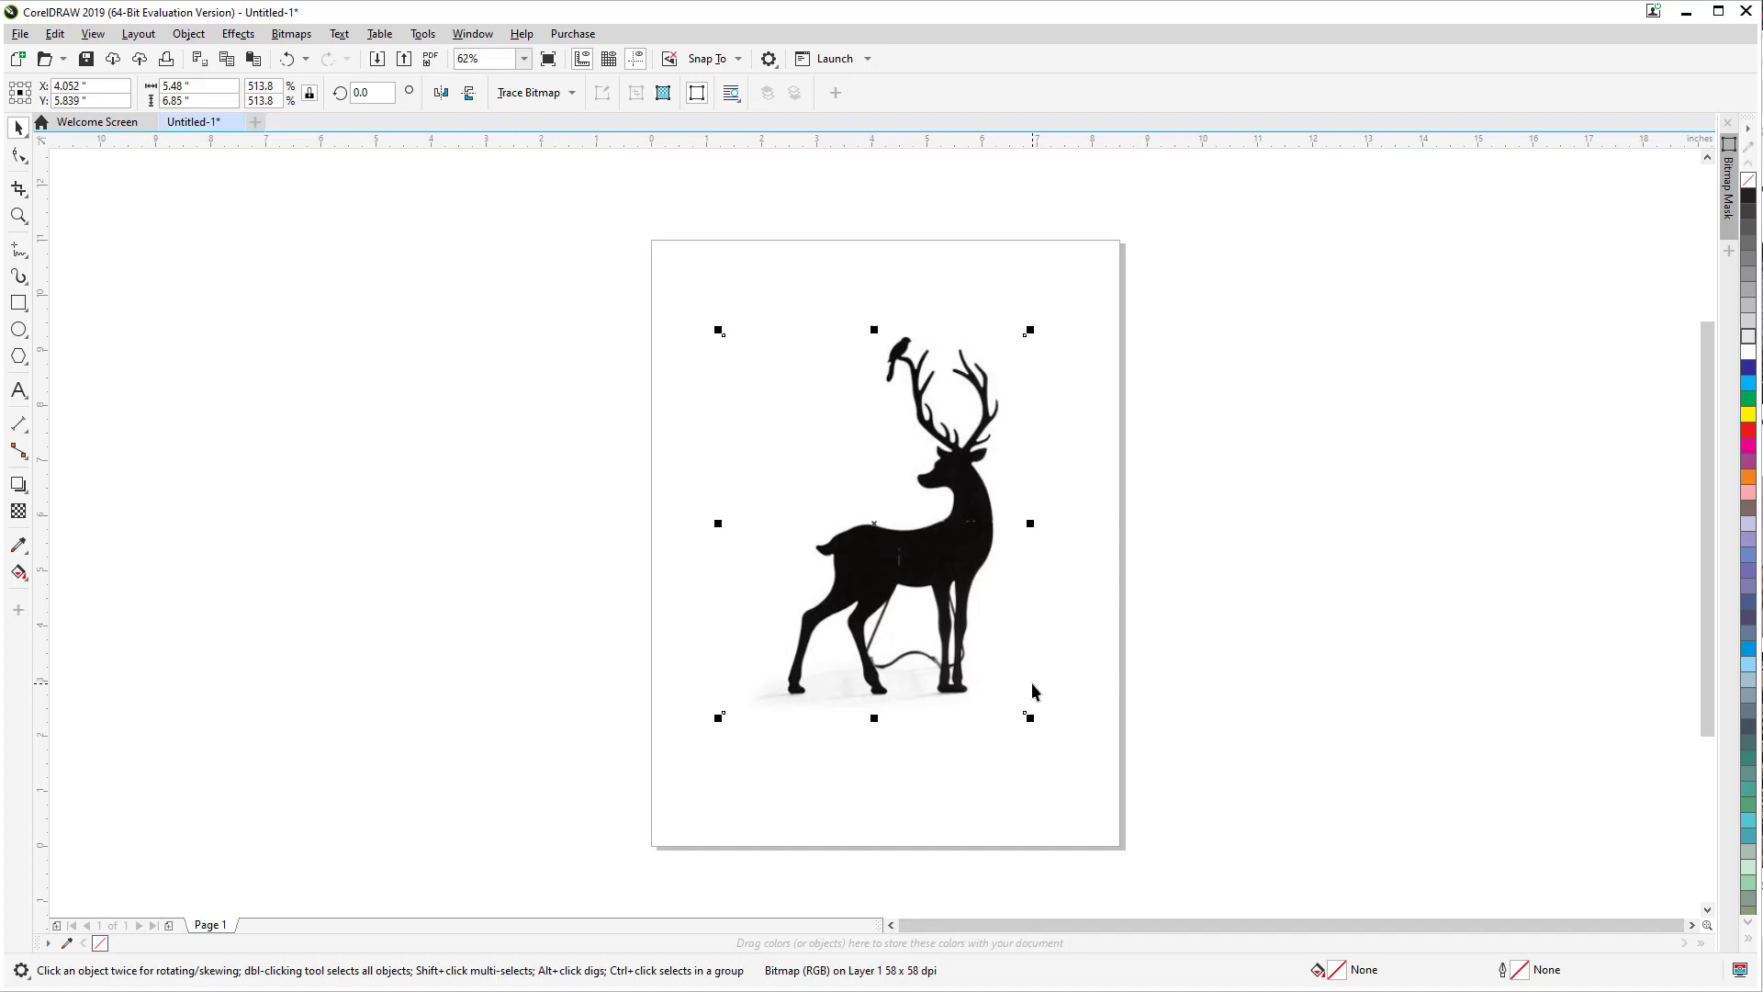
Step: Try to outline-trace the deer bitmap as Clipart
{"action": "scroll", "coordinate": [976, 522], "scroll_direction": "up", "scroll_amount": 2}
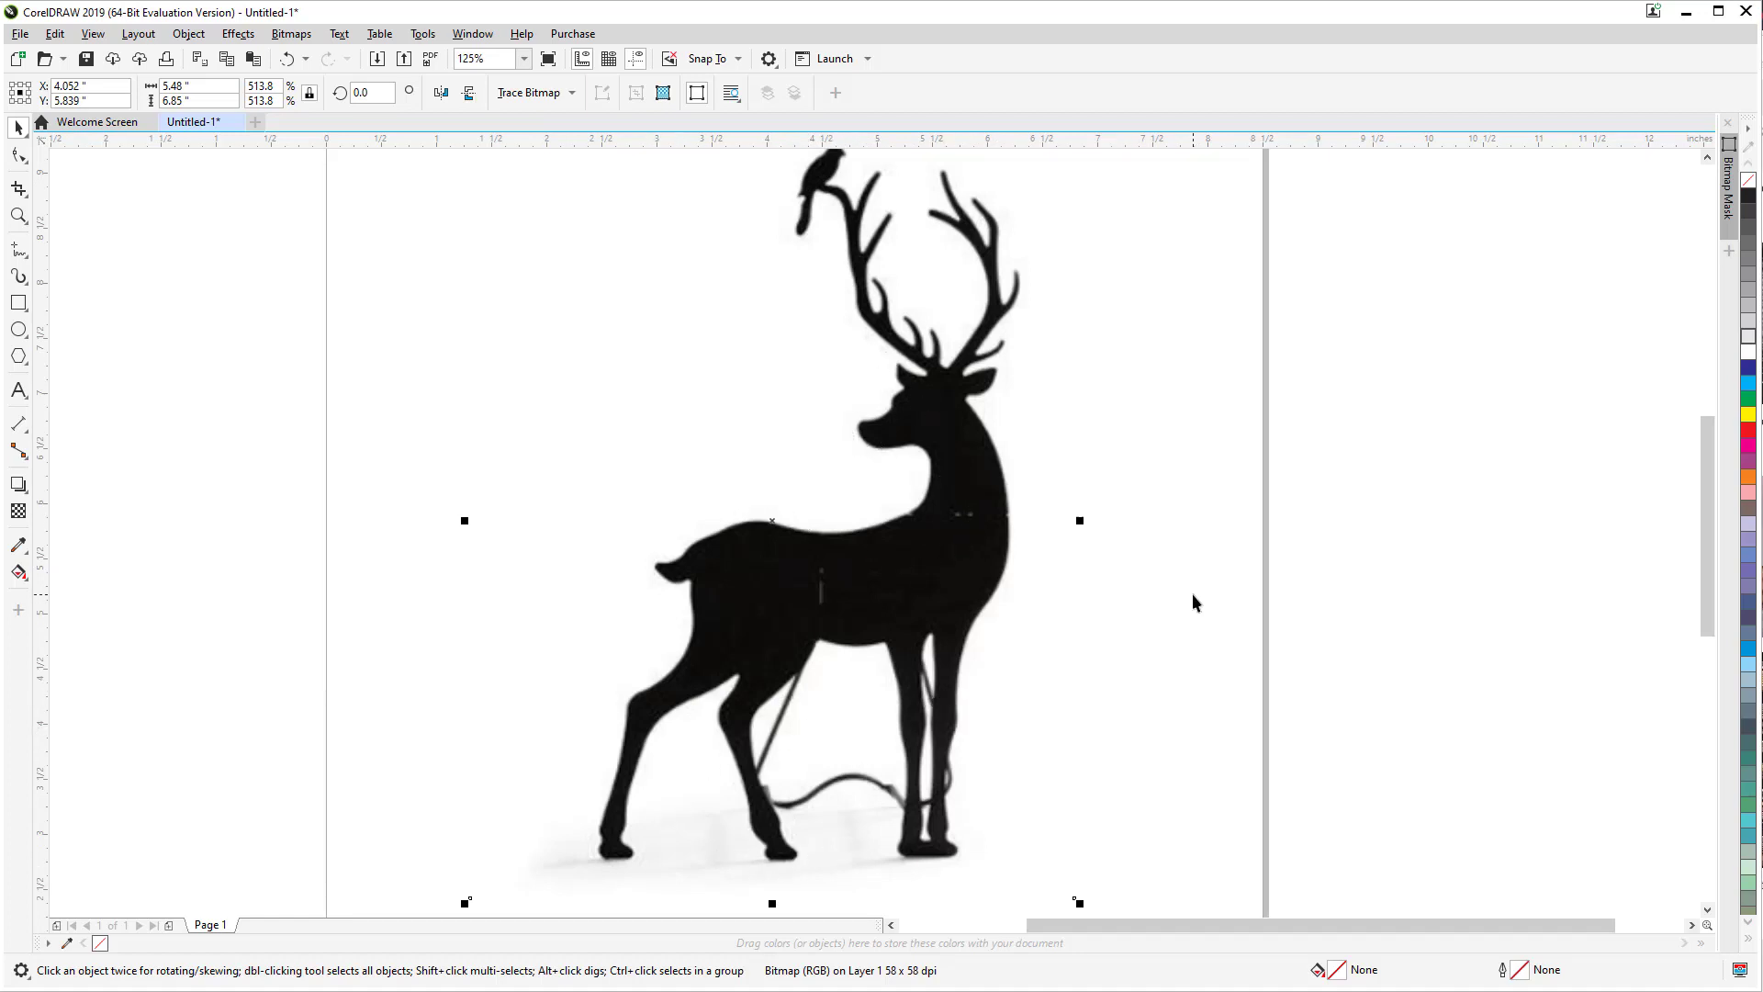
{"action": "scroll", "coordinate": [1192, 602], "scroll_direction": "down", "scroll_amount": 2}
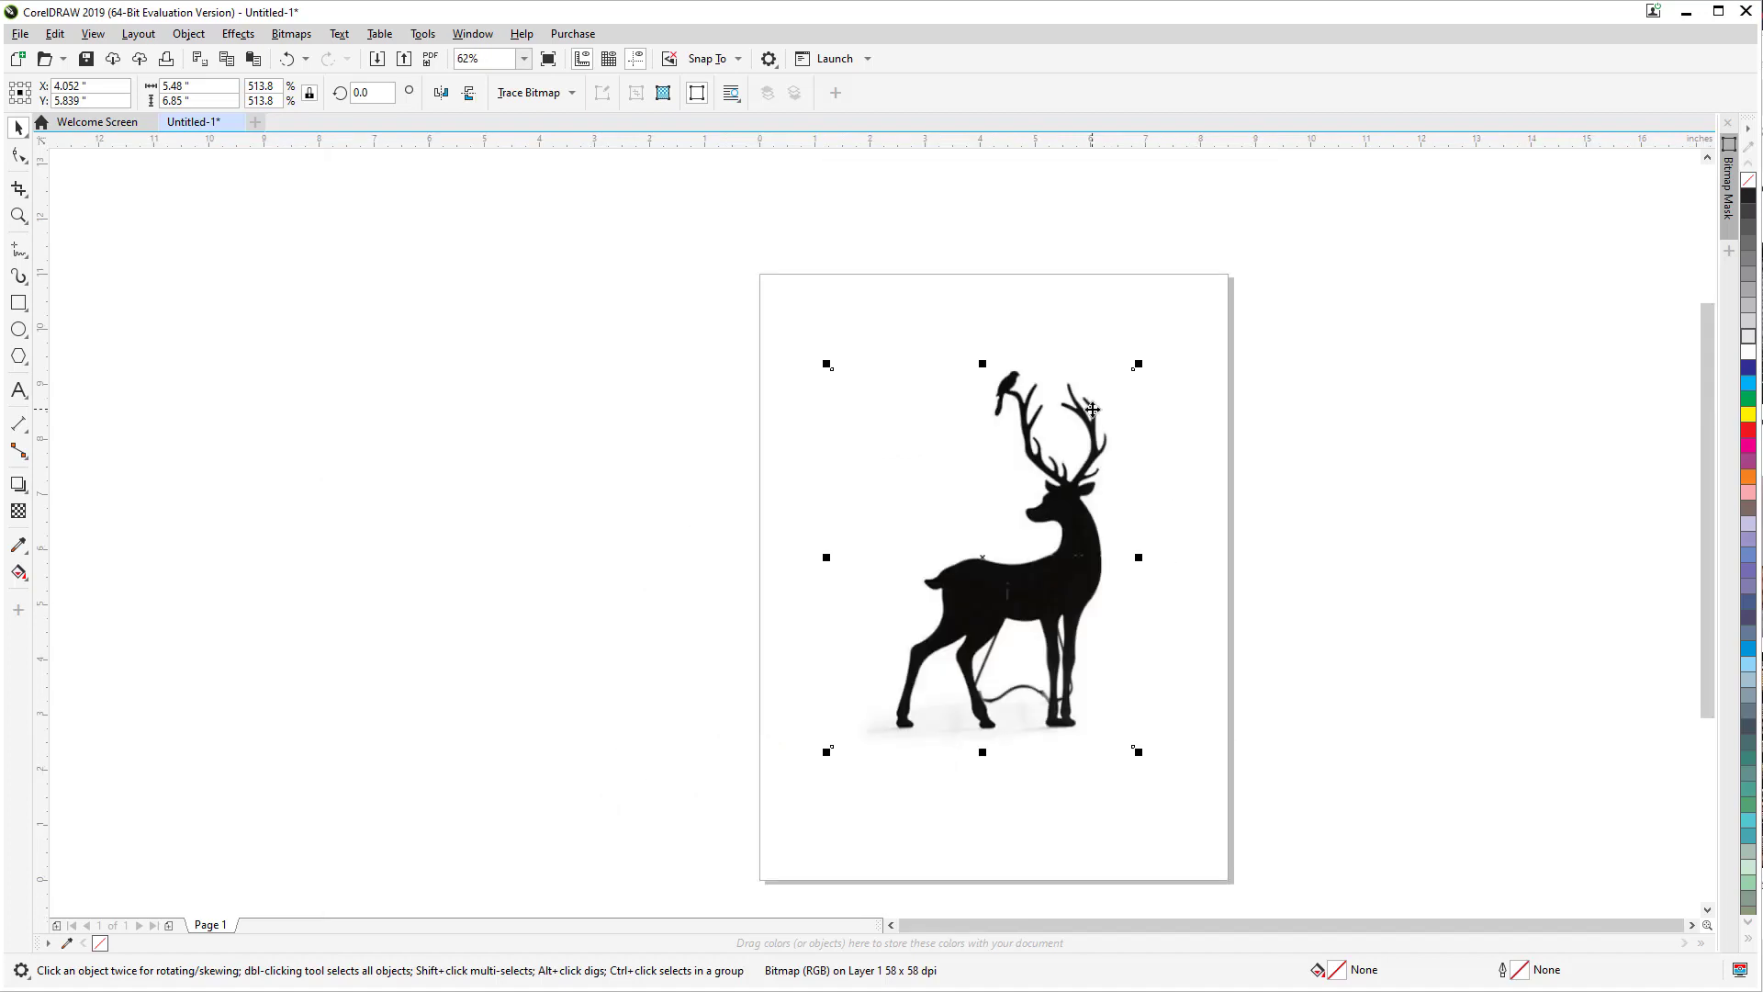
{"action": "scroll", "coordinate": [1042, 578], "scroll_direction": "up", "scroll_amount": 2}
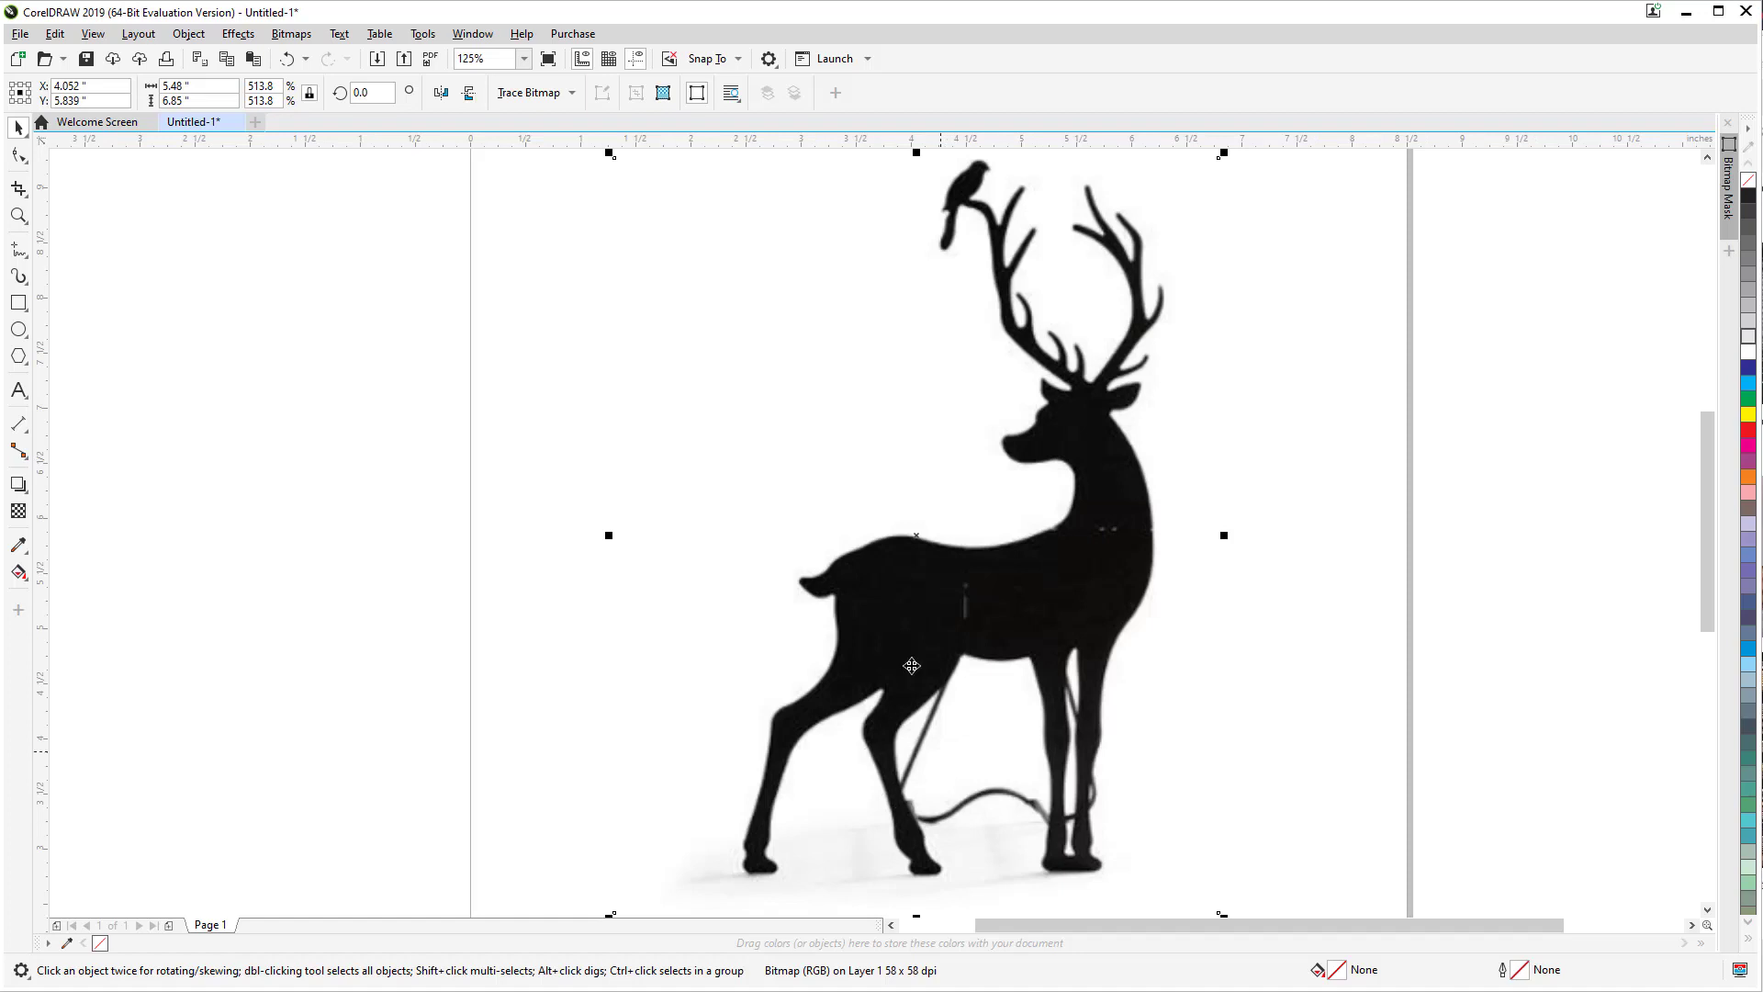
{"action": "left_click", "coordinate": [562, 95]}
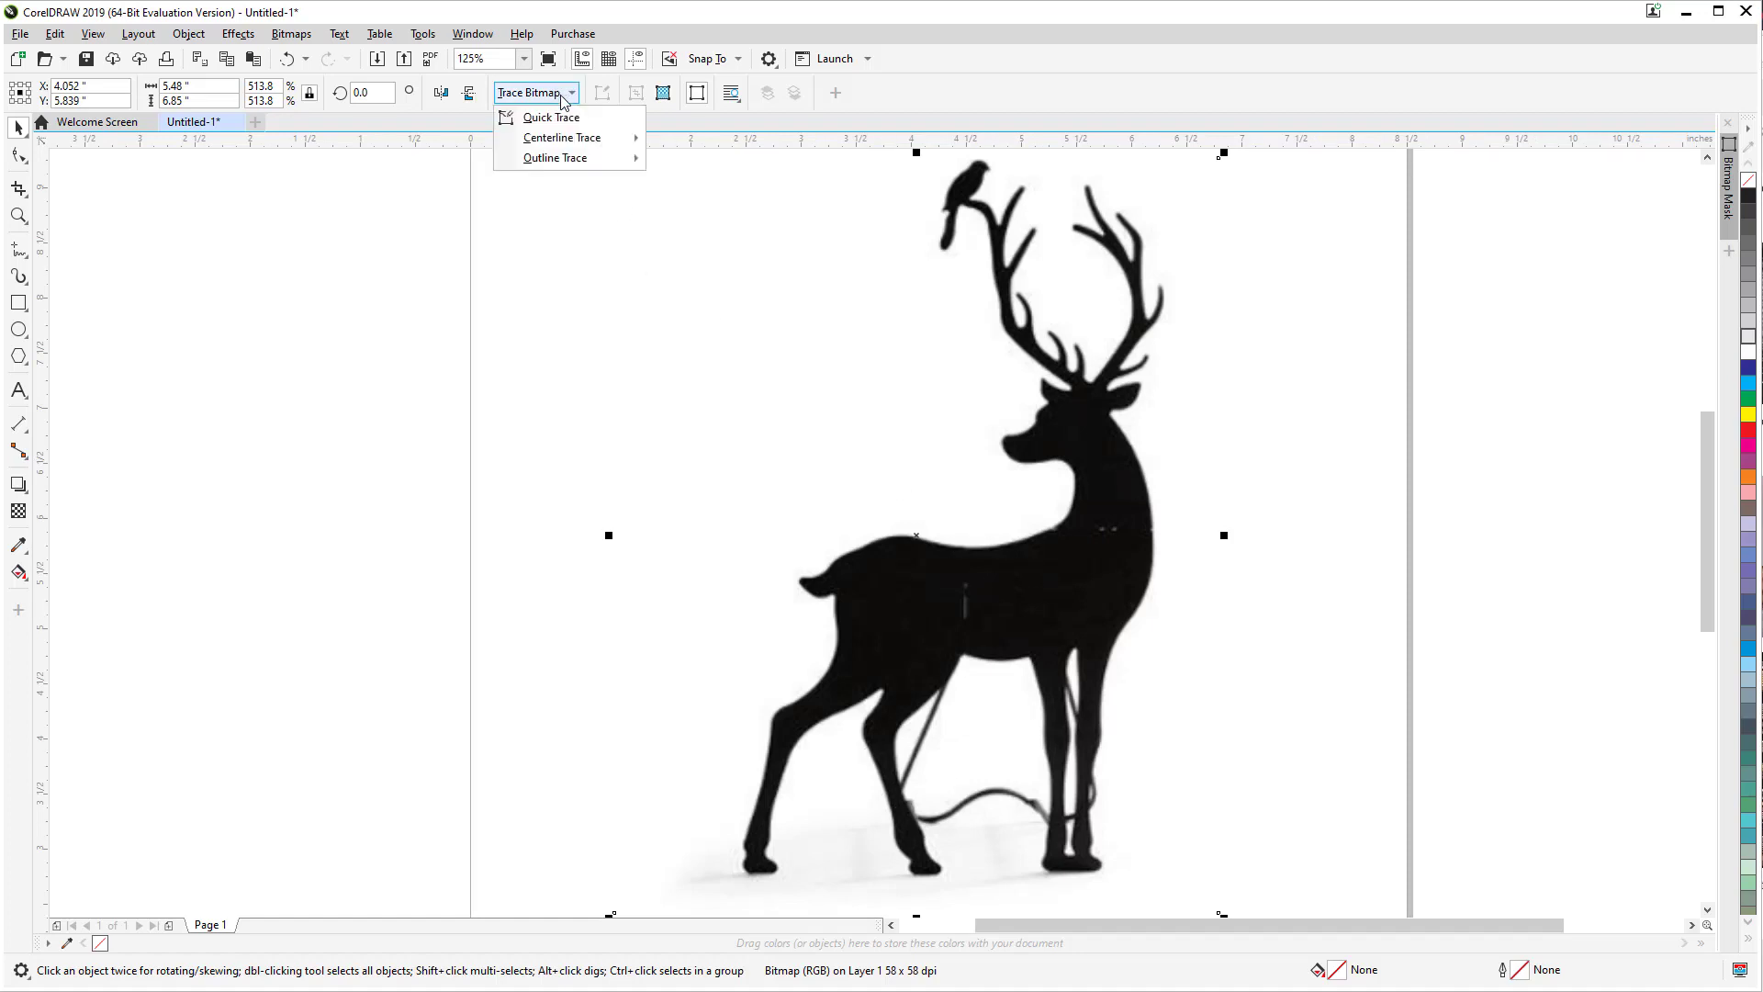
{"action": "mouse_move", "coordinate": [559, 162]}
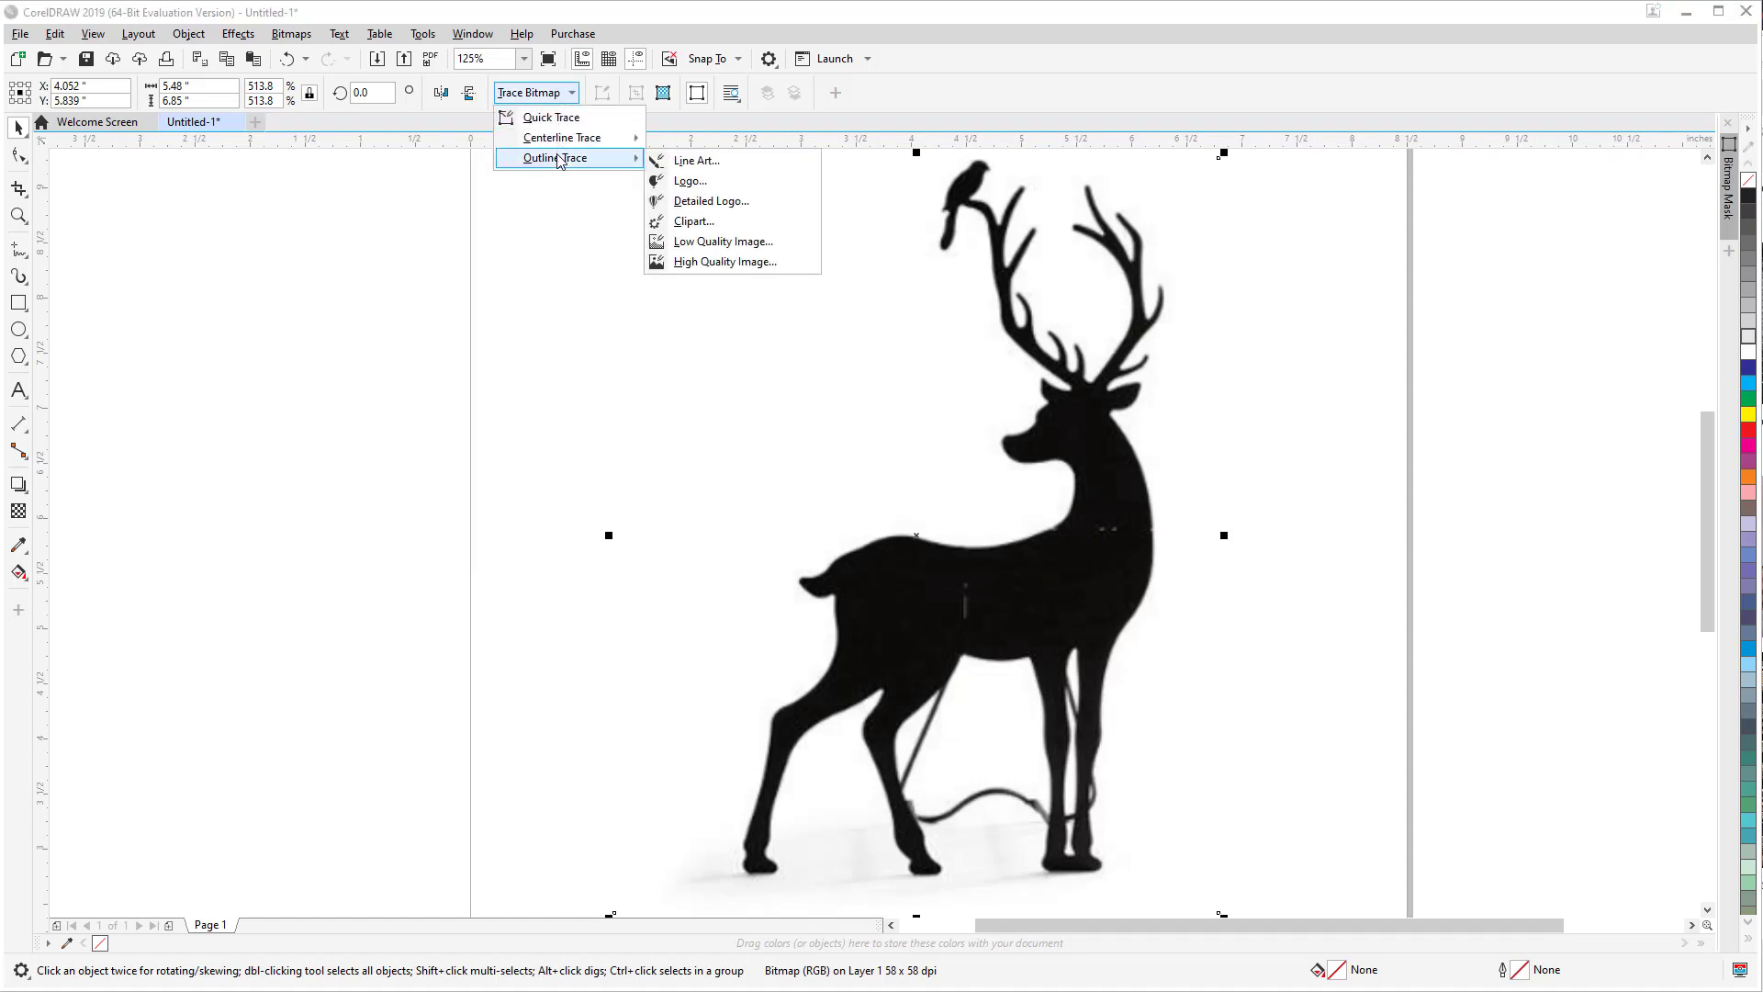
{"action": "left_click", "coordinate": [706, 223]}
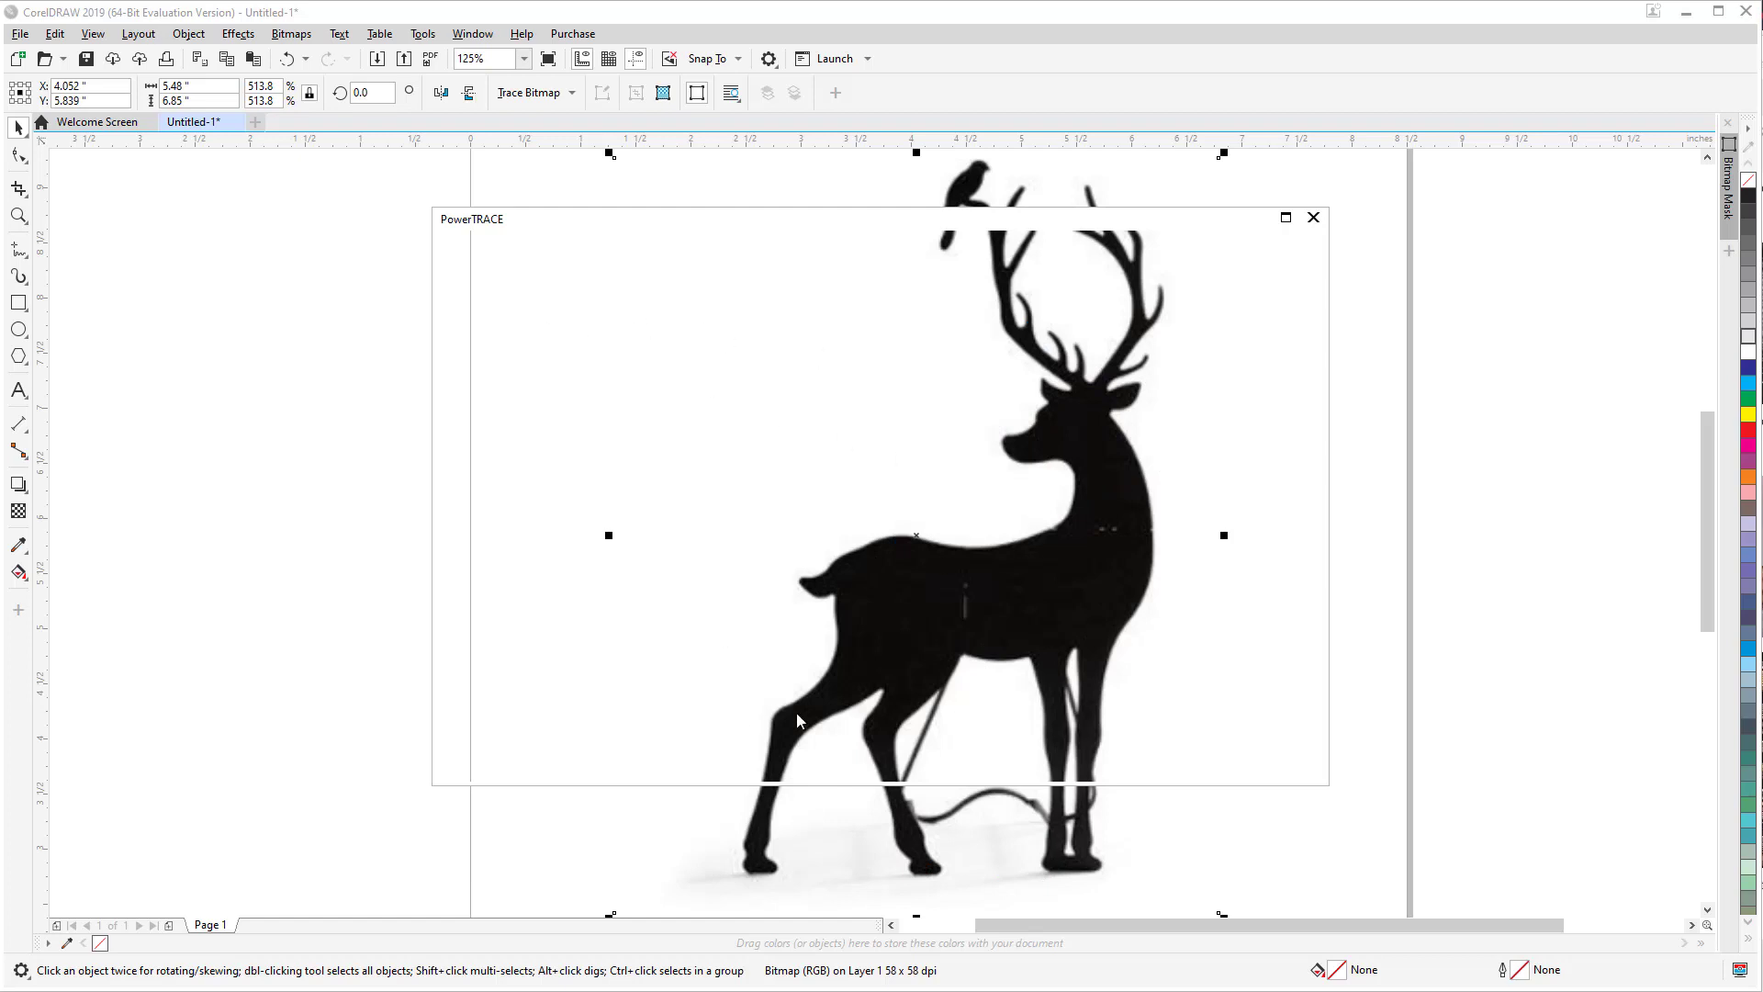
Step: Relaunch CorelDRAW 2019 (64-Bit)
{"action": "key", "text": "alt+Tab"}
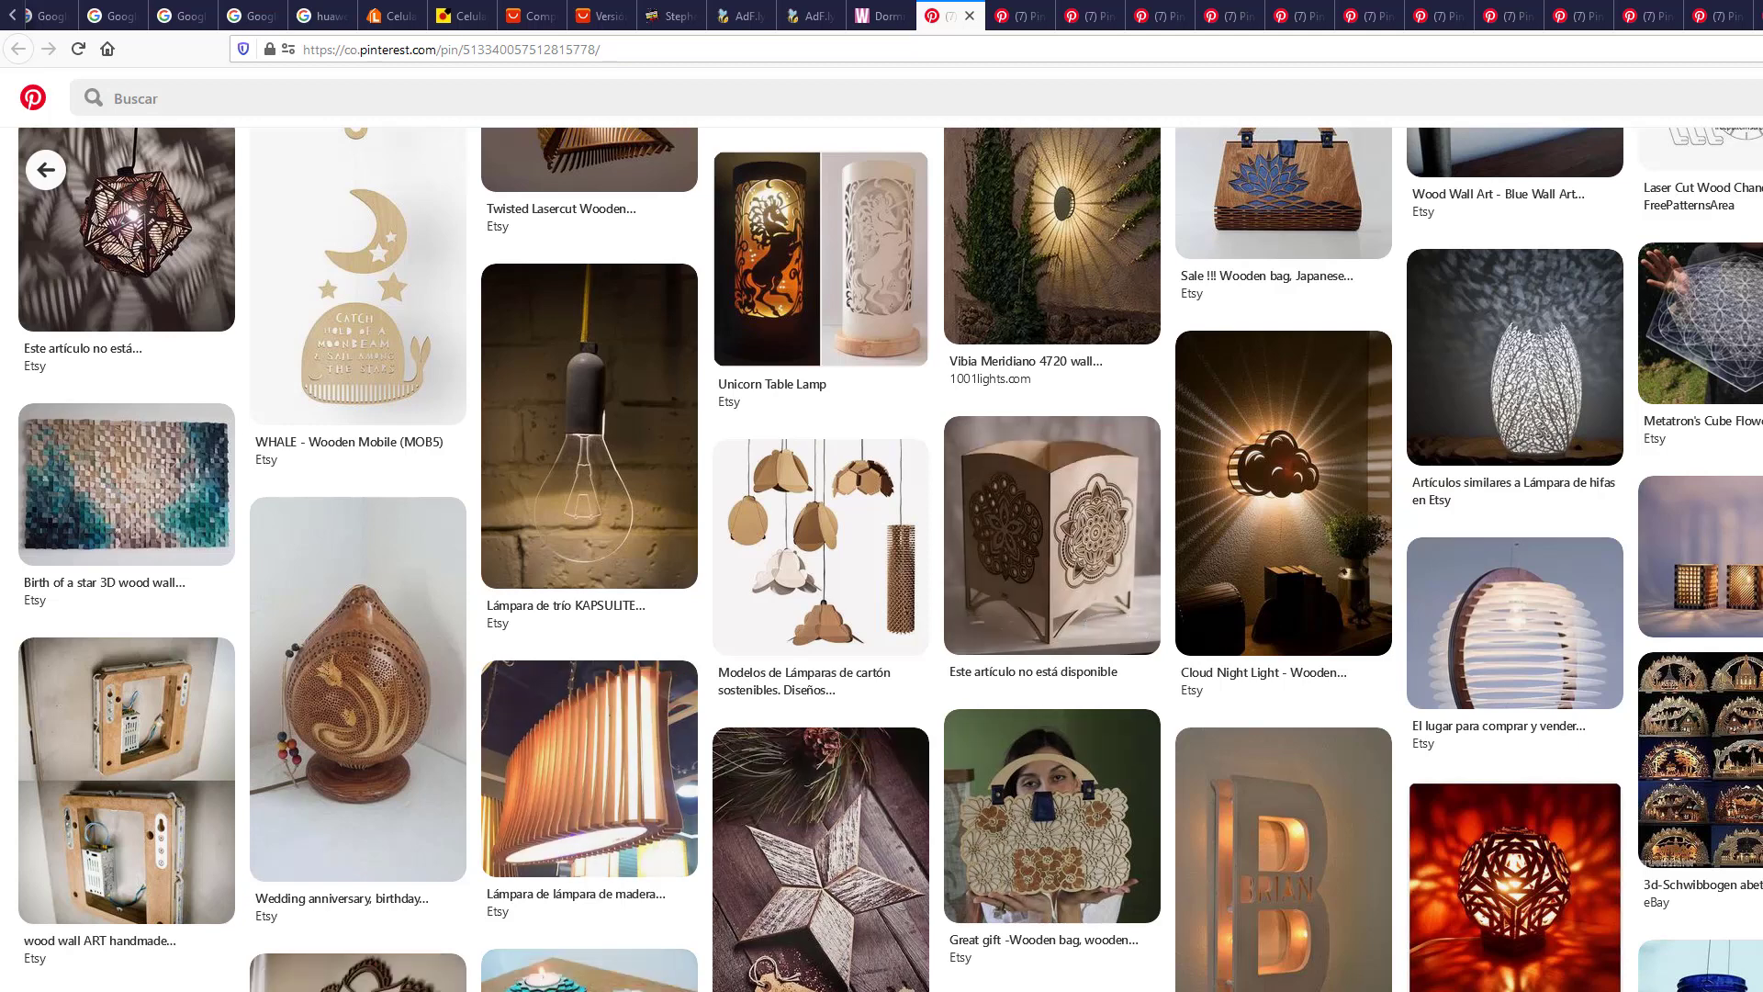
{"action": "key", "text": "super"}
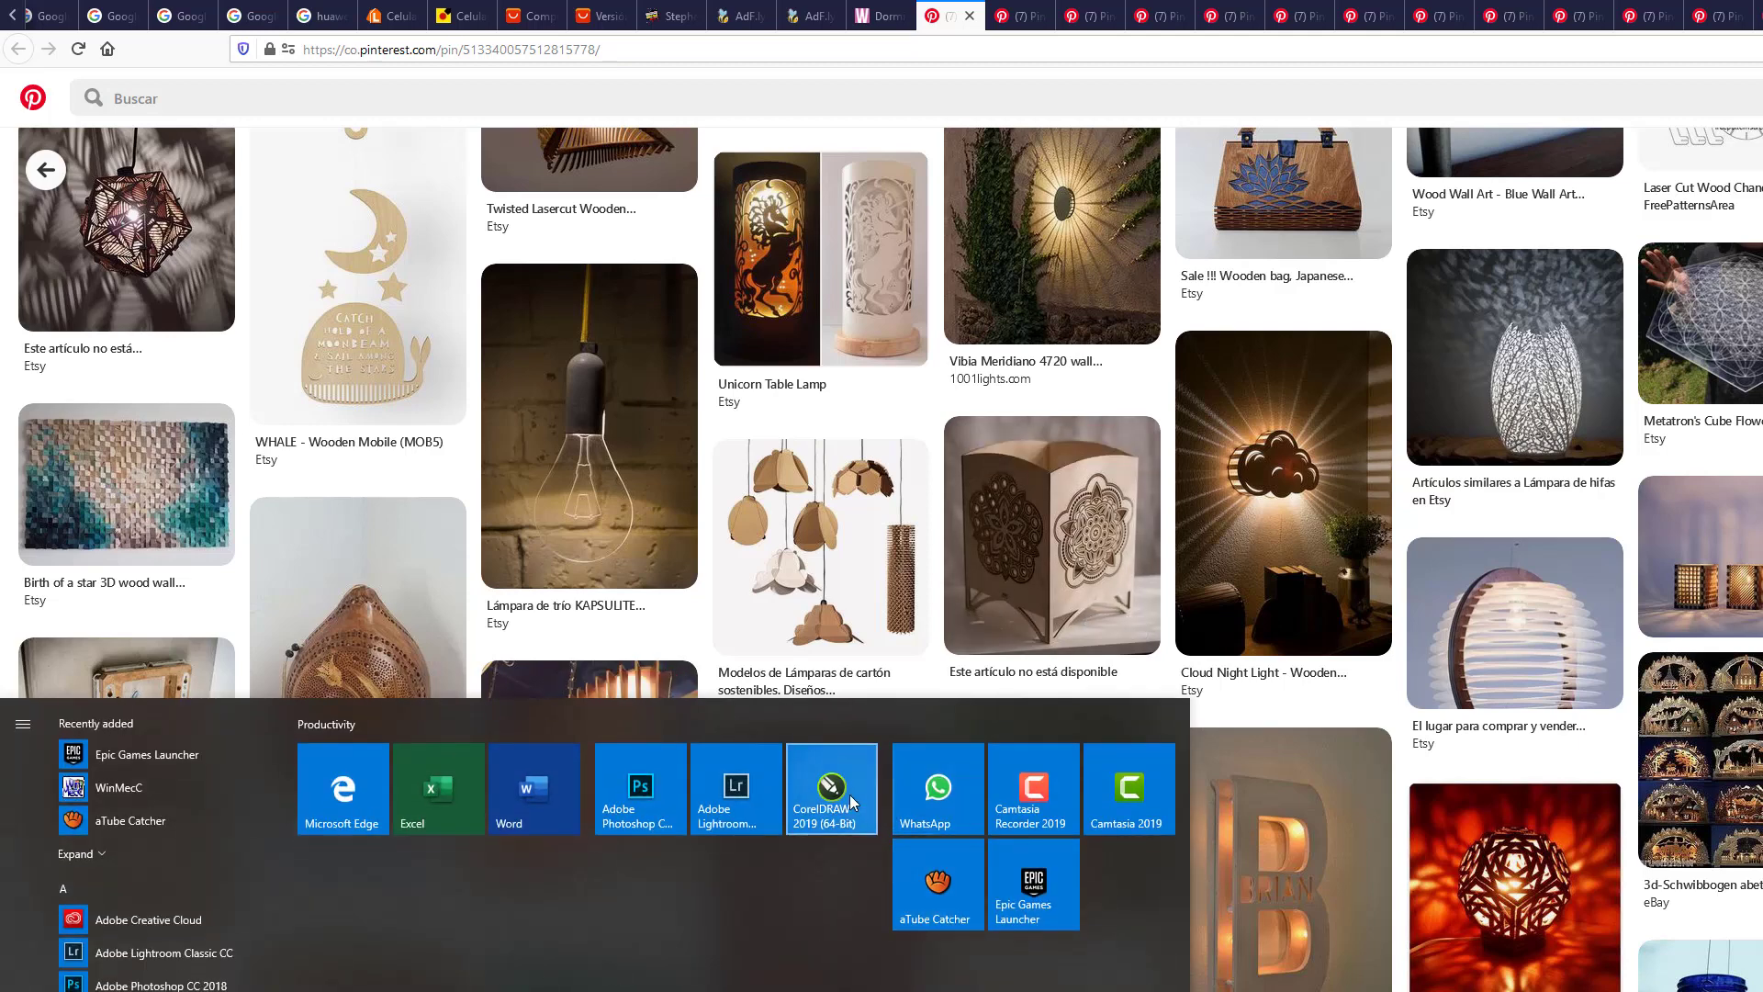
{"action": "left_click", "coordinate": [831, 790]}
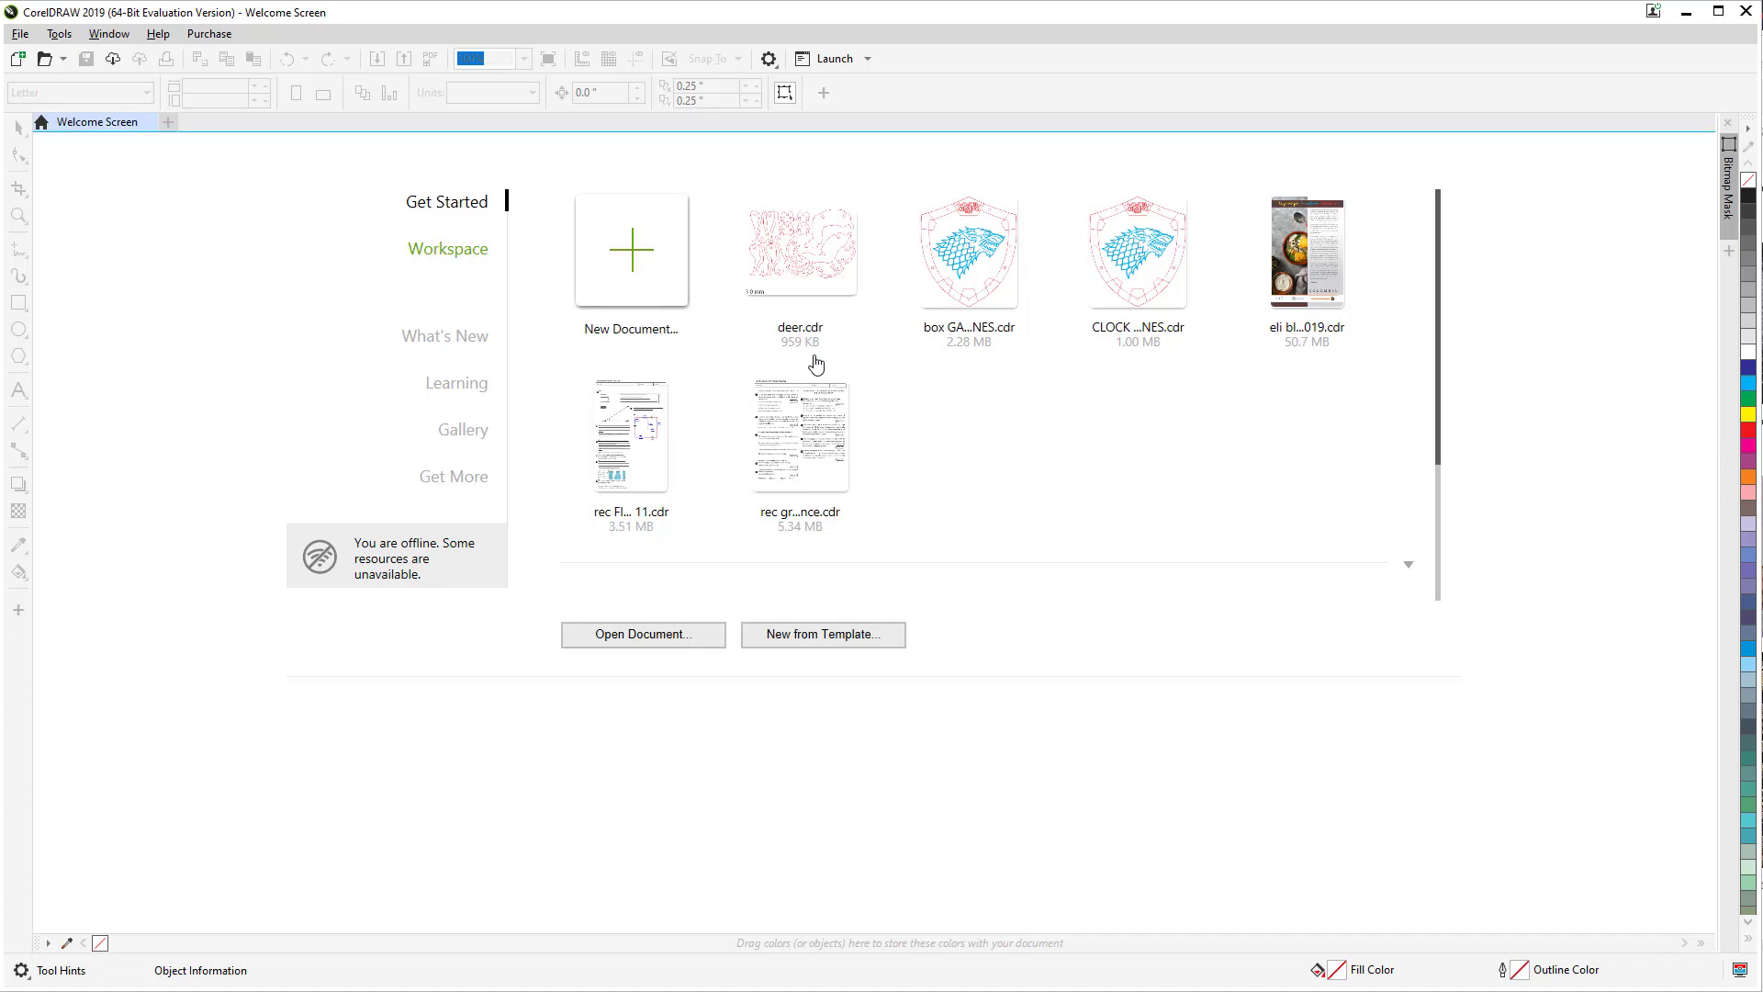
Step: Create a new document and place the deer image on its page, enlarged to about 6.68 by 8.35 inches
{"action": "key", "text": "ctrl+n"}
{"action": "left_click", "coordinate": [930, 684]}
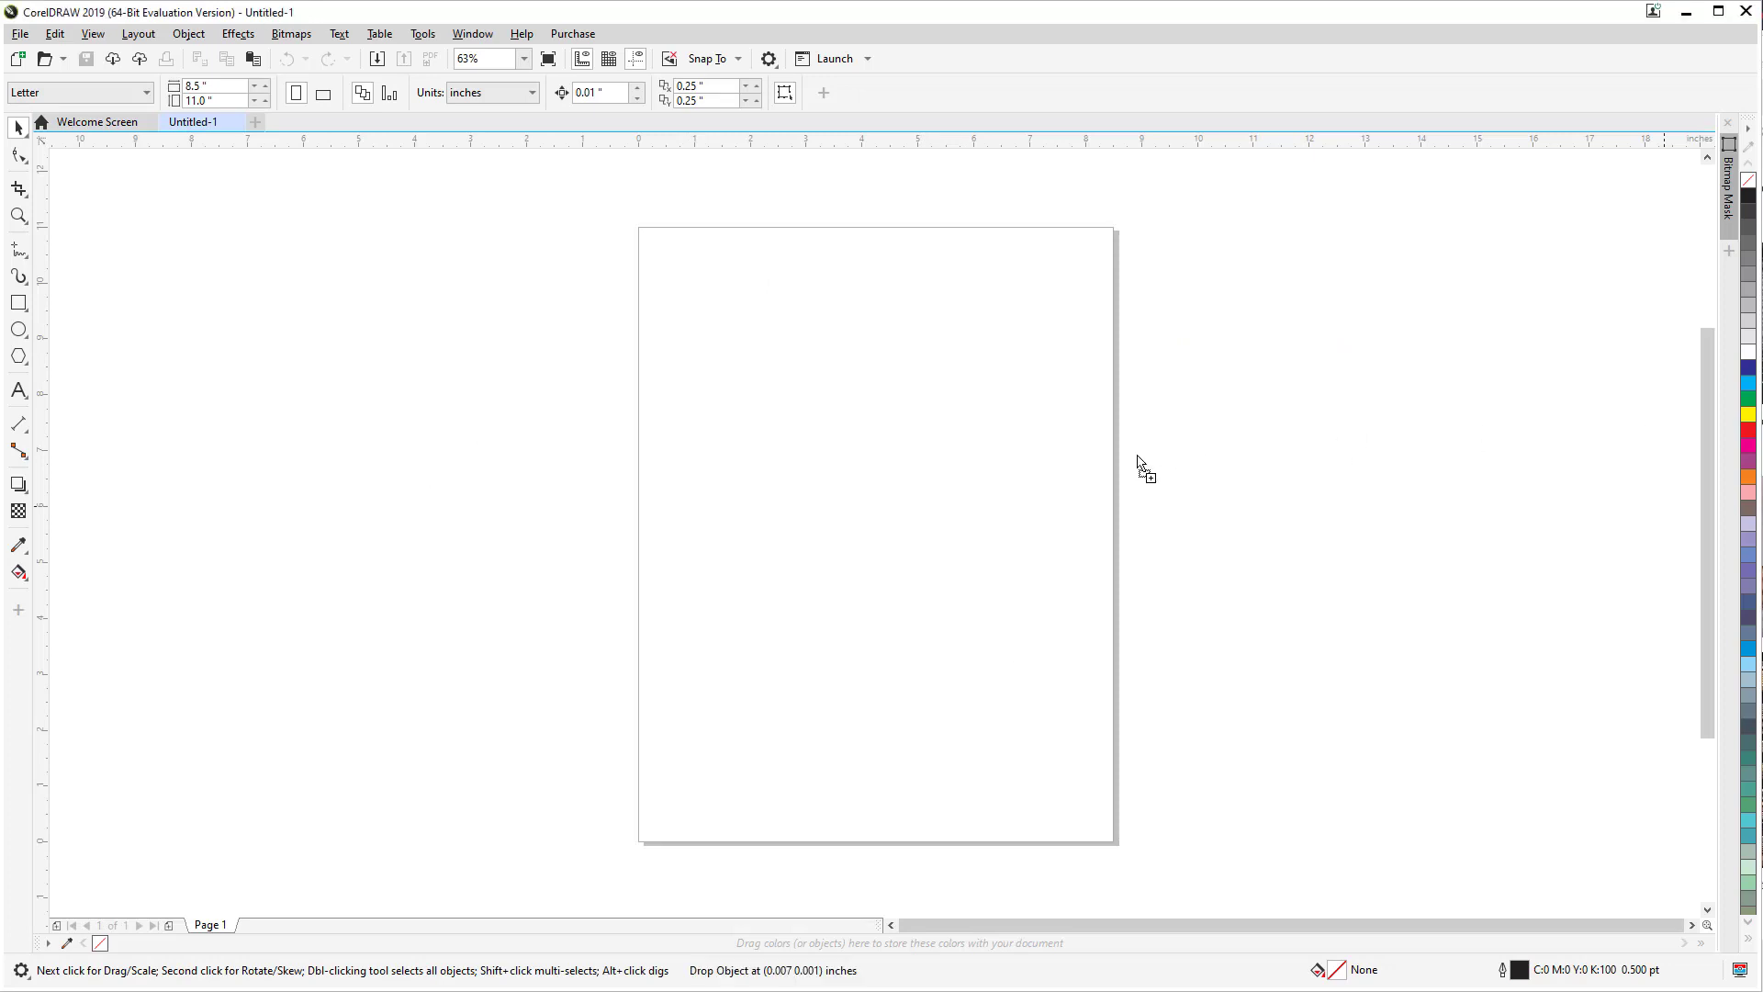
{"action": "left_click_drag", "start_coordinate": [1137, 469], "coordinate": [693, 748]}
{"action": "left_click_drag", "start_coordinate": [937, 446], "coordinate": [1129, 272]}
Step: Outline-trace the deer bitmap as a Detailed logo with the detail set to 100
{"action": "left_click", "coordinate": [574, 93]}
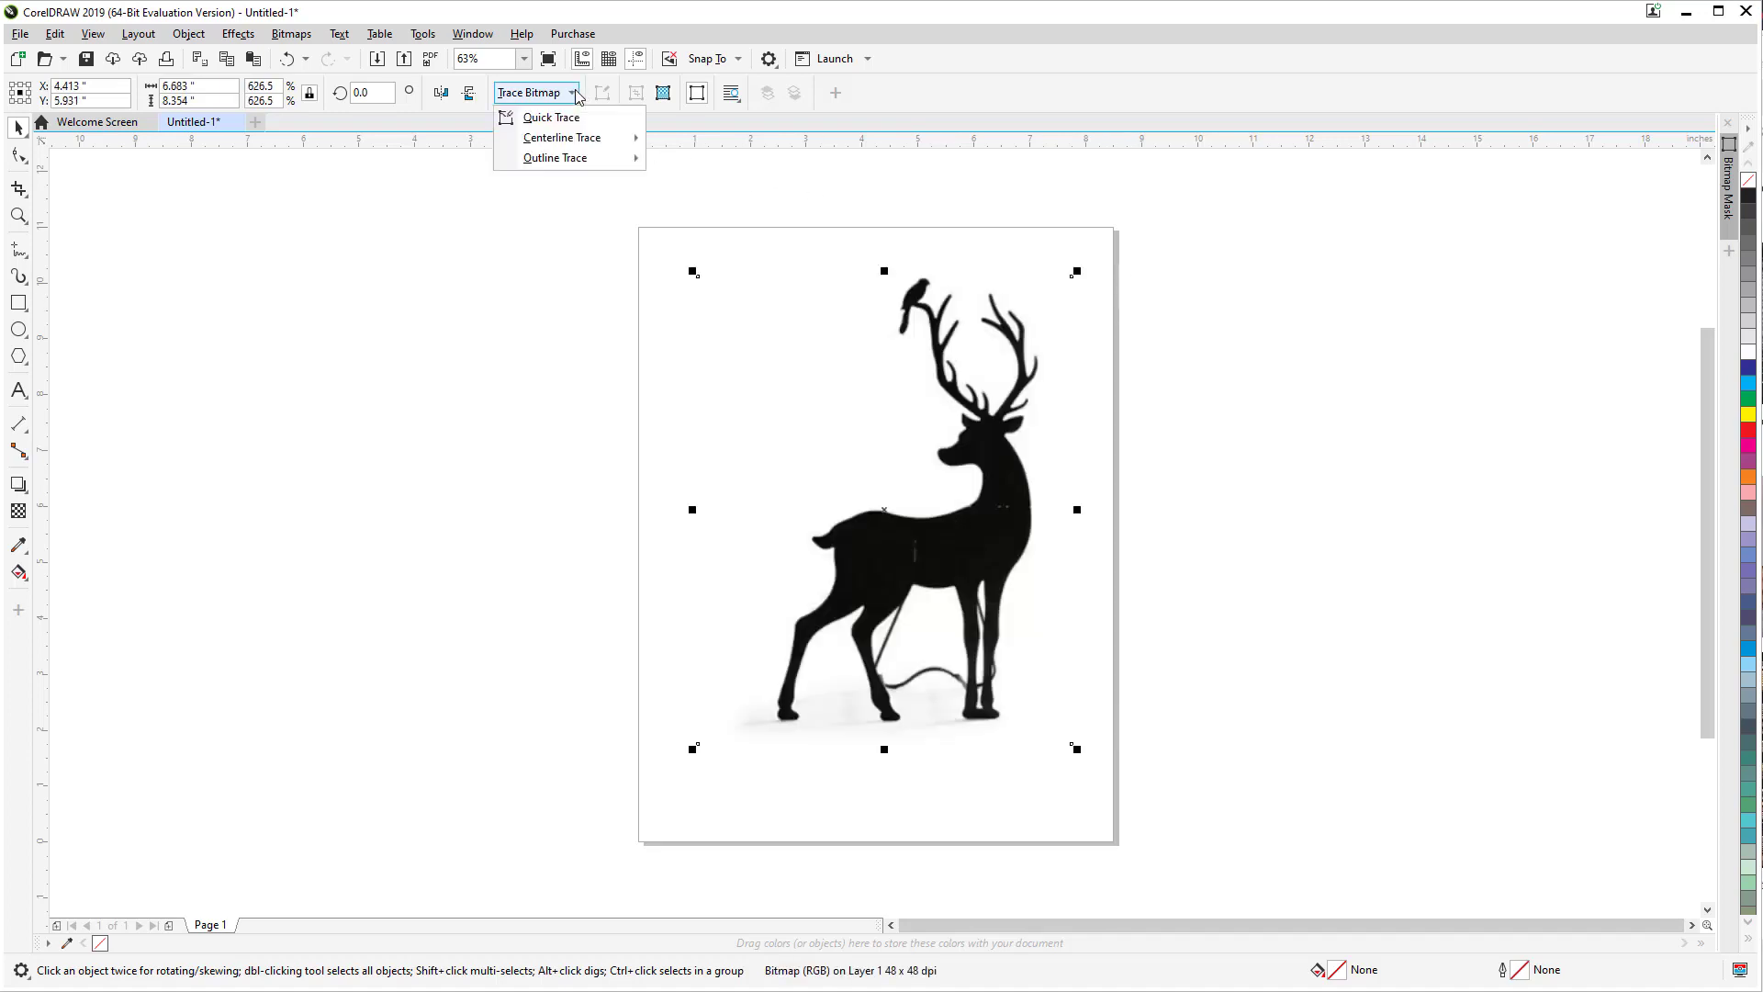
{"action": "mouse_move", "coordinate": [577, 142]}
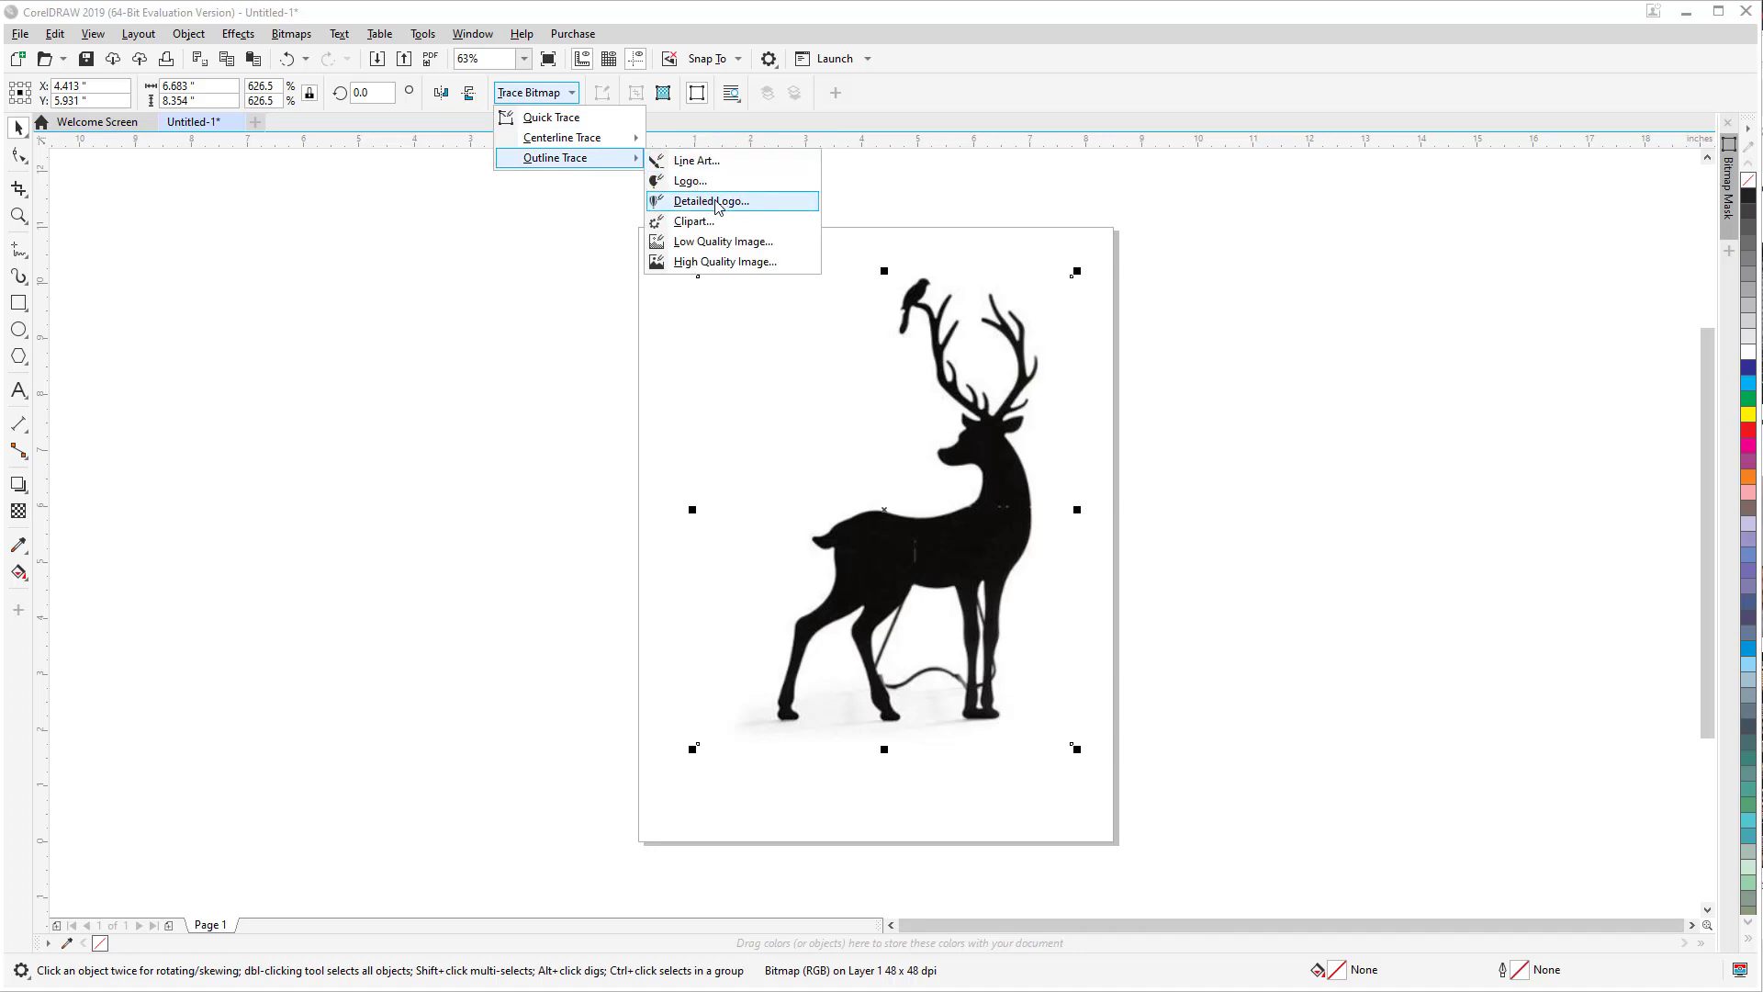
{"action": "left_click", "coordinate": [735, 207]}
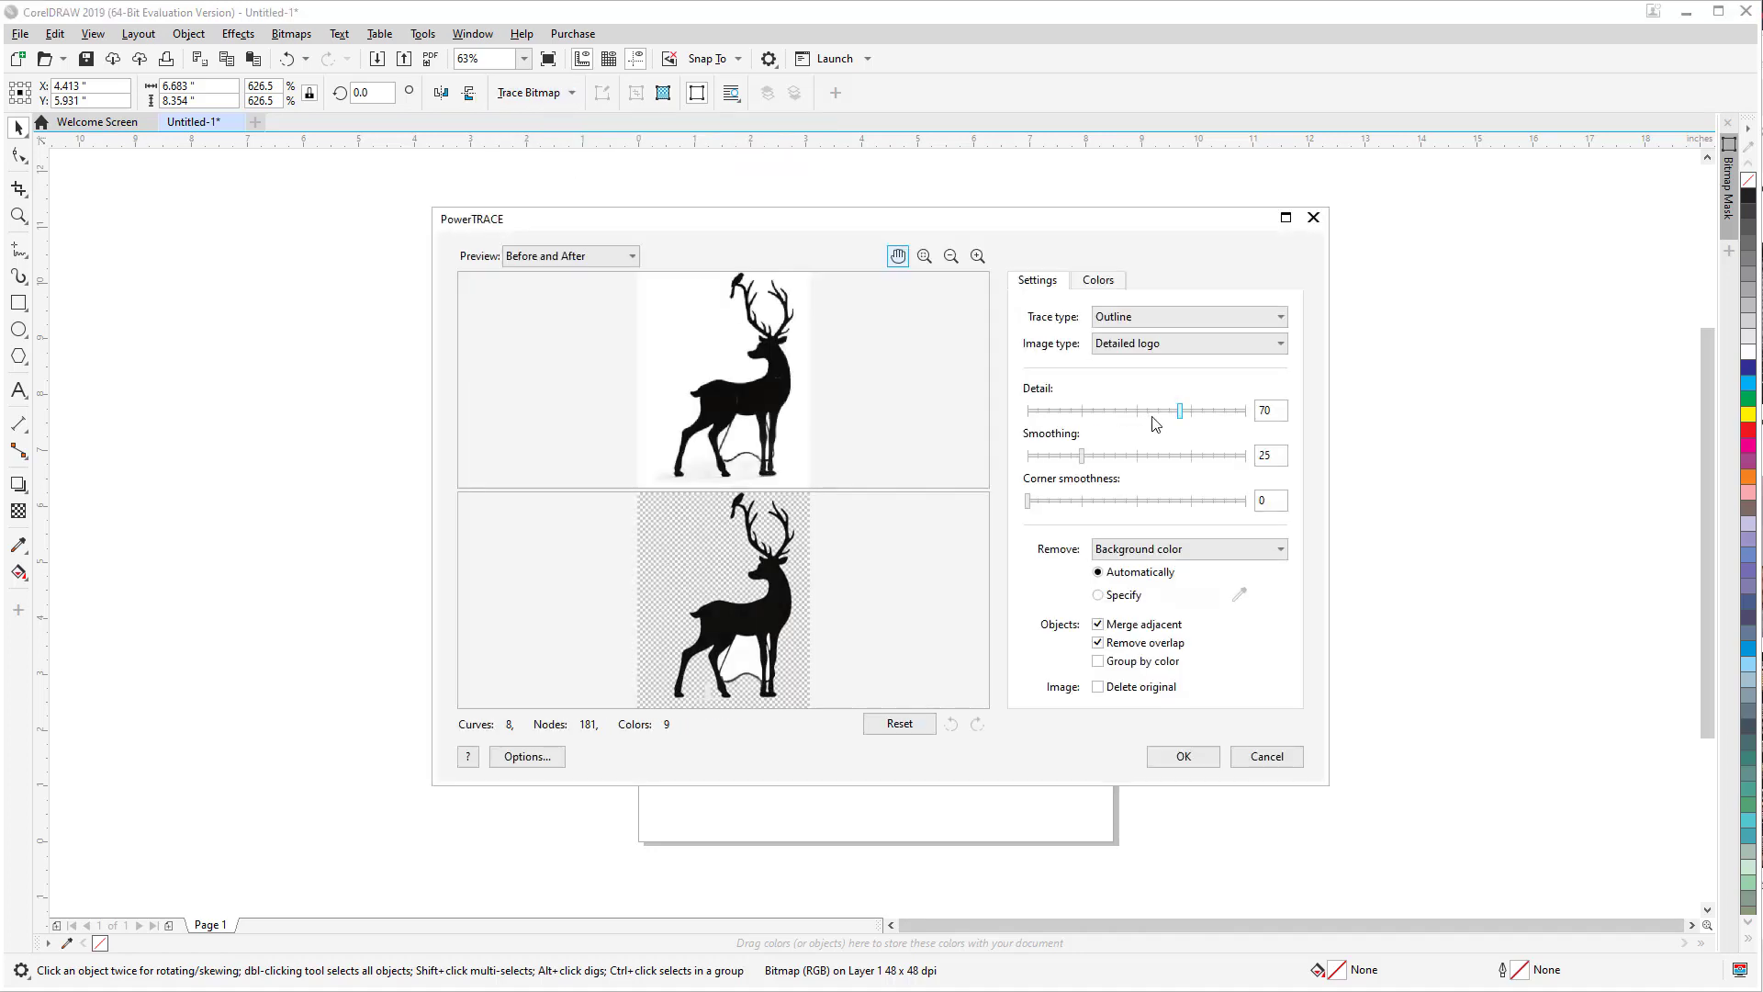
{"action": "left_click_drag", "start_coordinate": [1183, 413], "coordinate": [1281, 425]}
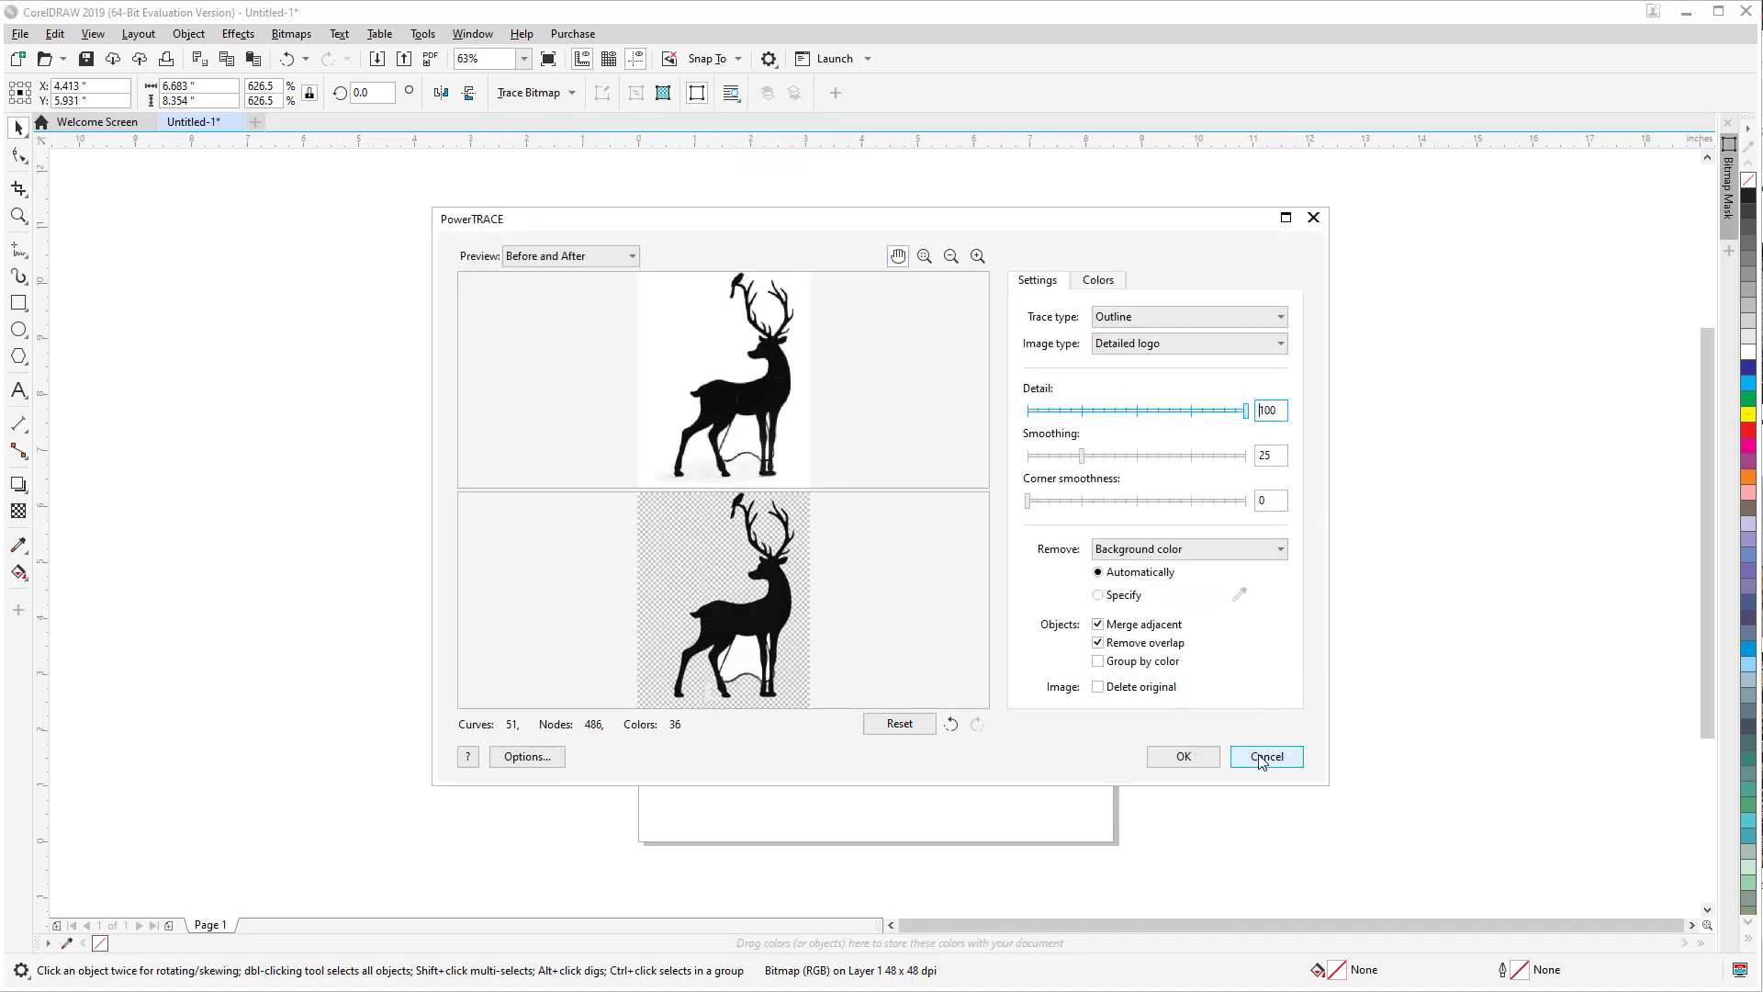
{"action": "left_click", "coordinate": [1200, 760]}
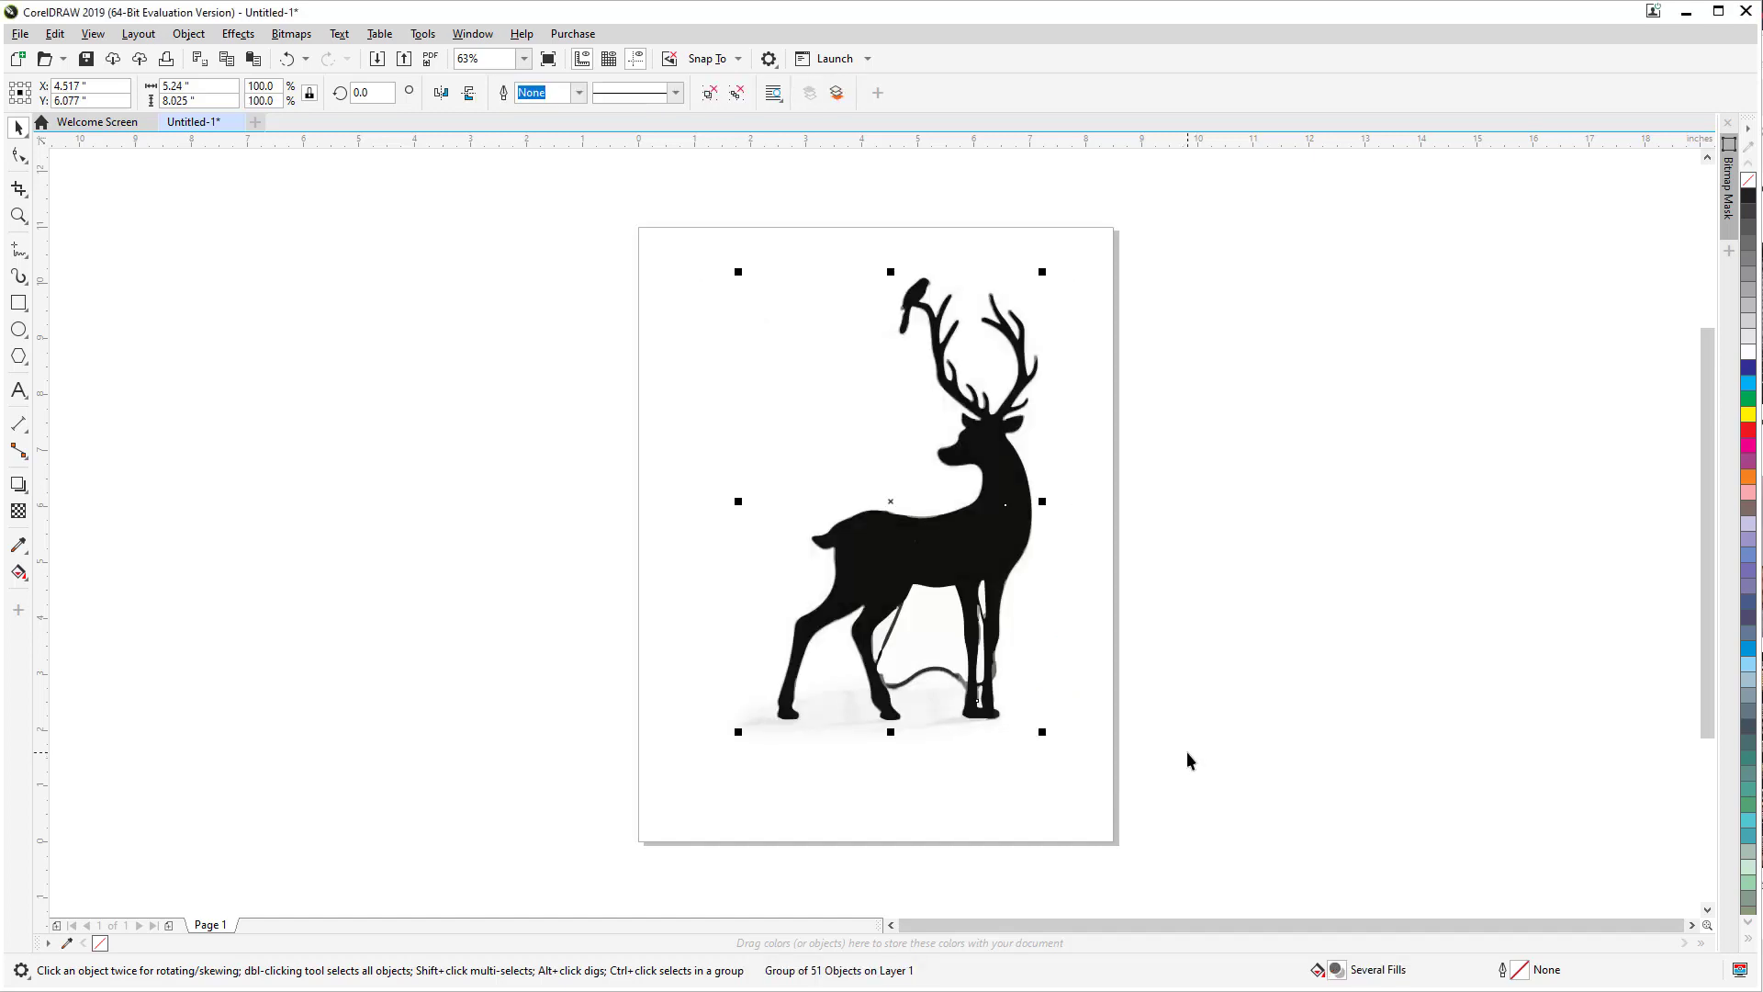
Step: Move the original deer bitmap off the page to its left and place the traced deer alone on the page
{"action": "left_click_drag", "start_coordinate": [973, 548], "coordinate": [1398, 524]}
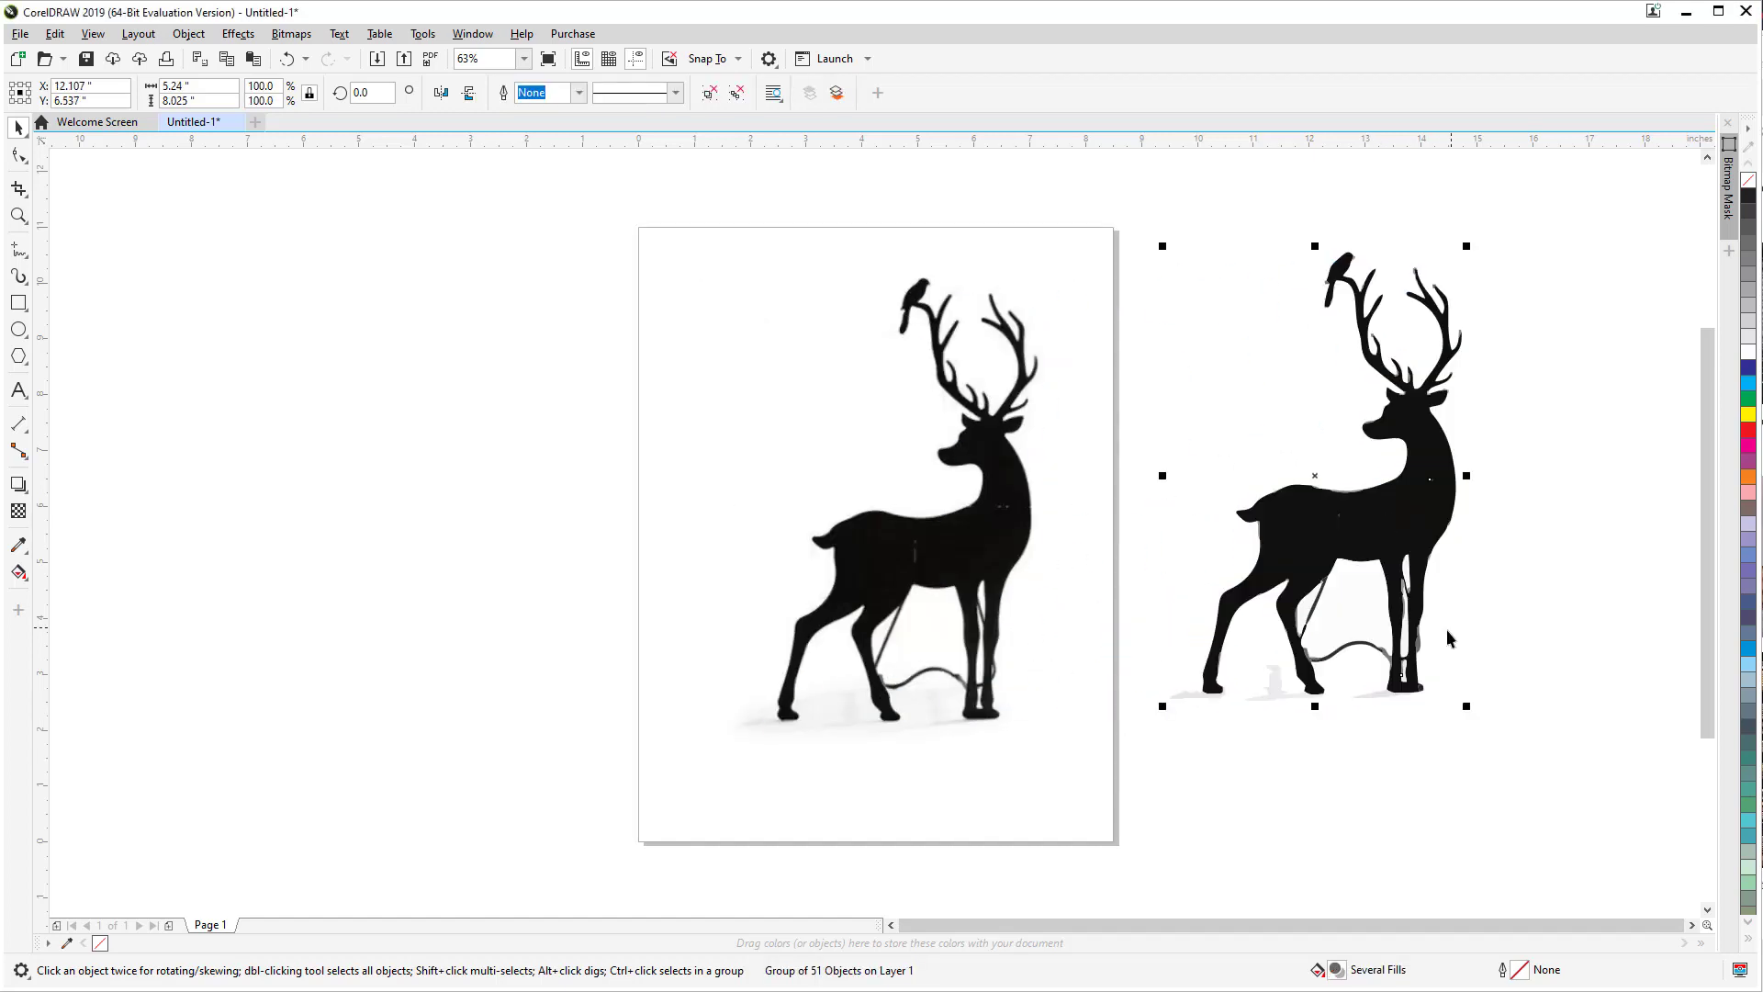
{"action": "left_click_drag", "start_coordinate": [925, 562], "coordinate": [418, 491]}
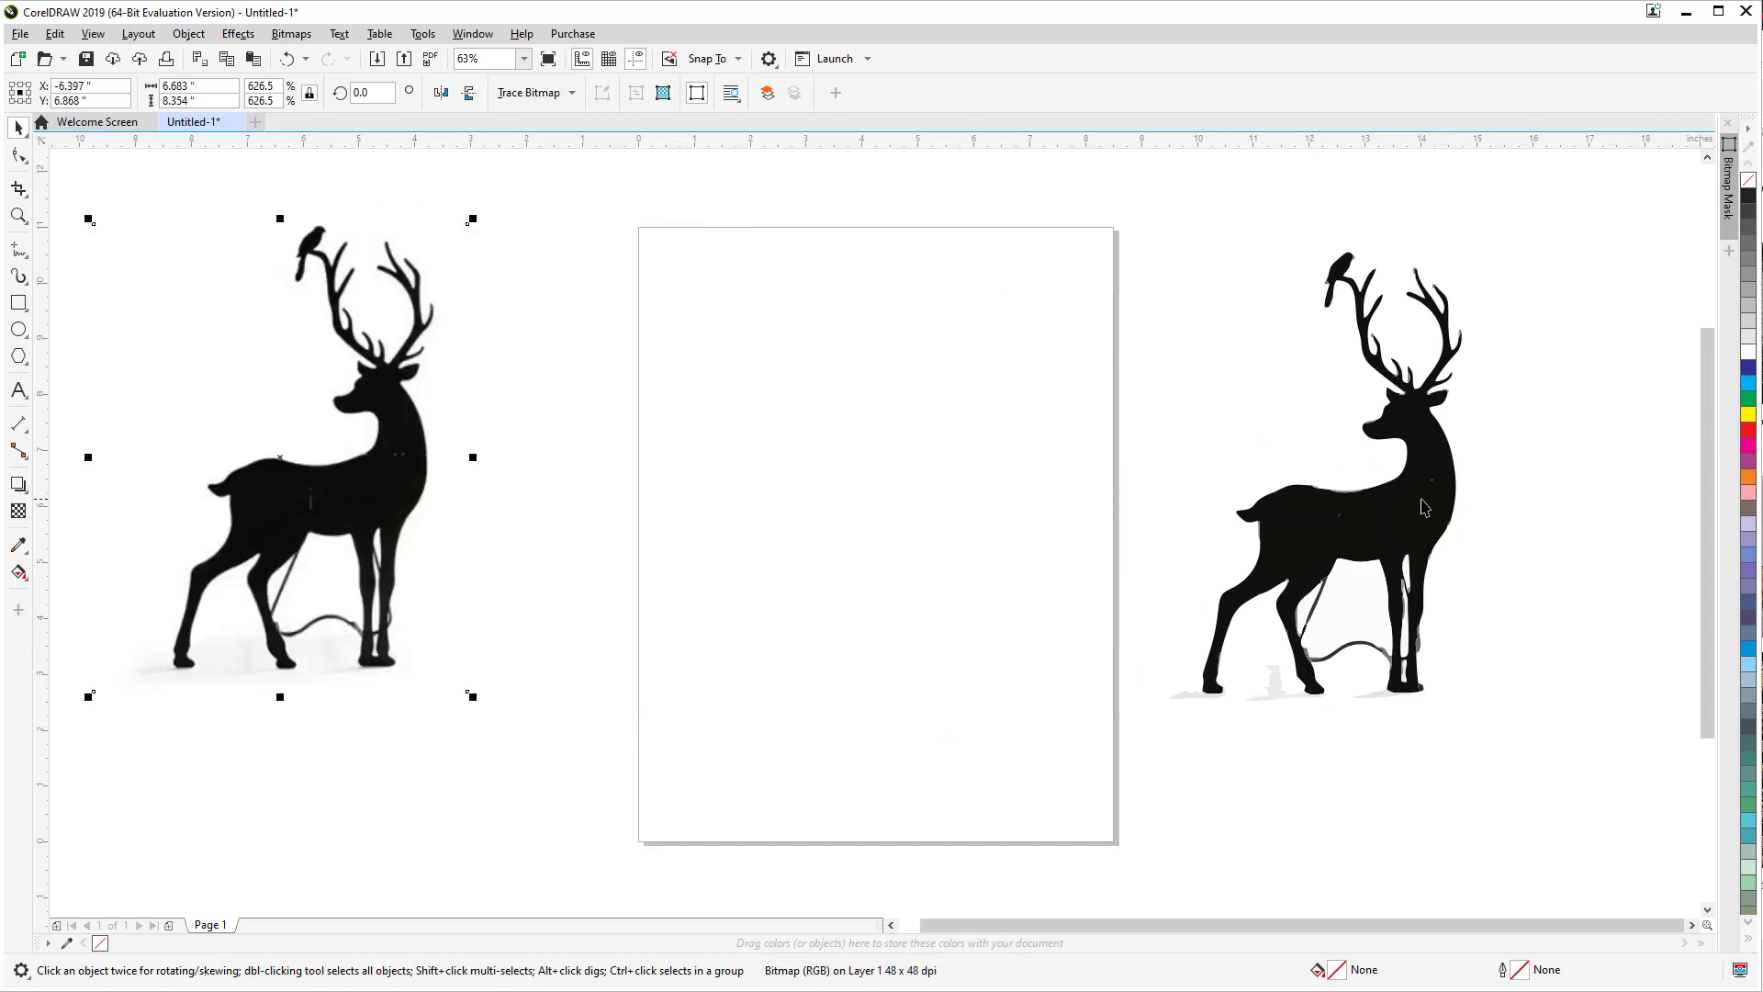
{"action": "left_click_drag", "start_coordinate": [1428, 423], "coordinate": [981, 409]}
{"action": "scroll", "coordinate": [981, 409], "scroll_direction": "up", "scroll_amount": 4}
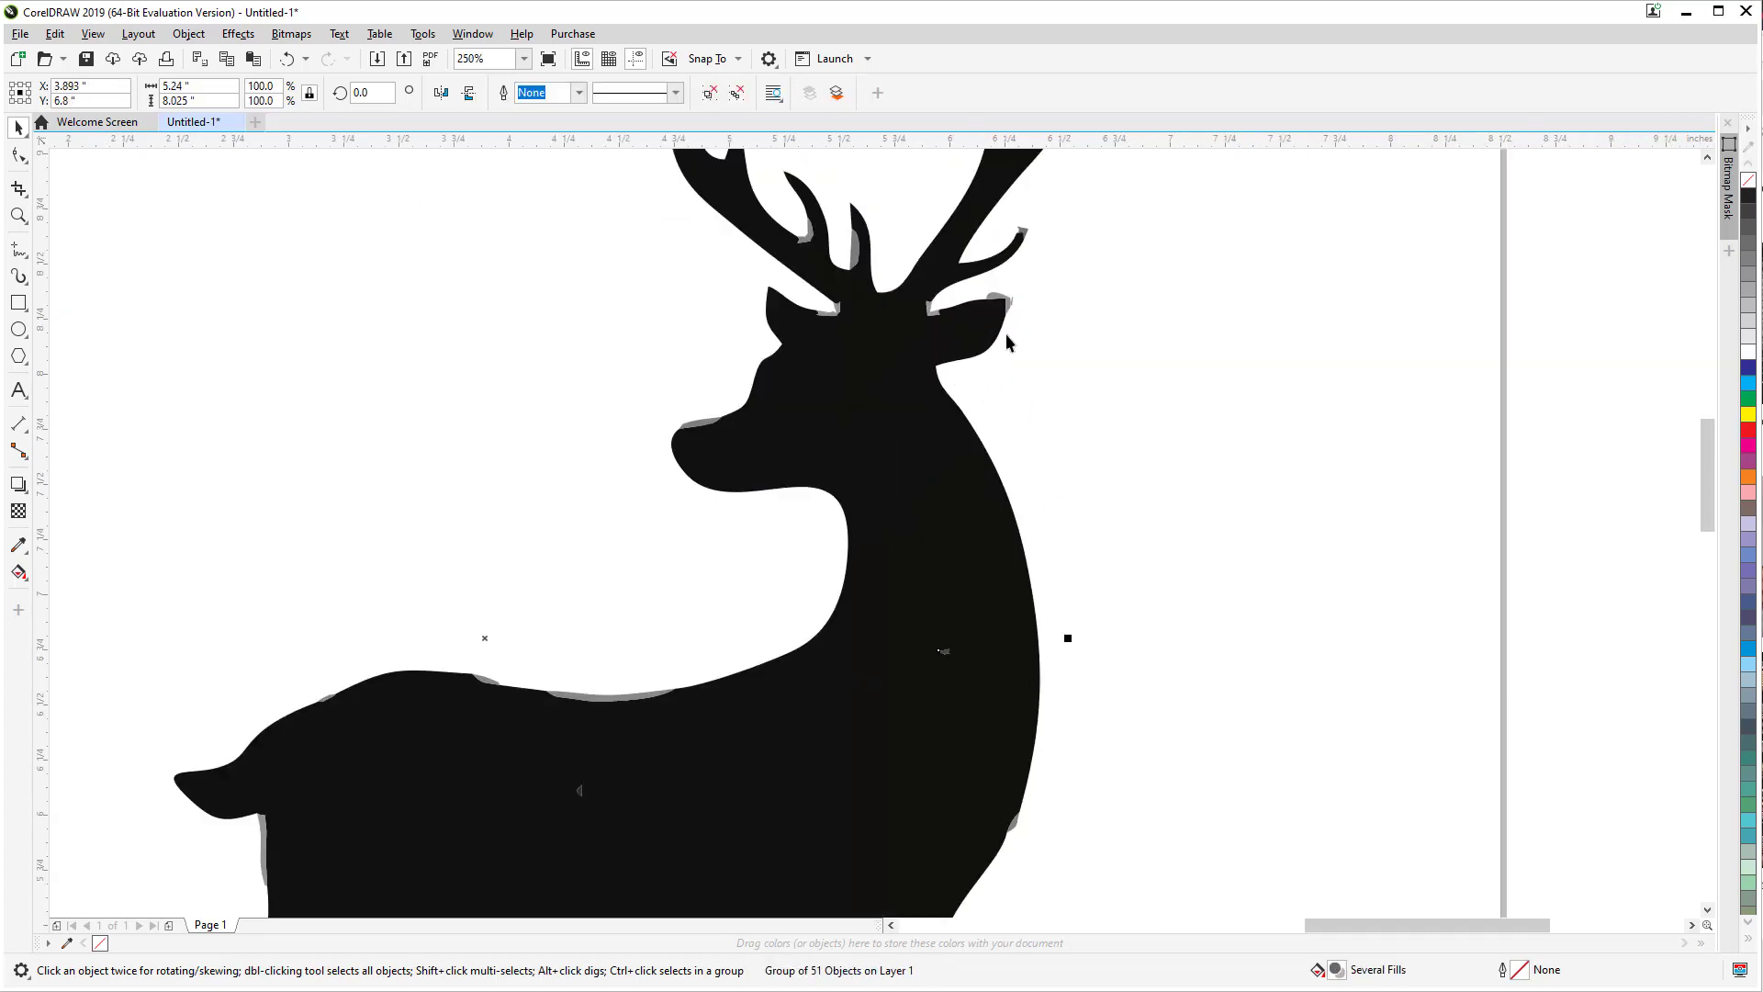
{"action": "scroll", "coordinate": [1008, 338], "scroll_direction": "down", "scroll_amount": 4}
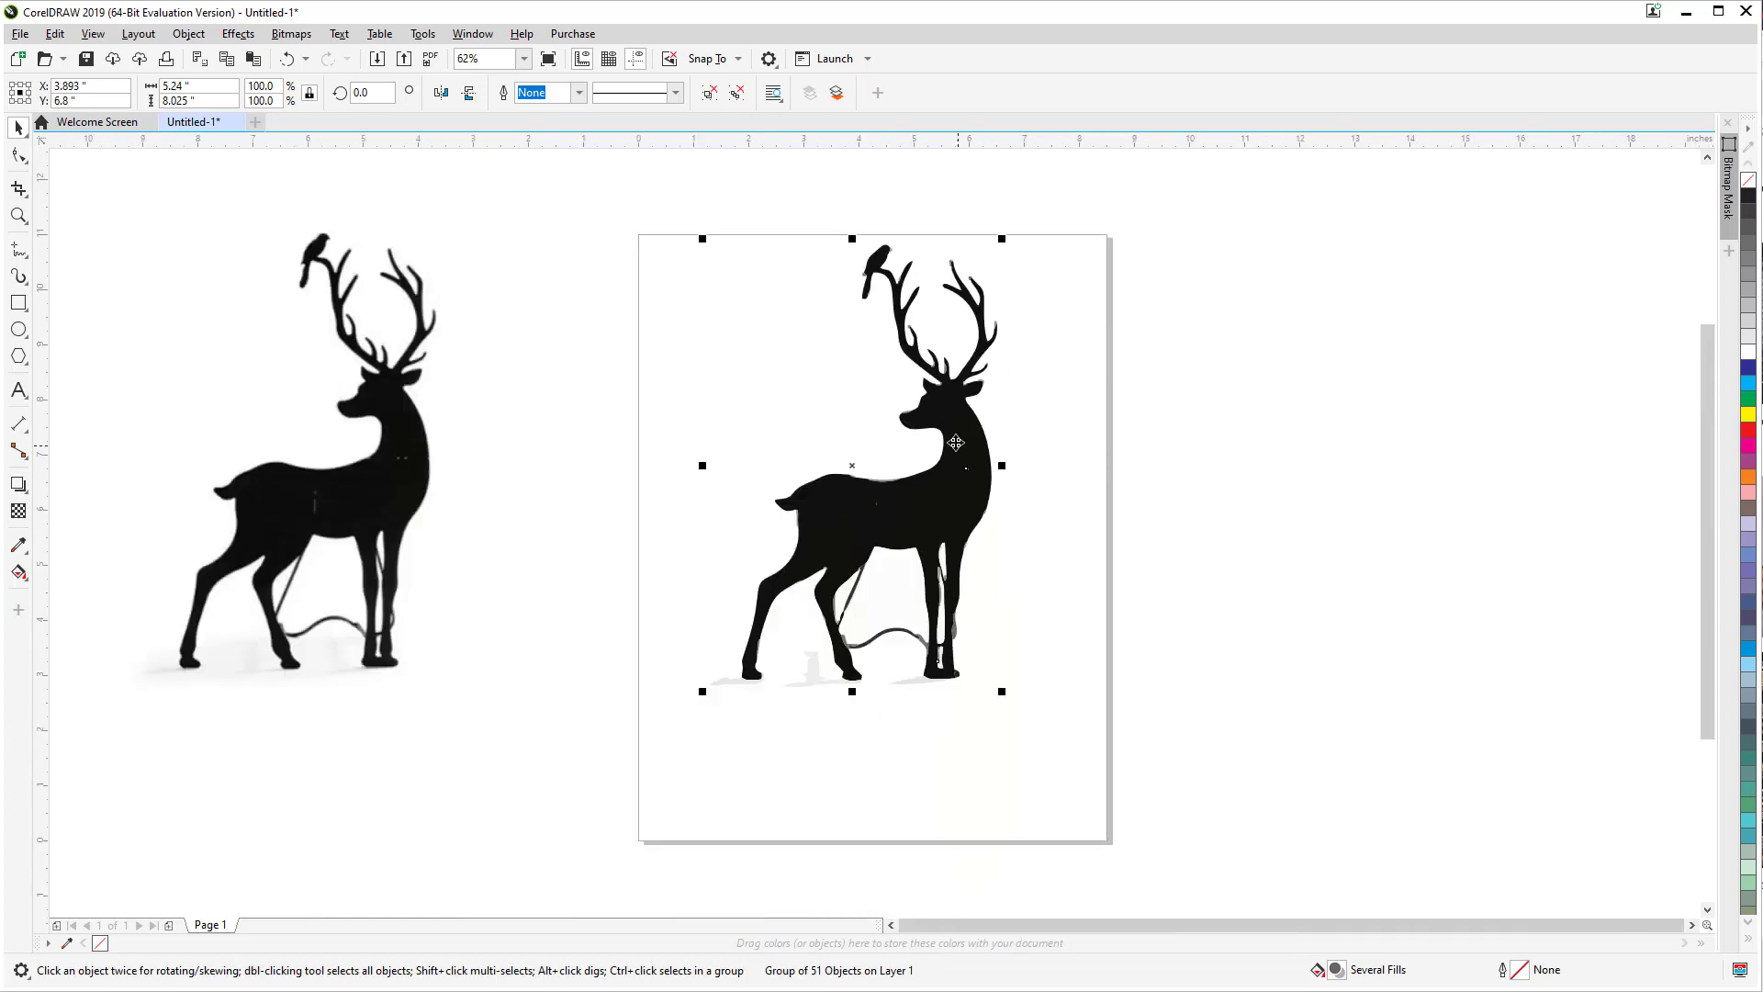
Step: Ungroup the traced deer and delete the light grey ground shadows beneath its hooves
{"action": "left_click", "coordinate": [710, 92]}
{"action": "scroll", "coordinate": [996, 515], "scroll_direction": "up", "scroll_amount": 2}
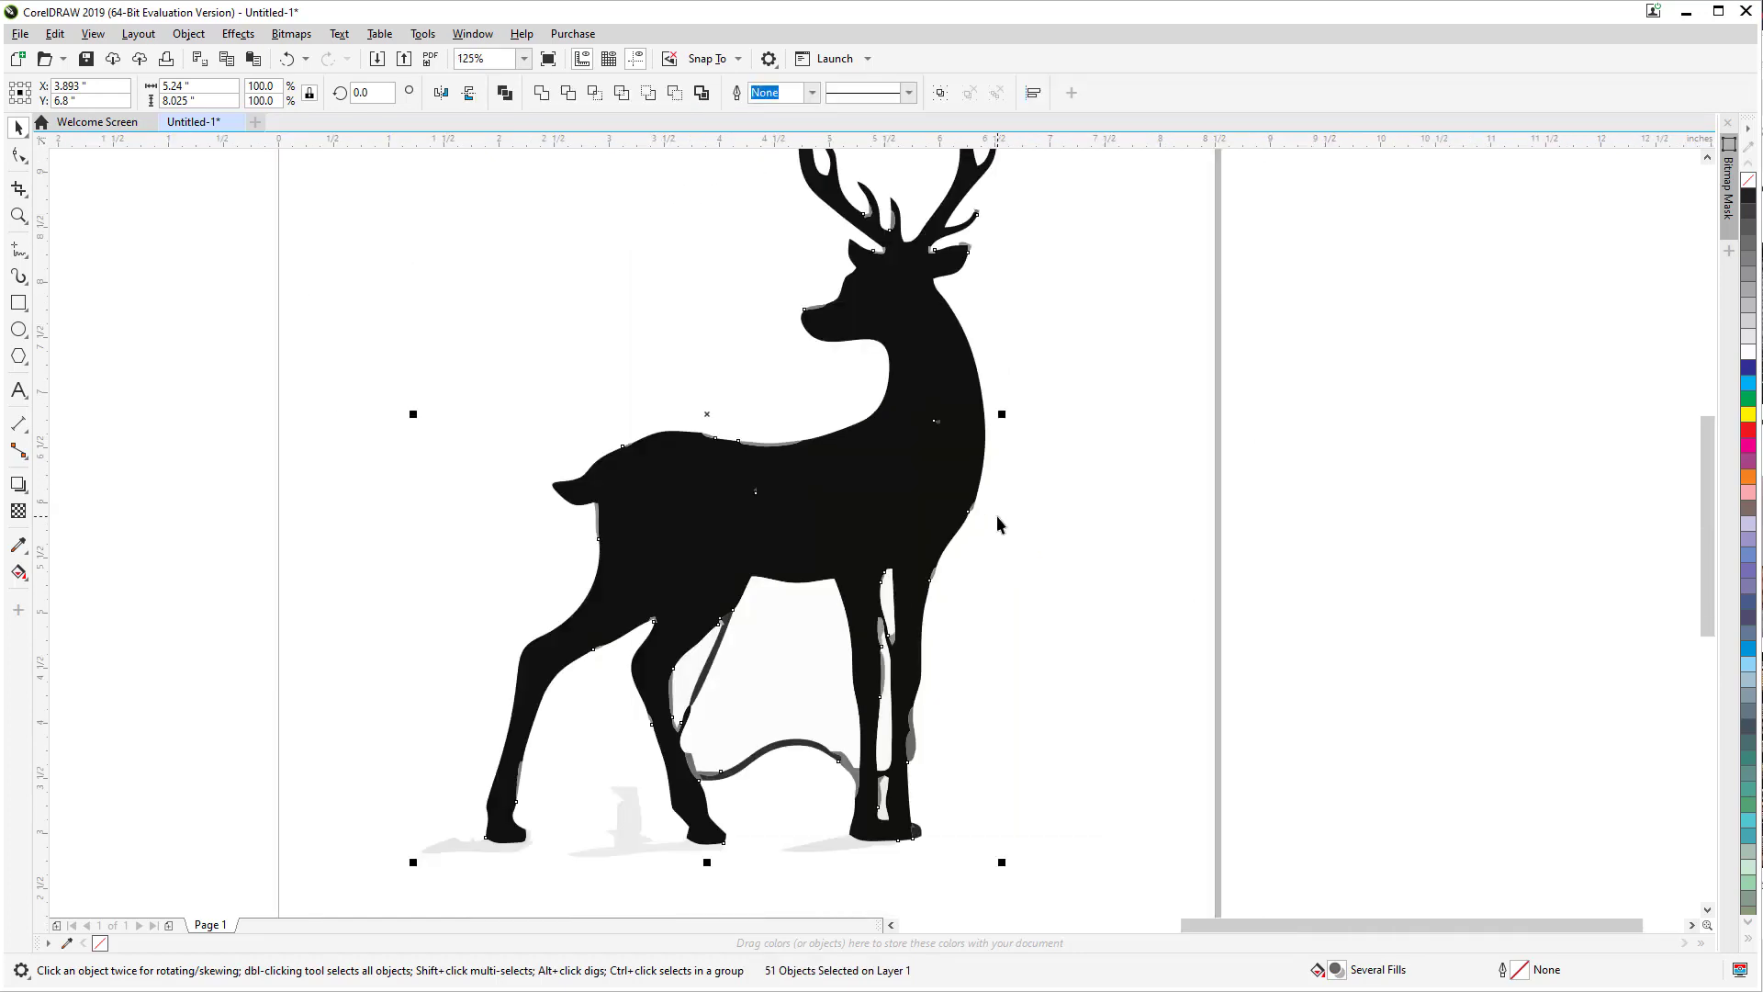
{"action": "left_click", "coordinate": [640, 840]}
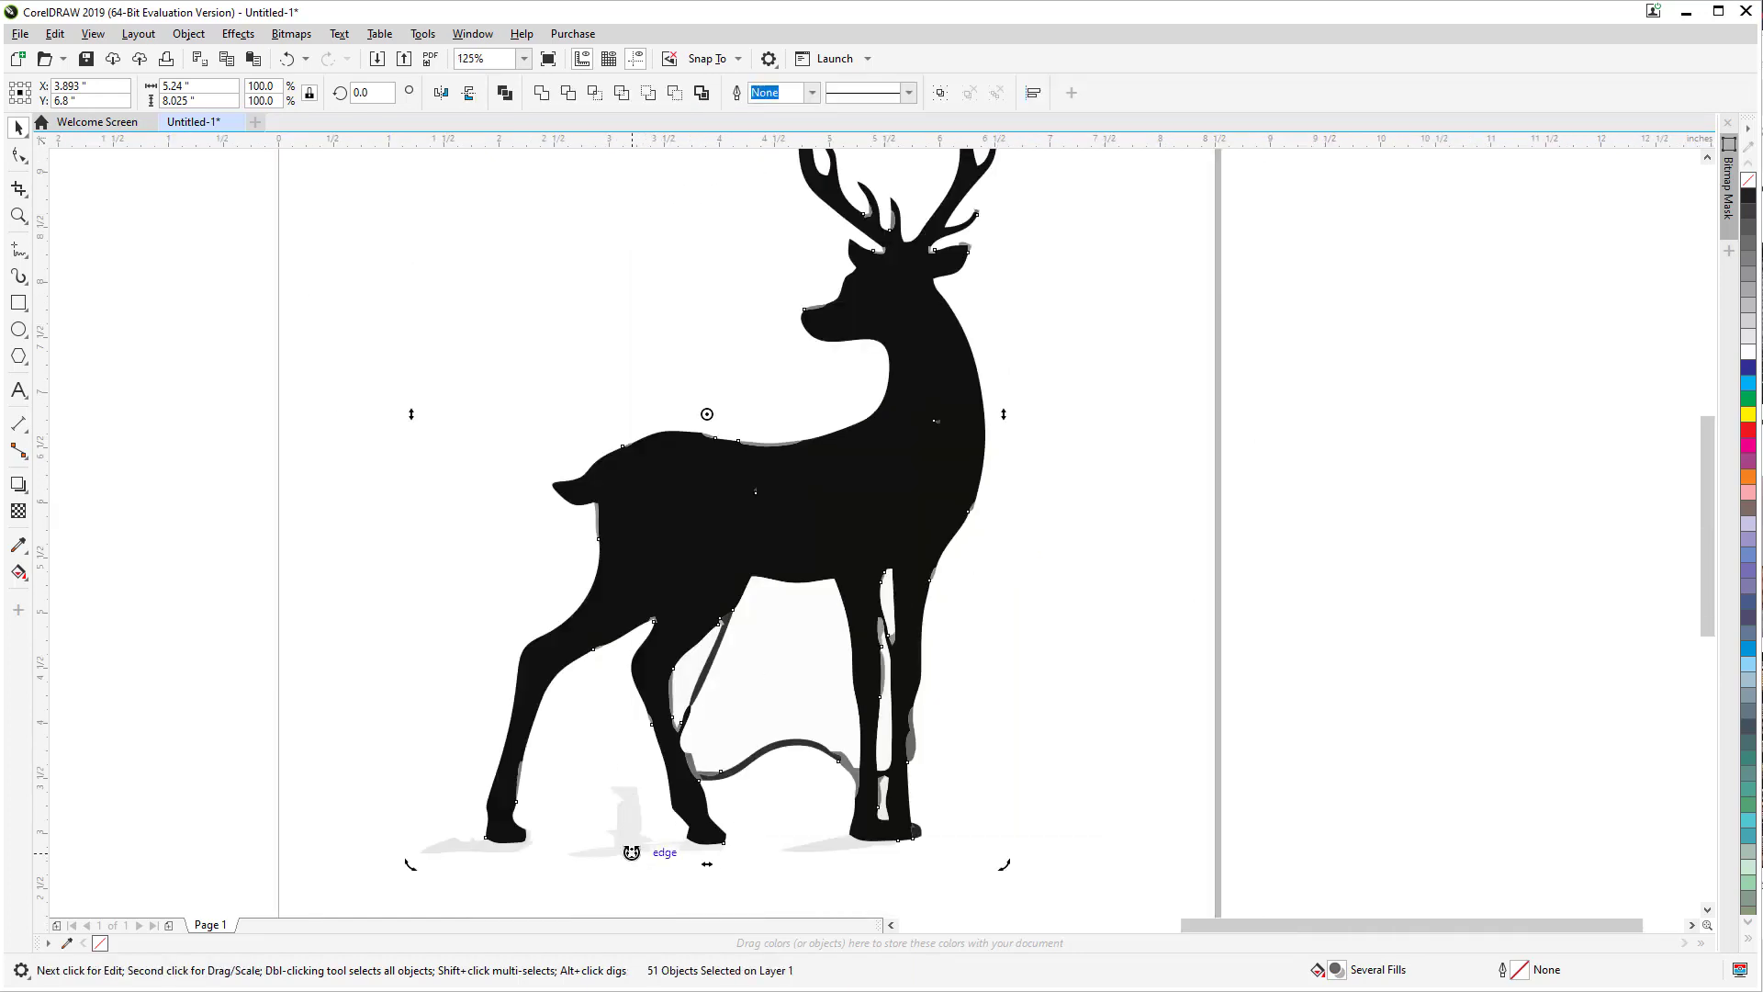
{"action": "left_click", "coordinate": [716, 867]}
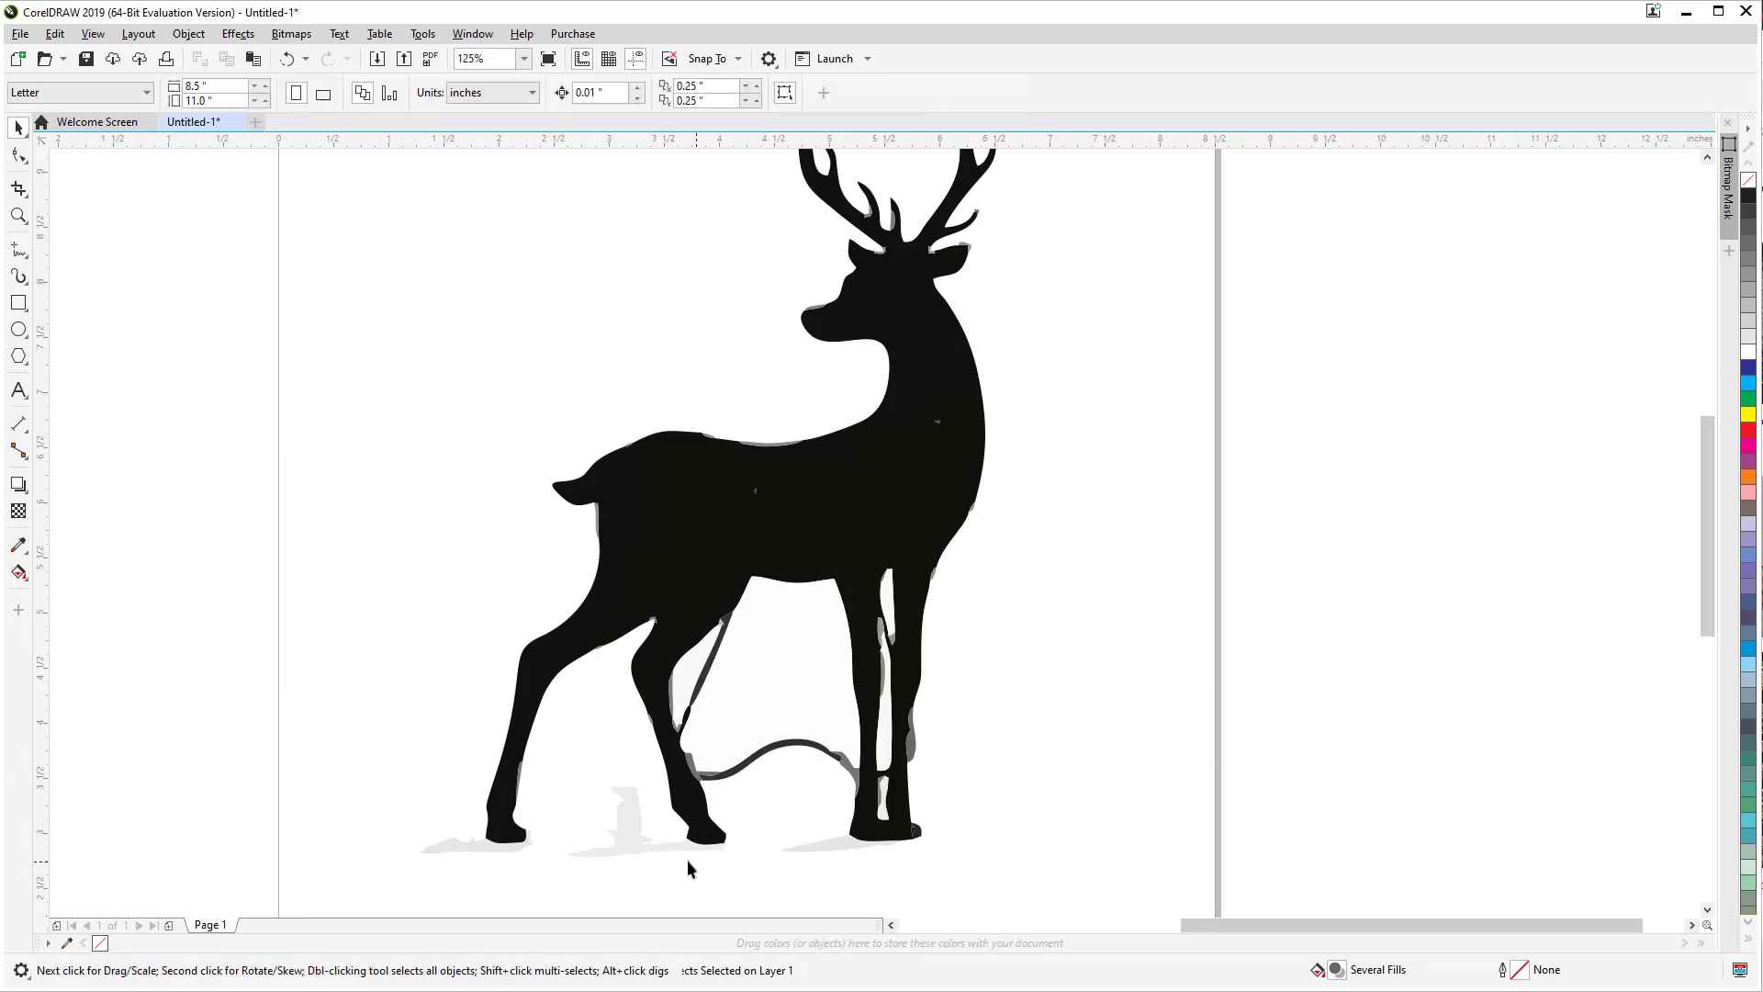
{"action": "left_click", "coordinate": [643, 840]}
{"action": "key", "text": "Delete"}
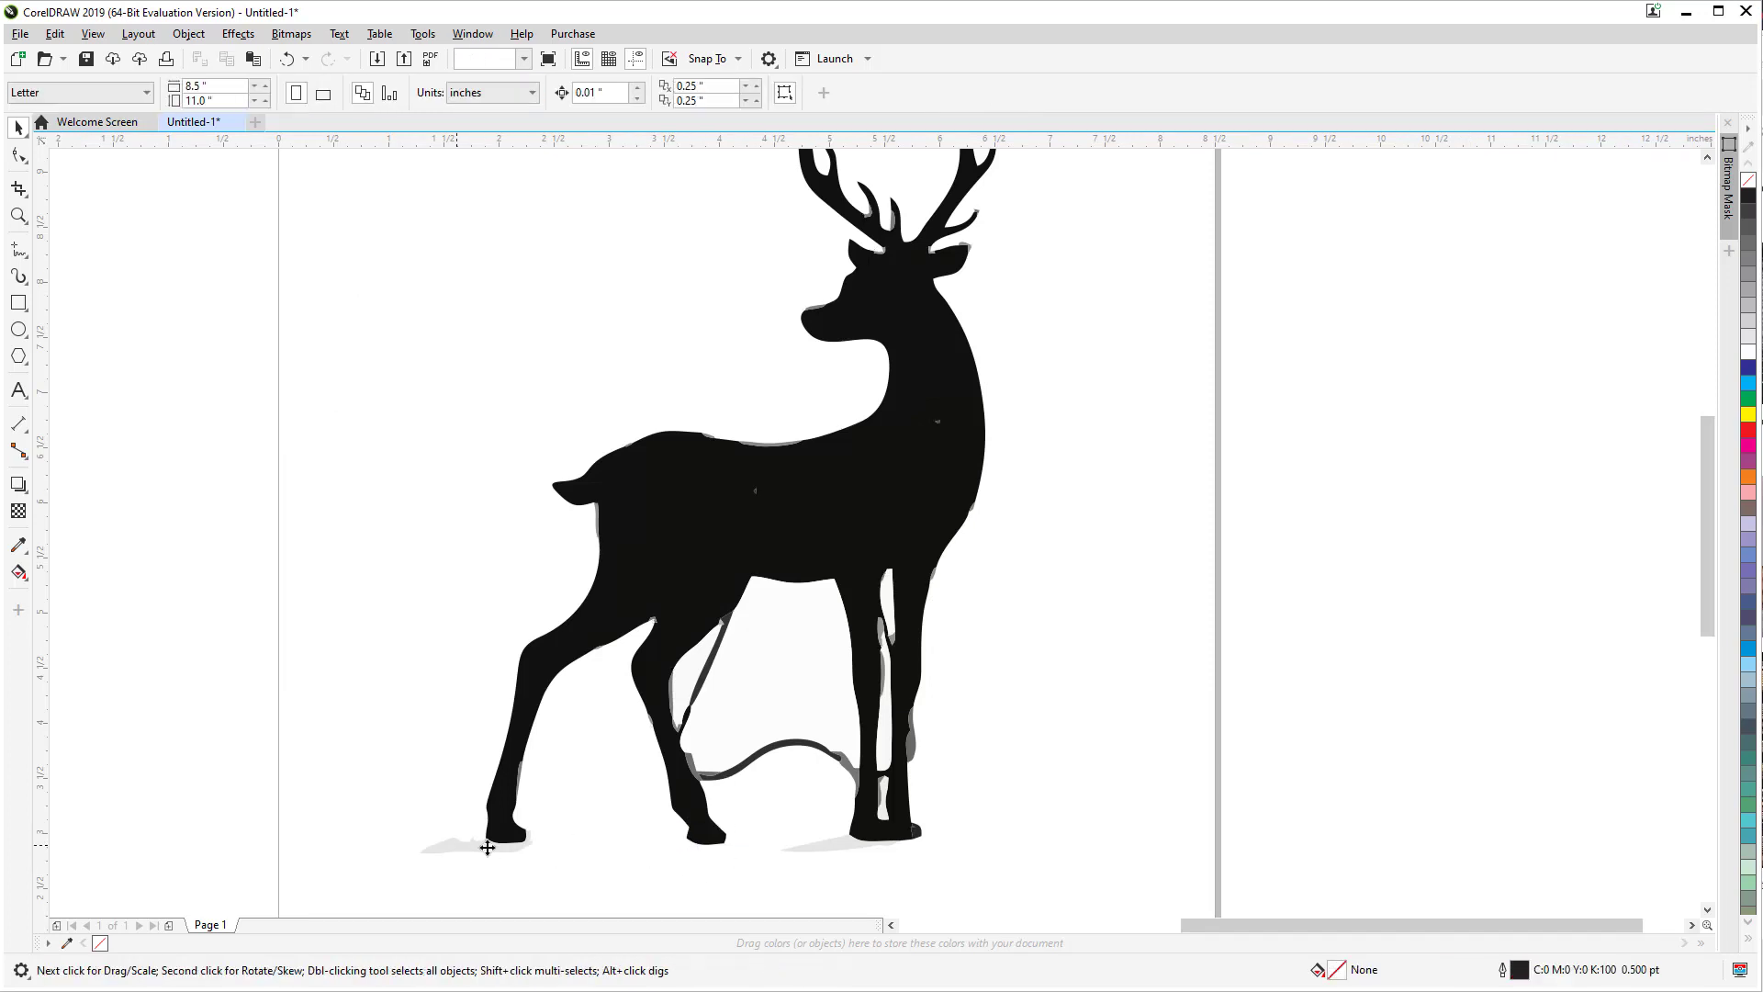
{"action": "left_click", "coordinate": [834, 847]}
{"action": "key", "text": "Delete"}
Step: Delete the traced wire pieces that run under the belly between the hind and front legs
{"action": "left_click", "coordinate": [860, 760]}
{"action": "key", "text": "Delete"}
{"action": "left_click", "coordinate": [778, 748]}
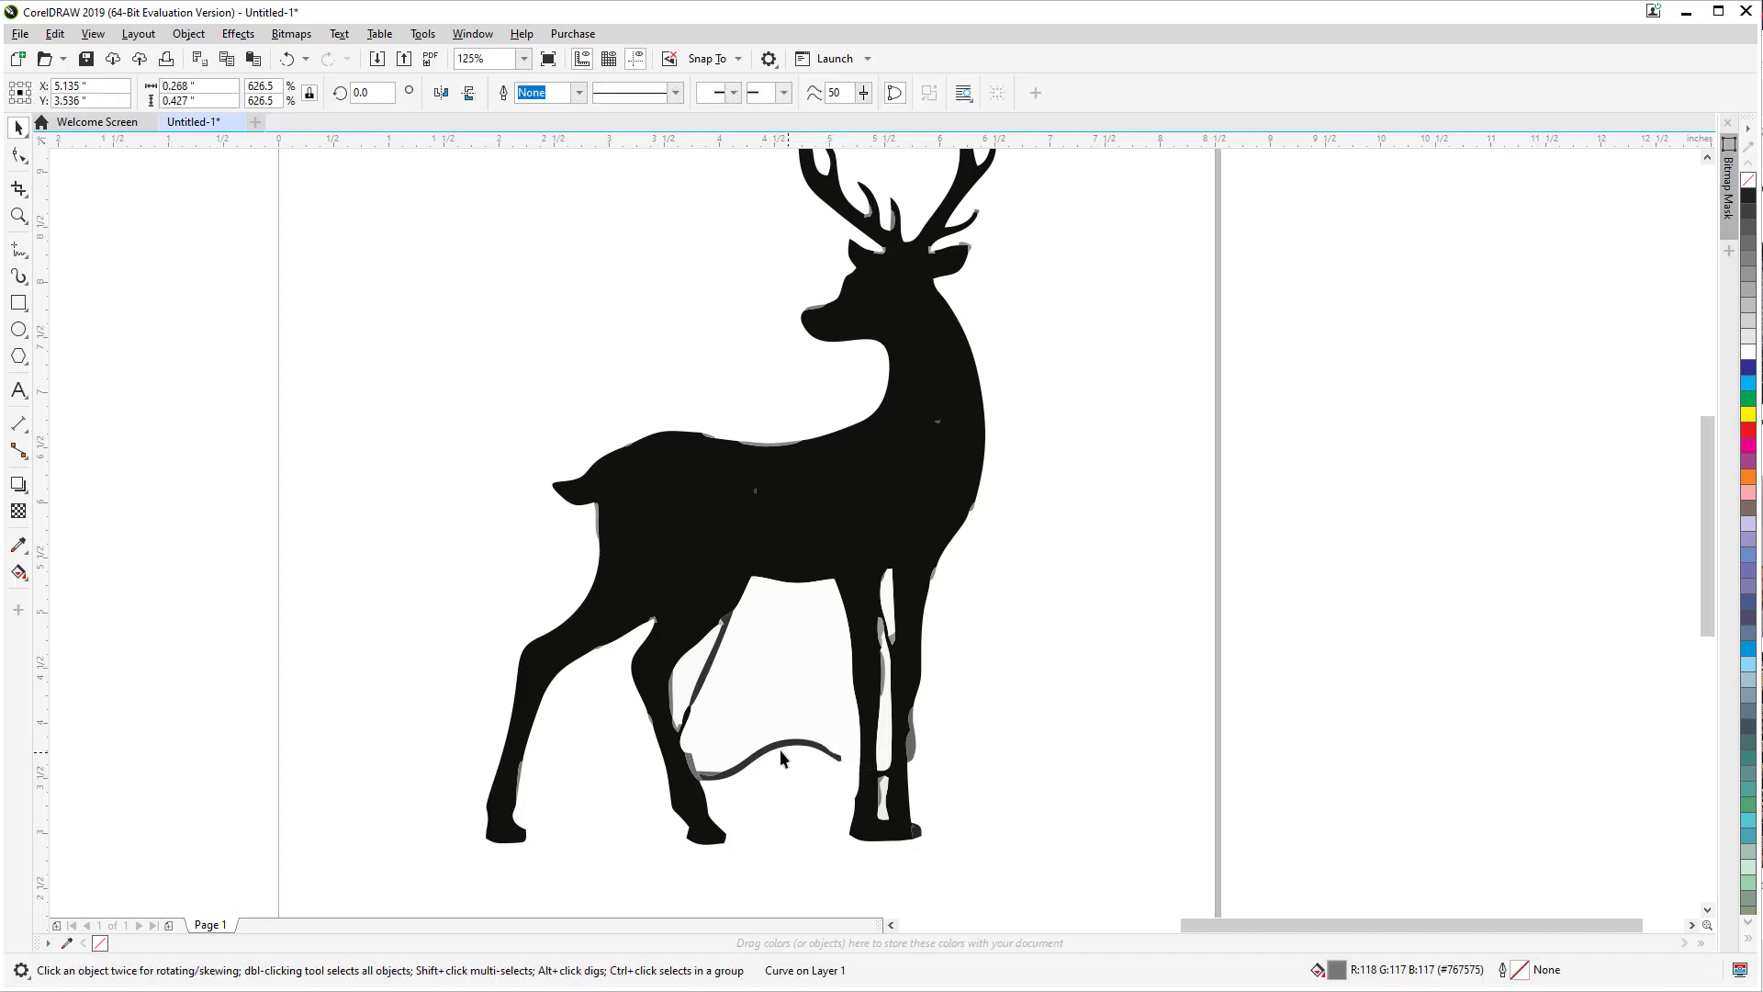
{"action": "key", "text": "Delete"}
{"action": "left_click", "coordinate": [692, 703]}
{"action": "key", "text": "Delete"}
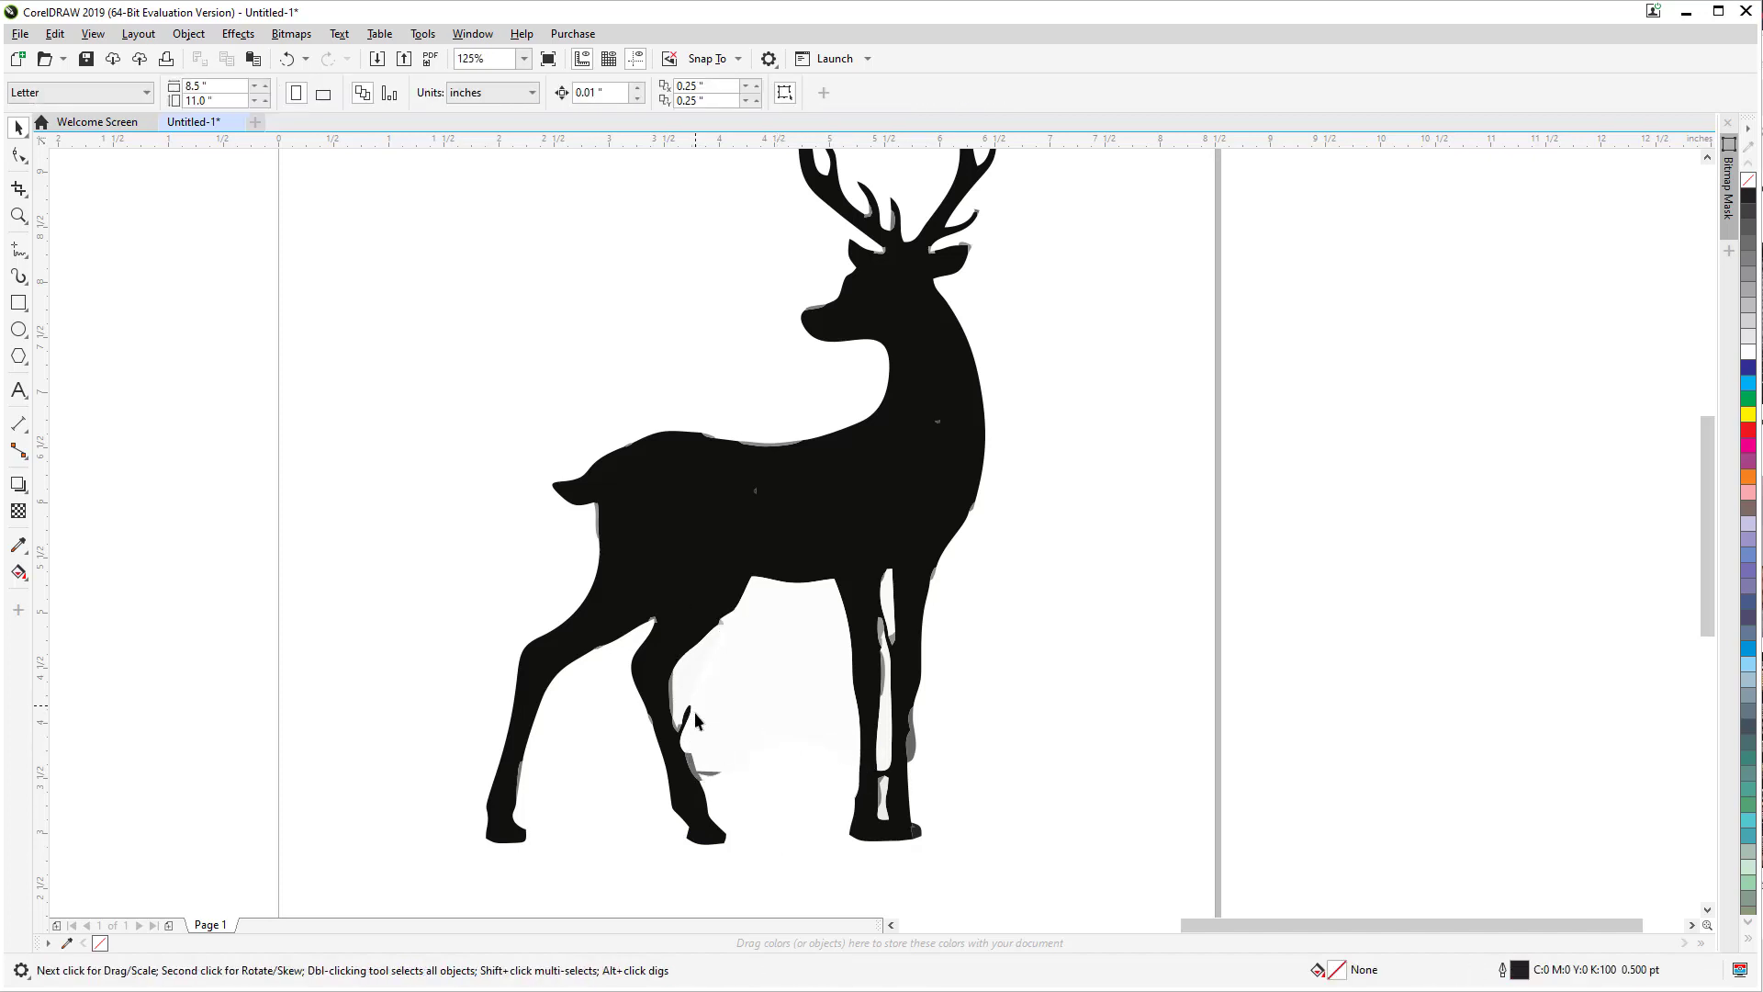
Step: Delete the leftover grey wire fragments beside the inner hind leg and the outer front leg
{"action": "left_click", "coordinate": [687, 710]}
{"action": "key", "text": "Delete"}
{"action": "left_click", "coordinate": [695, 768]}
{"action": "key", "text": "Delete"}
{"action": "left_click", "coordinate": [923, 747]}
{"action": "key", "text": "Delete"}
{"action": "left_click", "coordinate": [925, 758]}
{"action": "key", "text": "Delete"}
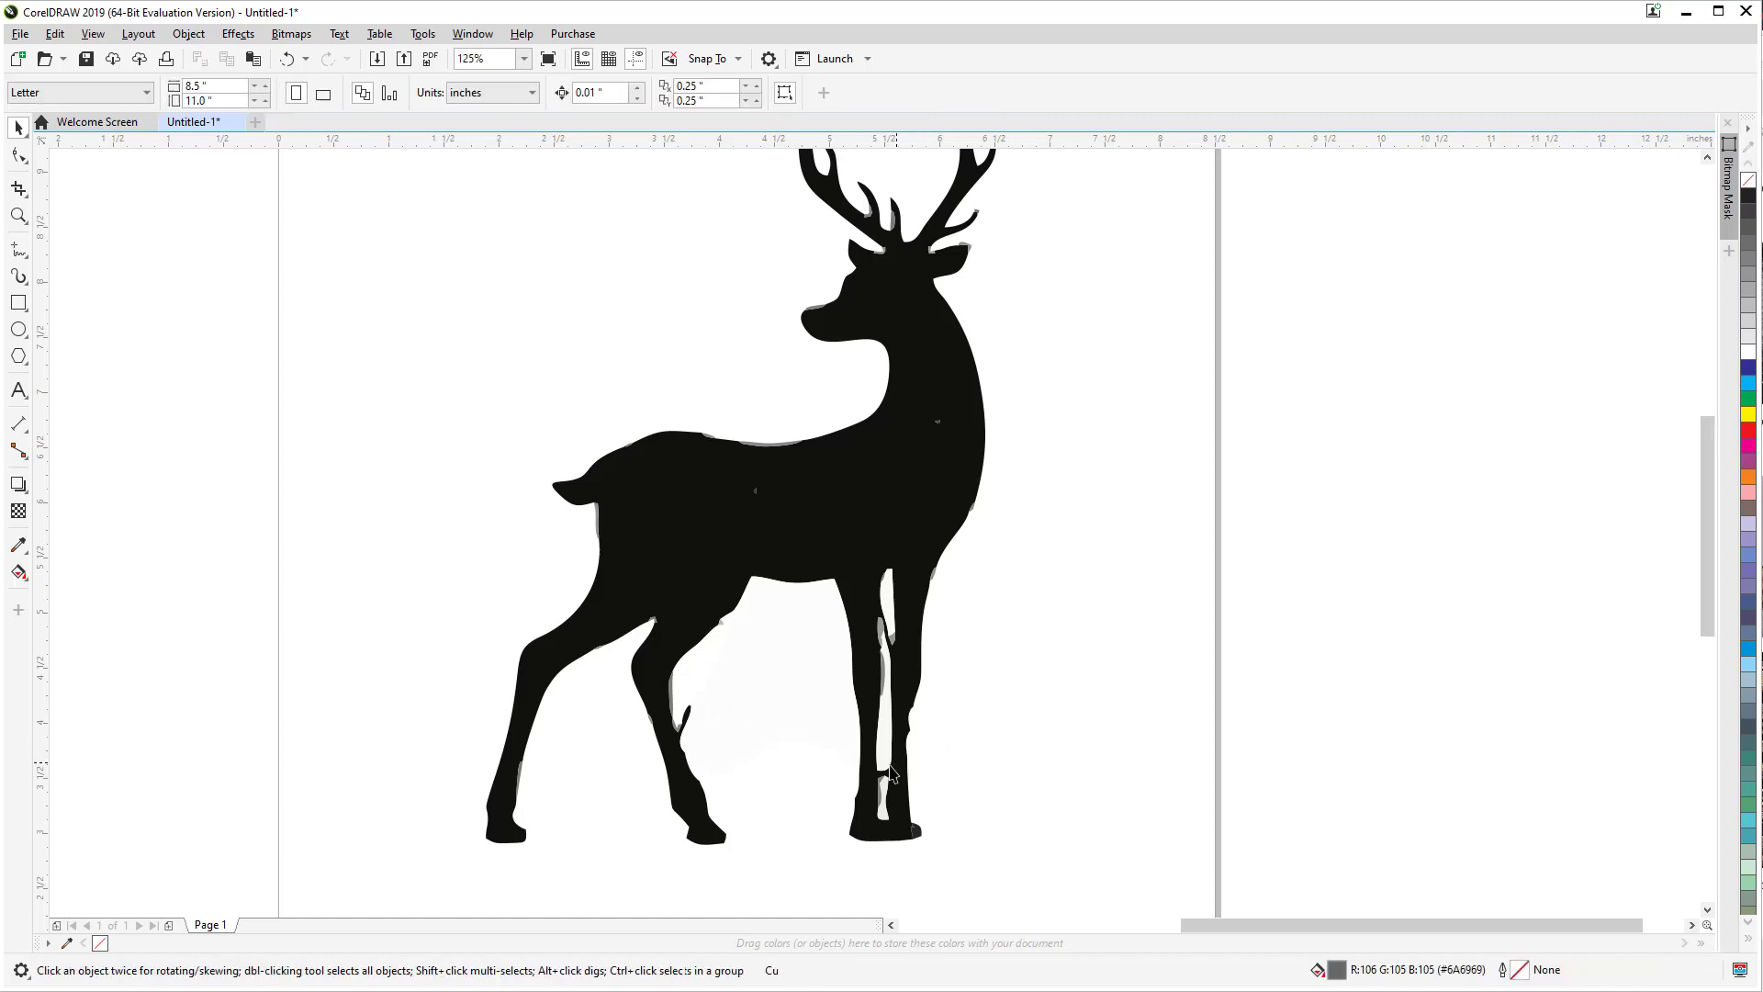
Step: Delete the grey slivers between the front legs and the stray fragments around the leg outlines
{"action": "left_click", "coordinate": [886, 787]}
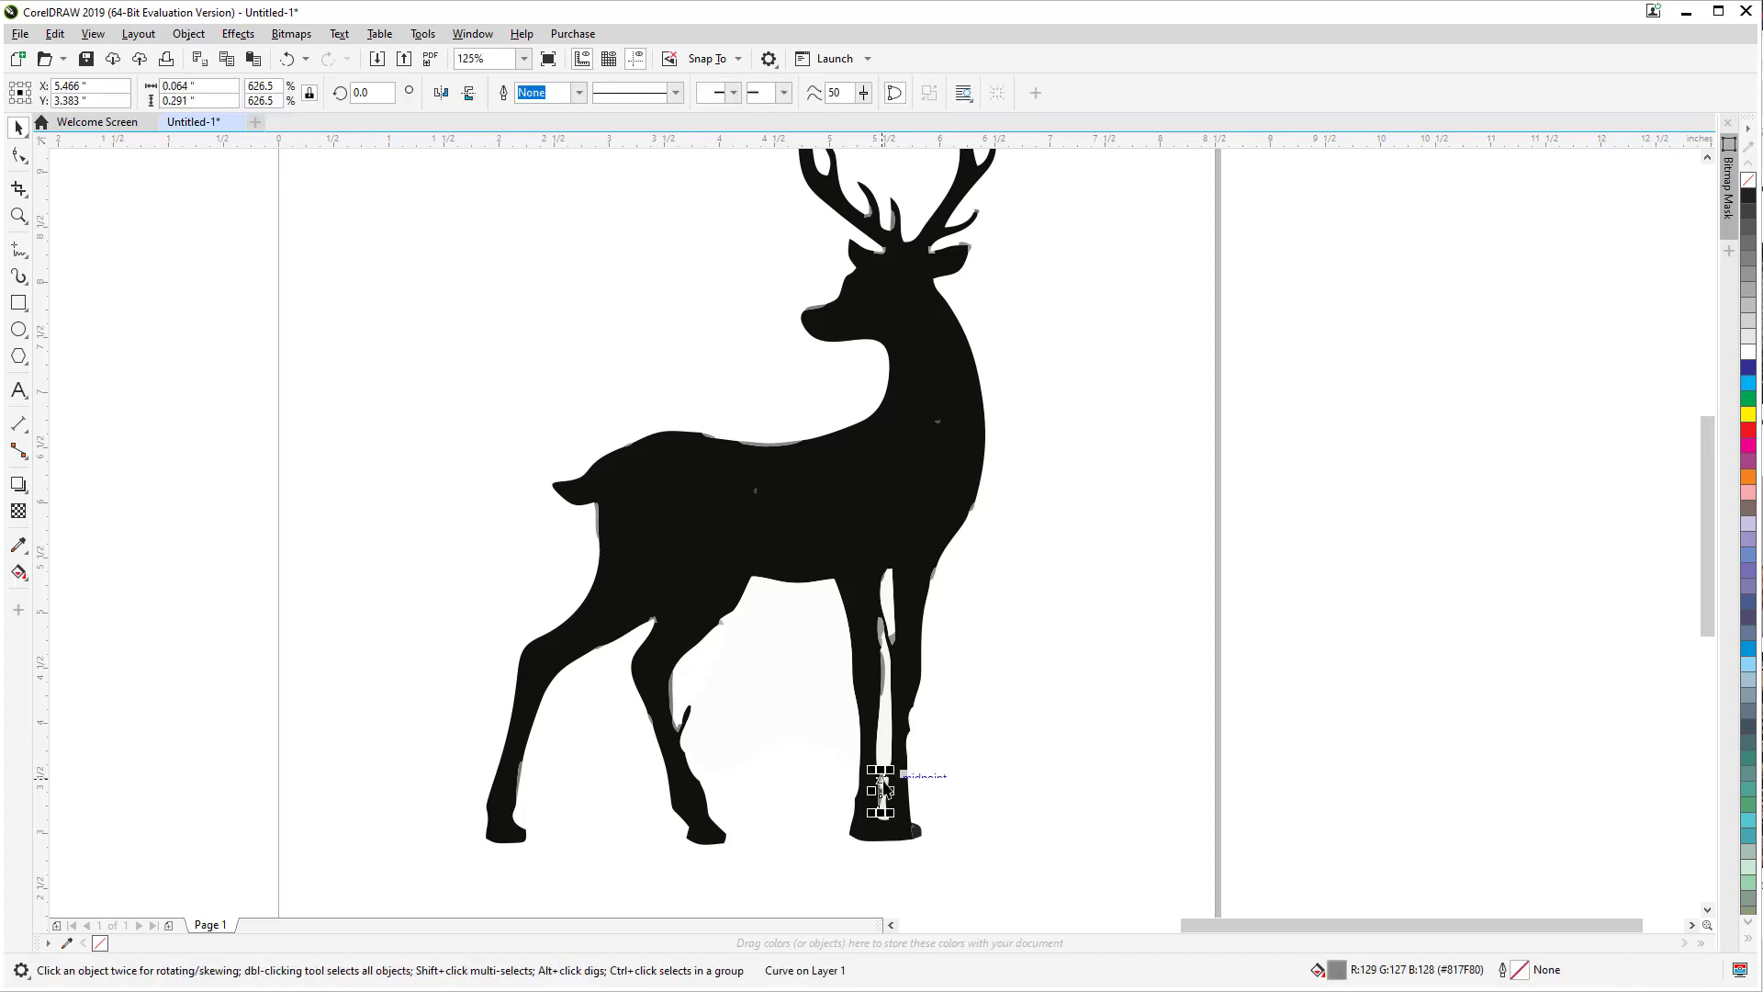
{"action": "key", "text": "Delete"}
{"action": "left_click", "coordinate": [882, 634]}
{"action": "key", "text": "Delete"}
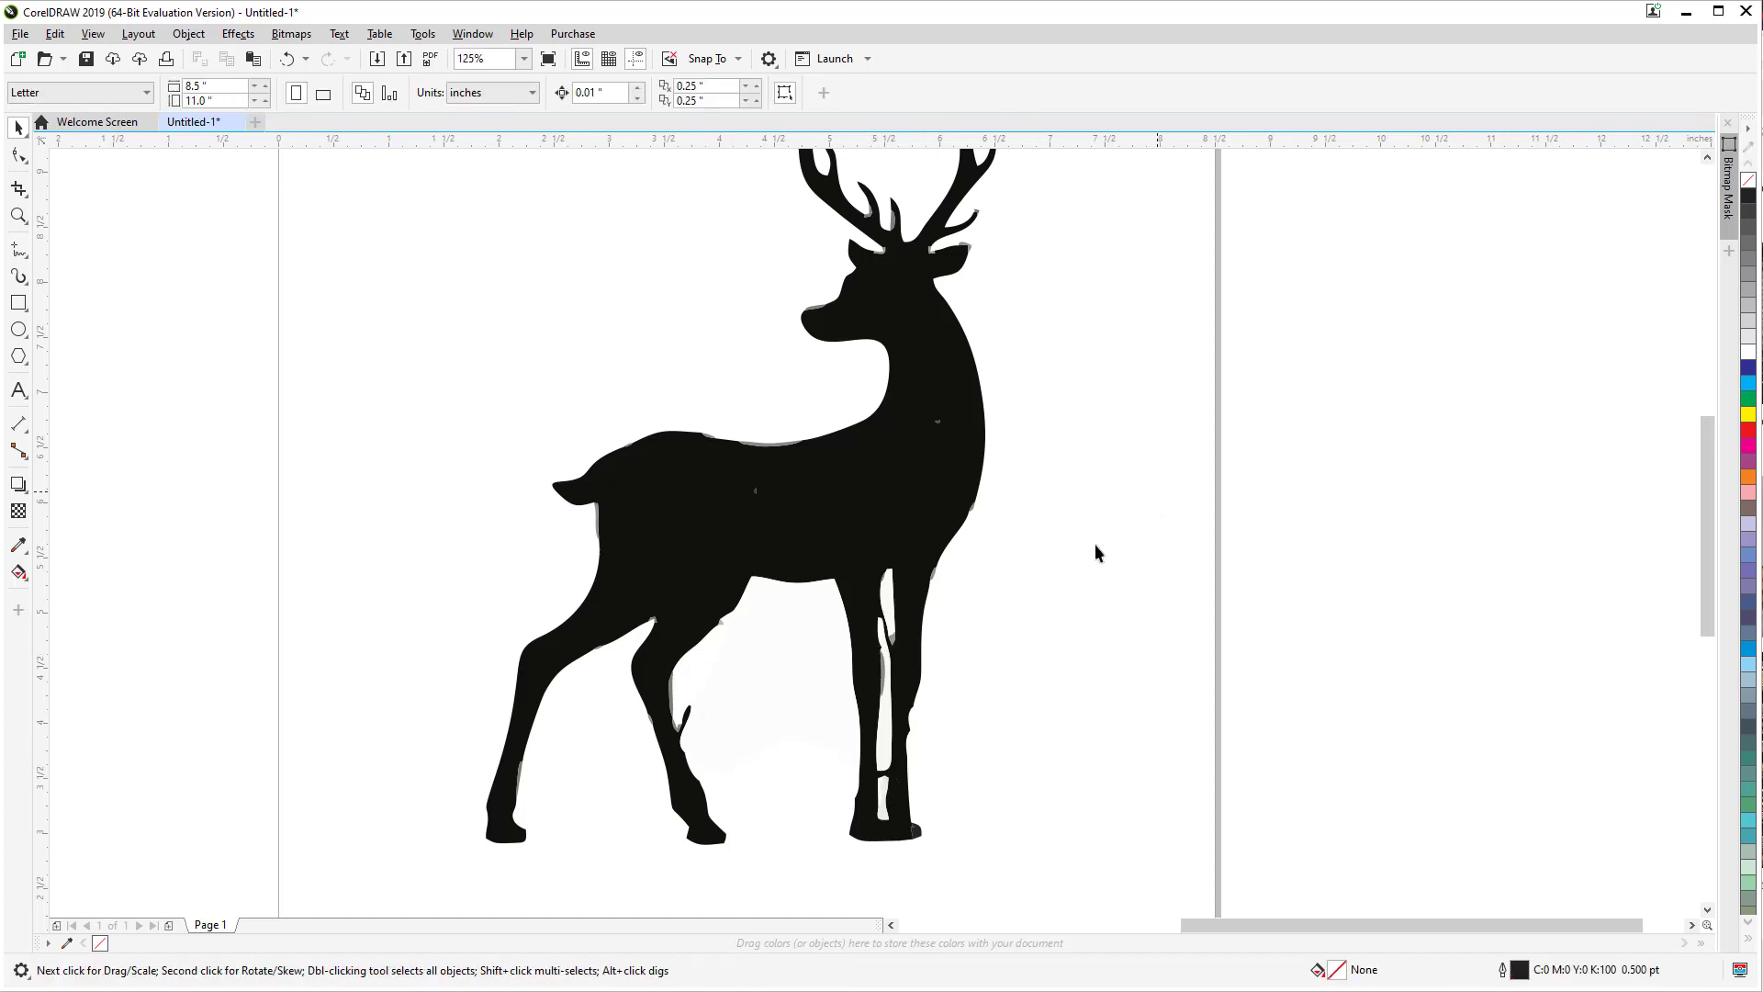
{"action": "left_click_drag", "start_coordinate": [1155, 503], "coordinate": [603, 810]}
{"action": "key", "text": "Delete"}
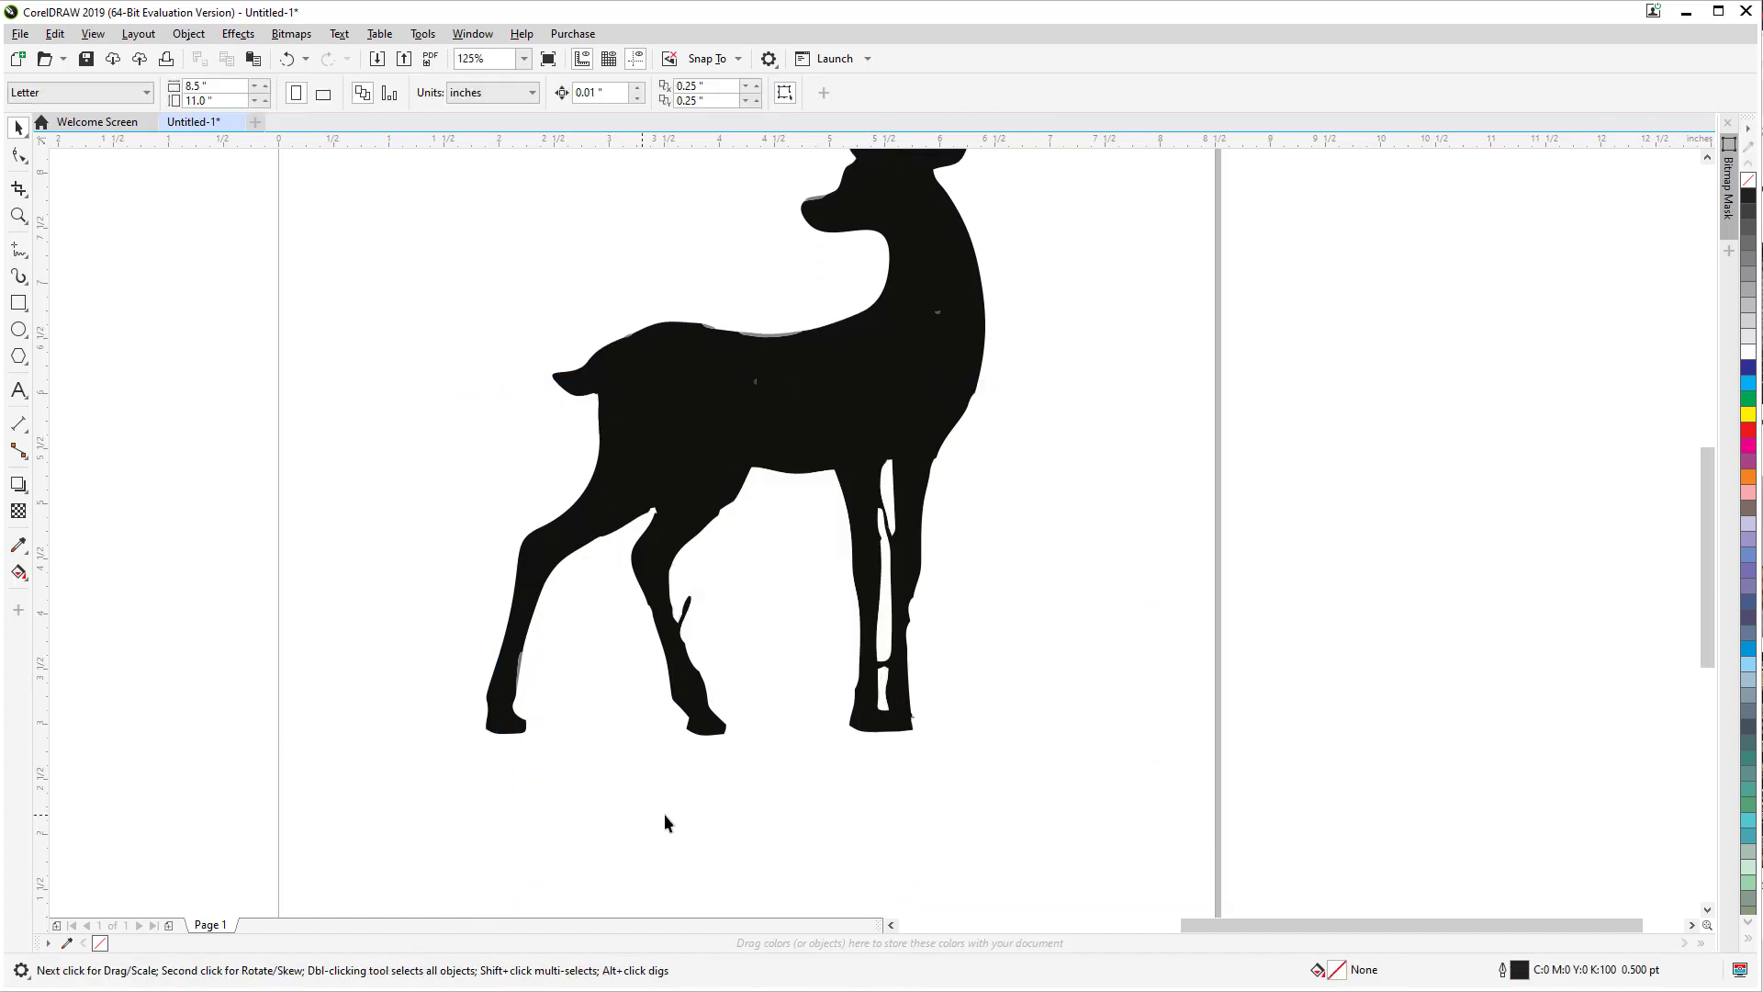
Step: Delete the small grey fragments along the deer's back, head and antlers and around the bird
{"action": "left_click_drag", "start_coordinate": [1139, 256], "coordinate": [405, 539]}
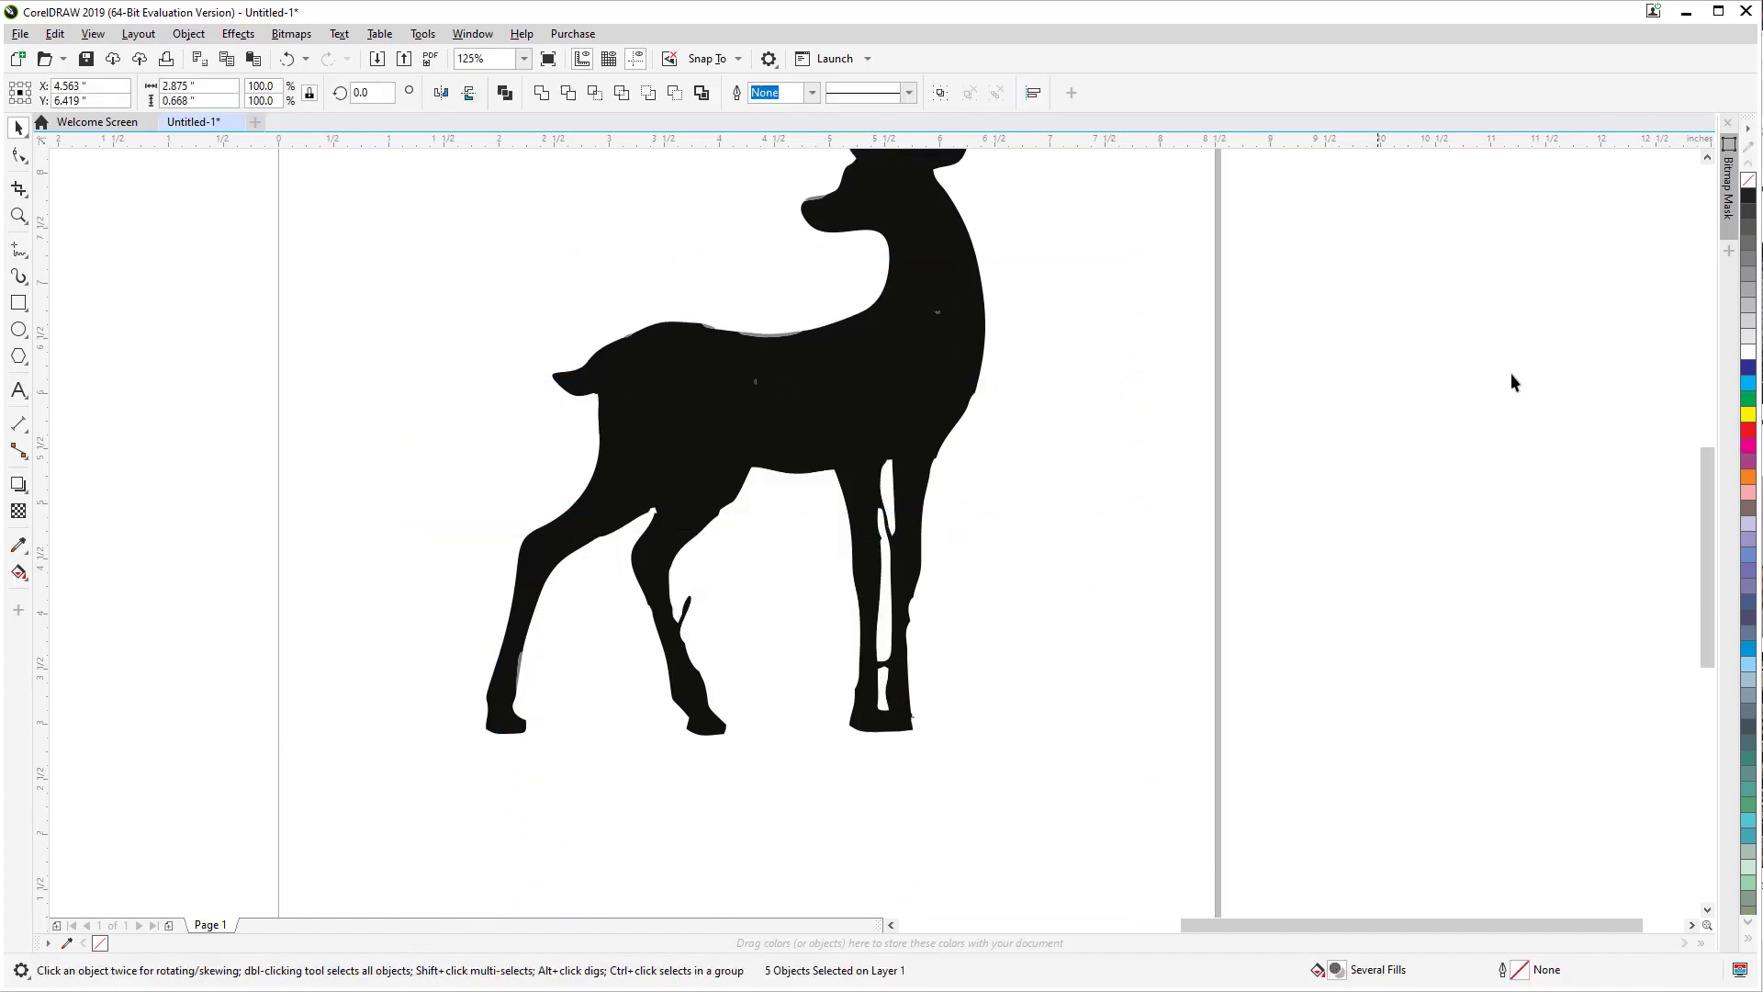
{"action": "key", "text": "Delete"}
{"action": "scroll", "coordinate": [1665, 211], "scroll_direction": "up", "scroll_amount": 3}
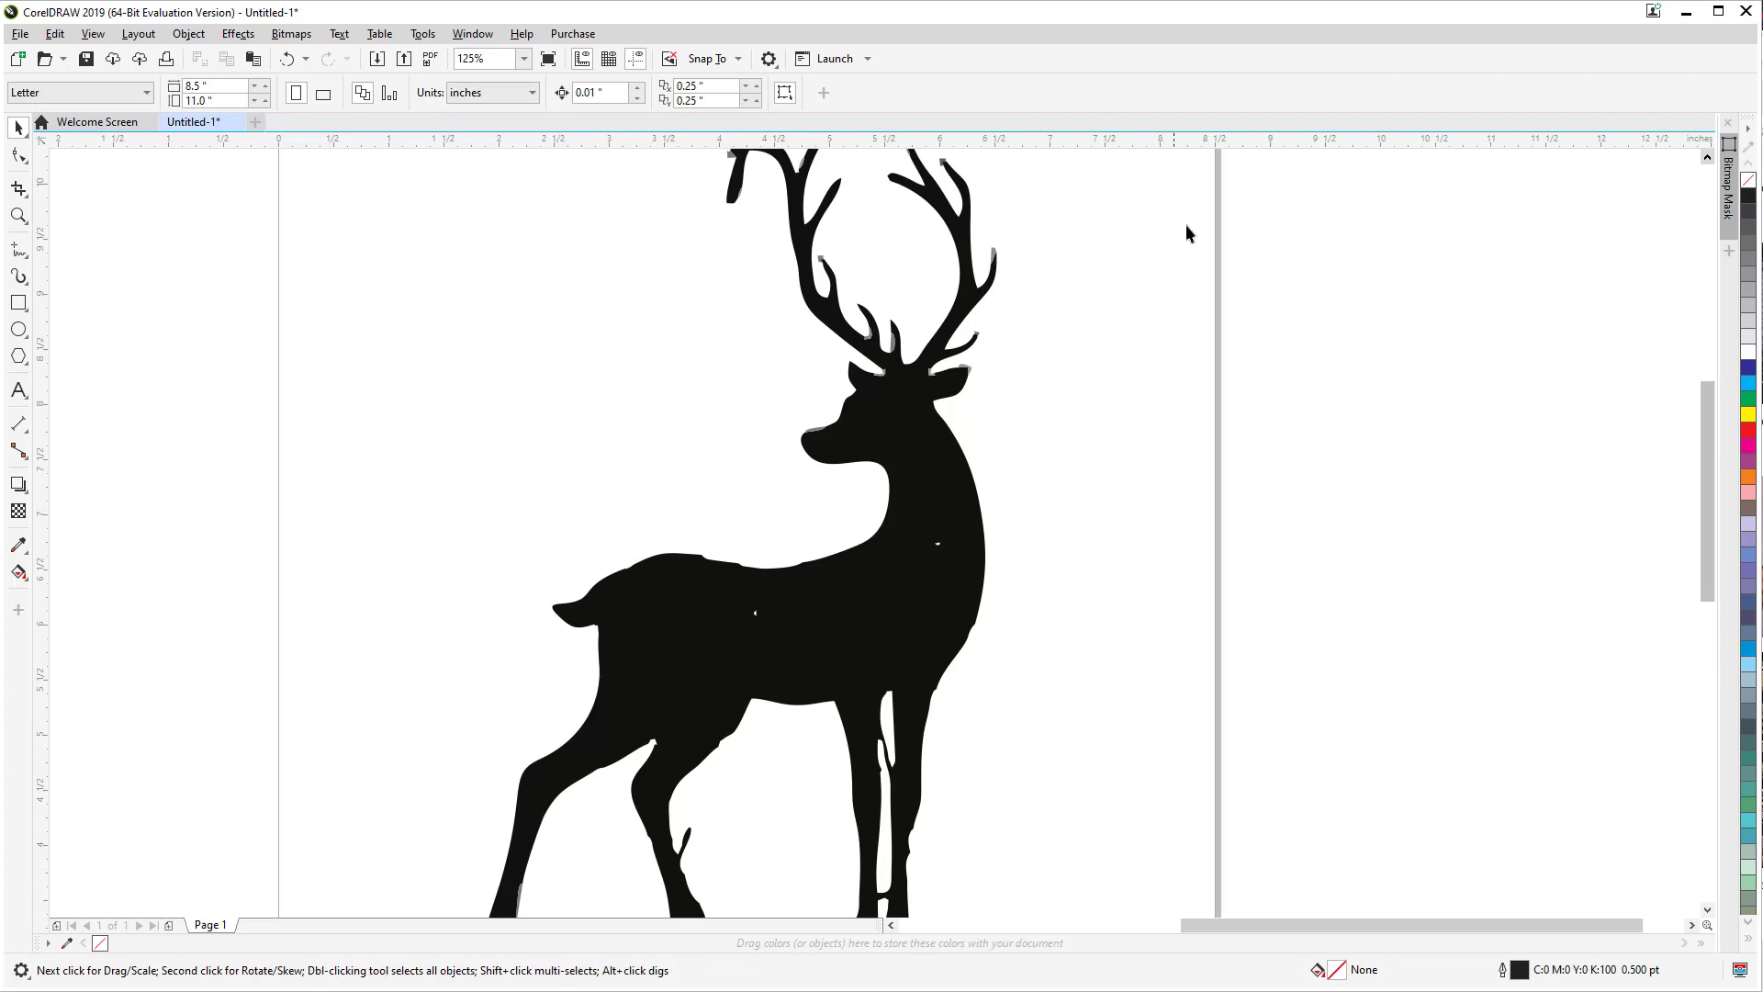
{"action": "left_click_drag", "start_coordinate": [1187, 232], "coordinate": [675, 617]}
{"action": "key", "text": "Delete"}
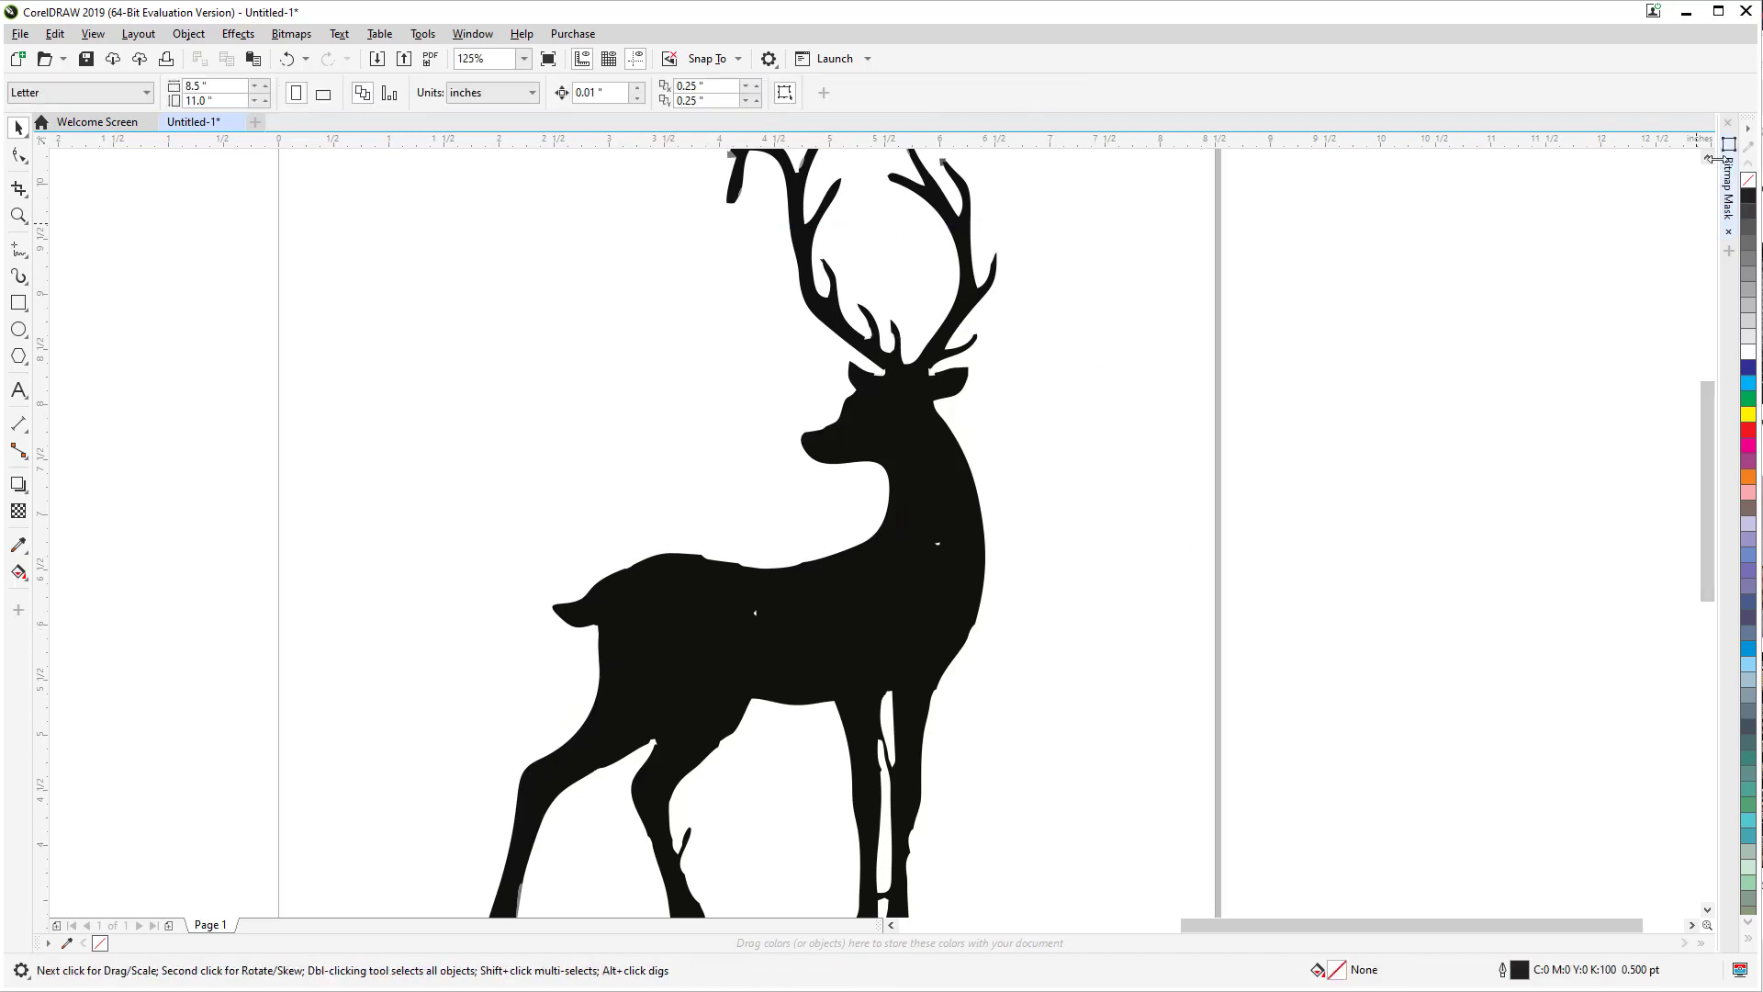
{"action": "scroll", "coordinate": [1714, 158], "scroll_direction": "up", "scroll_amount": 3}
{"action": "left_click_drag", "start_coordinate": [672, 306], "coordinate": [1032, 579]}
{"action": "key", "text": "Delete"}
{"action": "scroll", "coordinate": [1093, 492], "scroll_direction": "down", "scroll_amount": 2}
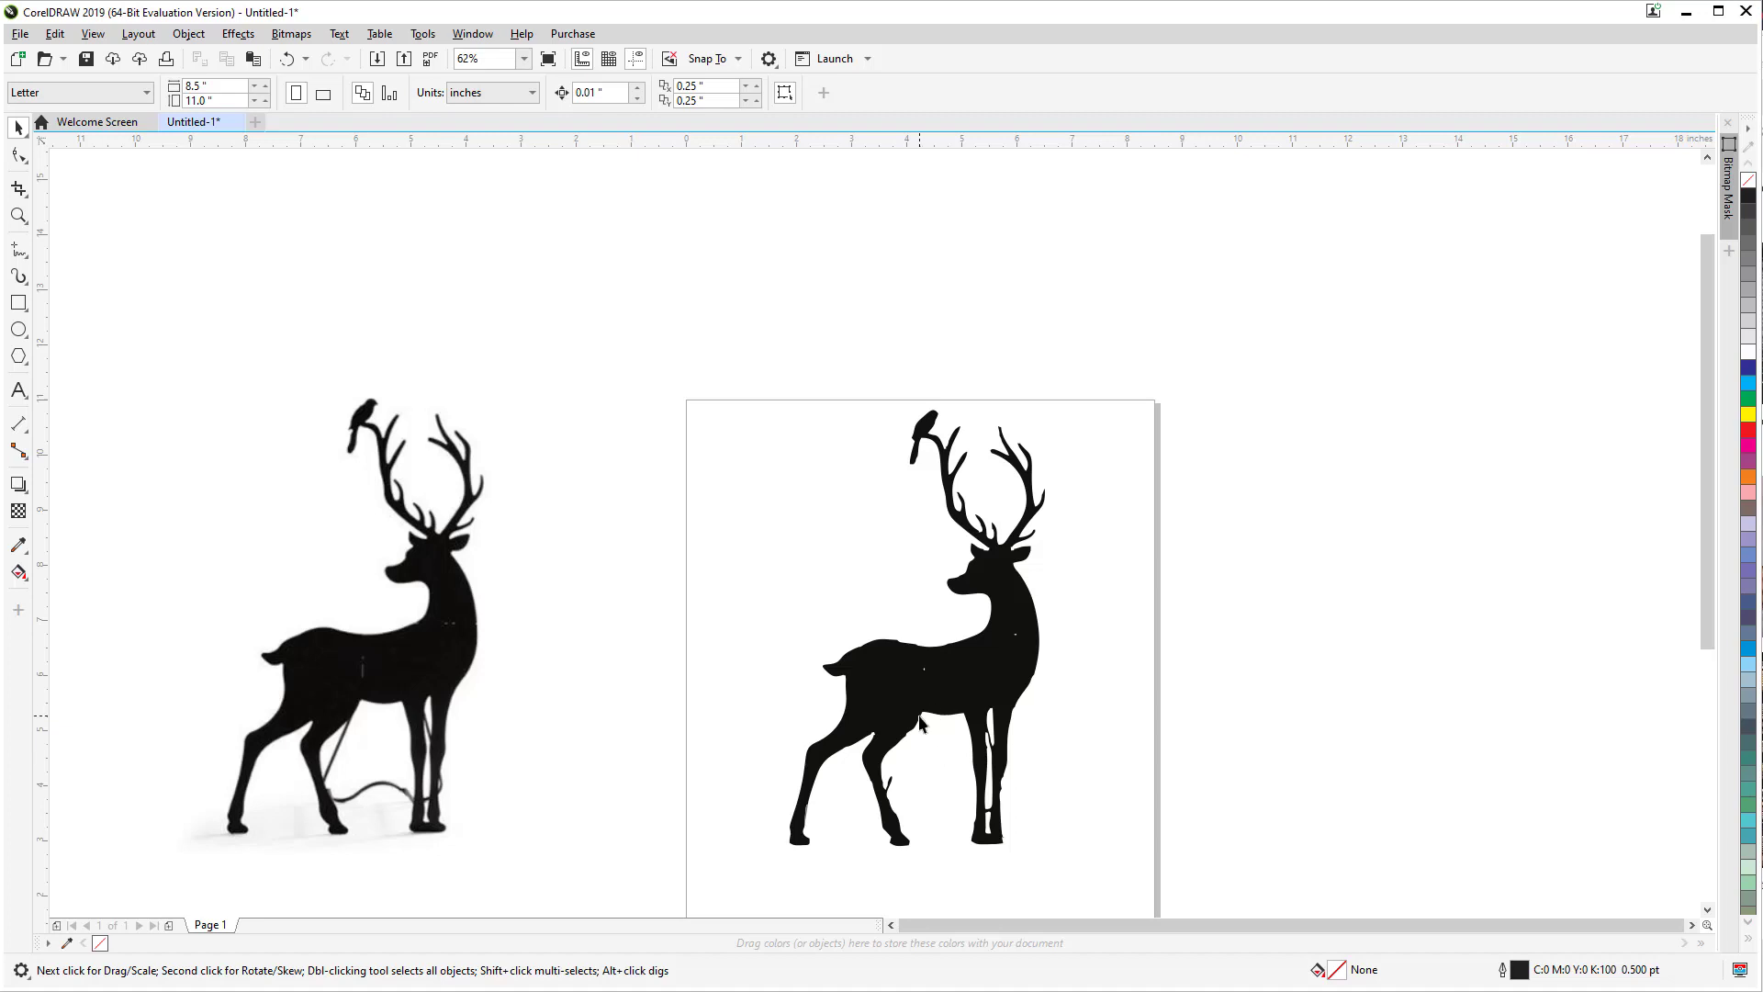
{"action": "scroll", "coordinate": [960, 437], "scroll_direction": "up", "scroll_amount": 3}
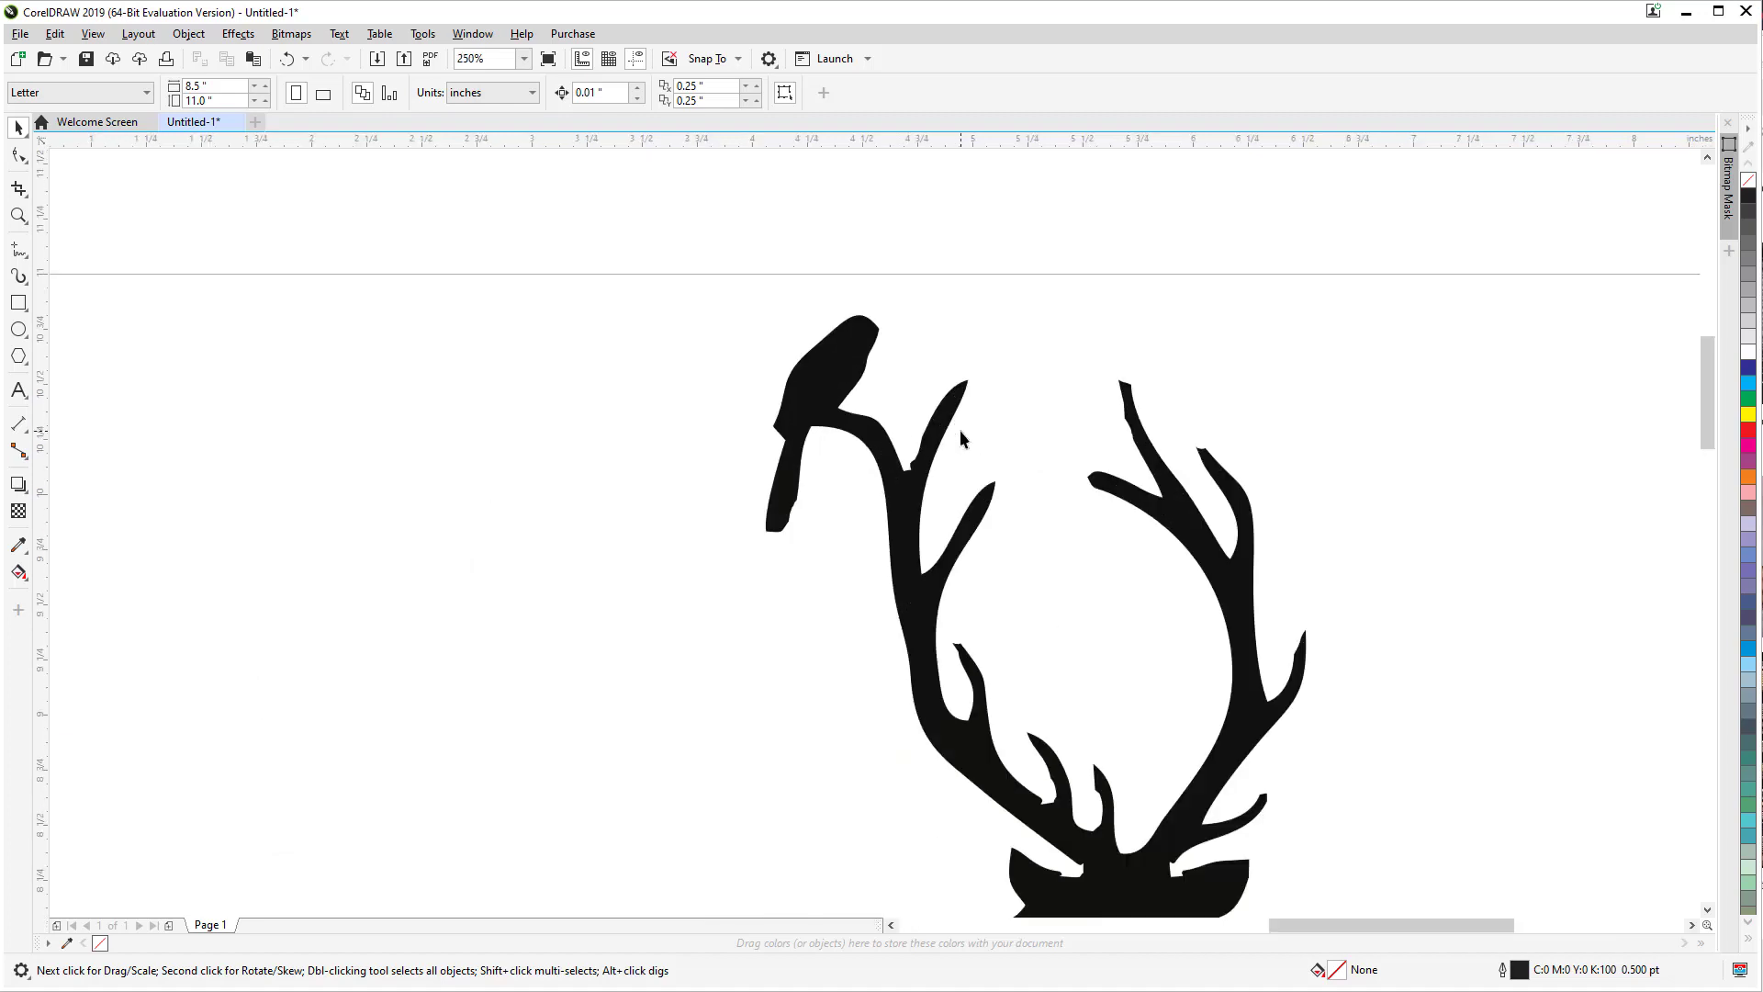
{"action": "scroll", "coordinate": [953, 389], "scroll_direction": "up", "scroll_amount": 1}
{"action": "scroll", "coordinate": [806, 297], "scroll_direction": "down", "scroll_amount": 1}
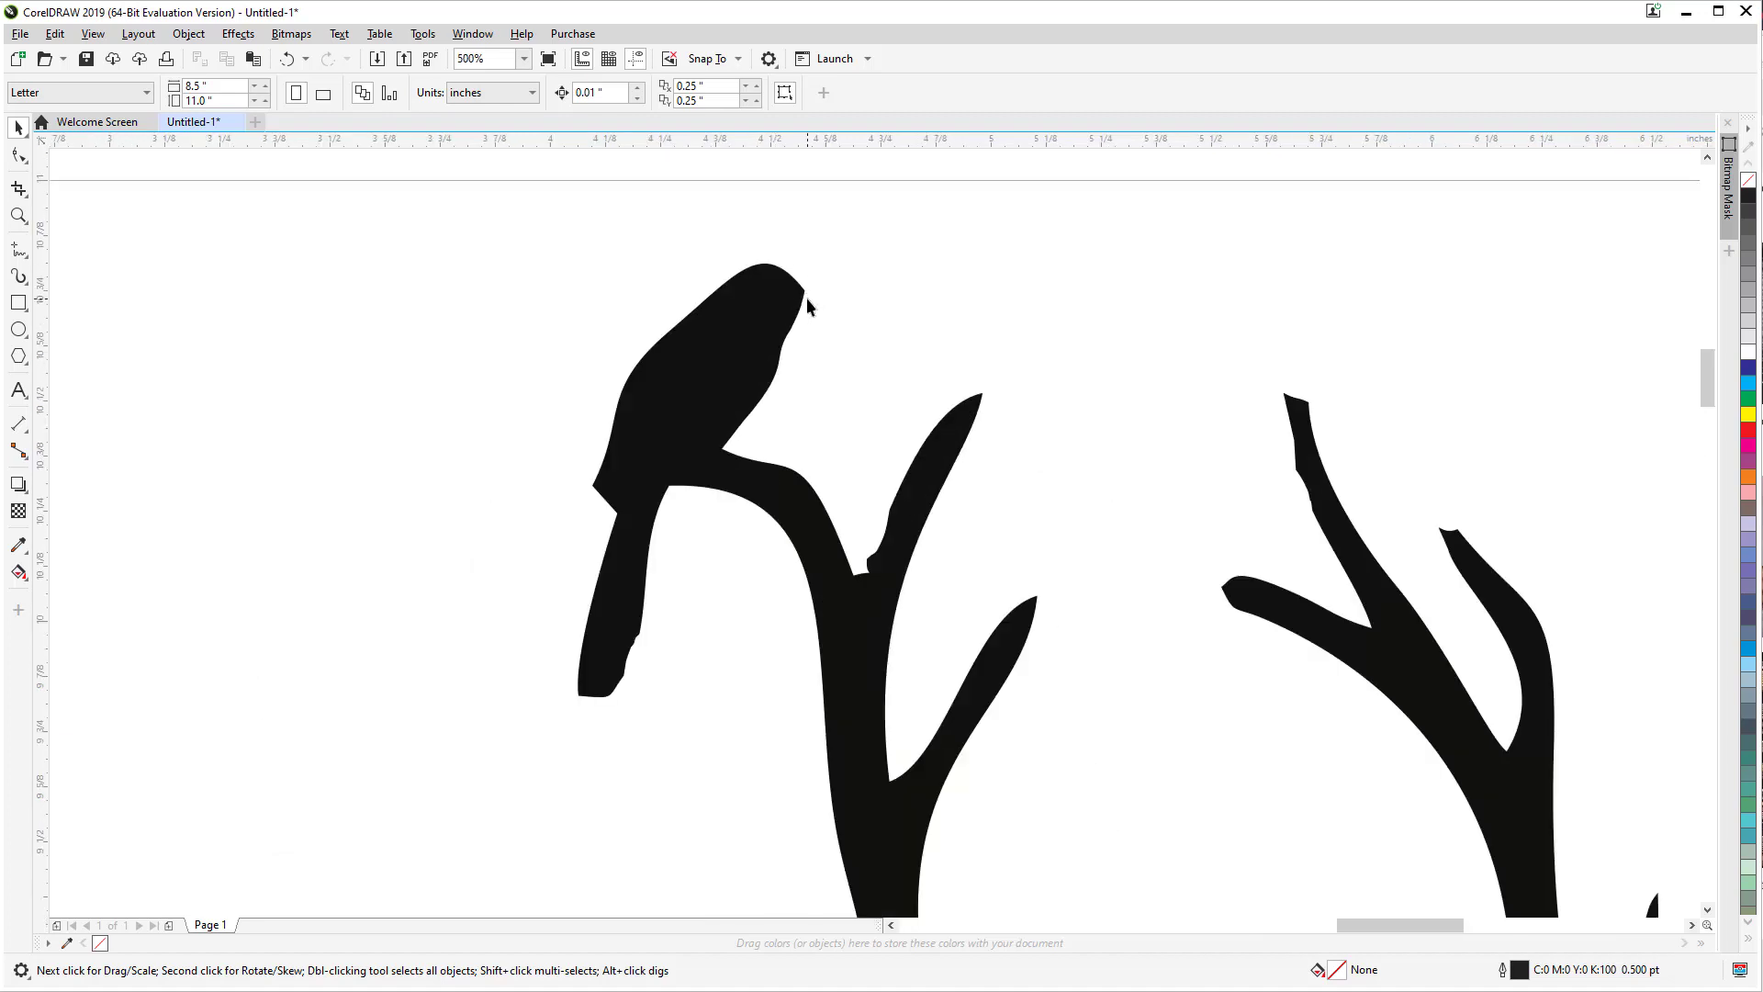
Step: Compare the traced deer with the original bitmap, from the bird and antlers down to the body and legs
{"action": "scroll", "coordinate": [510, 298], "scroll_direction": "down", "scroll_amount": 3}
{"action": "scroll", "coordinate": [510, 296], "scroll_direction": "up", "scroll_amount": 4}
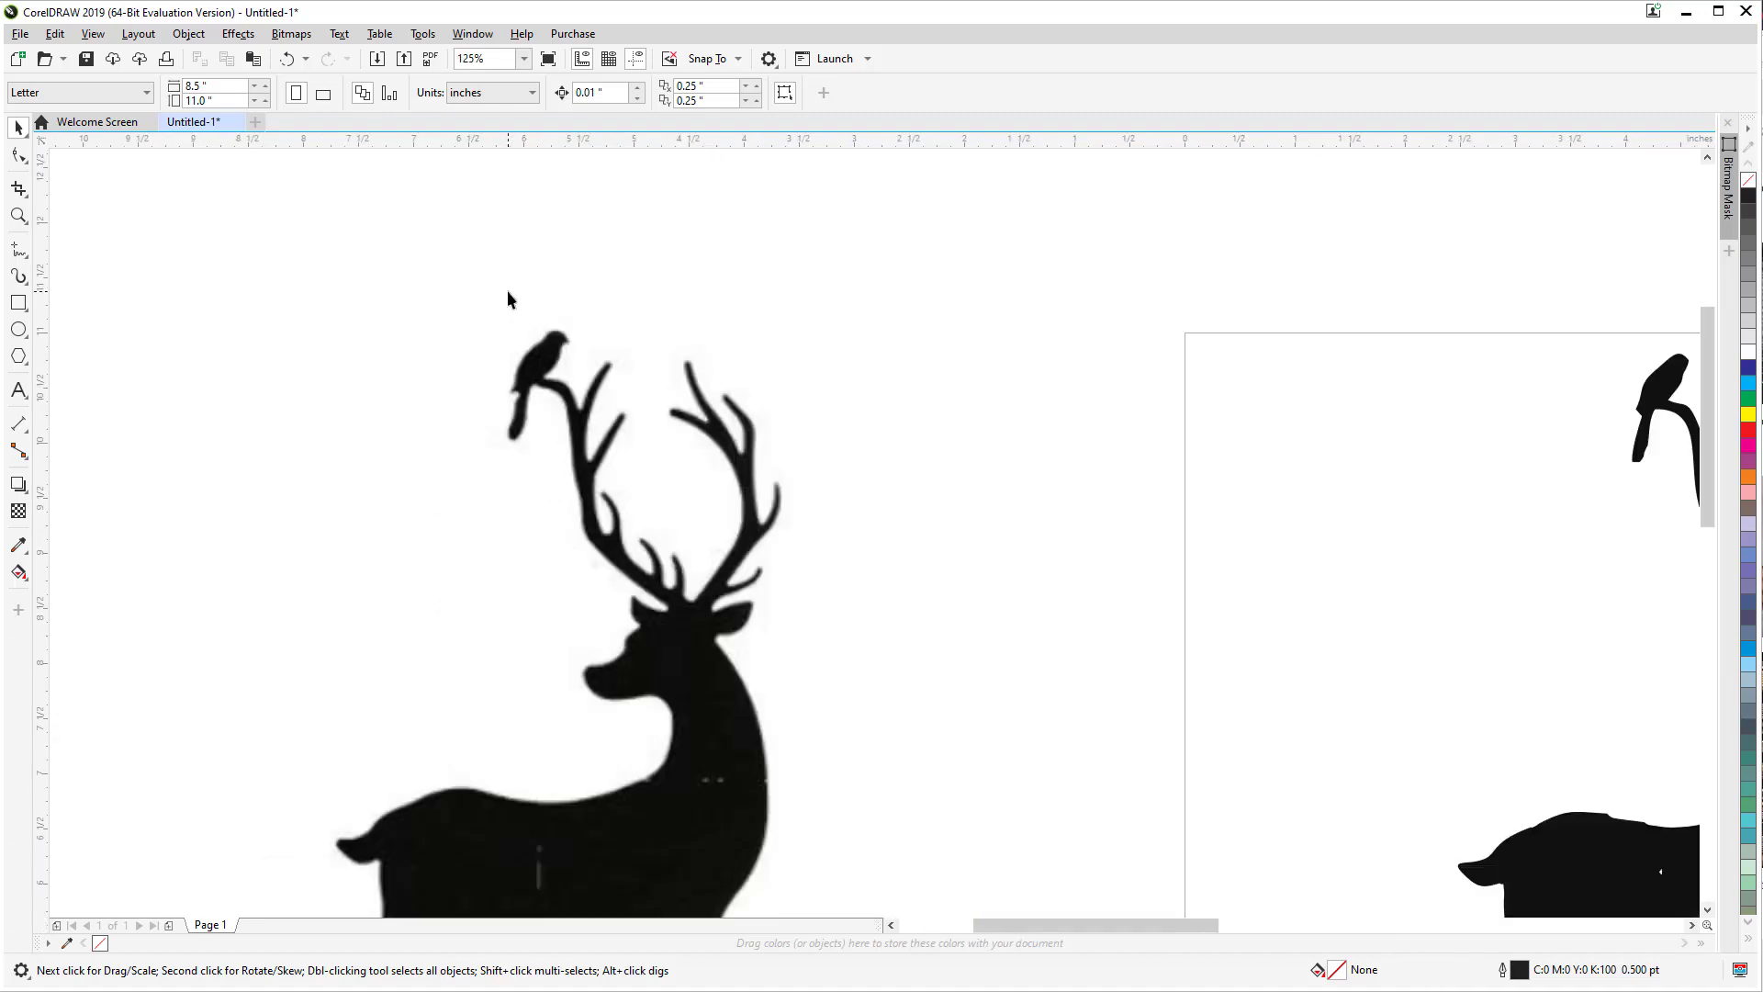
{"action": "scroll", "coordinate": [606, 413], "scroll_direction": "down", "scroll_amount": 3}
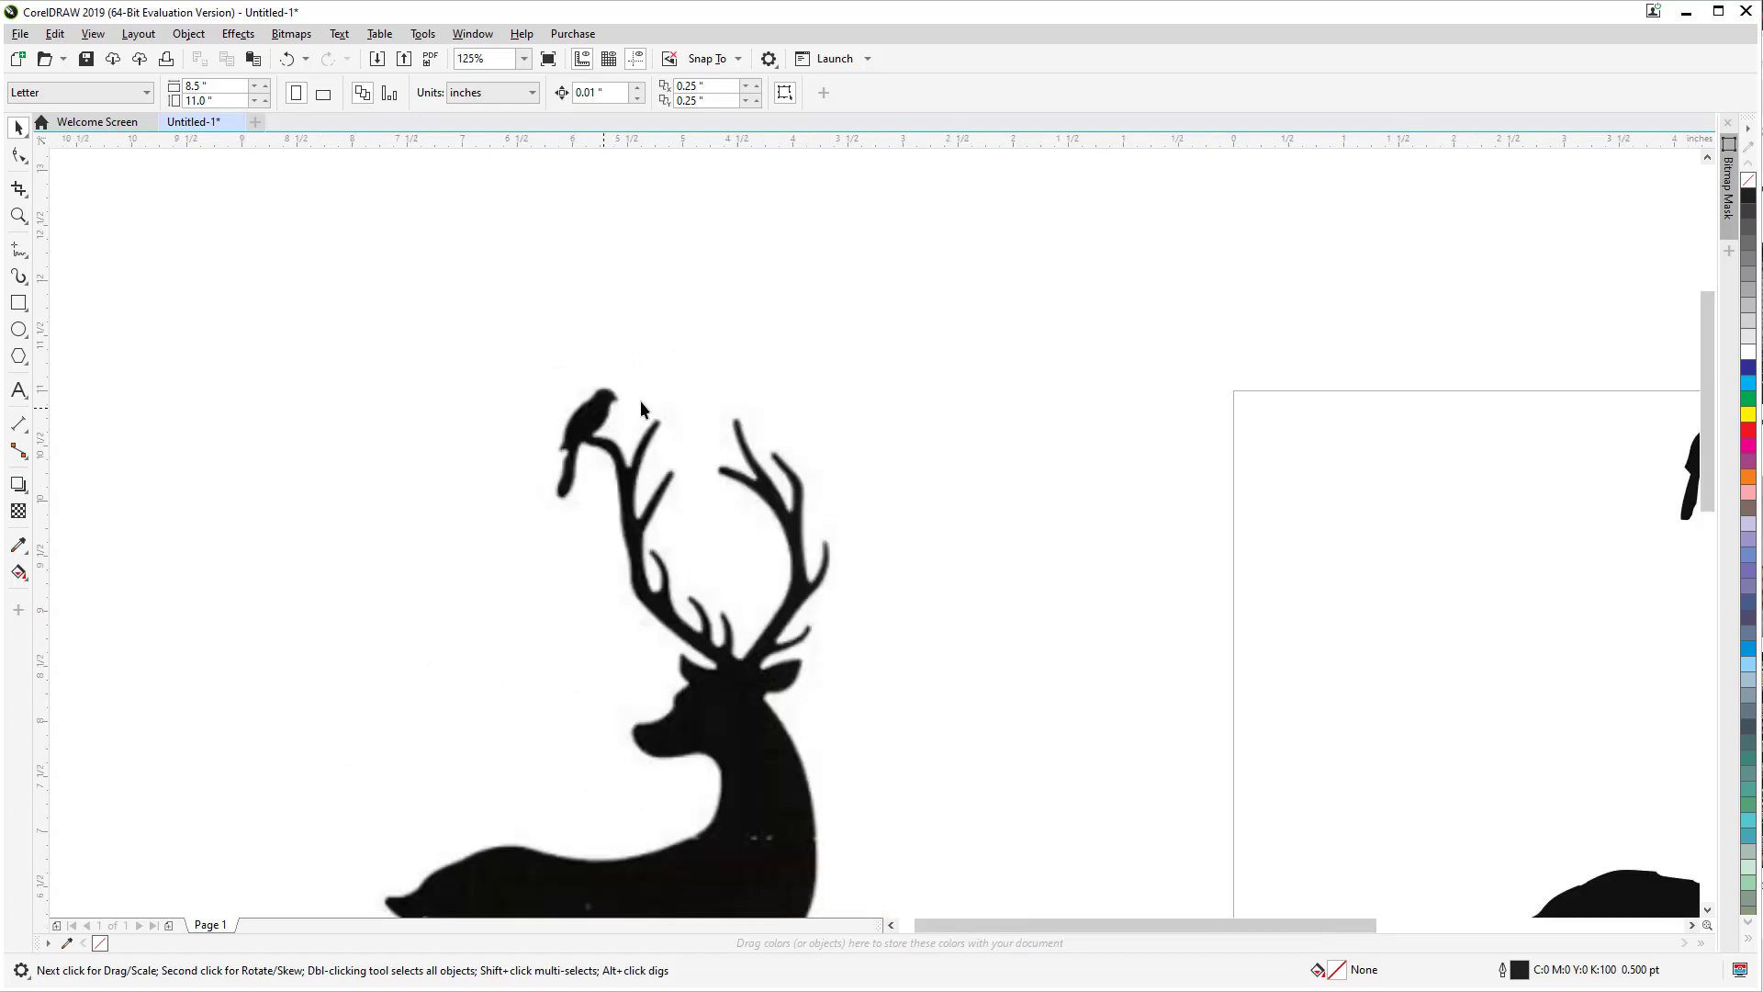
{"action": "scroll", "coordinate": [1098, 413], "scroll_direction": "up", "scroll_amount": 2}
{"action": "scroll", "coordinate": [1099, 413], "scroll_direction": "down", "scroll_amount": 1}
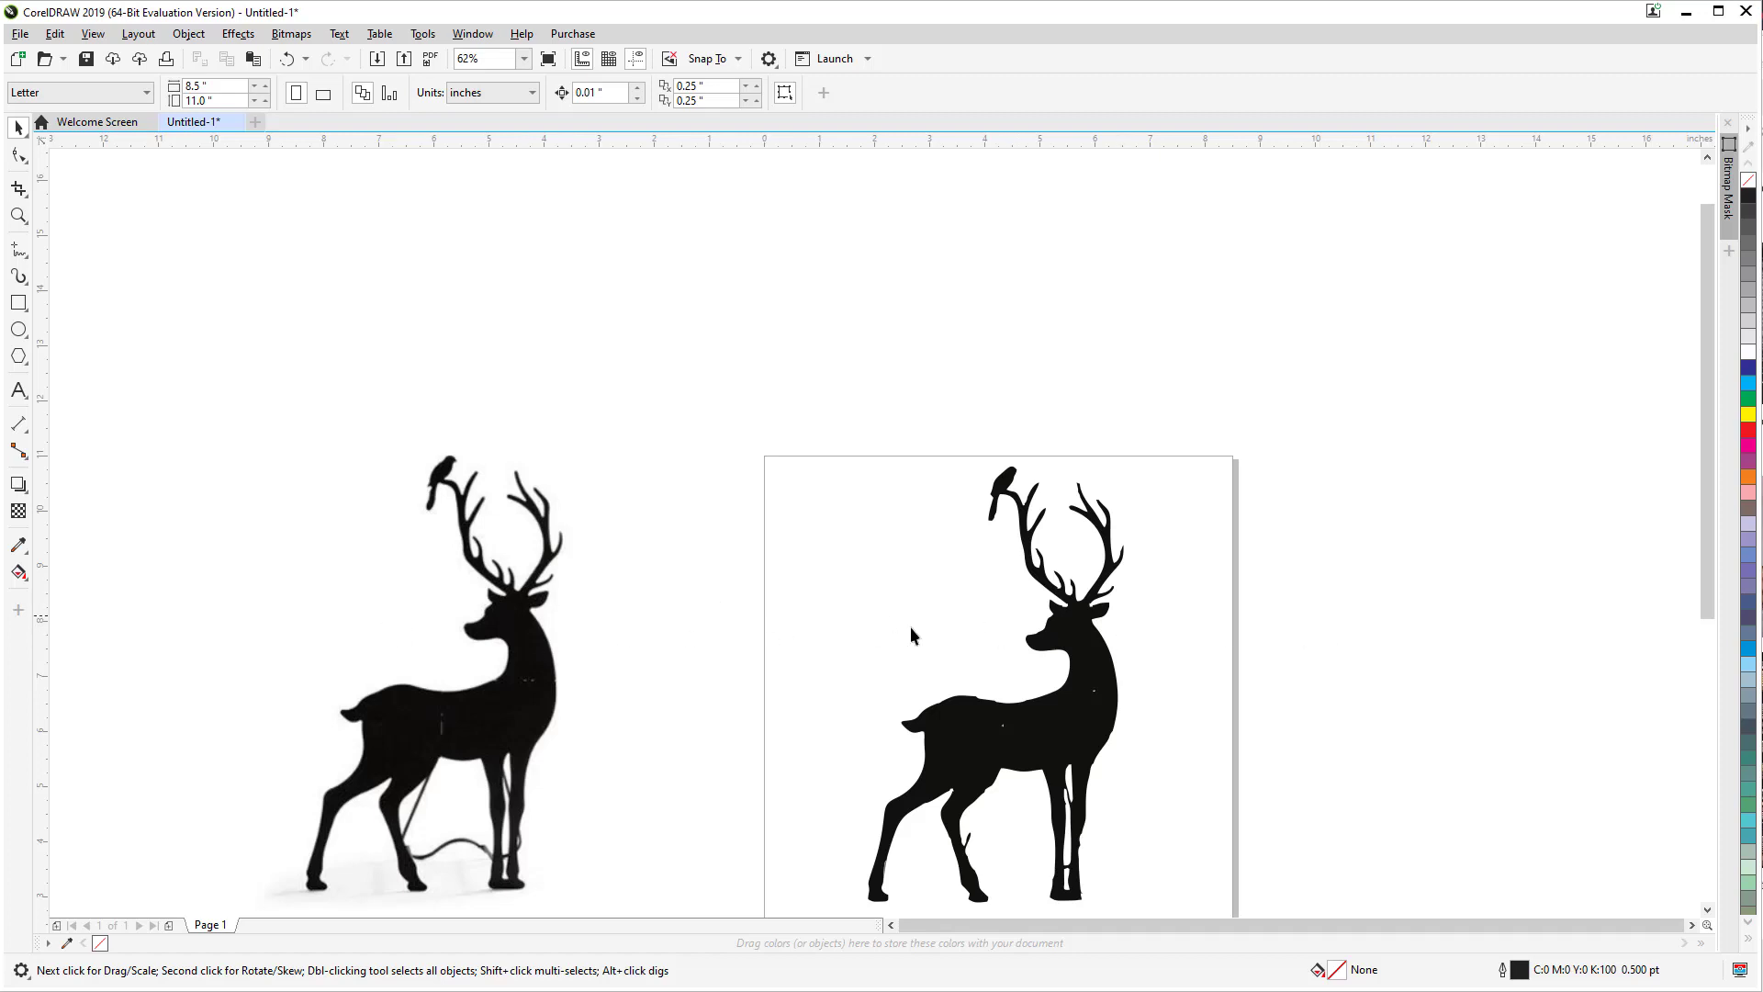
{"action": "scroll", "coordinate": [1002, 770], "scroll_direction": "up", "scroll_amount": 1}
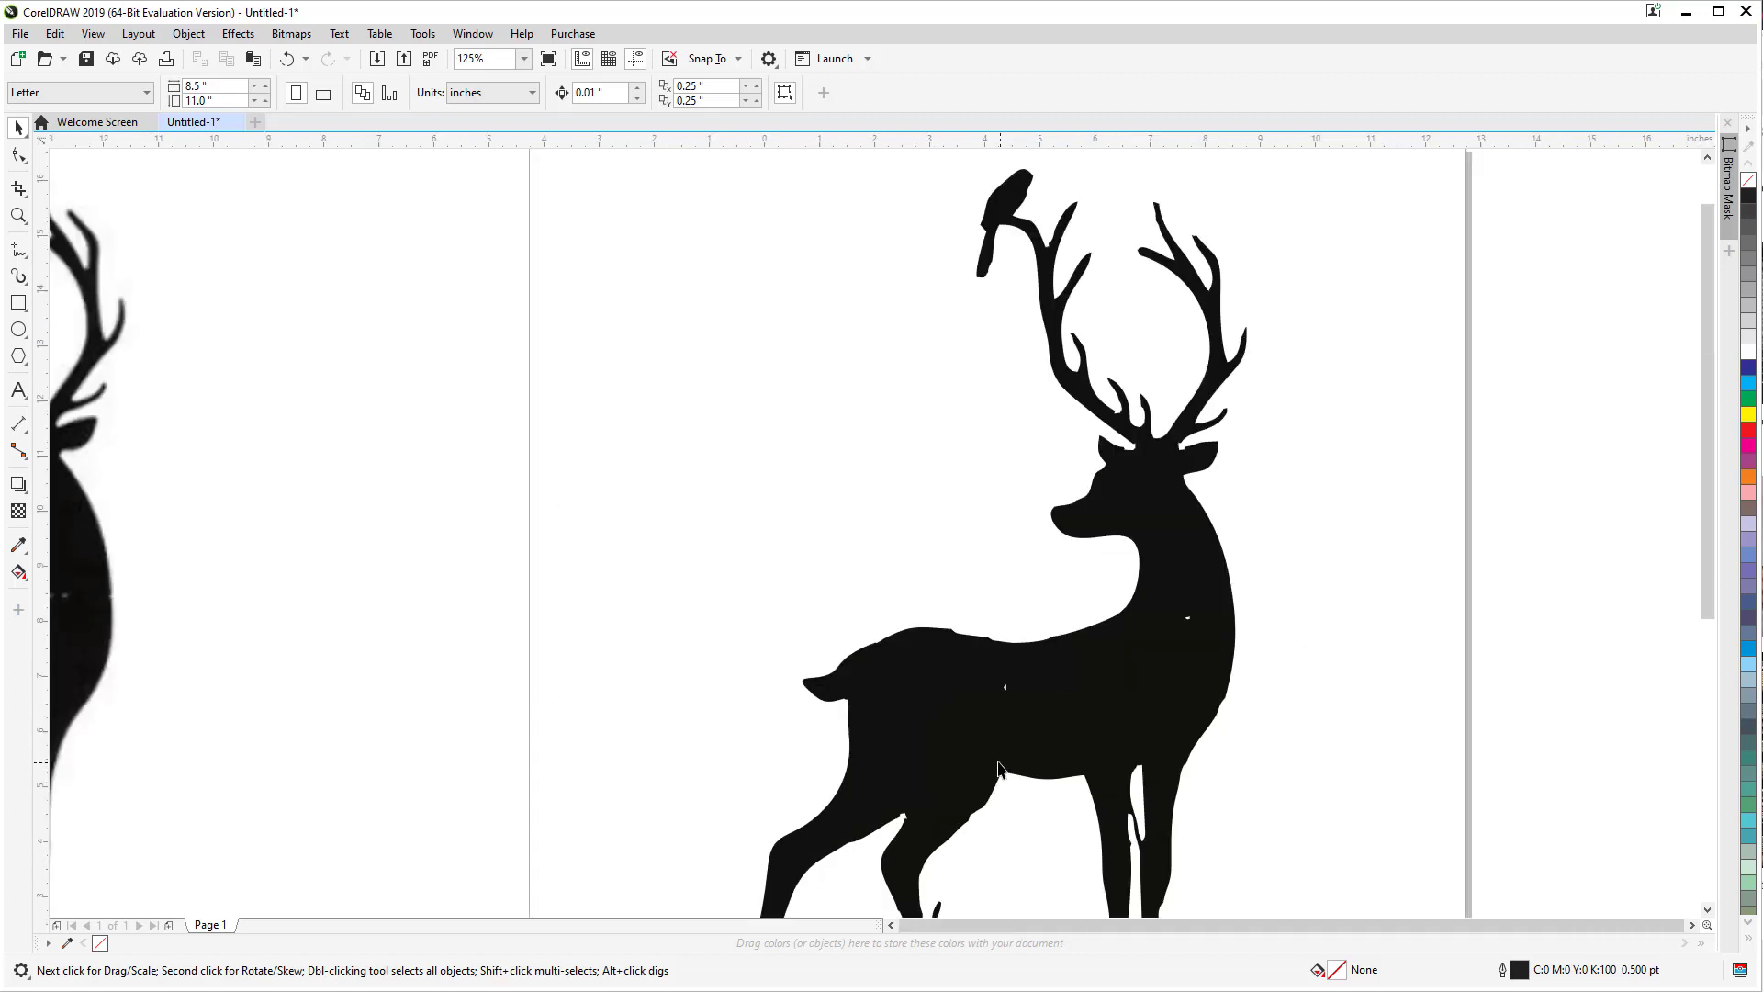
{"action": "scroll", "coordinate": [1001, 770], "scroll_direction": "down", "scroll_amount": 1}
{"action": "scroll", "coordinate": [962, 814], "scroll_direction": "up", "scroll_amount": 2}
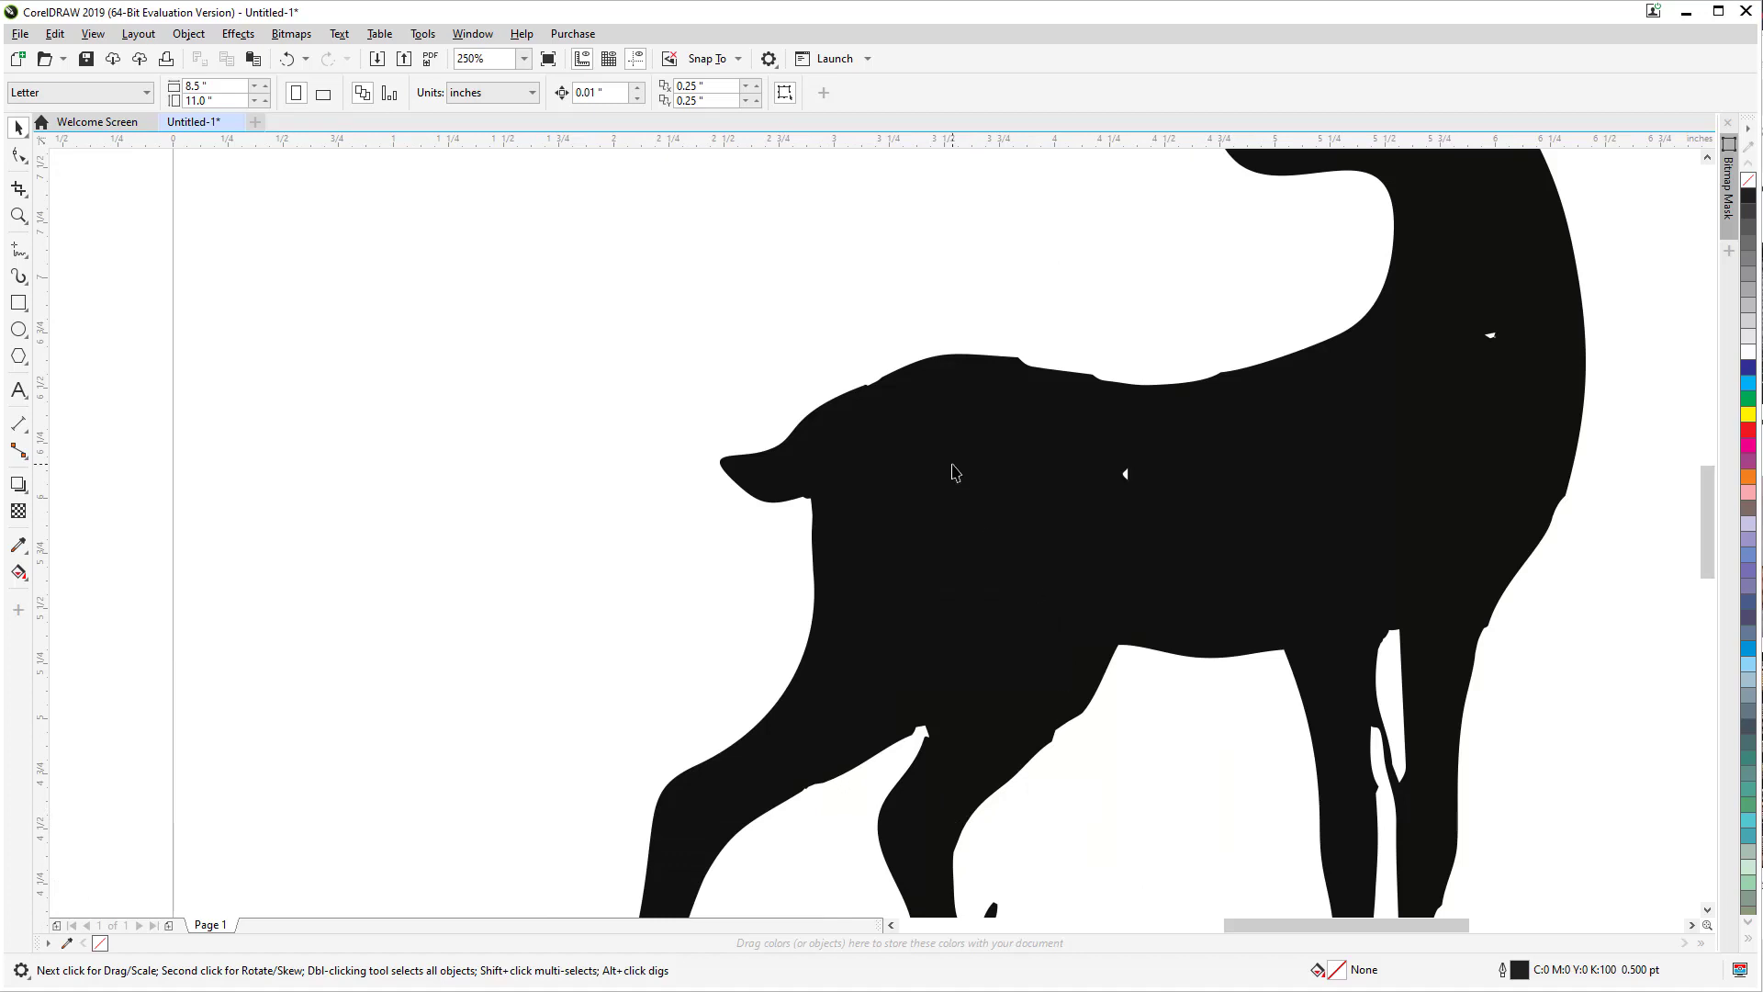
Step: Delete the nodes of the two small white holes in the deer's flank and neck
{"action": "left_click", "coordinate": [1168, 526]}
{"action": "left_click", "coordinate": [18, 155]}
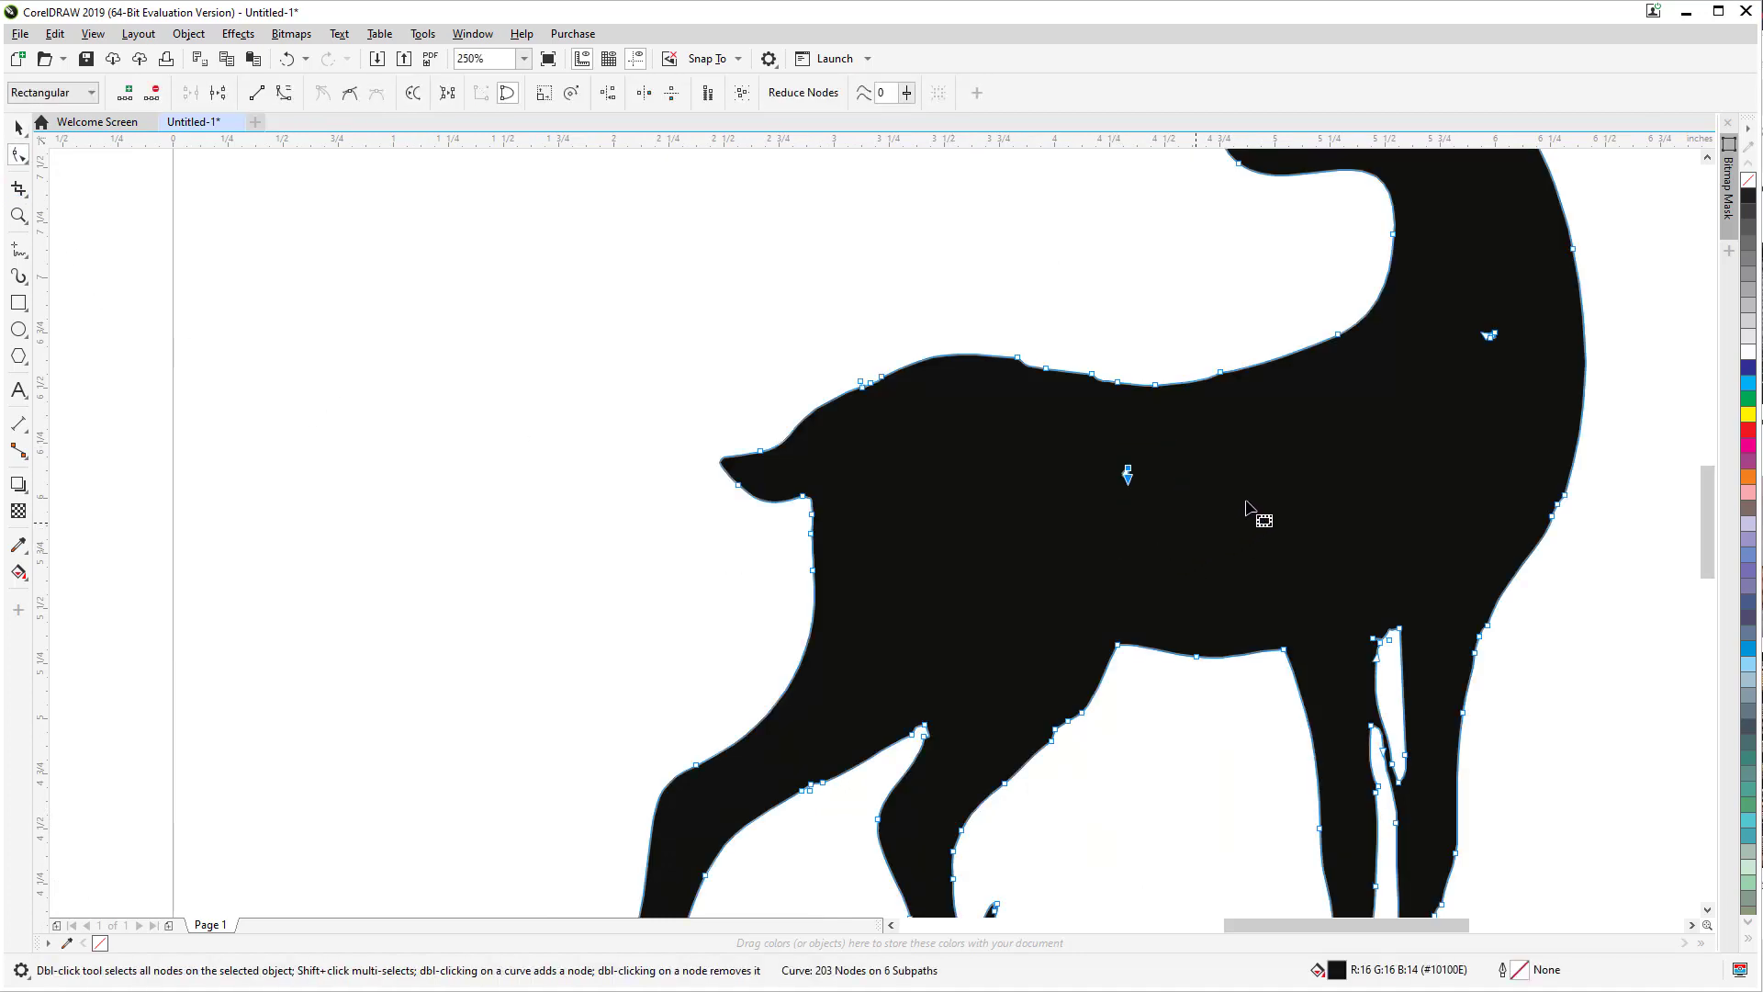
{"action": "key", "text": "Delete"}
{"action": "left_click_drag", "start_coordinate": [1461, 340], "coordinate": [1516, 367]}
{"action": "key", "text": "Delete"}
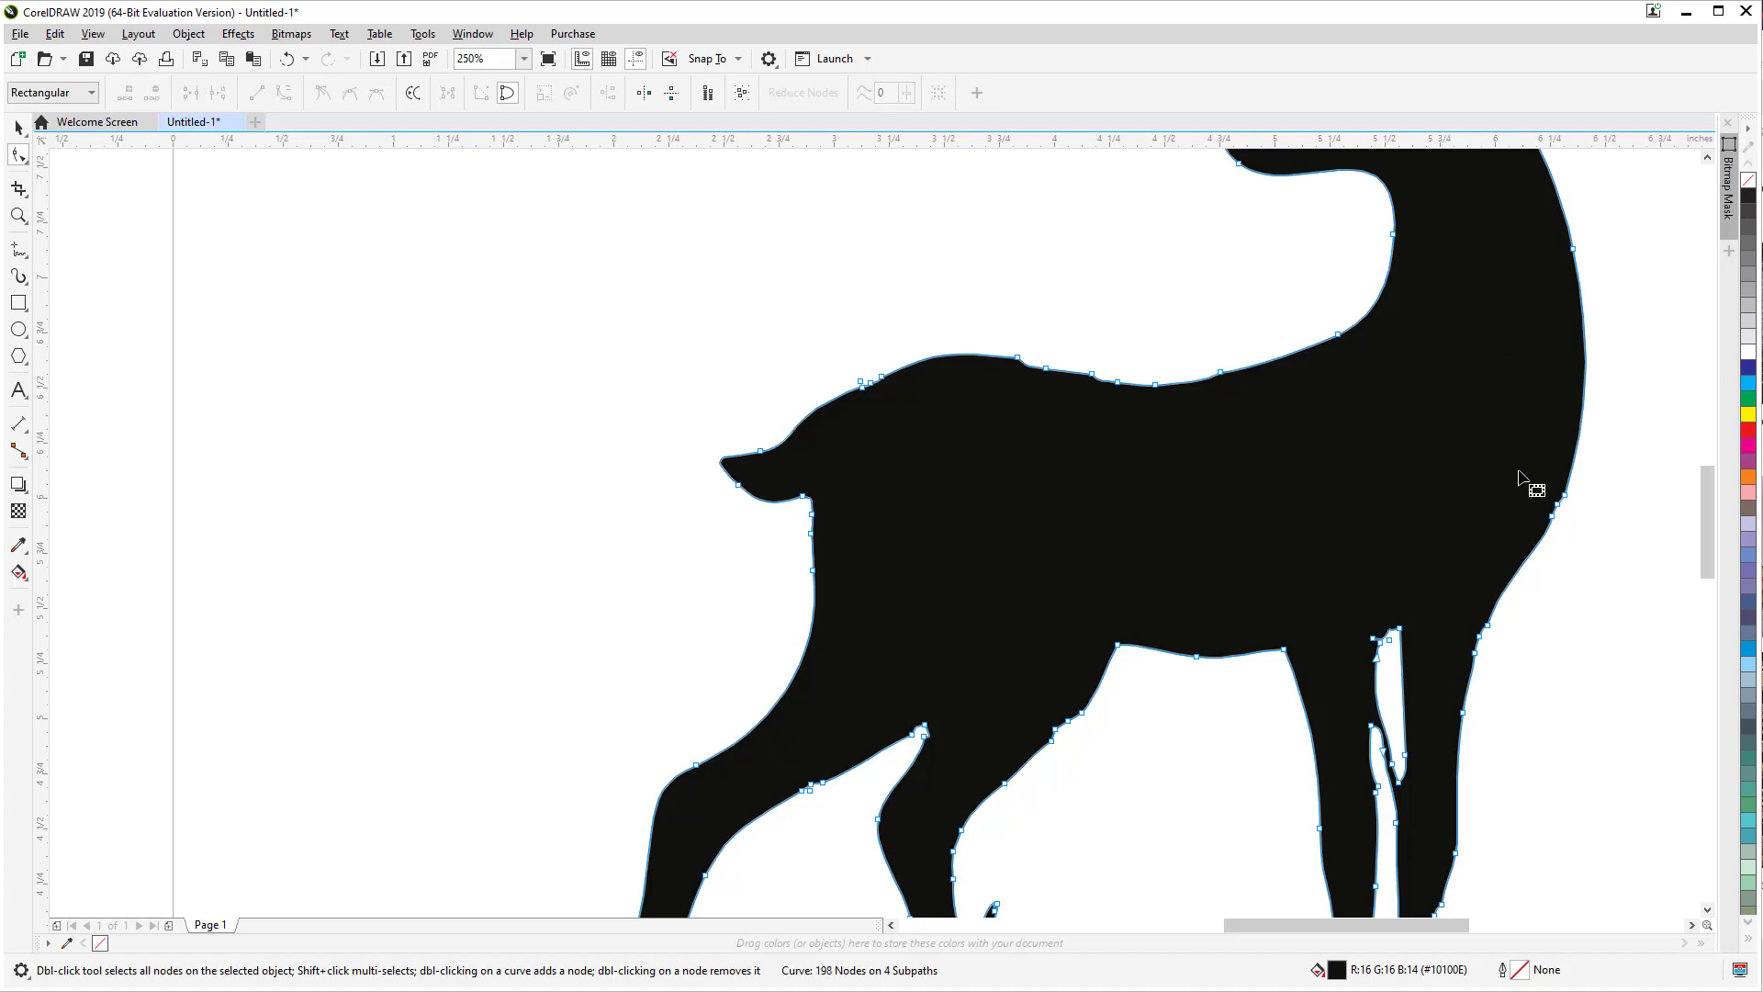
Step: Delete the tip nodes of the leftover wire stub on the front edge of the inner hind leg
{"action": "scroll", "coordinate": [1203, 653], "scroll_direction": "down", "scroll_amount": 3}
{"action": "scroll", "coordinate": [1220, 701], "scroll_direction": "up", "scroll_amount": 3}
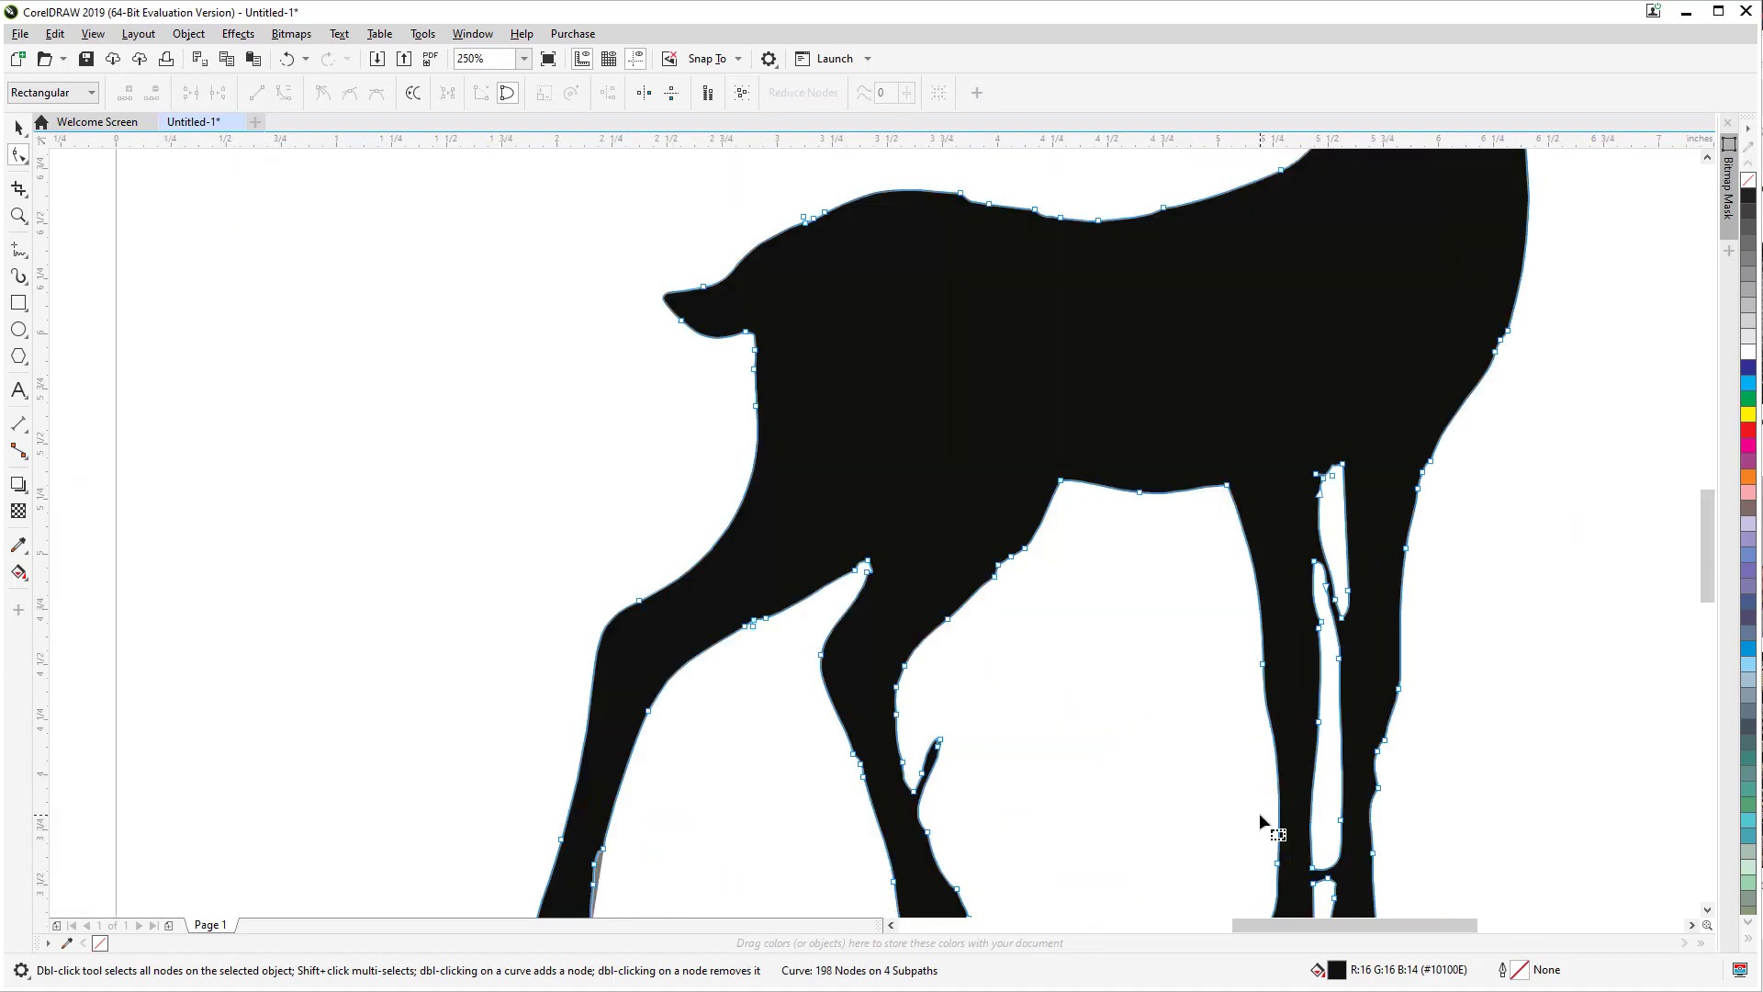
{"action": "scroll", "coordinate": [1352, 648], "scroll_direction": "down", "scroll_amount": 3}
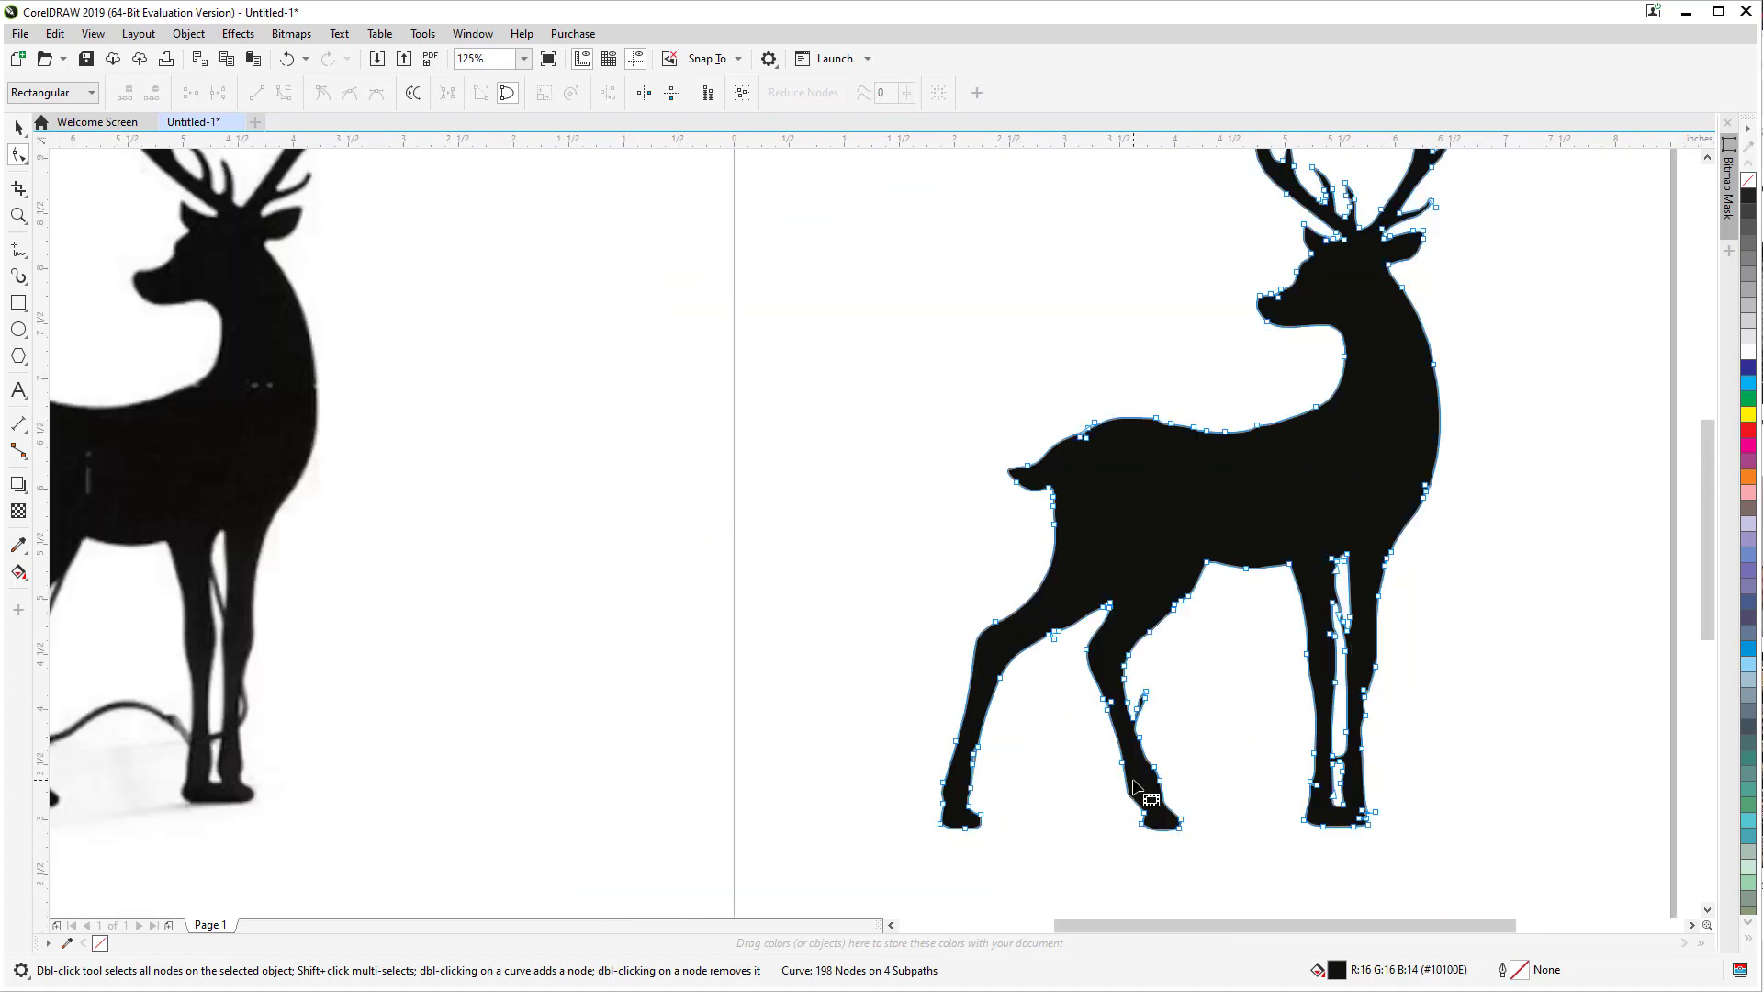
{"action": "scroll", "coordinate": [1146, 795], "scroll_direction": "up", "scroll_amount": 3}
{"action": "left_click_drag", "start_coordinate": [1190, 576], "coordinate": [1135, 652]}
{"action": "key", "text": "Delete"}
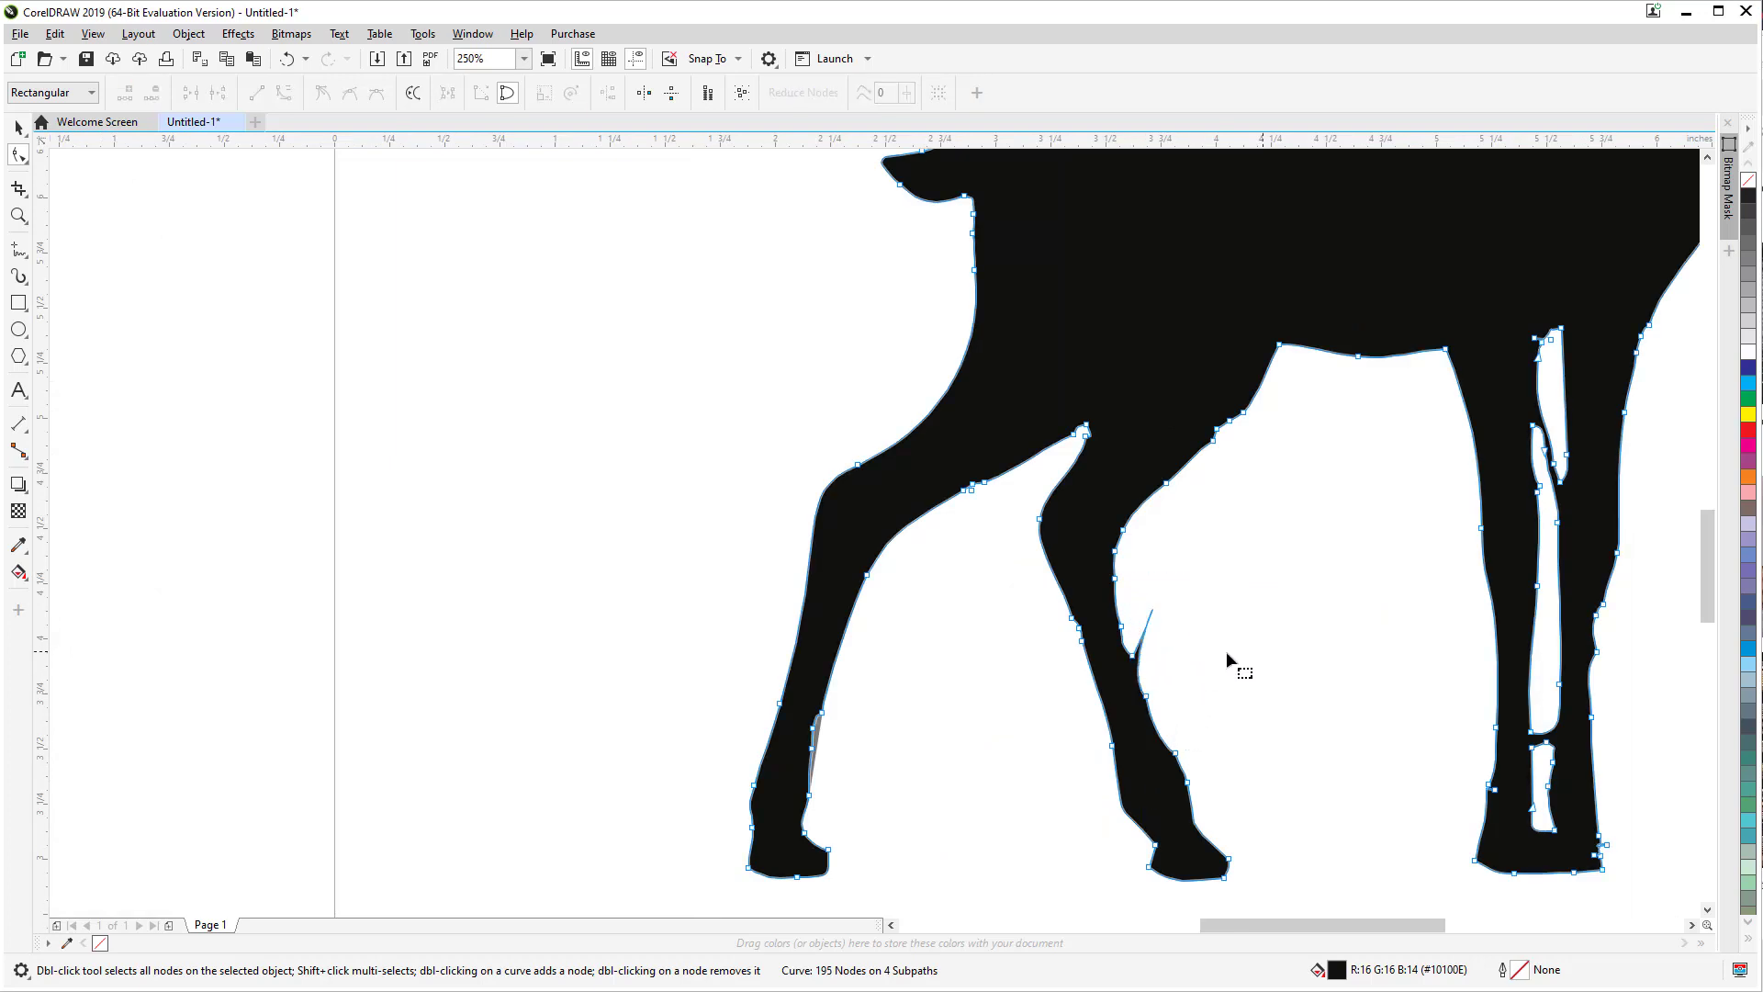
Step: Reshape the curve at the remaining spike on the inner hind leg so it follows the leg outline
{"action": "left_click", "coordinate": [1133, 655]}
{"action": "scroll", "coordinate": [1183, 666], "scroll_direction": "up", "scroll_amount": 2}
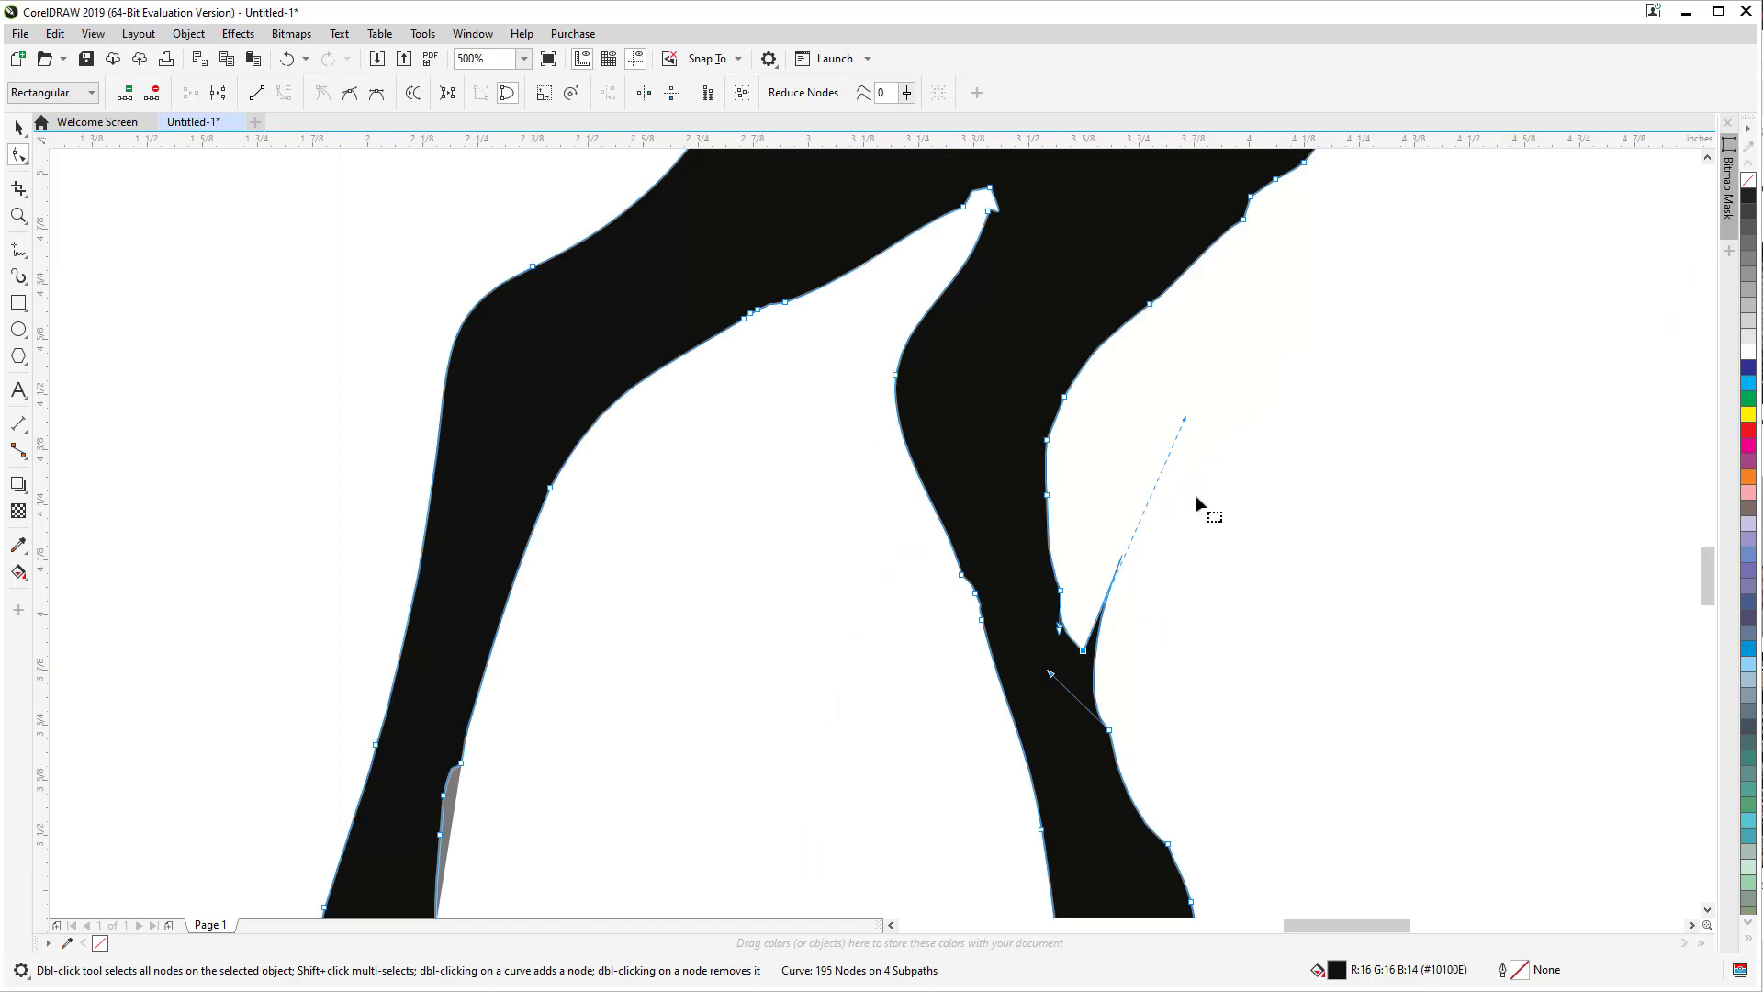
{"action": "left_click_drag", "start_coordinate": [1185, 421], "coordinate": [1111, 686]}
{"action": "scroll", "coordinate": [1192, 705], "scroll_direction": "down", "scroll_amount": 2}
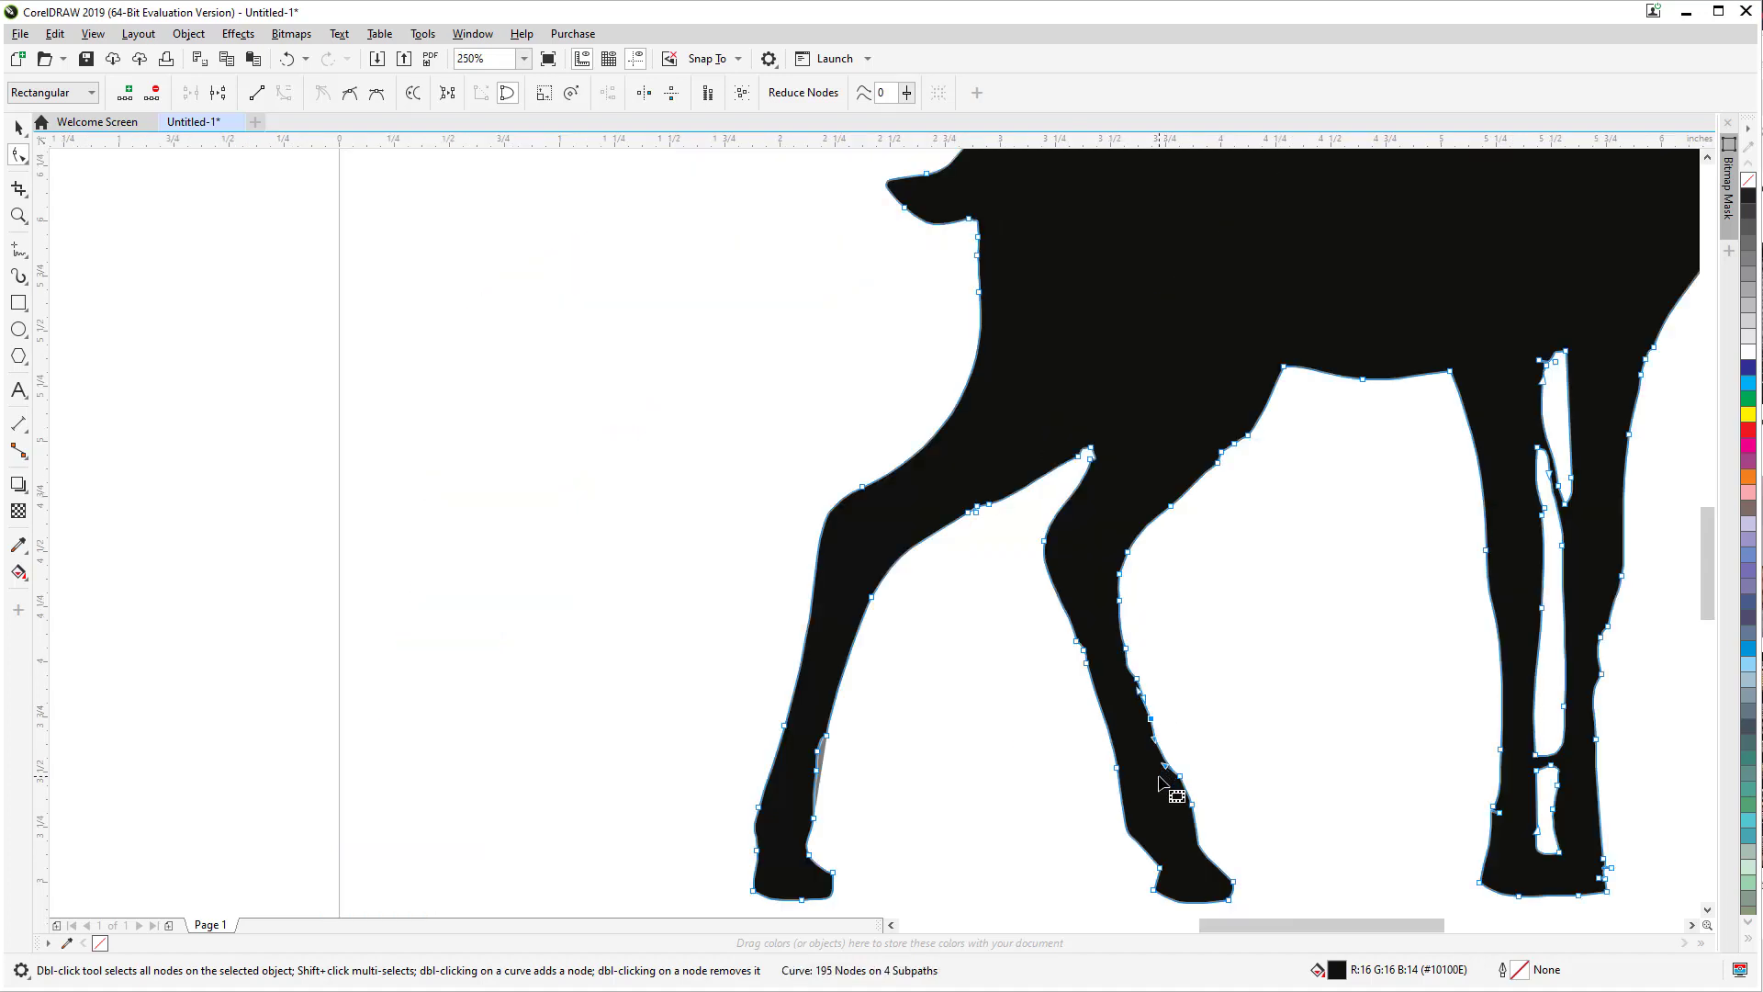
Step: Delete the surplus nodes on both edges of the inner hind leg below the knee to smooth its outline
{"action": "scroll", "coordinate": [1164, 782], "scroll_direction": "up", "scroll_amount": 2}
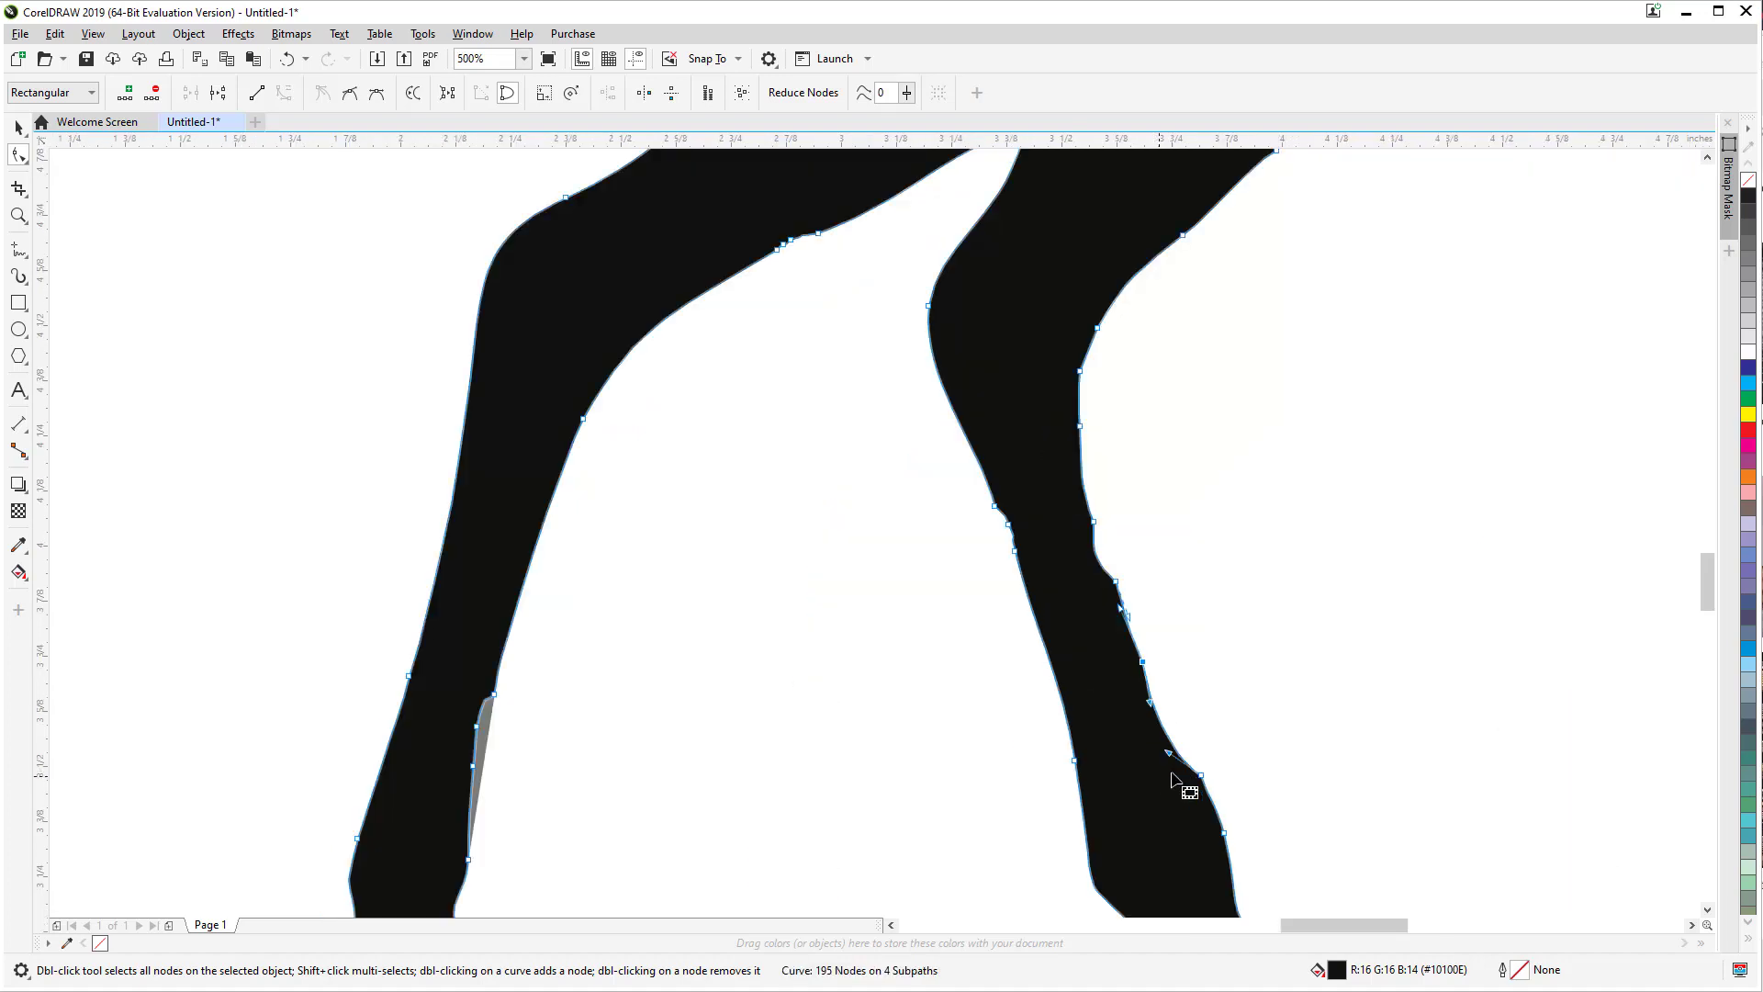
{"action": "left_click", "coordinate": [1093, 521]}
{"action": "key", "text": "Delete"}
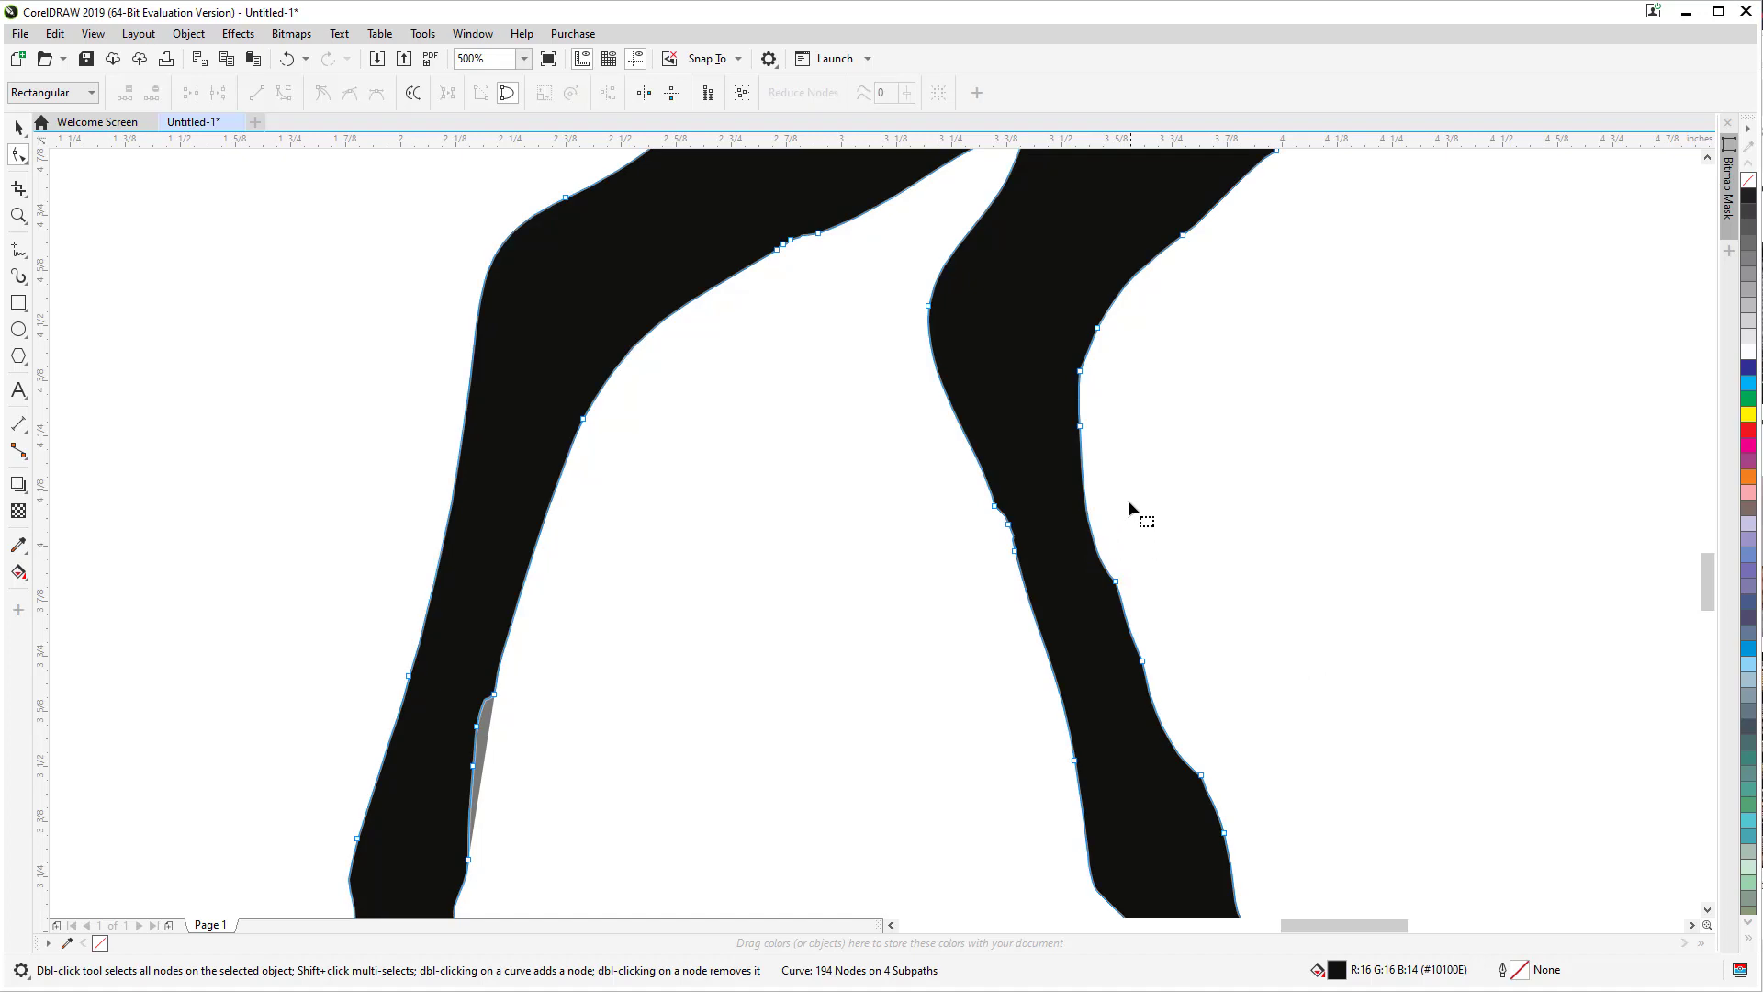
{"action": "double_click", "coordinate": [1080, 372]}
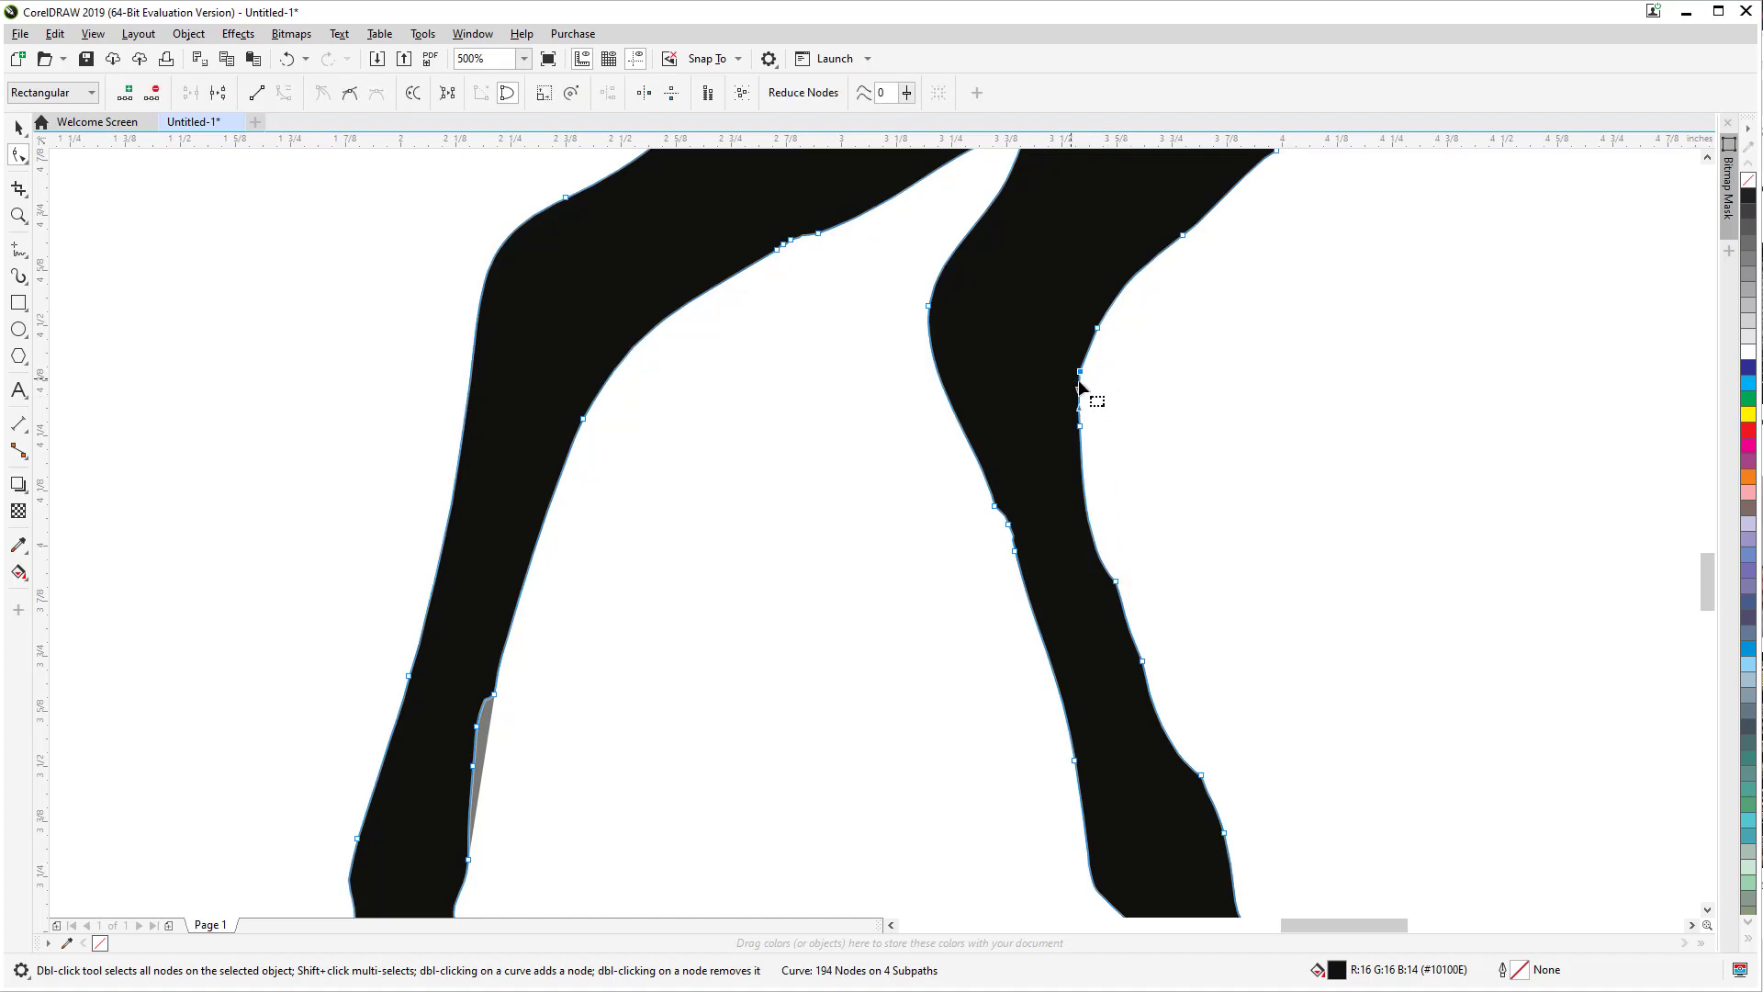
{"action": "double_click", "coordinate": [1009, 523]}
{"action": "left_click_drag", "start_coordinate": [1034, 529], "coordinate": [981, 597]}
{"action": "key", "text": "Delete"}
{"action": "scroll", "coordinate": [1094, 713], "scroll_direction": "down", "scroll_amount": 1}
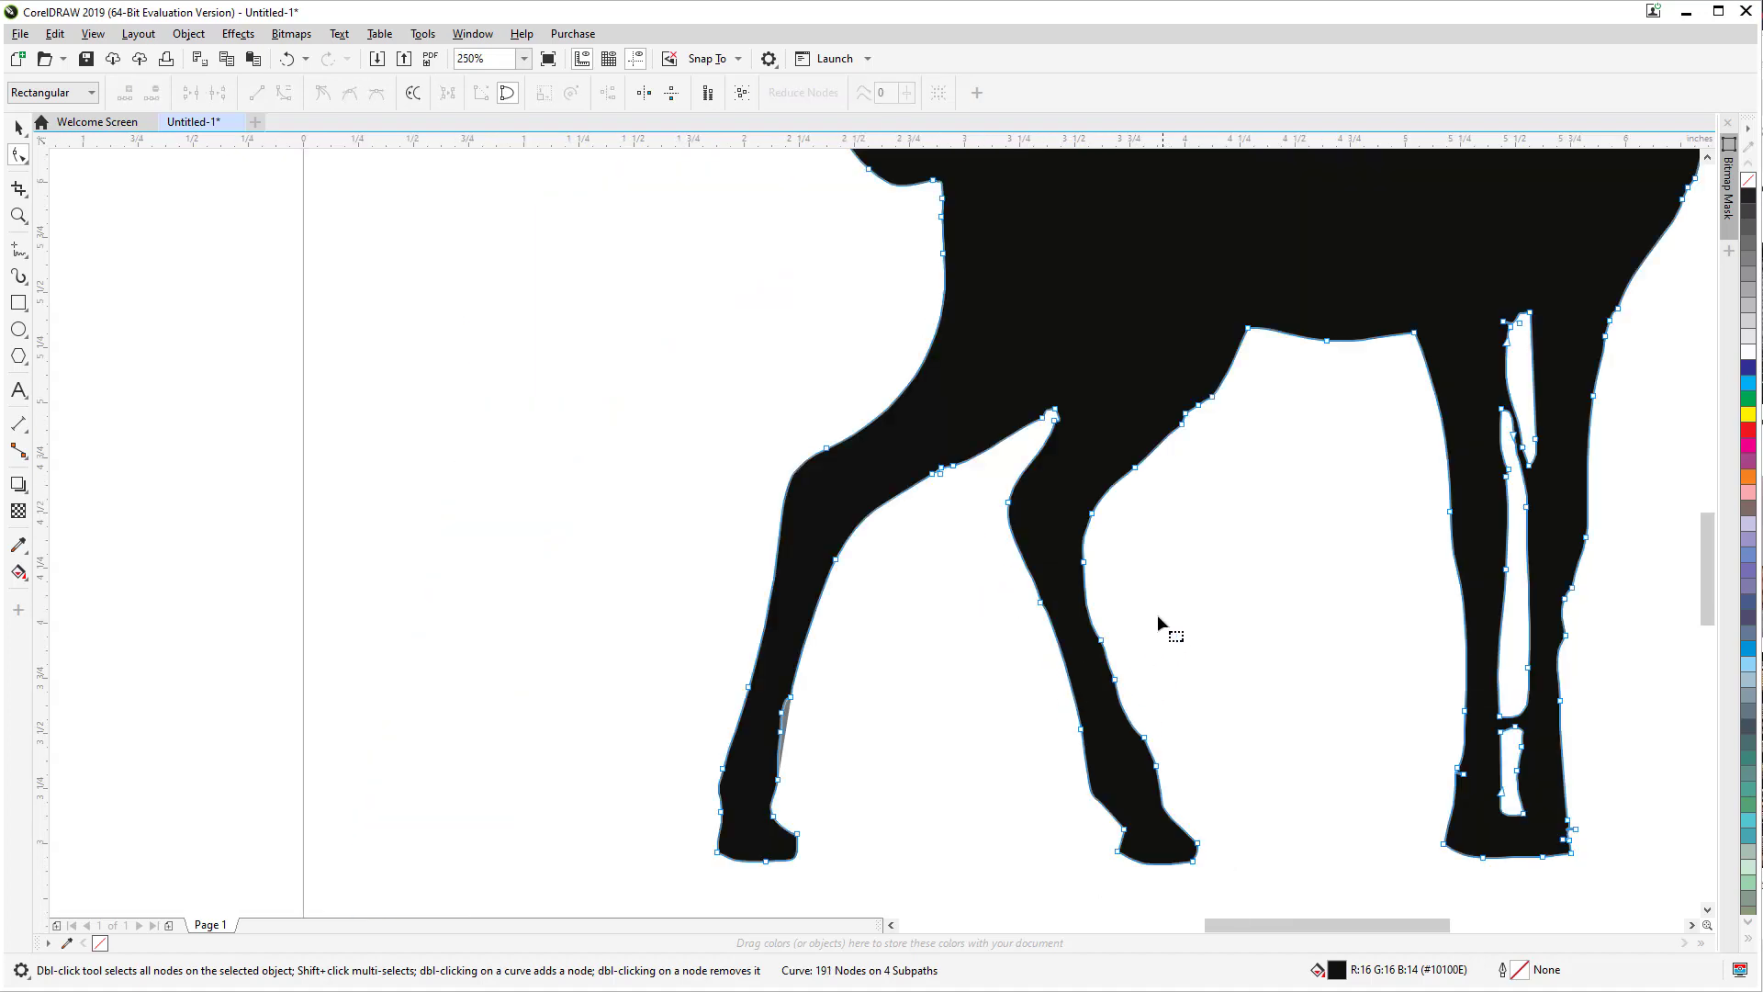
Step: Delete the surplus nodes along the front edge of the inner hind leg, at the shin and upper thigh
{"action": "double_click", "coordinate": [1114, 680]}
{"action": "key", "text": "ctrl+a"}
{"action": "left_click_drag", "start_coordinate": [1162, 732], "coordinate": [1146, 787]}
{"action": "key", "text": "Delete"}
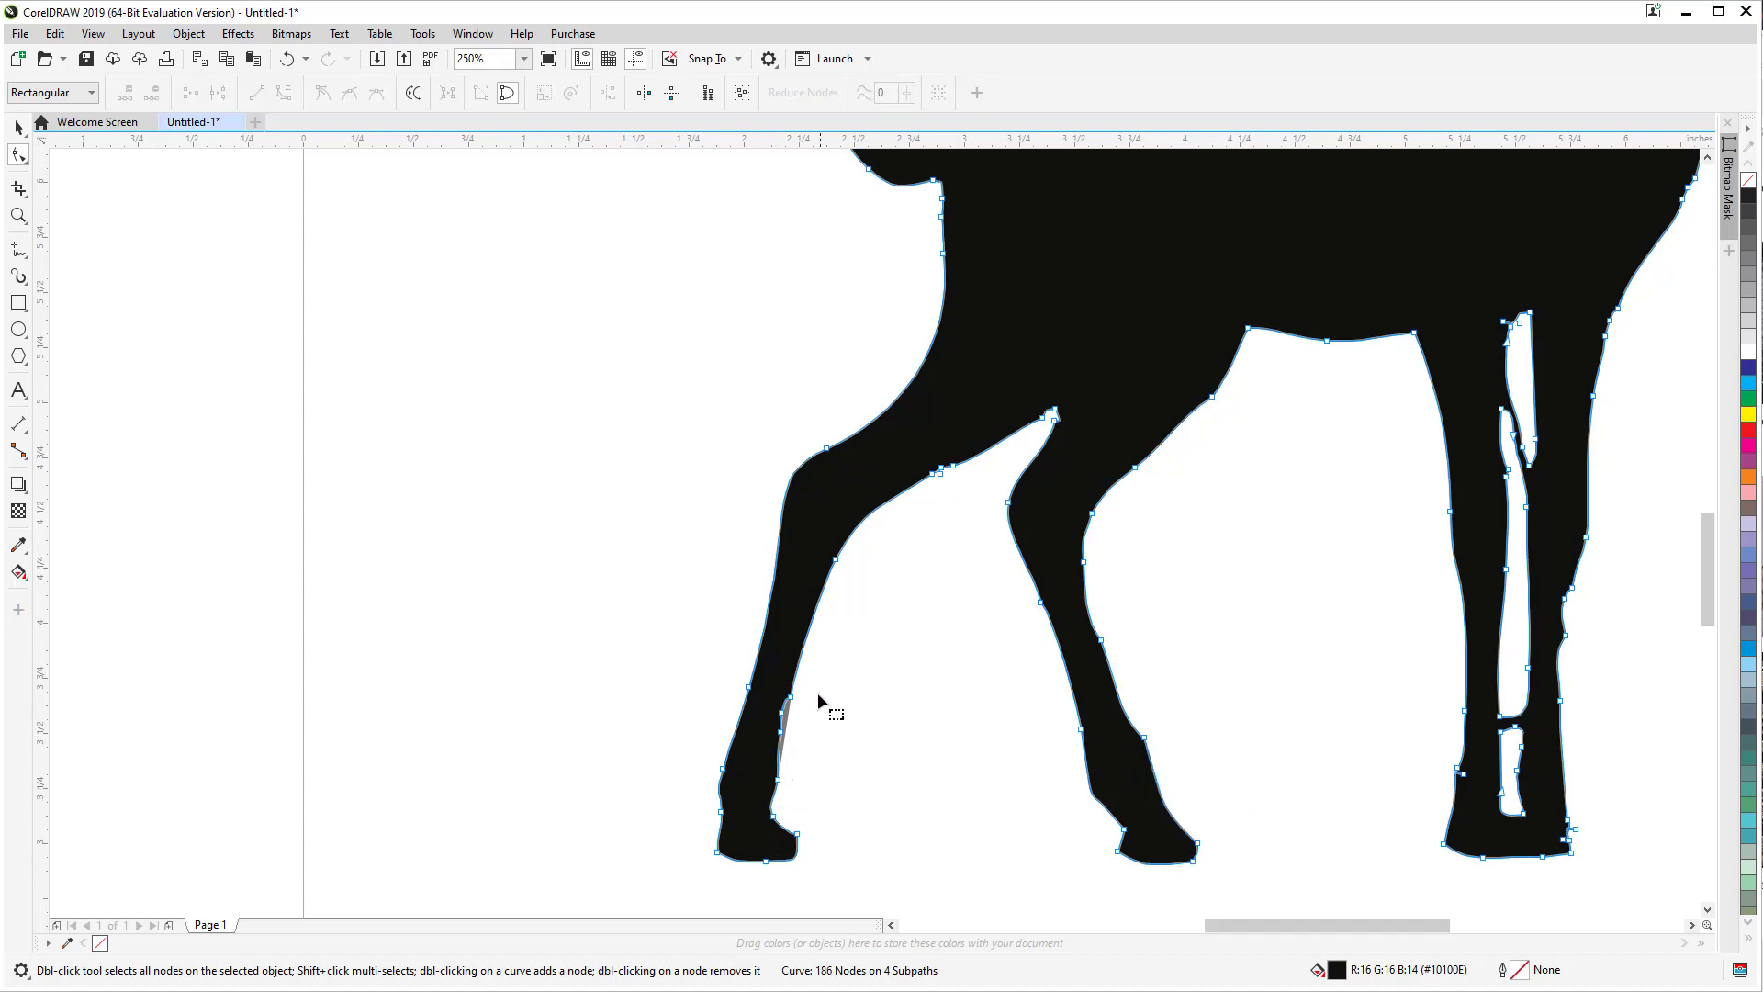
Step: Delete the notch nodes on the inner edge of the outer hind leg and the grey sliver beside it
{"action": "left_click_drag", "start_coordinate": [816, 676], "coordinate": [777, 754]}
{"action": "key", "text": "Delete"}
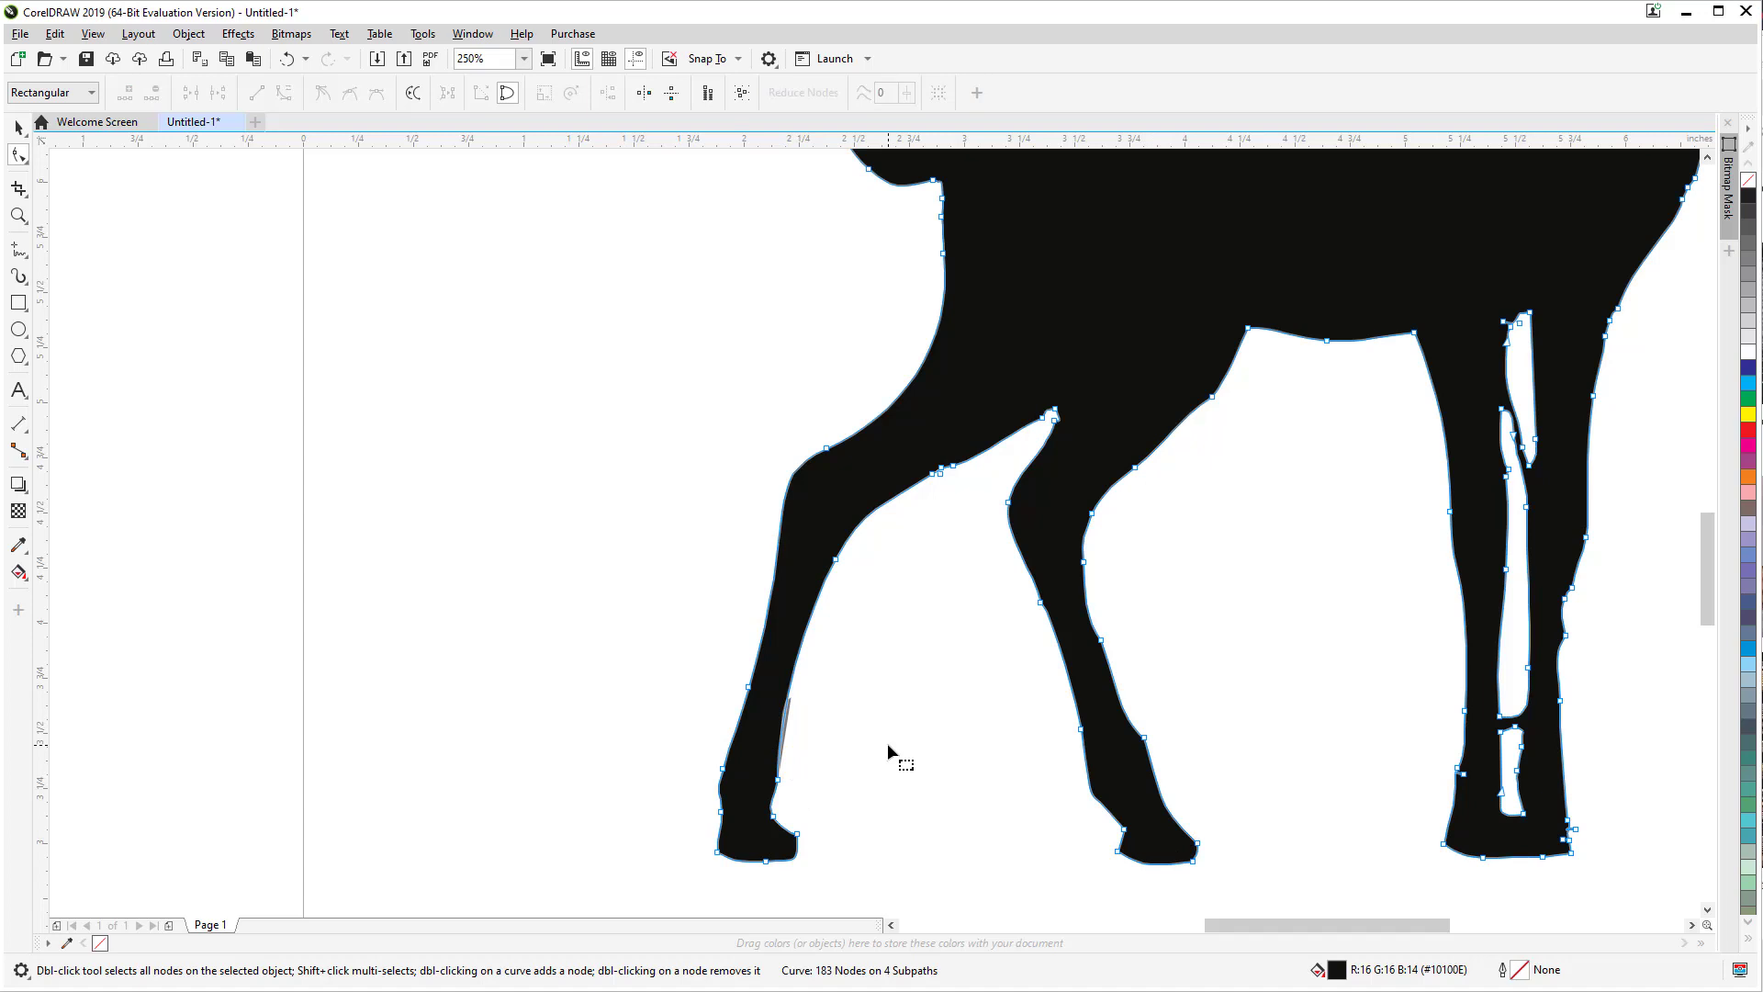
{"action": "left_click", "coordinate": [789, 702]}
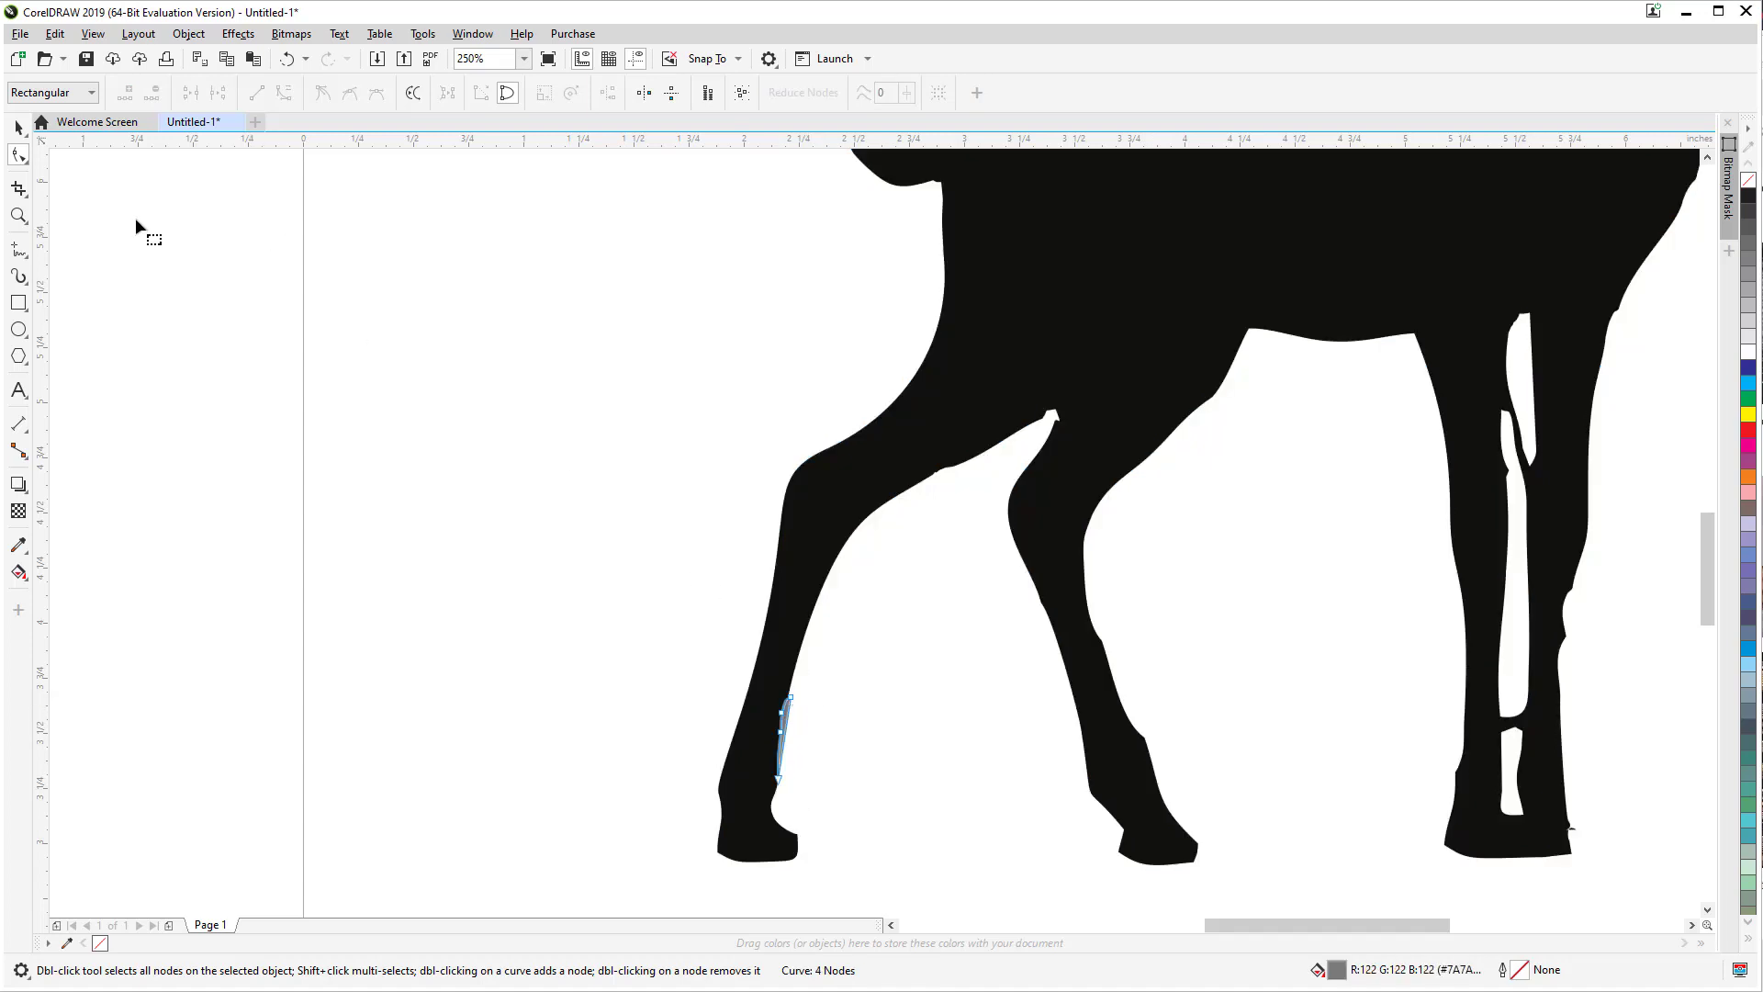
{"action": "left_click_drag", "start_coordinate": [839, 658], "coordinate": [732, 838]}
{"action": "key", "text": "Delete"}
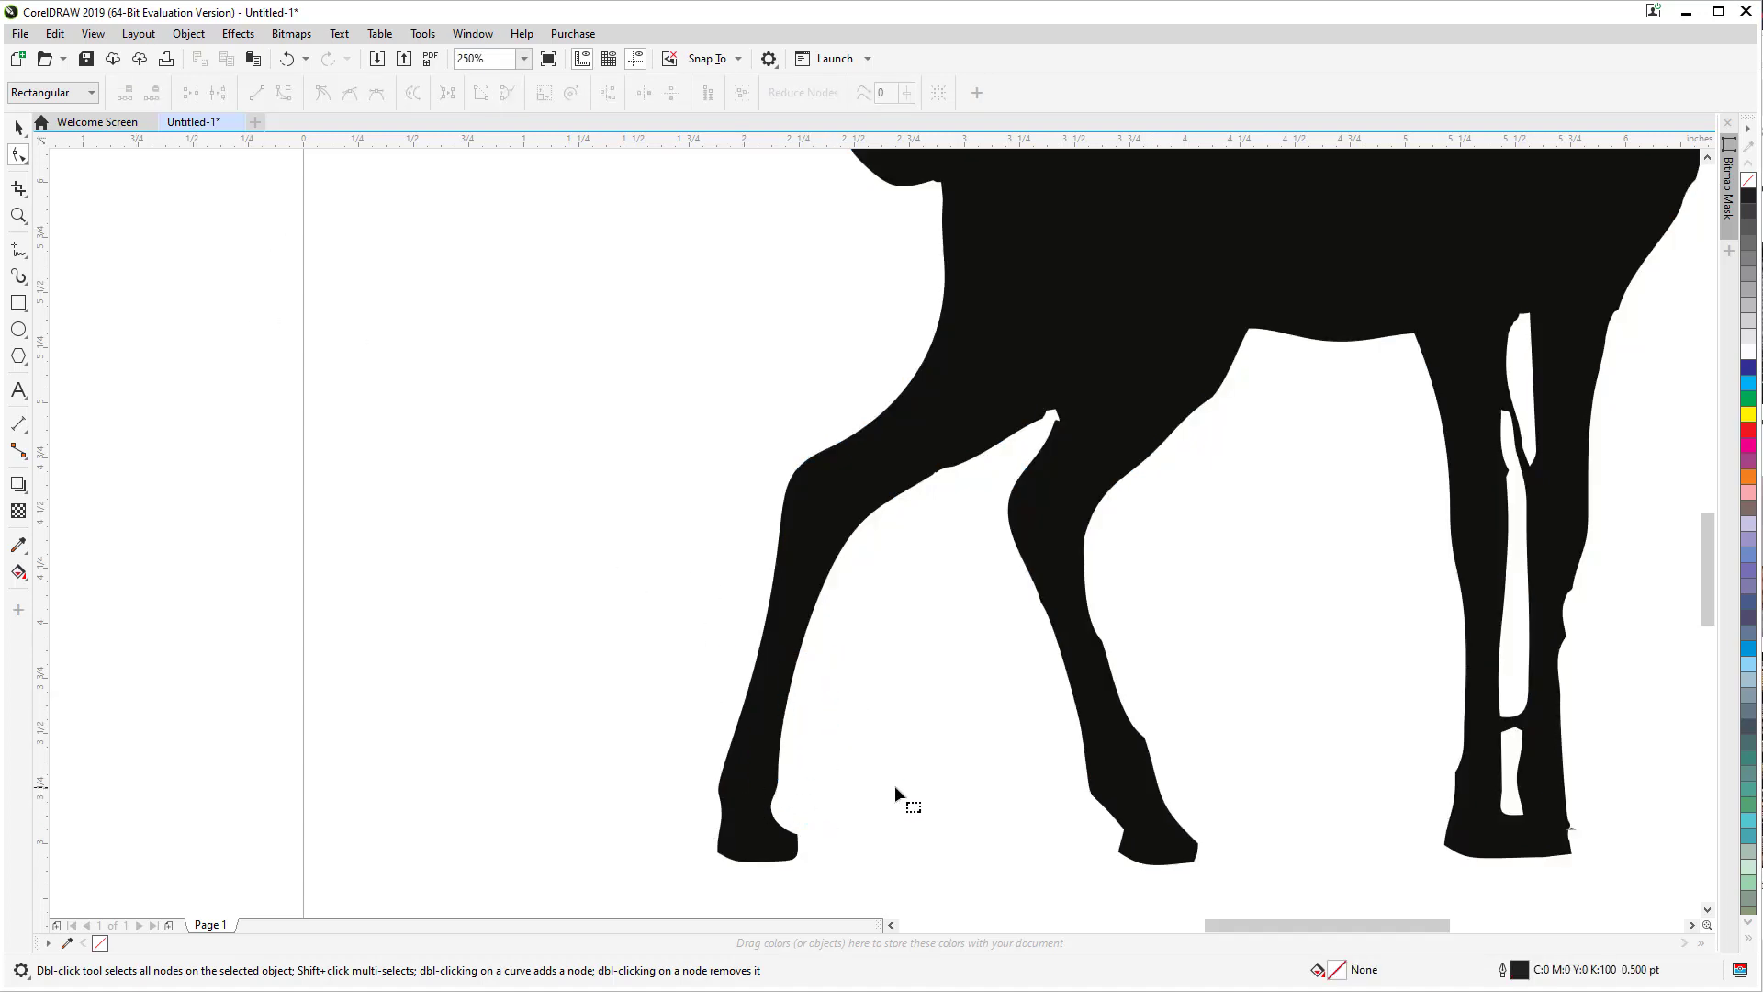
Step: Delete the bump nodes on the underside of the outer hind leg's thigh and bend the segment into a smooth curve
{"action": "left_click", "coordinate": [1022, 462]}
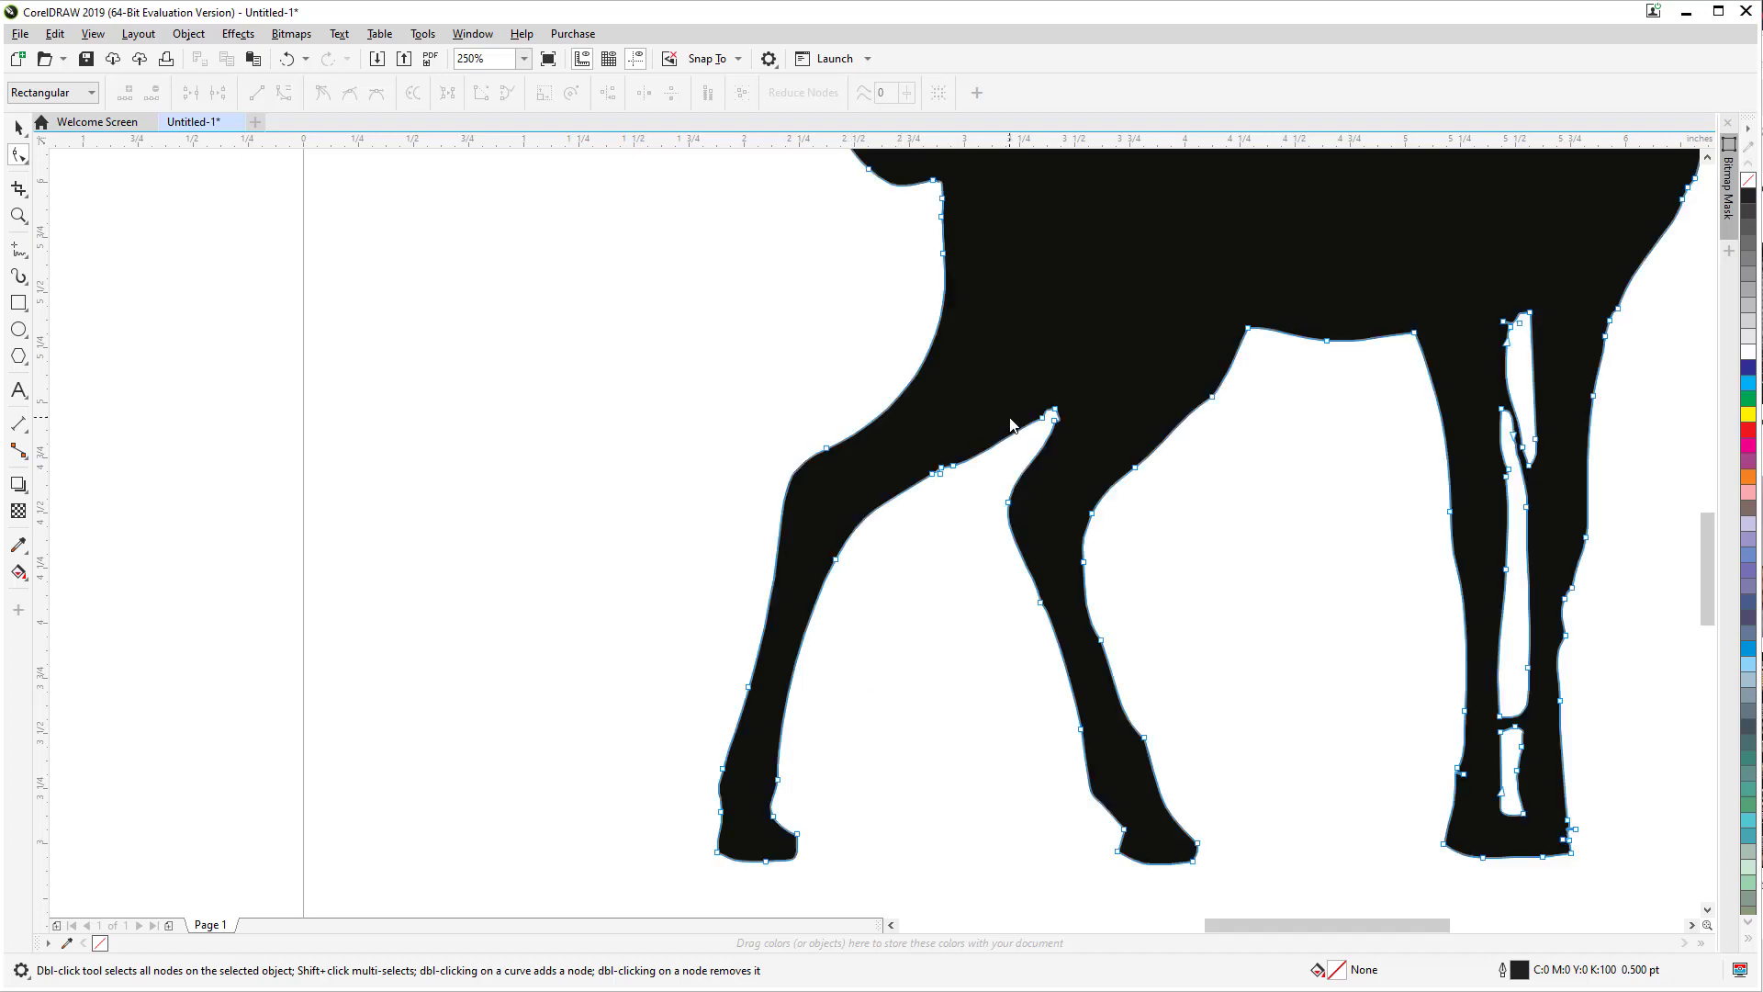
{"action": "scroll", "coordinate": [965, 468], "scroll_direction": "up", "scroll_amount": 4}
{"action": "left_click_drag", "start_coordinate": [866, 582], "coordinate": [844, 531]}
{"action": "key", "text": "Delete"}
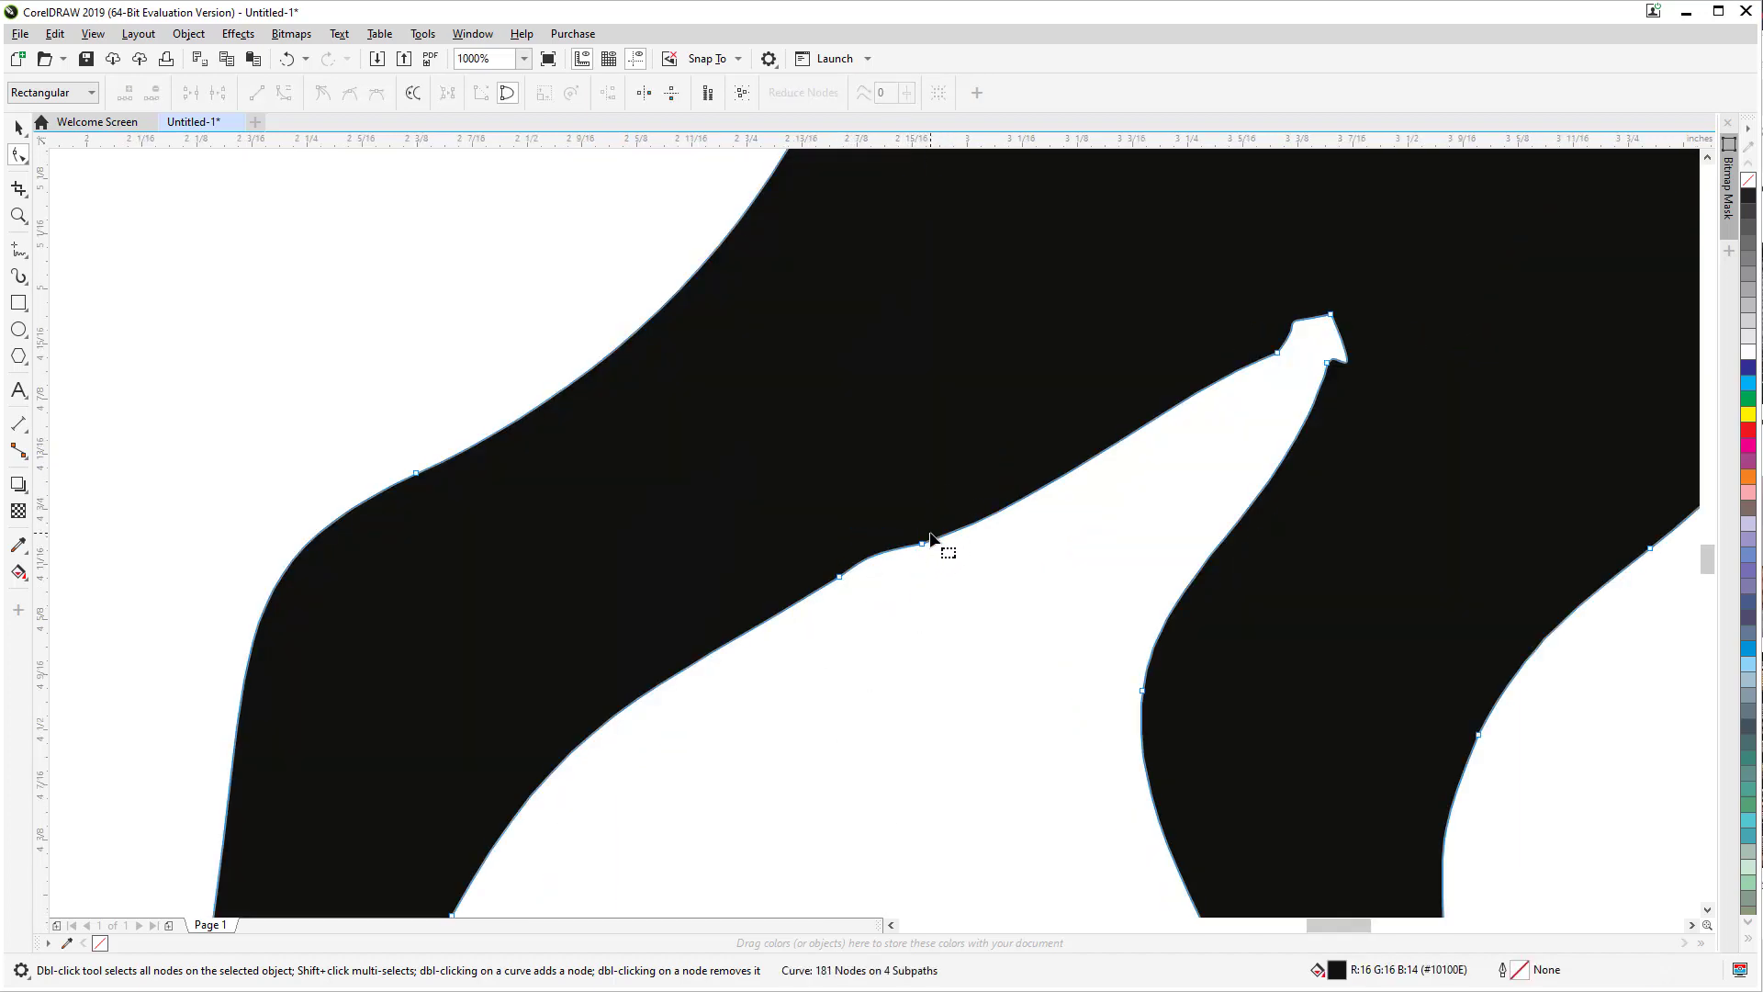
{"action": "left_click_drag", "start_coordinate": [953, 506], "coordinate": [860, 608]}
{"action": "key", "text": "Delete"}
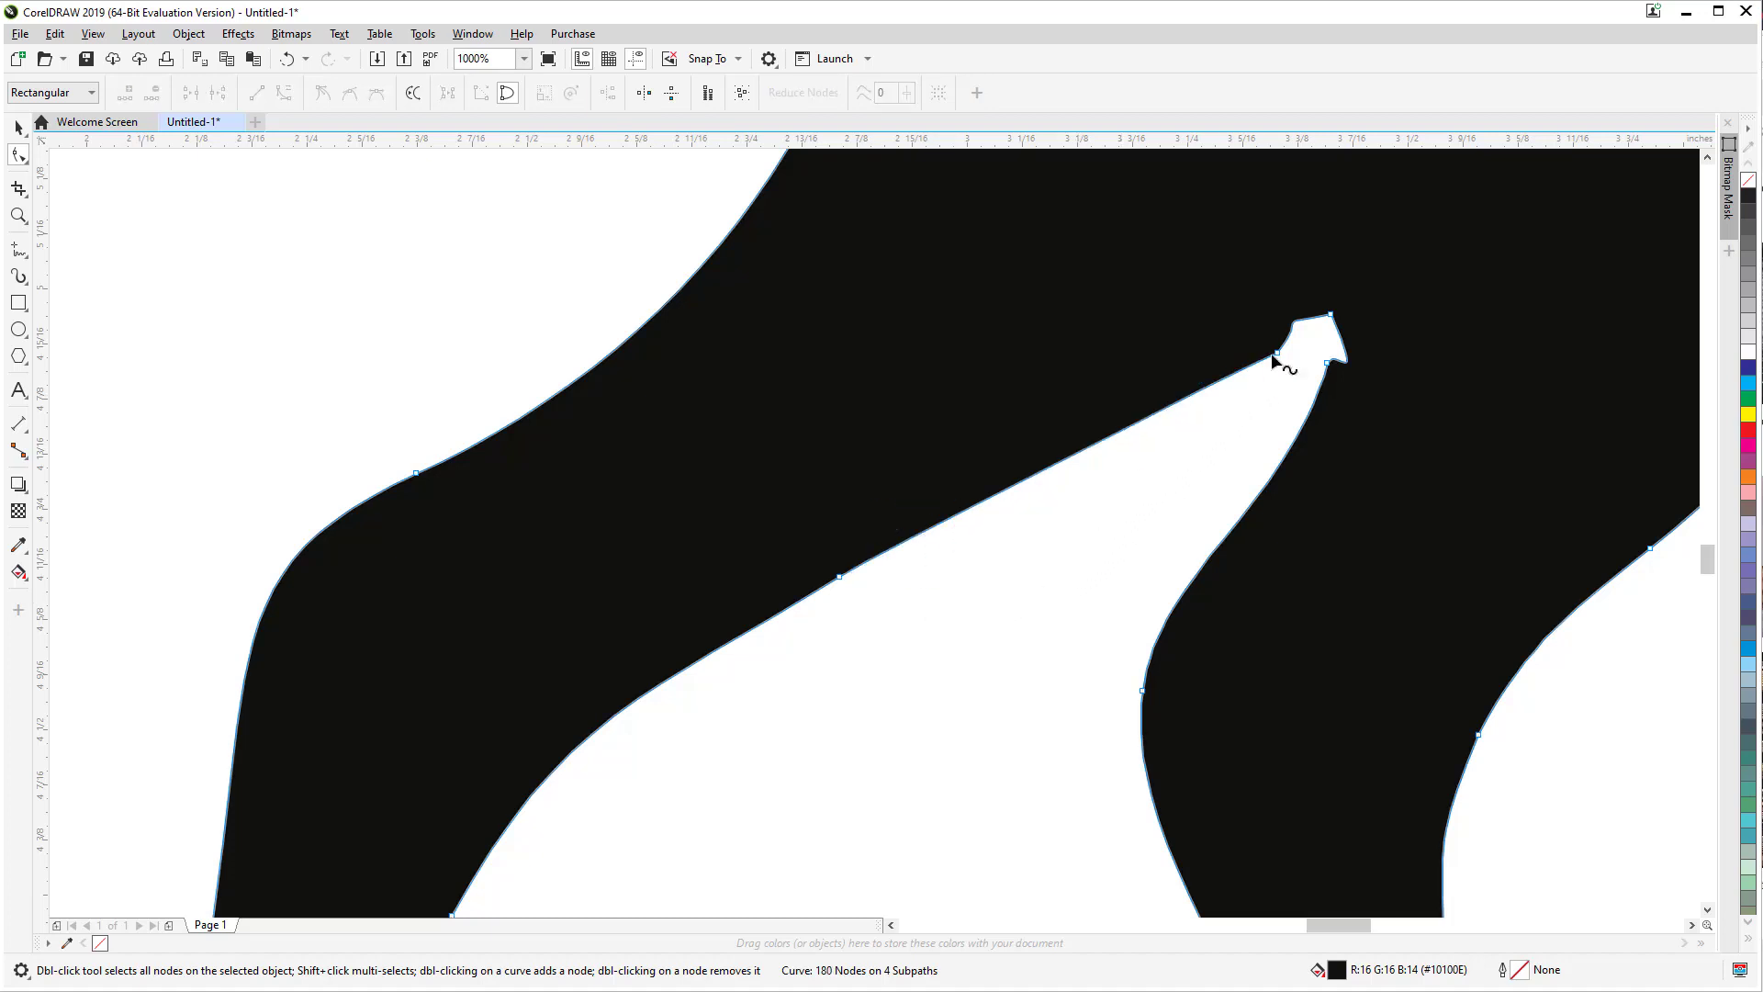
{"action": "left_click_drag", "start_coordinate": [1259, 363], "coordinate": [1102, 484]}
{"action": "scroll", "coordinate": [1049, 556], "scroll_direction": "down", "scroll_amount": 5}
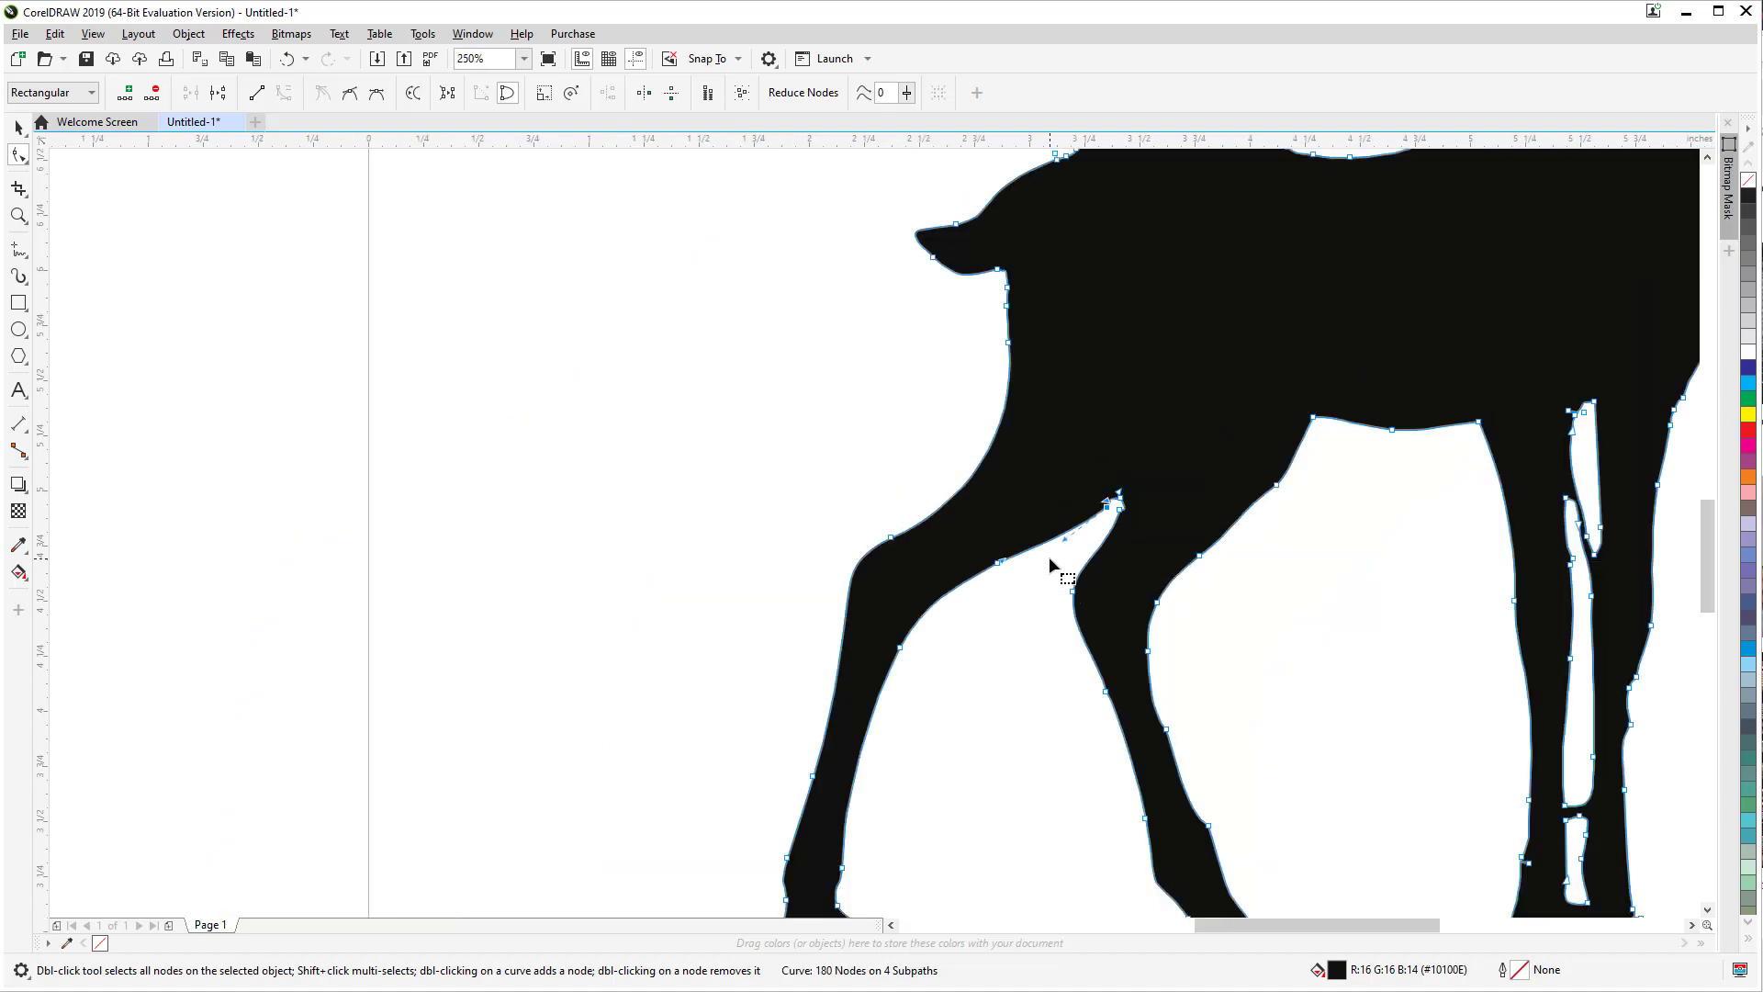
Step: Delete the corner node of the notch between the hind legs and narrow its tip by adjusting the neighbouring nodes
{"action": "scroll", "coordinate": [1064, 588], "scroll_direction": "up", "scroll_amount": 4}
{"action": "scroll", "coordinate": [1173, 390], "scroll_direction": "up", "scroll_amount": 4}
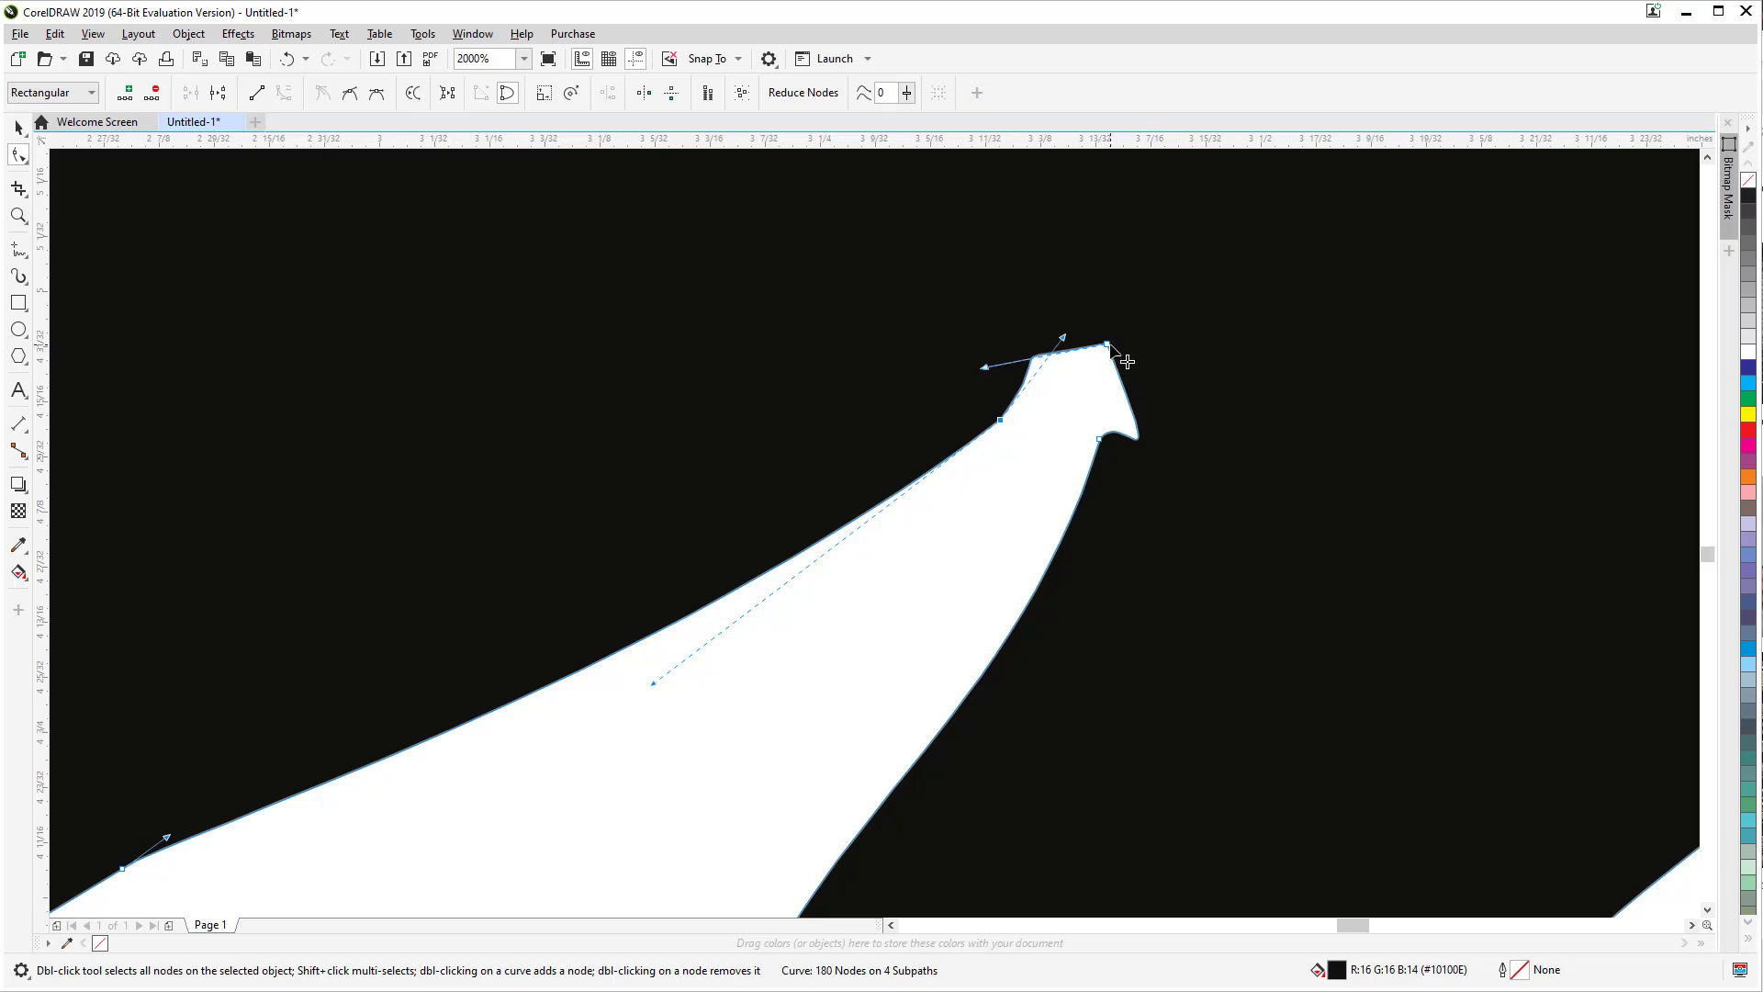
{"action": "double_click", "coordinate": [1108, 346]}
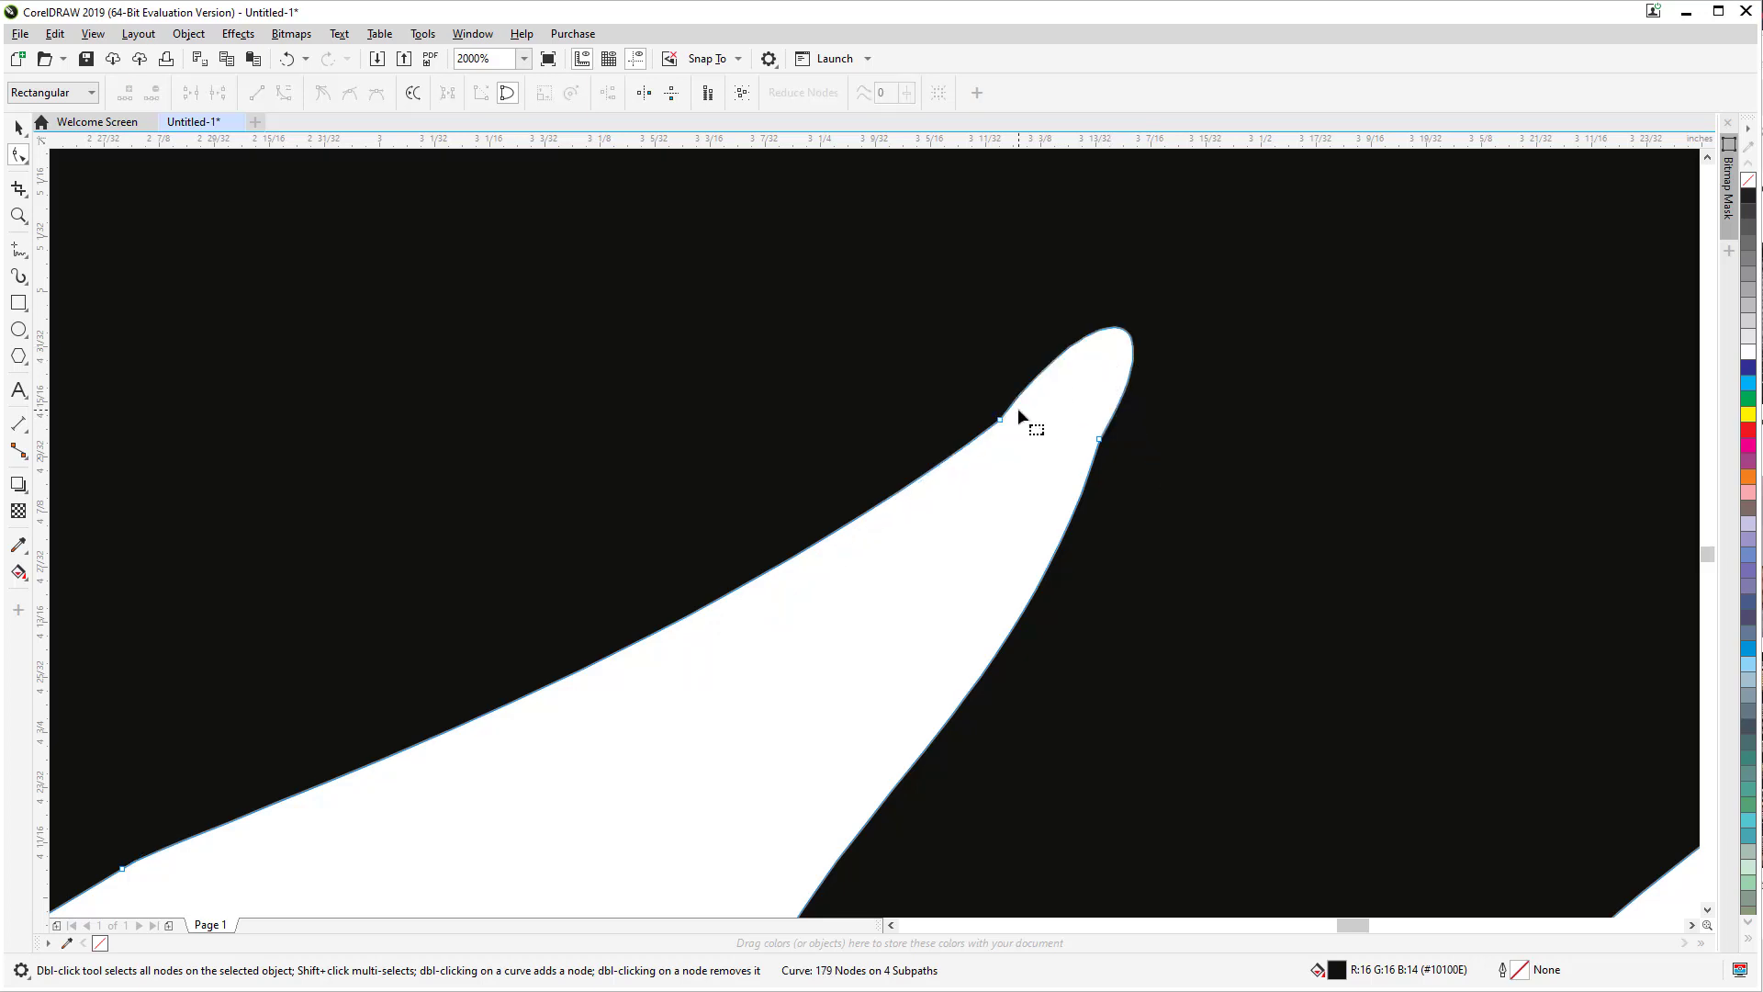
{"action": "left_click_drag", "start_coordinate": [1001, 421], "coordinate": [1080, 390]}
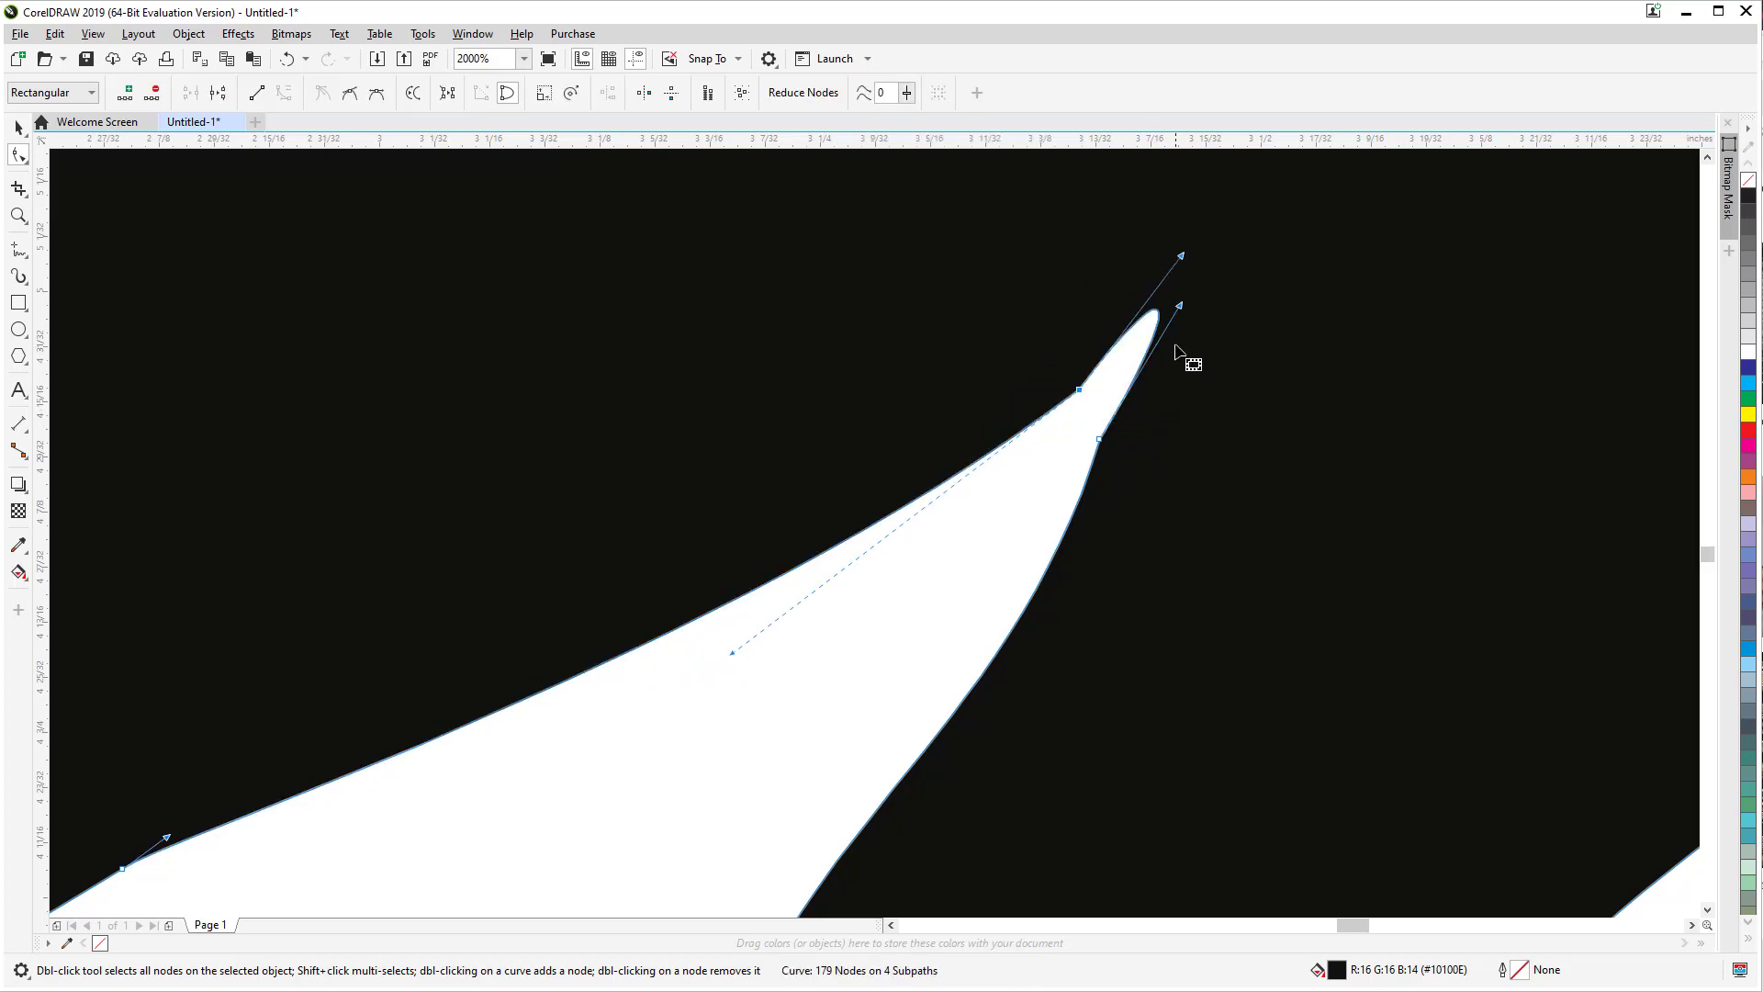
{"action": "left_click_drag", "start_coordinate": [1106, 457], "coordinate": [1118, 465]}
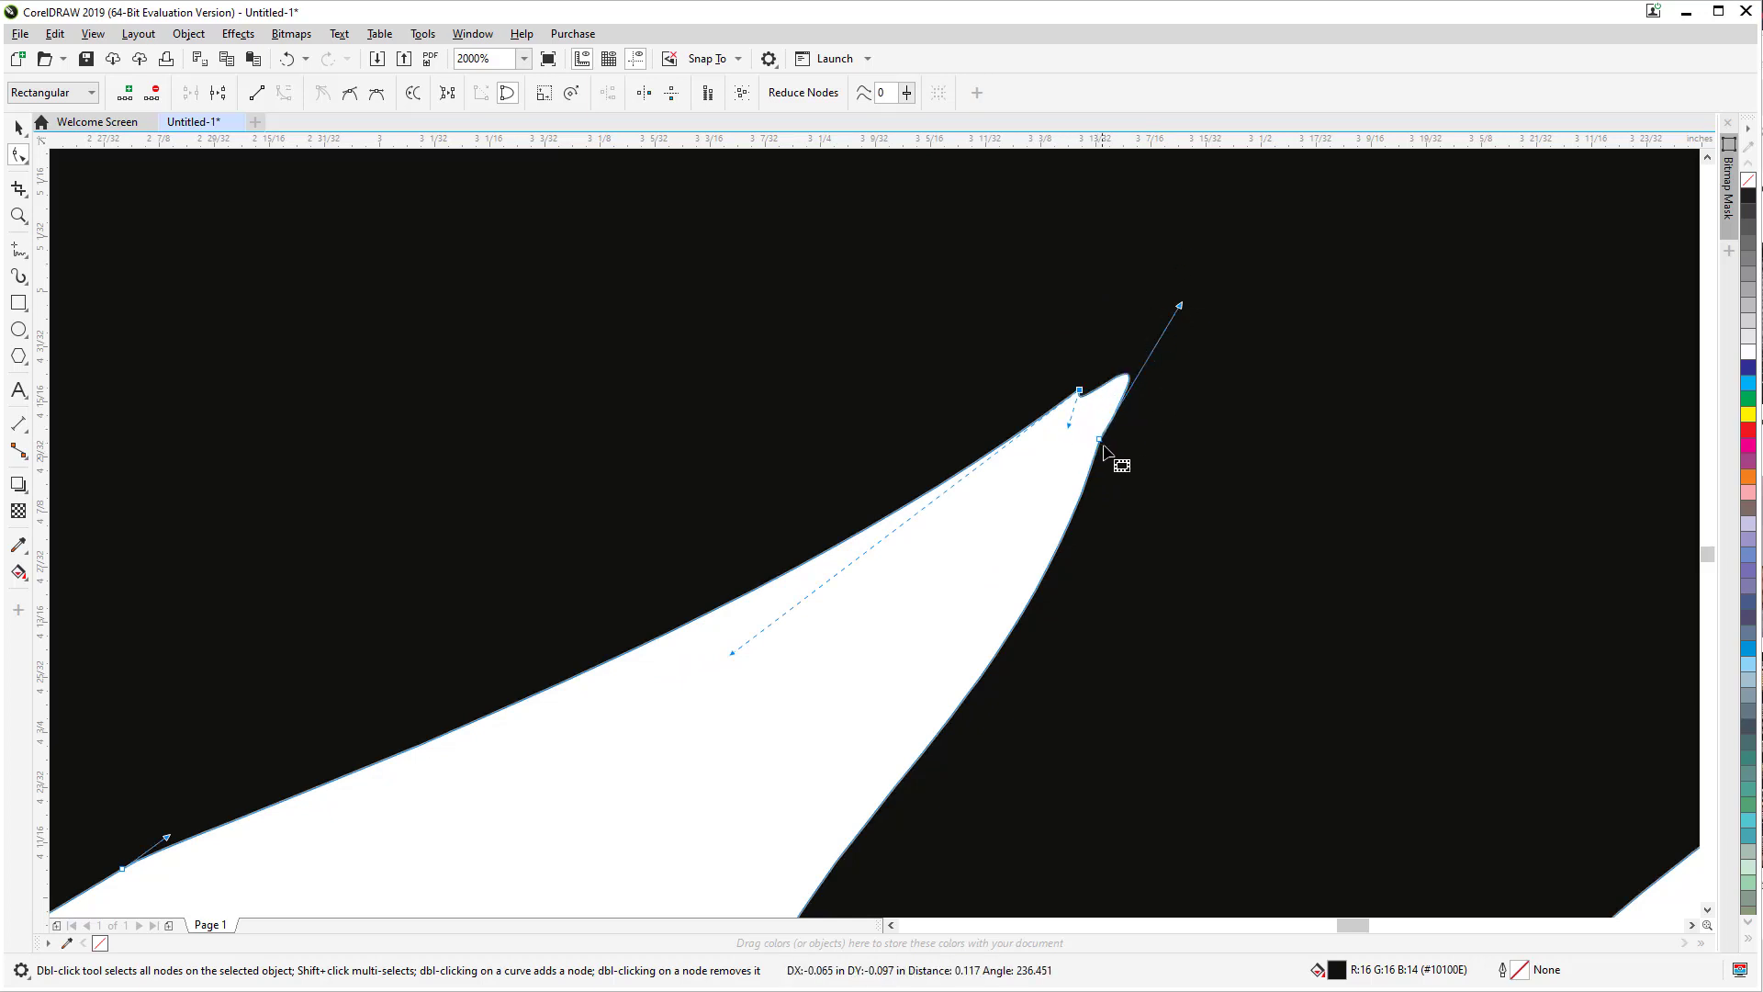
Step: Try deleting the node on the inner hind leg's side just below the tip of the notch
{"action": "double_click", "coordinate": [1079, 481]}
{"action": "scroll", "coordinate": [1128, 478], "scroll_direction": "down", "scroll_amount": 3}
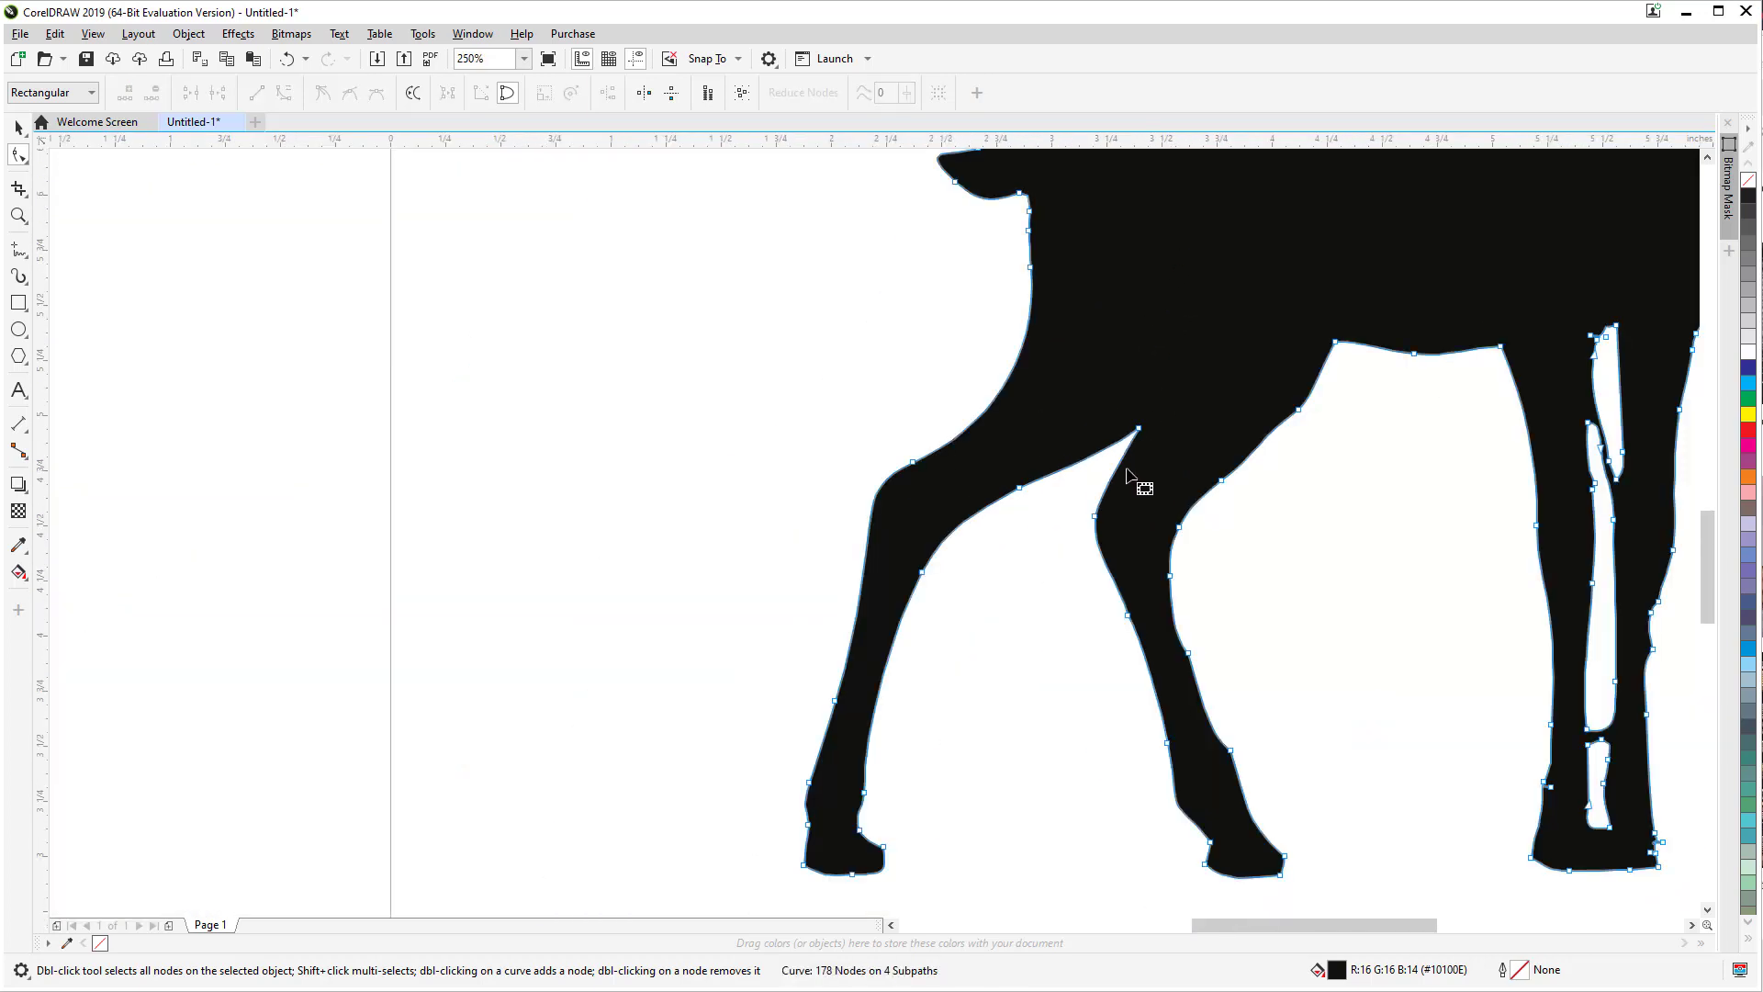
{"action": "scroll", "coordinate": [1129, 478], "scroll_direction": "up", "scroll_amount": 1}
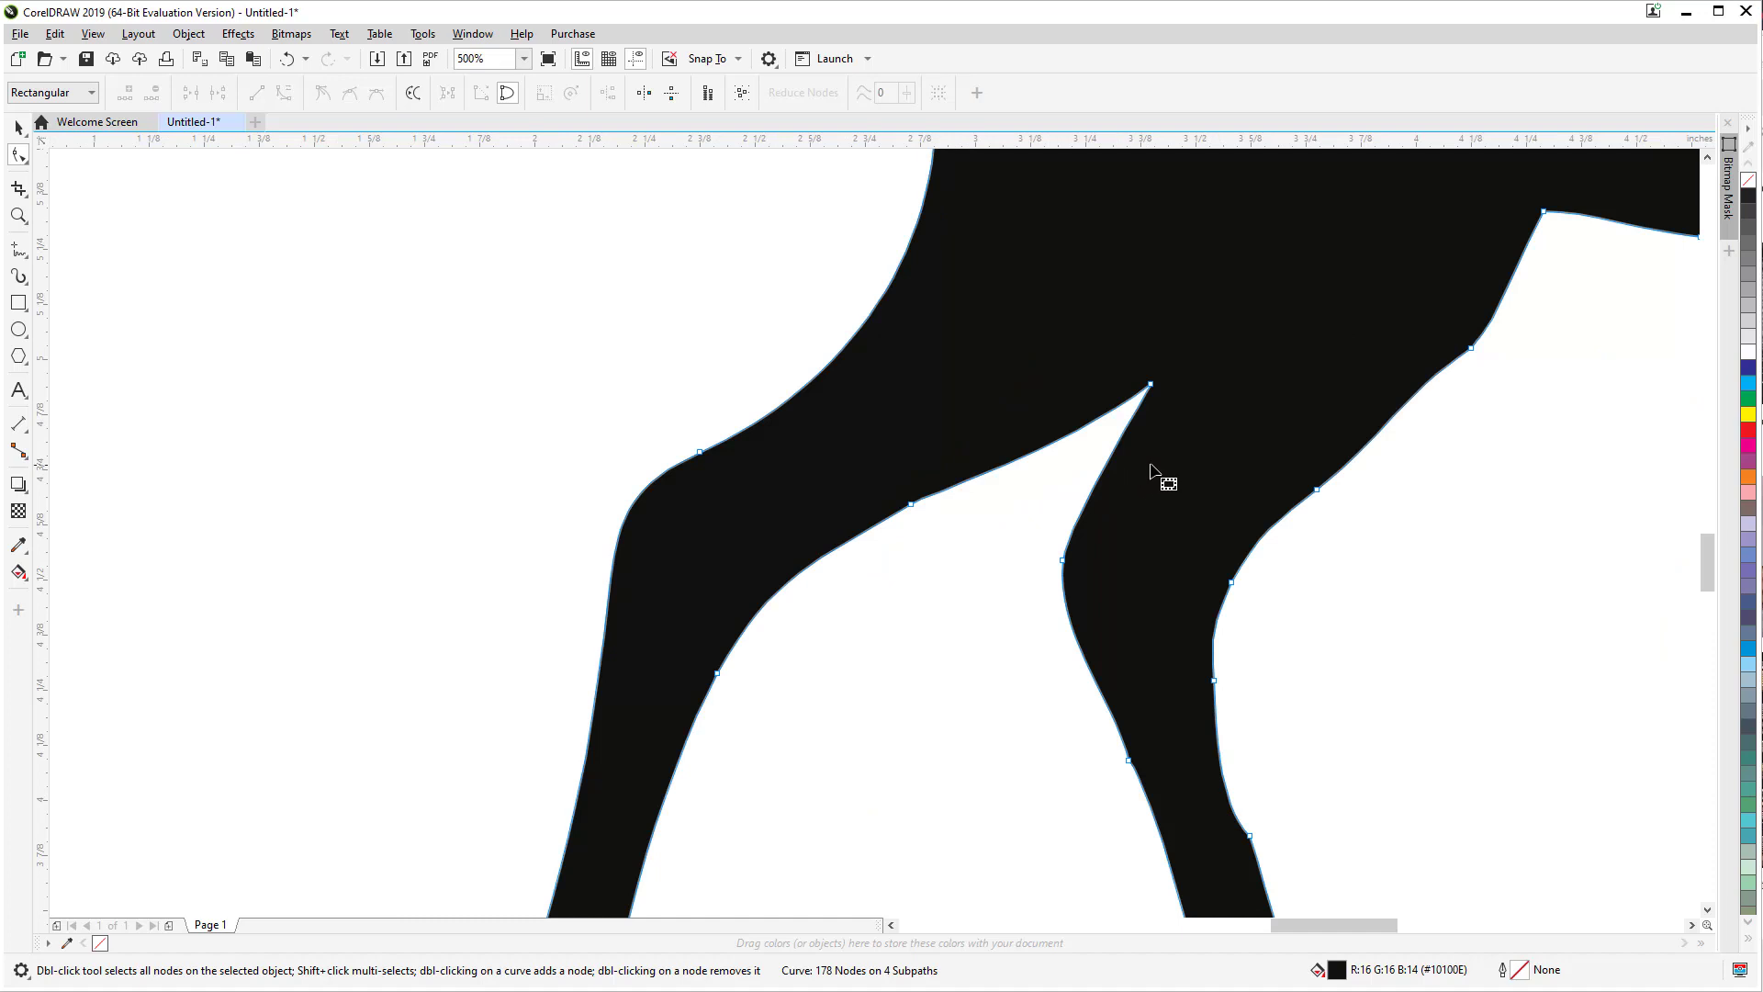
{"action": "double_click", "coordinate": [1164, 463]}
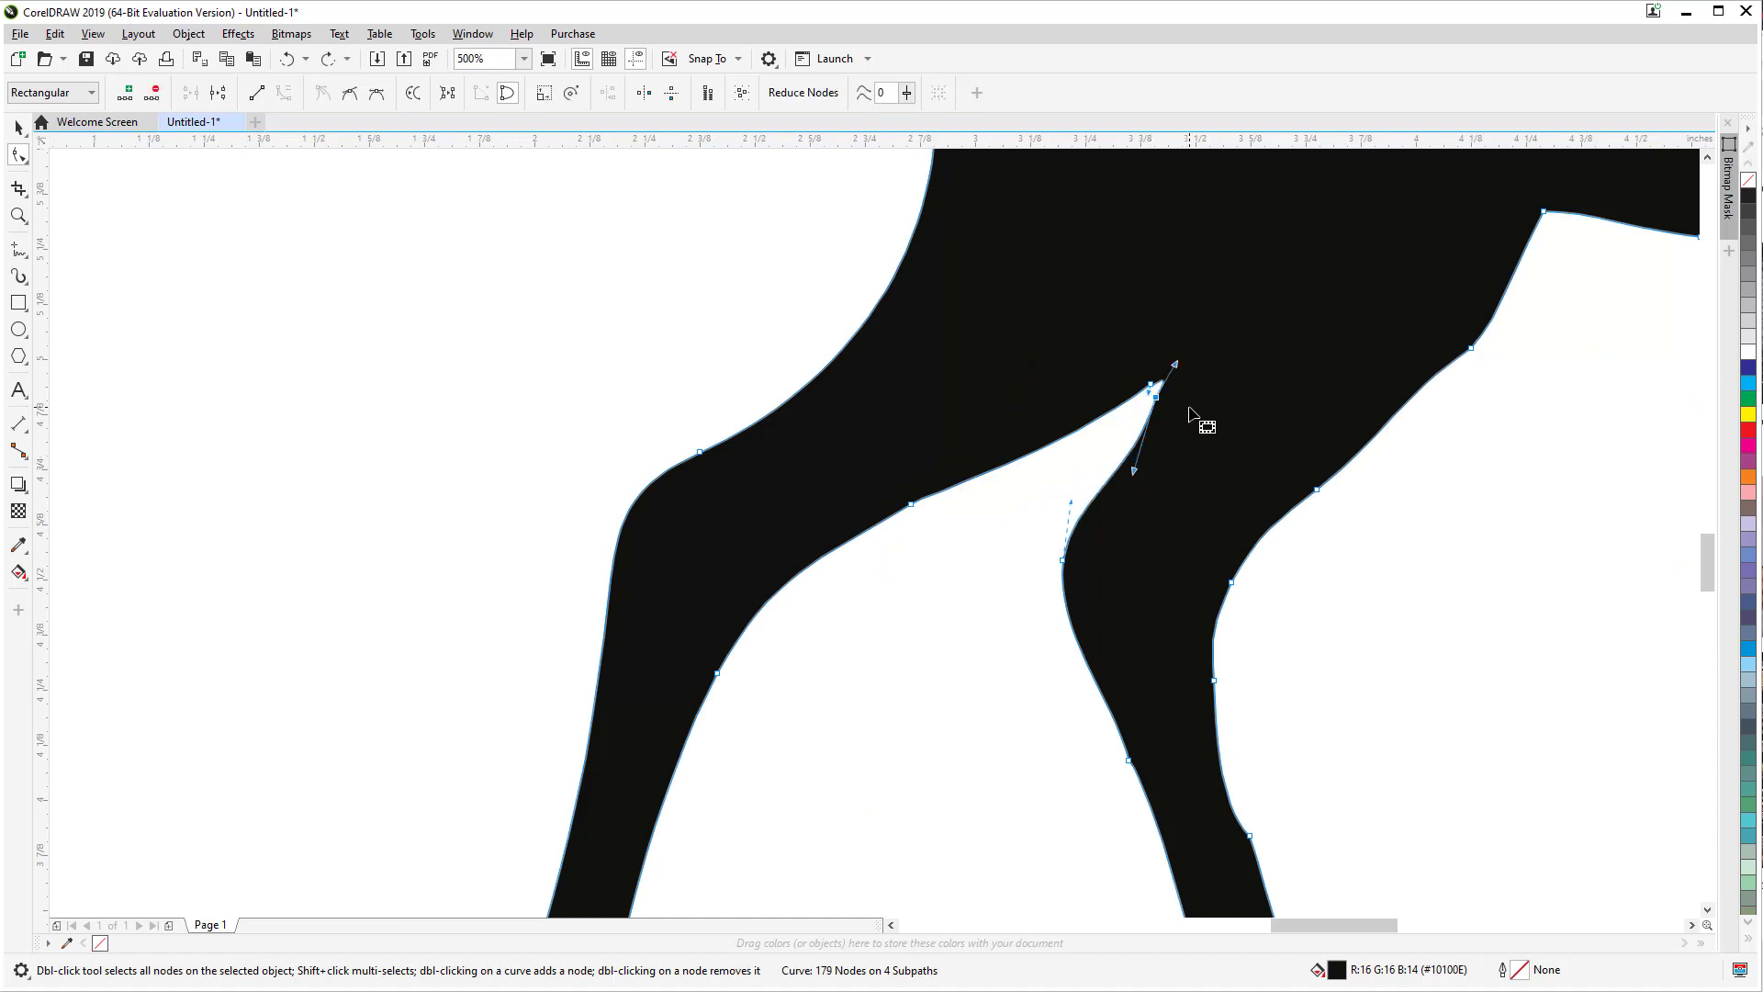
Step: Move the tip node of the gap between the hind legs up into the body to form a sharp point
{"action": "scroll", "coordinate": [1208, 409], "scroll_direction": "up", "scroll_amount": 1}
{"action": "scroll", "coordinate": [1184, 394], "scroll_direction": "up", "scroll_amount": 1}
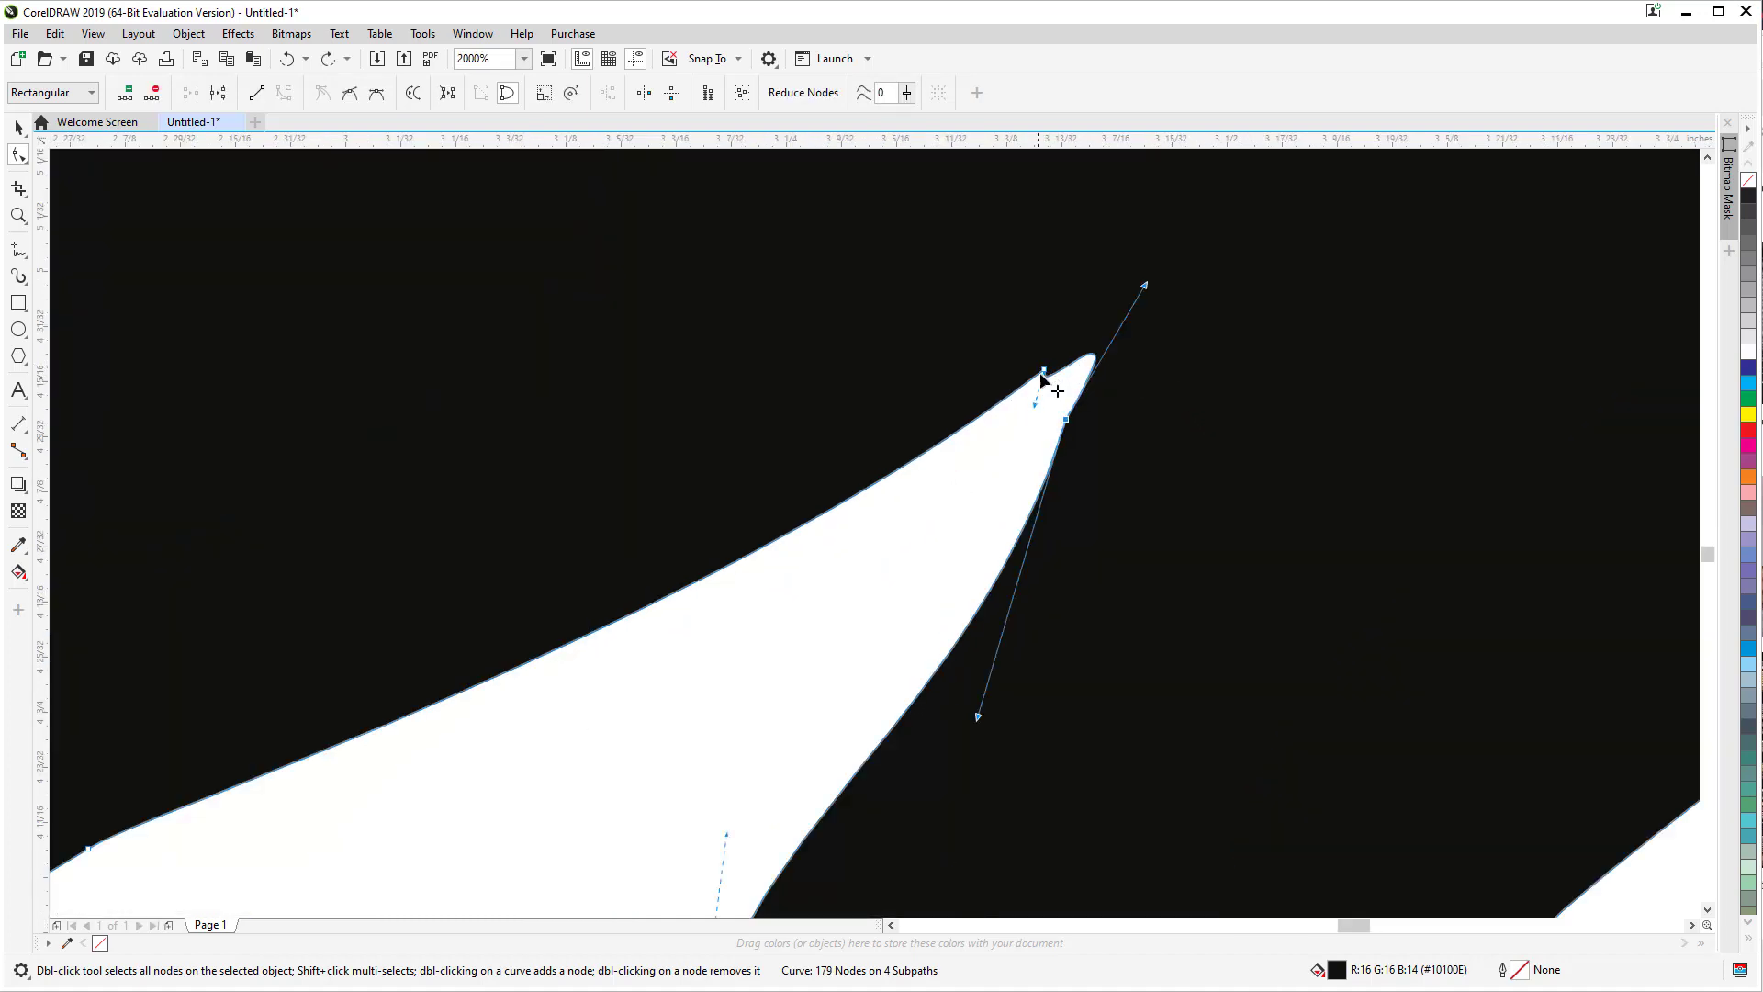
{"action": "left_click_drag", "start_coordinate": [1046, 371], "coordinate": [1111, 375]}
{"action": "left_click", "coordinate": [1114, 329]}
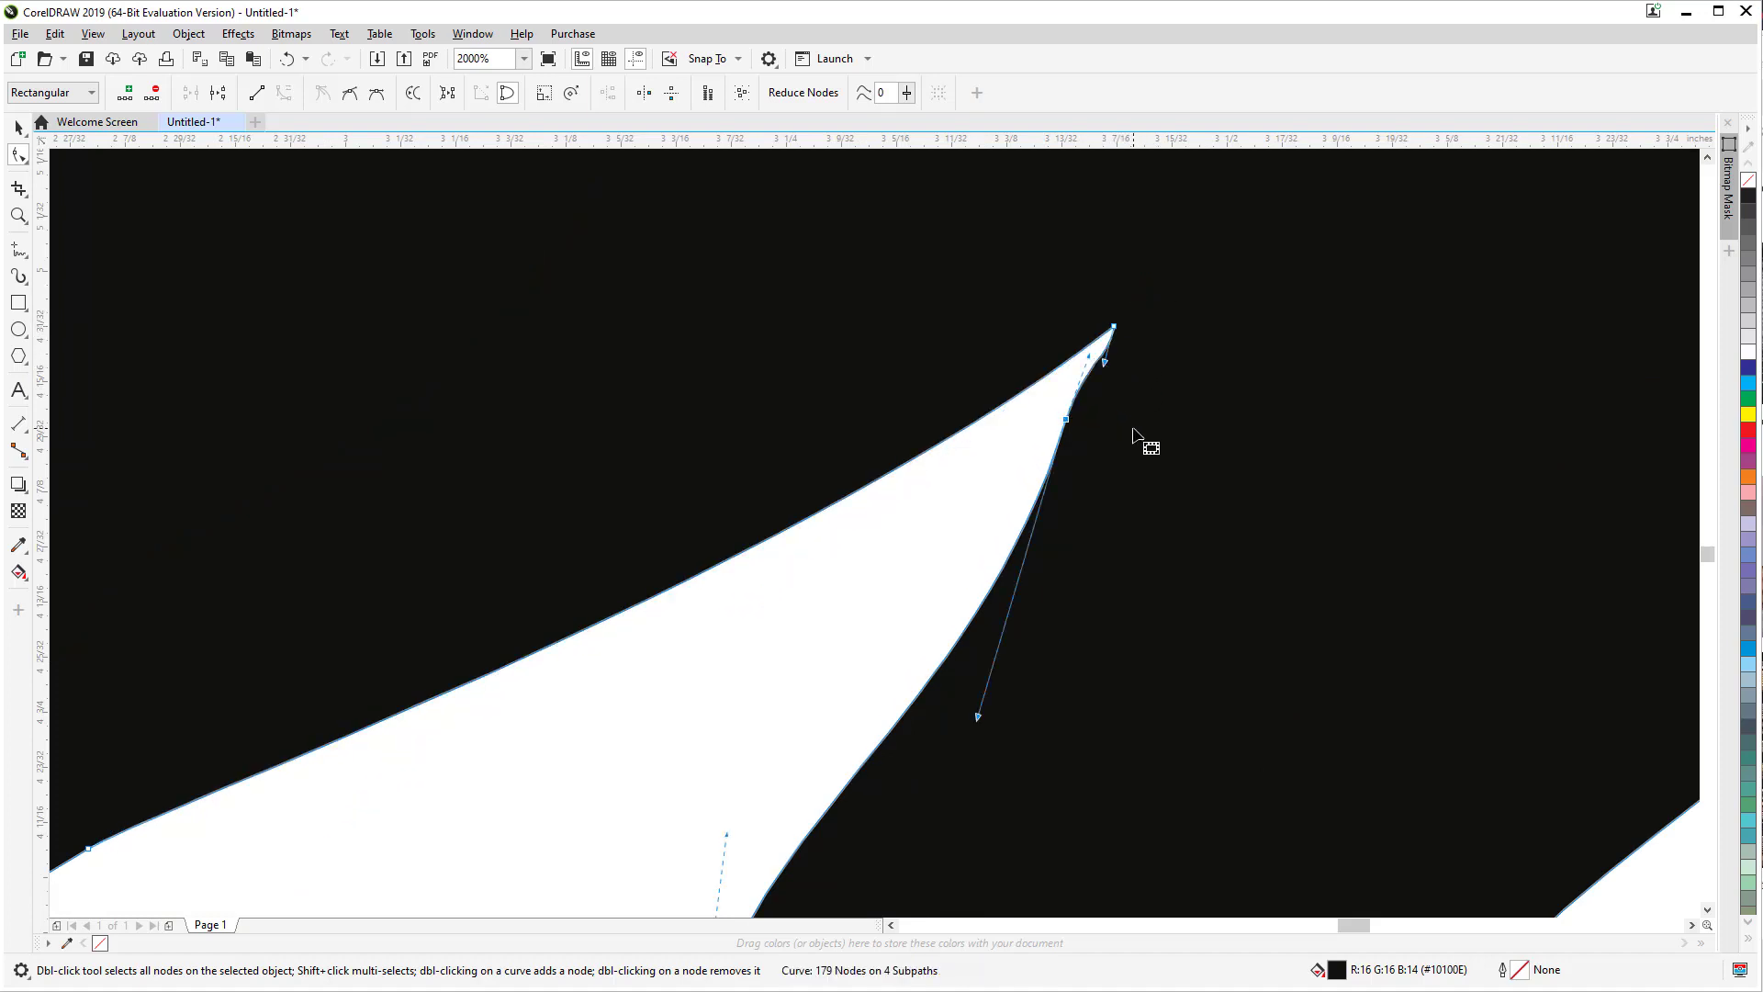
{"action": "scroll", "coordinate": [1133, 430], "scroll_direction": "down", "scroll_amount": 5}
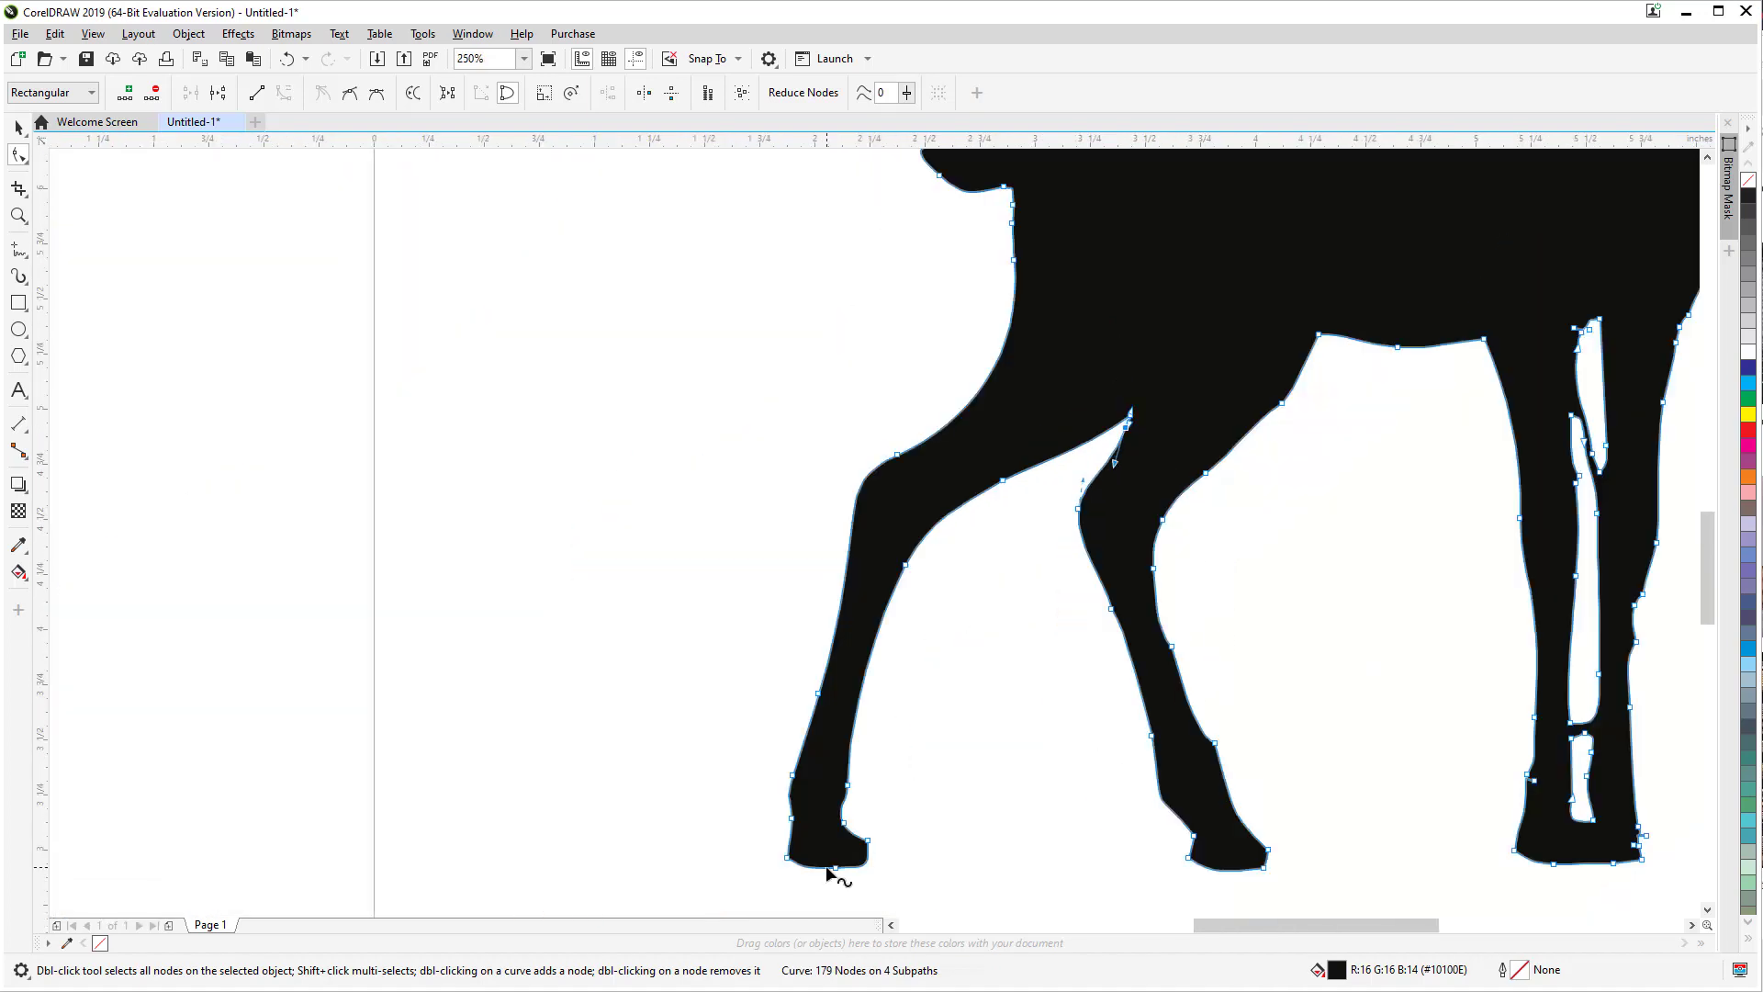
{"action": "scroll", "coordinate": [988, 326], "scroll_direction": "up", "scroll_amount": 2}
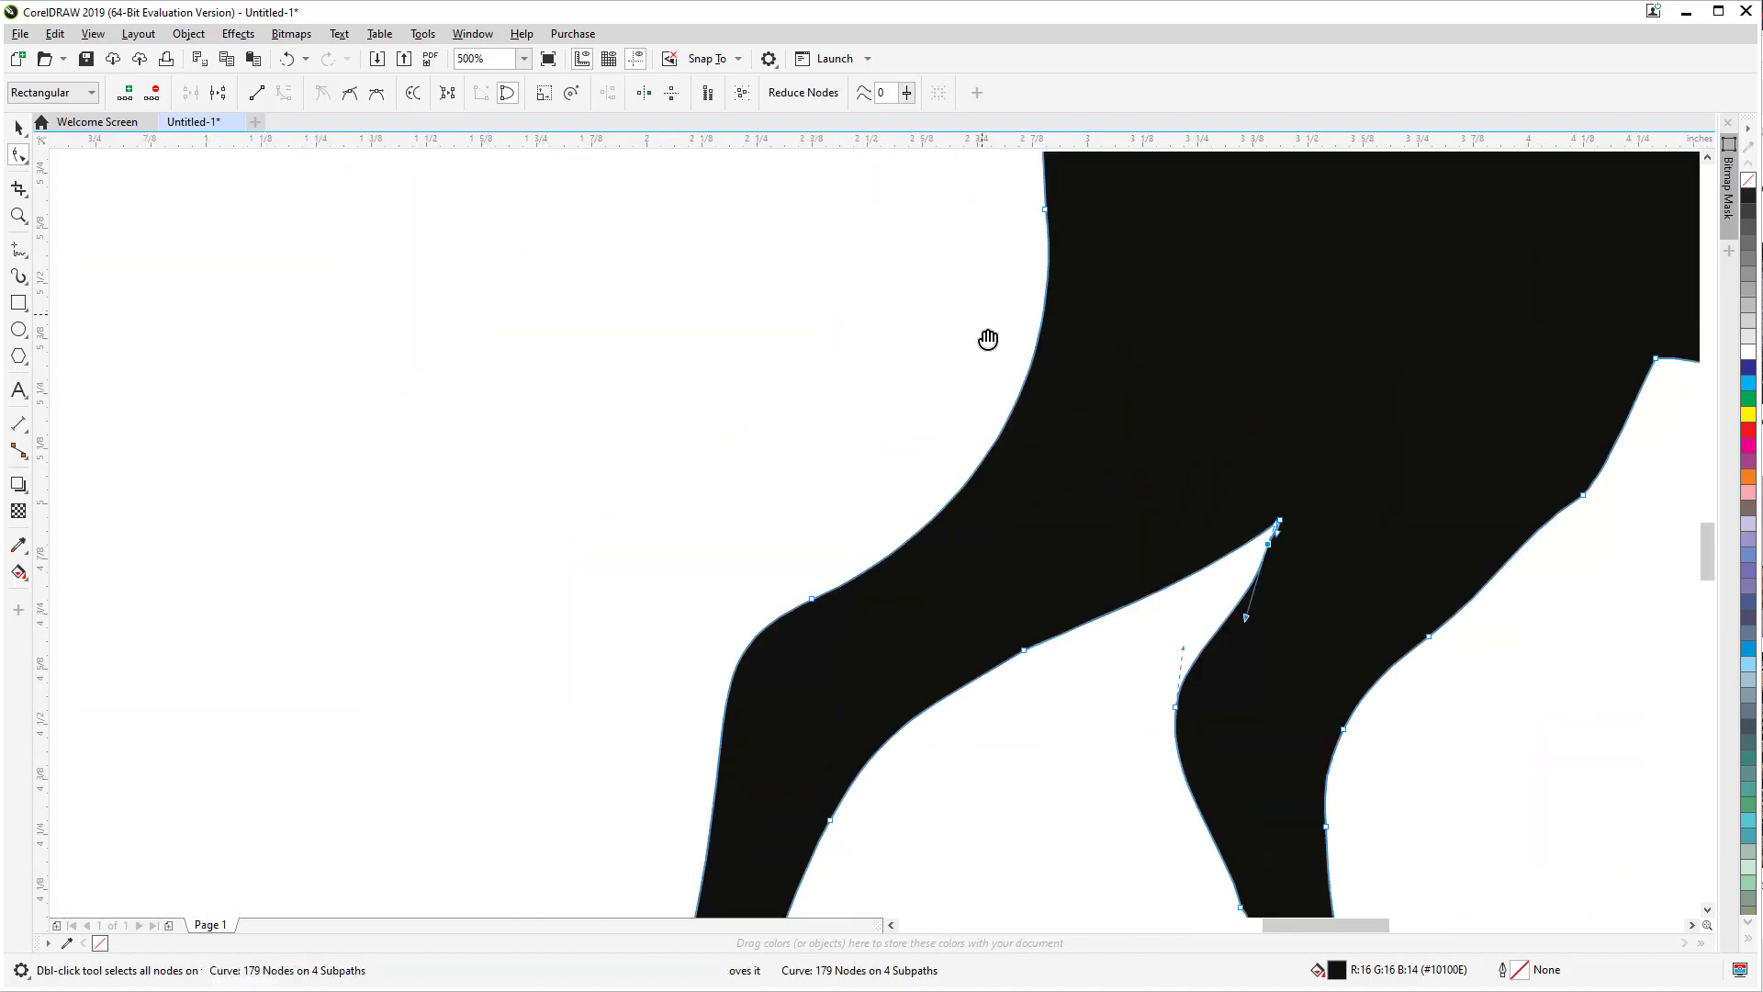
Step: Delete the surplus node at the notch where the tail's underside meets the rump
{"action": "left_click_drag", "start_coordinate": [987, 340], "coordinate": [1019, 539]}
{"action": "scroll", "coordinate": [1003, 597], "scroll_direction": "up", "scroll_amount": 2}
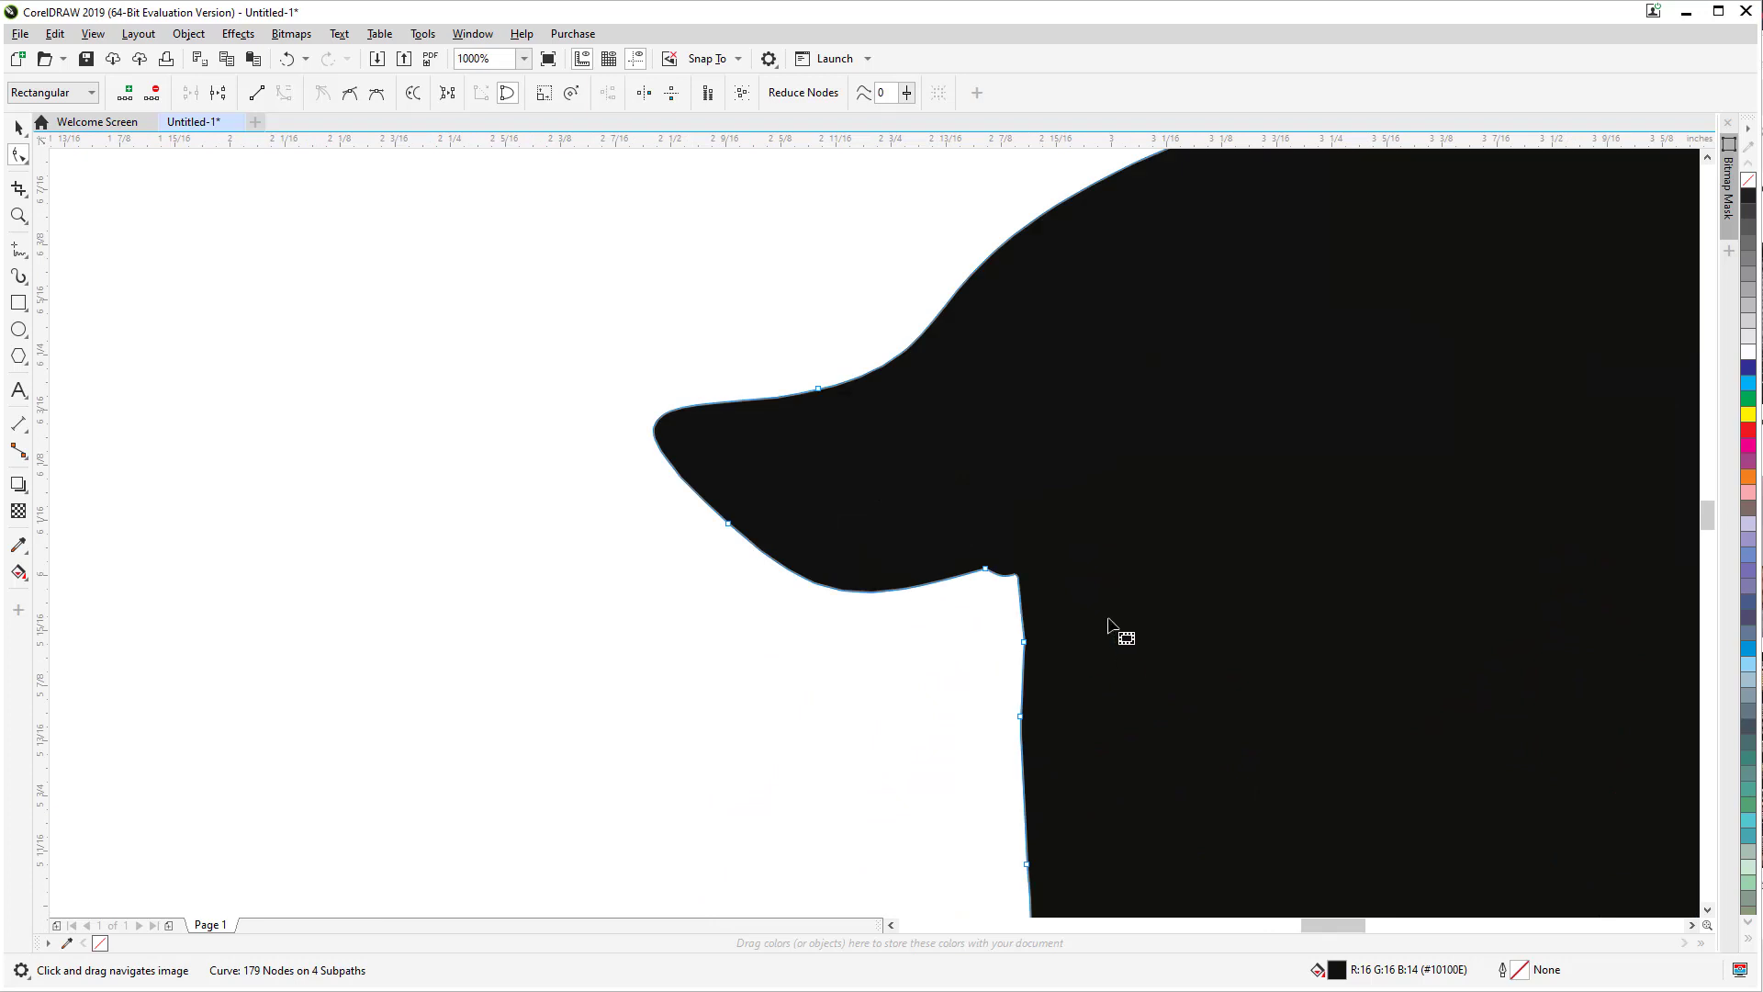
{"action": "left_click_drag", "start_coordinate": [1098, 595], "coordinate": [1005, 659]}
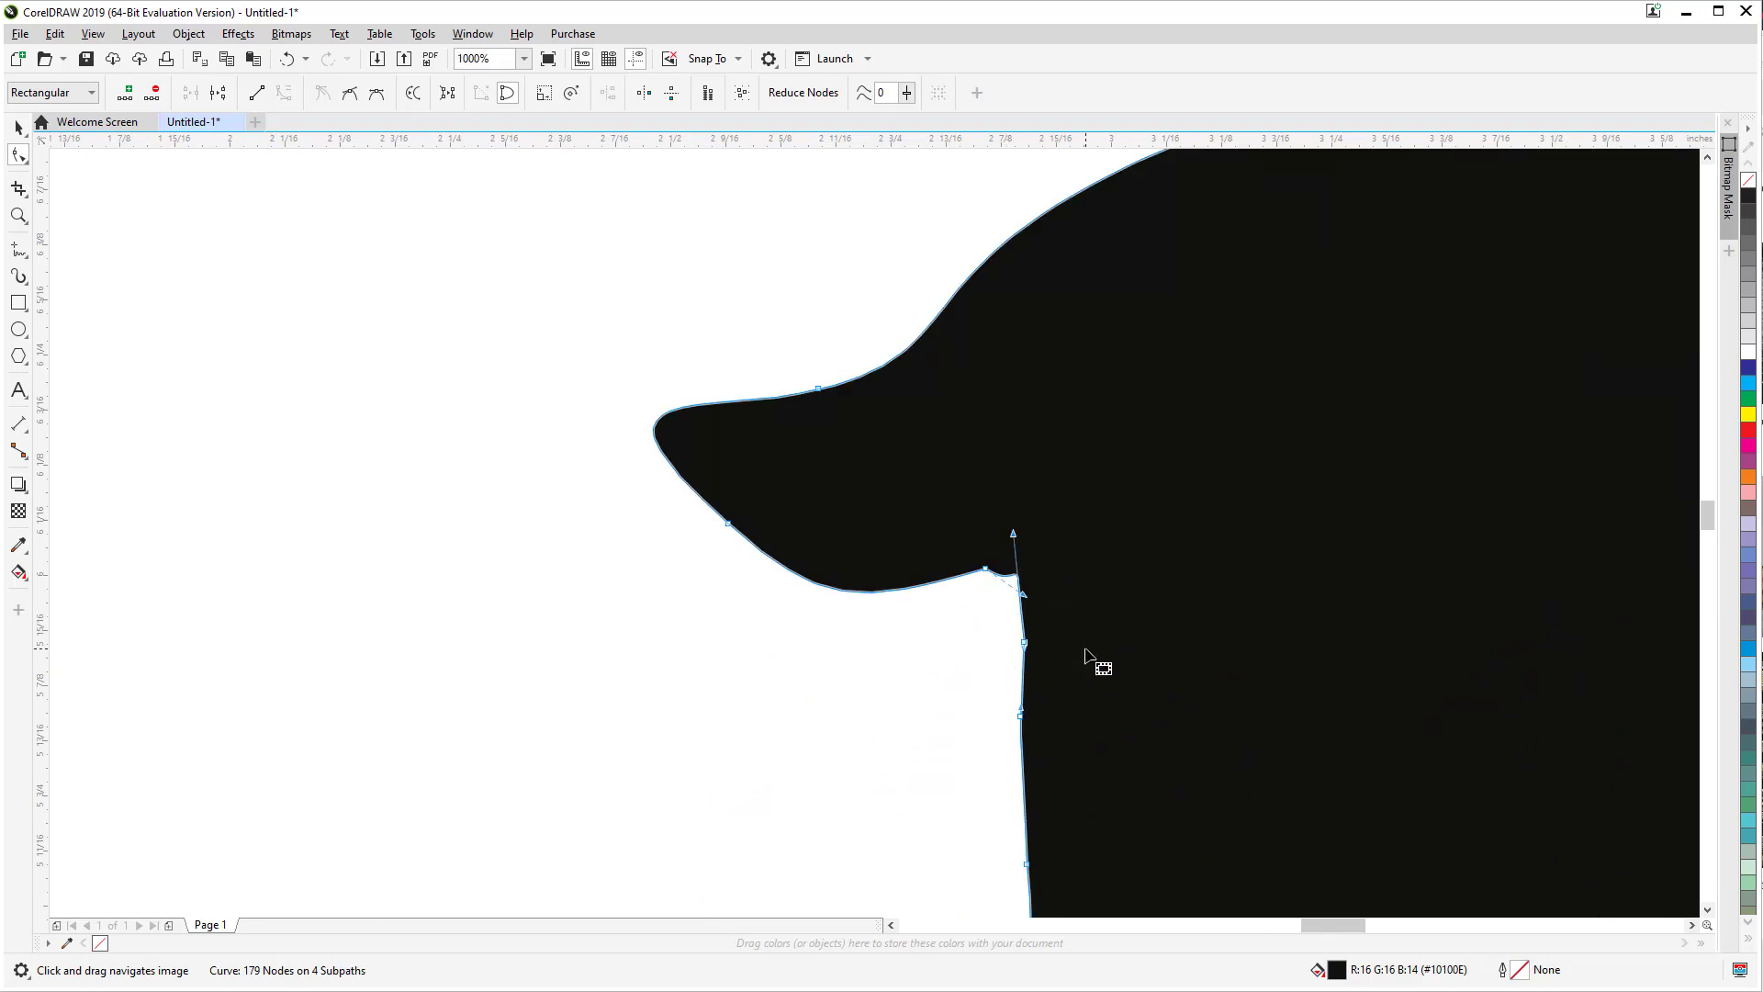
{"action": "key", "text": "Delete"}
Step: Try deleting the uppermost node on the rump's vertical edge just below the tail notch
{"action": "left_click_drag", "start_coordinate": [1063, 619], "coordinate": [1017, 668]}
{"action": "key", "text": "Delete"}
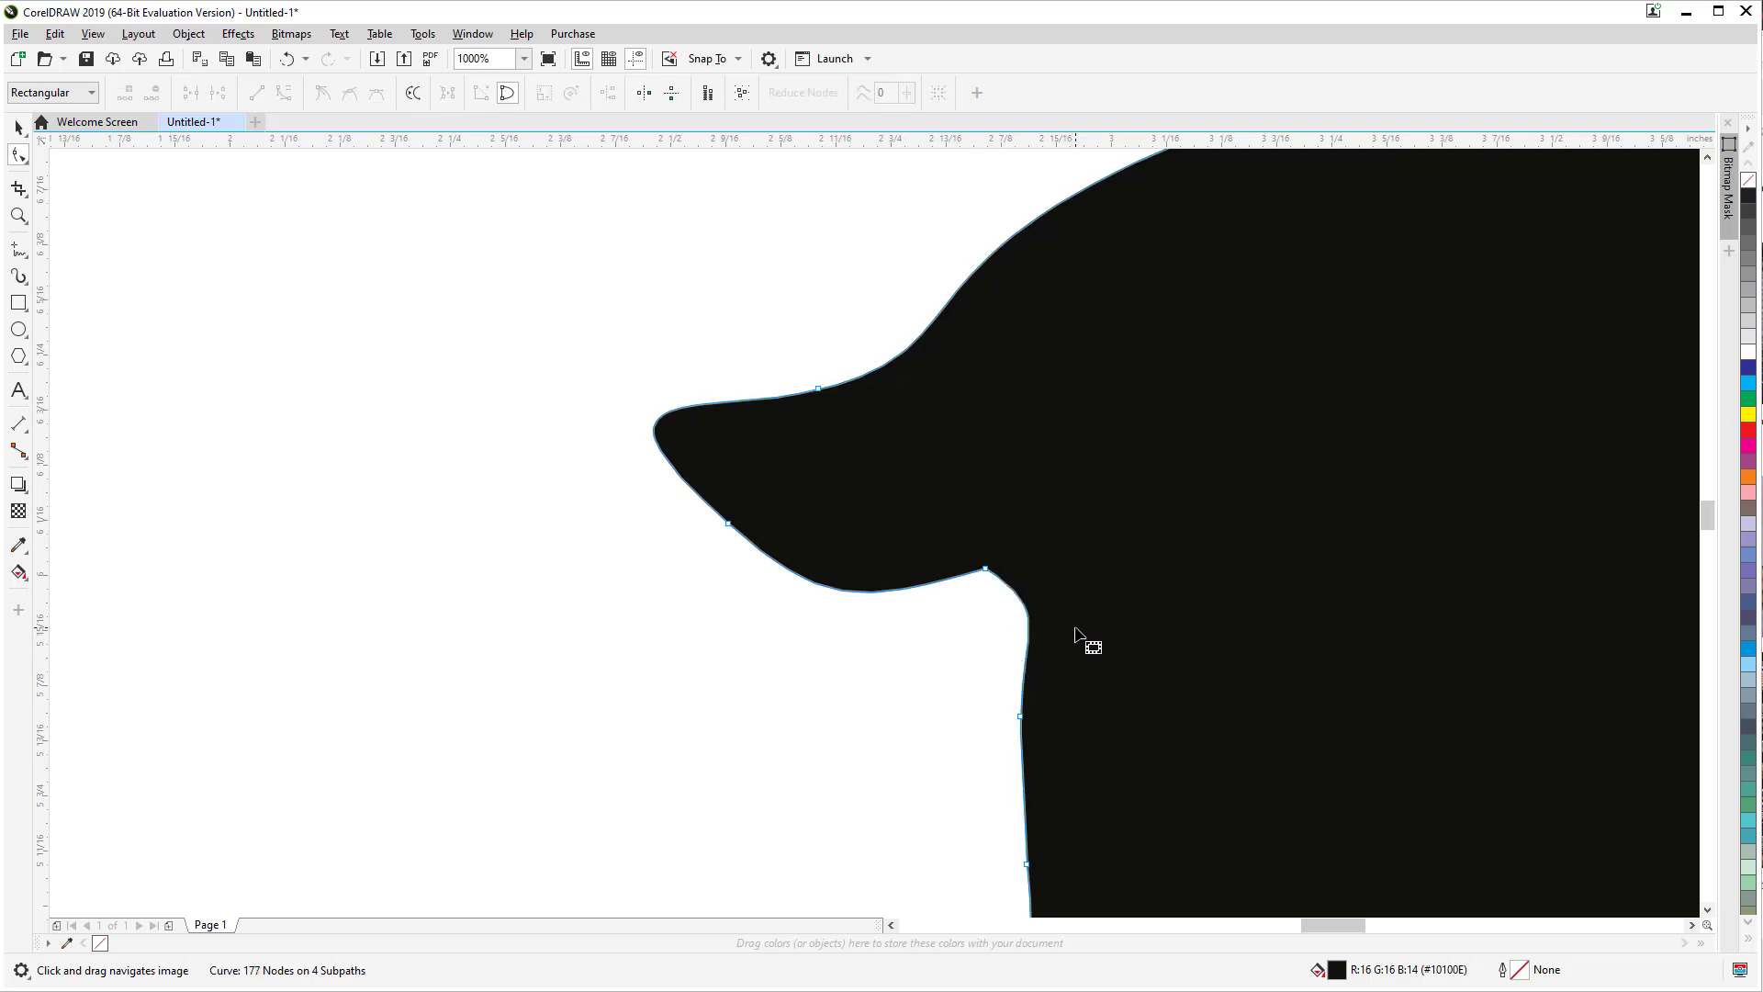
{"action": "key", "text": "ctrl+z"}
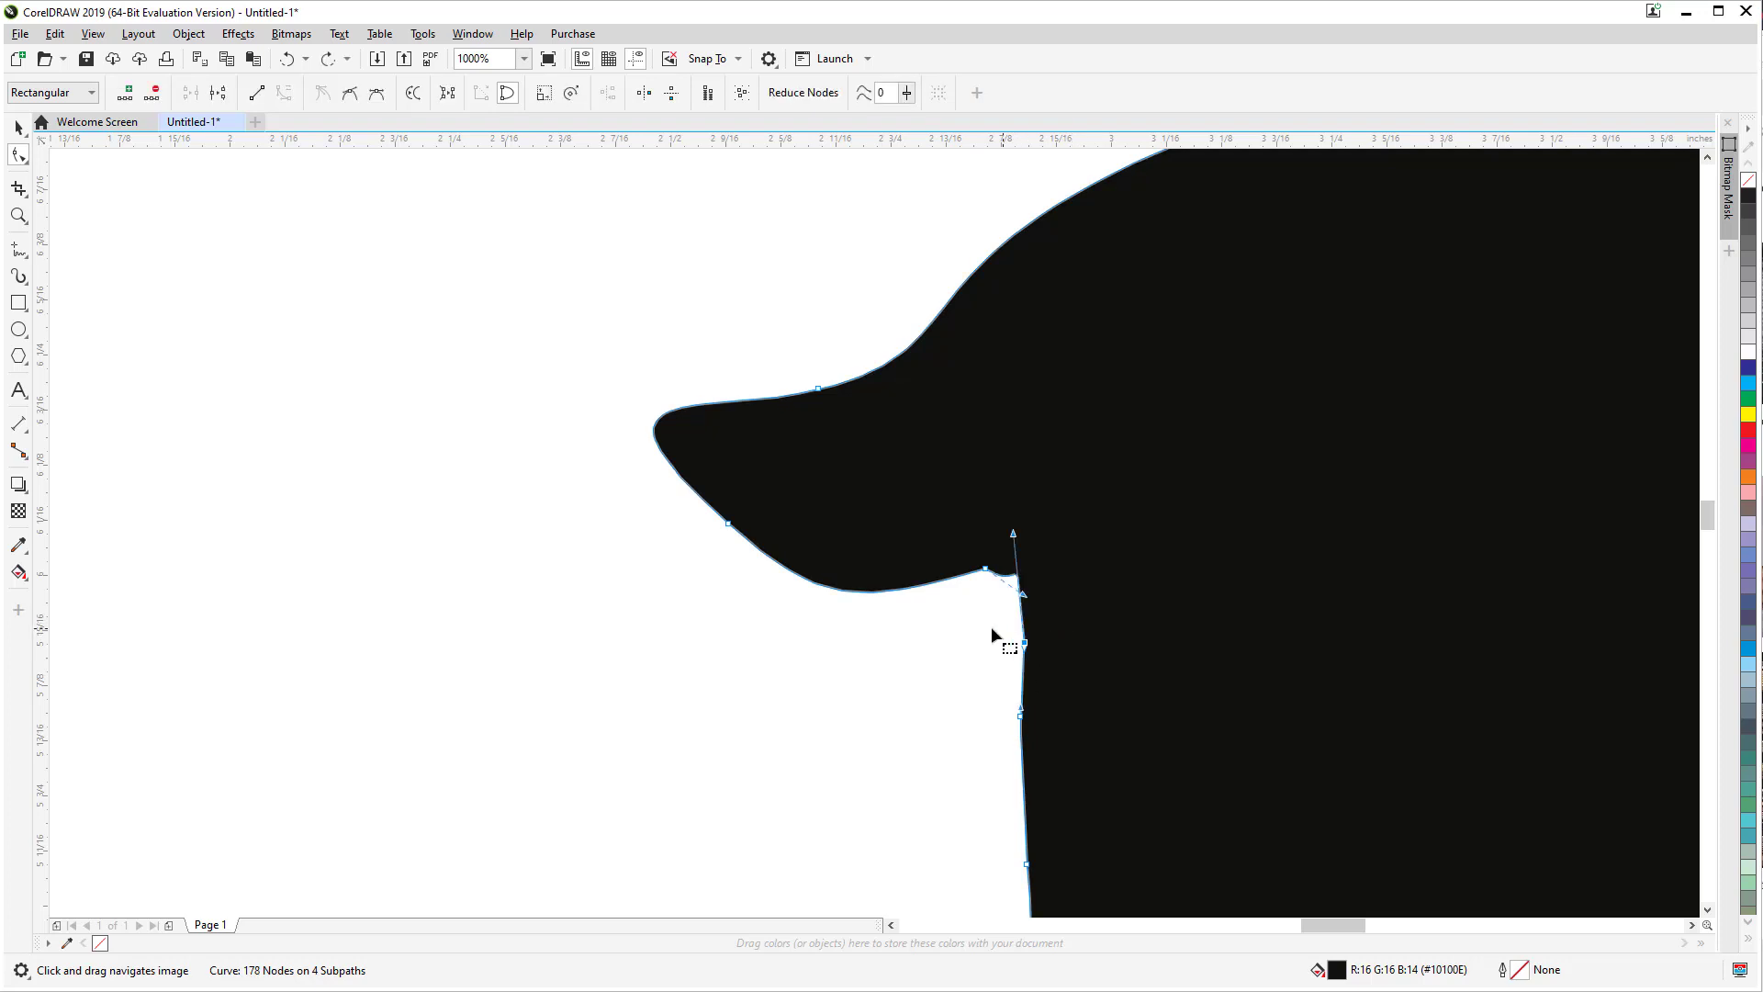
Step: Delete the second node down on the rump's vertical edge below the tail
{"action": "left_click_drag", "start_coordinate": [991, 705], "coordinate": [1093, 778]}
{"action": "key", "text": "Delete"}
{"action": "scroll", "coordinate": [1094, 781], "scroll_direction": "down", "scroll_amount": 2}
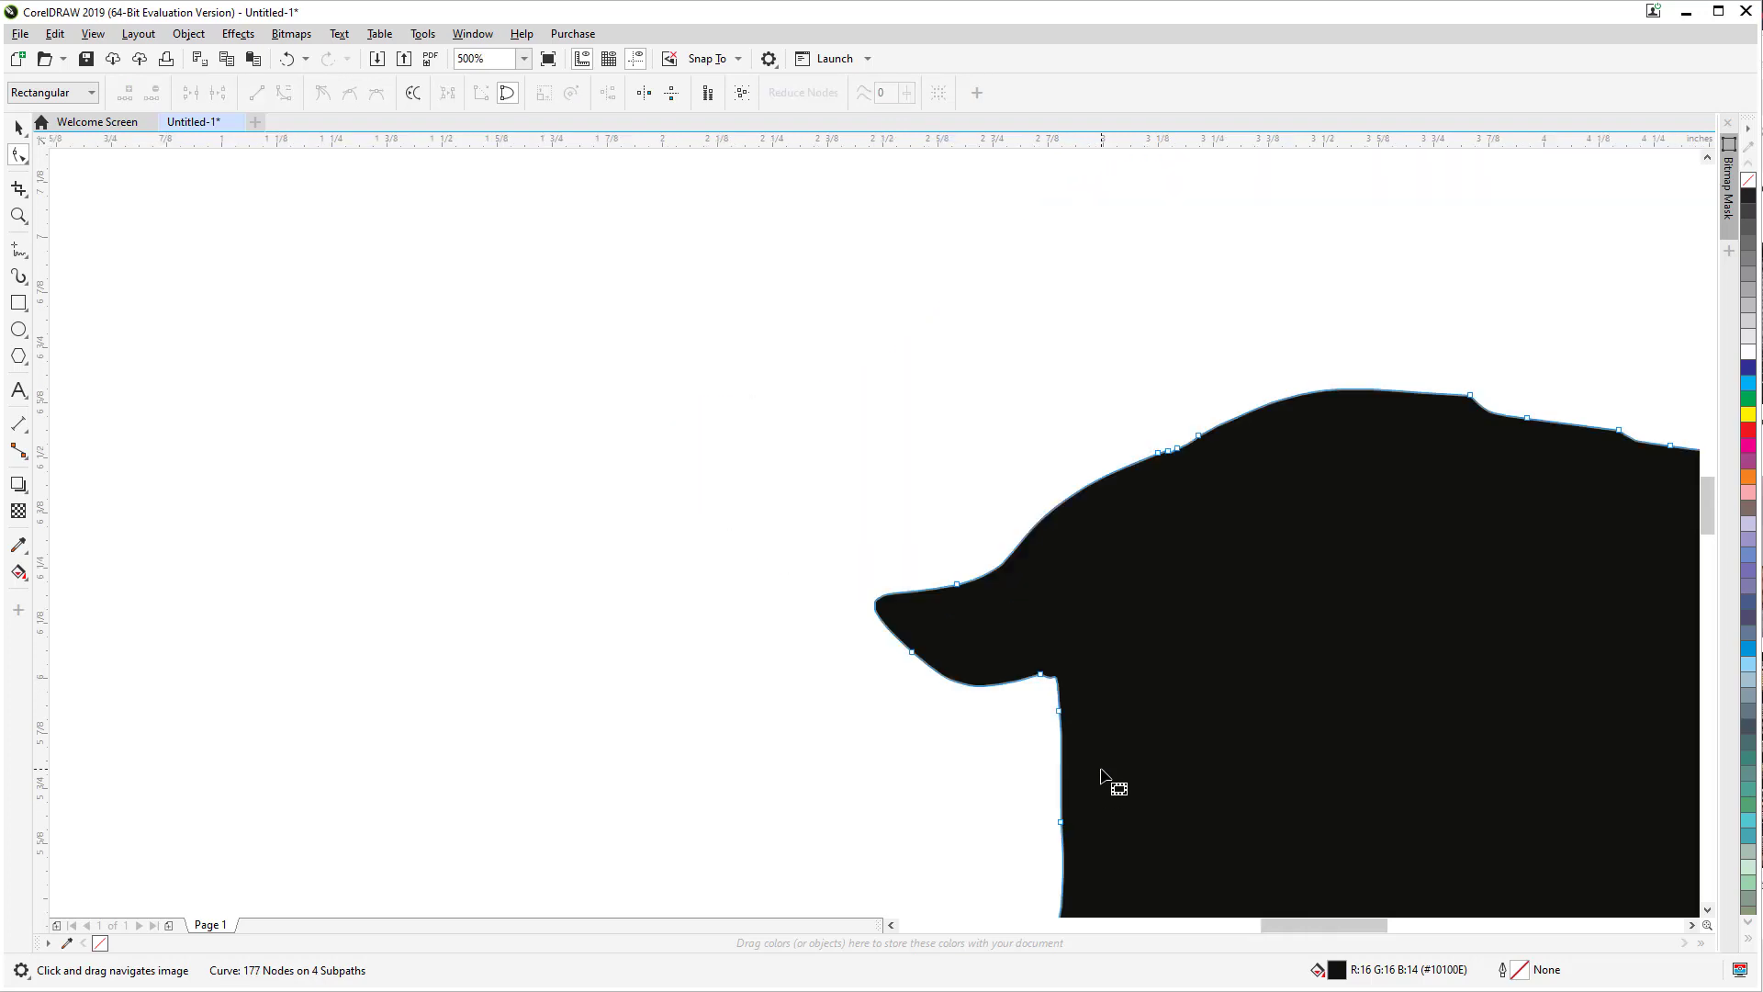
Step: Delete the two closely spaced nodes of the small bump on the rump's upper outline between the tail and the back
{"action": "scroll", "coordinate": [1105, 776], "scroll_direction": "down", "scroll_amount": 4}
{"action": "scroll", "coordinate": [1111, 646], "scroll_direction": "up", "scroll_amount": 2}
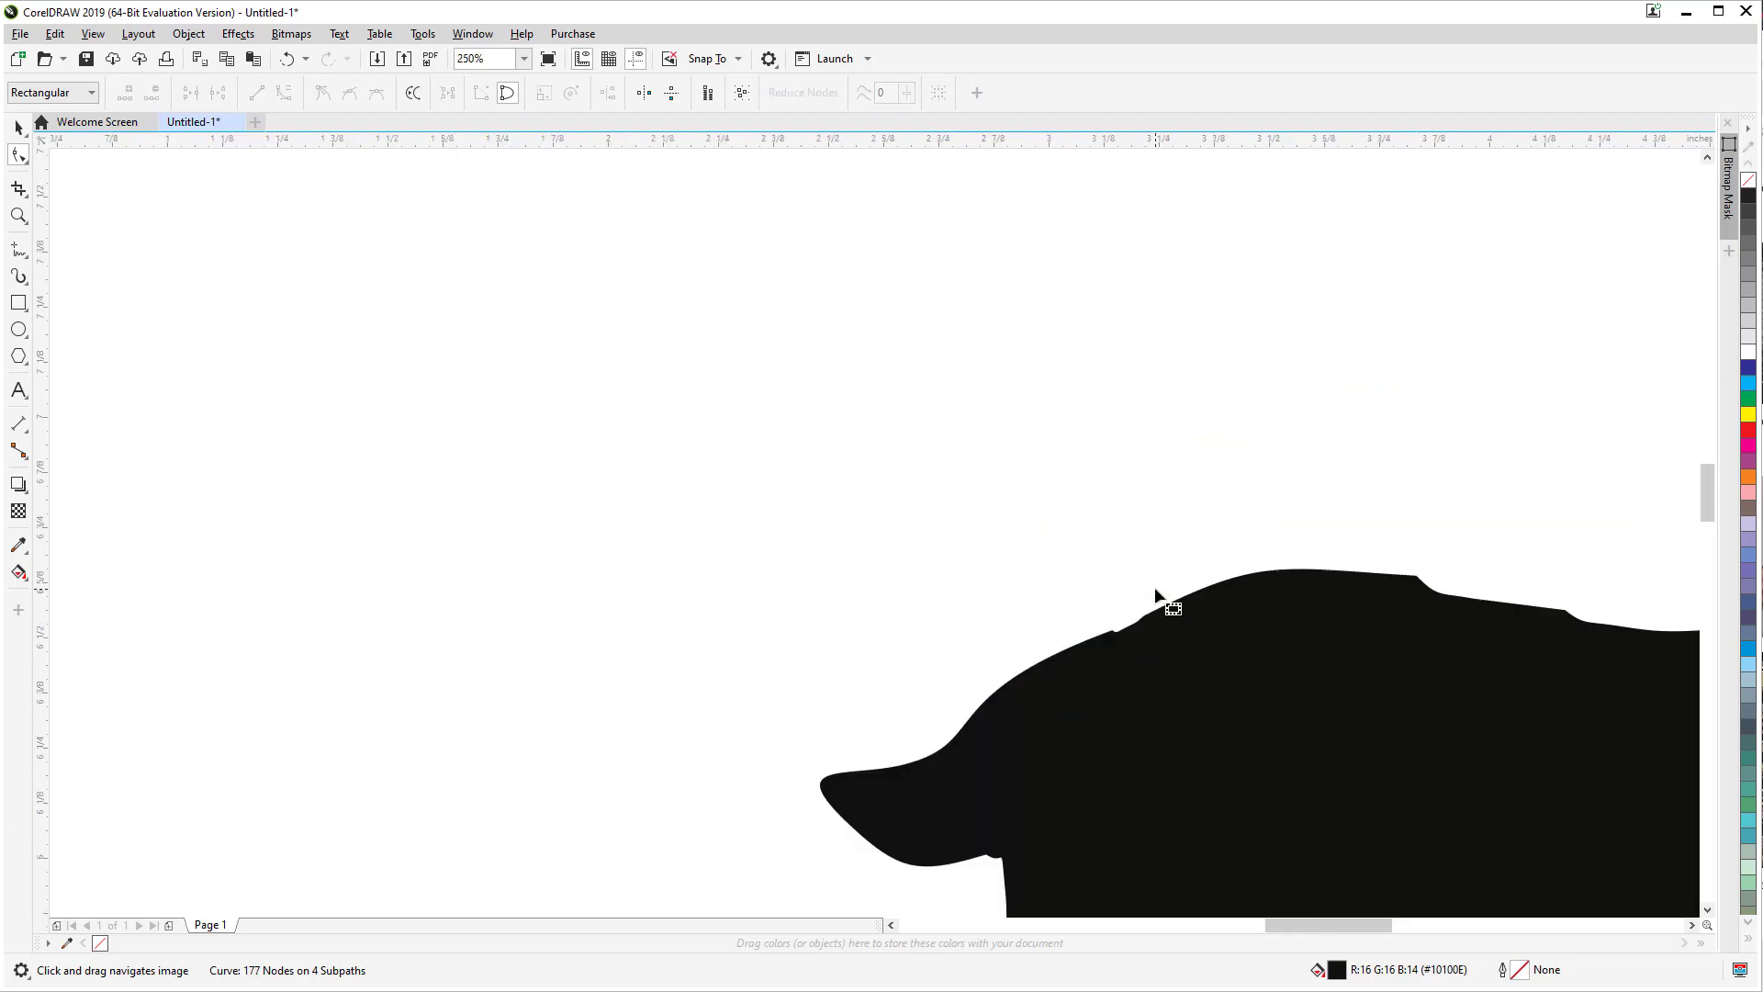
{"action": "scroll", "coordinate": [1156, 595], "scroll_direction": "up", "scroll_amount": 4}
{"action": "left_click_drag", "start_coordinate": [1063, 643], "coordinate": [1114, 705]}
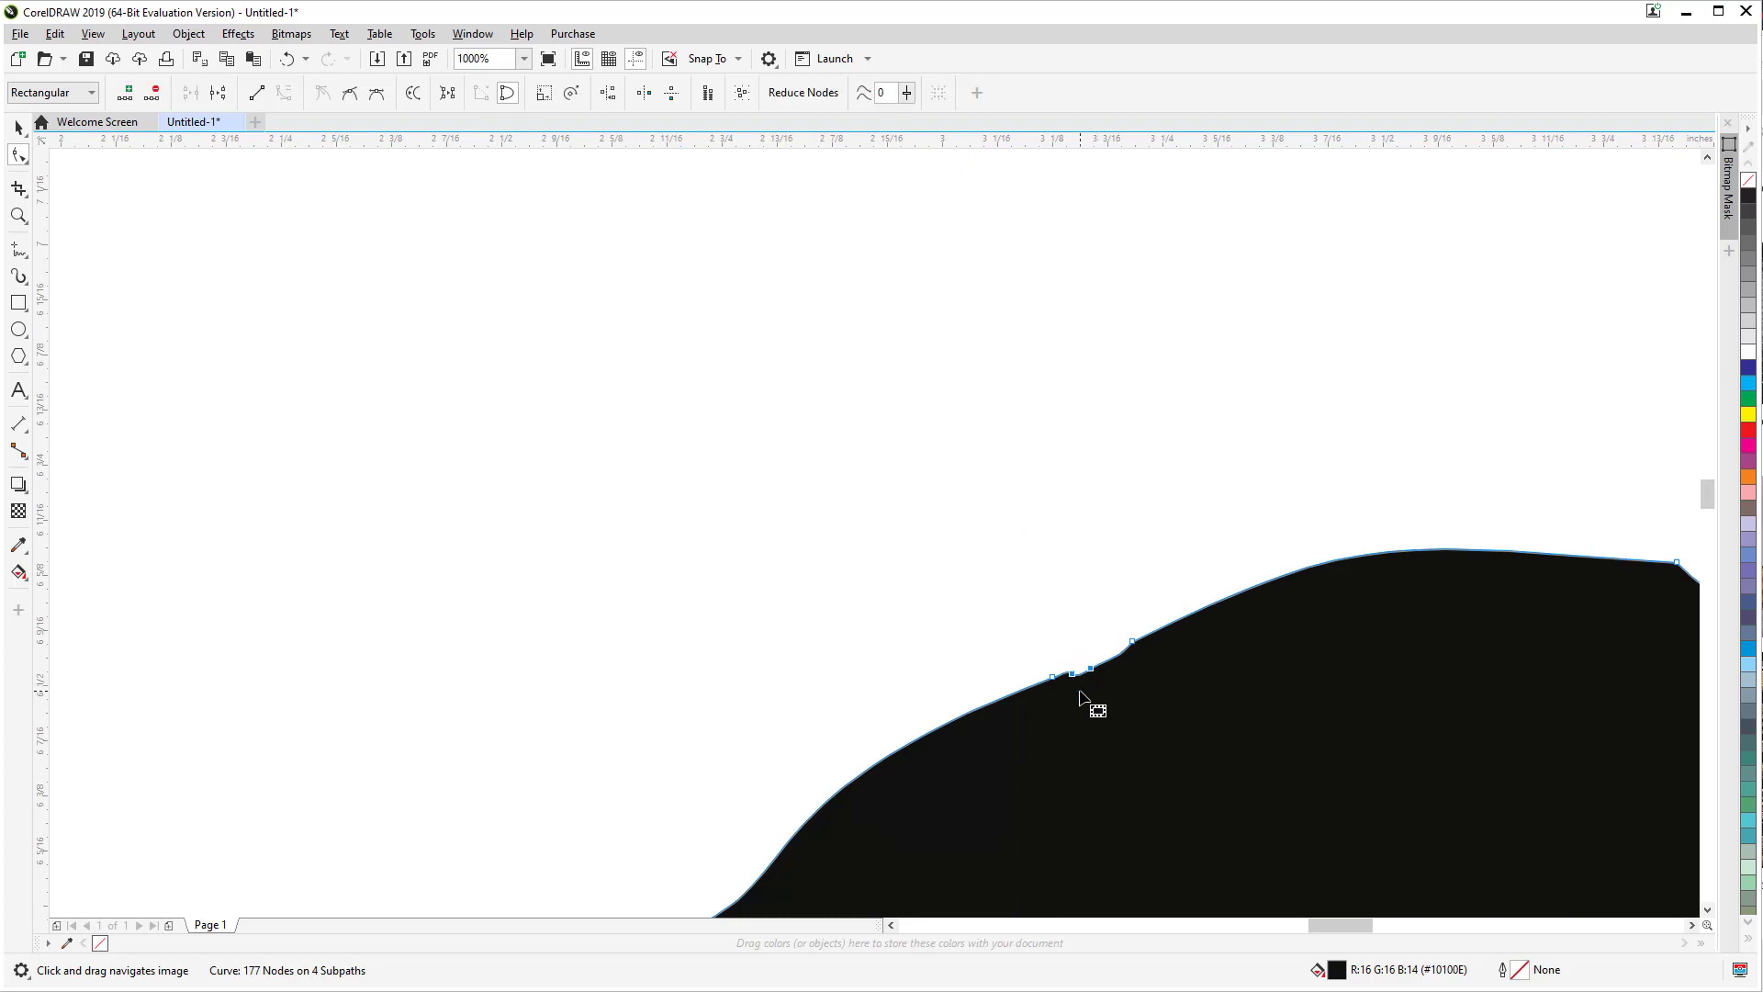
{"action": "key", "text": "Delete"}
{"action": "scroll", "coordinate": [1249, 622], "scroll_direction": "down", "scroll_amount": 2}
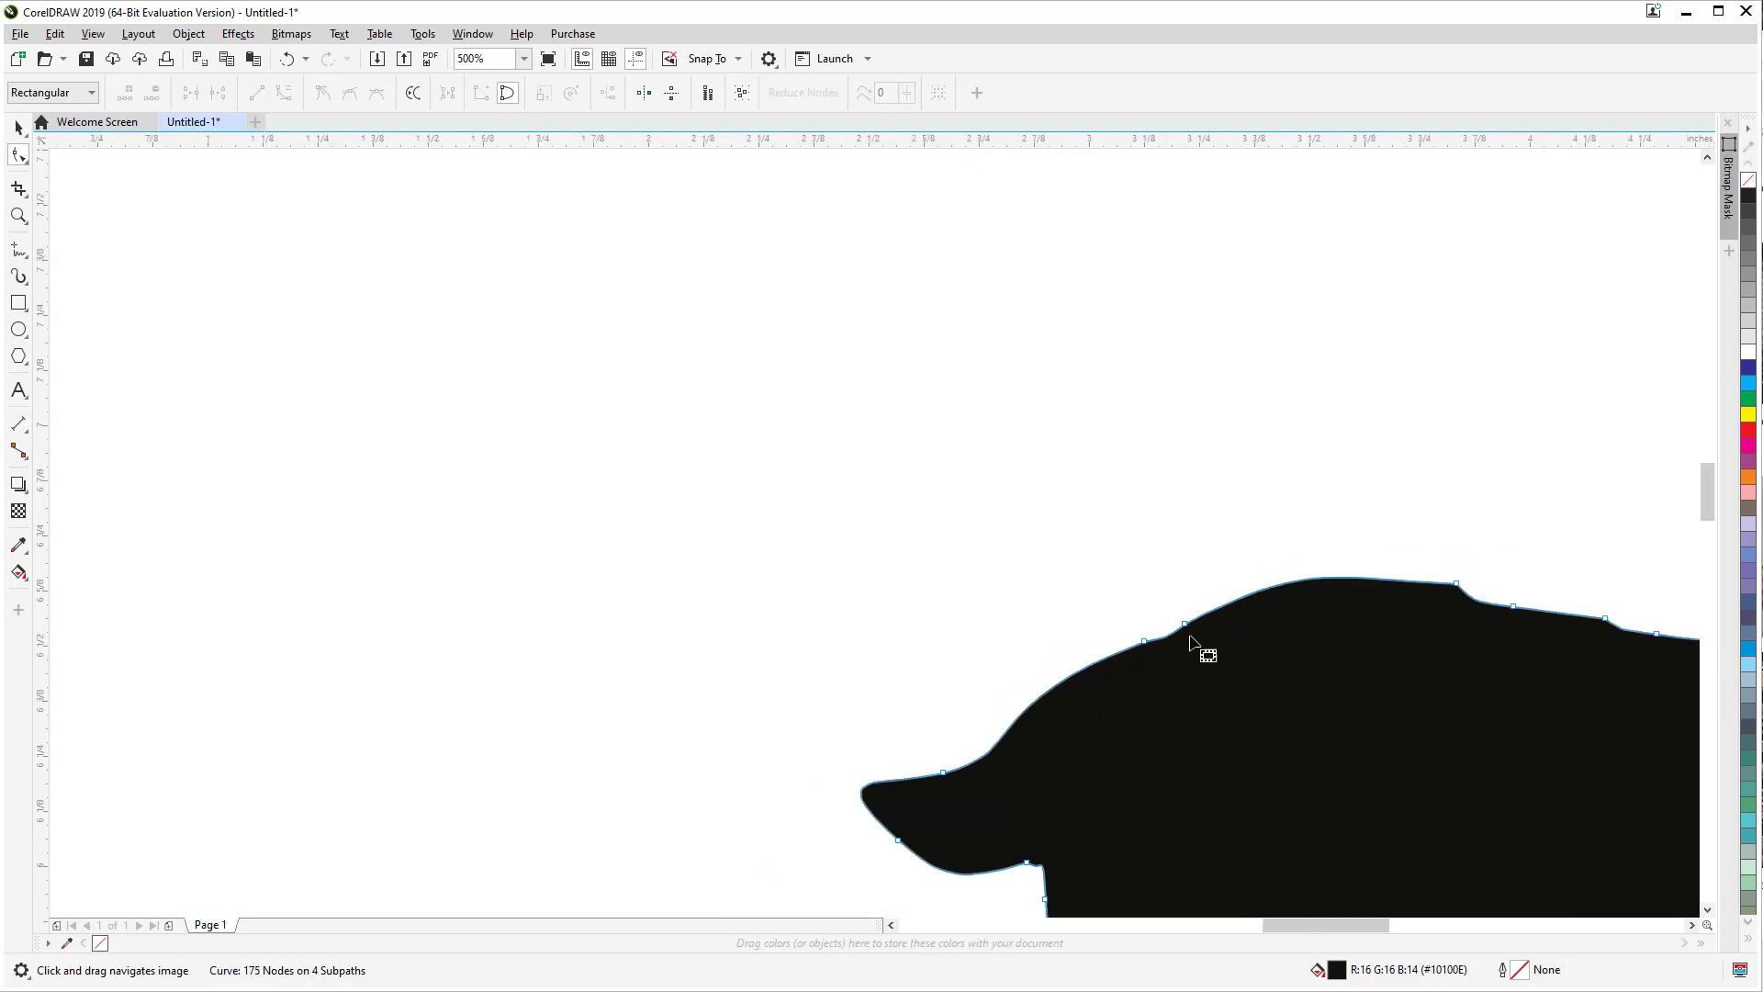
{"action": "left_click", "coordinate": [1185, 624]}
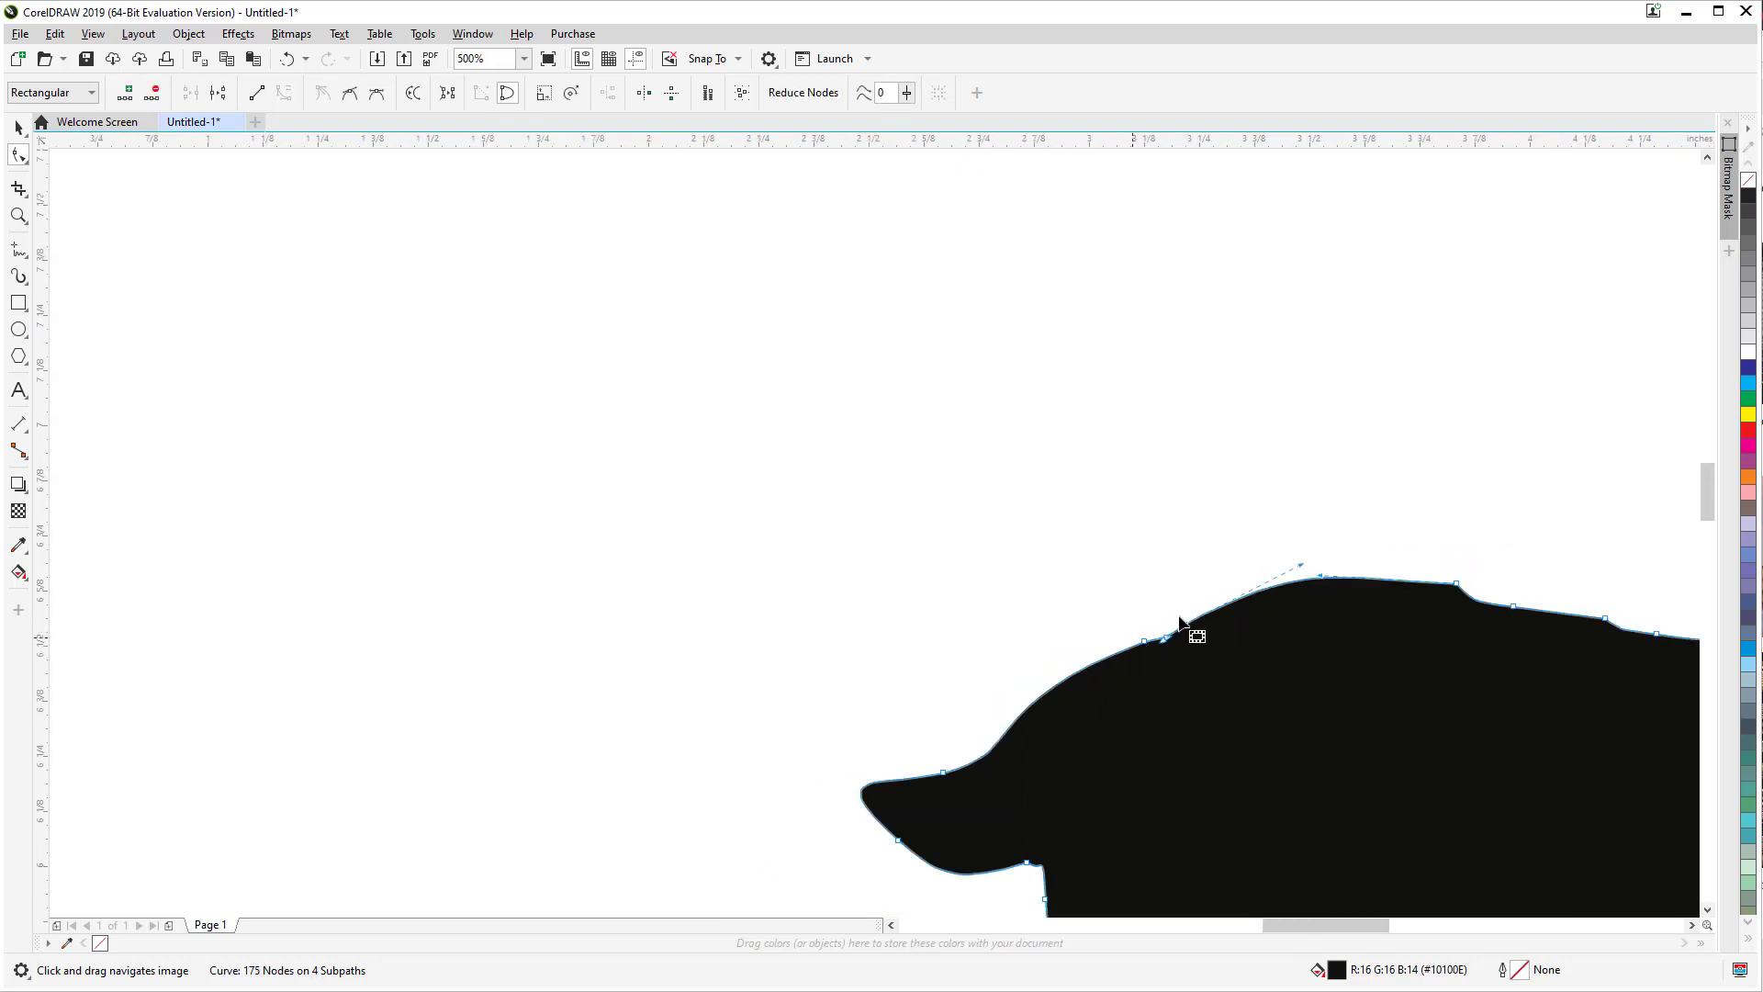
Step: Delete the three surplus nodes in the dips along the deer's back
{"action": "left_click_drag", "start_coordinate": [1480, 530], "coordinate": [932, 531]}
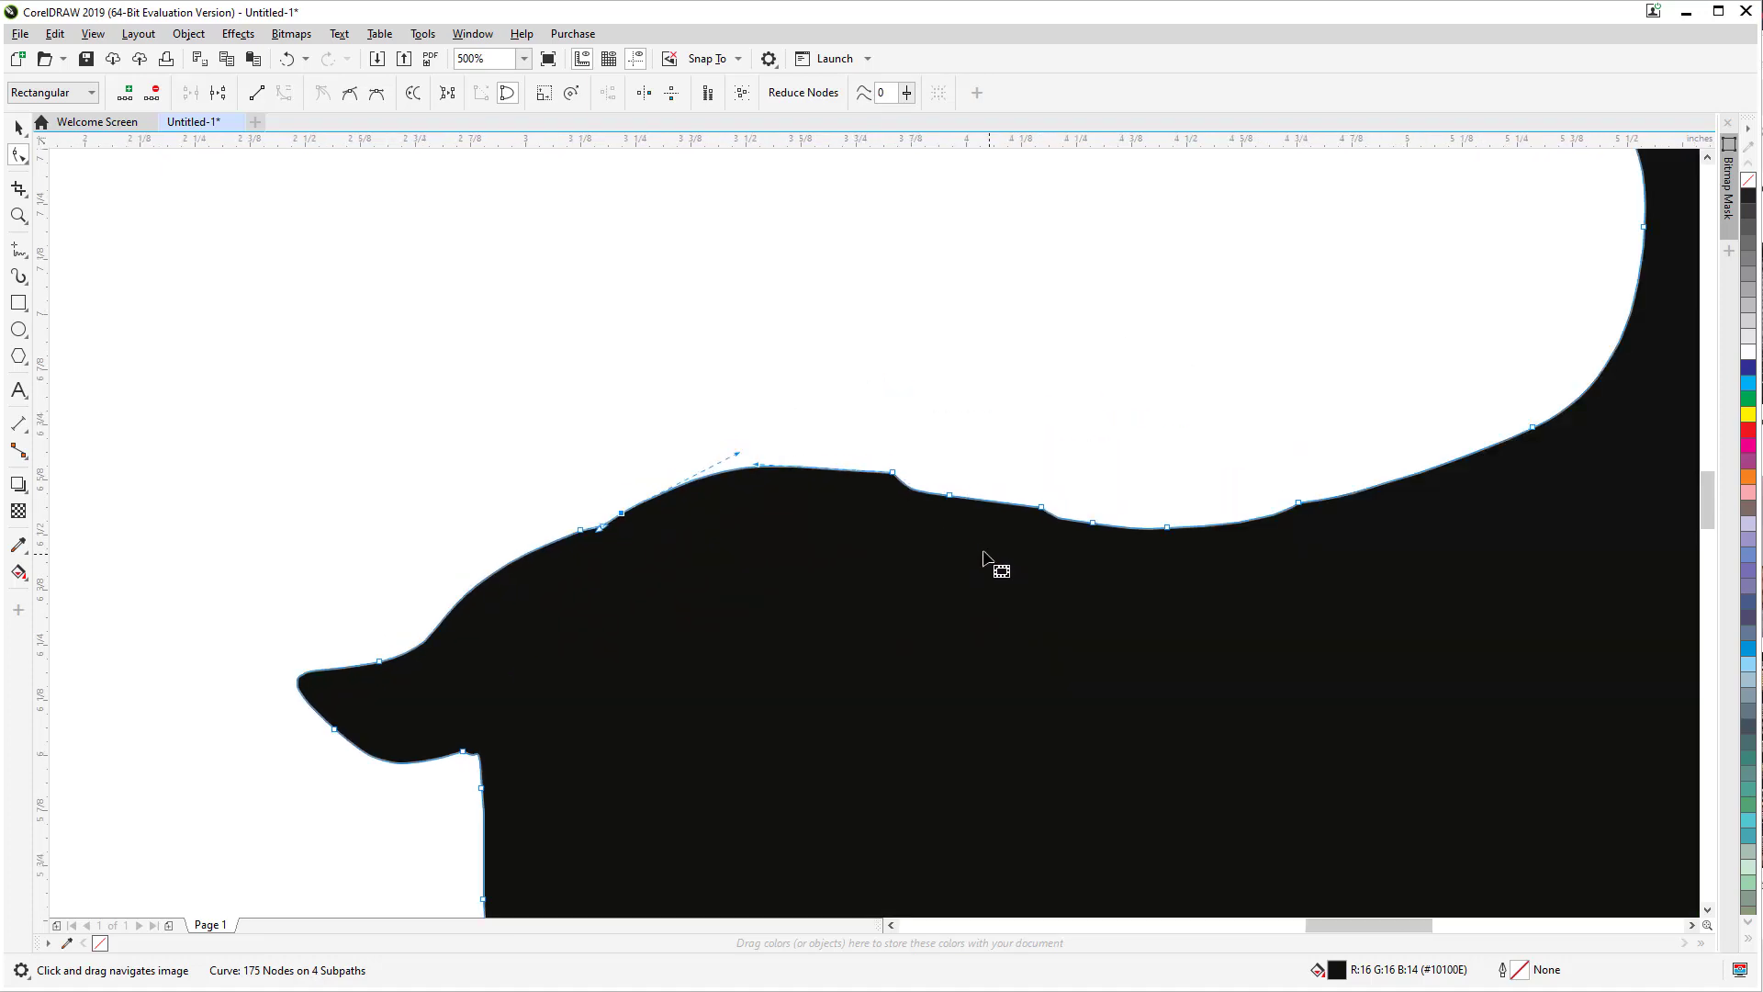
{"action": "left_click_drag", "start_coordinate": [933, 470], "coordinate": [992, 562]}
{"action": "key", "text": "Delete"}
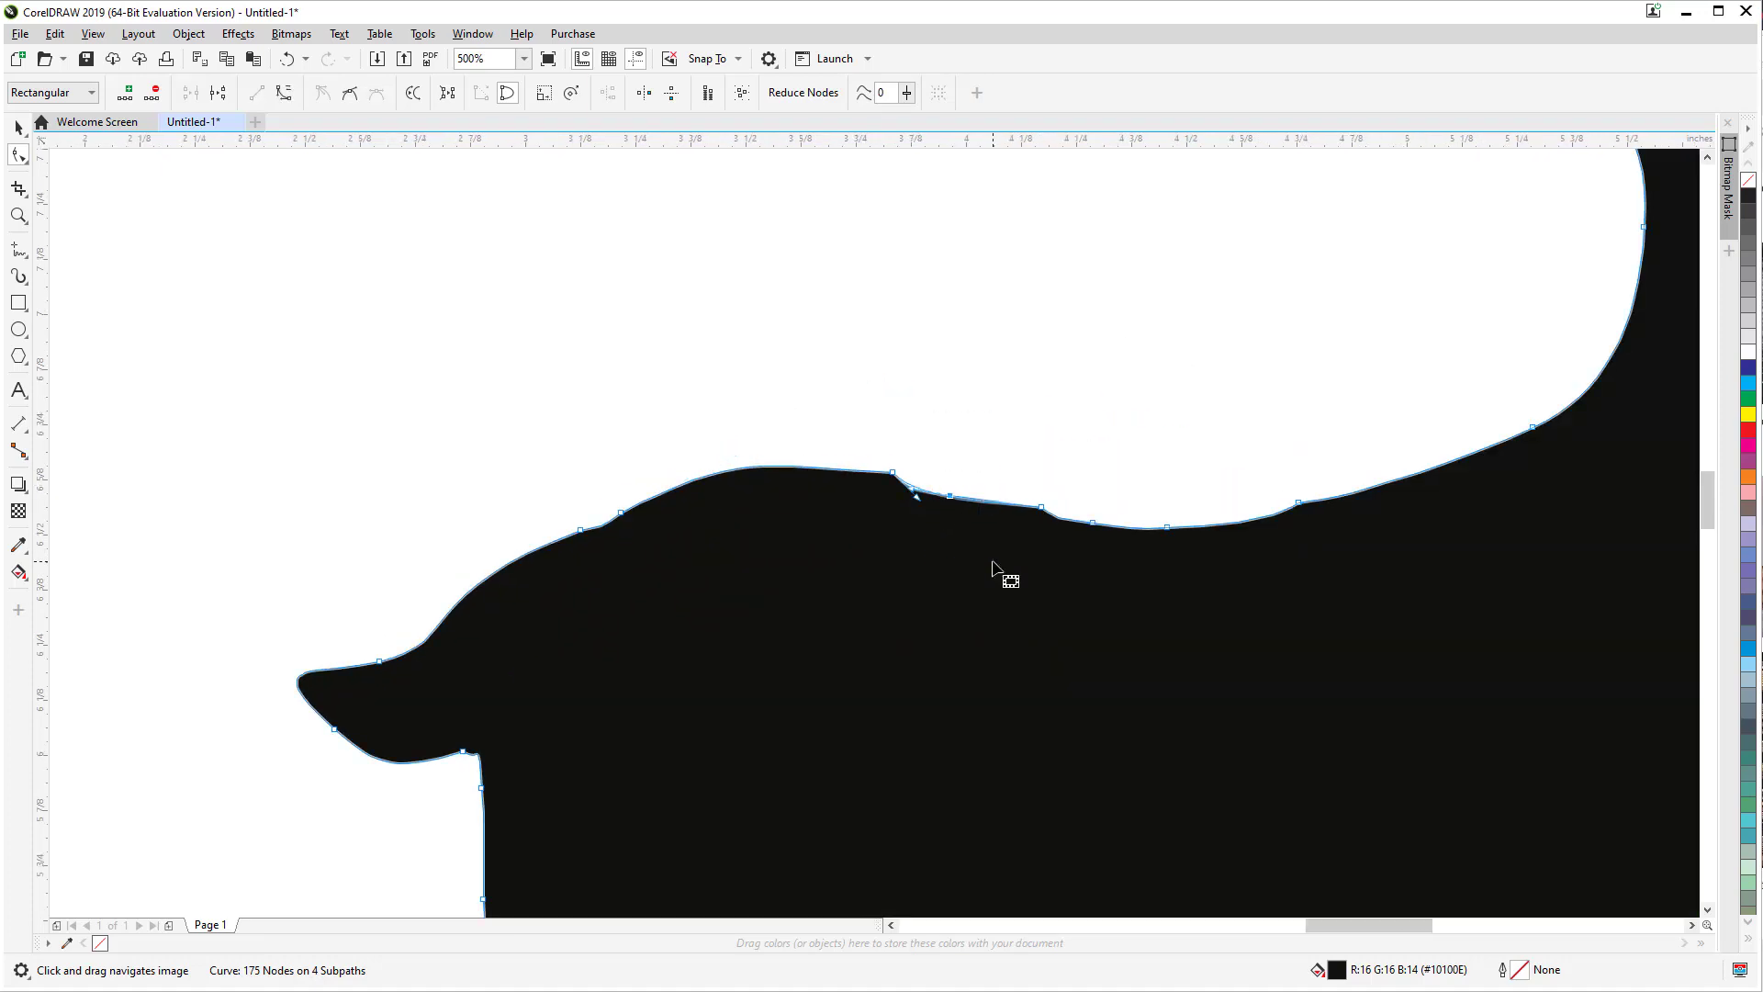
{"action": "left_click_drag", "start_coordinate": [1094, 505], "coordinate": [1155, 592]}
{"action": "key", "text": "Delete"}
{"action": "left_click_drag", "start_coordinate": [1165, 514], "coordinate": [1209, 575]}
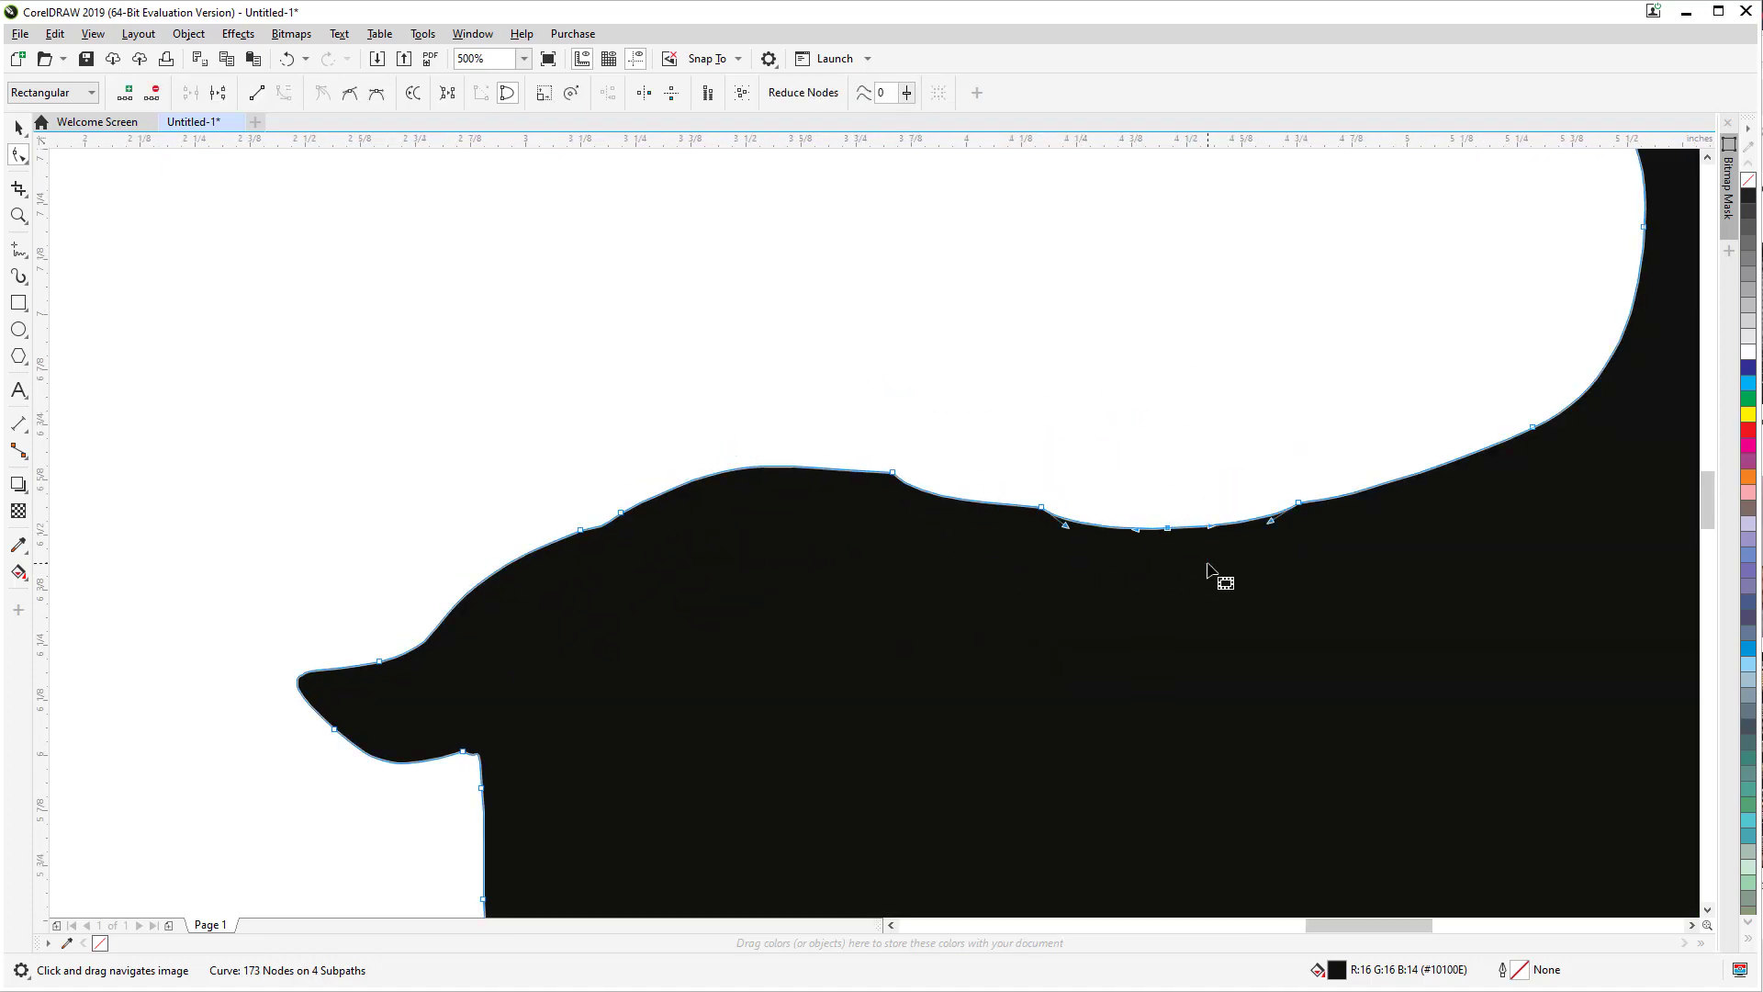
{"action": "key", "text": "Delete"}
Step: Lengthen the curve handle of the corner node at the back's highest part to soften the step behind it
{"action": "left_click", "coordinate": [895, 474]}
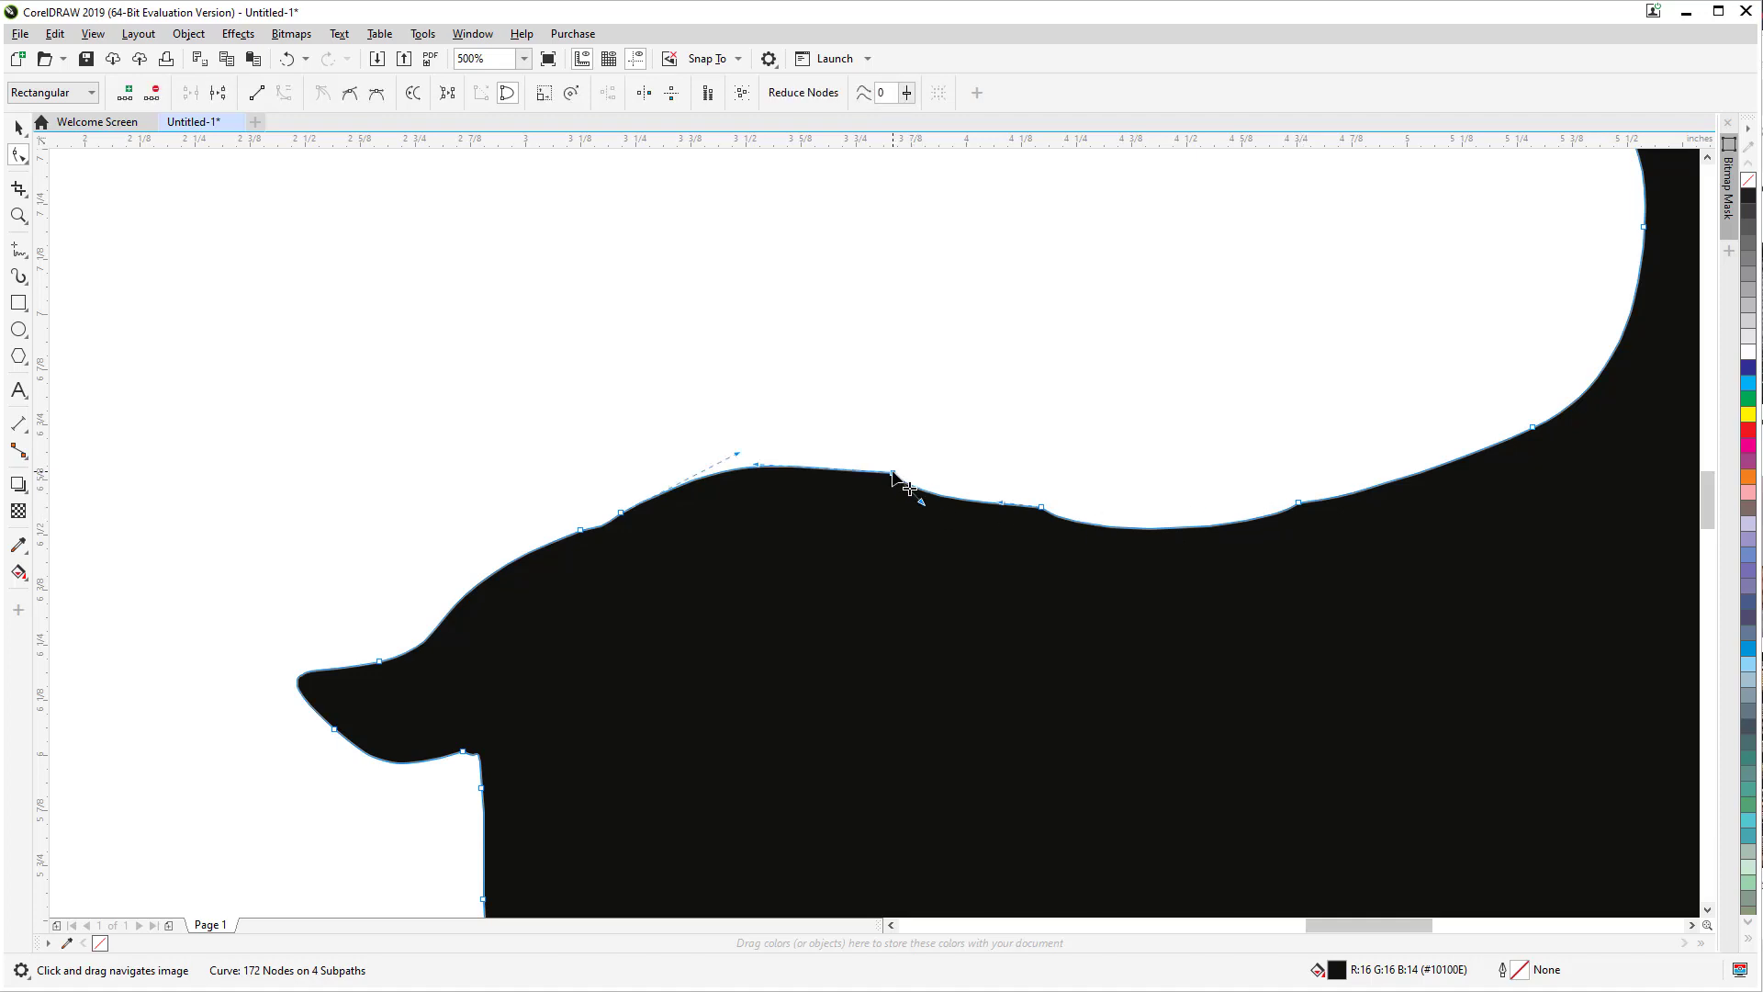
{"action": "scroll", "coordinate": [859, 510], "scroll_direction": "up", "scroll_amount": 2}
{"action": "left_click_drag", "start_coordinate": [1125, 502], "coordinate": [1183, 508]}
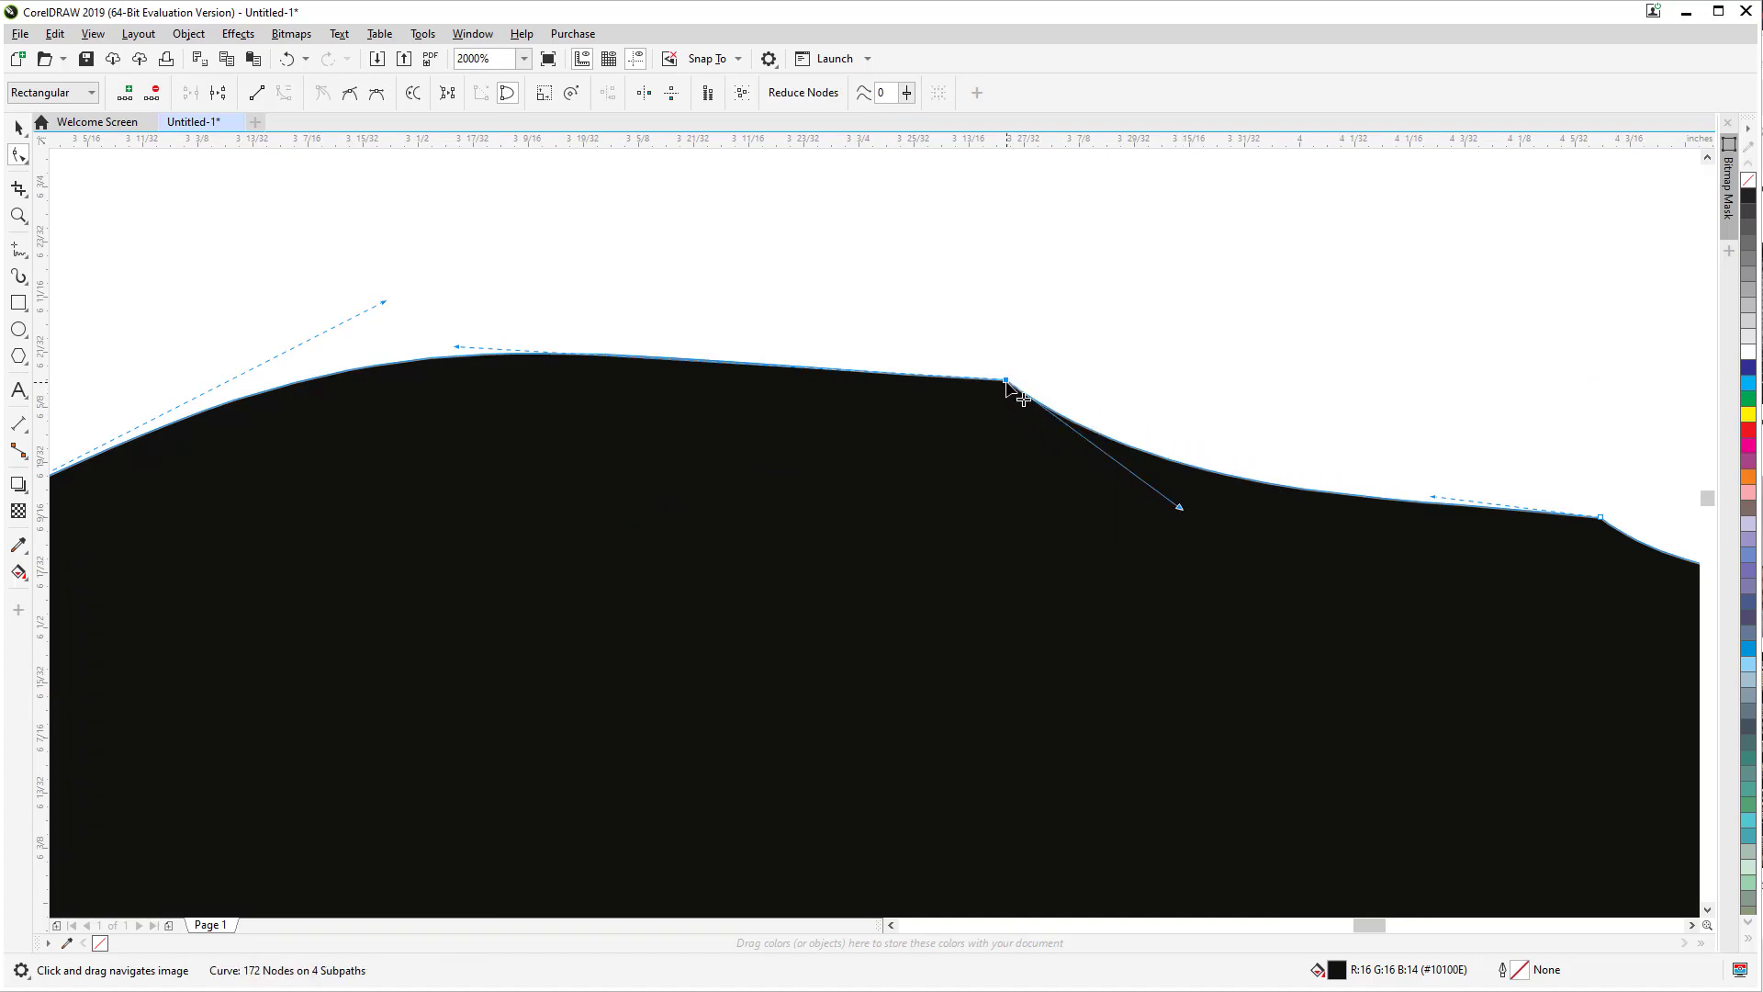
{"action": "scroll", "coordinate": [1377, 464], "scroll_direction": "down", "scroll_amount": 2}
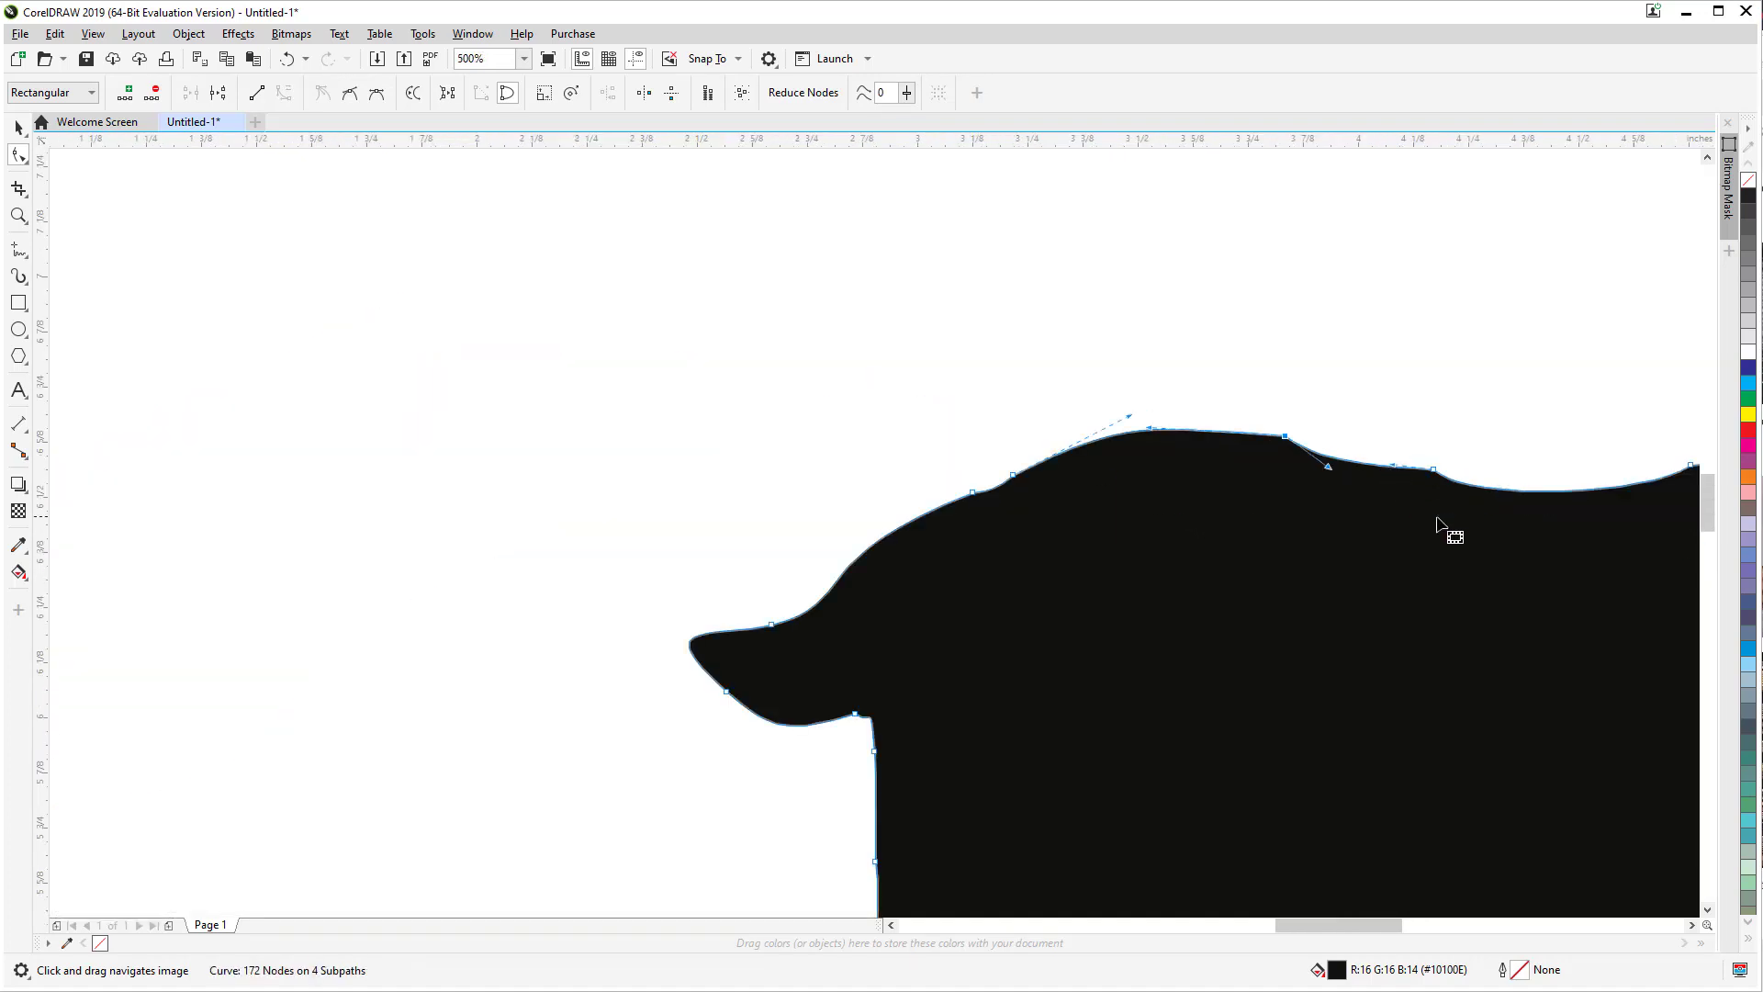
Step: Delete the surplus node on the bridge of the deer's muzzle
{"action": "scroll", "coordinate": [1448, 532], "scroll_direction": "down", "scroll_amount": 2}
{"action": "scroll", "coordinate": [1444, 524], "scroll_direction": "down", "scroll_amount": 1}
{"action": "scroll", "coordinate": [1546, 511], "scroll_direction": "up", "scroll_amount": 2}
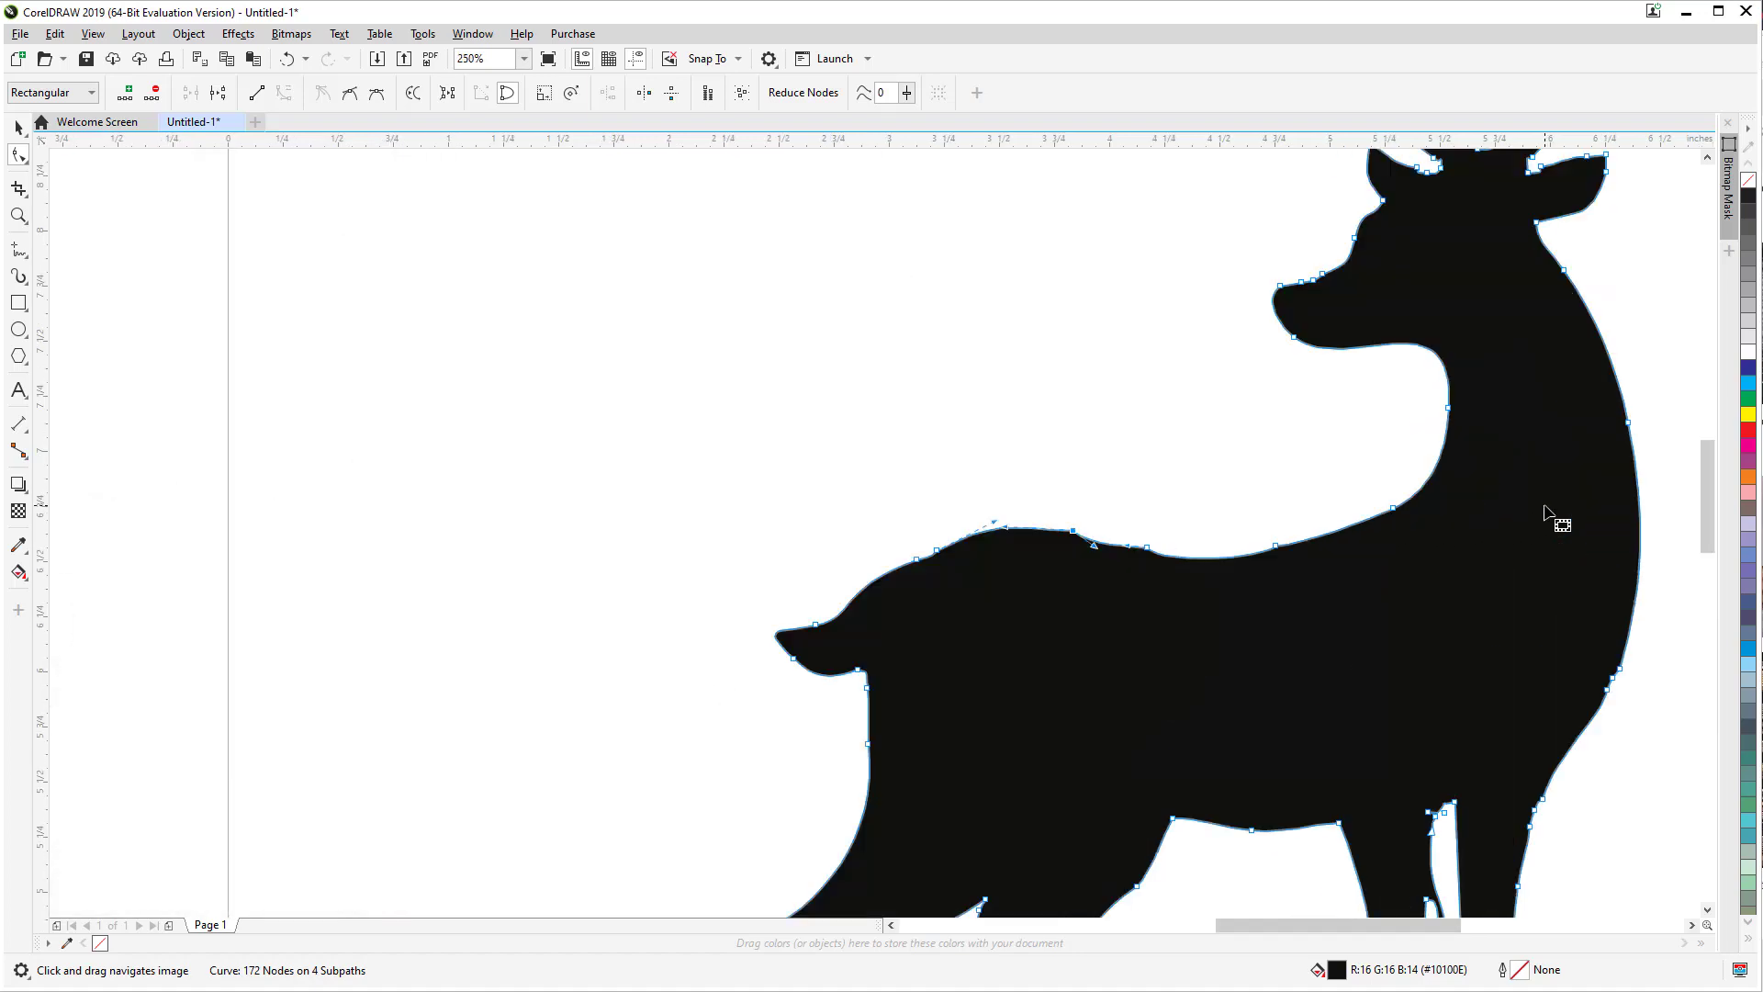
{"action": "scroll", "coordinate": [1546, 512], "scroll_direction": "up", "scroll_amount": 2}
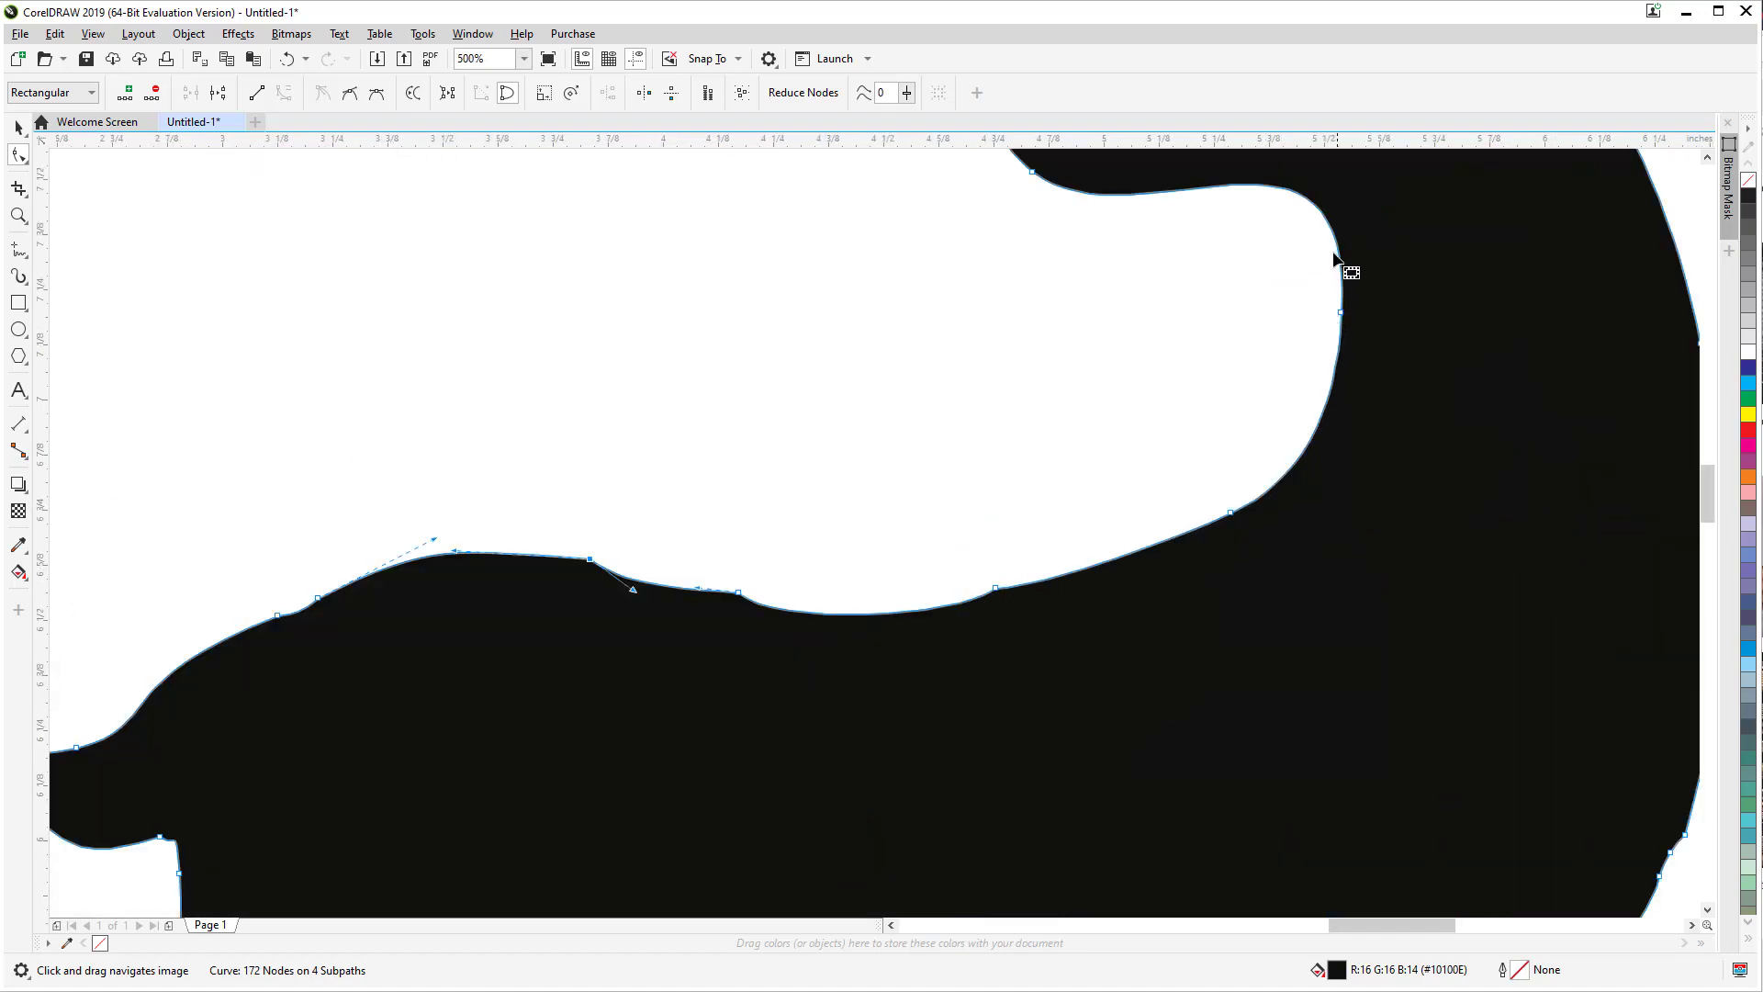
{"action": "left_click_drag", "start_coordinate": [1236, 312], "coordinate": [1217, 665]}
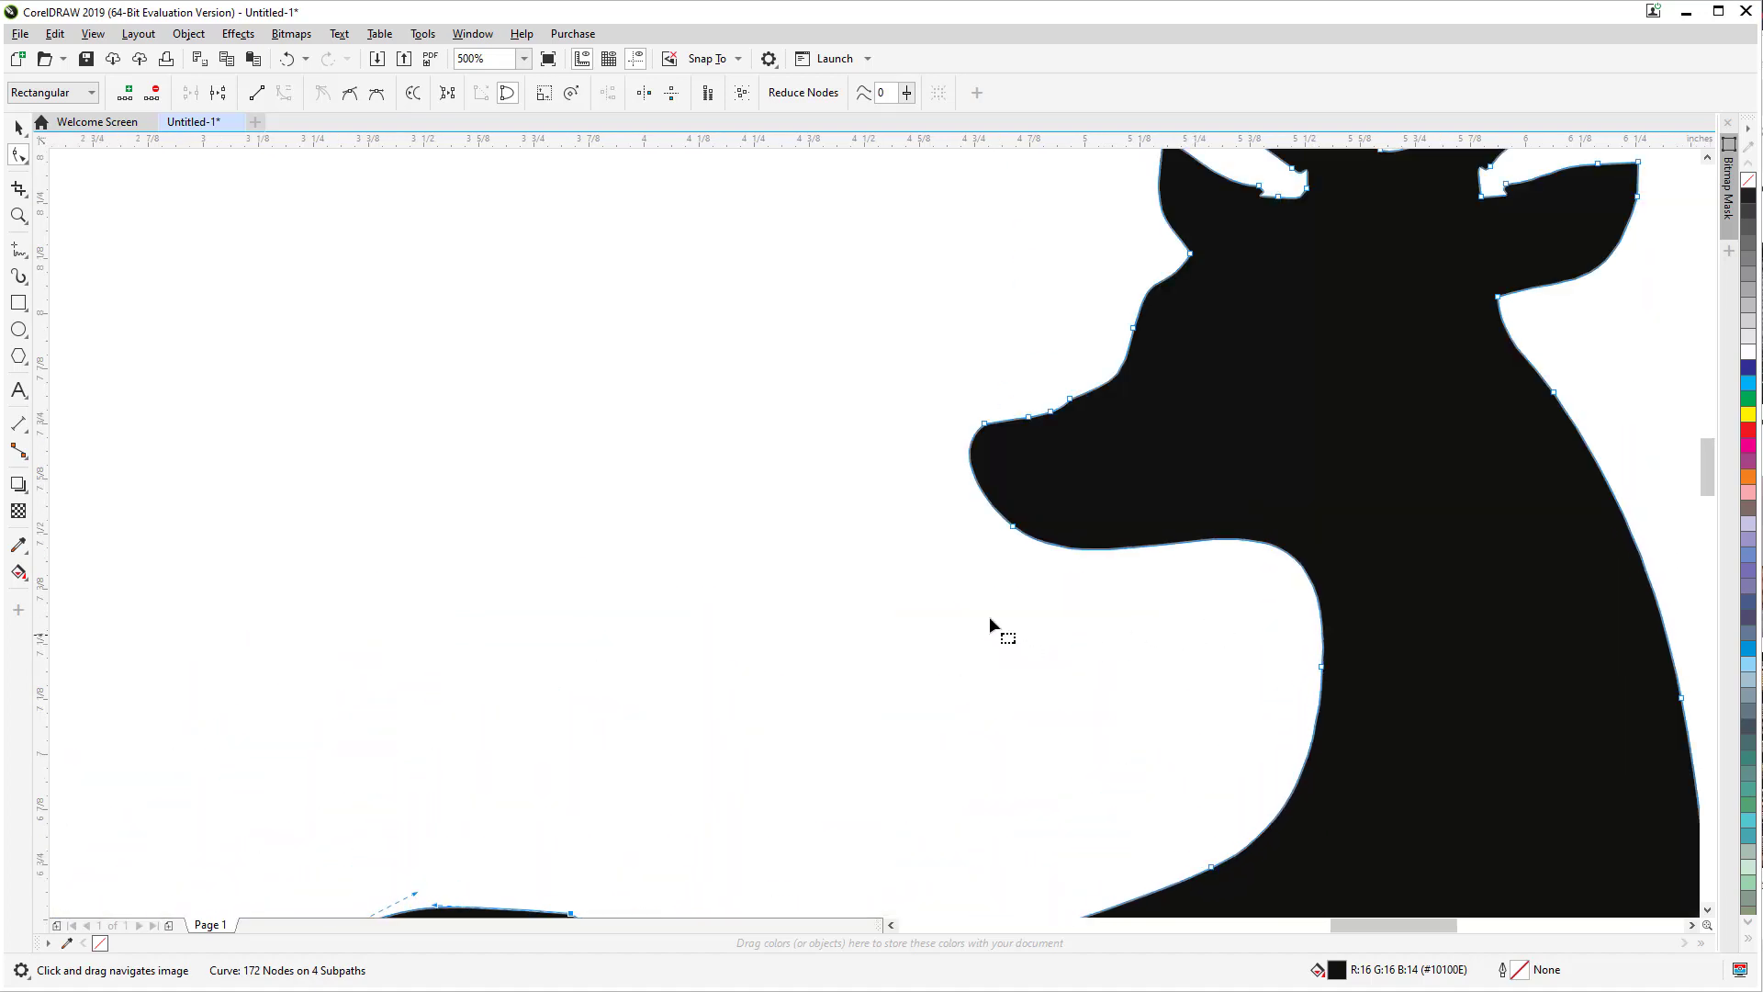
{"action": "left_click_drag", "start_coordinate": [989, 616], "coordinate": [1080, 542]}
{"action": "scroll", "coordinate": [992, 500], "scroll_direction": "up", "scroll_amount": 2}
{"action": "key", "text": "Delete"}
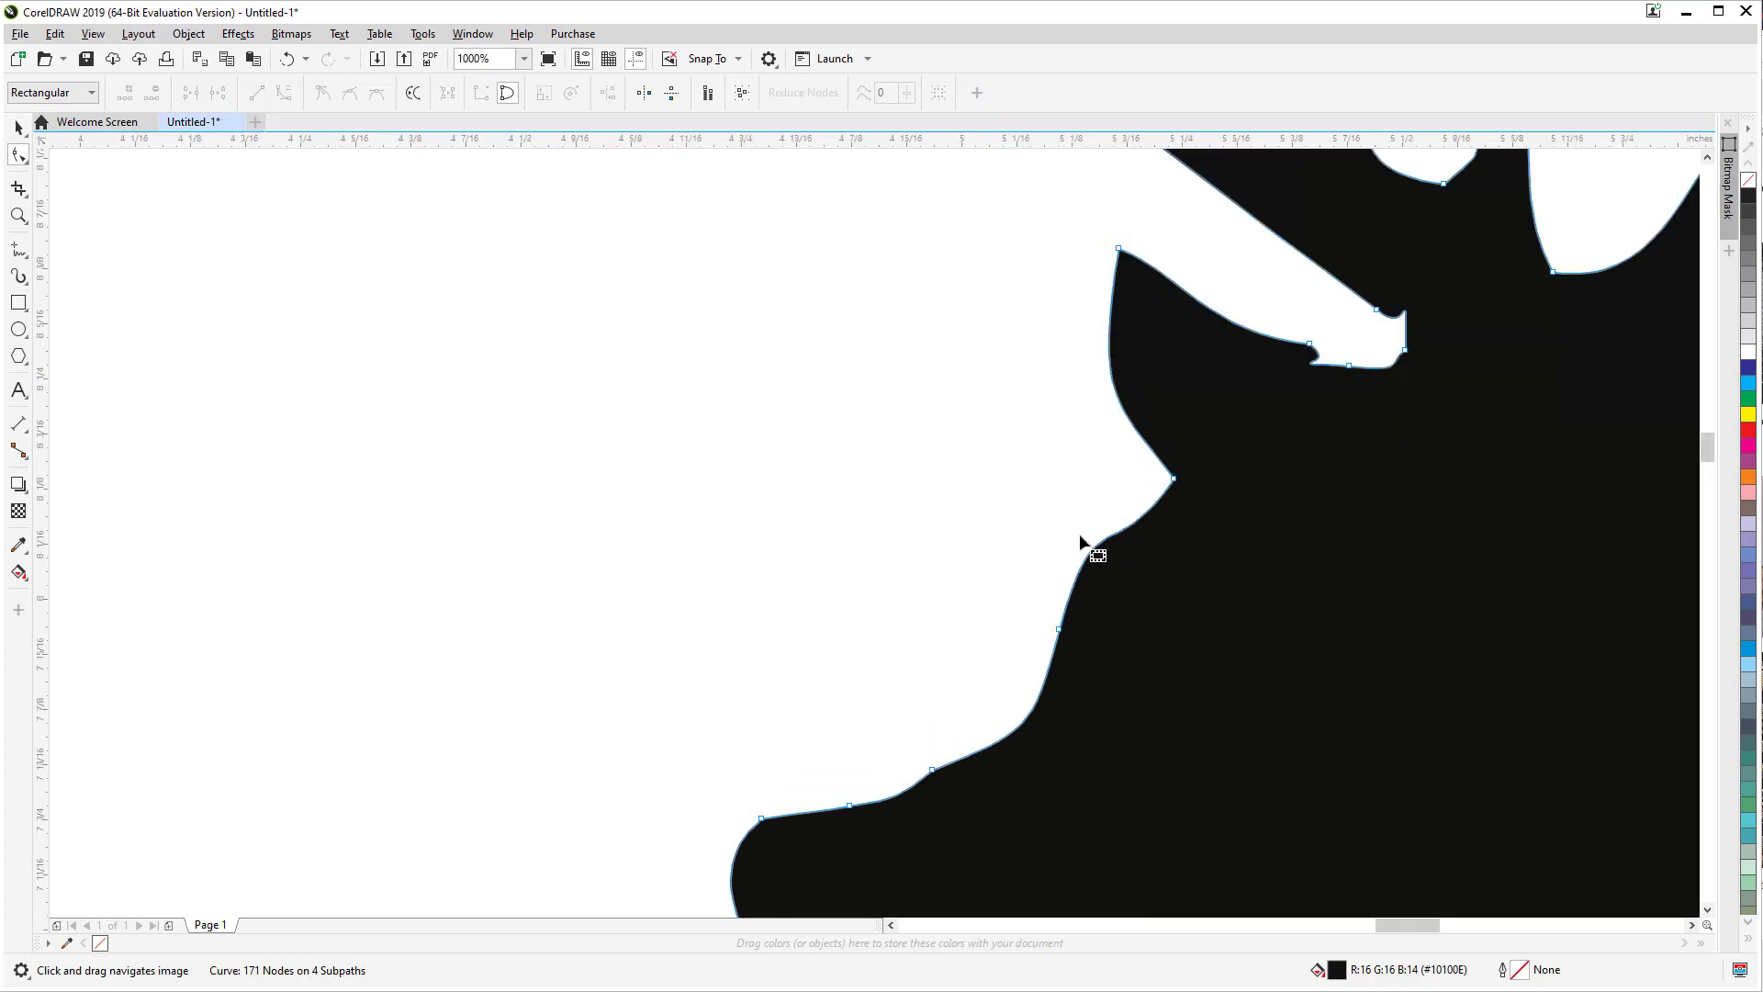
Step: Delete the bottom node of the notch between the muzzle-side ear and the antler
{"action": "left_click_drag", "start_coordinate": [1056, 369], "coordinate": [925, 549]}
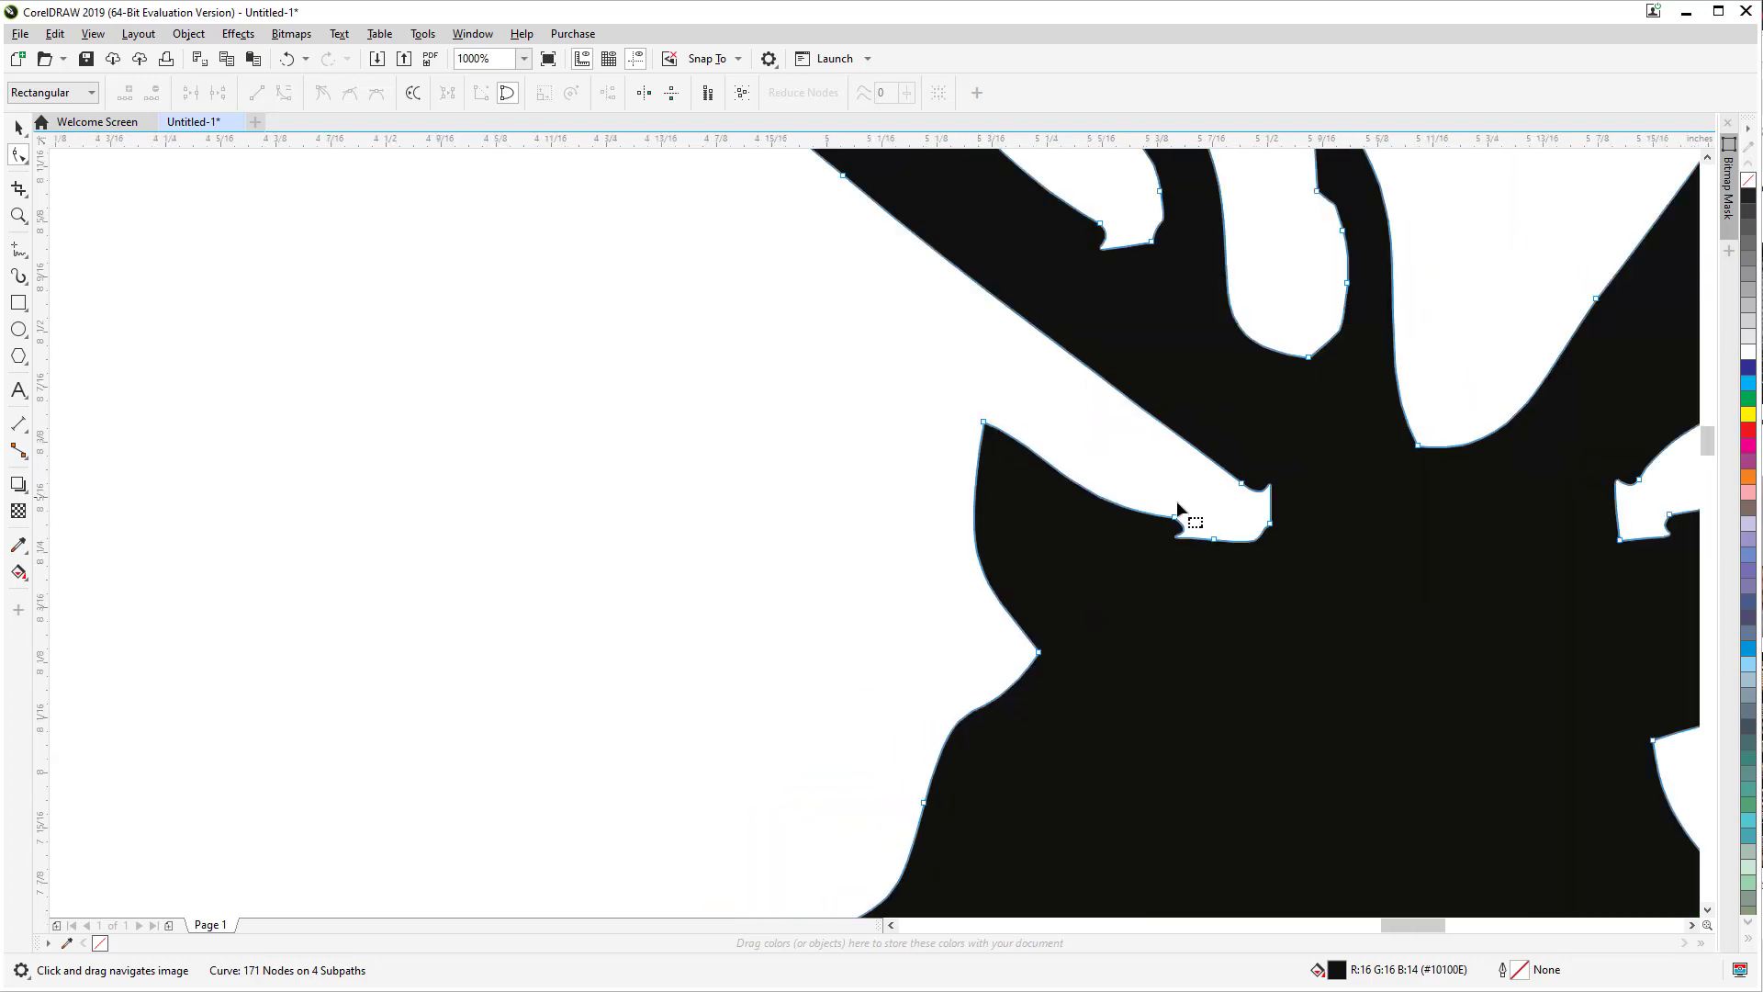
{"action": "left_click", "coordinate": [1214, 541]}
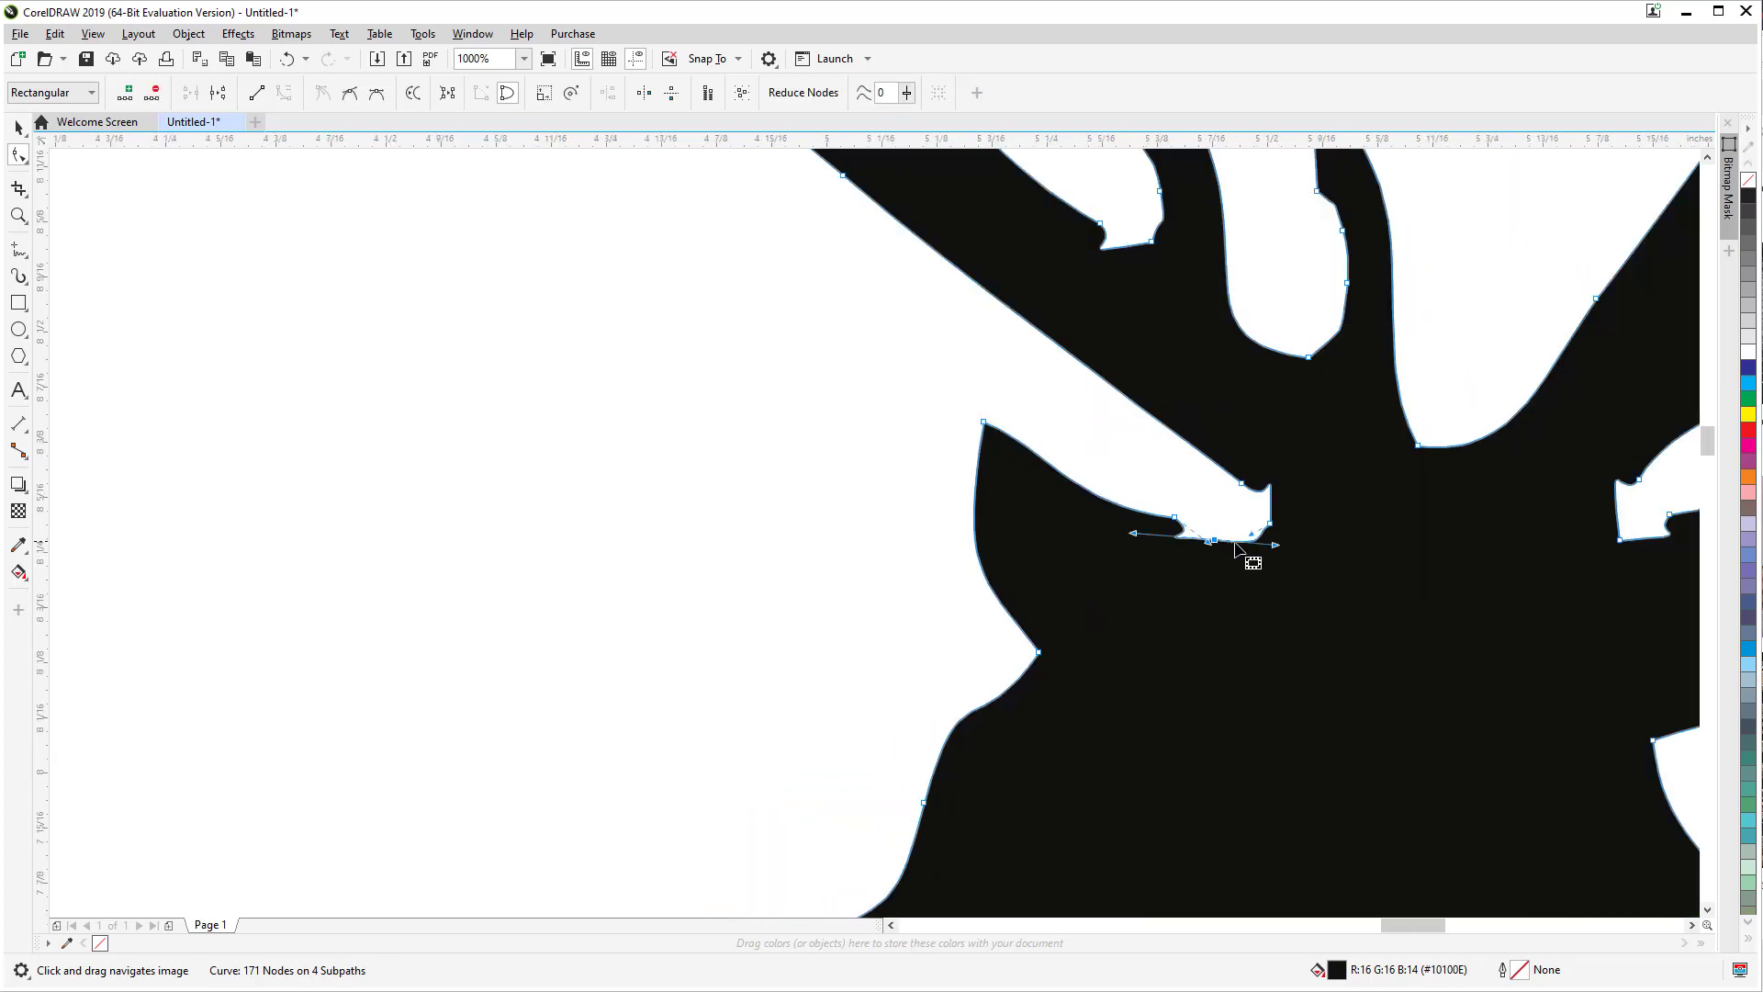
{"action": "key", "text": "Delete"}
Step: Try deleting the corner node at the inner base of the muzzle-side ear
{"action": "left_click", "coordinate": [1175, 517]}
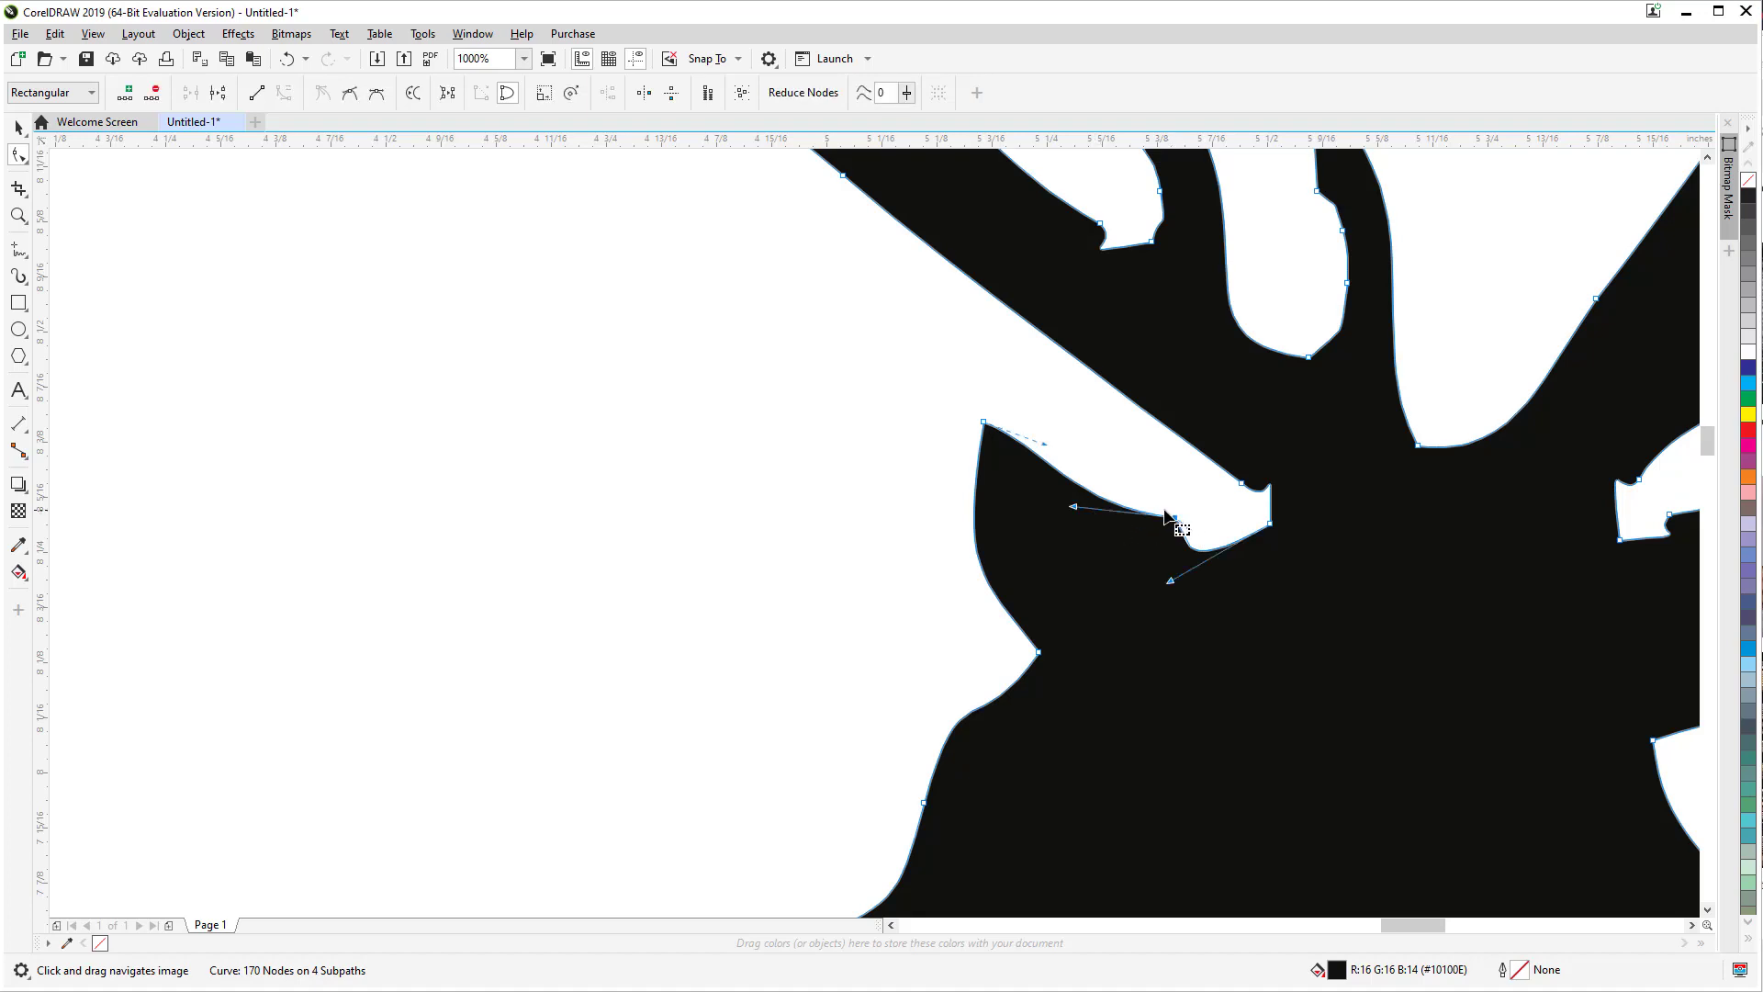
{"action": "left_click_drag", "start_coordinate": [1176, 584], "coordinate": [1250, 537]}
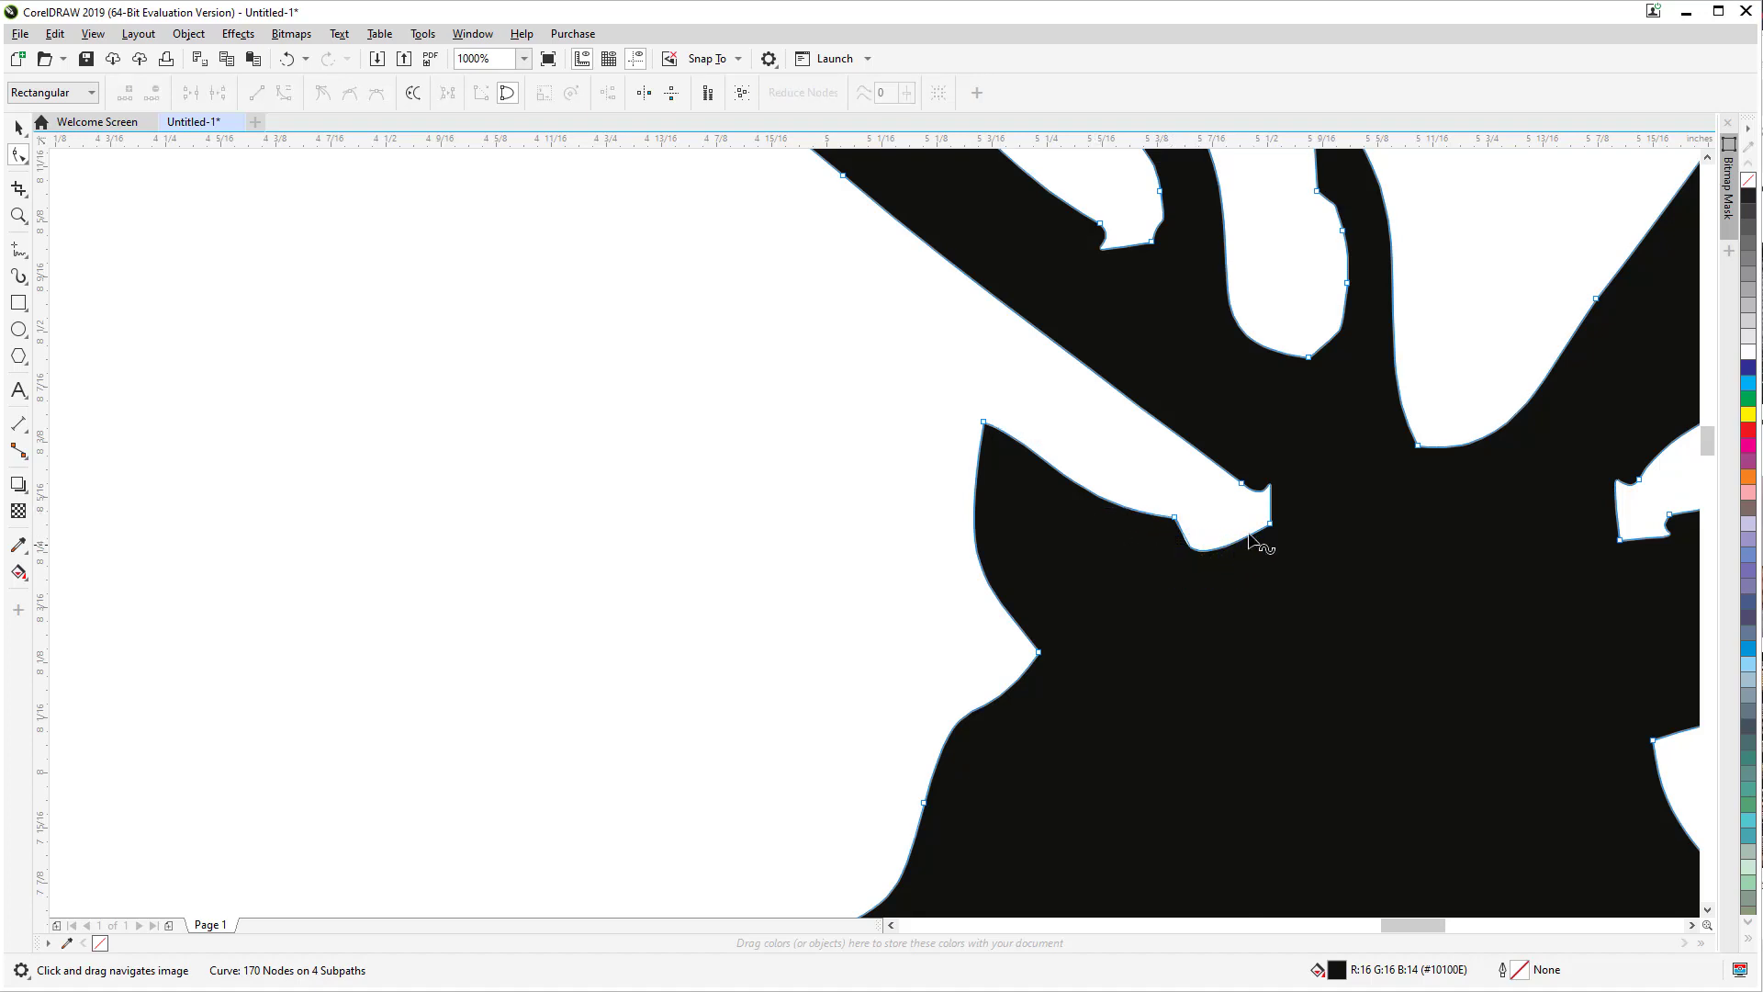
{"action": "left_click", "coordinate": [1174, 518]}
{"action": "key", "text": "Delete"}
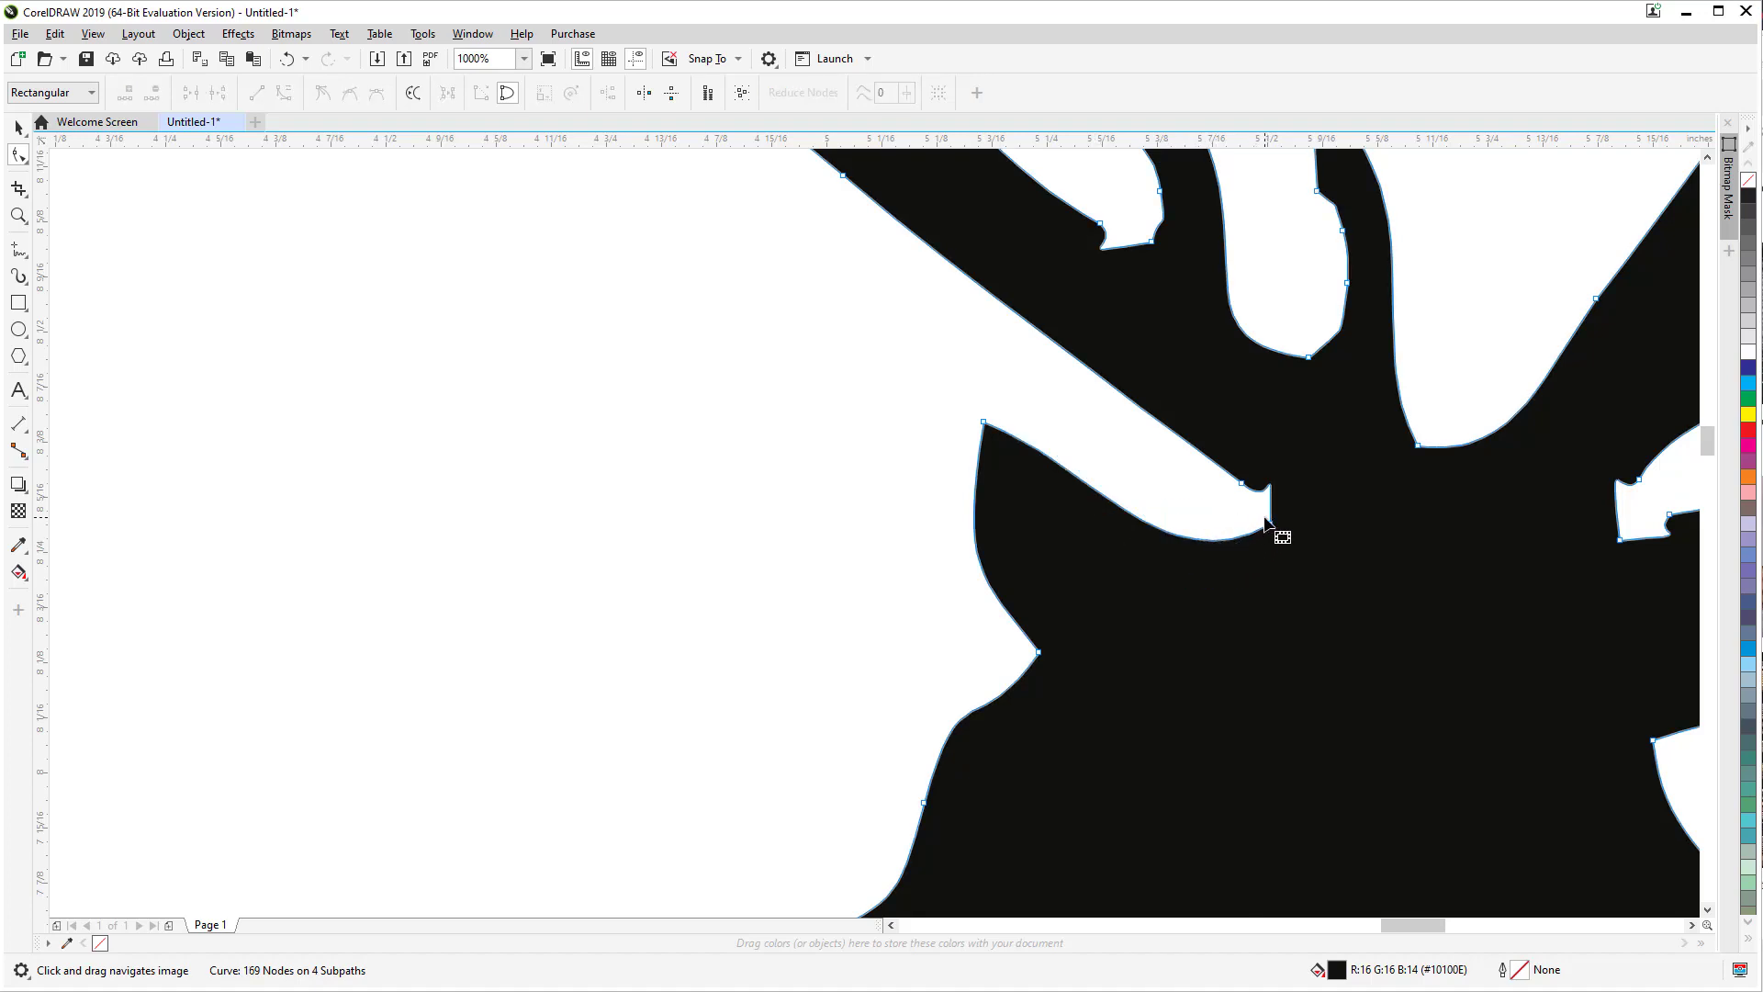
{"action": "key", "text": "ctrl+z"}
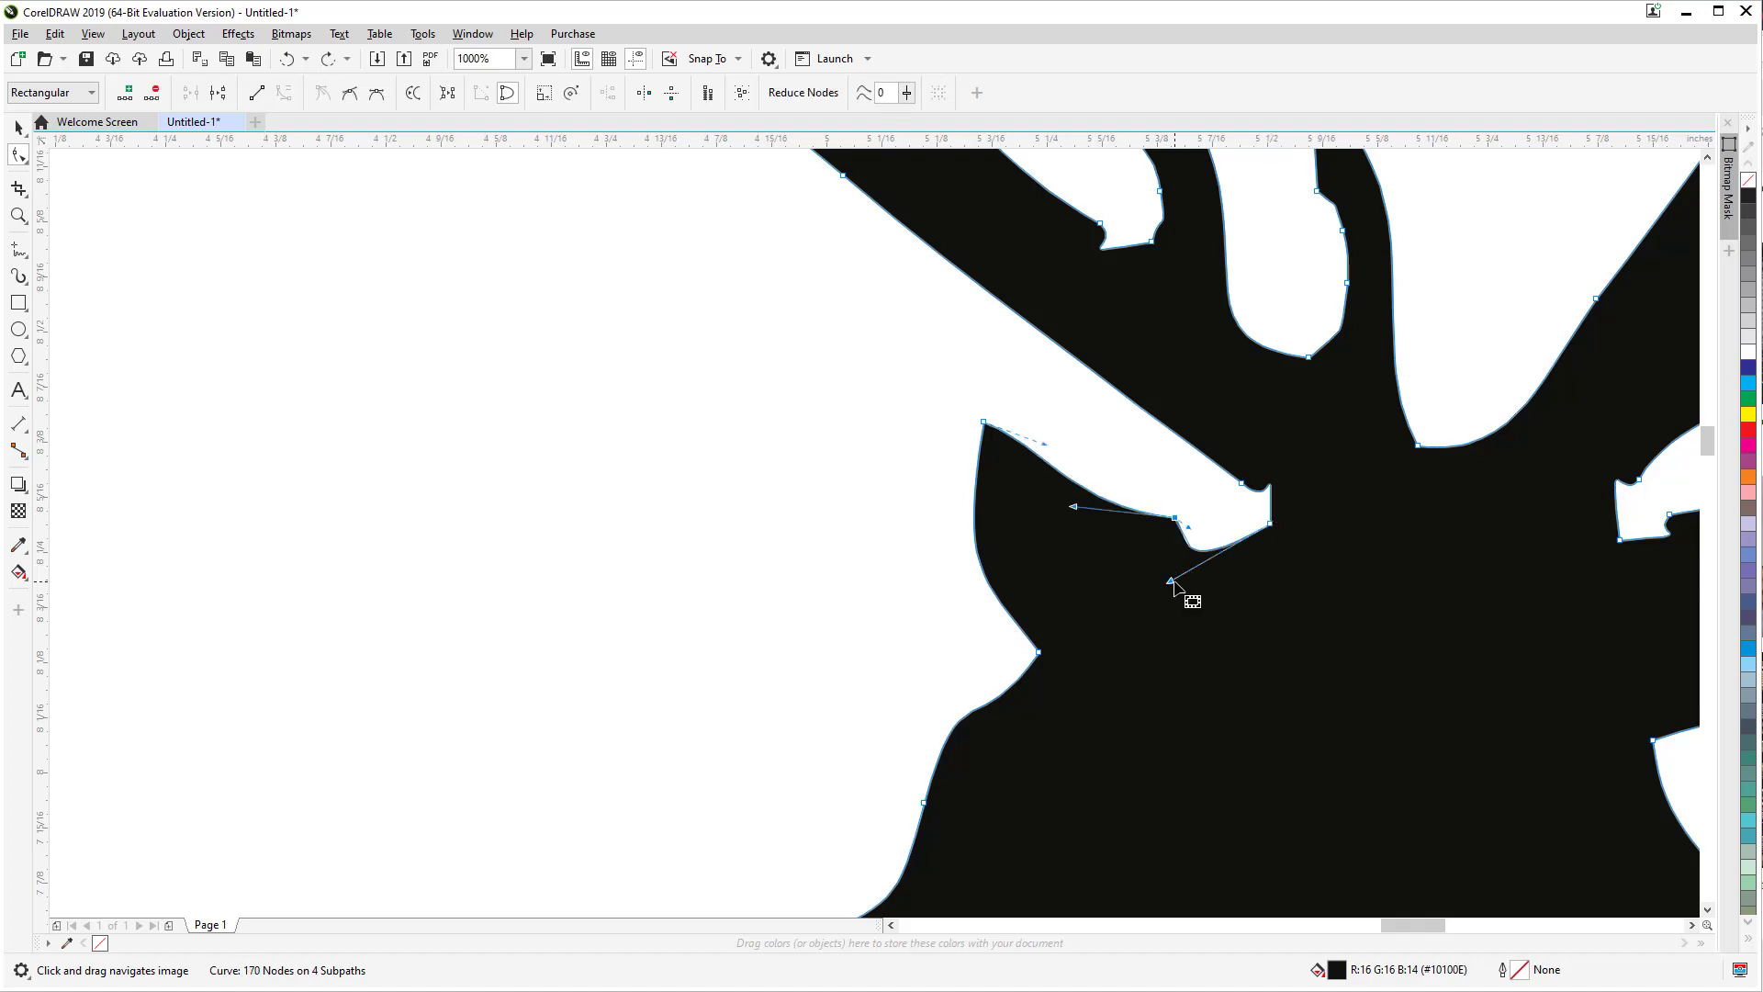
Step: Flatten the curve at the muzzle-side ear's inner base, bend its upper edge with the handles and move the ear tip slightly outward
{"action": "left_click_drag", "start_coordinate": [1174, 583], "coordinate": [1281, 532]}
{"action": "left_click_drag", "start_coordinate": [1181, 576], "coordinate": [1217, 549]}
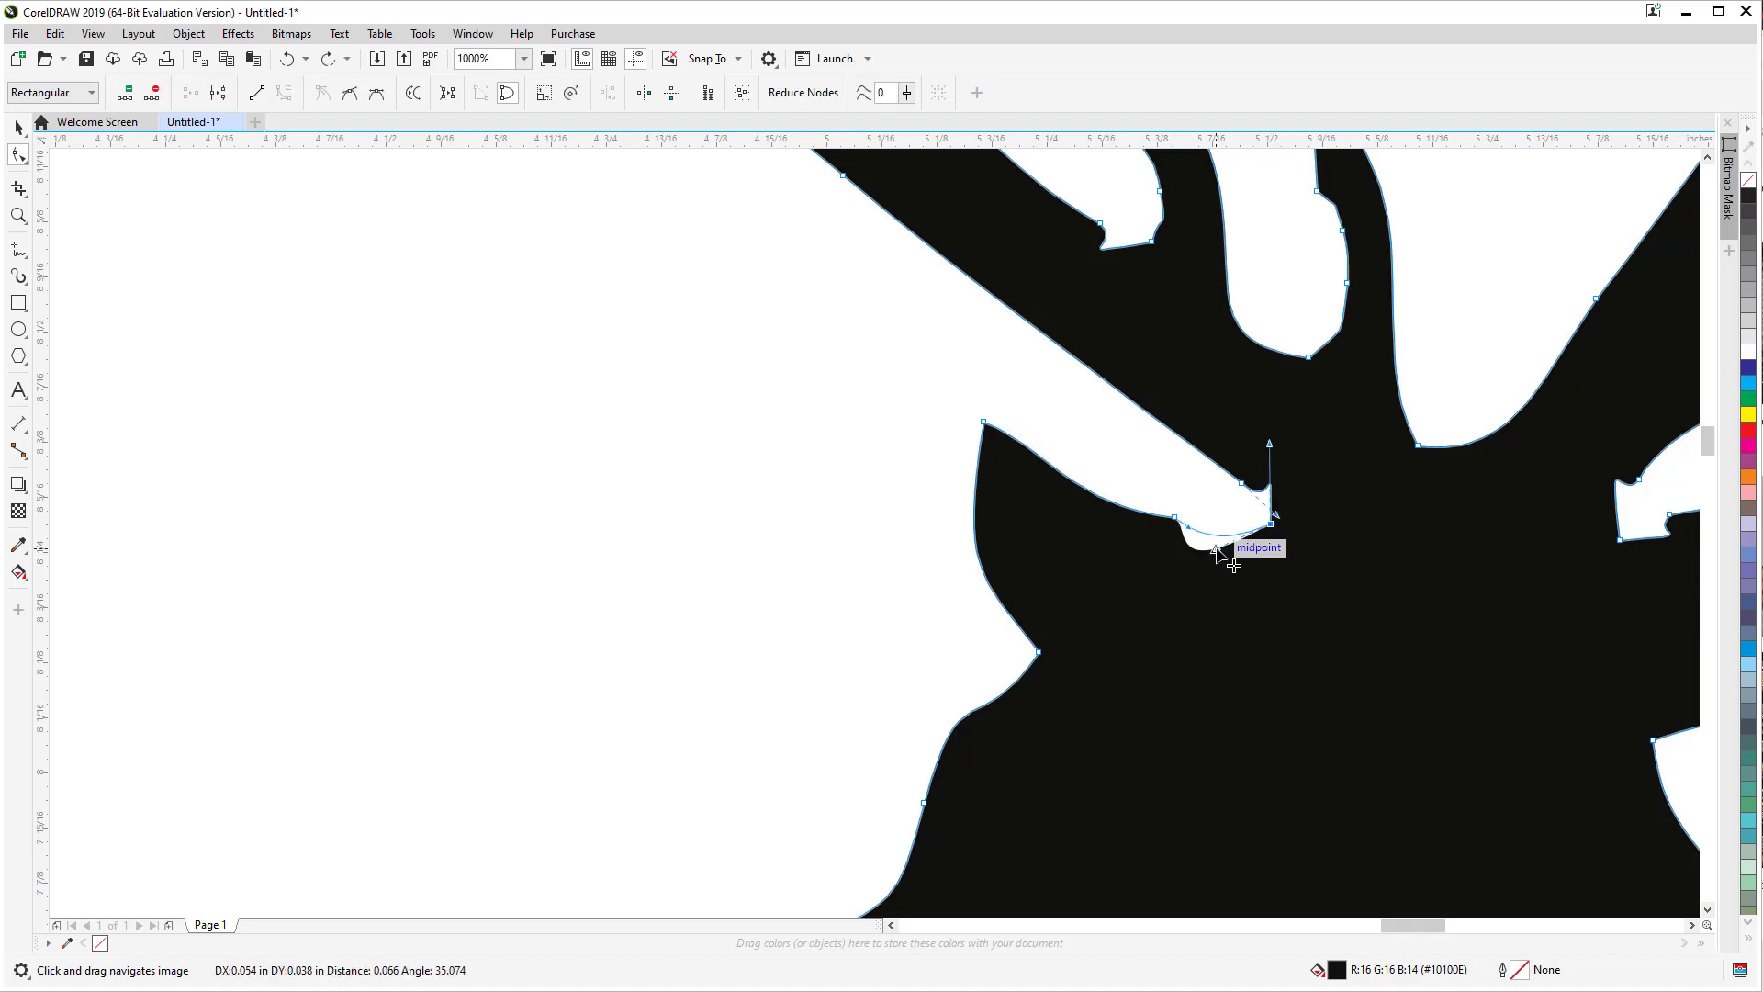
{"action": "left_click", "coordinate": [1164, 518]}
{"action": "left_click_drag", "start_coordinate": [1047, 445], "coordinate": [1105, 429]}
{"action": "left_click_drag", "start_coordinate": [987, 424], "coordinate": [957, 418]}
Step: Delete the middle node of the small bump on the front of the deer's chest
{"action": "scroll", "coordinate": [1204, 517], "scroll_direction": "down", "scroll_amount": 3}
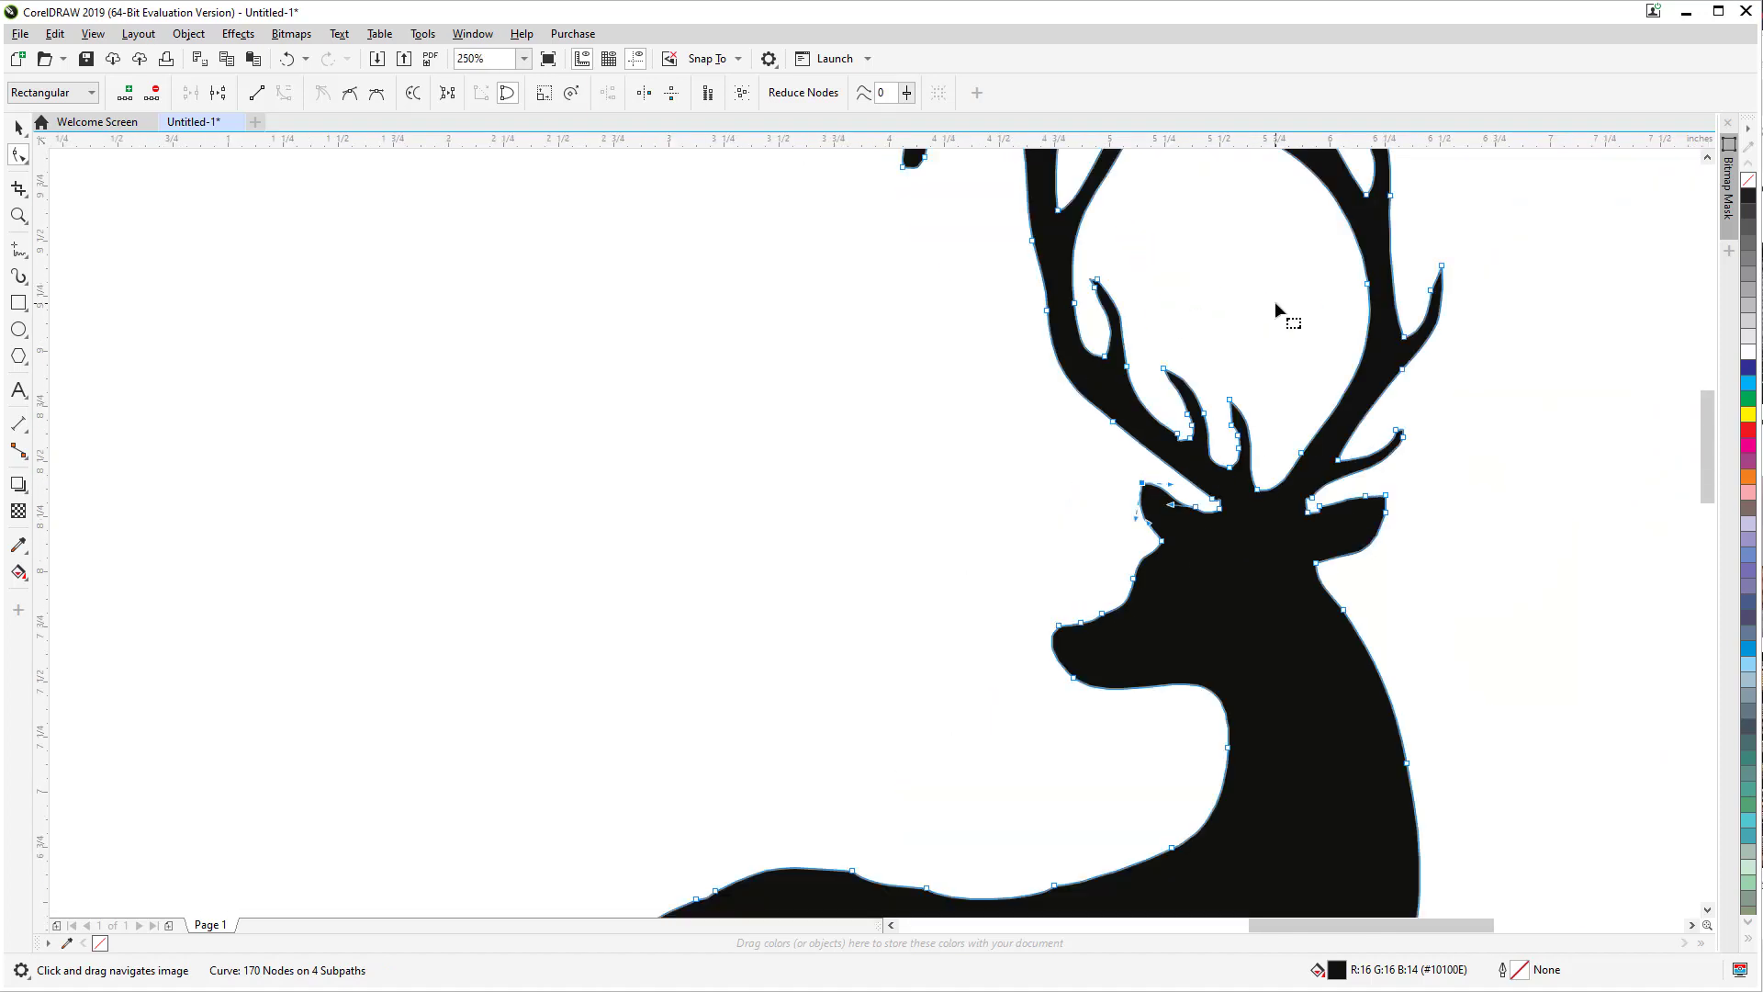
{"action": "scroll", "coordinate": [1275, 302], "scroll_direction": "down", "scroll_amount": 2}
{"action": "left_click_drag", "start_coordinate": [1409, 465], "coordinate": [1202, 448]}
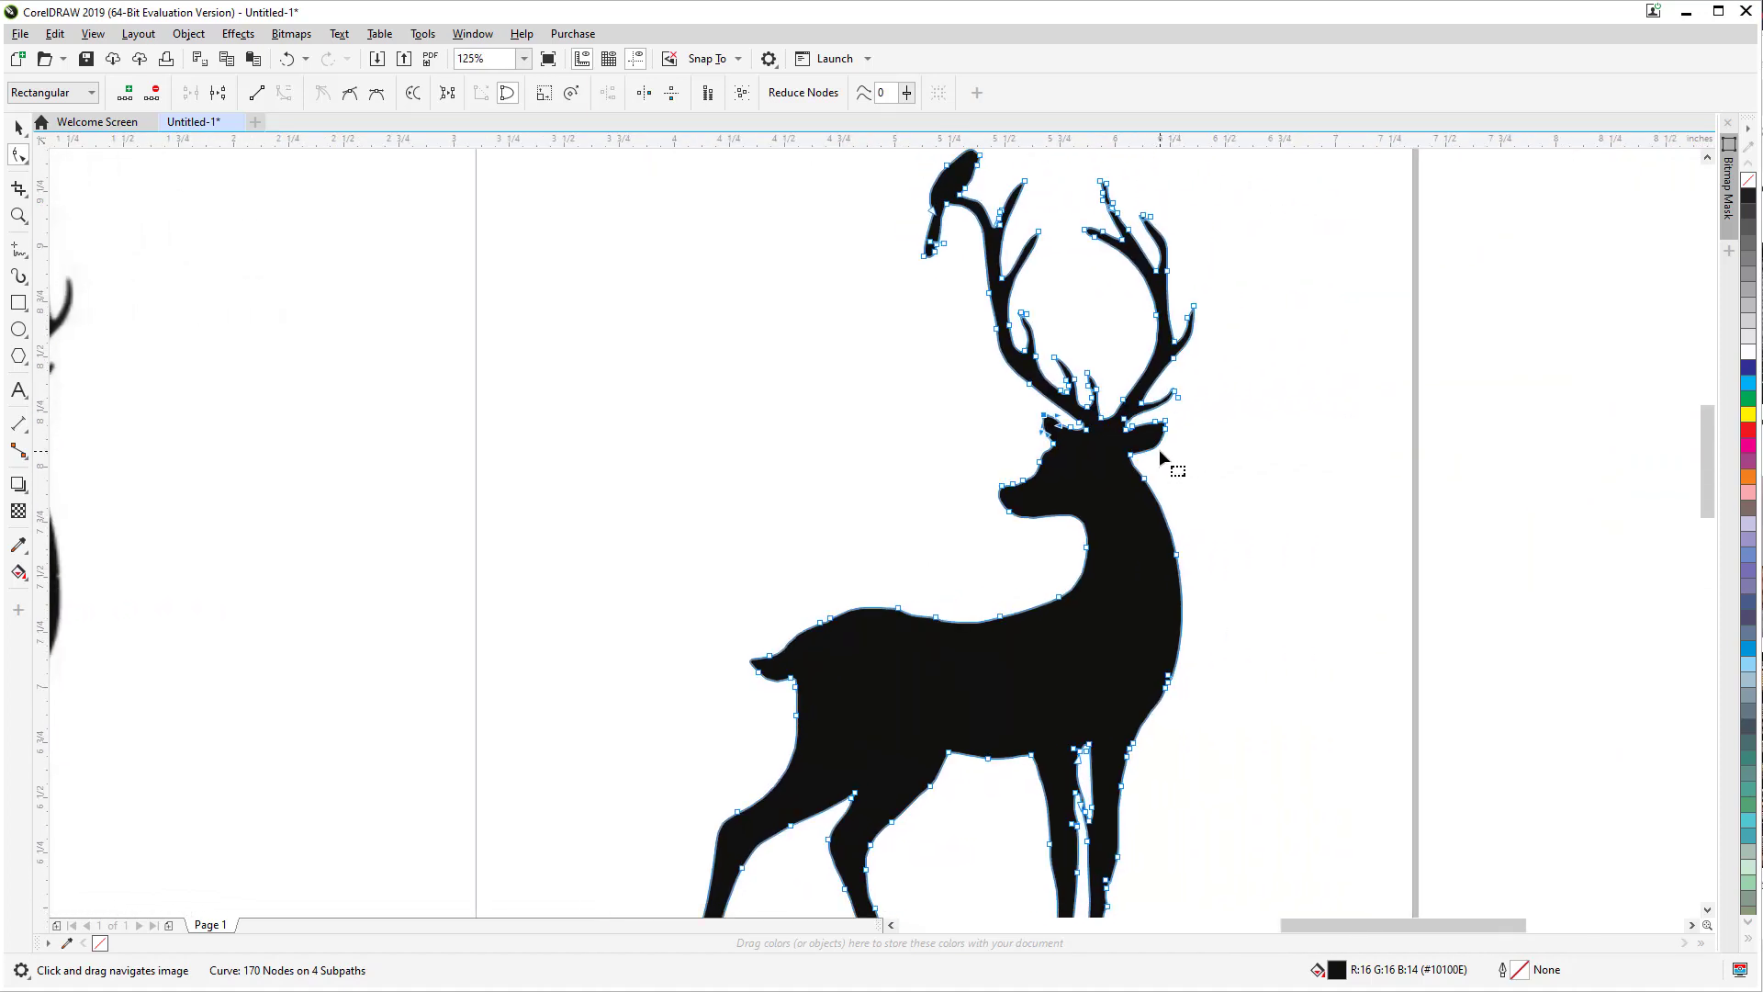
{"action": "scroll", "coordinate": [1159, 449], "scroll_direction": "up", "scroll_amount": 3}
{"action": "scroll", "coordinate": [1212, 599], "scroll_direction": "down", "scroll_amount": 3}
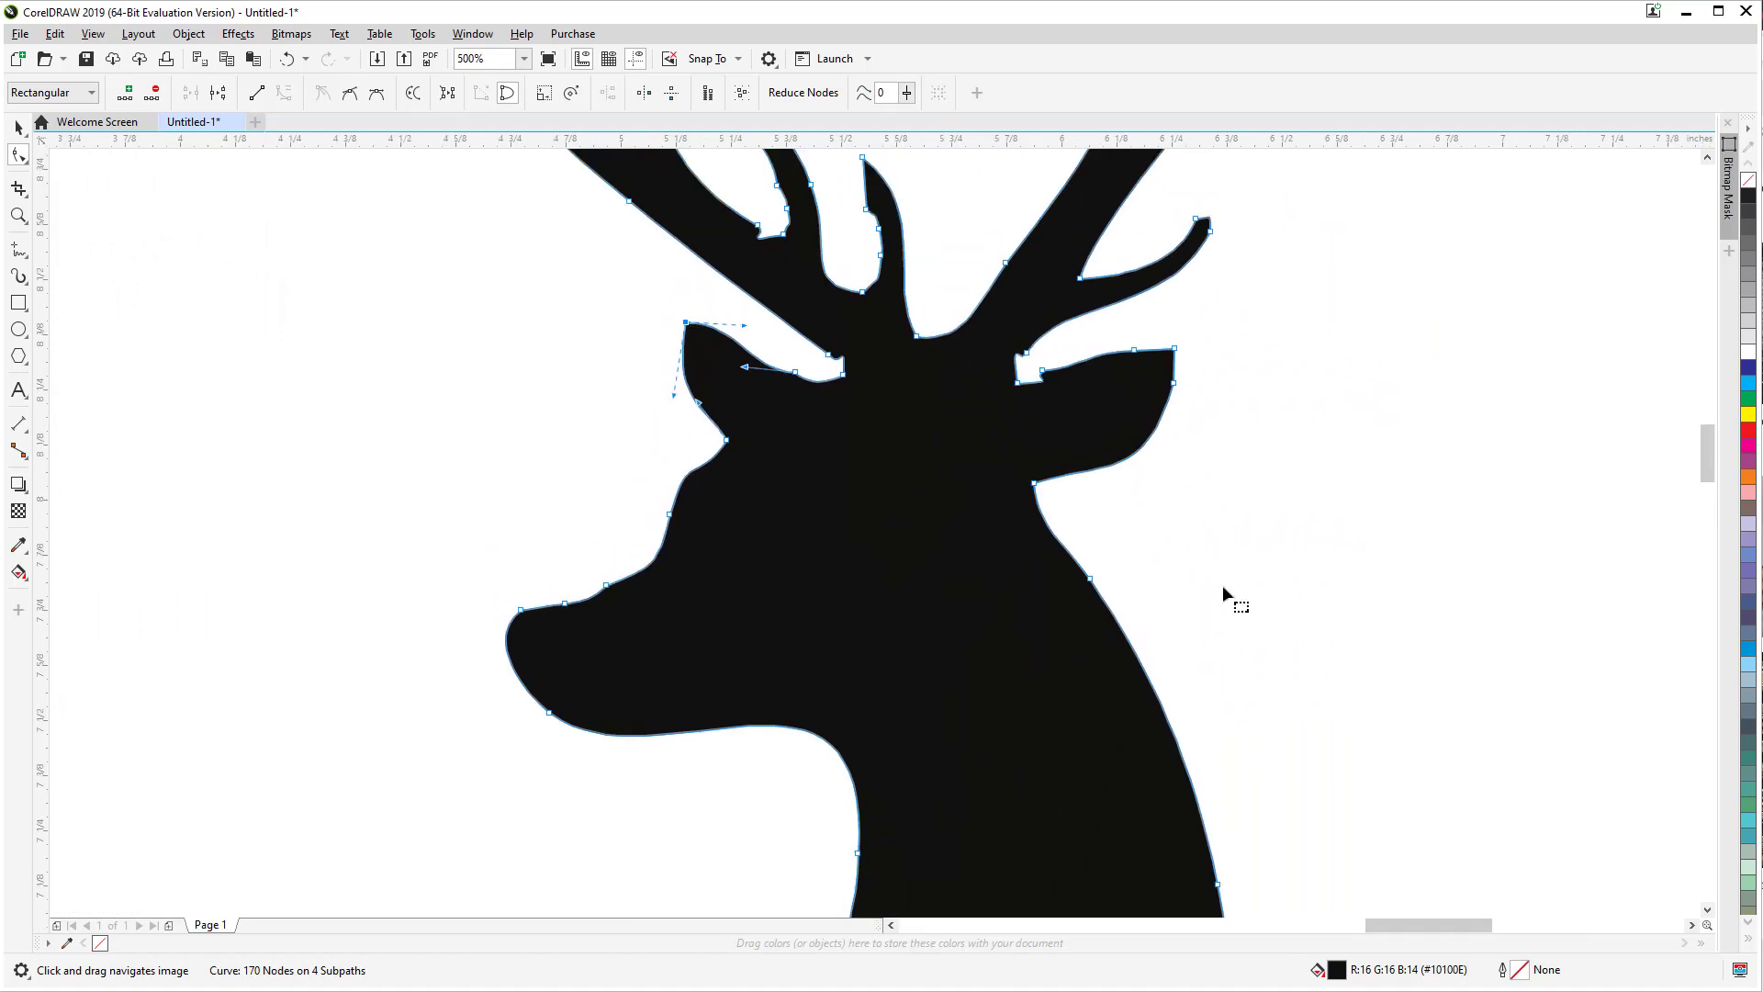
{"action": "scroll", "coordinate": [1205, 618], "scroll_direction": "up", "scroll_amount": 3}
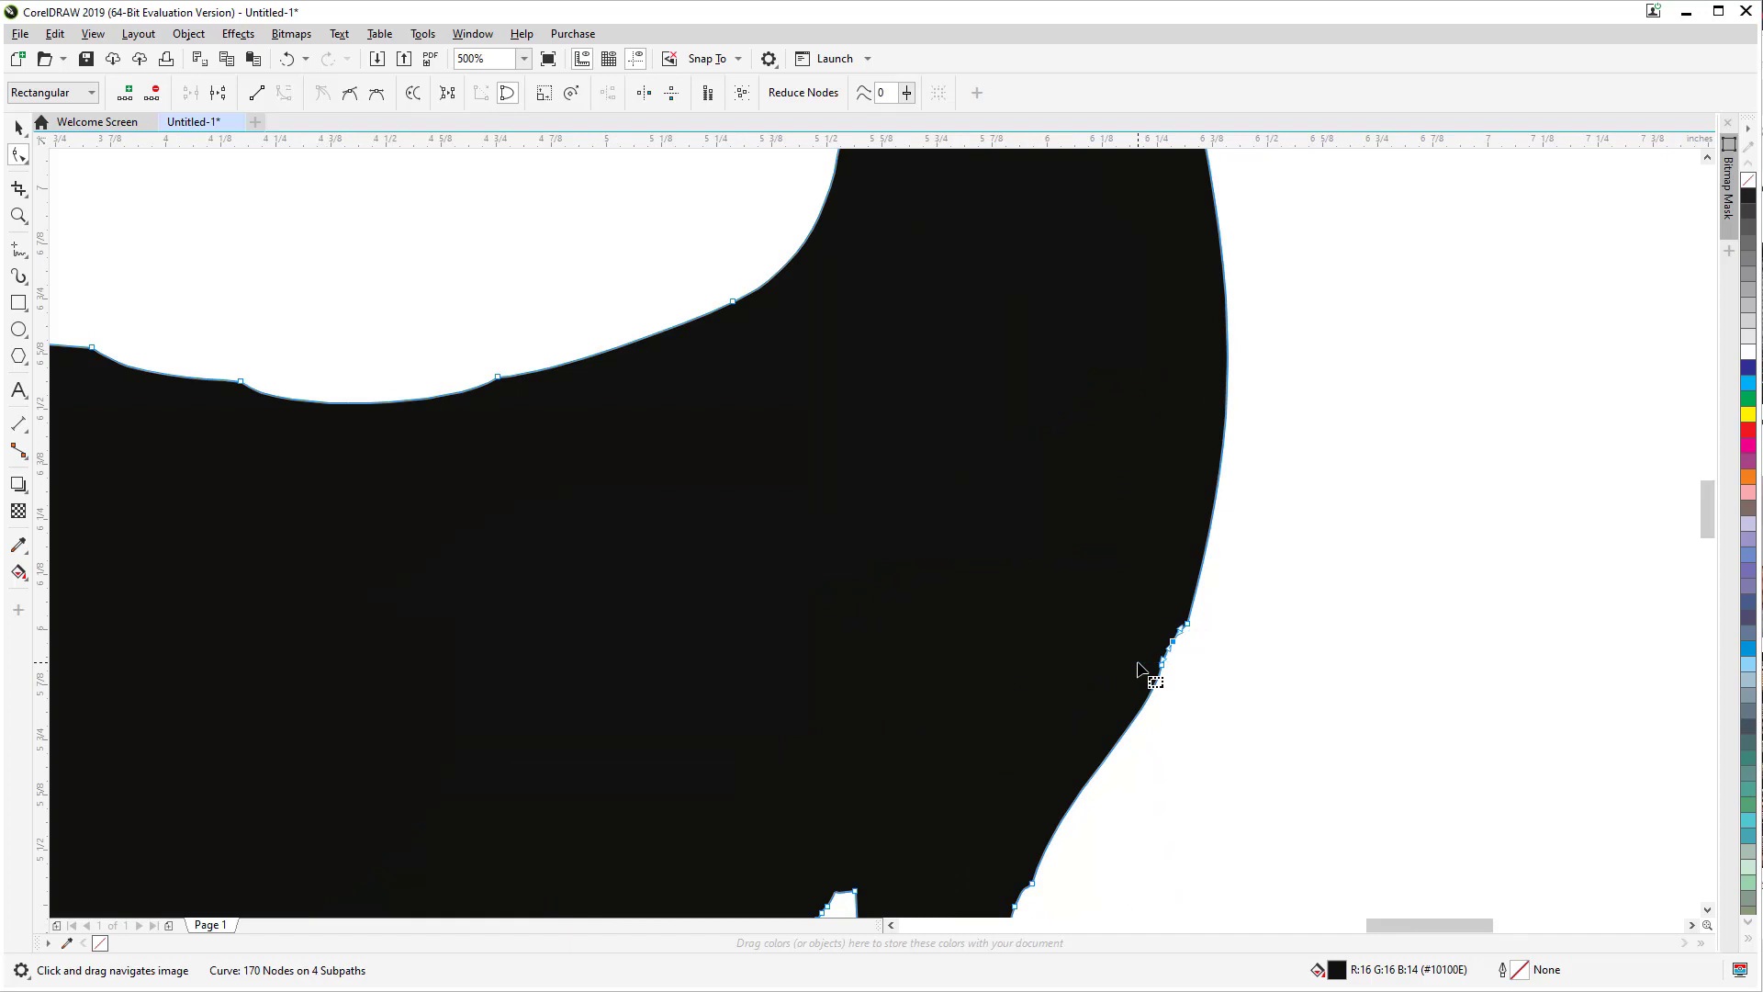
{"action": "key", "text": "Delete"}
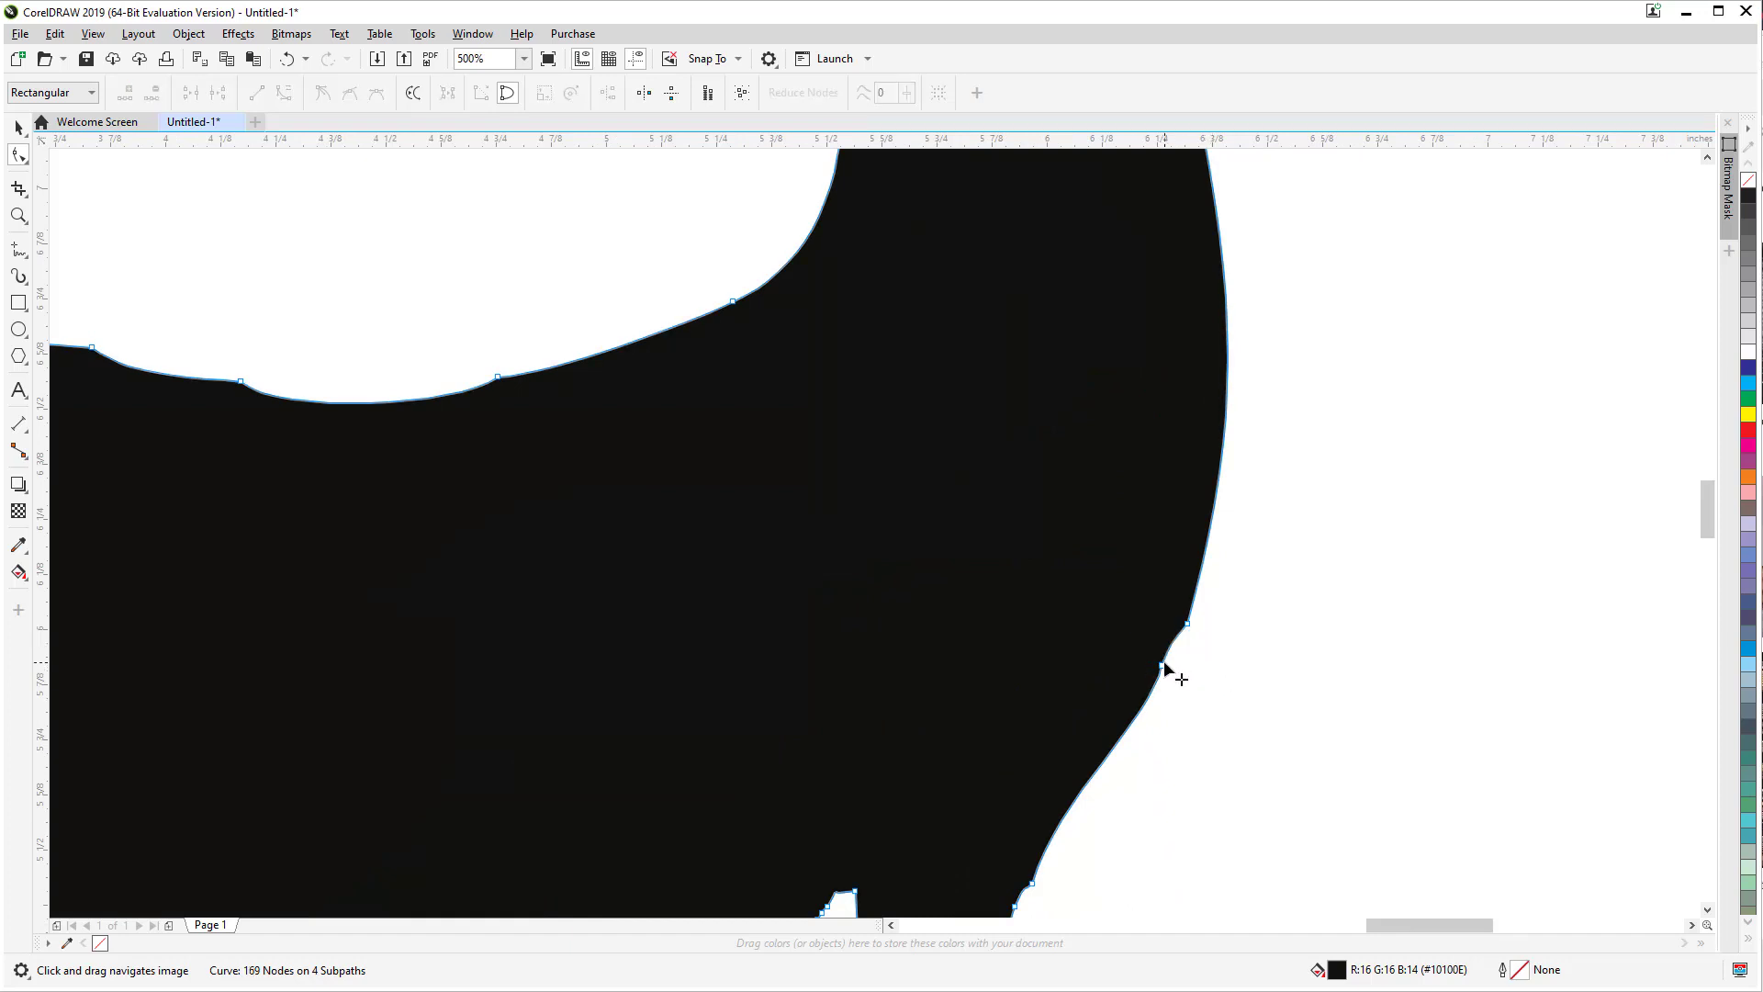
Step: Adjust the curve handles between the two remaining nodes of the chest bump and leave node editing
{"action": "left_click", "coordinate": [1163, 663]}
{"action": "scroll", "coordinate": [1173, 654], "scroll_direction": "up", "scroll_amount": 3}
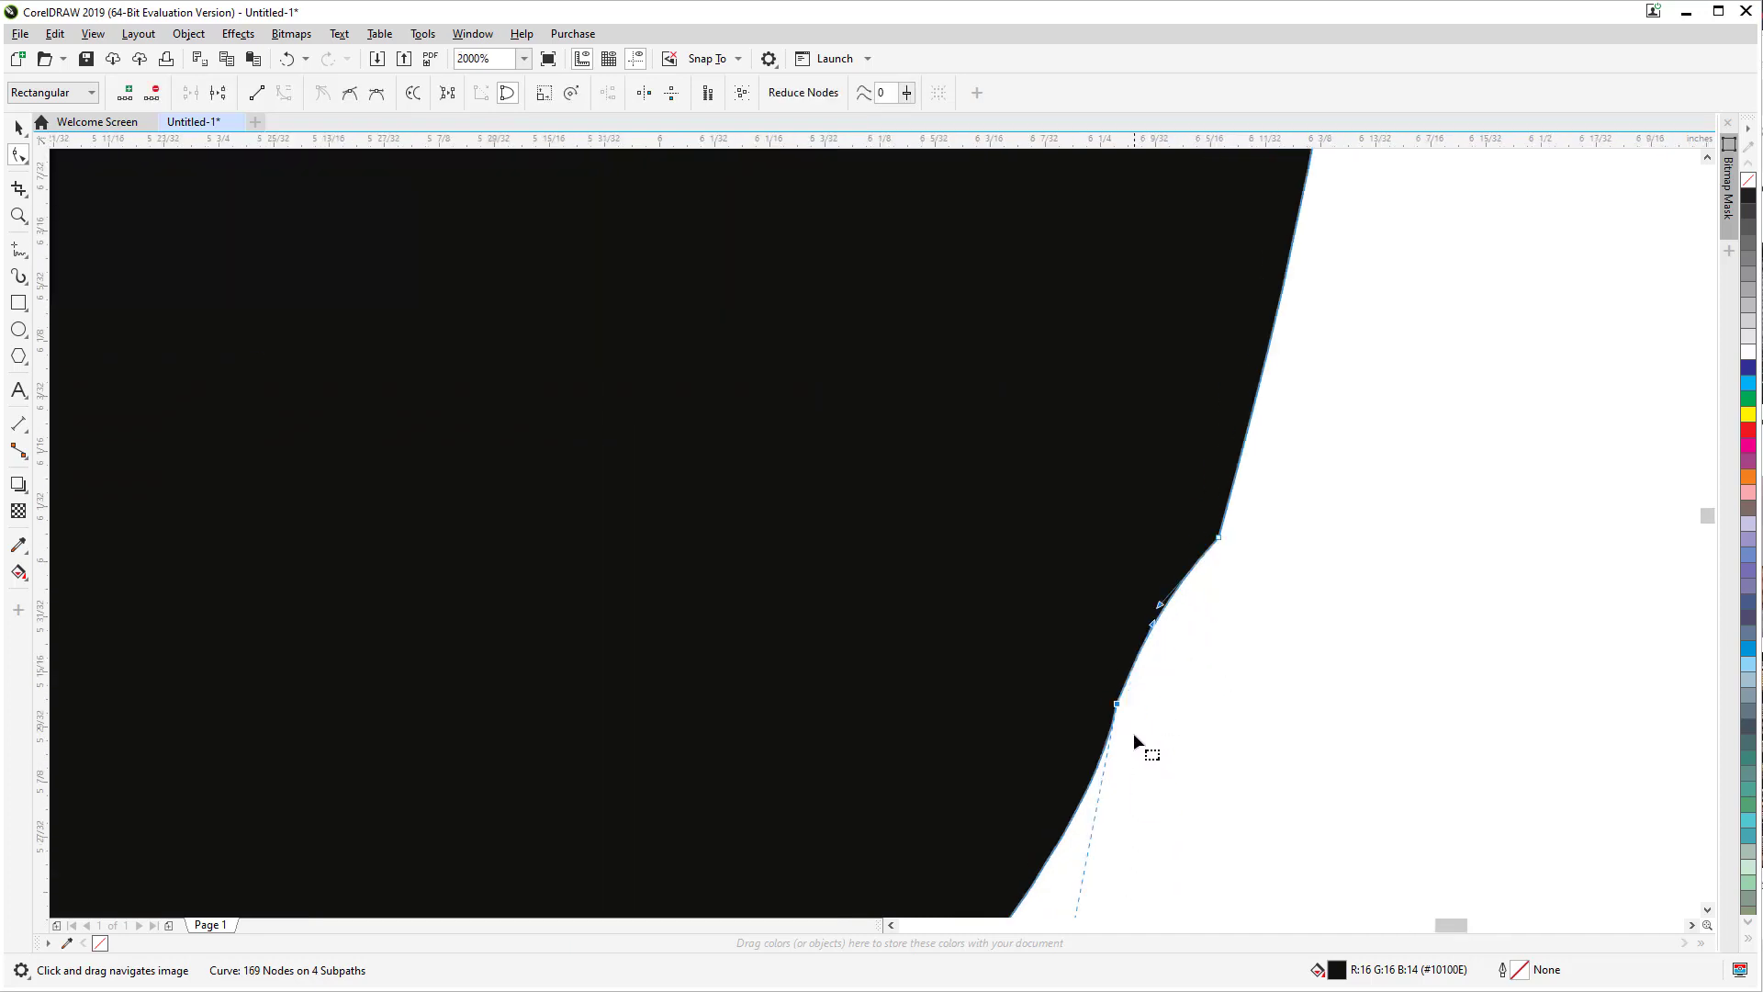
{"action": "scroll", "coordinate": [1126, 787], "scroll_direction": "down", "scroll_amount": 2}
{"action": "left_click_drag", "start_coordinate": [1141, 708], "coordinate": [1171, 721]}
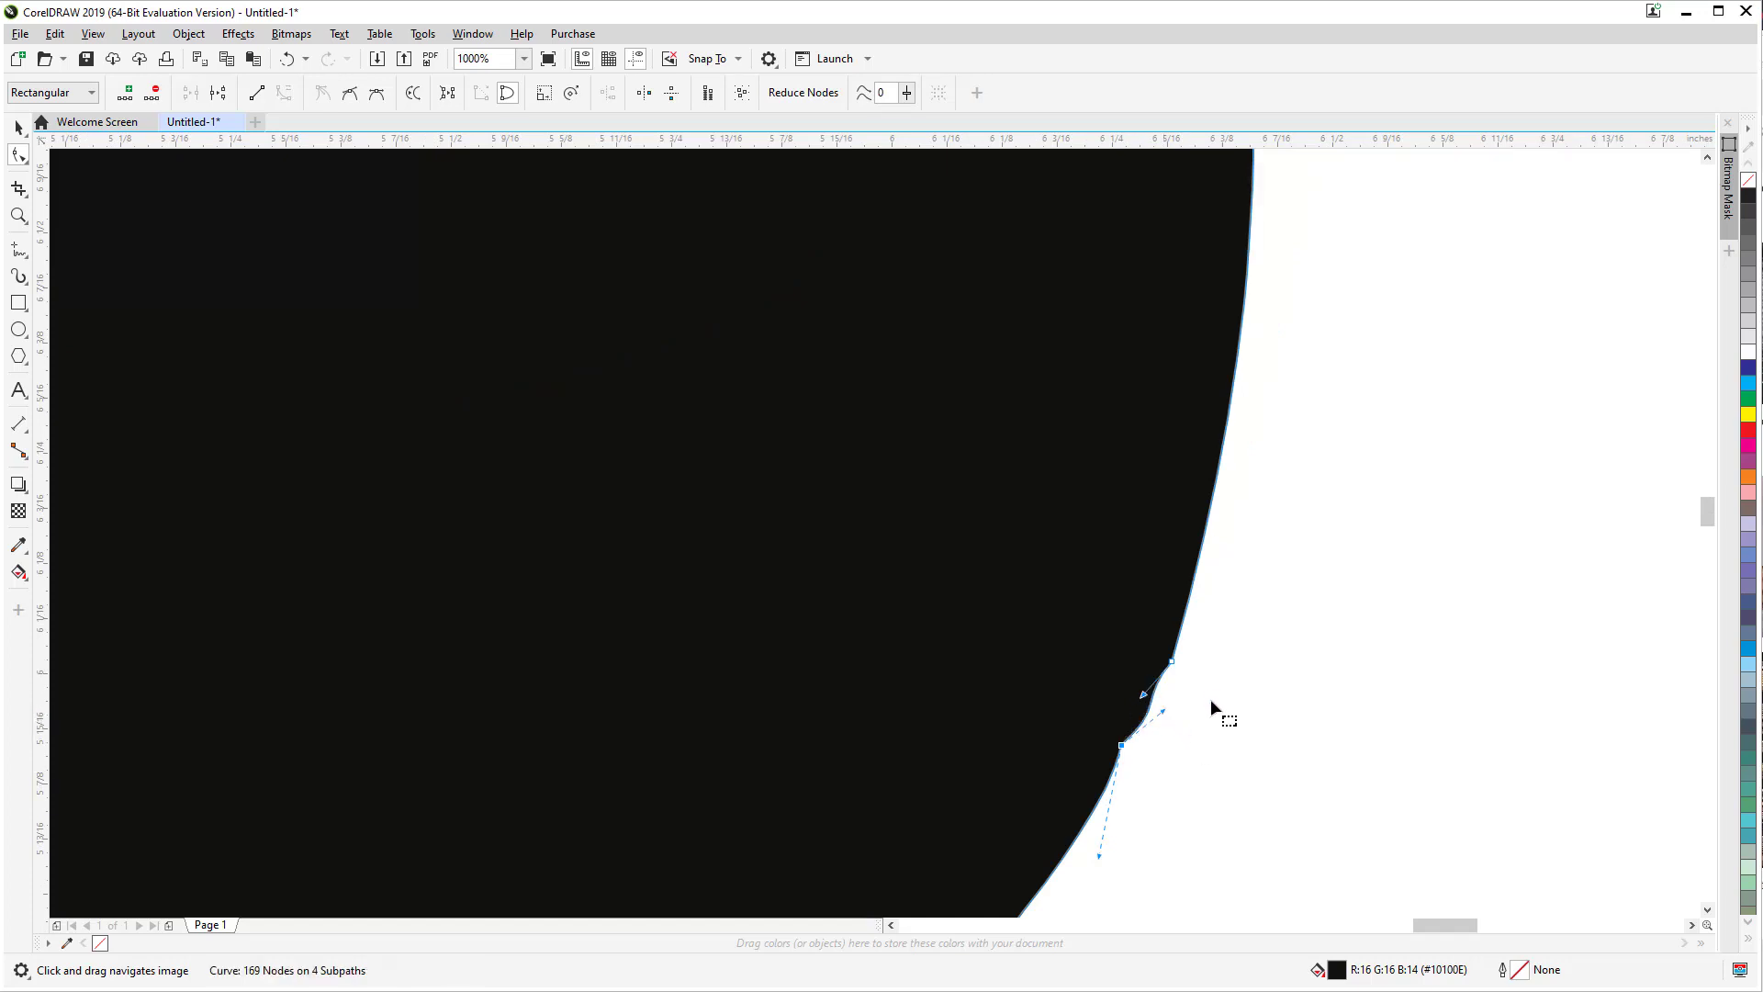
{"action": "scroll", "coordinate": [1214, 691], "scroll_direction": "down", "scroll_amount": 2}
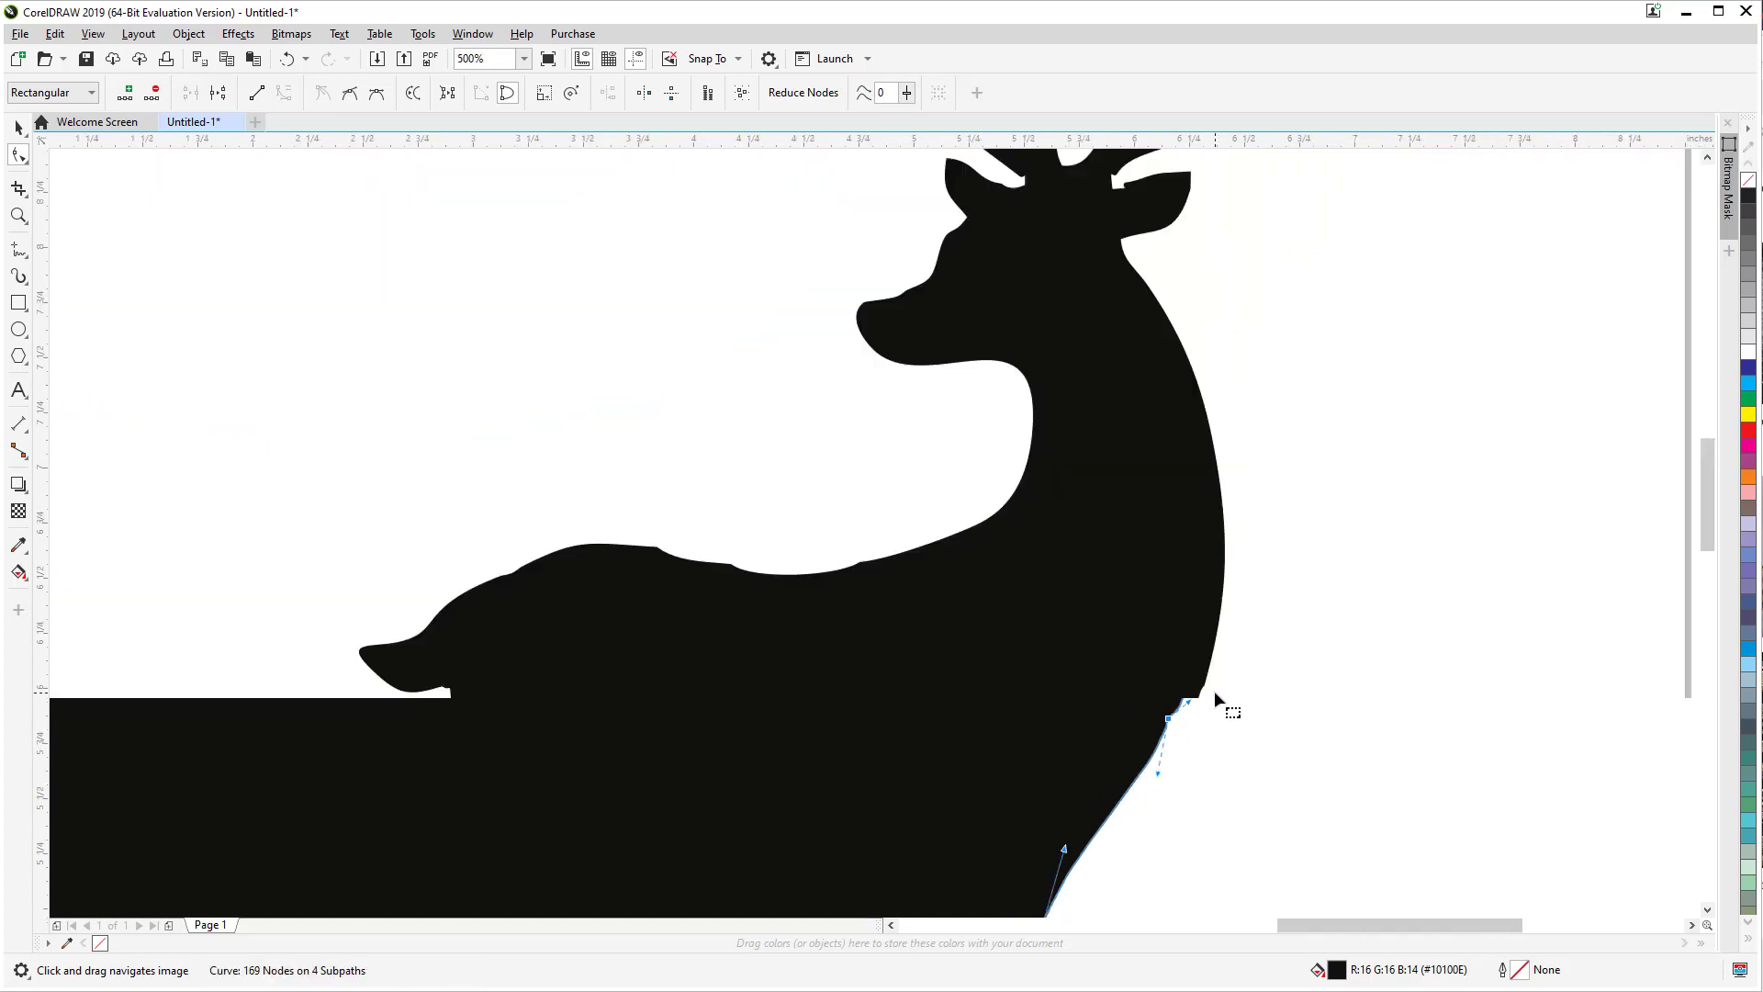
{"action": "left_click", "coordinate": [18, 127]}
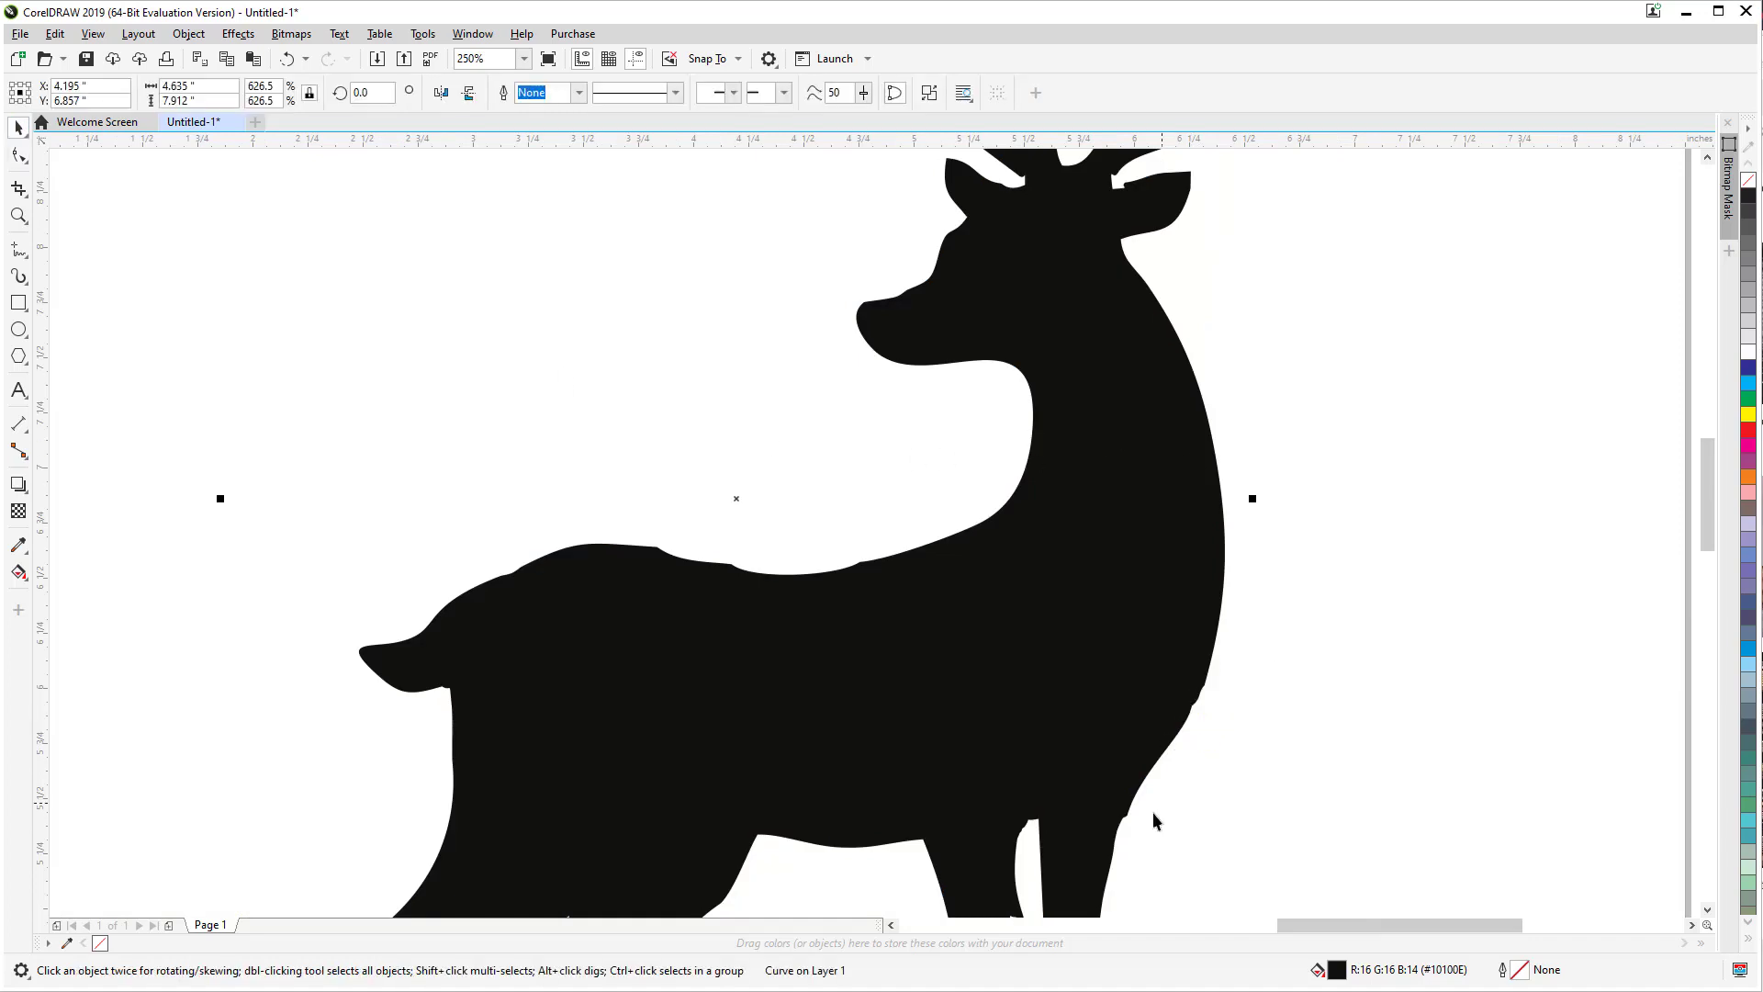
Step: Delete the two nodes just below the bump where the chest meets the front leg and smooth the transition with the curve handle
{"action": "scroll", "coordinate": [1111, 889], "scroll_direction": "up", "scroll_amount": 5}
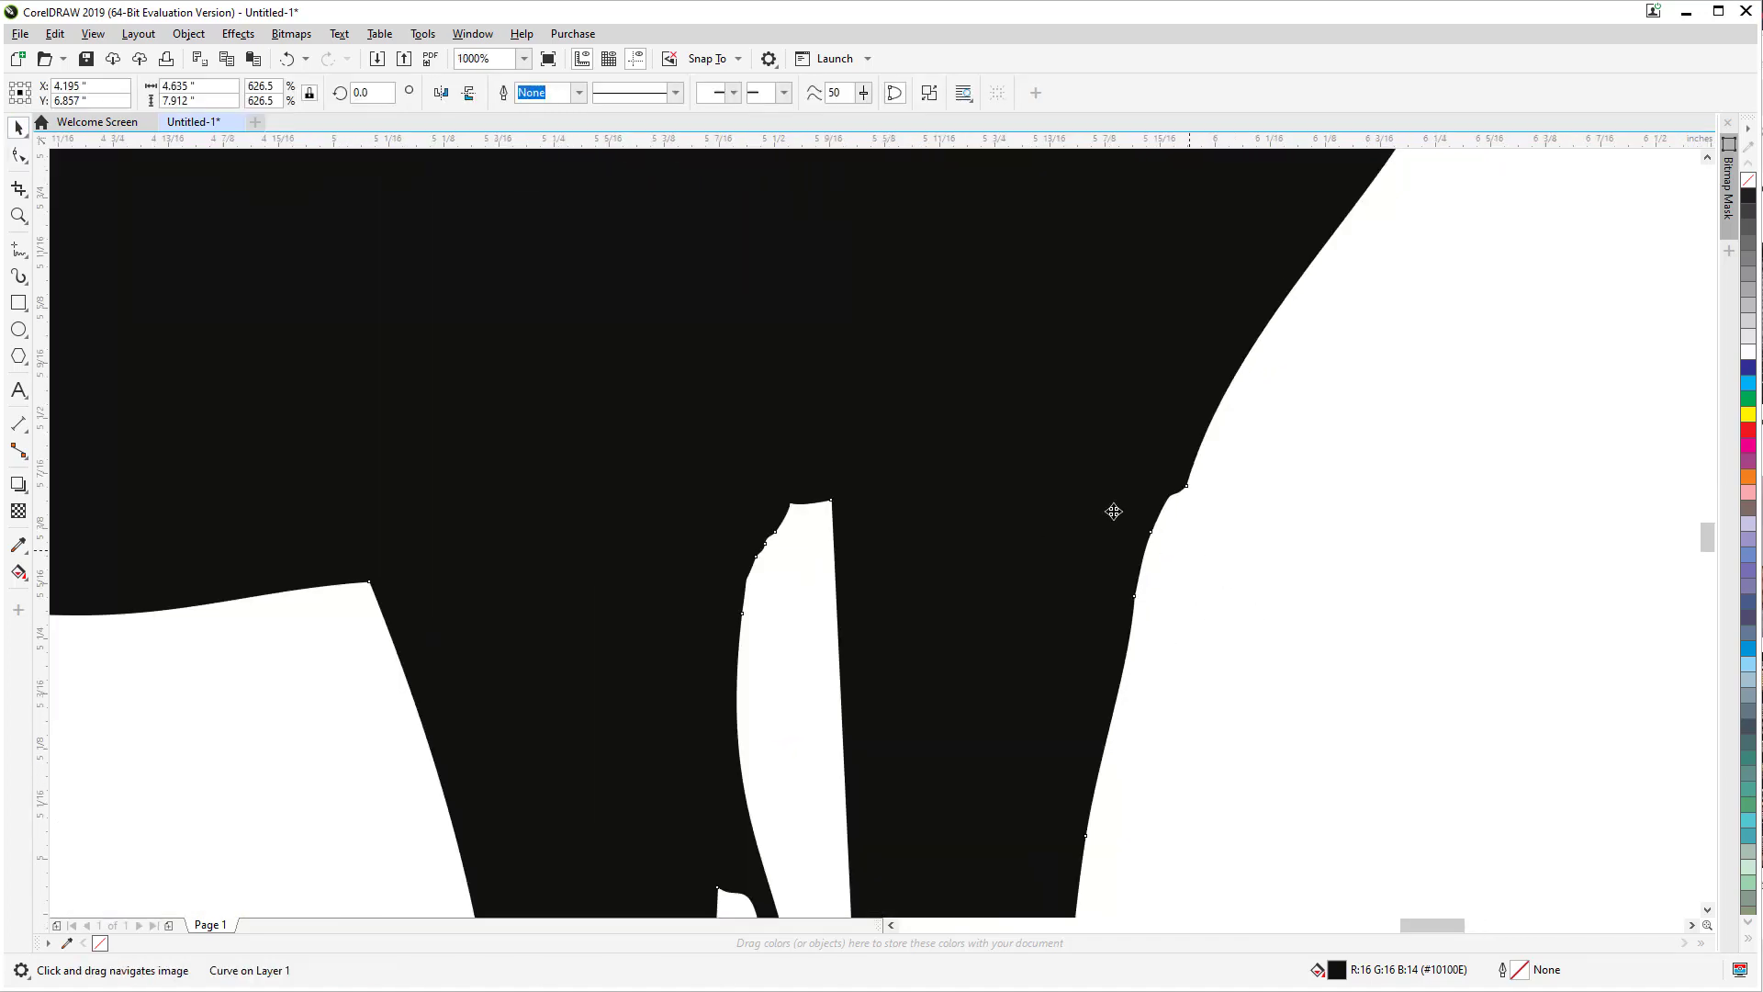
{"action": "key", "text": "F10"}
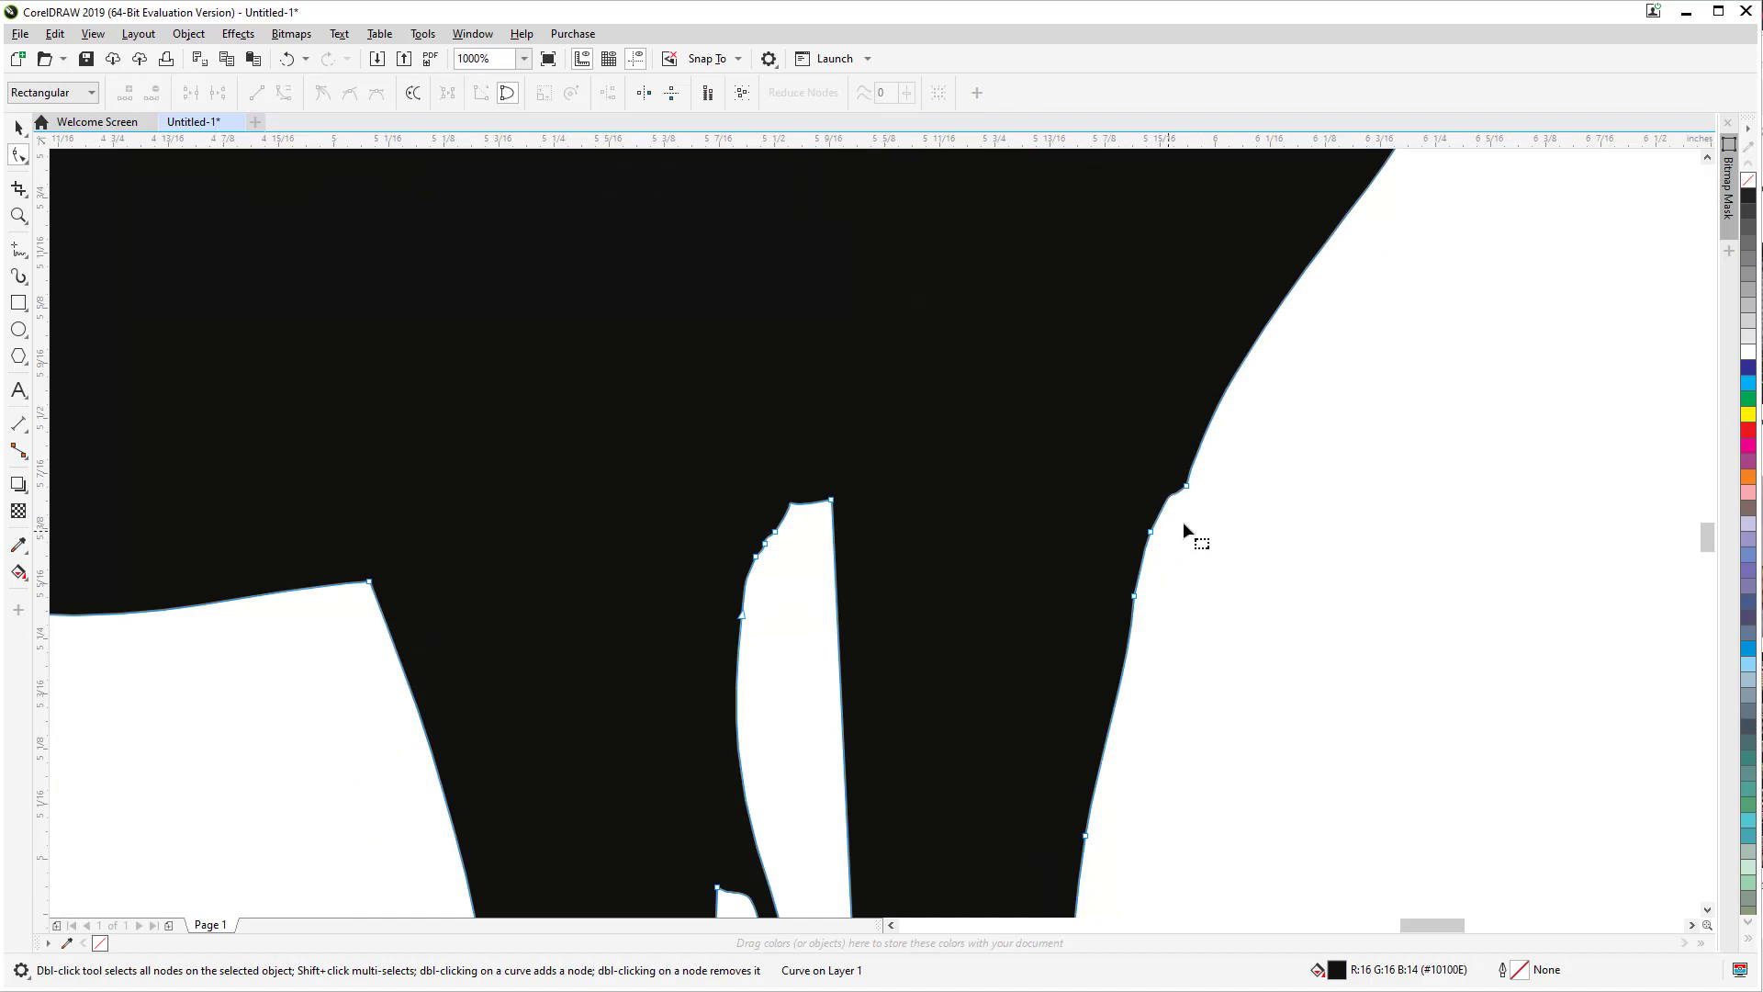
{"action": "left_click_drag", "start_coordinate": [1183, 522], "coordinate": [1121, 620]}
{"action": "key", "text": "Delete"}
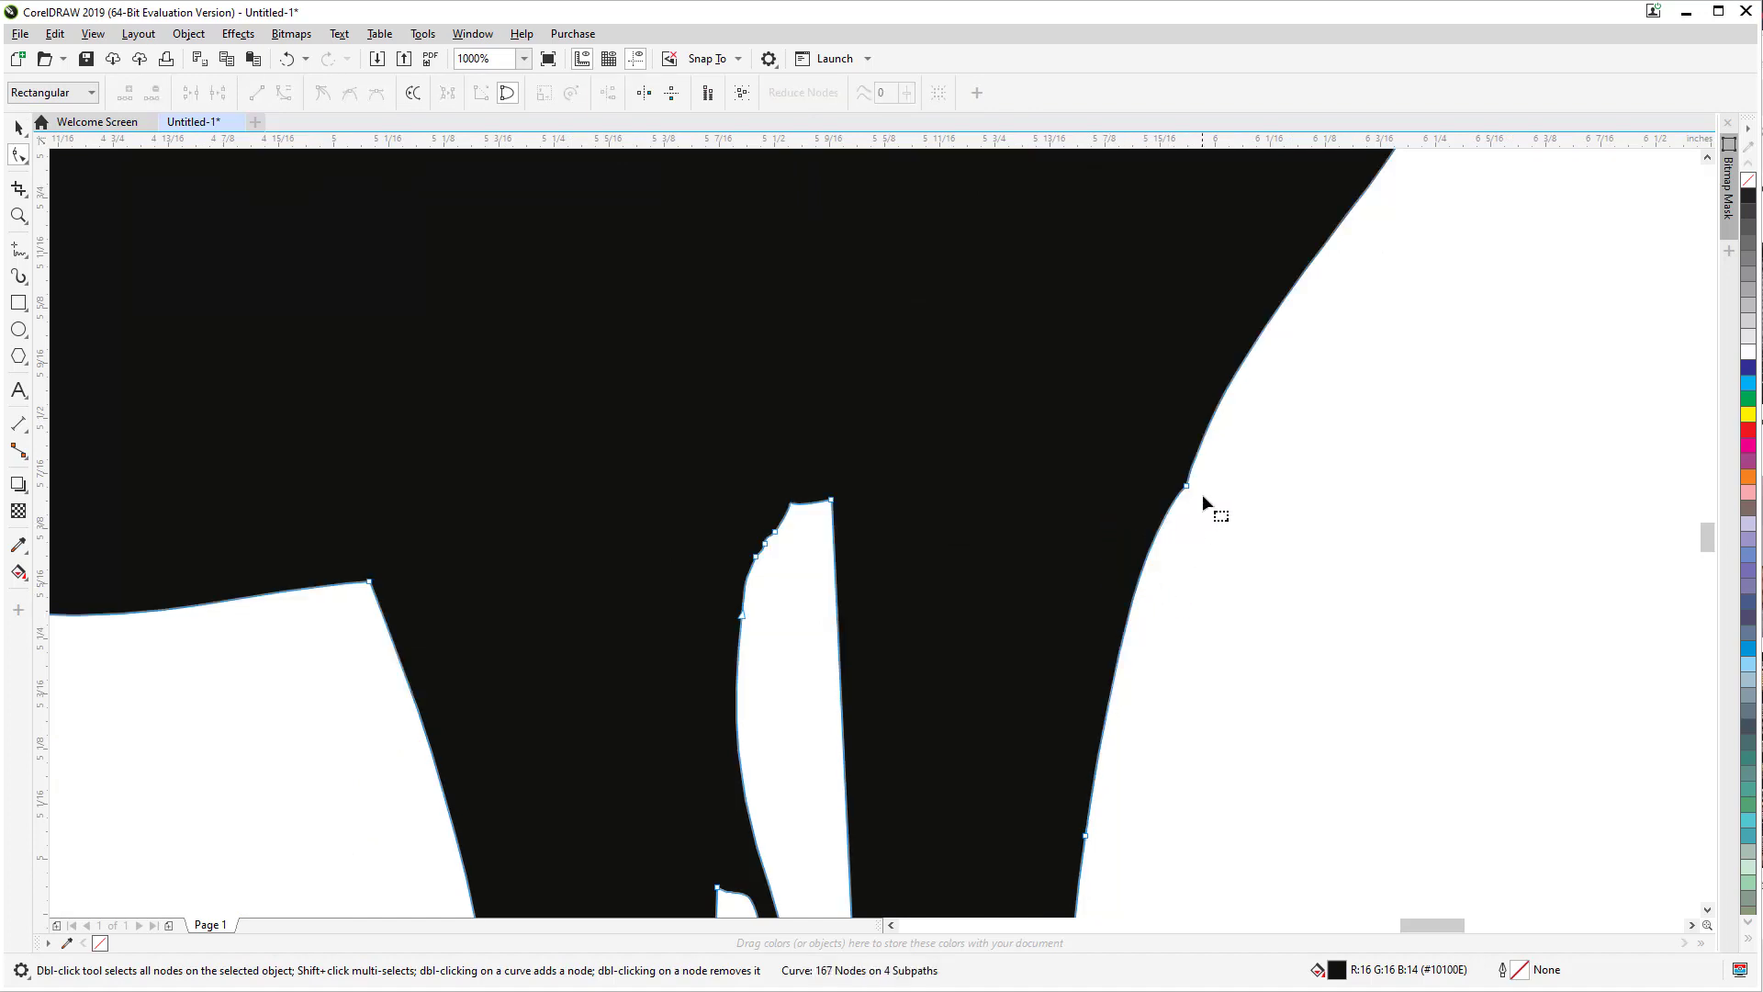
{"action": "left_click", "coordinate": [1186, 486]}
{"action": "left_click_drag", "start_coordinate": [1136, 560], "coordinate": [1178, 562]}
Step: Examine the outline of the legs and hooves for remaining rough spots and compare it with the source bitmap
{"action": "scroll", "coordinate": [1203, 661], "scroll_direction": "down", "scroll_amount": 5}
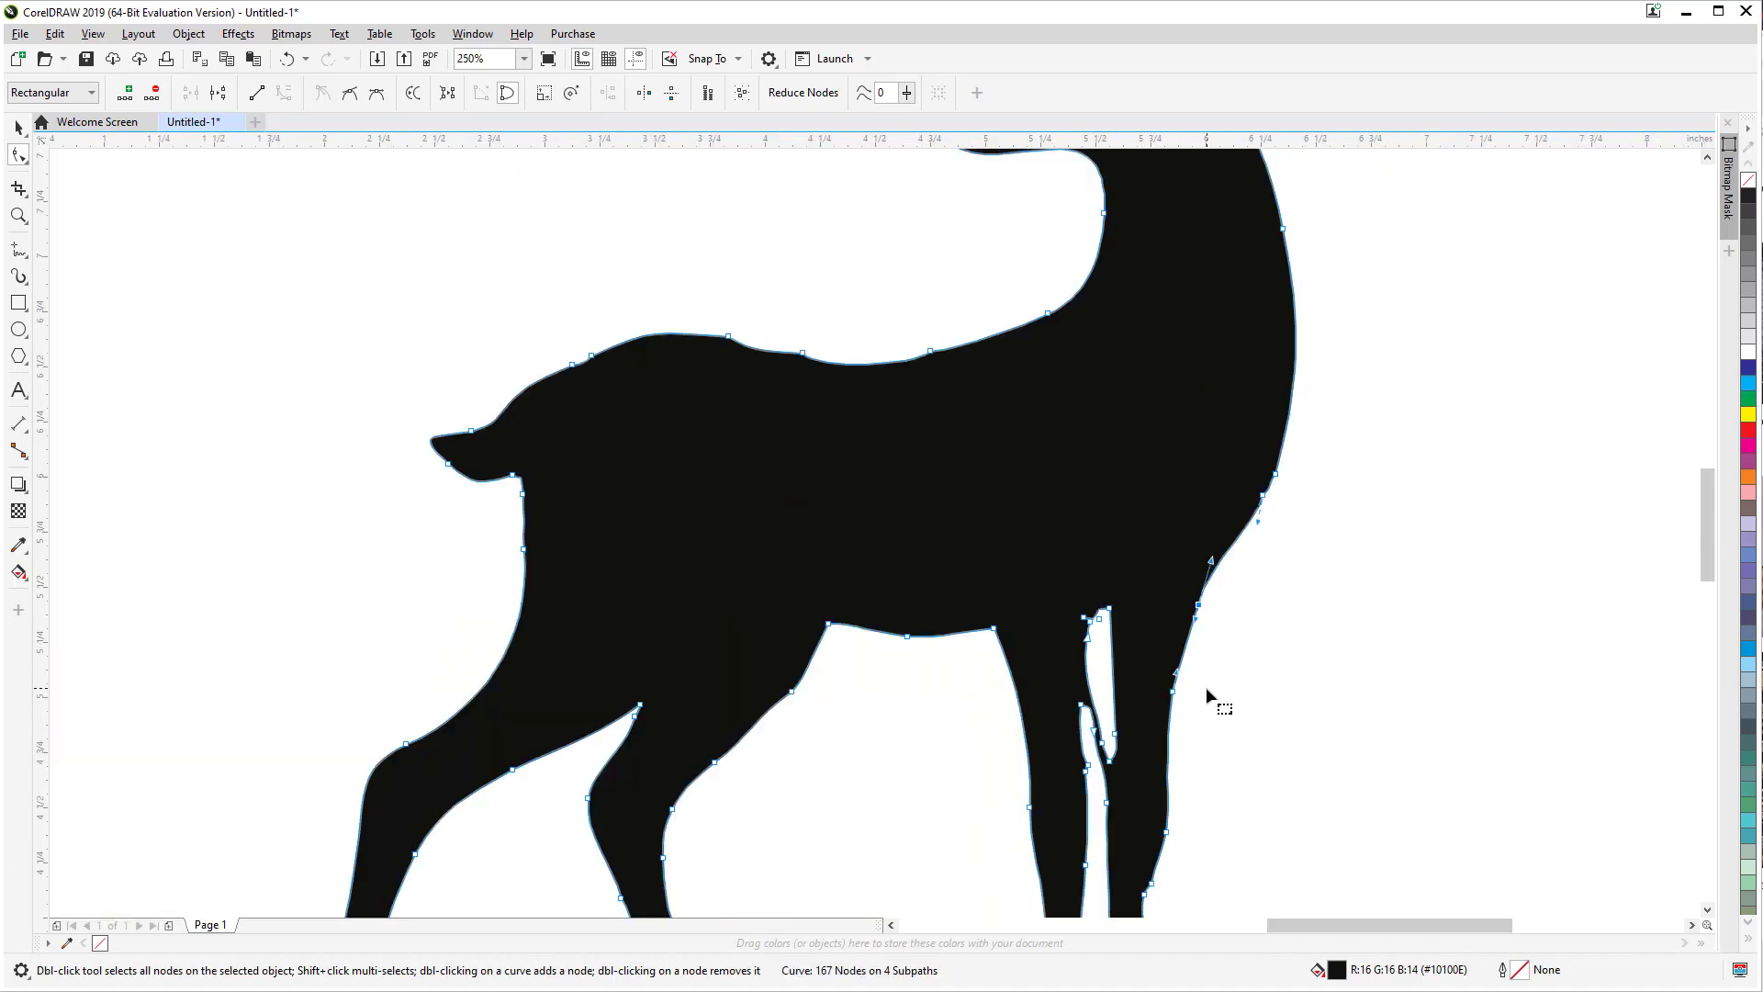
{"action": "left_click_drag", "start_coordinate": [1204, 703], "coordinate": [1259, 531]}
{"action": "scroll", "coordinate": [1233, 652], "scroll_direction": "up", "scroll_amount": 3}
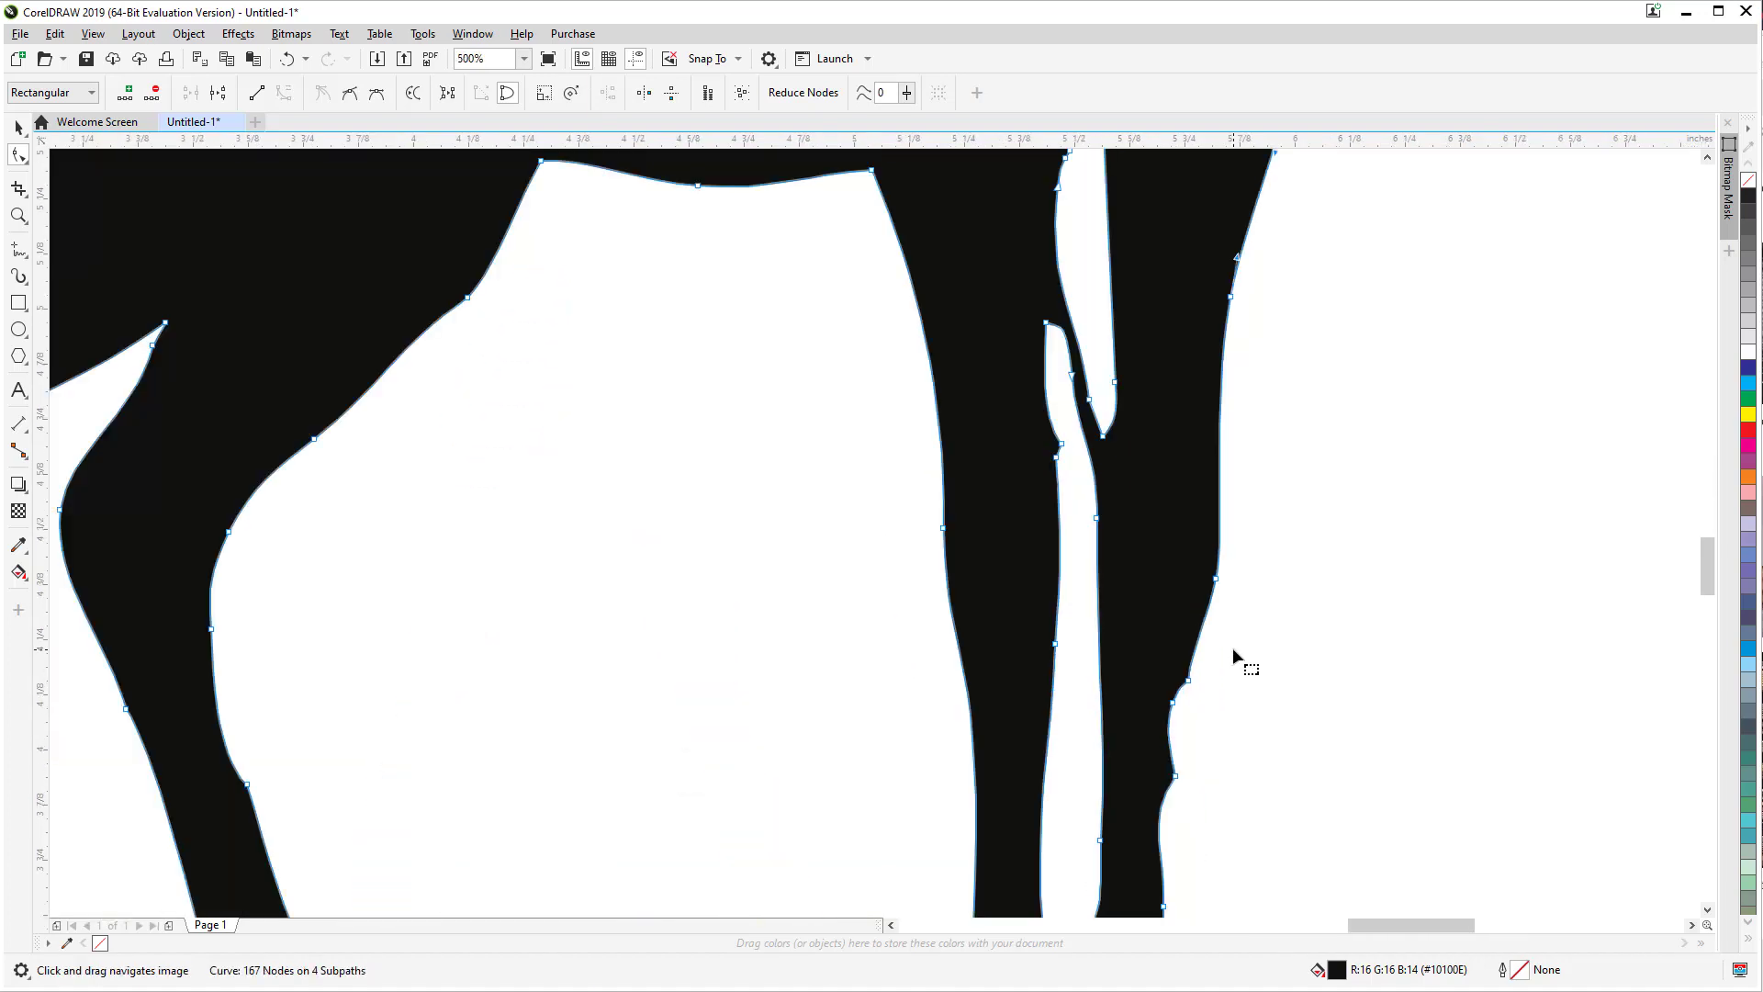
{"action": "left_click_drag", "start_coordinate": [1208, 720], "coordinate": [1193, 480]}
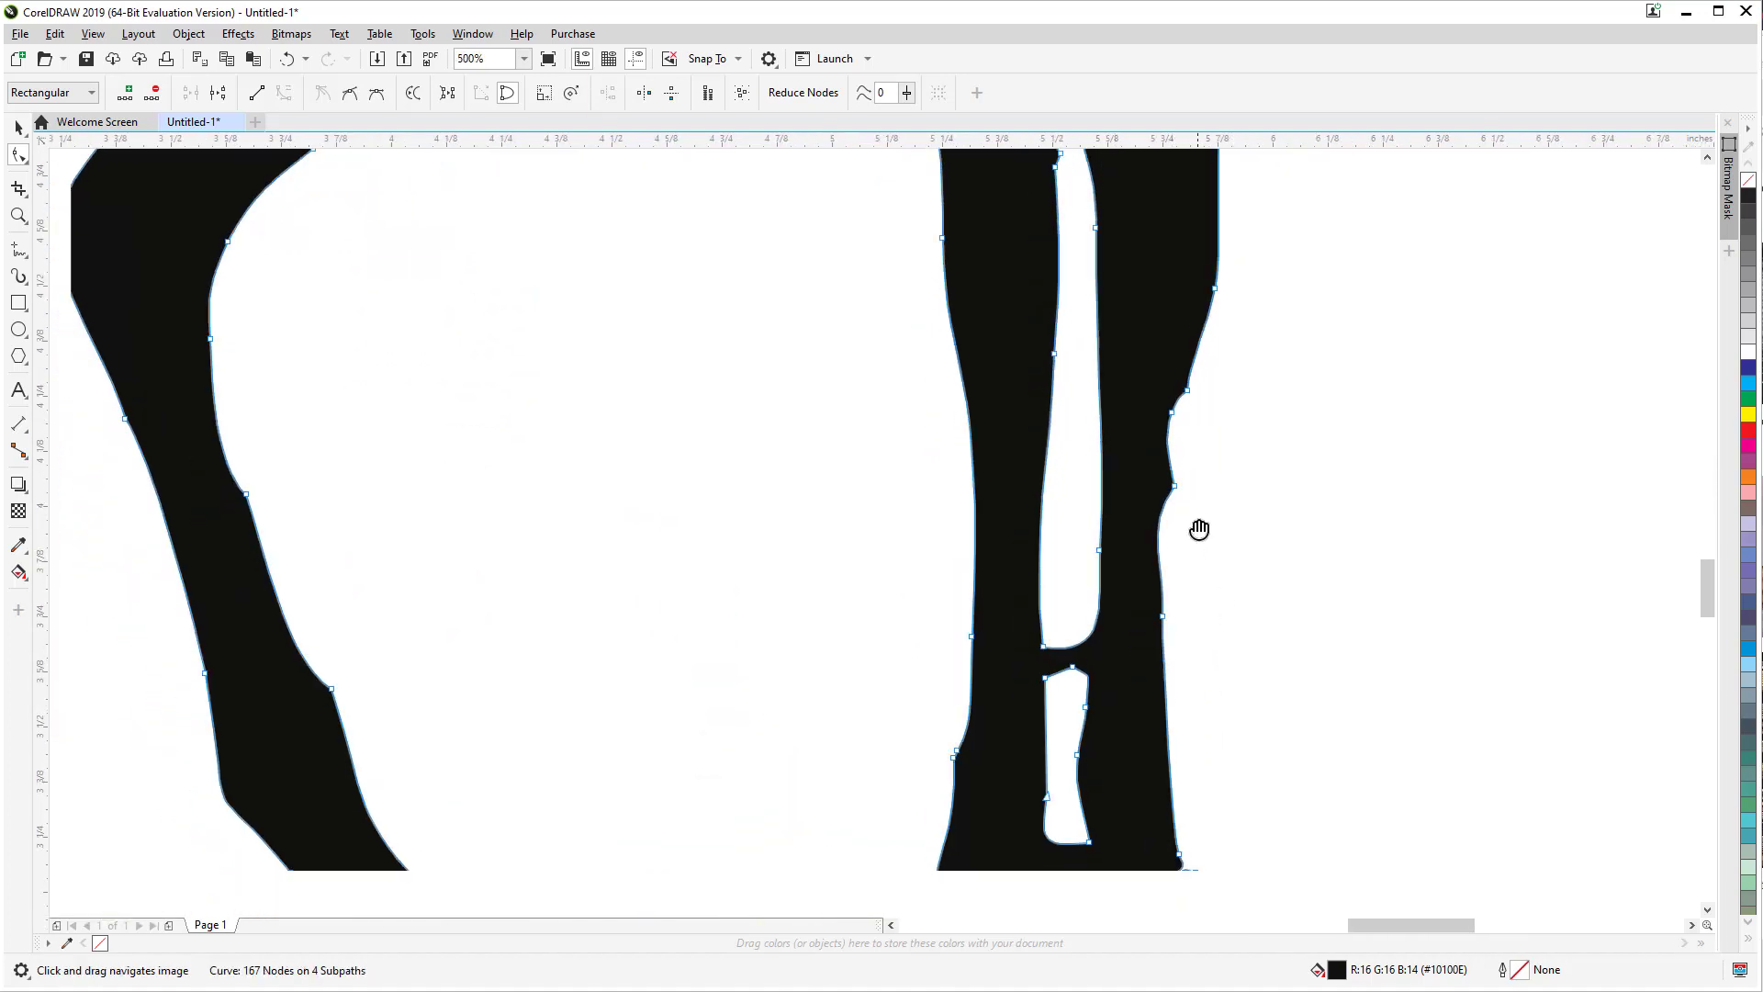
{"action": "scroll", "coordinate": [1236, 555], "scroll_direction": "down", "scroll_amount": 5}
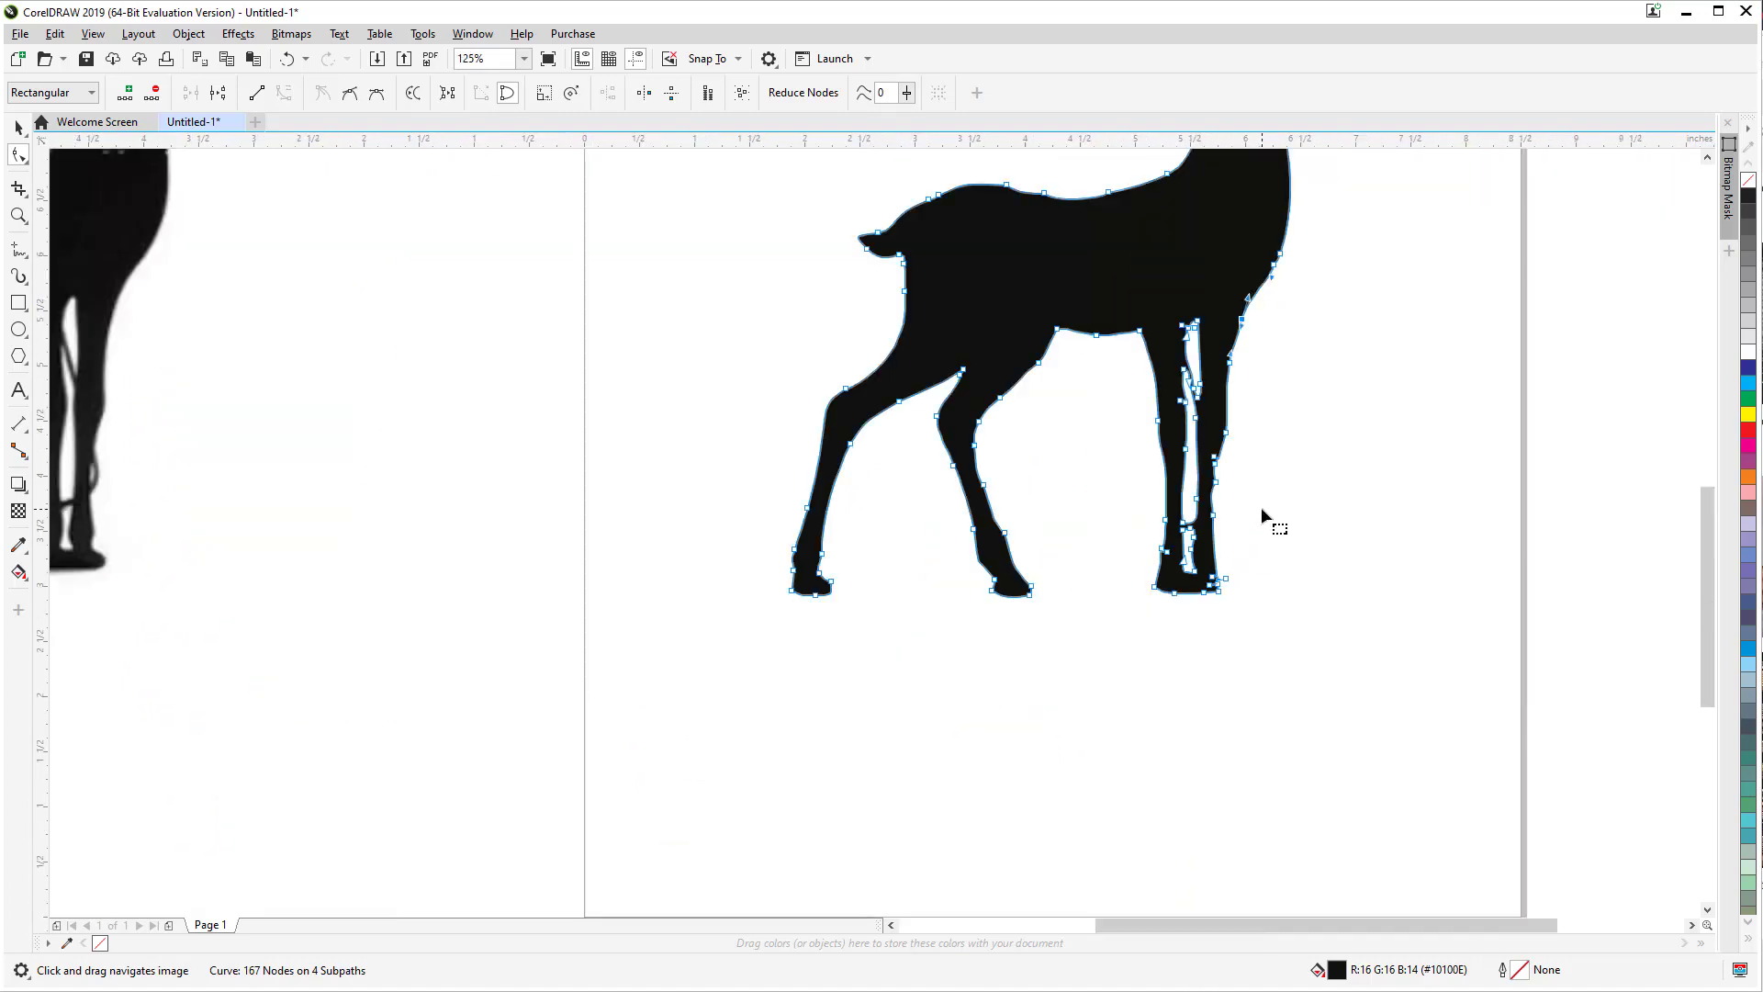
{"action": "left_click_drag", "start_coordinate": [868, 587], "coordinate": [927, 694]}
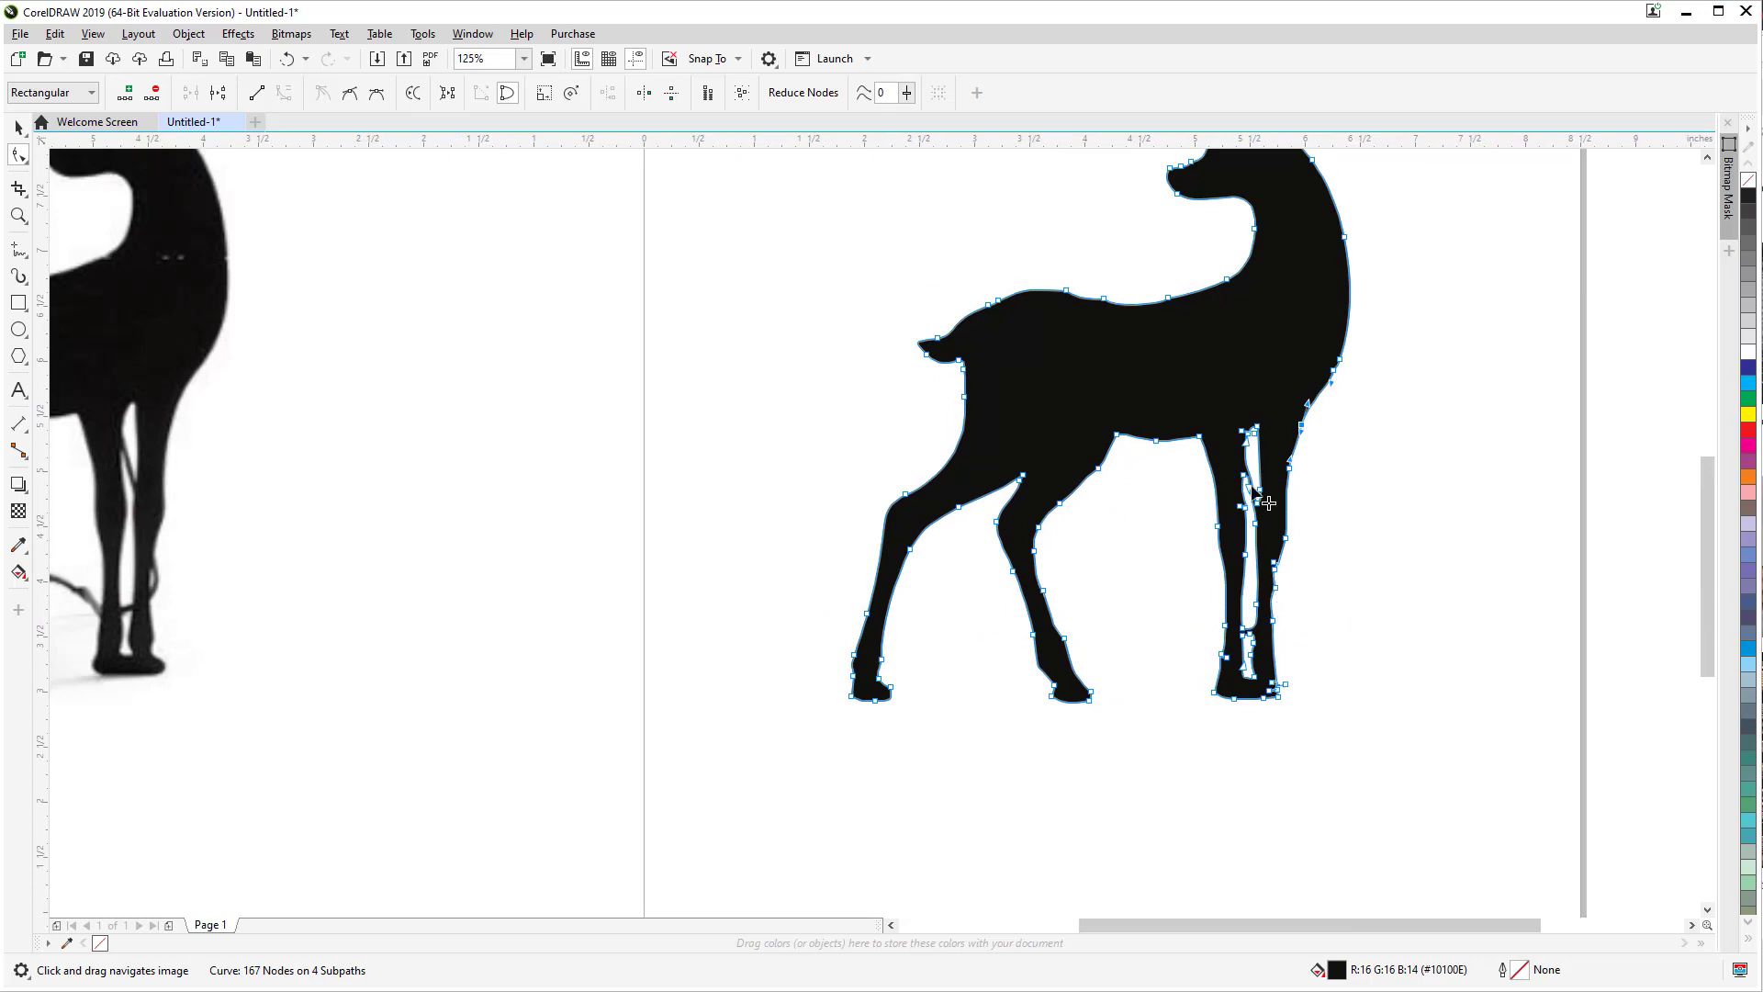
{"action": "left_click_drag", "start_coordinate": [1256, 491], "coordinate": [1259, 487]}
{"action": "left_click_drag", "start_coordinate": [1145, 562], "coordinate": [1299, 579]}
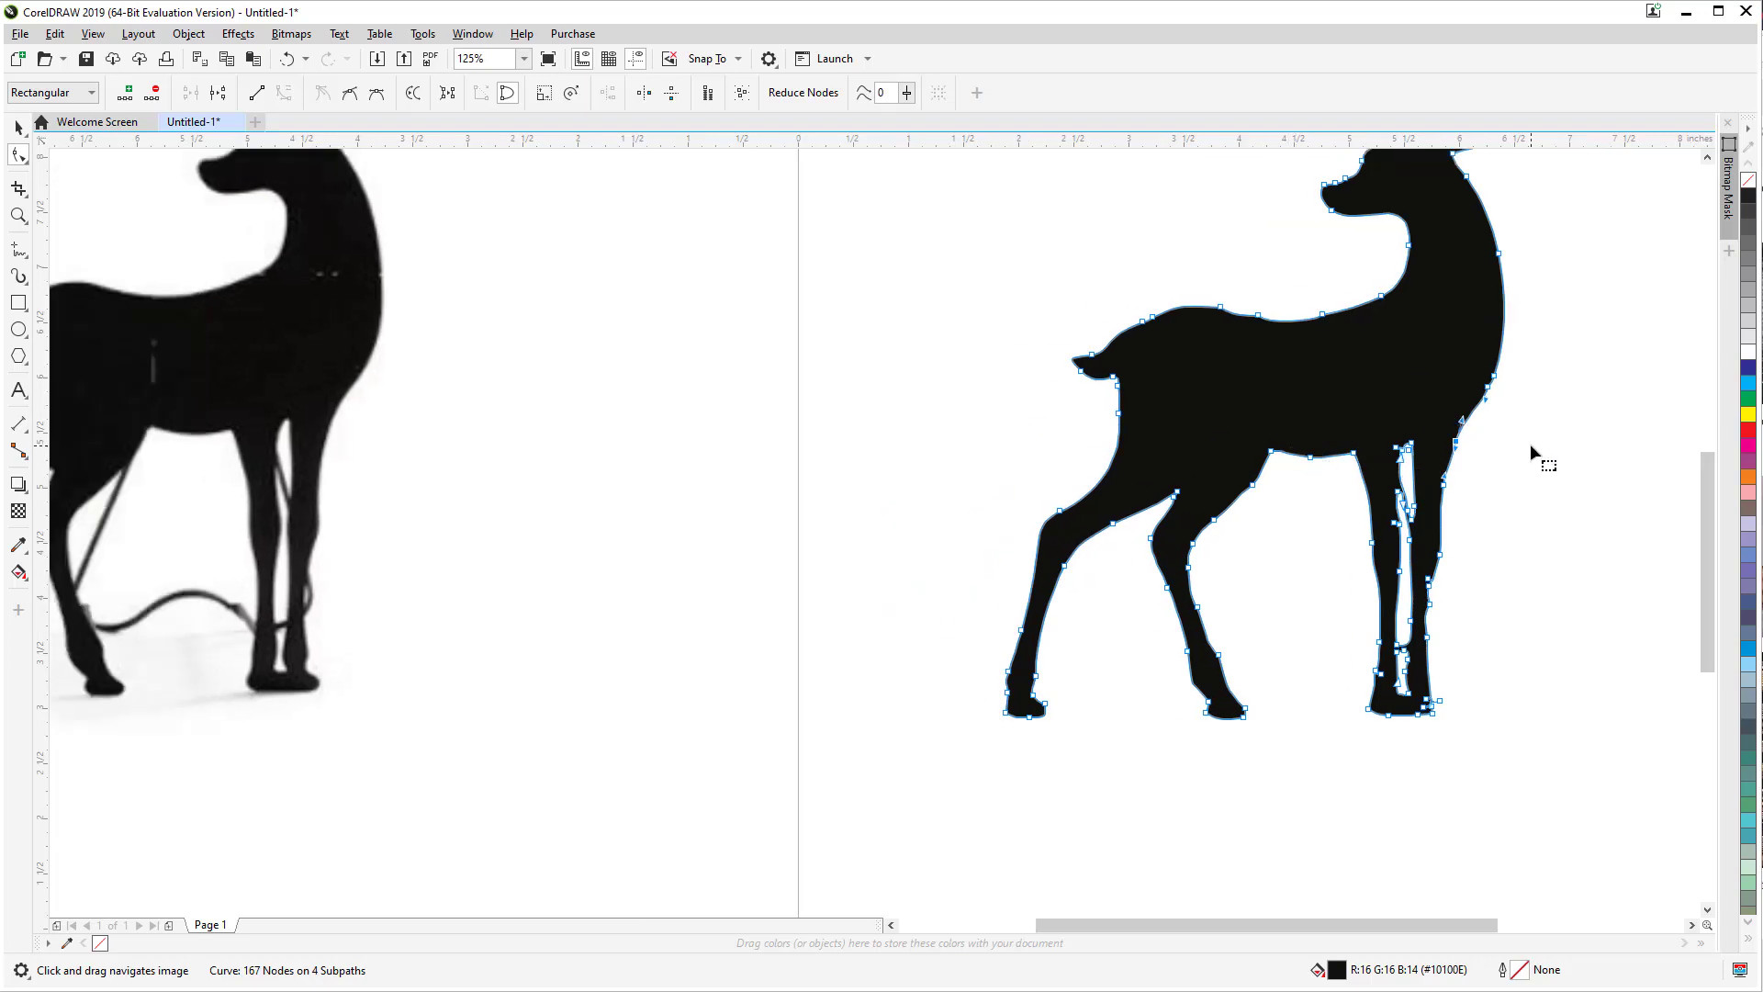
{"action": "scroll", "coordinate": [1462, 452], "scroll_direction": "up", "scroll_amount": 3}
{"action": "scroll", "coordinate": [1462, 451], "scroll_direction": "down", "scroll_amount": 3}
{"action": "scroll", "coordinate": [1397, 652], "scroll_direction": "up", "scroll_amount": 3}
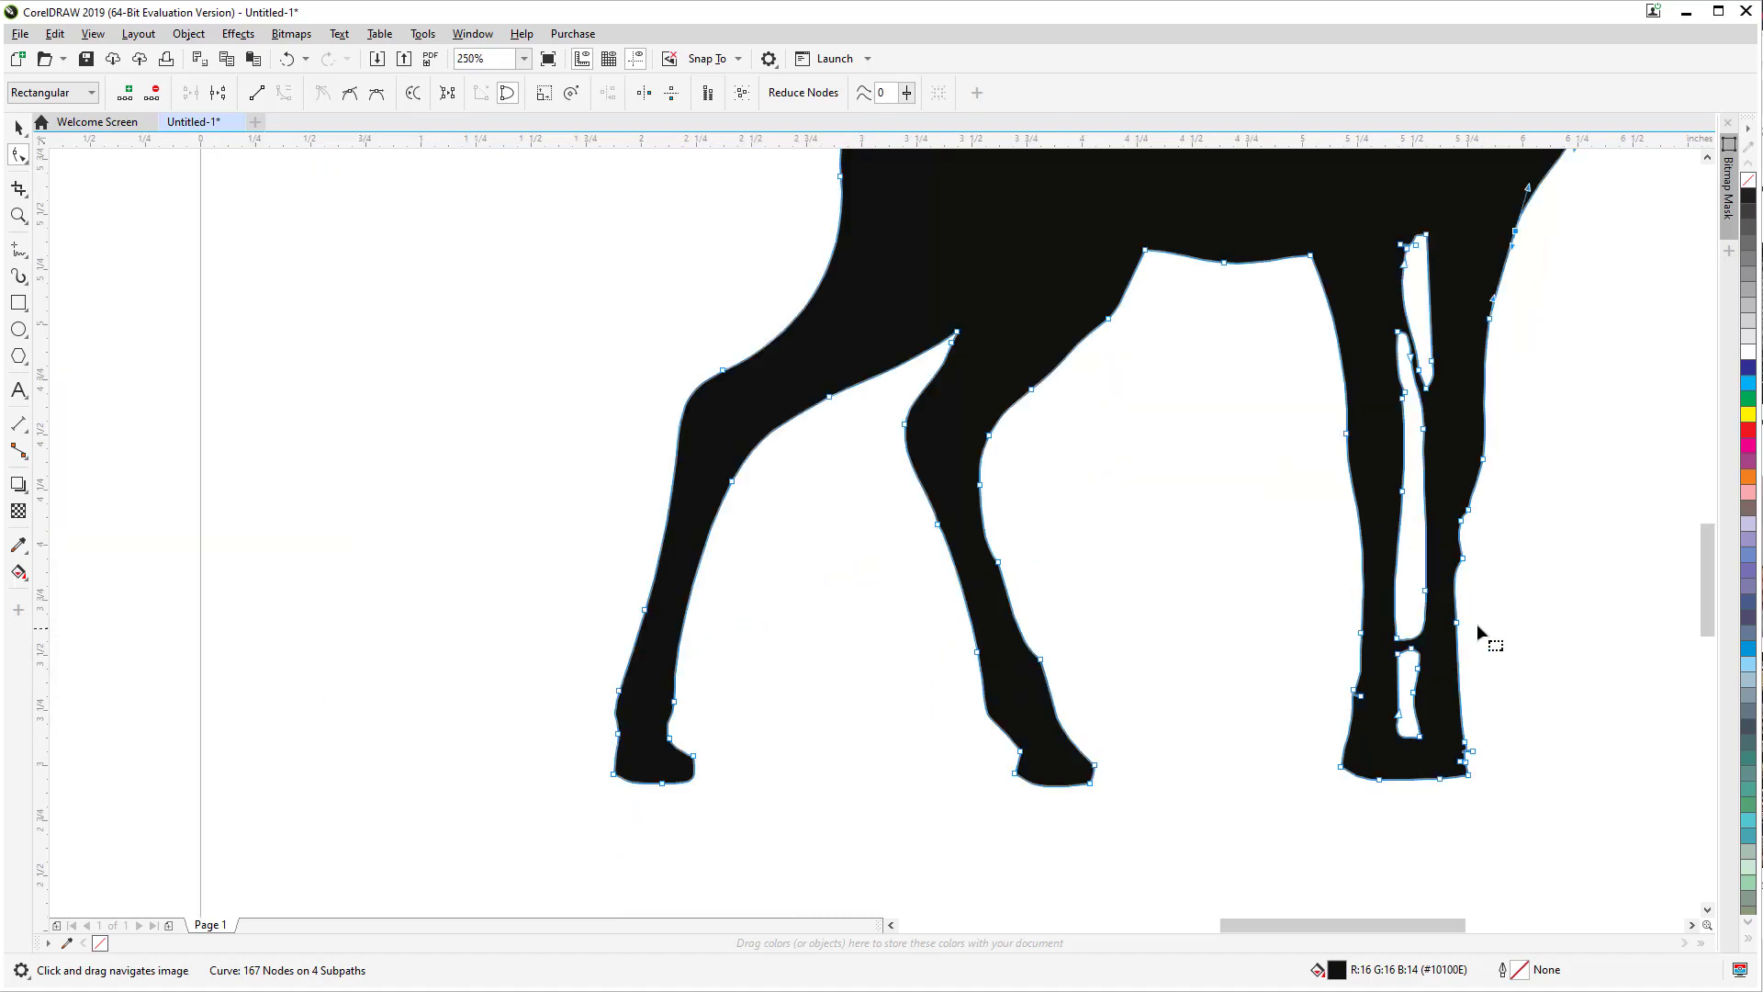
{"action": "scroll", "coordinate": [1474, 630], "scroll_direction": "down", "scroll_amount": 5}
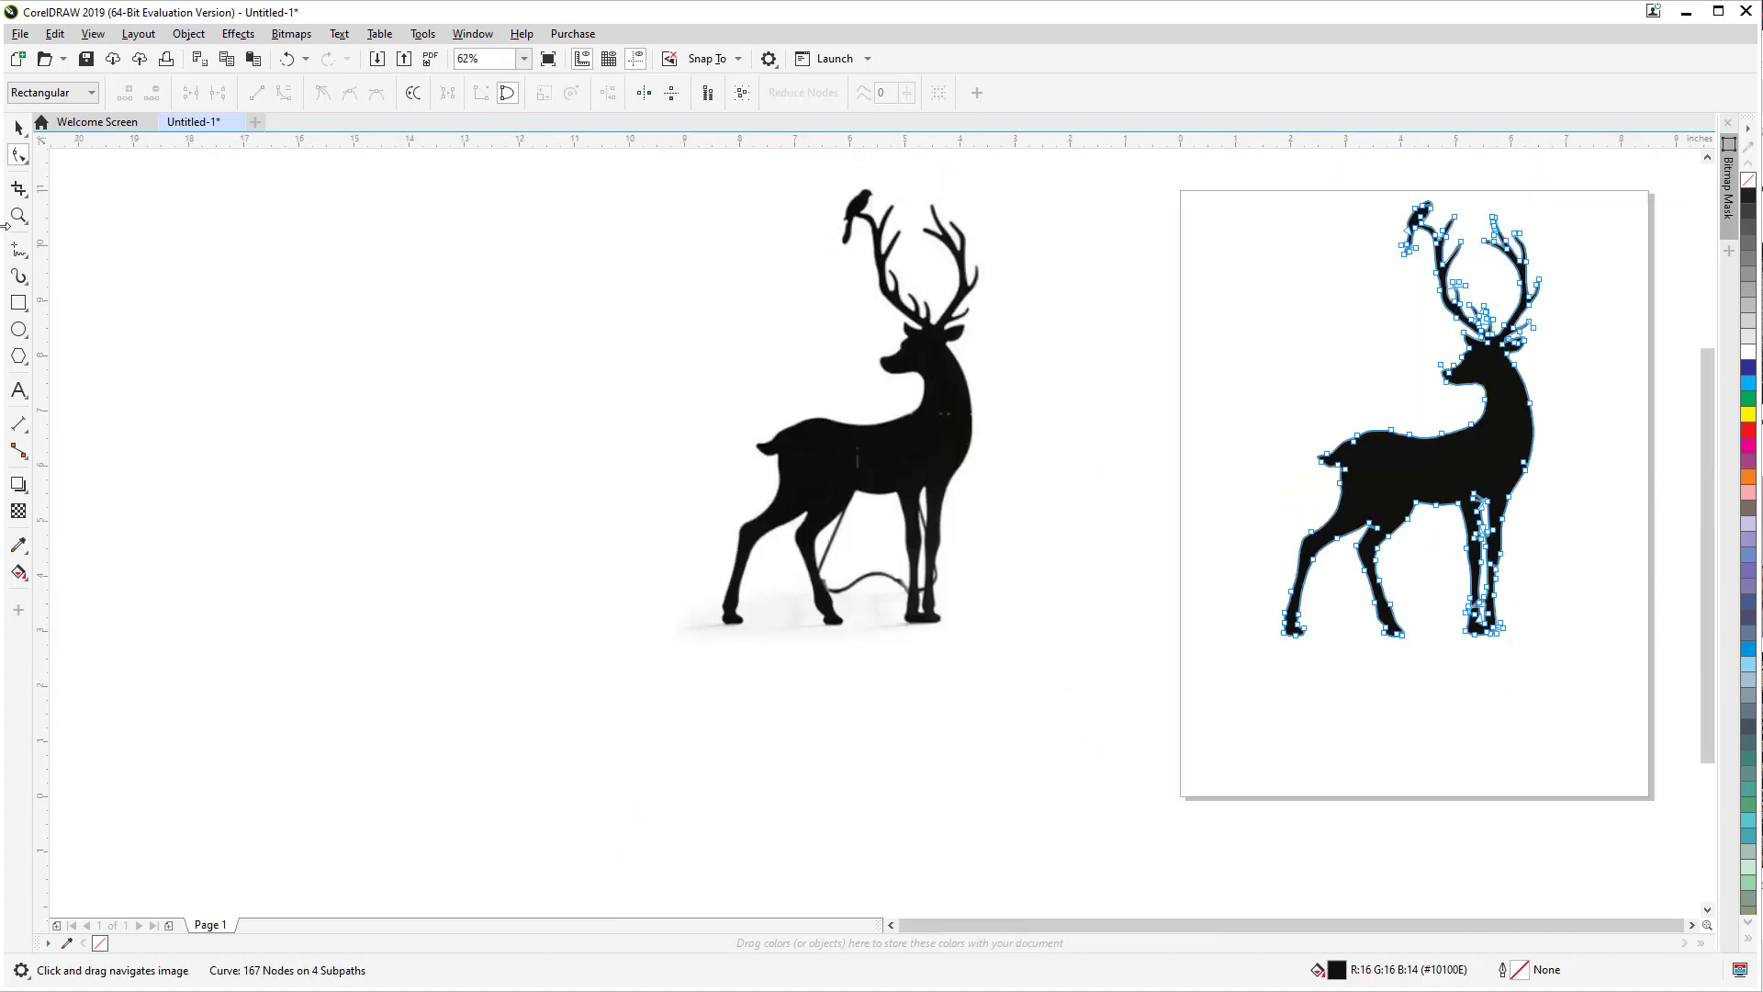
Step: Move the source bitmap aside, move the traced deer off the page beside it and place a copy of the traced deer on the page
{"action": "left_click", "coordinate": [15, 128]}
{"action": "left_click", "coordinate": [914, 464]}
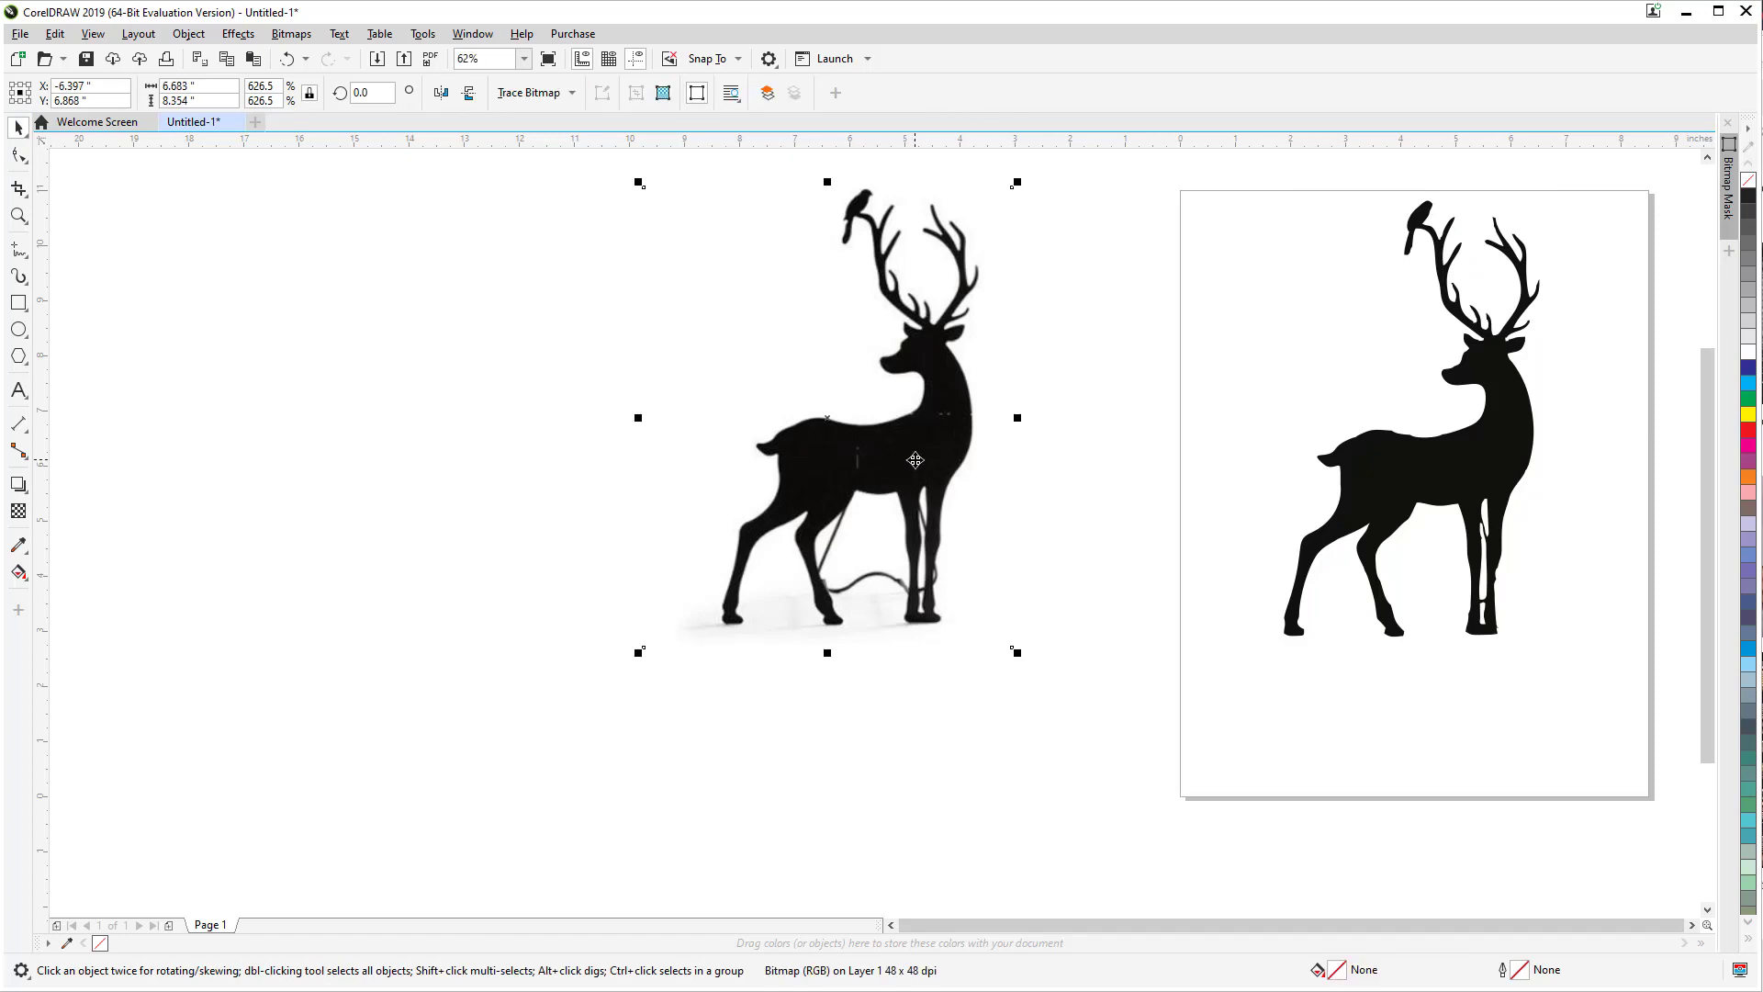
{"action": "left_click_drag", "start_coordinate": [1000, 468], "coordinate": [580, 478]}
{"action": "mouse_move", "coordinate": [1413, 464]}
{"action": "left_mouse_down"}
{"action": "mouse_move", "coordinate": [1228, 523]}
{"action": "mouse_move", "coordinate": [935, 512]}
{"action": "mouse_move", "coordinate": [912, 475]}
{"action": "left_mouse_up"}
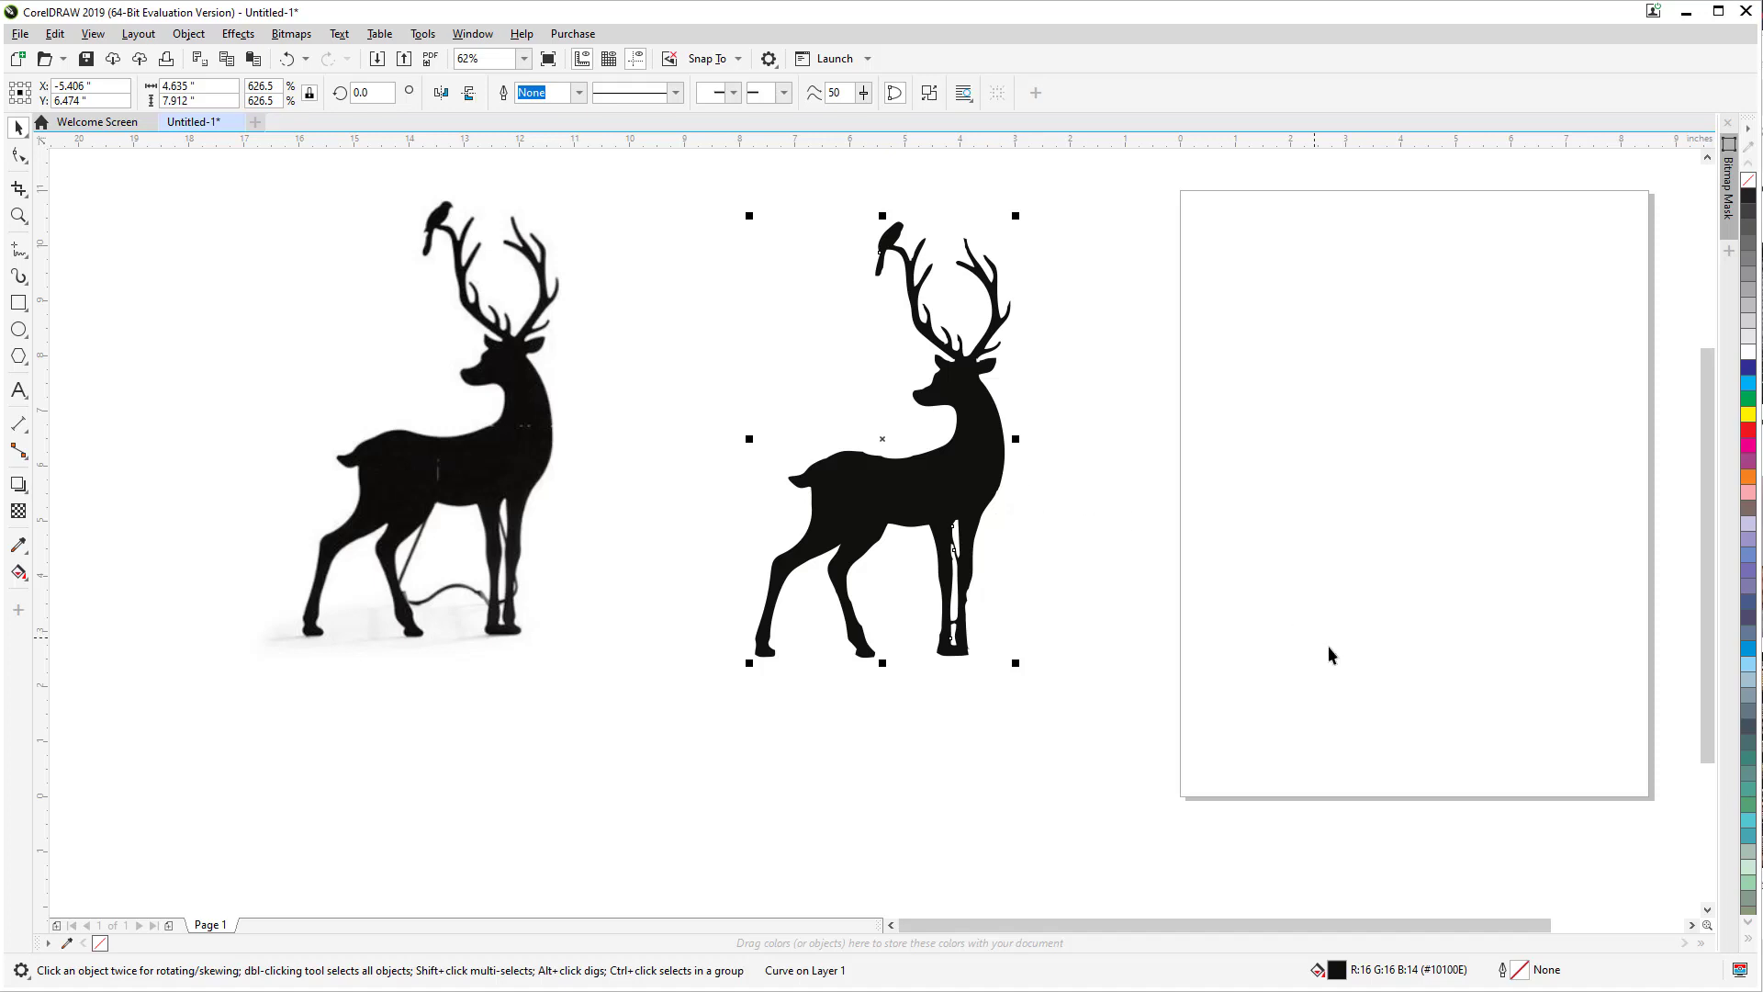
{"action": "mouse_move", "coordinate": [886, 486]}
{"action": "left_mouse_down"}
{"action": "mouse_move", "coordinate": [1437, 554]}
{"action": "mouse_move", "coordinate": [1426, 518]}
{"action": "mouse_move", "coordinate": [1391, 508]}
{"action": "left_mouse_up"}
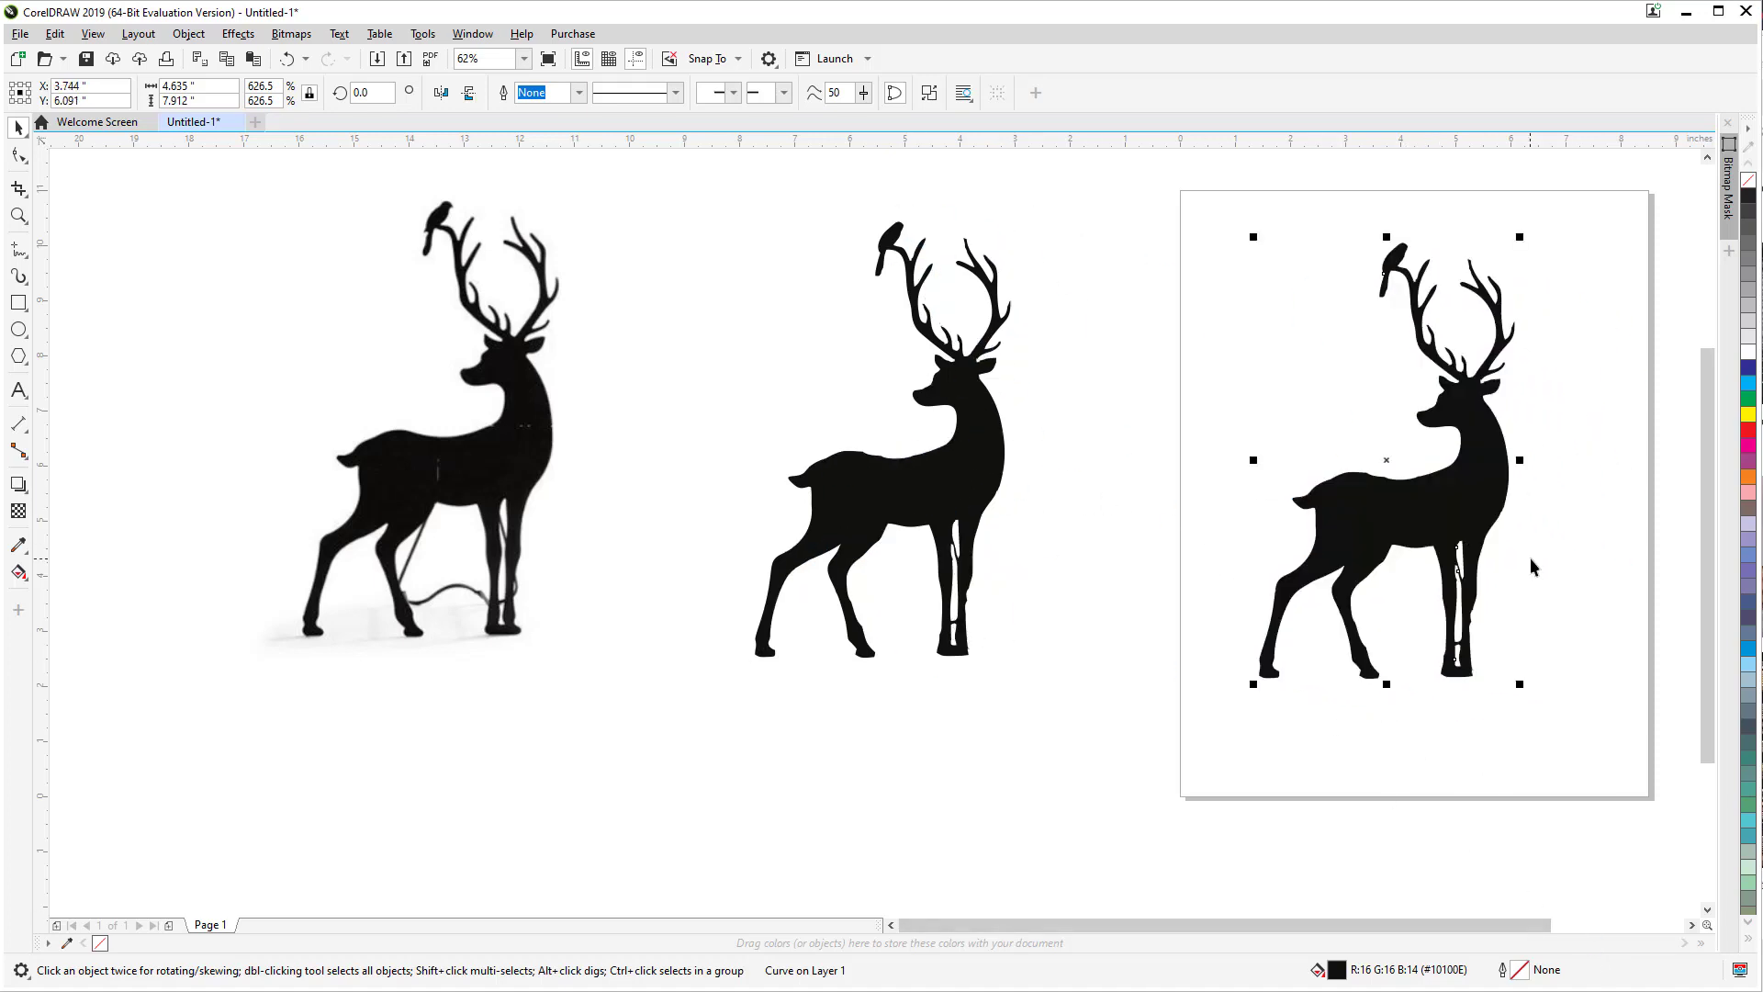
Step: Set both duplicate distances to 0 and change the drawing units to millimeters
{"action": "left_click", "coordinate": [723, 173]}
{"action": "left_click", "coordinate": [695, 100]}
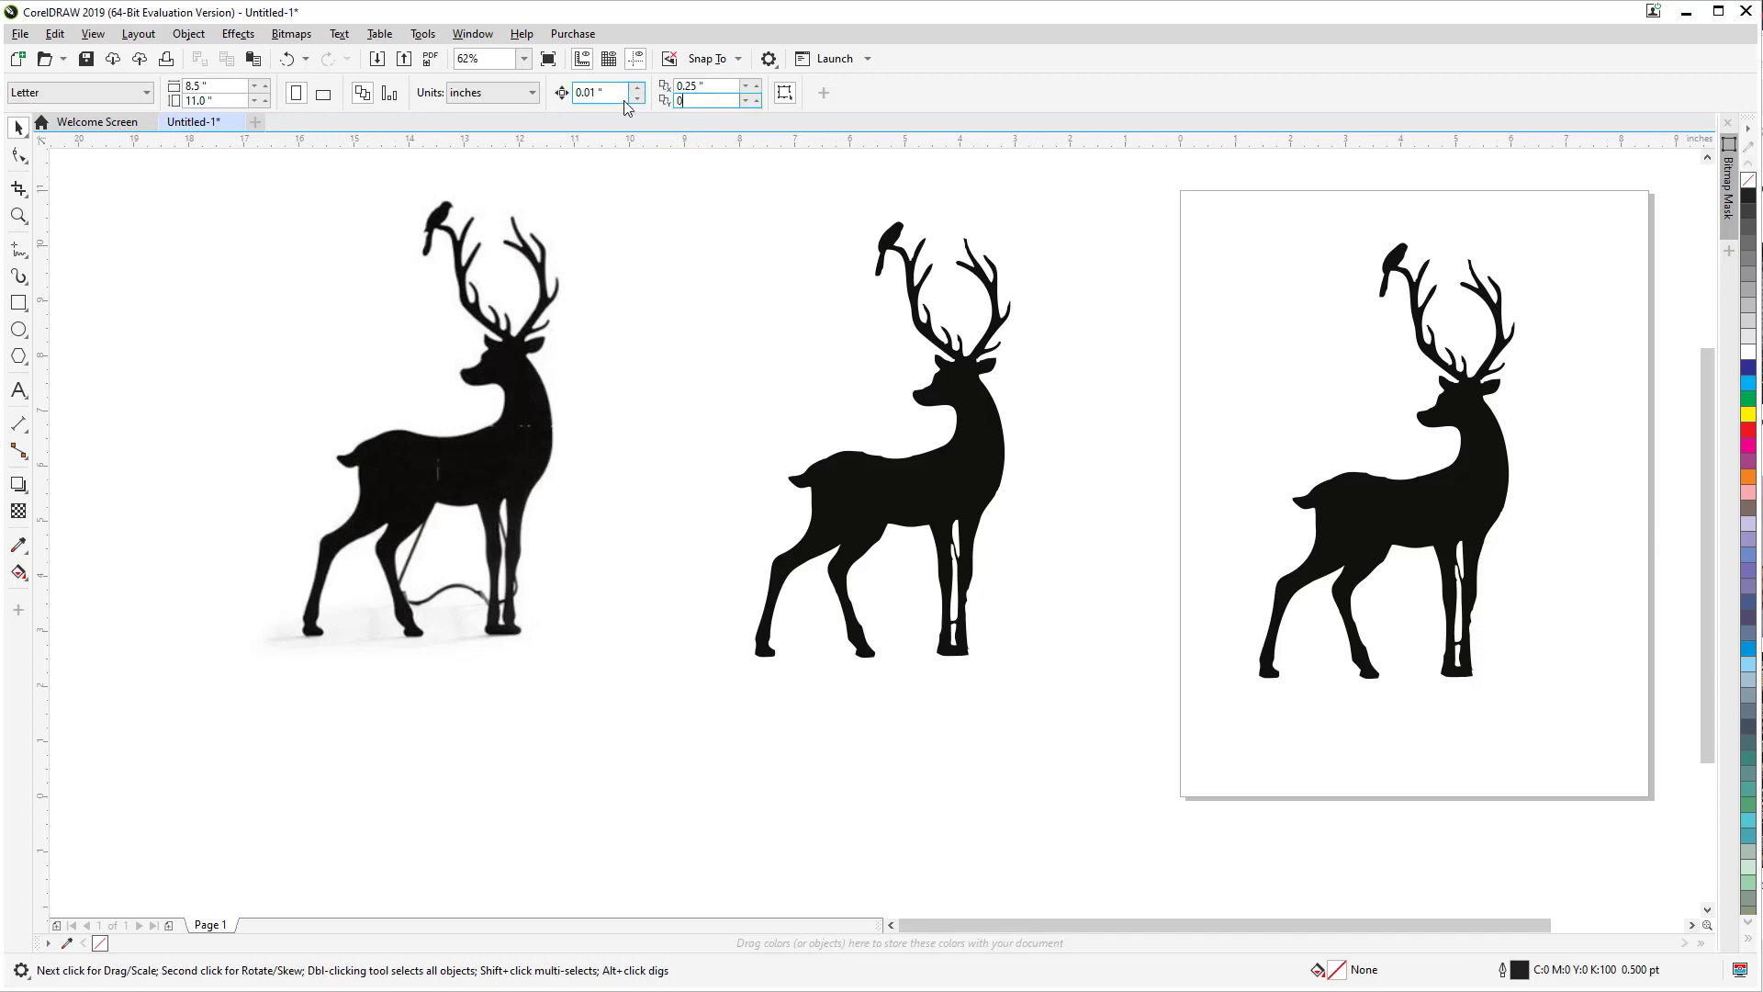
{"action": "type", "text": "0"}
{"action": "key", "text": "Return"}
{"action": "left_click", "coordinate": [470, 96]}
{"action": "left_click", "coordinate": [493, 129]}
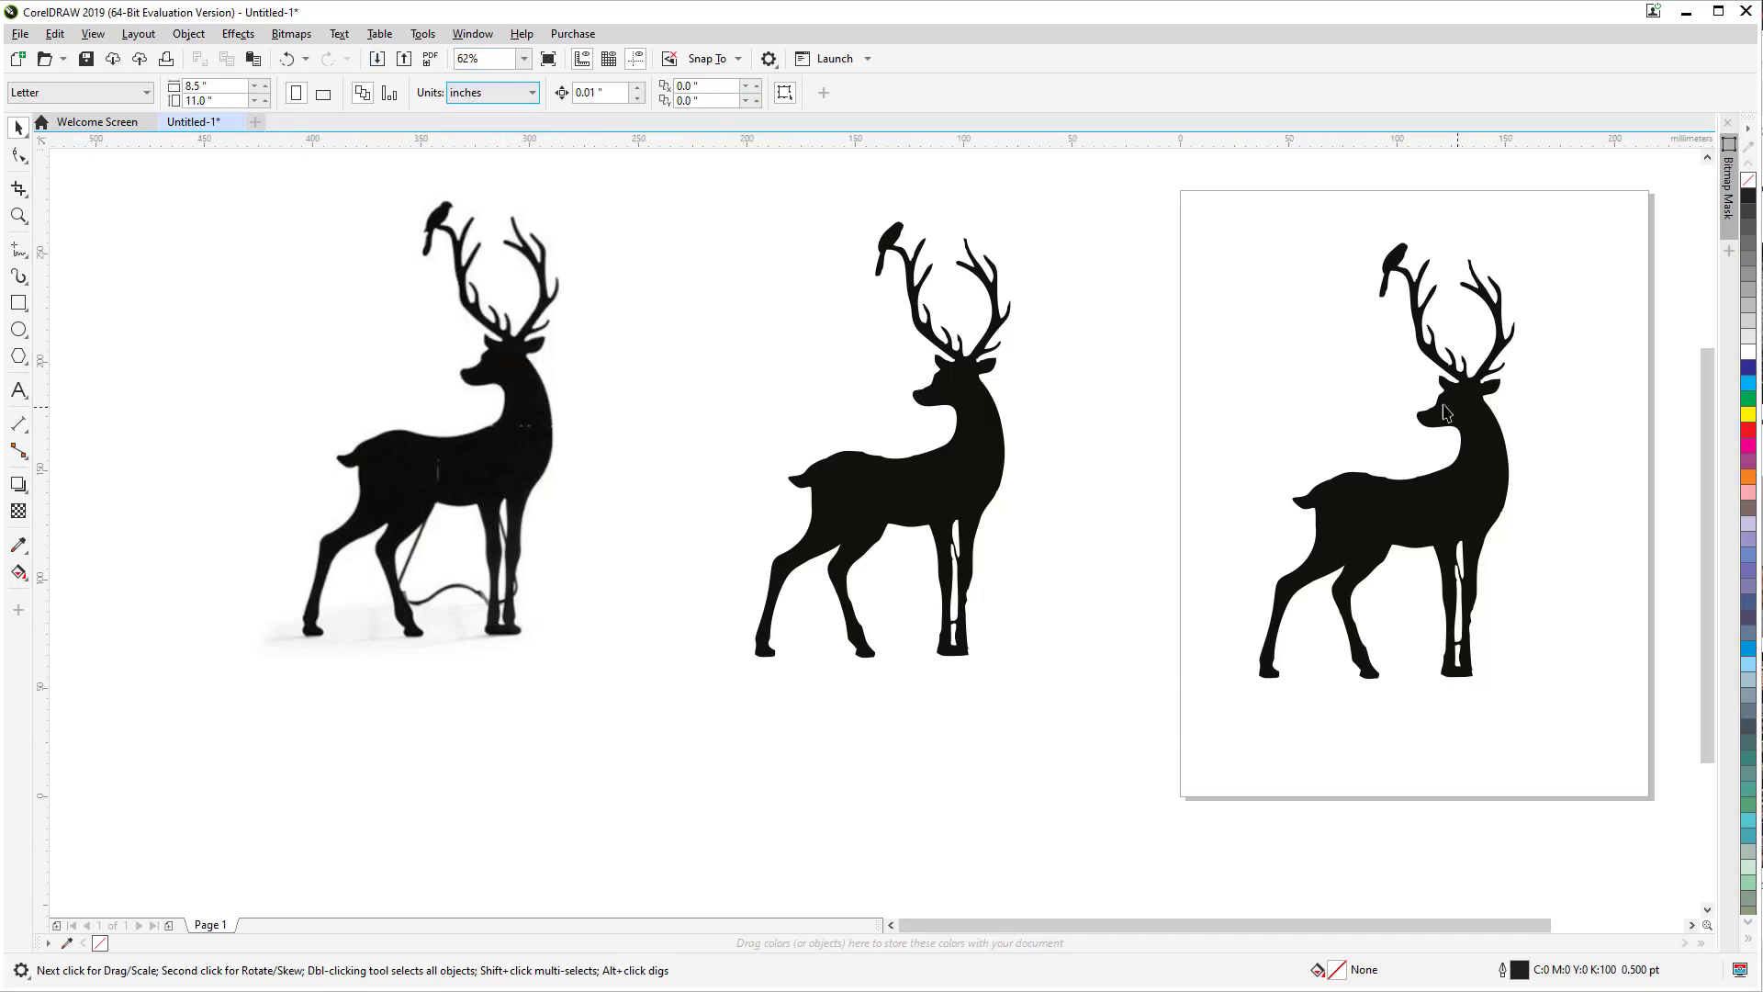
Step: Smooth the dips along the back of the deer on the page by adjusting the curve handles of the two nodes behind the rump
{"action": "scroll", "coordinate": [1374, 454], "scroll_direction": "up", "scroll_amount": 3}
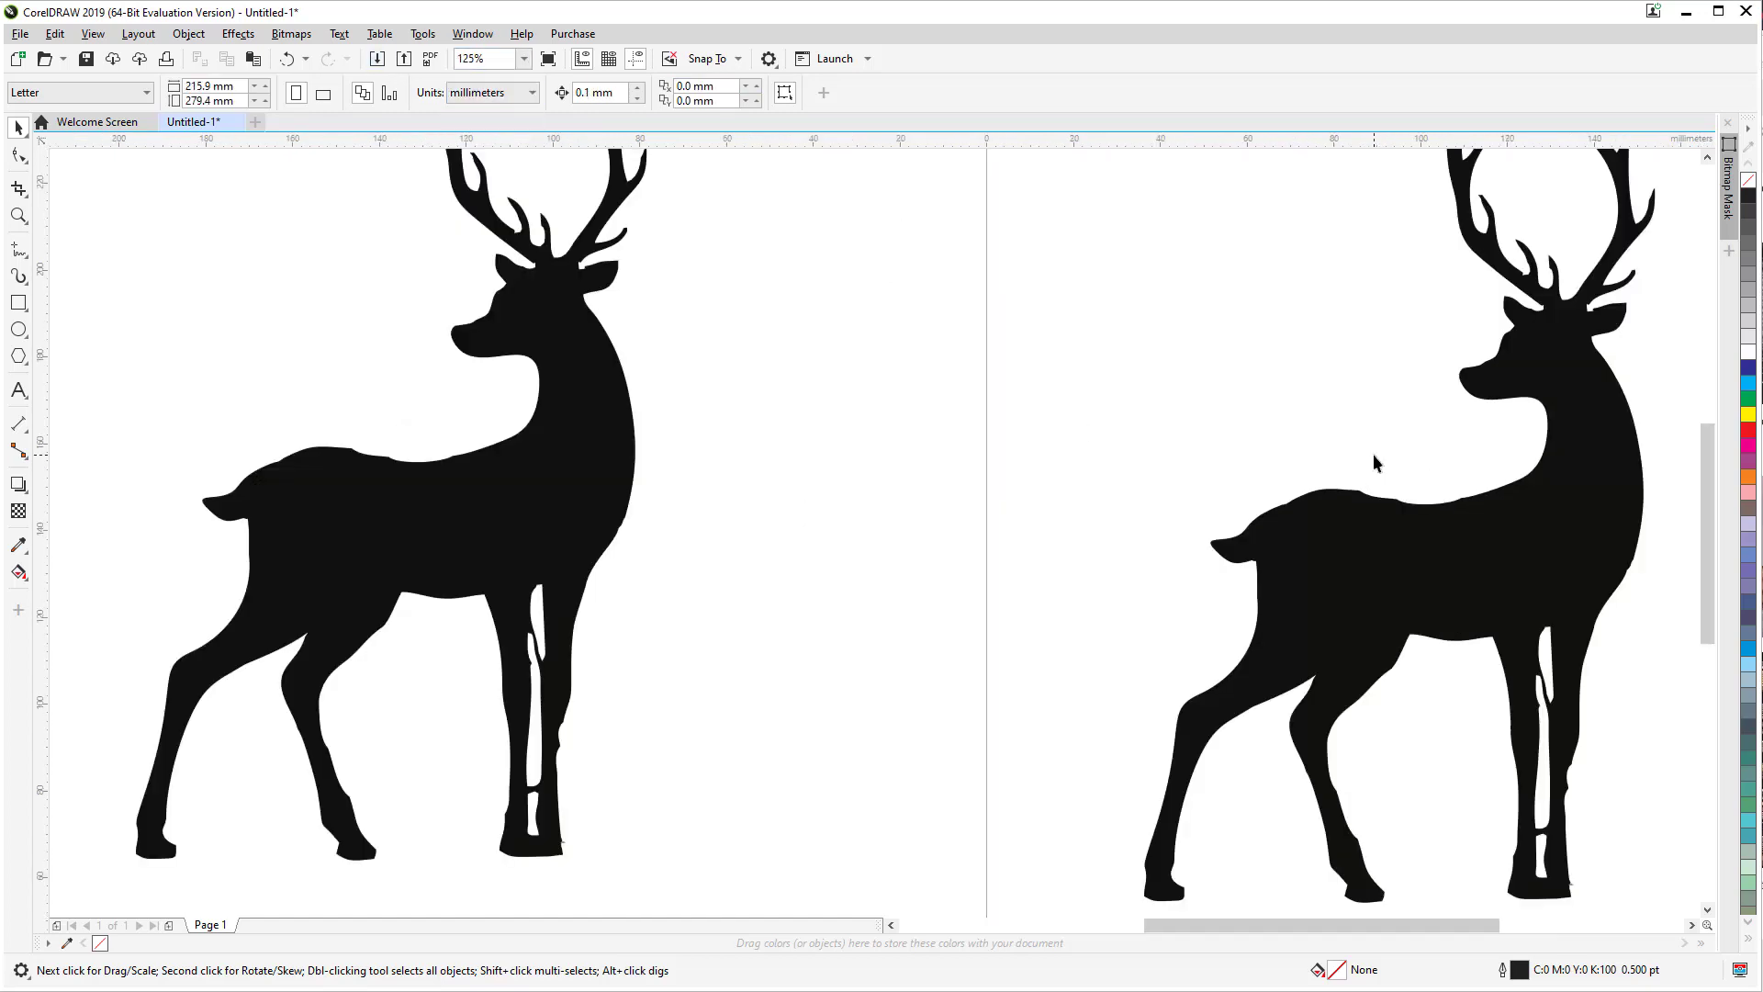
{"action": "scroll", "coordinate": [1374, 454], "scroll_direction": "down", "scroll_amount": 3}
{"action": "left_click_drag", "start_coordinate": [1556, 360], "coordinate": [1441, 367]}
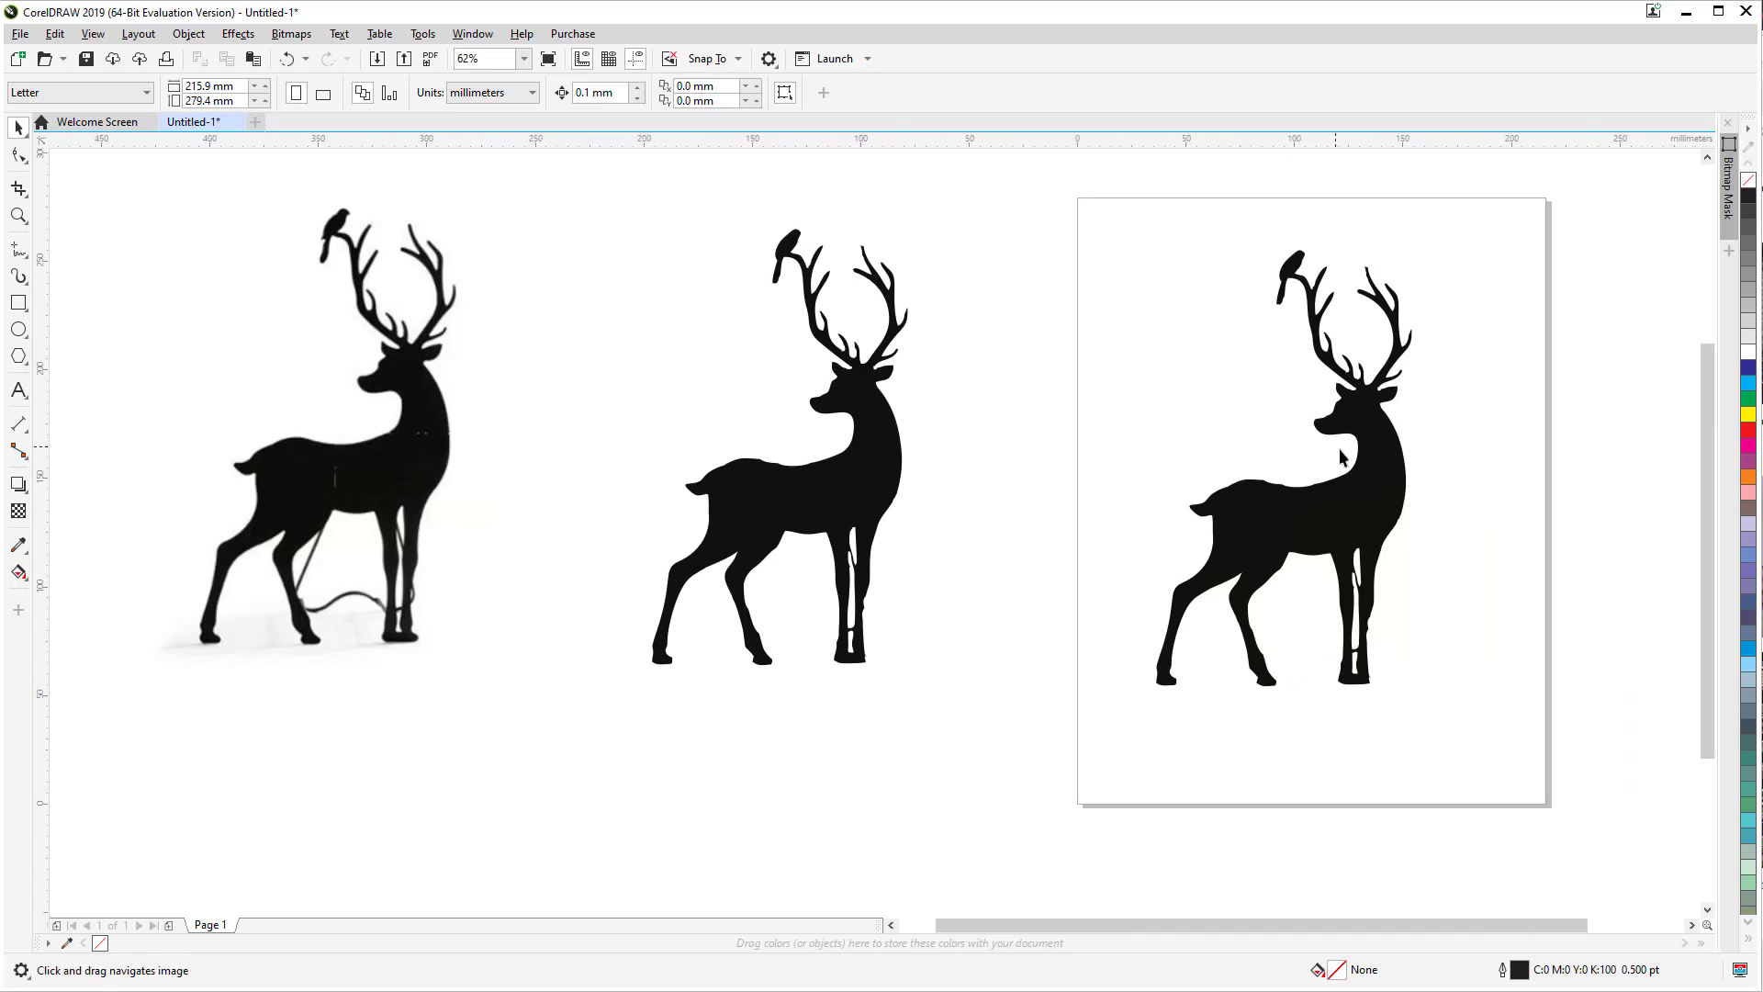
{"action": "scroll", "coordinate": [1344, 457], "scroll_direction": "up", "scroll_amount": 3}
{"action": "scroll", "coordinate": [1310, 567], "scroll_direction": "up", "scroll_amount": 3}
{"action": "scroll", "coordinate": [1146, 551], "scroll_direction": "up", "scroll_amount": 3}
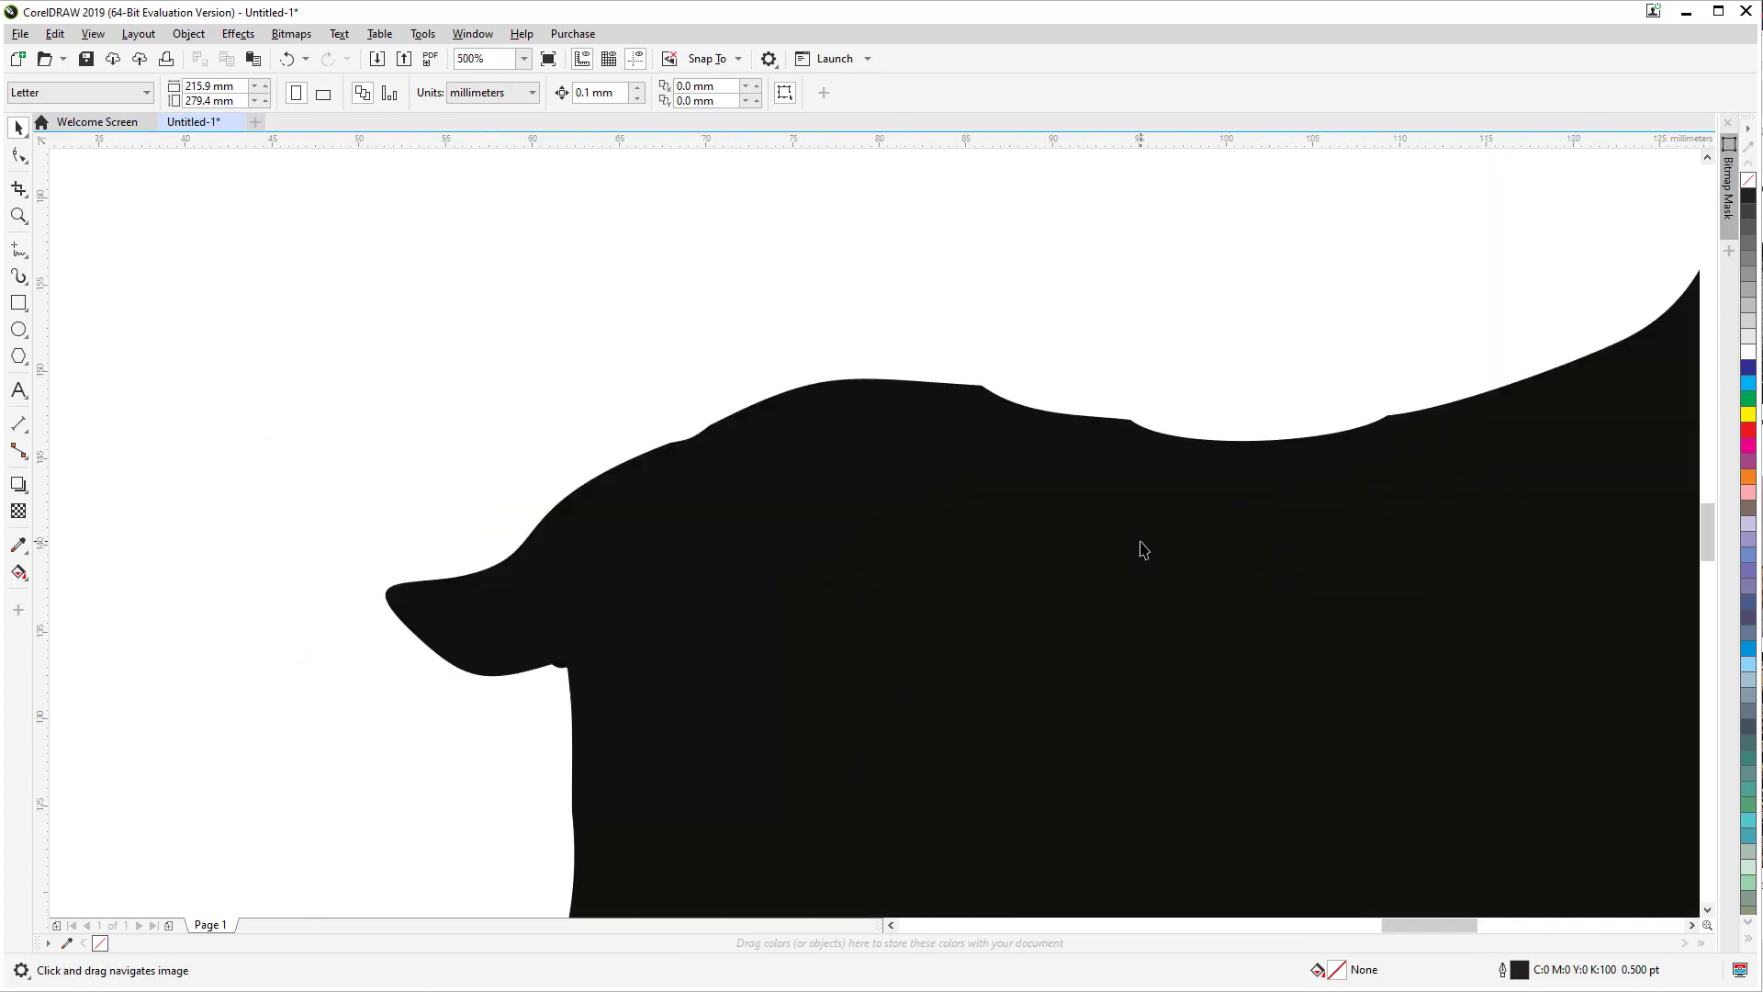
{"action": "left_click", "coordinate": [977, 399]}
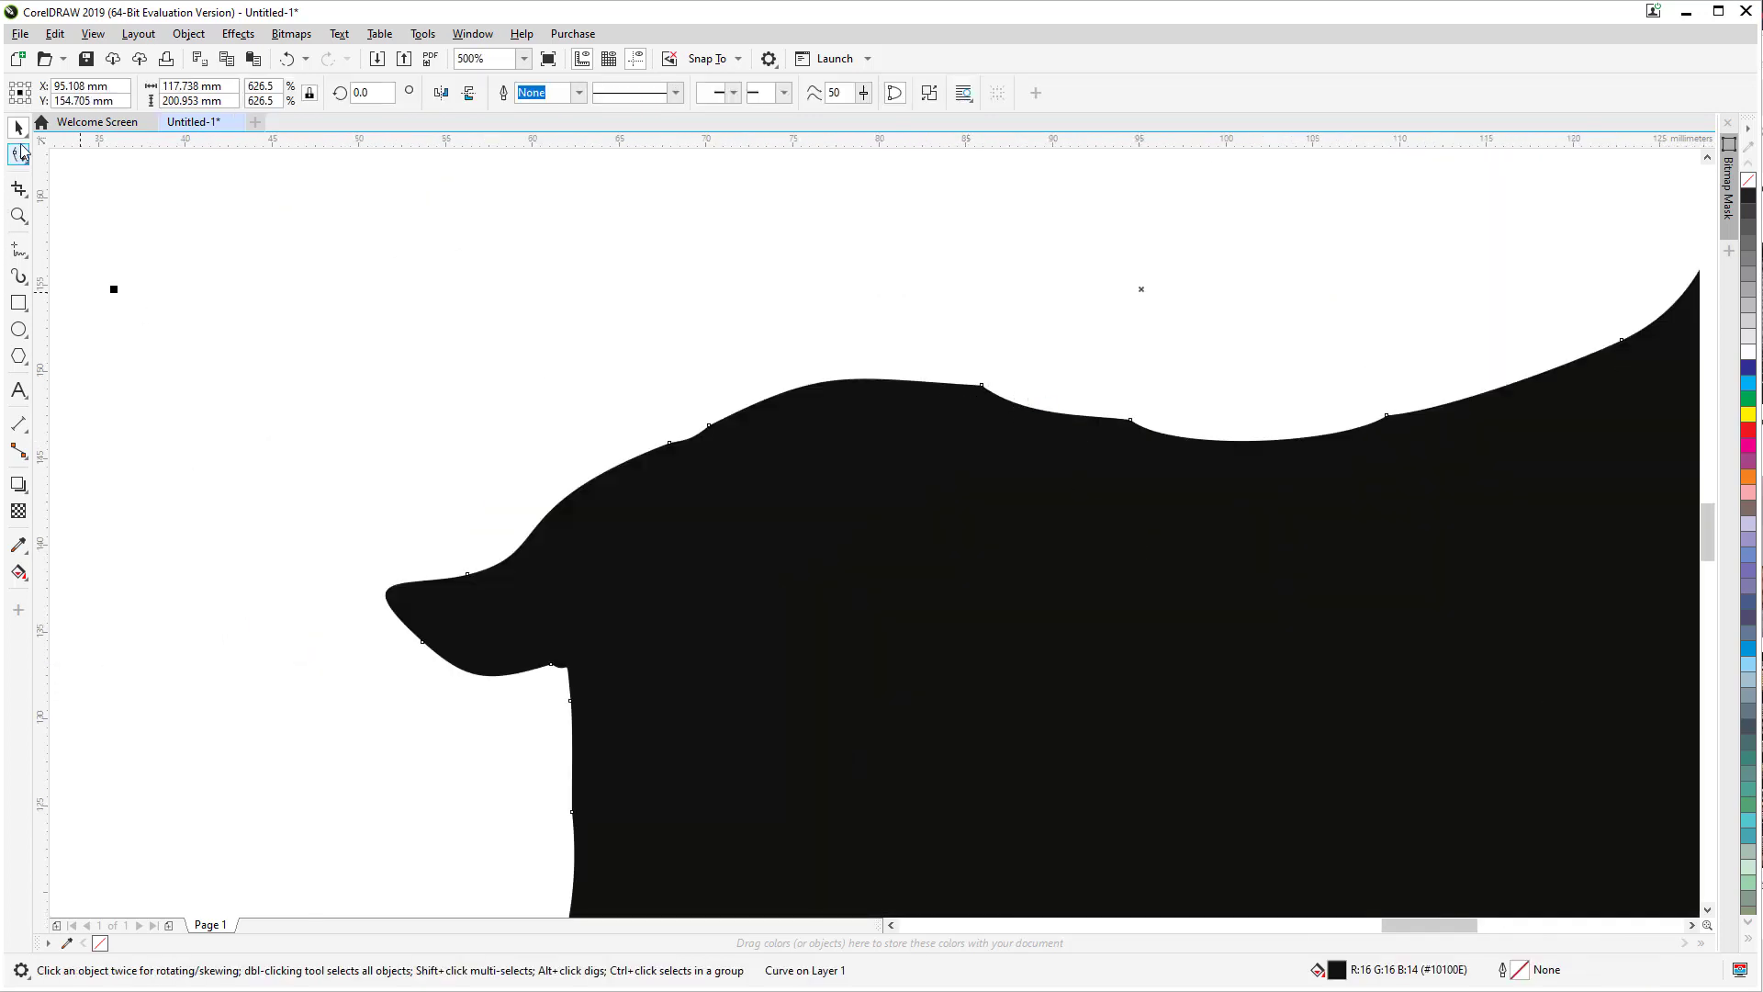
{"action": "left_click", "coordinate": [20, 154]}
{"action": "left_click", "coordinate": [981, 386]}
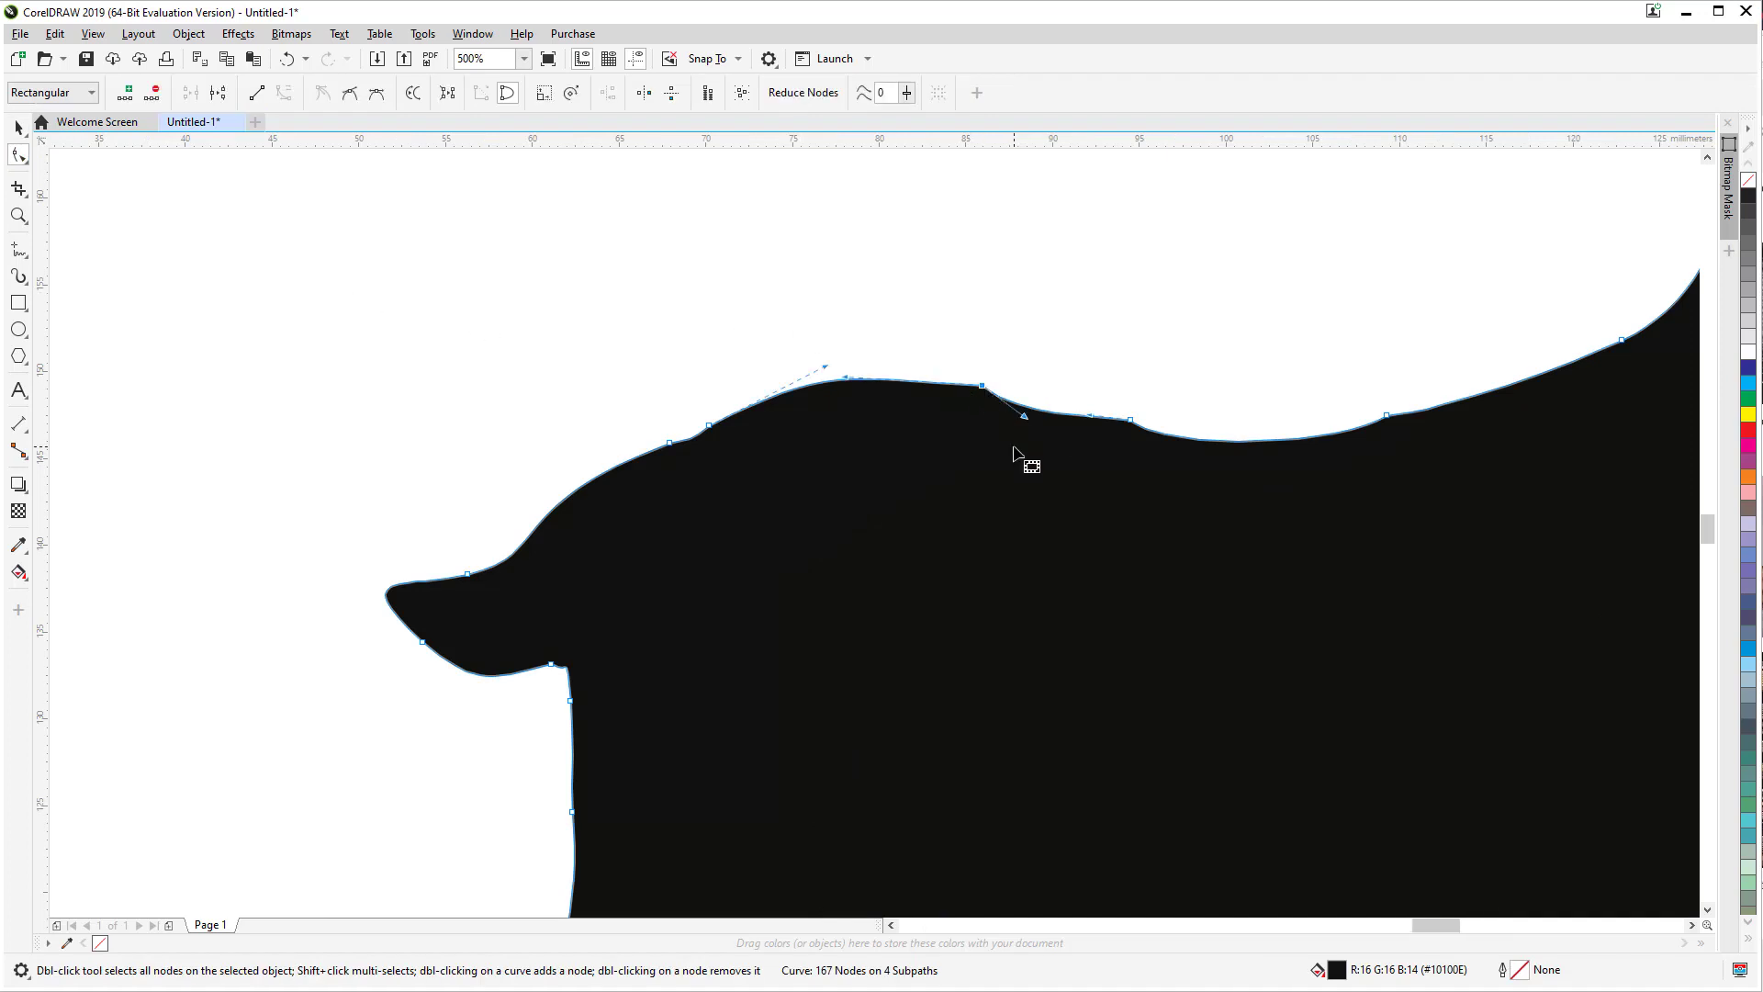
{"action": "scroll", "coordinate": [1014, 449], "scroll_direction": "up", "scroll_amount": 2}
{"action": "left_click_drag", "start_coordinate": [1037, 336], "coordinate": [987, 305]}
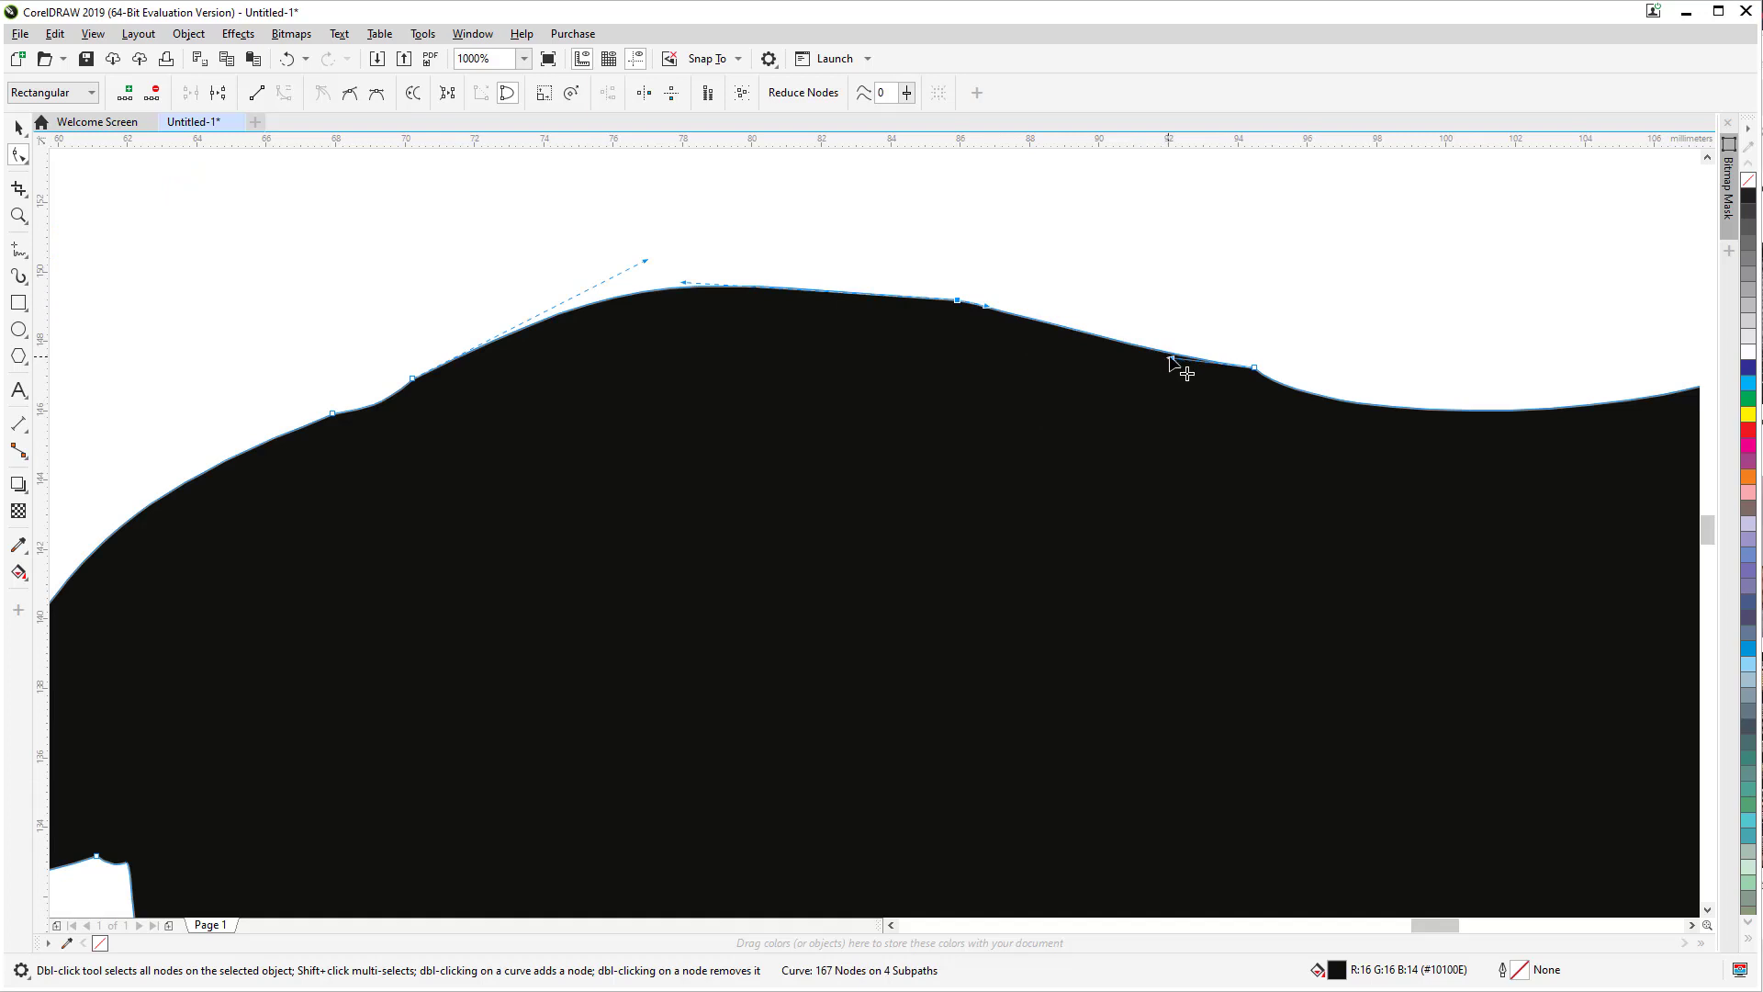
{"action": "left_click_drag", "start_coordinate": [1171, 358], "coordinate": [1137, 363]}
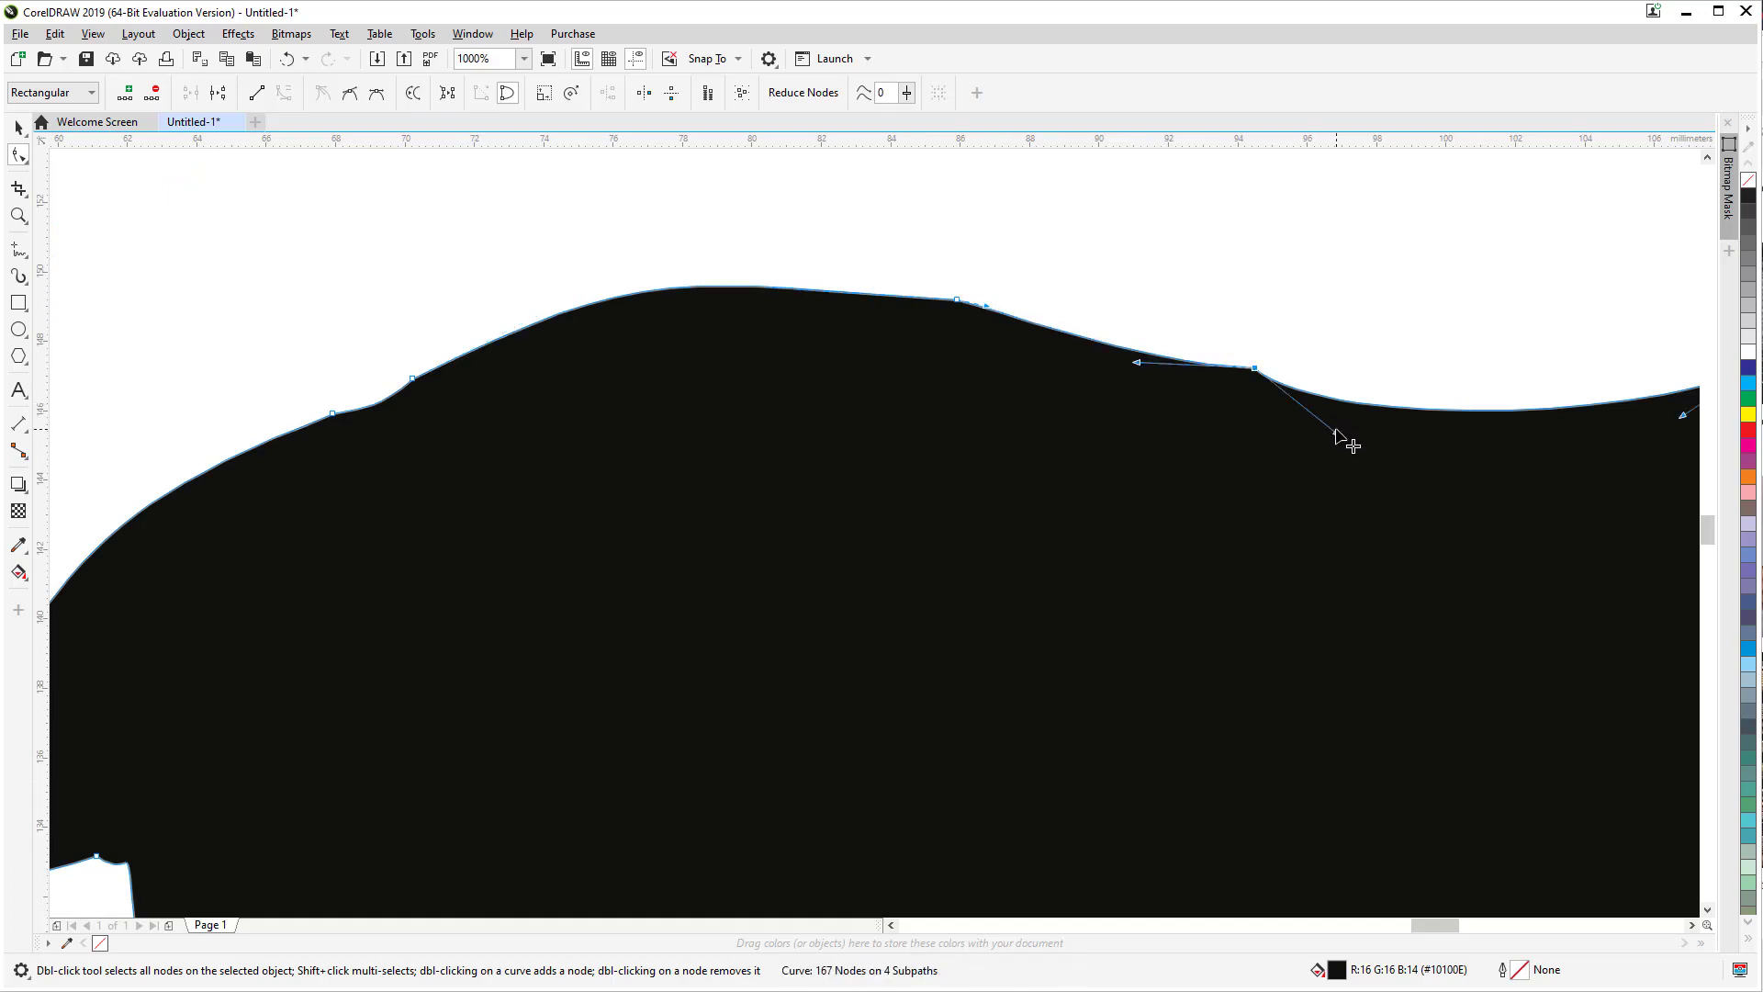
{"action": "mouse_move", "coordinate": [1336, 431]}
{"action": "left_mouse_down"}
{"action": "mouse_move", "coordinate": [1319, 391]}
{"action": "mouse_move", "coordinate": [1359, 430]}
{"action": "left_mouse_up"}
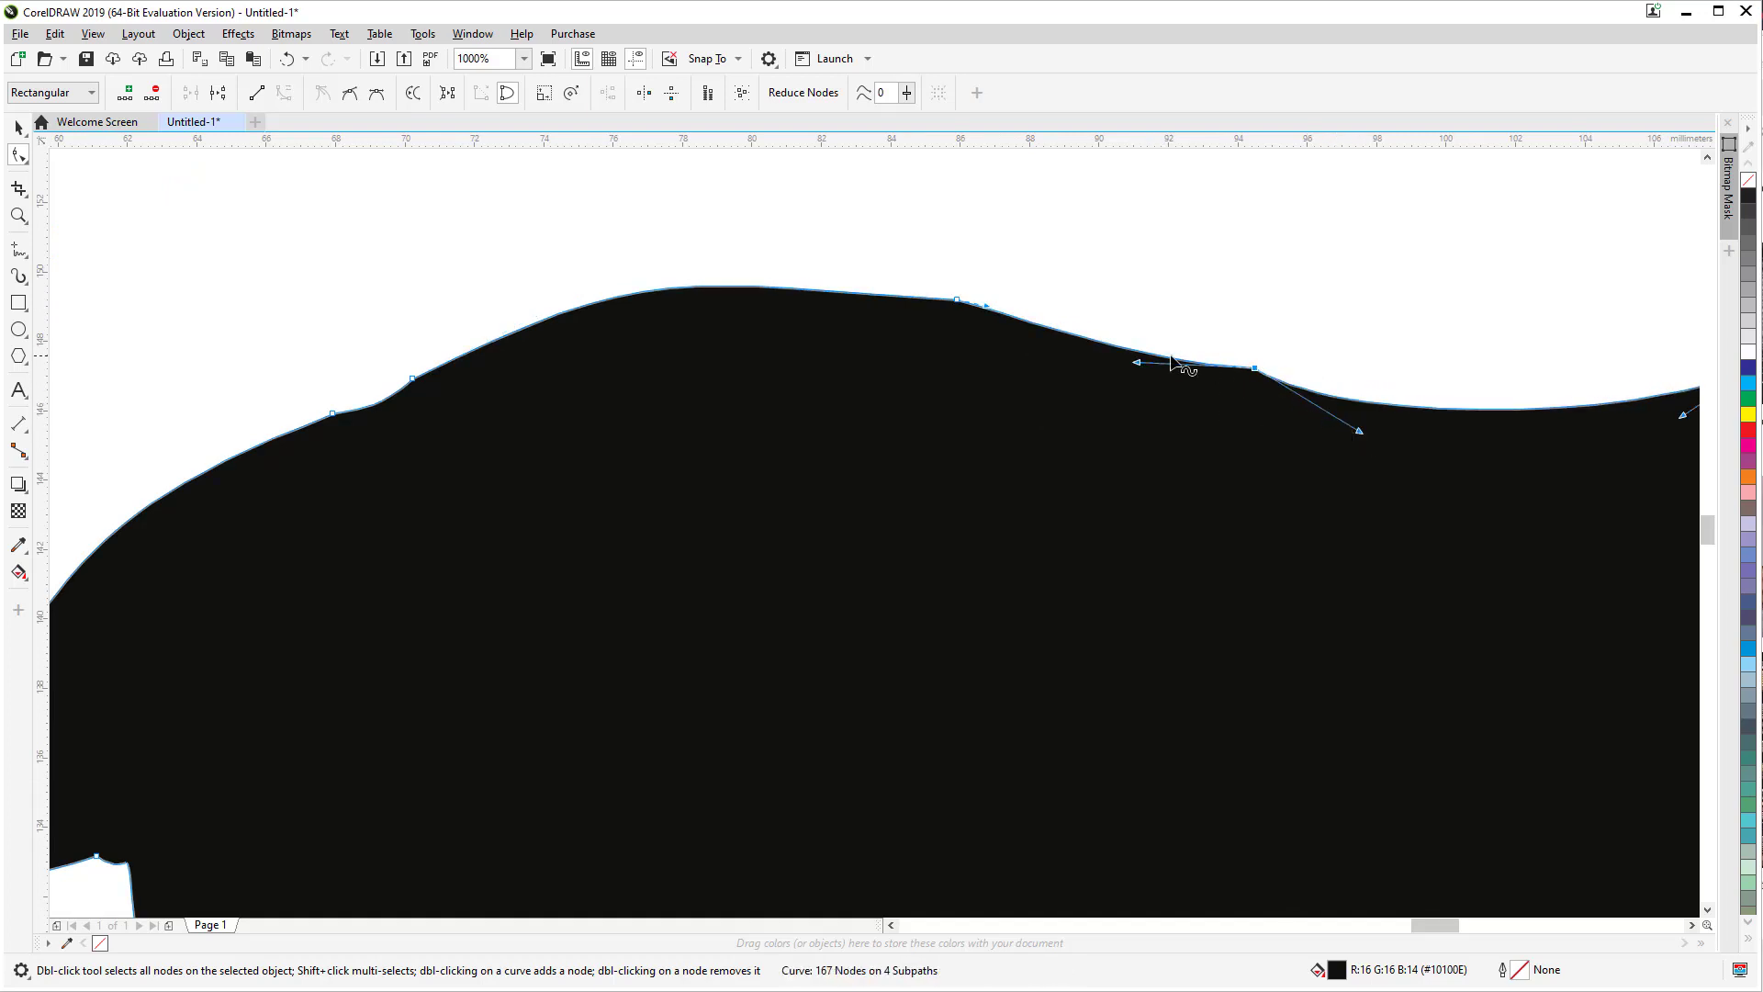
Step: Add a node midway on the back segment behind the rump and bend the curve on both sides of it with the handles
{"action": "left_click", "coordinate": [1107, 343]}
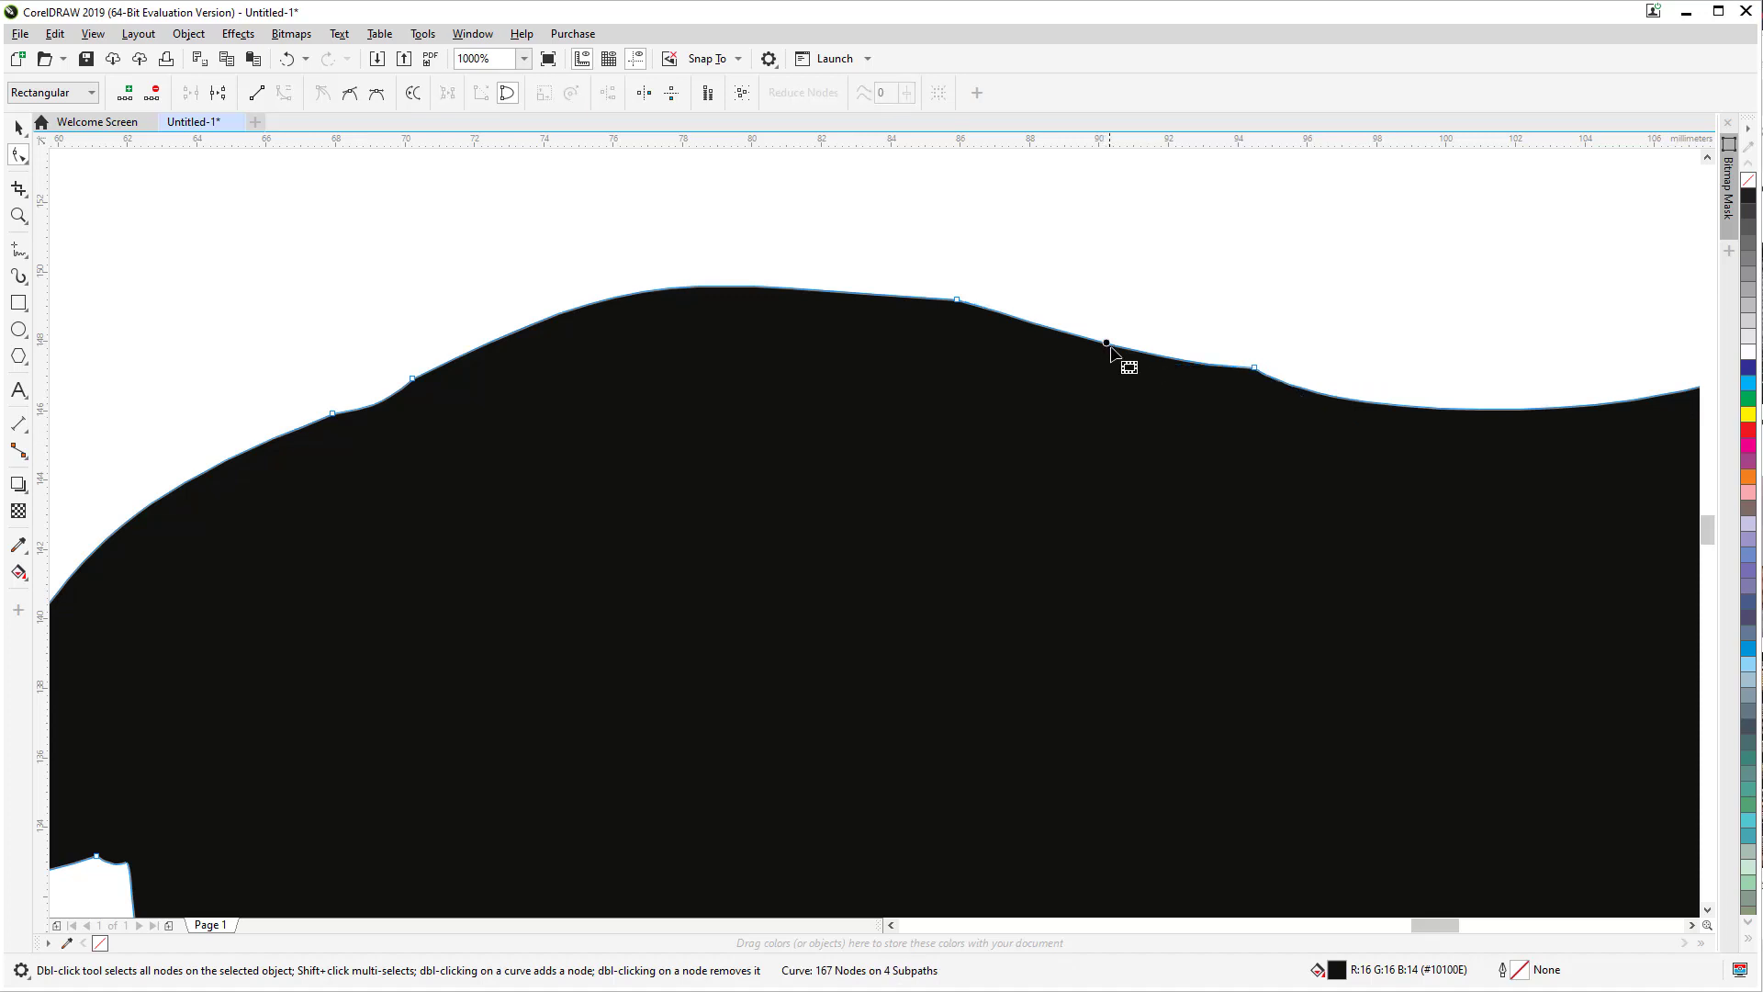
{"action": "key", "text": "KP_Add"}
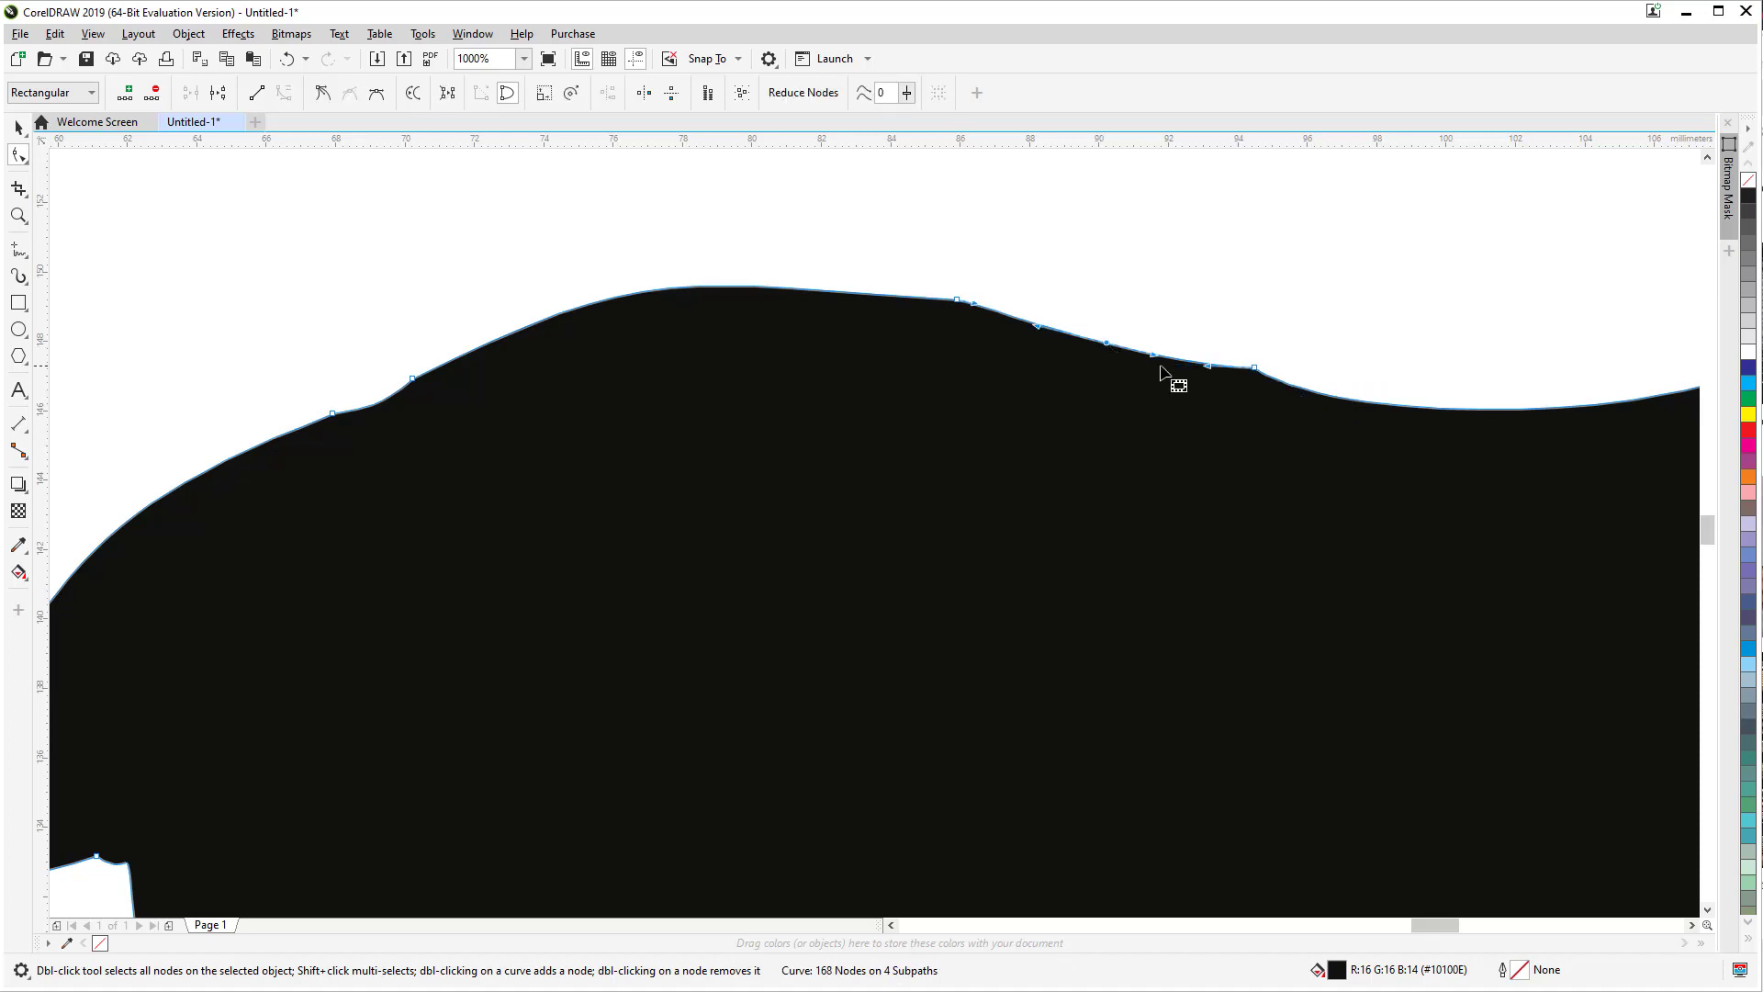
{"action": "left_click_drag", "start_coordinate": [1210, 367], "coordinate": [1187, 342]}
{"action": "left_click", "coordinate": [969, 307]}
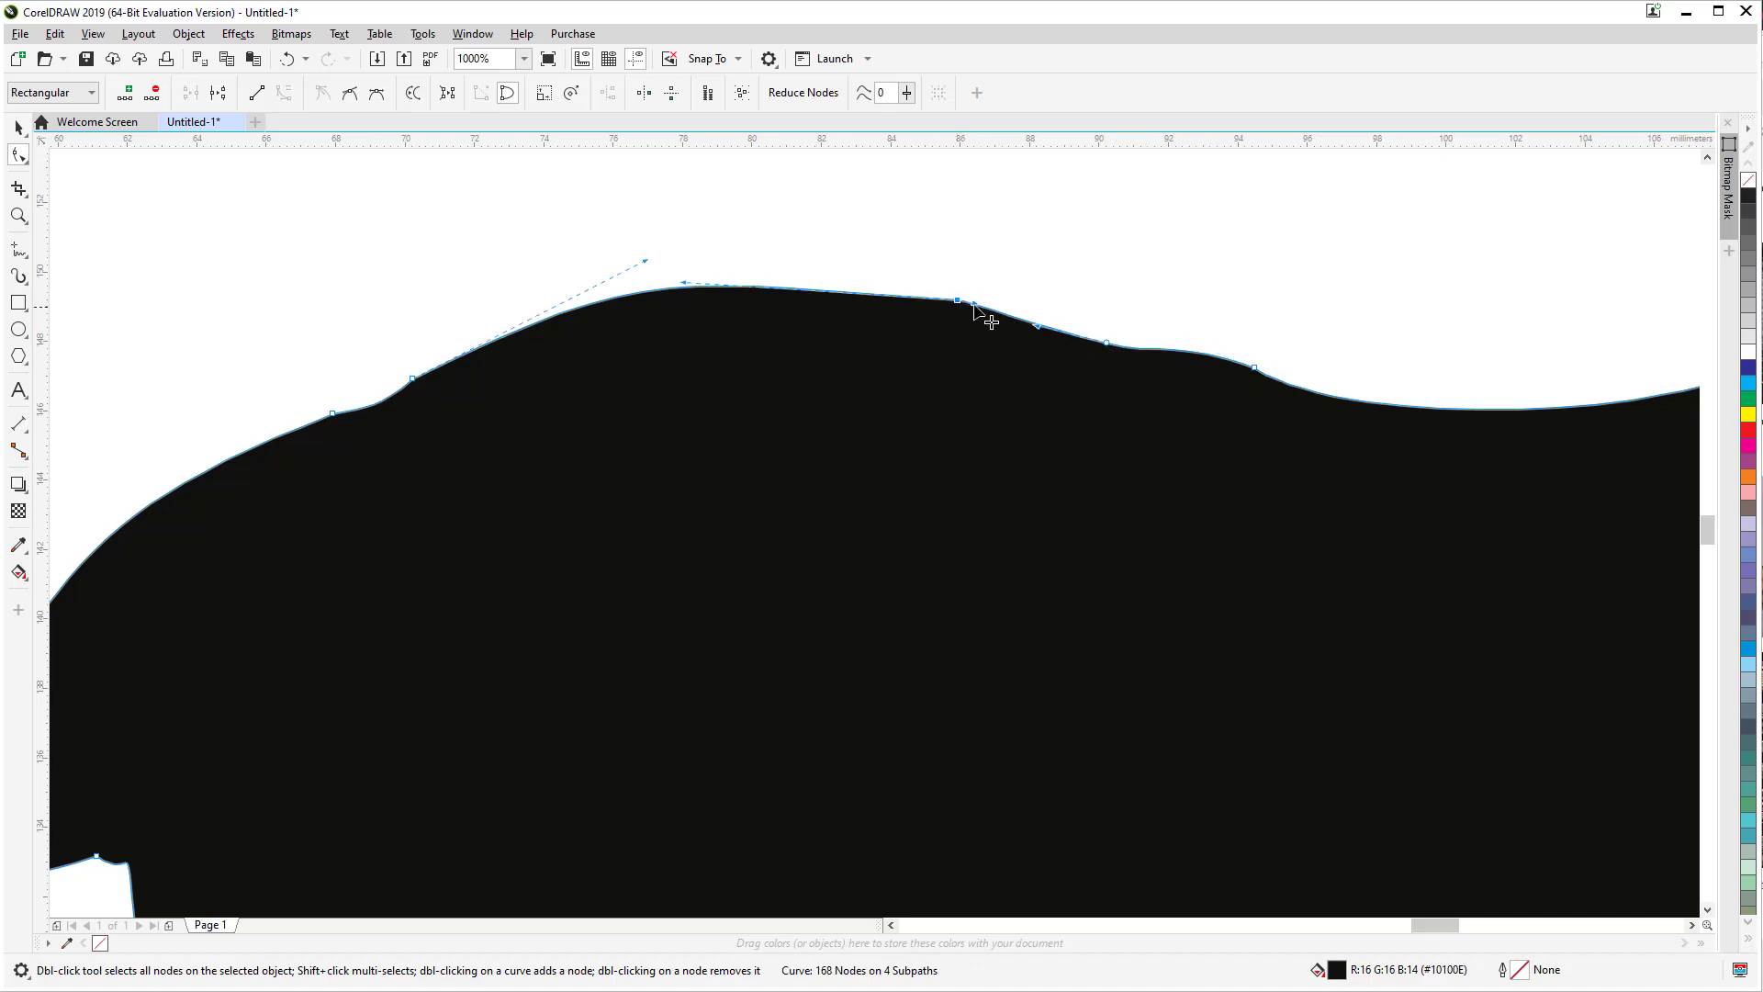
{"action": "left_click_drag", "start_coordinate": [976, 307], "coordinate": [1058, 345]}
{"action": "left_click", "coordinate": [1204, 291]}
{"action": "scroll", "coordinate": [1259, 315], "scroll_direction": "down", "scroll_amount": 2}
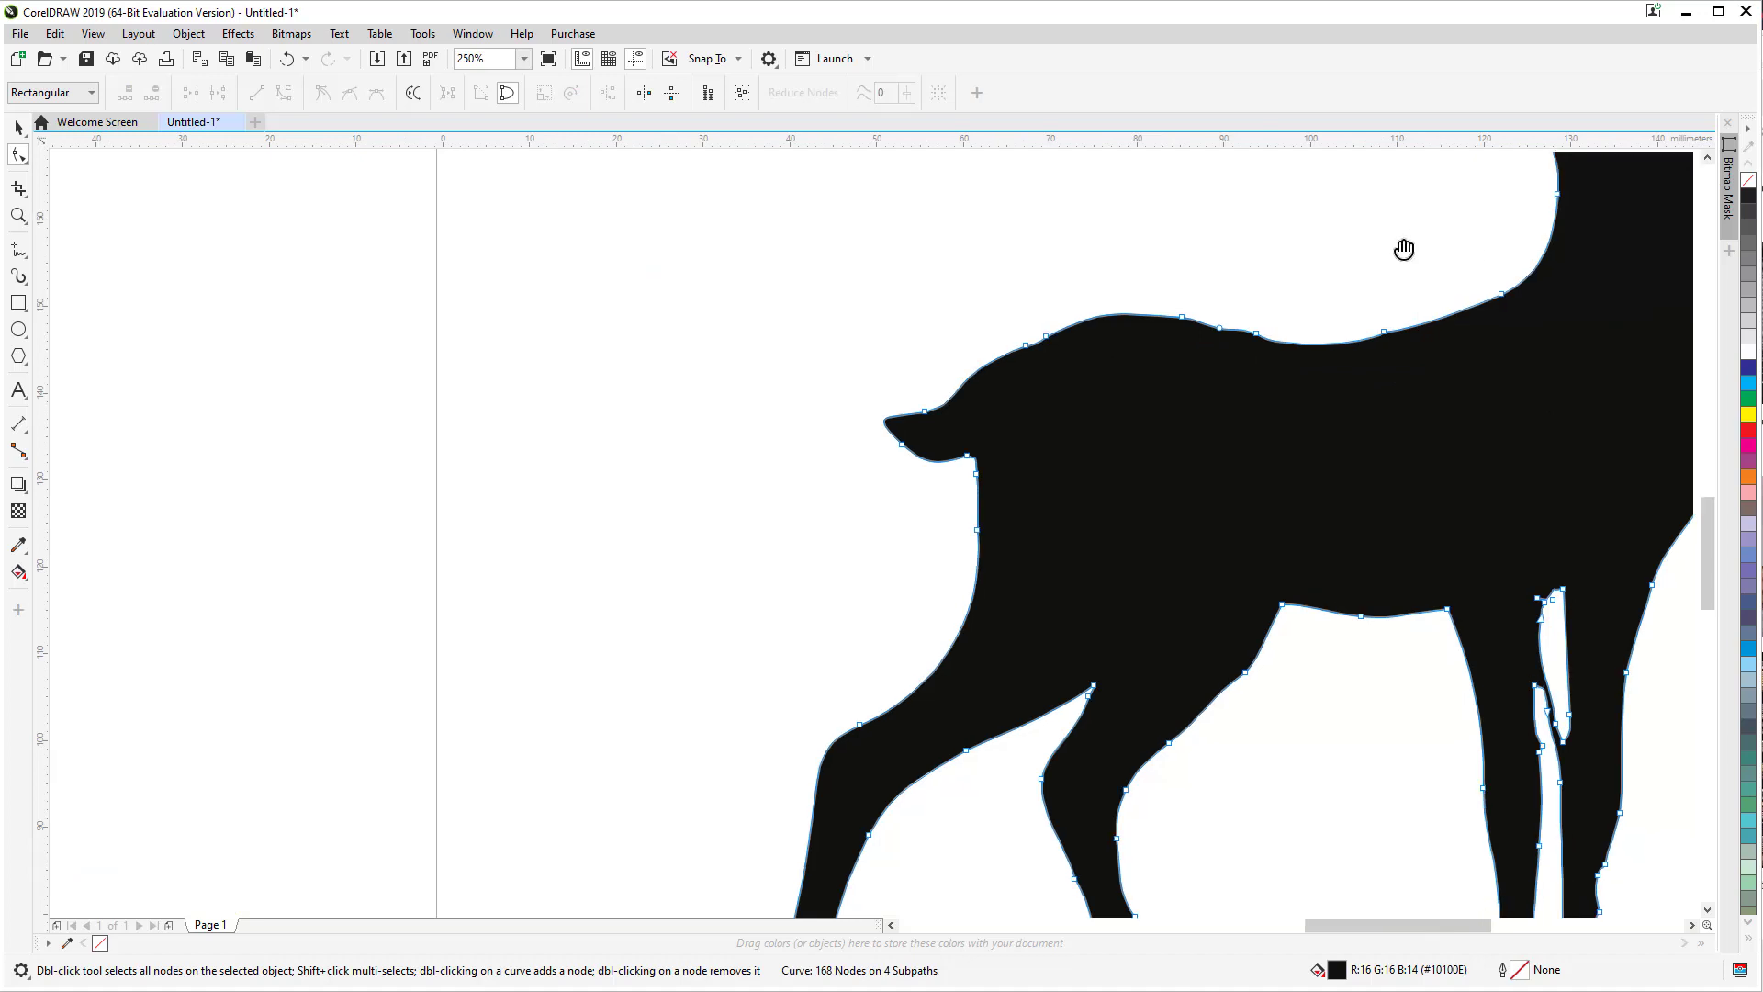
Step: Stretch the tip of the tail outward by pulling the curve handle of the node on the tail's lower edge
{"action": "left_click_drag", "start_coordinate": [1404, 248], "coordinate": [1200, 346]}
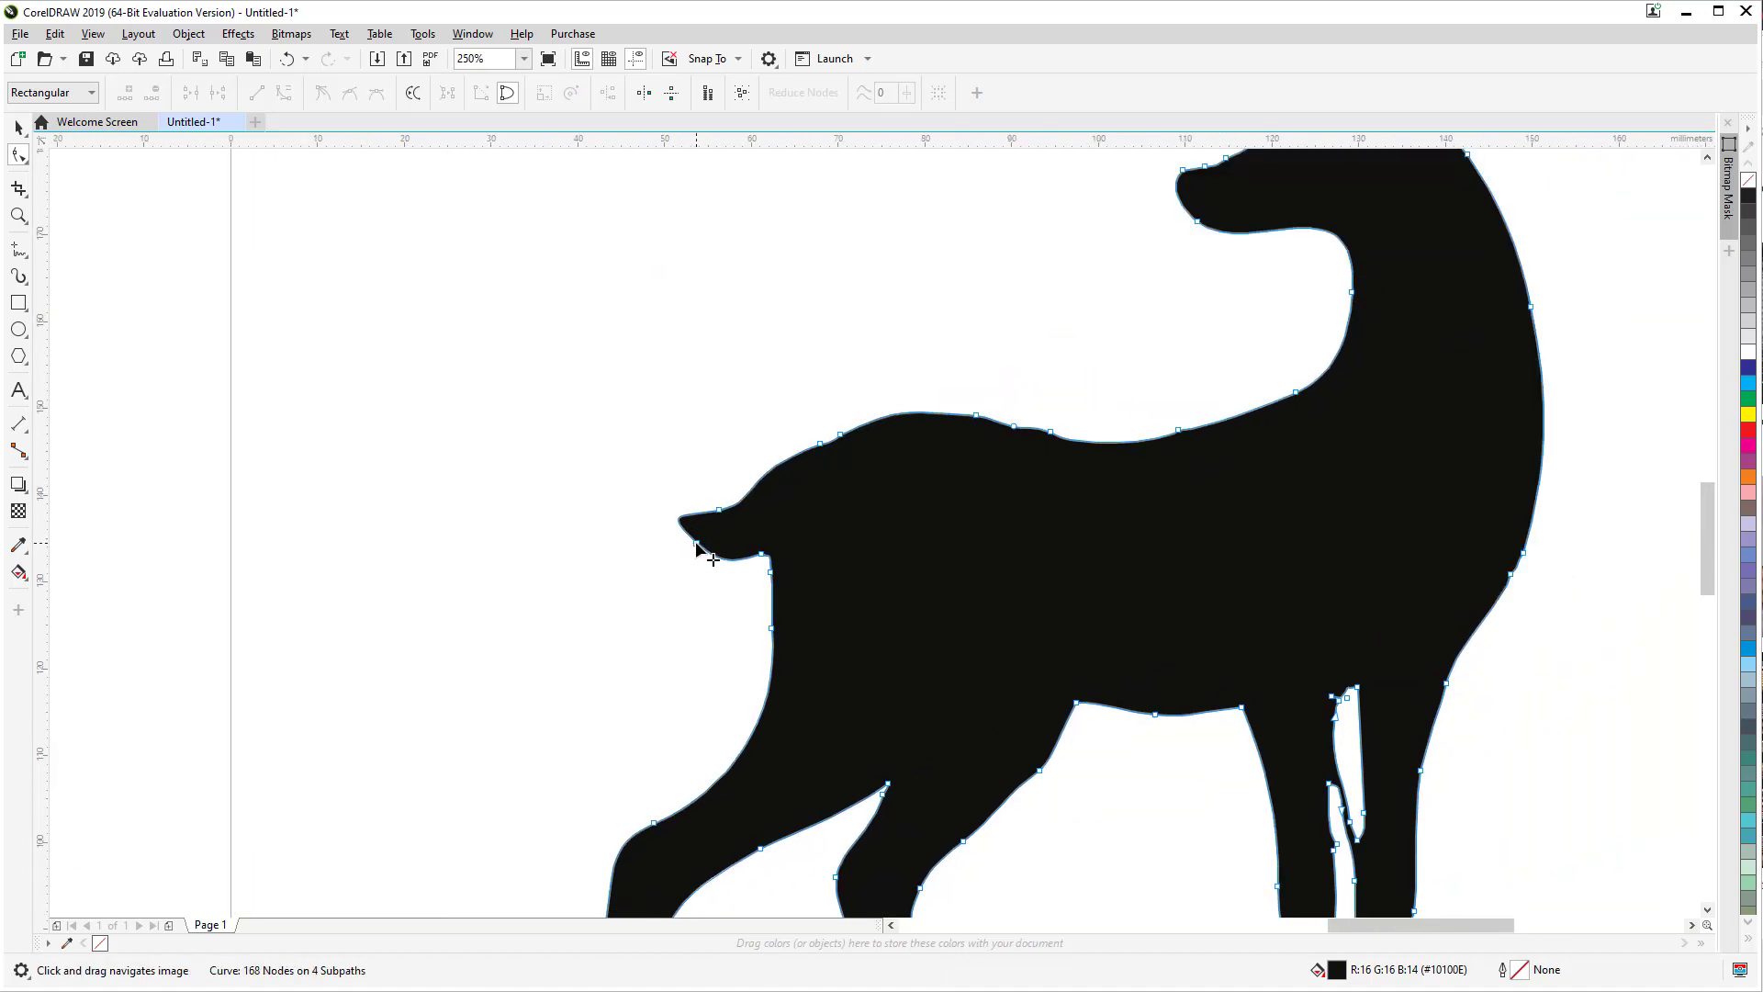
{"action": "scroll", "coordinate": [627, 487], "scroll_direction": "up", "scroll_amount": 2}
{"action": "left_click", "coordinate": [908, 710]}
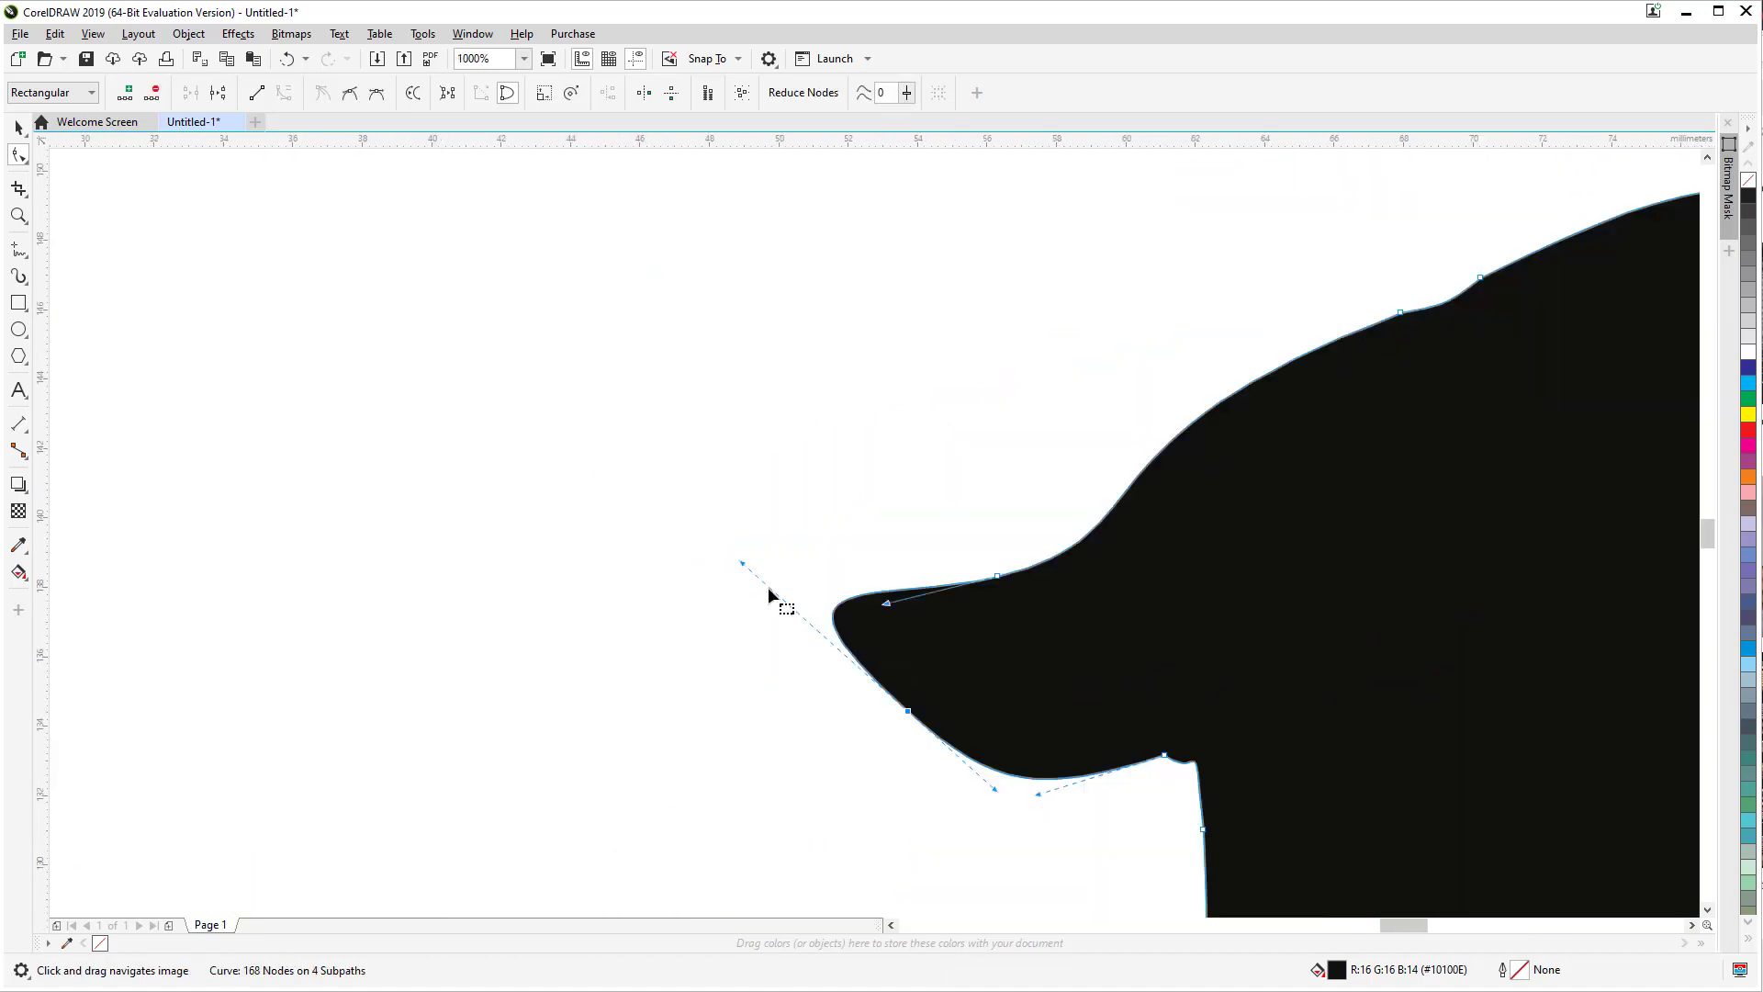
{"action": "left_click_drag", "start_coordinate": [742, 562], "coordinate": [667, 534]}
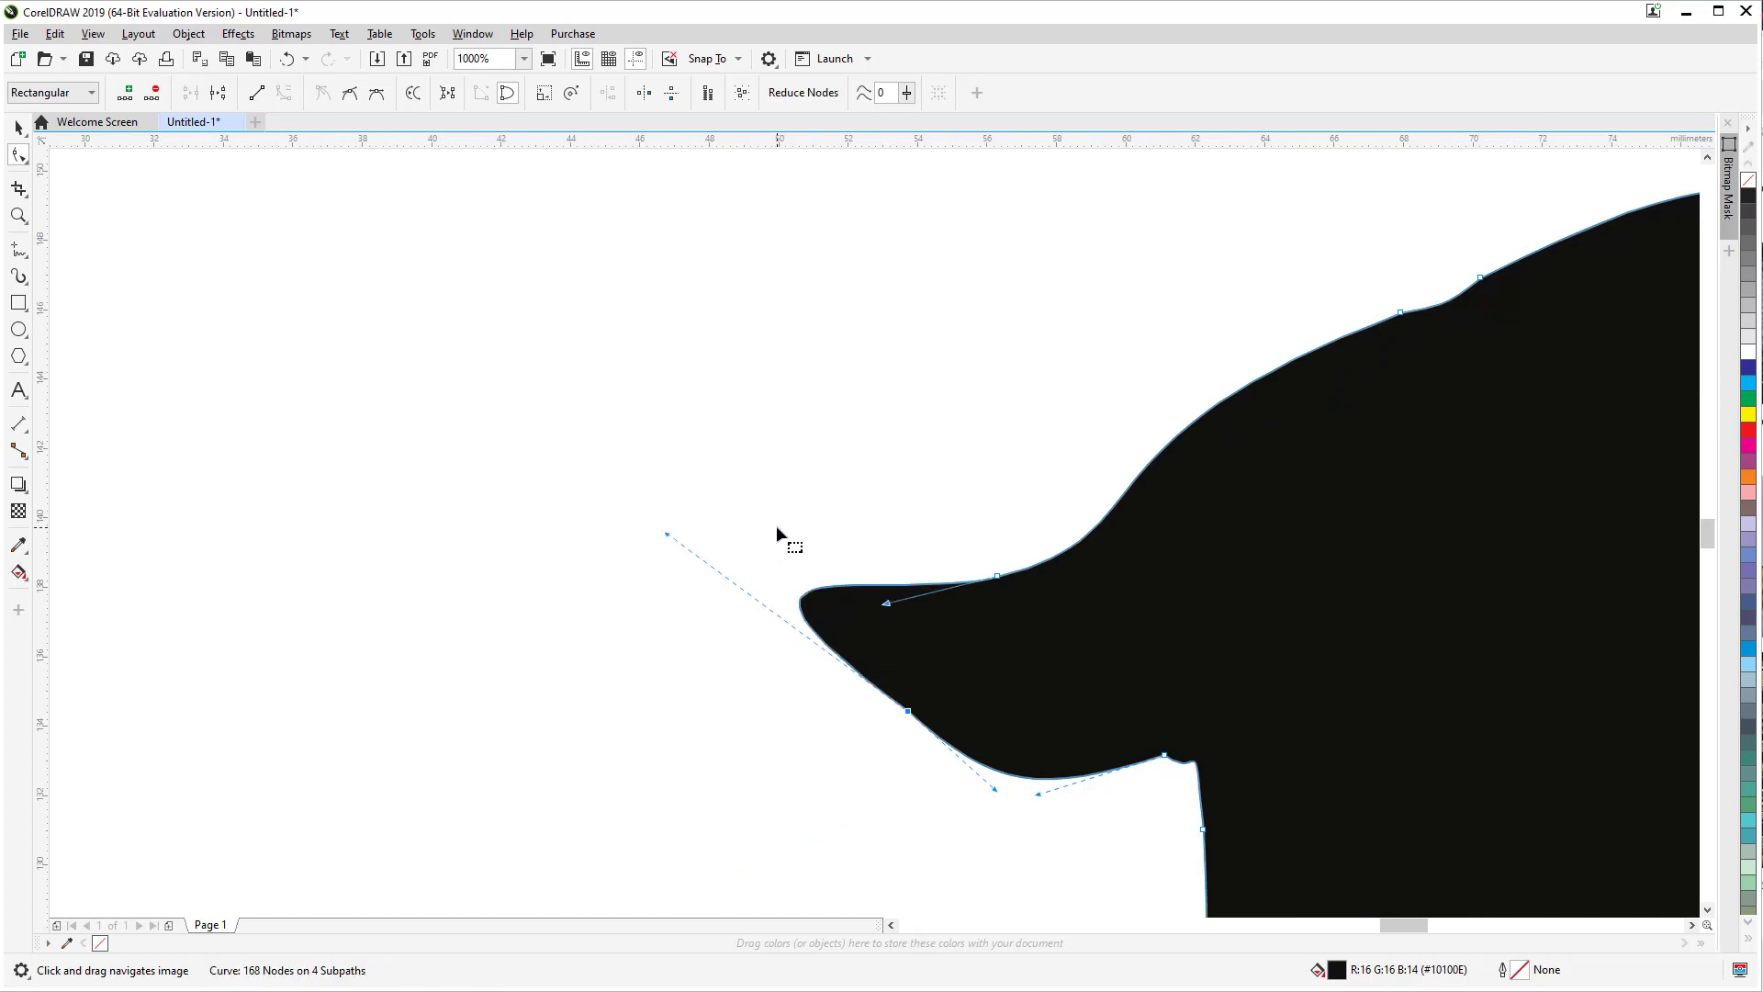
{"action": "scroll", "coordinate": [776, 525], "scroll_direction": "down", "scroll_amount": 7}
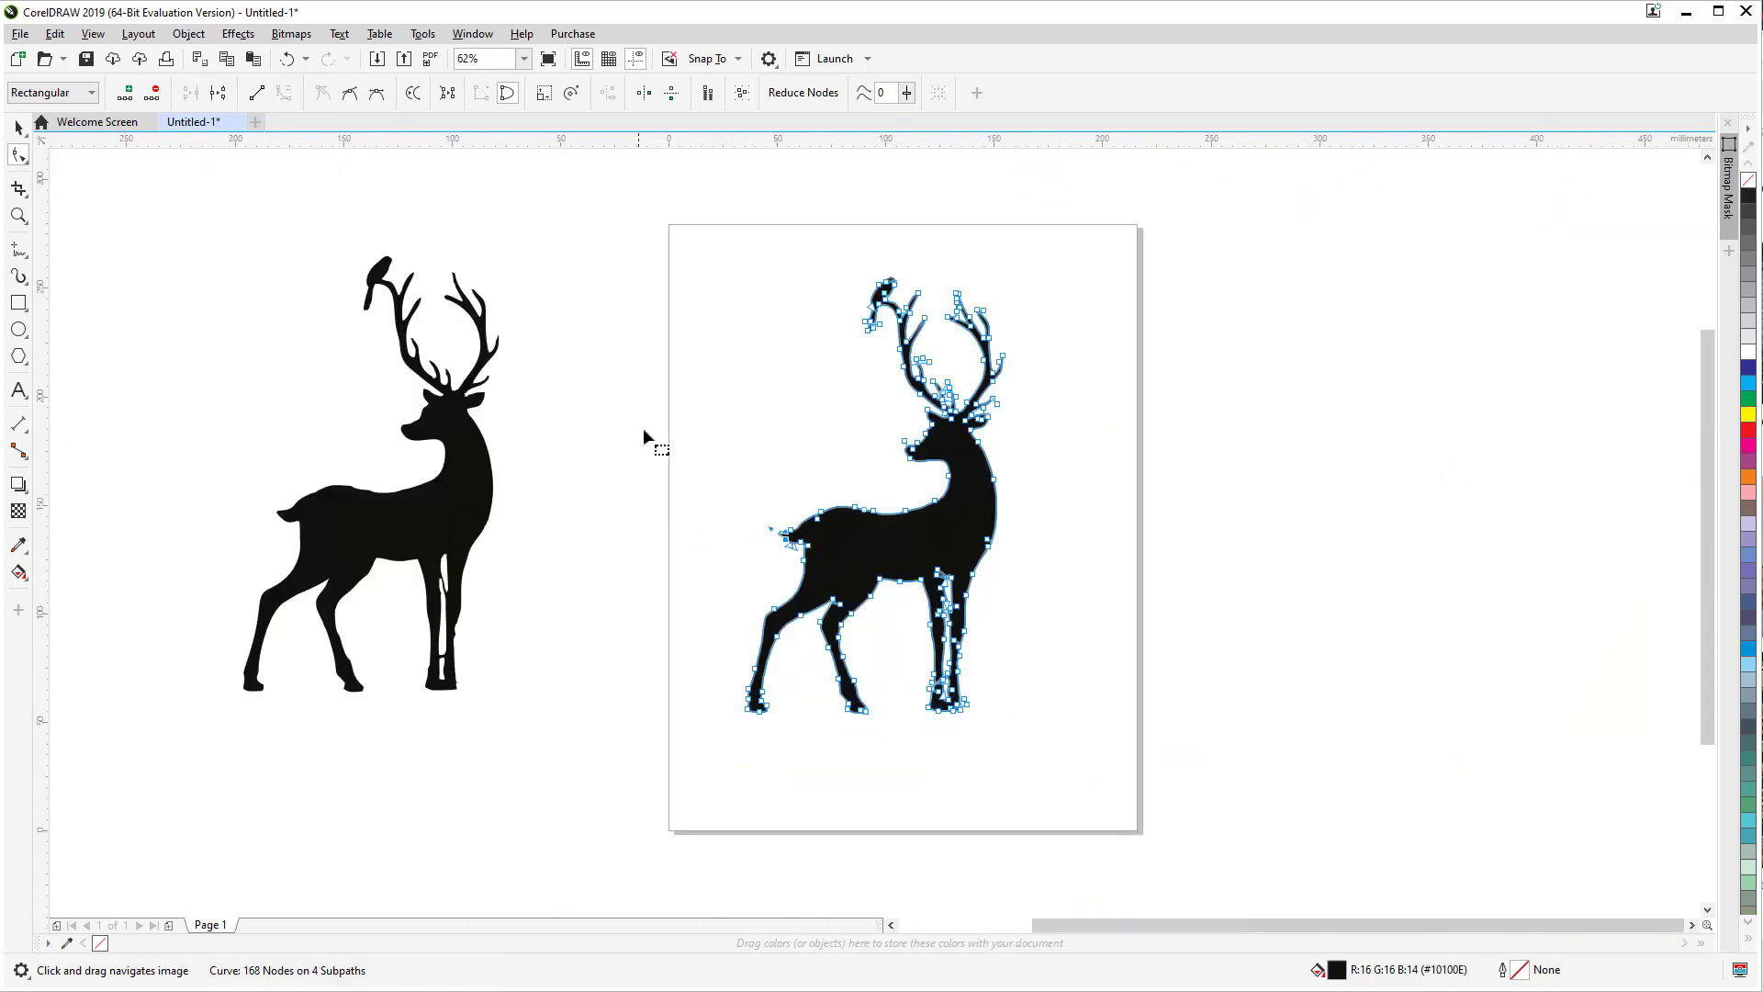
Step: Leave node editing, move the source bitmap closer to the off-page traced deer and clear the selection
{"action": "left_click", "coordinate": [16, 128]}
{"action": "left_click_drag", "start_coordinate": [316, 400], "coordinate": [872, 387]}
{"action": "left_click_drag", "start_coordinate": [475, 463], "coordinate": [643, 496]}
{"action": "left_click", "coordinate": [694, 514]}
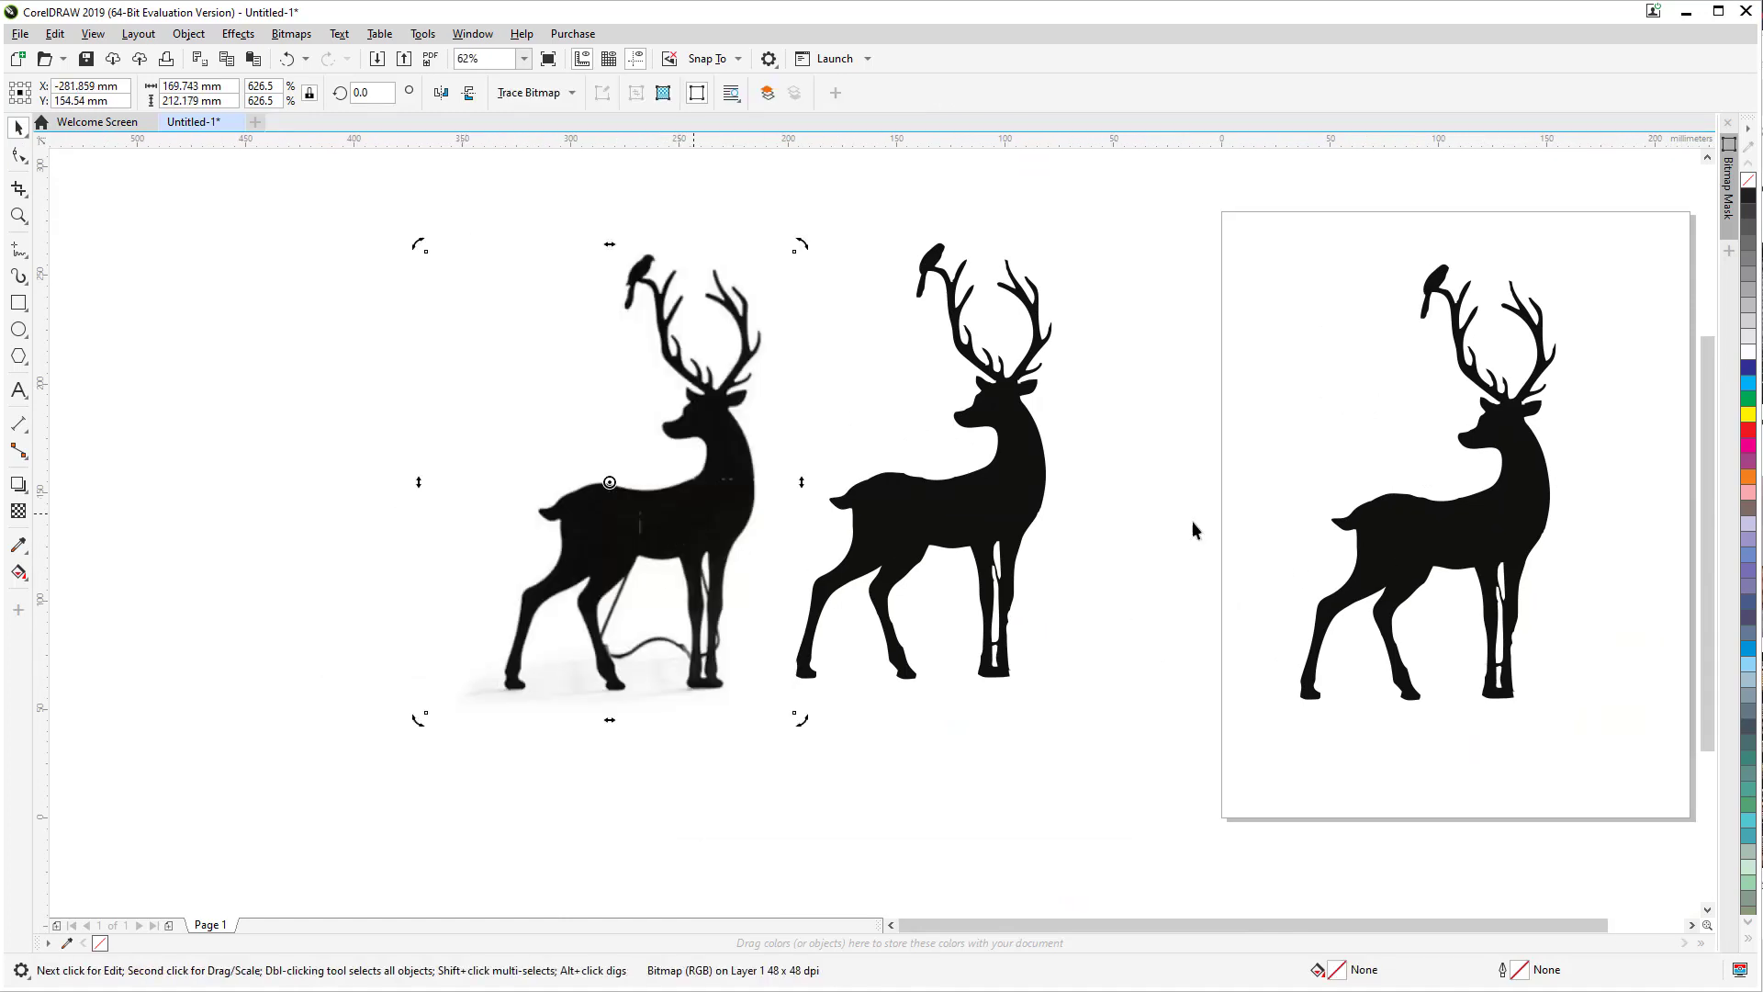
{"action": "left_click", "coordinate": [1398, 526]}
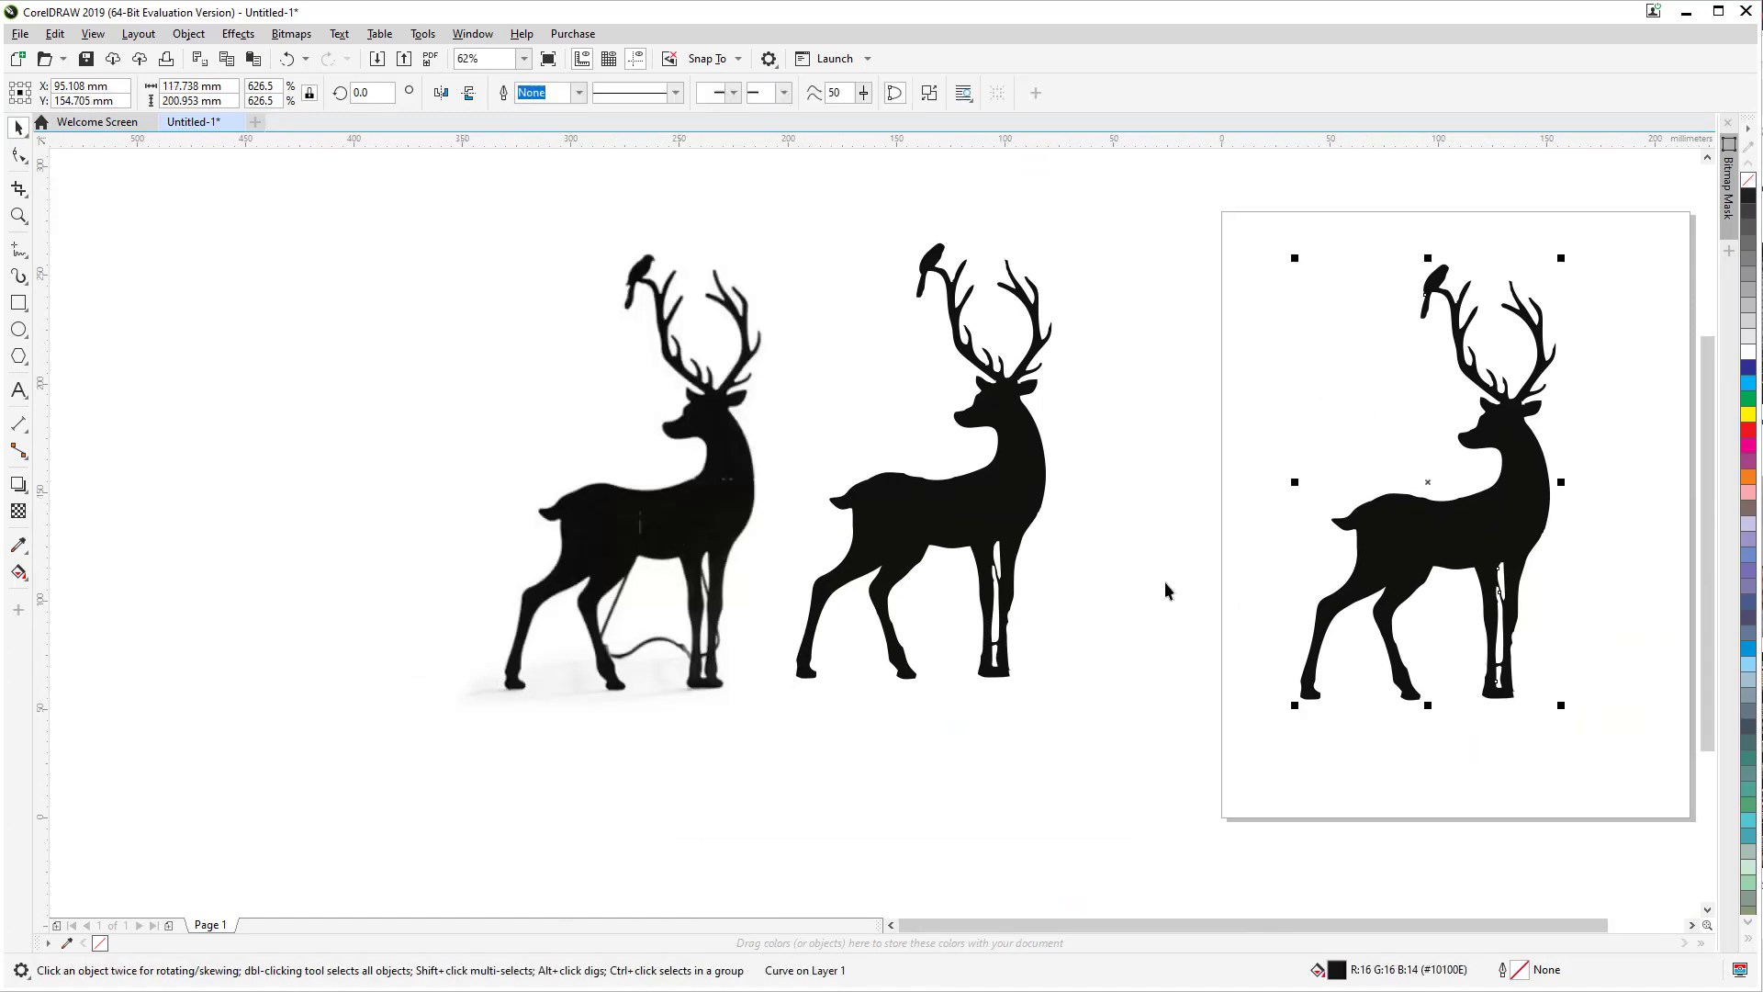
{"action": "left_click", "coordinate": [1164, 640]}
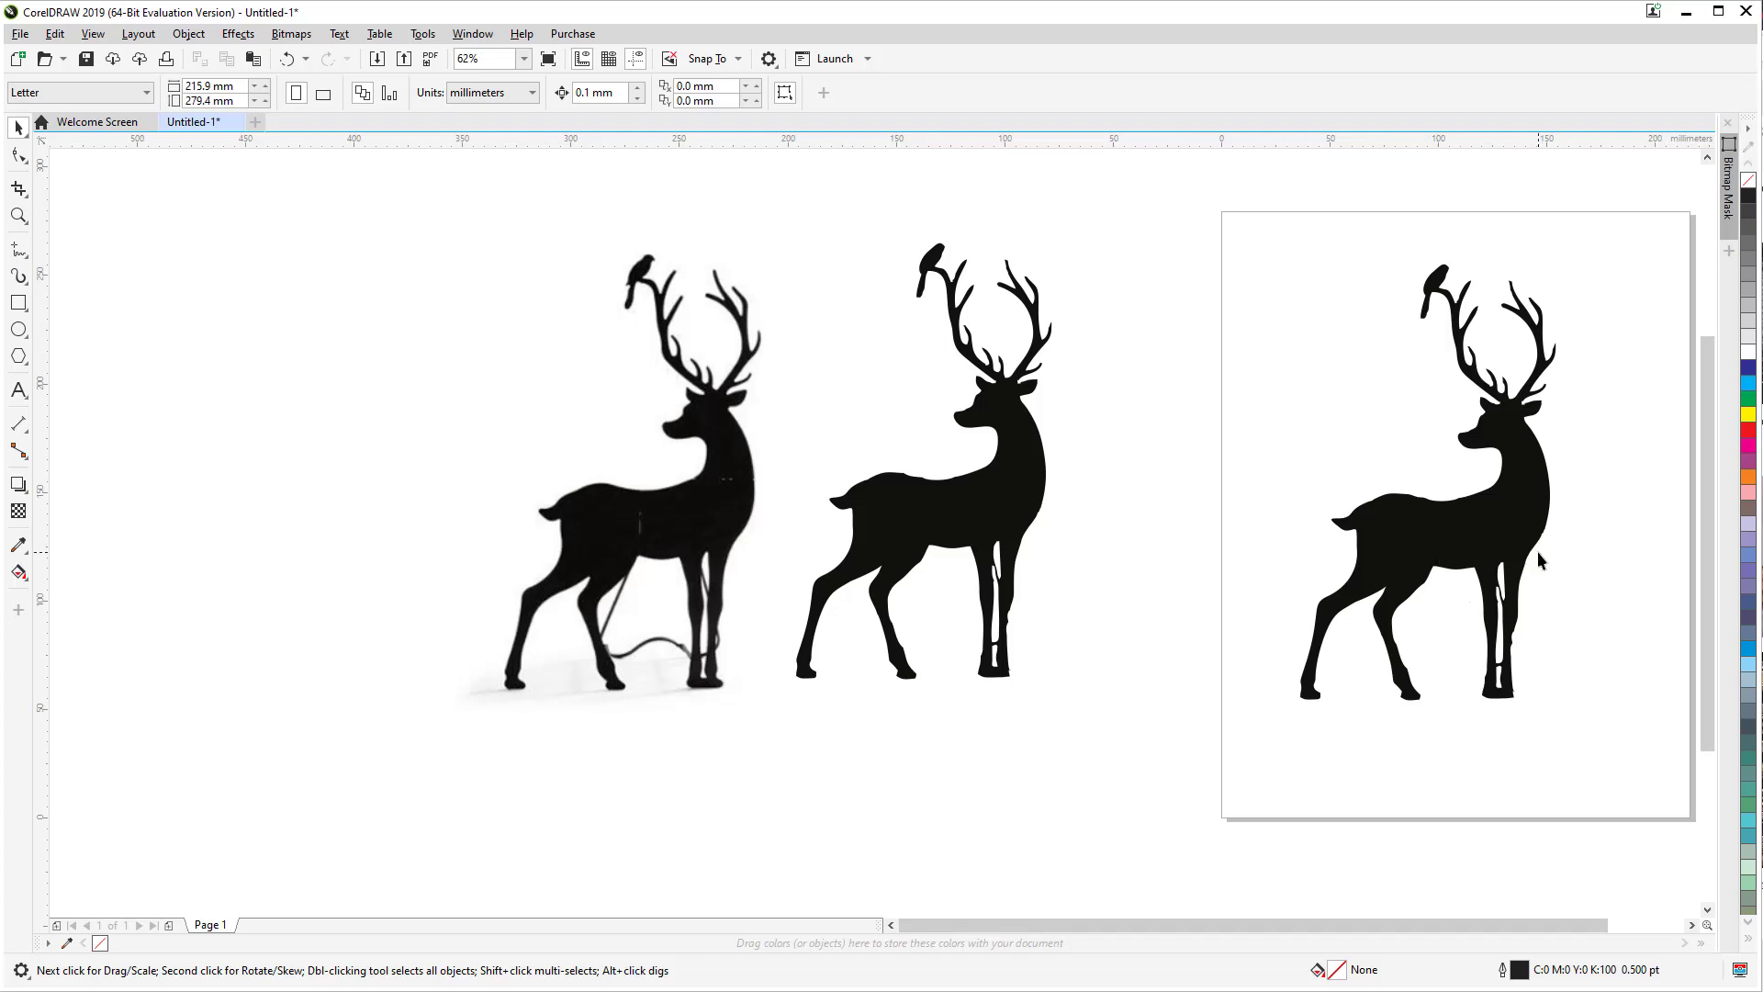
Step: Delete the off-page traced deer standing between the source bitmap and the page
{"action": "scroll", "coordinate": [1537, 551], "scroll_direction": "up", "scroll_amount": 2}
{"action": "left_click_drag", "start_coordinate": [1561, 522], "coordinate": [1249, 540]}
{"action": "scroll", "coordinate": [1380, 541], "scroll_direction": "down", "scroll_amount": 2}
{"action": "left_click", "coordinate": [748, 514]}
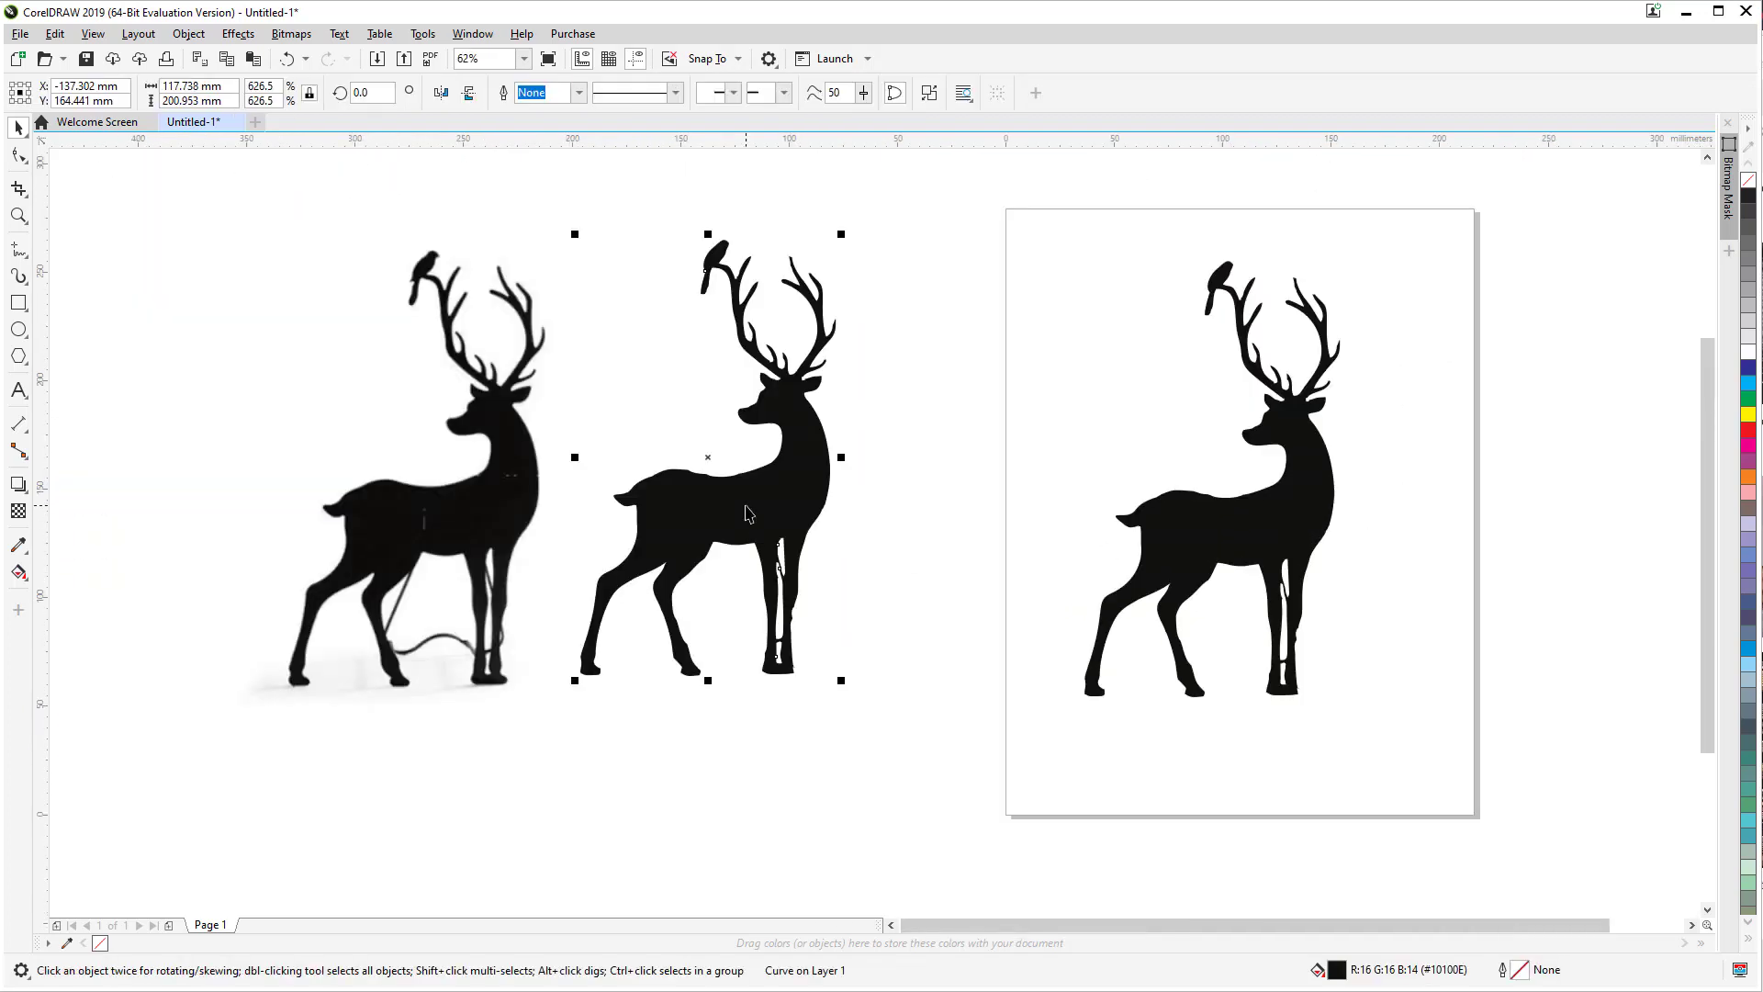
{"action": "key", "text": "Delete"}
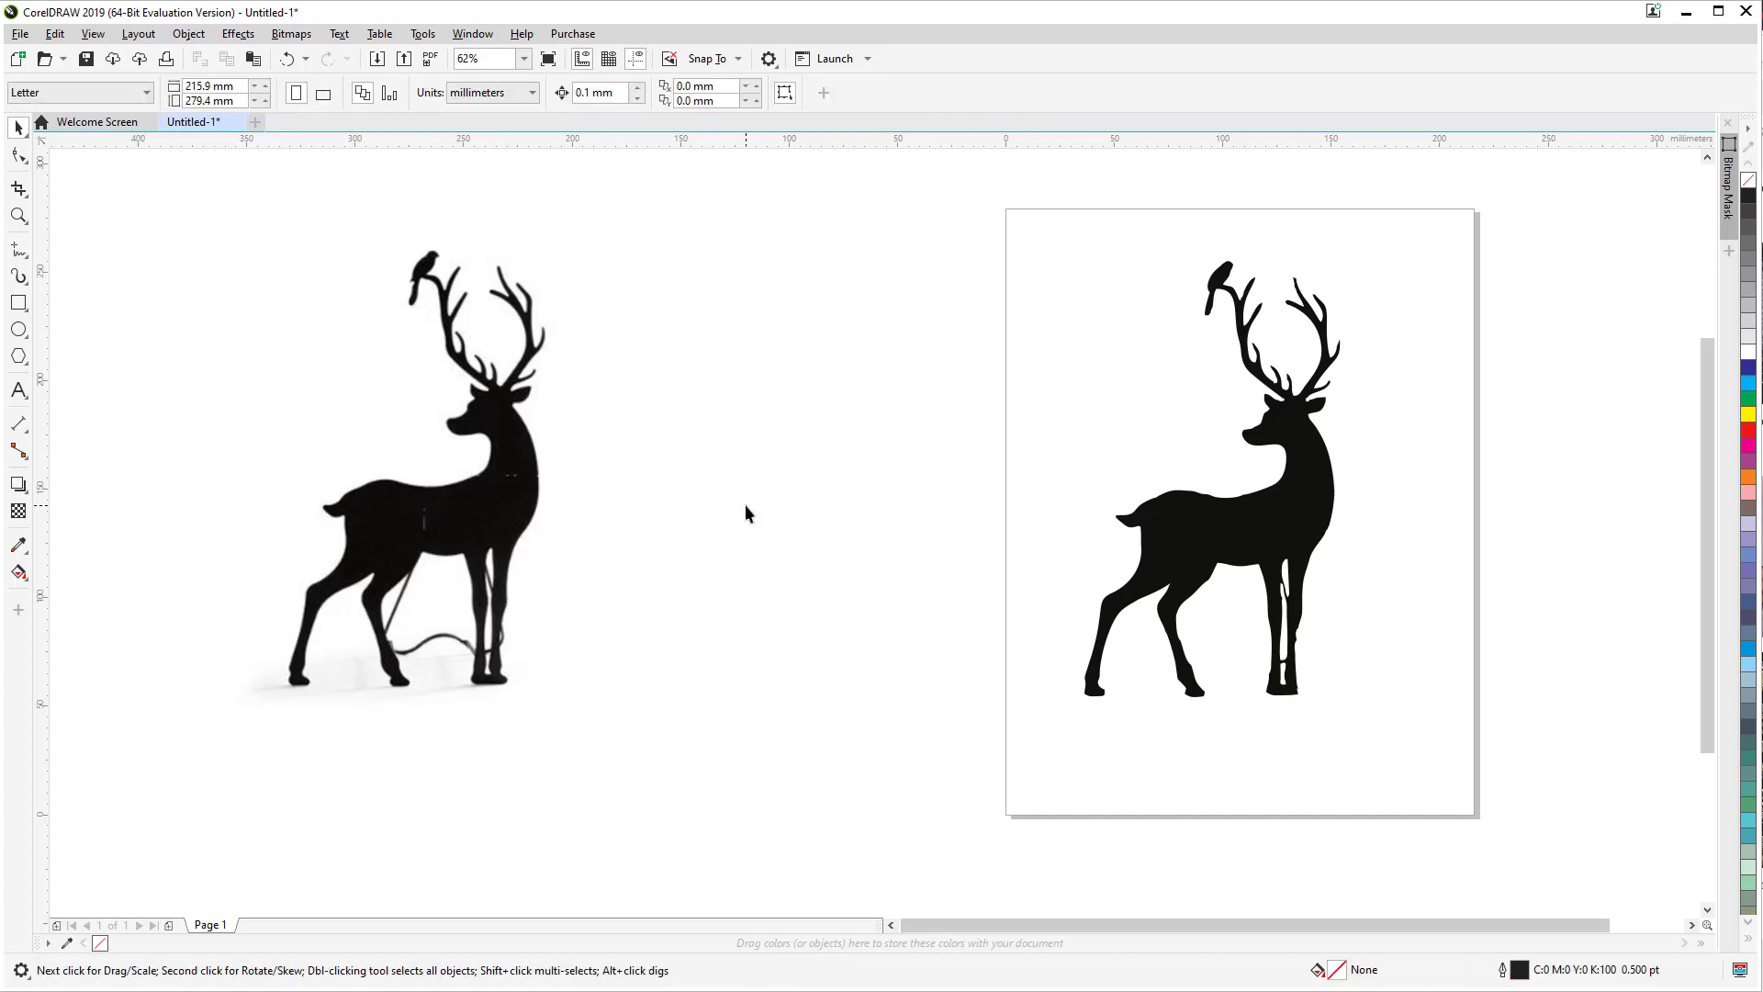
Step: Place a copy of the page's edited deer in the empty space beside the source bitmap, keeping the original on the page
{"action": "left_click", "coordinate": [1222, 512]}
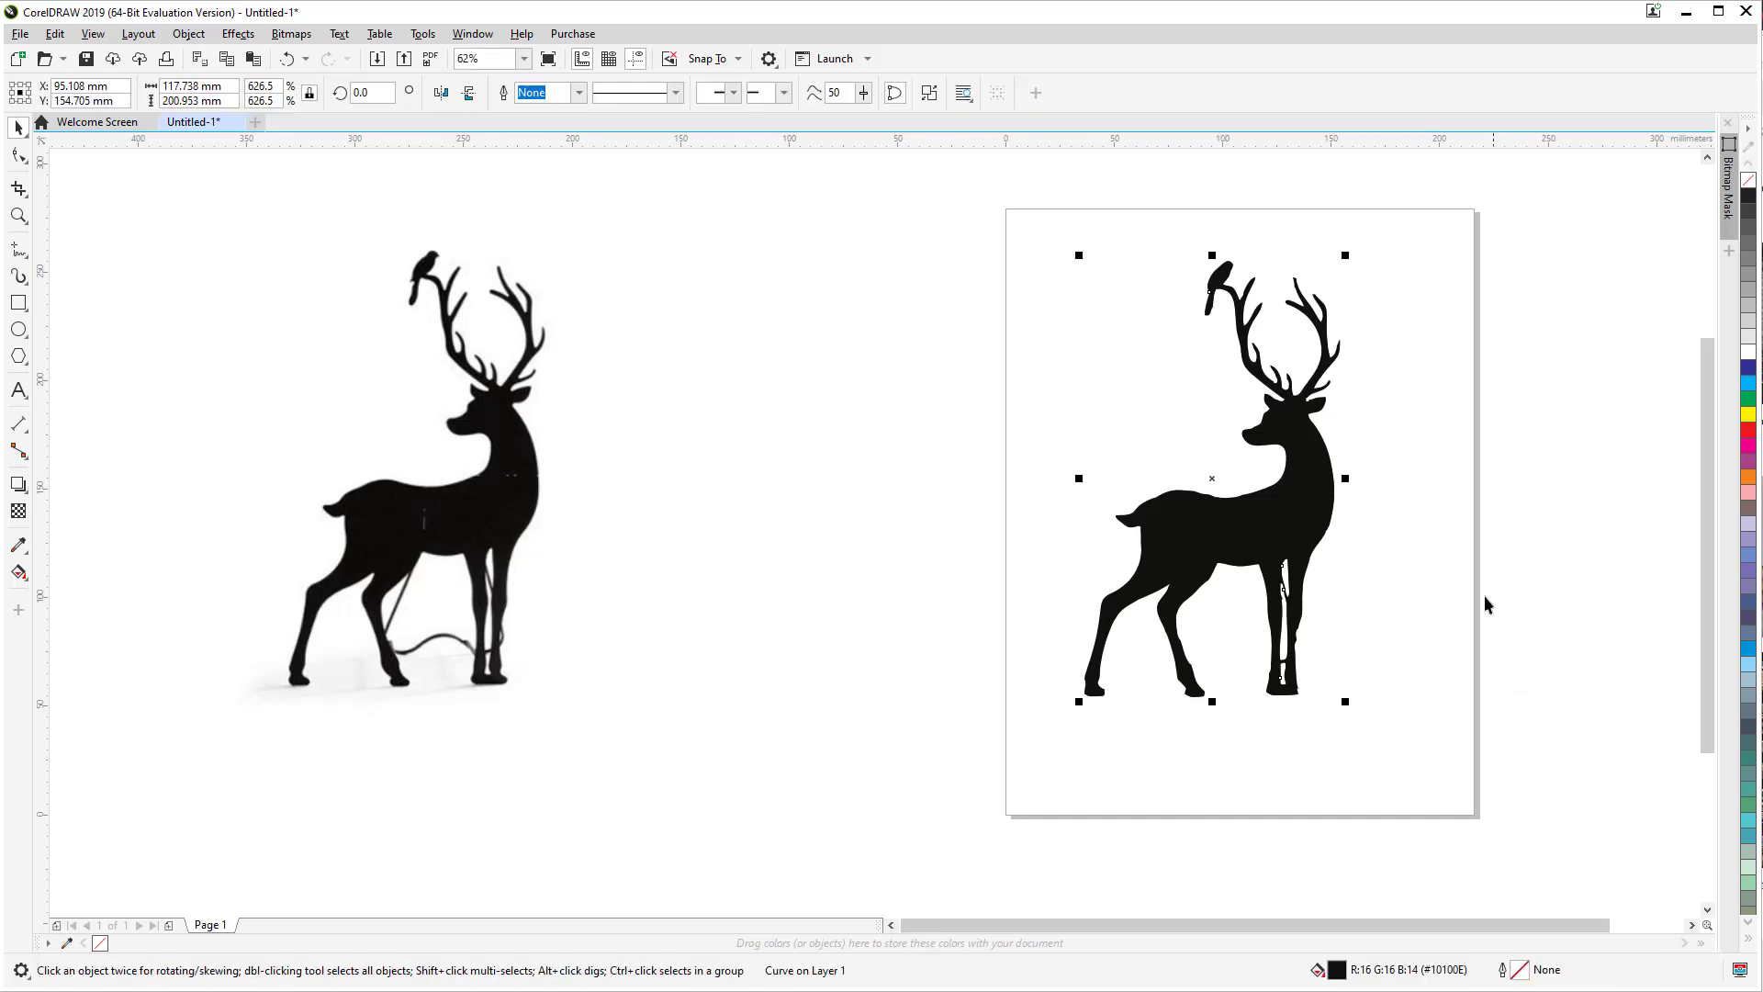
{"action": "left_click_drag", "start_coordinate": [1285, 519], "coordinate": [807, 531]}
{"action": "left_click", "coordinate": [1429, 433]}
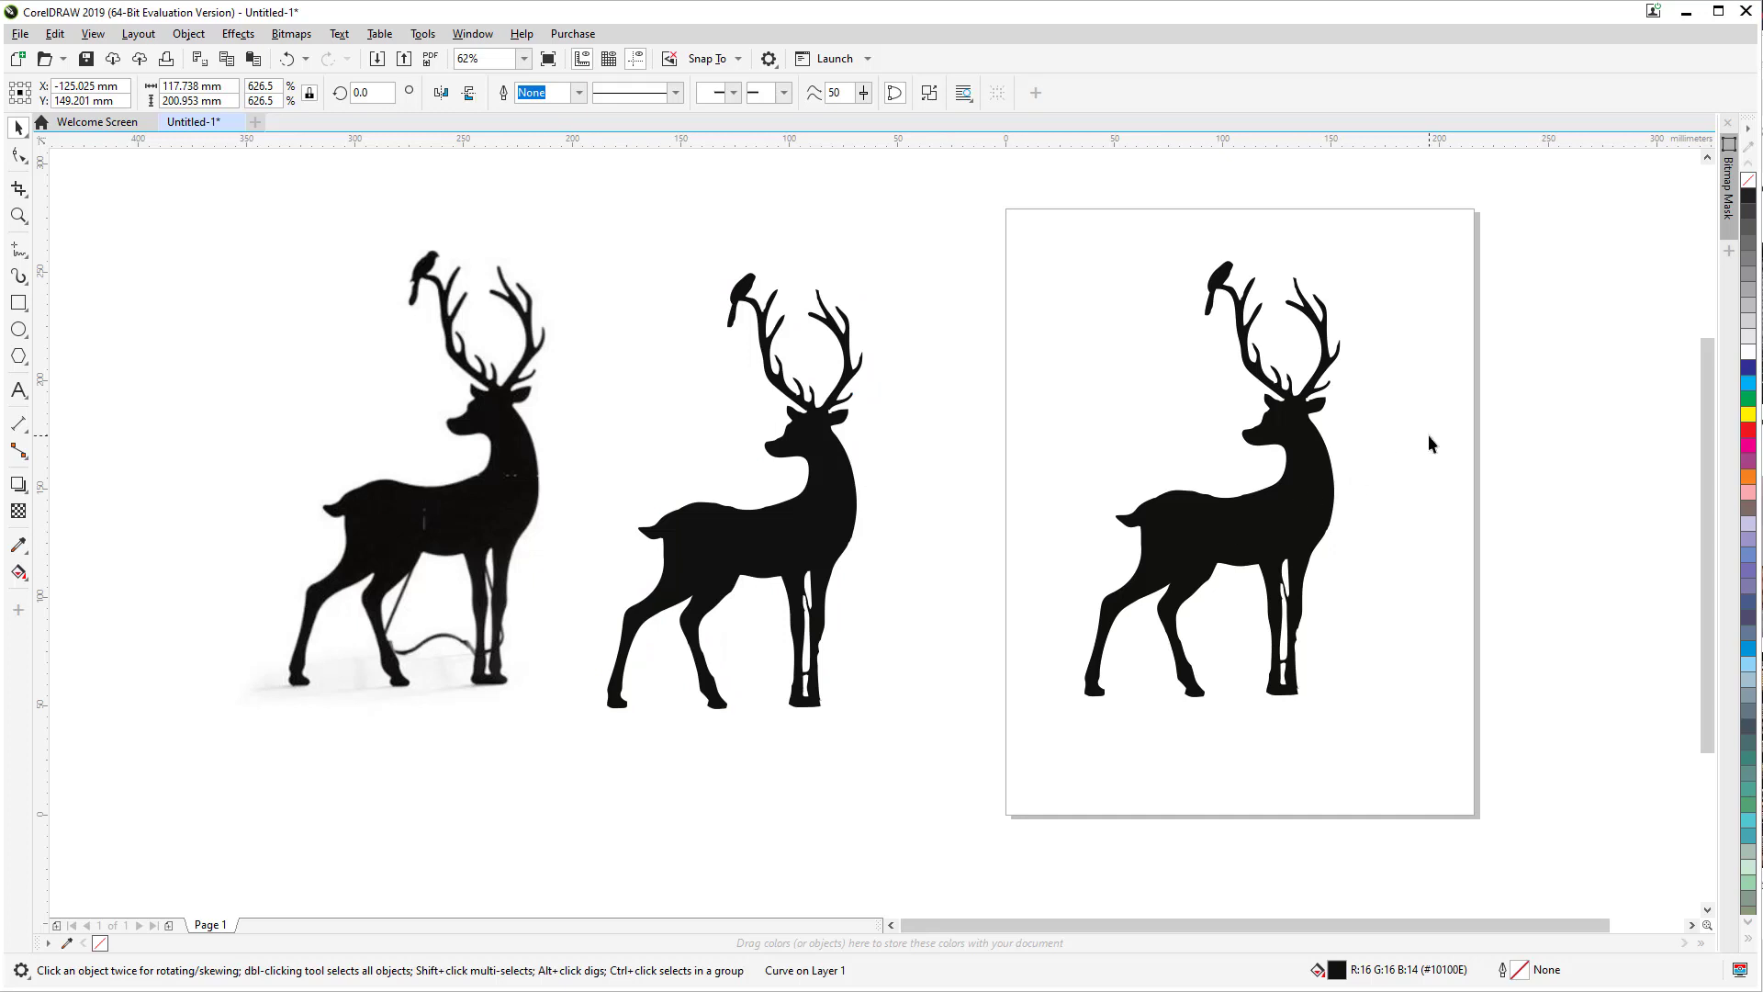
Step: Start node editing on the page's deer and delete all nodes of the bird and the upper antlers
{"action": "scroll", "coordinate": [1336, 542], "scroll_direction": "up", "scroll_amount": 2}
{"action": "left_click_drag", "start_coordinate": [1347, 444], "coordinate": [1276, 515]}
{"action": "scroll", "coordinate": [1278, 517], "scroll_direction": "up", "scroll_amount": 2}
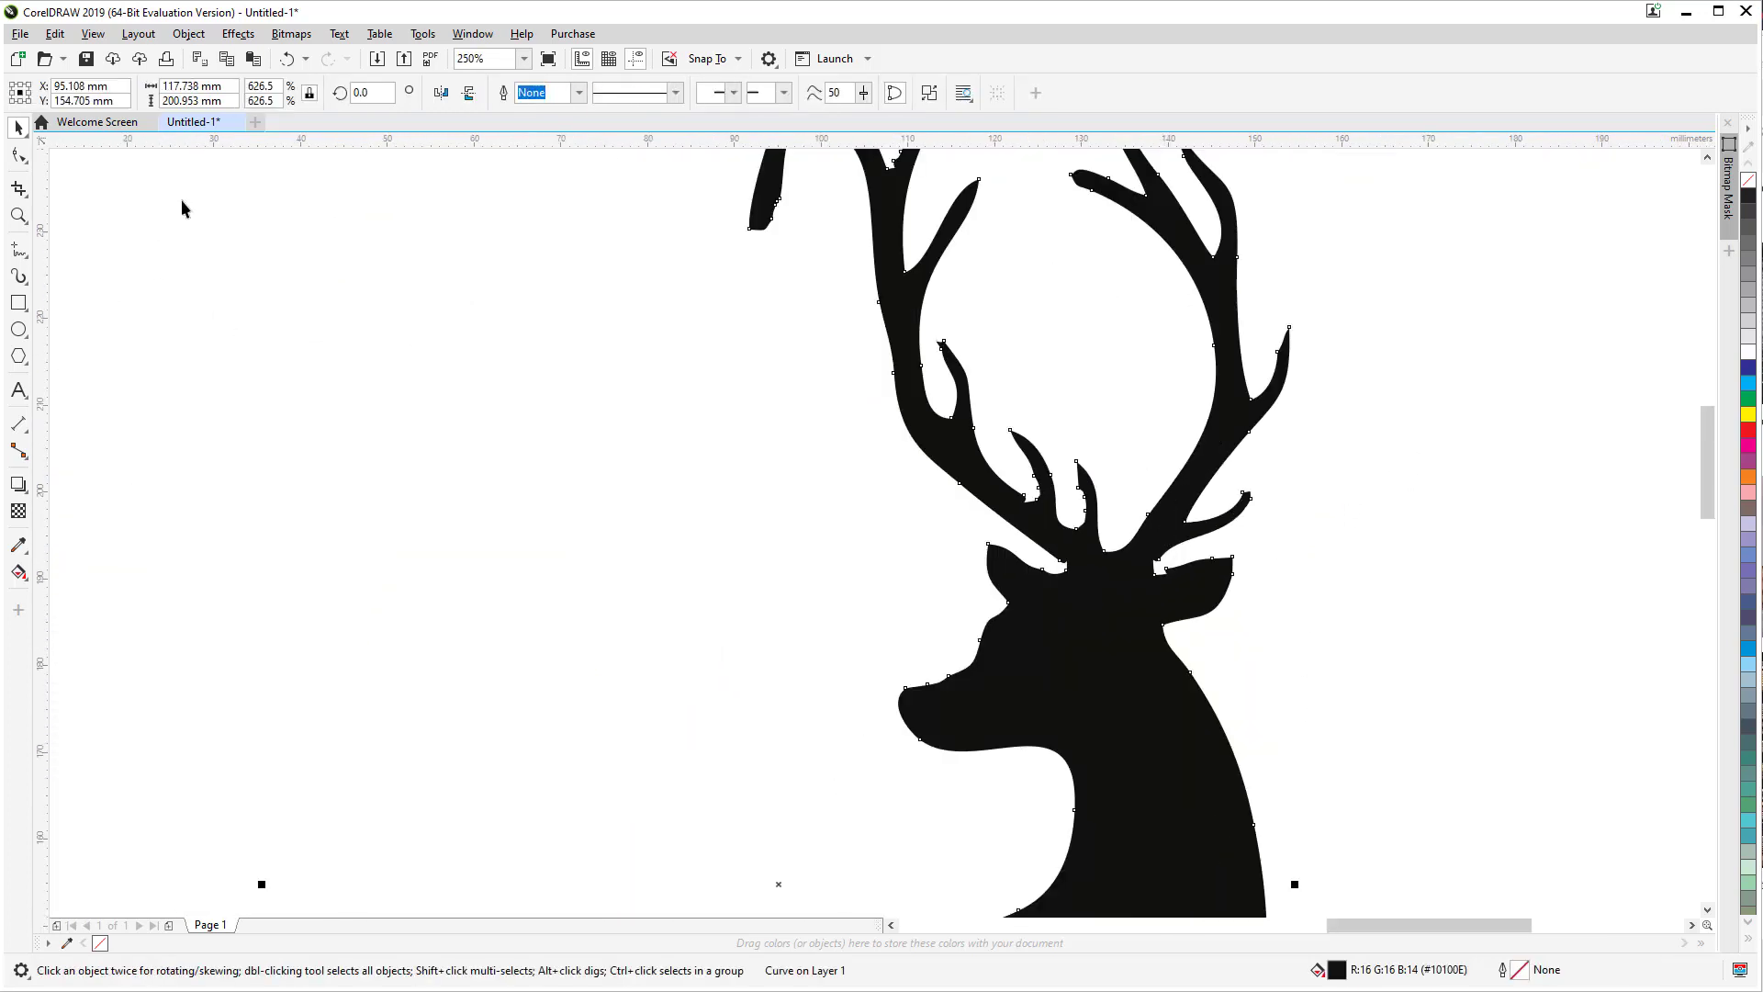
{"action": "left_click", "coordinate": [18, 155]}
{"action": "scroll", "coordinate": [1139, 576], "scroll_direction": "down", "scroll_amount": 4}
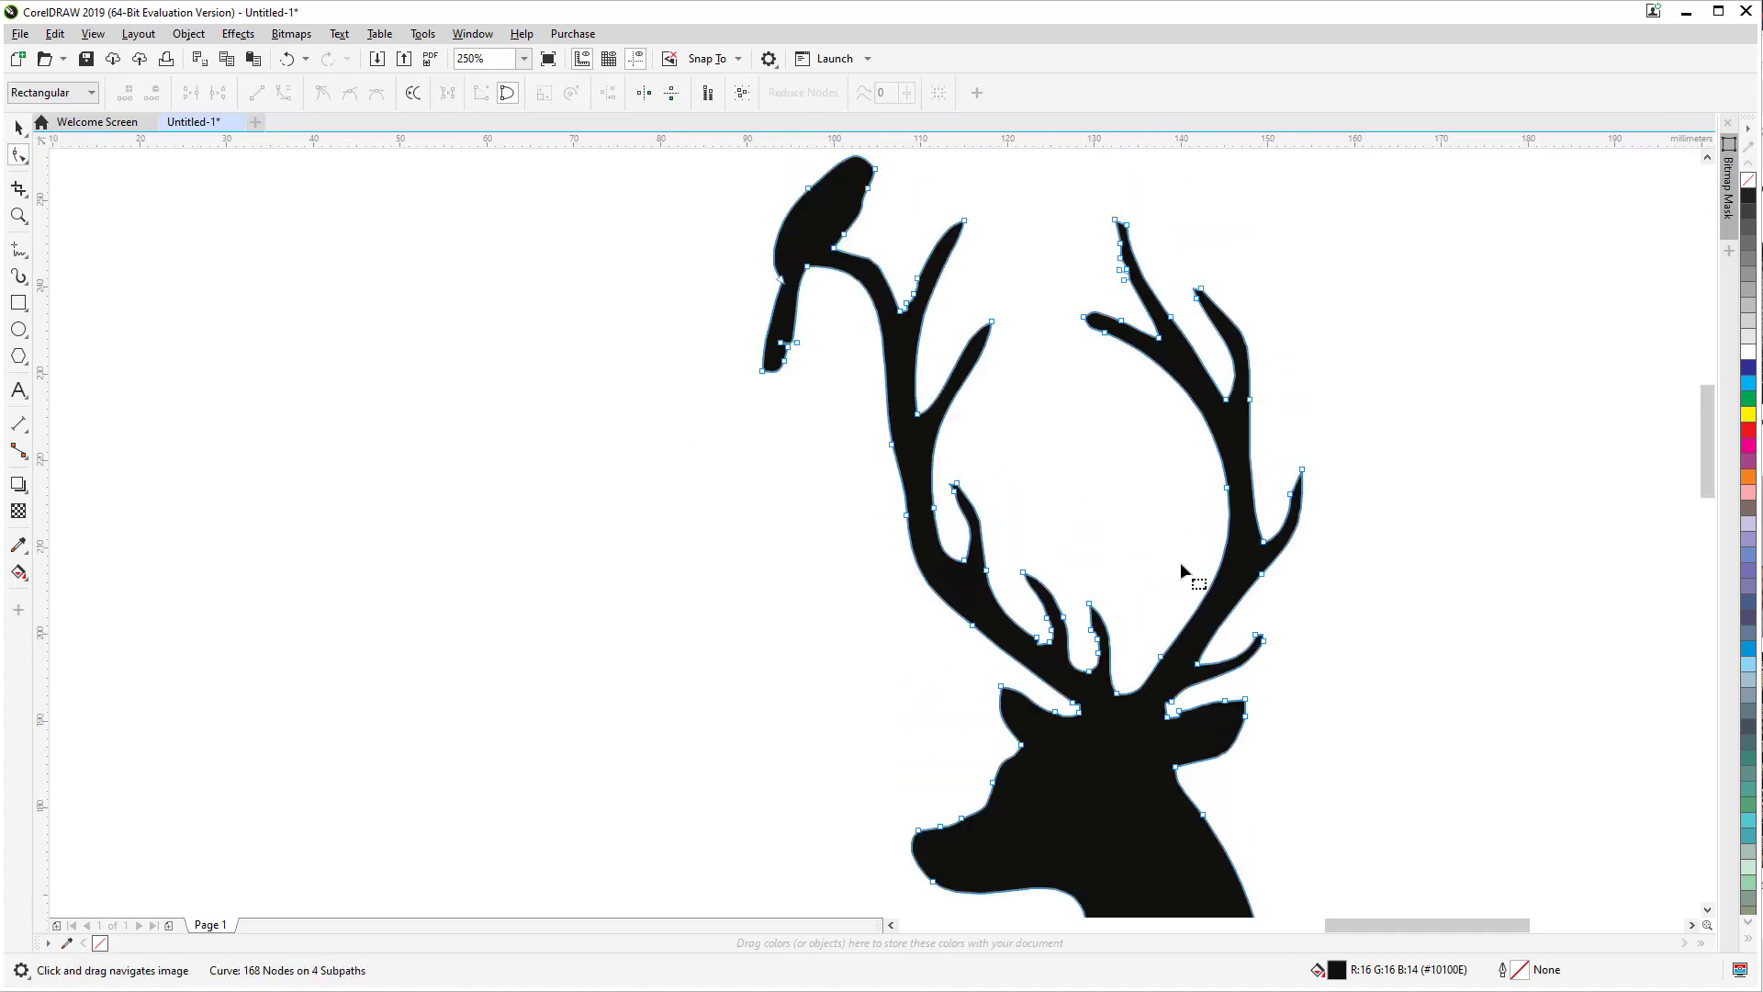
{"action": "scroll", "coordinate": [1274, 456], "scroll_direction": "up", "scroll_amount": 2}
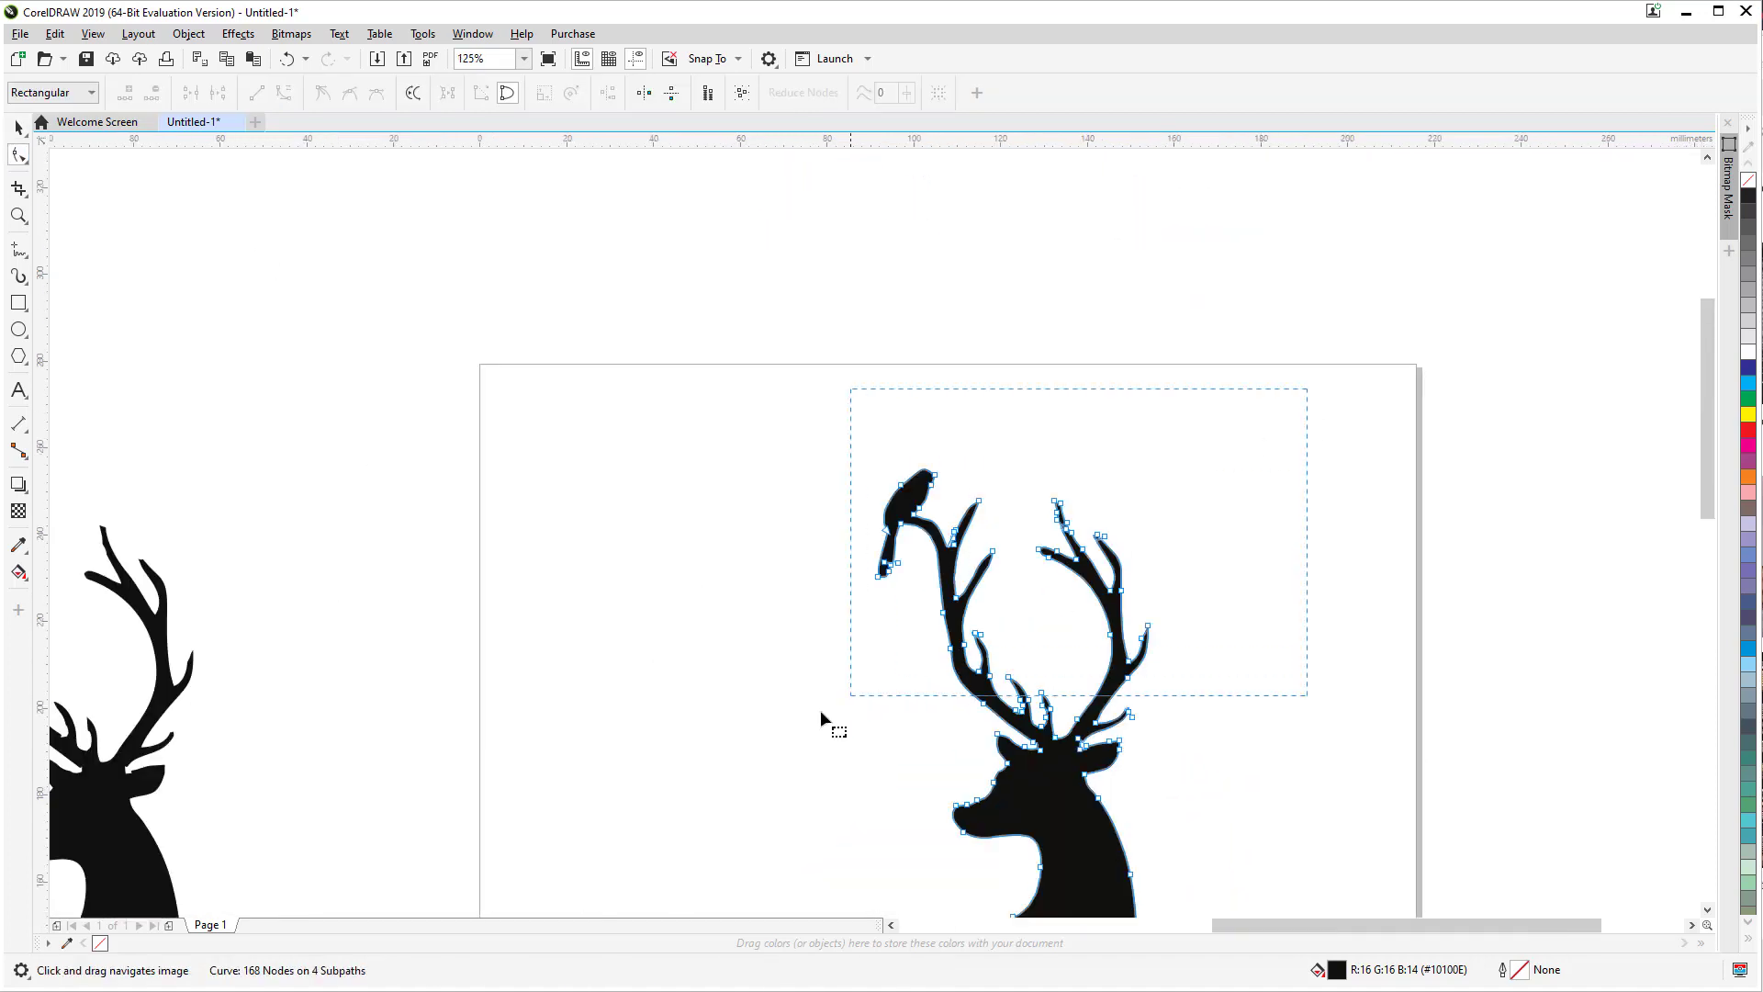
{"action": "left_click_drag", "start_coordinate": [821, 711], "coordinate": [804, 713]}
{"action": "key", "text": "Delete"}
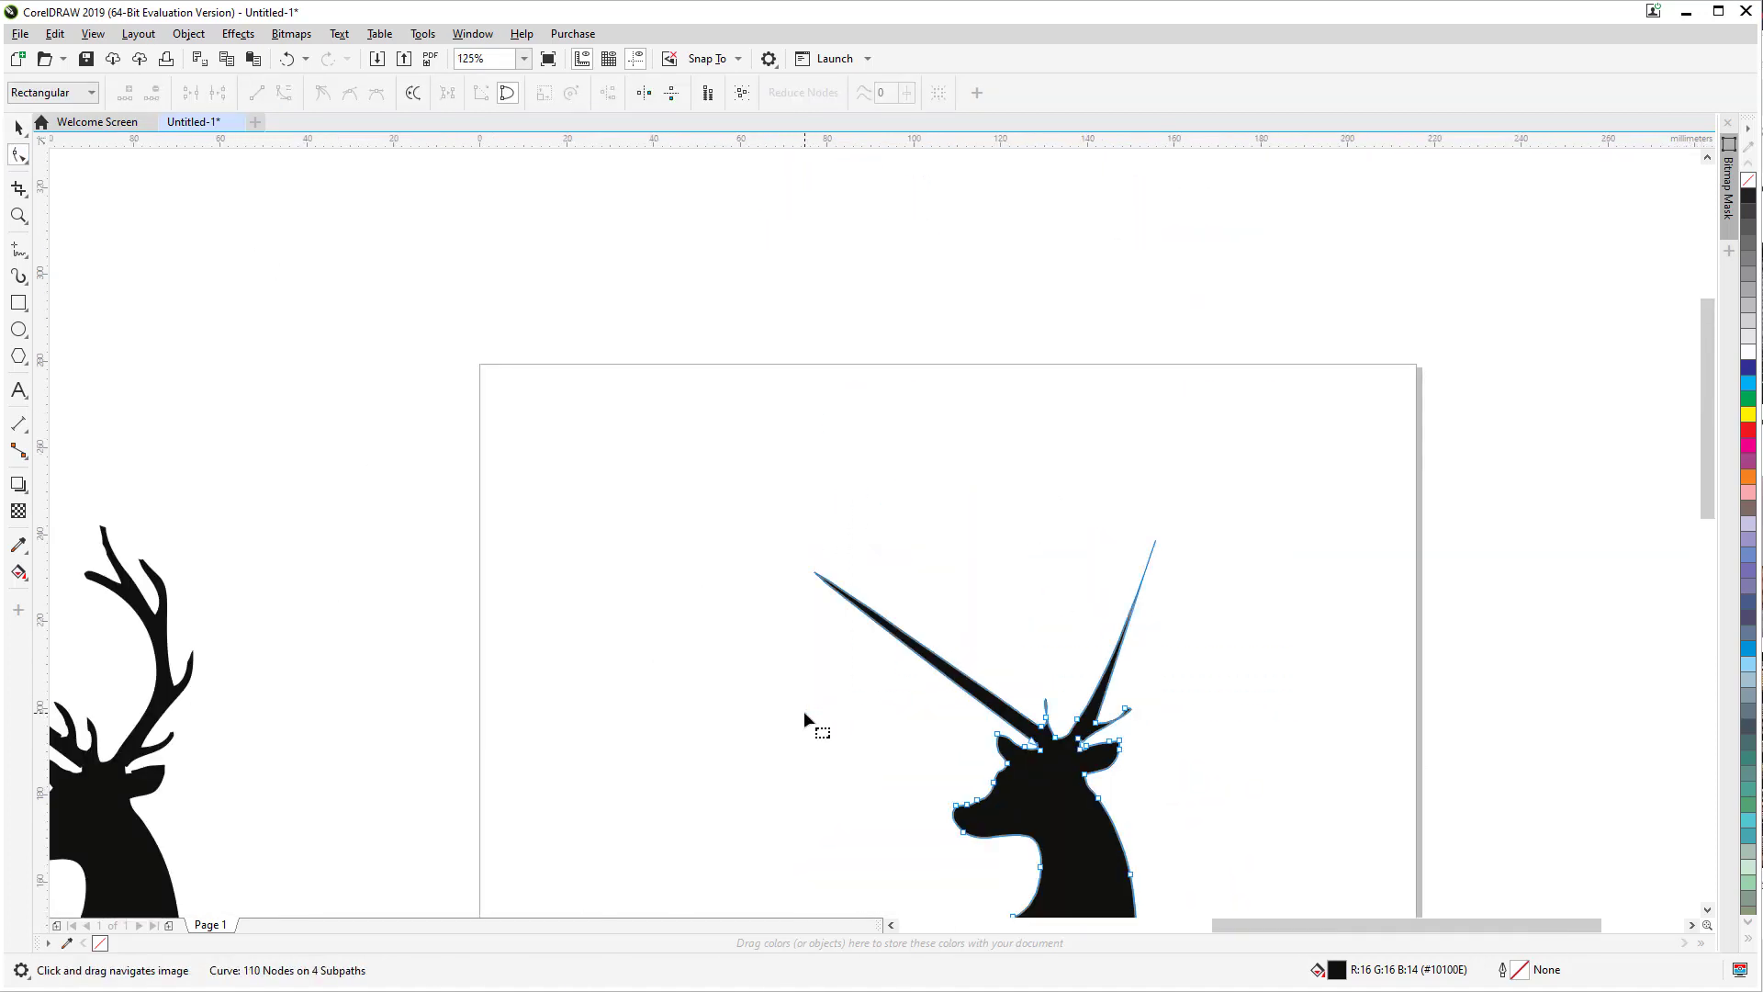
Step: Delete the remaining lower antler nodes above the head and the node midway between the two antler stumps
{"action": "scroll", "coordinate": [949, 761], "scroll_direction": "up", "scroll_amount": 2}
{"action": "left_click_drag", "start_coordinate": [1364, 633], "coordinate": [1133, 724]}
{"action": "key", "text": "Delete"}
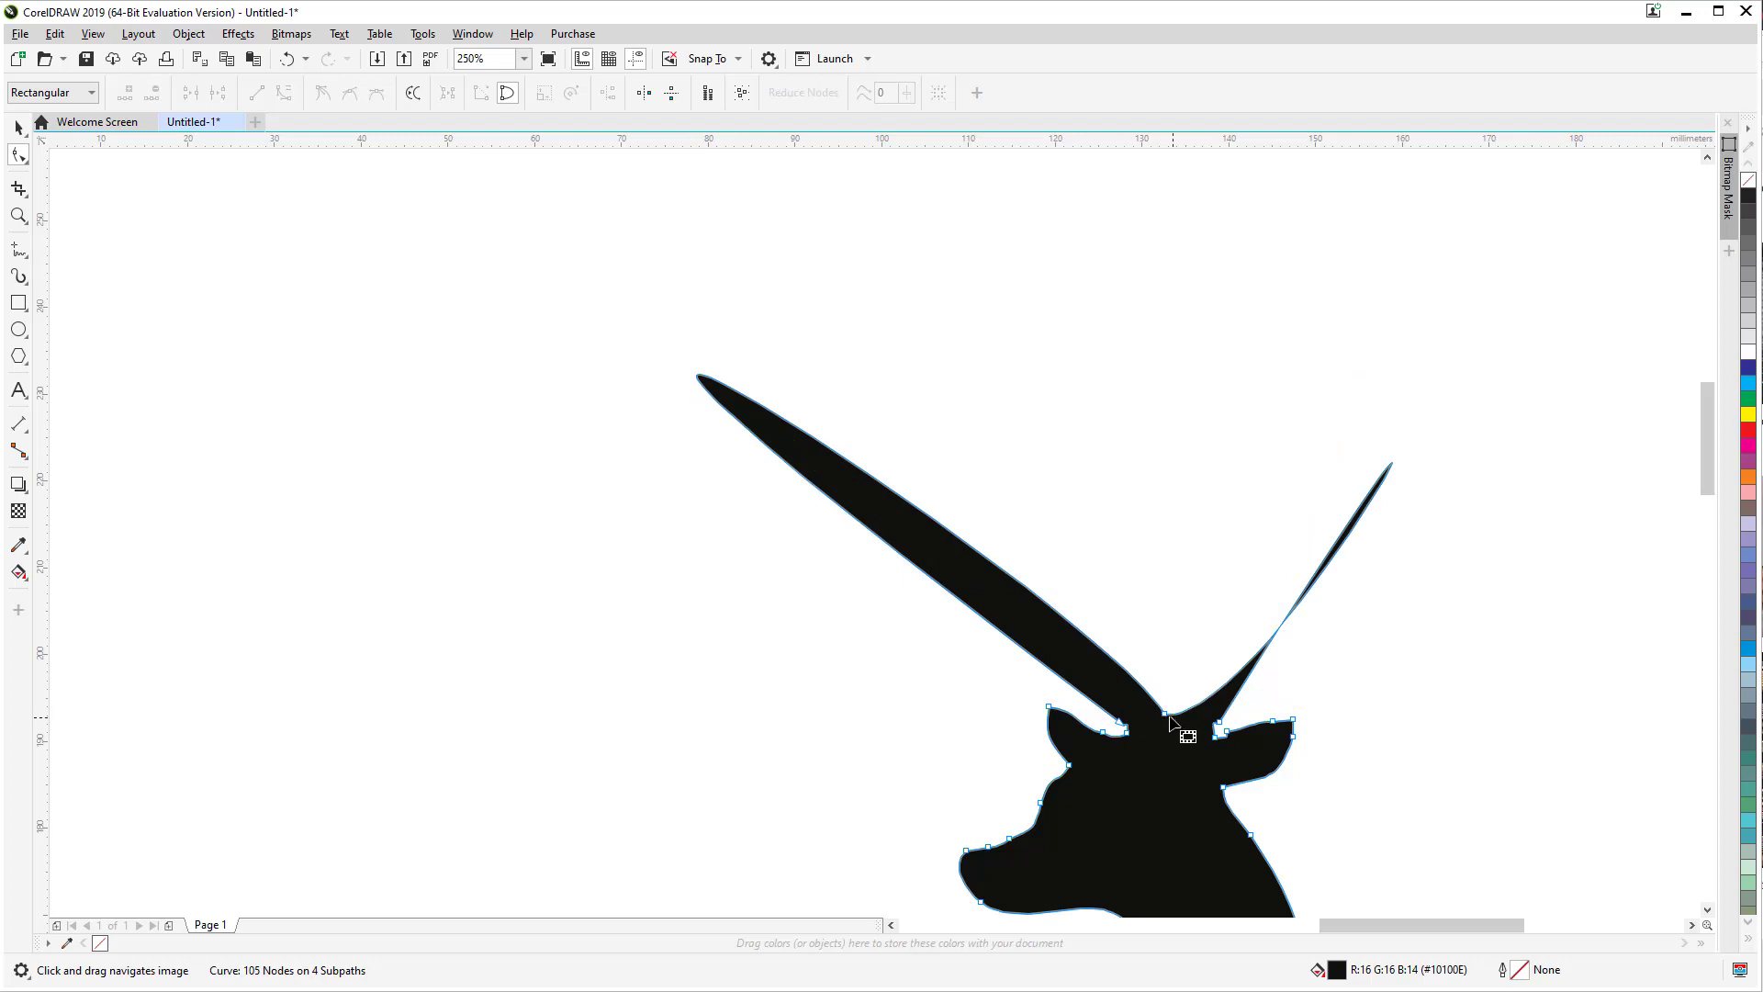
{"action": "left_click", "coordinate": [1165, 713]}
{"action": "key", "text": "Delete"}
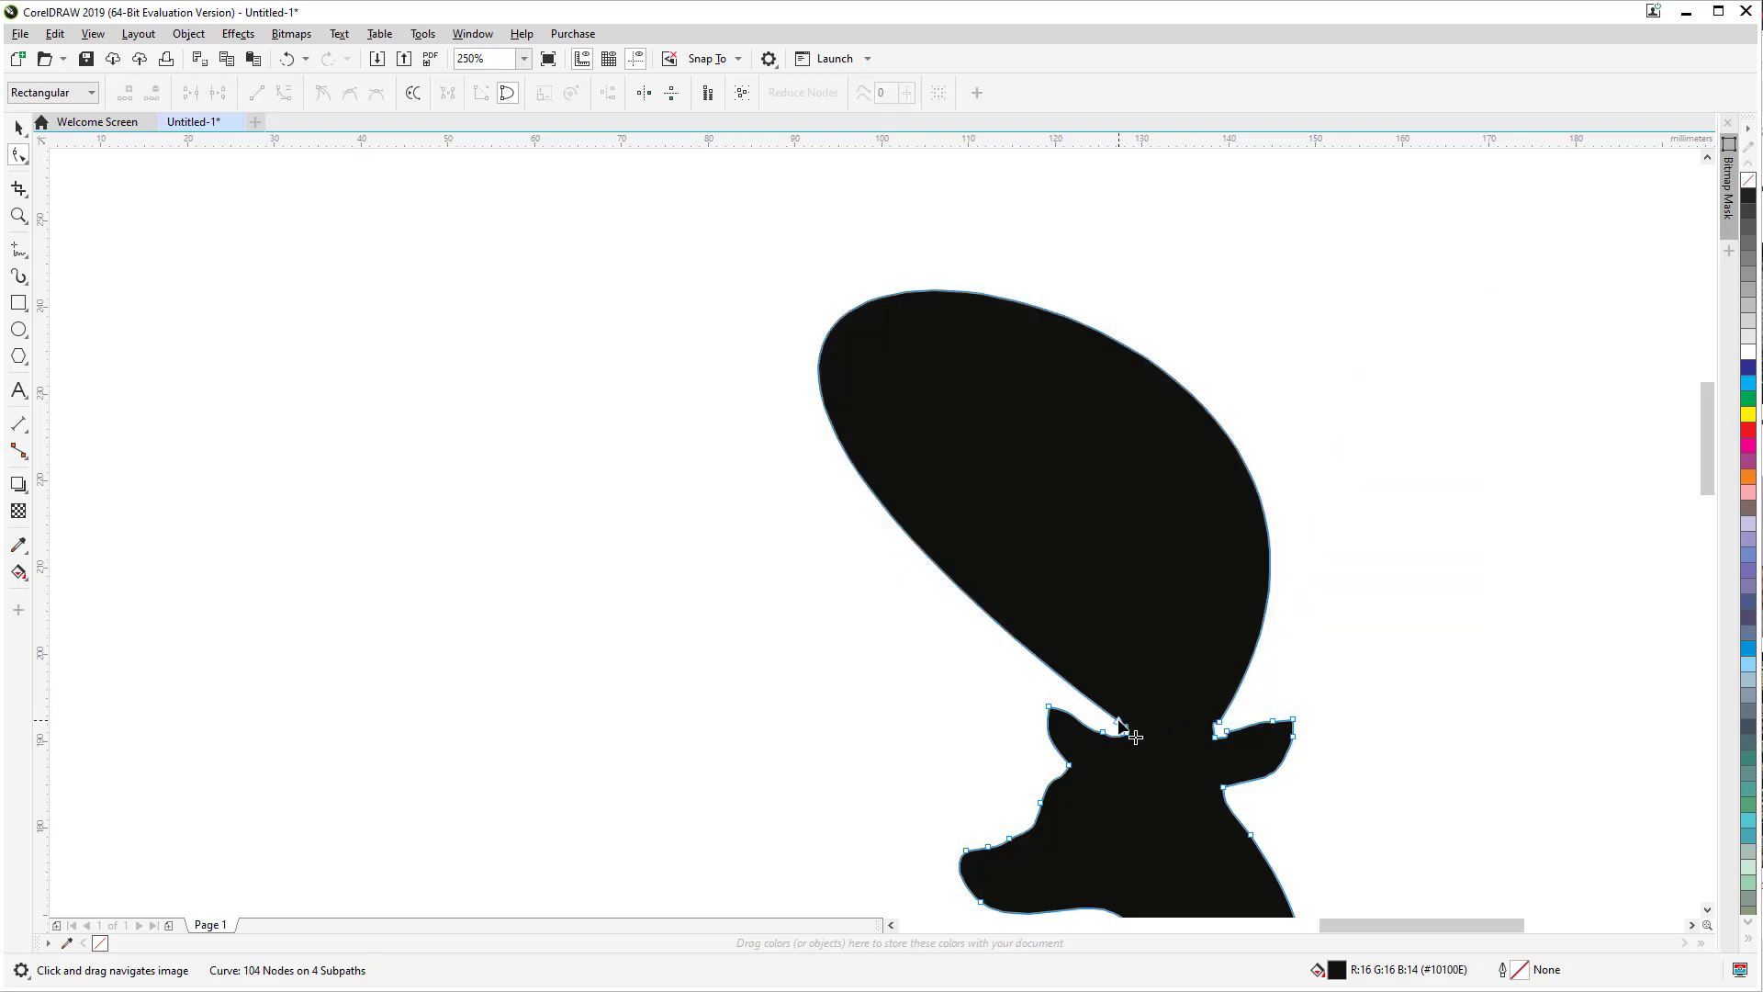
Step: Shrink the large bulge above the head by pulling its outline down and shortening the curve handles at both ends
{"action": "left_click", "coordinate": [1122, 722]}
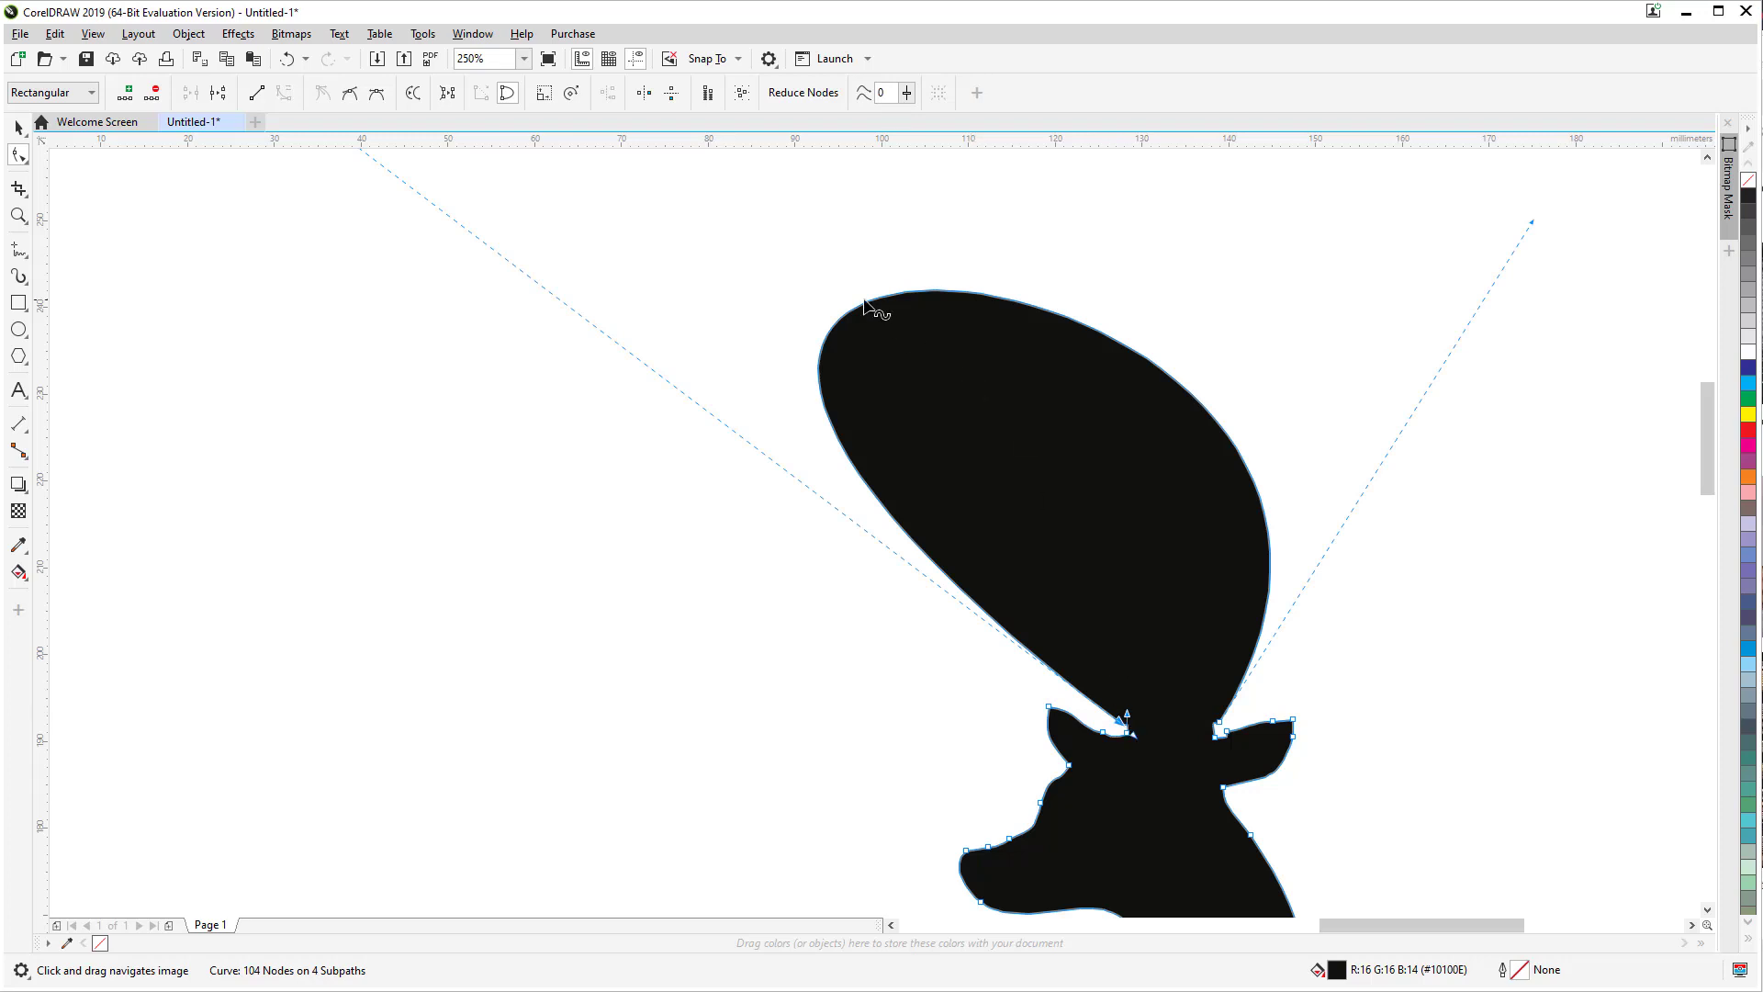
{"action": "left_click_drag", "start_coordinate": [863, 312], "coordinate": [1126, 496]}
{"action": "left_click", "coordinate": [1122, 726]}
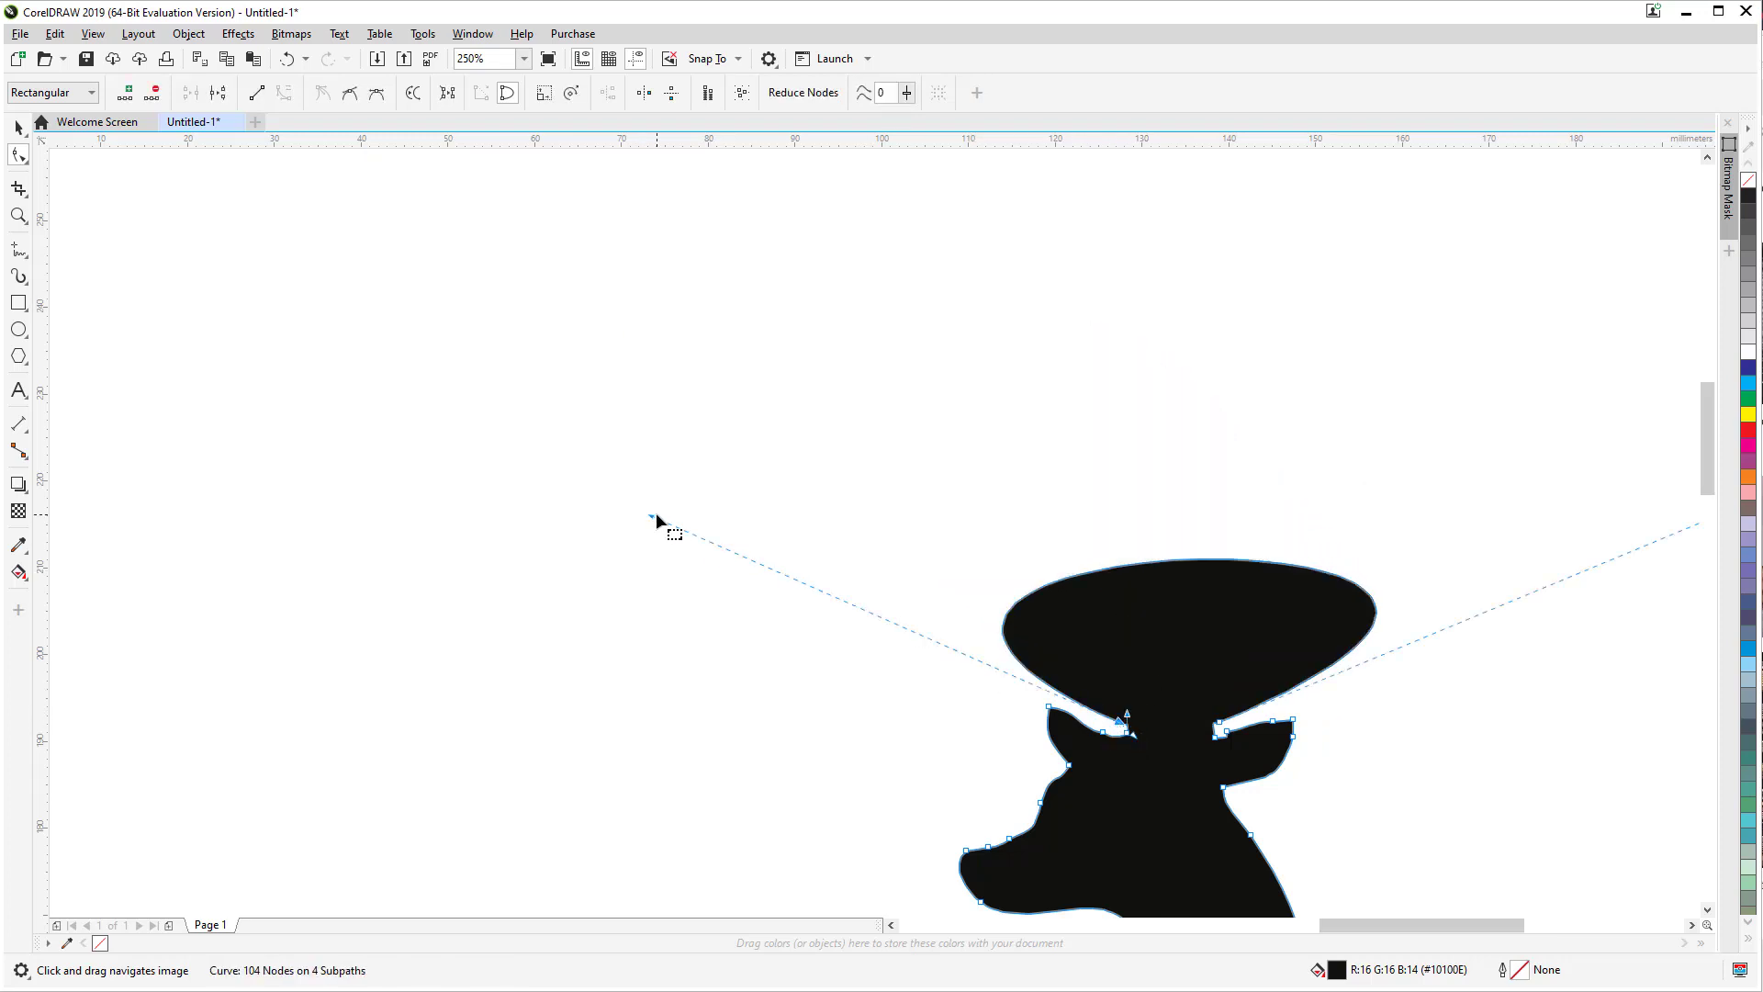
{"action": "left_click_drag", "start_coordinate": [655, 520], "coordinate": [1666, 543]}
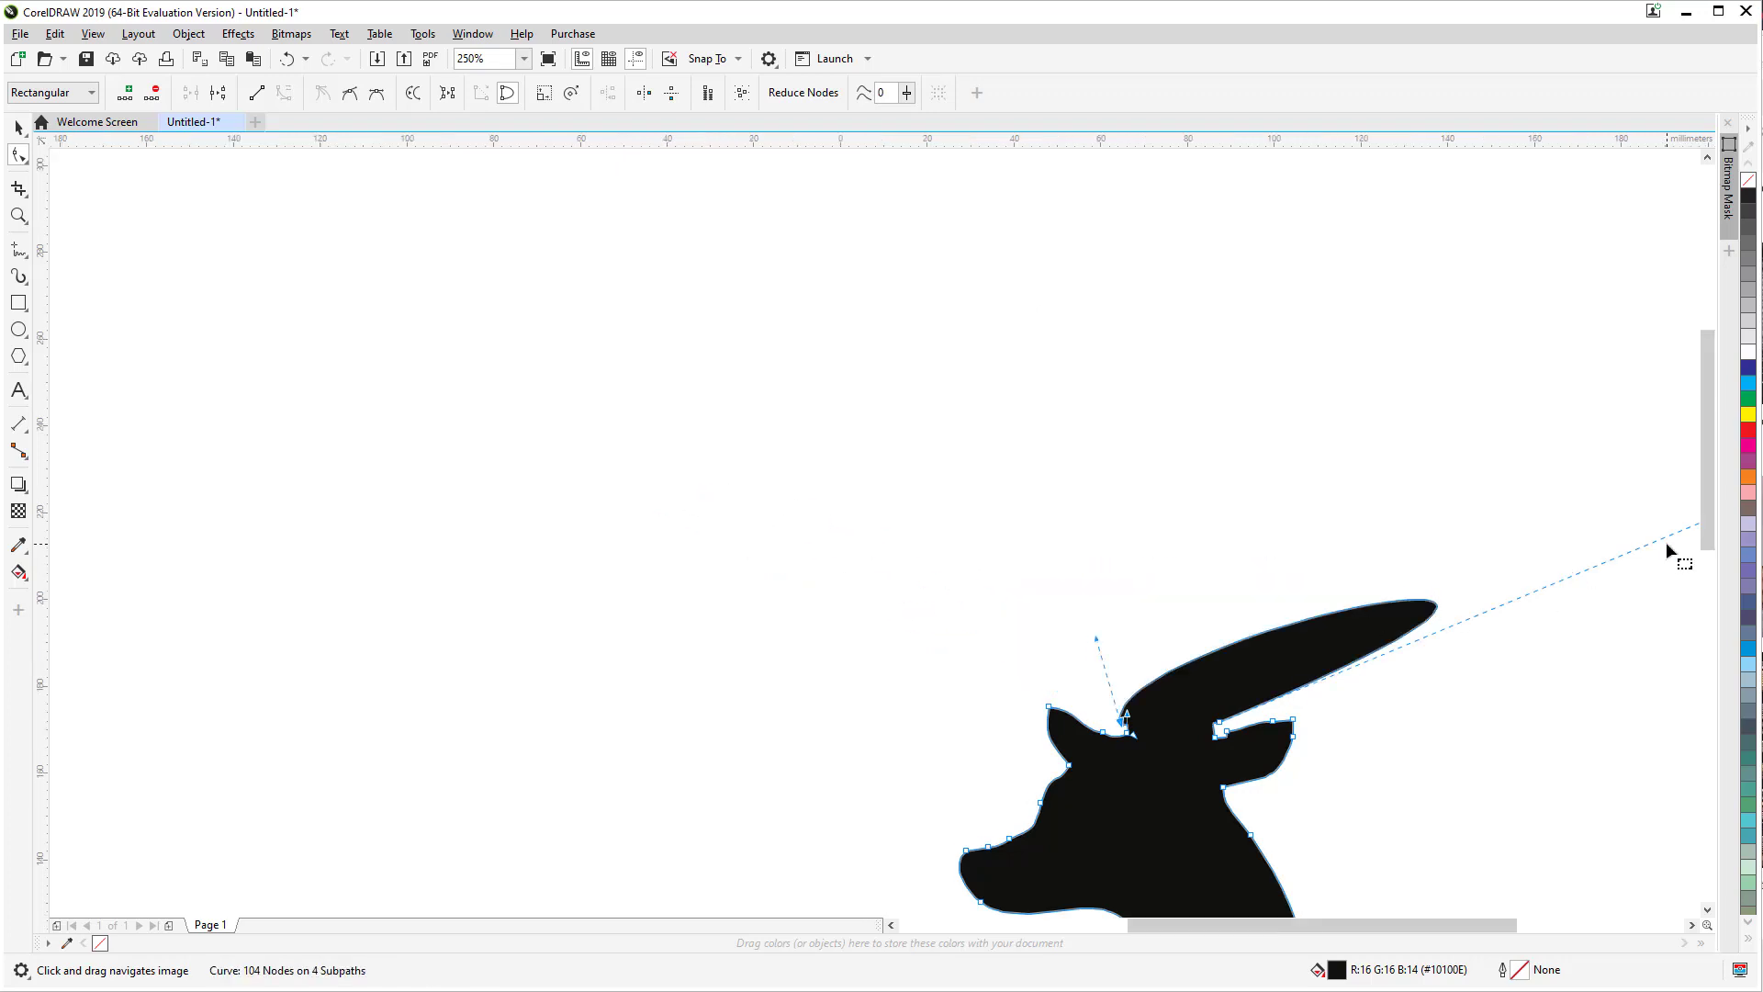
{"action": "scroll", "coordinate": [1666, 544], "scroll_direction": "down", "scroll_amount": 4}
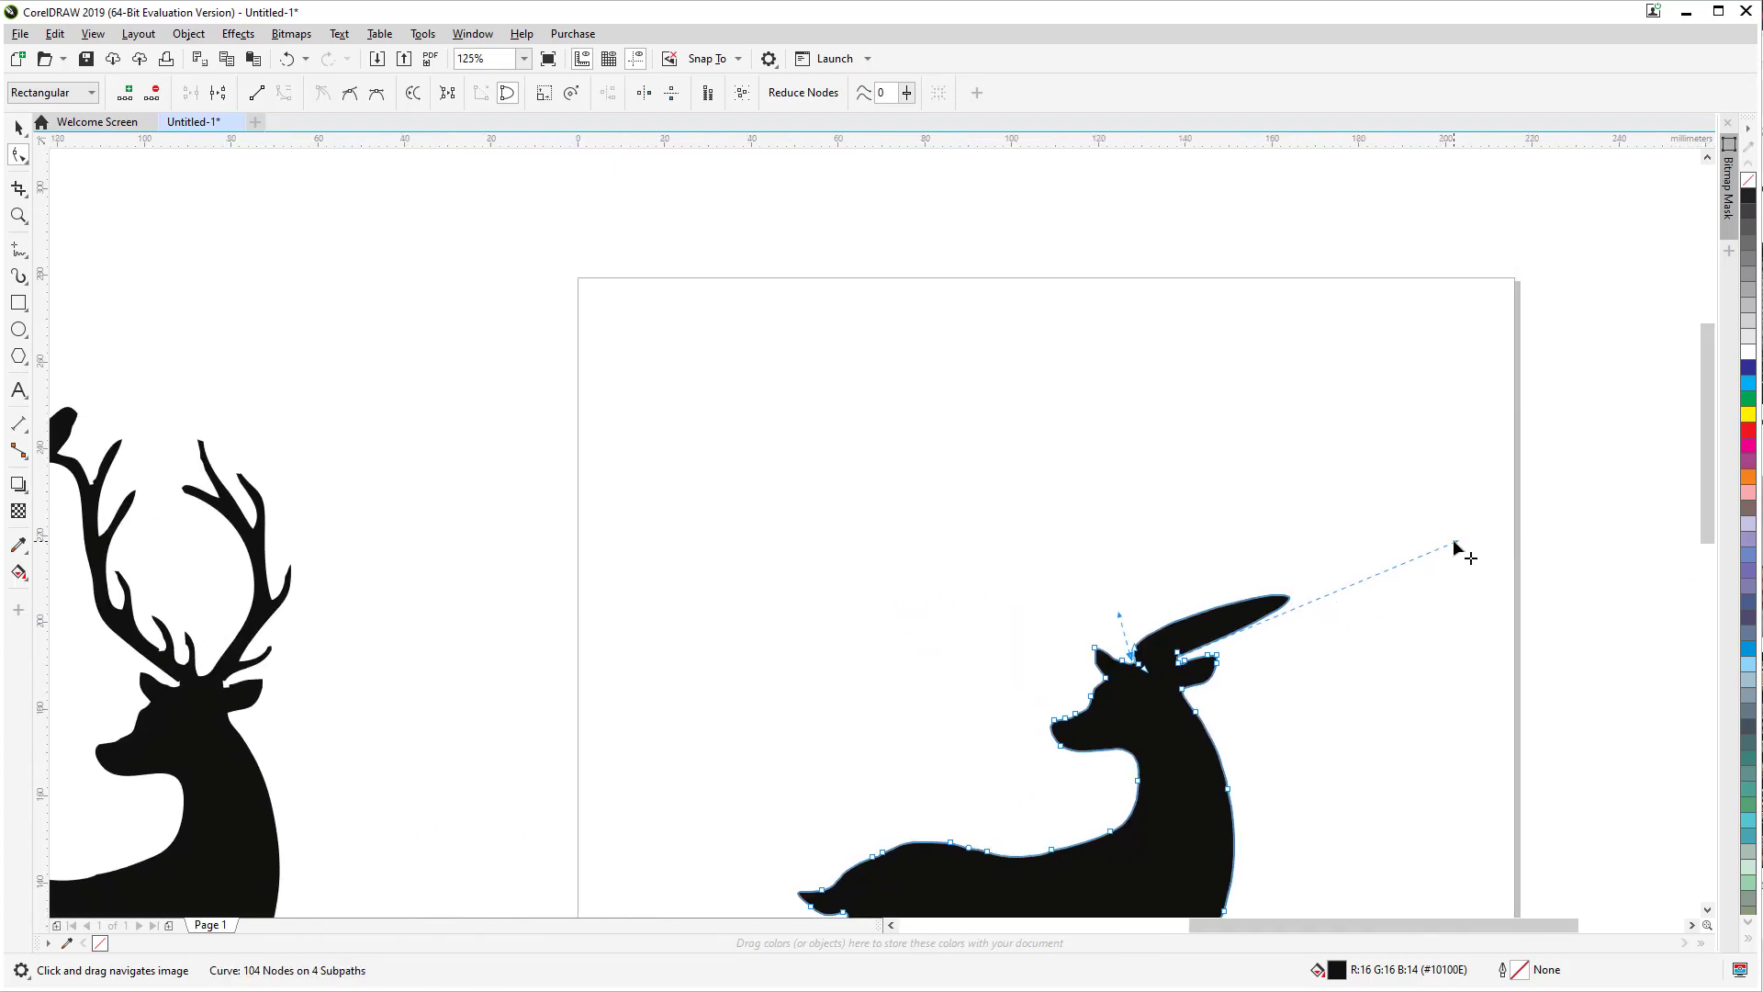
{"action": "left_click_drag", "start_coordinate": [1454, 548], "coordinate": [1210, 628]}
Step: Delete the stray antler-base nodes beside the inner edges of both ears
{"action": "scroll", "coordinate": [1171, 675], "scroll_direction": "up", "scroll_amount": 8}
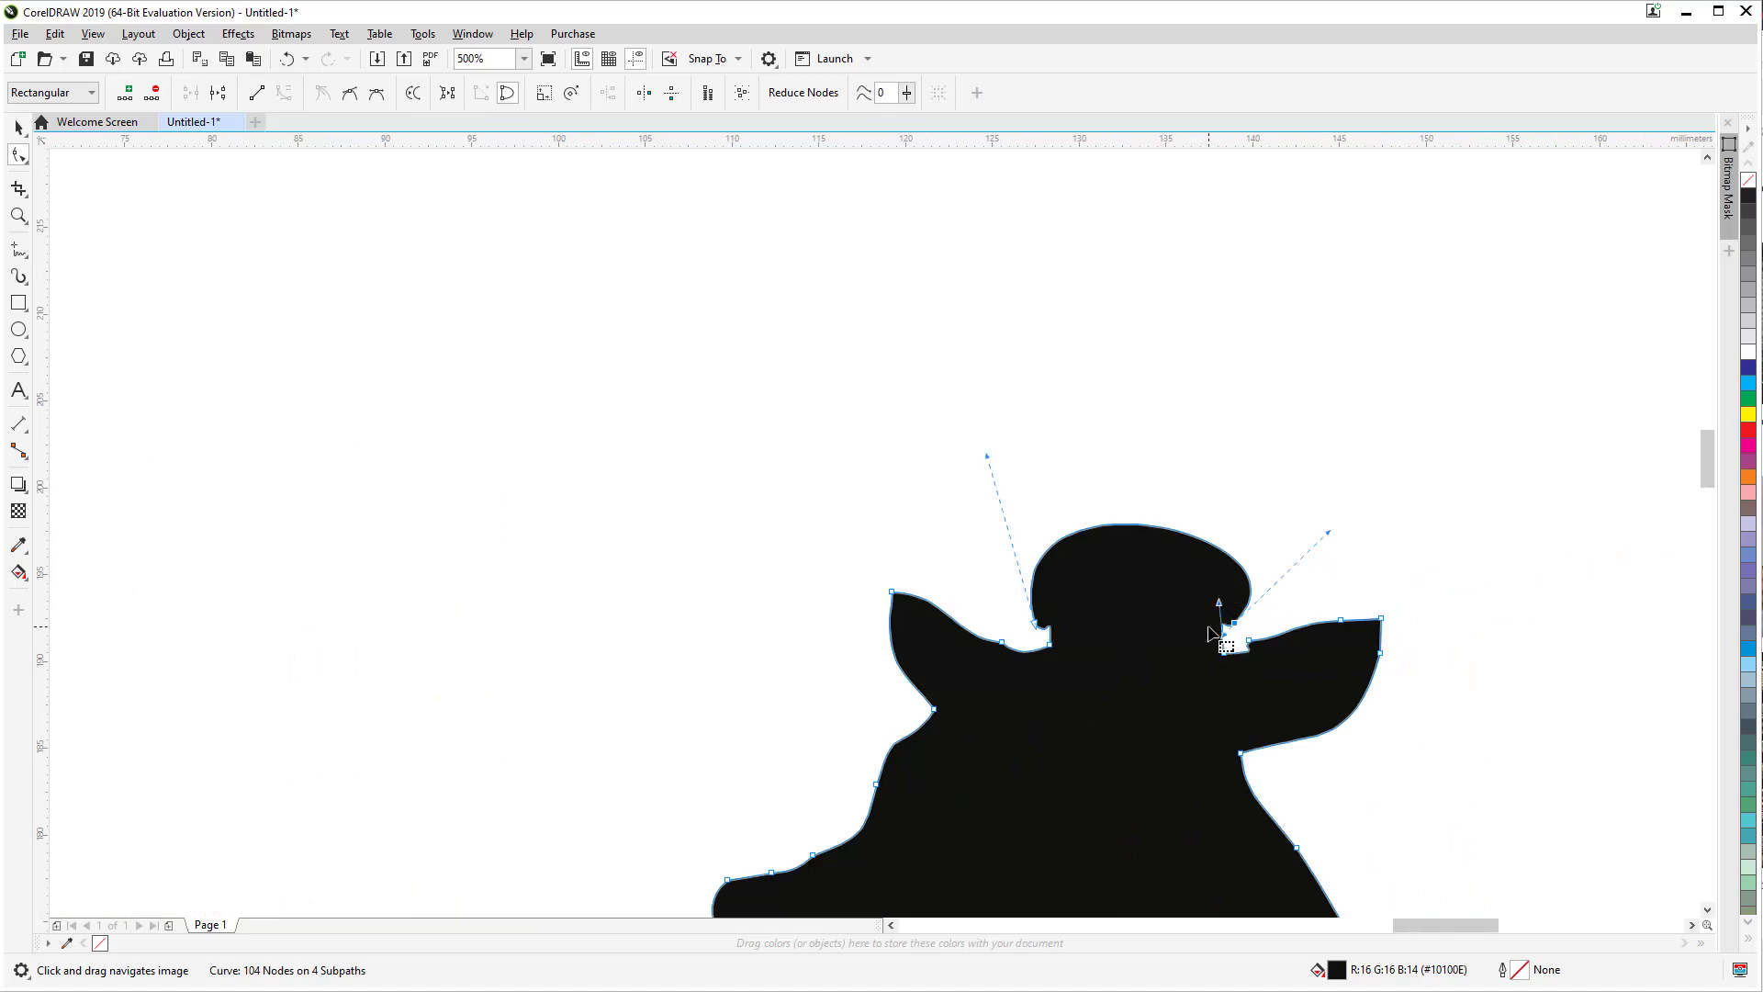
{"action": "key", "text": "Delete"}
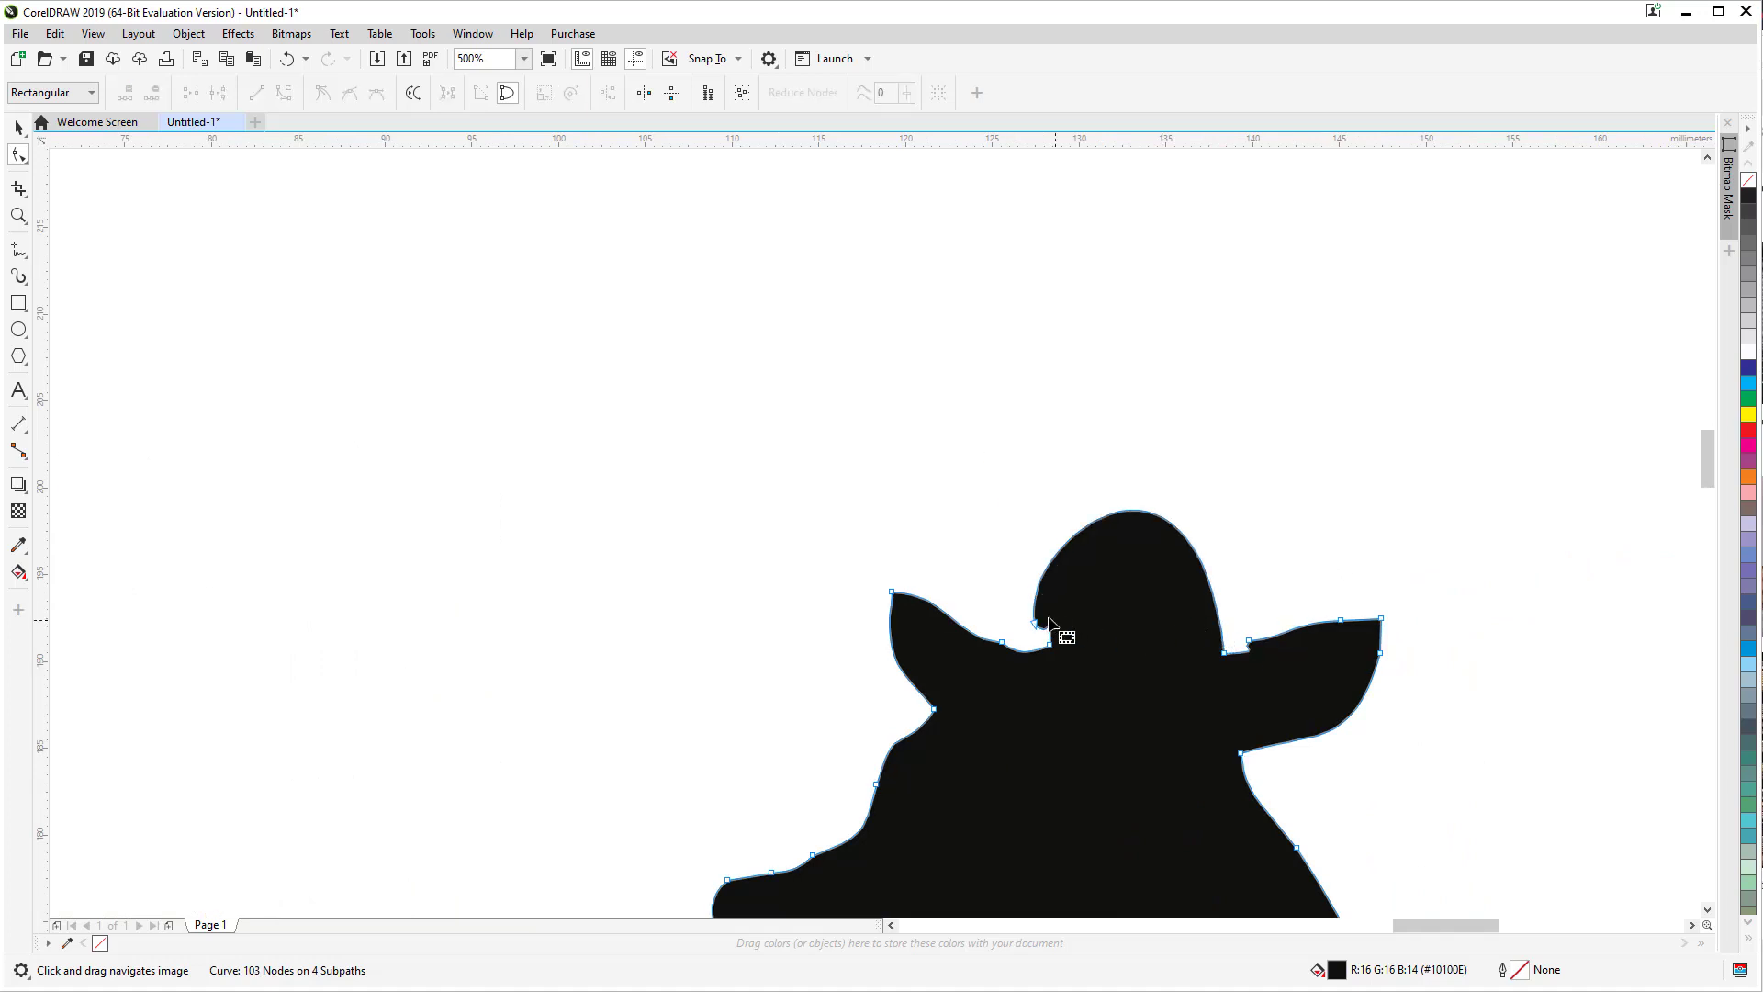
{"action": "left_click_drag", "start_coordinate": [1031, 617], "coordinate": [1047, 636]}
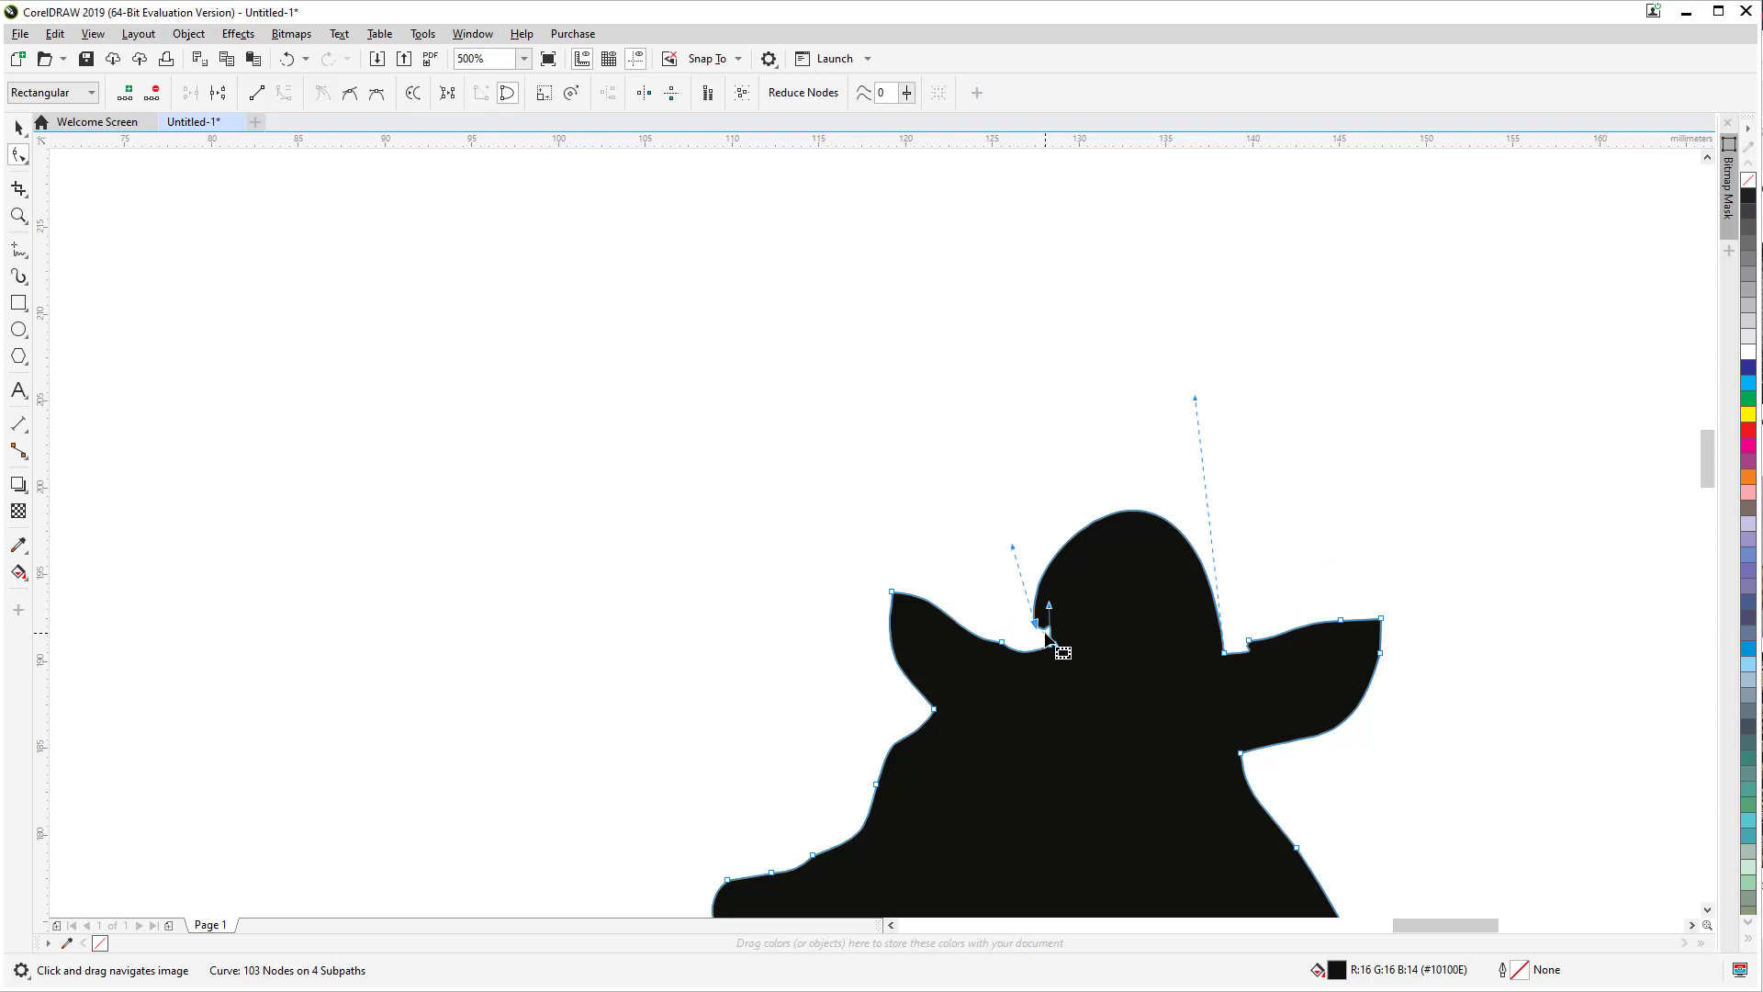
{"action": "key", "text": "Delete"}
{"action": "scroll", "coordinate": [1047, 638], "scroll_direction": "up", "scroll_amount": 2}
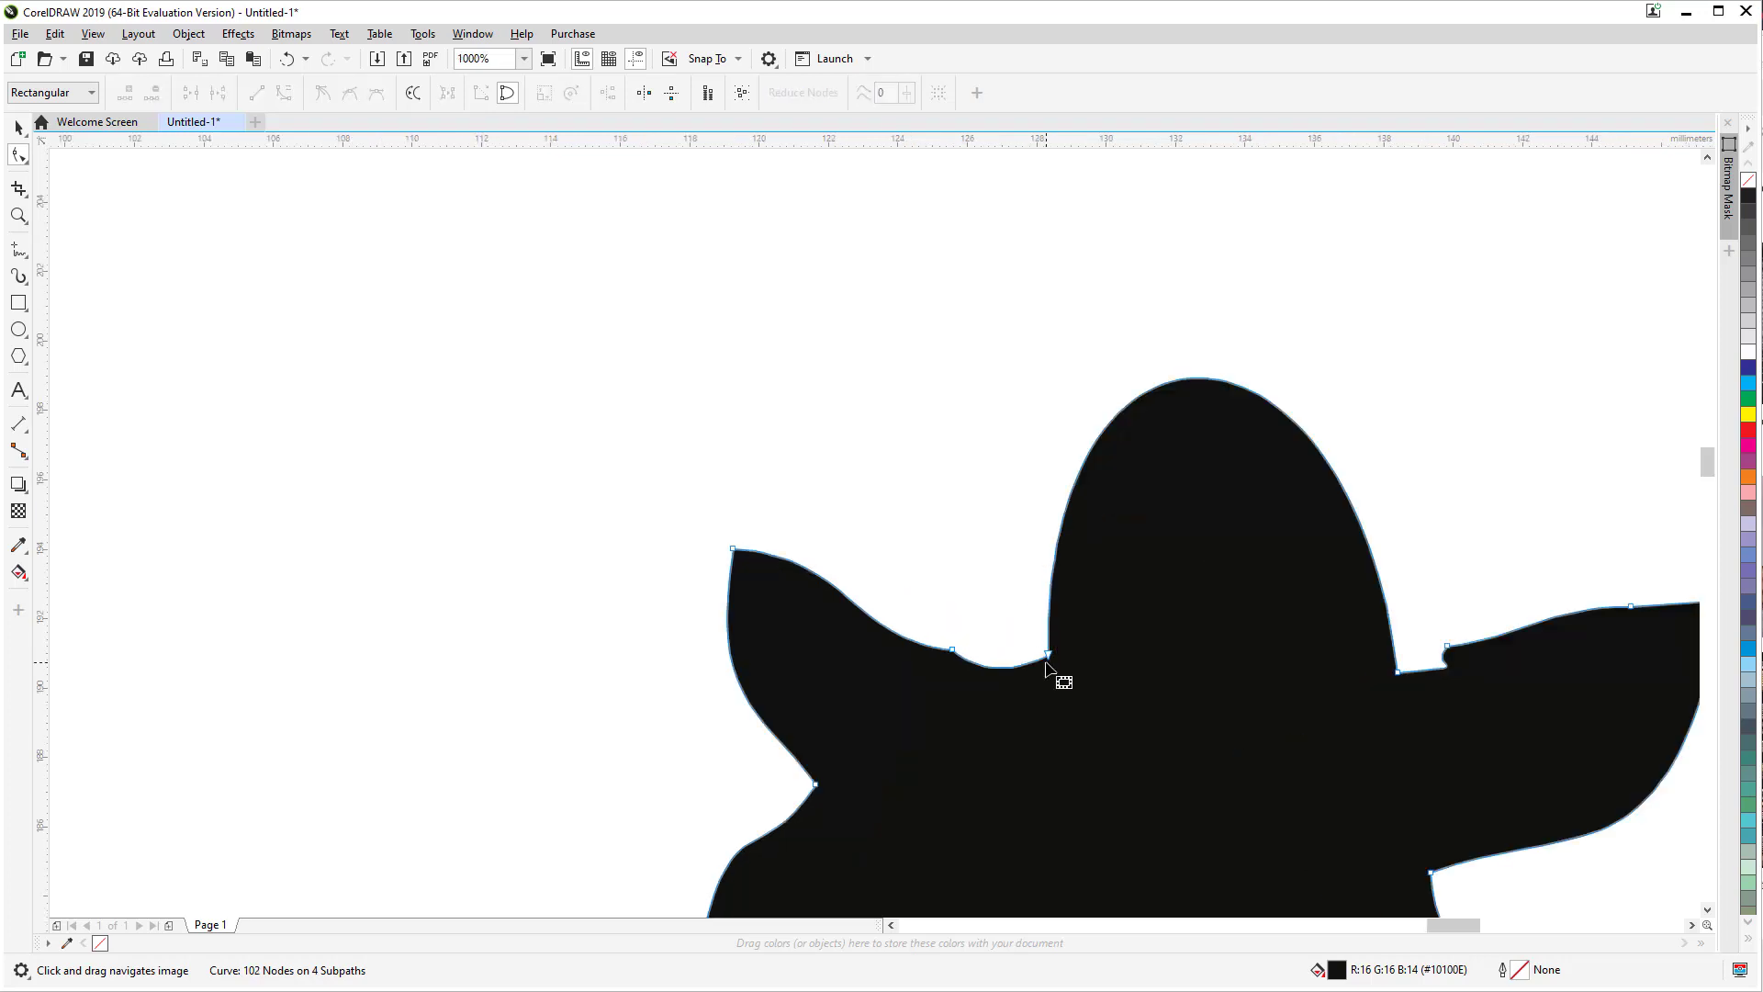
Step: Pull the outline between the ears down to the head and bend it slightly upward into a low crown
{"action": "left_click", "coordinate": [1048, 654]}
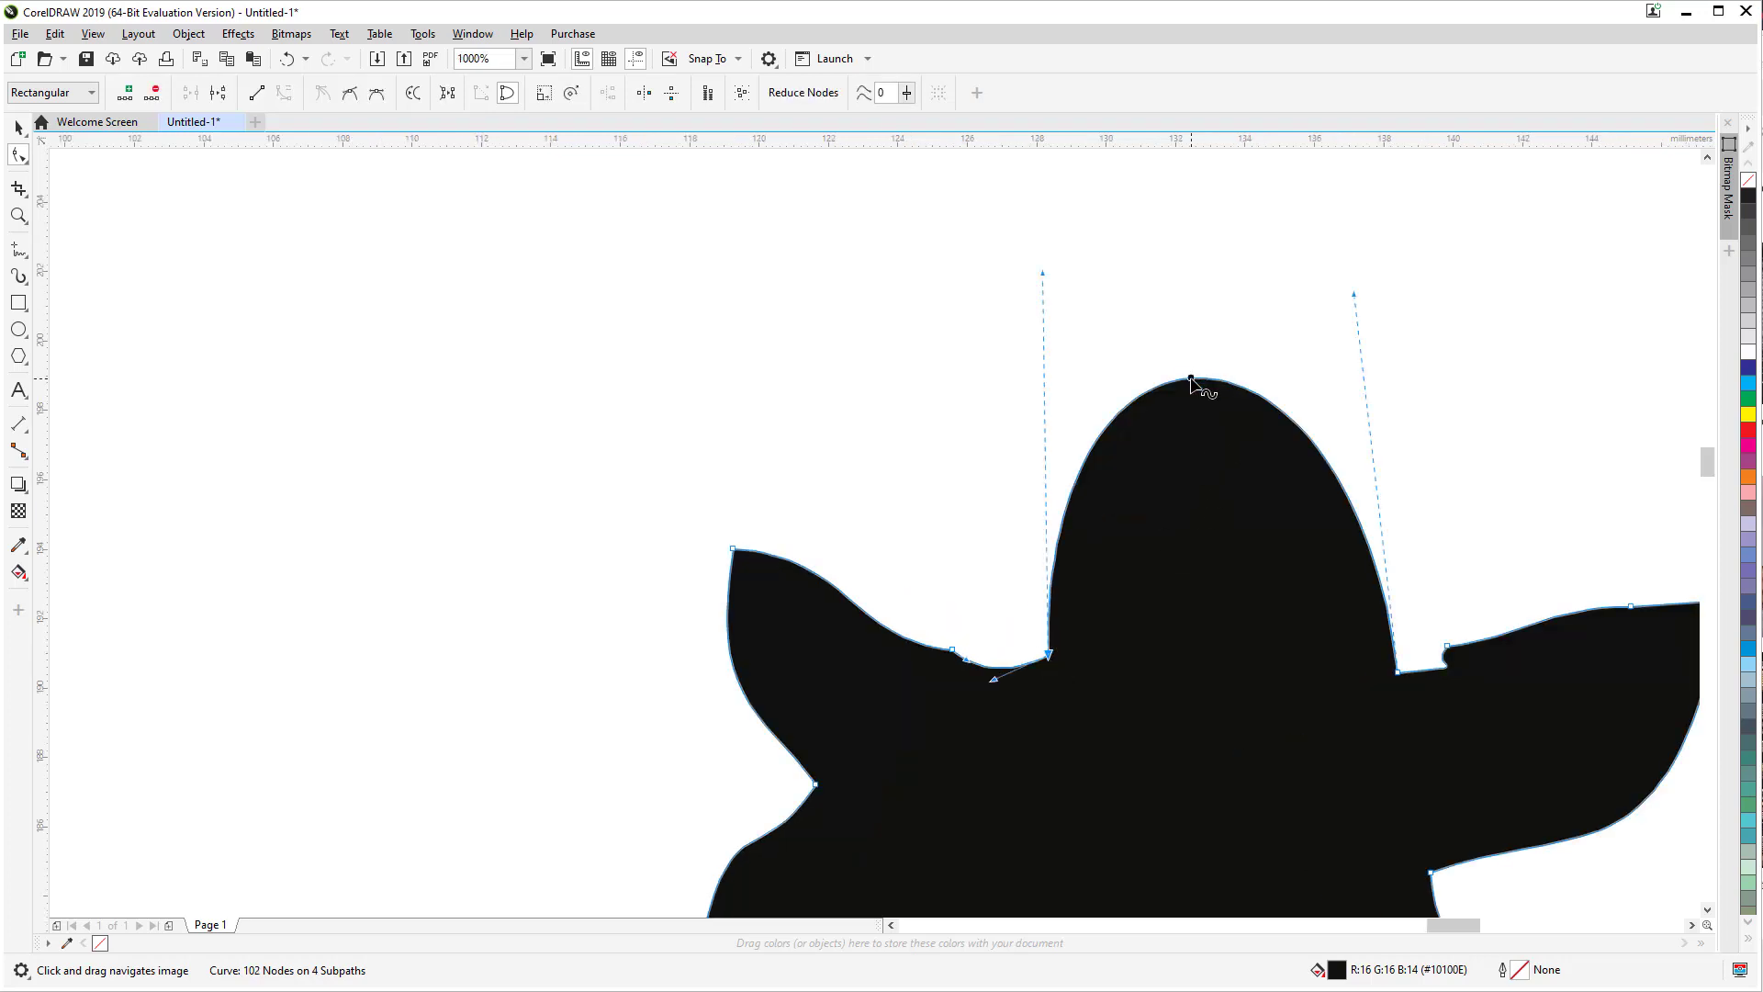
{"action": "left_click_drag", "start_coordinate": [1191, 384], "coordinate": [1203, 643]}
{"action": "scroll", "coordinate": [1281, 611], "scroll_direction": "down", "scroll_amount": 6}
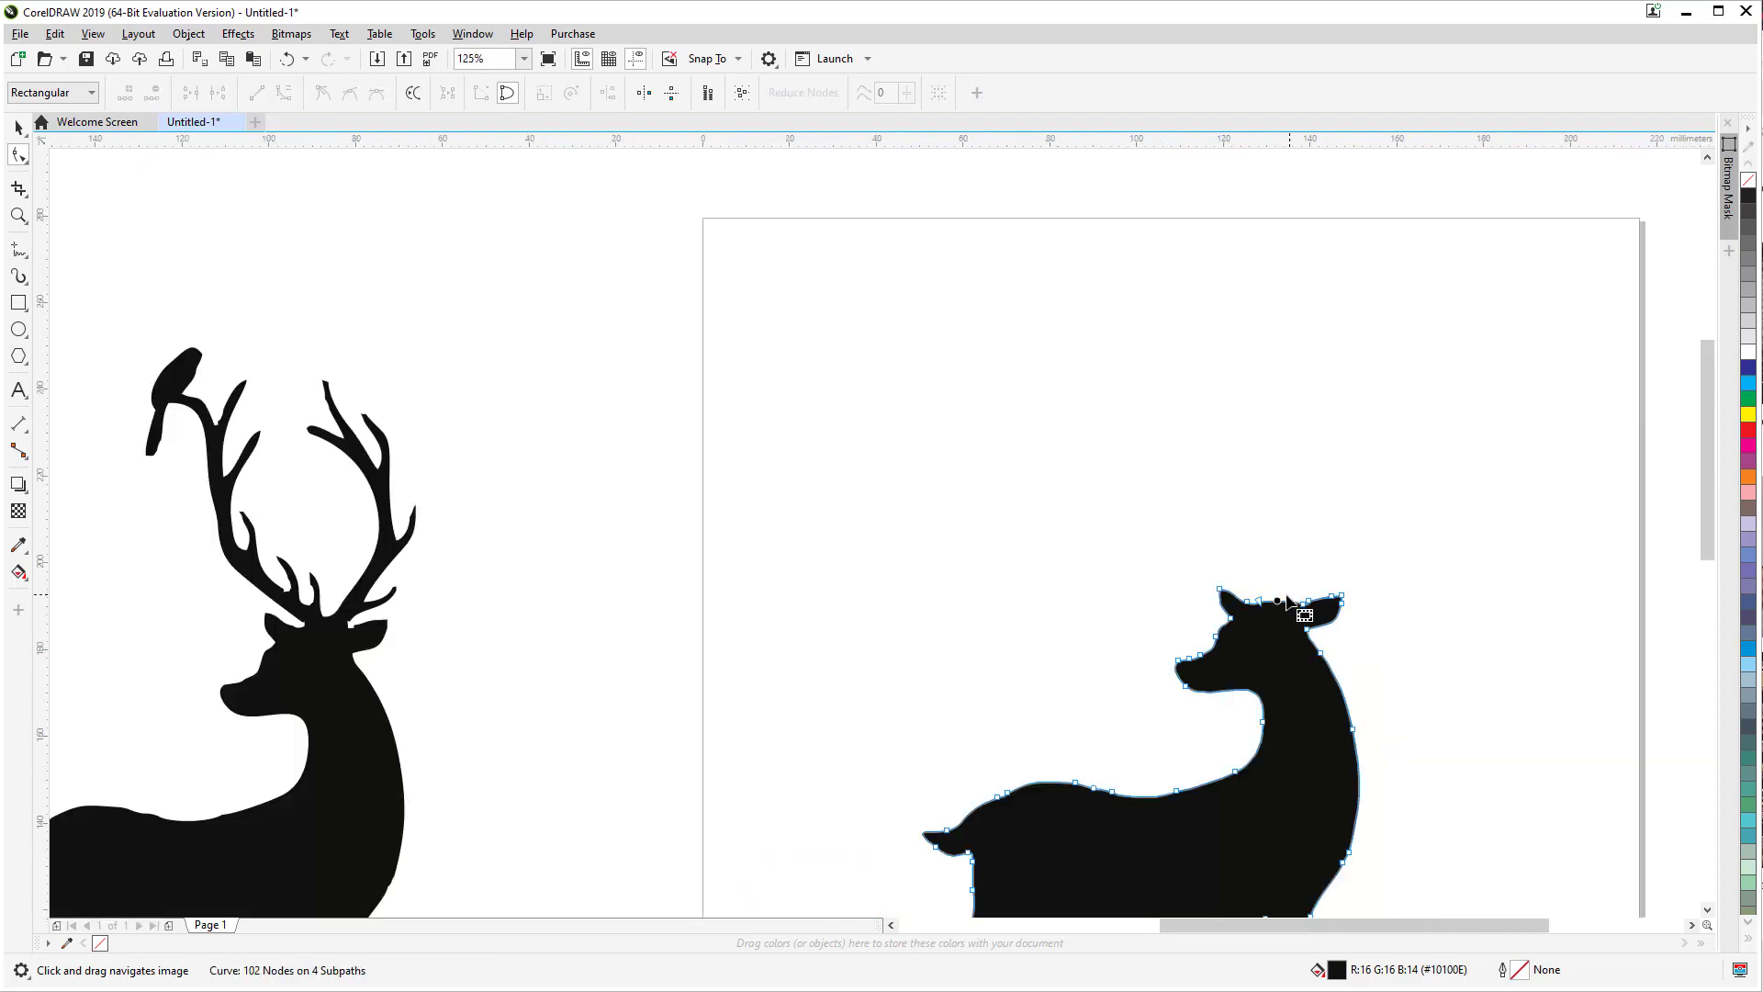
{"action": "scroll", "coordinate": [1286, 620], "scroll_direction": "up", "scroll_amount": 4}
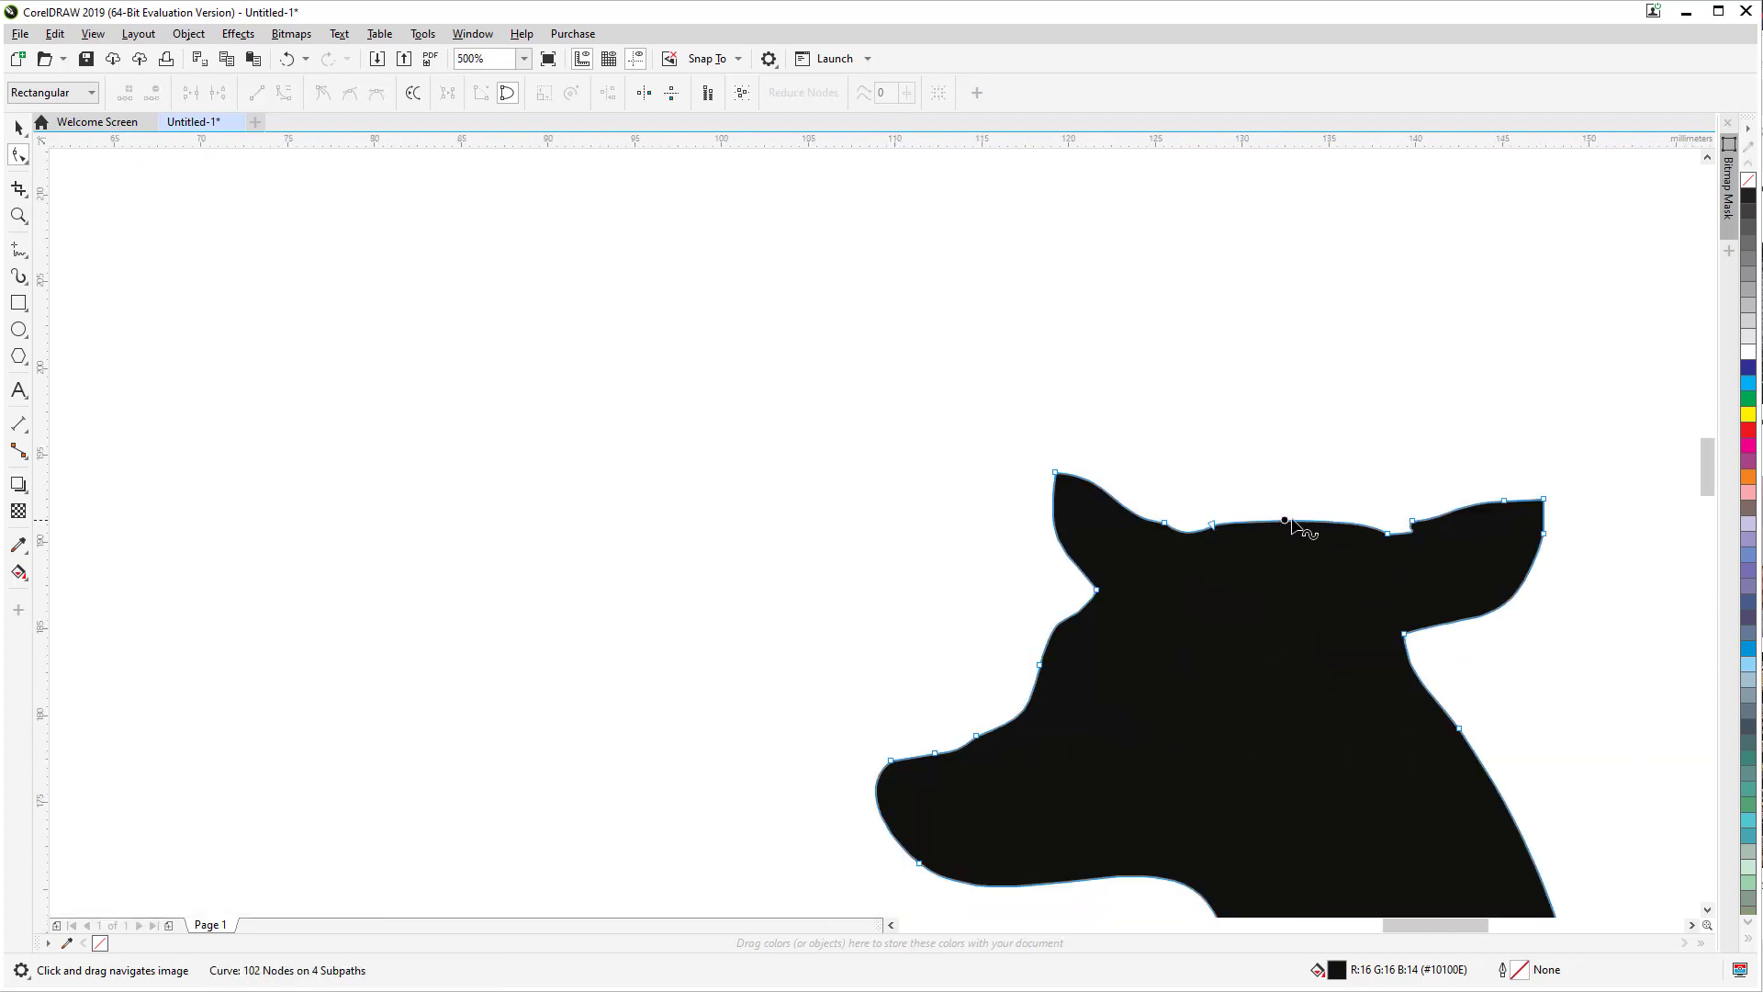
{"action": "left_click_drag", "start_coordinate": [1286, 522], "coordinate": [1279, 511]}
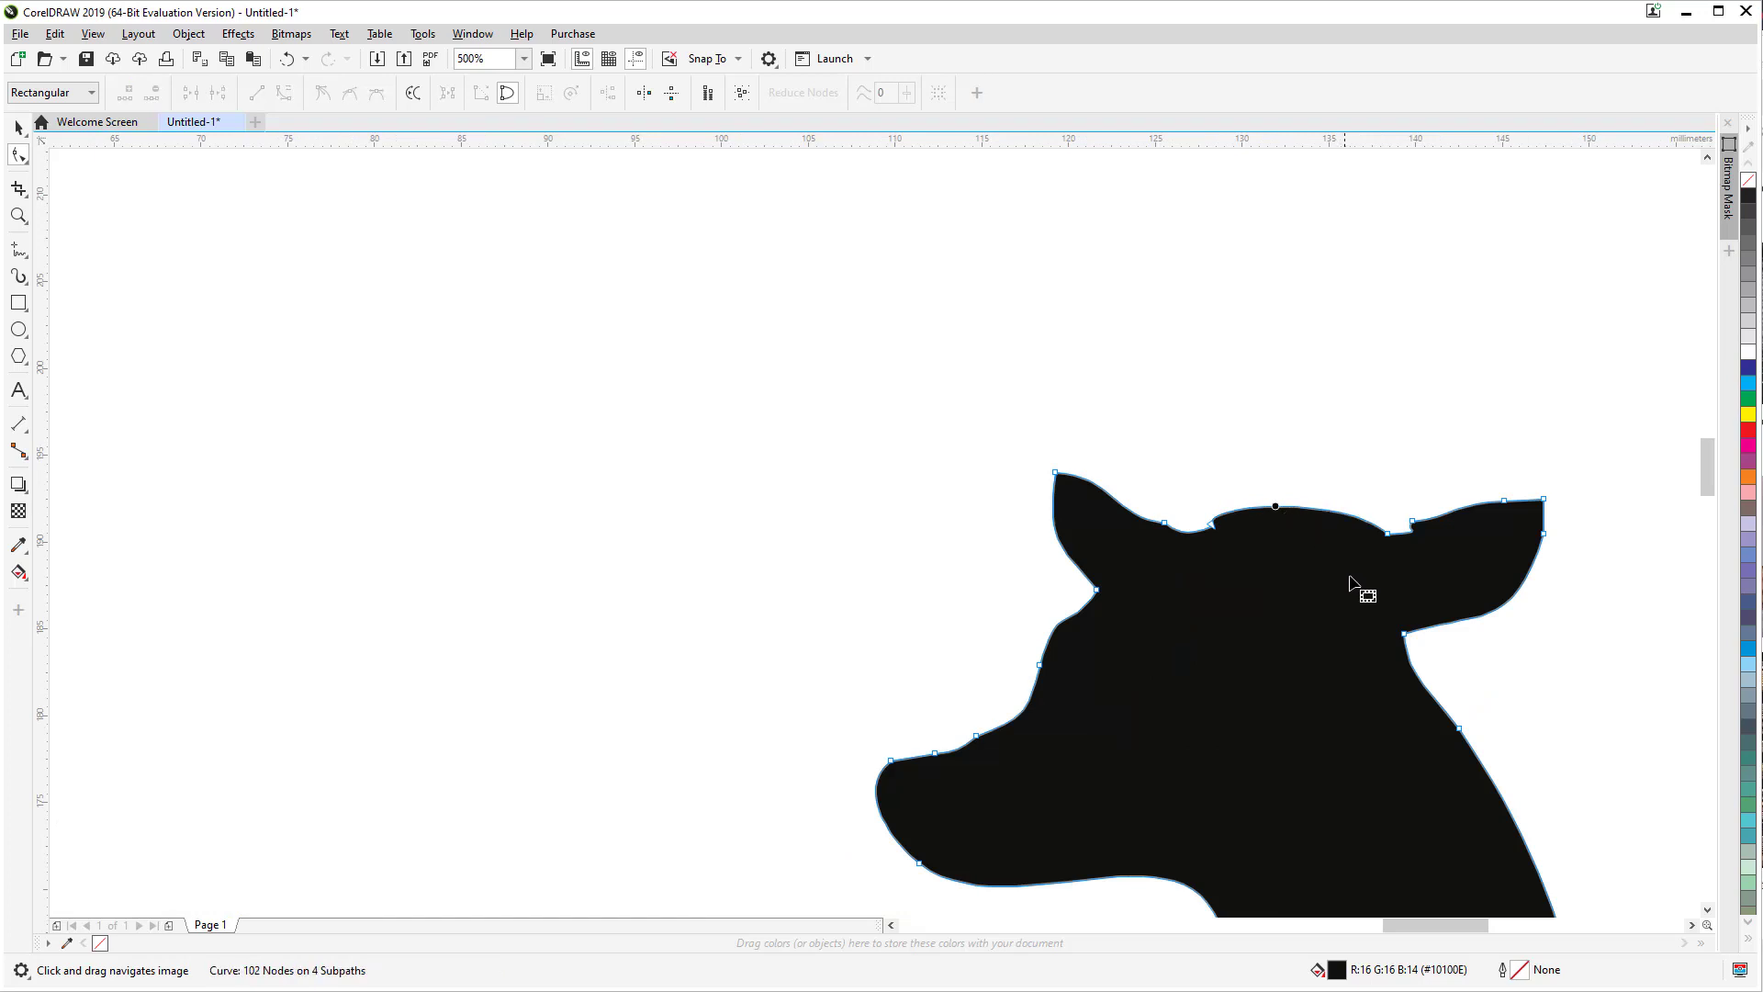
Step: Shift the crown node at the base of the rear ear inward and adjust its curve handle
{"action": "scroll", "coordinate": [1352, 585], "scroll_direction": "up", "scroll_amount": 2}
{"action": "left_click_drag", "start_coordinate": [1422, 491], "coordinate": [1403, 513]}
{"action": "left_click_drag", "start_coordinate": [1337, 433], "coordinate": [1333, 410]}
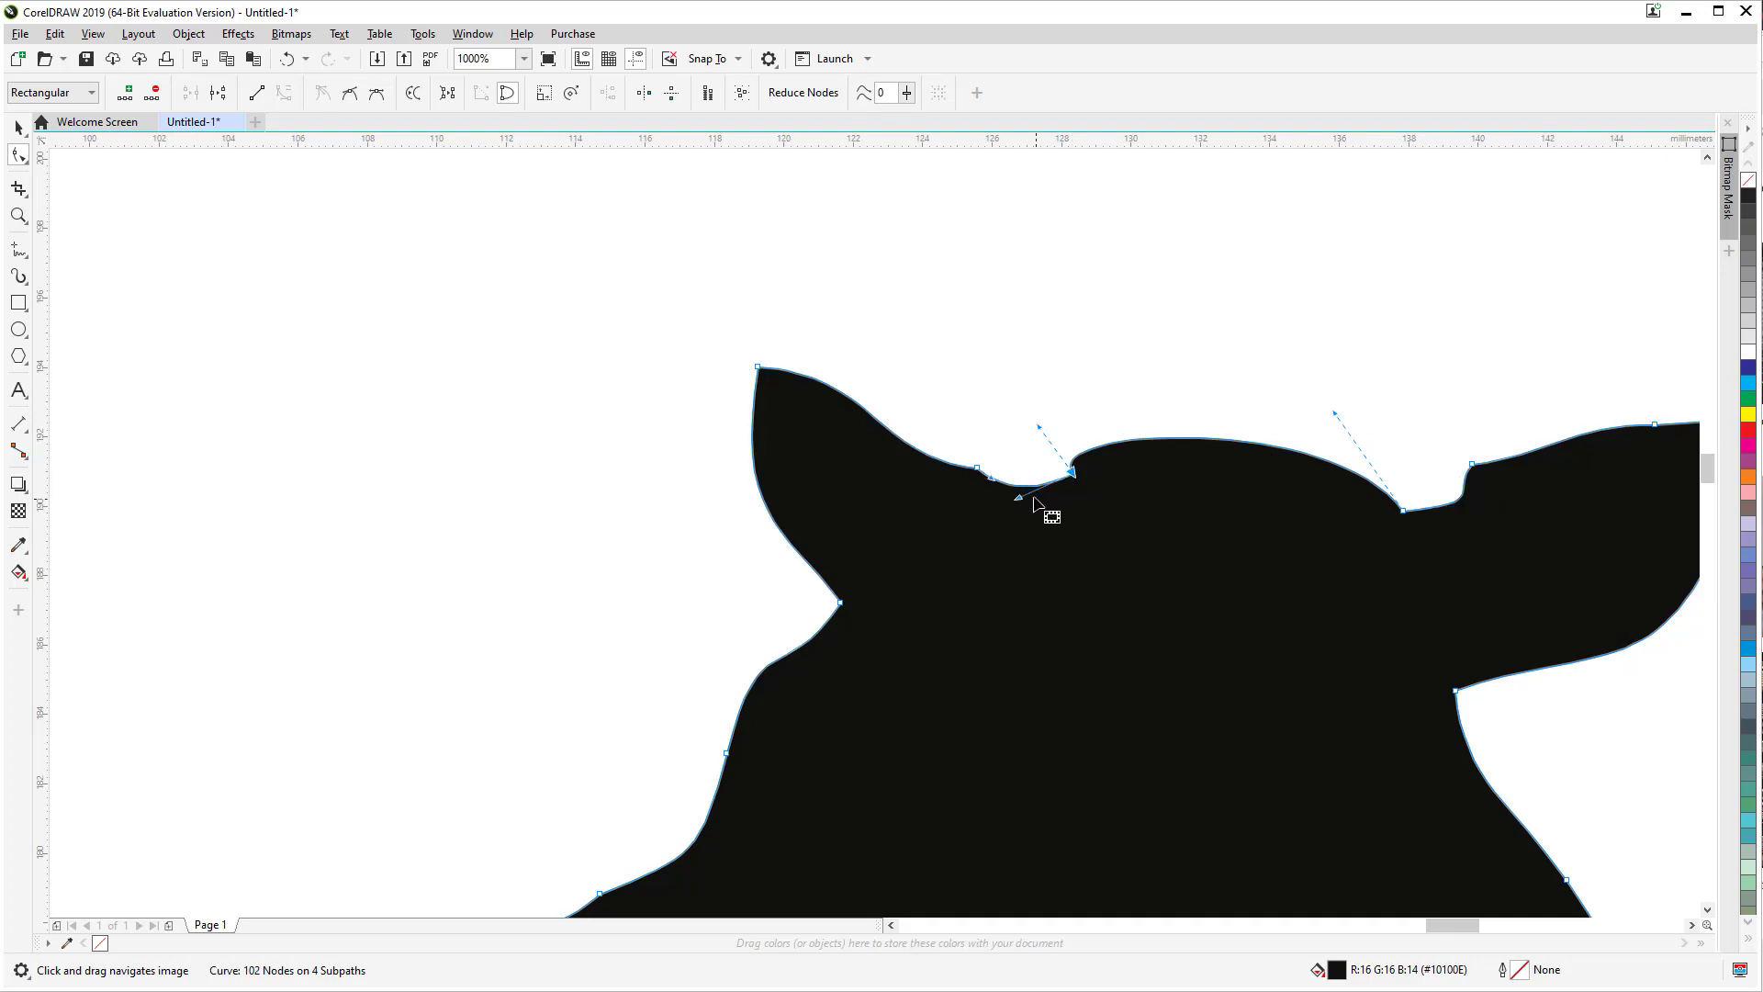
Step: Undo the accidental deletion, move the crown node closer to the front ear and adjust its handle to round the crown
{"action": "left_click_drag", "start_coordinate": [1039, 426], "coordinate": [1086, 472]}
{"action": "key", "text": "Delete"}
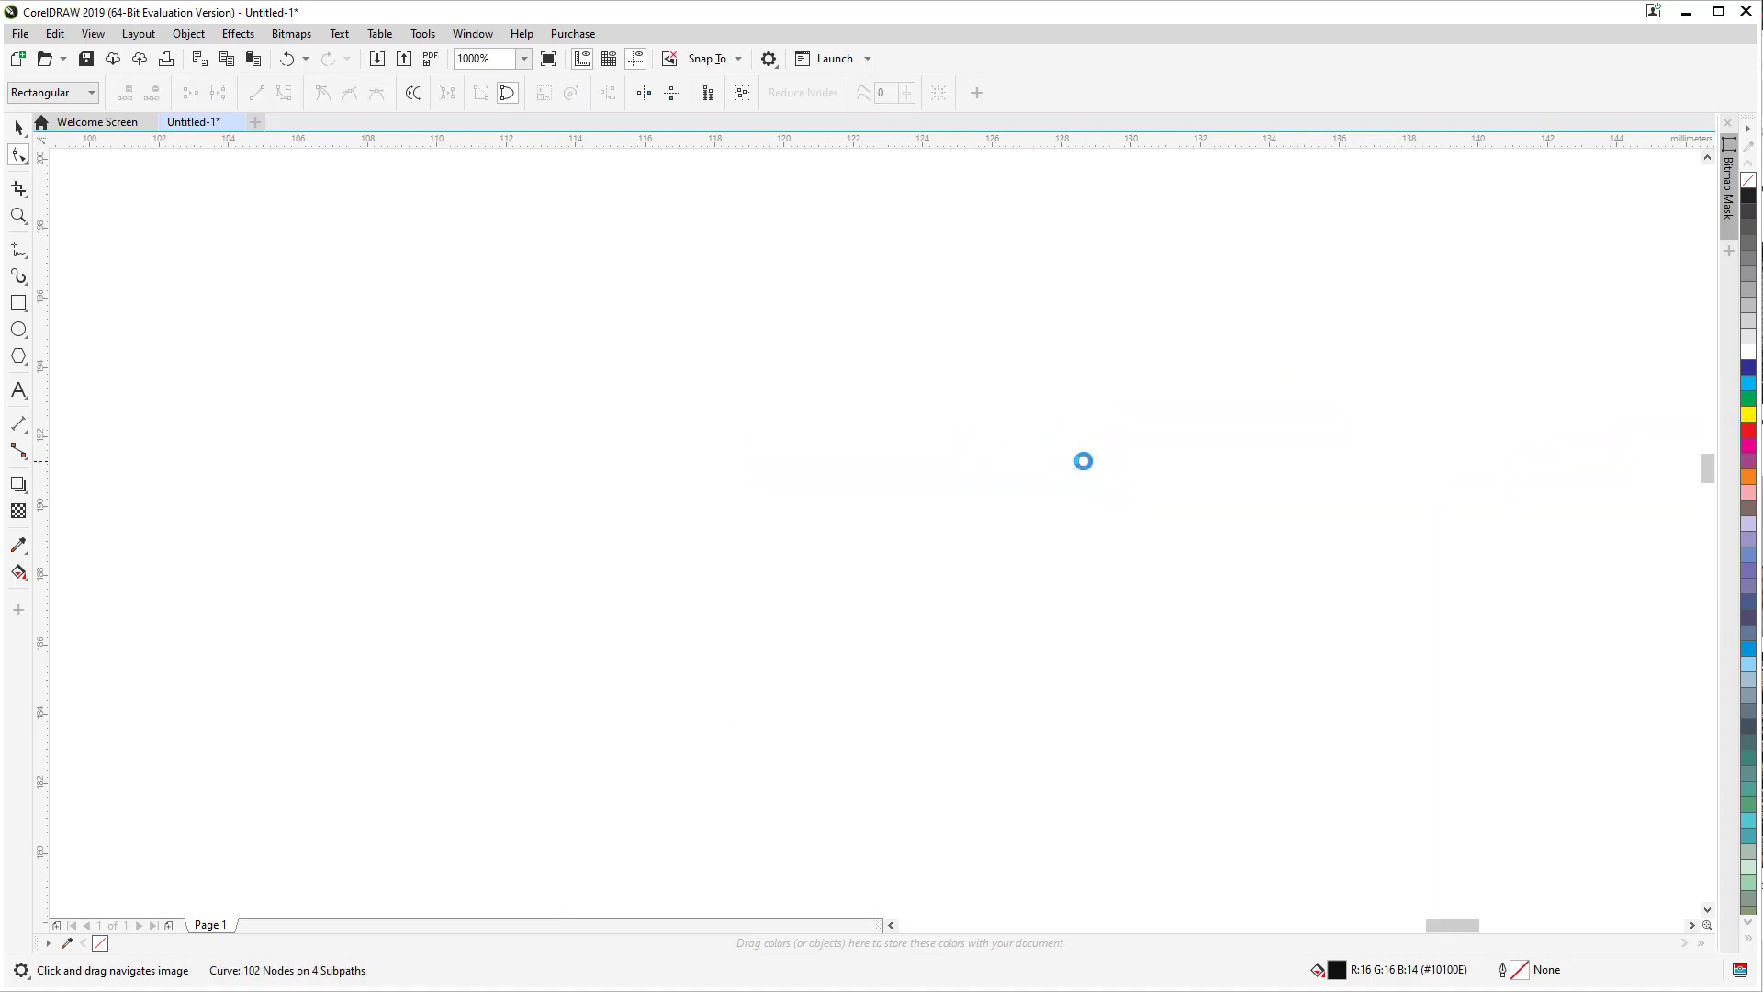
{"action": "key", "text": "ctrl+z"}
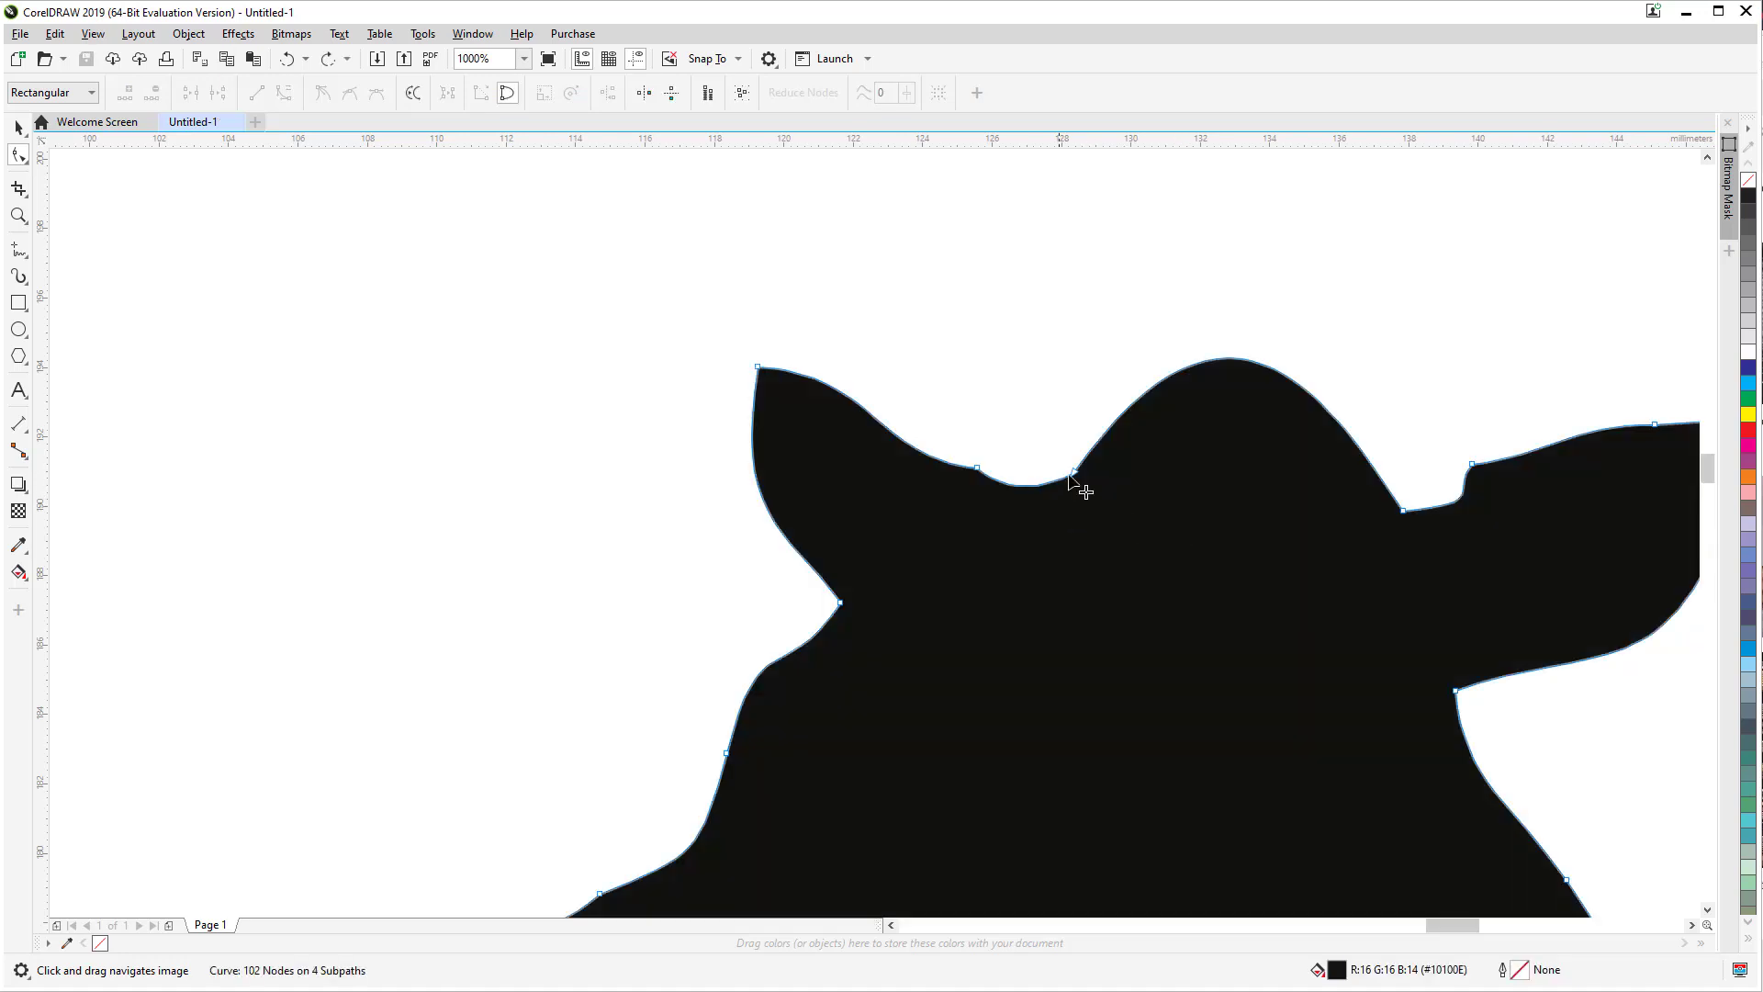
{"action": "left_click_drag", "start_coordinate": [1080, 475], "coordinate": [1038, 471]}
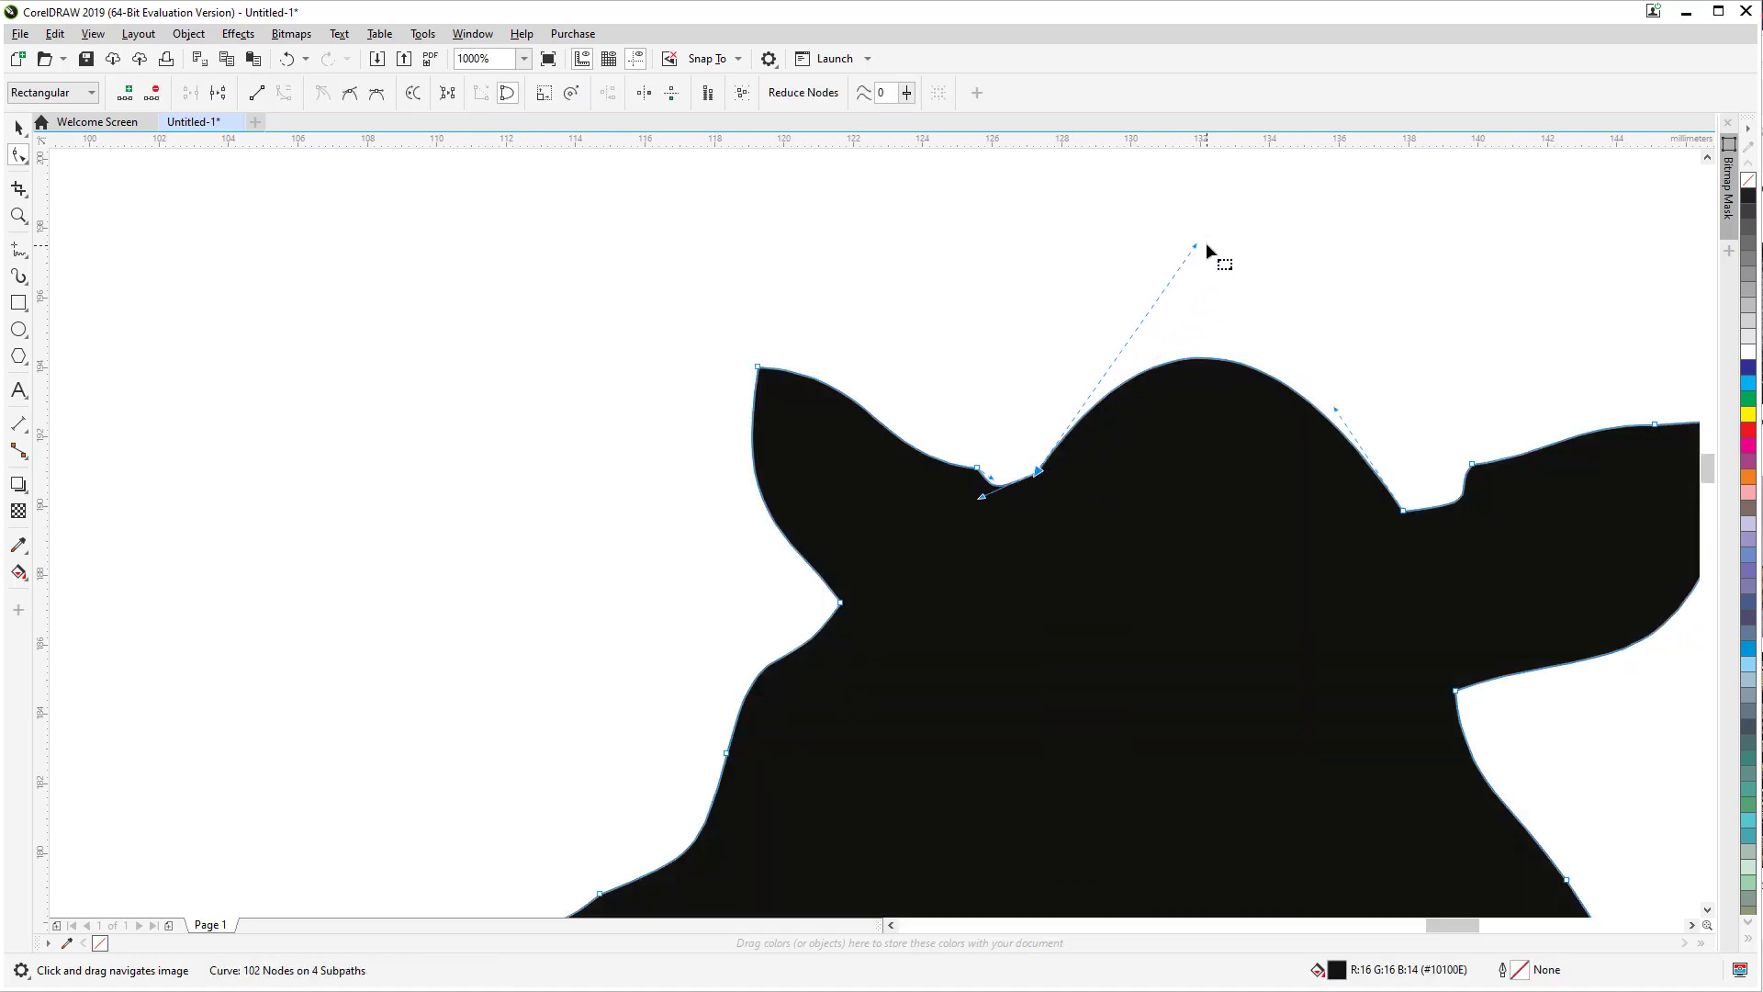
{"action": "left_click_drag", "start_coordinate": [1196, 244], "coordinate": [1149, 395]}
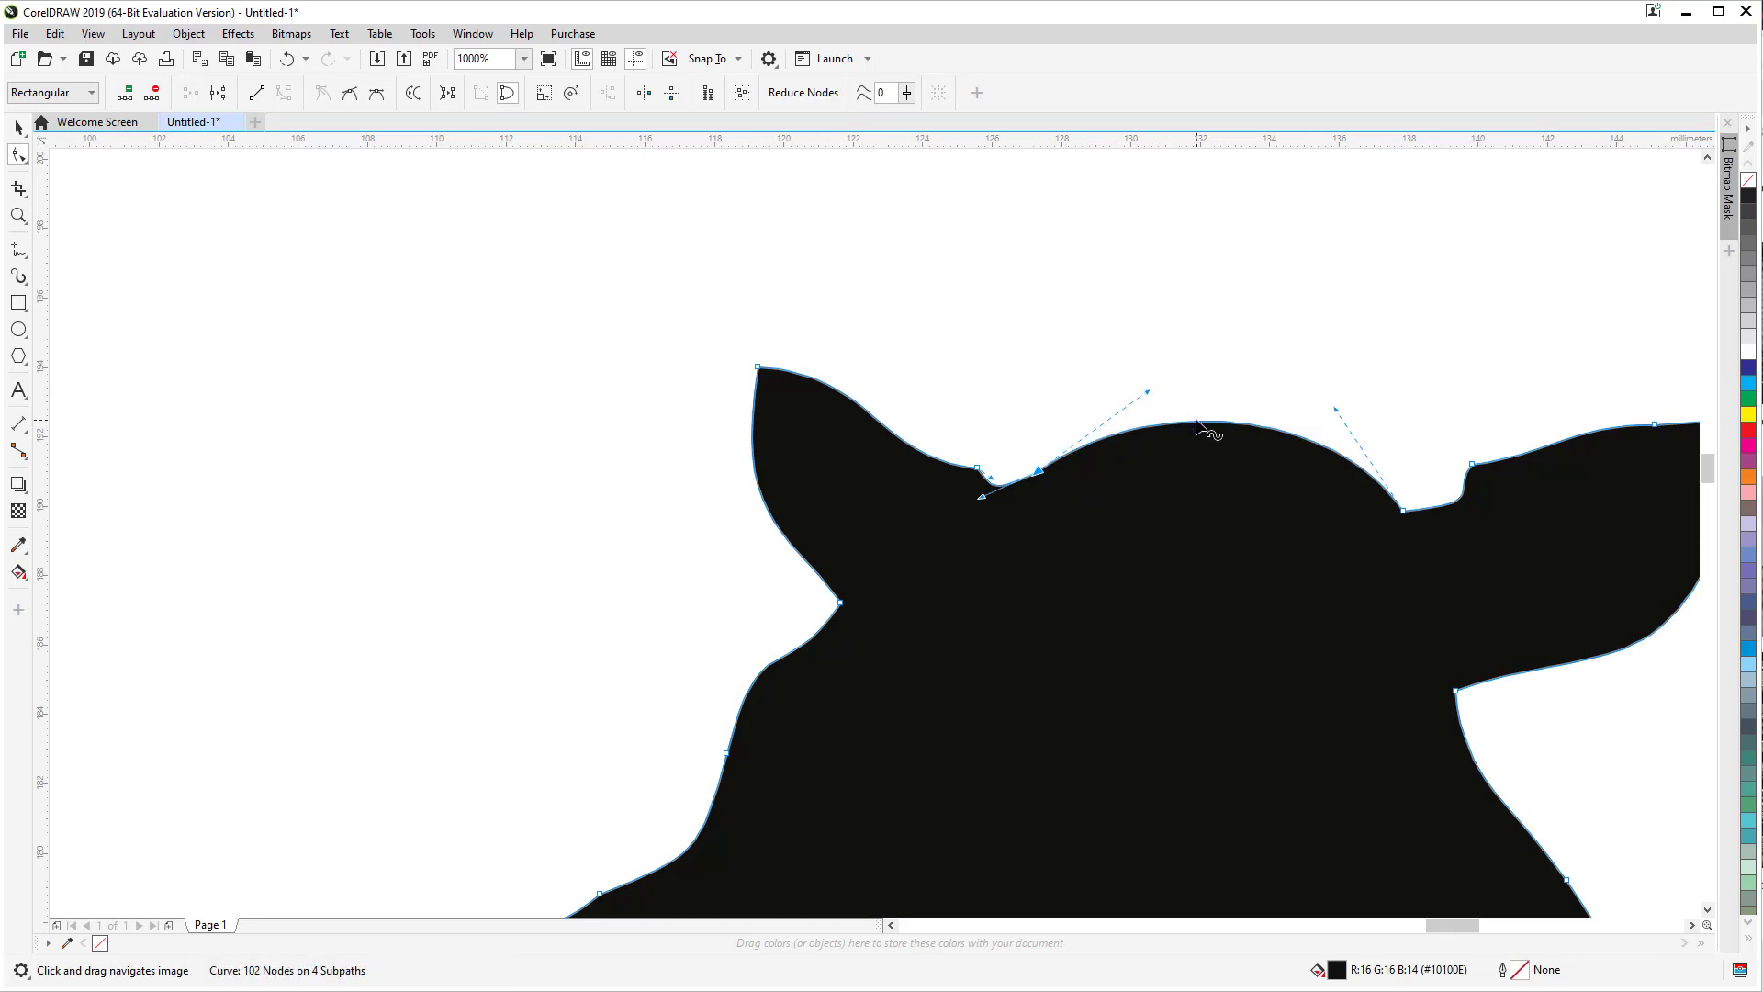
Step: Remove the front ear by deleting its tip node and pushing the remaining outline into the head
{"action": "scroll", "coordinate": [1198, 424], "scroll_direction": "down", "scroll_amount": 2}
{"action": "left_click_drag", "start_coordinate": [1020, 416], "coordinate": [1035, 441]}
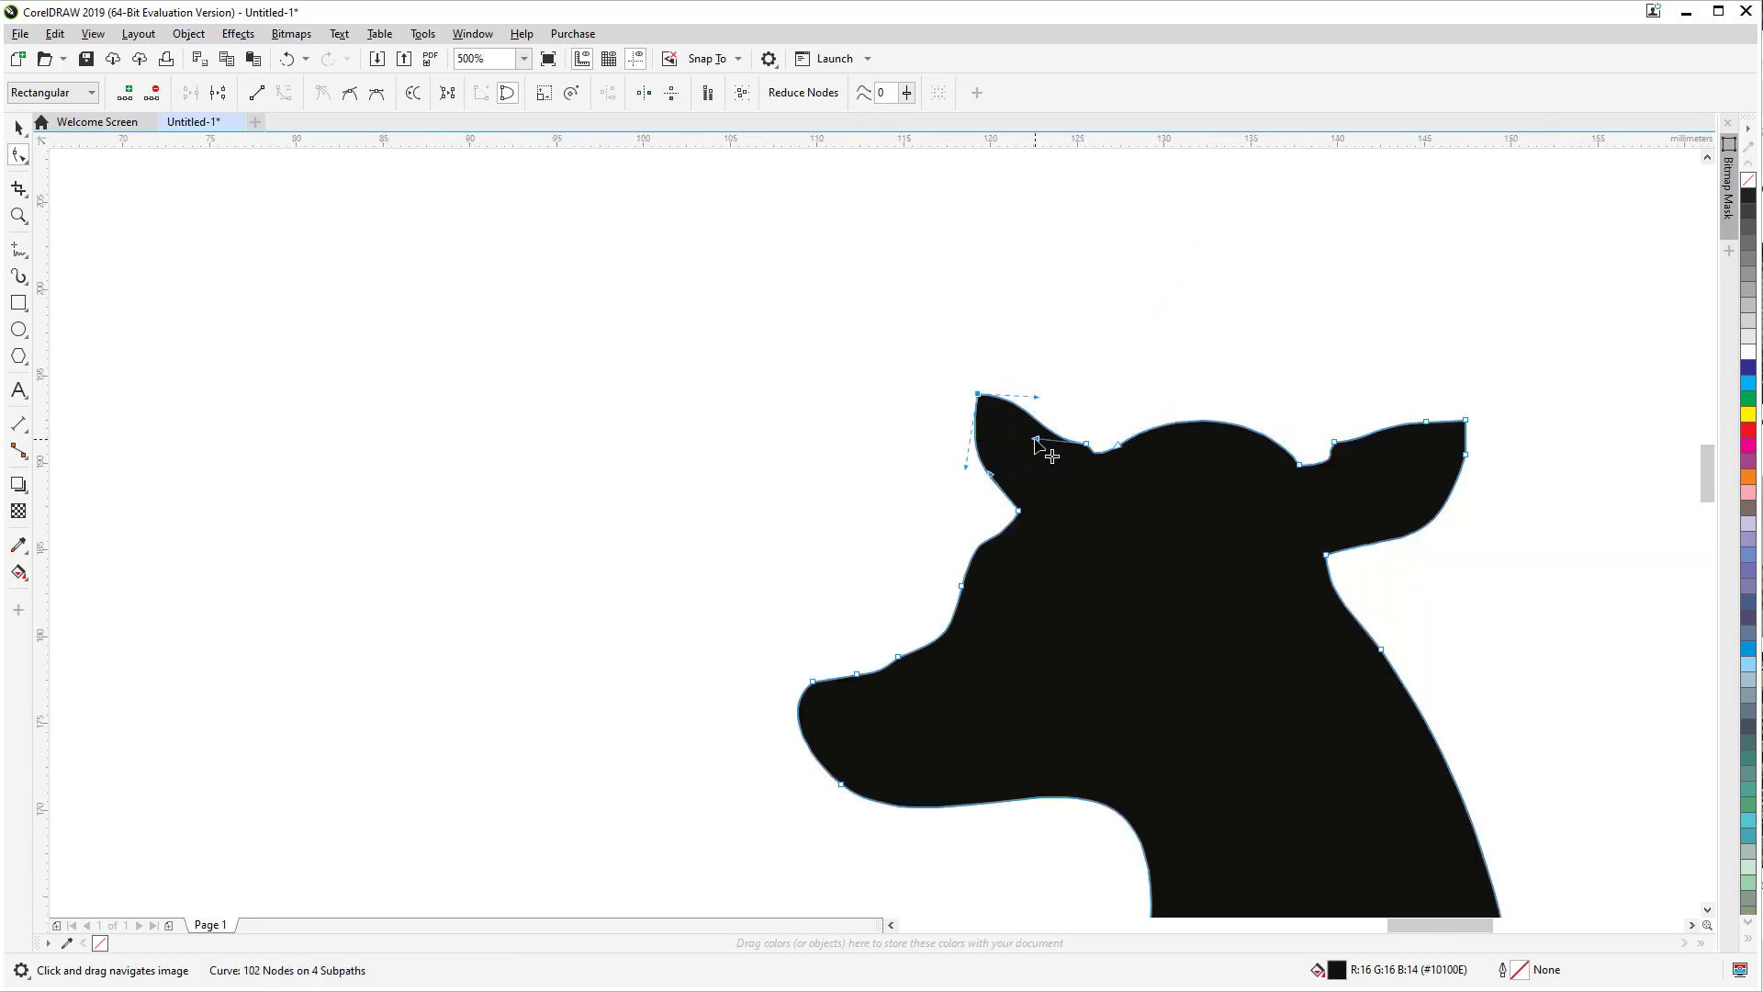
{"action": "key", "text": "Delete"}
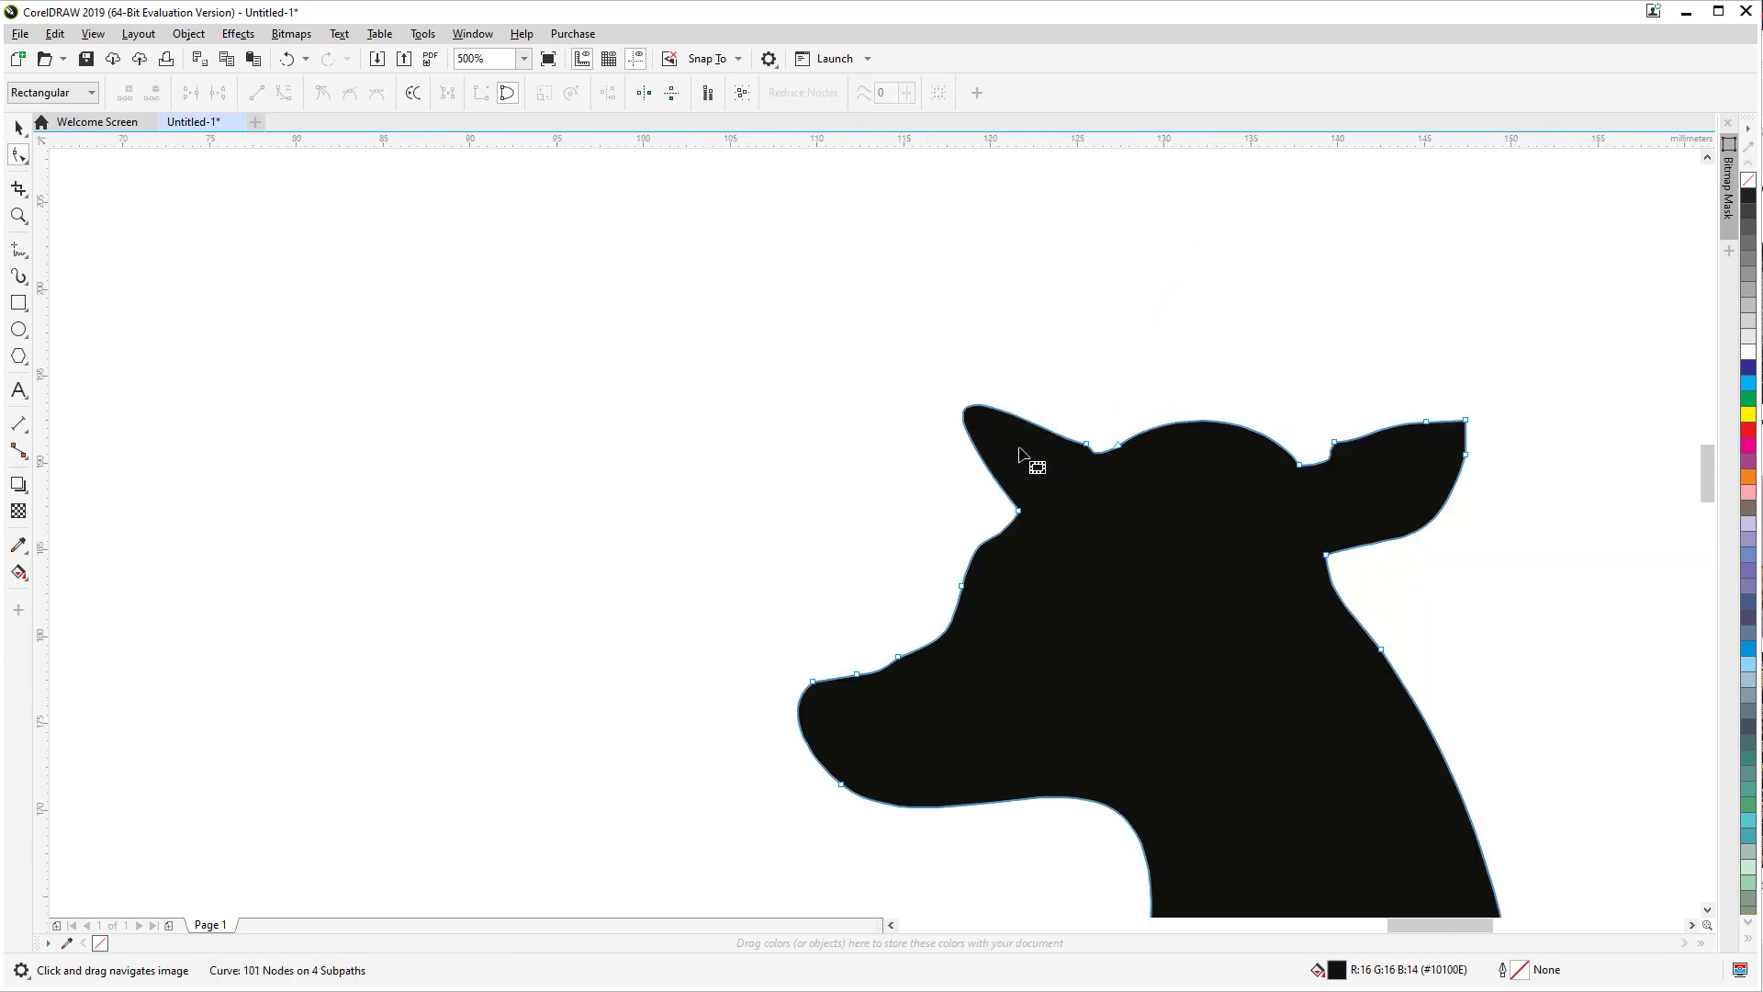
{"action": "left_click", "coordinate": [1019, 511]}
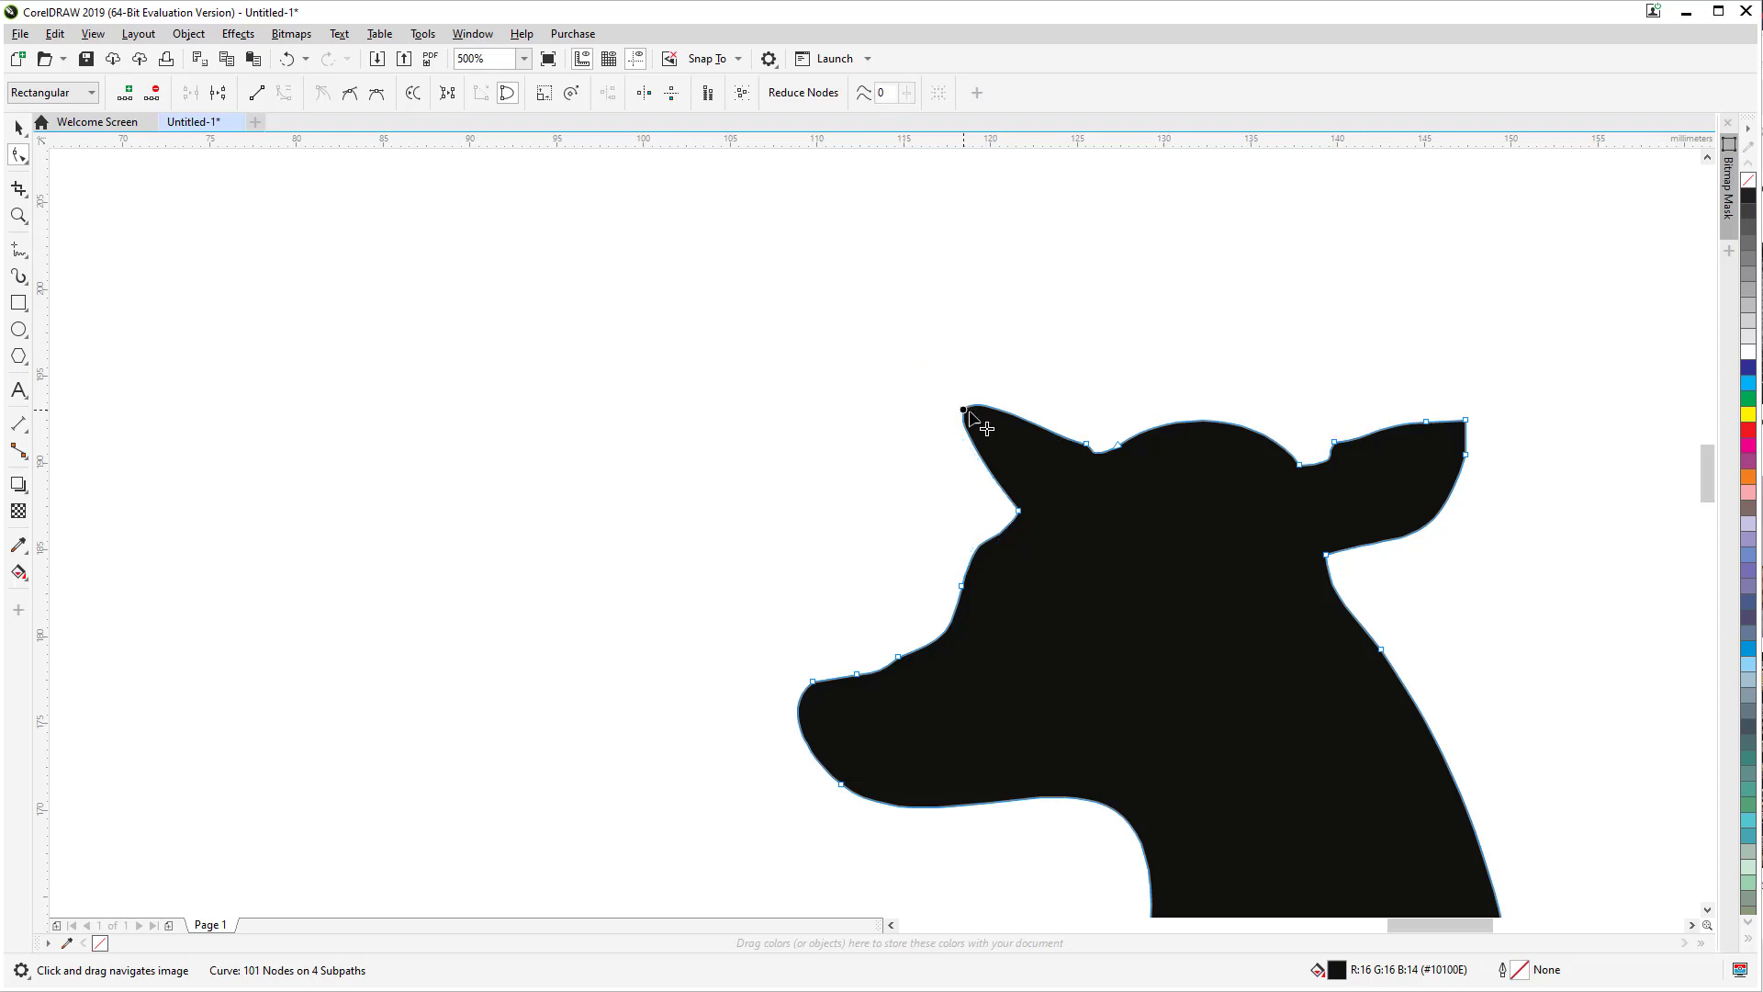
{"action": "left_click_drag", "start_coordinate": [974, 418], "coordinate": [1076, 480]}
Step: Remove the rear ear by deleting its nodes, pushing the remaining outline into the head and deleting the leftover crown node
{"action": "left_click_drag", "start_coordinate": [1535, 386], "coordinate": [1335, 505]}
{"action": "key", "text": "Delete"}
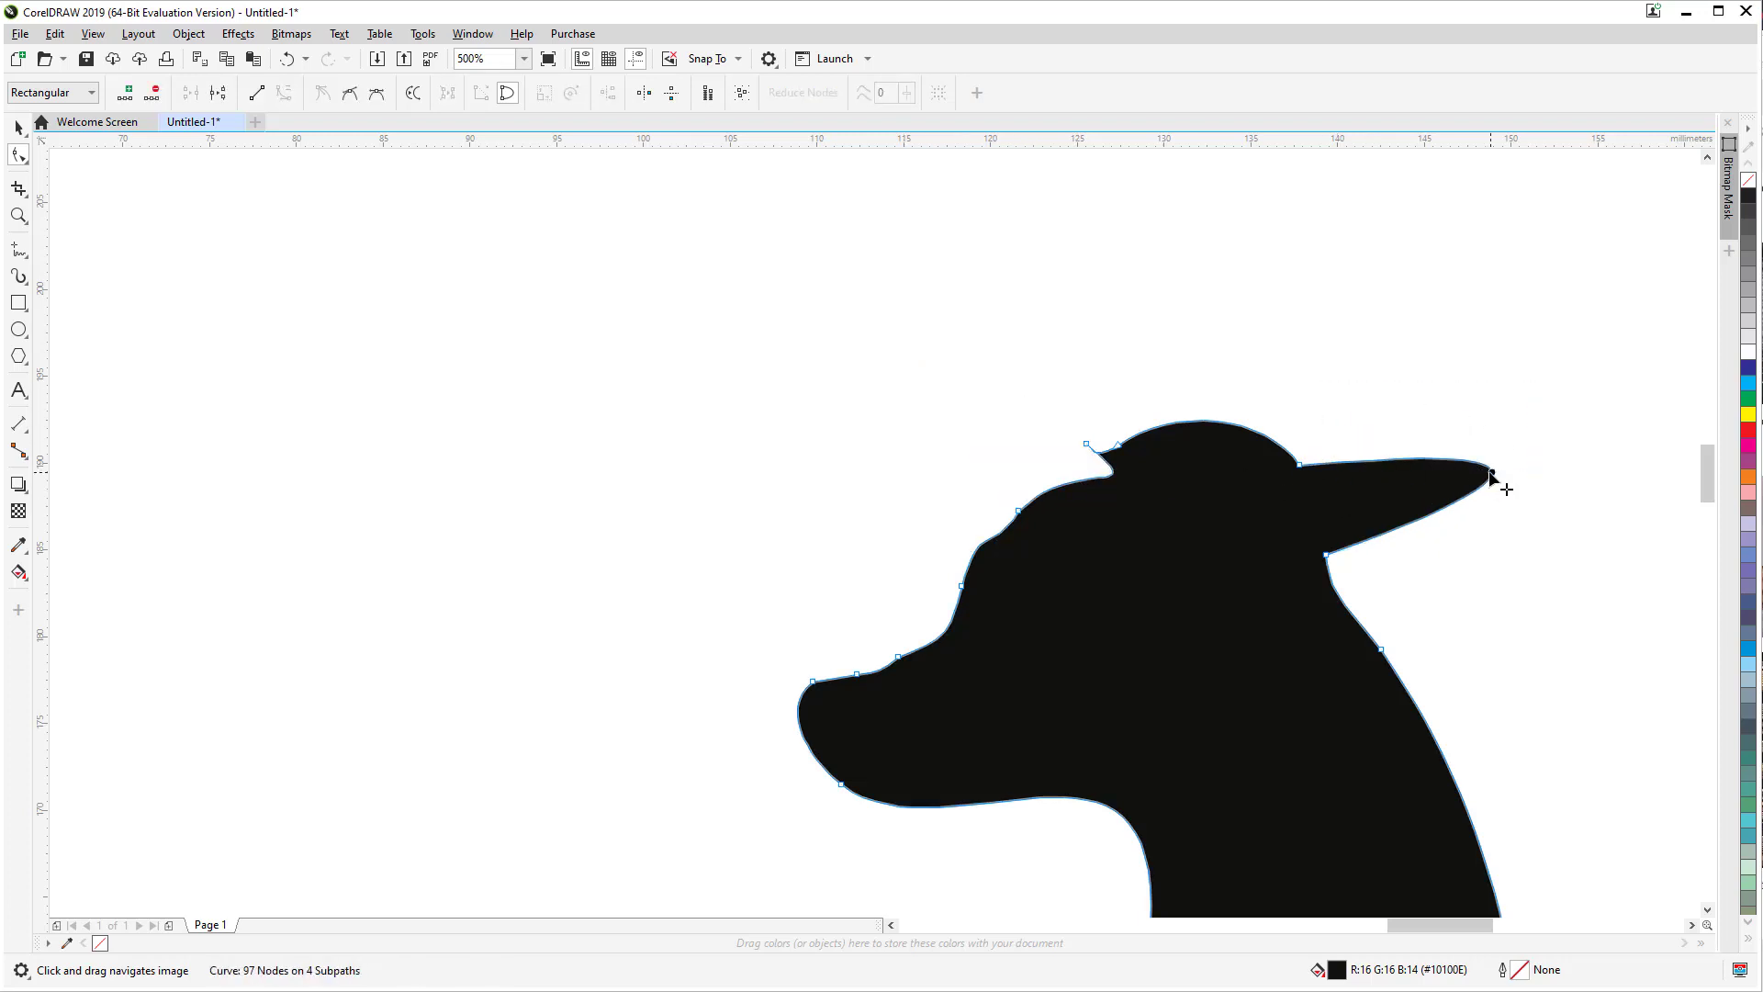
{"action": "left_click_drag", "start_coordinate": [1497, 482], "coordinate": [1315, 508]}
{"action": "scroll", "coordinate": [1259, 585], "scroll_direction": "up", "scroll_amount": 1}
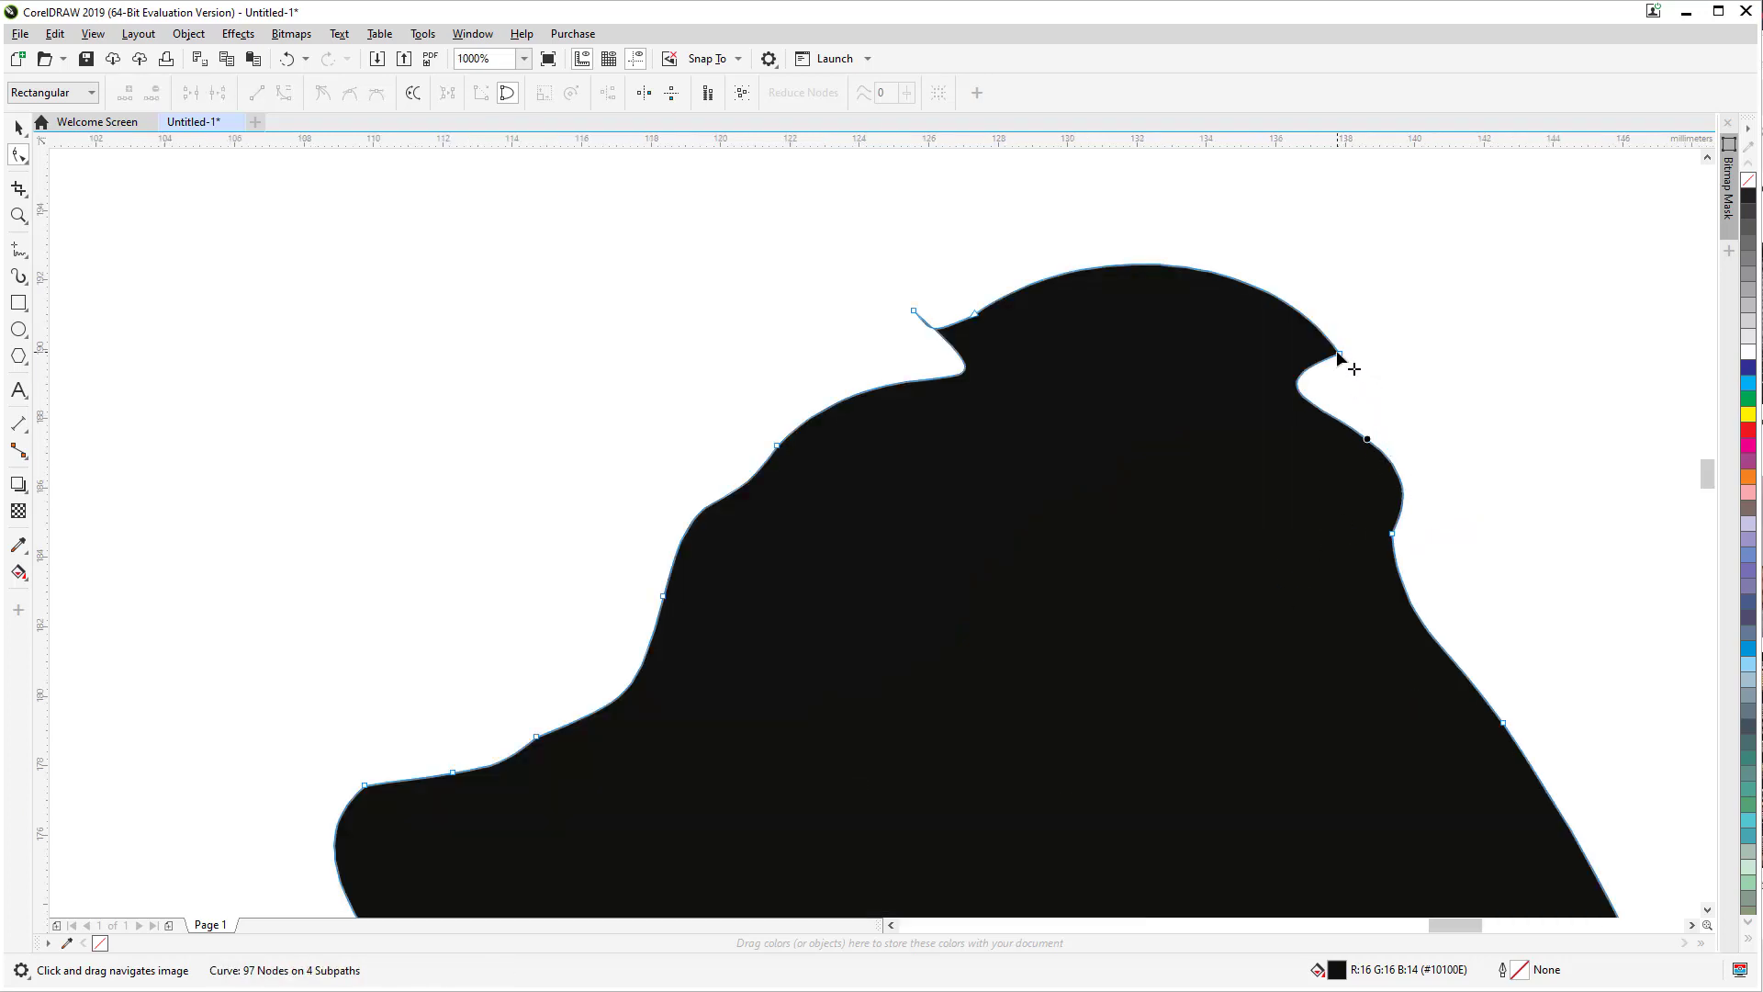
{"action": "left_click_drag", "start_coordinate": [1309, 373], "coordinate": [1309, 373]}
{"action": "key", "text": "Delete"}
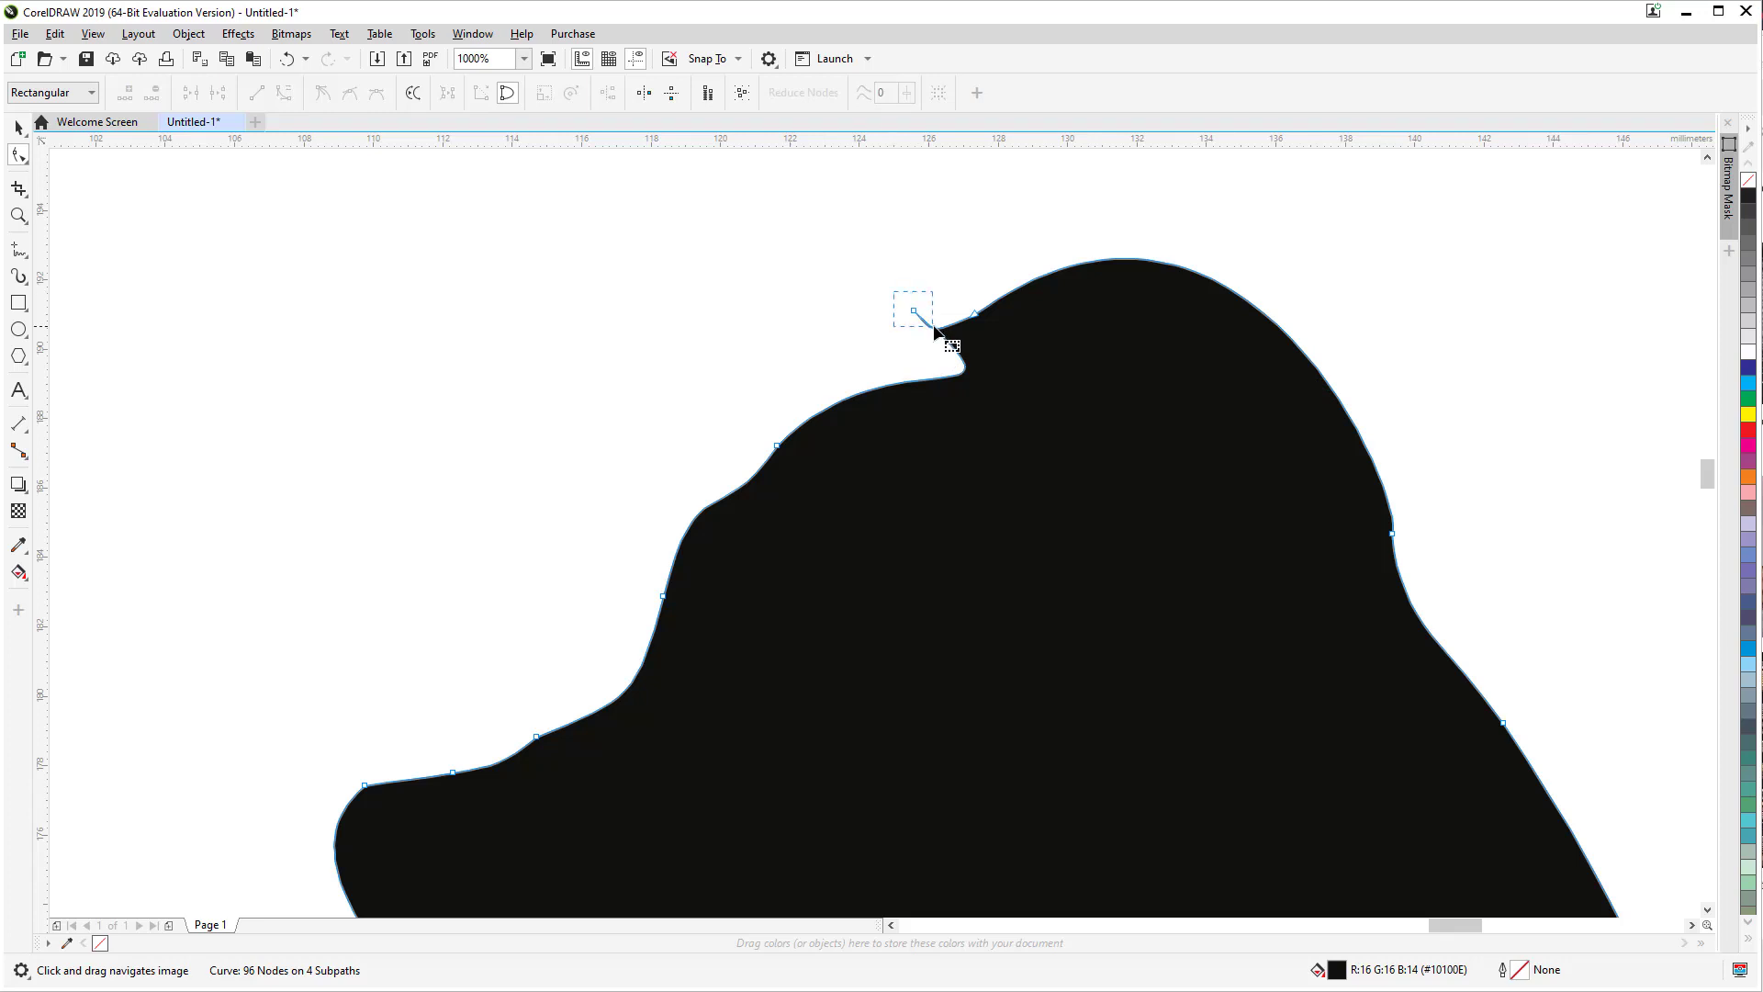
Step: Delete the leftover front-ear node, move the neighbouring crown node inward and adjust the curve handles to round the head
{"action": "key", "text": "Delete"}
{"action": "left_click_drag", "start_coordinate": [934, 328], "coordinate": [945, 368]}
{"action": "left_click_drag", "start_coordinate": [1208, 162], "coordinate": [1256, 276]}
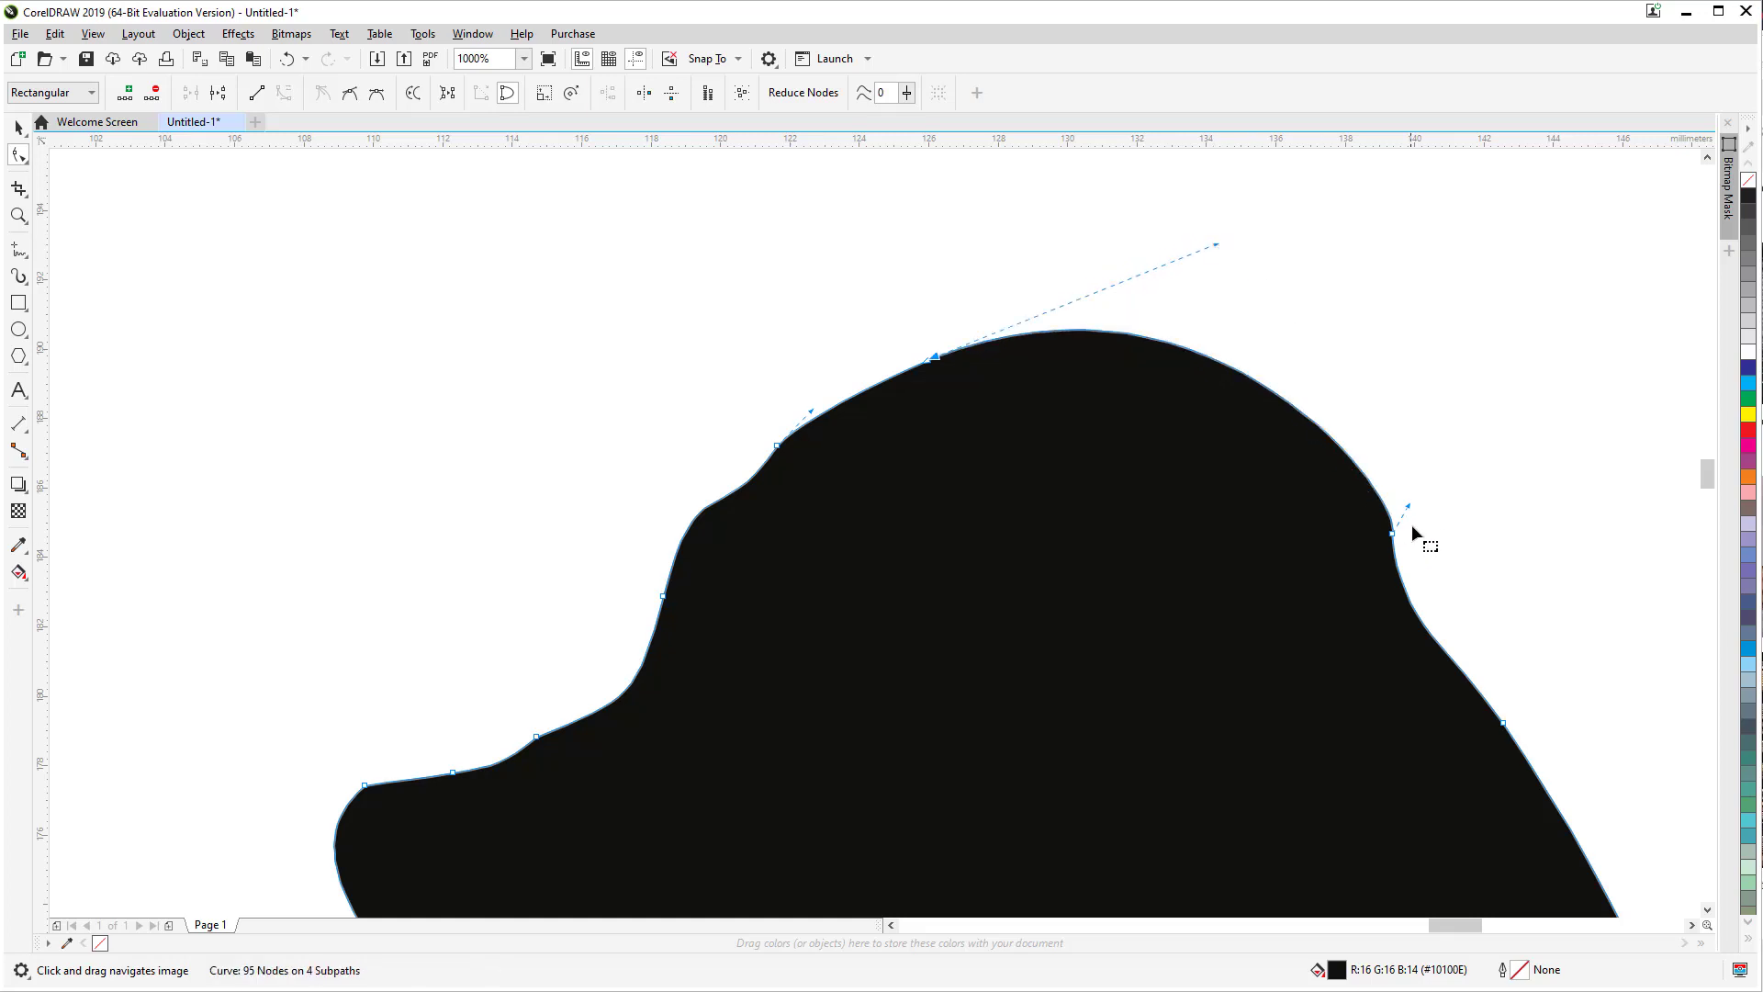
{"action": "left_click_drag", "start_coordinate": [1410, 504], "coordinate": [1386, 460]}
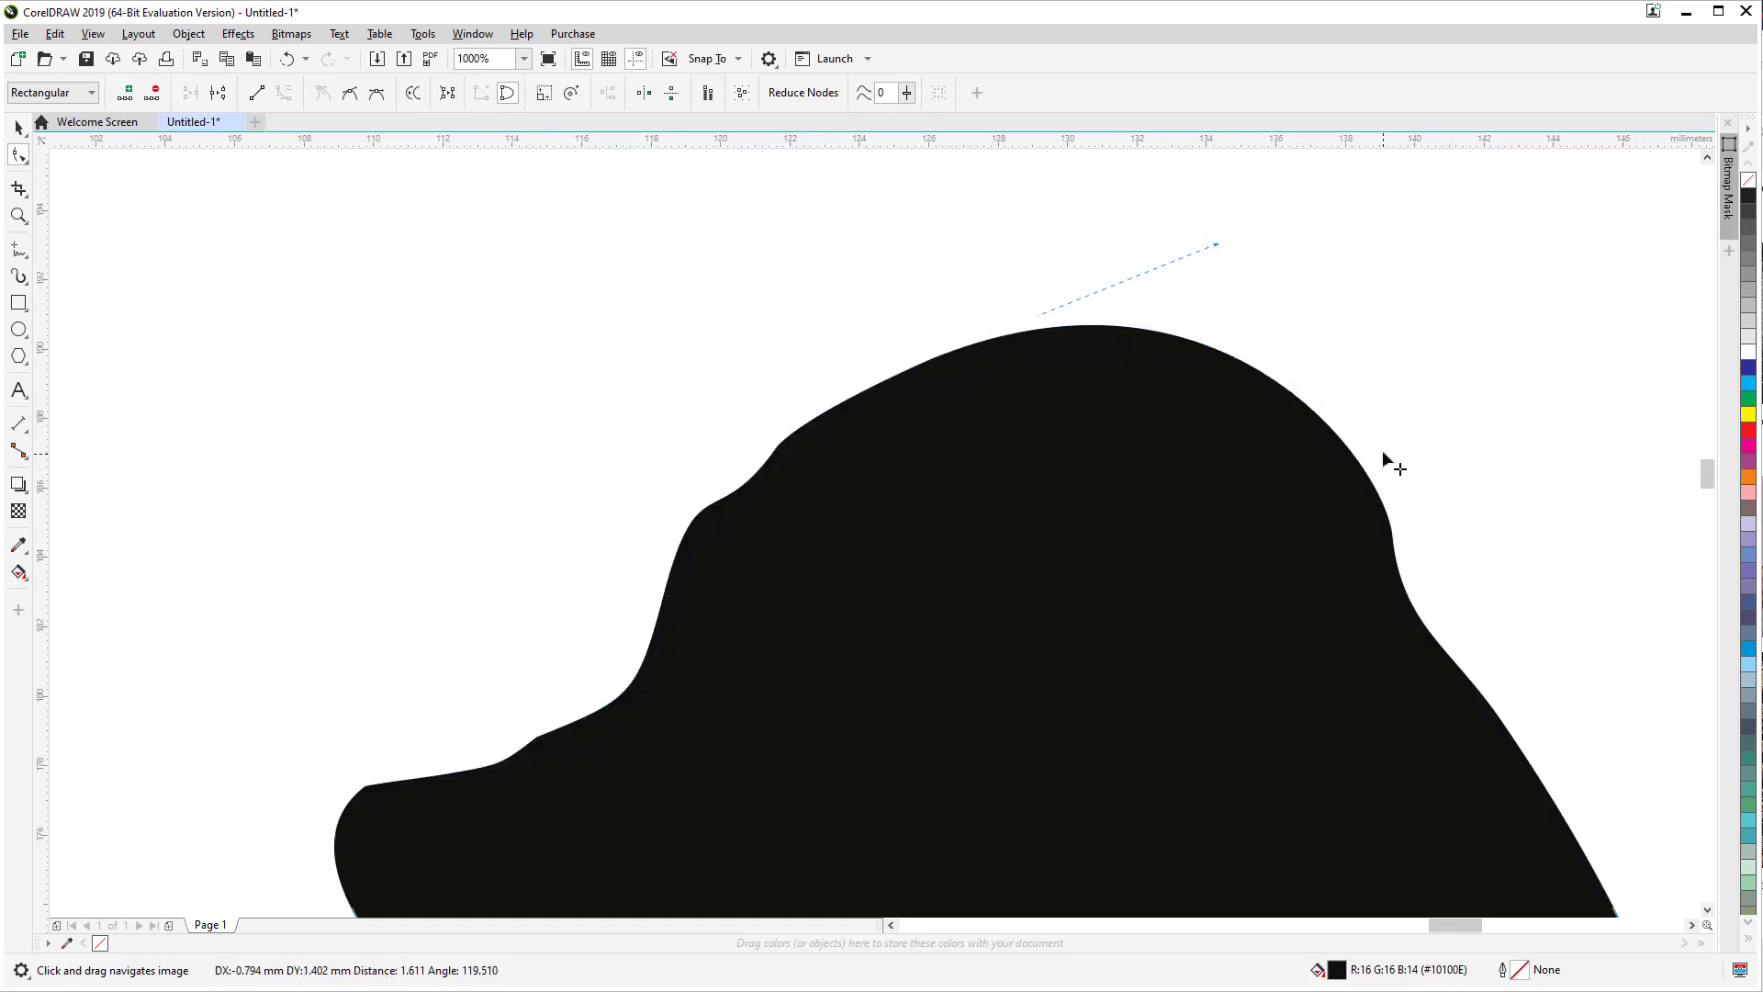
Step: Move the crown node inward, lower its curve handle and nudge the node slightly up to reshape the top of the head
{"action": "scroll", "coordinate": [1380, 408], "scroll_direction": "down", "scroll_amount": 3}
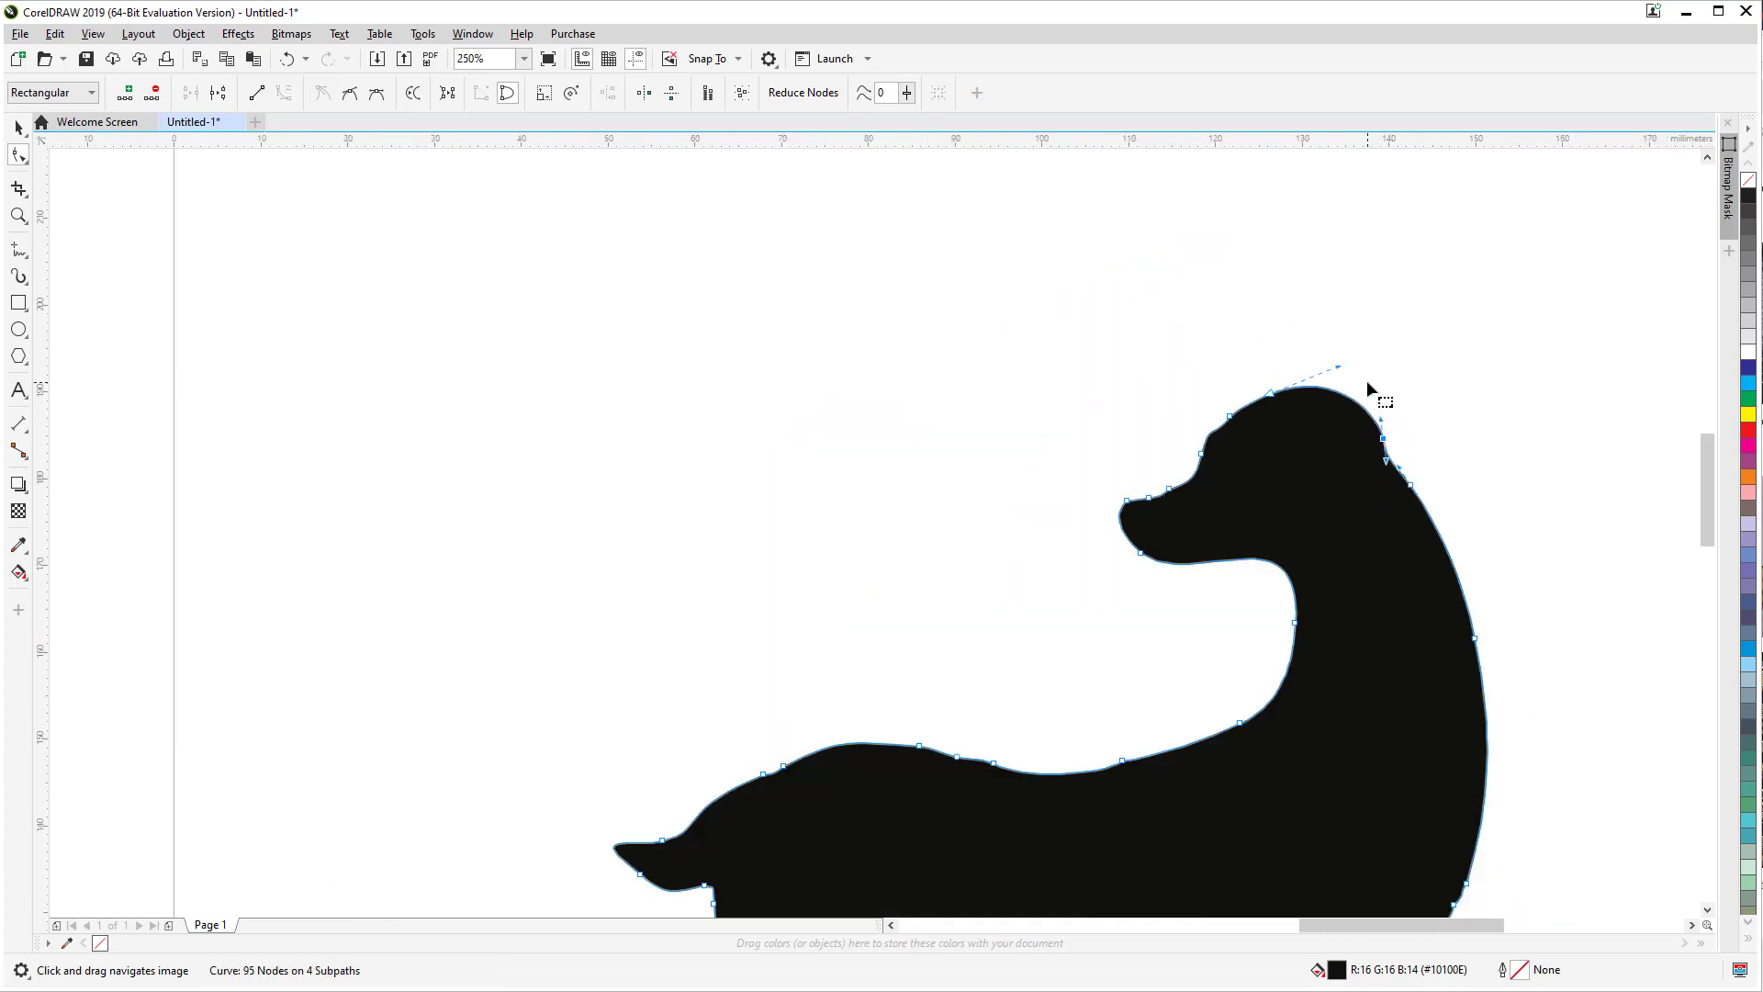
{"action": "left_click_drag", "start_coordinate": [1270, 393], "coordinate": [1299, 404]}
{"action": "scroll", "coordinate": [1323, 400], "scroll_direction": "up", "scroll_amount": 3}
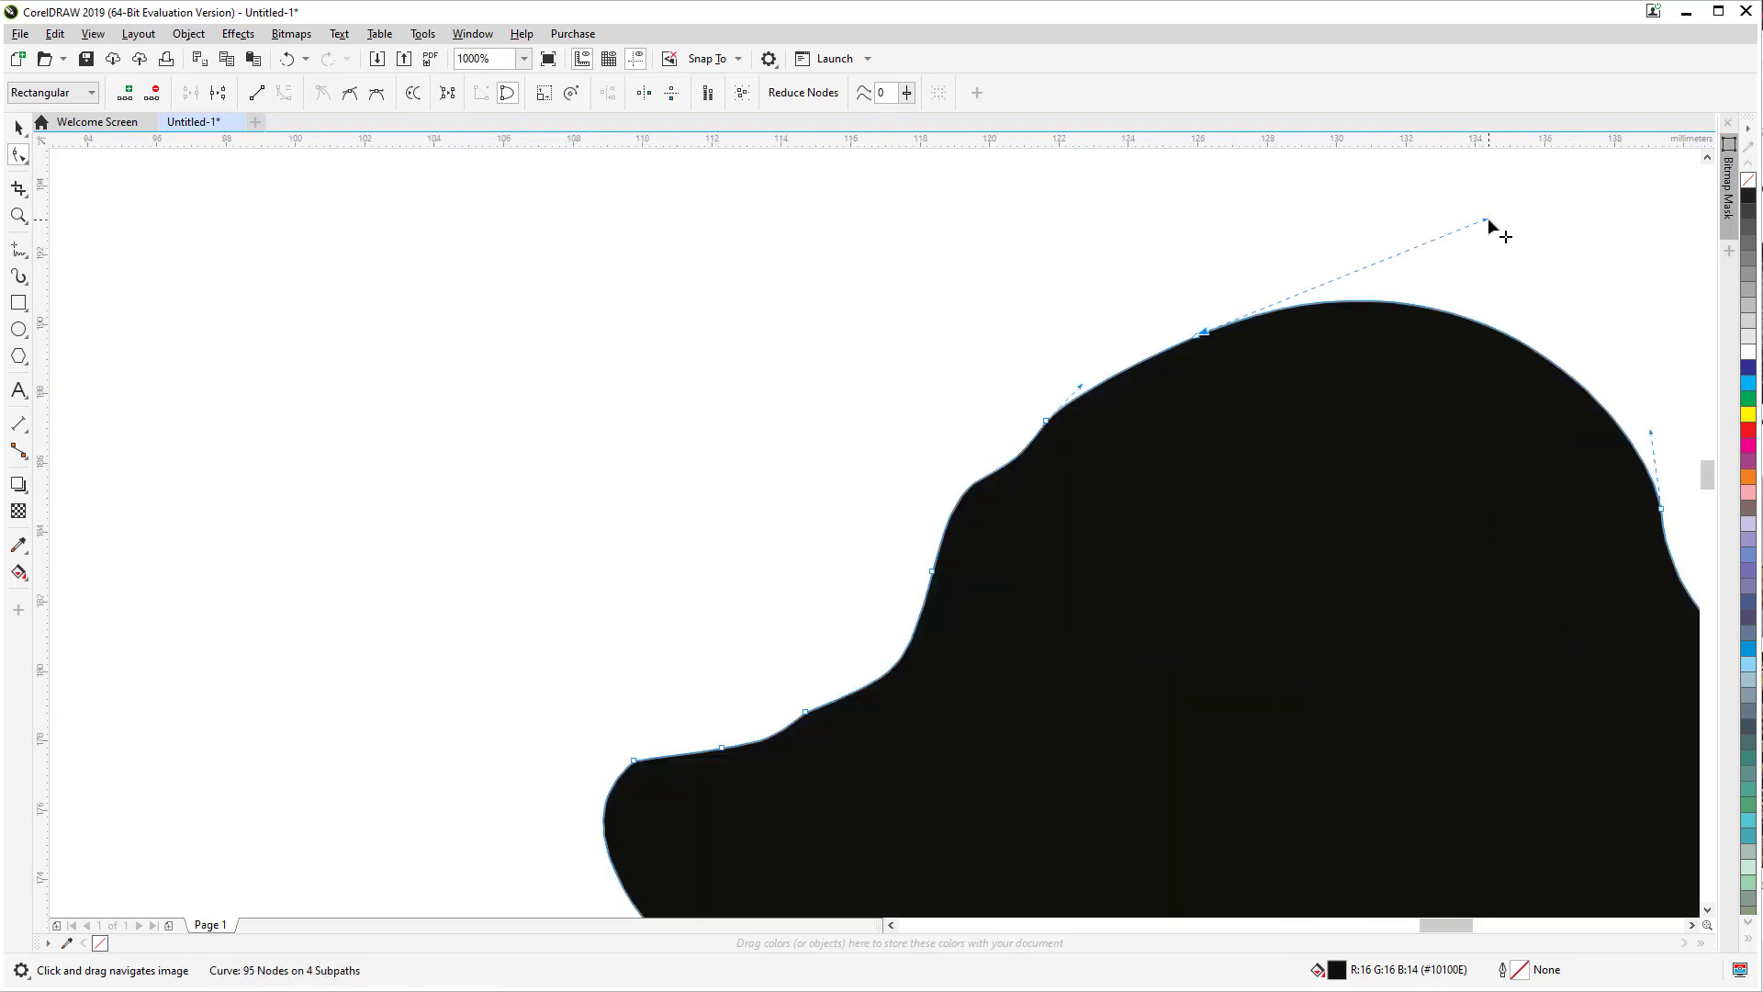
{"action": "left_click_drag", "start_coordinate": [1487, 222], "coordinate": [1465, 267]}
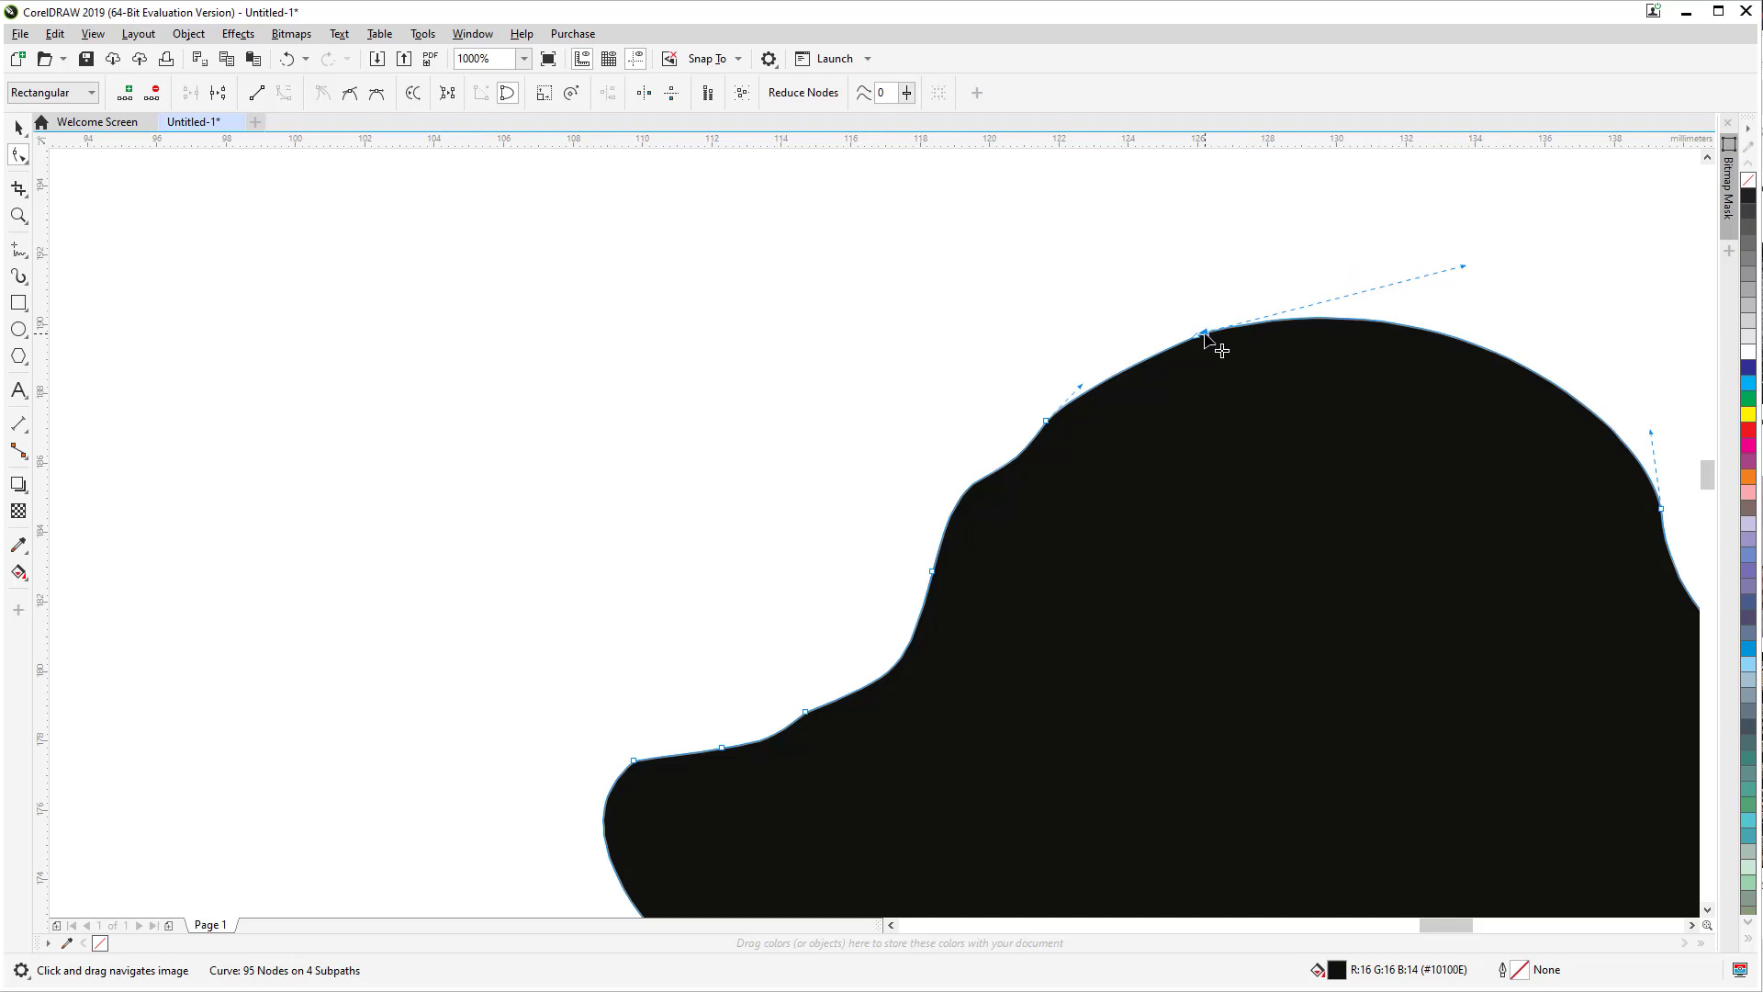
{"action": "left_click_drag", "start_coordinate": [1205, 336], "coordinate": [1201, 323]}
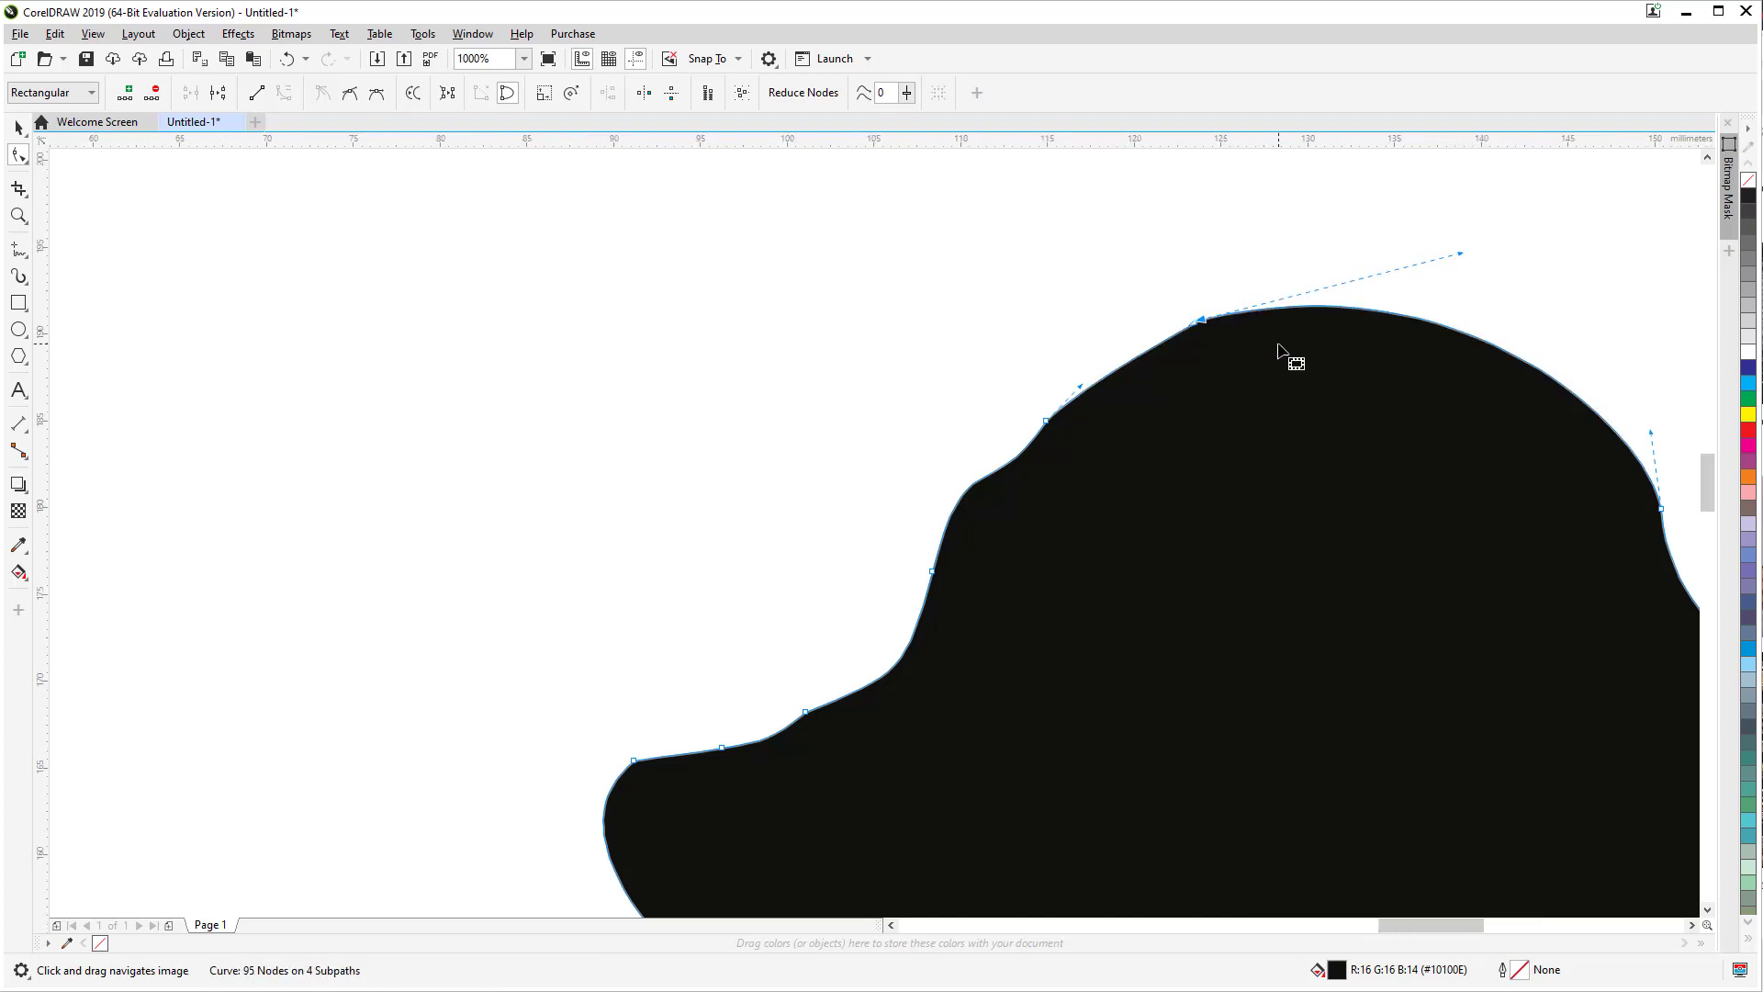
{"action": "scroll", "coordinate": [1304, 358], "scroll_direction": "down", "scroll_amount": 3}
{"action": "scroll", "coordinate": [1441, 303], "scroll_direction": "down", "scroll_amount": 3}
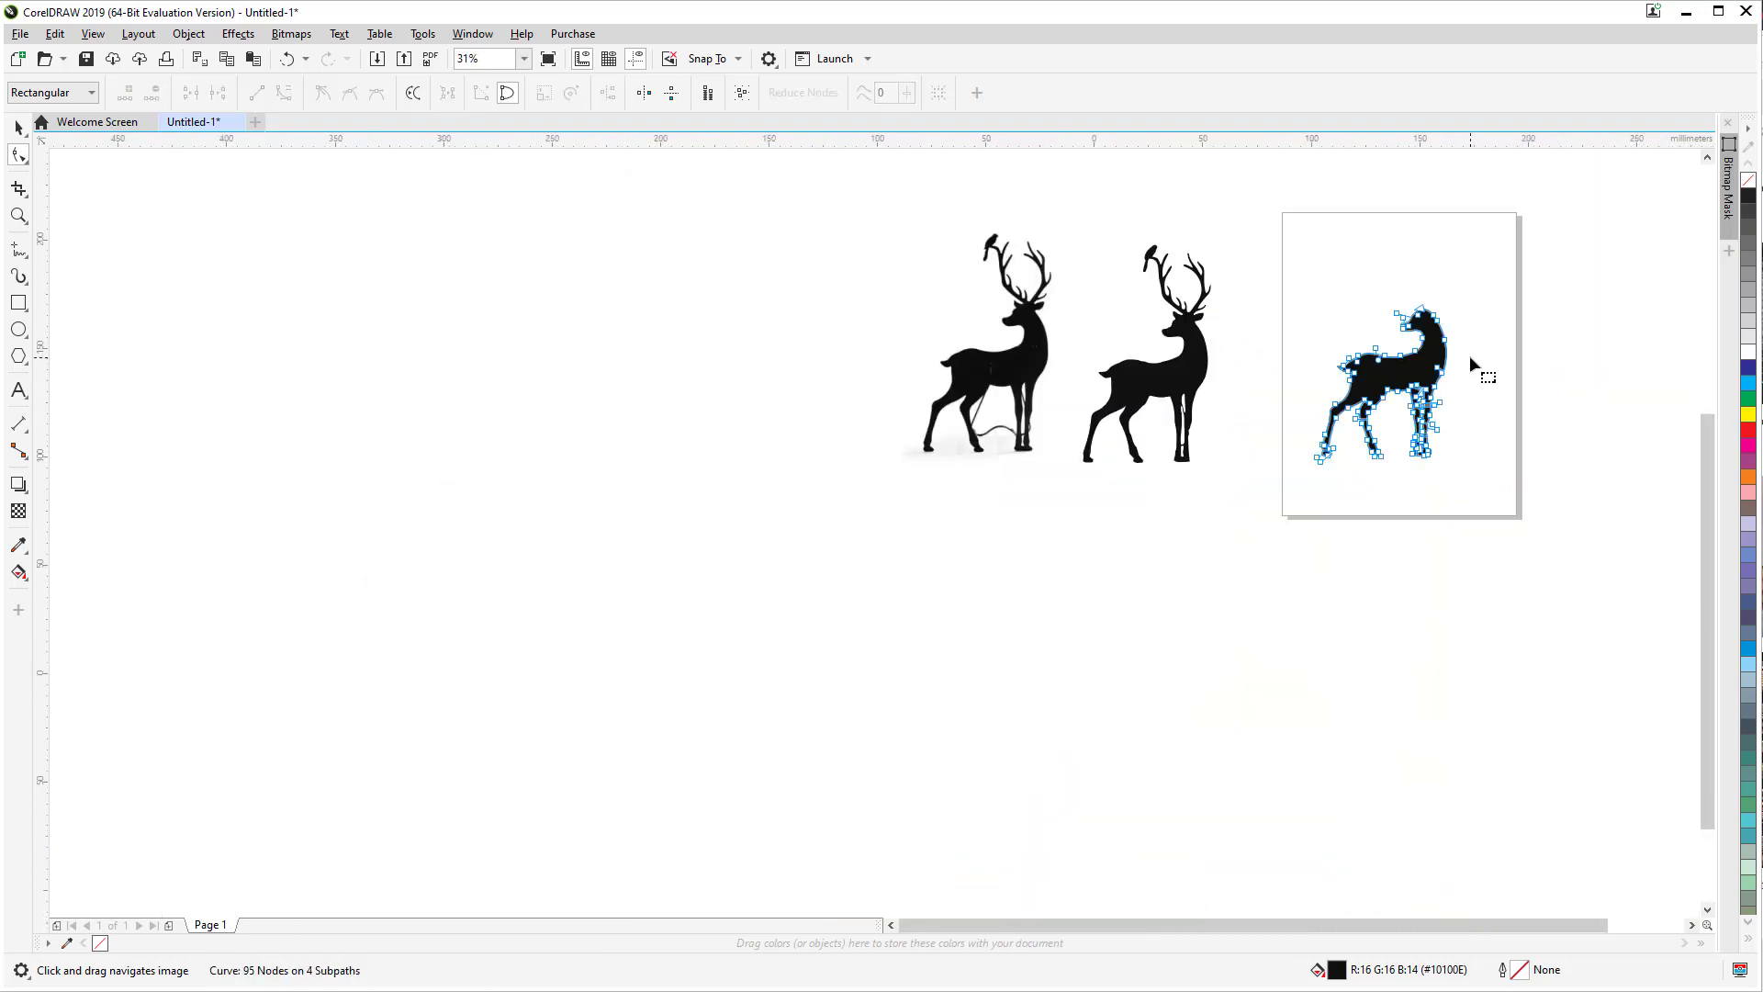
Step: Pull in the upper curve handle of the node at the back of the head, undoing unwanted handle changes
{"action": "scroll", "coordinate": [1469, 356], "scroll_direction": "up", "scroll_amount": 1}
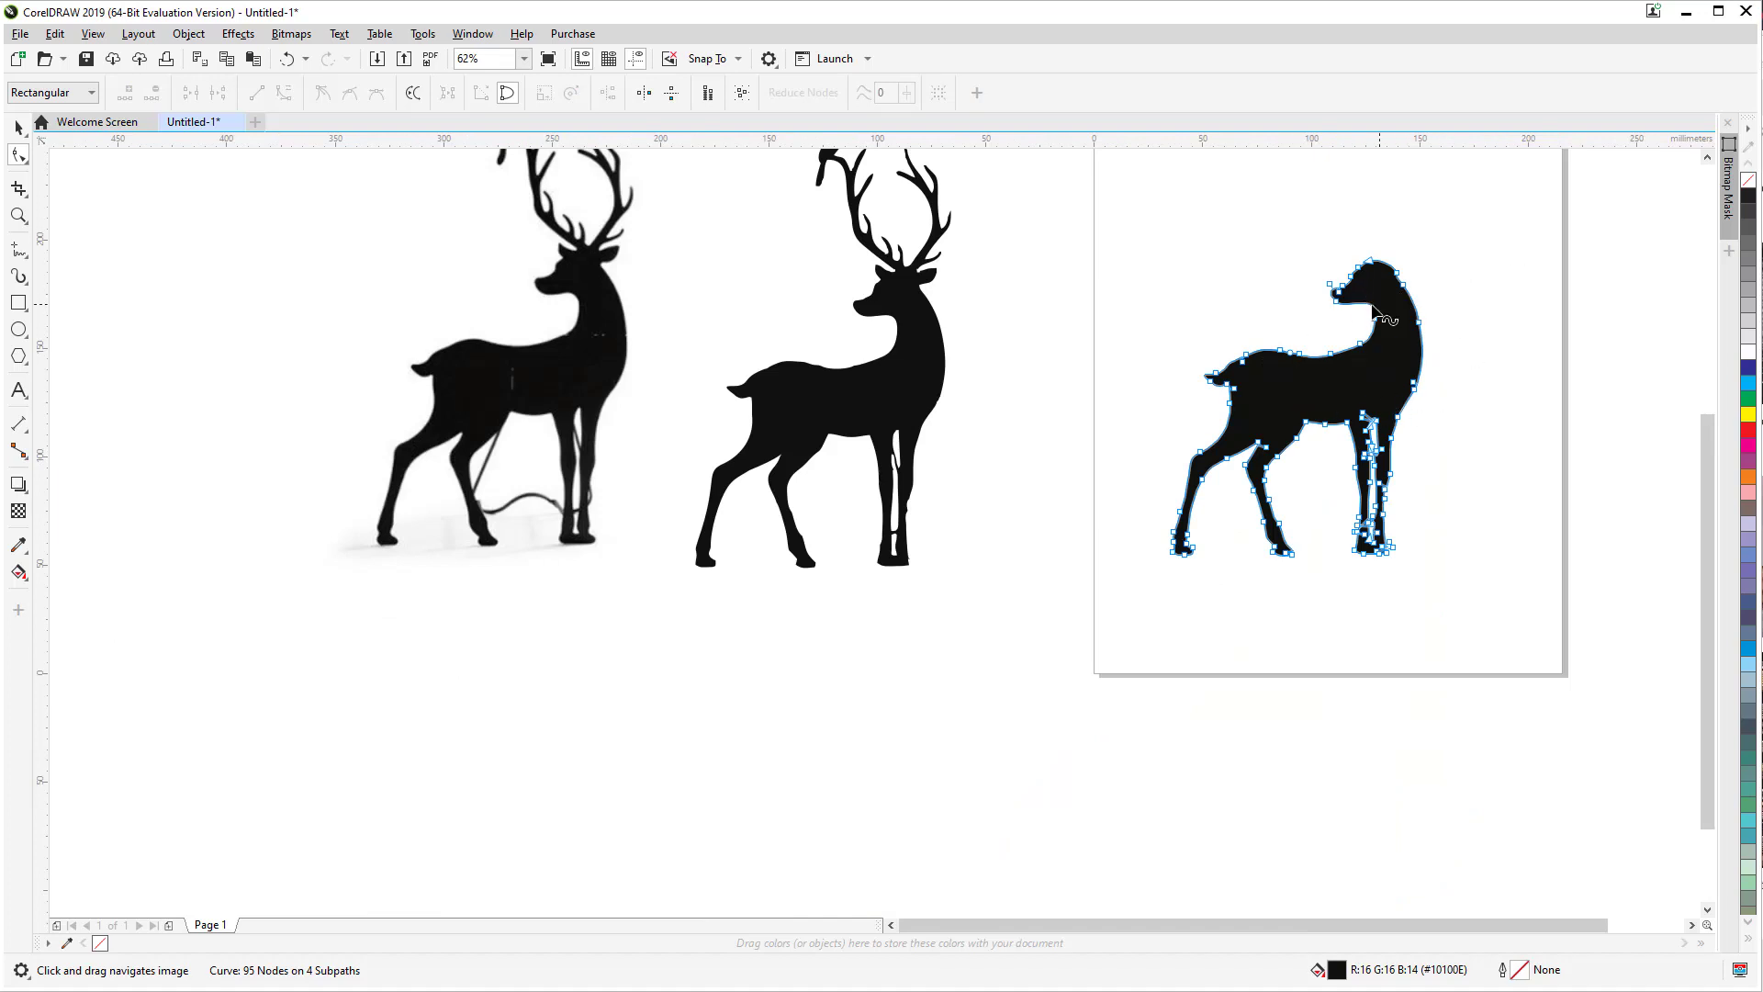
{"action": "scroll", "coordinate": [1437, 264], "scroll_direction": "up", "scroll_amount": 1}
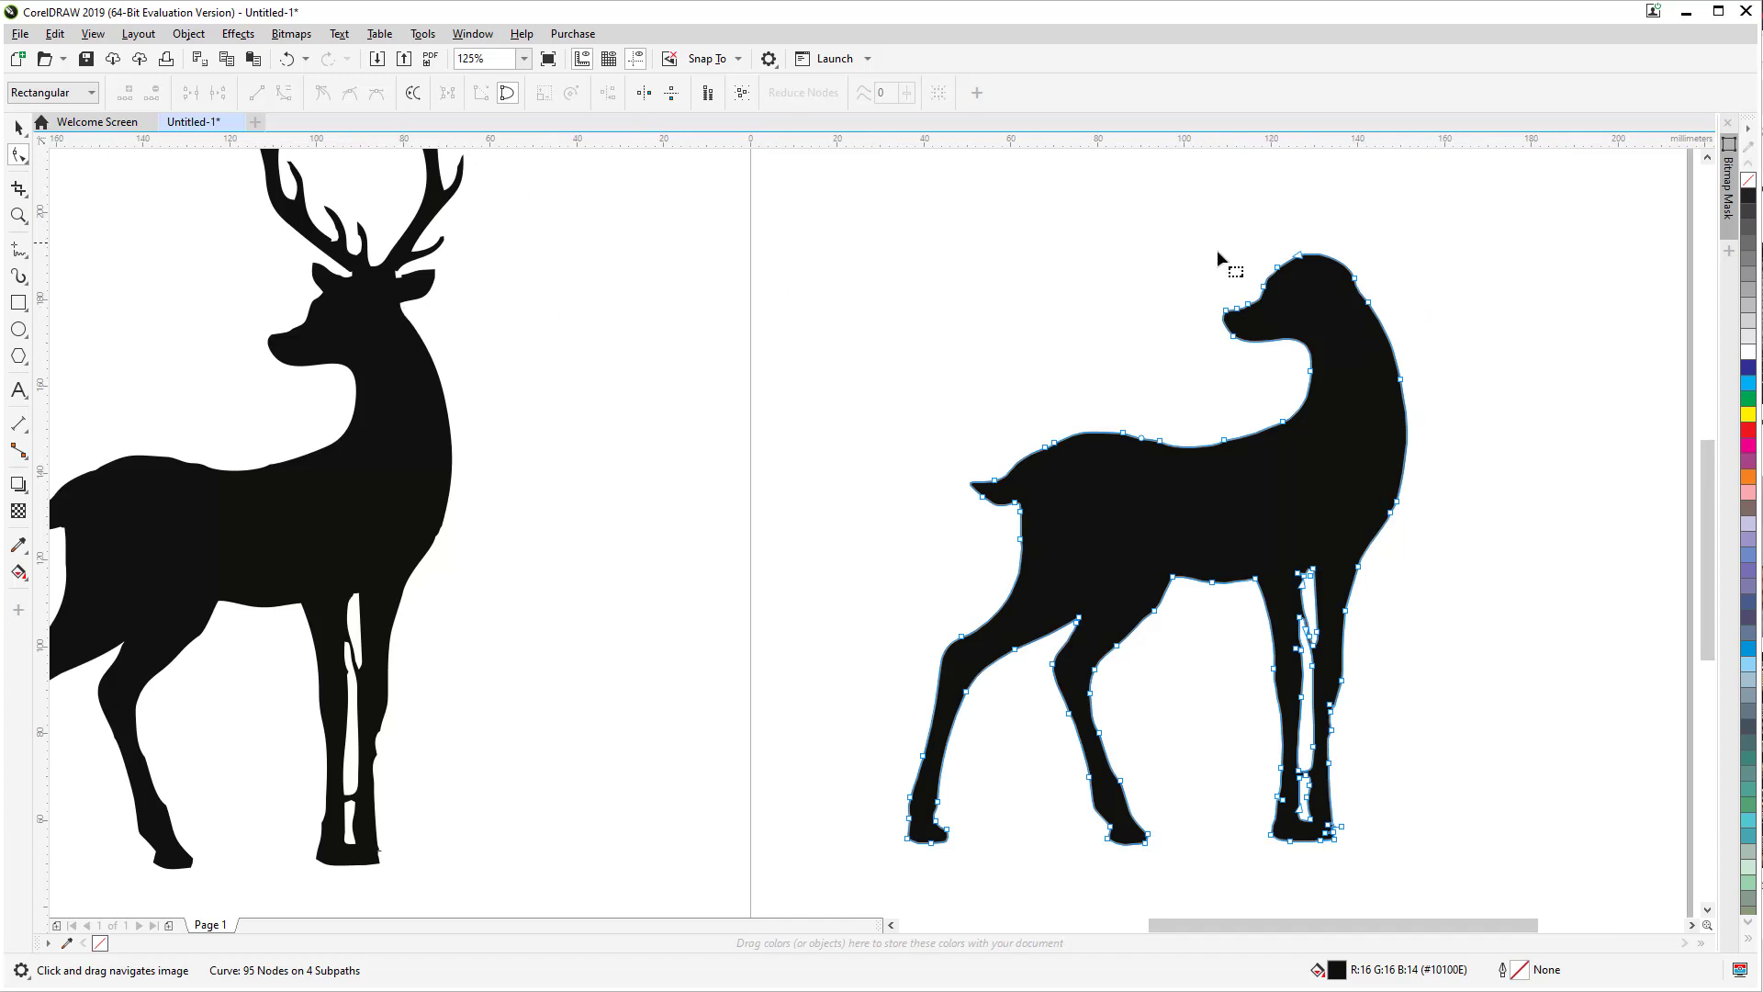
{"action": "scroll", "coordinate": [1354, 294], "scroll_direction": "up", "scroll_amount": 1}
{"action": "left_click", "coordinate": [1372, 275]}
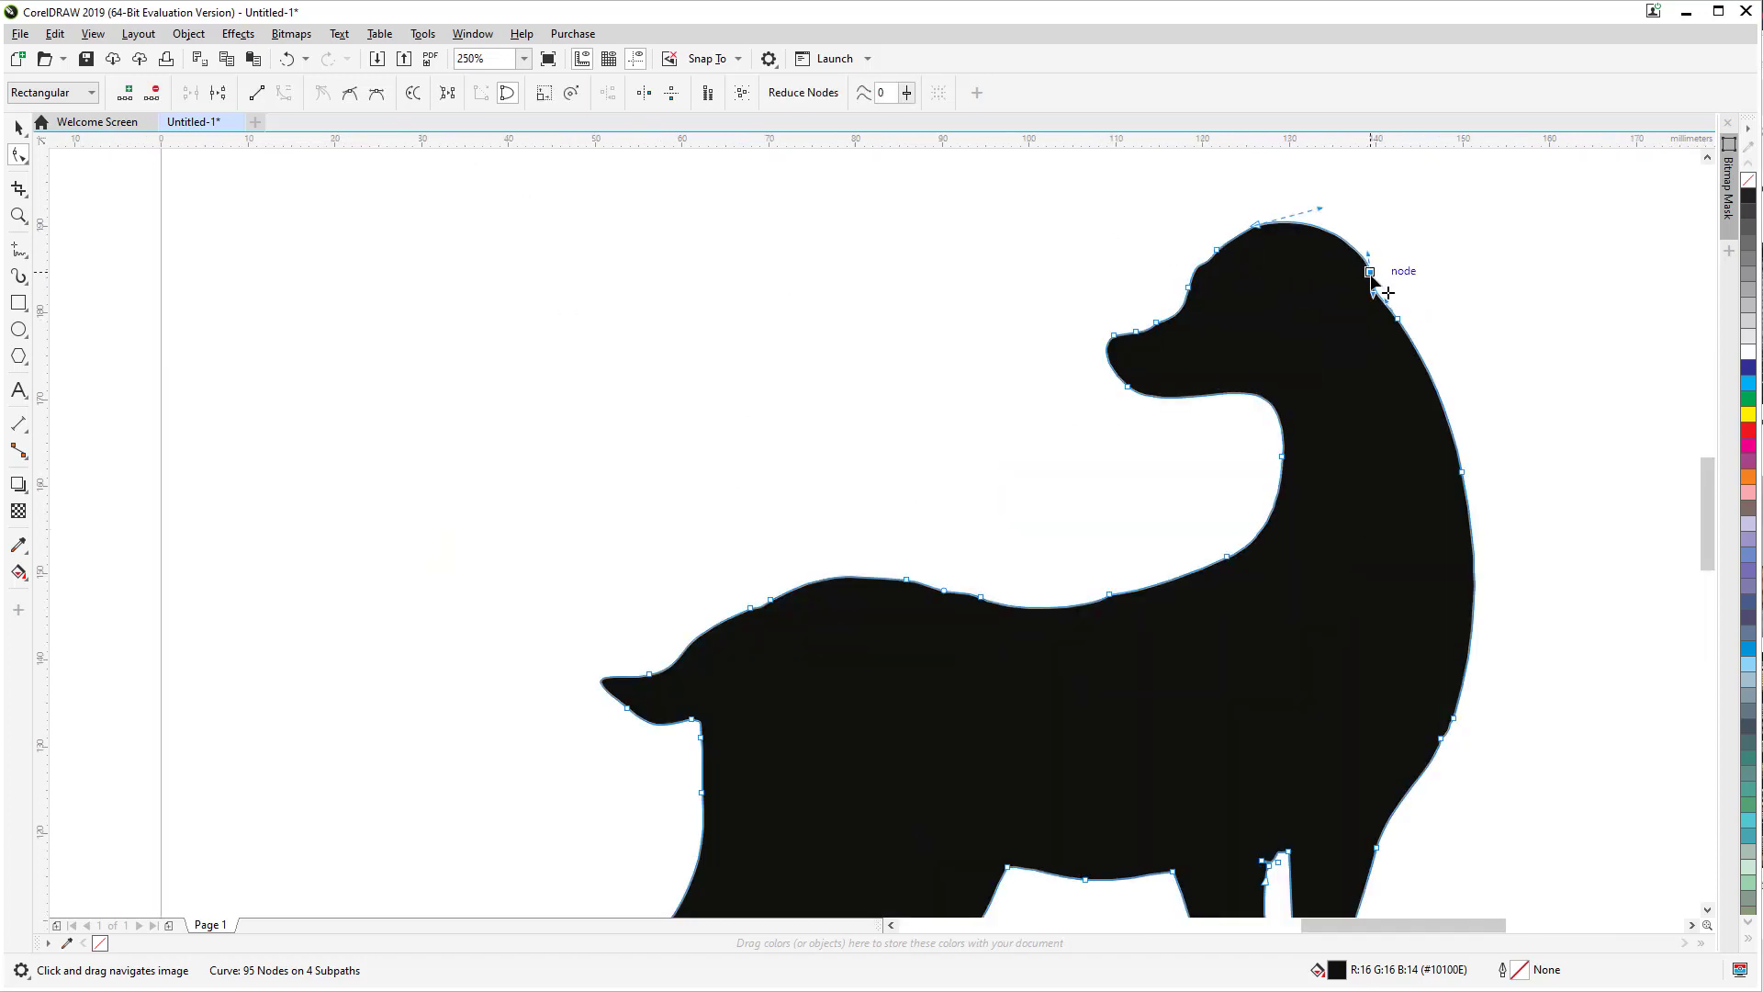
{"action": "scroll", "coordinate": [1372, 277], "scroll_direction": "up", "scroll_amount": 1}
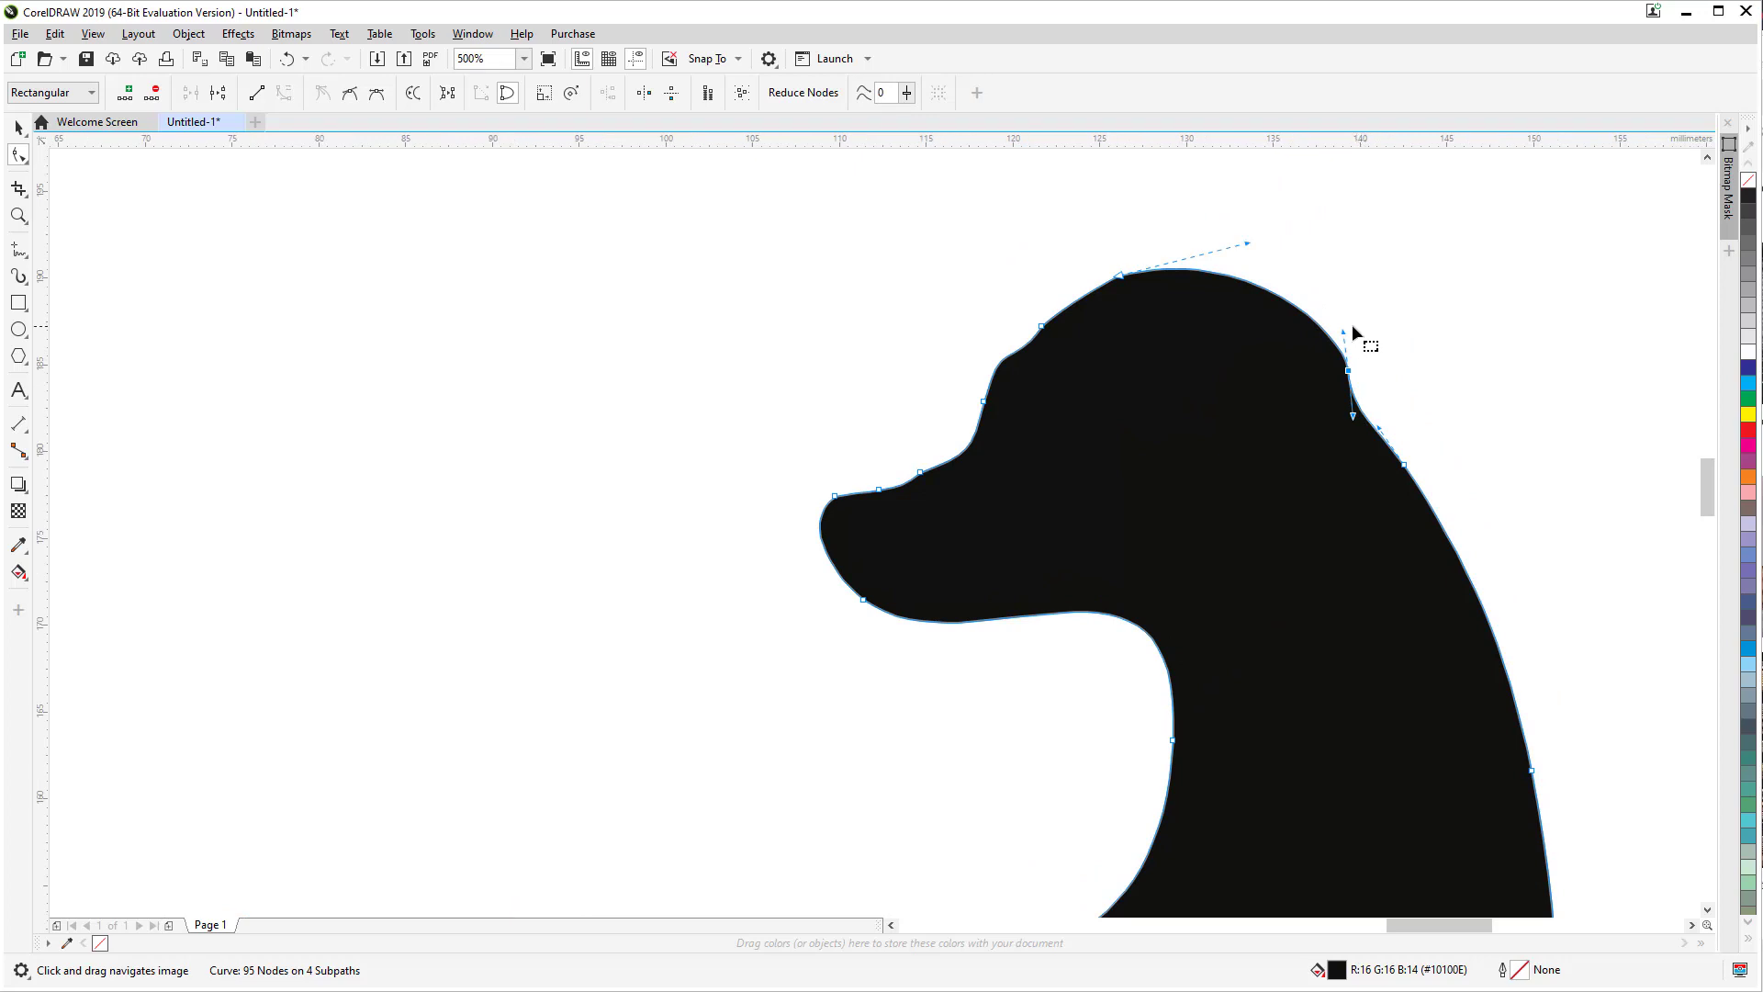
{"action": "left_click_drag", "start_coordinate": [1346, 333], "coordinate": [1361, 405]}
{"action": "key", "text": "ctrl+z"}
{"action": "key", "text": "ctrl+z"}
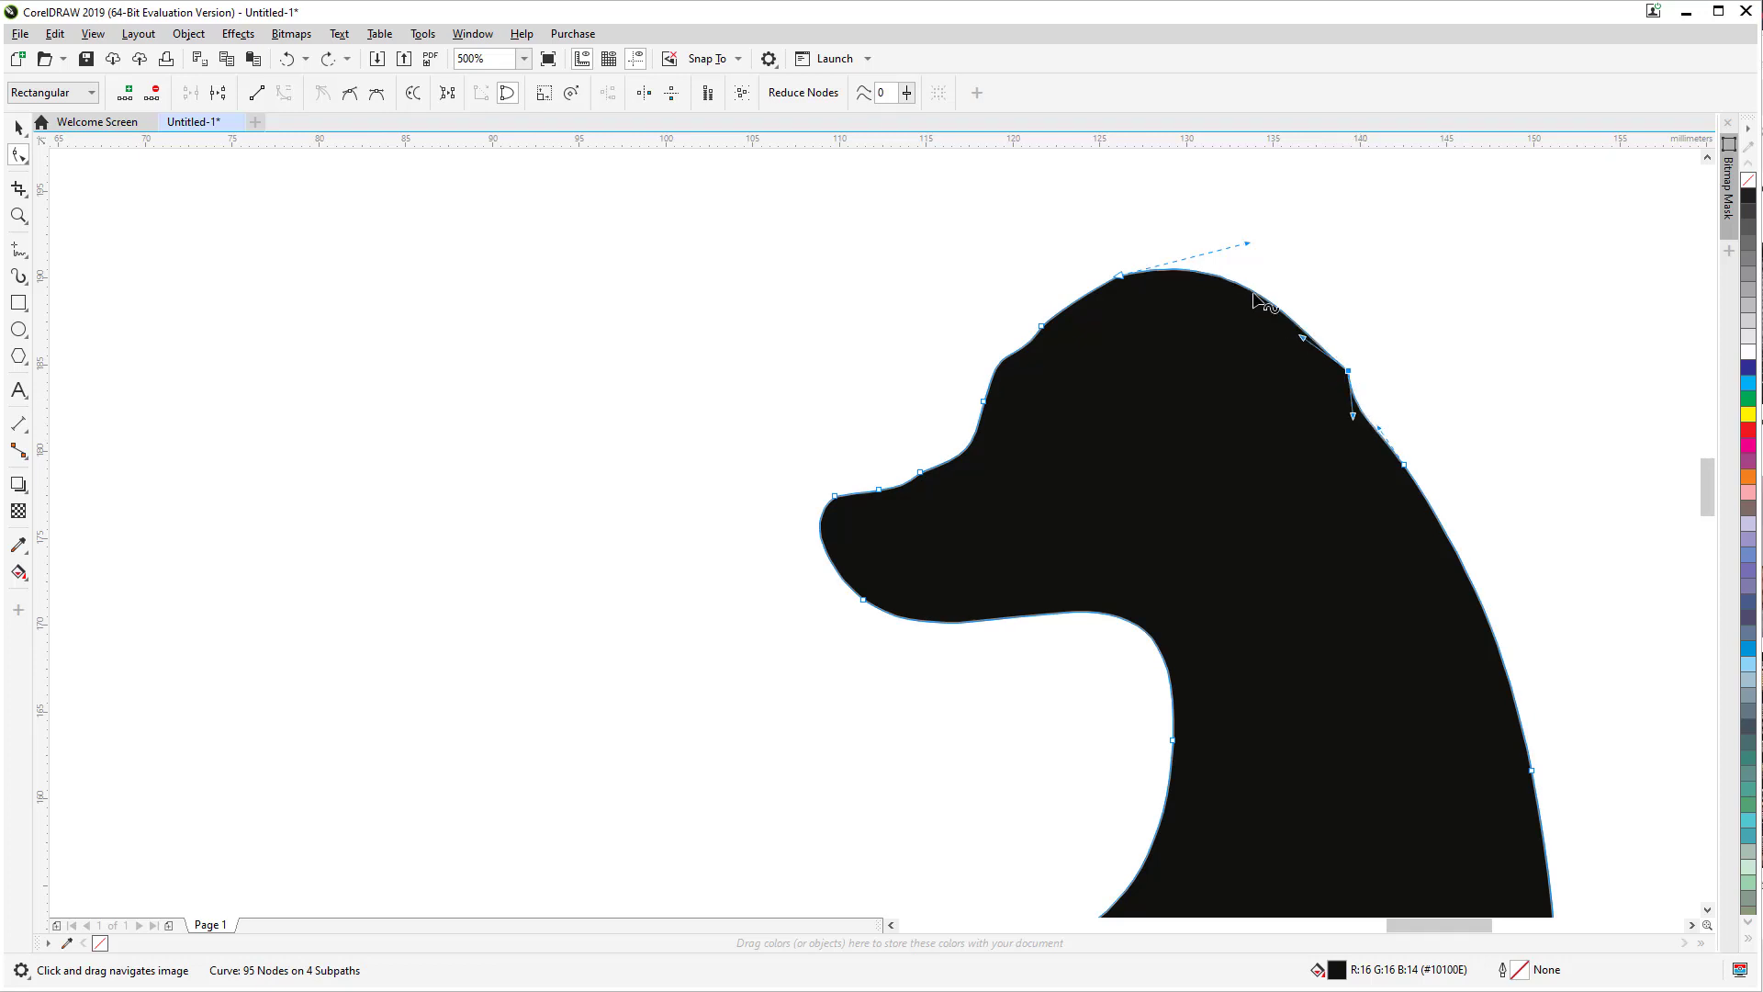
Step: Move the crown node down toward the forehead and shift the back-of-head node inward to smooth the curve into the neck
{"action": "mouse_move", "coordinate": [1121, 278]}
{"action": "left_mouse_down"}
{"action": "mouse_move", "coordinate": [1114, 306]}
{"action": "mouse_move", "coordinate": [1099, 300]}
{"action": "left_mouse_up"}
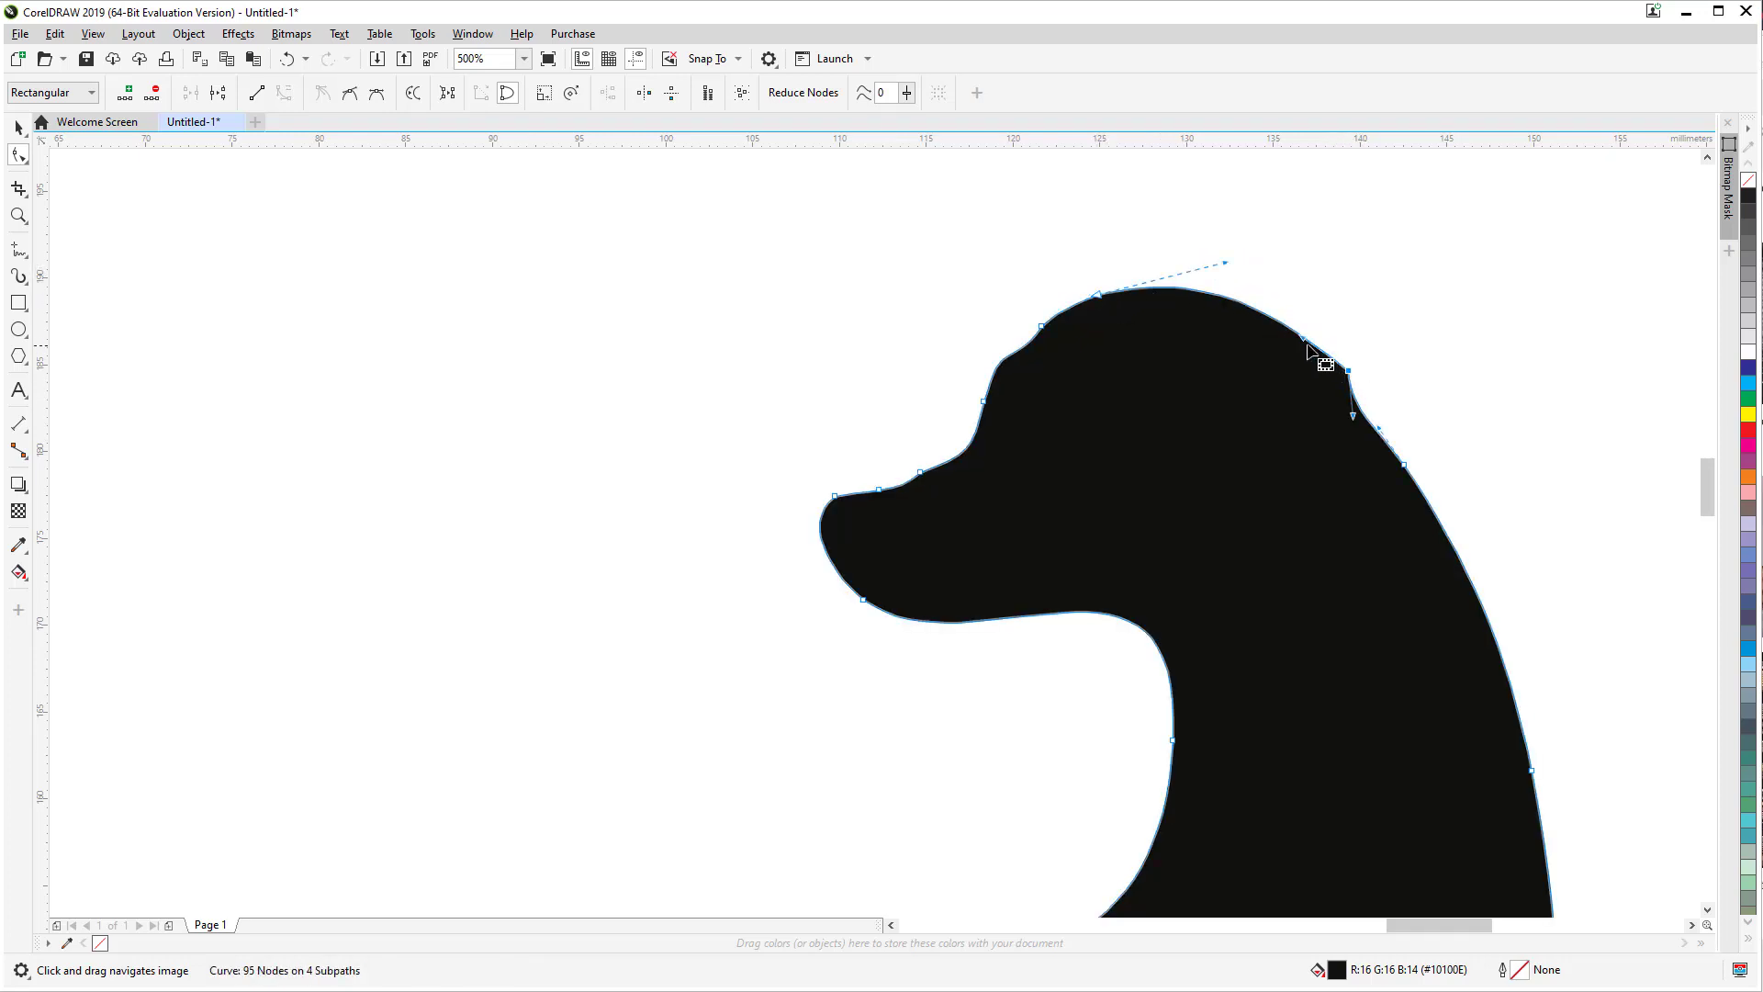
{"action": "mouse_move", "coordinate": [1348, 372]}
{"action": "left_mouse_down"}
{"action": "mouse_move", "coordinate": [1327, 386]}
{"action": "mouse_move", "coordinate": [1362, 423]}
{"action": "mouse_move", "coordinate": [1321, 380]}
{"action": "left_mouse_up"}
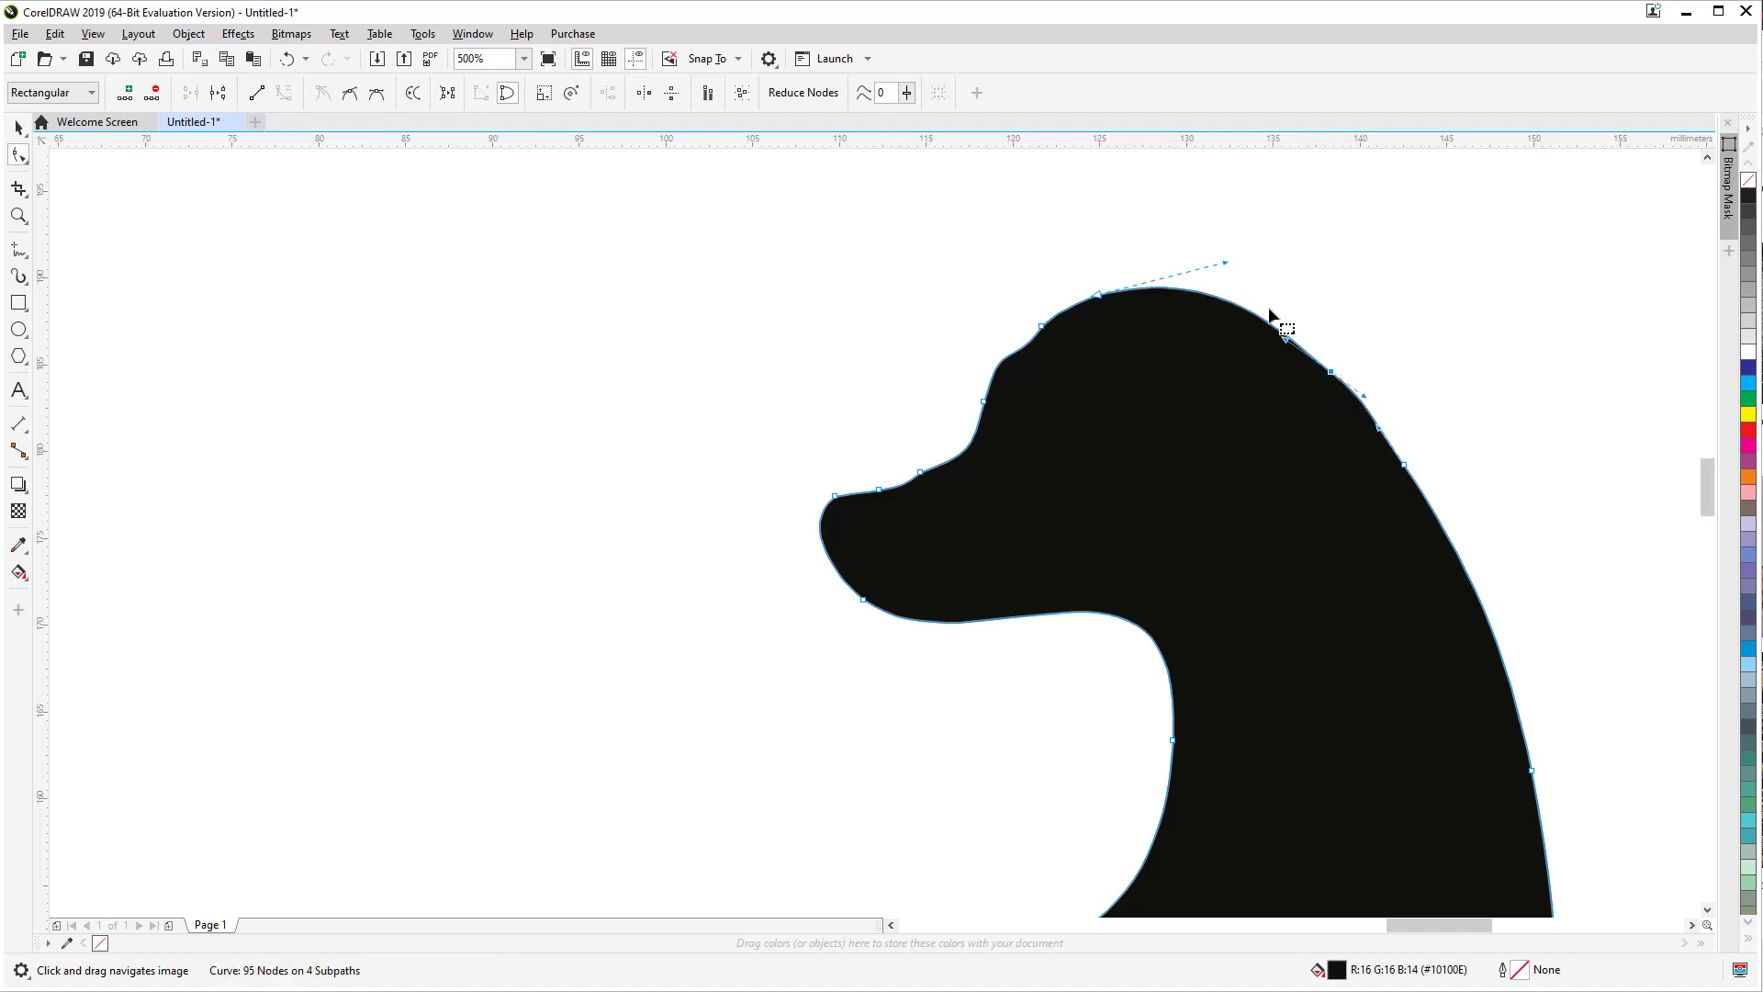
Step: Examine the edited deer's whole silhouette beside the original bitmap and the untouched trace
{"action": "scroll", "coordinate": [1263, 280], "scroll_direction": "down", "scroll_amount": 4}
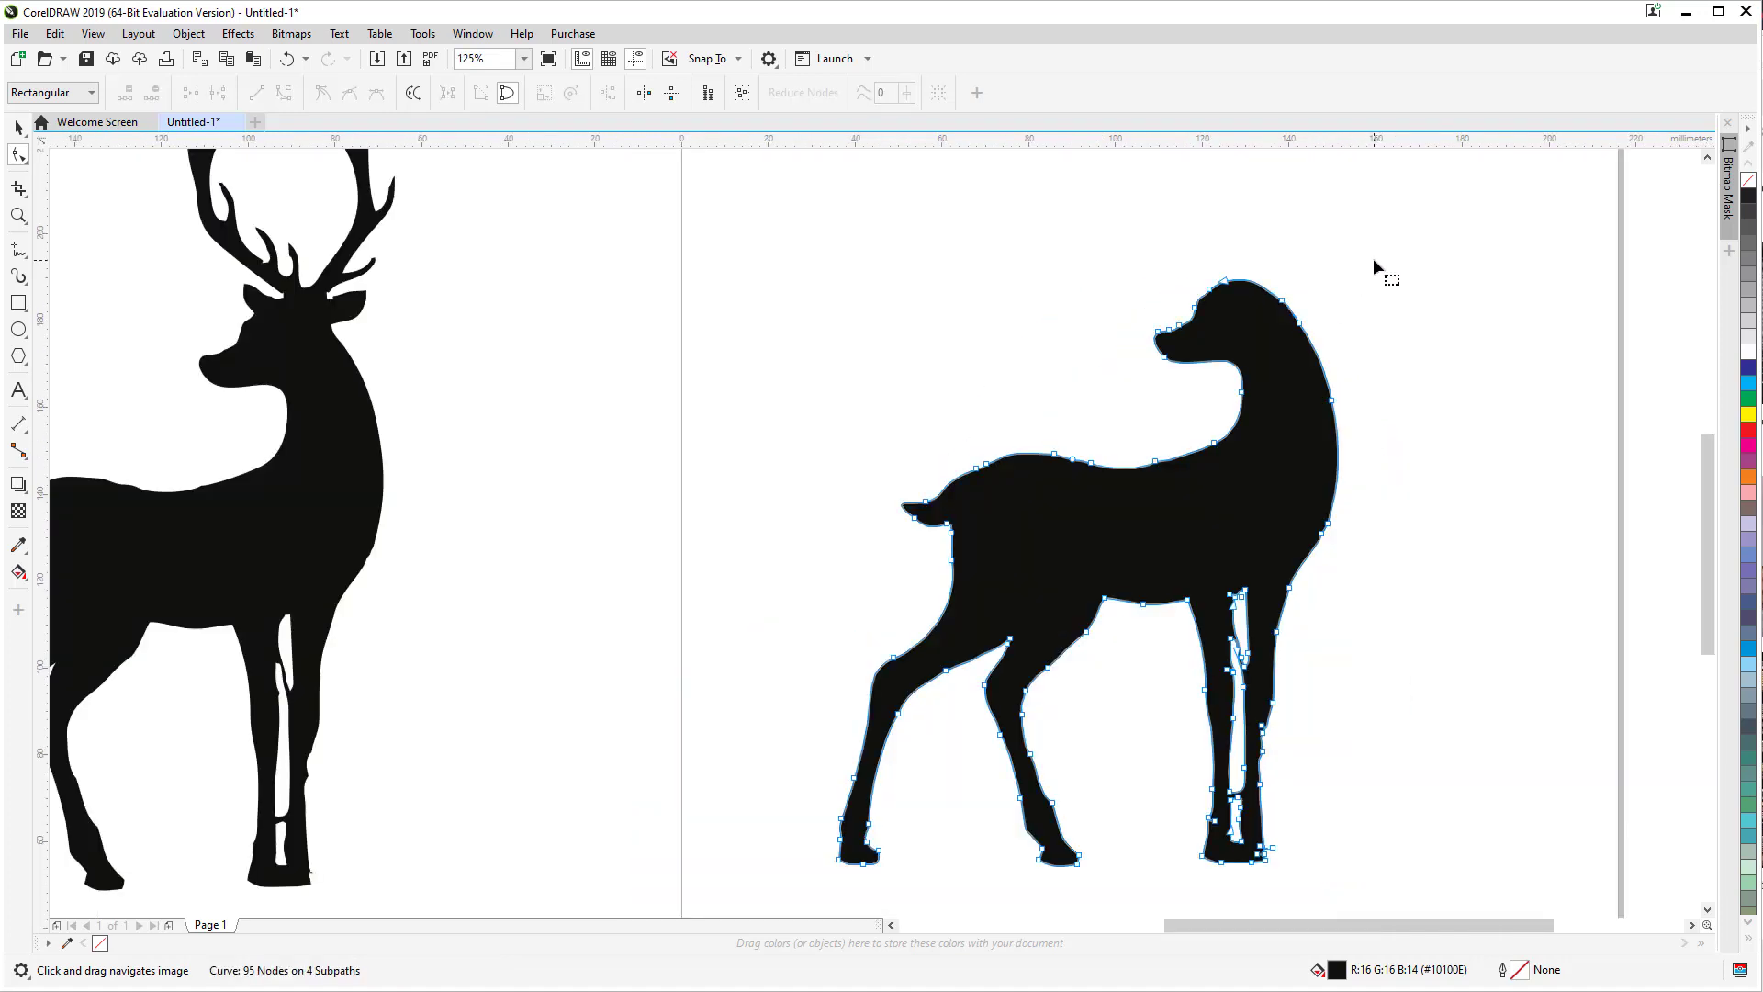
{"action": "scroll", "coordinate": [1375, 267], "scroll_direction": "down", "scroll_amount": 2}
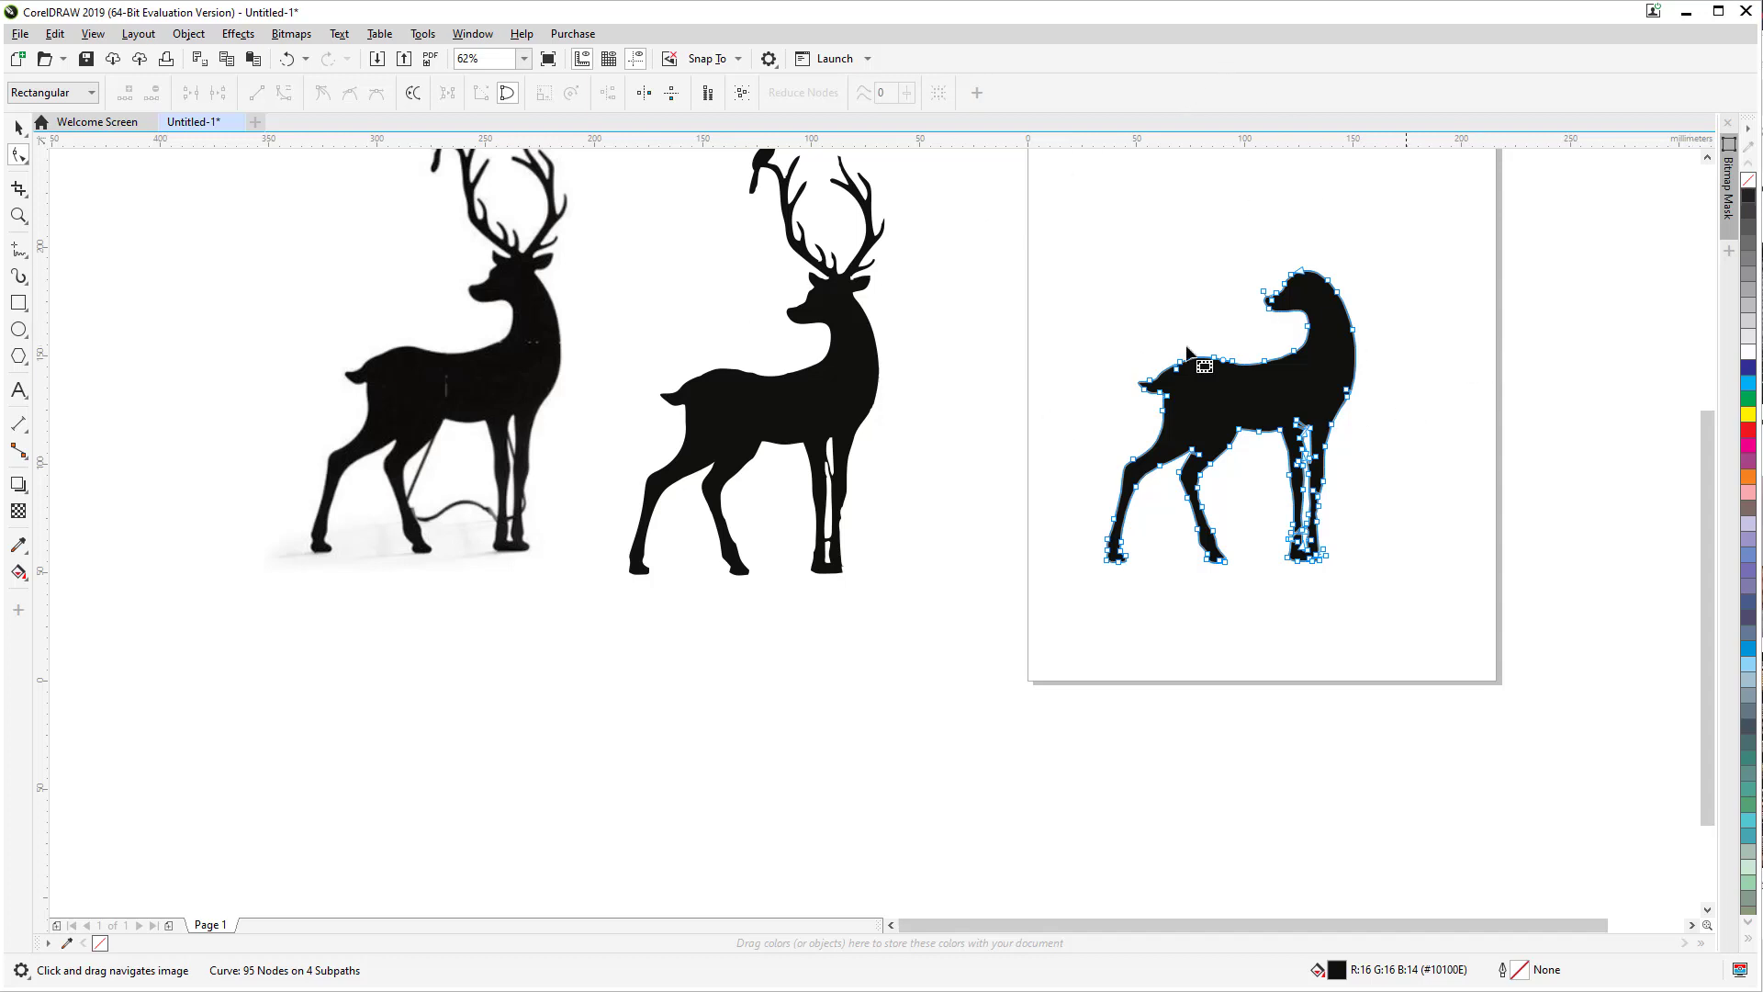
{"action": "left_click", "coordinate": [19, 129]}
{"action": "left_click", "coordinate": [1297, 228]}
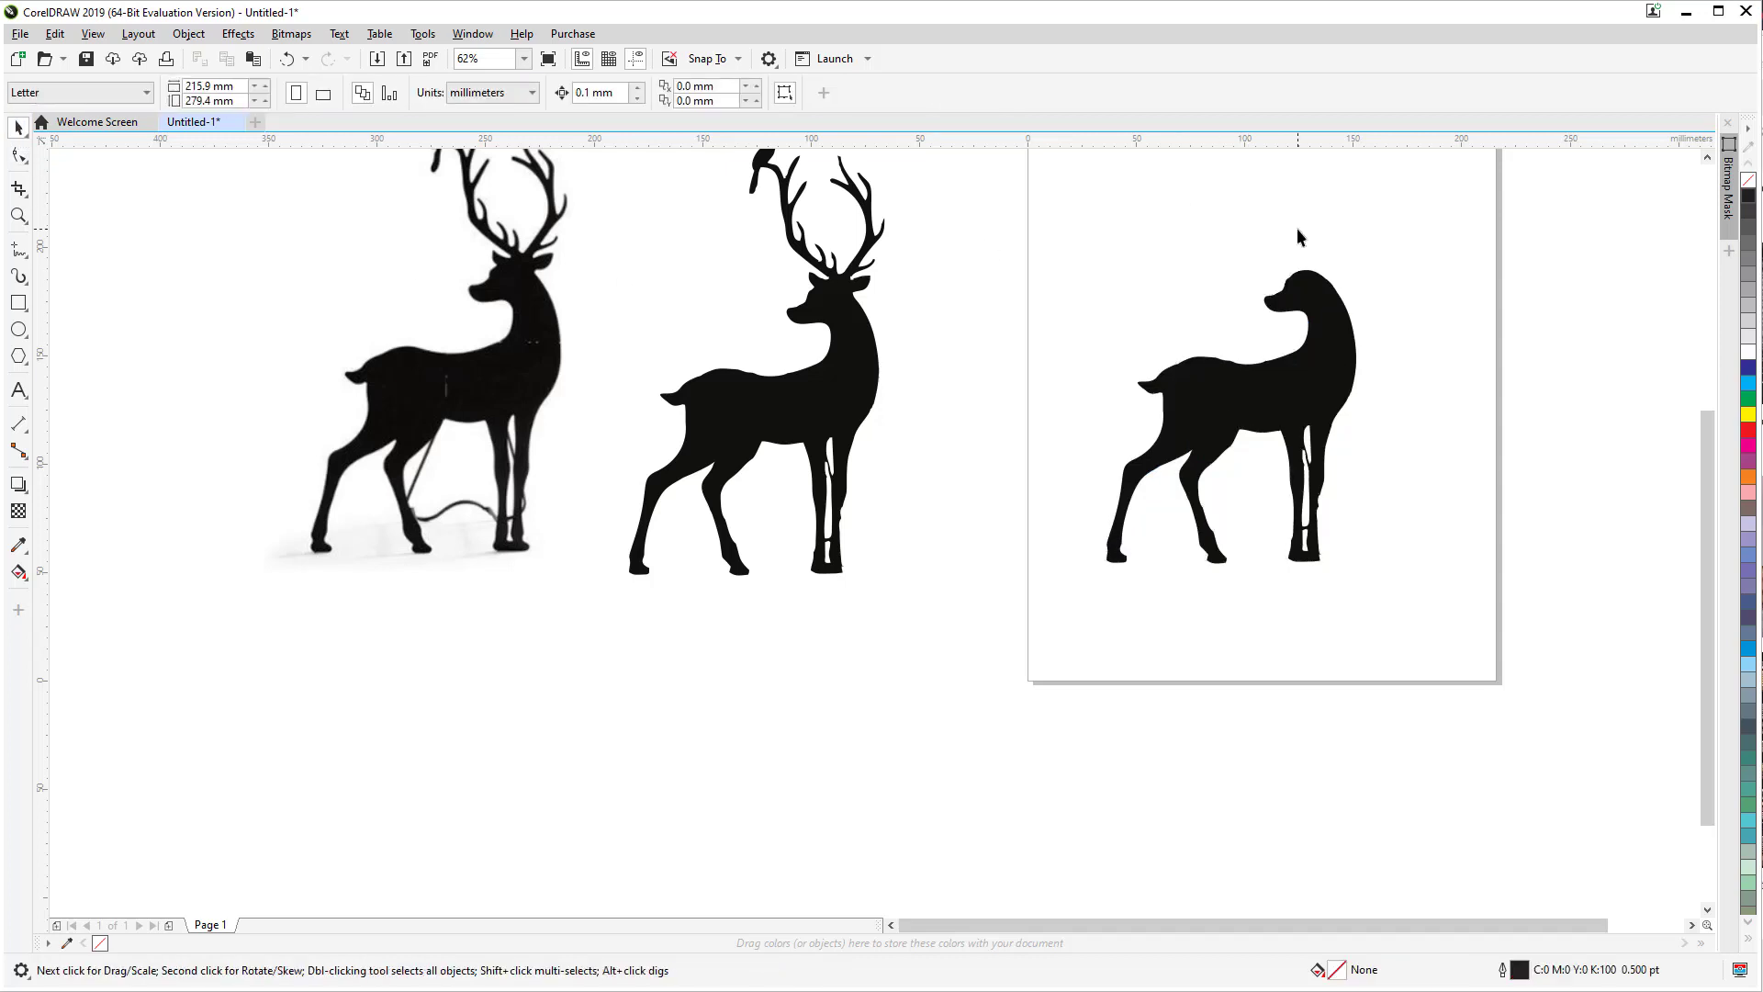
{"action": "scroll", "coordinate": [1298, 228], "scroll_direction": "up", "scroll_amount": 2}
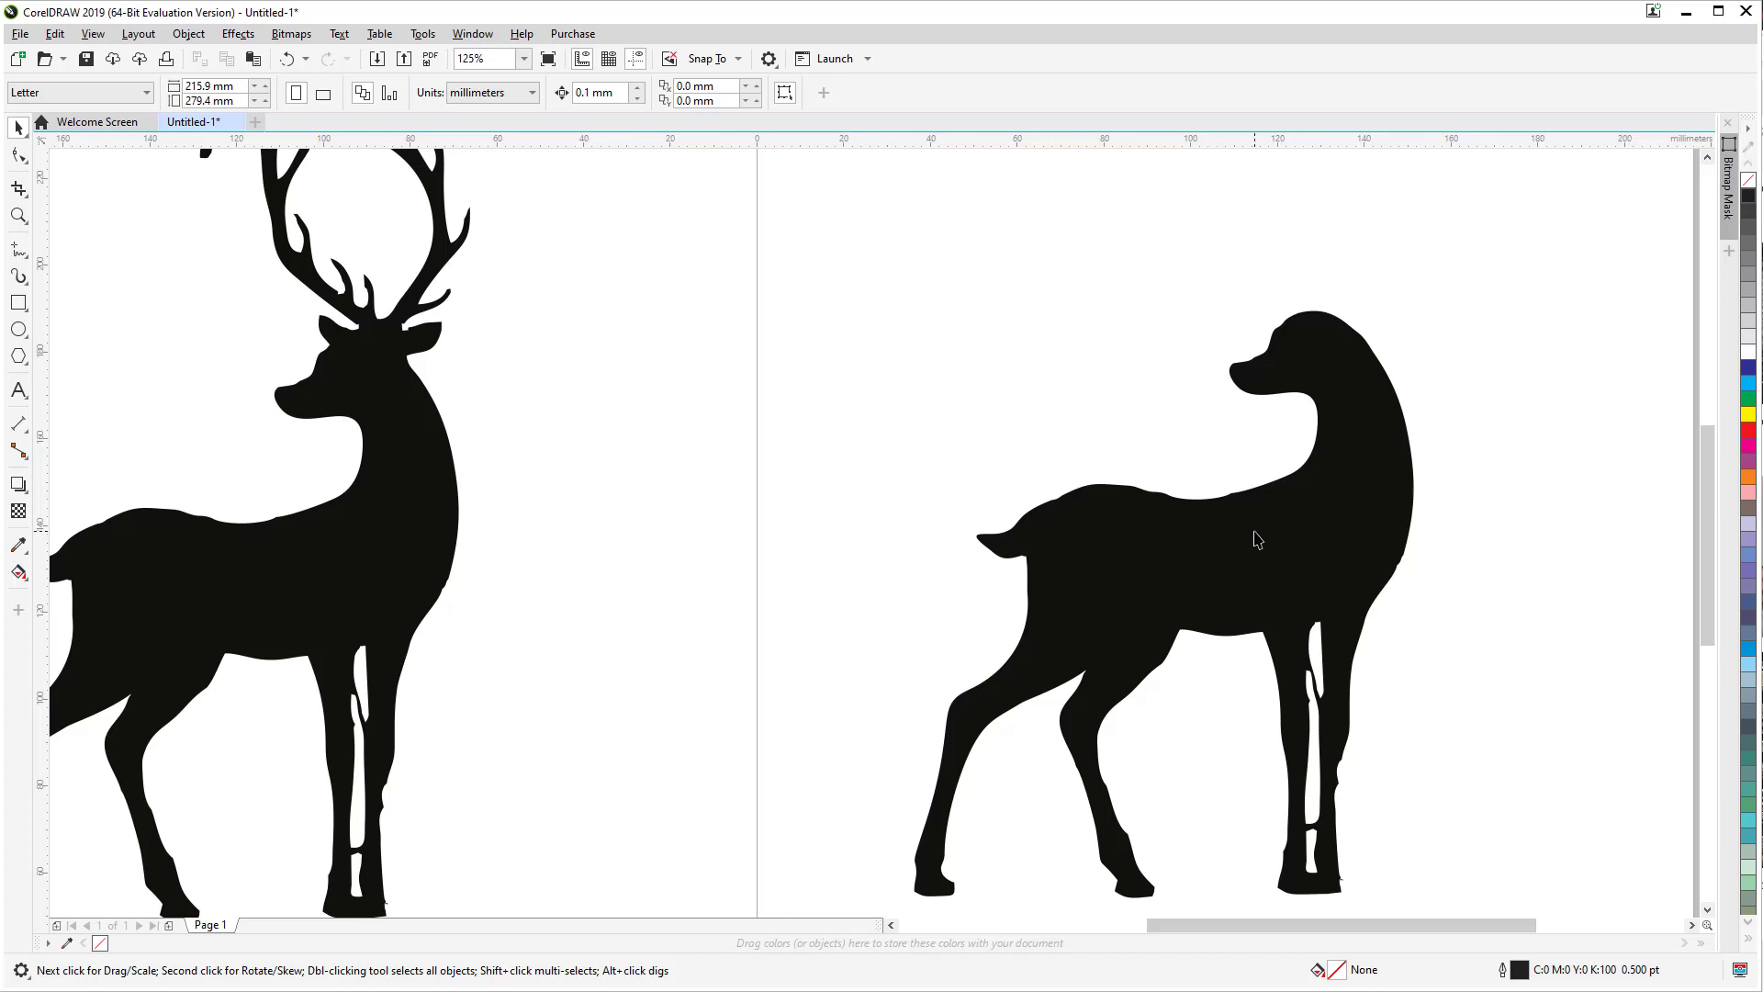
{"action": "left_click", "coordinate": [1256, 576]}
{"action": "scroll", "coordinate": [1323, 543], "scroll_direction": "down", "scroll_amount": 5}
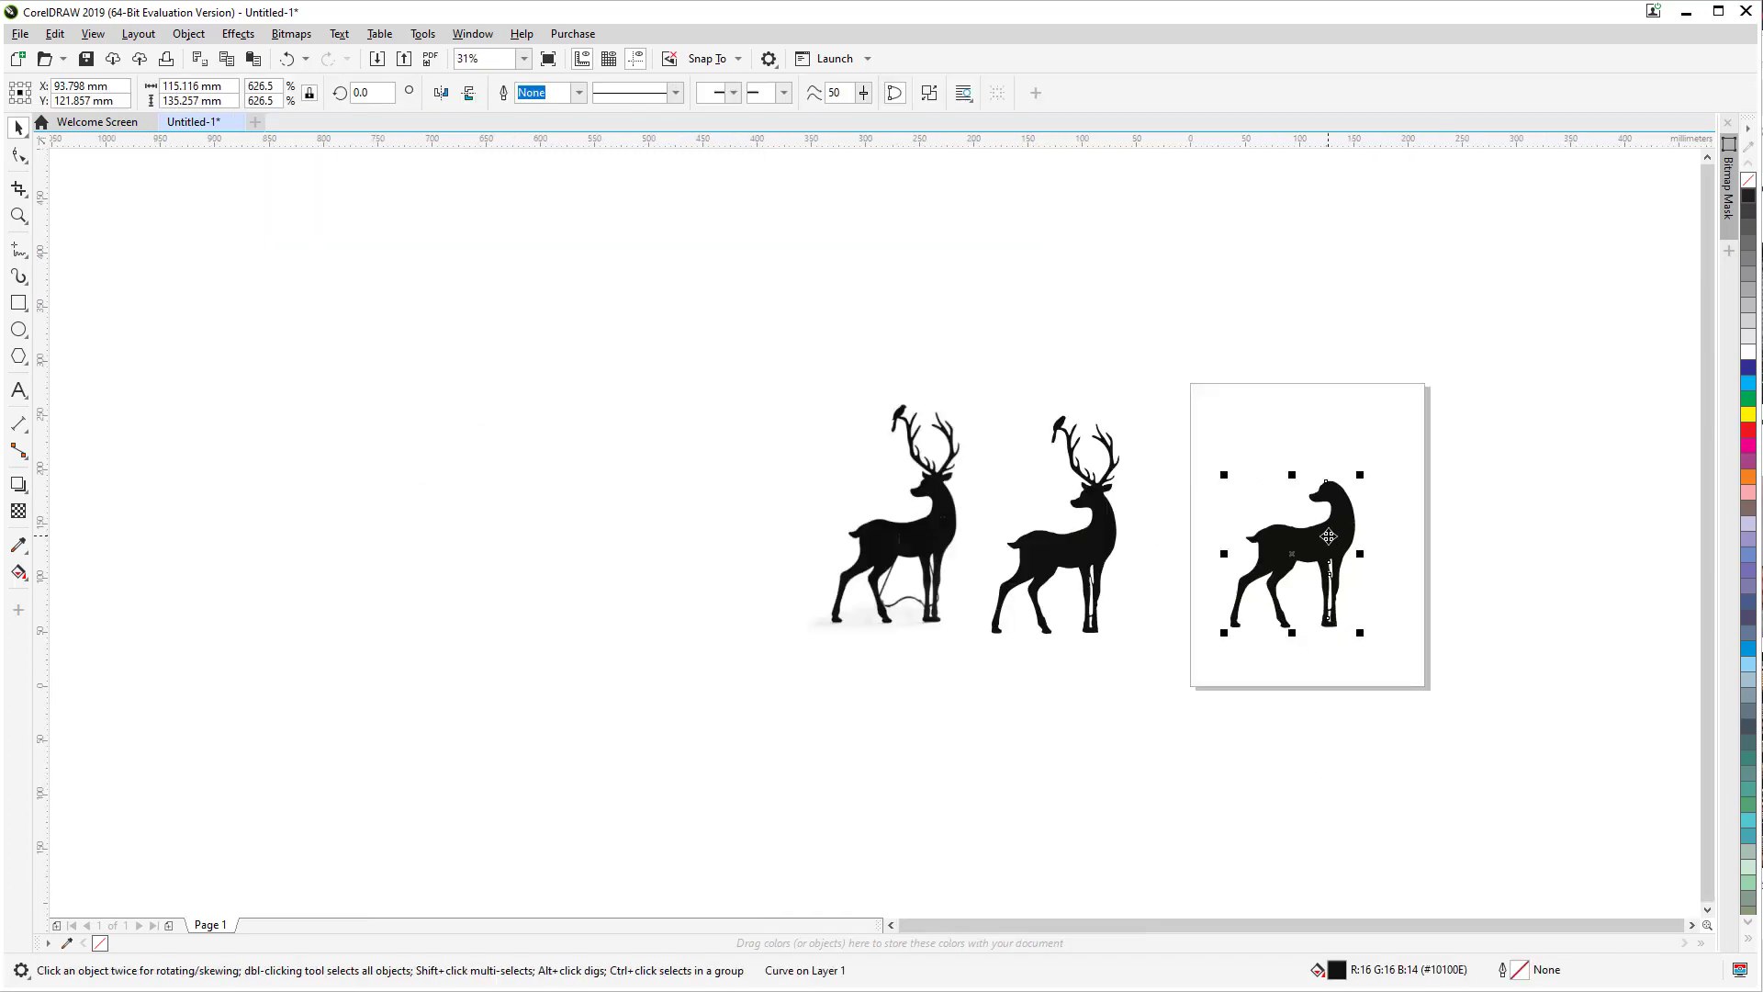
{"action": "left_click_drag", "start_coordinate": [1234, 579], "coordinate": [1005, 294]}
{"action": "key", "text": "Escape"}
{"action": "scroll", "coordinate": [1313, 563], "scroll_direction": "up", "scroll_amount": 4}
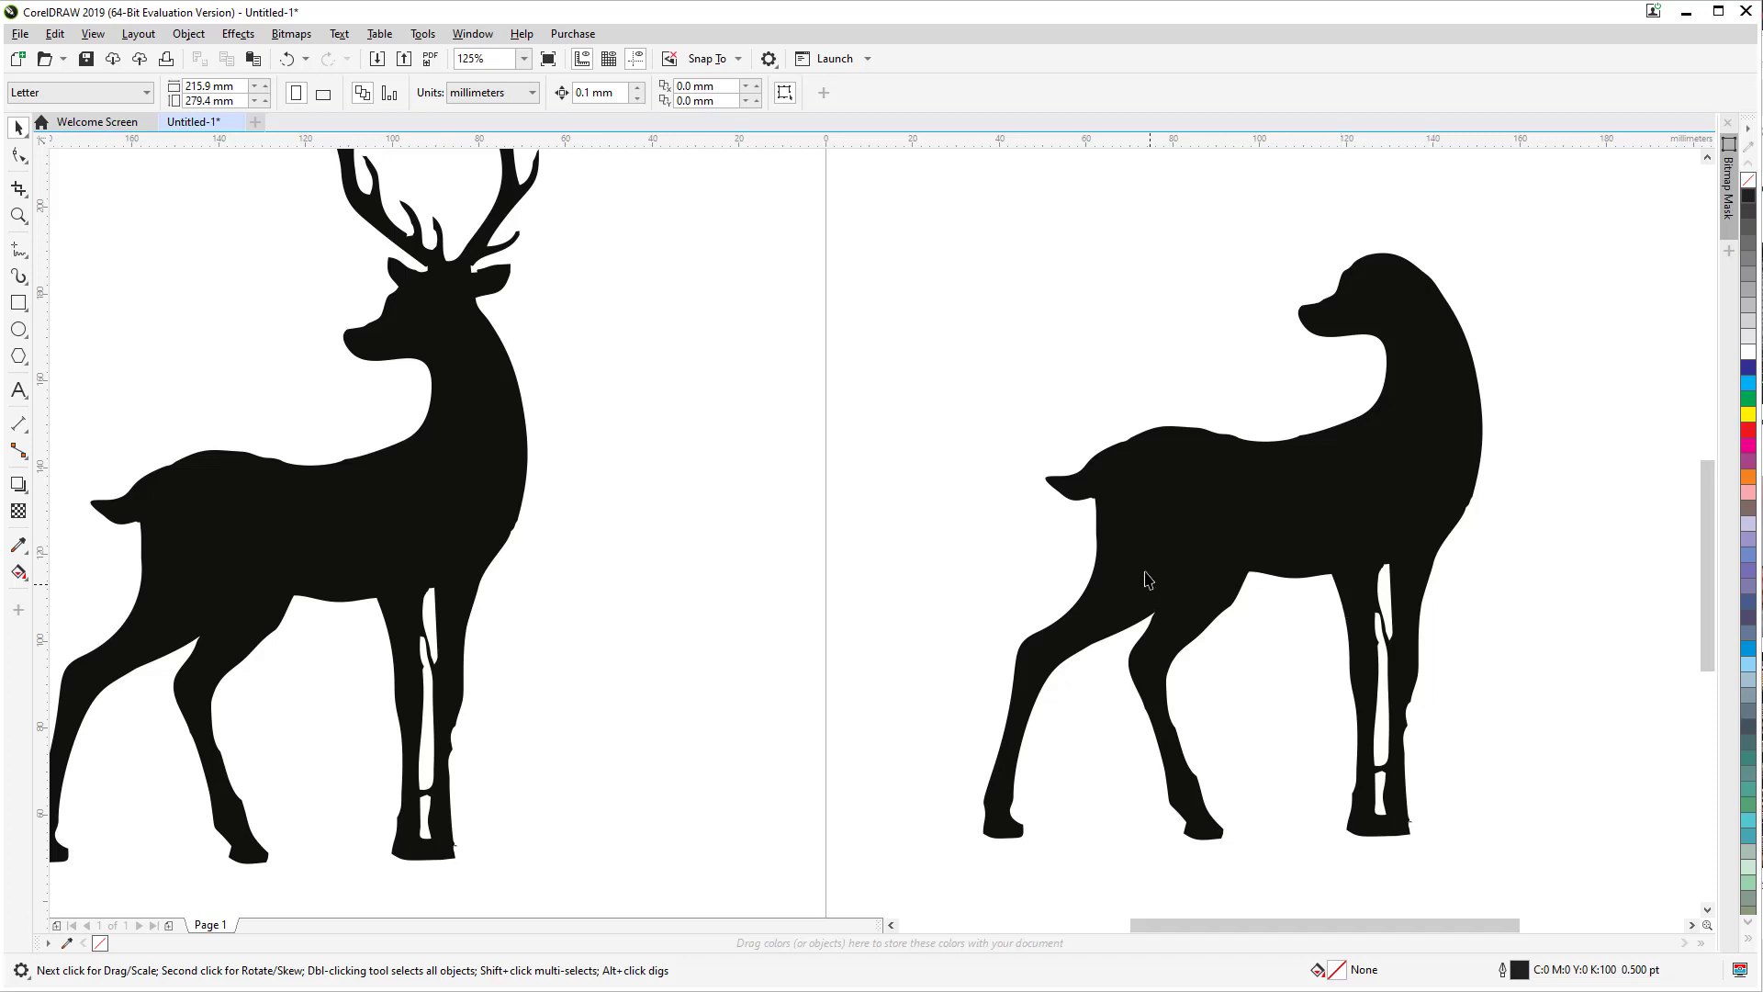
Step: Give the page's deer a red outline and check how it follows the legs and body
{"action": "left_click", "coordinate": [1180, 517]}
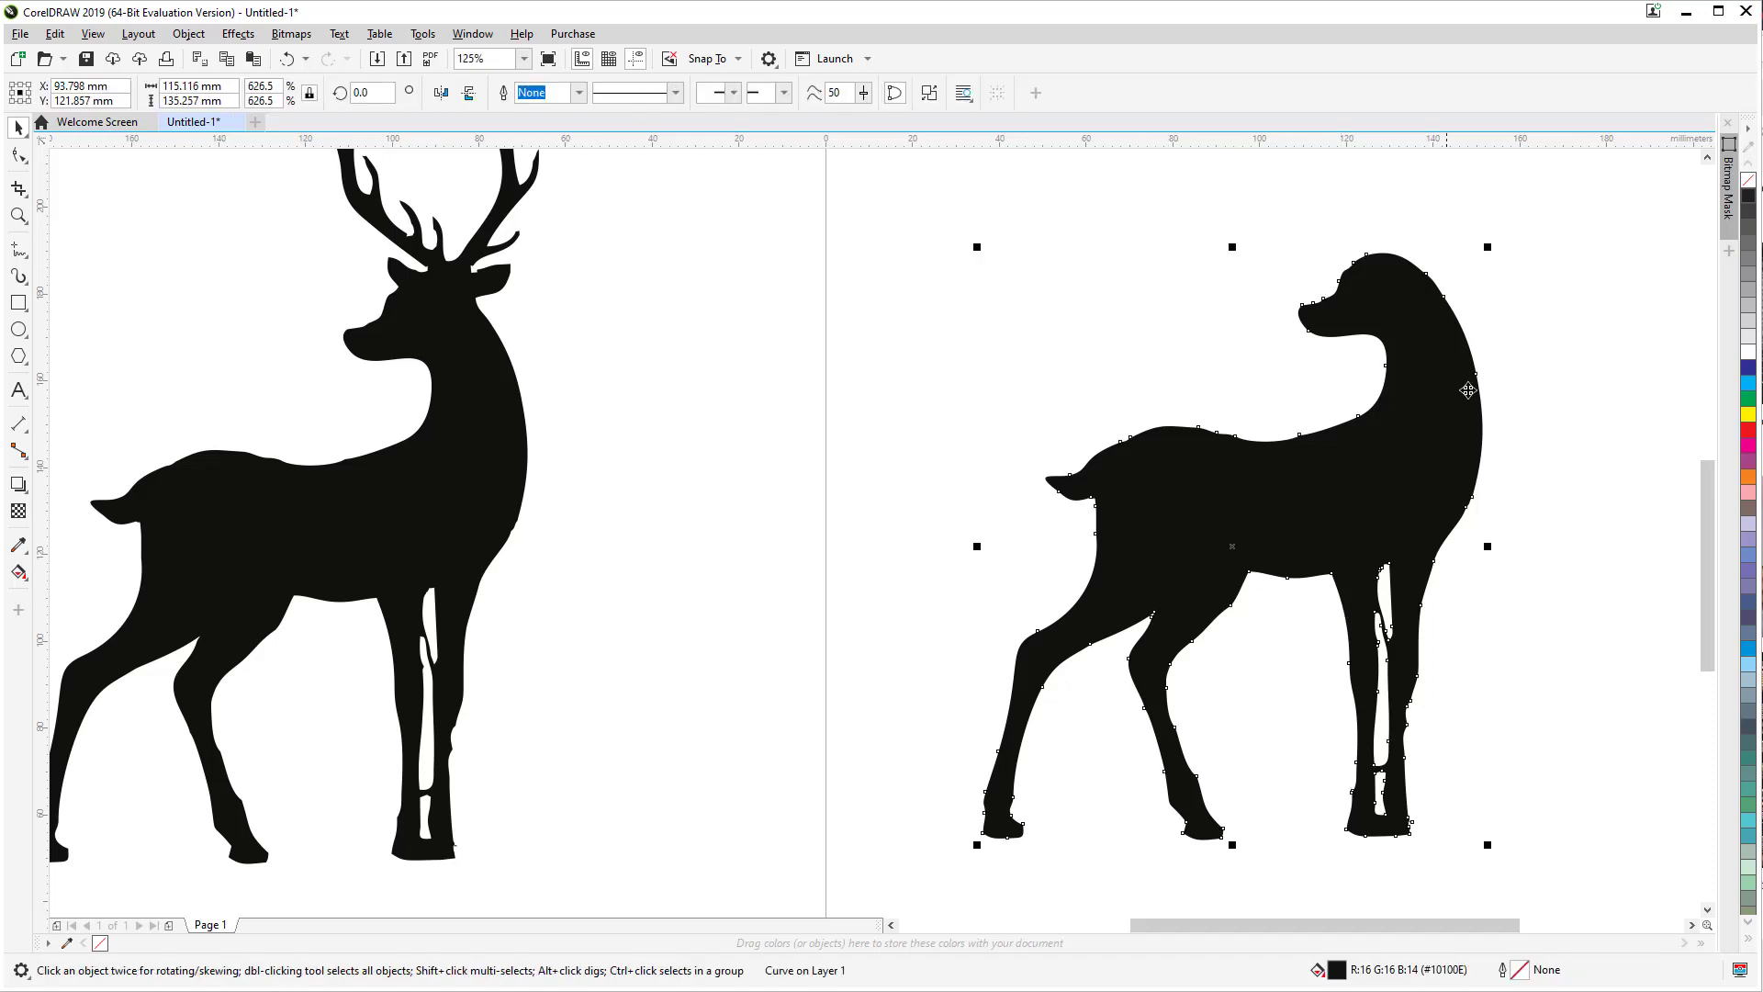
{"action": "right_click", "coordinate": [1751, 433]}
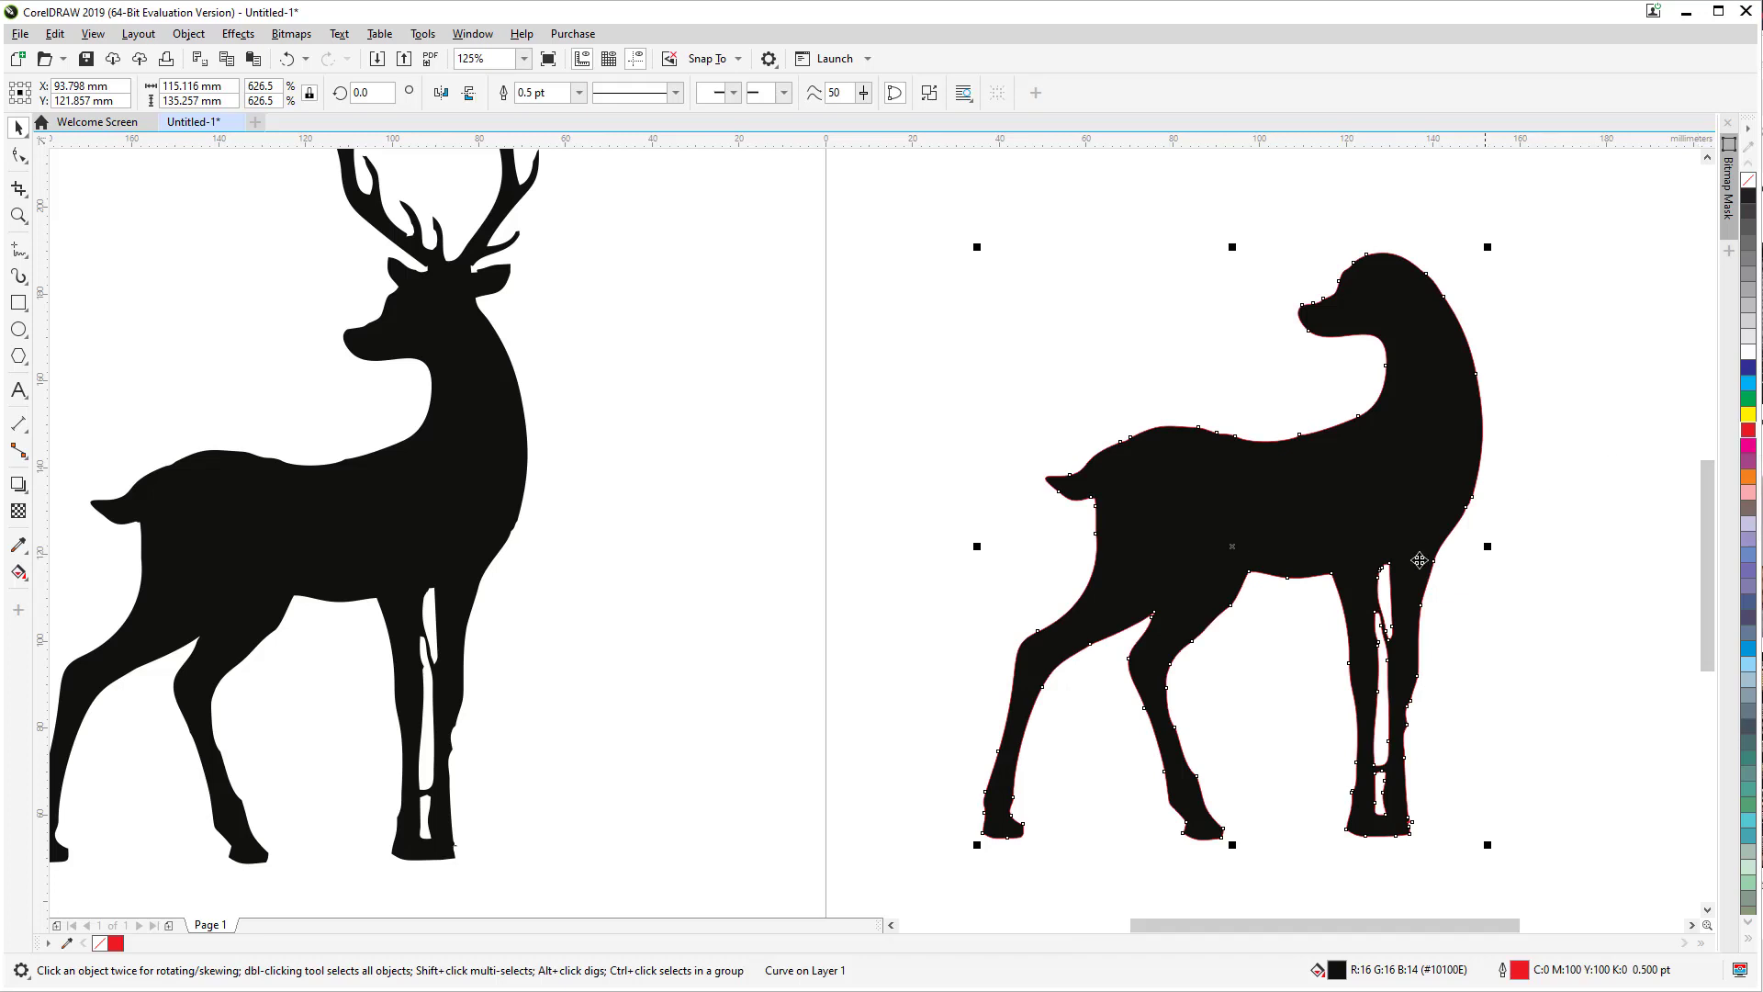
{"action": "scroll", "coordinate": [1497, 632], "scroll_direction": "up", "scroll_amount": 2}
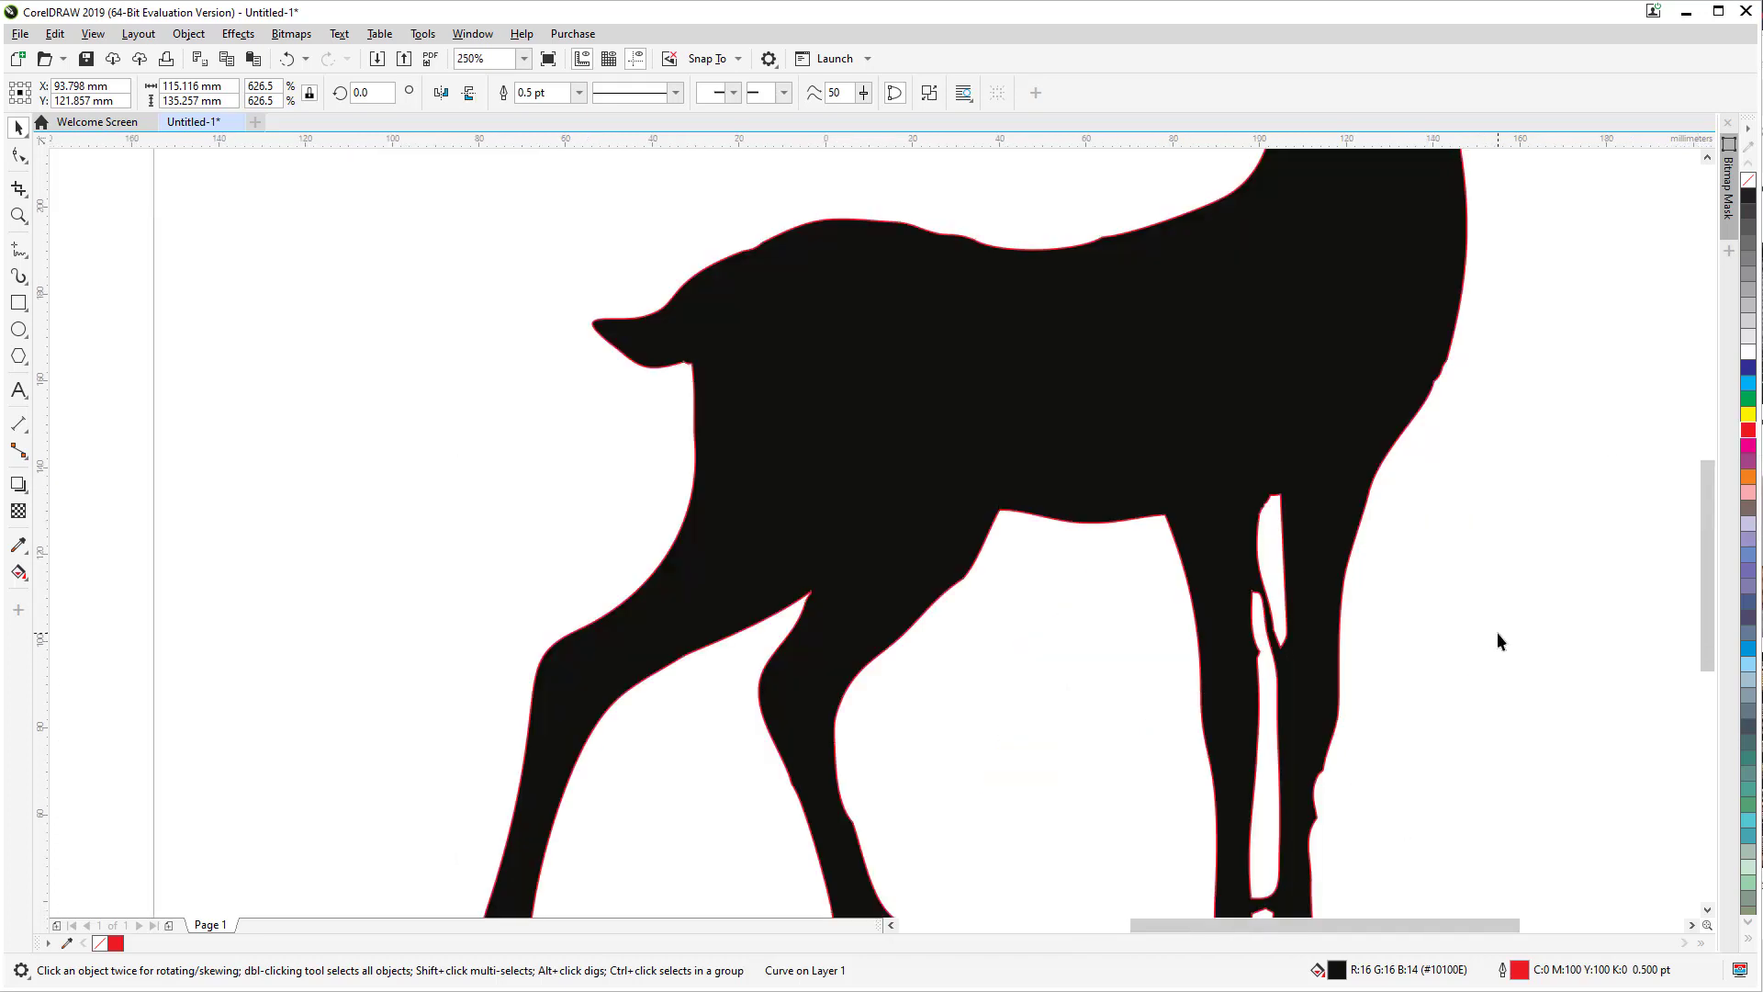
{"action": "scroll", "coordinate": [1497, 632], "scroll_direction": "down", "scroll_amount": 2}
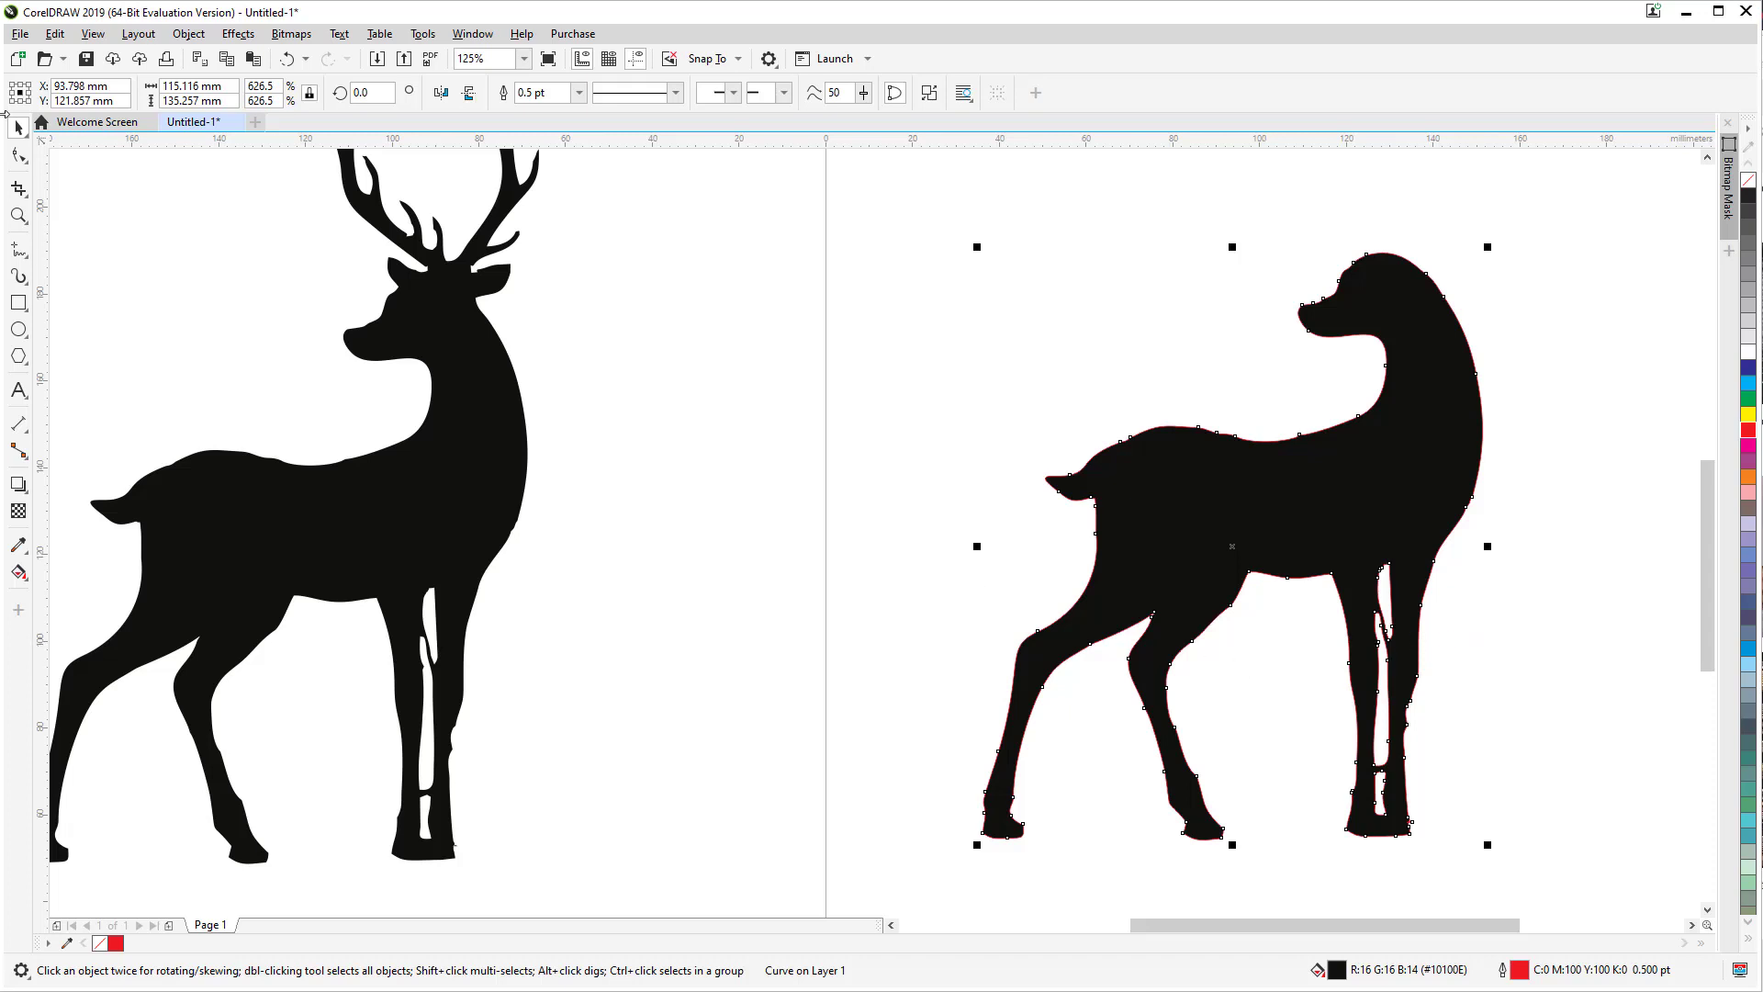
Step: Delete the nodes of both hind legs, from the hooves up to the thighs, on the page's deer
{"action": "left_click", "coordinate": [19, 154]}
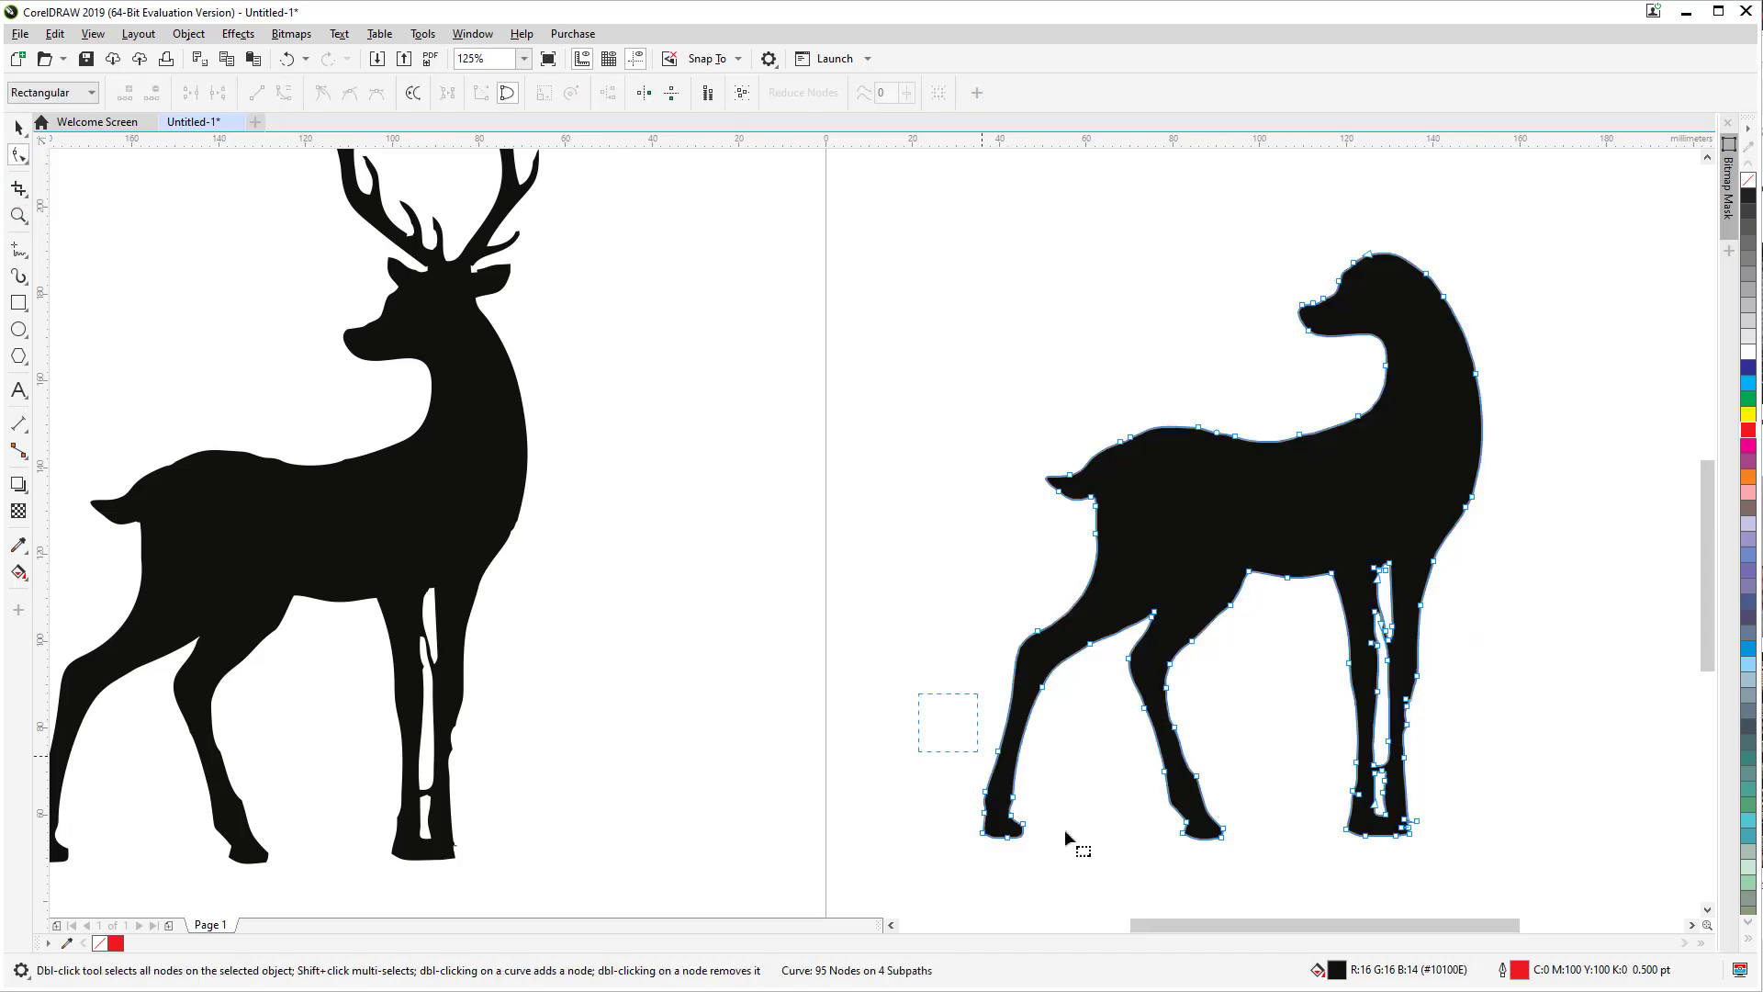
{"action": "key", "text": "Delete"}
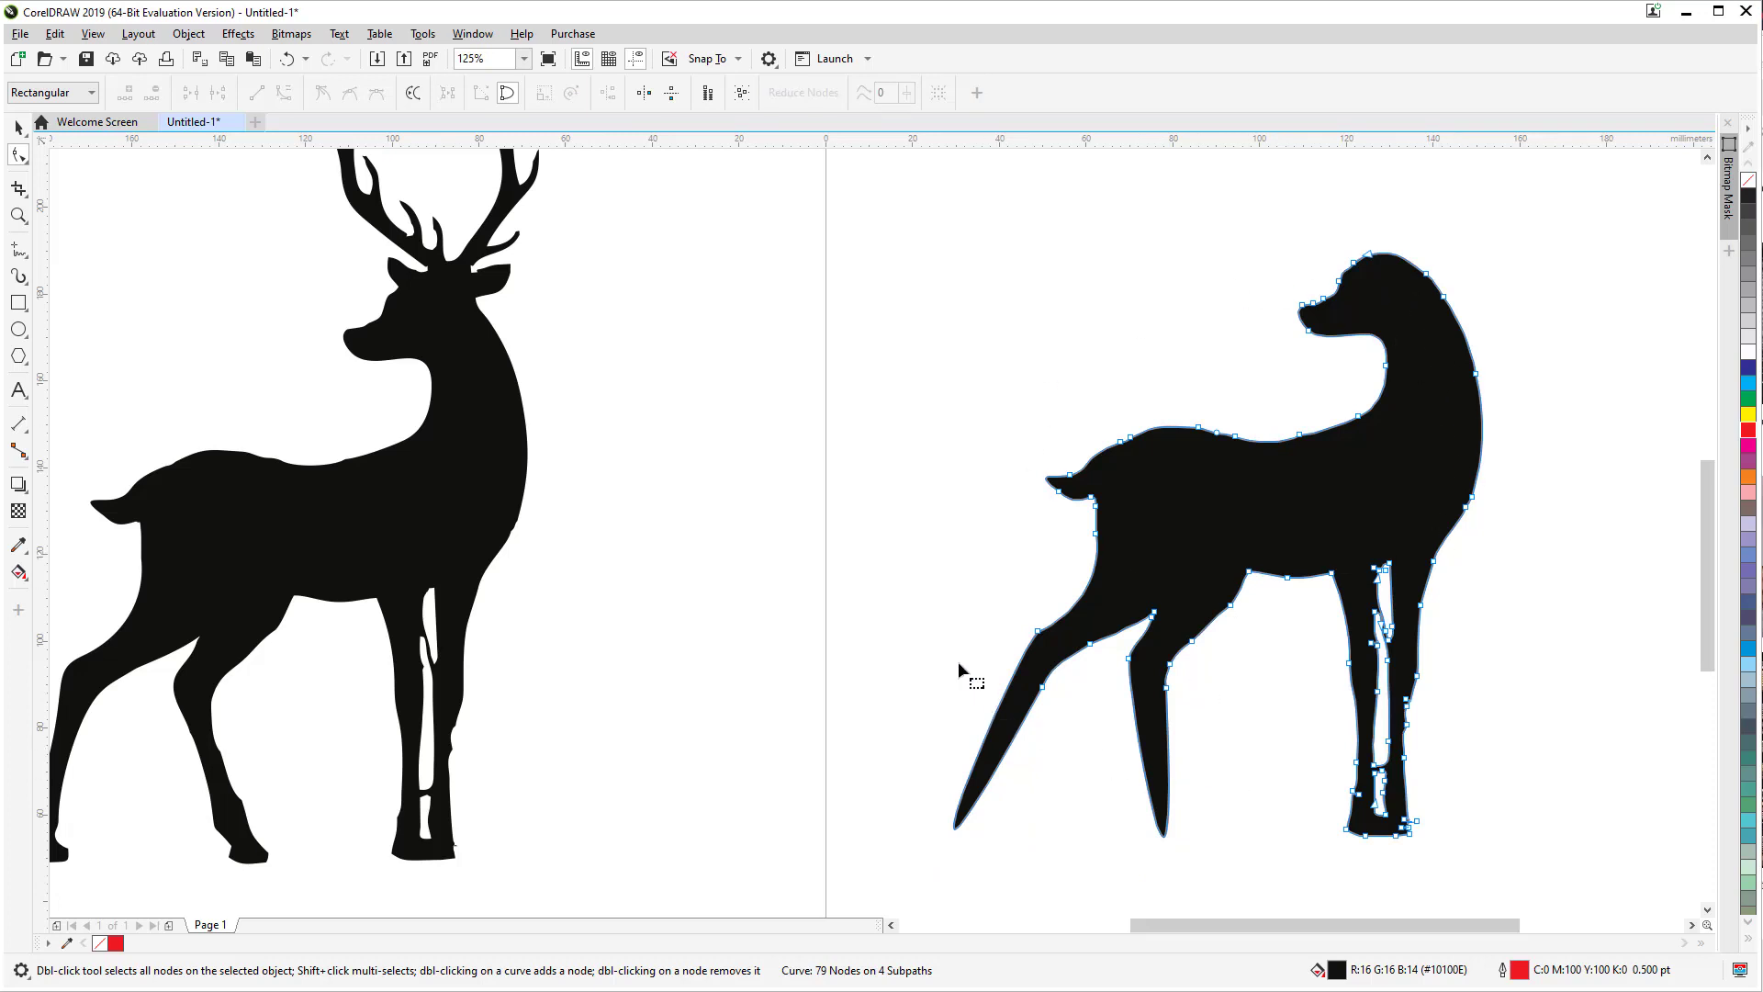
{"action": "left_click_drag", "start_coordinate": [937, 602], "coordinate": [1240, 780]}
{"action": "key", "text": "Delete"}
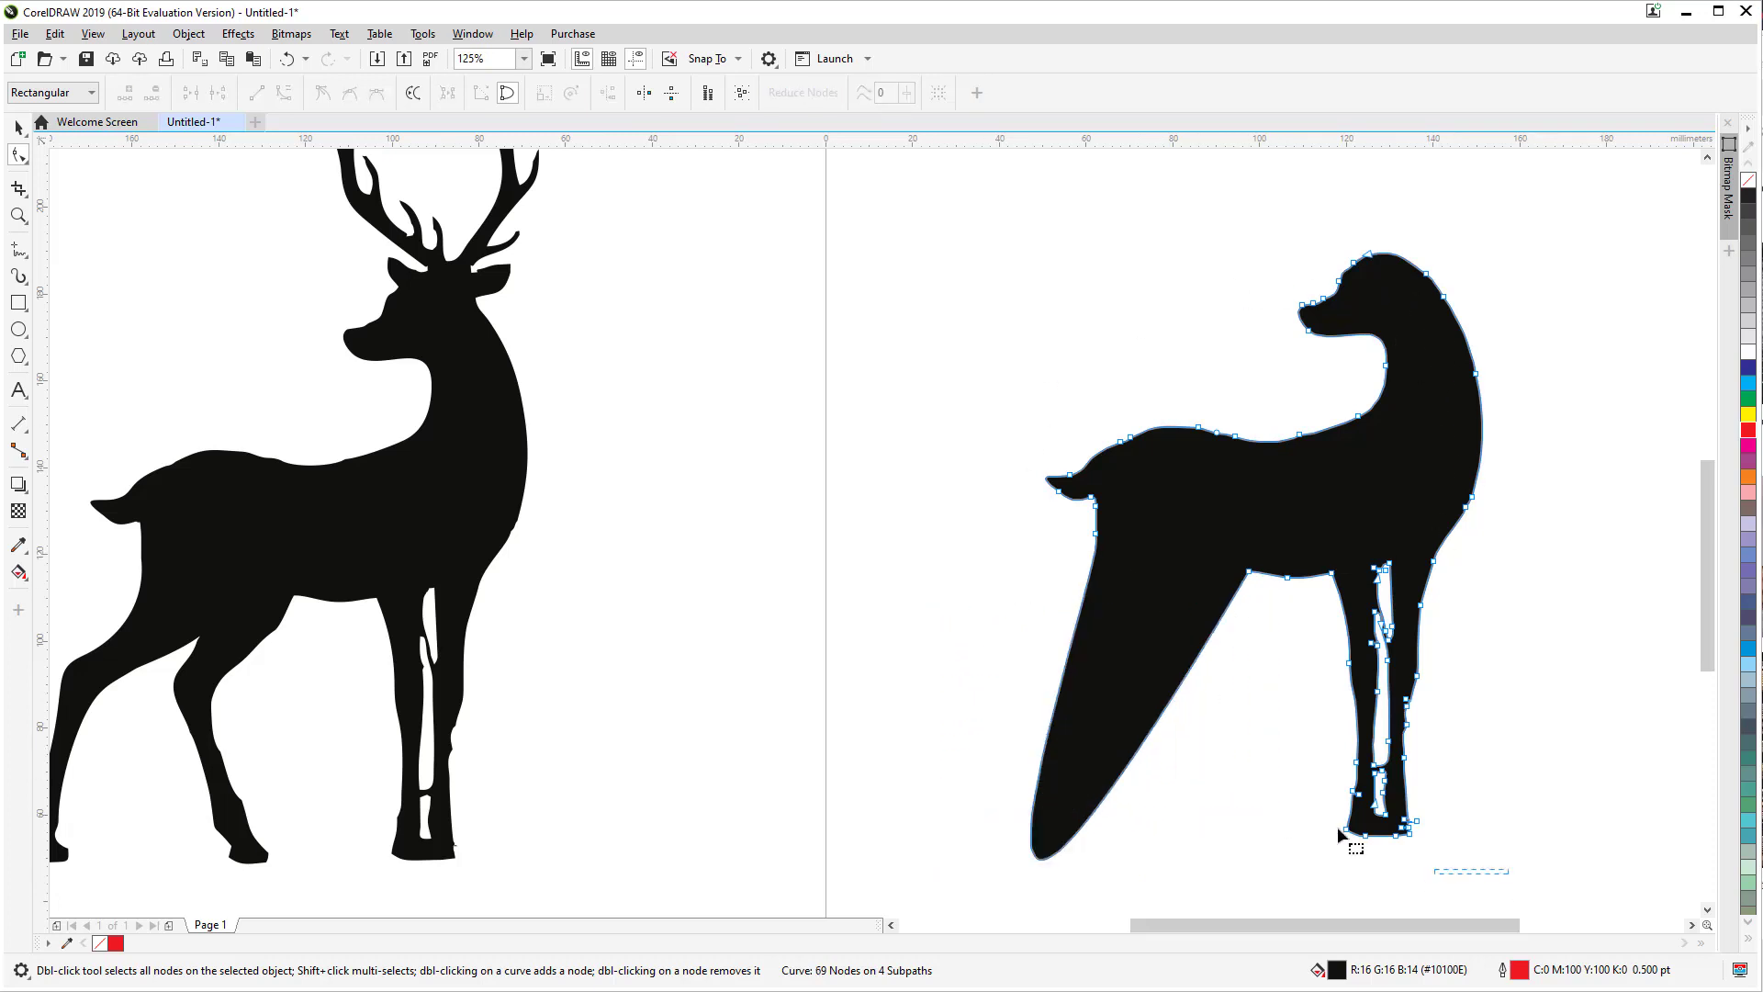
Step: Delete the hoof and leg nodes of the front legs, including most nodes of the gaps between them
{"action": "left_click_drag", "start_coordinate": [1339, 833], "coordinate": [1283, 622]}
{"action": "key", "text": "Delete"}
{"action": "left_click_drag", "start_coordinate": [1335, 764], "coordinate": [1328, 577]}
{"action": "key", "text": "Delete"}
{"action": "scroll", "coordinate": [1462, 576], "scroll_direction": "up", "scroll_amount": 2}
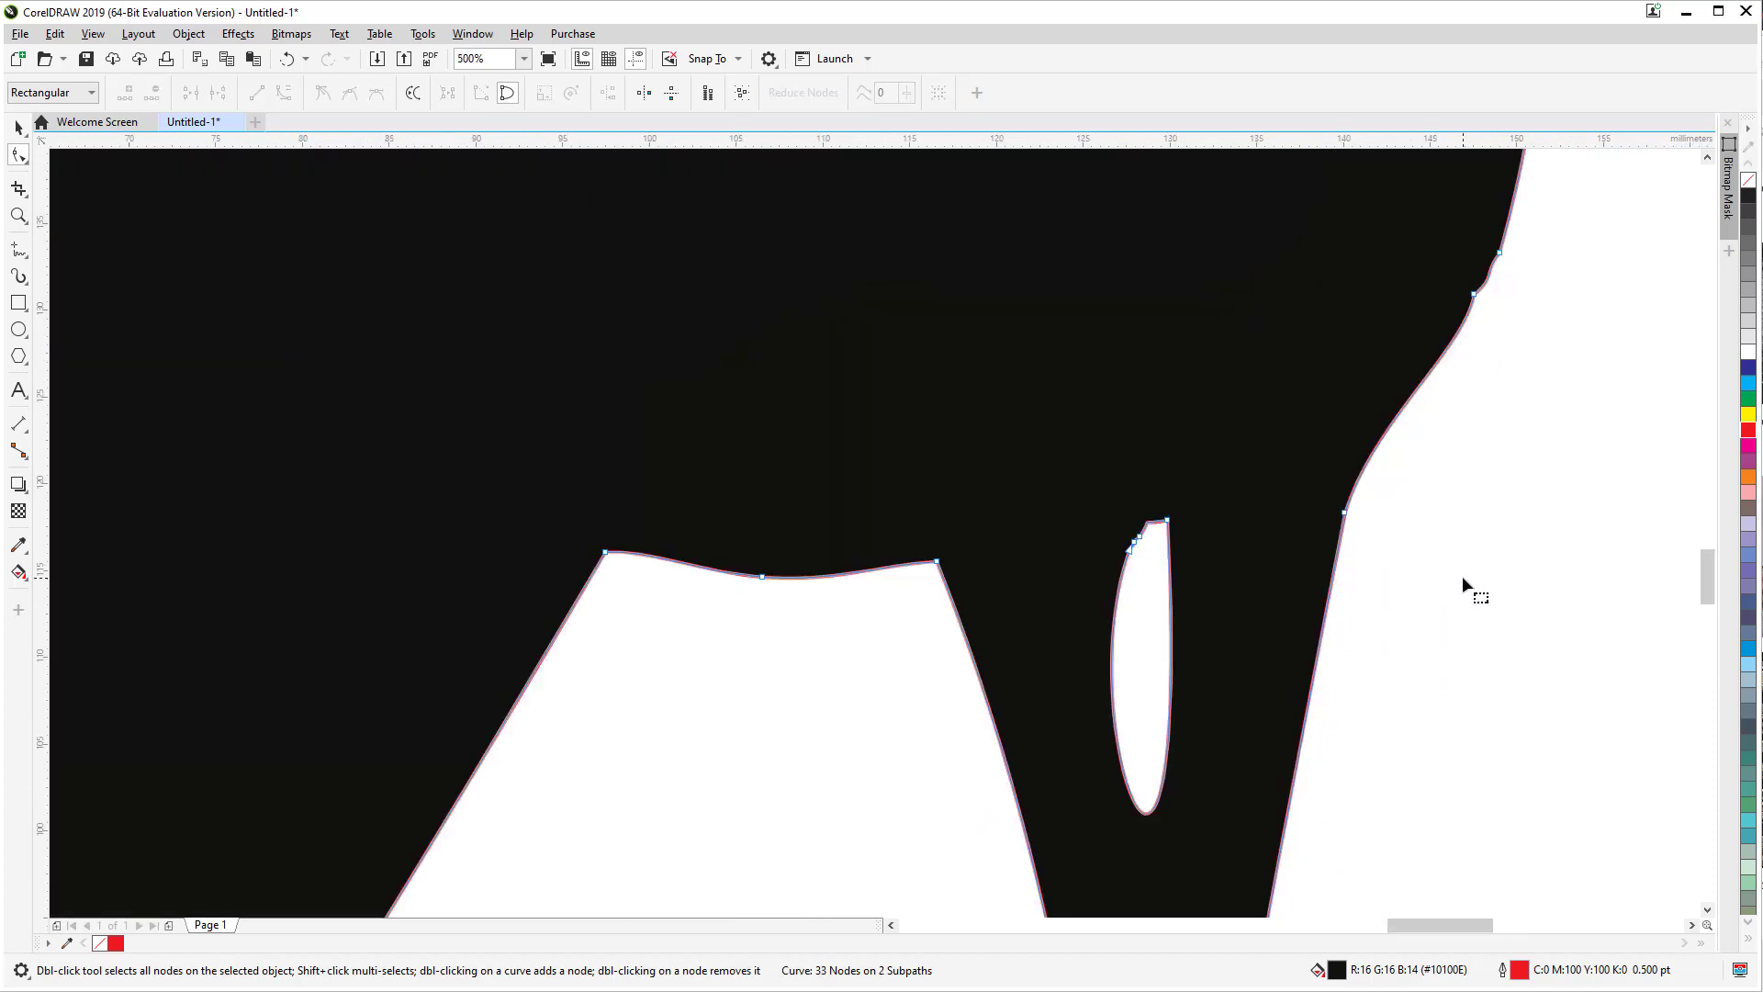
{"action": "scroll", "coordinate": [1452, 575], "scroll_direction": "down", "scroll_amount": 1}
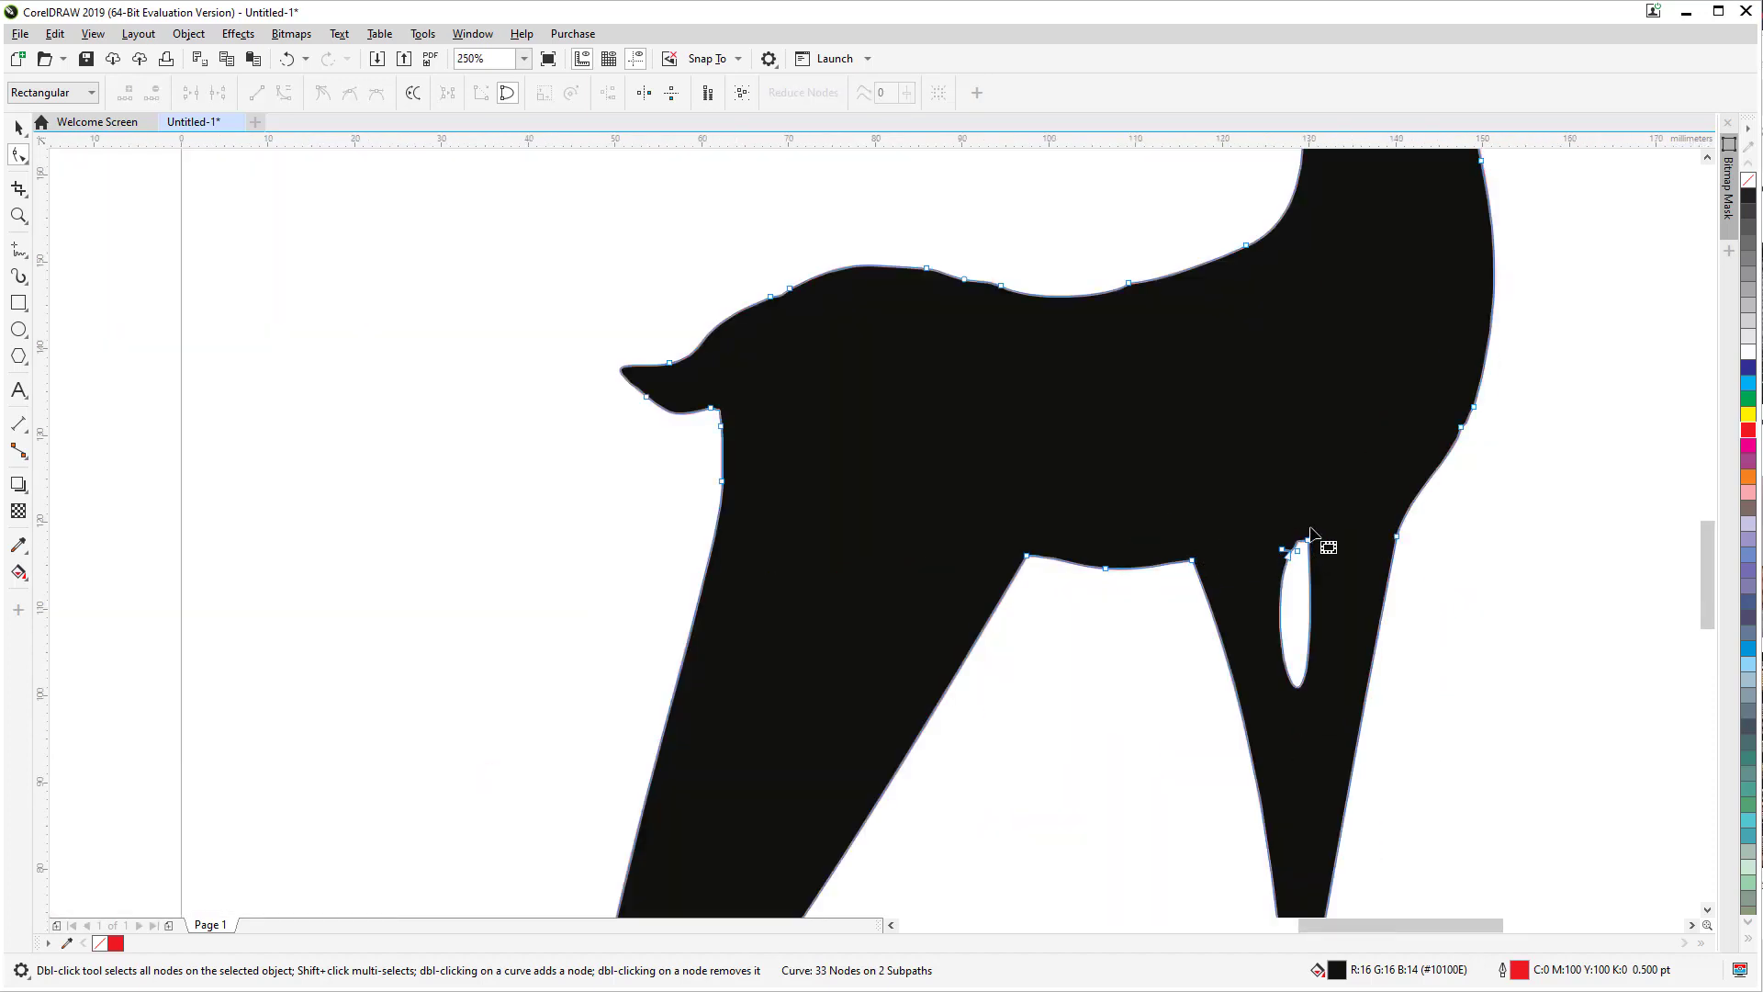
{"action": "scroll", "coordinate": [898, 425], "scroll_direction": "down", "scroll_amount": 2}
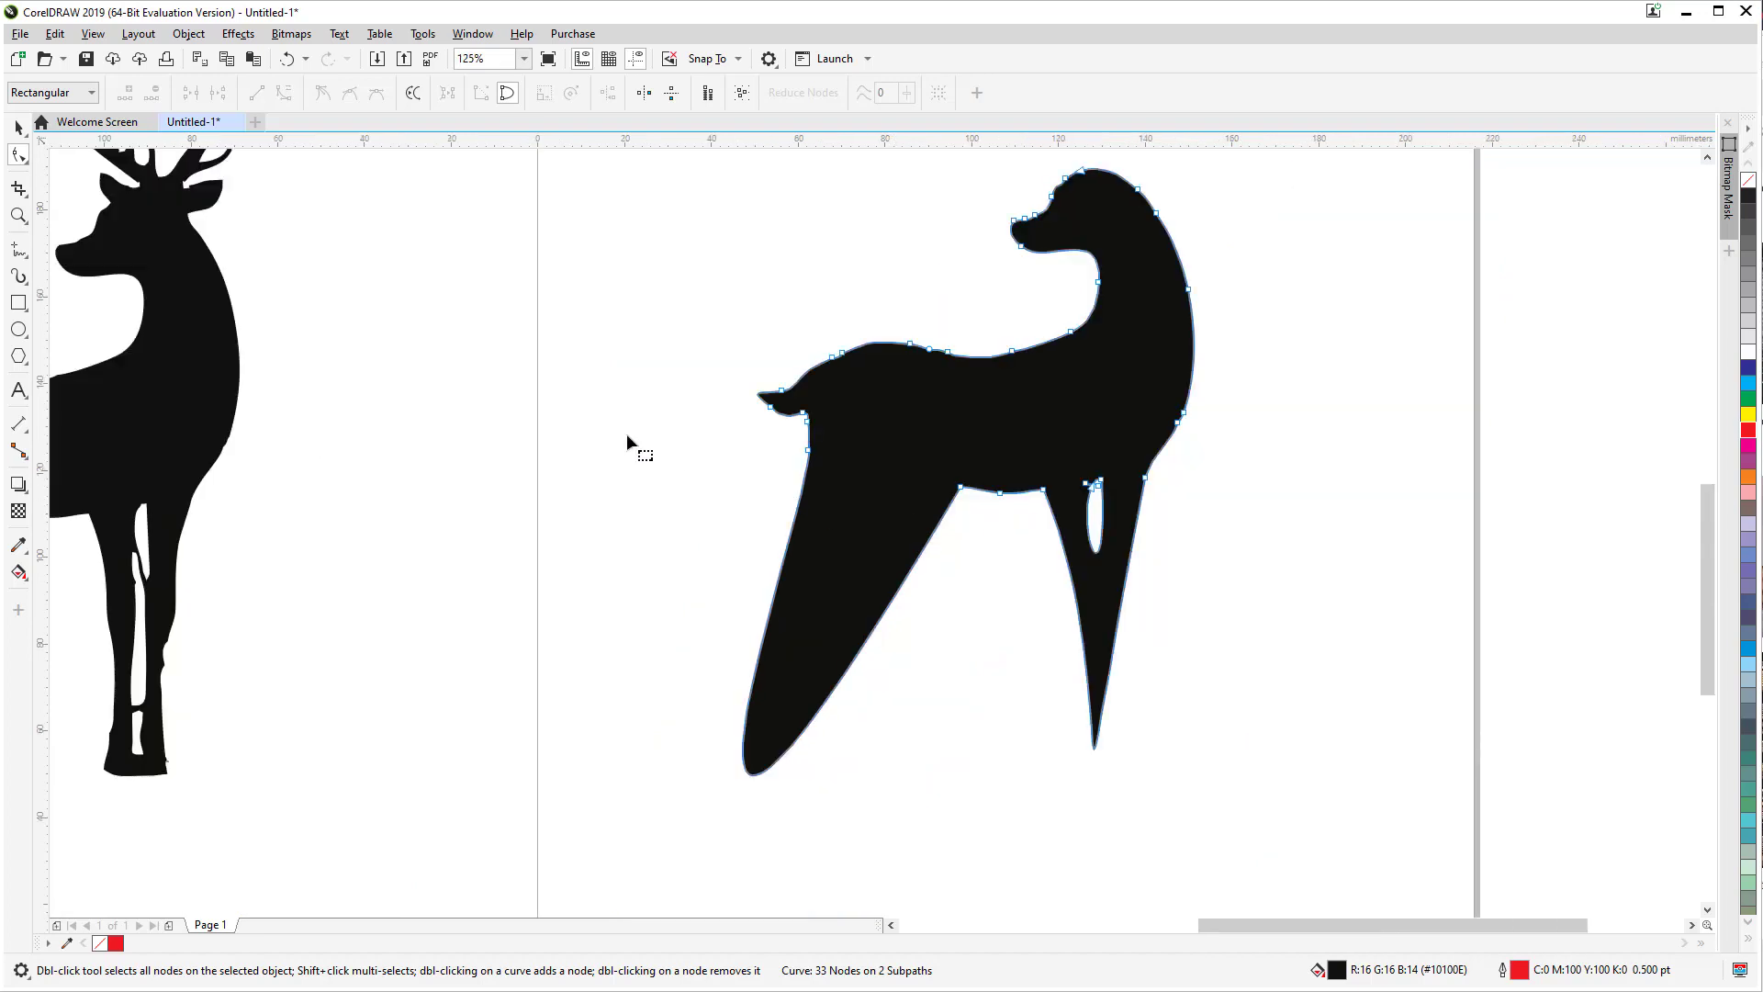
Step: Draw a closed freehand shape about 77 by 90 mm around the front leg remnant and cut it from the deer with Back Minus Front
{"action": "left_click", "coordinate": [17, 249]}
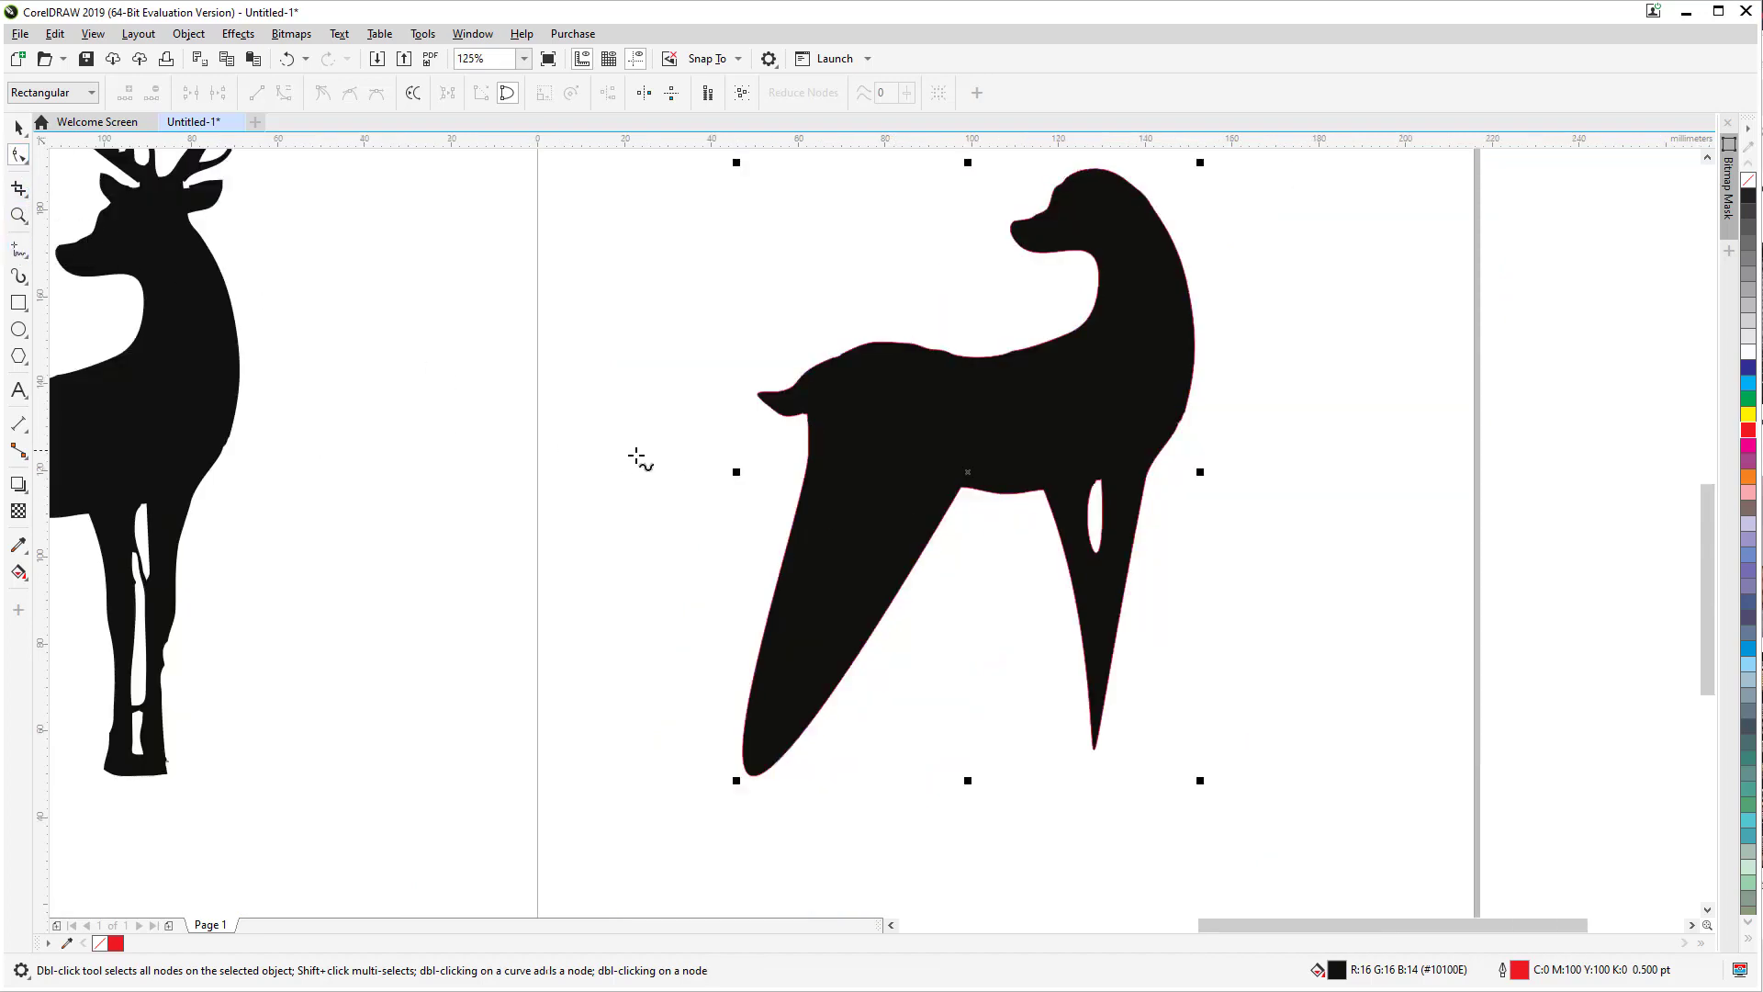
{"action": "mouse_move", "coordinate": [1203, 450]}
{"action": "left_mouse_down"}
{"action": "mouse_move", "coordinate": [1045, 491]}
{"action": "mouse_move", "coordinate": [1011, 532]}
{"action": "mouse_move", "coordinate": [994, 671]}
{"action": "mouse_move", "coordinate": [1137, 814]}
{"action": "mouse_move", "coordinate": [1326, 683]}
{"action": "mouse_move", "coordinate": [1246, 430]}
{"action": "left_mouse_up"}
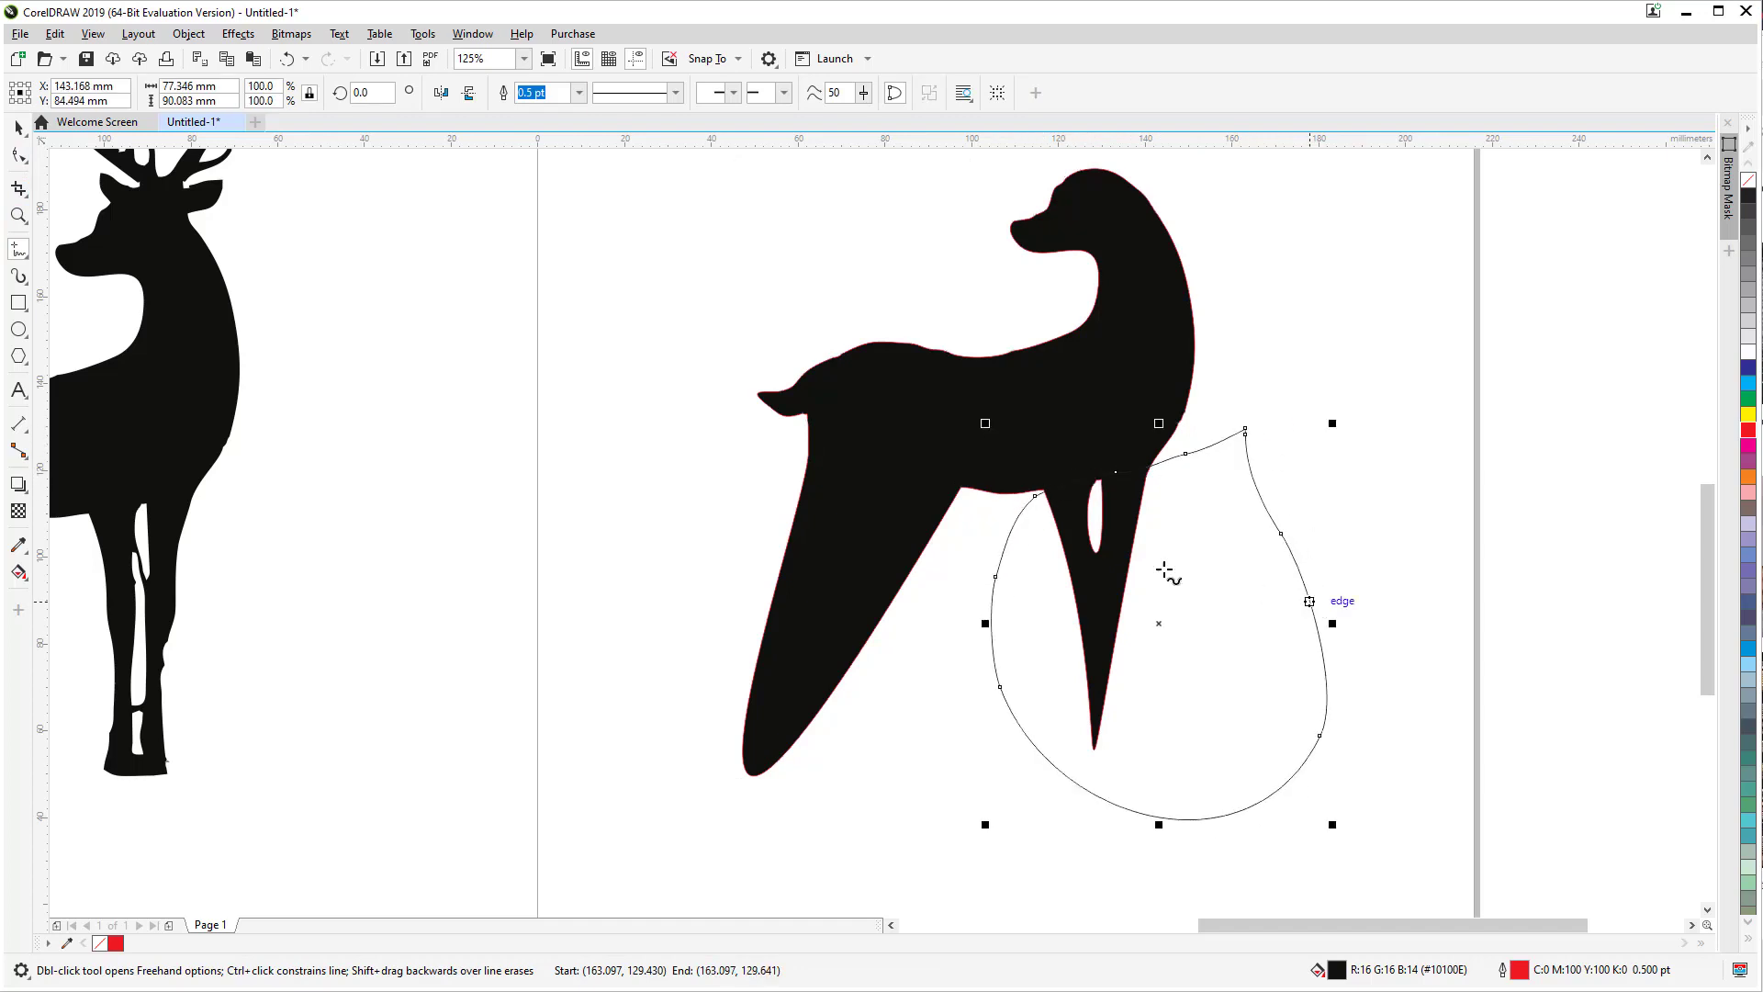
{"action": "left_click", "coordinate": [17, 128]}
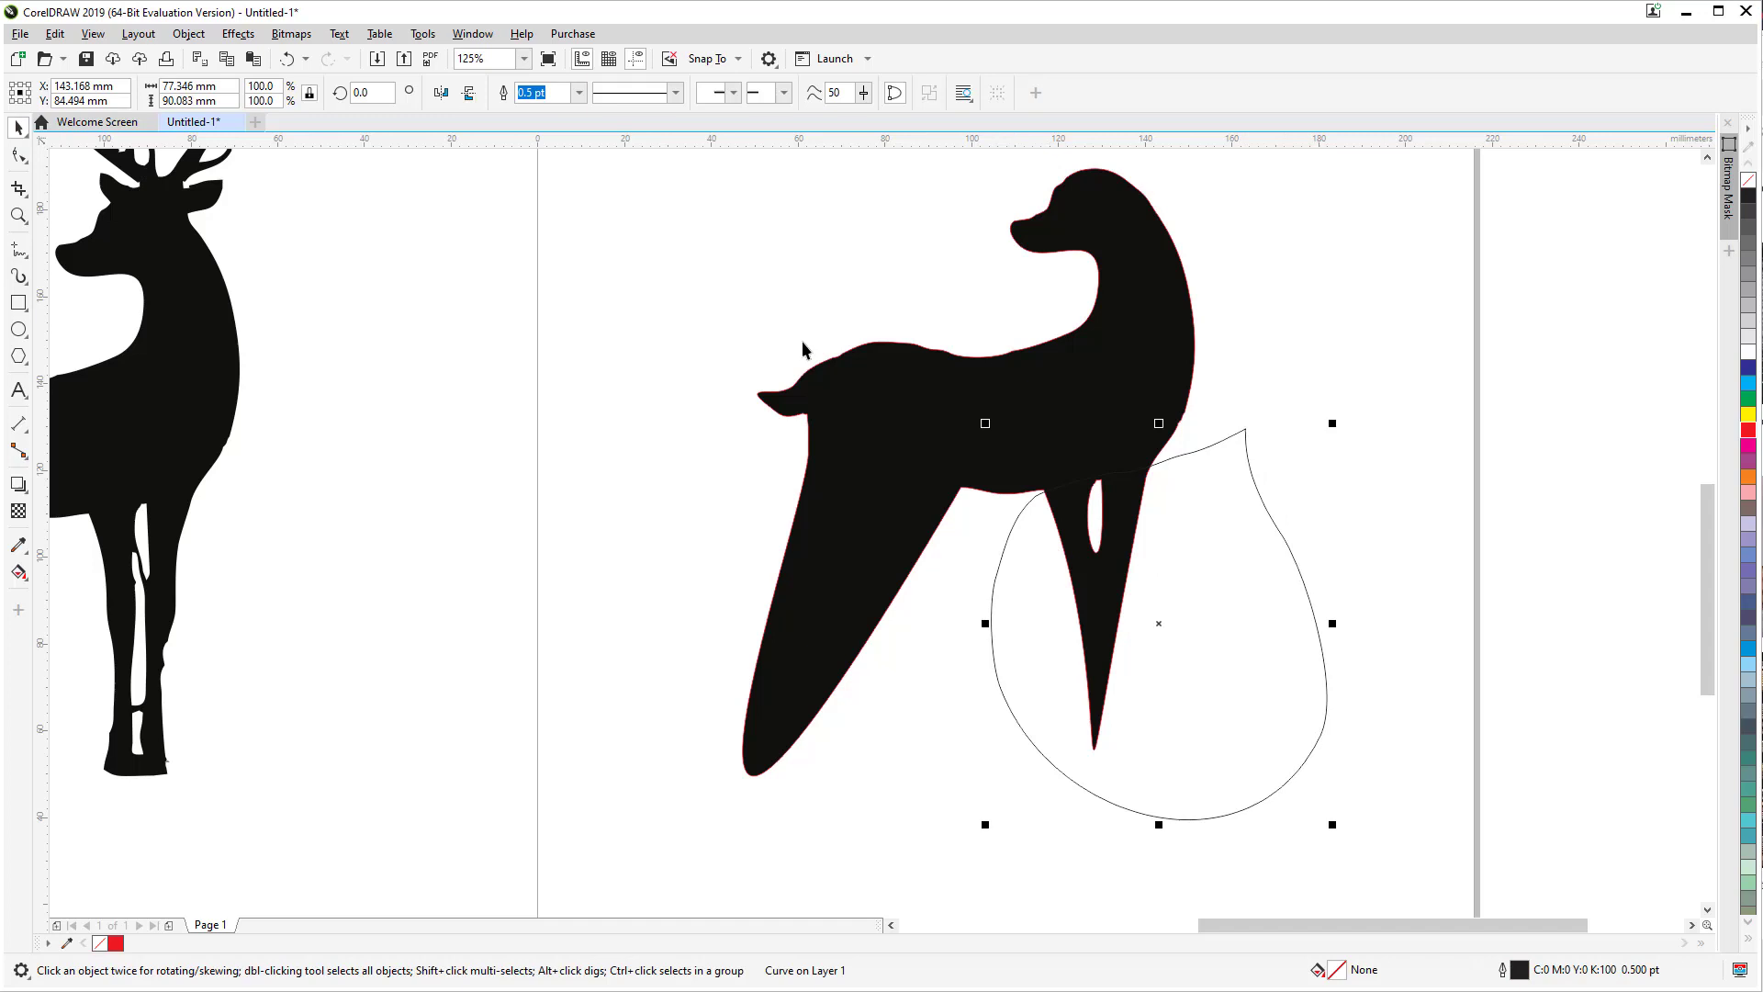
{"action": "left_click", "coordinate": [1062, 349], "text": "shift"}
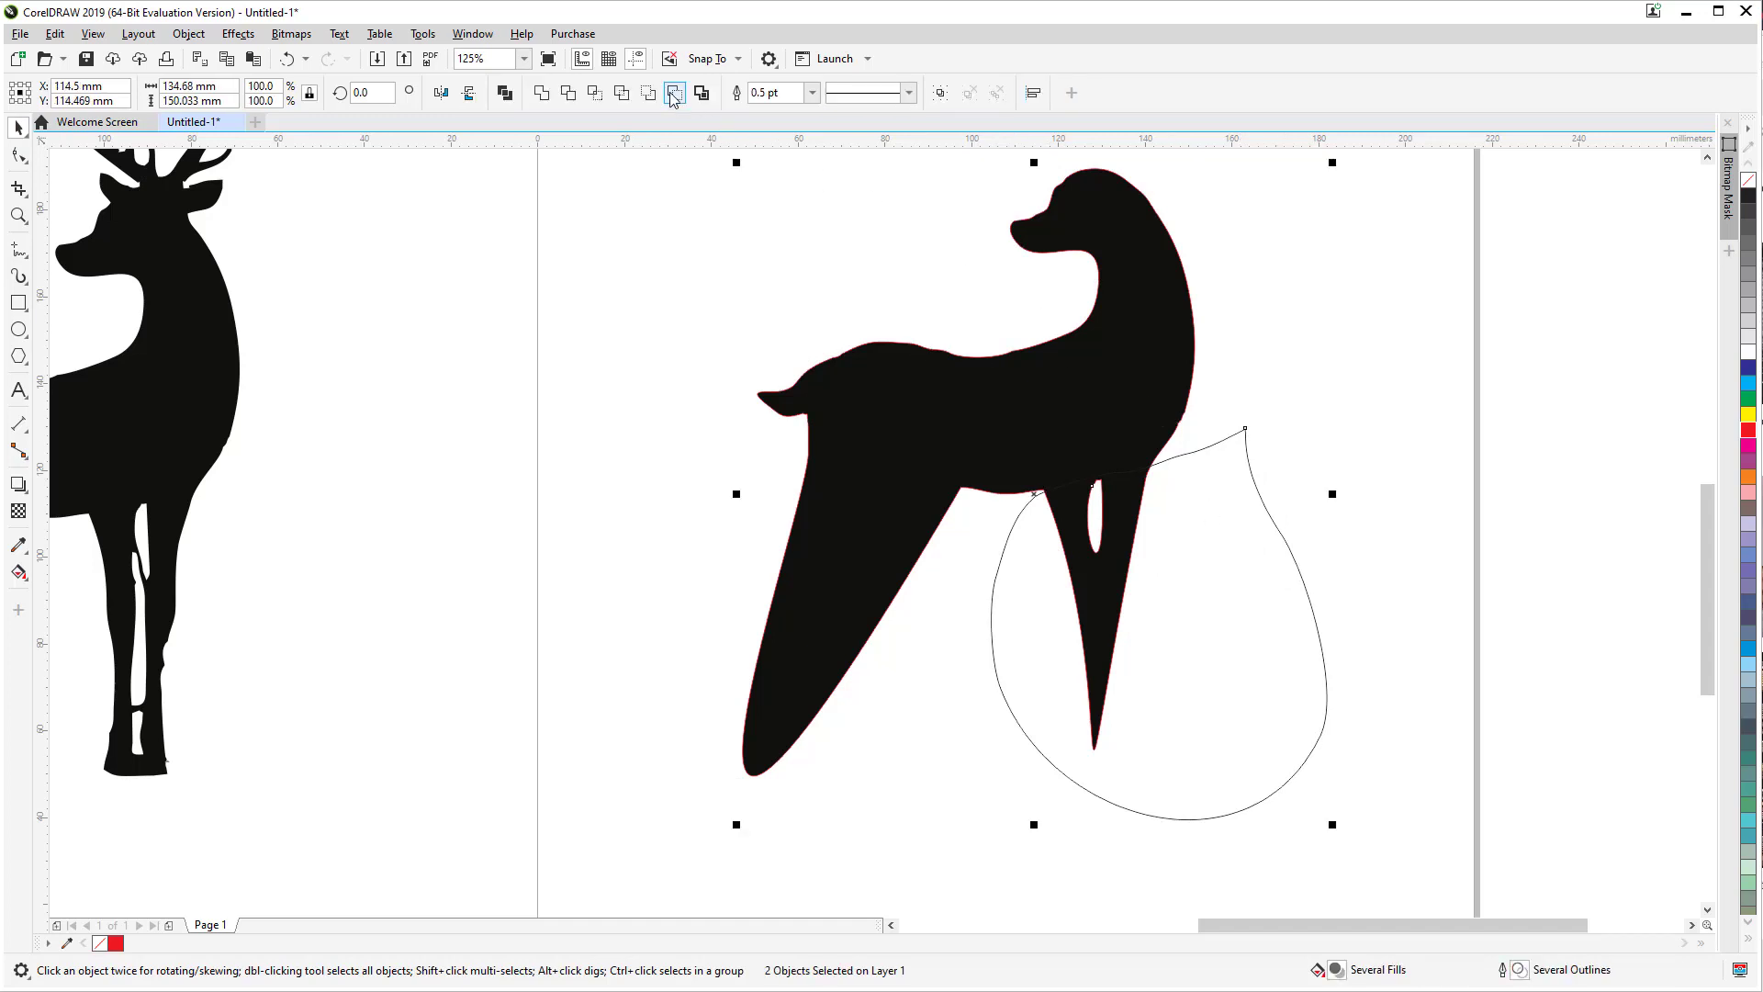
{"action": "left_click", "coordinate": [673, 94]}
{"action": "left_click", "coordinate": [977, 549]}
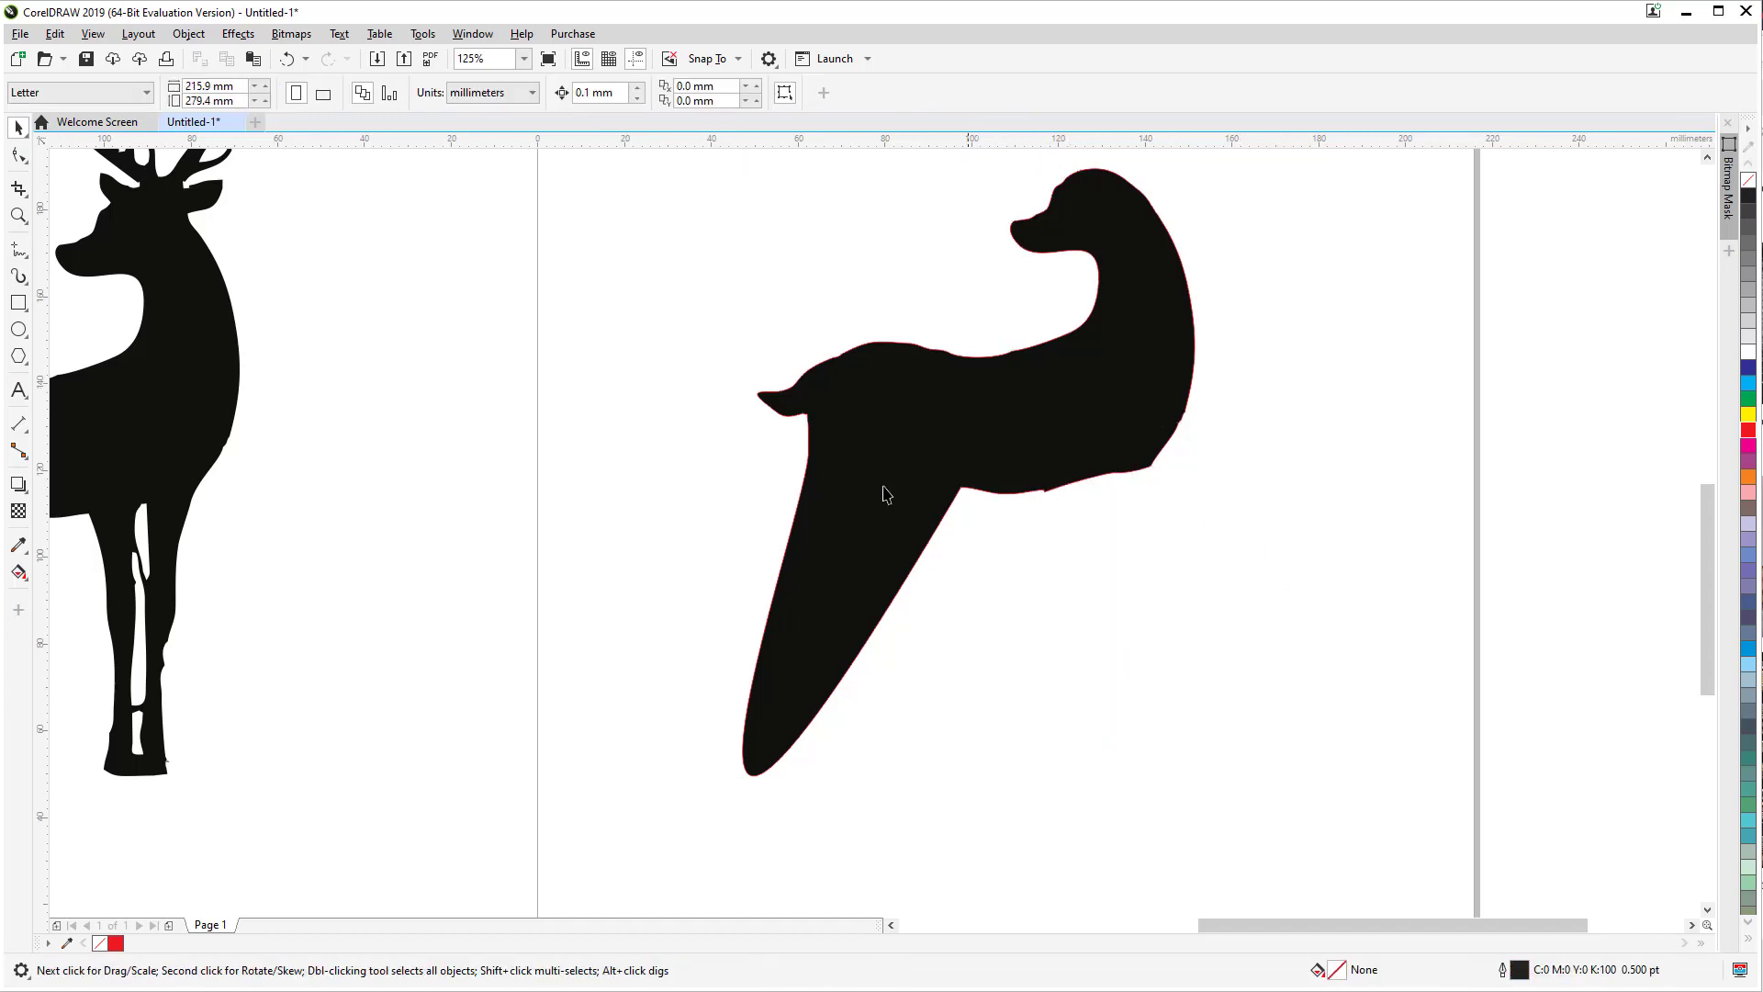
Step: Draw a closed freehand shape about 94 by 101 mm around the hind leg remnant and cut it from the deer with Back Minus Front
{"action": "left_click", "coordinate": [17, 252]}
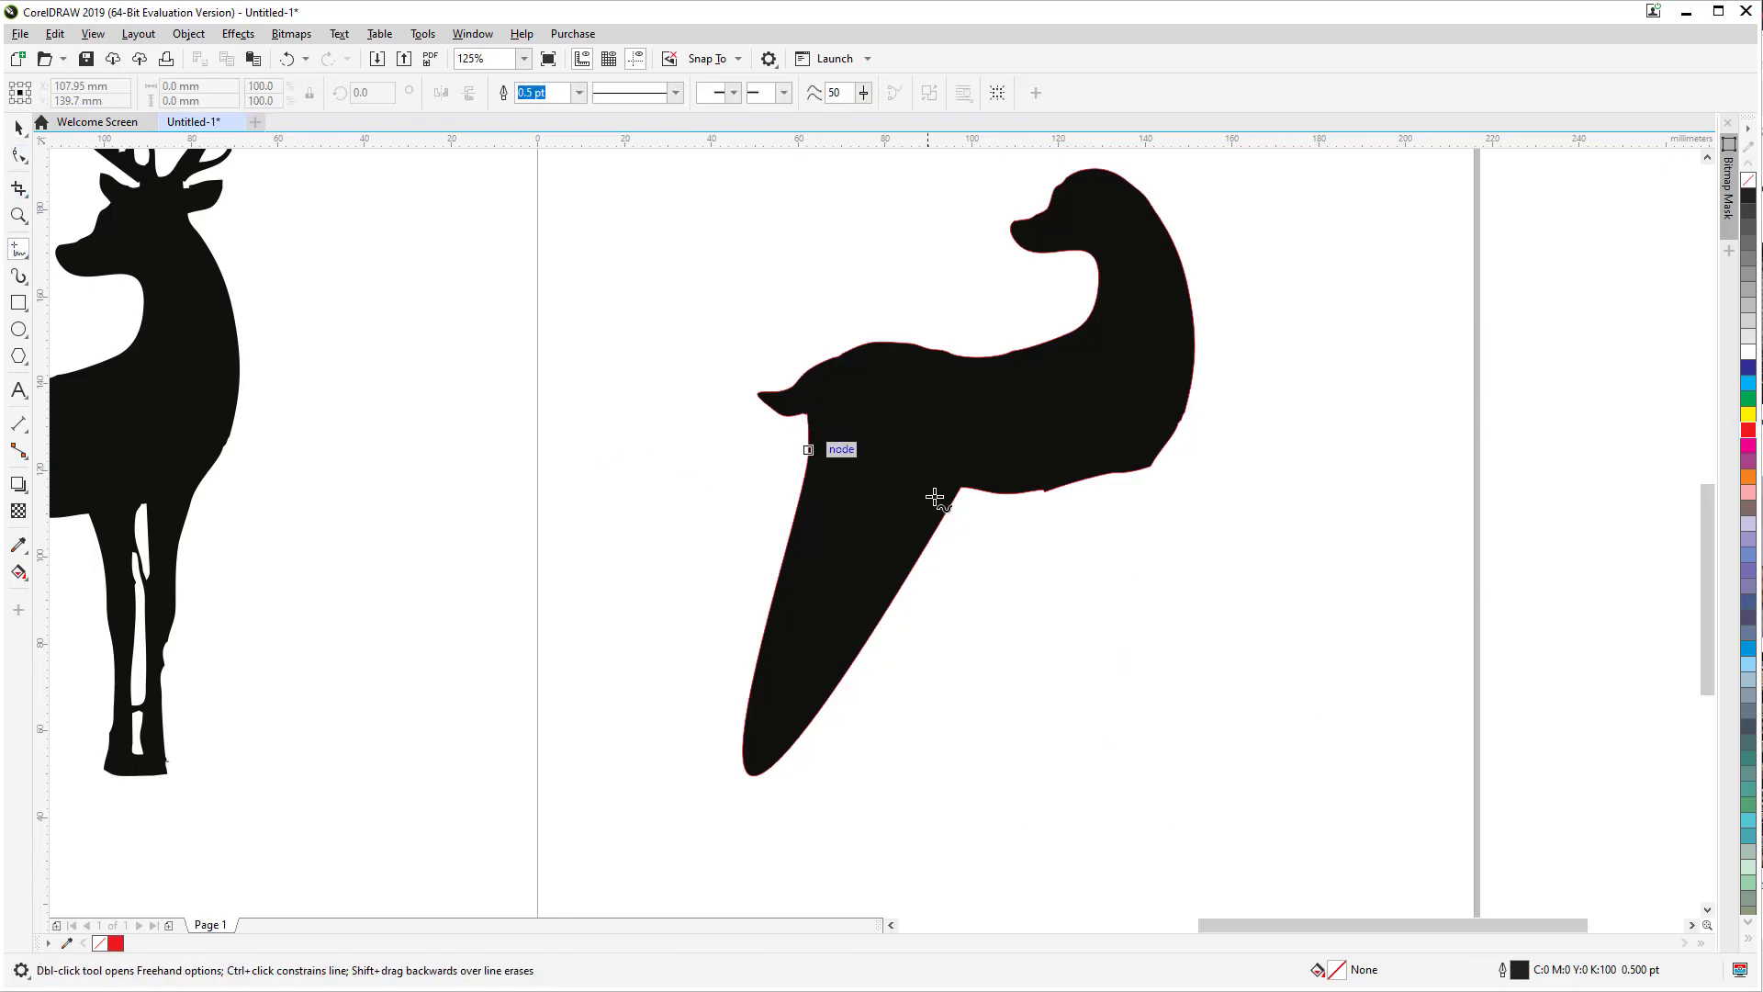
{"action": "mouse_move", "coordinate": [1007, 735]}
{"action": "left_mouse_down"}
{"action": "mouse_move", "coordinate": [825, 854]}
{"action": "mouse_move", "coordinate": [622, 722]}
{"action": "mouse_move", "coordinate": [698, 477]}
{"action": "mouse_move", "coordinate": [798, 426]}
{"action": "mouse_move", "coordinate": [853, 471]}
{"action": "mouse_move", "coordinate": [958, 487]}
{"action": "mouse_move", "coordinate": [1018, 561]}
{"action": "mouse_move", "coordinate": [1007, 741]}
{"action": "left_mouse_up"}
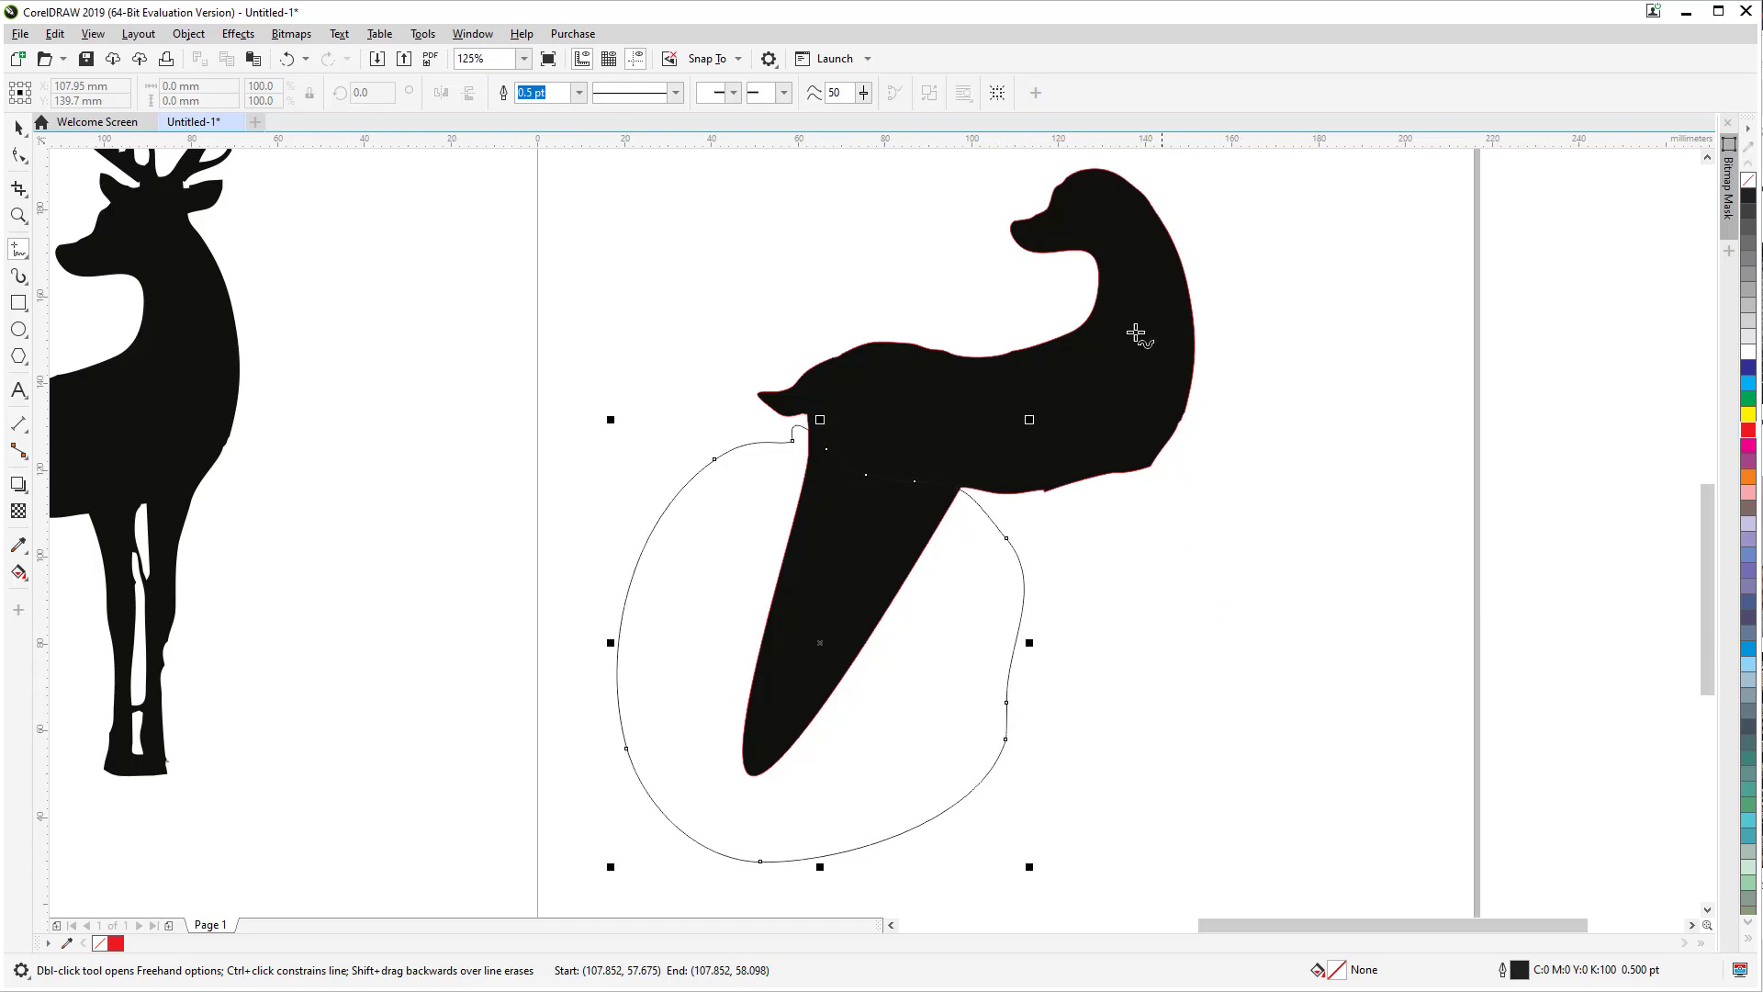
{"action": "left_click", "coordinate": [18, 128]}
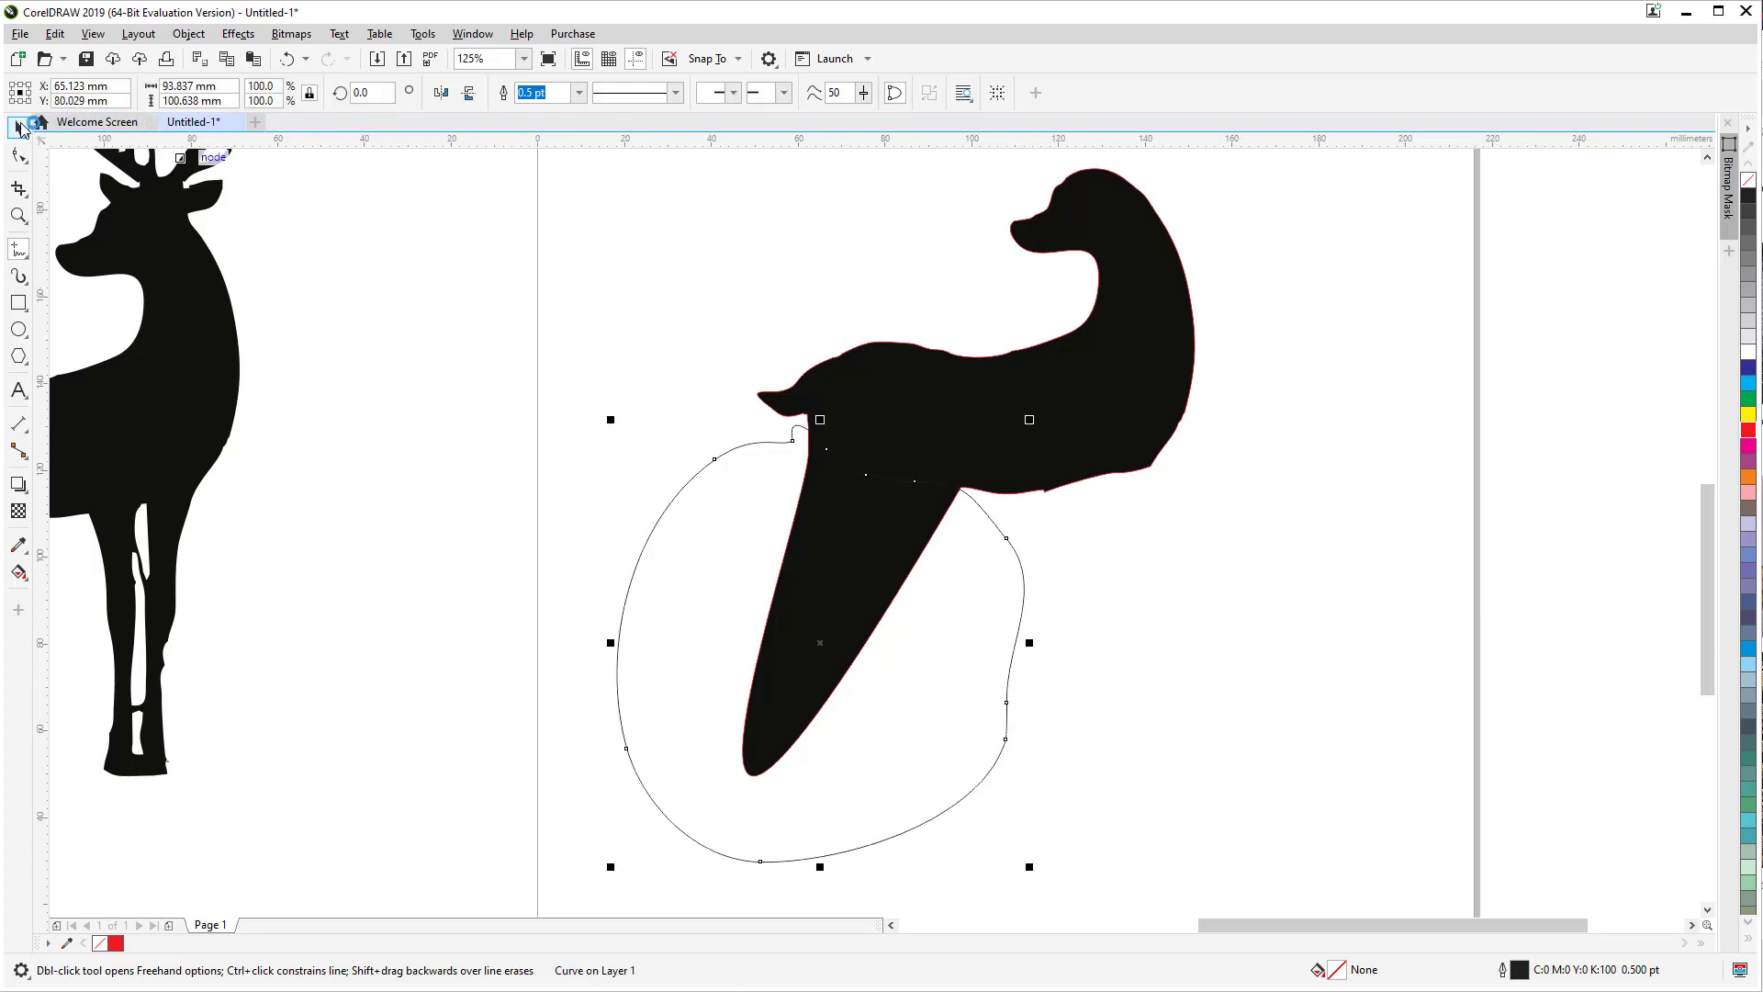
{"action": "left_click", "coordinate": [1155, 360], "text": "shift"}
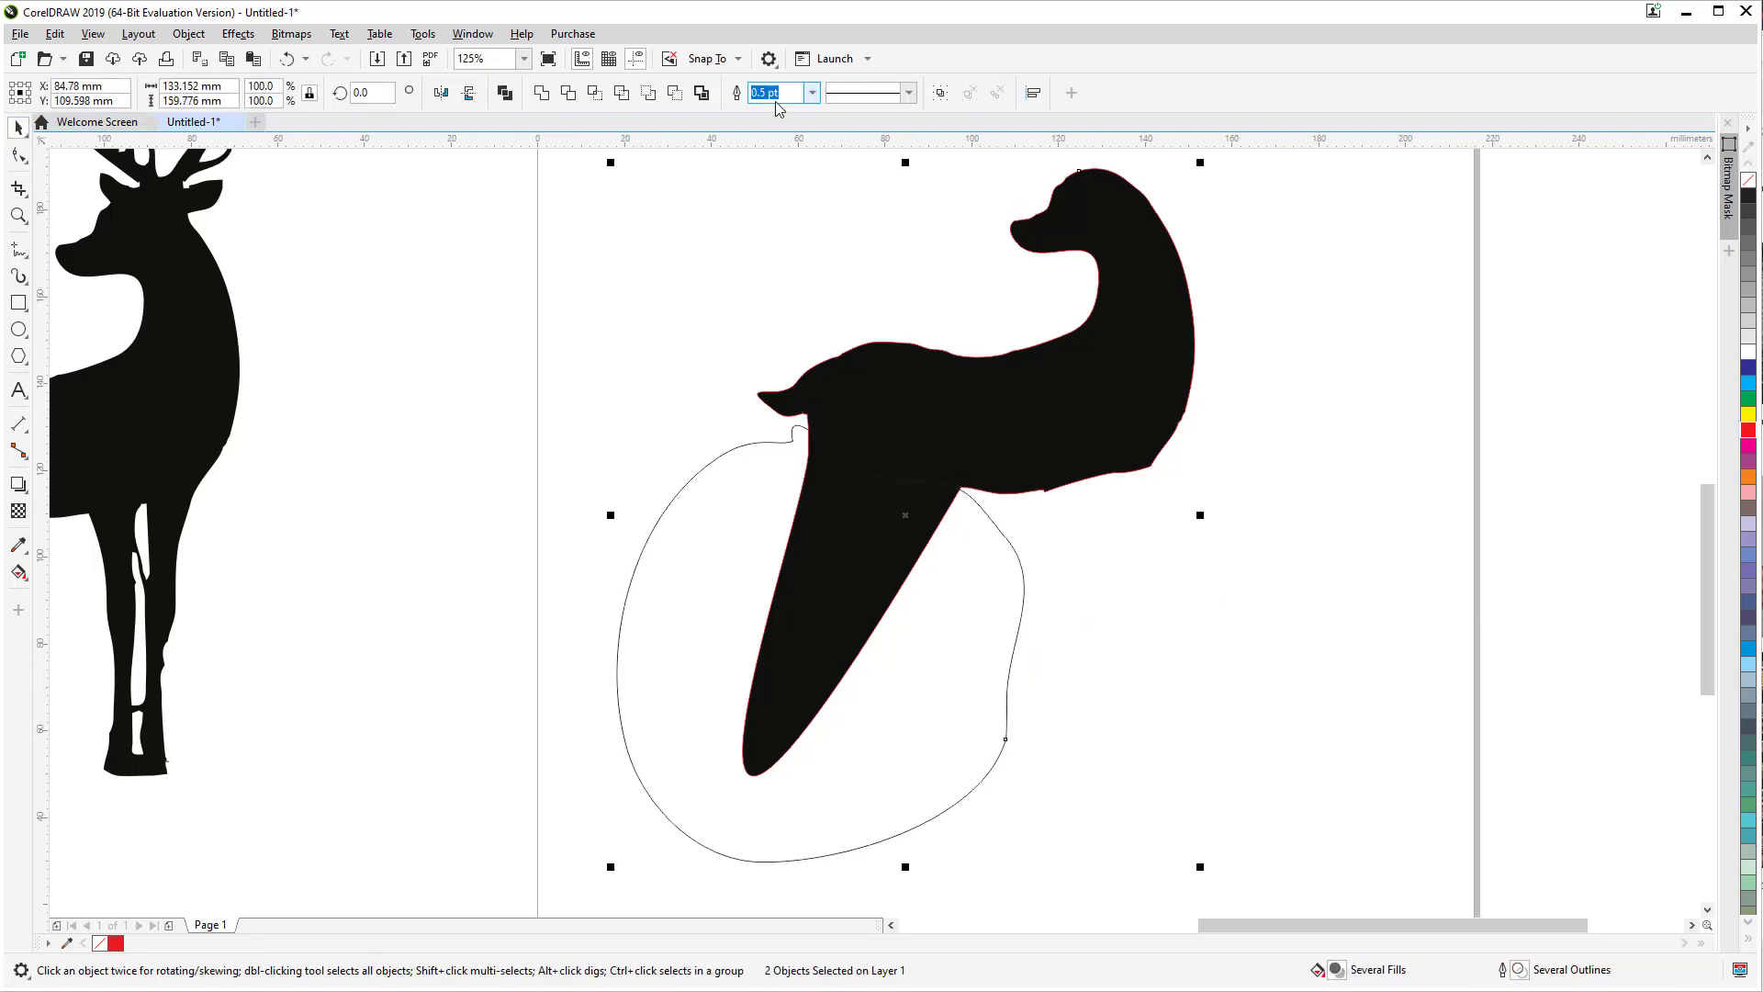
{"action": "left_click", "coordinate": [674, 92]}
{"action": "left_click", "coordinate": [1145, 627]}
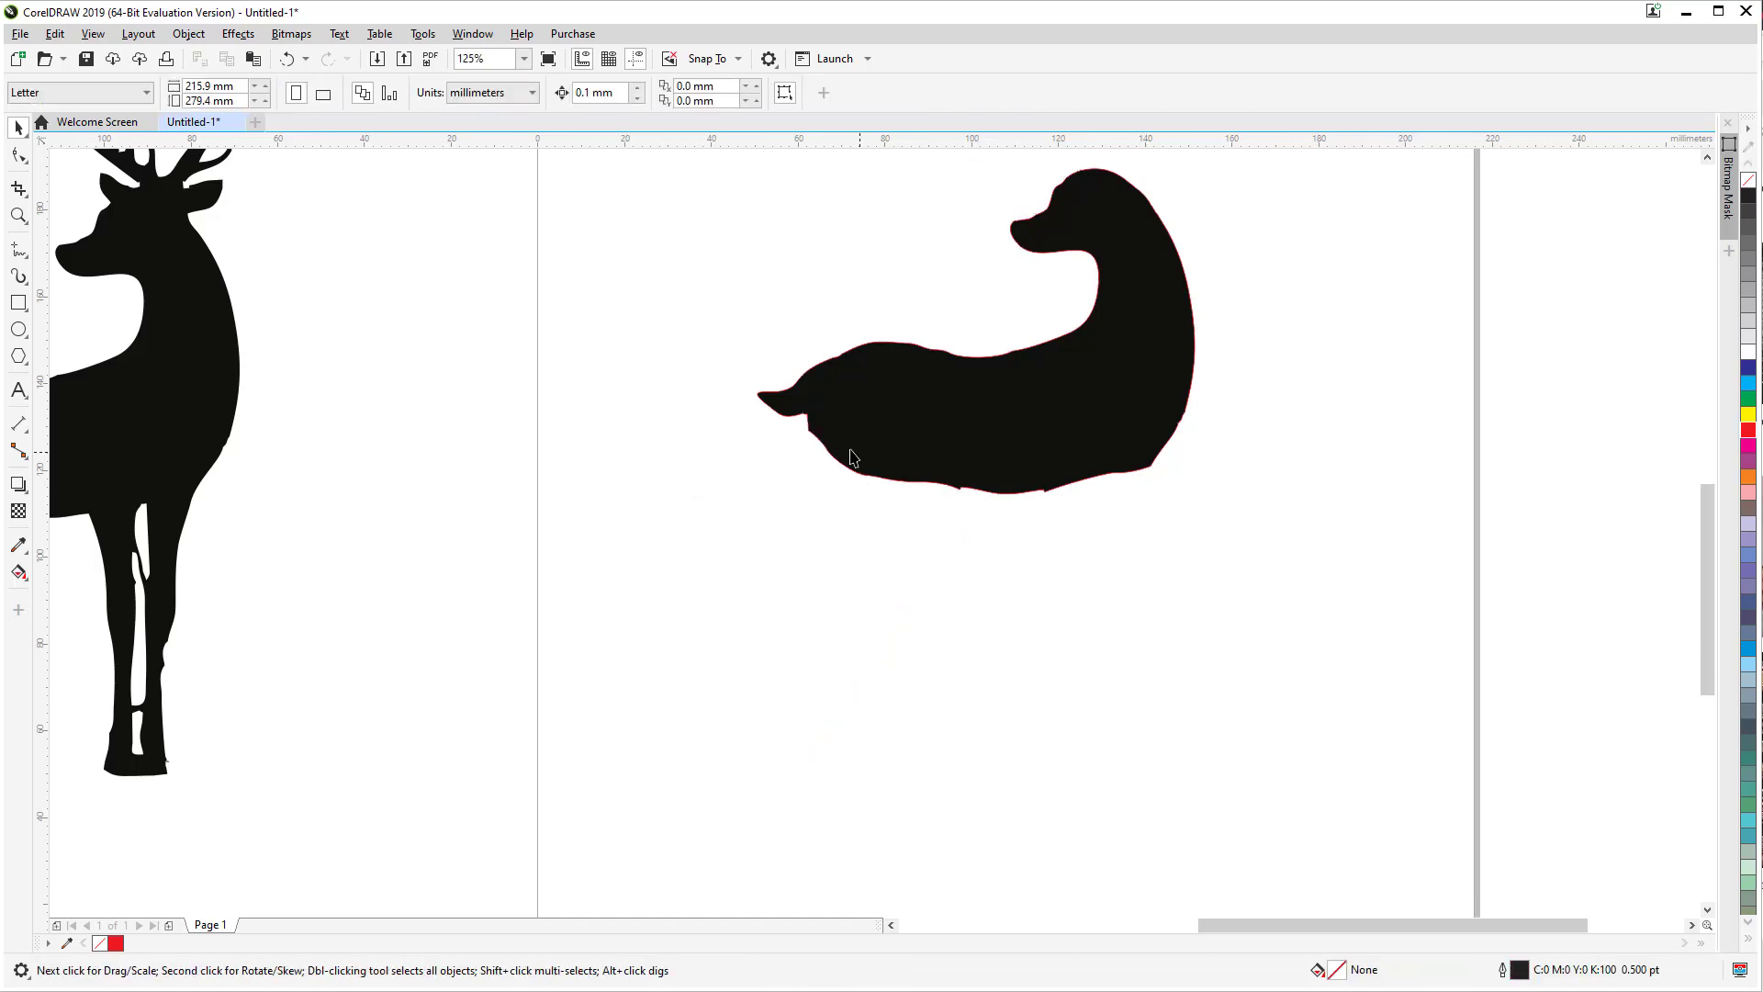
Step: Delete the surplus nodes along the rear belly edge and the corner node below the tail on the legless body
{"action": "scroll", "coordinate": [846, 452], "scroll_direction": "up", "scroll_amount": 4}
{"action": "left_click", "coordinate": [732, 366]}
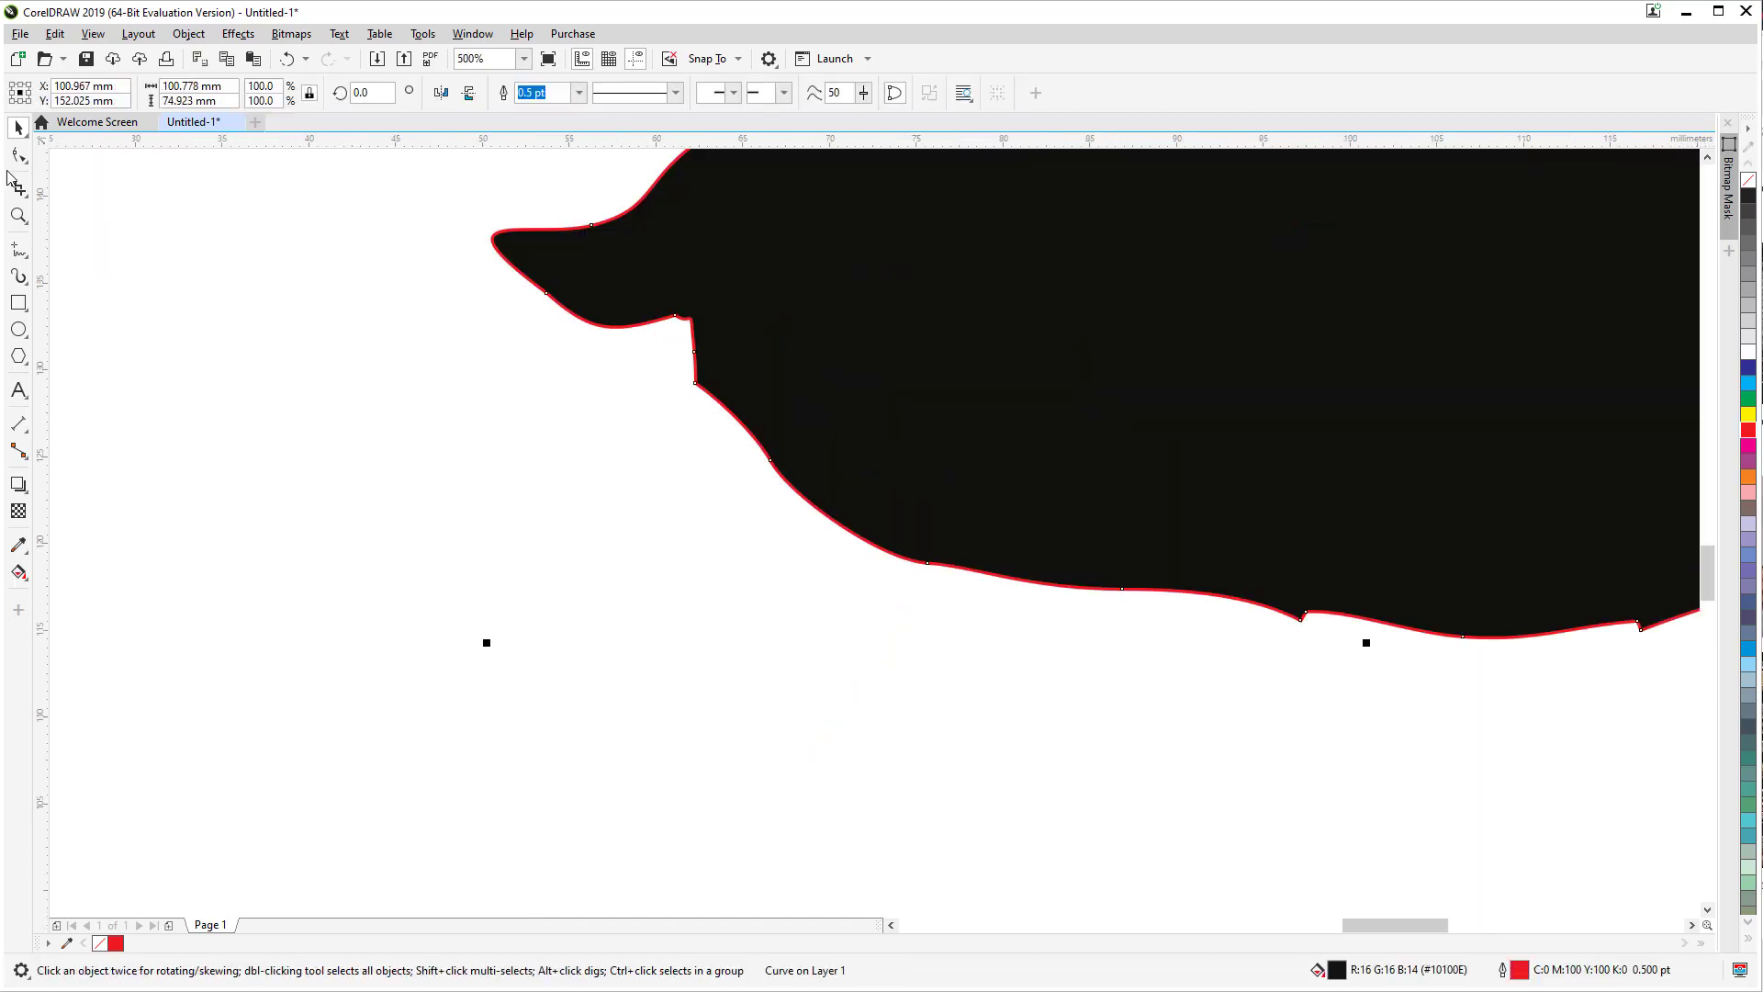
{"action": "left_click", "coordinate": [18, 155]}
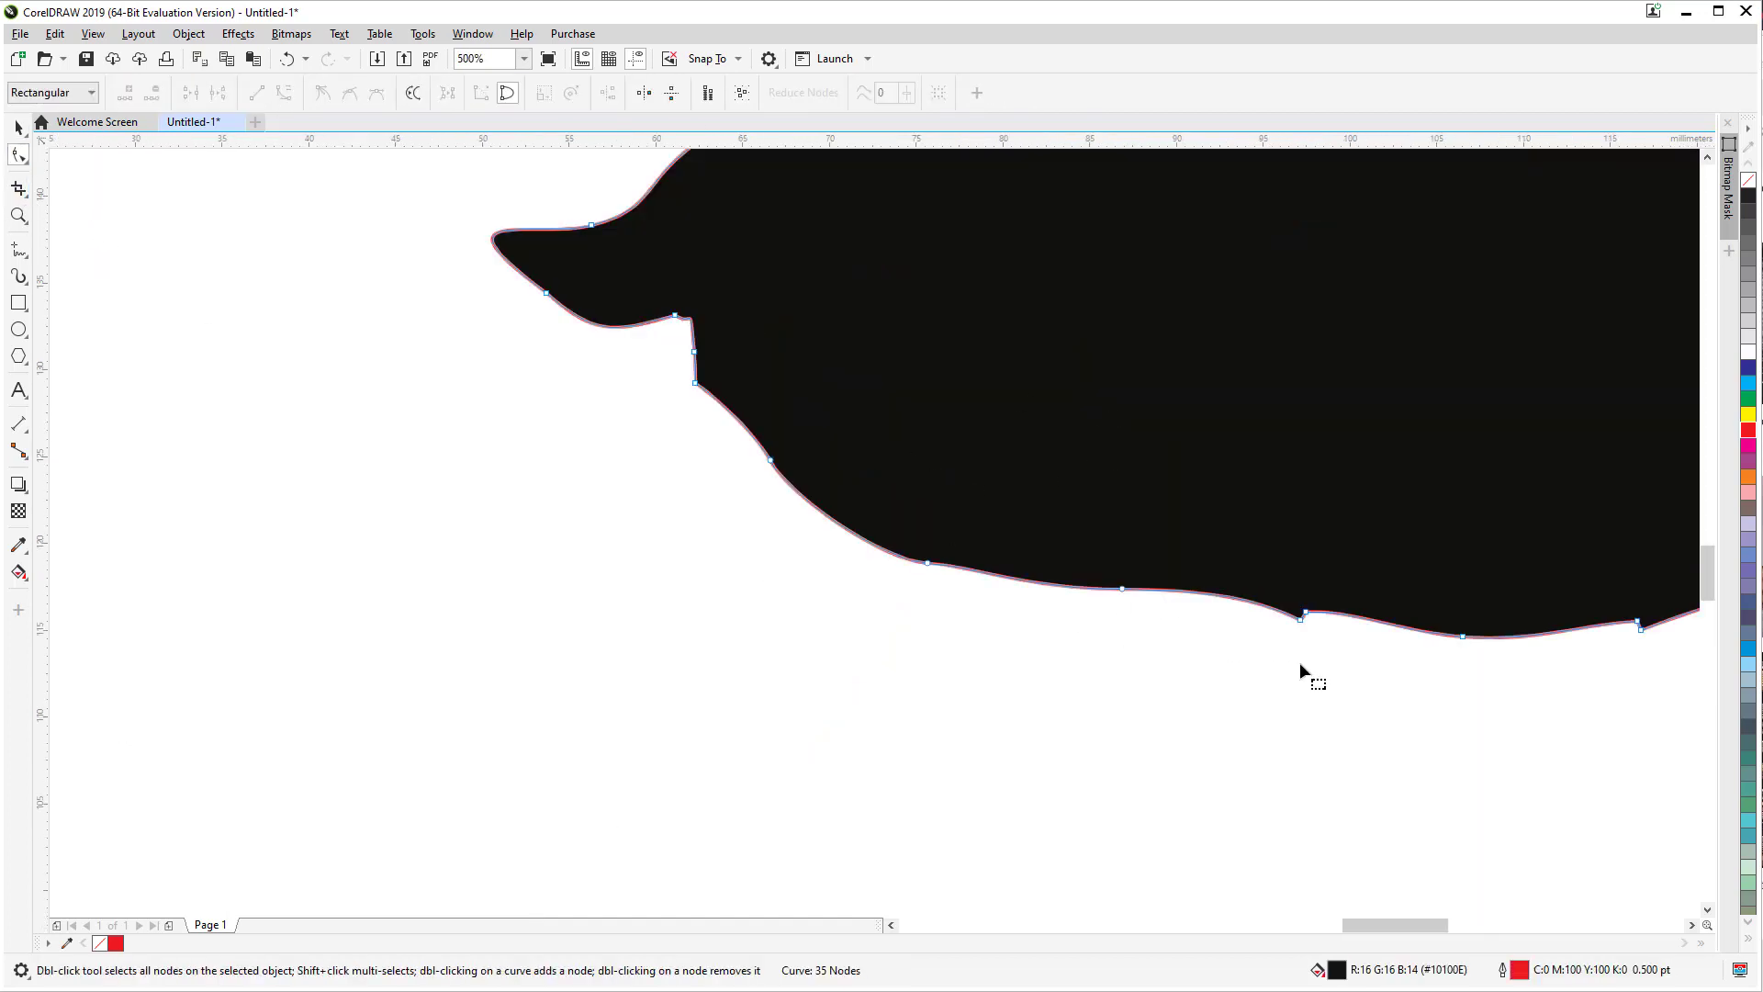
{"action": "left_click", "coordinate": [1297, 621]}
{"action": "key", "text": "Delete"}
{"action": "double_click", "coordinate": [1121, 589]}
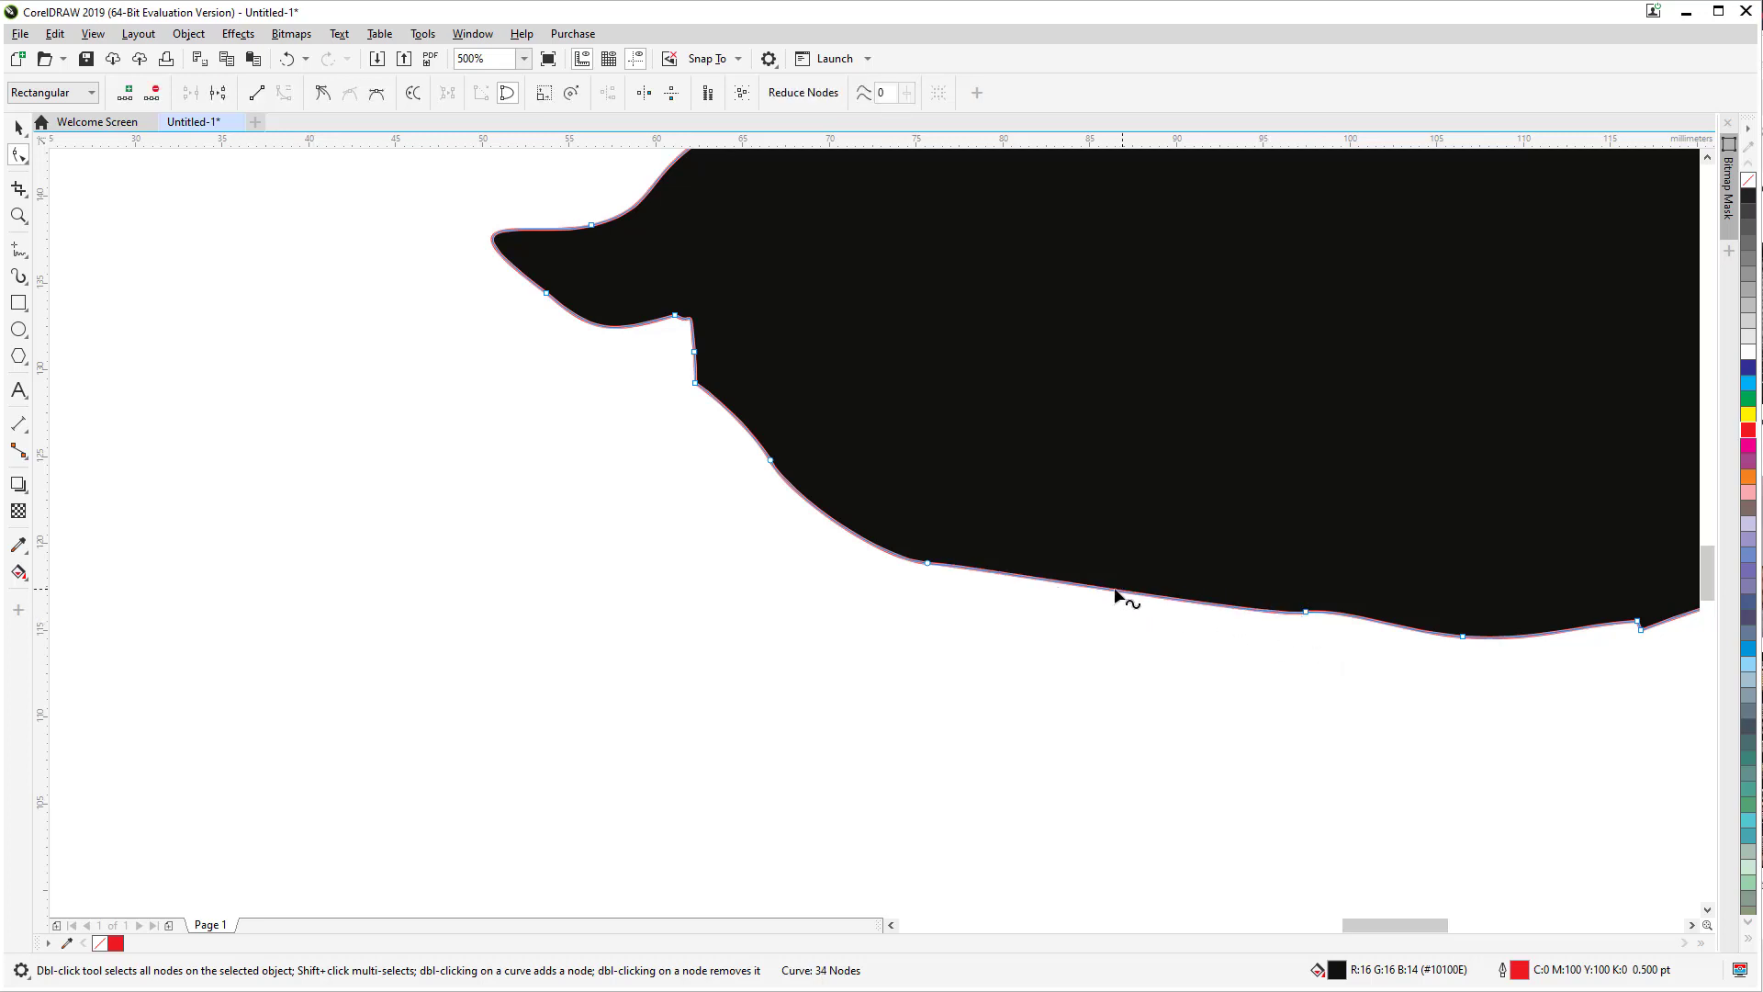
{"action": "double_click", "coordinate": [928, 563]}
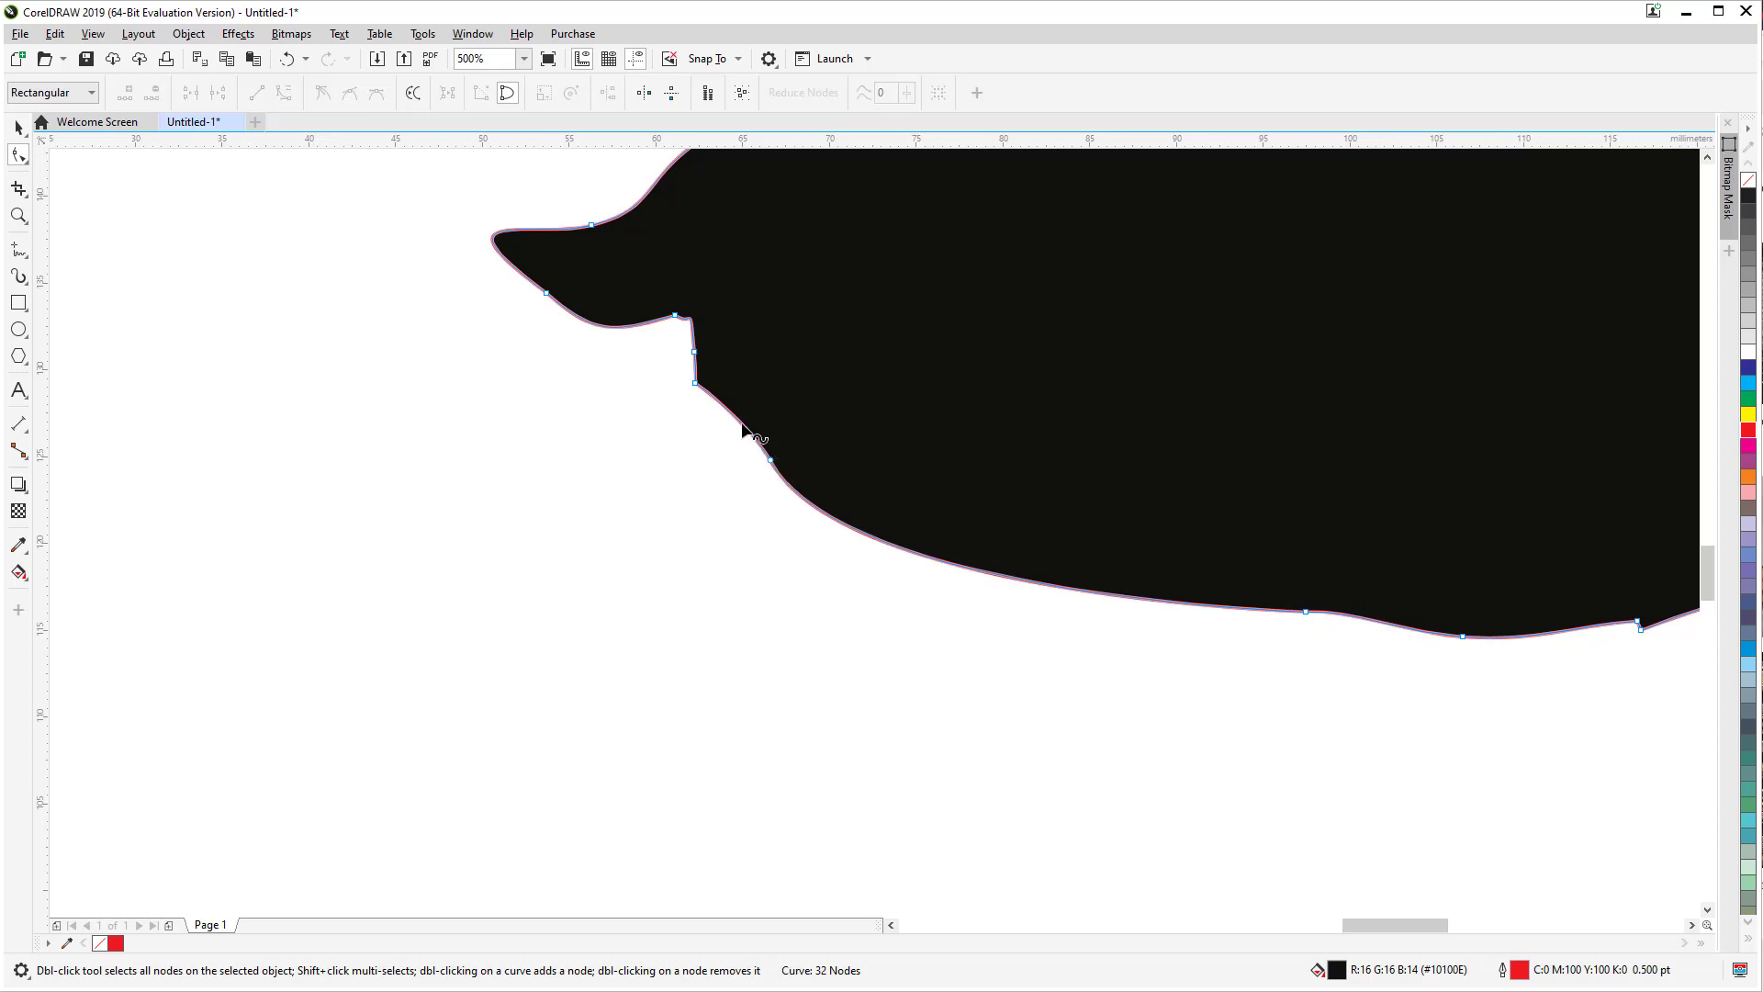
{"action": "double_click", "coordinate": [697, 384]}
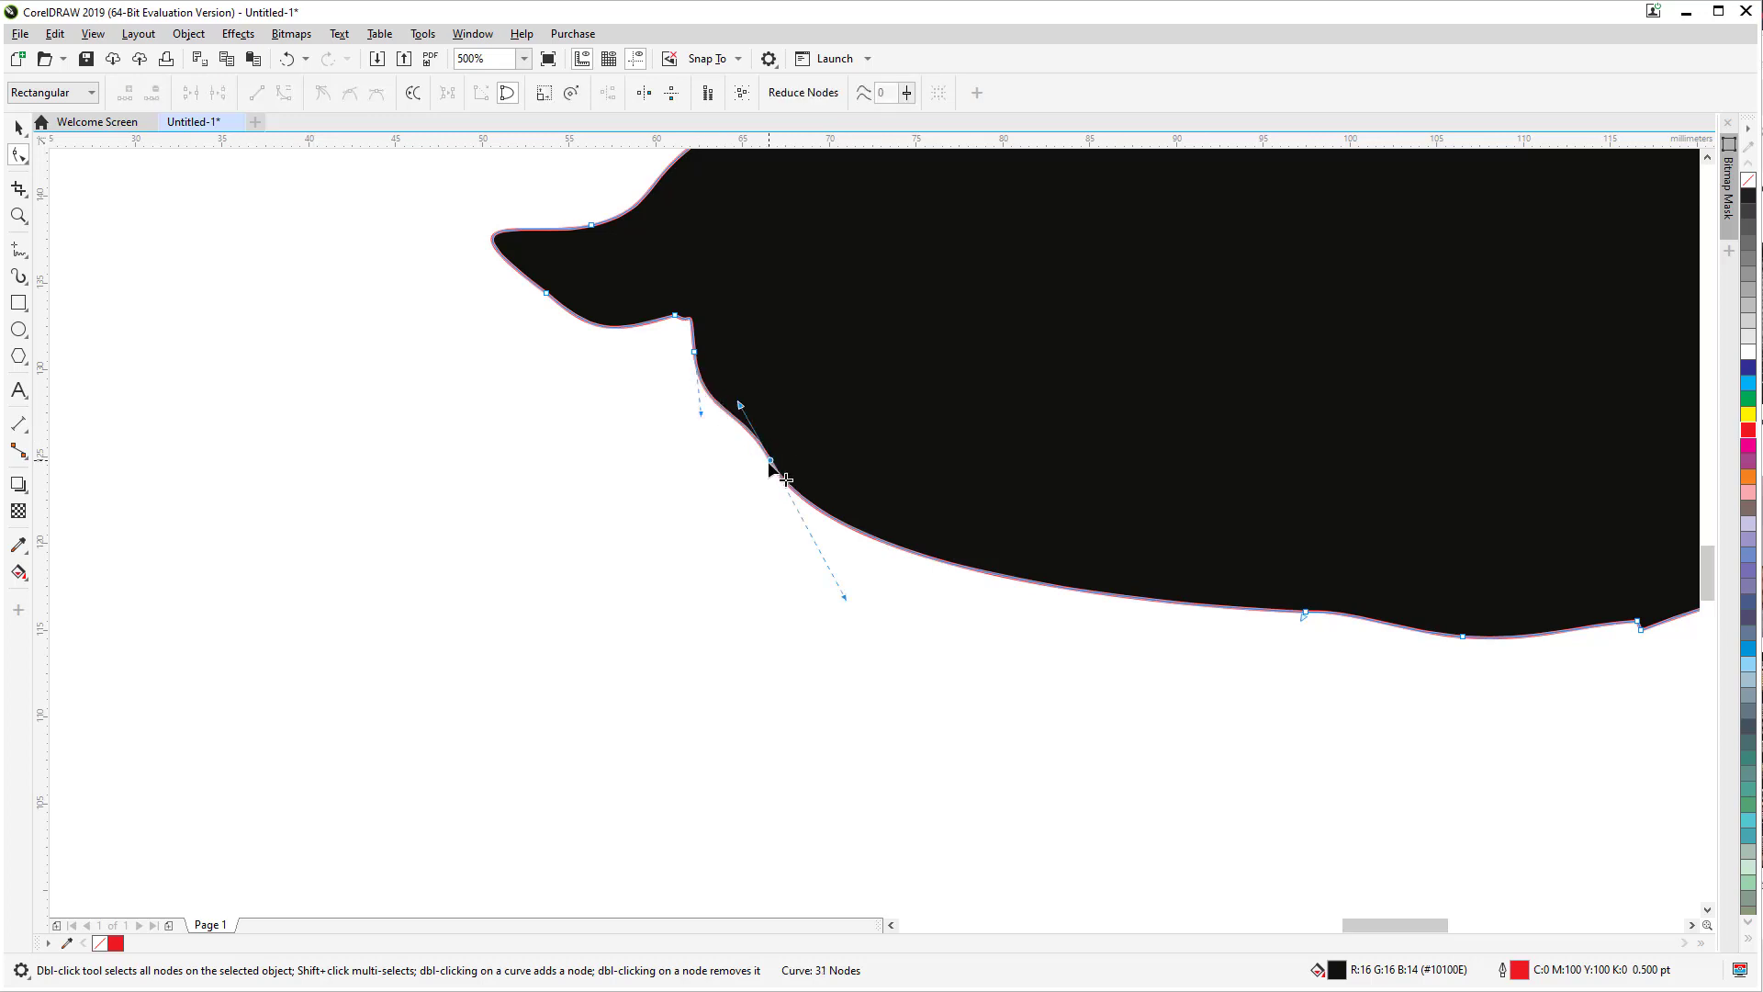
Step: Move the remaining rump node down along the belly edge so the hindquarters form a full, rounded curve
{"action": "left_click_drag", "start_coordinate": [772, 469], "coordinate": [794, 500]}
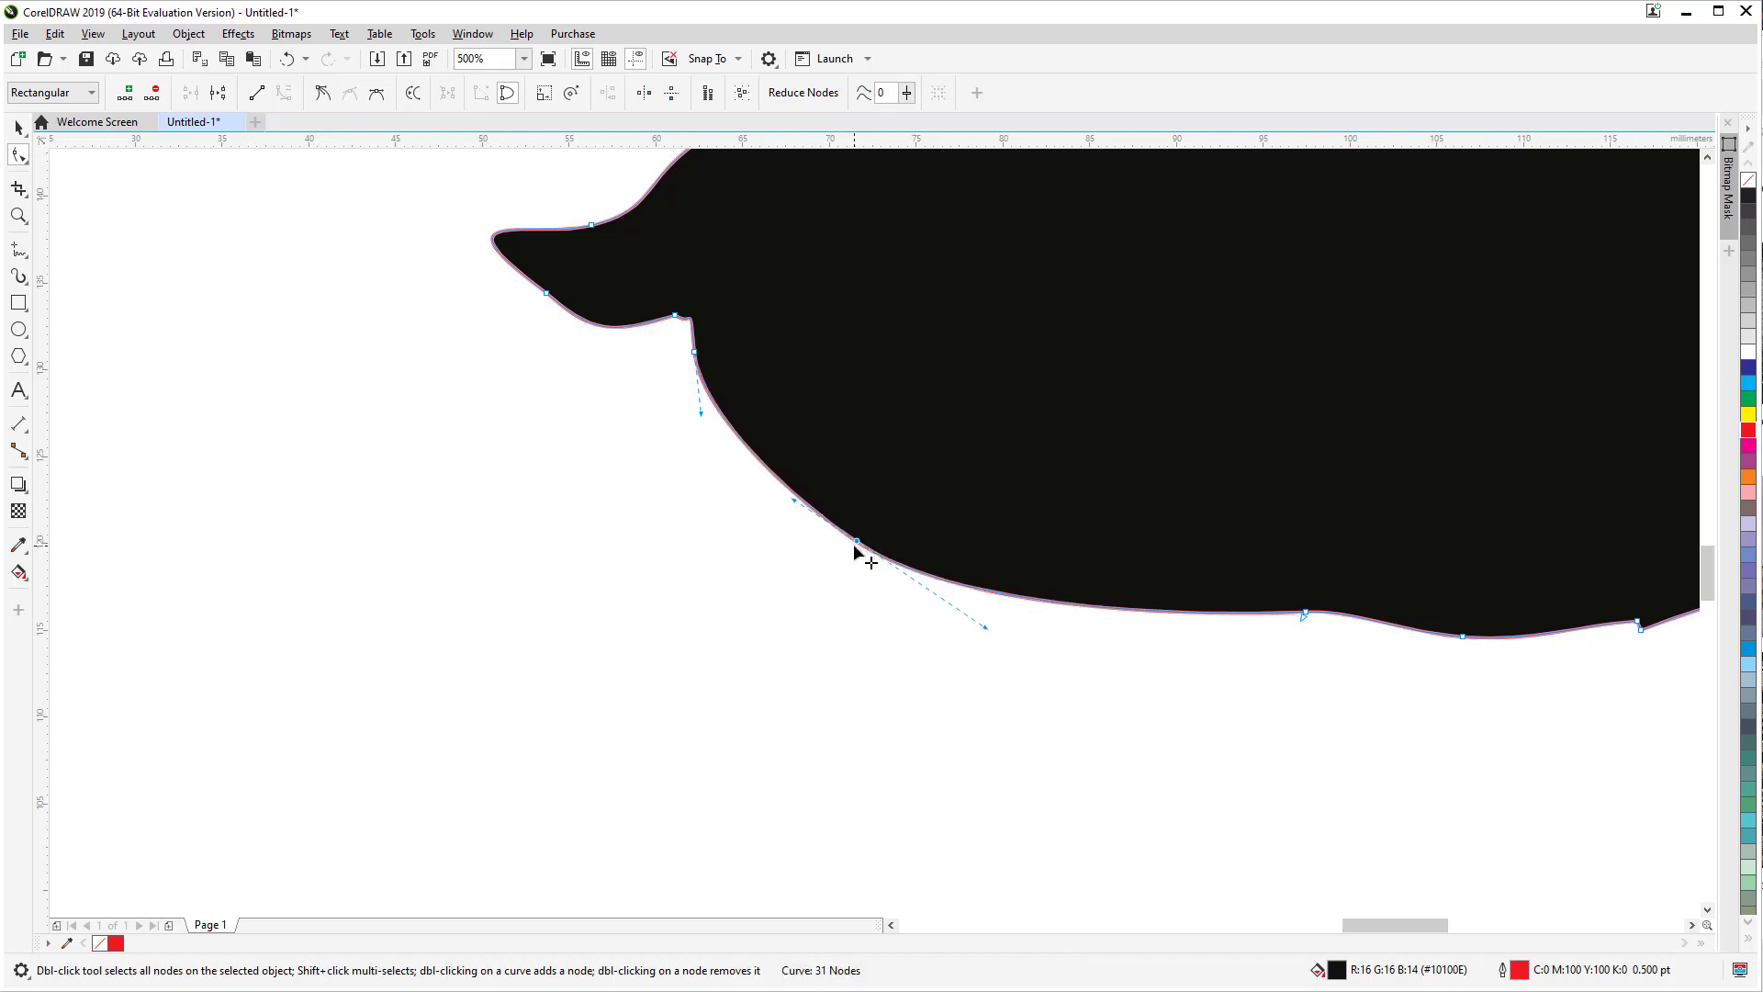
{"action": "left_click_drag", "start_coordinate": [856, 549], "coordinate": [966, 608]}
{"action": "scroll", "coordinate": [923, 595], "scroll_direction": "down", "scroll_amount": 4}
{"action": "scroll", "coordinate": [975, 642], "scroll_direction": "up", "scroll_amount": 2}
{"action": "scroll", "coordinate": [982, 604], "scroll_direction": "down", "scroll_amount": 2}
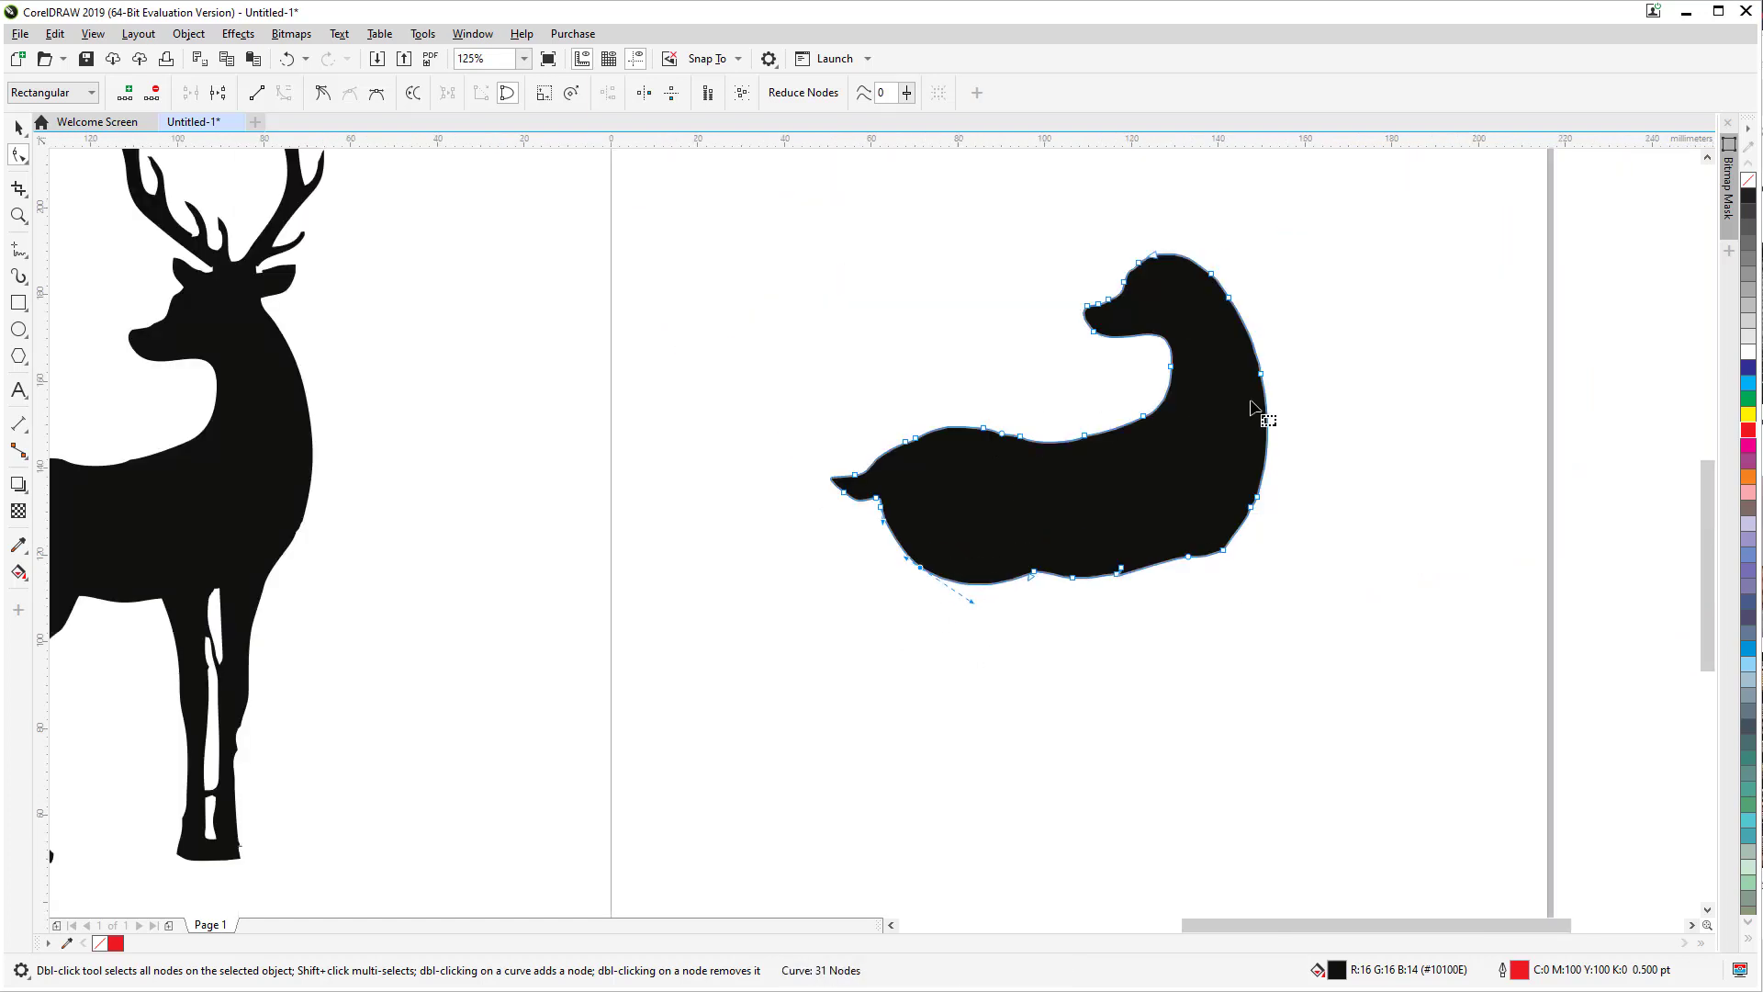
Step: Delete the notch node at mid-belly, lower the neighbouring node toward the chest, and straighten the curve between them
{"action": "scroll", "coordinate": [1156, 604], "scroll_direction": "up", "scroll_amount": 2}
{"action": "scroll", "coordinate": [1156, 603], "scroll_direction": "up", "scroll_amount": 2}
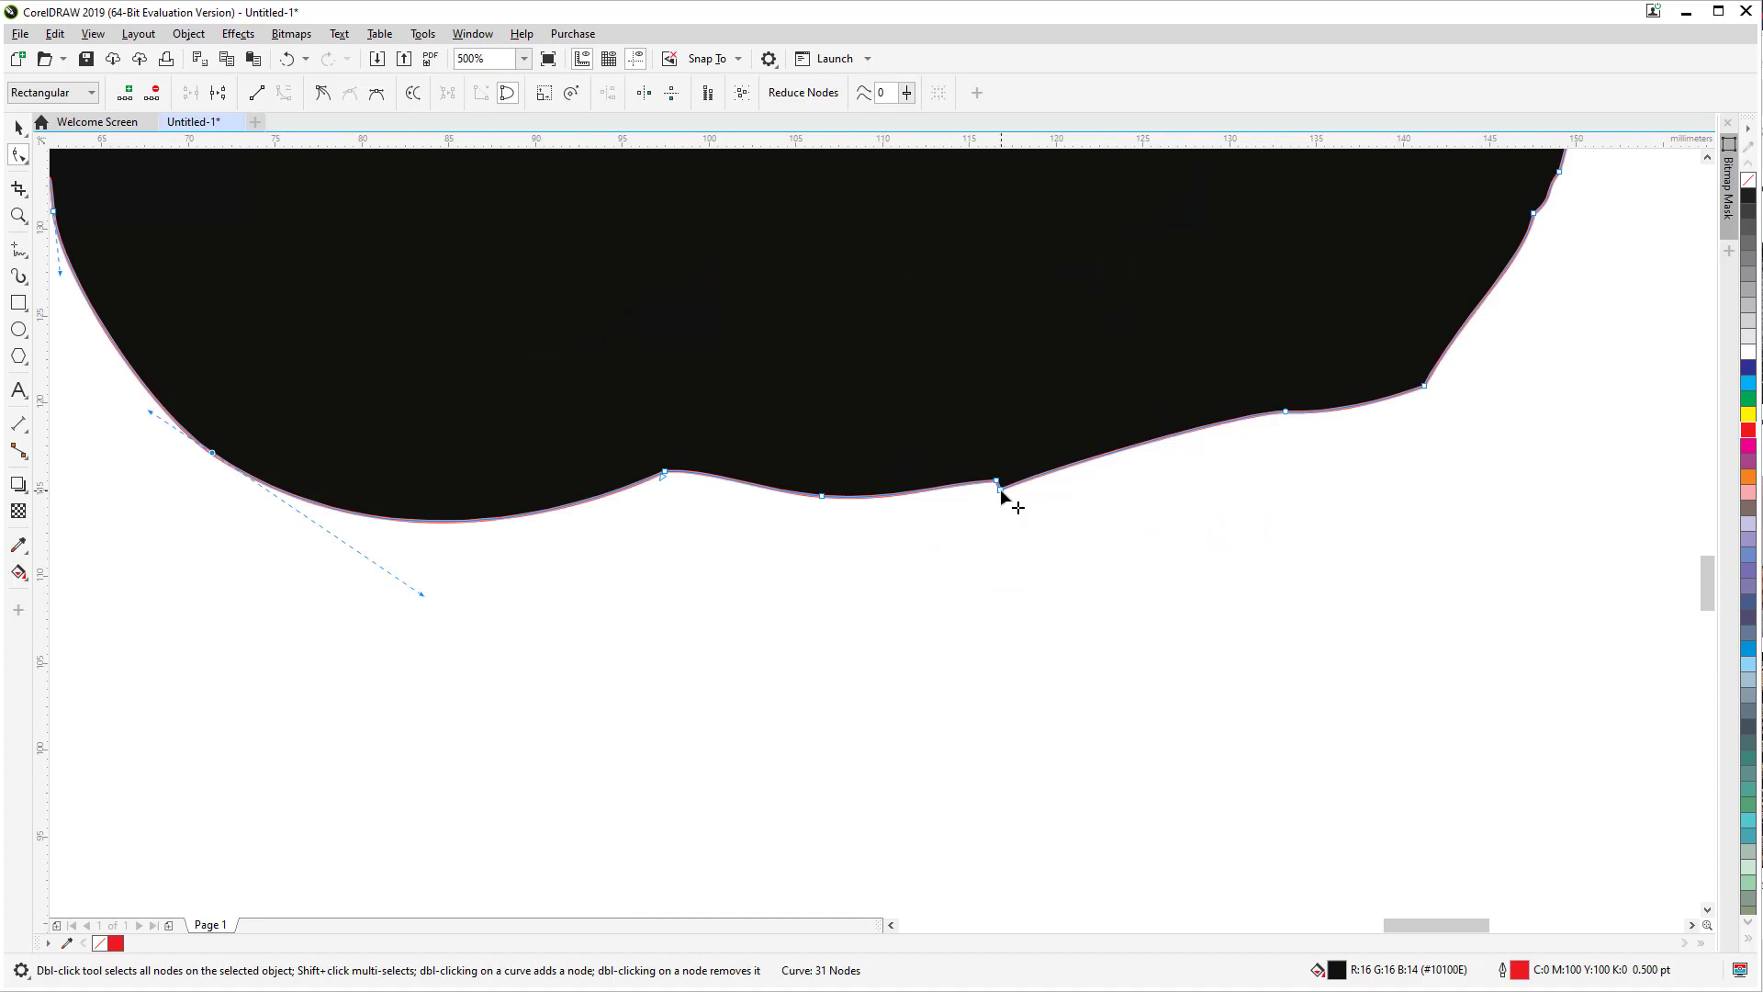
{"action": "key", "text": "Delete"}
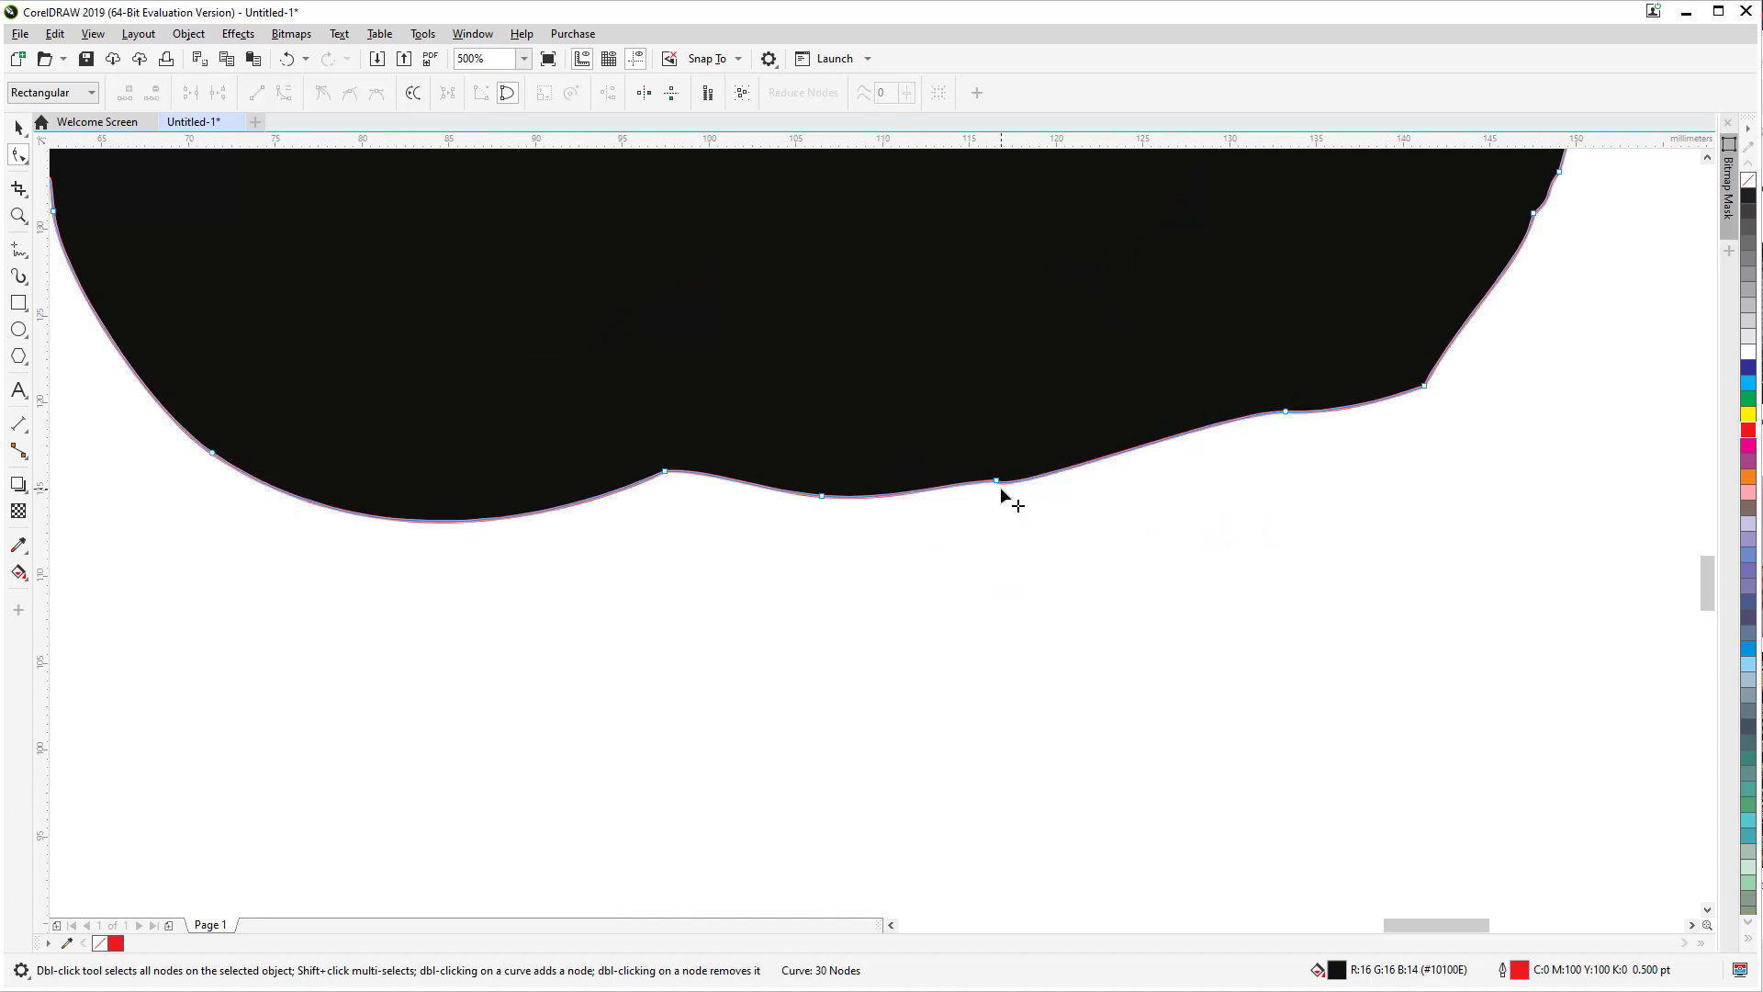
{"action": "left_click", "coordinate": [1286, 413]}
{"action": "left_click_drag", "start_coordinate": [1229, 411], "coordinate": [1267, 441]}
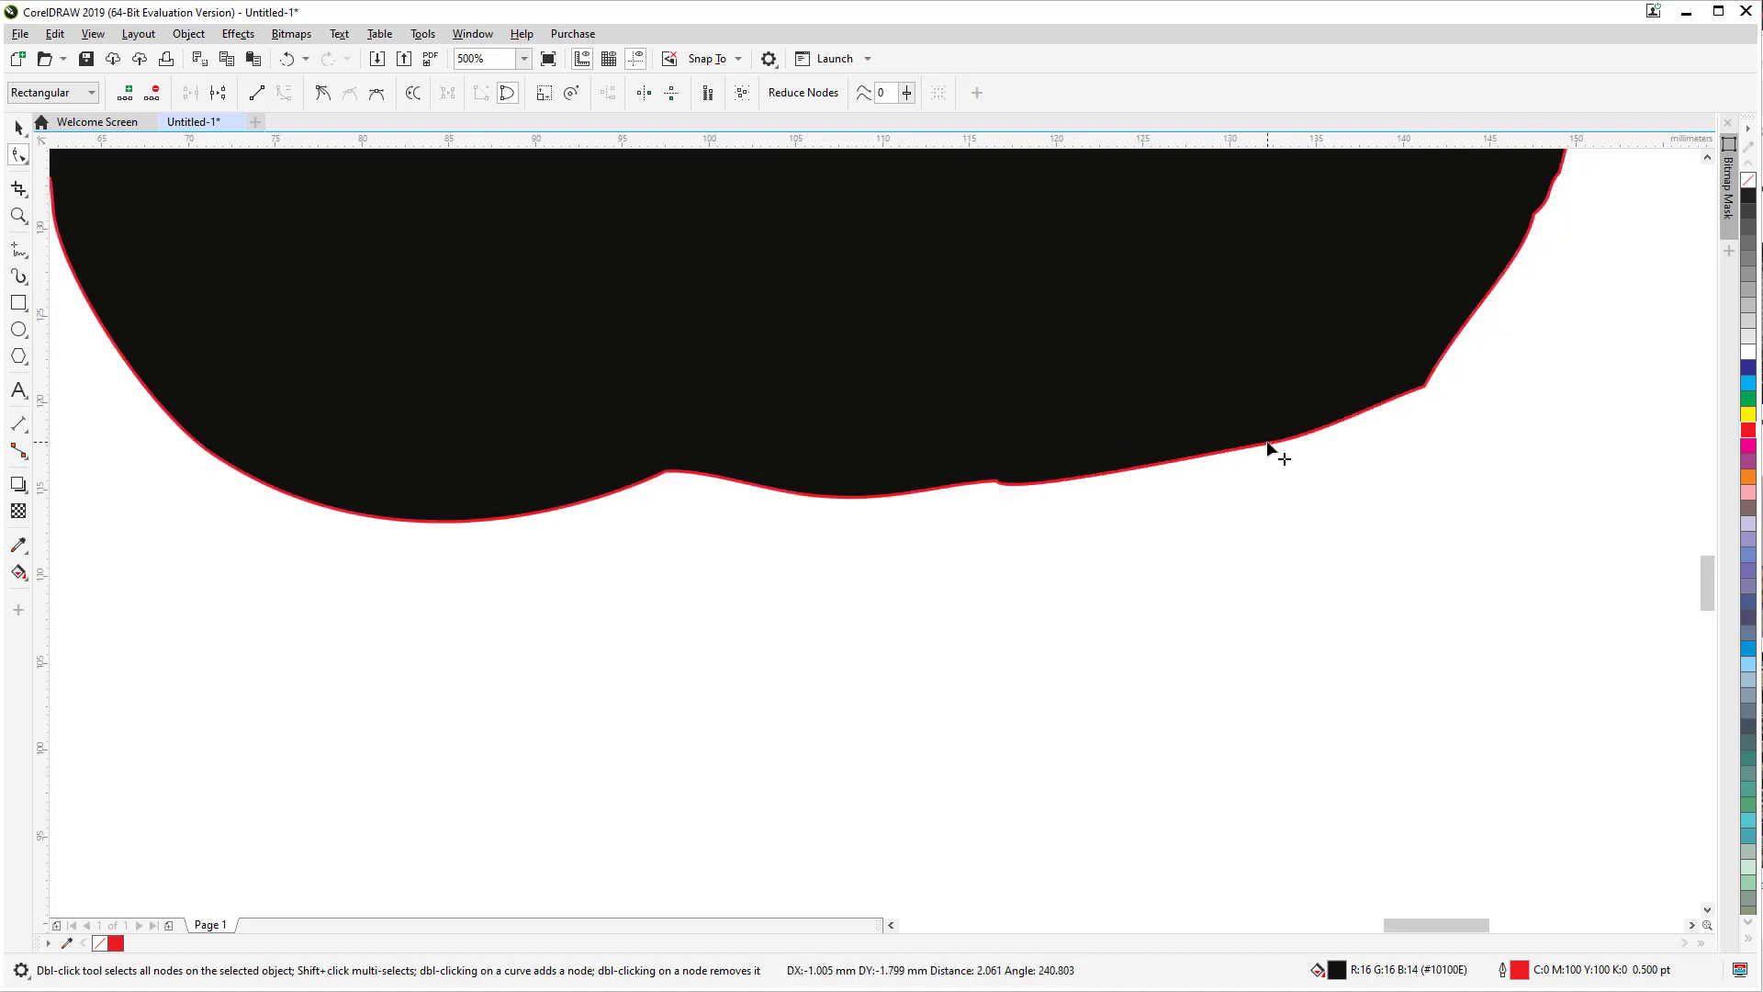
{"action": "left_click_drag", "start_coordinate": [1004, 500], "coordinate": [1102, 488]}
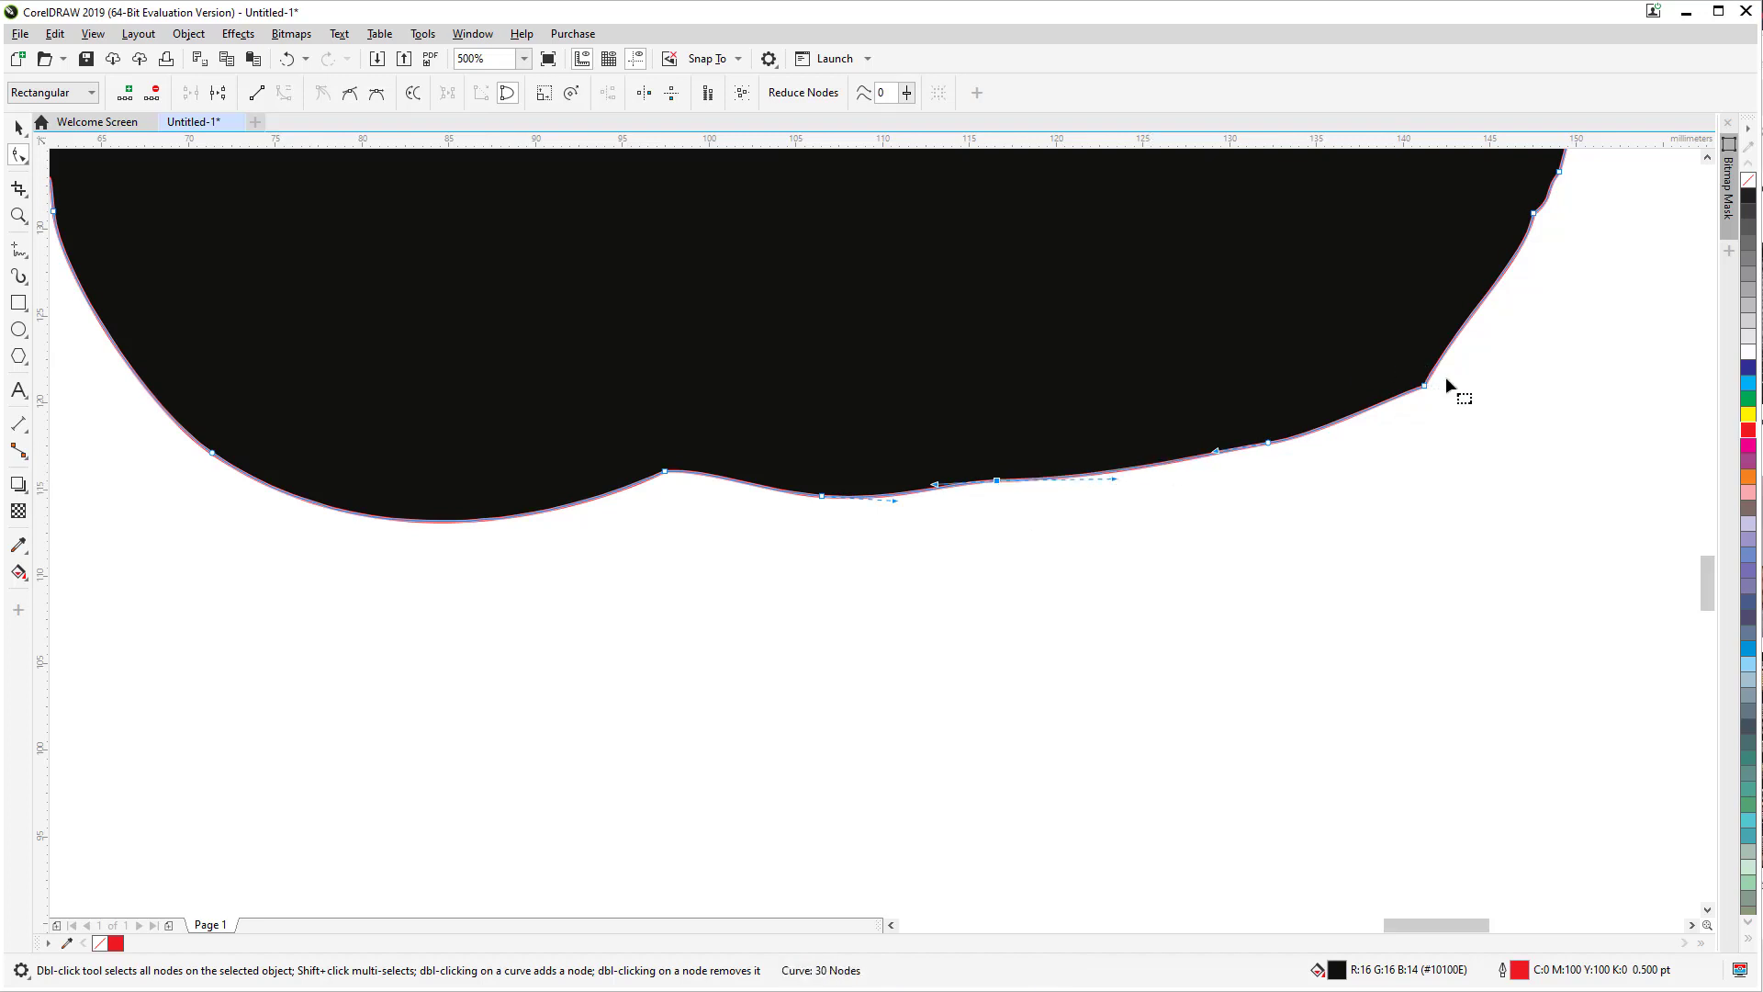
Step: Make the sharp chest corner node smooth, shift it slightly inward, and lower the adjacent belly node to even out the underside
{"action": "left_click", "coordinate": [1425, 388]}
{"action": "left_click", "coordinate": [353, 95]}
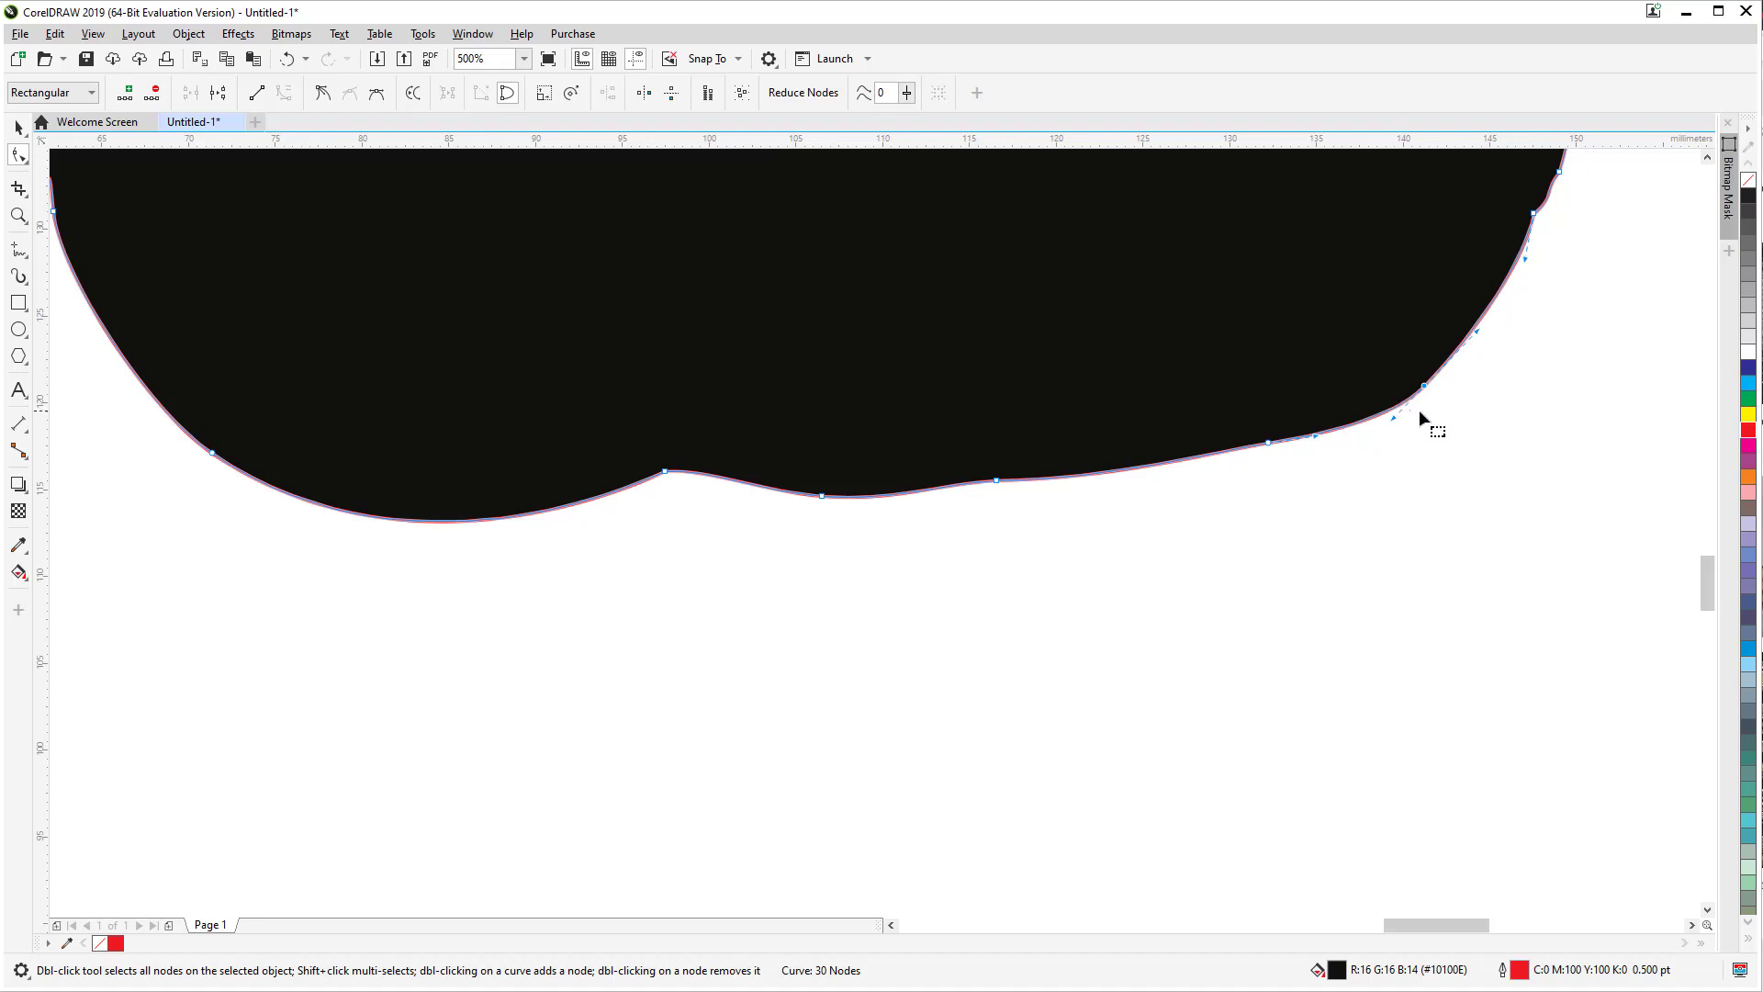
{"action": "left_click_drag", "start_coordinate": [1424, 386], "coordinate": [1410, 390]}
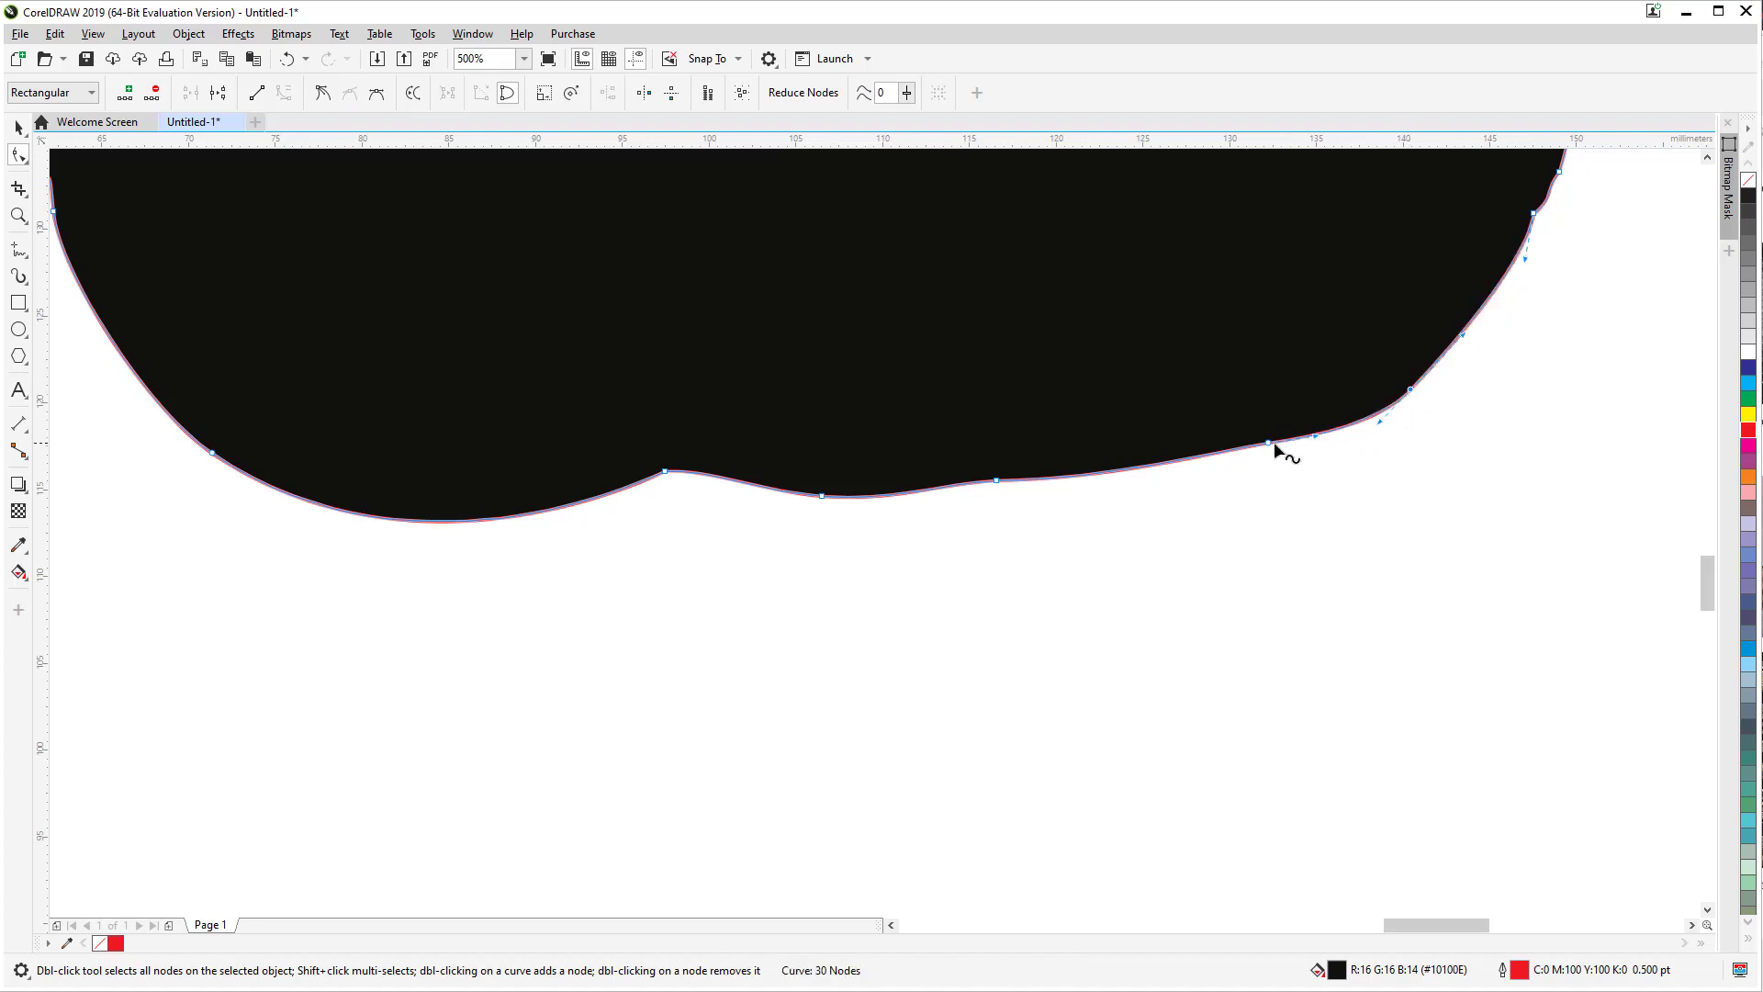
{"action": "left_click_drag", "start_coordinate": [1269, 444], "coordinate": [1243, 477]}
{"action": "scroll", "coordinate": [1274, 468], "scroll_direction": "down", "scroll_amount": 4}
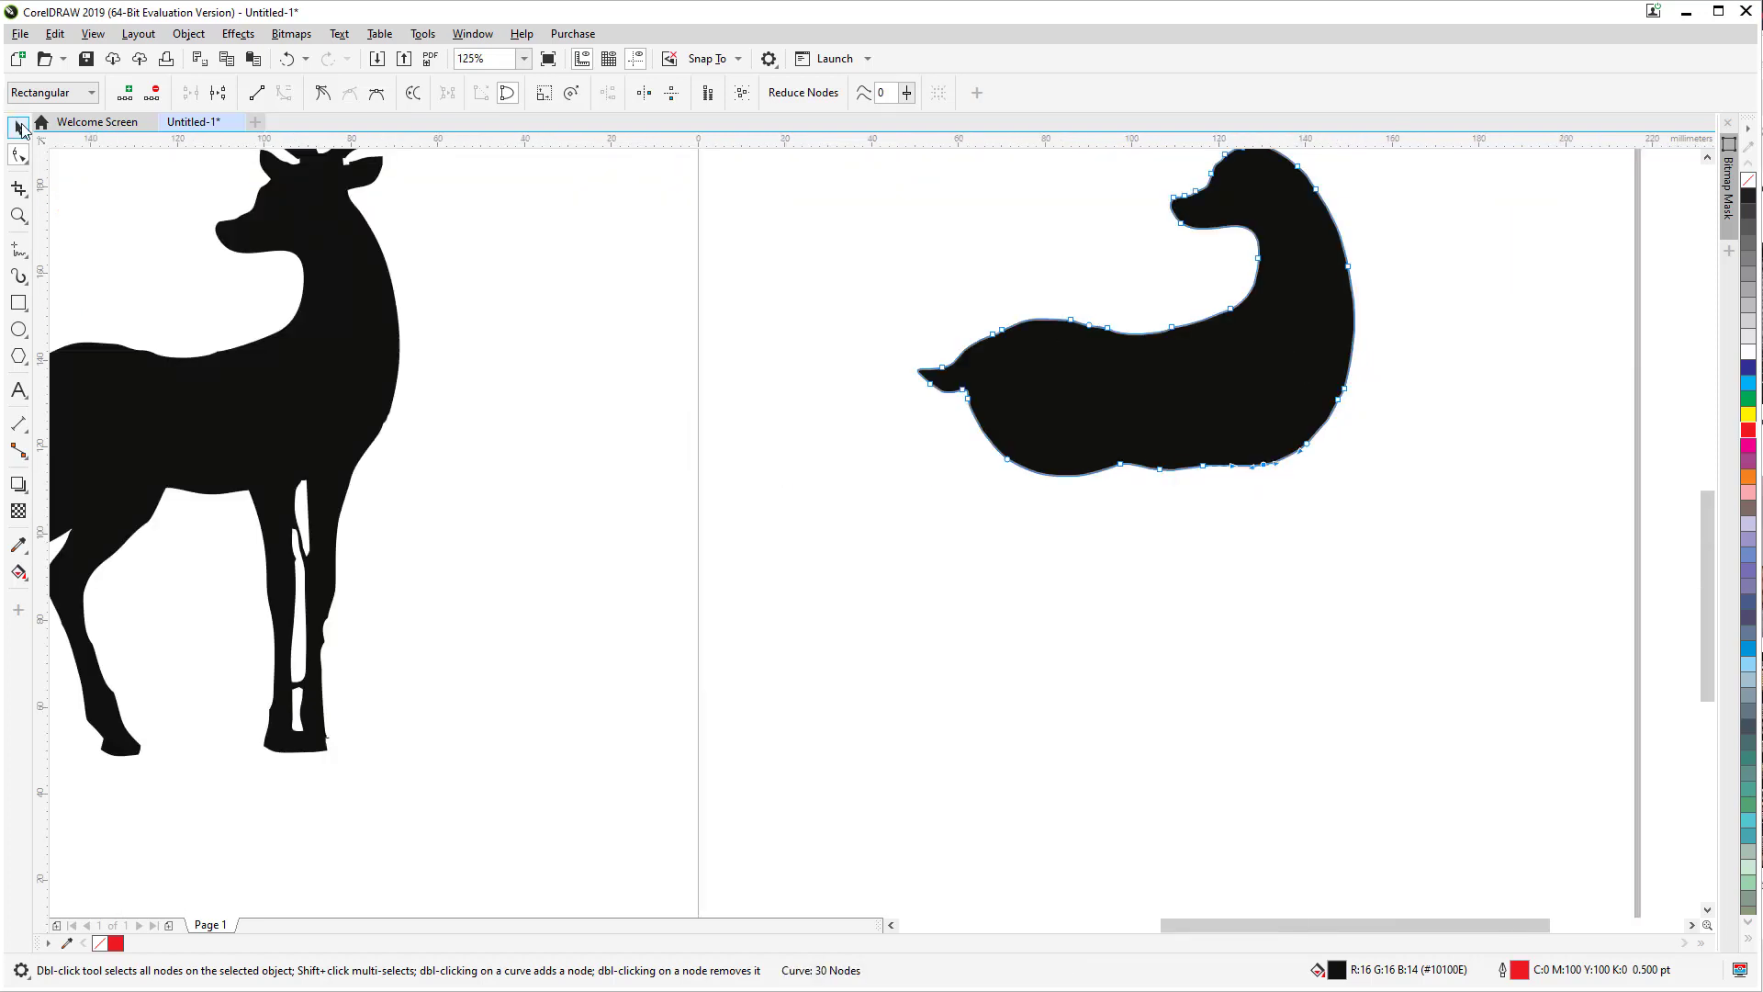
{"action": "left_click", "coordinate": [21, 129]}
{"action": "left_click", "coordinate": [1150, 478]}
{"action": "scroll", "coordinate": [1152, 477], "scroll_direction": "down", "scroll_amount": 2}
{"action": "scroll", "coordinate": [1248, 400], "scroll_direction": "up", "scroll_amount": 2}
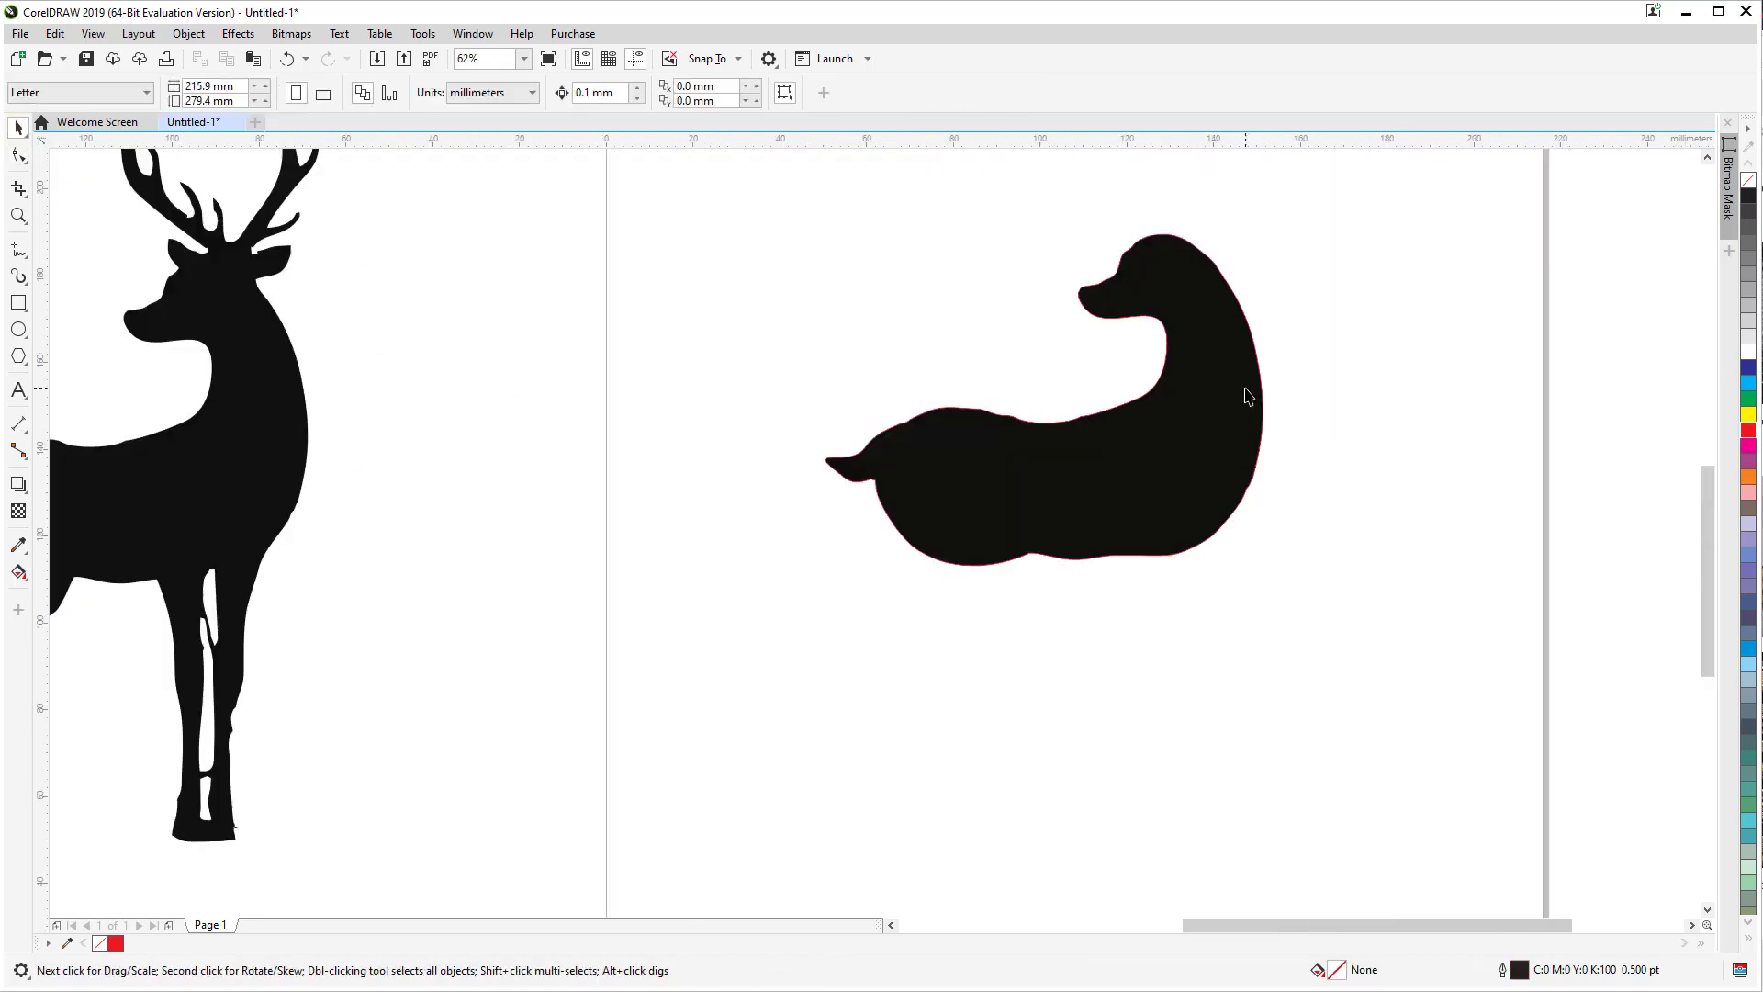
Step: Move the red-outlined legless body higher on the page
{"action": "left_click", "coordinate": [1245, 396]}
{"action": "scroll", "coordinate": [1242, 387], "scroll_direction": "down", "scroll_amount": 2}
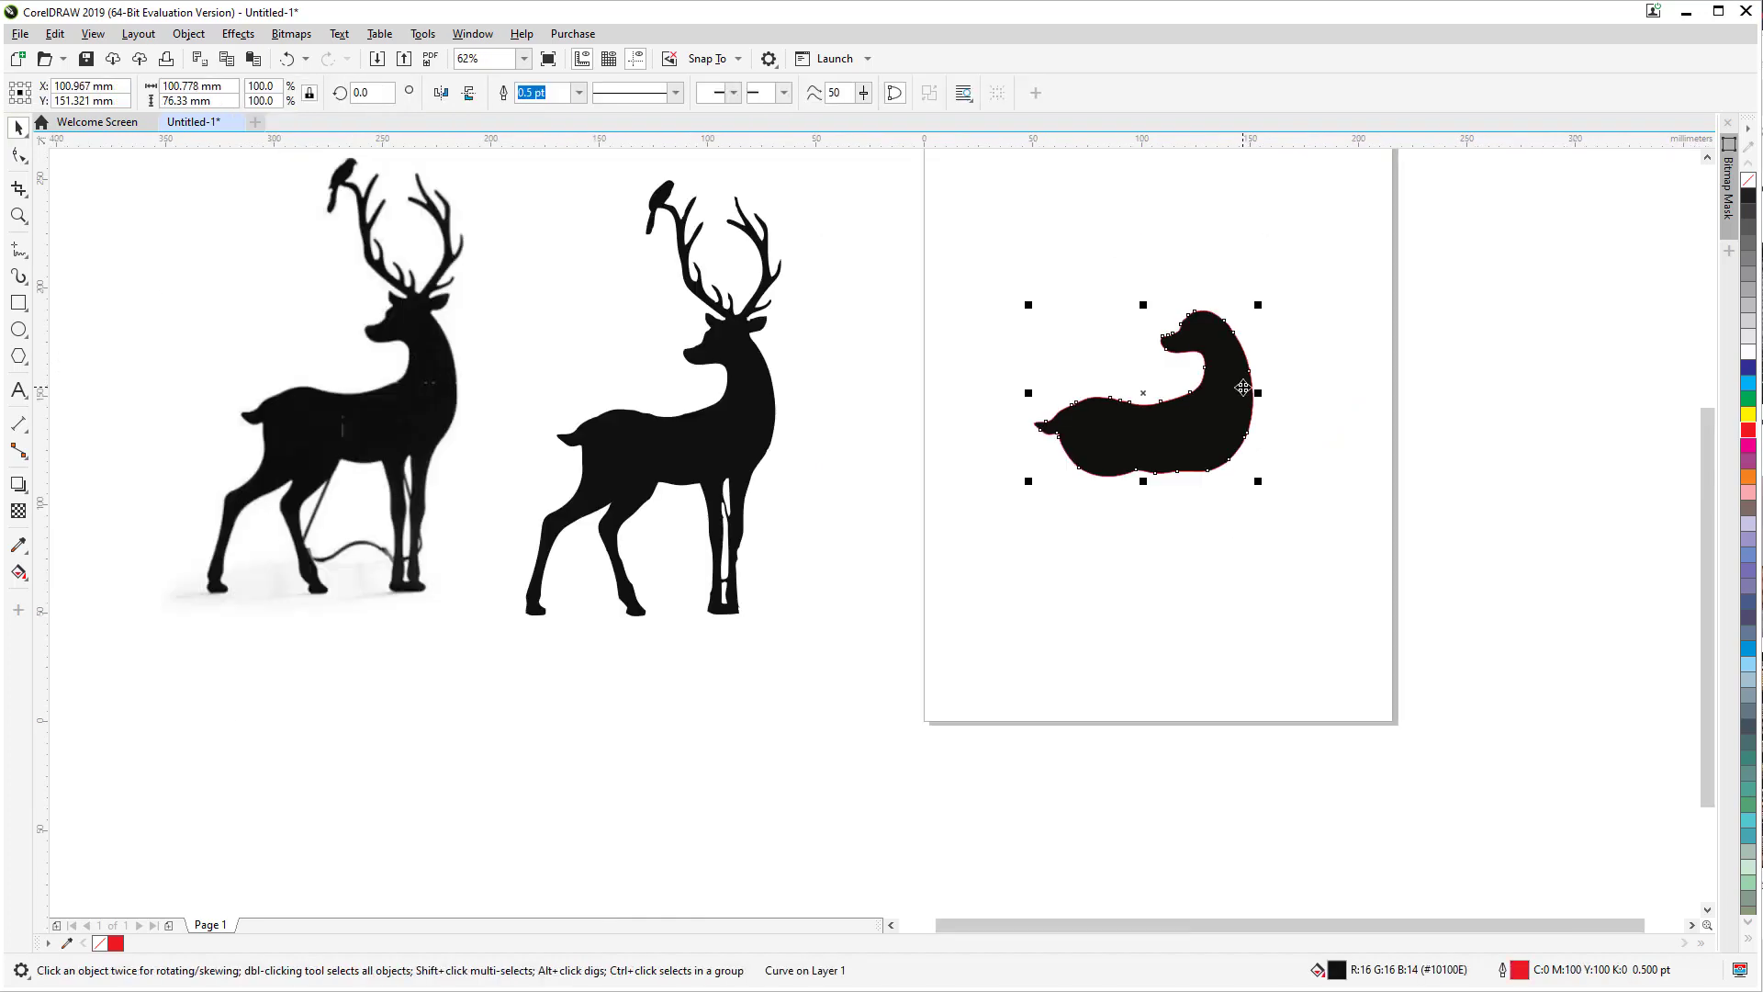
{"action": "left_click_drag", "start_coordinate": [1205, 410], "coordinate": [1217, 315]}
{"action": "left_click", "coordinate": [1387, 375]}
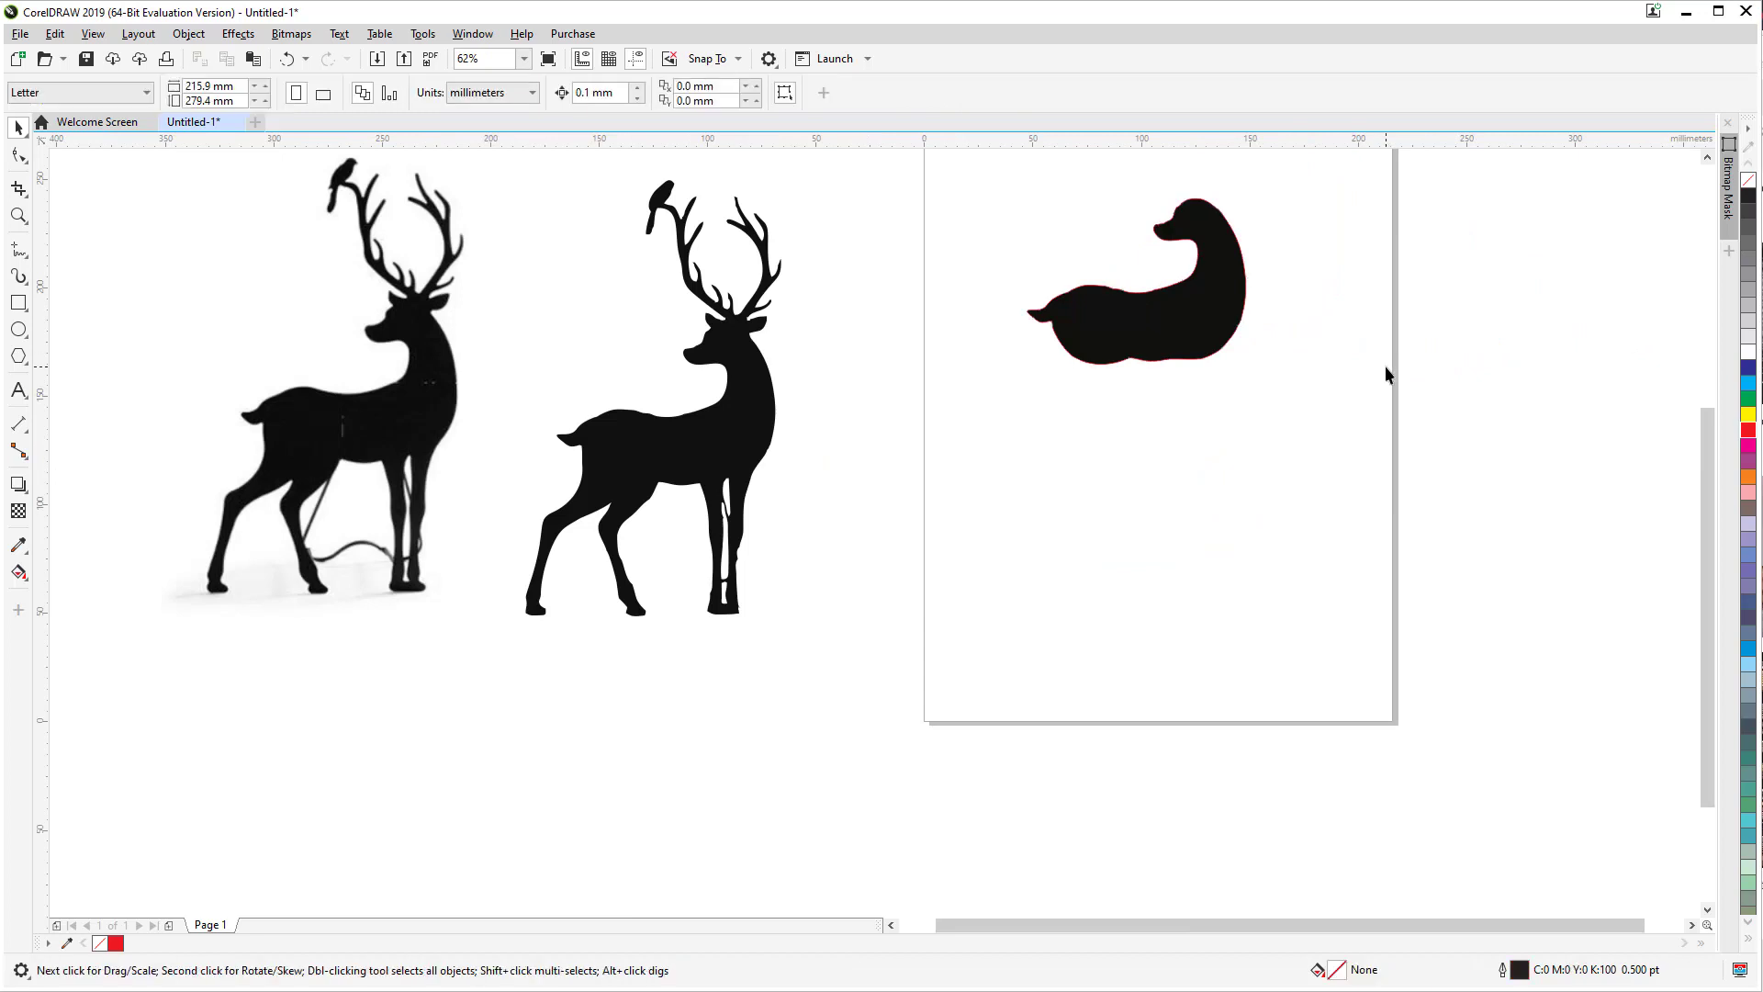
Step: Move the antlerless deer with legs from above the originals onto the page, below the legless body
{"action": "scroll", "coordinate": [735, 398], "scroll_direction": "down", "scroll_amount": 2}
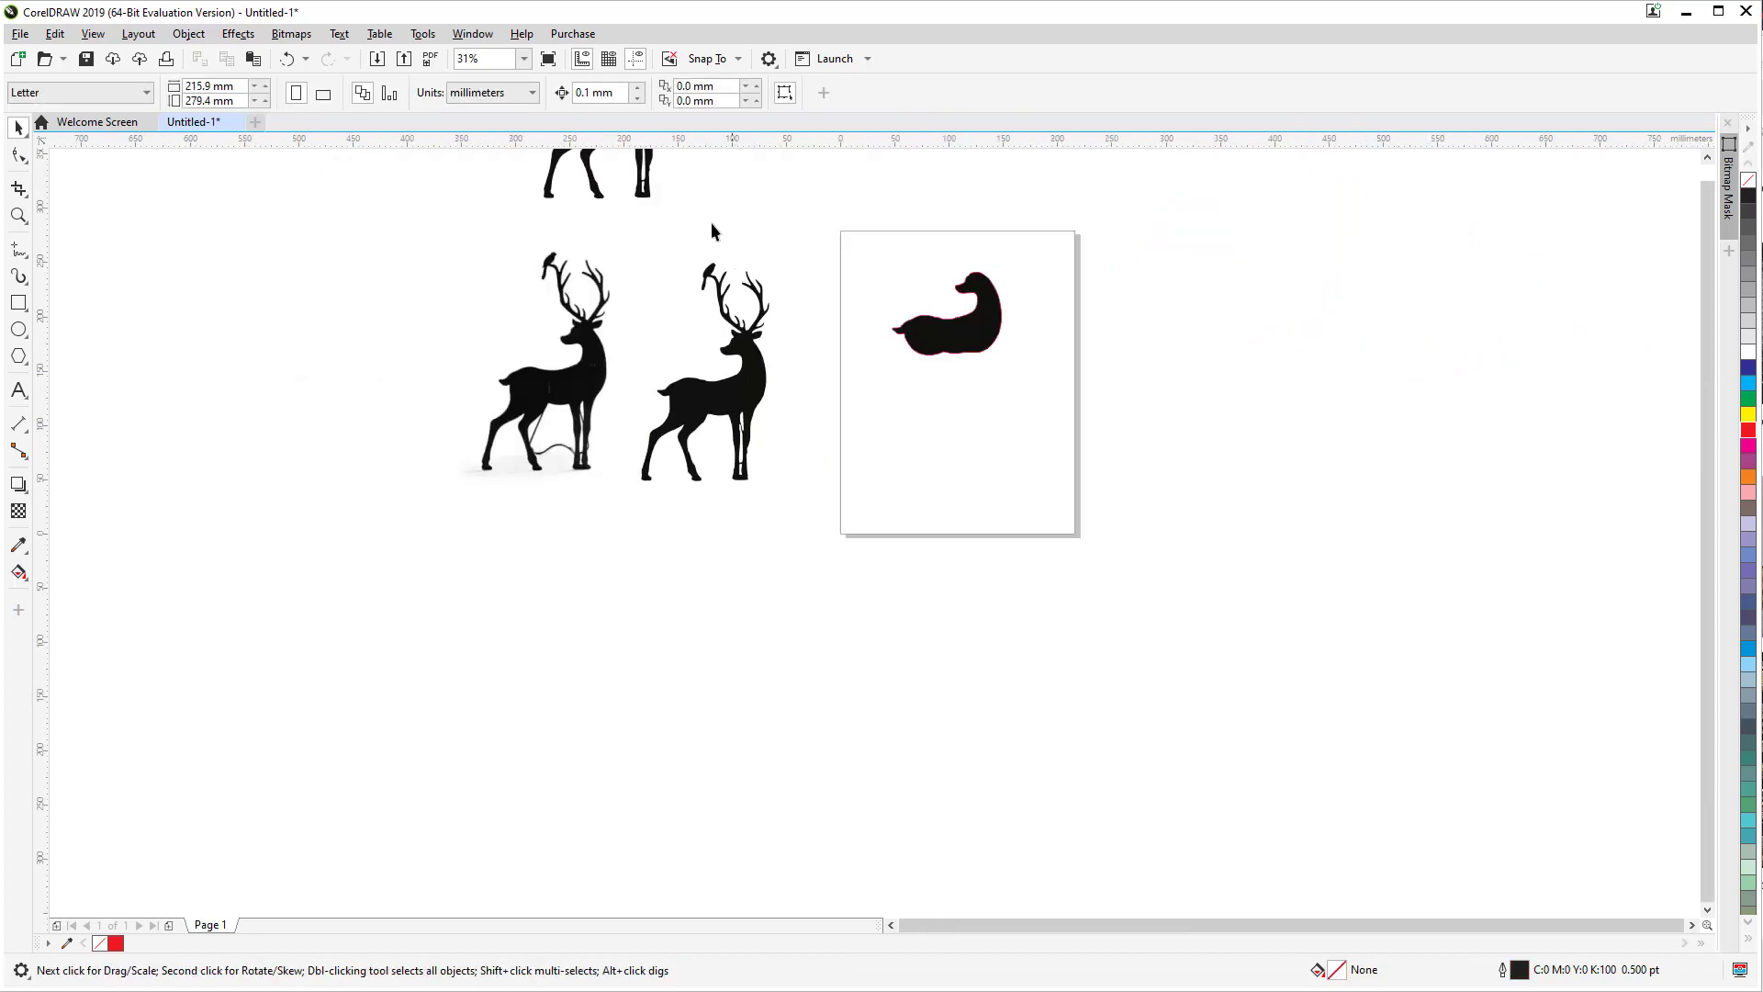
{"action": "left_click", "coordinate": [644, 174]}
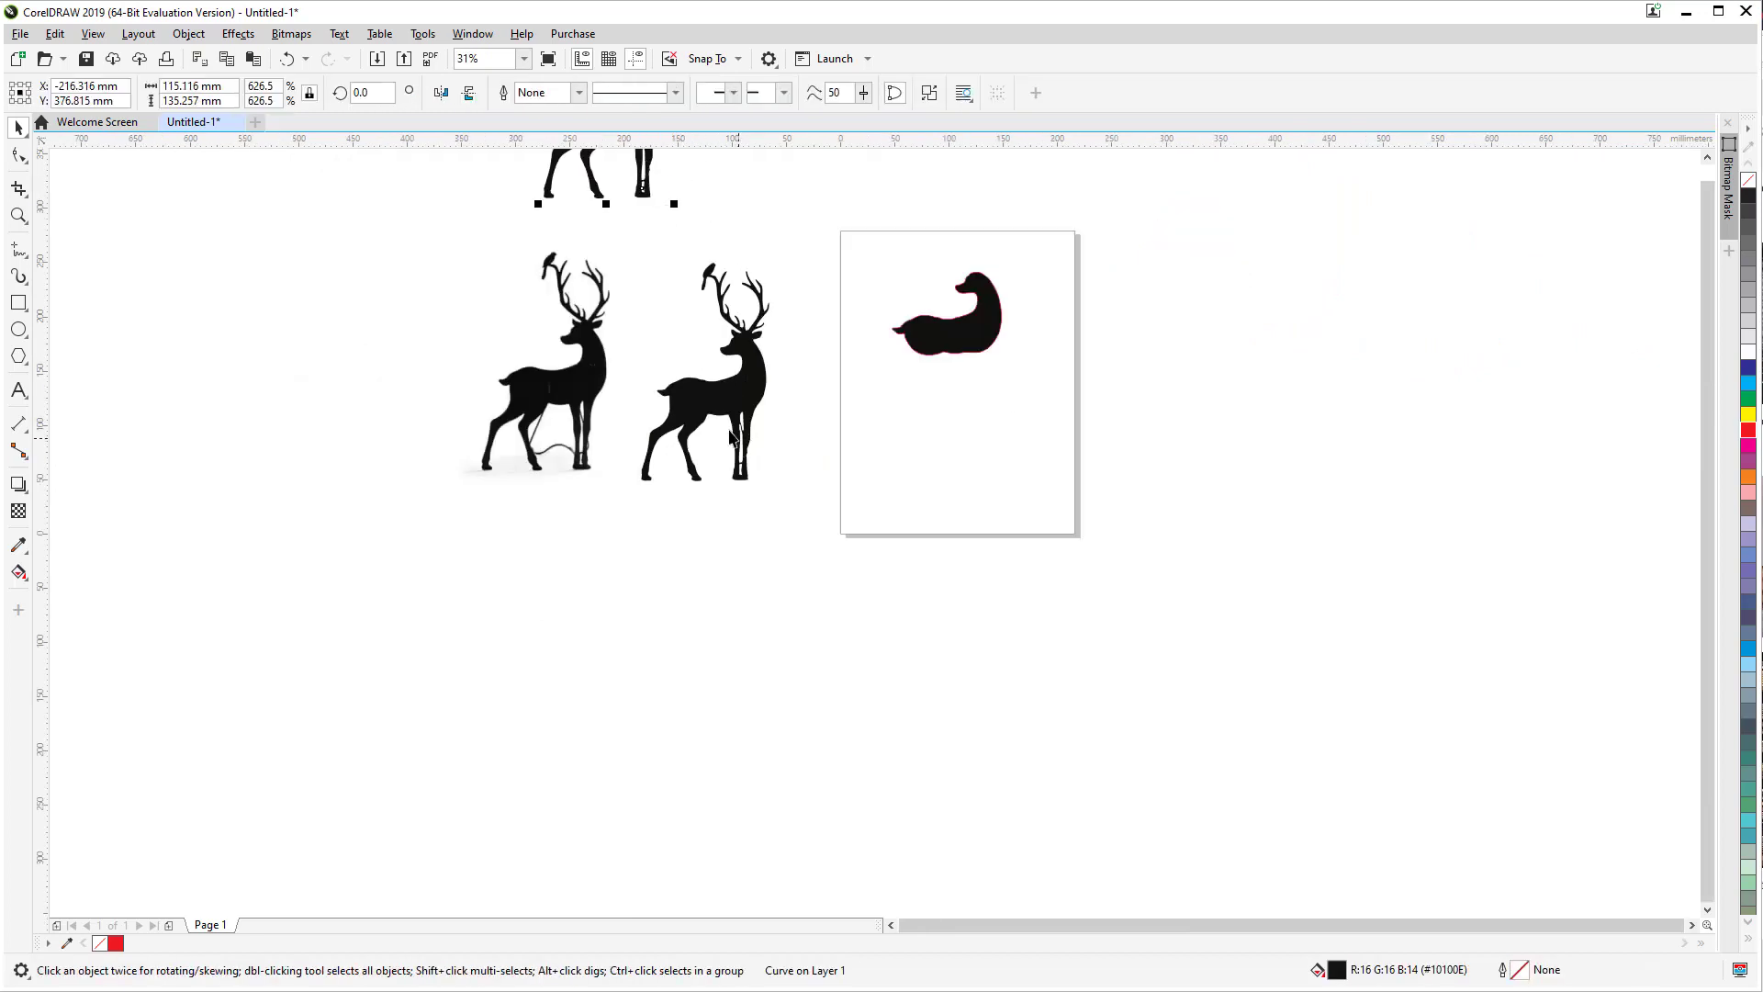
{"action": "left_click_drag", "start_coordinate": [588, 179], "coordinate": [1017, 501]}
Step: Draw a closed freehand shape about 166 by 143 mm around the deer's body and front legs, curving through the rear thigh
{"action": "scroll", "coordinate": [1020, 499], "scroll_direction": "up", "scroll_amount": 2}
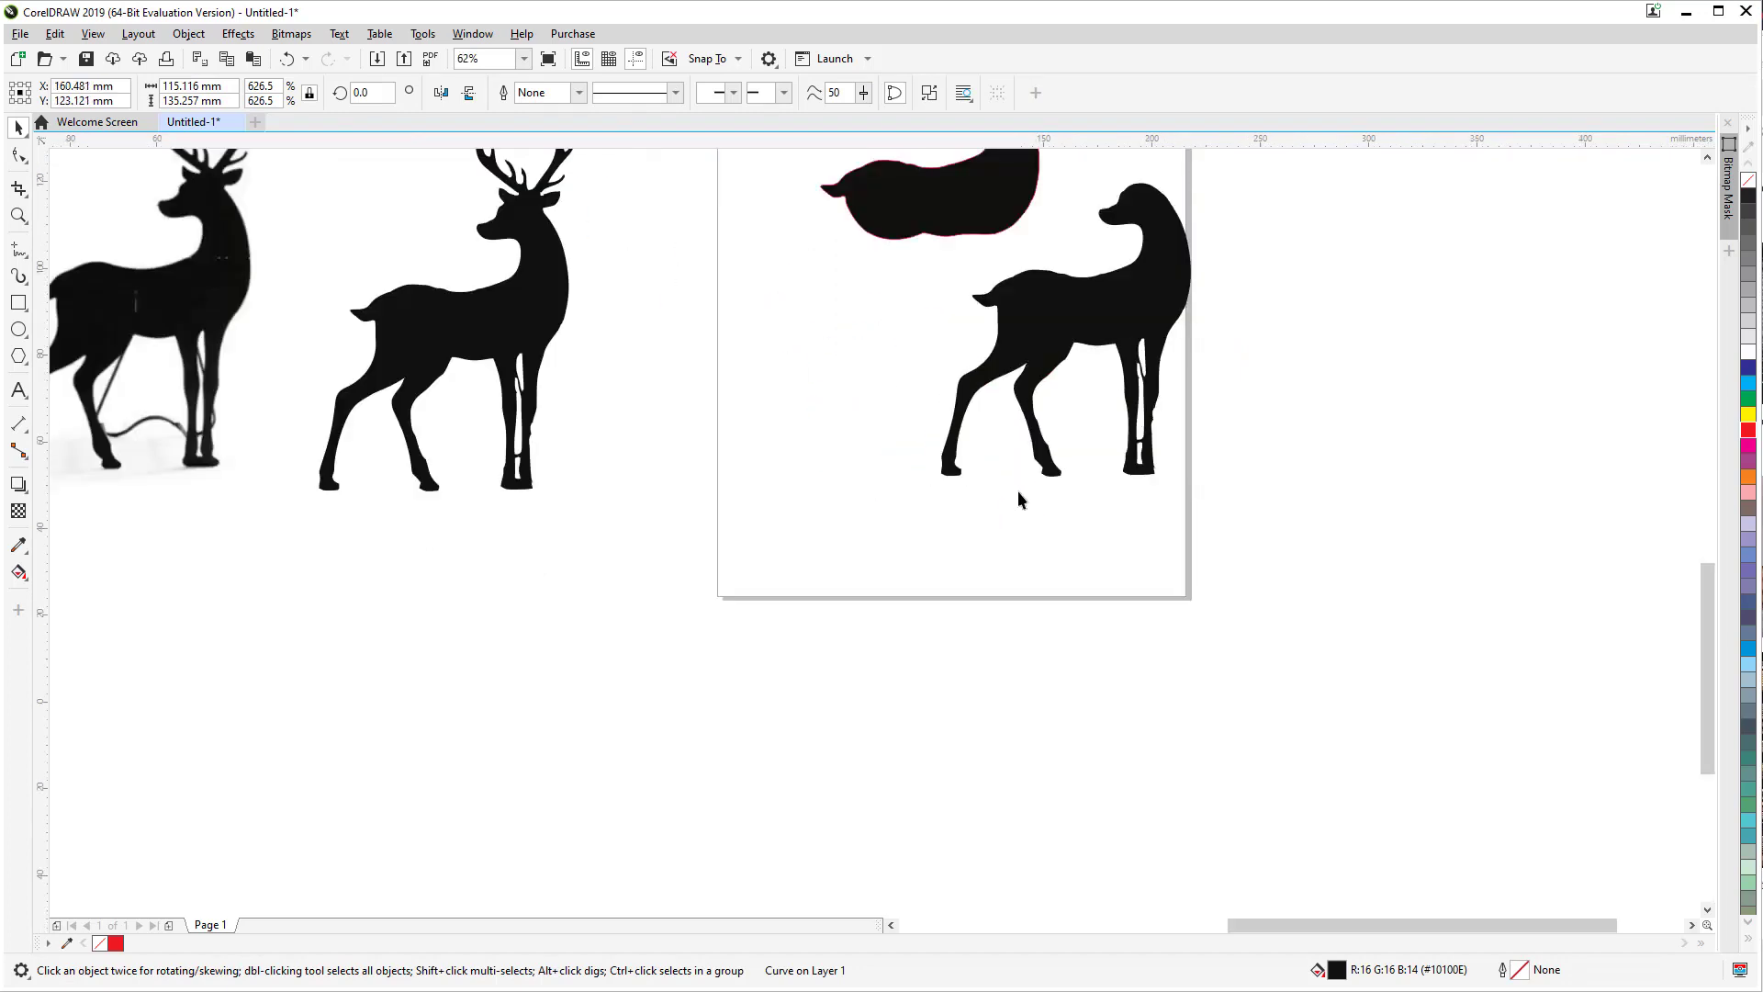
{"action": "scroll", "coordinate": [1020, 500], "scroll_direction": "up", "scroll_amount": 2}
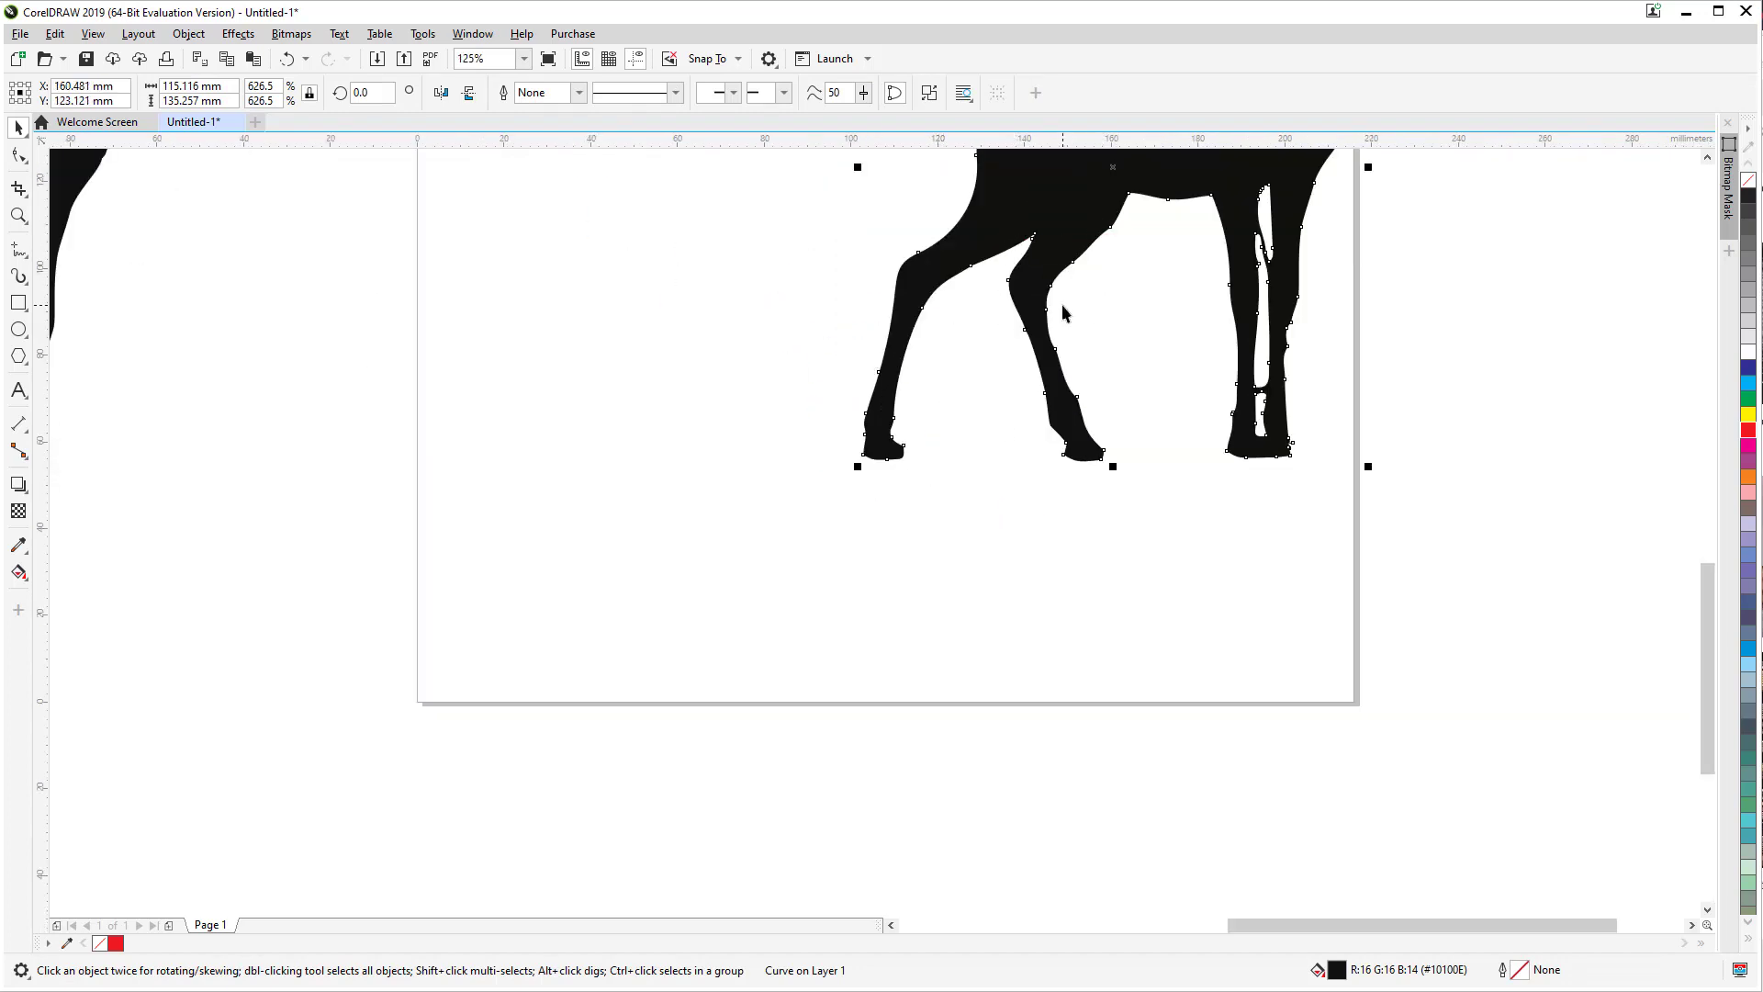
{"action": "left_click_drag", "start_coordinate": [1058, 309], "coordinate": [1056, 444]}
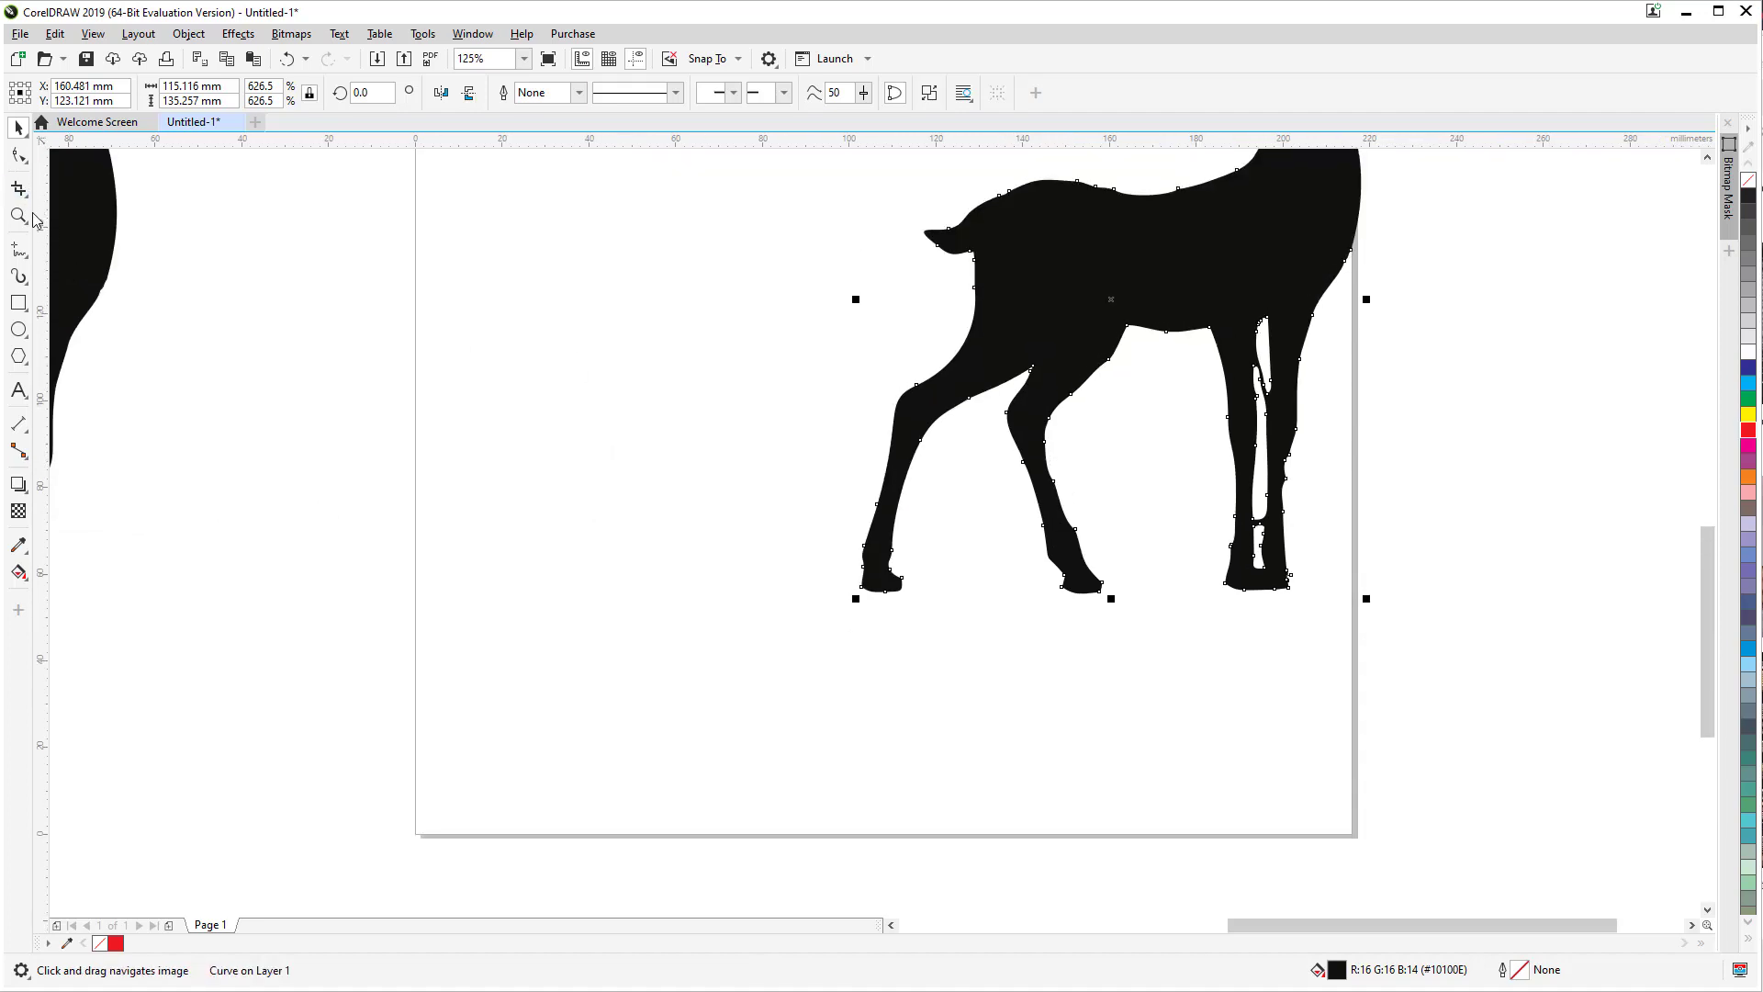
{"action": "left_click", "coordinate": [19, 249]}
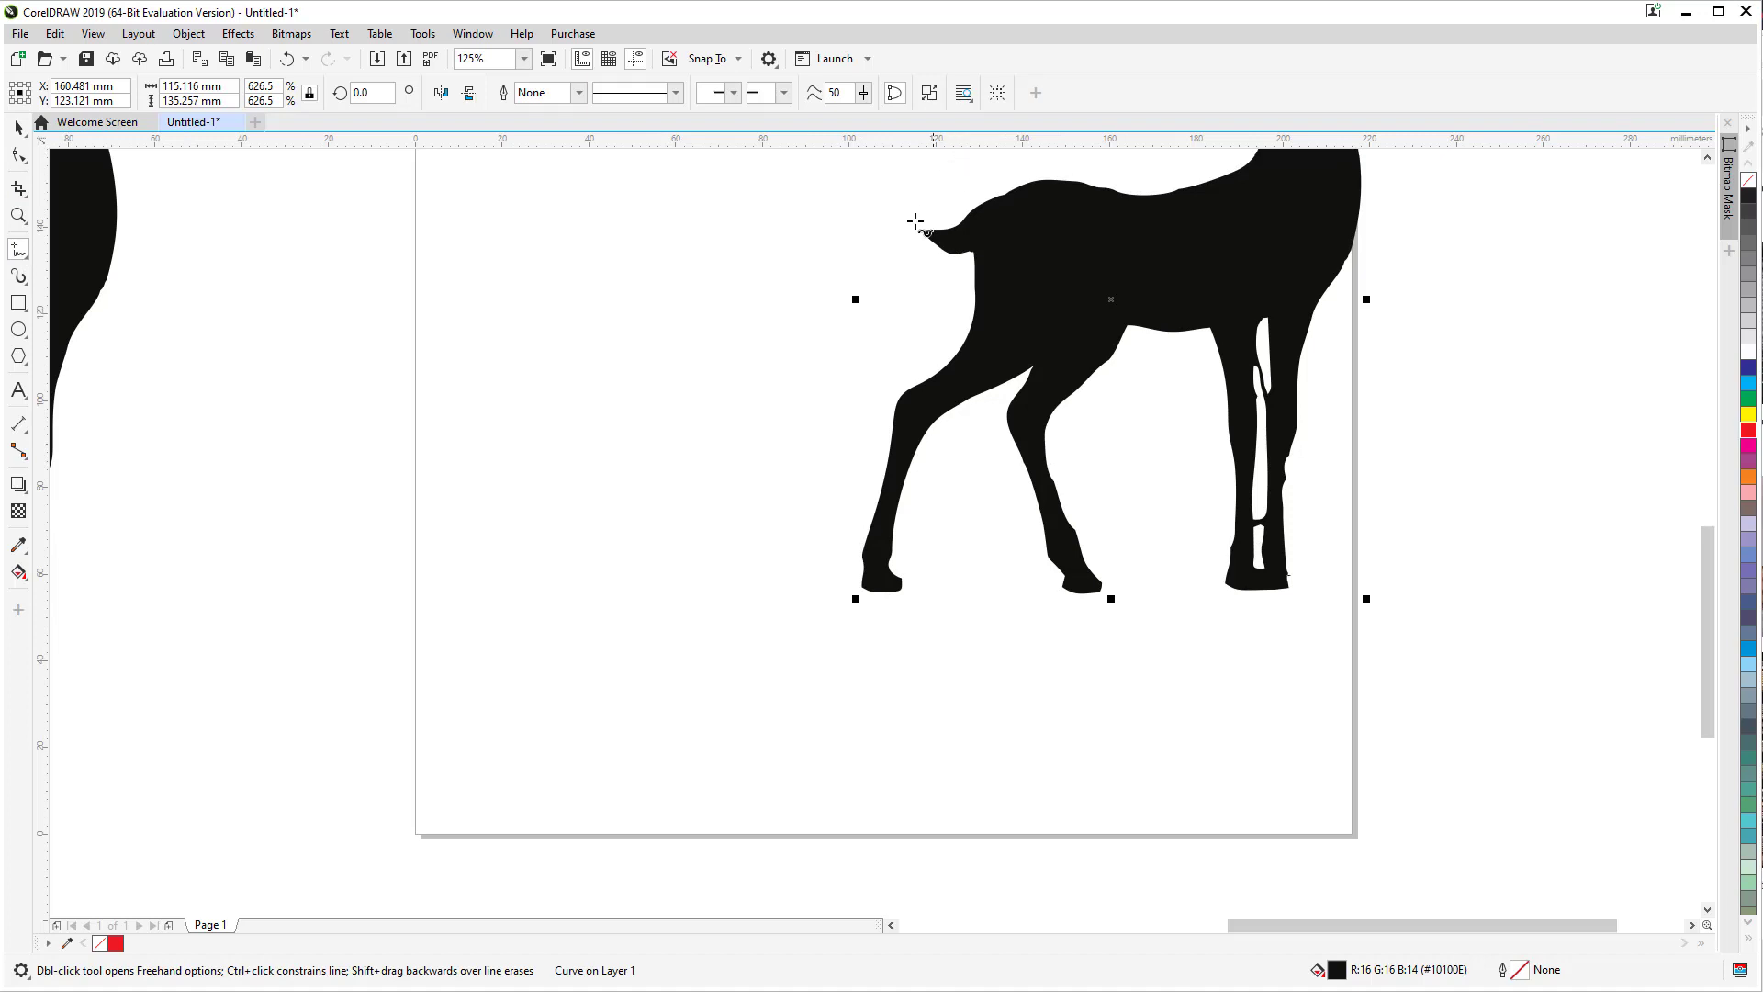
{"action": "mouse_move", "coordinate": [871, 188]}
{"action": "left_mouse_down"}
{"action": "mouse_move", "coordinate": [899, 273]}
{"action": "mouse_move", "coordinate": [1002, 226]}
{"action": "mouse_move", "coordinate": [1087, 258]}
{"action": "mouse_move", "coordinate": [1093, 309]}
{"action": "mouse_move", "coordinate": [1005, 401]}
{"action": "mouse_move", "coordinate": [980, 514]}
{"action": "mouse_move", "coordinate": [1076, 656]}
{"action": "mouse_move", "coordinate": [1431, 665]}
{"action": "mouse_move", "coordinate": [1505, 472]}
{"action": "mouse_move", "coordinate": [1573, 100]}
{"action": "mouse_move", "coordinate": [1206, 108]}
{"action": "left_mouse_up"}
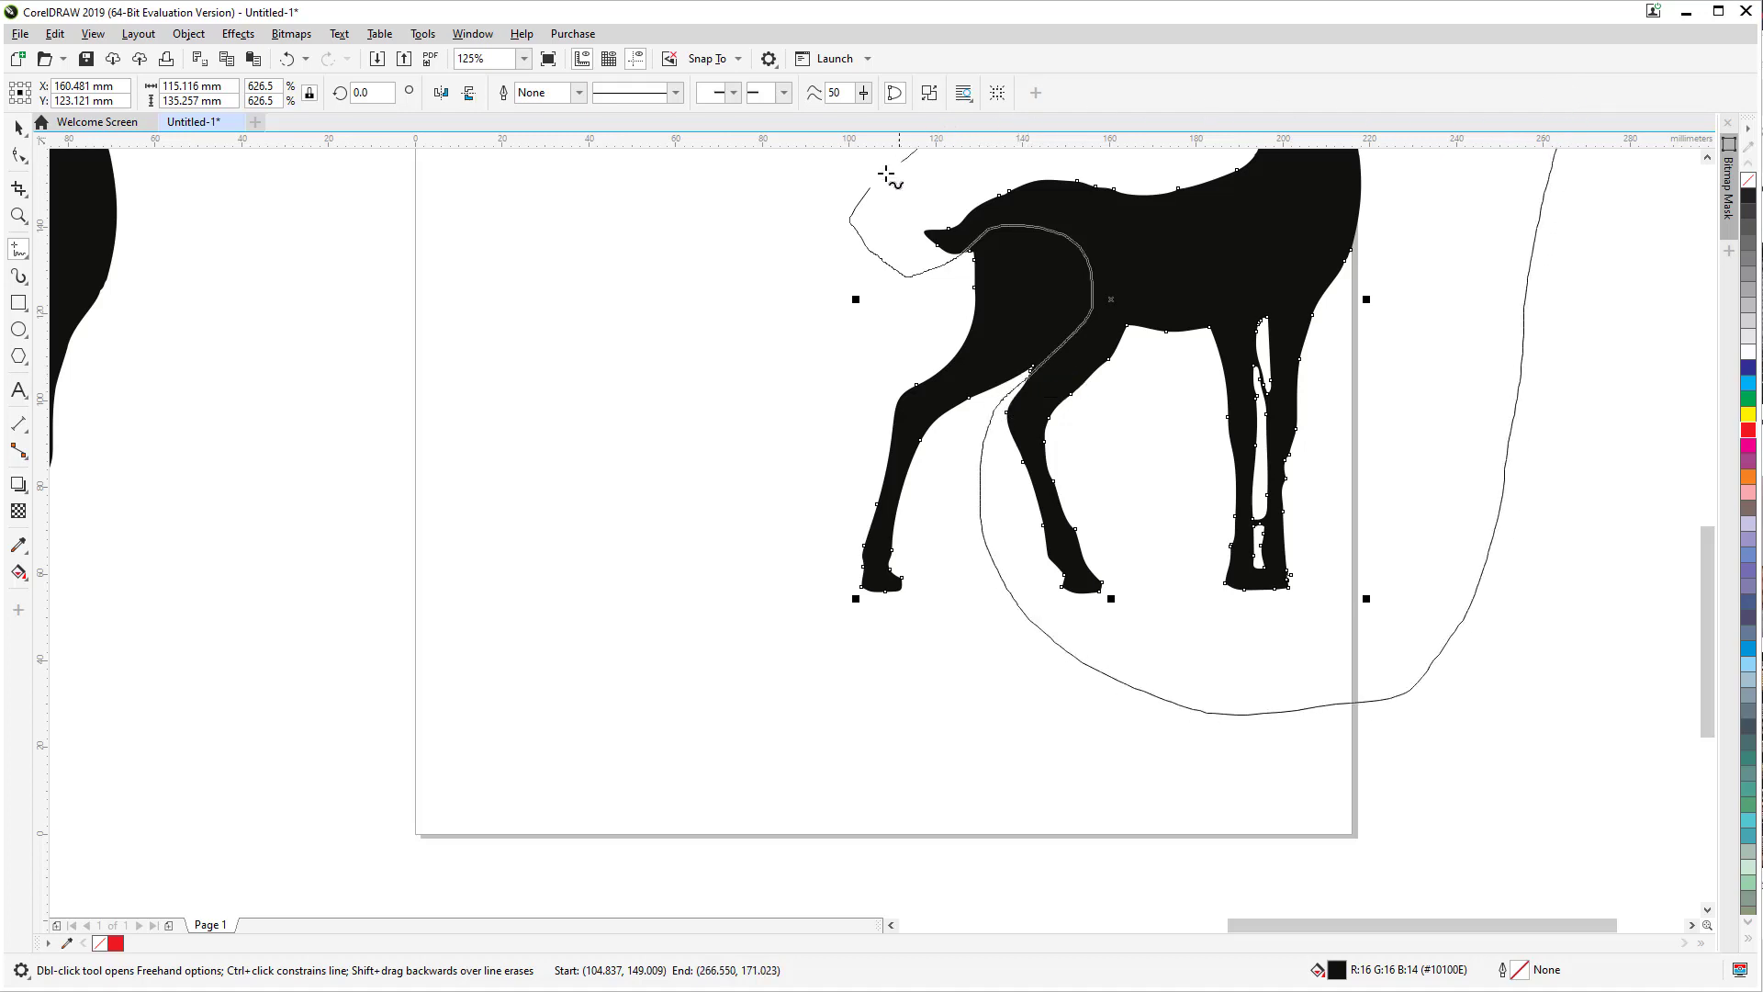
{"action": "left_click_drag", "start_coordinate": [887, 175], "coordinate": [872, 190]}
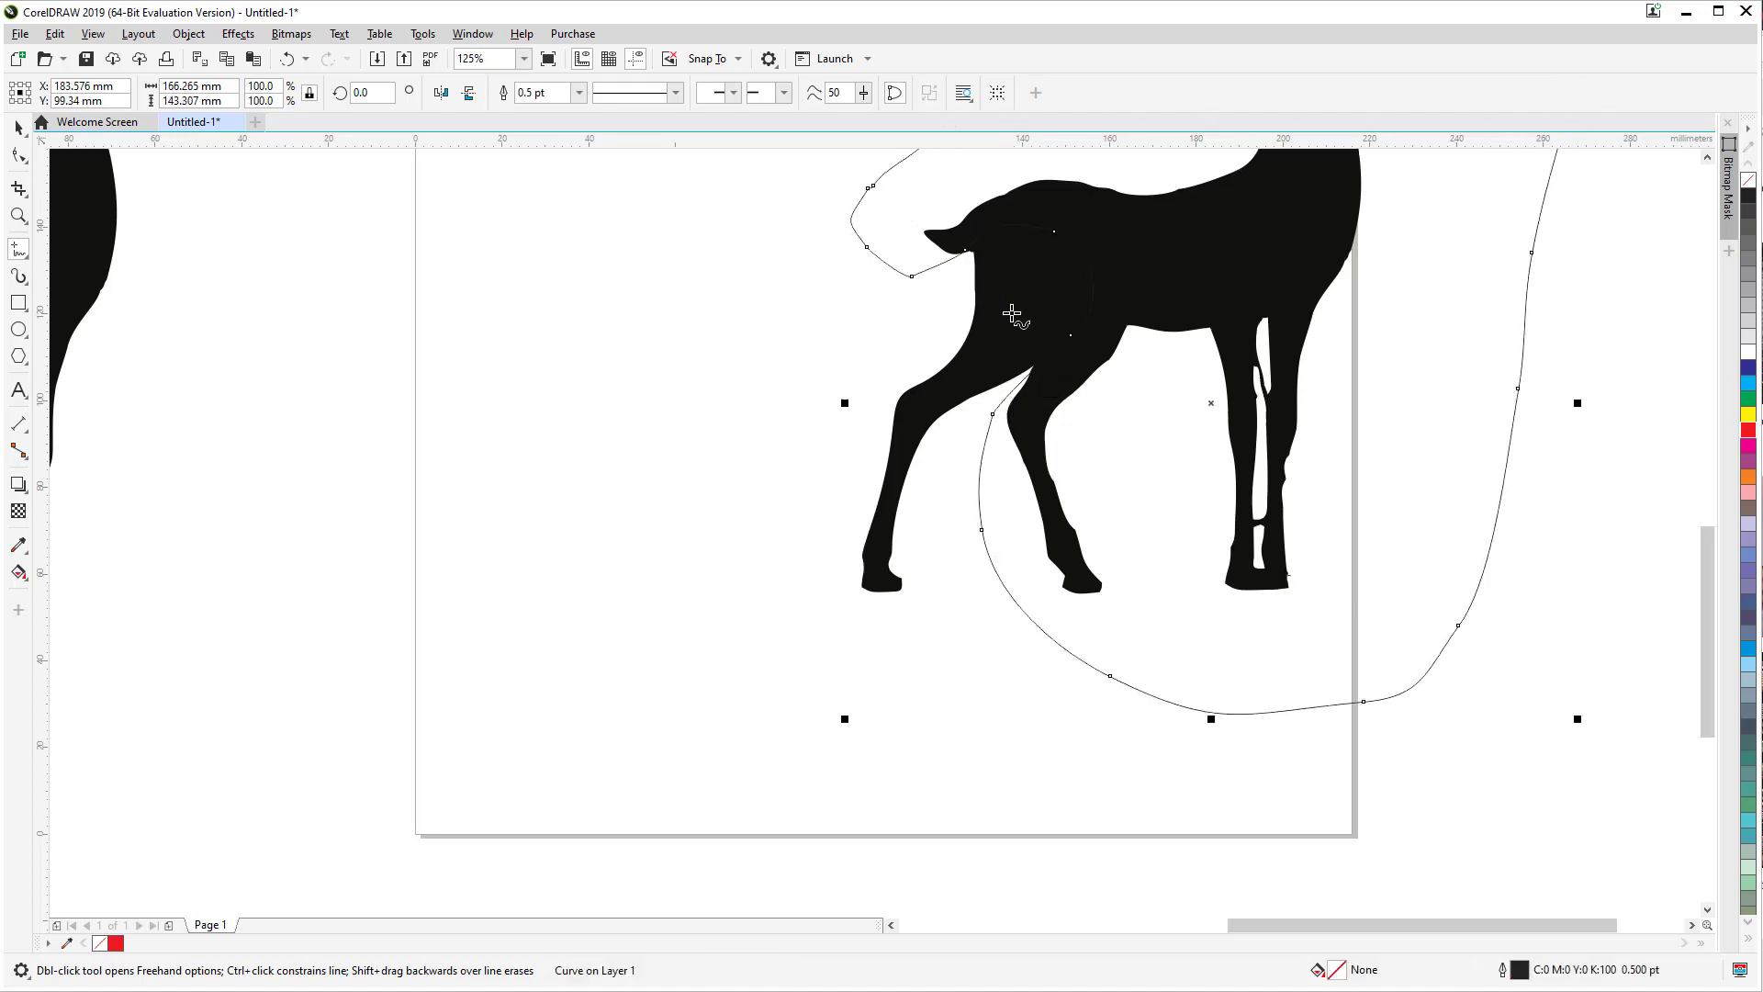
{"action": "left_click_drag", "start_coordinate": [1338, 263], "coordinate": [1148, 562]}
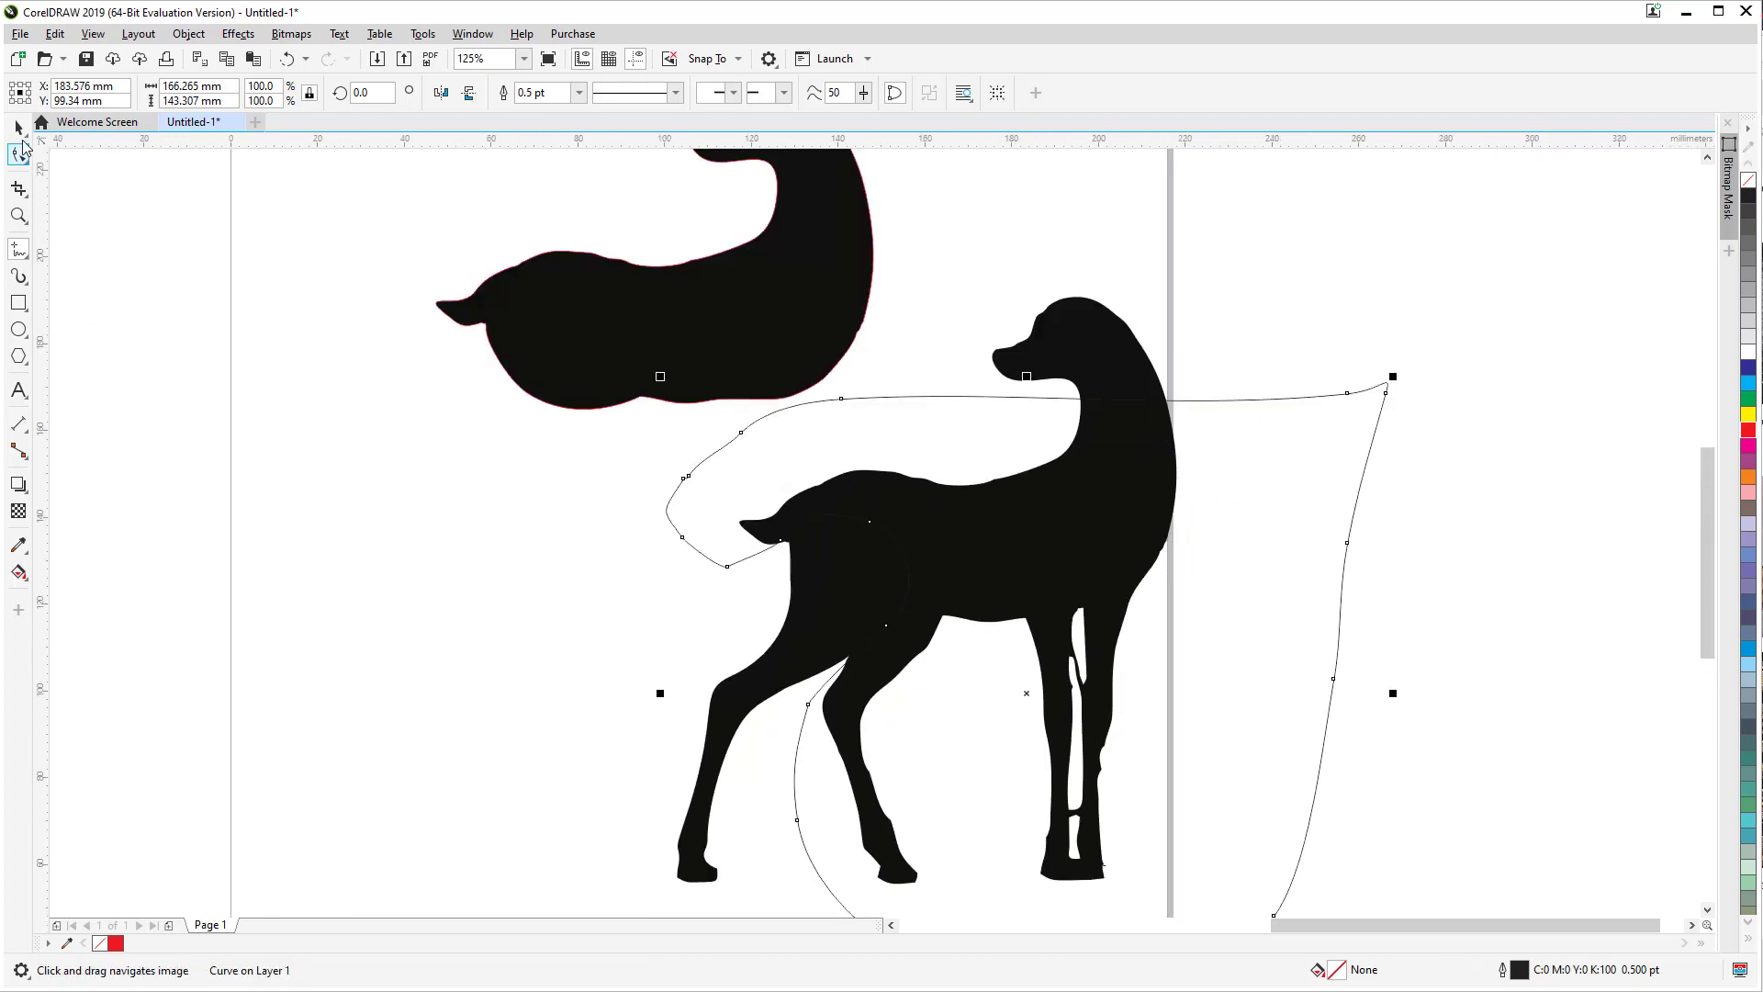
Step: Raise the freehand shape's upper edge above the deer's head, making the shape about 174 mm high
{"action": "left_click", "coordinate": [18, 154]}
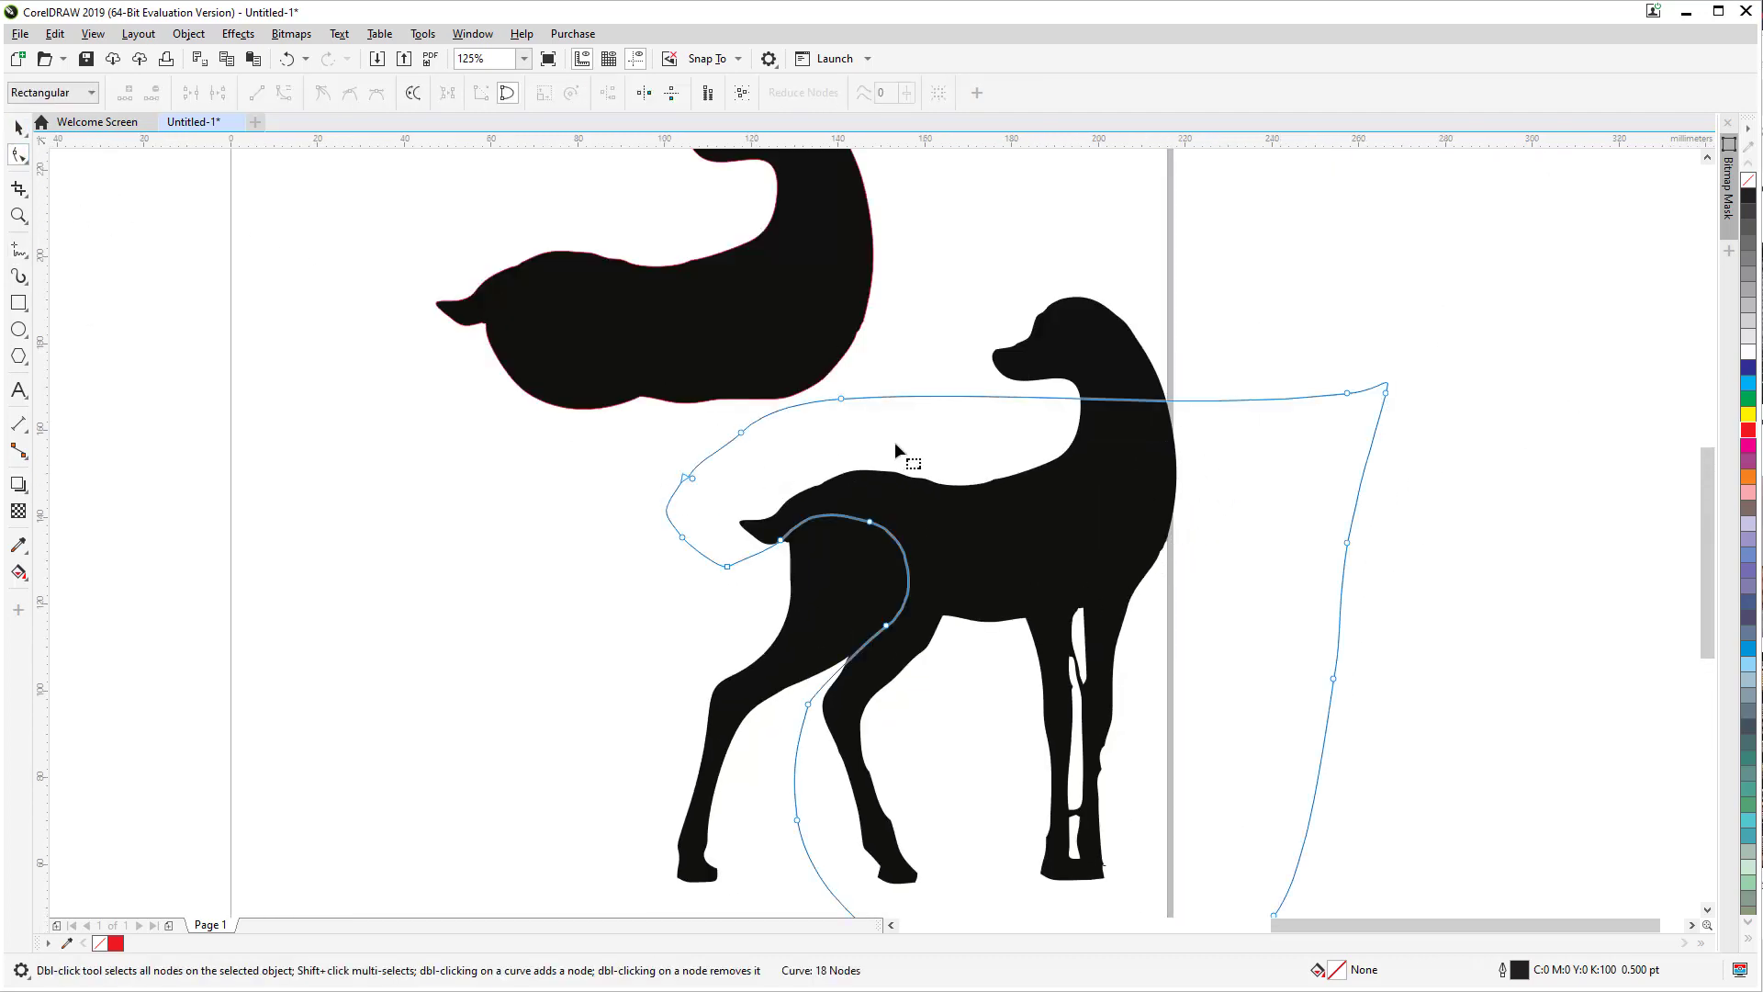
{"action": "left_click_drag", "start_coordinate": [844, 399], "coordinate": [1001, 254]}
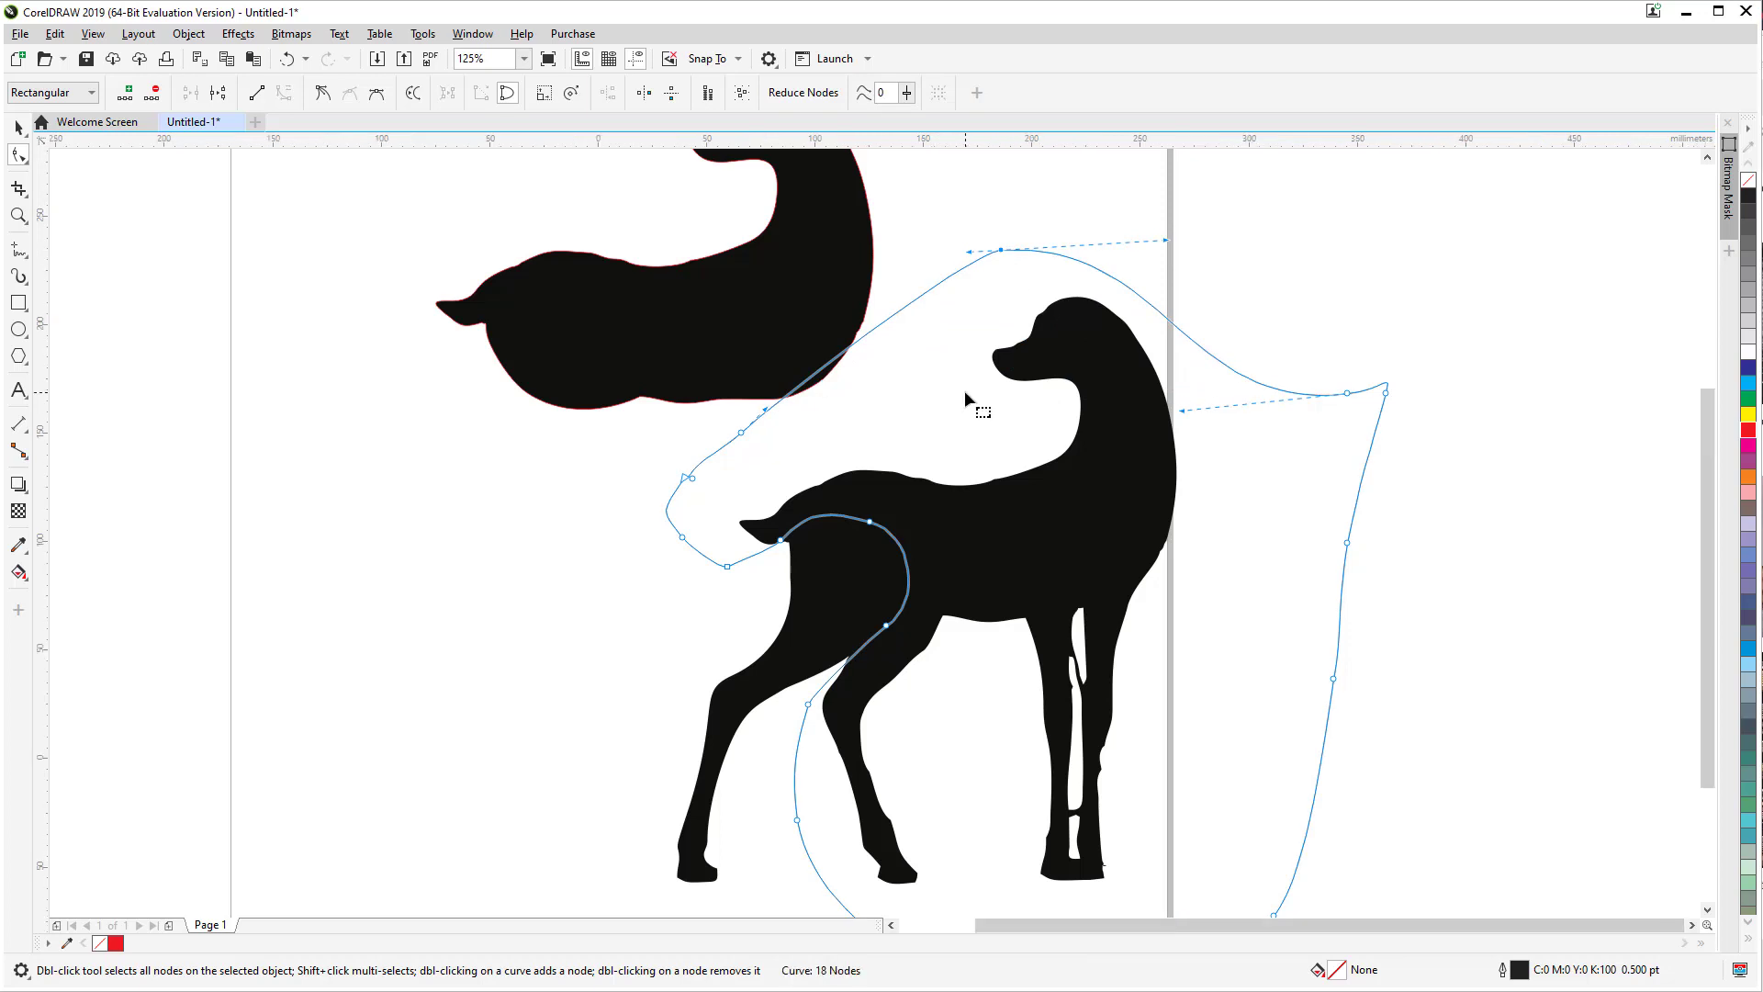
{"action": "scroll", "coordinate": [964, 390], "scroll_direction": "down", "scroll_amount": 1}
Step: Subtract the freehand shape from the deer with Back Minus Front, leaving only the rearmost hind leg
{"action": "left_click", "coordinate": [20, 132]}
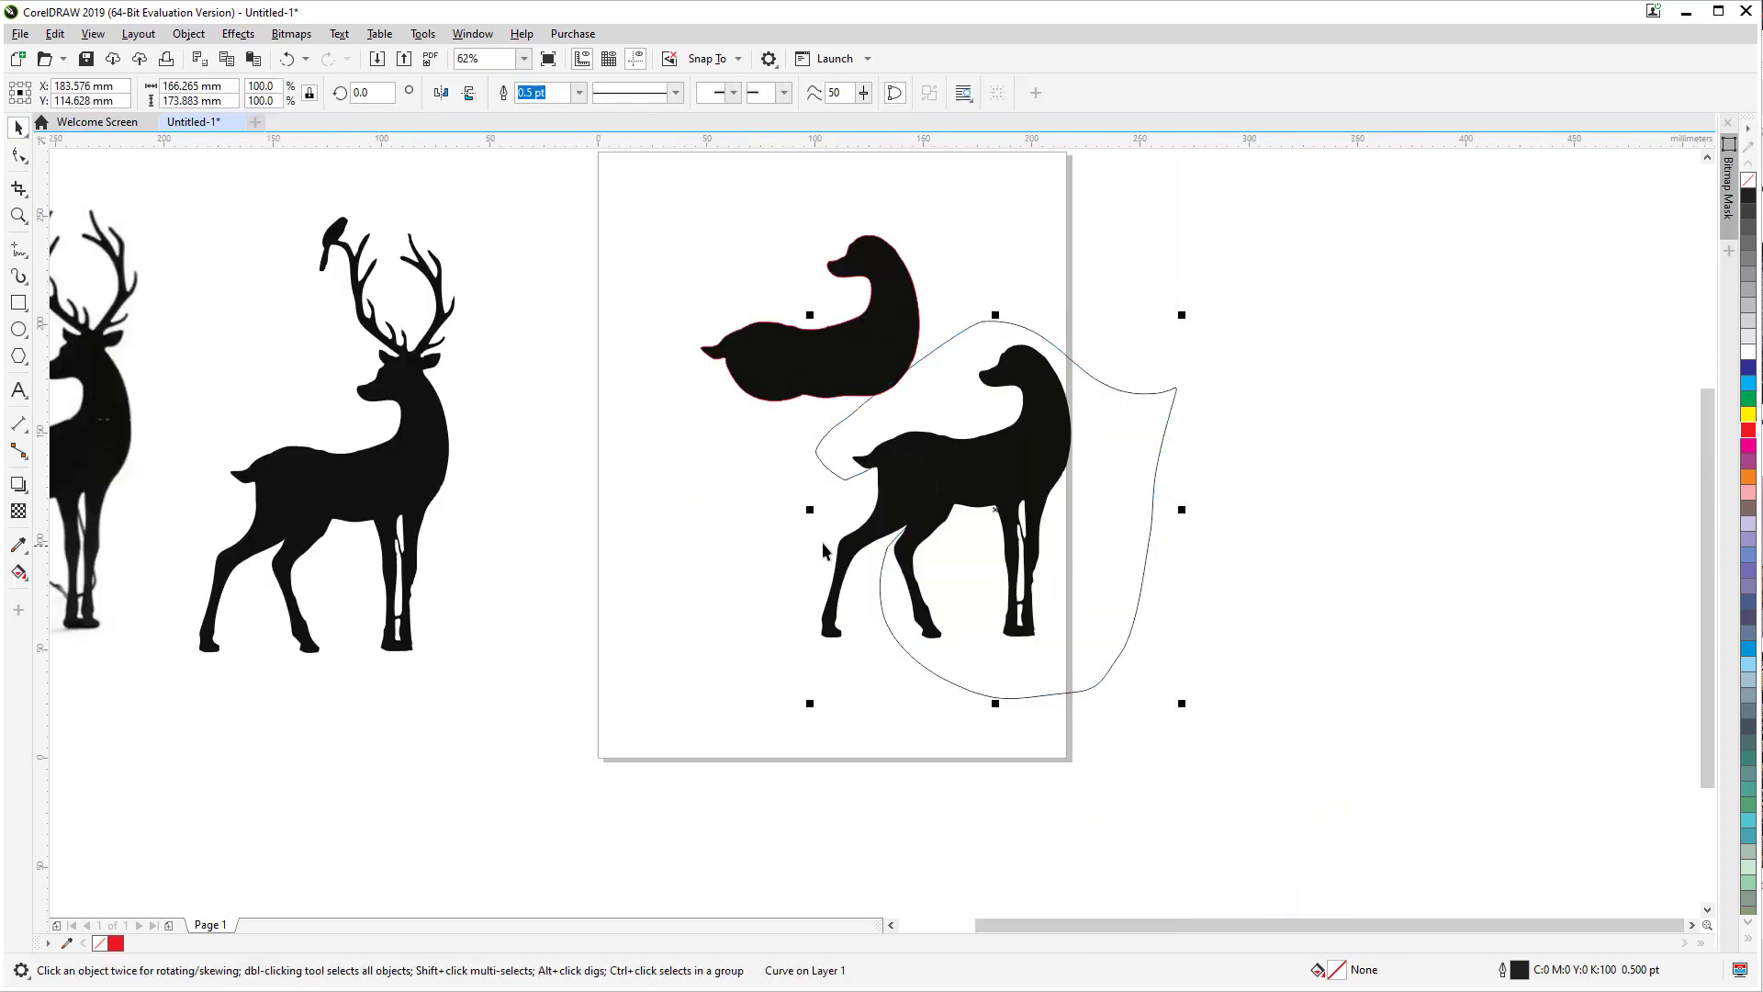
{"action": "left_click", "coordinate": [851, 548]}
{"action": "left_click", "coordinate": [1165, 432], "text": "shift"}
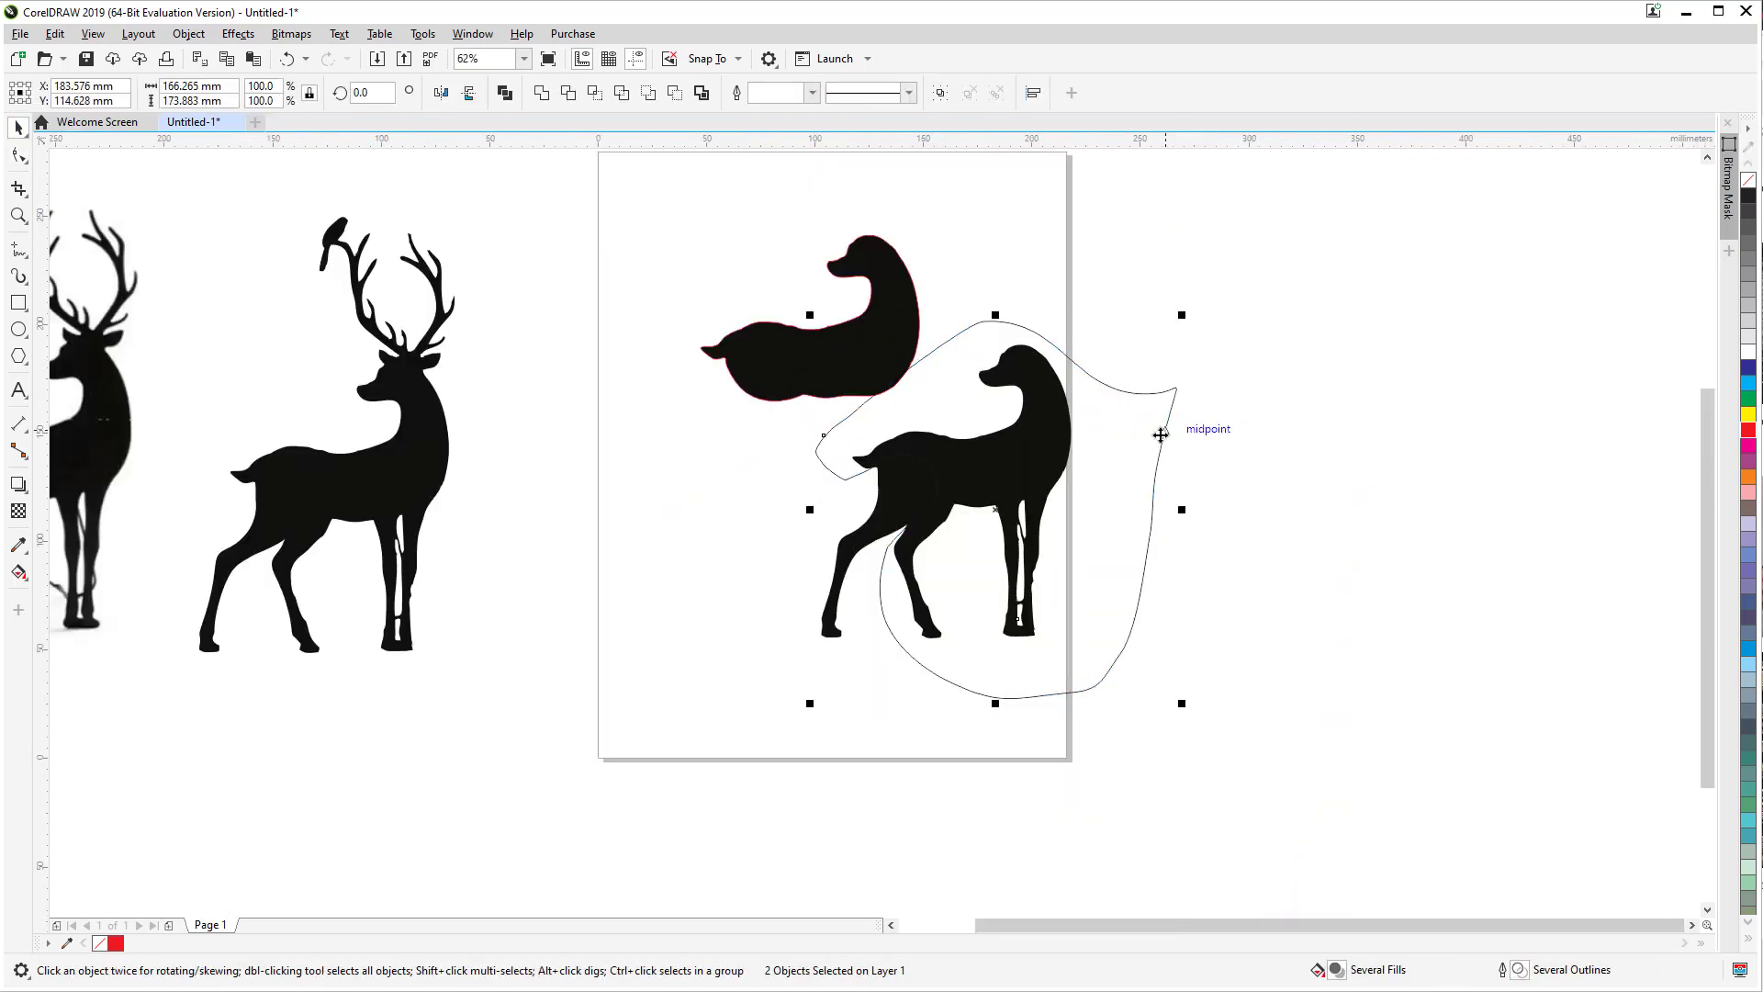
{"action": "left_click", "coordinate": [676, 93]}
{"action": "left_click", "coordinate": [959, 520]}
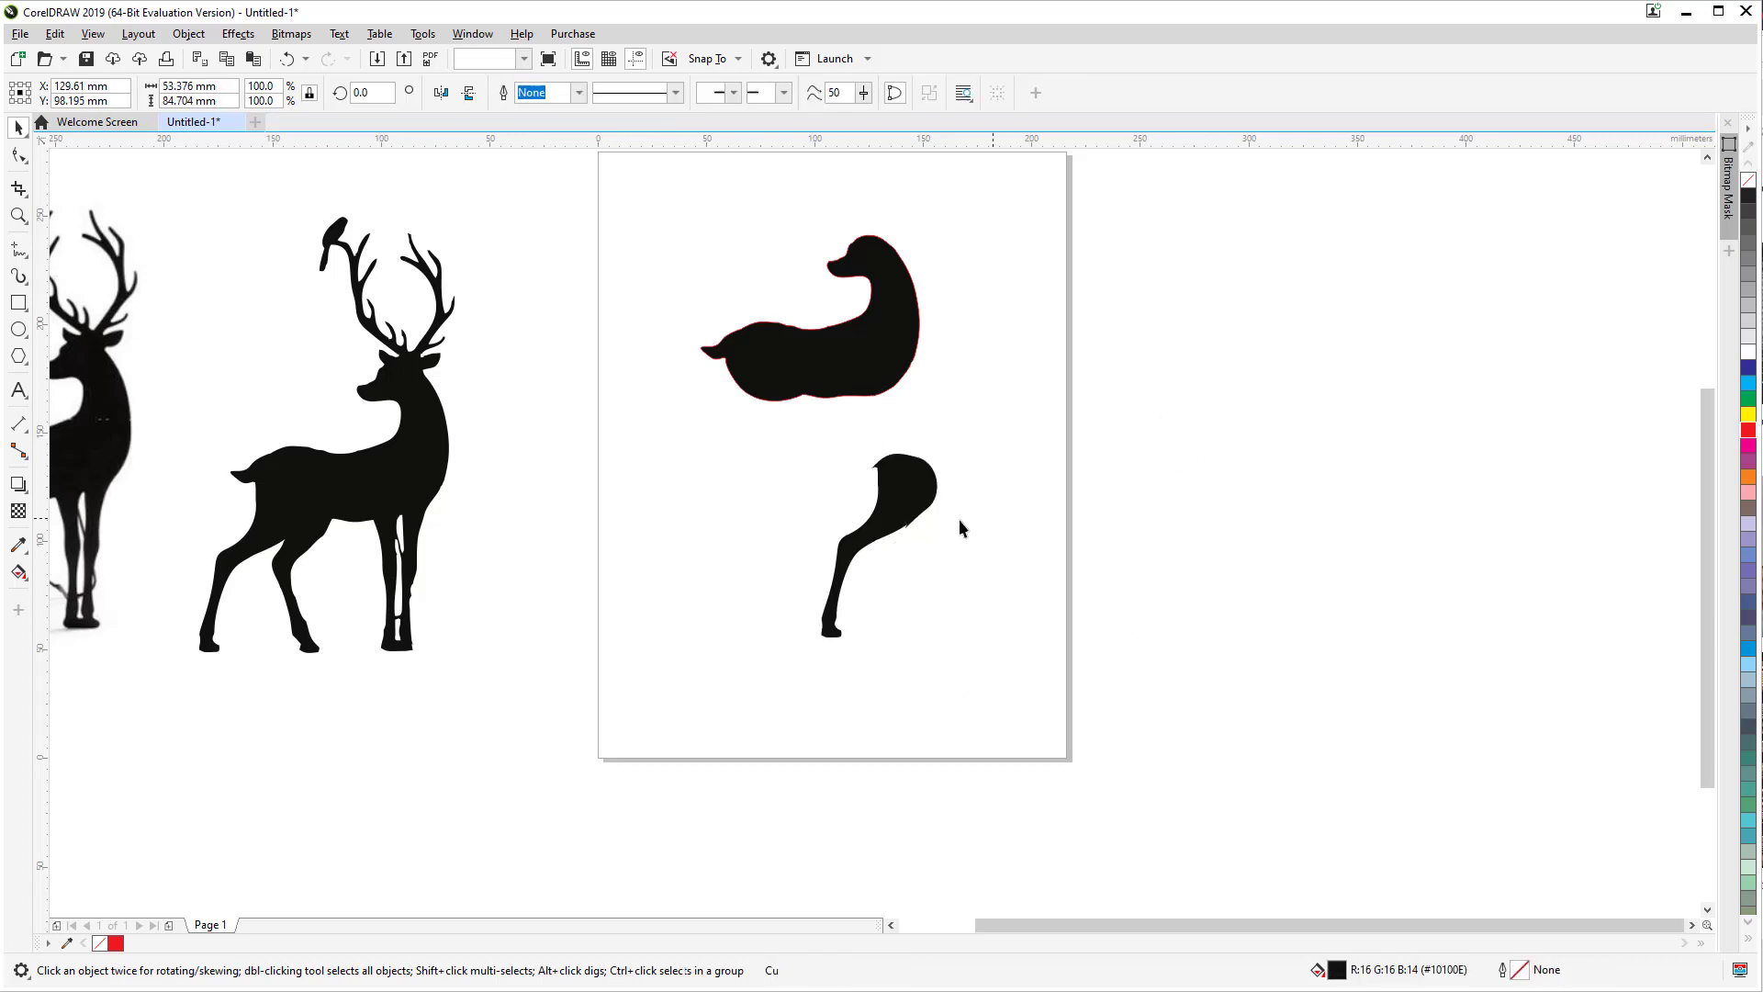
Step: Delete the nodes of the pointed tail remnant at the hind leg's upper rear edge
{"action": "scroll", "coordinate": [896, 427], "scroll_direction": "up", "scroll_amount": 10}
{"action": "scroll", "coordinate": [959, 496], "scroll_direction": "down", "scroll_amount": 3}
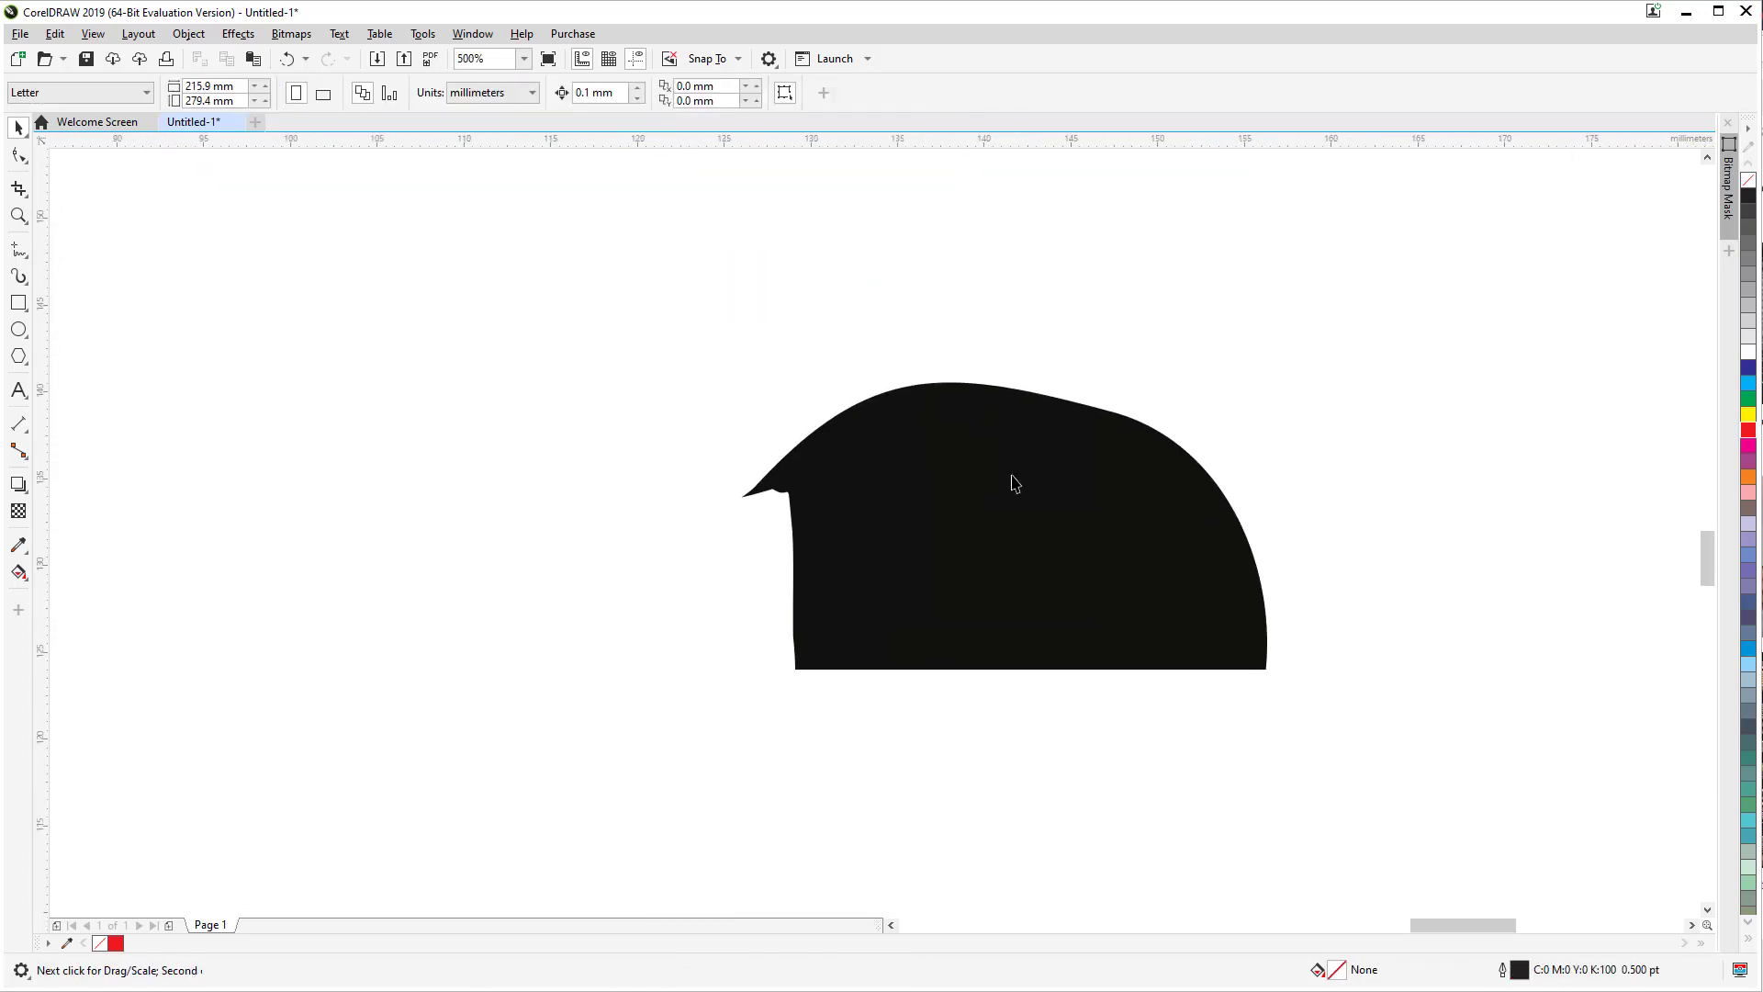
{"action": "left_click", "coordinate": [1010, 480]}
{"action": "left_click", "coordinate": [18, 156]}
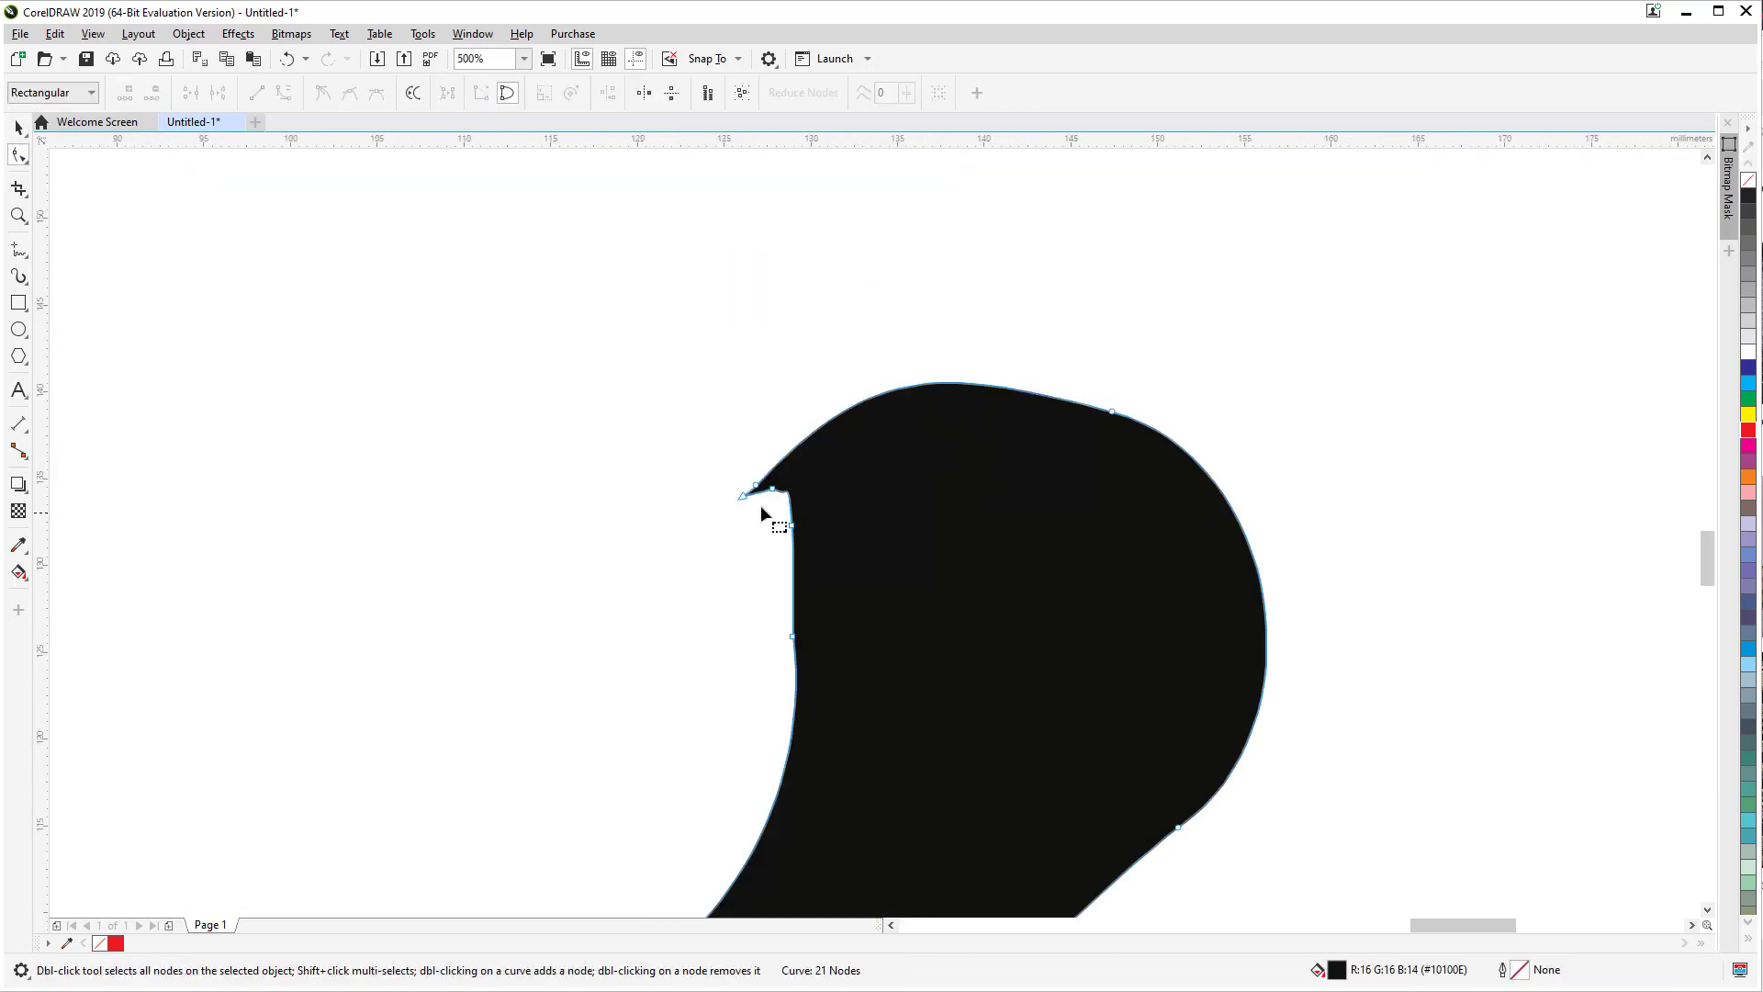
{"action": "left_click_drag", "start_coordinate": [755, 510], "coordinate": [763, 519]}
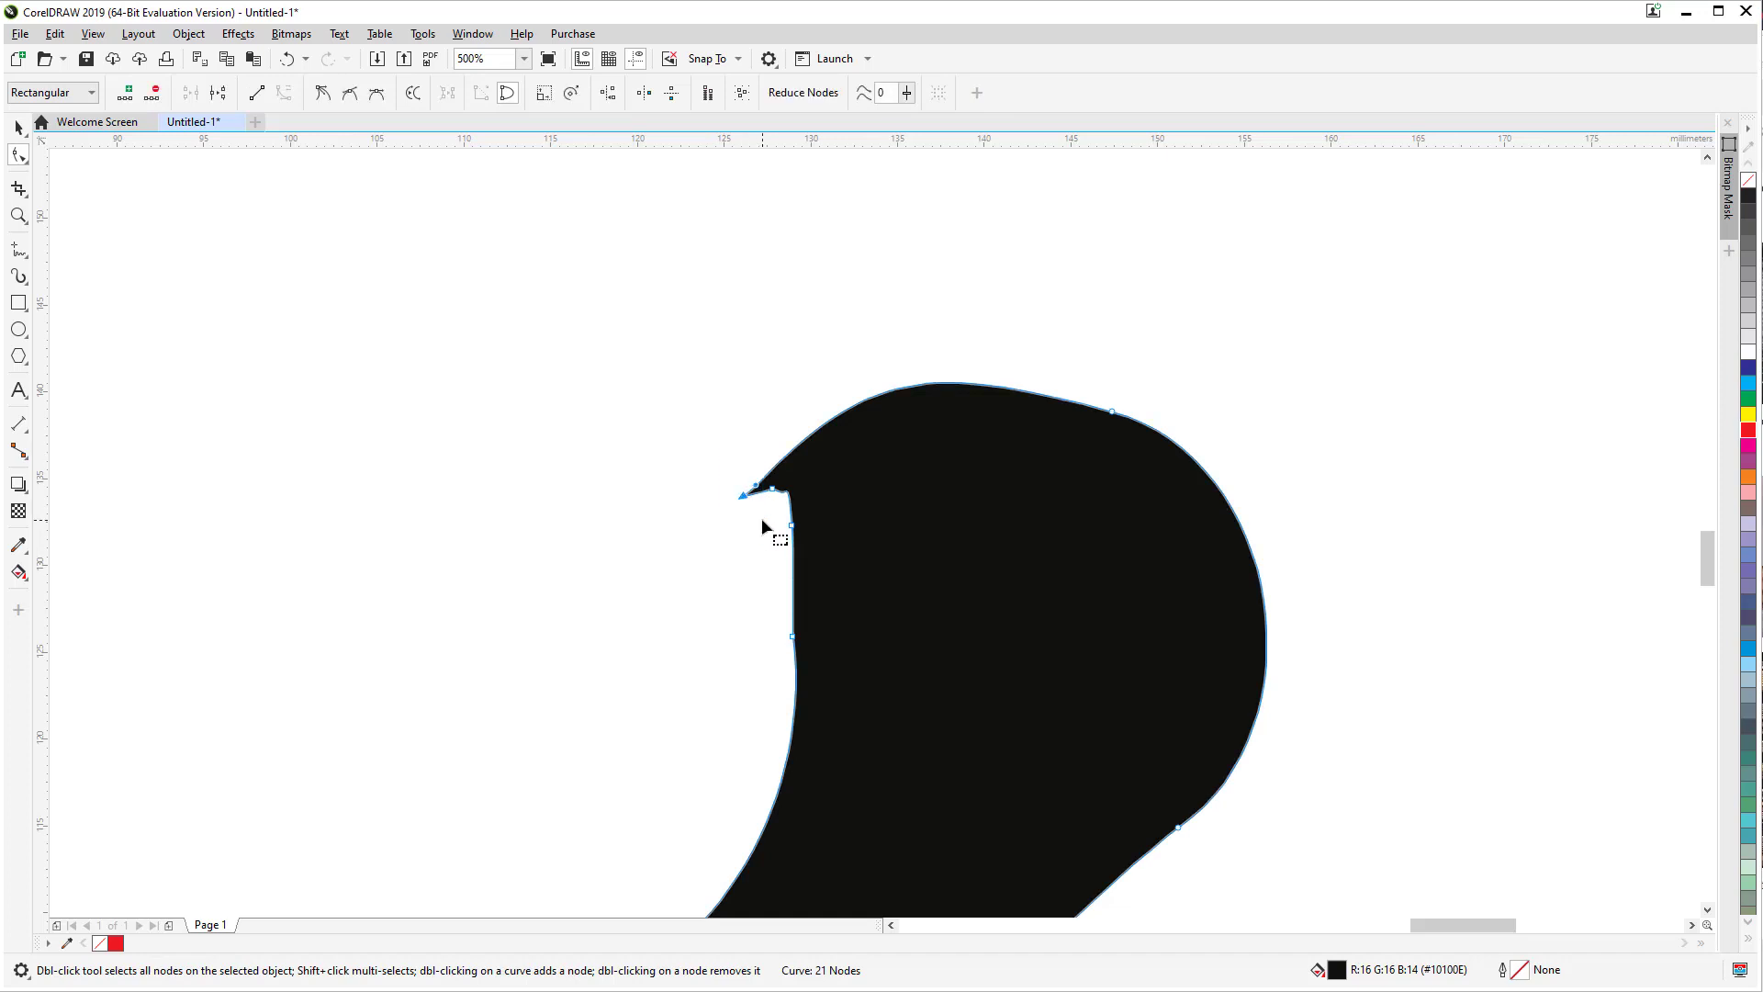
{"action": "key", "text": "Delete"}
{"action": "left_click", "coordinate": [792, 516]}
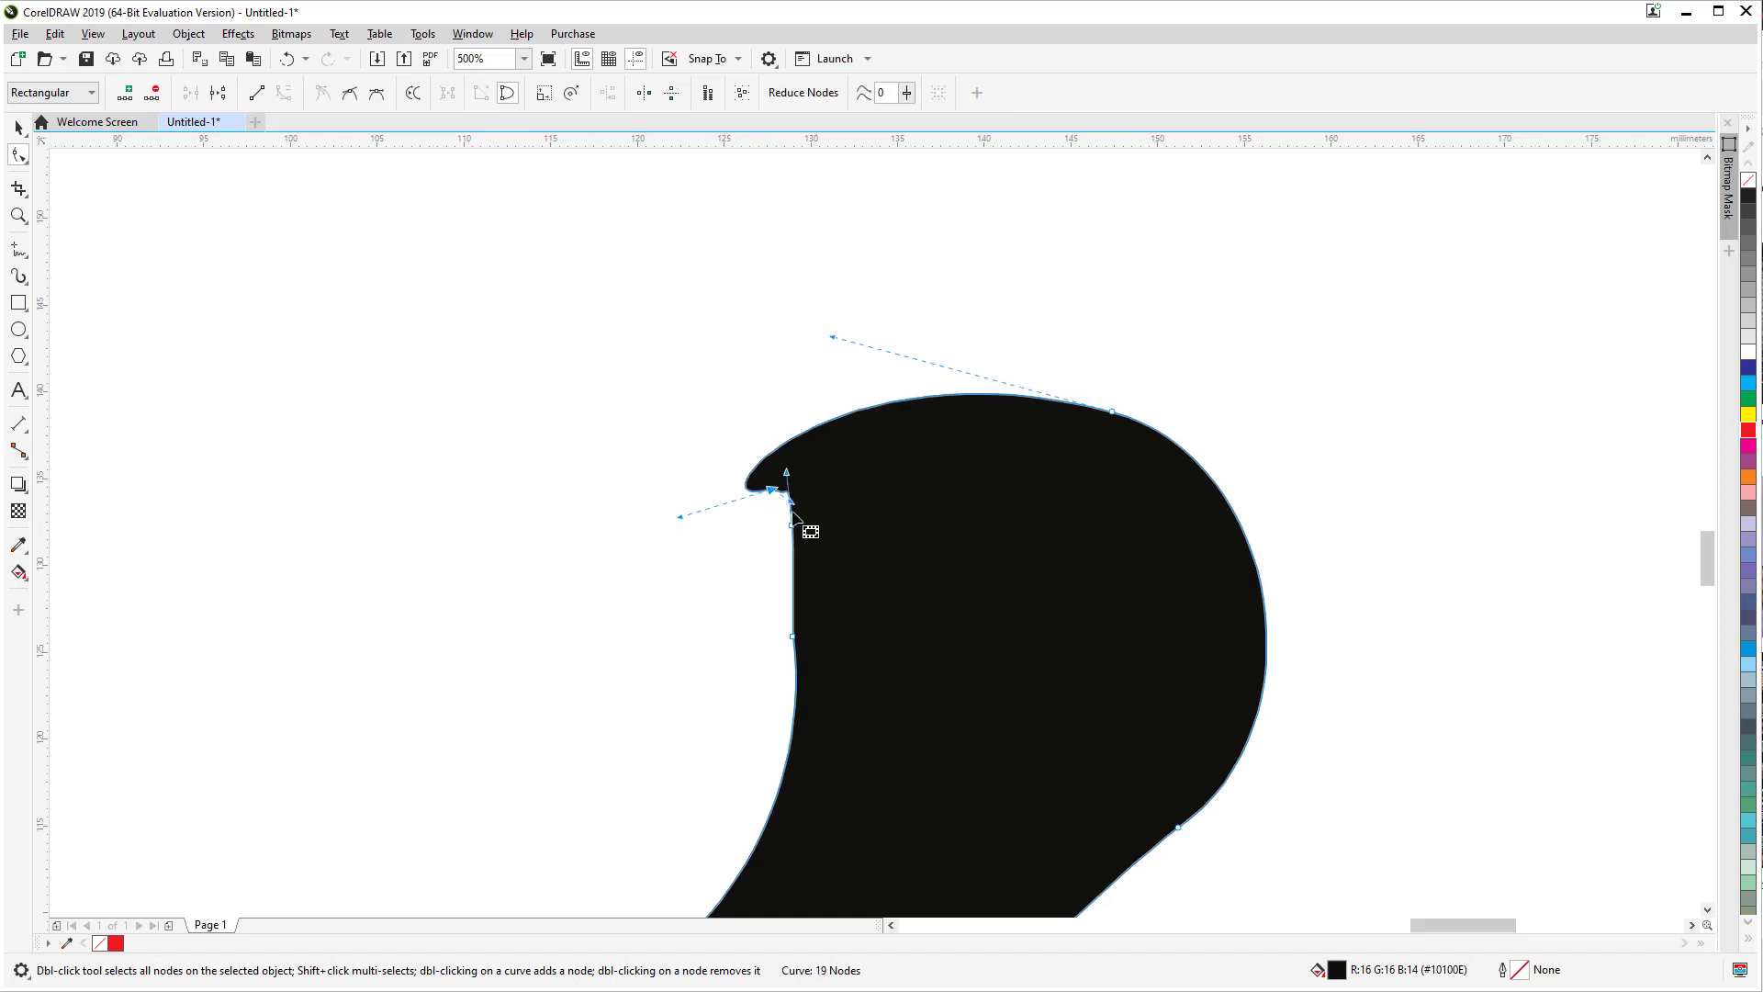
{"action": "key", "text": "Delete"}
{"action": "left_click", "coordinate": [792, 521]}
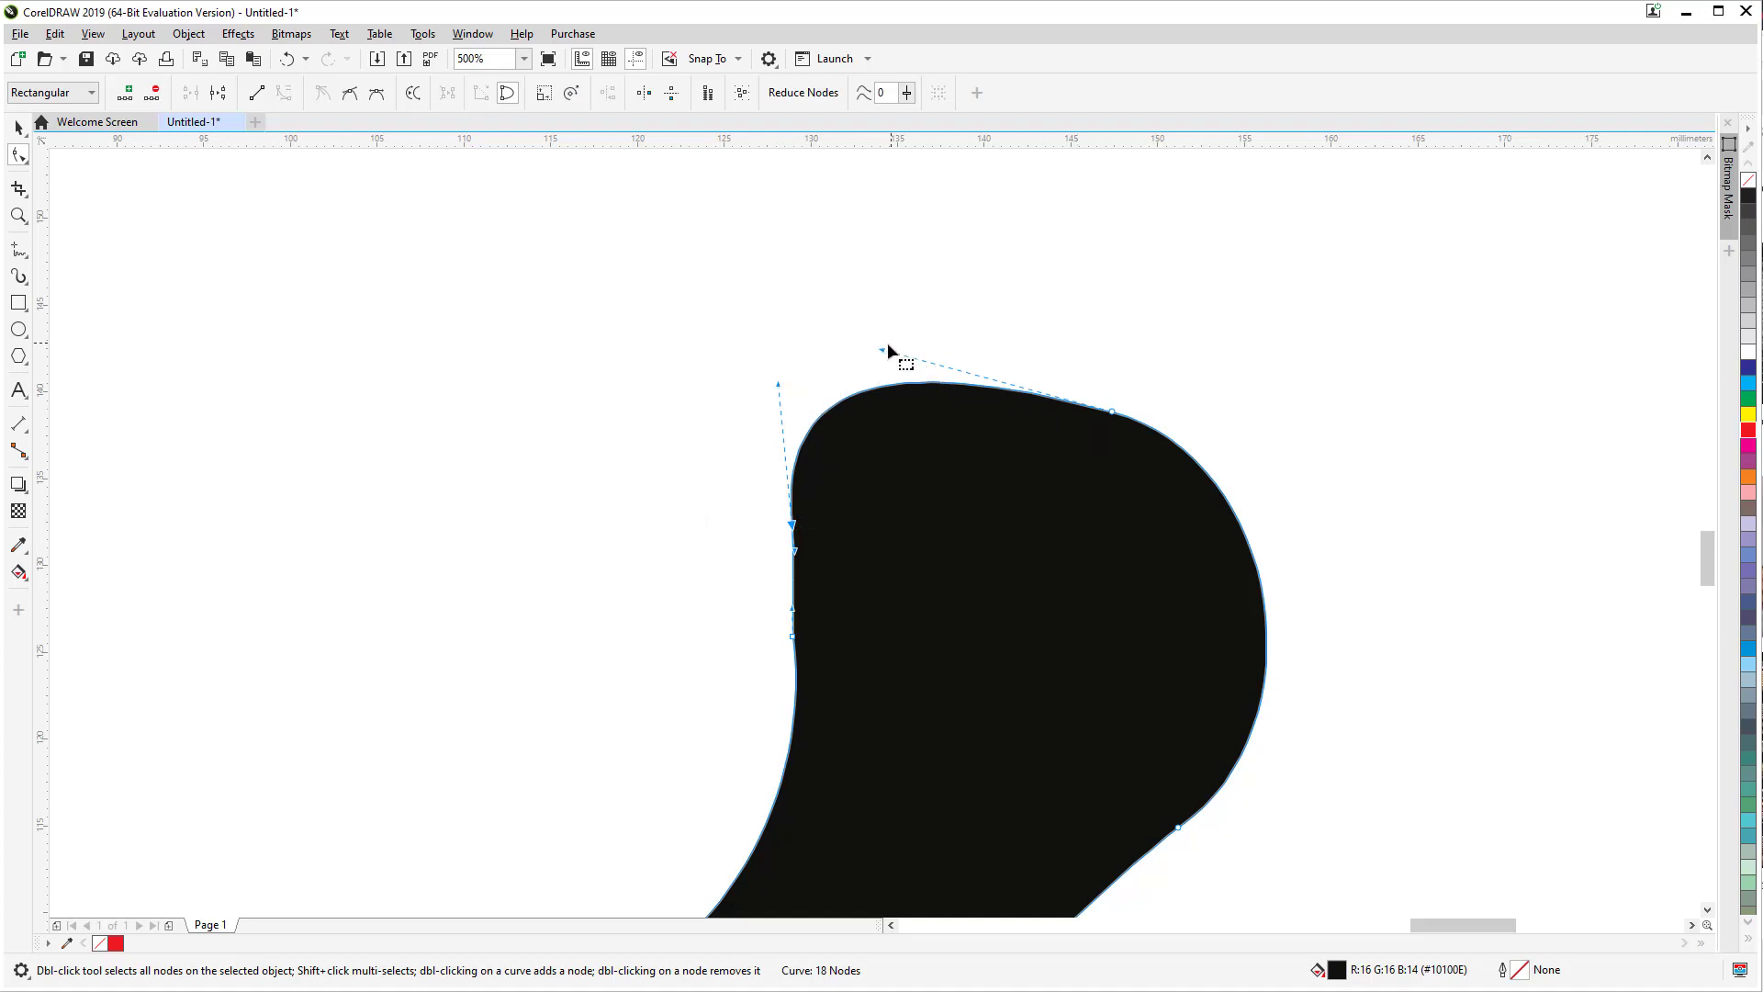
Step: Adjust the curve handles at the thigh's top and rear edge to round the upper part of the hind leg smoothly
{"action": "left_click_drag", "start_coordinate": [882, 350], "coordinate": [996, 372]}
{"action": "left_click", "coordinate": [794, 525]}
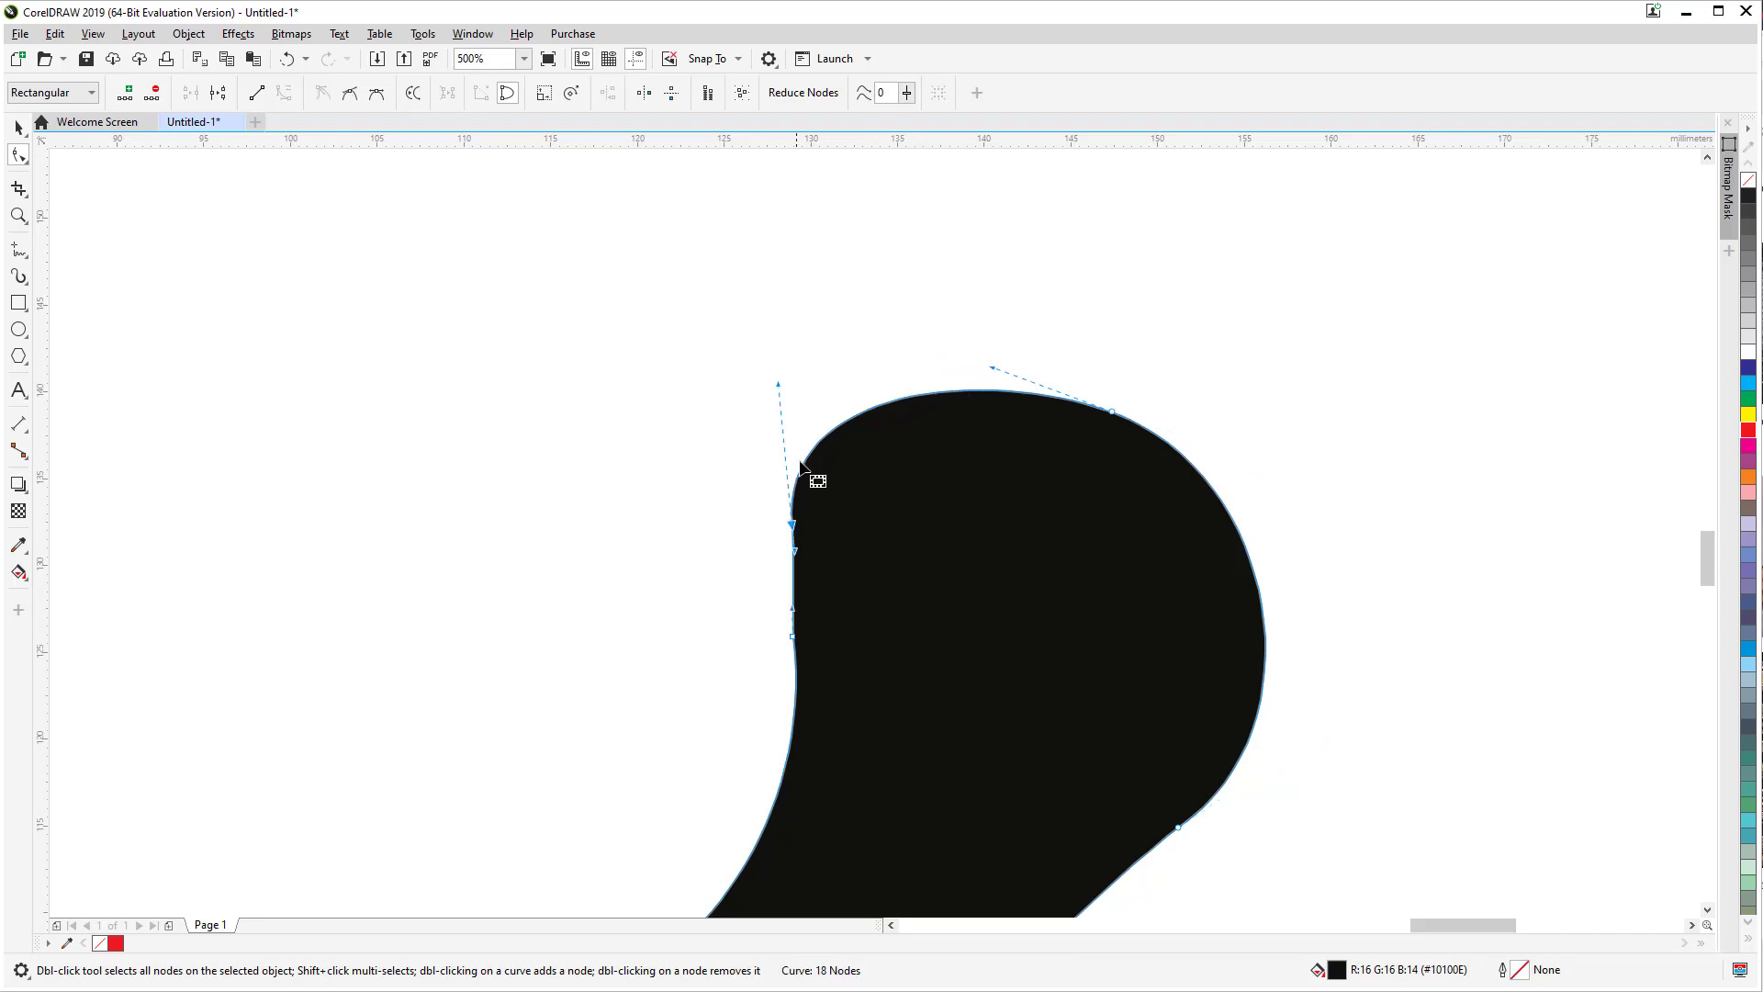
{"action": "left_click_drag", "start_coordinate": [780, 384], "coordinate": [829, 356]}
{"action": "left_click", "coordinate": [735, 496]}
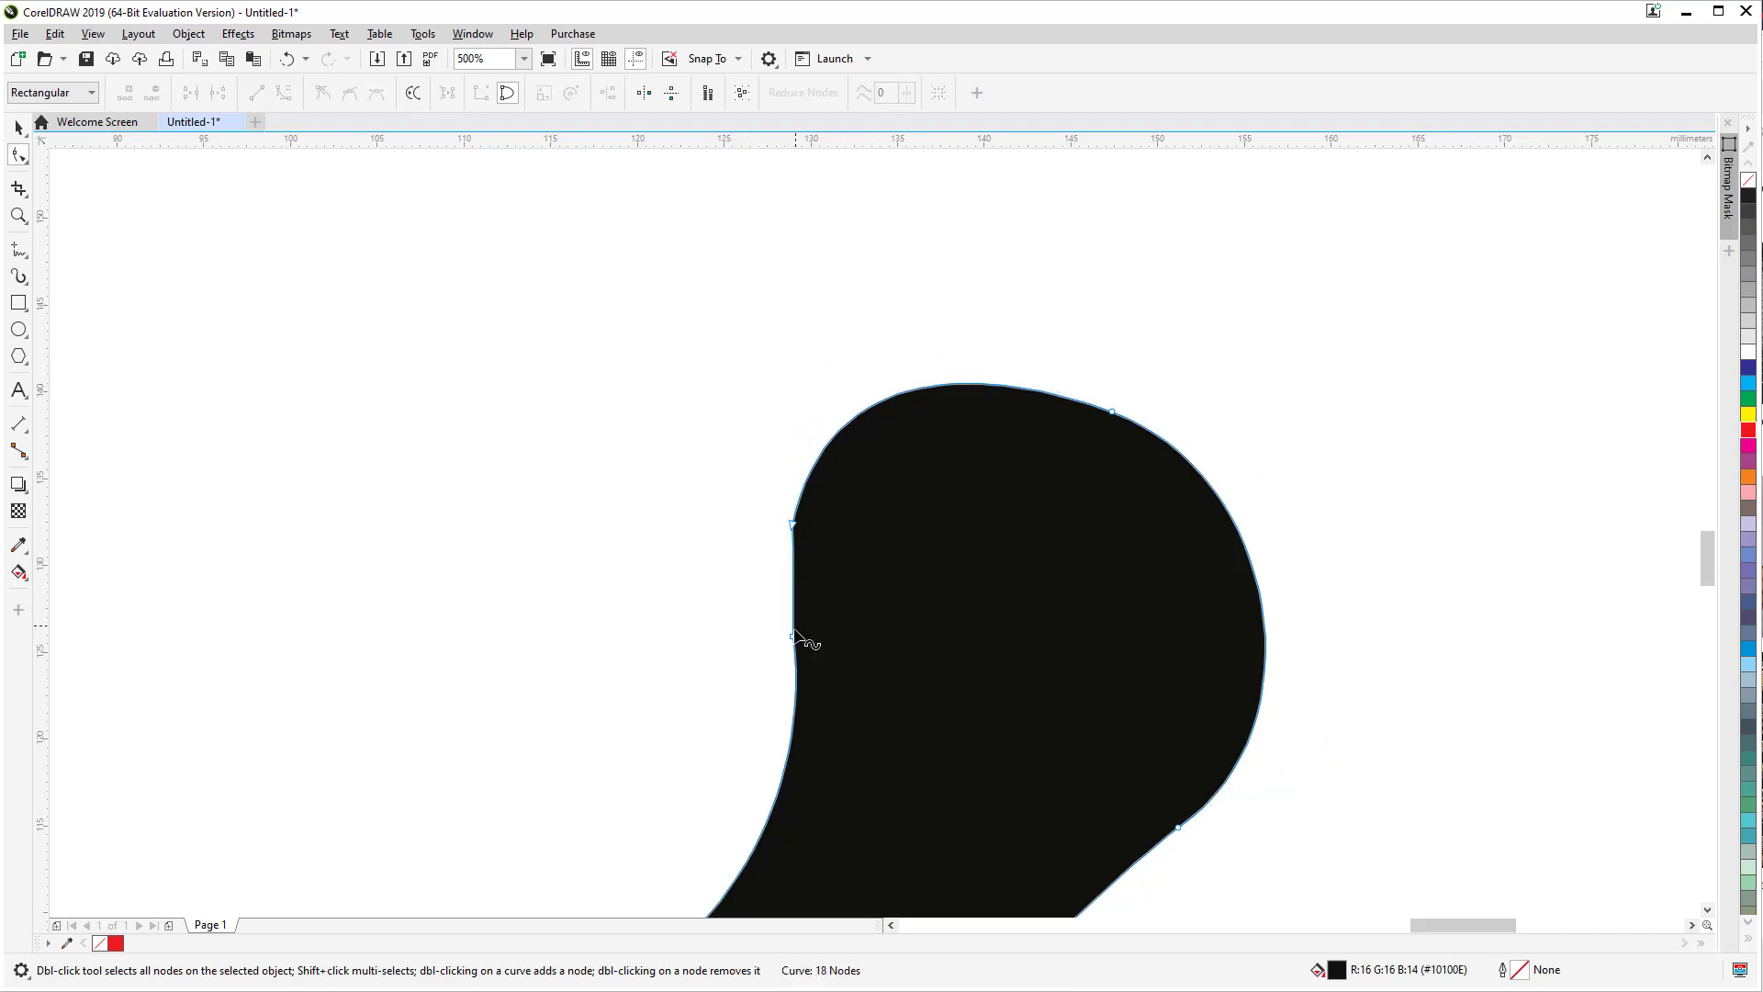
{"action": "left_click_drag", "start_coordinate": [793, 550], "coordinate": [785, 581]}
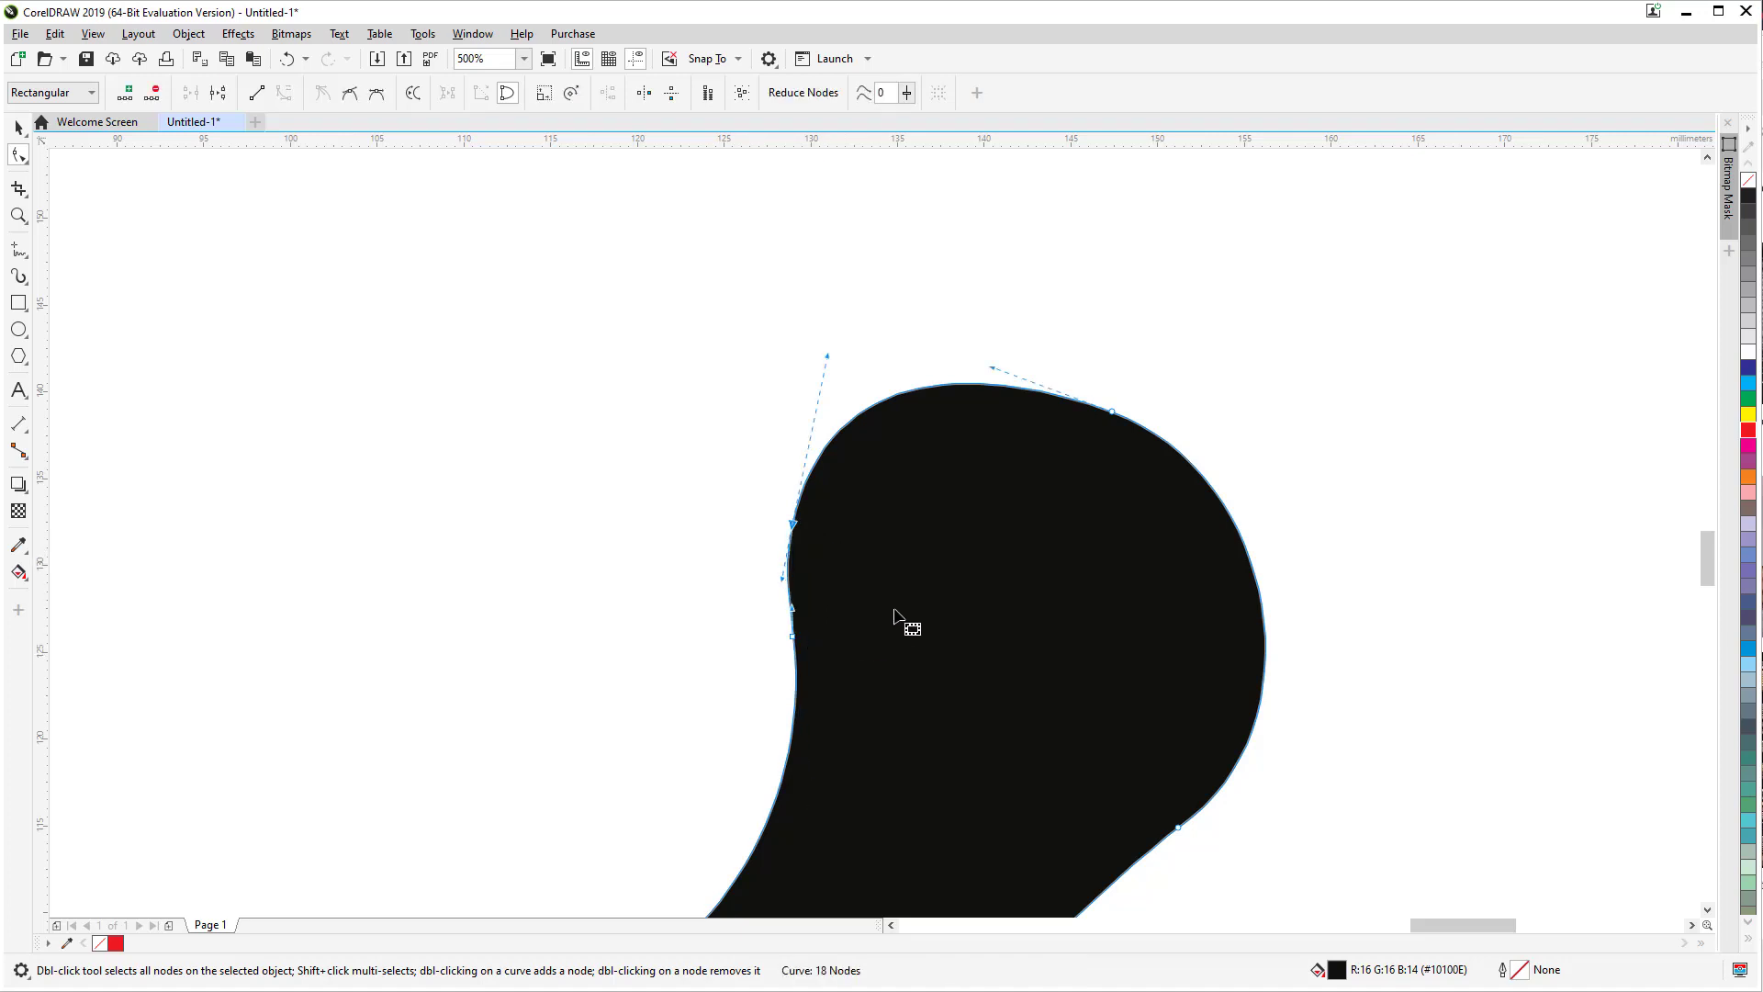
Step: Delete the stray nodes of the spike under the thigh and reshape the curve there into a smooth lower edge
{"action": "scroll", "coordinate": [904, 605], "scroll_direction": "down", "scroll_amount": 2}
{"action": "scroll", "coordinate": [913, 781], "scroll_direction": "up", "scroll_amount": 5}
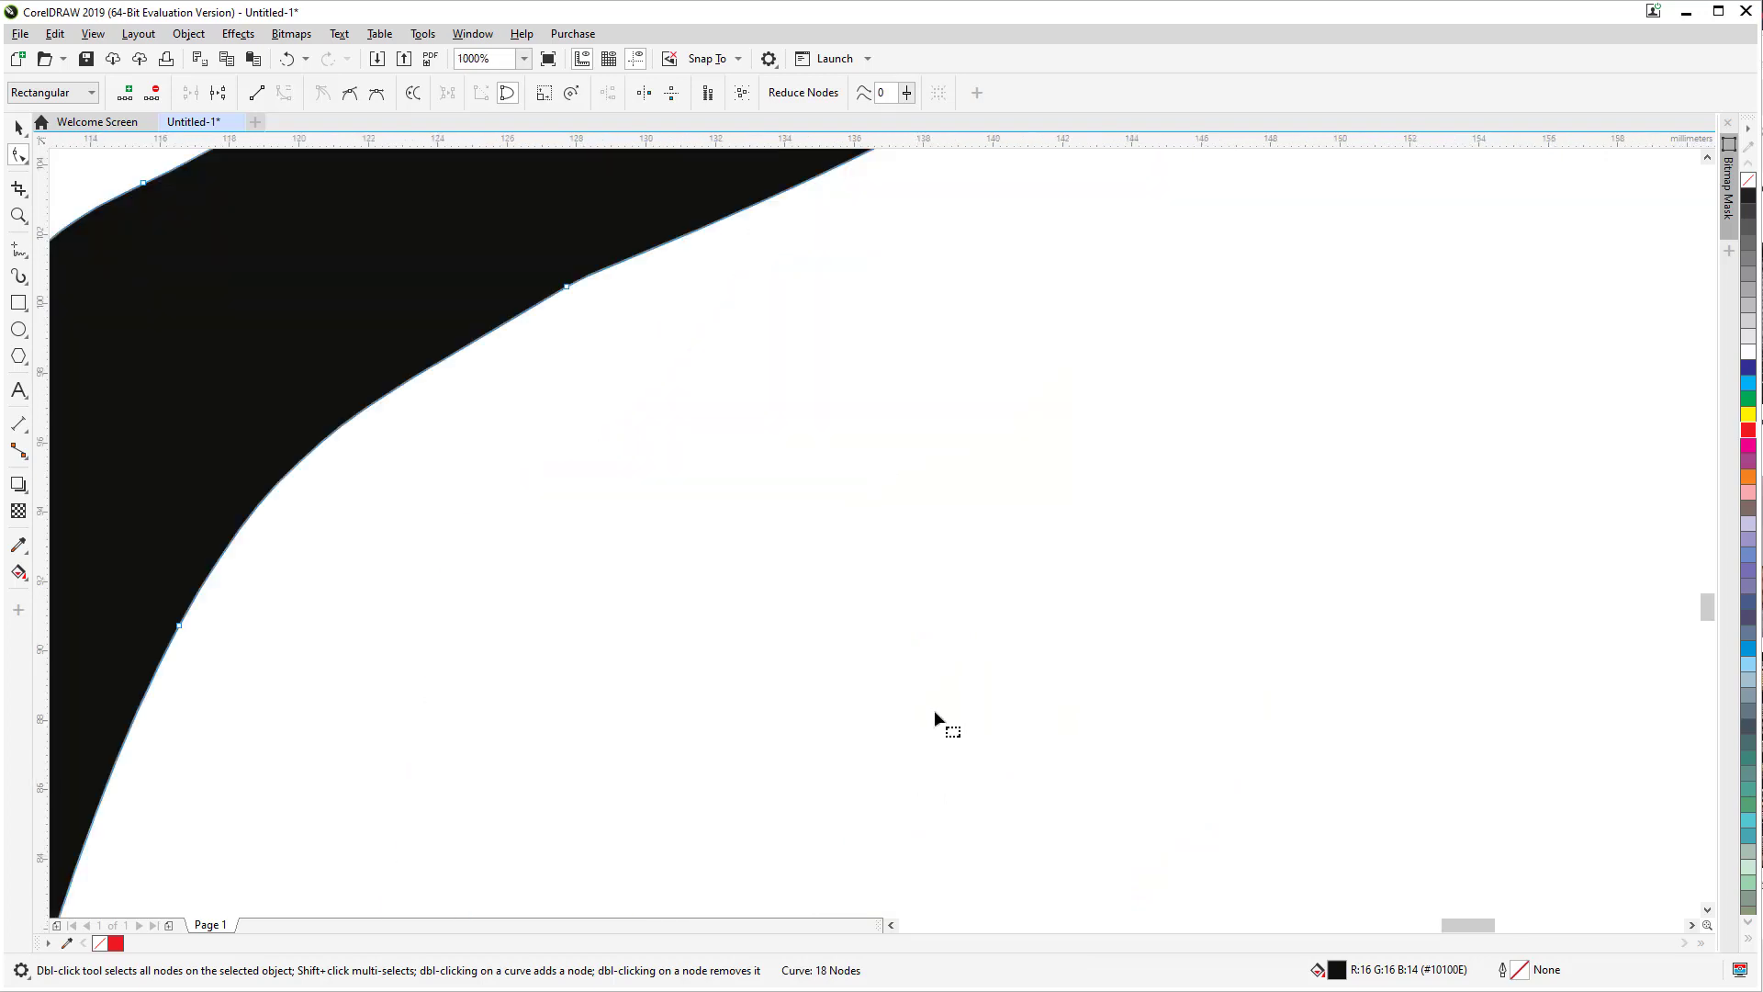
{"action": "scroll", "coordinate": [1001, 478], "scroll_direction": "down", "scroll_amount": 2}
{"action": "scroll", "coordinate": [1056, 266], "scroll_direction": "up", "scroll_amount": 3}
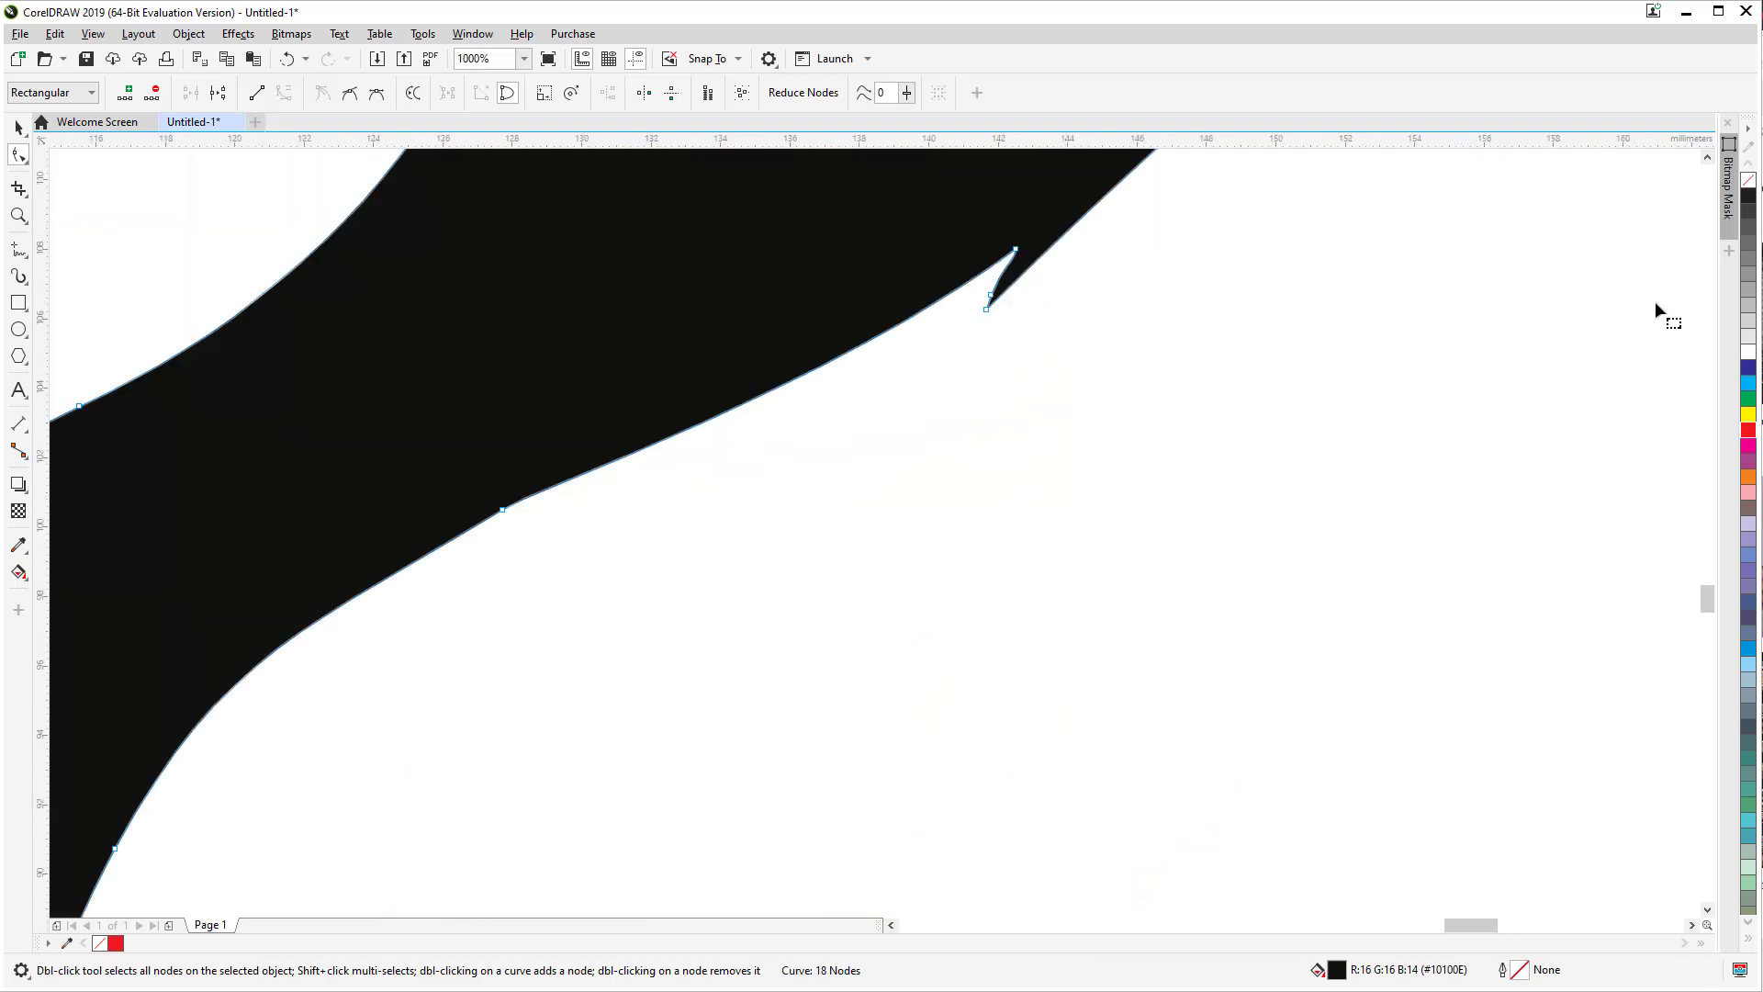
{"action": "left_click_drag", "start_coordinate": [1706, 158], "coordinate": [1706, 158]}
{"action": "left_click_drag", "start_coordinate": [1029, 747], "coordinate": [972, 781]}
{"action": "key", "text": "Delete"}
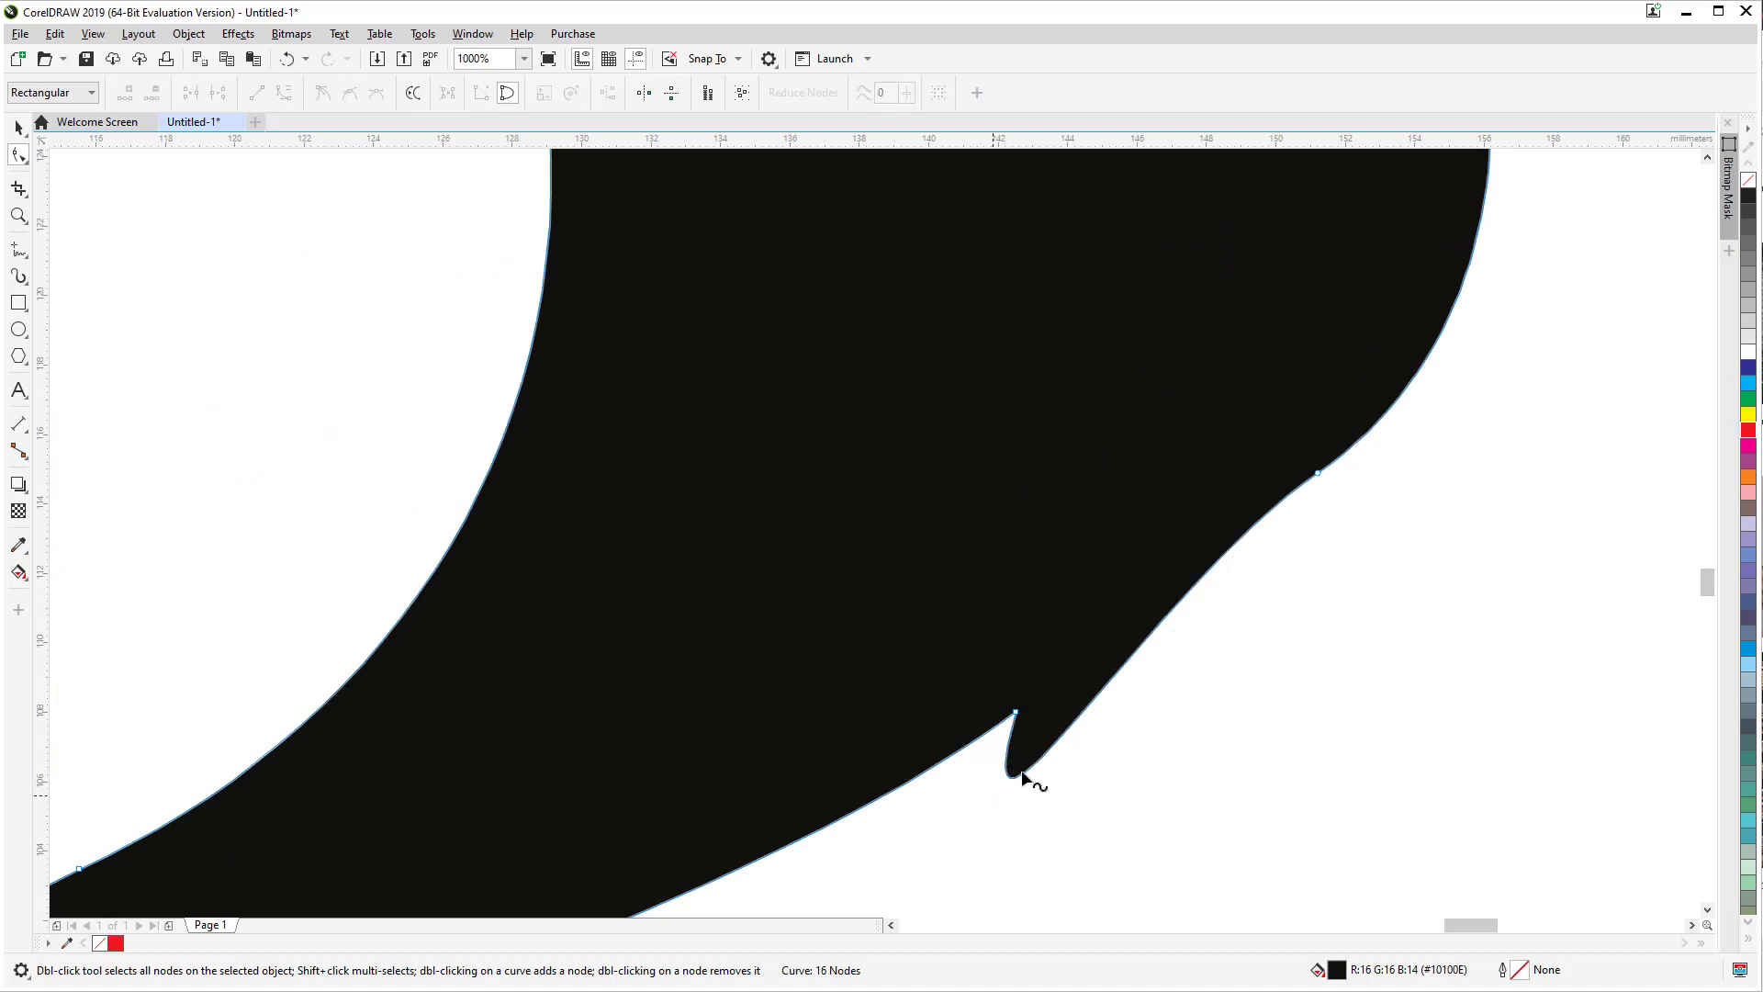
{"action": "left_click", "coordinate": [1016, 712]}
{"action": "scroll", "coordinate": [1043, 824], "scroll_direction": "left", "scroll_amount": 5}
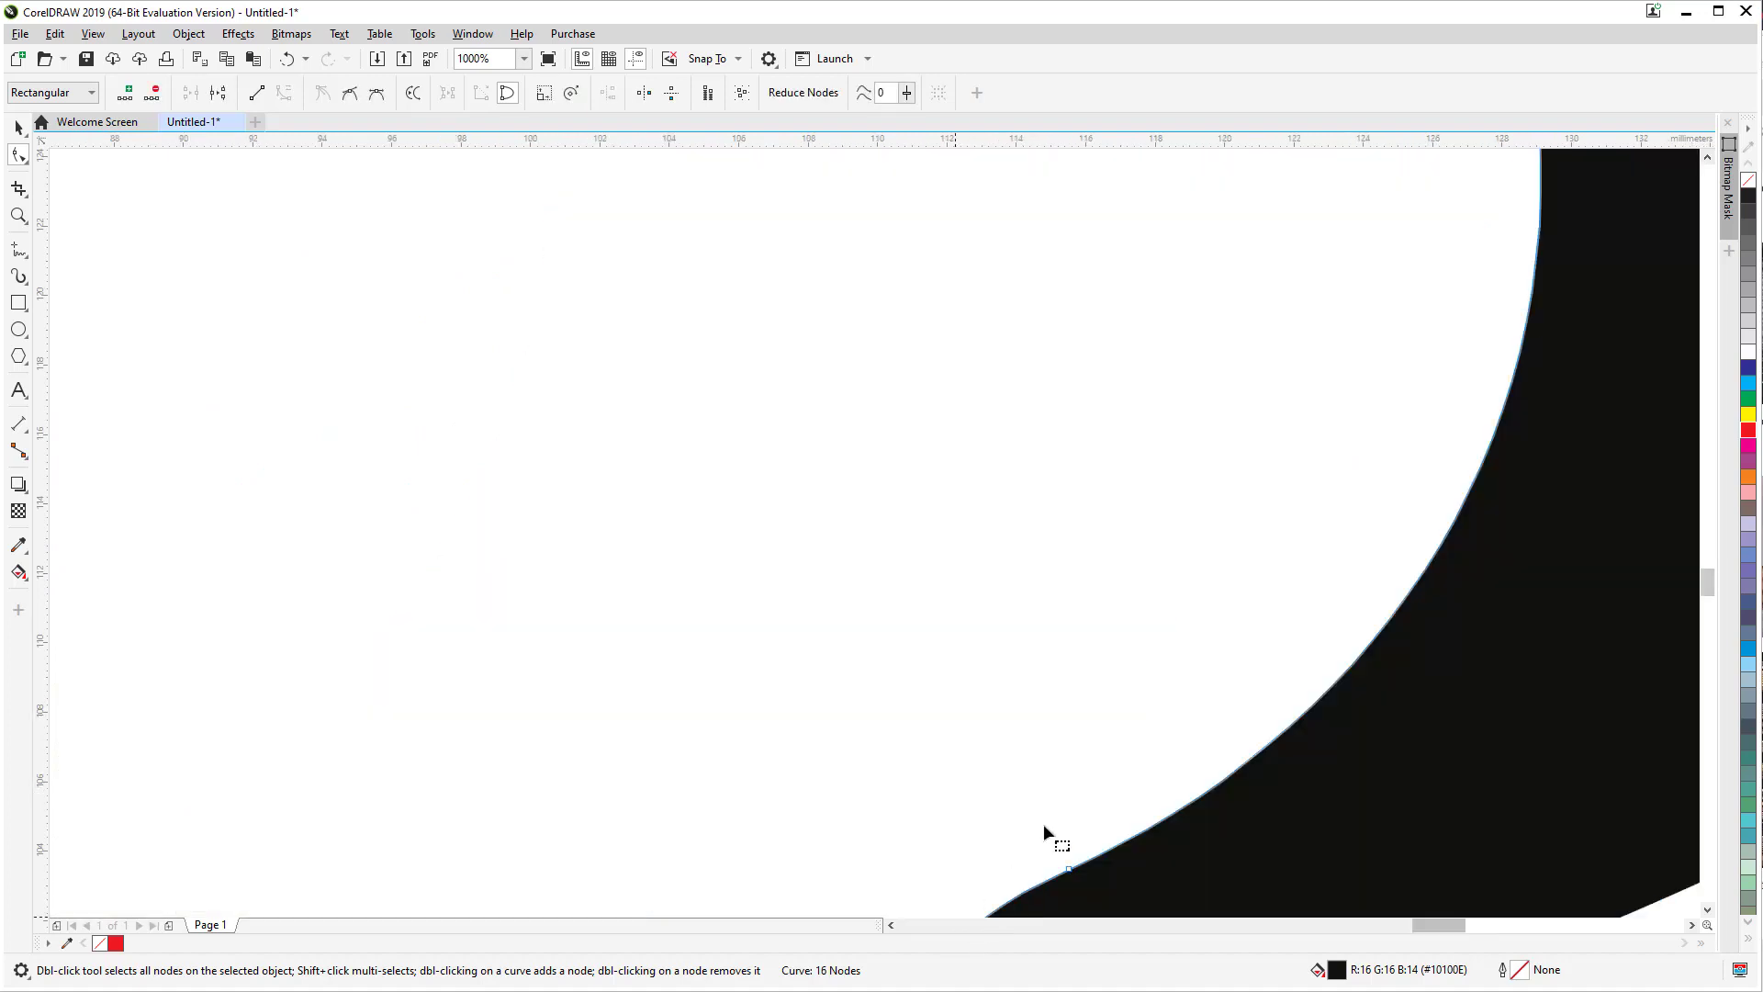
{"action": "scroll", "coordinate": [1089, 687], "scroll_direction": "down", "scroll_amount": 5}
{"action": "scroll", "coordinate": [1137, 713], "scroll_direction": "up", "scroll_amount": 6}
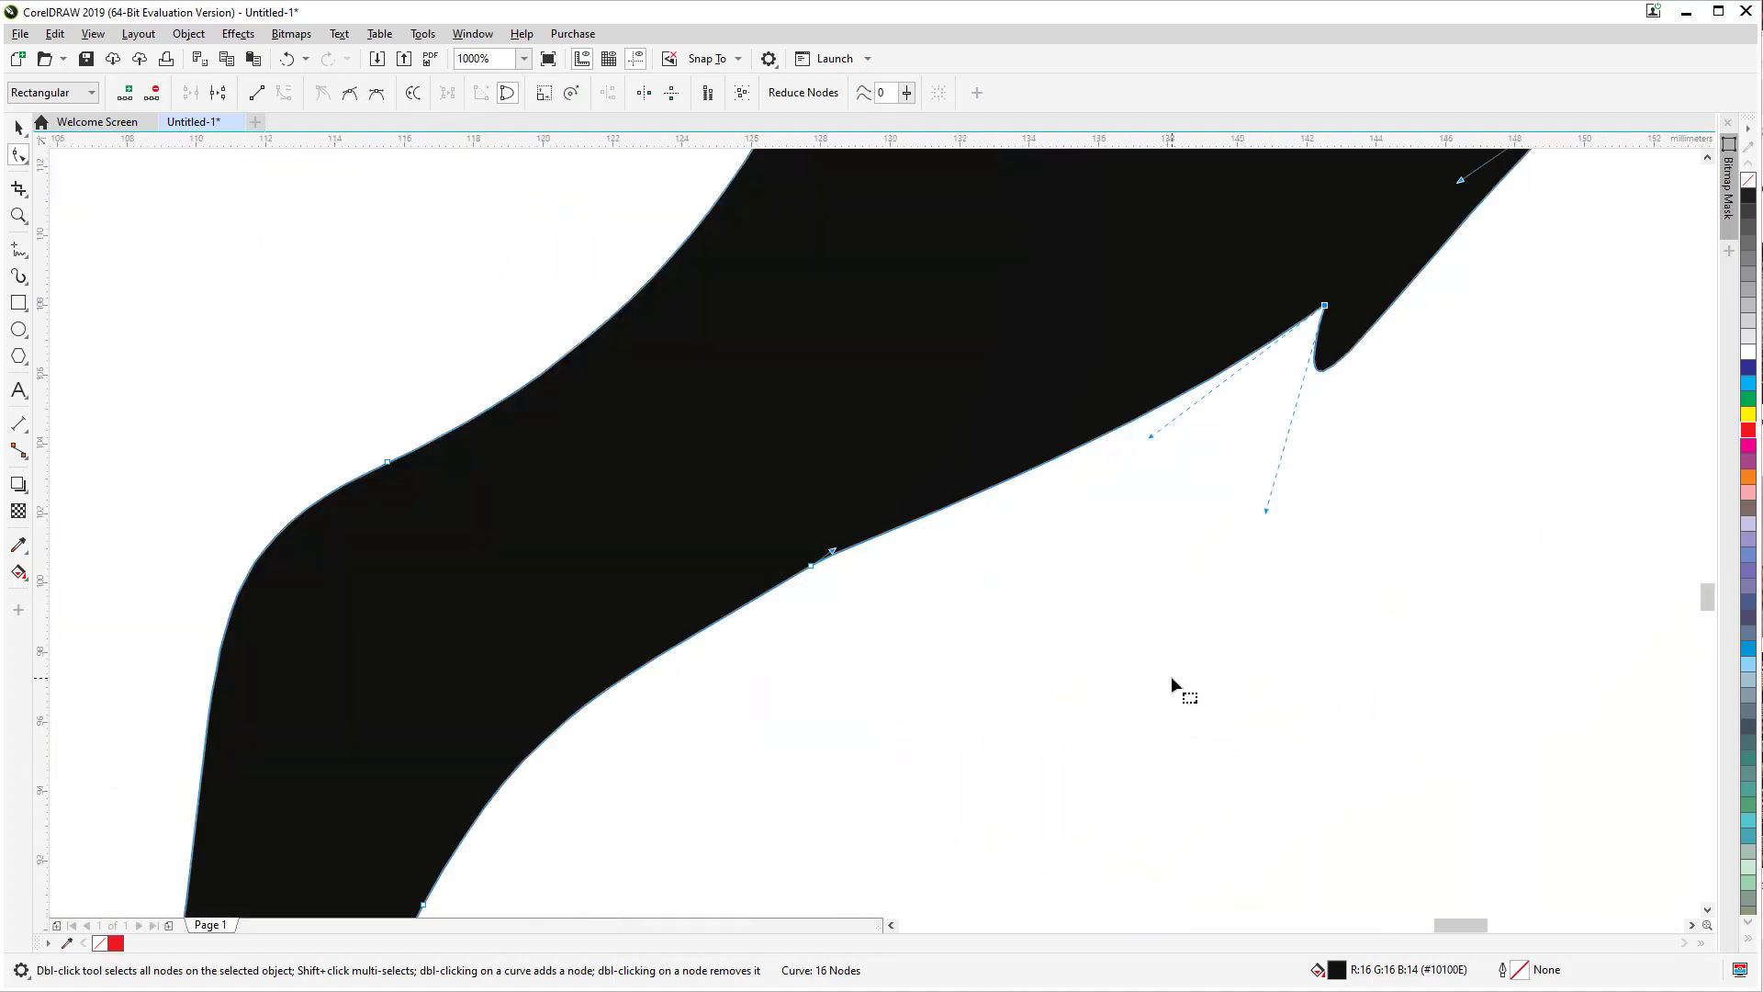
{"action": "scroll", "coordinate": [1249, 595], "scroll_direction": "down", "scroll_amount": 1}
{"action": "left_click_drag", "start_coordinate": [1220, 594], "coordinate": [1335, 432]}
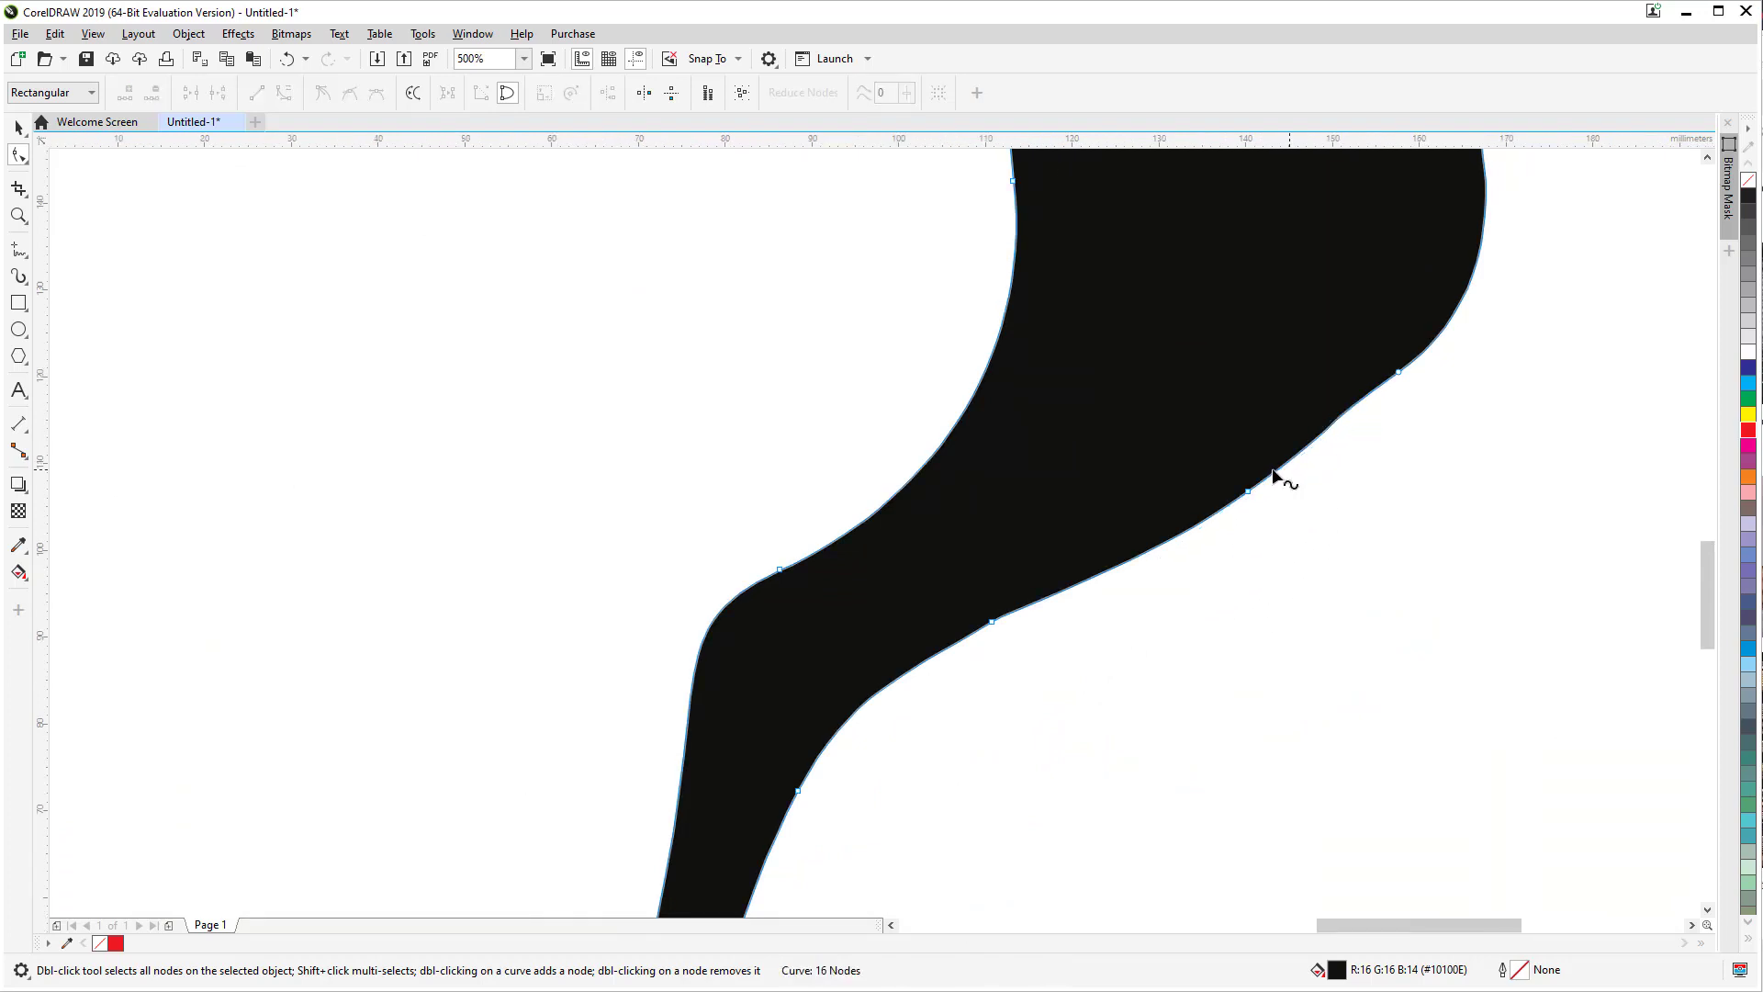
Step: Fill the red-outlined legless body with green
{"action": "scroll", "coordinate": [1272, 477], "scroll_direction": "down", "scroll_amount": 4}
{"action": "left_click", "coordinate": [19, 129]}
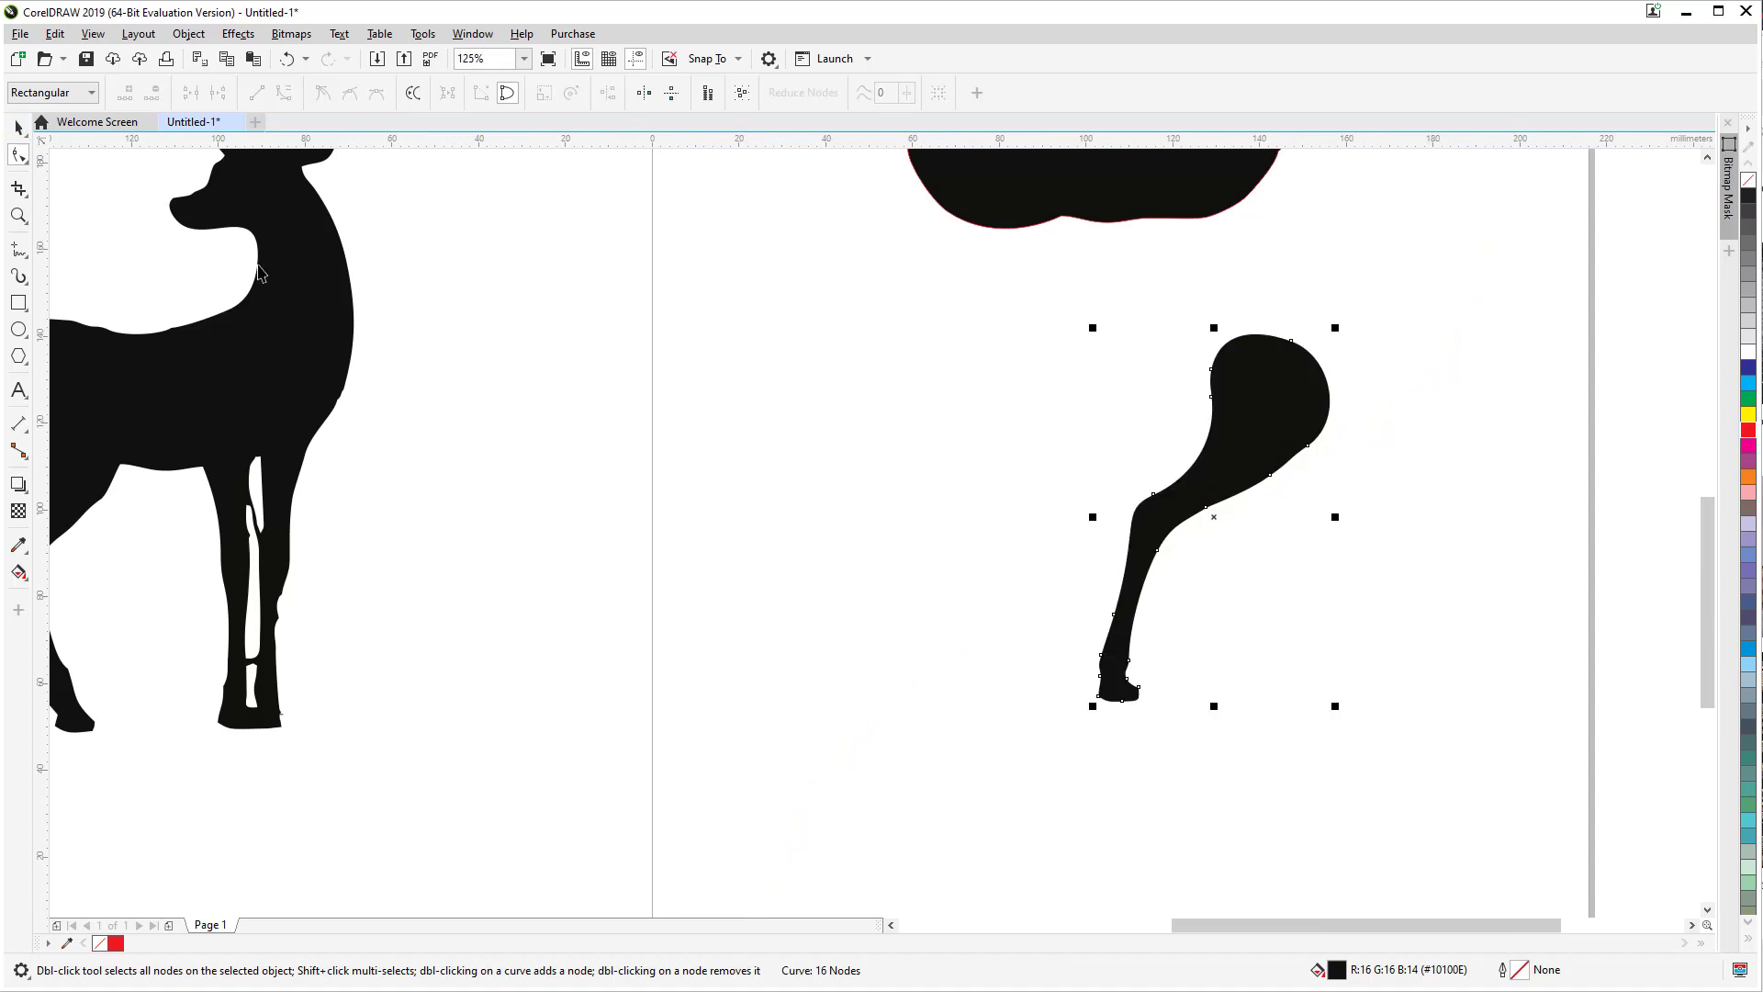
{"action": "scroll", "coordinate": [666, 404], "scroll_direction": "down", "scroll_amount": 2}
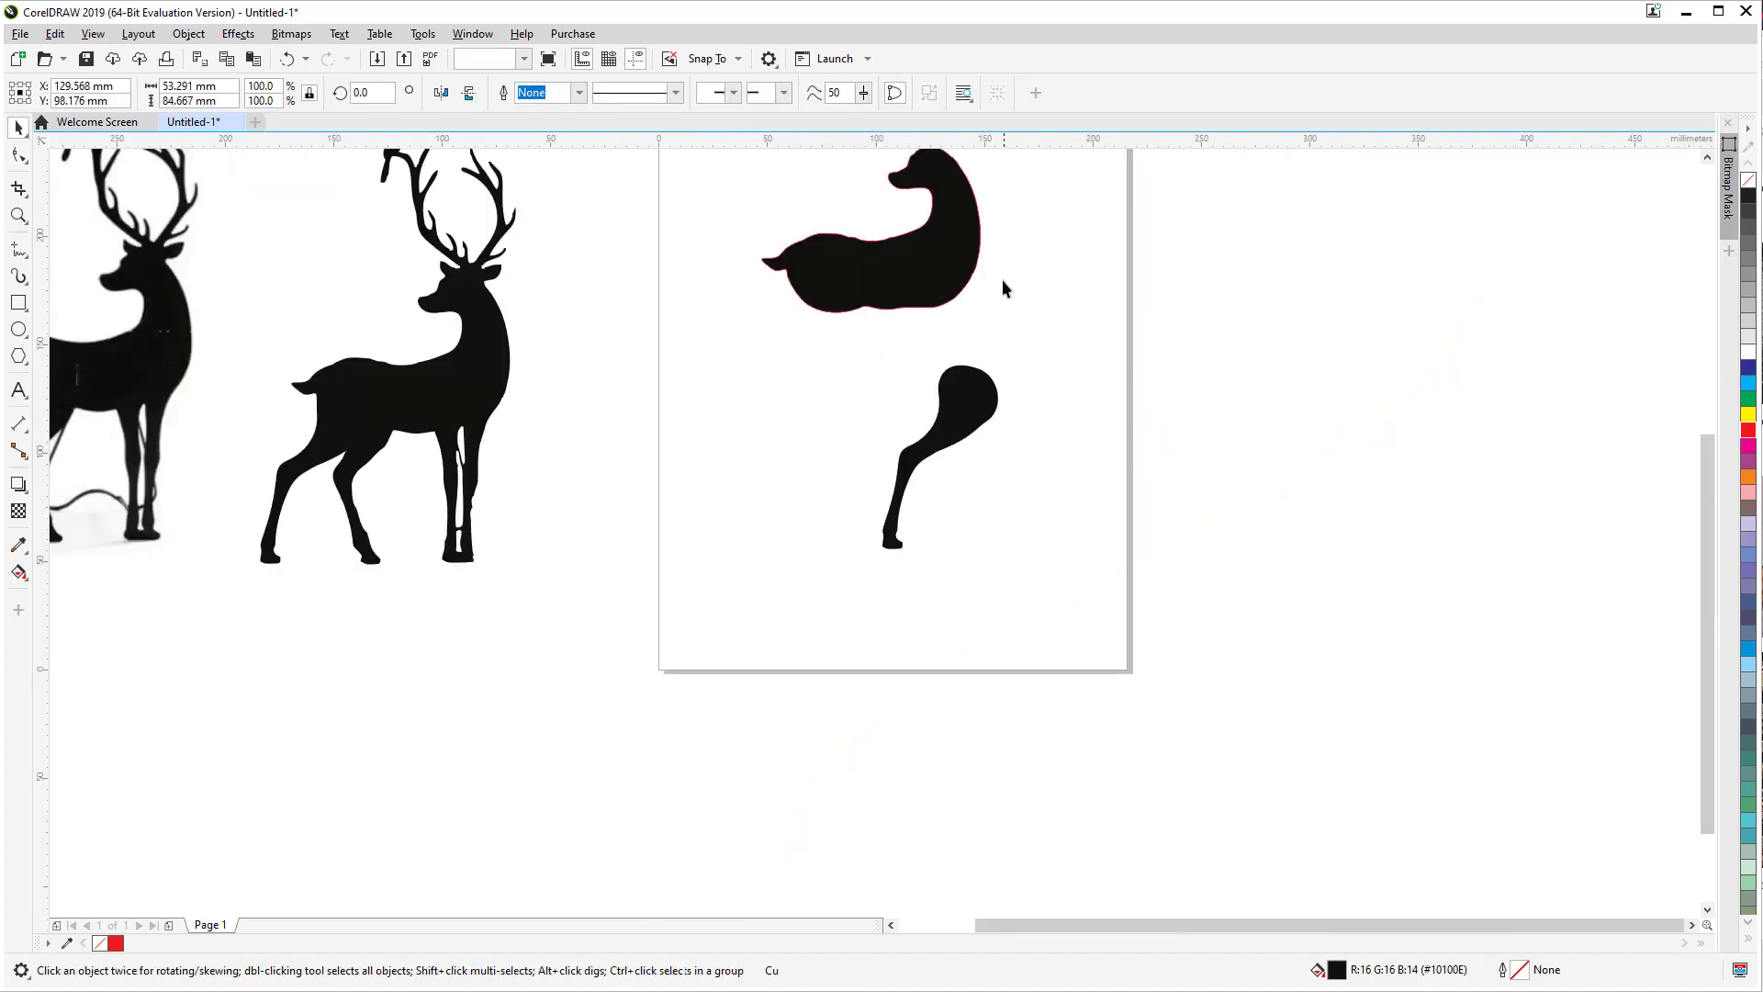
{"action": "left_click", "coordinate": [964, 250]}
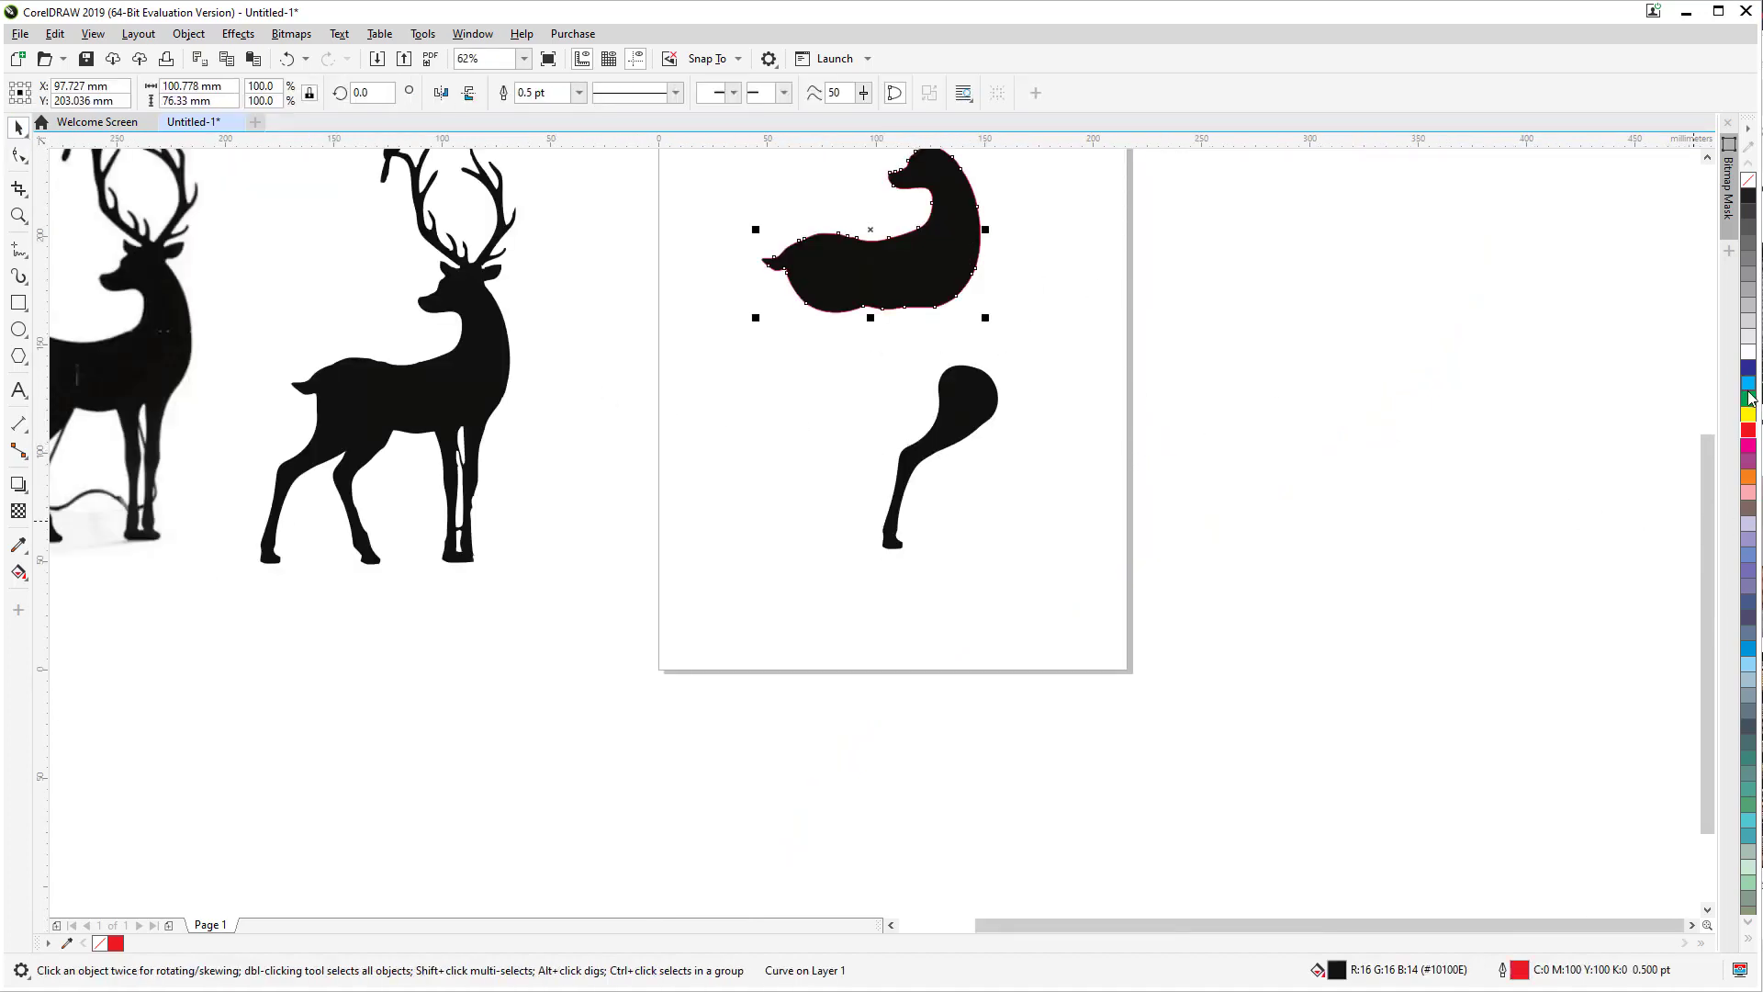
{"action": "left_click", "coordinate": [1749, 398]}
Step: Move the cut-out hind leg onto the rear of the green body, its thigh just below the tail
{"action": "left_click", "coordinate": [955, 404]}
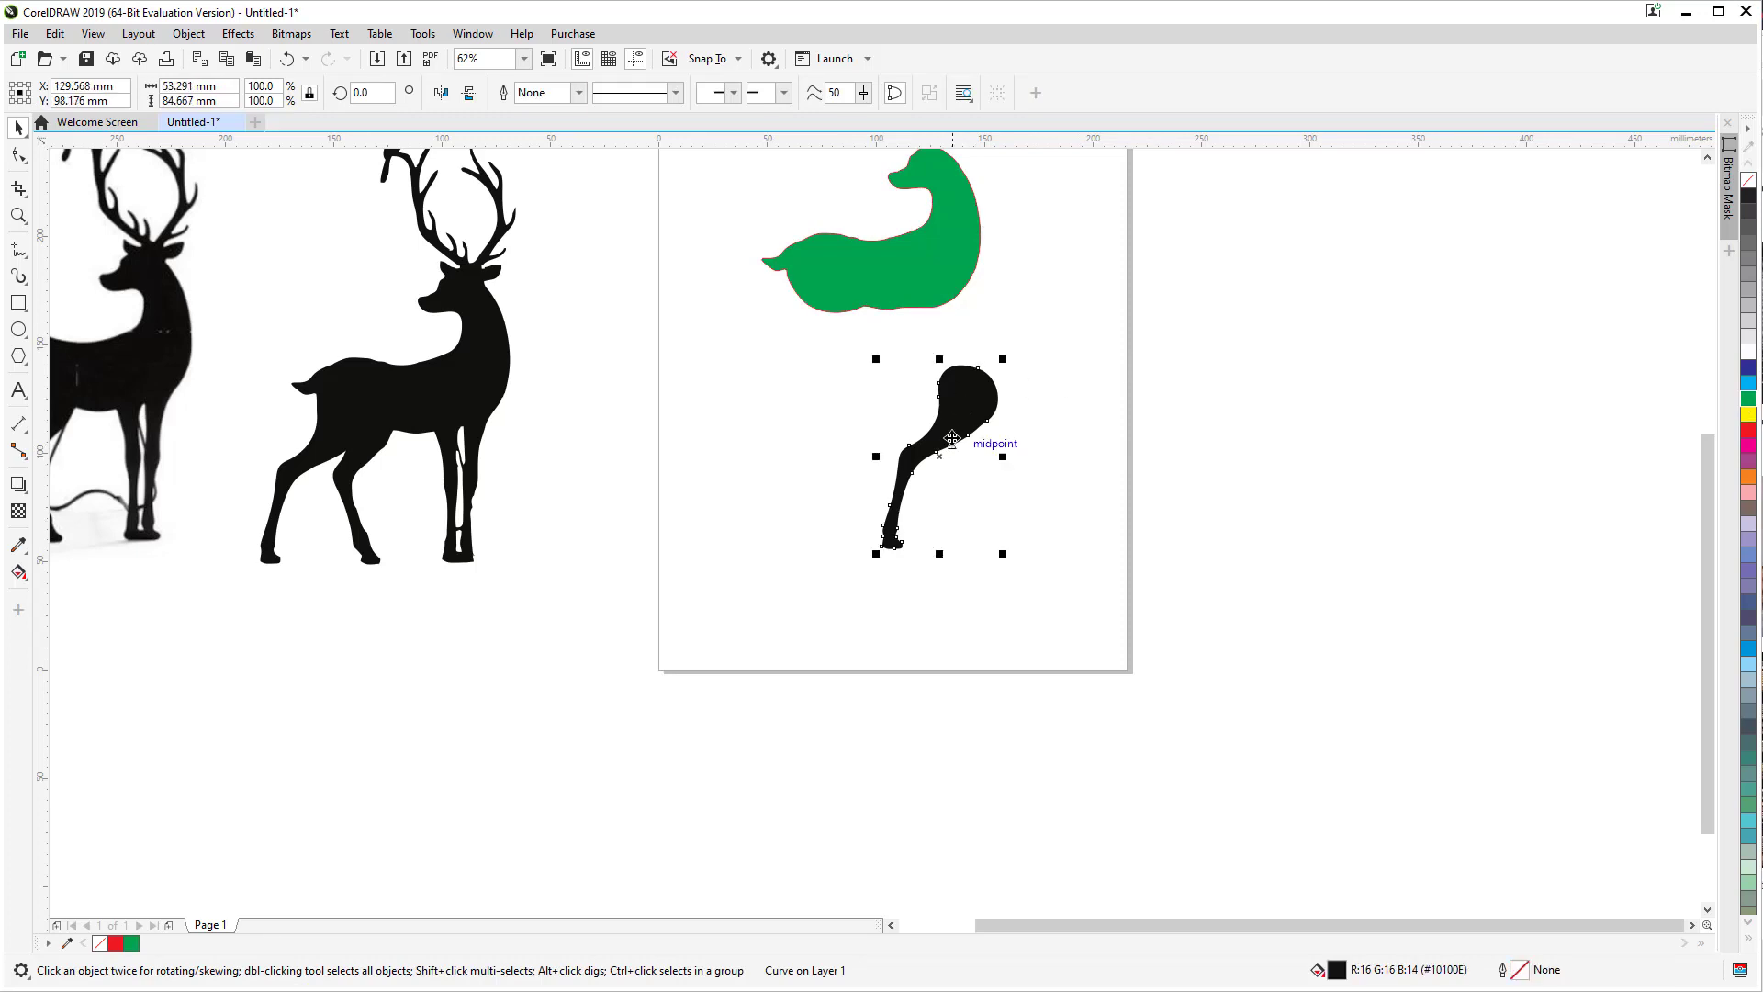
{"action": "left_click_drag", "start_coordinate": [756, 338], "coordinate": [870, 442]}
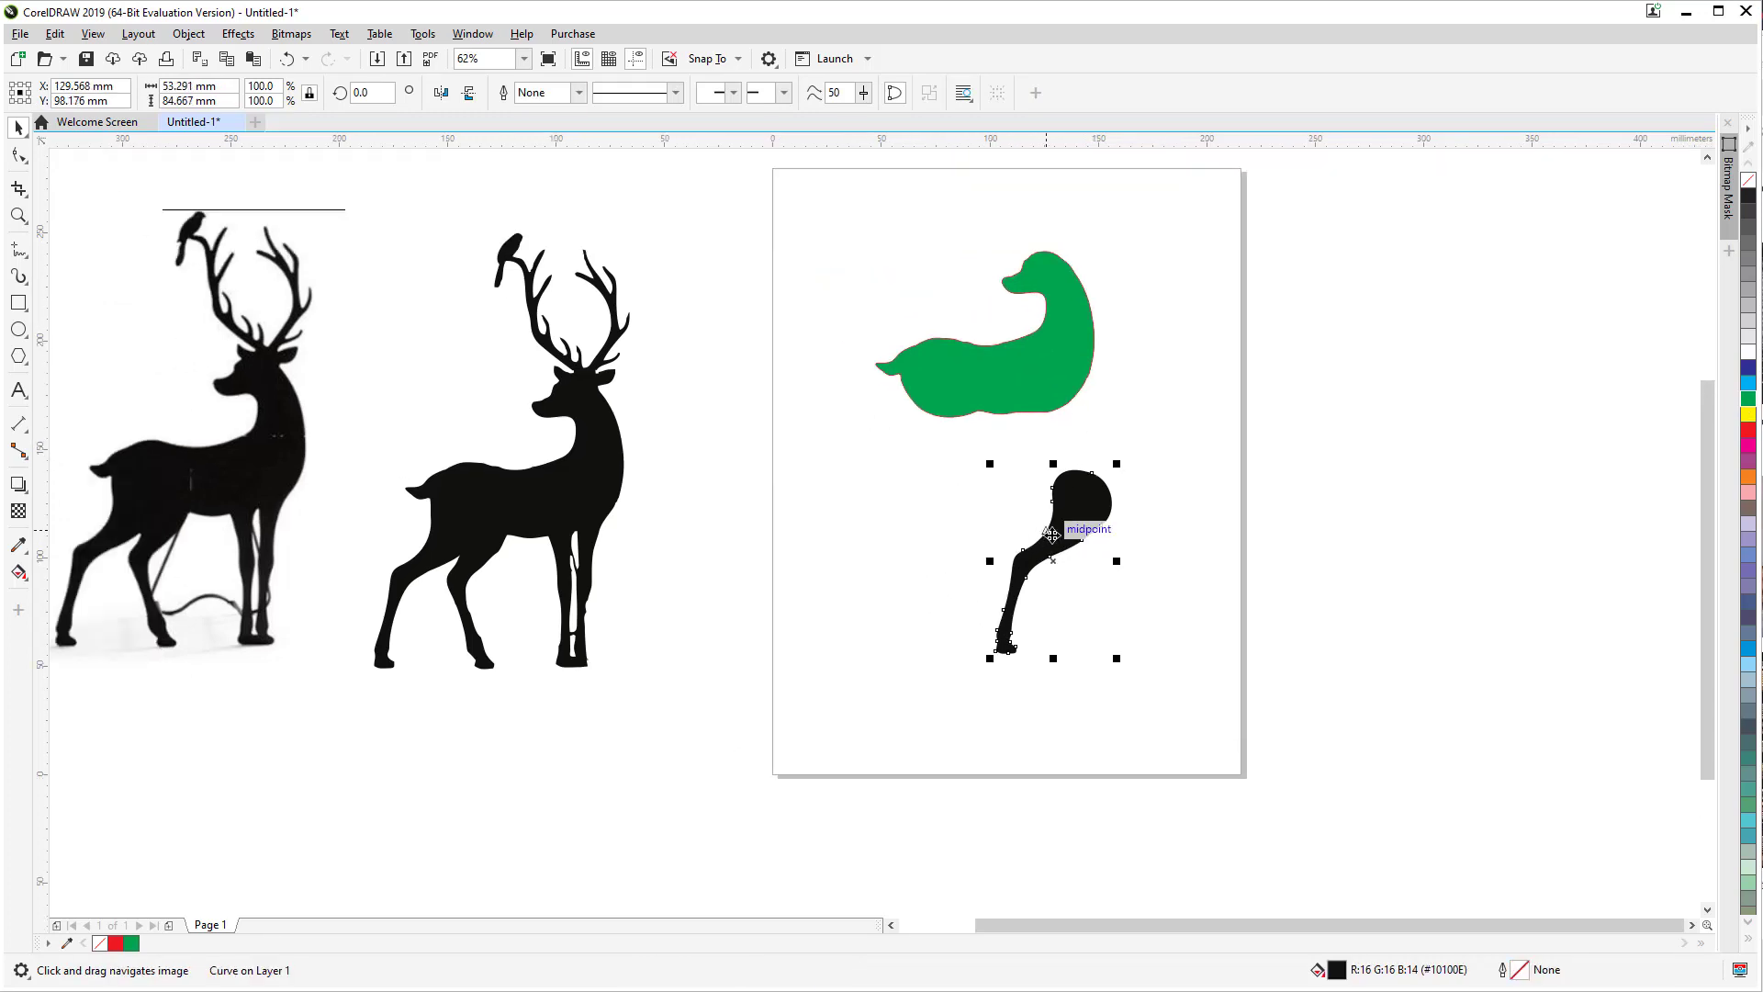
{"action": "left_click_drag", "start_coordinate": [1067, 539], "coordinate": [914, 414]}
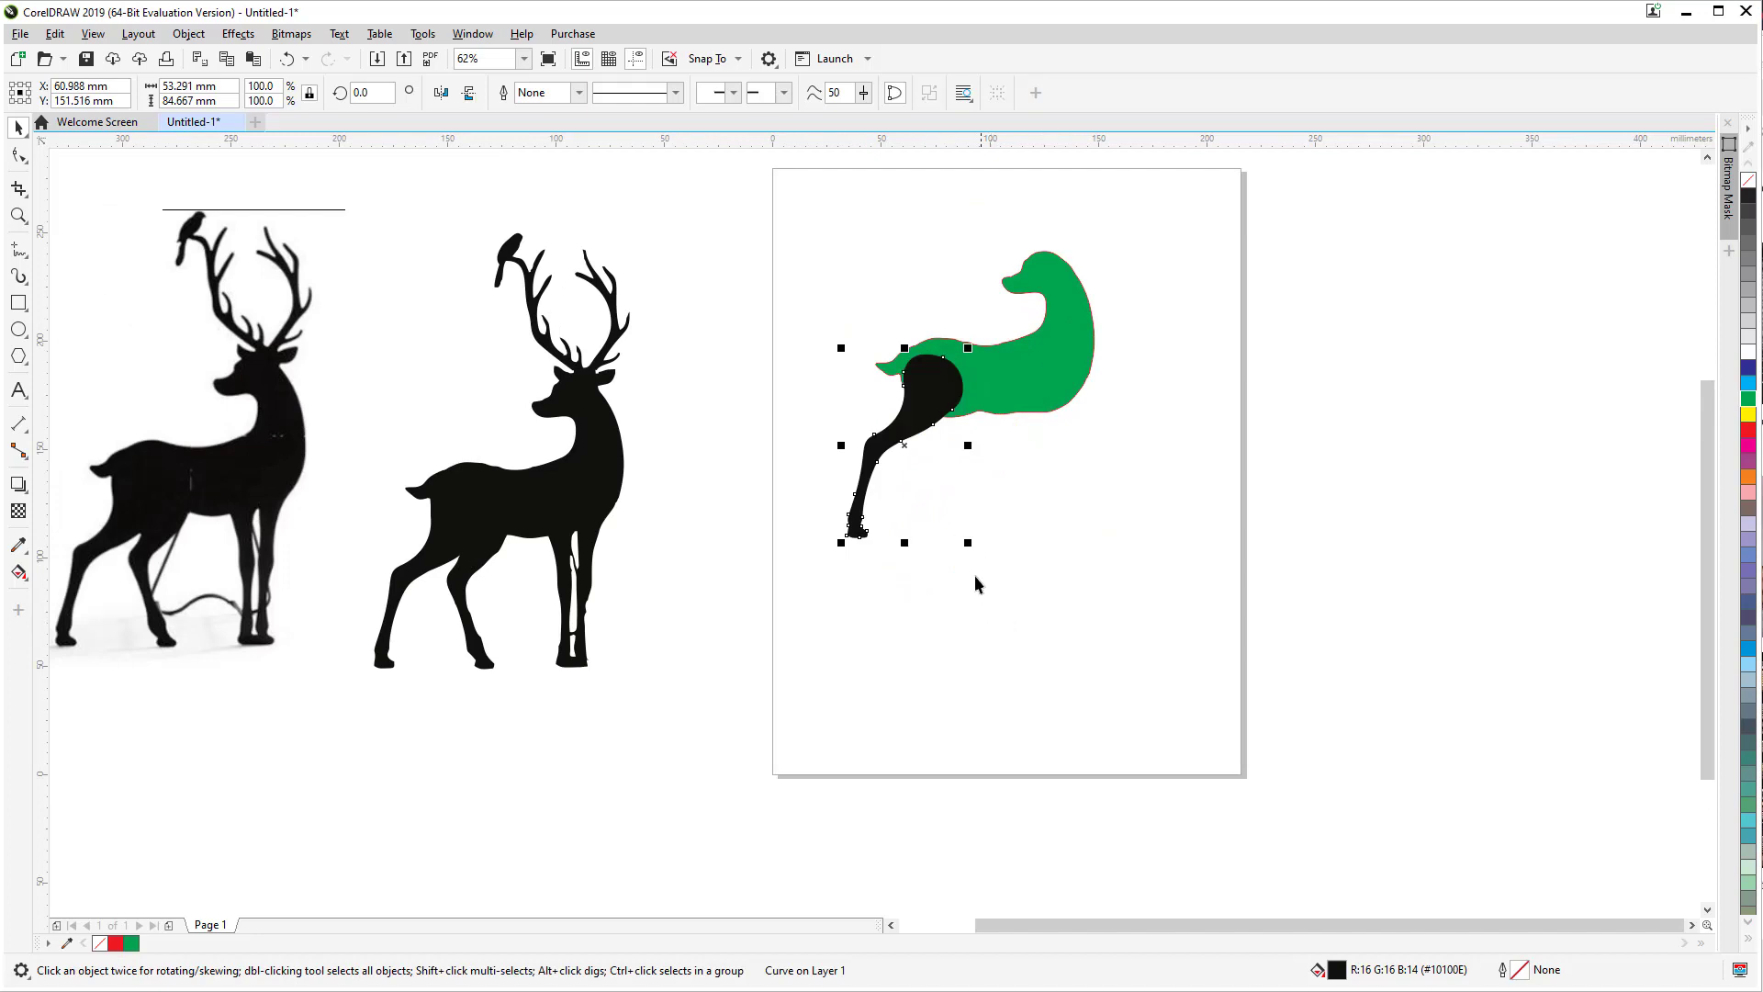
{"action": "left_click", "coordinate": [1047, 530]}
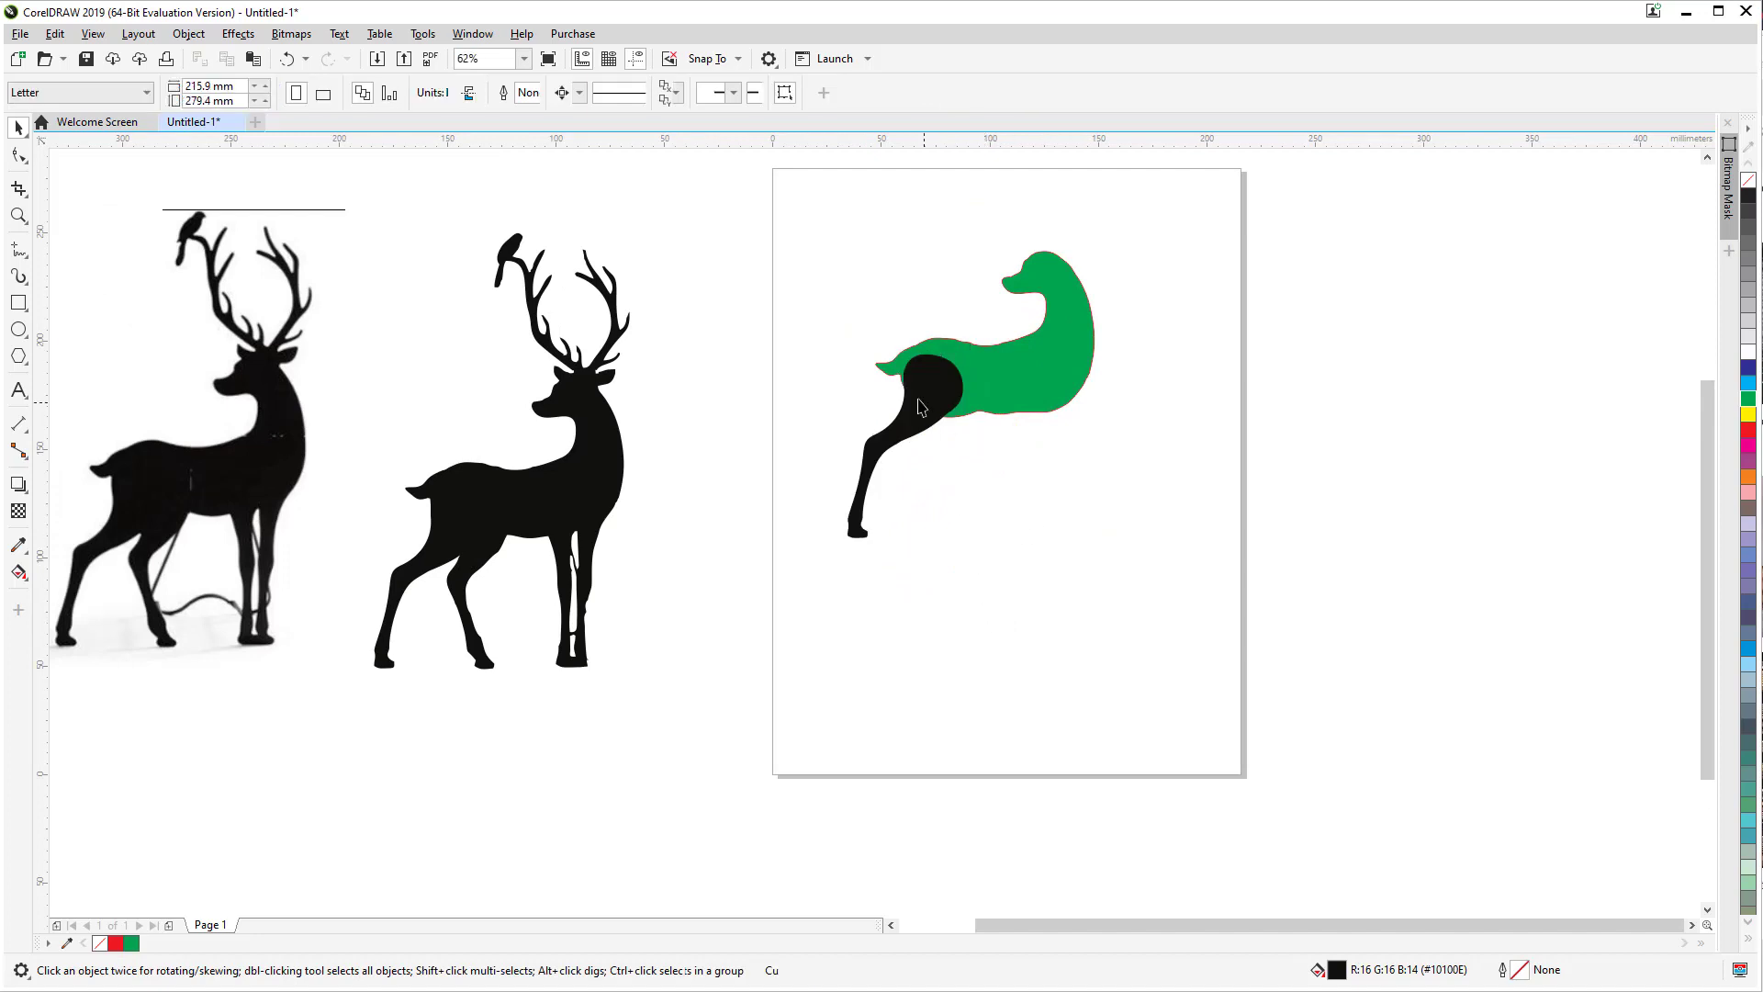
{"action": "left_click", "coordinate": [920, 393]}
{"action": "mouse_move", "coordinate": [923, 390]}
{"action": "left_mouse_down"}
{"action": "mouse_move", "coordinate": [1036, 395]}
{"action": "mouse_move", "coordinate": [827, 395]}
{"action": "mouse_move", "coordinate": [917, 394]}
{"action": "left_mouse_up"}
Step: Move the antlerless deer from above the originals onto the page, below the green body
{"action": "scroll", "coordinate": [509, 300], "scroll_direction": "up", "scroll_amount": 3}
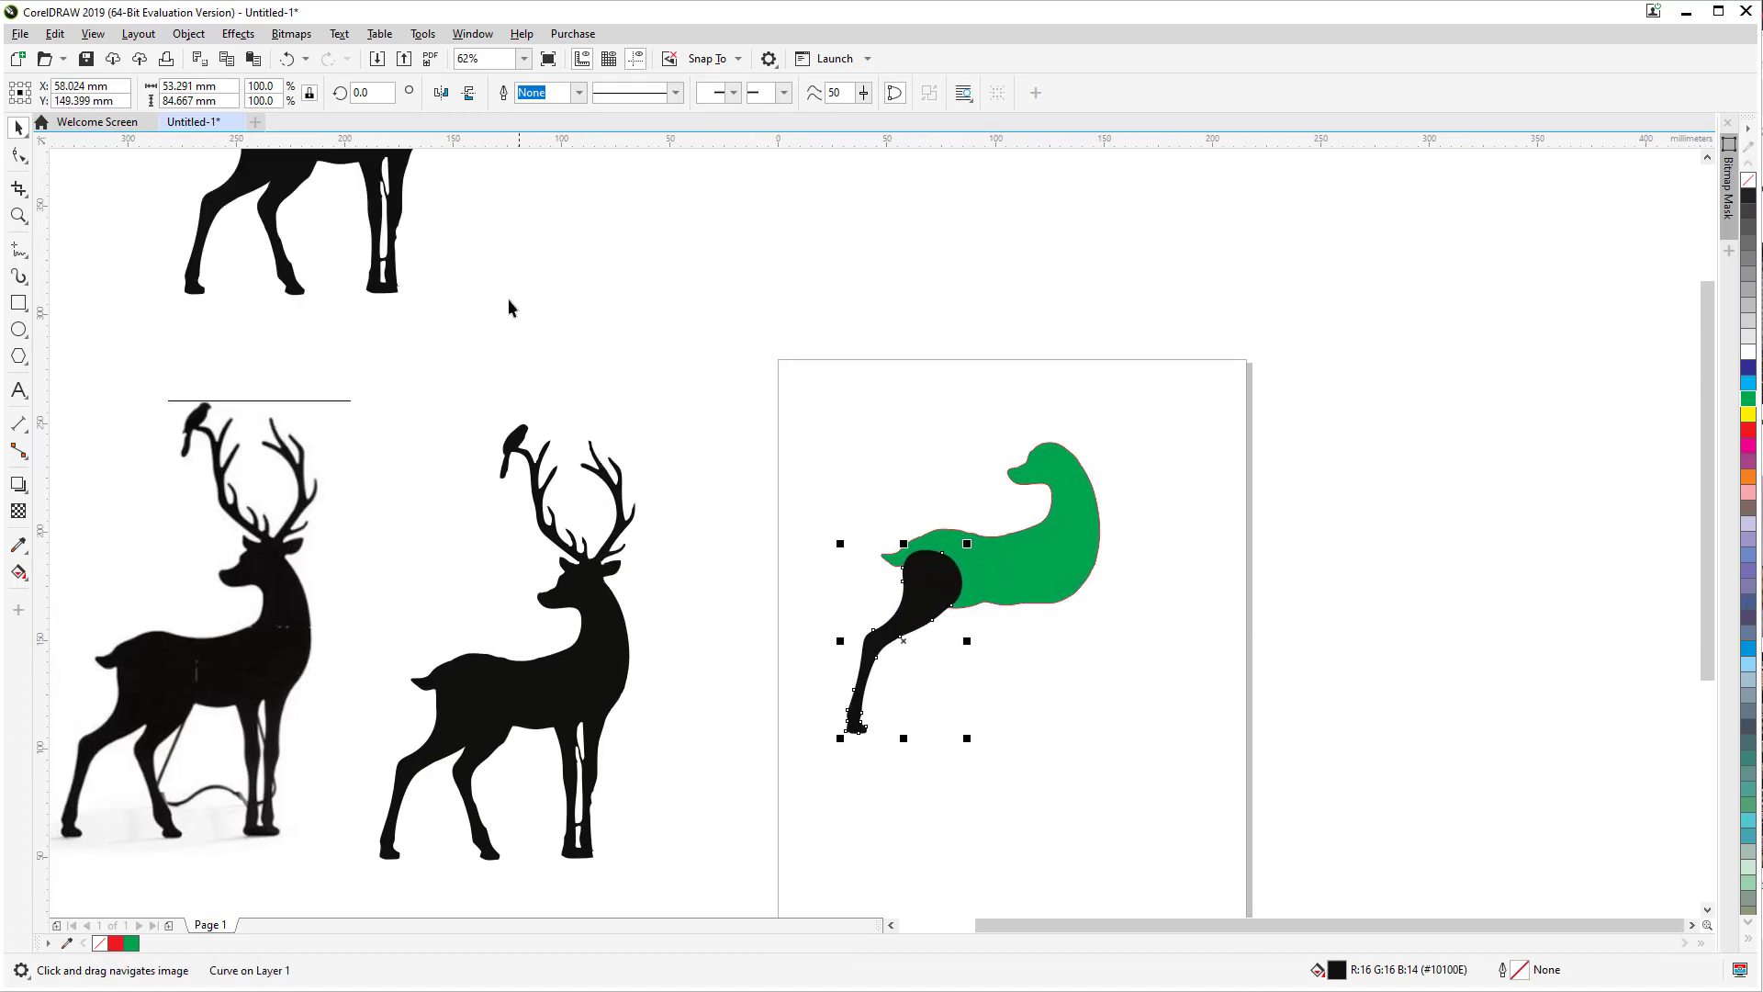
{"action": "left_click", "coordinate": [385, 209]}
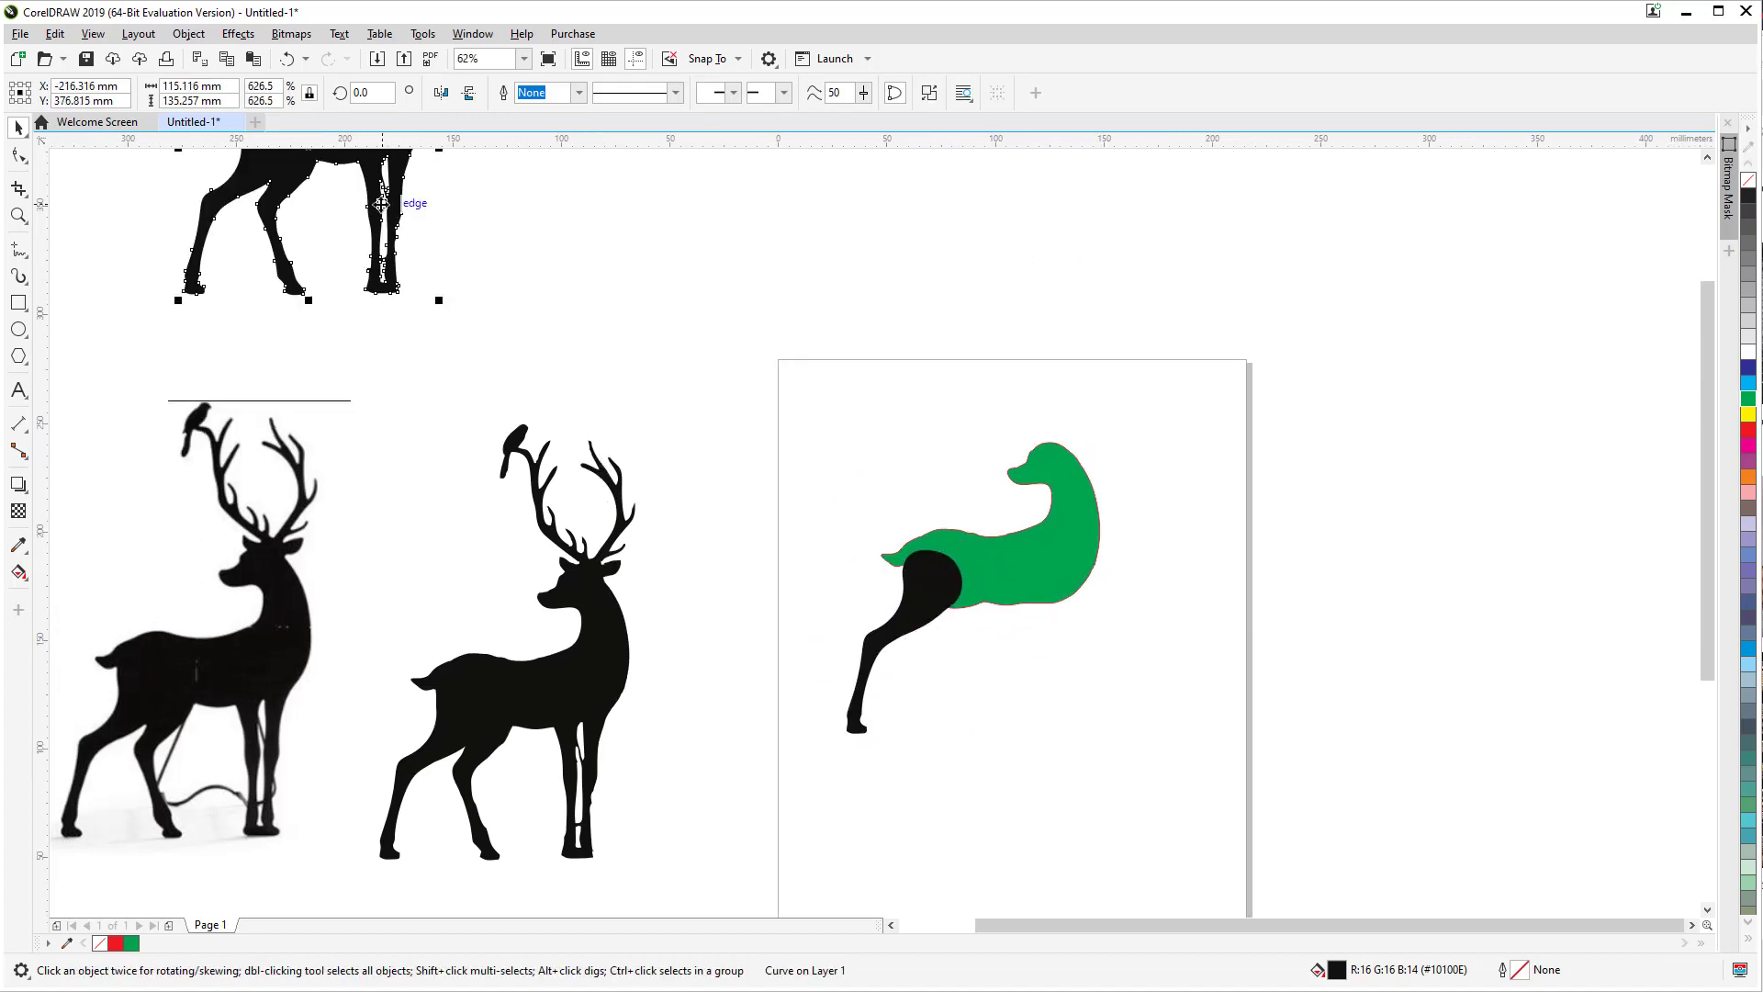
{"action": "left_click_drag", "start_coordinate": [378, 204], "coordinate": [1102, 811]}
Step: Draw a closed freehand shape about 186 by 160 mm around the deer, excluding only its second hind leg and thigh
{"action": "scroll", "coordinate": [1102, 812], "scroll_direction": "up", "scroll_amount": 3}
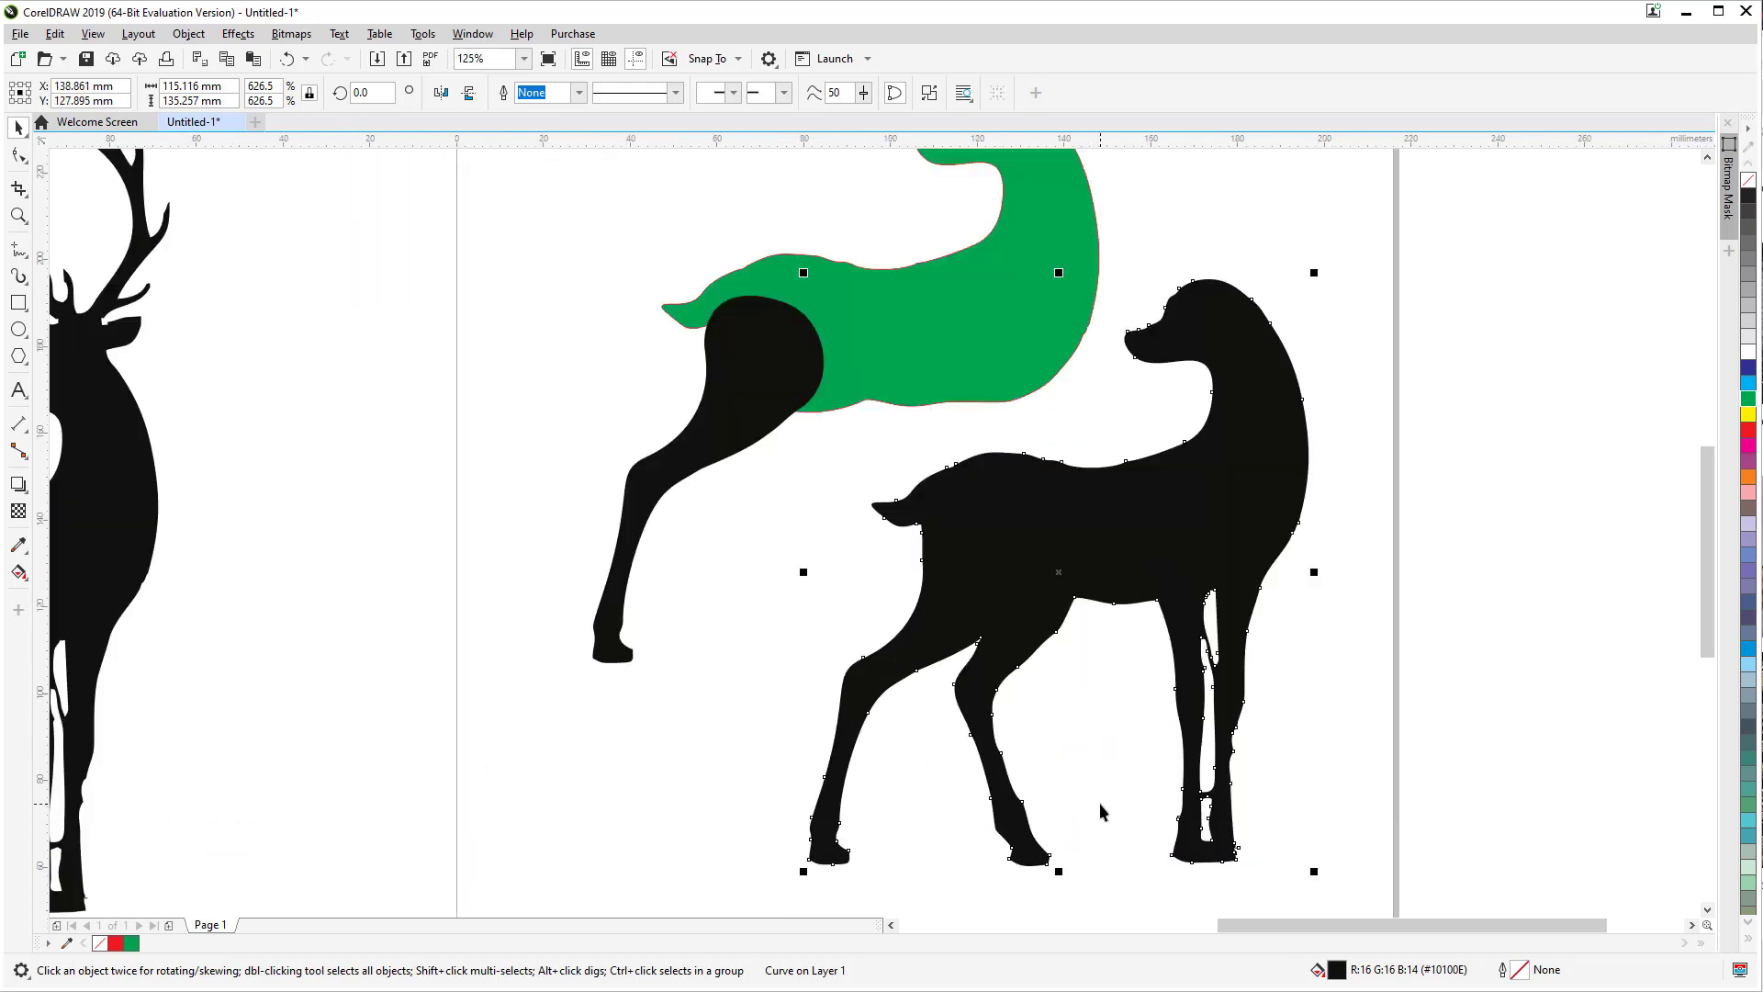
{"action": "left_click", "coordinate": [18, 249]}
{"action": "mouse_move", "coordinate": [638, 704]}
{"action": "left_mouse_down"}
{"action": "mouse_move", "coordinate": [742, 868]}
{"action": "mouse_move", "coordinate": [859, 901]}
{"action": "mouse_move", "coordinate": [924, 852]}
{"action": "mouse_move", "coordinate": [930, 711]}
{"action": "mouse_move", "coordinate": [986, 624]}
{"action": "mouse_move", "coordinate": [1005, 518]}
{"action": "mouse_move", "coordinate": [1043, 500]}
{"action": "mouse_move", "coordinate": [1076, 532]}
{"action": "mouse_move", "coordinate": [1088, 752]}
{"action": "mouse_move", "coordinate": [1146, 869]}
{"action": "mouse_move", "coordinate": [1255, 880]}
{"action": "mouse_move", "coordinate": [1370, 782]}
{"action": "mouse_move", "coordinate": [1435, 489]}
{"action": "mouse_move", "coordinate": [1331, 276]}
{"action": "mouse_move", "coordinate": [1068, 216]}
{"action": "mouse_move", "coordinate": [809, 343]}
{"action": "mouse_move", "coordinate": [660, 571]}
{"action": "mouse_move", "coordinate": [632, 704]}
{"action": "left_mouse_up"}
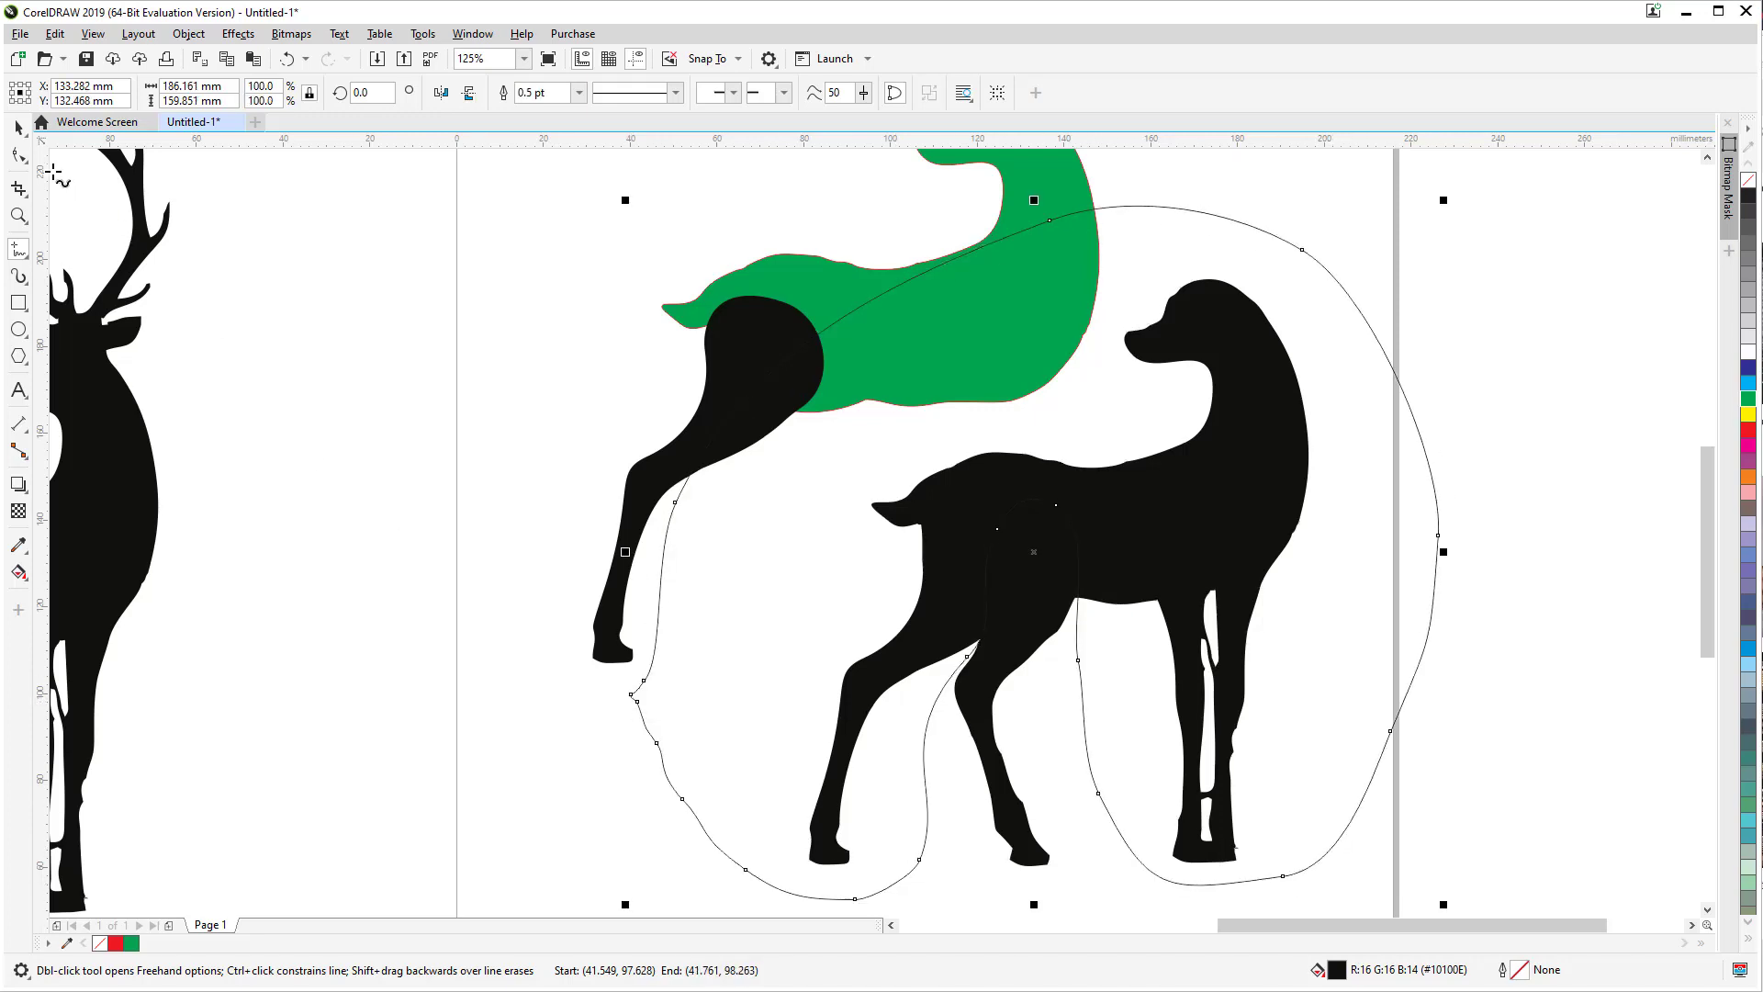
{"action": "left_click", "coordinate": [19, 128]}
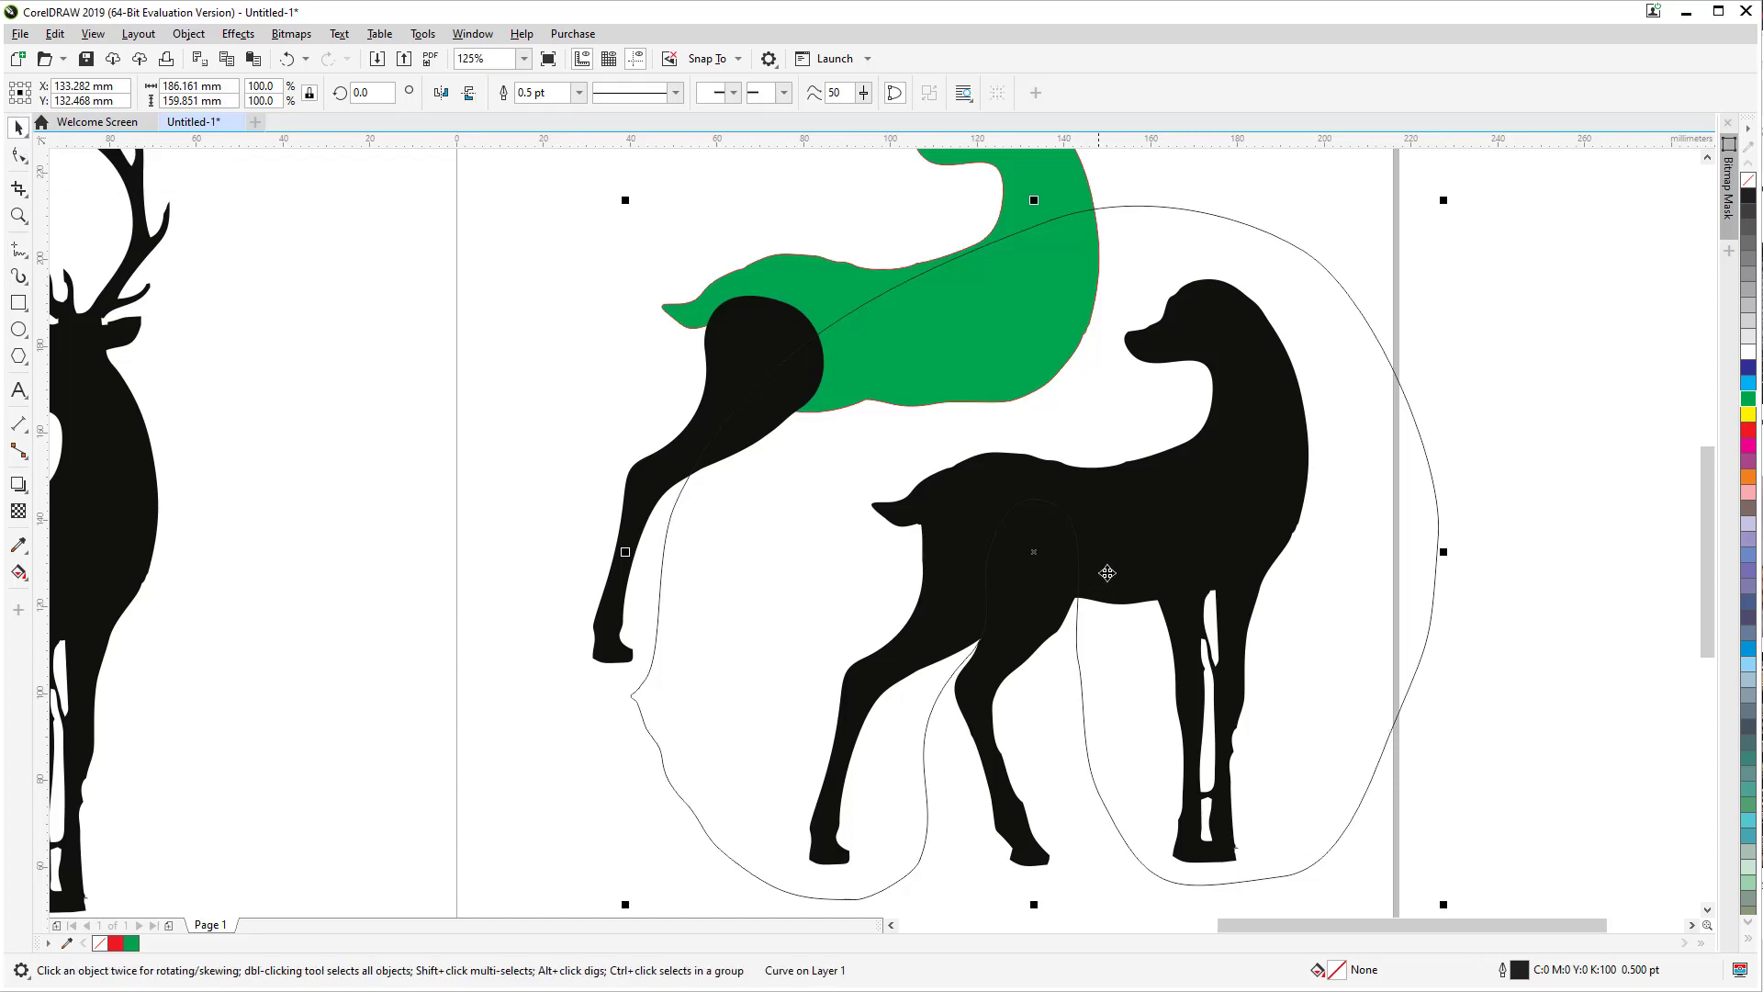
Step: Subtract the new freehand shape from the deer with Back Minus Front, leaving only the second hind leg
{"action": "left_click", "coordinate": [1227, 359]}
{"action": "left_click", "coordinate": [1363, 536]}
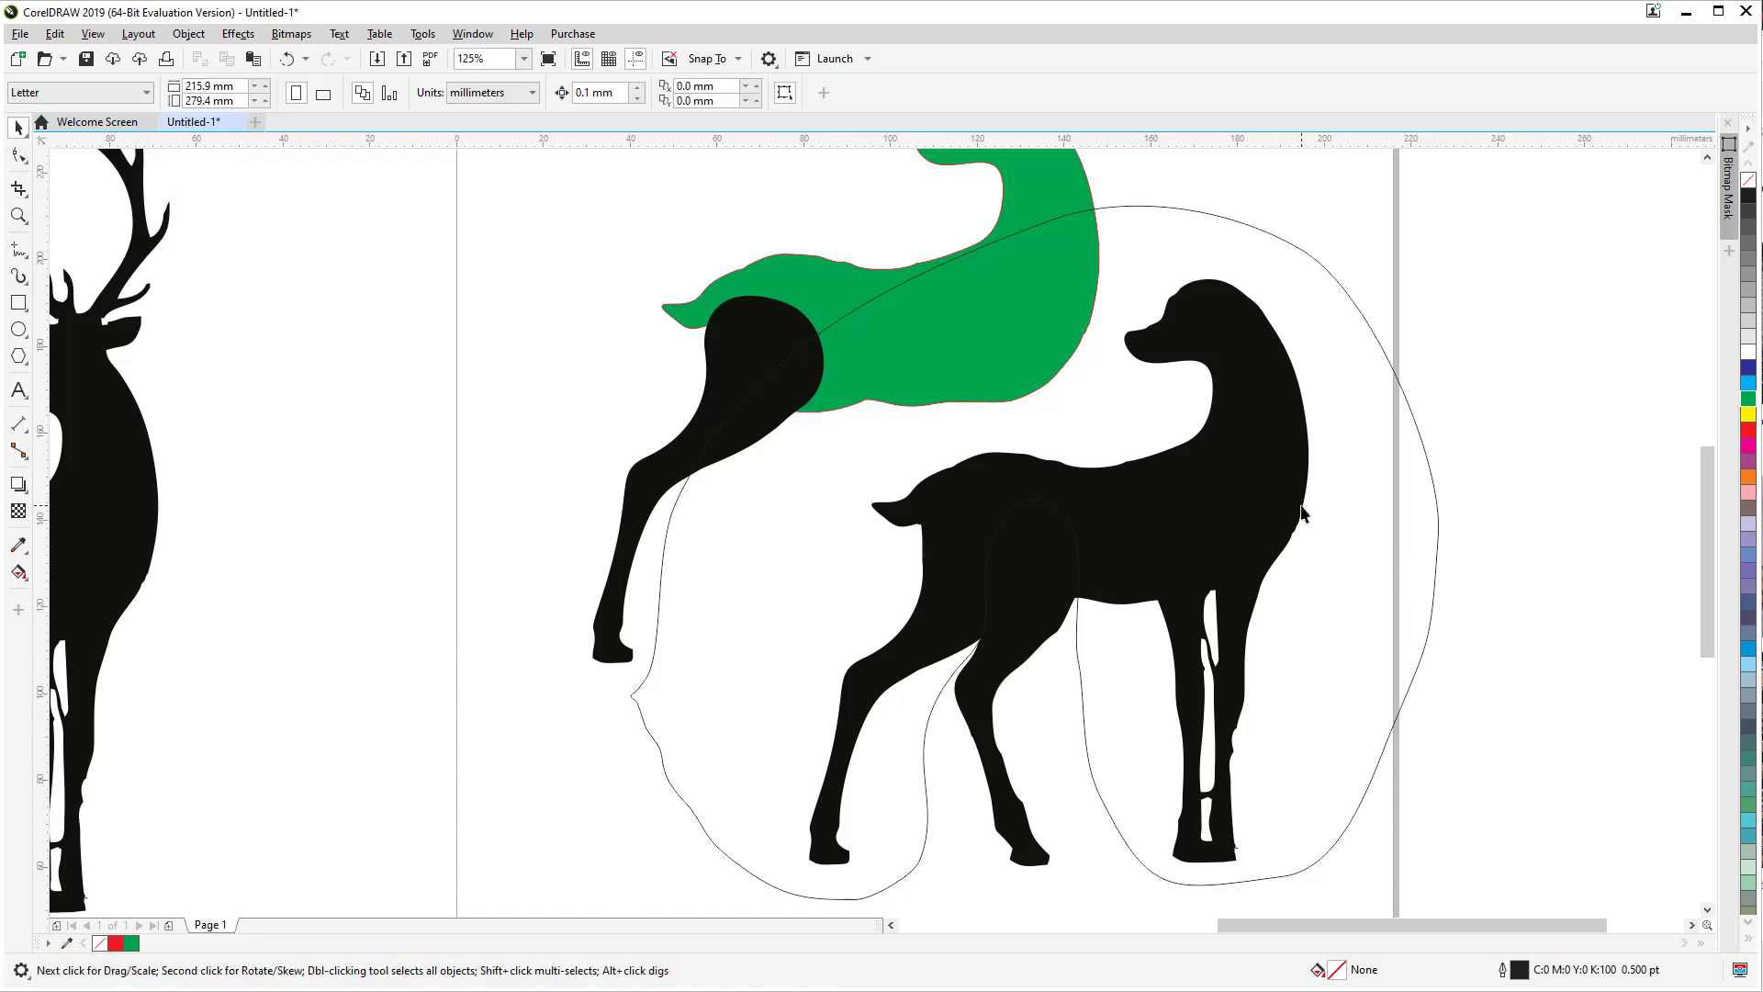
{"action": "left_click", "coordinate": [1302, 513]}
{"action": "left_click", "coordinate": [1436, 496], "text": "shift"}
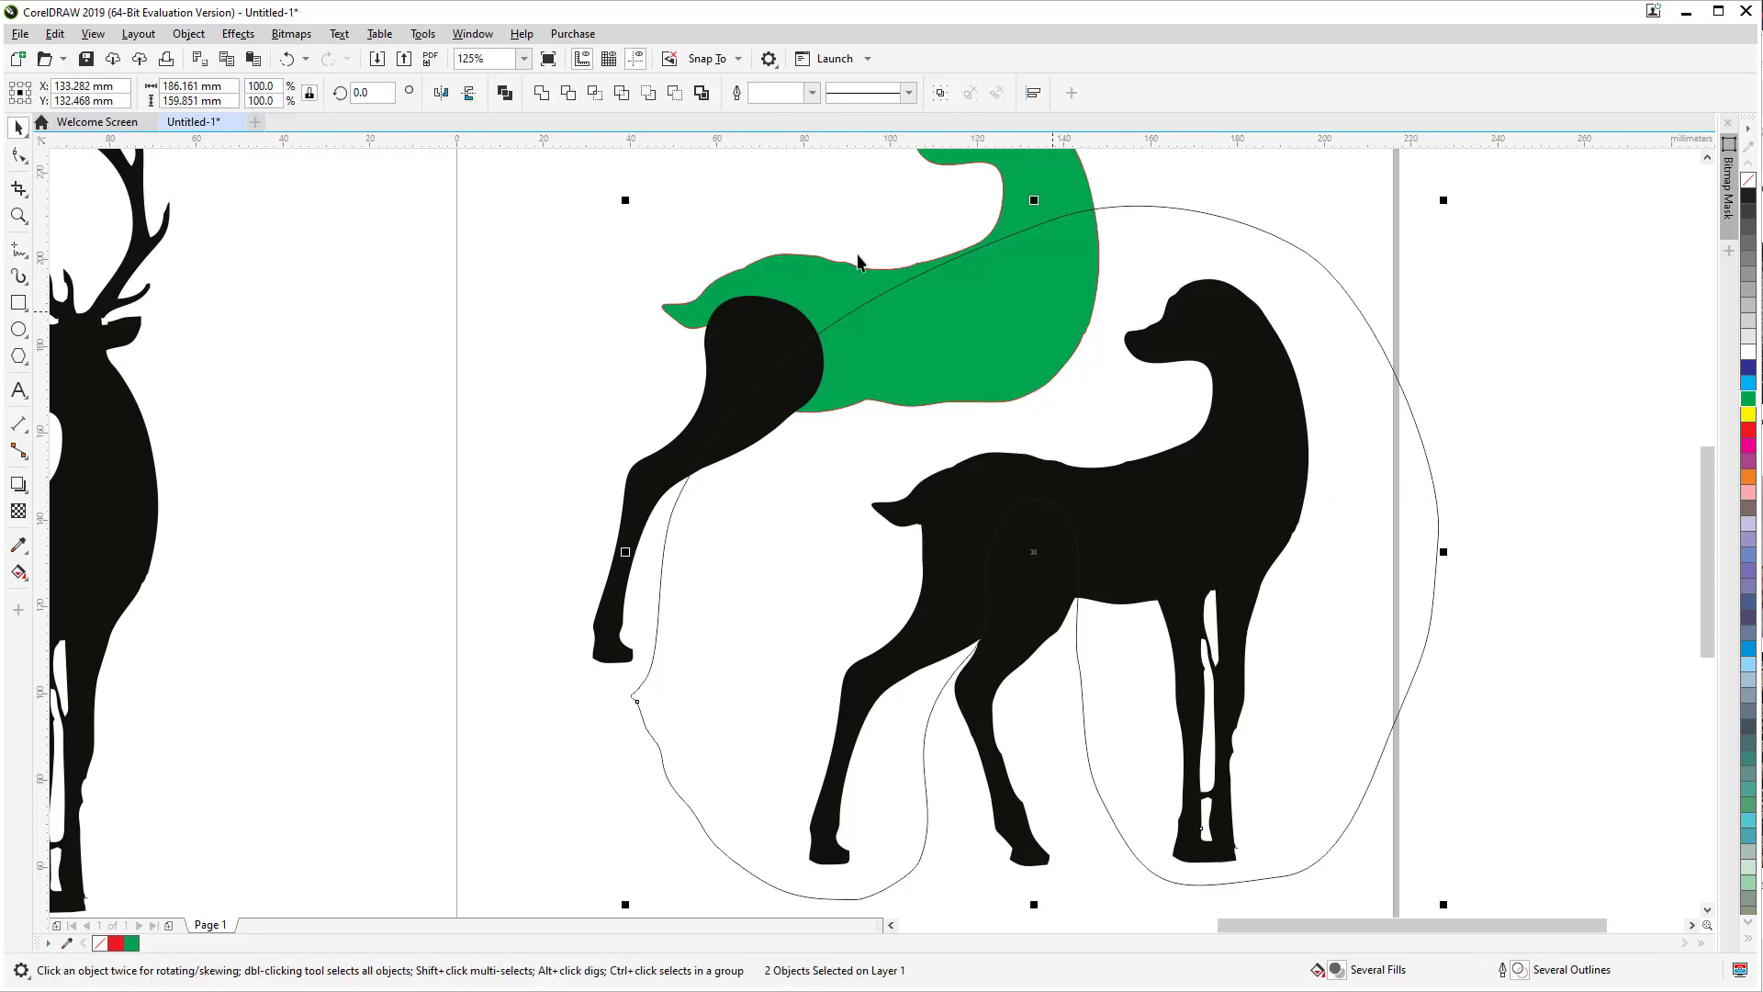
{"action": "left_click", "coordinate": [675, 92]}
{"action": "left_click", "coordinate": [1177, 603]}
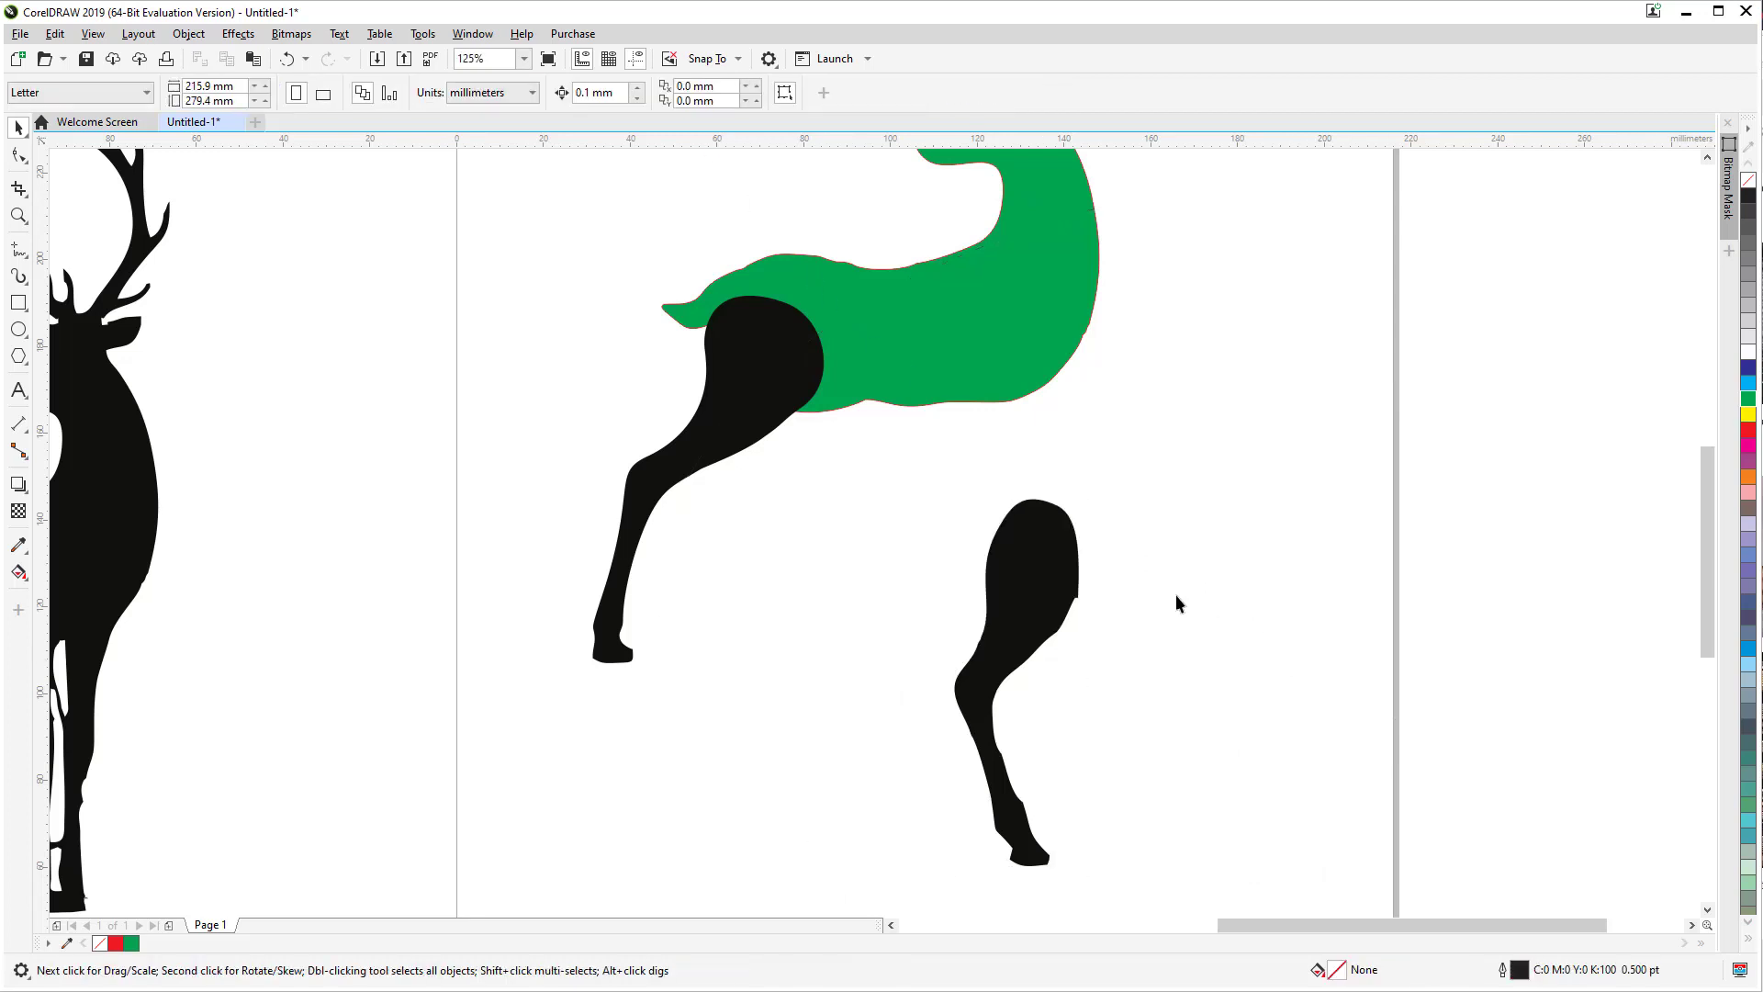
Step: Delete the stray node on the second hind leg's thigh edge and bend the neighbouring curve into a smooth arc
{"action": "scroll", "coordinate": [1026, 608], "scroll_direction": "up", "scroll_amount": 2}
{"action": "left_click", "coordinate": [1029, 607]}
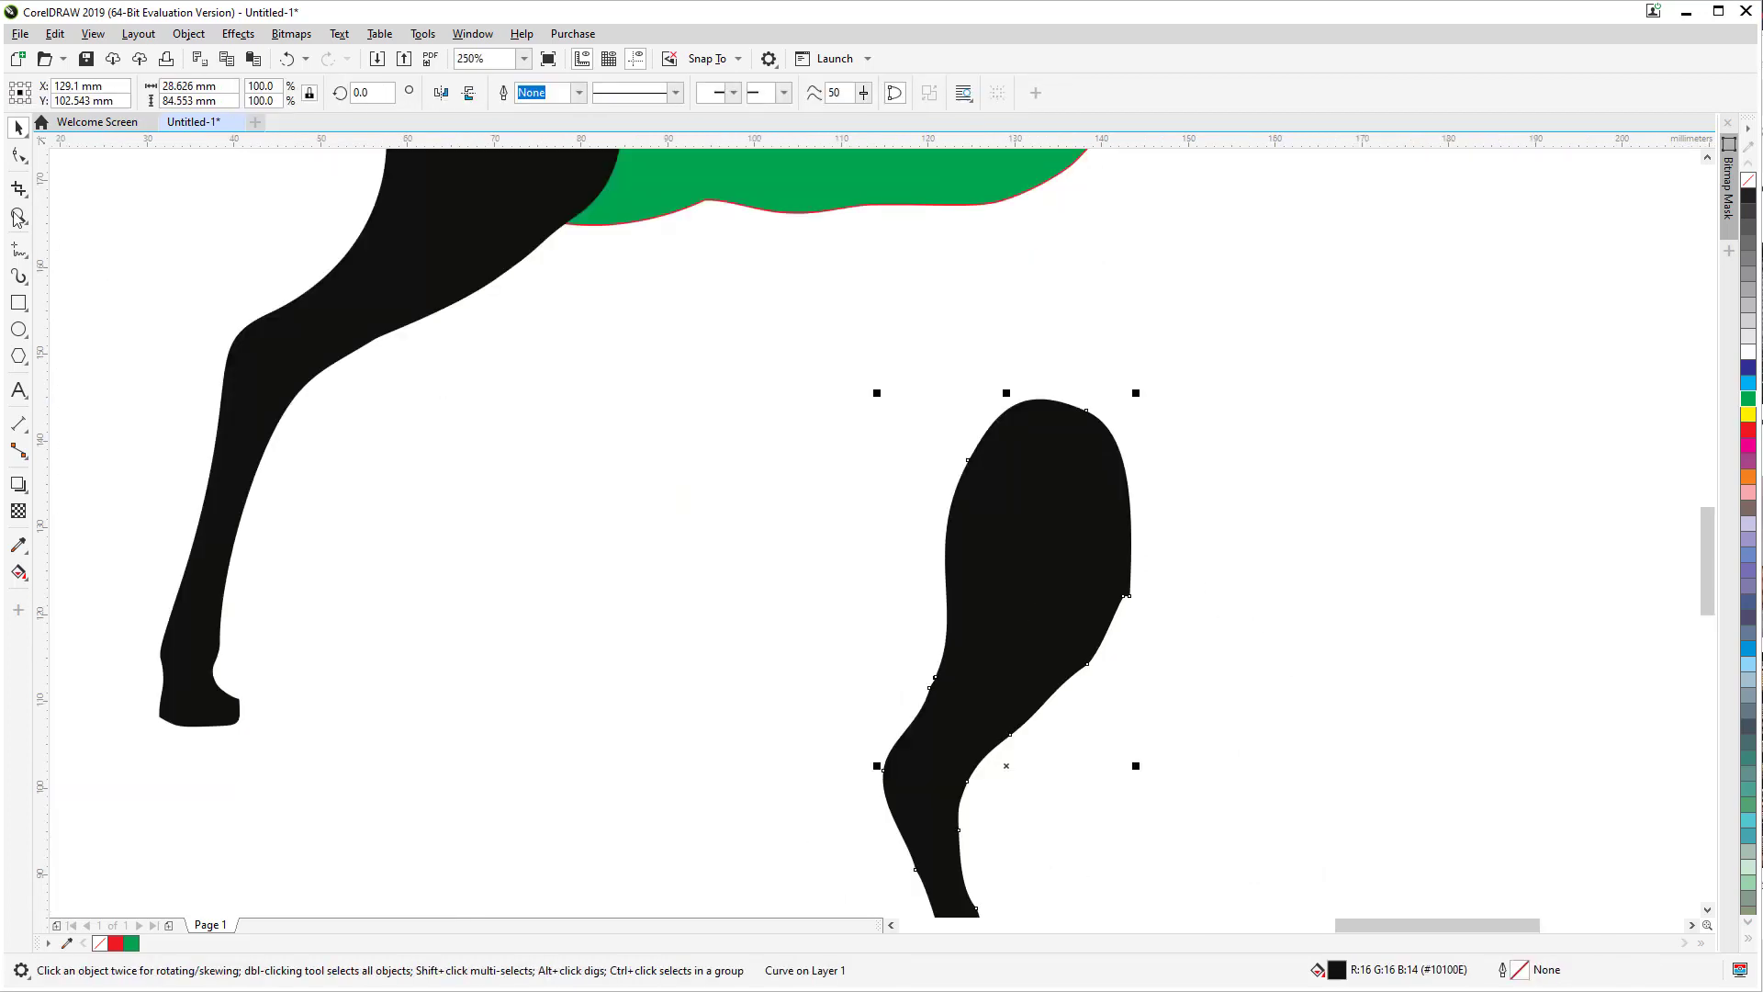
{"action": "left_click", "coordinate": [20, 156]}
{"action": "scroll", "coordinate": [1105, 641], "scroll_direction": "up", "scroll_amount": 2}
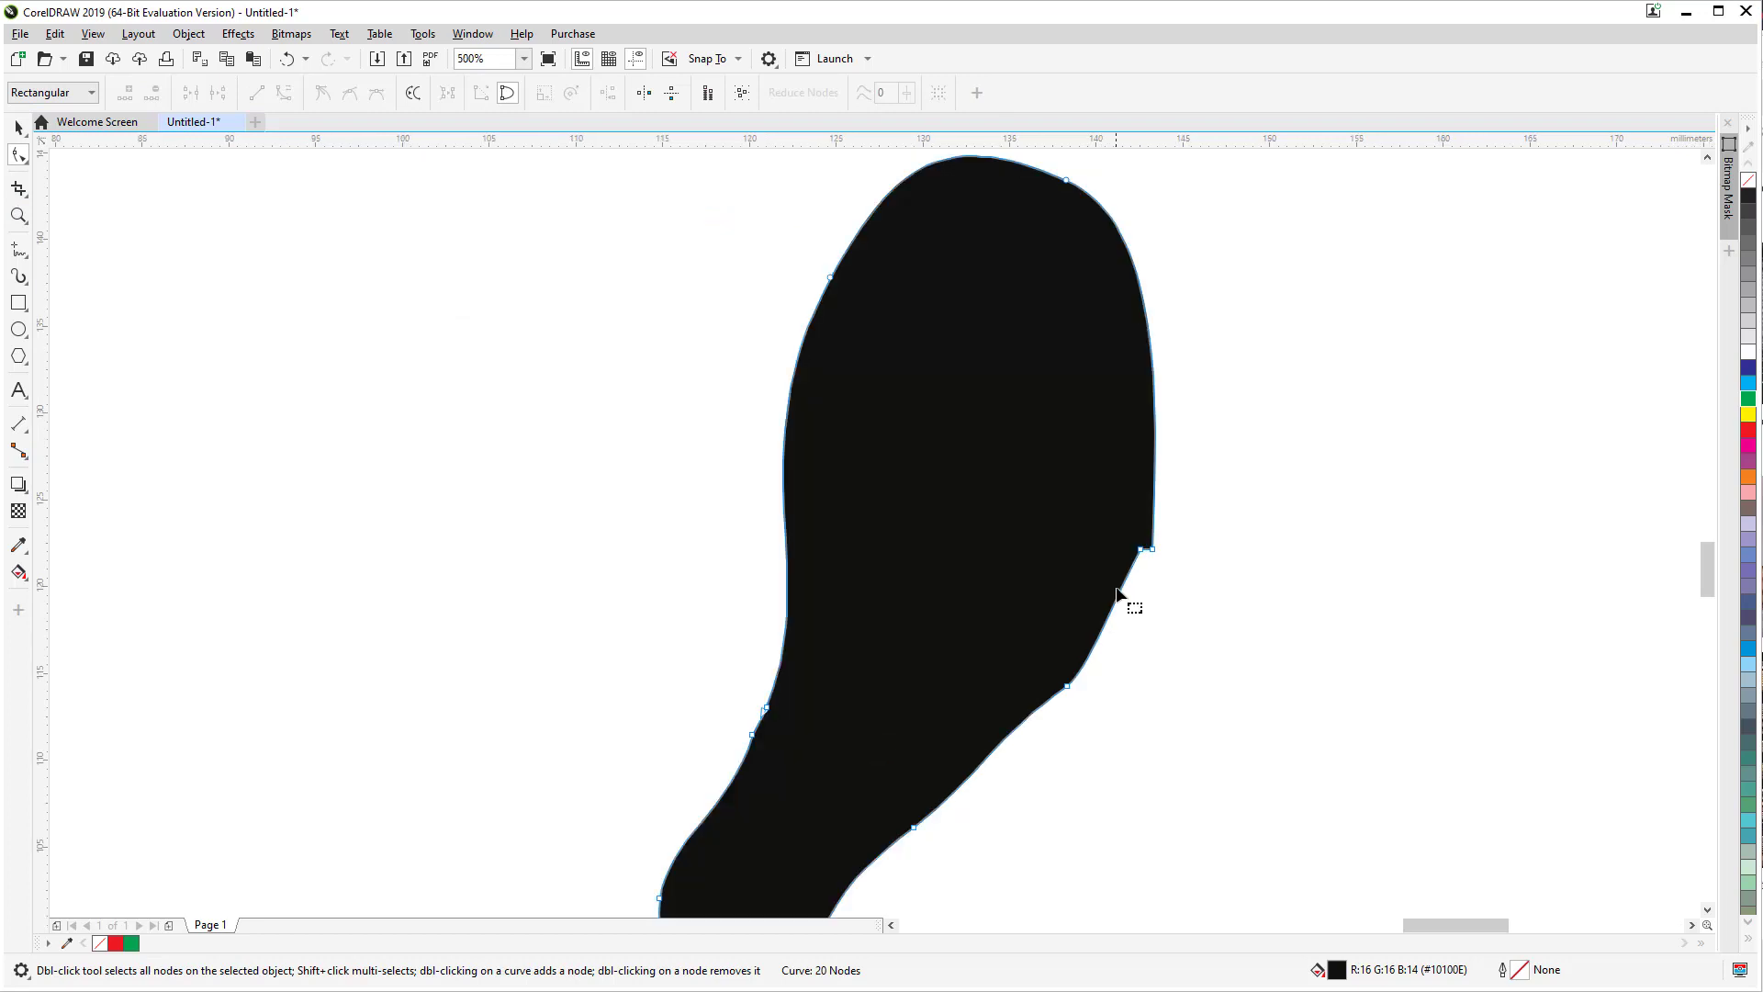
{"action": "left_click", "coordinate": [1151, 550]}
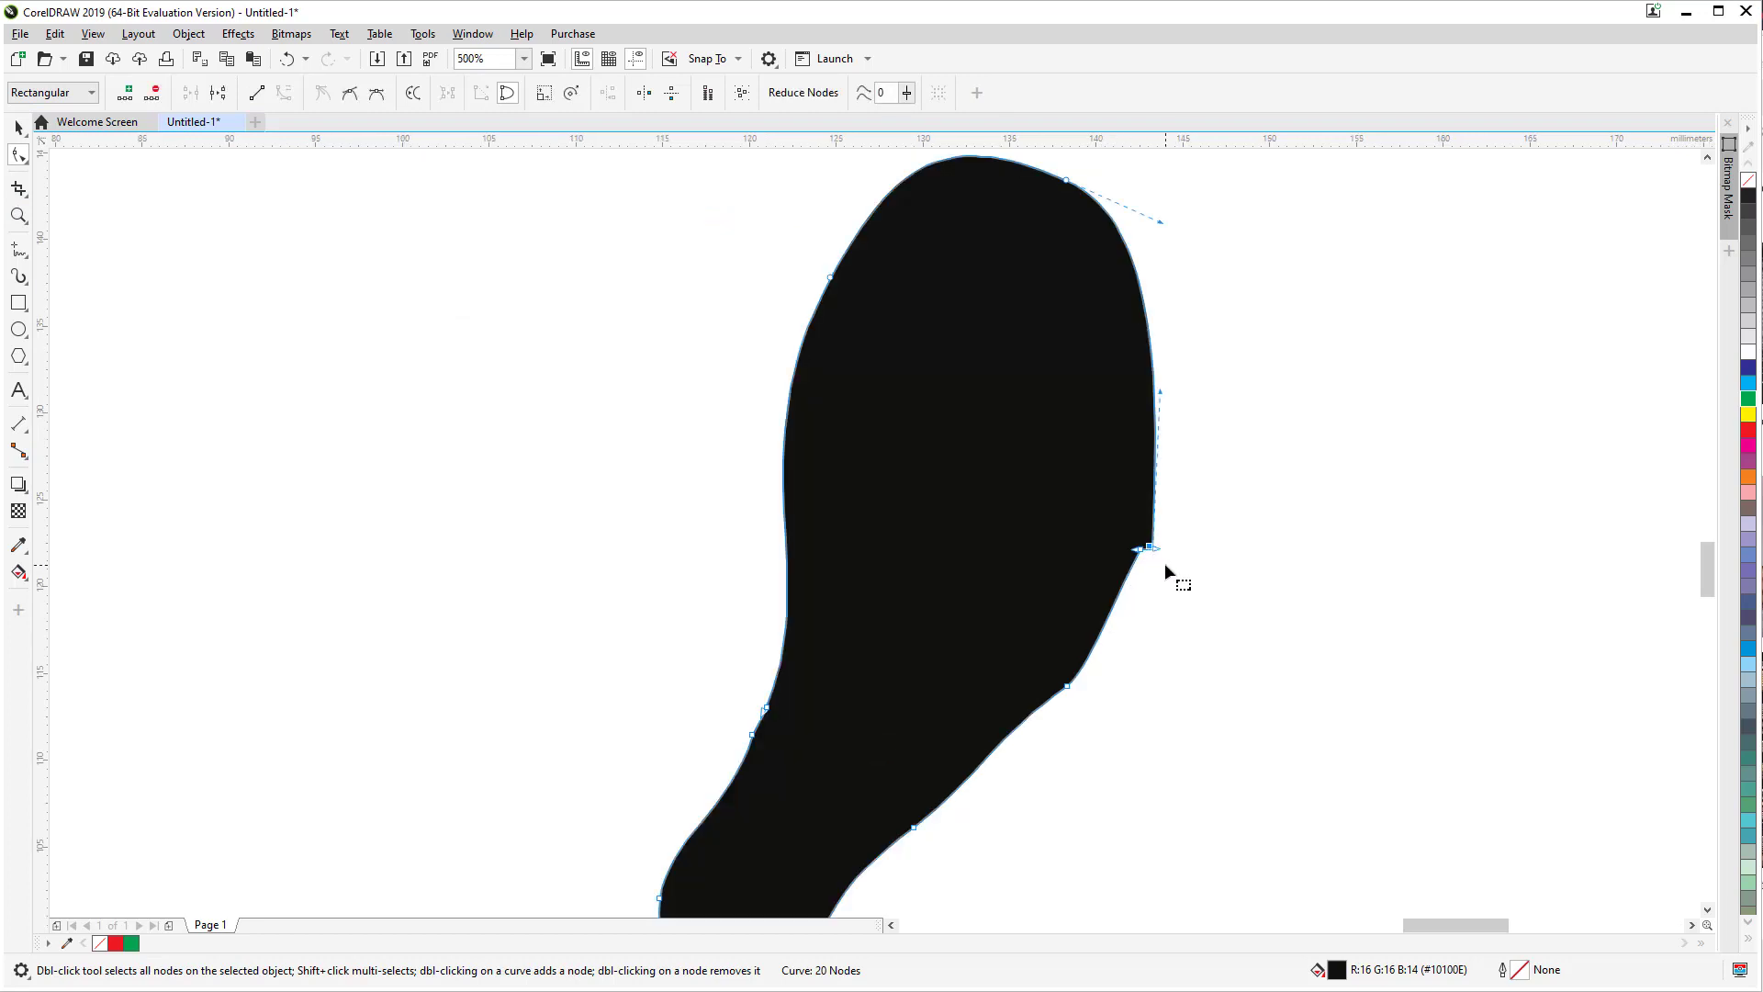
{"action": "key", "text": "Delete"}
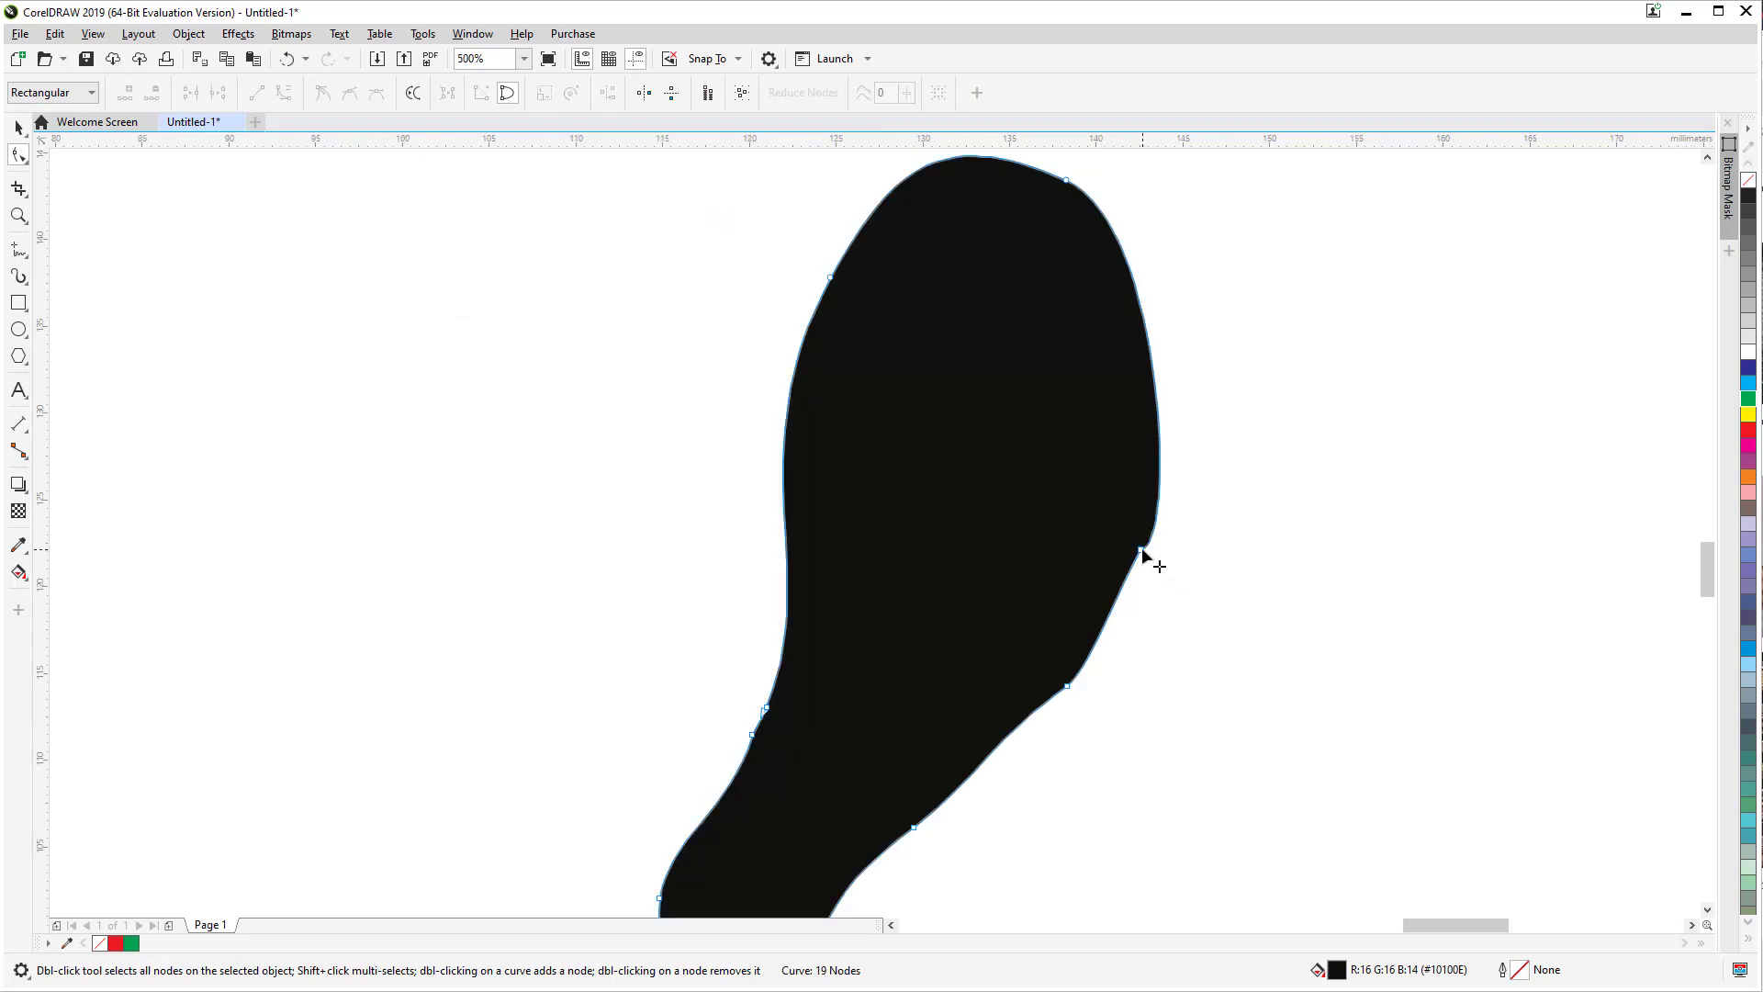
{"action": "left_click", "coordinate": [1143, 552]}
{"action": "left_click_drag", "start_coordinate": [1179, 548], "coordinate": [1181, 422]}
{"action": "left_click_drag", "start_coordinate": [1122, 582], "coordinate": [1121, 620]}
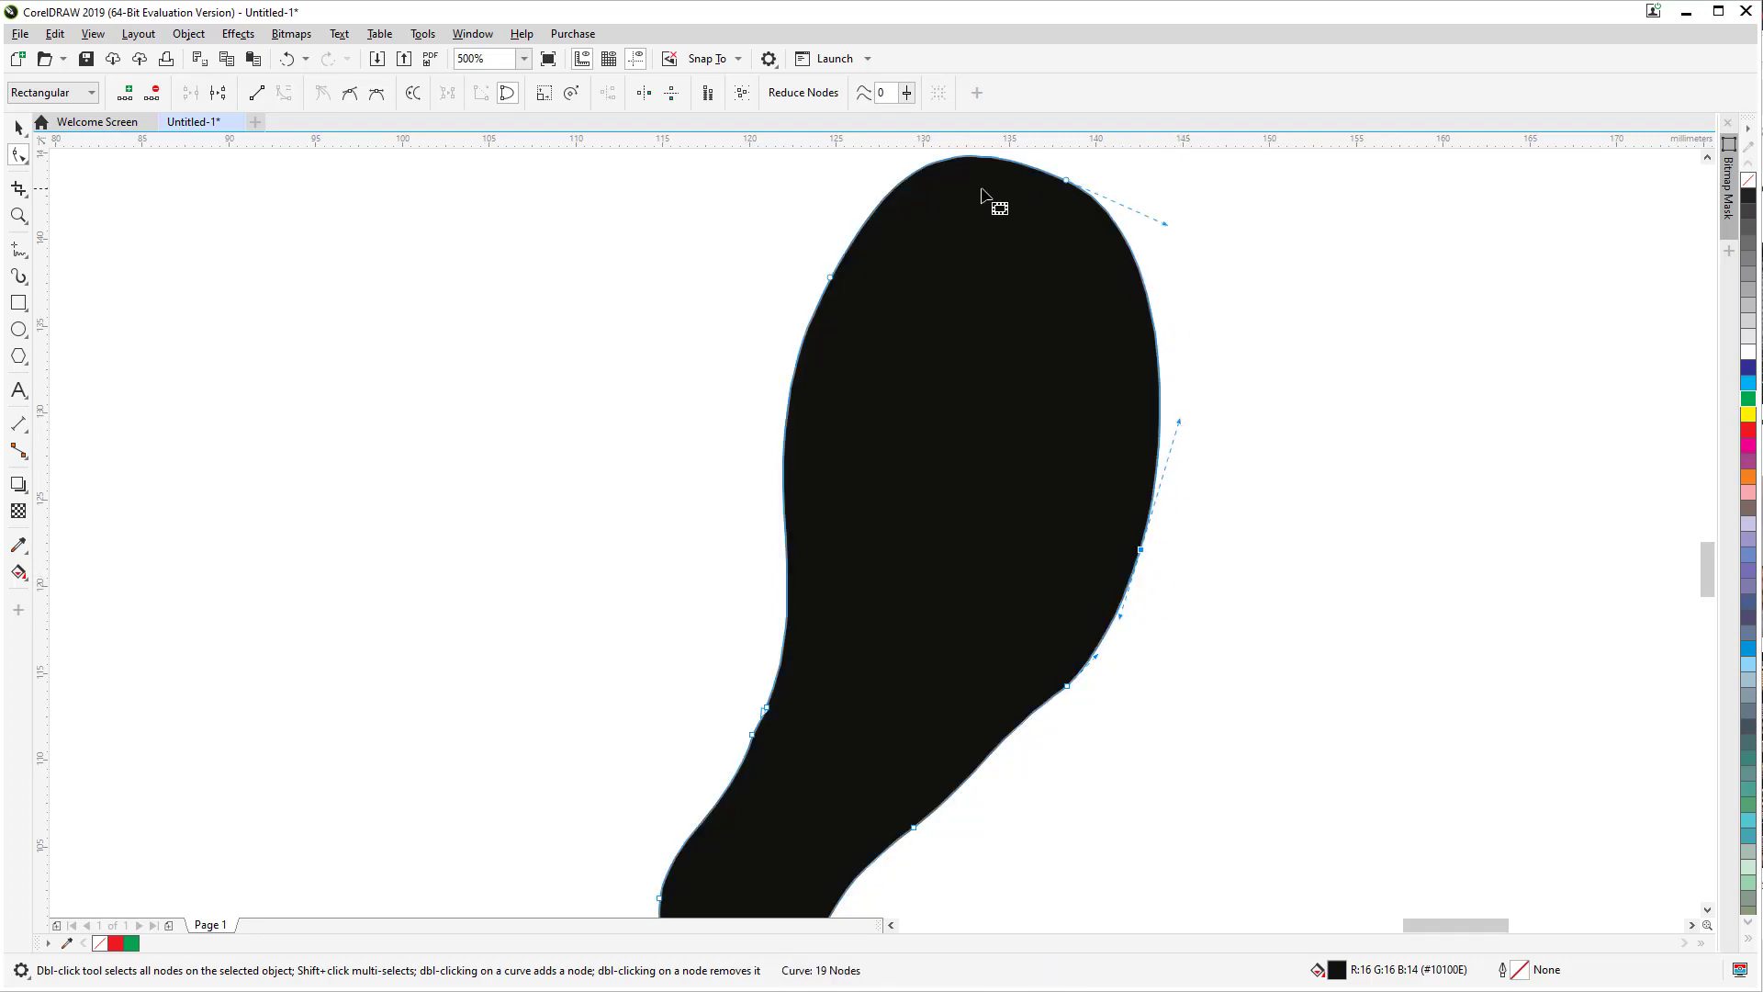
Step: Round the top of the second hind leg's thigh by adjusting the curve handle of its upper node
{"action": "left_click_drag", "start_coordinate": [1232, 317], "coordinate": [1267, 452]}
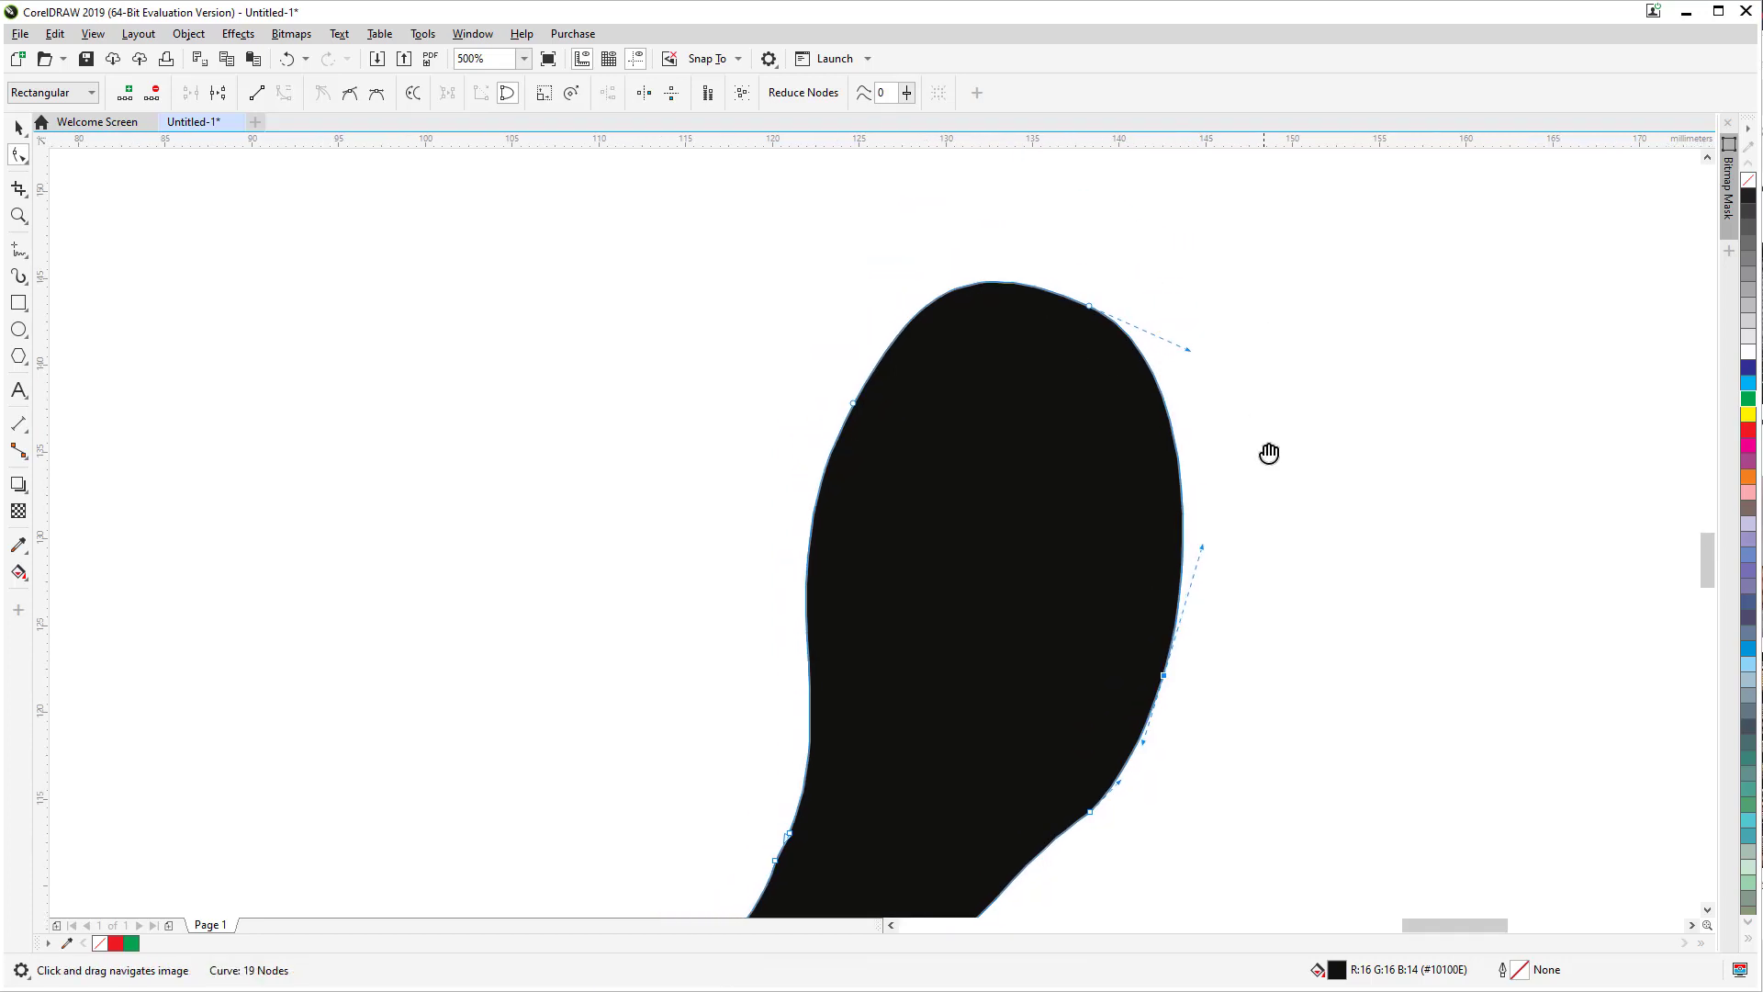
{"action": "left_click", "coordinate": [1090, 306]}
{"action": "left_click_drag", "start_coordinate": [960, 248], "coordinate": [996, 258]}
Step: Move the second hind leg onto the green body, its thigh overlapping the first hind leg's thigh
{"action": "scroll", "coordinate": [1087, 343], "scroll_direction": "down", "scroll_amount": 2}
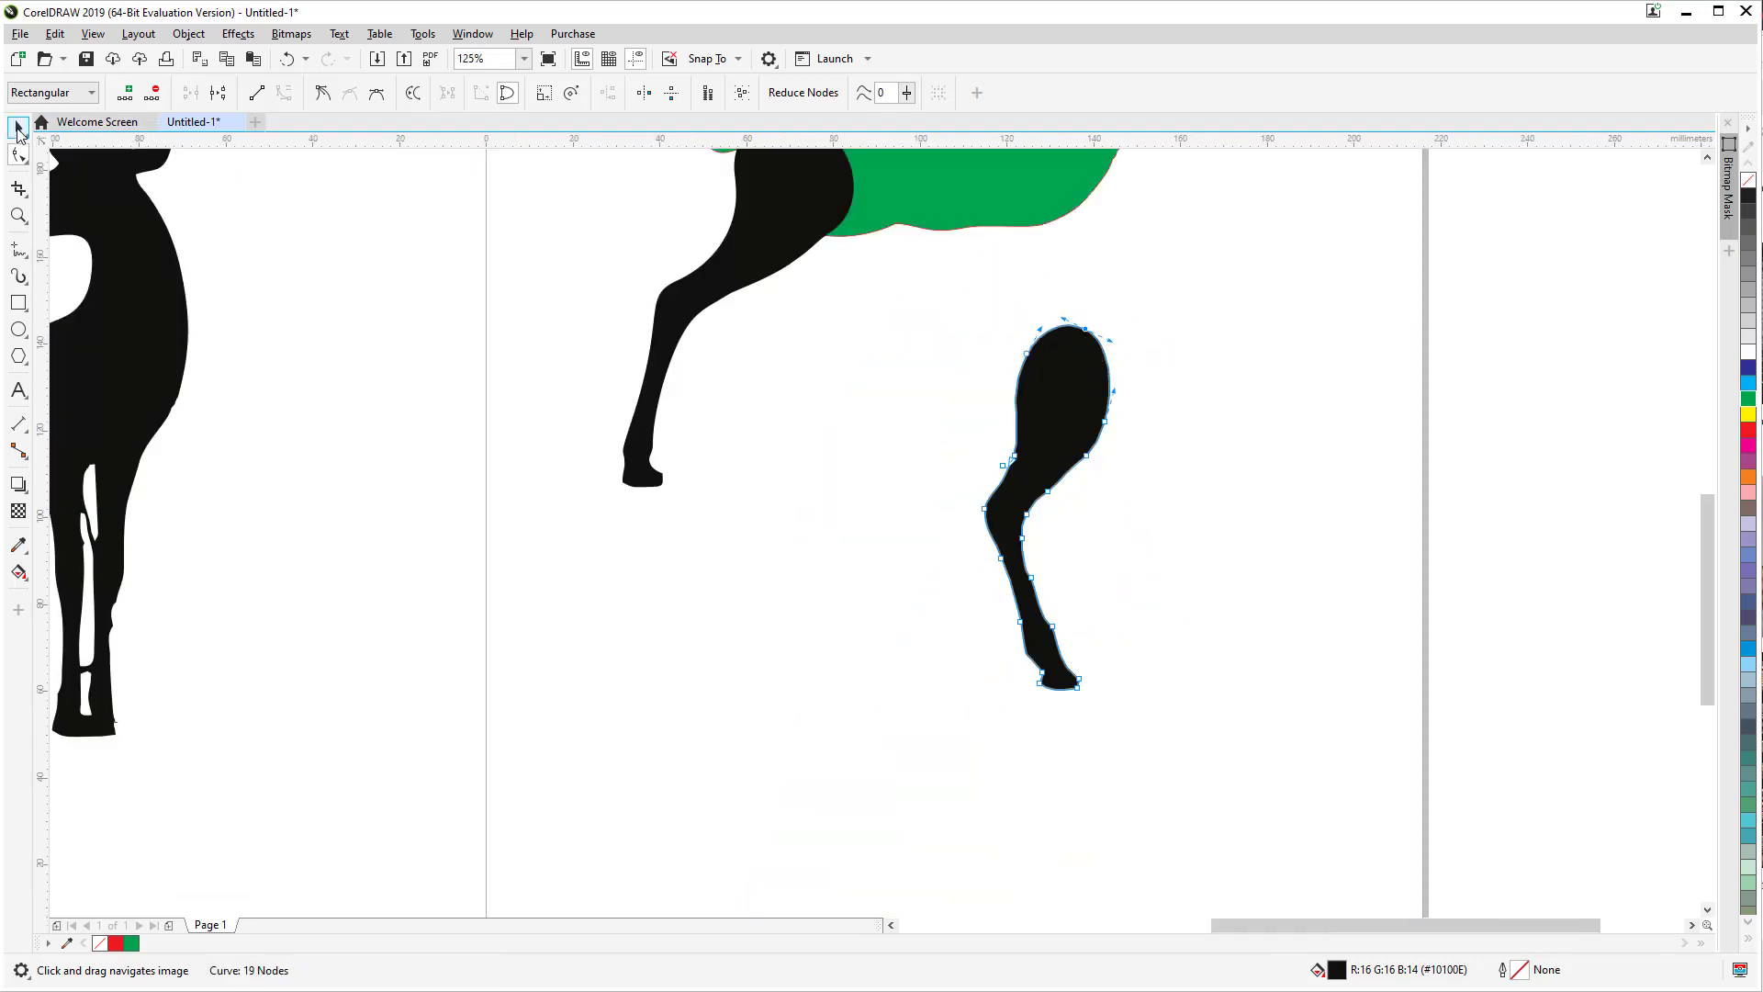
{"action": "left_click", "coordinate": [18, 128]}
{"action": "scroll", "coordinate": [677, 461], "scroll_direction": "down", "scroll_amount": 2}
{"action": "scroll", "coordinate": [825, 444], "scroll_direction": "up", "scroll_amount": 1}
{"action": "left_click_drag", "start_coordinate": [825, 444], "coordinate": [744, 467]}
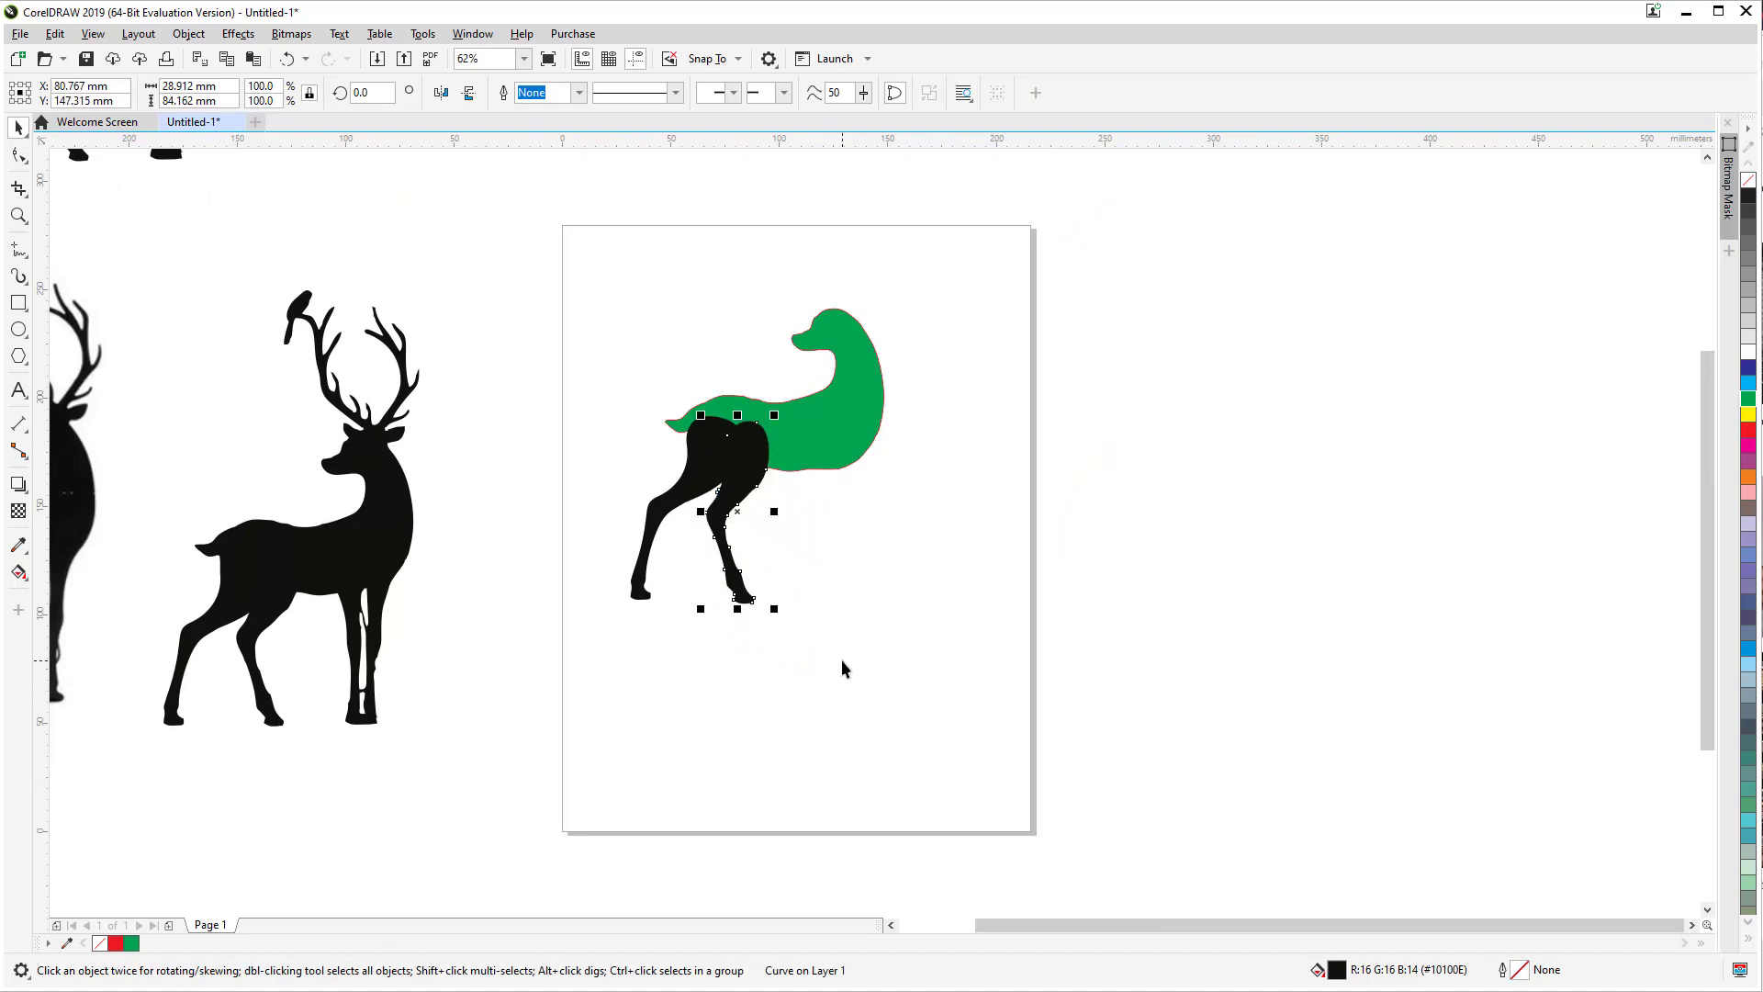
{"action": "left_click", "coordinate": [902, 557]}
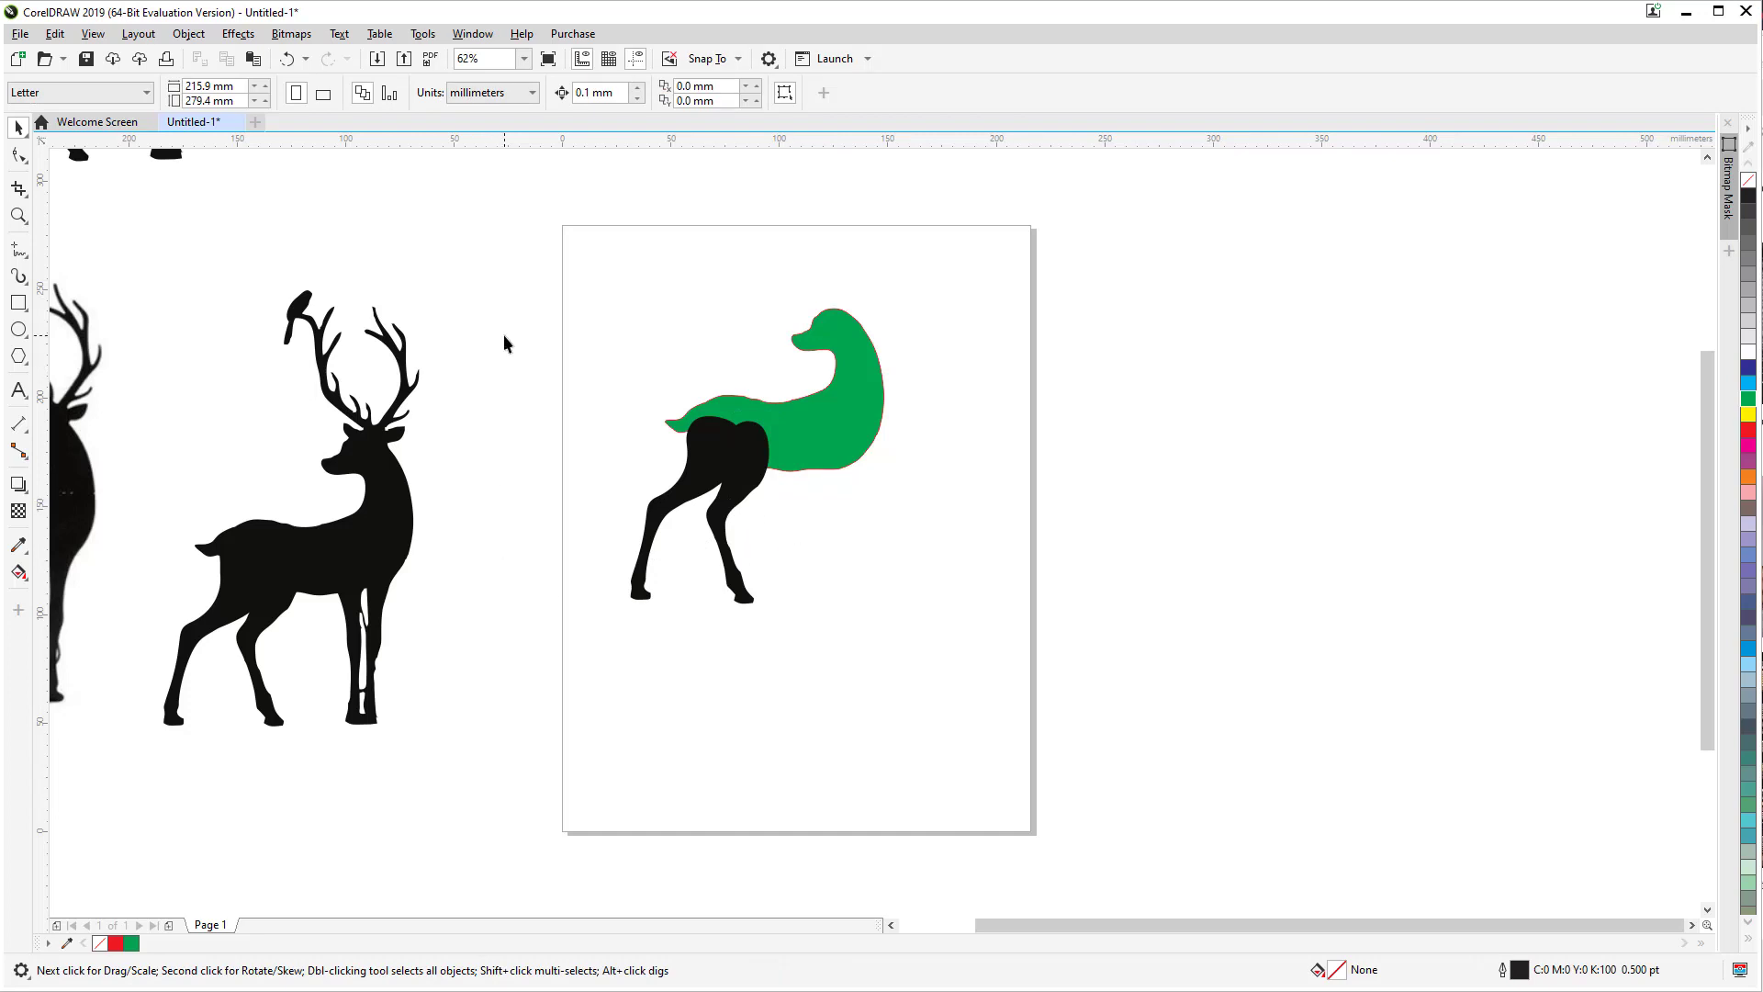
Step: Move the antlerless deer from above the originals onto the page, below the green body
{"action": "left_click_drag", "start_coordinate": [505, 339], "coordinate": [597, 504]}
{"action": "left_click", "coordinate": [240, 204]}
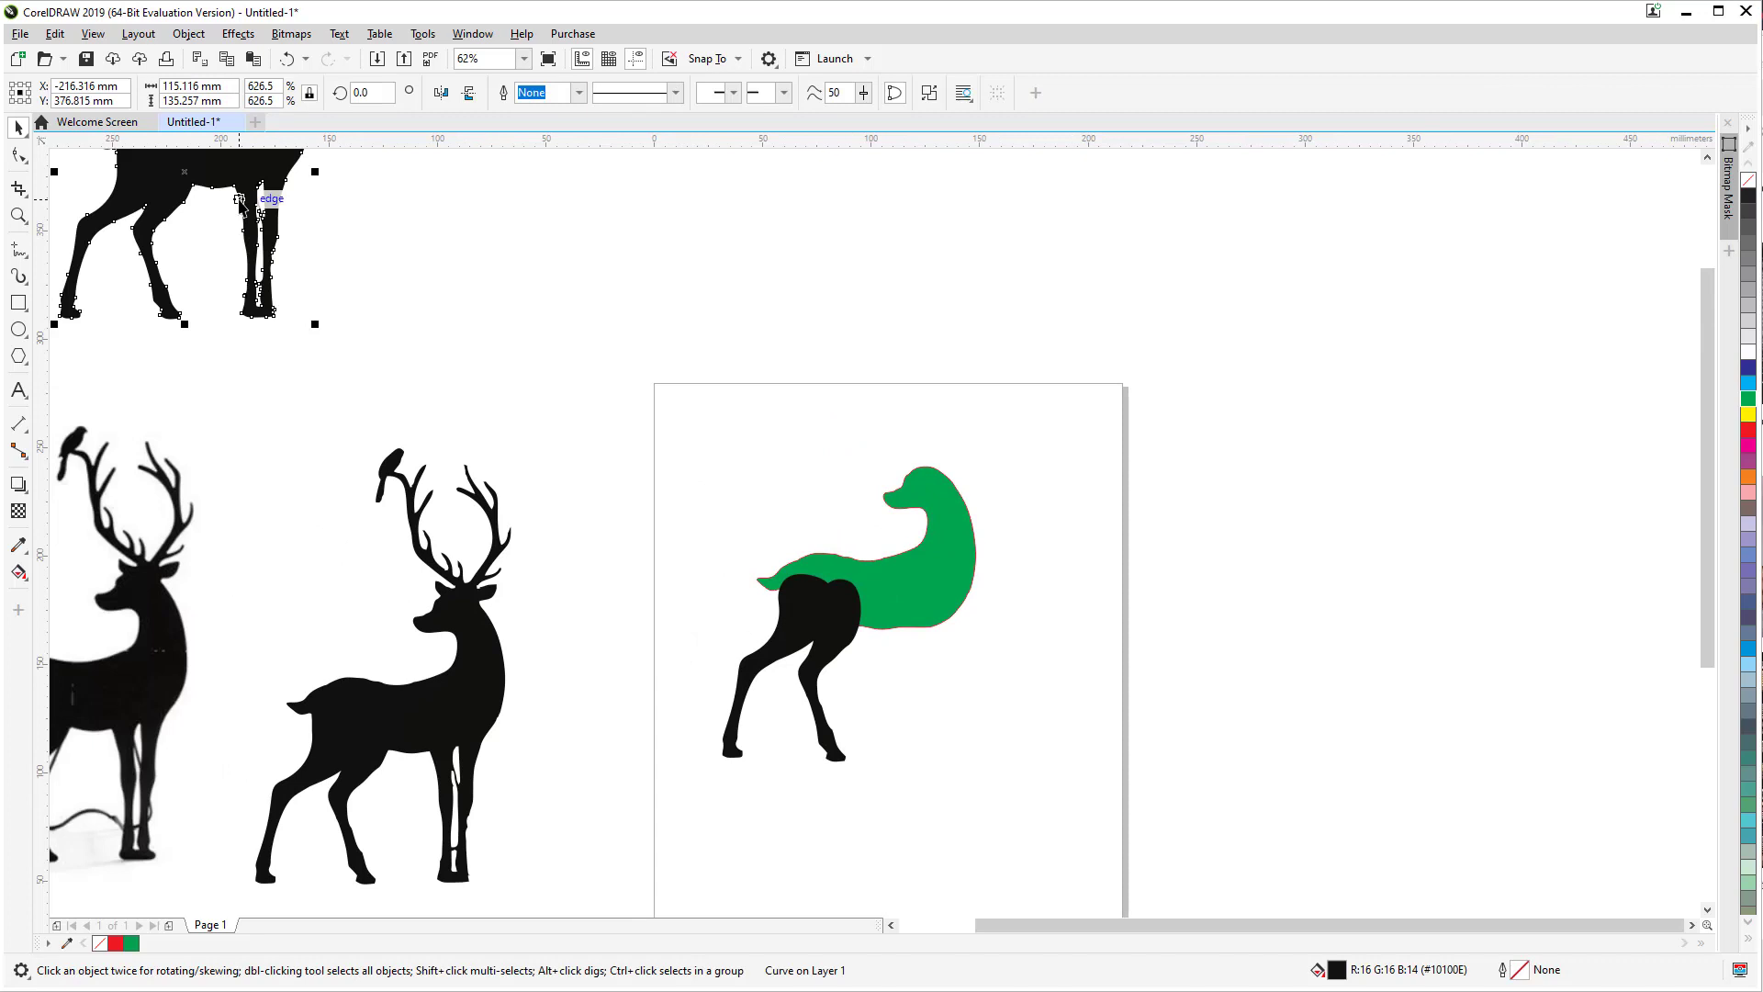
{"action": "mouse_move", "coordinate": [241, 204]}
{"action": "left_mouse_down"}
{"action": "mouse_move", "coordinate": [586, 357]}
{"action": "mouse_move", "coordinate": [1024, 732]}
{"action": "mouse_move", "coordinate": [1055, 792]}
{"action": "mouse_move", "coordinate": [1148, 606]}
{"action": "left_mouse_up"}
Step: Draw a closed freehand shape about 152 by 178 mm around the deer, excluding only the front leg nearer the hind legs
{"action": "scroll", "coordinate": [1055, 792], "scroll_direction": "up", "scroll_amount": 2}
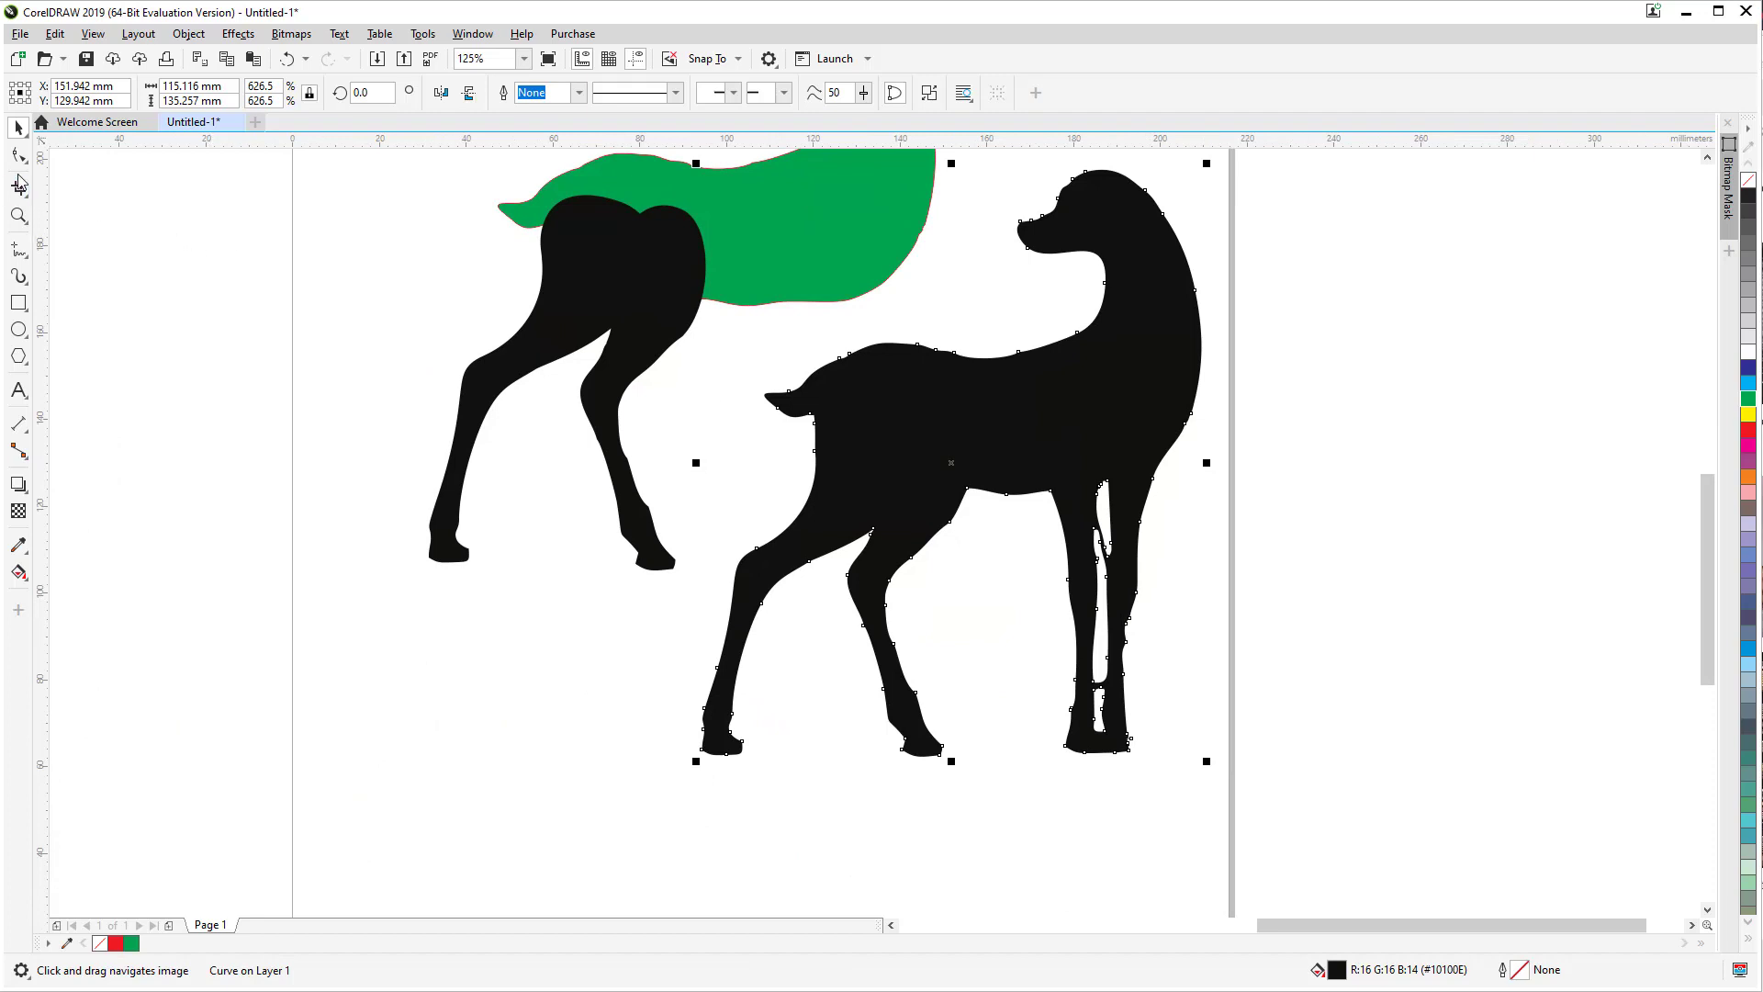
{"action": "left_click", "coordinate": [18, 248]}
{"action": "mouse_move", "coordinate": [610, 665]}
{"action": "left_mouse_down"}
{"action": "mouse_move", "coordinate": [671, 856]}
{"action": "mouse_move", "coordinate": [911, 897]}
{"action": "mouse_move", "coordinate": [1010, 777]}
{"action": "mouse_move", "coordinate": [1059, 375]}
{"action": "mouse_move", "coordinate": [1104, 415]}
{"action": "mouse_move", "coordinate": [1095, 713]}
{"action": "mouse_move", "coordinate": [1103, 758]}
{"action": "mouse_move", "coordinate": [1144, 806]}
{"action": "mouse_move", "coordinate": [1221, 736]}
{"action": "mouse_move", "coordinate": [1267, 459]}
{"action": "mouse_move", "coordinate": [1241, 248]}
{"action": "mouse_move", "coordinate": [1195, 161]}
{"action": "mouse_move", "coordinate": [1019, 144]}
{"action": "mouse_move", "coordinate": [710, 400]}
{"action": "mouse_move", "coordinate": [610, 656]}
{"action": "left_mouse_up"}
{"action": "left_click", "coordinate": [19, 129]}
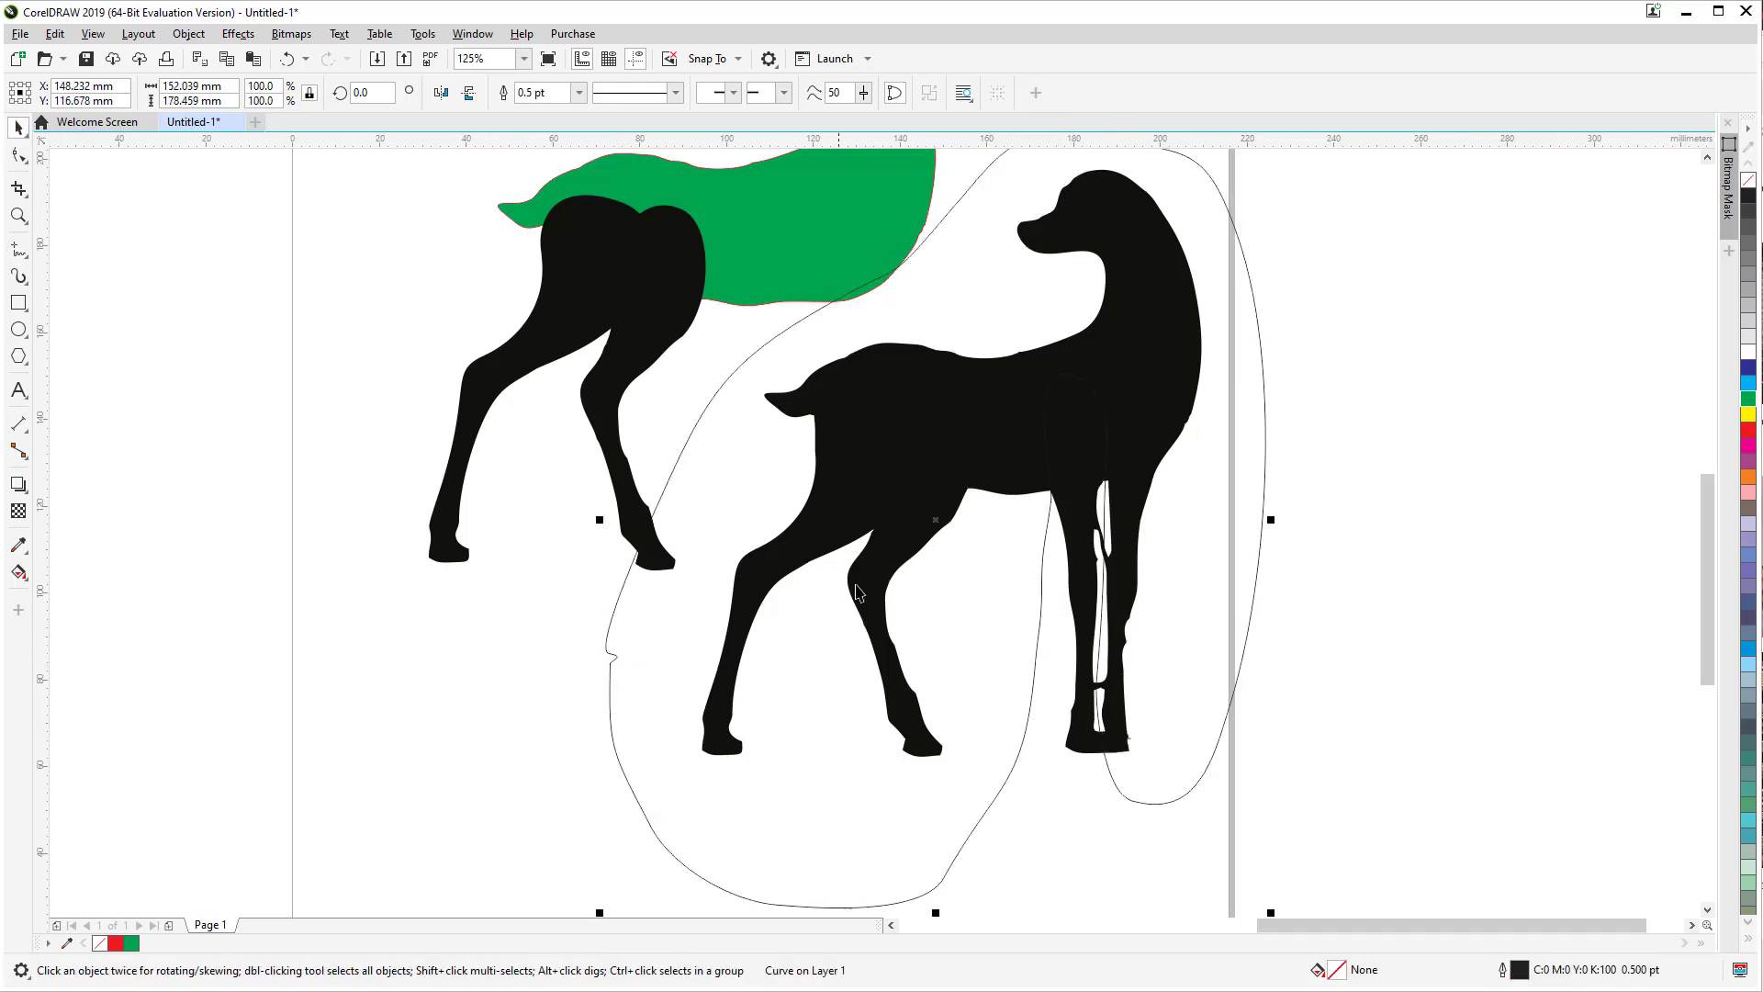
Step: Subtract the freehand shape from the deer with Back Minus Front, leaving only the front leg nearer the hind legs
{"action": "left_click", "coordinate": [842, 542]}
{"action": "left_click", "coordinate": [852, 545]}
{"action": "left_click", "coordinate": [854, 547], "text": "shift"}
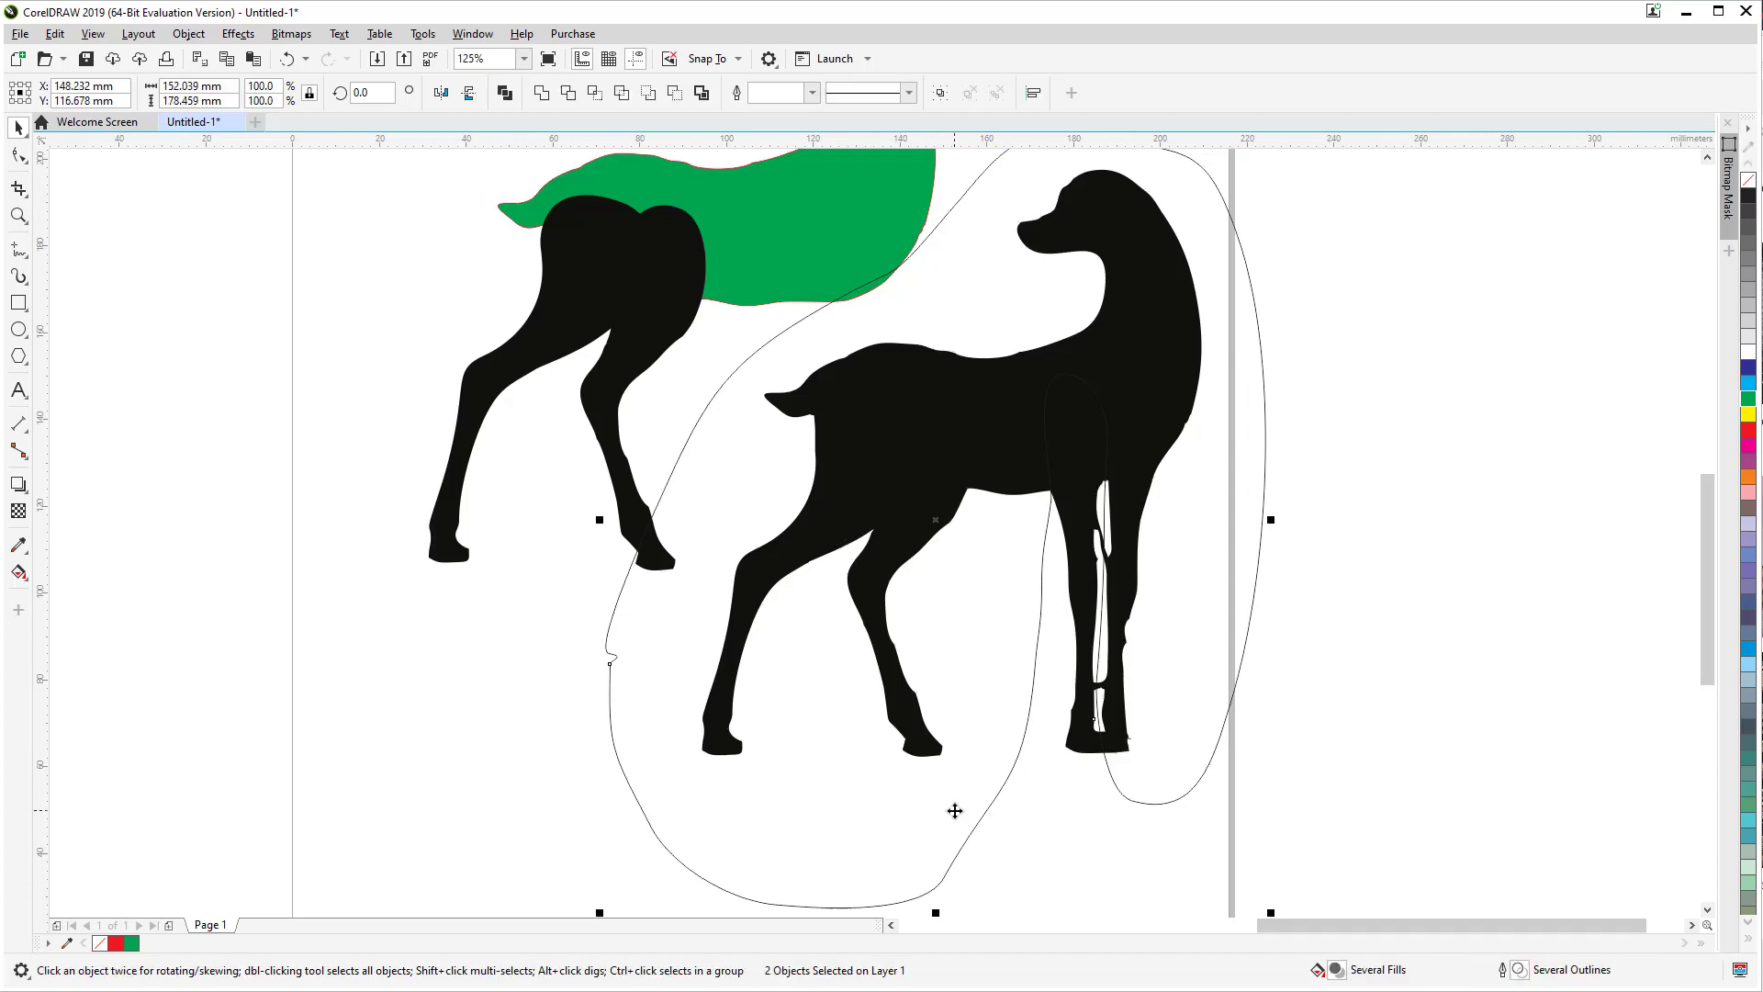
{"action": "left_click", "coordinate": [675, 93]}
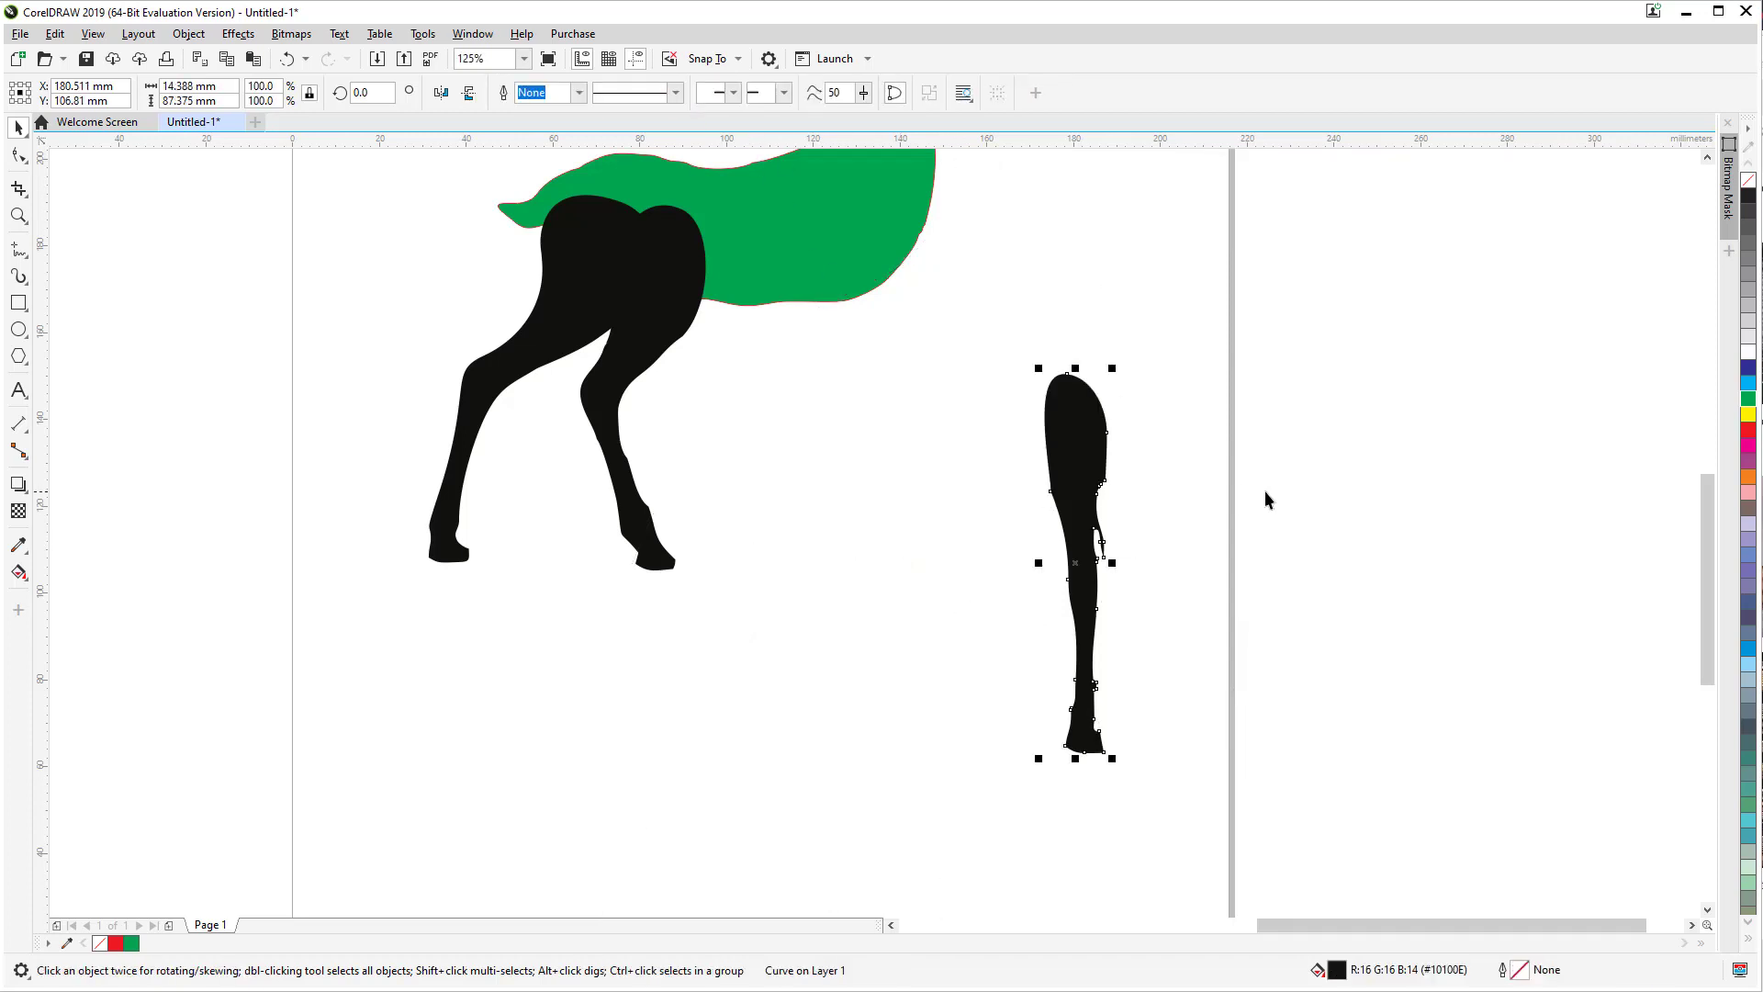
Step: Move the node above the back of the front leg's hoof slightly outward and curve the hoof's back edge inward
{"action": "left_click", "coordinate": [1229, 493]}
{"action": "scroll", "coordinate": [1181, 491], "scroll_direction": "up", "scroll_amount": 2}
{"action": "left_click_drag", "start_coordinate": [1124, 571], "coordinate": [1102, 346]}
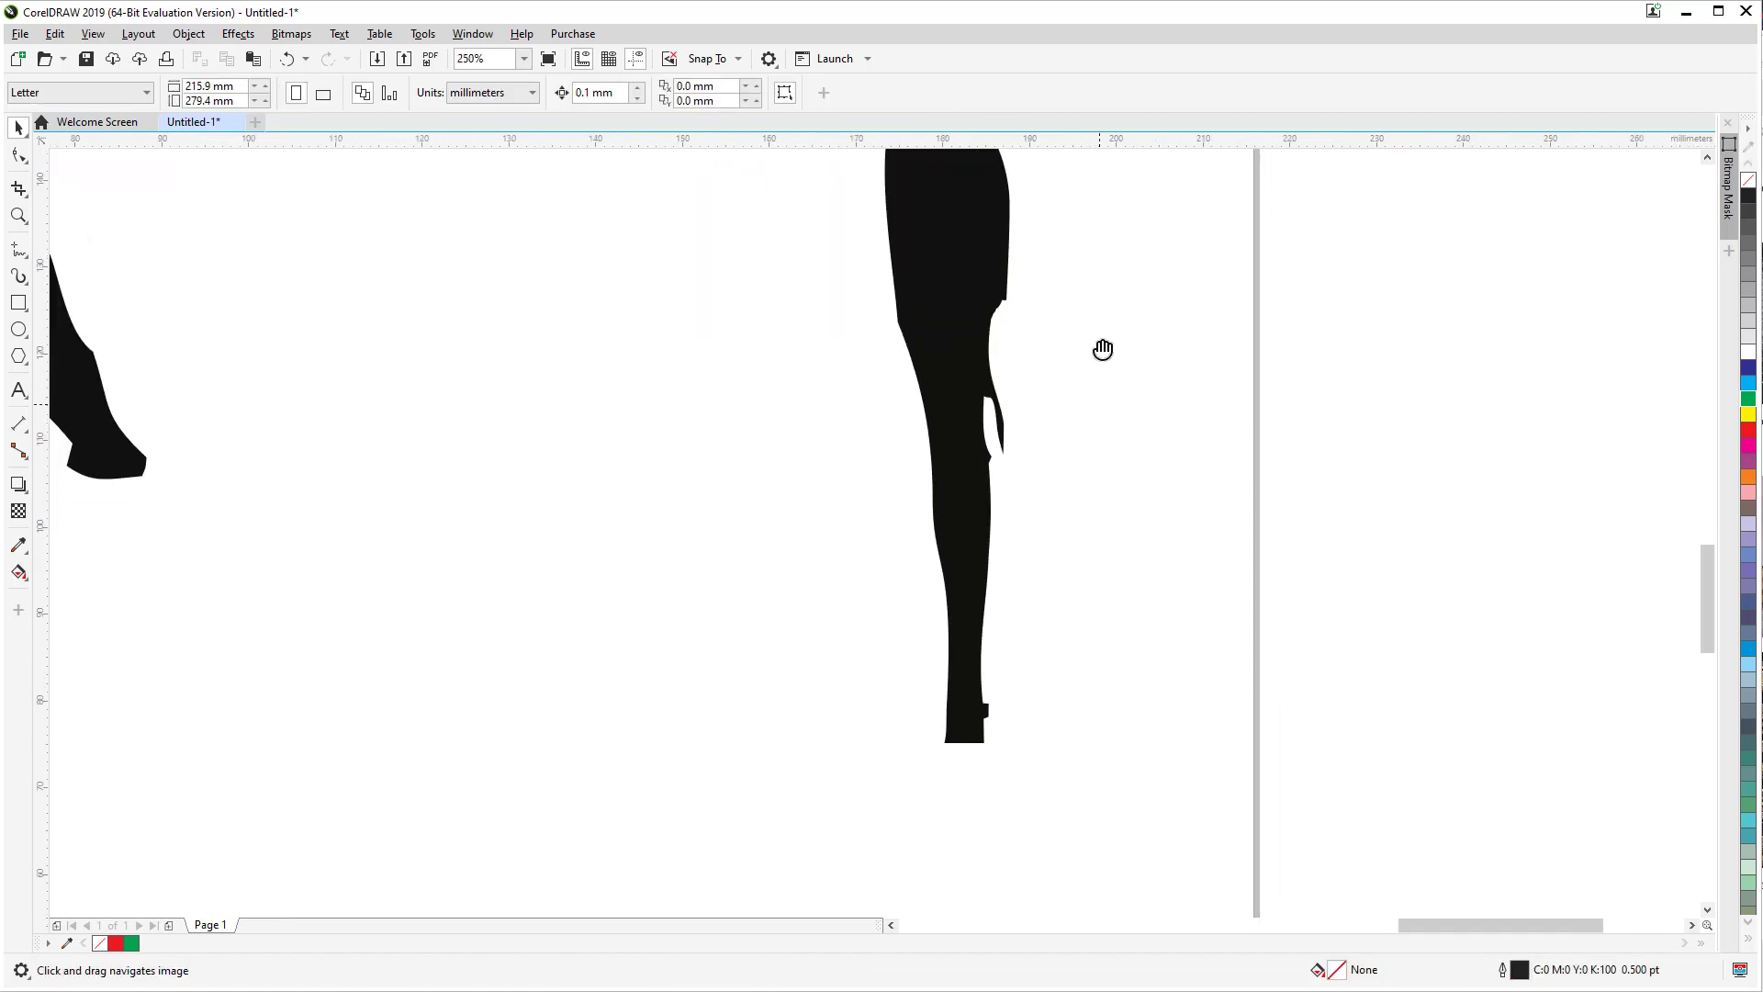
{"action": "left_click", "coordinate": [19, 154]}
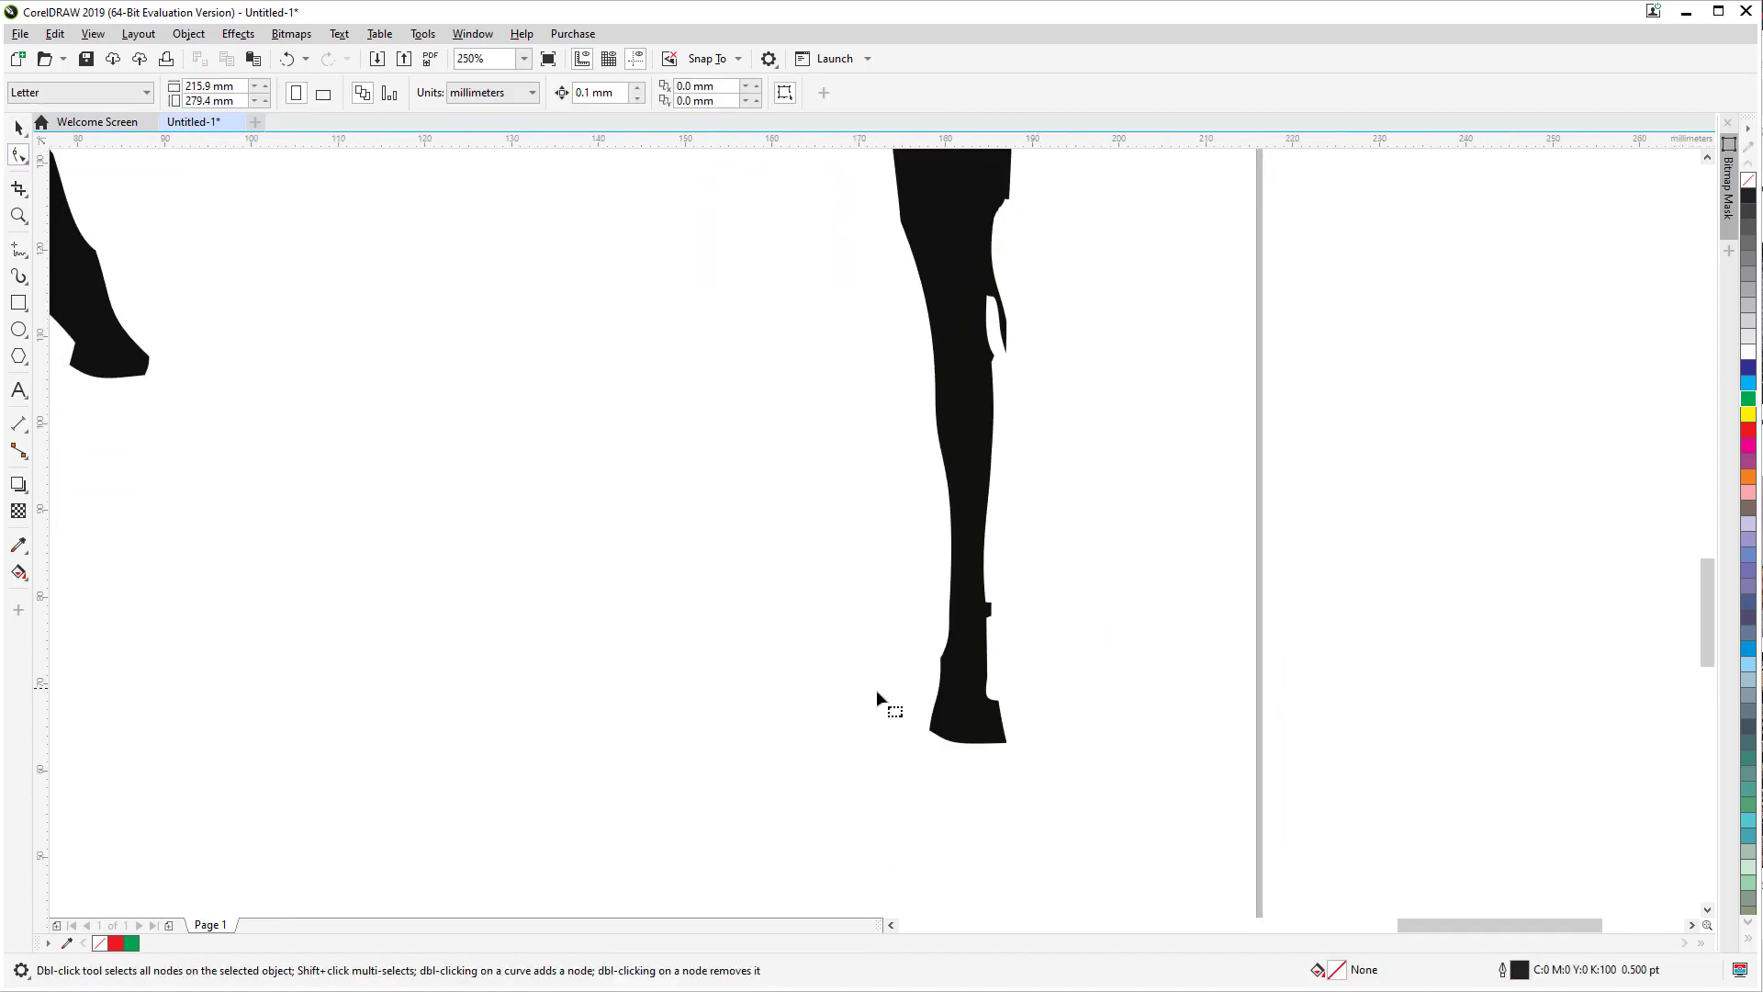
{"action": "left_click", "coordinate": [946, 680]}
{"action": "scroll", "coordinate": [962, 730], "scroll_direction": "up", "scroll_amount": 2}
{"action": "scroll", "coordinate": [958, 730], "scroll_direction": "up", "scroll_amount": 2}
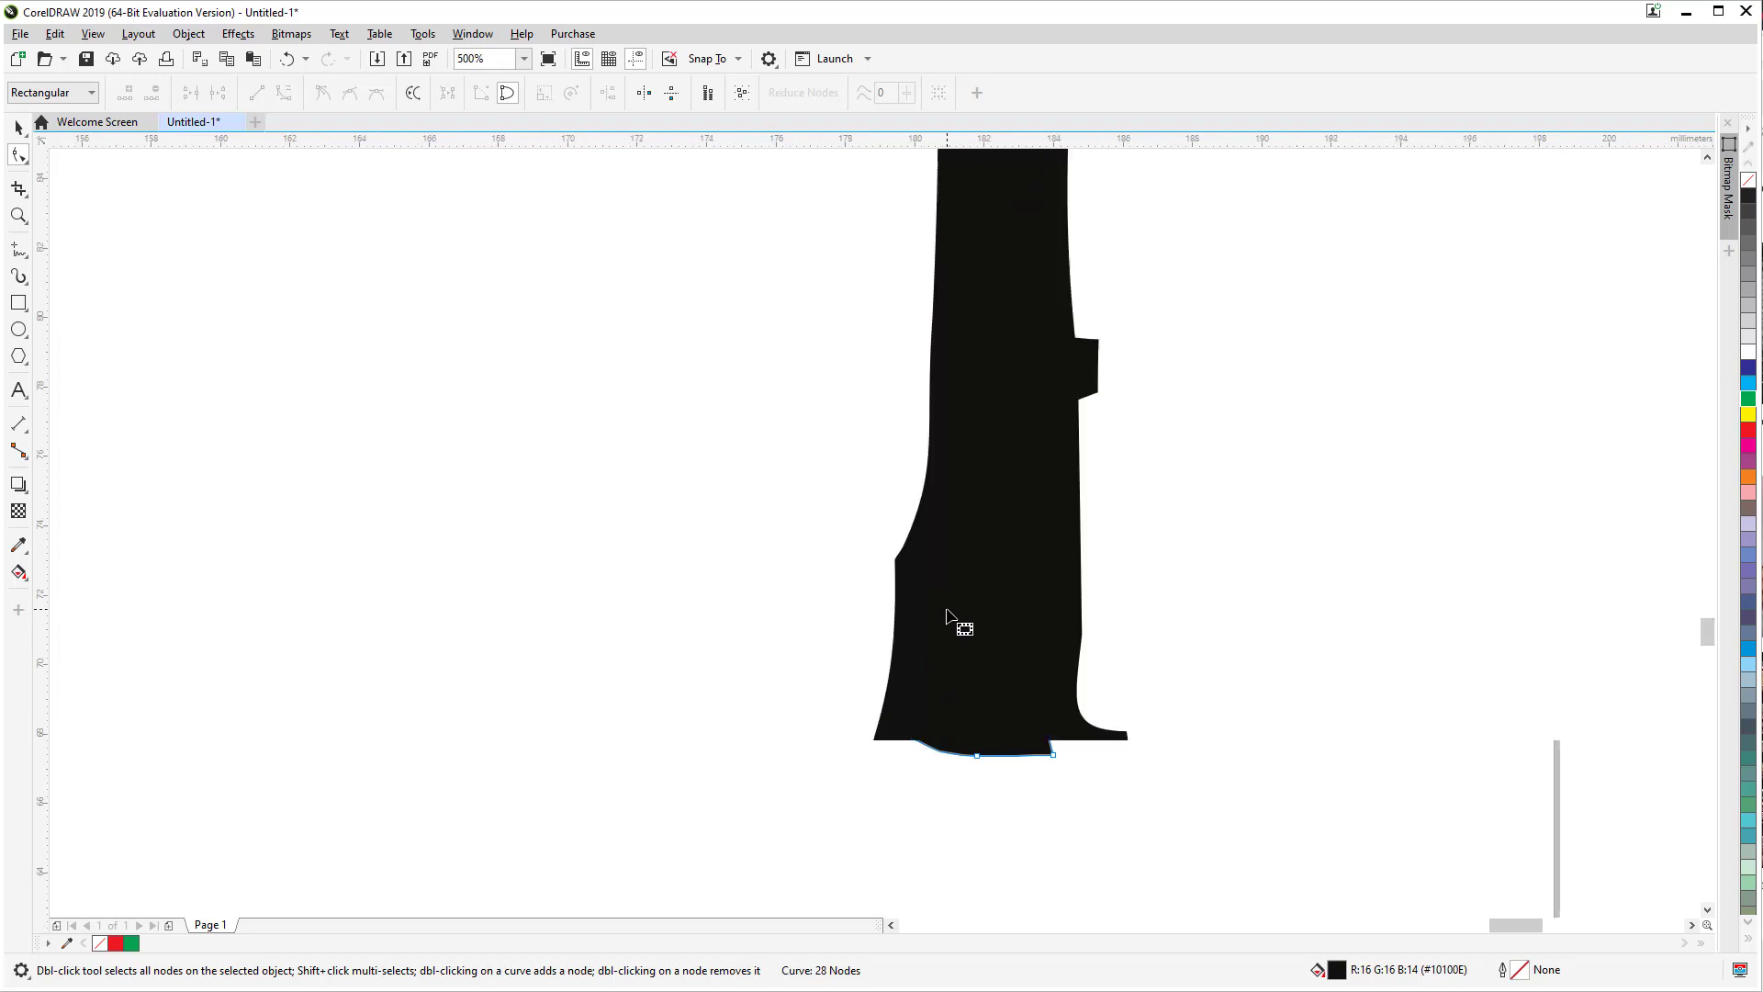
{"action": "left_click_drag", "start_coordinate": [898, 566], "coordinate": [880, 583]}
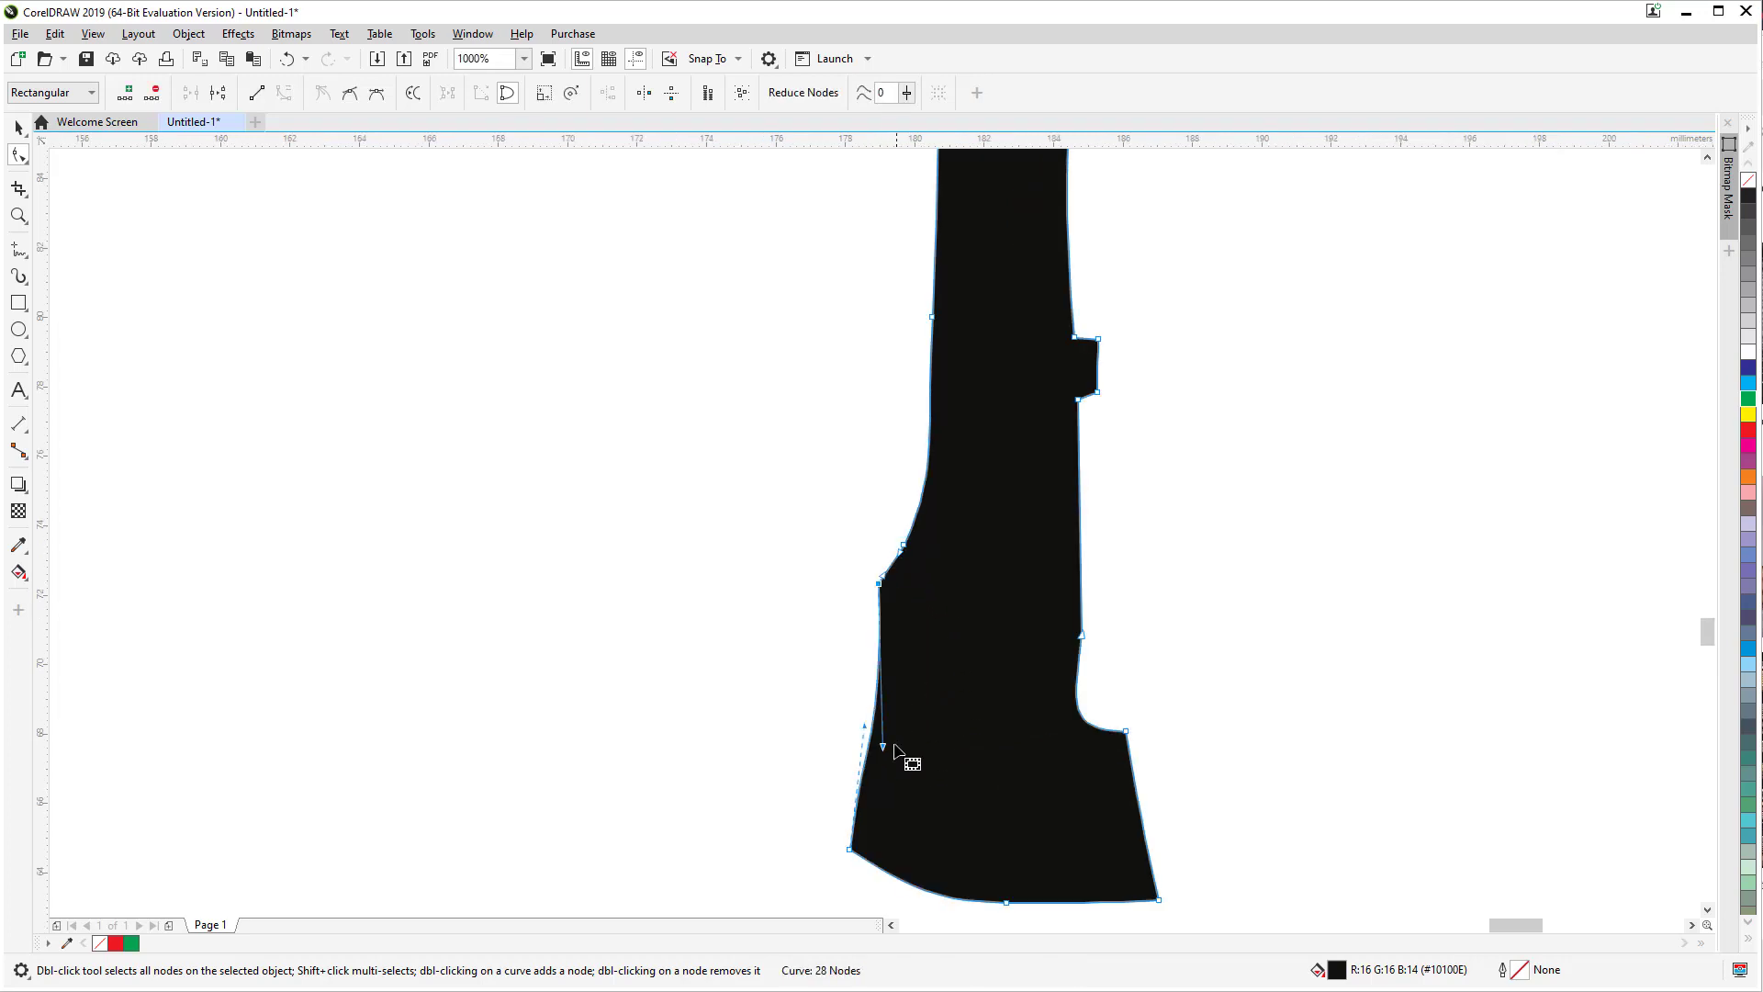
{"action": "left_click_drag", "start_coordinate": [883, 747], "coordinate": [897, 751]}
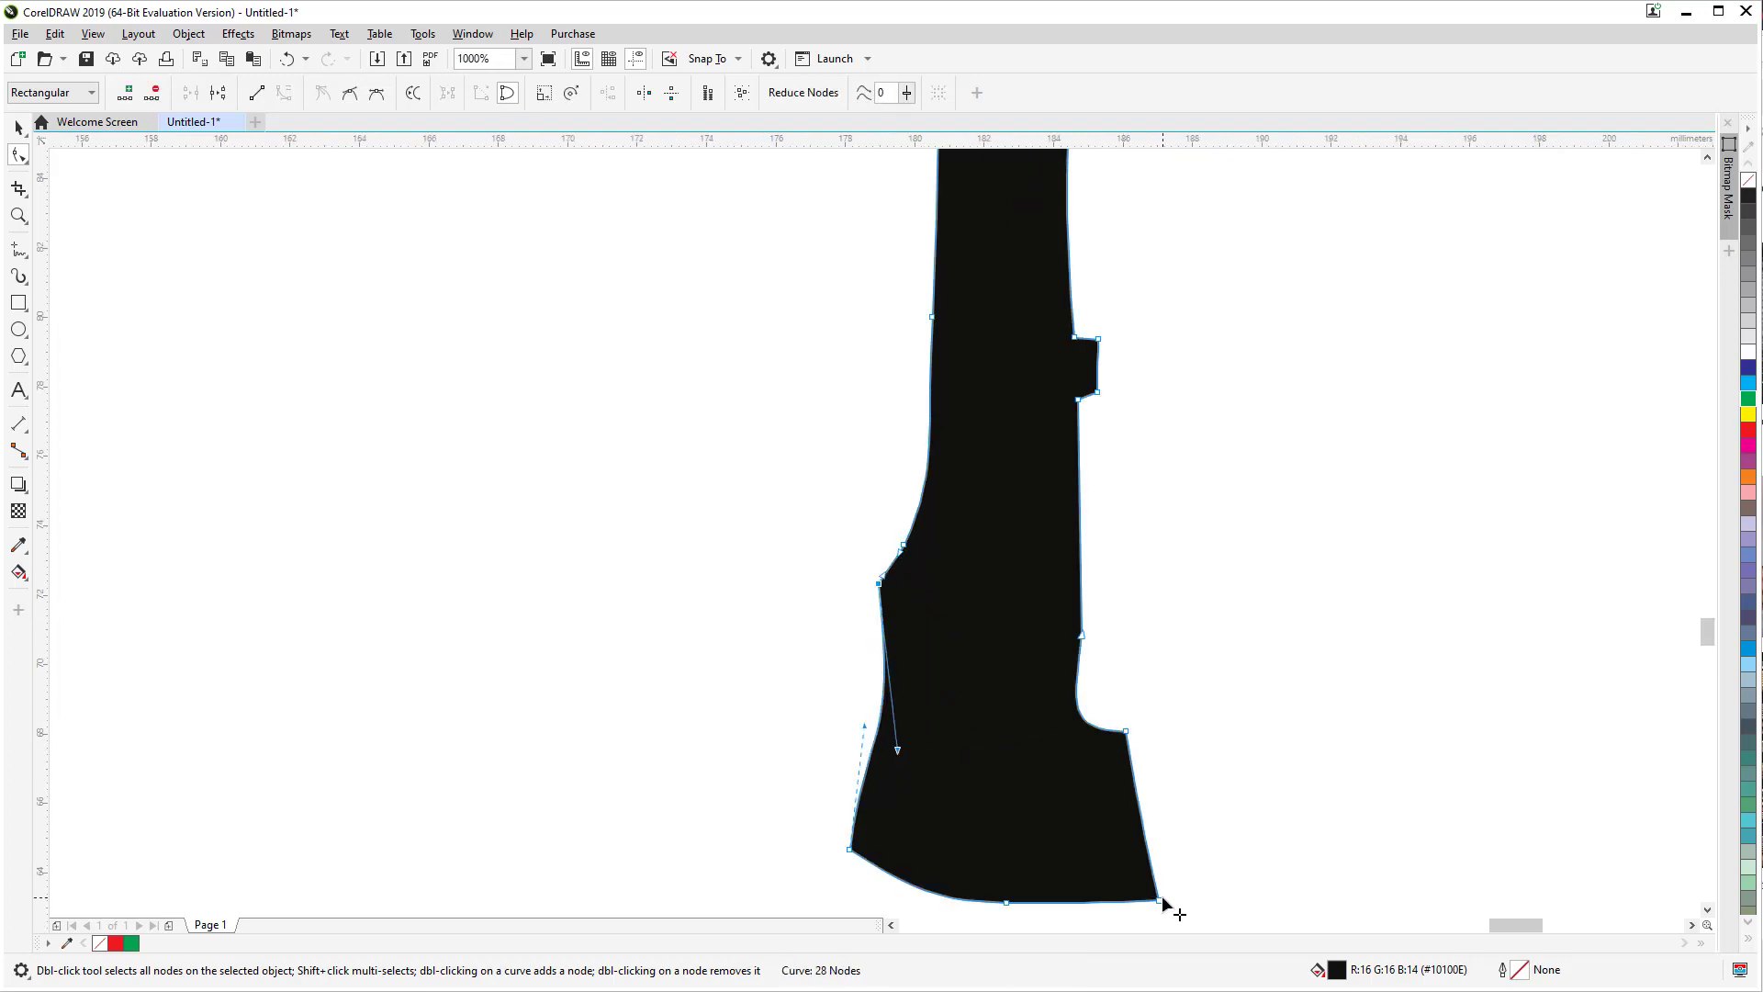
Step: Extend the front leg's hoof tip forward, round its upper edge, and narrow the ankle just above it
{"action": "left_click_drag", "start_coordinate": [1160, 901], "coordinate": [1193, 902]}
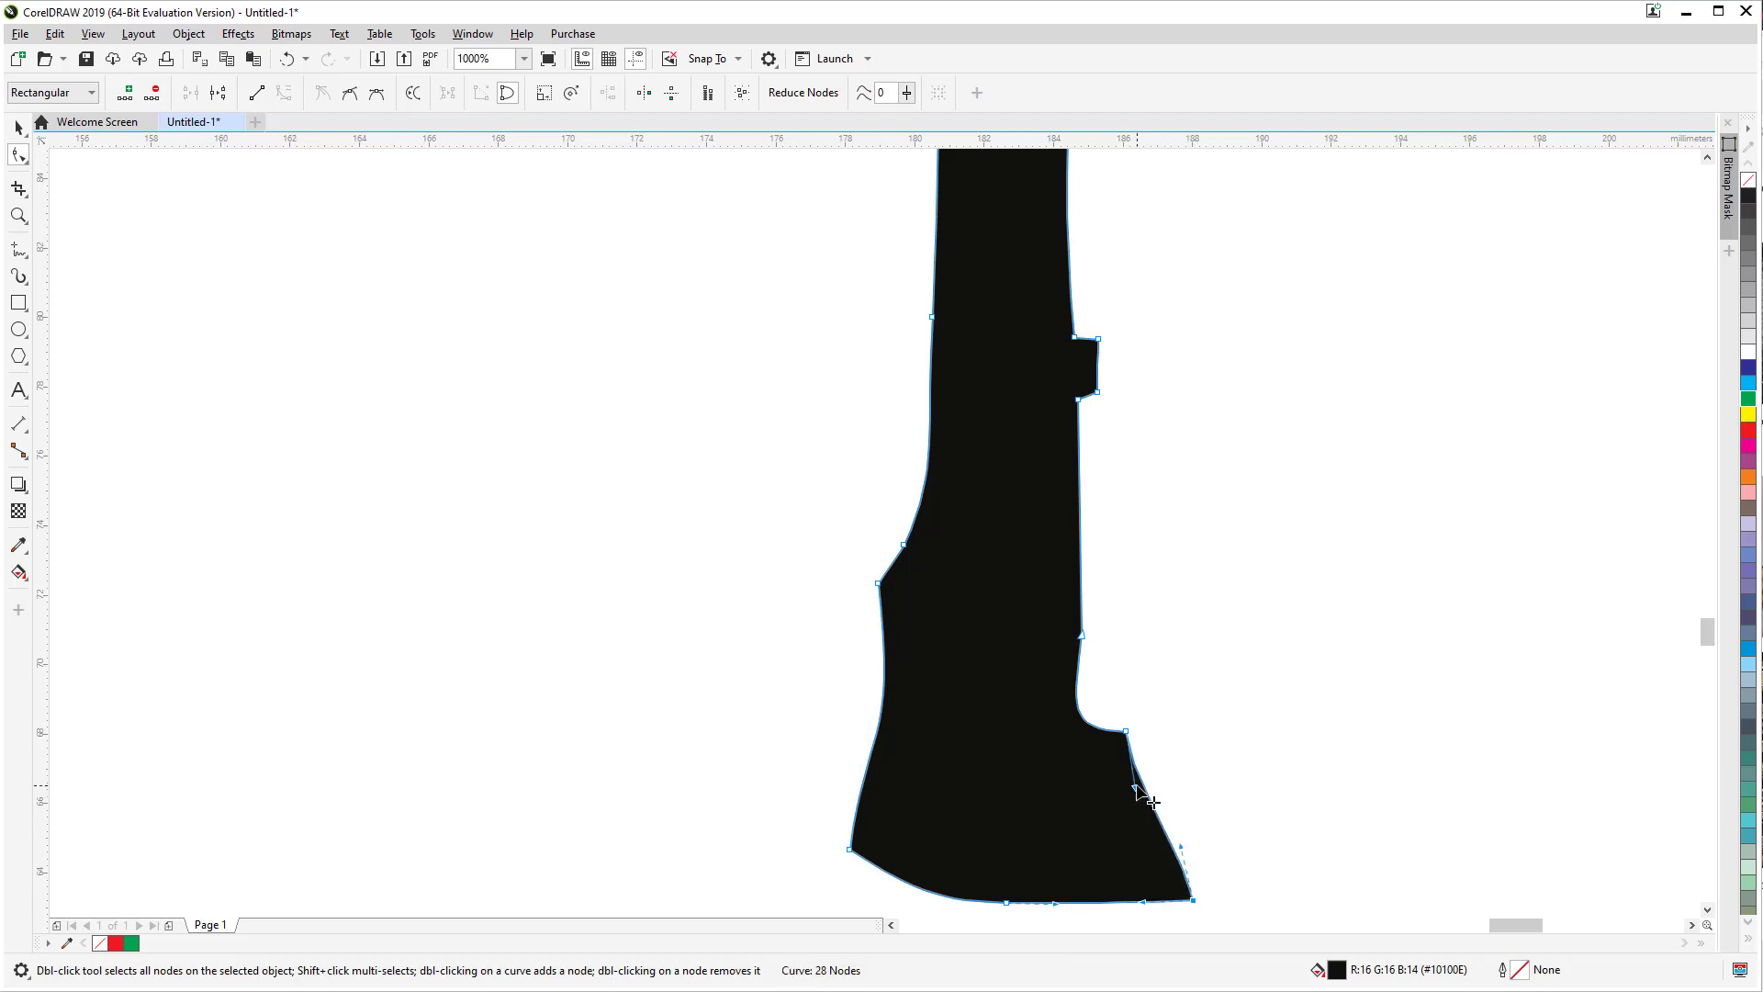
{"action": "left_click_drag", "start_coordinate": [1136, 787], "coordinate": [1231, 802]}
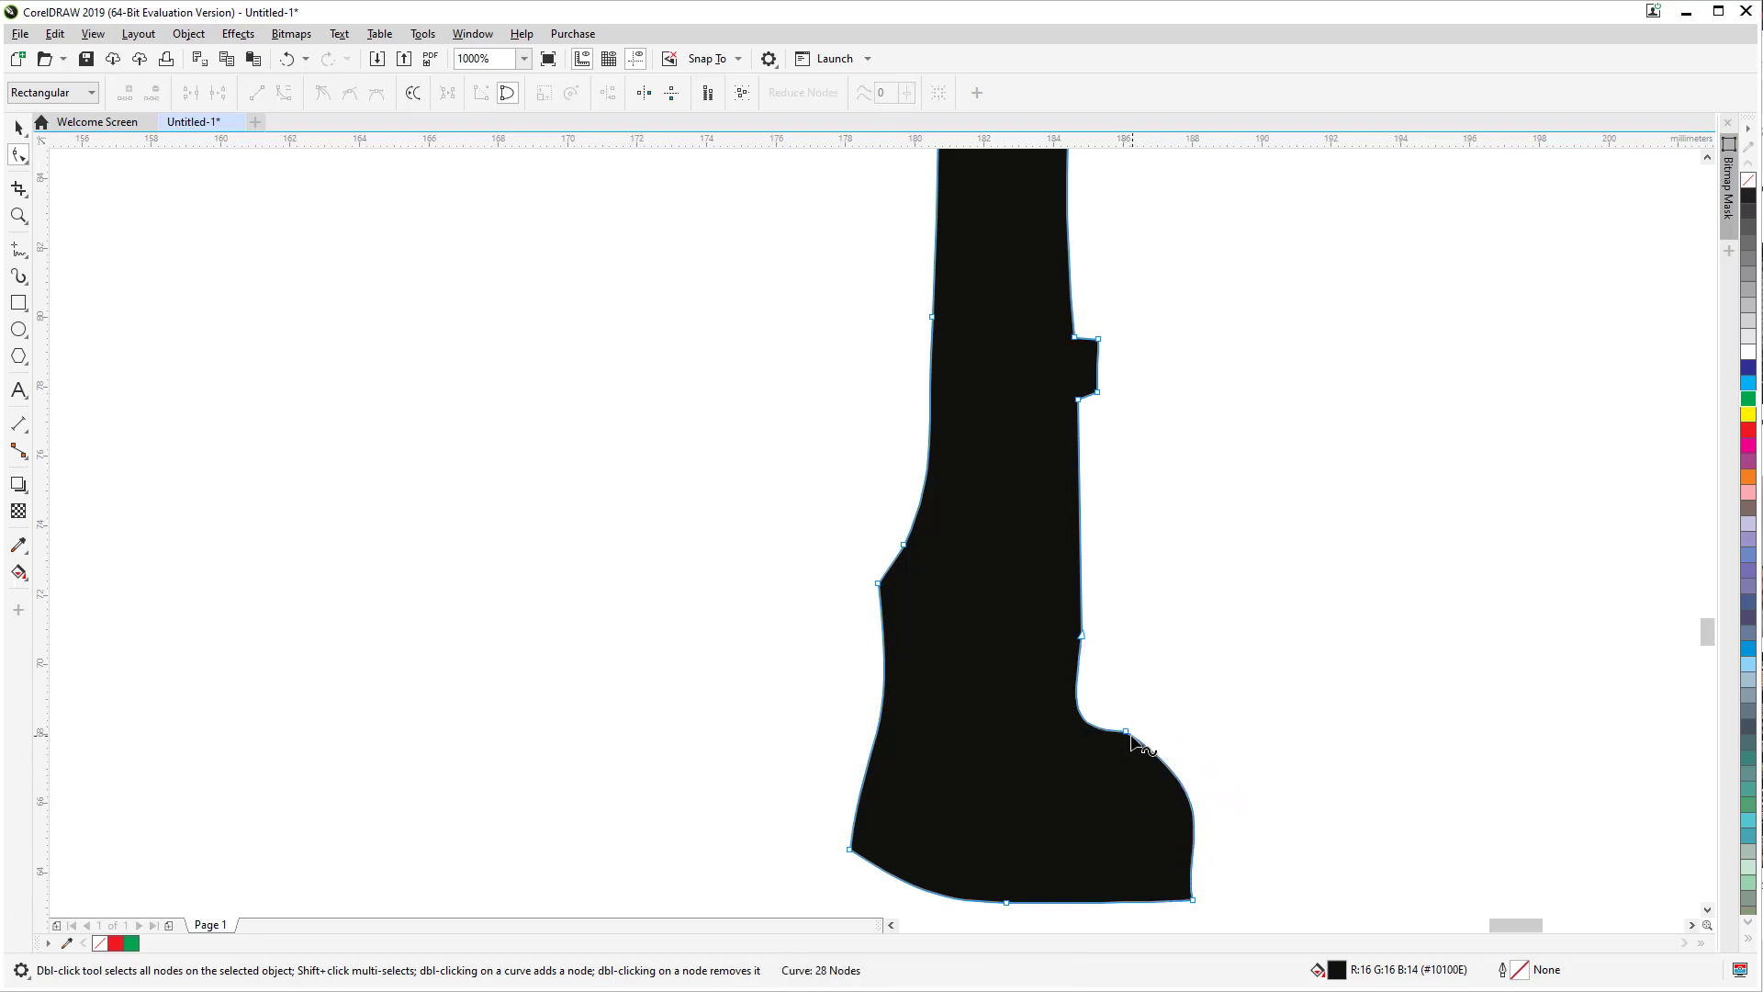
{"action": "left_click_drag", "start_coordinate": [1126, 735], "coordinate": [1125, 755]}
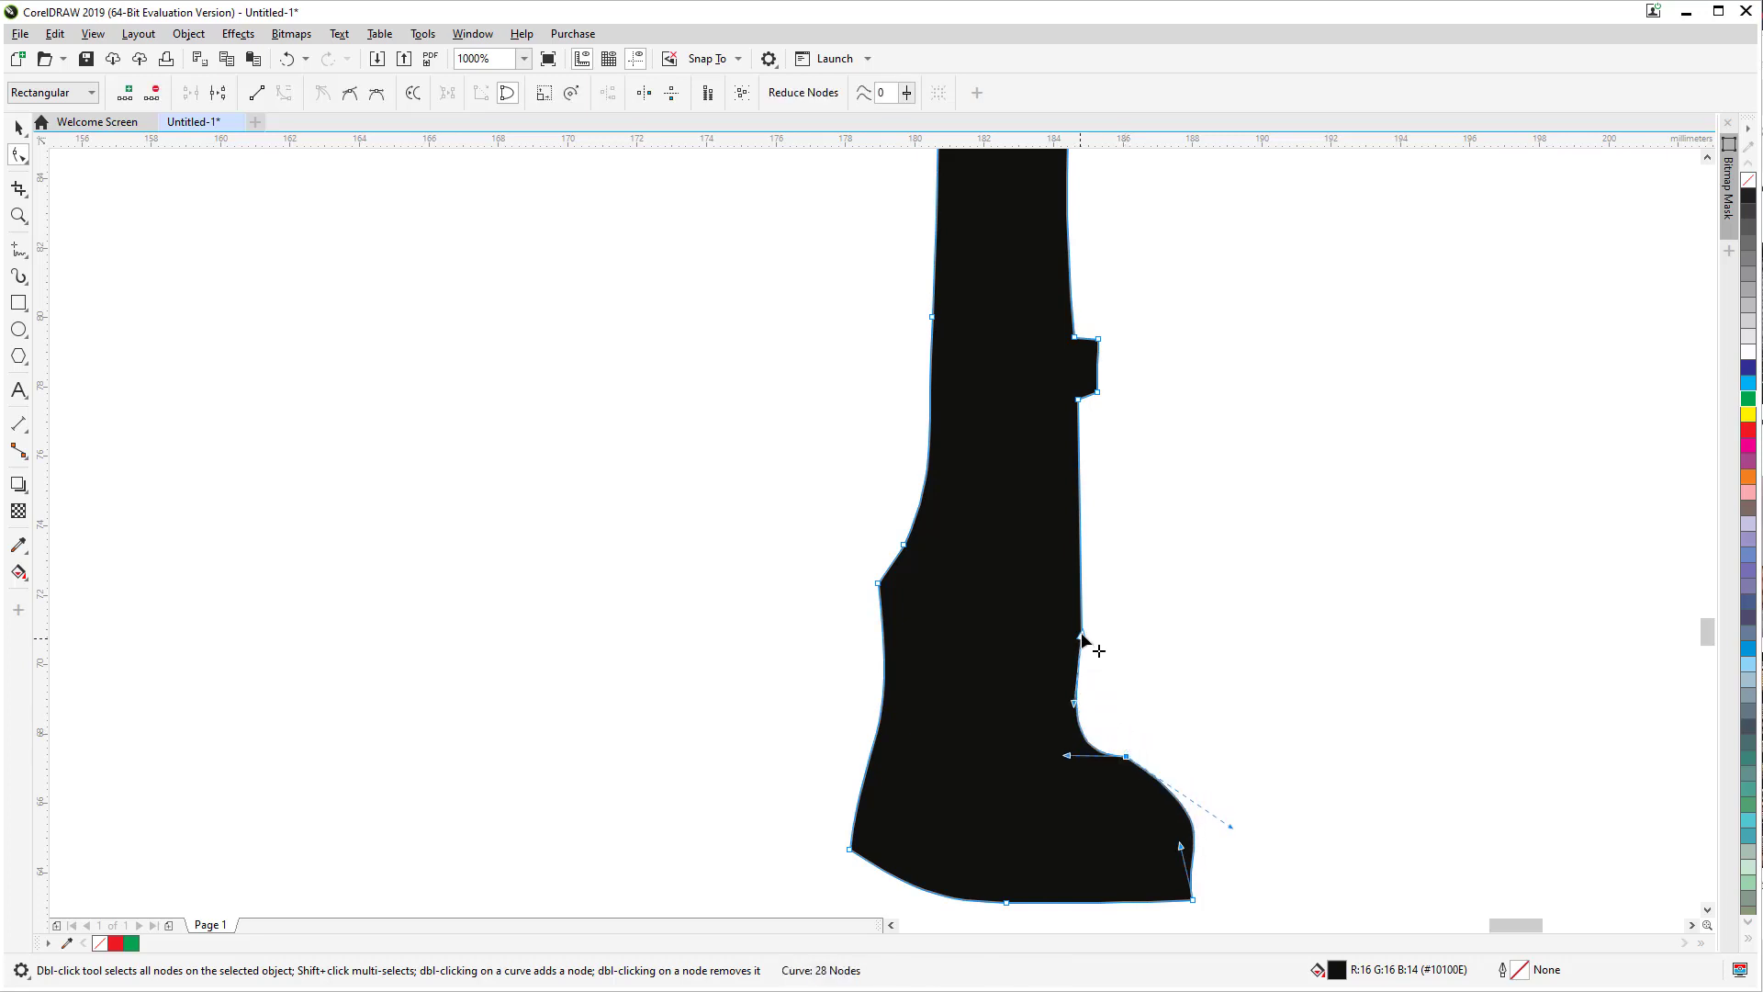
{"action": "left_click_drag", "start_coordinate": [1081, 635], "coordinate": [1065, 618]}
Step: Delete the nodes forming the small square bump on the front leg's edge above the hoof
{"action": "left_click_drag", "start_coordinate": [1130, 283], "coordinate": [1080, 414]}
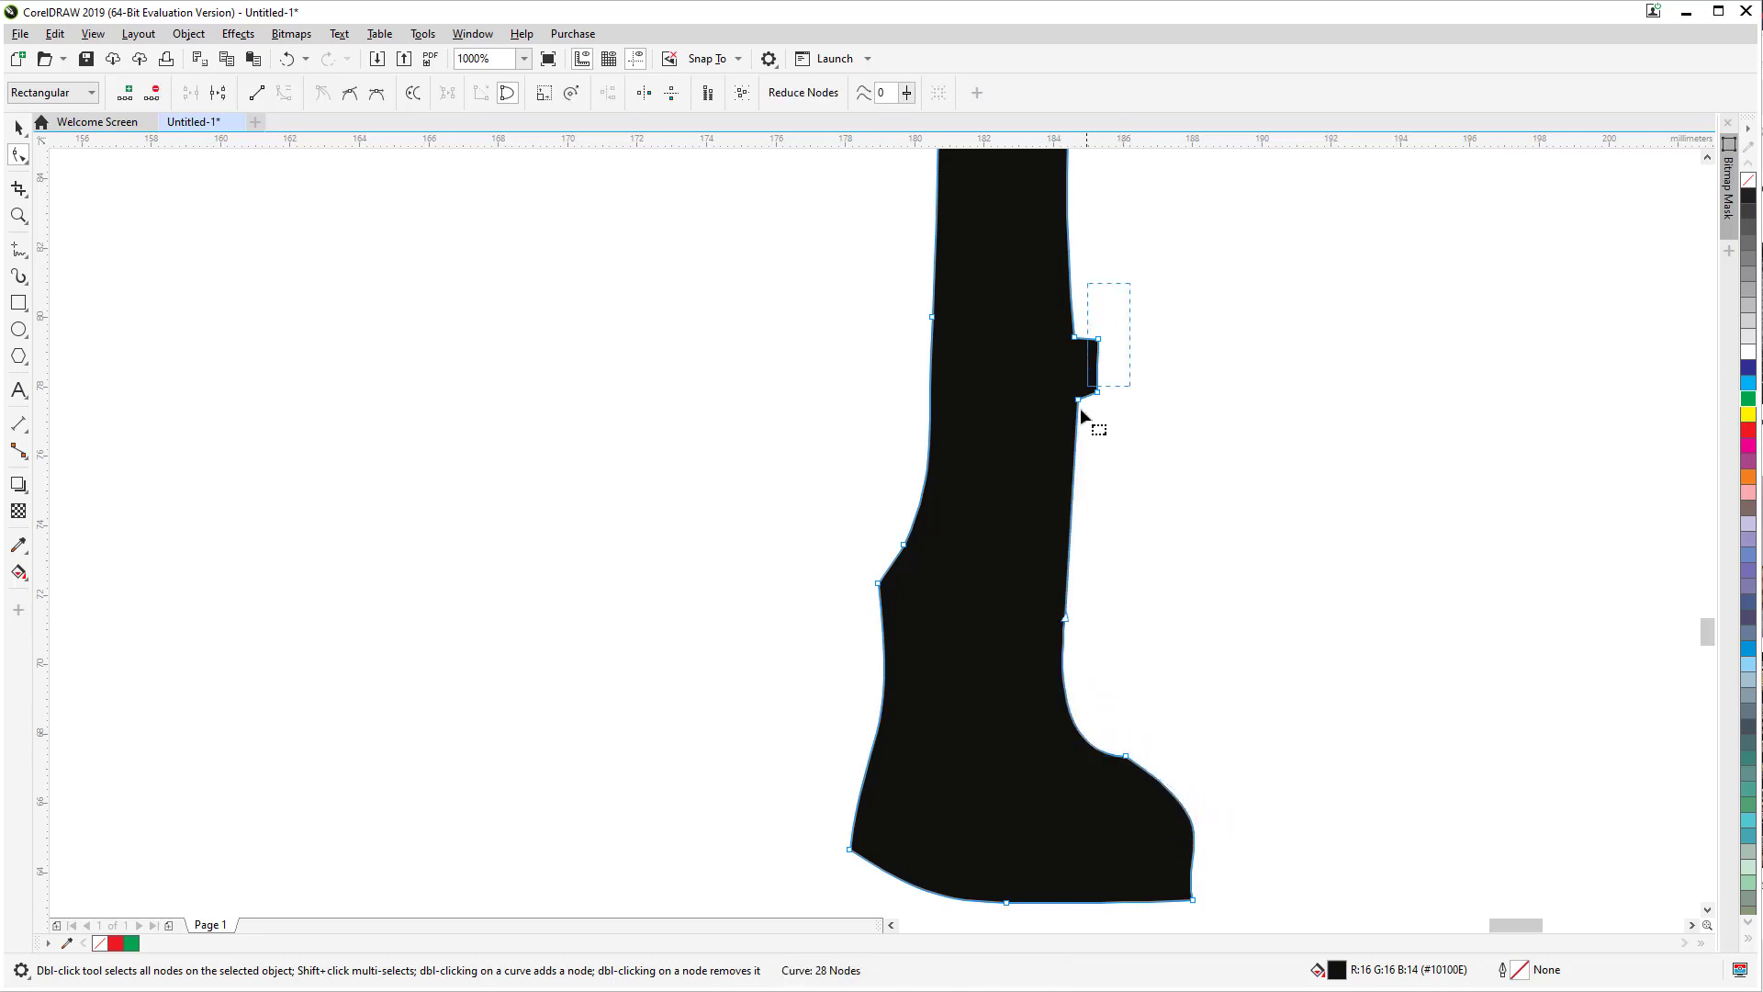
{"action": "key", "text": "Delete"}
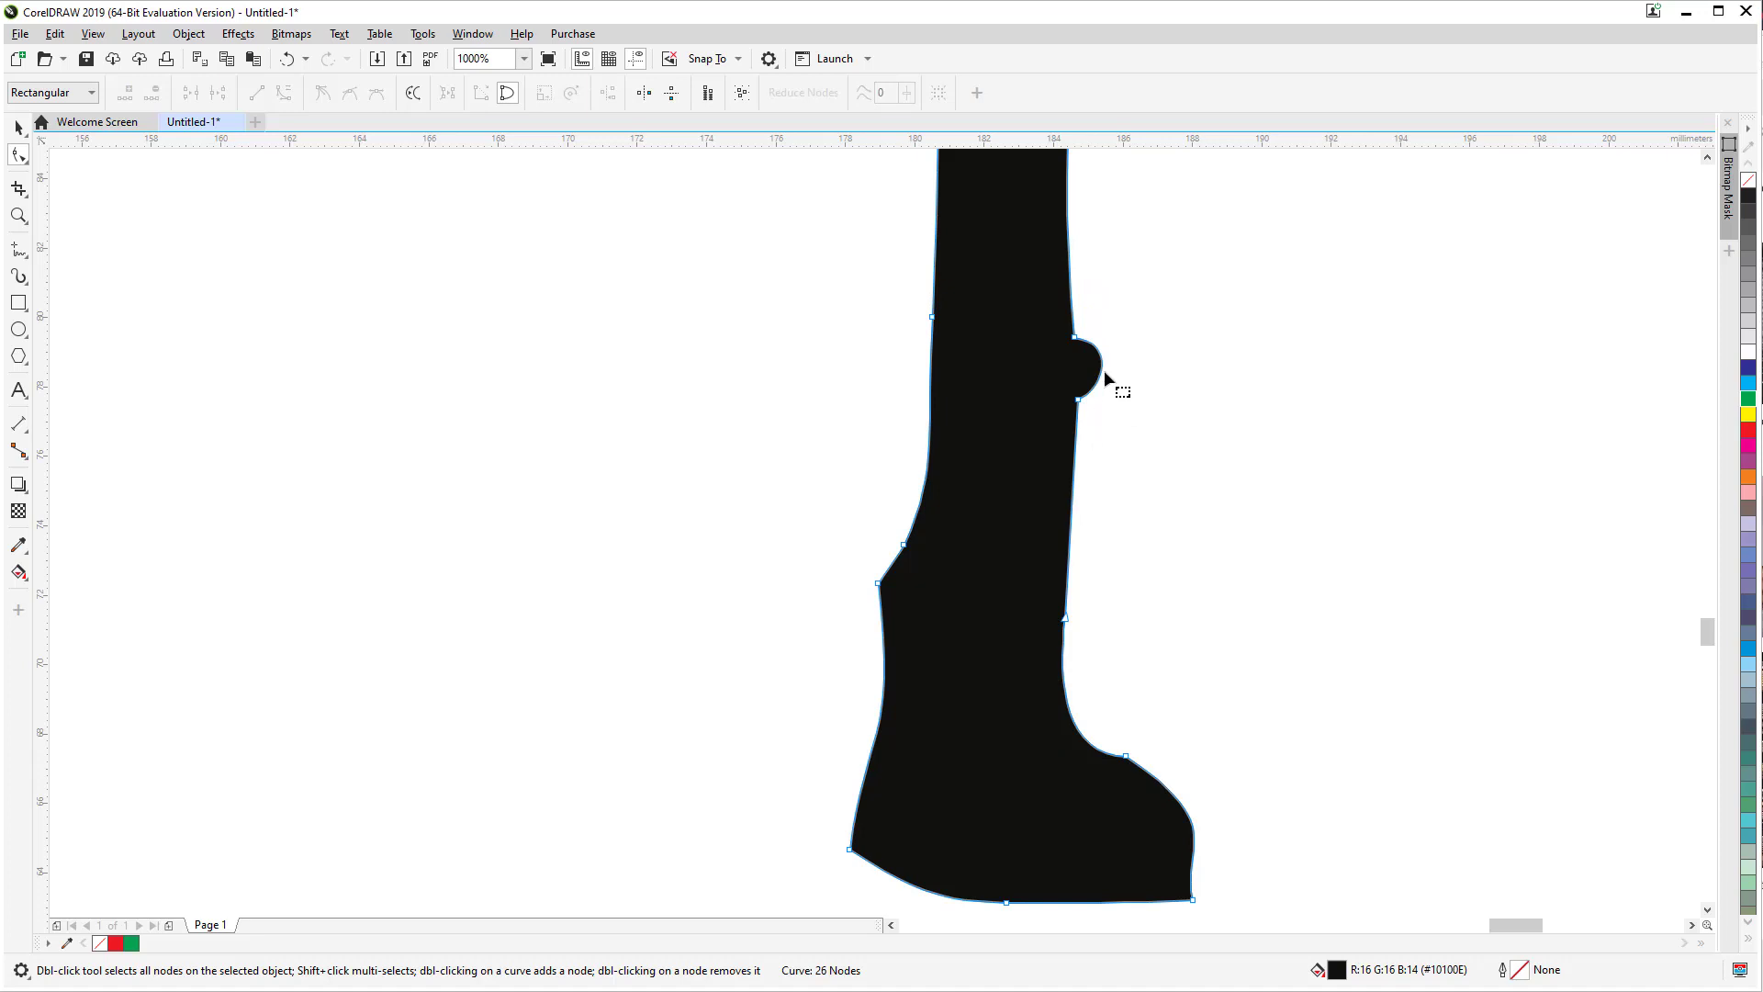
{"action": "left_click_drag", "start_coordinate": [1114, 300], "coordinate": [1049, 352]}
{"action": "scroll", "coordinate": [1052, 354], "scroll_direction": "down", "scroll_amount": 5}
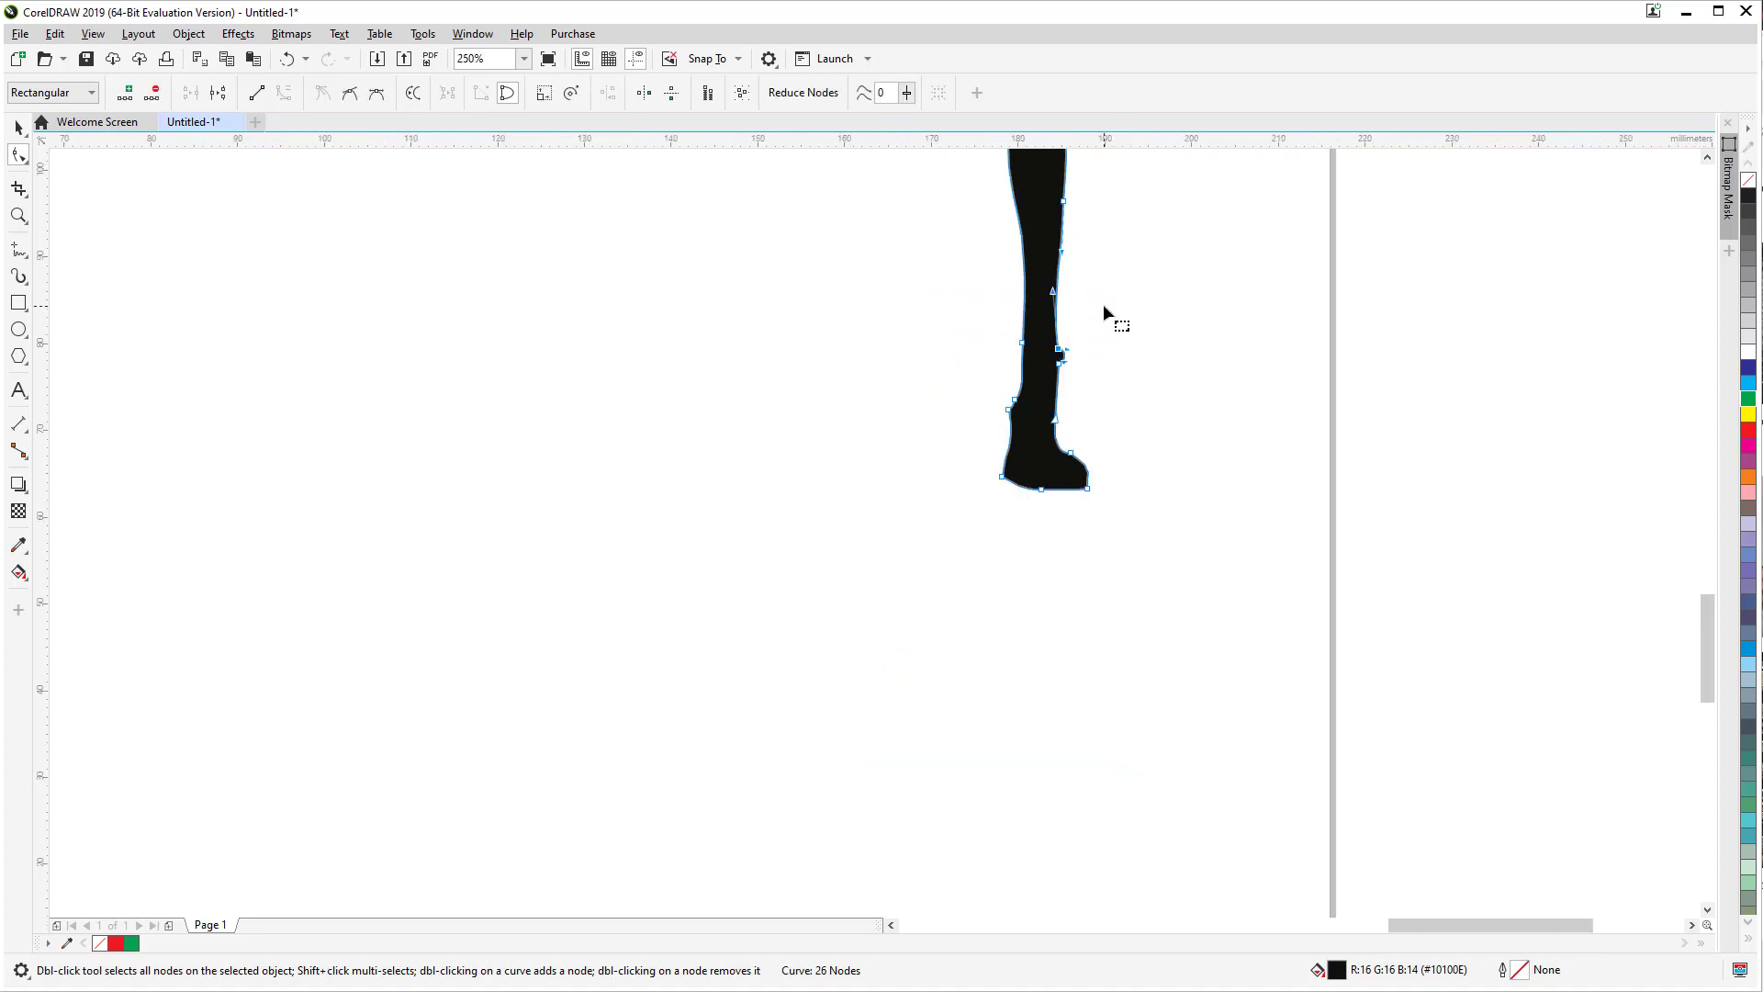
{"action": "key", "text": "Delete"}
Step: Lower the node on top of the front leg's hoof to flatten the toe
{"action": "left_click_drag", "start_coordinate": [1103, 305], "coordinate": [970, 565]}
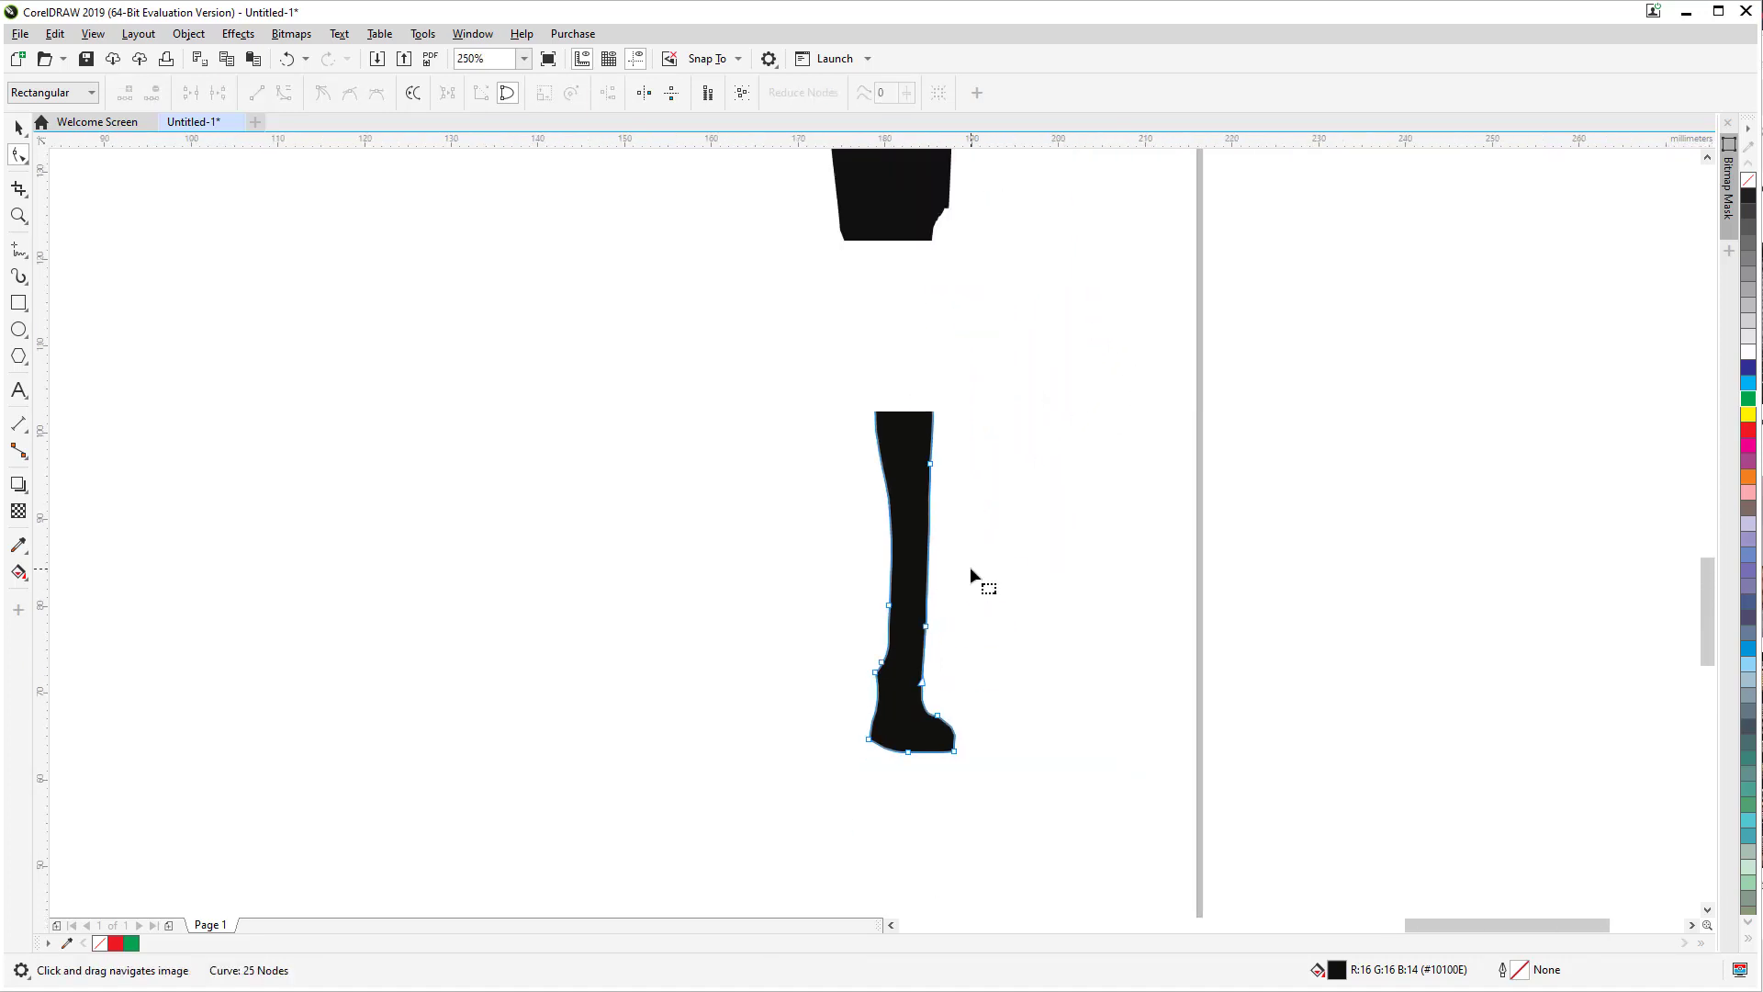
{"action": "left_click_drag", "start_coordinate": [953, 507], "coordinate": [956, 520]}
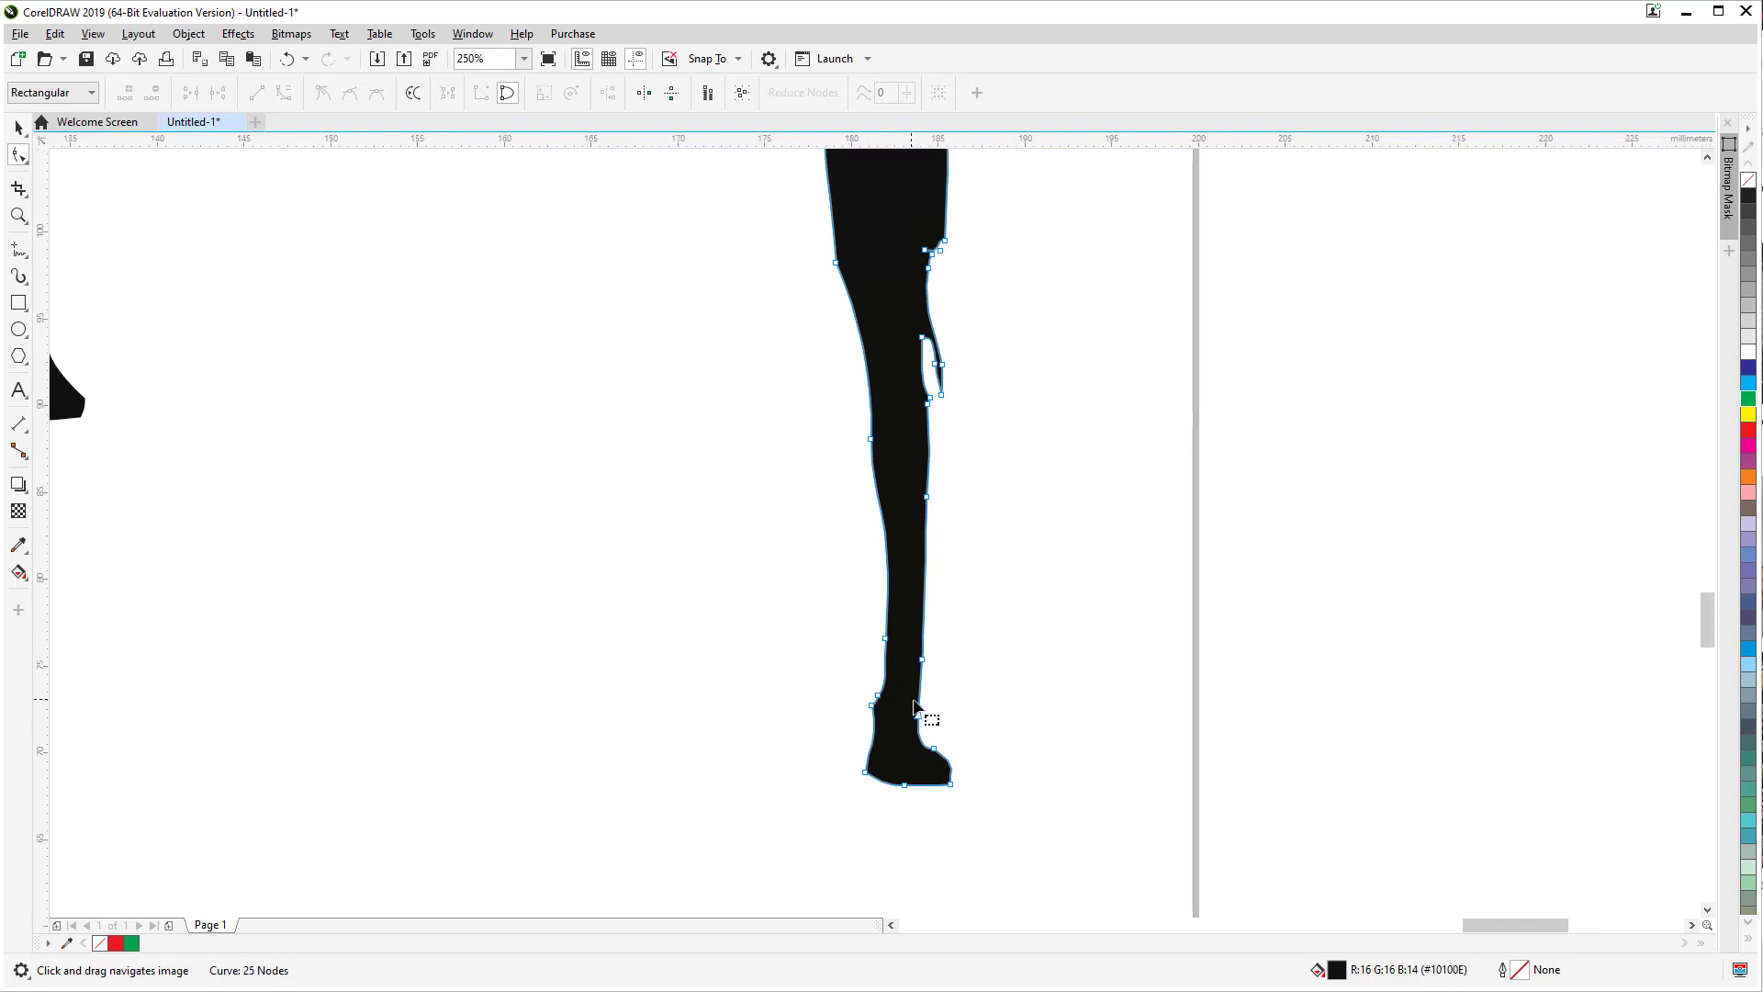
{"action": "scroll", "coordinate": [928, 716], "scroll_direction": "up", "scroll_amount": 2}
{"action": "left_click", "coordinate": [958, 800]}
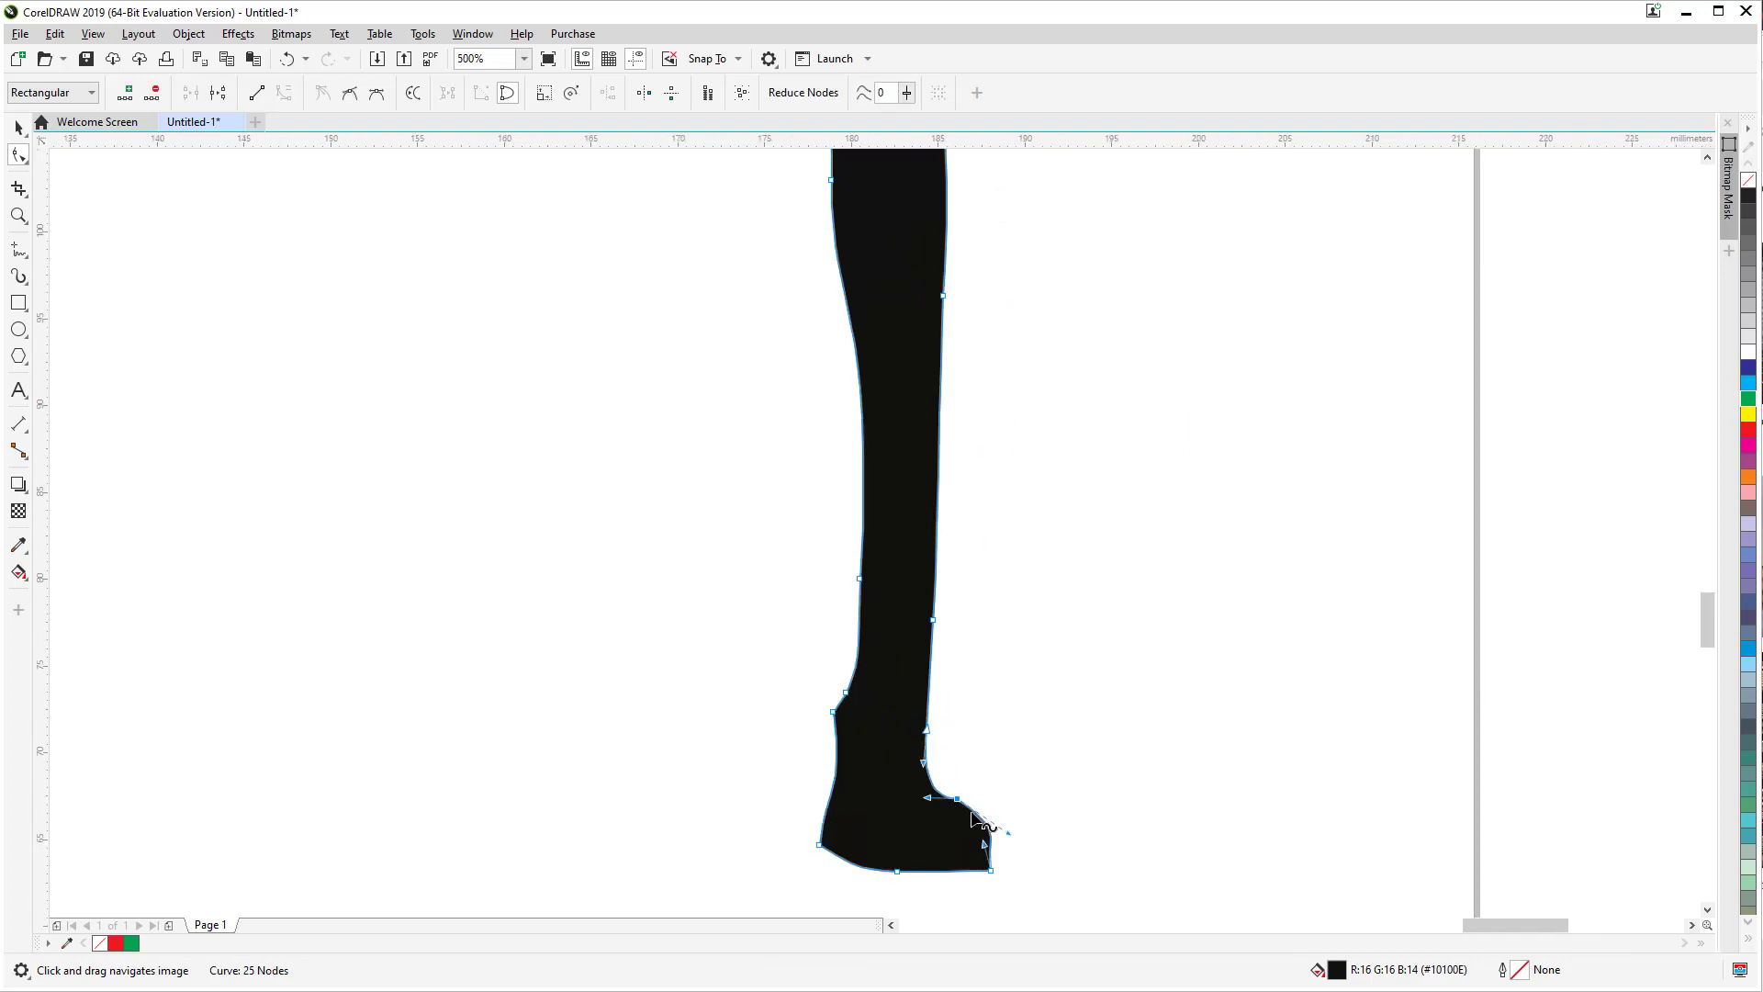
{"action": "left_click_drag", "start_coordinate": [962, 802], "coordinate": [956, 814]}
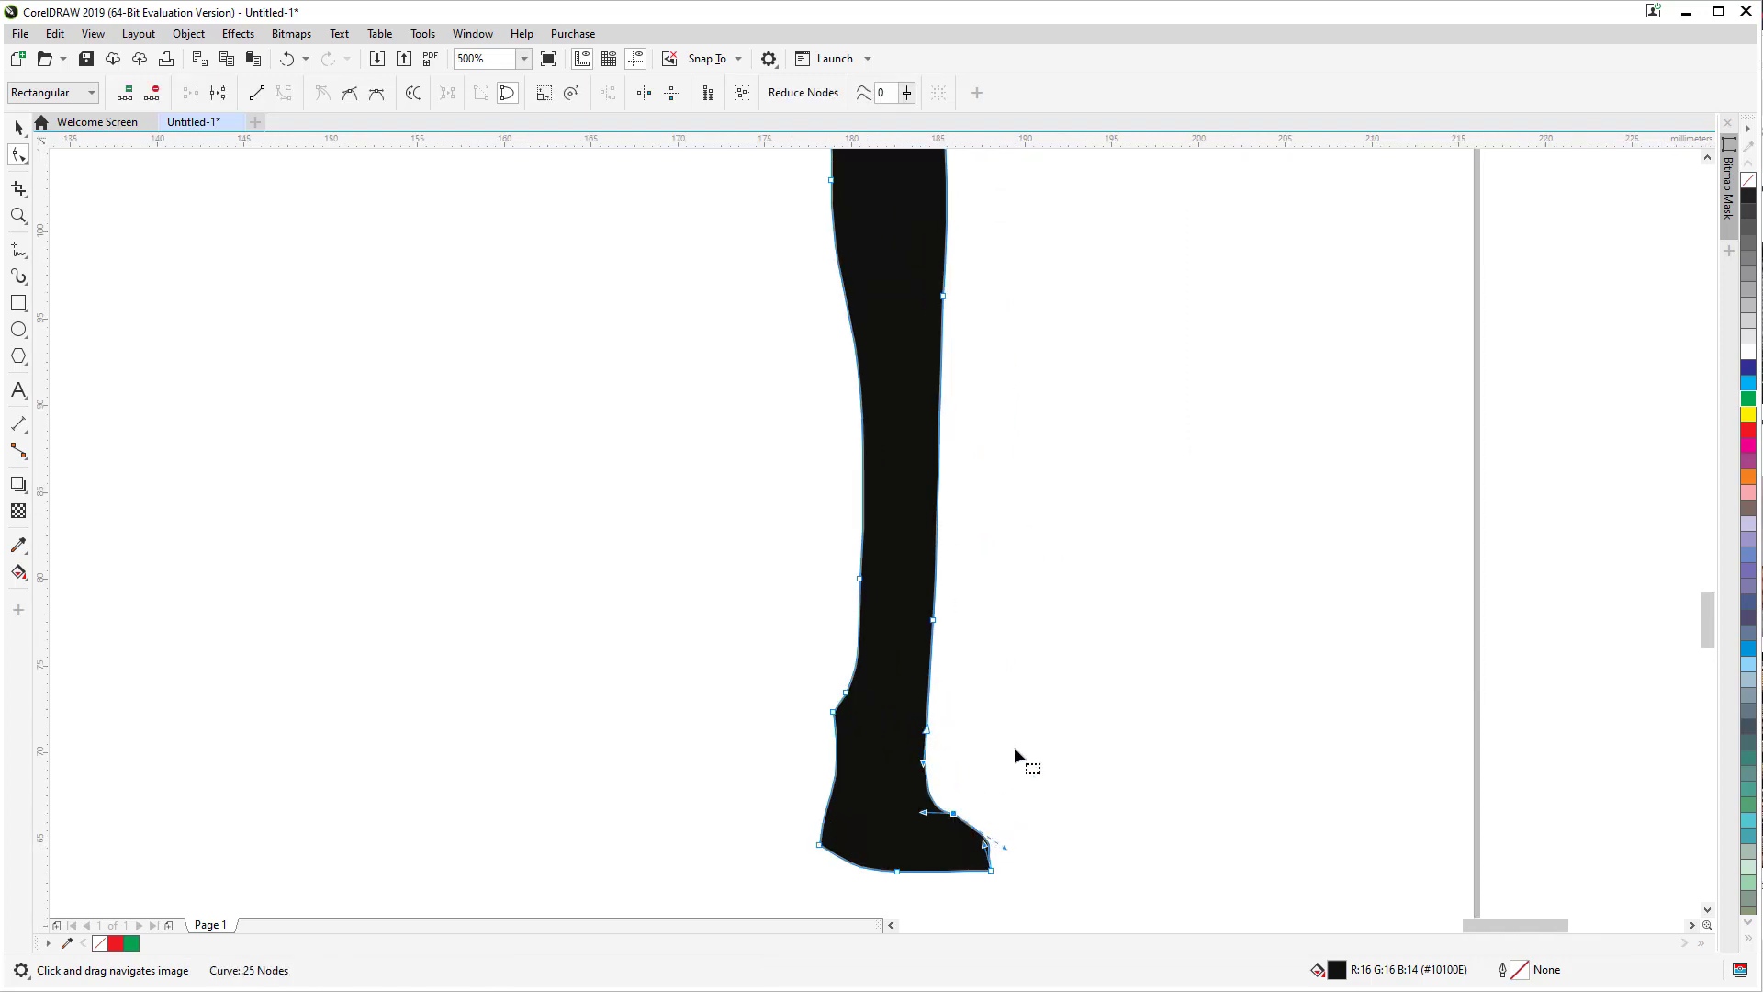
Step: Delete the nodes of the leftover sliver and notch on the front leg's inner edge at mid-height
{"action": "left_click_drag", "start_coordinate": [1066, 520], "coordinate": [1075, 765]}
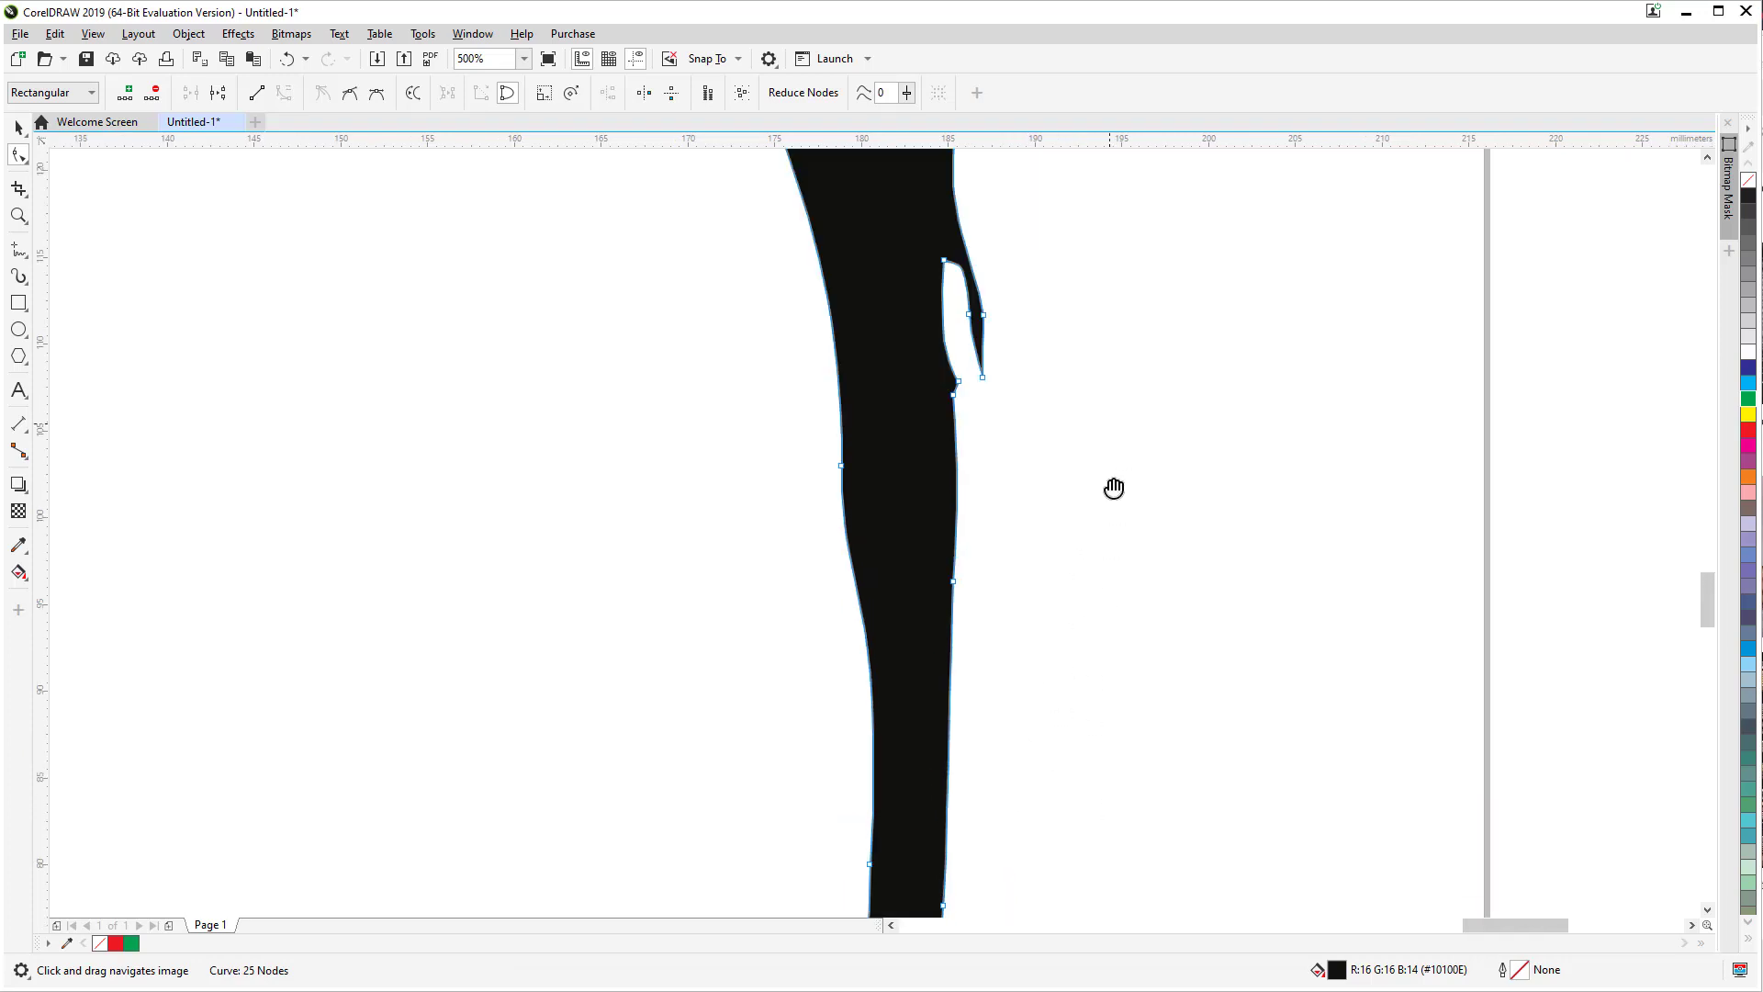
{"action": "left_click_drag", "start_coordinate": [1114, 488], "coordinate": [1076, 479]}
{"action": "left_click_drag", "start_coordinate": [934, 613], "coordinate": [905, 602]}
{"action": "key", "text": "Delete"}
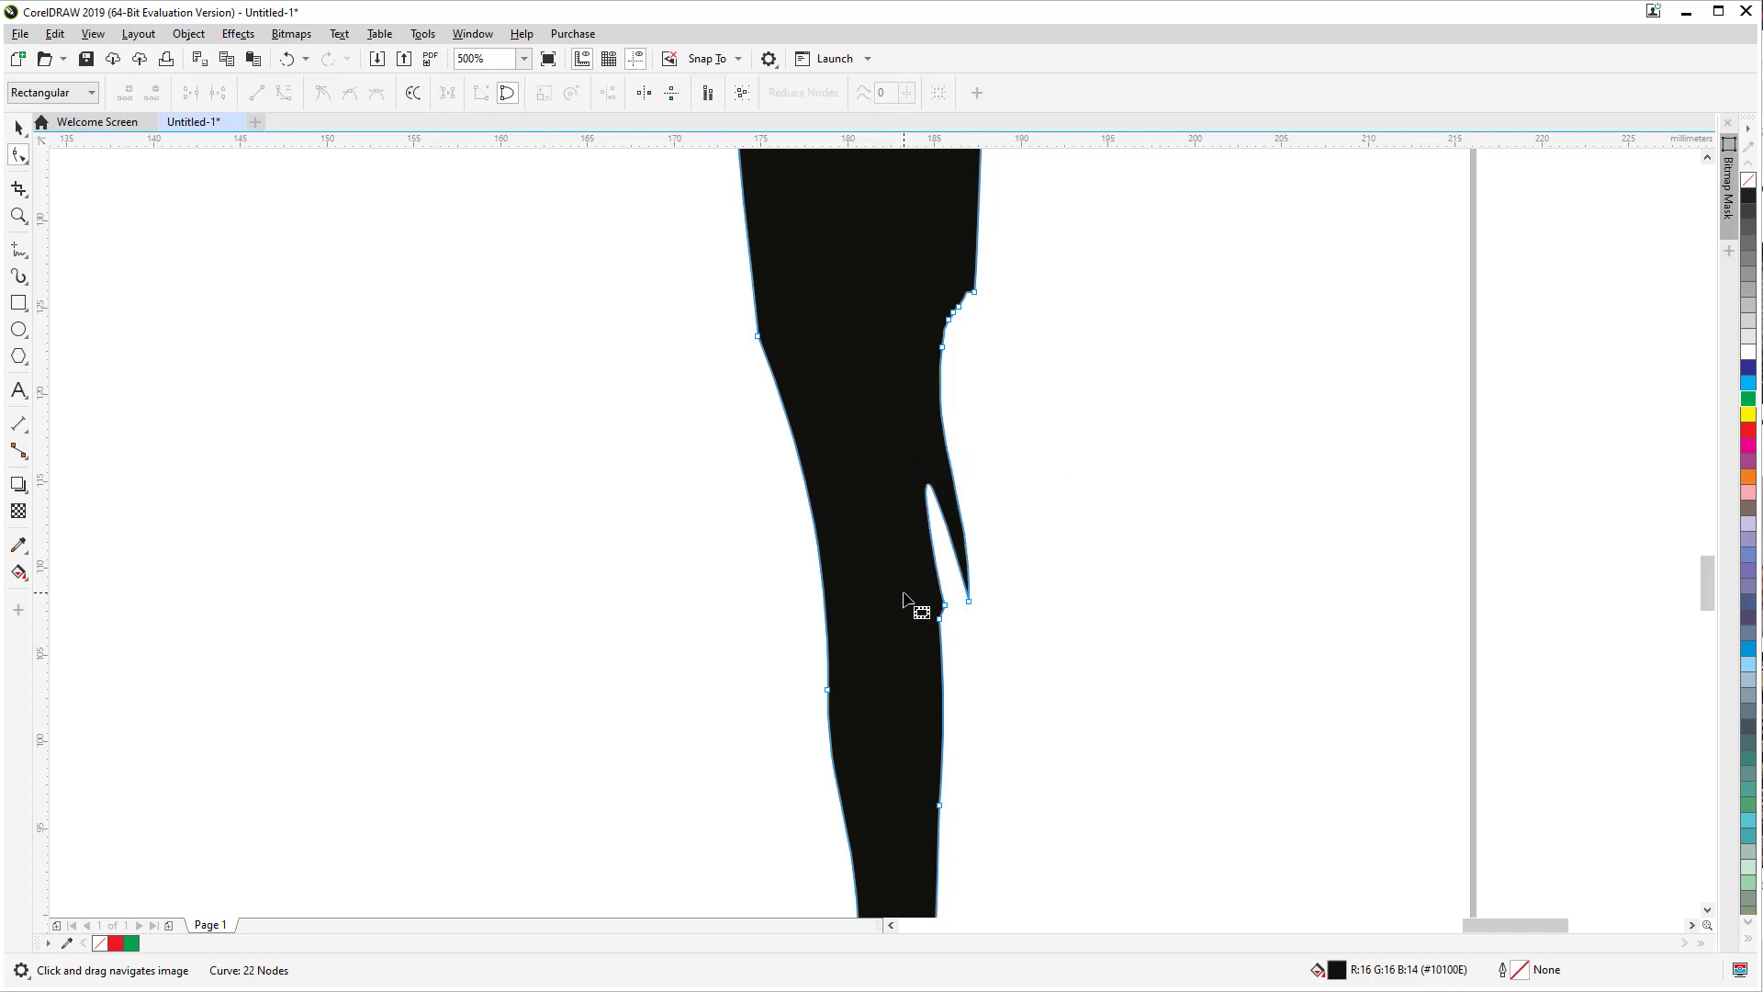
{"action": "left_click", "coordinate": [958, 608]}
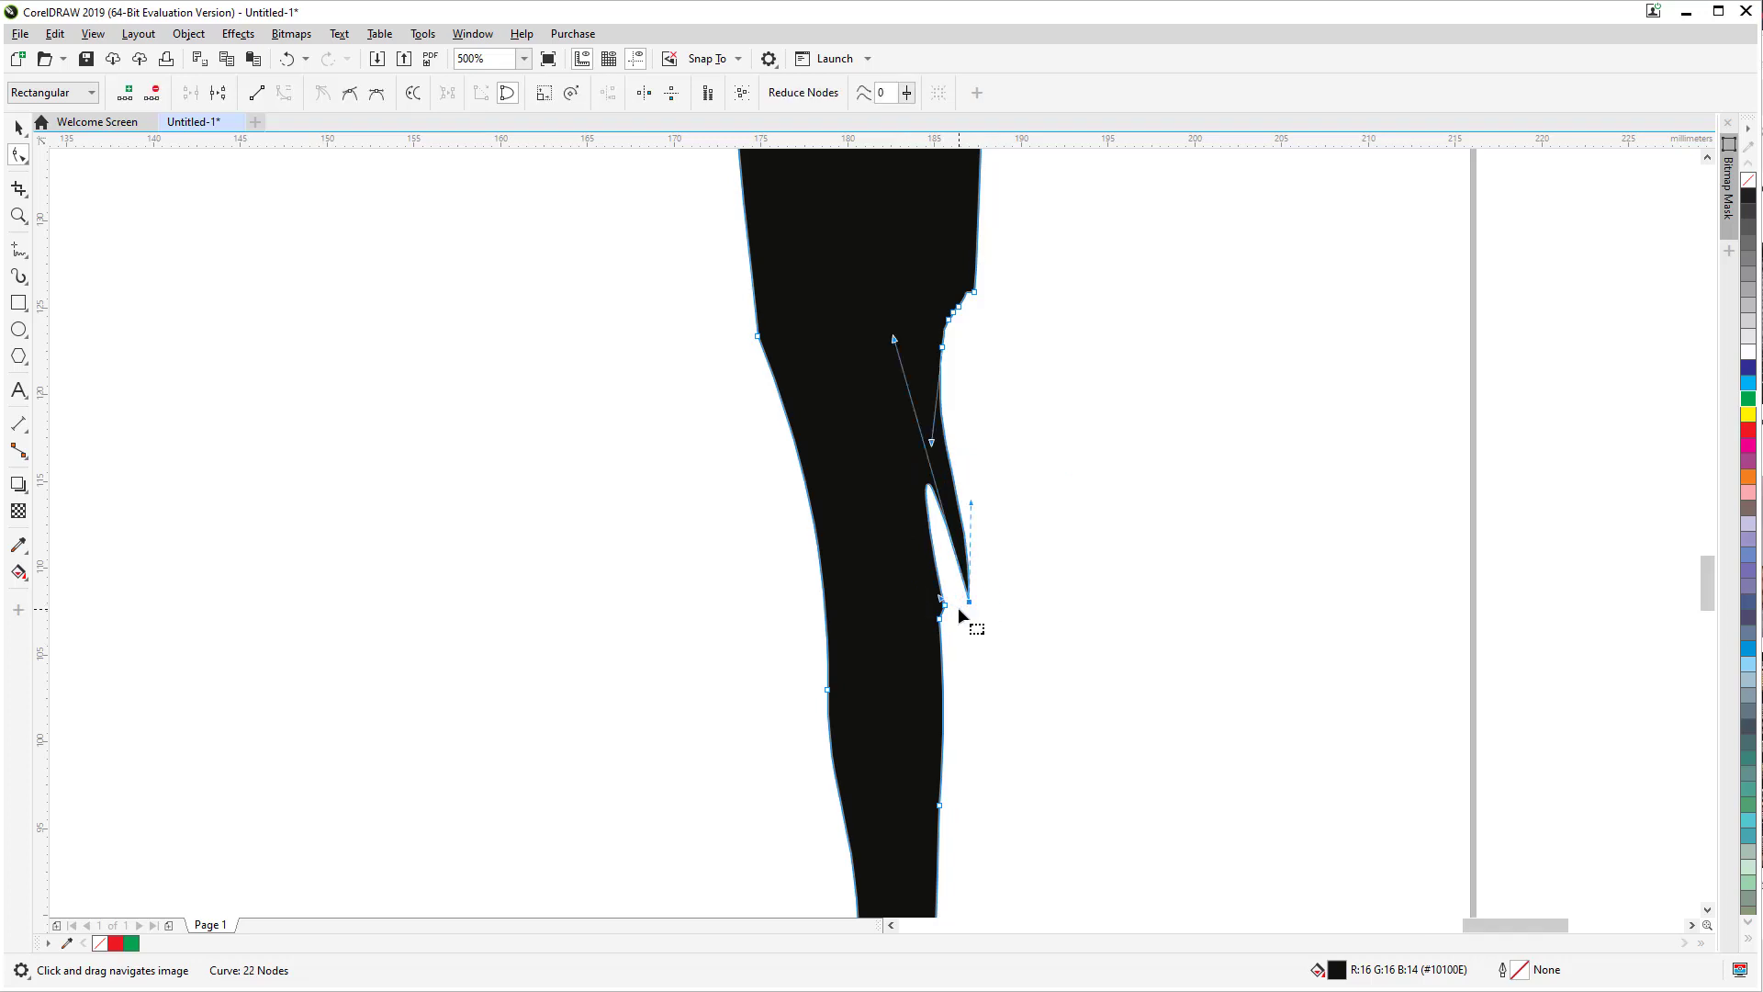
{"action": "key", "text": "Delete"}
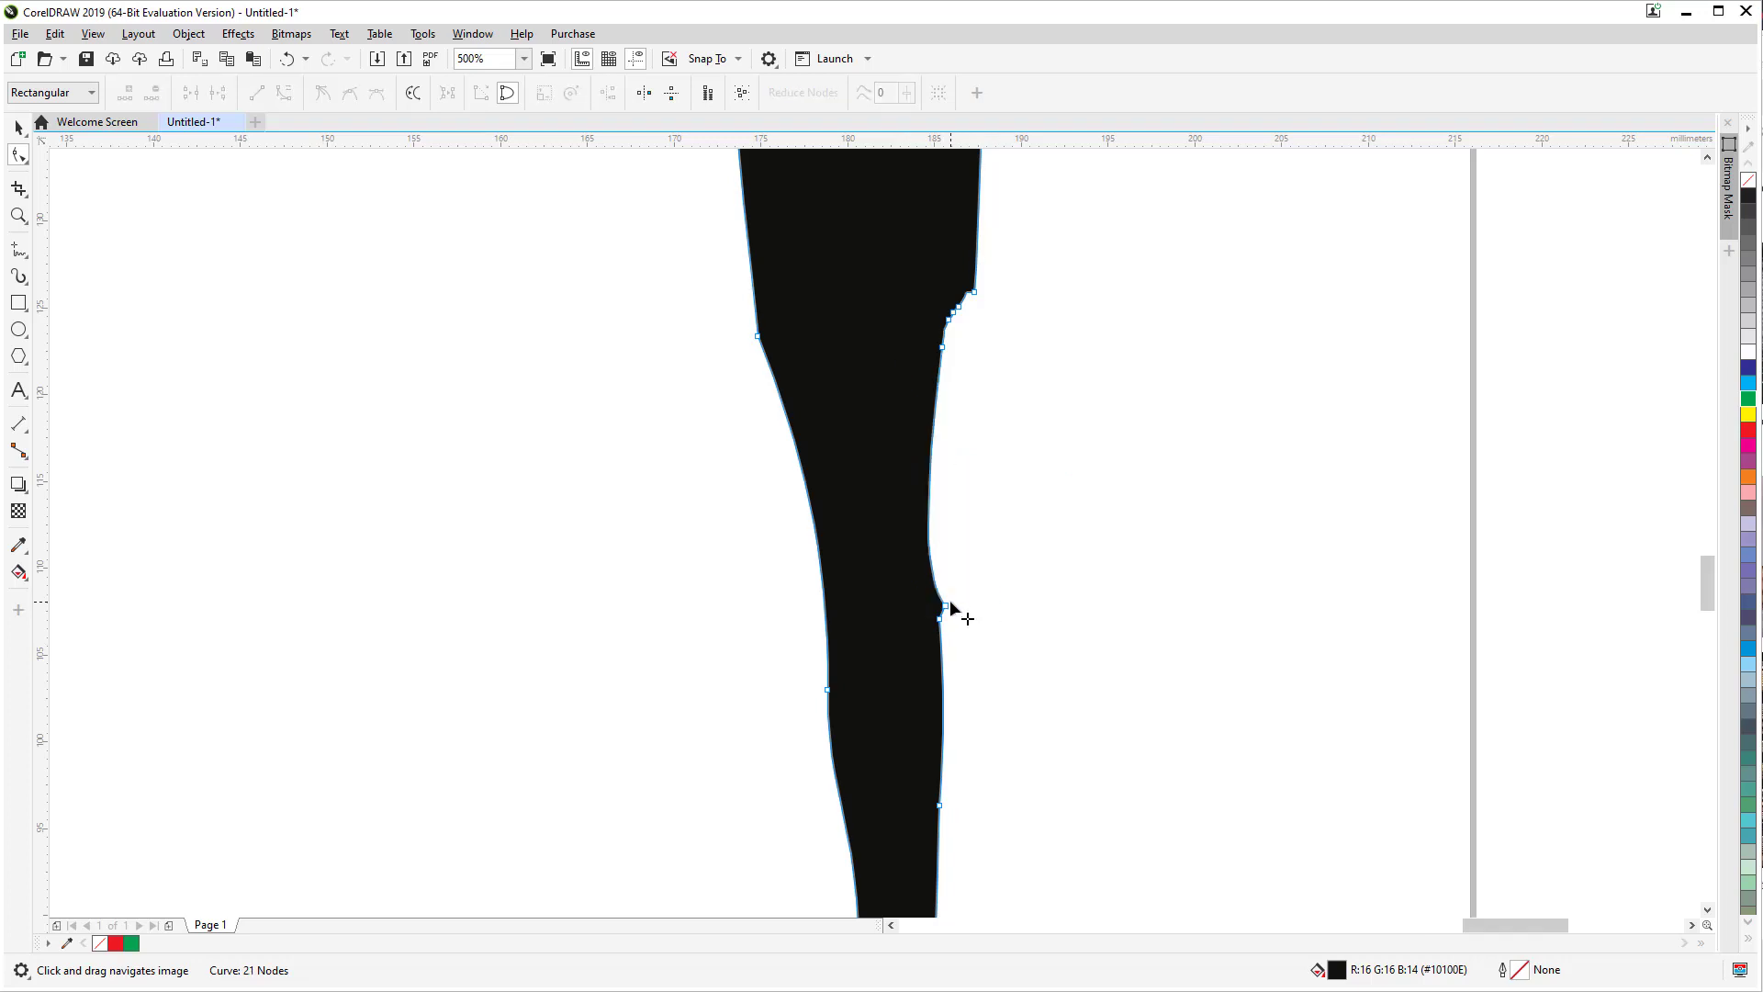
{"action": "left_click", "coordinate": [947, 609]}
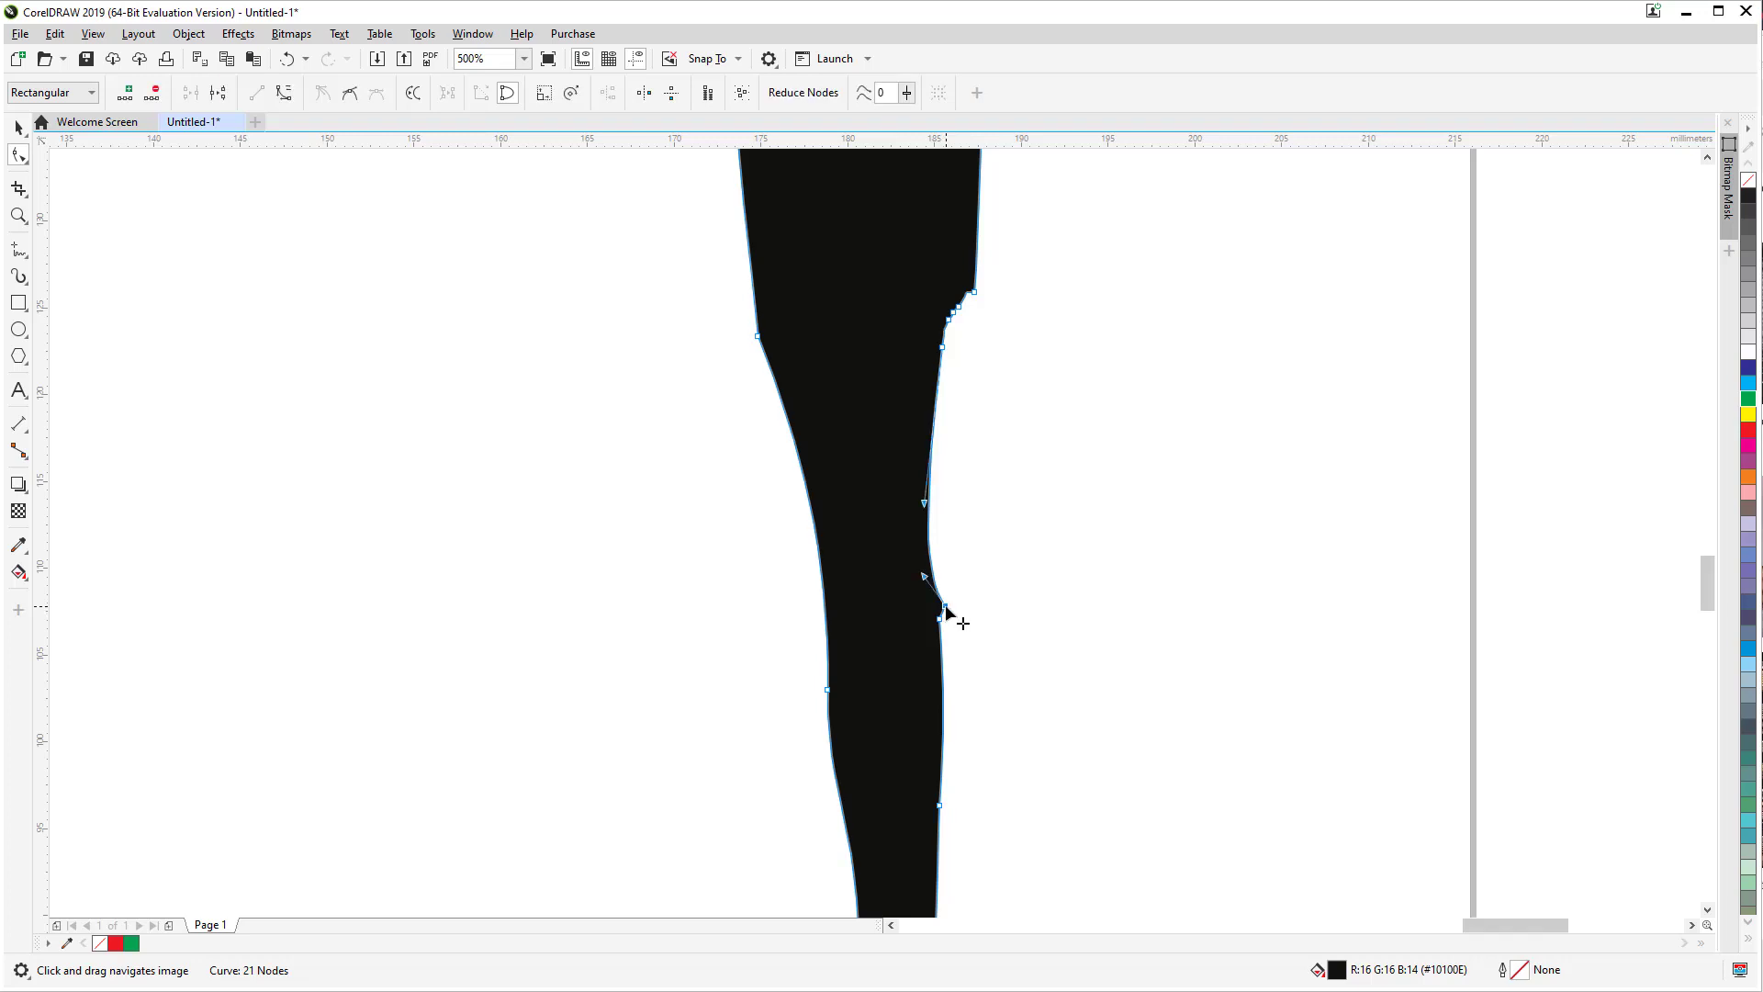
{"action": "key", "text": "Delete"}
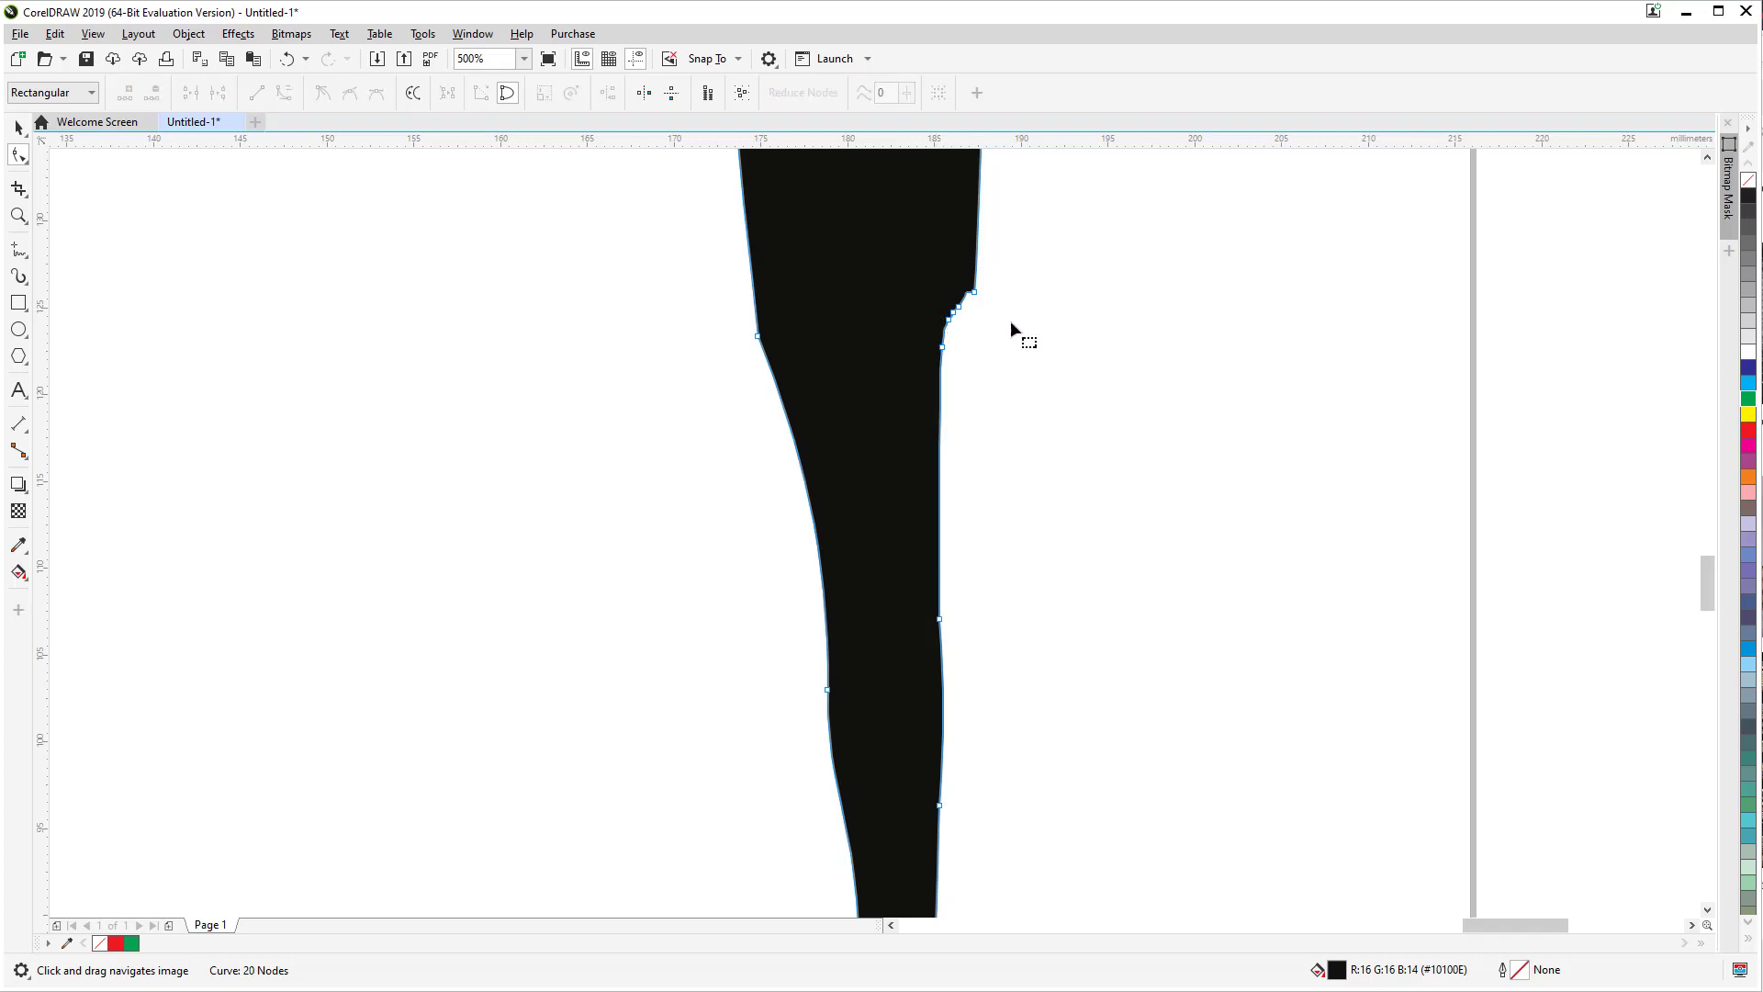
Step: Delete the nodes forming the jagged notch on the front leg's right edge just below the thigh
{"action": "scroll", "coordinate": [1010, 329], "scroll_direction": "up", "scroll_amount": 4}
{"action": "scroll", "coordinate": [1010, 329], "scroll_direction": "left", "scroll_amount": 1}
{"action": "left_click_drag", "start_coordinate": [1003, 678], "coordinate": [1000, 681]}
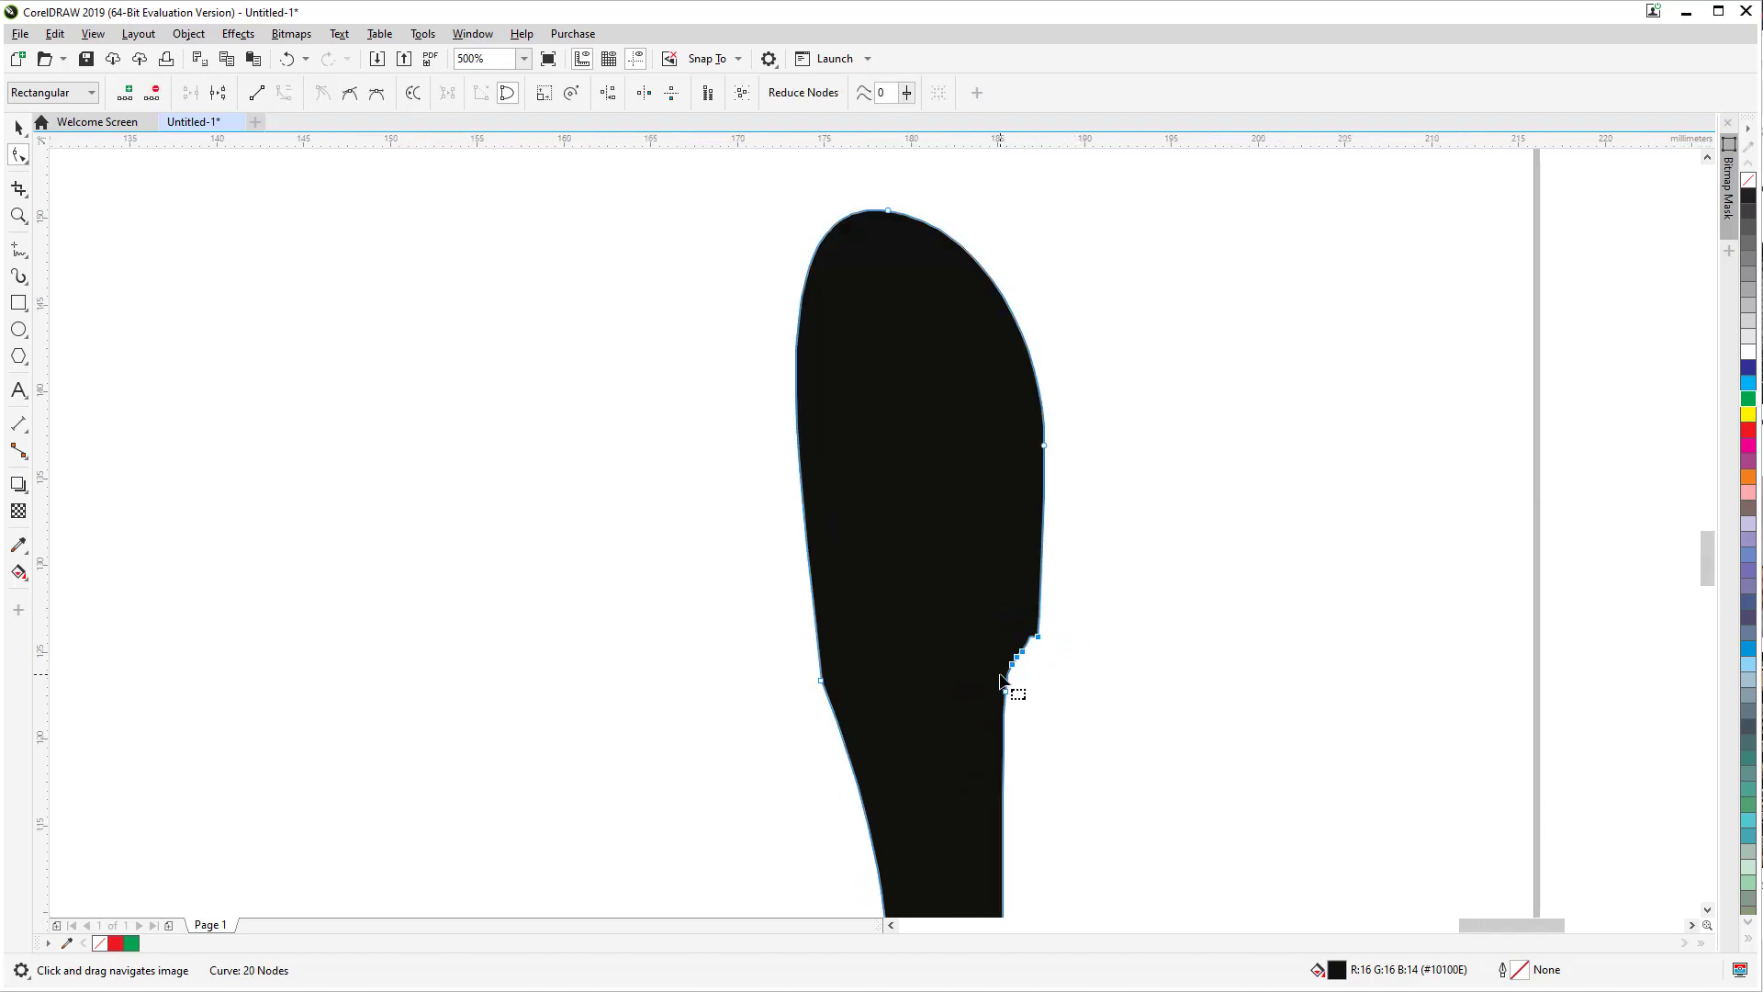
{"action": "key", "text": "Delete"}
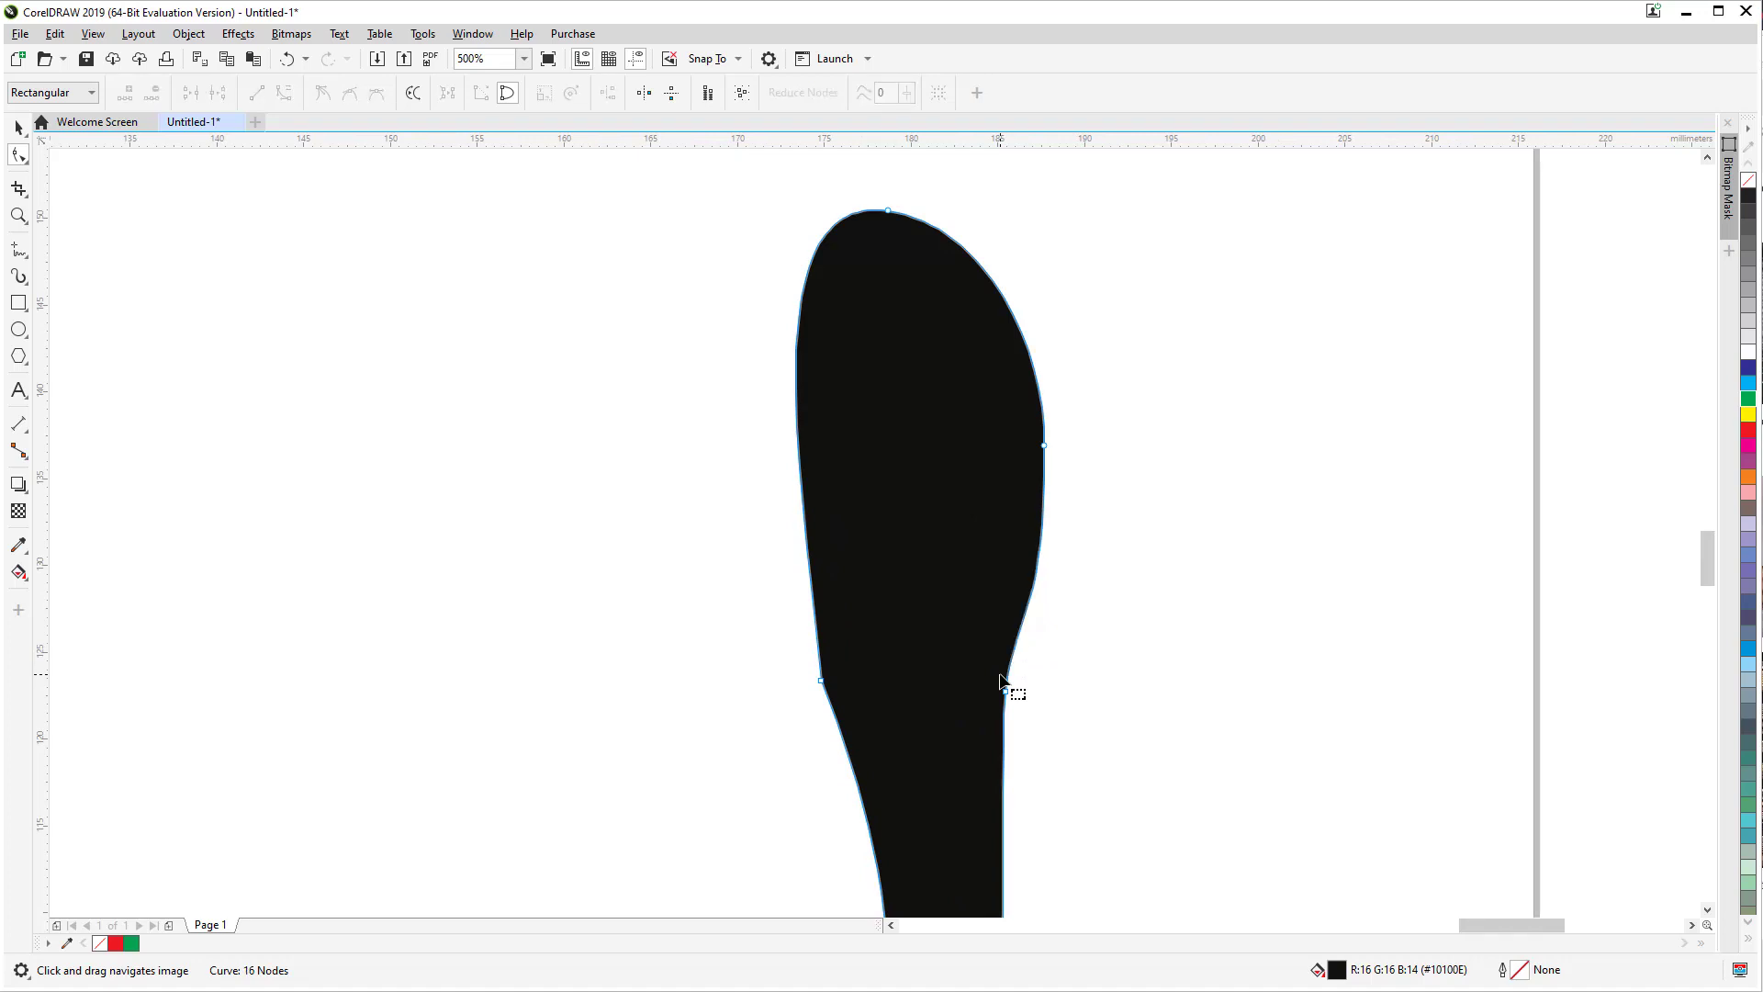
Step: Pull the curve on the left side of the front leg's thigh outward to round the upper leg
{"action": "left_click", "coordinate": [1045, 447]}
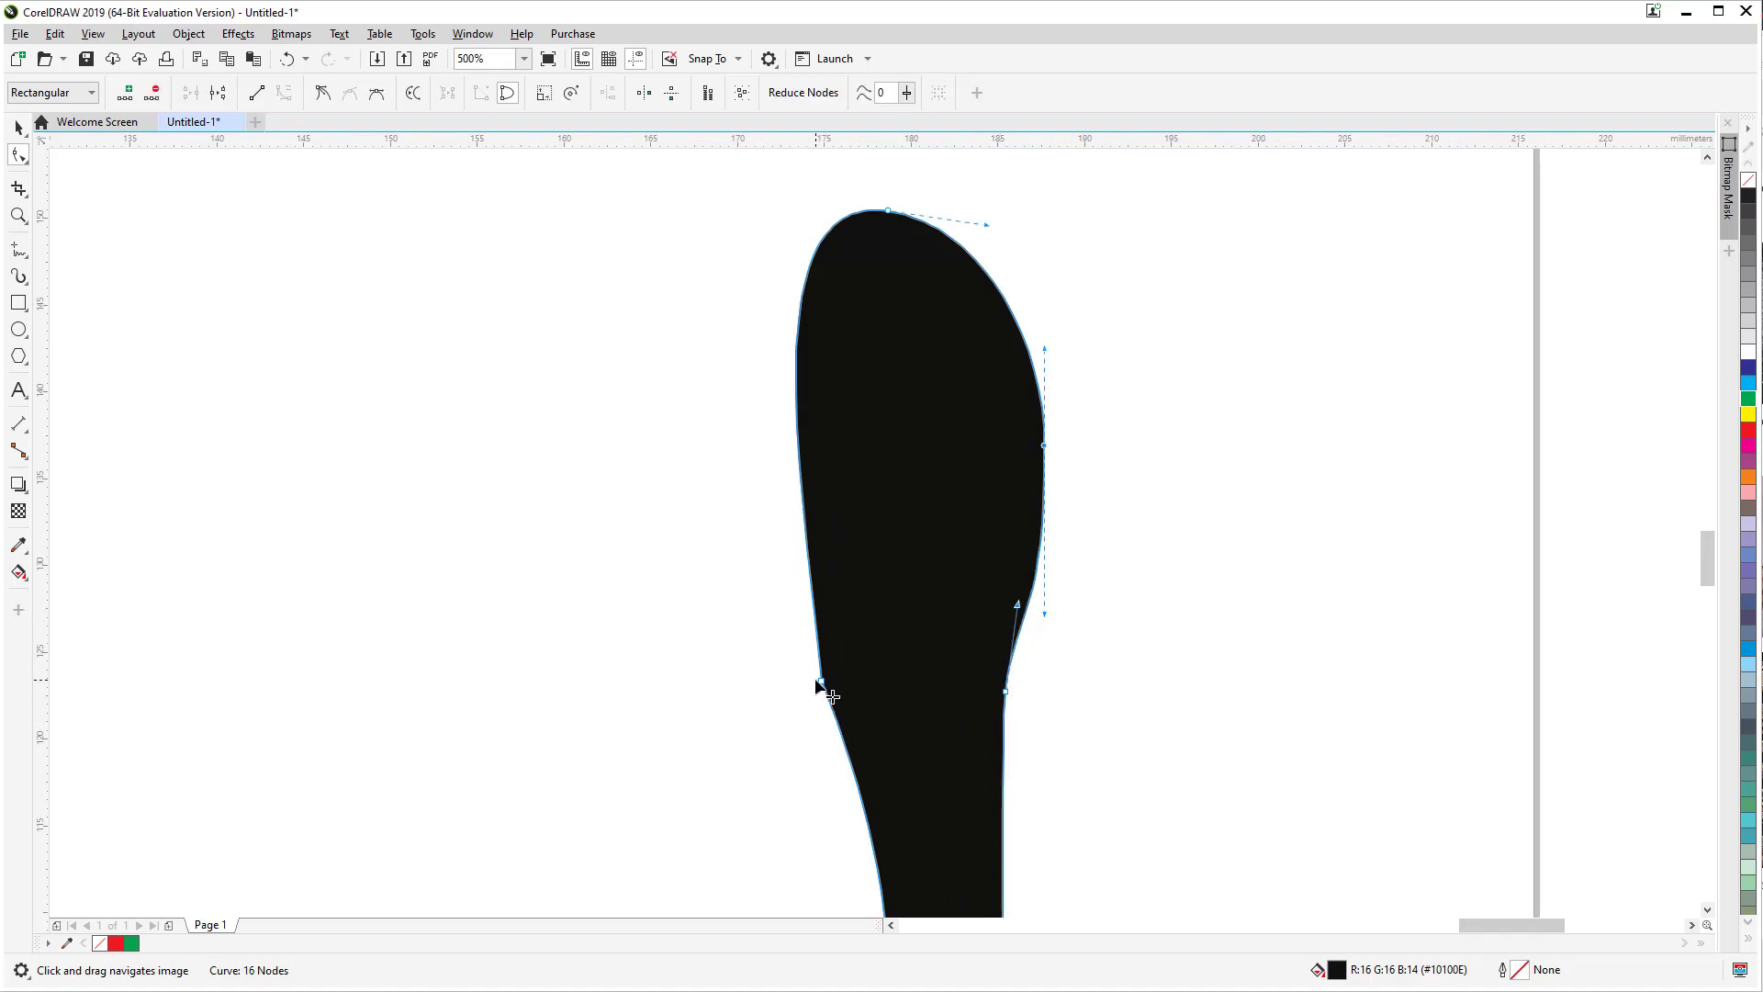
{"action": "left_click", "coordinate": [821, 682]}
{"action": "left_click_drag", "start_coordinate": [818, 563], "coordinate": [696, 405]}
{"action": "scroll", "coordinate": [937, 376], "scroll_direction": "down", "scroll_amount": 3}
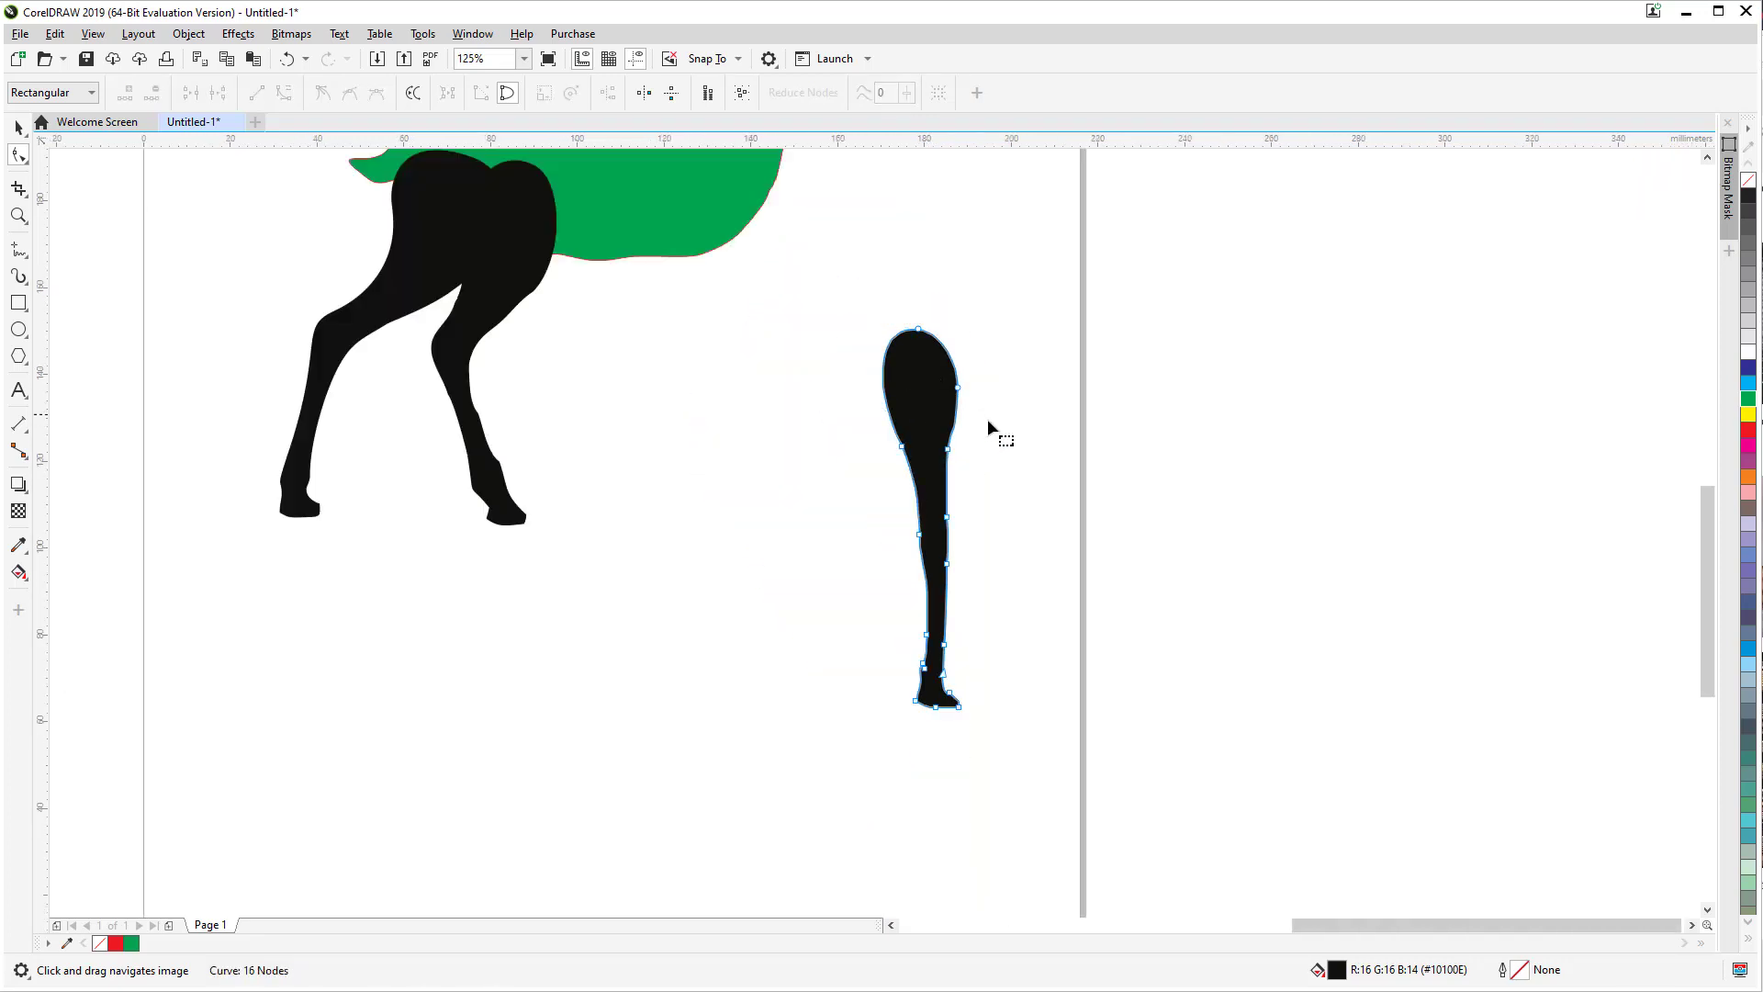
{"action": "scroll", "coordinate": [936, 742], "scroll_direction": "up", "scroll_amount": 2}
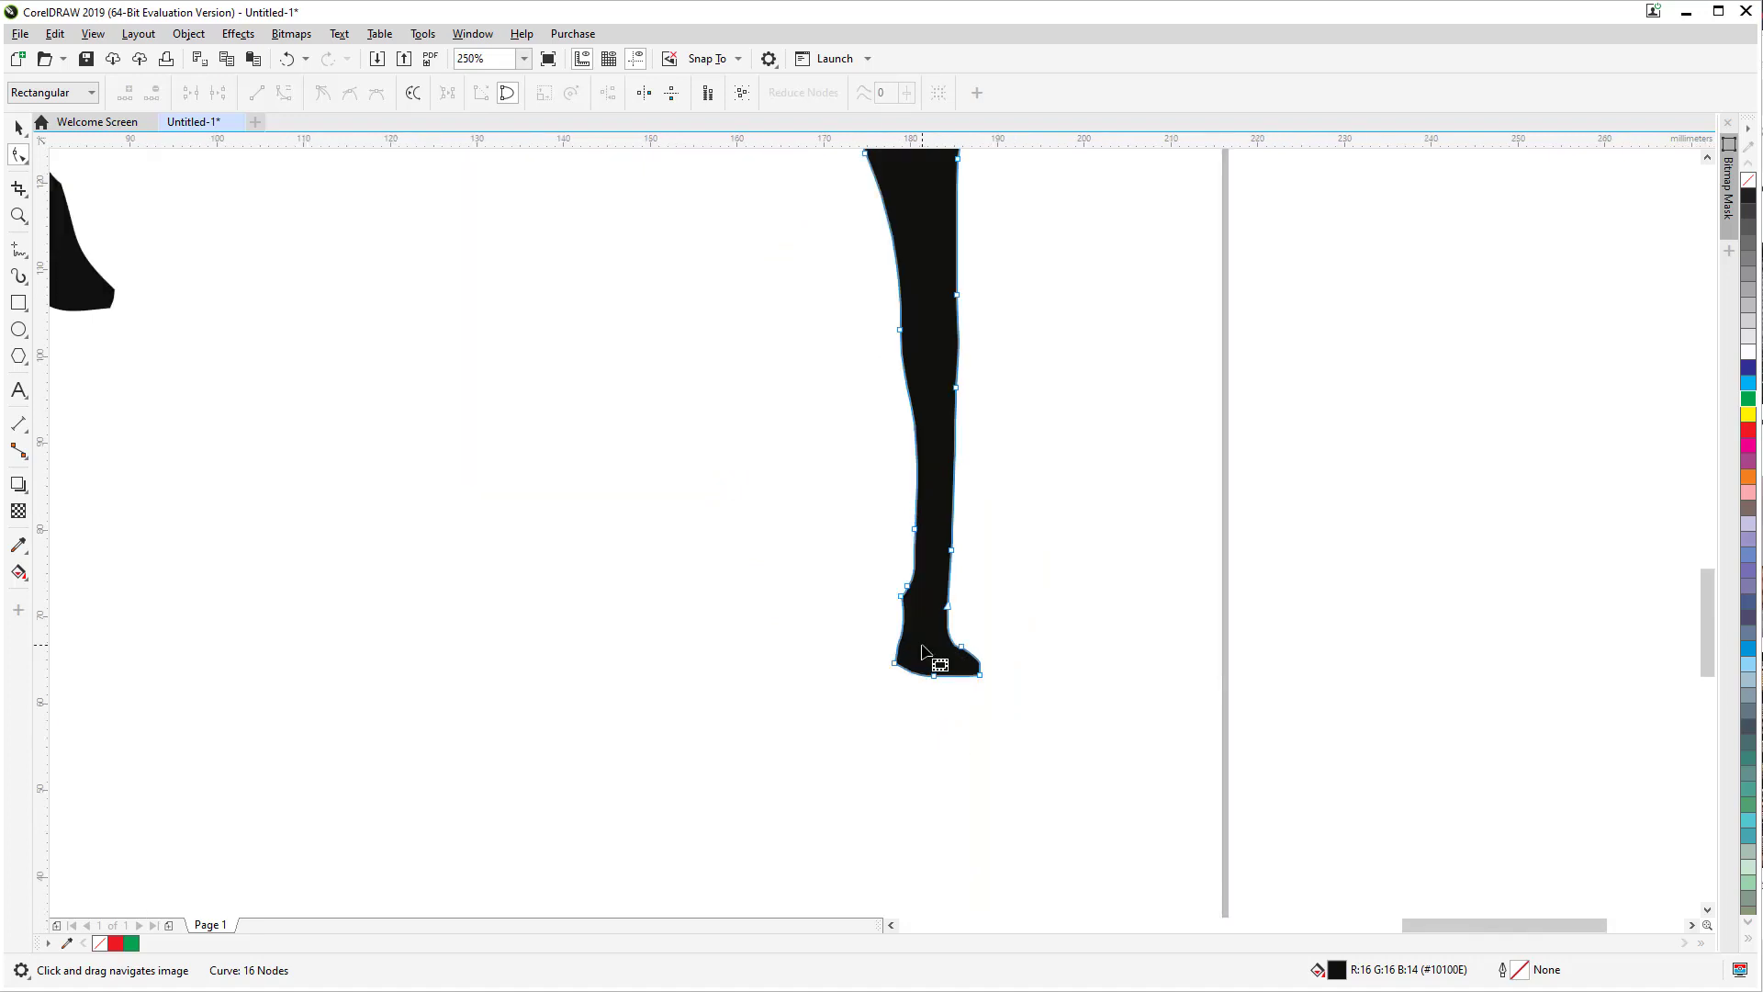
{"action": "scroll", "coordinate": [946, 666], "scroll_direction": "down", "scroll_amount": 2}
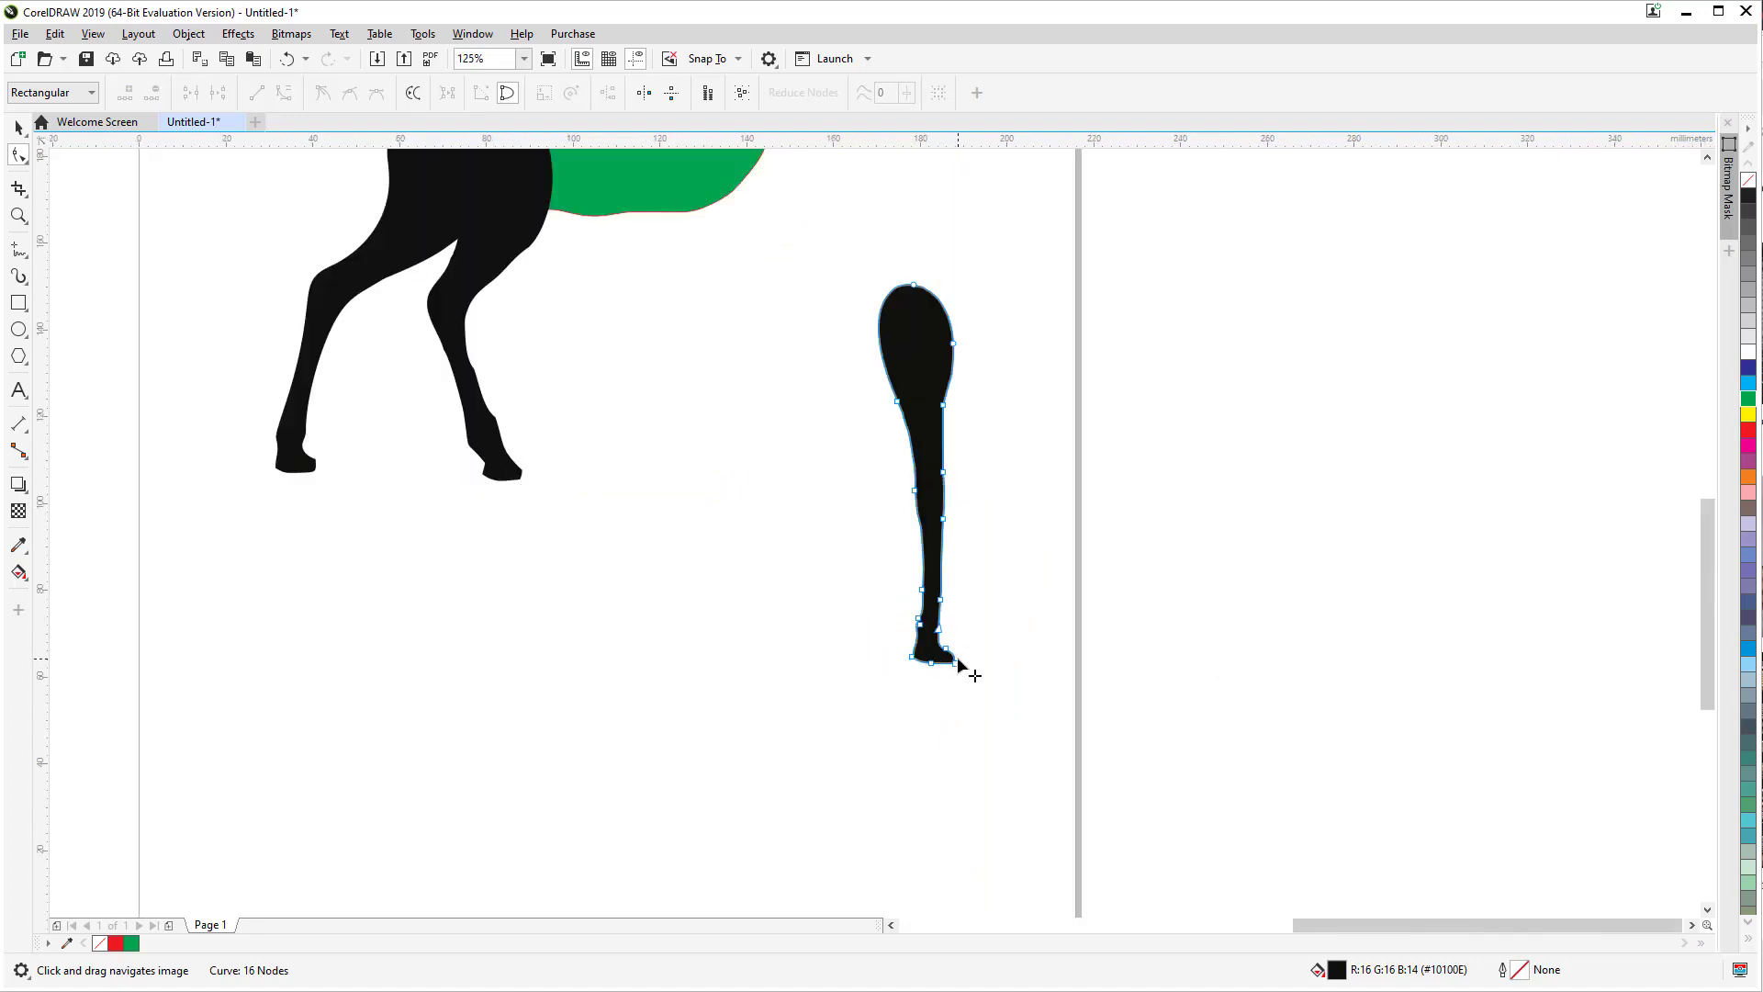
Step: Move the finished front leg across to overlap the lower part of the right hind leg
{"action": "left_click", "coordinate": [18, 128]}
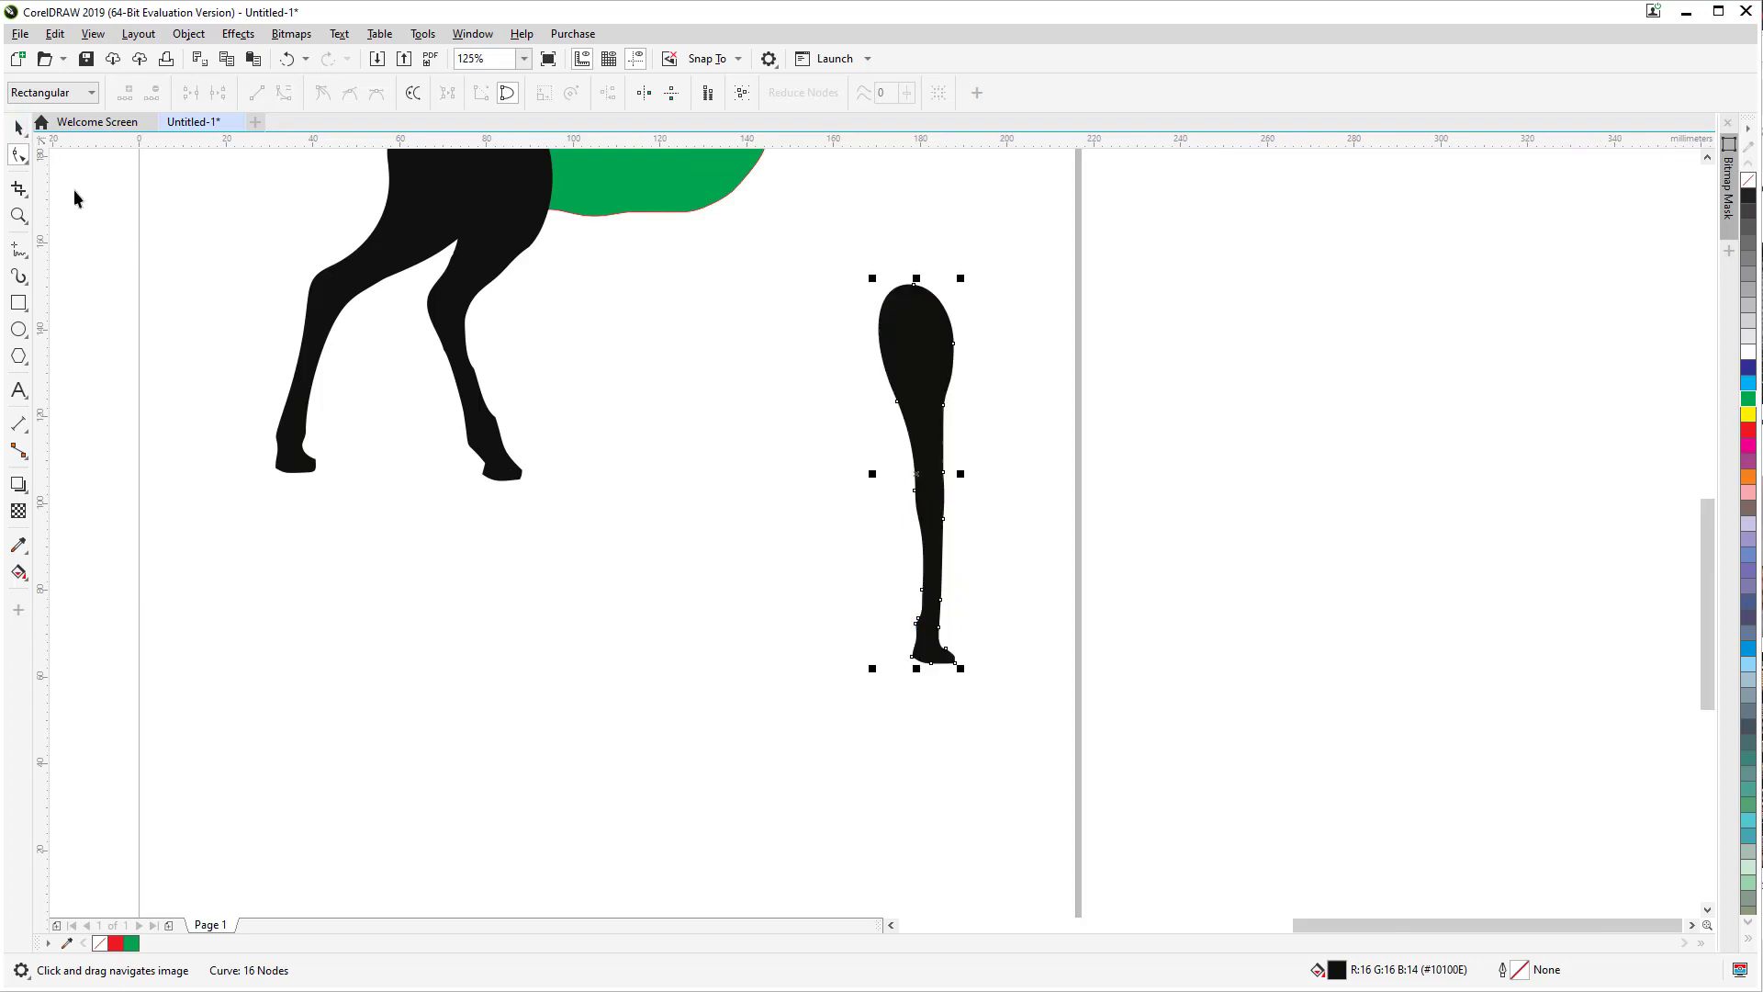
{"action": "scroll", "coordinate": [422, 472], "scroll_direction": "up", "scroll_amount": 2}
{"action": "left_click_drag", "start_coordinate": [1401, 348], "coordinate": [575, 196]}
{"action": "left_click_drag", "start_coordinate": [625, 348], "coordinate": [655, 225]}
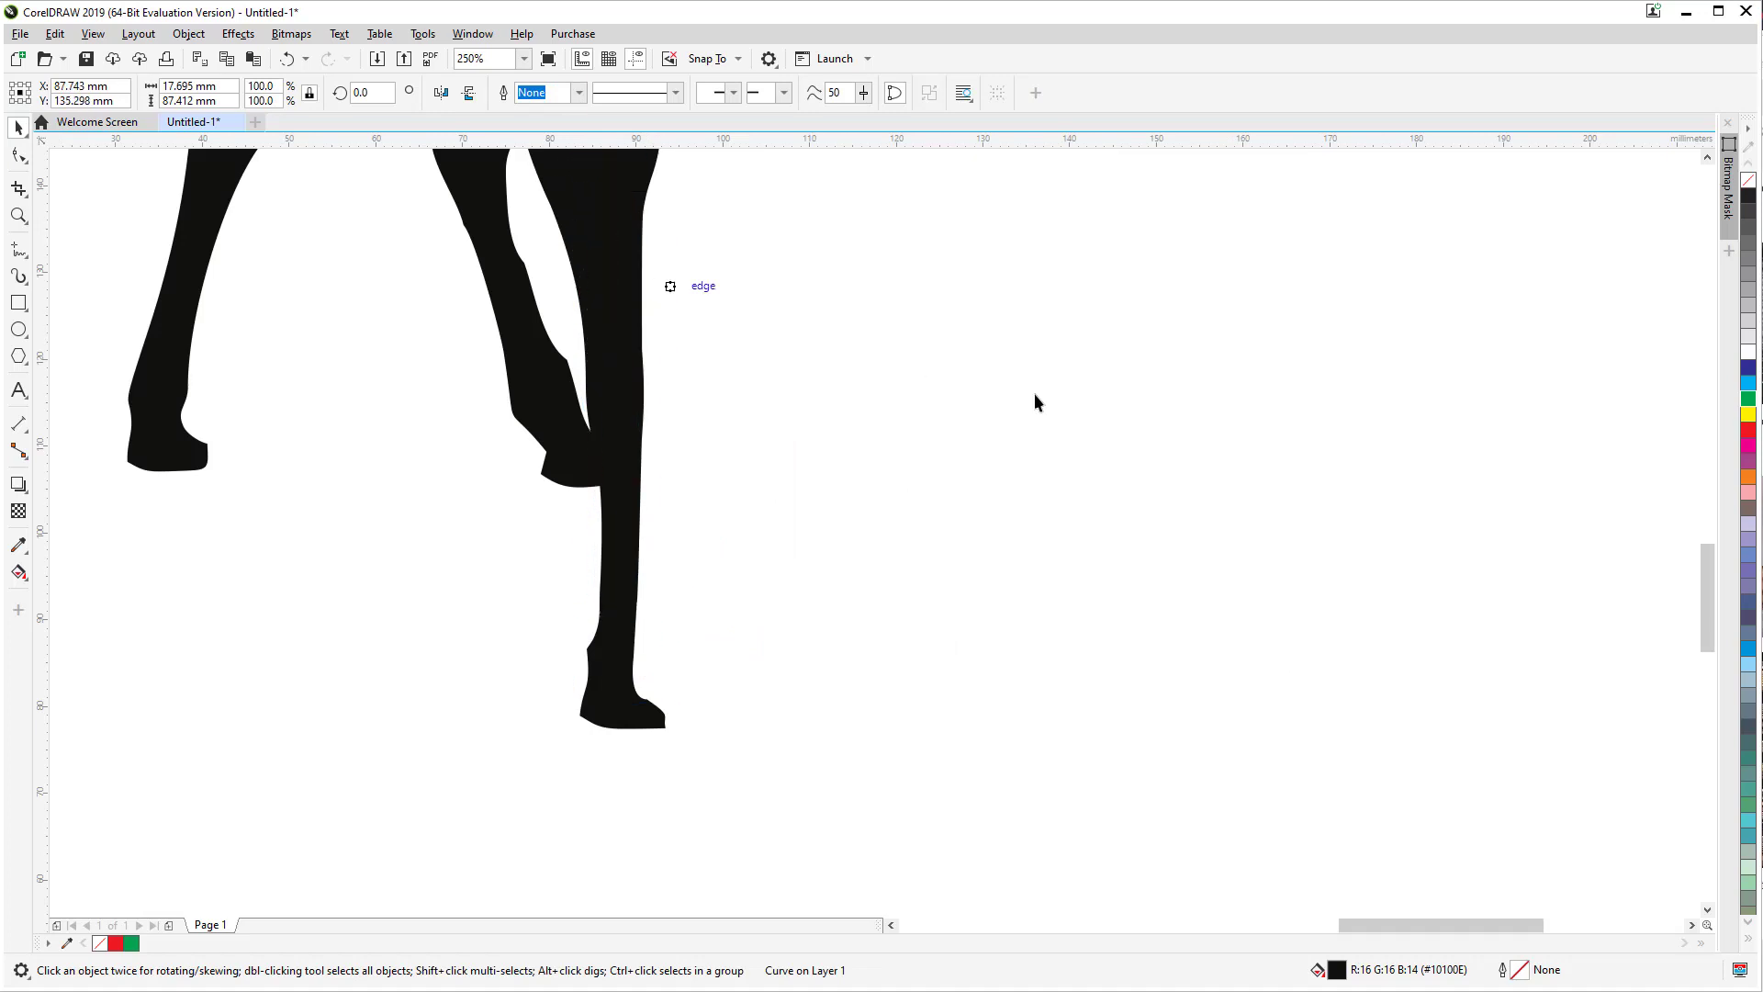
Step: Remove the front leg's fill, give it a red outline and move it over the right hind leg's hoof
{"action": "right_click", "coordinate": [1750, 197]}
{"action": "left_click", "coordinate": [1750, 184]}
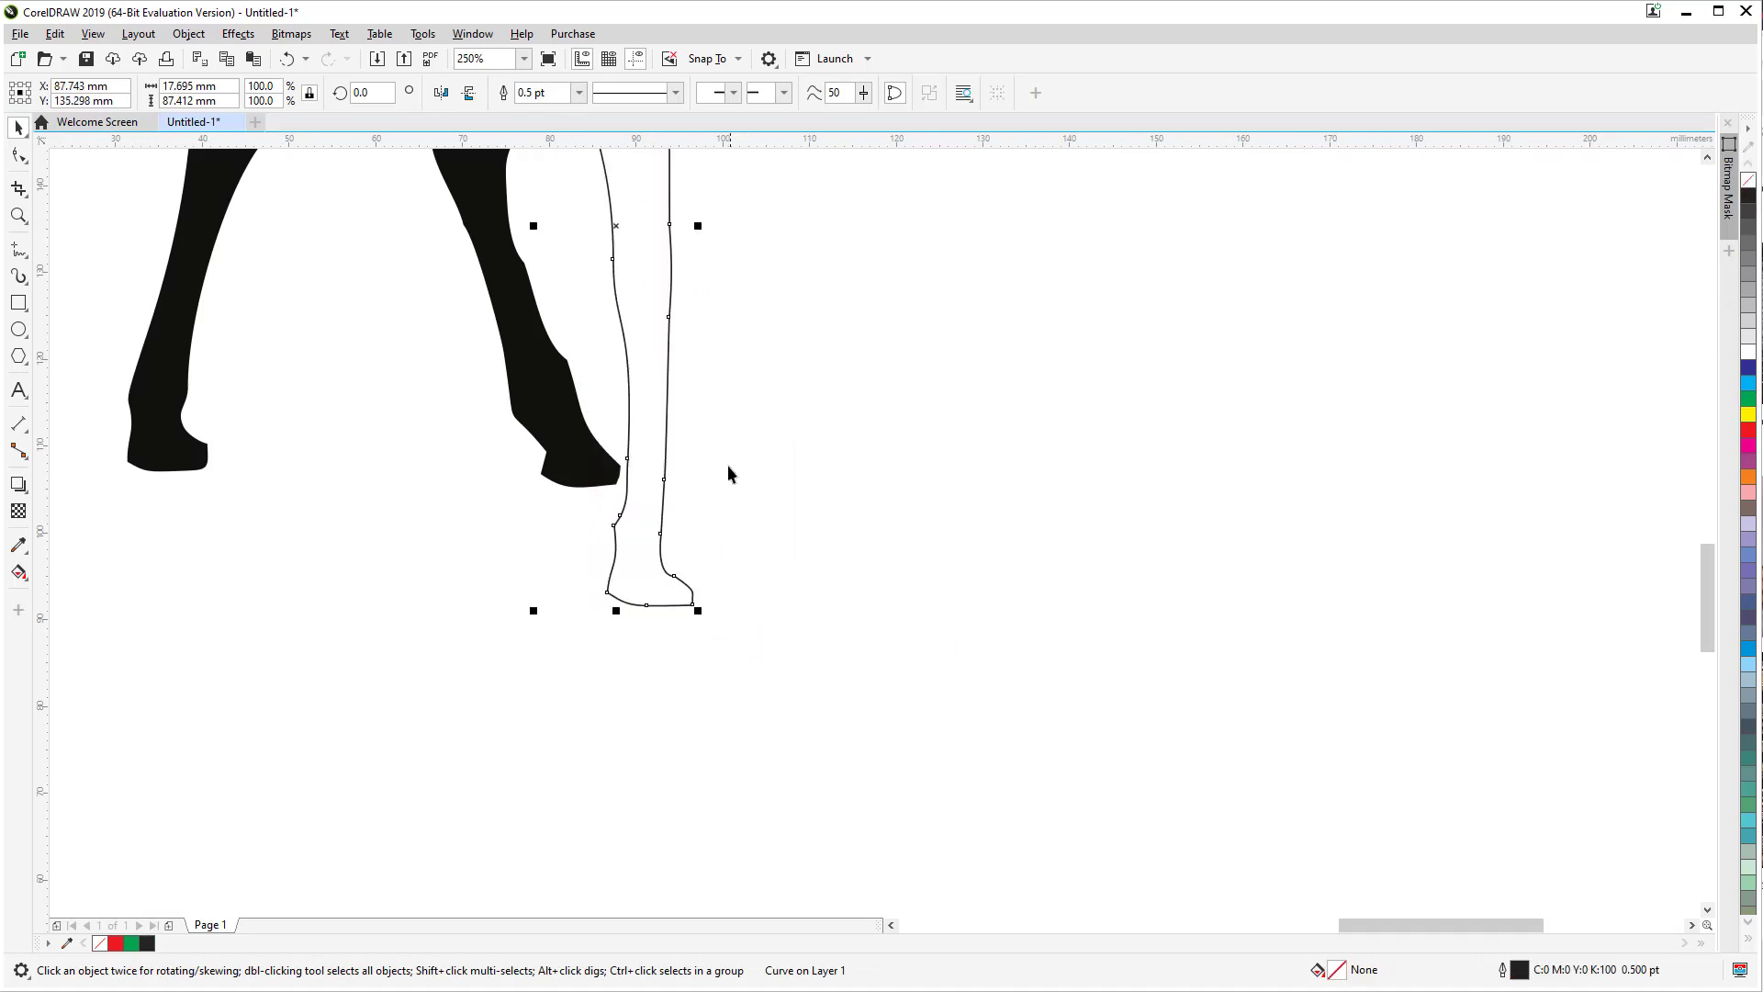
{"action": "left_click_drag", "start_coordinate": [630, 457], "coordinate": [548, 380]}
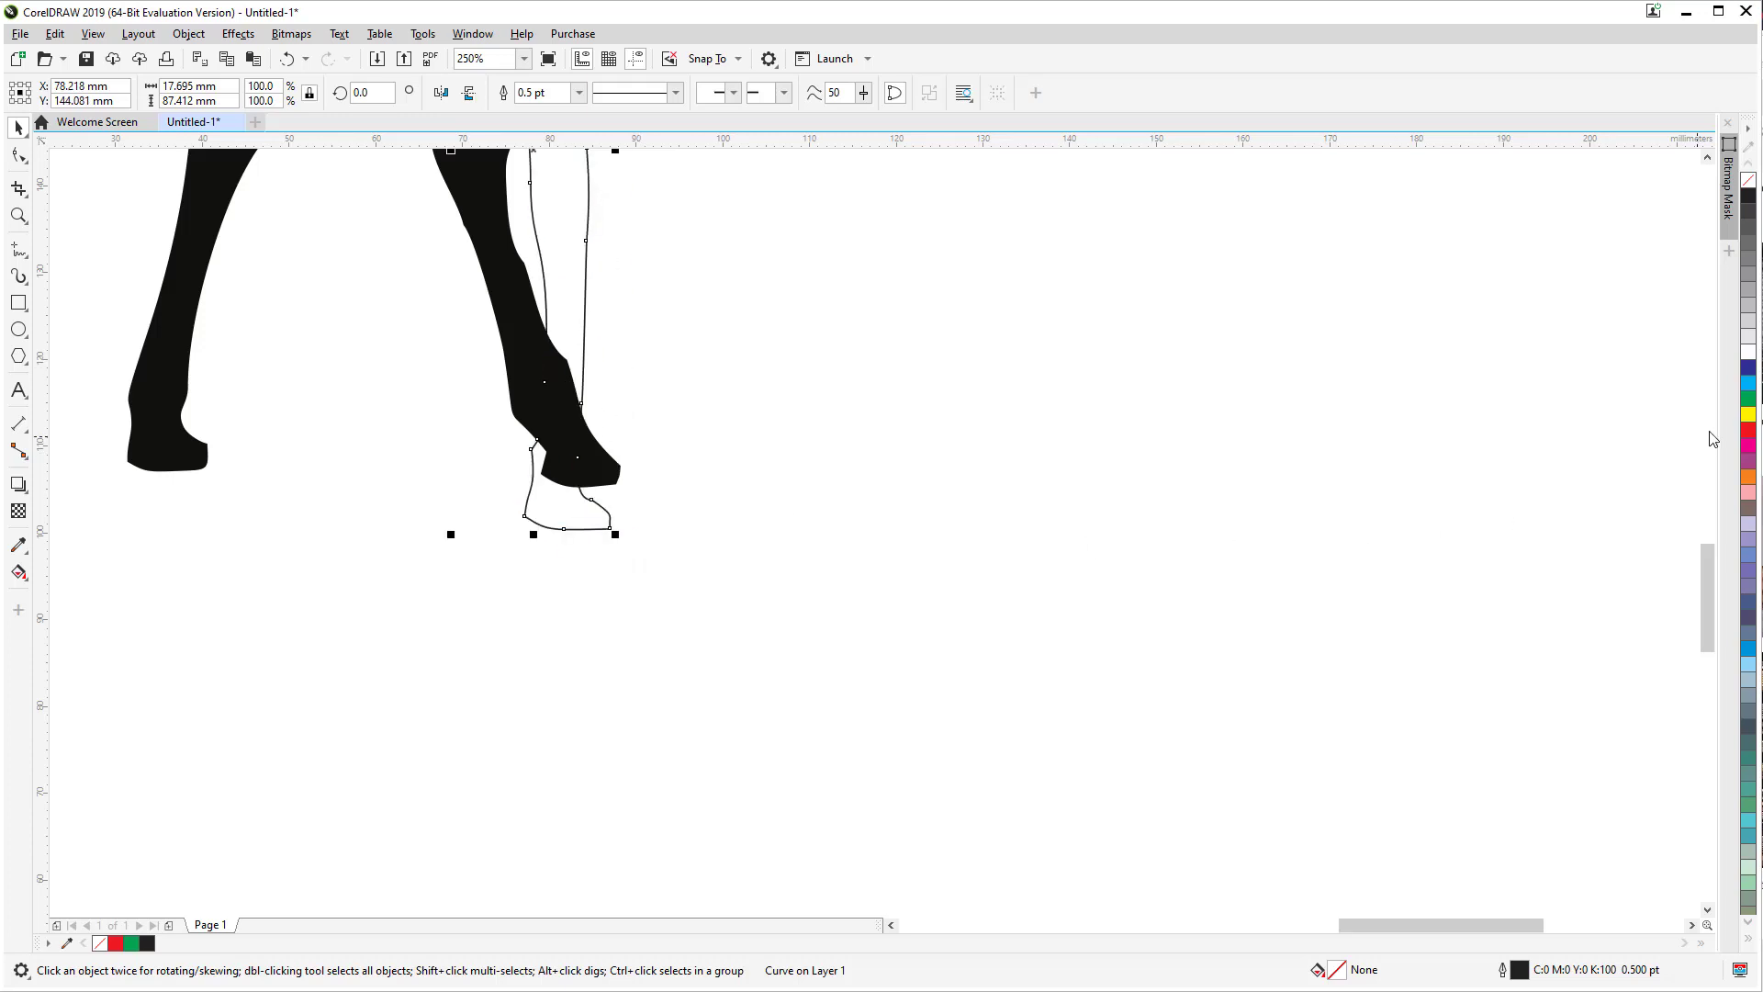
{"action": "right_click", "coordinate": [1750, 429]}
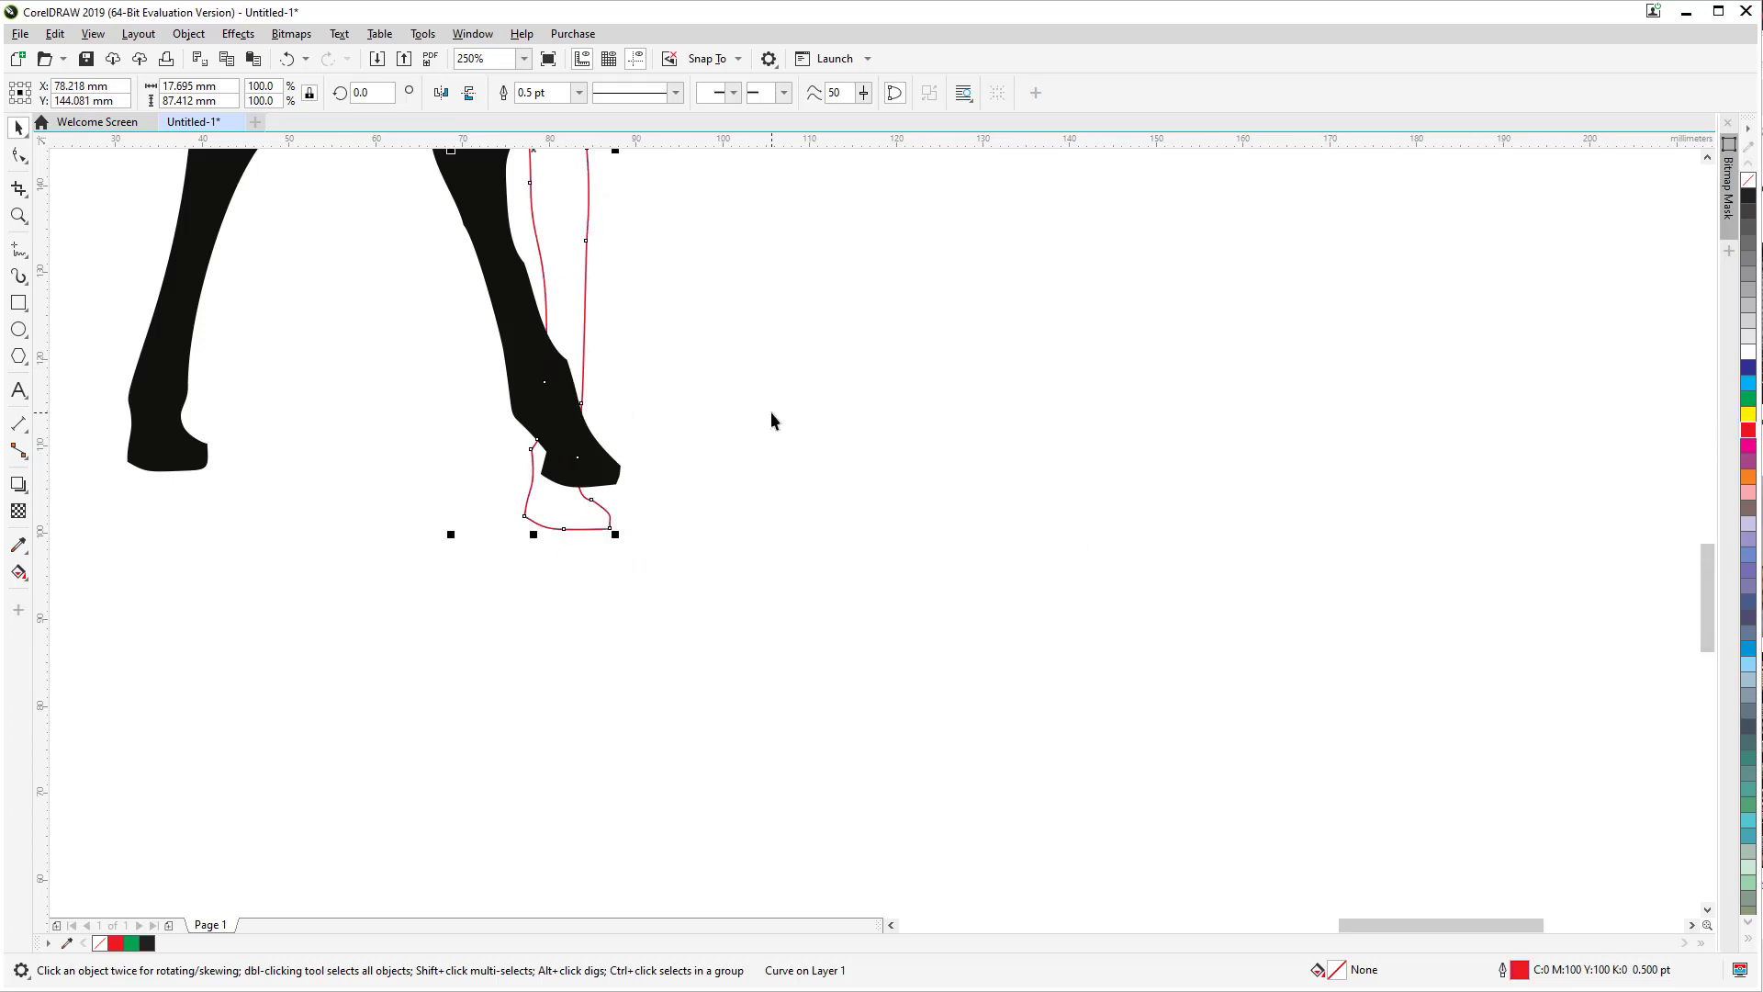
Step: Compare the outlined leg's hoof with the hind leg's hoof by overlaying them, and move the outline clear of the hind leg
{"action": "scroll", "coordinate": [650, 455], "scroll_direction": "up", "scroll_amount": 2}
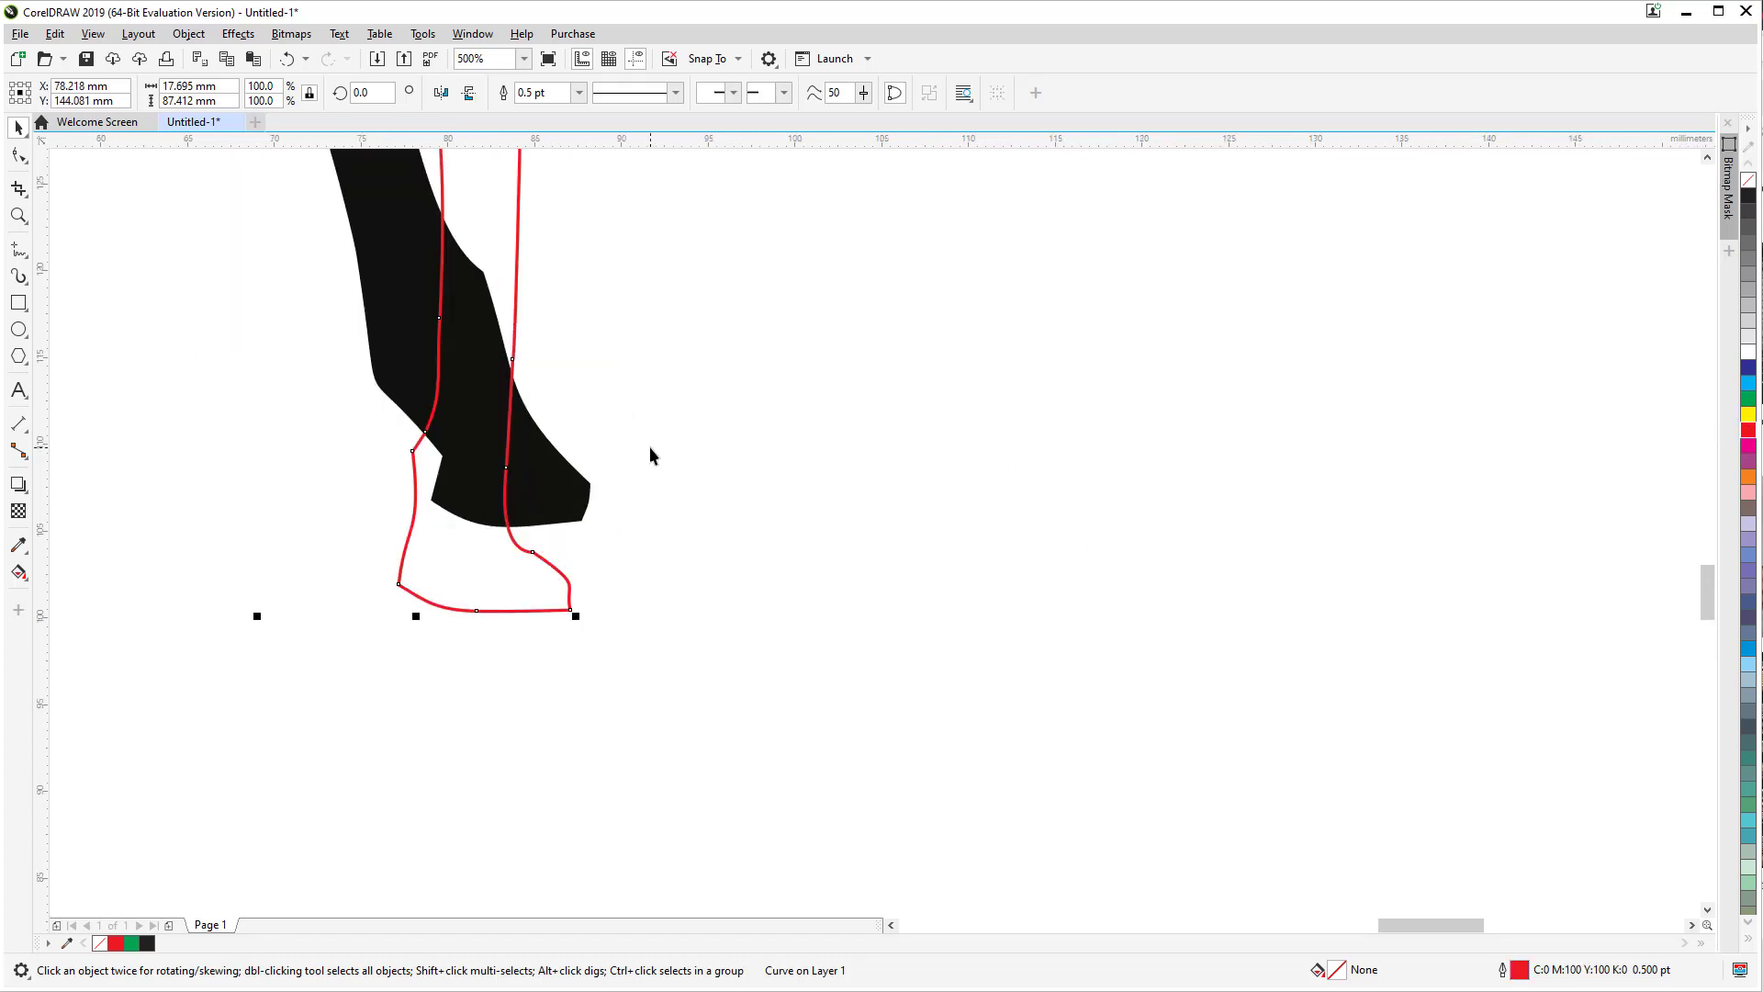
{"action": "left_click_drag", "start_coordinate": [511, 355], "coordinate": [545, 261]}
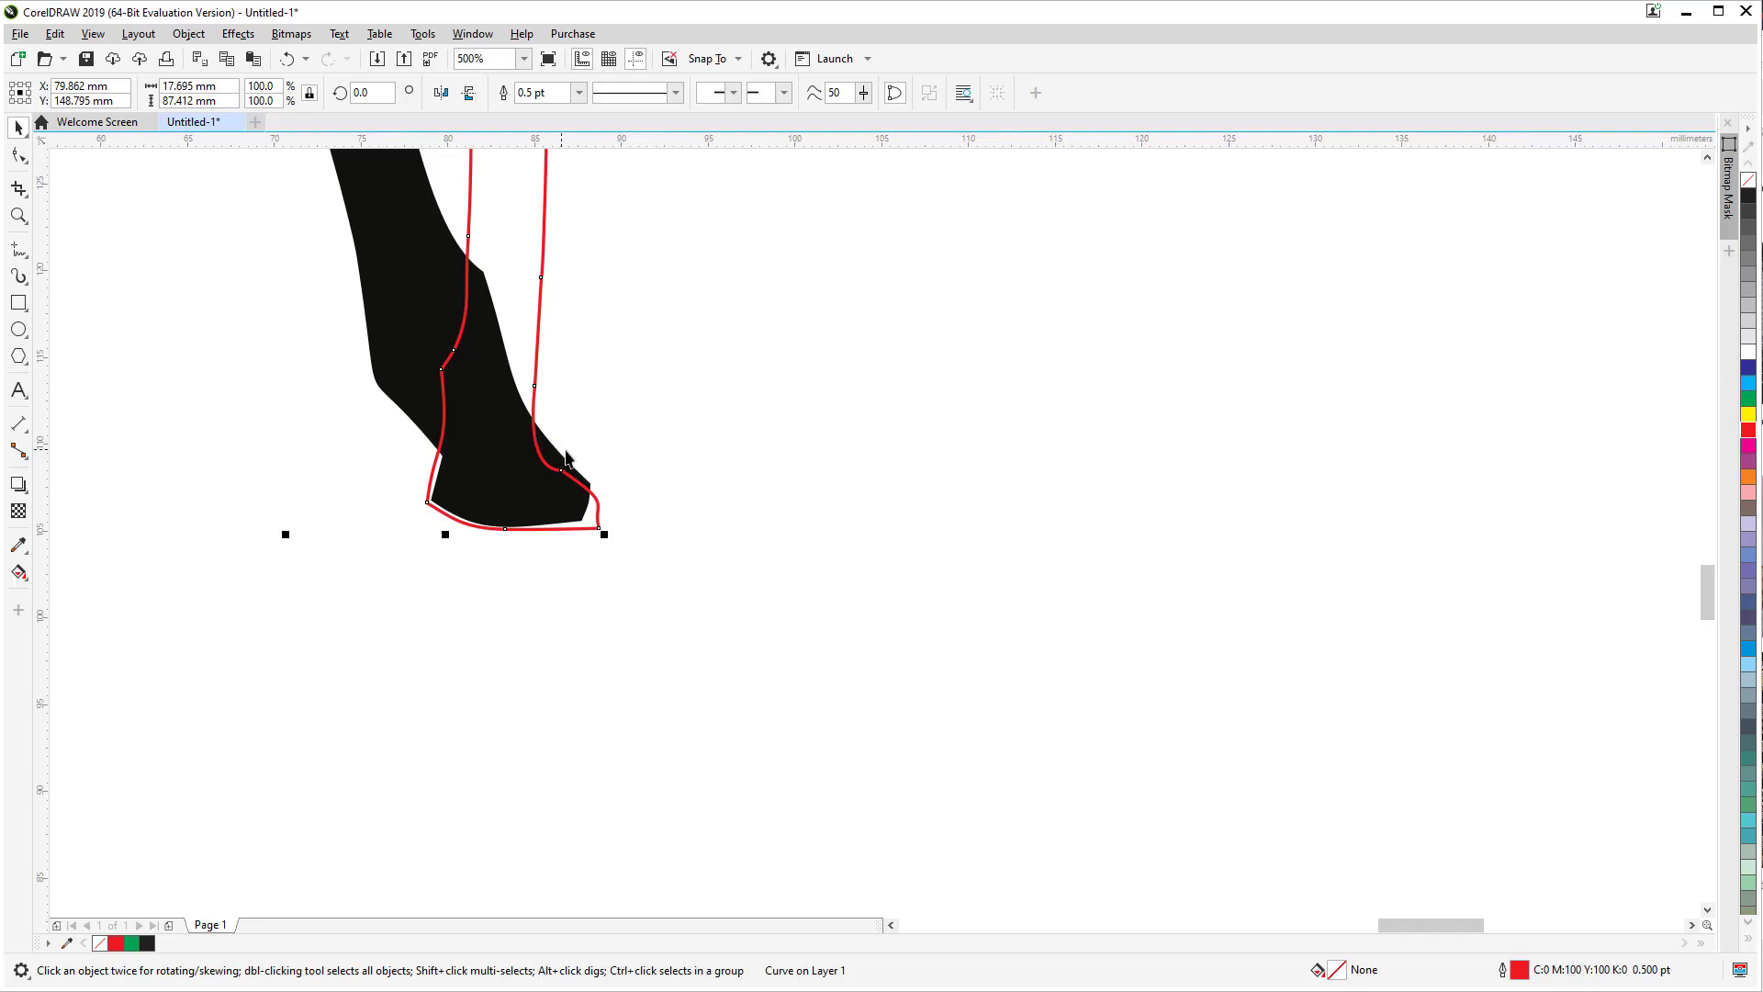
{"action": "left_click_drag", "start_coordinate": [511, 355], "coordinate": [724, 344]}
{"action": "key", "text": "ctrl+z"}
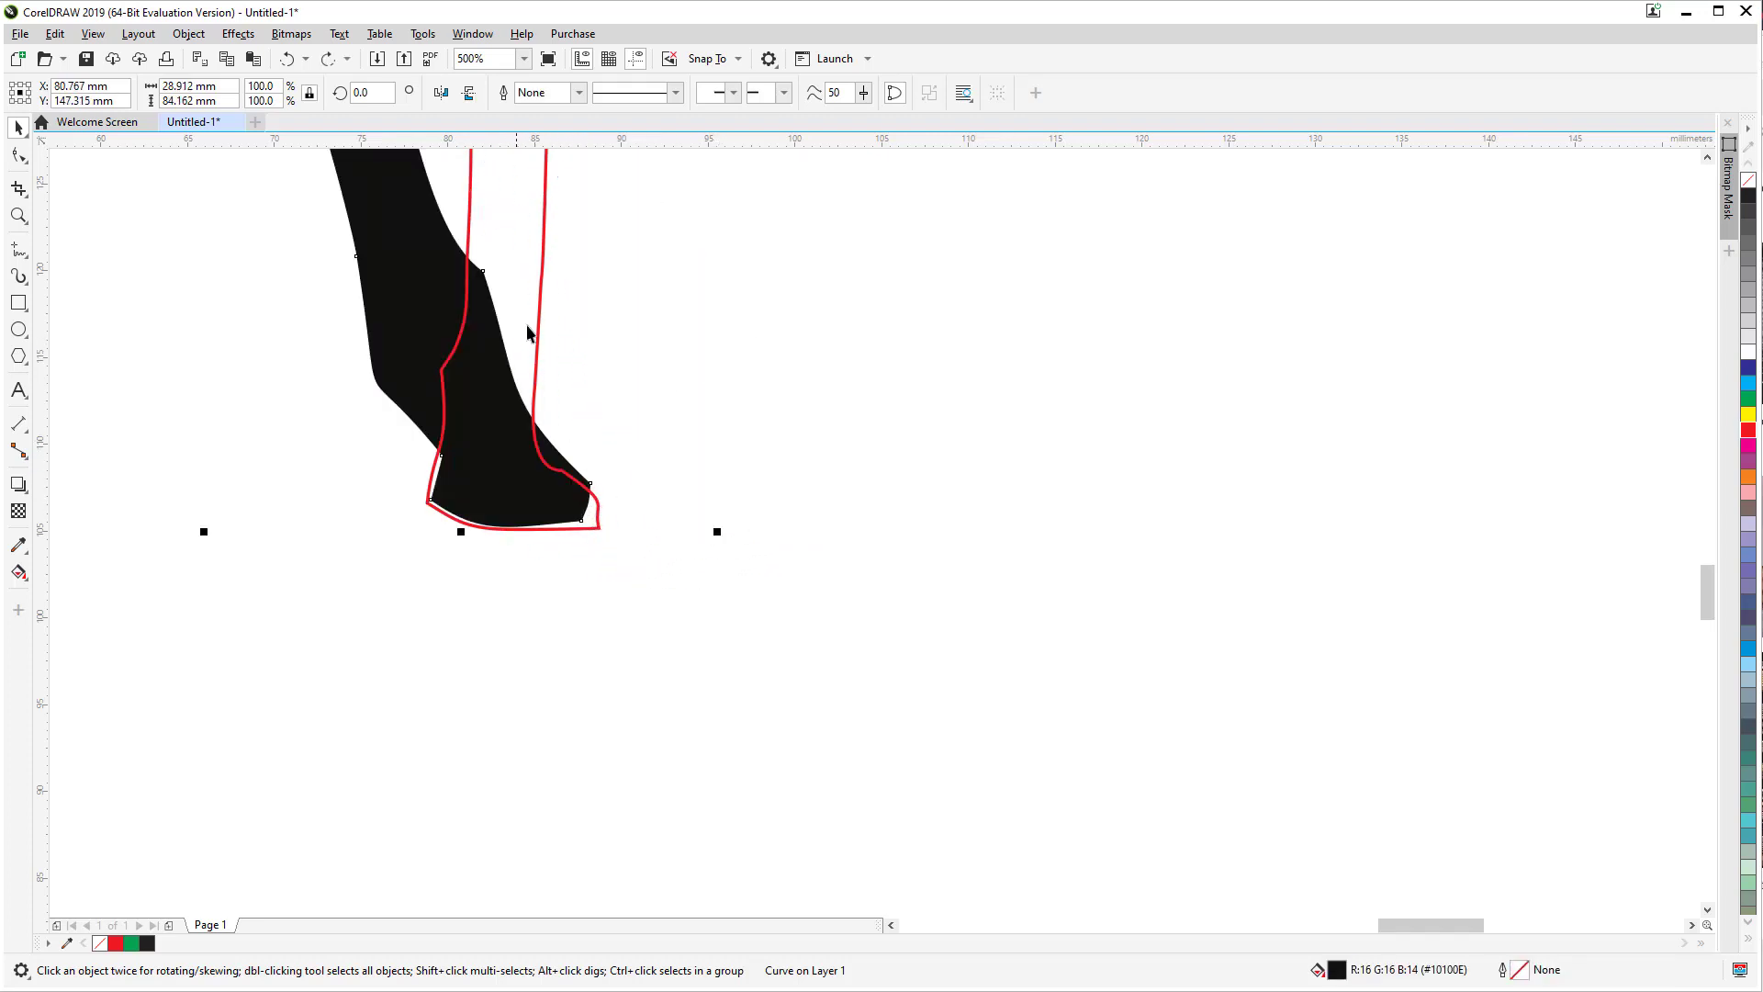
{"action": "left_click", "coordinate": [527, 240]}
{"action": "left_click_drag", "start_coordinate": [528, 240], "coordinate": [822, 269]}
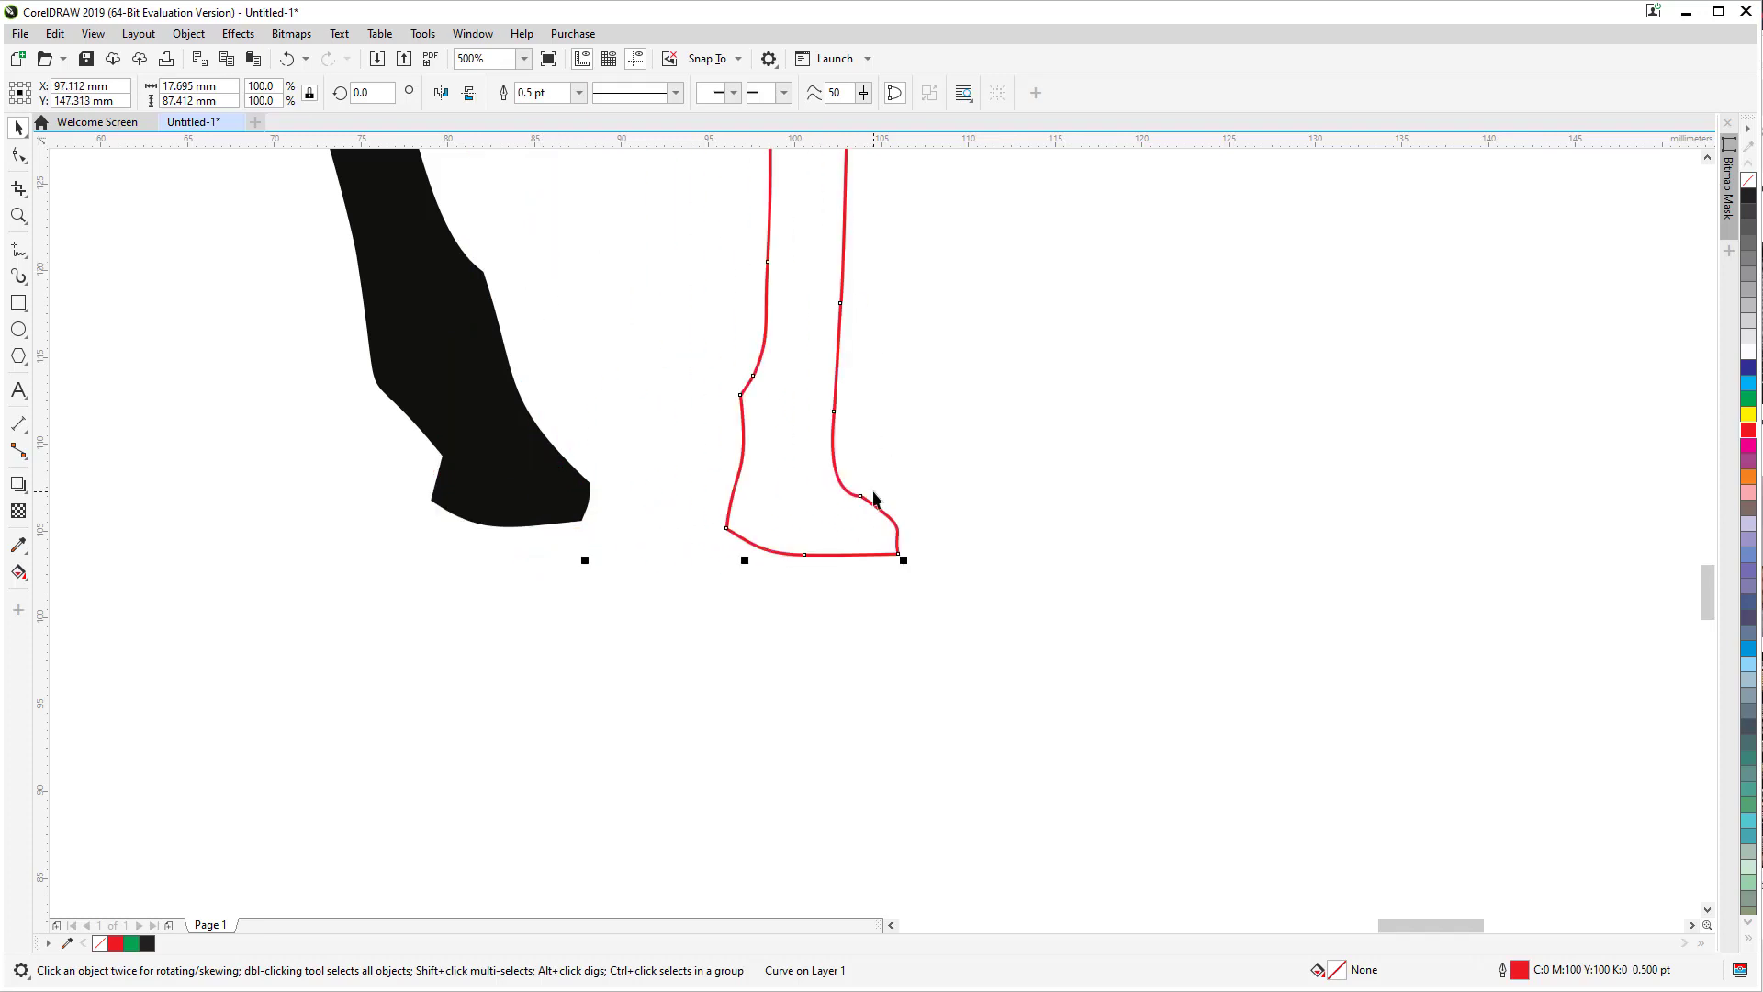
Step: Reshape the nodes on the outlined leg's right edge above the hoof into an outward bump with a curved ankle below
{"action": "left_click", "coordinate": [19, 155]}
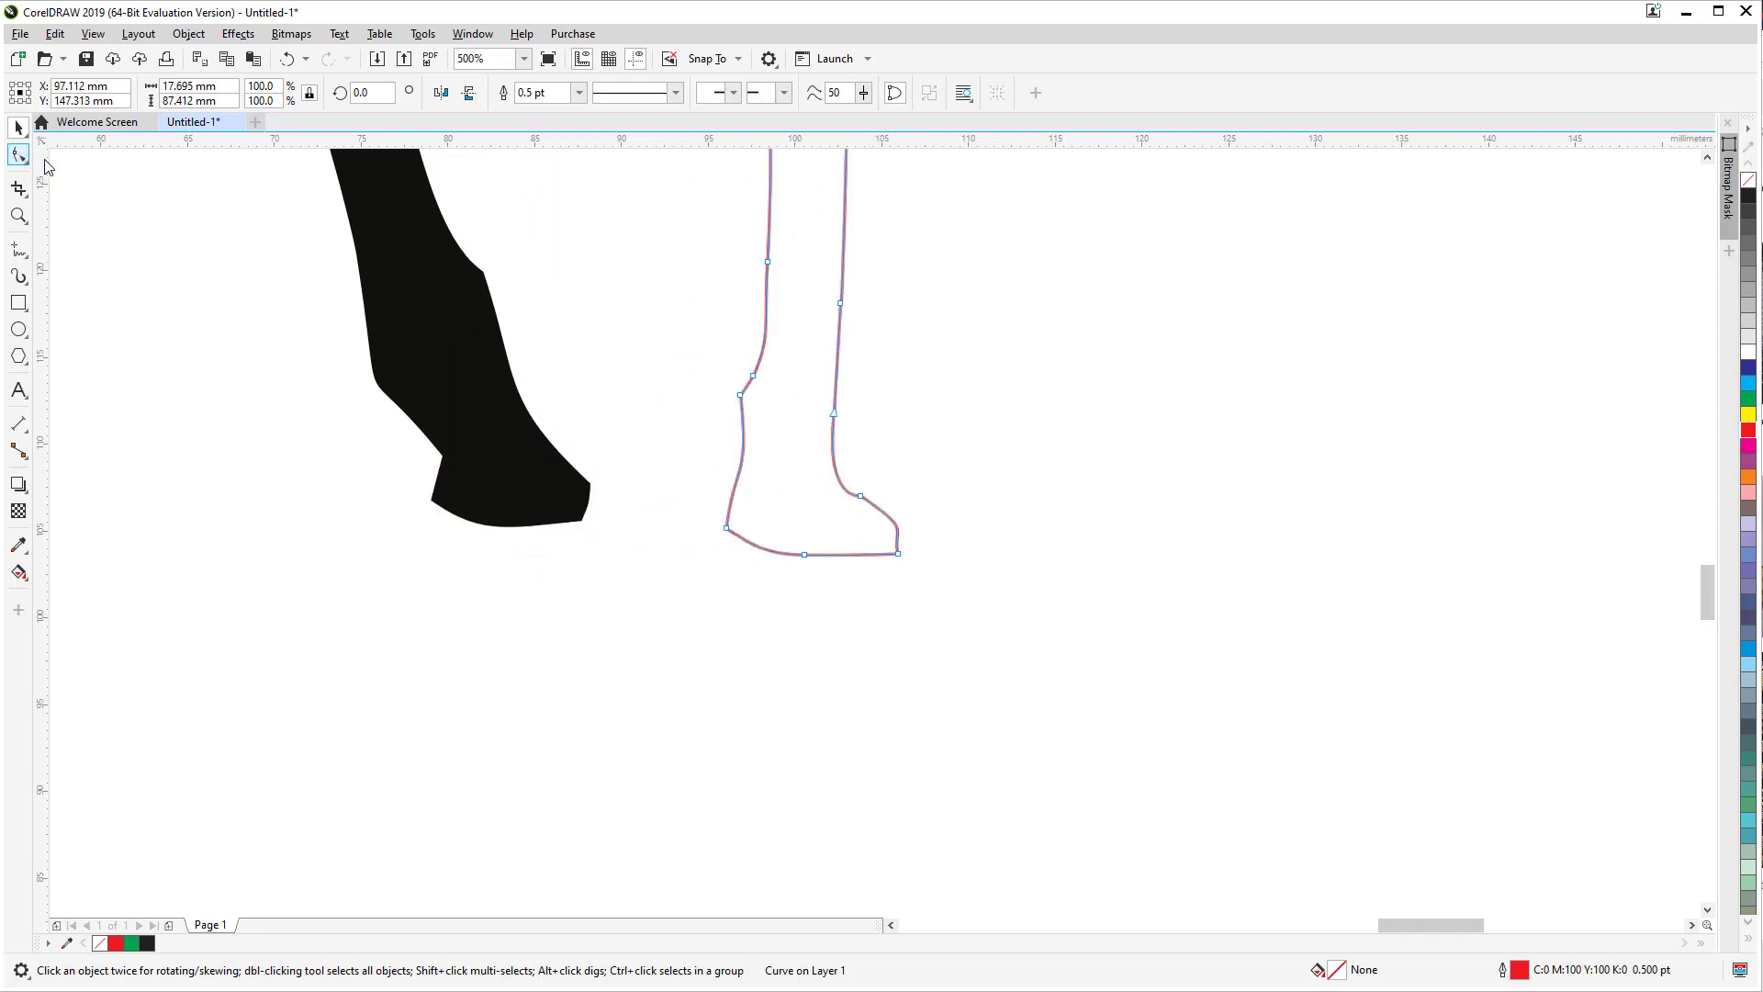
{"action": "left_click", "coordinate": [861, 497]}
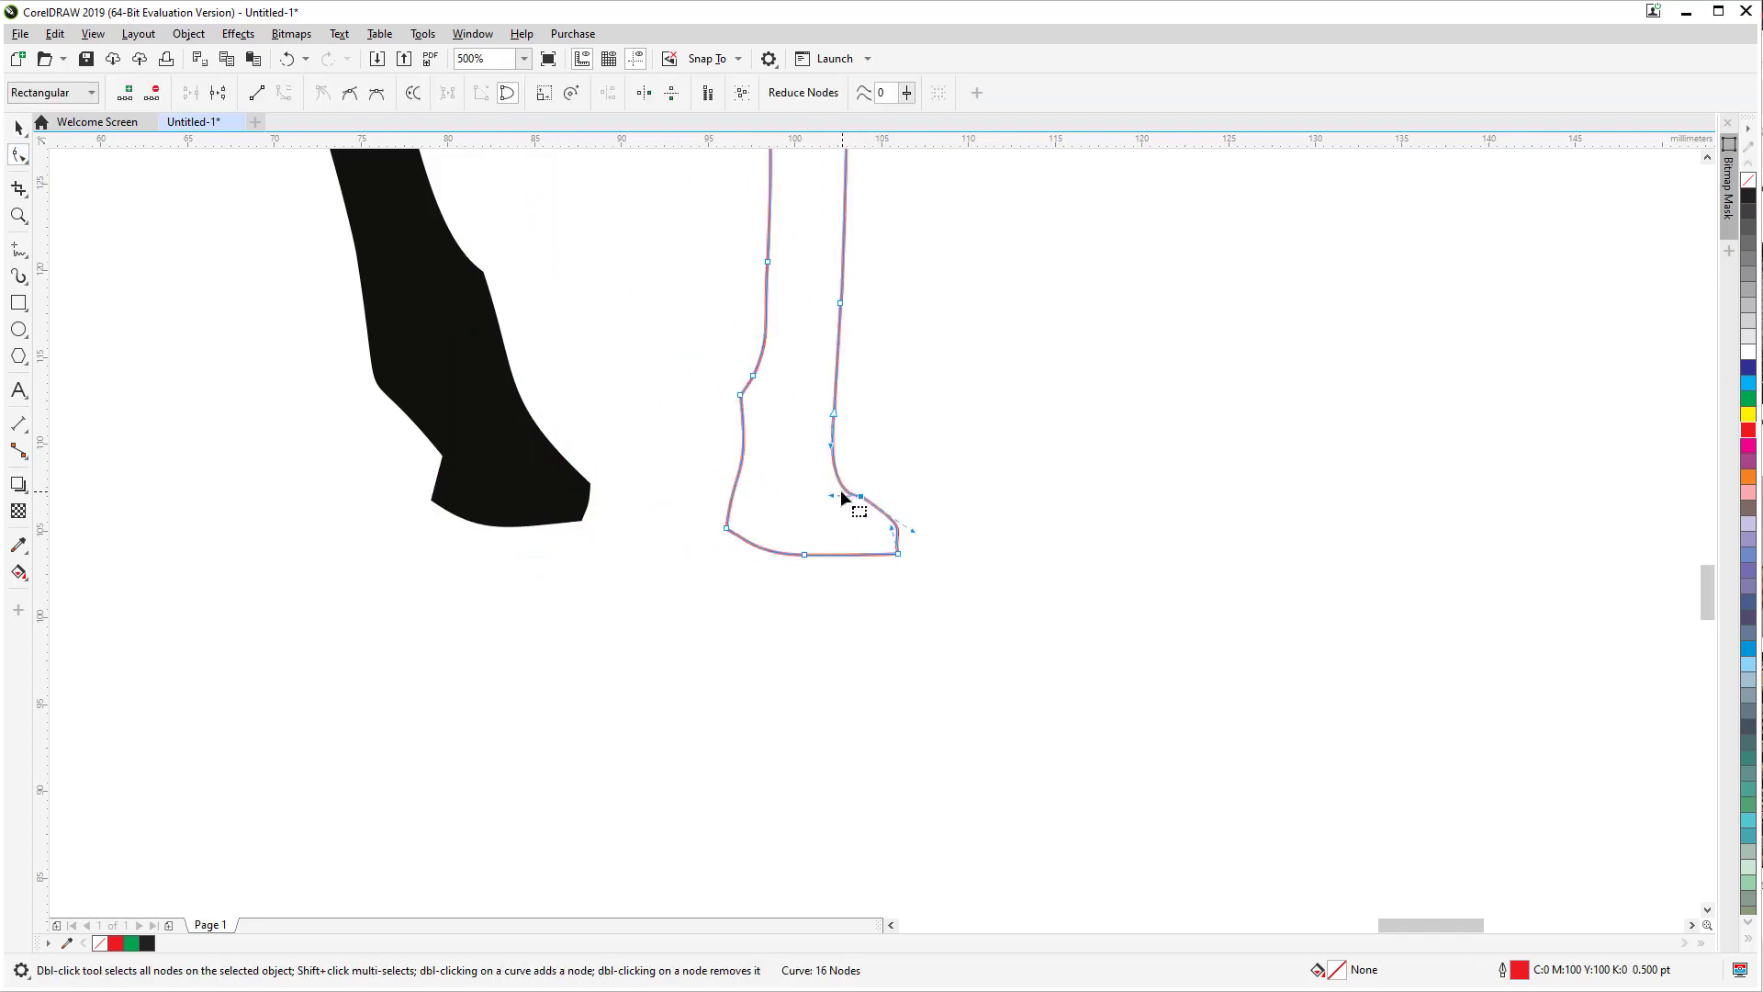
{"action": "left_click_drag", "start_coordinate": [831, 497], "coordinate": [856, 351]}
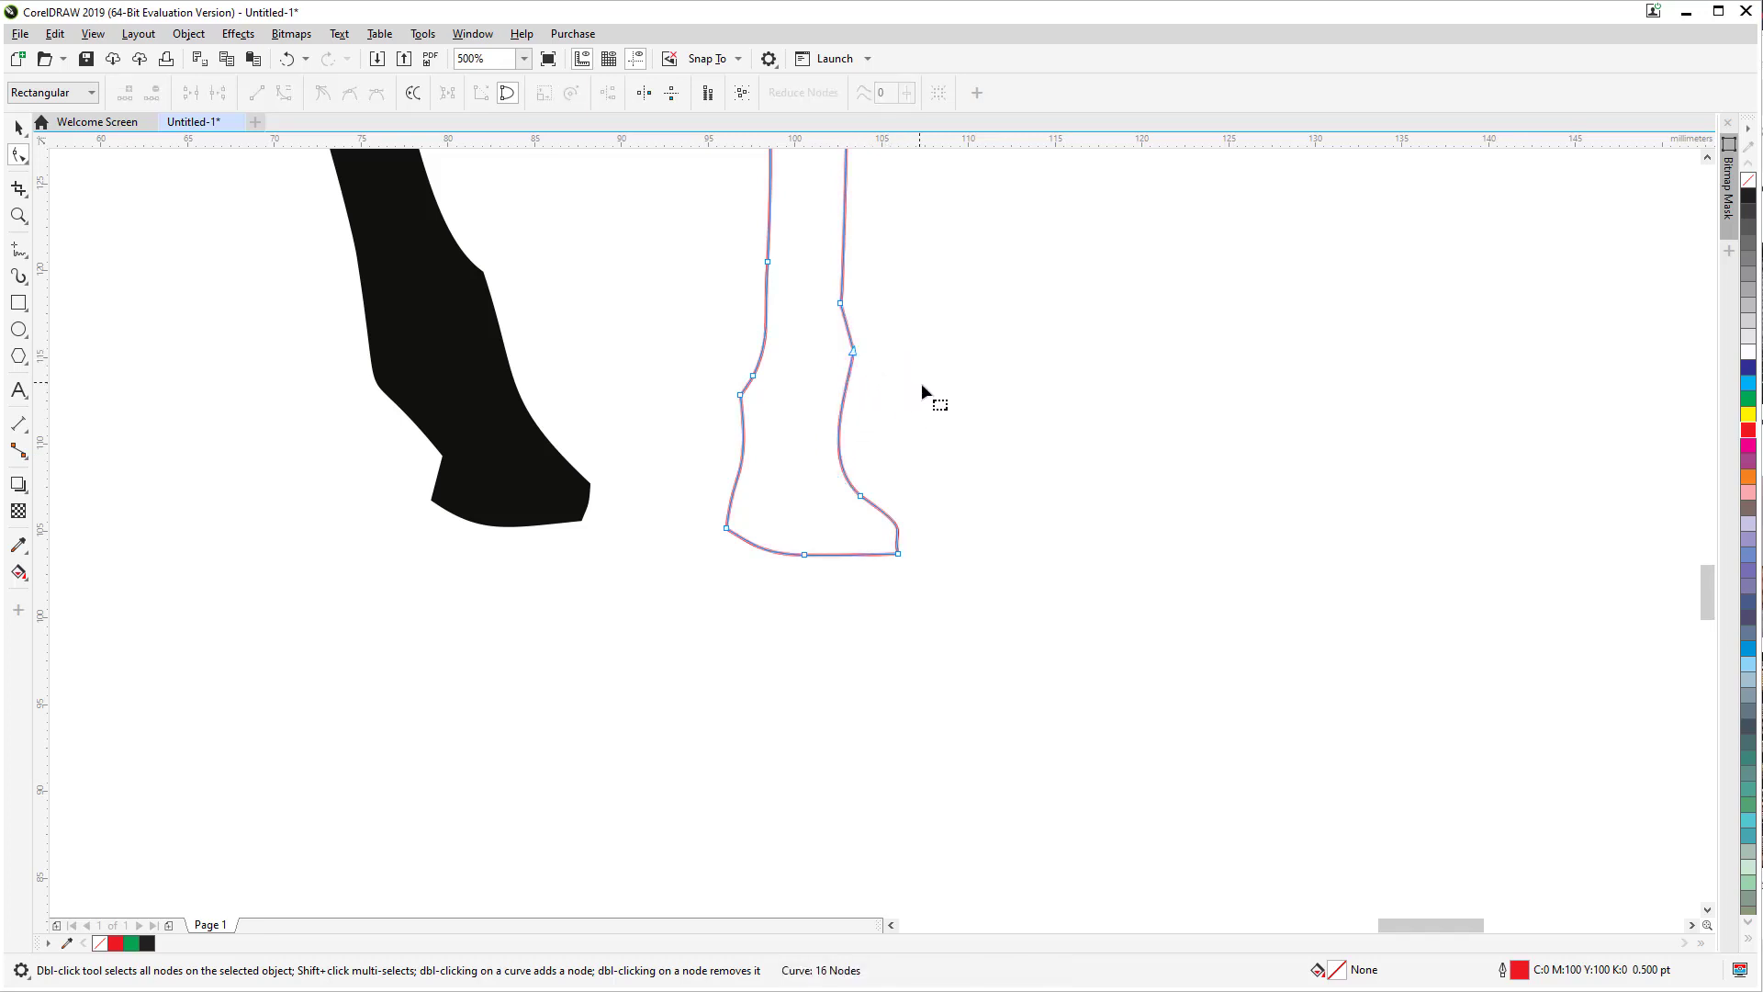
{"action": "scroll", "coordinate": [922, 384], "scroll_direction": "down", "scroll_amount": 3}
{"action": "scroll", "coordinate": [922, 384], "scroll_direction": "down", "scroll_amount": 2}
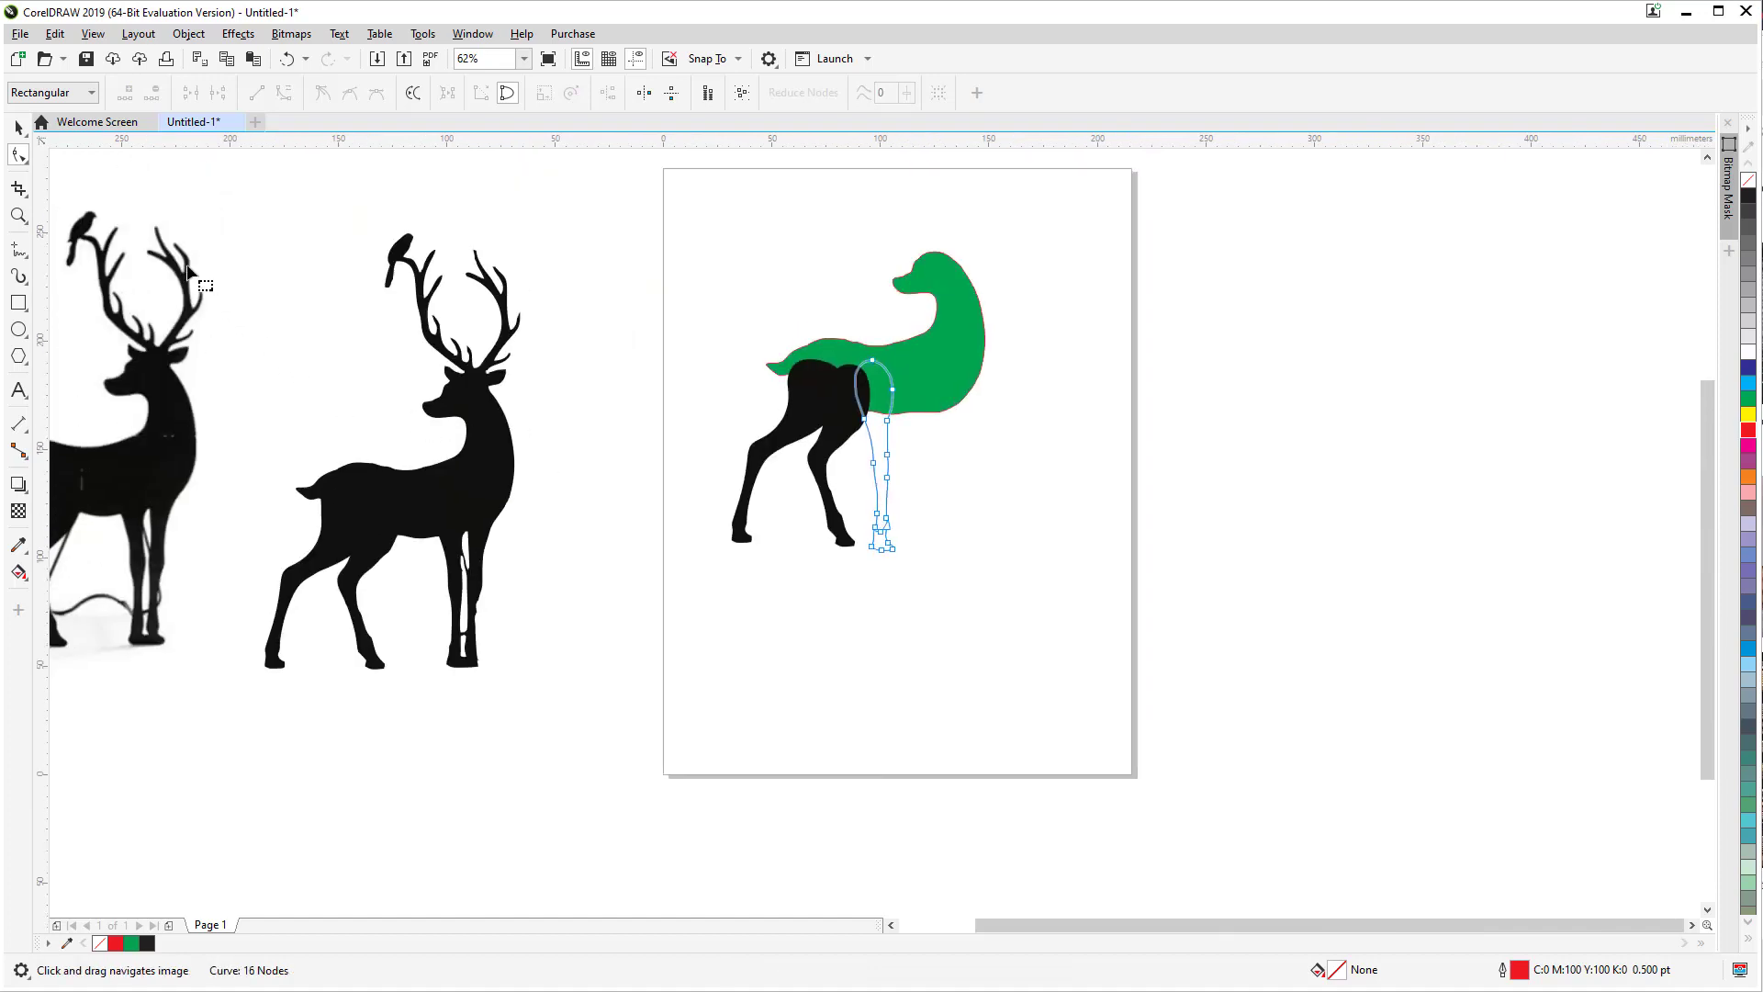
Step: Fill the outlined front leg with cyan and move it onto the chest area of the green body
{"action": "left_click", "coordinate": [18, 127]}
{"action": "left_click", "coordinate": [973, 529]}
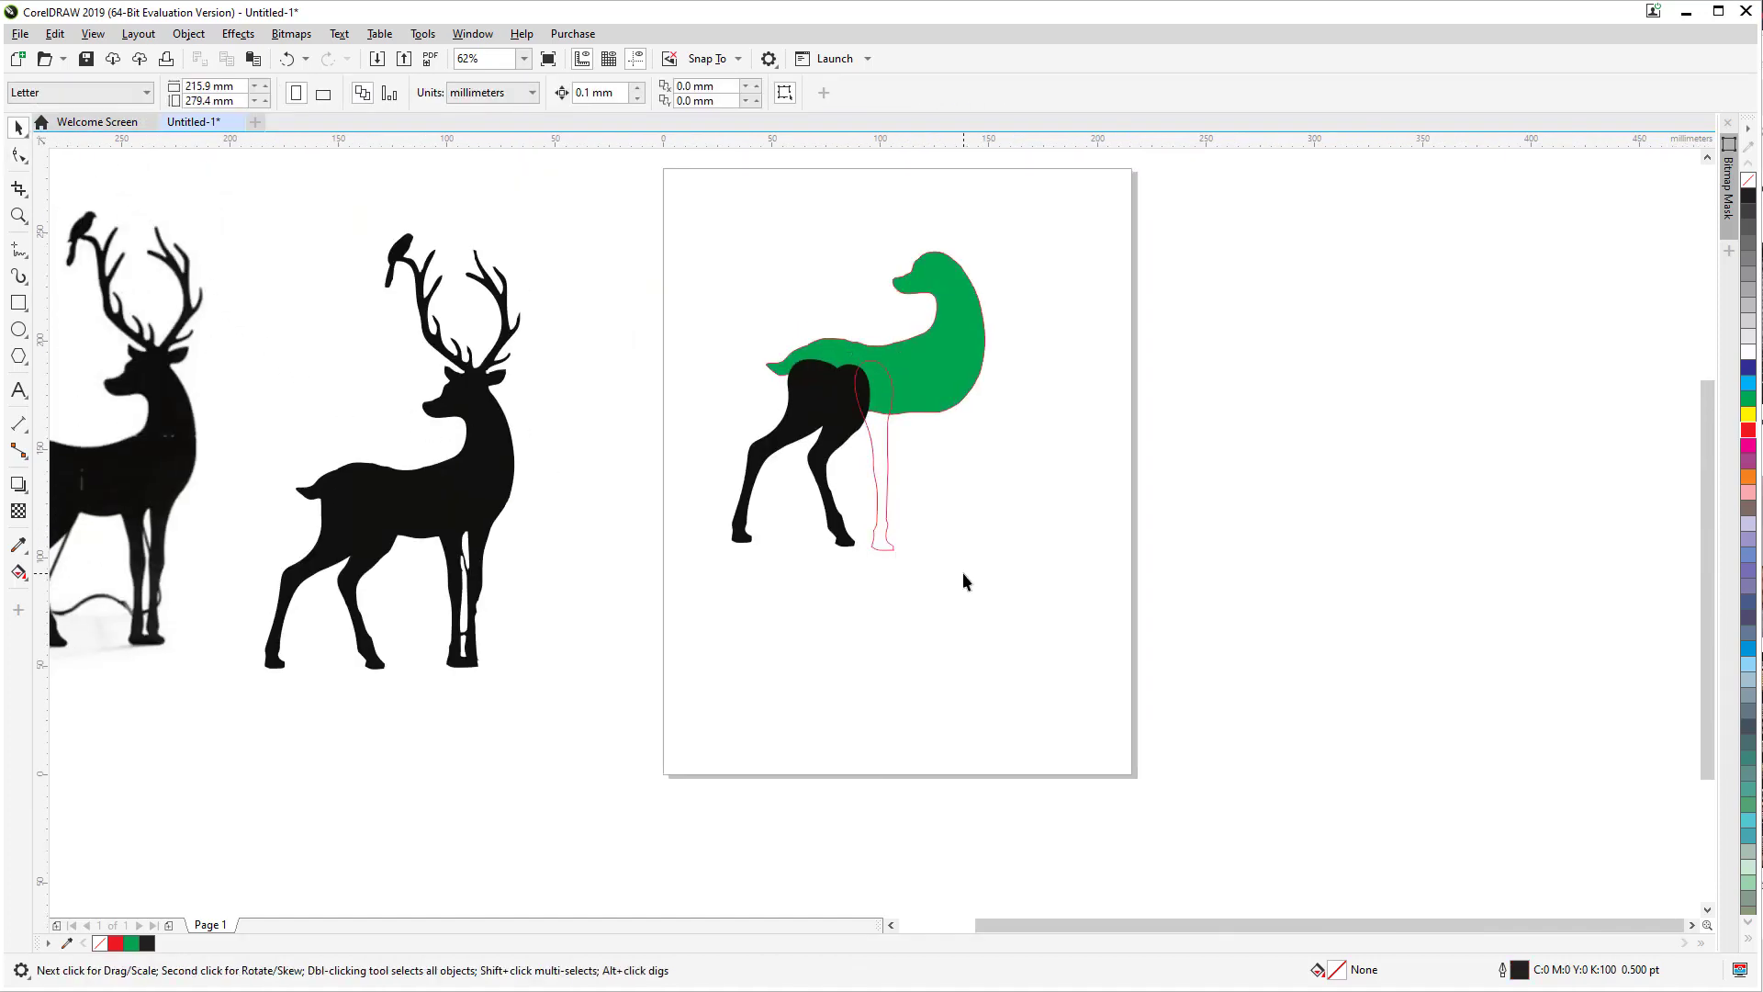
{"action": "scroll", "coordinate": [962, 573], "scroll_direction": "up", "scroll_amount": 2}
{"action": "left_click_drag", "start_coordinate": [964, 493], "coordinate": [953, 717]}
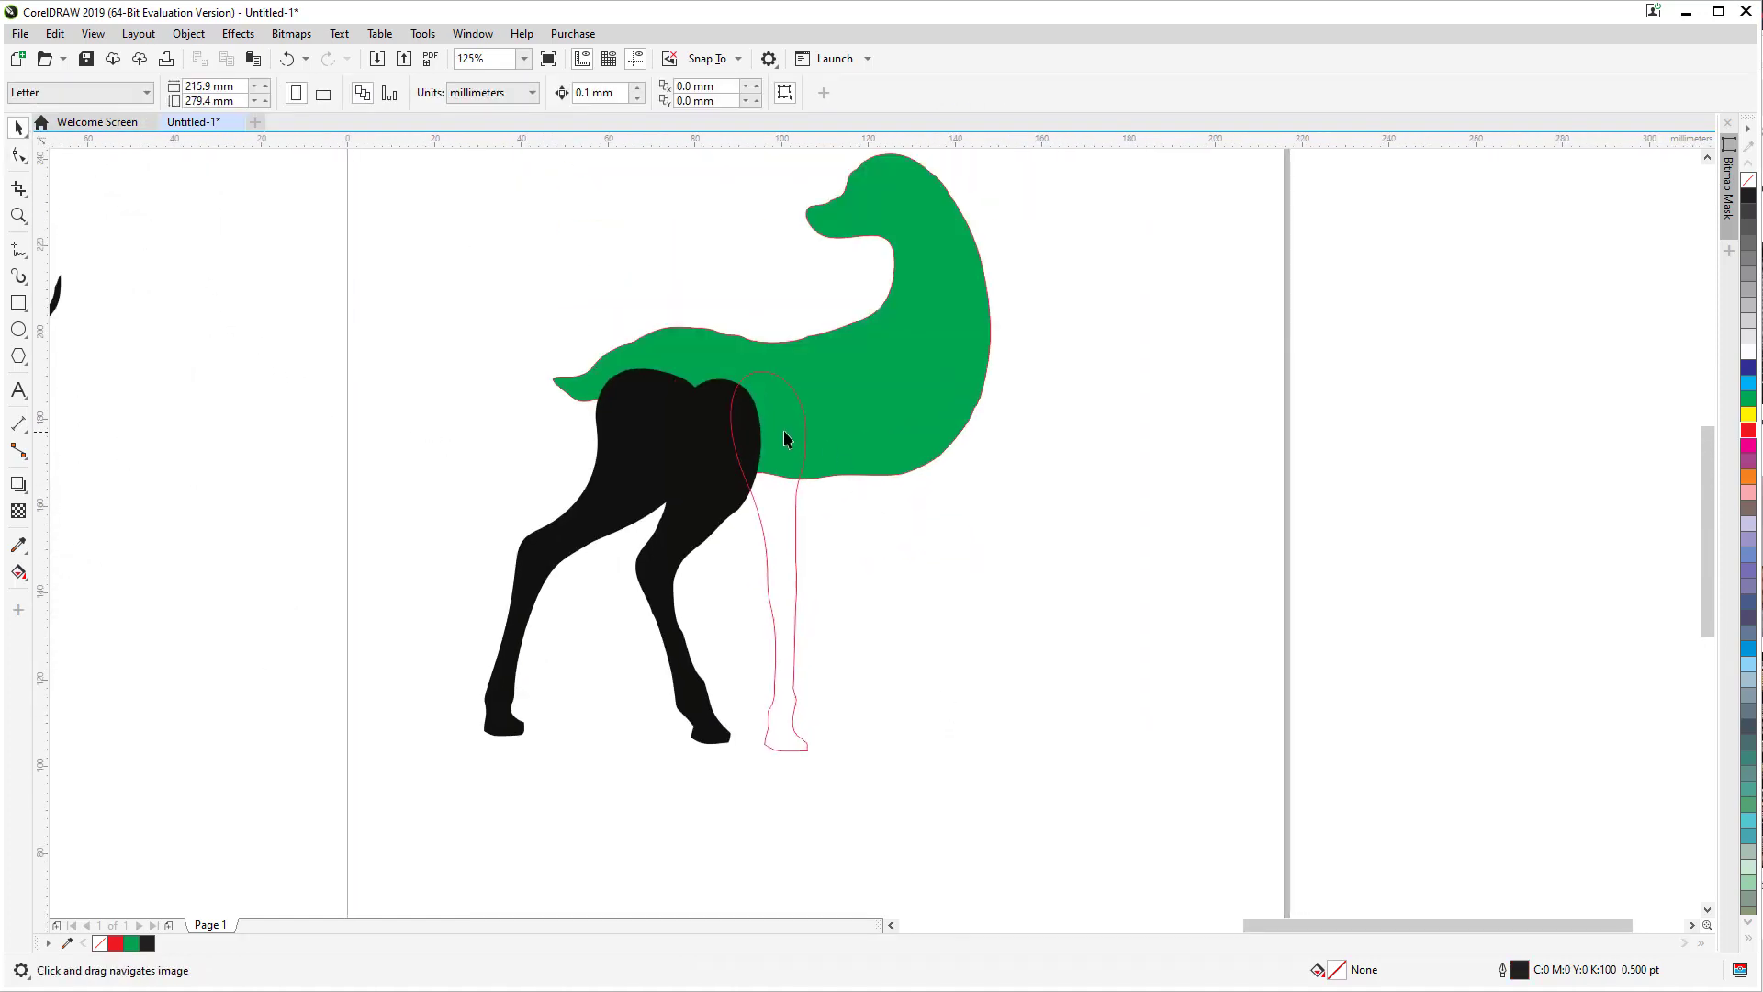
{"action": "left_click", "coordinate": [796, 516]}
{"action": "left_click", "coordinate": [877, 473]}
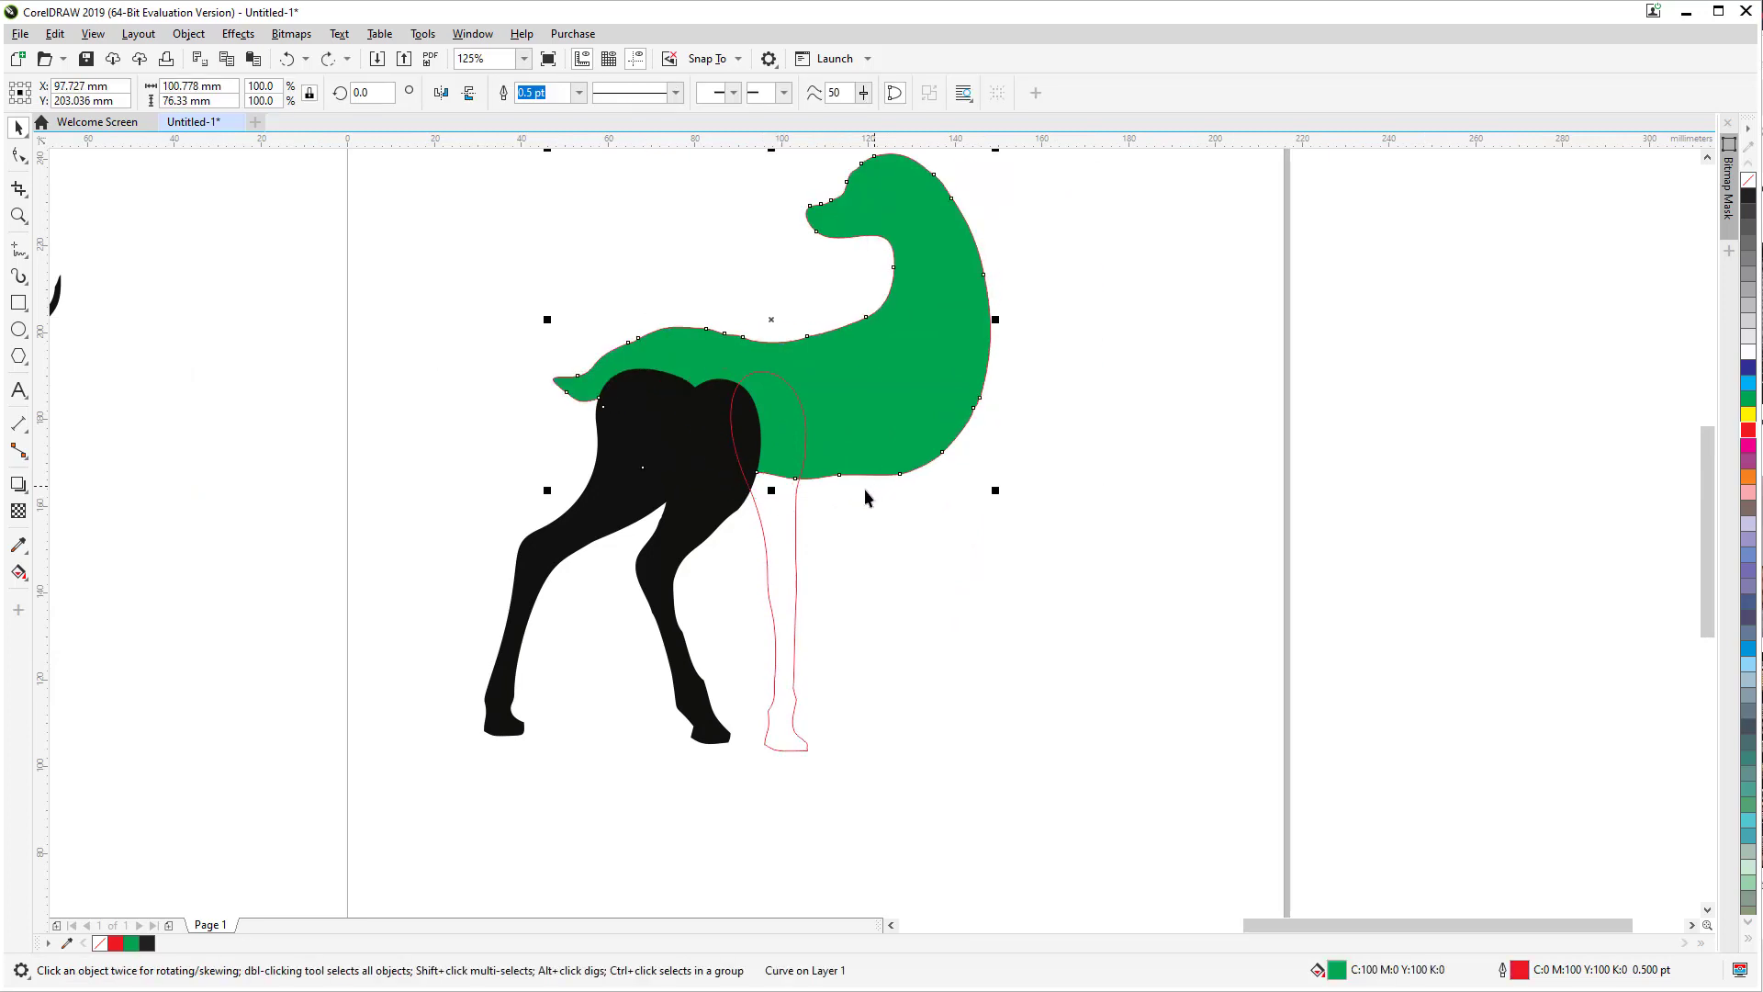
{"action": "left_click", "coordinate": [787, 537]}
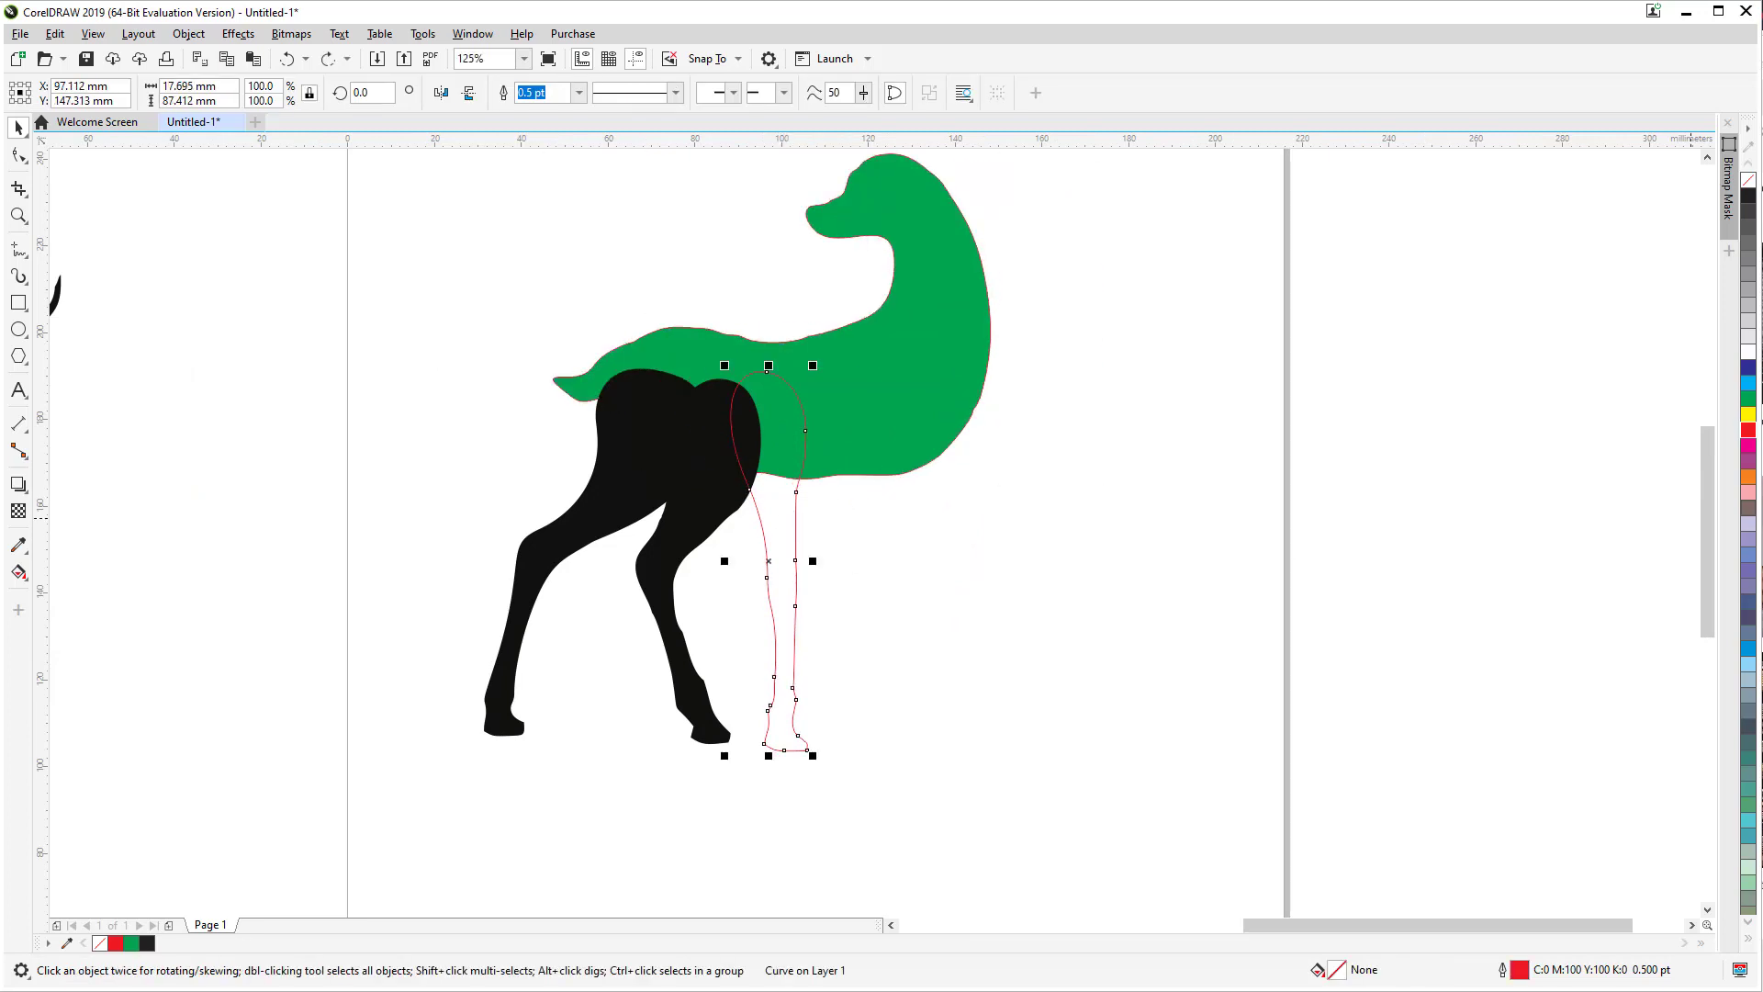
{"action": "left_click", "coordinate": [1749, 399]}
{"action": "left_click", "coordinate": [1755, 384]}
{"action": "left_click_drag", "start_coordinate": [788, 425], "coordinate": [883, 409]}
{"action": "scroll", "coordinate": [984, 498], "scroll_direction": "down", "scroll_amount": 3}
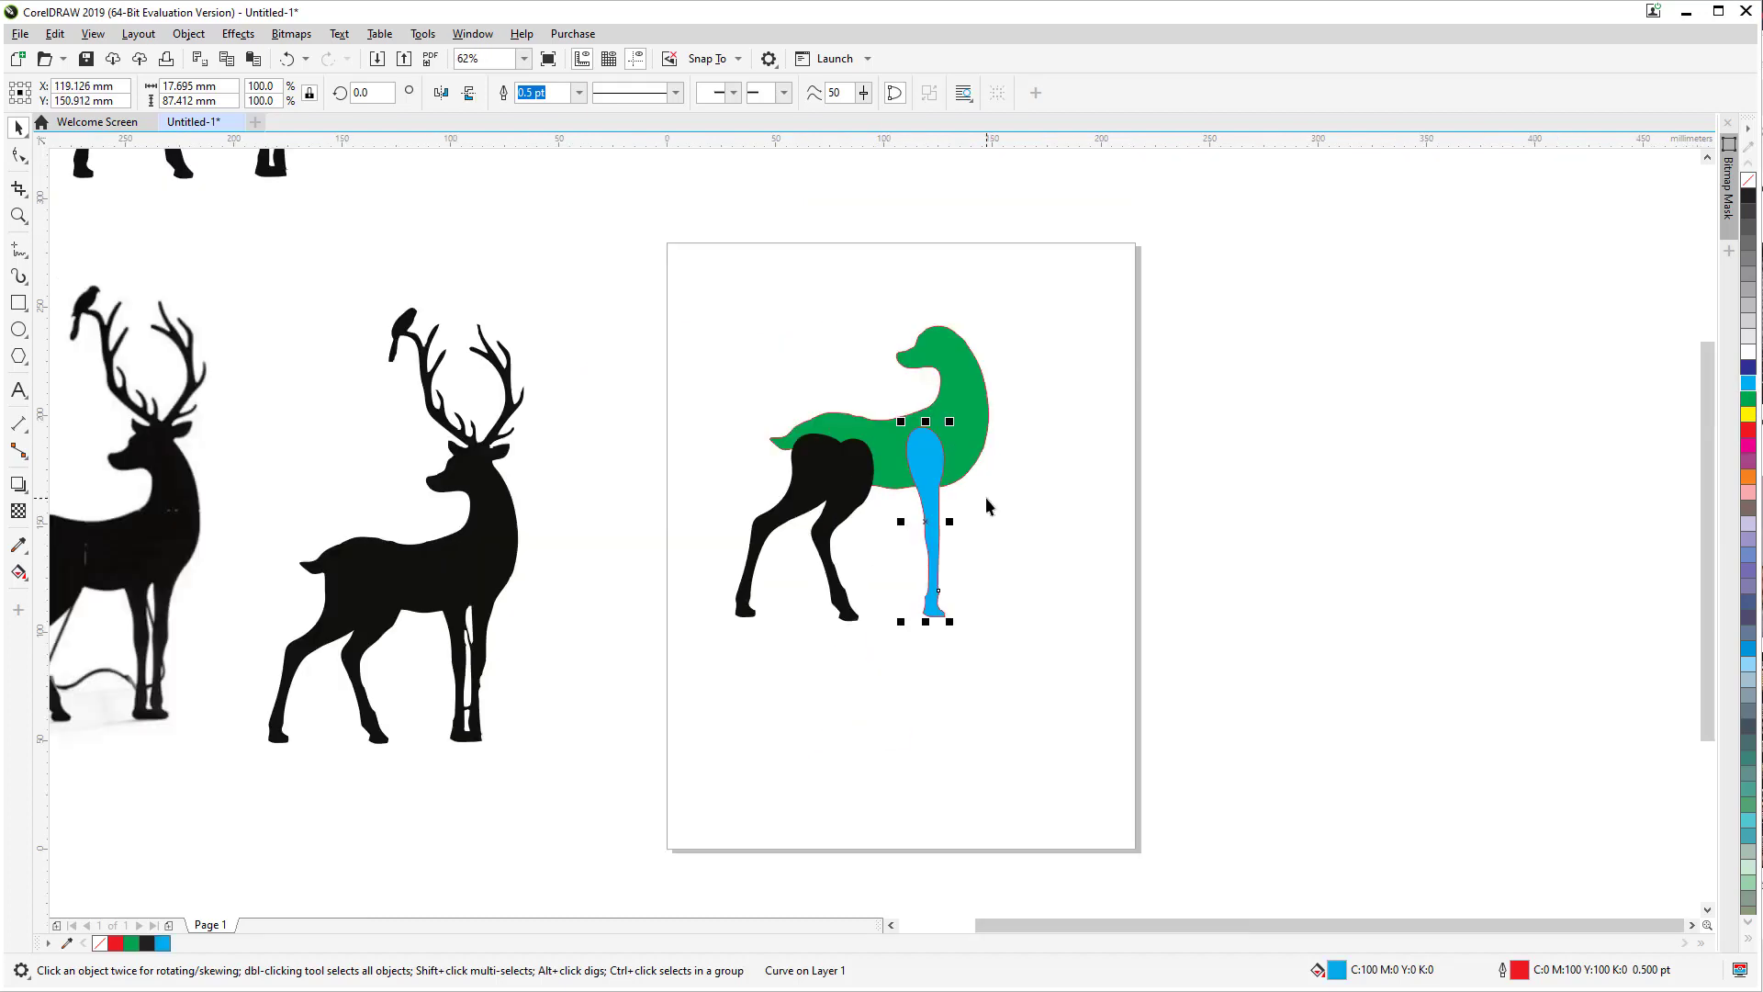
Step: Place a copy of the full black deer silhouette over the green body and fill it with 10% black
{"action": "left_click", "coordinate": [1049, 487]}
{"action": "left_click", "coordinate": [484, 577]}
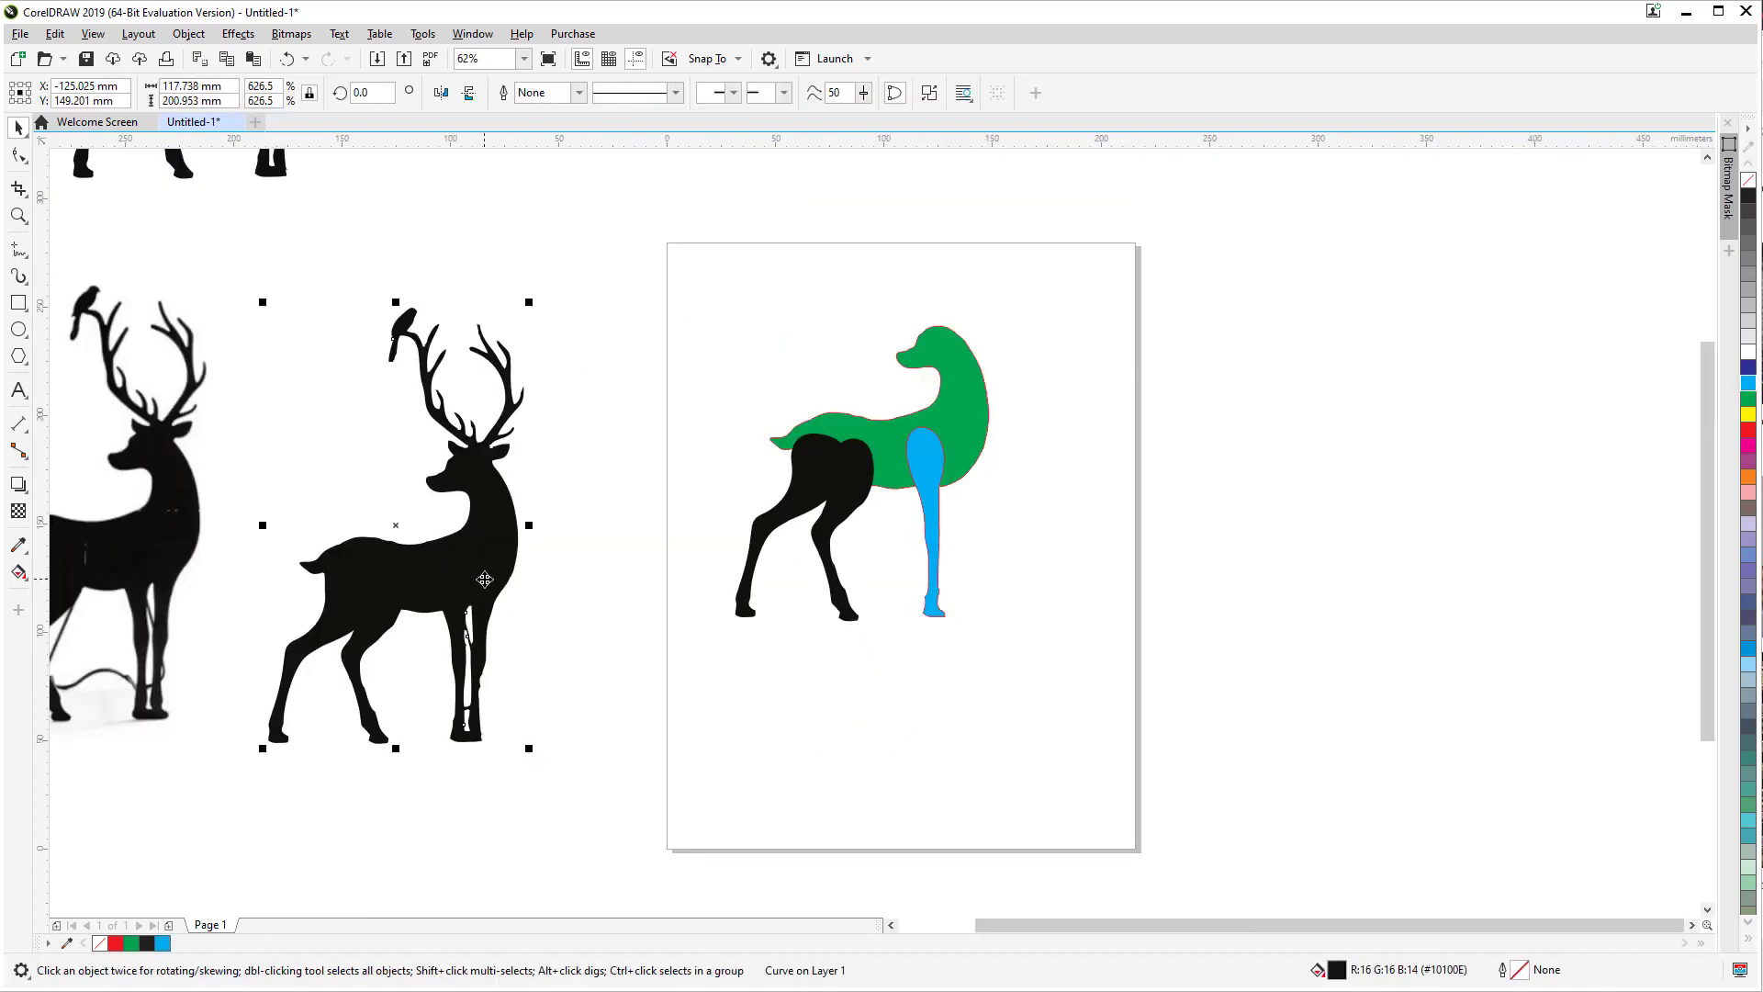
{"action": "left_click_drag", "start_coordinate": [473, 574], "coordinate": [981, 495]}
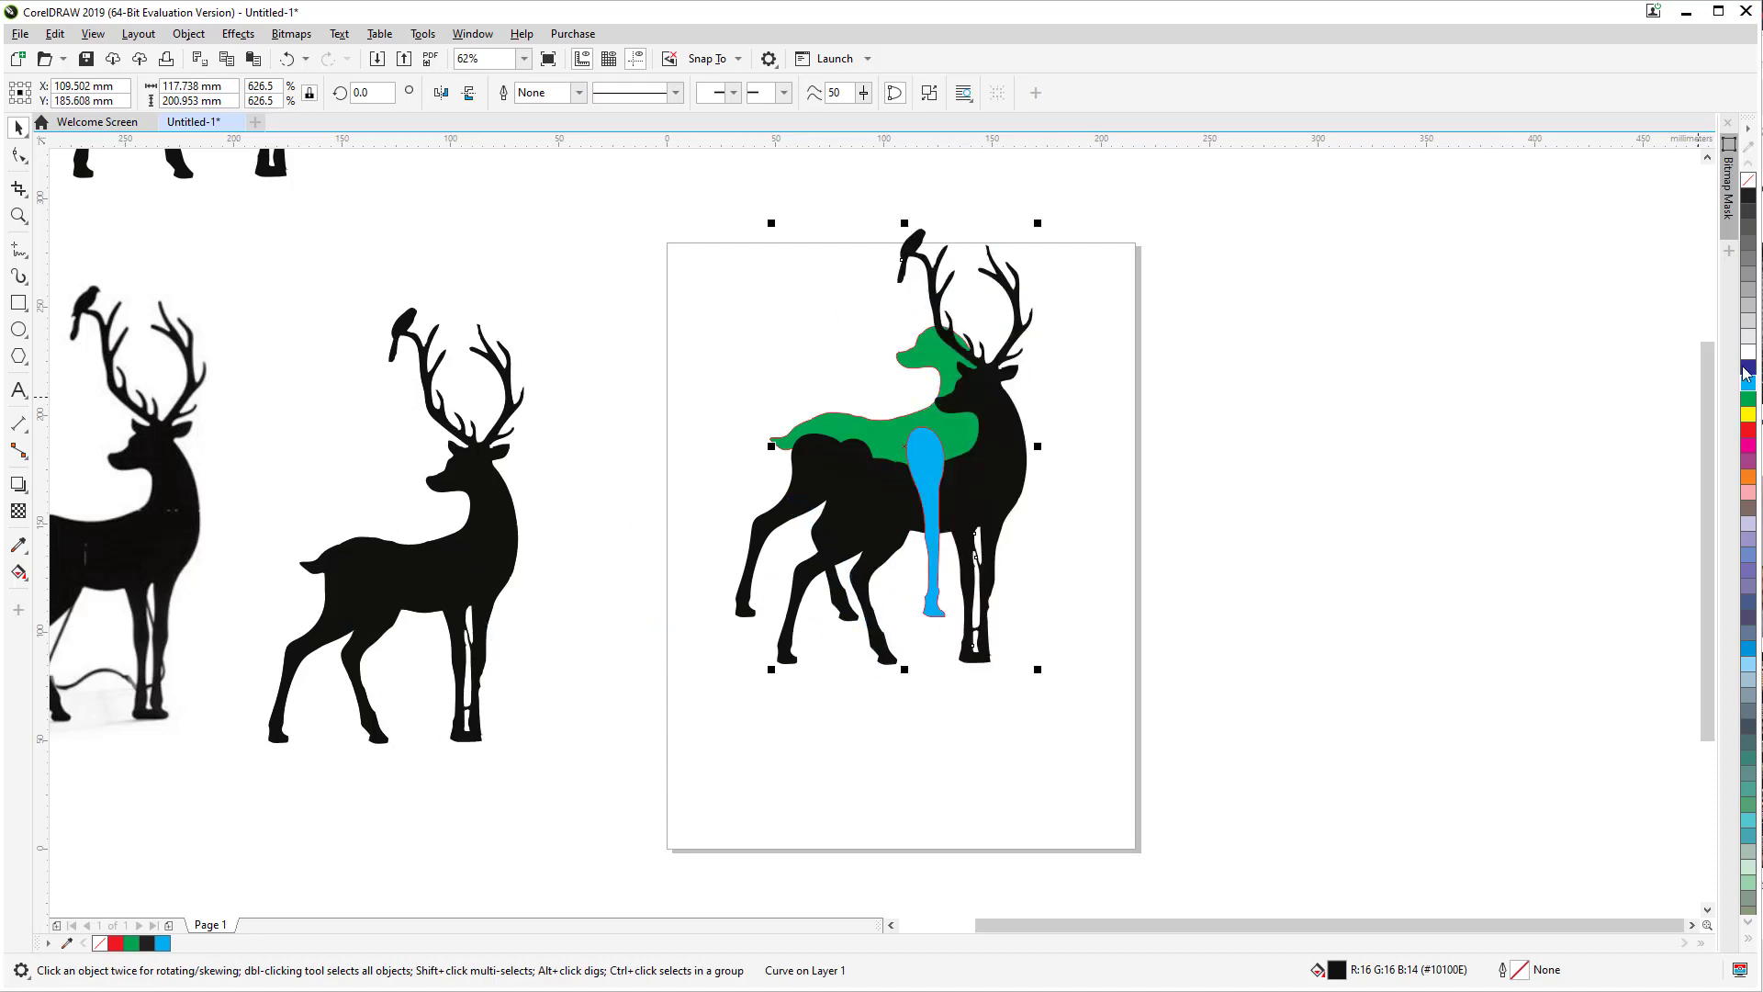
{"action": "left_click", "coordinate": [1749, 338]}
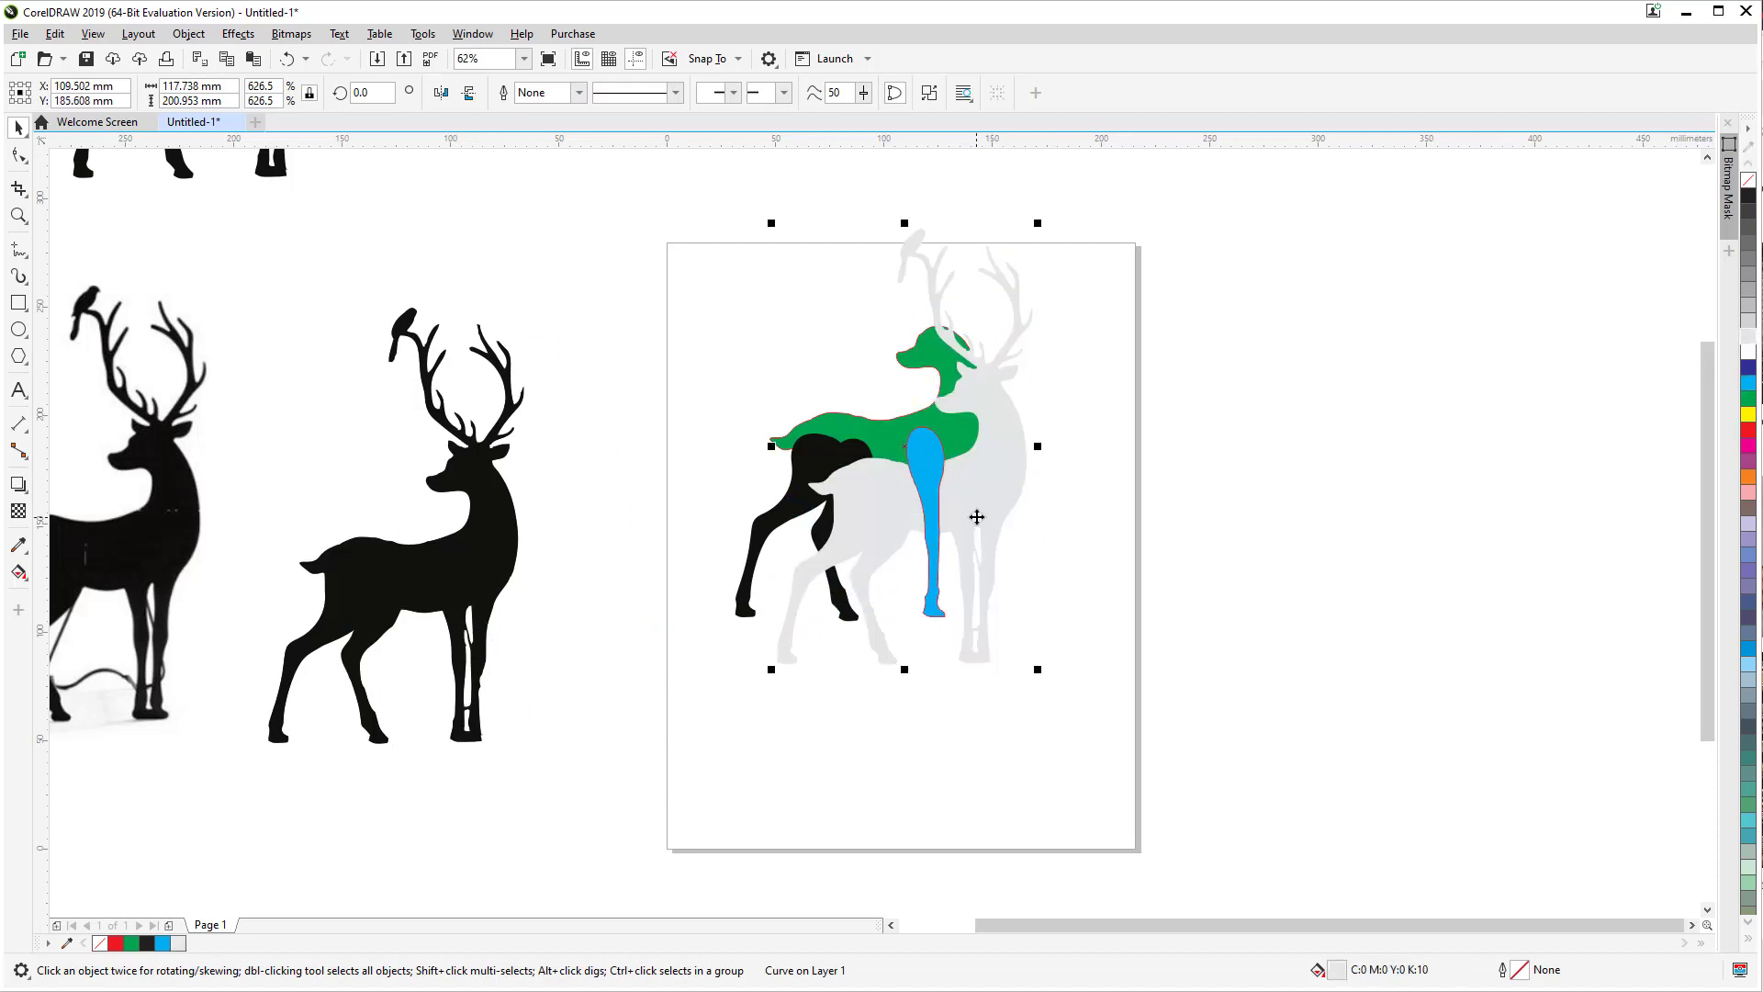
Step: Send the grey deer silhouette to the back and align it with the green body and hind legs
{"action": "scroll", "coordinate": [977, 517], "scroll_direction": "up", "scroll_amount": 2}
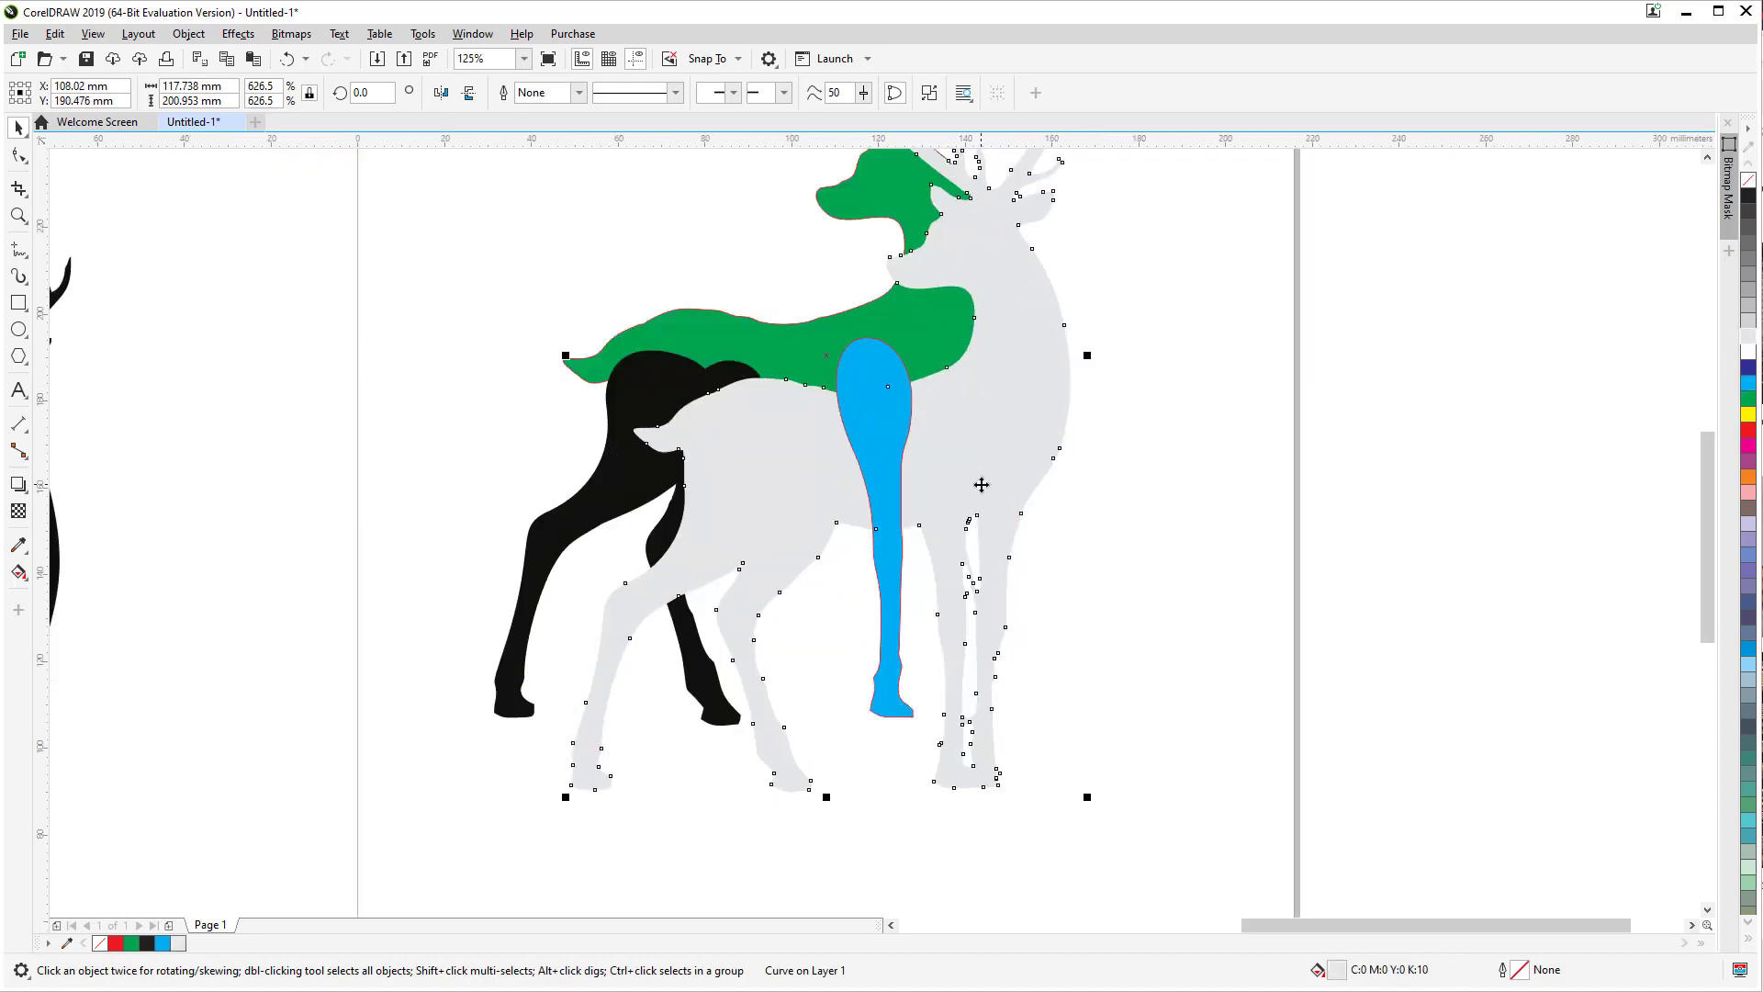
{"action": "key", "text": "shift+Page_Down"}
{"action": "left_click_drag", "start_coordinate": [973, 426], "coordinate": [948, 398]}
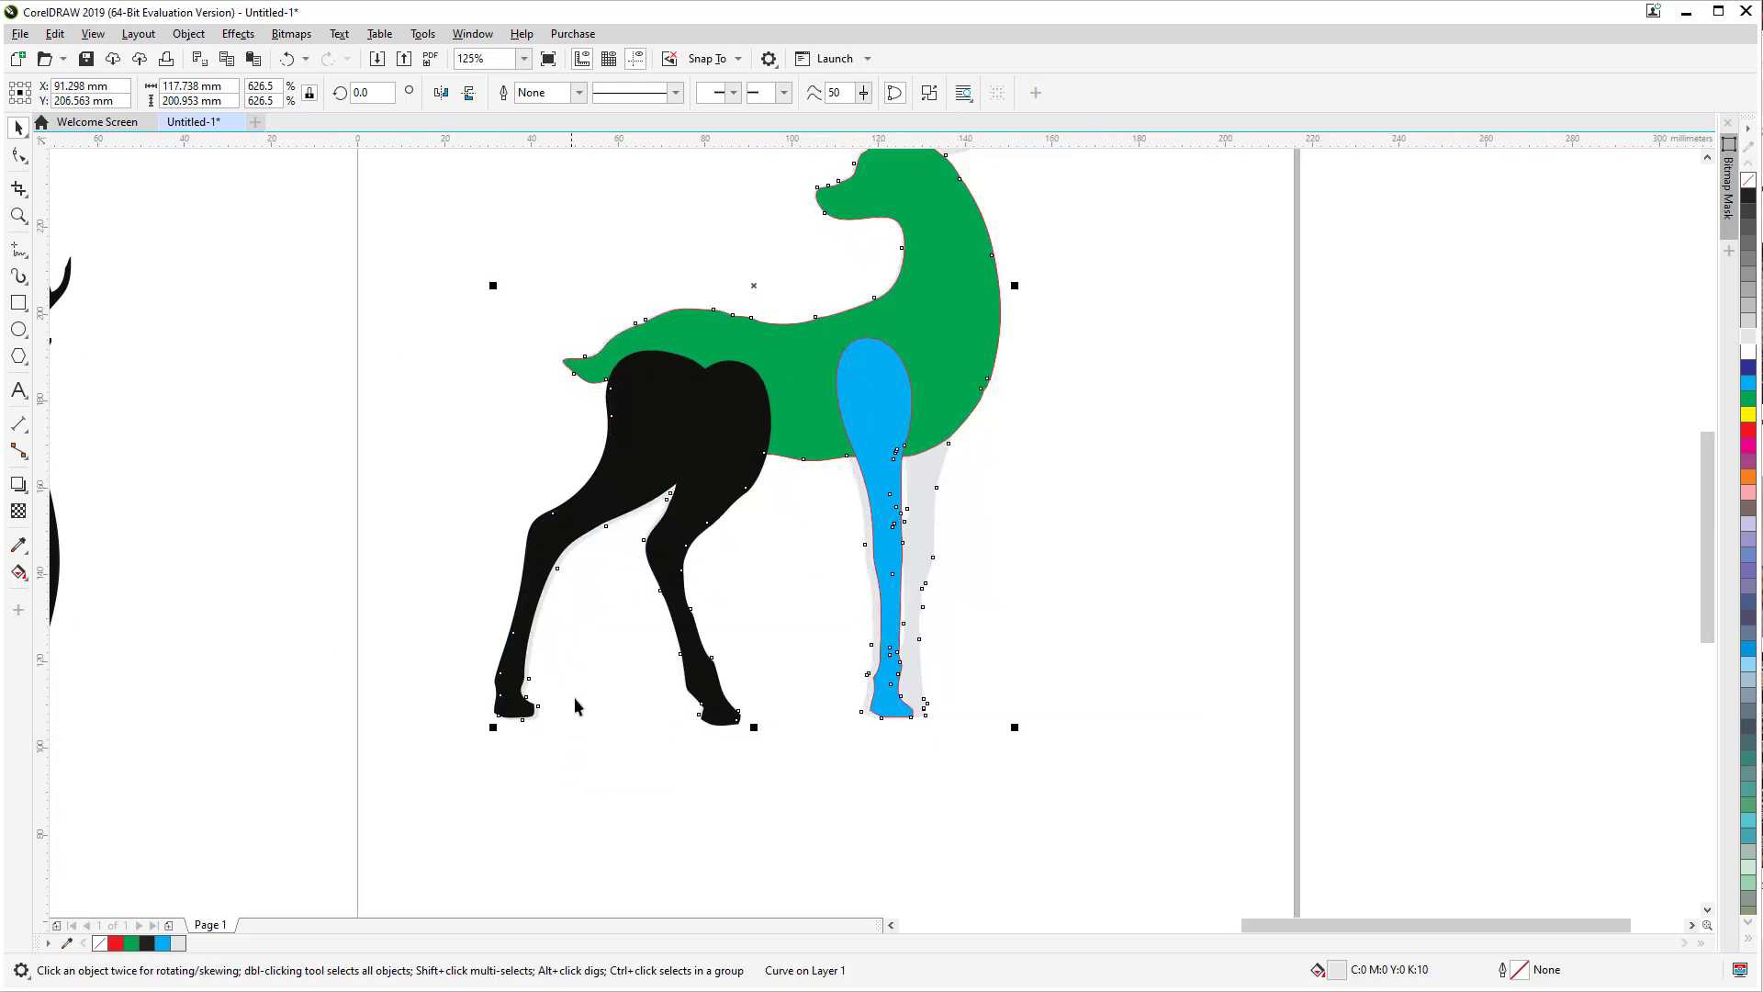
Step: Align the cyan front leg with the grey silhouette's left front leg and place a copy over the right one
{"action": "left_click", "coordinate": [610, 700]}
{"action": "left_click", "coordinate": [669, 624]}
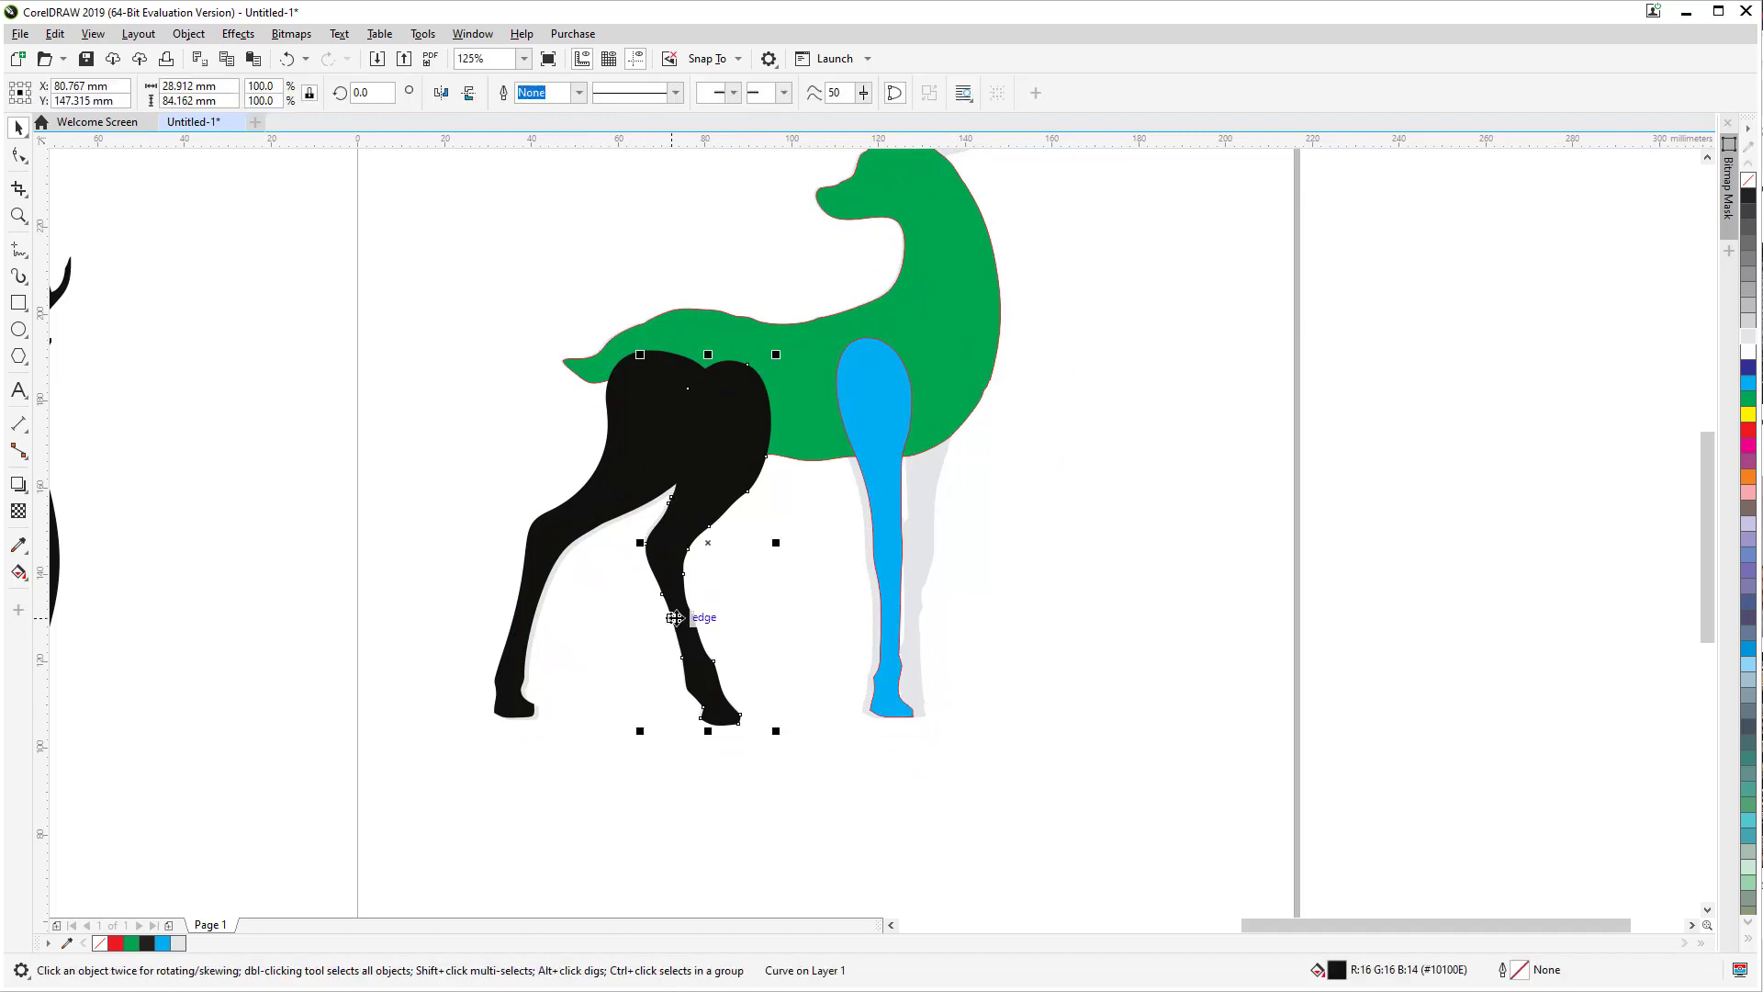
{"action": "left_click", "coordinate": [882, 413]}
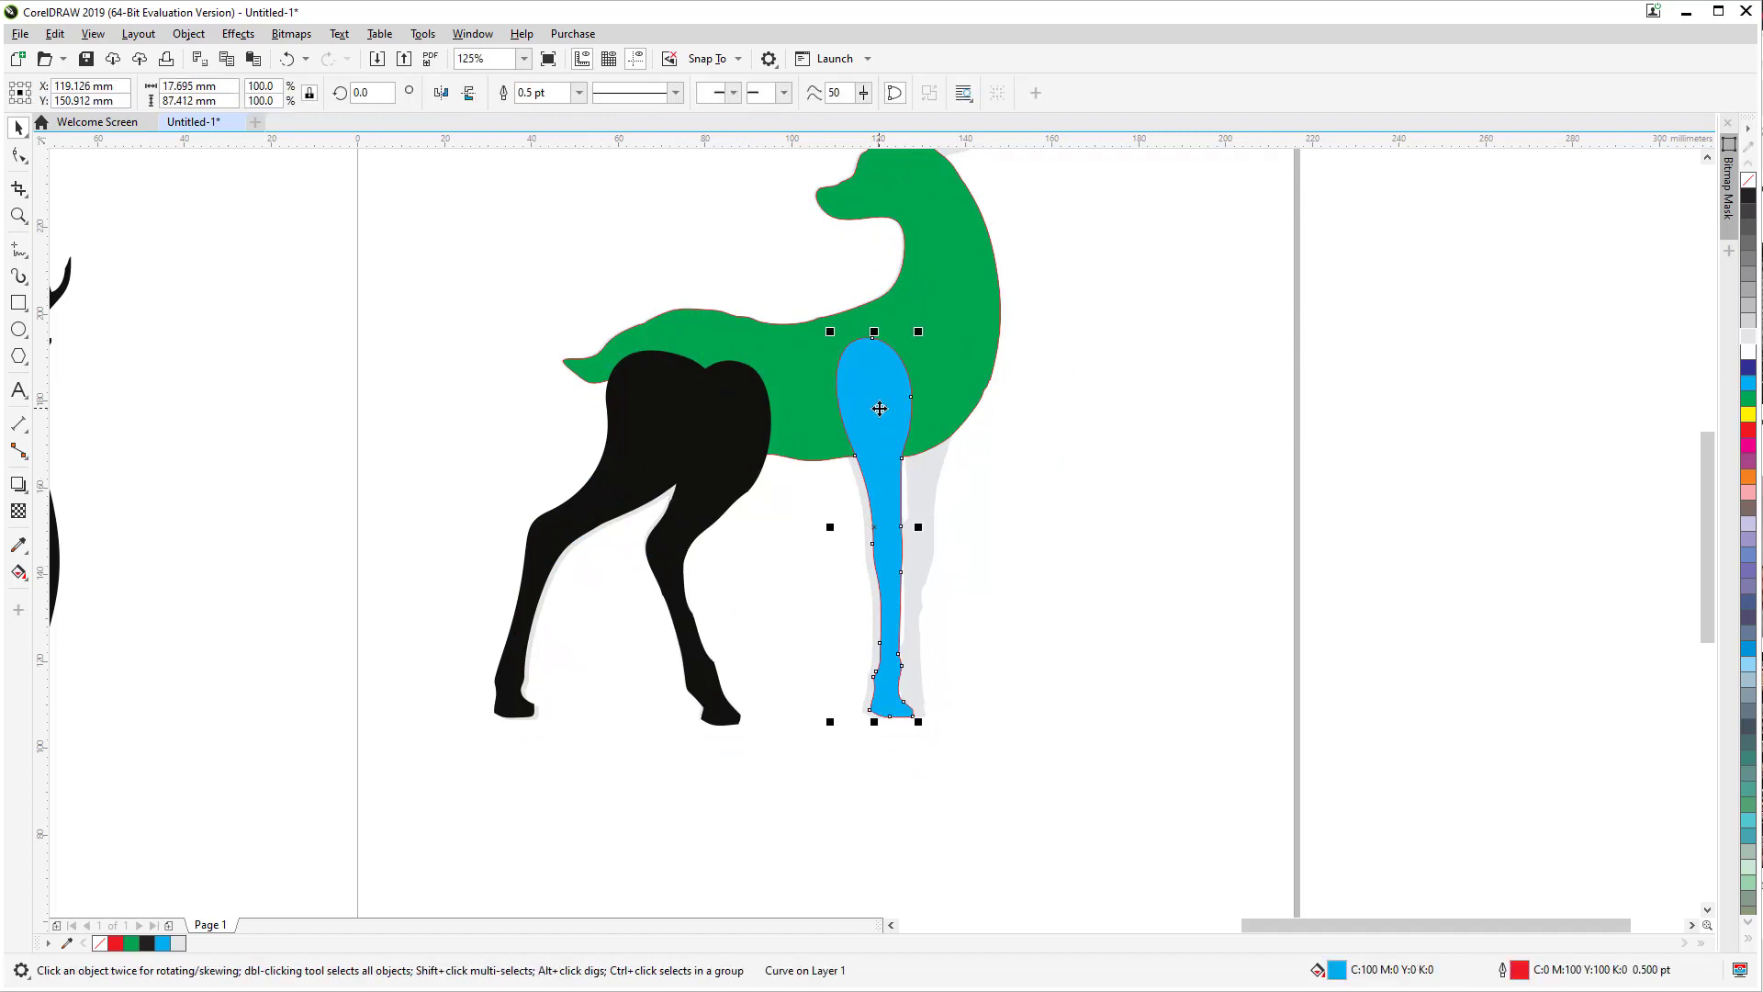
{"action": "left_click_drag", "start_coordinate": [881, 402], "coordinate": [921, 418]}
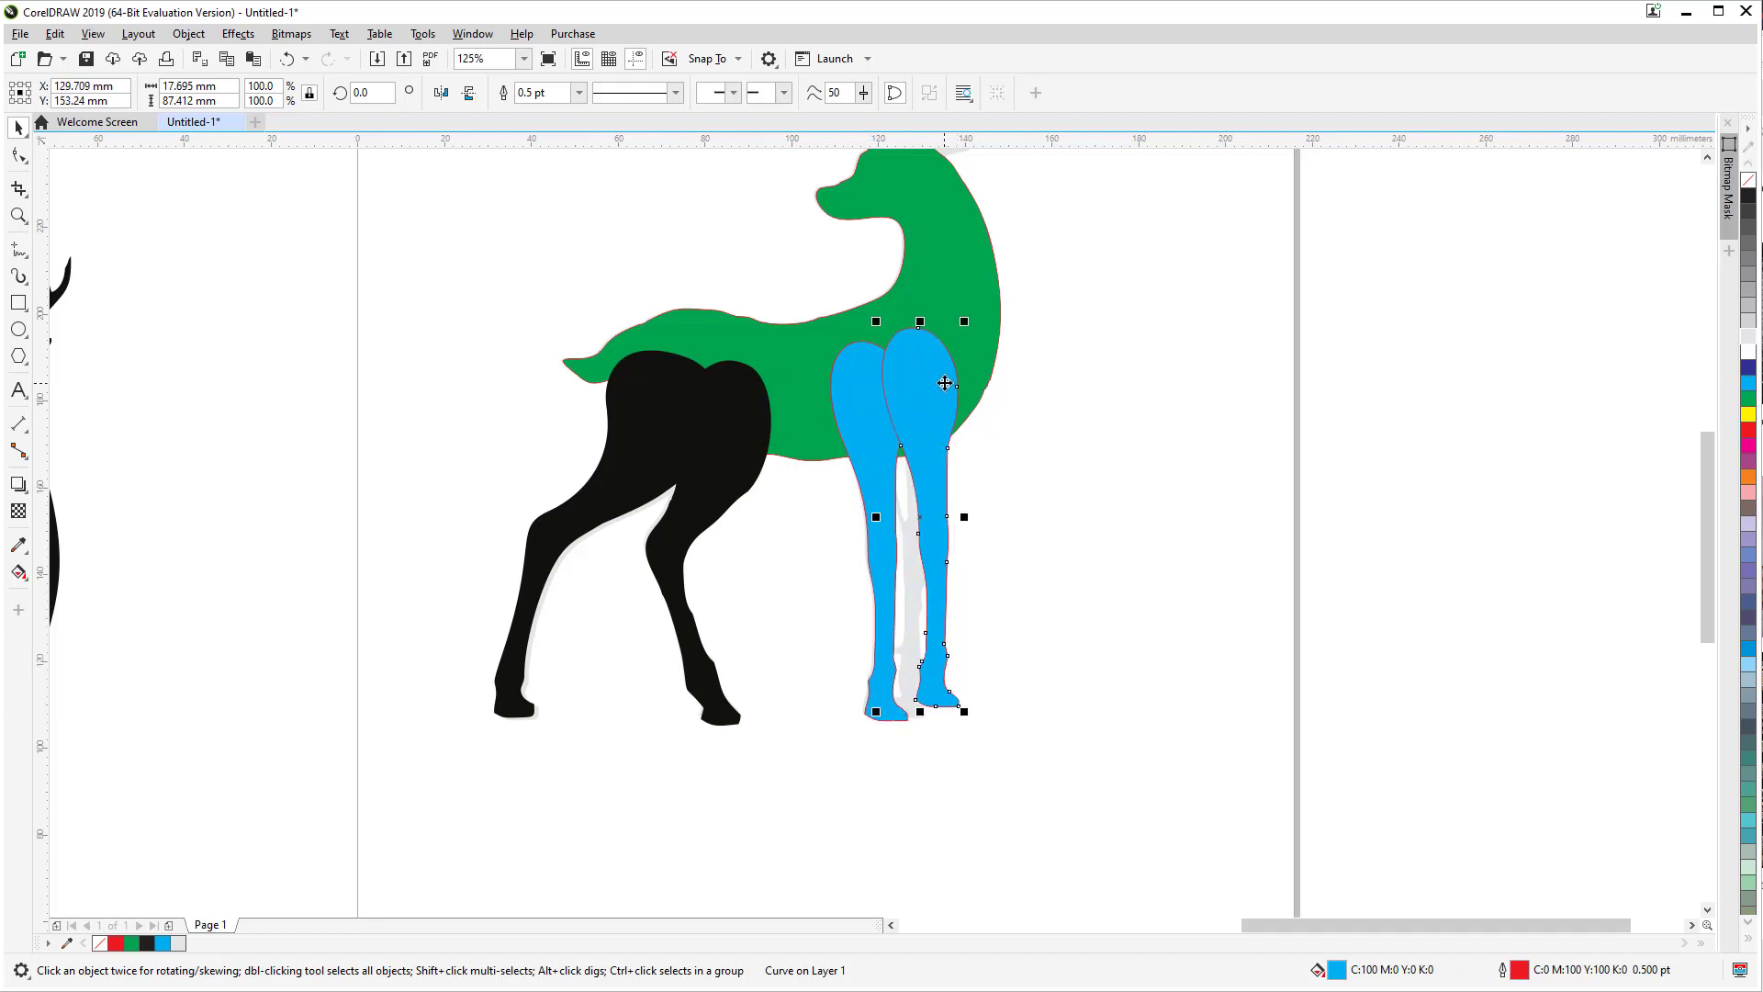
Step: Rotate the copied front leg to about 354.6° to follow the grey silhouette's right front leg
{"action": "left_click", "coordinate": [944, 382]}
{"action": "left_click_drag", "start_coordinate": [969, 318], "coordinate": [944, 369]}
{"action": "left_click", "coordinate": [1082, 406]}
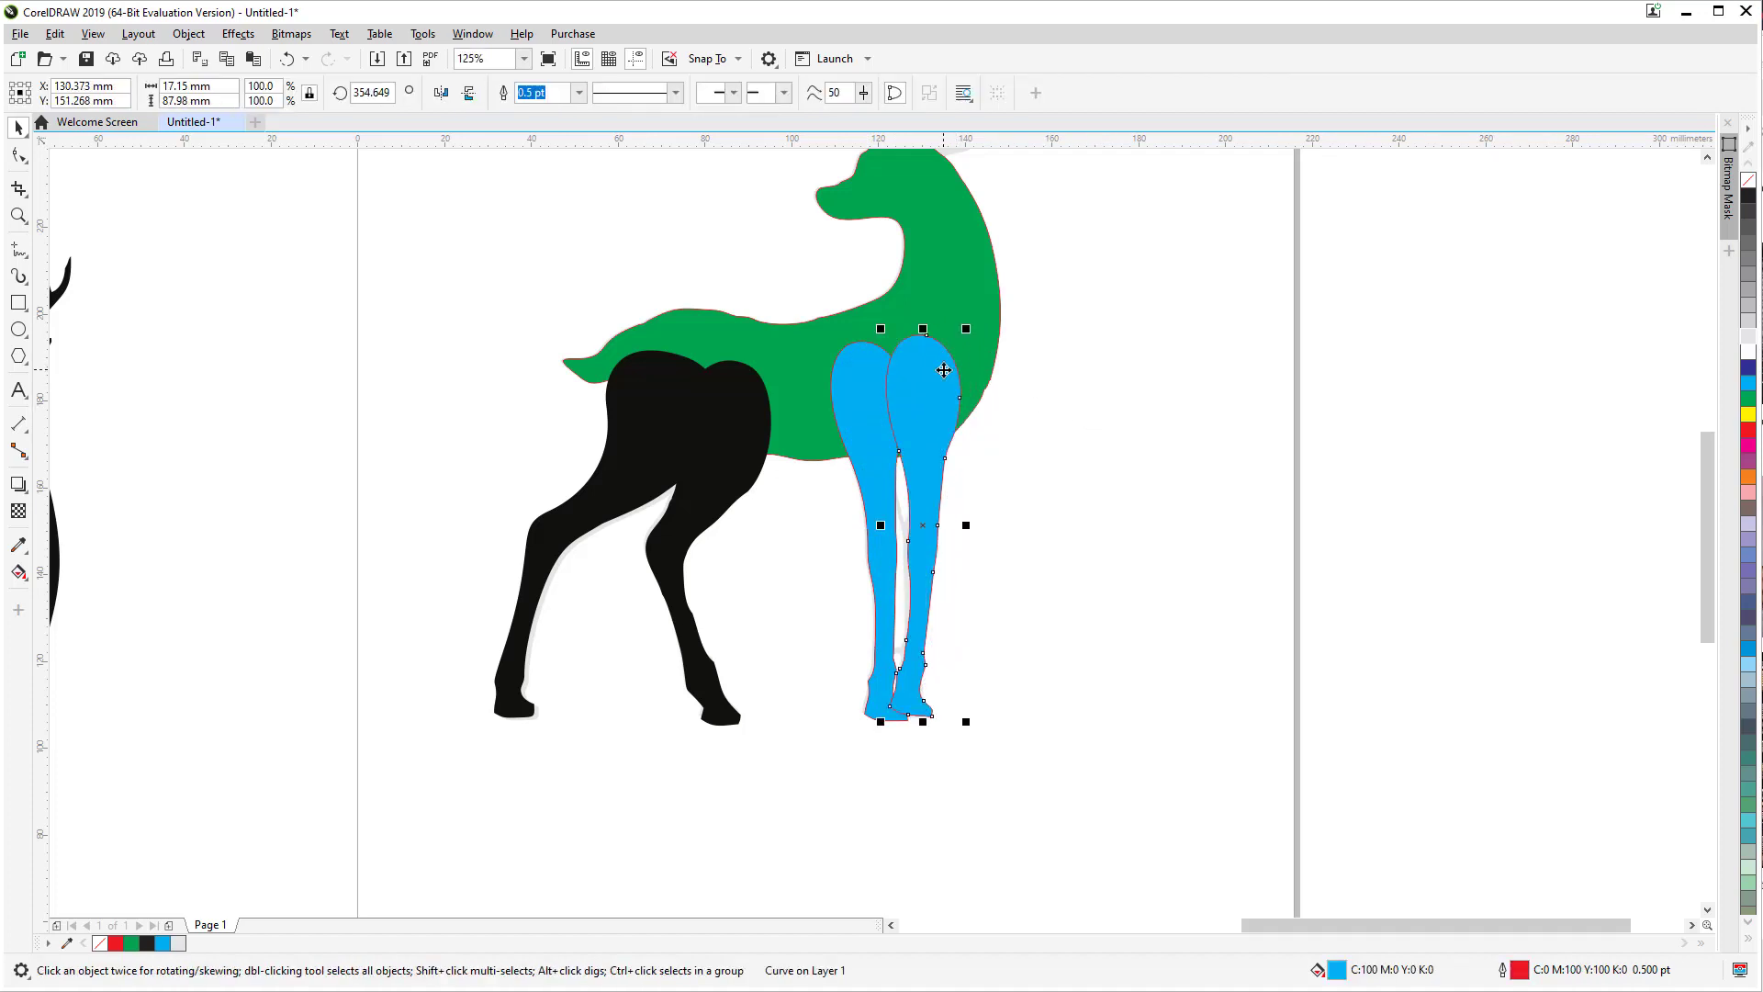
Step: Reshape the copied front leg's hoof, moving its toe nodes outward and its heel nodes down to follow the grey silhouette
{"action": "scroll", "coordinate": [950, 770], "scroll_direction": "up", "scroll_amount": 4}
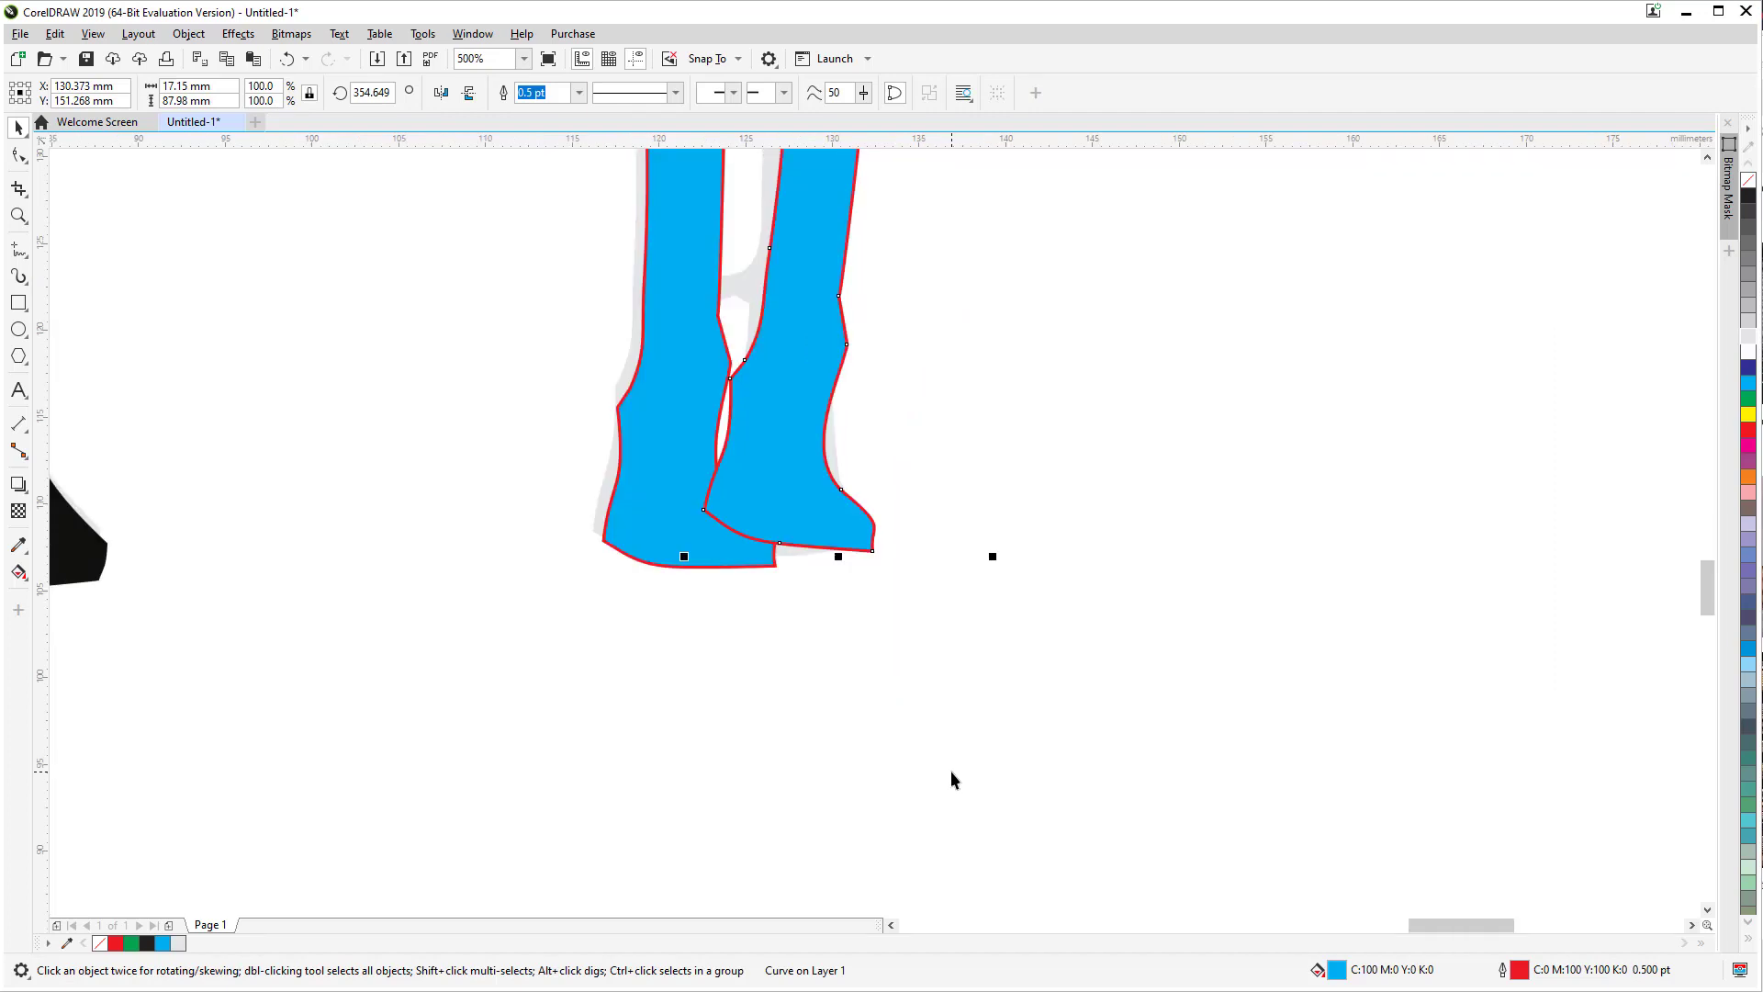
{"action": "left_click", "coordinate": [19, 156]}
{"action": "left_click_drag", "start_coordinate": [757, 687], "coordinate": [758, 691]}
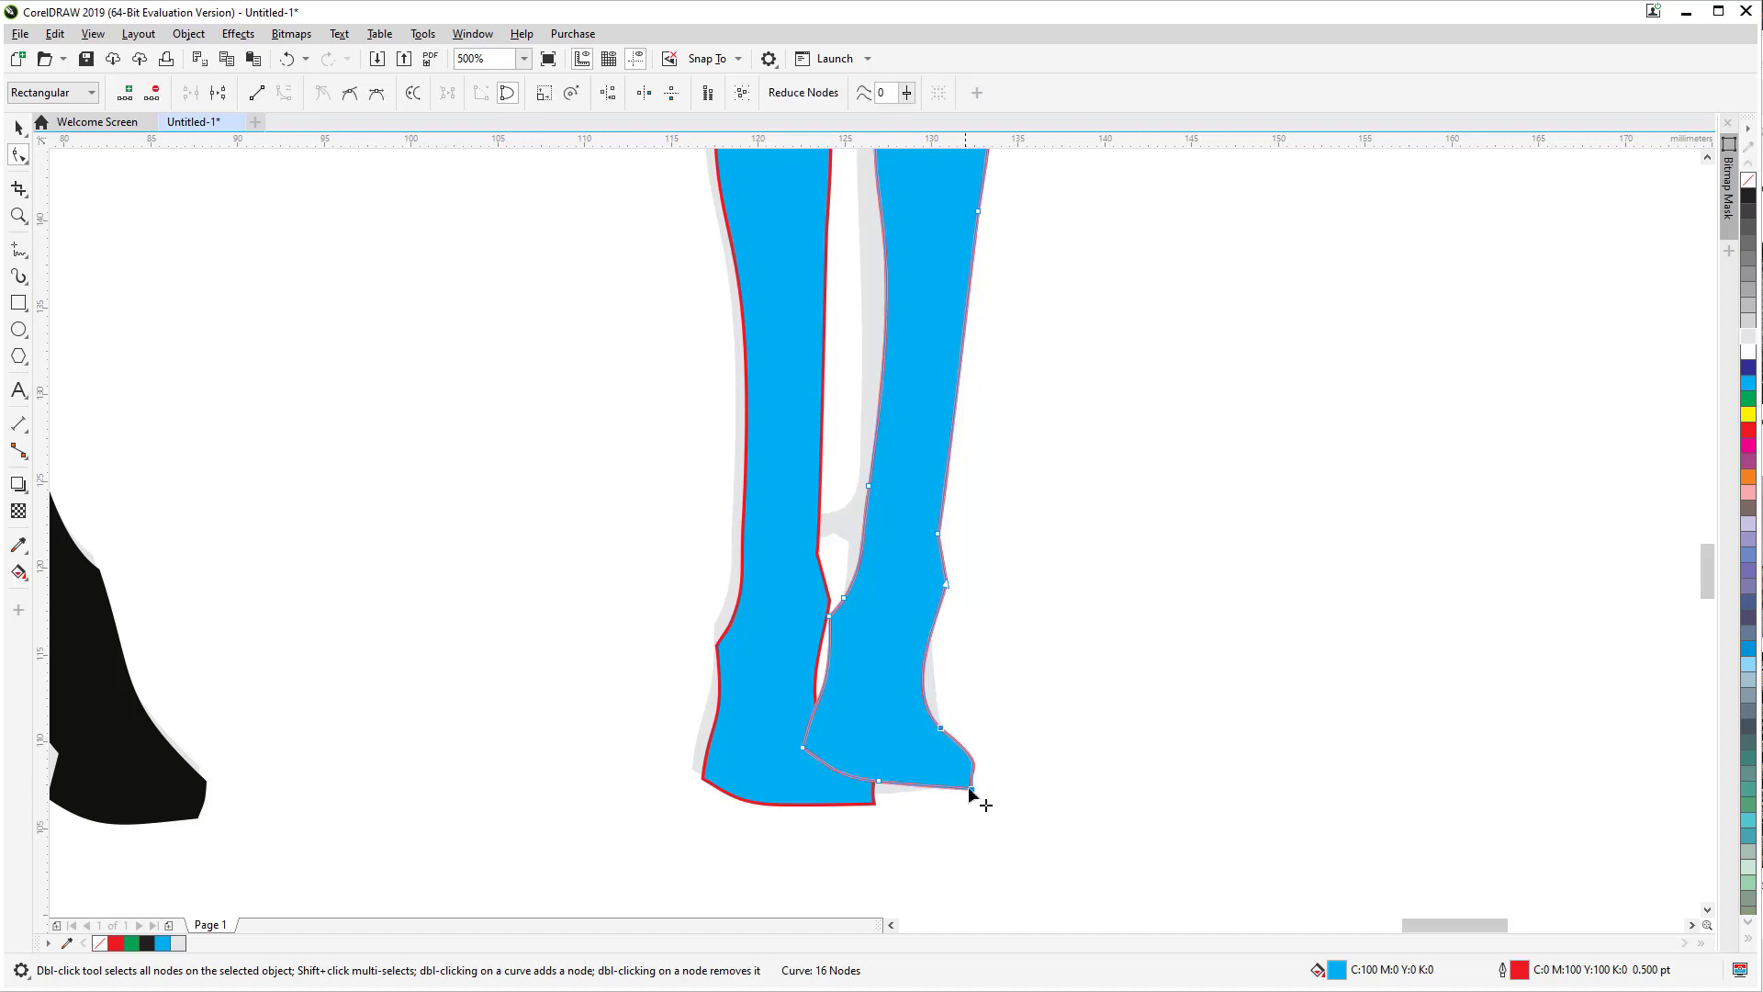
{"action": "left_click_drag", "start_coordinate": [971, 792], "coordinate": [987, 793]}
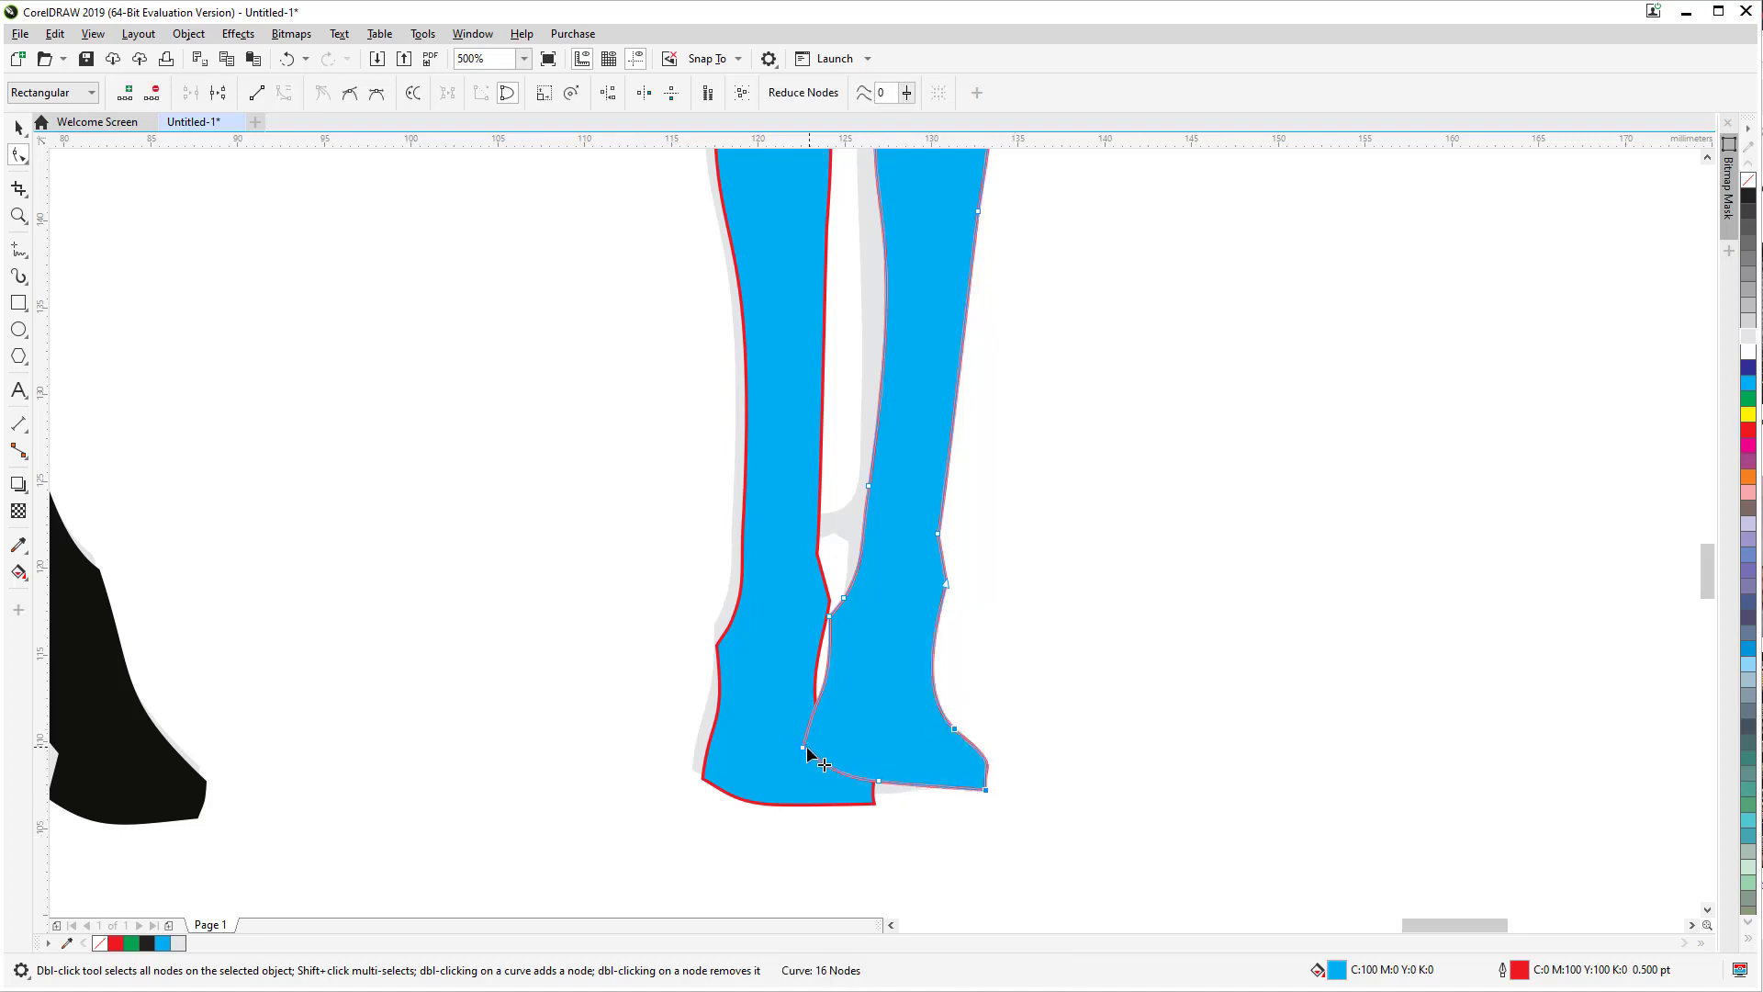
{"action": "mouse_move", "coordinate": [805, 750]}
{"action": "left_mouse_down"}
{"action": "mouse_move", "coordinate": [878, 796]}
{"action": "mouse_move", "coordinate": [809, 779]}
{"action": "left_mouse_up"}
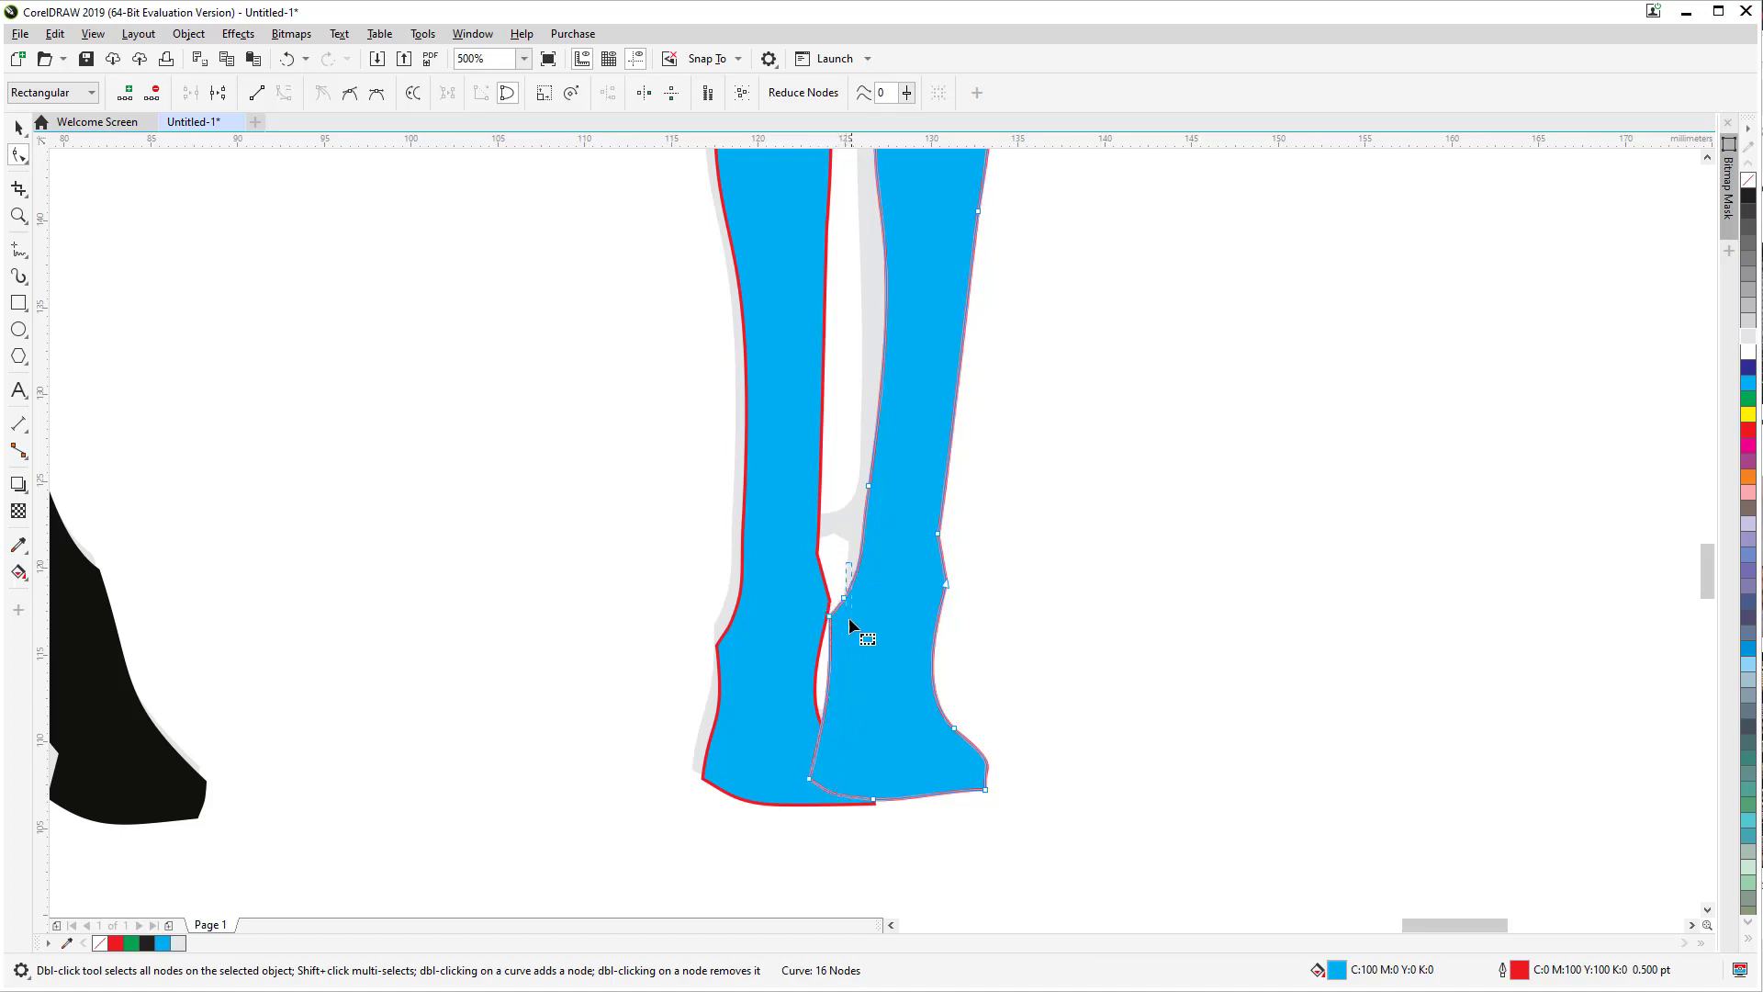
Step: Reposition the nodes on both sides of the copied leg's lower shin and ankle to match the grey silhouette
{"action": "left_click_drag", "start_coordinate": [829, 619], "coordinate": [830, 644]}
{"action": "left_click_drag", "start_coordinate": [869, 487], "coordinate": [857, 484]}
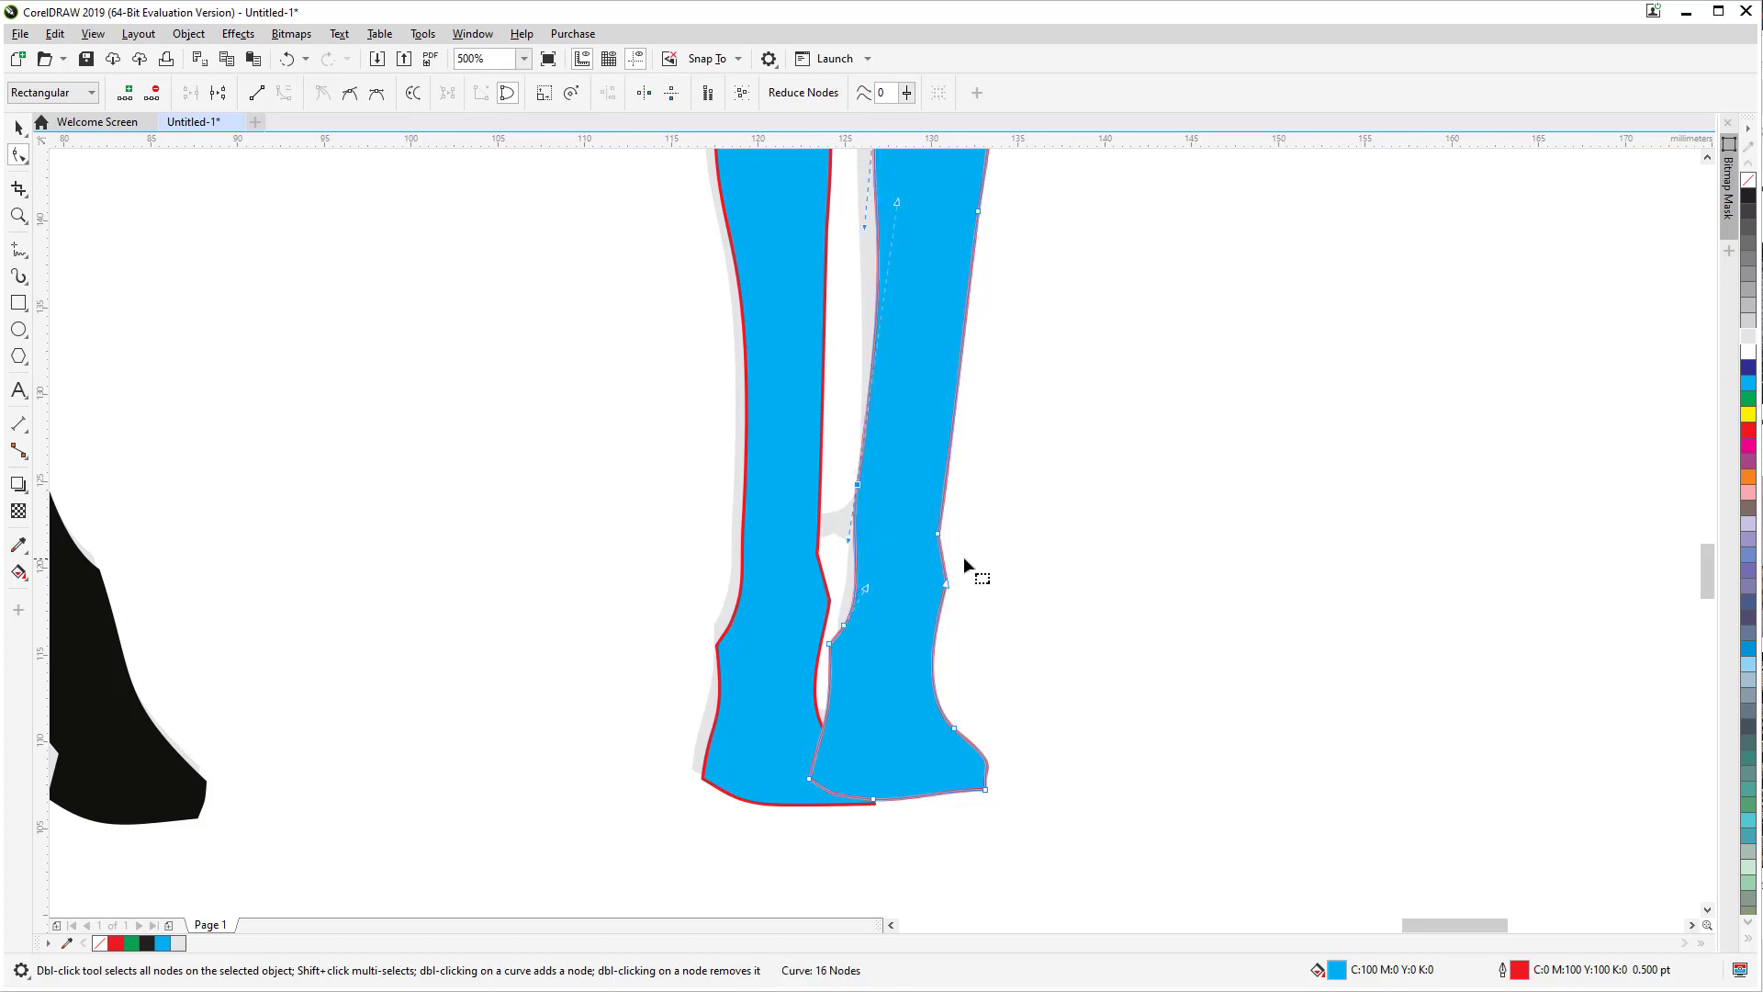
{"action": "scroll", "coordinate": [989, 417], "scroll_direction": "up", "scroll_amount": 2}
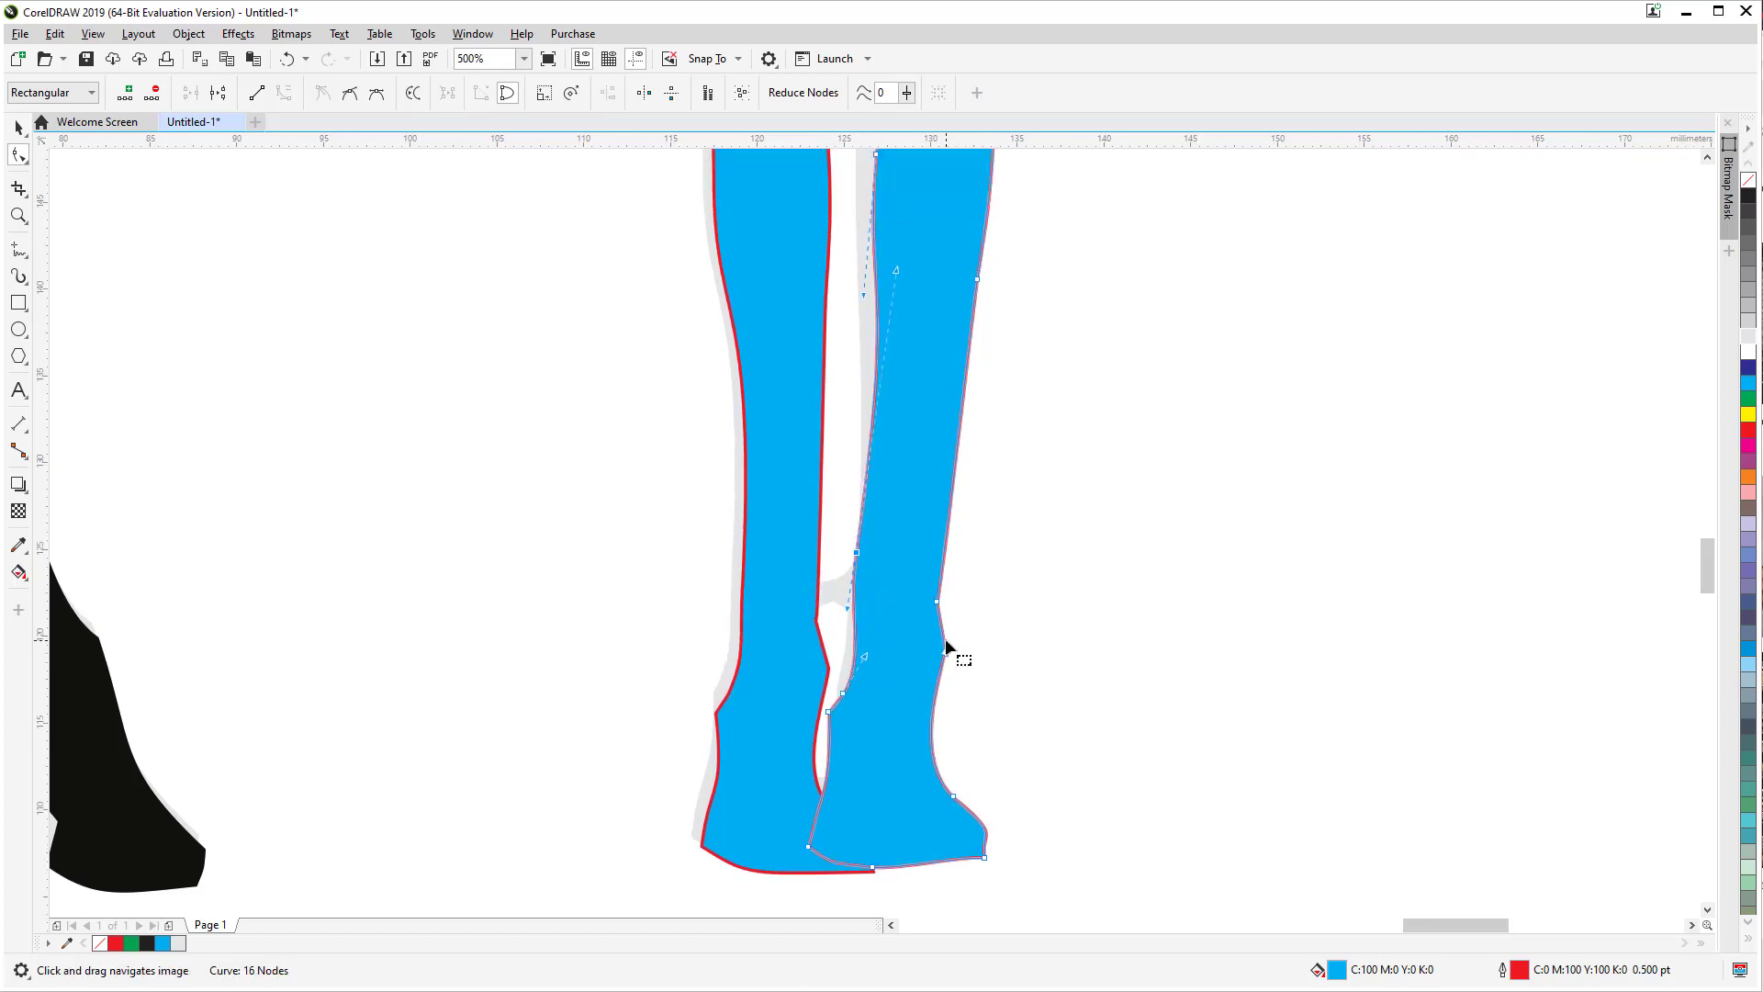
{"action": "left_click_drag", "start_coordinate": [945, 658], "coordinate": [930, 654]}
{"action": "mouse_move", "coordinate": [954, 795]}
{"action": "left_mouse_down"}
{"action": "mouse_move", "coordinate": [901, 771]}
{"action": "mouse_move", "coordinate": [980, 825]}
{"action": "mouse_move", "coordinate": [942, 802]}
{"action": "left_mouse_up"}
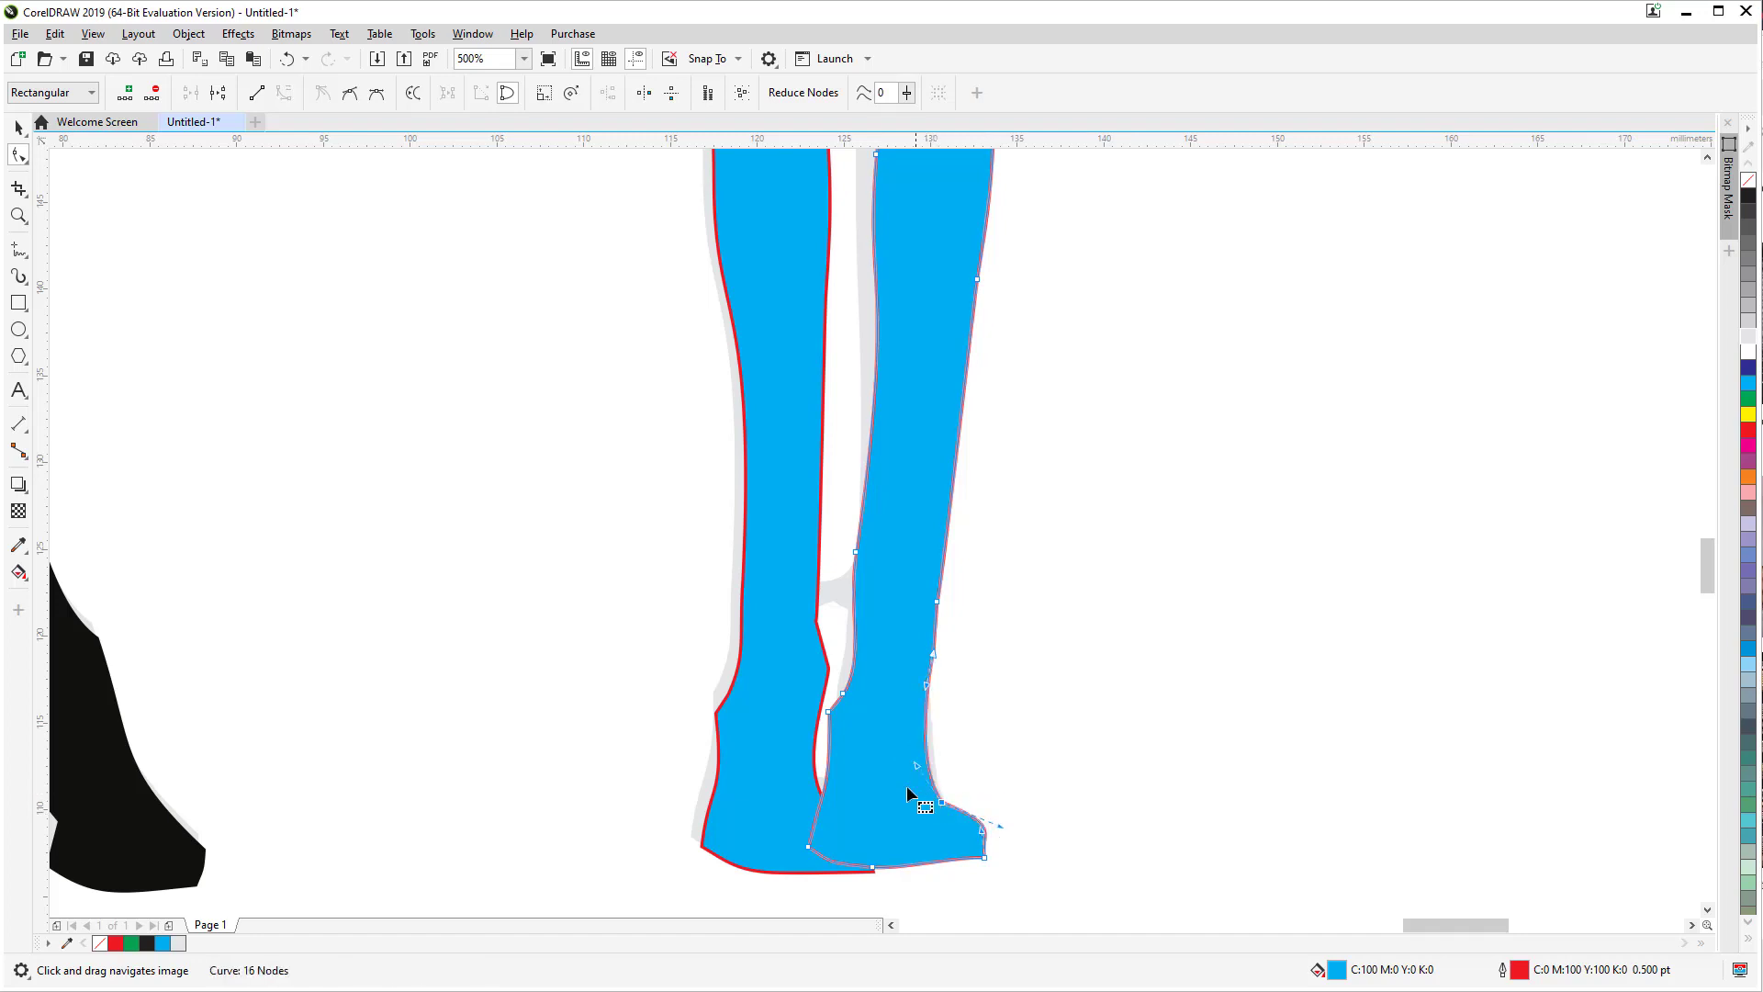
Step: Narrow the copied leg's heel and inner ankle by moving their nodes inward, and finish the node editing
{"action": "left_click_drag", "start_coordinate": [810, 845], "coordinate": [824, 845]}
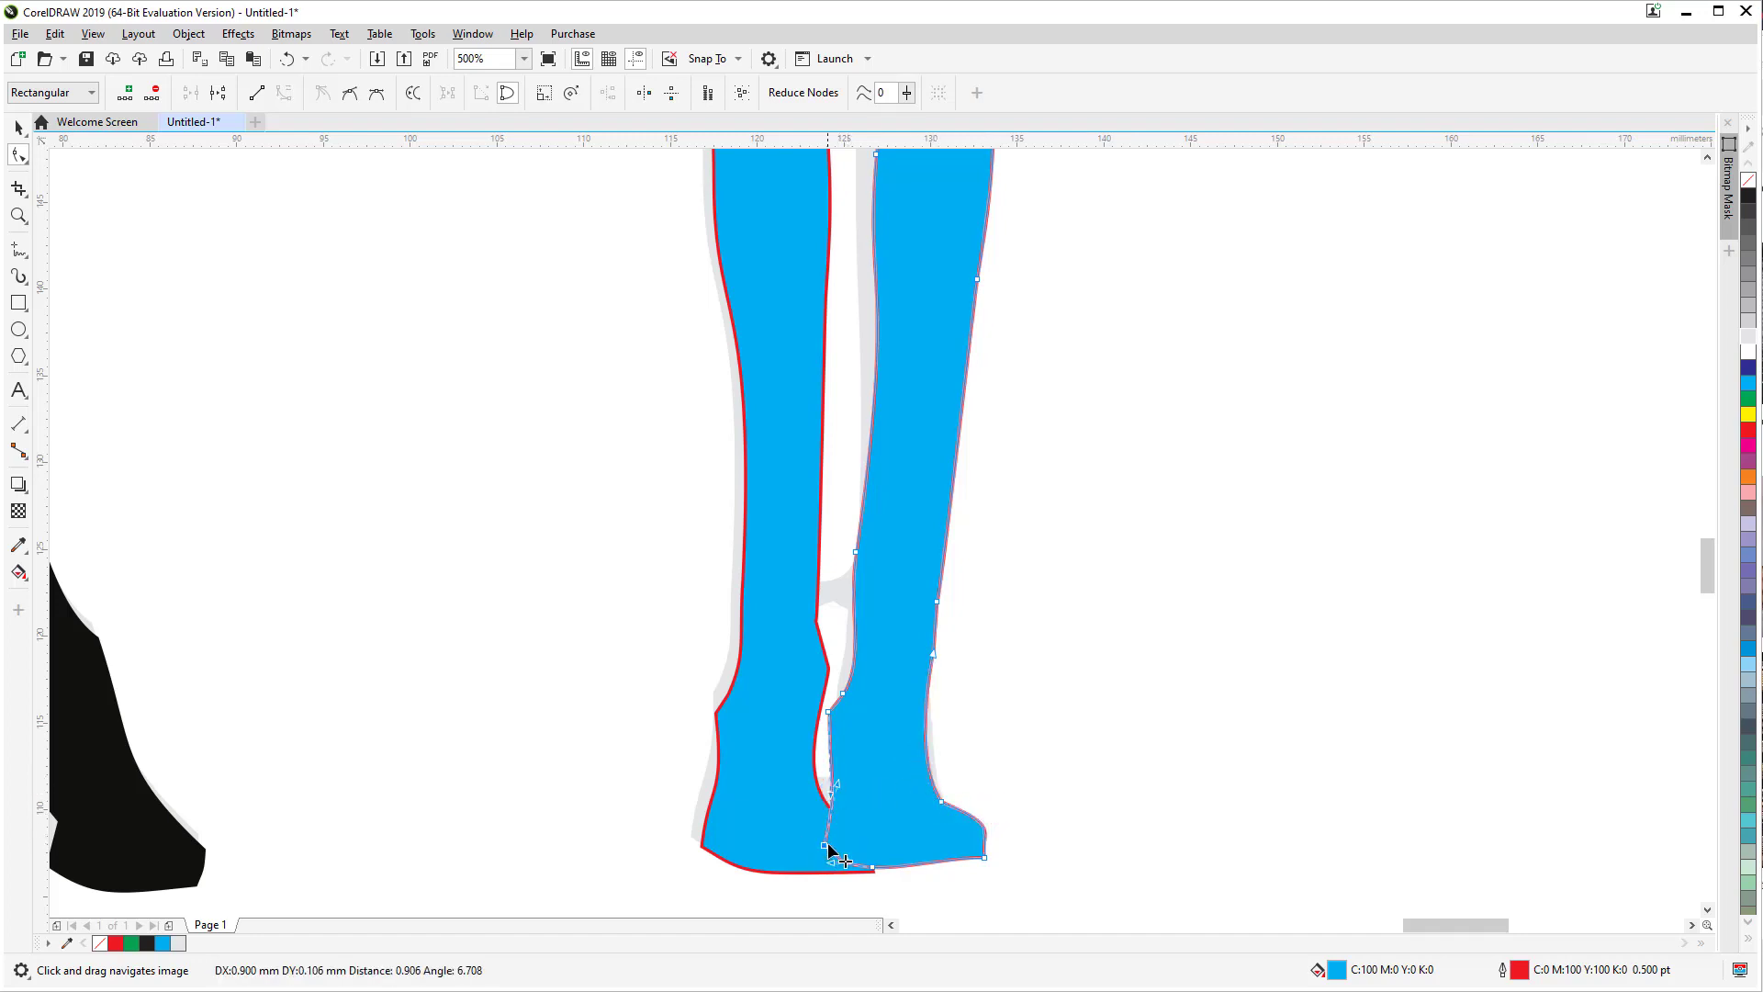
{"action": "left_click_drag", "start_coordinate": [830, 712], "coordinate": [858, 680]}
{"action": "left_click", "coordinate": [851, 690]}
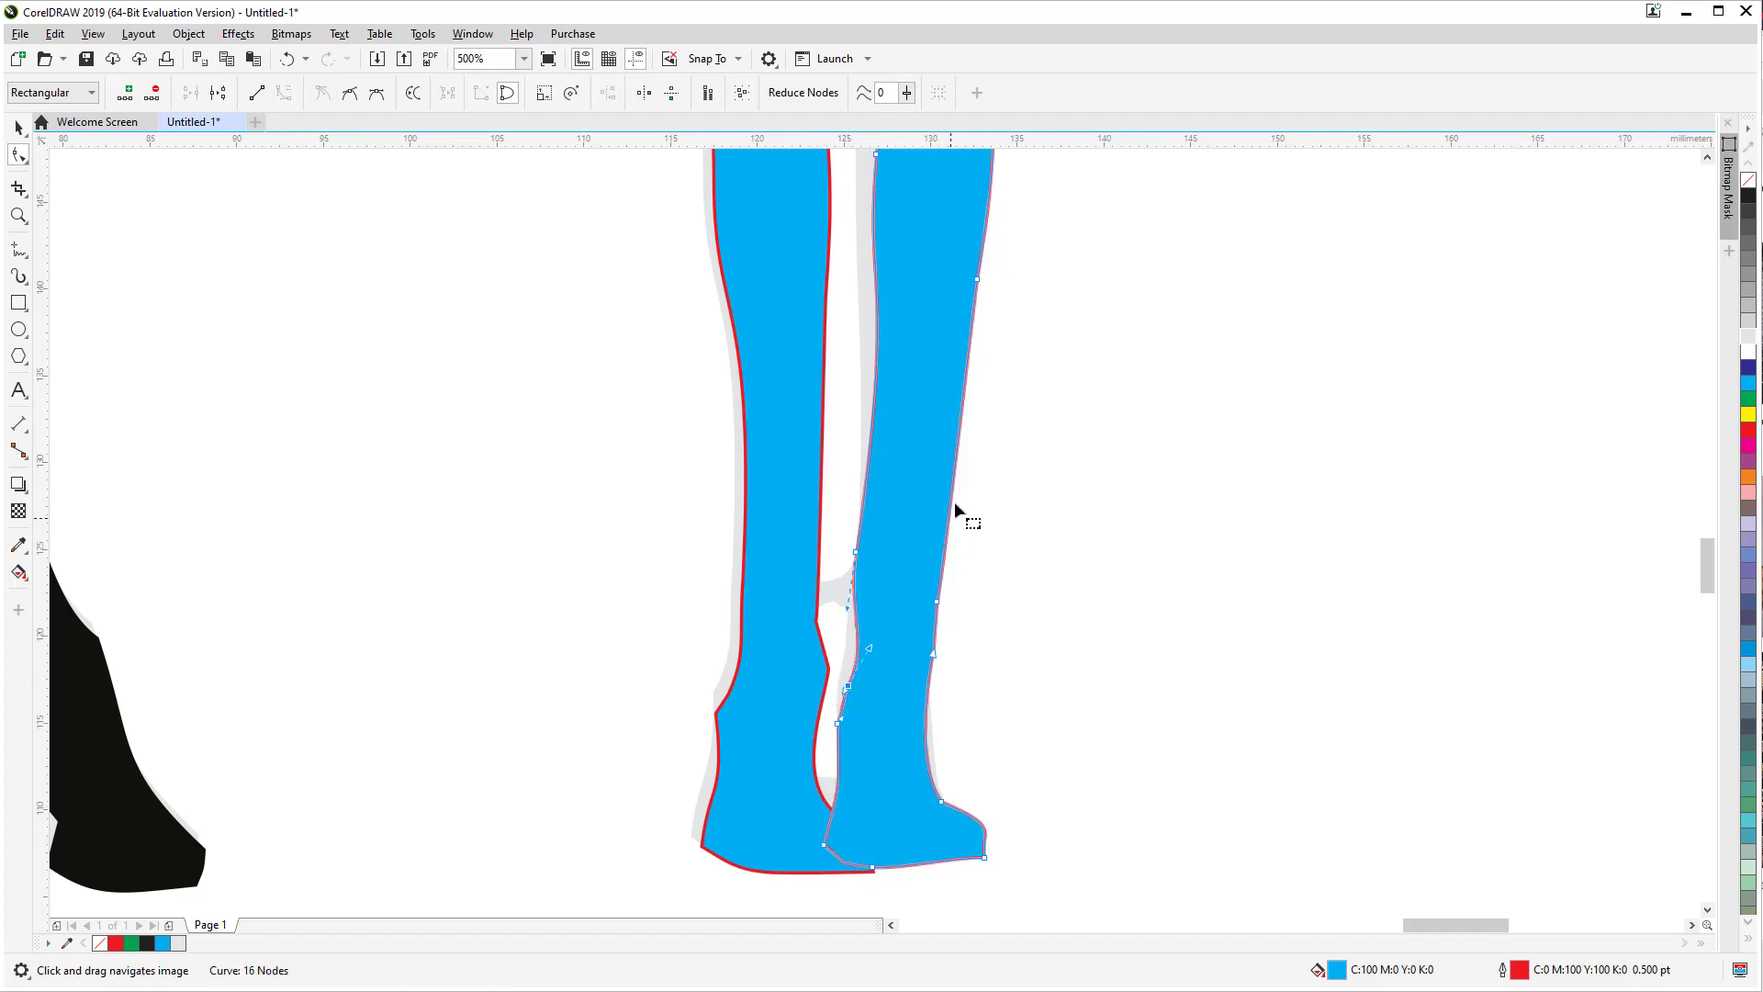
{"action": "scroll", "coordinate": [956, 501], "scroll_direction": "up", "scroll_amount": 3}
{"action": "scroll", "coordinate": [1014, 608], "scroll_direction": "down", "scroll_amount": 4}
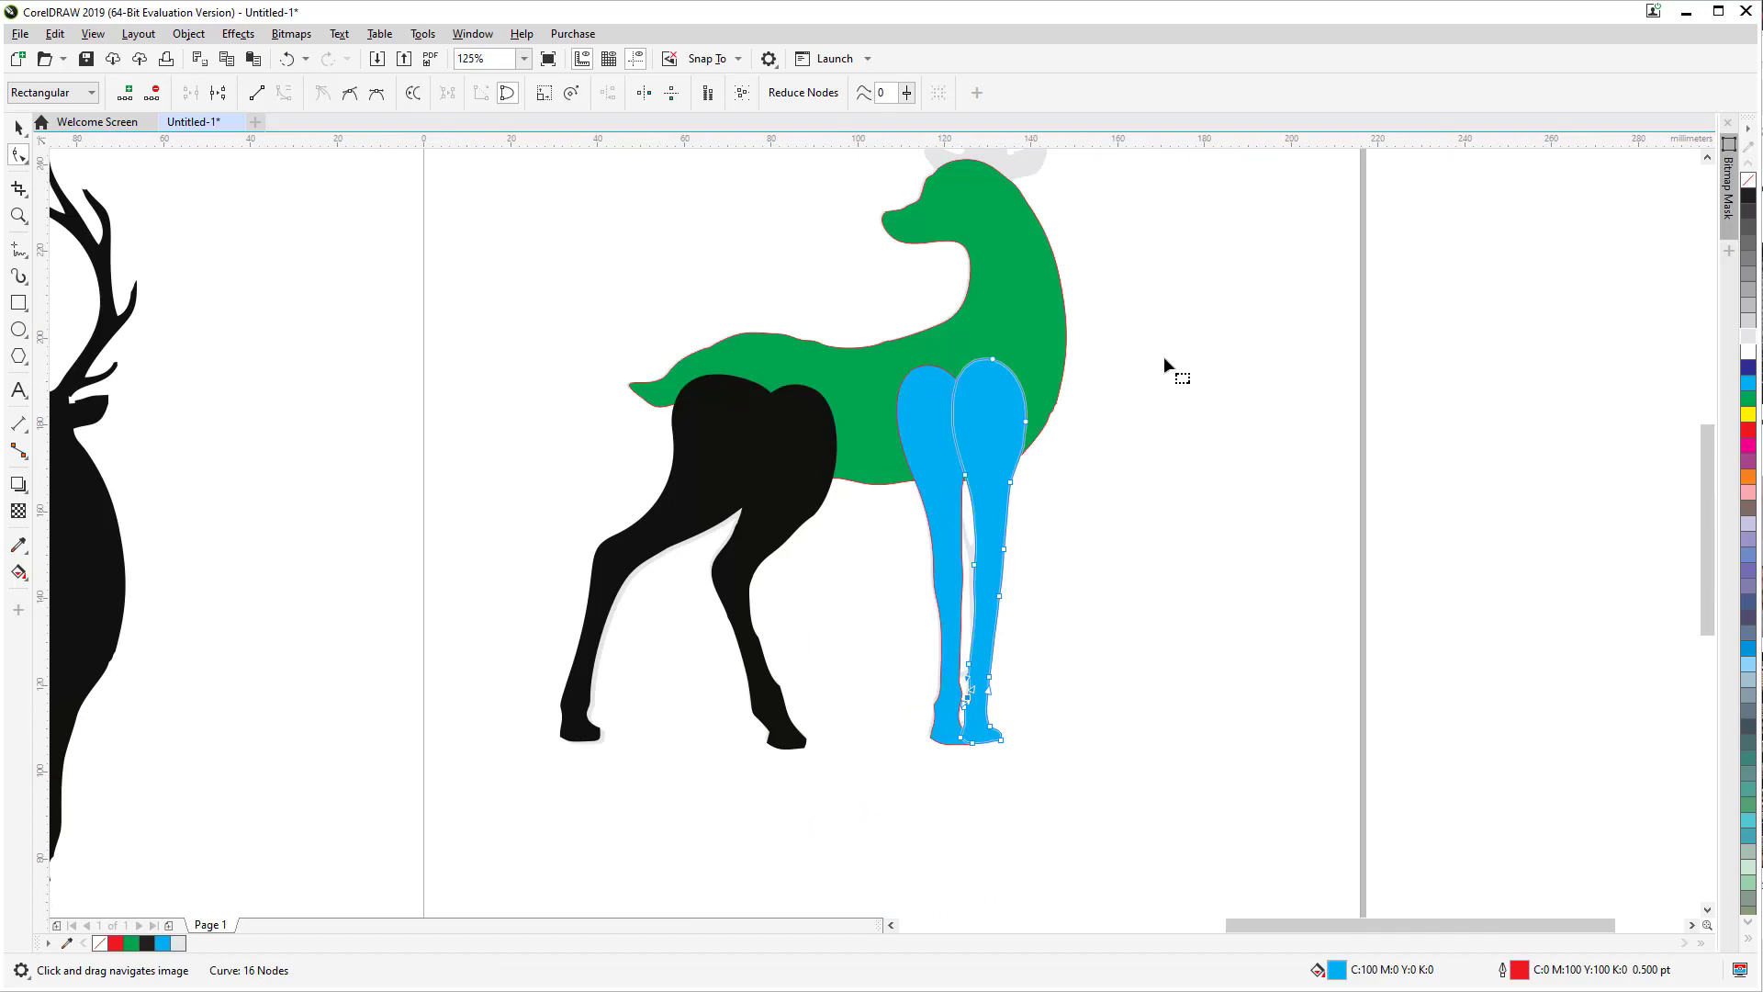
{"action": "left_click", "coordinate": [18, 127]}
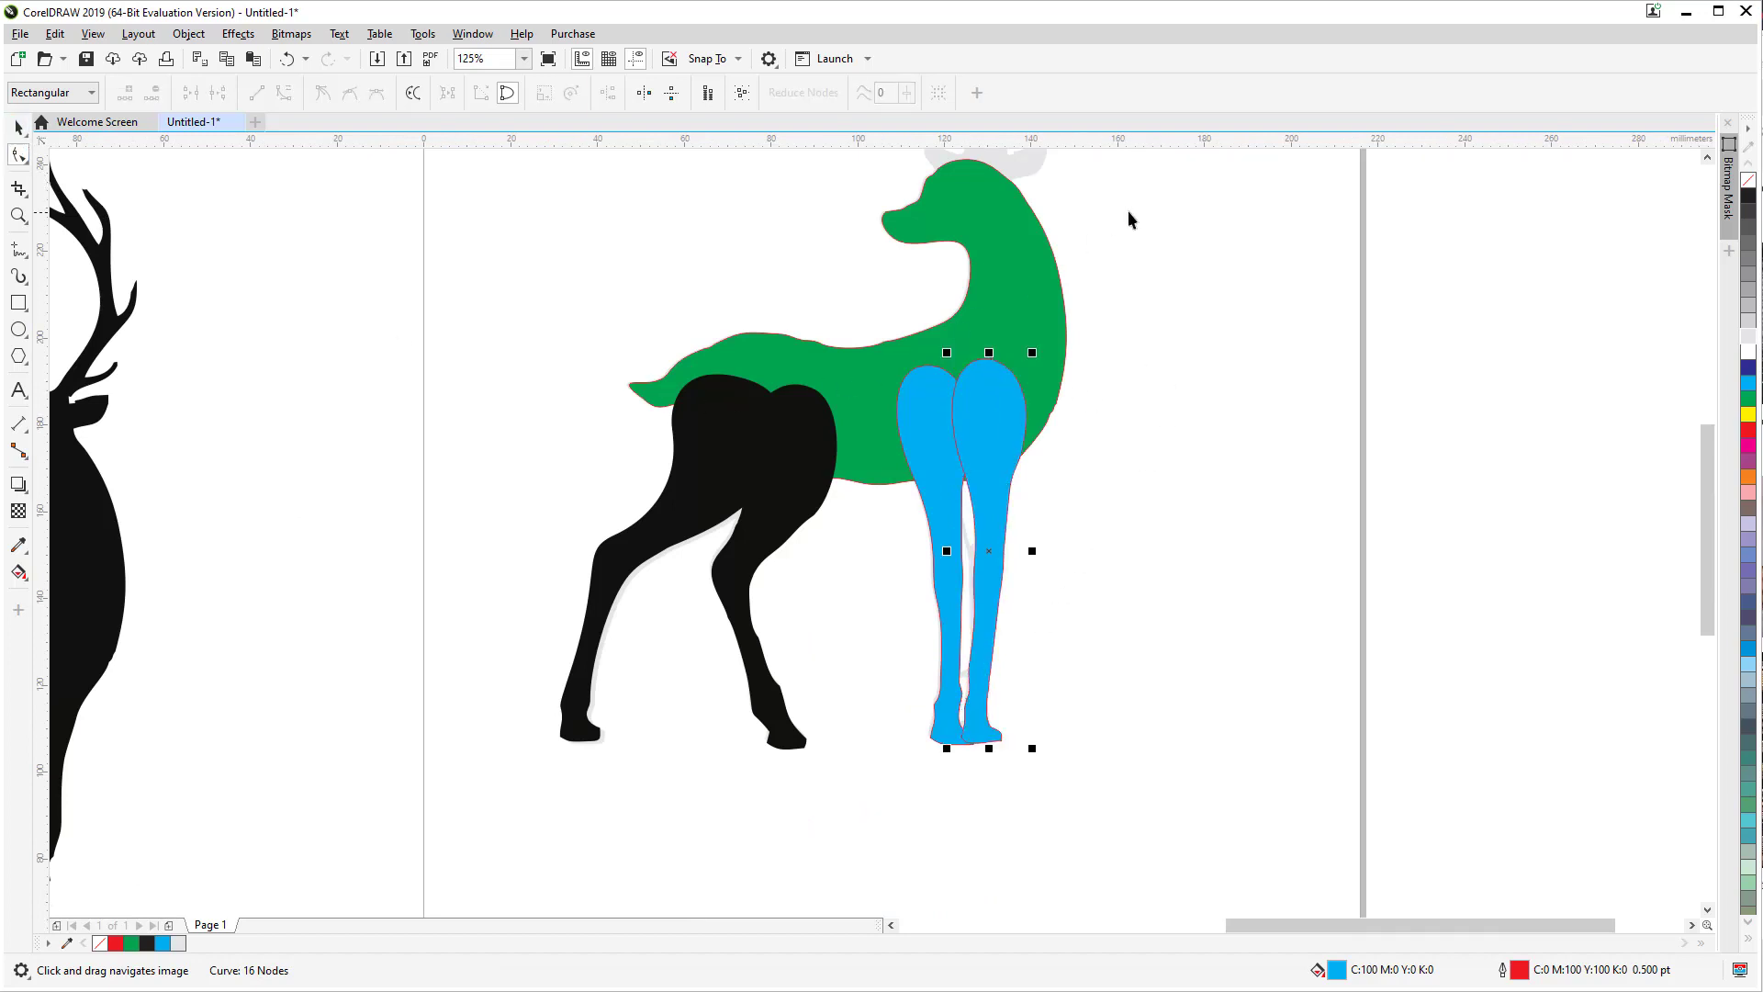
{"action": "key", "text": "space"}
Step: Place a copy of the full black deer silhouette beside the page, to the right of the green deer
{"action": "scroll", "coordinate": [1159, 523], "scroll_direction": "down", "scroll_amount": 2}
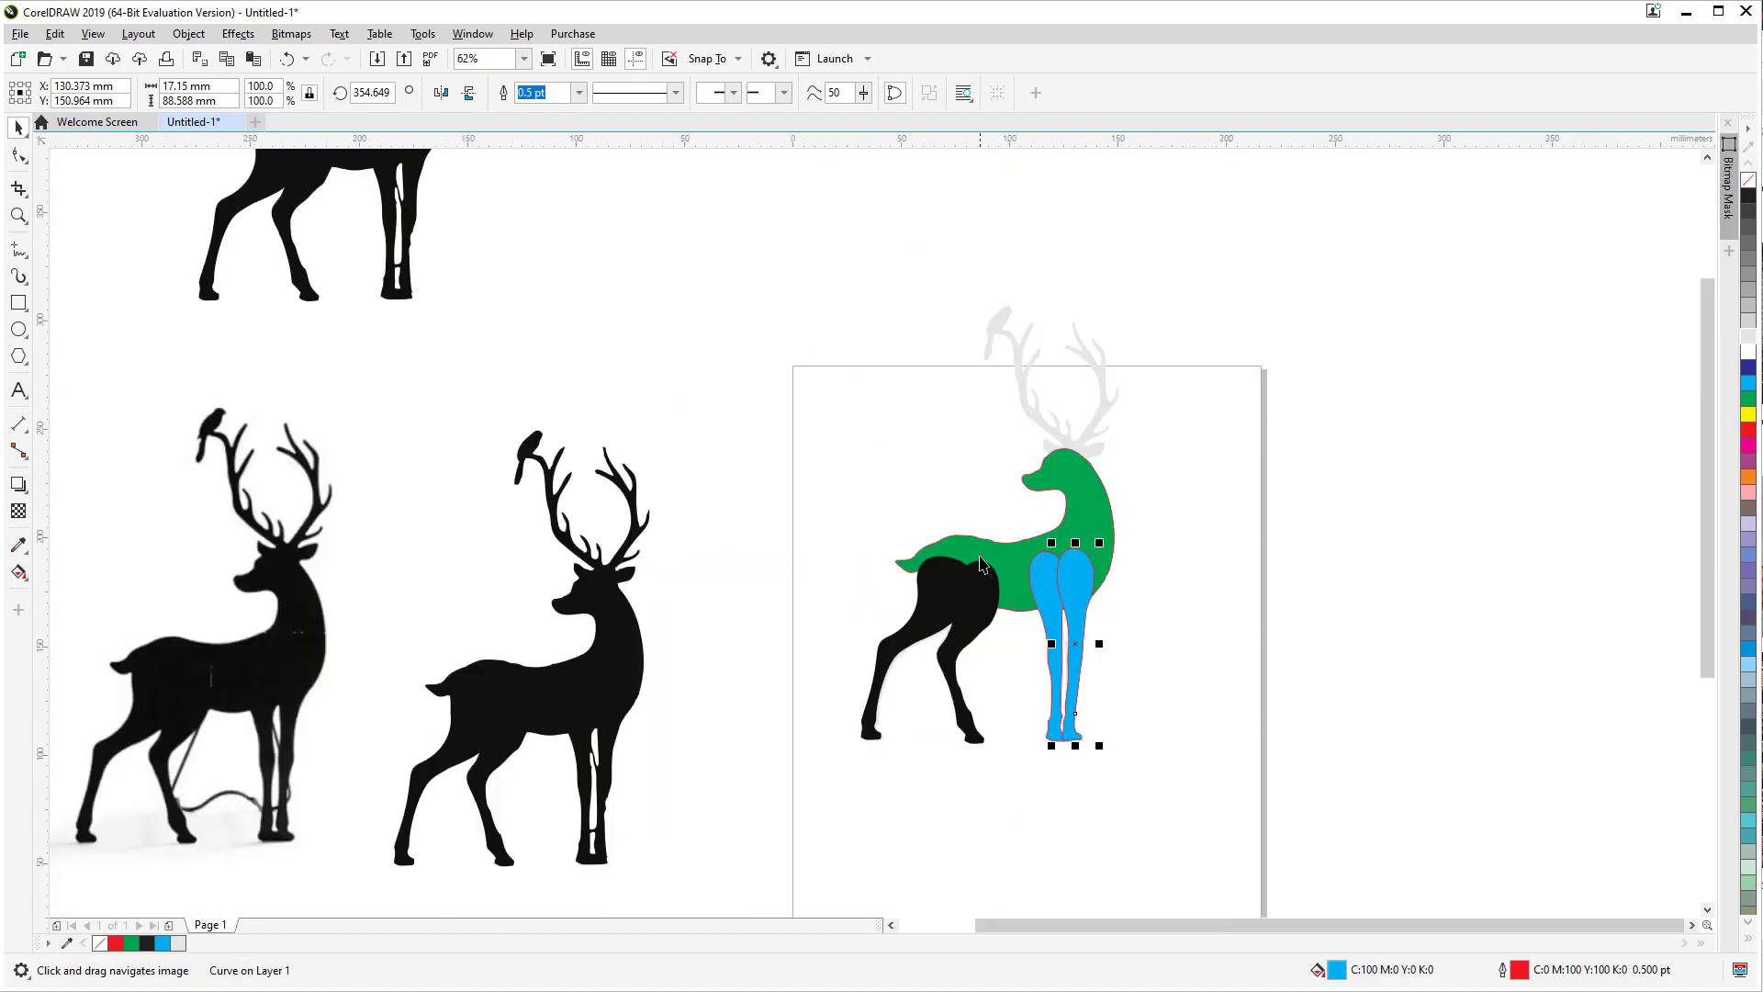
{"action": "scroll", "coordinate": [1137, 404], "scroll_direction": "up", "scroll_amount": 2}
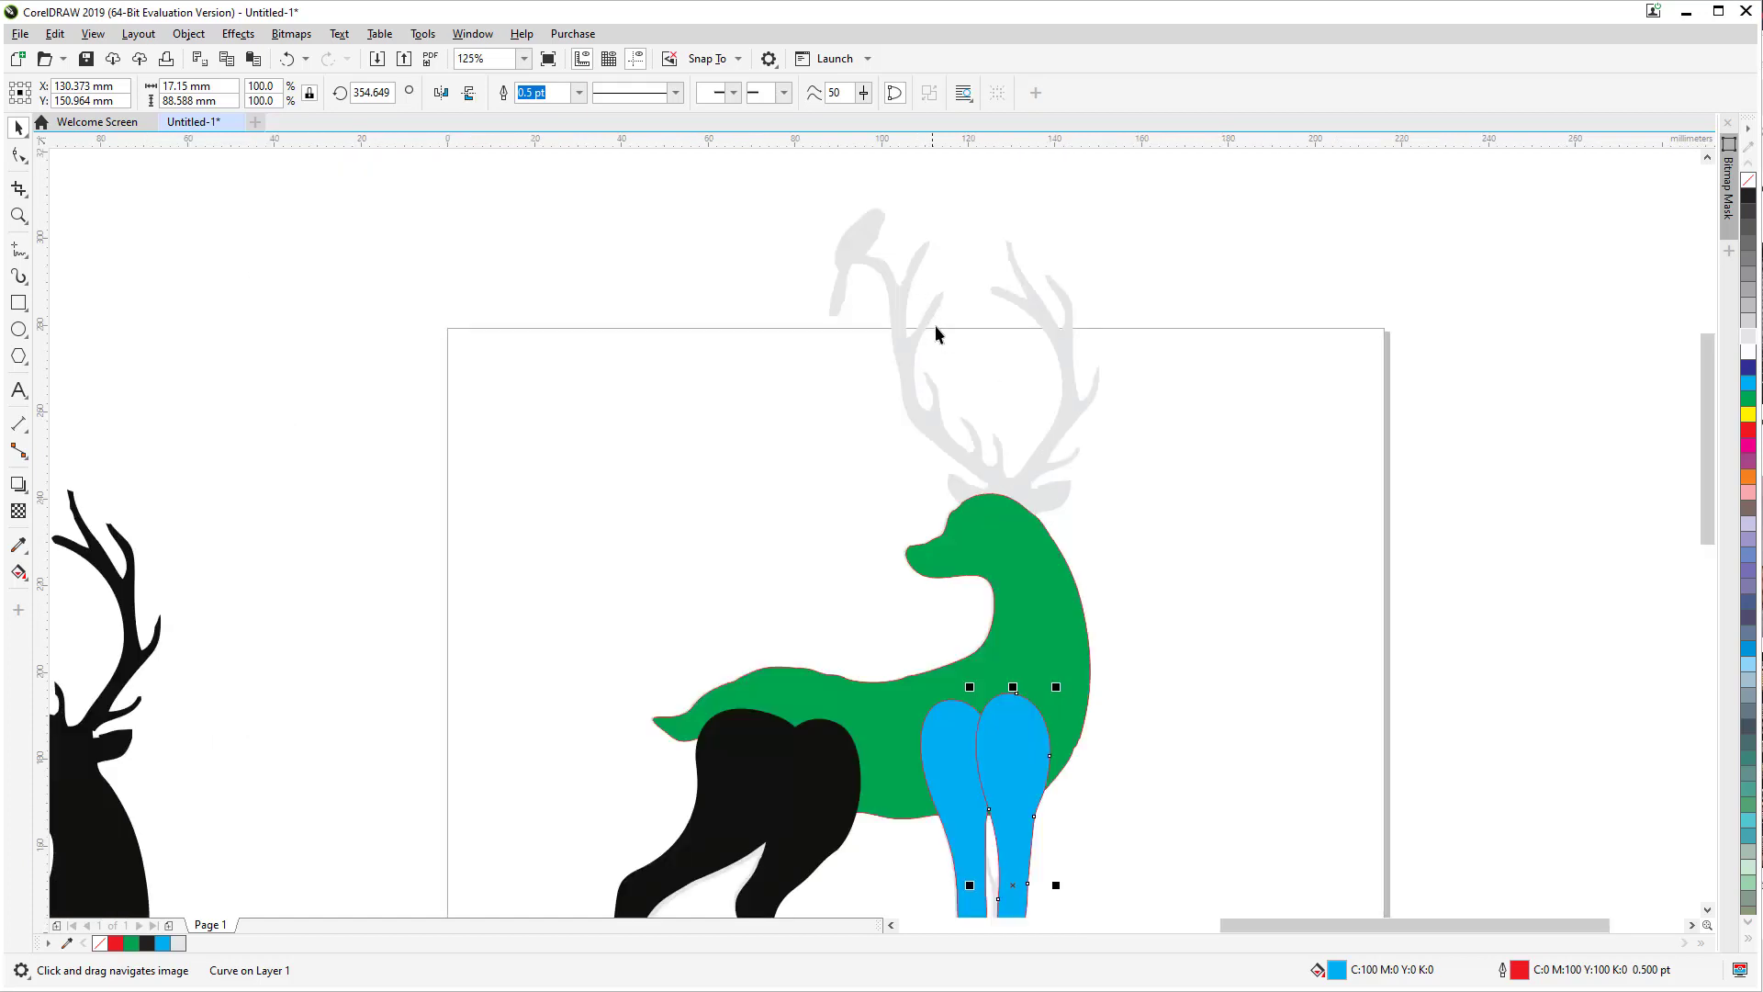
{"action": "scroll", "coordinate": [944, 331], "scroll_direction": "up", "scroll_amount": 2}
{"action": "scroll", "coordinate": [951, 342], "scroll_direction": "down", "scroll_amount": 4}
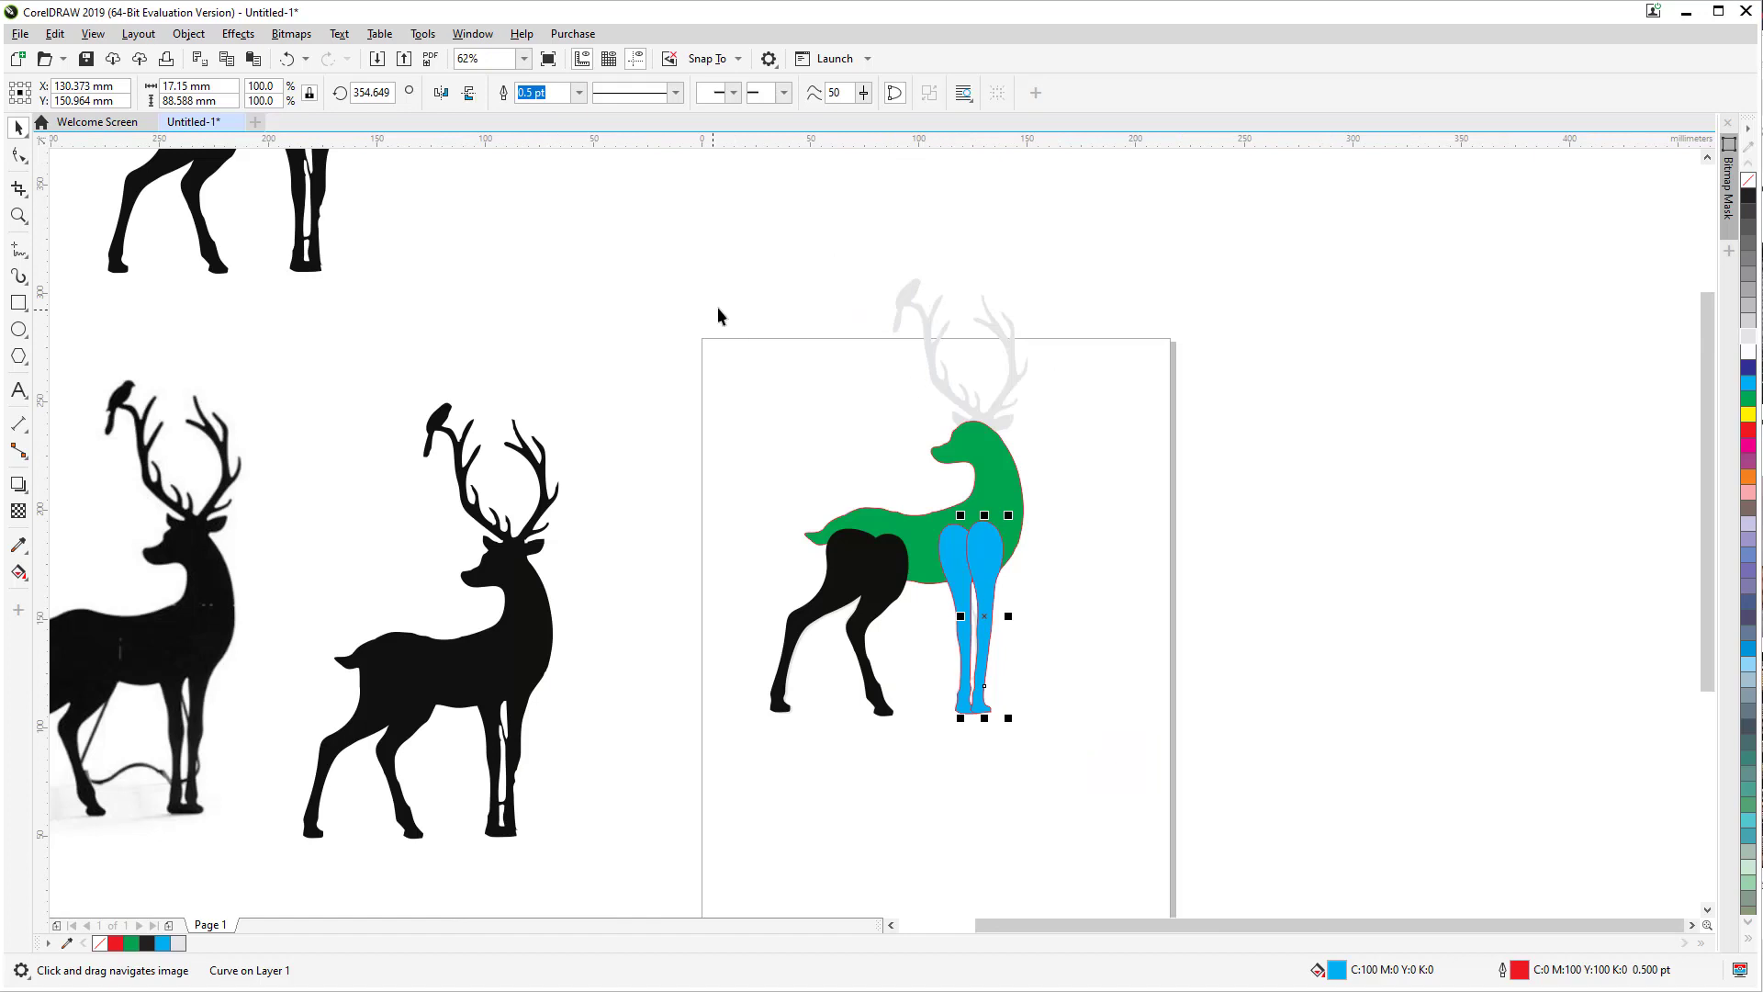
{"action": "left_click_drag", "start_coordinate": [718, 307], "coordinate": [643, 549]}
{"action": "left_click", "coordinate": [464, 777]}
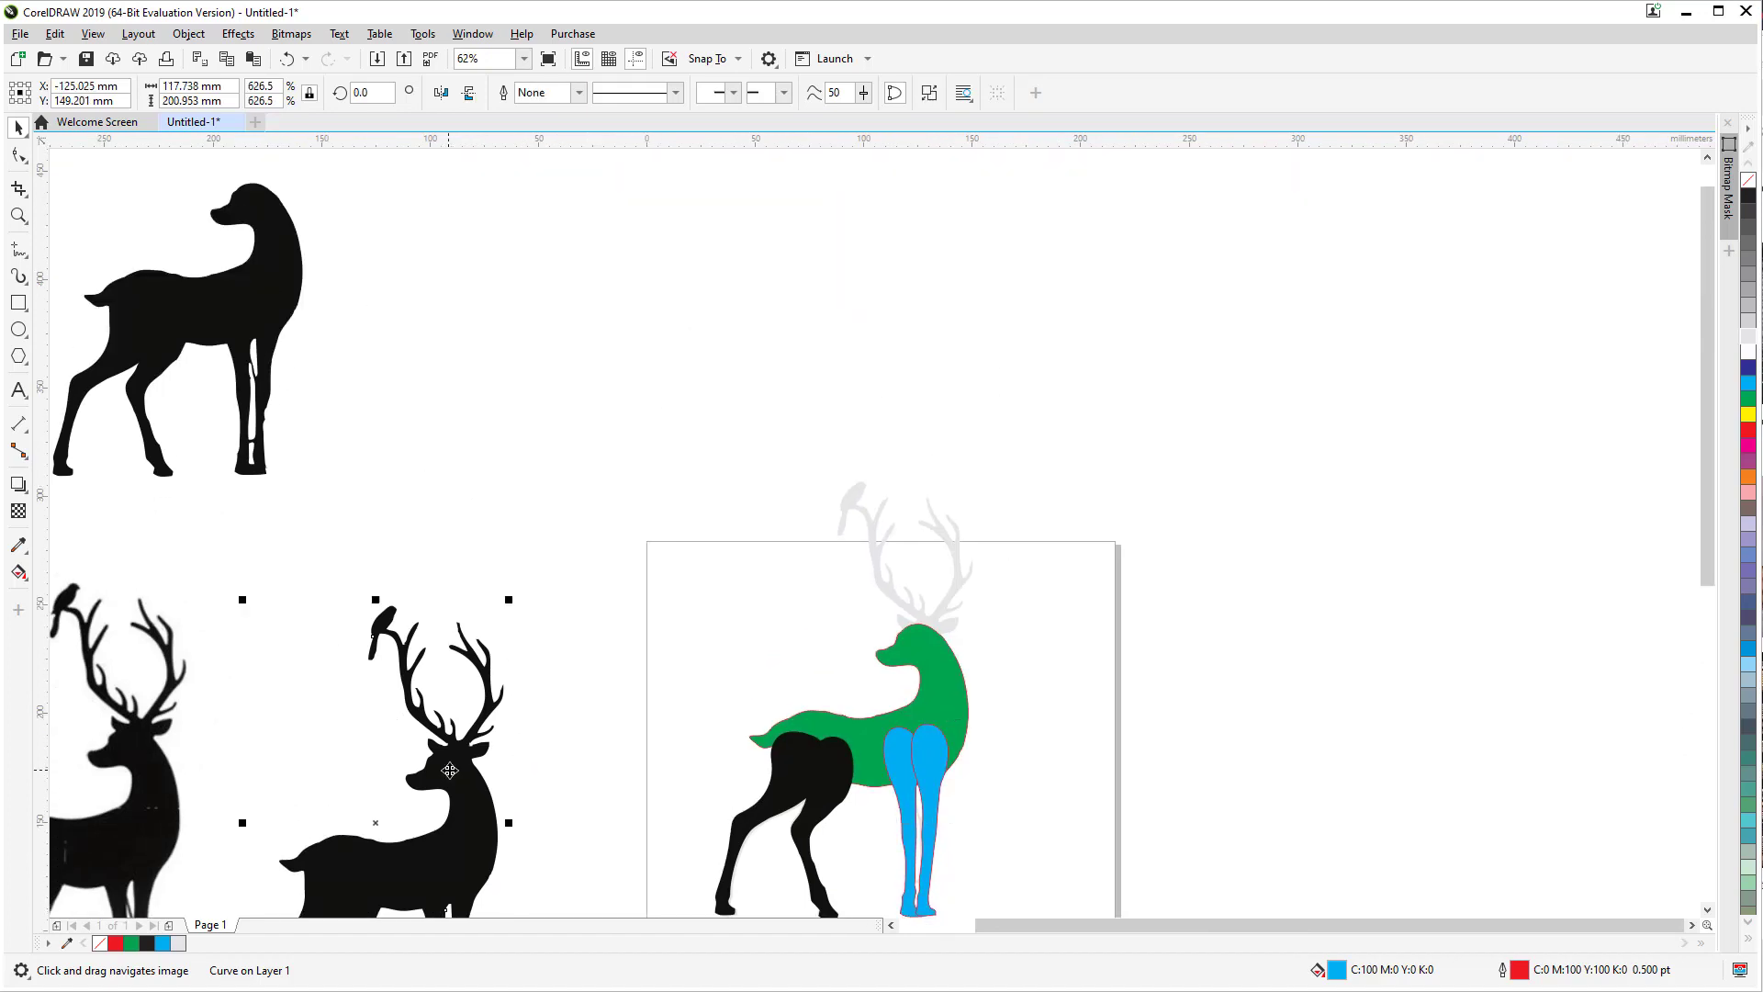
{"action": "left_click_drag", "start_coordinate": [470, 779], "coordinate": [1272, 540]}
{"action": "left_click_drag", "start_coordinate": [956, 822], "coordinate": [885, 676]}
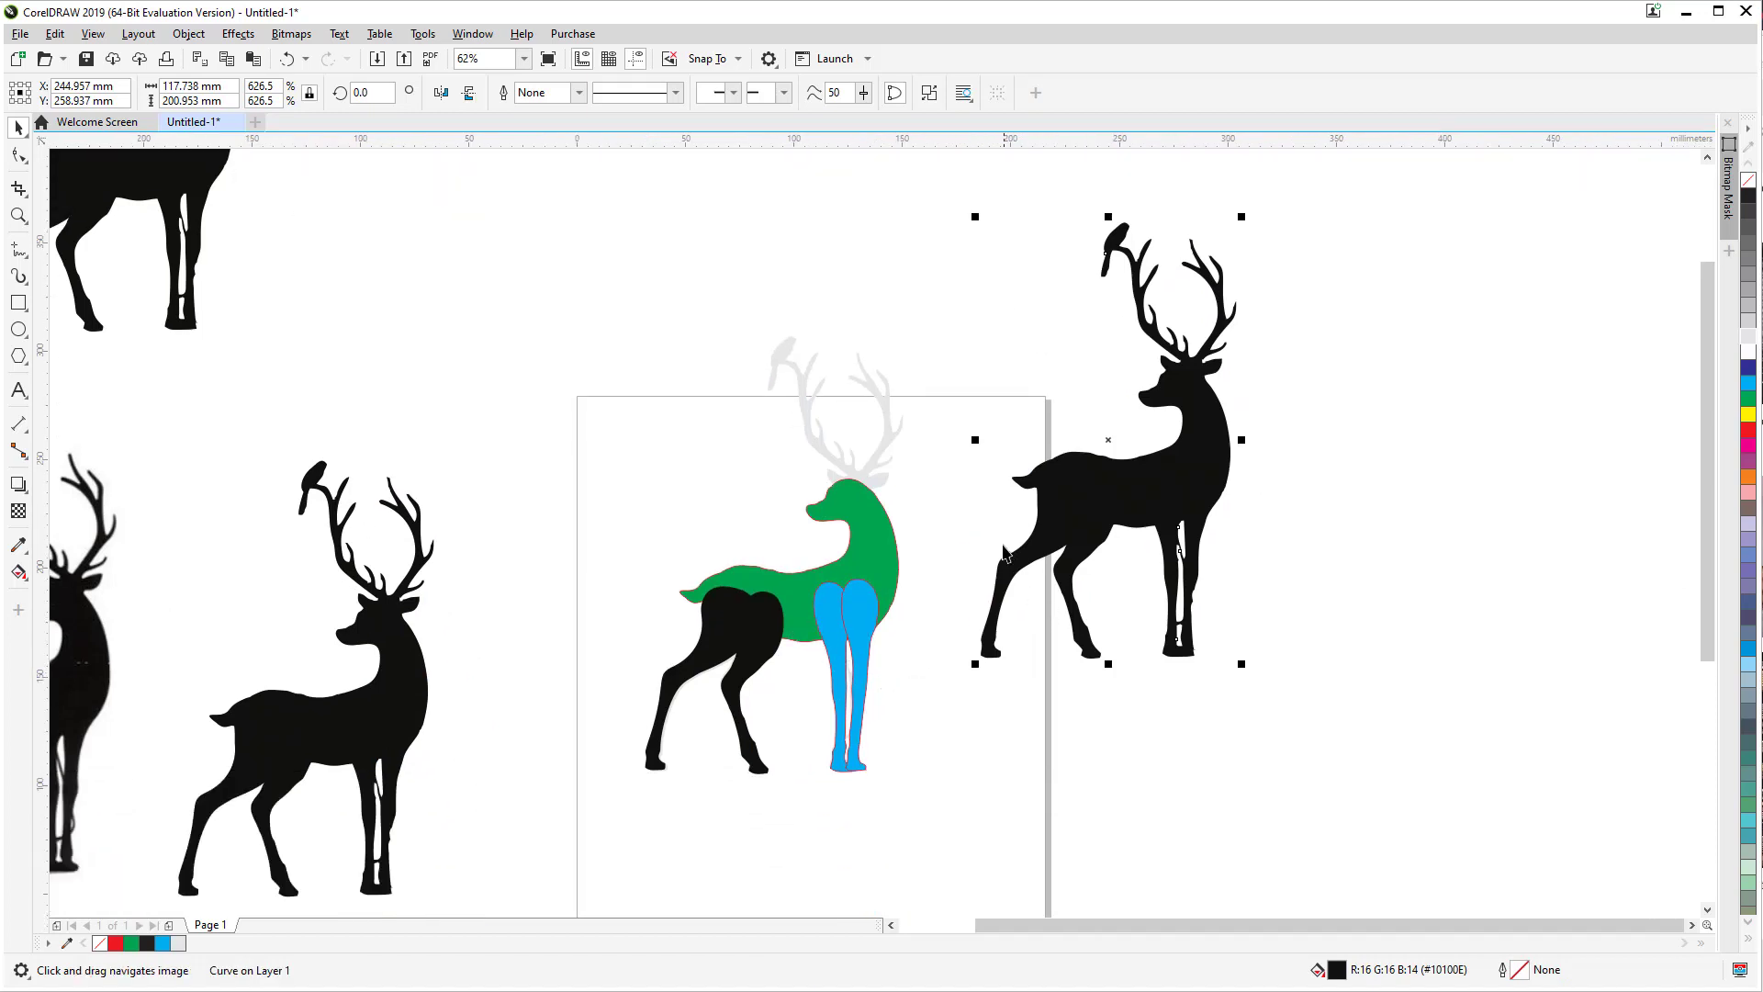
{"action": "left_click_drag", "start_coordinate": [1003, 547], "coordinate": [898, 539]}
Step: Draw a closed freehand outline about 212 × 182 mm around the copied deer's head, body and legs, leaving the antlers outside
{"action": "scroll", "coordinate": [969, 459], "scroll_direction": "up", "scroll_amount": 5}
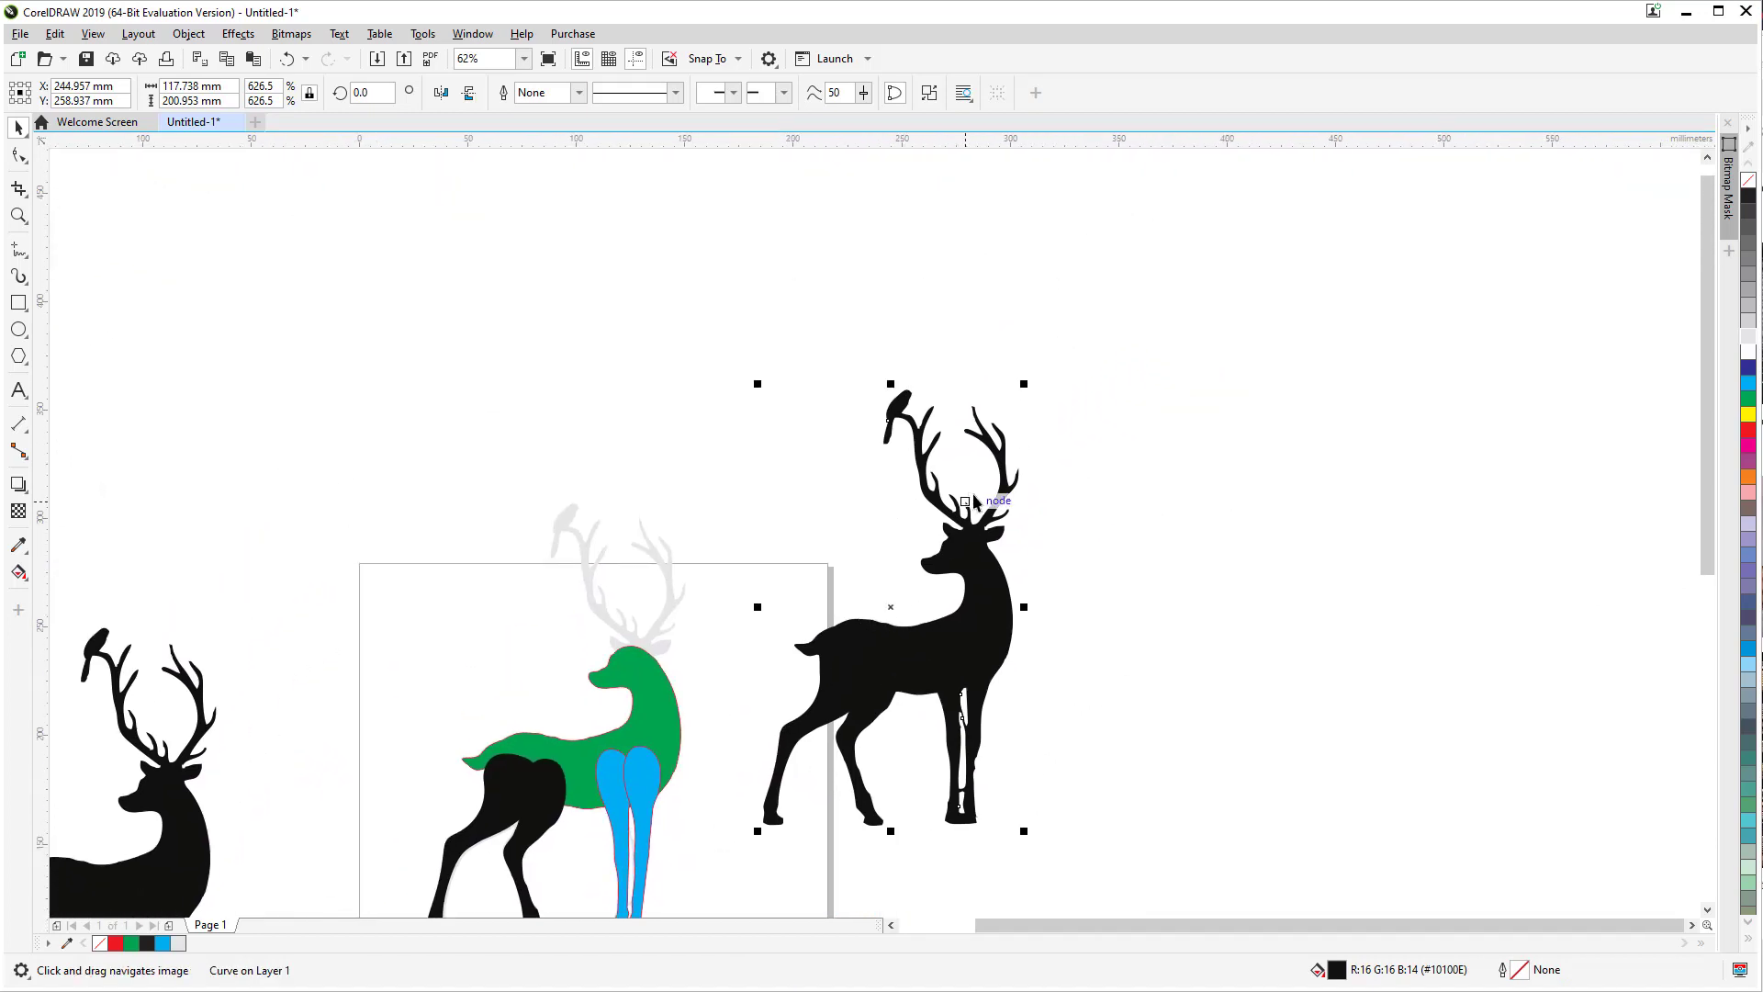
{"action": "scroll", "coordinate": [973, 493], "scroll_direction": "down", "scroll_amount": 5}
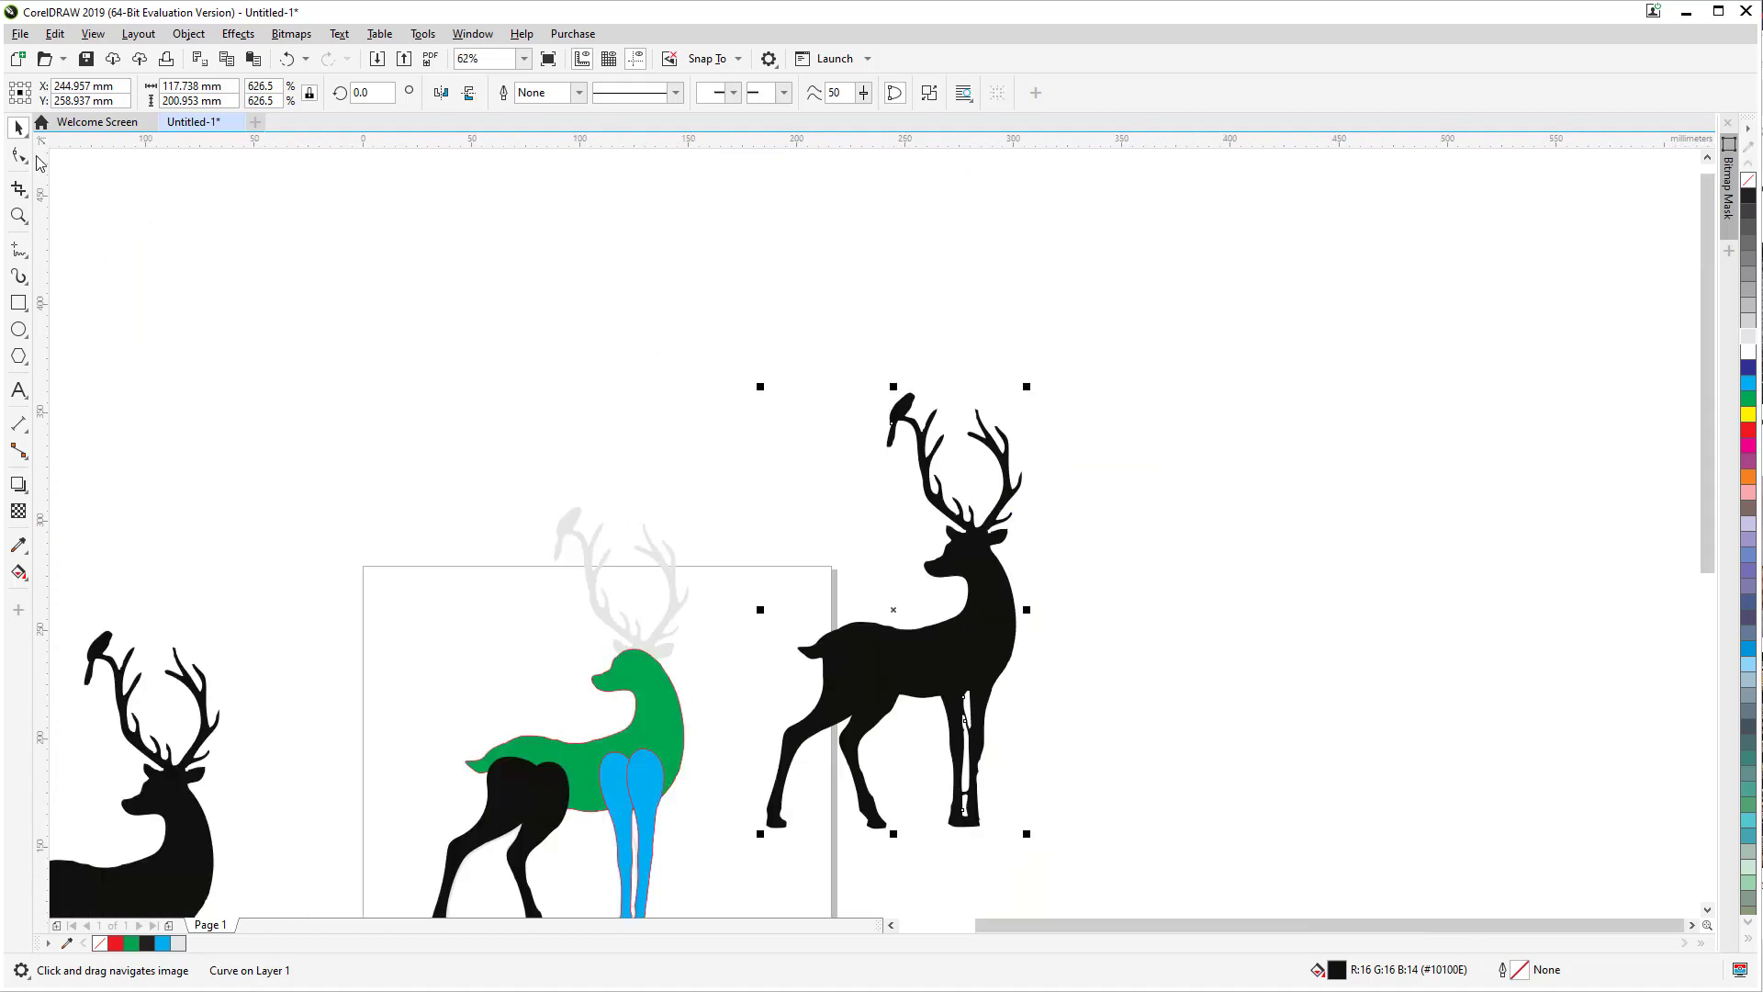
{"action": "left_click", "coordinate": [19, 249]}
{"action": "mouse_move", "coordinate": [752, 628]}
{"action": "left_mouse_down"}
{"action": "mouse_move", "coordinate": [806, 915]}
{"action": "mouse_move", "coordinate": [1021, 875]}
{"action": "mouse_move", "coordinate": [1142, 708]}
{"action": "mouse_move", "coordinate": [1127, 632]}
{"action": "mouse_move", "coordinate": [955, 526]}
{"action": "mouse_move", "coordinate": [808, 562]}
{"action": "left_mouse_up"}
{"action": "left_click", "coordinate": [20, 132]}
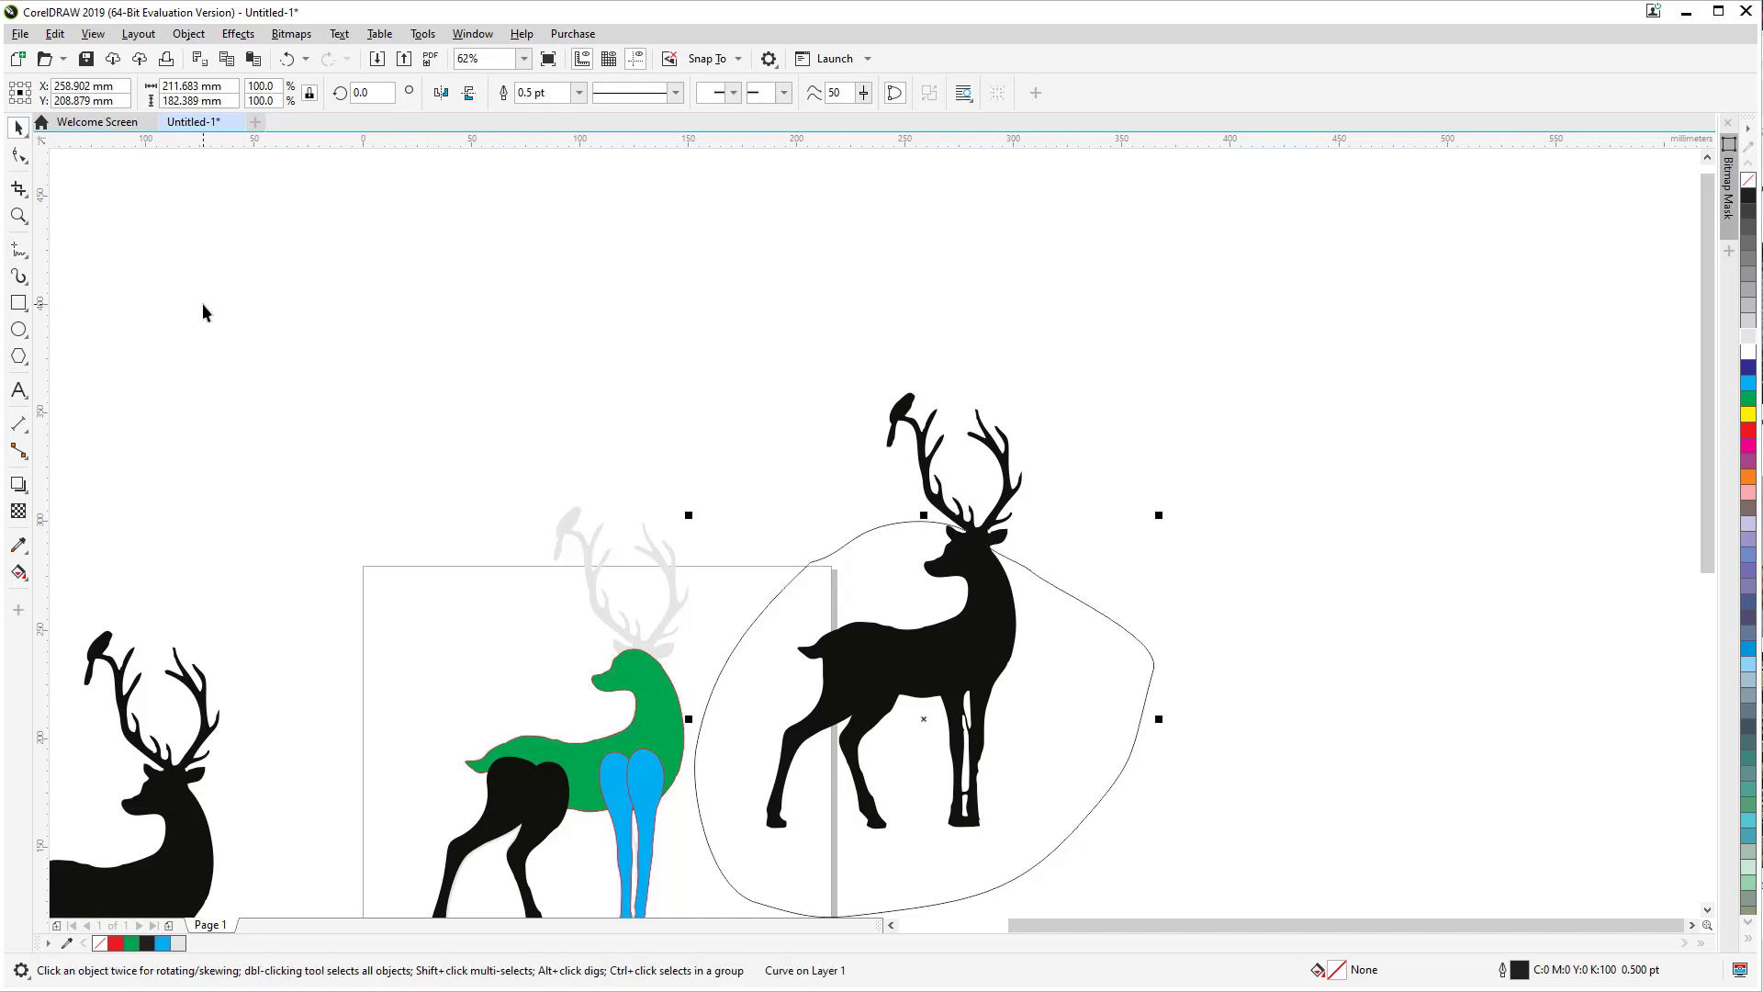
Step: Subtract the freehand outline from the copied black deer with Back minus front, keeping only the antlers
{"action": "left_click", "coordinate": [932, 459], "text": "shift"}
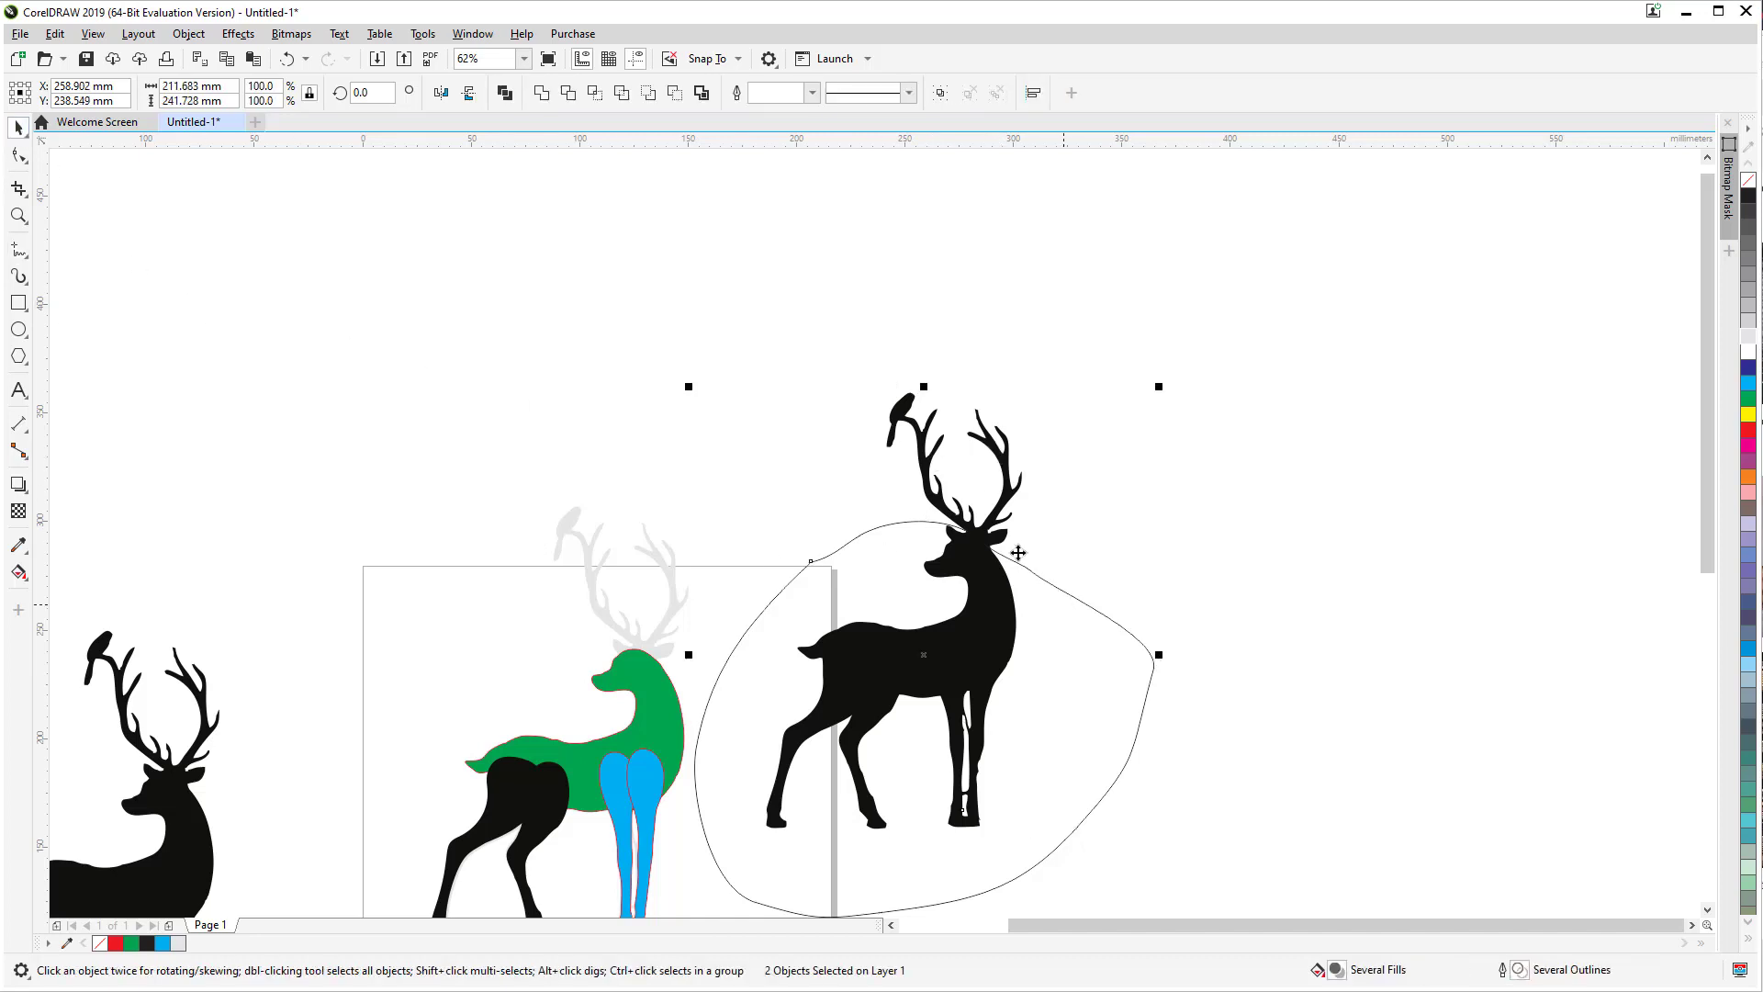
{"action": "left_click", "coordinate": [675, 93]}
{"action": "left_click", "coordinate": [896, 497]}
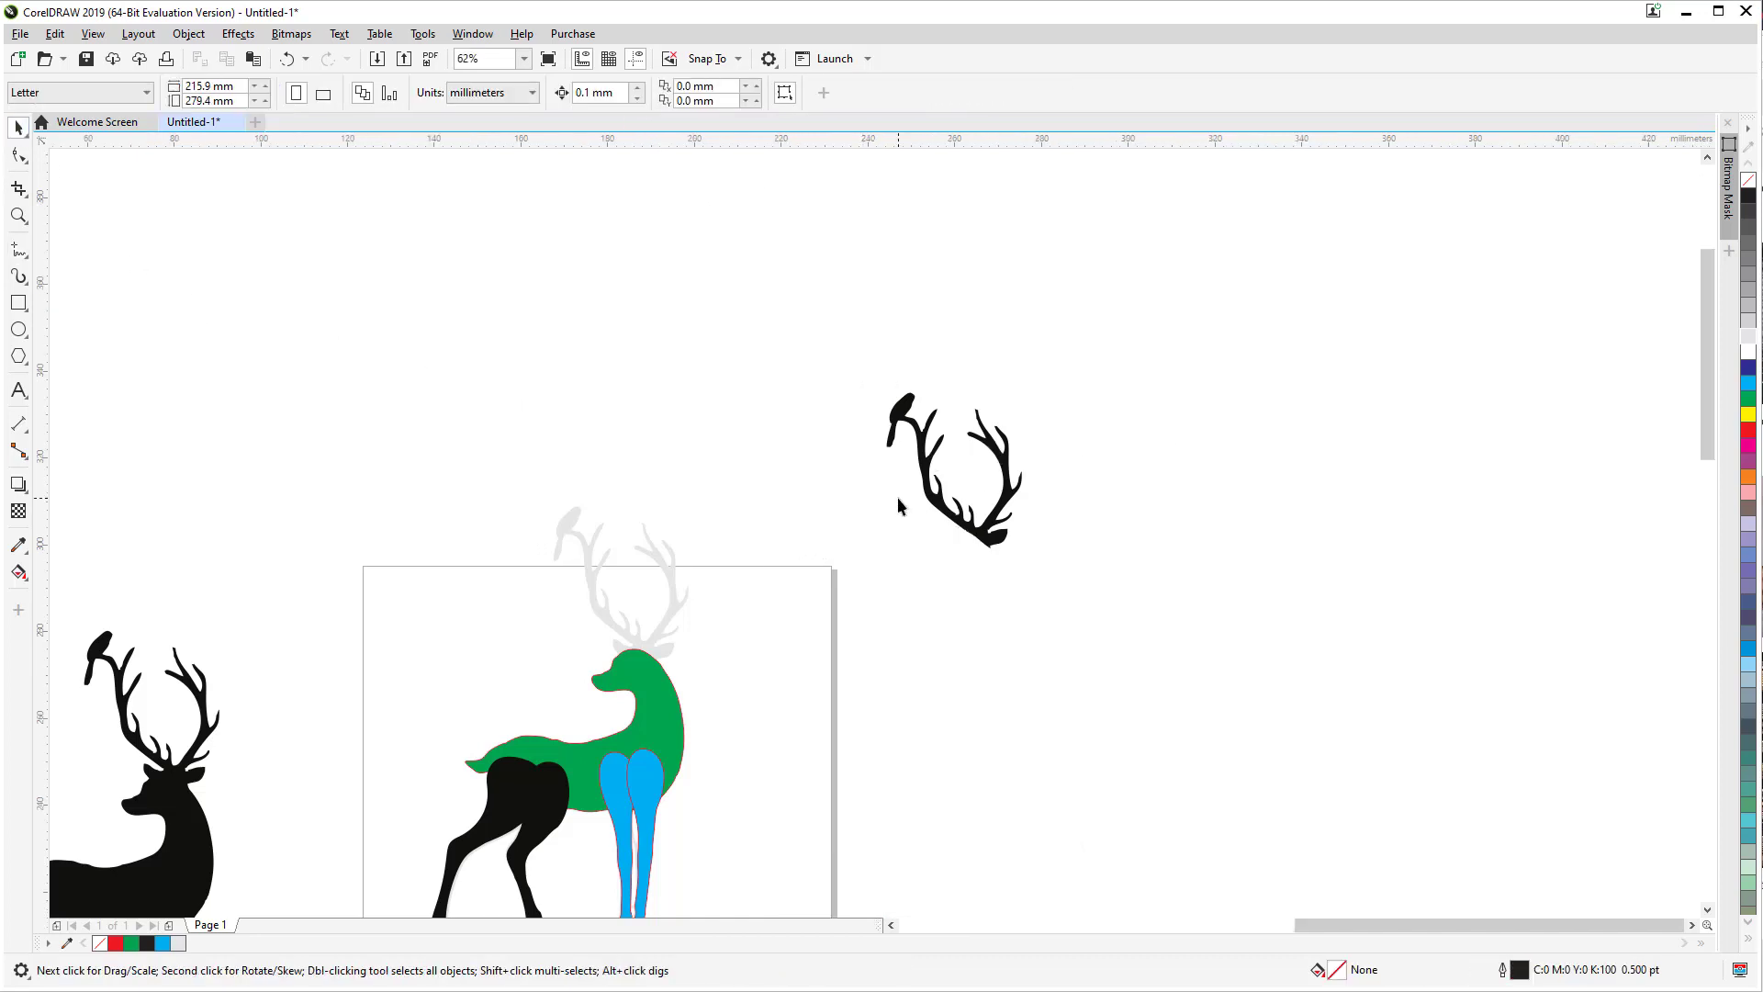
Step: Delete the stray nodes forming the notch on the lower edge of the left antler's base
{"action": "scroll", "coordinate": [896, 497], "scroll_direction": "up", "scroll_amount": 4}
{"action": "left_click_drag", "start_coordinate": [1004, 493], "coordinate": [897, 596]}
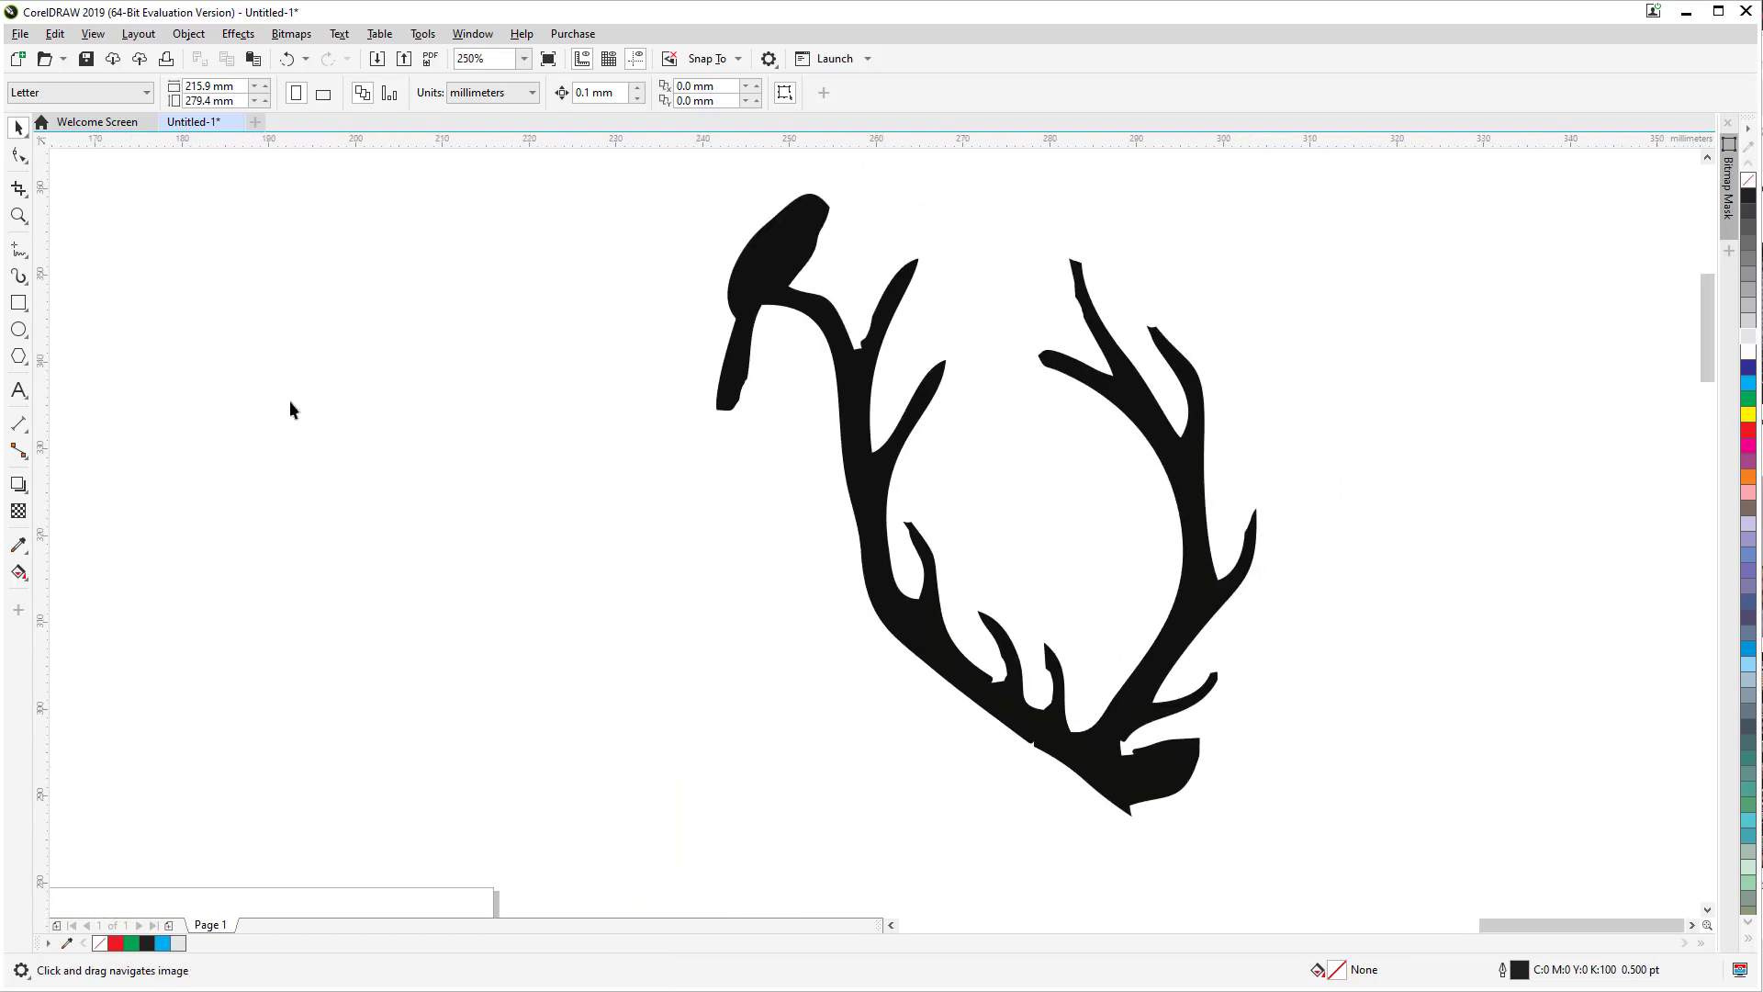
{"action": "left_click", "coordinate": [20, 154]}
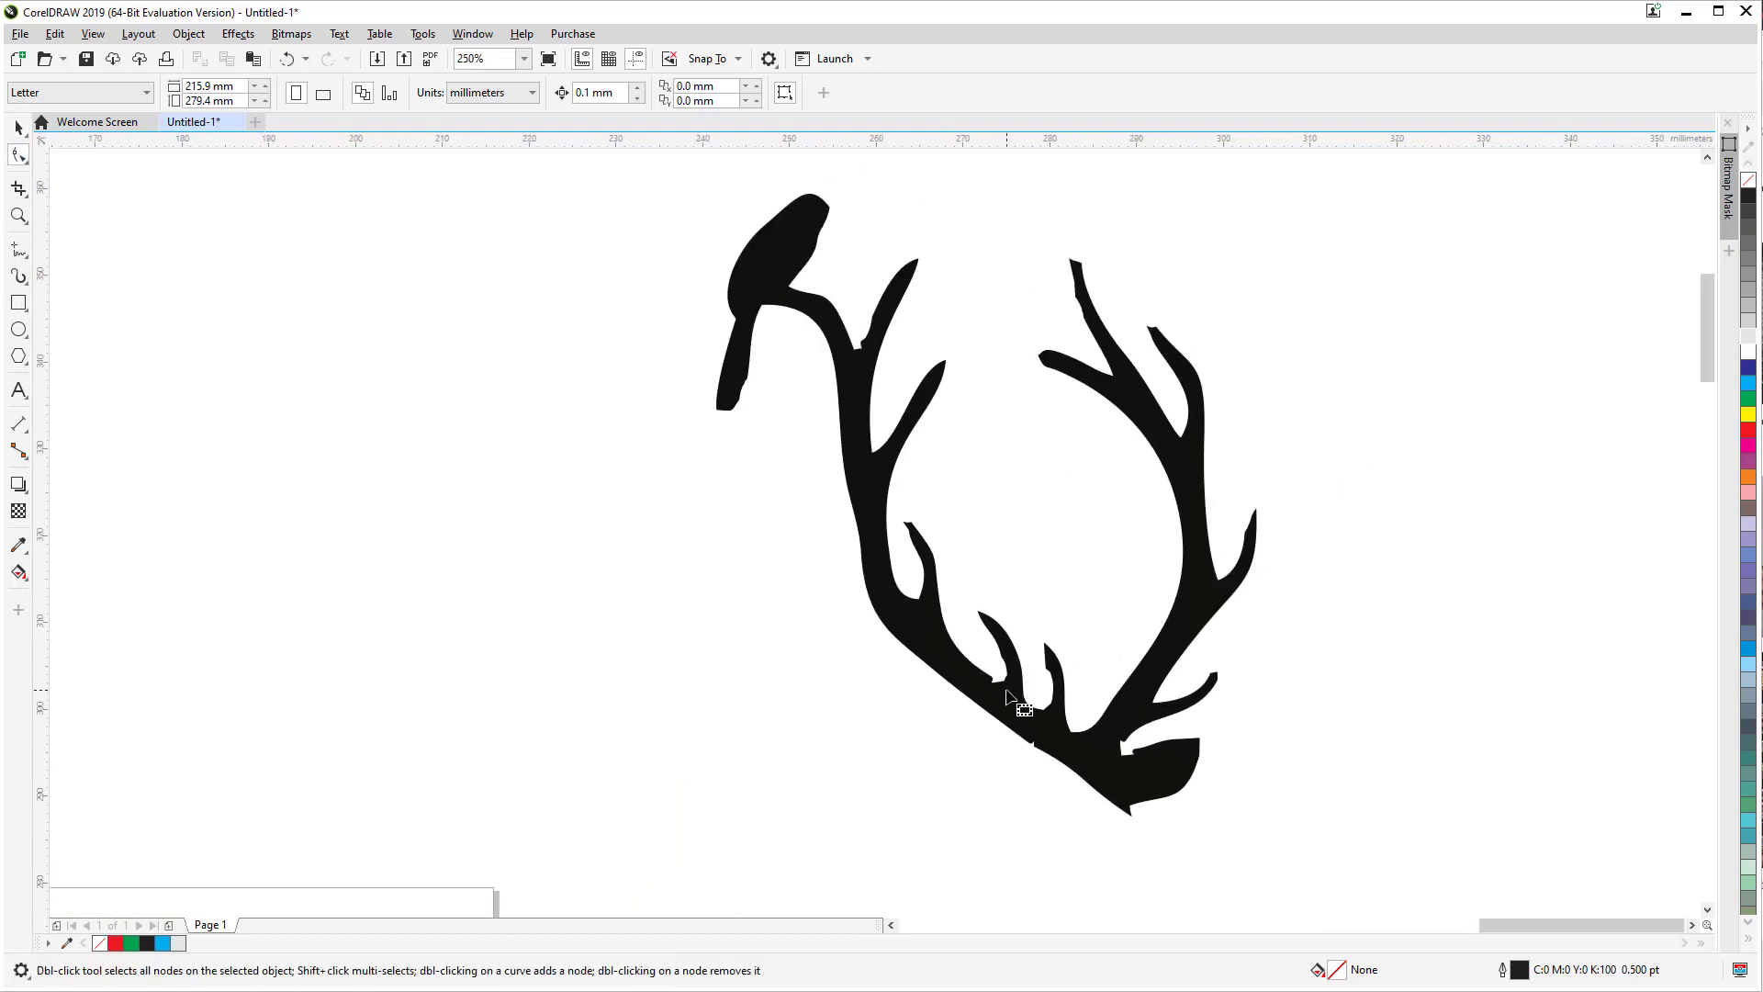
{"action": "left_click", "coordinate": [1050, 752]}
{"action": "scroll", "coordinate": [1049, 751], "scroll_direction": "up", "scroll_amount": 2}
{"action": "mouse_move", "coordinate": [974, 652]}
{"action": "left_mouse_down"}
{"action": "mouse_move", "coordinate": [914, 604]}
{"action": "mouse_move", "coordinate": [969, 625]}
{"action": "left_mouse_up"}
{"action": "left_click", "coordinate": [1020, 747]}
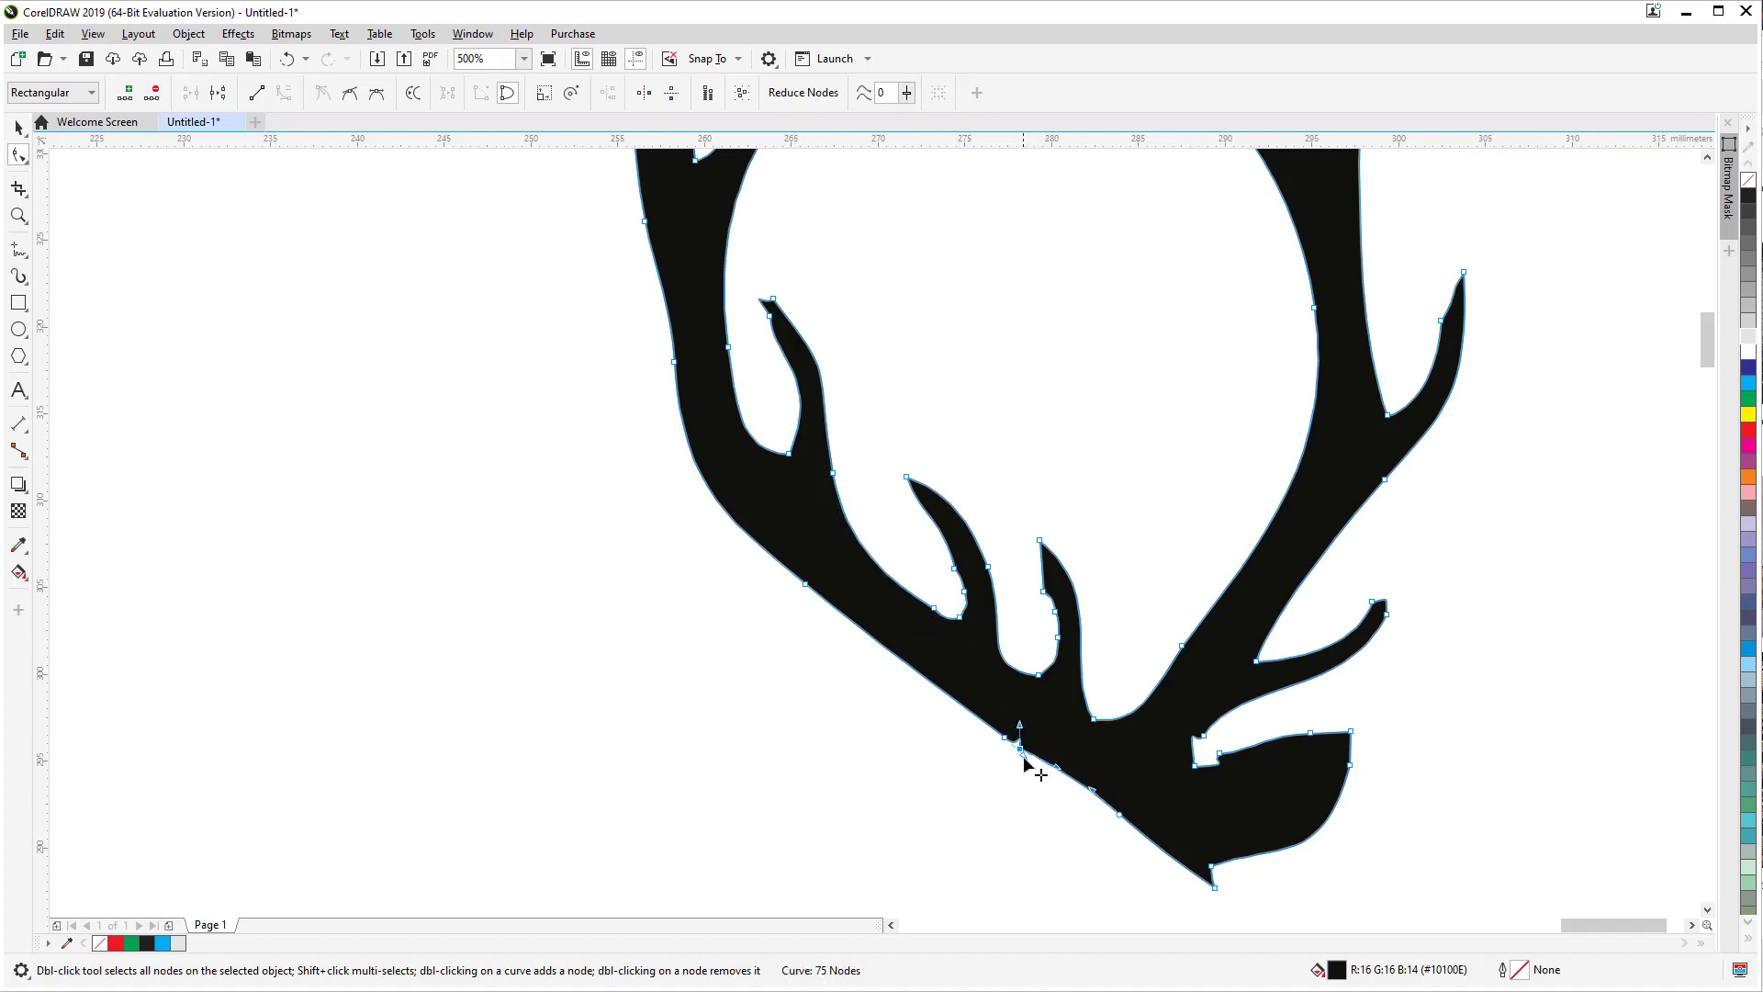
{"action": "key", "text": "Delete"}
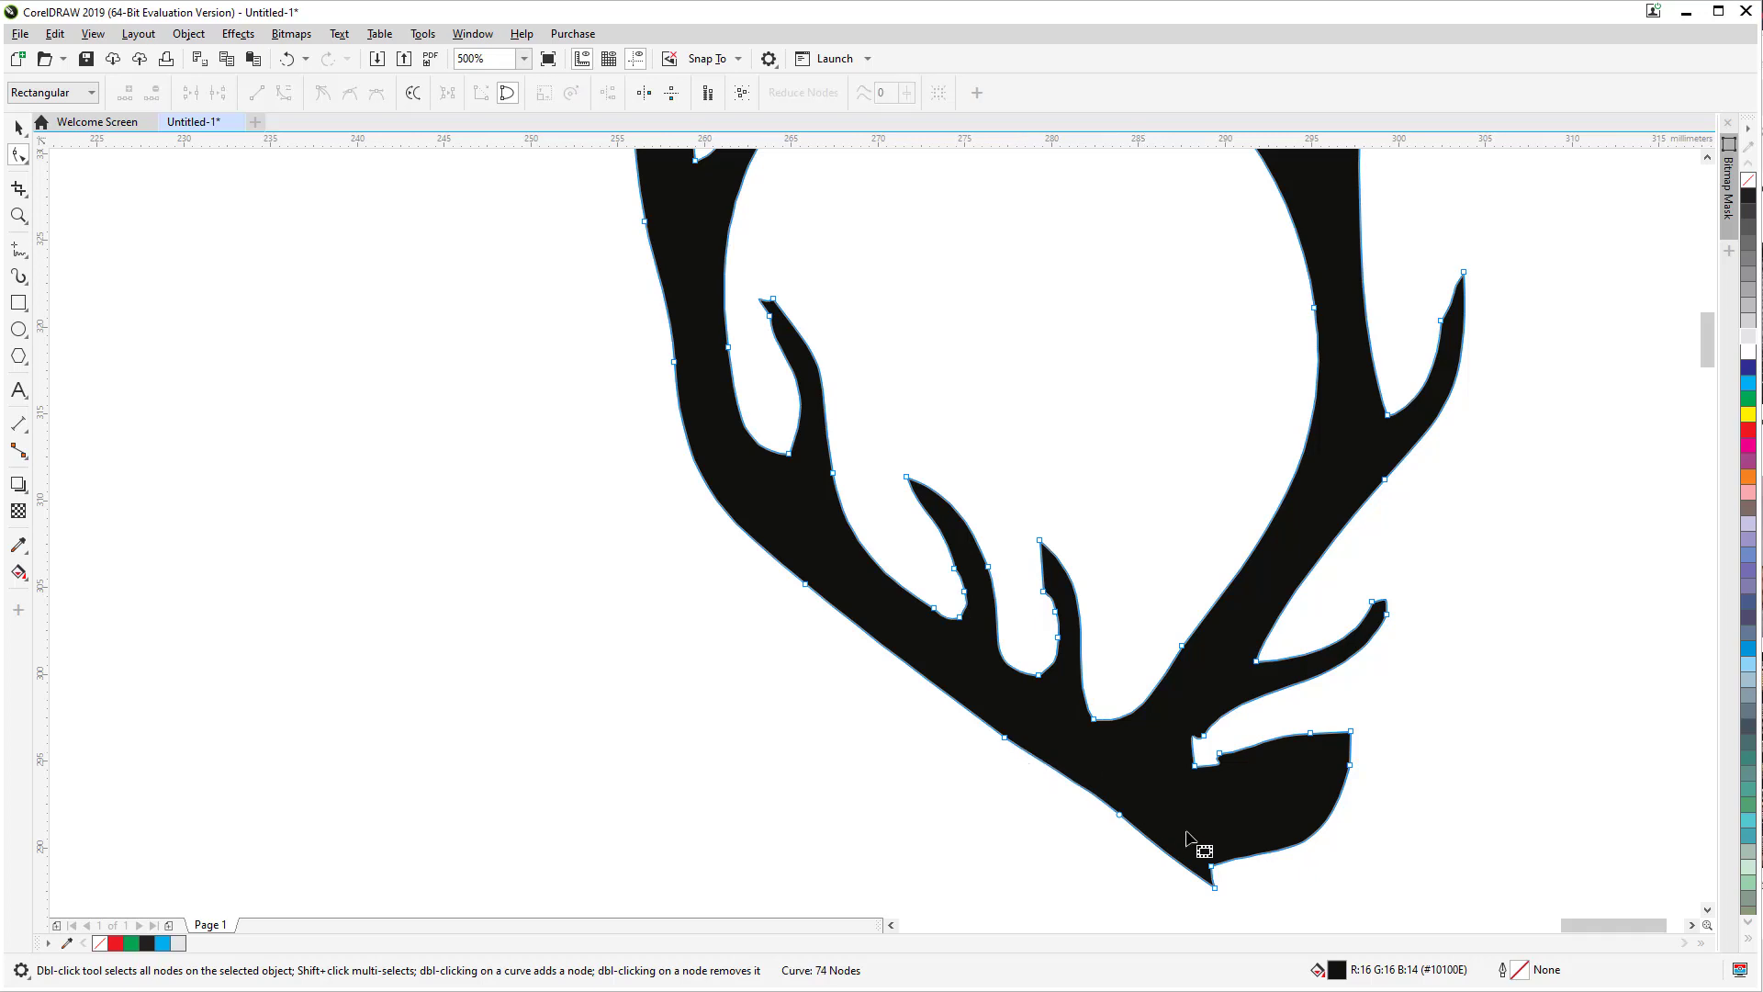
Step: Delete the nodes of the leftover ear and the pointed tip at the base of the antlers
{"action": "left_click_drag", "start_coordinate": [1198, 895], "coordinate": [1198, 894]}
{"action": "key", "text": "Delete"}
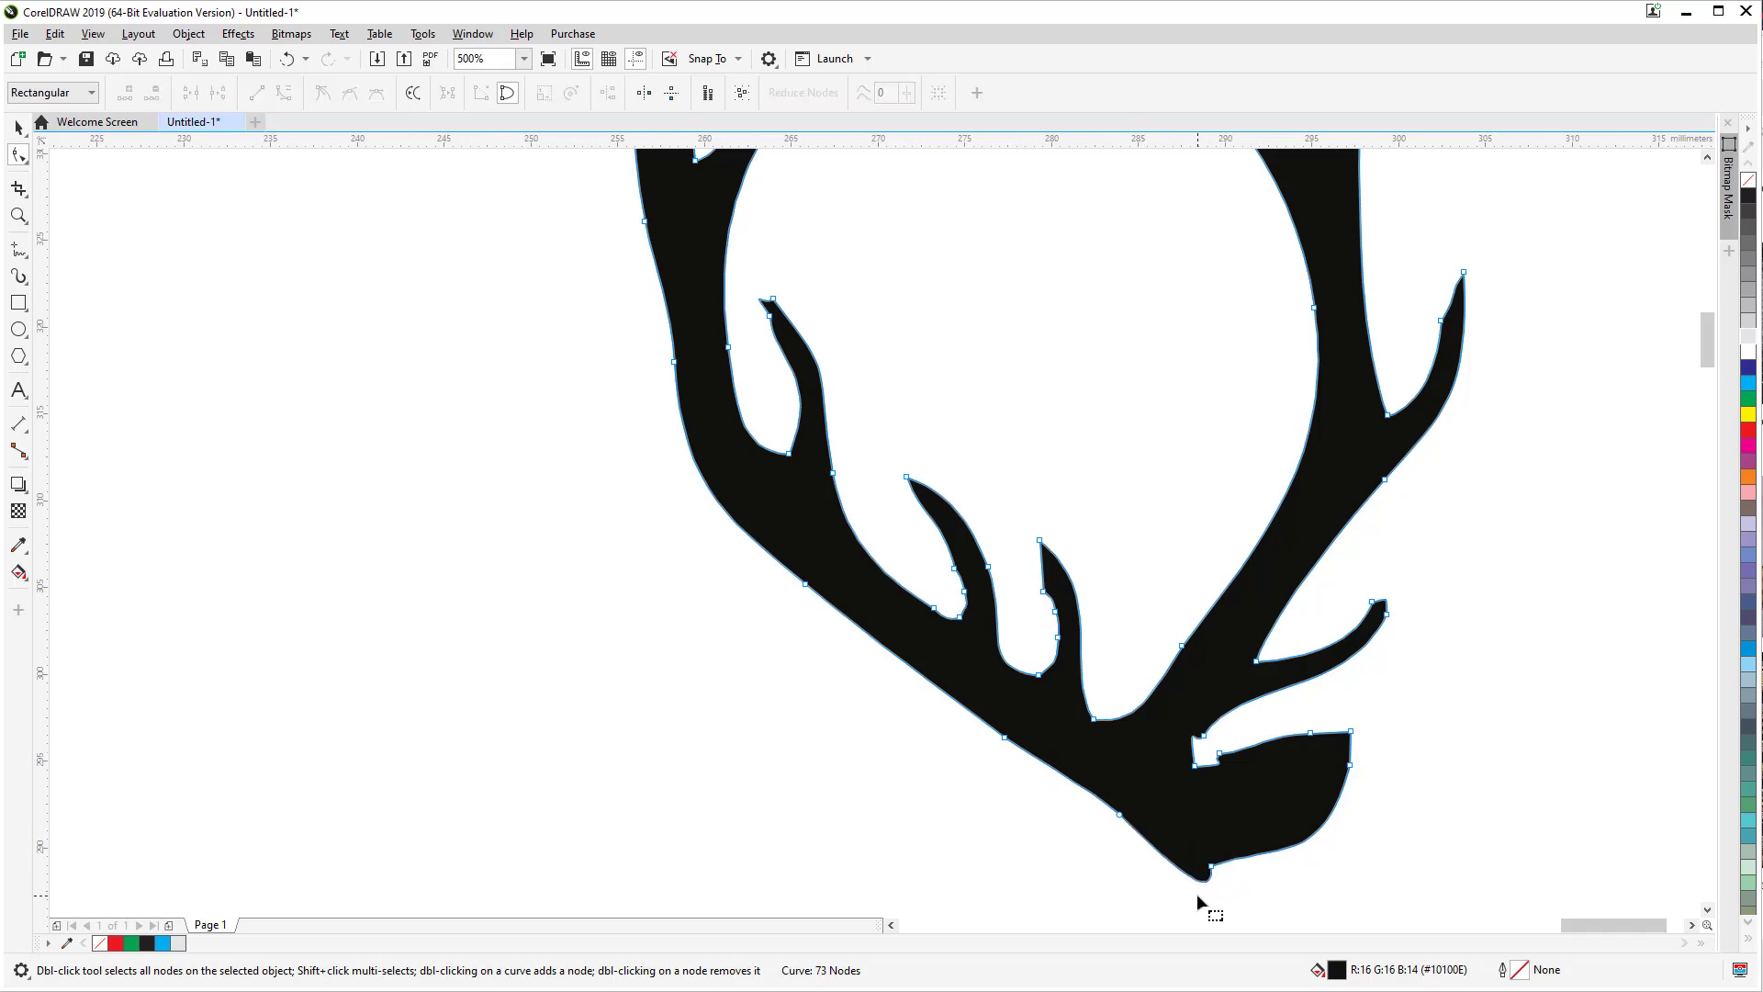
{"action": "left_click_drag", "start_coordinate": [1375, 711], "coordinate": [1209, 880]}
{"action": "key", "text": "Delete"}
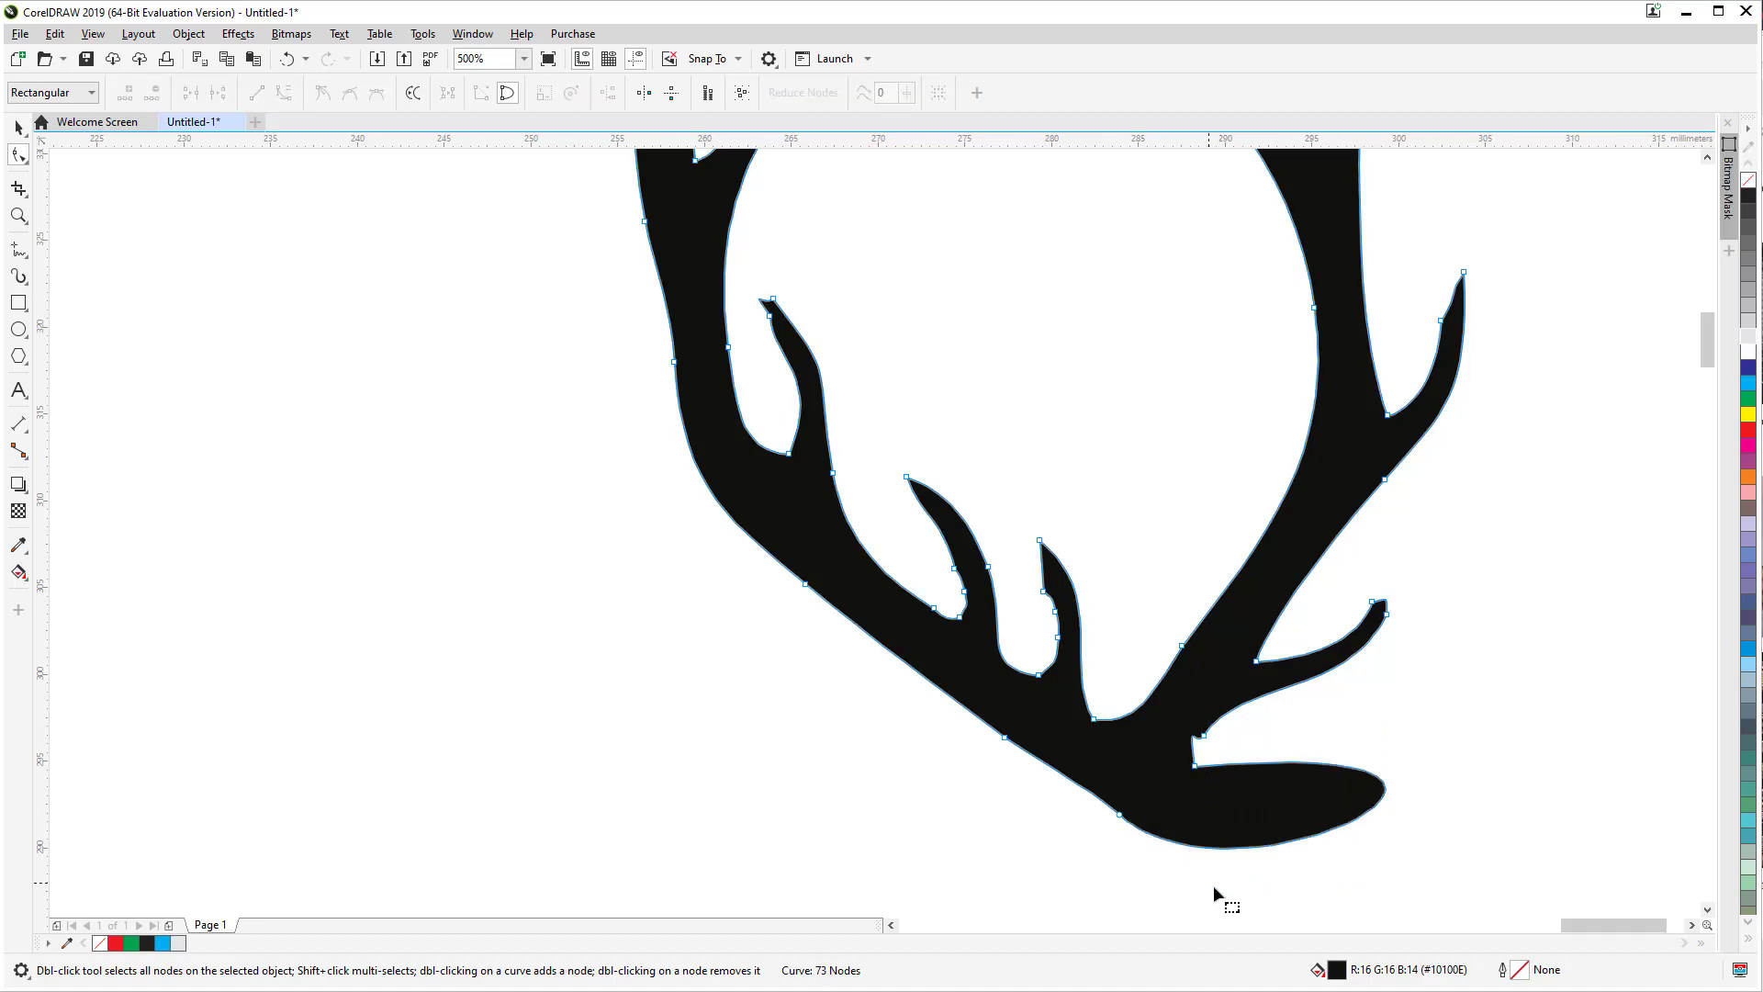
{"action": "left_click", "coordinate": [1120, 816]}
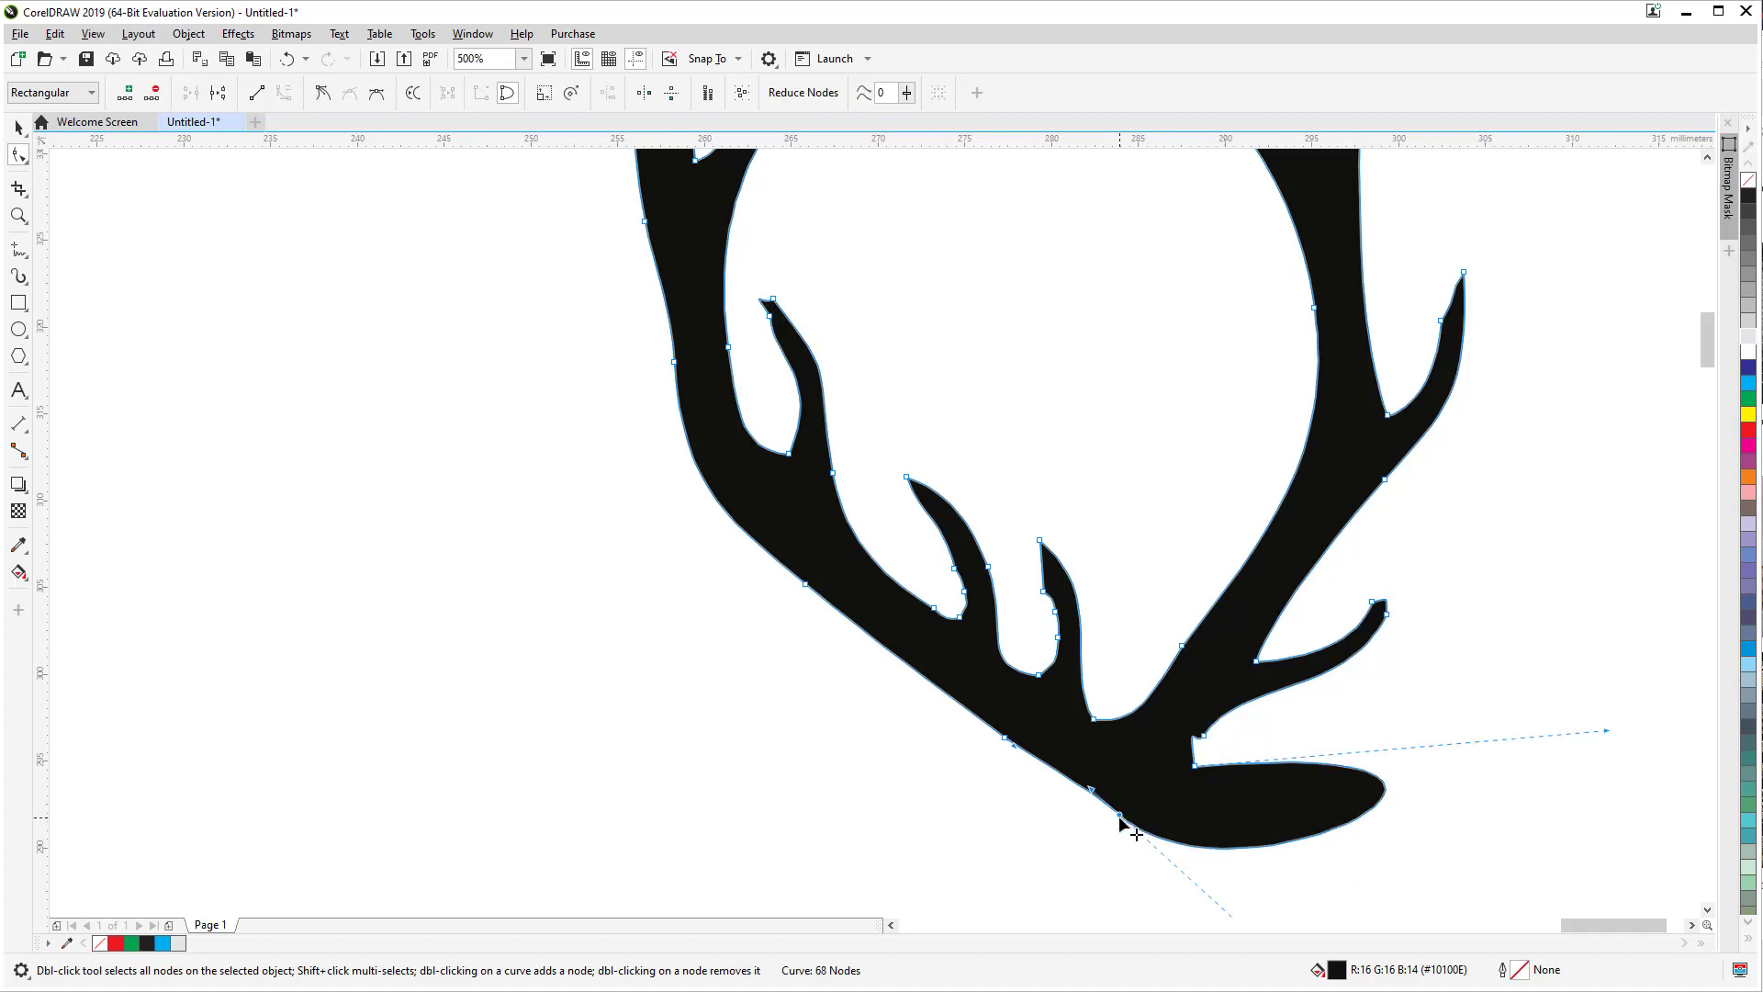
{"action": "key", "text": "Delete"}
Step: Shorten the curve handles at the antlers' base to pull the leftover bulge into a smooth rounded lower edge
{"action": "left_click", "coordinate": [1193, 767]}
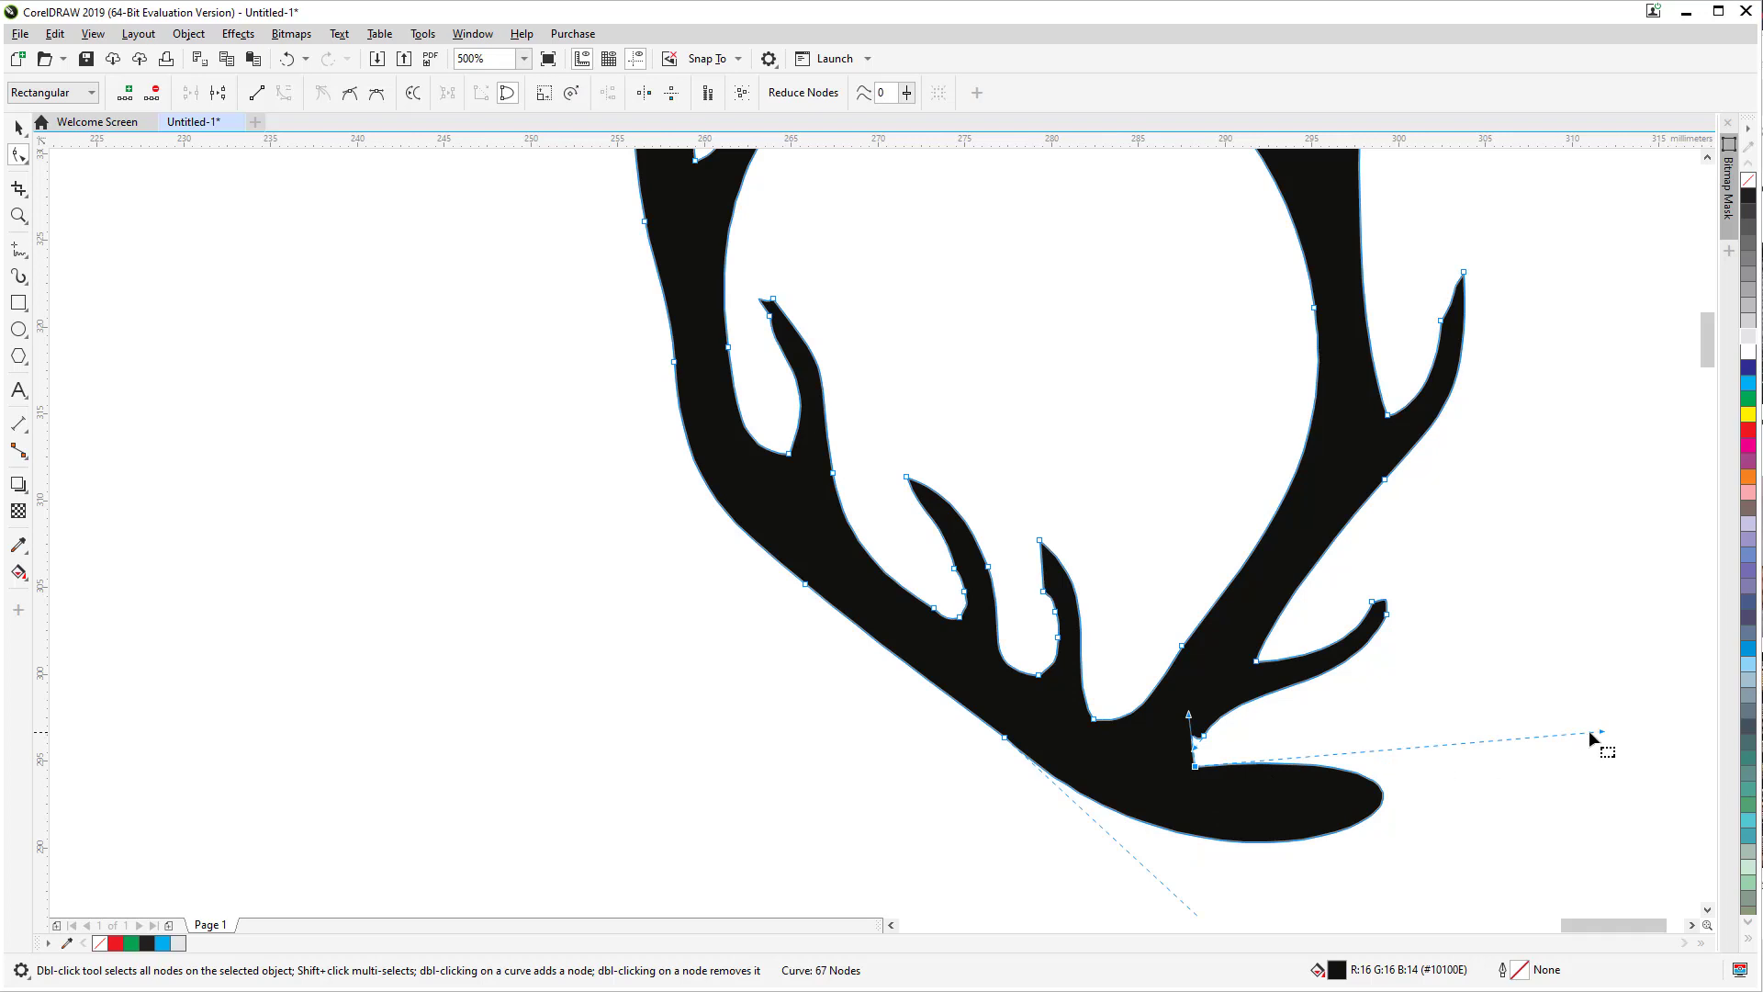
{"action": "left_click_drag", "start_coordinate": [1603, 734], "coordinate": [1135, 745]}
{"action": "scroll", "coordinate": [1199, 923], "scroll_direction": "down", "scroll_amount": 3}
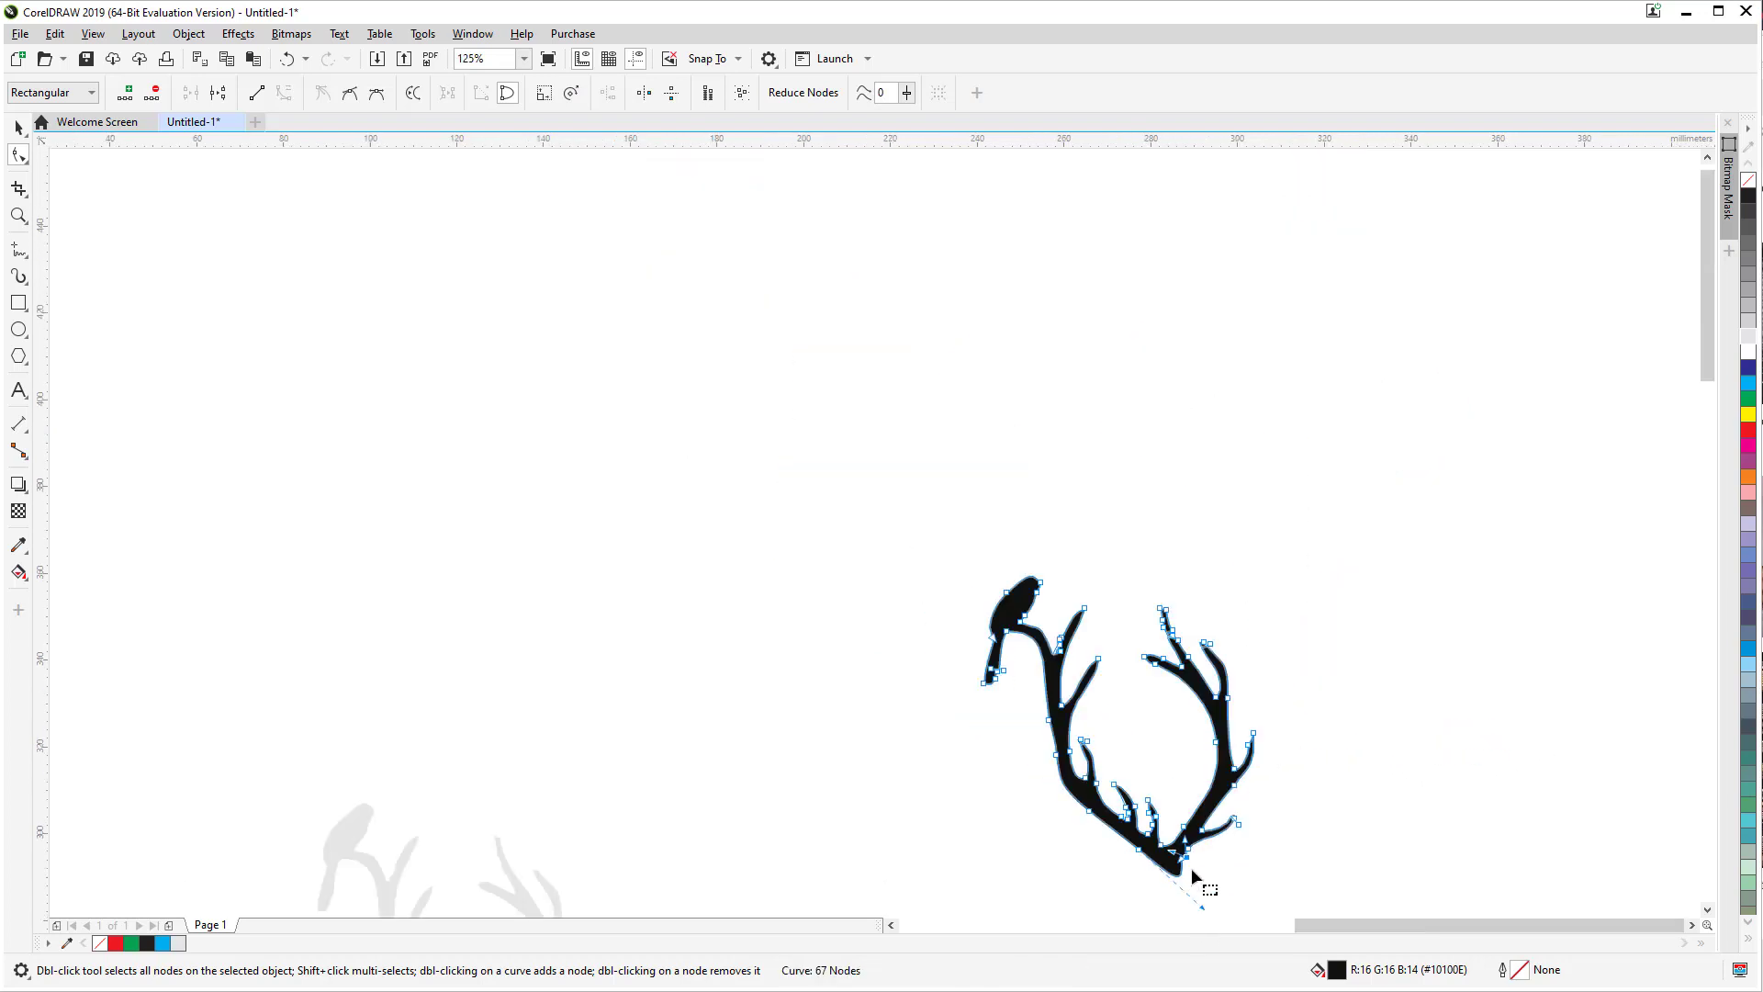
{"action": "scroll", "coordinate": [1113, 749], "scroll_direction": "up", "scroll_amount": 3}
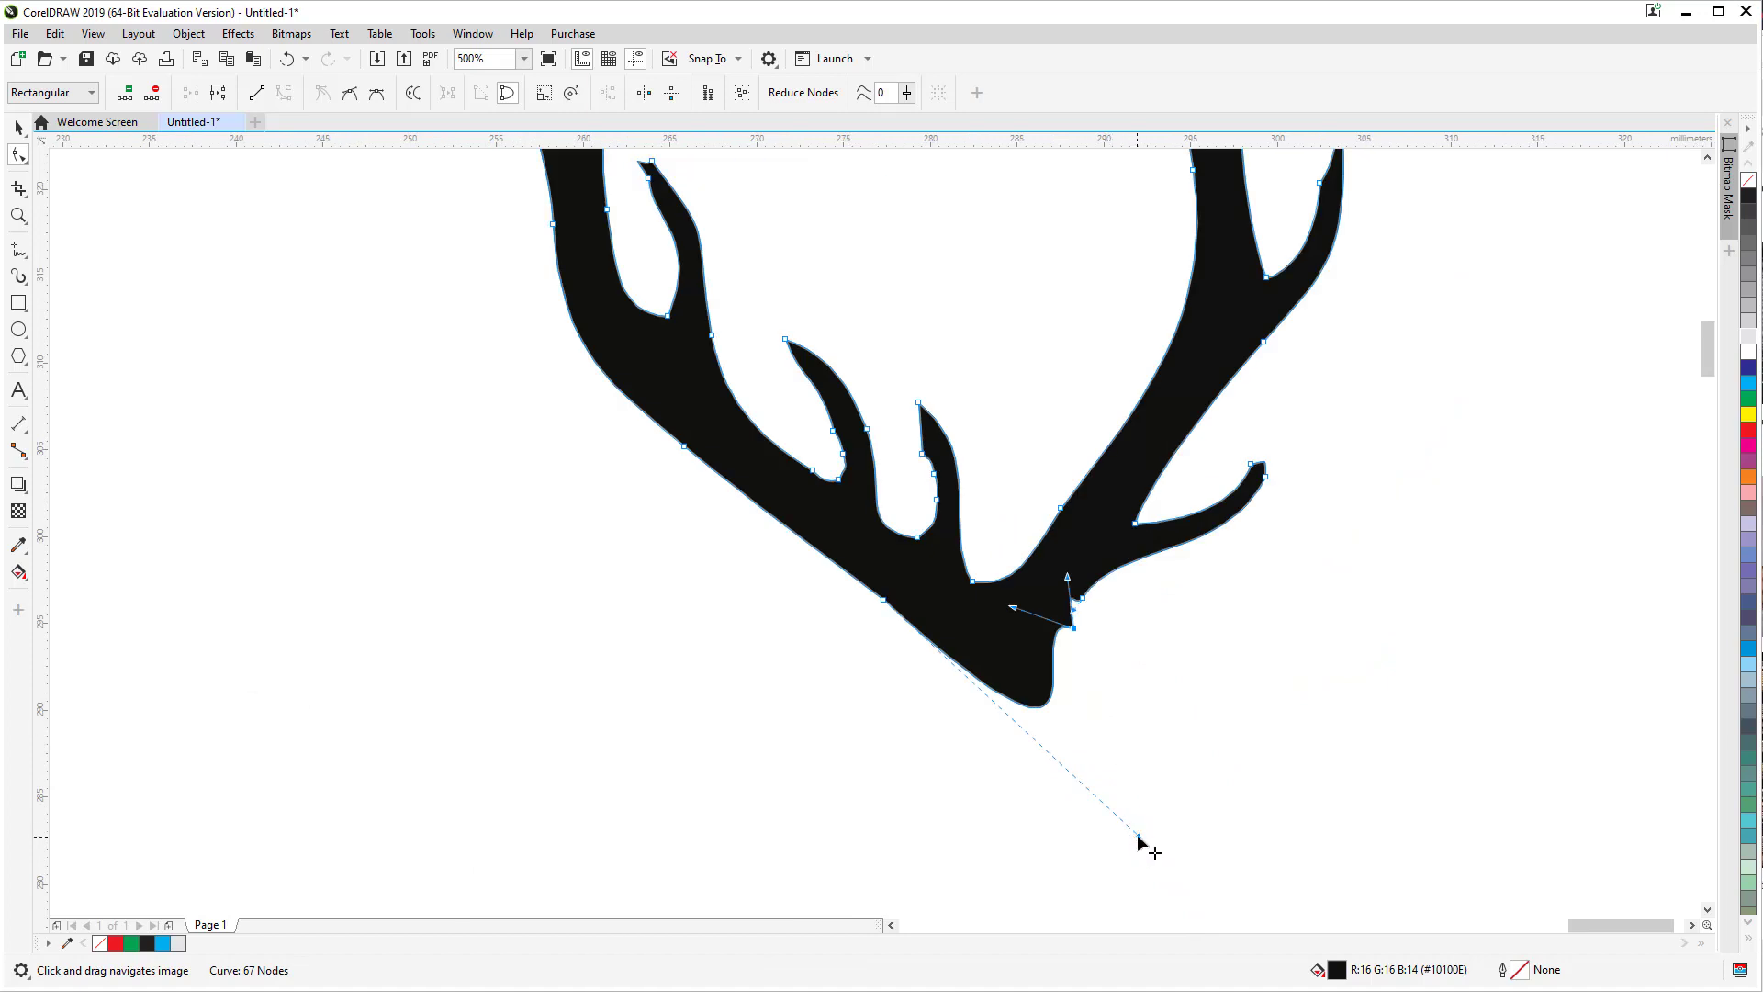
{"action": "left_click_drag", "start_coordinate": [1138, 837], "coordinate": [968, 671]}
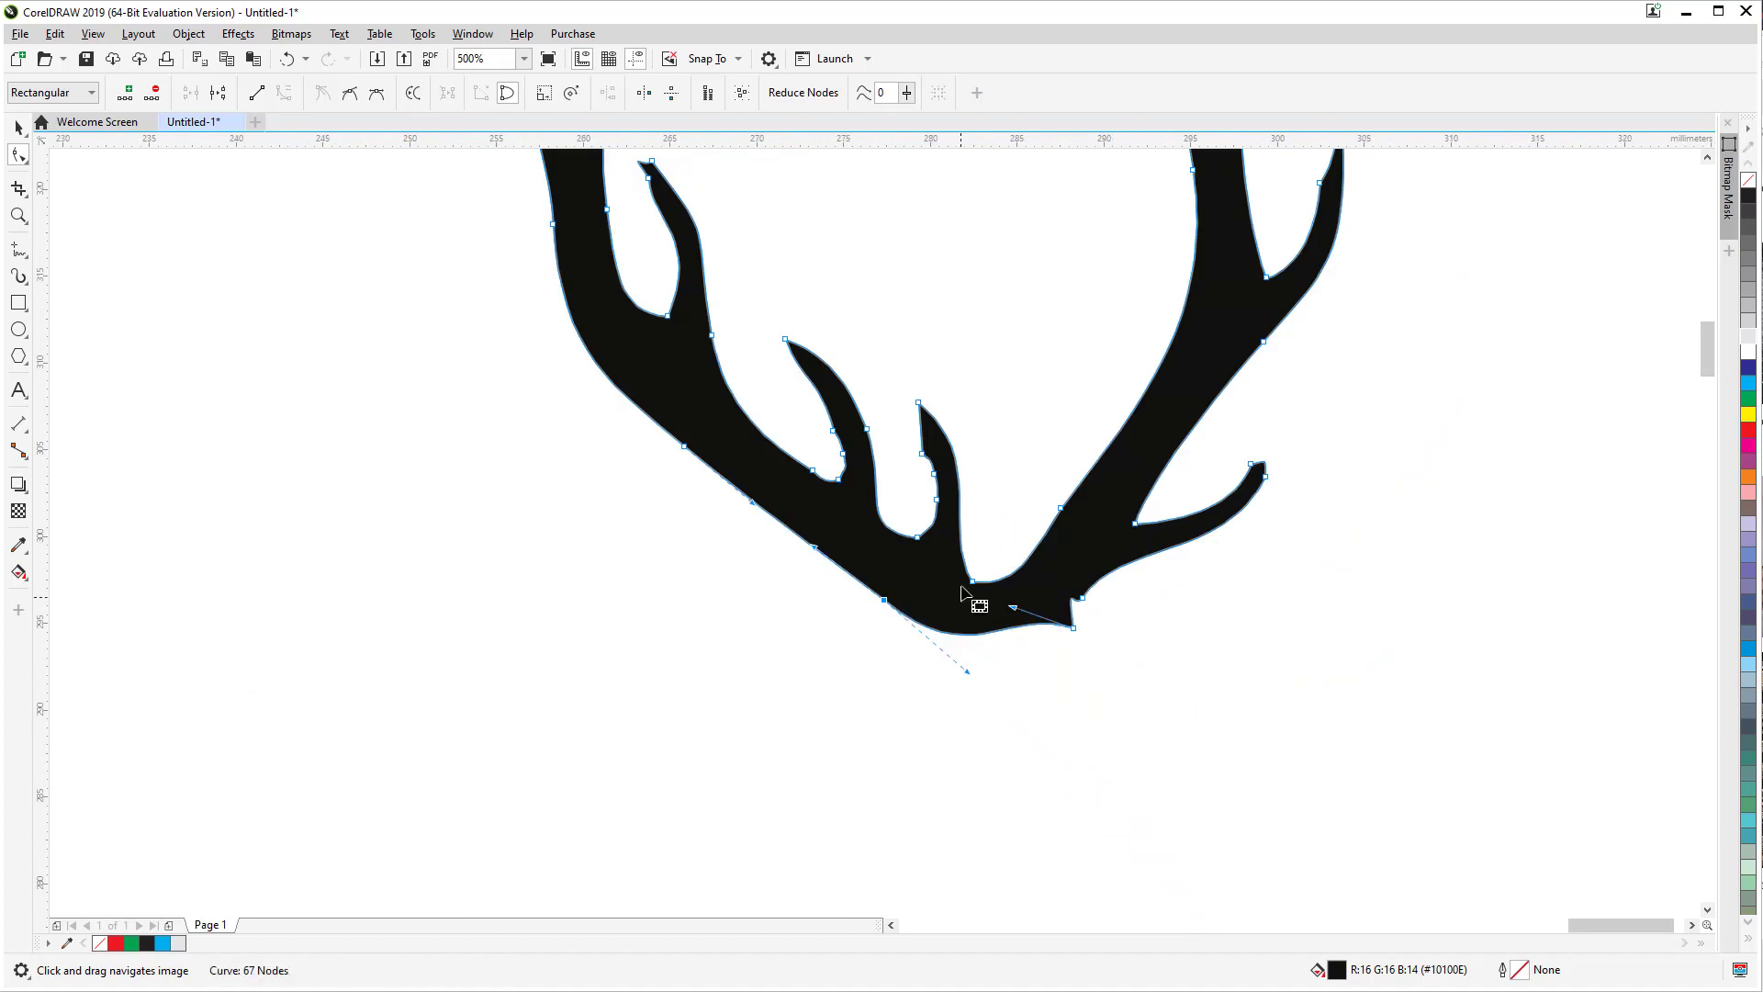
Step: Adjust the corner node and its handles at the right end of the antlers' base to smooth out the notch
{"action": "scroll", "coordinate": [964, 595], "scroll_direction": "up", "scroll_amount": 4}
{"action": "left_click_drag", "start_coordinate": [1170, 676], "coordinate": [1139, 741]}
{"action": "left_click_drag", "start_coordinate": [1406, 756], "coordinate": [1377, 728]}
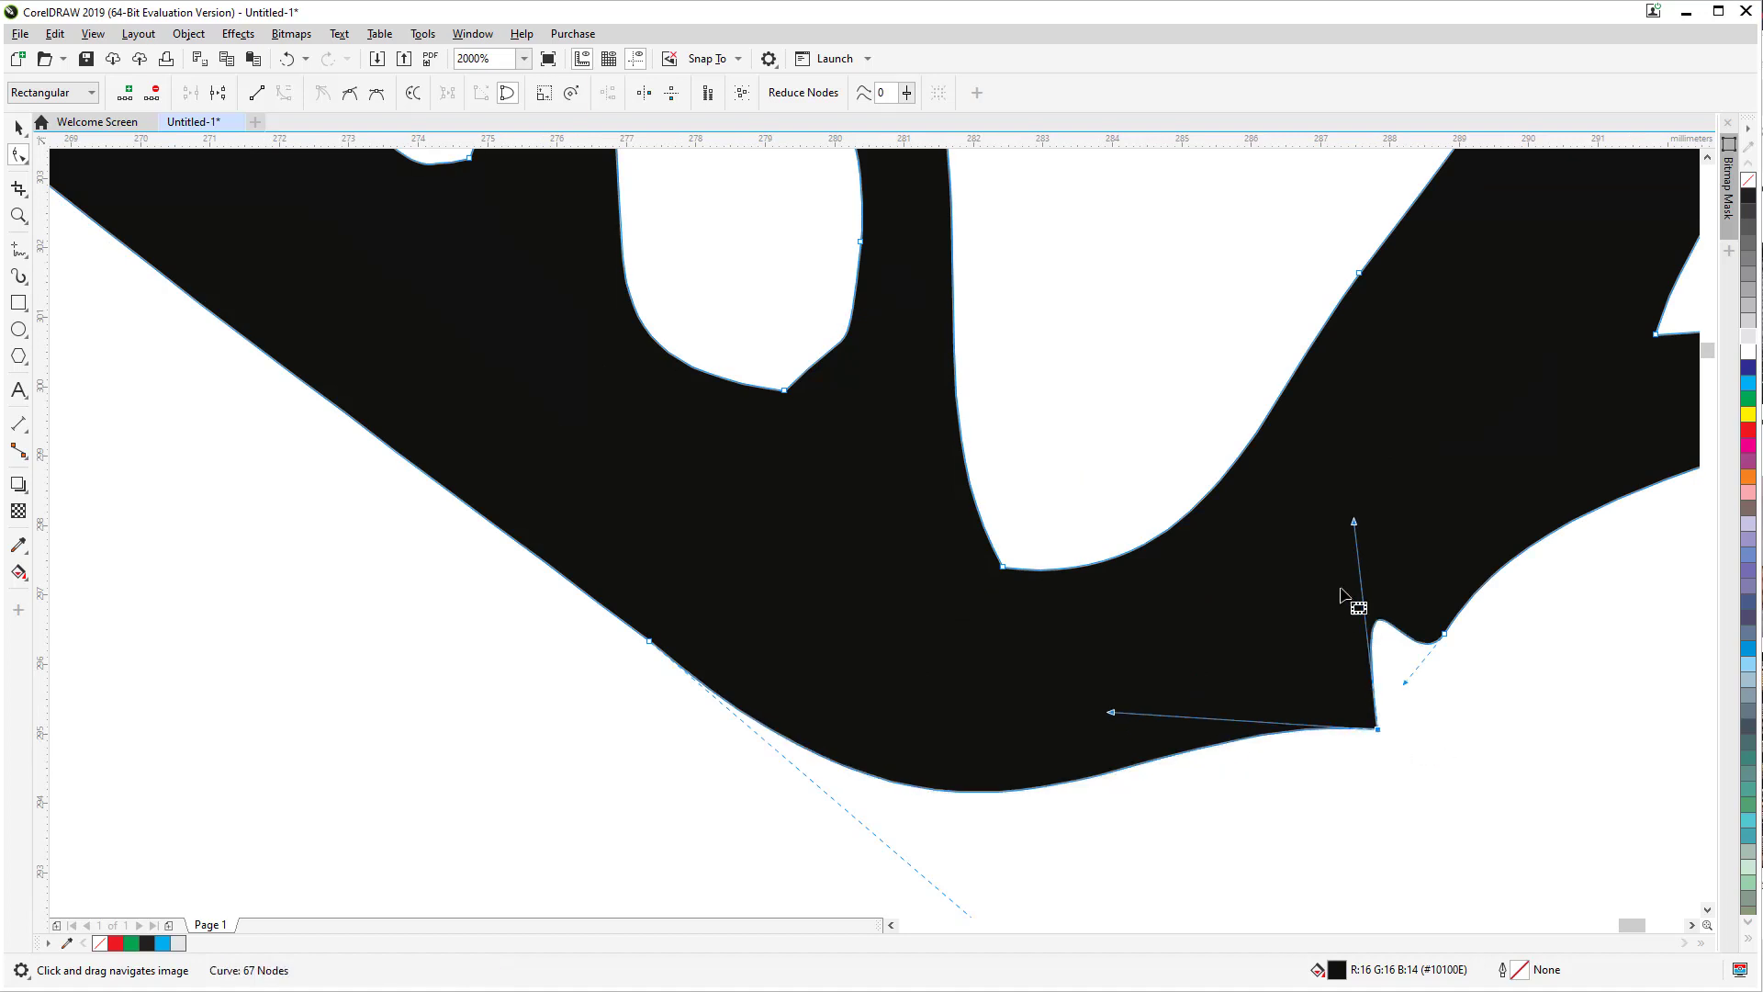
{"action": "left_click_drag", "start_coordinate": [1512, 657], "coordinate": [1393, 633]}
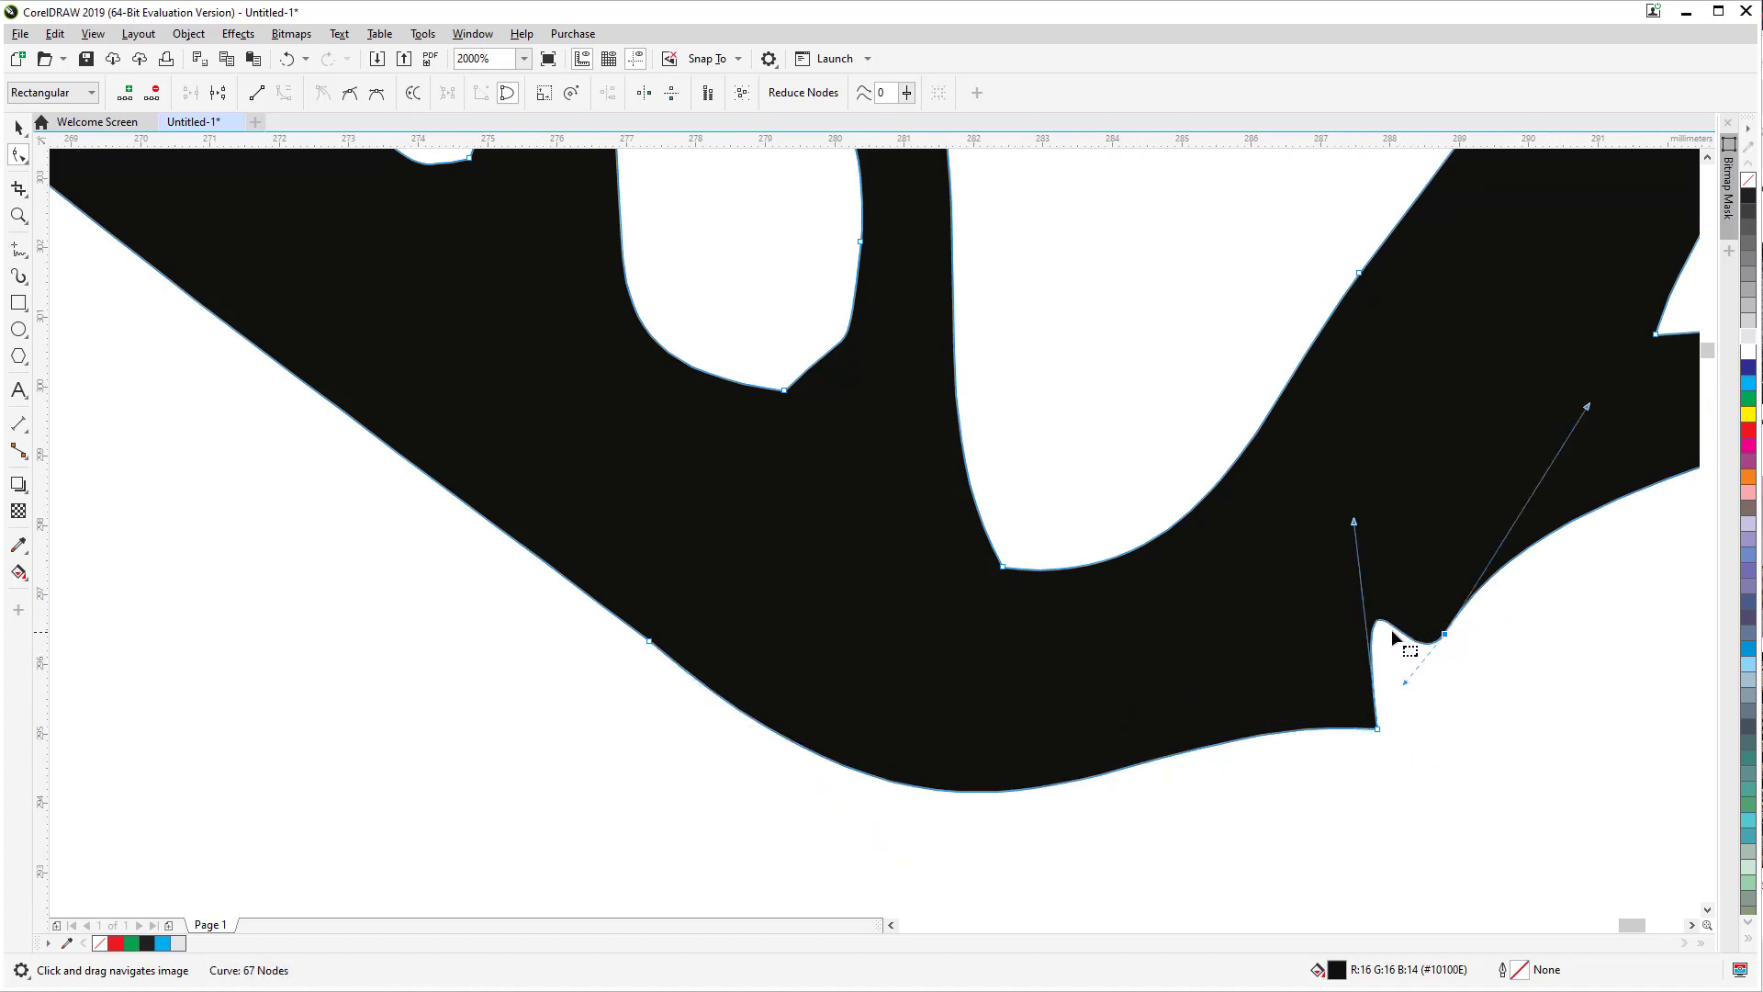
{"action": "left_click_drag", "start_coordinate": [1353, 521], "coordinate": [1362, 530]}
{"action": "left_click_drag", "start_coordinate": [1389, 668], "coordinate": [1389, 669]}
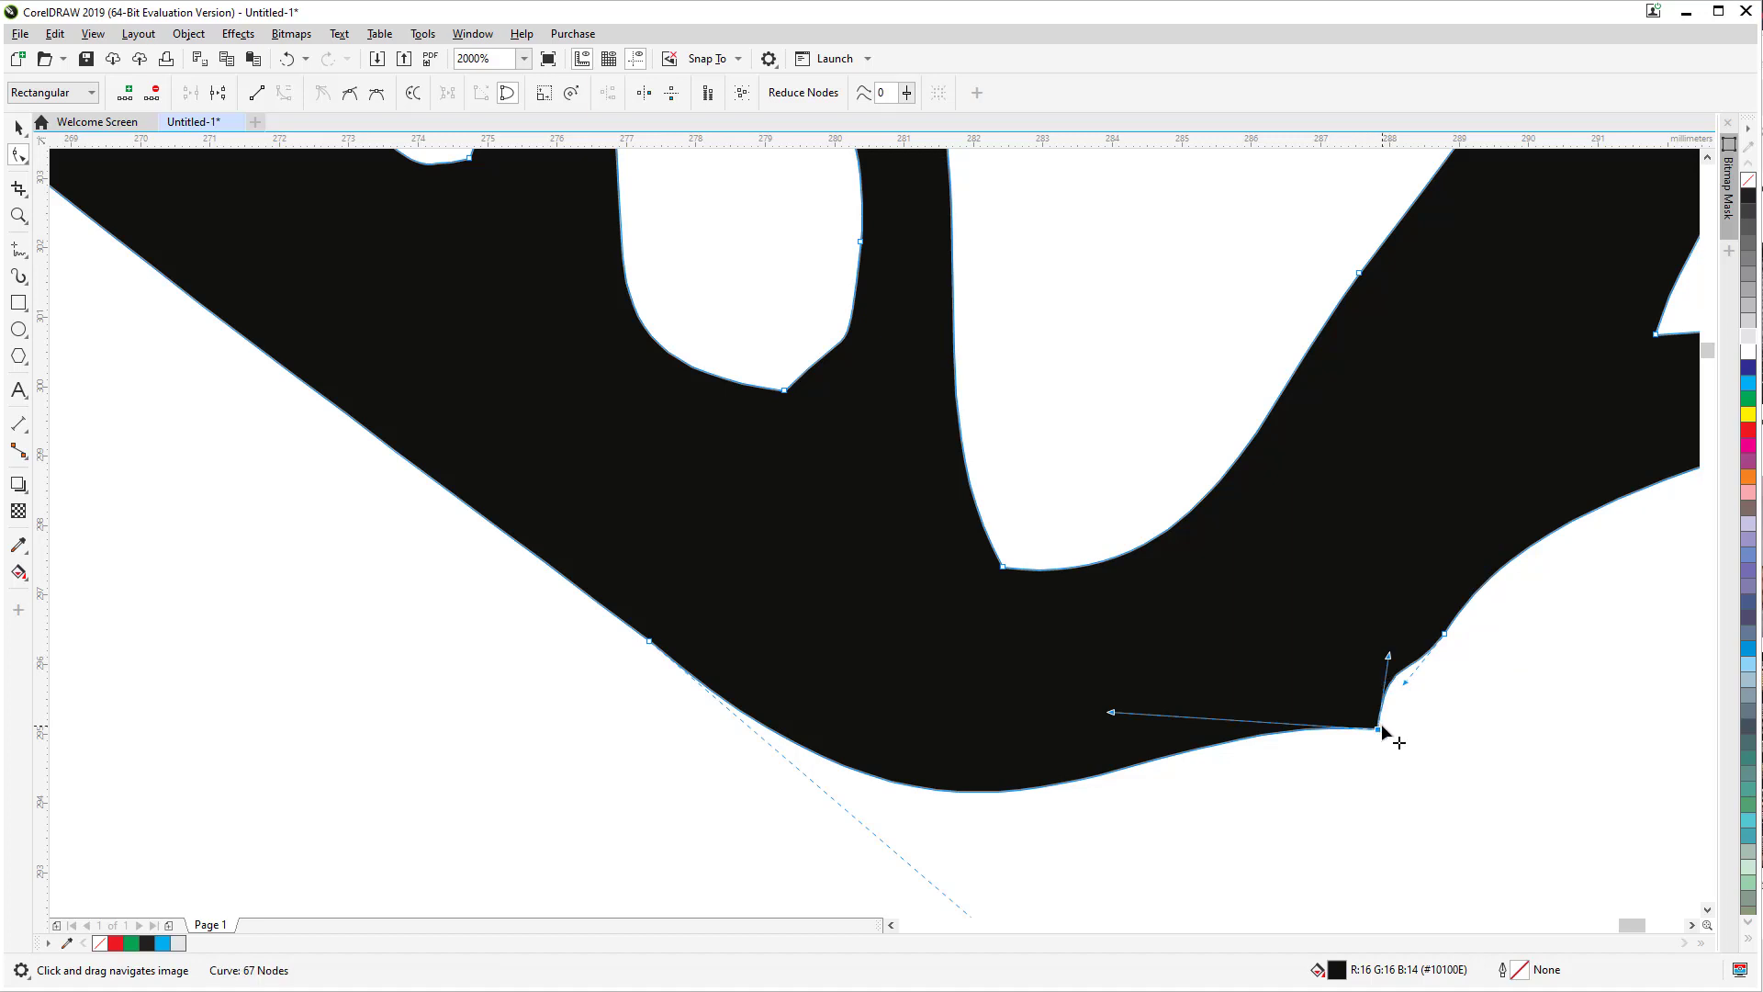
Step: Move the corner node at the right end of the antlers' base inward, make it smooth and flatten the adjoining lower curve
{"action": "left_click_drag", "start_coordinate": [1381, 734], "coordinate": [1296, 736]}
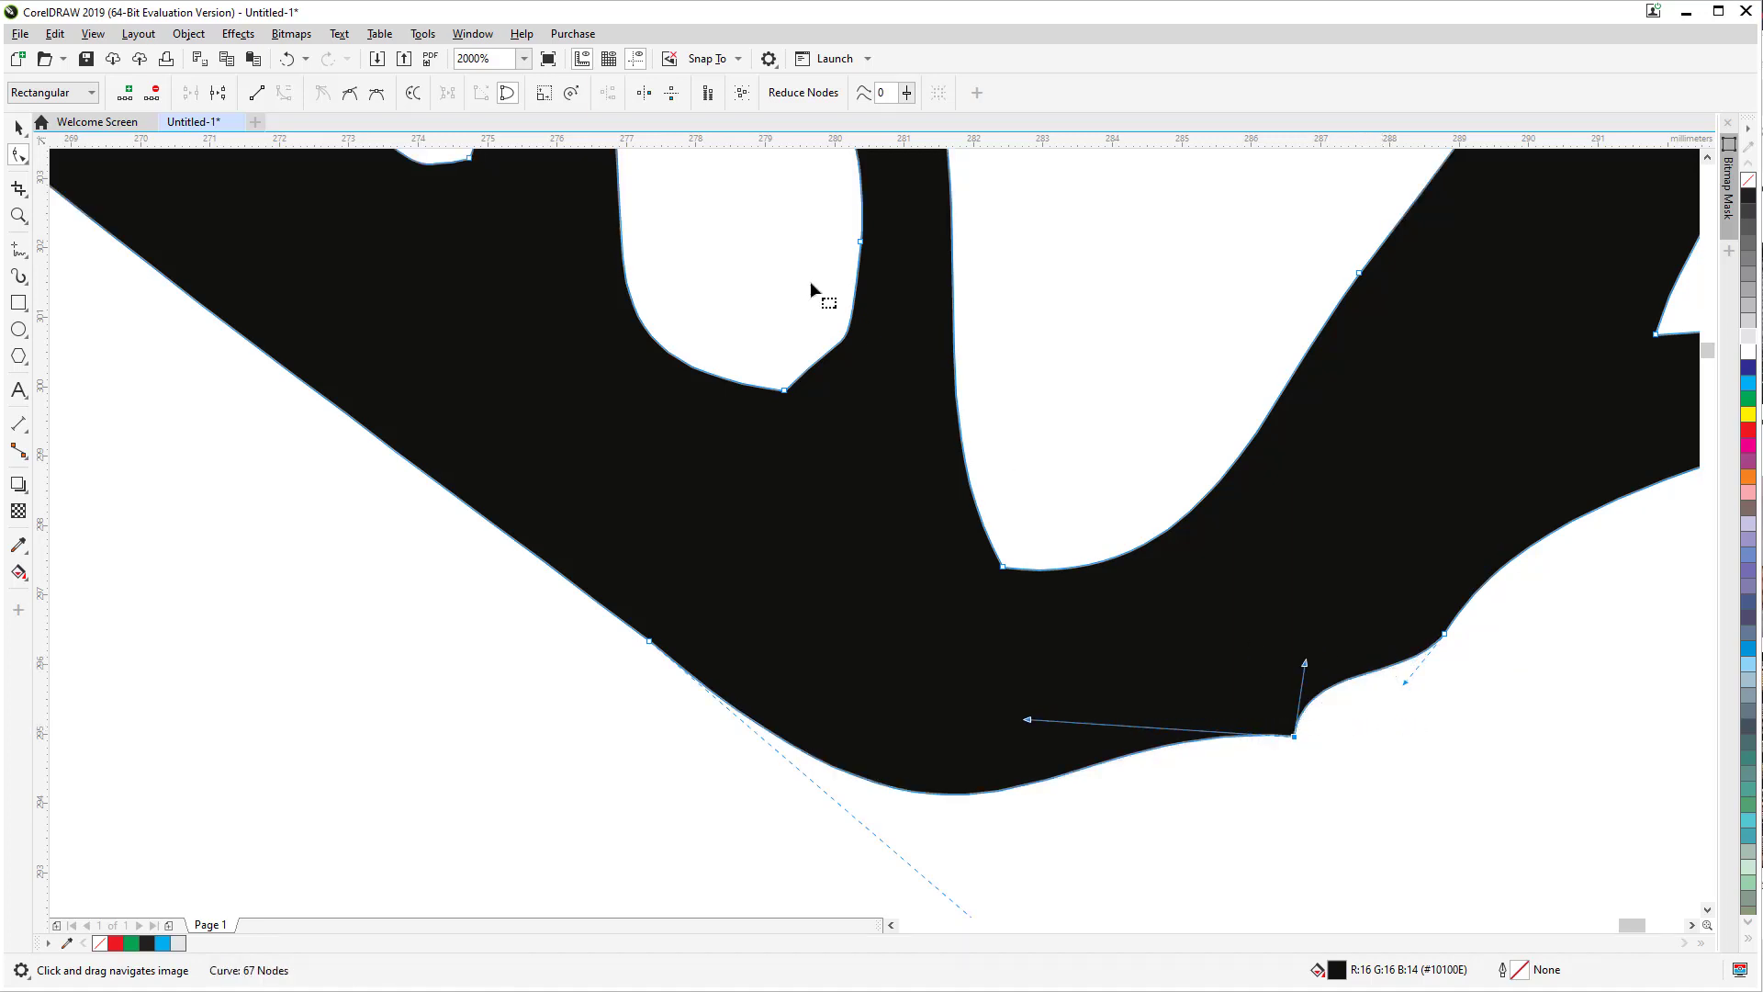
{"action": "left_click", "coordinate": [350, 95]}
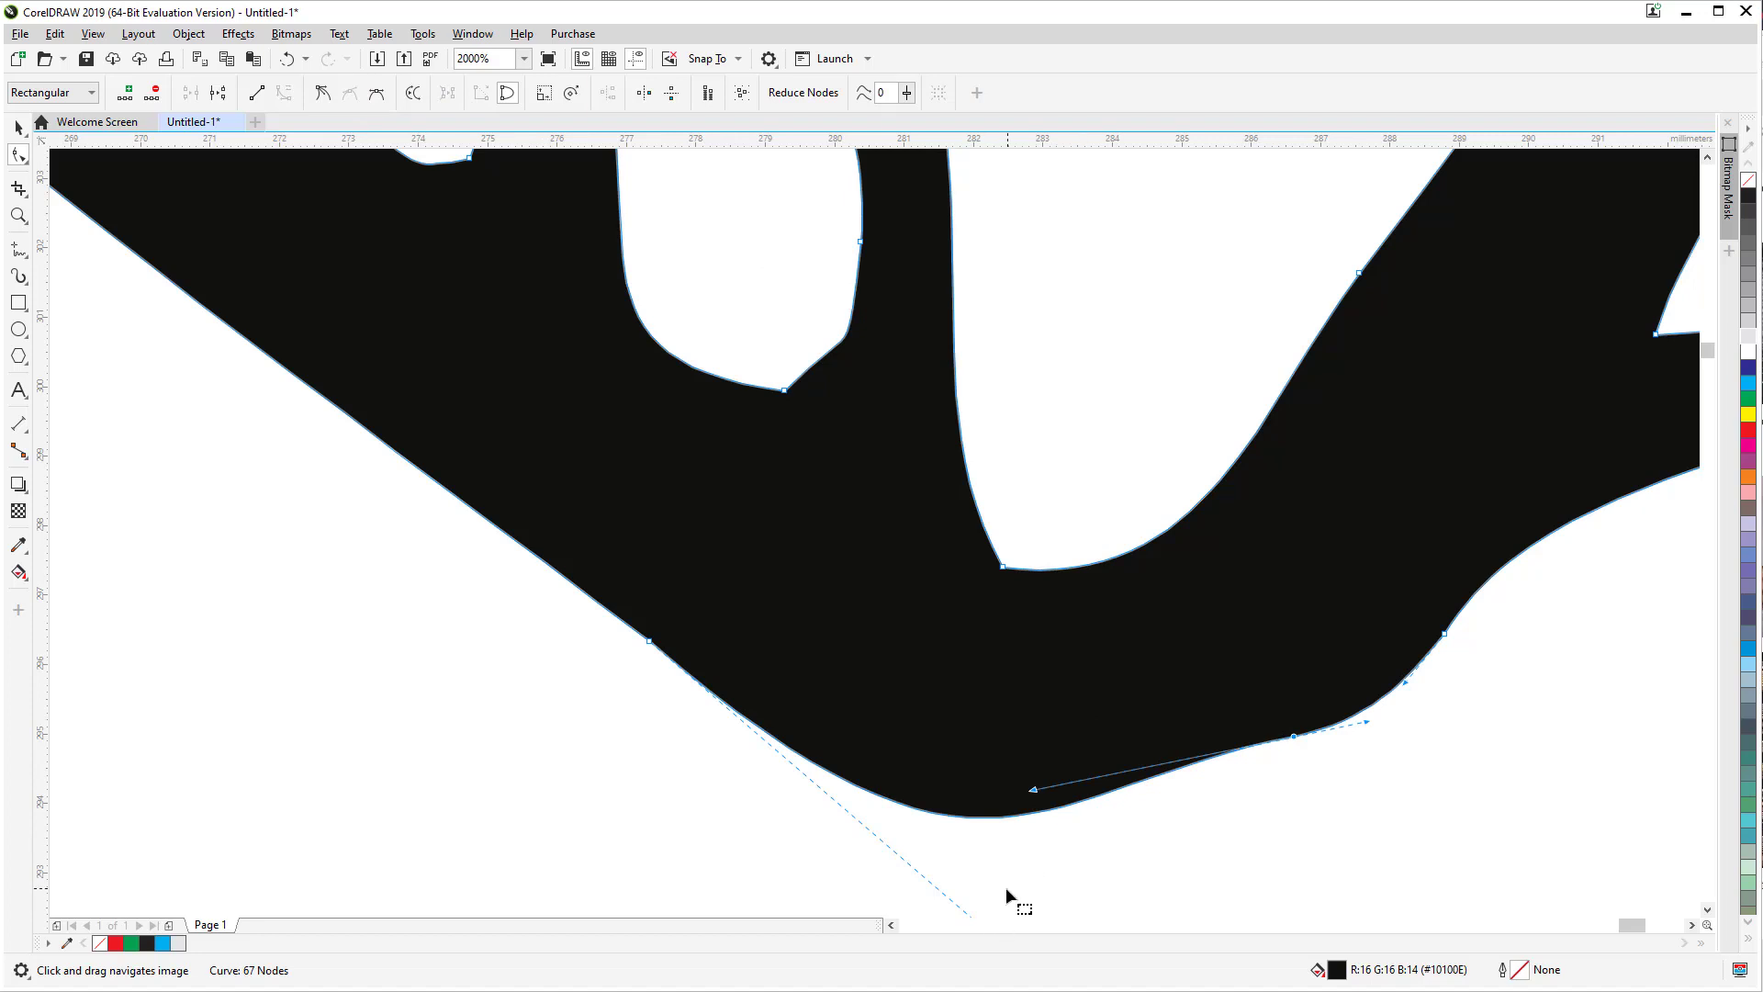
{"action": "left_click_drag", "start_coordinate": [950, 818], "coordinate": [909, 772]}
{"action": "left_click", "coordinate": [1292, 739]}
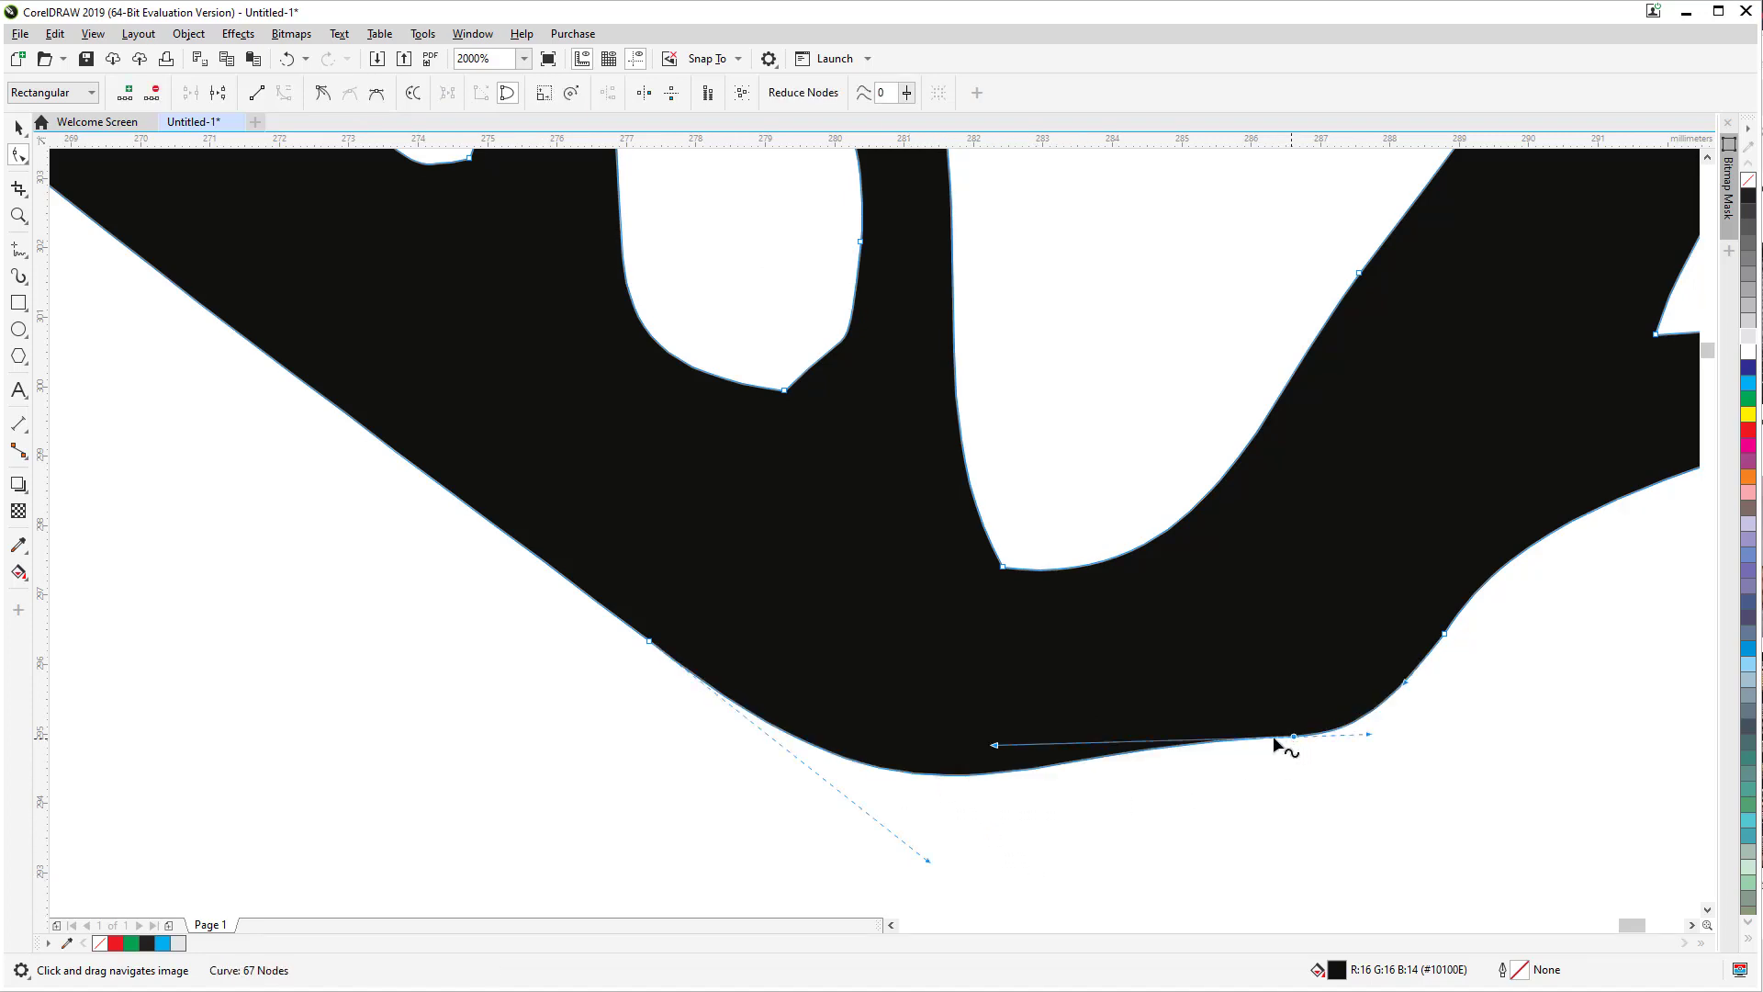
{"action": "scroll", "coordinate": [999, 748], "scroll_direction": "down", "scroll_amount": 4}
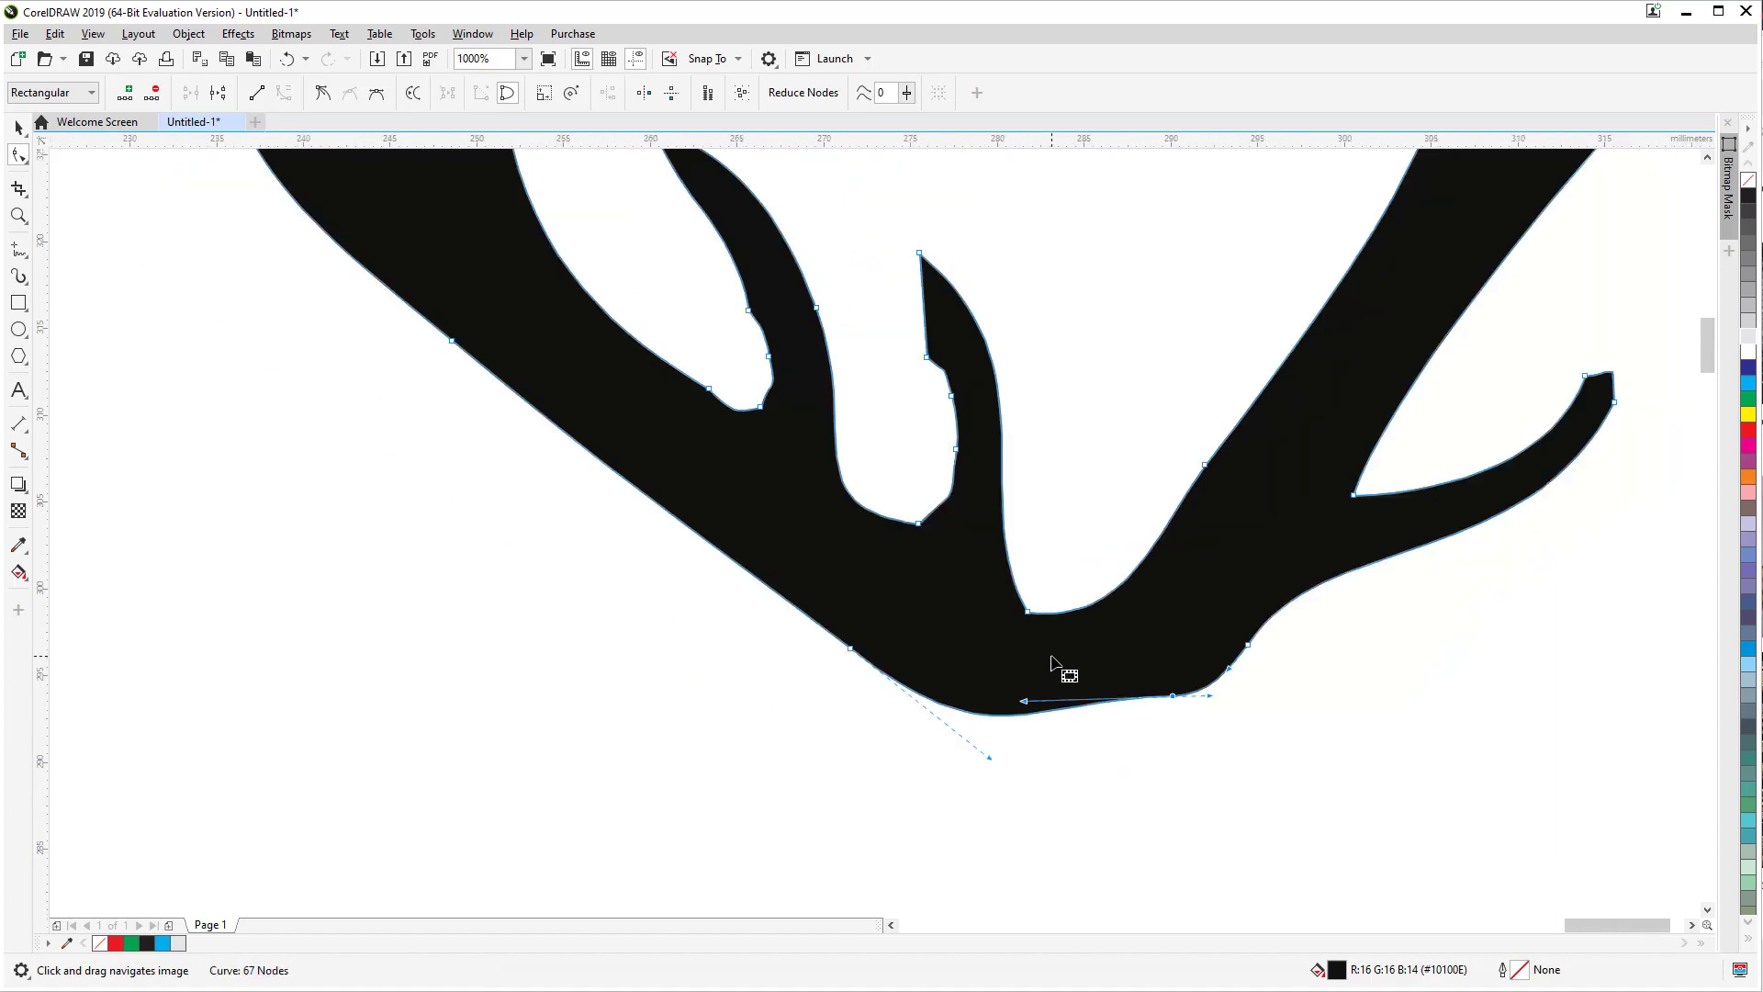
Step: Delete the stray node on the inner edge of the short tine nearest the antlers' base
{"action": "scroll", "coordinate": [1036, 514], "scroll_direction": "up", "scroll_amount": 2}
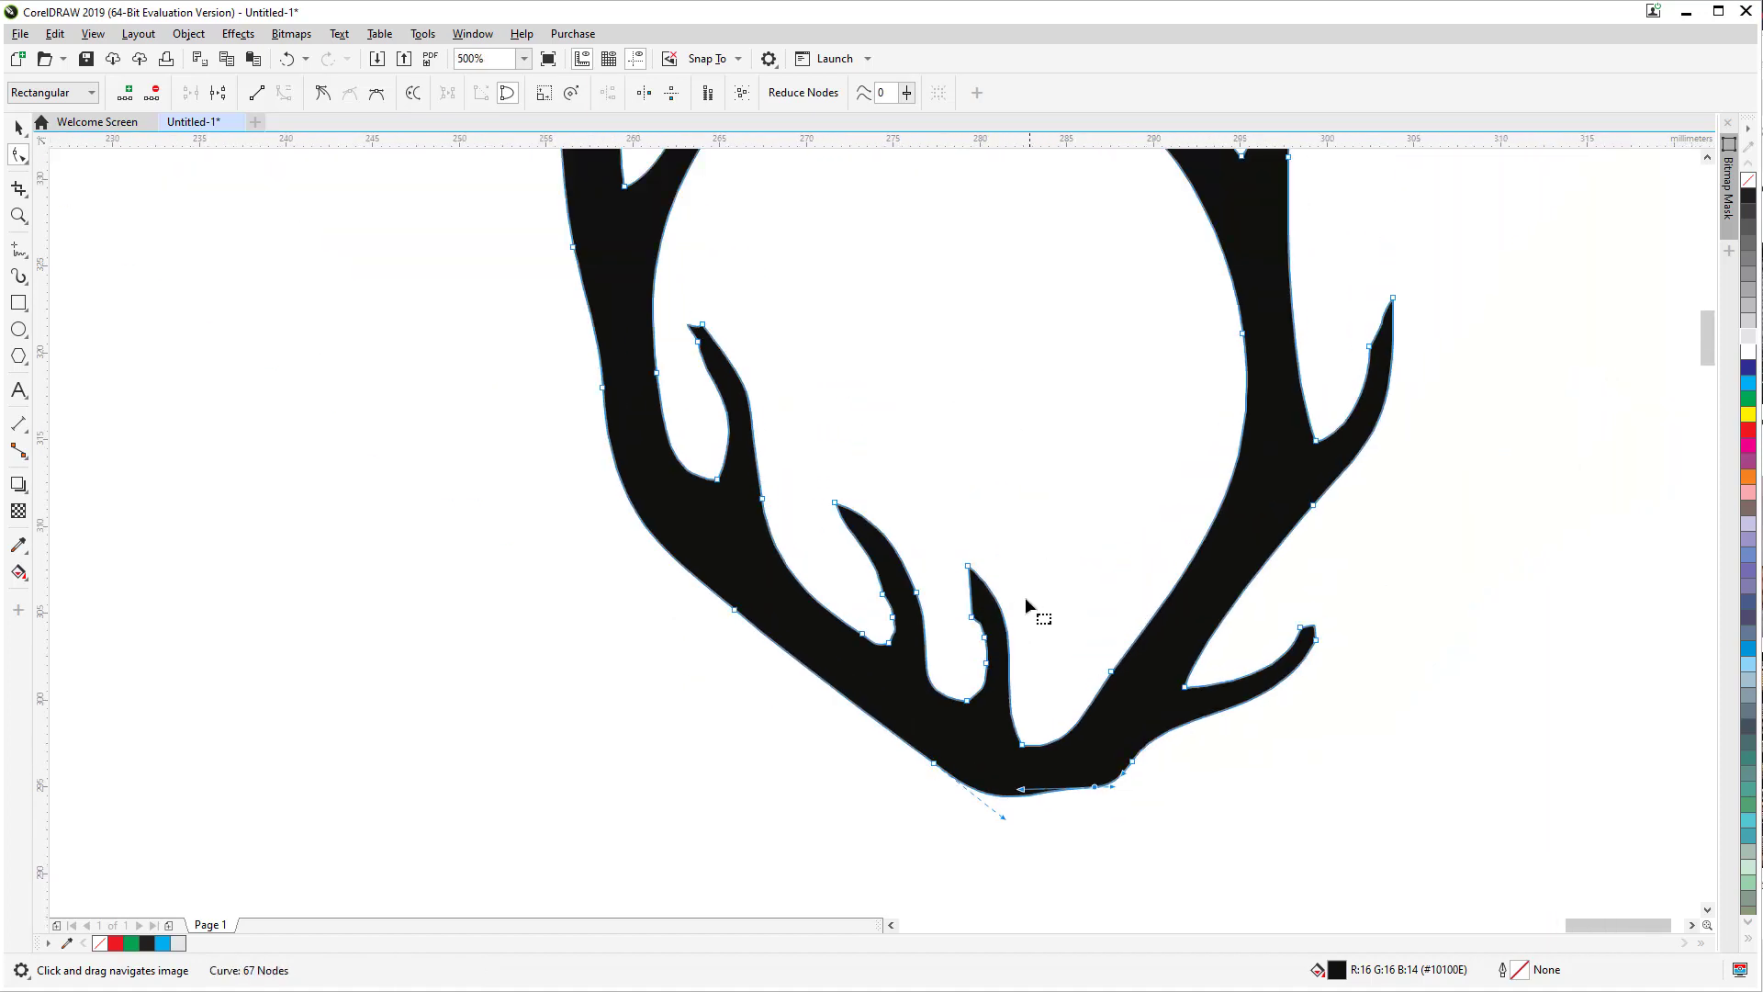
{"action": "left_click_drag", "start_coordinate": [1037, 633], "coordinate": [967, 645]}
{"action": "key", "text": "Delete"}
Step: Reshape the notched tip of the left antler's slender inner tine into a rounded point and adjust the tine's inner edge
{"action": "scroll", "coordinate": [674, 271], "scroll_direction": "up", "scroll_amount": 4}
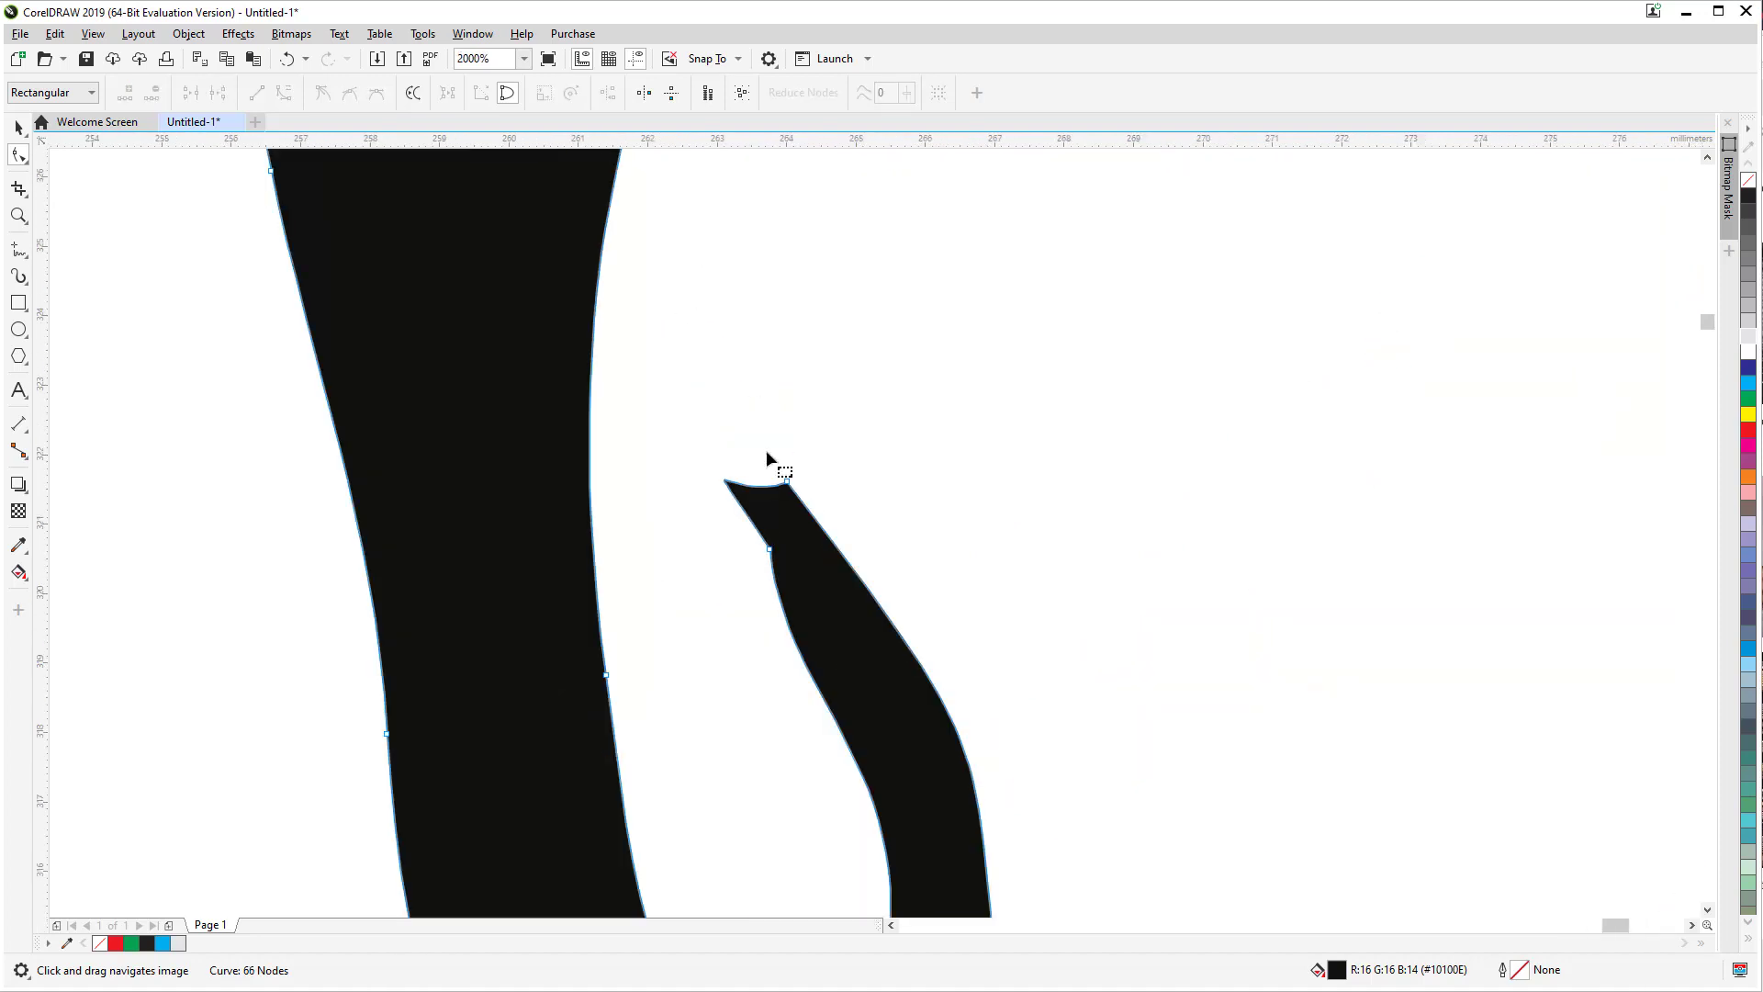
{"action": "left_click", "coordinate": [779, 501]}
{"action": "left_click_drag", "start_coordinate": [724, 504], "coordinate": [681, 398]}
{"action": "left_click", "coordinate": [788, 569]}
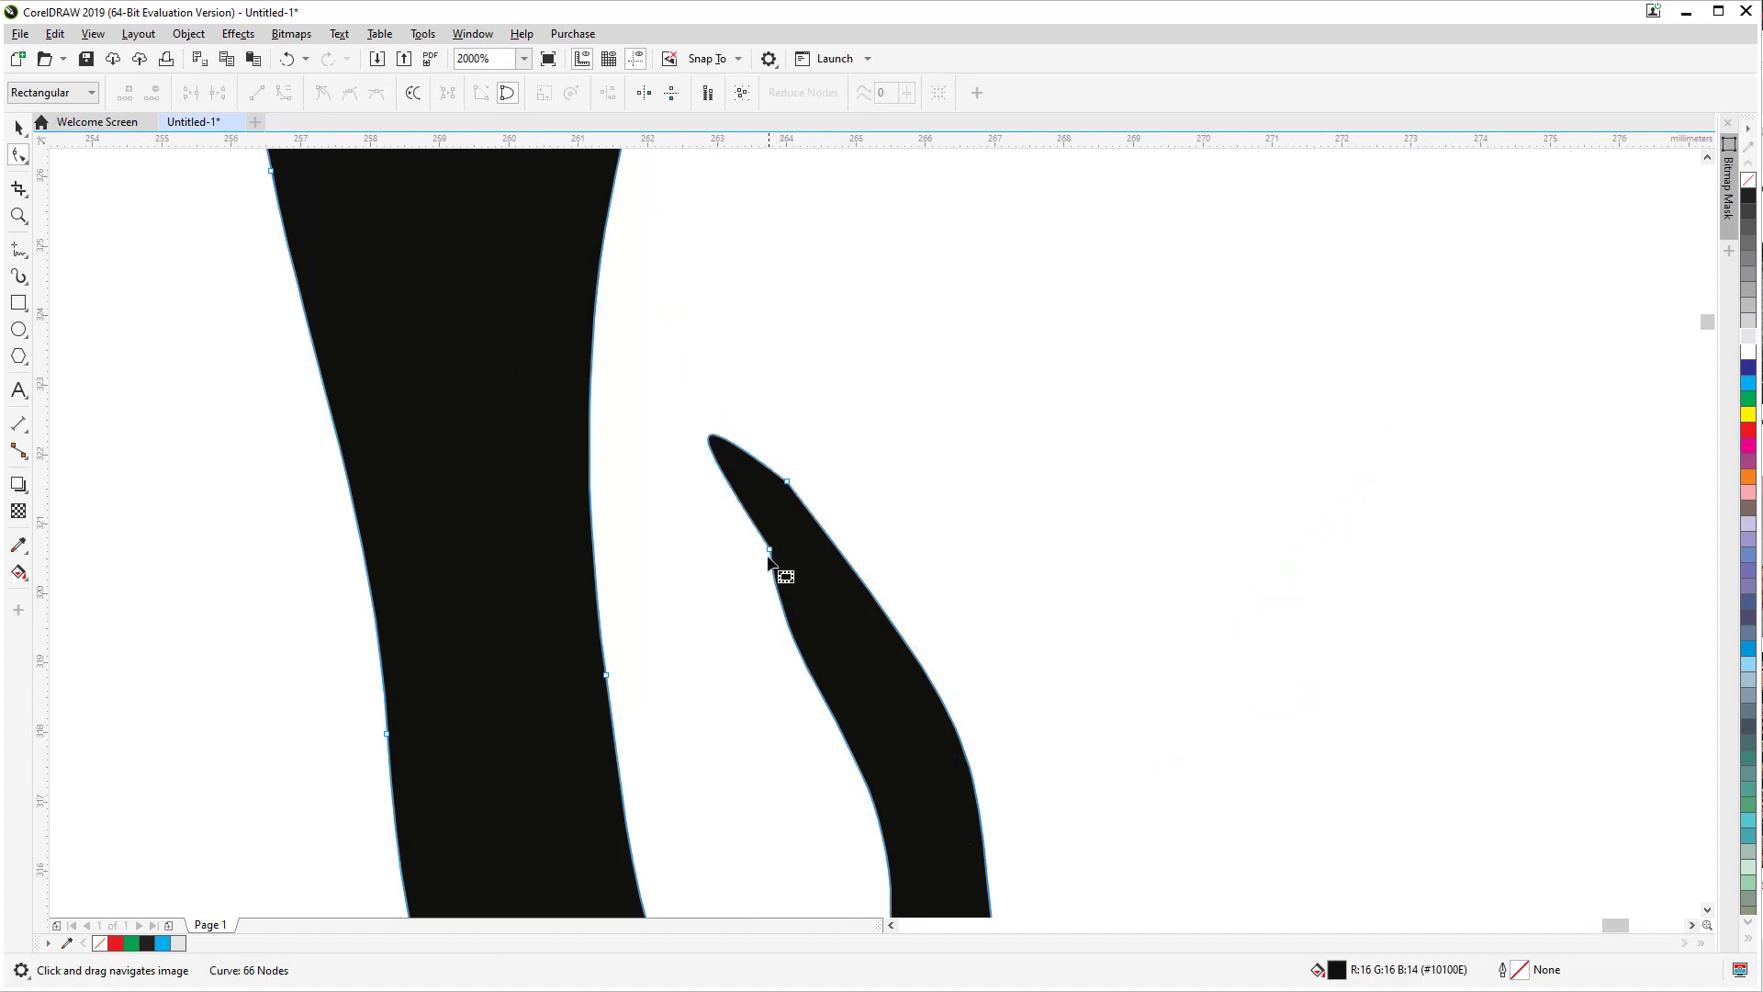
{"action": "left_click_drag", "start_coordinate": [788, 730], "coordinate": [799, 630]}
{"action": "scroll", "coordinate": [897, 609], "scroll_direction": "down", "scroll_amount": 4}
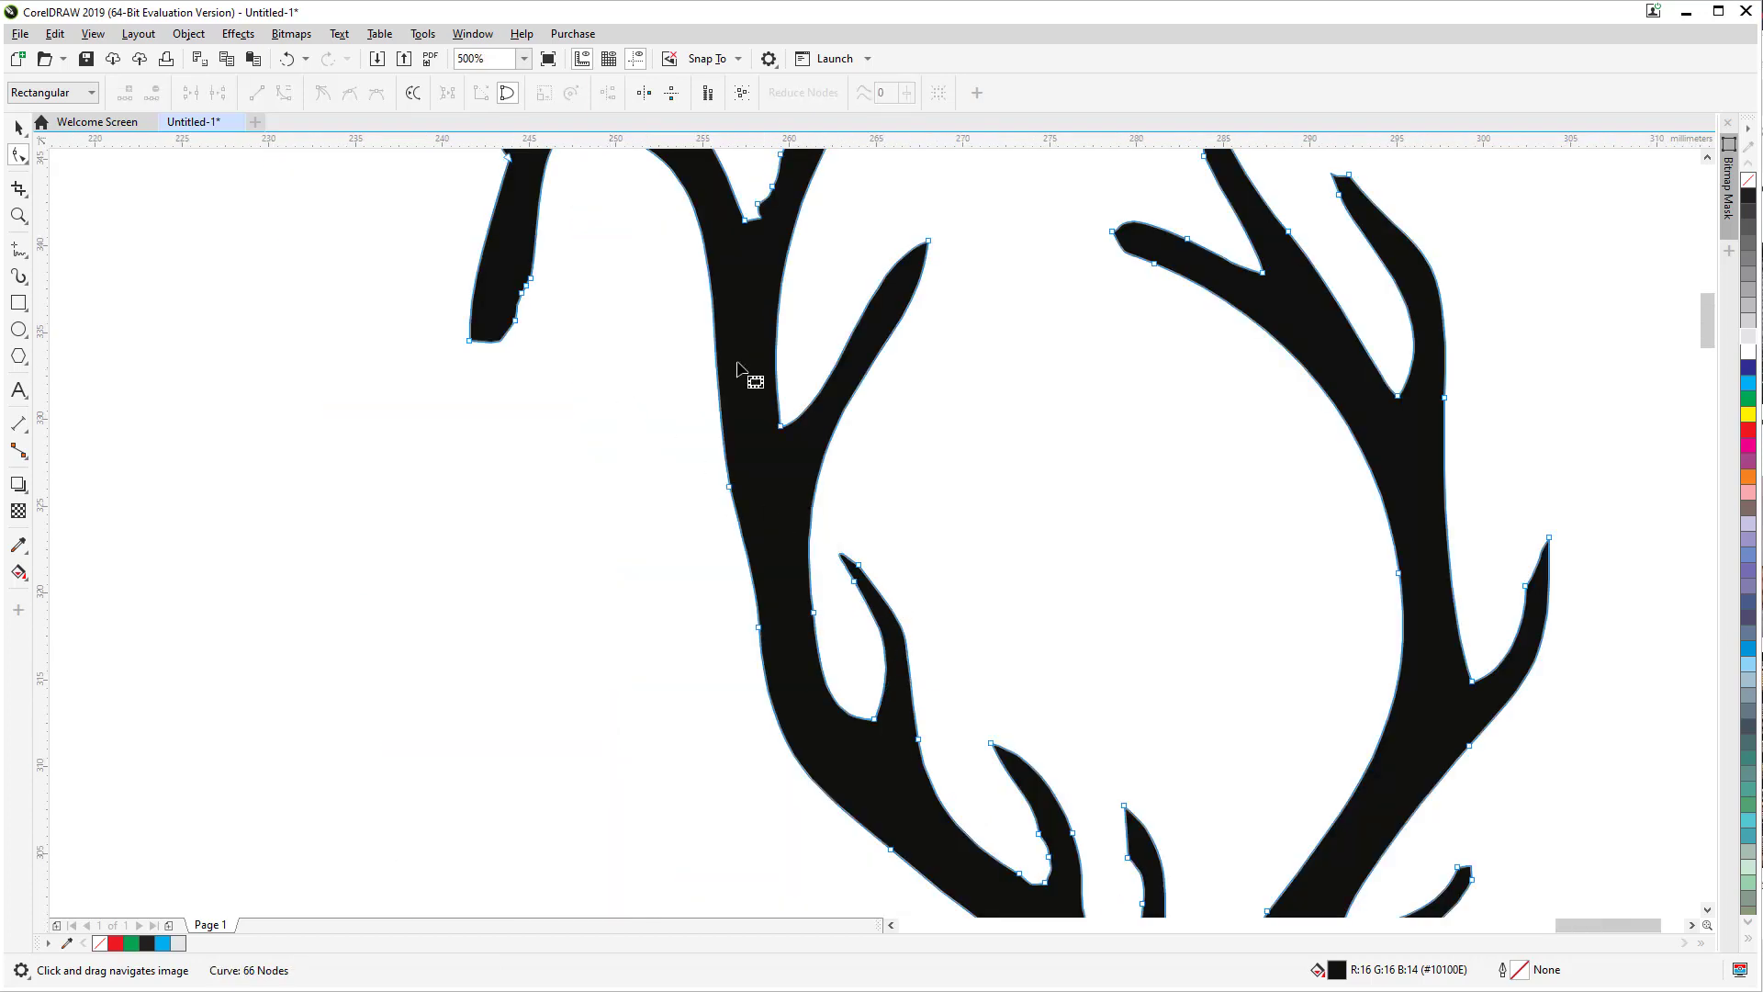
{"action": "scroll", "coordinate": [748, 377], "scroll_direction": "down", "scroll_amount": 2}
{"action": "scroll", "coordinate": [897, 787], "scroll_direction": "up", "scroll_amount": 4}
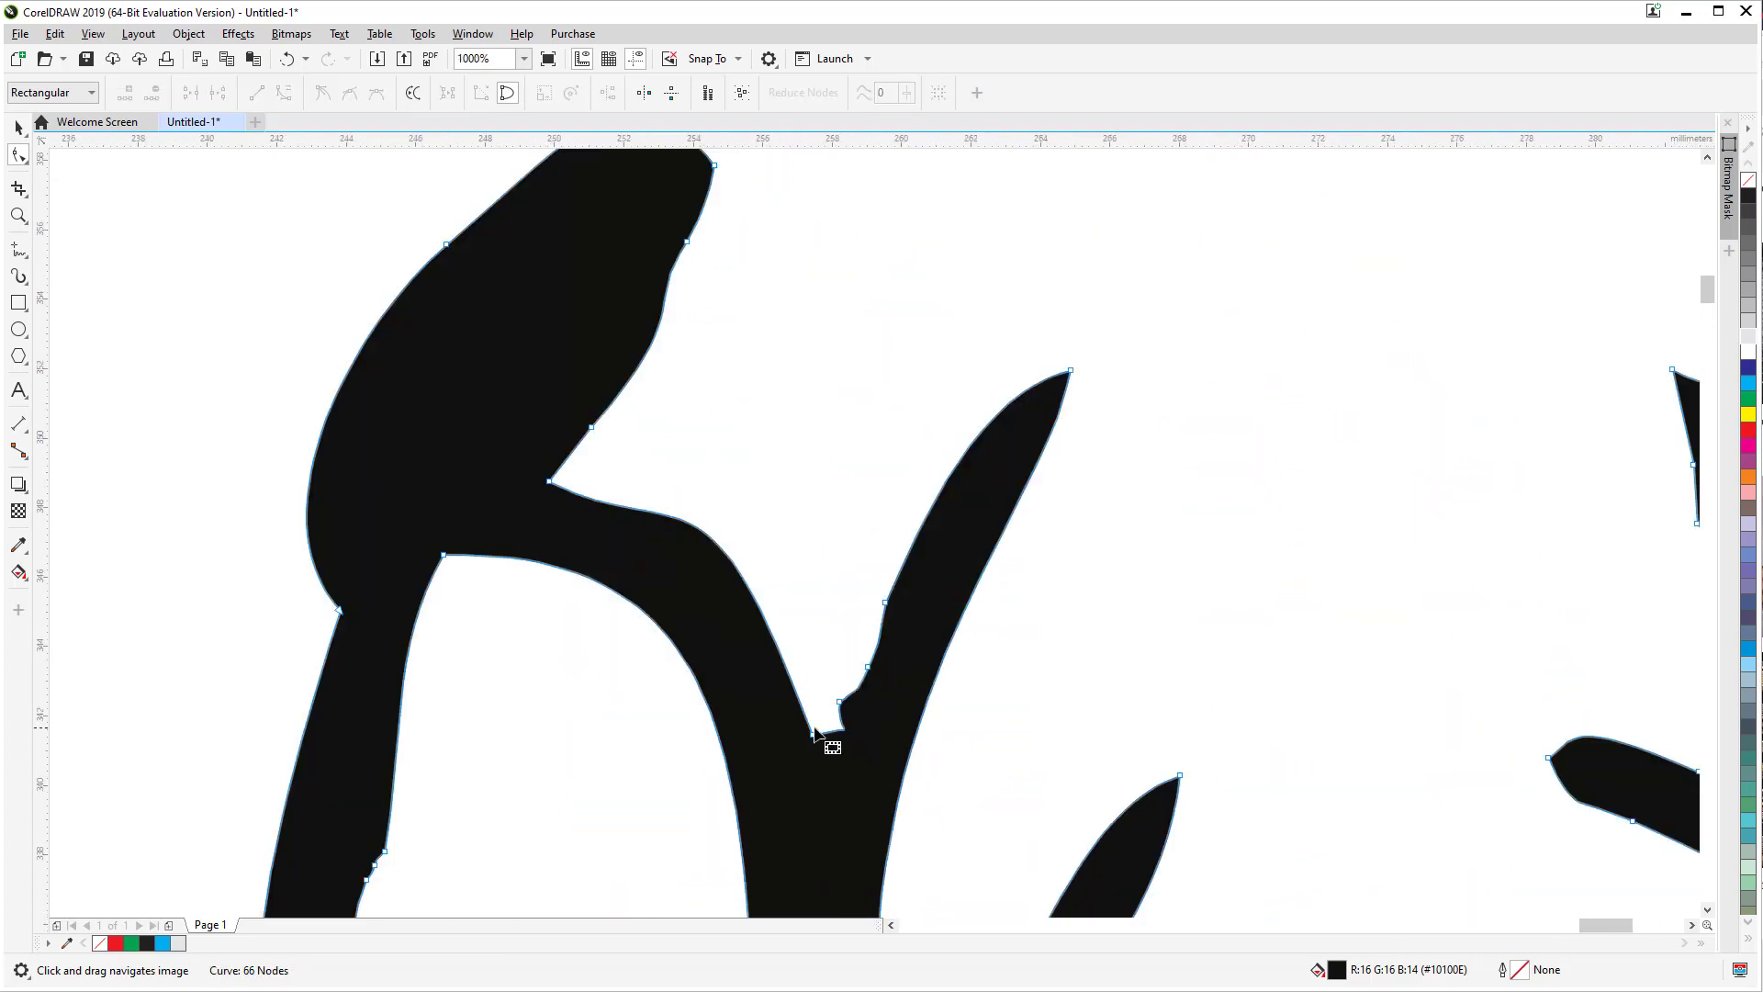
Step: Delete the stray node at the fork between the bird's branch and the neighbouring tine
{"action": "left_click_drag", "start_coordinate": [834, 680], "coordinate": [881, 736]}
{"action": "key", "text": "Delete"}
{"action": "scroll", "coordinate": [768, 504], "scroll_direction": "down", "scroll_amount": 2}
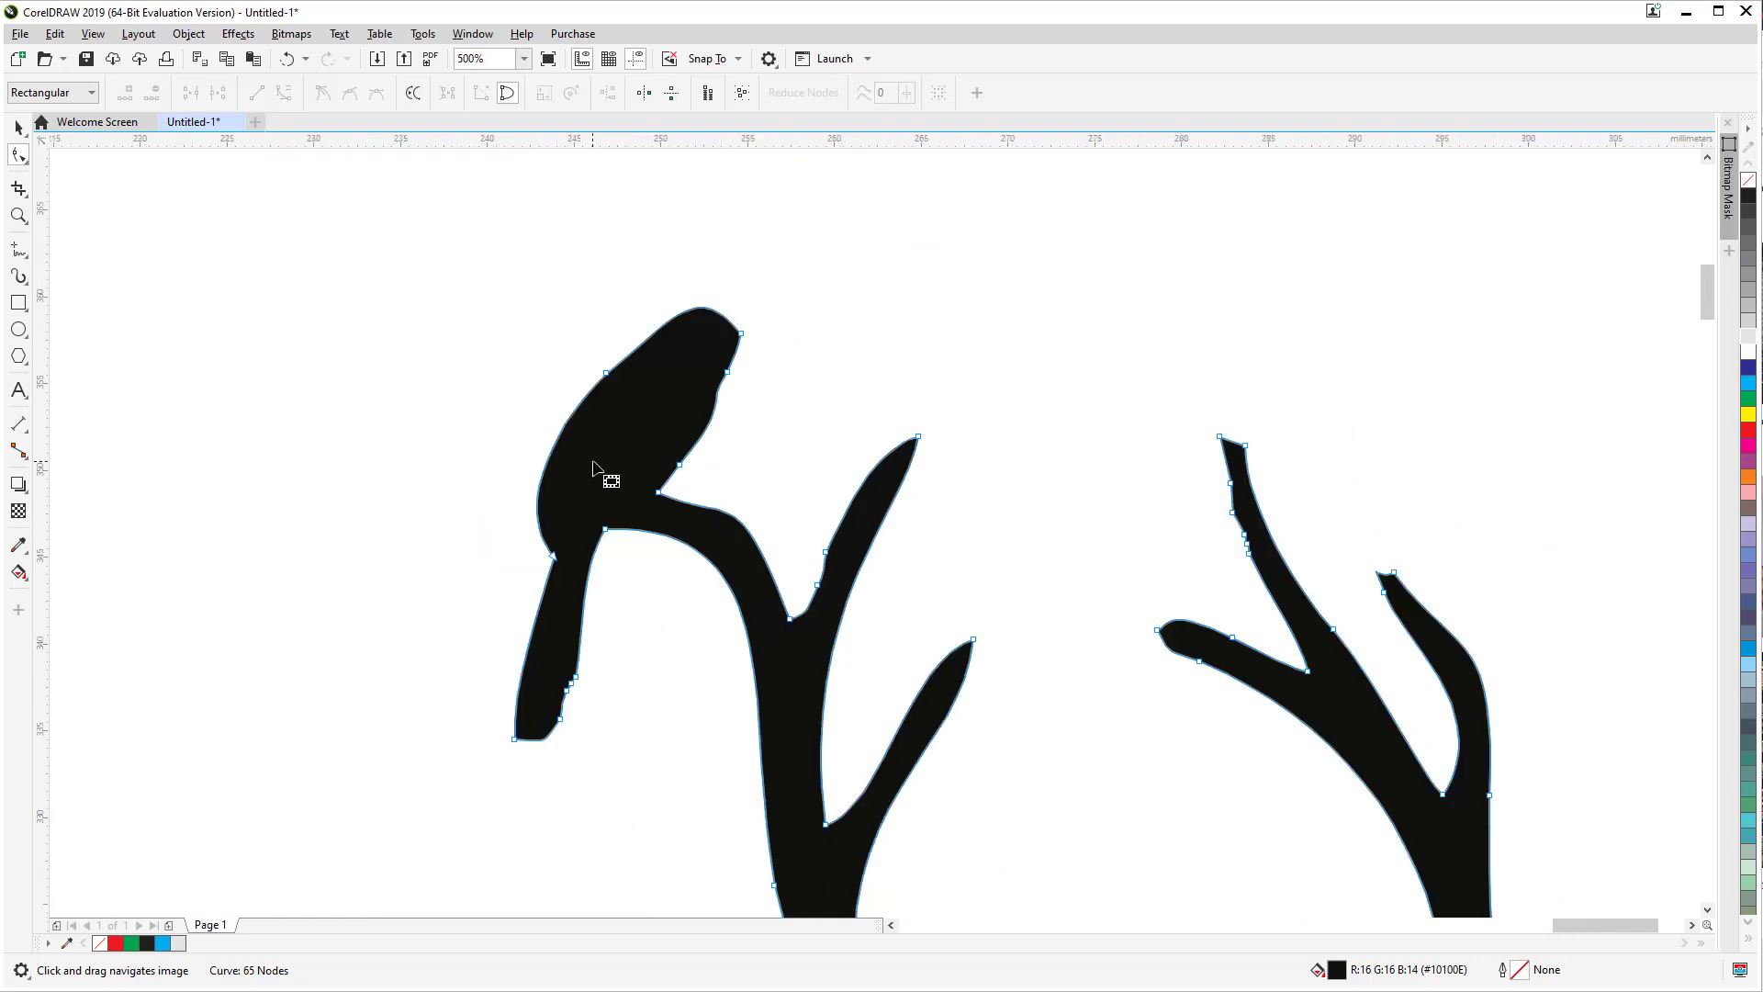
{"action": "scroll", "coordinate": [625, 492], "scroll_direction": "down", "scroll_amount": 4}
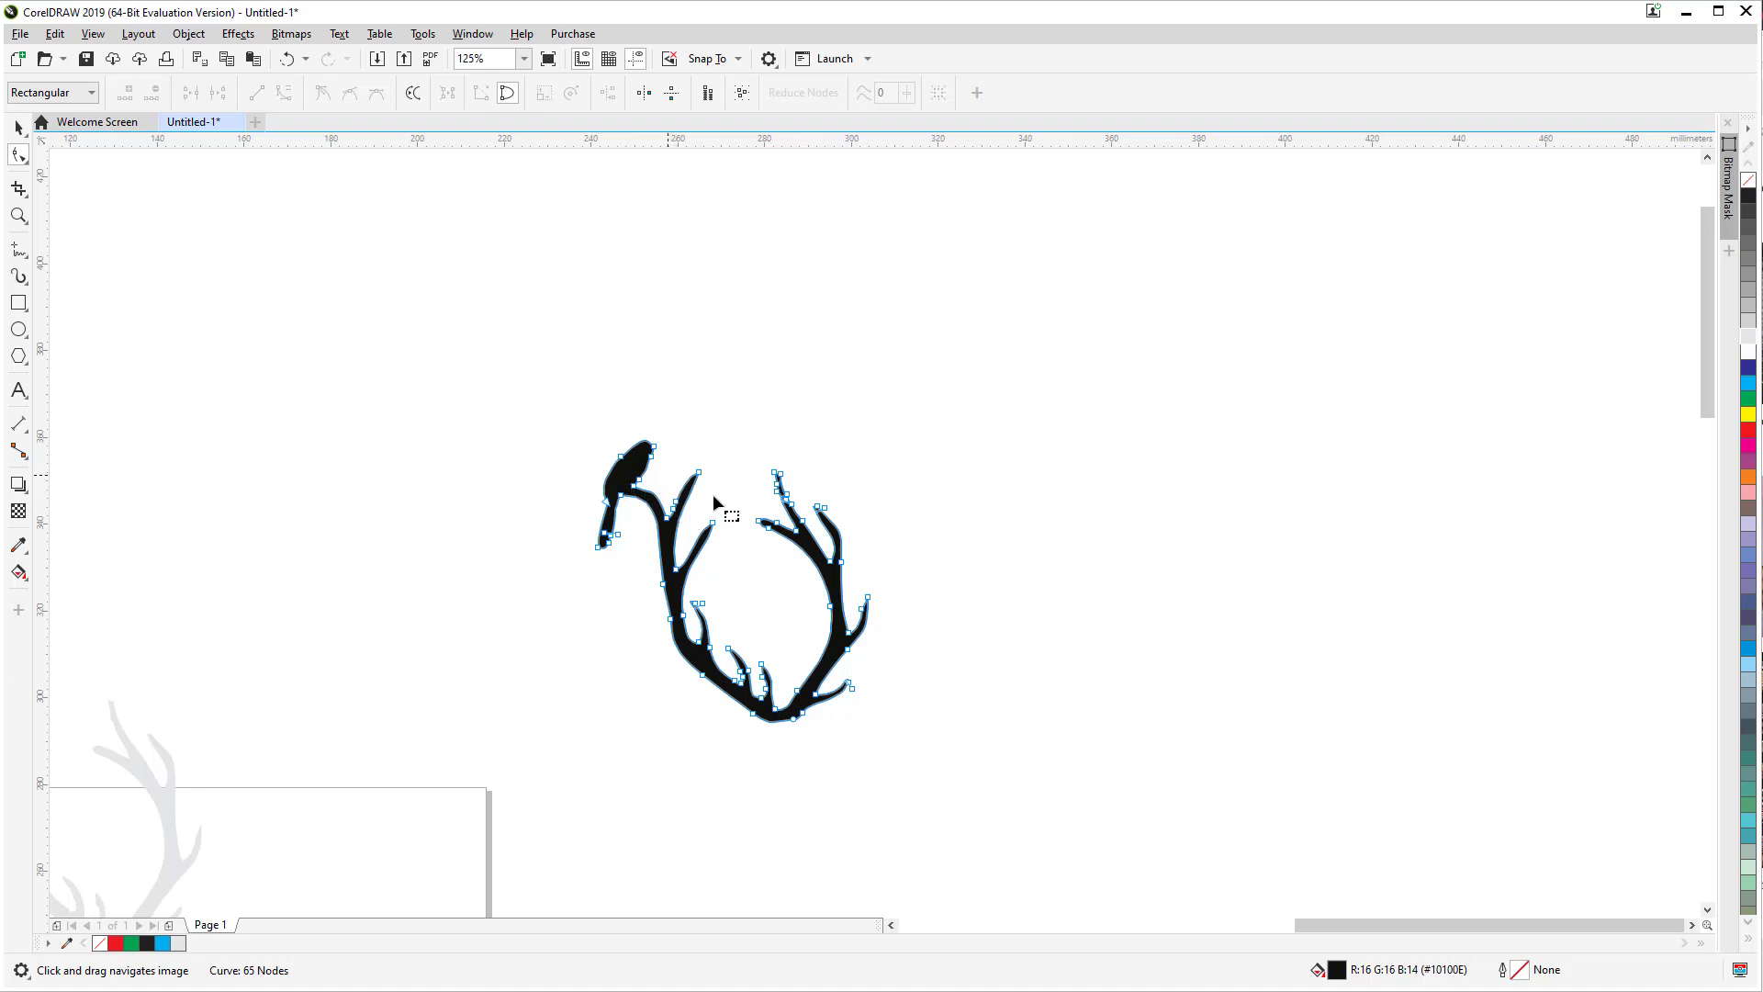
Step: Raise the curve at the antler's base beside the smallest inner tine and delete the extra node on that tine's left edge
{"action": "scroll", "coordinate": [819, 516], "scroll_direction": "up", "scroll_amount": 2}
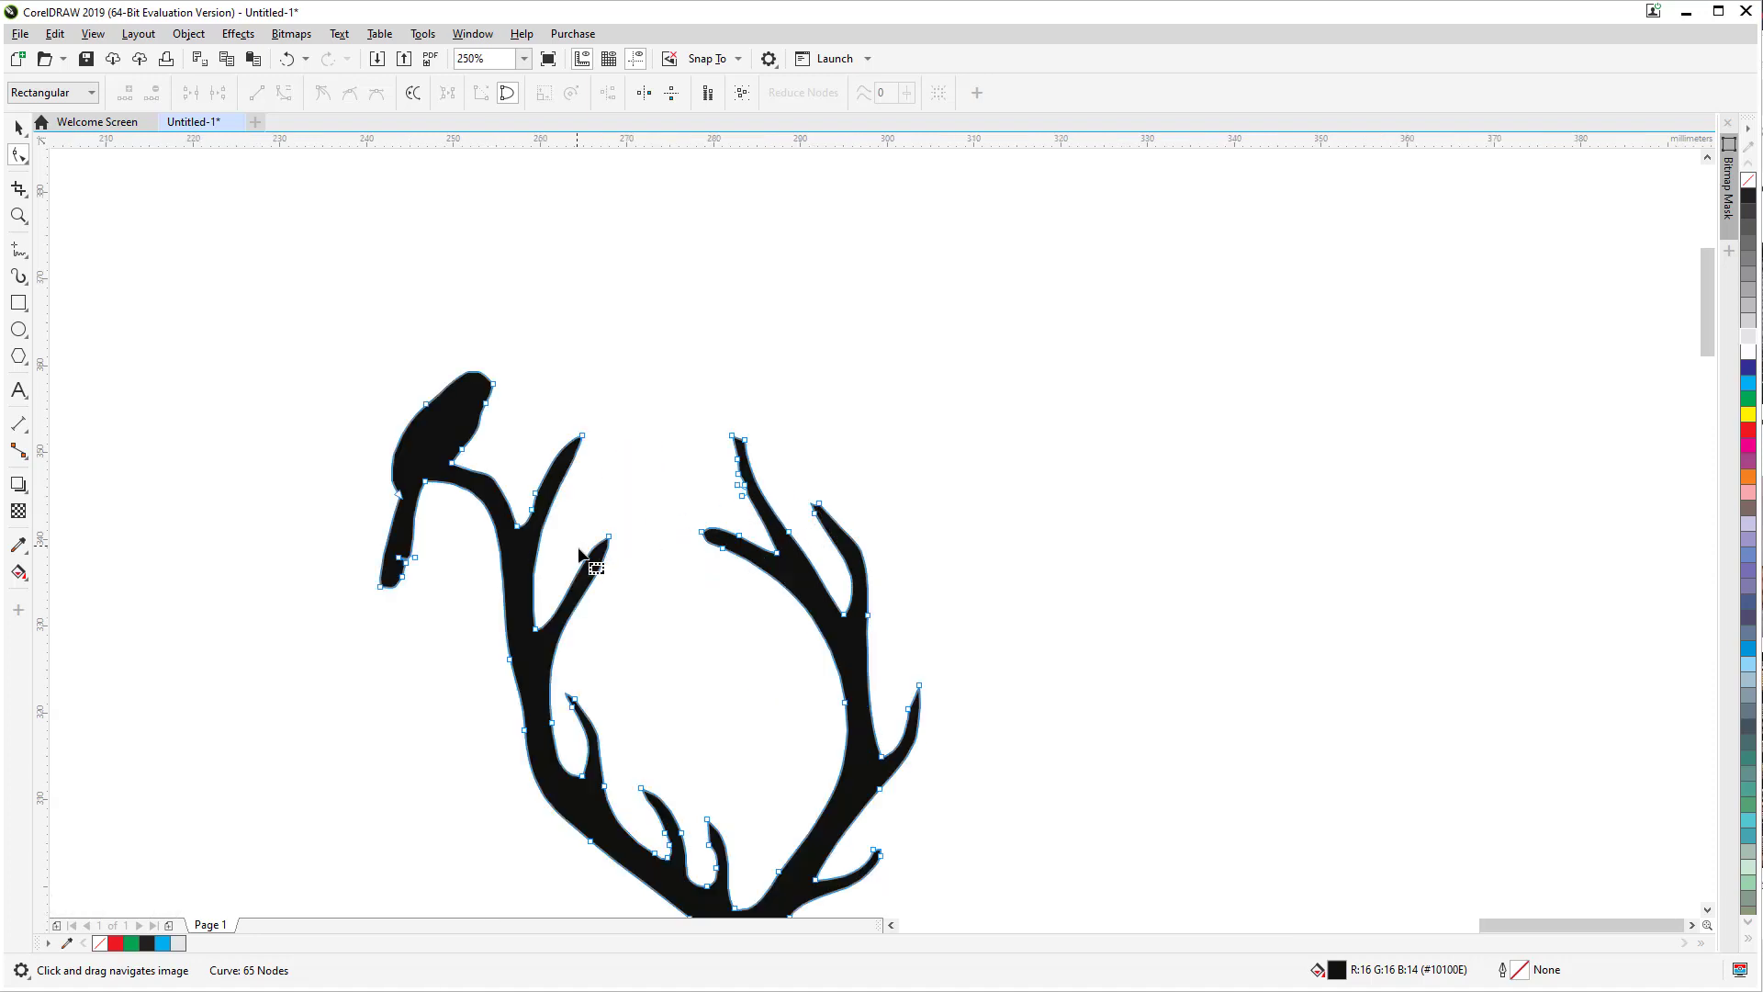
{"action": "scroll", "coordinate": [961, 418], "scroll_direction": "down", "scroll_amount": 2}
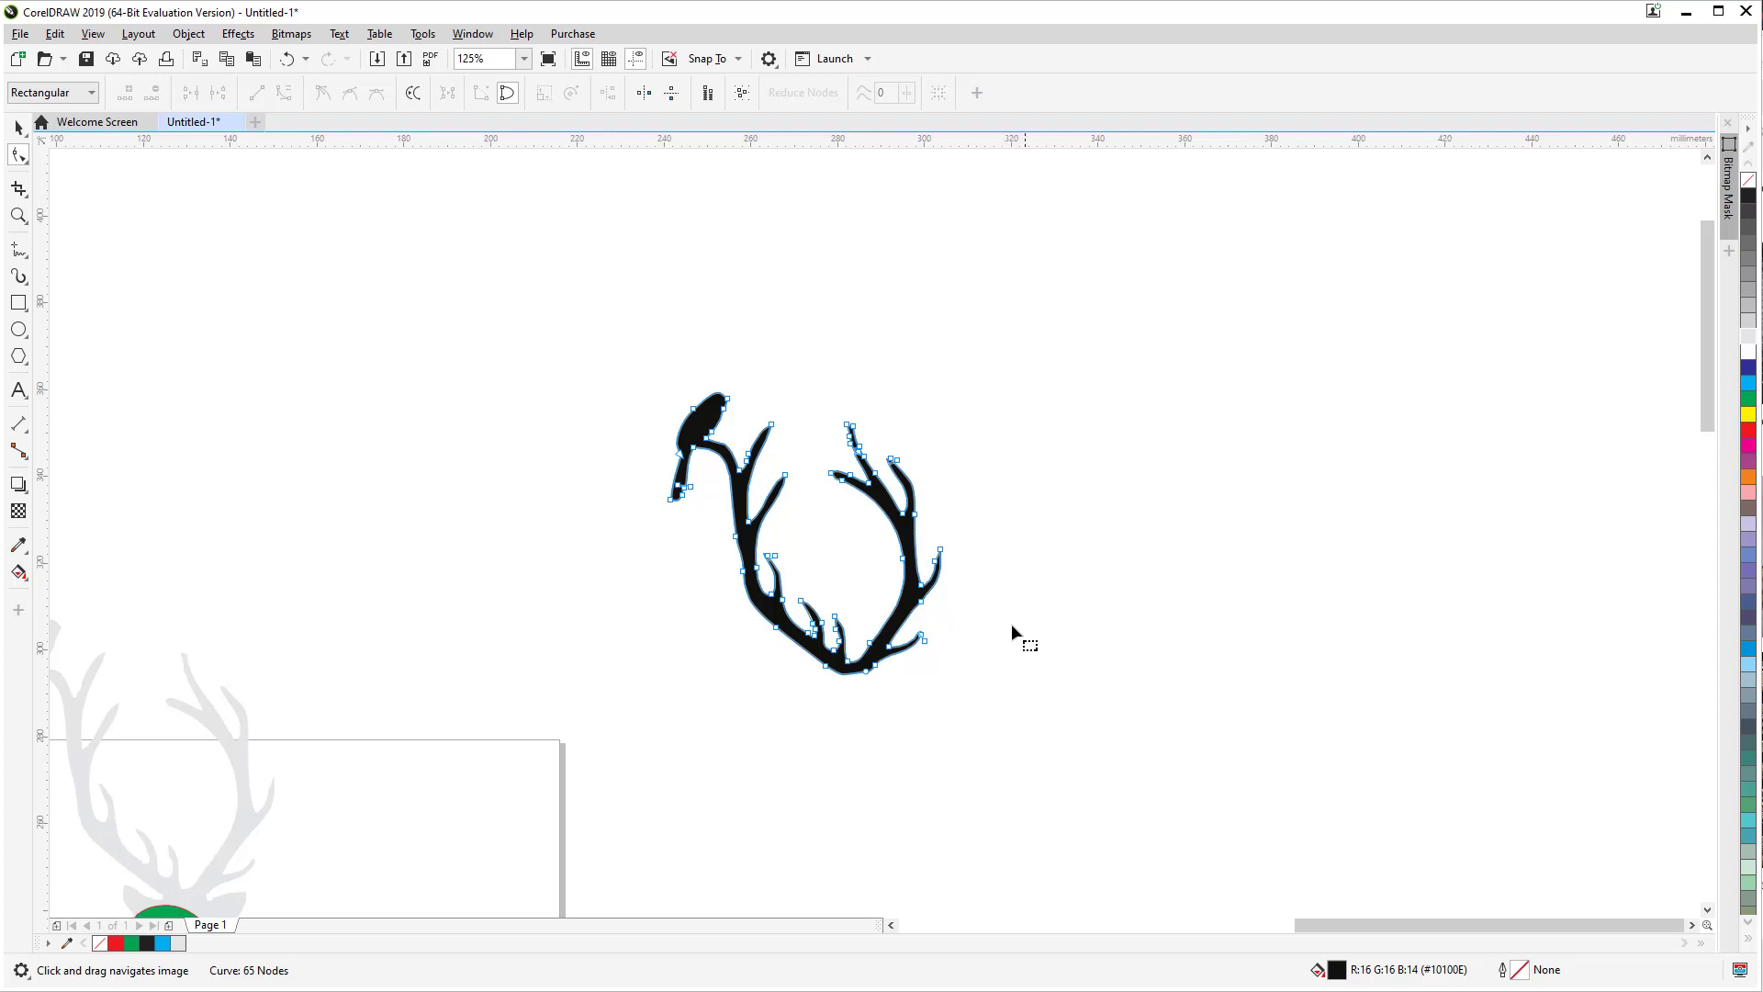
{"action": "scroll", "coordinate": [956, 553], "scroll_direction": "down", "scroll_amount": 1}
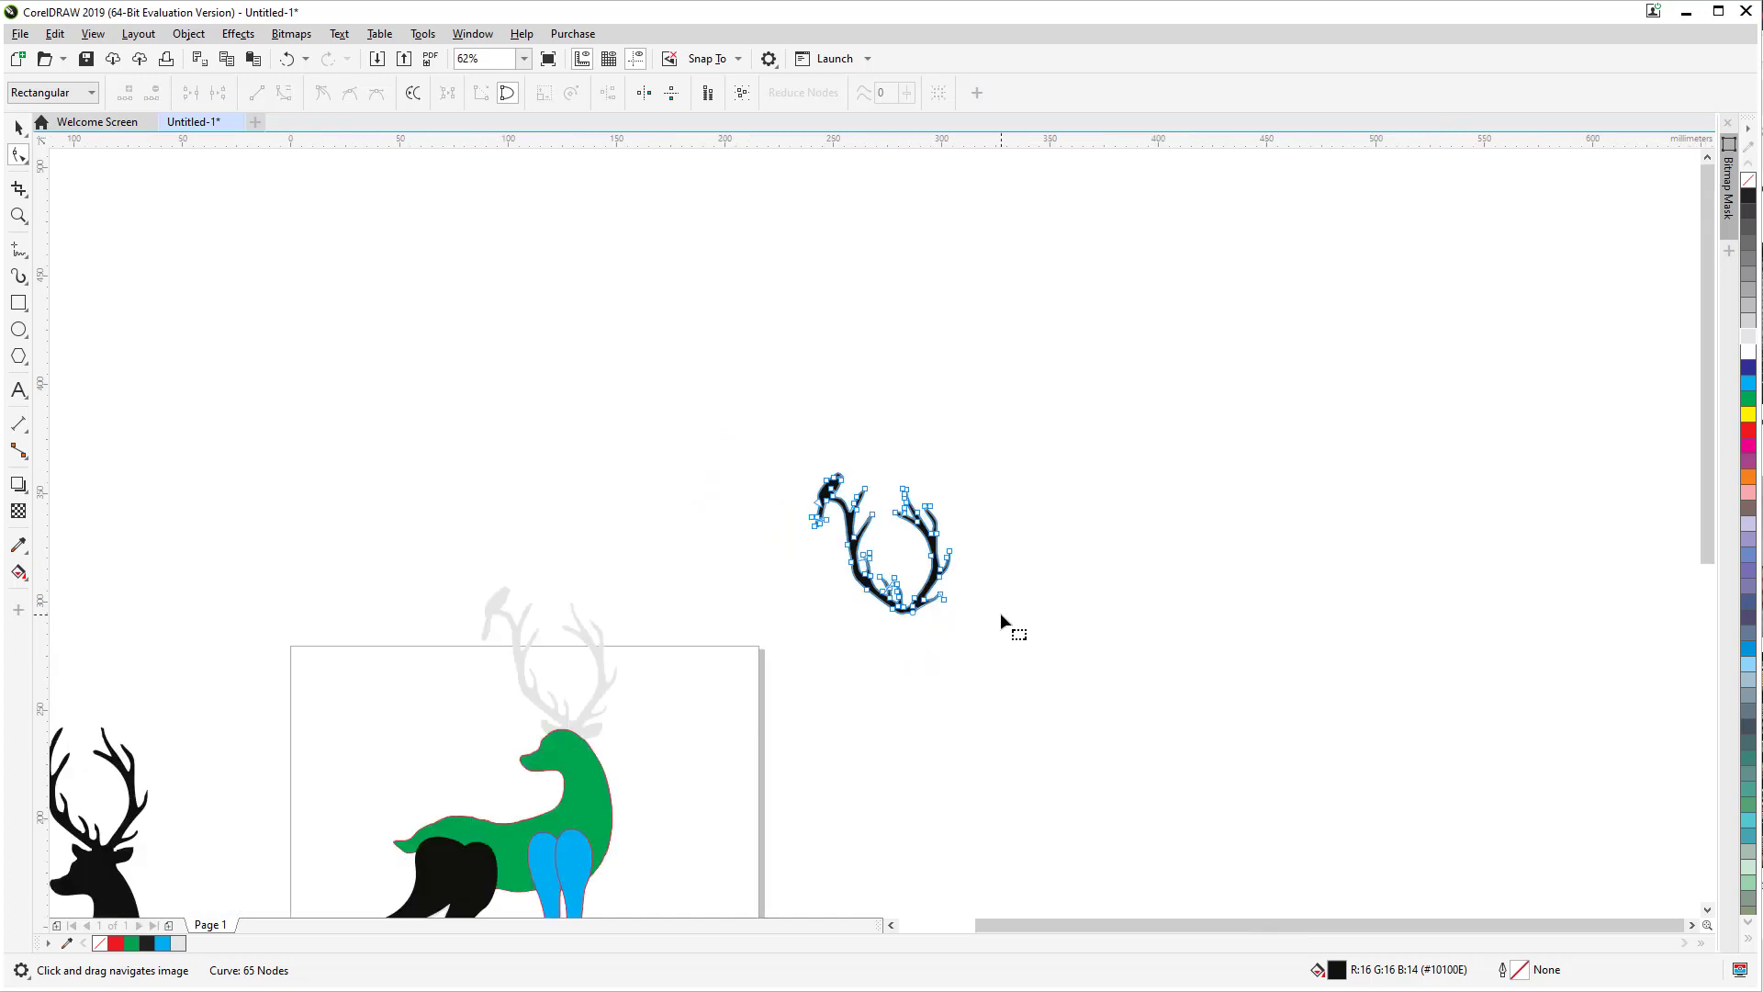
{"action": "scroll", "coordinate": [975, 610], "scroll_direction": "up", "scroll_amount": 3}
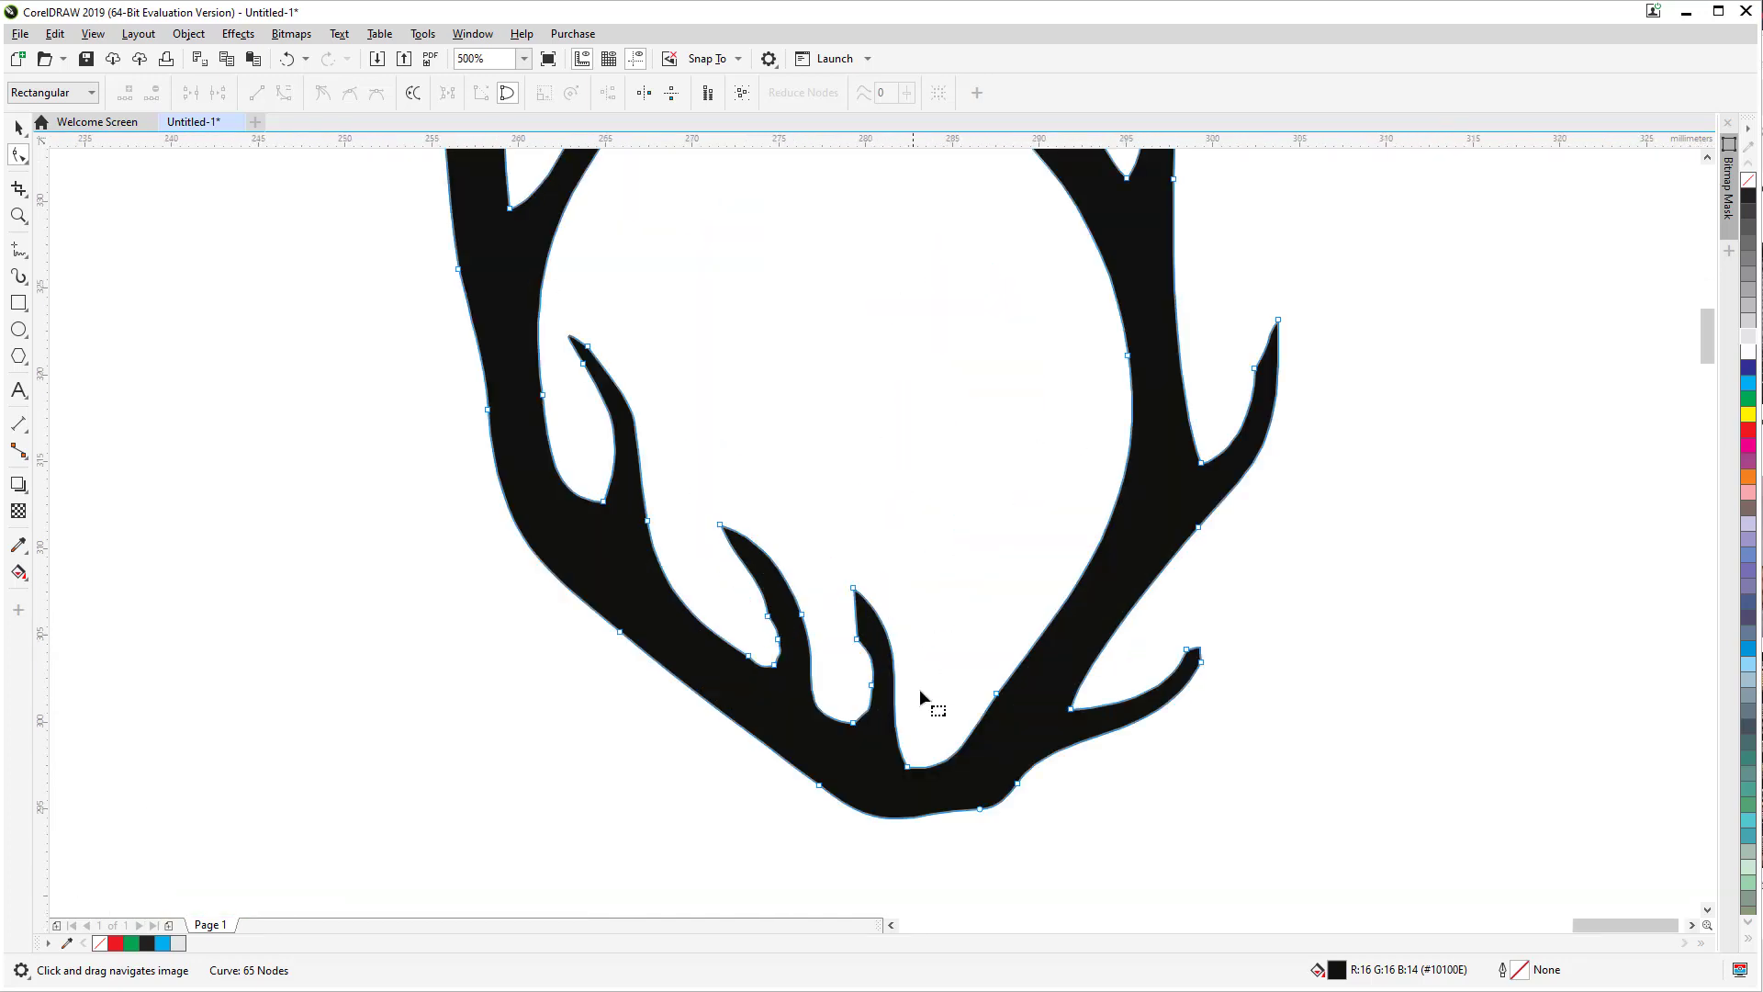
{"action": "left_click_drag", "start_coordinate": [906, 768], "coordinate": [930, 712]}
{"action": "left_click", "coordinate": [872, 686]}
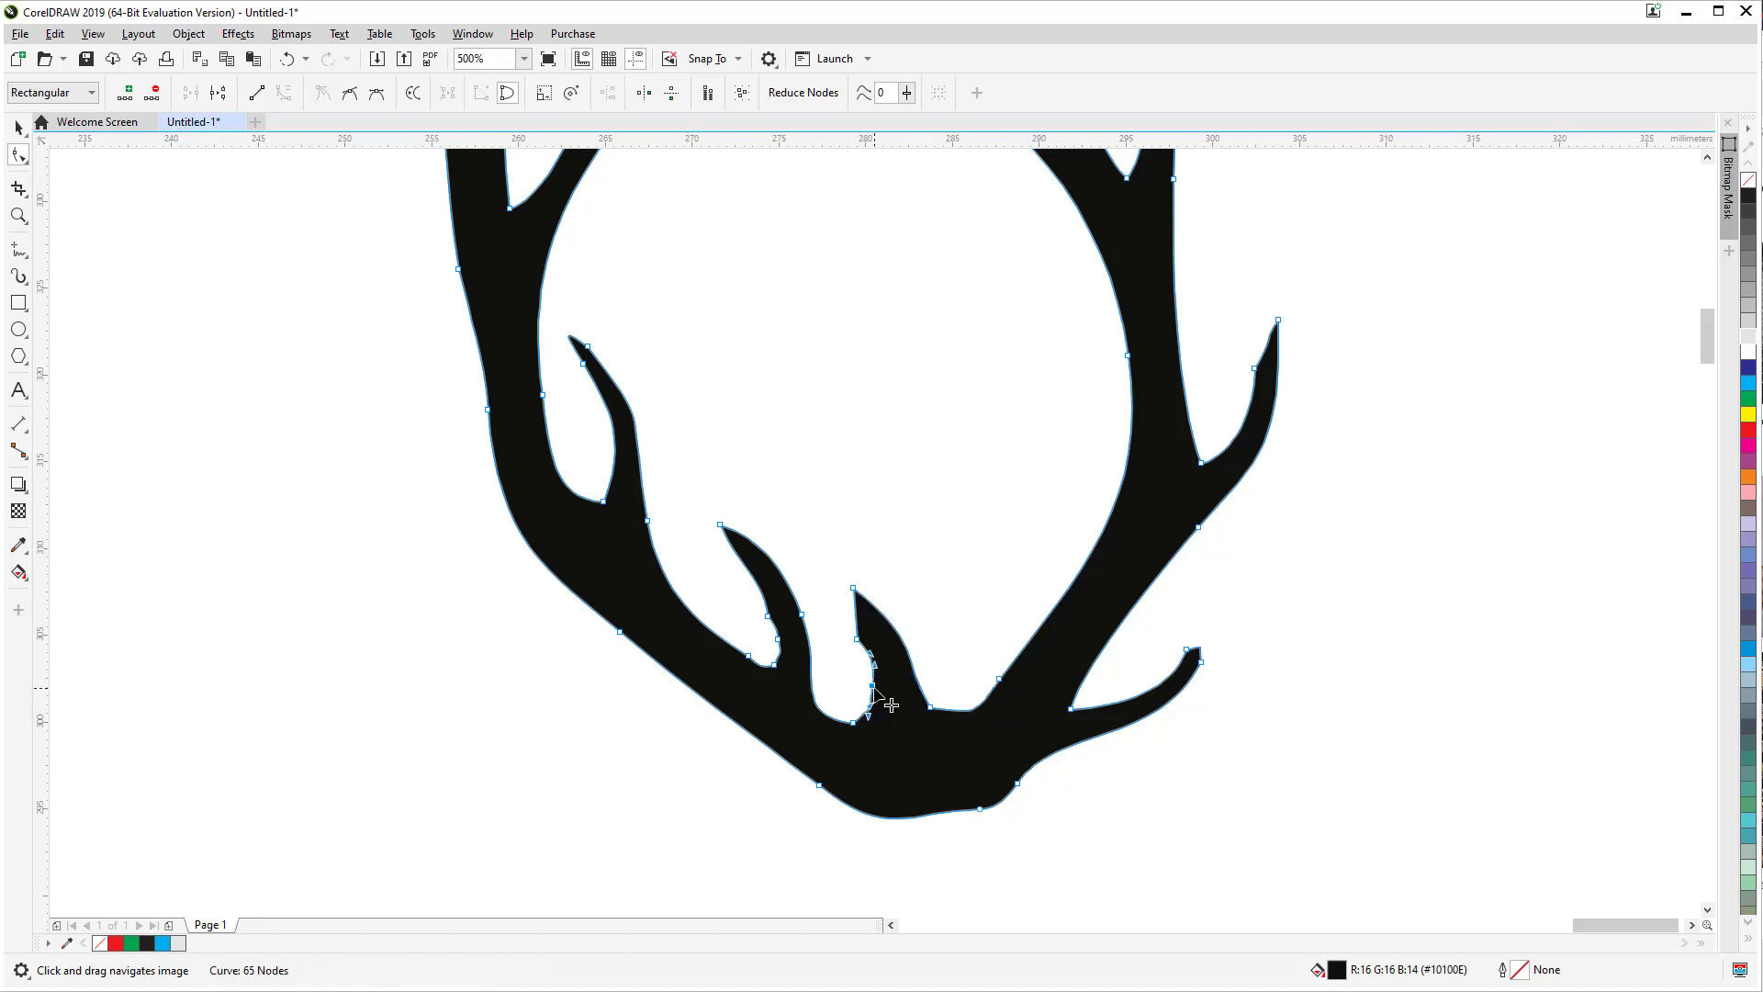
{"action": "key", "text": "Delete"}
Step: Bend the smallest inner tine's left edge outward into a rounded tip and bow its right edge slightly outward
{"action": "scroll", "coordinate": [870, 636], "scroll_direction": "up", "scroll_amount": 1}
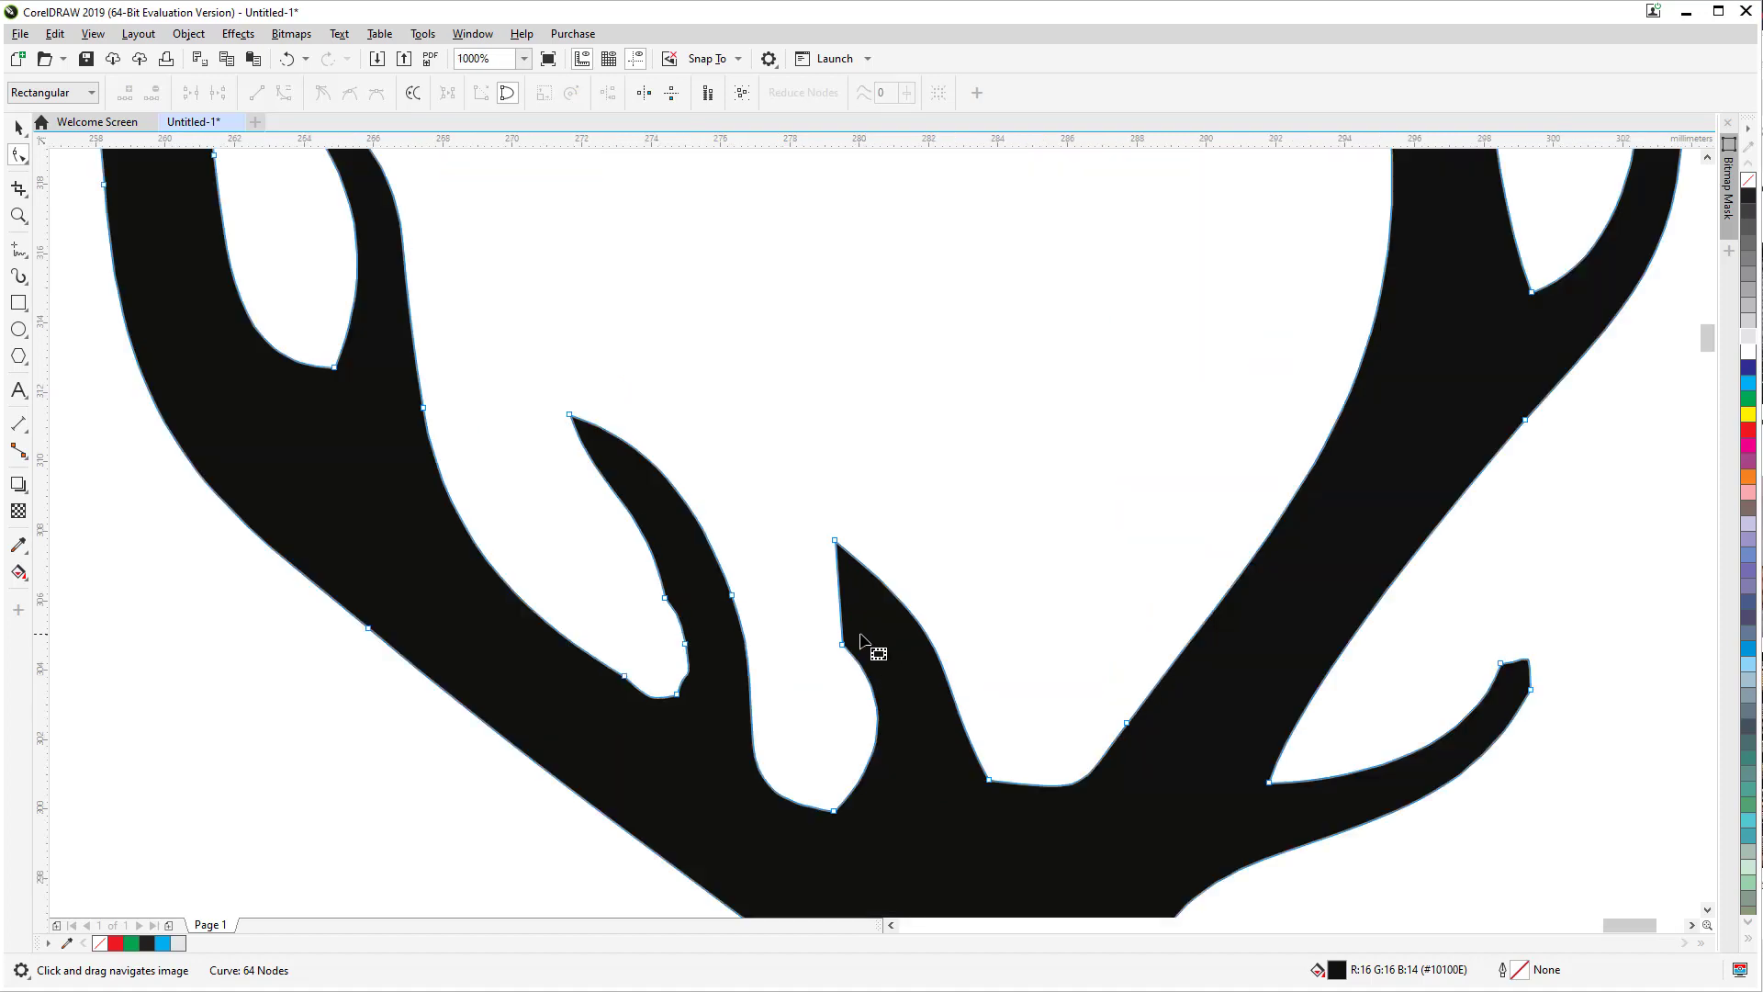
{"action": "left_click", "coordinate": [856, 640]}
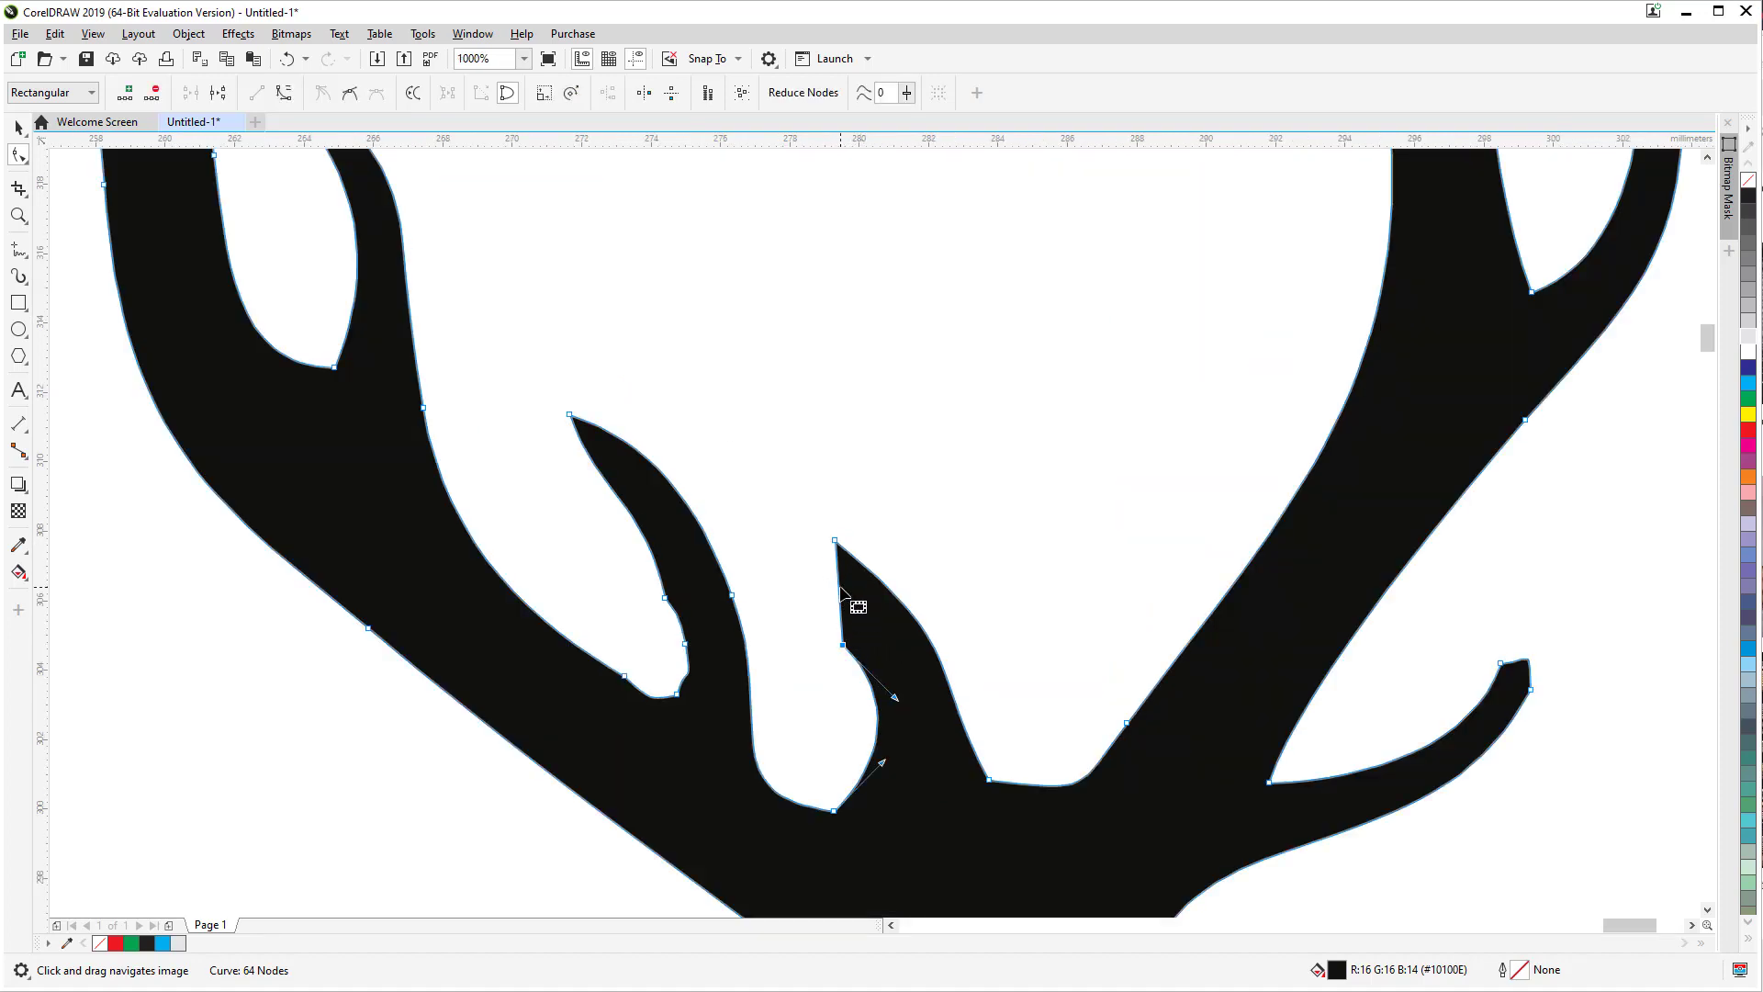
{"action": "right_click", "coordinate": [841, 592]}
{"action": "left_click", "coordinate": [872, 714]}
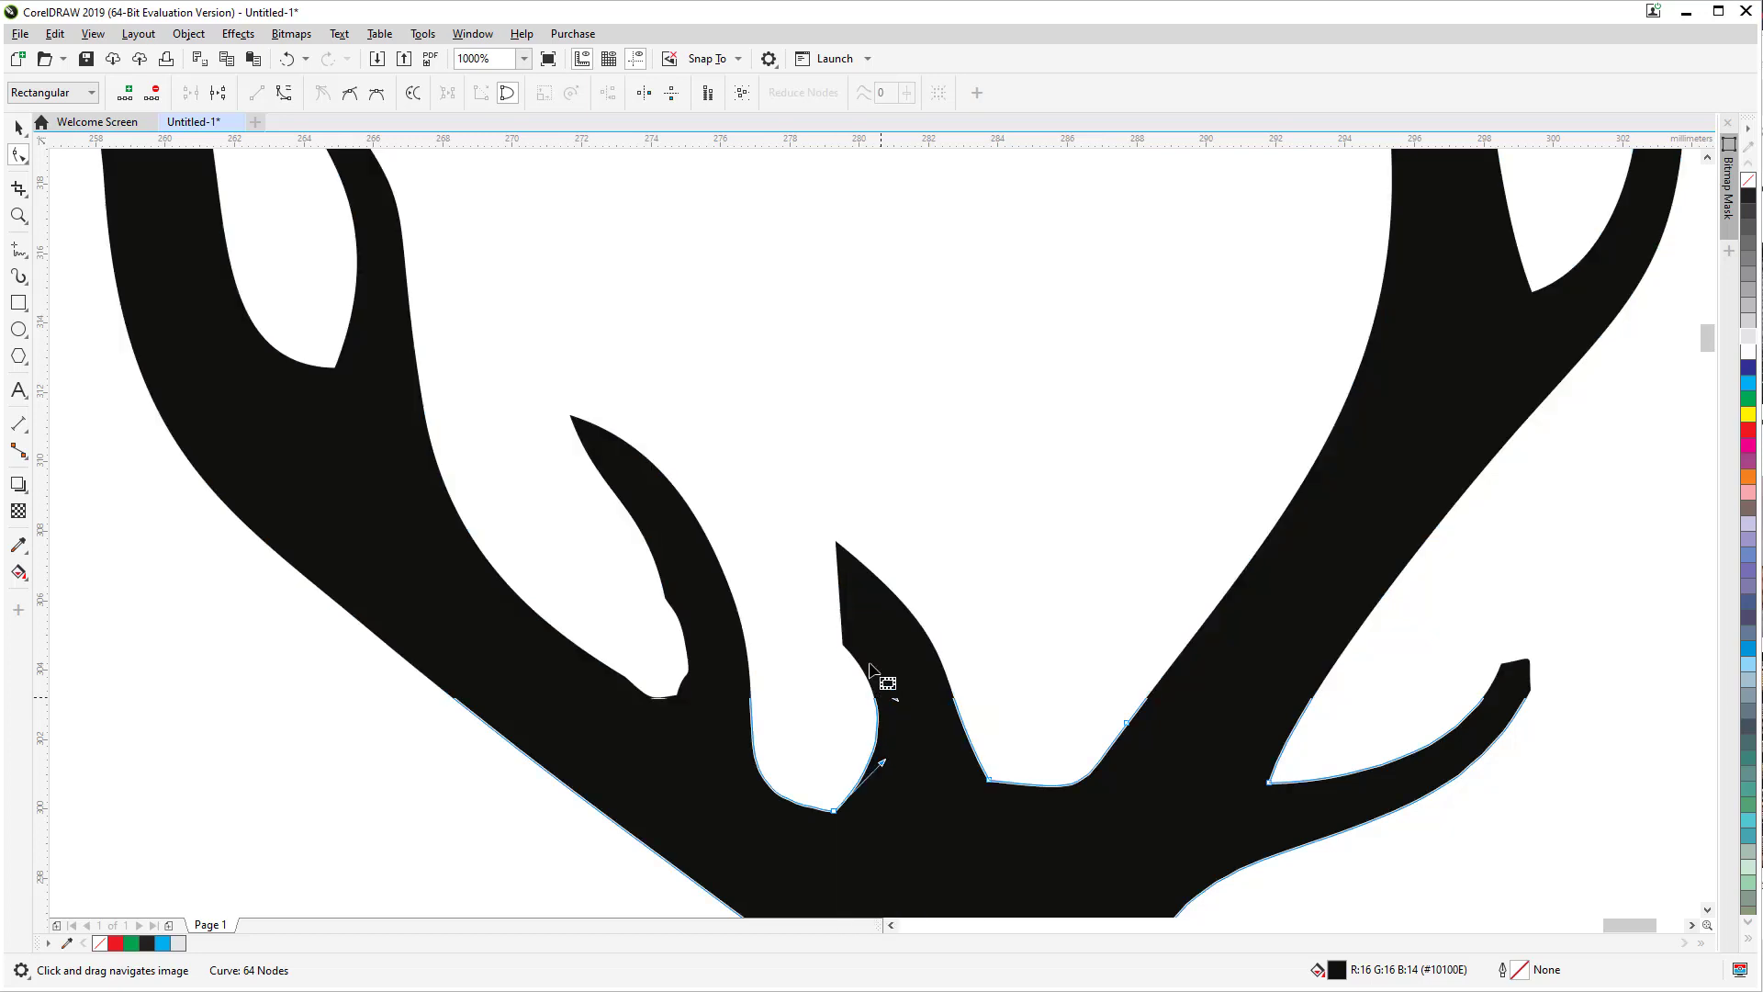
{"action": "mouse_move", "coordinate": [839, 582]}
{"action": "left_mouse_down"}
{"action": "mouse_move", "coordinate": [740, 492]}
{"action": "mouse_move", "coordinate": [839, 625]}
{"action": "mouse_move", "coordinate": [812, 605]}
{"action": "left_mouse_up"}
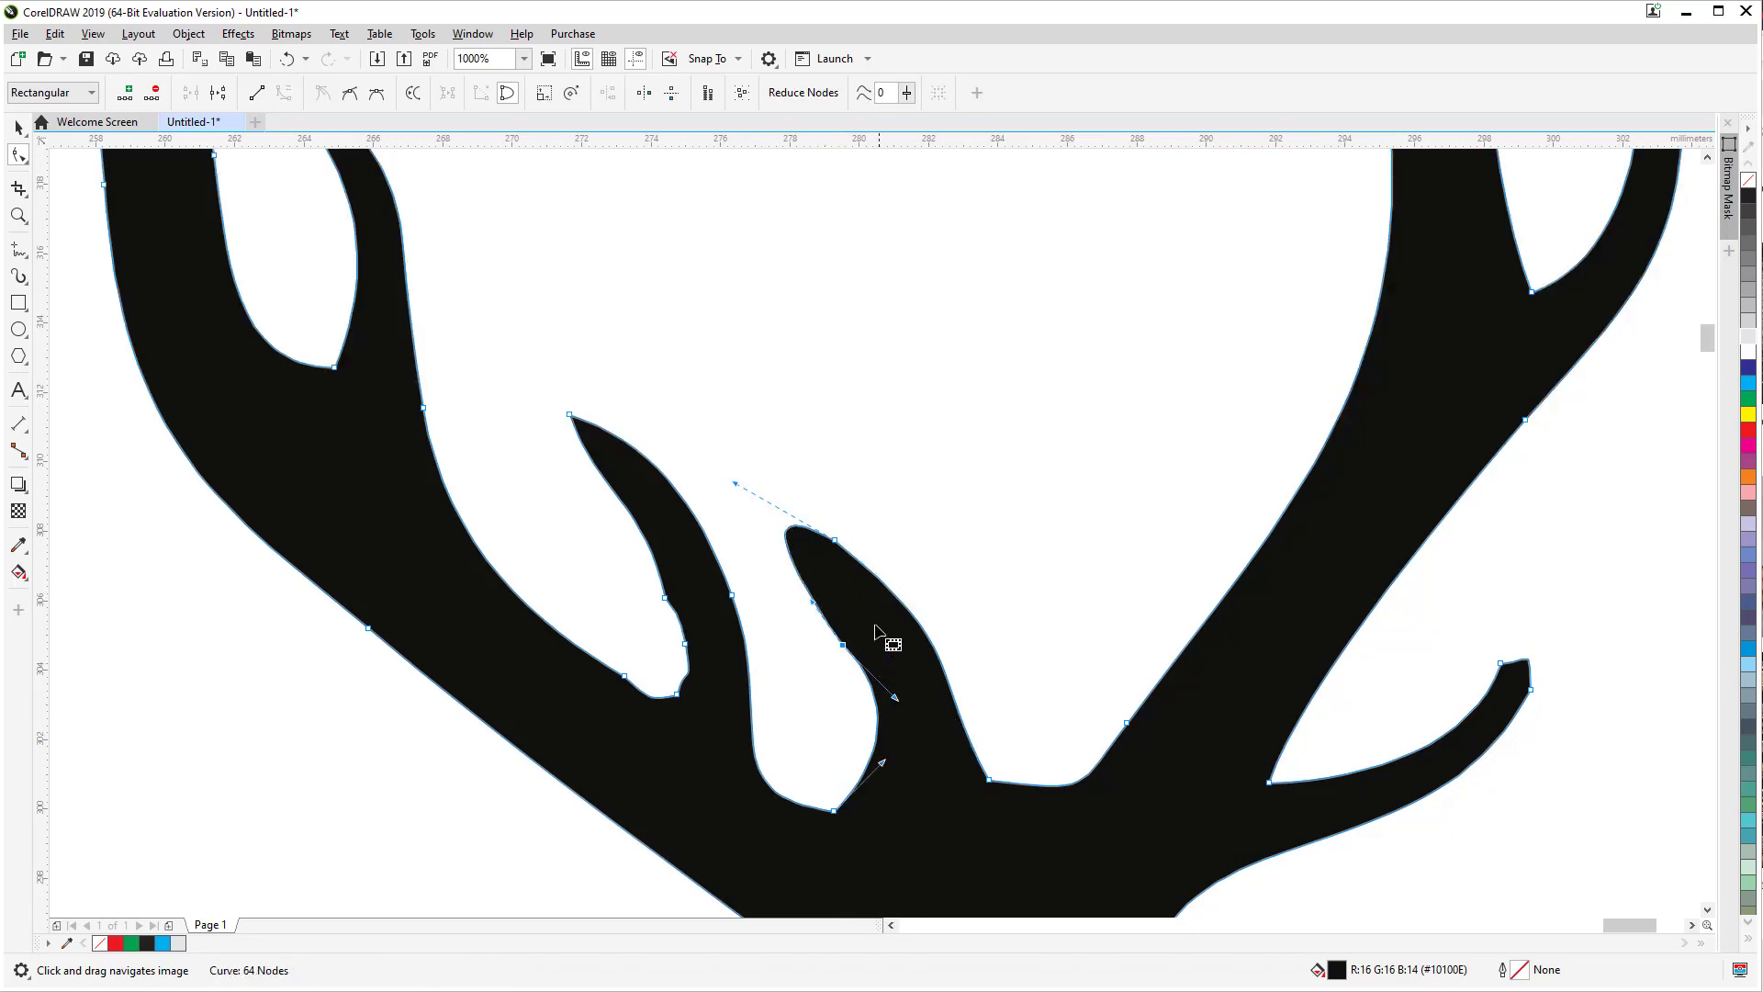
{"action": "left_click", "coordinate": [989, 781]}
{"action": "left_click_drag", "start_coordinate": [961, 691], "coordinate": [972, 667]}
Step: Delete the three extra nodes around the left edge and fork of the neighbouring curved tine, and smooth that edge into one curve
{"action": "scroll", "coordinate": [979, 634], "scroll_direction": "down", "scroll_amount": 3}
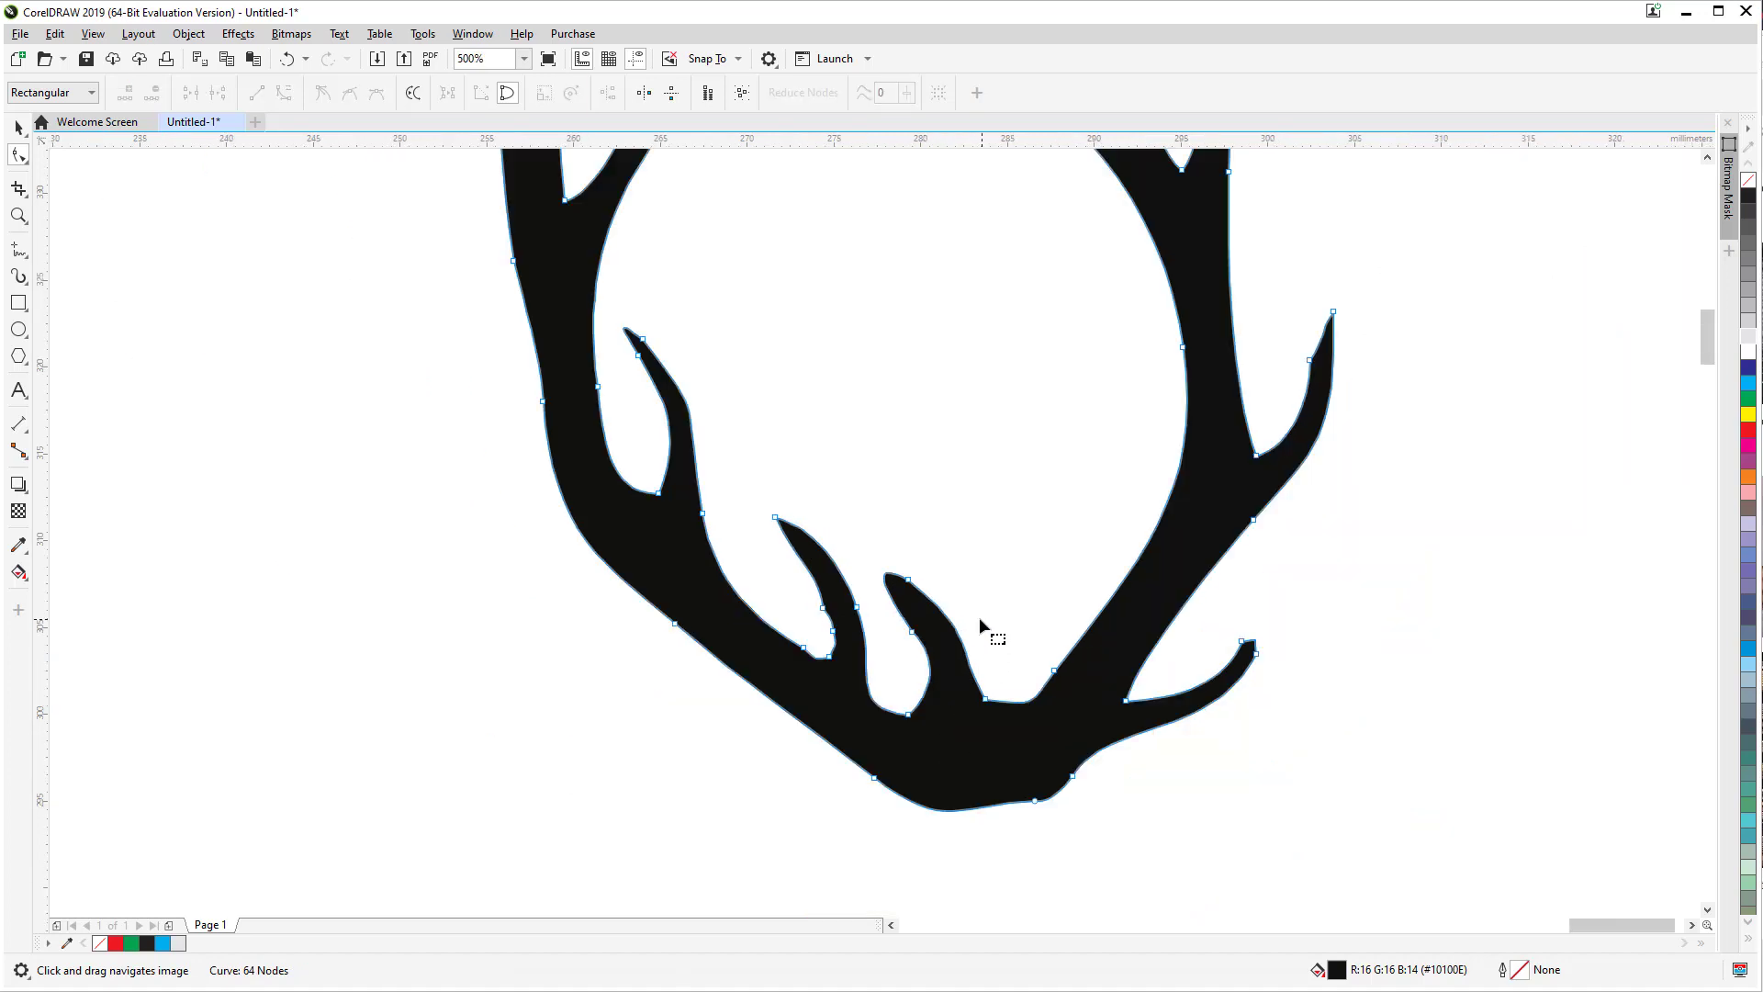
{"action": "scroll", "coordinate": [839, 673], "scroll_direction": "up", "scroll_amount": 3}
{"action": "double_click", "coordinate": [833, 598]}
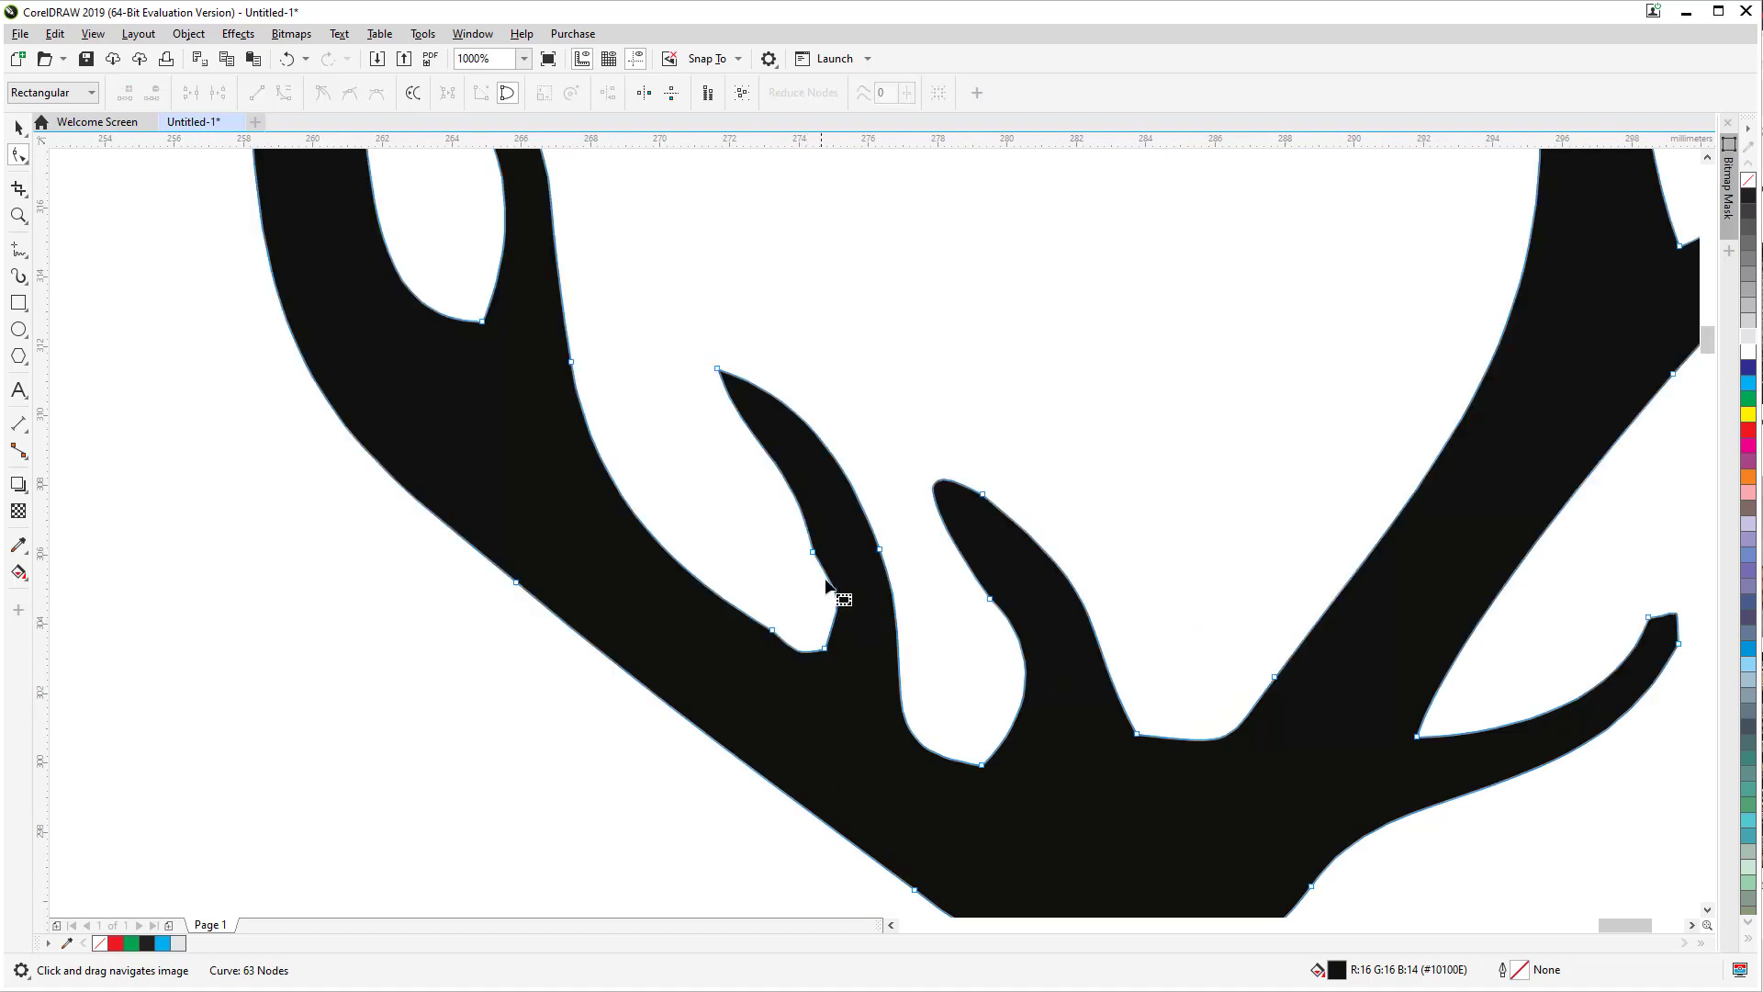
{"action": "double_click", "coordinate": [773, 630]}
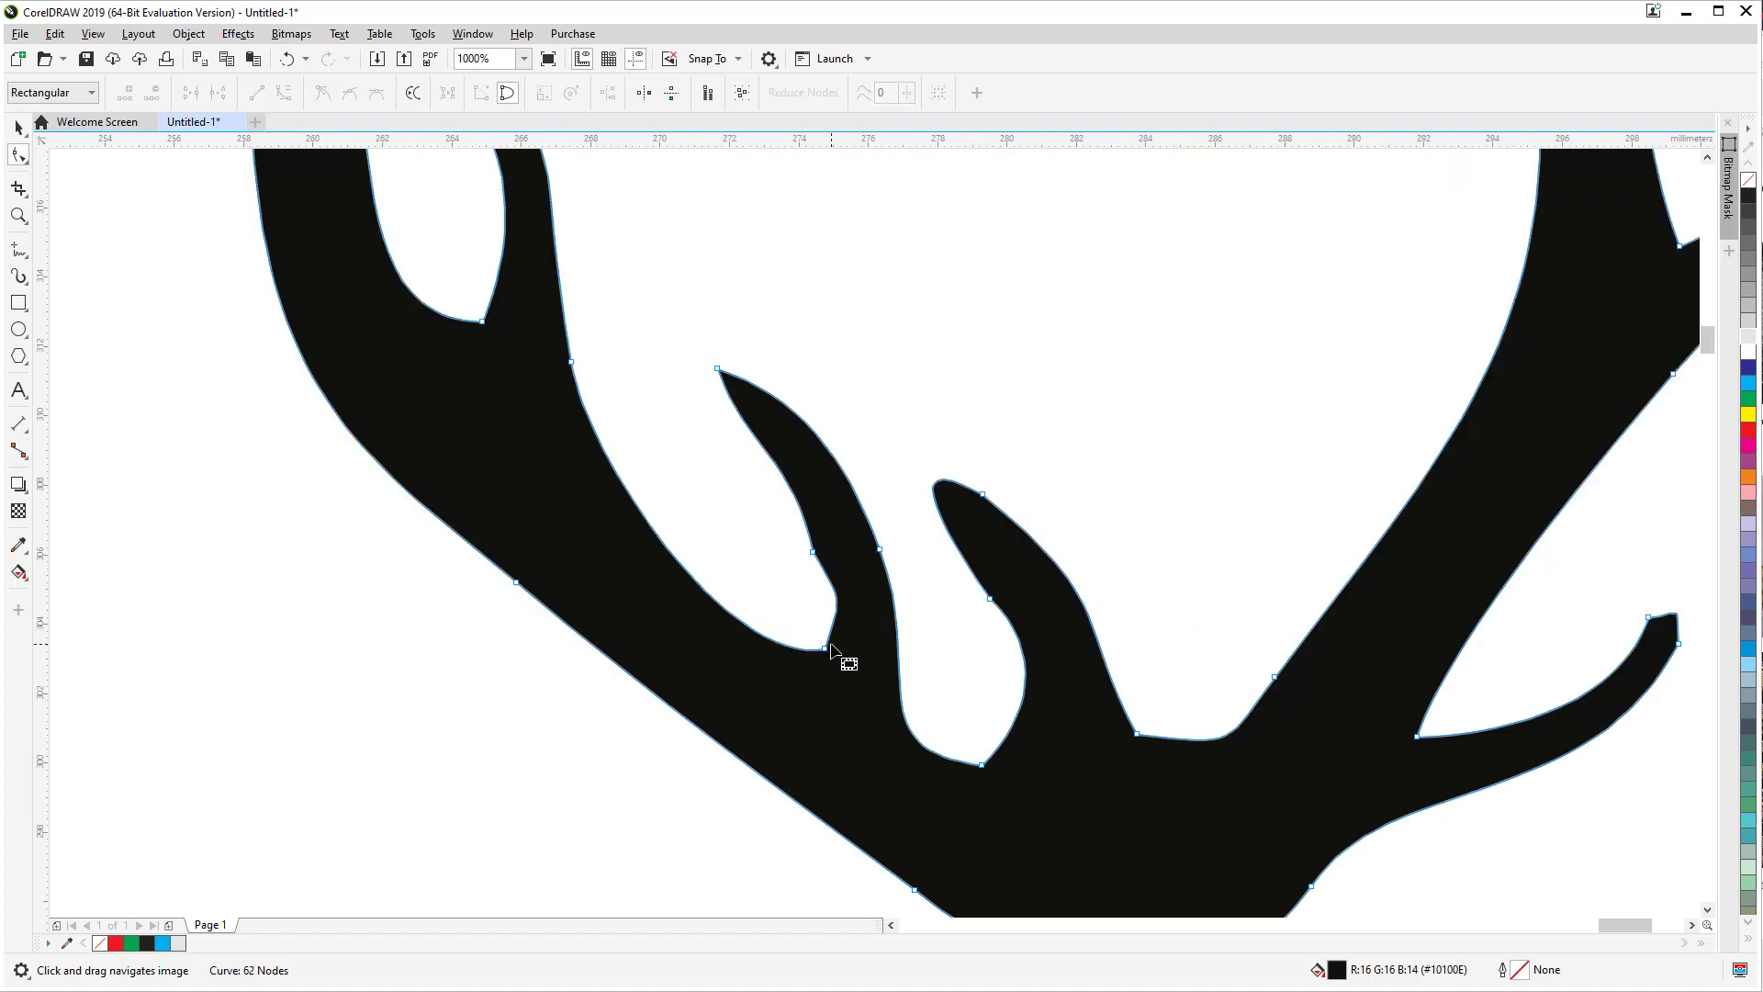
{"action": "double_click", "coordinate": [812, 551]}
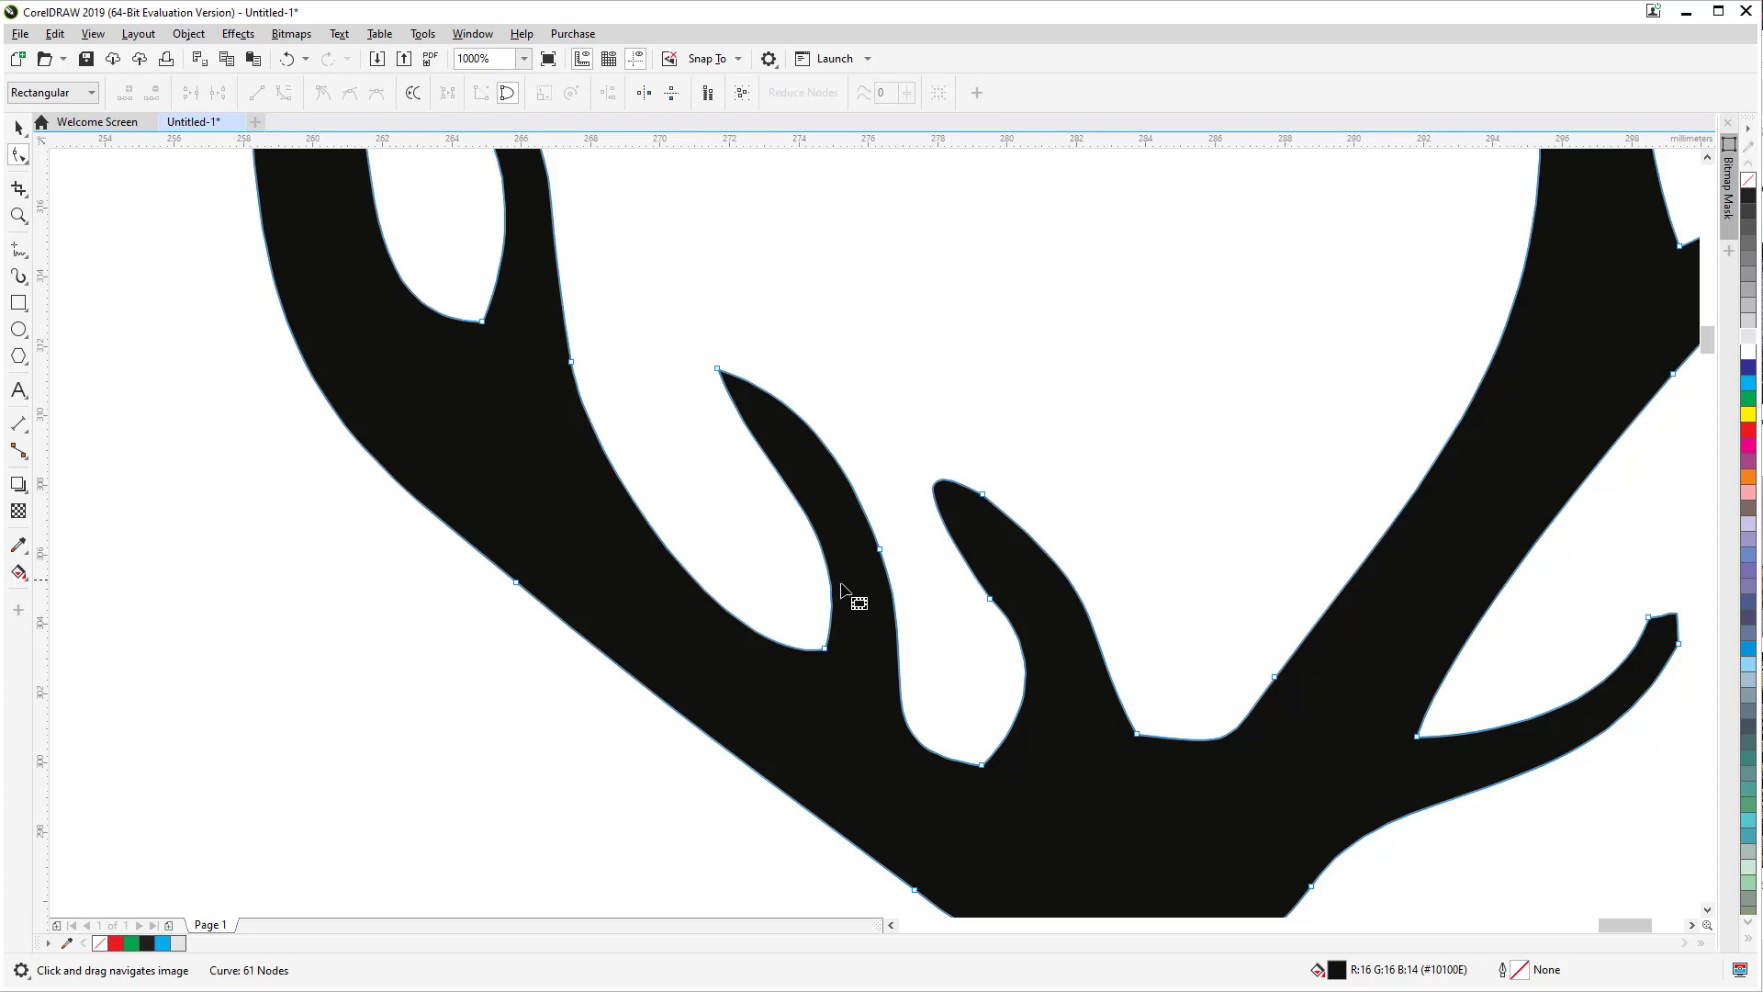
{"action": "left_click", "coordinate": [824, 648]}
{"action": "left_click_drag", "start_coordinate": [832, 549], "coordinate": [792, 495]}
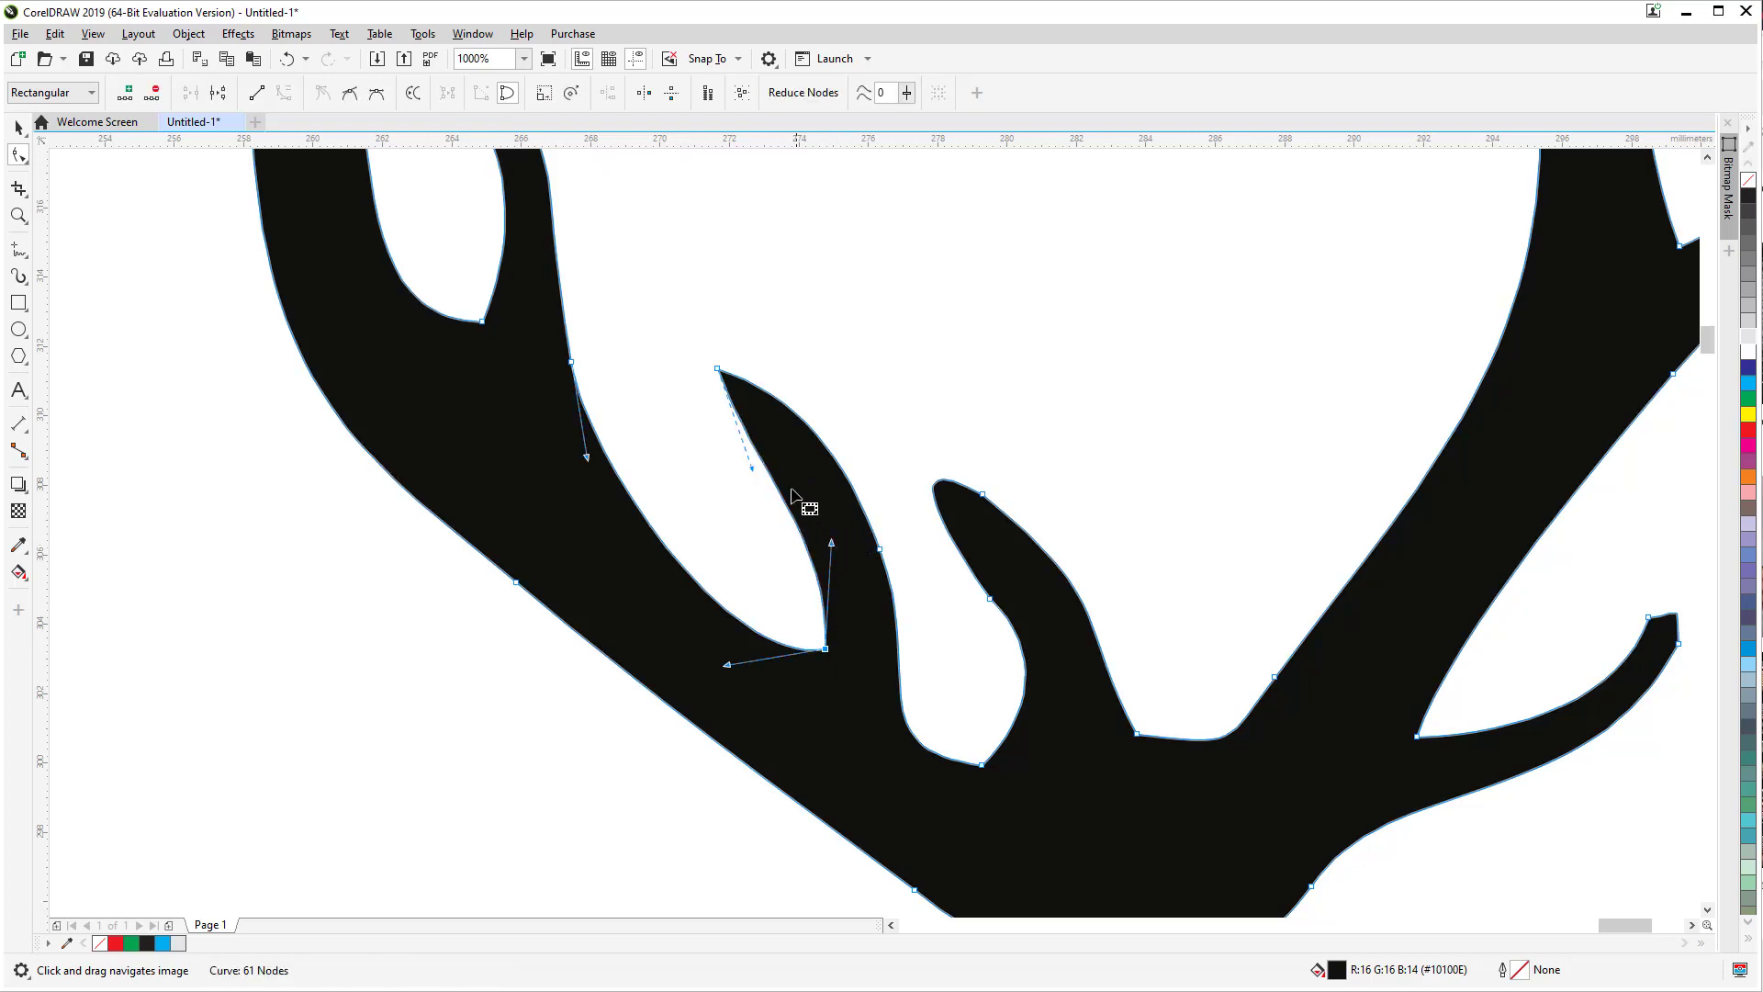
Step: Delete the three extra nodes on the left edge of the right antler's tallest tine
{"action": "scroll", "coordinate": [732, 386], "scroll_direction": "down", "scroll_amount": 5}
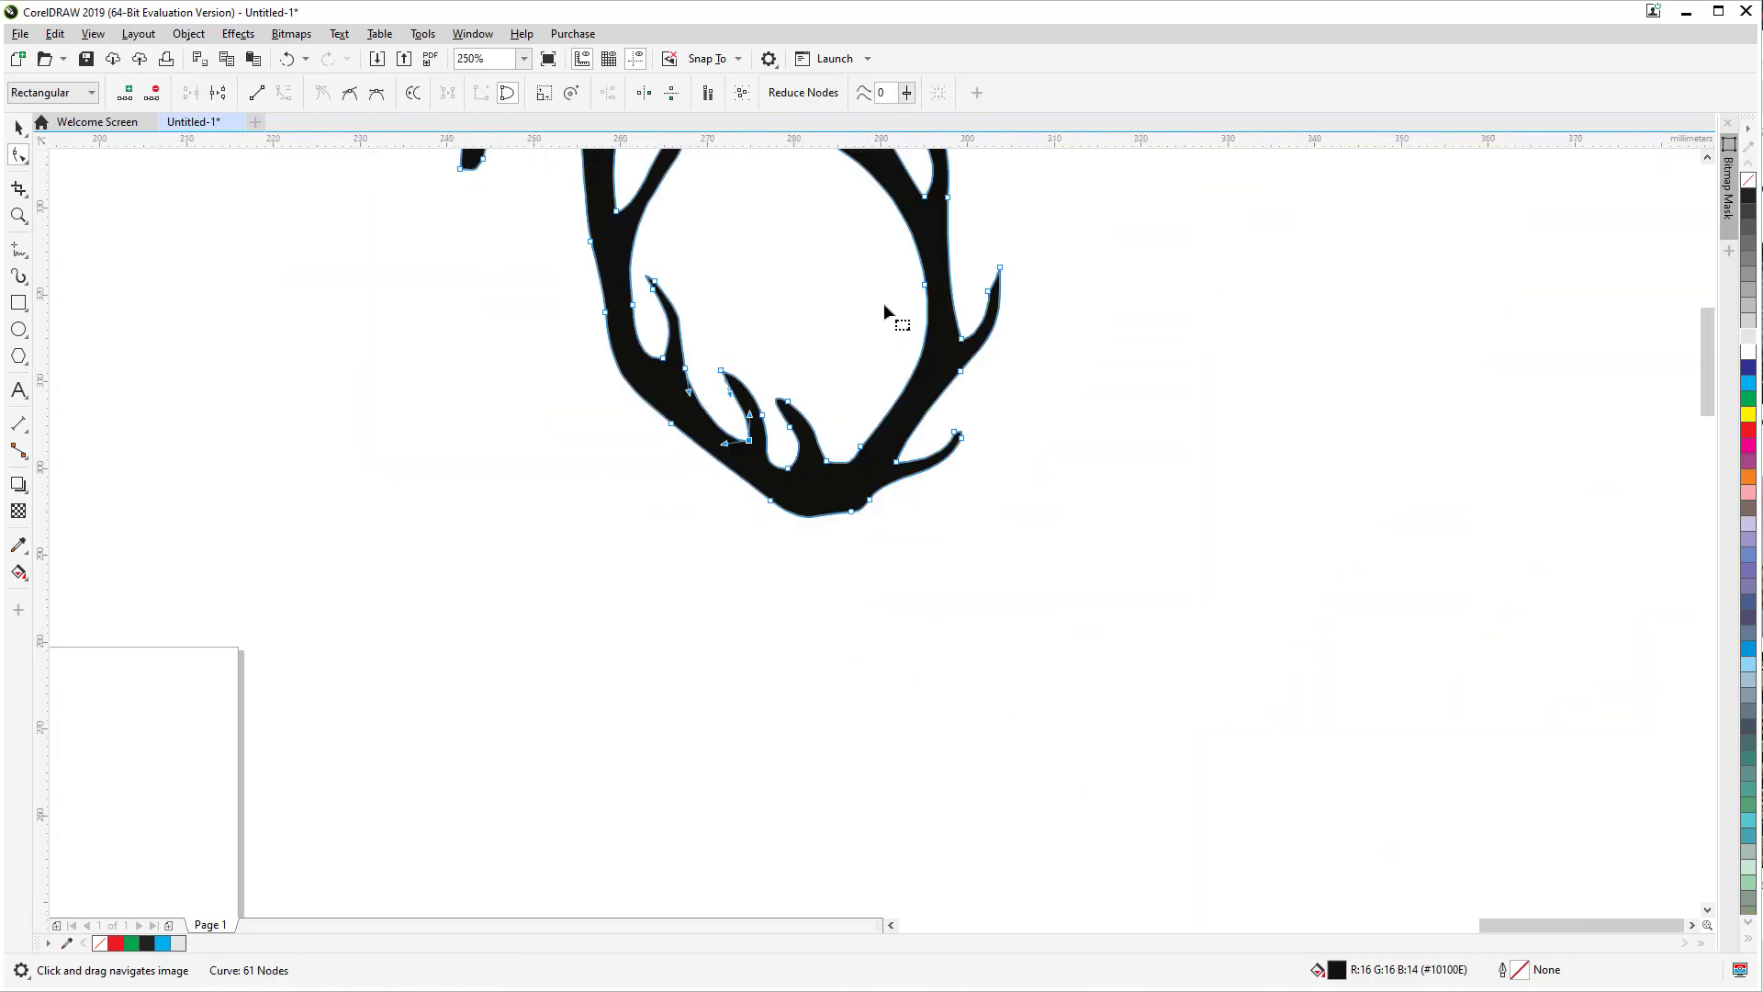
{"action": "left_click_drag", "start_coordinate": [886, 306], "coordinate": [956, 360]}
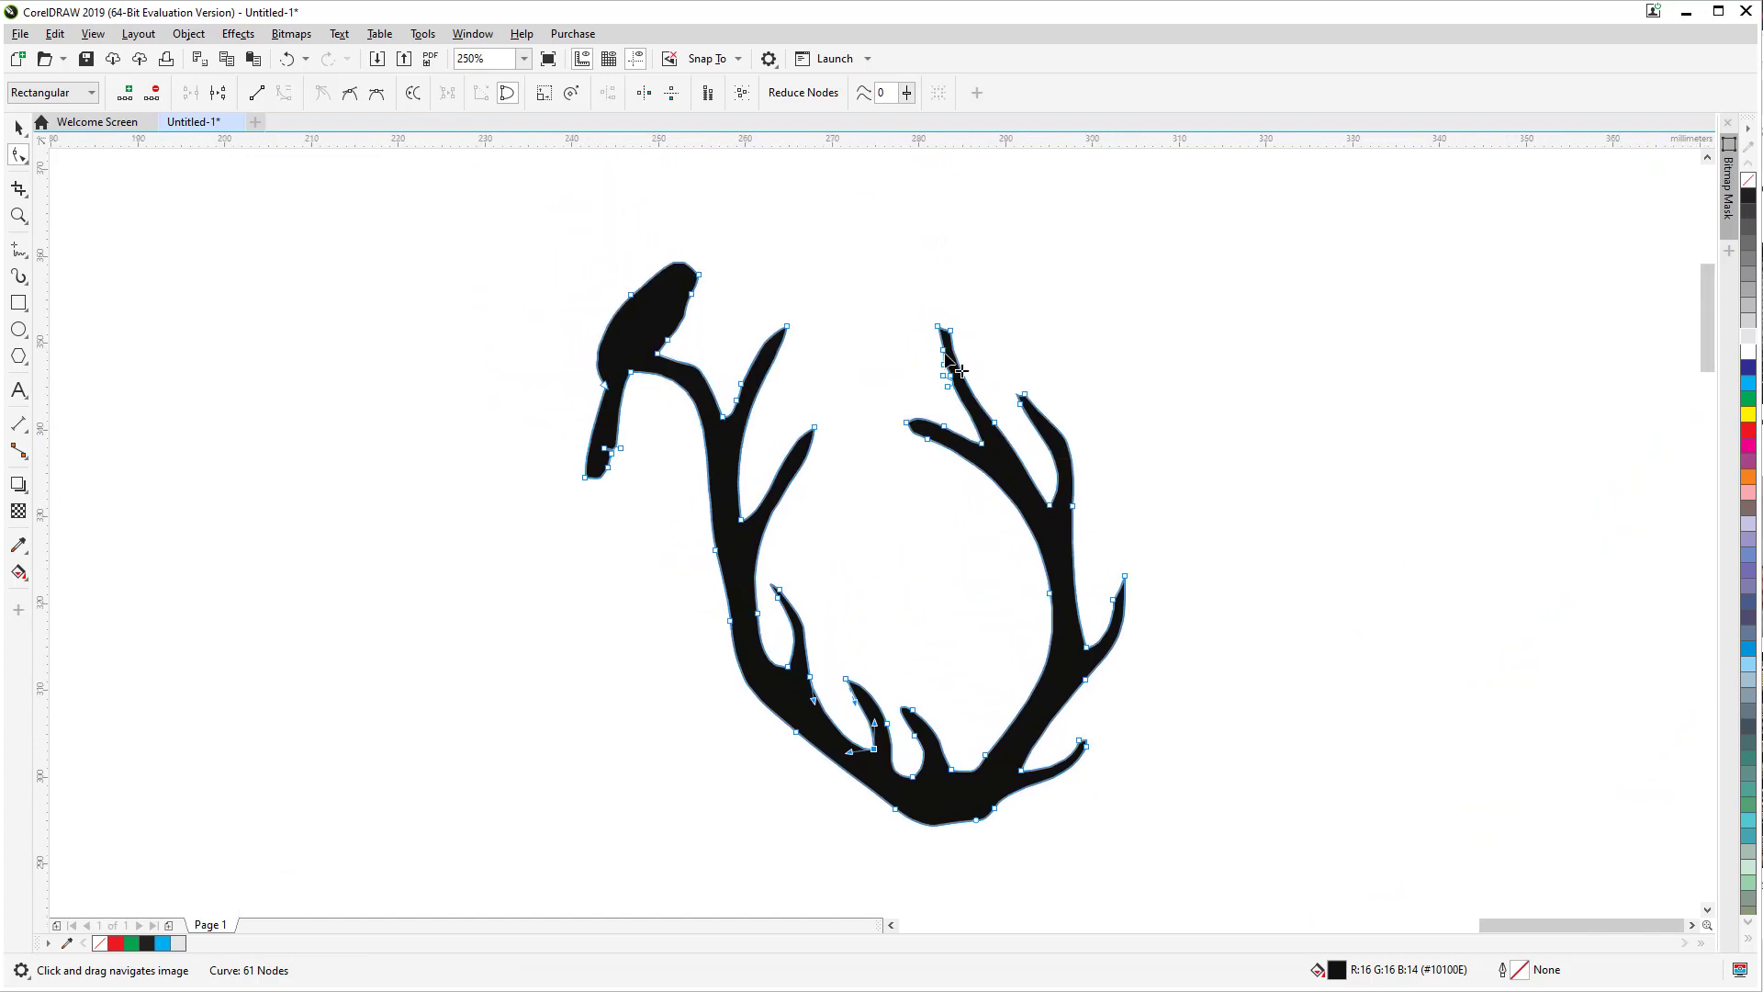
{"action": "scroll", "coordinate": [969, 356], "scroll_direction": "up", "scroll_amount": 4}
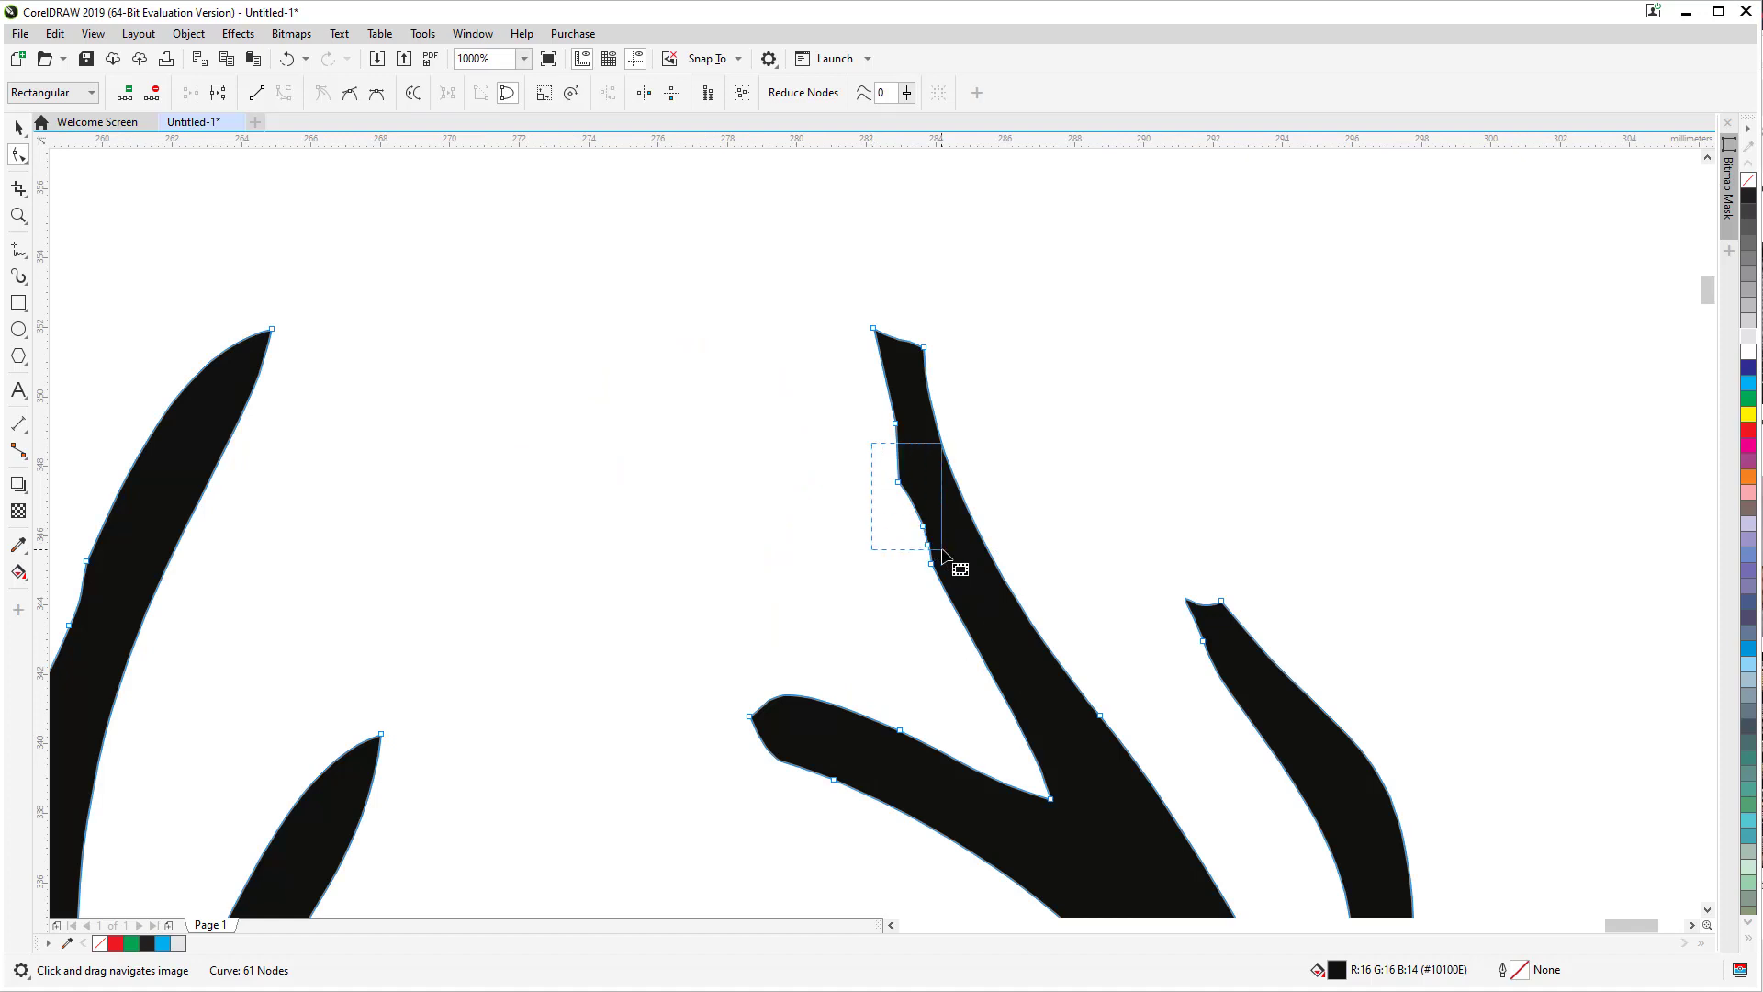
{"action": "left_click_drag", "start_coordinate": [942, 549], "coordinate": [956, 563]}
{"action": "key", "text": "Delete"}
{"action": "scroll", "coordinate": [938, 487], "scroll_direction": "up", "scroll_amount": 2}
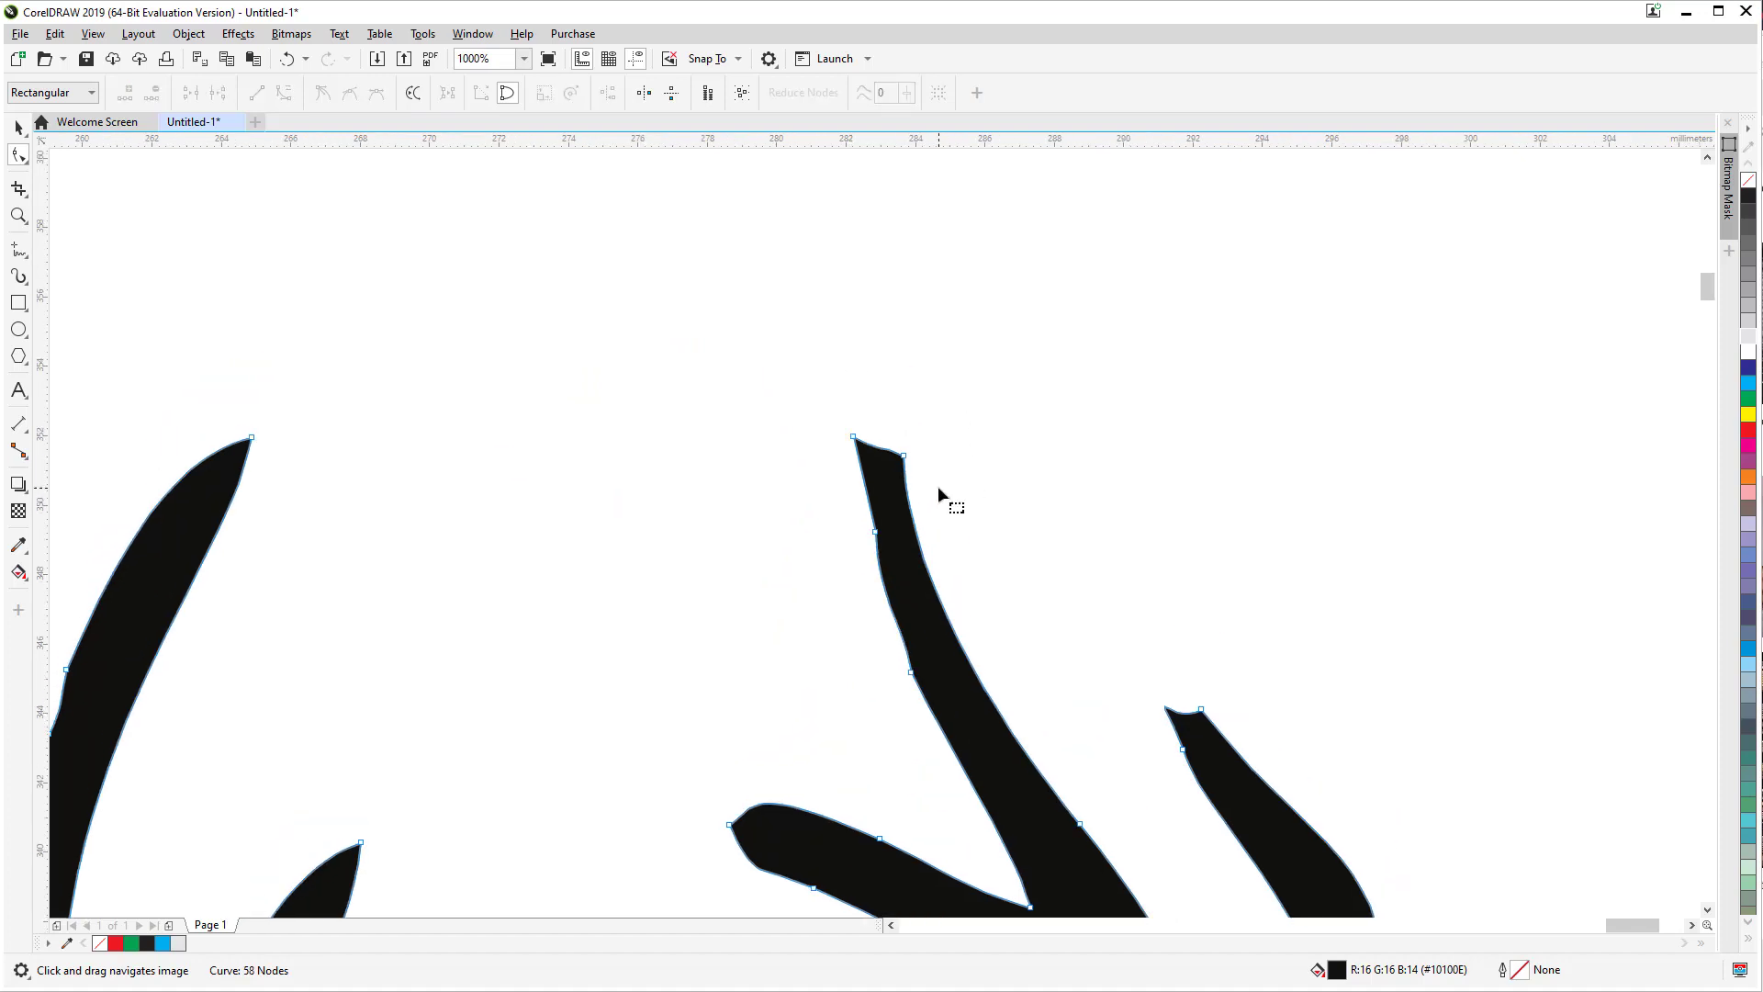
Step: Reshape the blunt tips of the right antler's tallest tine and the tine beside it by extending their end curves upward
{"action": "left_click", "coordinate": [852, 438]}
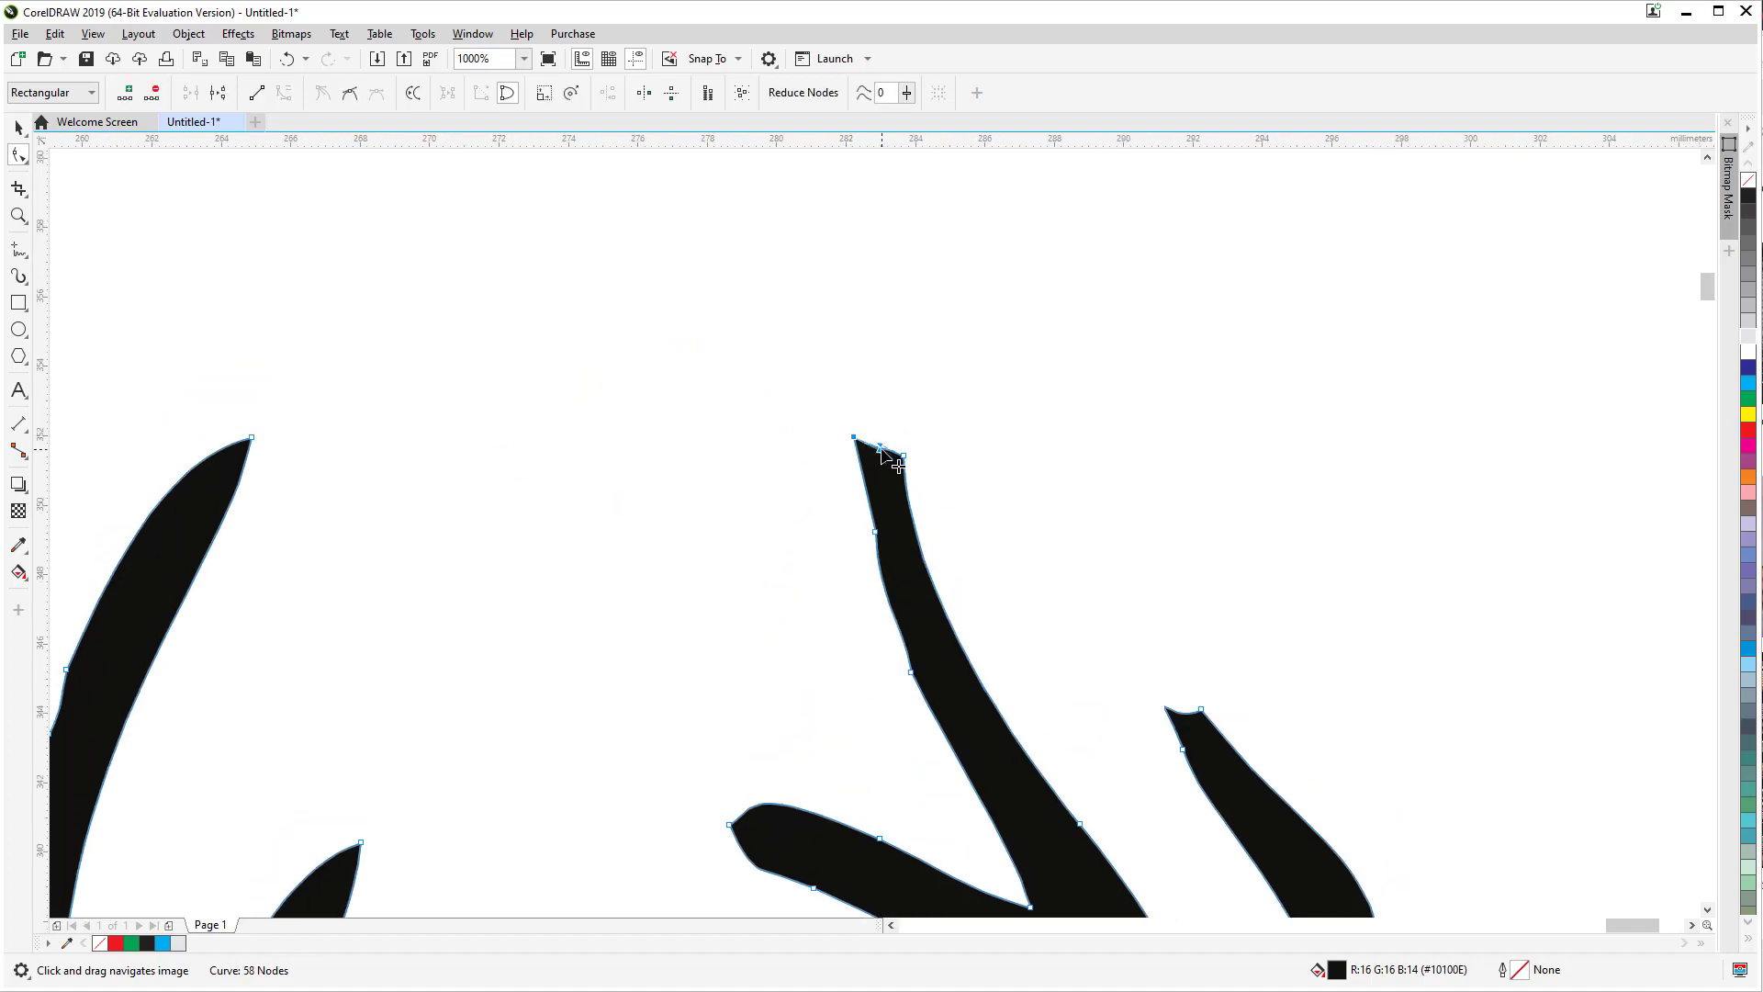
{"action": "left_click_drag", "start_coordinate": [880, 447], "coordinate": [838, 349]}
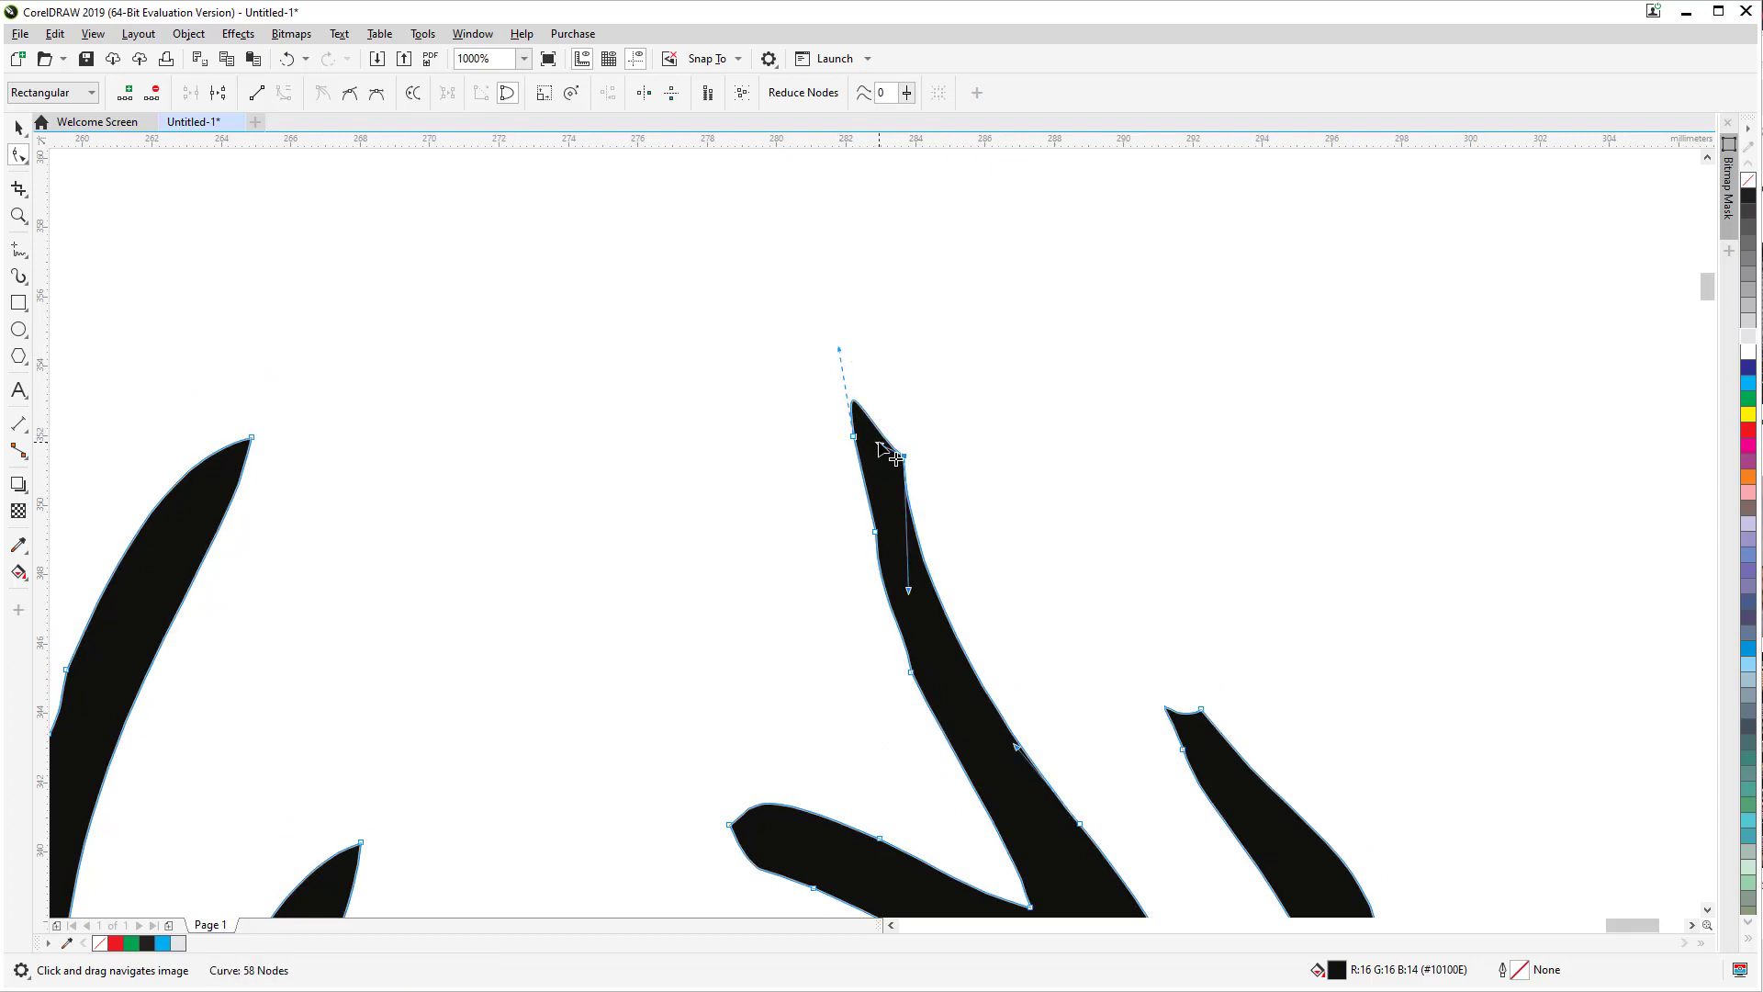
{"action": "left_click_drag", "start_coordinate": [879, 444], "coordinate": [868, 351]}
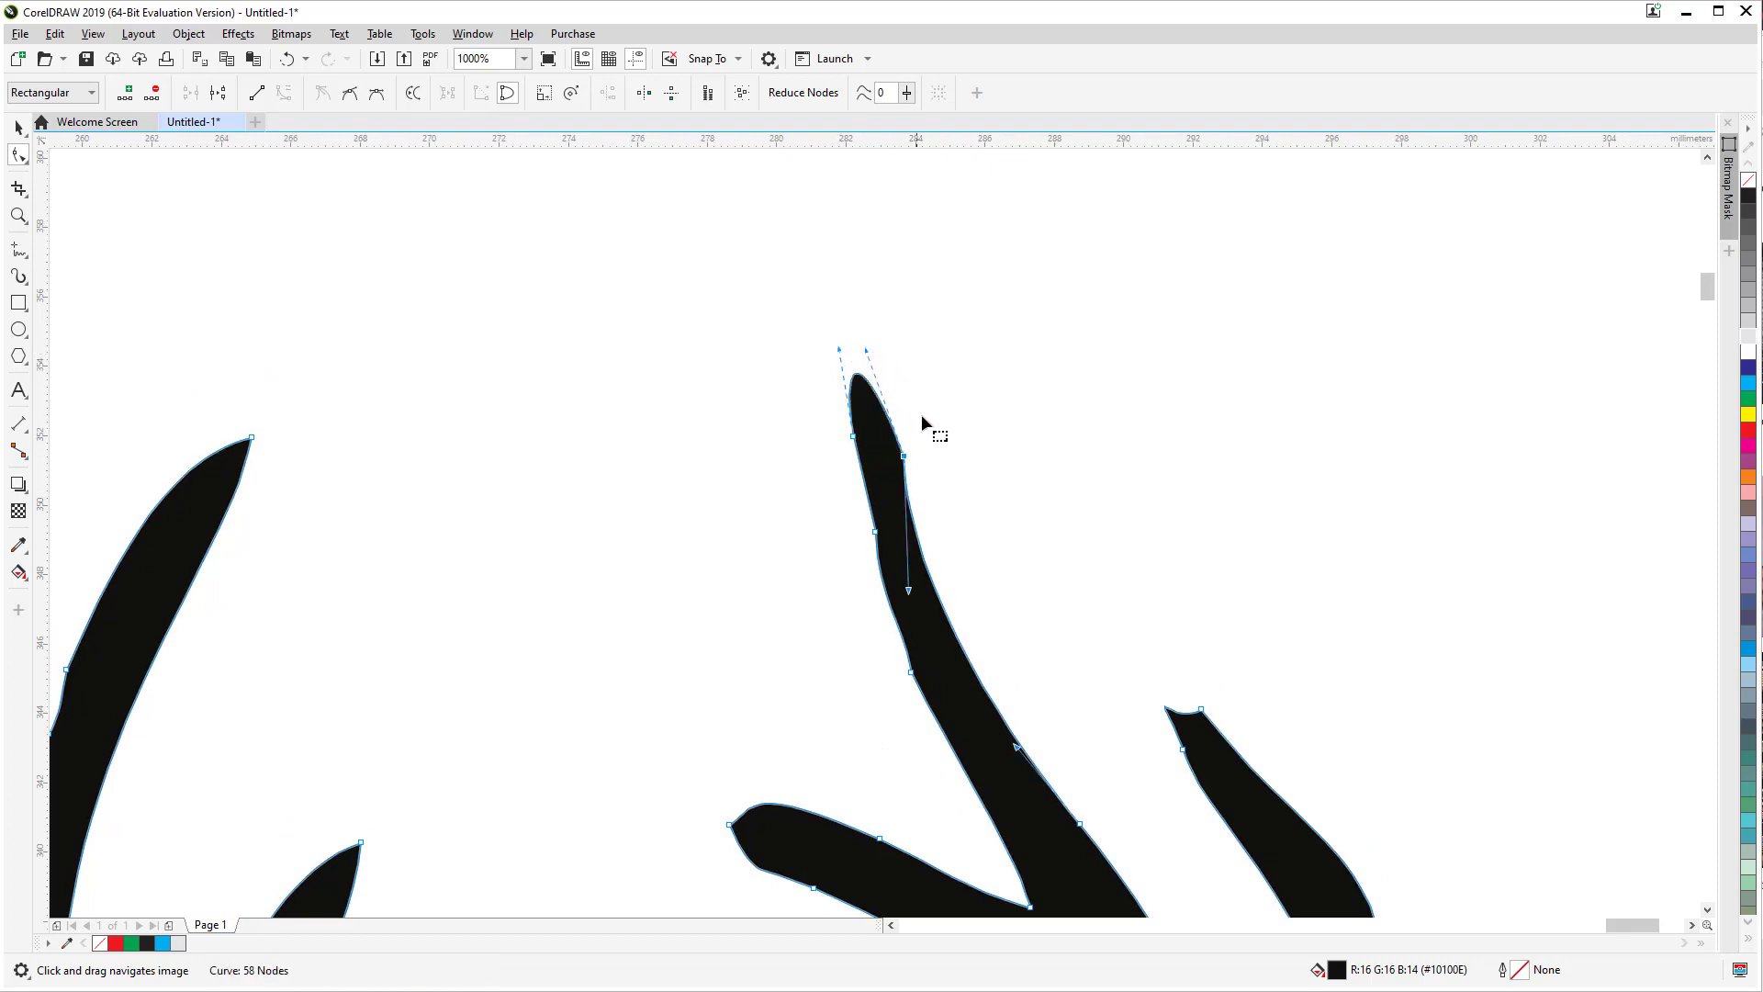
{"action": "scroll", "coordinate": [934, 444], "scroll_direction": "down", "scroll_amount": 1}
{"action": "scroll", "coordinate": [1010, 597], "scroll_direction": "up", "scroll_amount": 1}
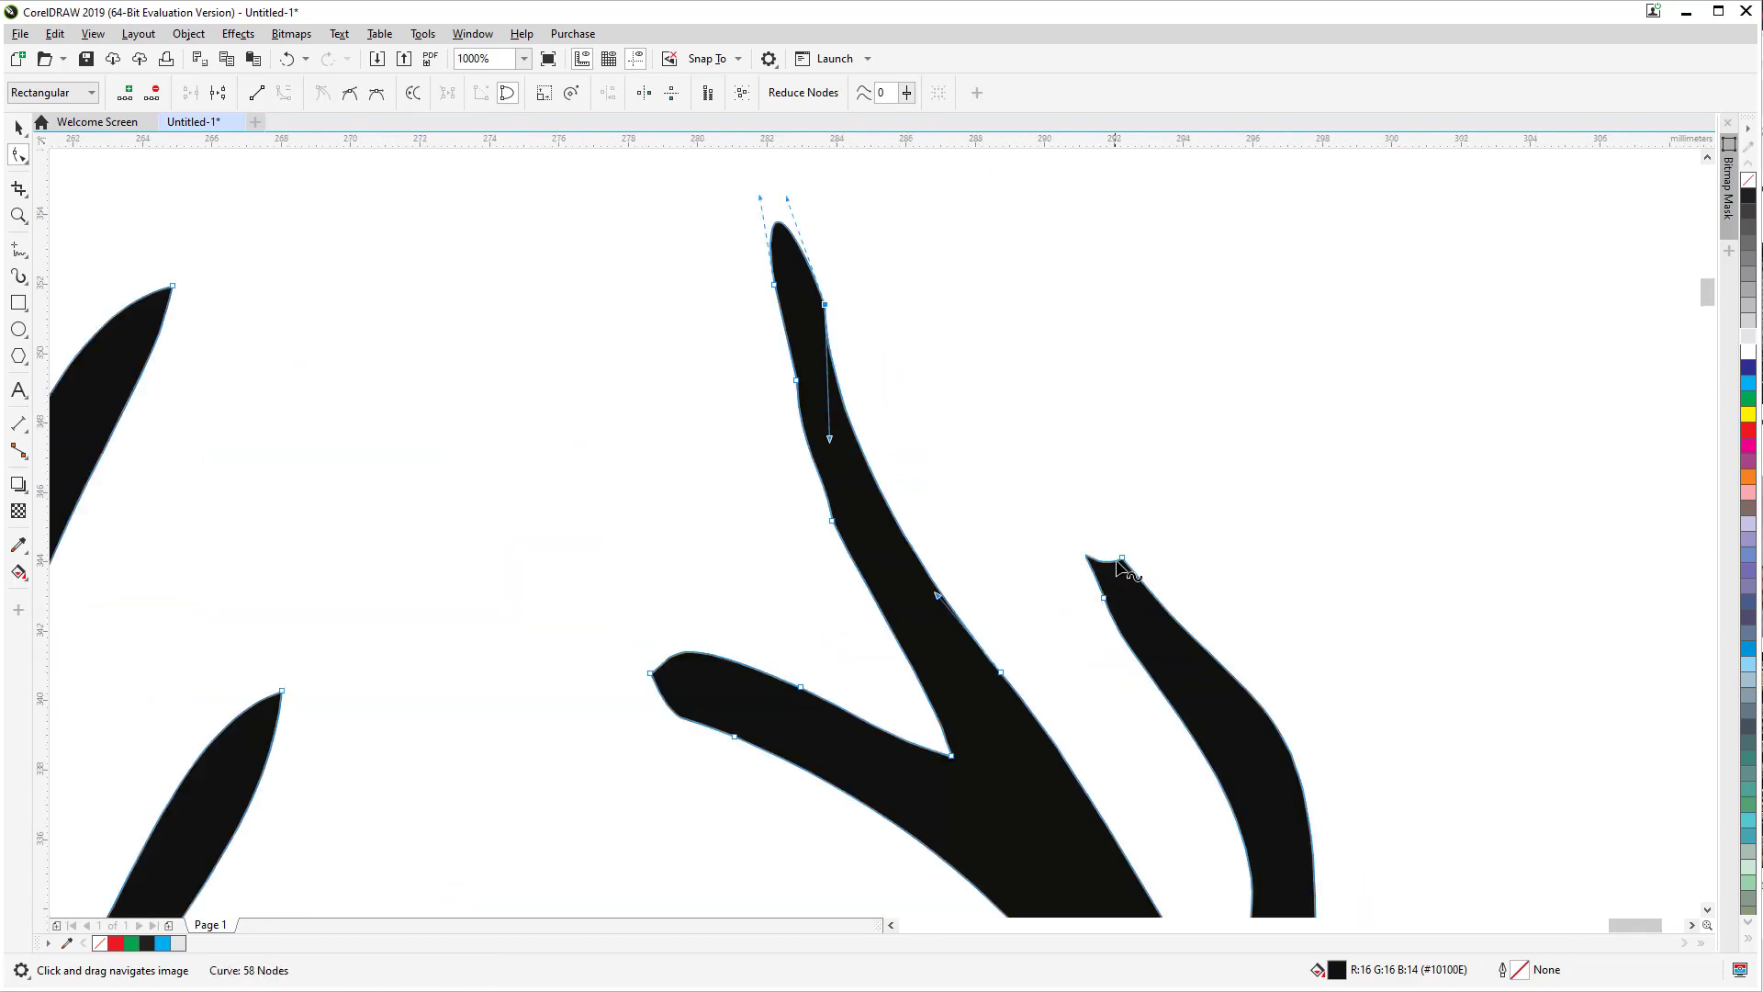
{"action": "left_click_drag", "start_coordinate": [1082, 573], "coordinate": [1010, 422]}
{"action": "scroll", "coordinate": [1148, 570], "scroll_direction": "down", "scroll_amount": 2}
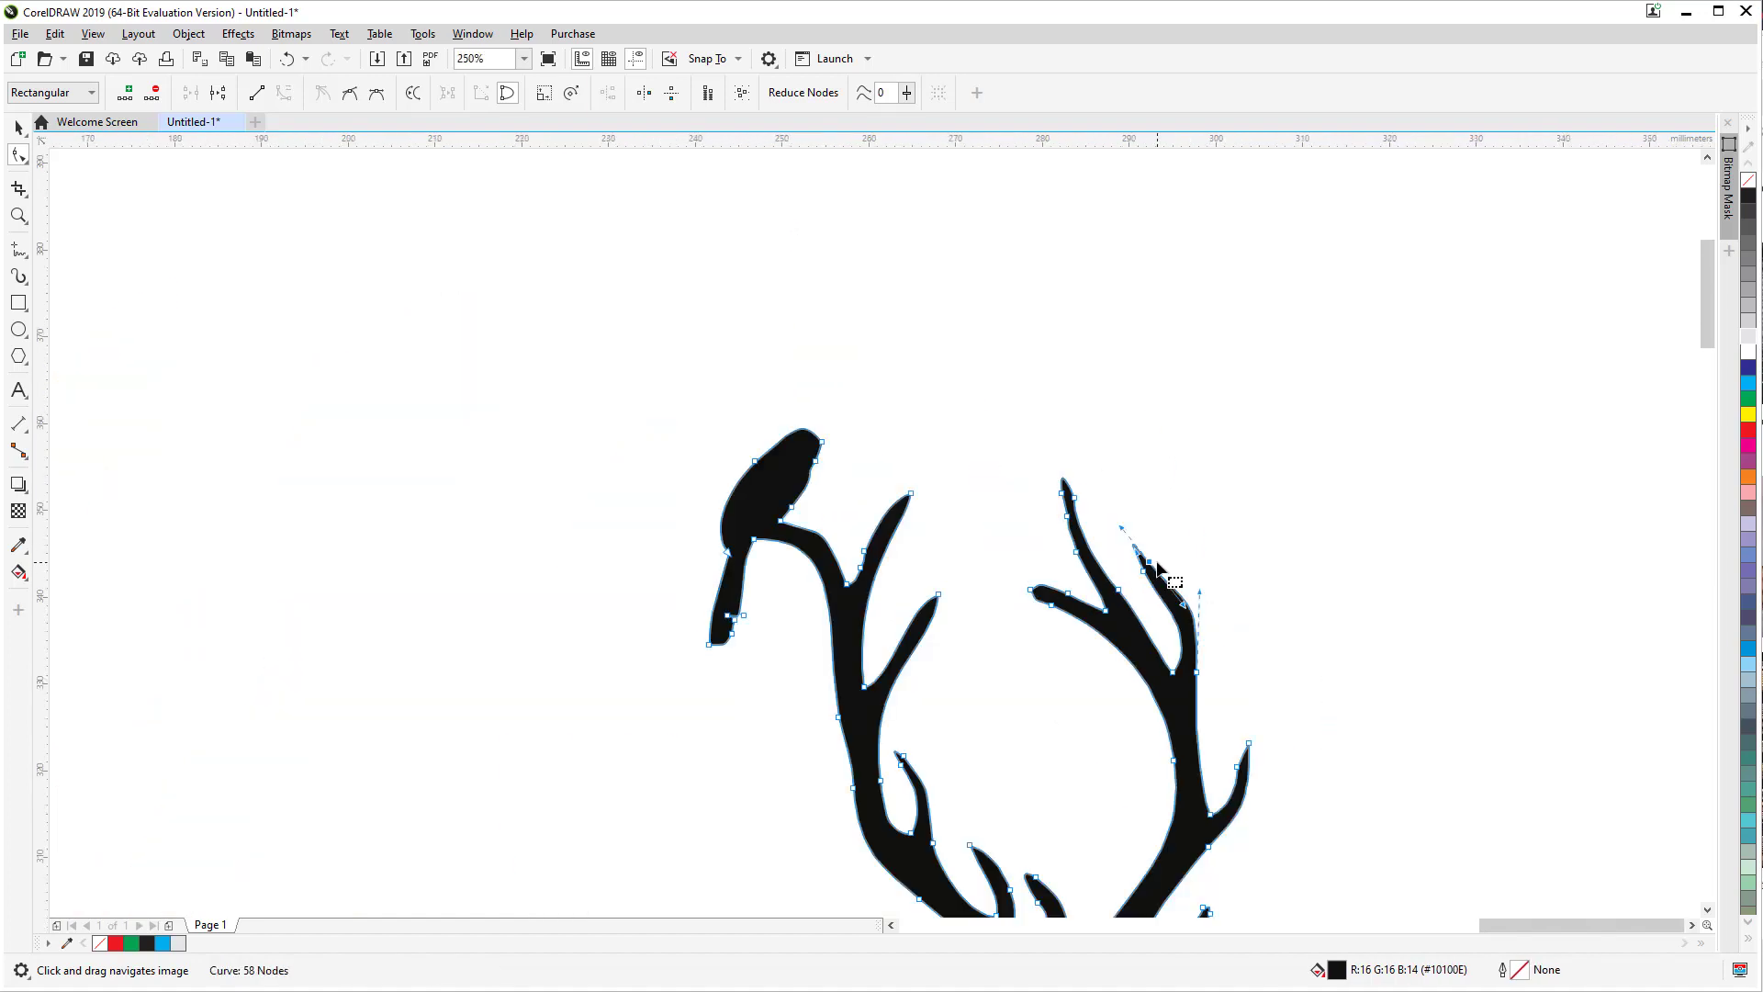
Step: Round the squared tip of the right antler's lowest tine by pulling its end curve outward
{"action": "scroll", "coordinate": [1247, 453], "scroll_direction": "down", "scroll_amount": 1}
{"action": "scroll", "coordinate": [1242, 796], "scroll_direction": "up", "scroll_amount": 3}
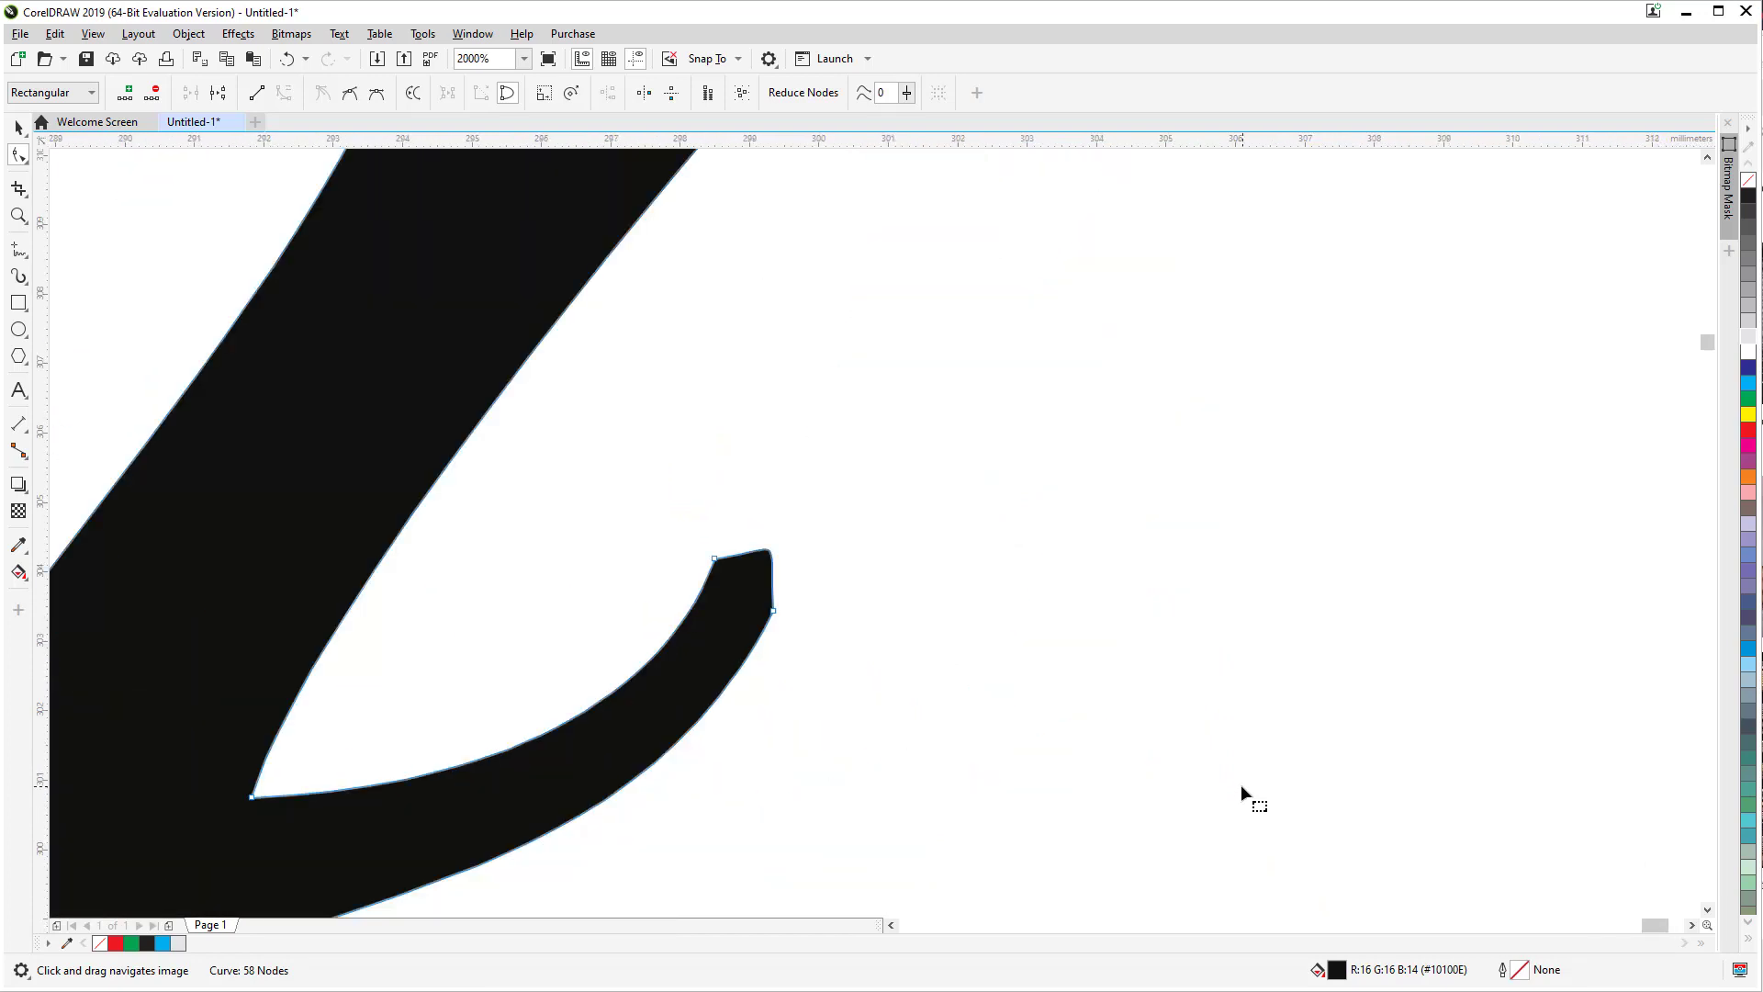
{"action": "left_click", "coordinate": [772, 612]}
{"action": "left_click_drag", "start_coordinate": [770, 549], "coordinate": [795, 519]}
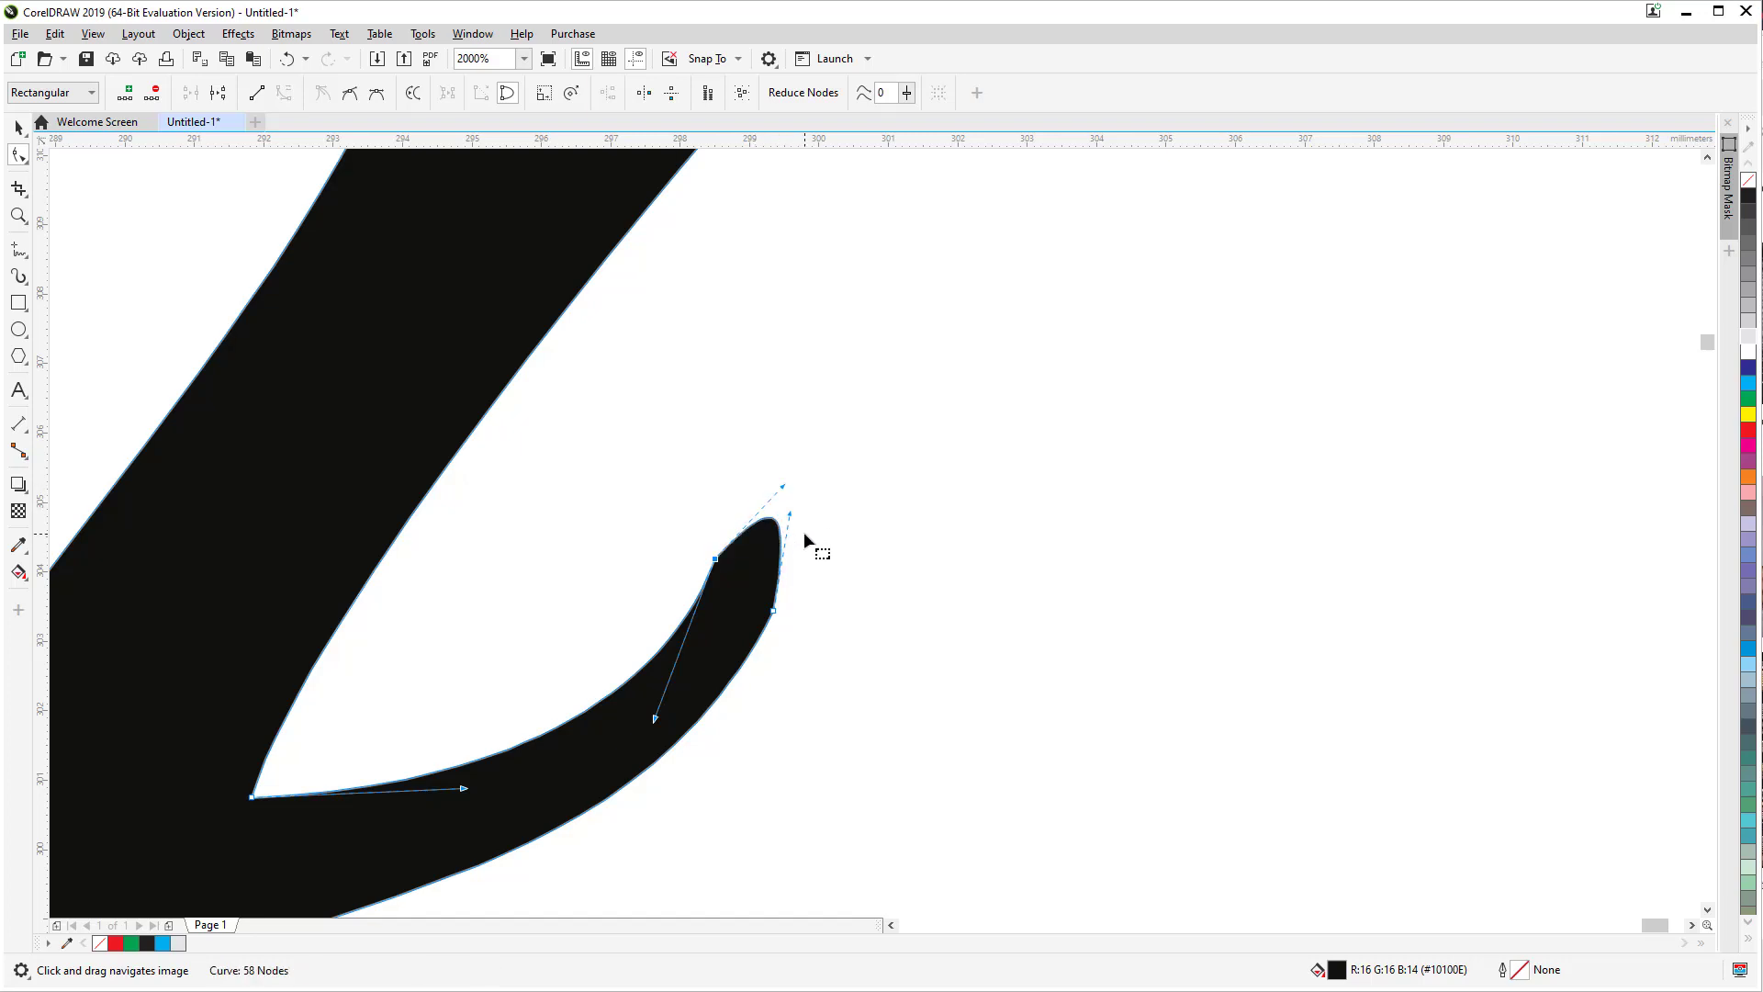
Step: Move the antler curve over the blurred antler reference image, to about X -222 mm, Y 244 mm
{"action": "scroll", "coordinate": [771, 618], "scroll_direction": "down", "scroll_amount": 5}
{"action": "scroll", "coordinate": [582, 707], "scroll_direction": "up", "scroll_amount": 2}
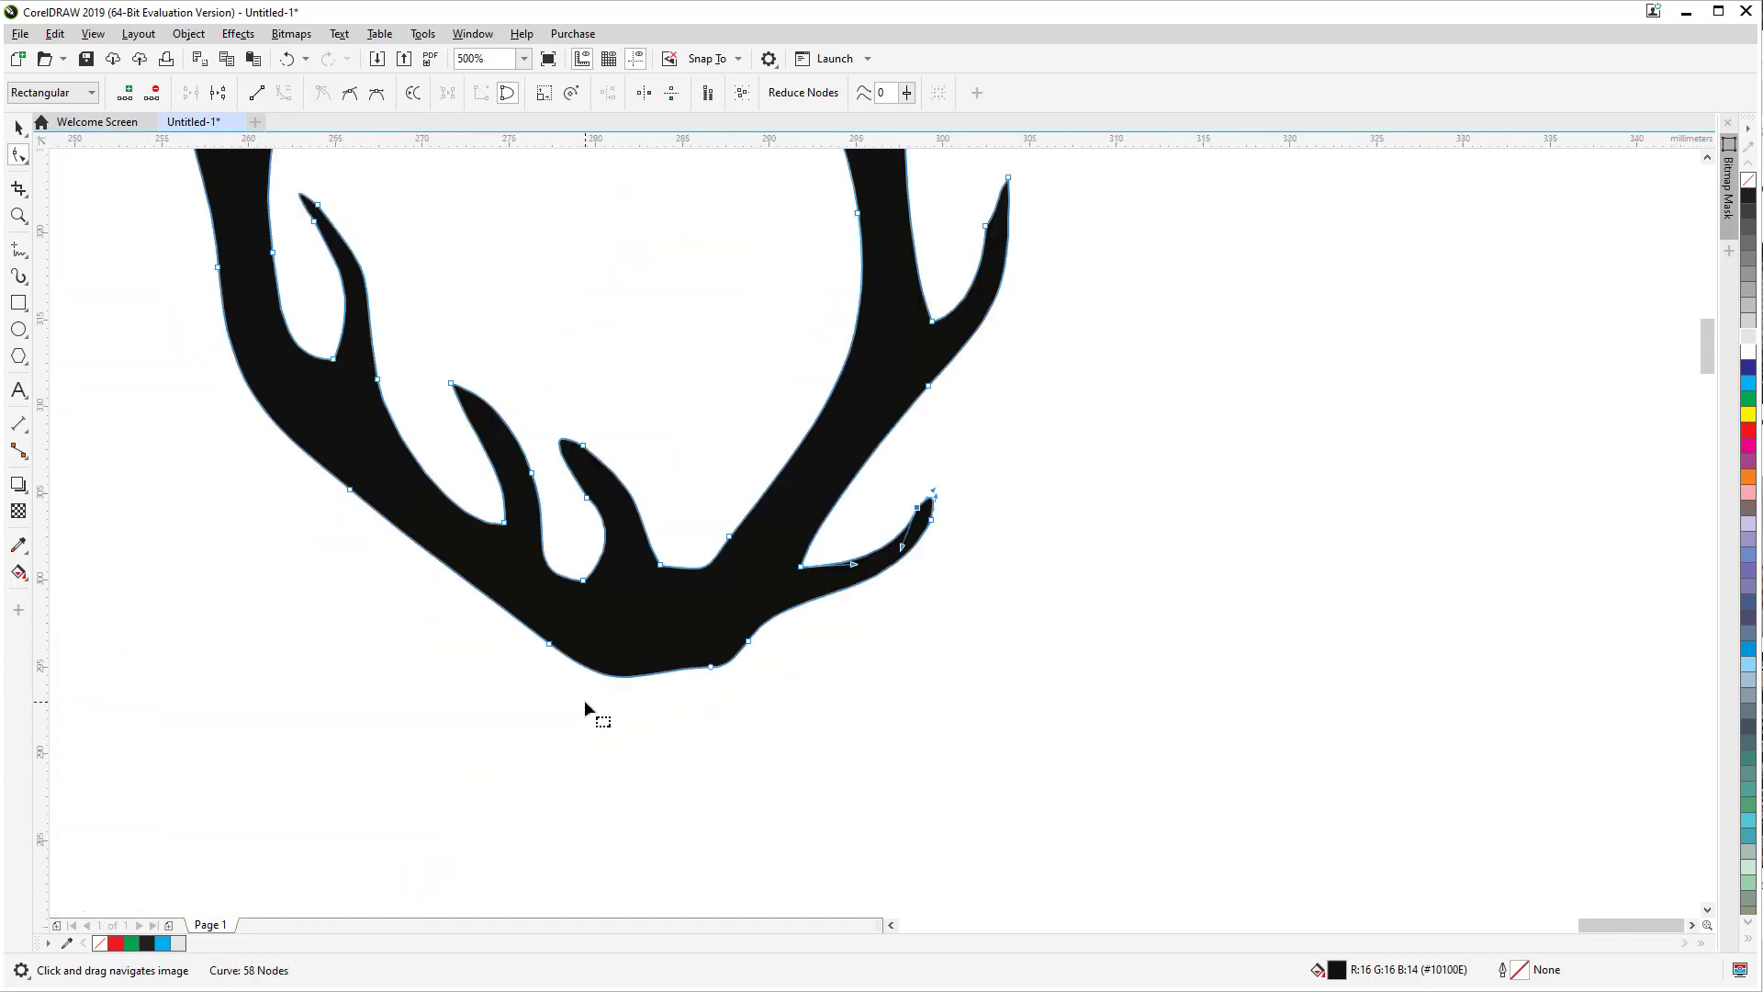
{"action": "left_click", "coordinate": [18, 127]}
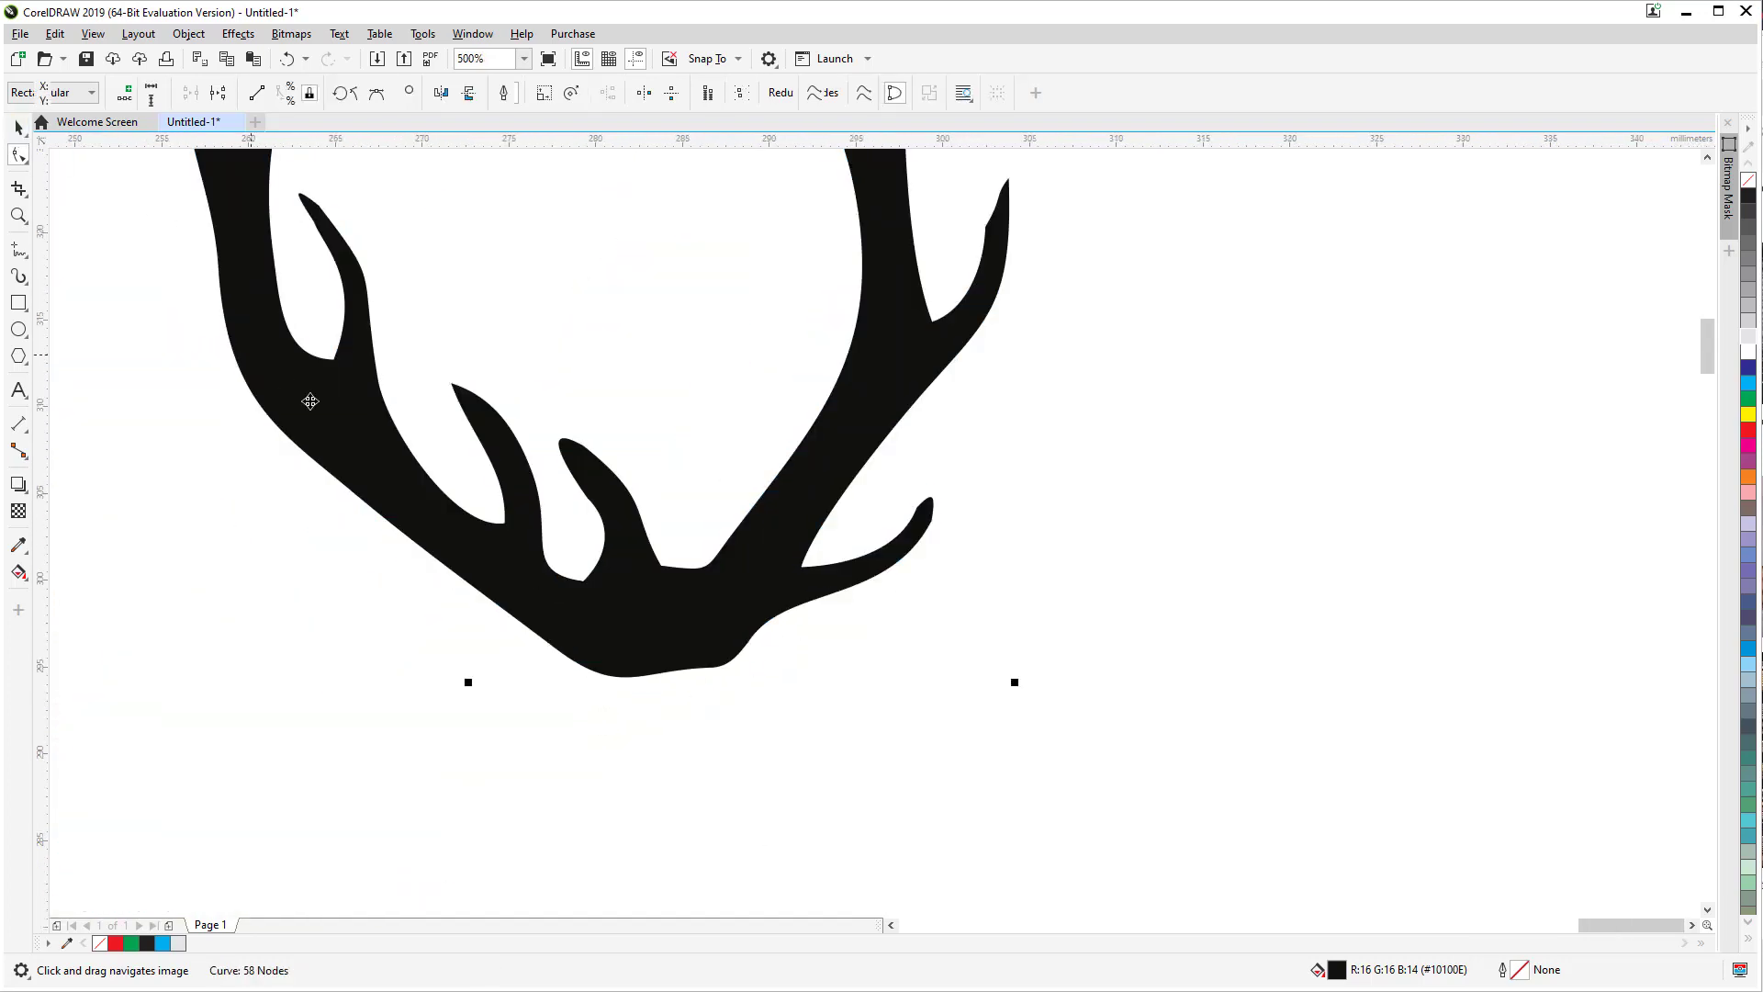
{"action": "left_click_drag", "start_coordinate": [543, 366], "coordinate": [1027, 716]}
{"action": "scroll", "coordinate": [1032, 630], "scroll_direction": "down", "scroll_amount": 2}
{"action": "scroll", "coordinate": [1032, 631], "scroll_direction": "down", "scroll_amount": 4}
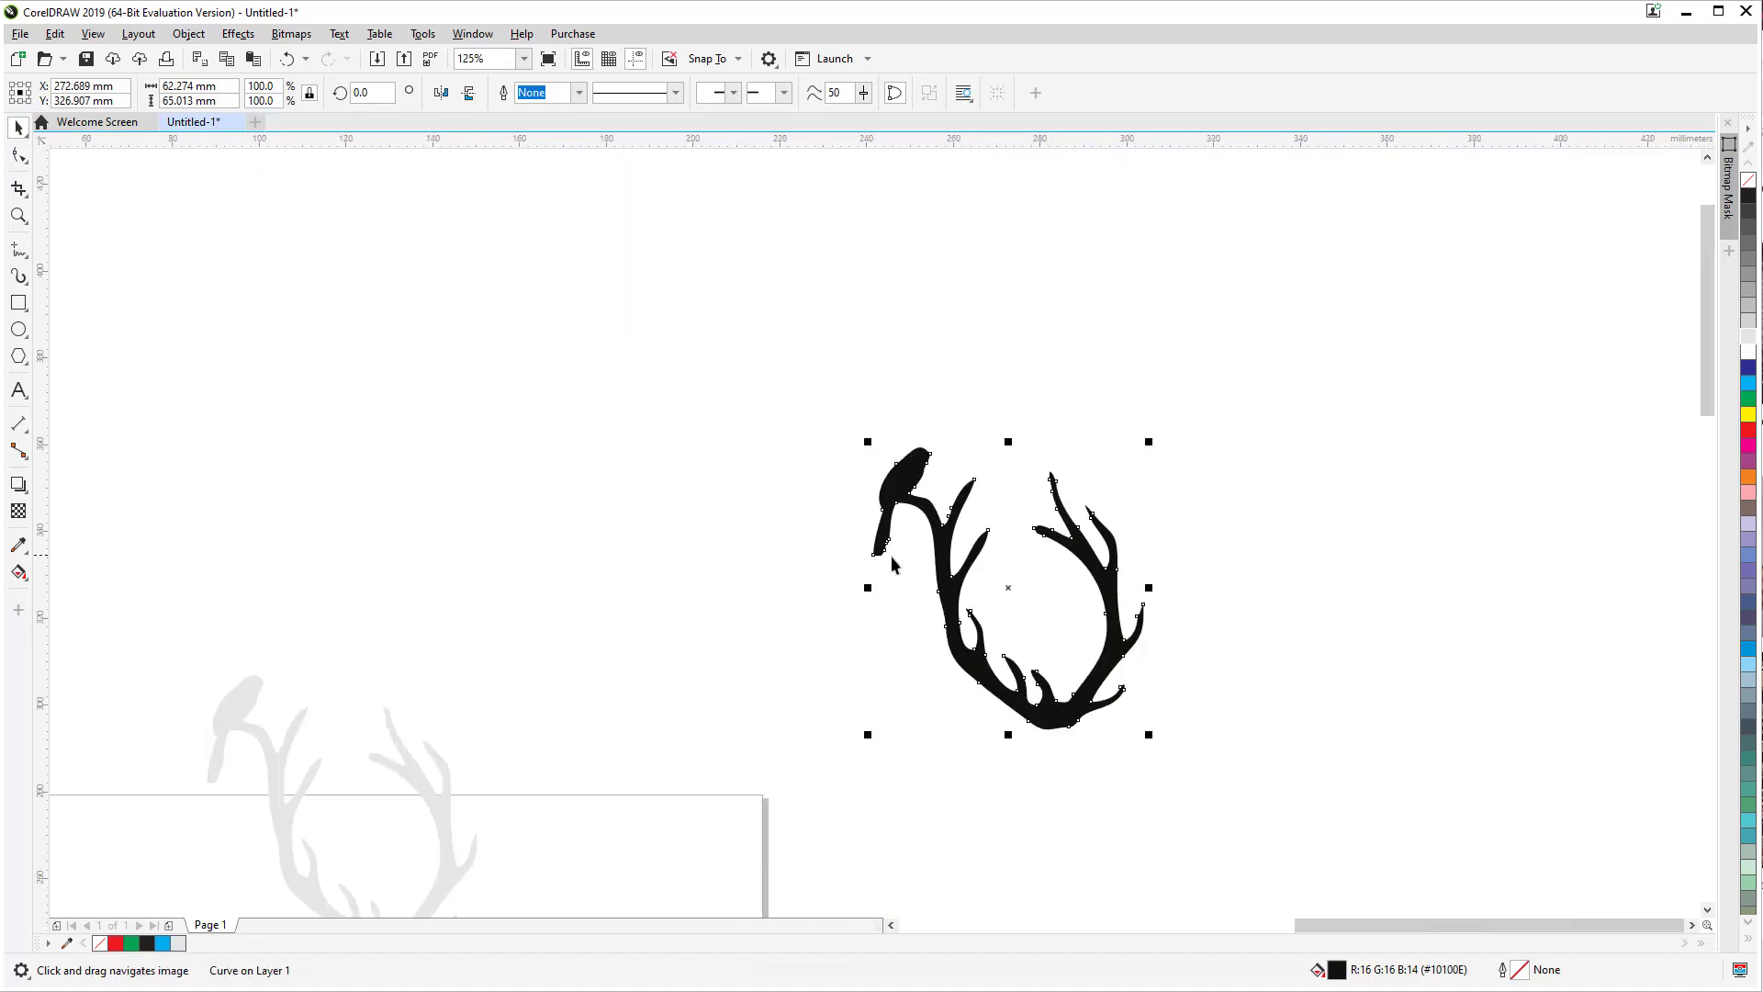
{"action": "left_click_drag", "start_coordinate": [674, 558], "coordinate": [799, 634]}
{"action": "scroll", "coordinate": [1259, 539], "scroll_direction": "down", "scroll_amount": 4}
{"action": "scroll", "coordinate": [798, 634], "scroll_direction": "up", "scroll_amount": 6}
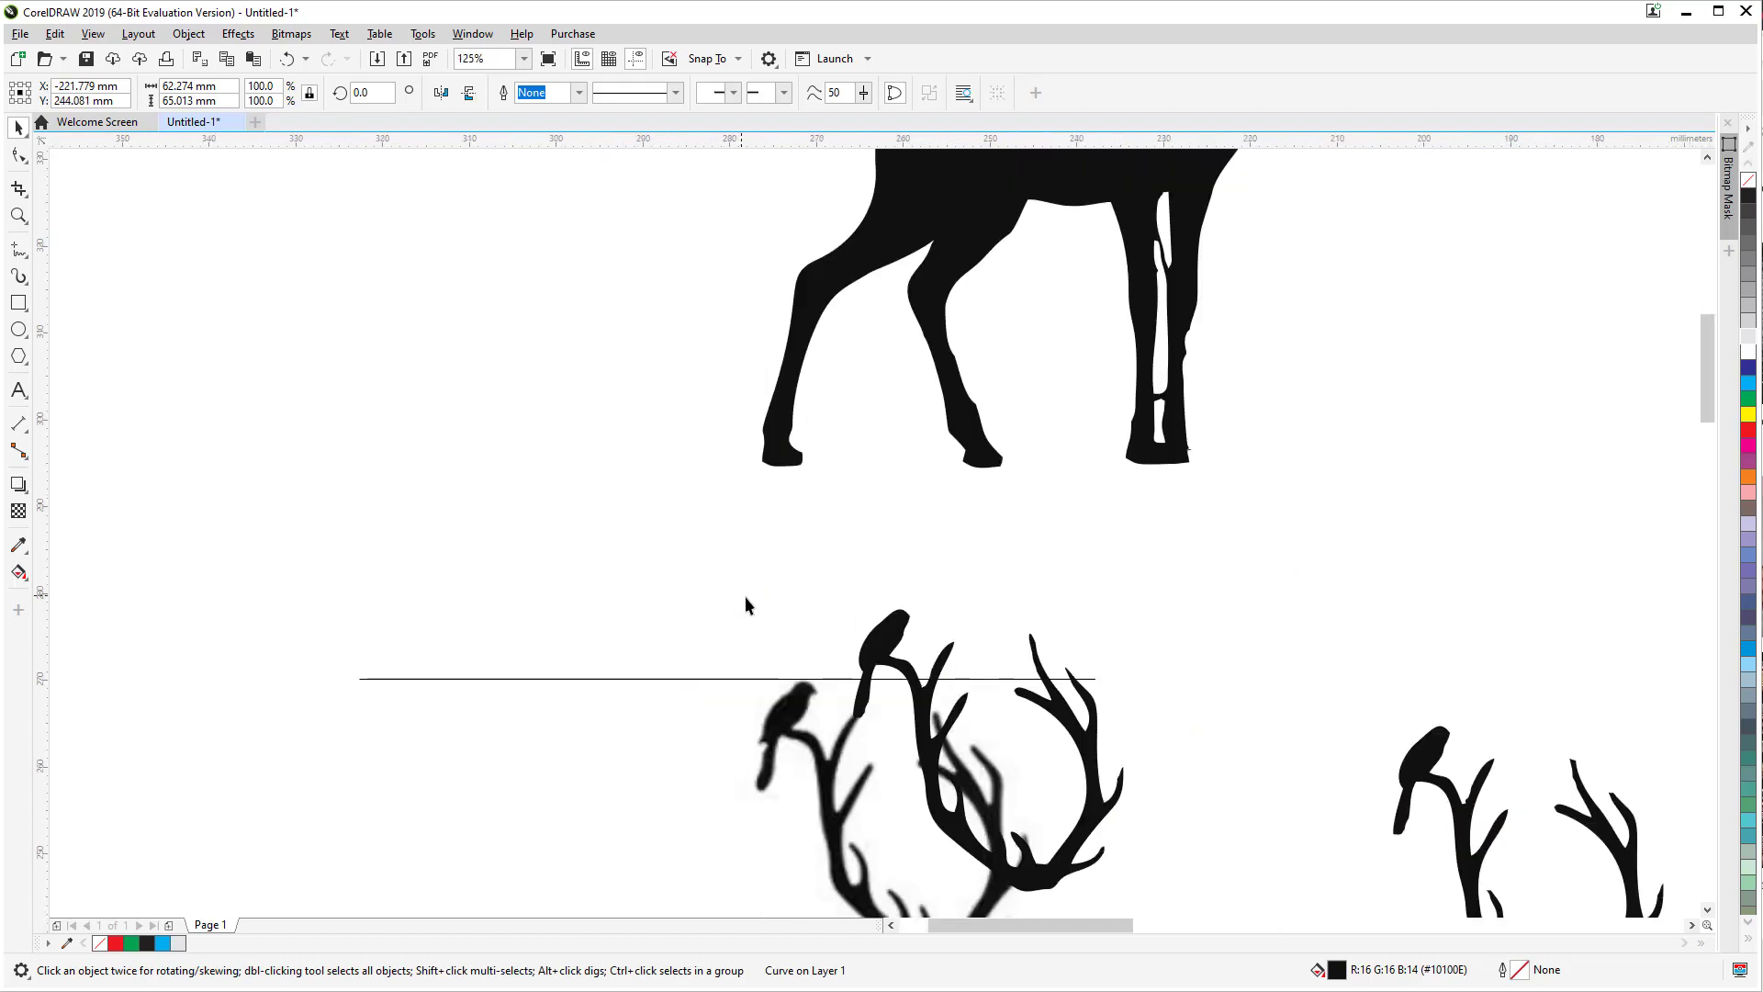
Step: Delete the two extra nodes on the right edge of the bird's tail in the antler curve
{"action": "left_click_drag", "start_coordinate": [847, 518], "coordinate": [768, 382]}
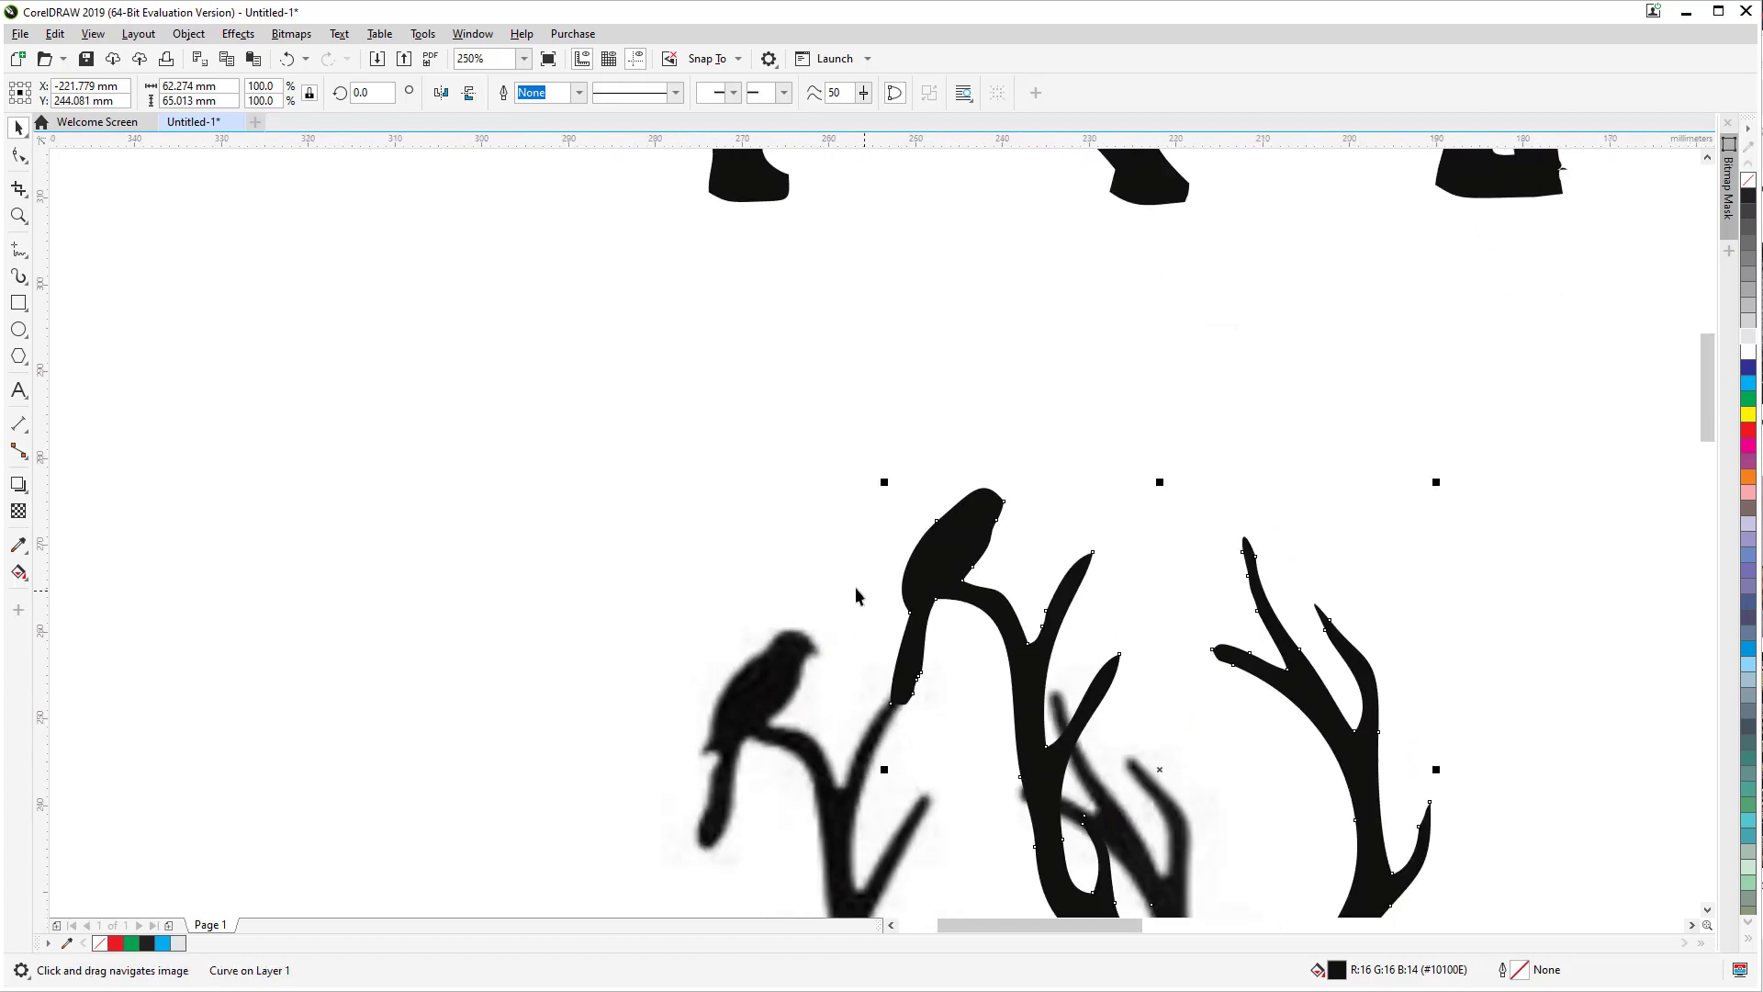
{"action": "left_click_drag", "start_coordinate": [856, 587], "coordinate": [792, 559]}
{"action": "scroll", "coordinate": [771, 684], "scroll_direction": "up", "scroll_amount": 2}
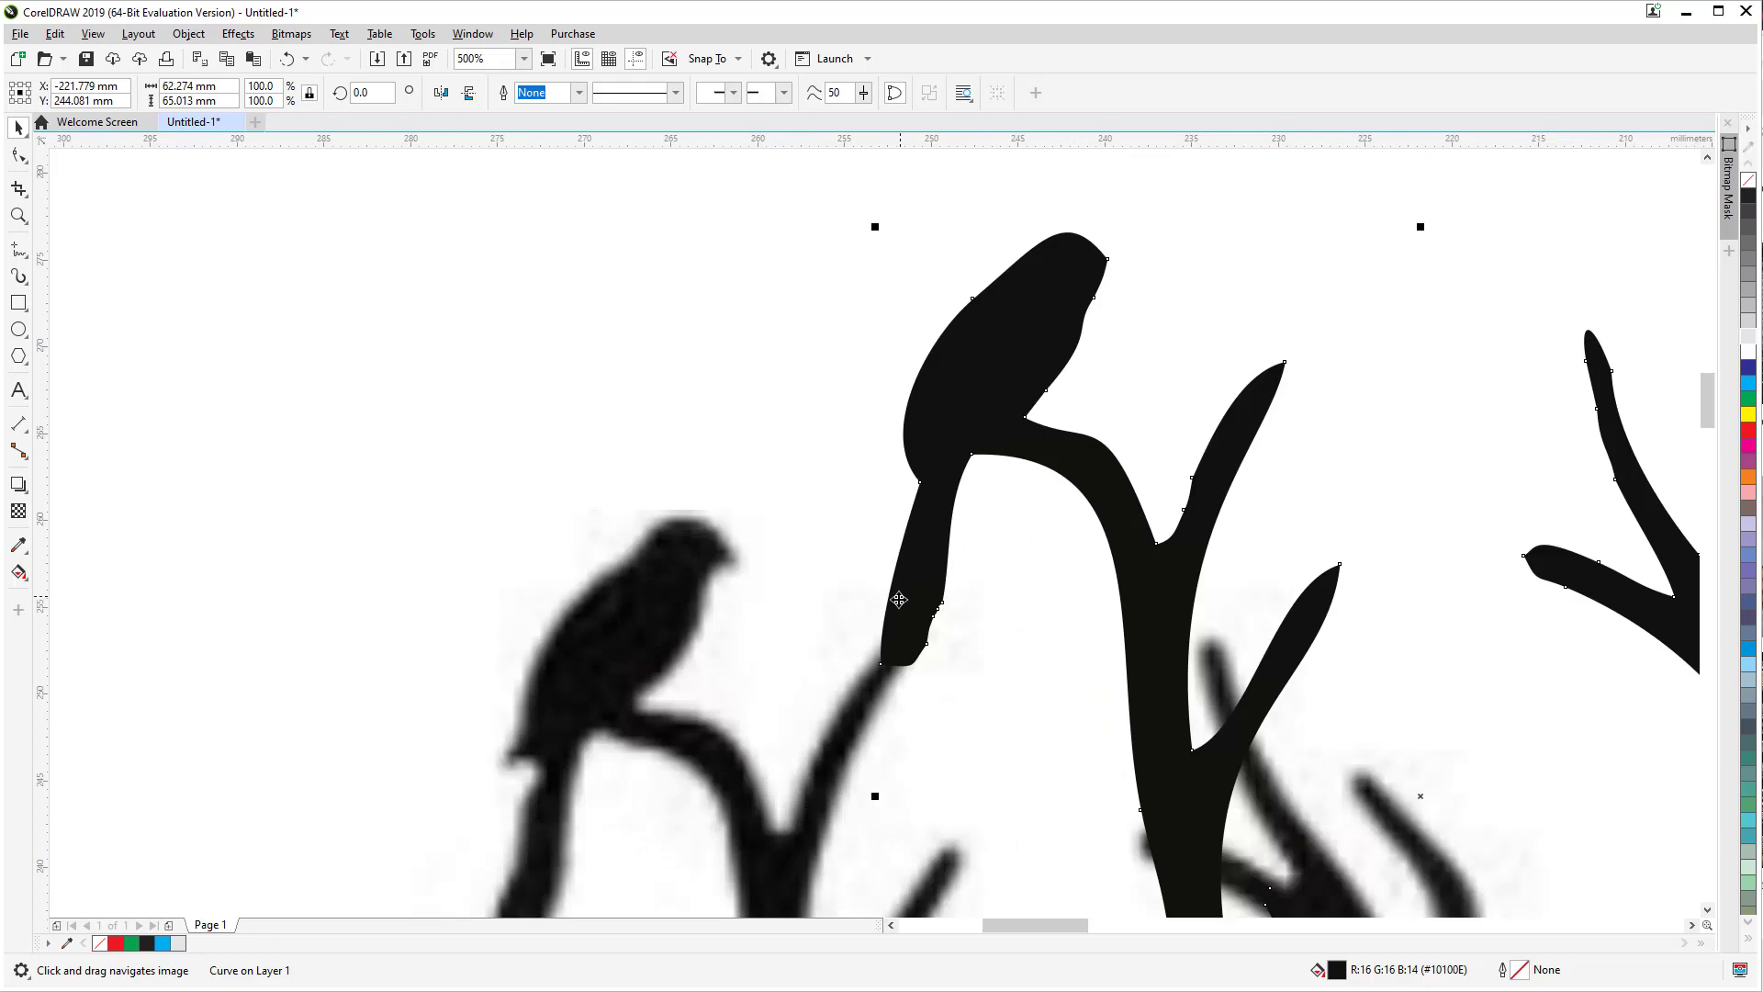
{"action": "left_click_drag", "start_coordinate": [900, 601], "coordinate": [930, 562]}
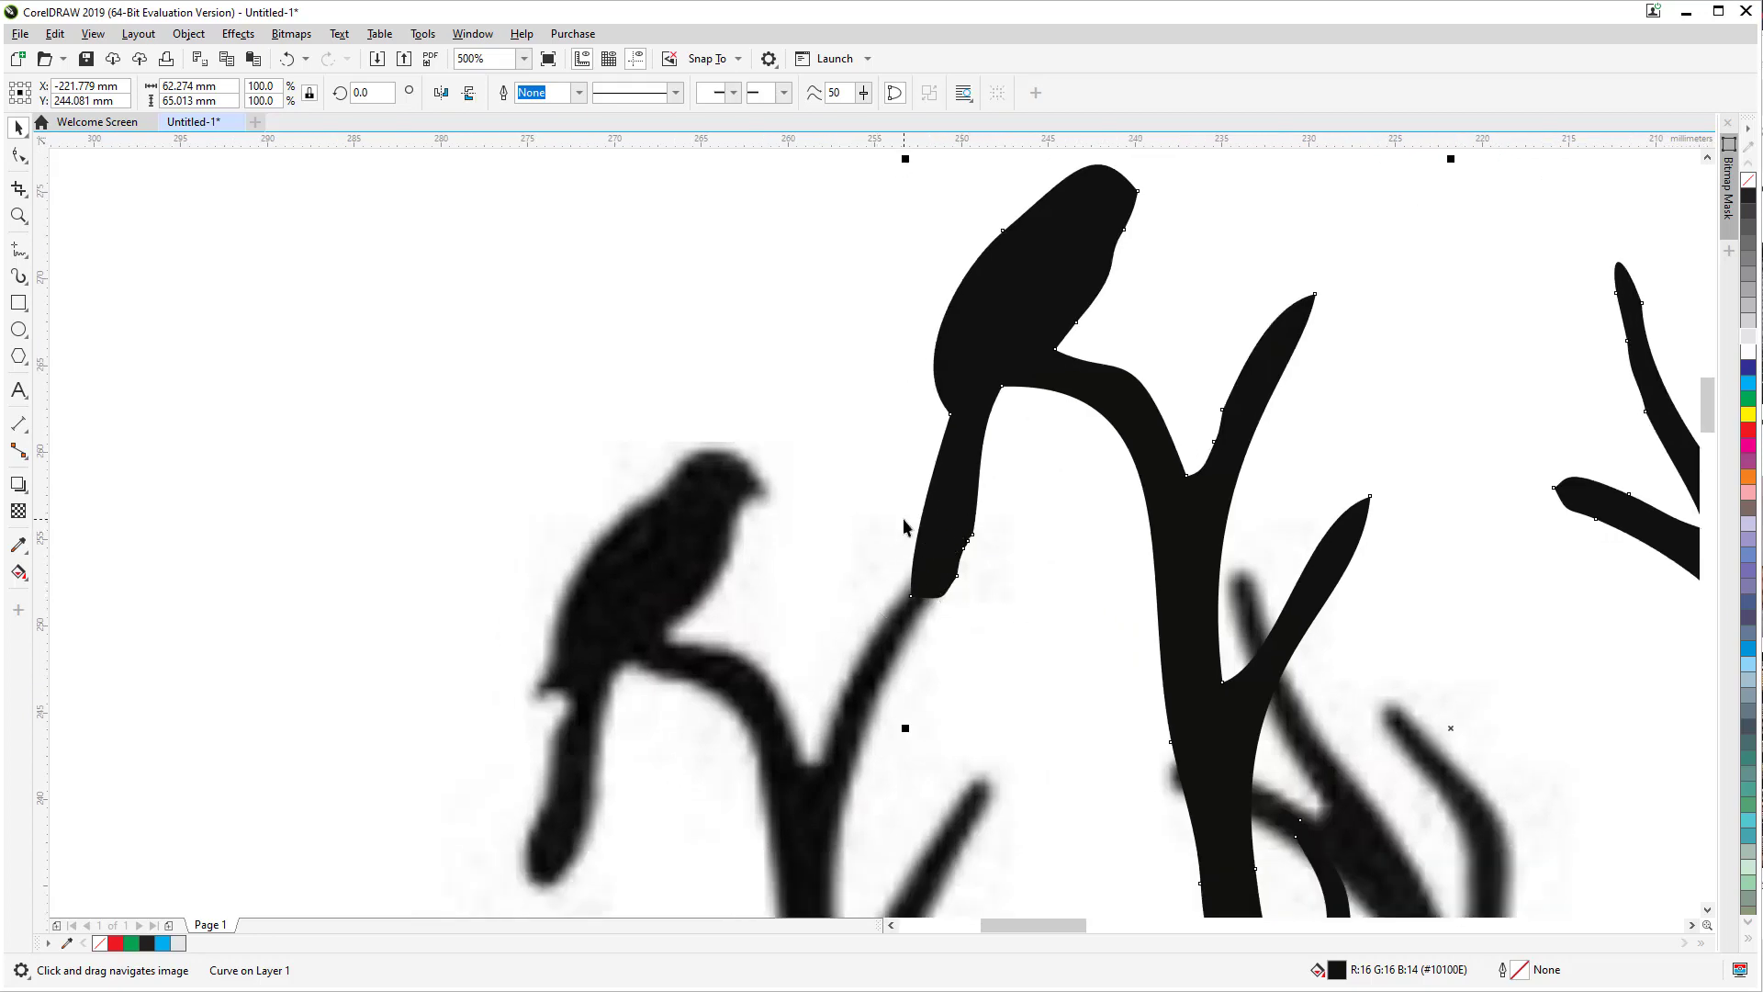
{"action": "scroll", "coordinate": [908, 528], "scroll_direction": "up", "scroll_amount": 2}
{"action": "left_click", "coordinate": [19, 157]}
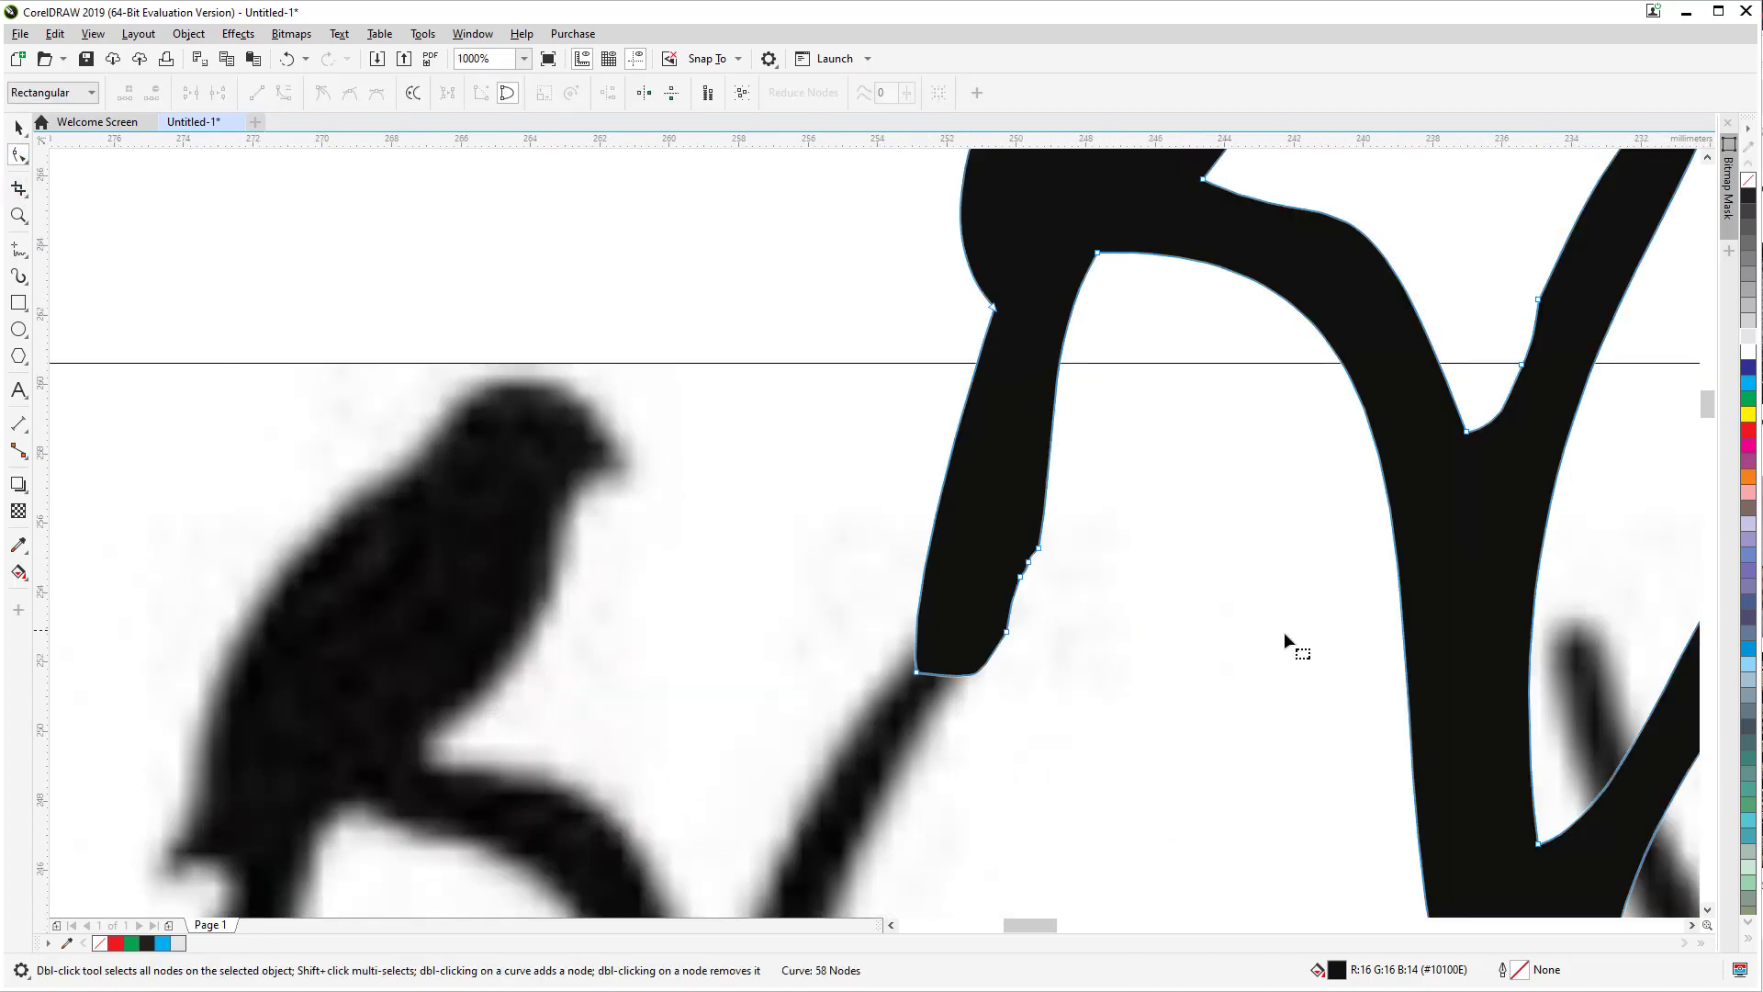
{"action": "double_click", "coordinate": [1029, 562]}
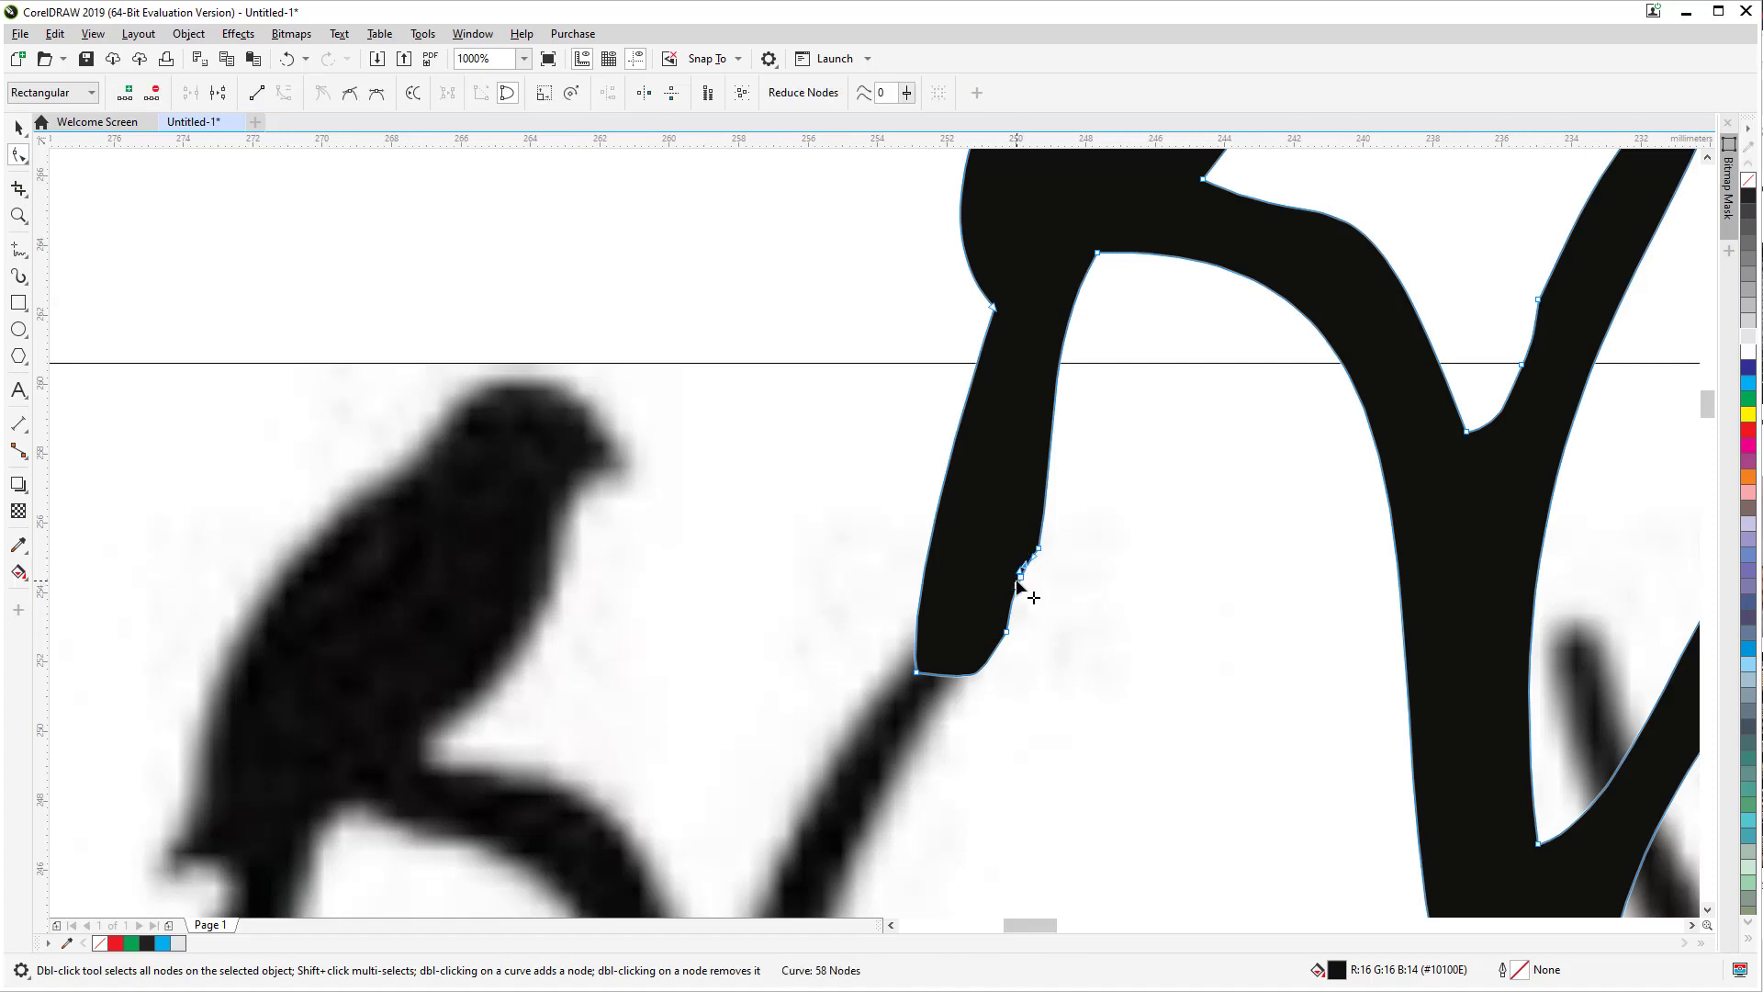
{"action": "double_click", "coordinate": [1020, 578]}
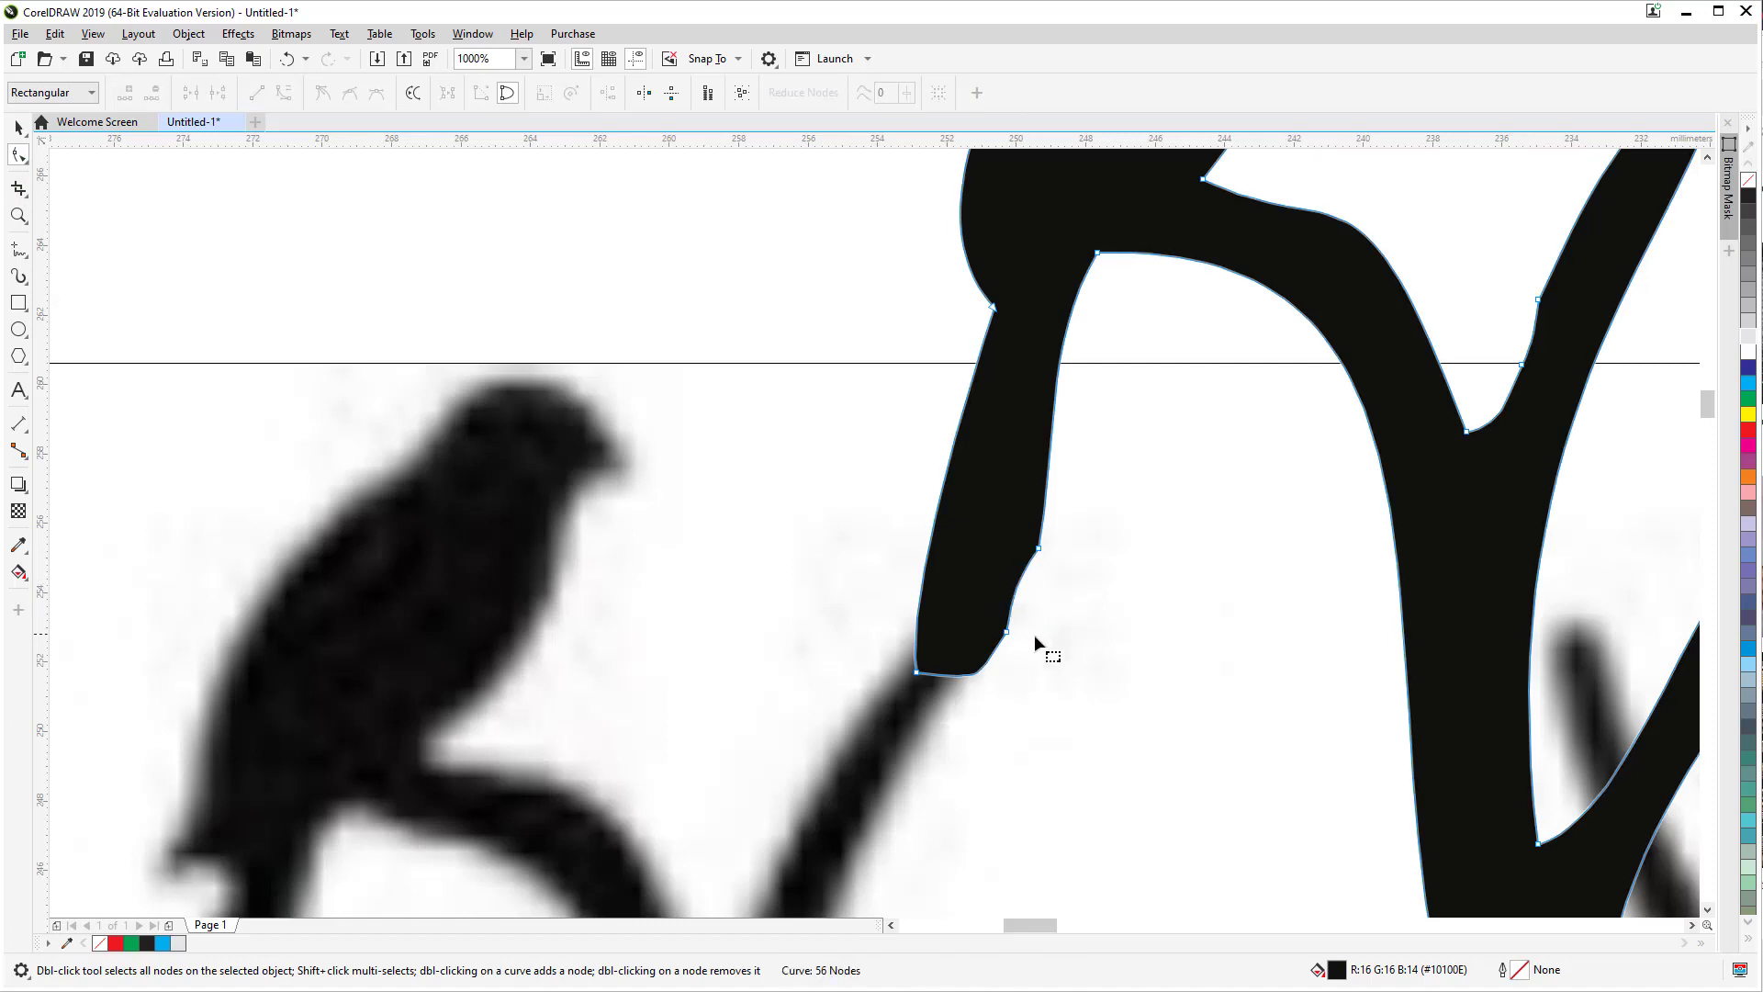
Step: Round the squared tip of the bird's tail by pulling its end curve downward
{"action": "left_click", "coordinate": [1007, 633]}
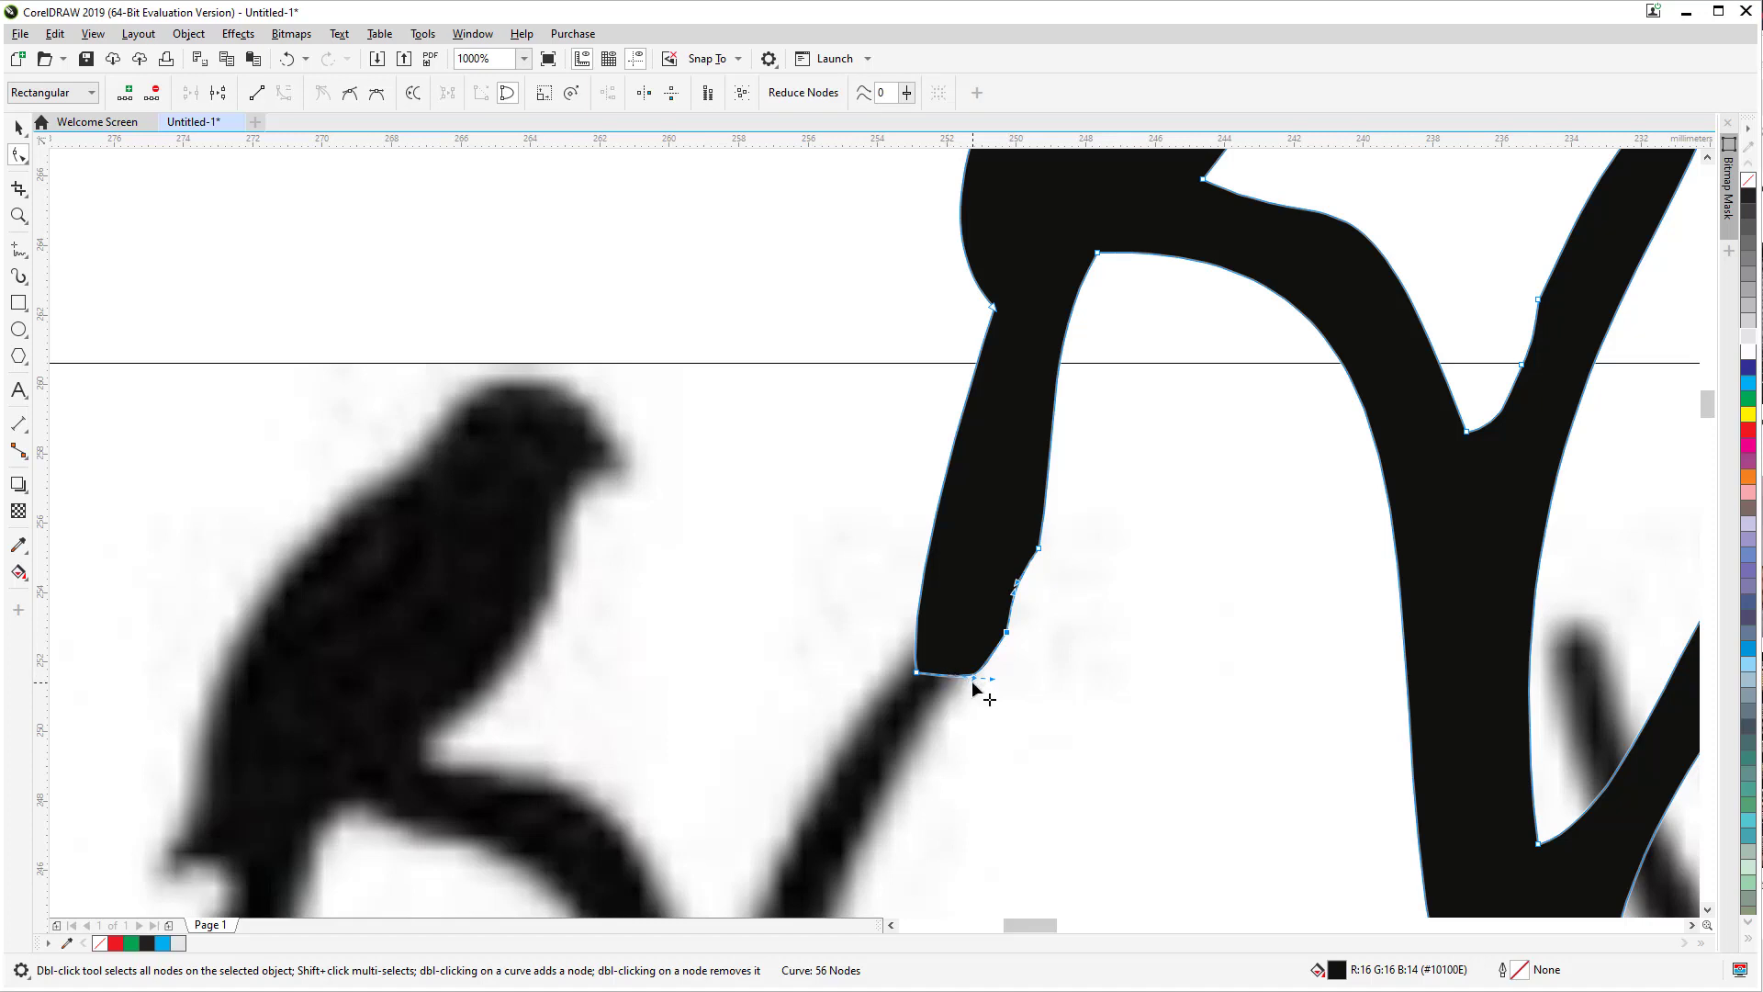
{"action": "left_click_drag", "start_coordinate": [997, 680], "coordinate": [955, 715]}
{"action": "scroll", "coordinate": [1011, 390], "scroll_direction": "up", "scroll_amount": 1}
Step: Add three nodes along the lower back edge of the bird's body, just above the tail
{"action": "left_click", "coordinate": [1003, 321]}
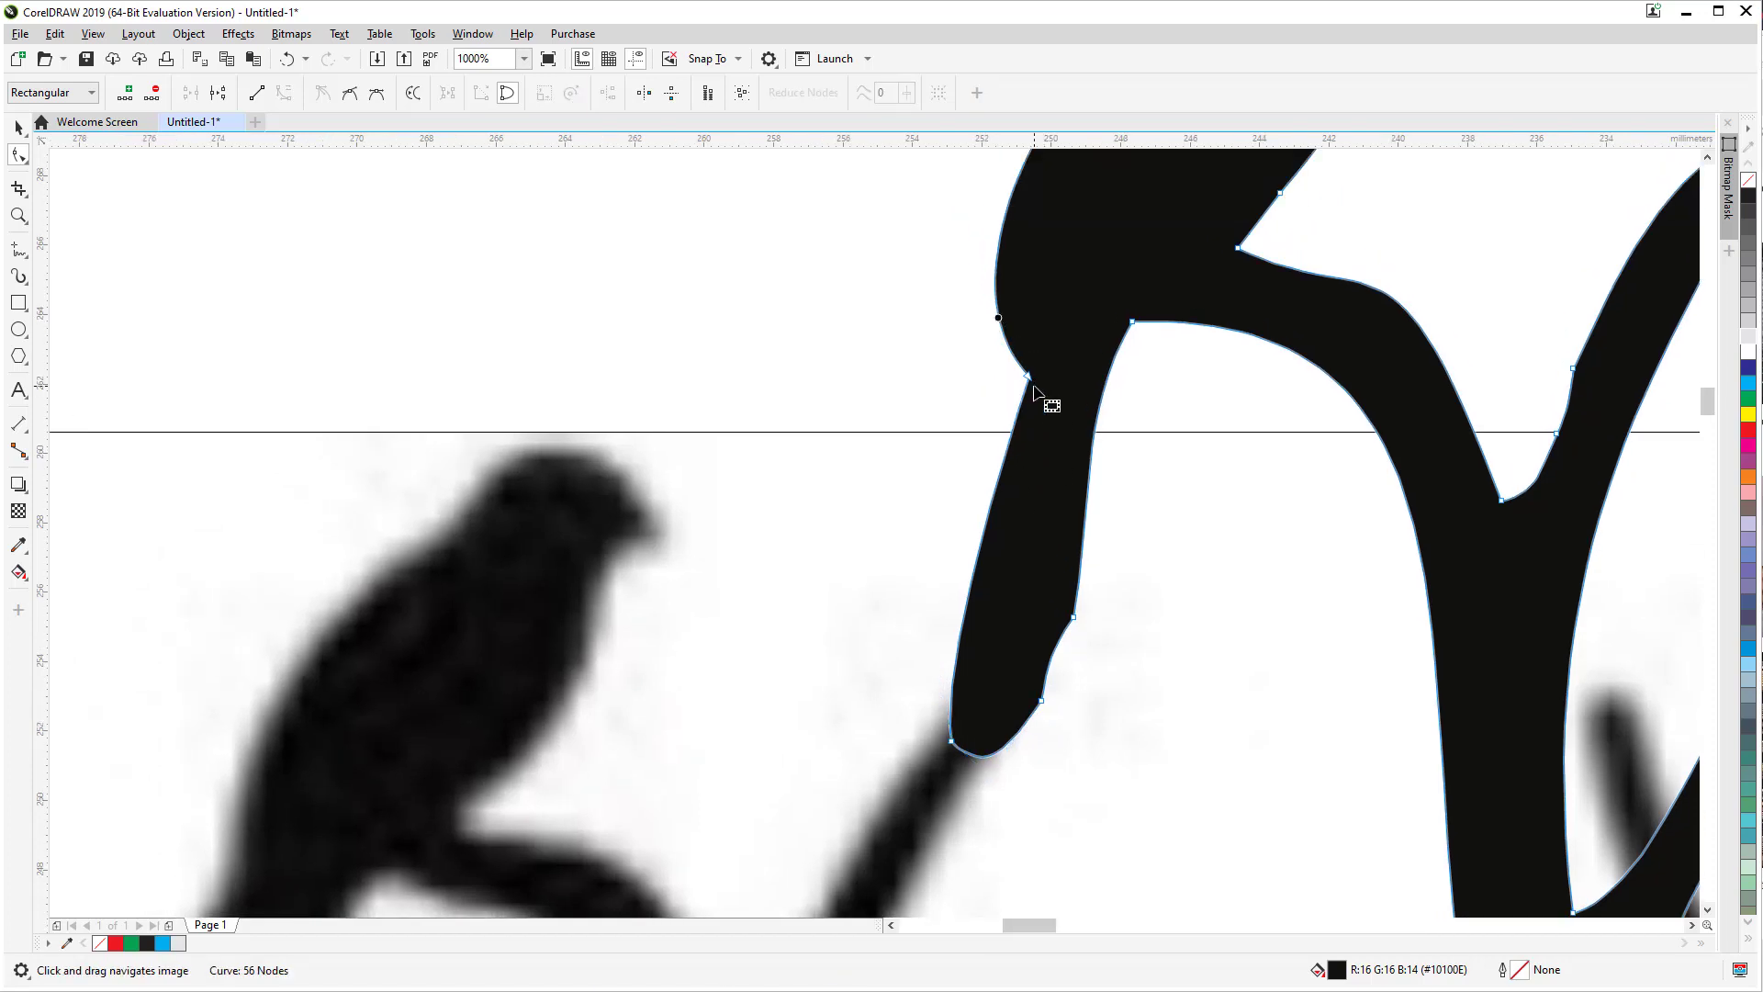
{"action": "scroll", "coordinate": [1035, 395], "scroll_direction": "down", "scroll_amount": 1}
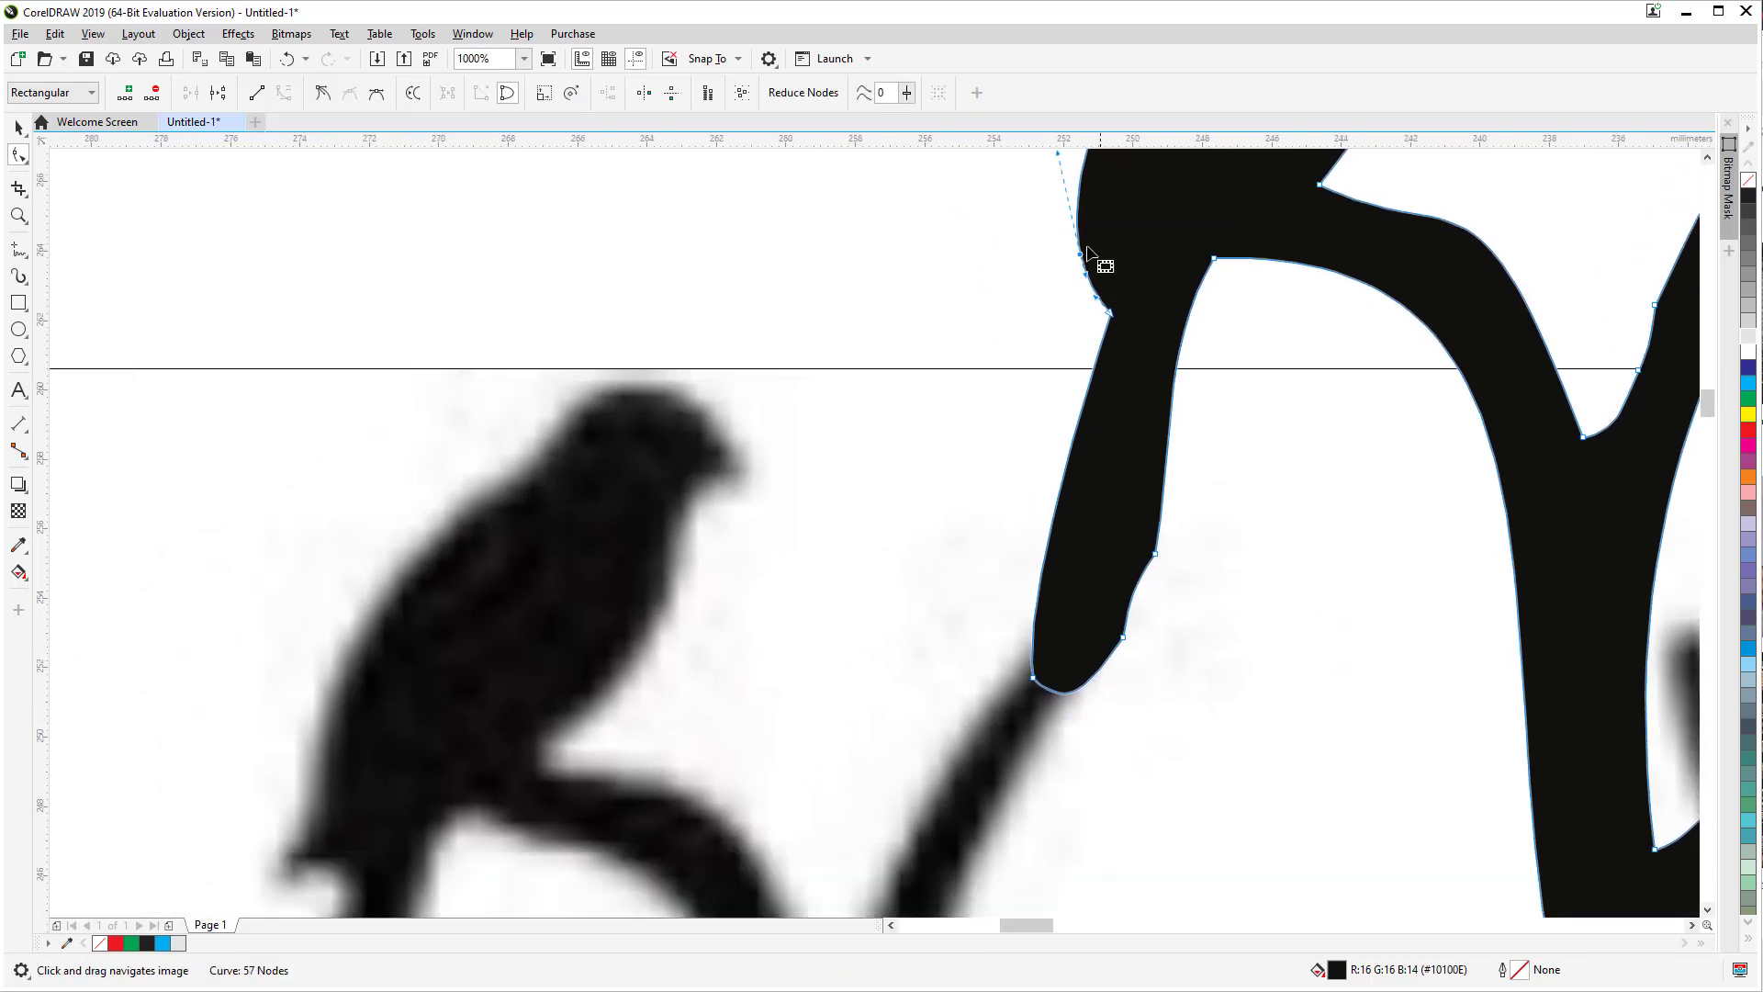
{"action": "scroll", "coordinate": [1087, 296], "scroll_direction": "down", "scroll_amount": 1}
{"action": "scroll", "coordinate": [1094, 393], "scroll_direction": "up", "scroll_amount": 1}
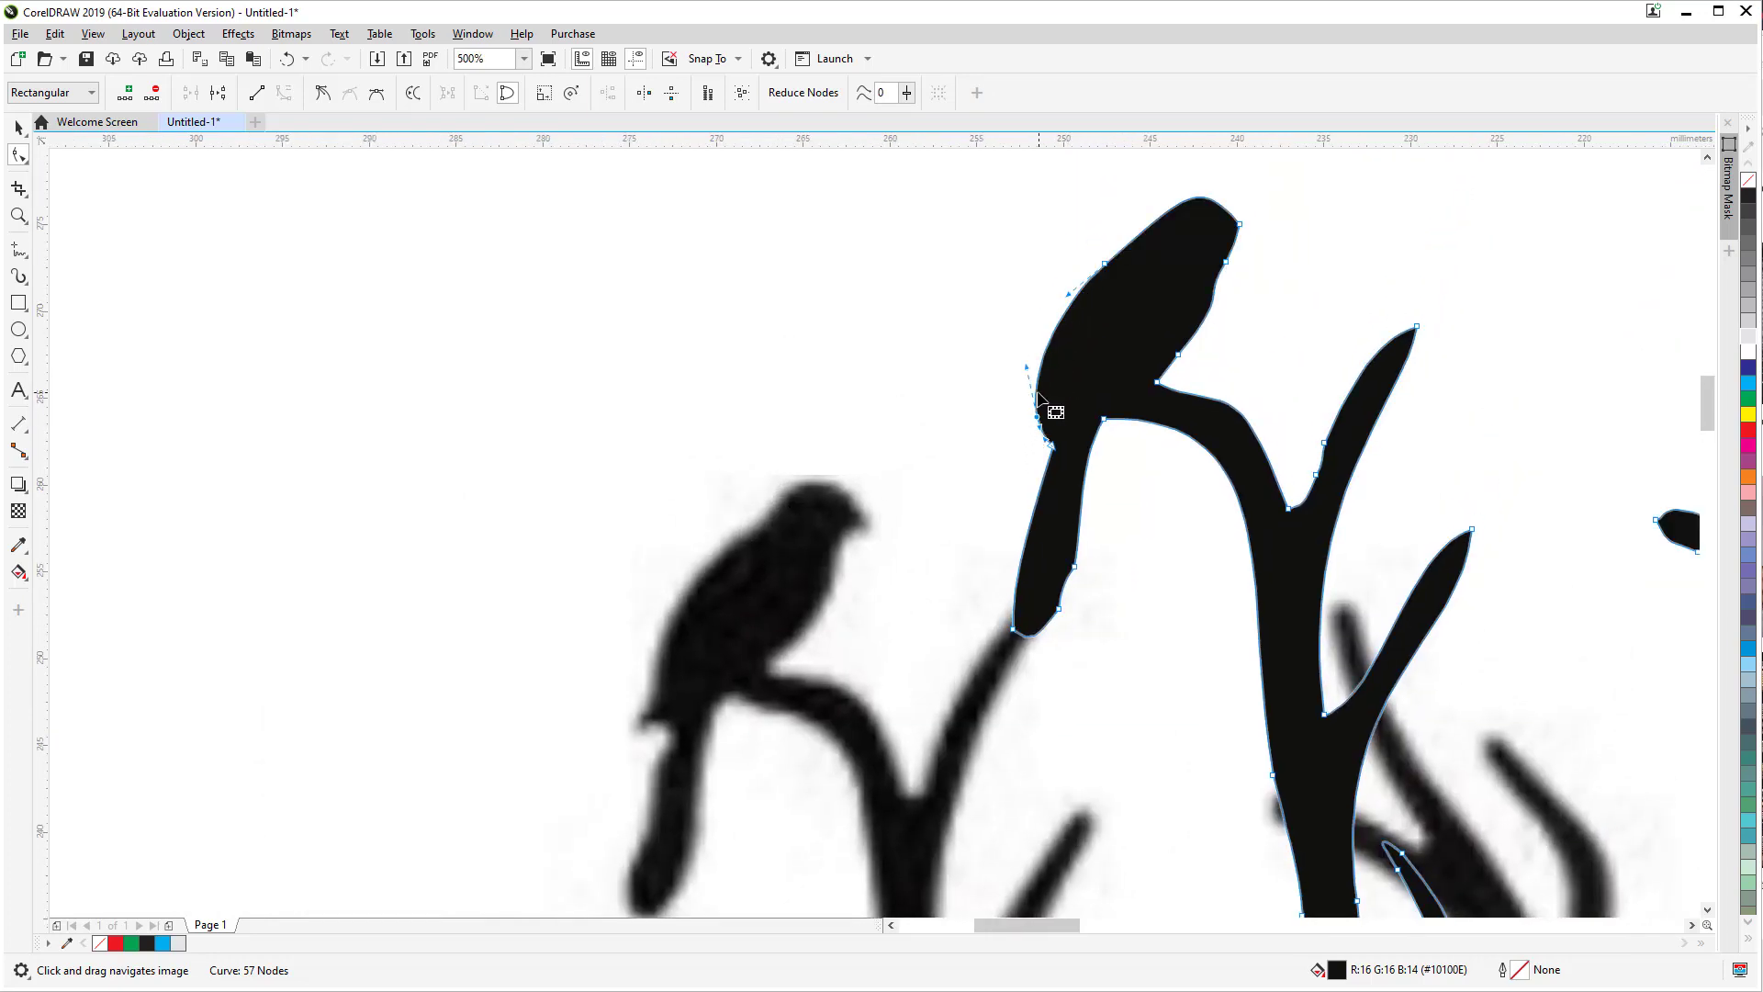
{"action": "left_click", "coordinate": [1034, 372]}
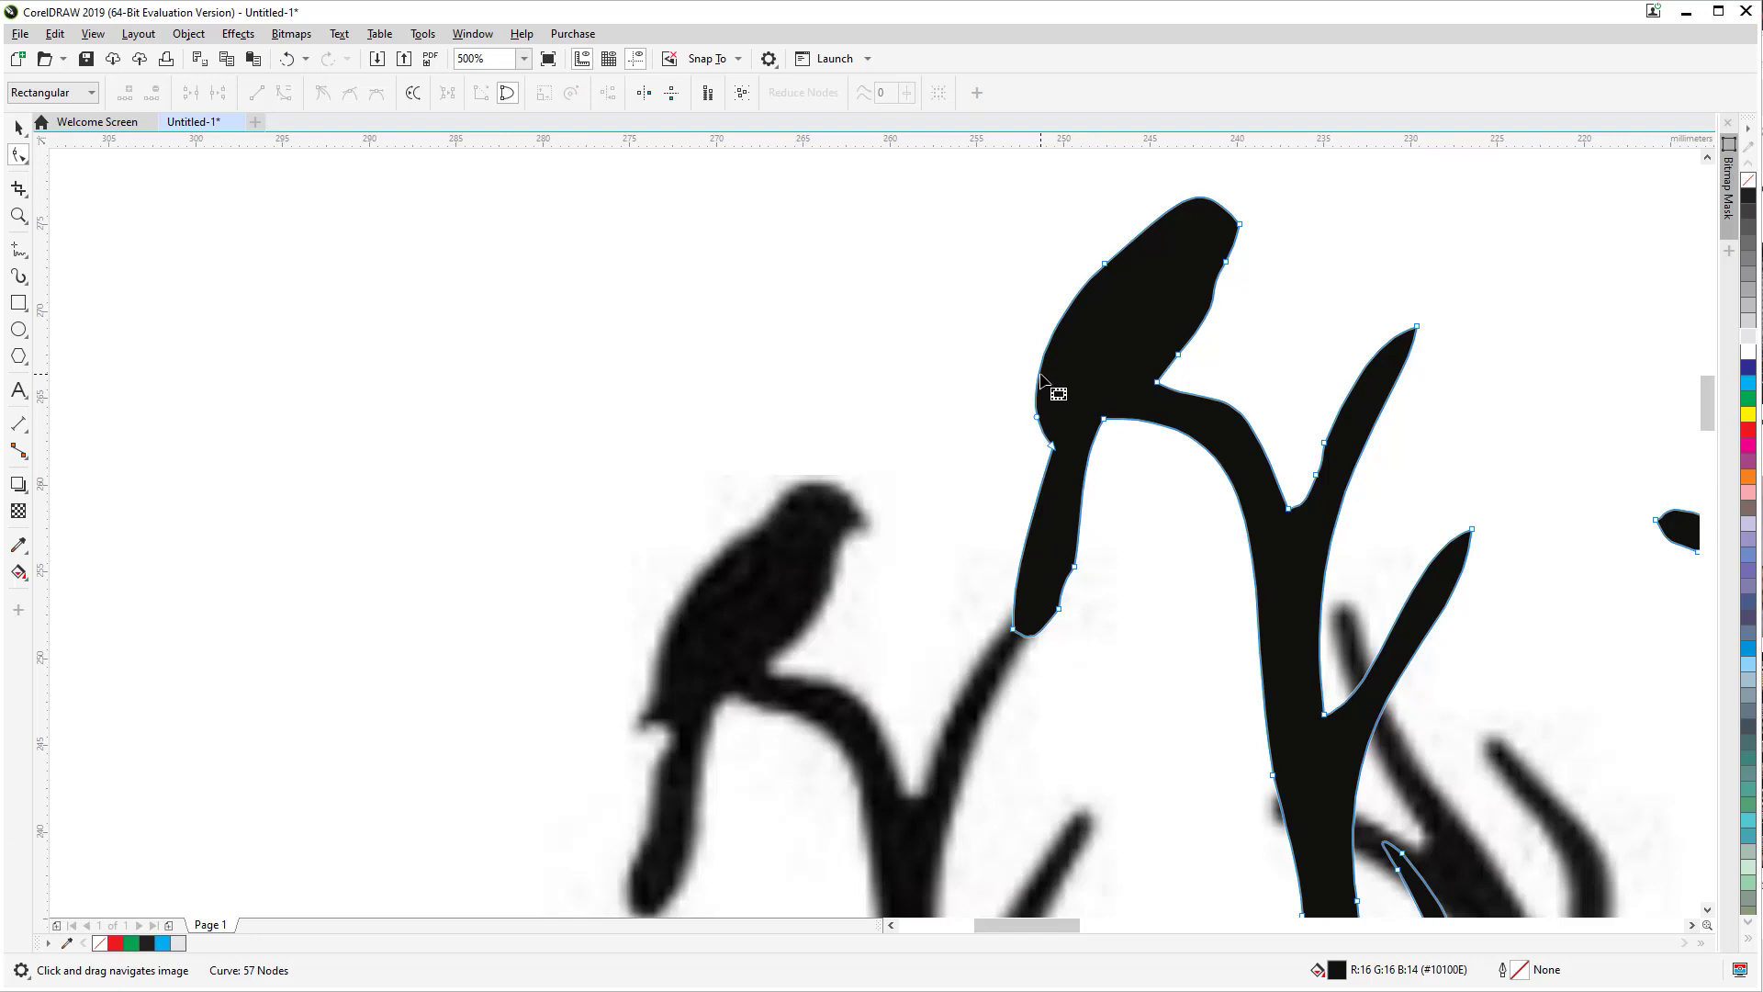
{"action": "left_click", "coordinate": [1040, 371]}
{"action": "scroll", "coordinate": [1047, 445], "scroll_direction": "up", "scroll_amount": 2}
{"action": "left_click", "coordinate": [1046, 412]}
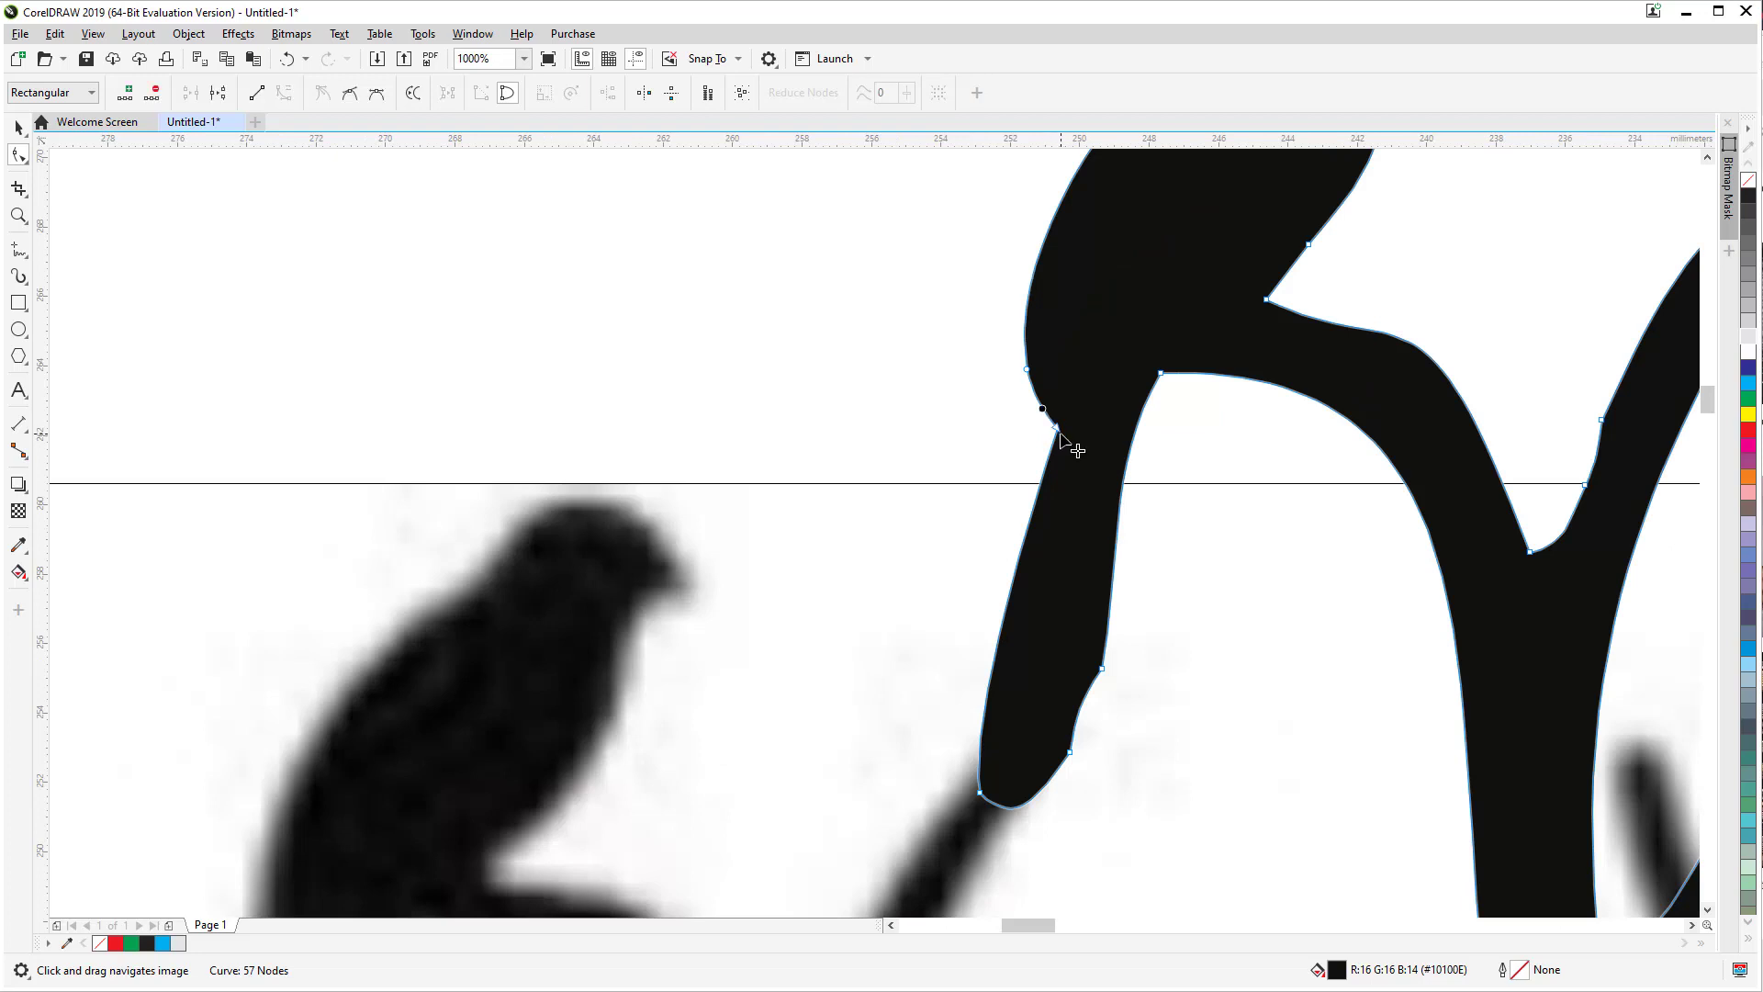
{"action": "key", "text": "KP_Add"}
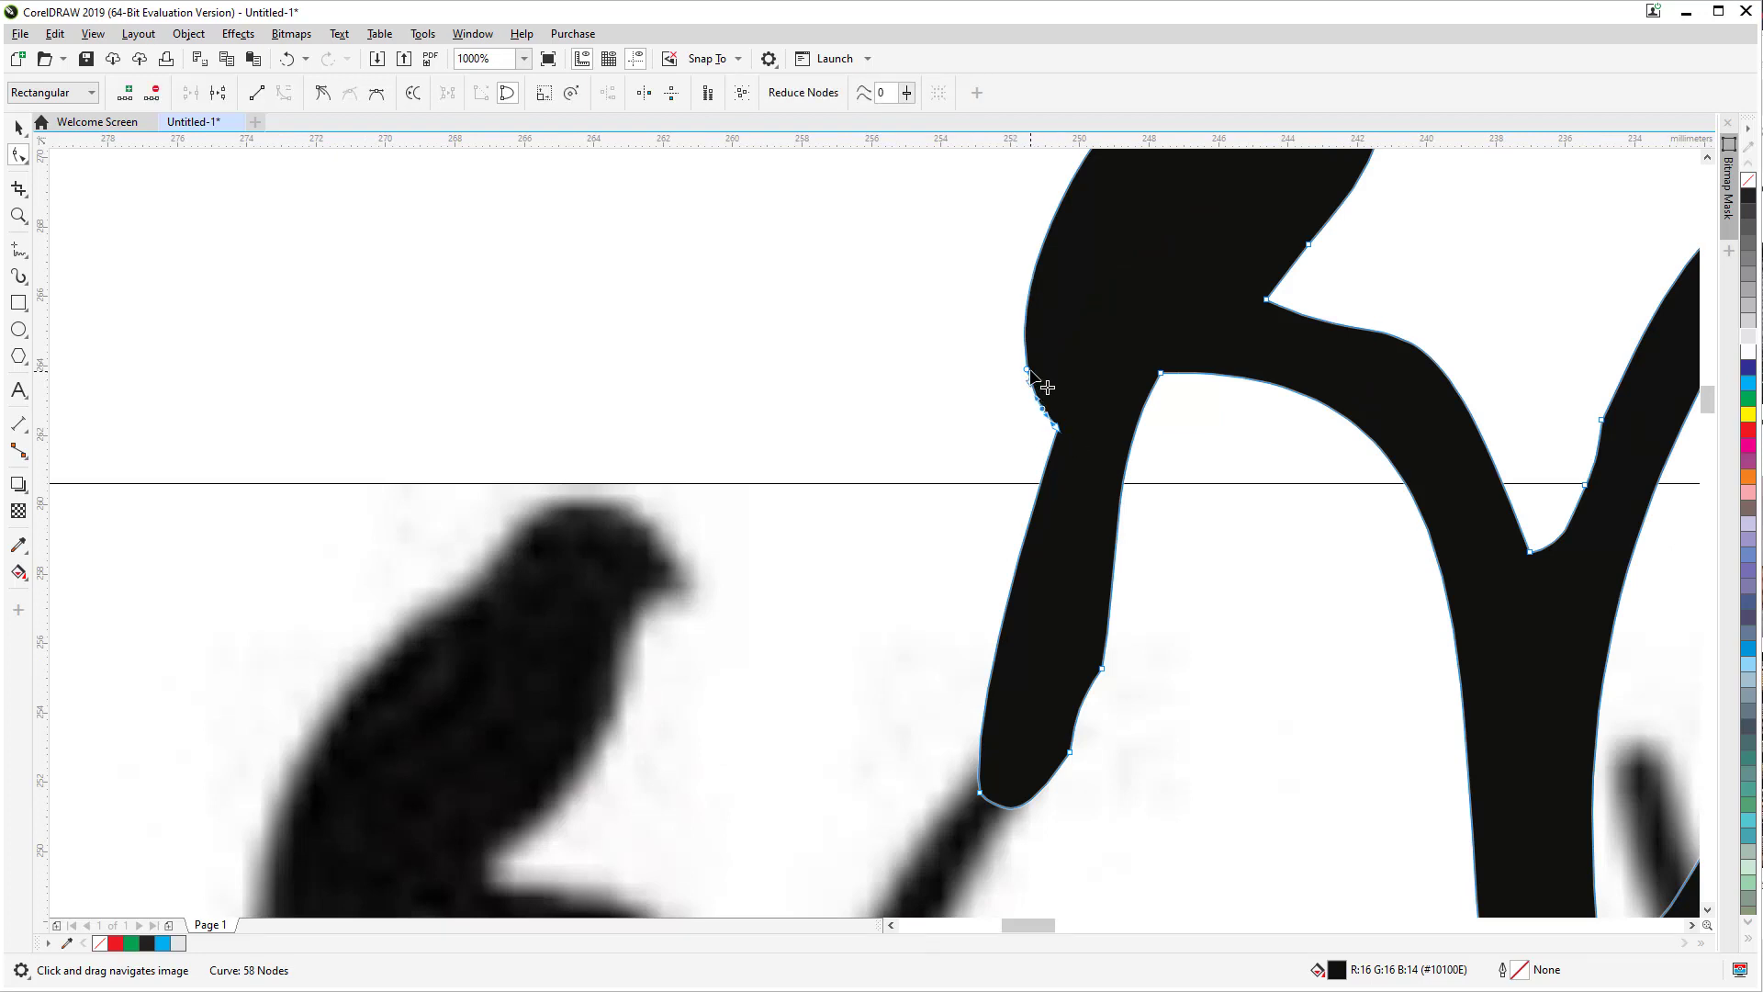
{"action": "left_click", "coordinate": [1033, 276]}
{"action": "key", "text": "KP_Add"}
Step: Pull the middle added node outward into a short pointed wing tip and bend the body edge above it inward
{"action": "left_click_drag", "start_coordinate": [1024, 380], "coordinate": [979, 472]}
{"action": "scroll", "coordinate": [980, 472], "scroll_direction": "down", "scroll_amount": 2}
{"action": "scroll", "coordinate": [1002, 482], "scroll_direction": "up", "scroll_amount": 2}
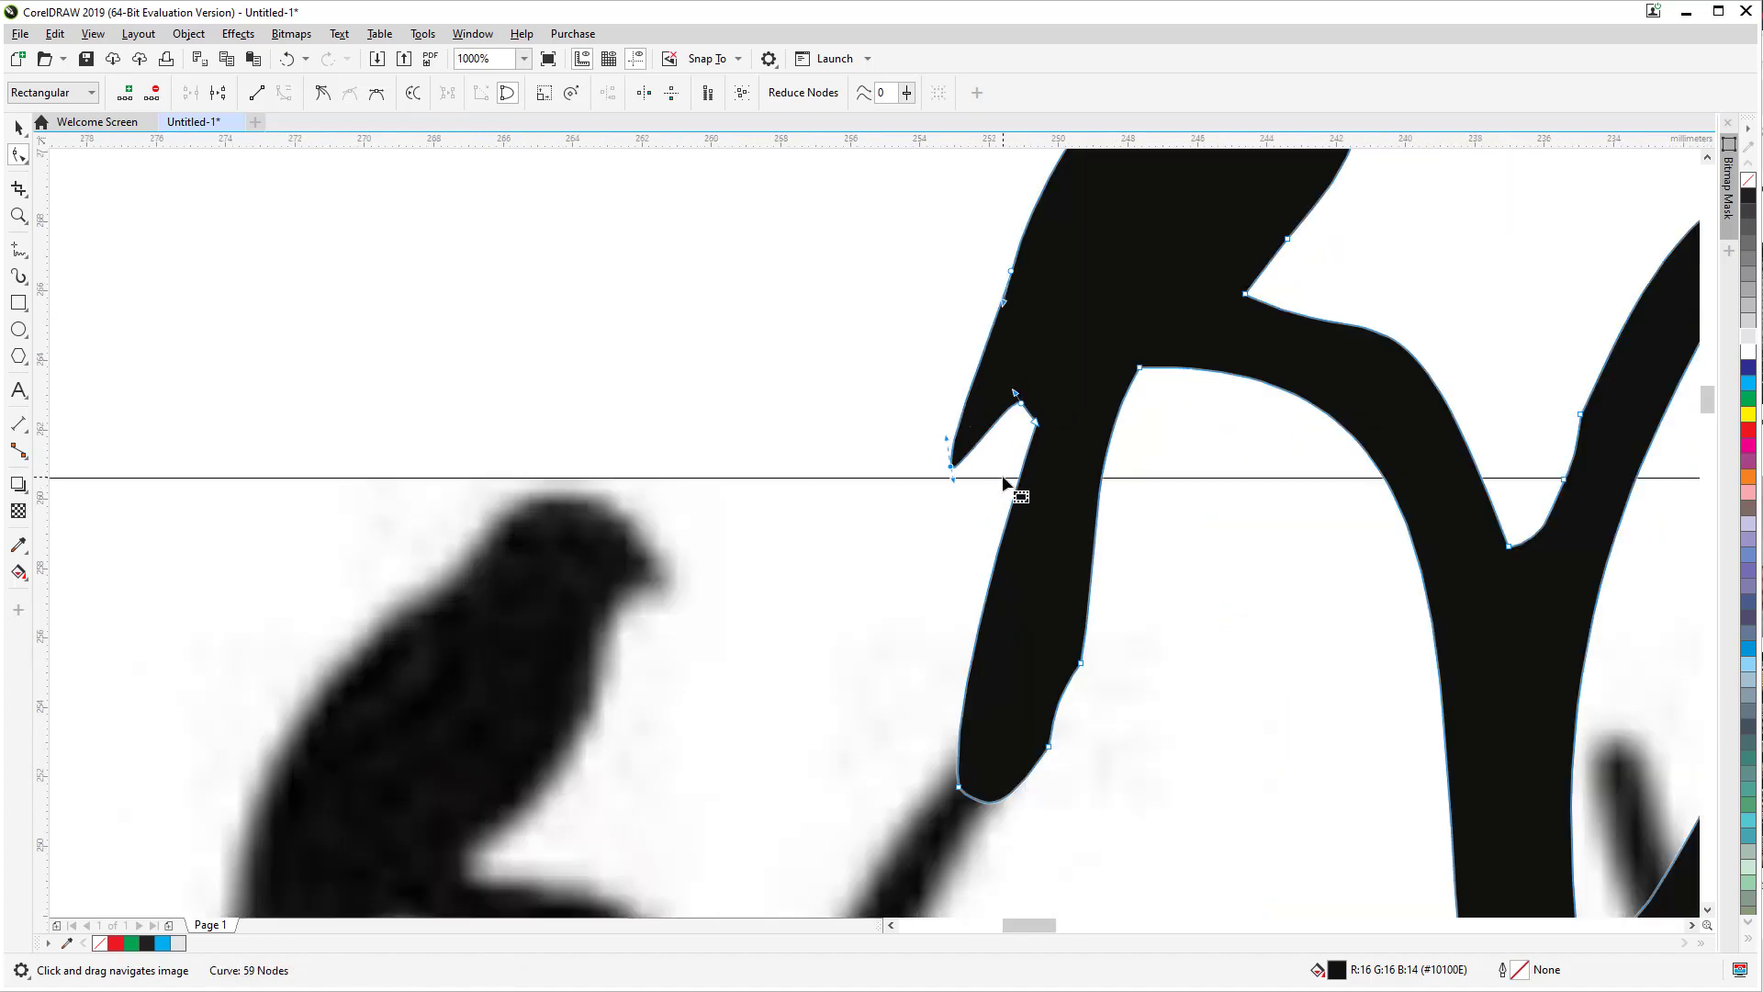
{"action": "left_click_drag", "start_coordinate": [960, 460], "coordinate": [1032, 329]}
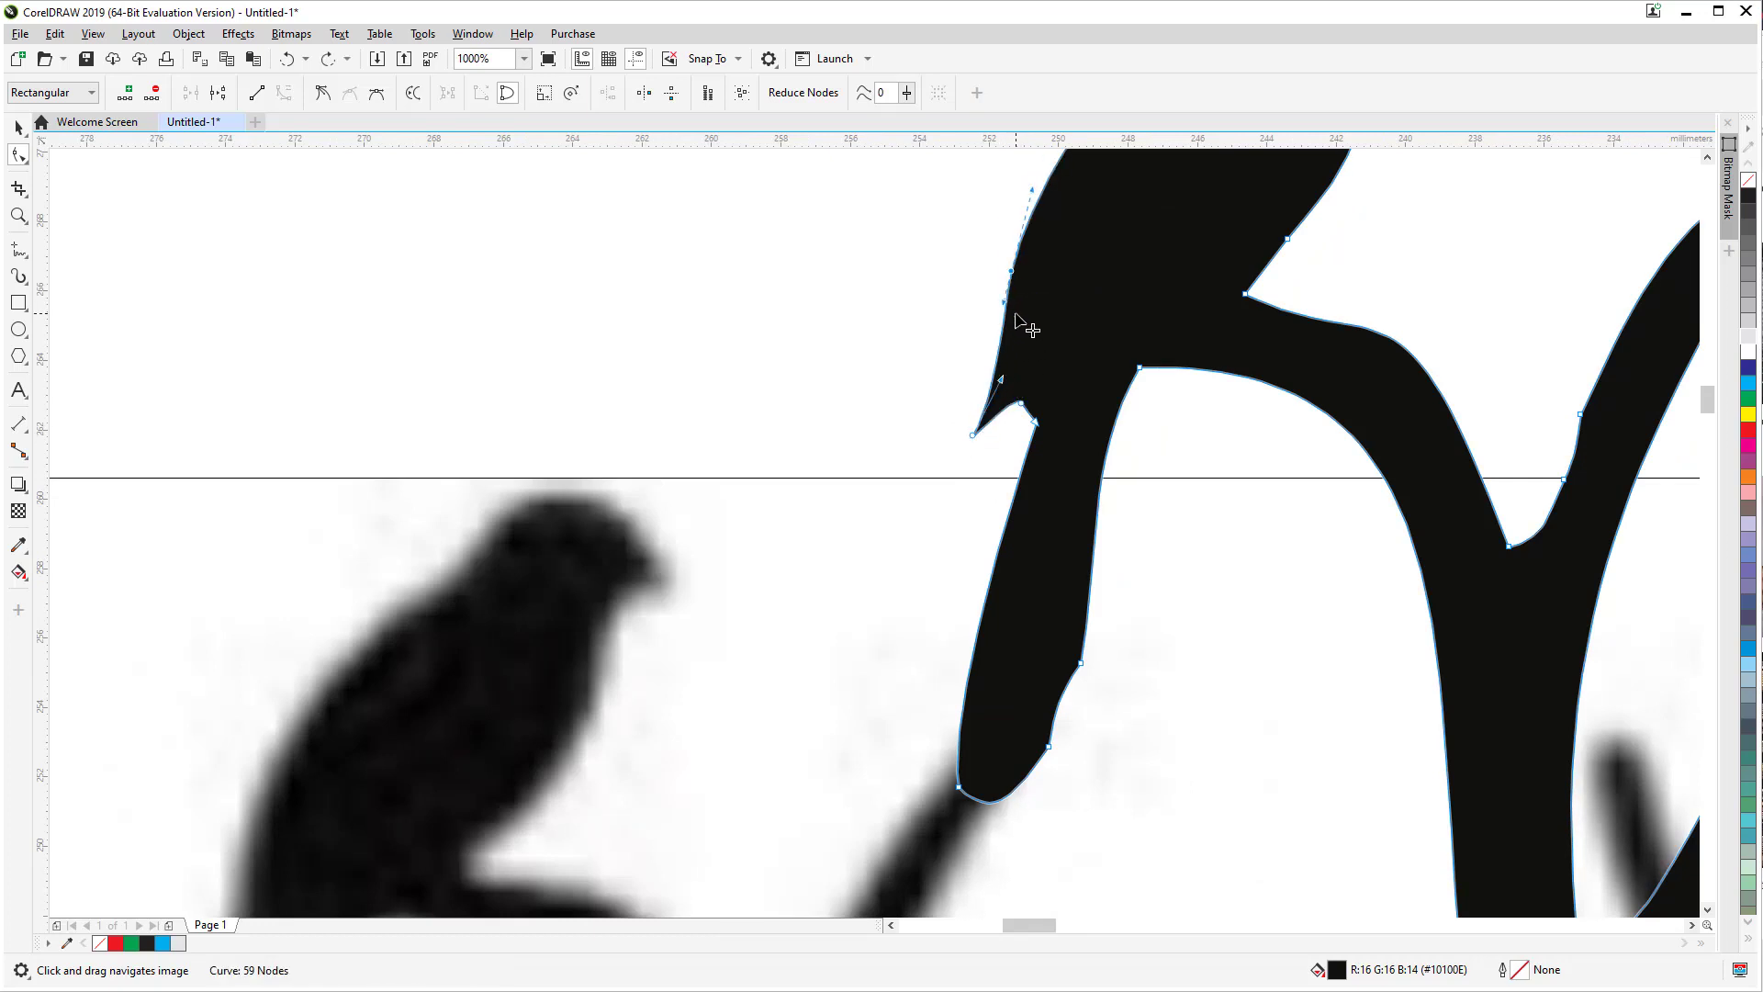
{"action": "left_click", "coordinate": [321, 96]}
{"action": "left_click_drag", "start_coordinate": [994, 303], "coordinate": [1024, 340]}
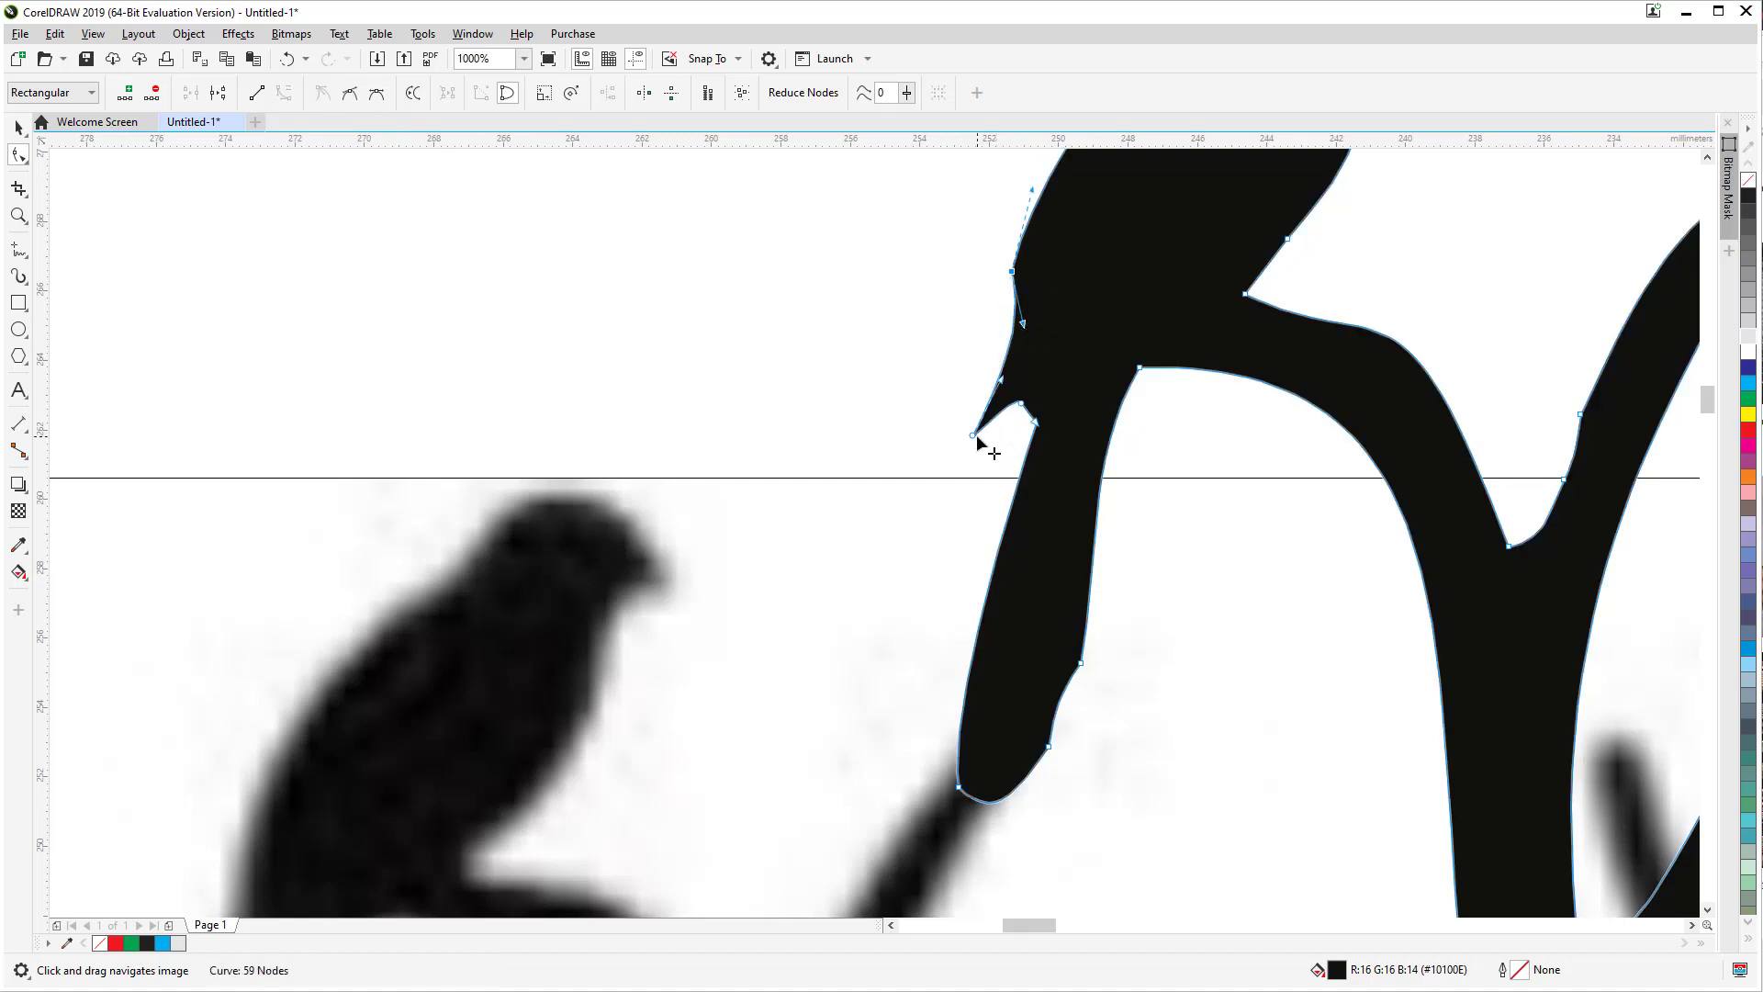
{"action": "left_click_drag", "start_coordinate": [974, 434], "coordinate": [976, 399]}
{"action": "scroll", "coordinate": [994, 437], "scroll_direction": "down", "scroll_amount": 1}
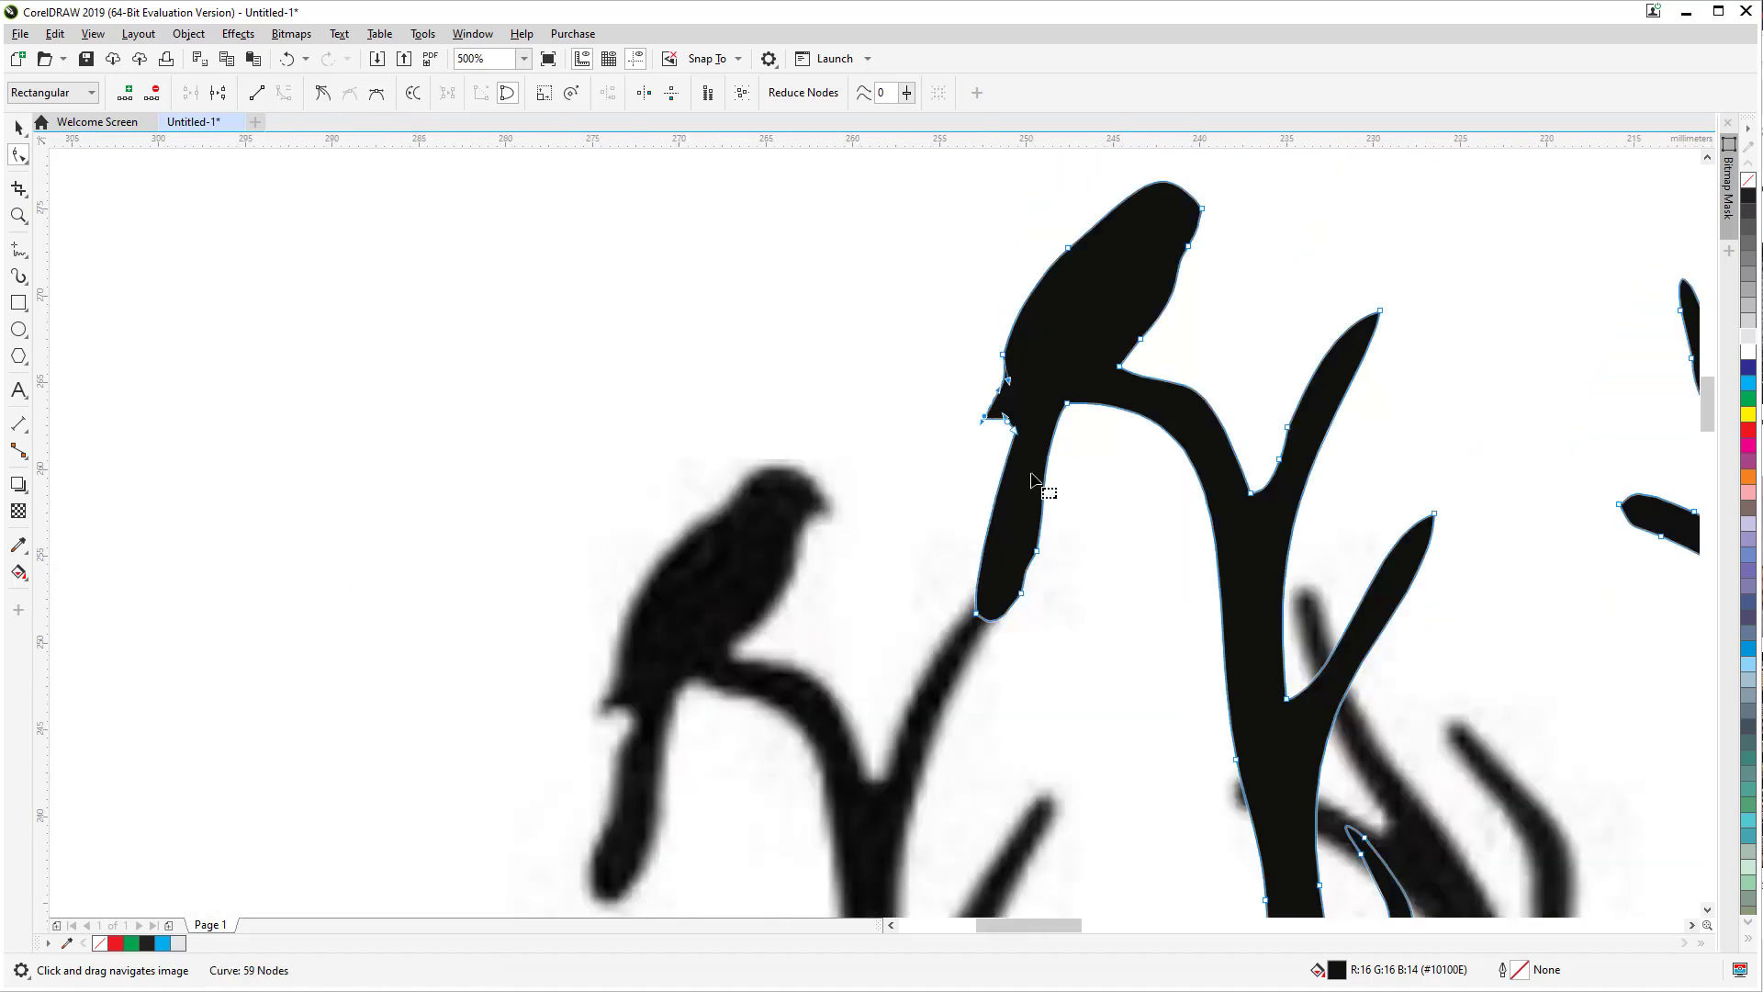
Step: Round the notch between the bird's wing tip and tail, and adjust the curve handles at the wing tip
{"action": "scroll", "coordinate": [993, 477], "scroll_direction": "up", "scroll_amount": 1}
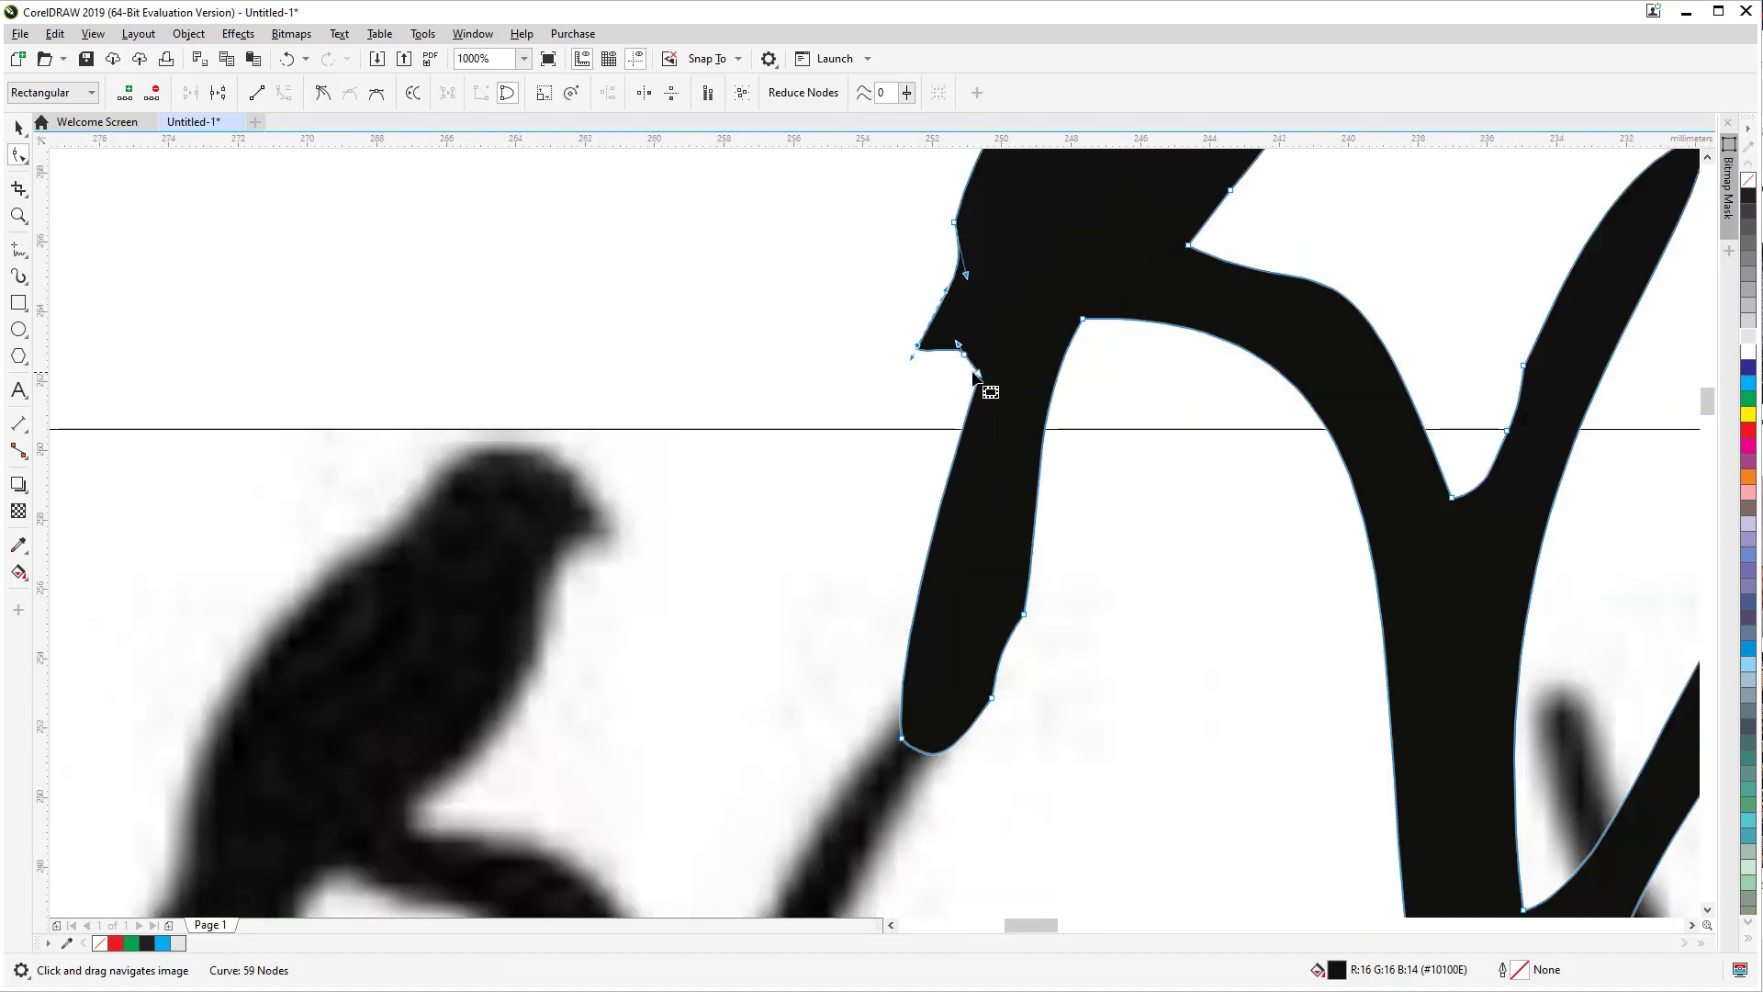
{"action": "left_click_drag", "start_coordinate": [965, 355], "coordinate": [985, 312]}
{"action": "scroll", "coordinate": [990, 397], "scroll_direction": "up", "scroll_amount": 1}
{"action": "left_click", "coordinate": [965, 277]}
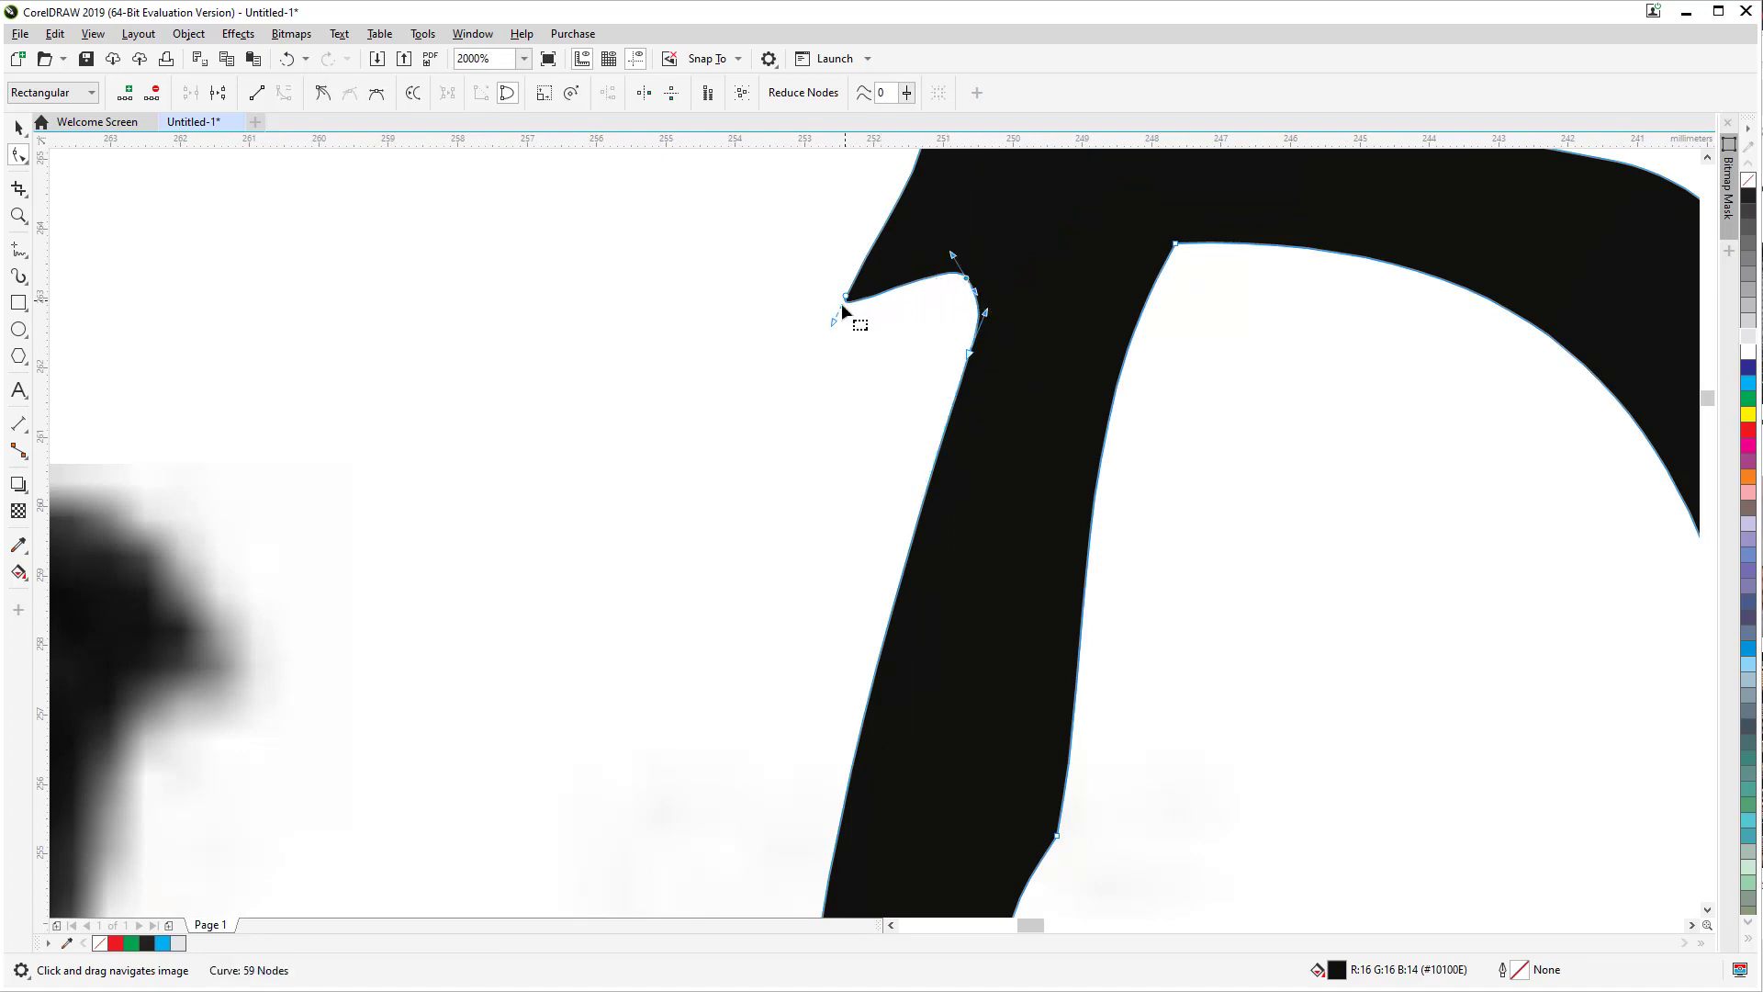
{"action": "left_click_drag", "start_coordinate": [833, 321], "coordinate": [819, 497]}
{"action": "left_click_drag", "start_coordinate": [817, 499], "coordinate": [817, 500]}
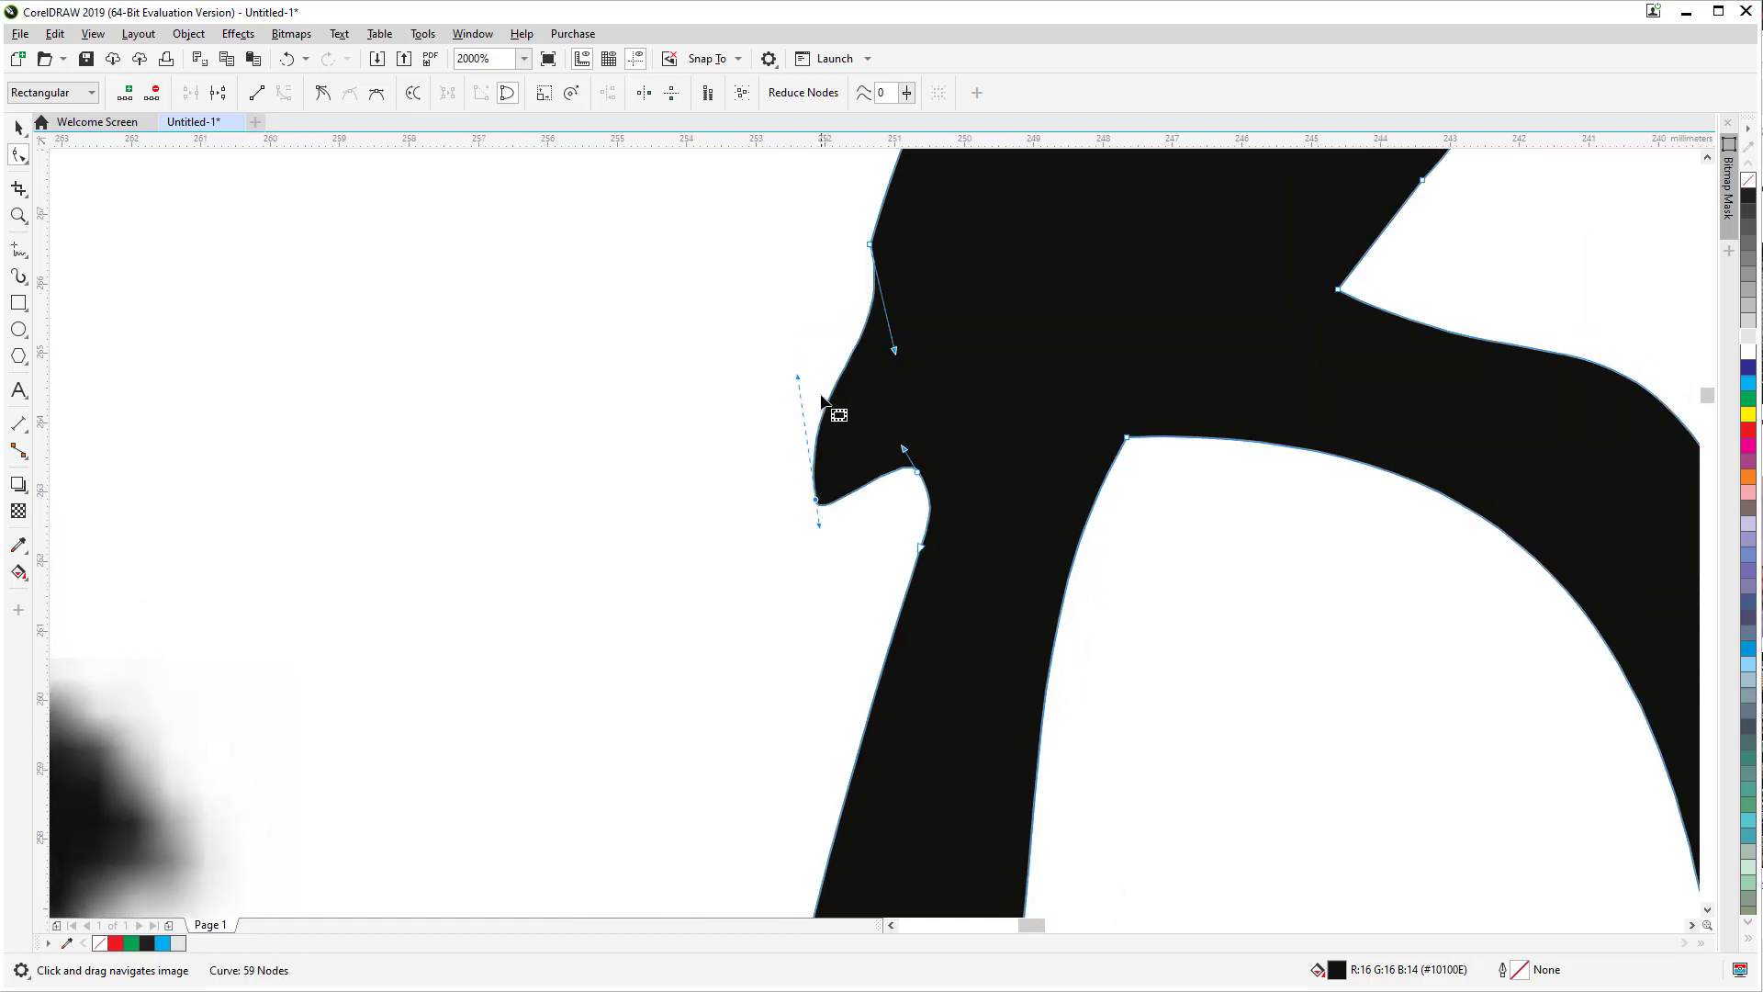
{"action": "left_click_drag", "start_coordinate": [803, 383], "coordinate": [833, 387]}
Step: Refine the curve under the bird's wing tip and smooth the body edge where it meets the wing tip
{"action": "scroll", "coordinate": [901, 489], "scroll_direction": "down", "scroll_amount": 2}
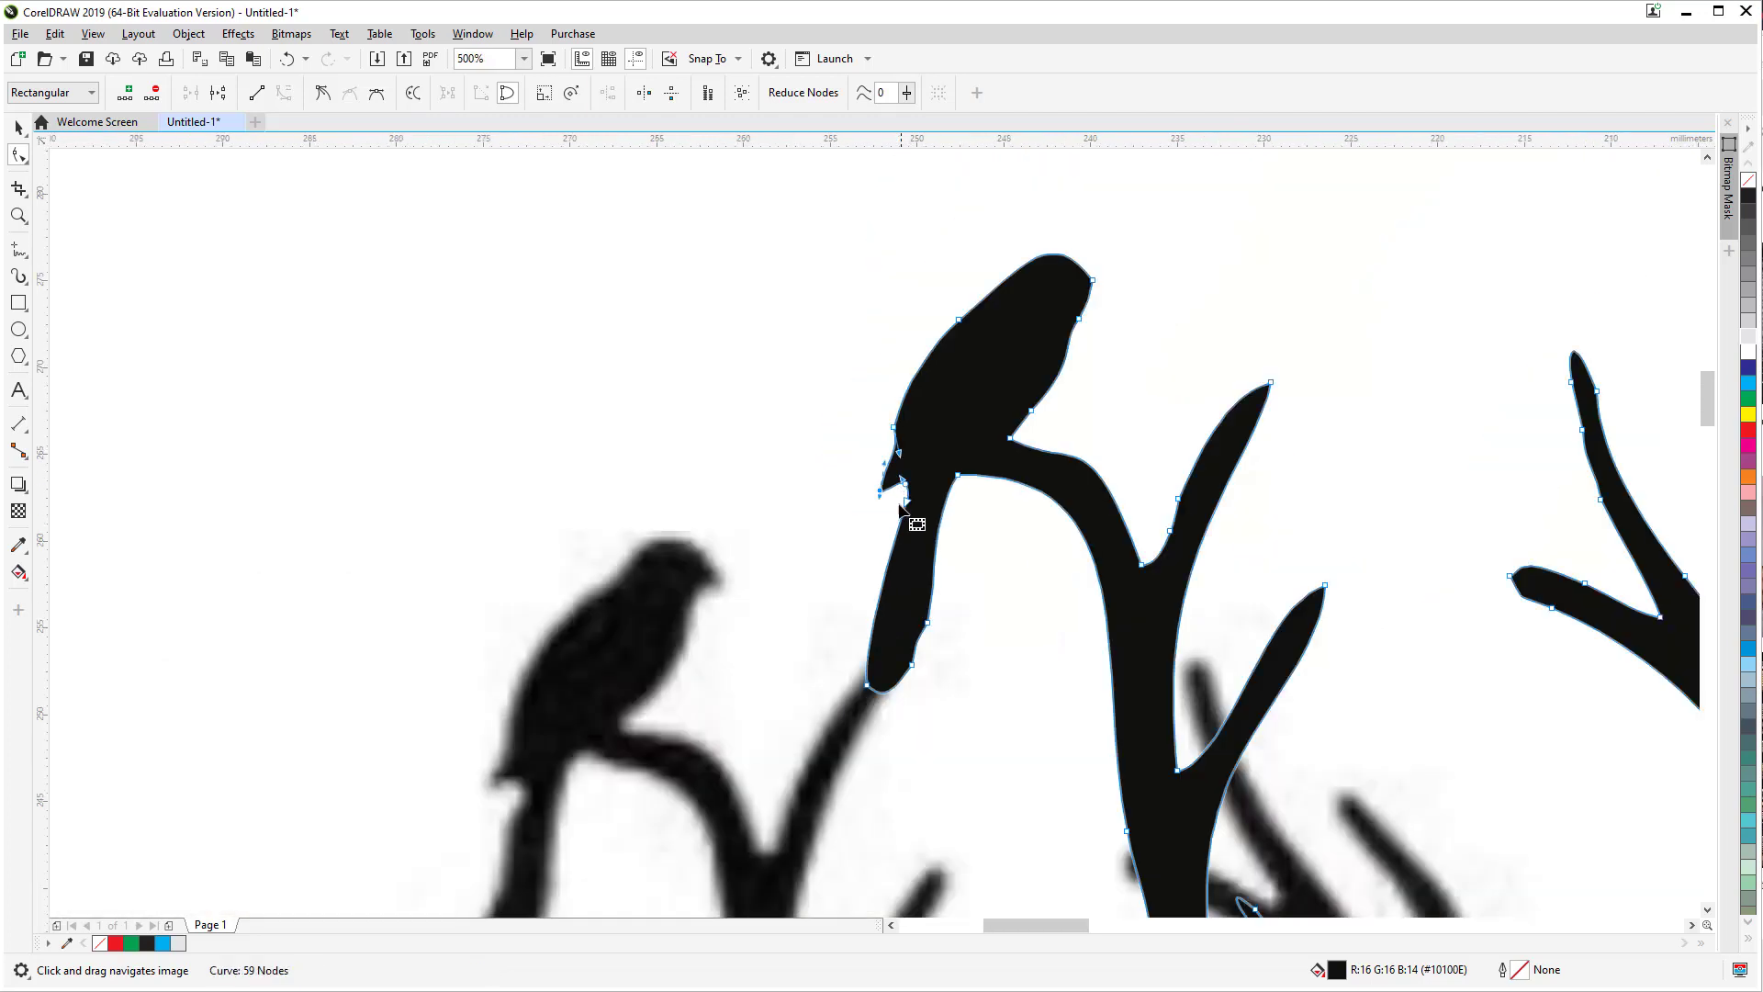
{"action": "scroll", "coordinate": [909, 509], "scroll_direction": "up", "scroll_amount": 1}
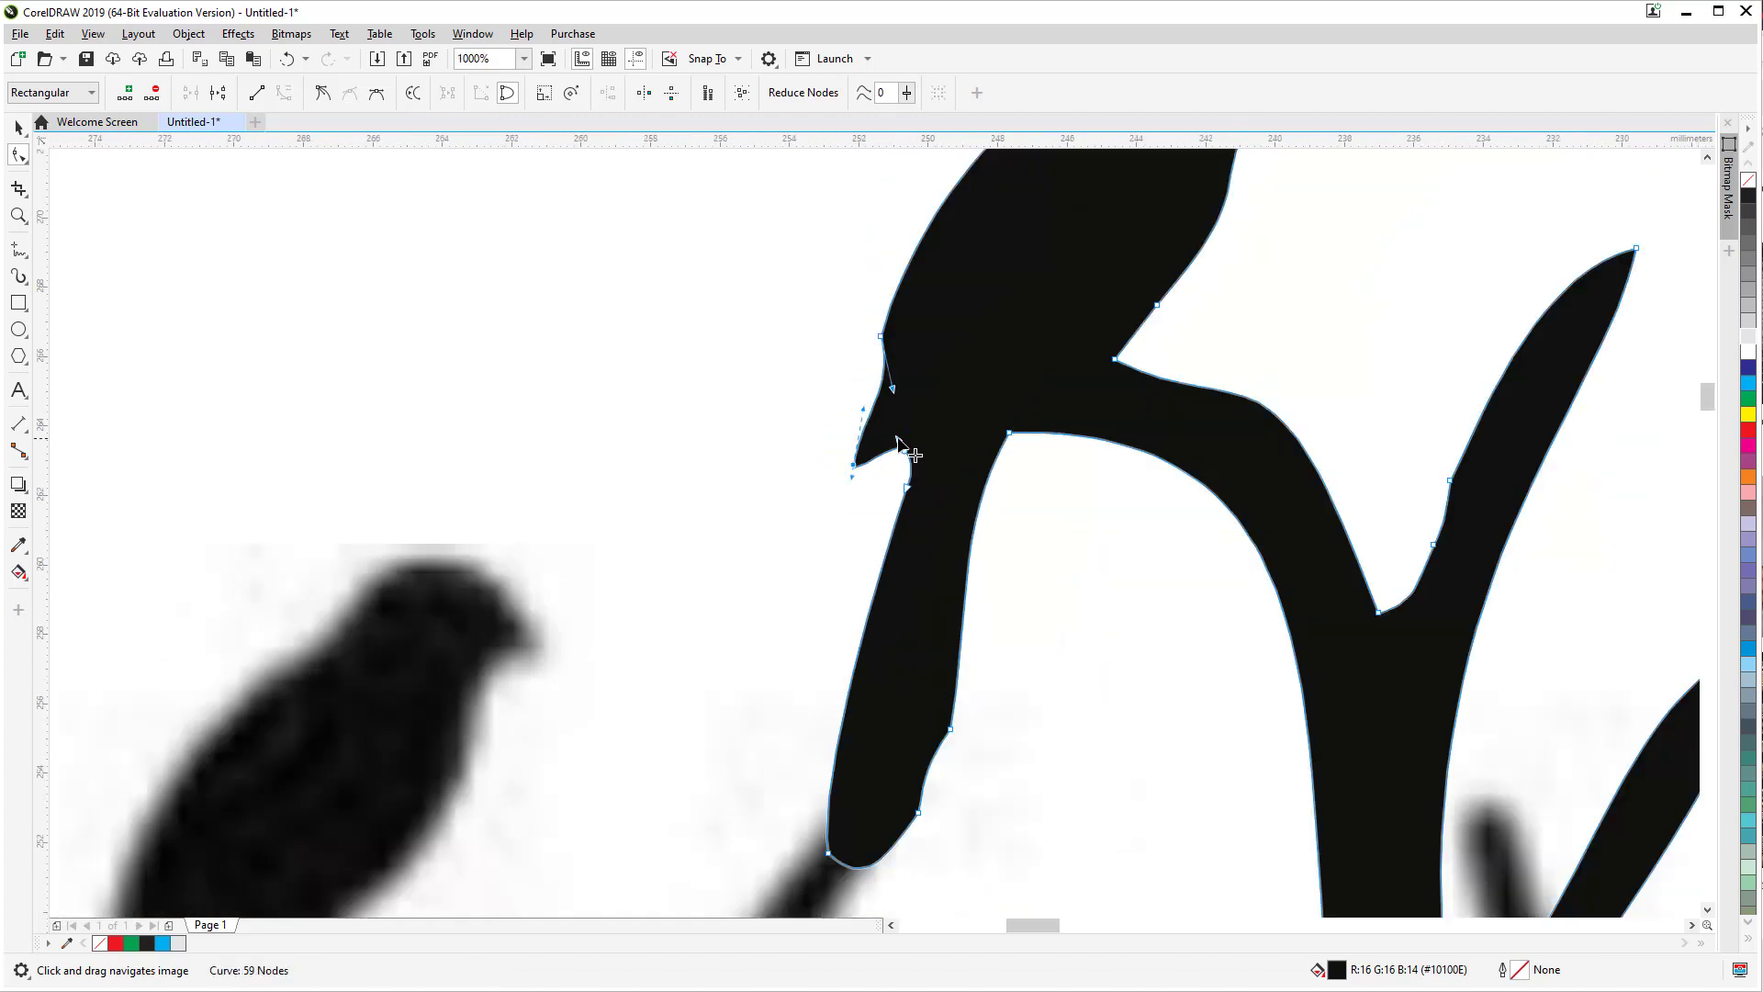
{"action": "left_click_drag", "start_coordinate": [897, 443], "coordinate": [859, 470]}
{"action": "scroll", "coordinate": [857, 476], "scroll_direction": "up", "scroll_amount": 1}
{"action": "scroll", "coordinate": [927, 390], "scroll_direction": "down", "scroll_amount": 3}
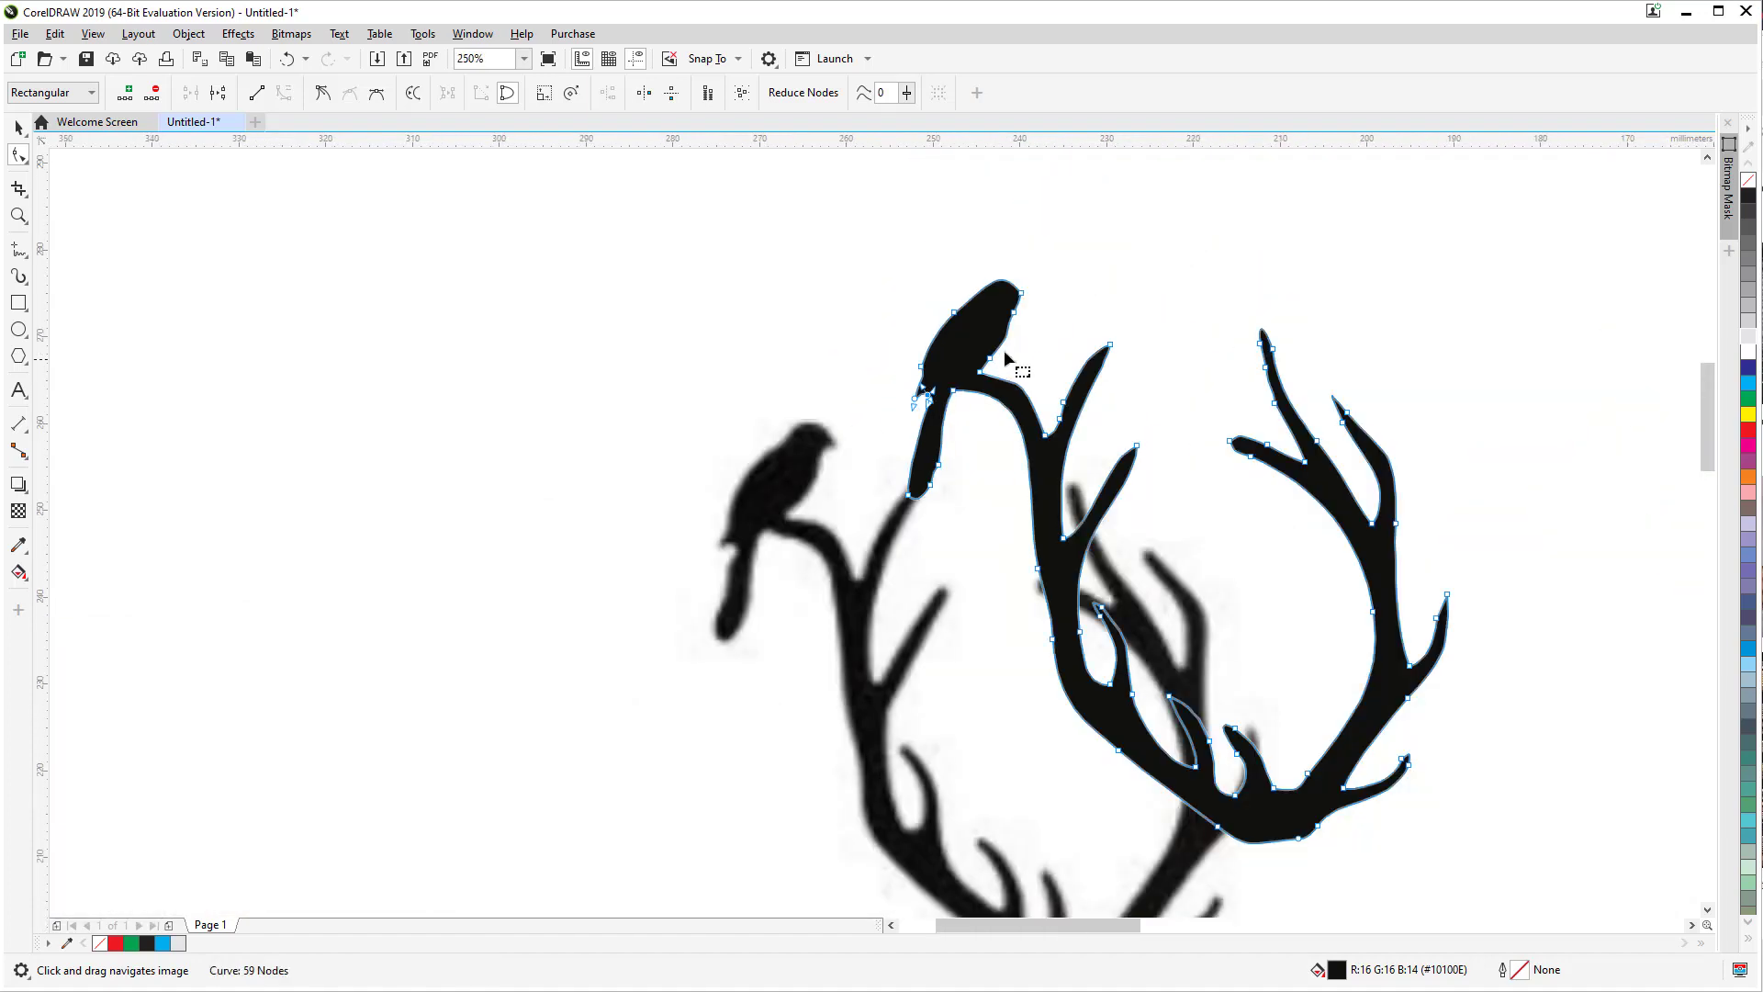
{"action": "scroll", "coordinate": [982, 410], "scroll_direction": "up", "scroll_amount": 2}
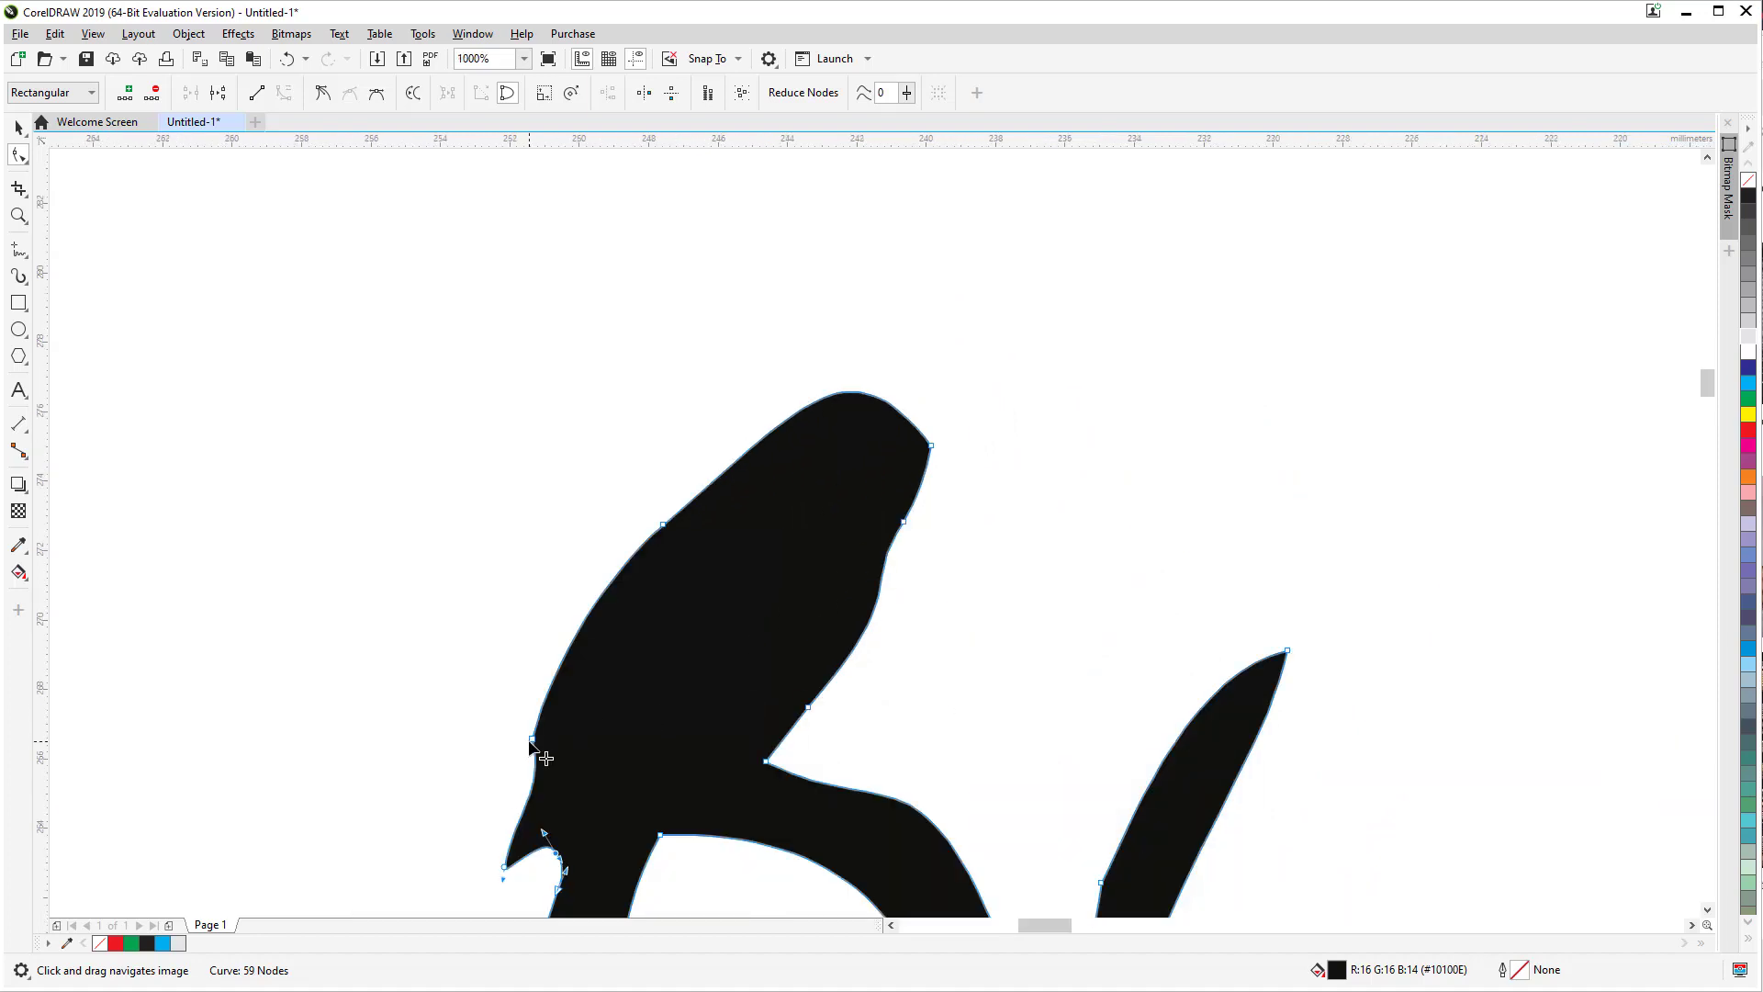
{"action": "left_click_drag", "start_coordinate": [554, 768], "coordinate": [548, 754]}
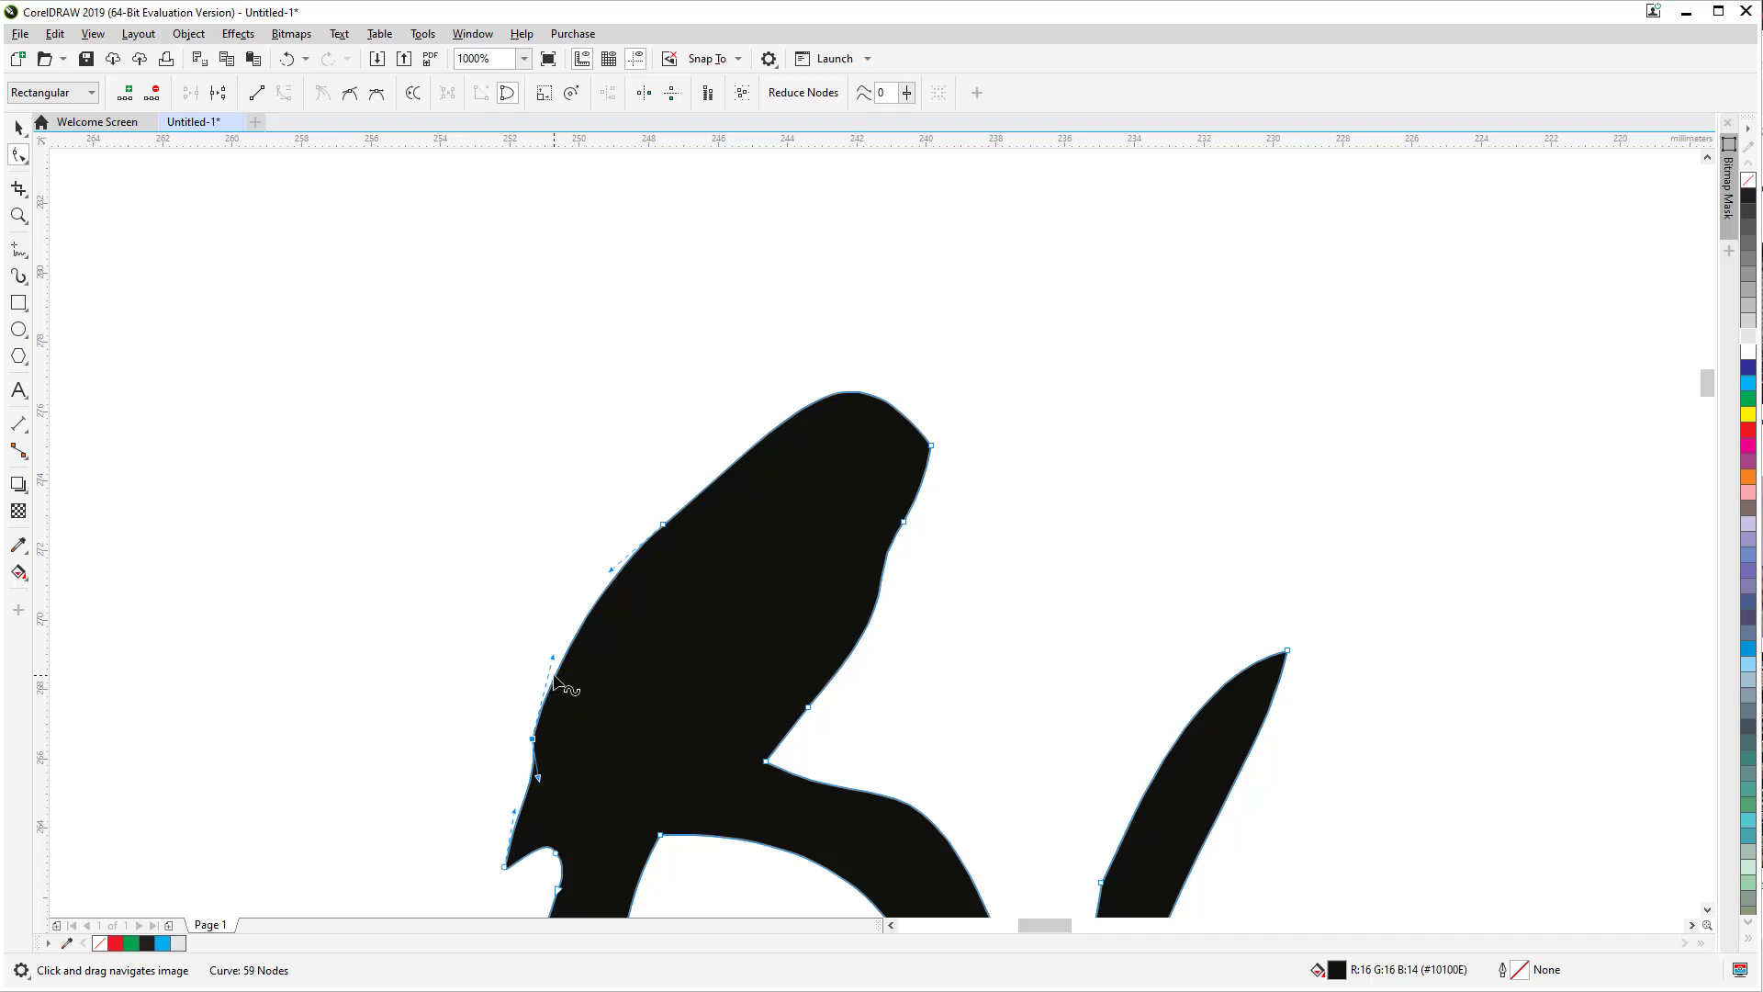
Step: Move the antler curve closer to the reference bird, to about X -229 mm, Y 231 mm
{"action": "left_click", "coordinate": [20, 128]}
{"action": "scroll", "coordinate": [201, 373], "scroll_direction": "down", "scroll_amount": 3}
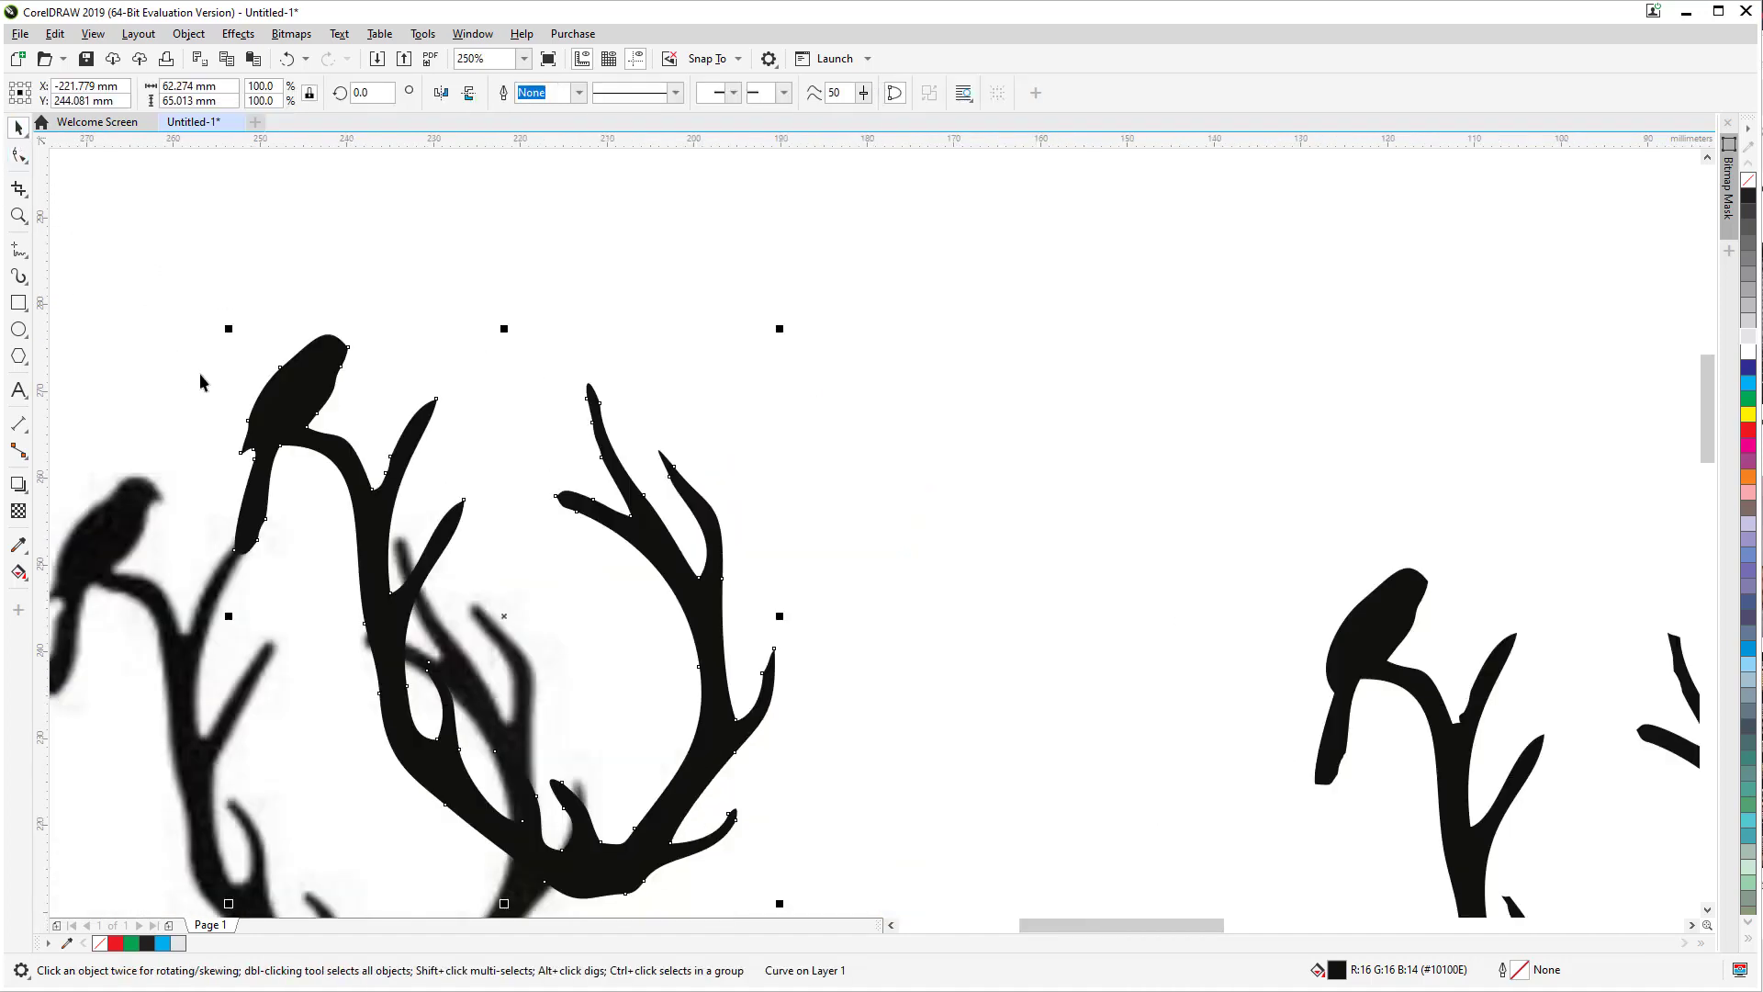
{"action": "left_click_drag", "start_coordinate": [223, 444], "coordinate": [498, 494]}
{"action": "scroll", "coordinate": [661, 405], "scroll_direction": "up", "scroll_amount": 2}
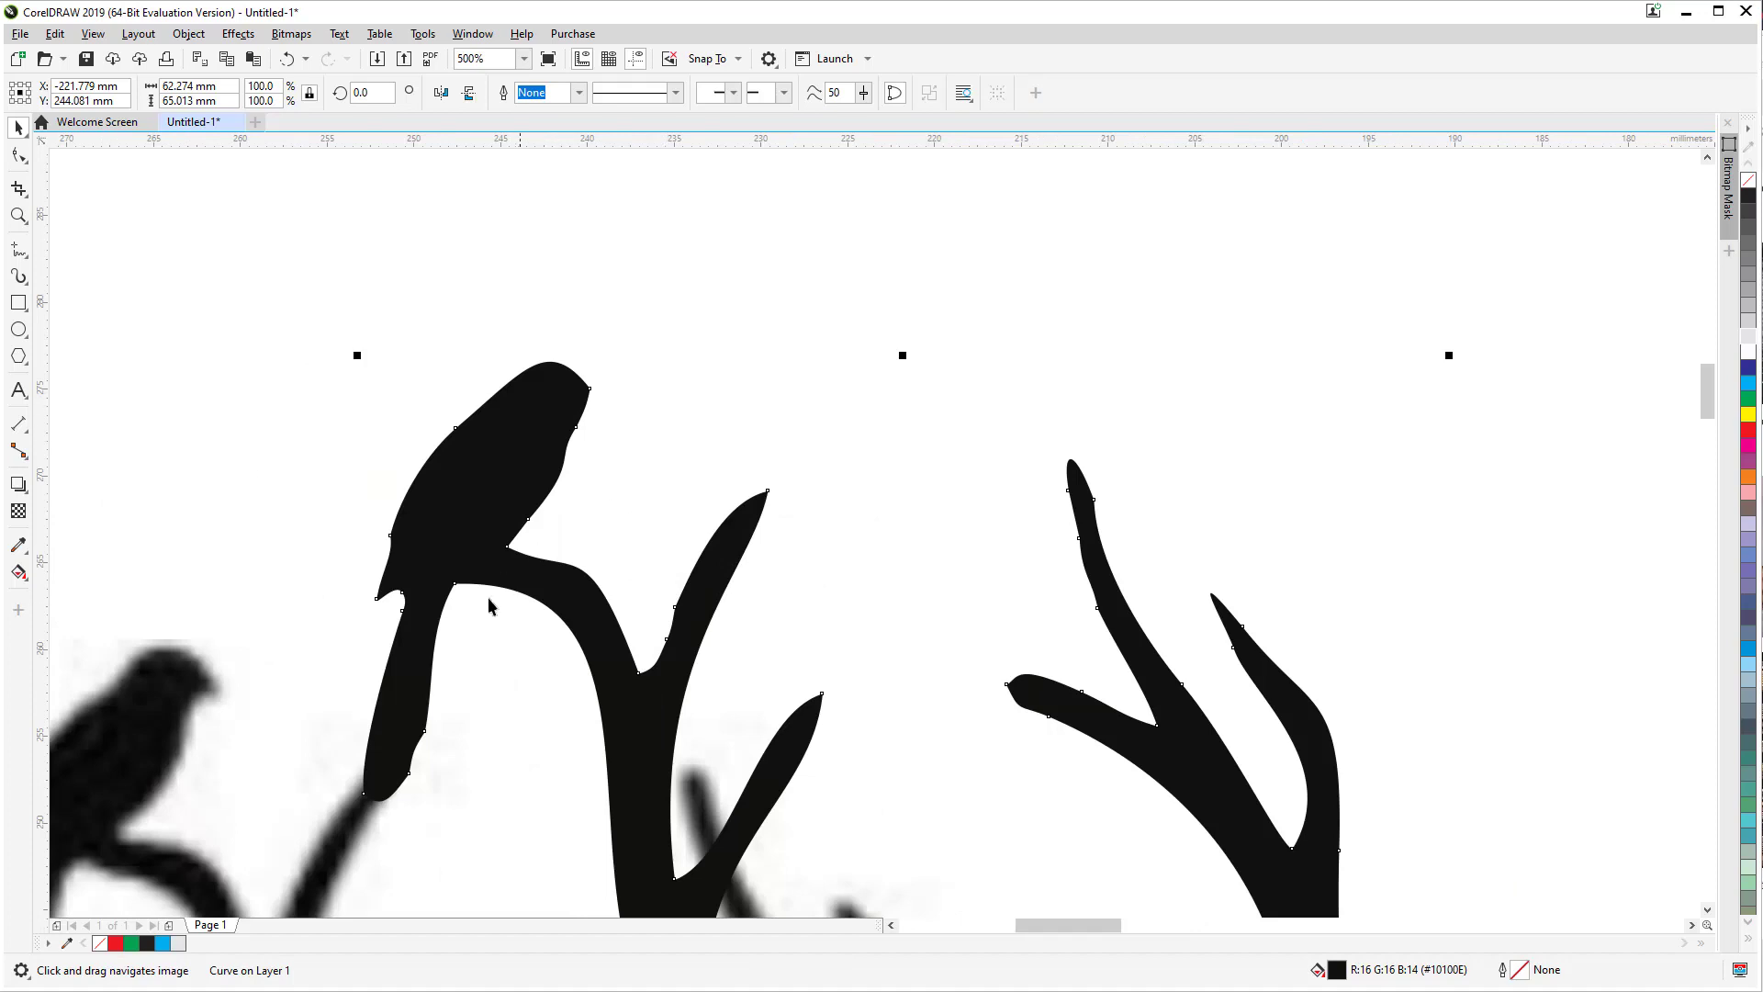
{"action": "left_click_drag", "start_coordinate": [487, 597], "coordinate": [635, 566]}
{"action": "scroll", "coordinate": [316, 437], "scroll_direction": "up", "scroll_amount": 2}
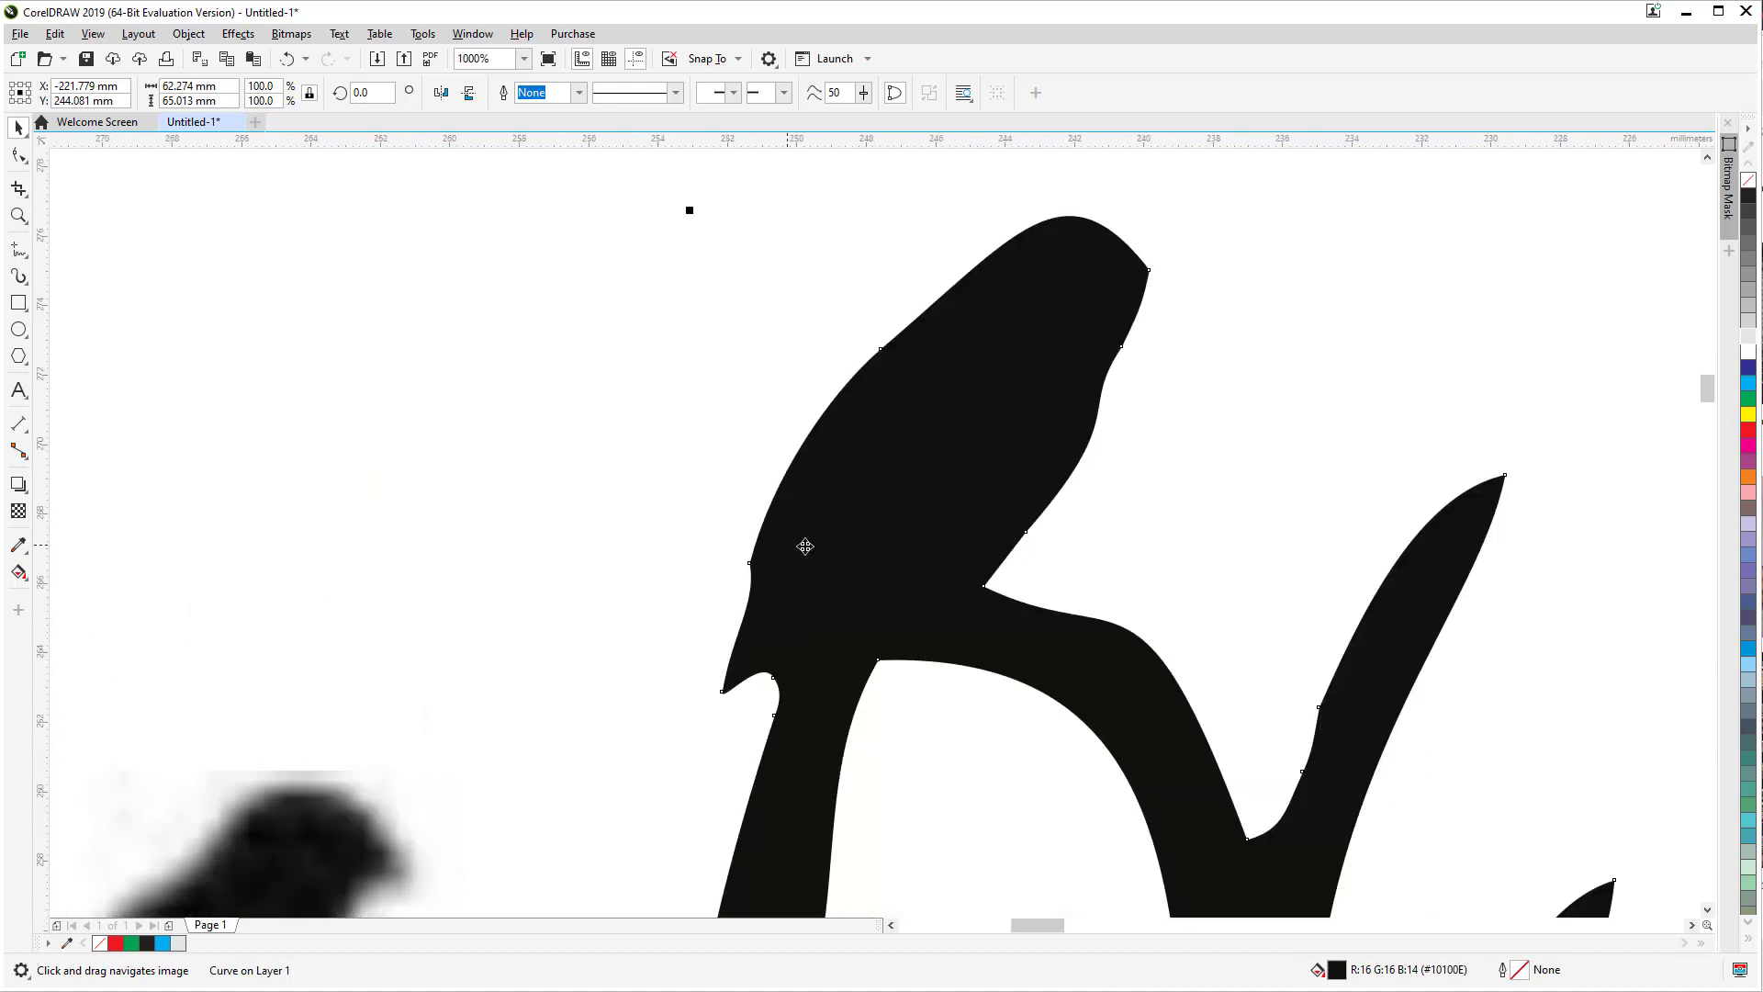
{"action": "left_click_drag", "start_coordinate": [886, 530], "coordinate": [811, 758]}
{"action": "left_click_drag", "start_coordinate": [690, 514], "coordinate": [747, 325]}
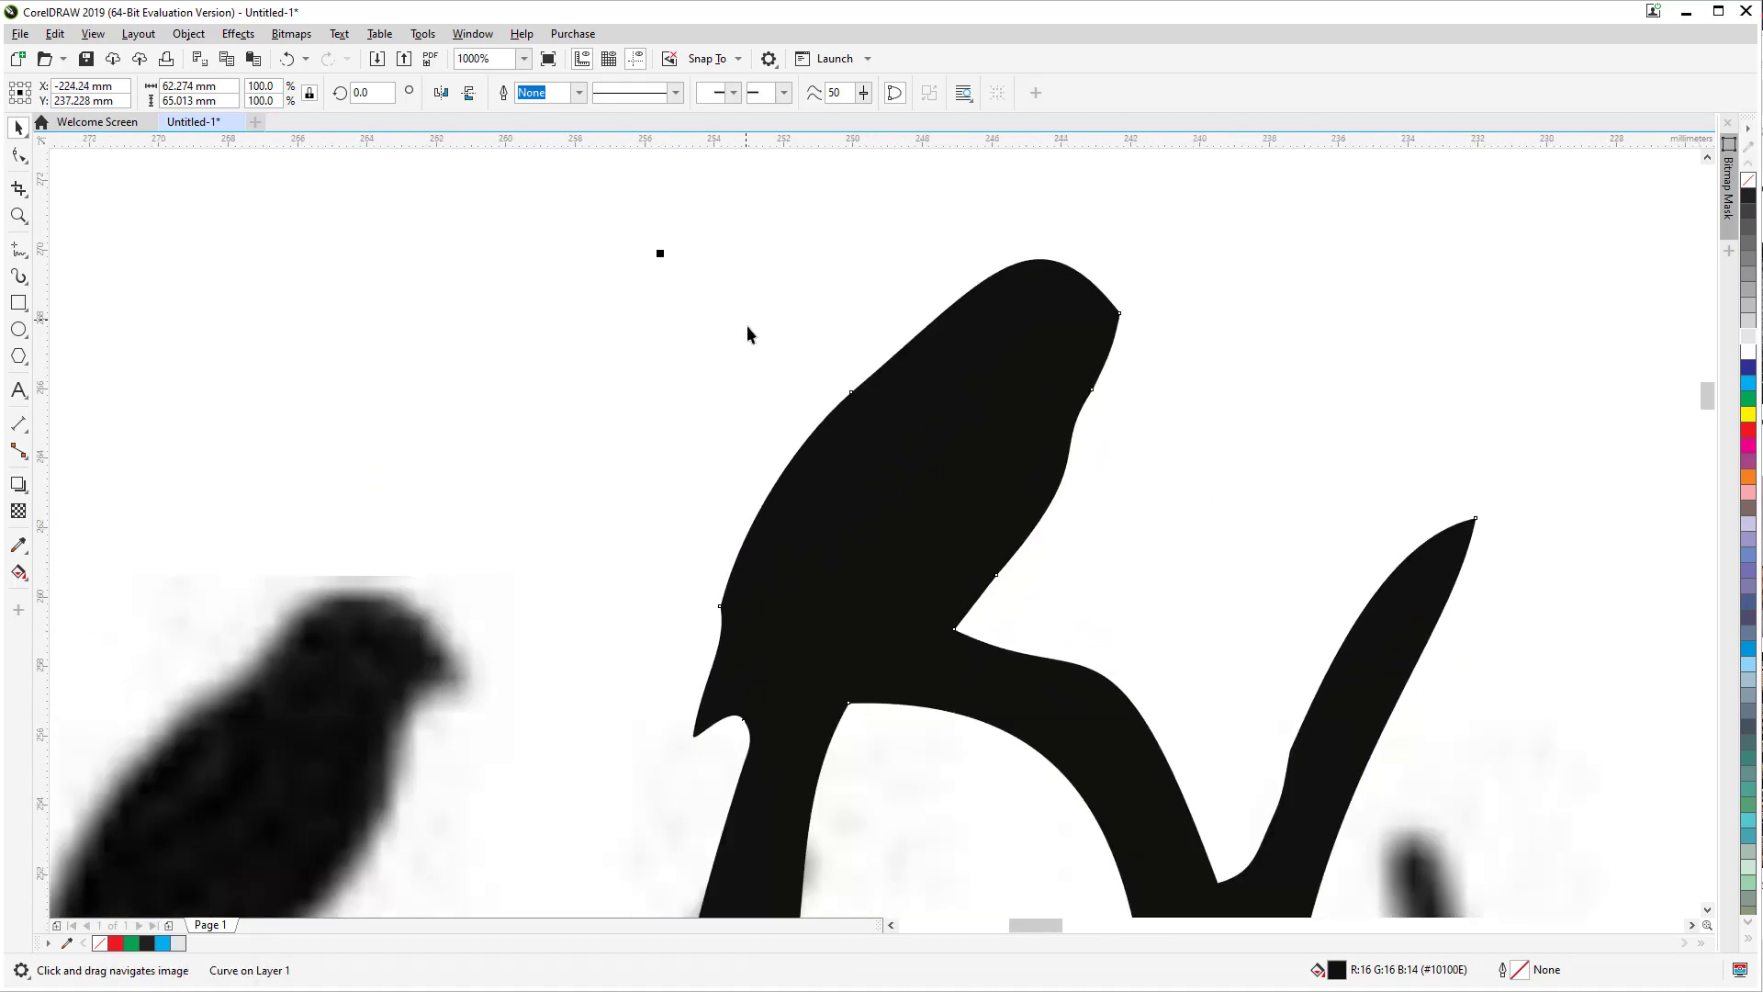
{"action": "left_click_drag", "start_coordinate": [935, 456], "coordinate": [774, 678]}
{"action": "left_click_drag", "start_coordinate": [999, 707], "coordinate": [1023, 531]}
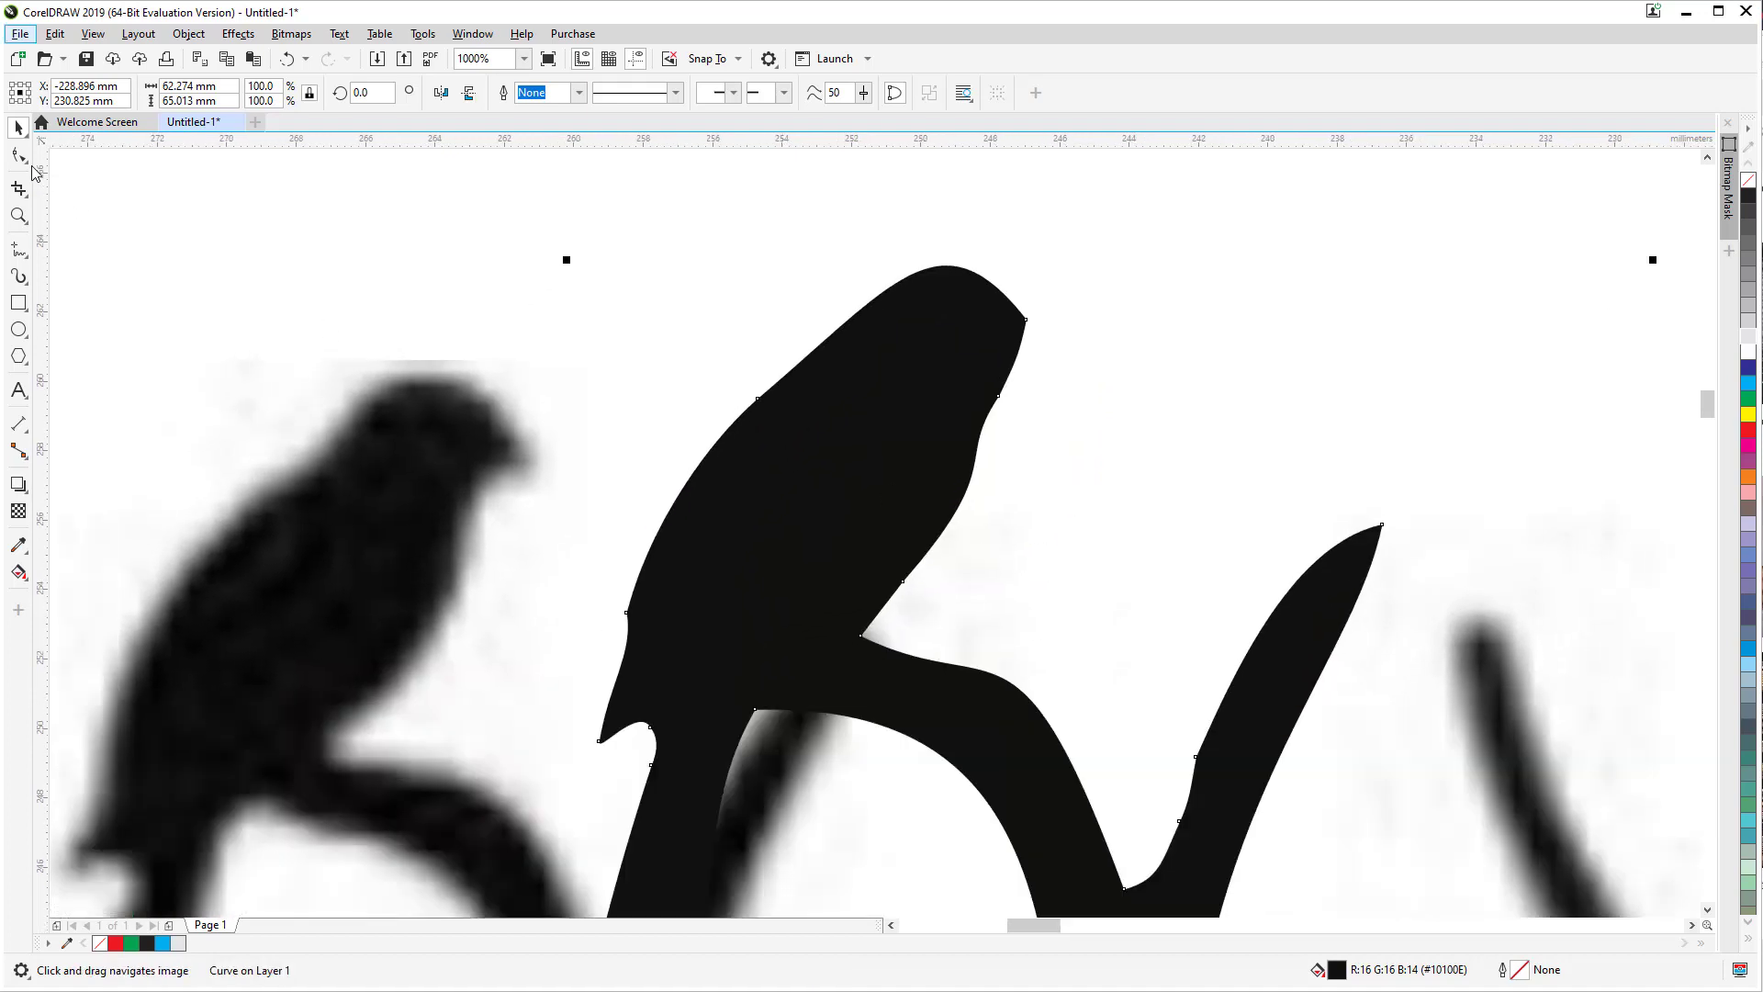
Step: Draw a closed freehand beak about 3.9 by 2.5 mm on the bird's head and weld it to the antler curve
{"action": "left_click", "coordinate": [19, 249]}
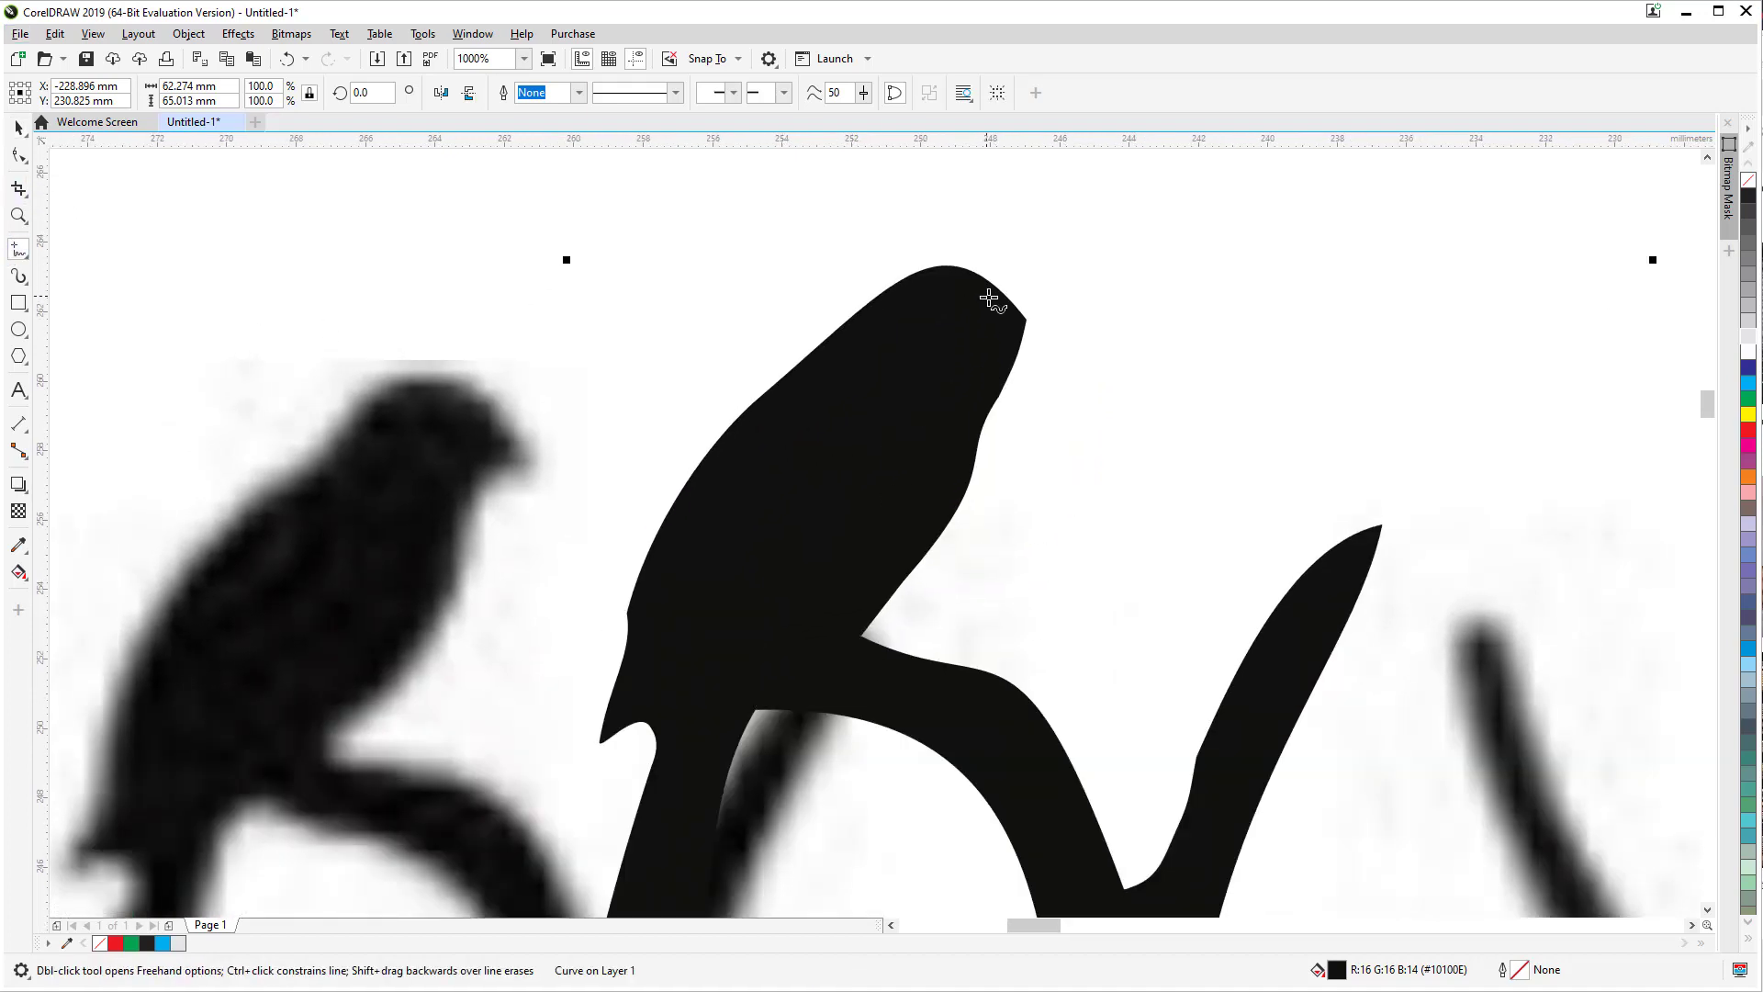
{"action": "mouse_move", "coordinate": [969, 313]}
{"action": "left_mouse_down"}
{"action": "mouse_move", "coordinate": [1017, 310]}
{"action": "mouse_move", "coordinate": [1080, 379]}
{"action": "mouse_move", "coordinate": [959, 384]}
{"action": "mouse_move", "coordinate": [950, 335]}
{"action": "mouse_move", "coordinate": [983, 311]}
{"action": "left_mouse_up"}
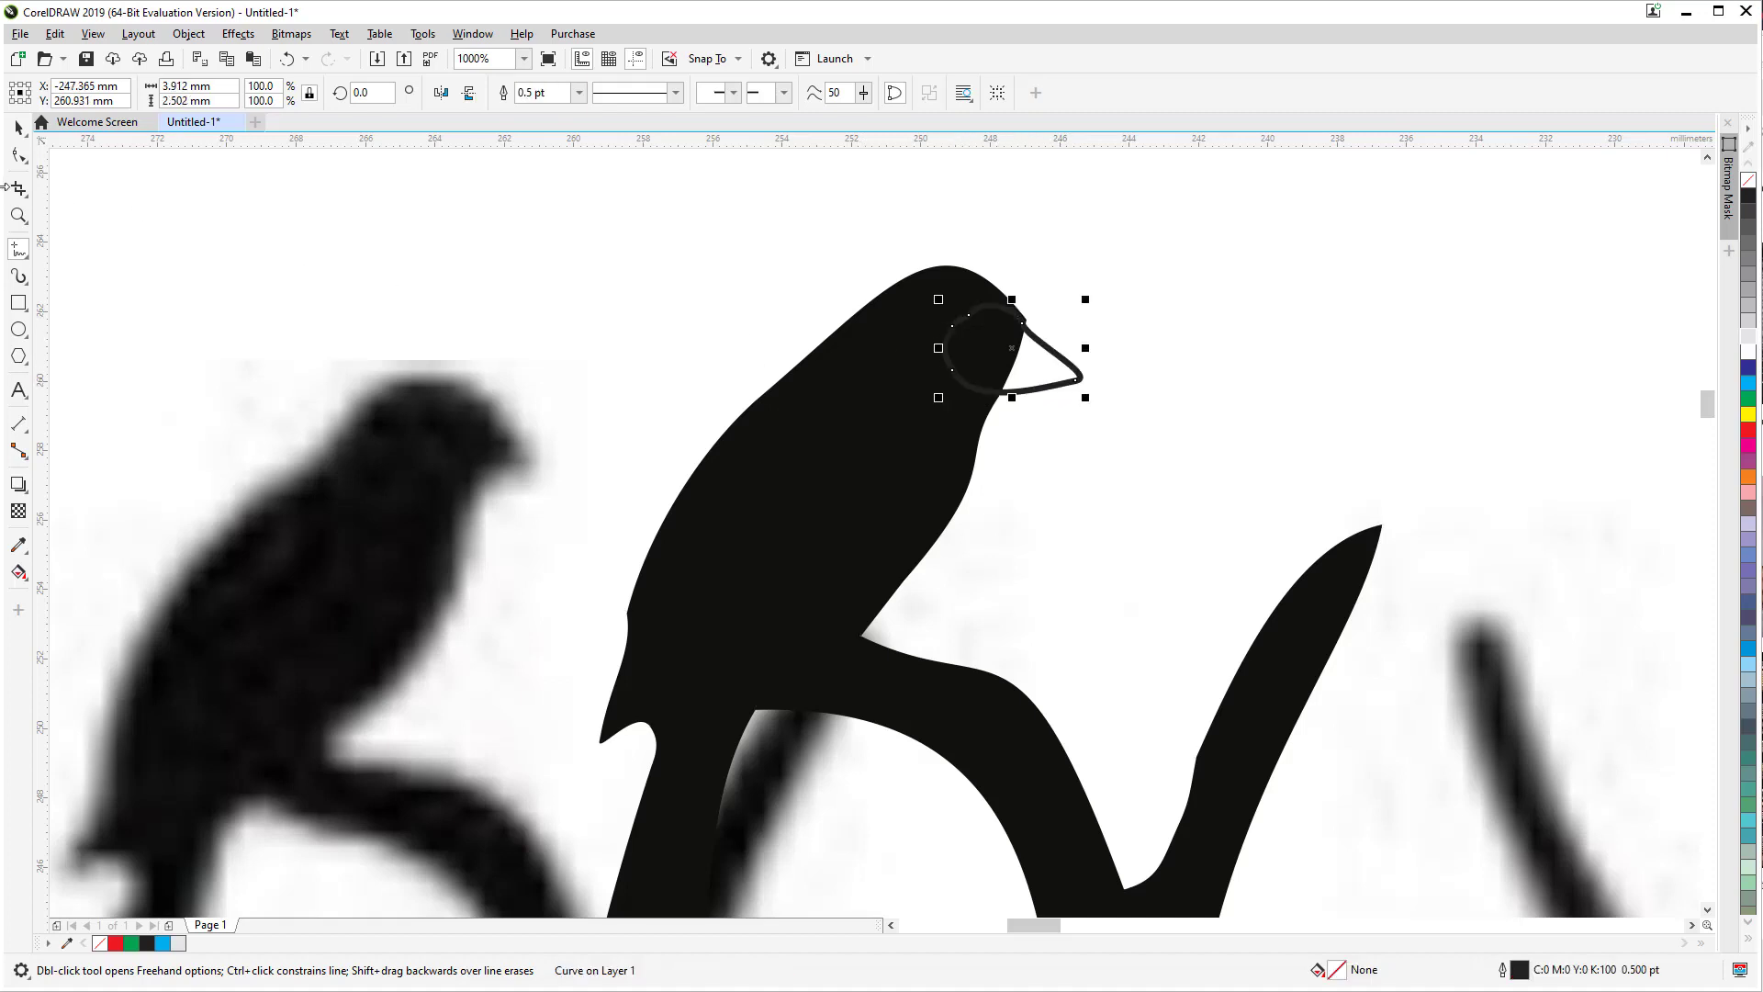
{"action": "left_click", "coordinate": [18, 128]}
{"action": "left_click", "coordinate": [749, 462], "text": "shift"}
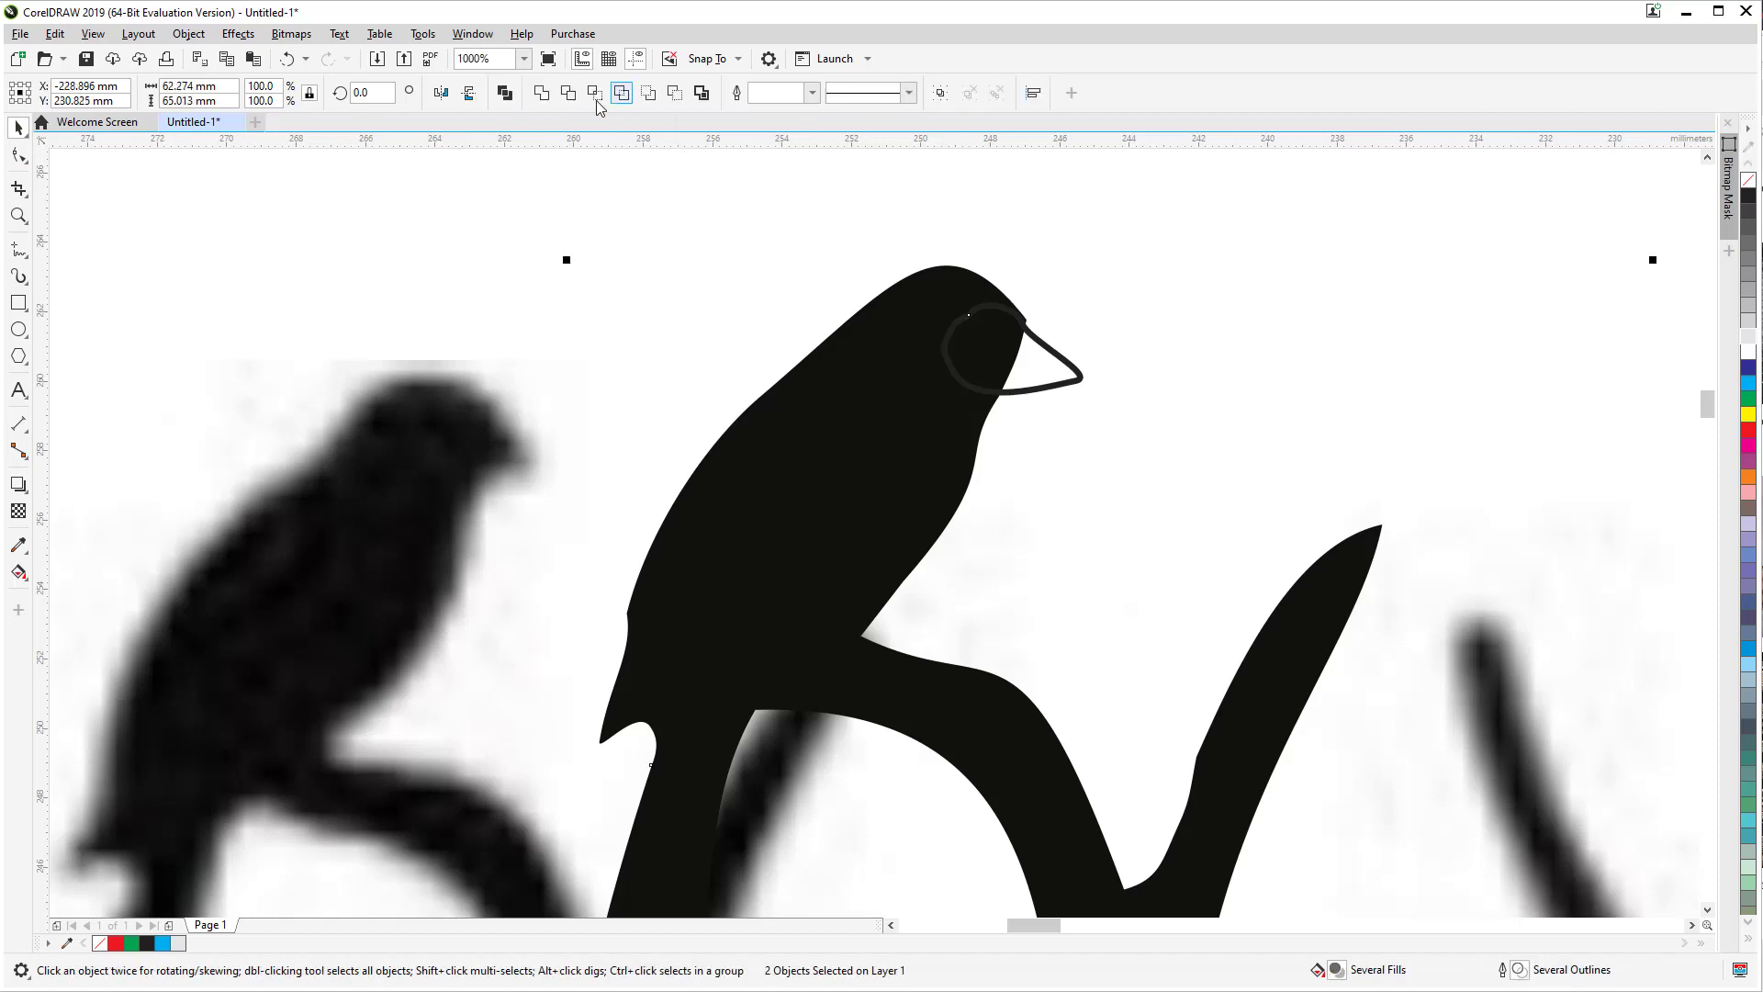
{"action": "key", "text": "ctrl+l"}
{"action": "scroll", "coordinate": [1159, 367], "scroll_direction": "down", "scroll_amount": 3}
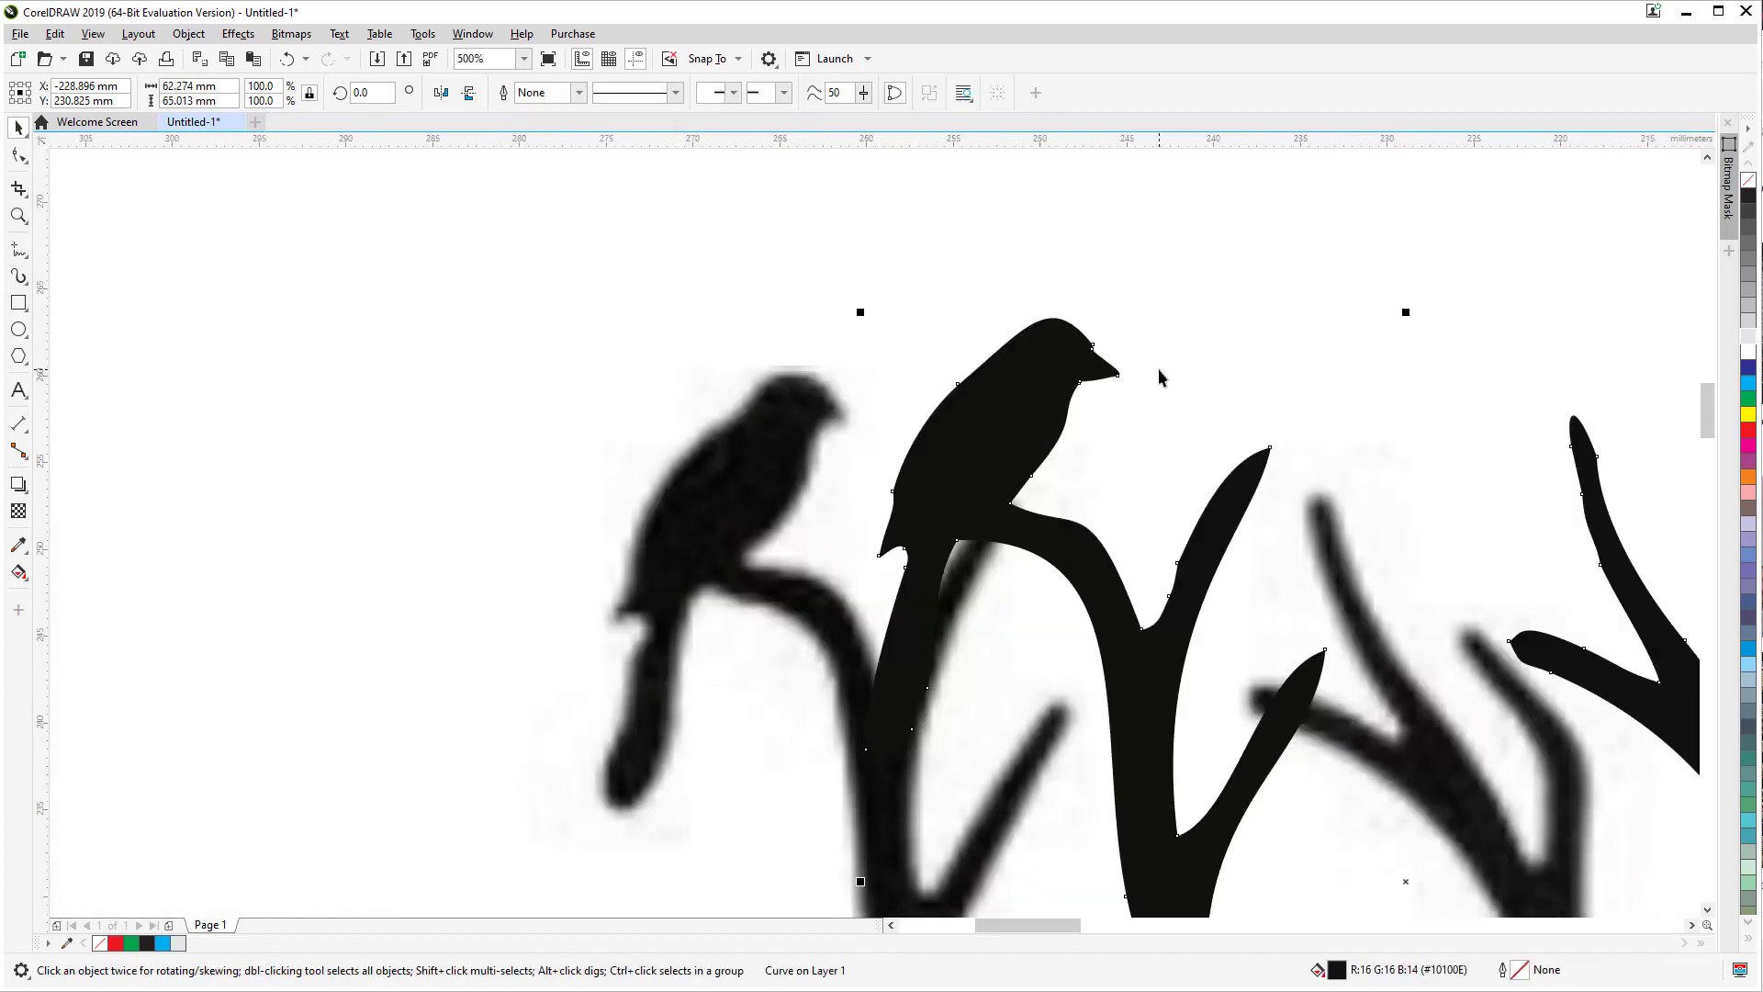
{"action": "scroll", "coordinate": [1159, 368], "scroll_direction": "down", "scroll_amount": 1}
{"action": "left_click", "coordinate": [1398, 393]}
{"action": "scroll", "coordinate": [1405, 422], "scroll_direction": "down", "scroll_amount": 2}
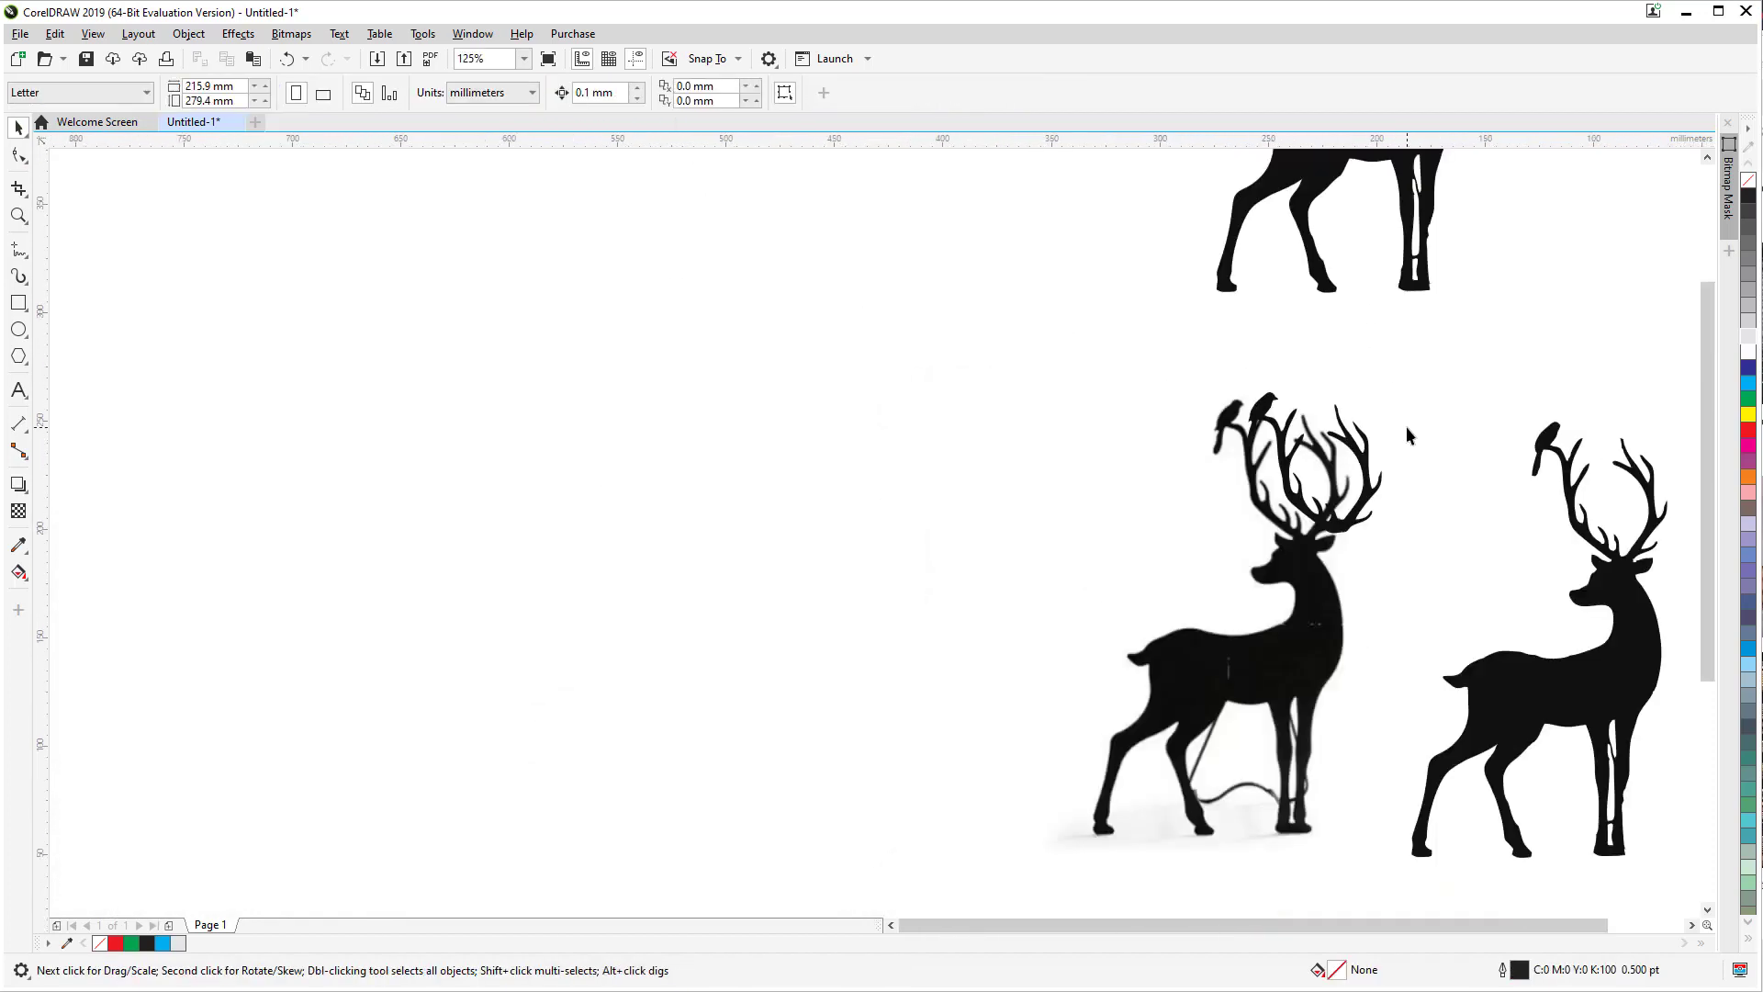
Step: Move the reference deer bitmap to about X -438 mm, Y 159 mm, and place the antler curve on the green deer's head
{"action": "left_click", "coordinate": [1340, 464]}
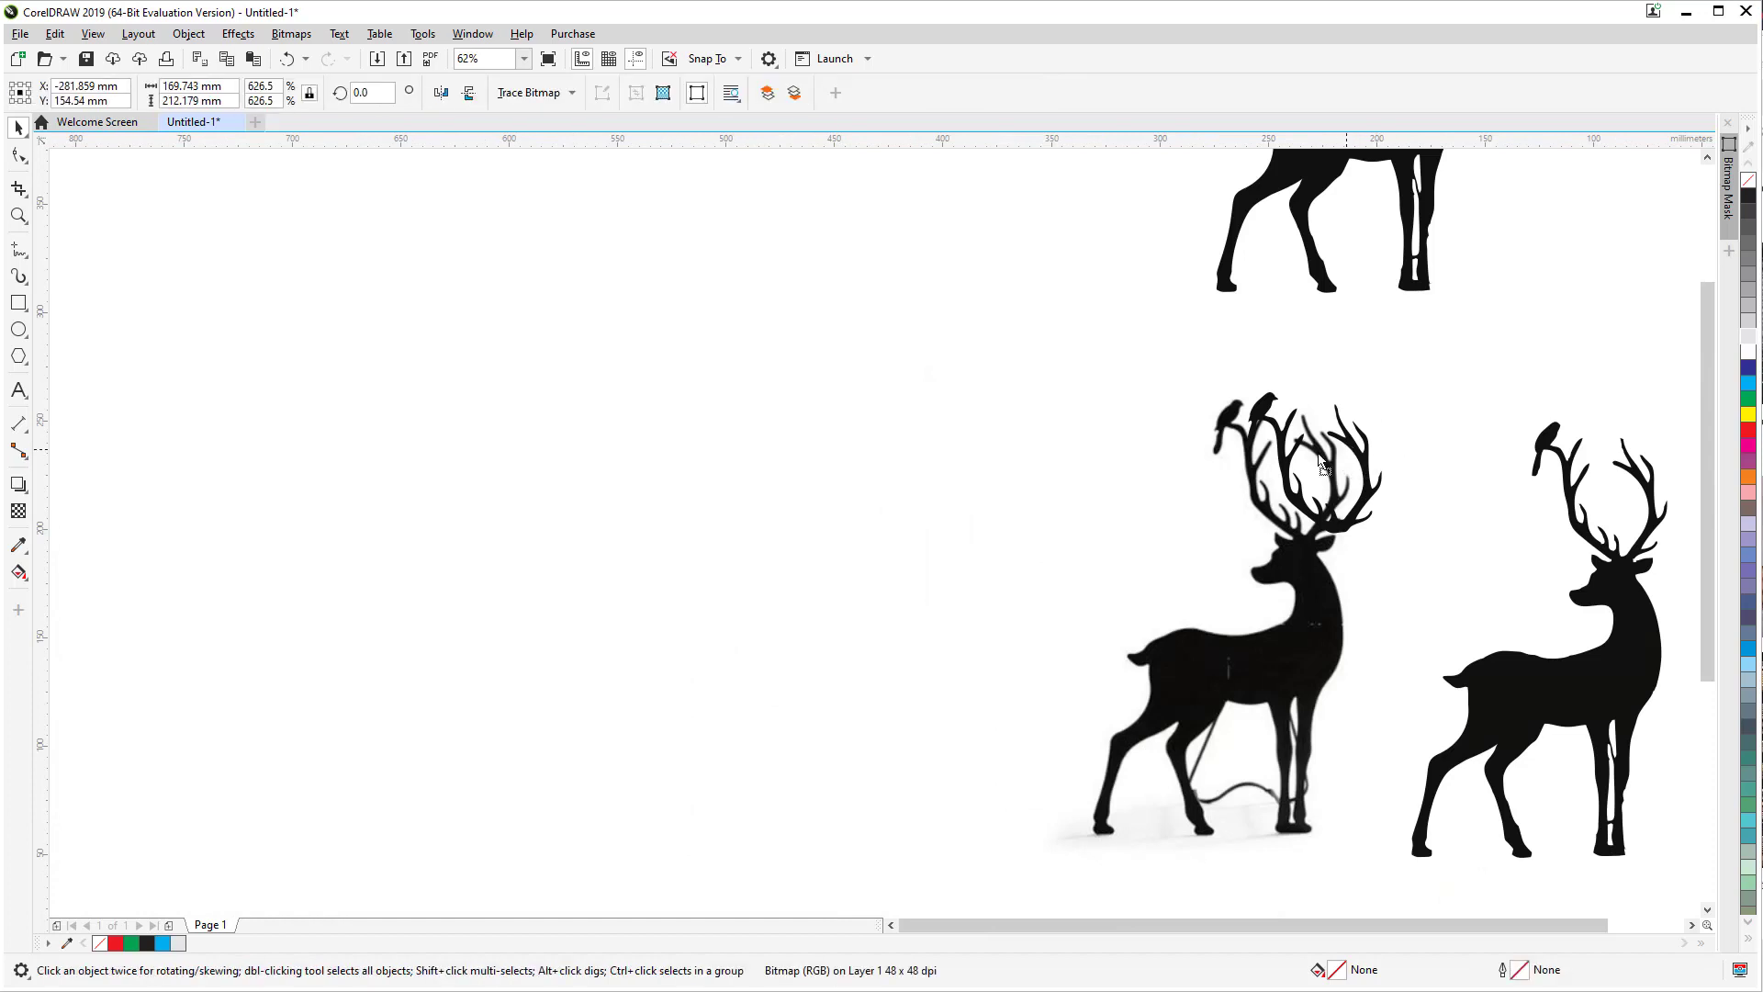
{"action": "left_click_drag", "start_coordinate": [1325, 463], "coordinate": [1000, 464]}
{"action": "left_click", "coordinate": [1301, 451]}
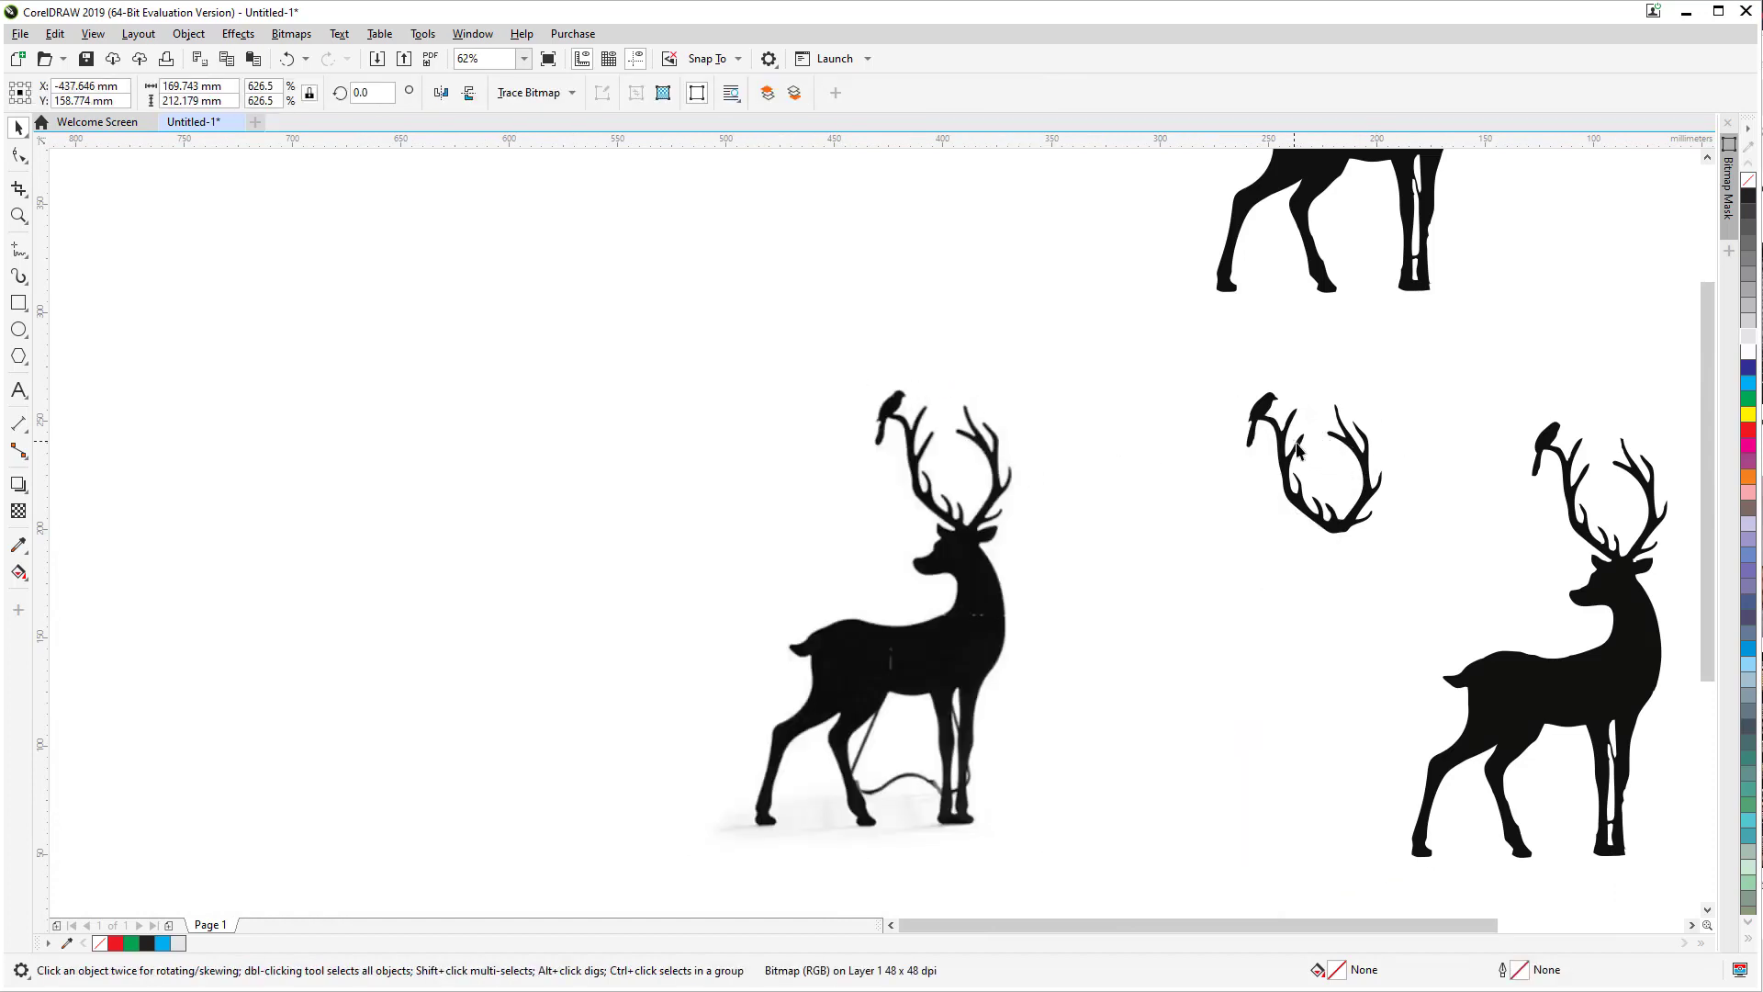
{"action": "left_click_drag", "start_coordinate": [1392, 425], "coordinate": [1379, 480]}
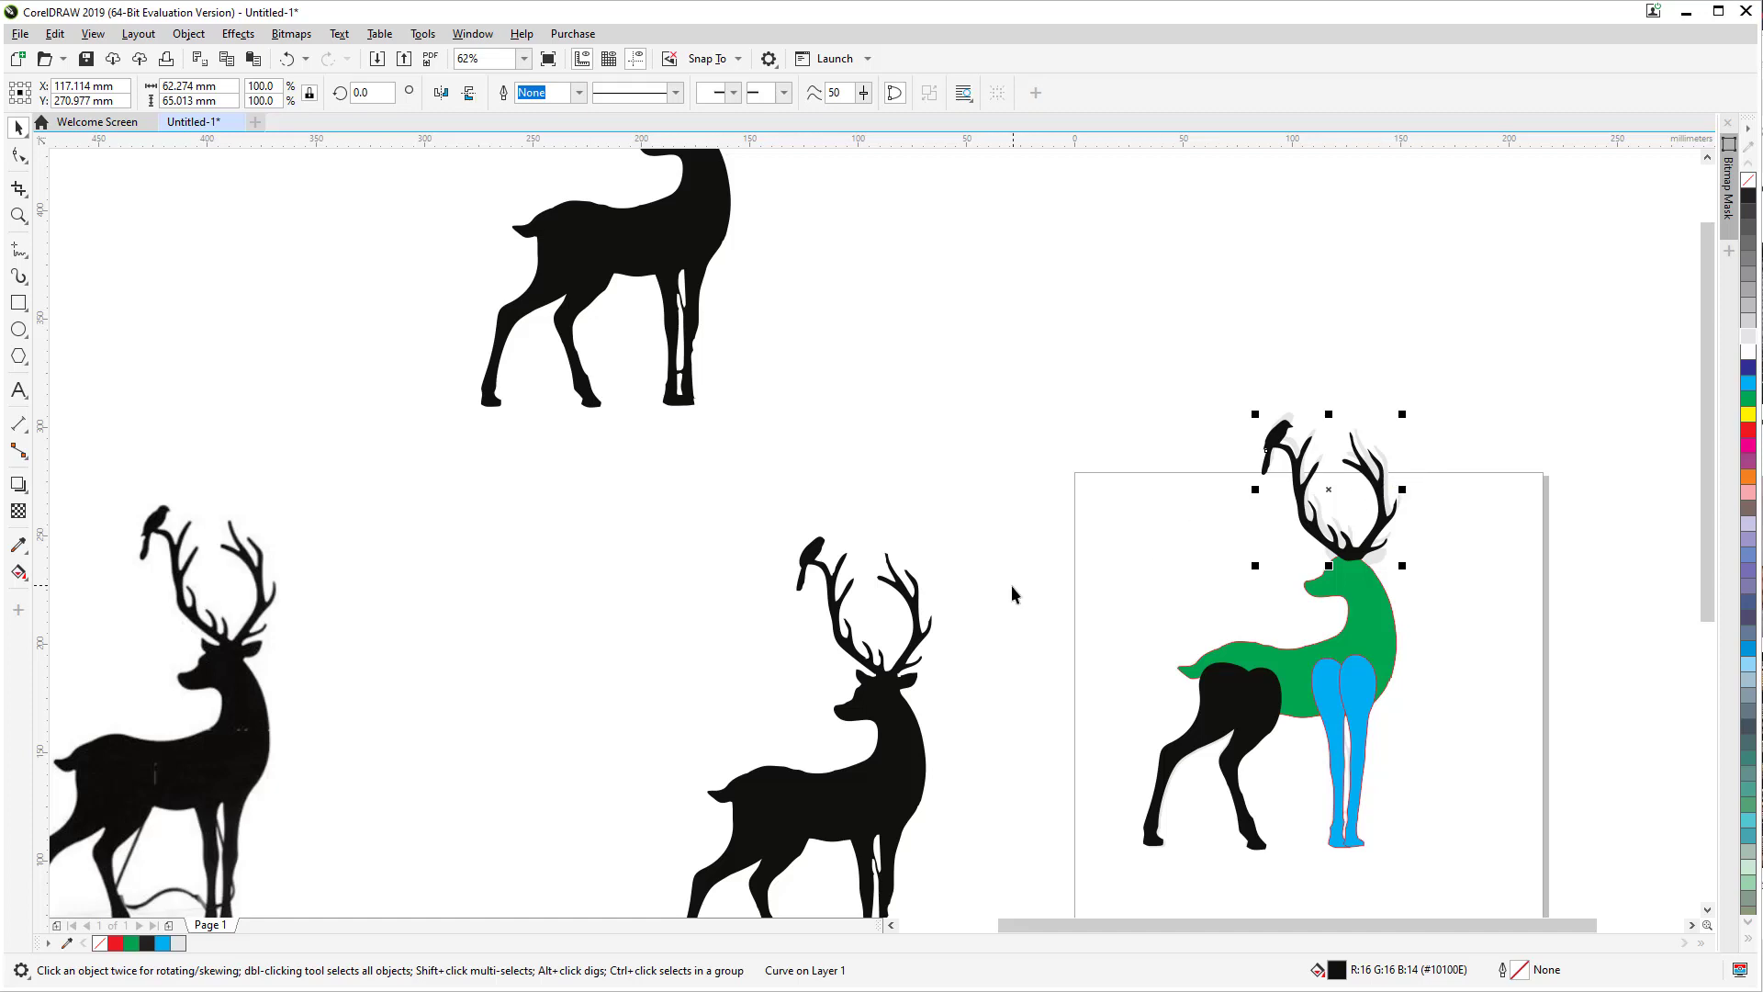
Step: Draw a rectangle about 121 by 83 mm beside the coloured deer and set its height to 80 mm
{"action": "left_click_drag", "start_coordinate": [1411, 622], "coordinate": [1091, 497]}
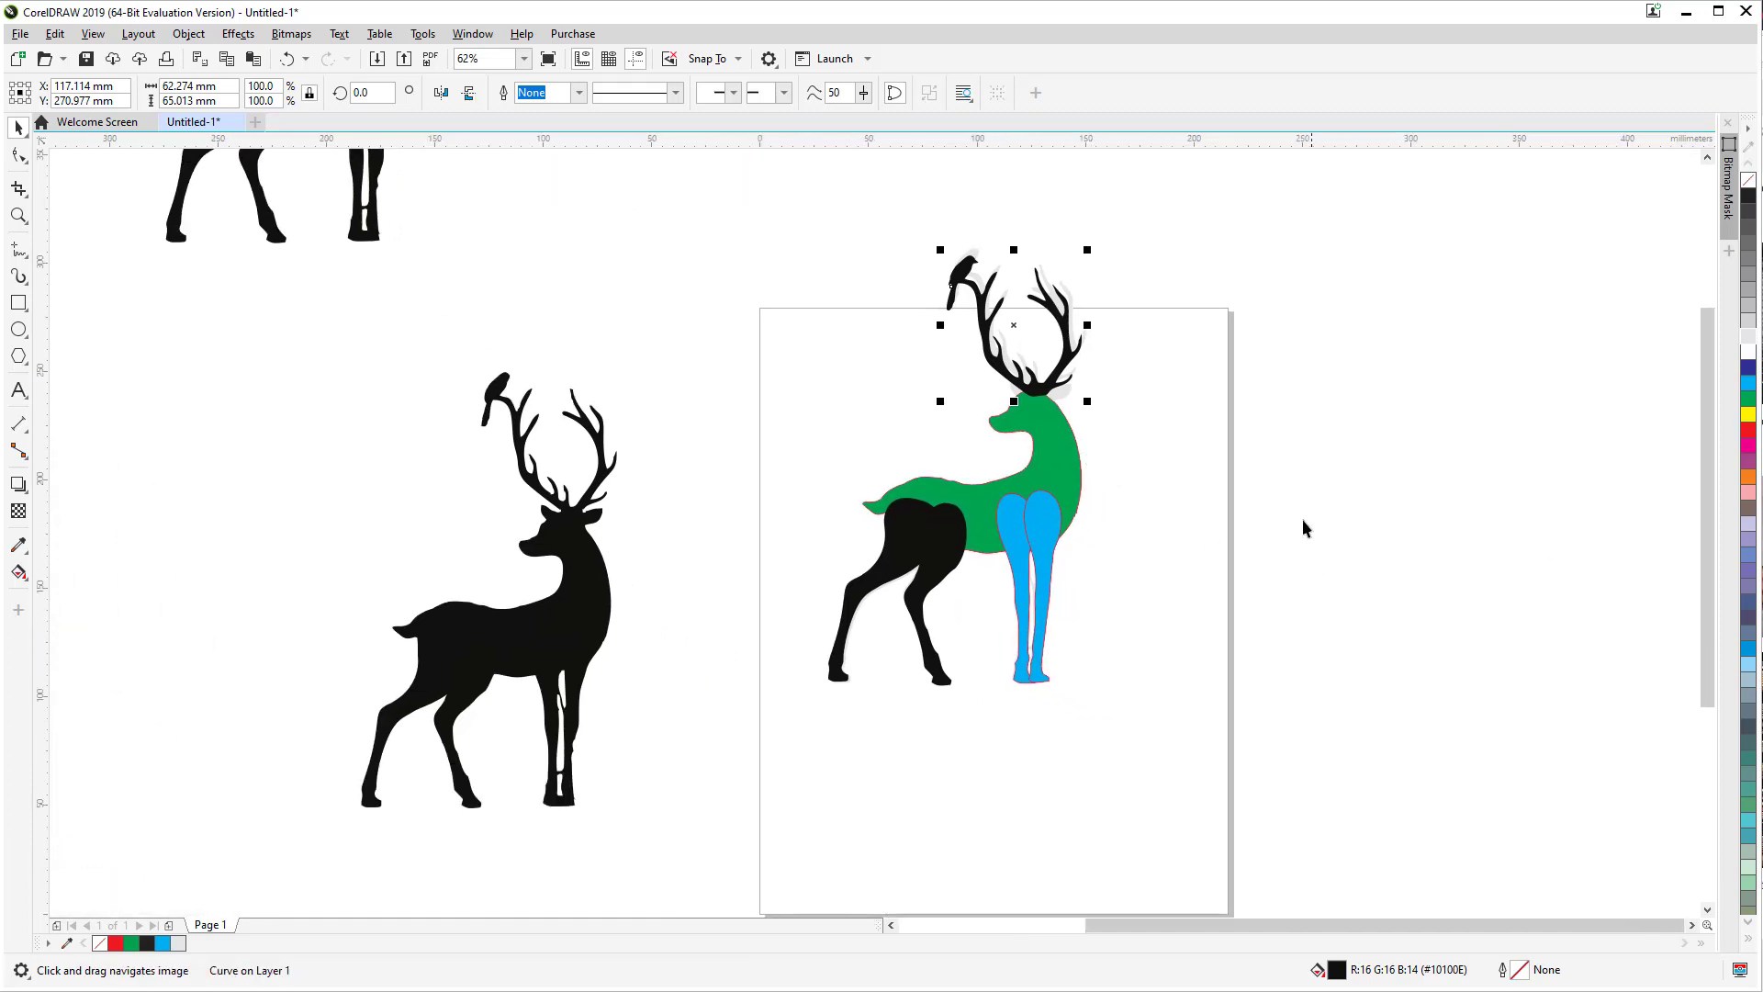
{"action": "left_click", "coordinate": [1178, 514]}
{"action": "left_click", "coordinate": [18, 302]}
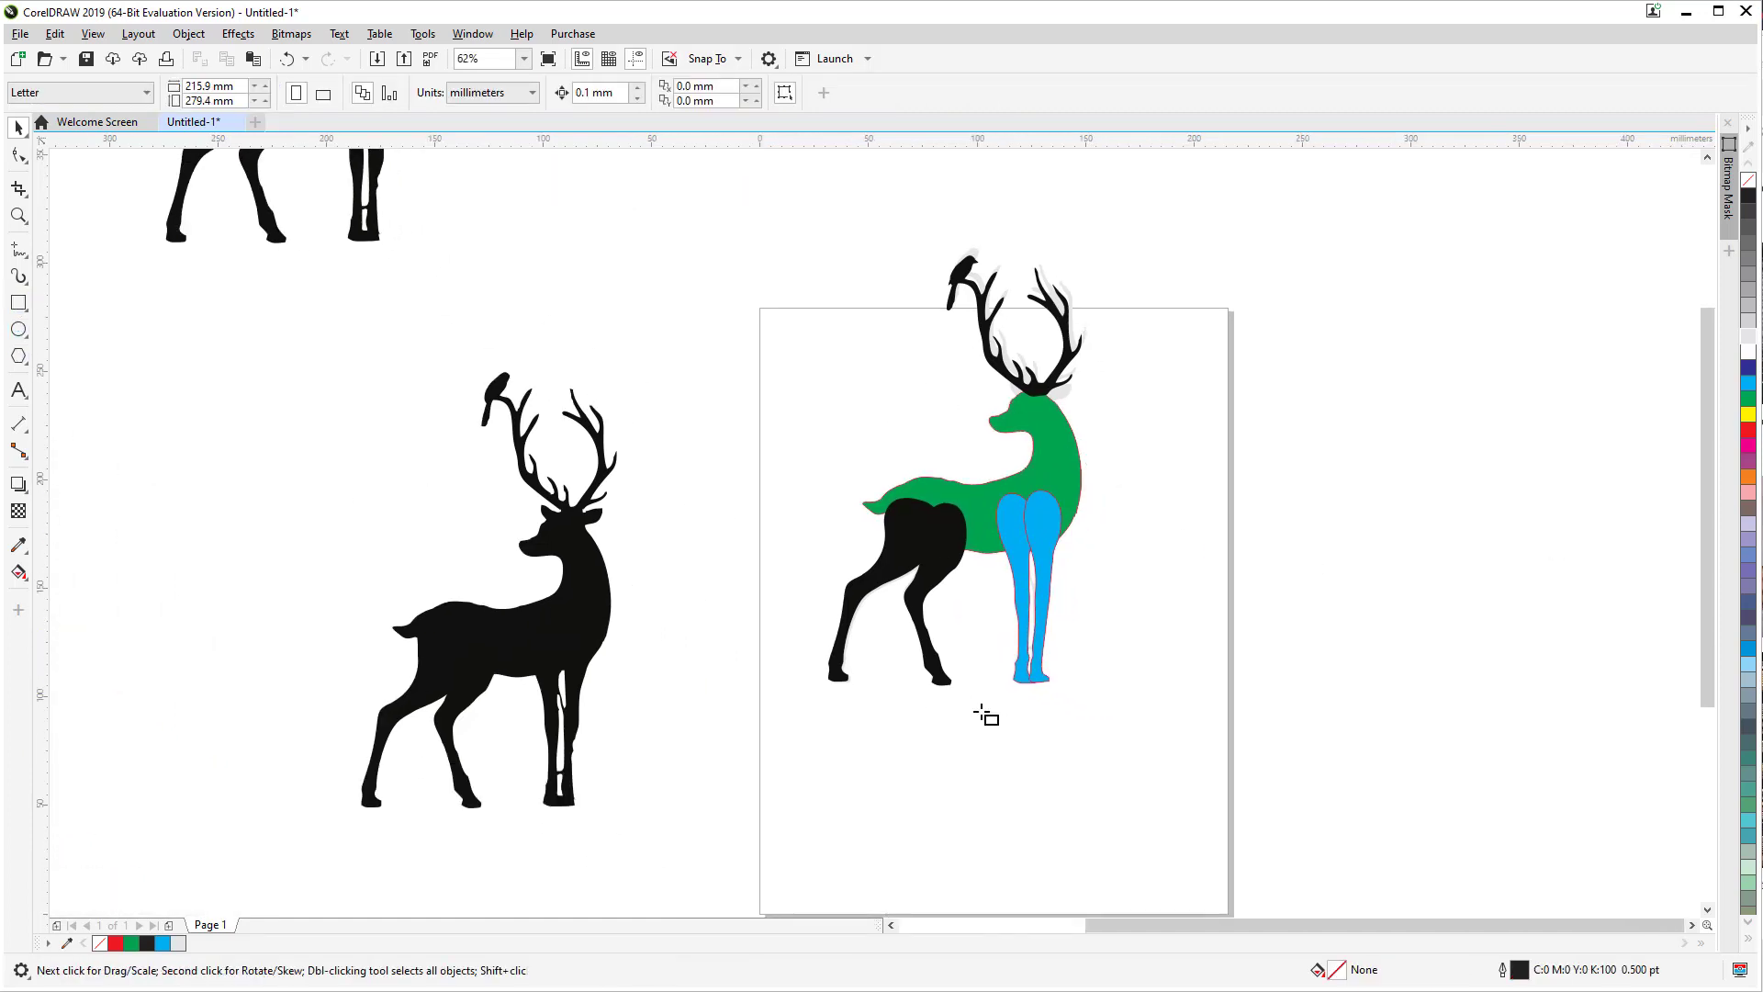
{"action": "left_click_drag", "start_coordinate": [1134, 603], "coordinate": [1401, 786]}
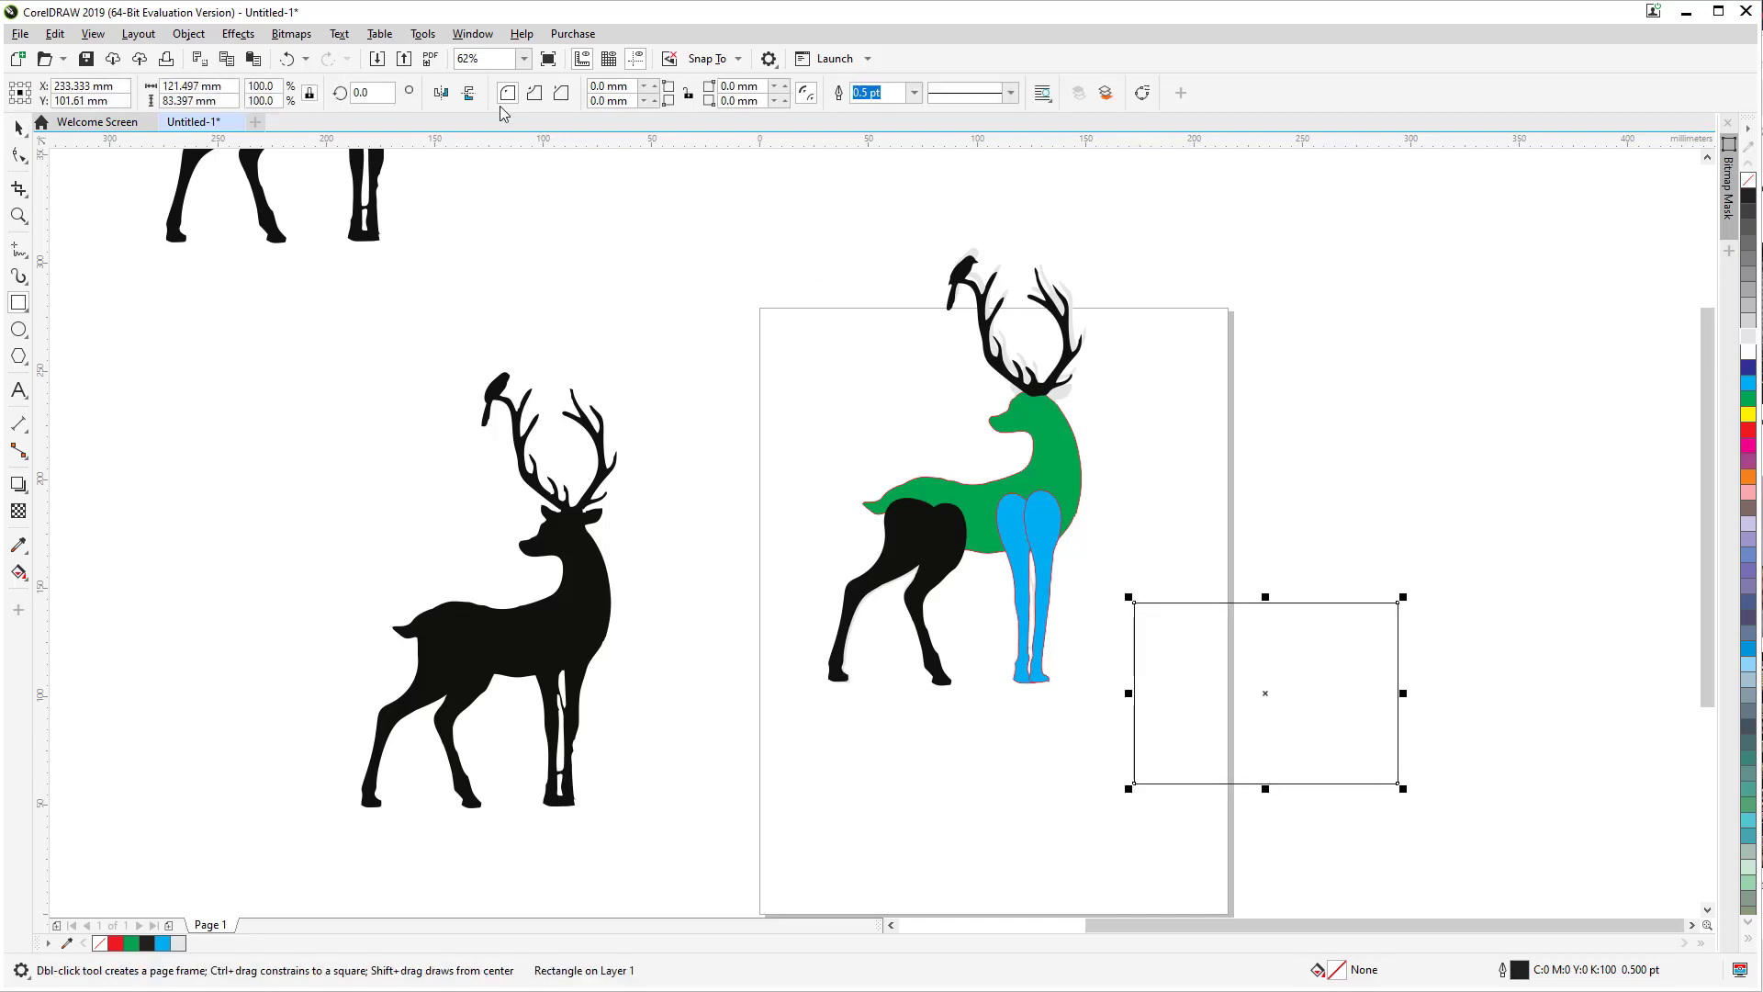
{"action": "left_click", "coordinate": [189, 100]}
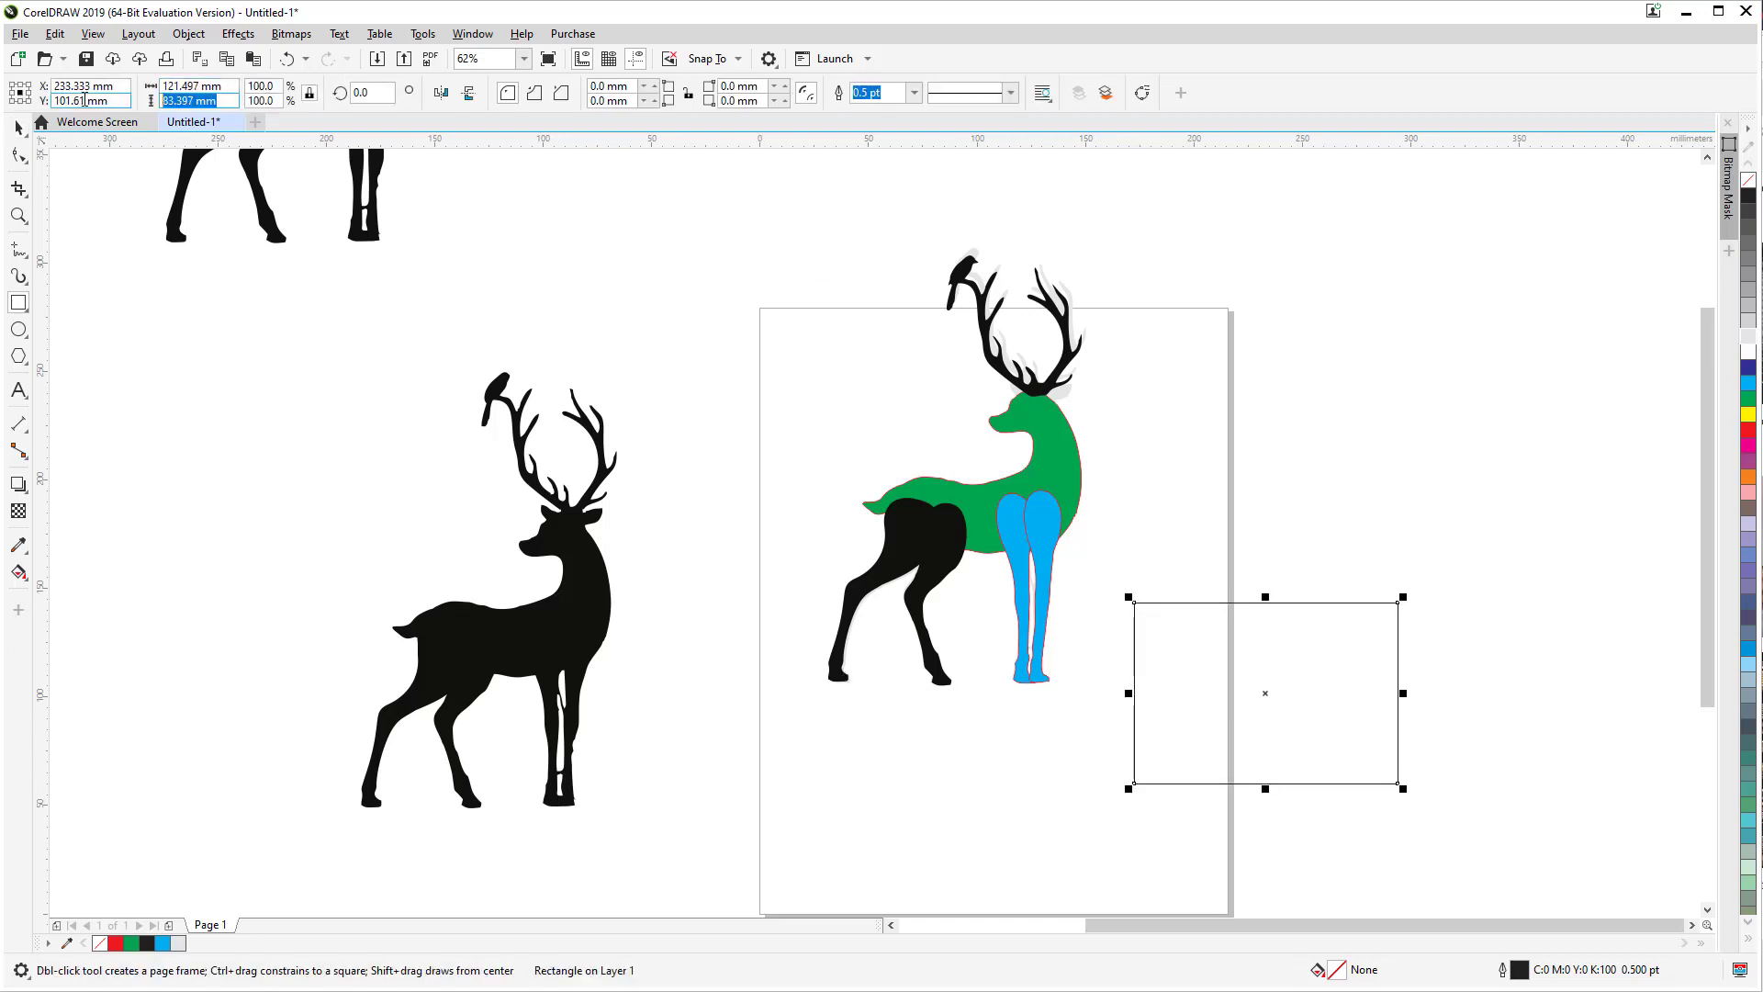
{"action": "type", "text": "80"}
{"action": "key", "text": "Return"}
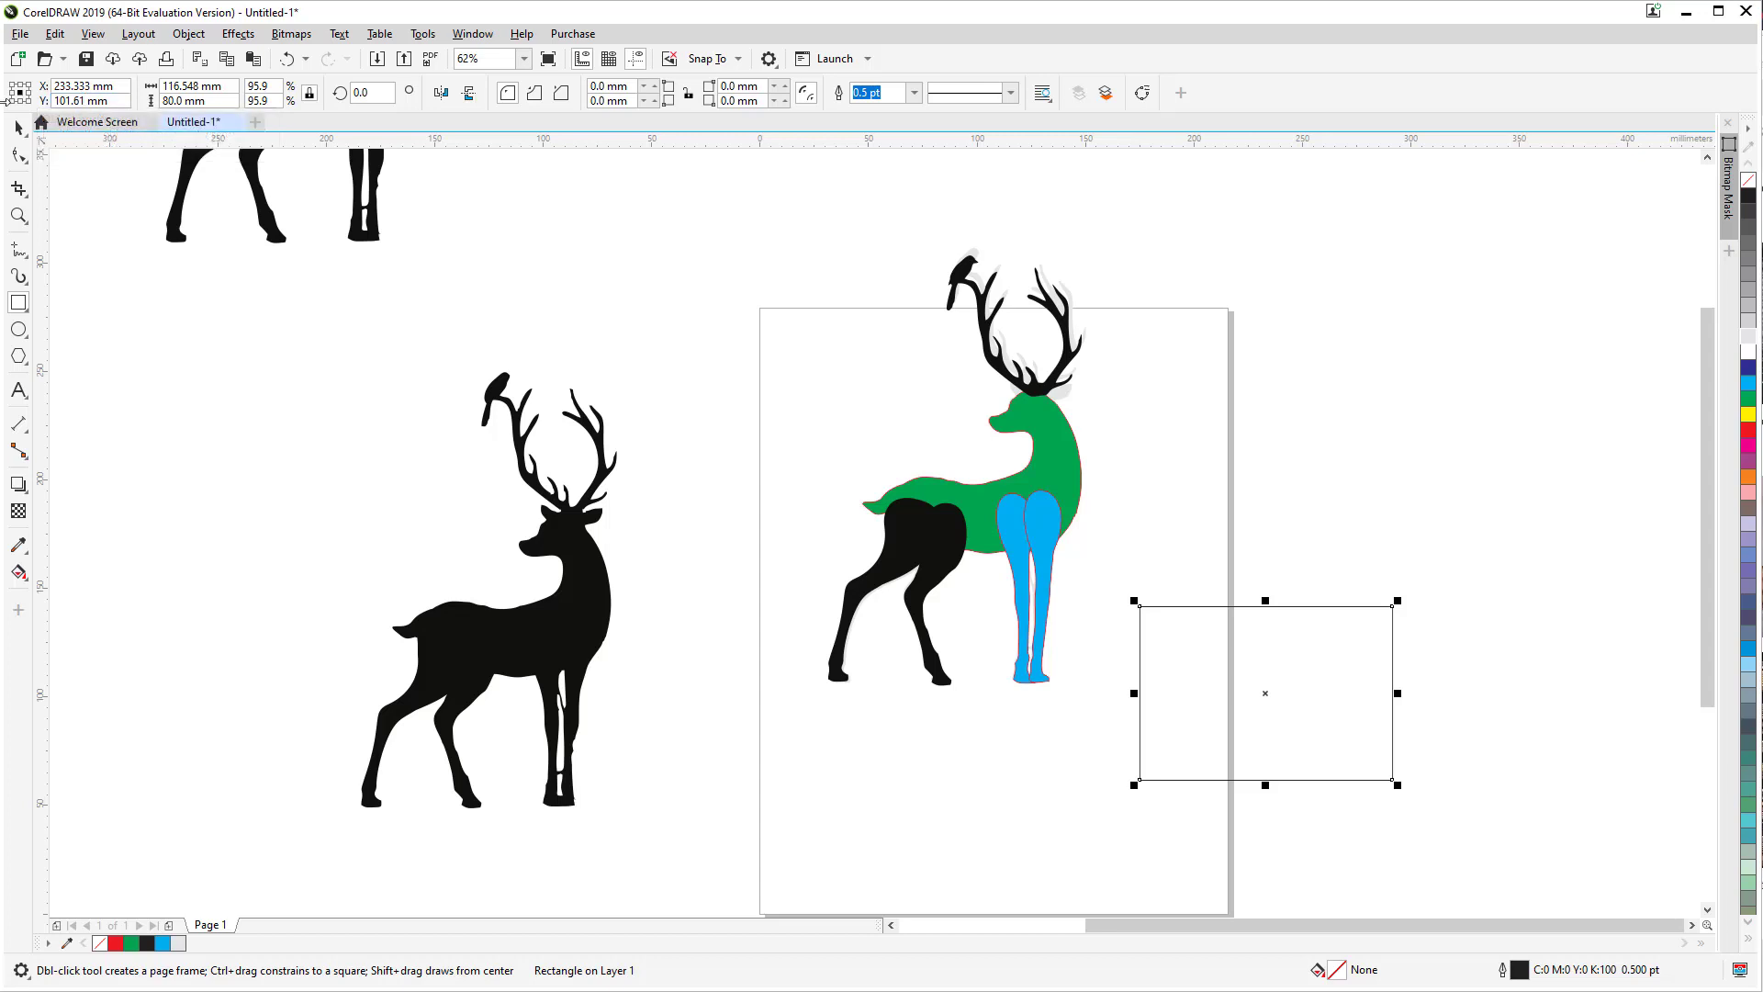
Step: Set the rectangle's height to 60 mm, keeping its proportions
{"action": "left_click", "coordinate": [184, 101]}
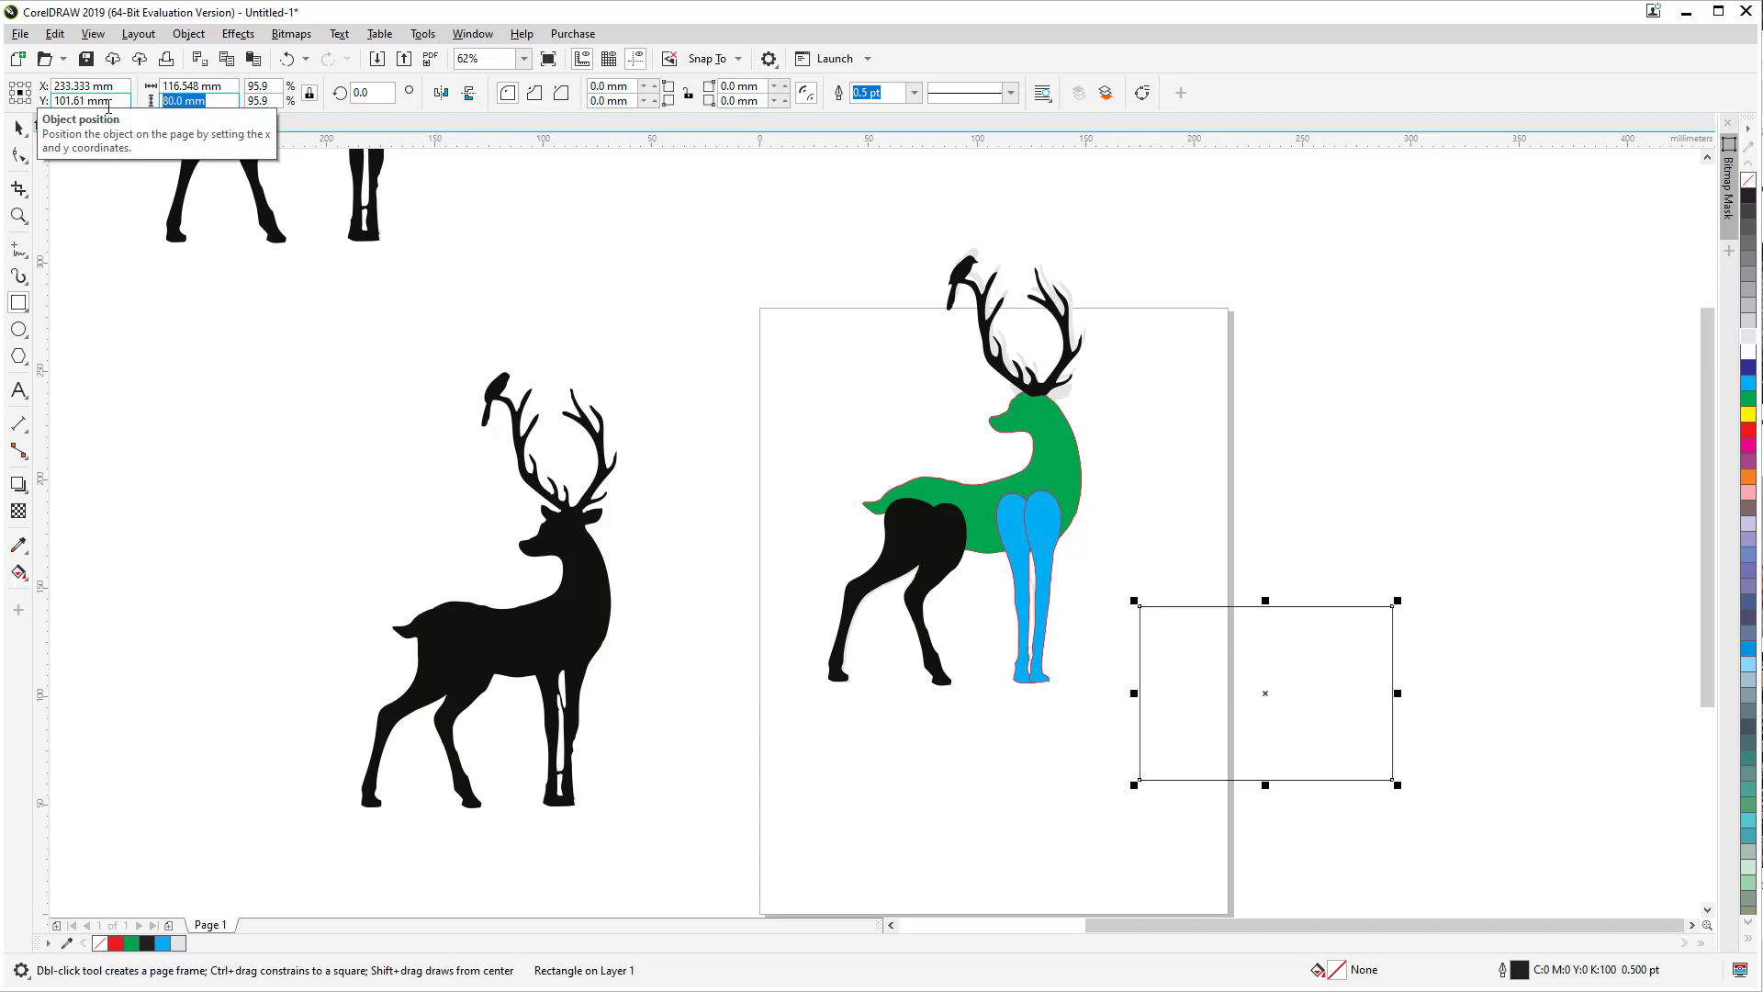
{"action": "type", "text": "60"}
{"action": "key", "text": "Return"}
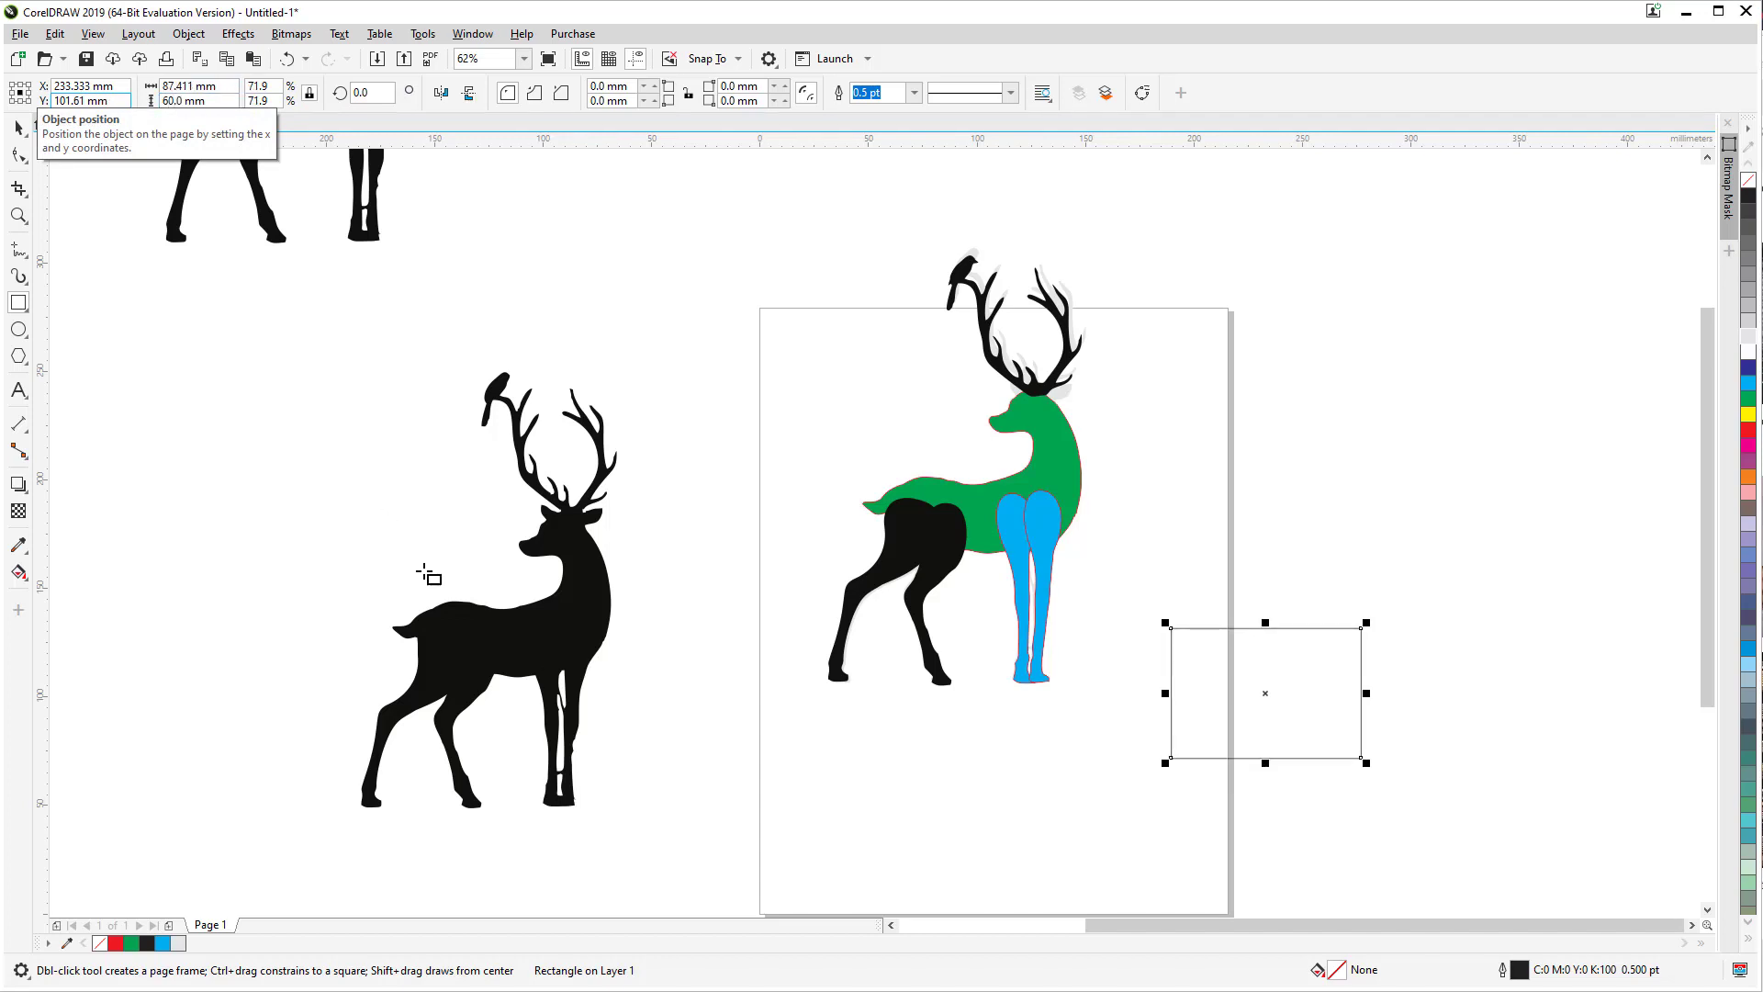
{"action": "left_click", "coordinate": [18, 128]}
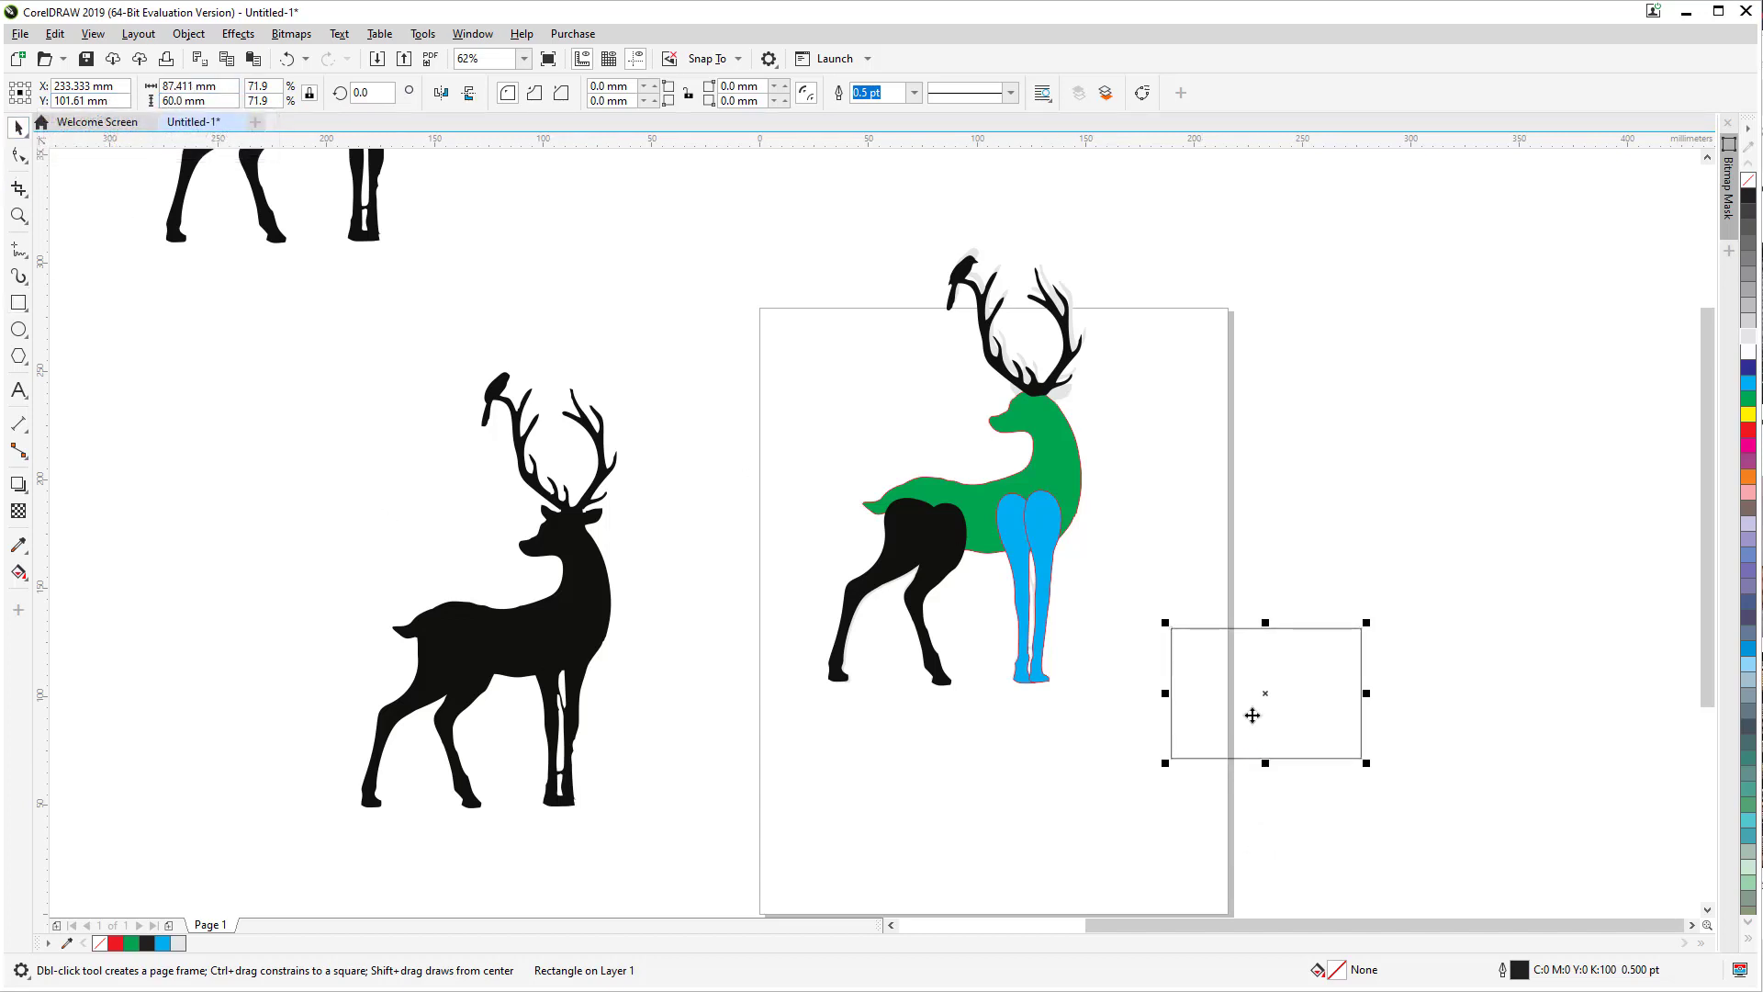
Step: Select all the coloured deer's parts and move them fully onto the page, to about X 76 mm, Y 158 mm
{"action": "left_click", "coordinate": [1127, 377]}
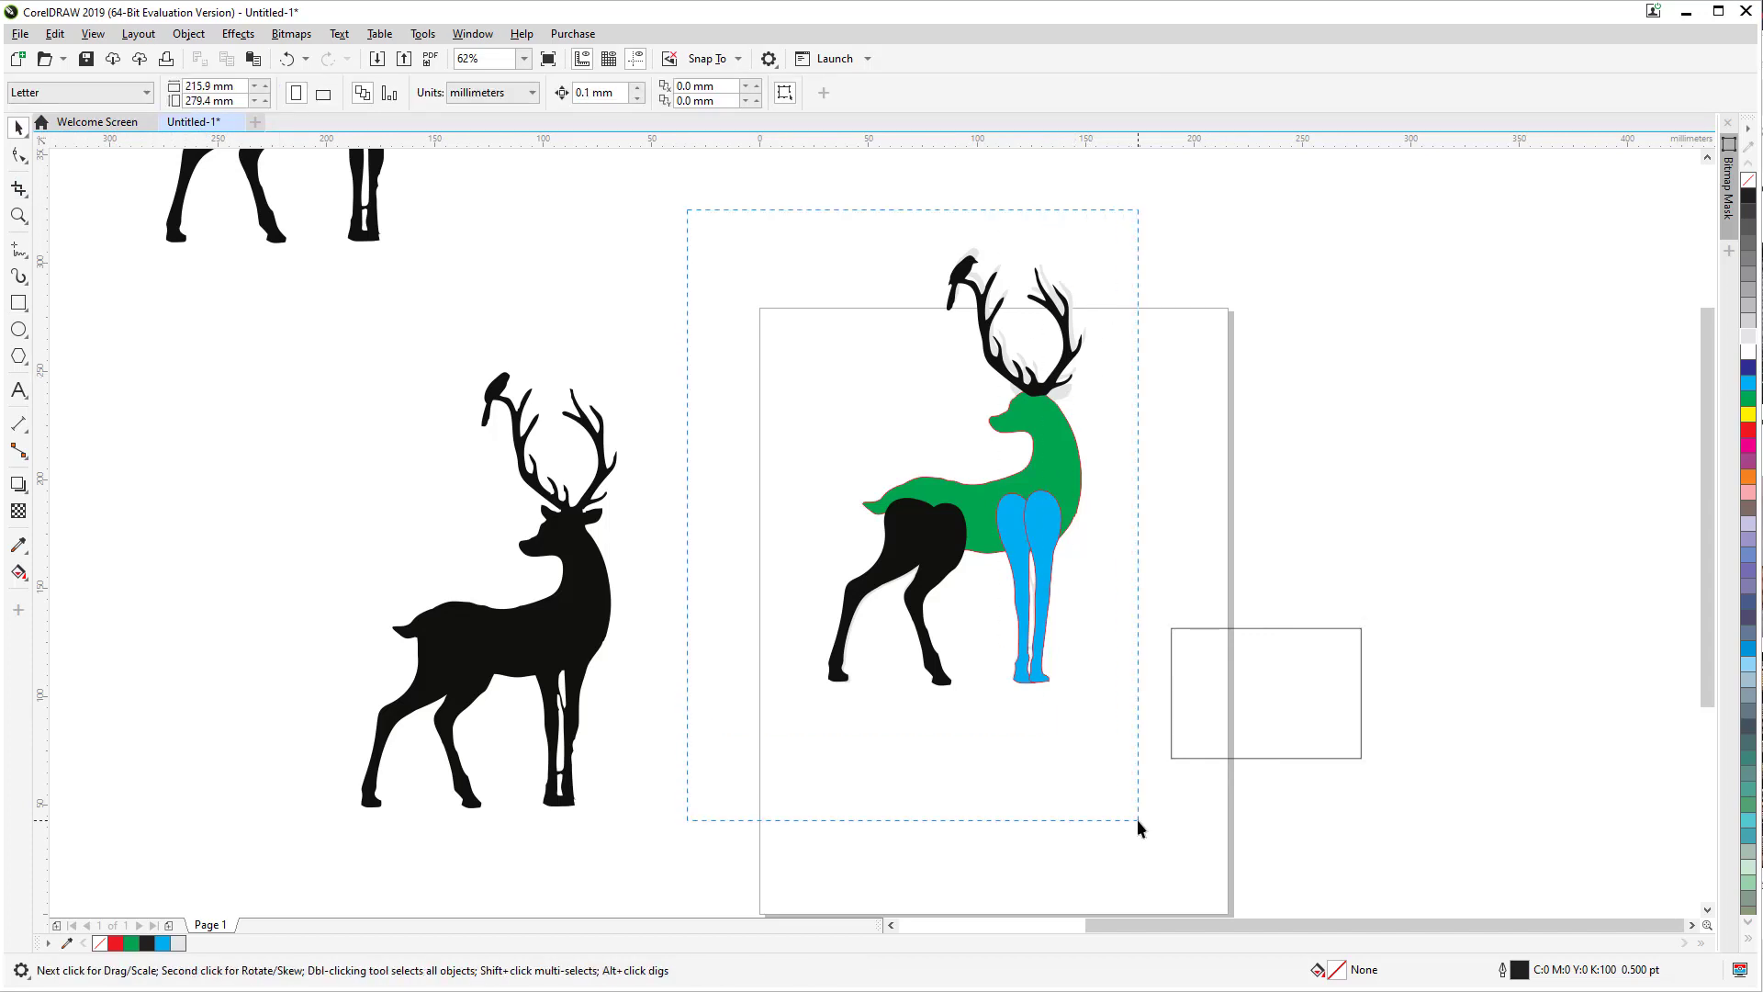
{"action": "left_click_drag", "start_coordinate": [1056, 466], "coordinate": [1023, 571]}
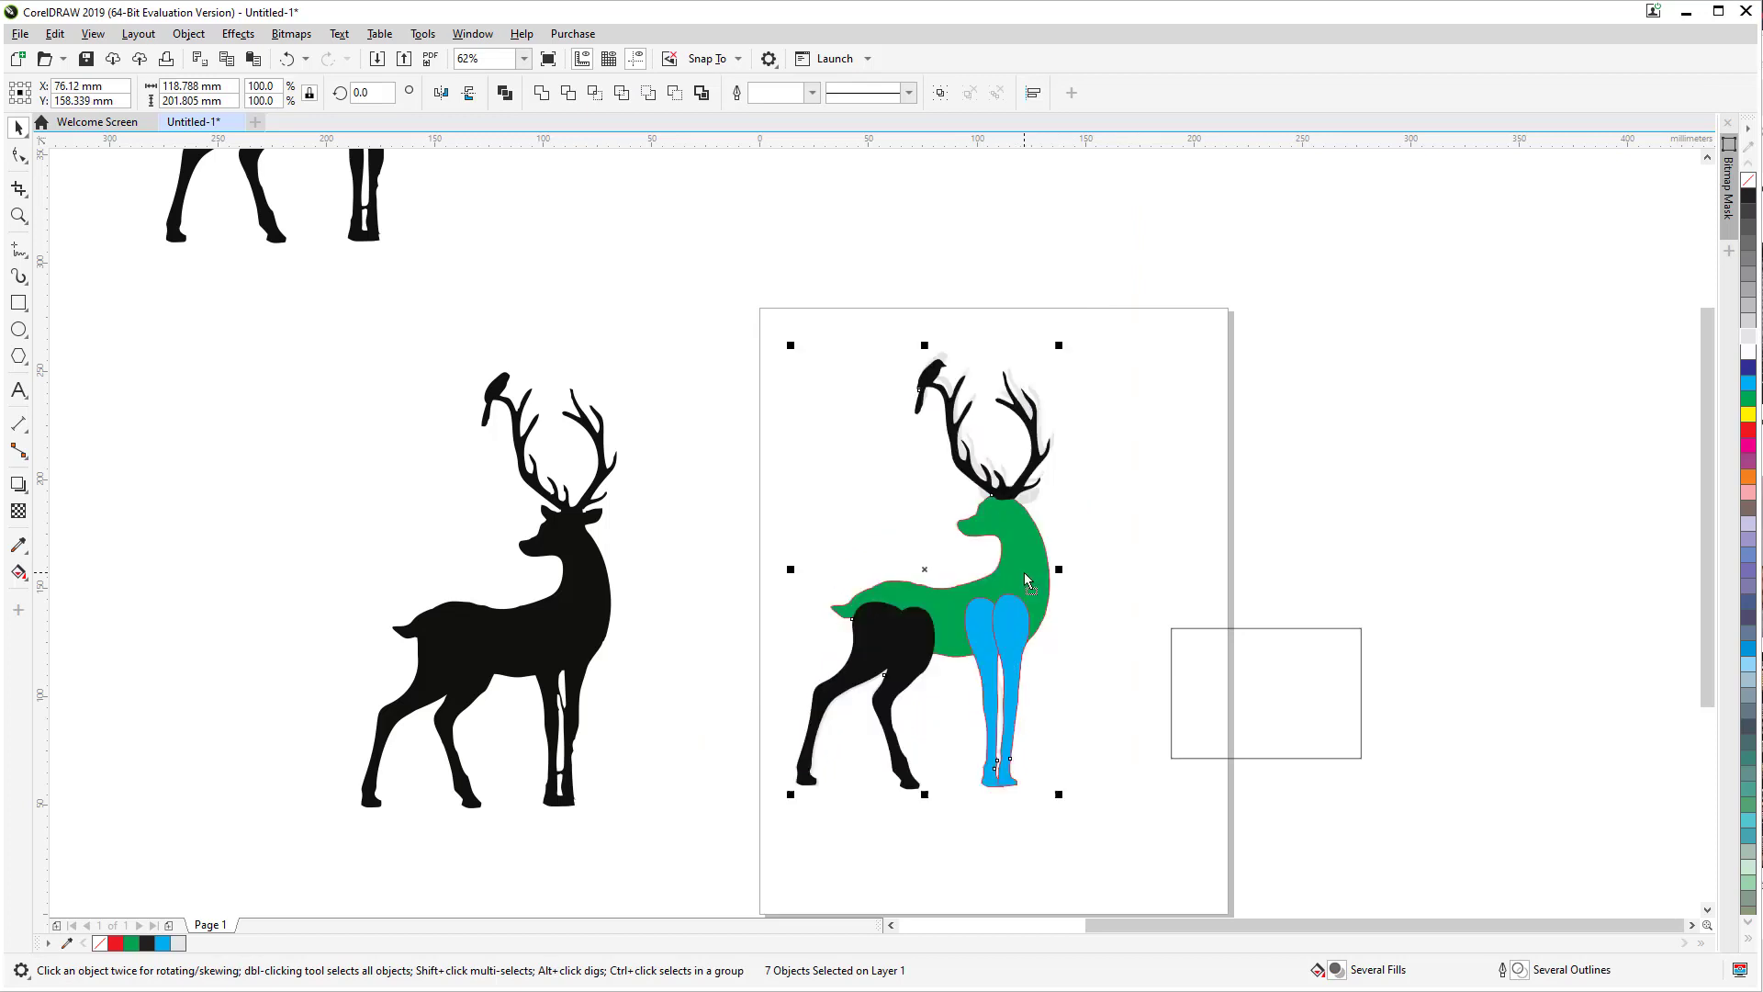
{"action": "left_click", "coordinate": [1168, 471]}
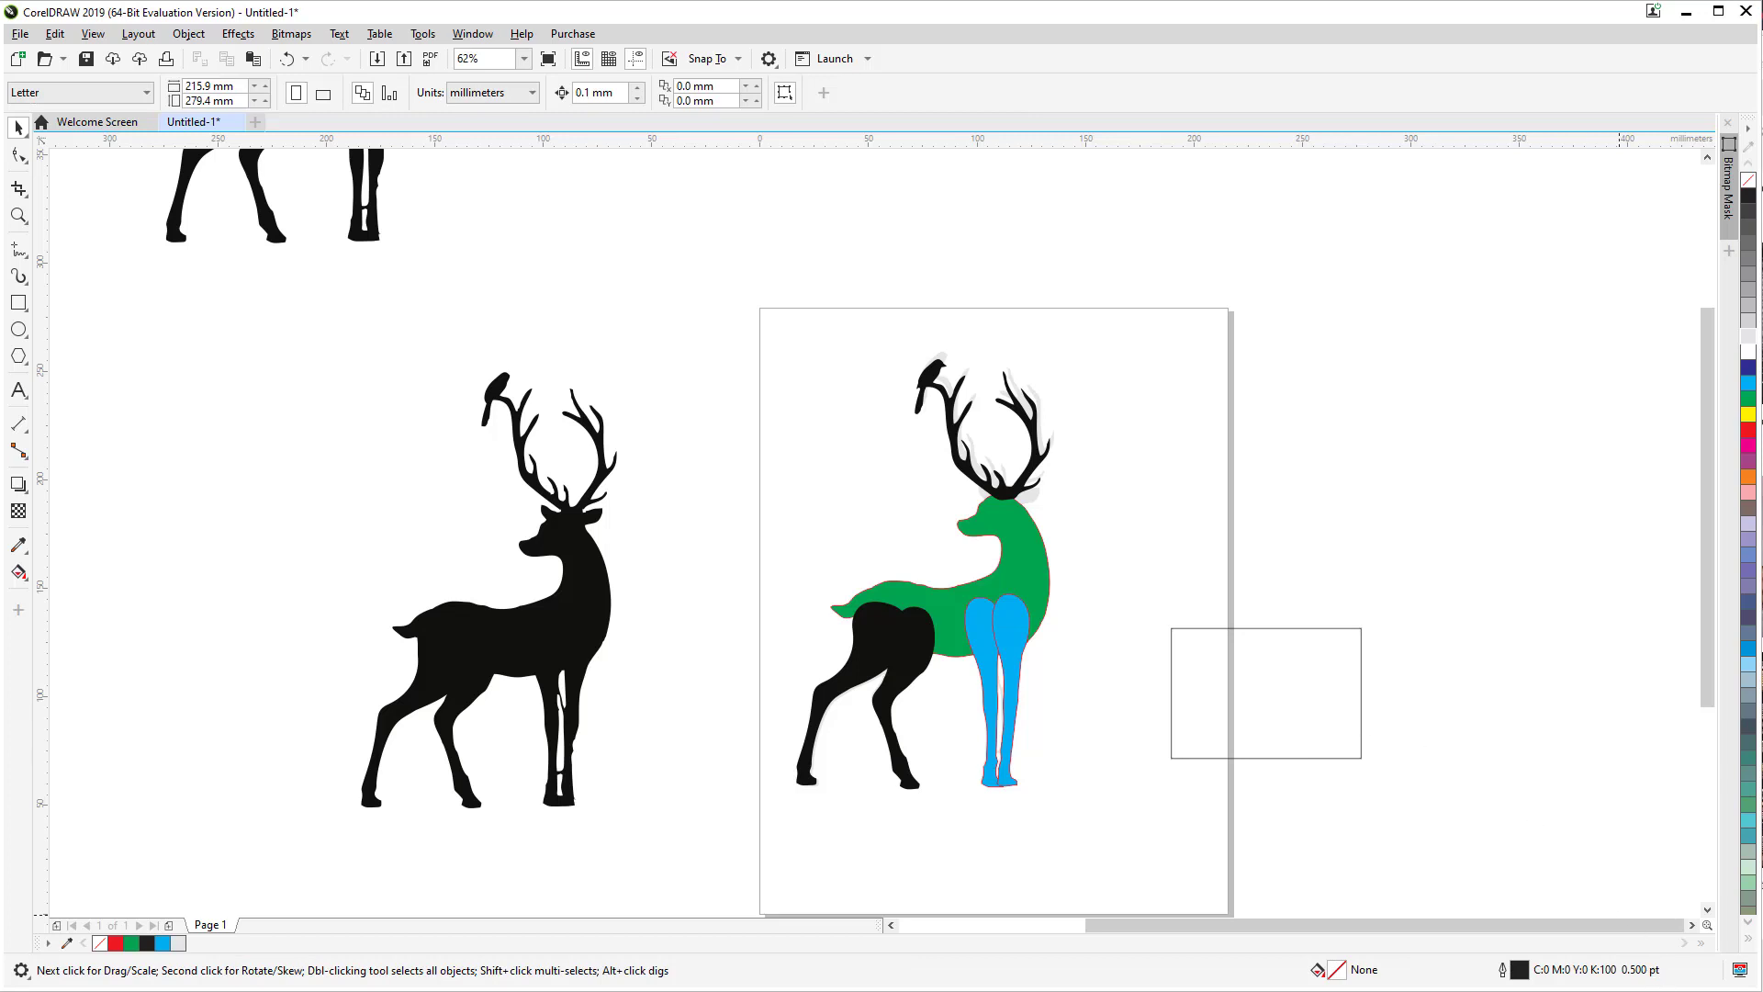
Step: Scale the whole coloured deer down proportionally to about 56 by 96 mm and move the rectangle close beside it
{"action": "key", "text": "Tab"}
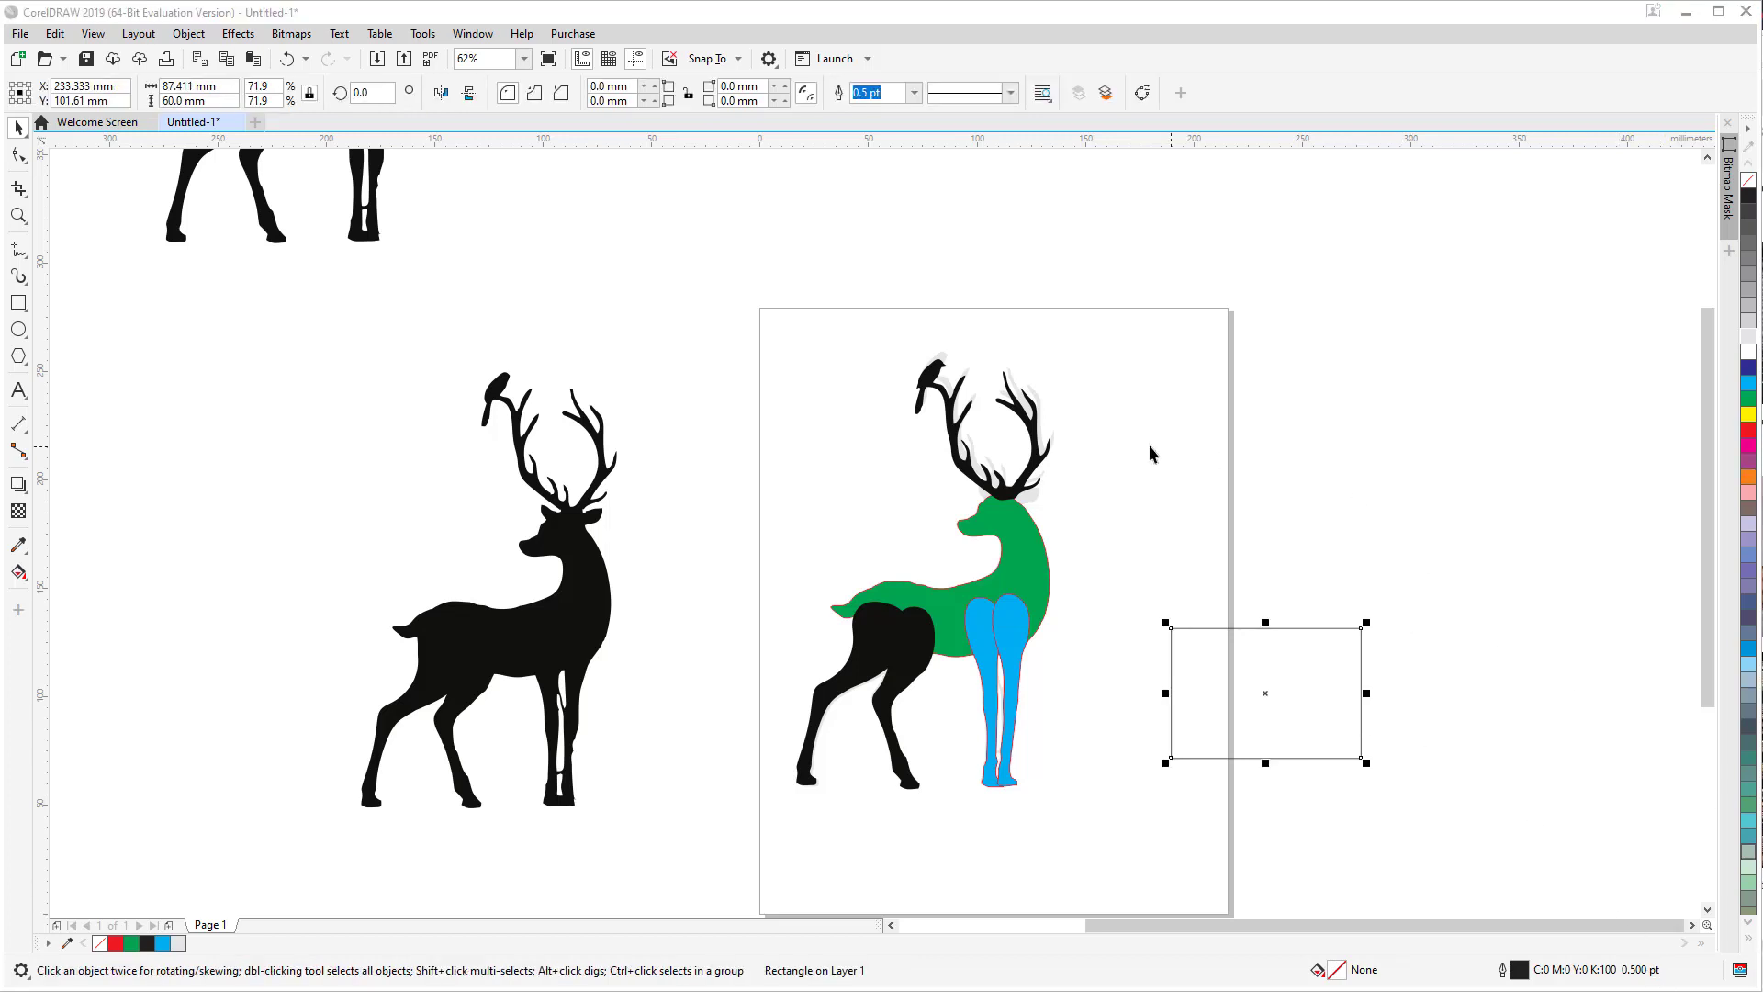
{"action": "left_click_drag", "start_coordinate": [736, 322], "coordinate": [996, 592]}
{"action": "left_click_drag", "start_coordinate": [1137, 819], "coordinate": [1137, 819]}
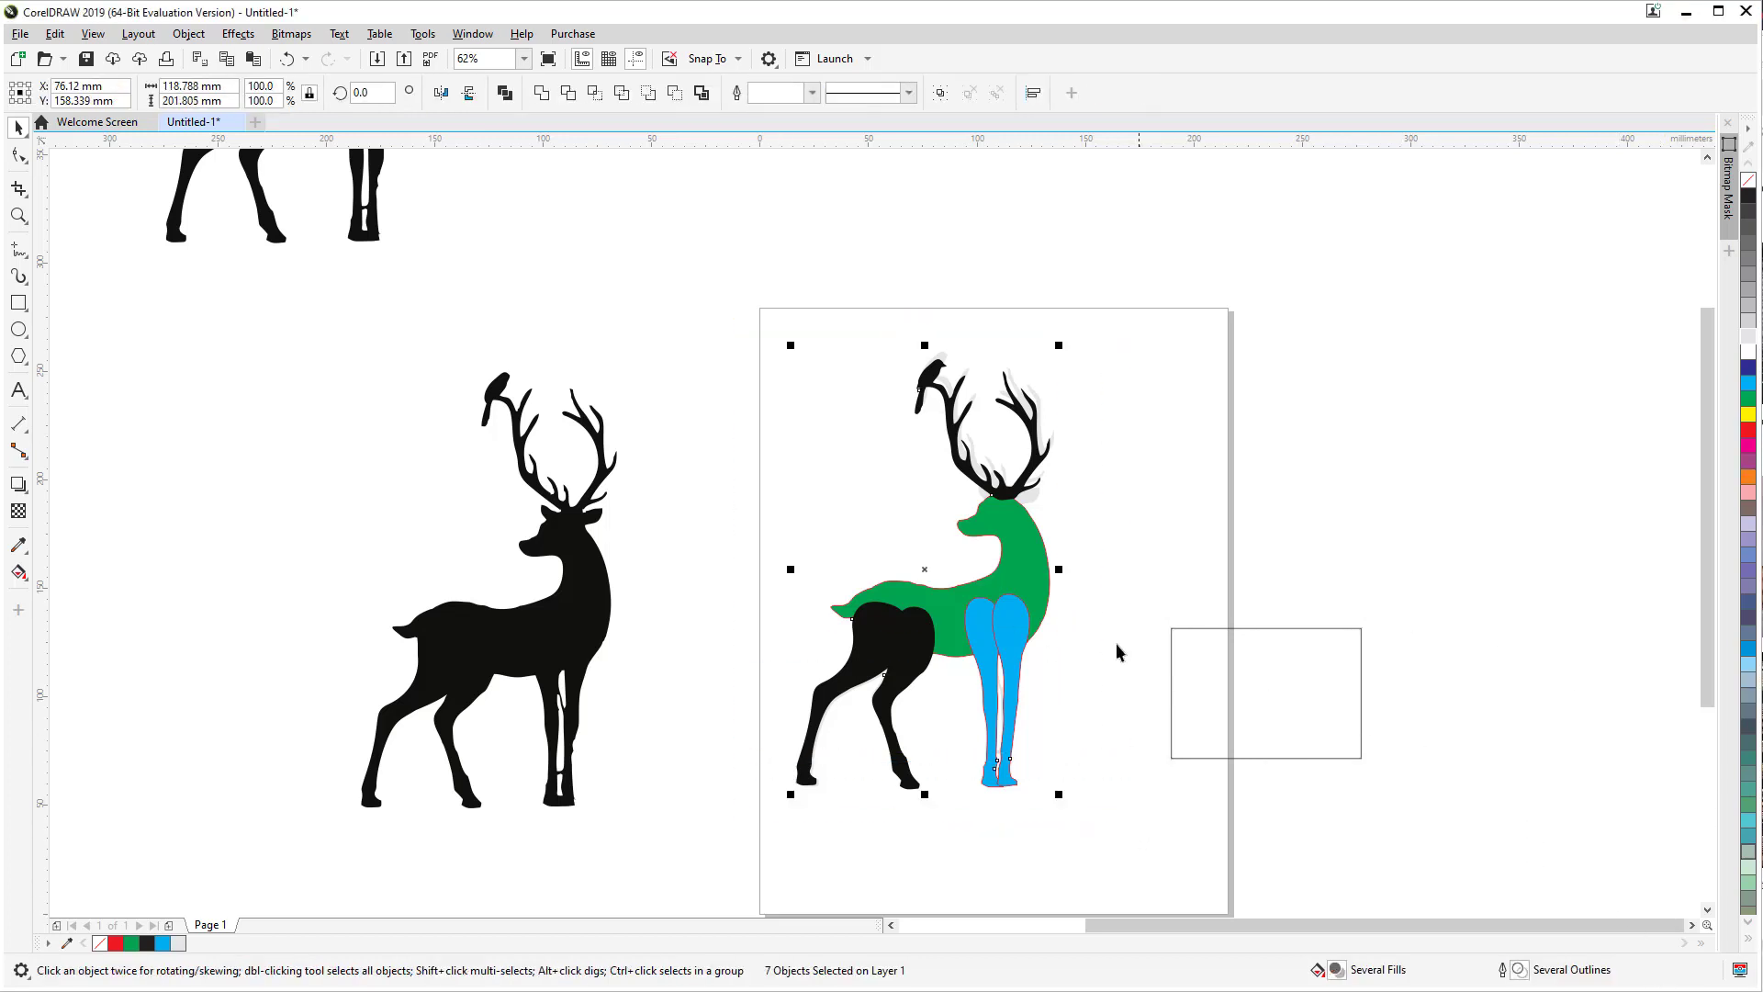
{"action": "left_click_drag", "start_coordinate": [1061, 346], "coordinate": [925, 576]}
{"action": "left_click", "coordinate": [1216, 716]}
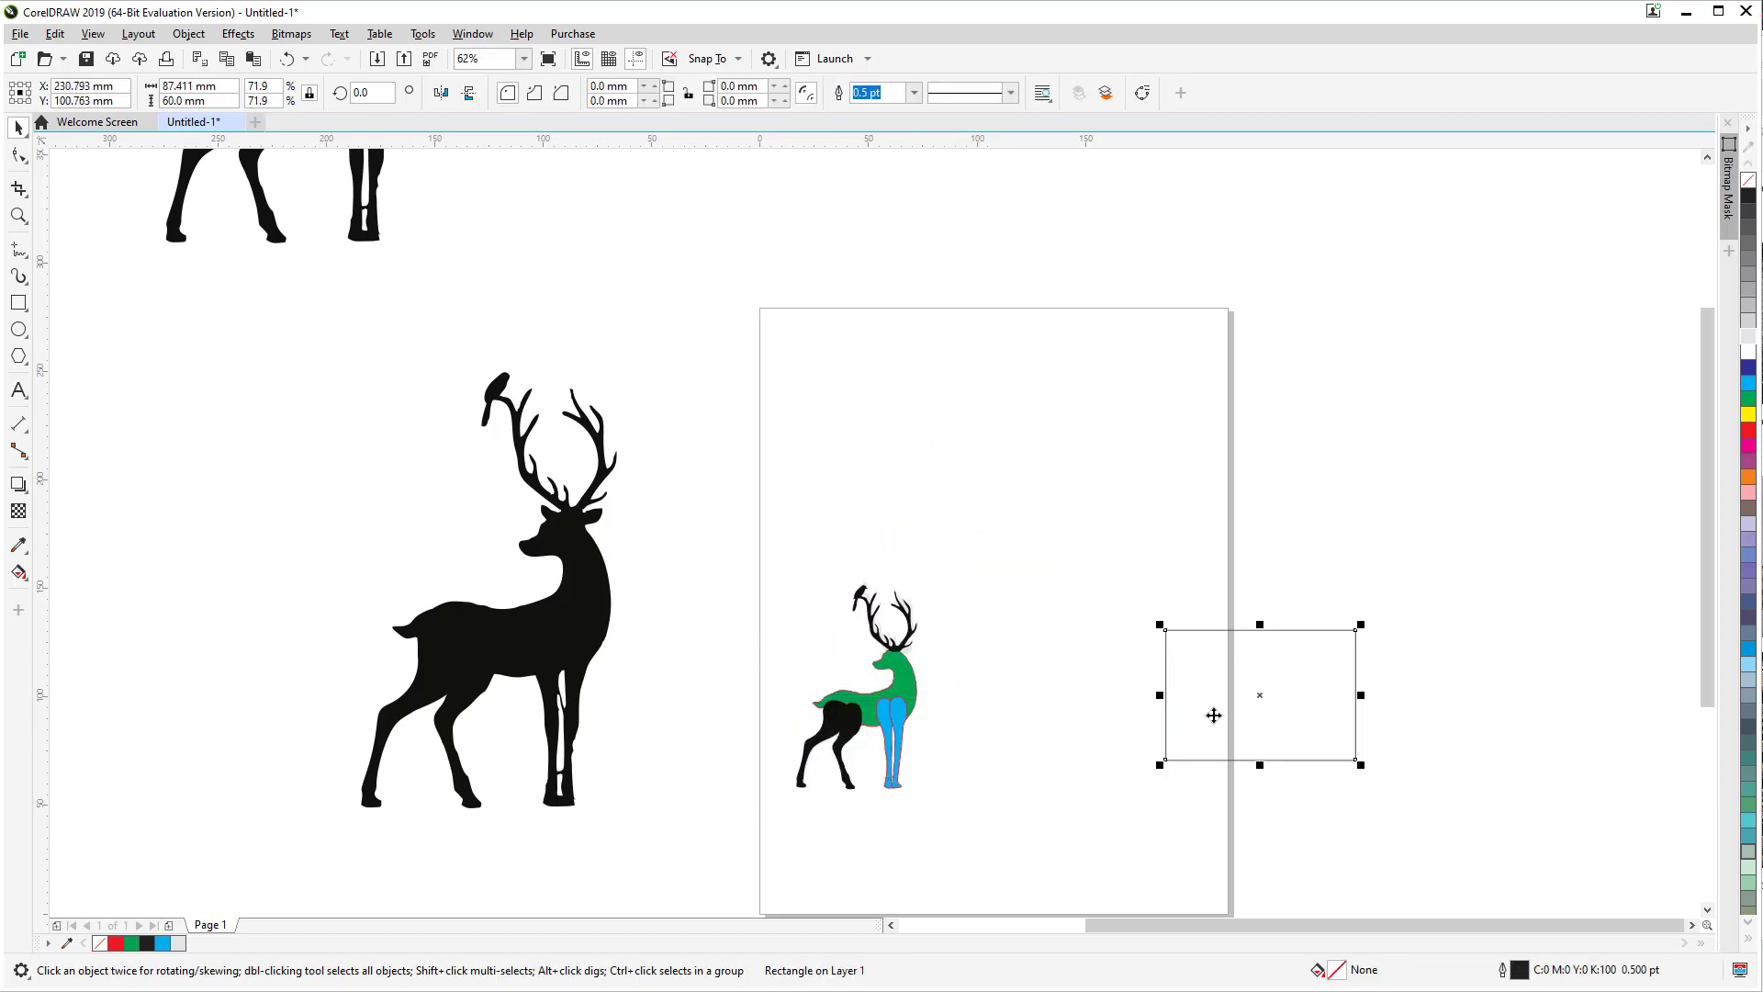
{"action": "left_click_drag", "start_coordinate": [1216, 716], "coordinate": [1044, 769]}
{"action": "left_click_drag", "start_coordinate": [898, 690], "coordinate": [1027, 695]}
{"action": "key", "text": "Escape"}
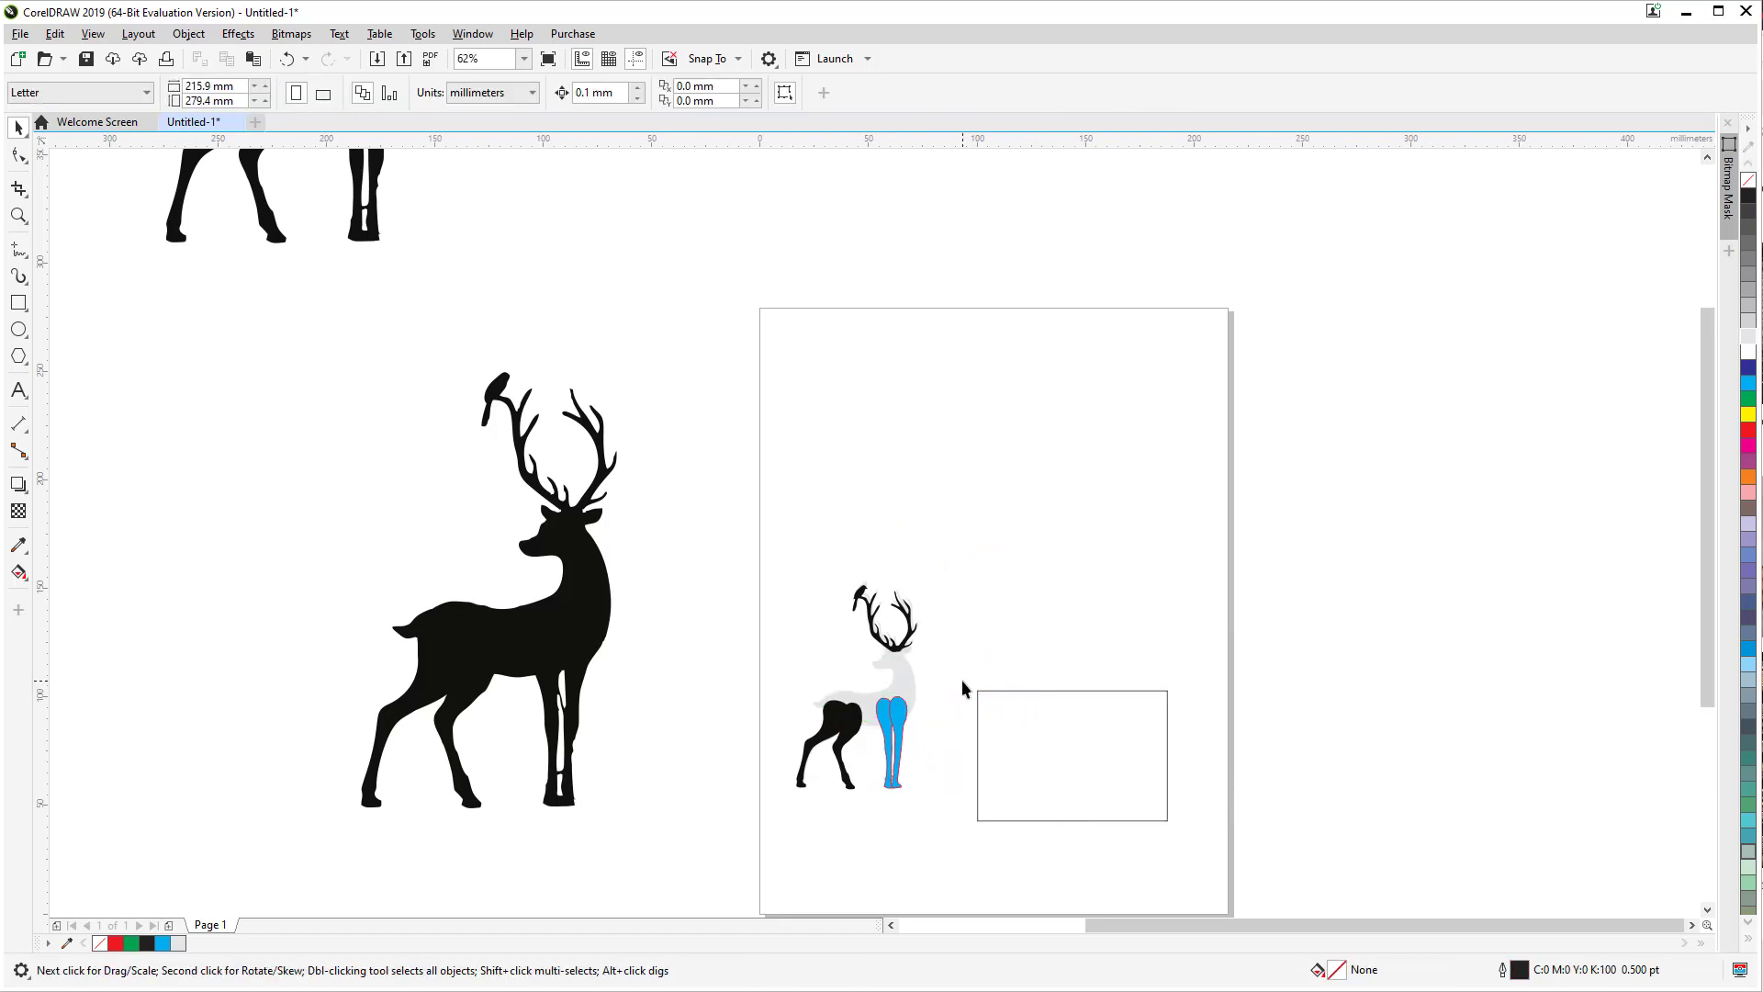
{"action": "key", "text": "ctrl+z"}
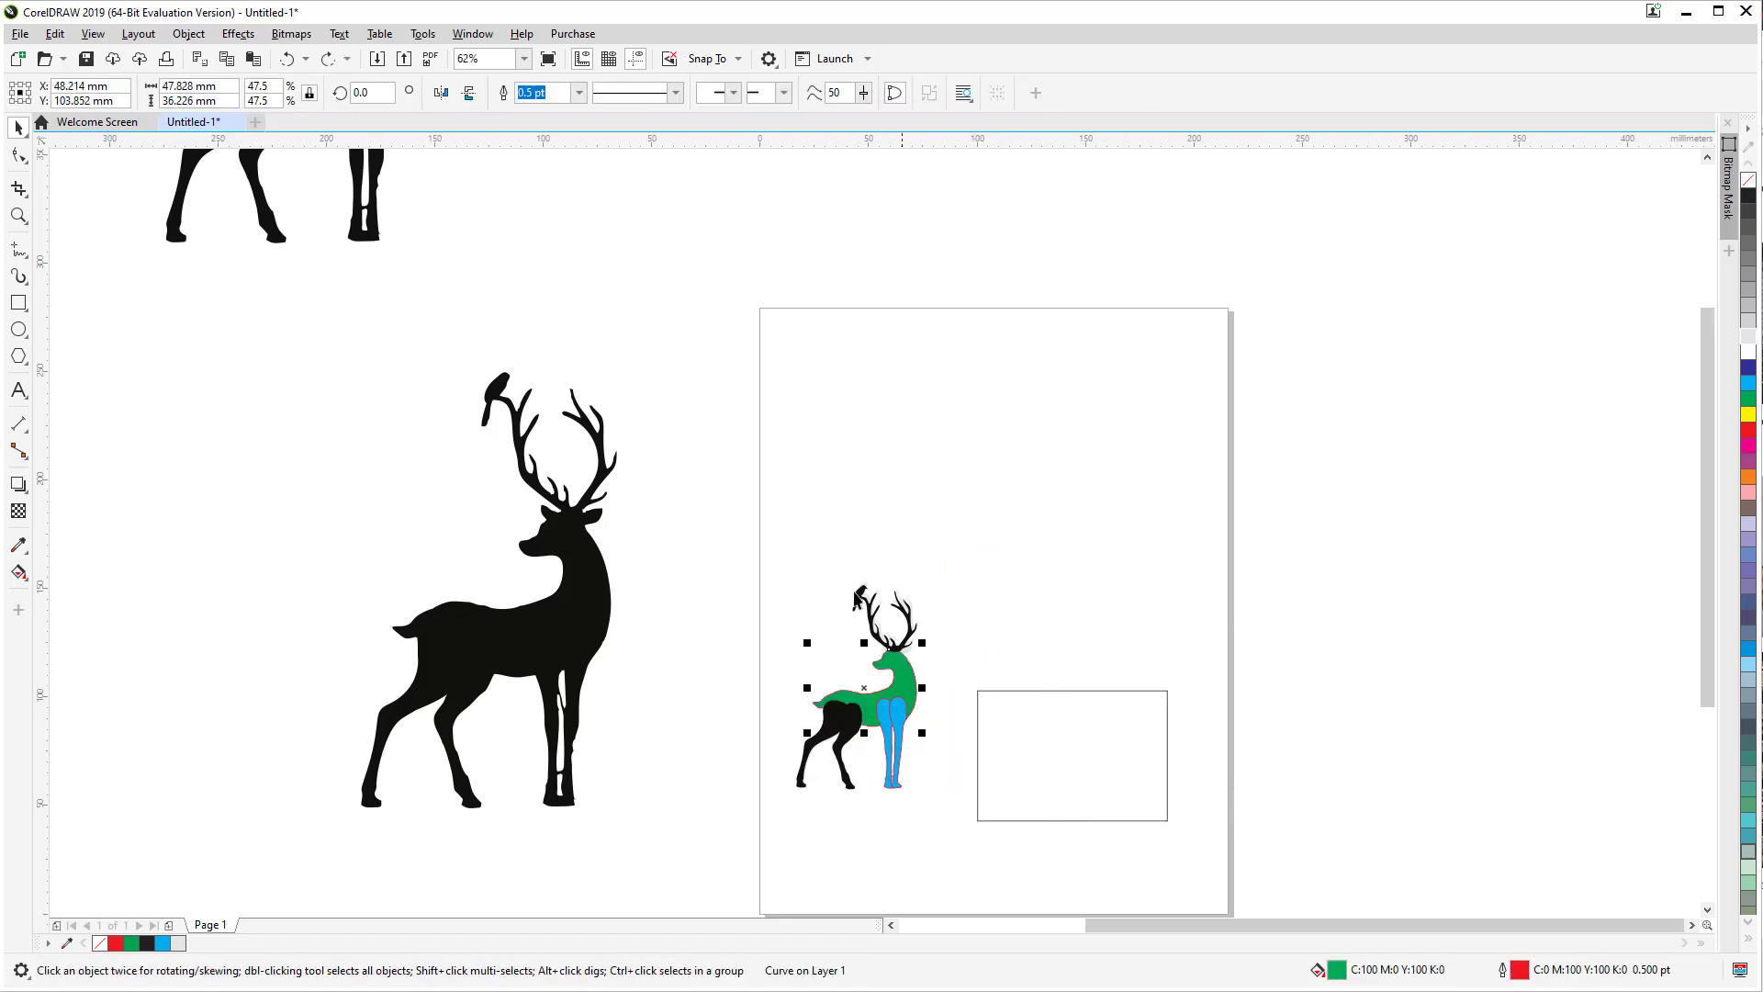
Step: Scale the whole deer over the rectangle to about 74 by 126 mm, and move the rectangle off the page to about X 271 mm, Y 241 mm
{"action": "left_click_drag", "start_coordinate": [929, 946], "coordinate": [945, 833]}
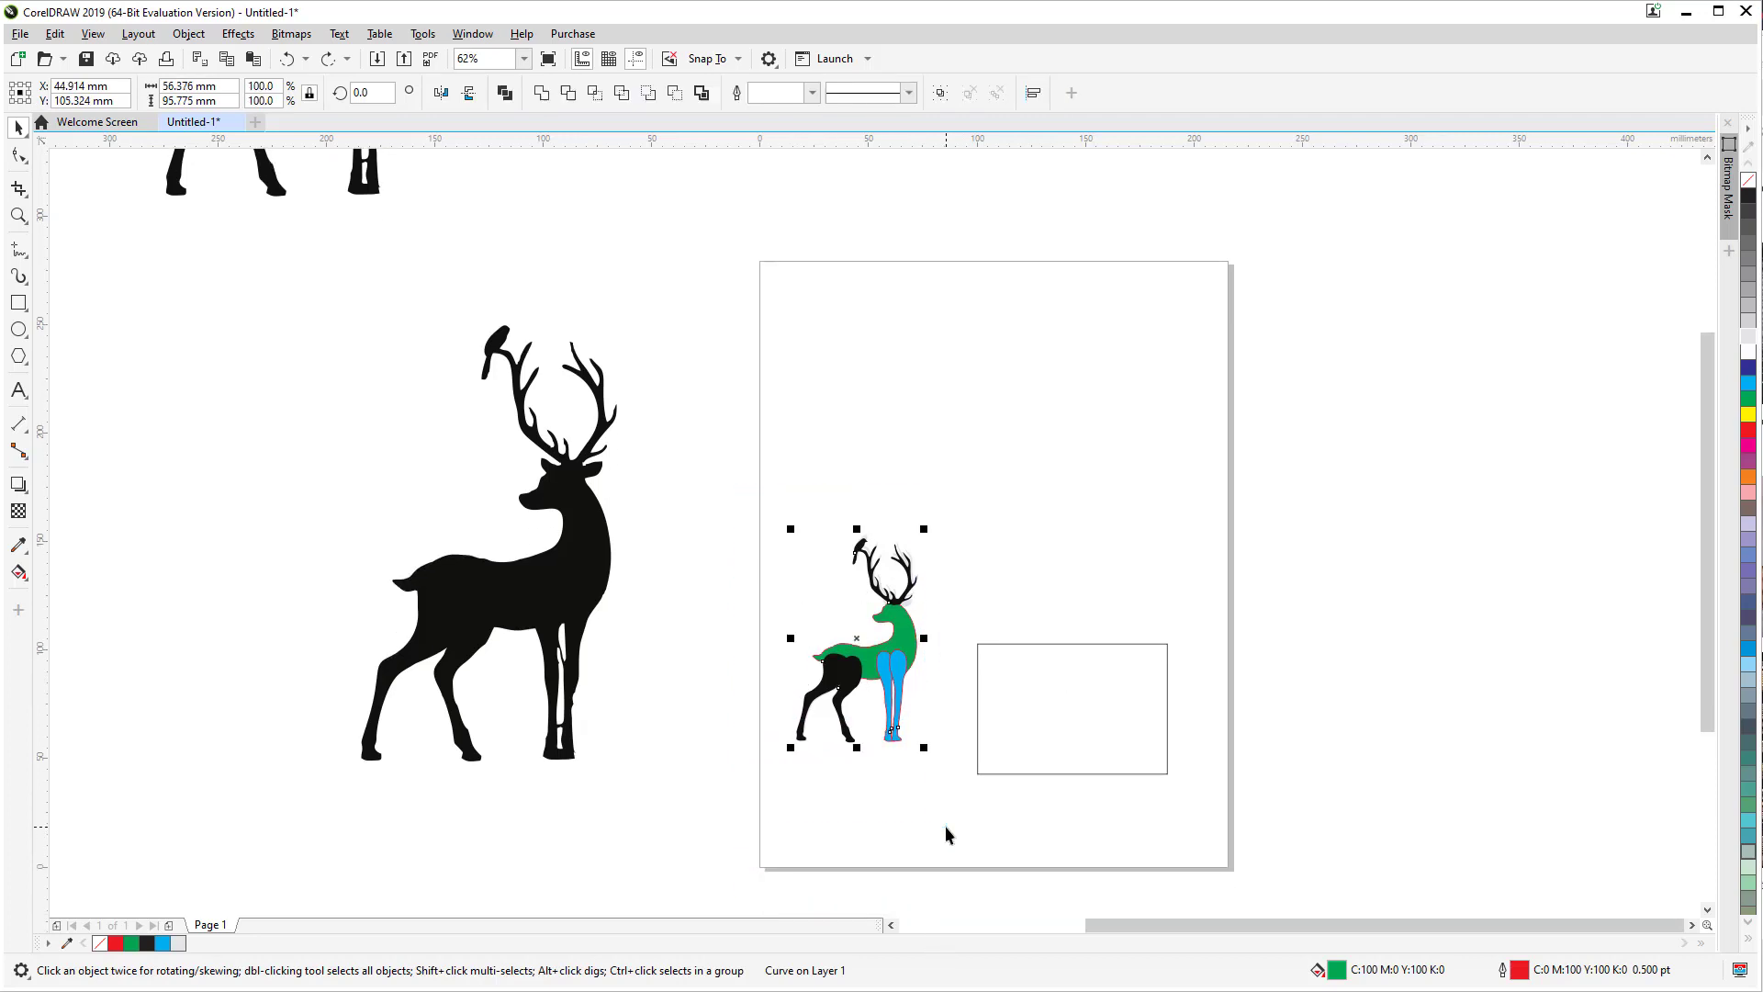
{"action": "left_click_drag", "start_coordinate": [879, 661], "coordinate": [1032, 689]}
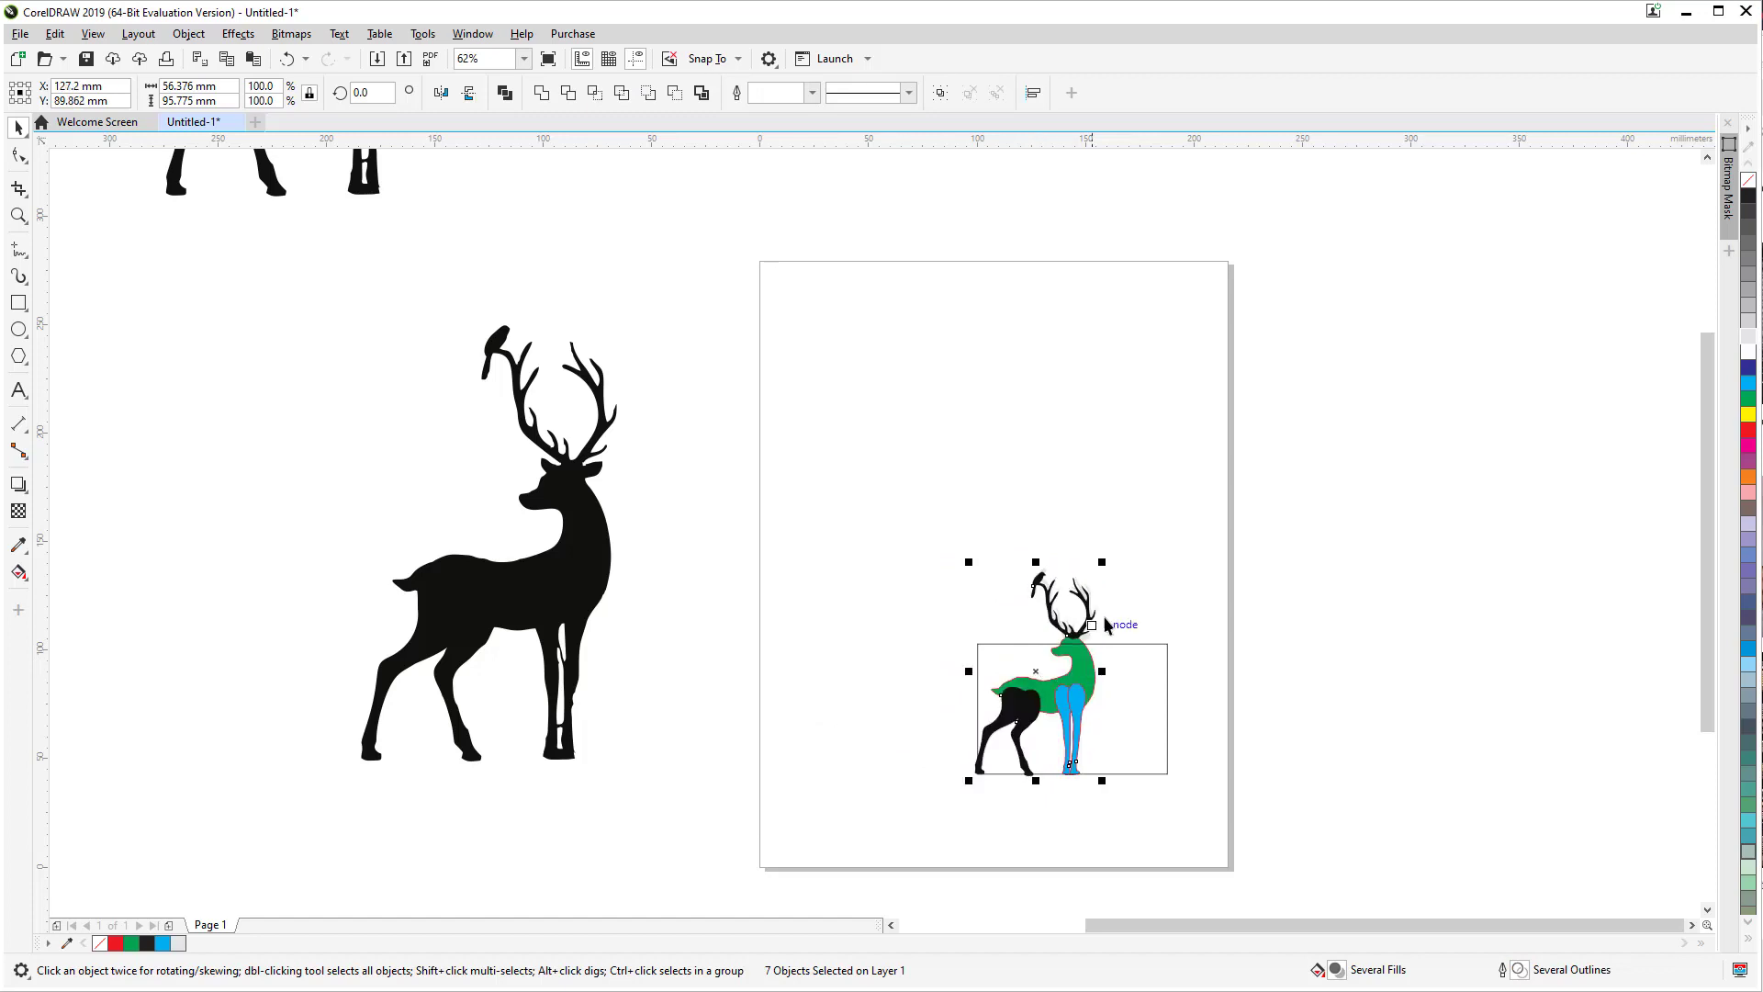
{"action": "left_click_drag", "start_coordinate": [1102, 562], "coordinate": [1242, 496]}
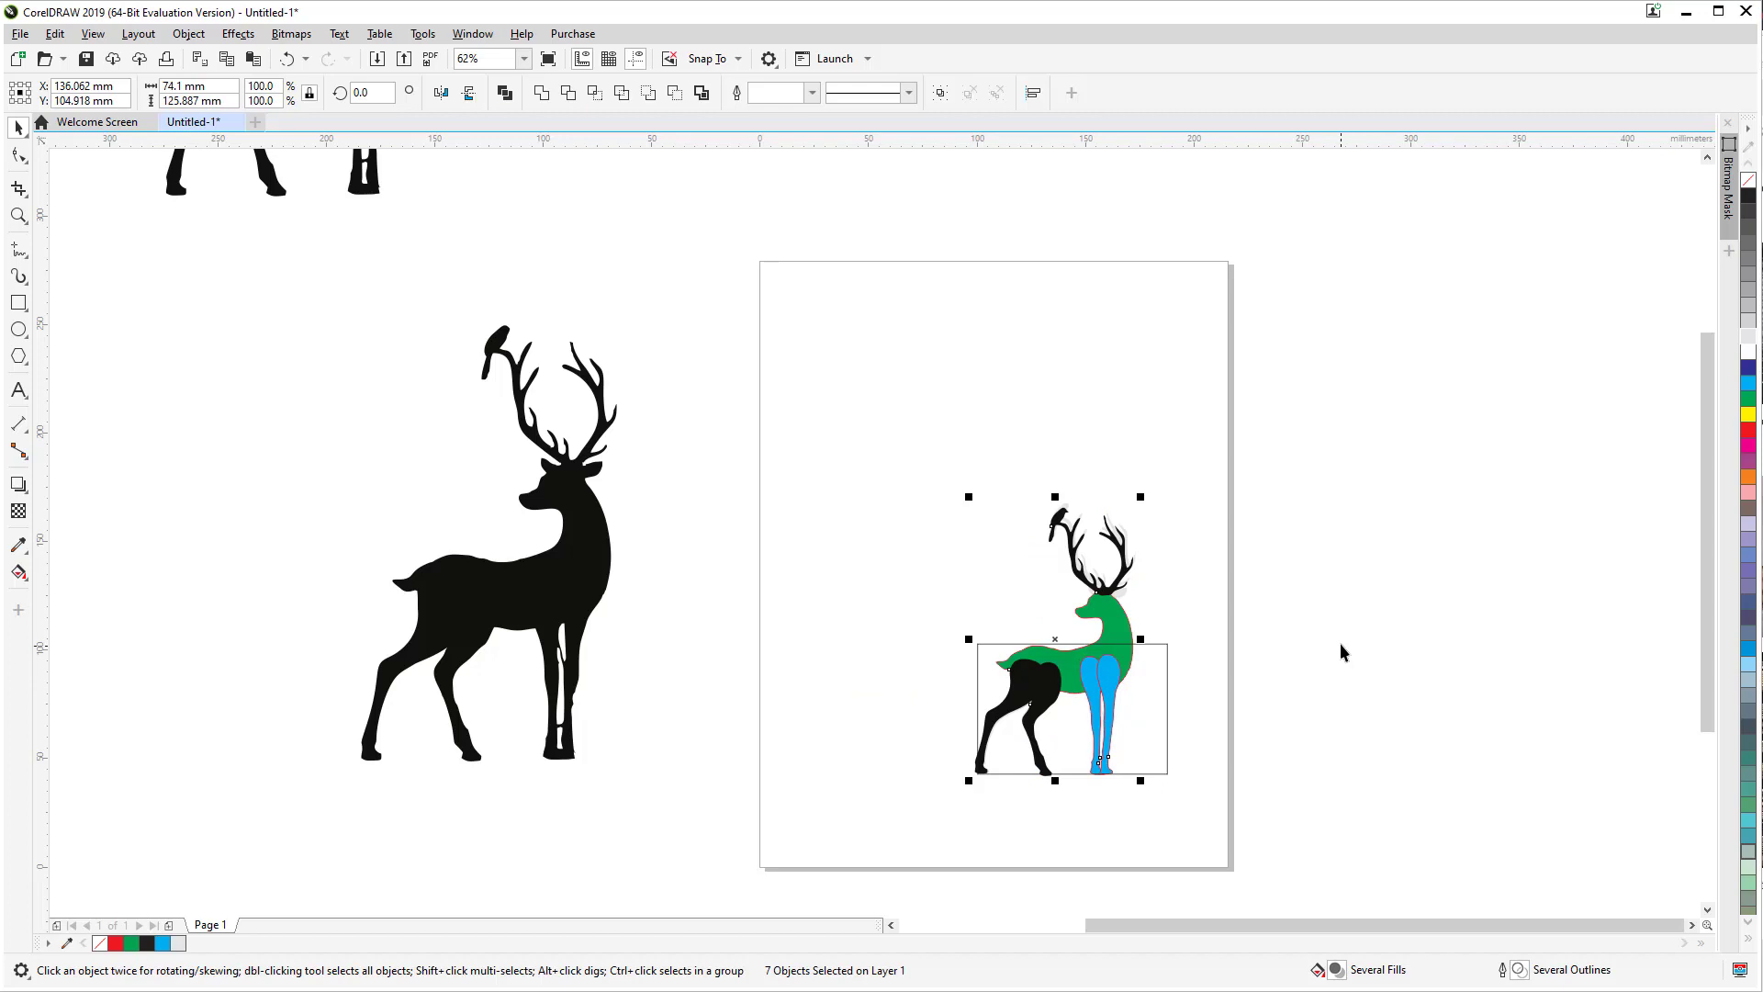
{"action": "left_click", "coordinate": [1114, 740]}
{"action": "left_click_drag", "start_coordinate": [1149, 735], "coordinate": [1426, 369]}
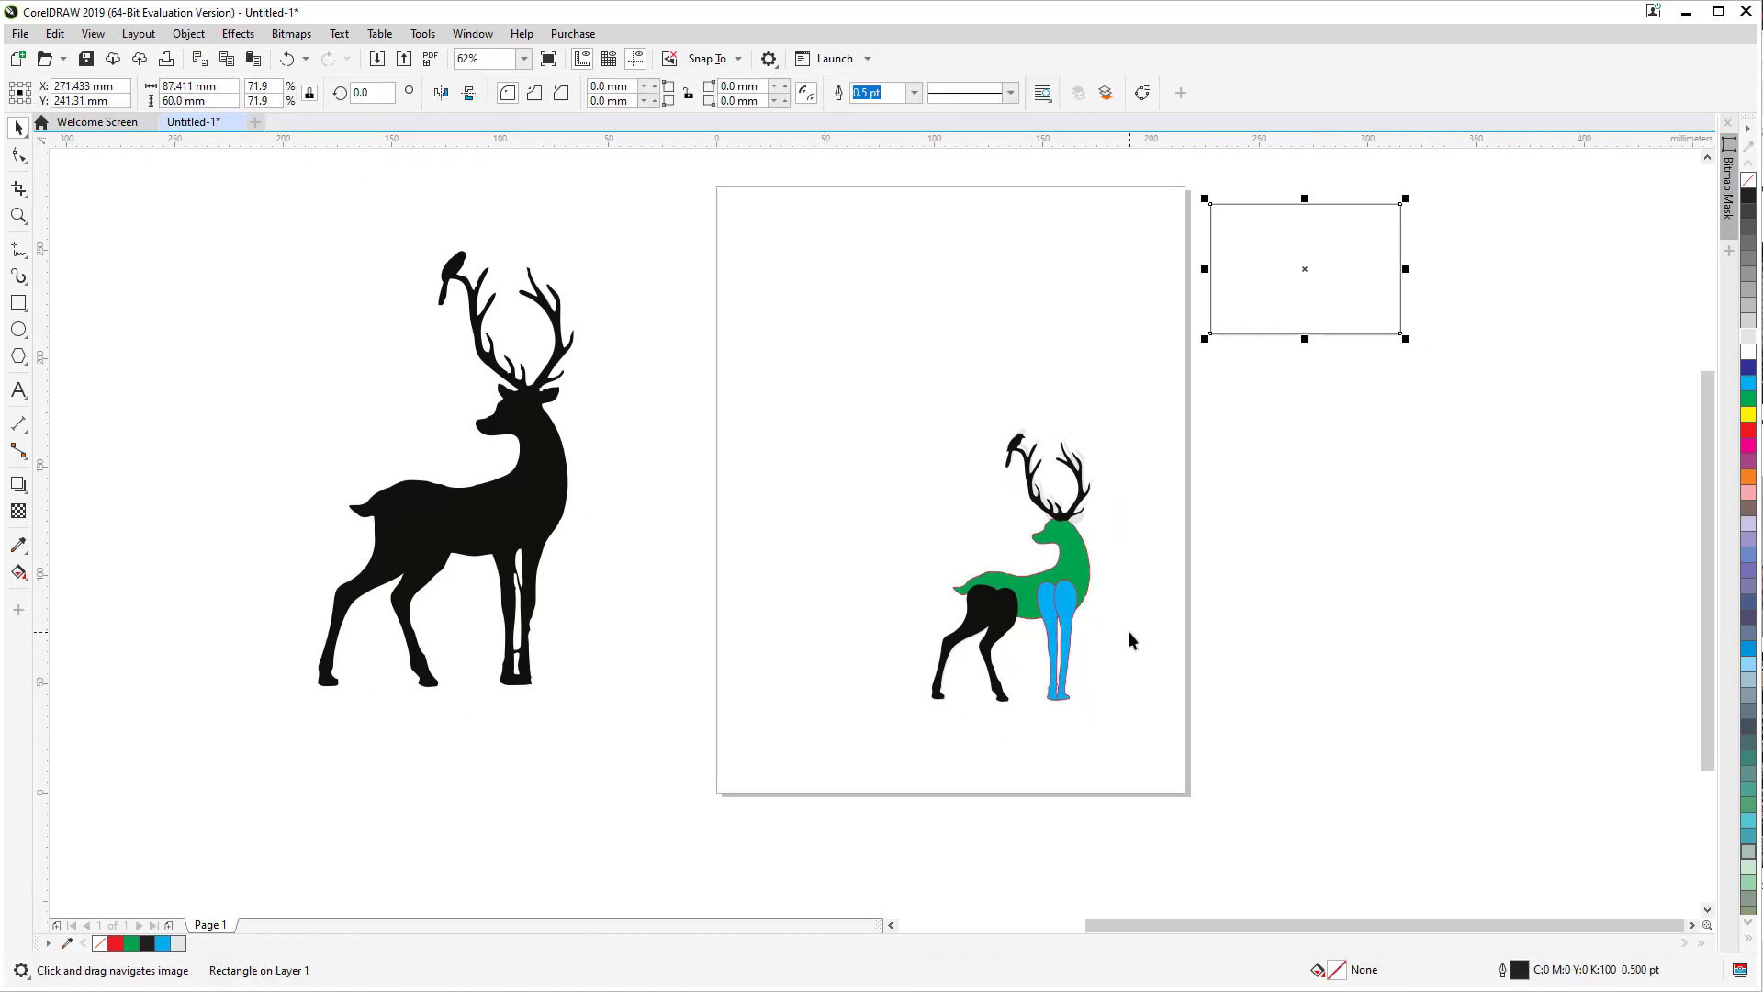
Step: Place a copy of the complete coloured deer off the page at about X 517 mm, Y 150 mm
{"action": "scroll", "coordinate": [1128, 631], "scroll_direction": "up", "scroll_amount": 2}
{"action": "scroll", "coordinate": [1130, 563], "scroll_direction": "down", "scroll_amount": 2}
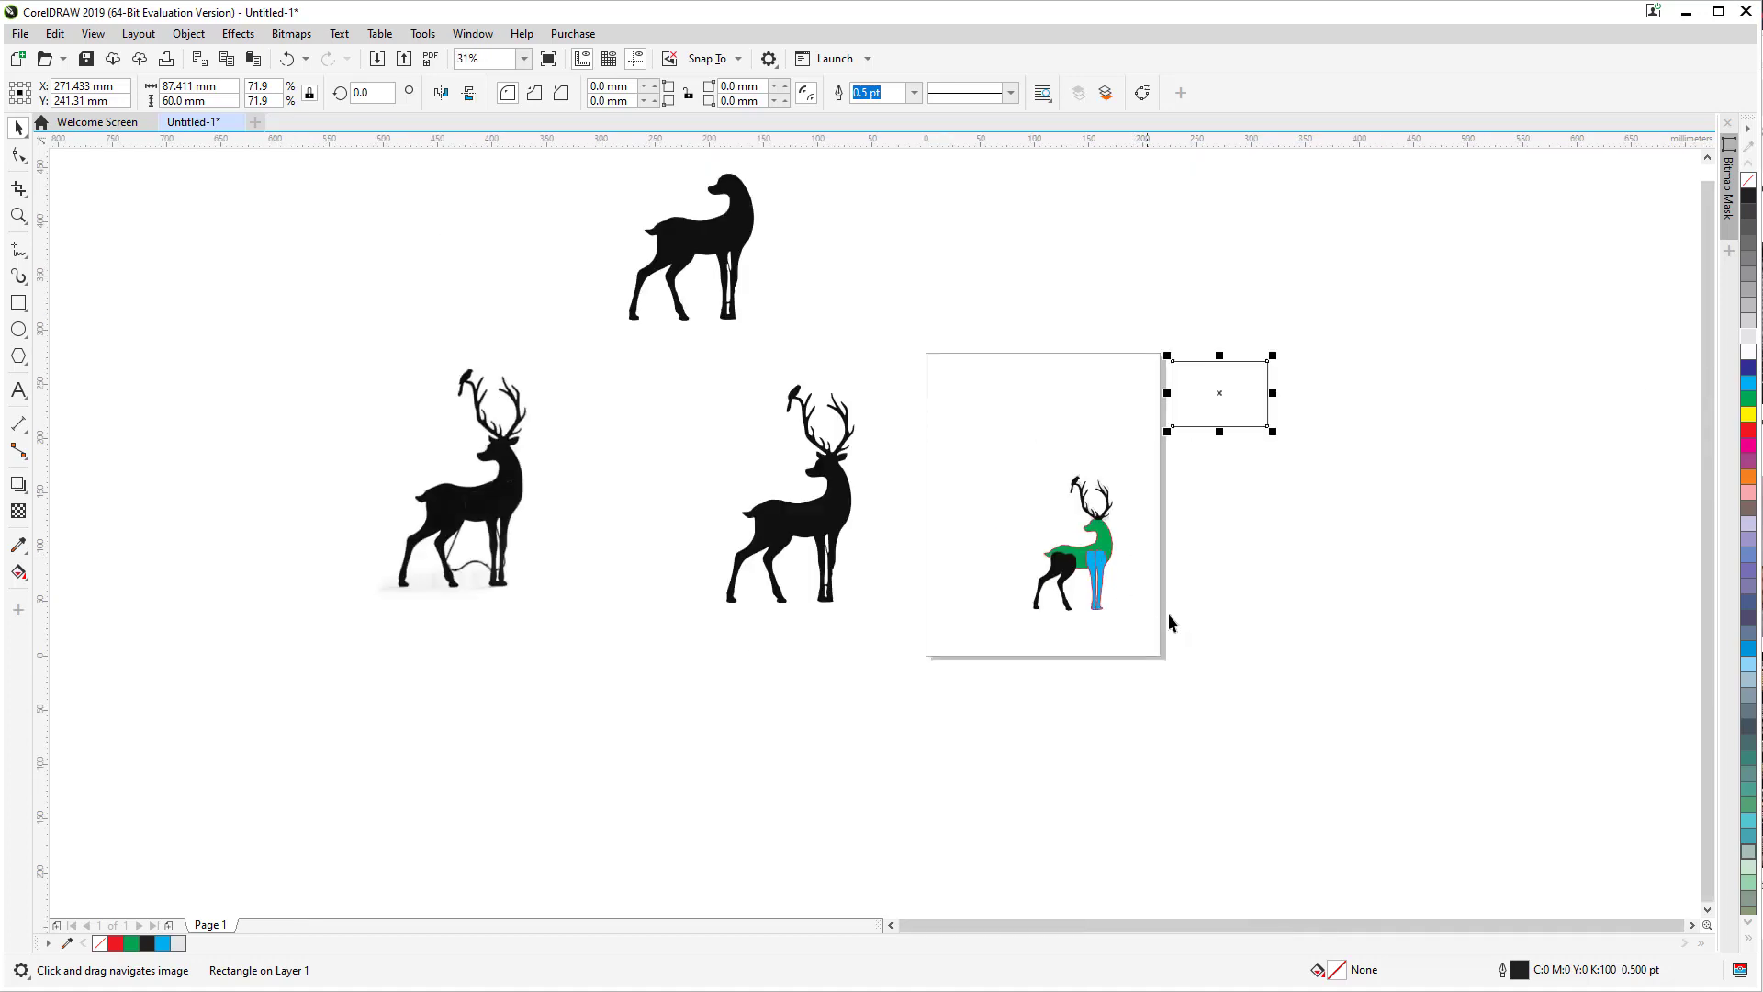
{"action": "left_click_drag", "start_coordinate": [1201, 660], "coordinate": [985, 464]}
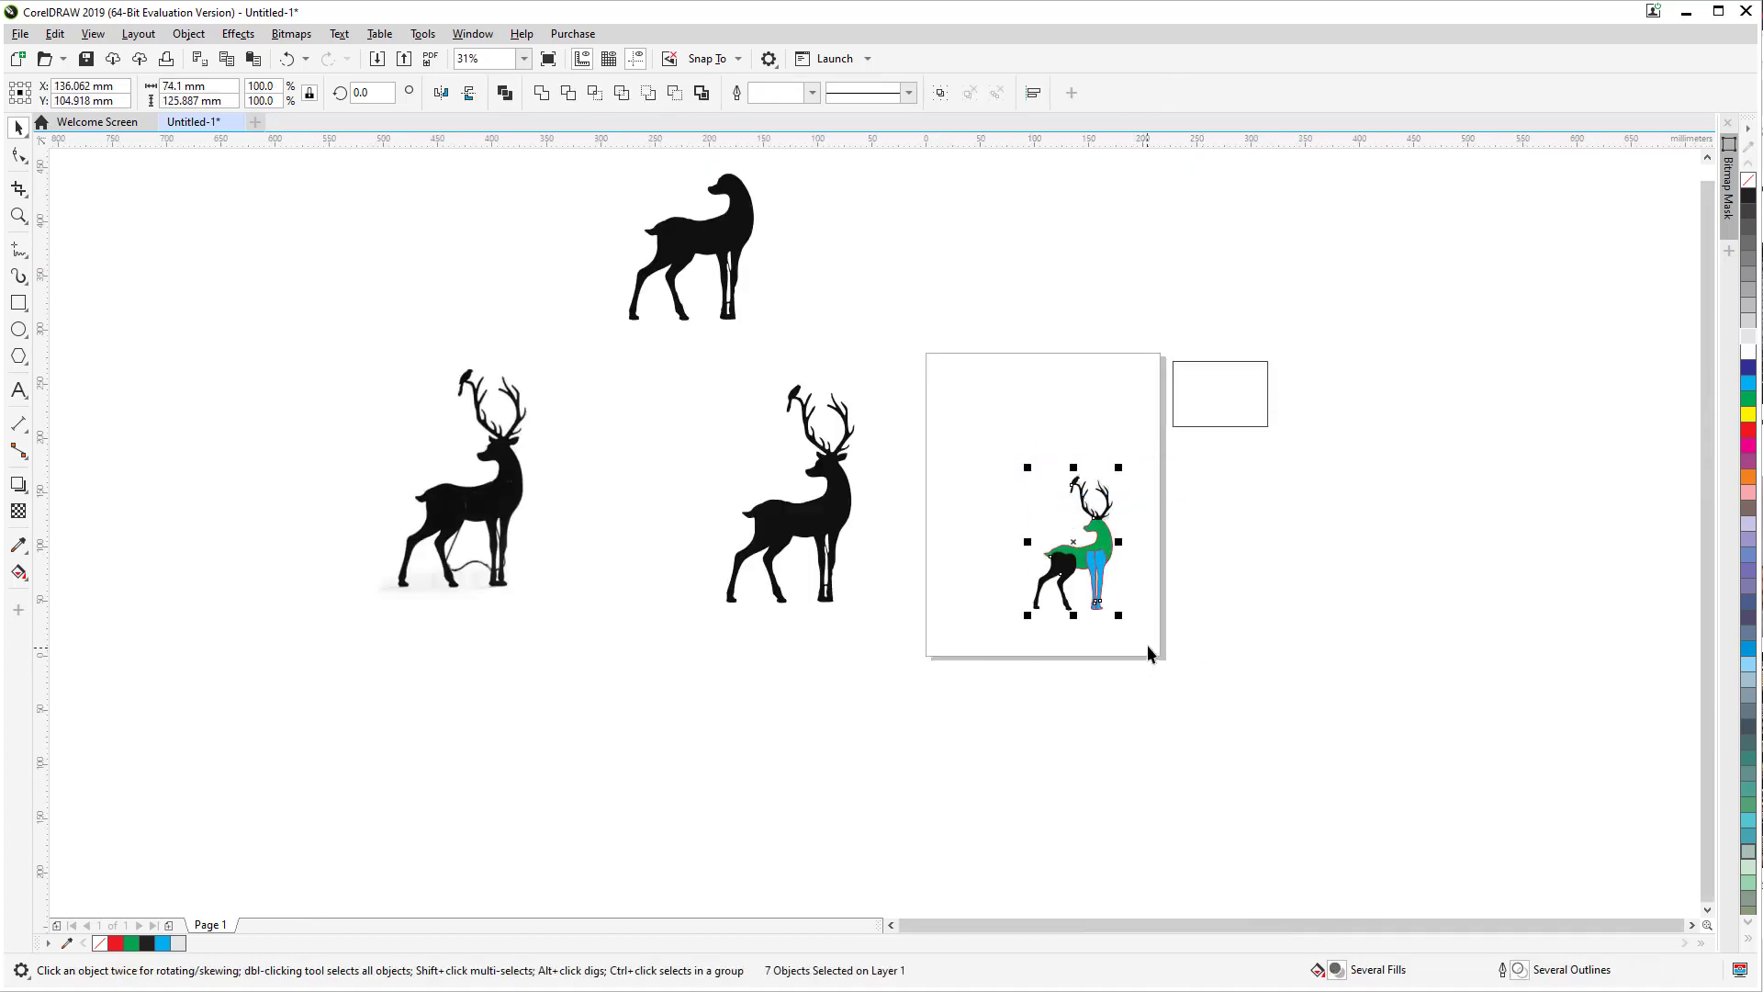
{"action": "left_click_drag", "start_coordinate": [1095, 557], "coordinate": [1508, 508]}
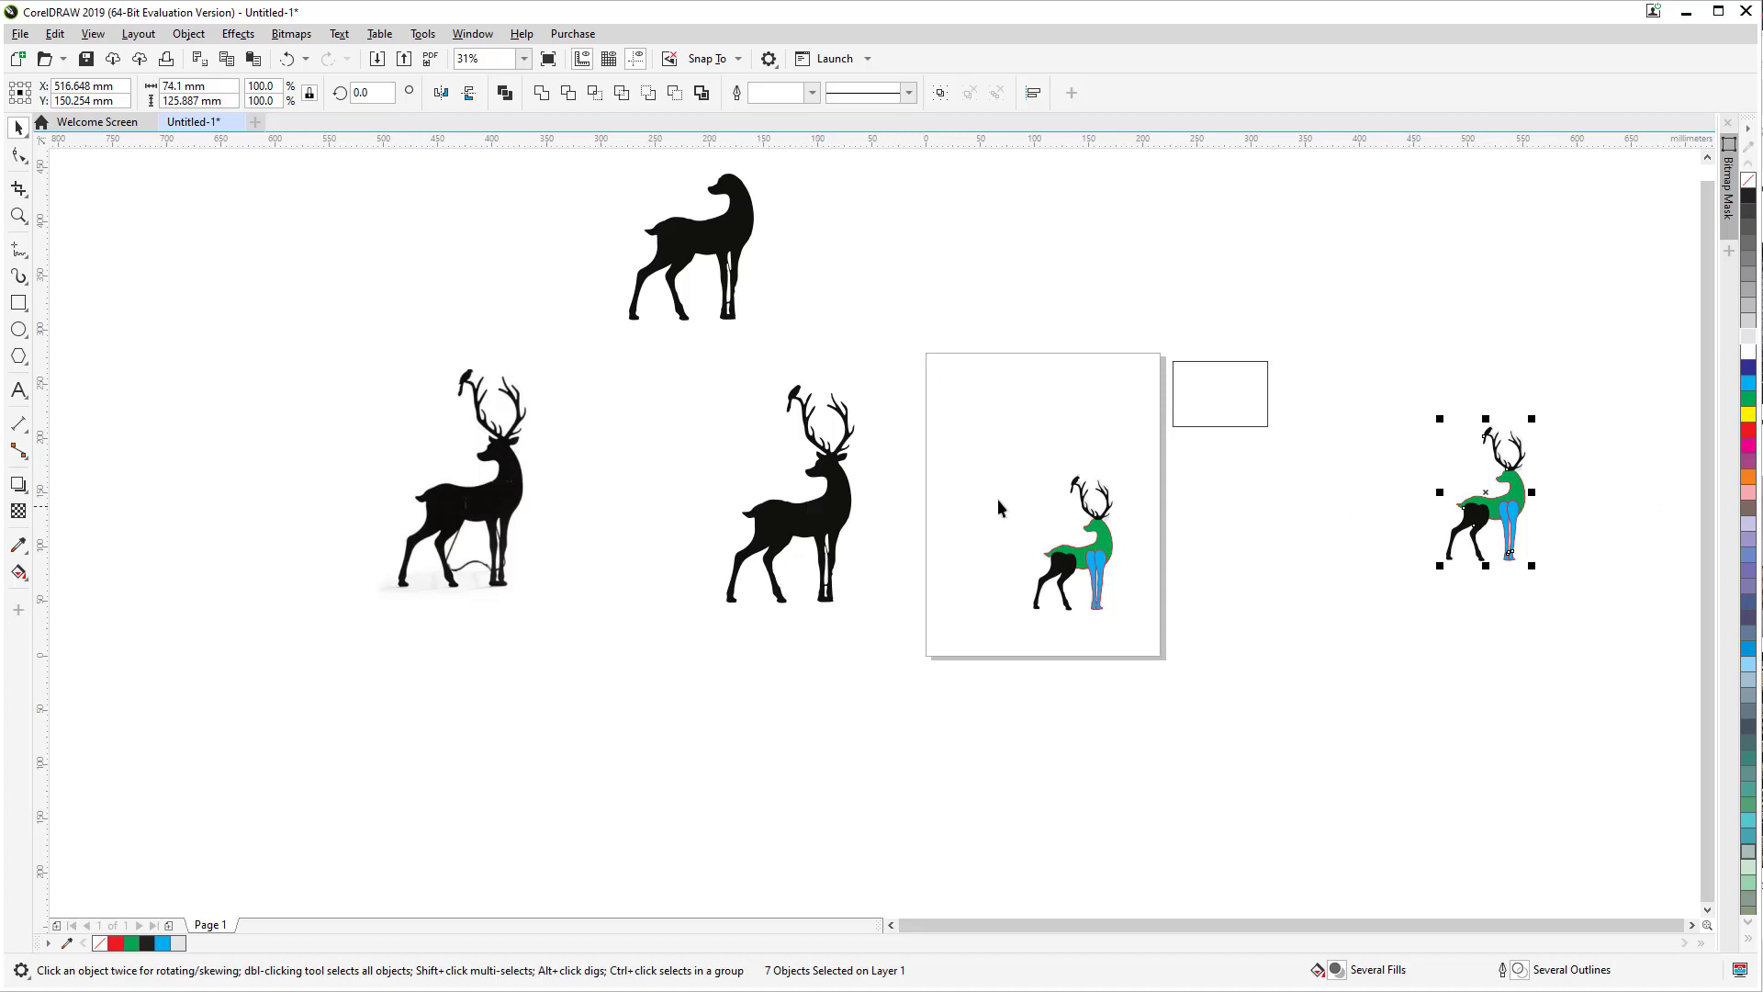
Step: Delete the black traced deer silhouette with antlers that stands between the reference bitmap and the page
{"action": "left_click", "coordinate": [808, 522]}
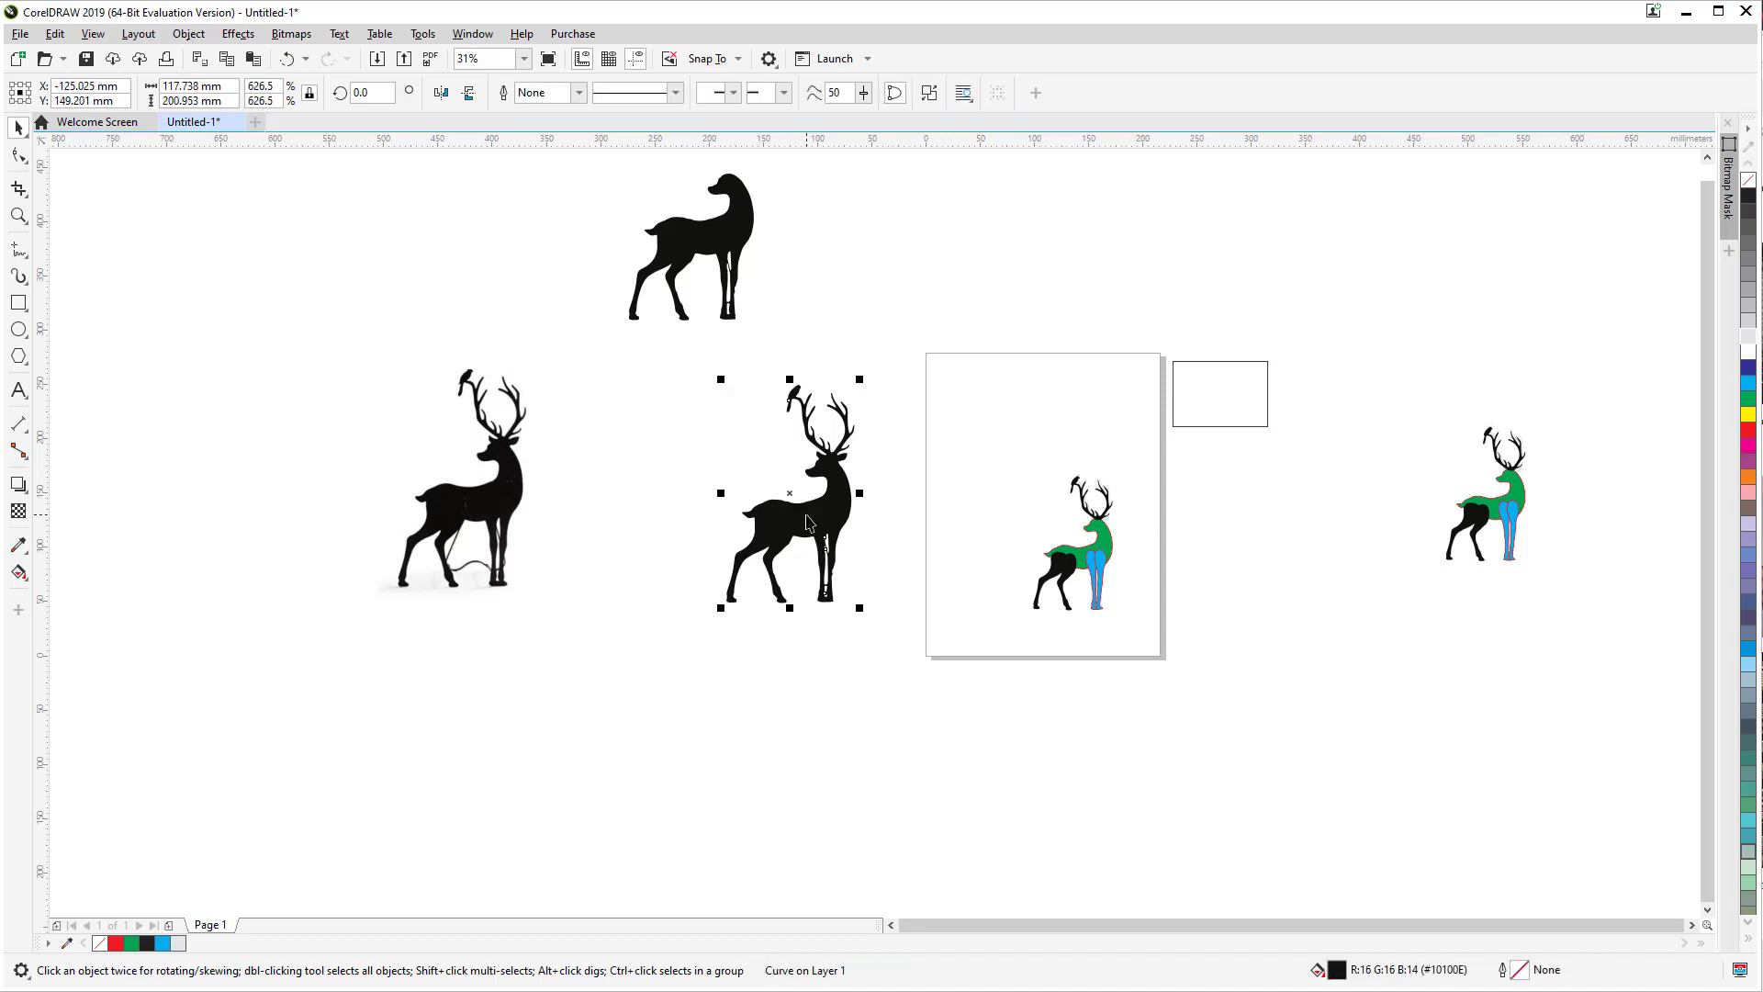
{"action": "key", "text": "Delete"}
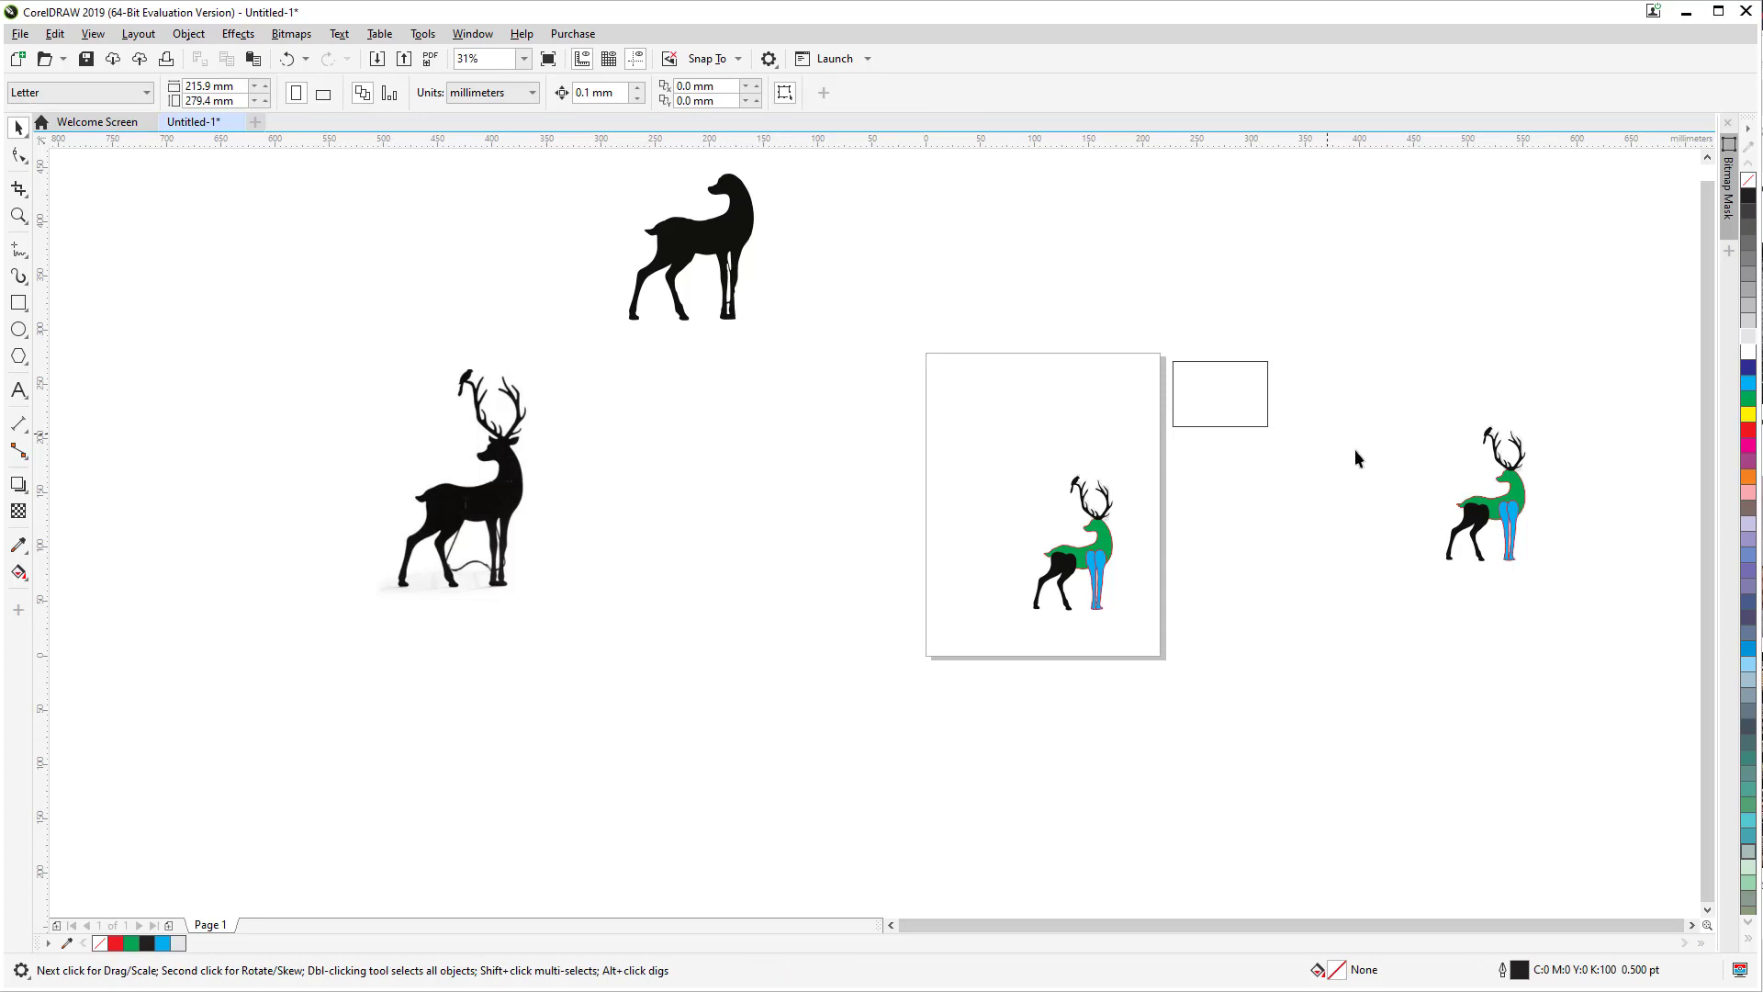
{"action": "left_click", "coordinate": [712, 231]}
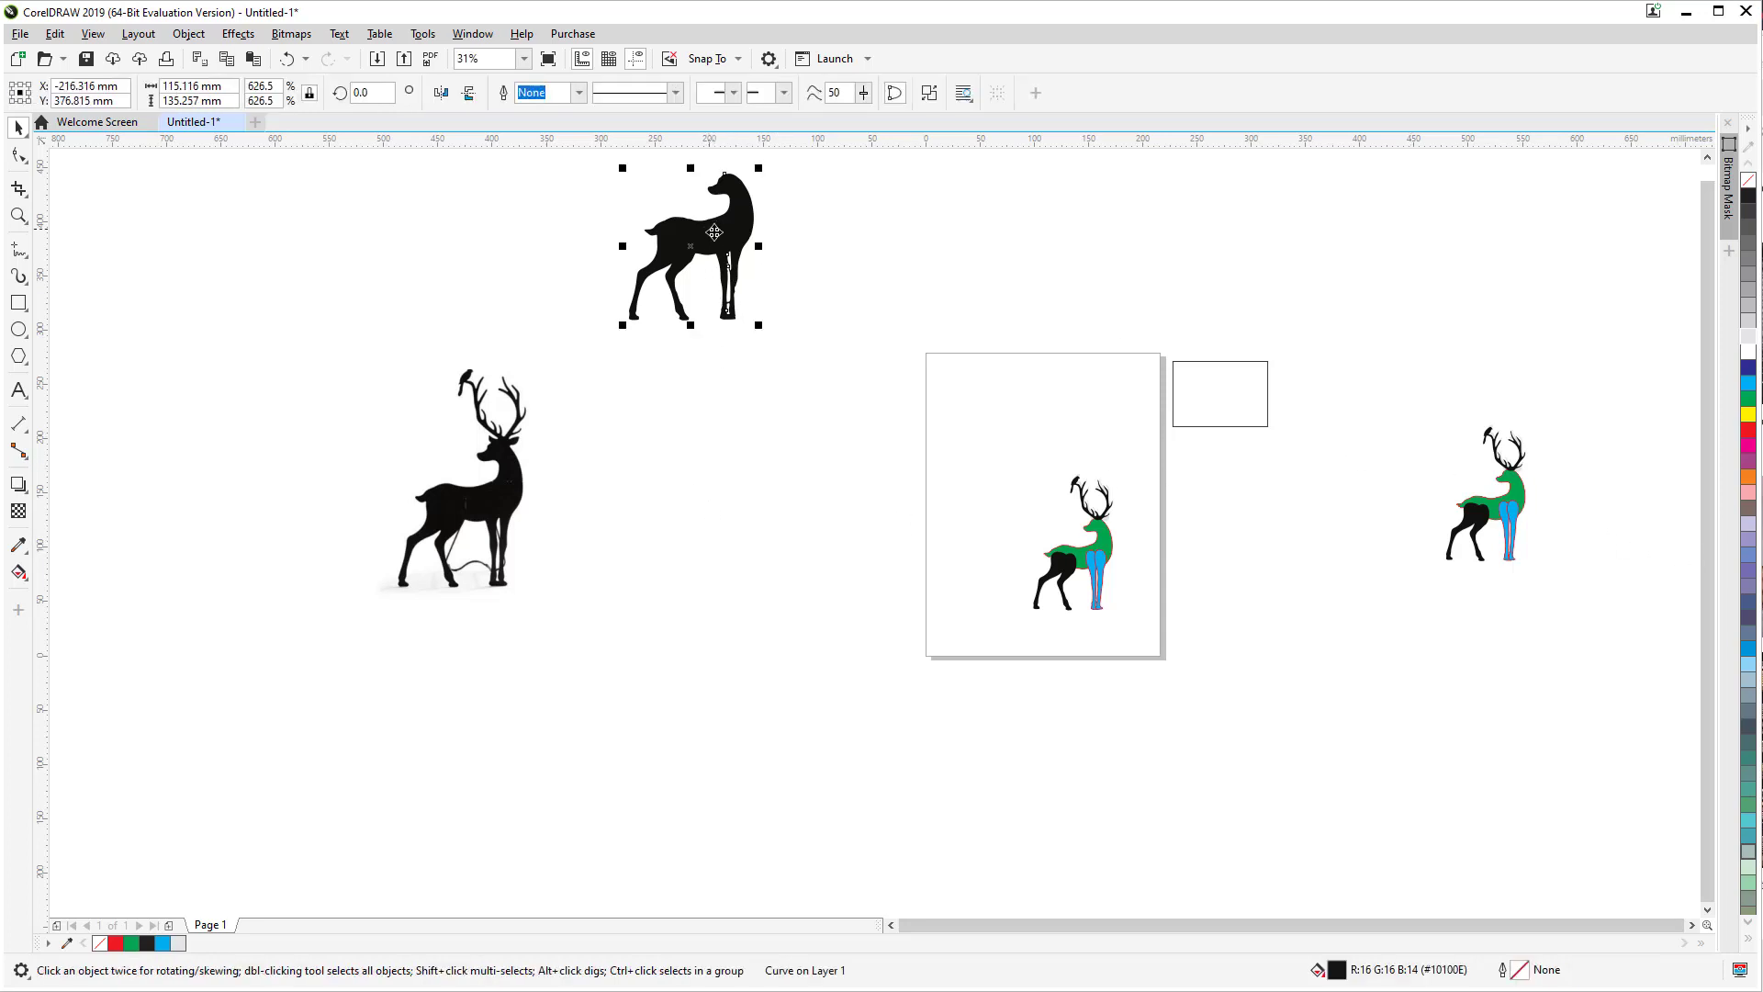
{"action": "scroll", "coordinate": [1102, 550], "scroll_direction": "up", "scroll_amount": 2}
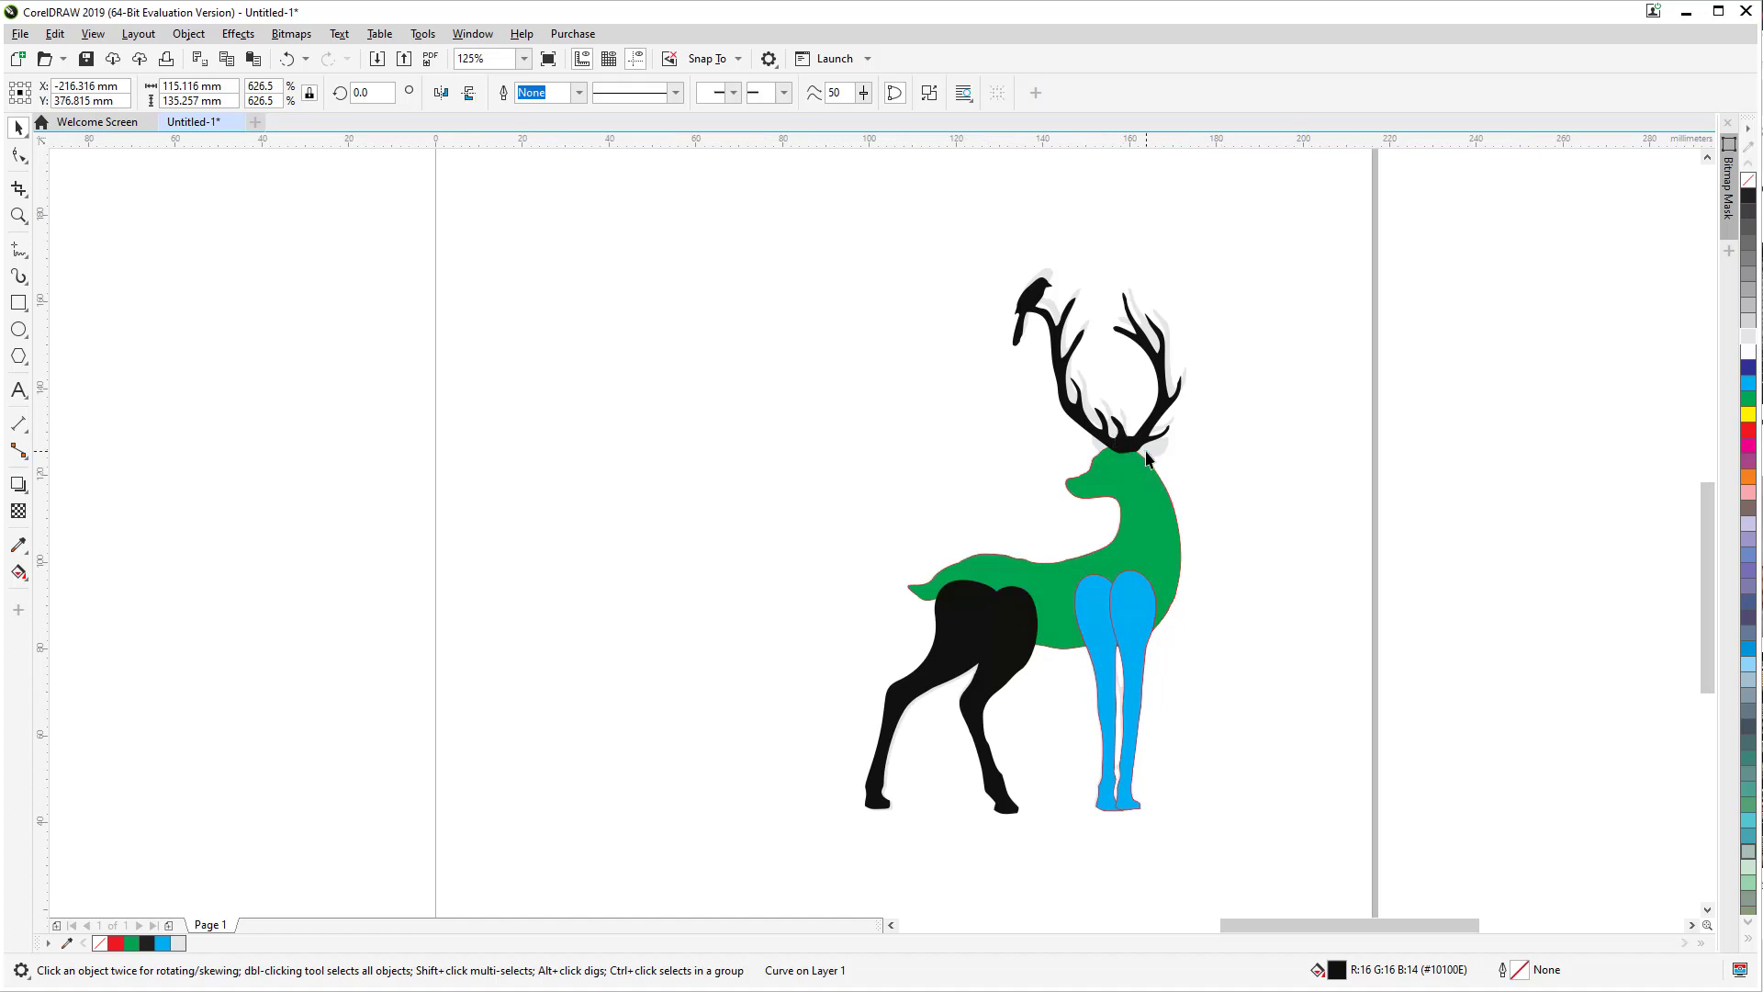
{"action": "left_click", "coordinate": [1253, 437]}
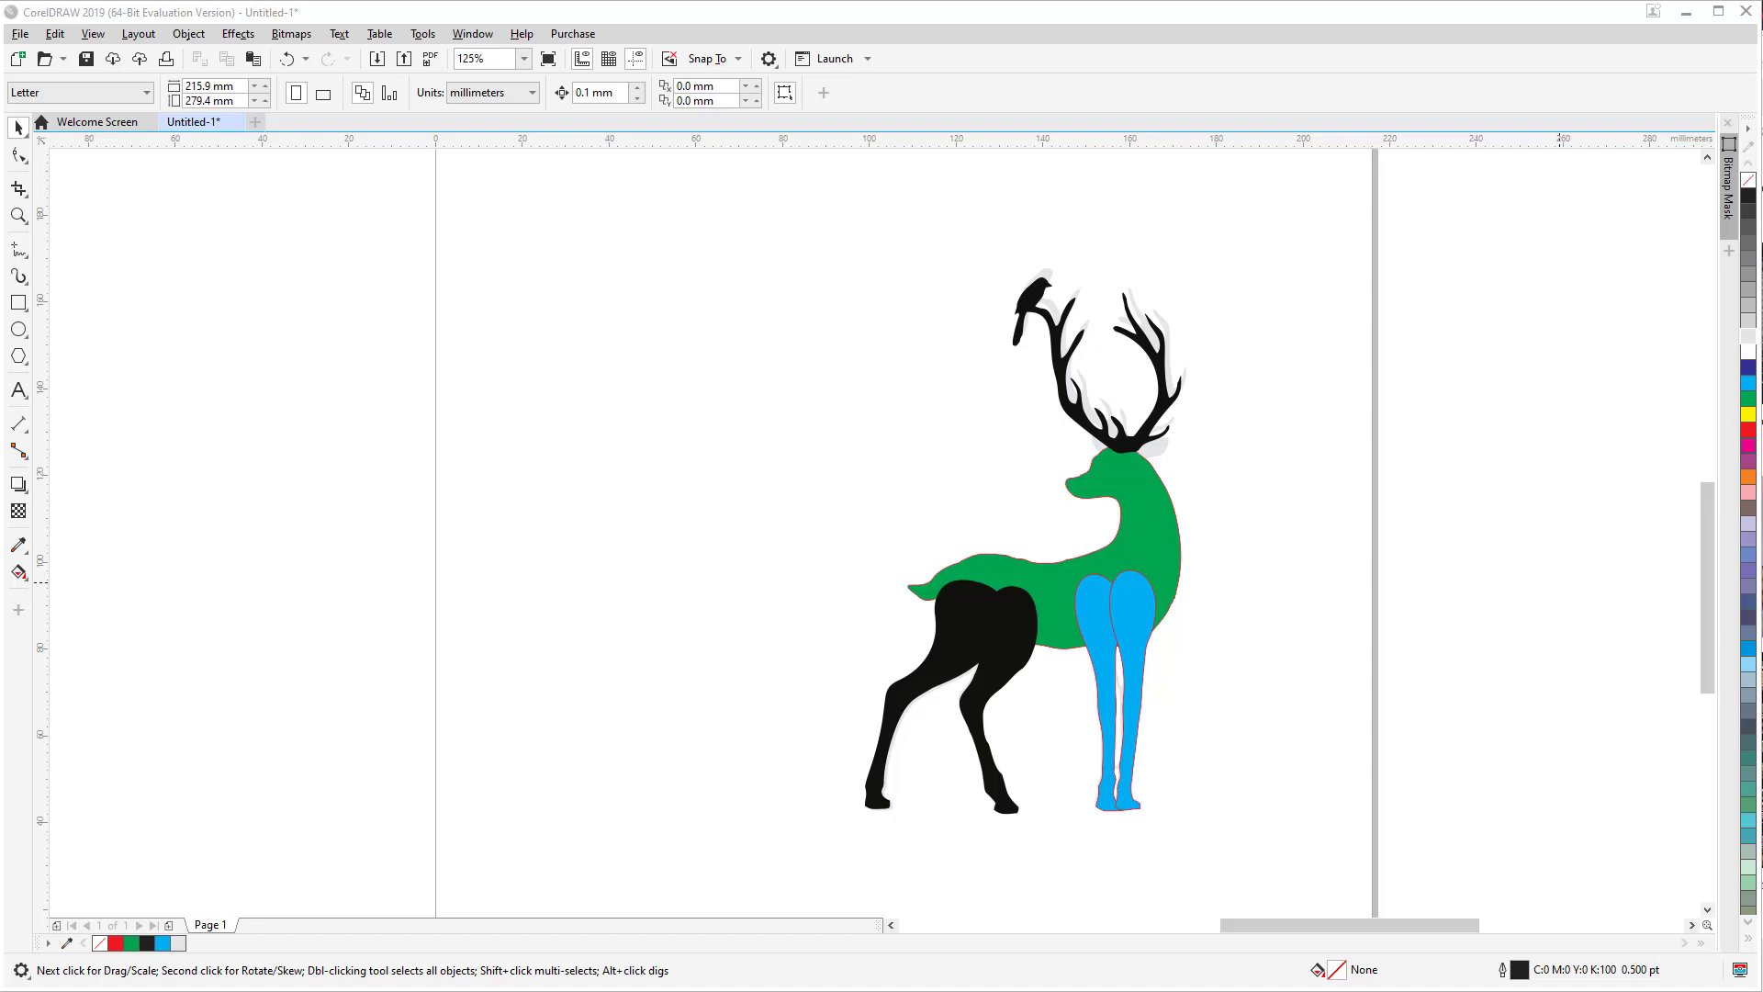
Step: Place the front-view deer head bitmap beside the page and outline-trace it as a detailed logo with PowerTRACE
{"action": "mouse_move", "coordinate": [790, 614]}
{"action": "left_mouse_down"}
{"action": "mouse_move", "coordinate": [334, 520]}
{"action": "mouse_move", "coordinate": [351, 504]}
{"action": "left_mouse_up"}
{"action": "scroll", "coordinate": [583, 516], "scroll_direction": "down", "scroll_amount": 2}
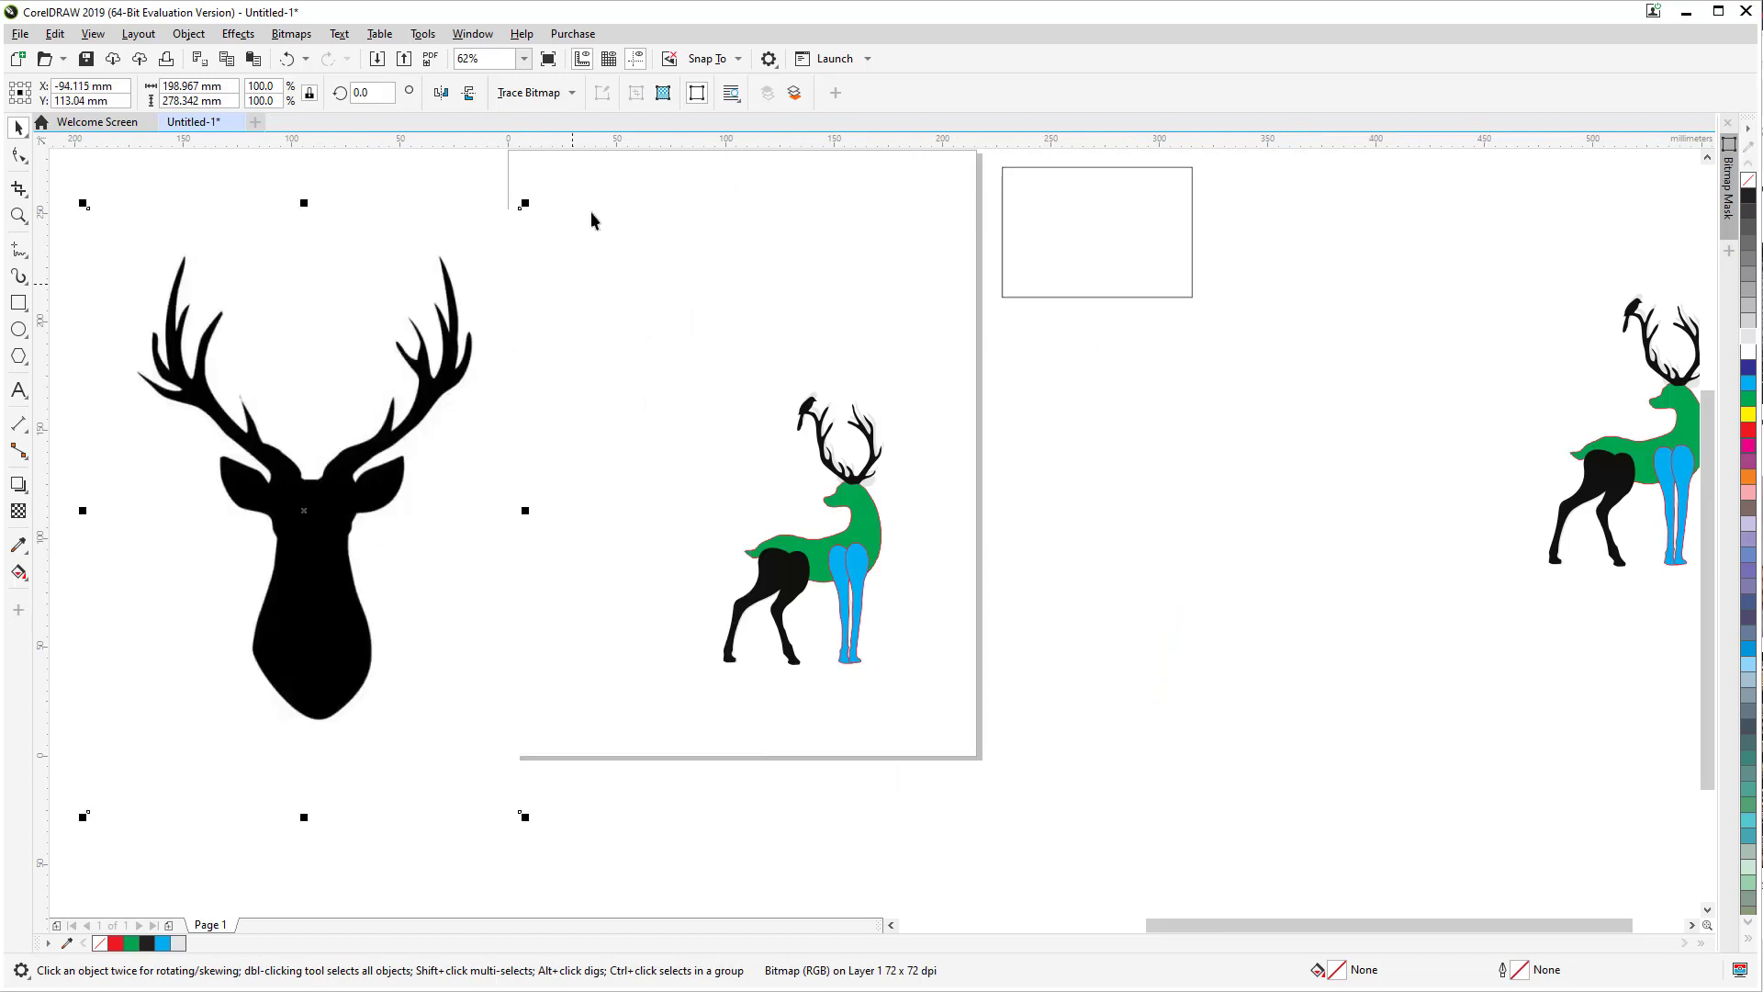
{"action": "left_click", "coordinate": [555, 94]}
{"action": "mouse_move", "coordinate": [625, 158]}
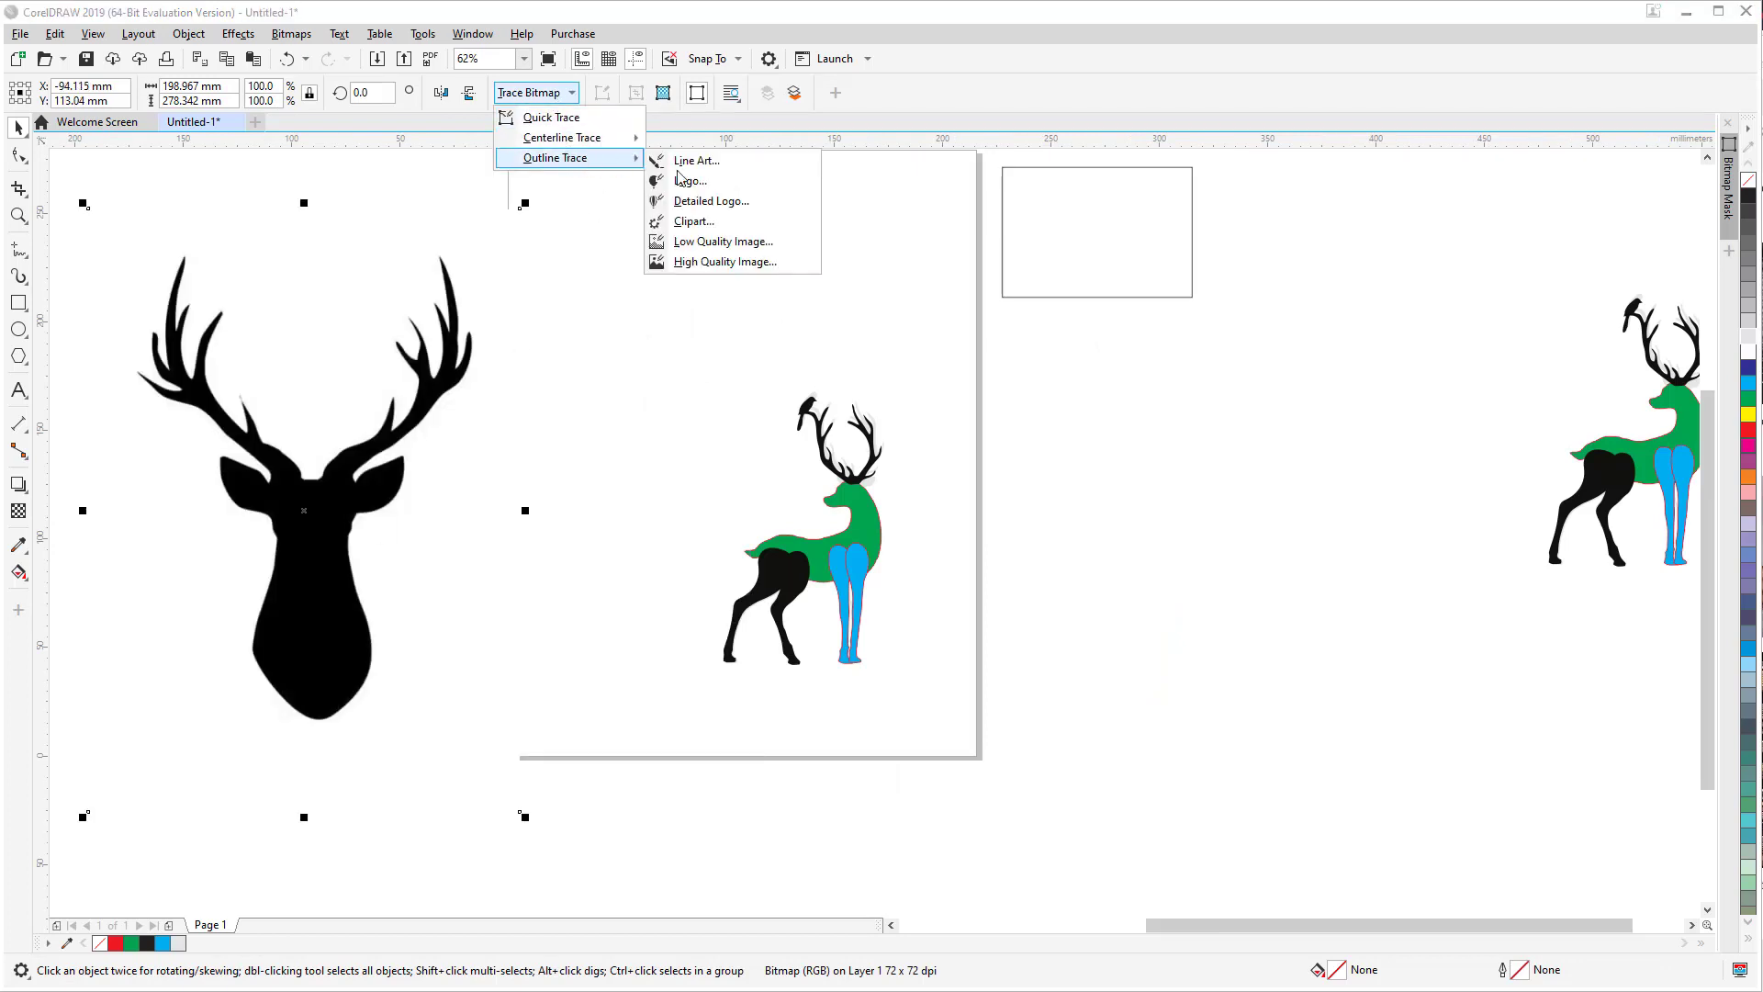
{"action": "left_click", "coordinate": [712, 201]}
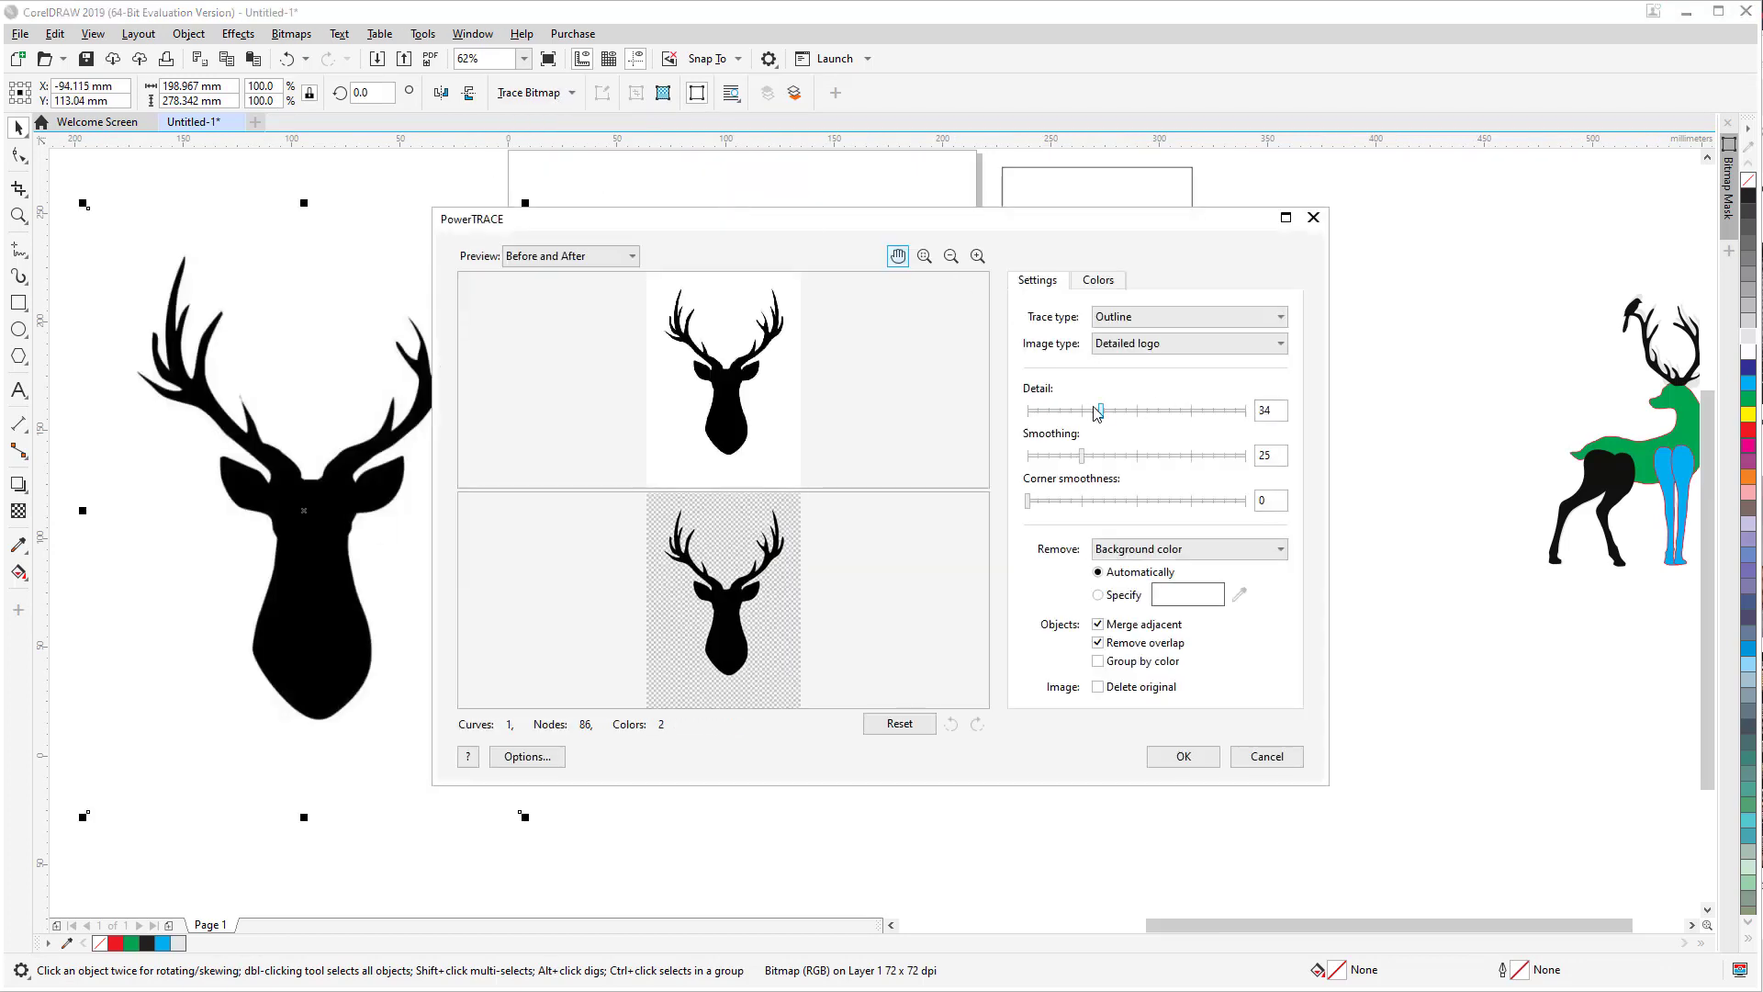
{"action": "left_click", "coordinate": [1199, 762]}
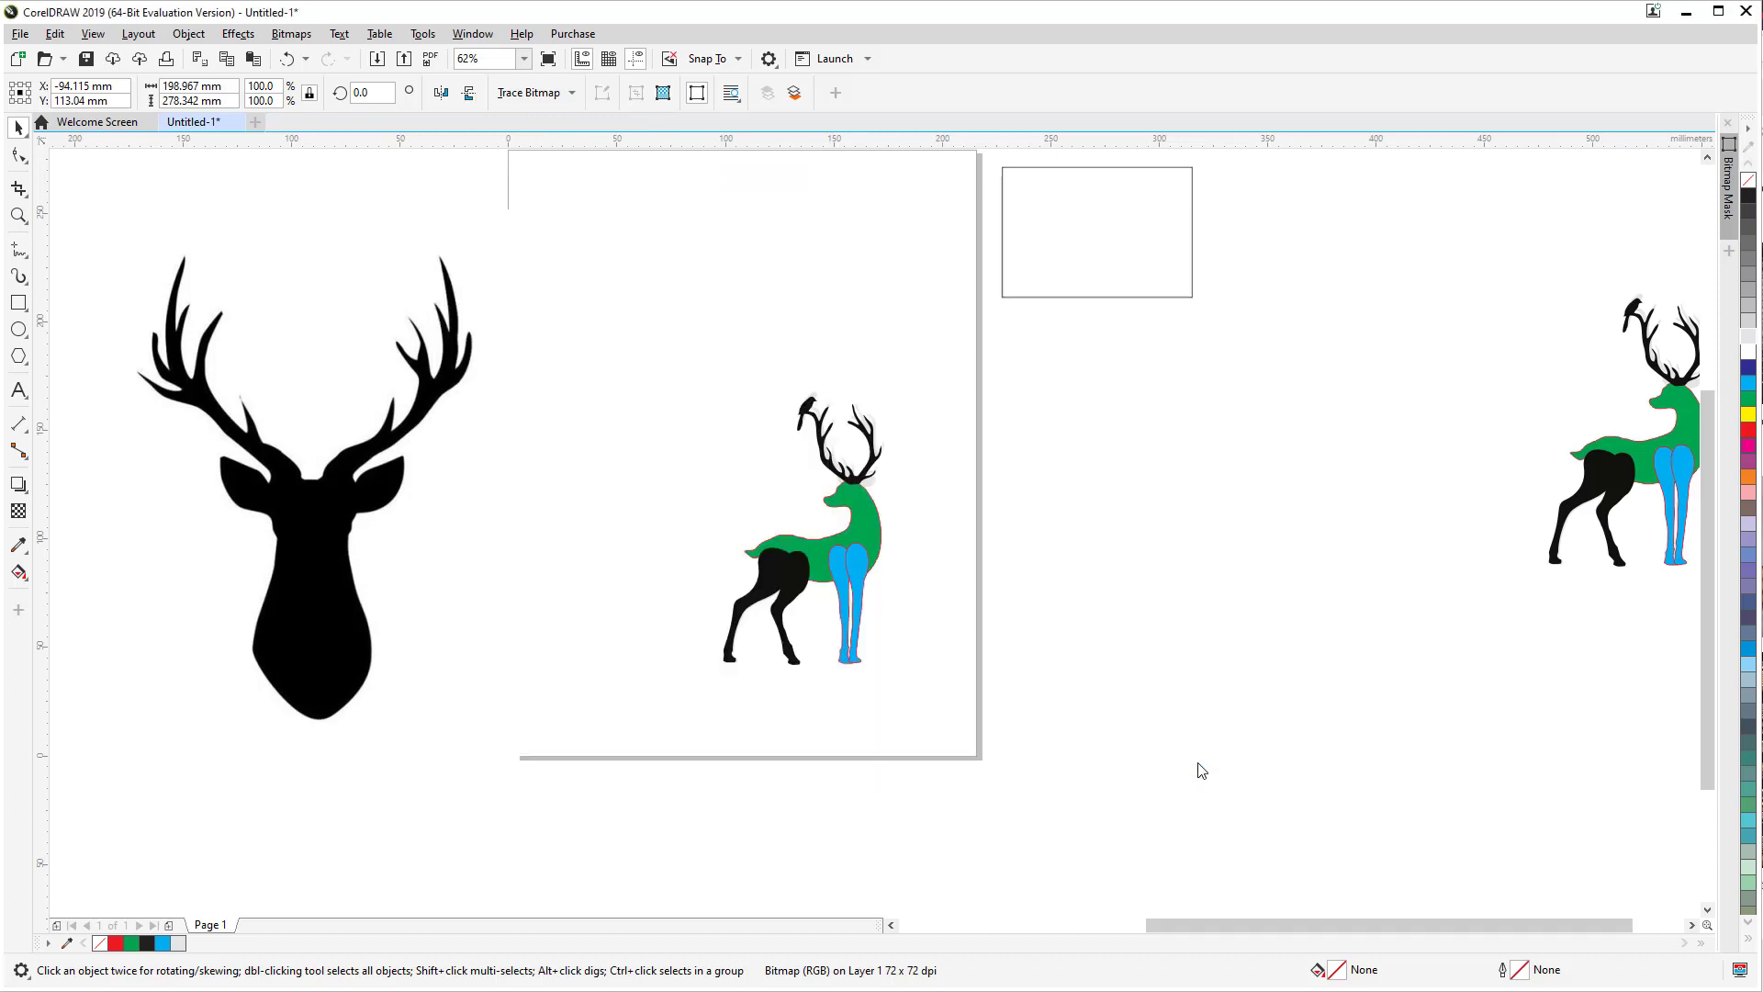
Step: Draw a closed freehand loop about 218 by 120 mm around both antlers and cut it out of the traced head with Back Minus Front
{"action": "left_click", "coordinate": [276, 363]}
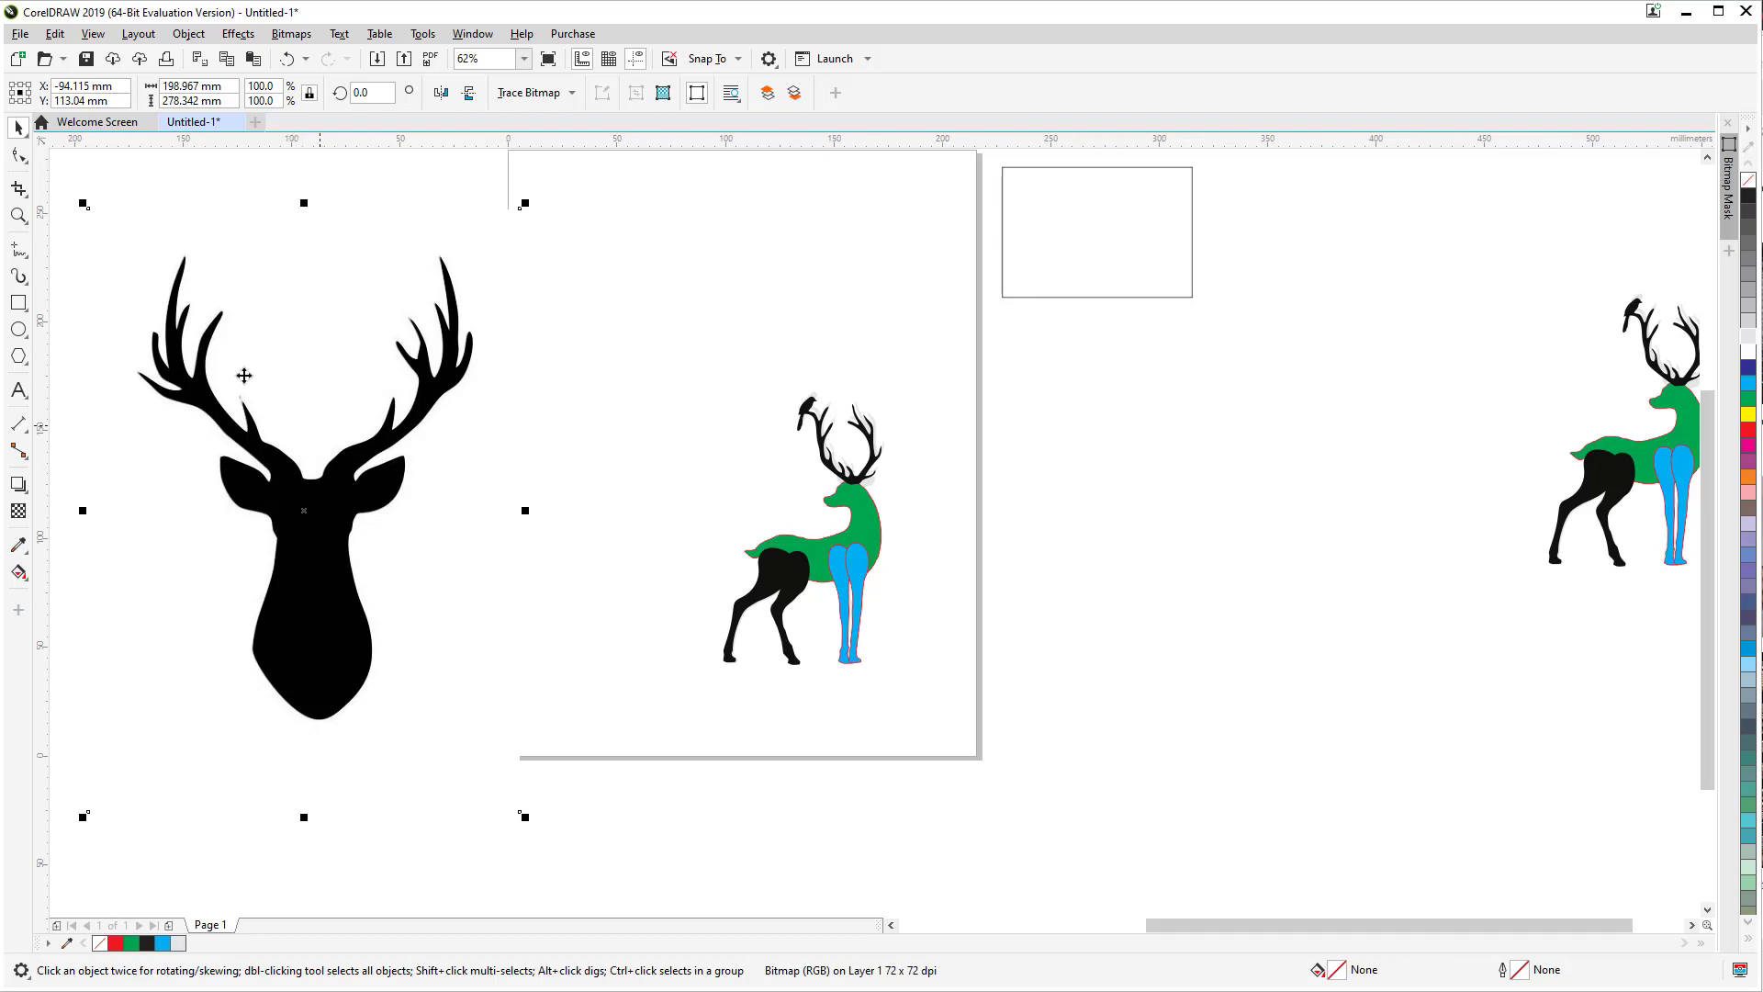
{"action": "scroll", "coordinate": [183, 329], "scroll_direction": "up", "scroll_amount": 2}
{"action": "scroll", "coordinate": [184, 329], "scroll_direction": "down", "scroll_amount": 2}
{"action": "scroll", "coordinate": [87, 316], "scroll_direction": "up", "scroll_amount": 2}
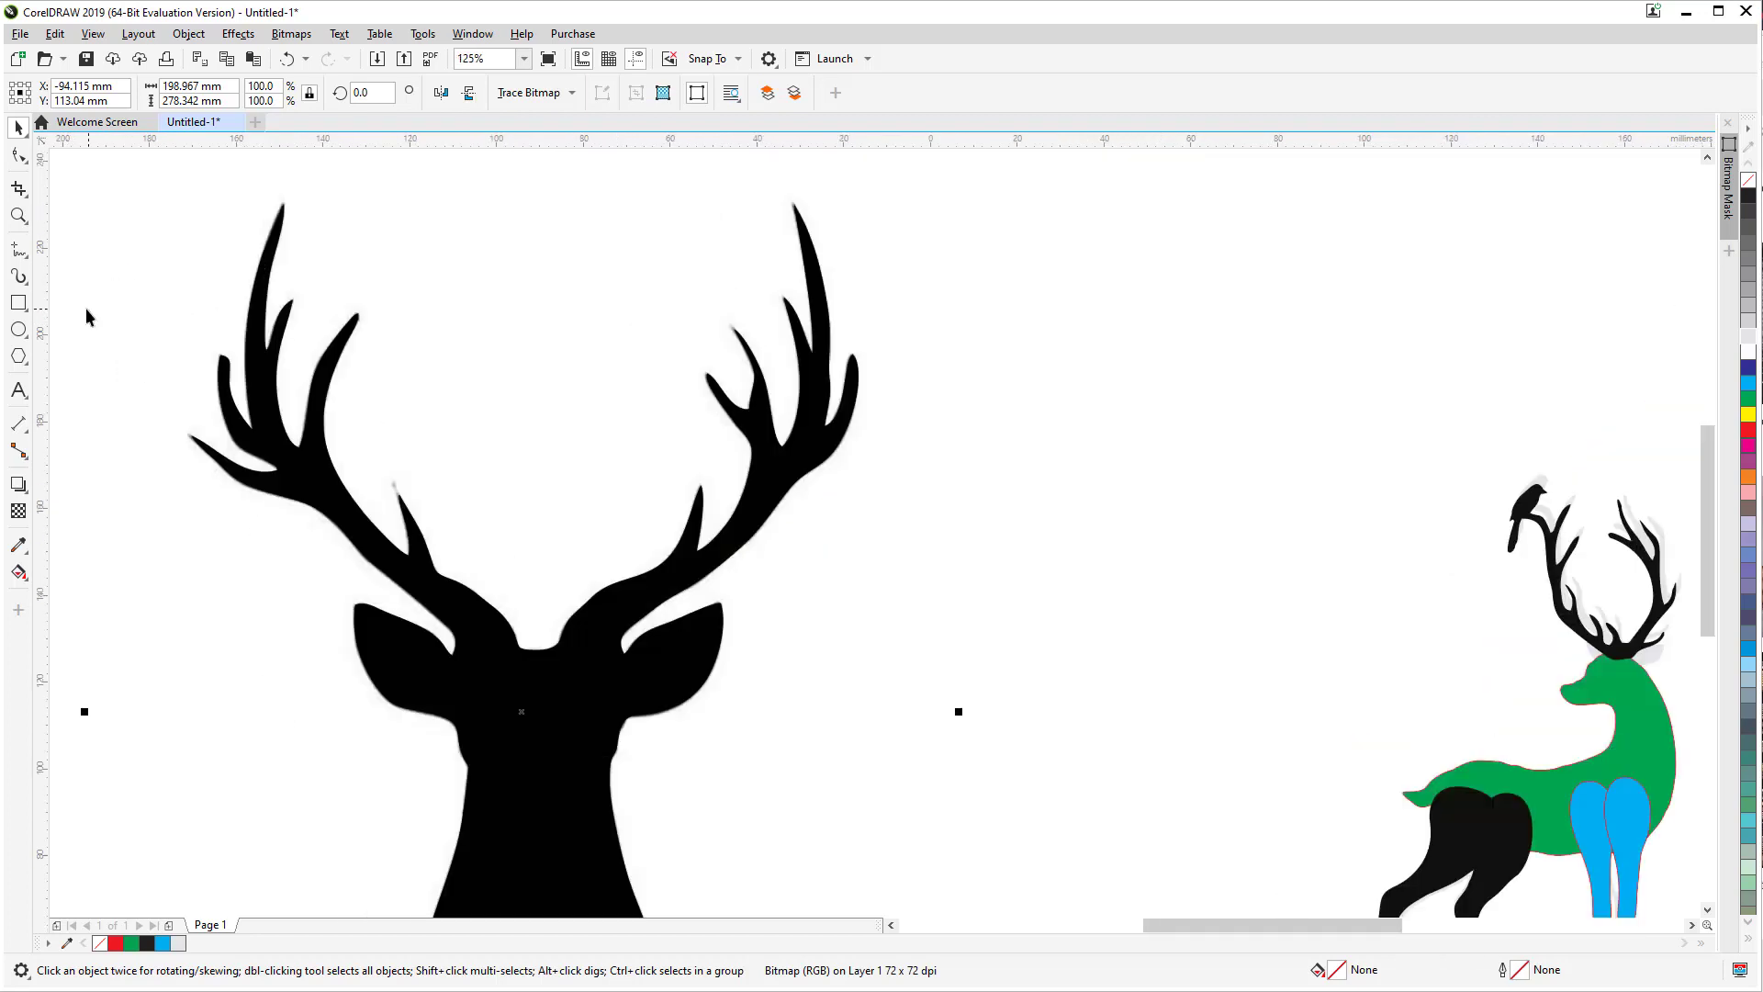
{"action": "left_click", "coordinate": [21, 250]}
{"action": "mouse_move", "coordinate": [207, 178]}
{"action": "left_mouse_down"}
{"action": "mouse_move", "coordinate": [142, 548]}
{"action": "mouse_move", "coordinate": [356, 583]}
{"action": "mouse_move", "coordinate": [471, 661]}
{"action": "mouse_move", "coordinate": [603, 665]}
{"action": "mouse_move", "coordinate": [702, 593]}
{"action": "mouse_move", "coordinate": [810, 564]}
{"action": "mouse_move", "coordinate": [910, 472]}
{"action": "mouse_move", "coordinate": [939, 286]}
{"action": "mouse_move", "coordinate": [741, 149]}
{"action": "mouse_move", "coordinate": [428, 196]}
{"action": "mouse_move", "coordinate": [212, 178]}
{"action": "left_mouse_up"}
{"action": "key", "text": "space"}
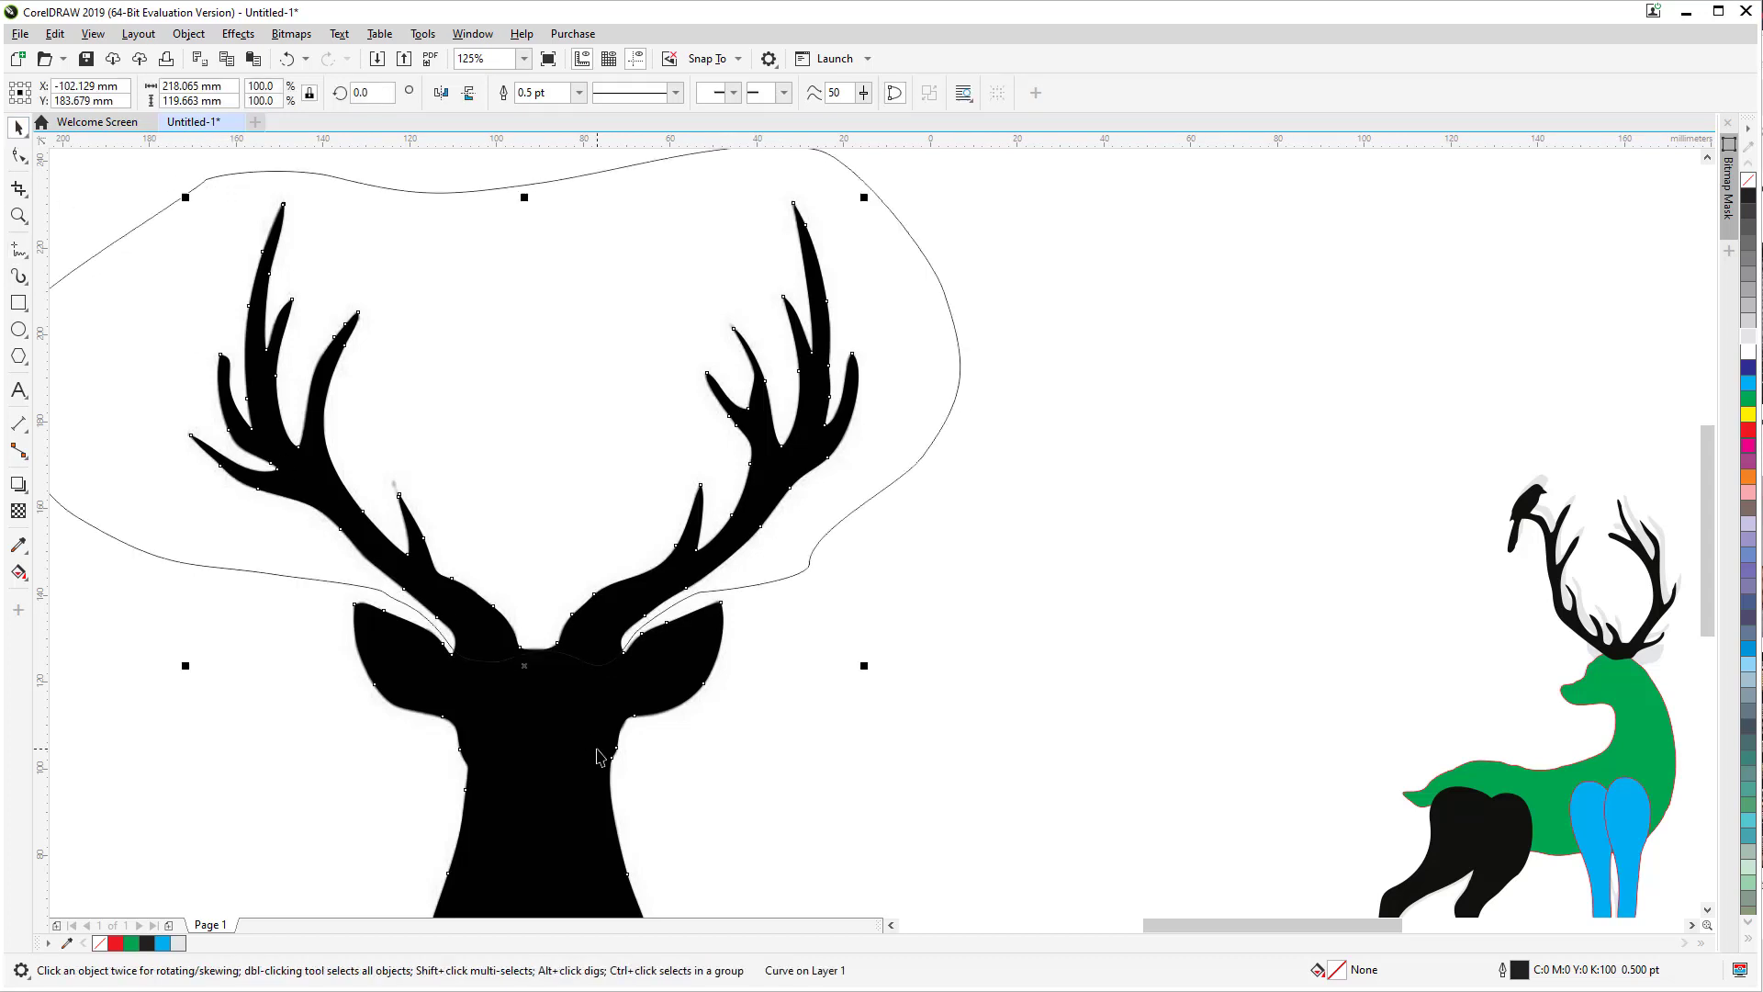
{"action": "left_click", "coordinate": [915, 388], "text": "shift"}
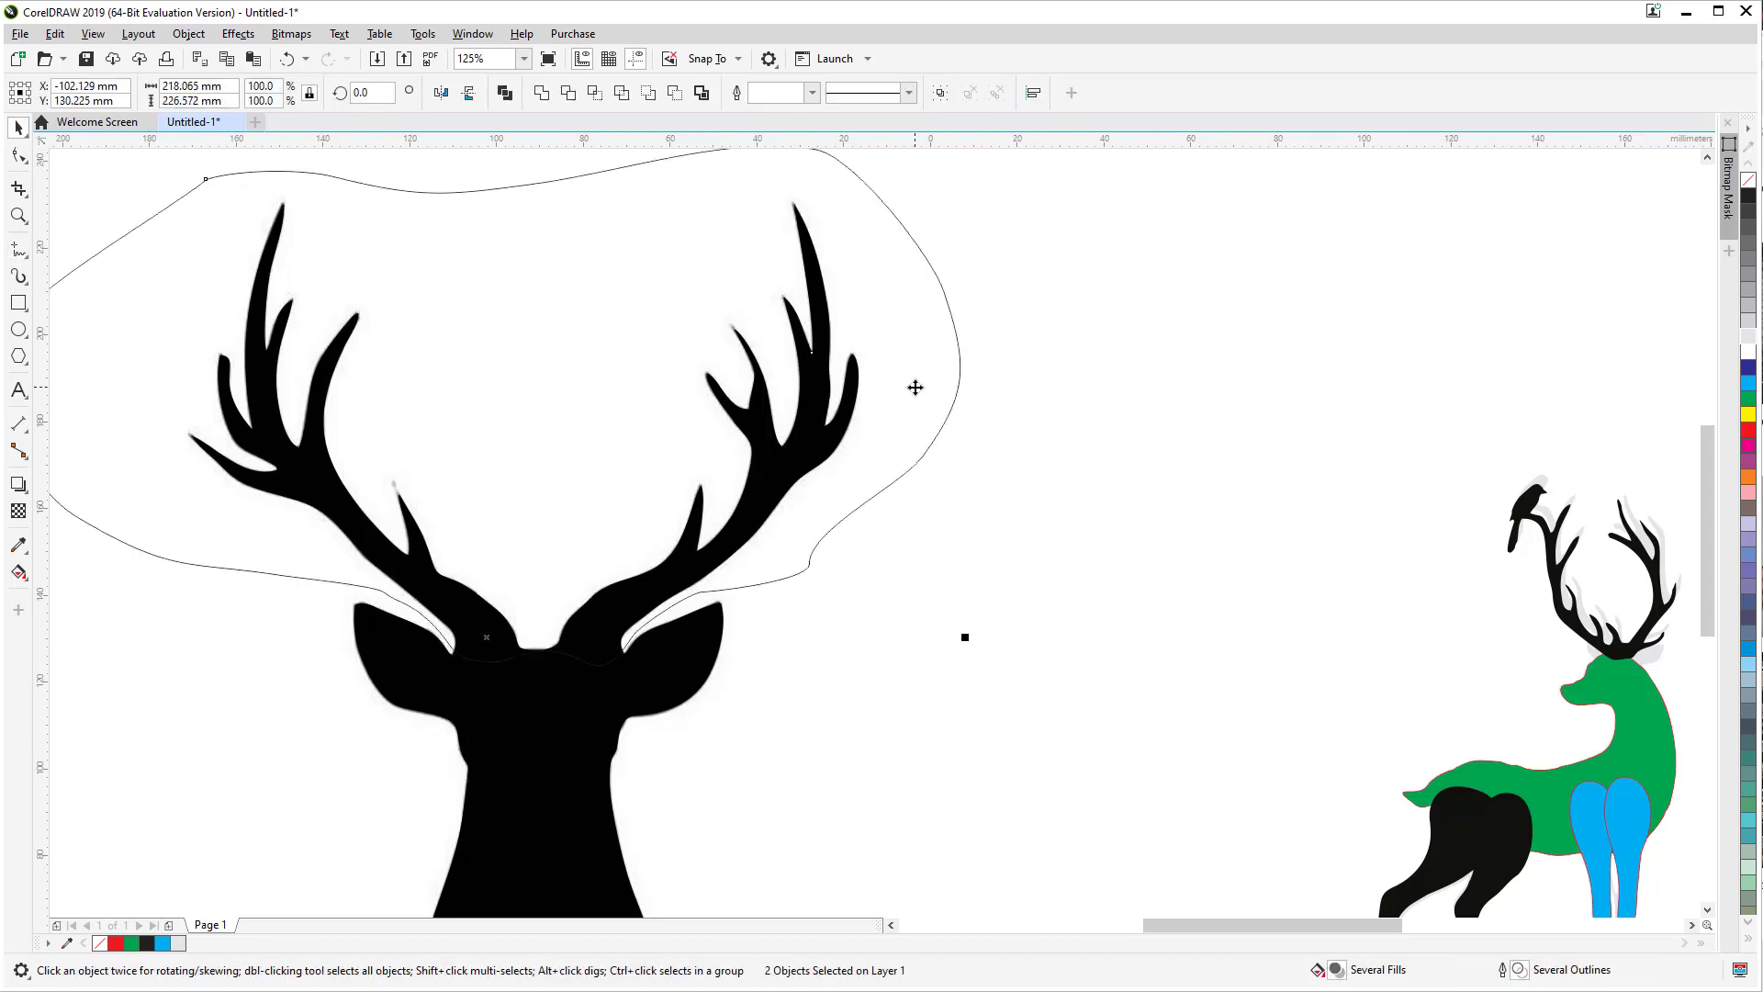
{"action": "left_click", "coordinate": [674, 93]}
{"action": "scroll", "coordinate": [1083, 571], "scroll_direction": "down", "scroll_amount": 1}
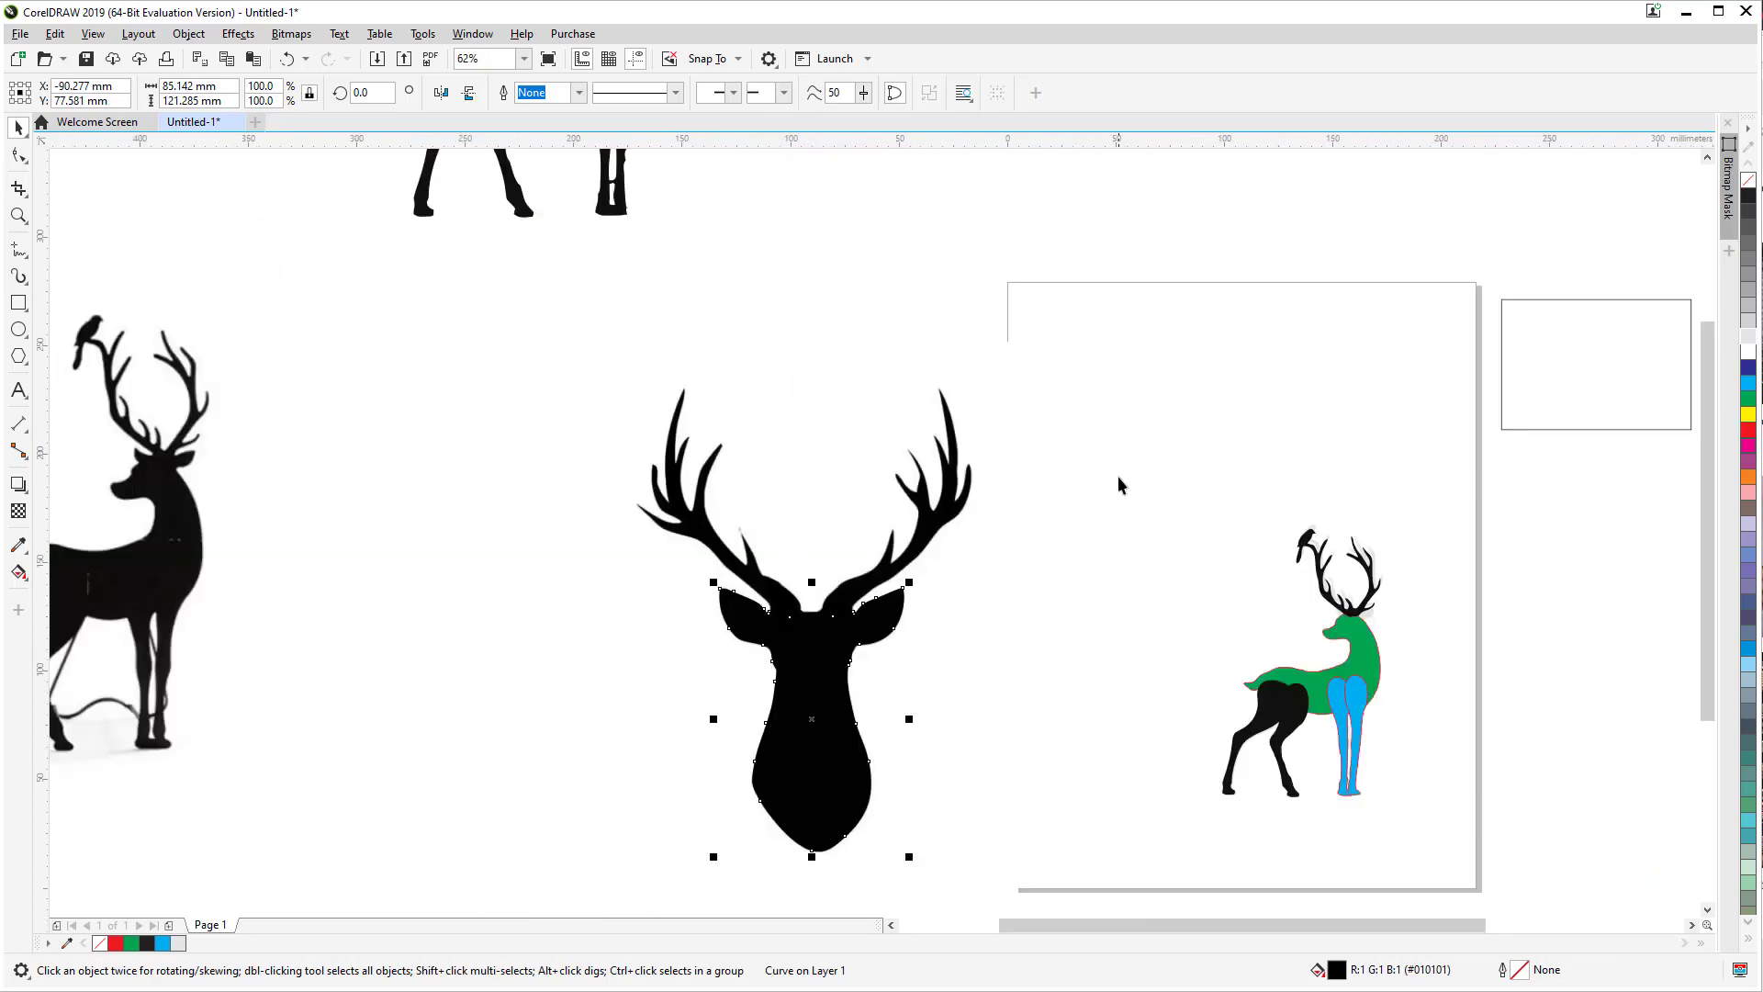
Step: Move the front-view deer head bitmap away from the traced head and delete it
{"action": "left_click", "coordinate": [869, 480]}
{"action": "left_click_drag", "start_coordinate": [870, 480], "coordinate": [474, 644]}
{"action": "scroll", "coordinate": [445, 502], "scroll_direction": "down", "scroll_amount": 2}
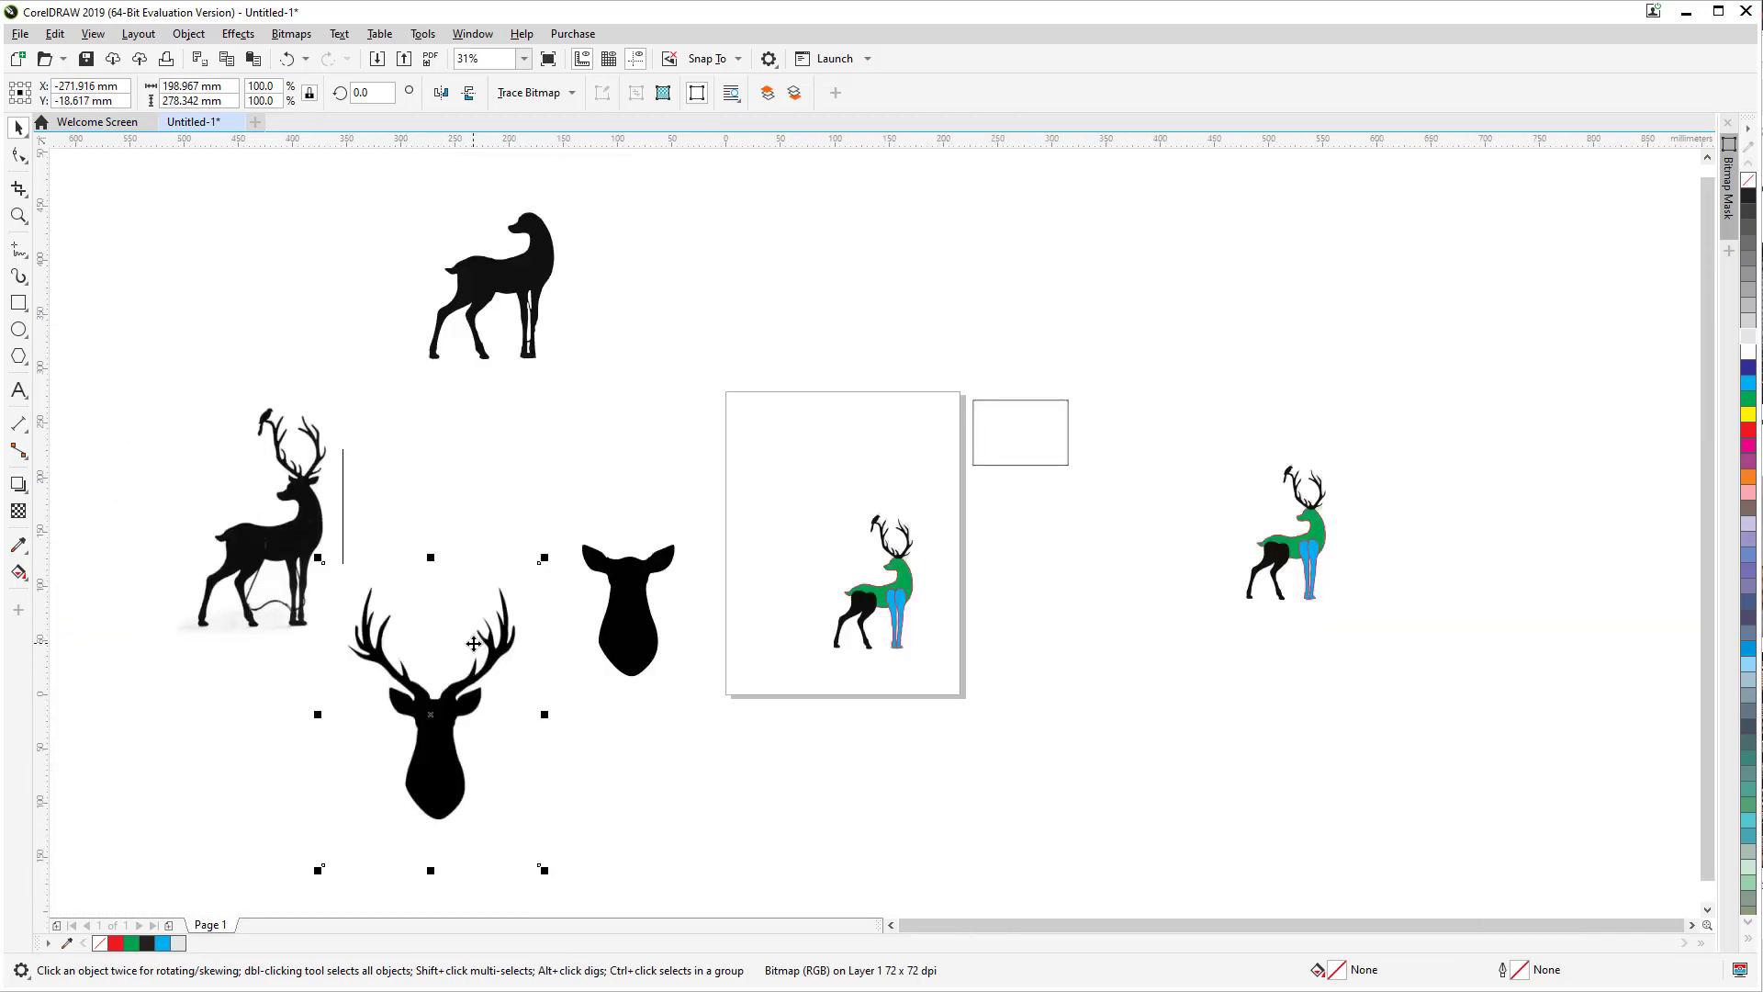
{"action": "key", "text": "Delete"}
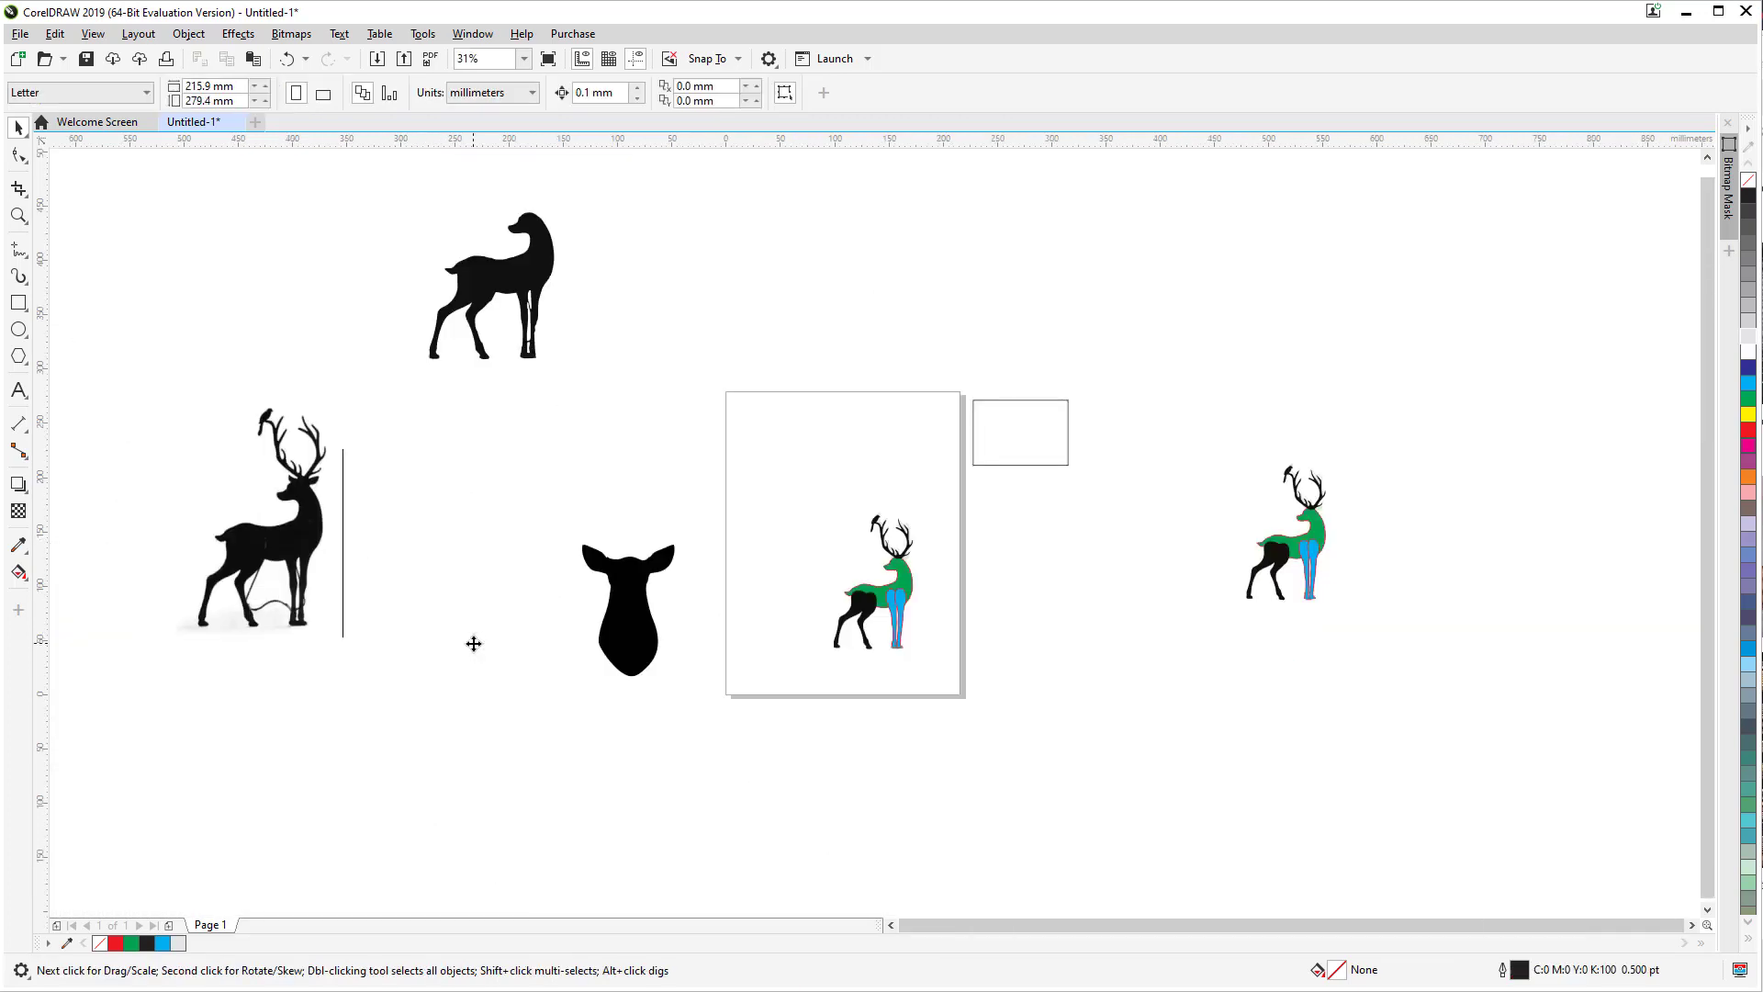
Step: Draw a freehand loop about 116 by 108 mm around the face below the ears and cut it away with Back Minus Front
{"action": "left_click", "coordinate": [637, 611]}
{"action": "scroll", "coordinate": [635, 604], "scroll_direction": "up", "scroll_amount": 4}
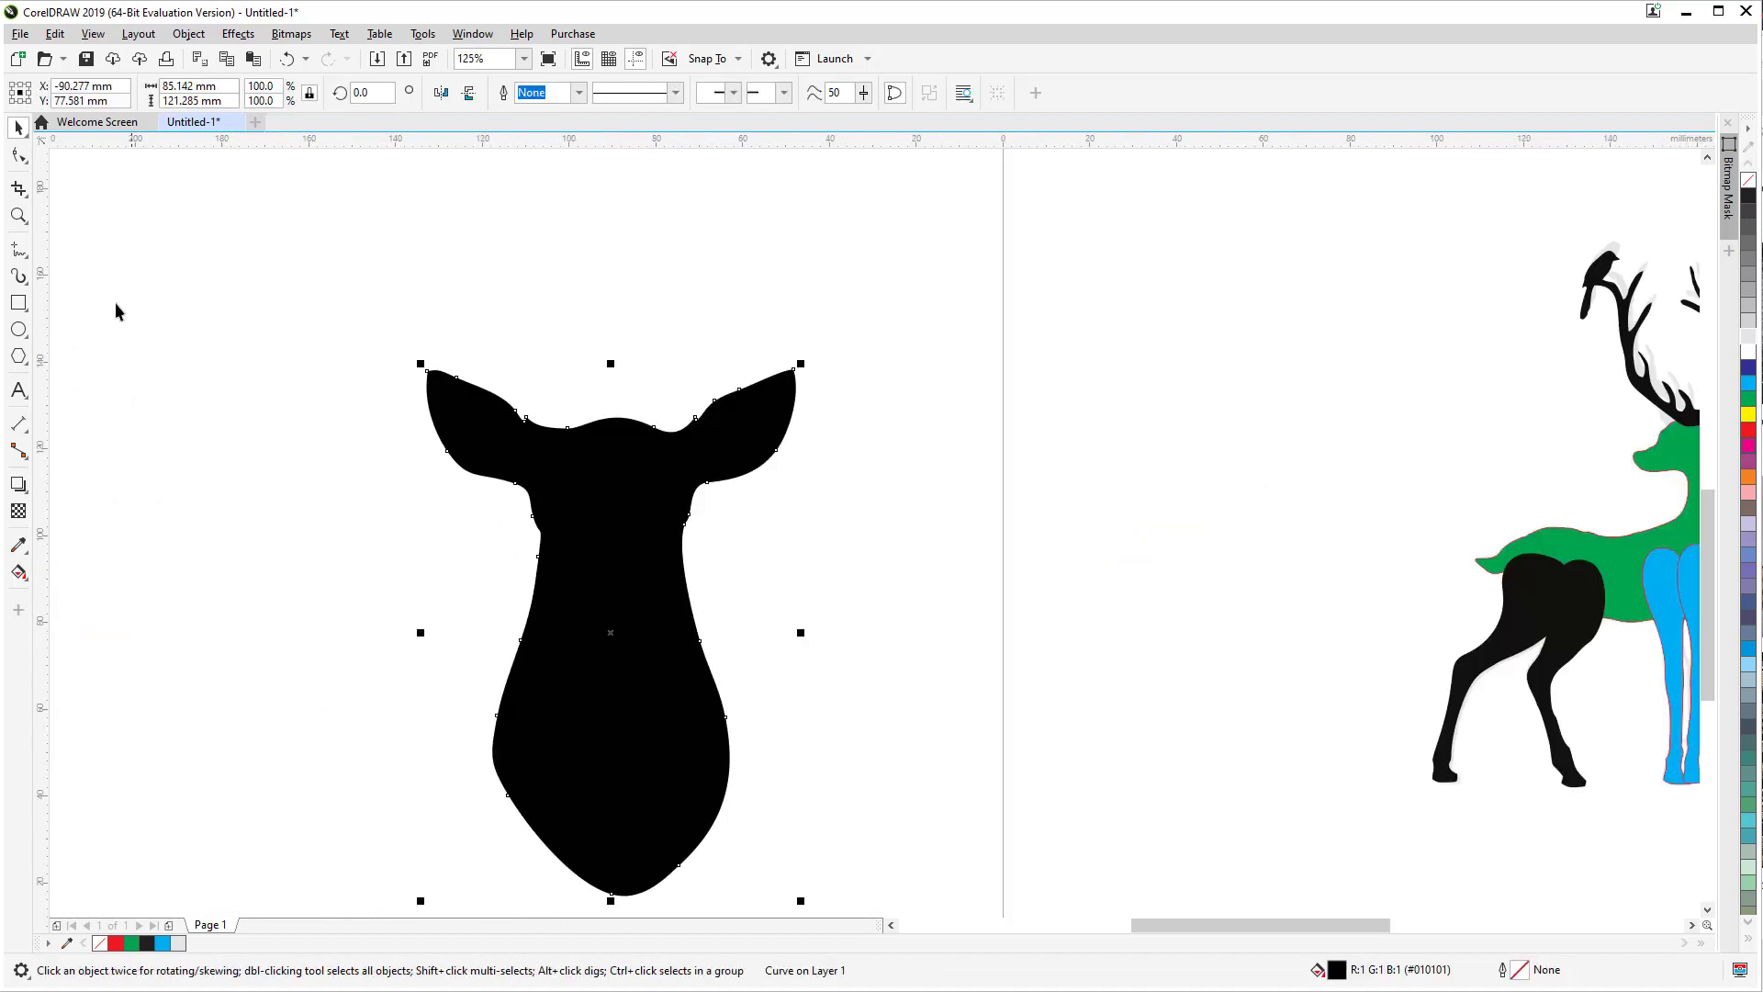
{"action": "left_click", "coordinate": [18, 249]}
{"action": "mouse_move", "coordinate": [412, 751]}
{"action": "left_mouse_down"}
{"action": "mouse_move", "coordinate": [721, 948]}
{"action": "mouse_move", "coordinate": [863, 849]}
{"action": "mouse_move", "coordinate": [881, 658]}
{"action": "mouse_move", "coordinate": [782, 522]}
{"action": "mouse_move", "coordinate": [714, 480]}
{"action": "mouse_move", "coordinate": [450, 502]}
{"action": "left_mouse_up"}
{"action": "left_click_drag", "start_coordinate": [390, 621], "coordinate": [411, 754]}
{"action": "left_click", "coordinate": [19, 128]}
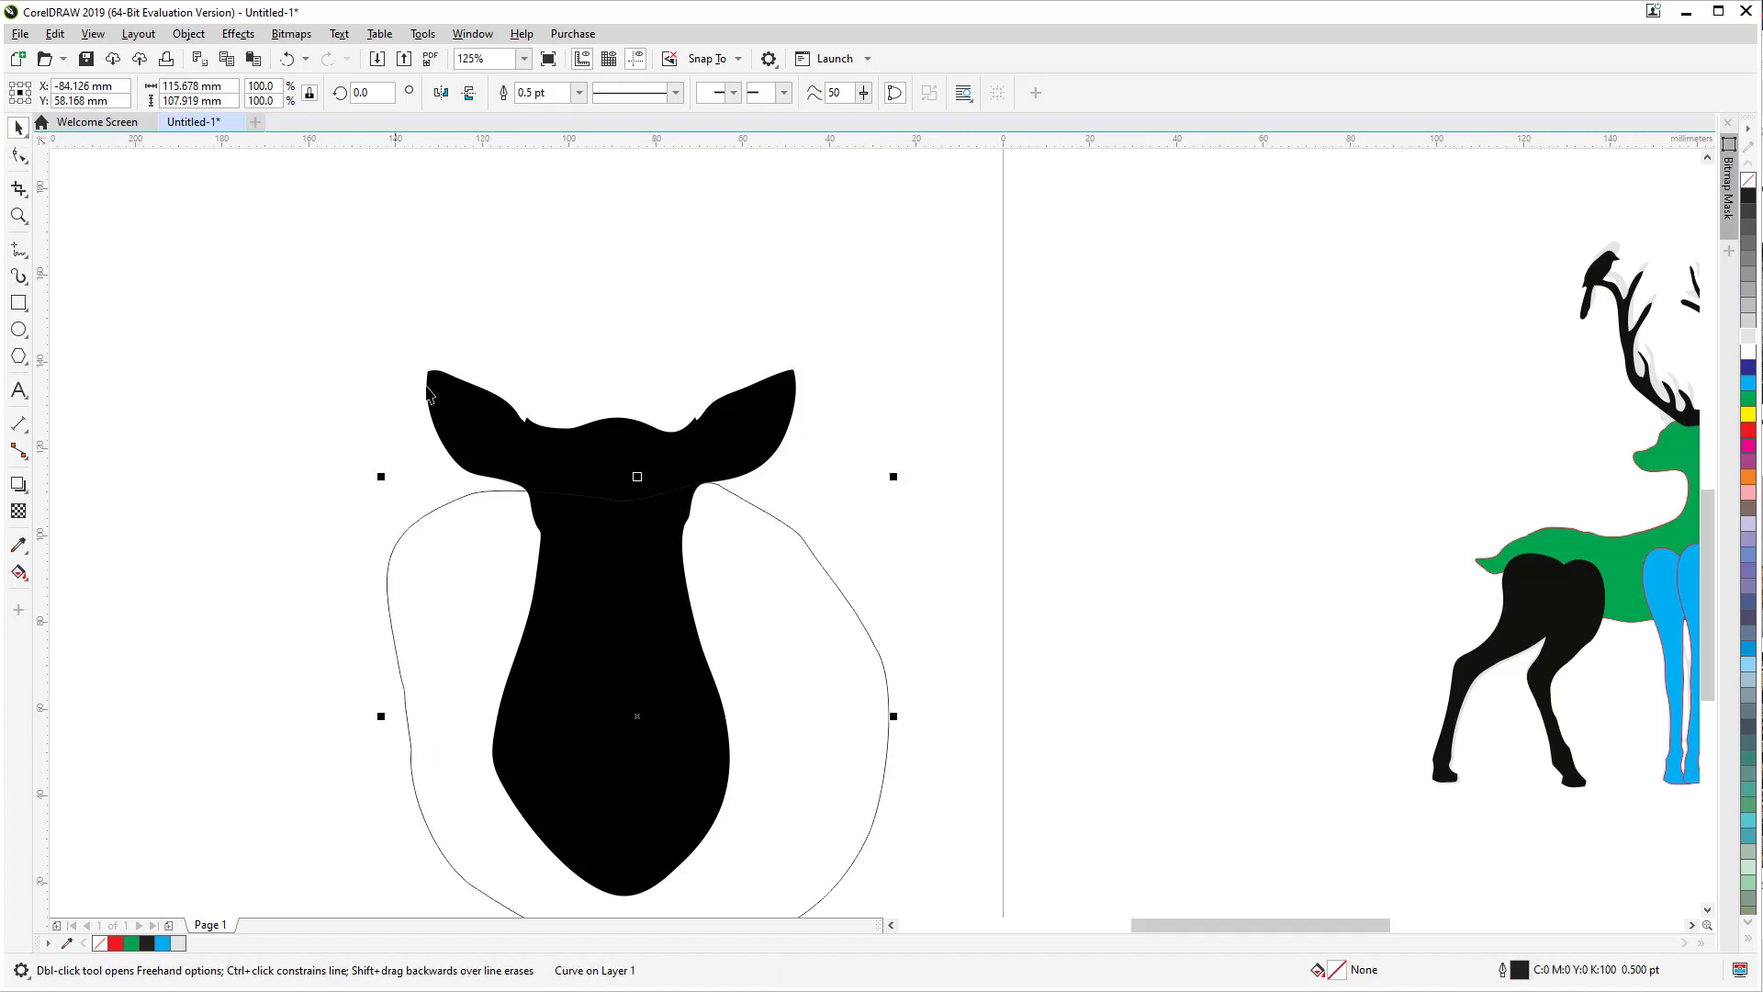
{"action": "left_click", "coordinate": [585, 542], "text": "shift"}
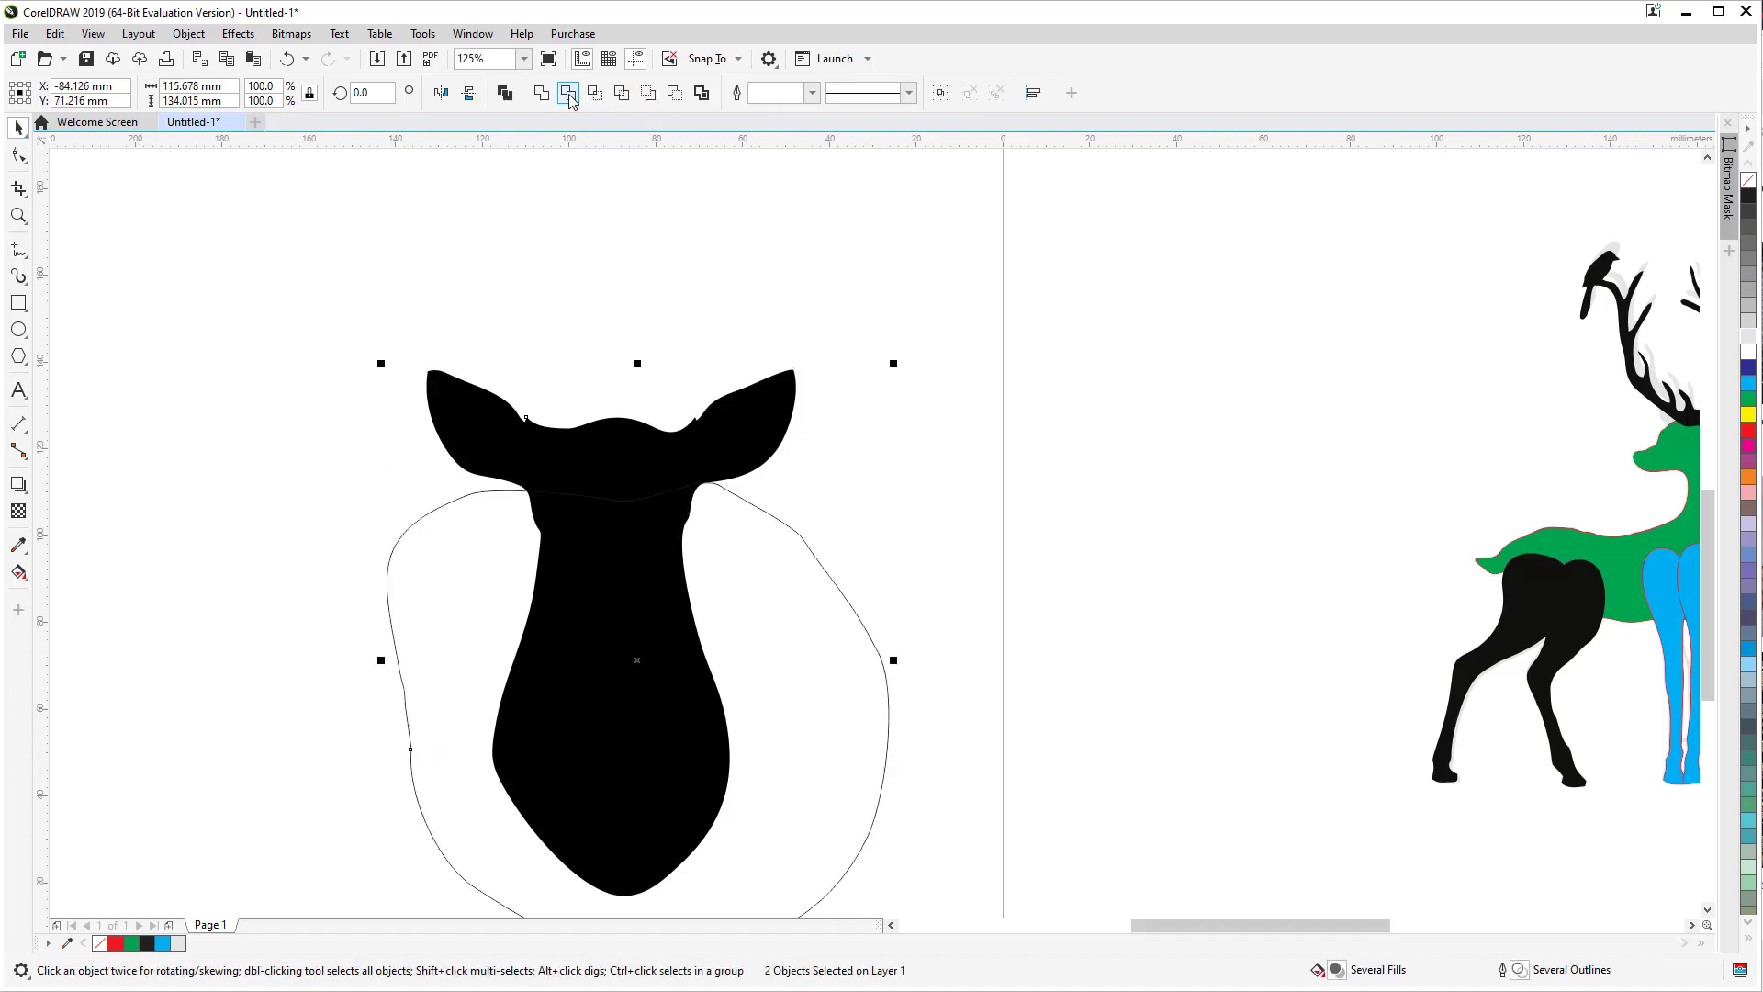
{"action": "left_click", "coordinate": [675, 95]}
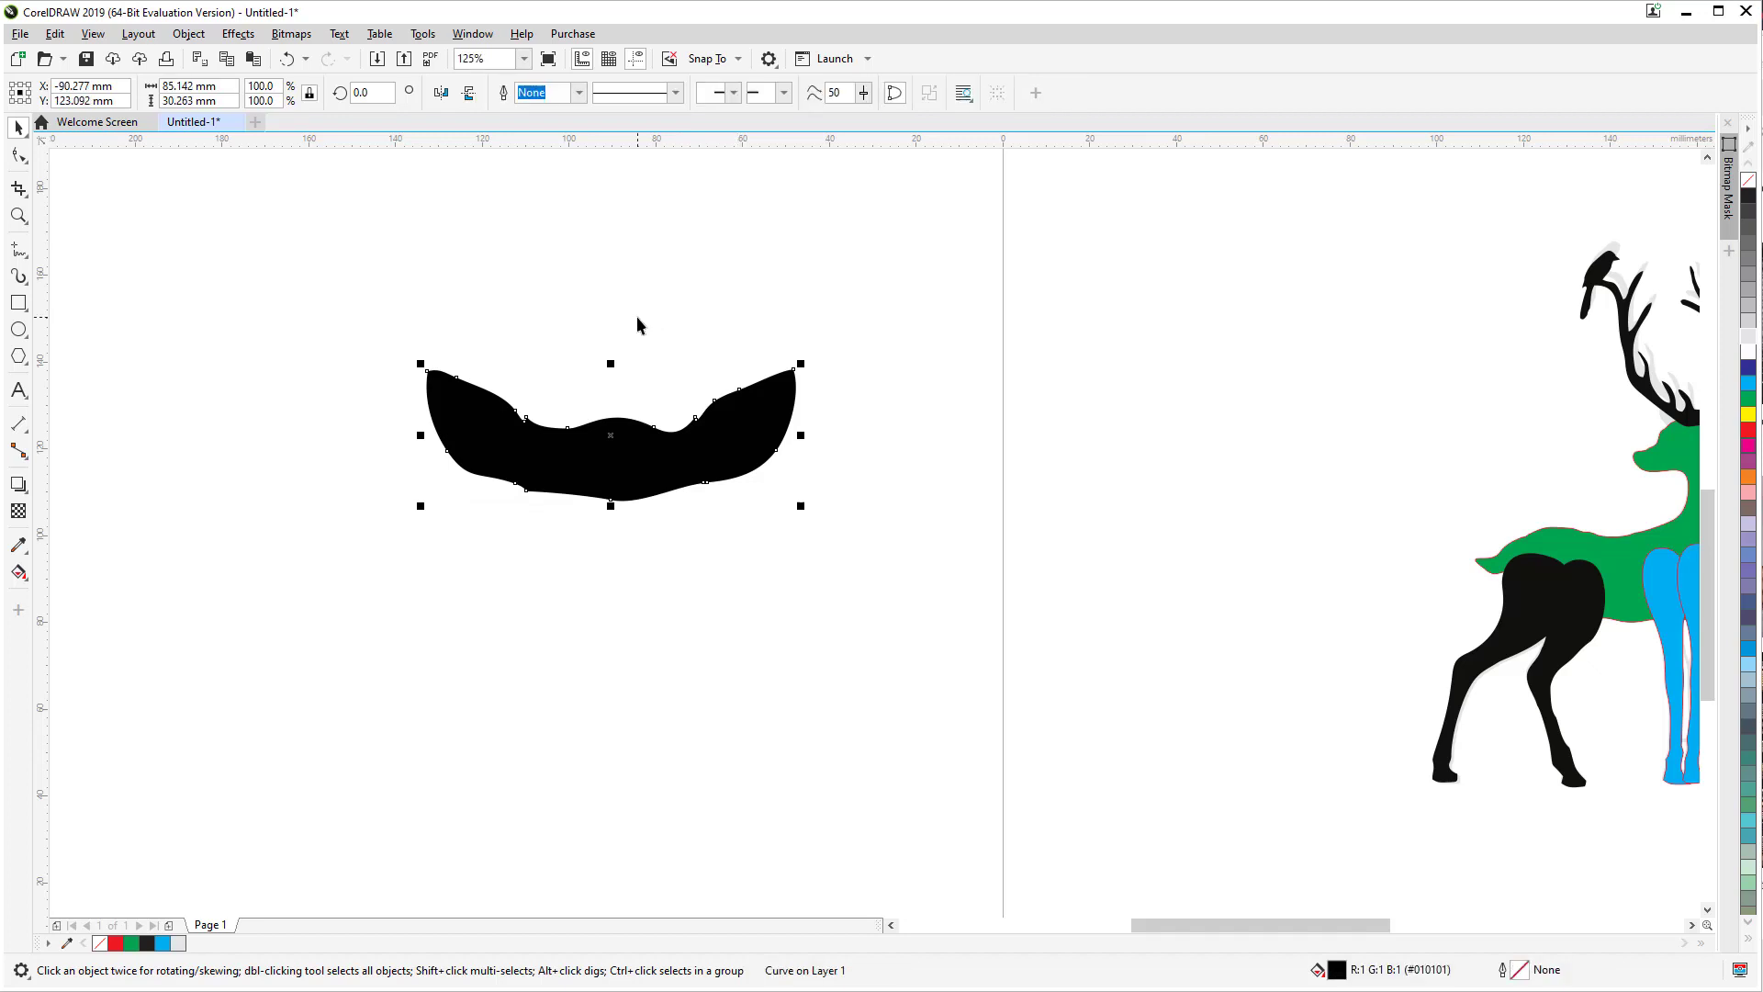
Step: Smooth the ear piece's lower edge by deleting one surplus node below each ear with the Shape tool
{"action": "scroll", "coordinate": [636, 316], "scroll_direction": "up", "scroll_amount": 2}
{"action": "left_click_drag", "start_coordinate": [632, 354], "coordinate": [1063, 398]}
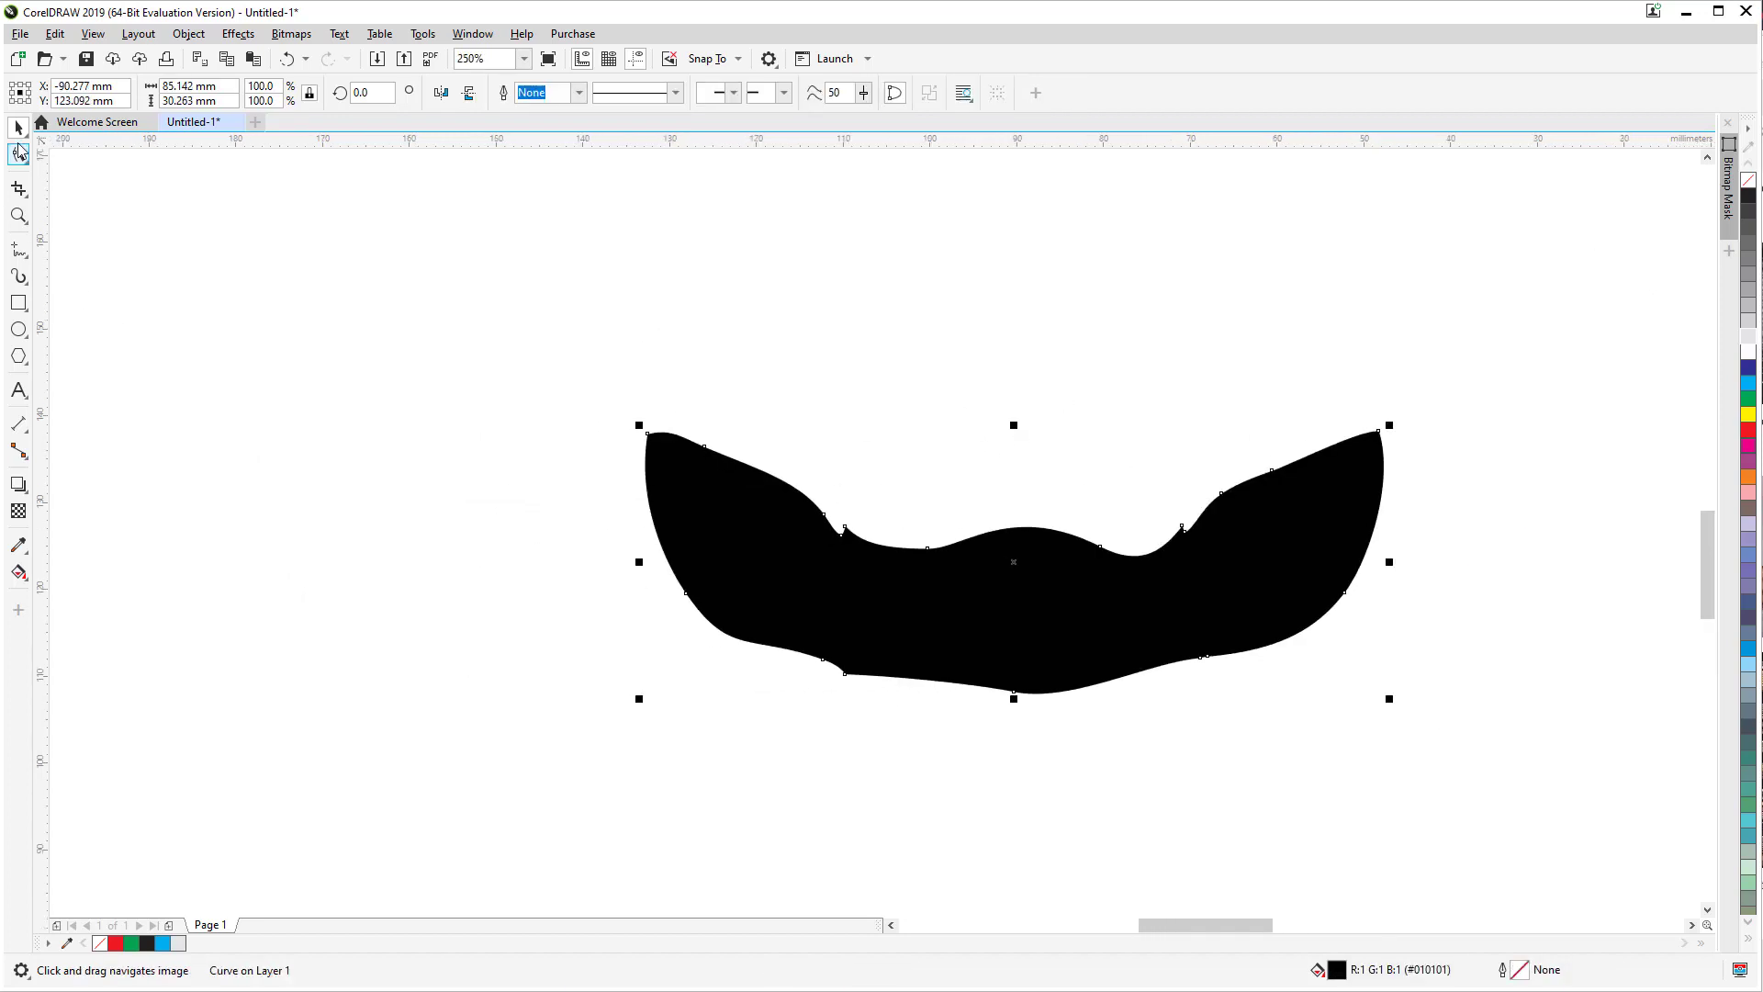
{"action": "left_click", "coordinate": [19, 153]}
{"action": "scroll", "coordinate": [794, 729], "scroll_direction": "up", "scroll_amount": 2}
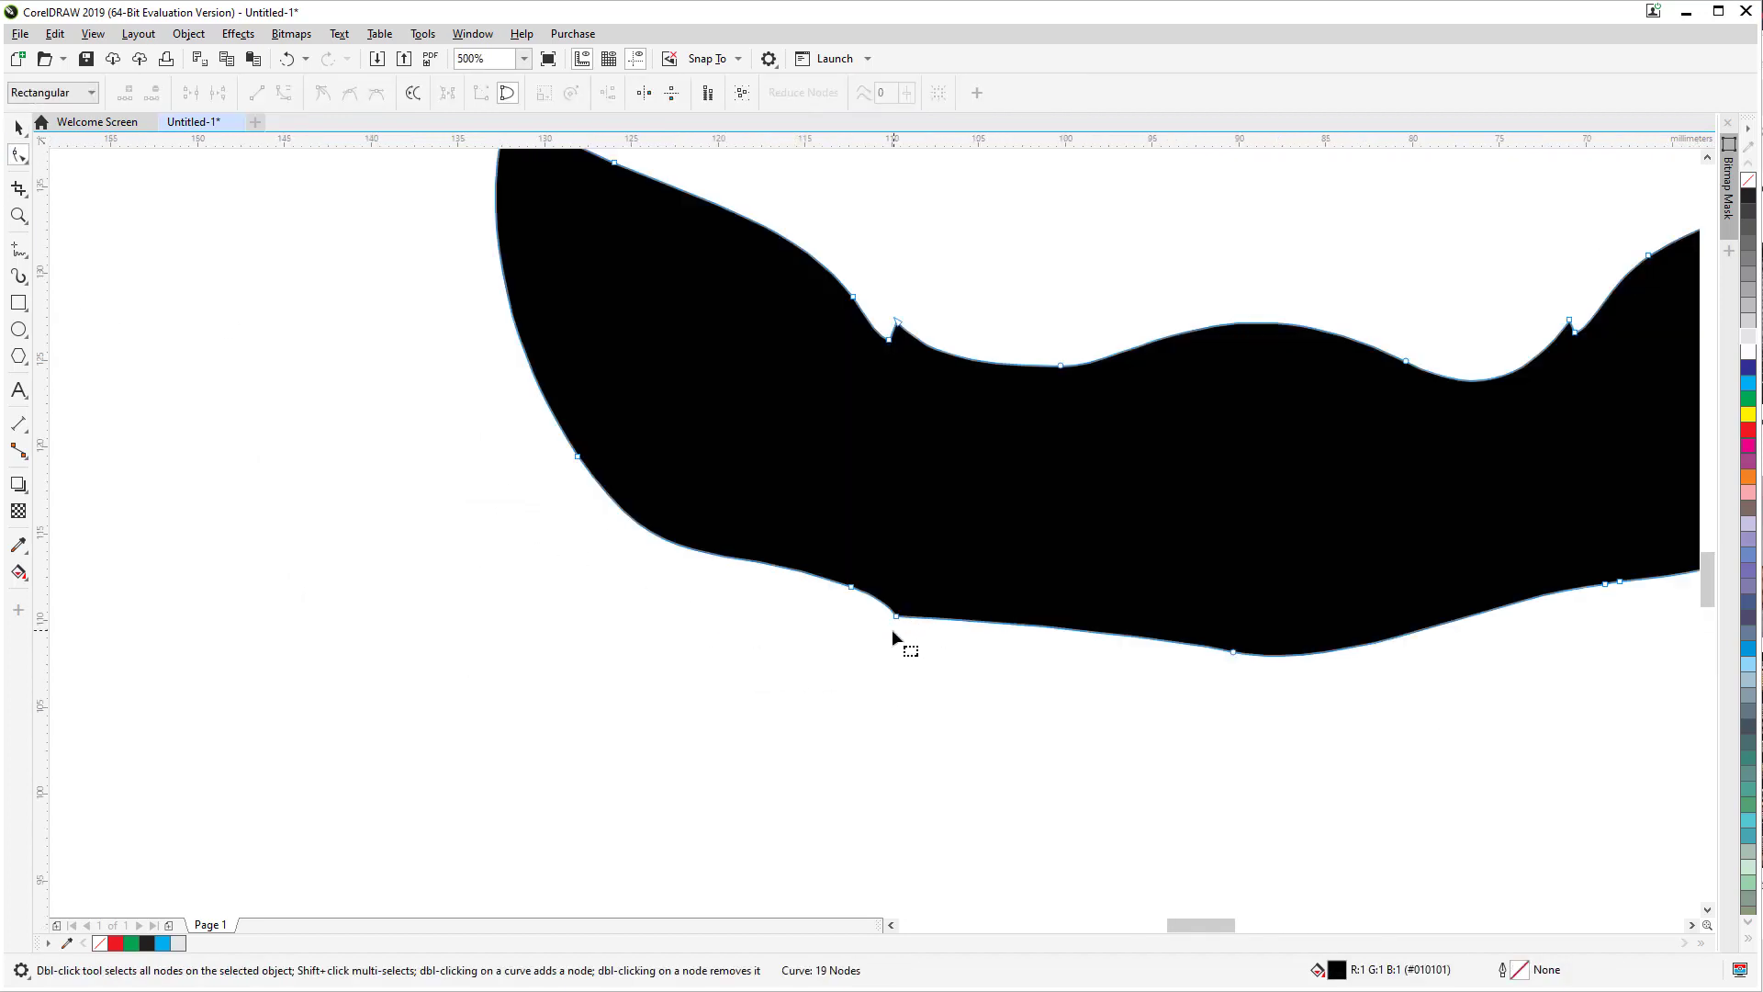
{"action": "left_click_drag", "start_coordinate": [891, 630], "coordinate": [931, 597]}
{"action": "key", "text": "Delete"}
{"action": "scroll", "coordinate": [1131, 649], "scroll_direction": "down", "scroll_amount": 2}
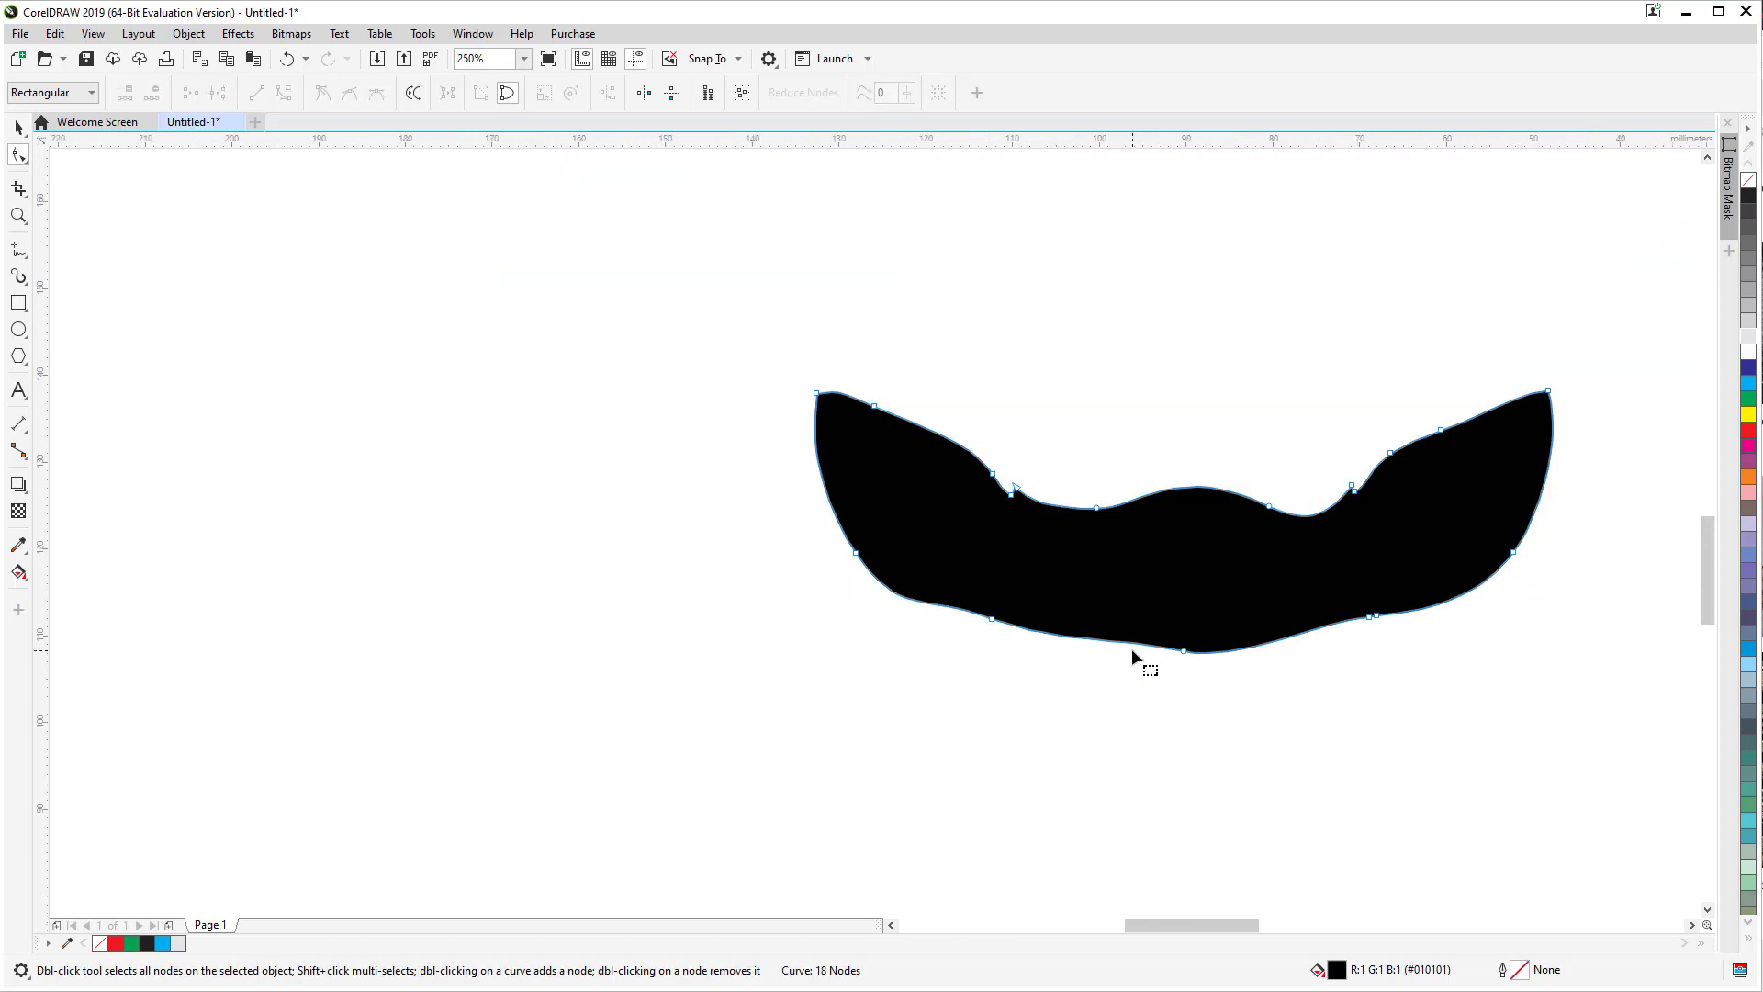
{"action": "scroll", "coordinate": [1139, 695], "scroll_direction": "up", "scroll_amount": 2}
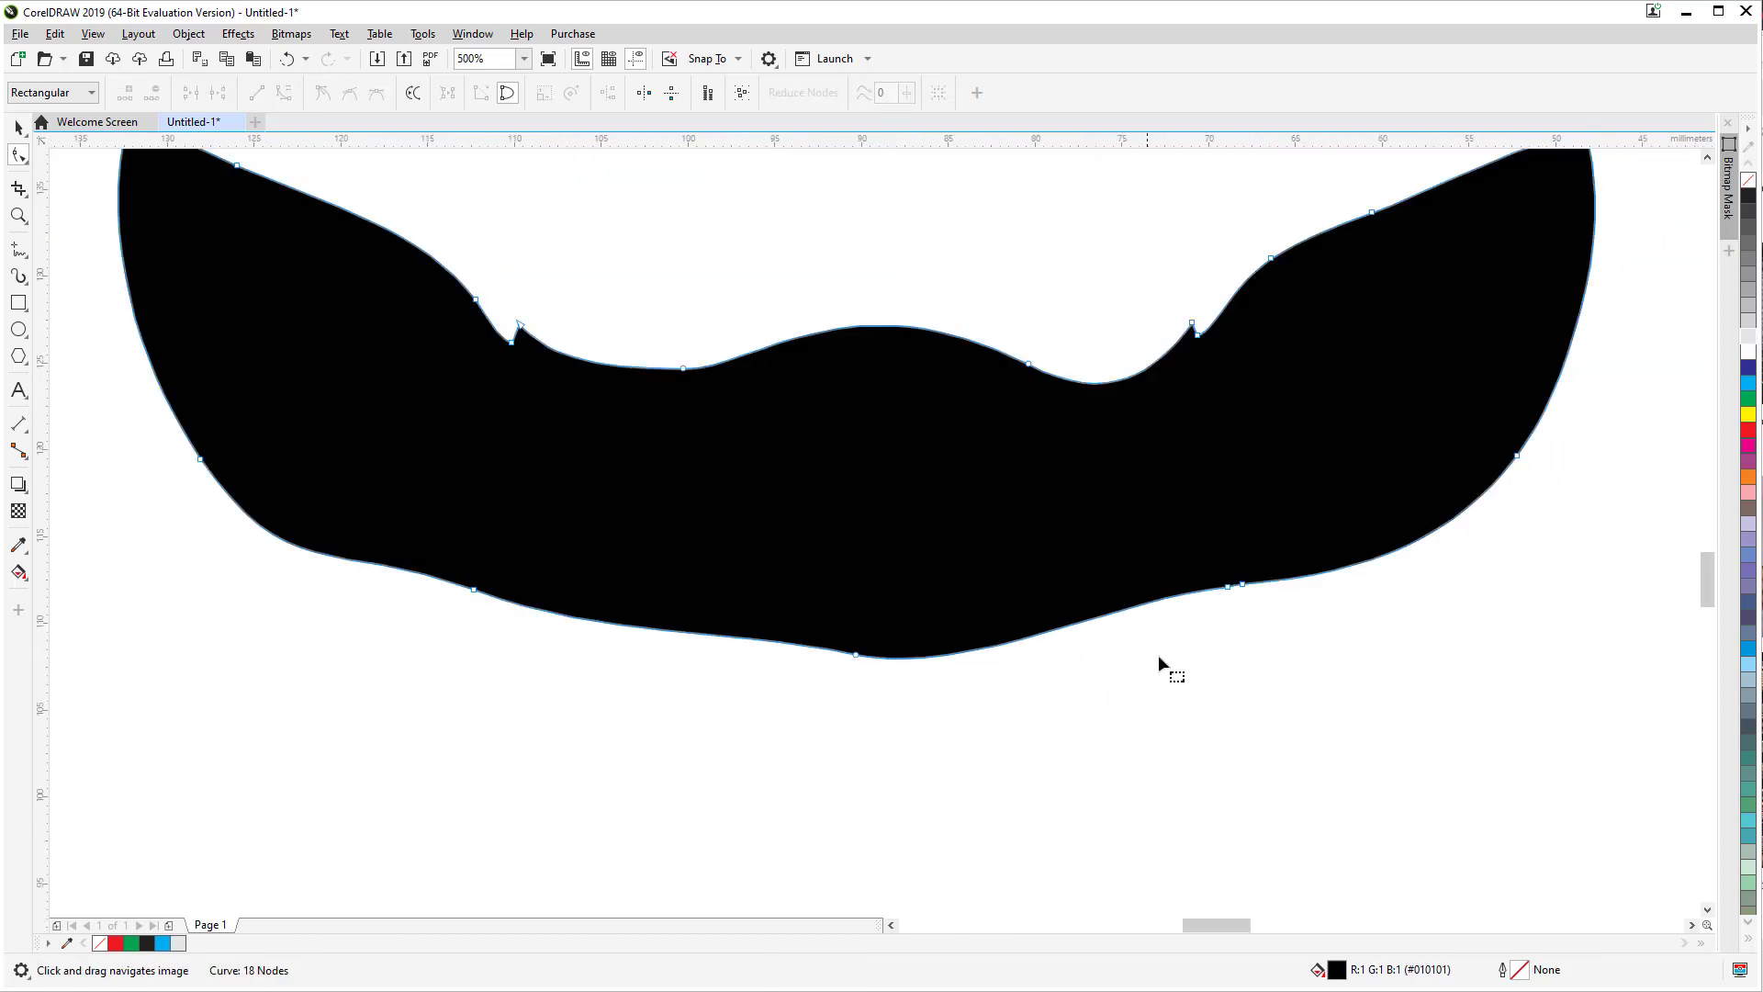
{"action": "left_click", "coordinate": [1222, 590]}
{"action": "key", "text": "Delete"}
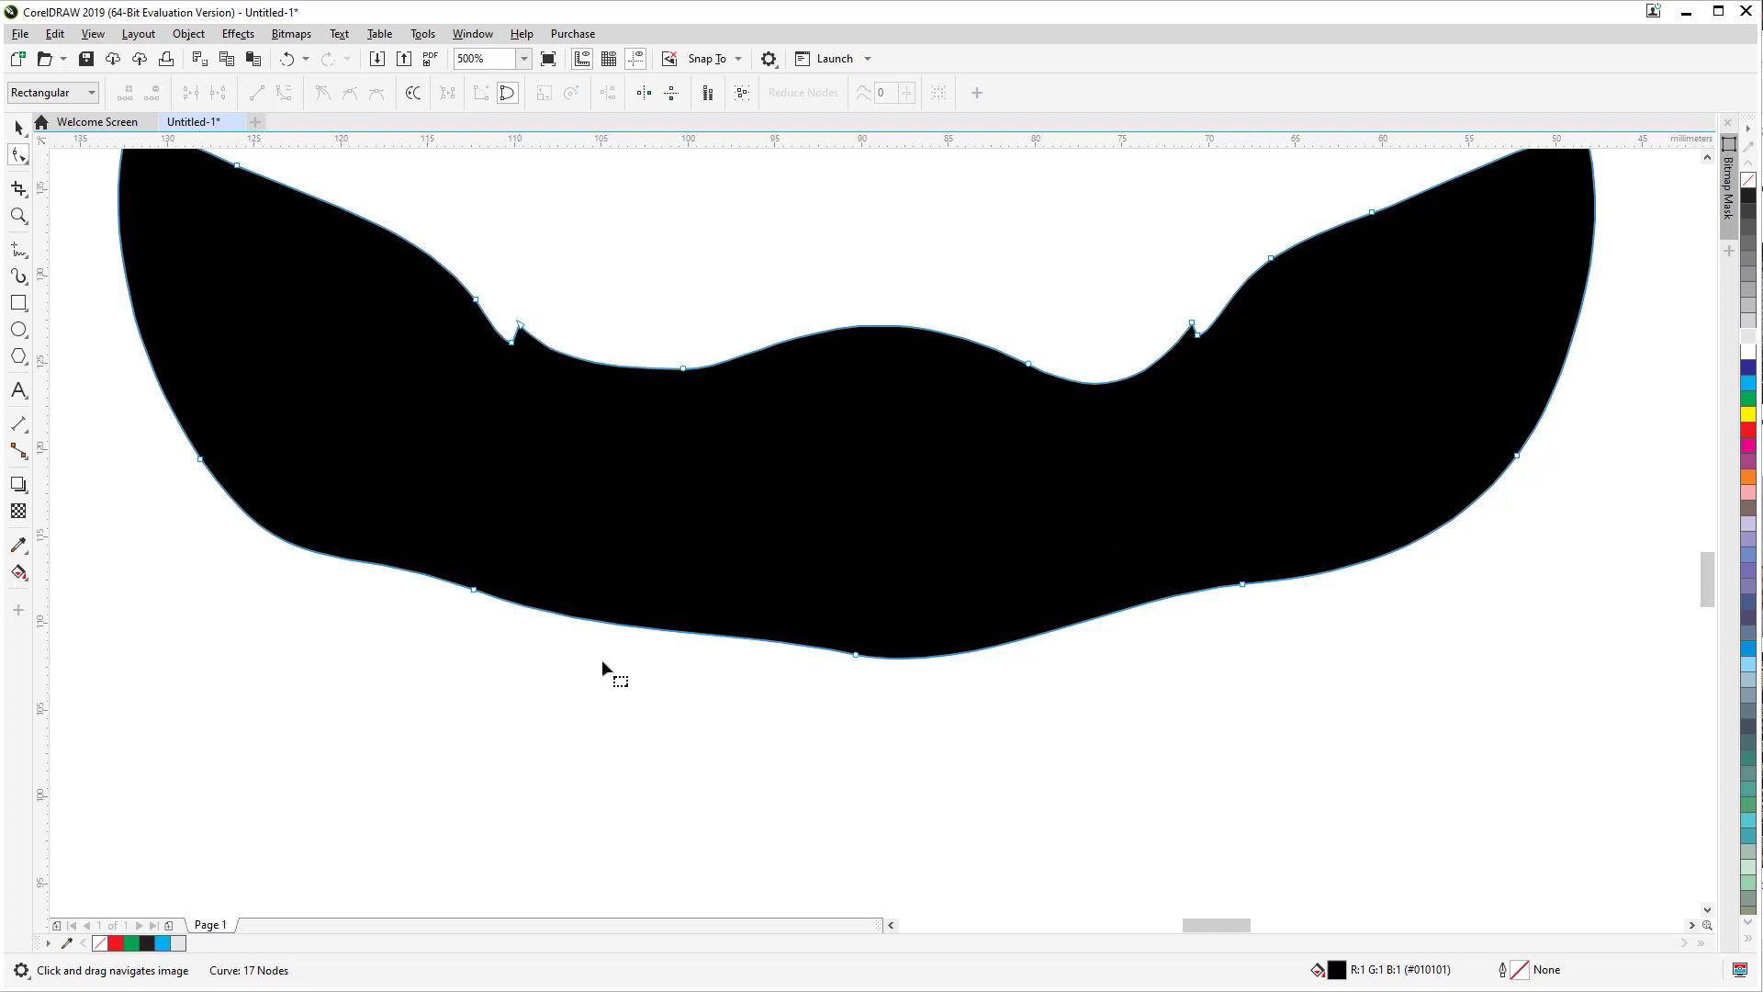
Step: Delete the spike nodes in the notches where the two ears meet the crown of the head
{"action": "left_click", "coordinate": [519, 327]}
{"action": "left_click_drag", "start_coordinate": [569, 290], "coordinate": [519, 352]}
{"action": "key", "text": "Delete"}
{"action": "key", "text": "Delete"}
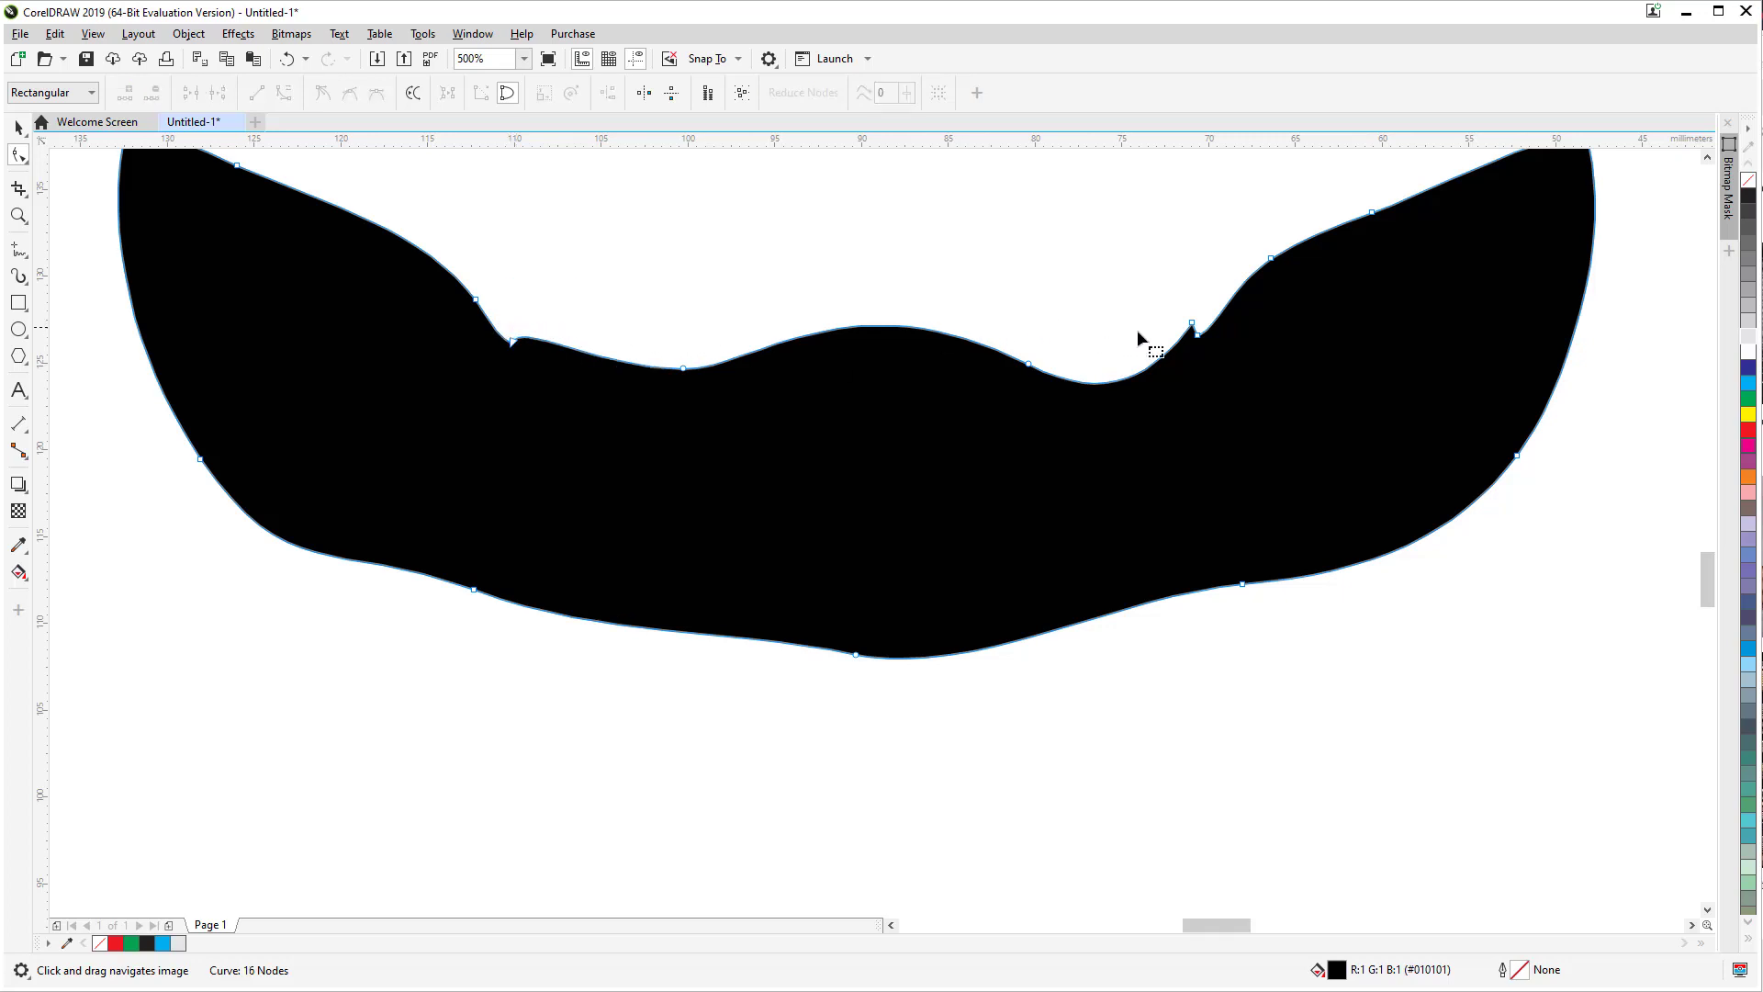
{"action": "left_click", "coordinate": [1194, 324]}
{"action": "key", "text": "Delete"}
{"action": "left_click", "coordinate": [1199, 336]}
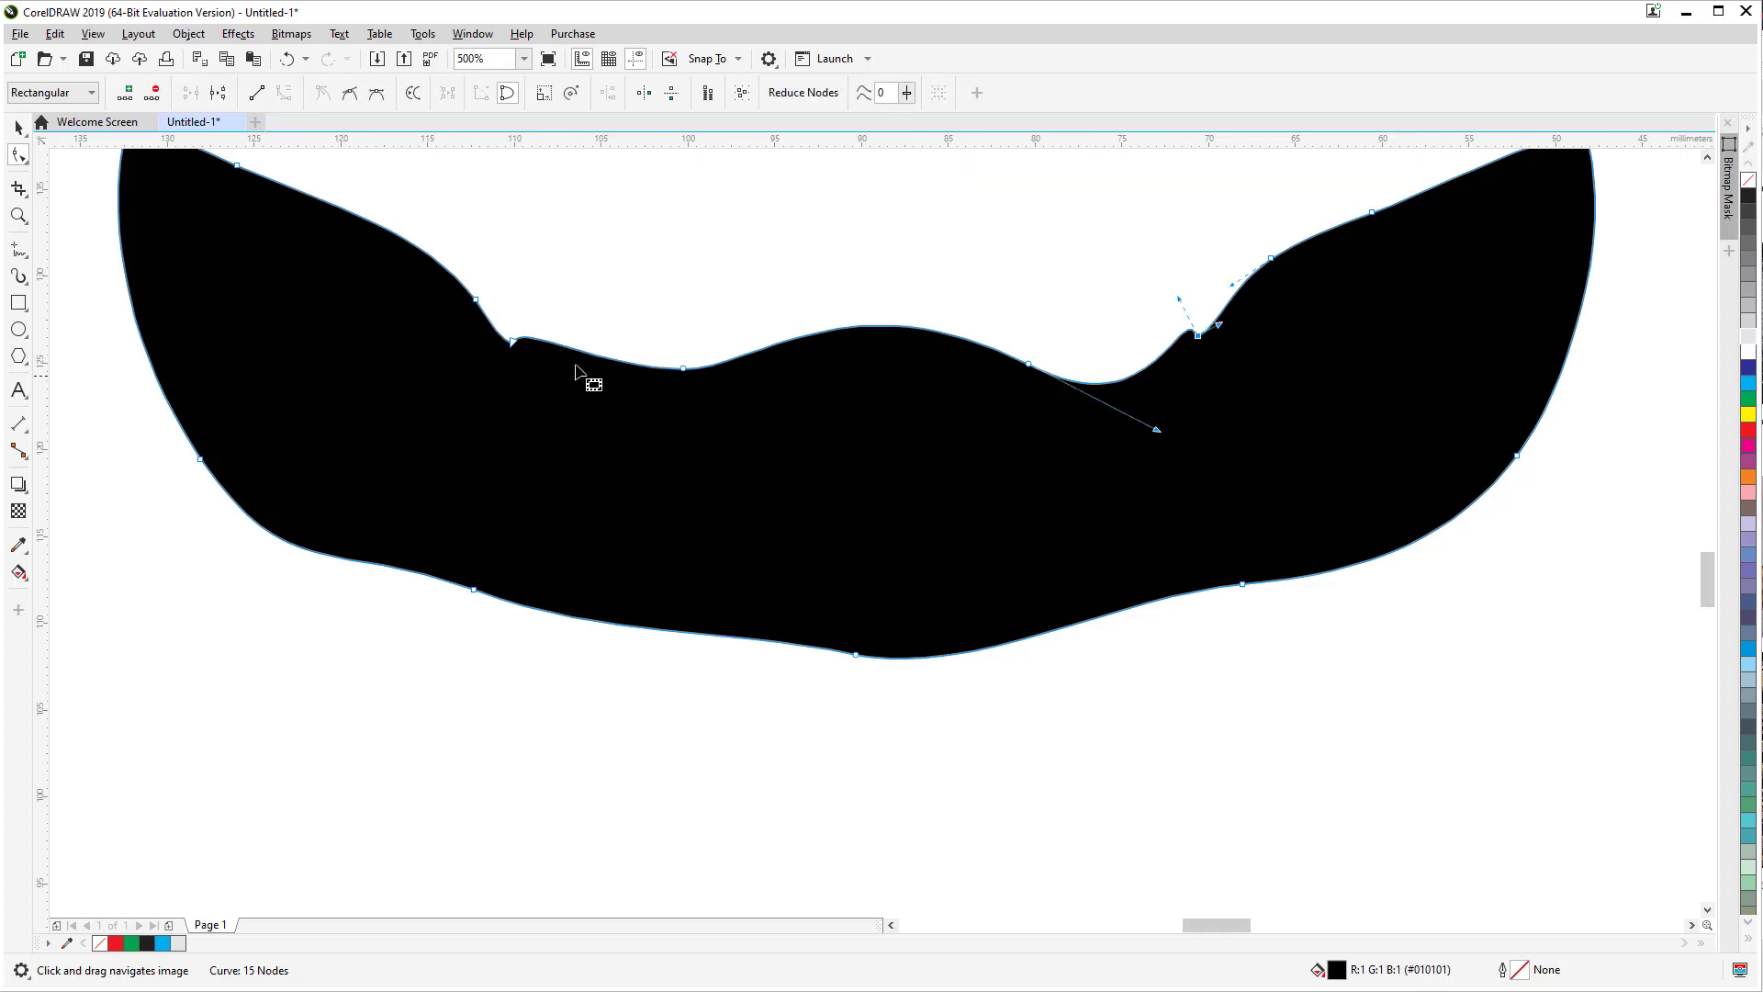
Step: Adjust the curve handle at the left ear's notch and shift the left ear's tip slightly outward
{"action": "left_click", "coordinate": [512, 339]}
{"action": "left_click_drag", "start_coordinate": [521, 321], "coordinate": [512, 297]}
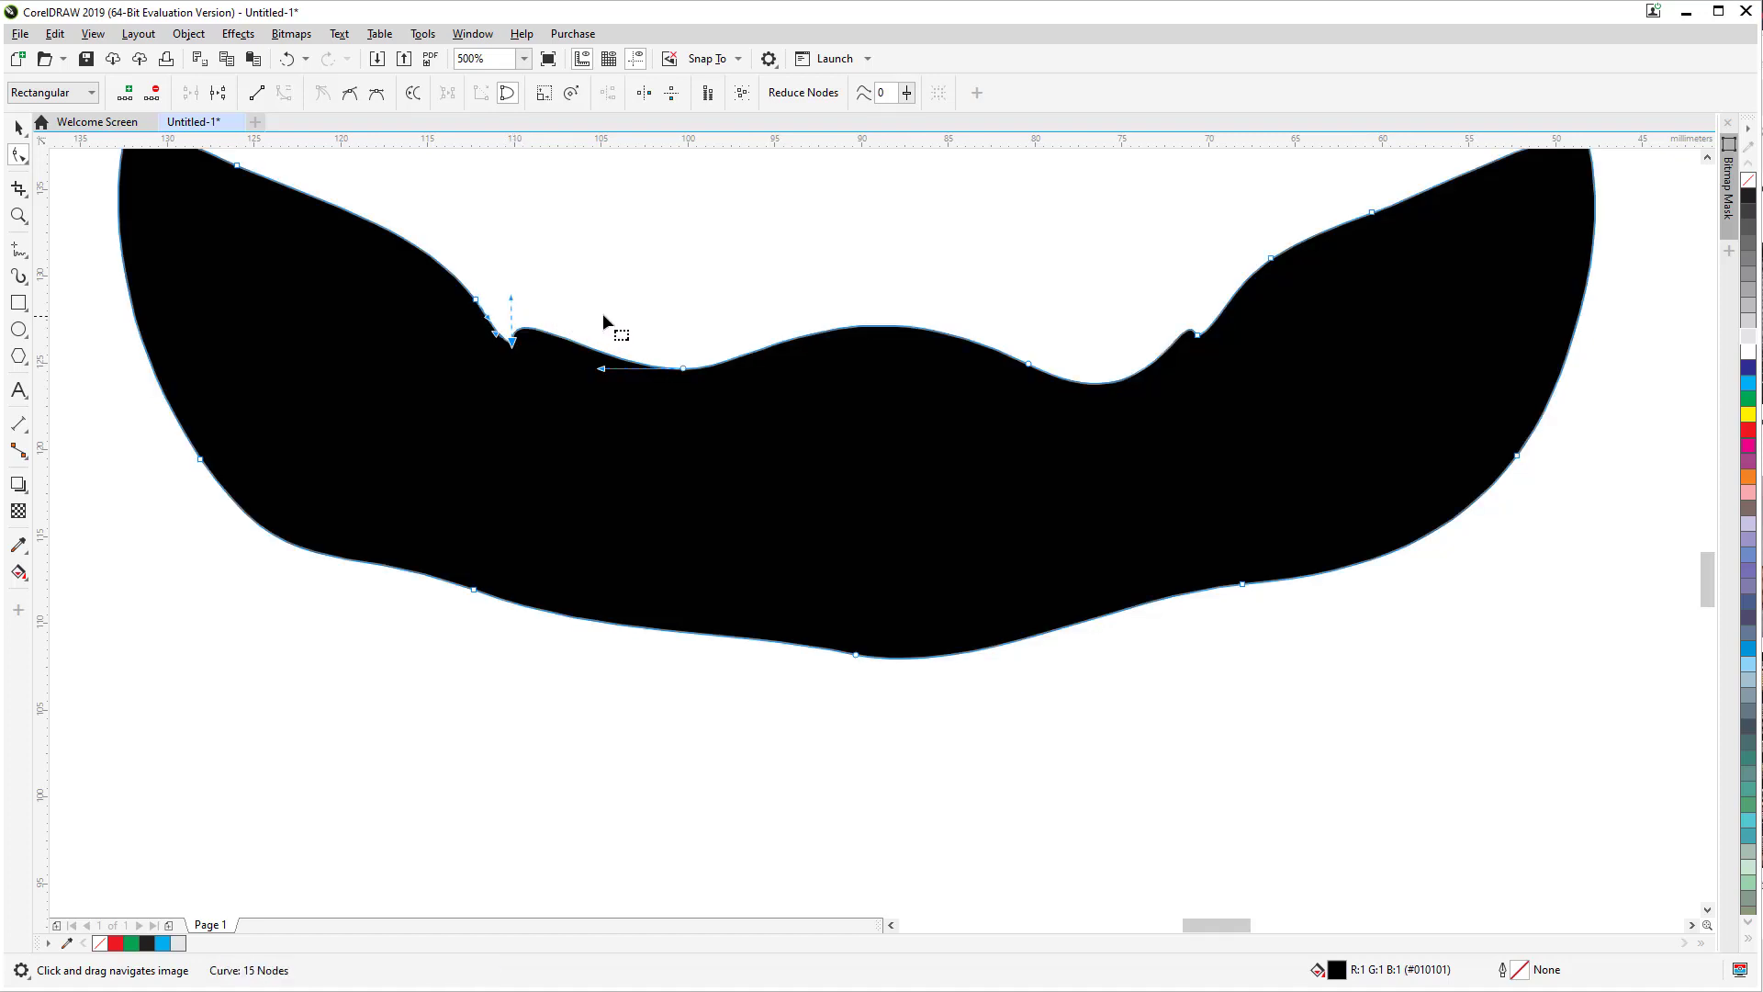
{"action": "scroll", "coordinate": [722, 336], "scroll_direction": "down", "scroll_amount": 2}
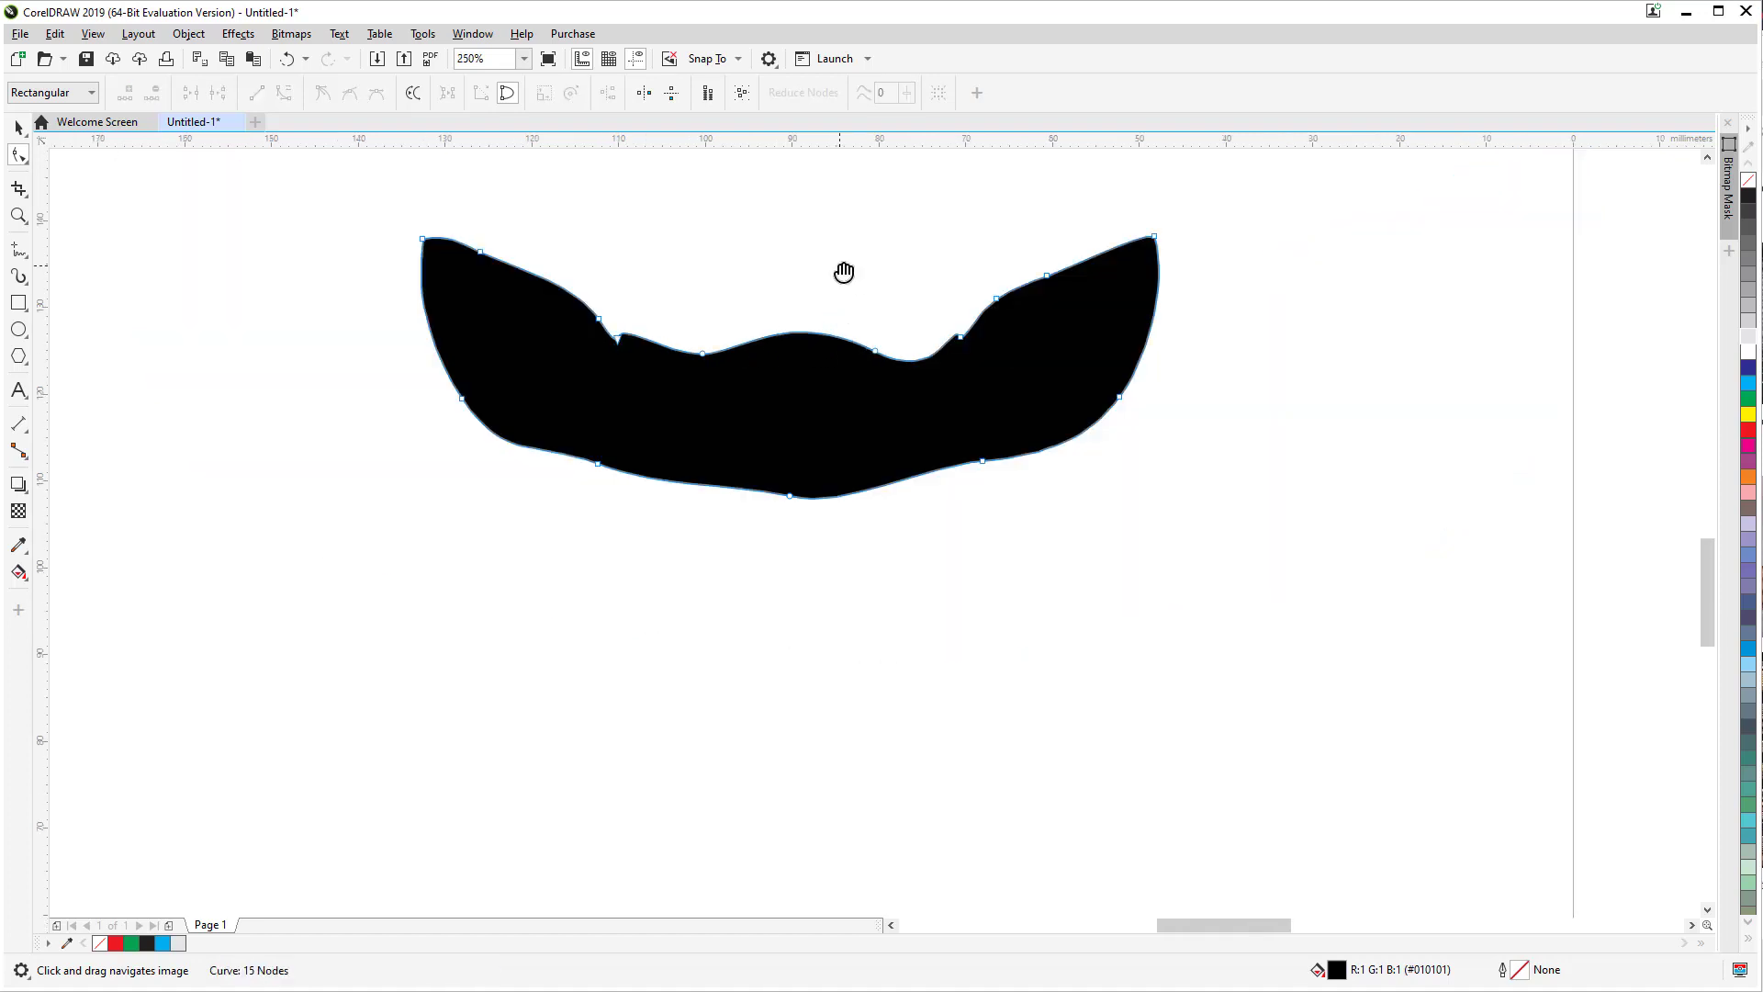
{"action": "left_click_drag", "start_coordinate": [842, 271], "coordinate": [1016, 508]}
{"action": "left_click_drag", "start_coordinate": [591, 468], "coordinate": [580, 462]}
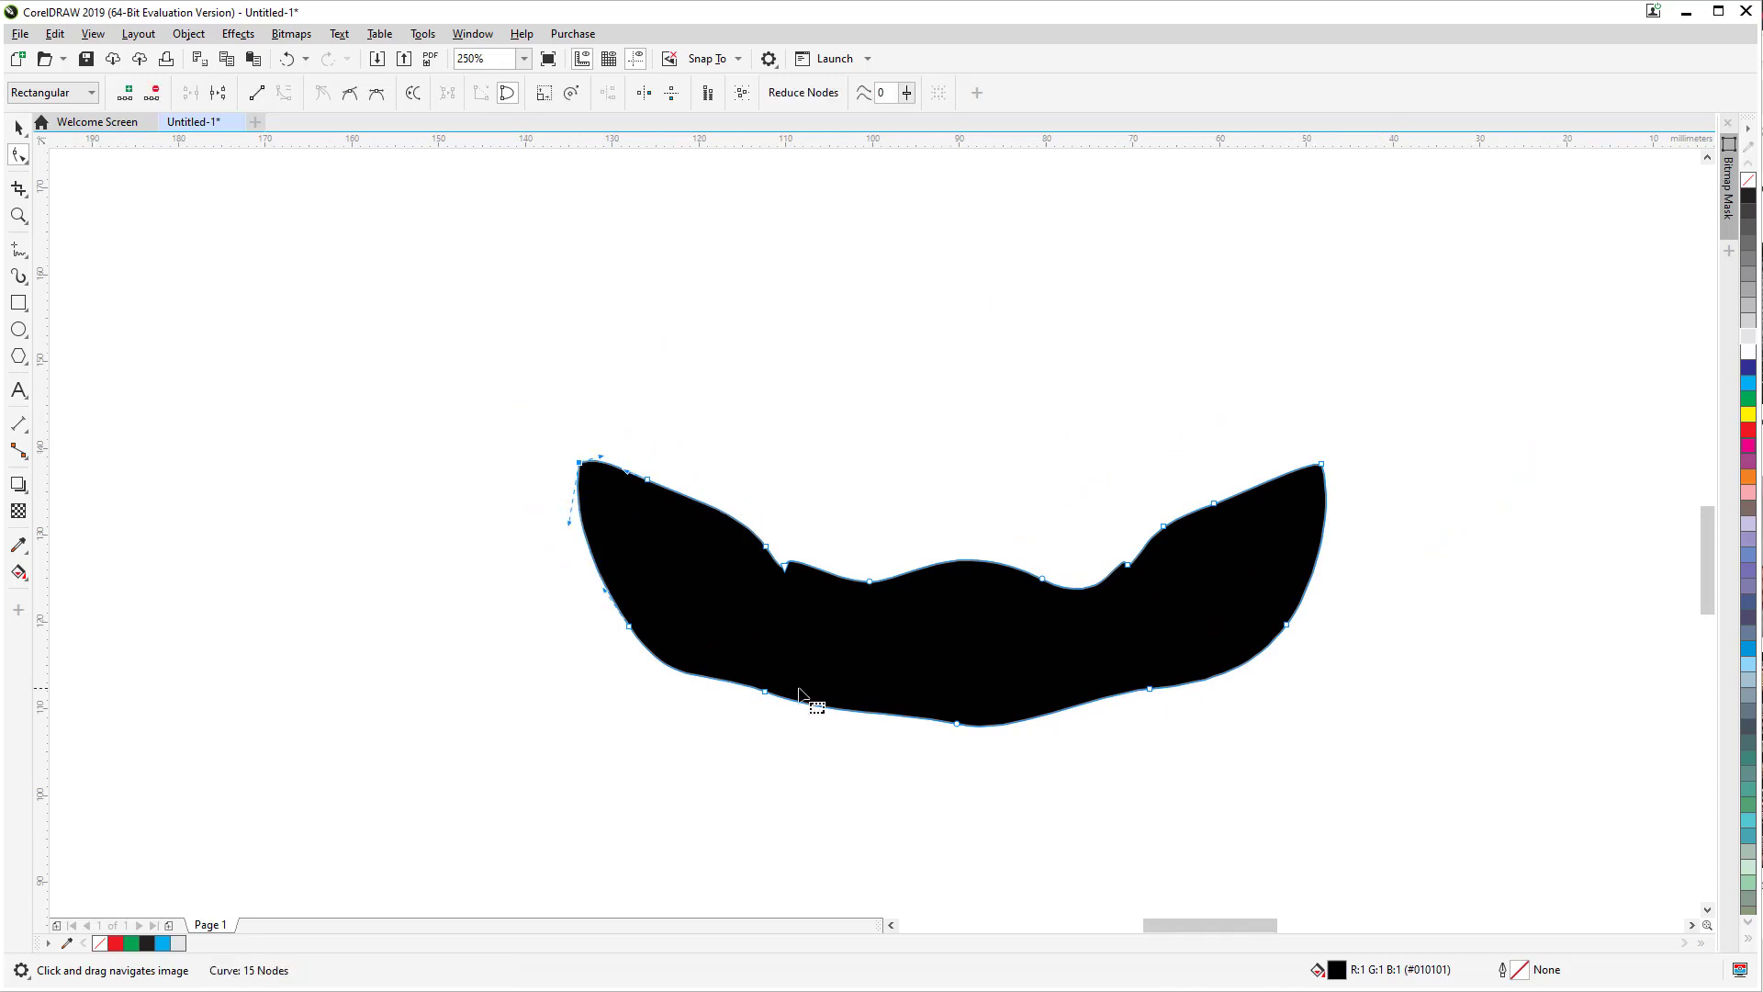
Step: Even out the middle of the ear piece's lower edge by adjusting the curve handle of its lowest node
{"action": "scroll", "coordinate": [1038, 484], "scroll_direction": "down", "scroll_amount": 2}
{"action": "scroll", "coordinate": [1011, 626], "scroll_direction": "up", "scroll_amount": 2}
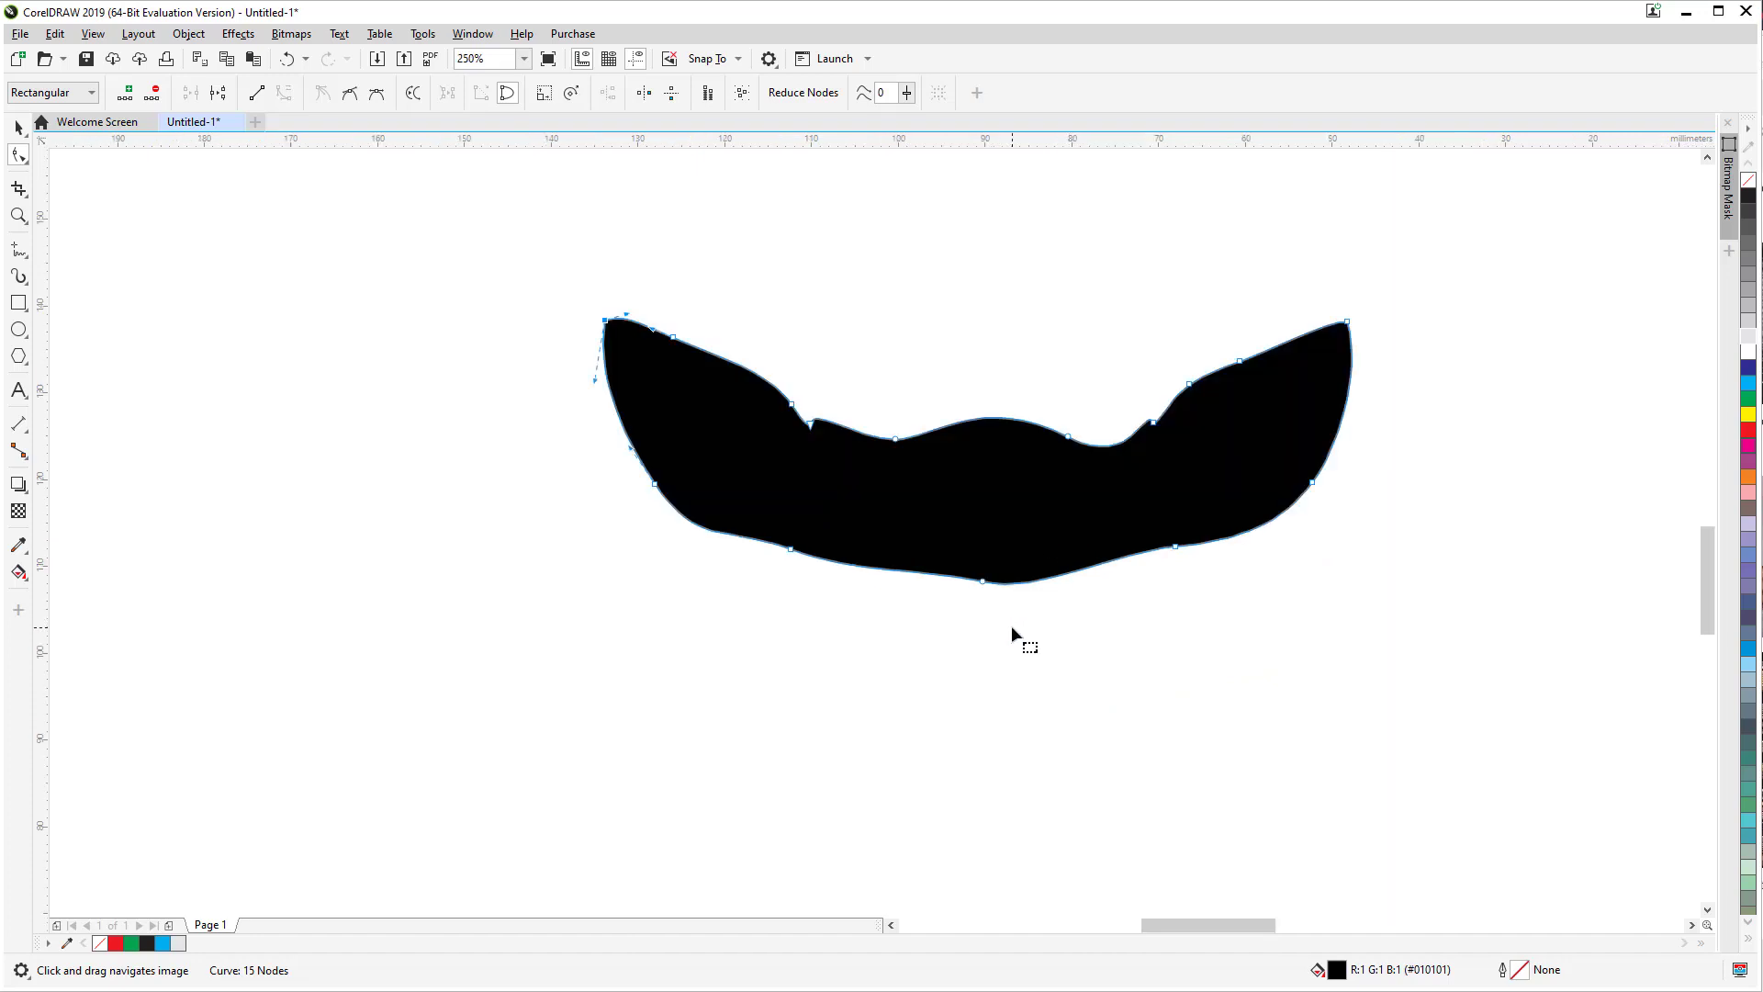
{"action": "left_click", "coordinate": [982, 582]}
{"action": "left_click_drag", "start_coordinate": [1039, 594], "coordinate": [1050, 585]}
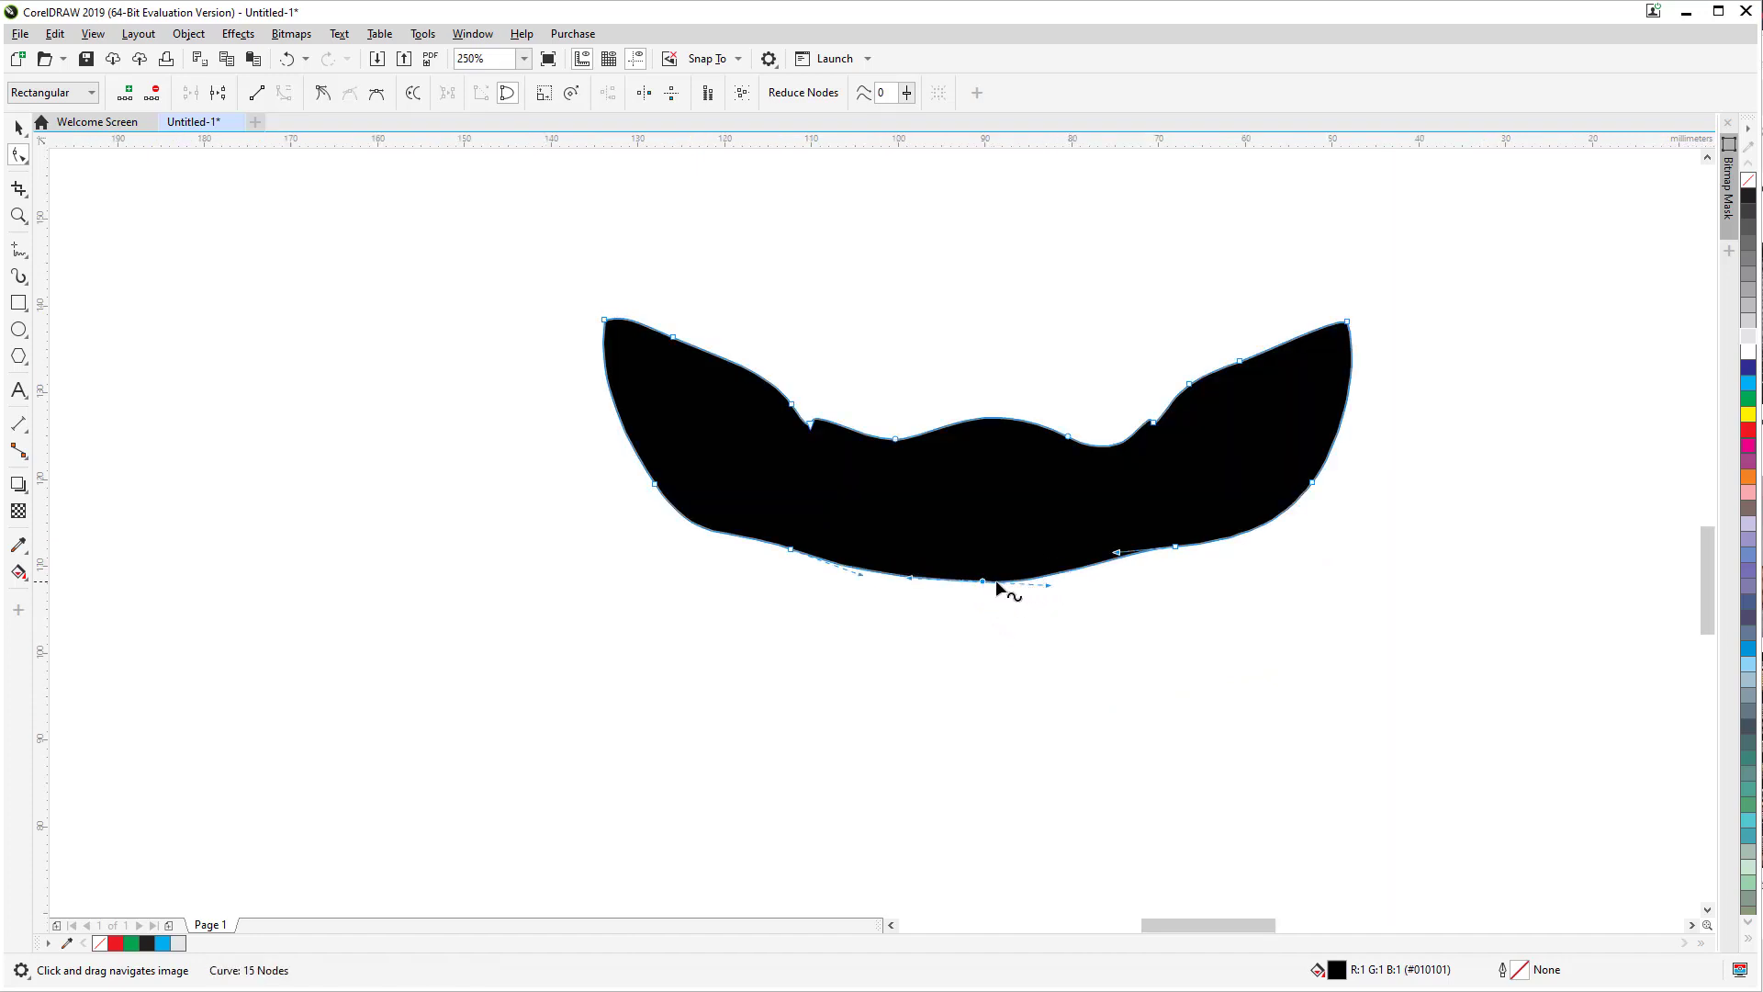
{"action": "left_click", "coordinate": [1099, 616]}
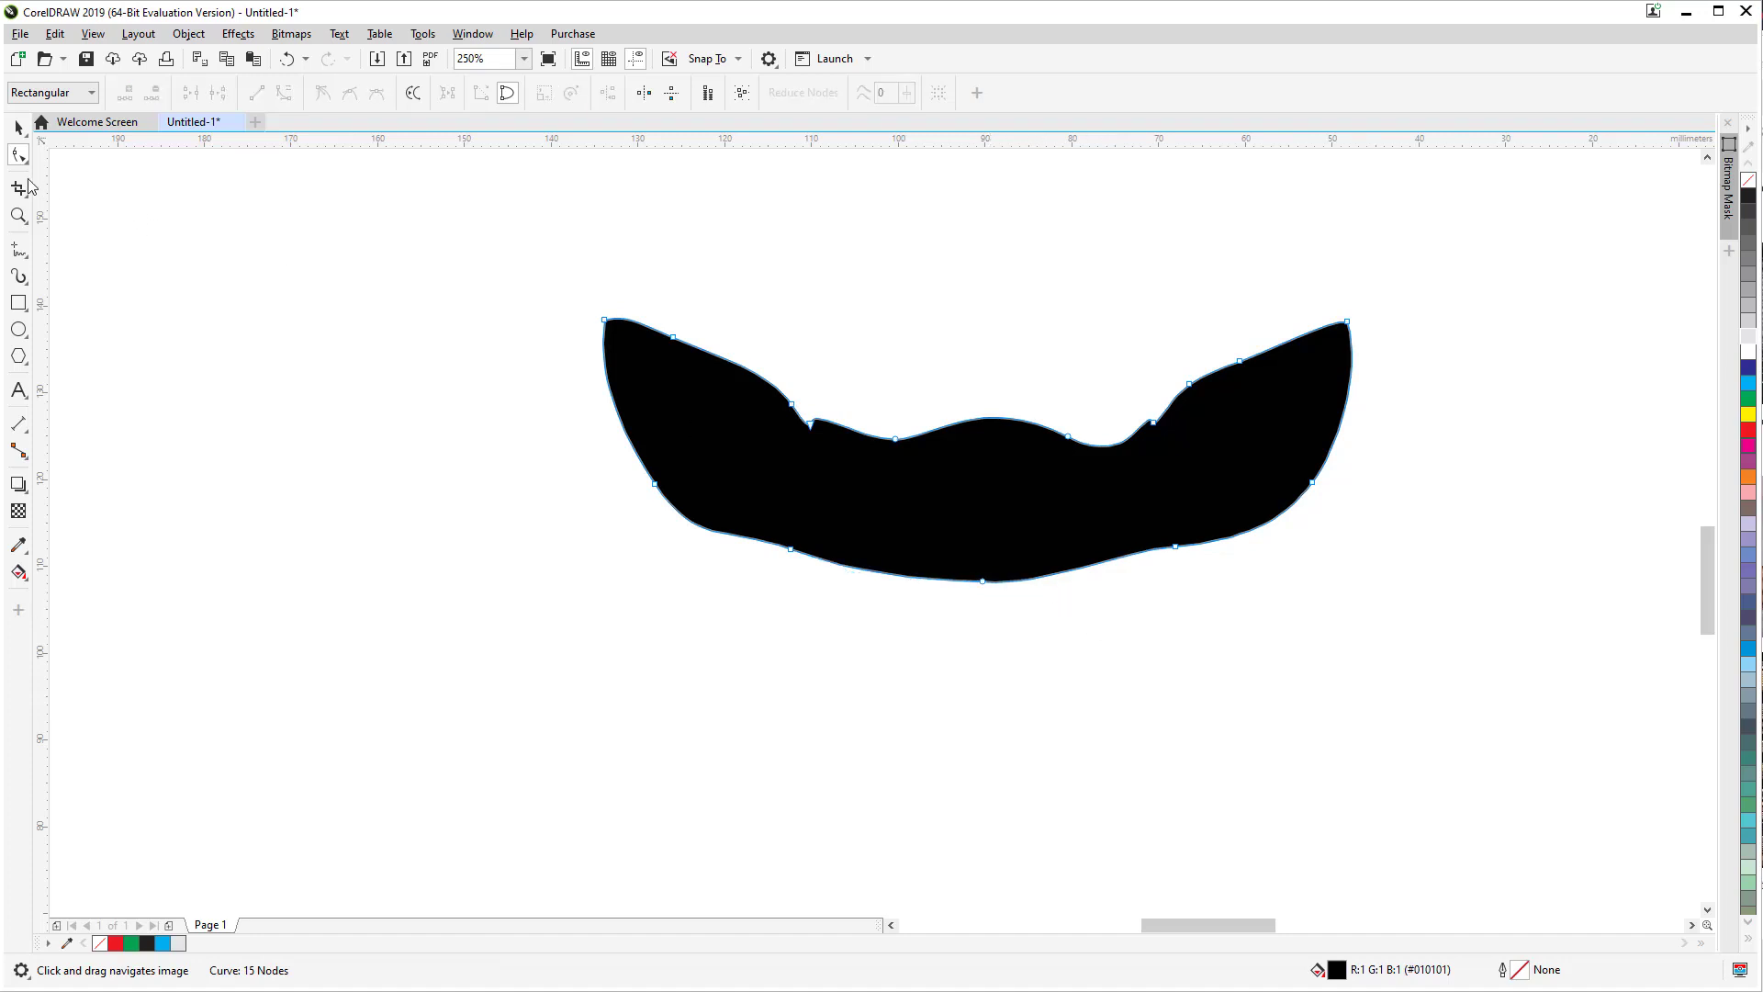
{"action": "left_click", "coordinate": [17, 133]}
{"action": "left_click", "coordinate": [18, 303]}
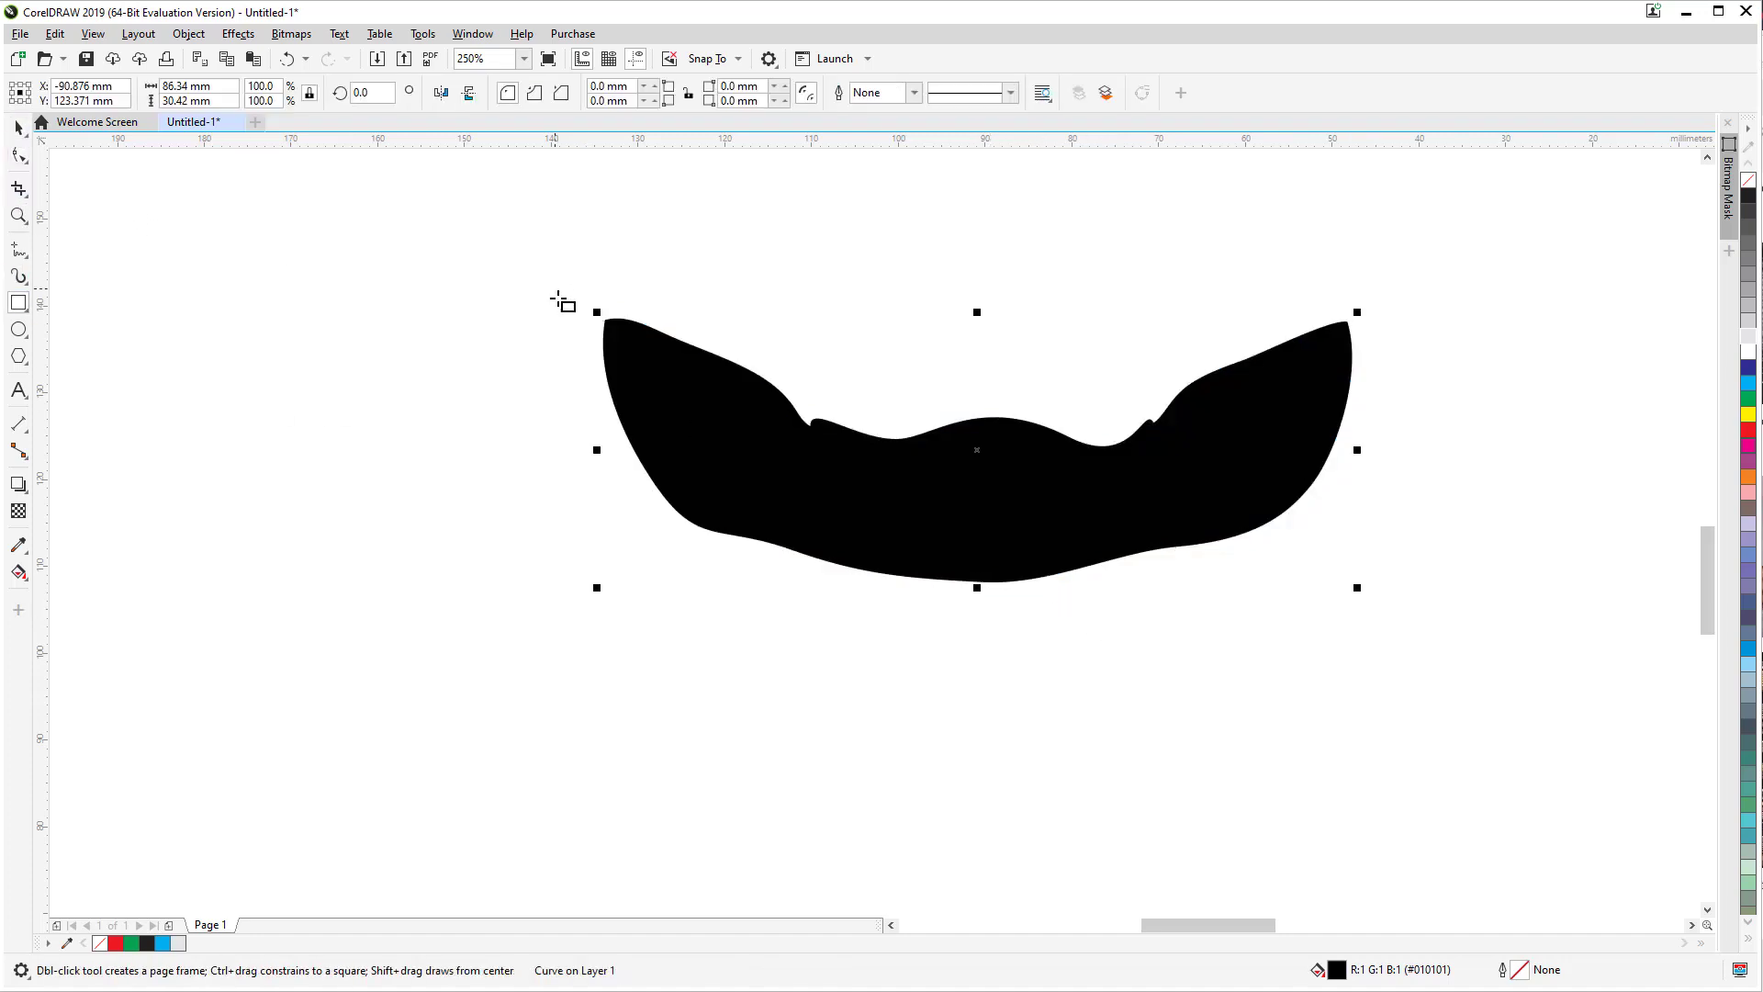
{"action": "left_click_drag", "start_coordinate": [604, 320], "coordinate": [1358, 543]}
{"action": "key", "text": "Delete"}
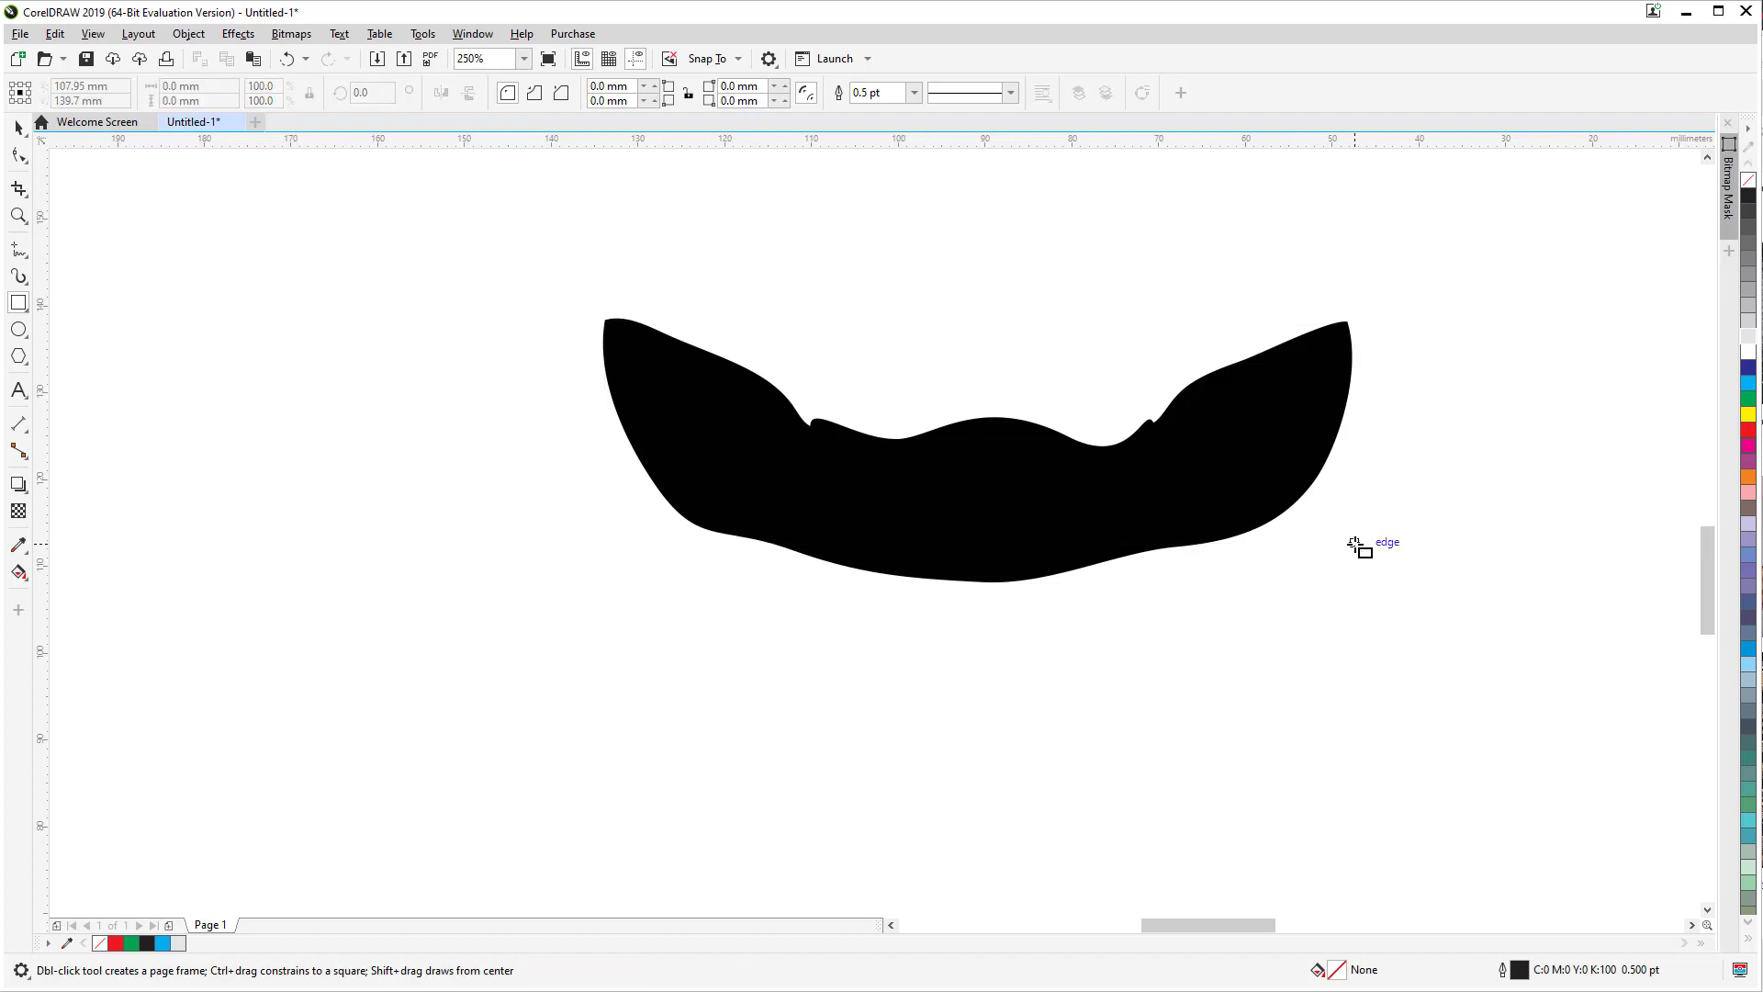
Step: Move the ear piece onto the coloured deer's head at about X 154 mm, Y 132 mm
{"action": "scroll", "coordinate": [1357, 544], "scroll_direction": "down", "scroll_amount": 2}
{"action": "left_click", "coordinate": [20, 131]}
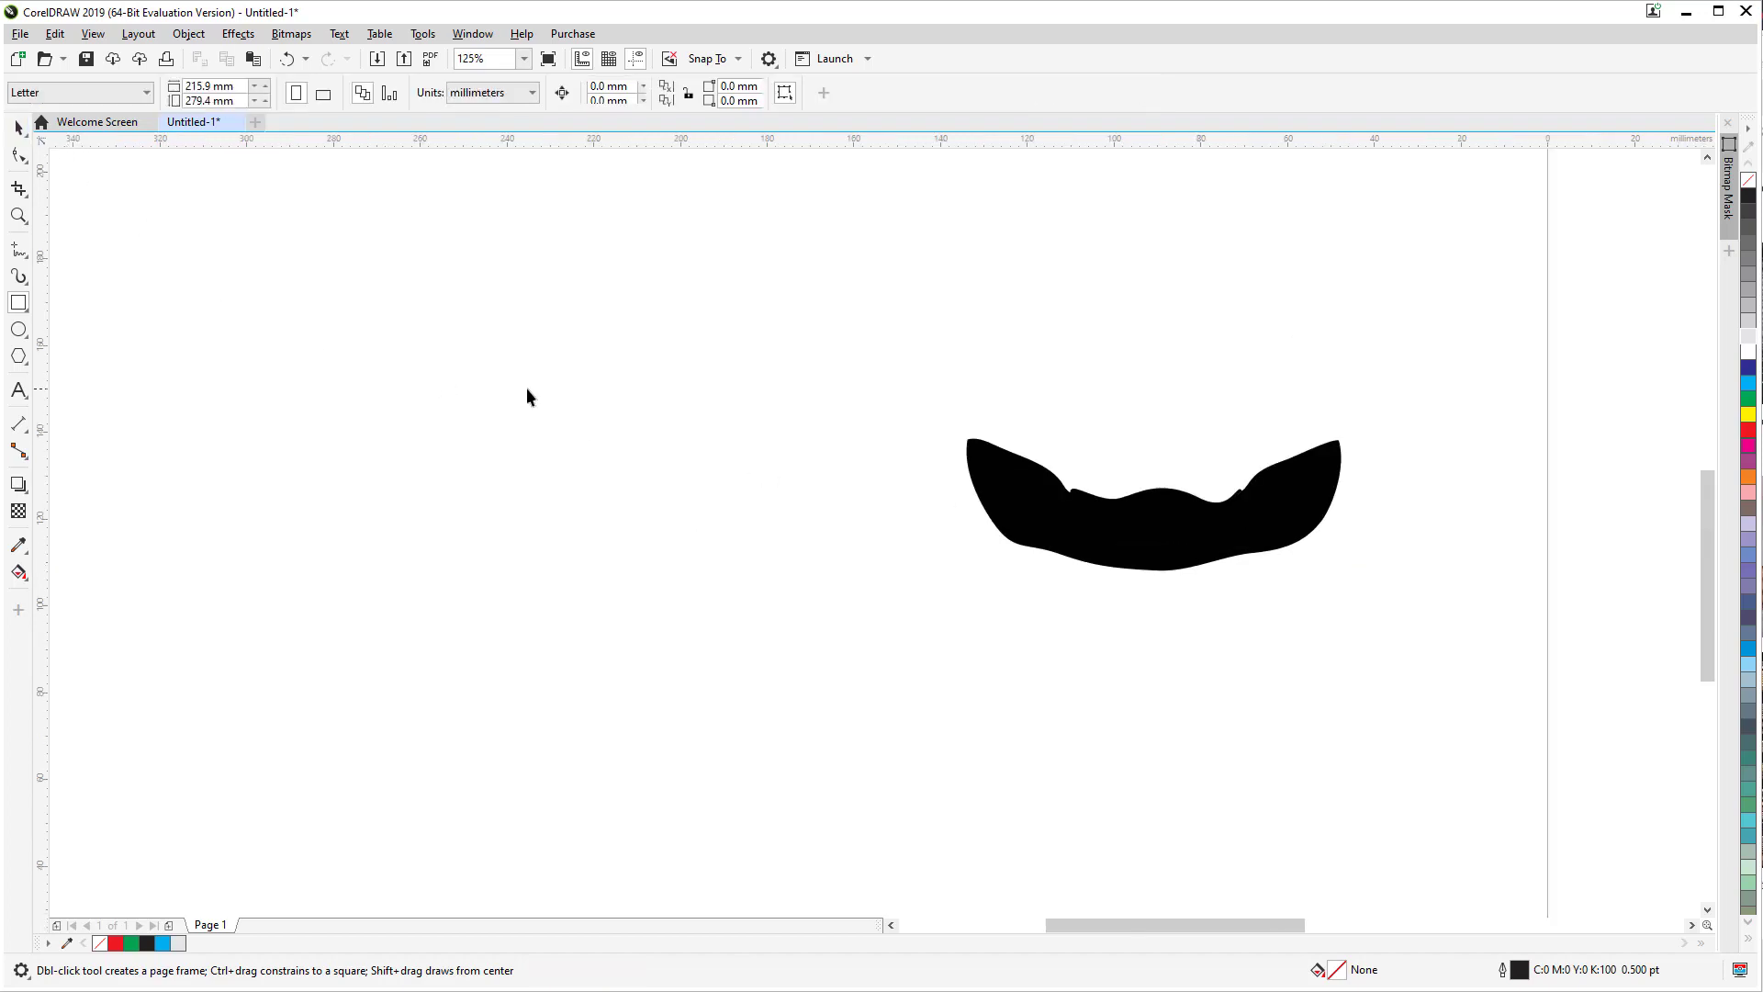
{"action": "scroll", "coordinate": [529, 392], "scroll_direction": "down", "scroll_amount": 4}
{"action": "scroll", "coordinate": [746, 464], "scroll_direction": "up", "scroll_amount": 2}
{"action": "left_click_drag", "start_coordinate": [666, 390], "coordinate": [1203, 356]}
{"action": "scroll", "coordinate": [1212, 432], "scroll_direction": "up", "scroll_amount": 2}
{"action": "left_click_drag", "start_coordinate": [1193, 451], "coordinate": [1182, 521]}
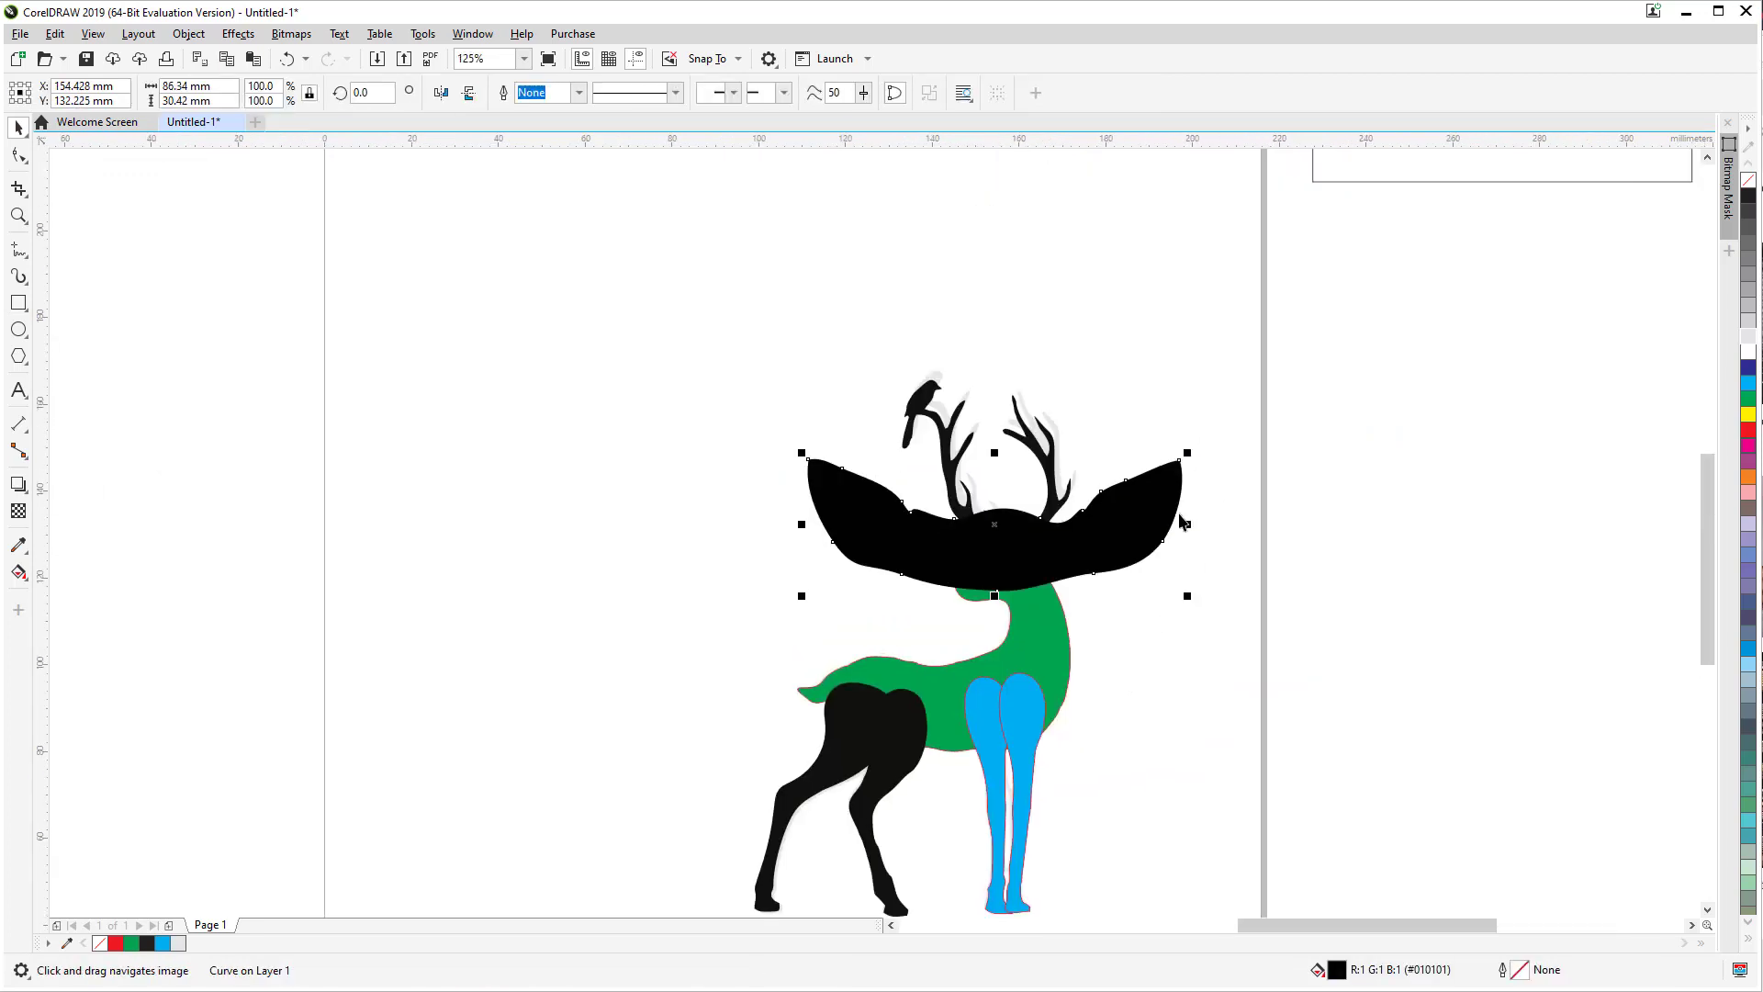
Step: Scale the ear piece proportionally to about 18.8 by 6.6 mm and fit it at the base of the deer's antlers
{"action": "left_click_drag", "start_coordinate": [1189, 454], "coordinate": [918, 564]}
{"action": "scroll", "coordinate": [920, 610], "scroll_direction": "up", "scroll_amount": 2}
{"action": "left_click_drag", "start_coordinate": [806, 553], "coordinate": [1100, 416]}
{"action": "scroll", "coordinate": [1155, 581], "scroll_direction": "up", "scroll_amount": 2}
{"action": "left_click_drag", "start_coordinate": [1254, 309], "coordinate": [1165, 343]}
{"action": "left_click_drag", "start_coordinate": [1036, 426], "coordinate": [1098, 428]}
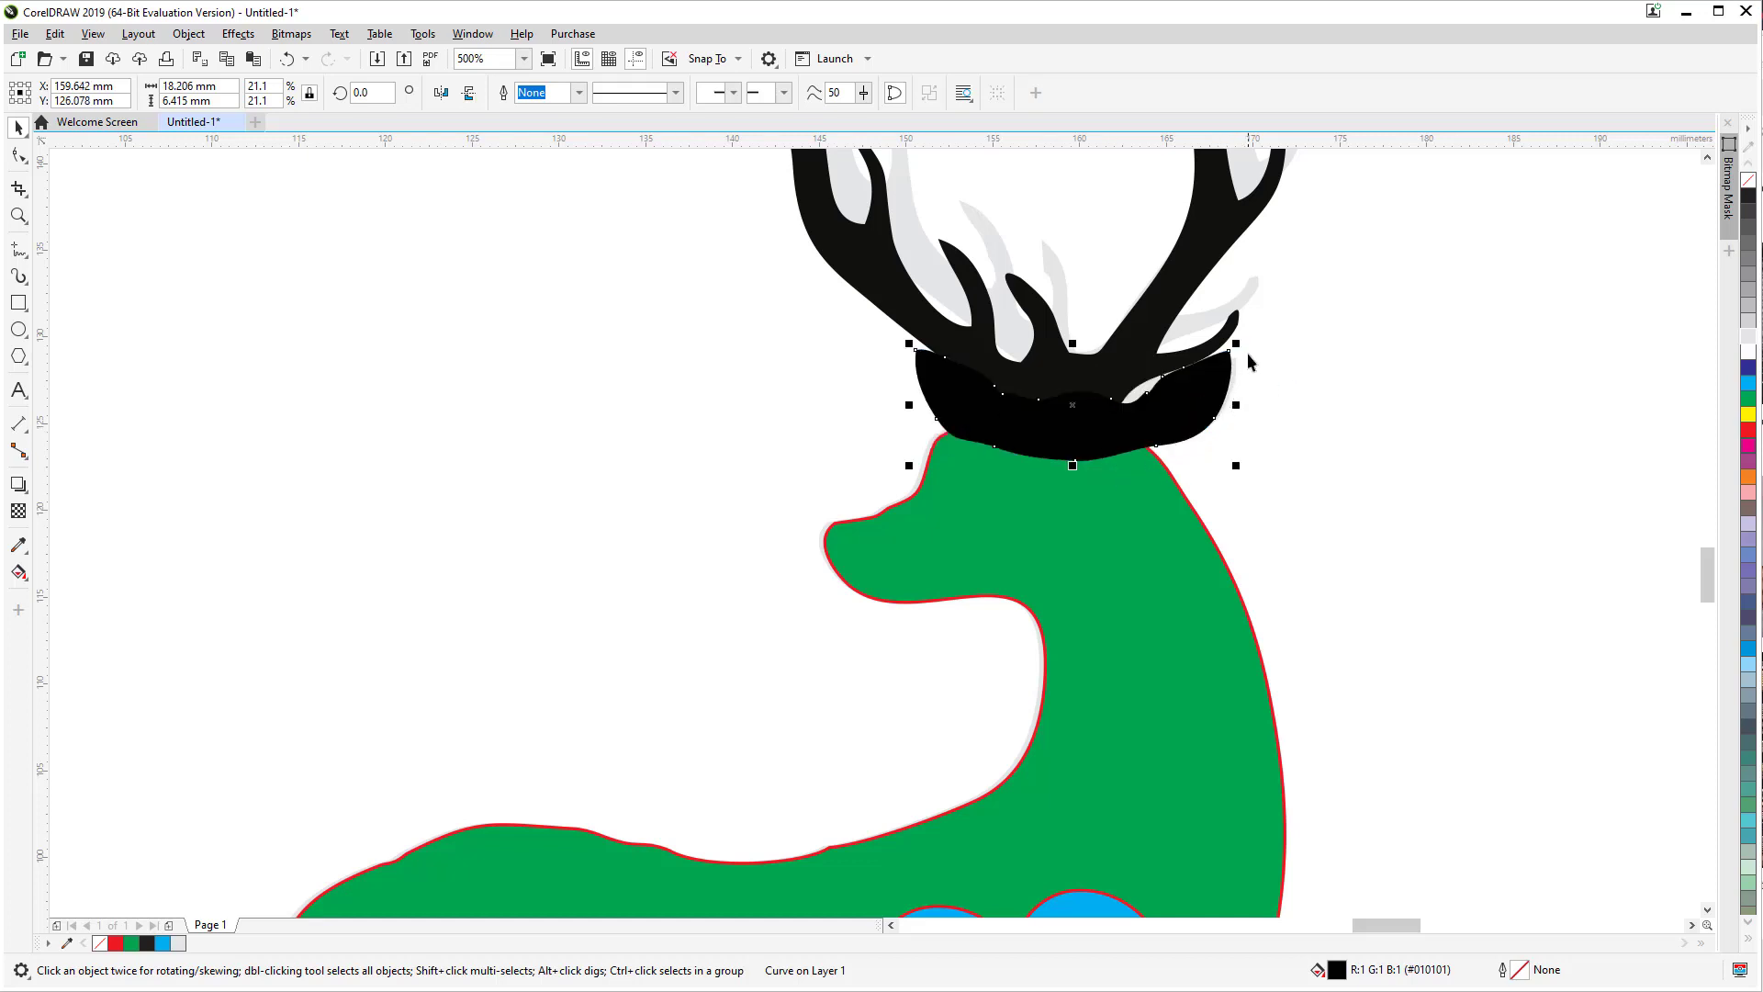
{"action": "left_click_drag", "start_coordinate": [1237, 346], "coordinate": [1249, 341]}
Step: Move the scaled ear piece to the empty area beside the deer at about X 102 mm, Y 125 mm
{"action": "left_click_drag", "start_coordinate": [1207, 399], "coordinate": [658, 431]}
{"action": "scroll", "coordinate": [1173, 418], "scroll_direction": "down", "scroll_amount": 2}
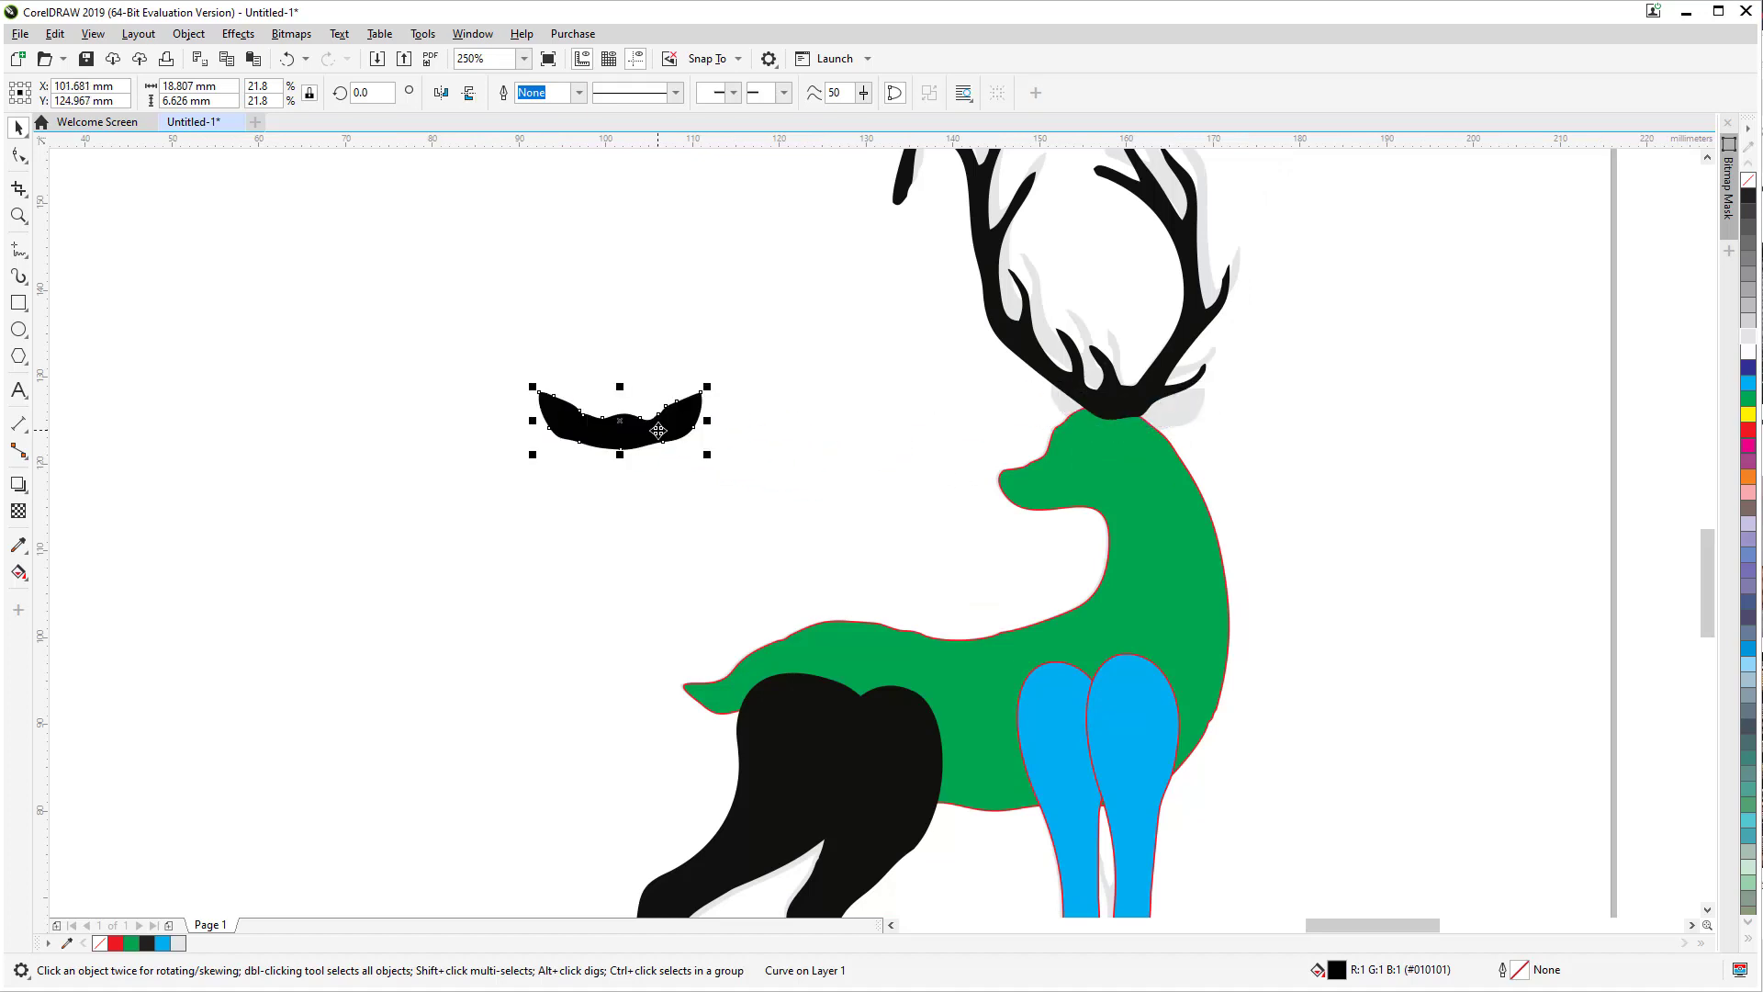
{"action": "scroll", "coordinate": [658, 431], "scroll_direction": "up", "scroll_amount": 2}
{"action": "left_click", "coordinate": [682, 470]}
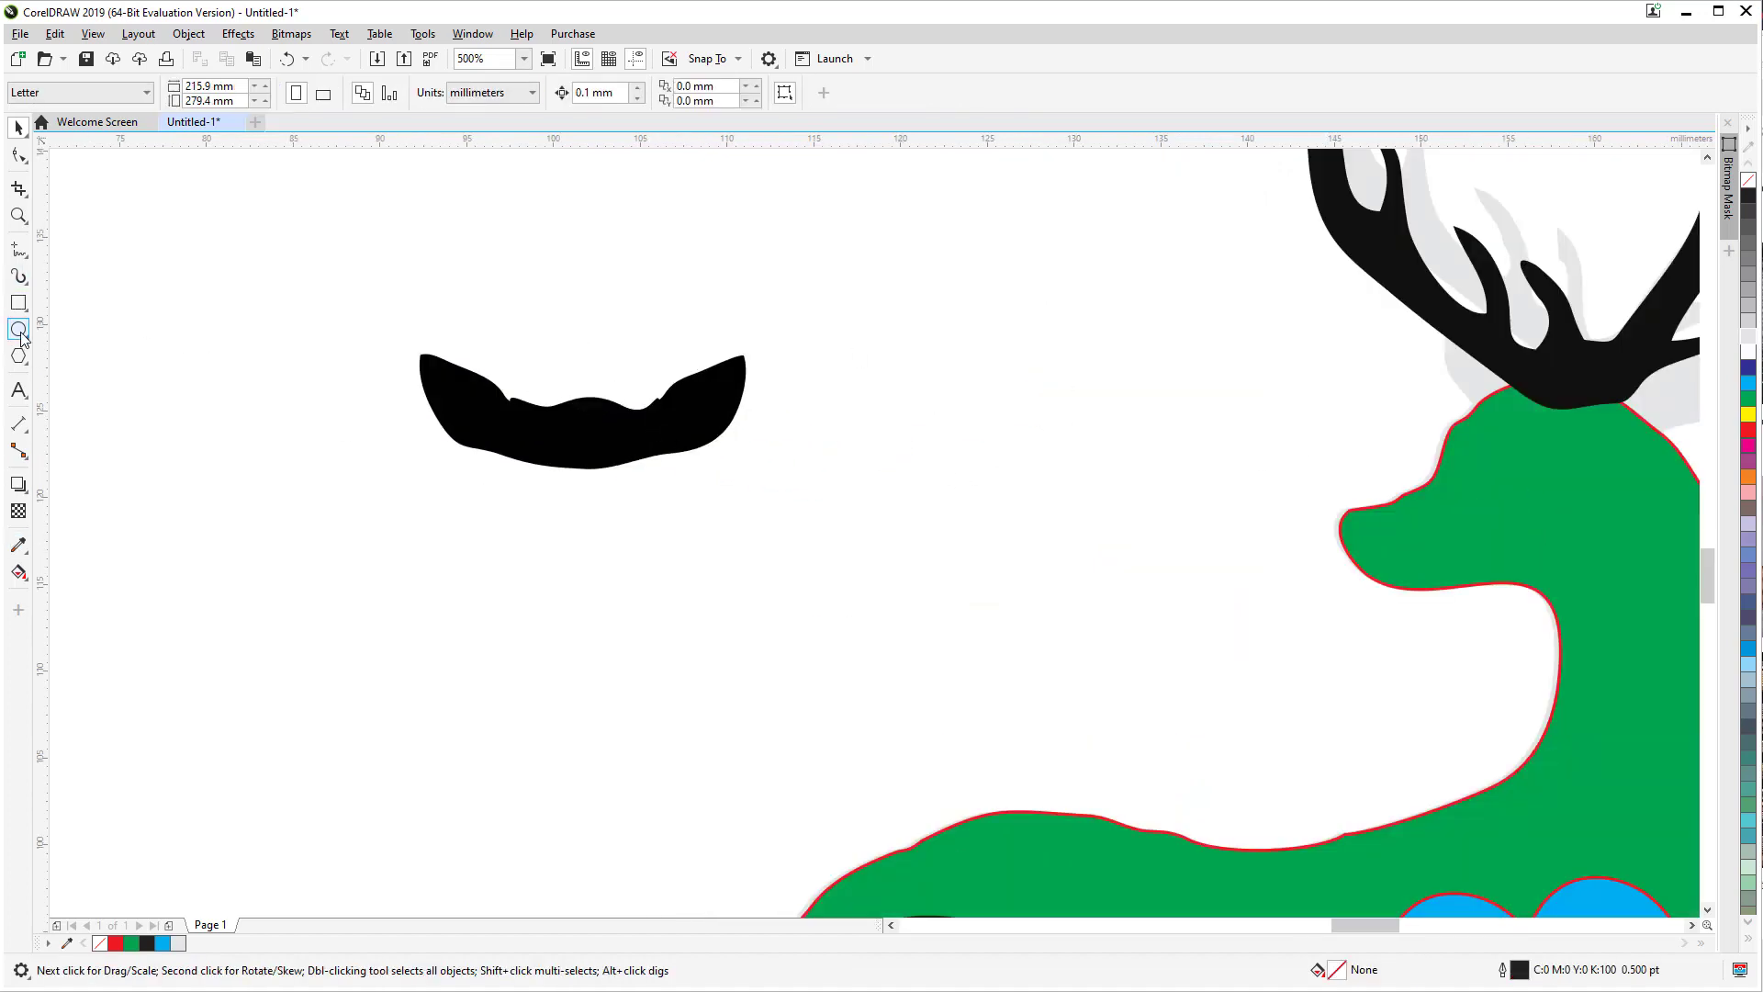
Step: Draw a tall narrow rectangle across the left part of the ear piece and set its width to 3 mm, scaling the height proportionally
{"action": "key", "text": "F6"}
{"action": "mouse_move", "coordinate": [519, 306]}
{"action": "left_mouse_down"}
{"action": "mouse_move", "coordinate": [578, 784]}
{"action": "mouse_move", "coordinate": [562, 795]}
{"action": "left_mouse_up"}
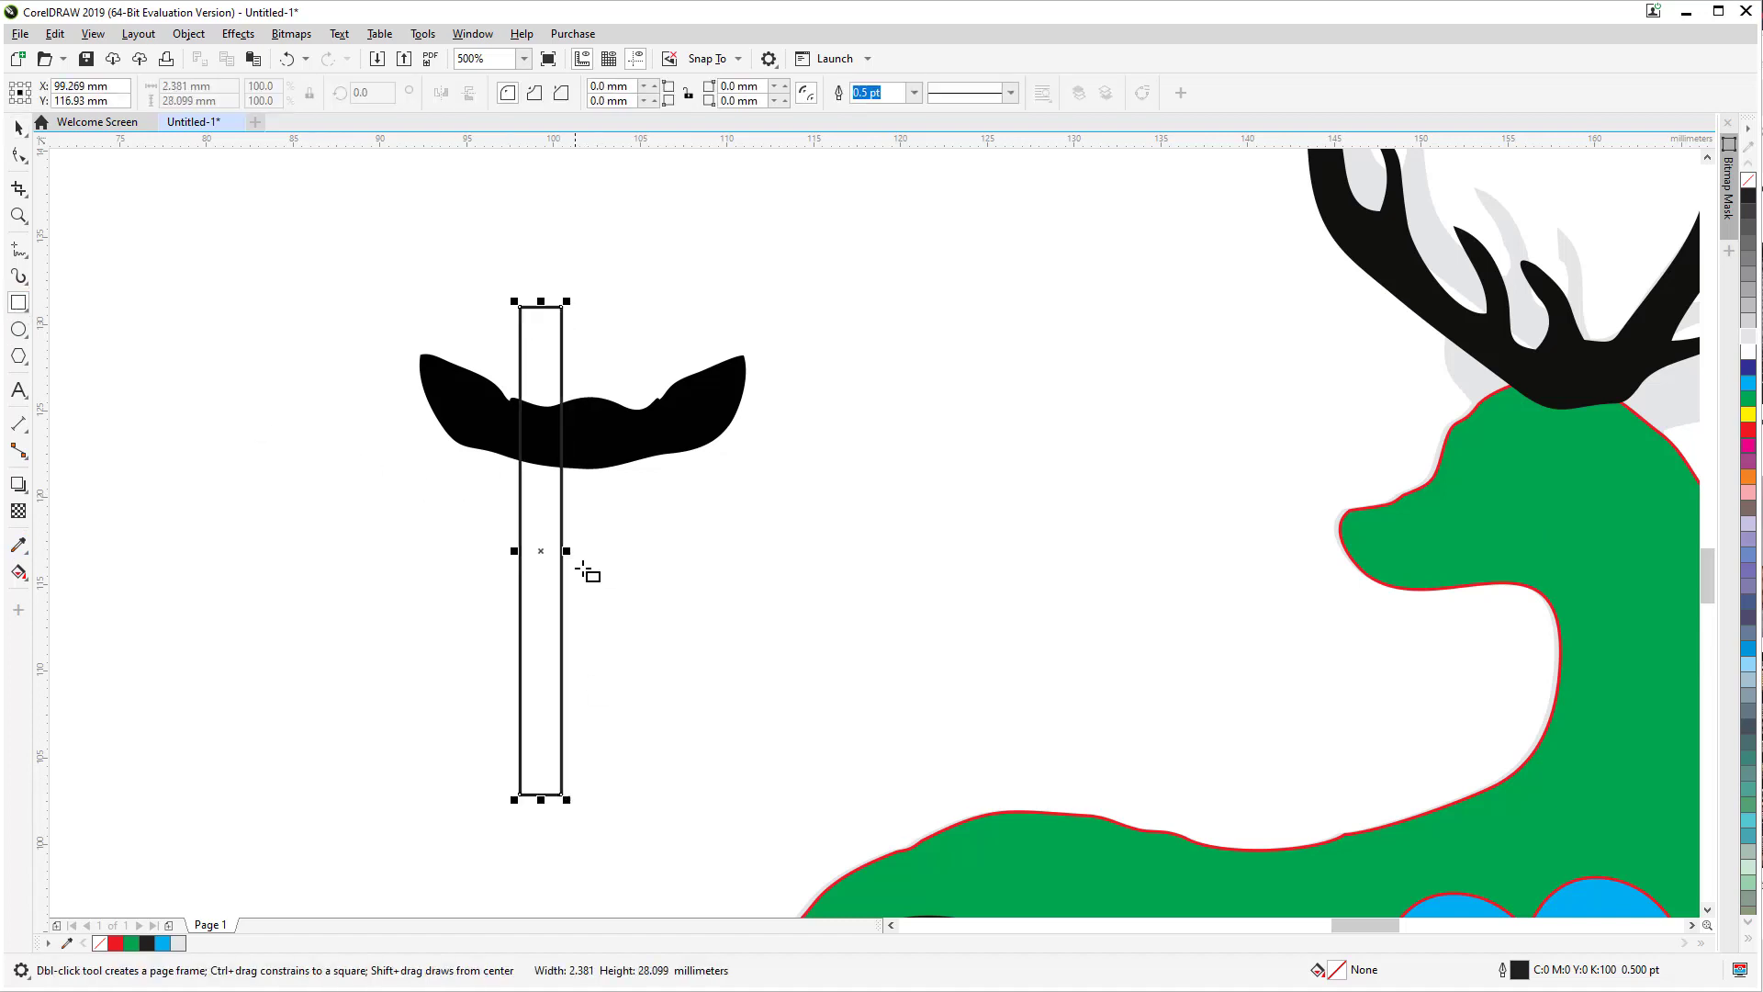
{"action": "key", "text": "shift+Tab"}
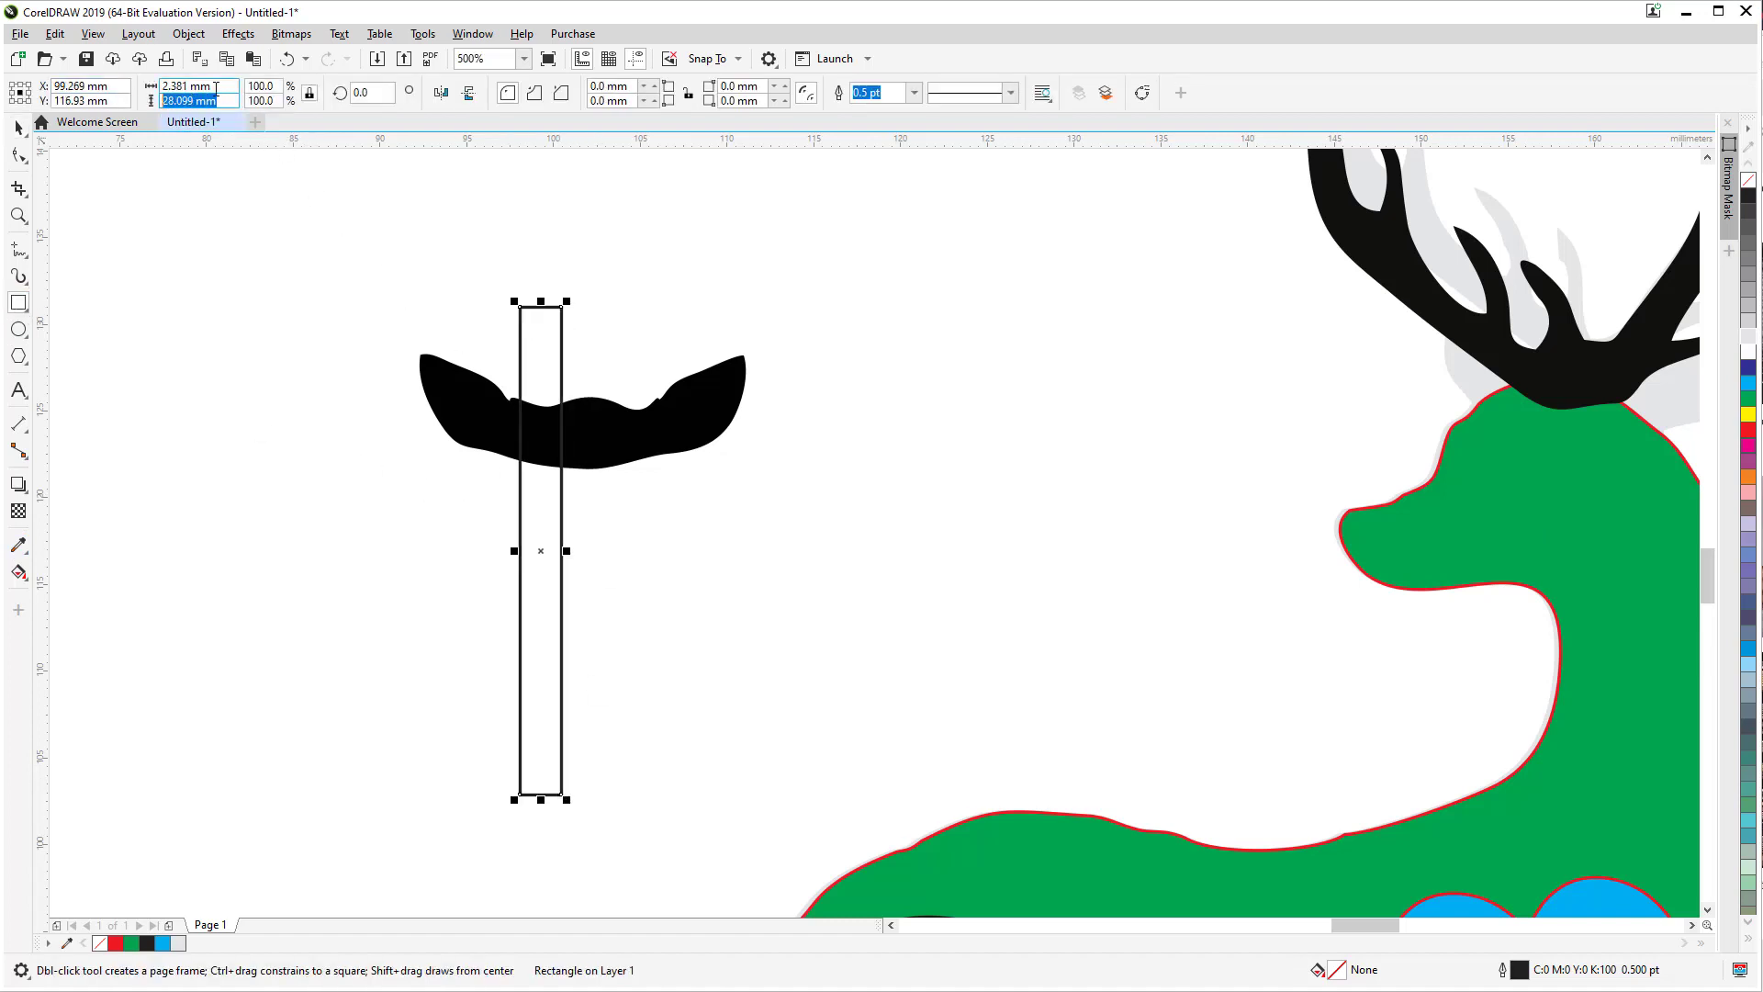
{"action": "type", "text": "3"}
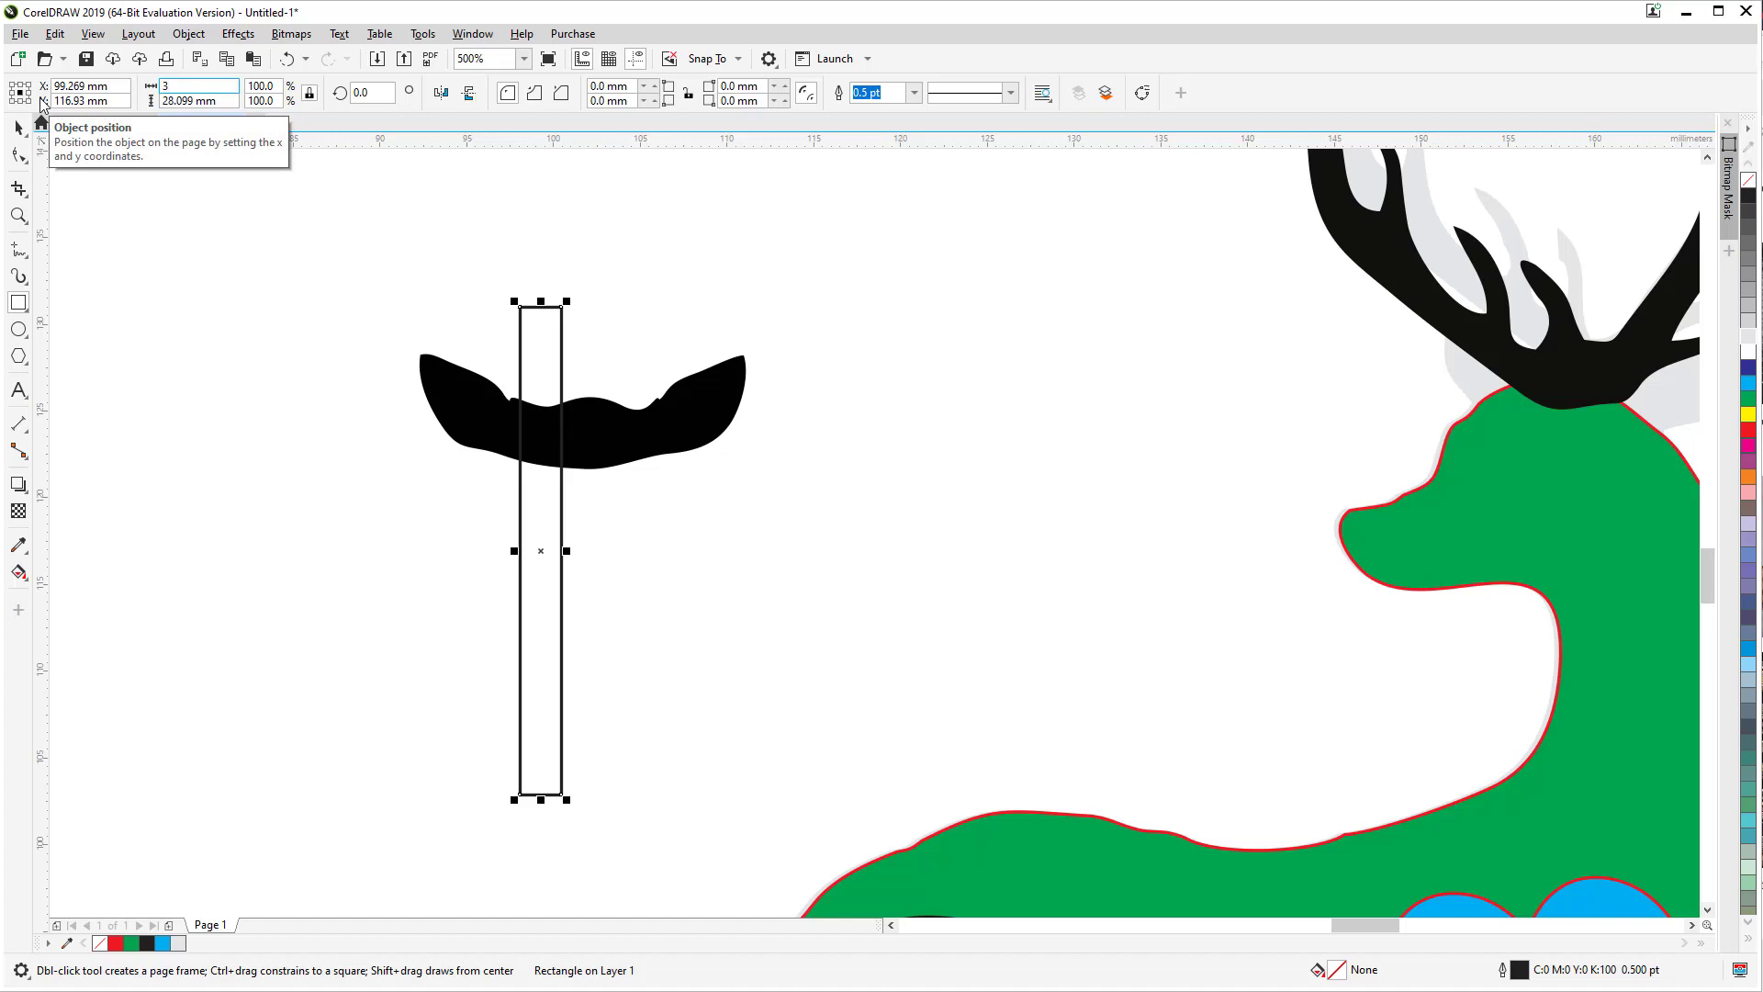
{"action": "key", "text": "Return"}
{"action": "left_click", "coordinate": [18, 127]}
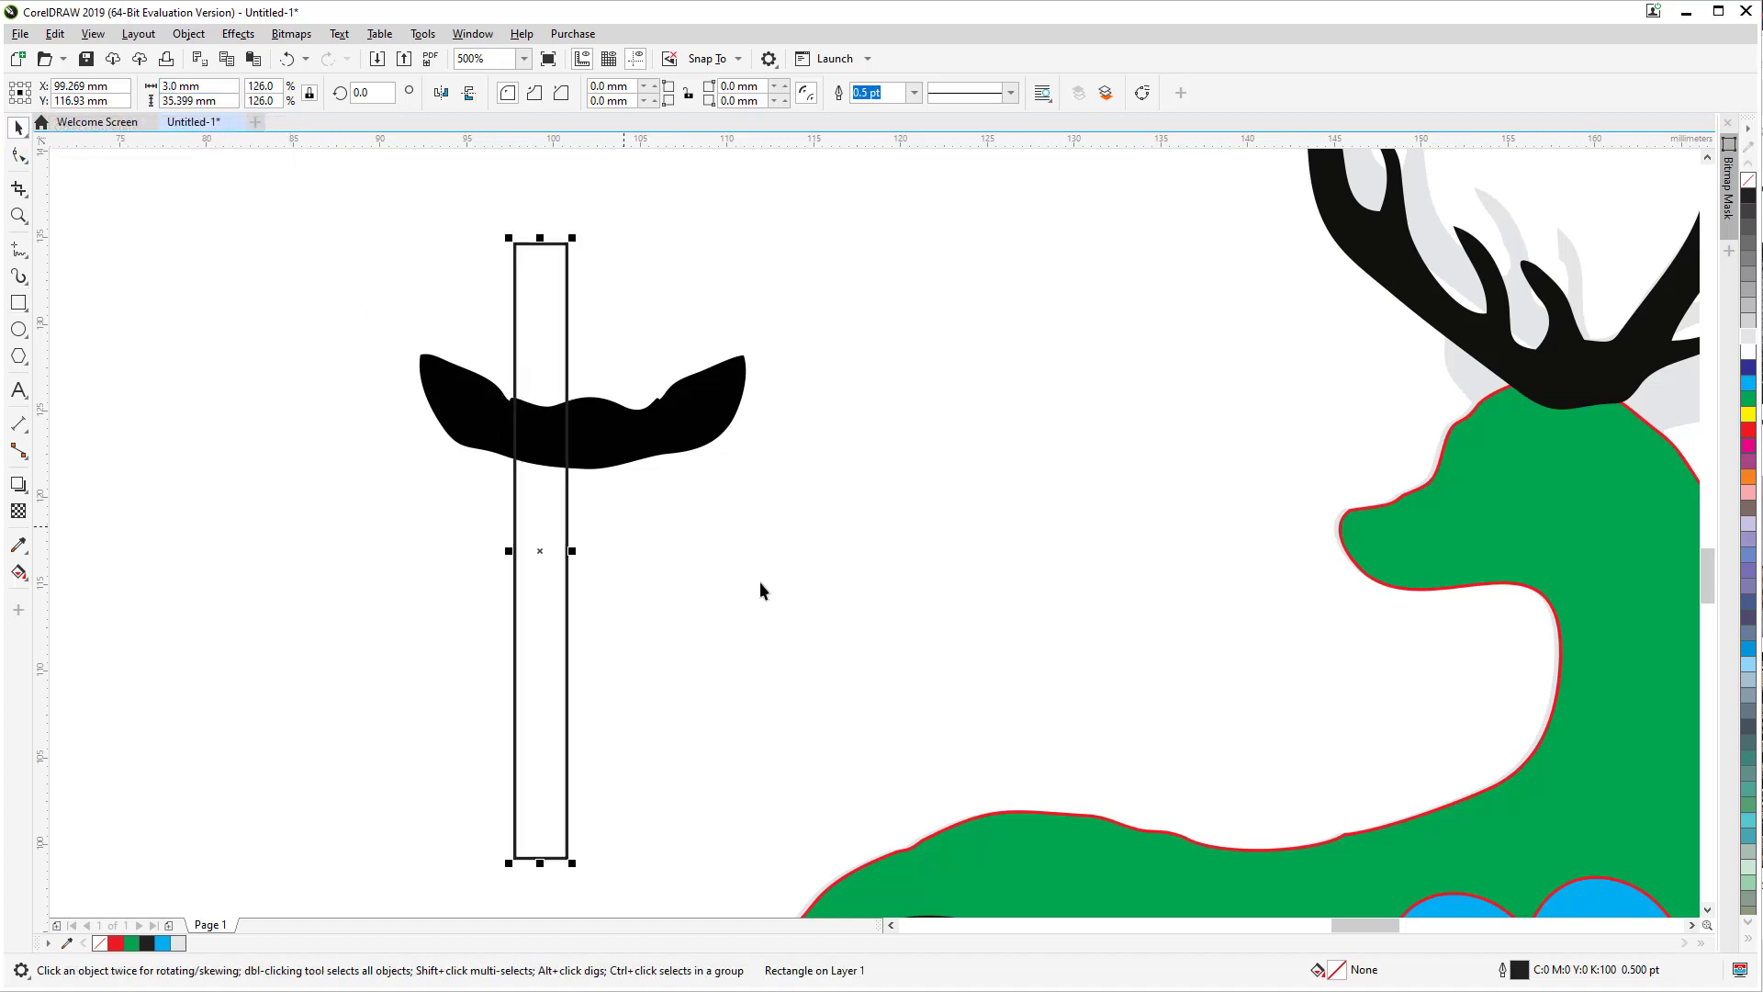
Step: Position the 3 mm wide rectangle over the middle of the ear piece at about X 101.8 mm, Y 107.7 mm
{"action": "left_click_drag", "start_coordinate": [559, 540], "coordinate": [606, 611]}
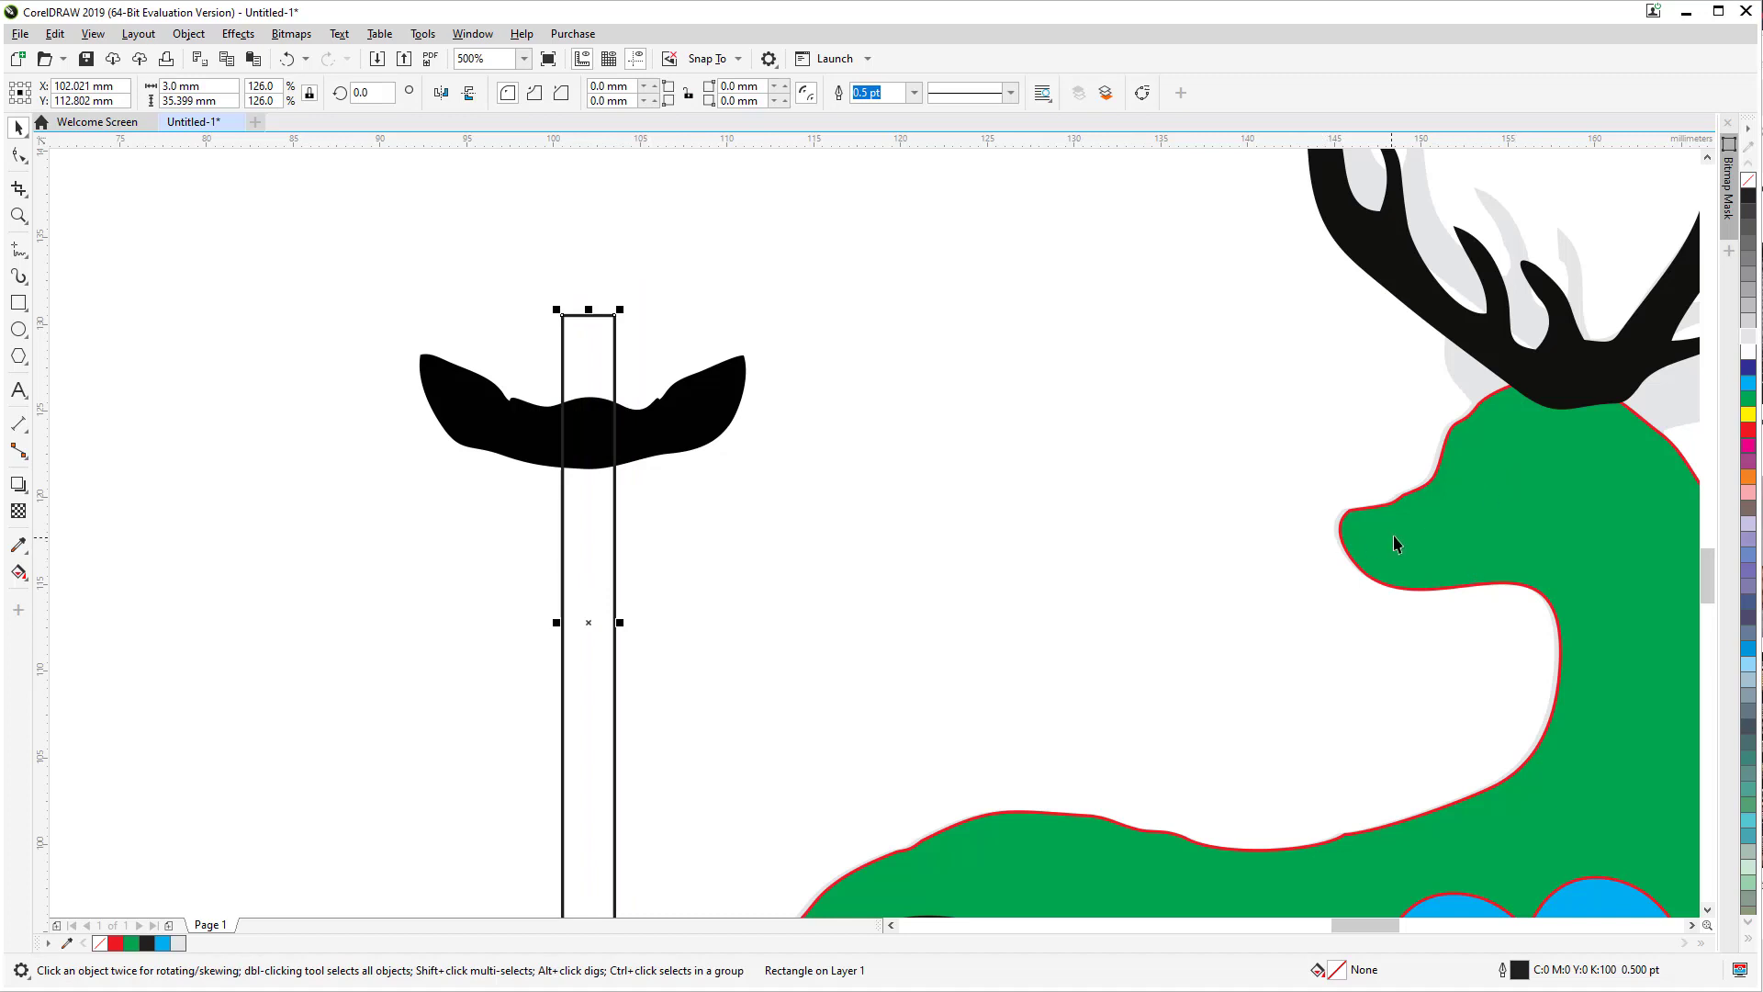
{"action": "scroll", "coordinate": [1394, 544], "scroll_direction": "down", "scroll_amount": 2}
{"action": "scroll", "coordinate": [1367, 656], "scroll_direction": "down", "scroll_amount": 2}
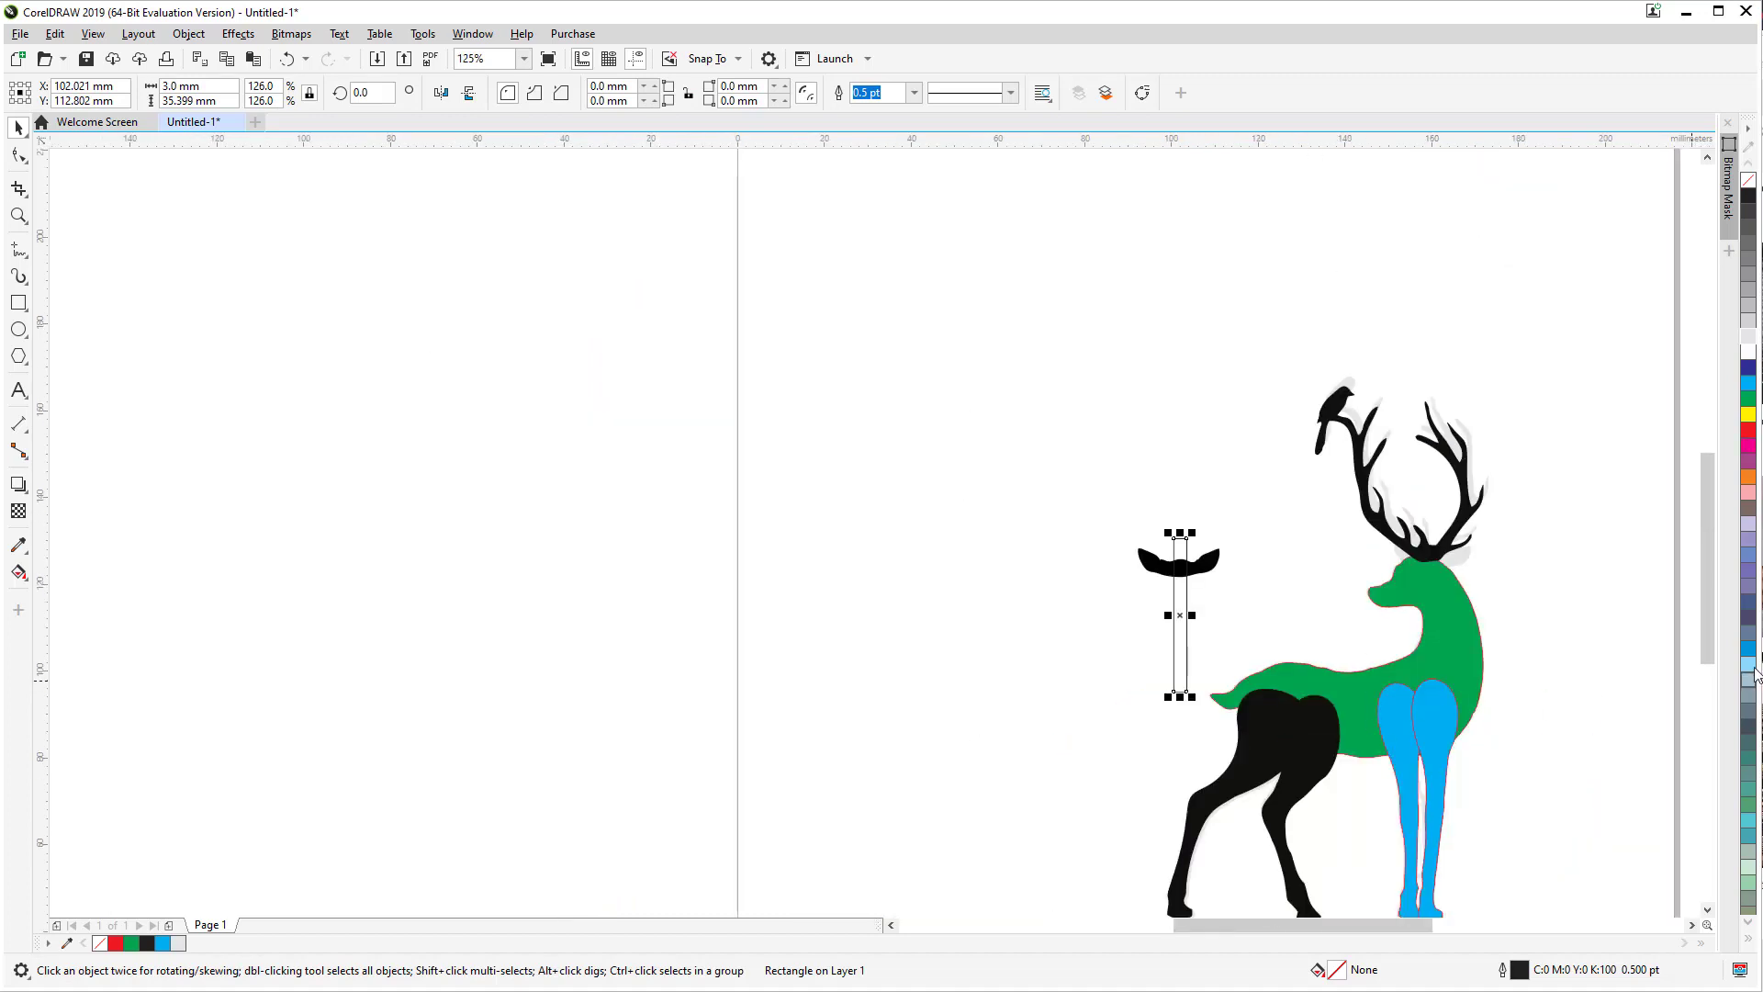
{"action": "scroll", "coordinate": [1205, 609], "scroll_direction": "up", "scroll_amount": 2}
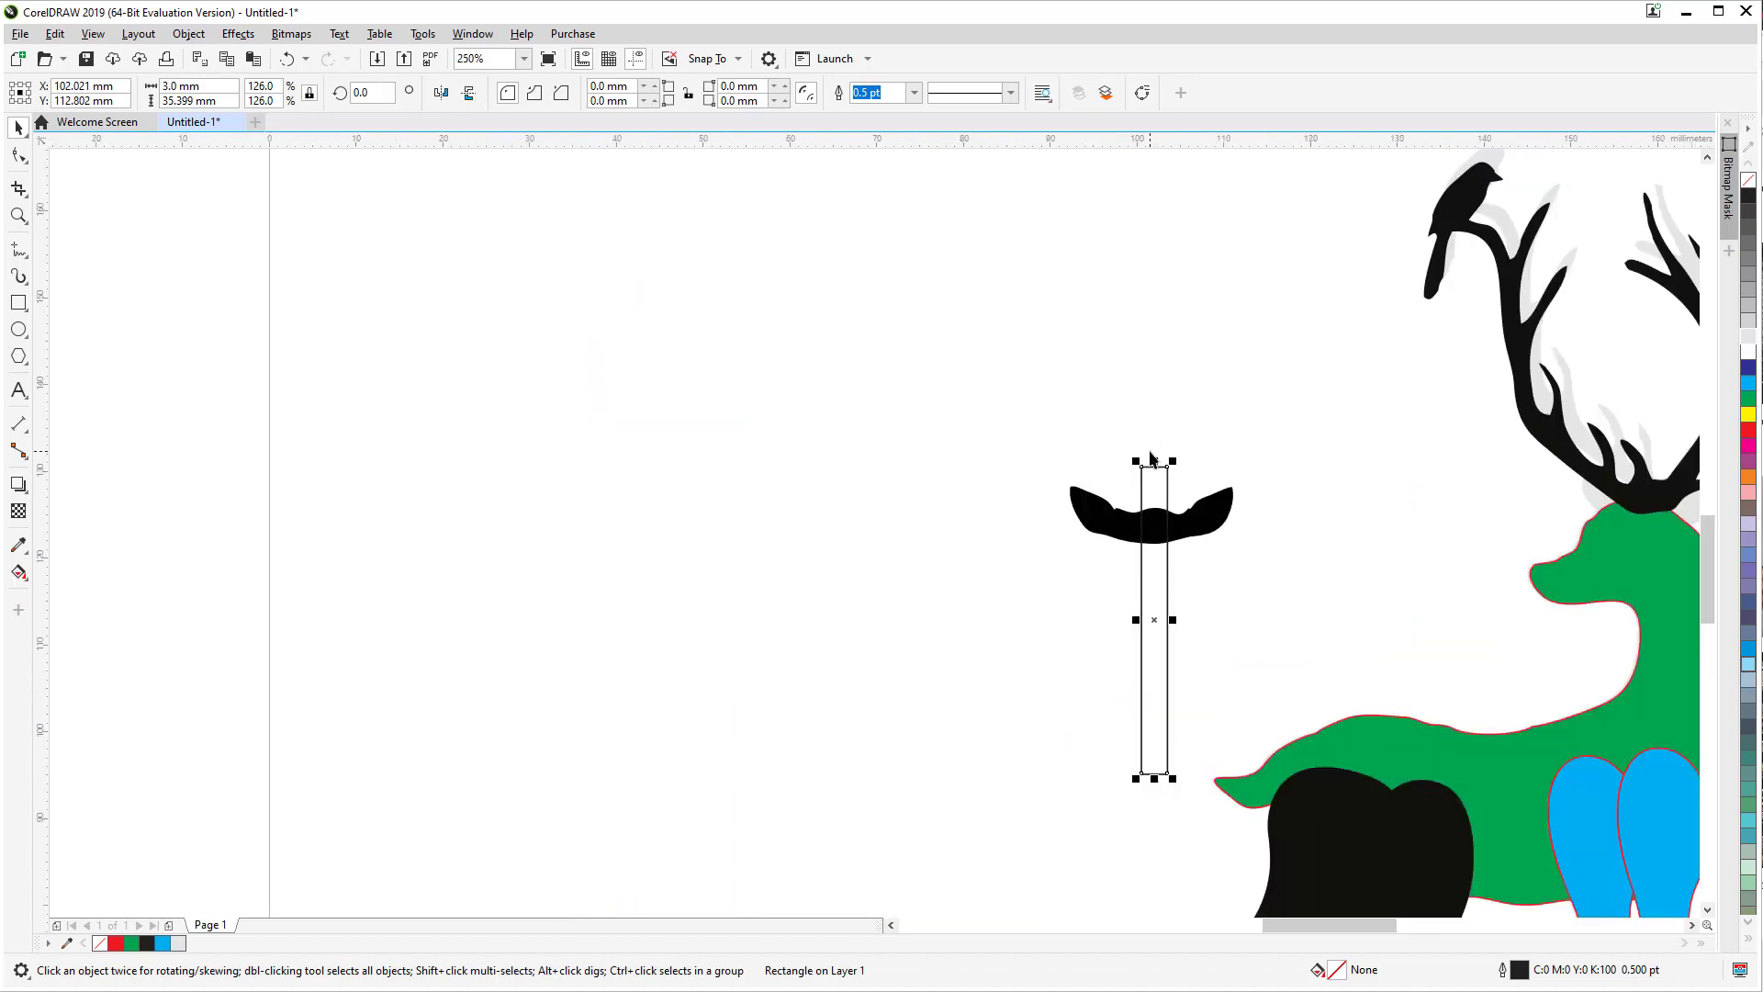
{"action": "scroll", "coordinate": [1211, 641], "scroll_direction": "up", "scroll_amount": 2}
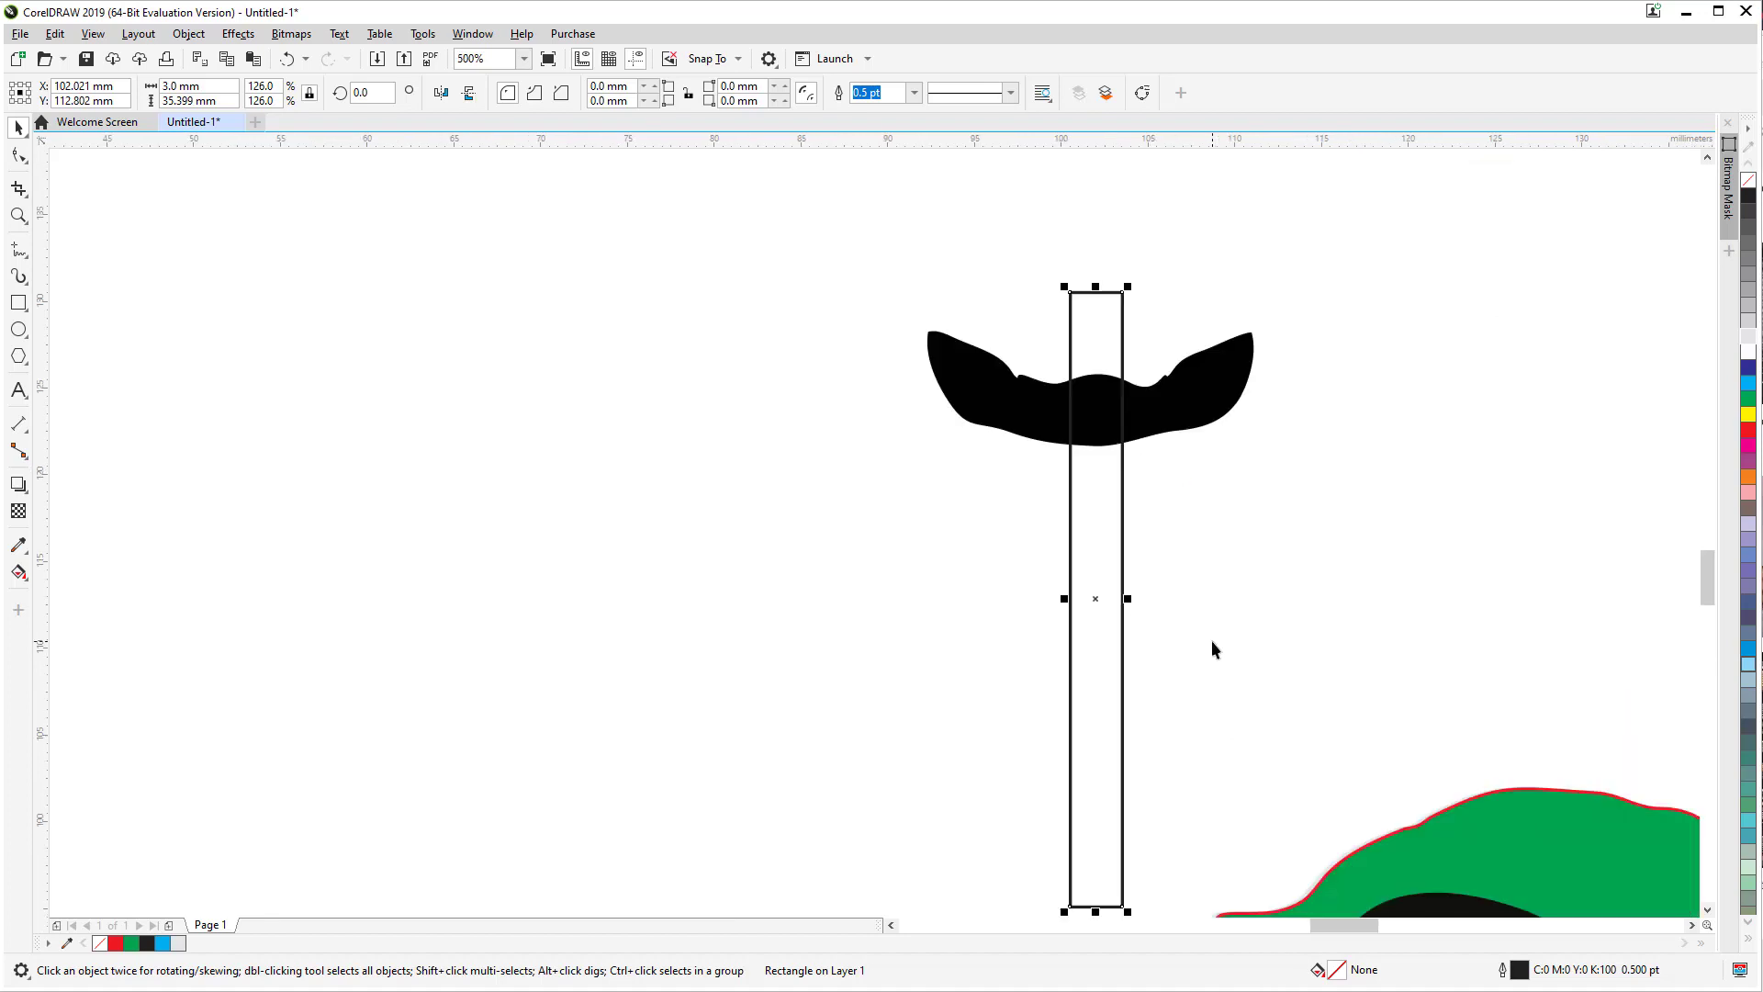
{"action": "left_click_drag", "start_coordinate": [1100, 395], "coordinate": [1100, 504]}
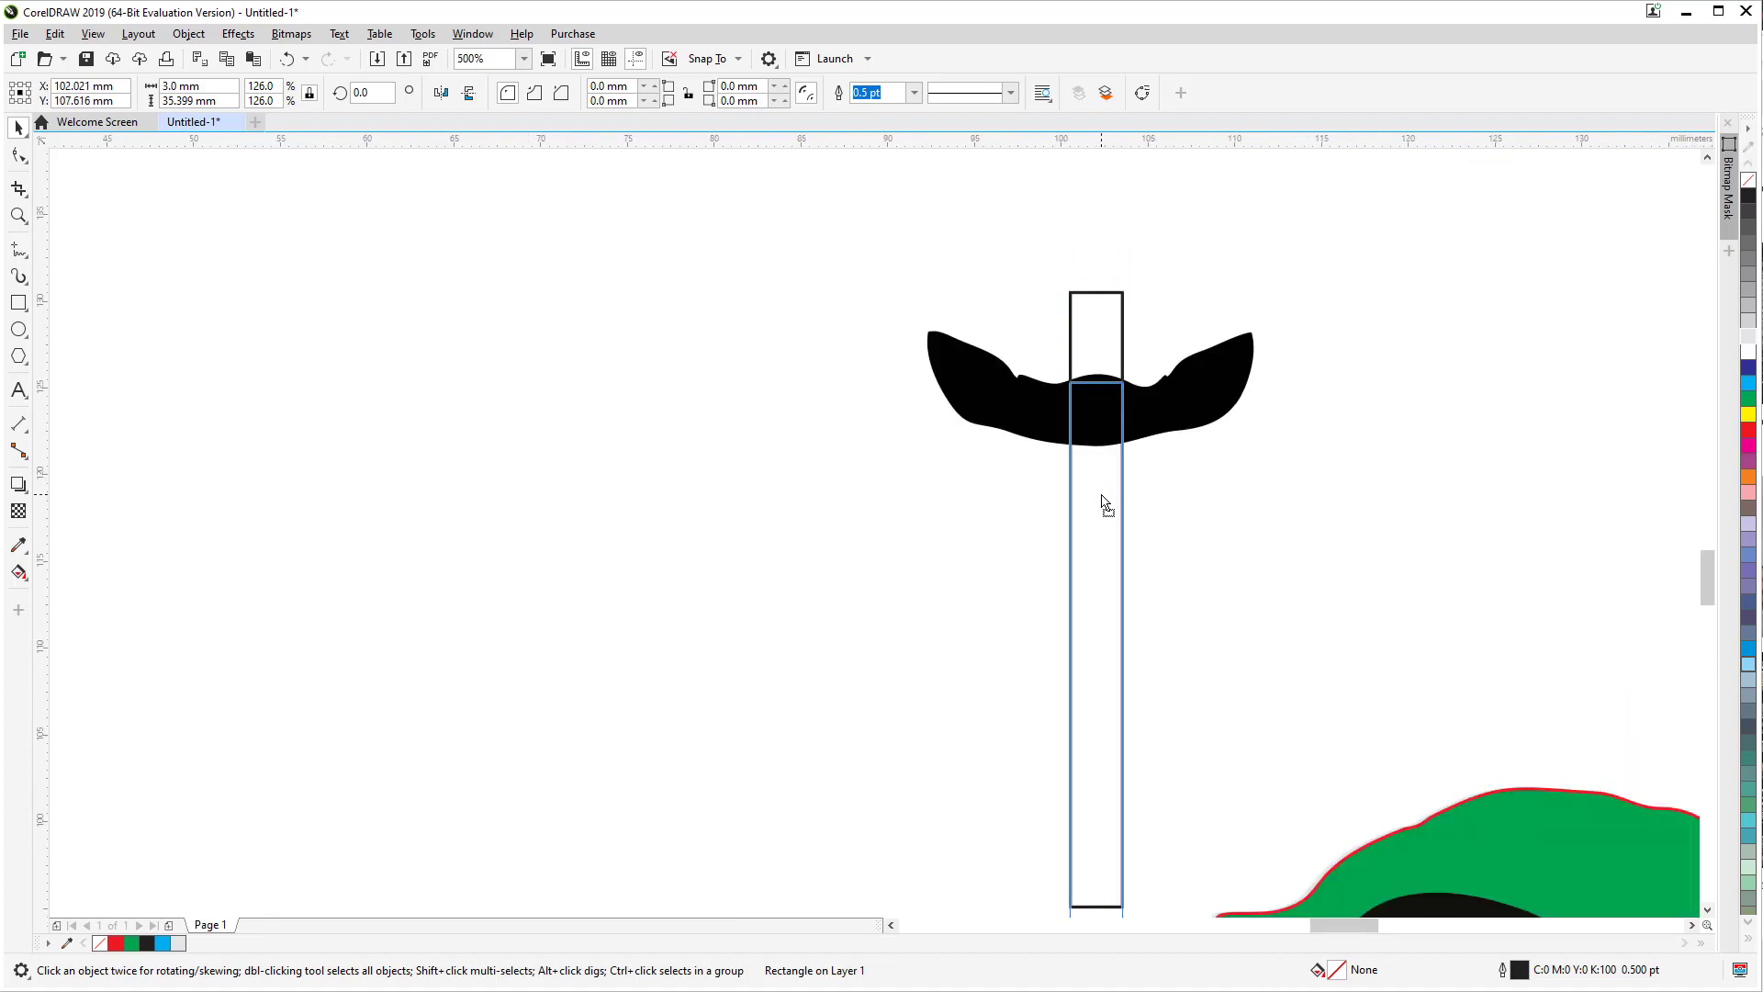
{"action": "scroll", "coordinate": [1114, 481], "scroll_direction": "up", "scroll_amount": 2}
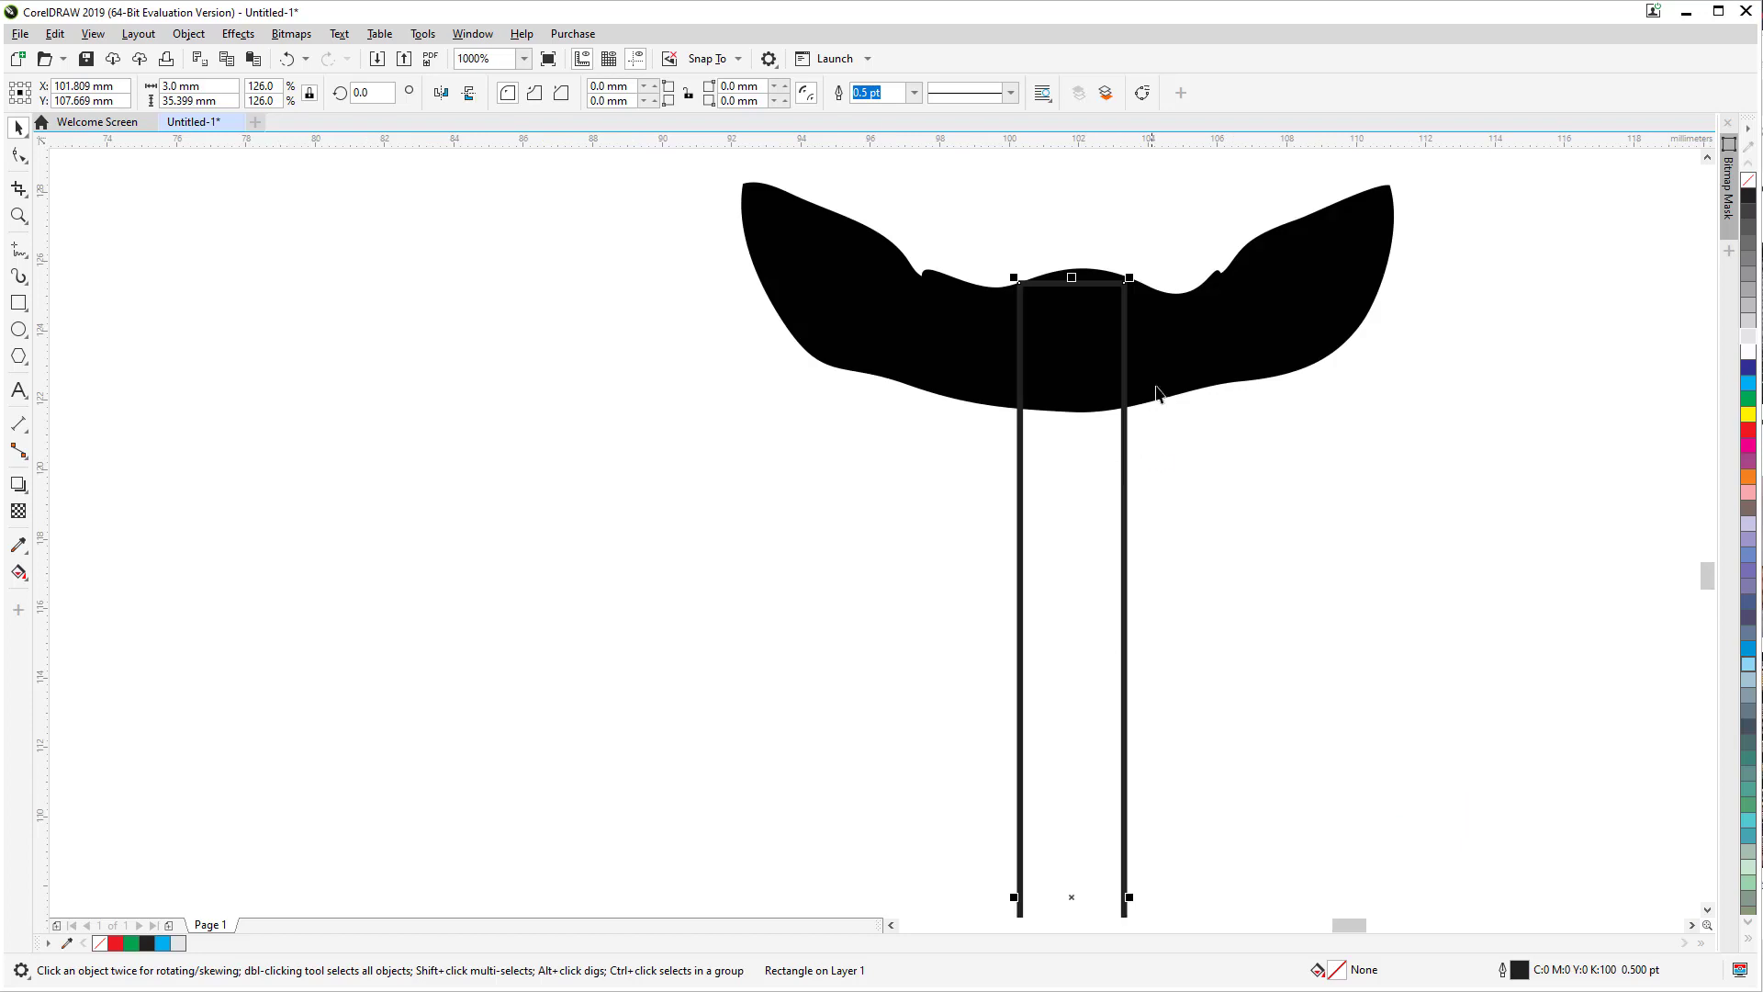
{"action": "left_click", "coordinate": [1164, 376]}
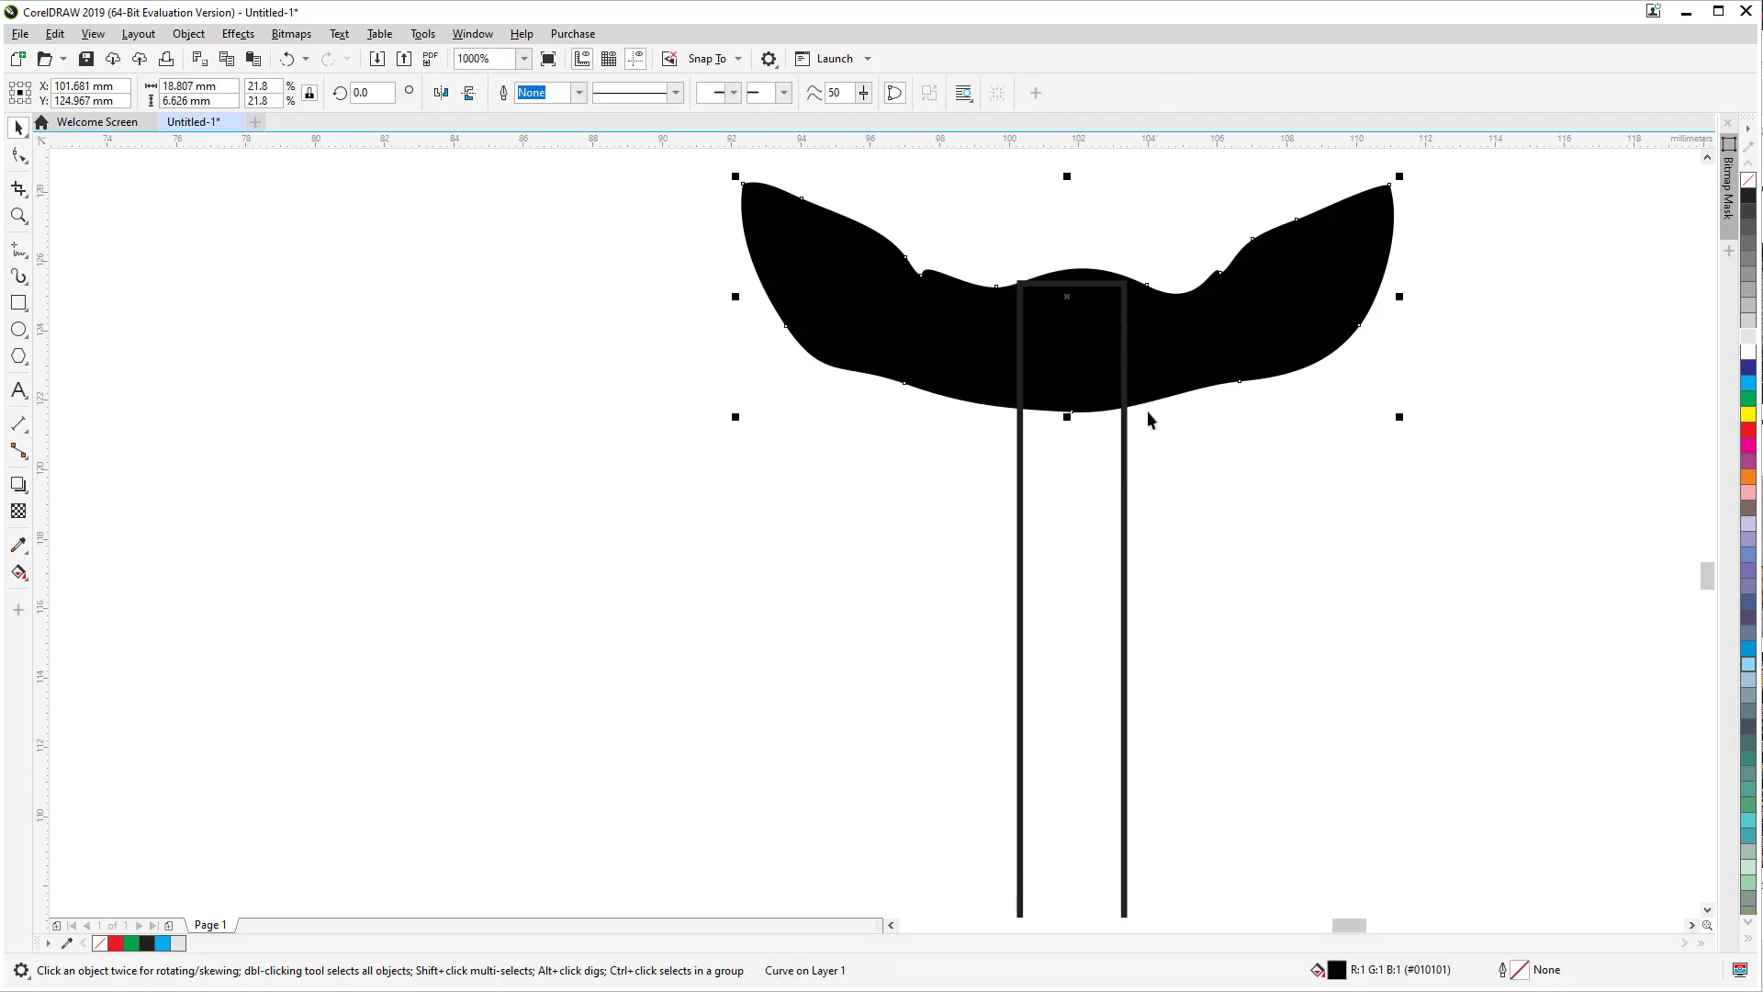
{"action": "scroll", "coordinate": [1150, 425], "scroll_direction": "down", "scroll_amount": 4}
{"action": "left_click", "coordinate": [1141, 500]}
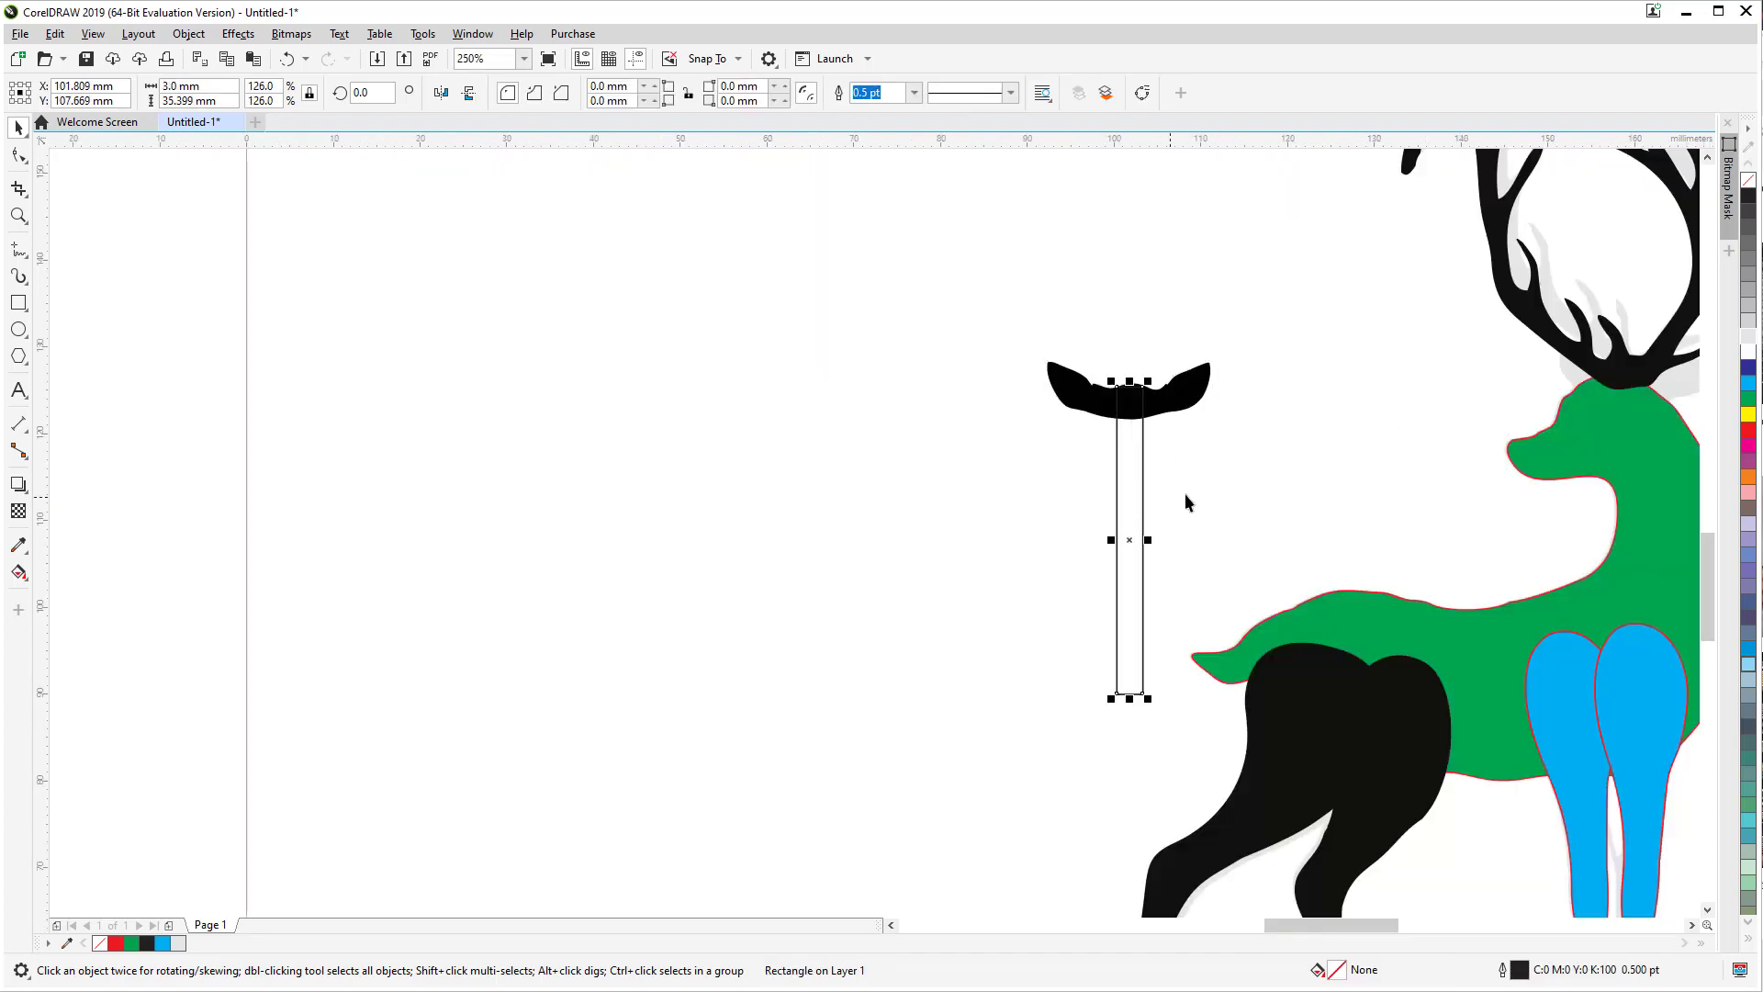
Step: Move the 3 mm rectangle off the ear piece onto the deer's back at about X 126.5 mm, Y 101.6 mm
{"action": "left_click_drag", "start_coordinate": [1185, 493], "coordinate": [966, 531]}
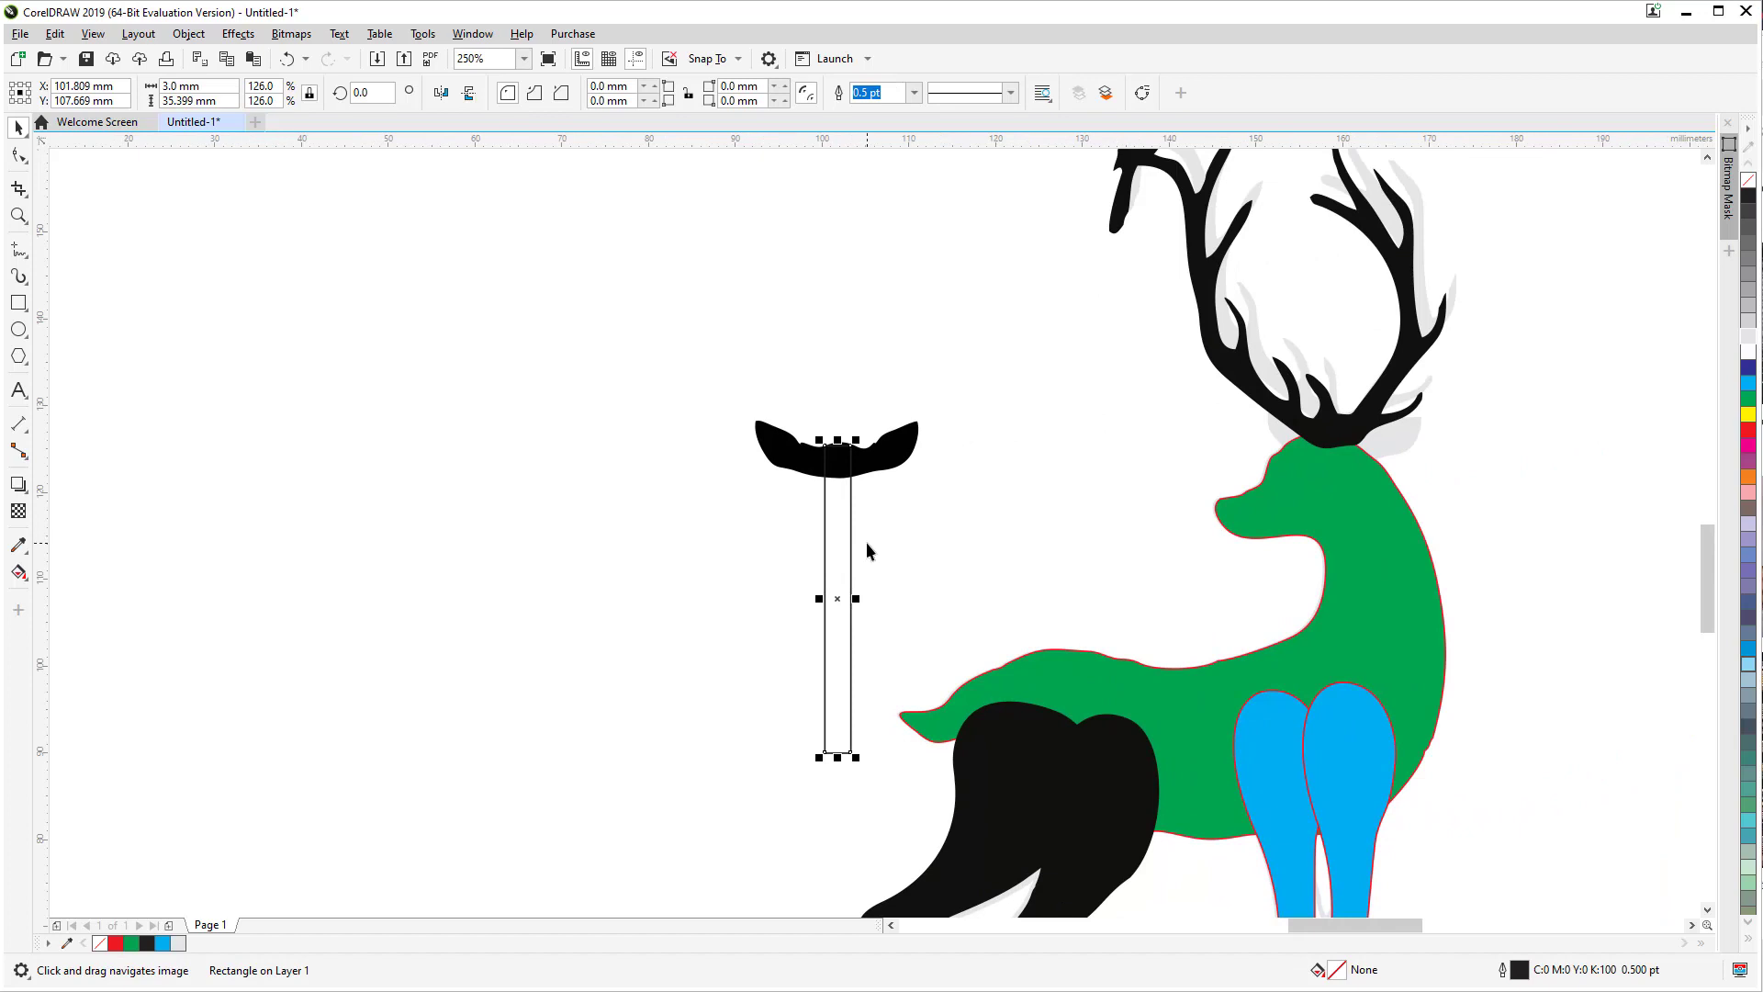
{"action": "scroll", "coordinate": [867, 542], "scroll_direction": "up", "scroll_amount": 2}
{"action": "scroll", "coordinate": [867, 542], "scroll_direction": "down", "scroll_amount": 2}
{"action": "left_click_drag", "start_coordinate": [841, 517], "coordinate": [1053, 569]}
{"action": "scroll", "coordinate": [880, 482], "scroll_direction": "up", "scroll_amount": 2}
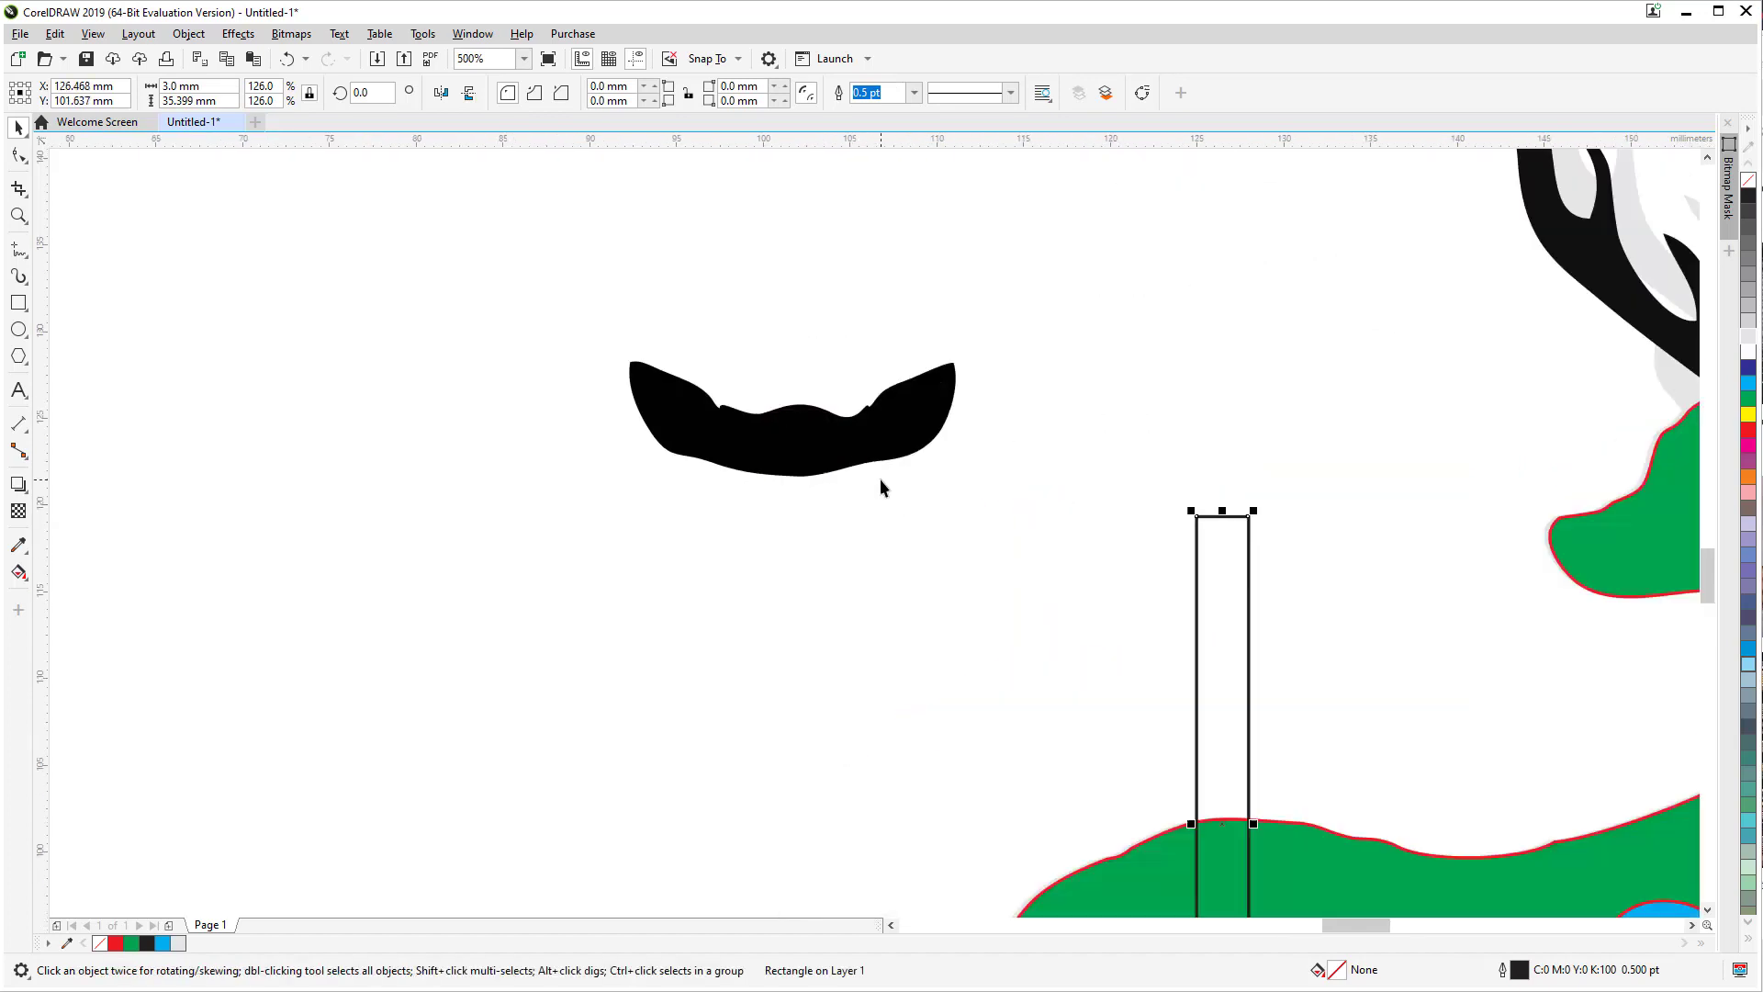
{"action": "scroll", "coordinate": [1233, 546], "scroll_direction": "down", "scroll_amount": 2}
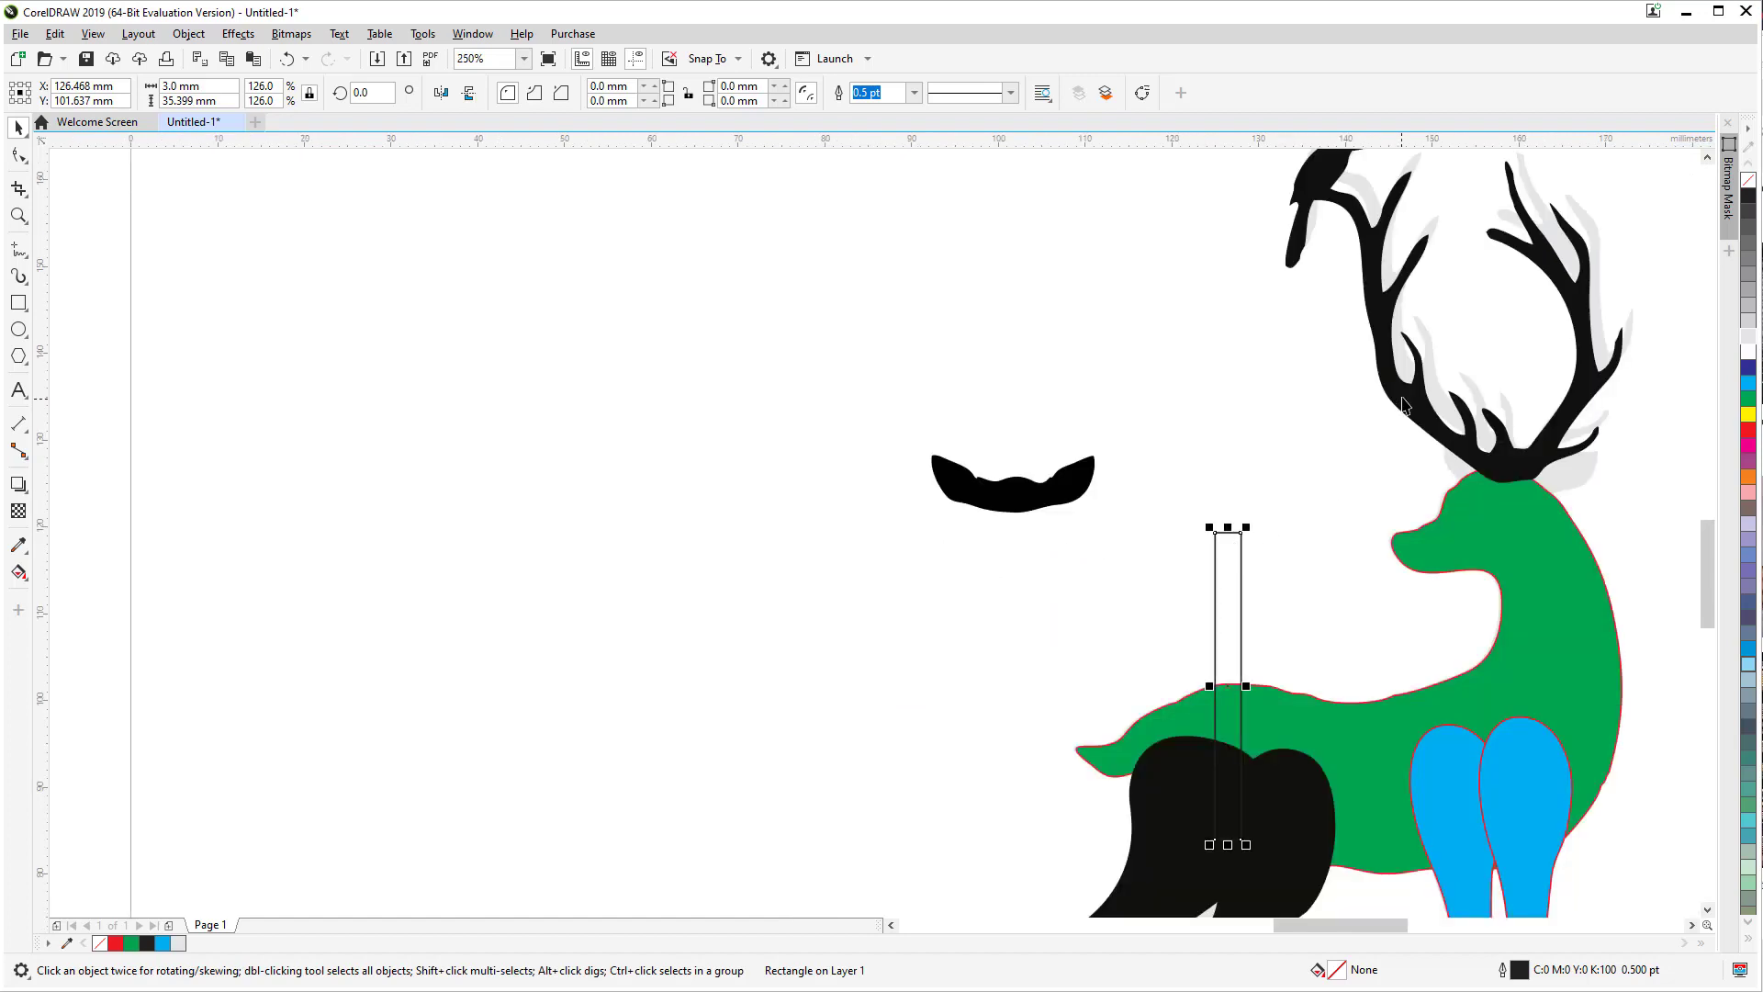
Step: Move the antlers with the bird off the deer's head to the empty area at about X 61.9 mm, Y 137.4 mm
{"action": "left_click", "coordinate": [1403, 404]}
{"action": "left_click_drag", "start_coordinate": [1403, 404], "coordinate": [657, 484]}
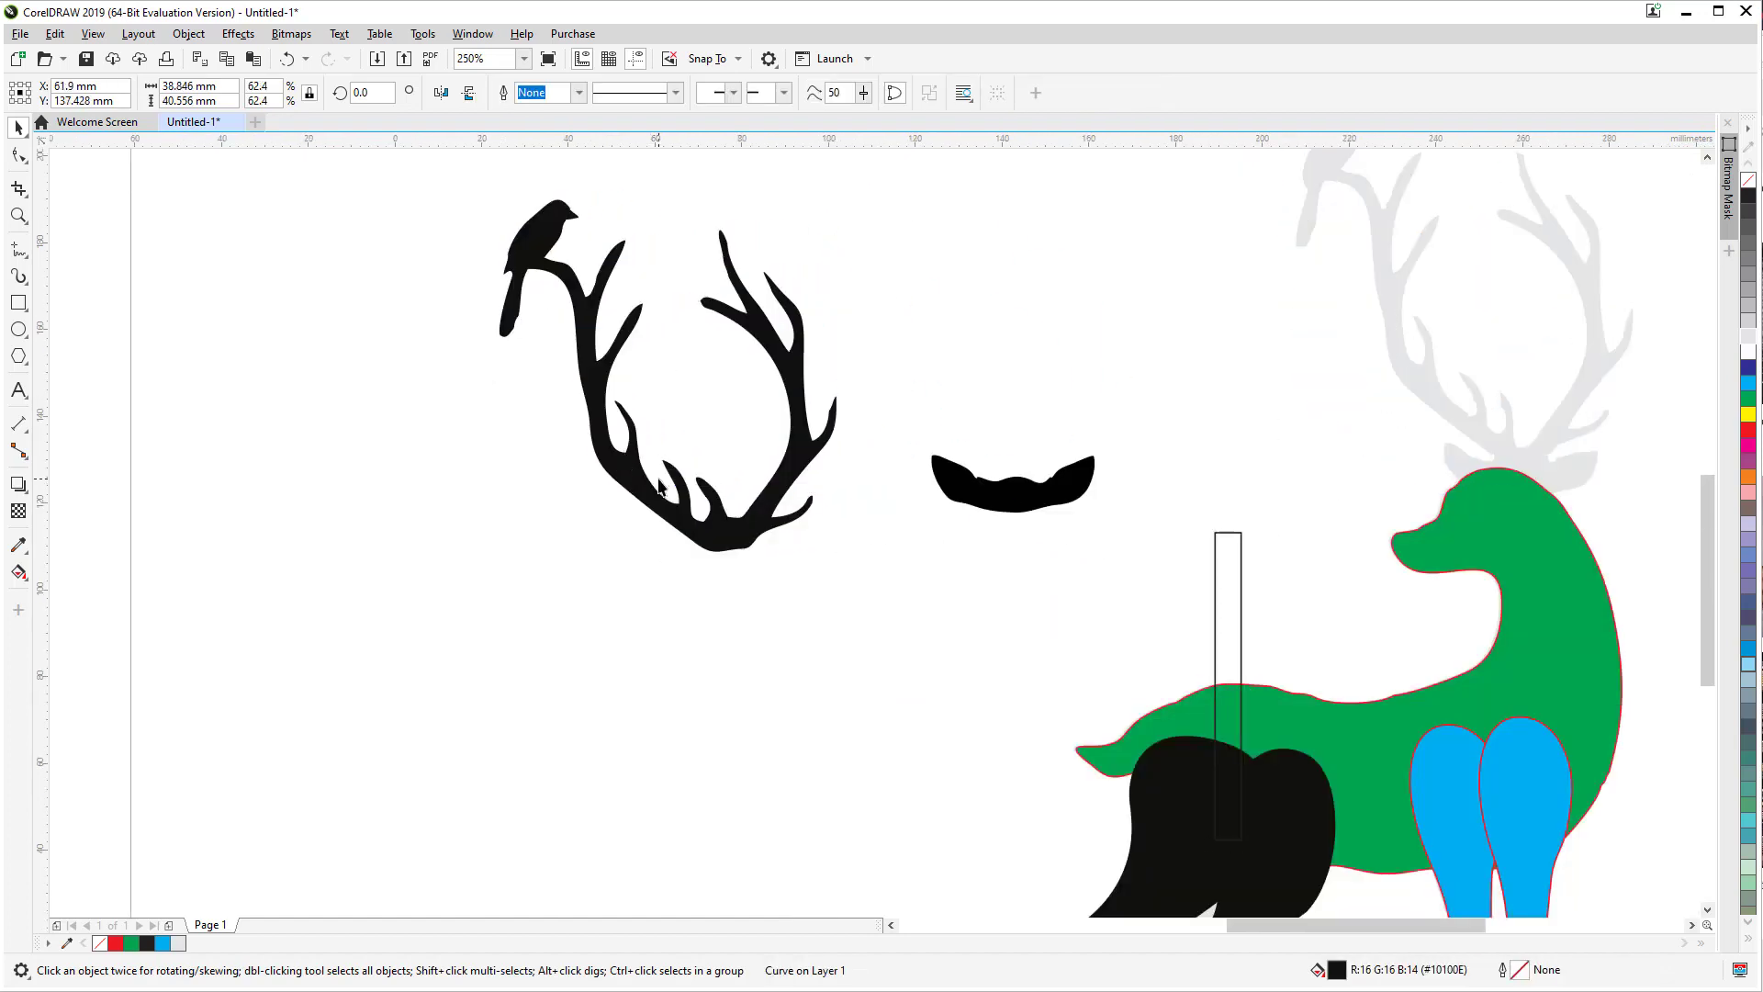
{"action": "scroll", "coordinate": [686, 543], "scroll_direction": "down", "scroll_amount": 2}
{"action": "scroll", "coordinate": [686, 542], "scroll_direction": "up", "scroll_amount": 2}
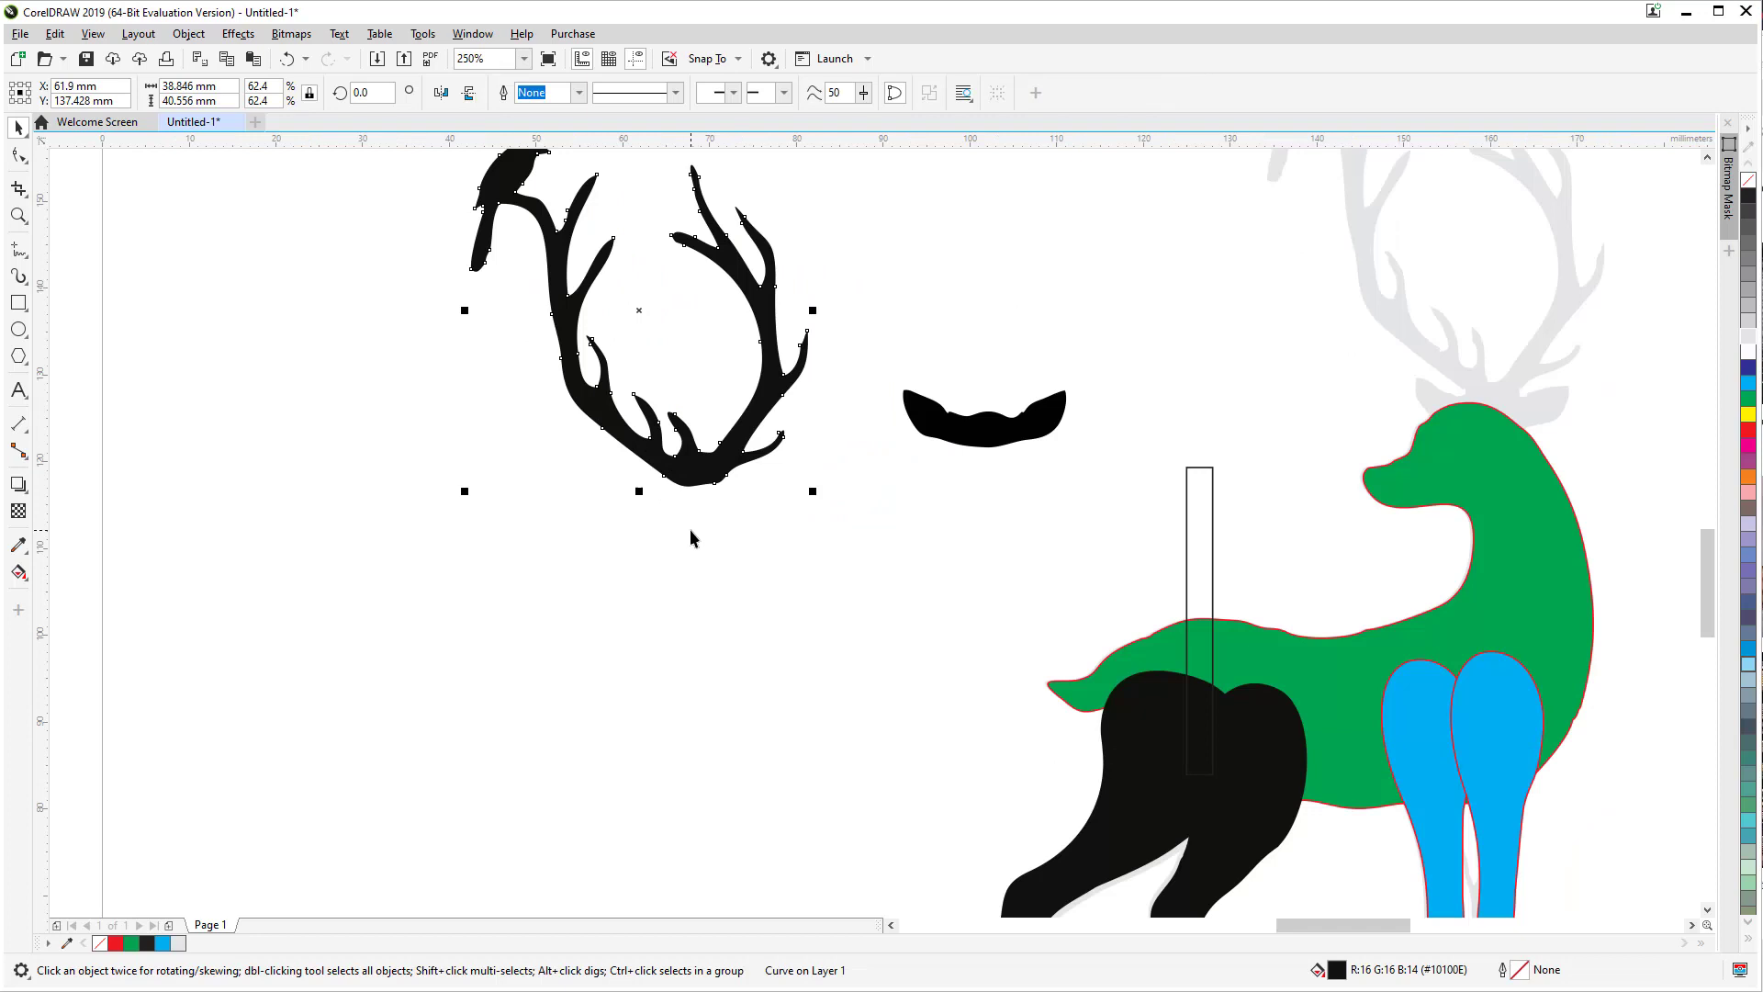
{"action": "scroll", "coordinate": [690, 531], "scroll_direction": "up", "scroll_amount": 2}
{"action": "scroll", "coordinate": [720, 500], "scroll_direction": "down", "scroll_amount": 2}
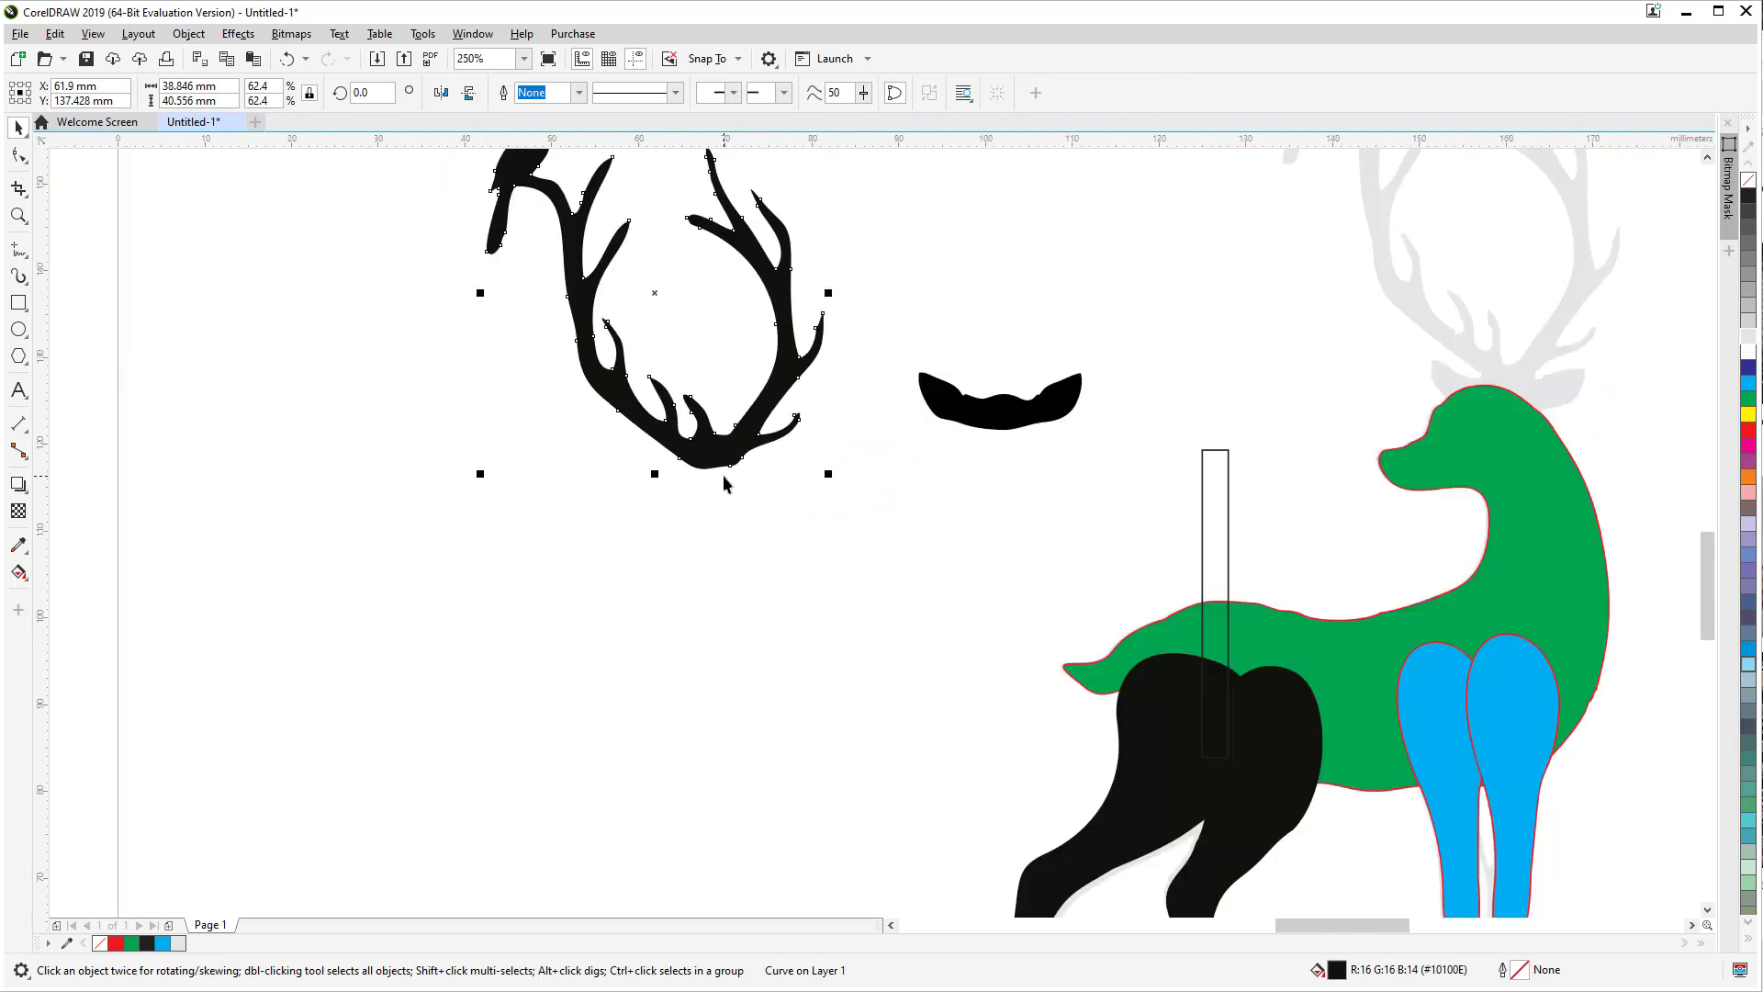
Step: Reshape the underside of the antler base with the Shape tool, moving its lower-right node outward to make the base wider and flatter
{"action": "left_click", "coordinate": [722, 459]}
{"action": "scroll", "coordinate": [757, 514], "scroll_direction": "up", "scroll_amount": 2}
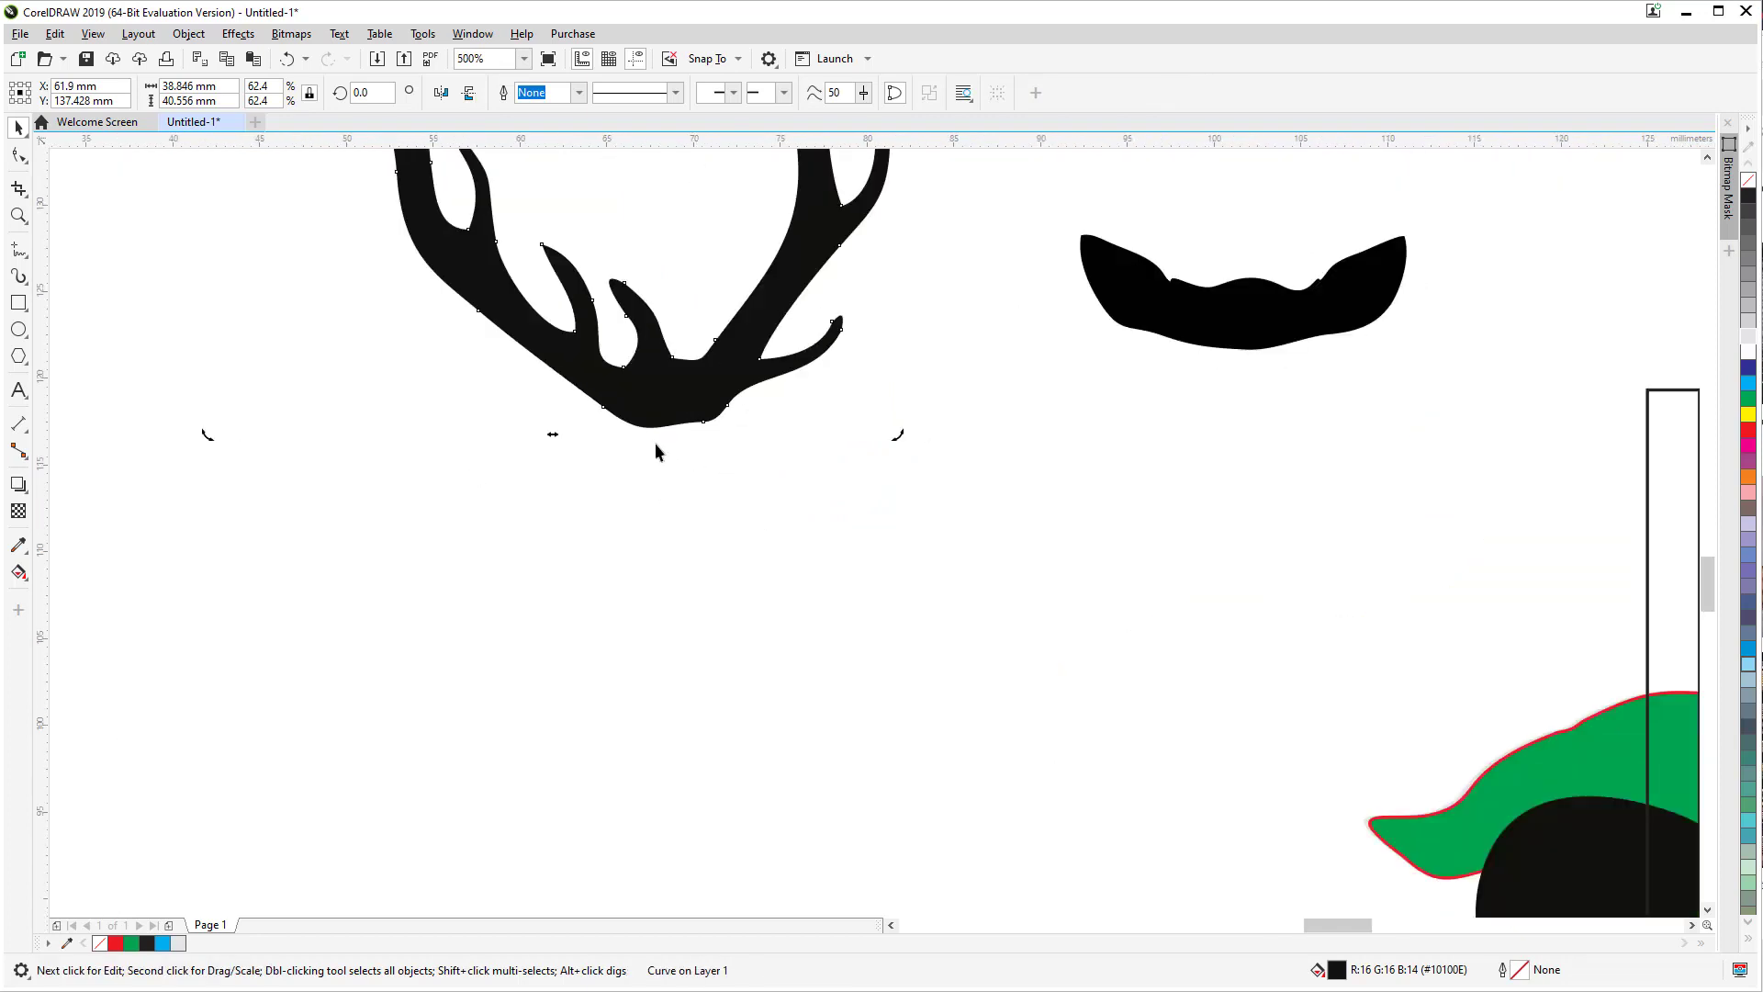
{"action": "left_click", "coordinate": [22, 156]}
{"action": "scroll", "coordinate": [911, 439], "scroll_direction": "up", "scroll_amount": 2}
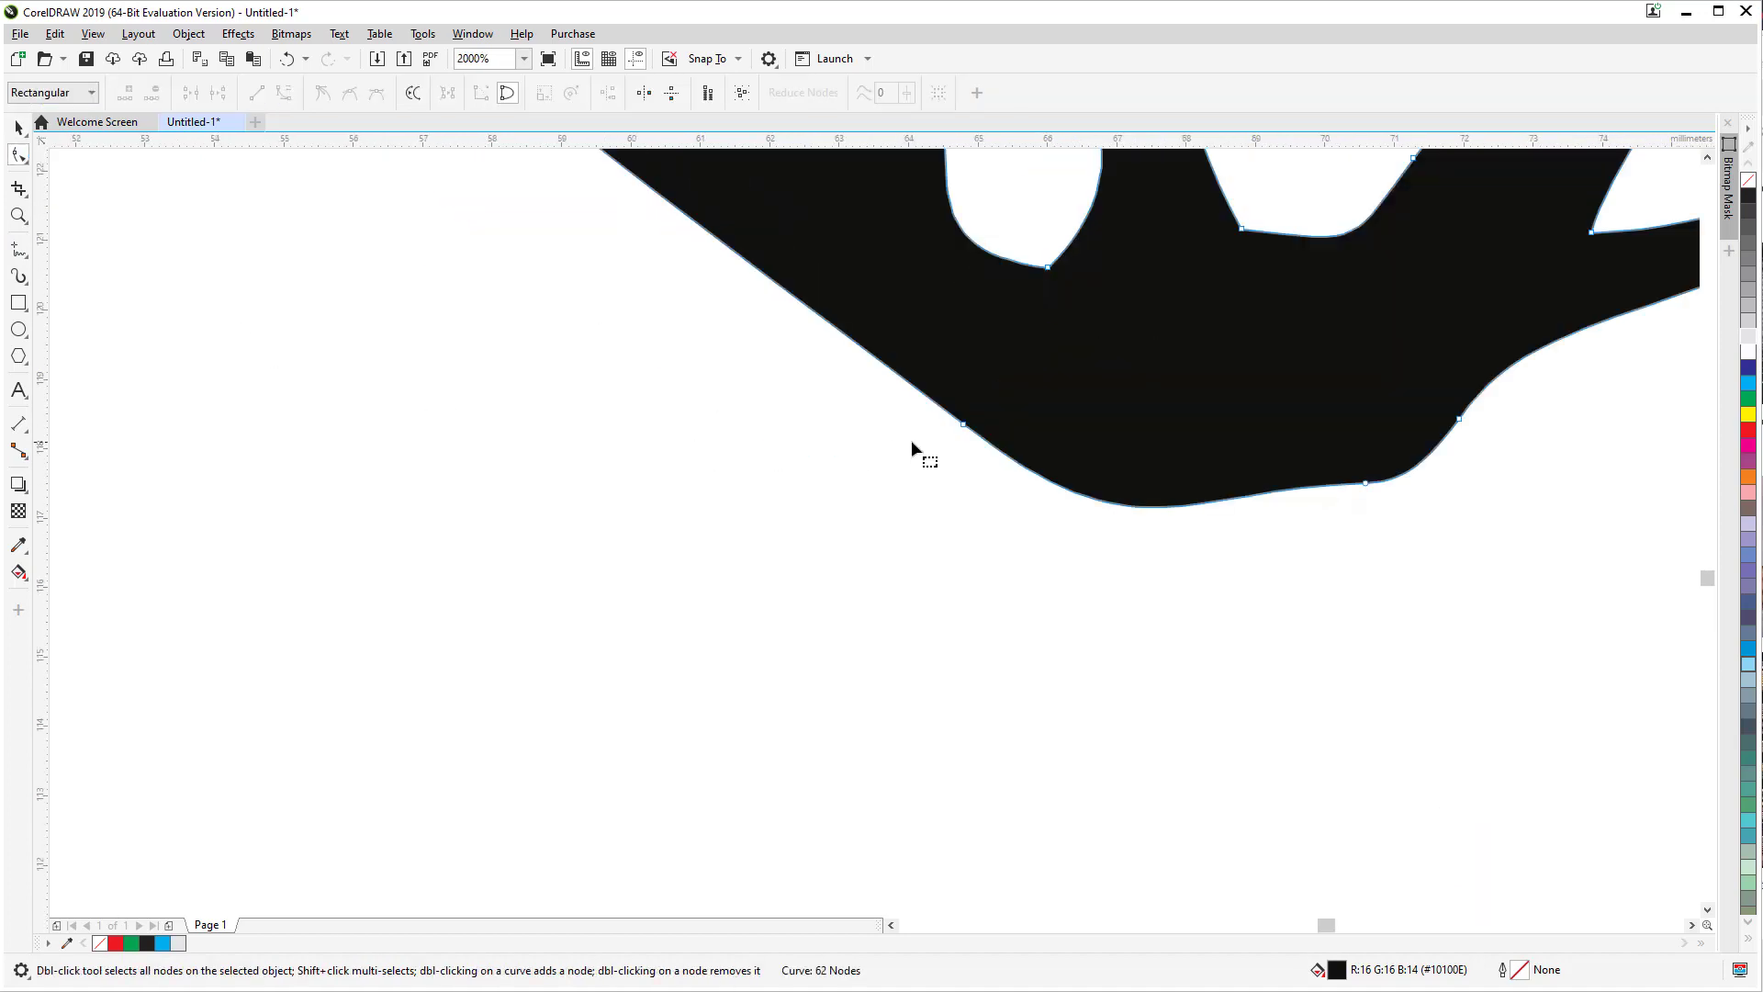
{"action": "scroll", "coordinate": [915, 443], "scroll_direction": "down", "scroll_amount": 2}
{"action": "left_click_drag", "start_coordinate": [915, 443], "coordinate": [1044, 611]}
{"action": "scroll", "coordinate": [930, 643], "scroll_direction": "up", "scroll_amount": 2}
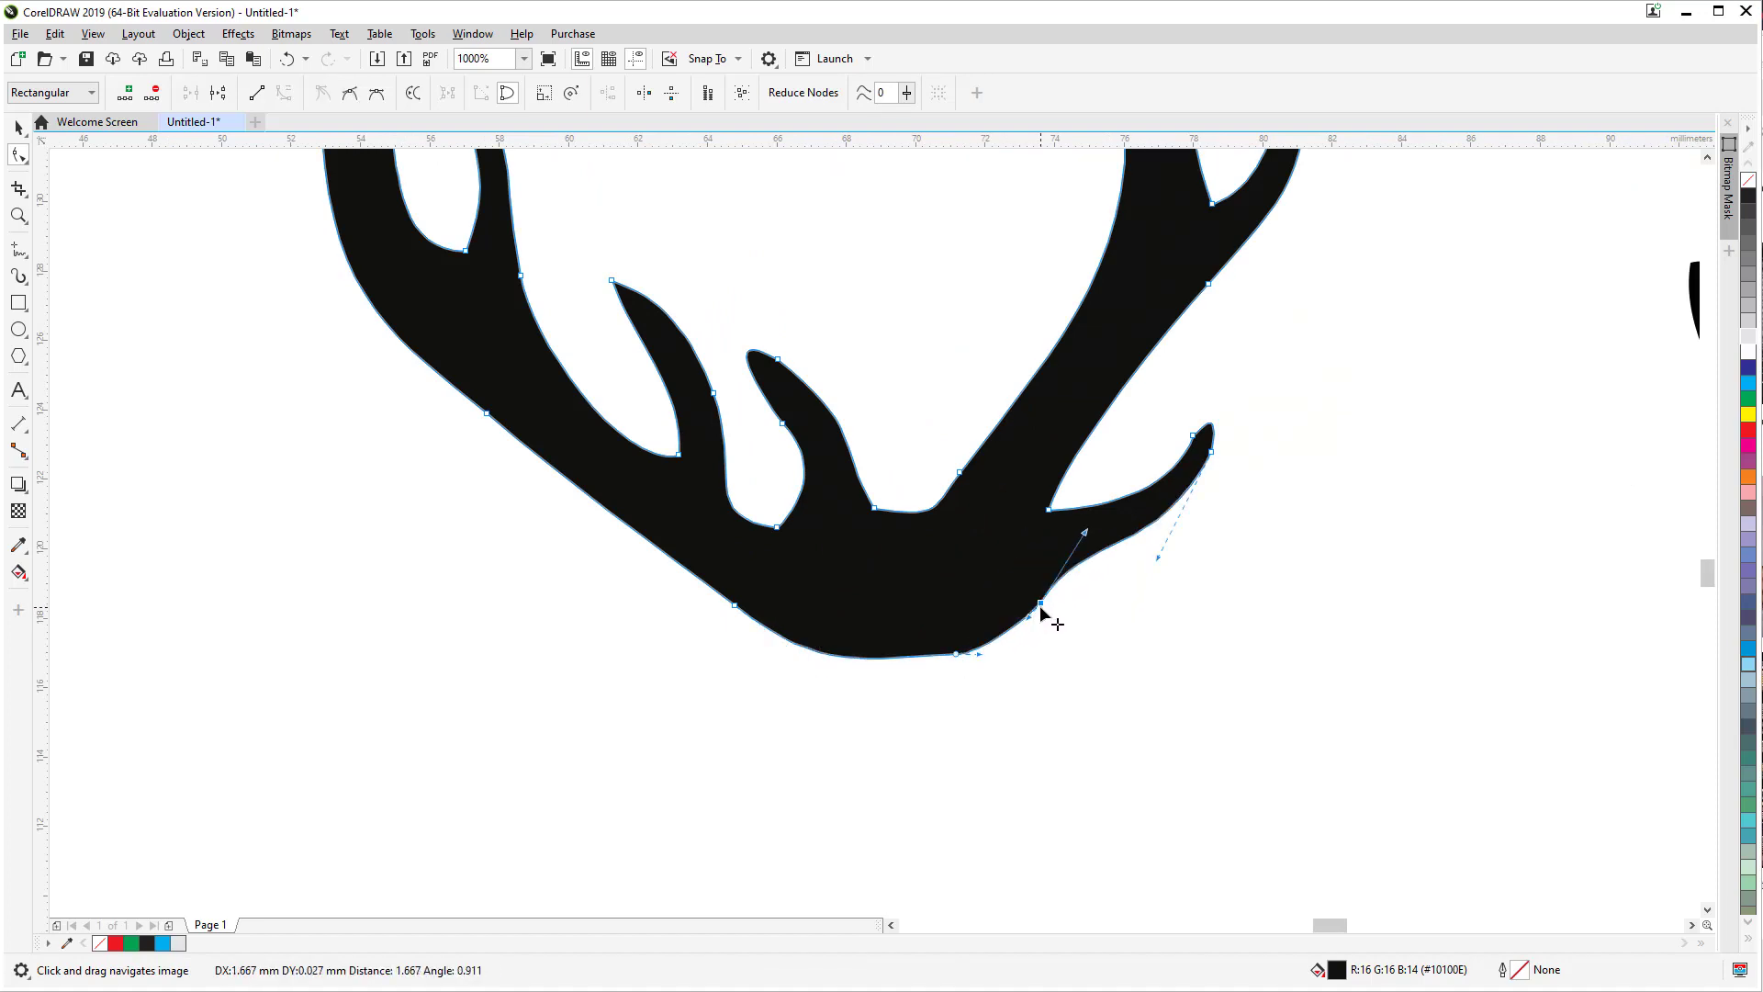
{"action": "left_click", "coordinate": [964, 654]}
{"action": "left_click_drag", "start_coordinate": [964, 654], "coordinate": [1001, 653]}
{"action": "scroll", "coordinate": [930, 624], "scroll_direction": "down", "scroll_amount": 3}
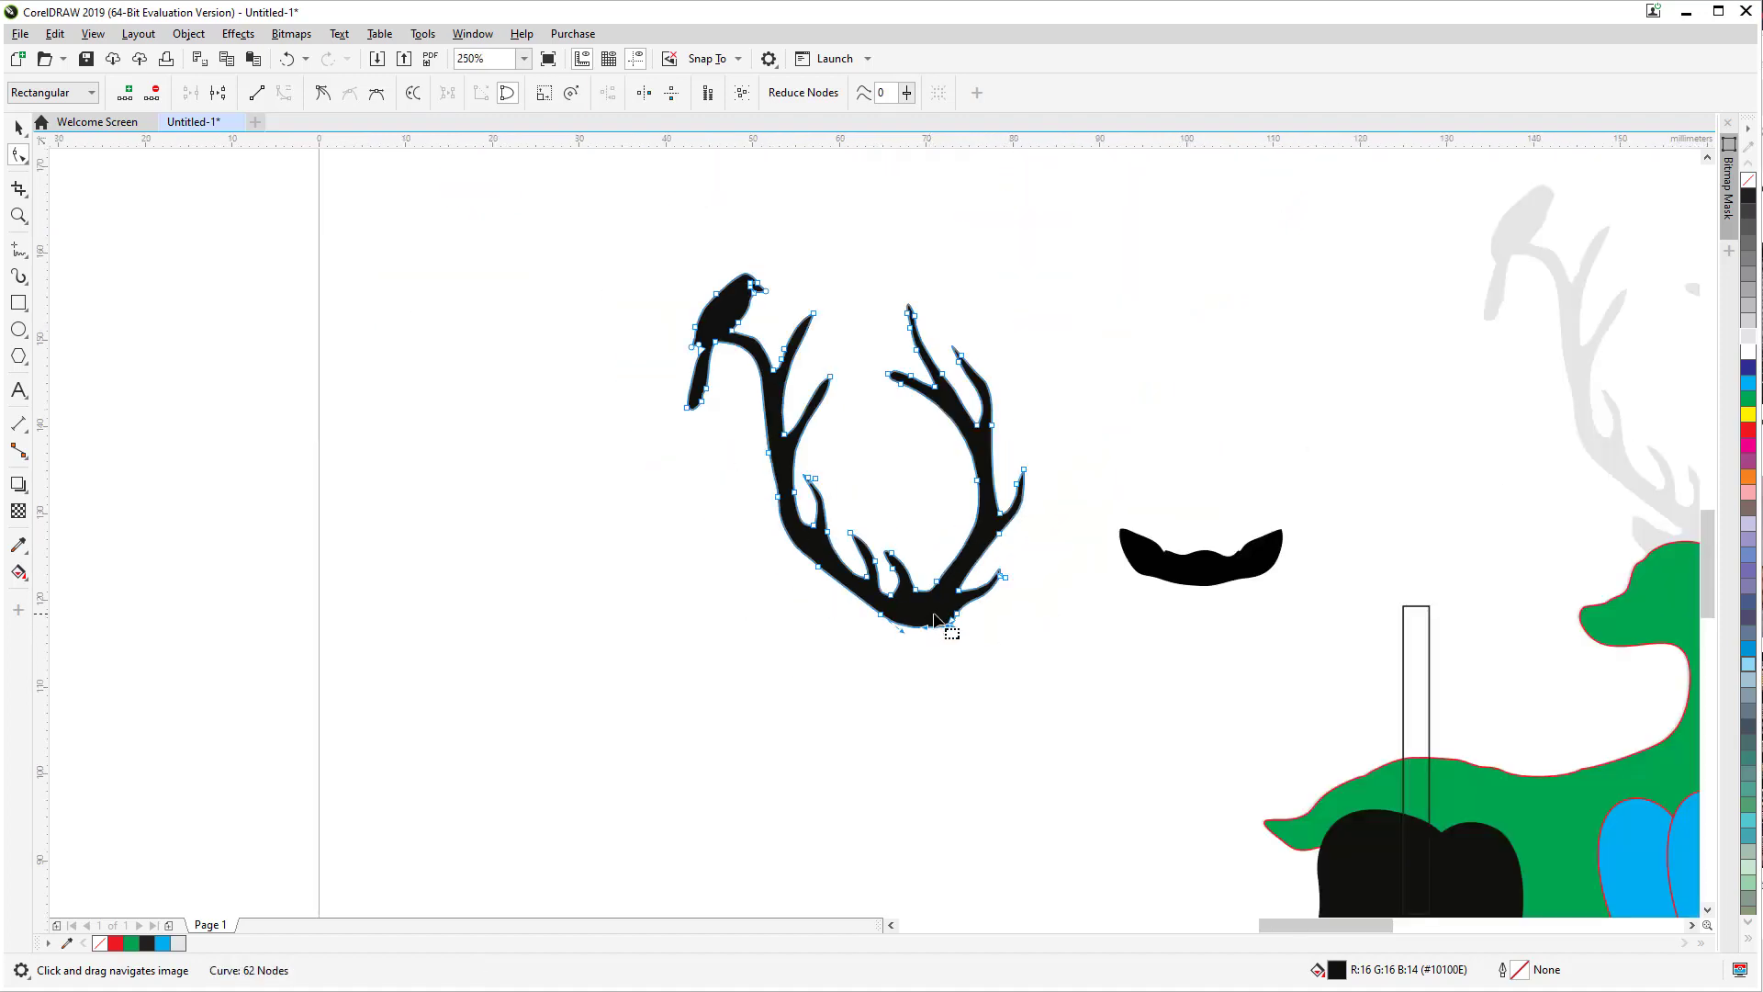
{"action": "scroll", "coordinate": [899, 650], "scroll_direction": "up", "scroll_amount": 1}
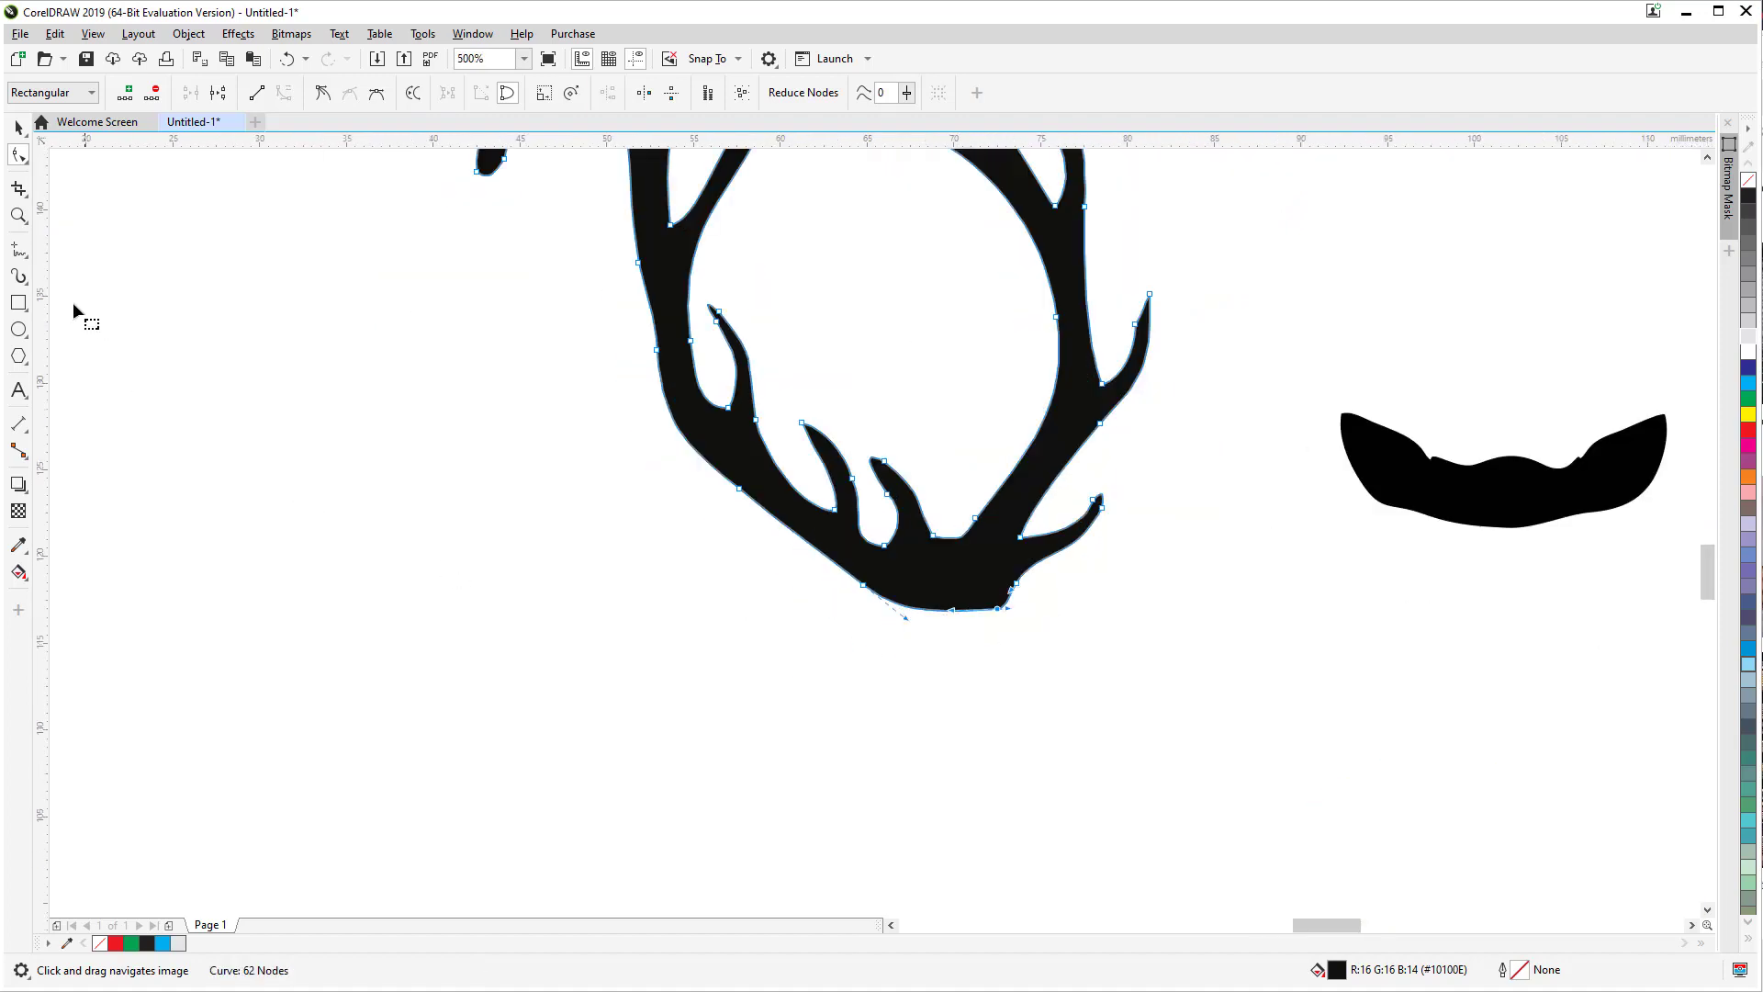
Step: Draw a rectangle about 6.5 by 16.3 mm beside the antlers and set its width to 3 mm, scaling the height proportionally
{"action": "key", "text": "F6"}
{"action": "left_click_drag", "start_coordinate": [402, 745], "coordinate": [516, 461]}
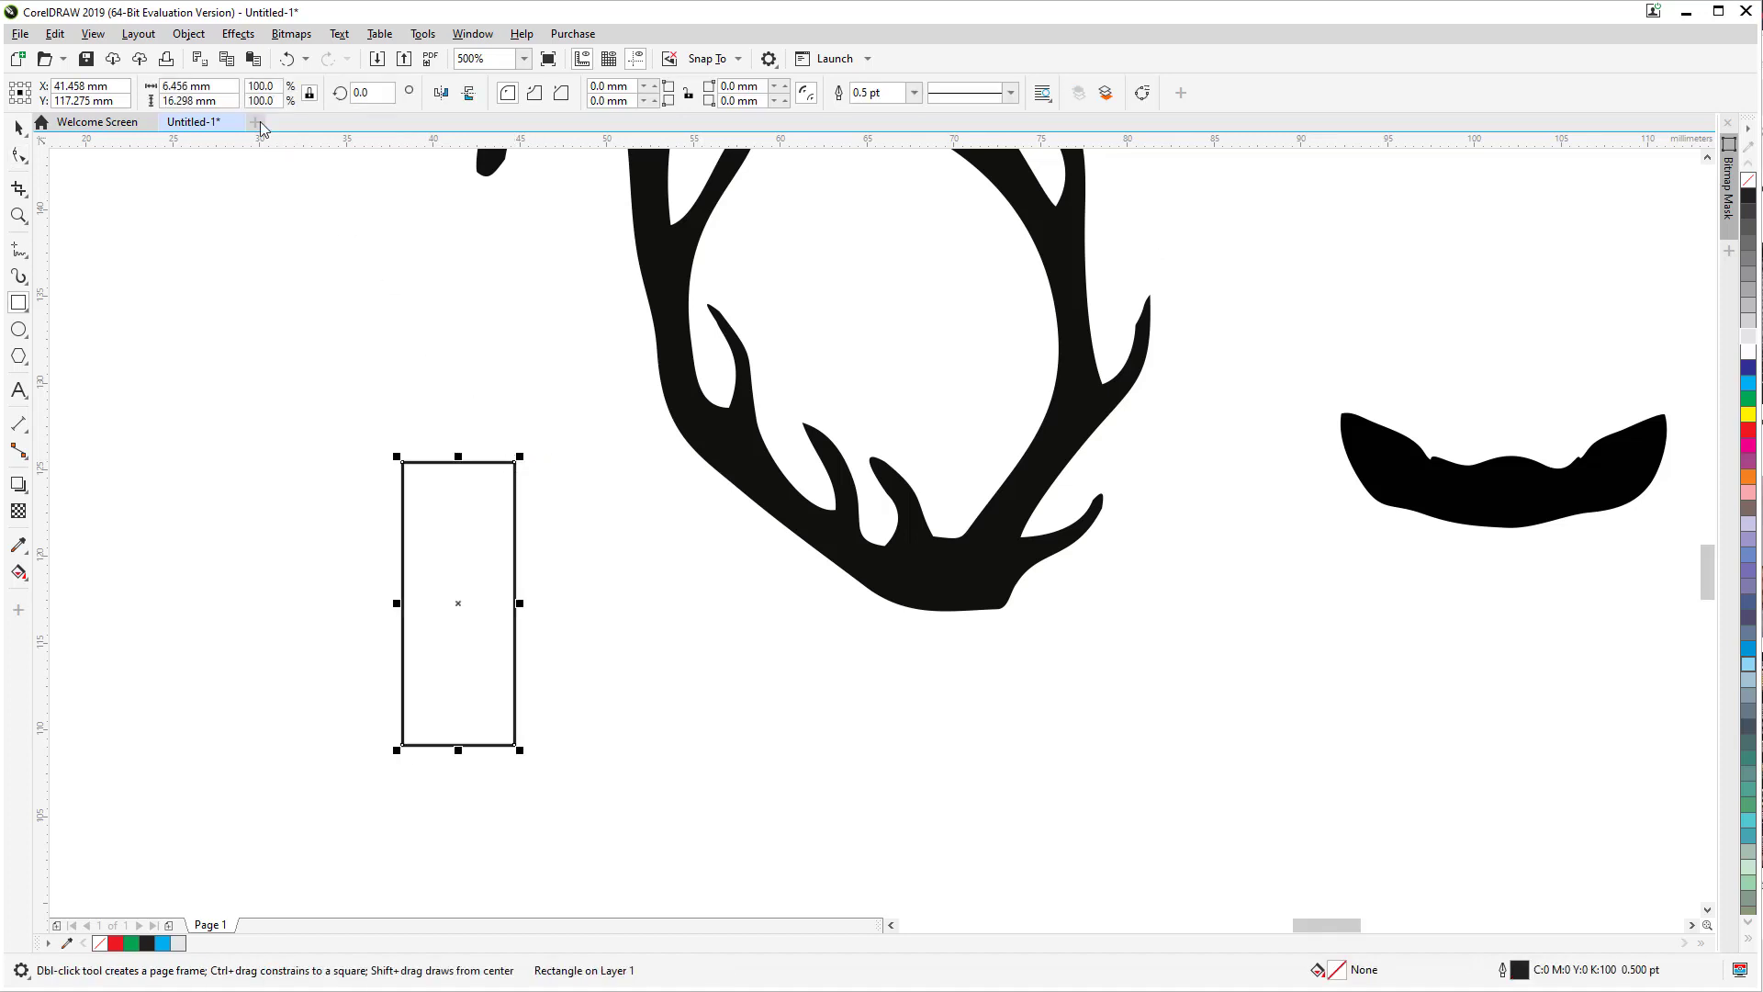
{"action": "left_click", "coordinate": [217, 86]}
{"action": "type", "text": "36"}
{"action": "key", "text": "Return"}
{"action": "double_click", "coordinate": [197, 86]}
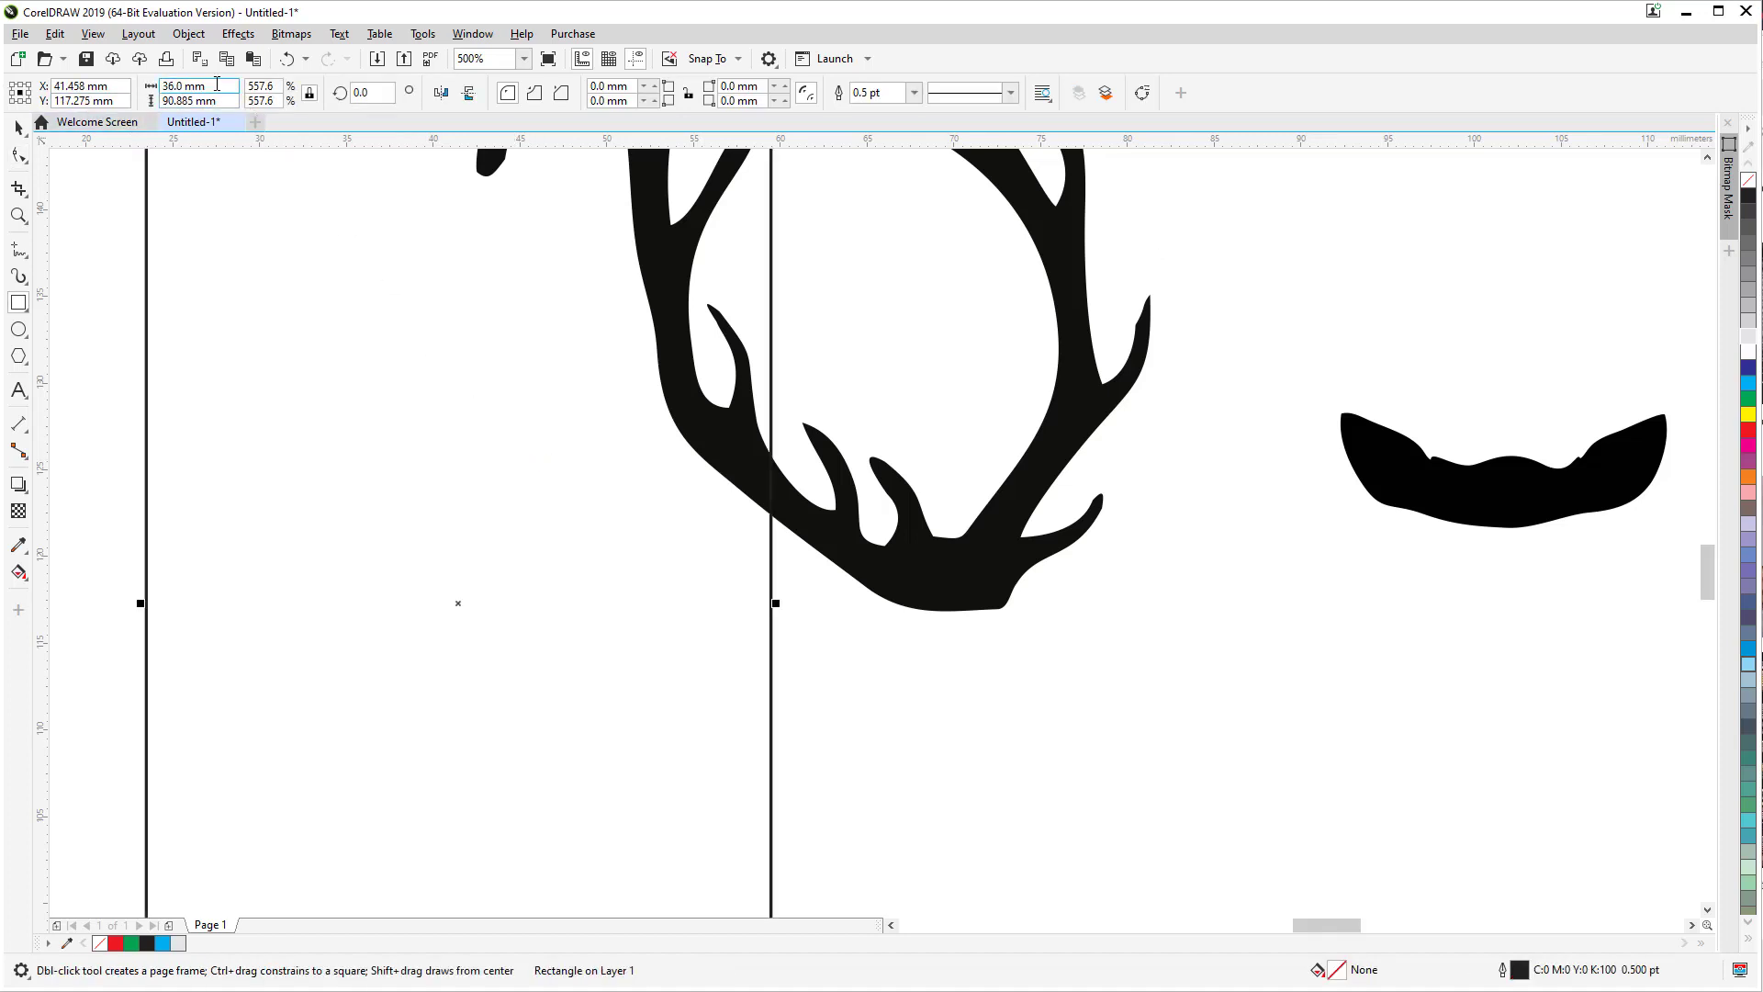
{"action": "type", "text": "3"}
{"action": "key", "text": "Return"}
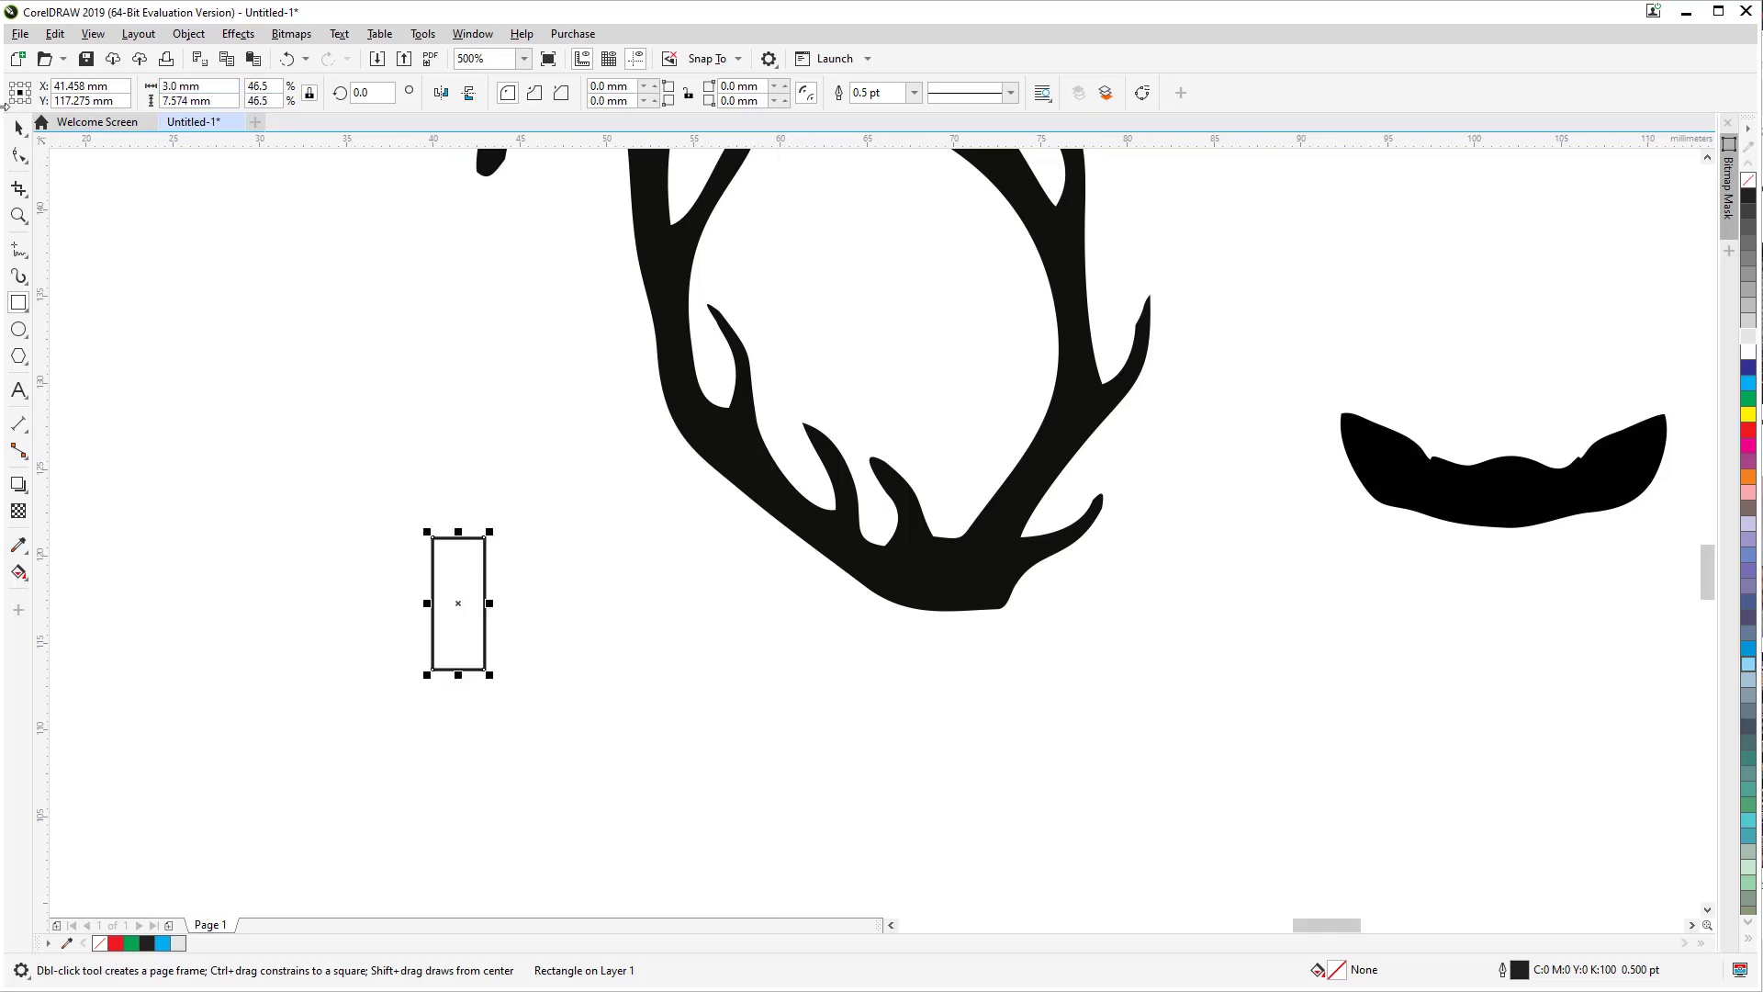
Step: Place the new 3 mm rectangle across the antler base's lower edge at about X 70.3 mm, Y 115.2 mm and give it a red outline
{"action": "left_click", "coordinate": [17, 130]}
{"action": "left_click_drag", "start_coordinate": [471, 590], "coordinate": [975, 601]}
{"action": "scroll", "coordinate": [977, 600], "scroll_direction": "up", "scroll_amount": 1}
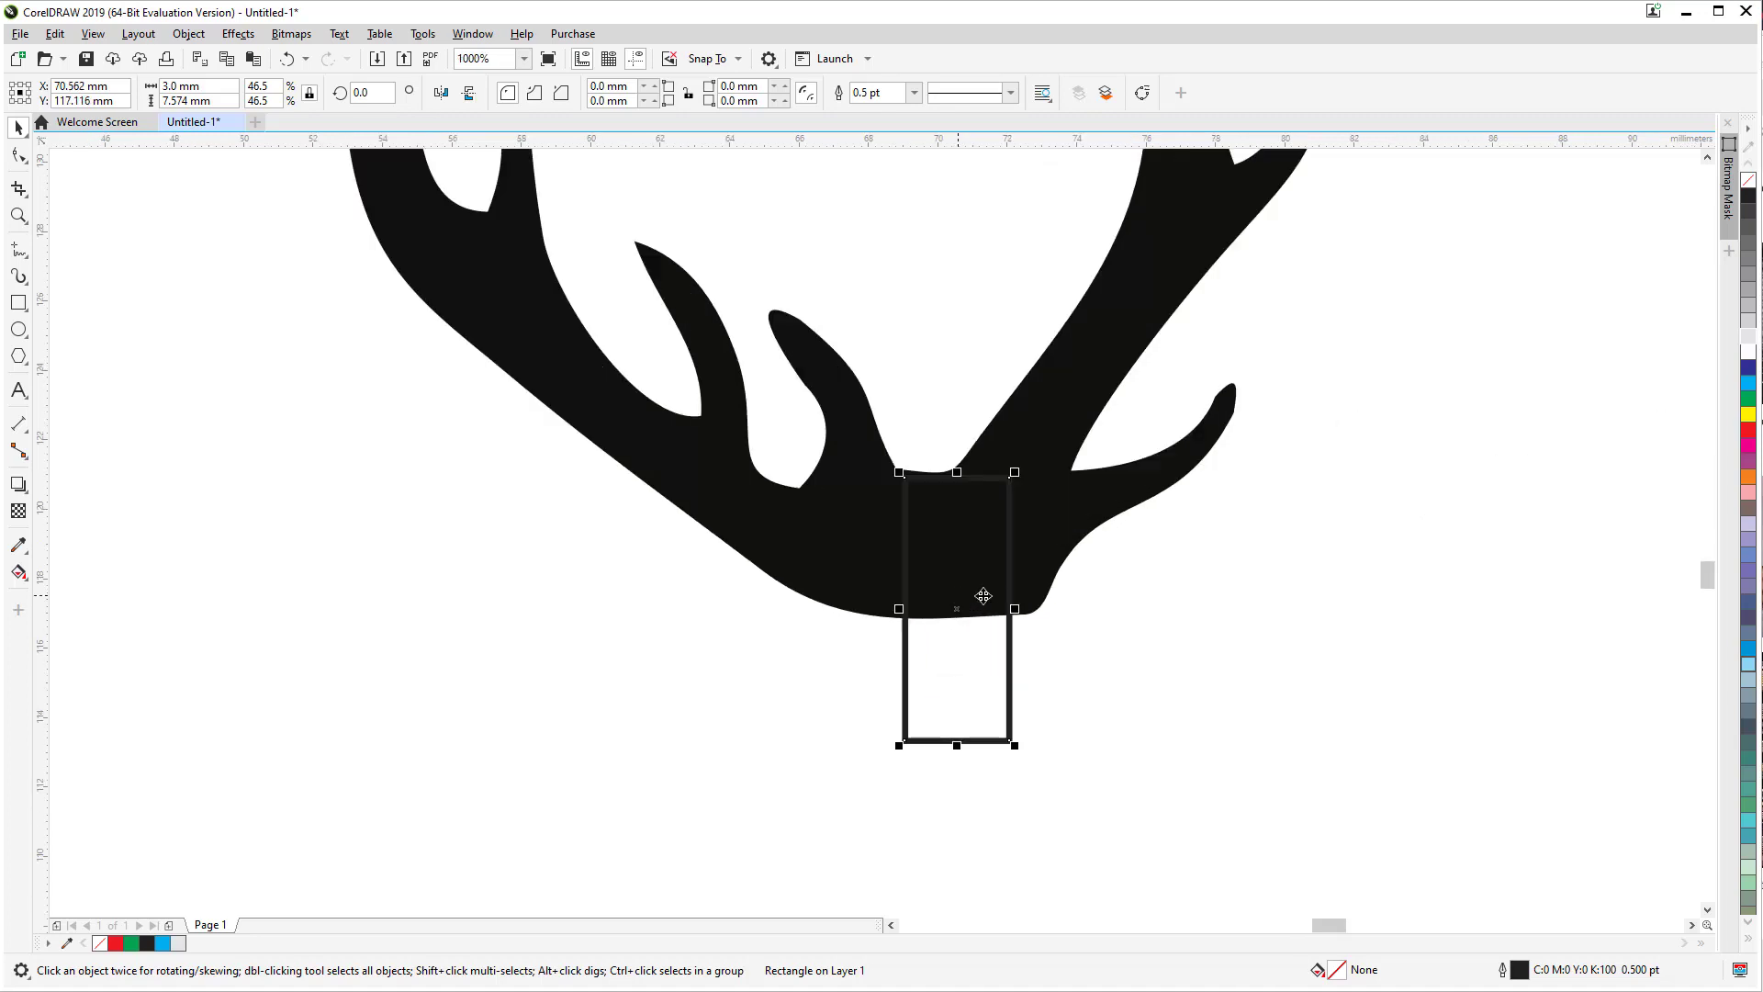
{"action": "right_click", "coordinate": [1748, 428]}
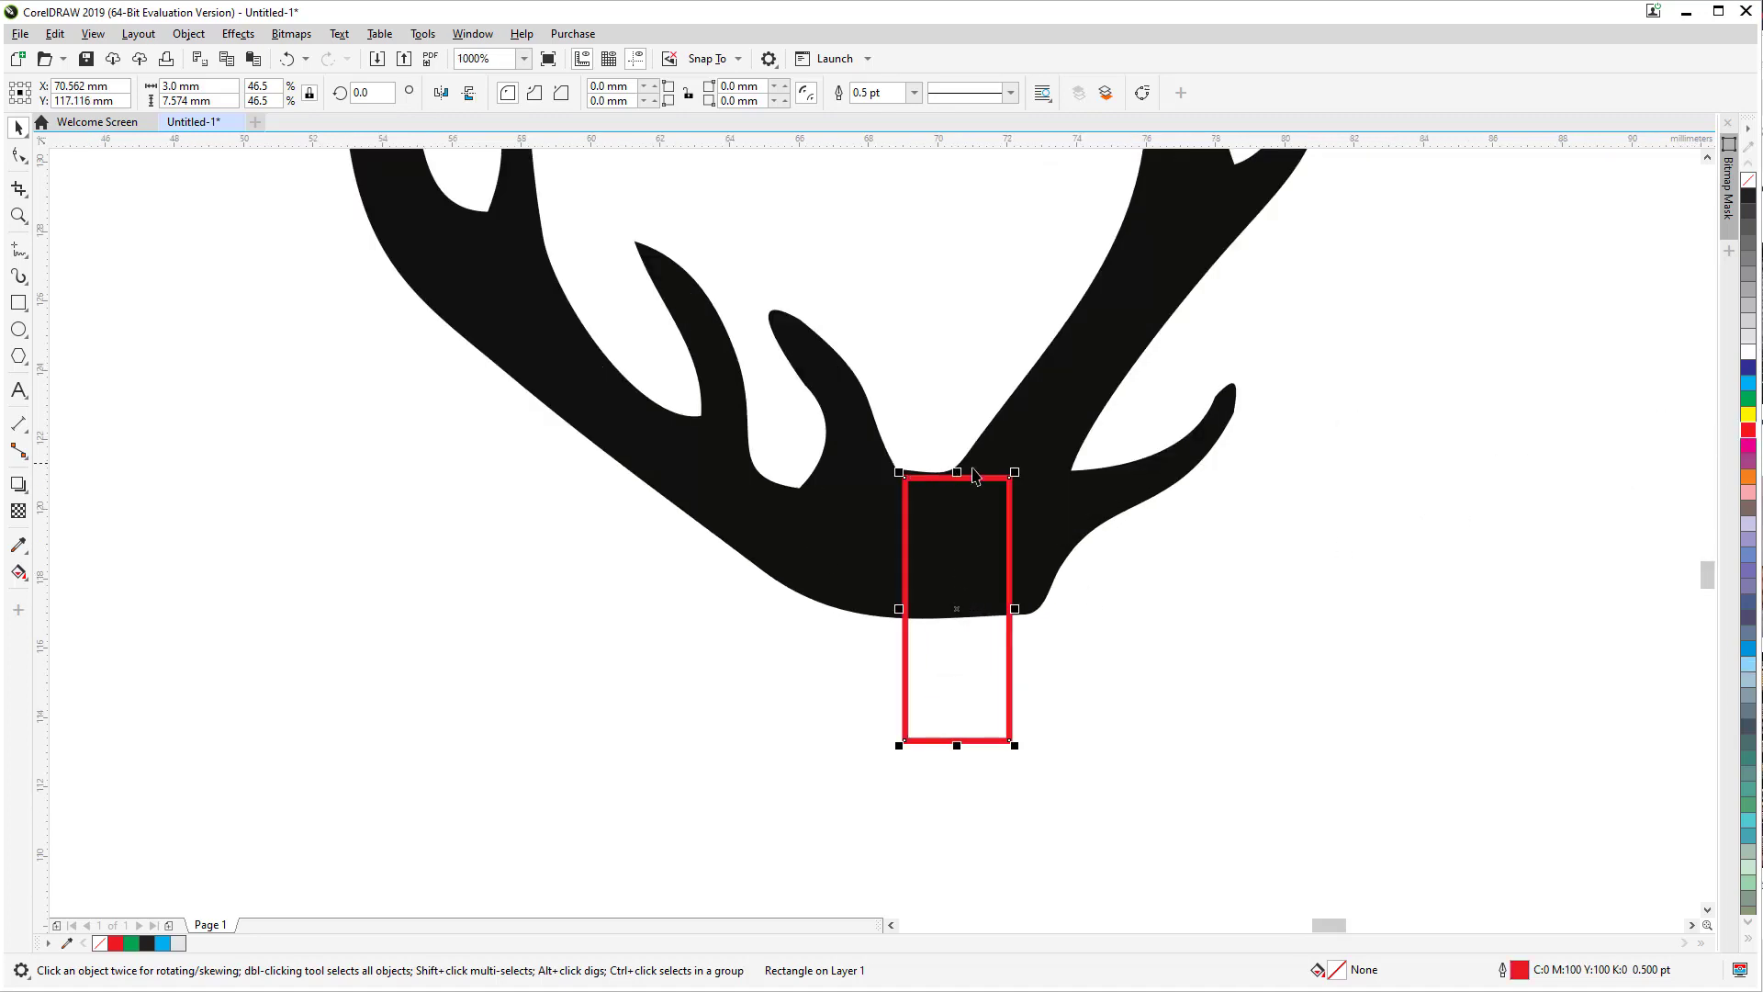
{"action": "left_click_drag", "start_coordinate": [972, 532], "coordinate": [973, 589]}
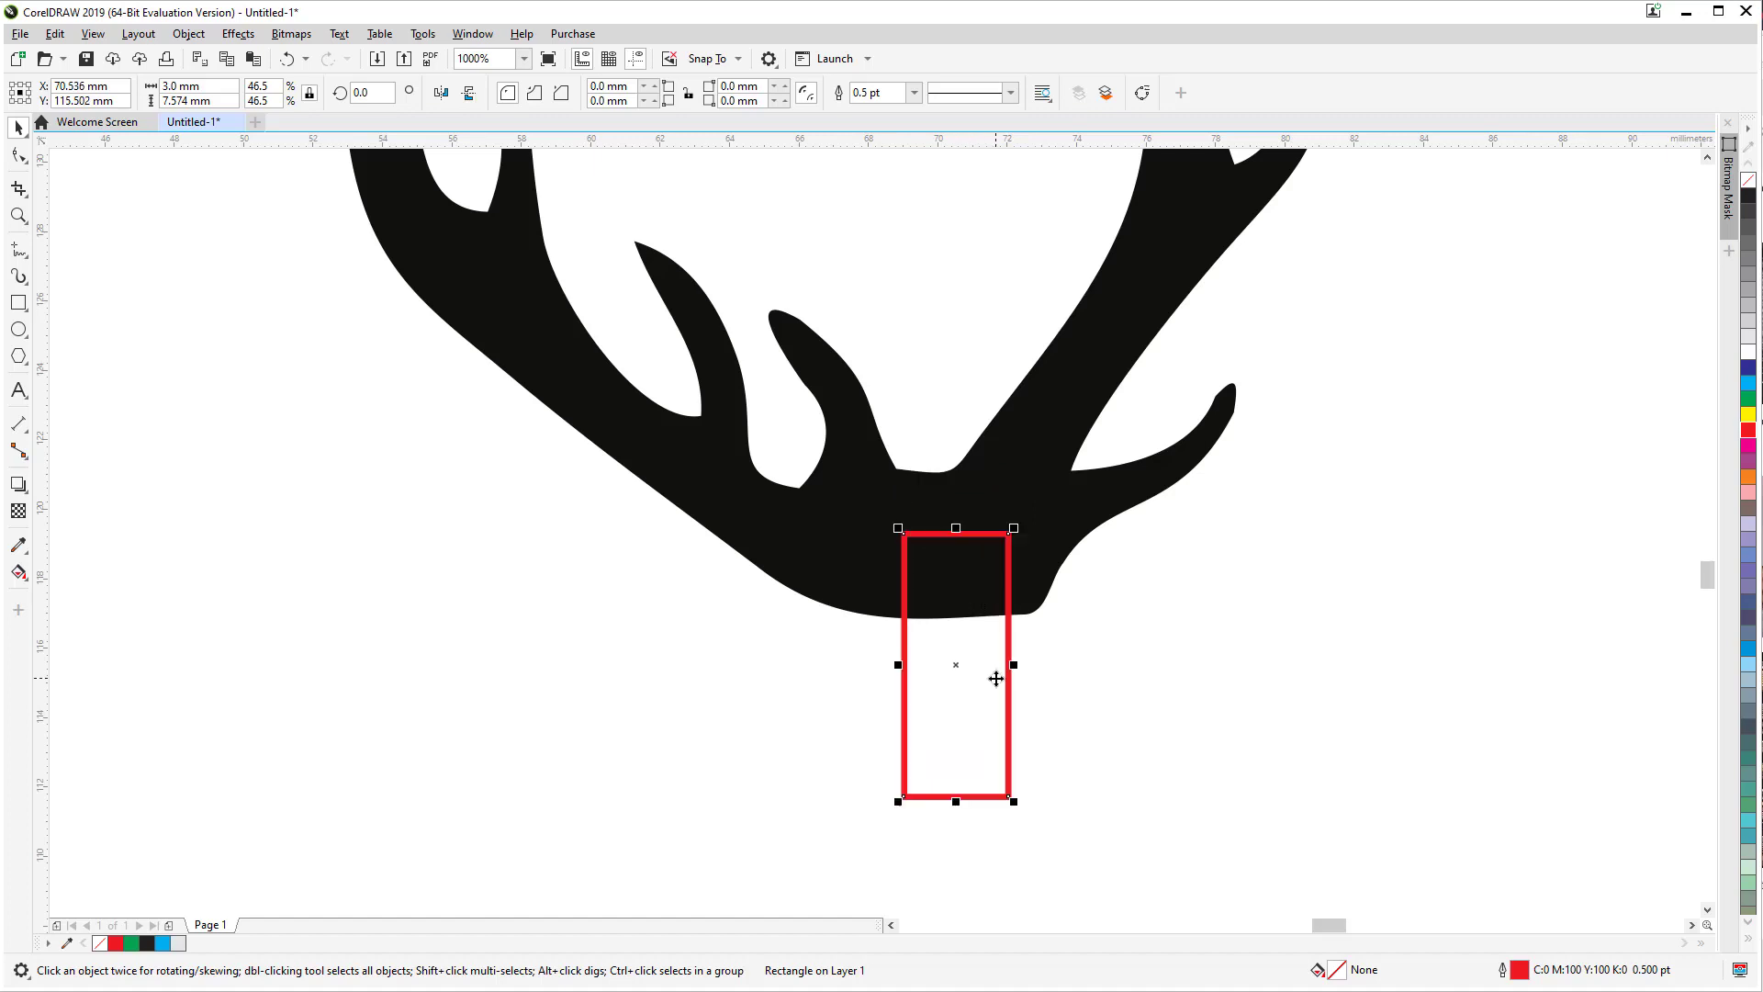
{"action": "left_click_drag", "start_coordinate": [967, 671], "coordinate": [950, 680]}
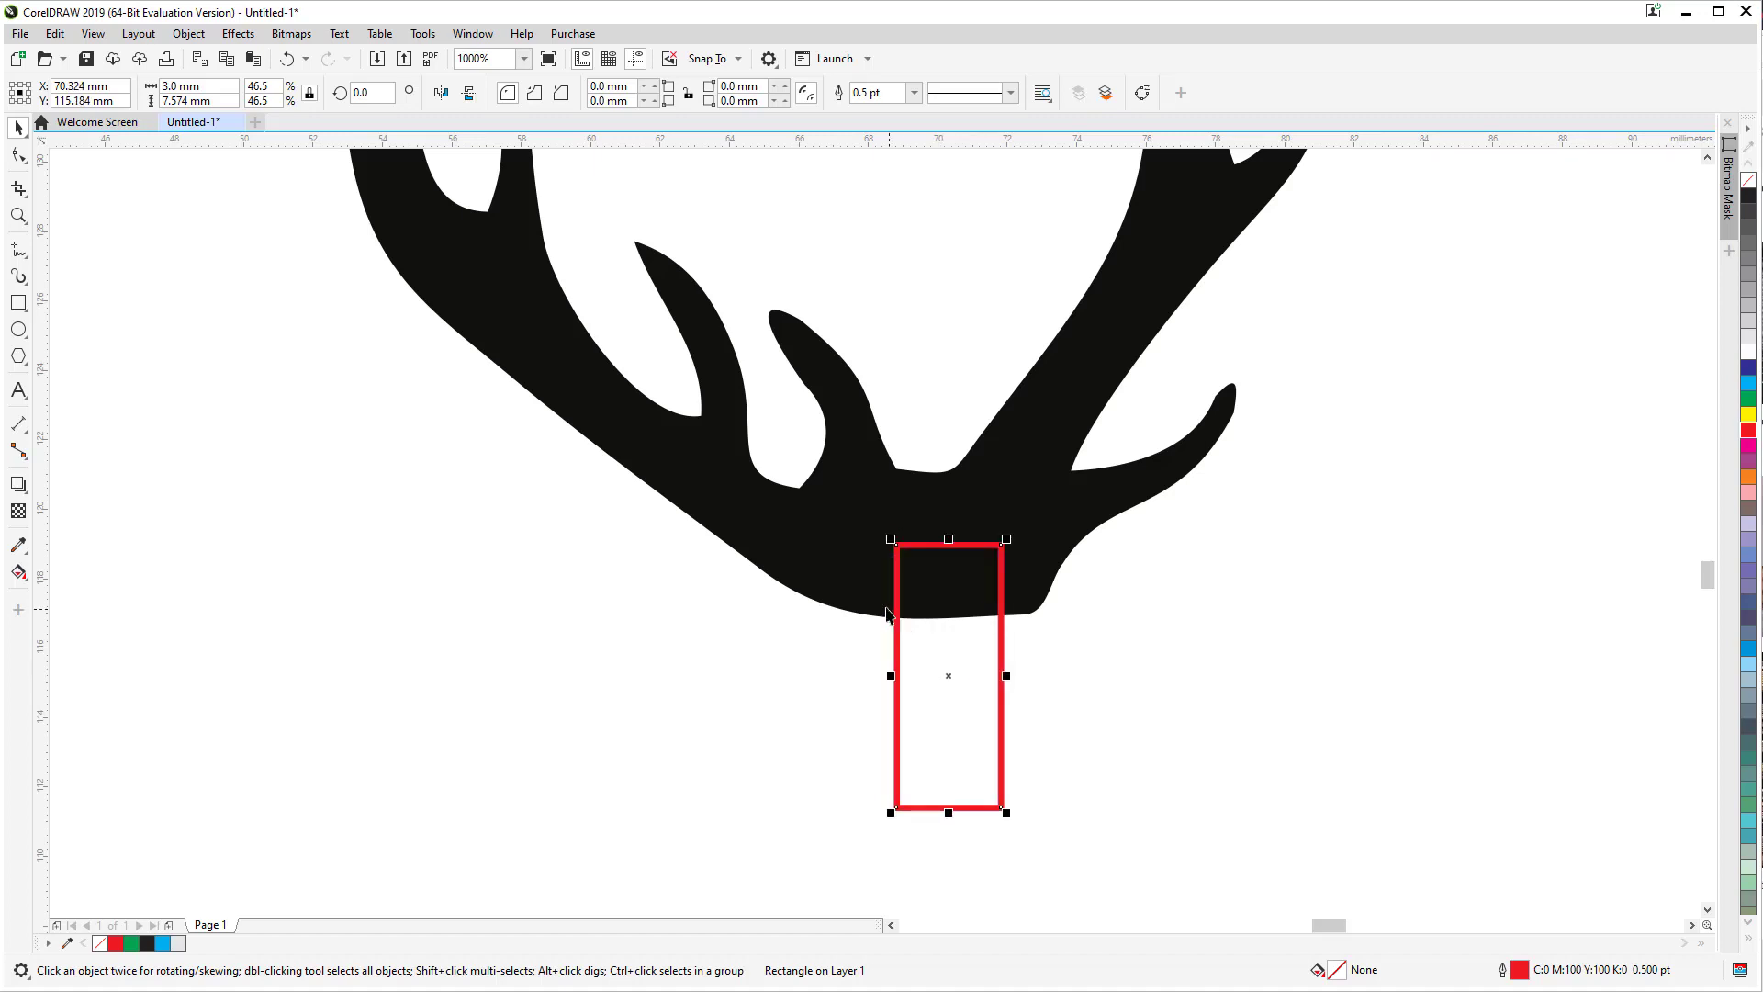
Step: Extend the antler base downward by moving its lower-right corner node down about 1.5 mm
{"action": "left_click", "coordinate": [864, 594]}
{"action": "left_click", "coordinate": [16, 153]}
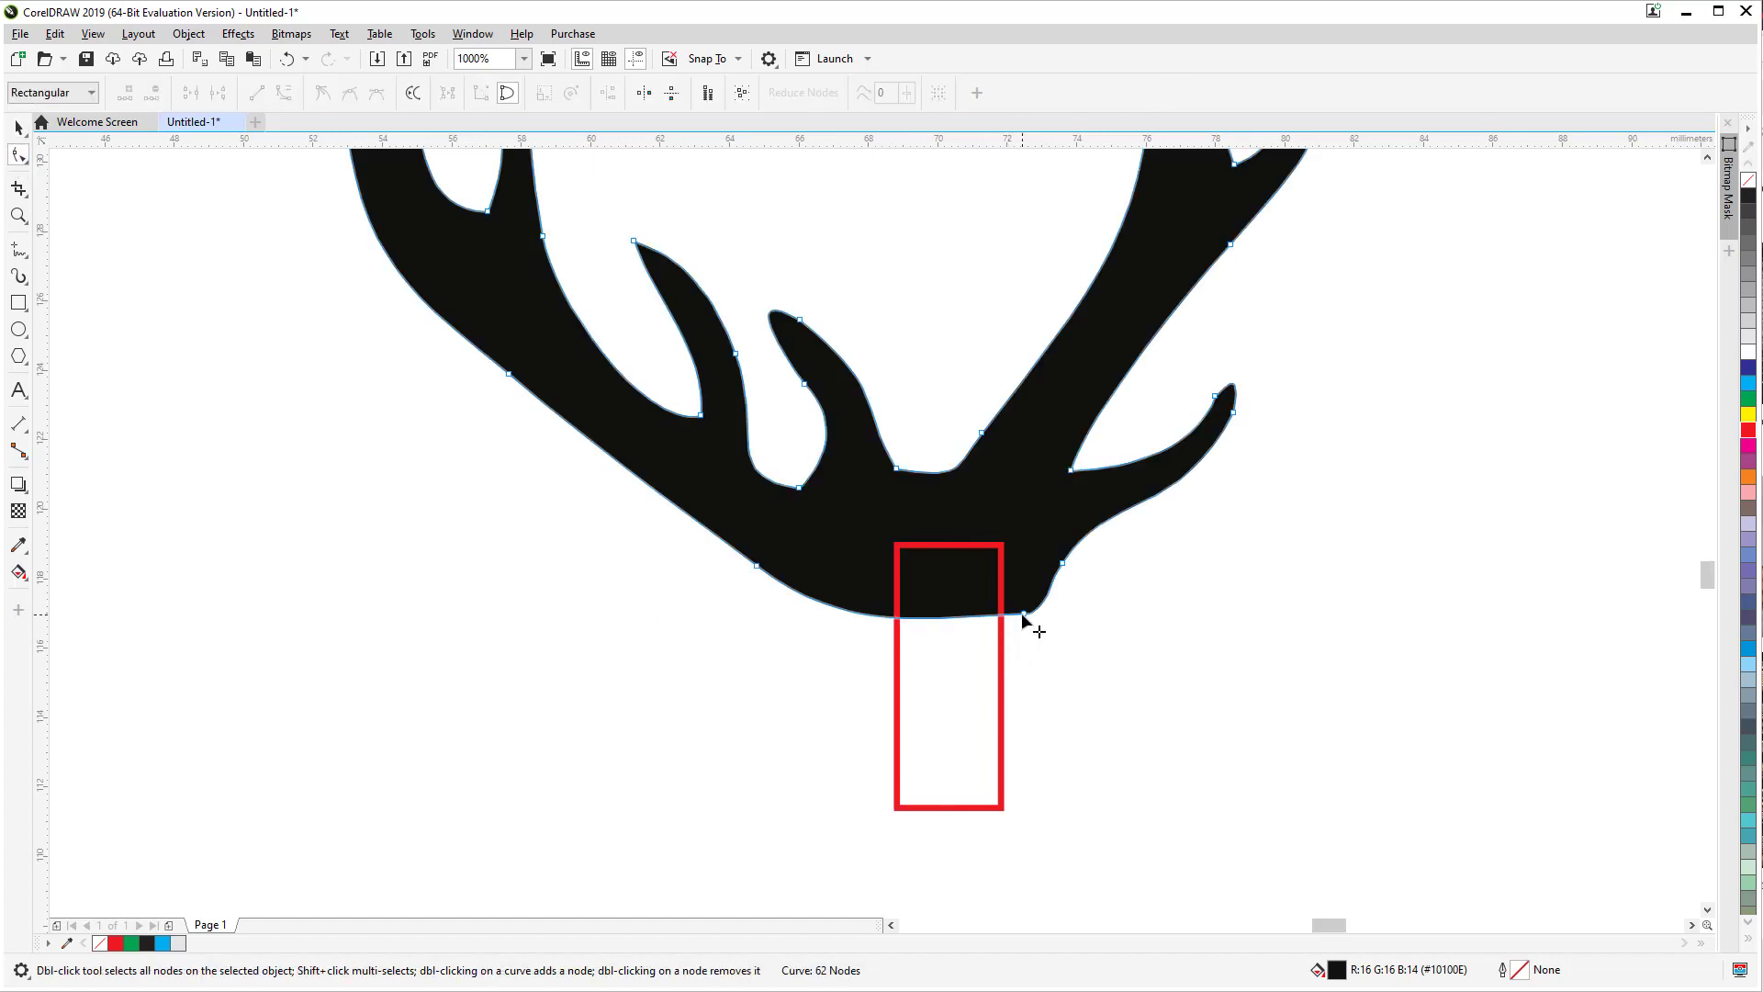
{"action": "left_click_drag", "start_coordinate": [1023, 616], "coordinate": [1016, 669]}
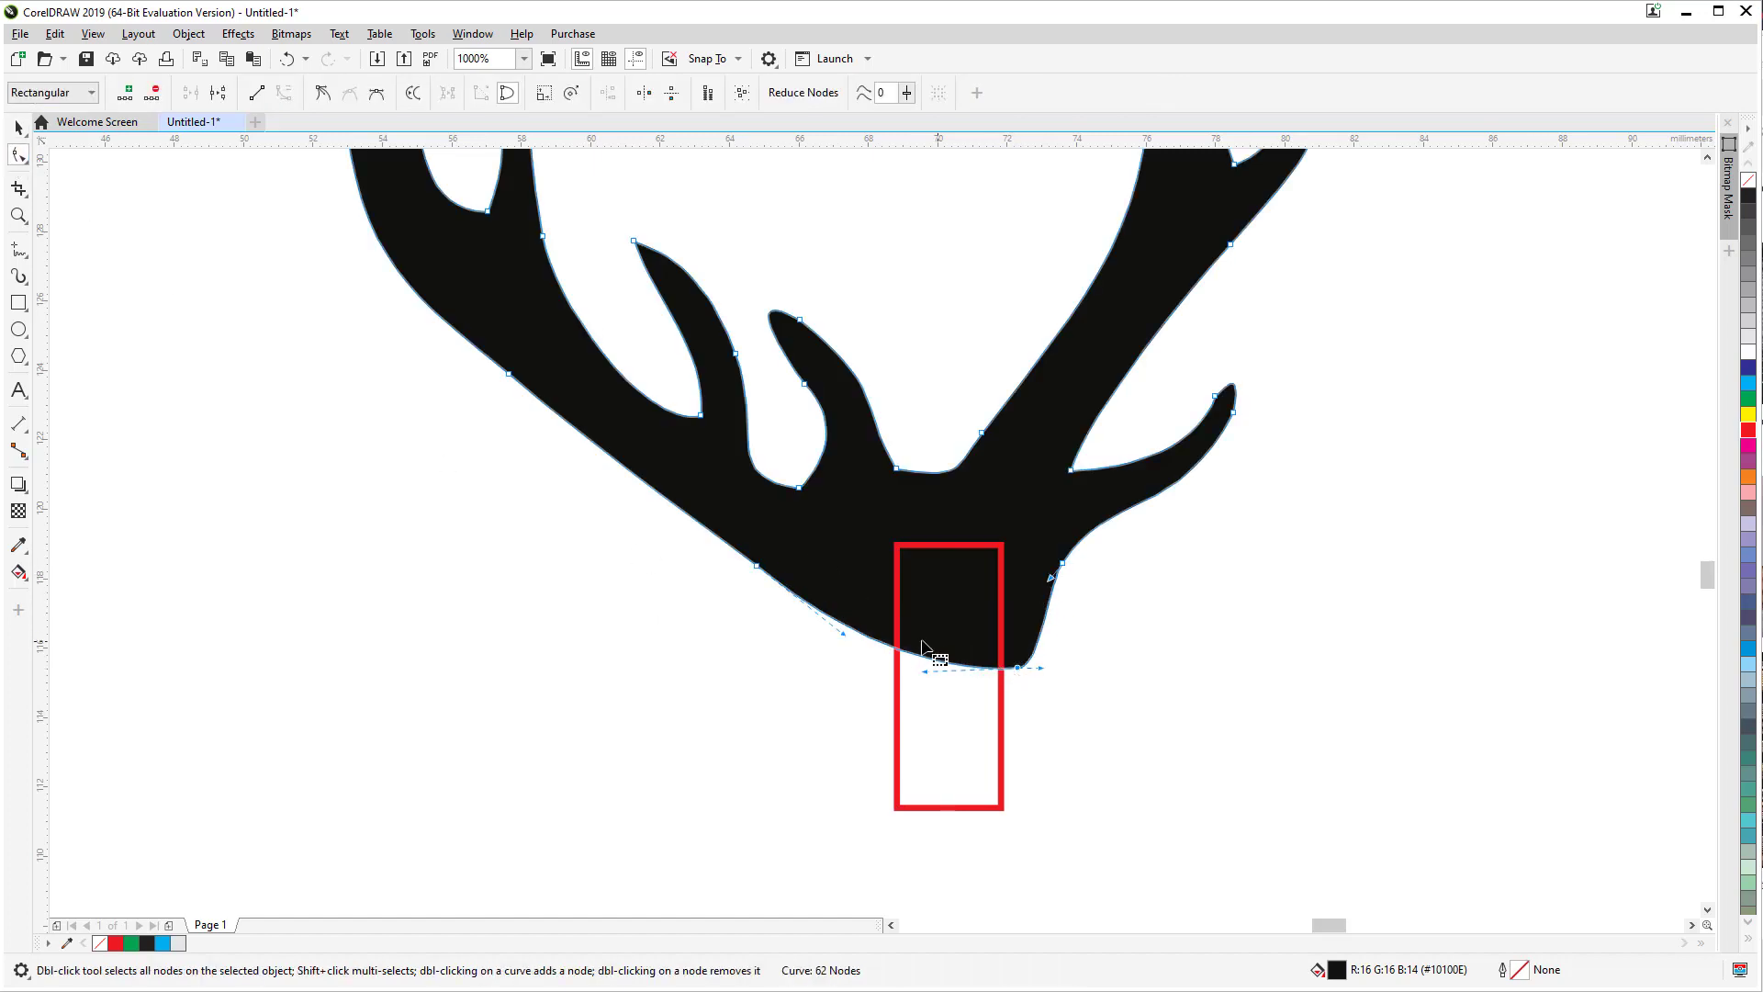
{"action": "left_click", "coordinate": [846, 627]}
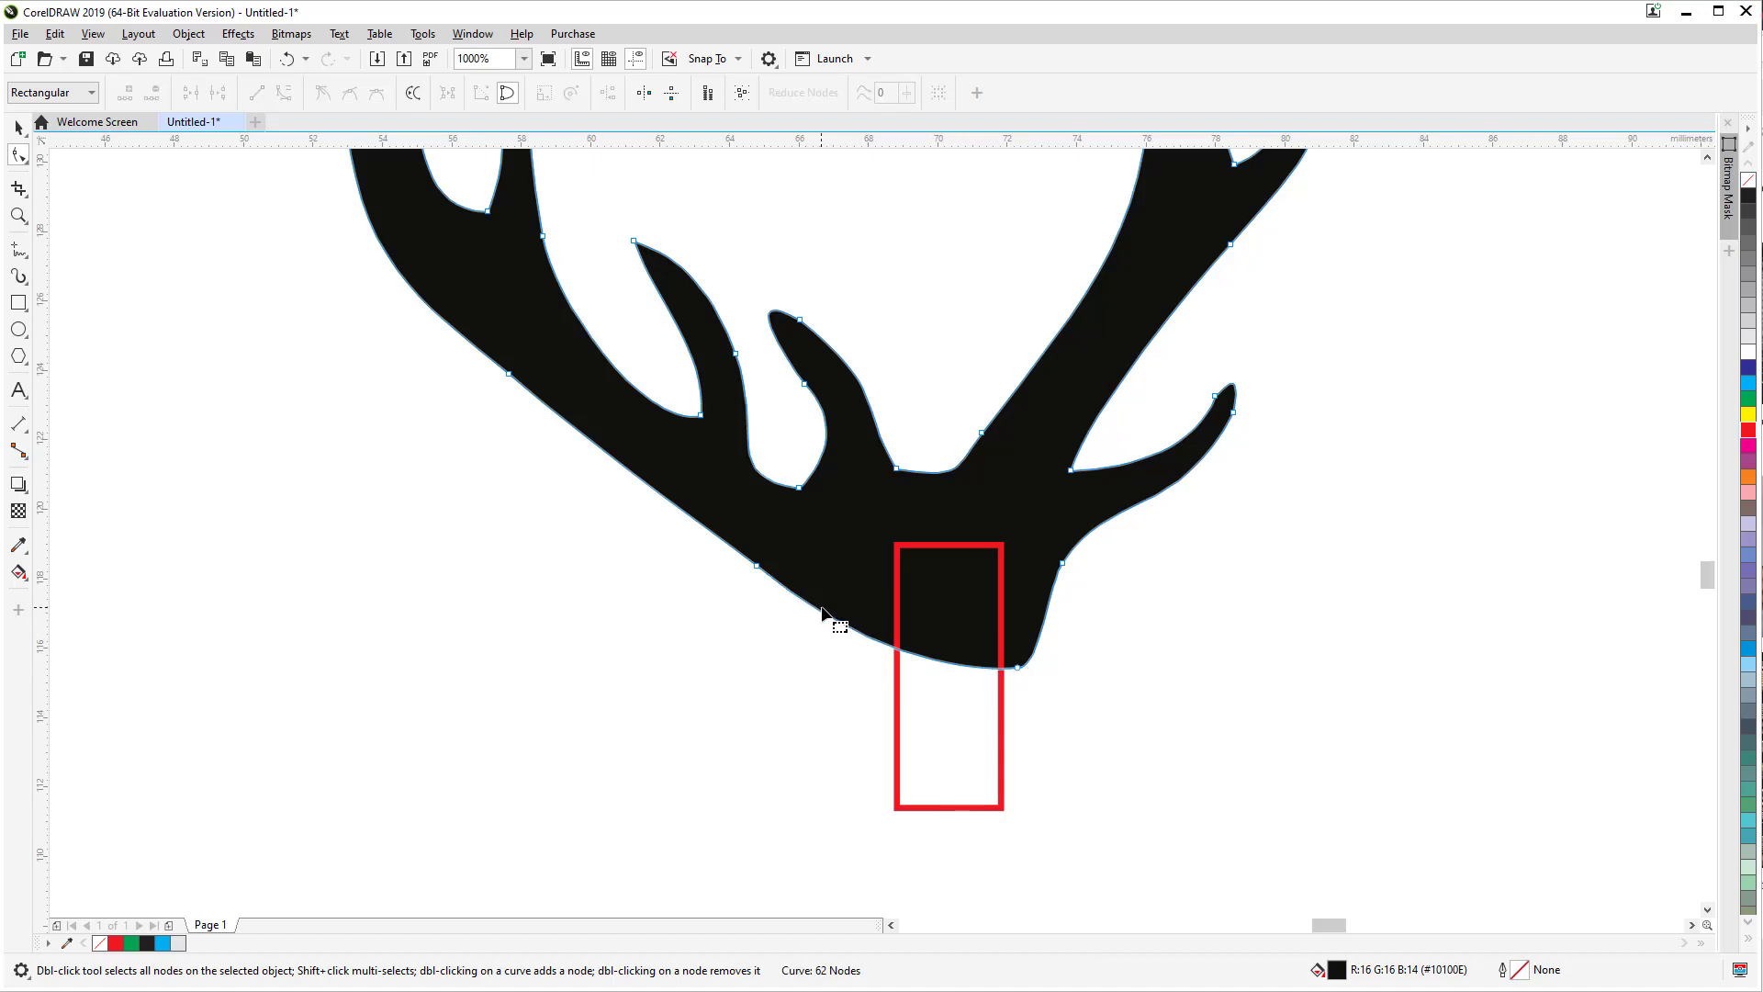
Step: Add a node on the antler base's lower-left curve, pull it down beside the red rectangle and level the lower-right node with it
{"action": "left_click", "coordinate": [819, 609]}
{"action": "double_click", "coordinate": [815, 607]}
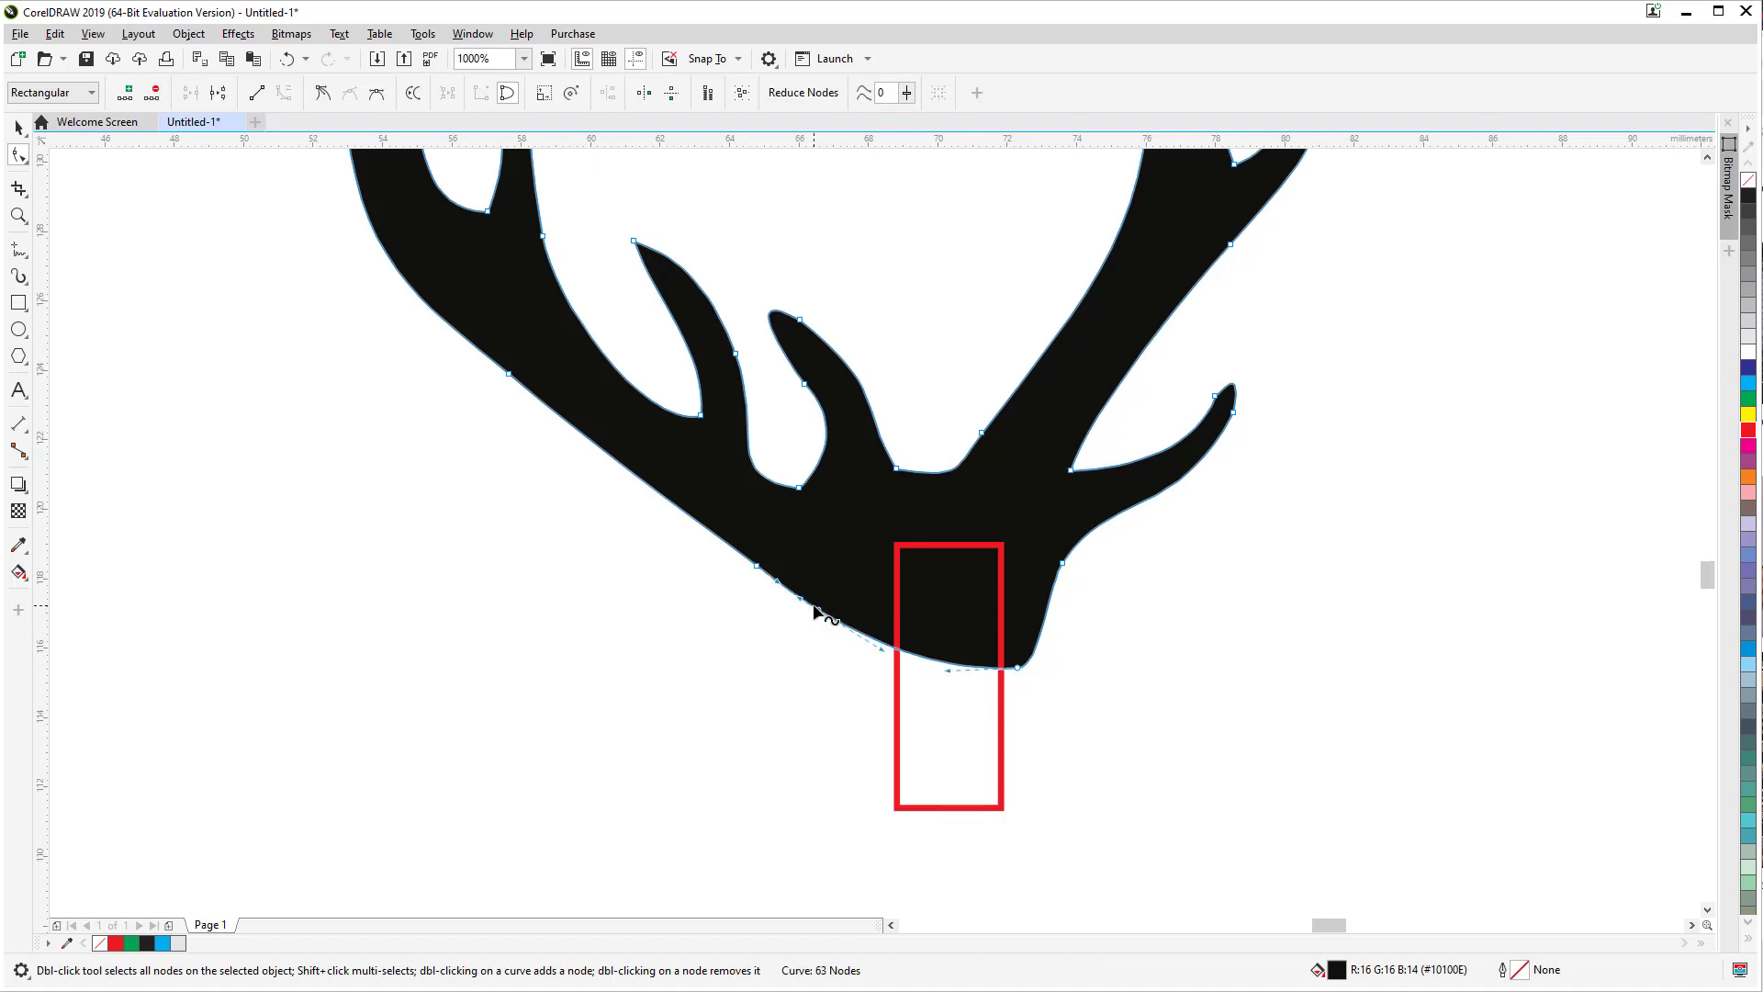
{"action": "left_click_drag", "start_coordinate": [820, 610], "coordinate": [883, 663]}
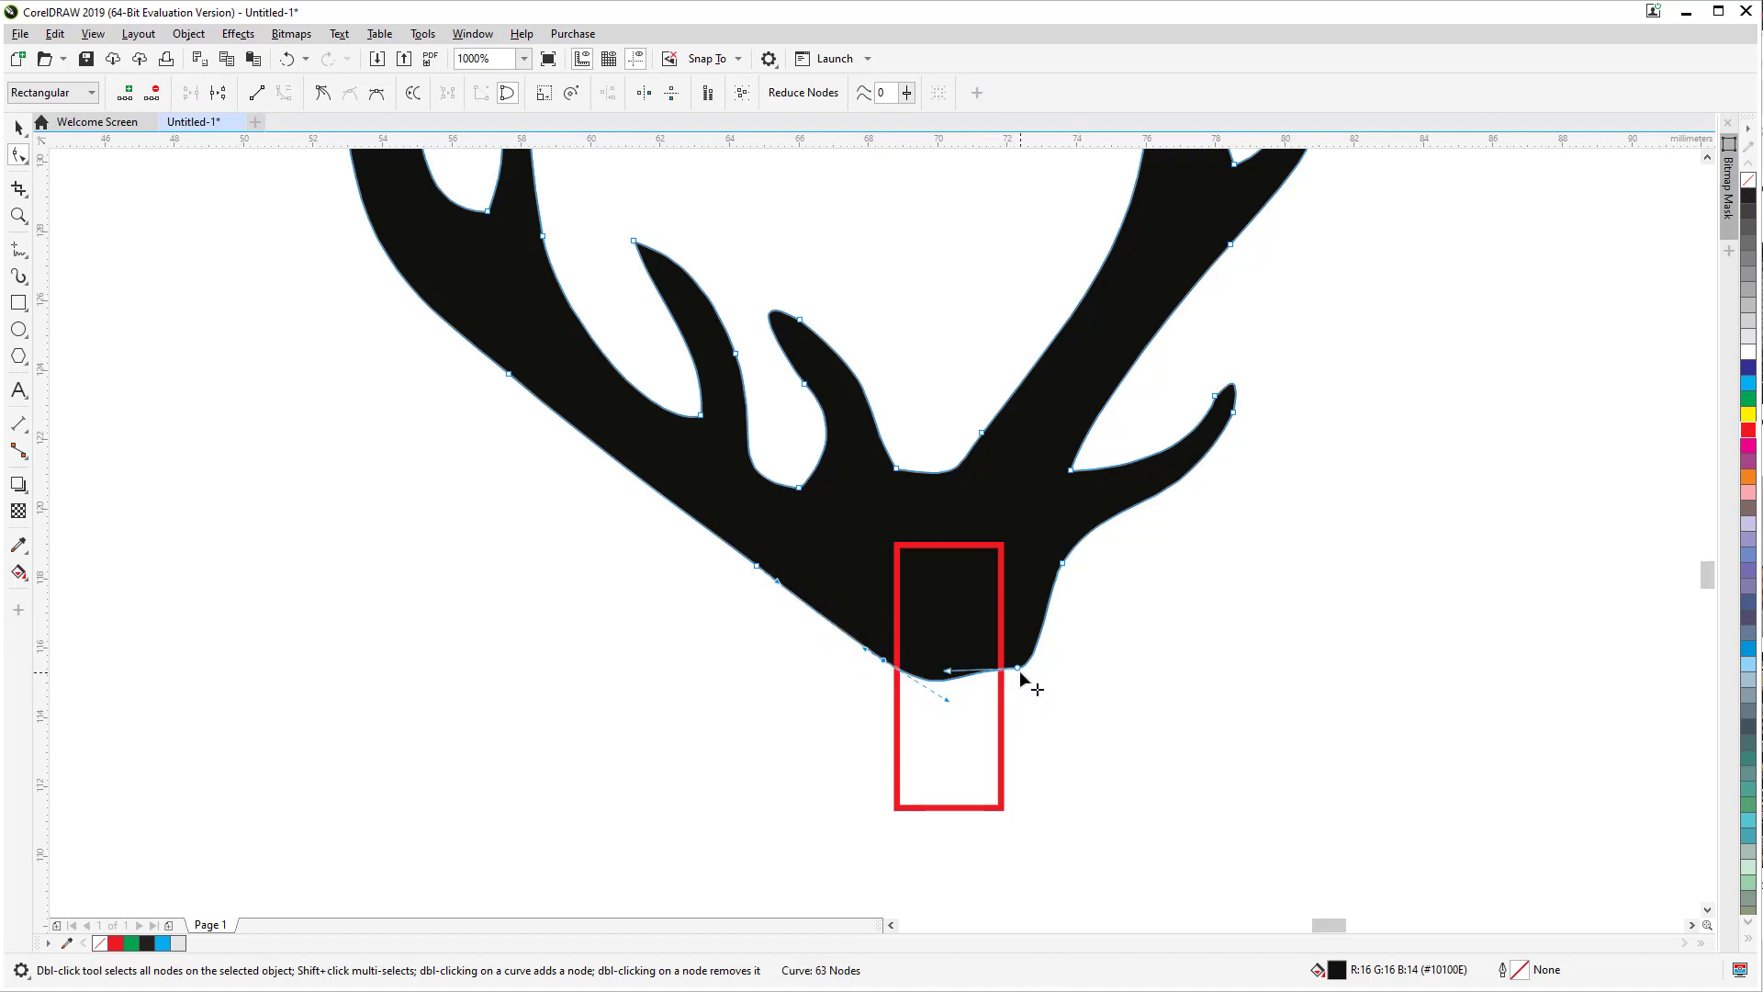
{"action": "left_click", "coordinate": [1018, 669]}
{"action": "left_click", "coordinate": [882, 660]}
{"action": "mouse_move", "coordinate": [872, 662]}
{"action": "left_mouse_down"}
{"action": "mouse_move", "coordinate": [824, 680]}
{"action": "mouse_move", "coordinate": [889, 679]}
{"action": "left_mouse_up"}
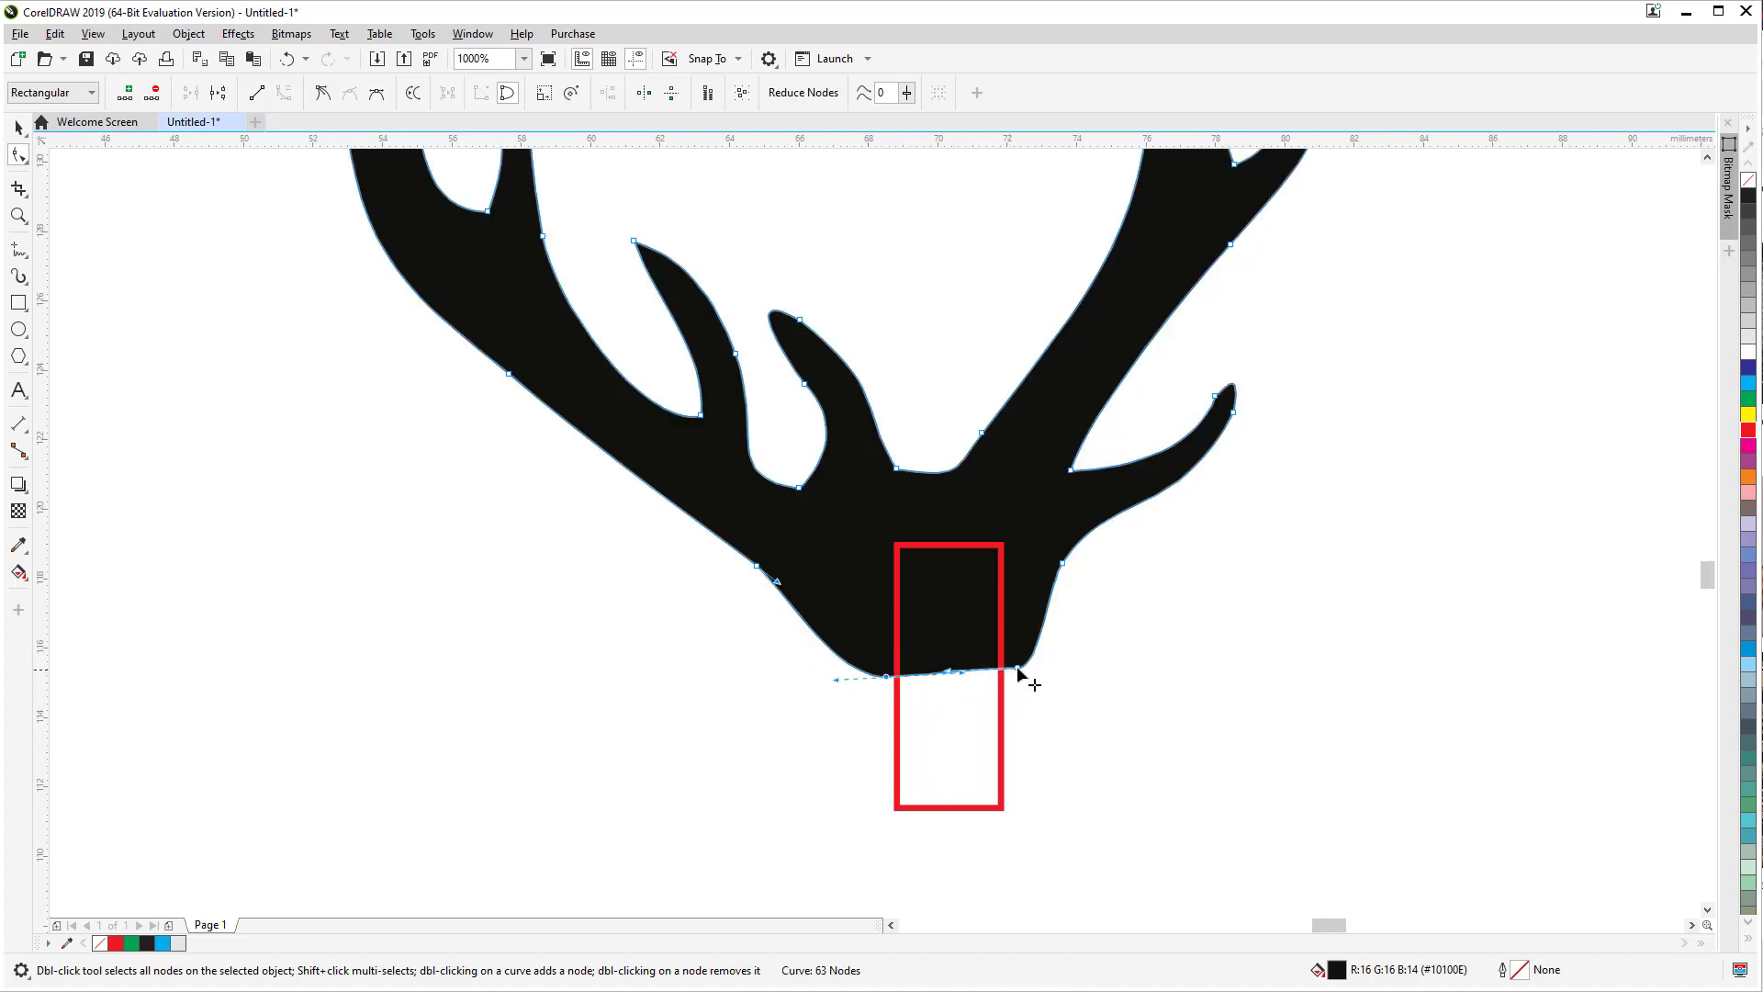
{"action": "left_click_drag", "start_coordinate": [1022, 670], "coordinate": [1024, 678]}
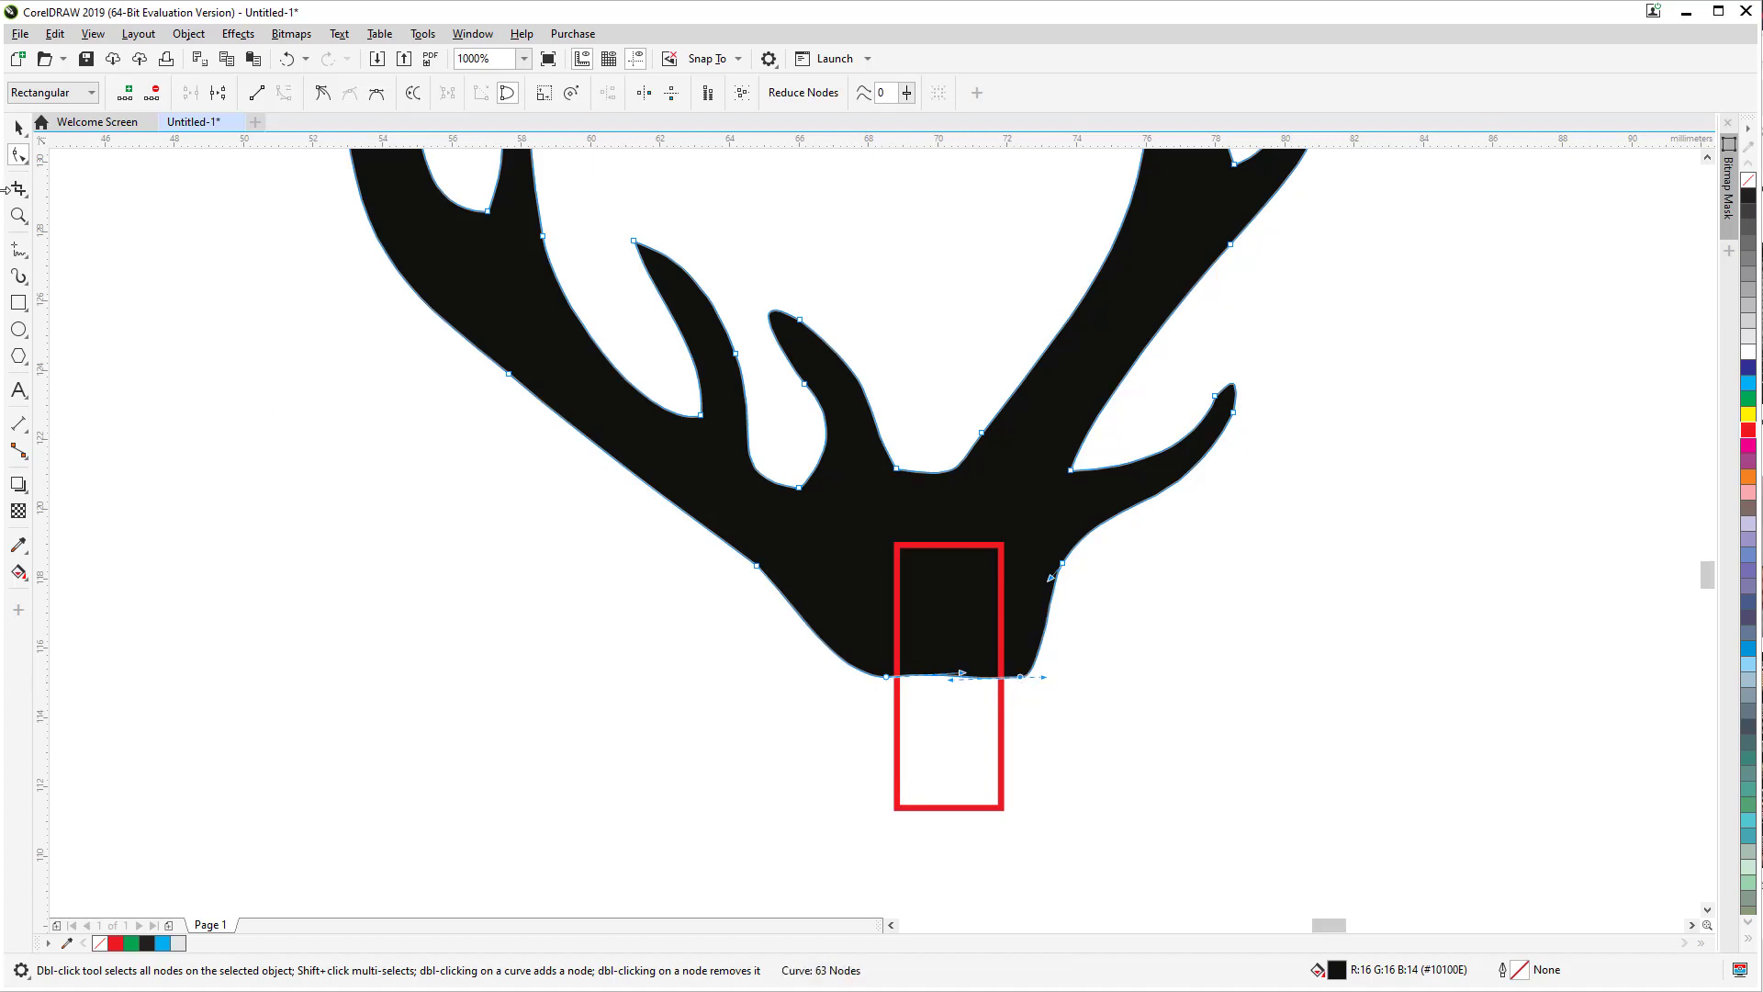
Step: Shift the red rectangle to about X 70.0 mm, Y 114.7 mm on the extended antler base
{"action": "left_click", "coordinate": [19, 129]}
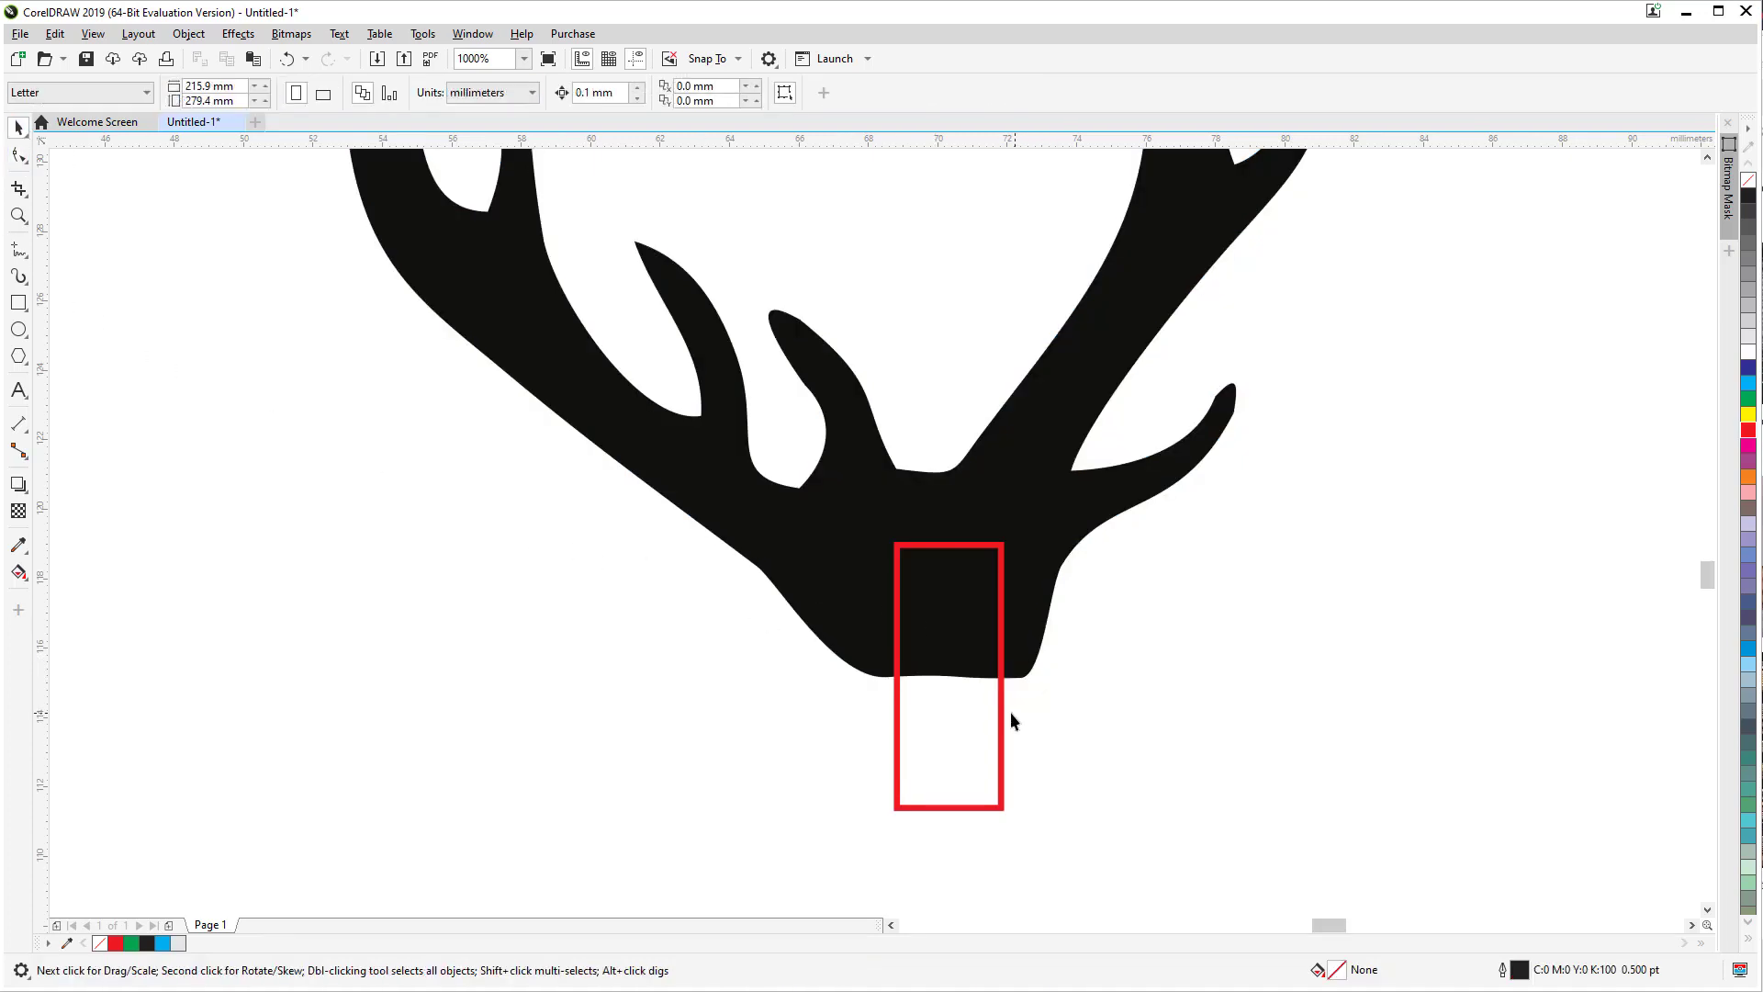
{"action": "left_click_drag", "start_coordinate": [1003, 725], "coordinate": [992, 730]}
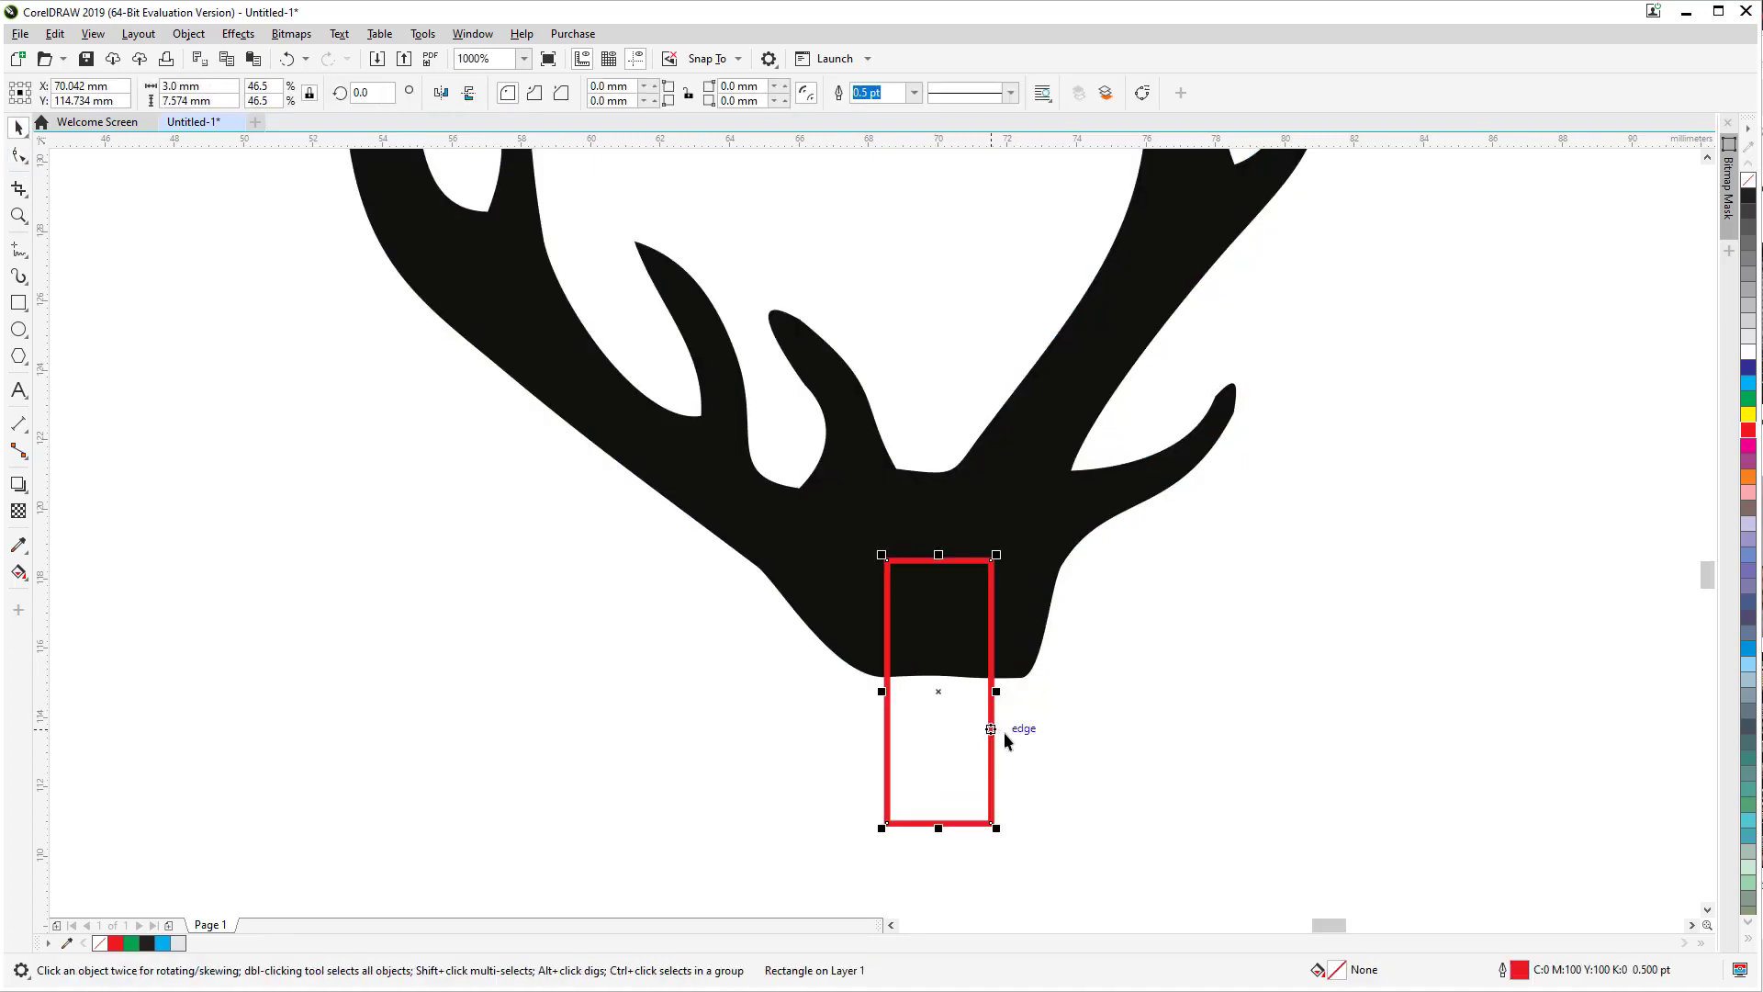
Step: Cut the red rectangle out of the antler base to leave a 3 mm wide slot in its lower edge
{"action": "scroll", "coordinate": [1047, 722], "scroll_direction": "down", "scroll_amount": 4}
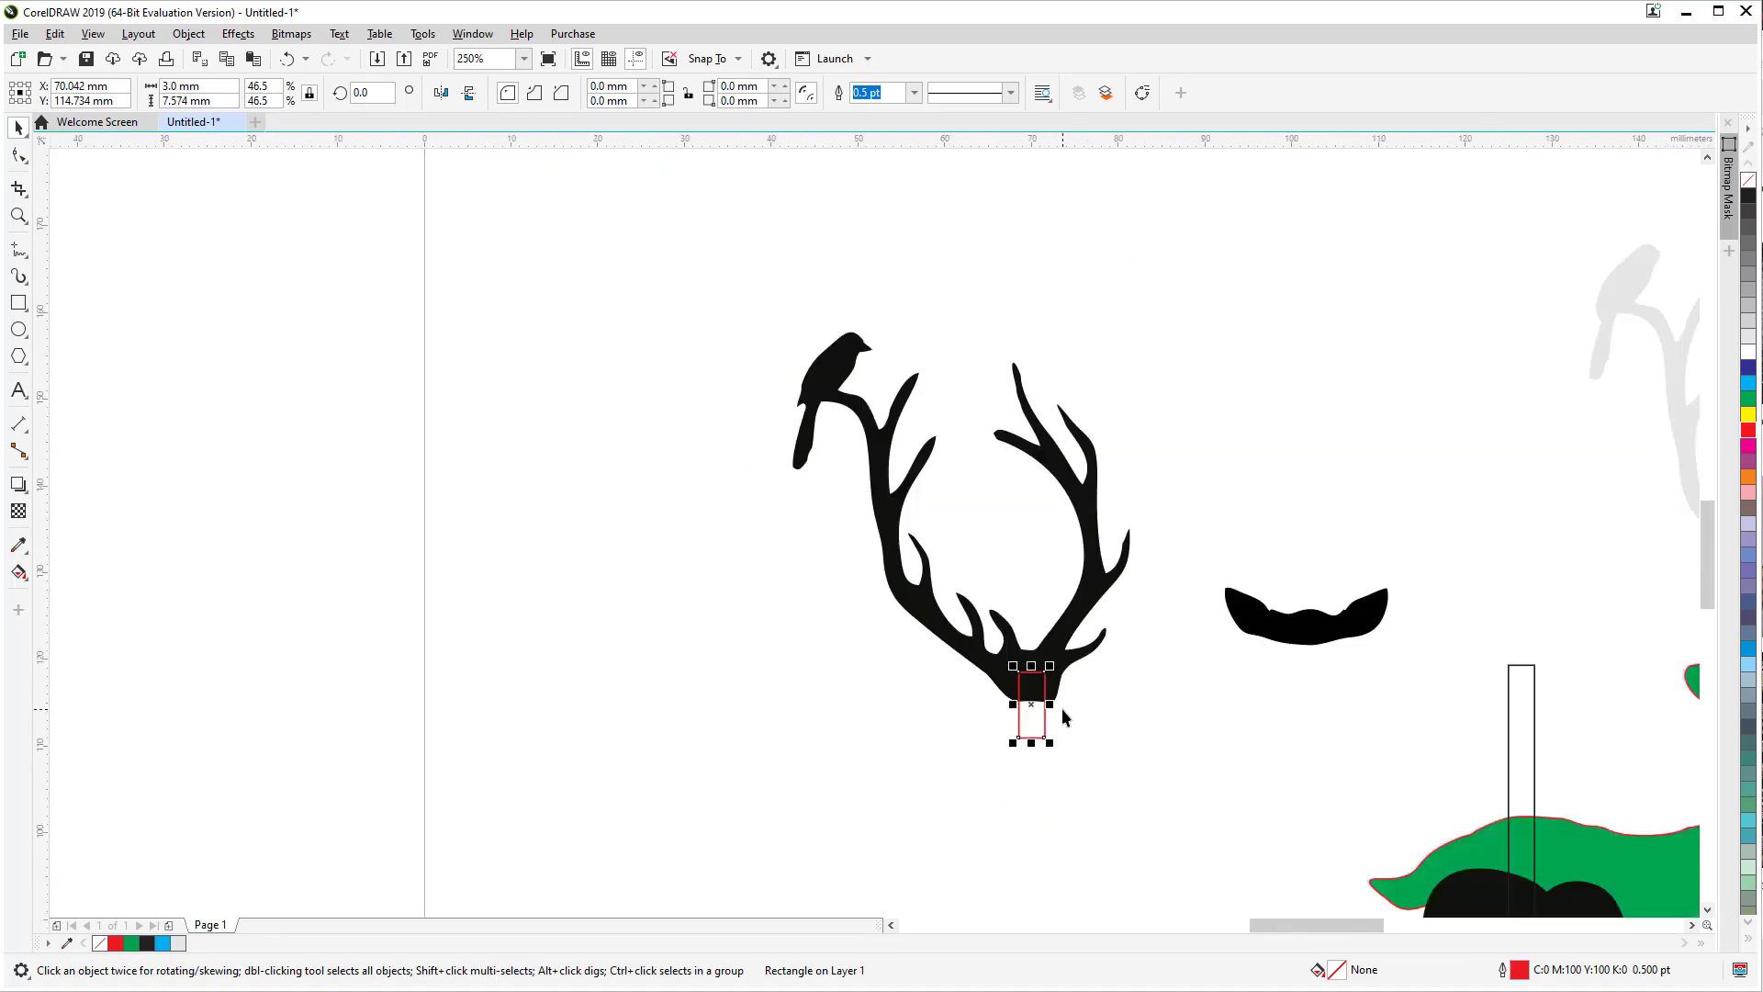
{"action": "left_click", "coordinate": [1074, 634], "text": "shift"}
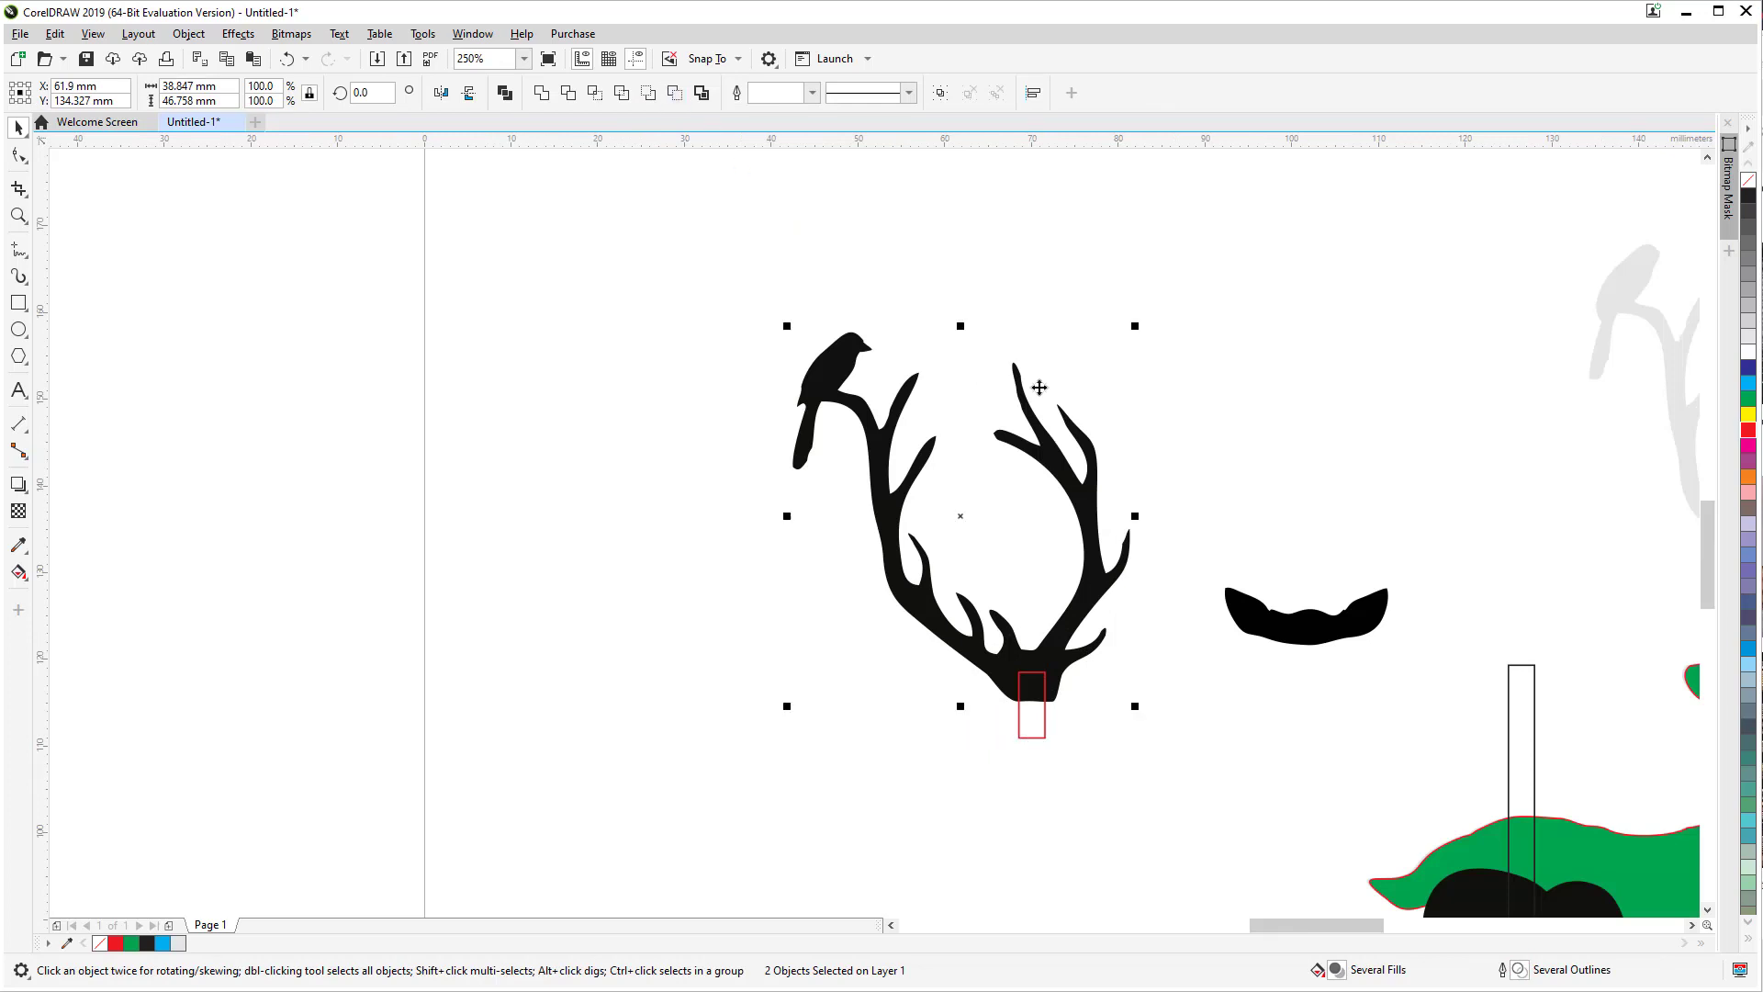
{"action": "left_click", "coordinate": [675, 93]}
{"action": "left_click", "coordinate": [1096, 733]}
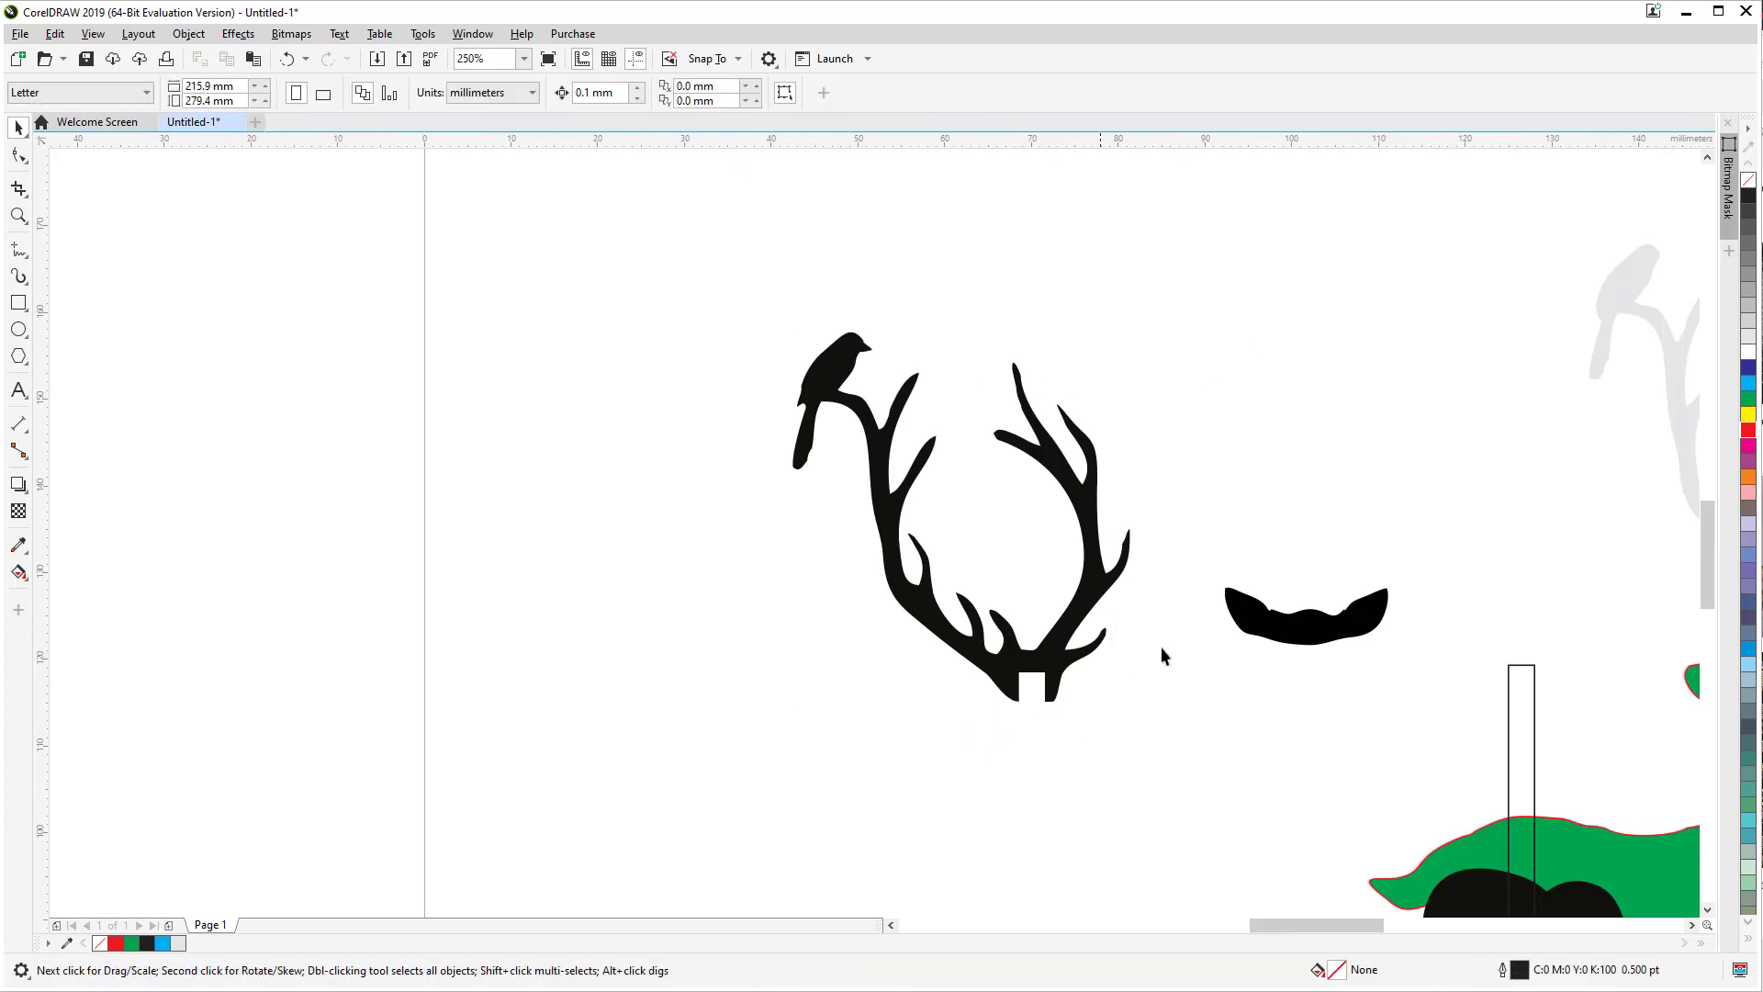
Step: Move the ear piece to about X 25.0 mm, Y 116.2 mm and draw a 3.0 mm wide rectangle above its left ear
{"action": "left_click_drag", "start_coordinate": [1275, 633], "coordinate": [640, 716]}
{"action": "scroll", "coordinate": [599, 735], "scroll_direction": "up", "scroll_amount": 2}
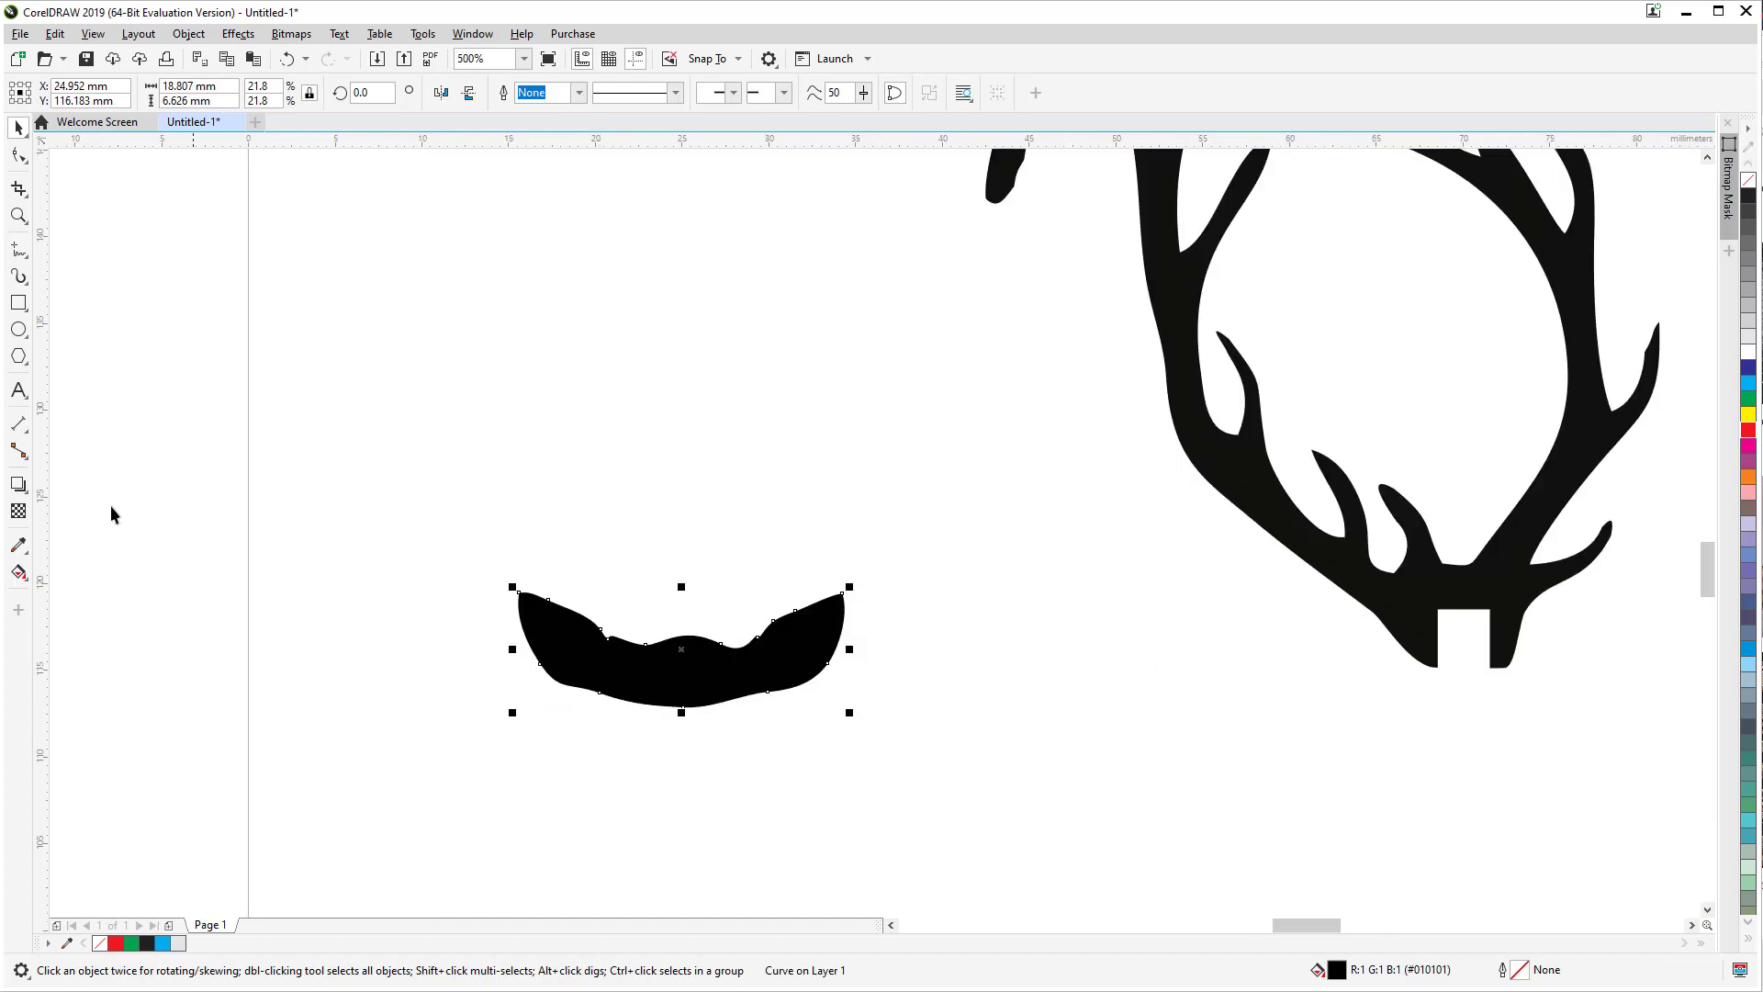
{"action": "left_click", "coordinate": [18, 302]}
{"action": "left_click_drag", "start_coordinate": [502, 420], "coordinate": [543, 529]}
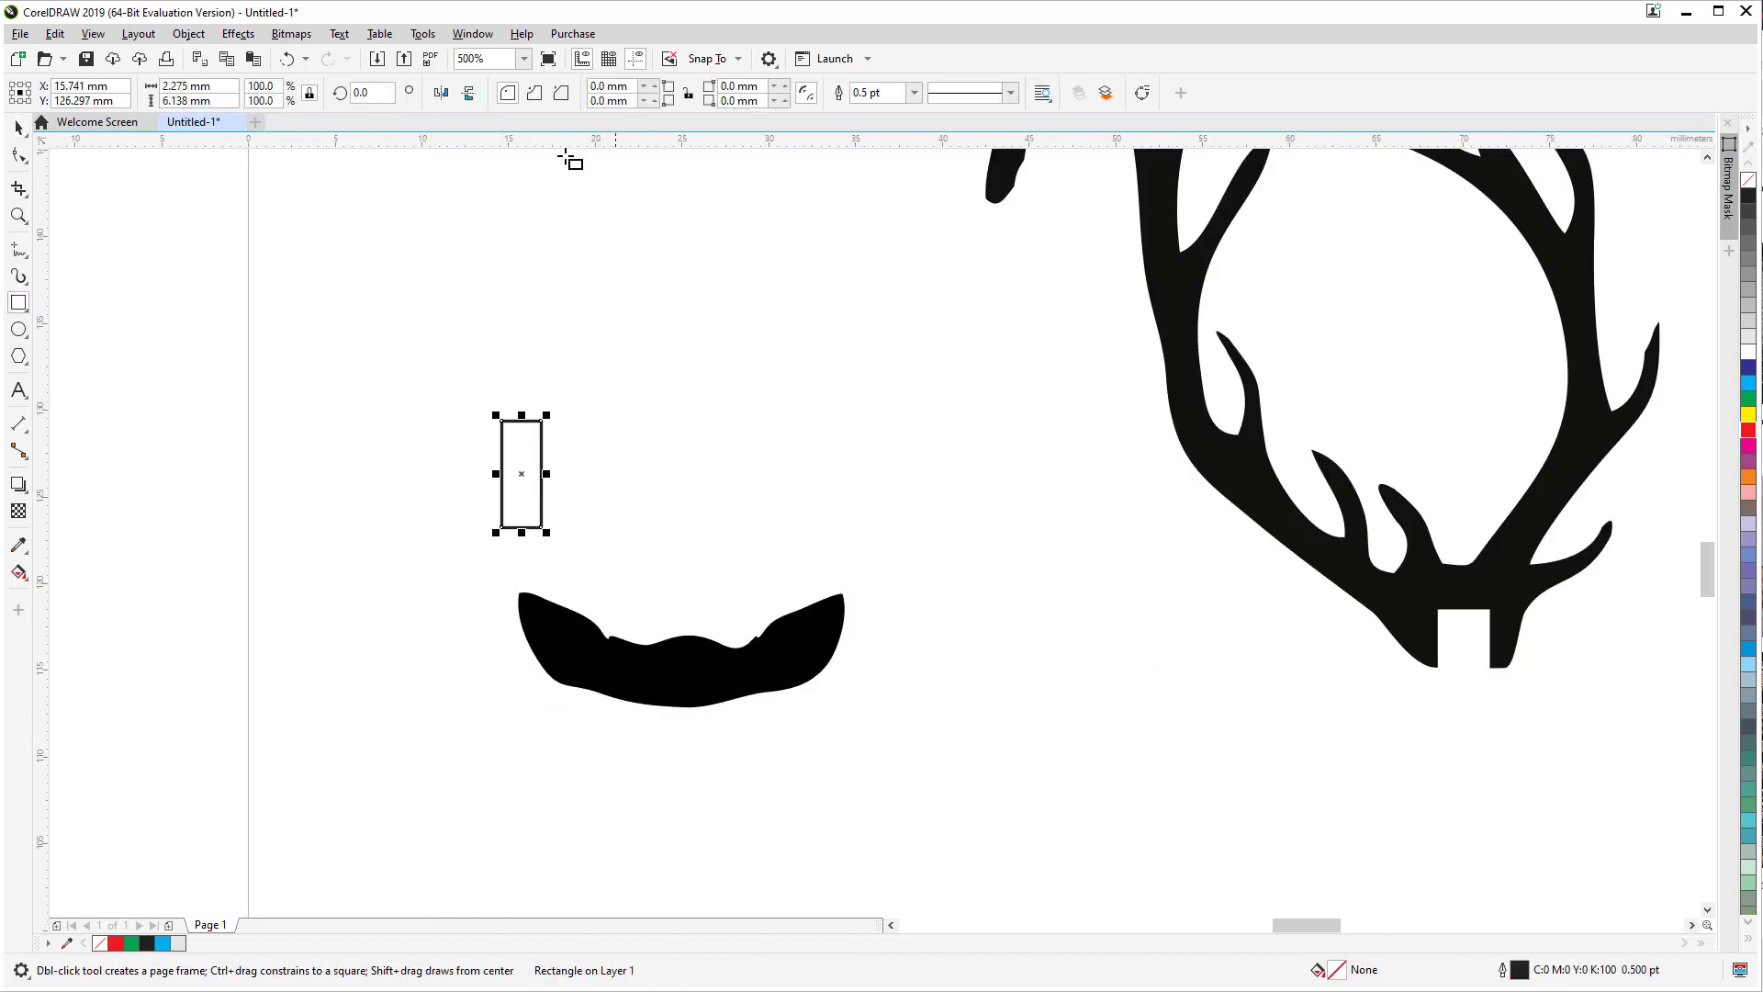
{"action": "double_click", "coordinate": [182, 85]}
{"action": "type", "text": "3.0"}
{"action": "key", "text": "Return"}
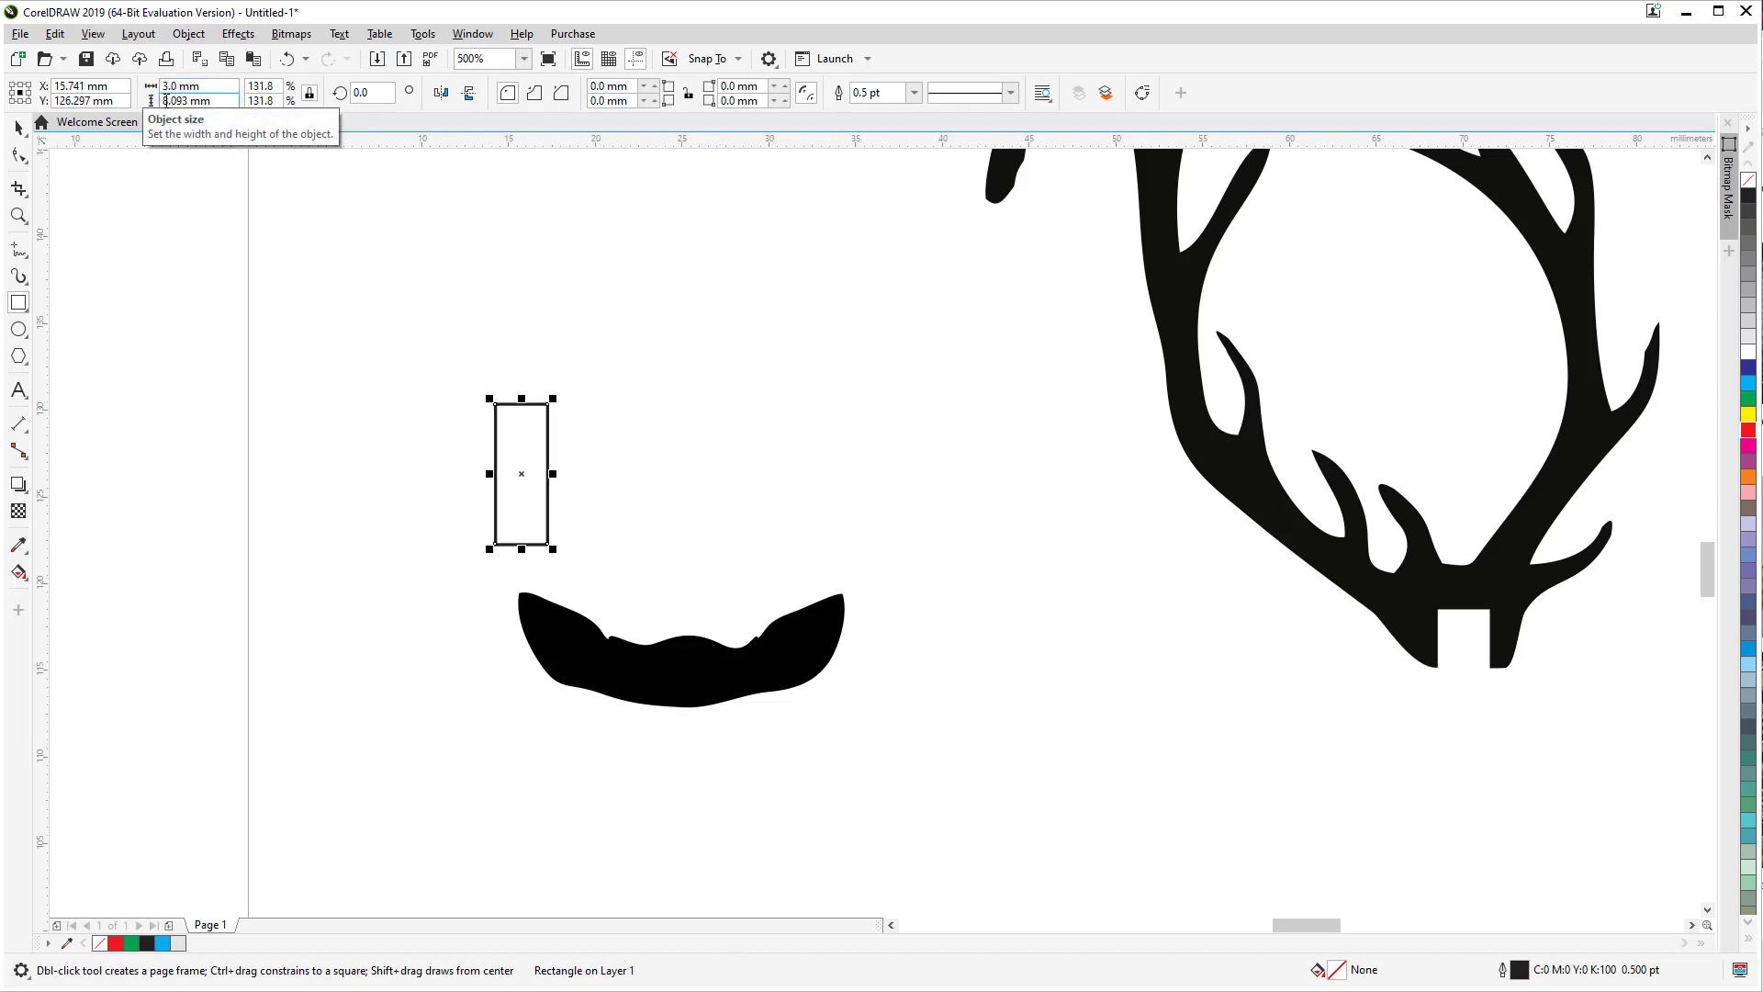
Step: Give the new rectangle a red outline and move it to about X 22.1 mm, Y 120.2 mm, overlapping the ear piece's upper edge
{"action": "key", "text": "space"}
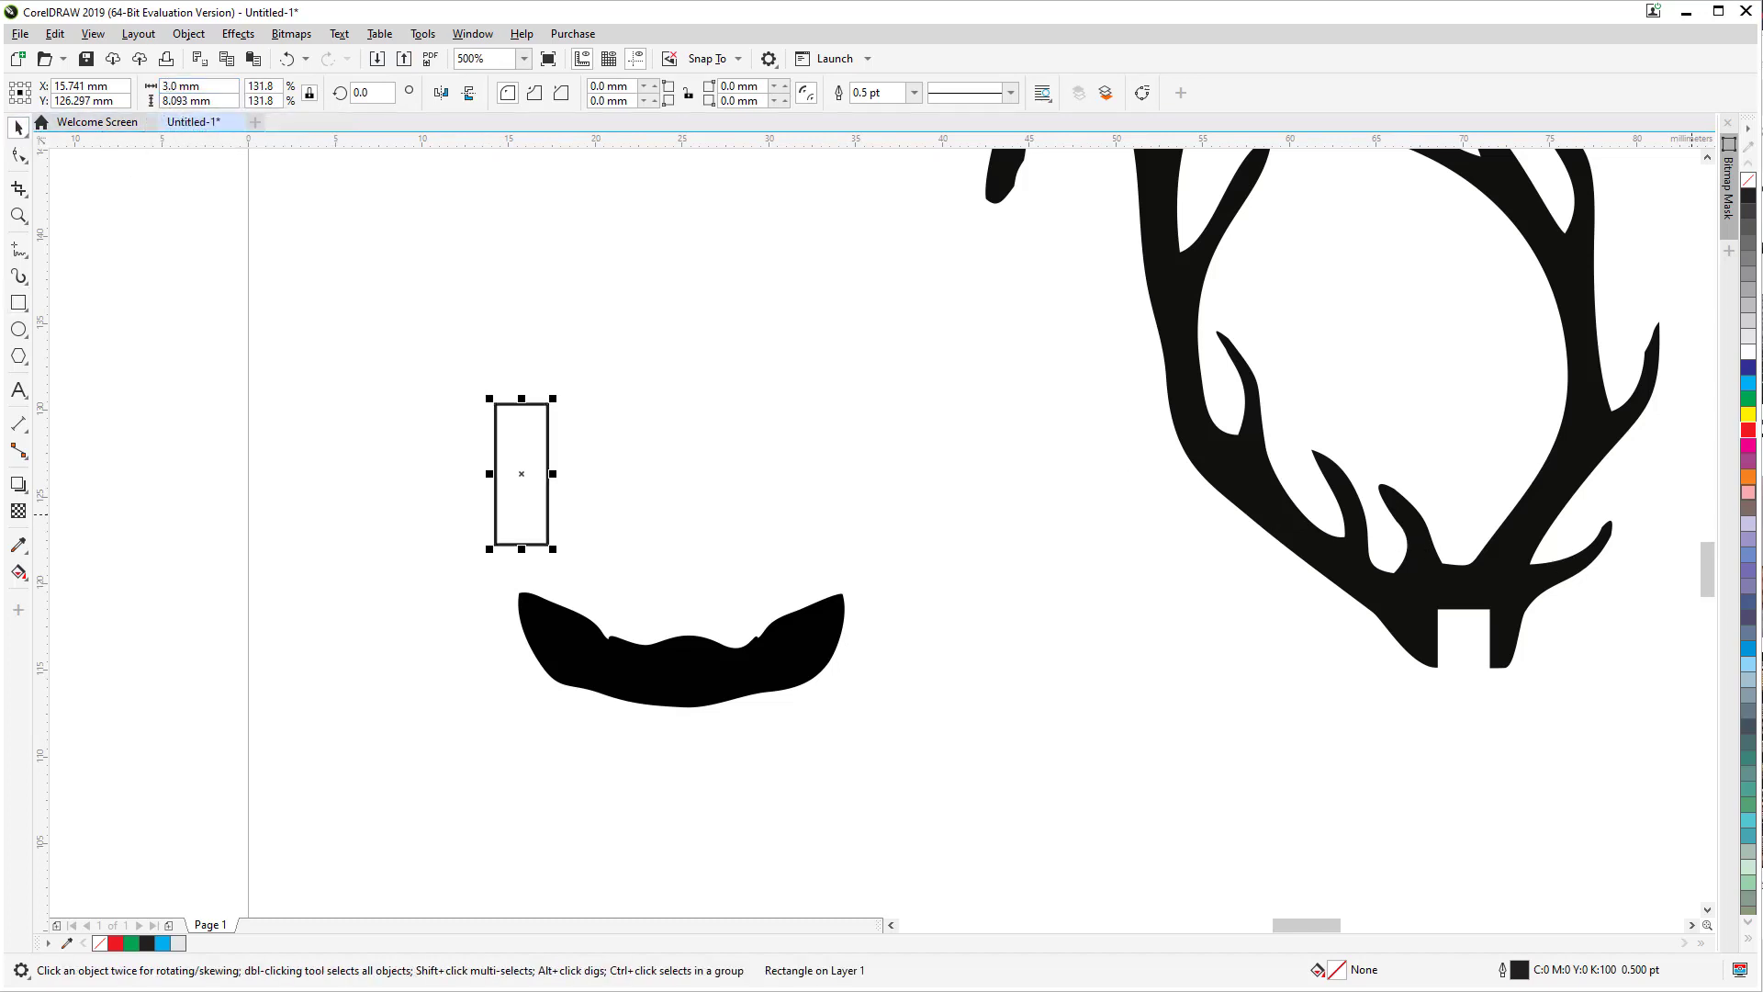
{"action": "right_click", "coordinate": [1753, 438]}
{"action": "scroll", "coordinate": [643, 500], "scroll_direction": "up", "scroll_amount": 2}
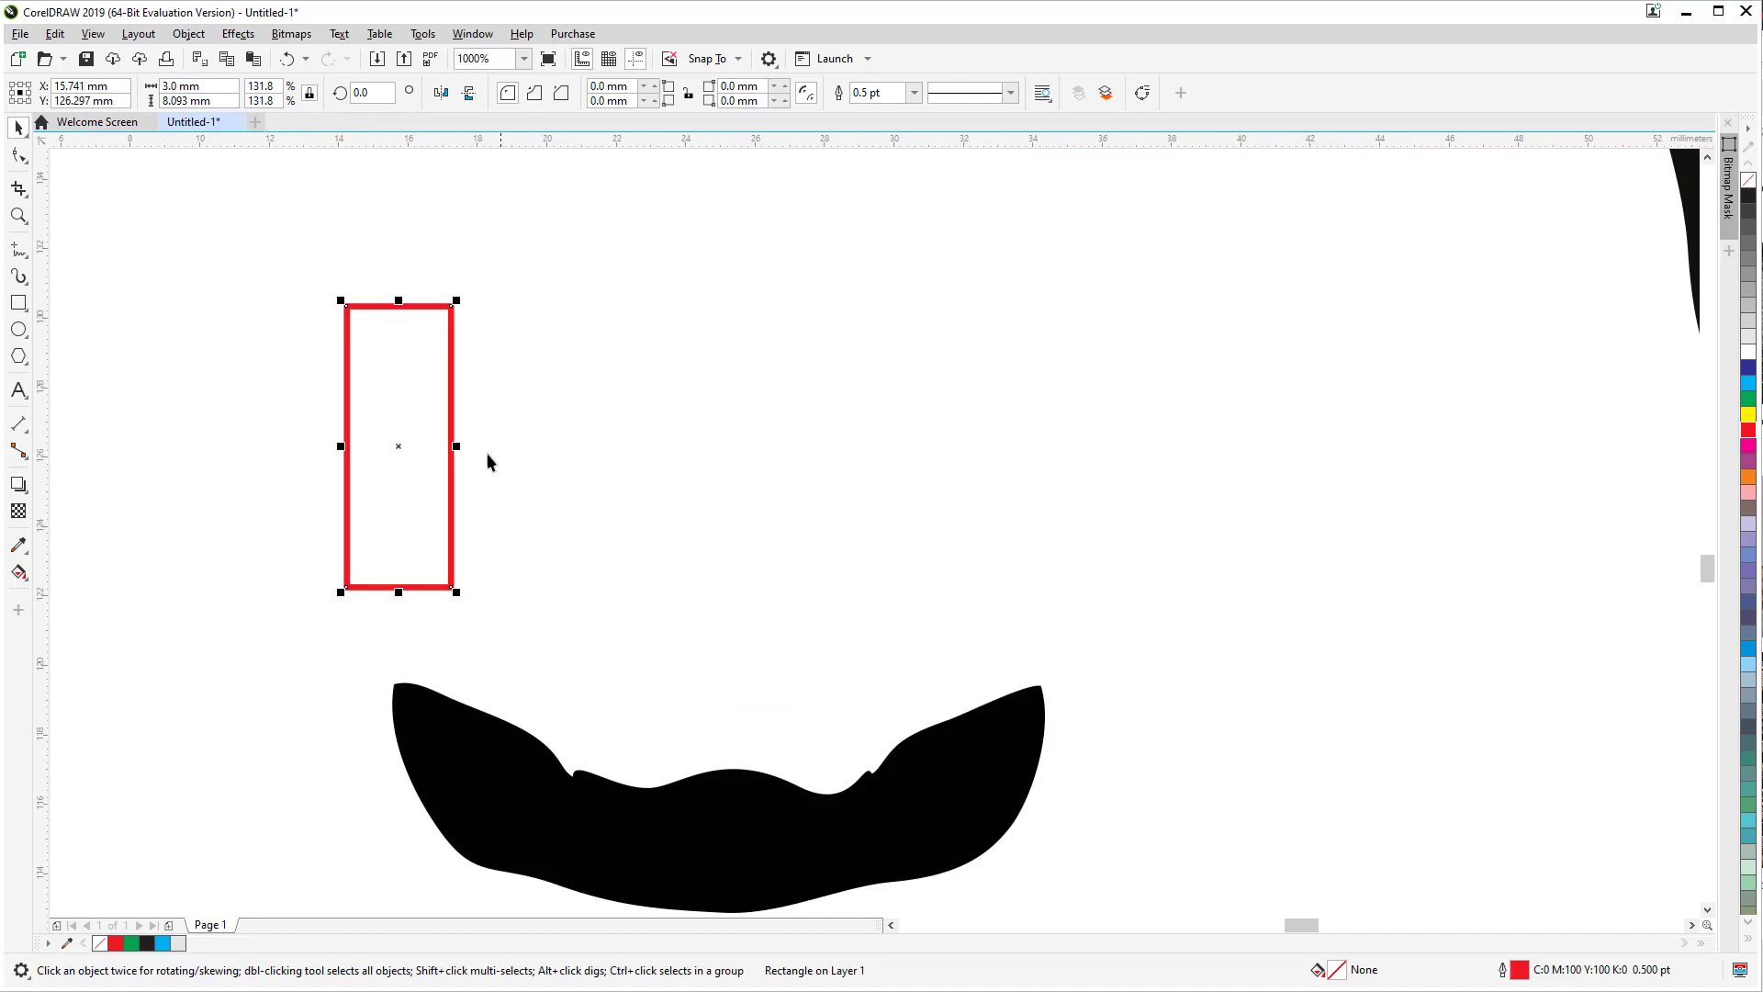
{"action": "left_click_drag", "start_coordinate": [428, 439], "coordinate": [938, 547]}
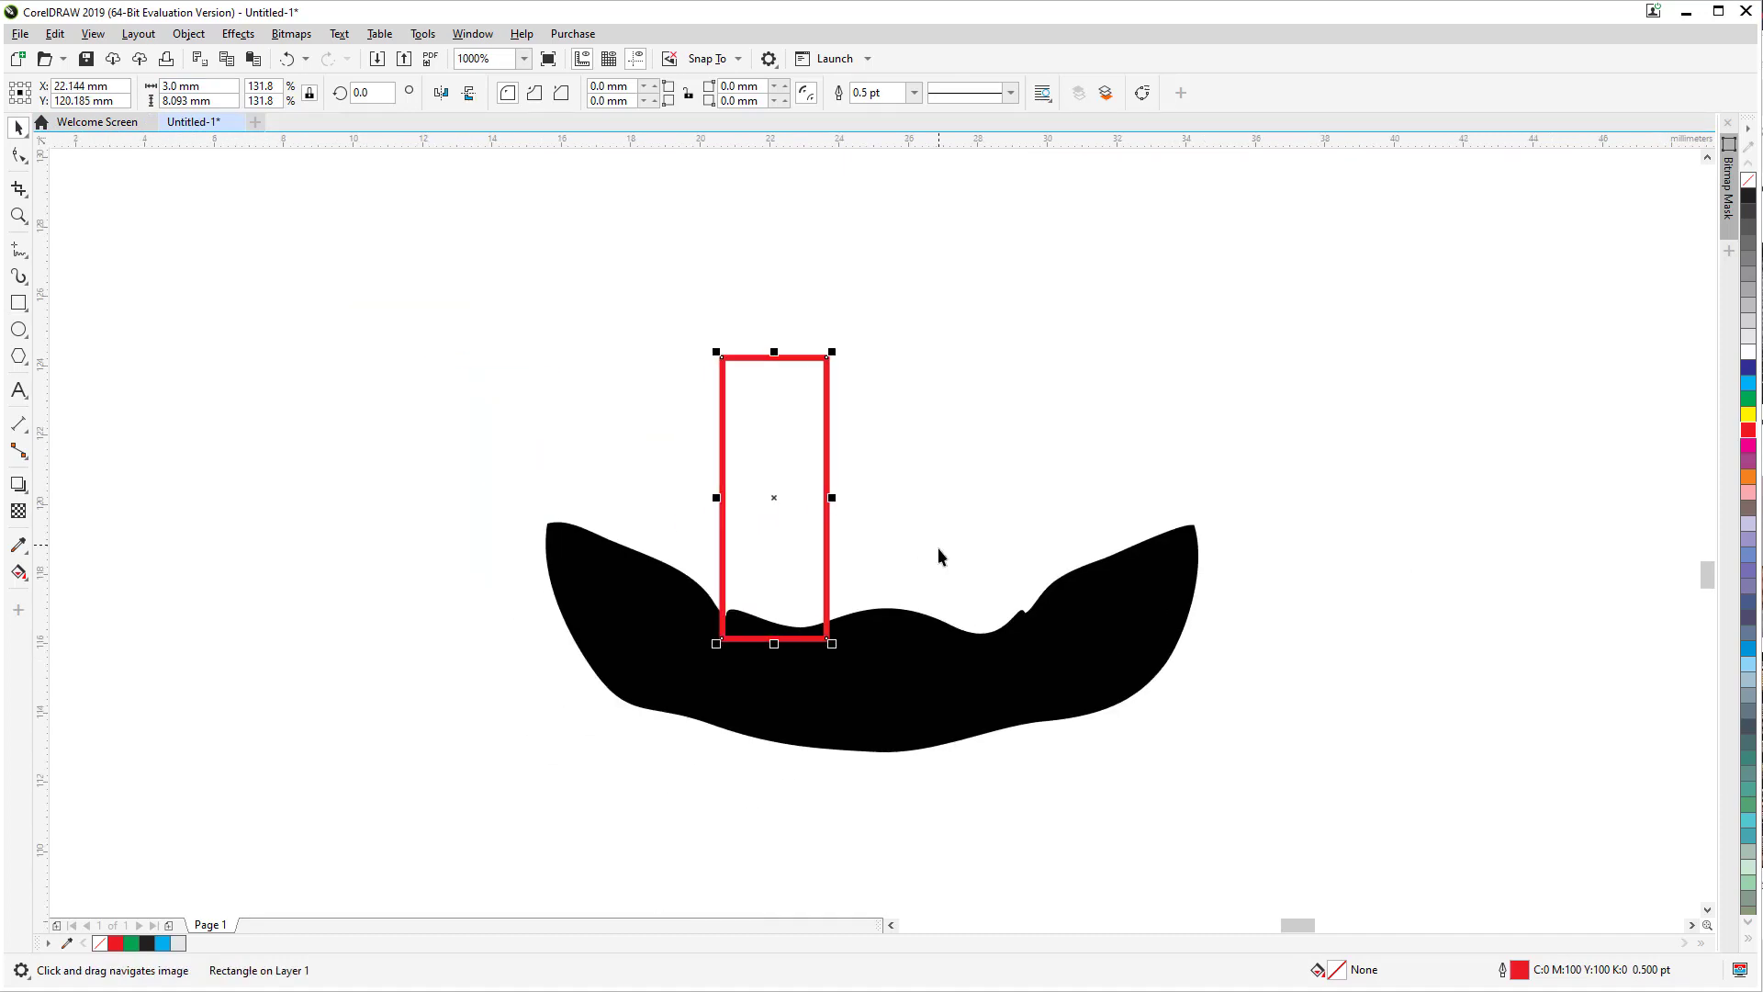
Step: Rotate the red rectangle to about 17.1° and set it into the ear piece at about X 21.7 mm, Y 119.3 mm
{"action": "left_click", "coordinate": [809, 444]}
{"action": "left_click_drag", "start_coordinate": [838, 346], "coordinate": [810, 339]}
{"action": "left_click_drag", "start_coordinate": [790, 441], "coordinate": [777, 445]}
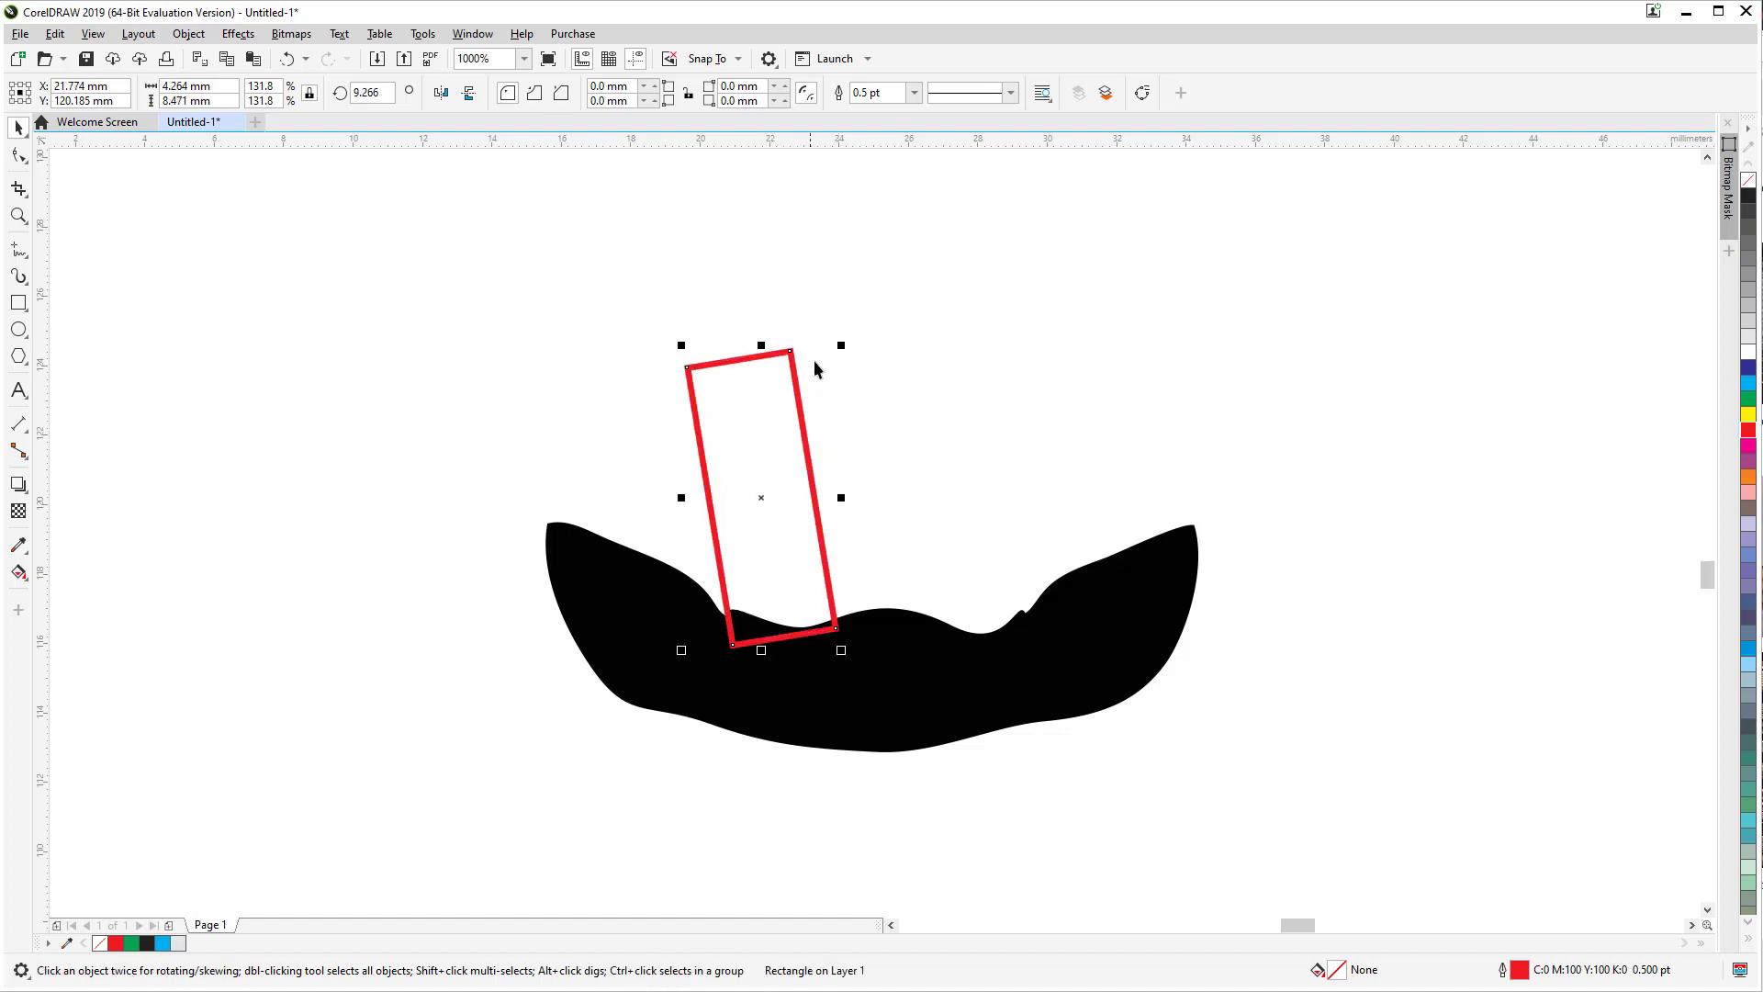
{"action": "scroll", "coordinate": [777, 403], "scroll_direction": "down", "scroll_amount": 6}
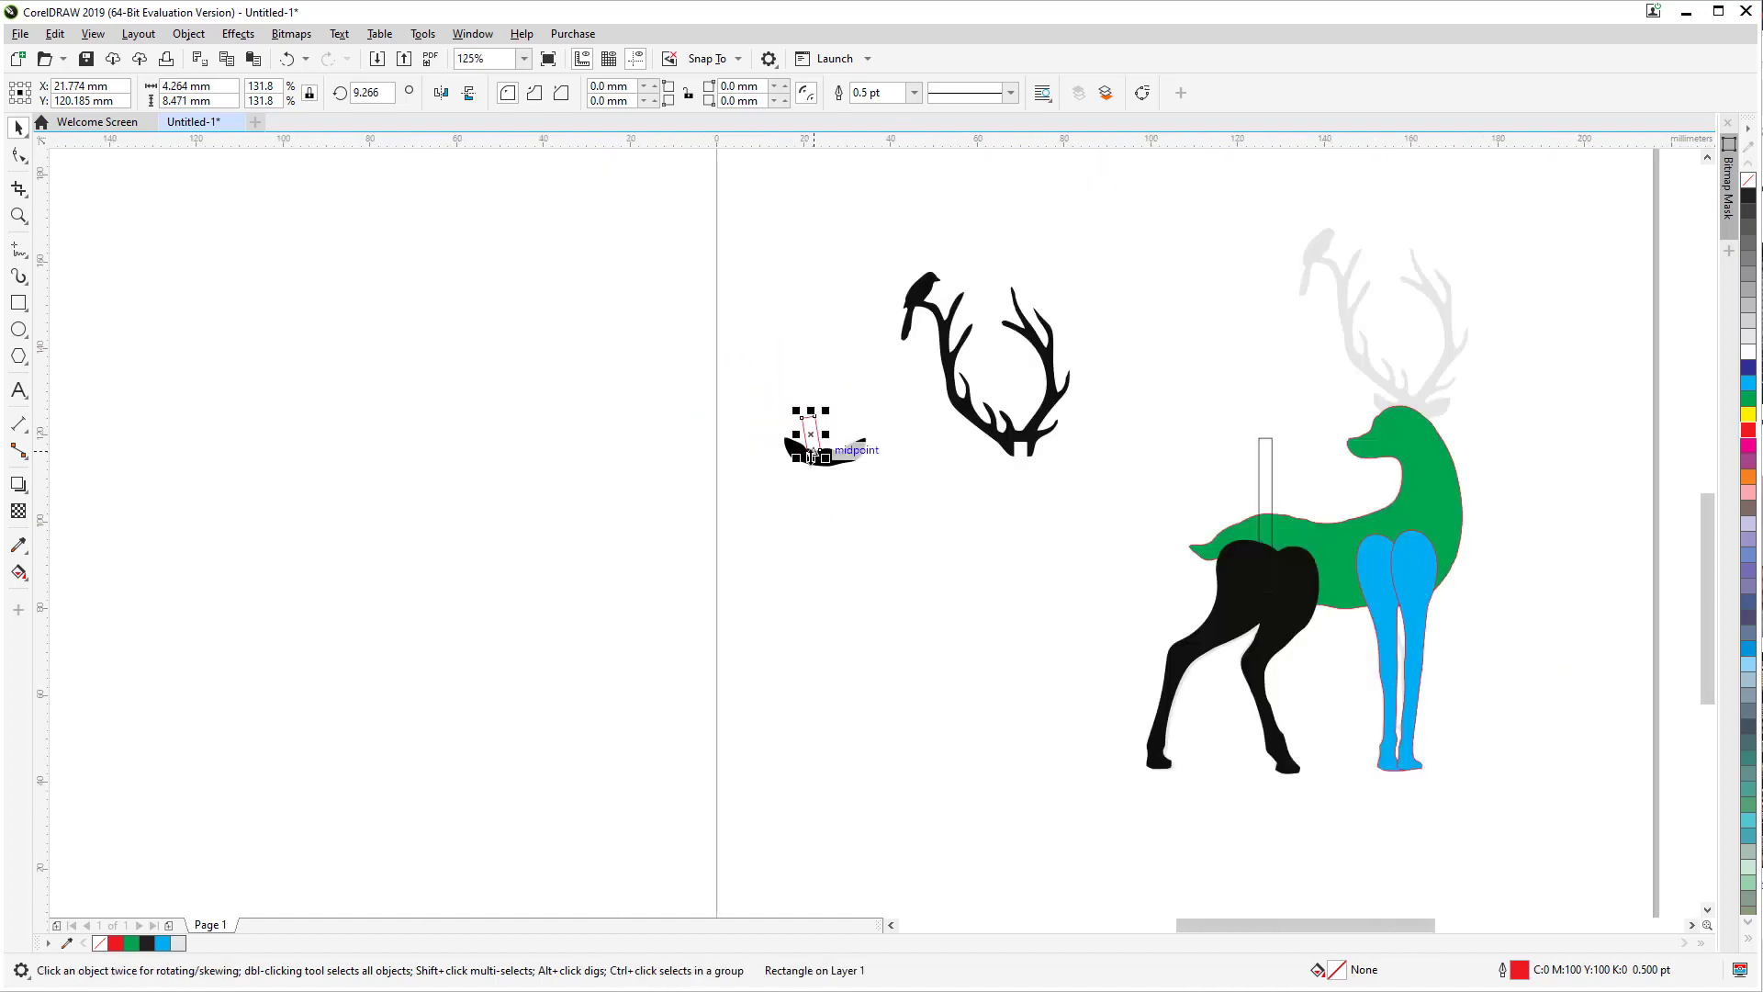
{"action": "scroll", "coordinate": [826, 409], "scroll_direction": "up", "scroll_amount": 4}
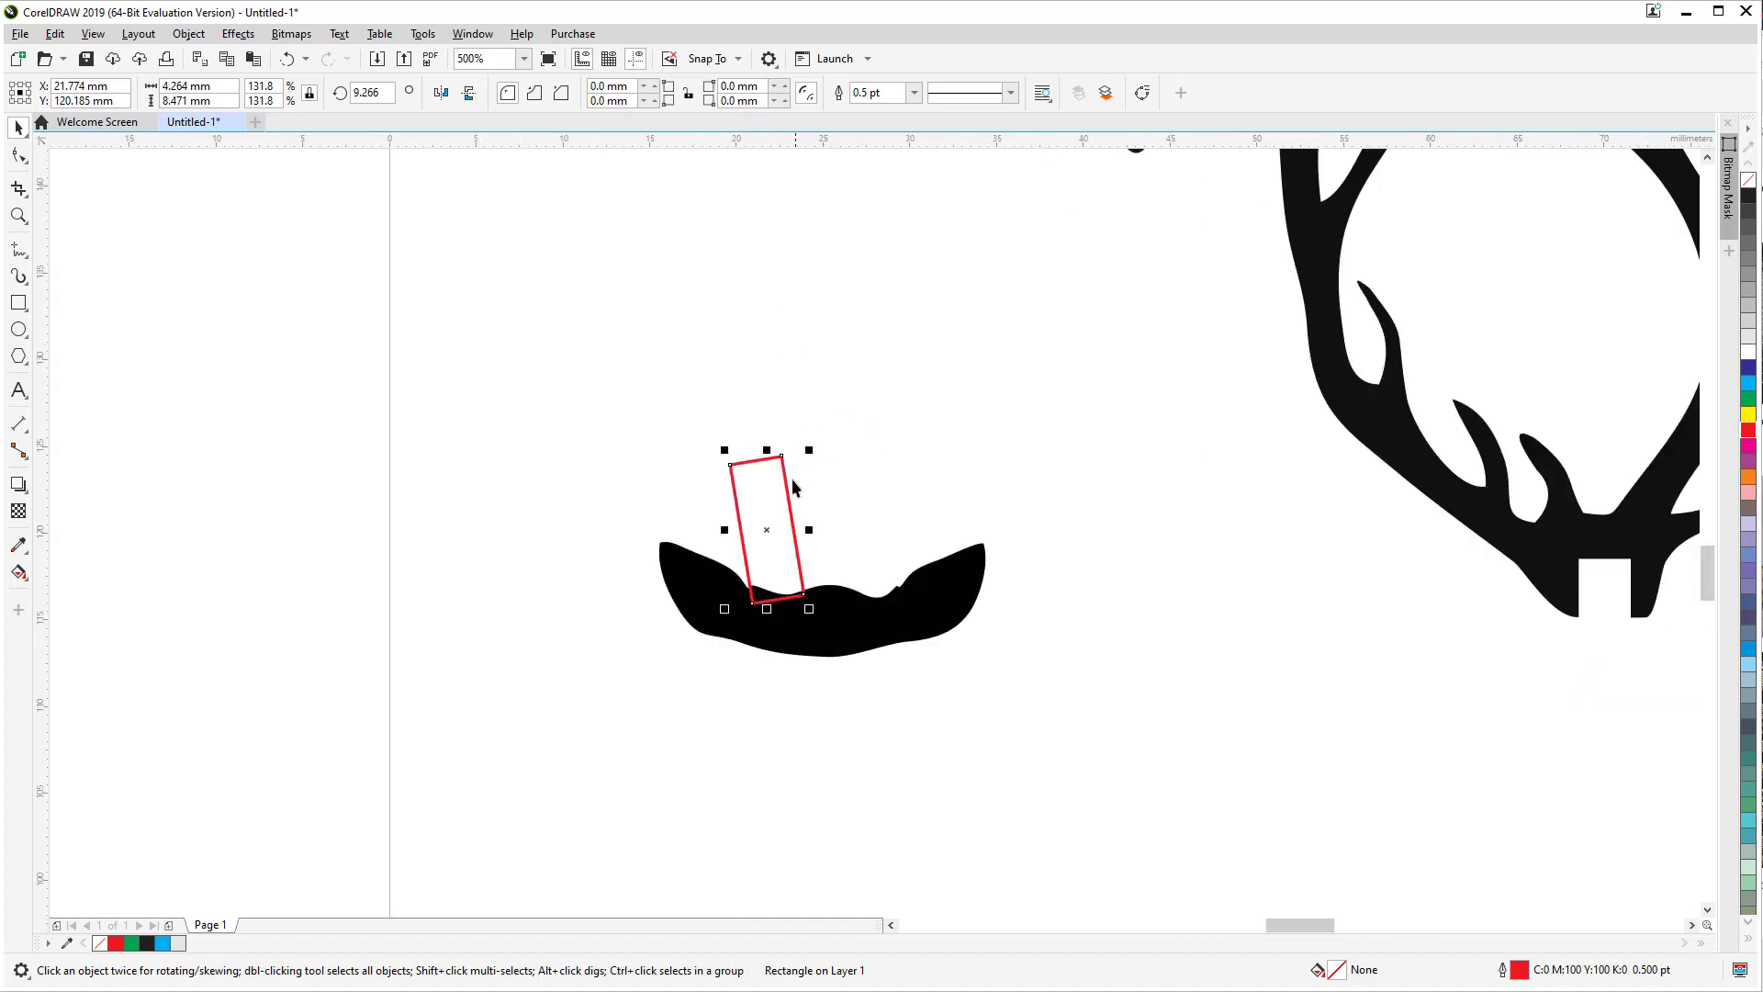
{"action": "left_click", "coordinate": [792, 479]}
{"action": "left_click_drag", "start_coordinate": [806, 442], "coordinate": [800, 438]}
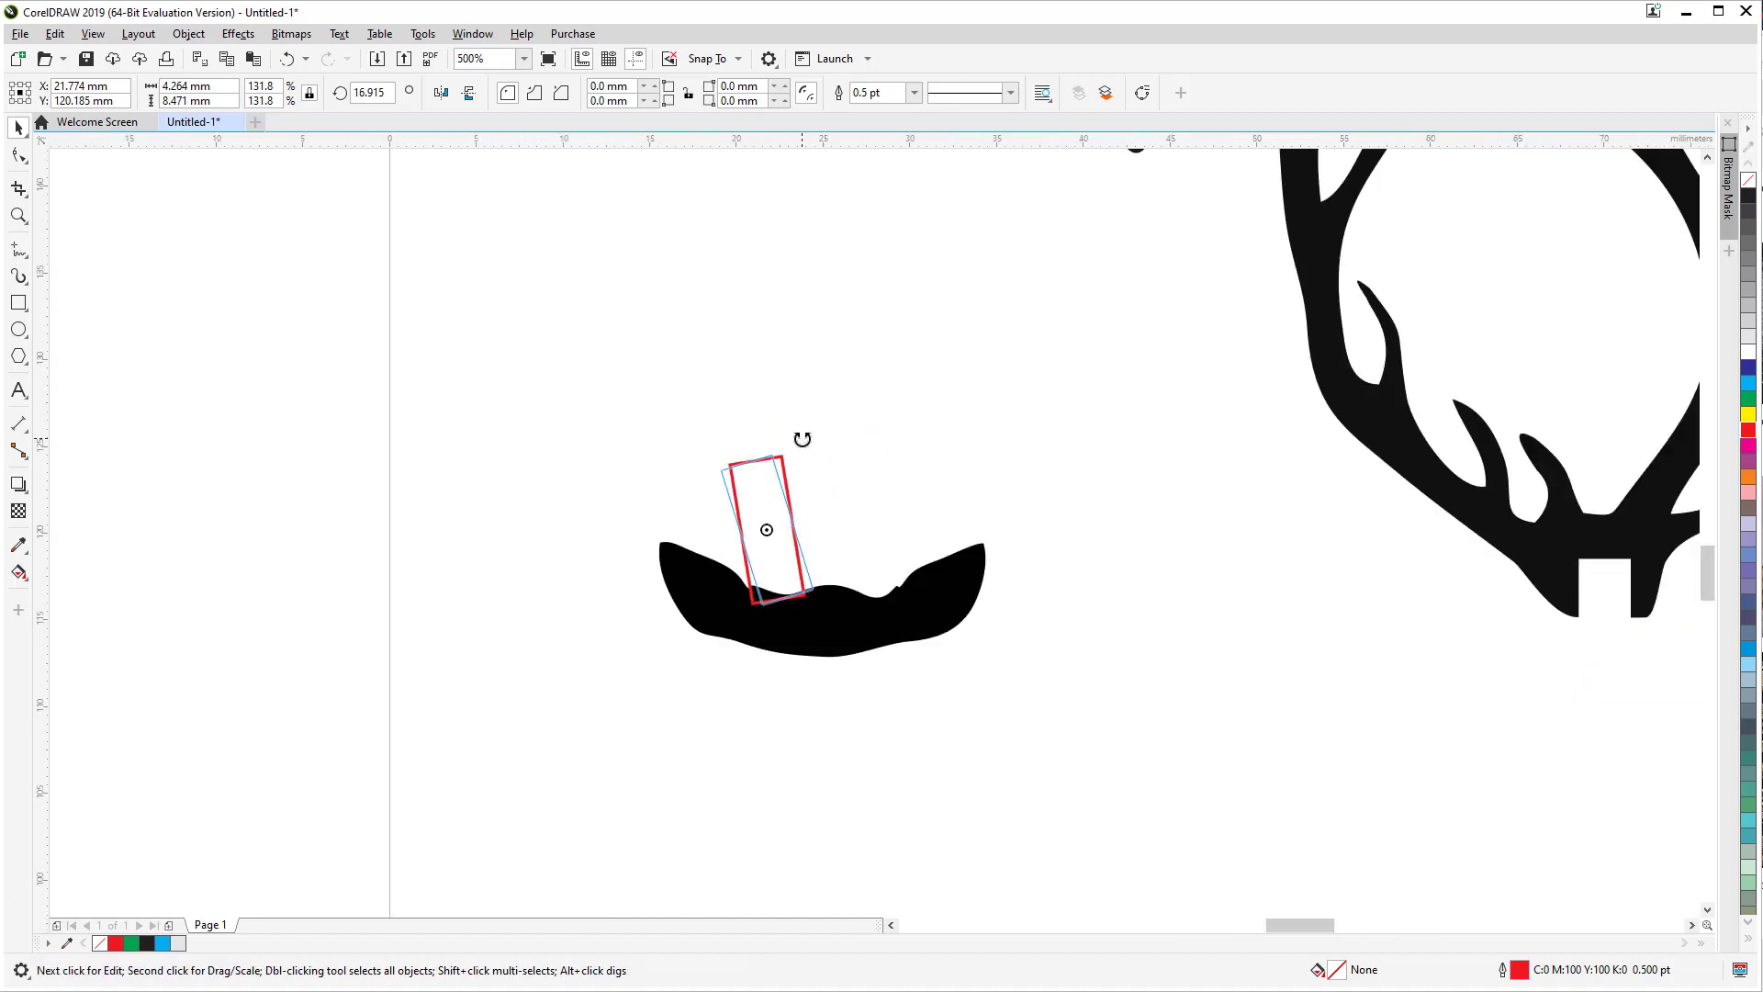
{"action": "left_click_drag", "start_coordinate": [769, 507], "coordinate": [766, 512]}
{"action": "scroll", "coordinate": [790, 549], "scroll_direction": "up", "scroll_amount": 2}
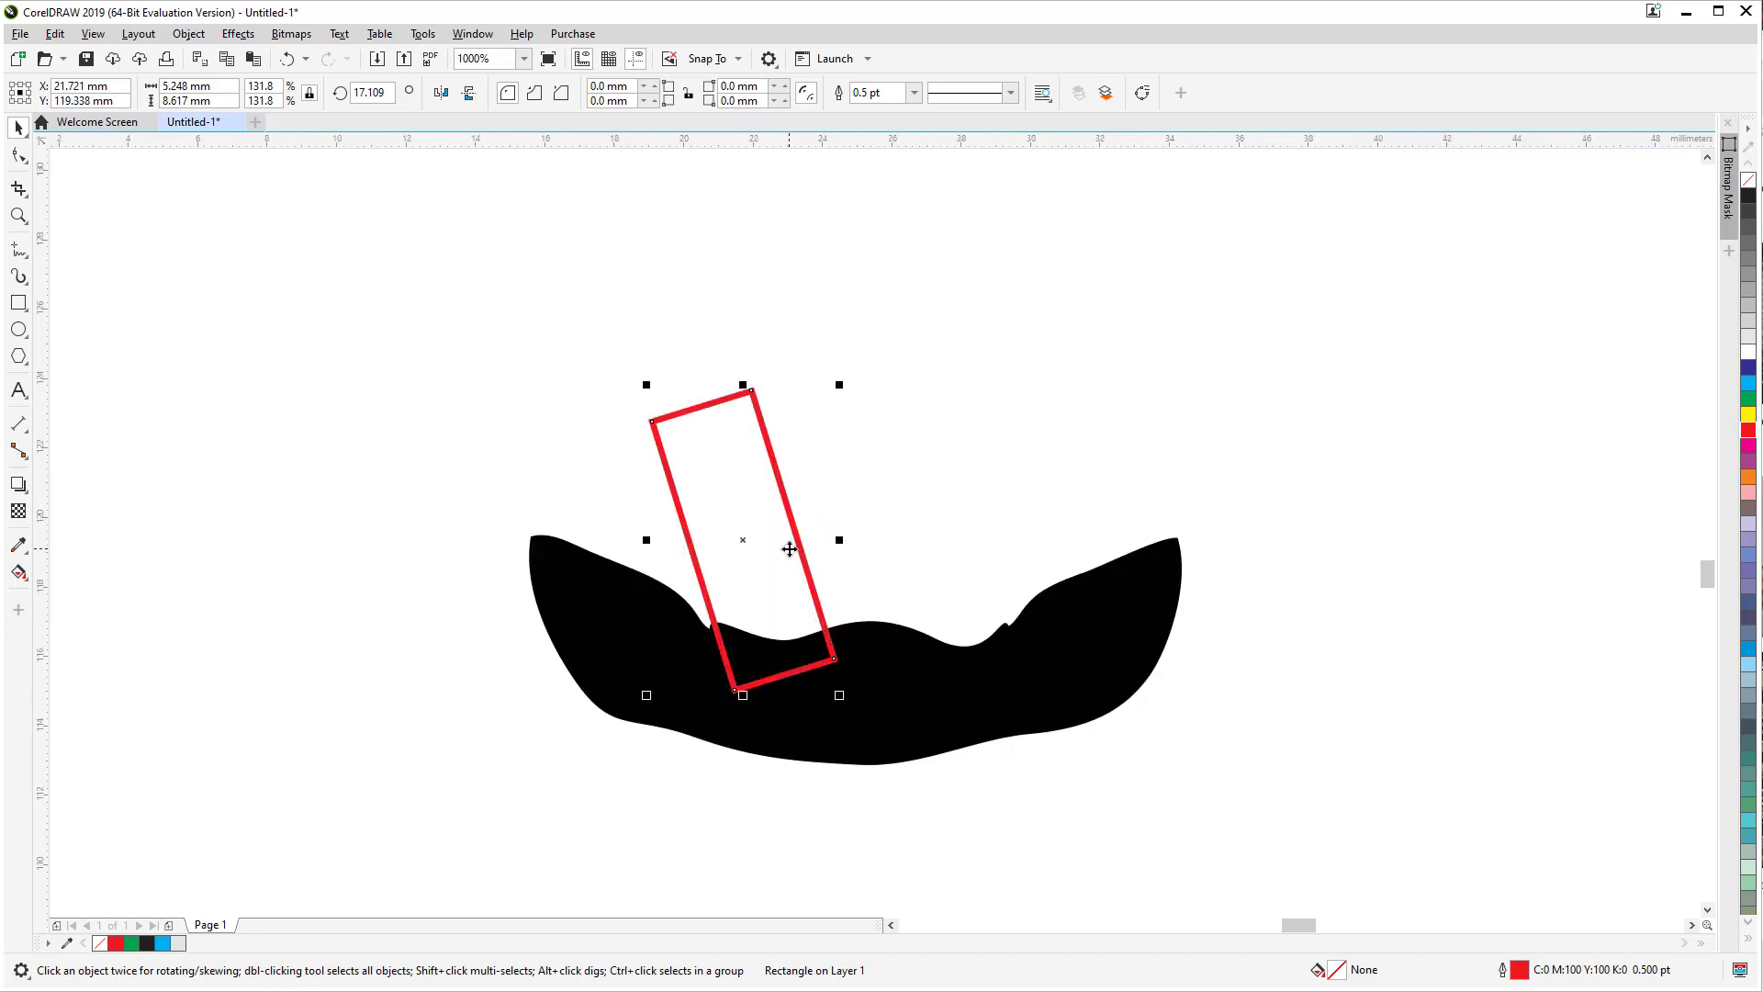
Step: Add a vertical guideline through the ear piece's centre and shift the tilted red rectangle to about X 20.7 mm, Y 119.5 mm
{"action": "left_click", "coordinate": [866, 687]}
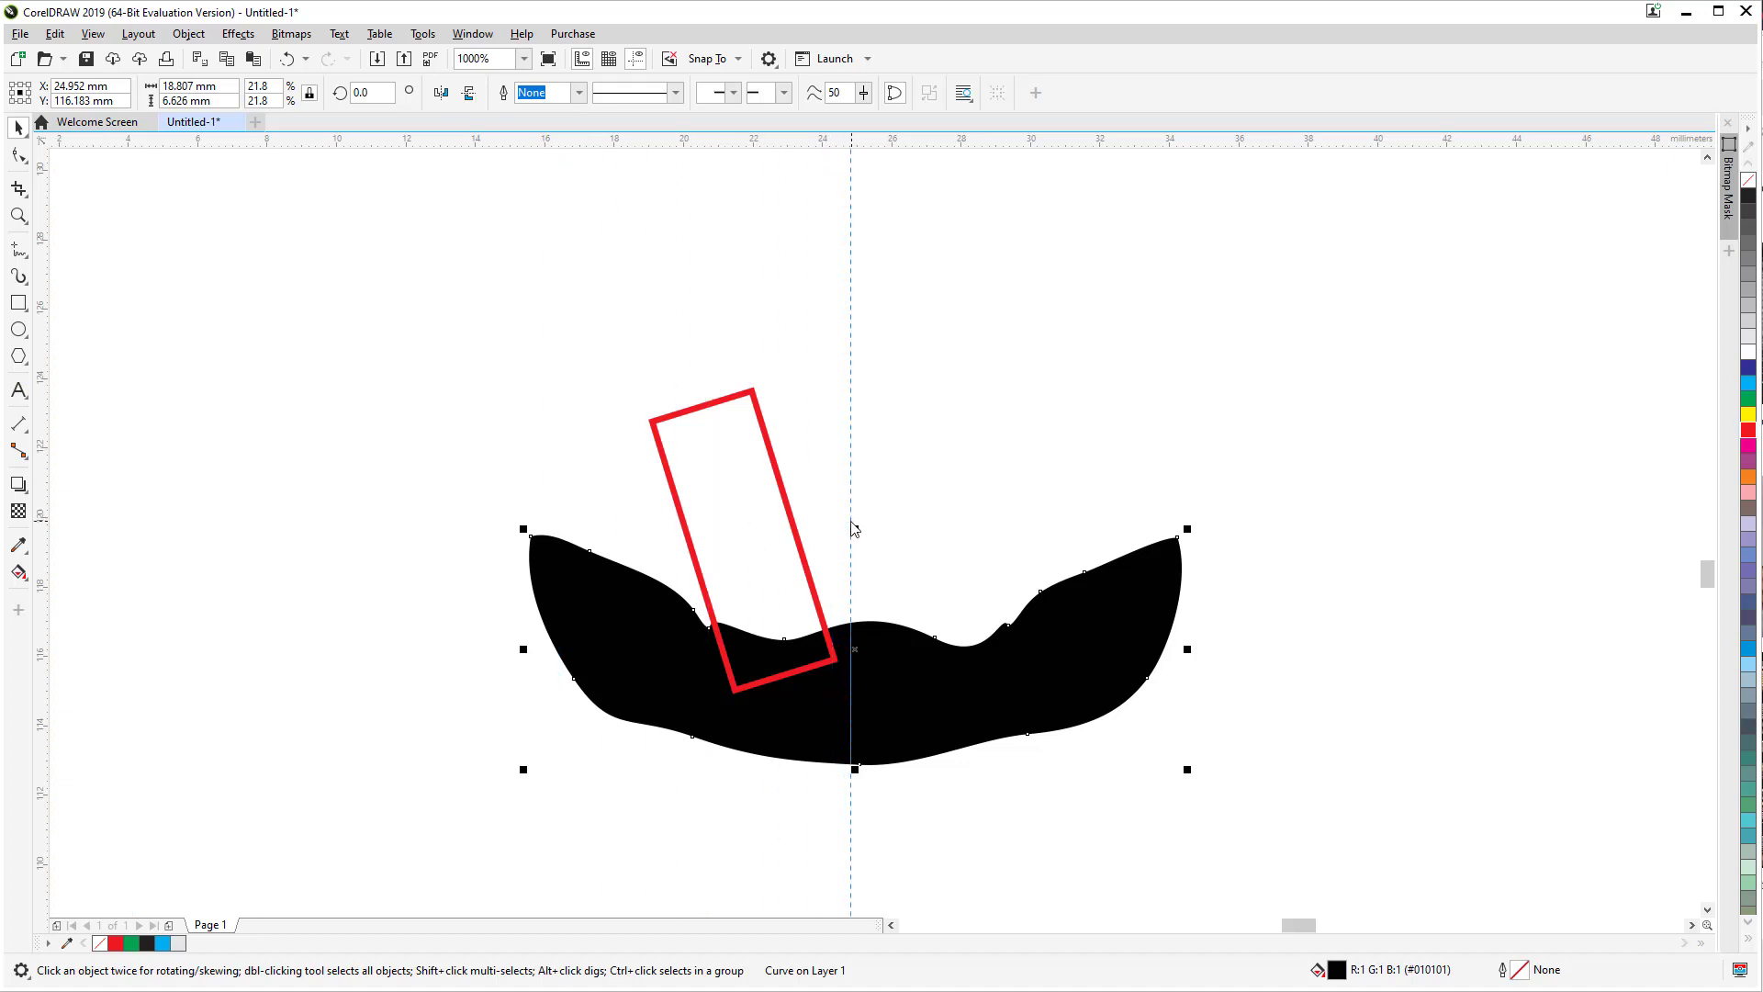
{"action": "left_click", "coordinate": [855, 529]}
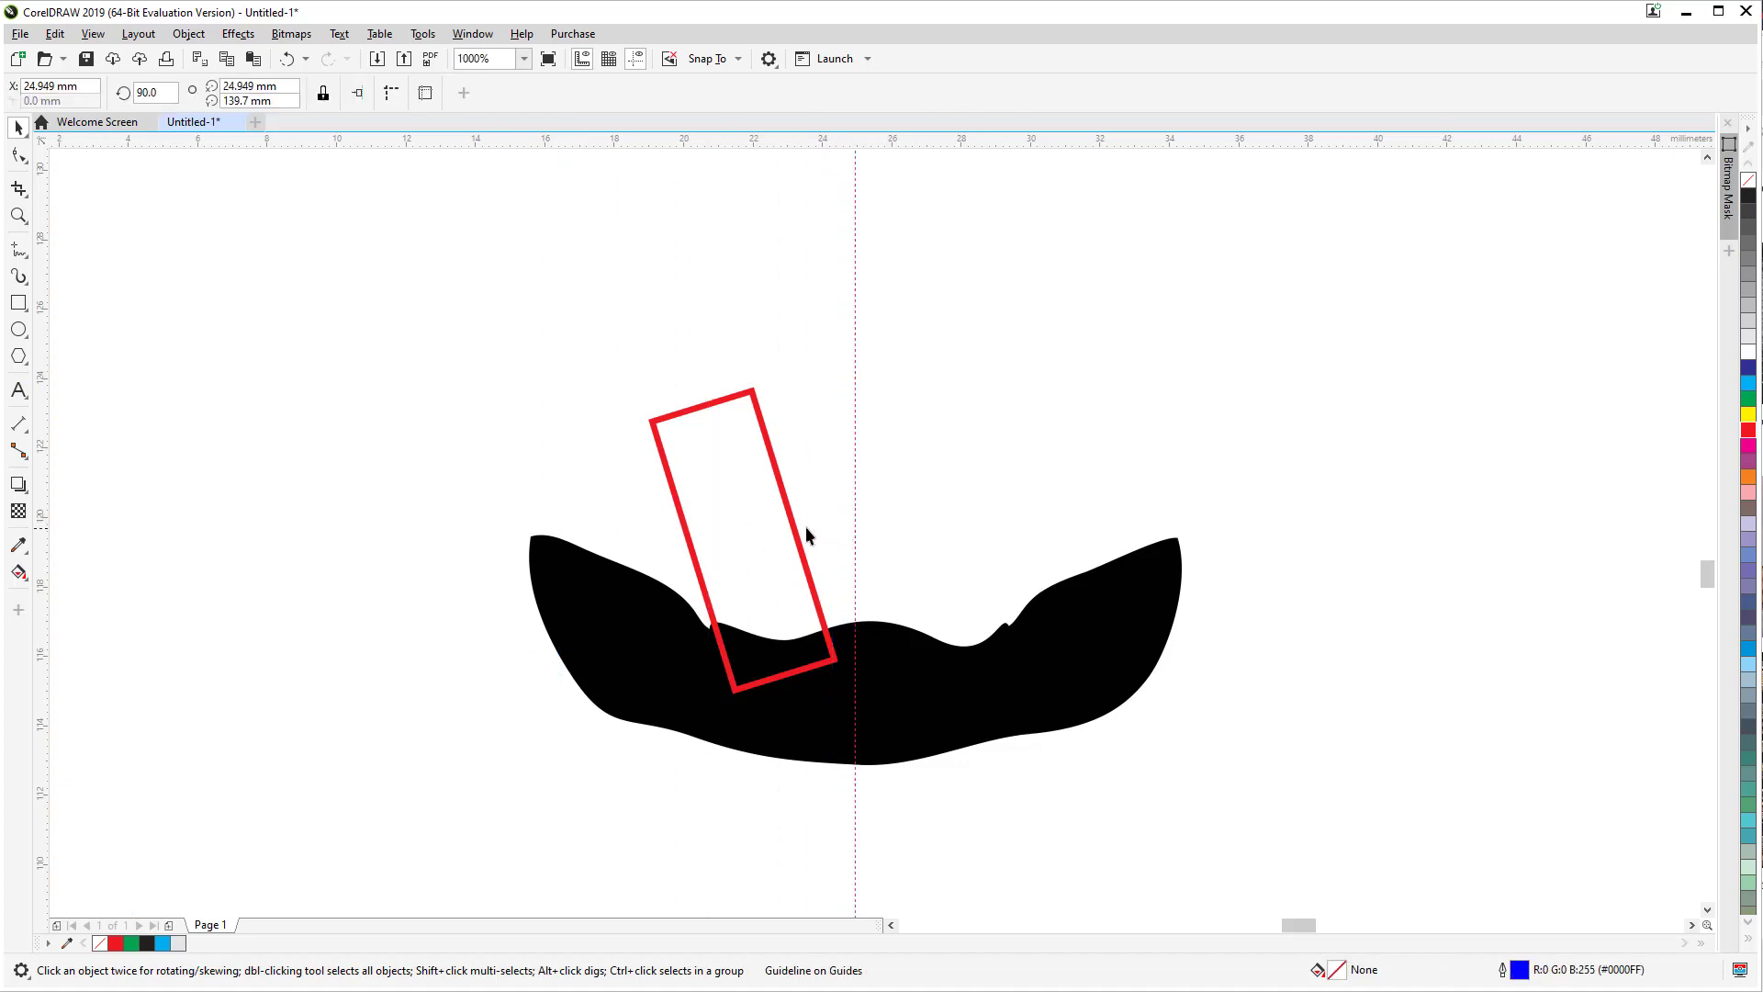
{"action": "left_click_drag", "start_coordinate": [799, 532], "coordinate": [713, 565]}
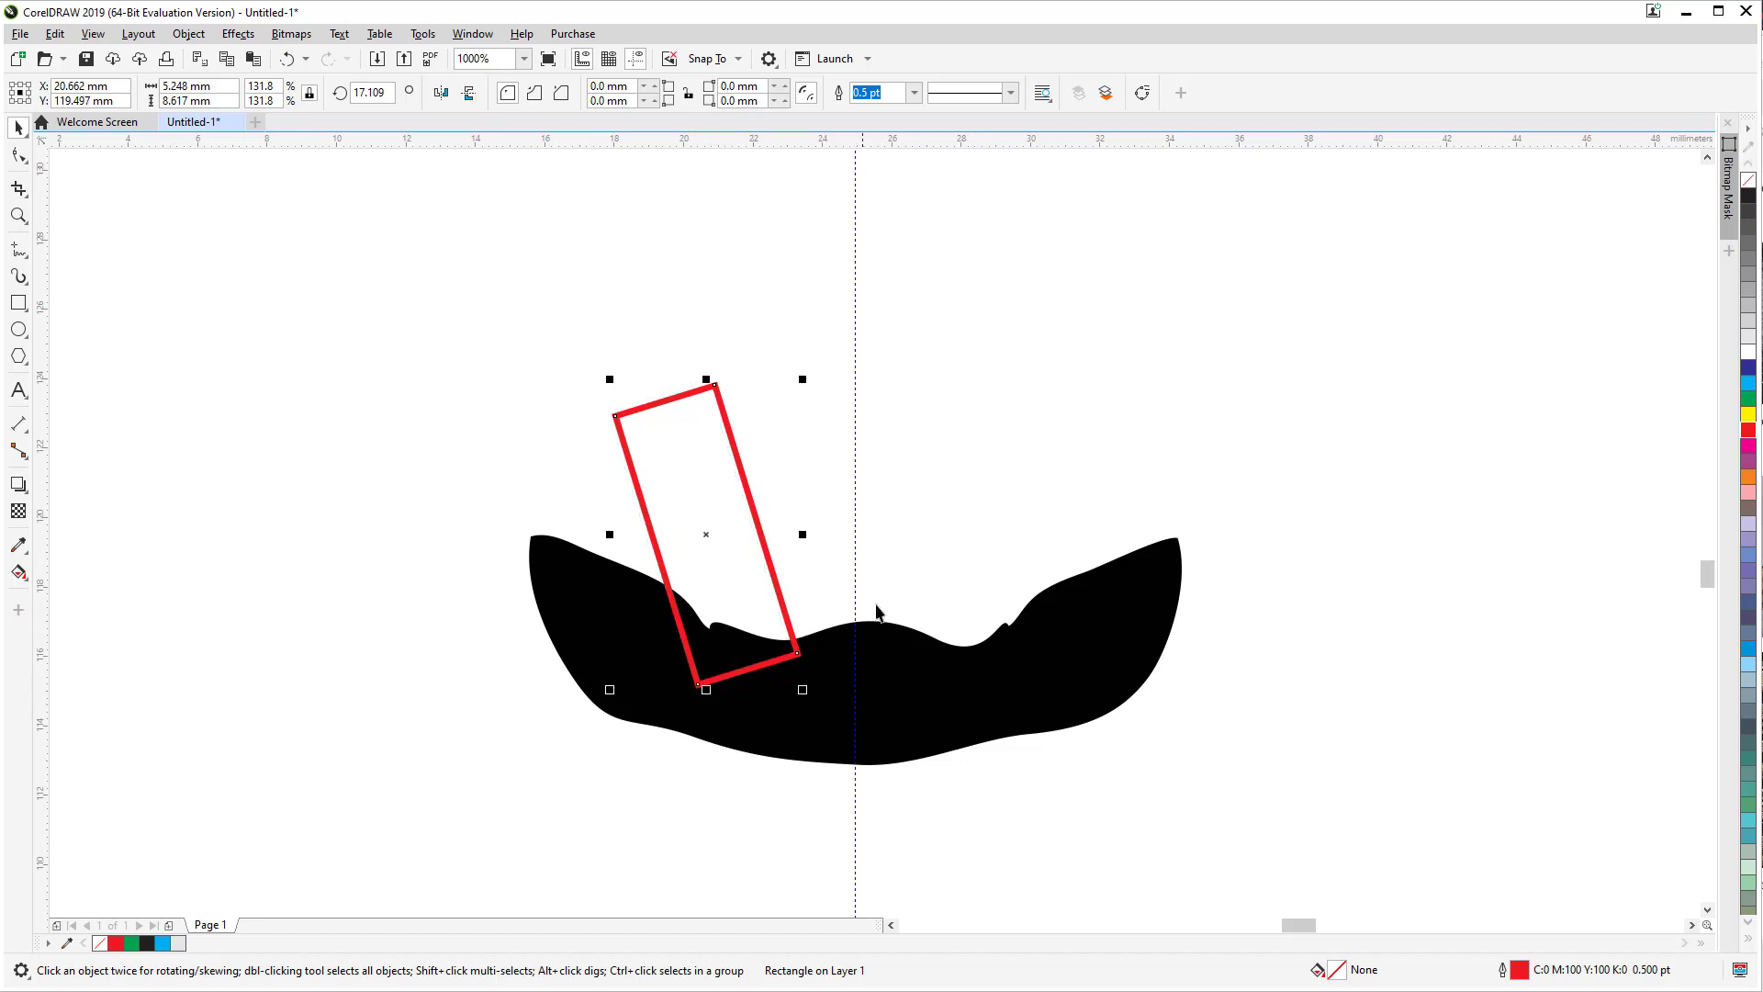
{"action": "left_click", "coordinate": [967, 485]}
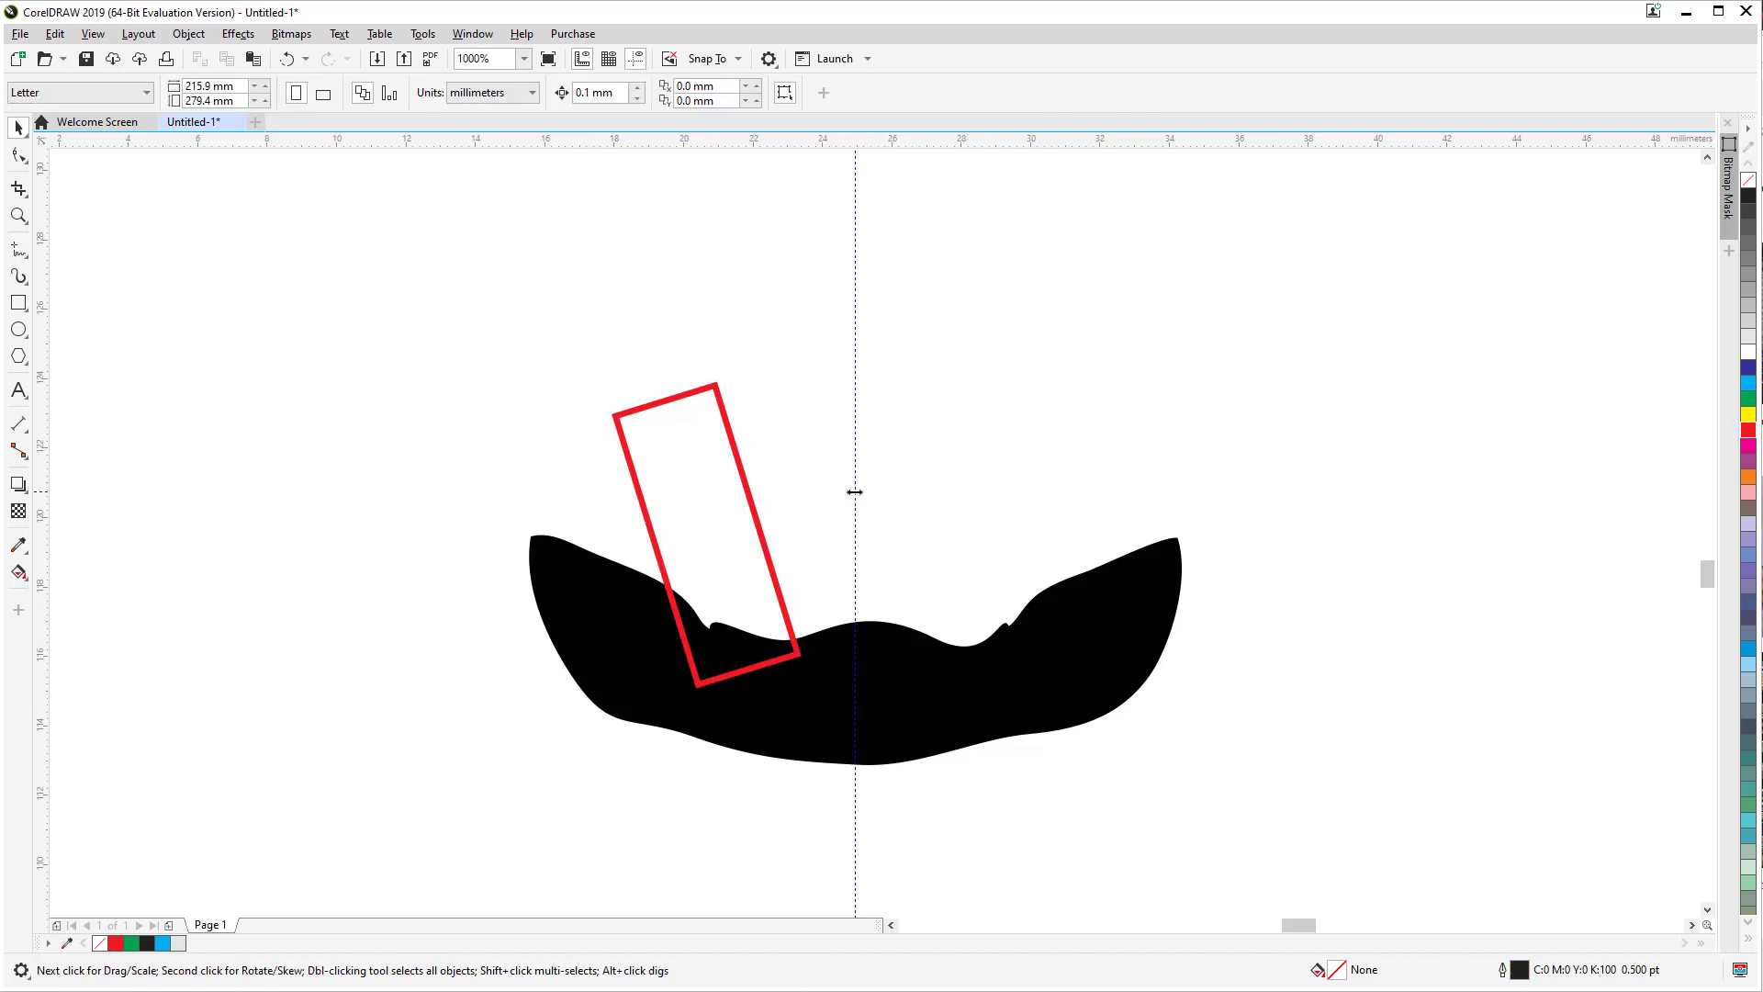
Step: Draw a rectangle of about 3.0 × 3.4 mm exactly filling the antler base's slot and give it a magenta outline
{"action": "scroll", "coordinate": [854, 493], "scroll_direction": "down", "scroll_amount": 2}
{"action": "left_click_drag", "start_coordinate": [1127, 456], "coordinate": [1066, 433]}
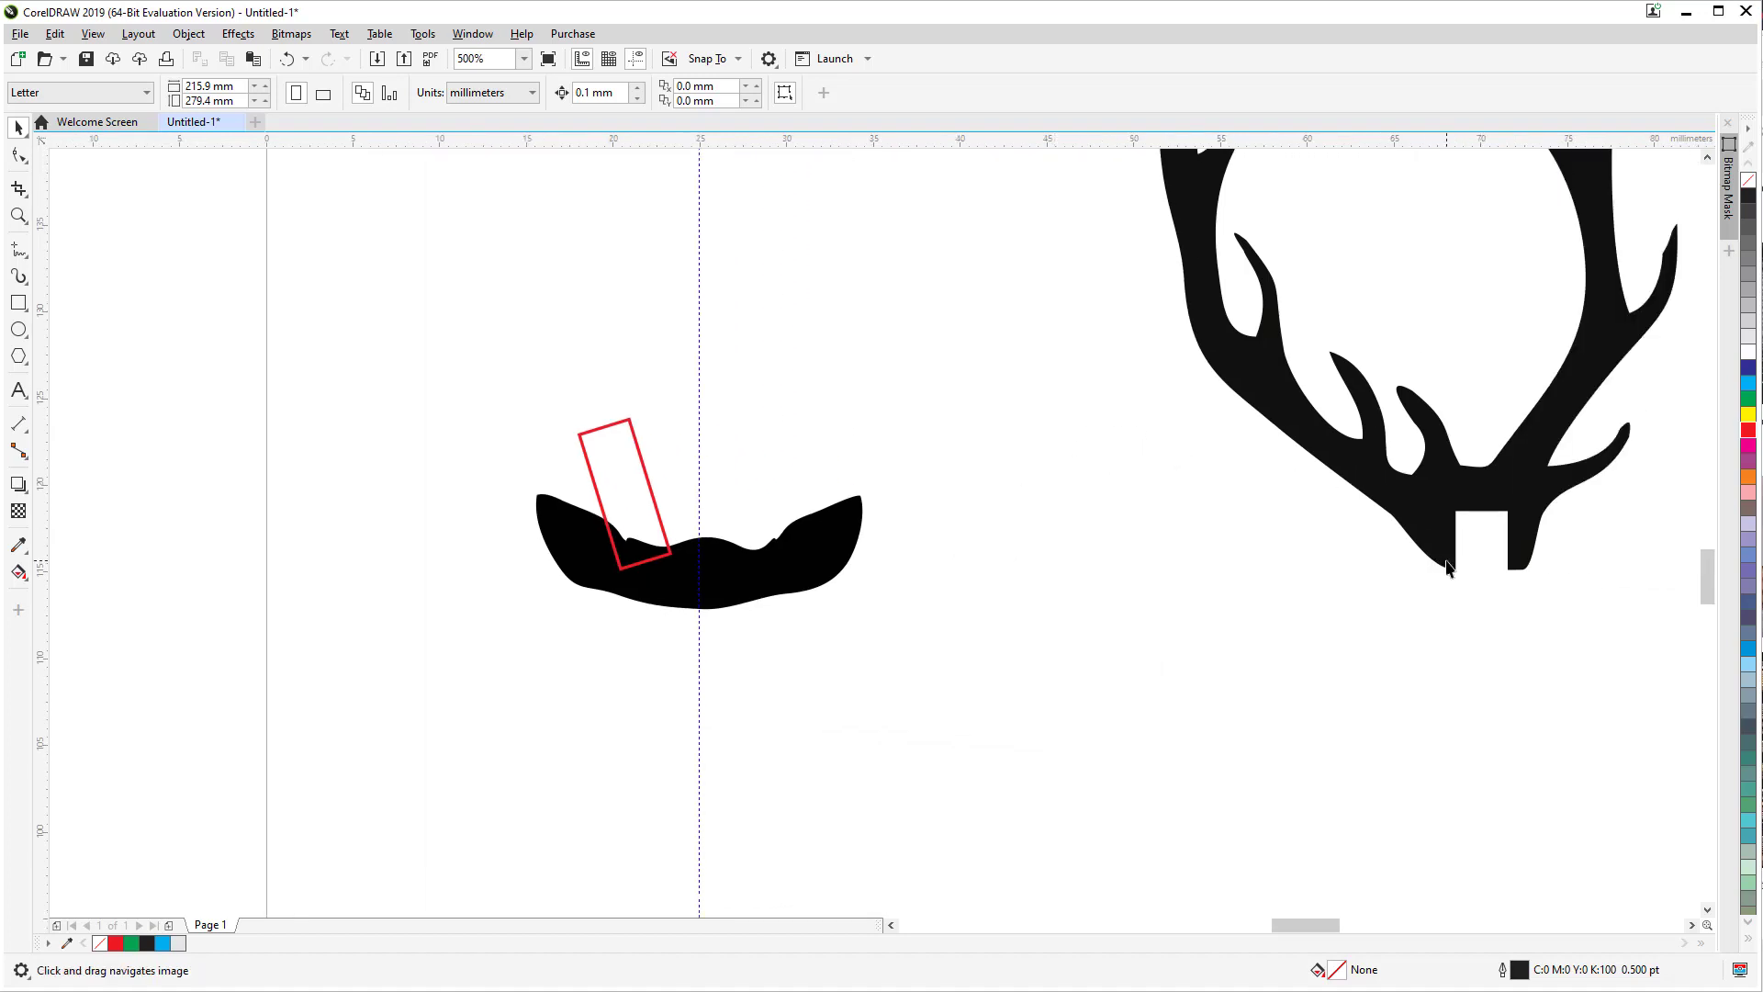
{"action": "left_click", "coordinate": [19, 304]}
{"action": "left_click_drag", "start_coordinate": [1451, 506], "coordinate": [1513, 575]}
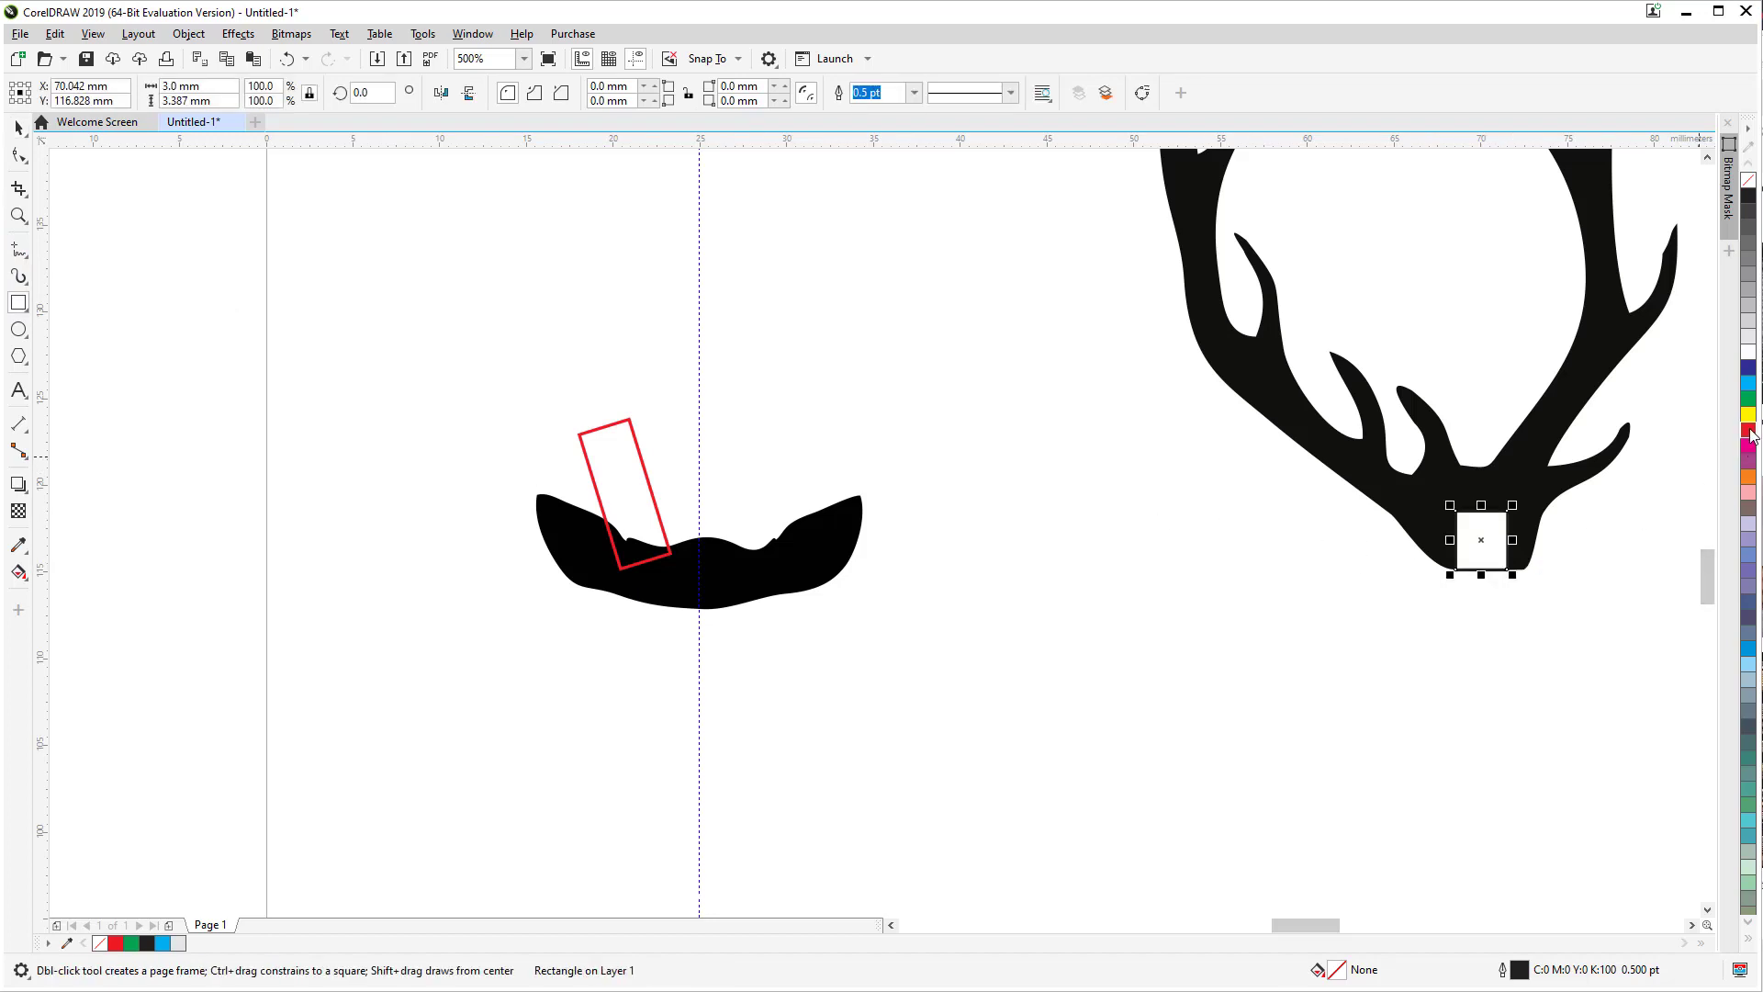
{"action": "right_click", "coordinate": [1750, 446]}
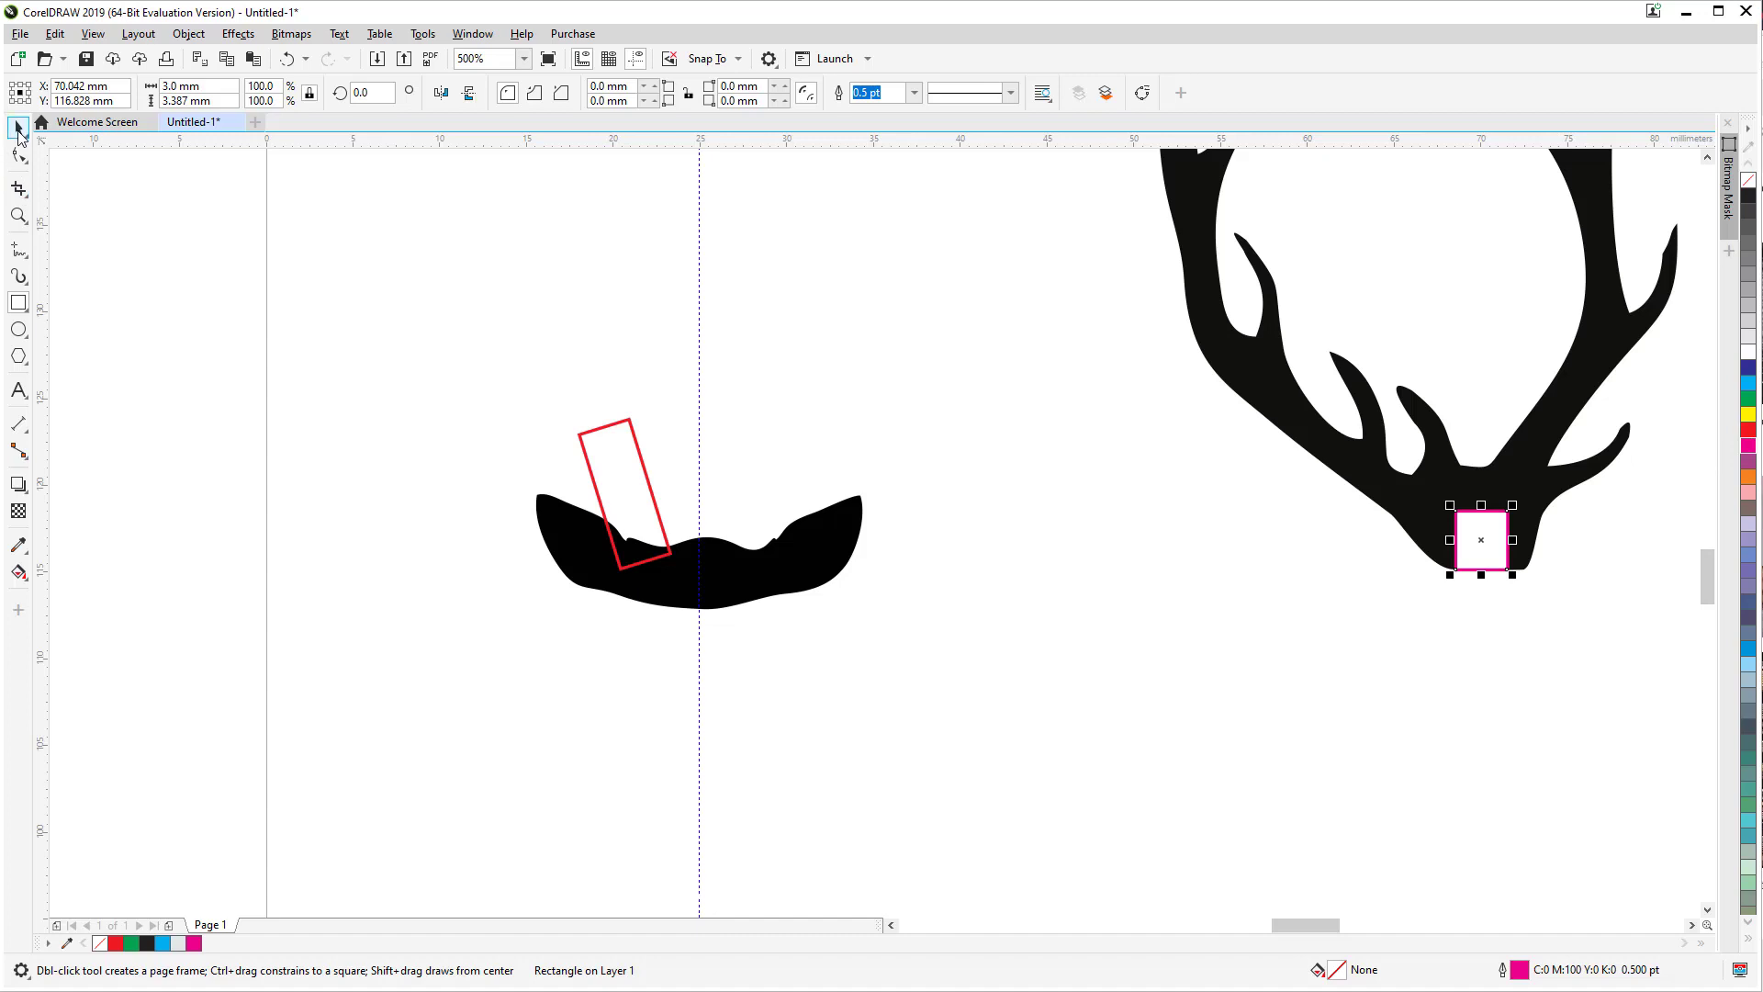
Step: Move the magenta rectangle from the antler slot onto the ear piece, over the red rectangle's lower end
{"action": "left_click", "coordinate": [19, 129]}
{"action": "left_click_drag", "start_coordinate": [1485, 525], "coordinate": [643, 530]}
{"action": "scroll", "coordinate": [640, 542], "scroll_direction": "up", "scroll_amount": 2}
{"action": "scroll", "coordinate": [640, 571], "scroll_direction": "up", "scroll_amount": 1}
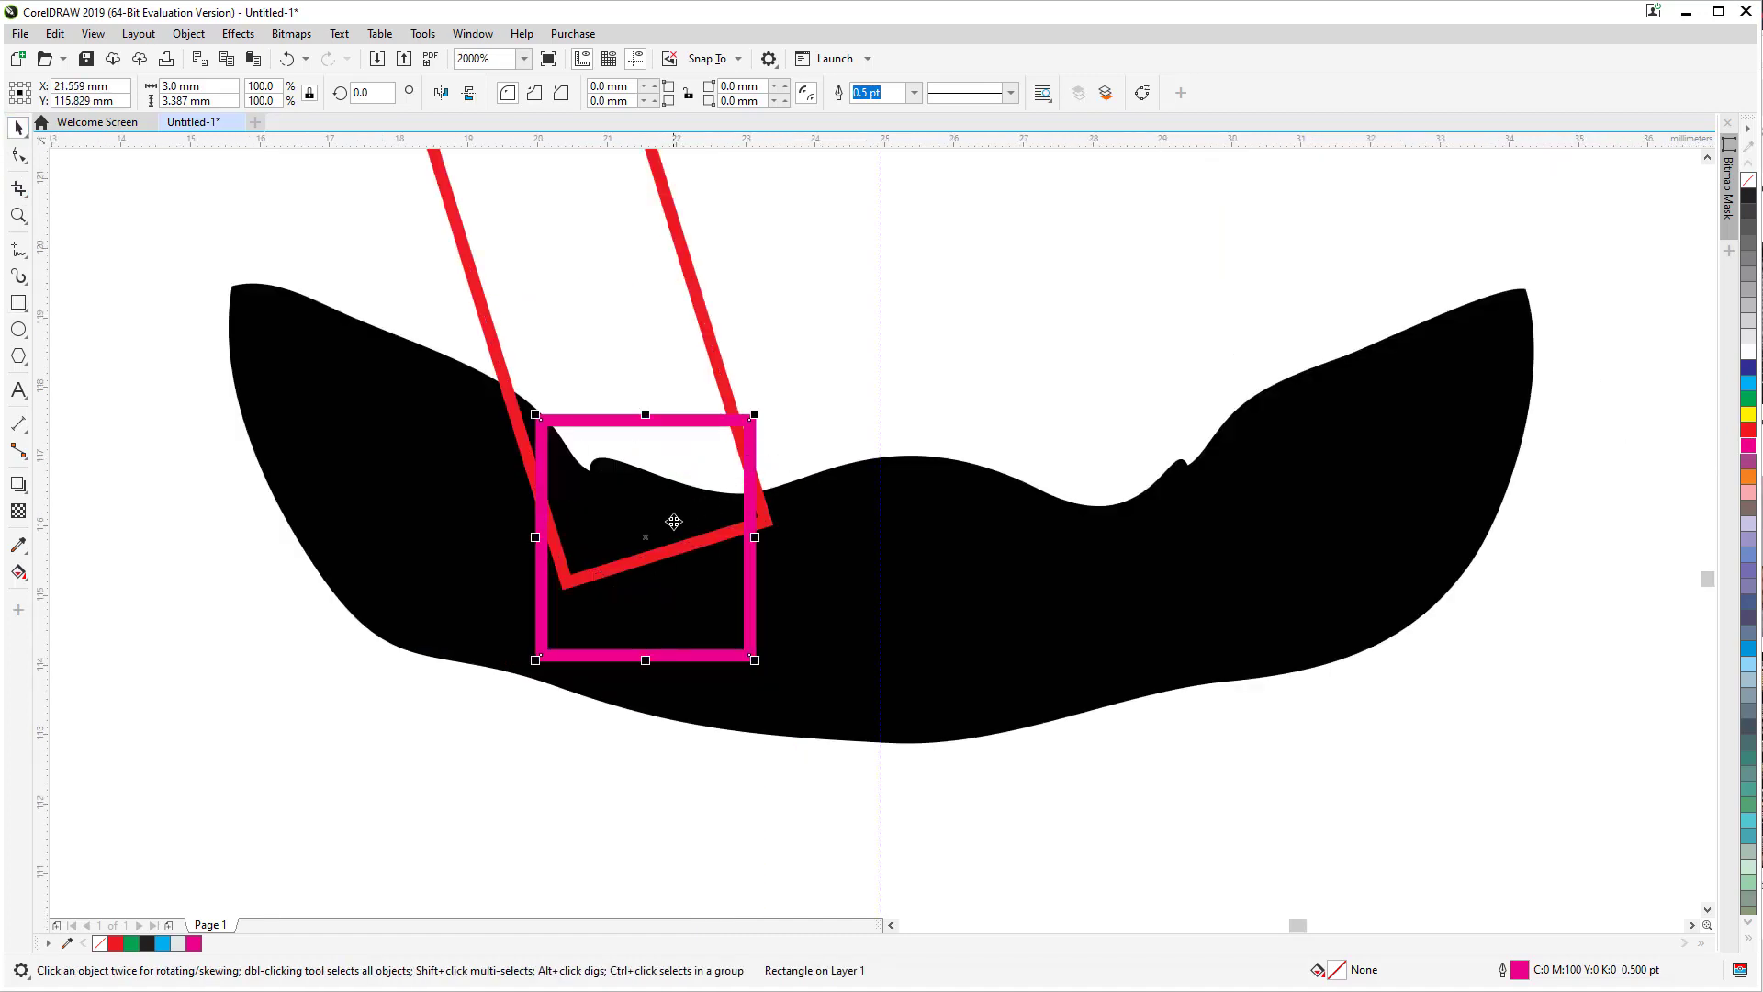
Step: Snap the magenta rectangle's upper-right corner to the red rectangle's lower-right corner and rotate it about 17.1° around that corner
{"action": "left_click", "coordinate": [648, 532]}
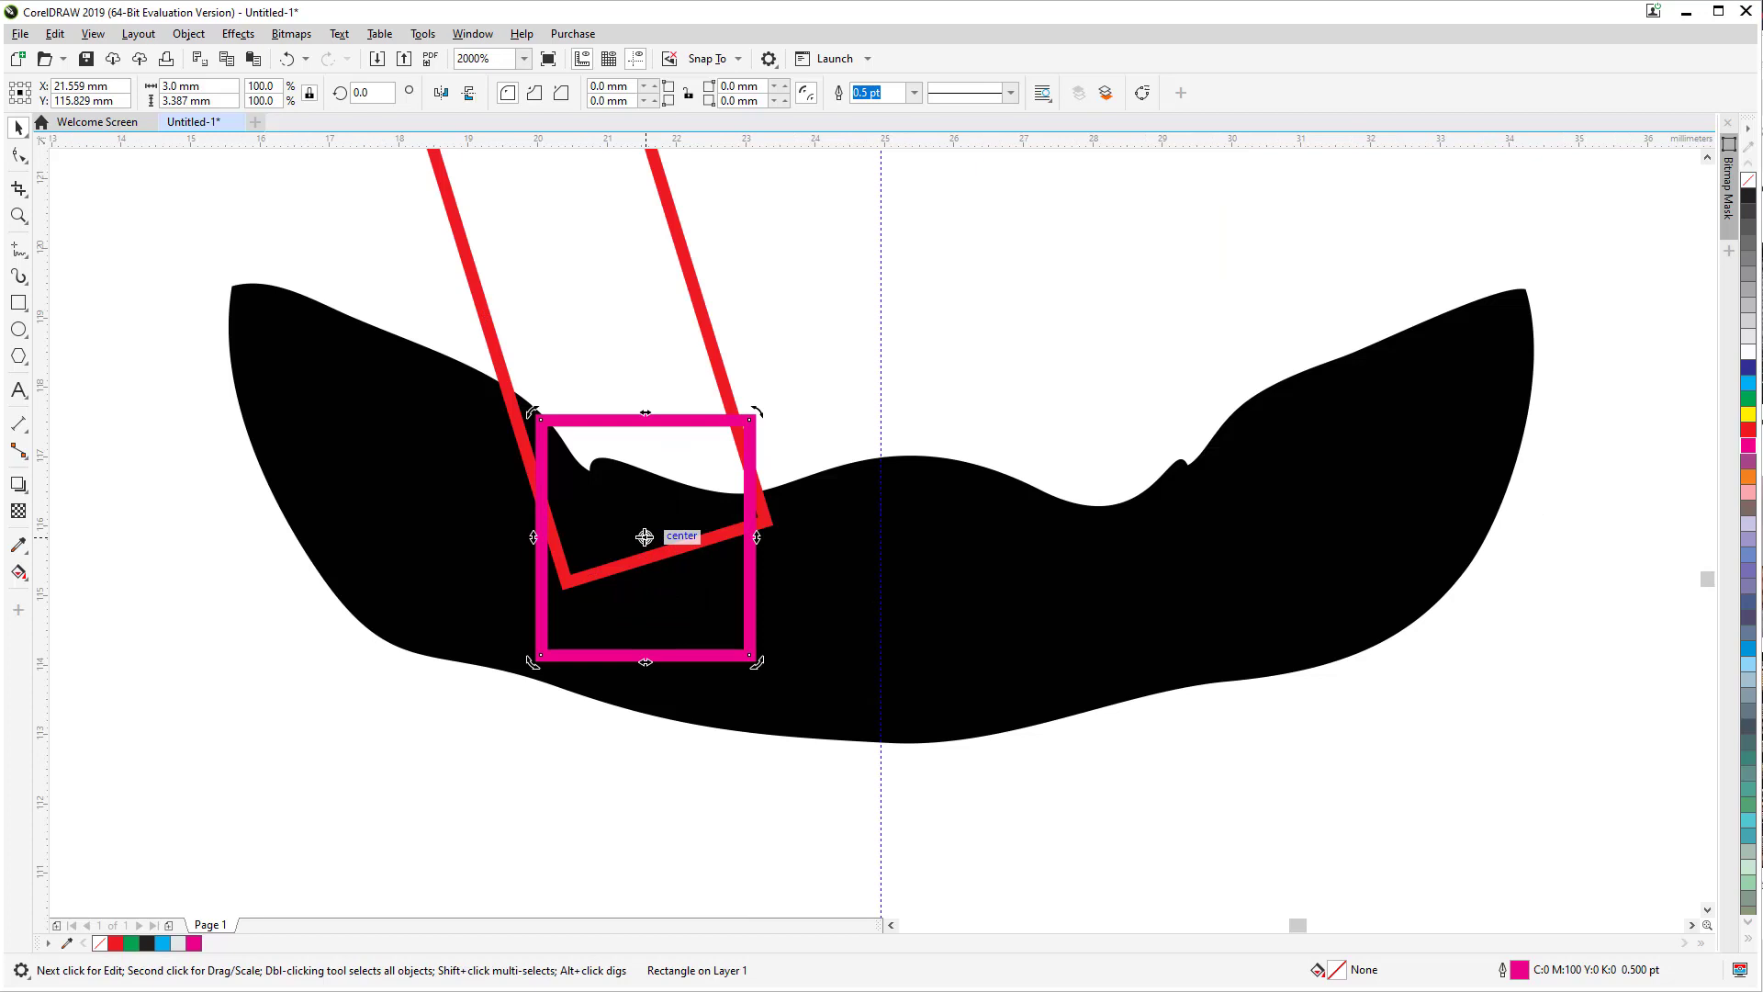
{"action": "left_click", "coordinate": [752, 418]}
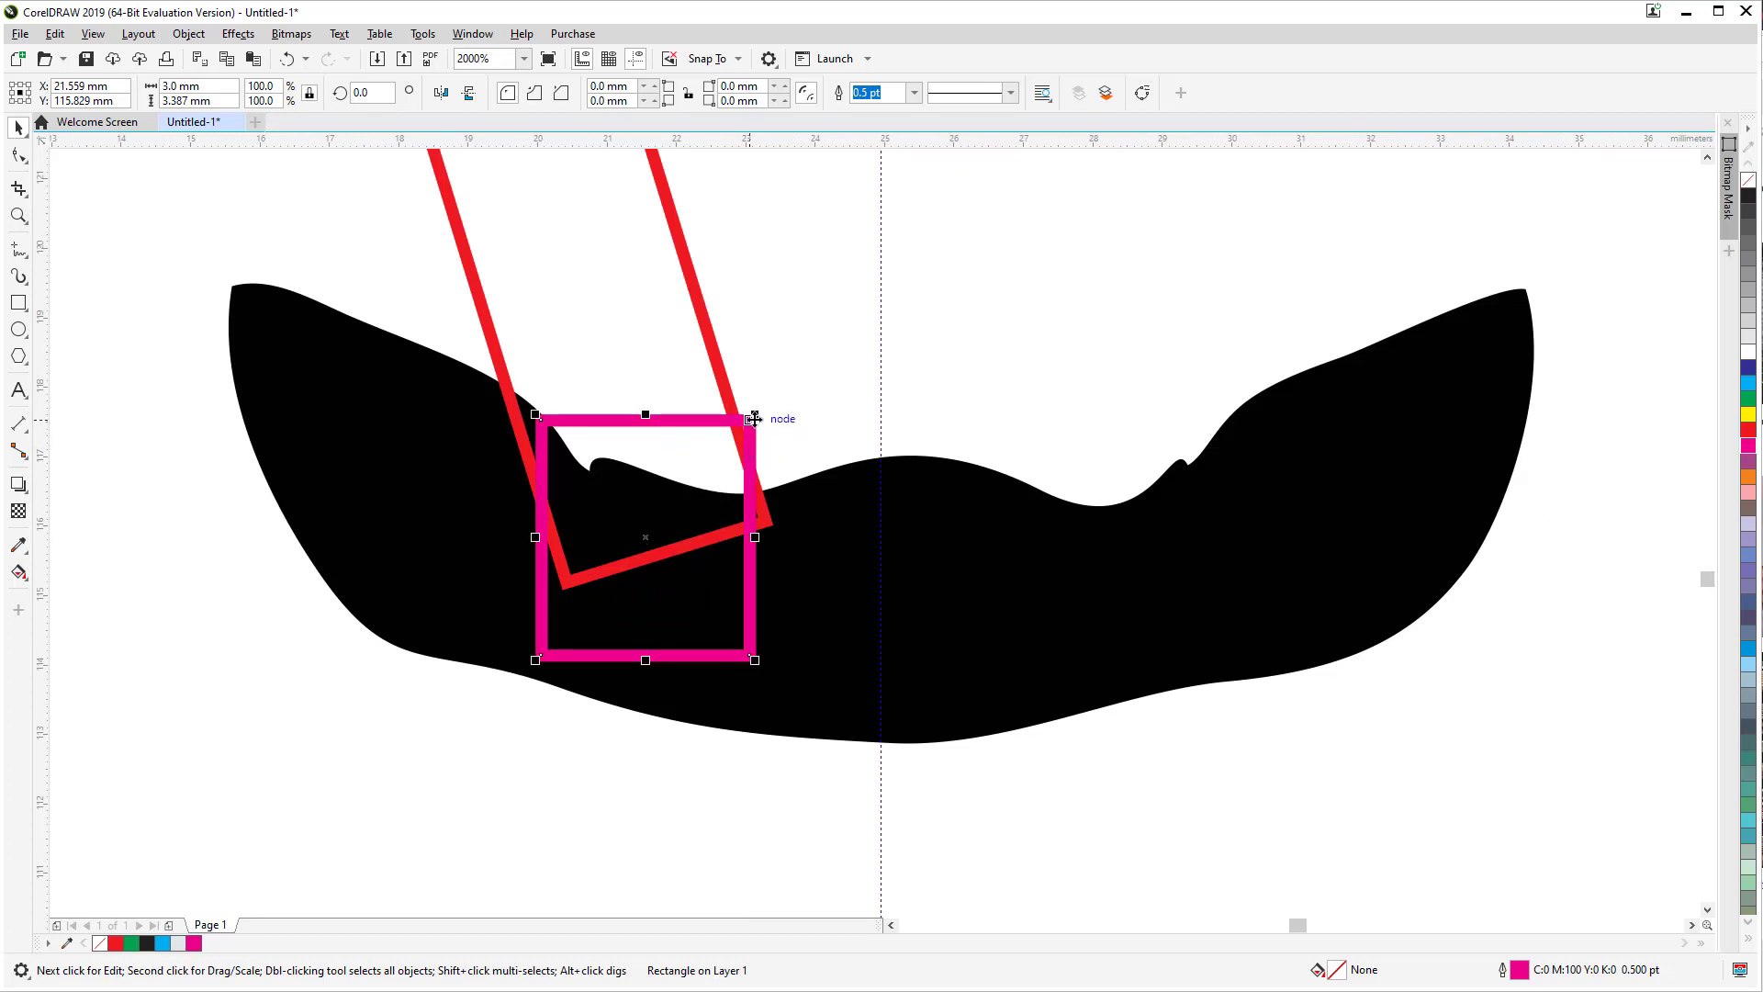
{"action": "left_click_drag", "start_coordinate": [753, 418], "coordinate": [769, 520]}
{"action": "left_click", "coordinate": [768, 520]}
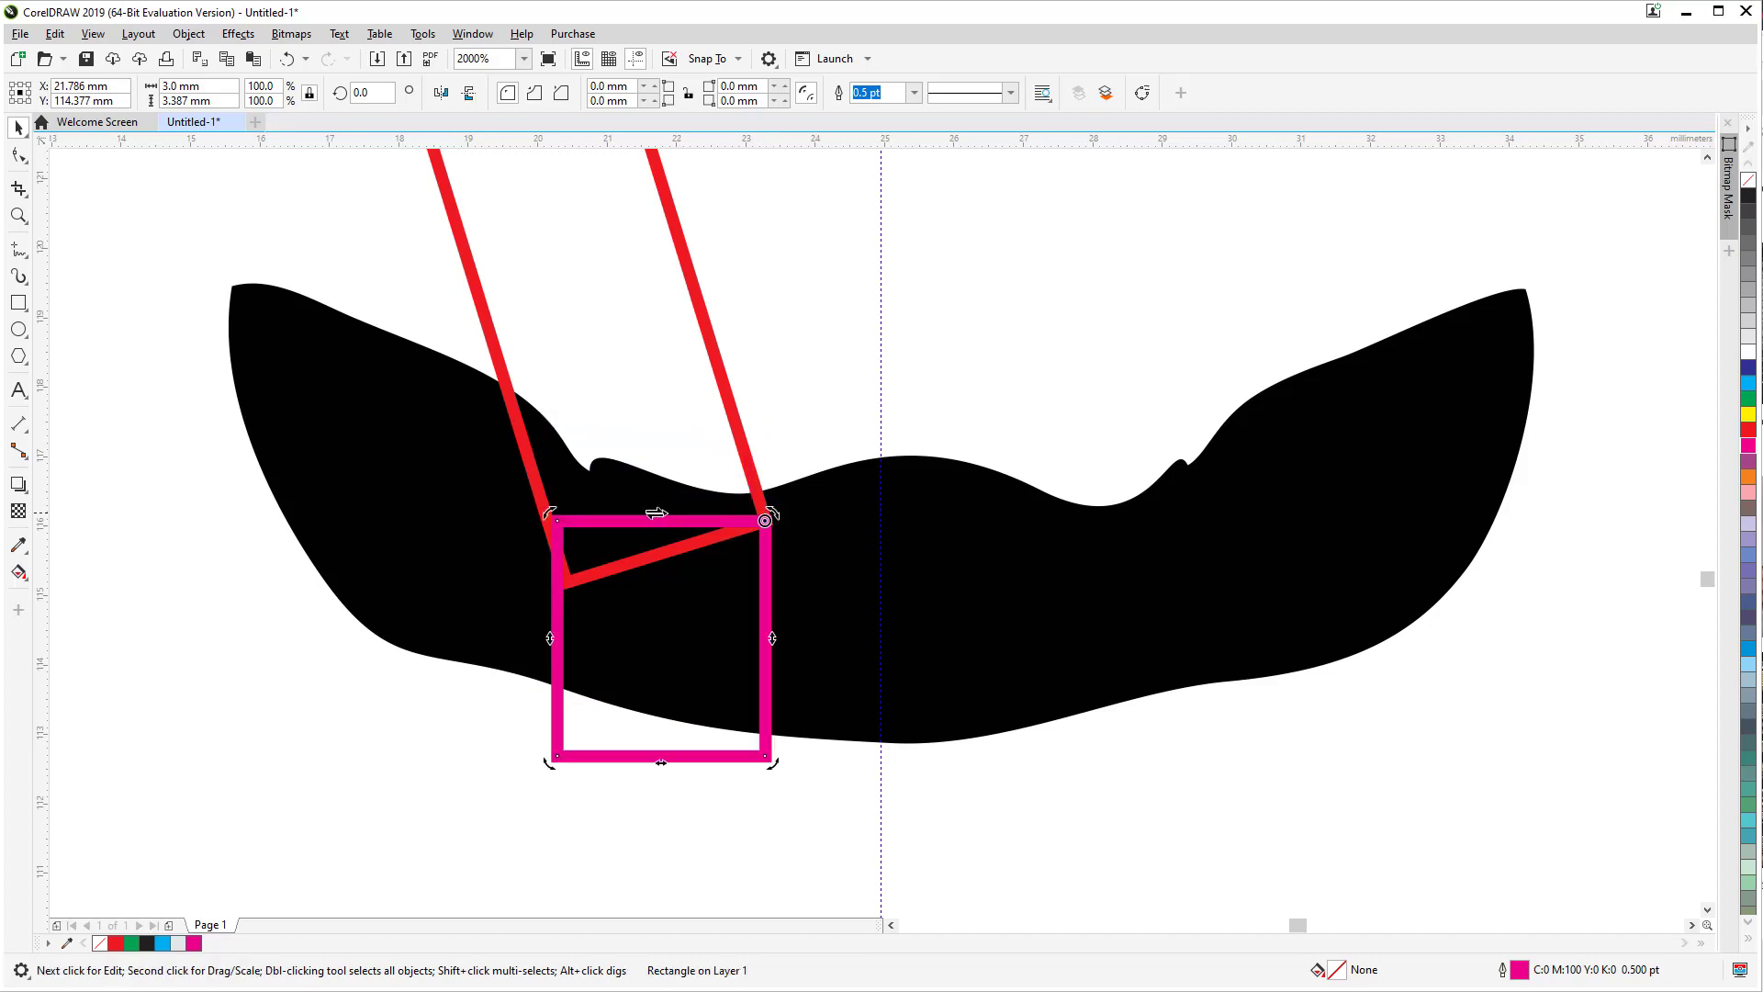
{"action": "left_click_drag", "start_coordinate": [584, 523], "coordinate": [592, 575]}
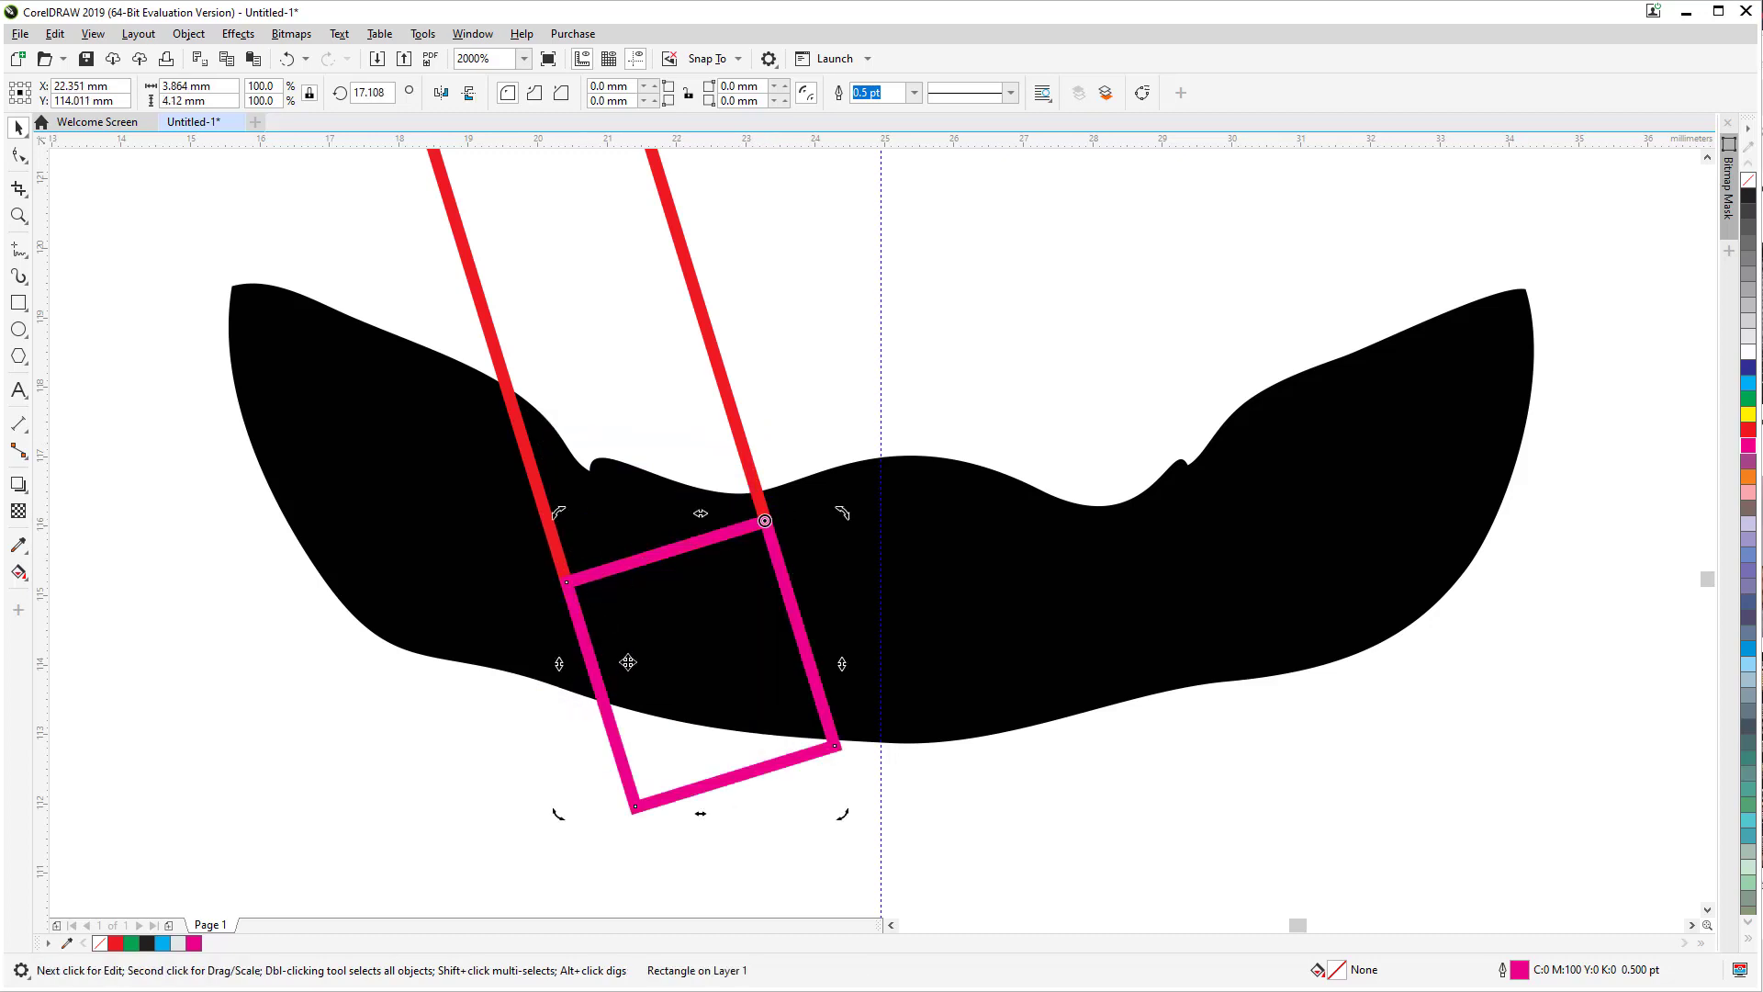
Step: Scale the ear piece up proportionally from its centre to about 21.7 × 7.6 mm
{"action": "scroll", "coordinate": [618, 683], "scroll_direction": "down", "scroll_amount": 1}
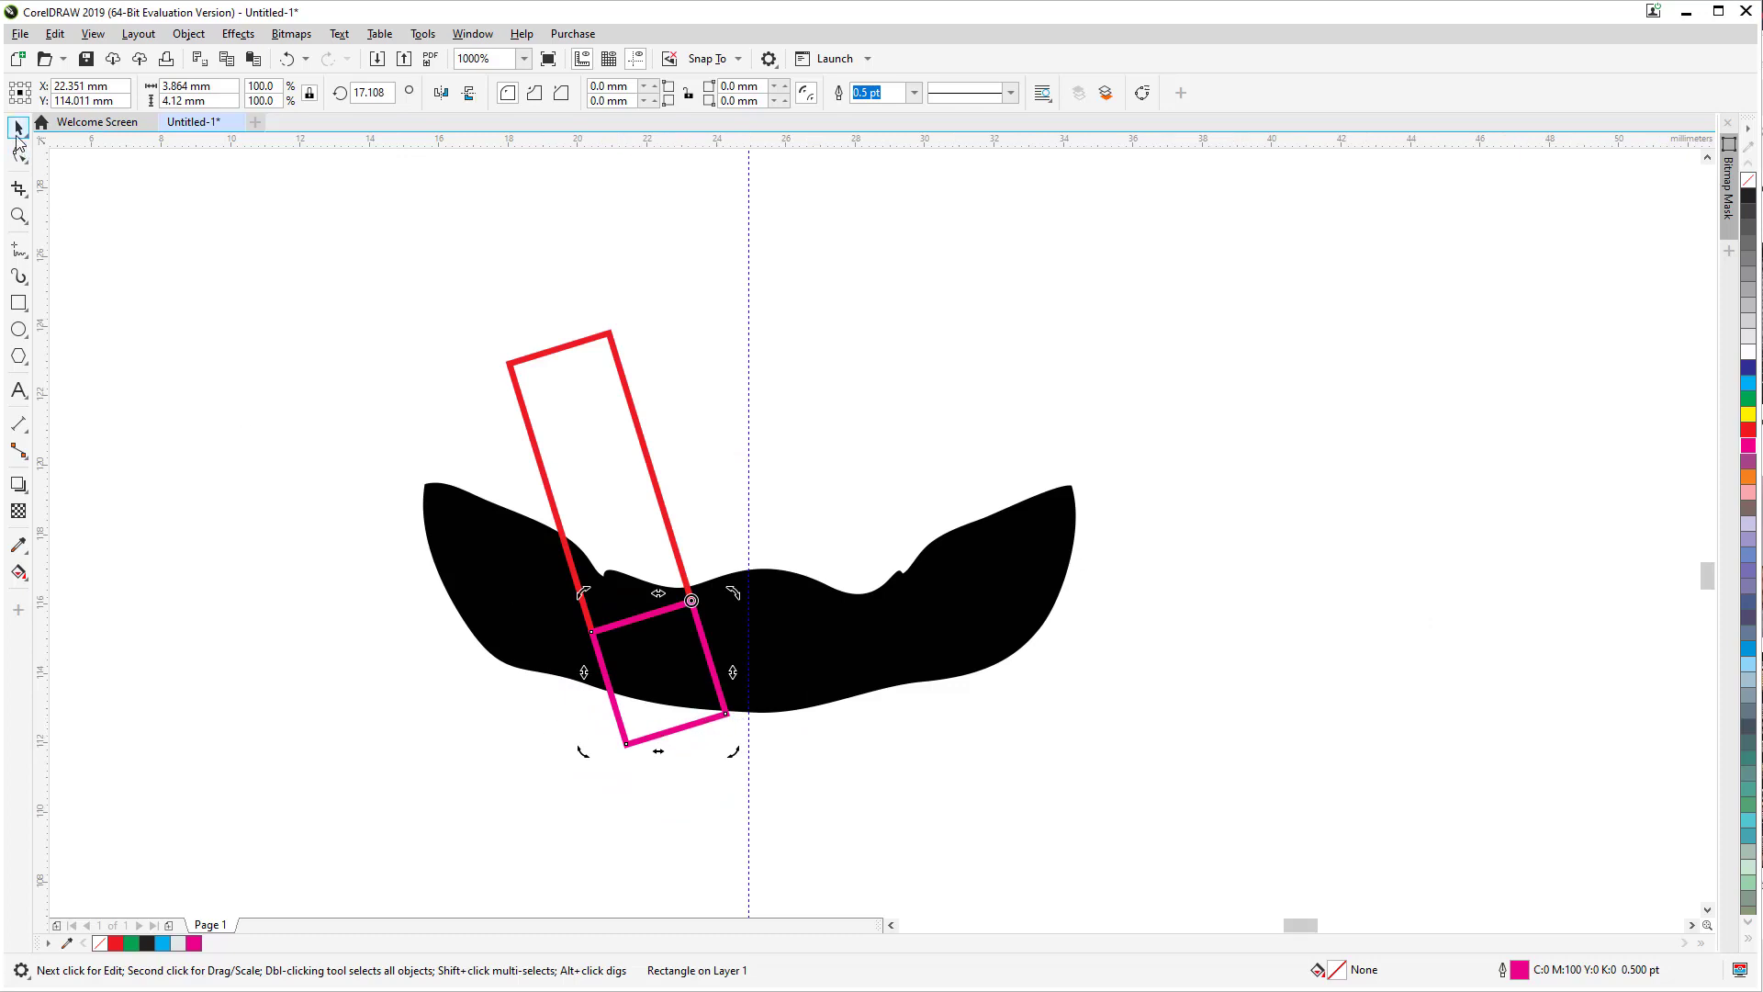
{"action": "scroll", "coordinate": [716, 486], "scroll_direction": "down", "scroll_amount": 1}
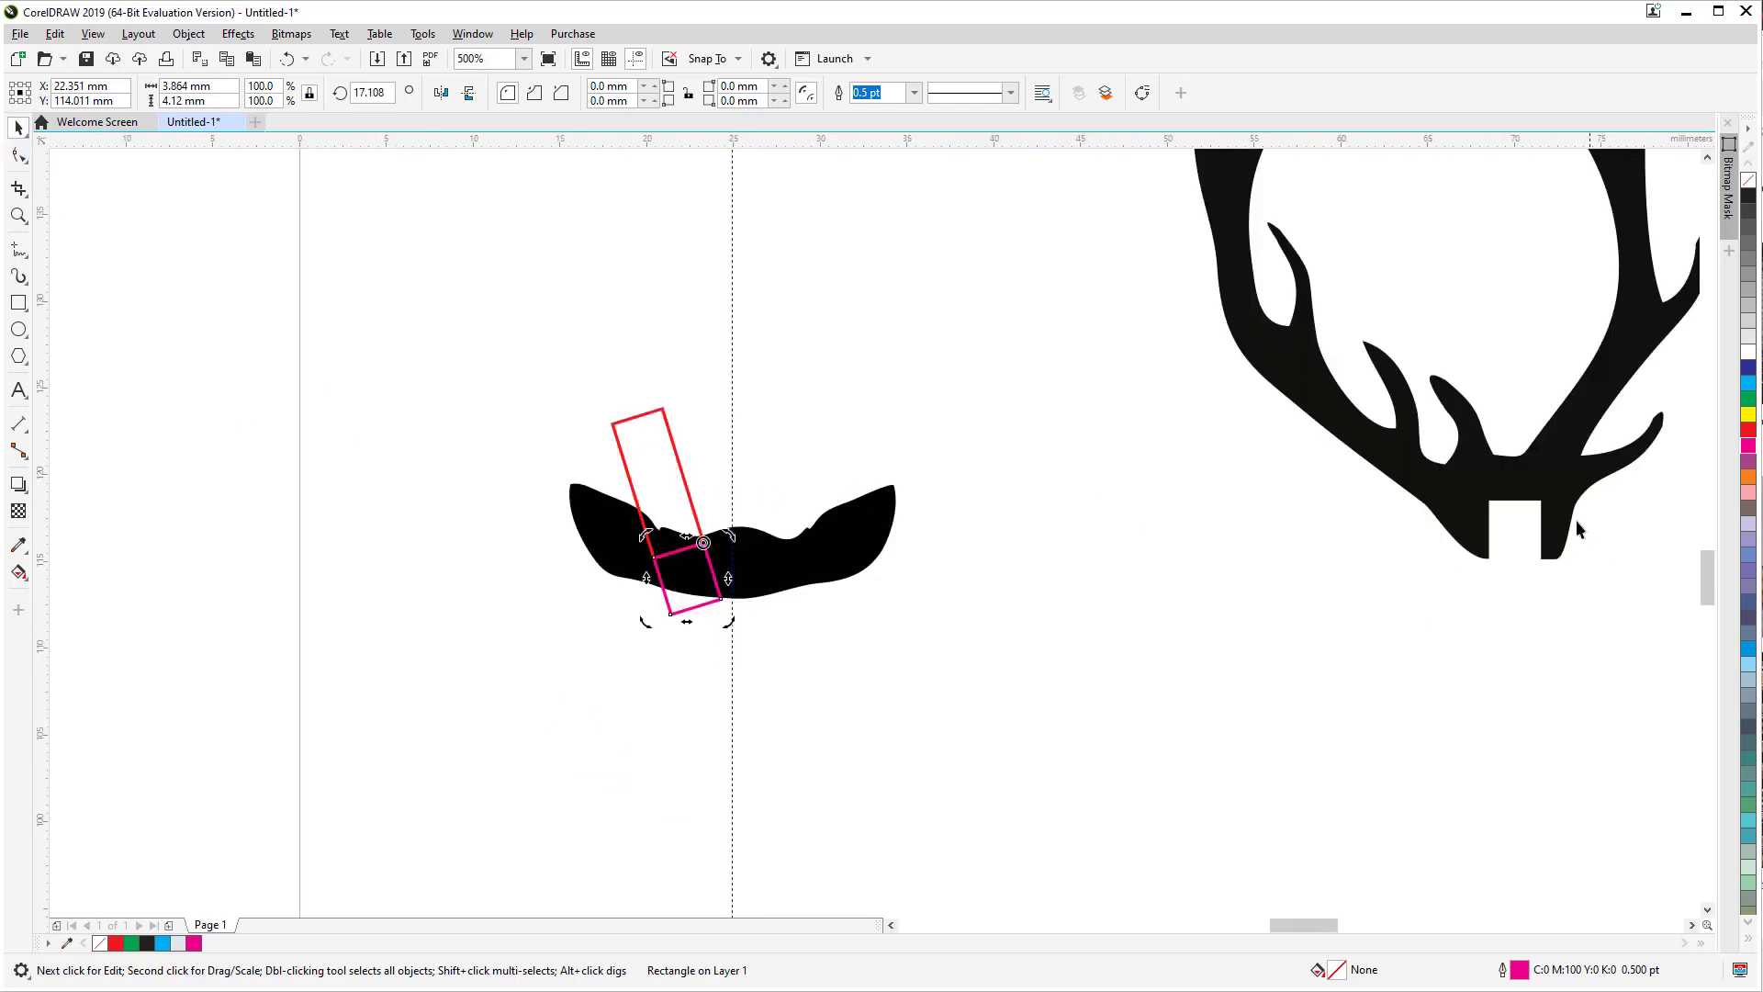
{"action": "scroll", "coordinate": [1580, 529], "scroll_direction": "down", "scroll_amount": 2}
{"action": "left_click_drag", "start_coordinate": [1389, 542], "coordinate": [1076, 592]}
{"action": "scroll", "coordinate": [1033, 602], "scroll_direction": "up", "scroll_amount": 2}
{"action": "left_click", "coordinate": [930, 498]}
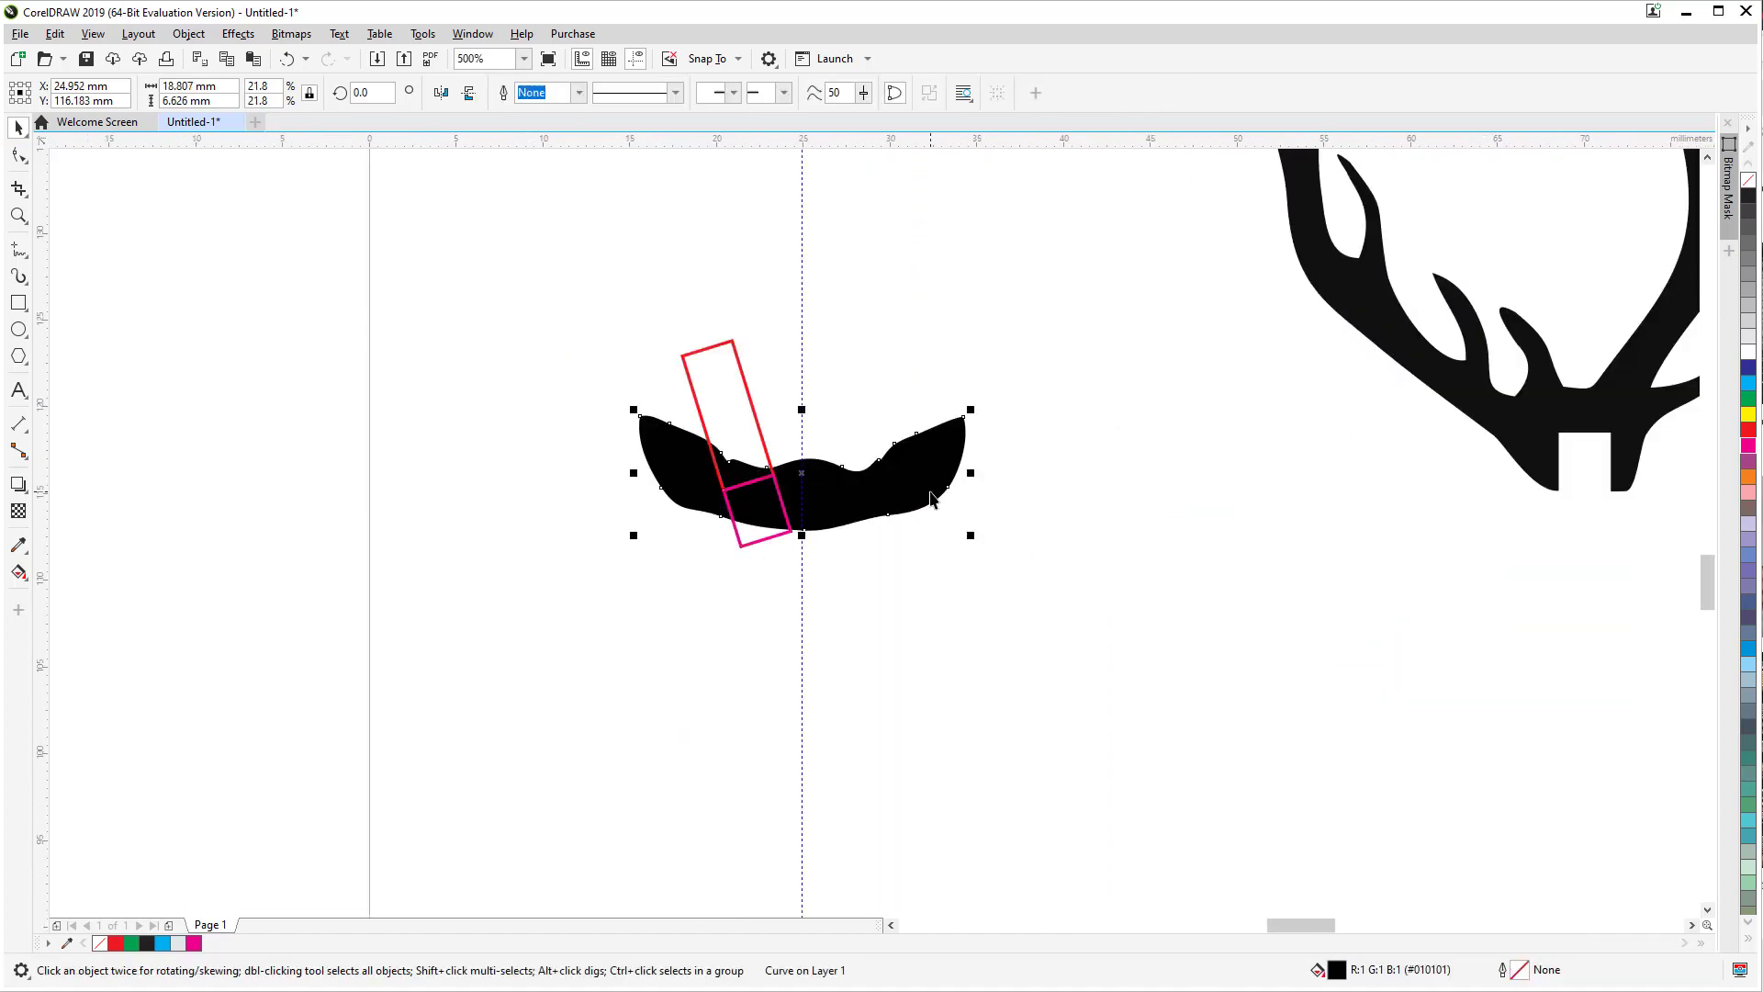
{"action": "left_click_drag", "start_coordinate": [973, 407], "coordinate": [996, 401]}
{"action": "scroll", "coordinate": [908, 543], "scroll_direction": "up", "scroll_amount": 1}
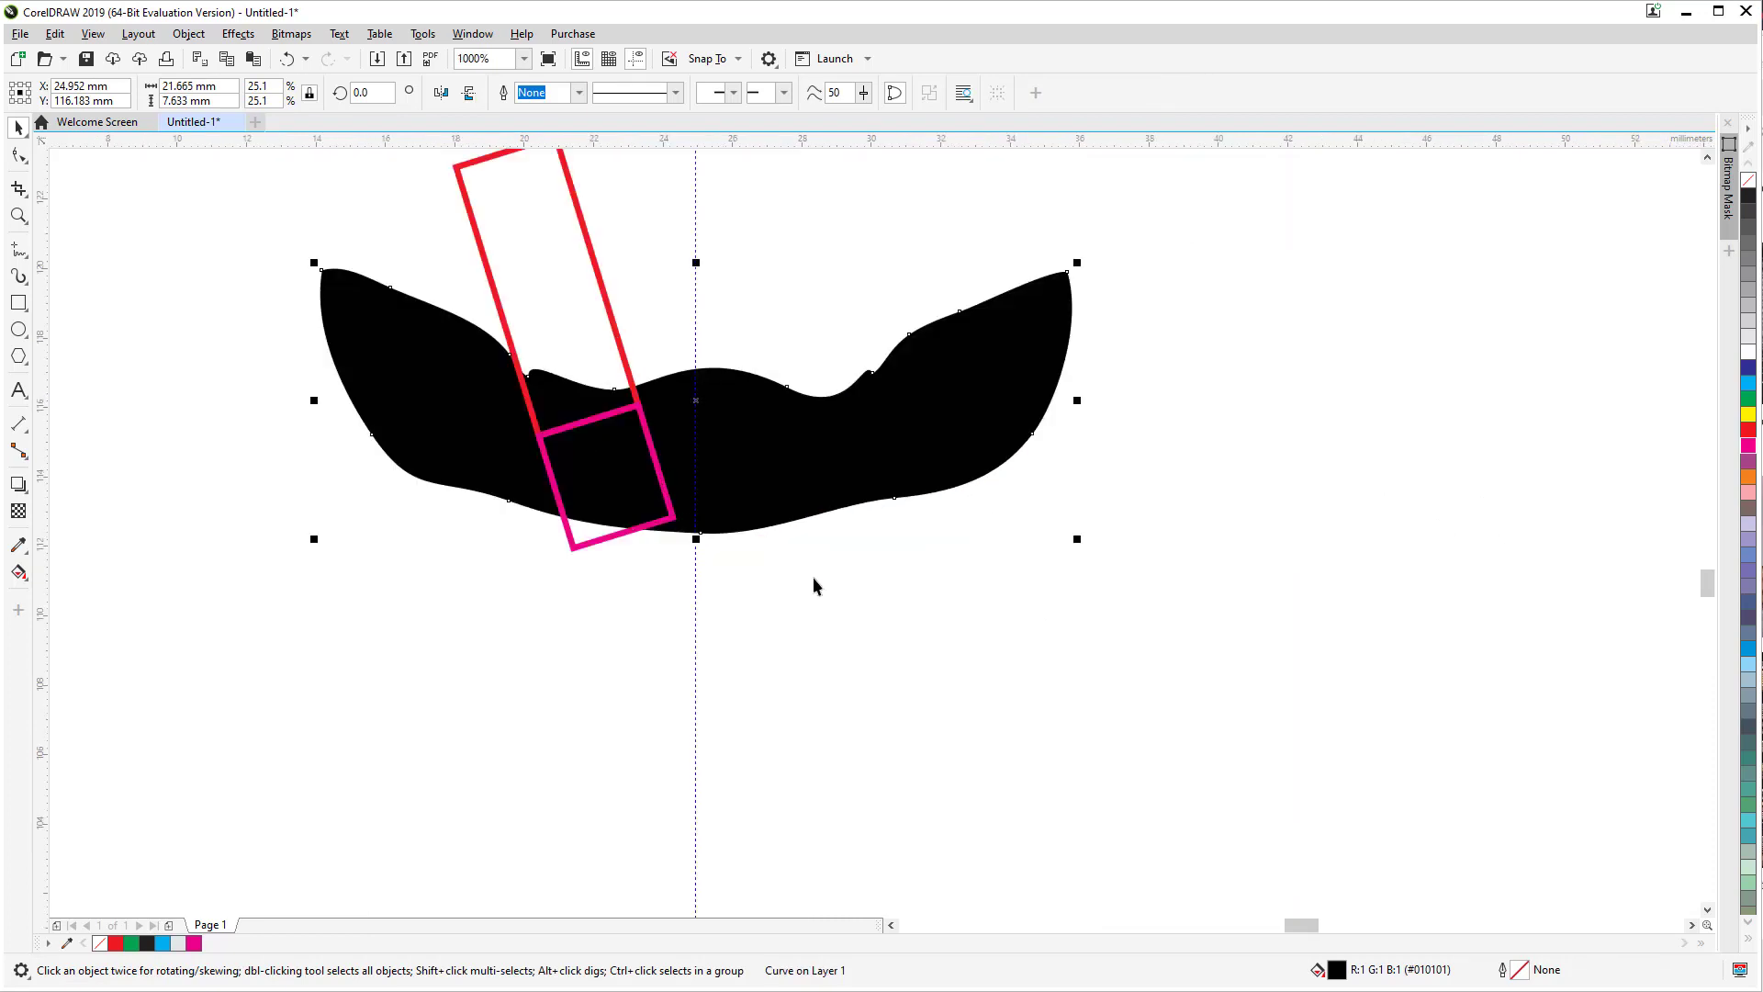
{"action": "scroll", "coordinate": [631, 664], "scroll_direction": "up", "scroll_amount": 1}
{"action": "scroll", "coordinate": [631, 674], "scroll_direction": "down", "scroll_amount": 1}
Step: Raise the bottom nodes on both sides of the antler base's slot by about 1 mm, making the slot shallower
{"action": "left_click", "coordinate": [646, 524]}
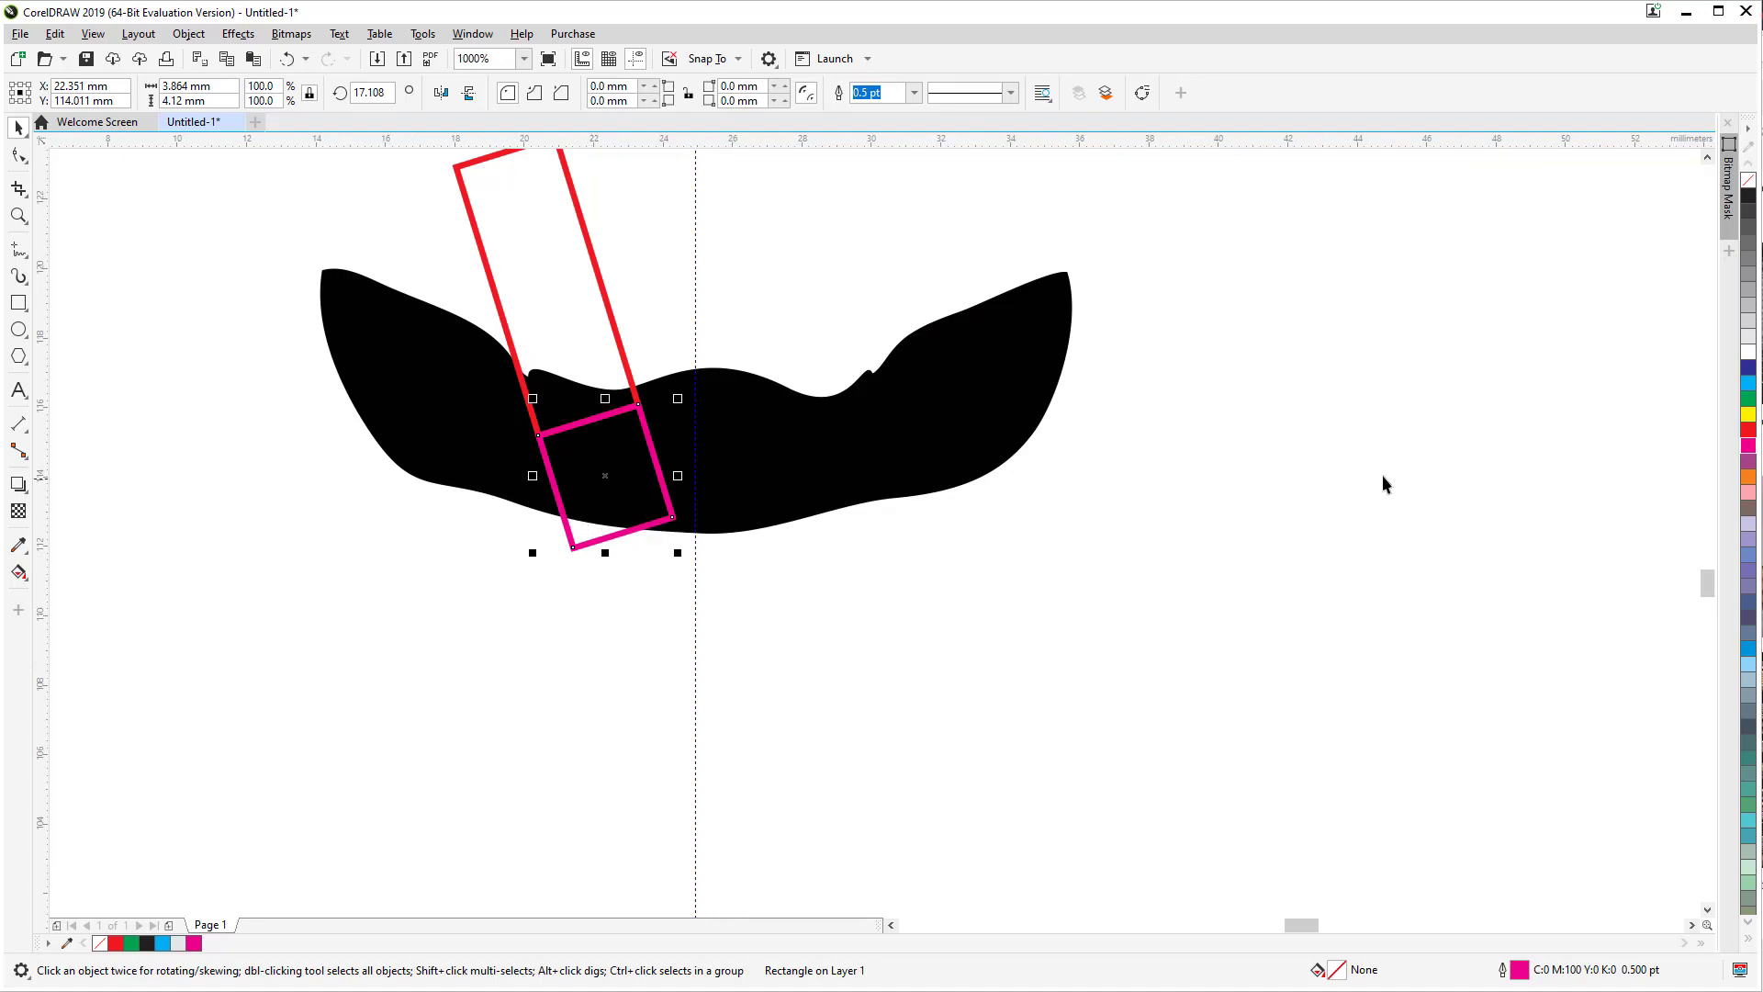
{"action": "left_click_drag", "start_coordinate": [1387, 485], "coordinate": [1036, 559]}
{"action": "scroll", "coordinate": [1265, 453], "scroll_direction": "down", "scroll_amount": 1}
{"action": "left_click_drag", "start_coordinate": [1316, 409], "coordinate": [1155, 483]}
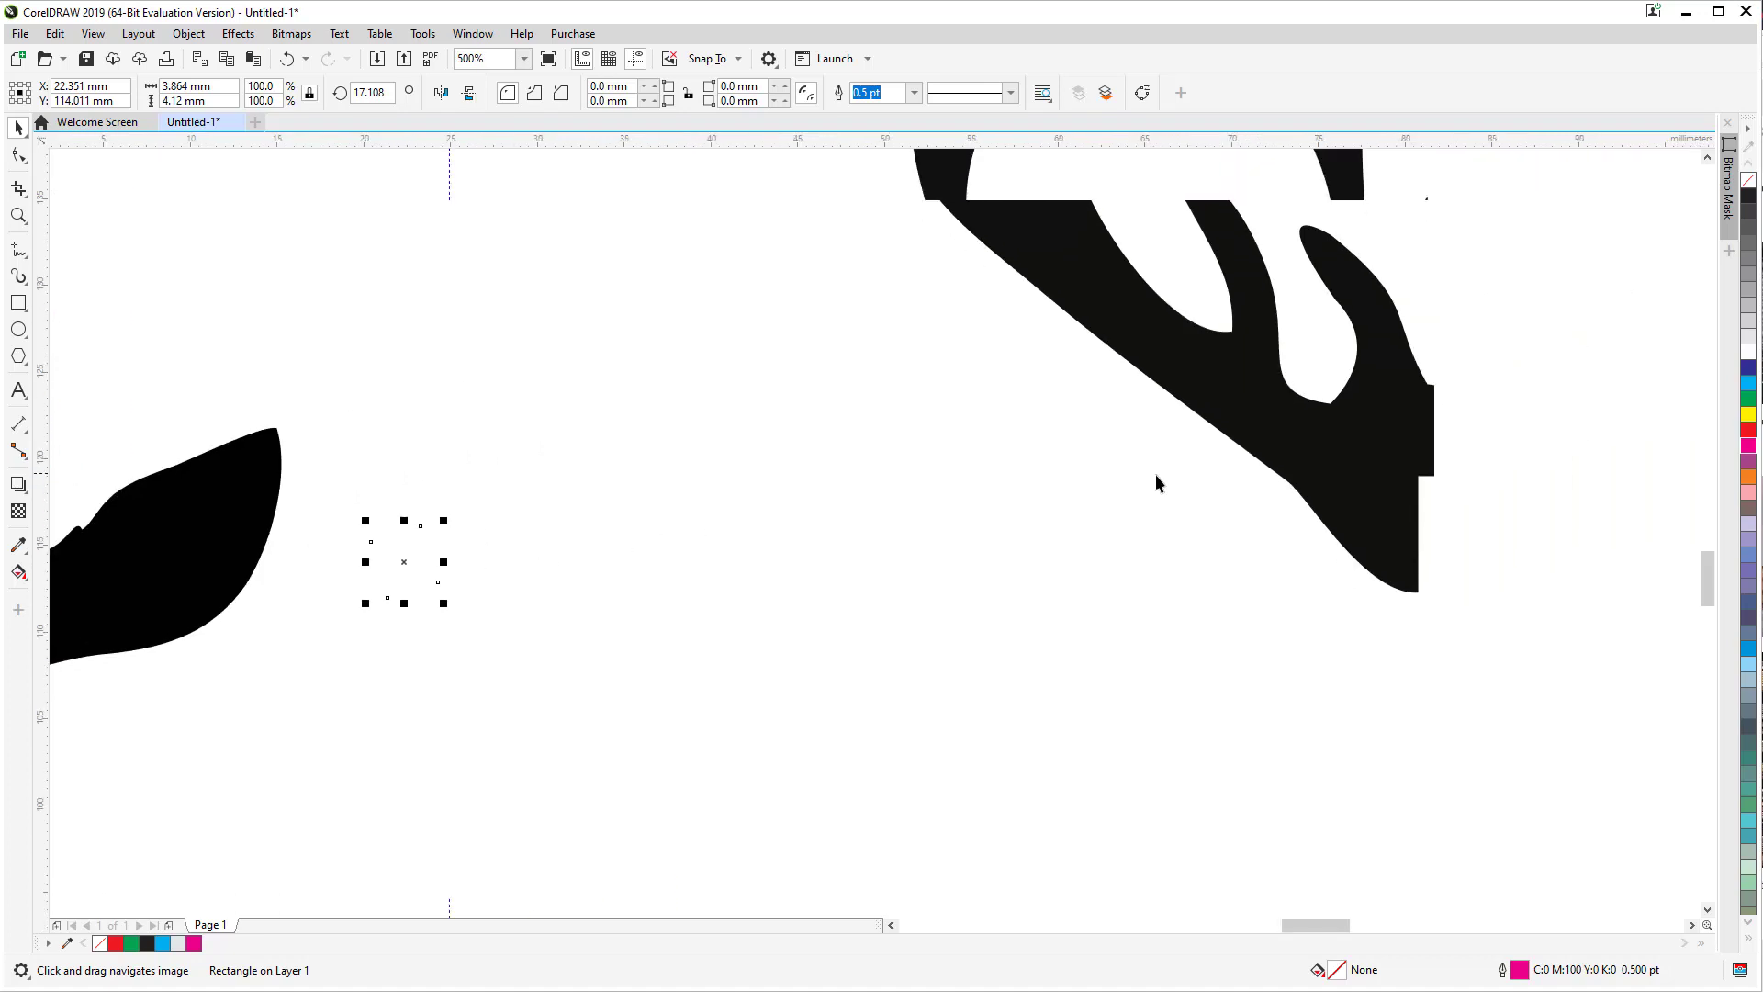
{"action": "scroll", "coordinate": [1155, 483], "scroll_direction": "down", "scroll_amount": 3}
{"action": "scroll", "coordinate": [1185, 492], "scroll_direction": "up", "scroll_amount": 5}
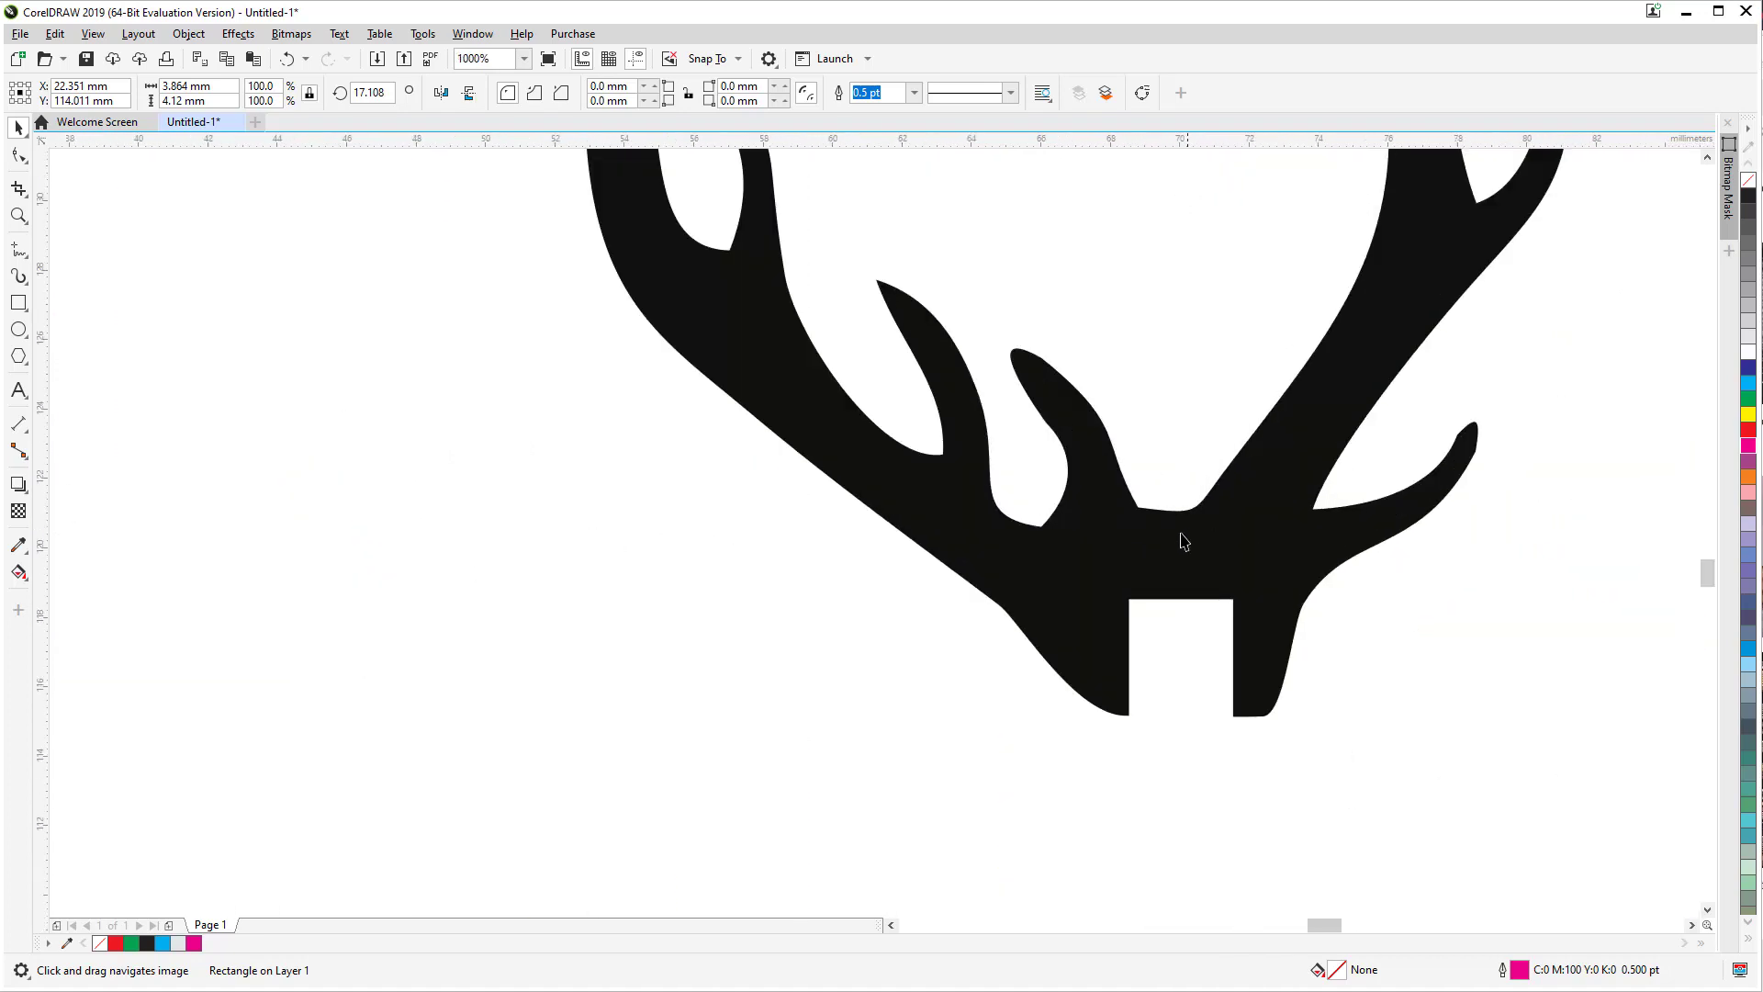
{"action": "left_click", "coordinate": [1164, 562]}
{"action": "left_click", "coordinate": [18, 155]}
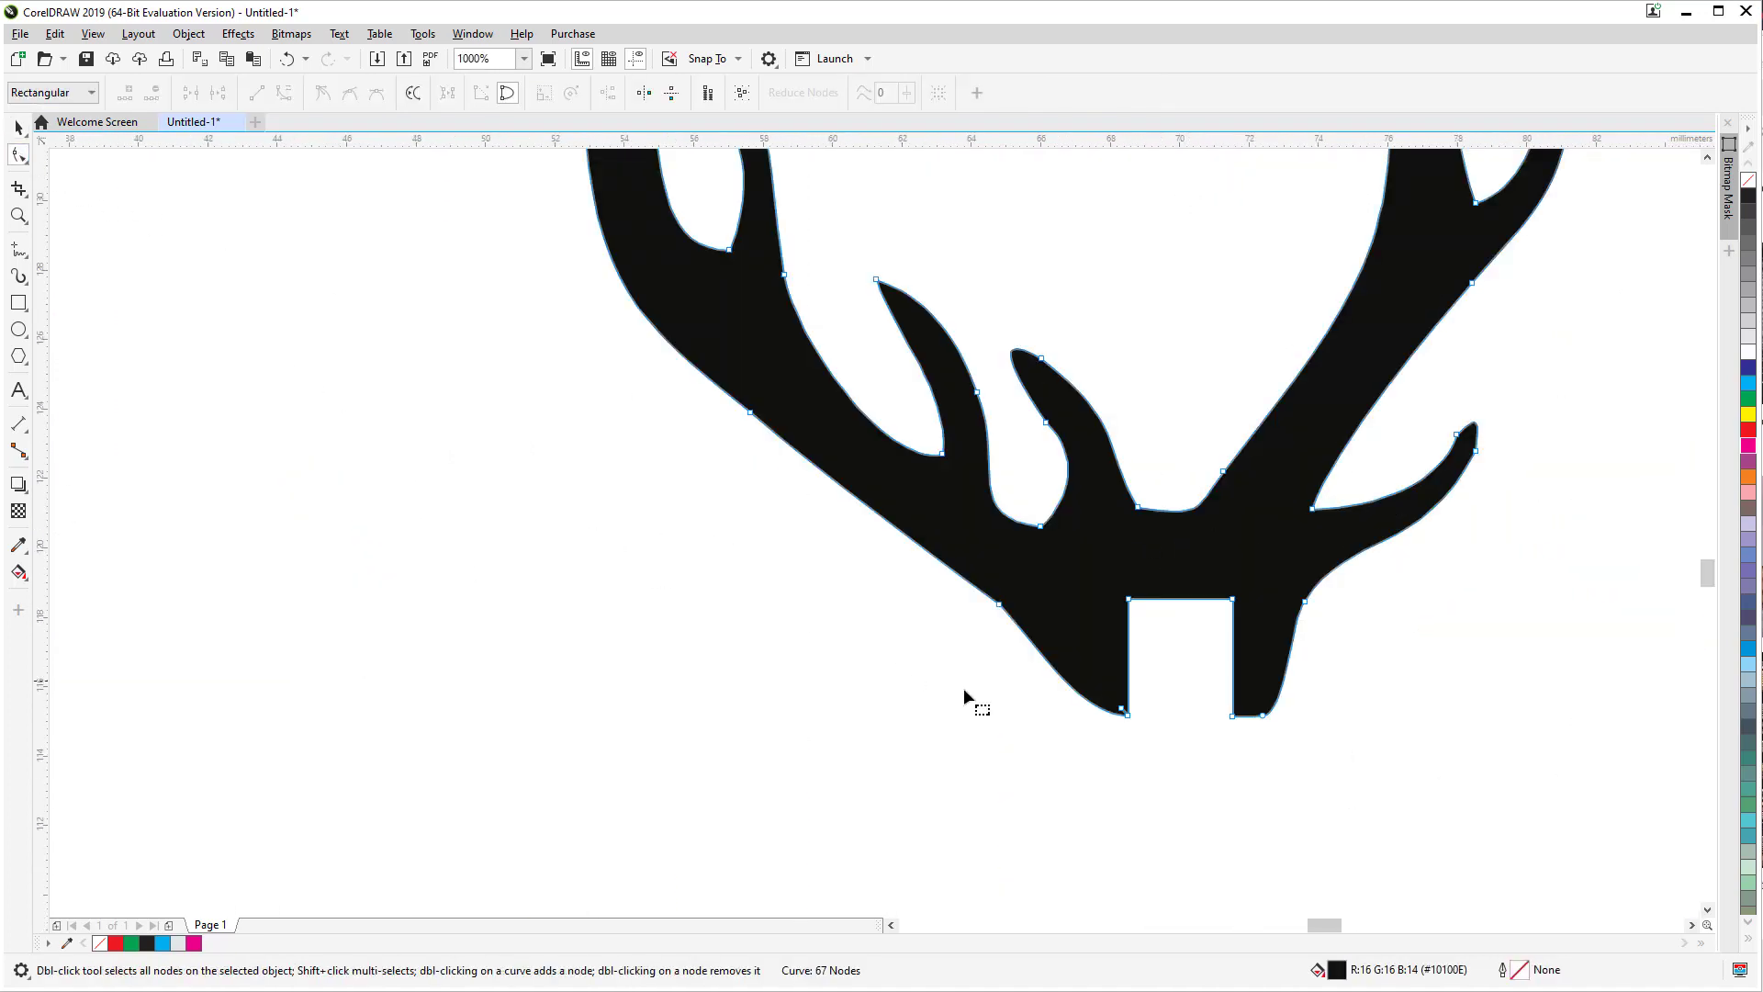
{"action": "left_click_drag", "start_coordinate": [1072, 742], "coordinate": [1272, 707]}
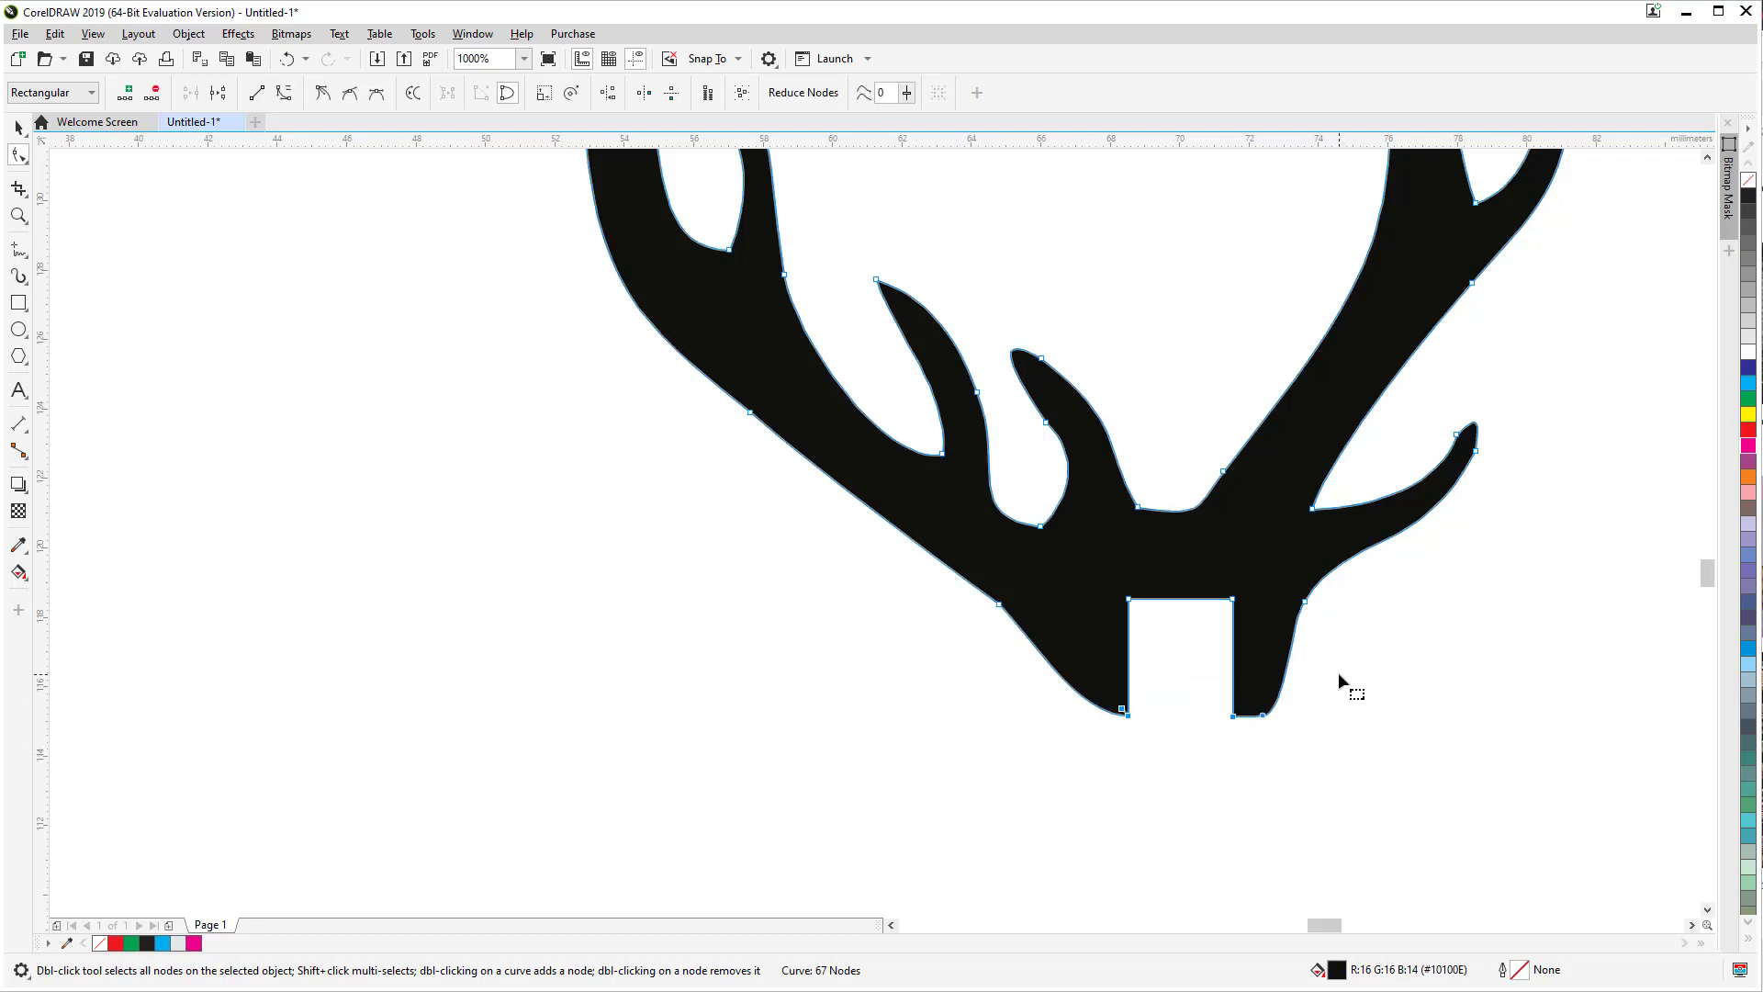
{"action": "key", "text": "Up"}
{"action": "key", "text": "Up"}
{"action": "key", "text": "Up"}
{"action": "key", "text": "Up"}
{"action": "key", "text": "Up"}
{"action": "key", "text": "Up"}
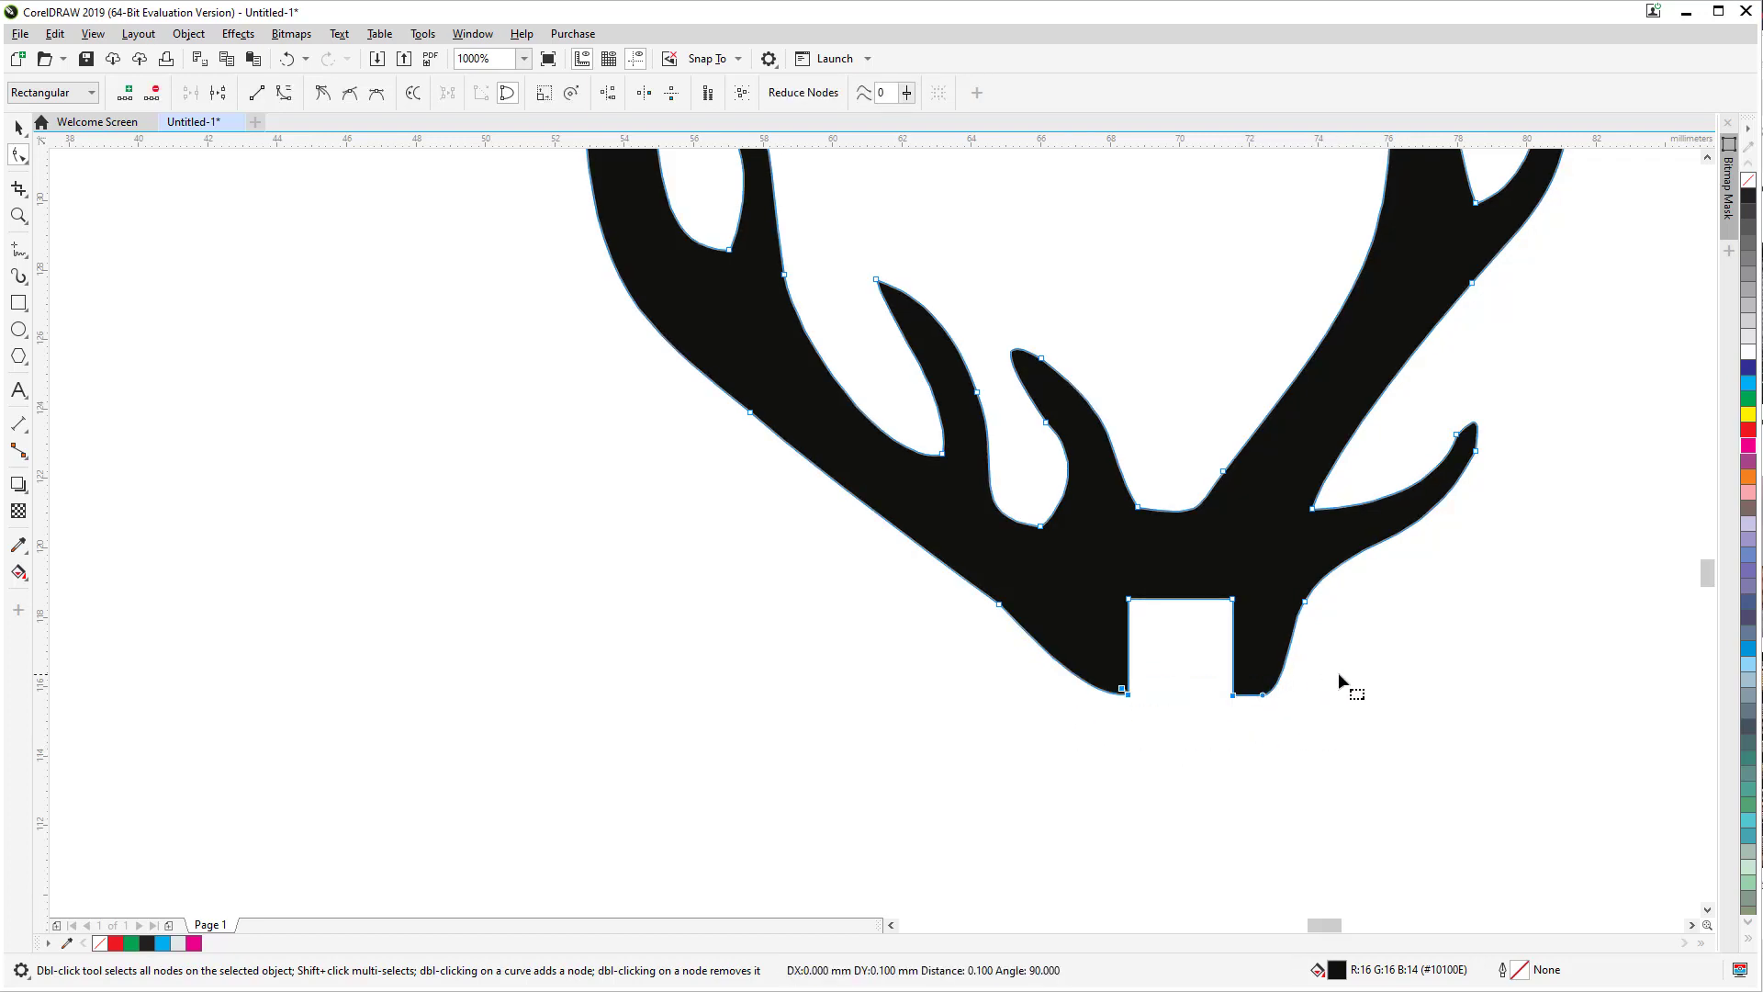
{"action": "key", "text": "Up"}
{"action": "key", "text": "Up"}
{"action": "key", "text": "Up"}
{"action": "key", "text": "Up"}
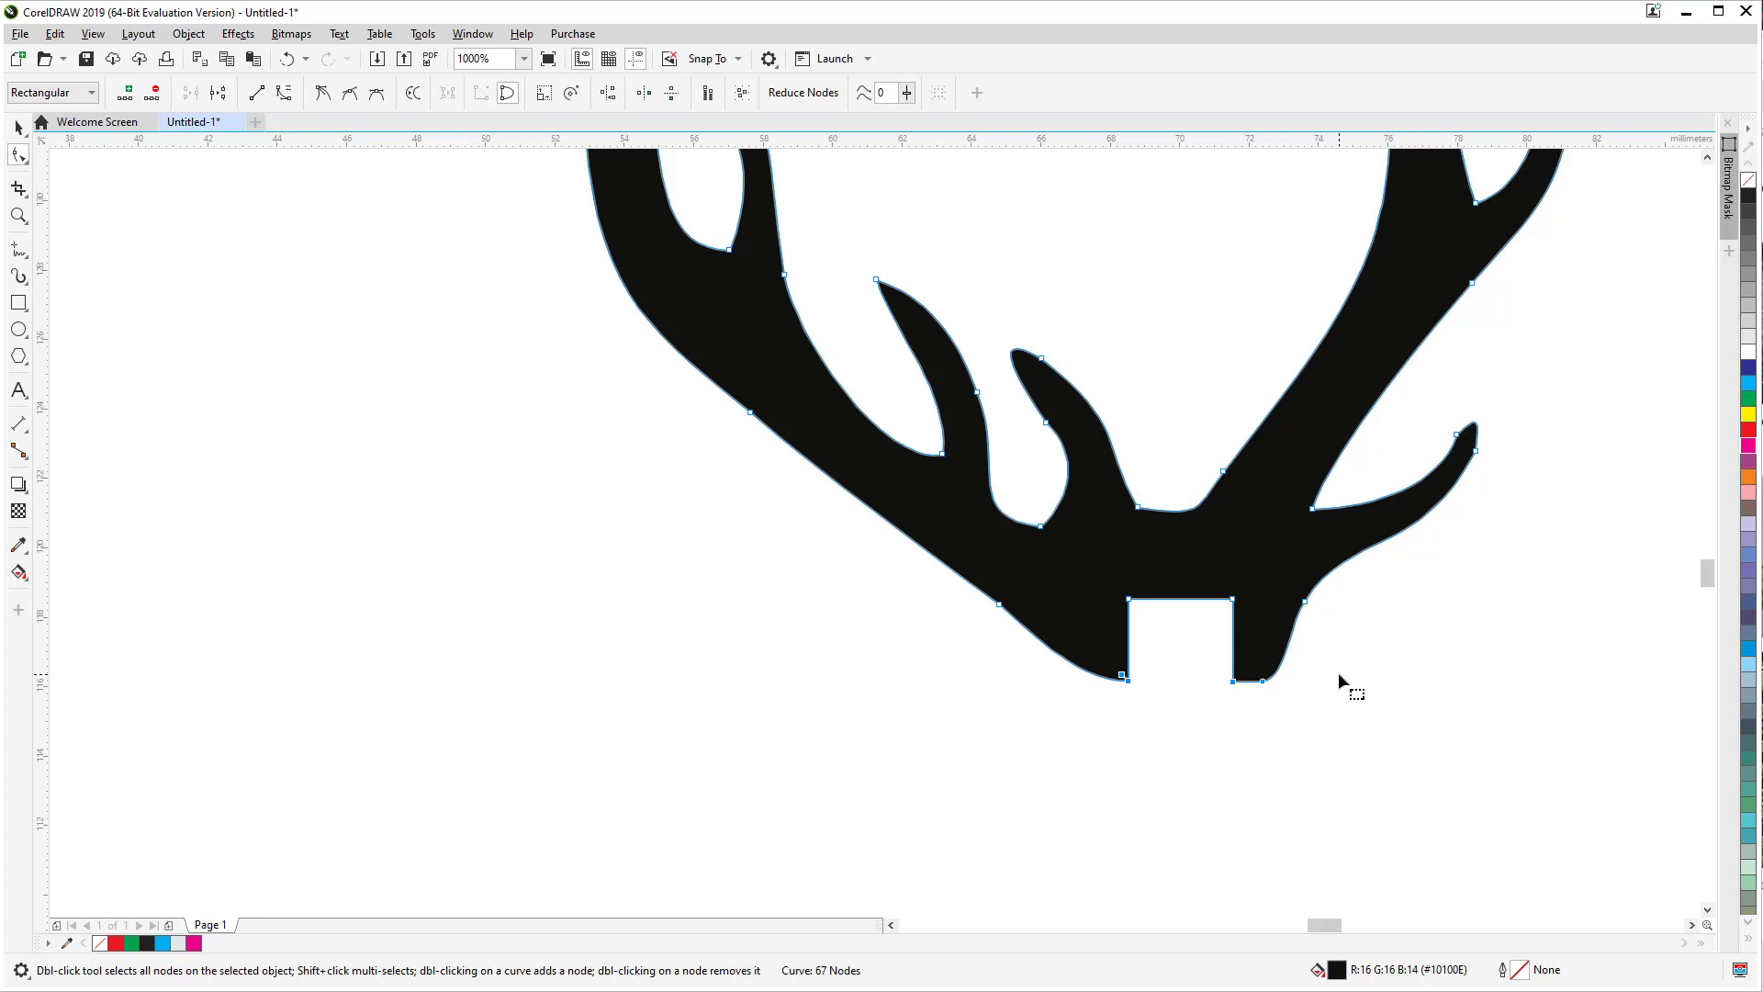
Step: Draw a rectangle of about 3.0 × 2.4 mm exactly filling the shortened antler slot and give it a magenta outline
{"action": "left_click", "coordinate": [18, 303]}
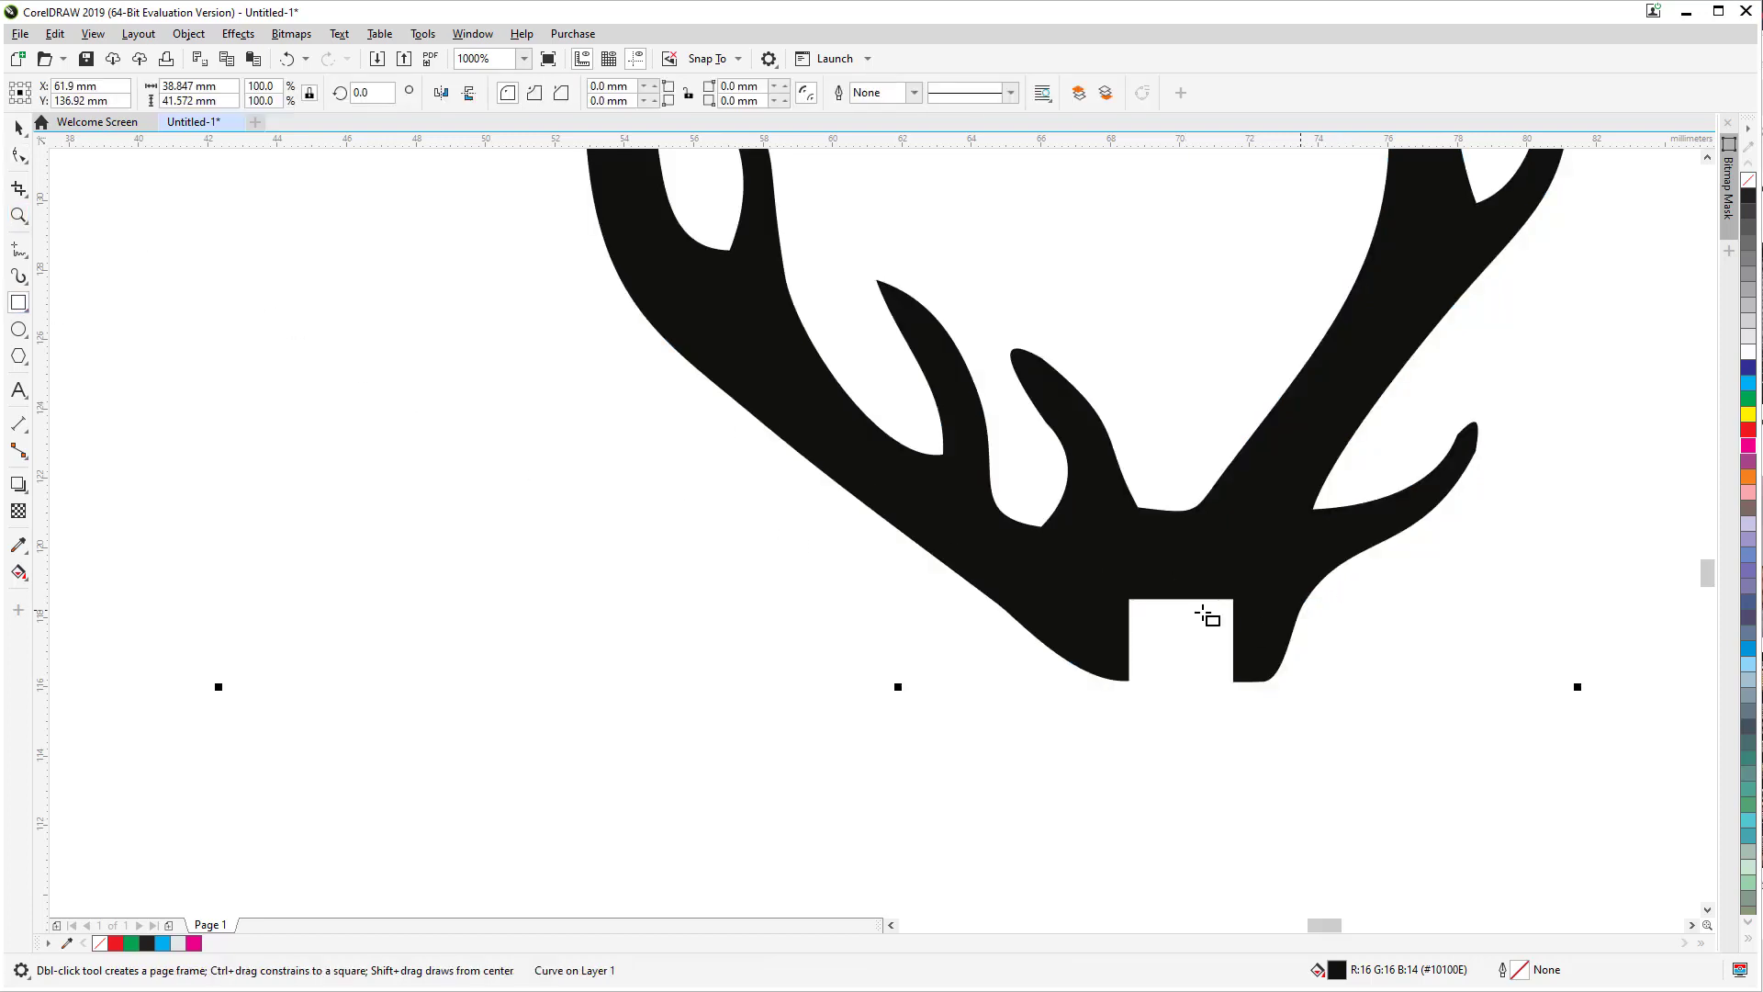
{"action": "left_click_drag", "start_coordinate": [1123, 593], "coordinate": [1238, 687]}
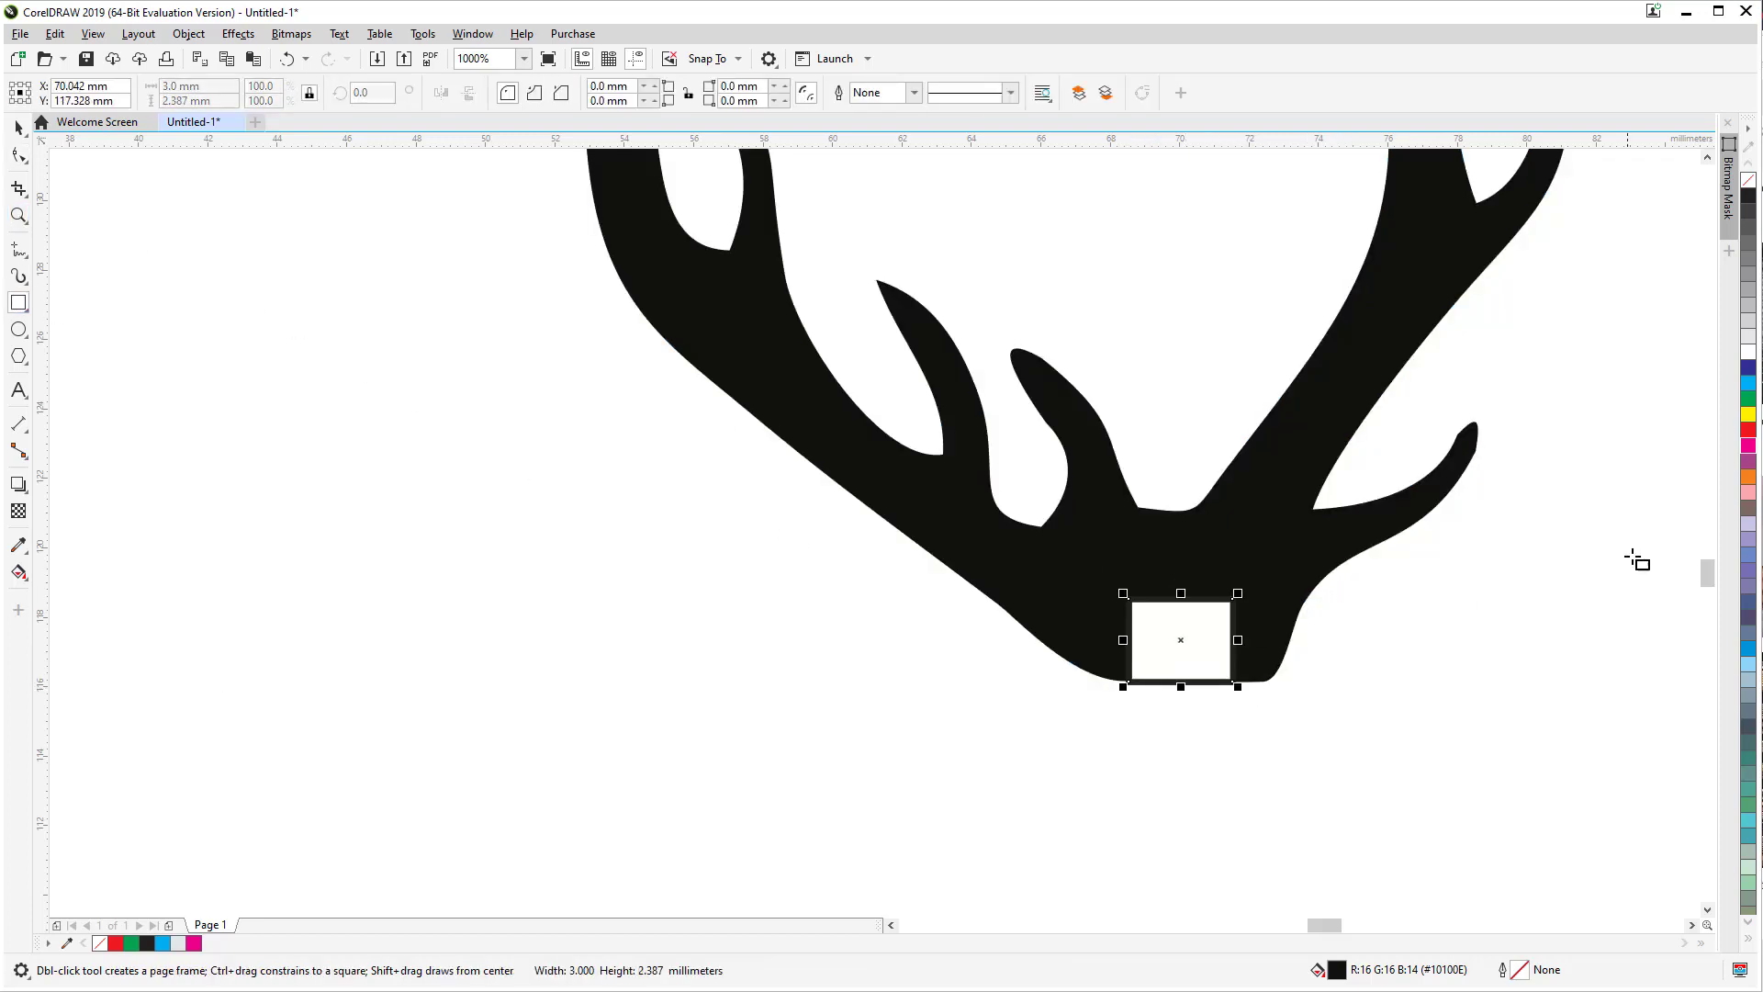
{"action": "right_click", "coordinate": [1748, 448]}
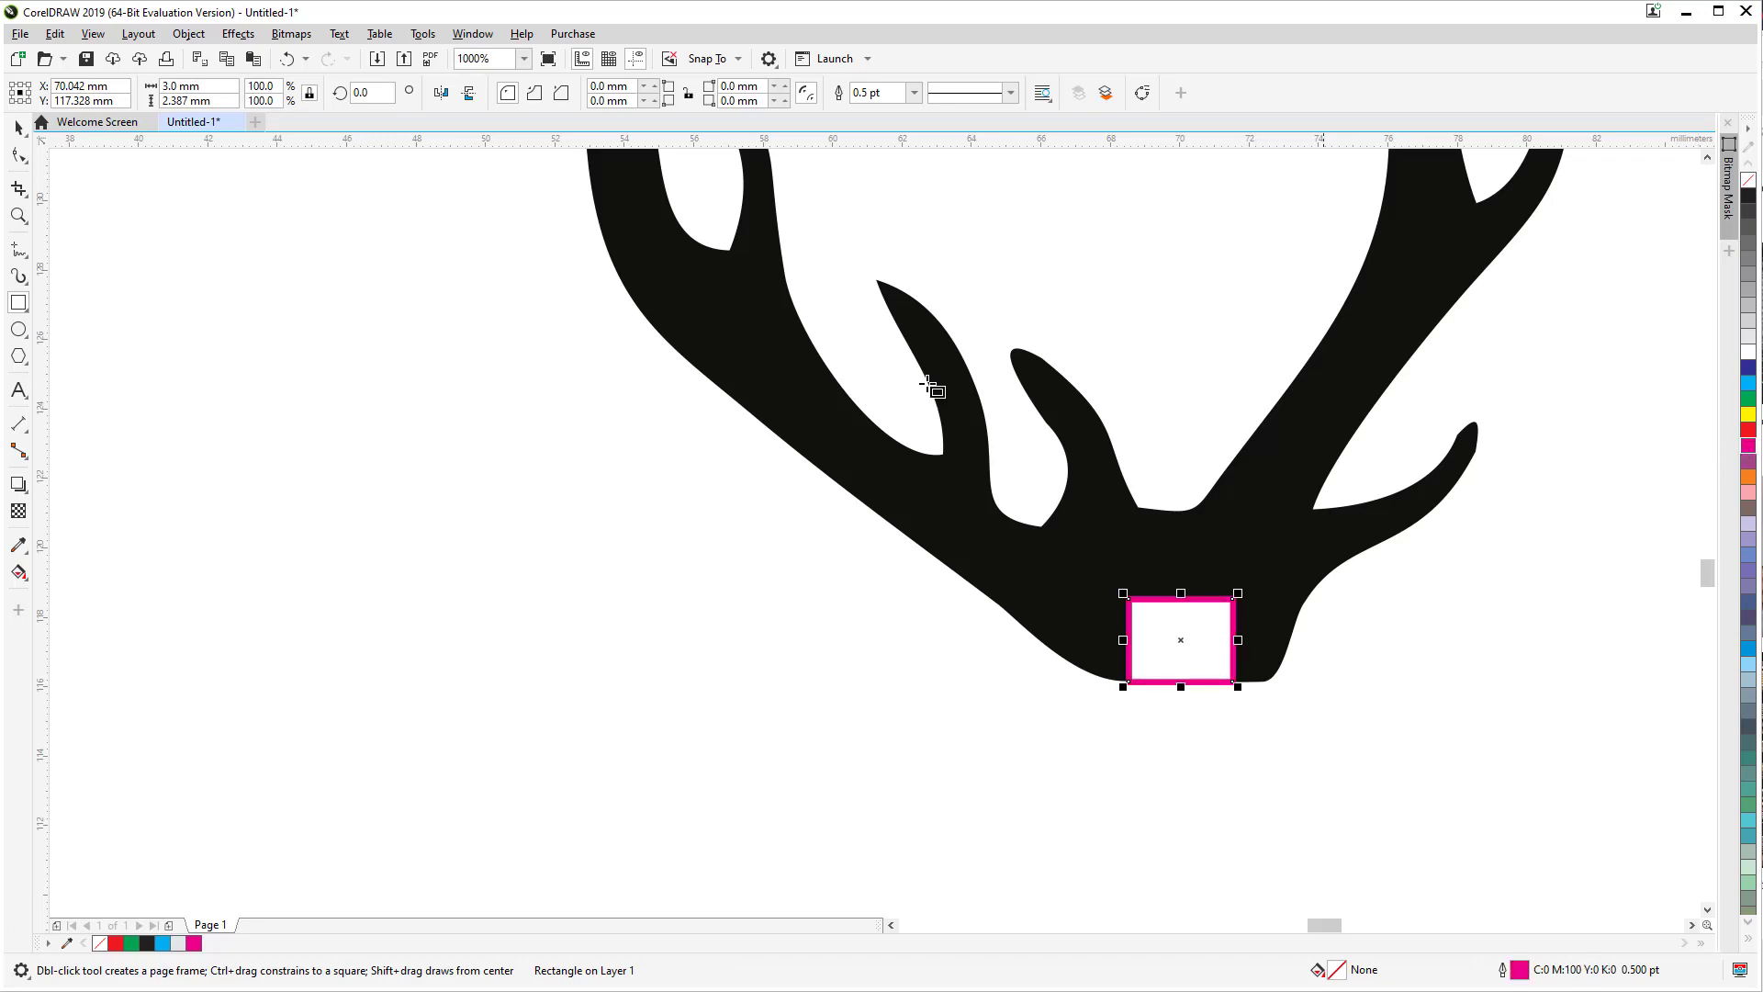
Step: Move the new magenta rectangle onto the ear piece at the red rectangle's lower-right corner and delete the older magenta rectangle there
{"action": "left_click", "coordinate": [18, 128]}
{"action": "scroll", "coordinate": [314, 416], "scroll_direction": "down", "scroll_amount": 2}
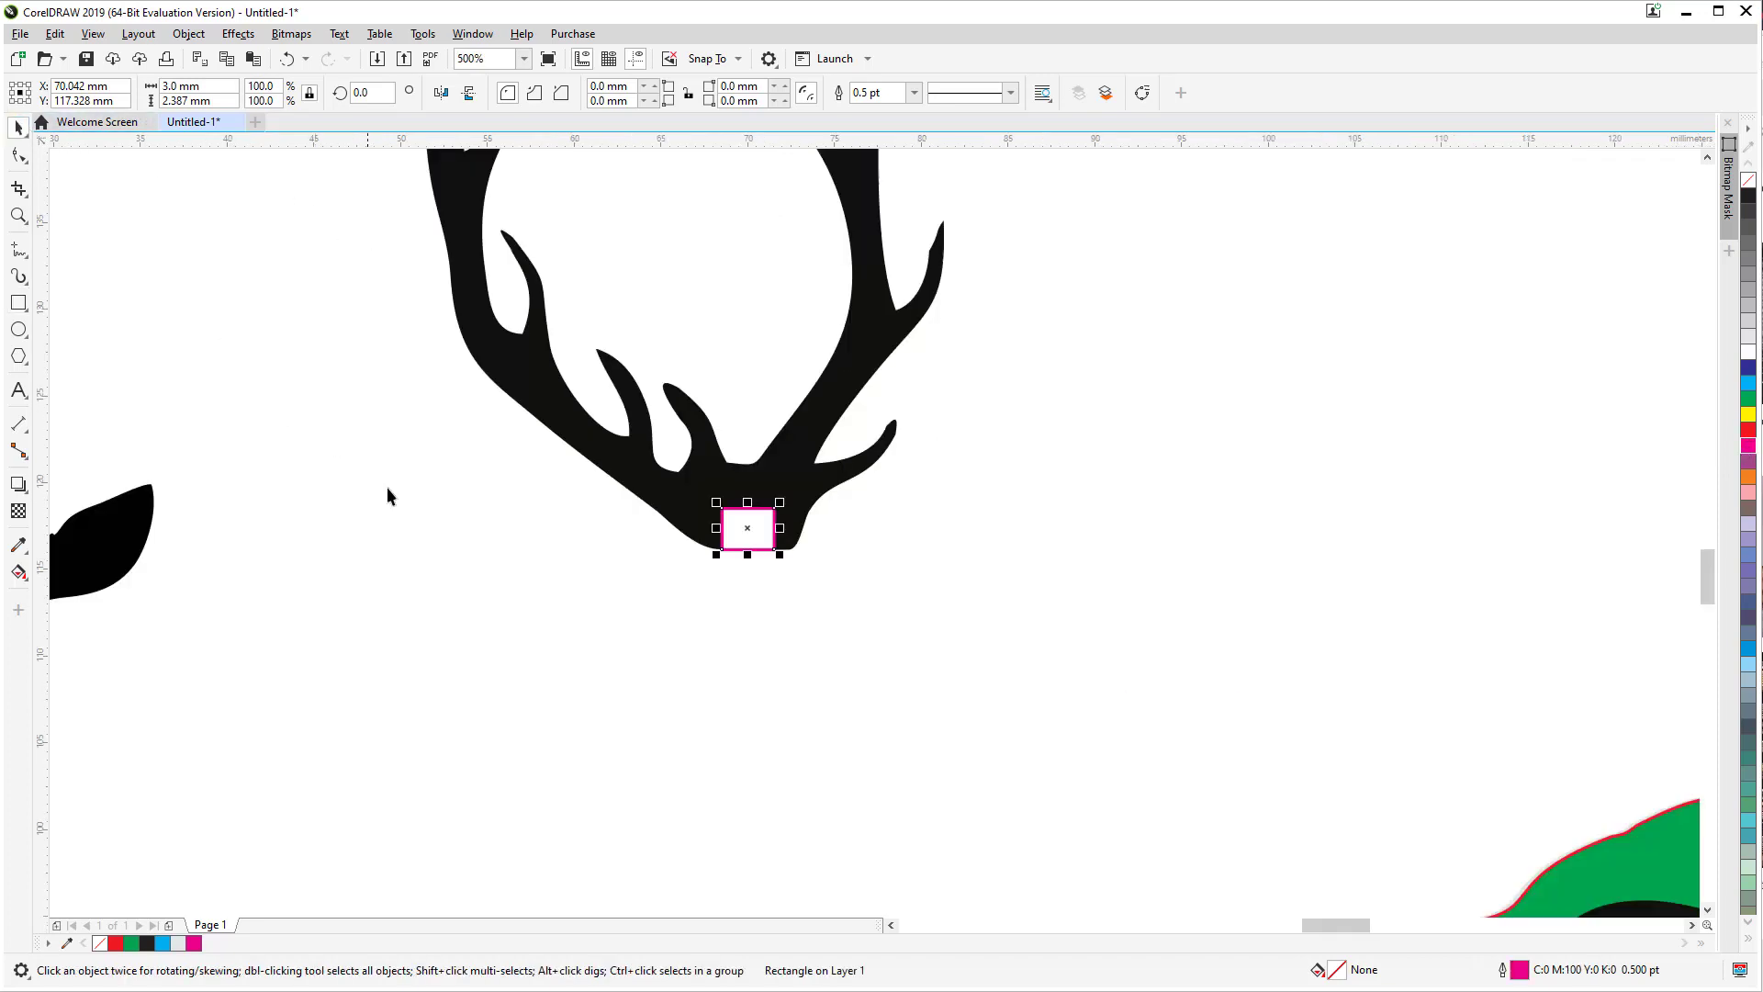
{"action": "left_click_drag", "start_coordinate": [532, 523], "coordinate": [1178, 563]}
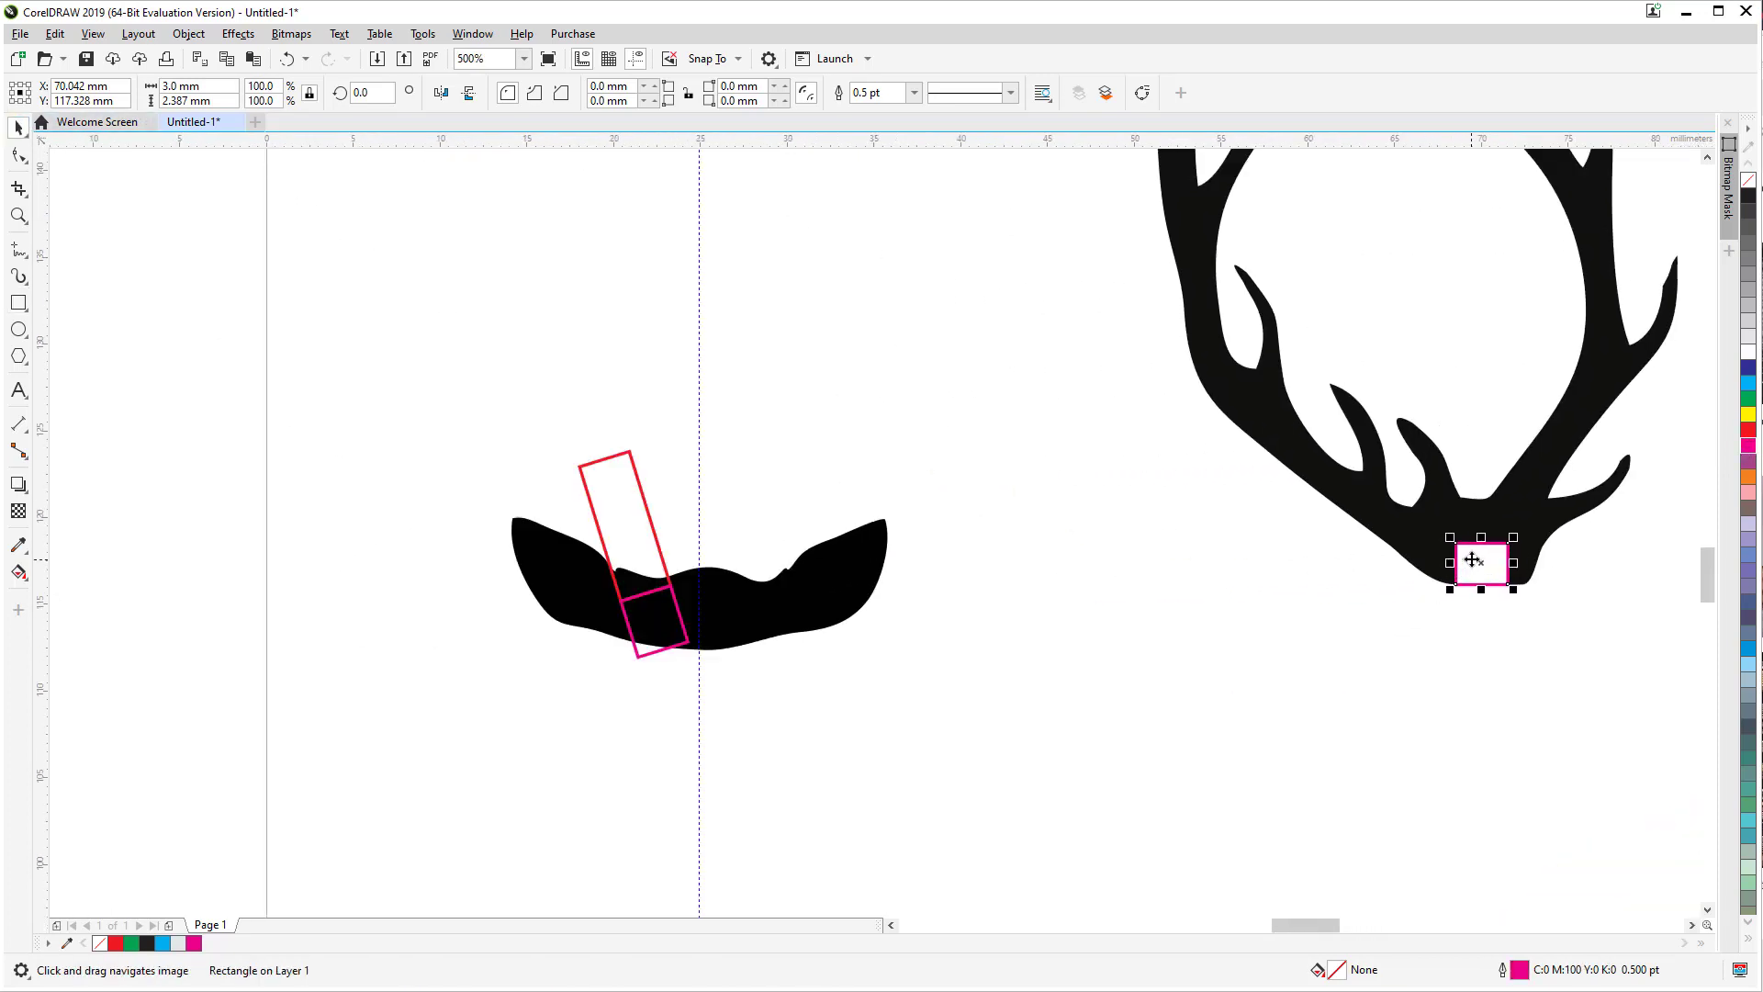
{"action": "left_click_drag", "start_coordinate": [1479, 565], "coordinate": [697, 516]}
{"action": "left_click", "coordinate": [656, 654]}
{"action": "key", "text": "Delete"}
Step: Rotate the magenta rectangle about 17.1° around its upper-right corner so it lines up with the red rectangle's lower edge
{"action": "scroll", "coordinate": [643, 652], "scroll_direction": "up", "scroll_amount": 2}
{"action": "scroll", "coordinate": [672, 570], "scroll_direction": "up", "scroll_amount": 2}
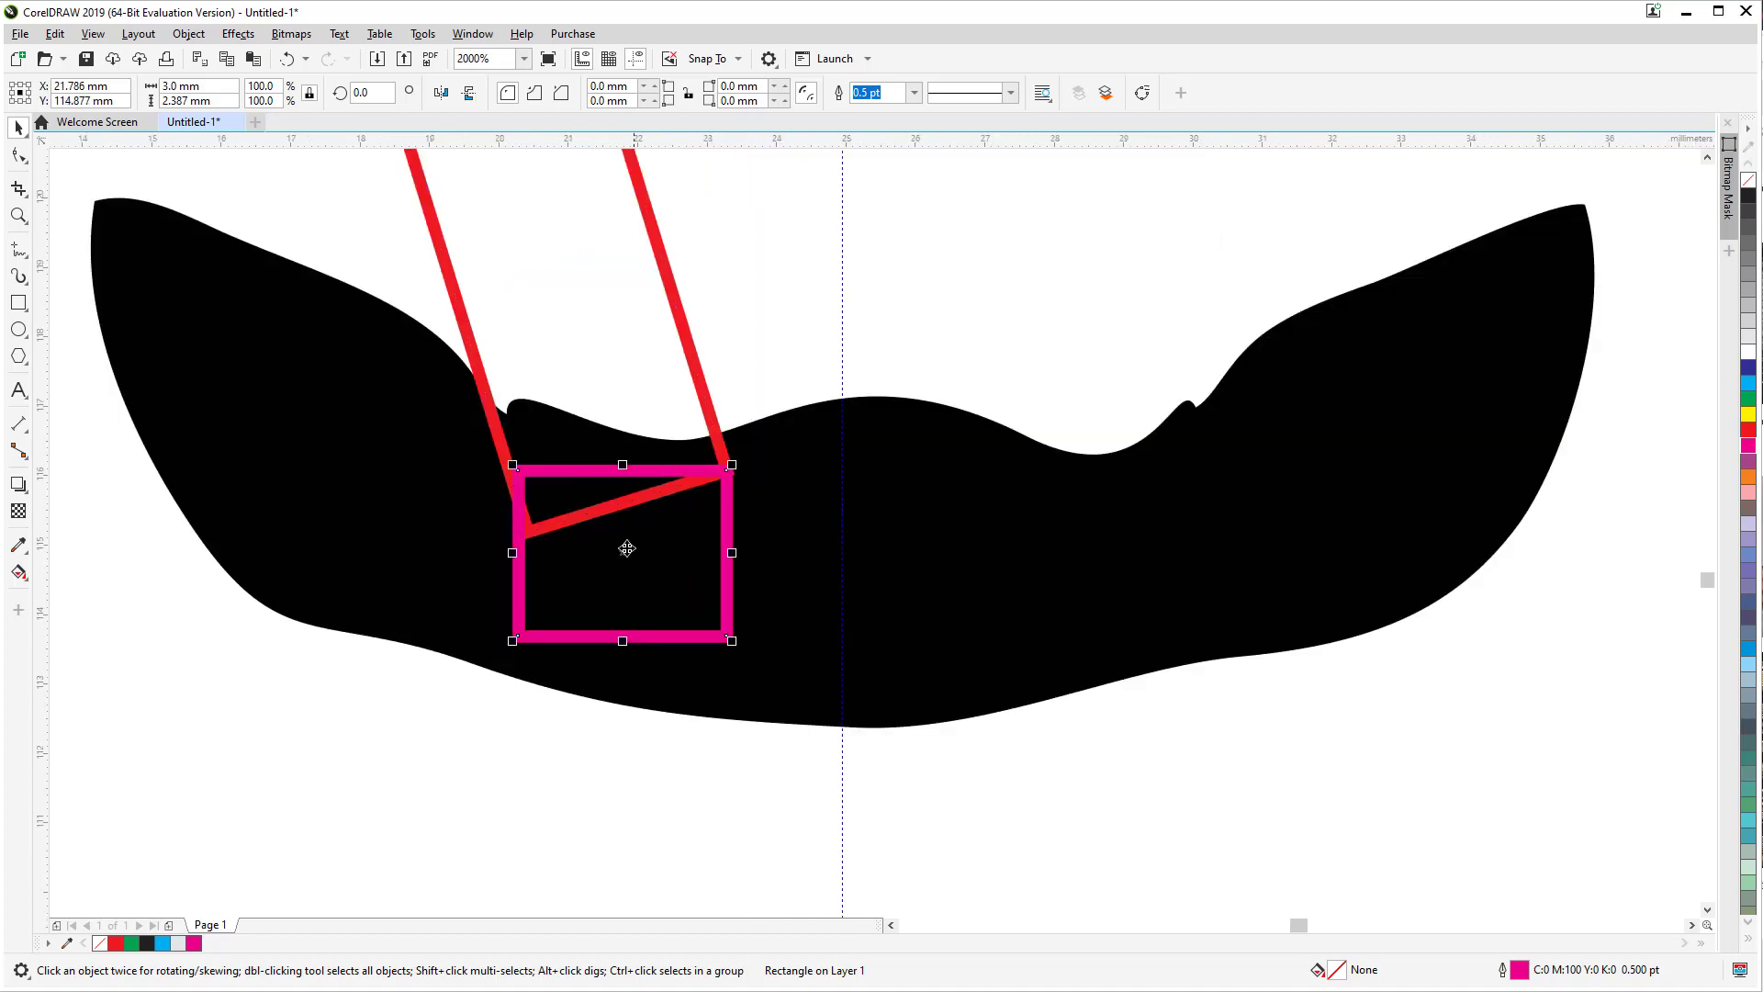
{"action": "left_click", "coordinate": [621, 551]}
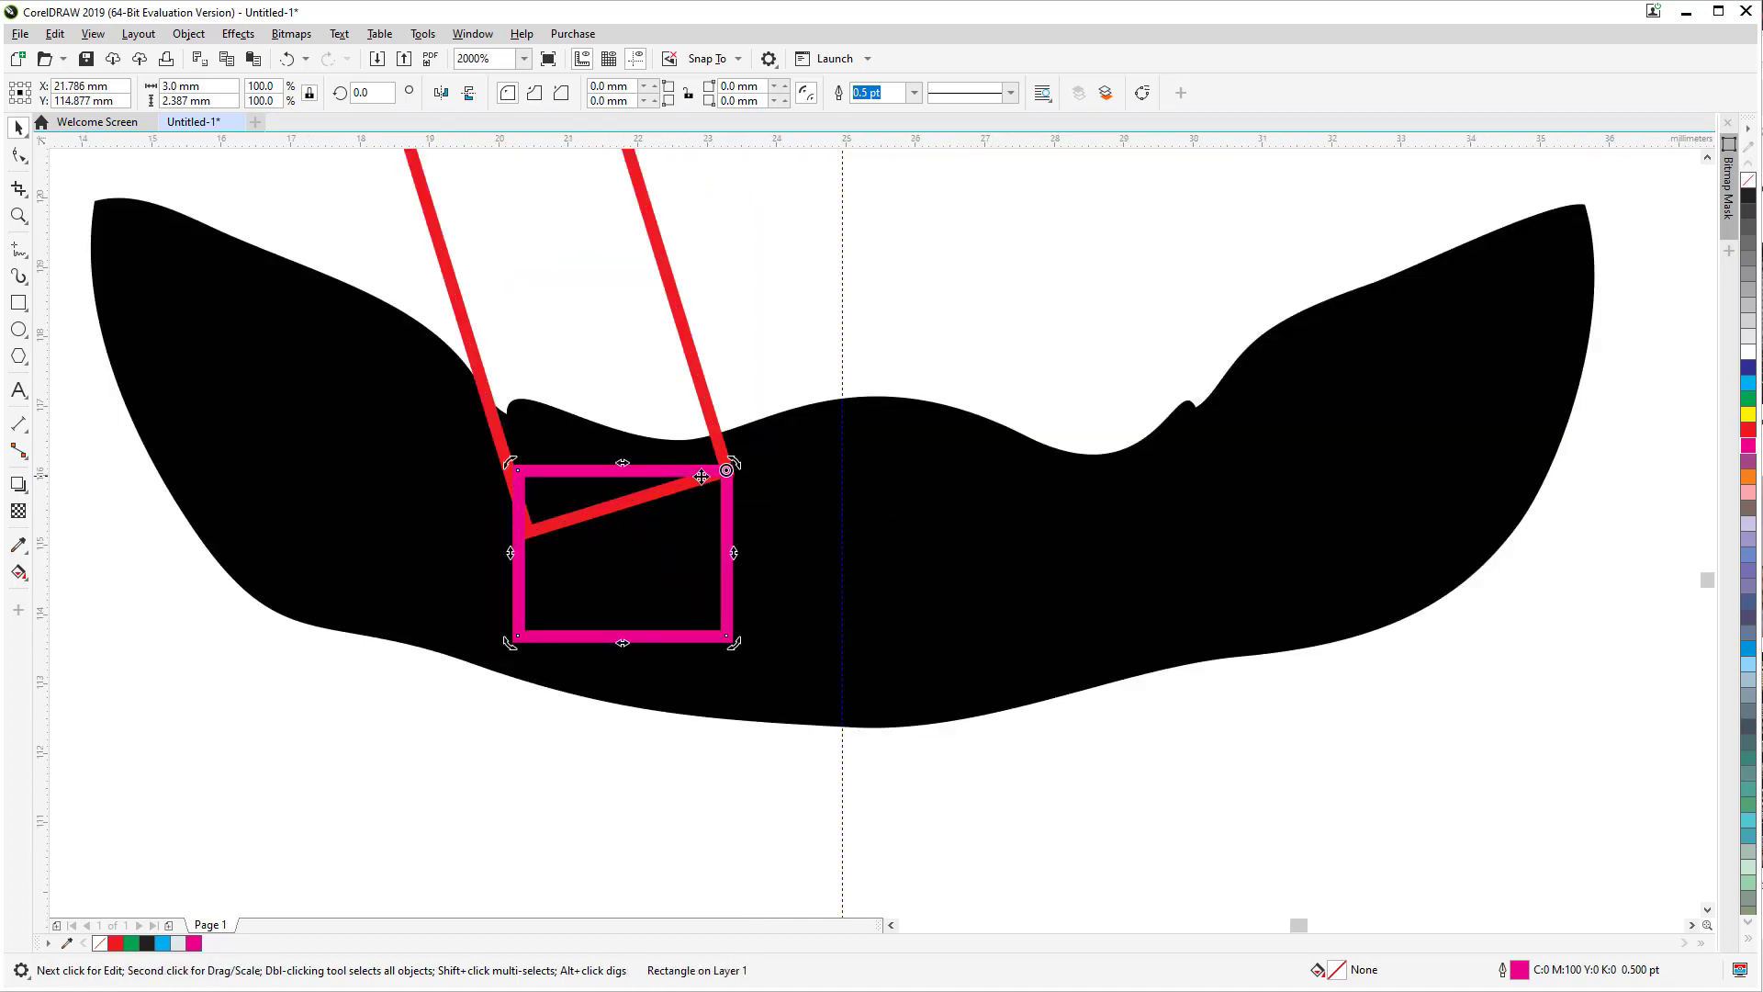
{"action": "left_click", "coordinate": [651, 469]}
{"action": "left_click_drag", "start_coordinate": [562, 474], "coordinate": [555, 523]}
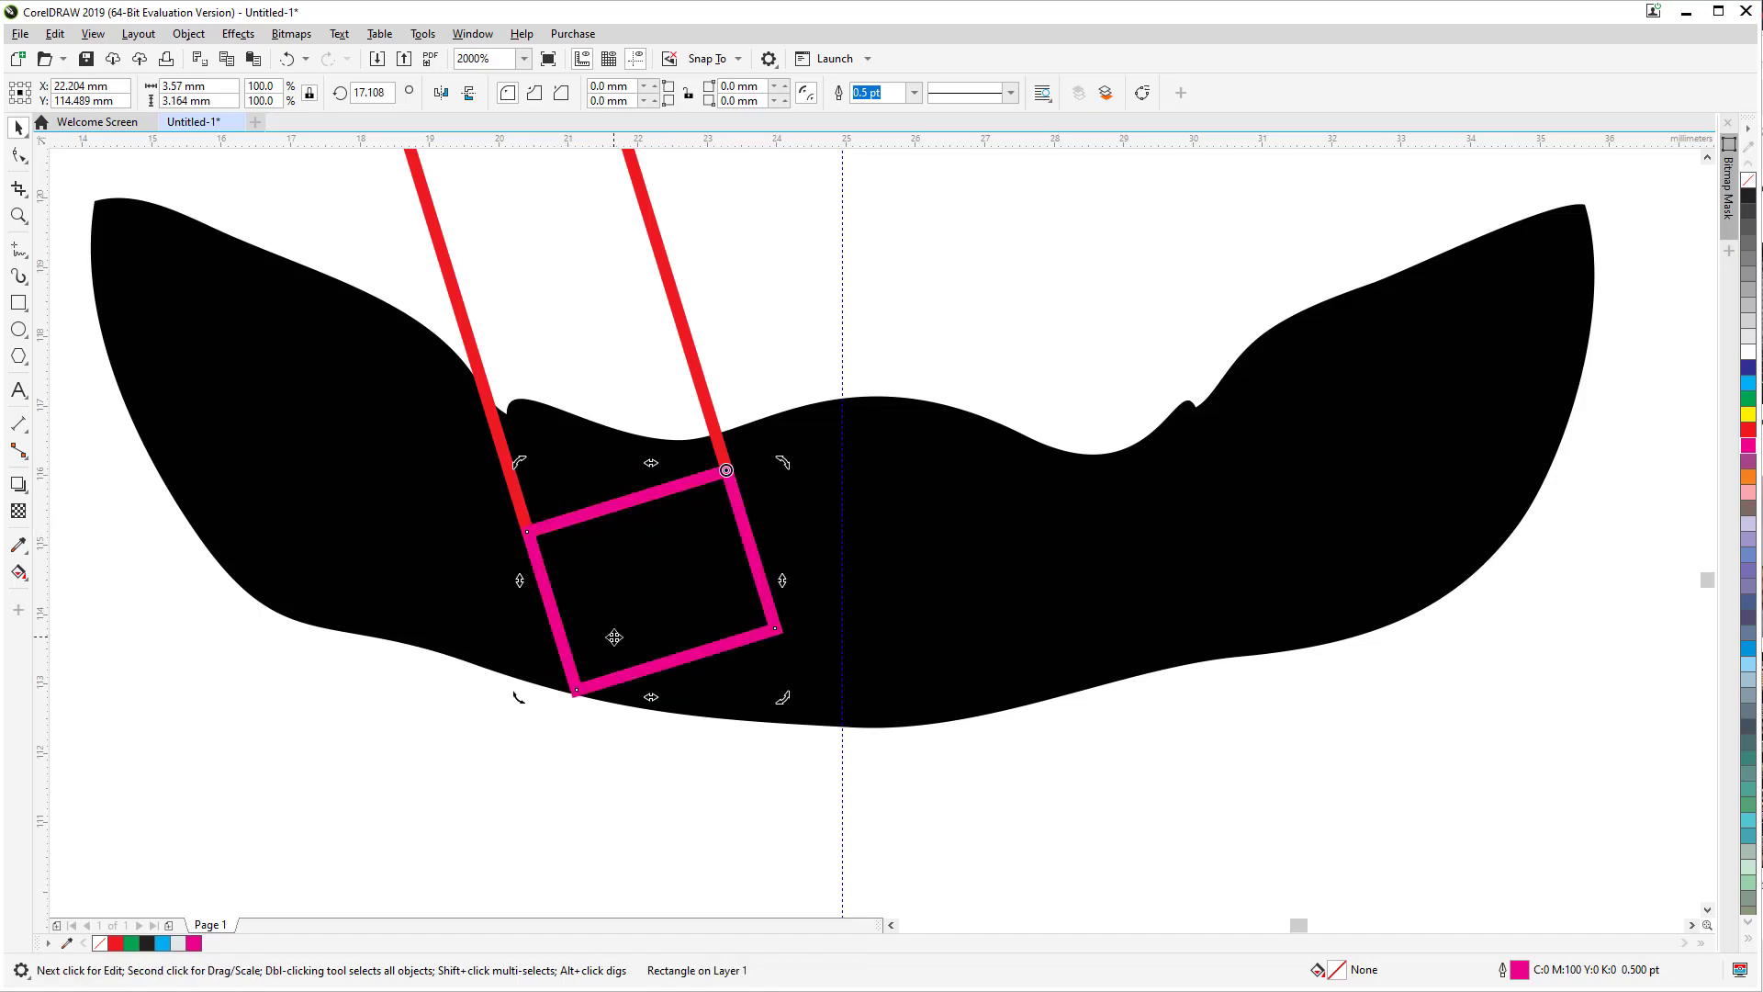
{"action": "left_click", "coordinate": [754, 227]}
Step: Try moving the red and magenta rectangles slightly upward together on the ear piece, and undo the move
{"action": "scroll", "coordinate": [816, 280], "scroll_direction": "down", "scroll_amount": 2}
{"action": "scroll", "coordinate": [776, 418], "scroll_direction": "up", "scroll_amount": 2}
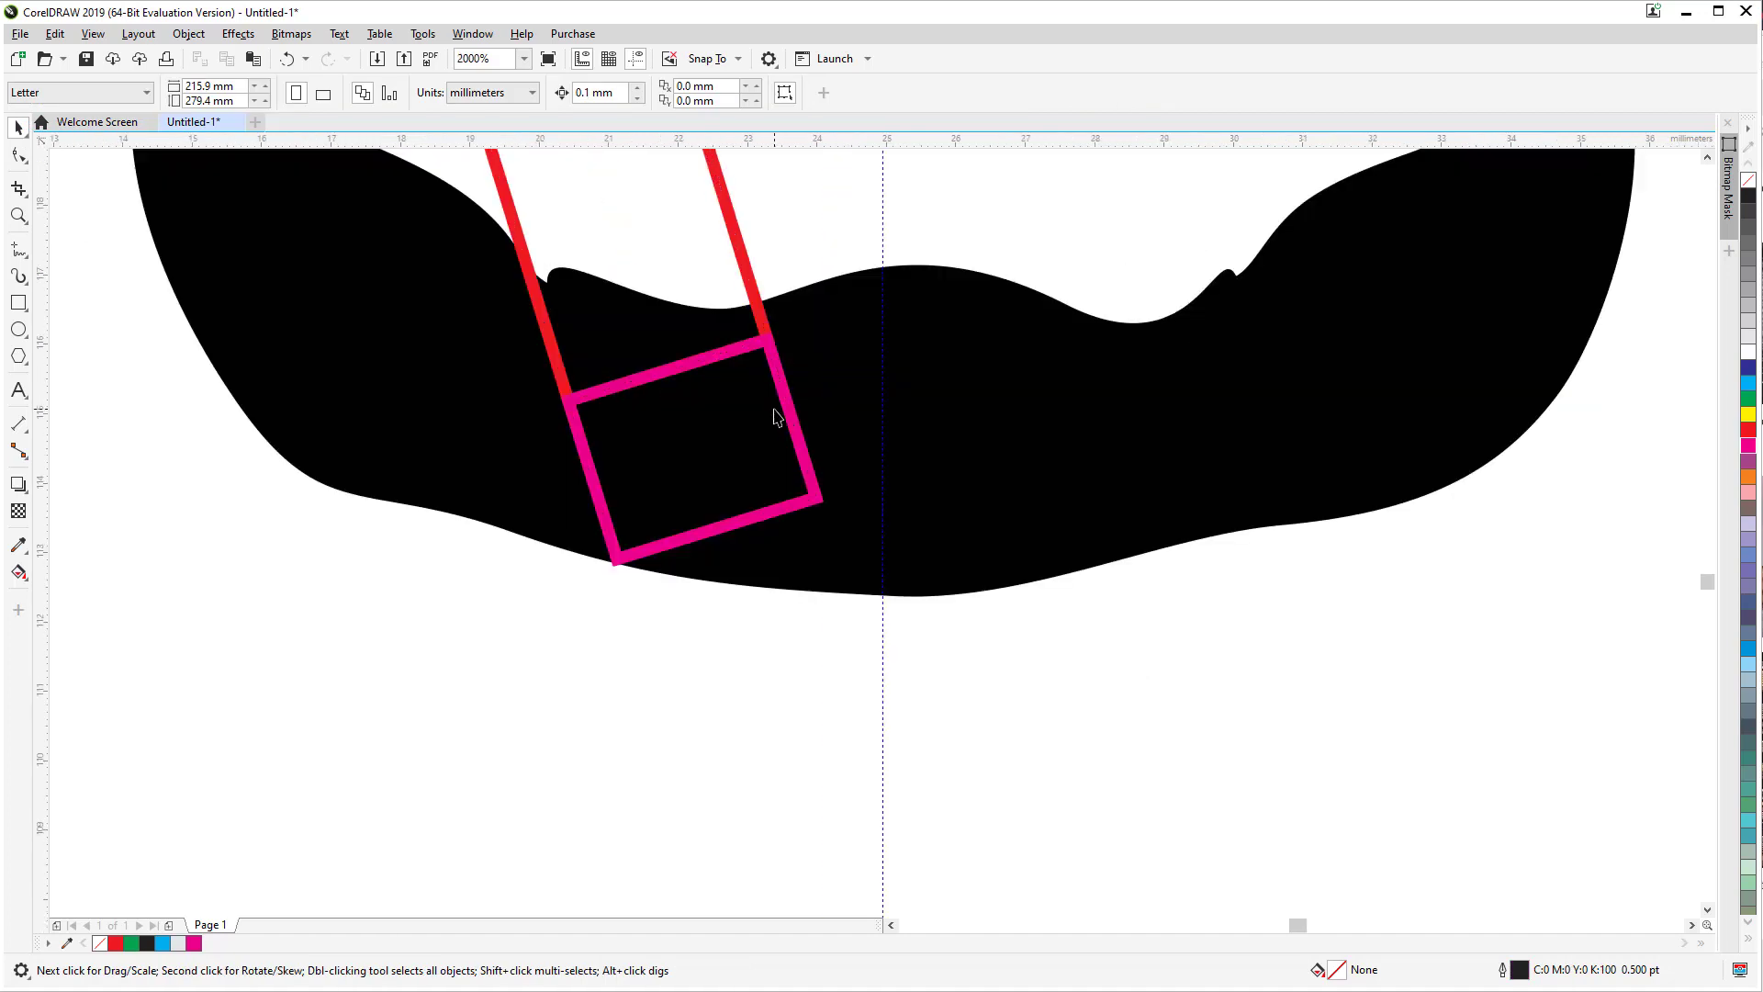
{"action": "left_click_drag", "start_coordinate": [685, 579], "coordinate": [707, 724]}
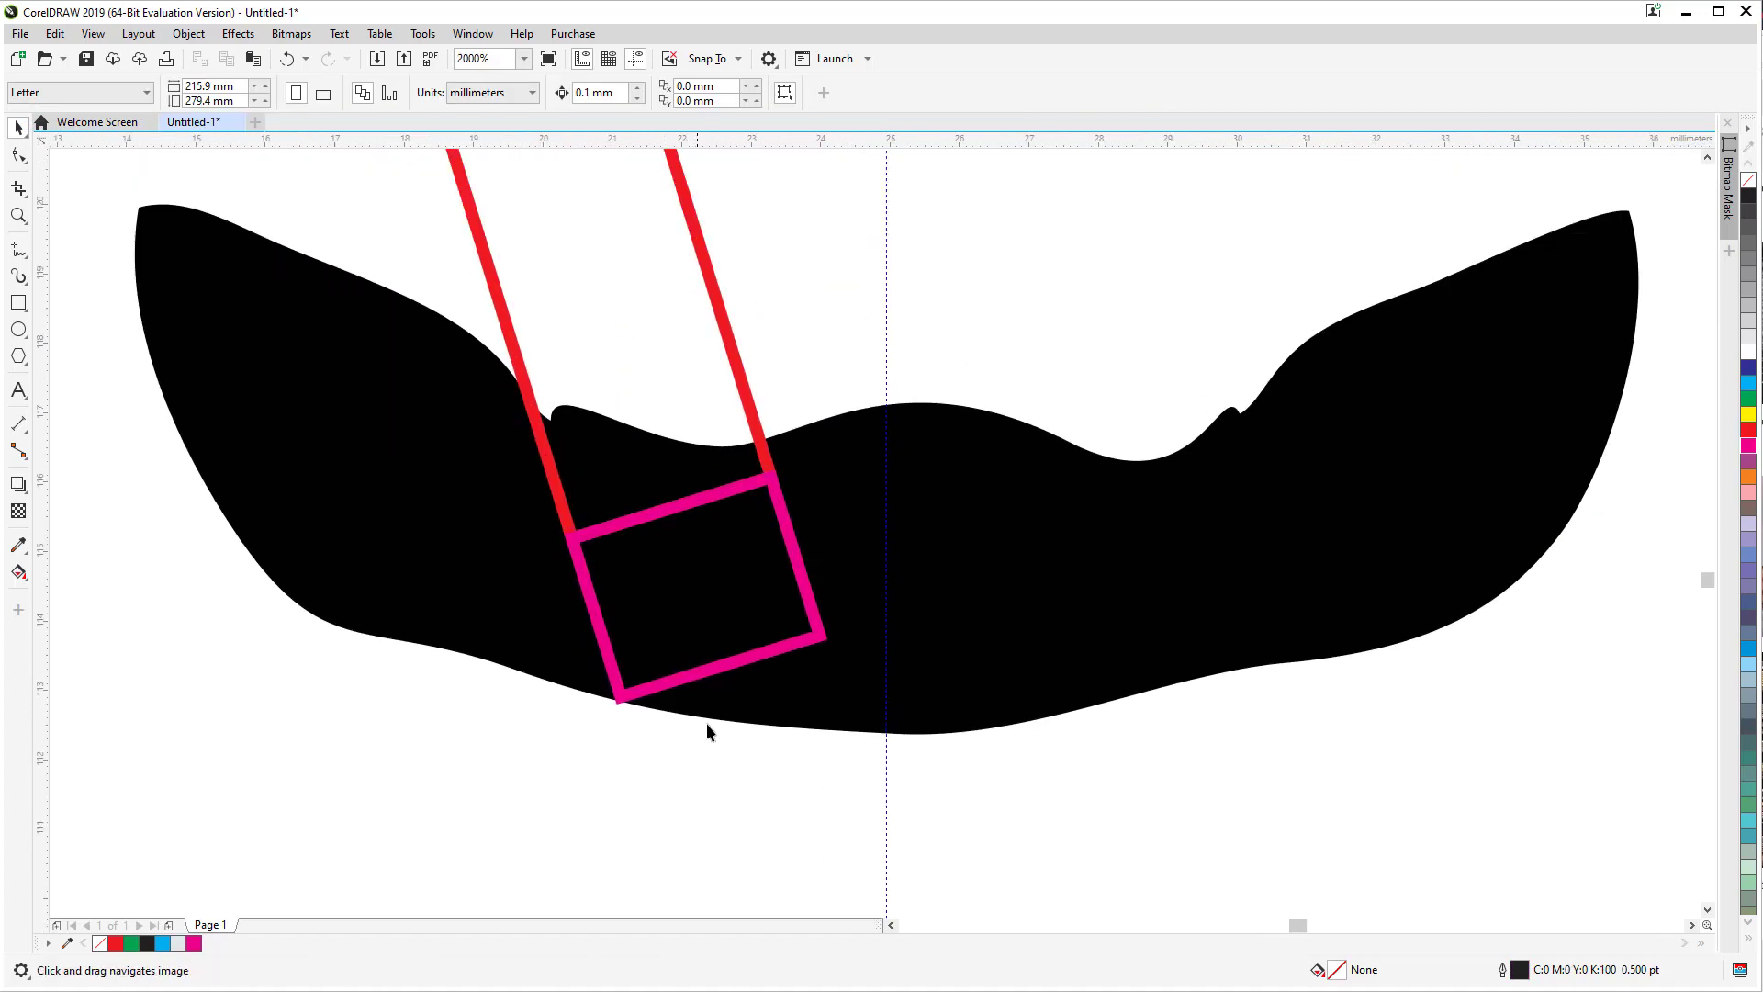
{"action": "left_click", "coordinate": [681, 512]}
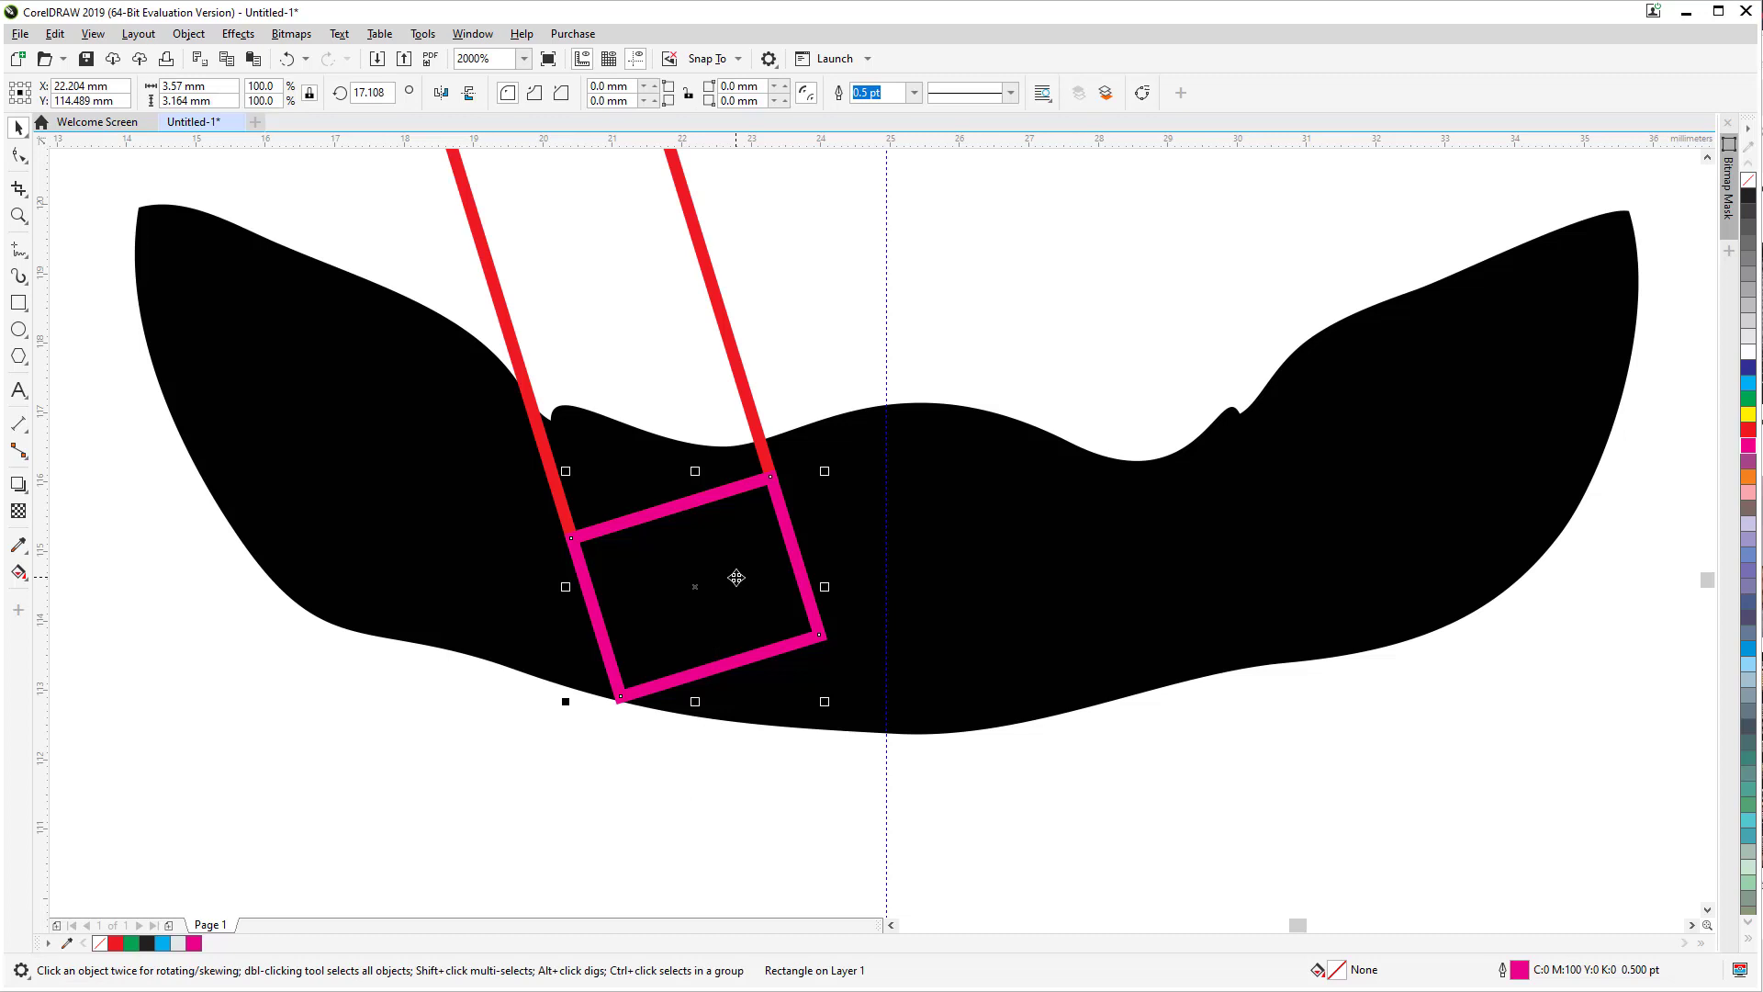
{"action": "left_click", "coordinate": [722, 316], "text": "shift"}
{"action": "left_click_drag", "start_coordinate": [727, 344], "coordinate": [720, 326]}
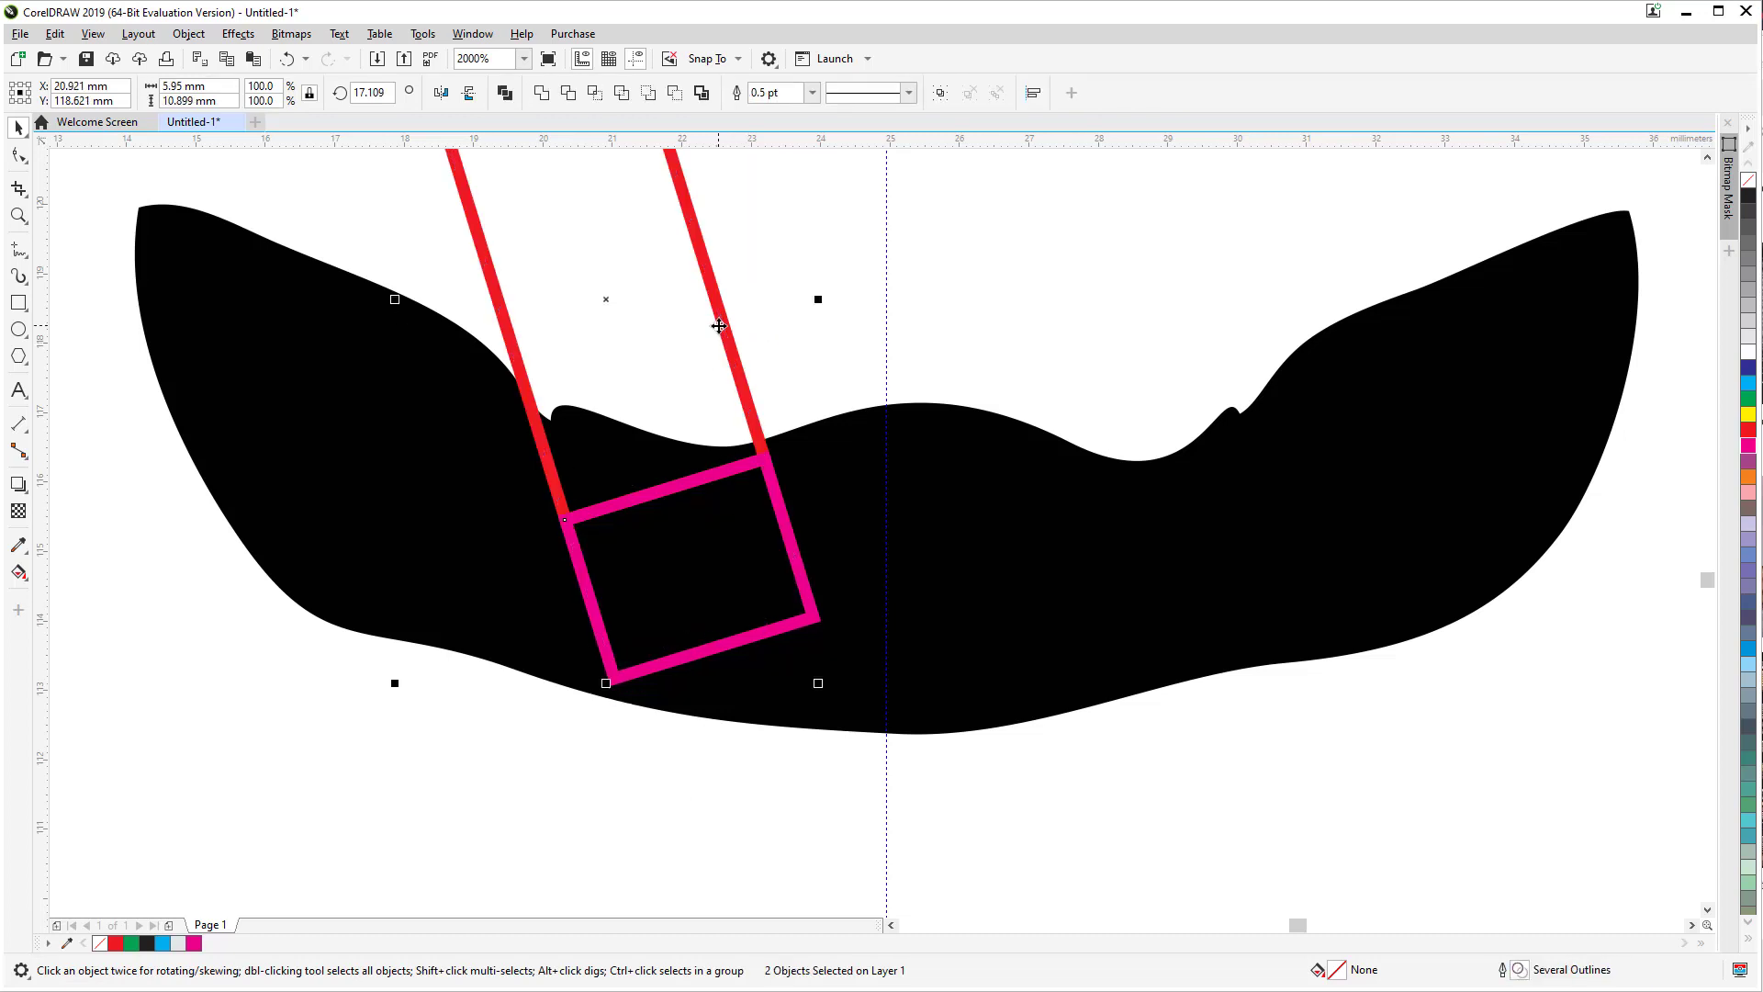
{"action": "key", "text": "ctrl+z"}
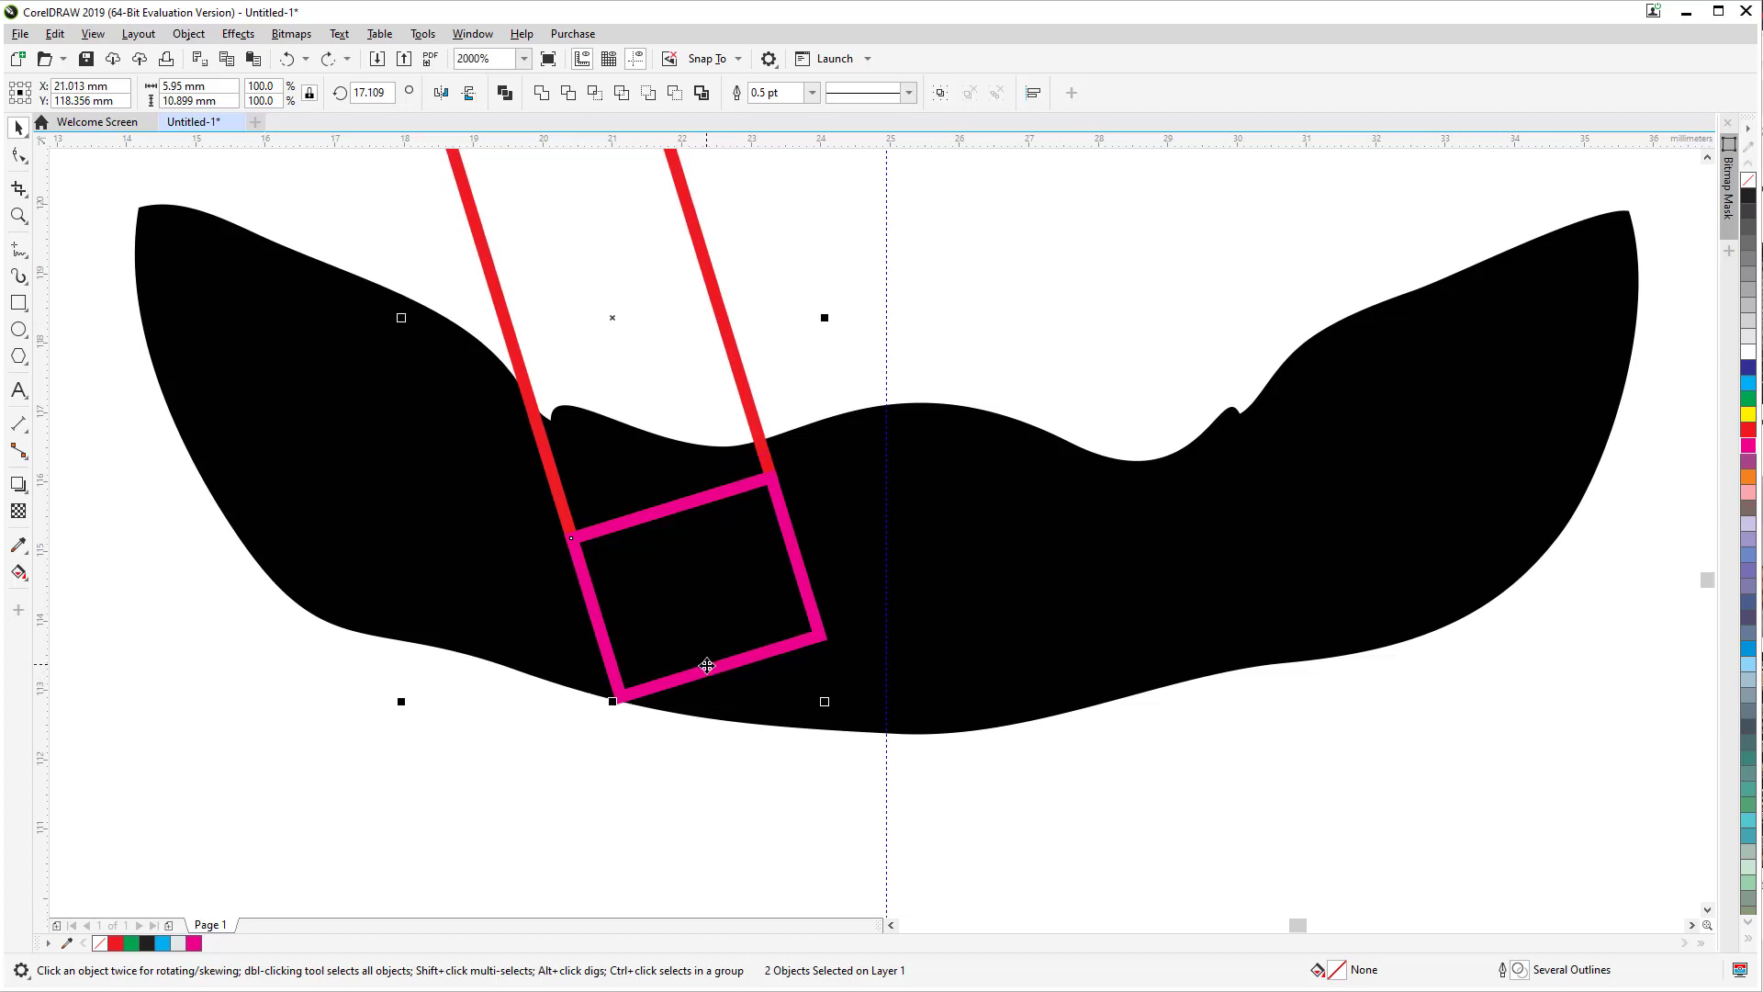
Step: Pull the ear piece's bottom middle node down onto the vertical guideline and reshape the lower-left curve to bulge below the magenta rectangle
{"action": "left_click", "coordinate": [869, 634]}
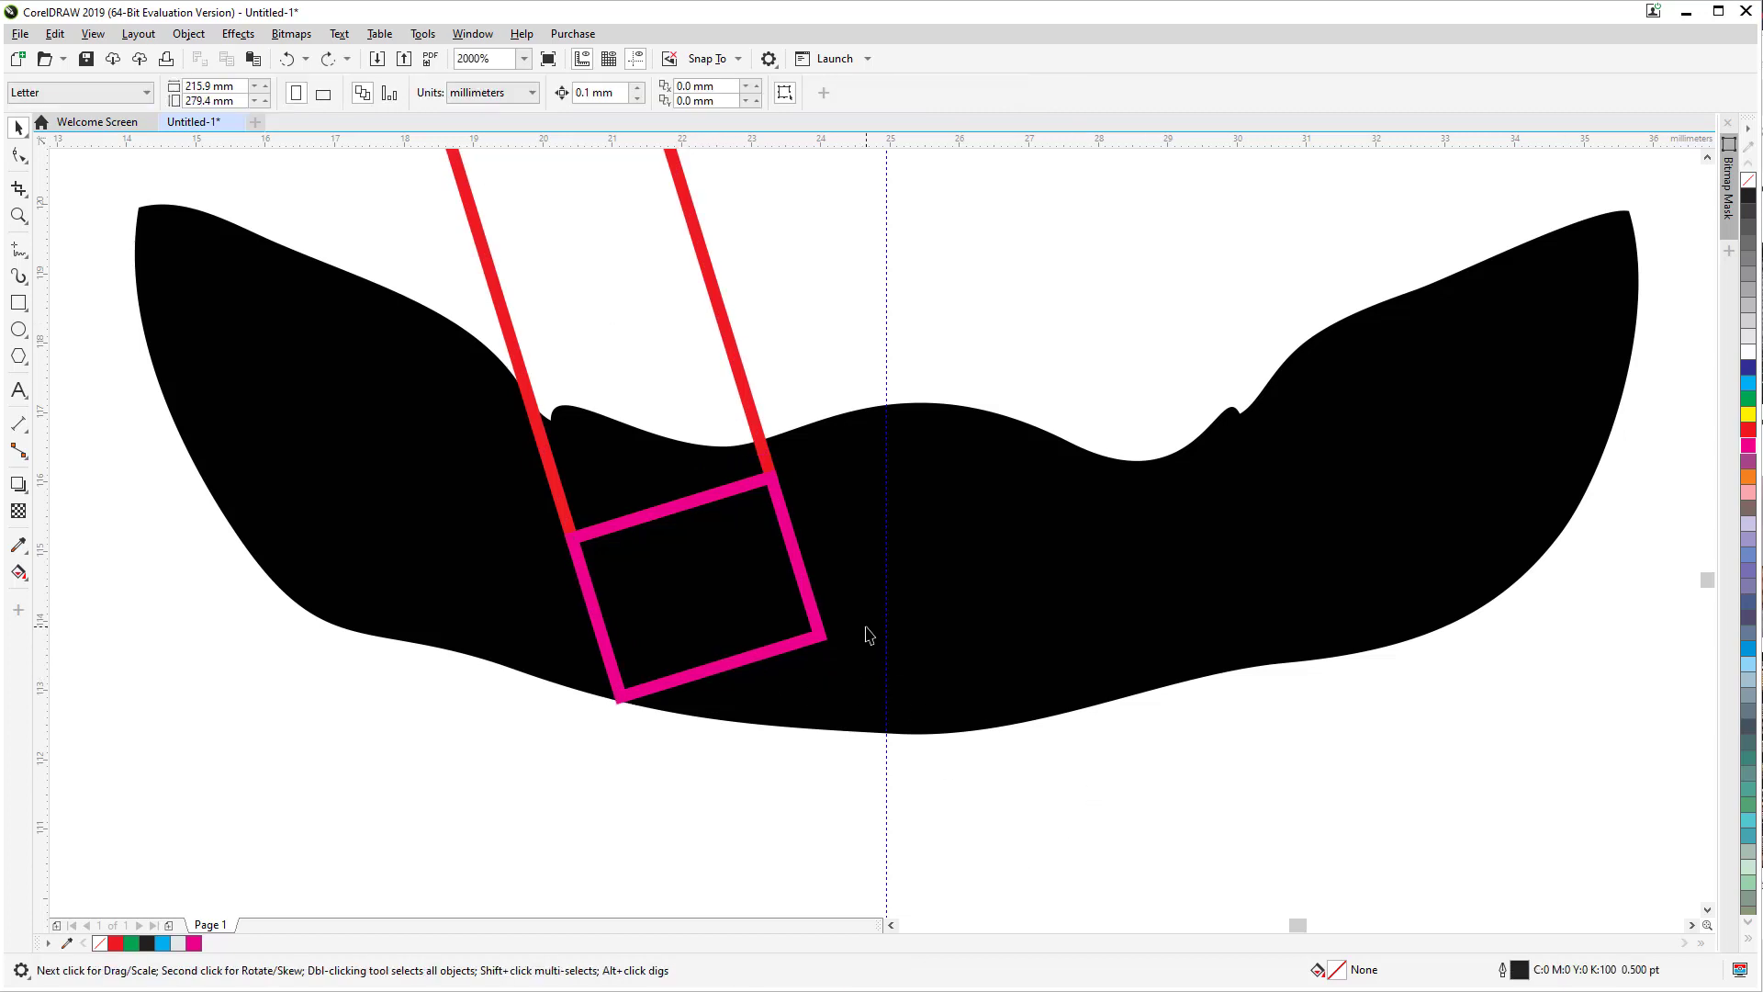
{"action": "left_click", "coordinate": [869, 634]}
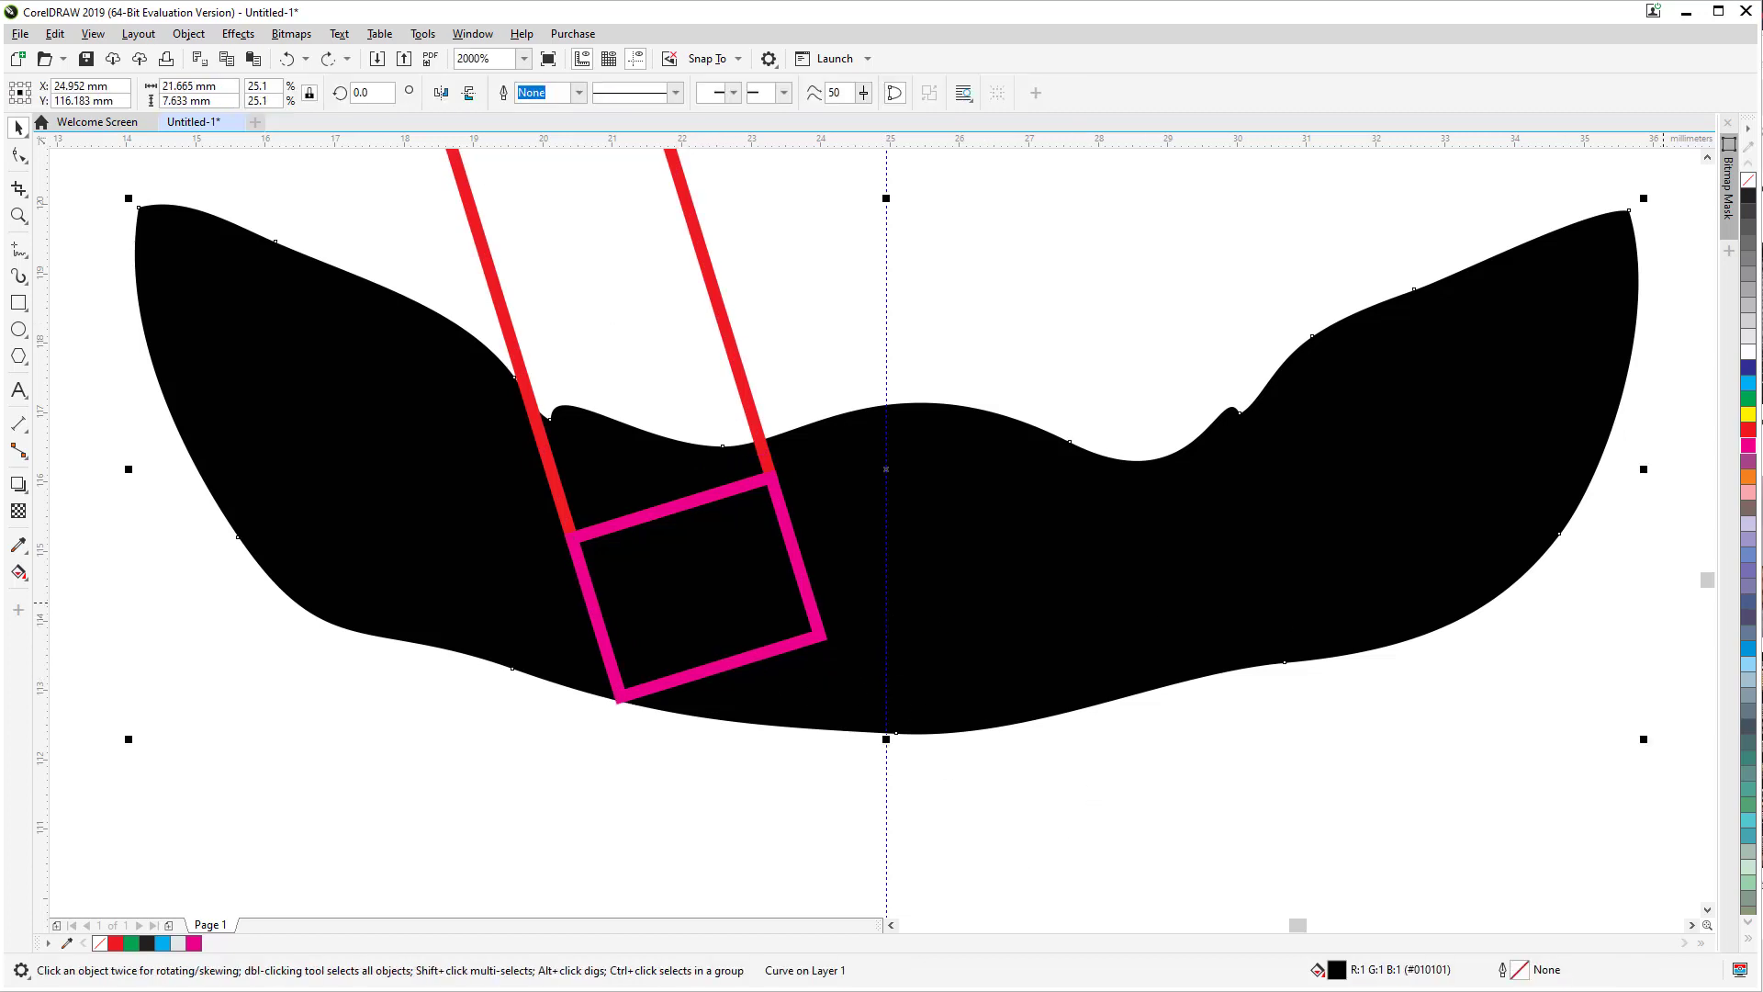
{"action": "key", "text": "F3"}
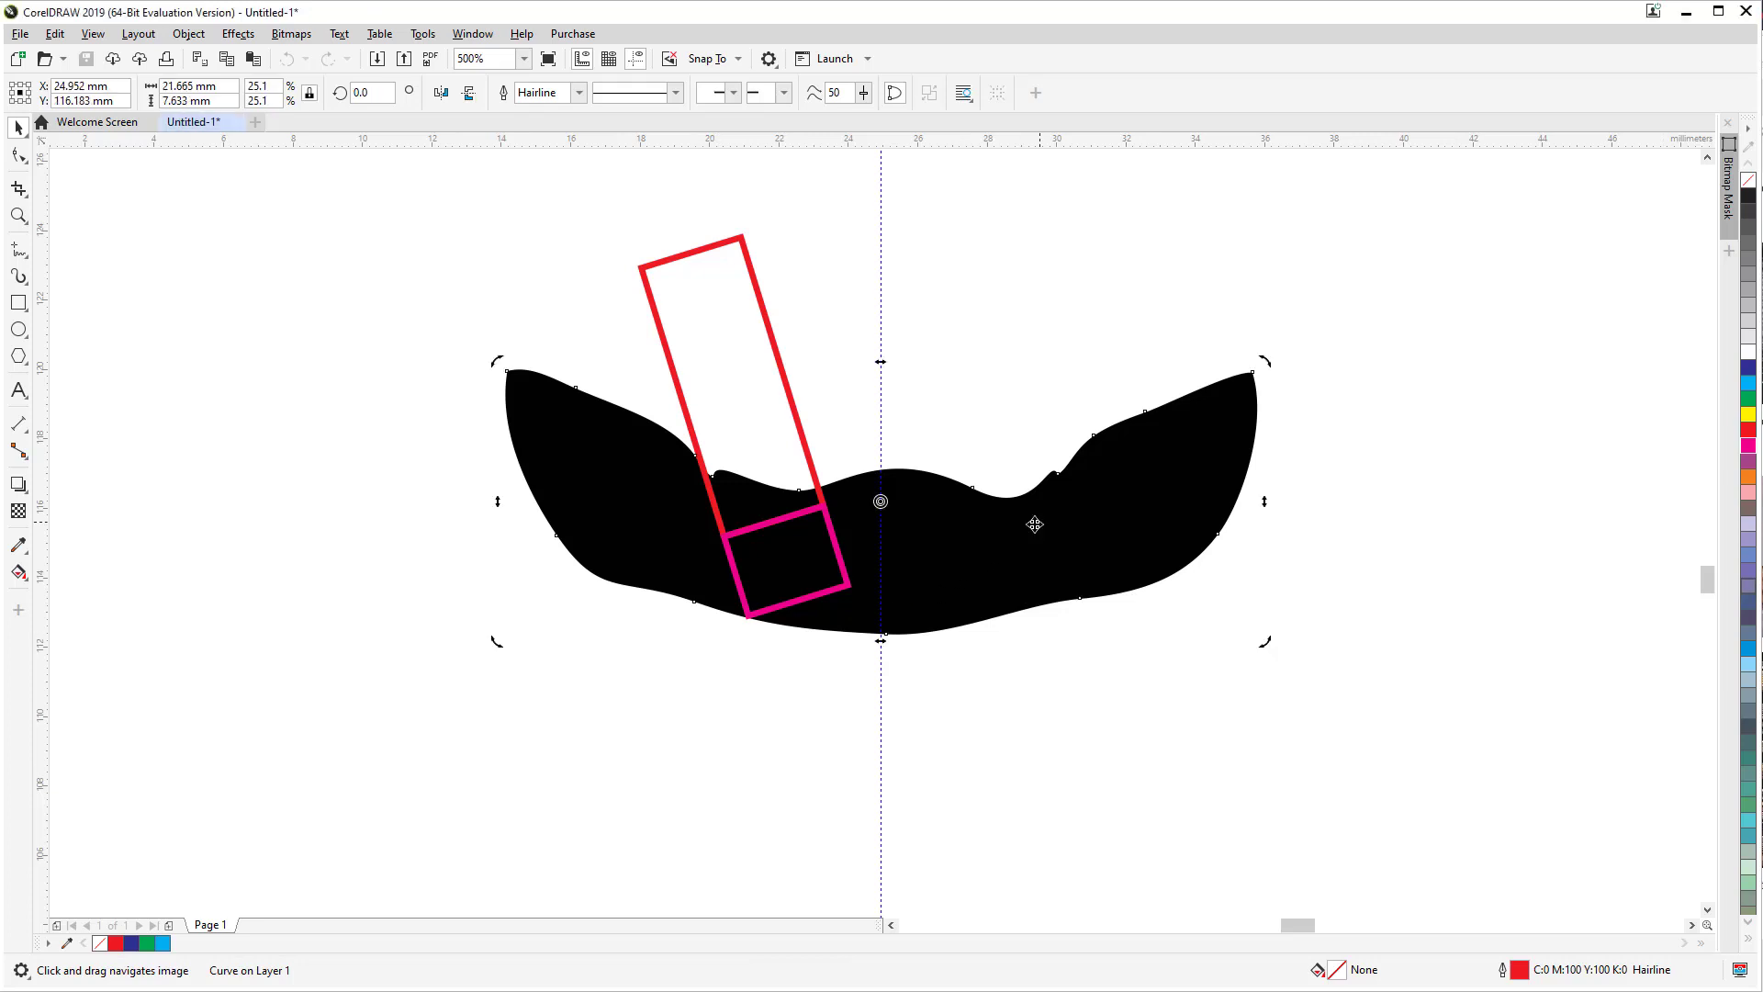
{"action": "scroll", "coordinate": [954, 559], "scroll_direction": "up", "scroll_amount": 3}
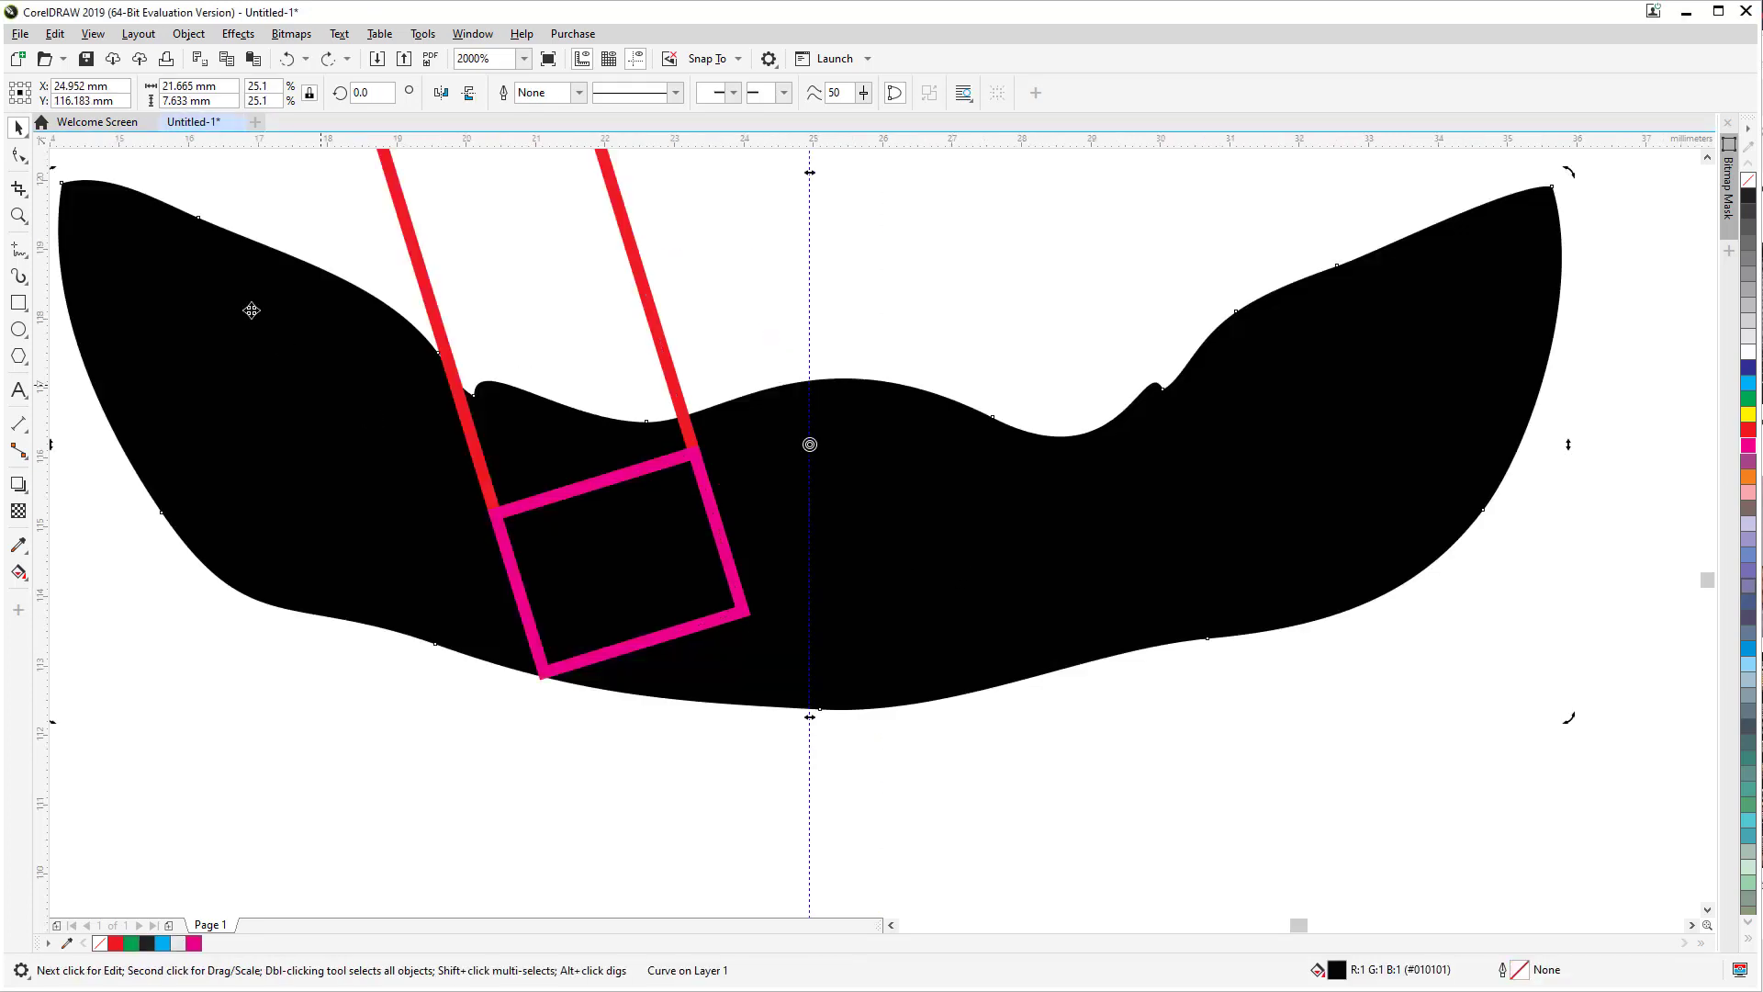
{"action": "left_click", "coordinate": [18, 156]}
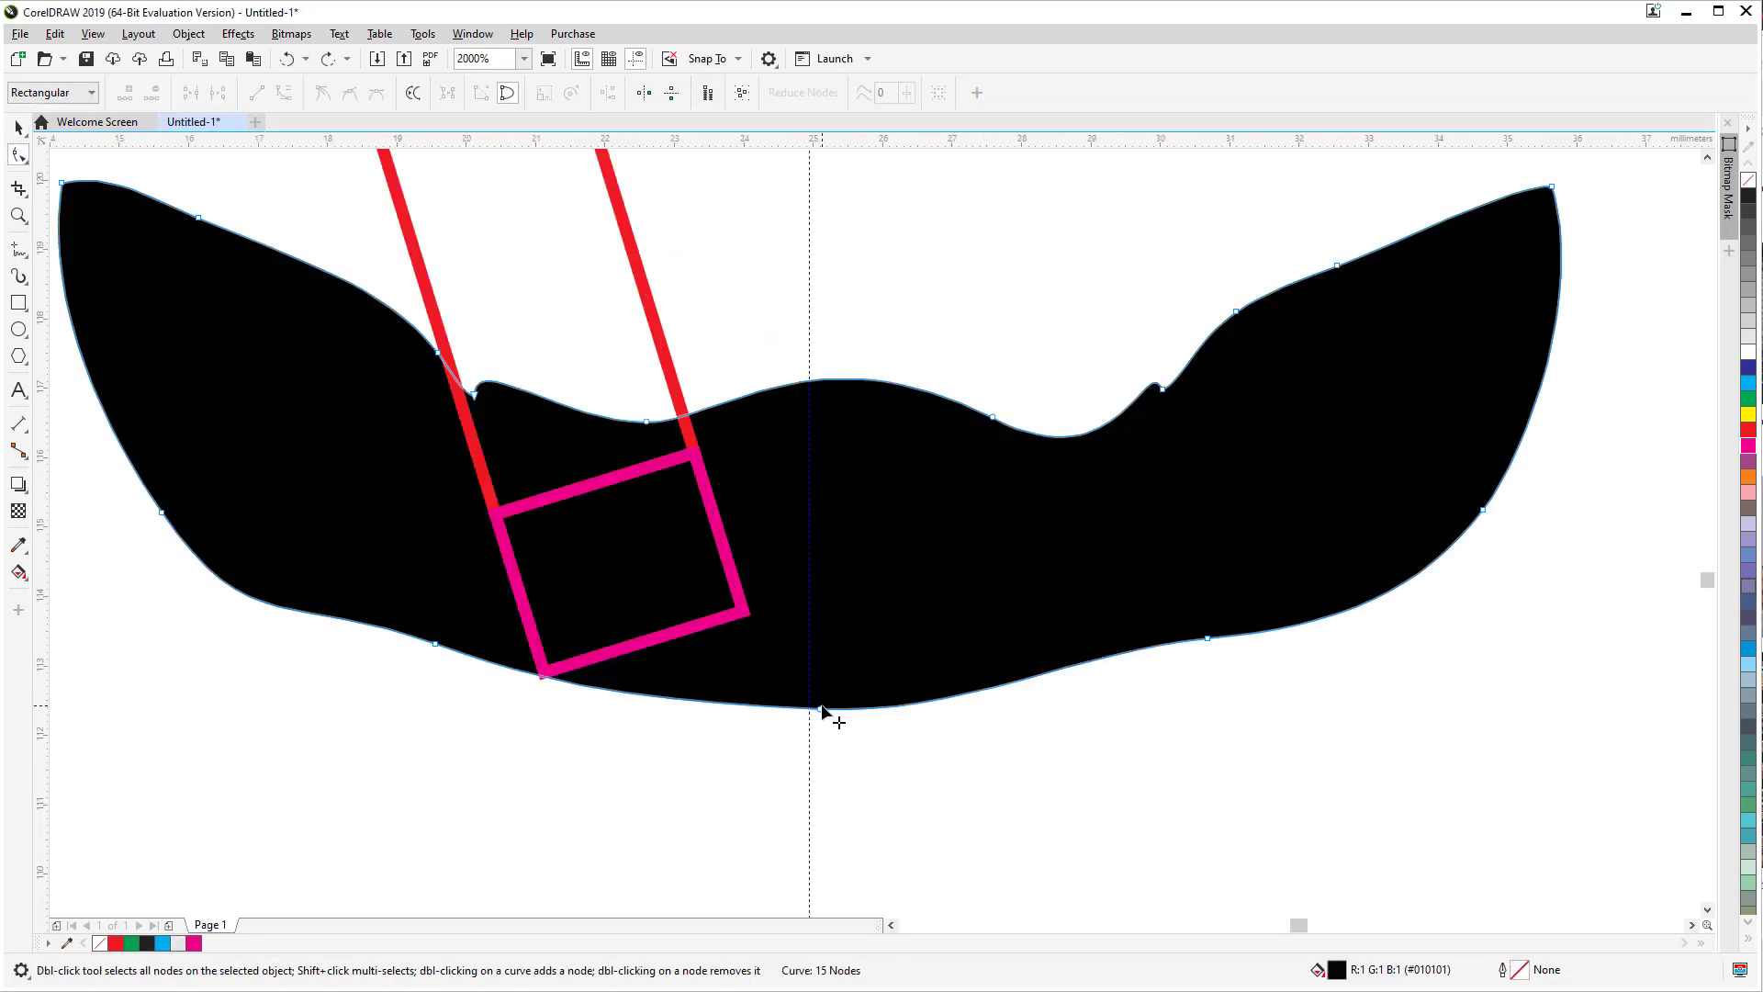
{"action": "left_click_drag", "start_coordinate": [821, 707], "coordinate": [810, 749]}
{"action": "left_click", "coordinate": [435, 643]}
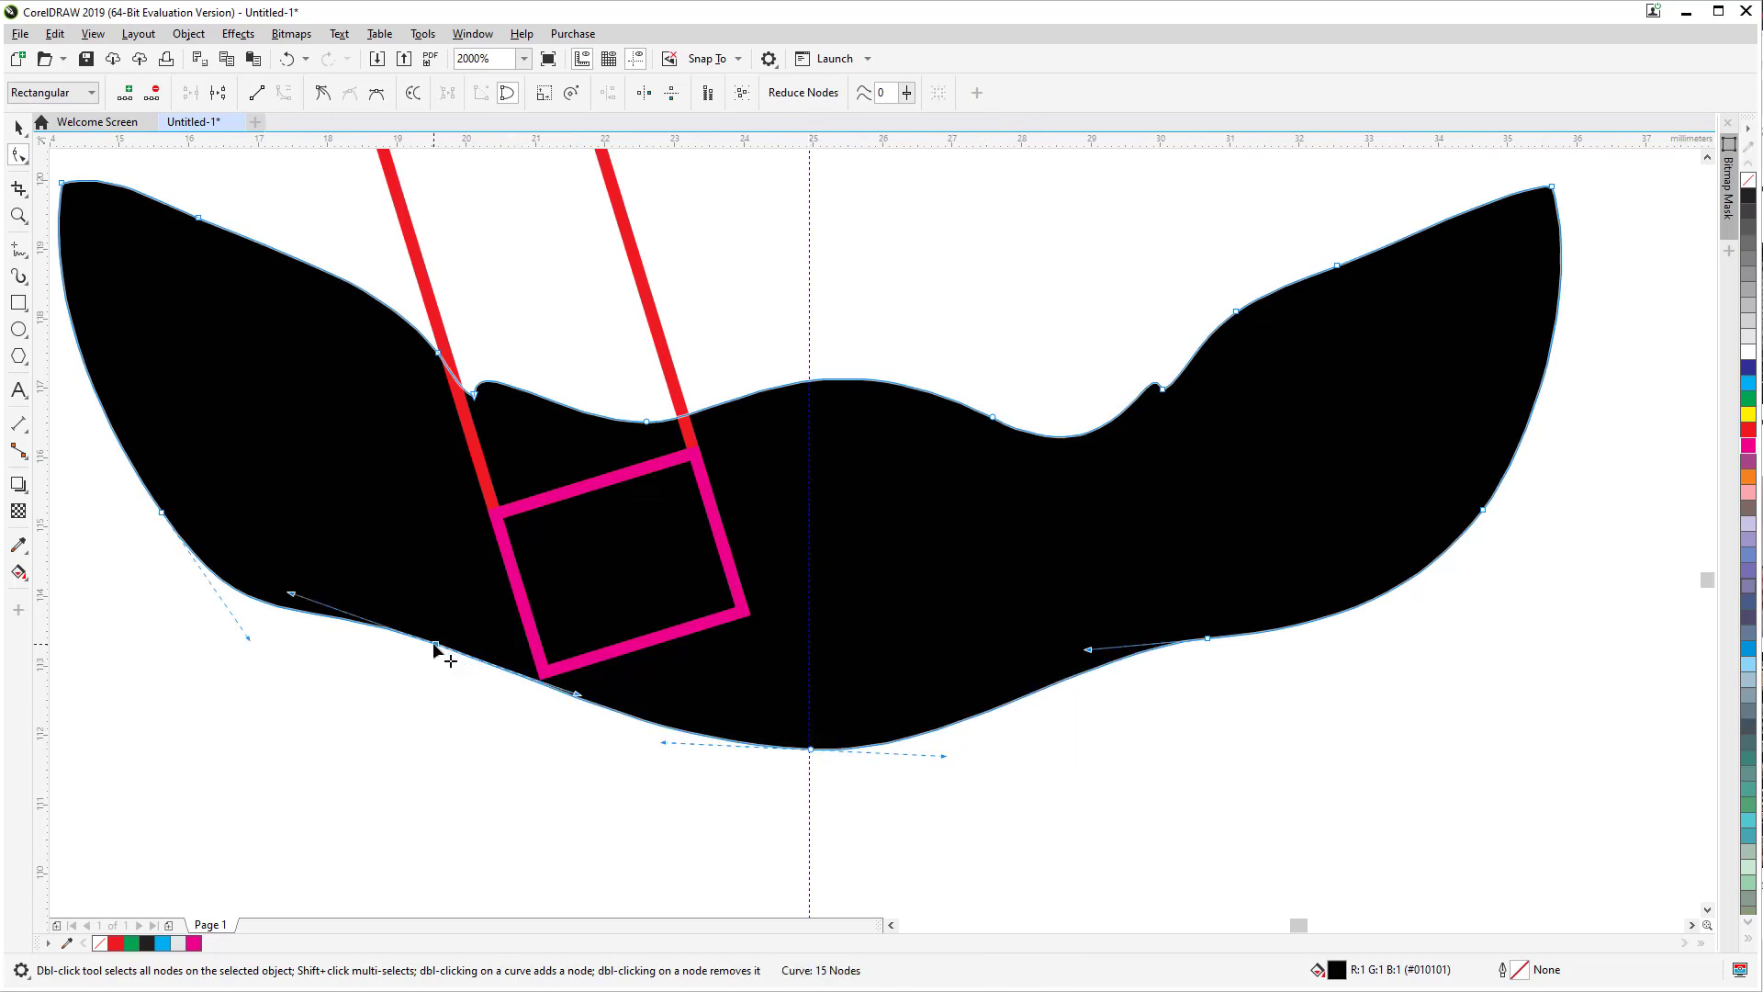
{"action": "left_click_drag", "start_coordinate": [577, 695], "coordinate": [623, 754]}
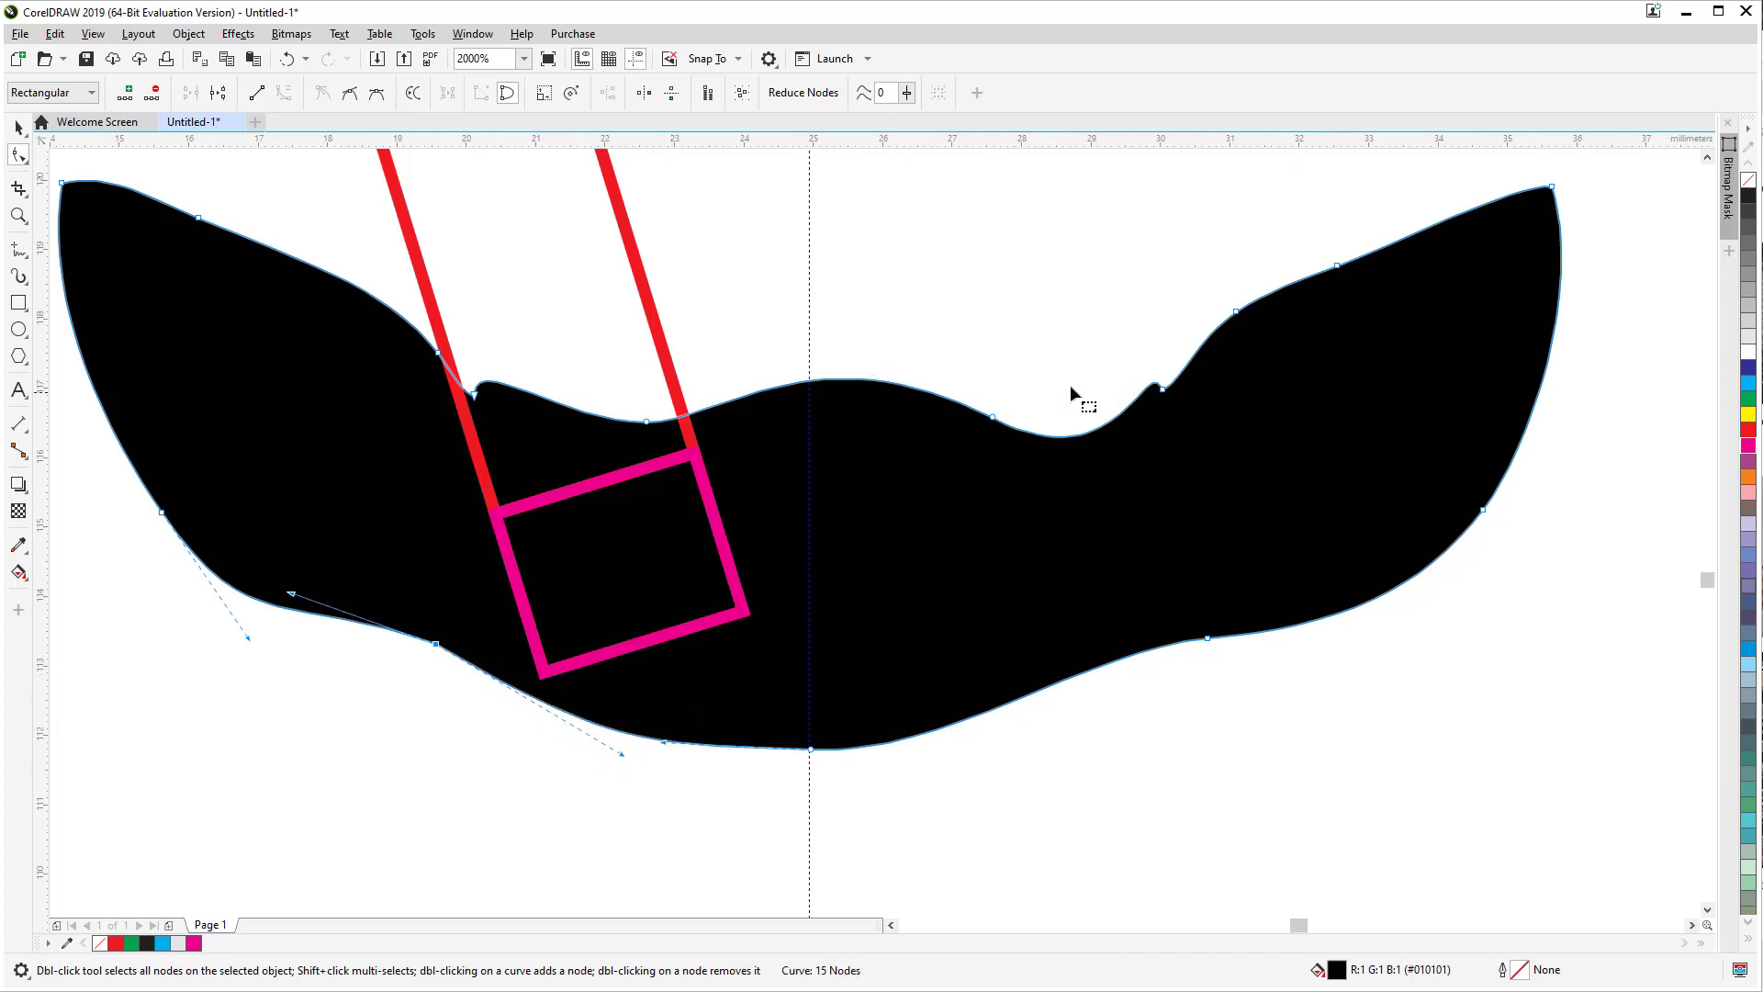
{"action": "left_click_drag", "start_coordinate": [1604, 171], "coordinate": [906, 757]}
Step: Cut away the ear piece's right half at the vertical guideline using a rectangle of about 11.9 × 9.8 mm and Back Minus Front
{"action": "left_click", "coordinate": [18, 303]}
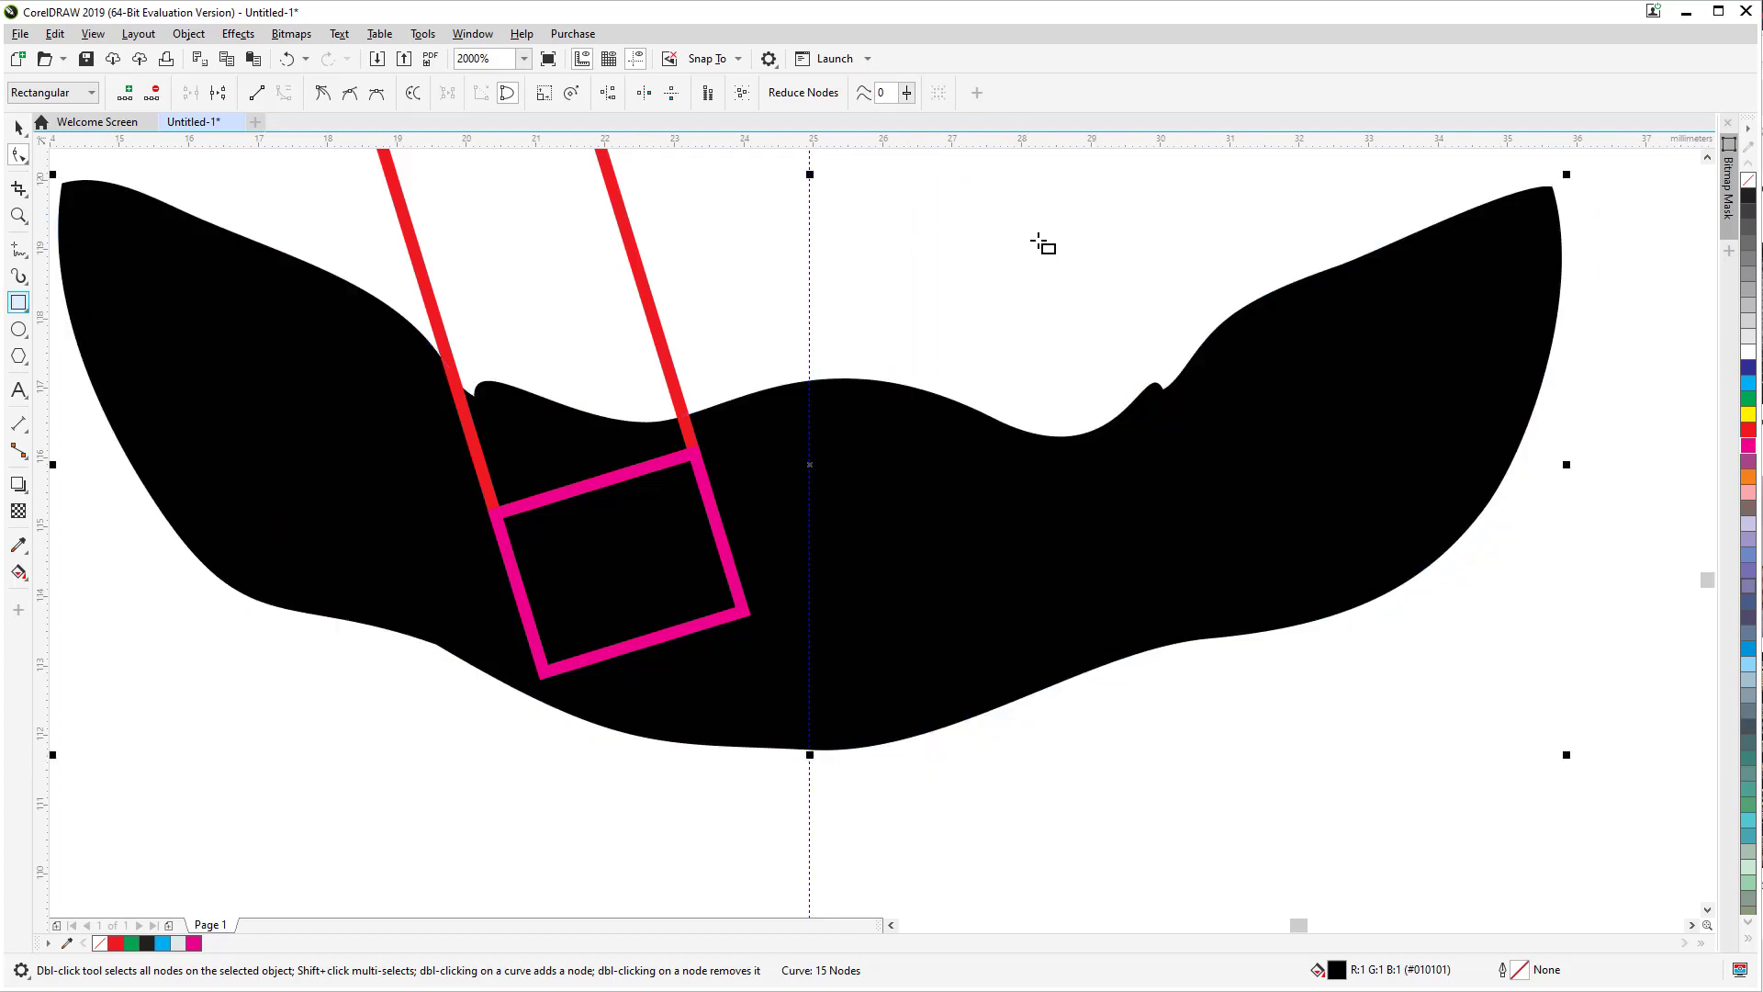
{"action": "left_click_drag", "start_coordinate": [1641, 162], "coordinate": [807, 870]}
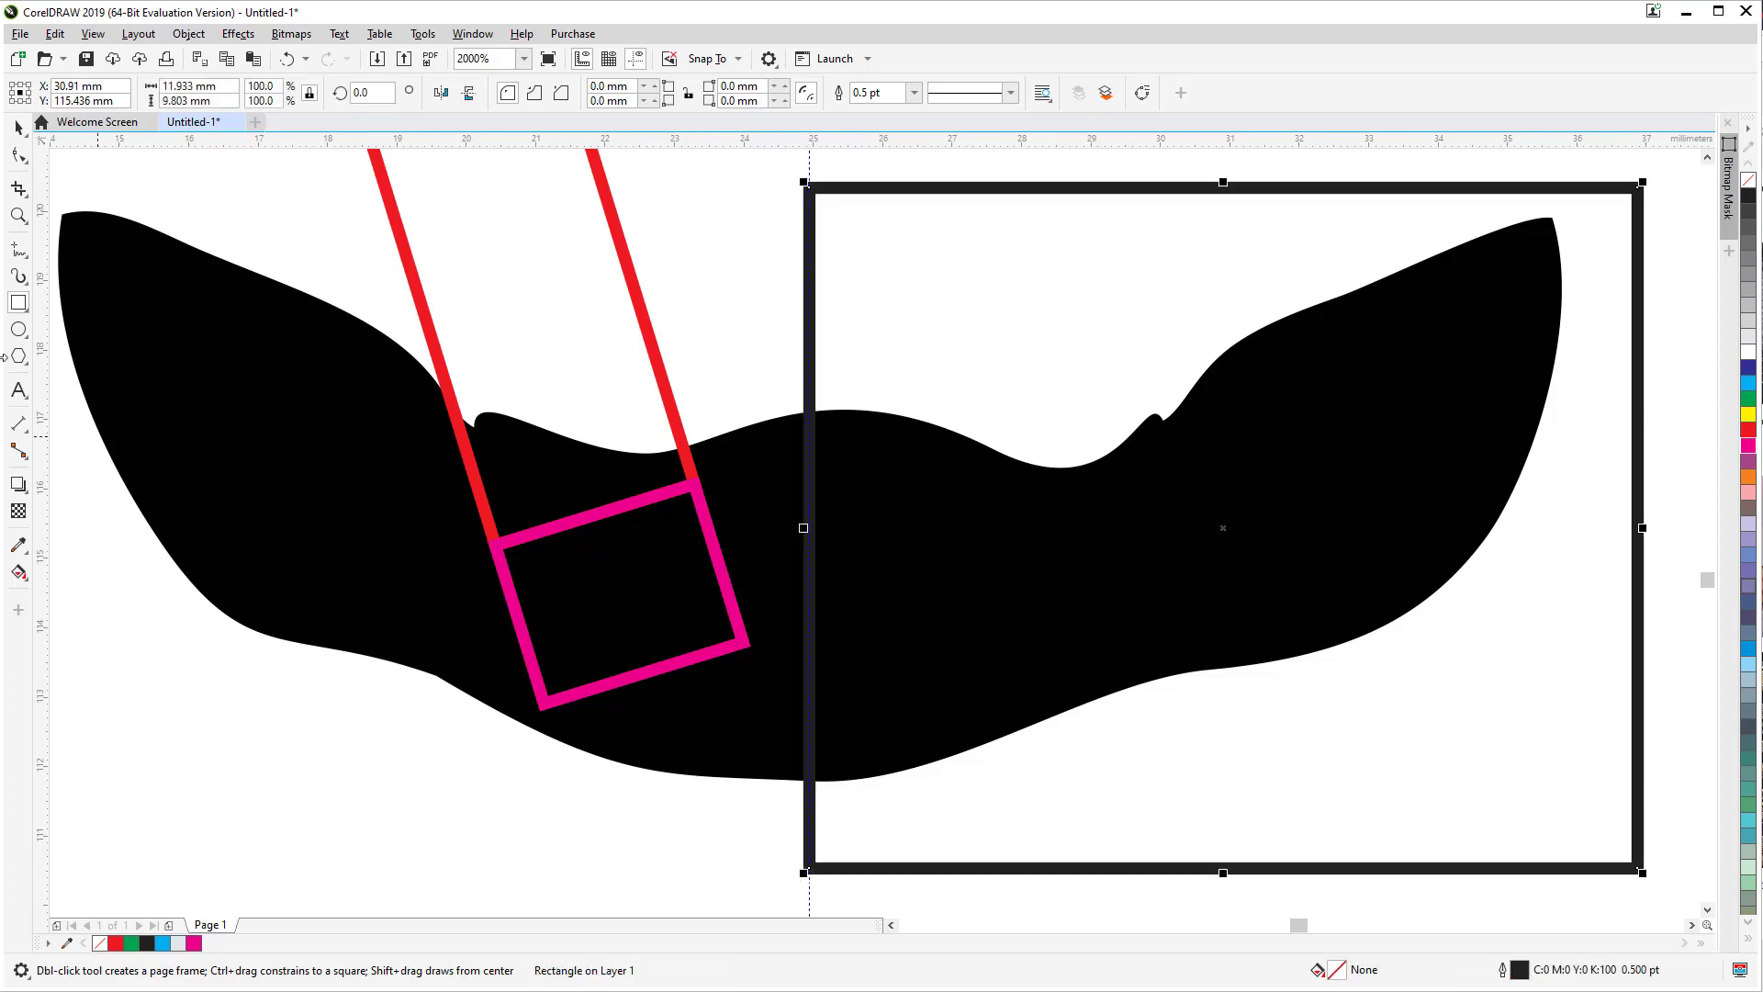
{"action": "left_click", "coordinate": [19, 128]}
{"action": "left_click", "coordinate": [369, 384]}
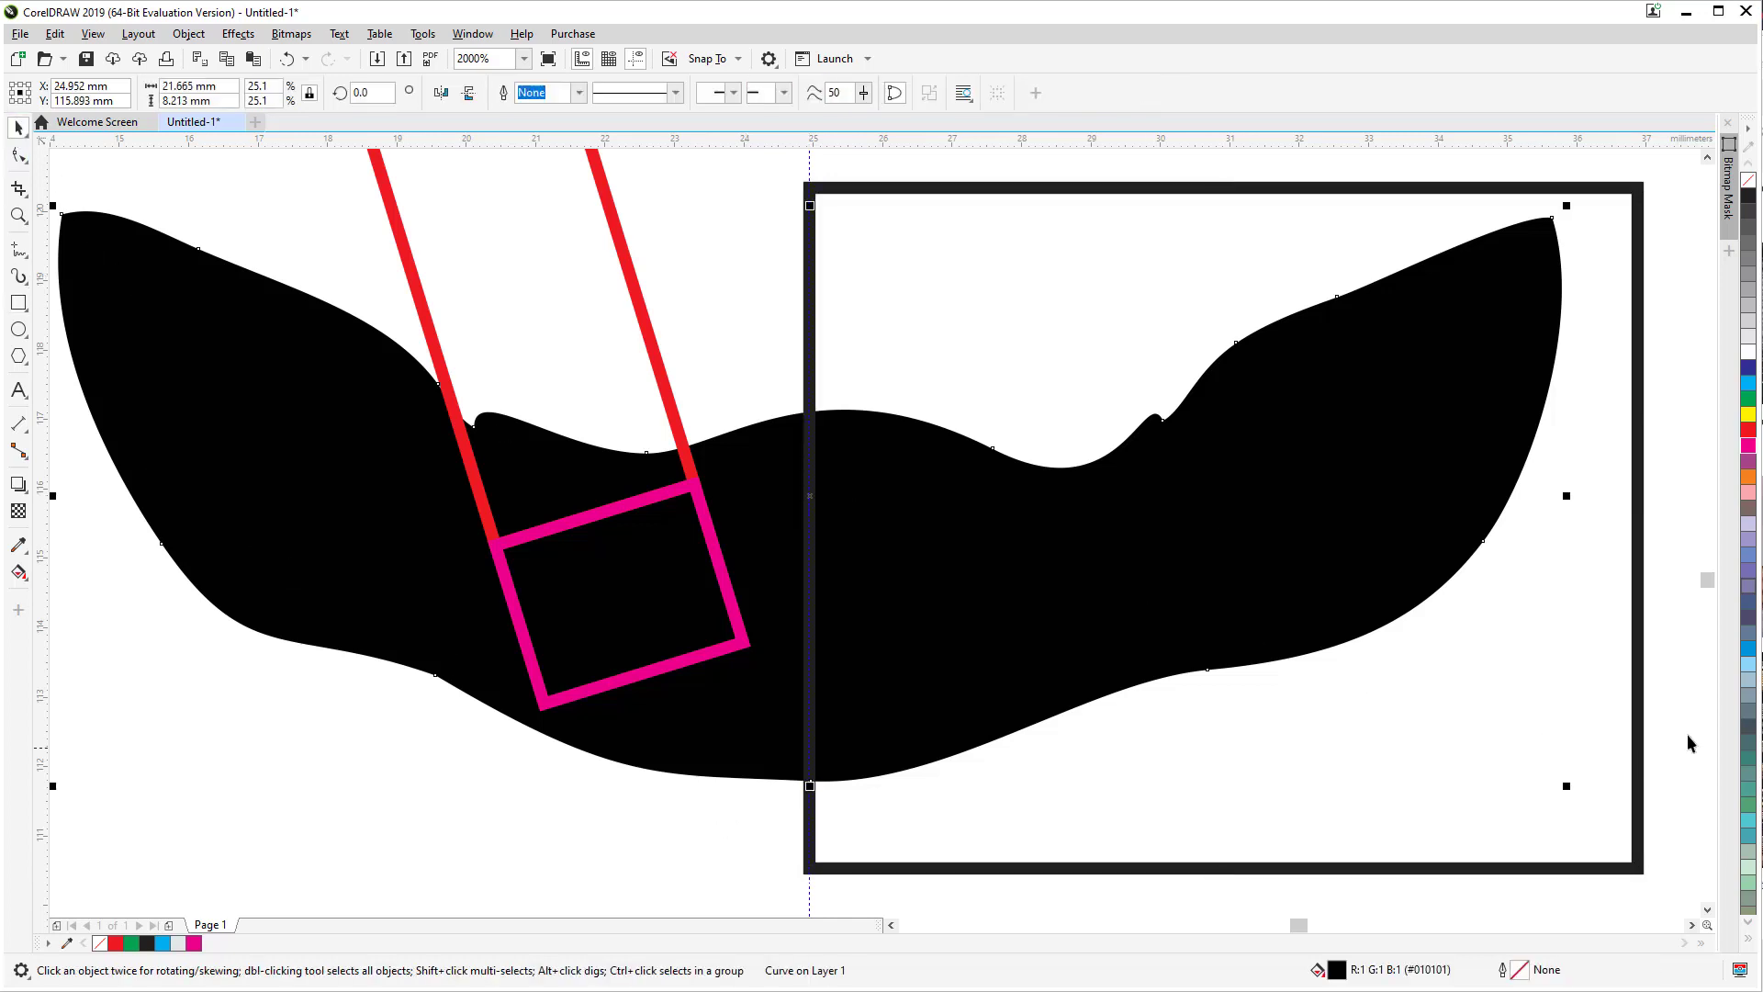
{"action": "left_click", "coordinate": [1627, 643], "text": "shift"}
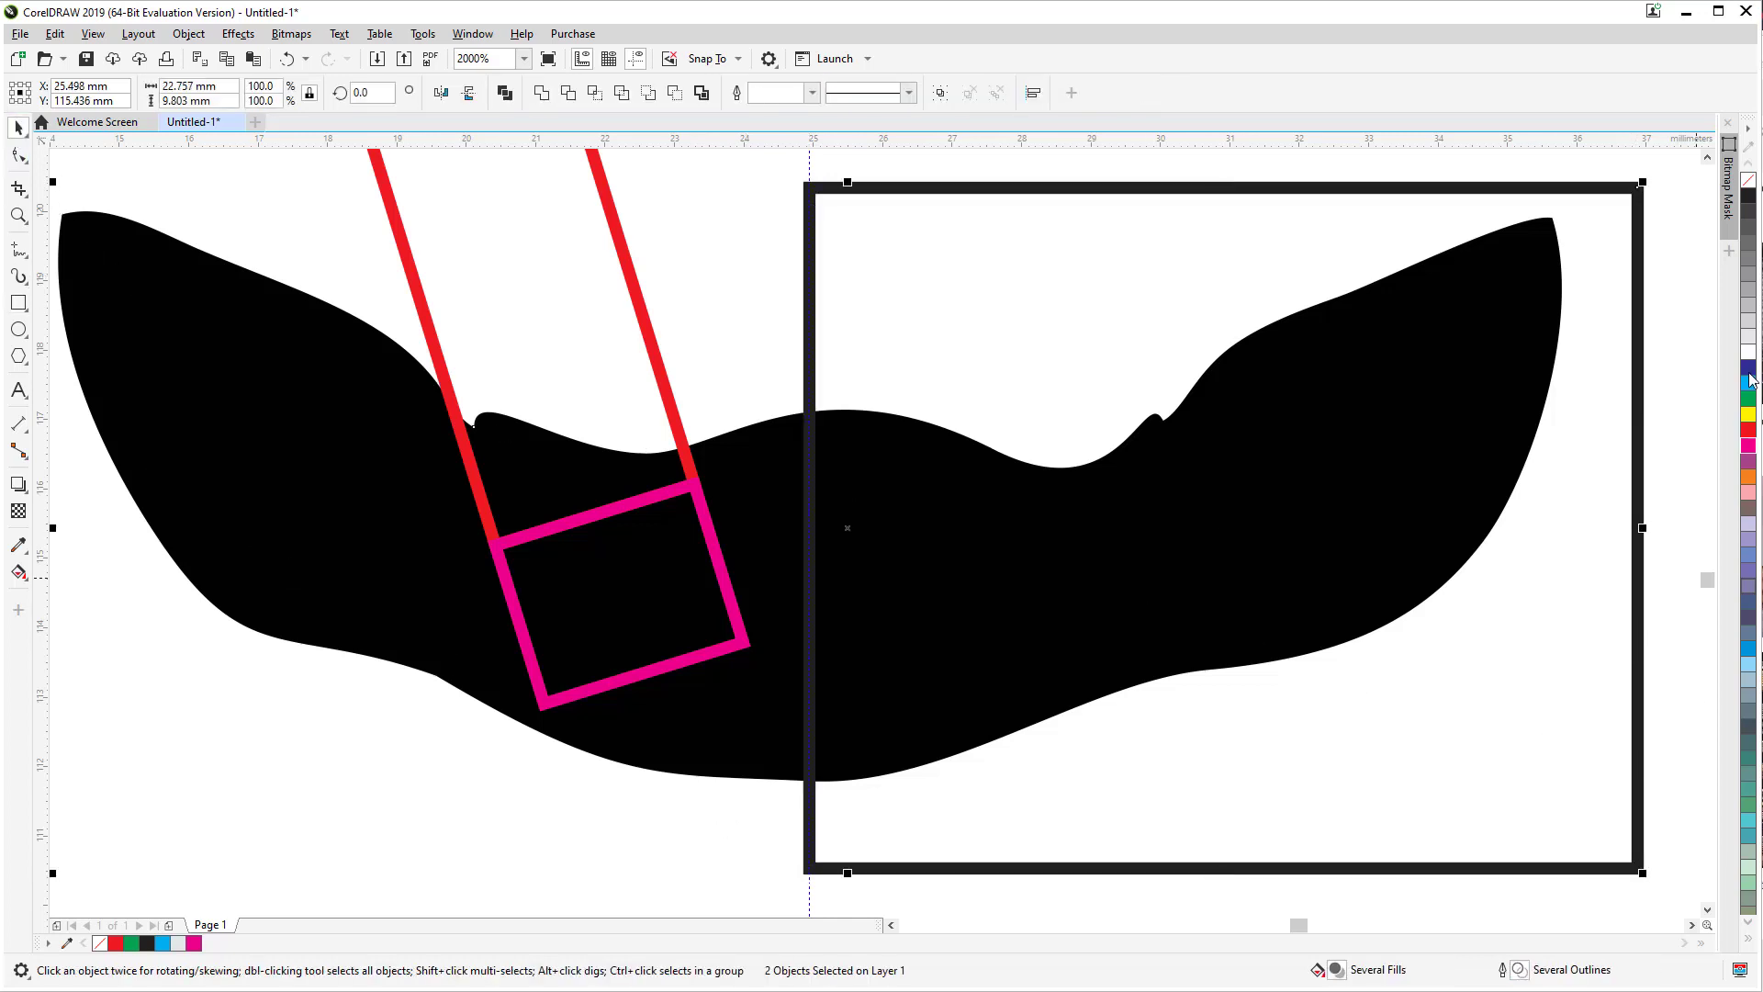
{"action": "left_click", "coordinate": [673, 92]}
{"action": "left_click", "coordinate": [968, 345]}
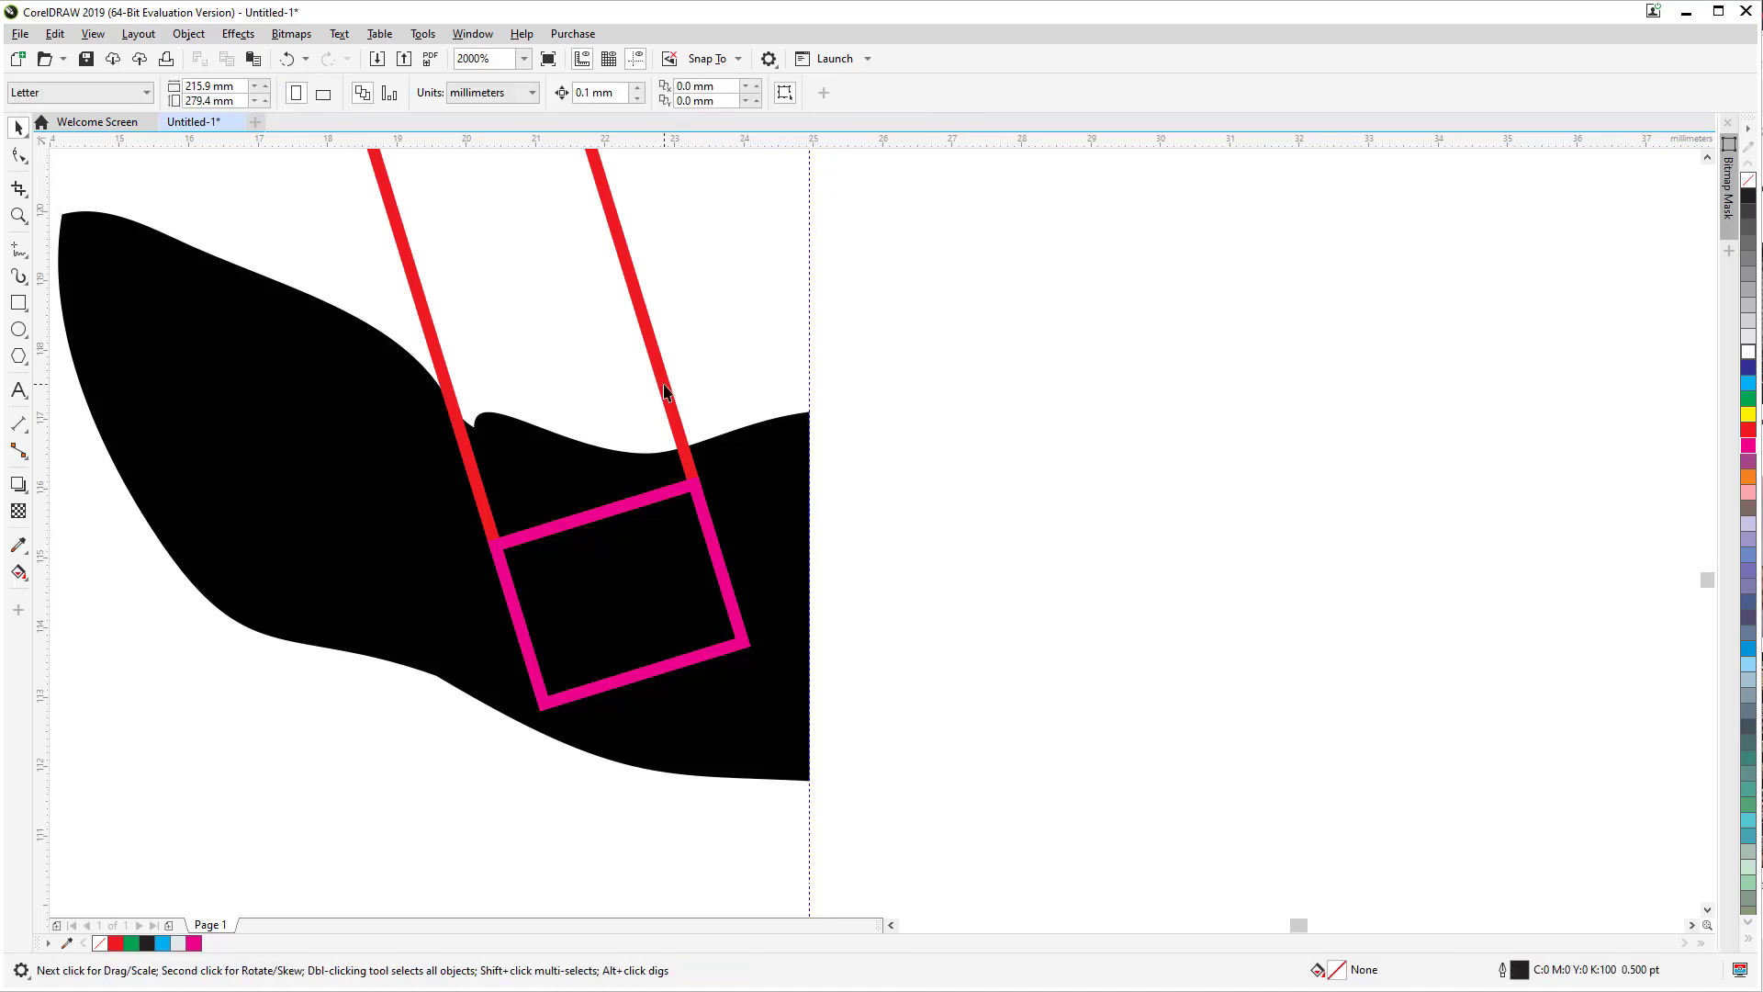
Step: Subtract the red rectangle from the remaining ear half with Back Minus Front to cut the slanted slot
{"action": "scroll", "coordinate": [666, 391], "scroll_direction": "down", "scroll_amount": 1}
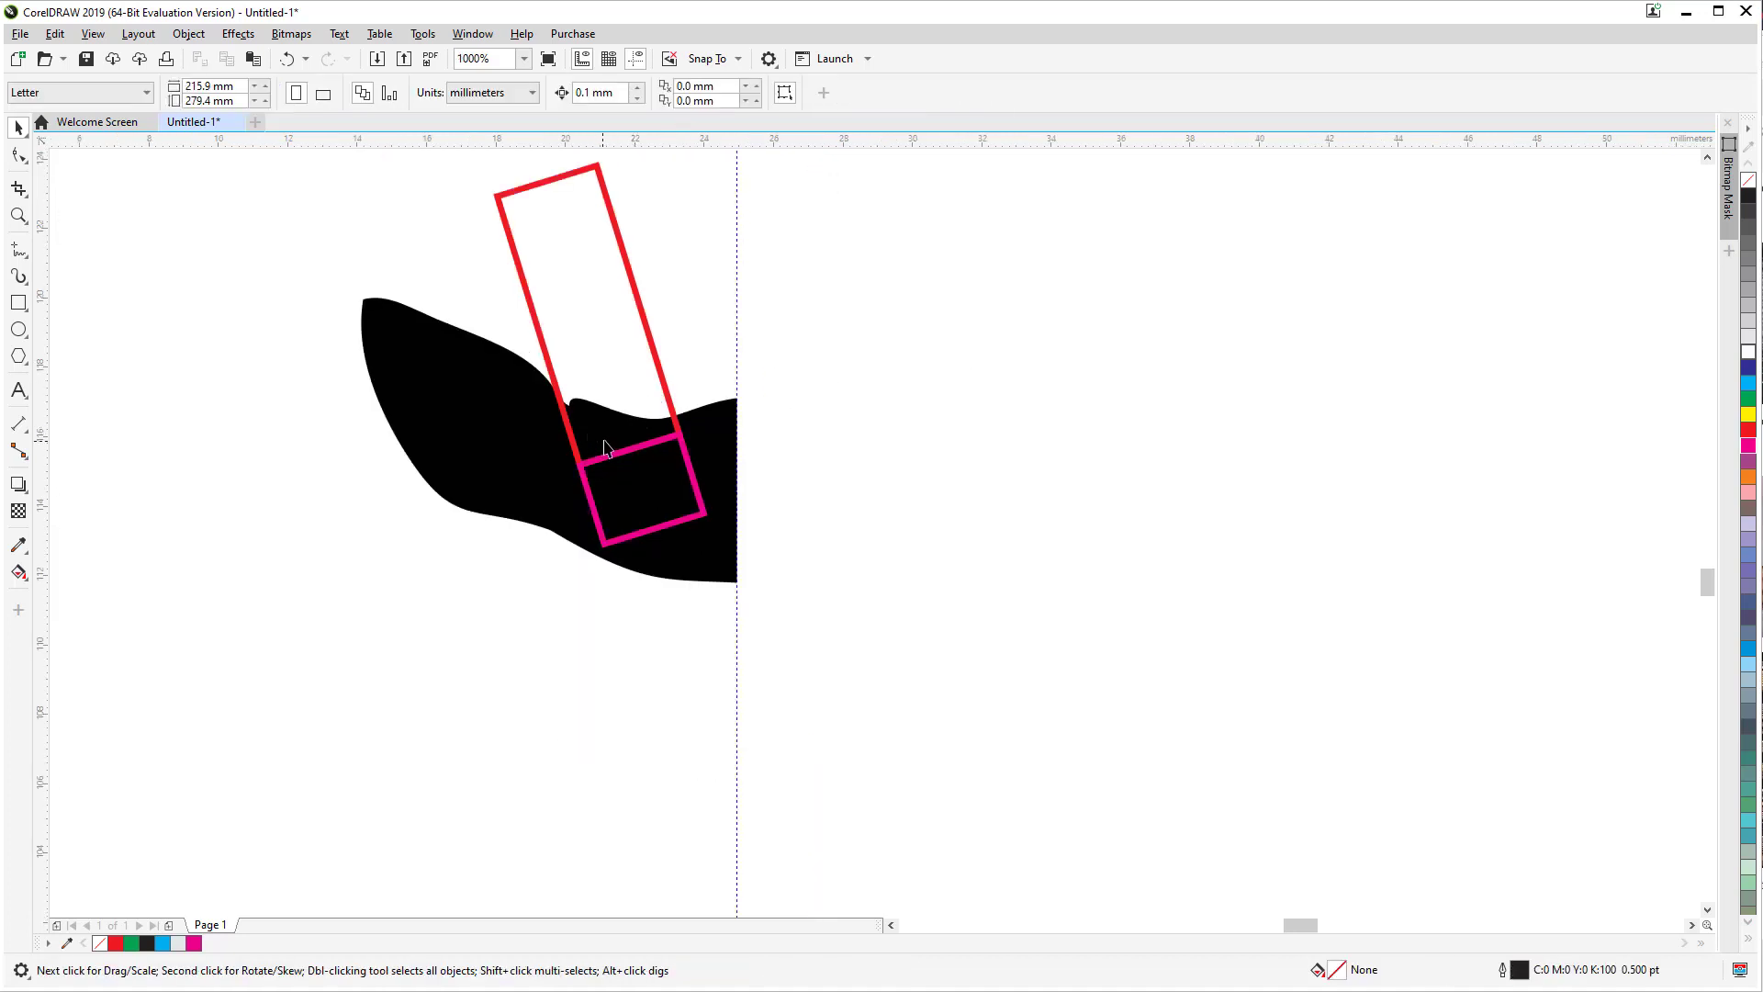
{"action": "left_click", "coordinate": [462, 358]}
{"action": "left_click", "coordinate": [553, 212], "text": "shift"}
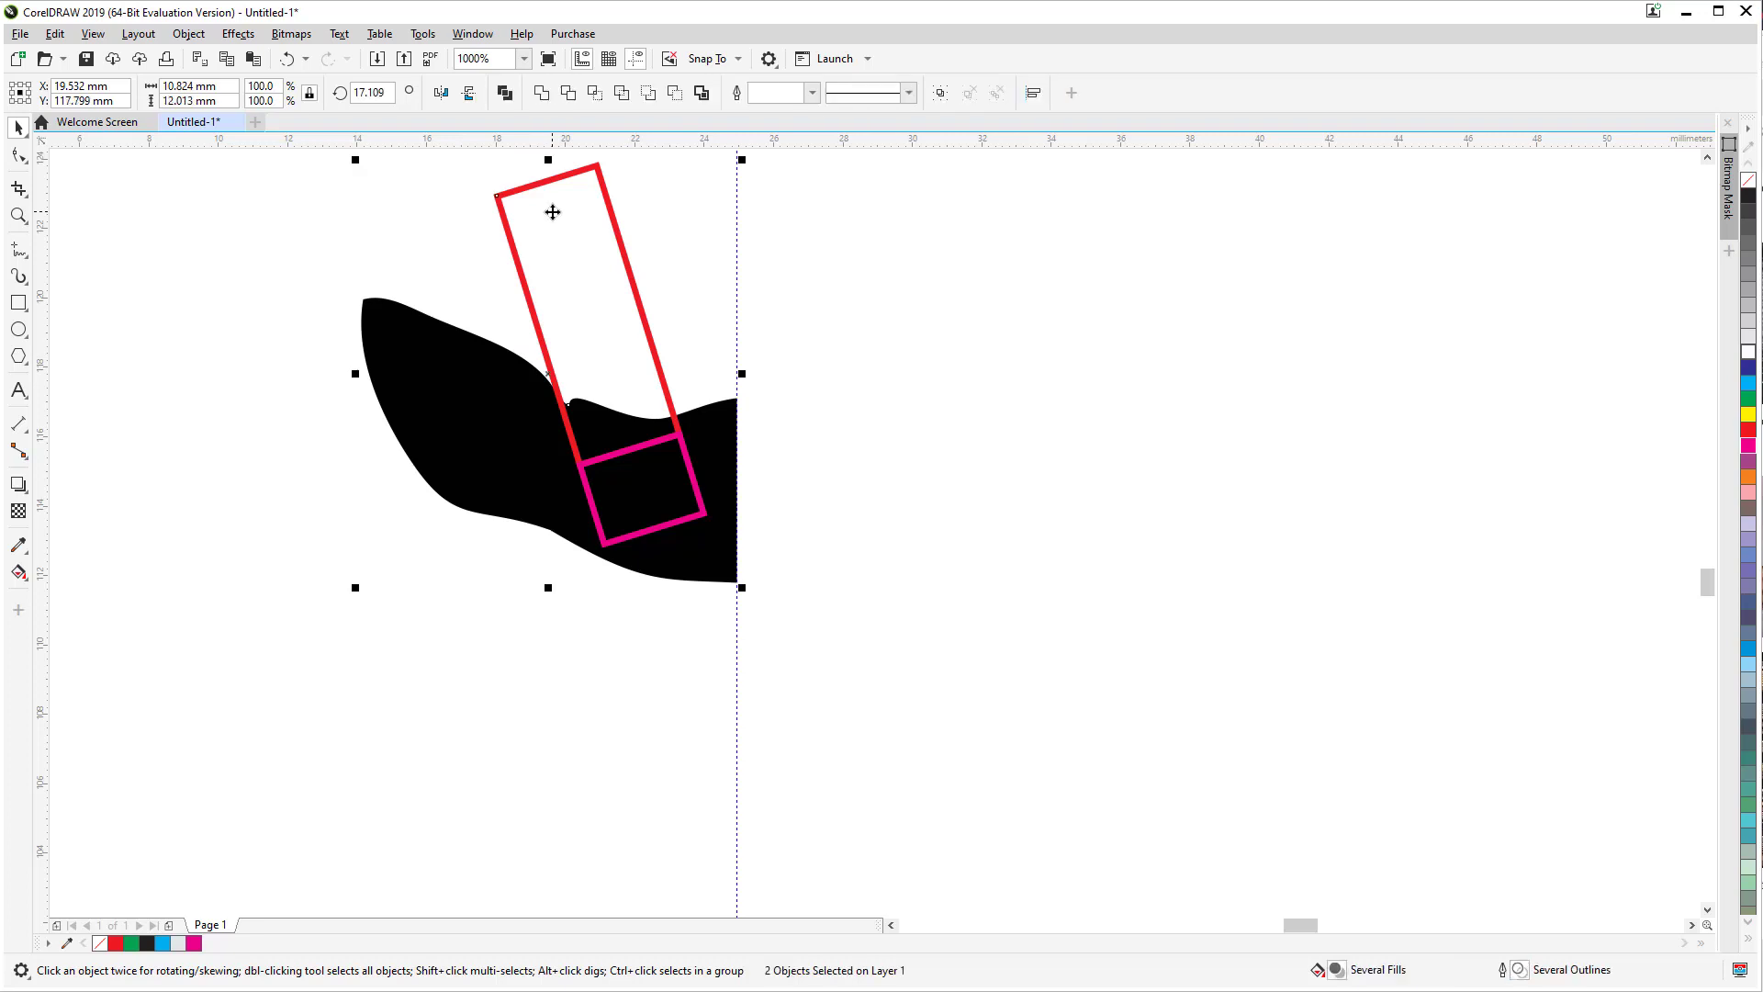
{"action": "left_click", "coordinate": [675, 93]}
{"action": "left_click", "coordinate": [663, 501]}
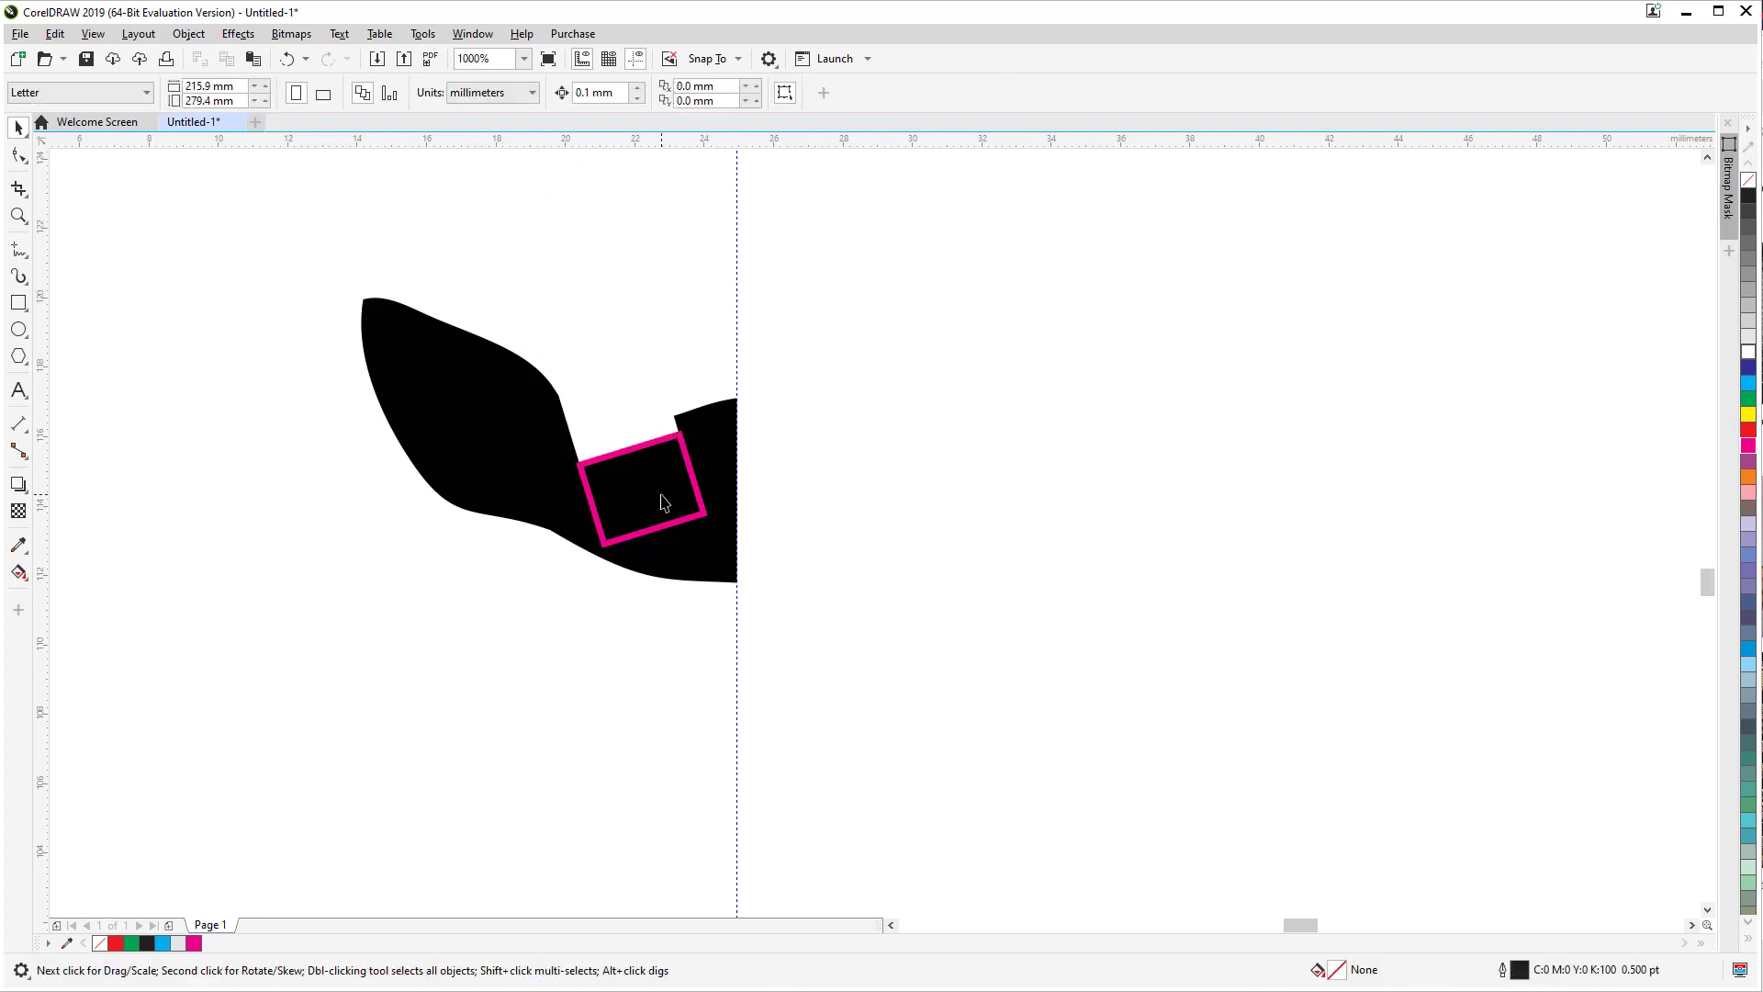
Step: Delete the magenta rectangle from the slotted ear half
{"action": "key", "text": "Delete"}
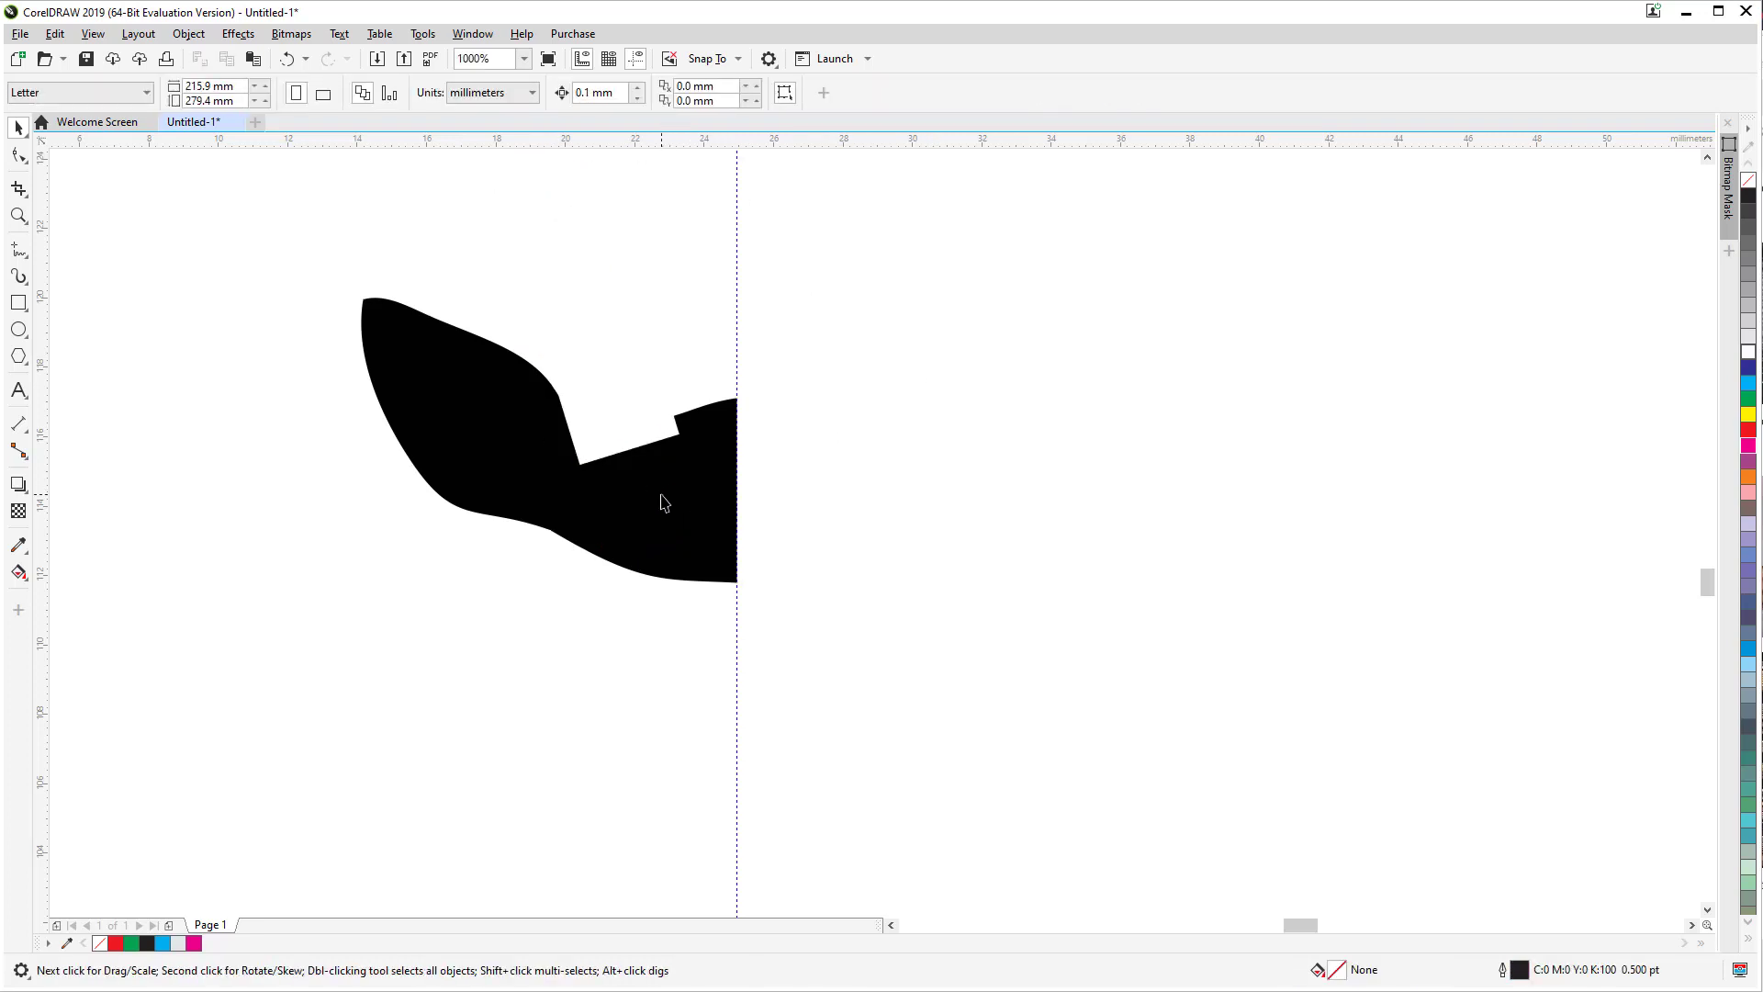
{"action": "scroll", "coordinate": [1100, 474], "scroll_direction": "down", "scroll_amount": 2}
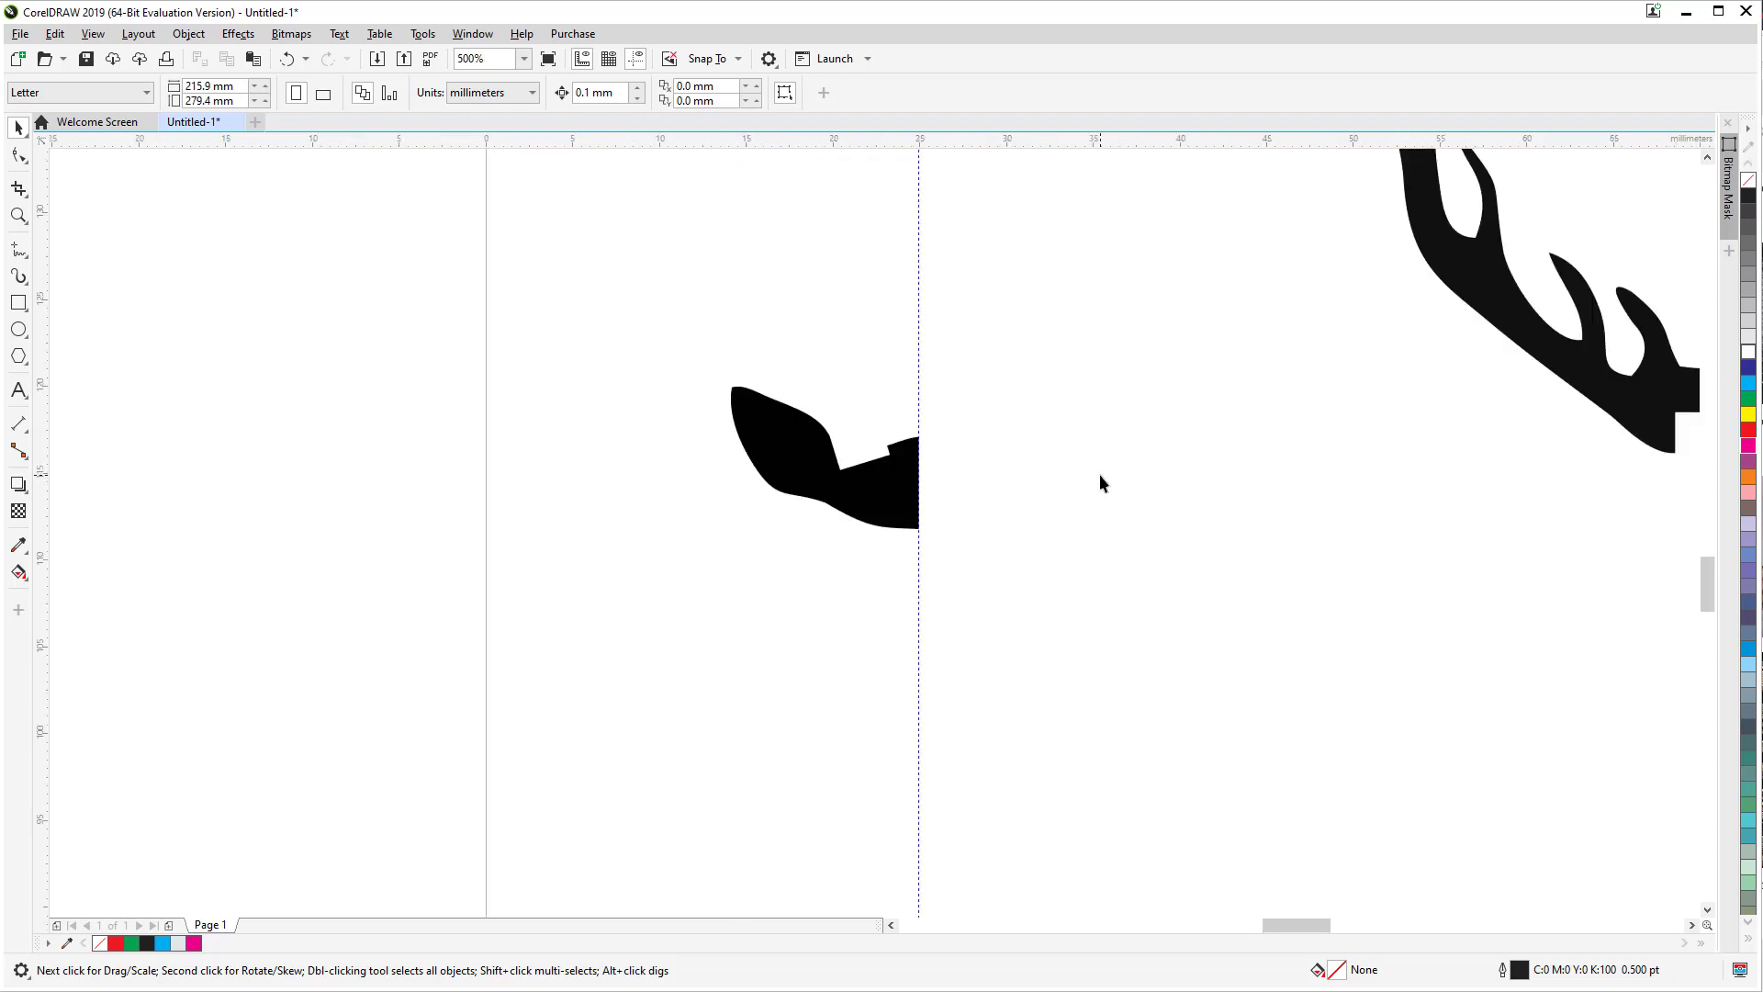
{"action": "left_click_drag", "start_coordinate": [1098, 472], "coordinate": [800, 465]}
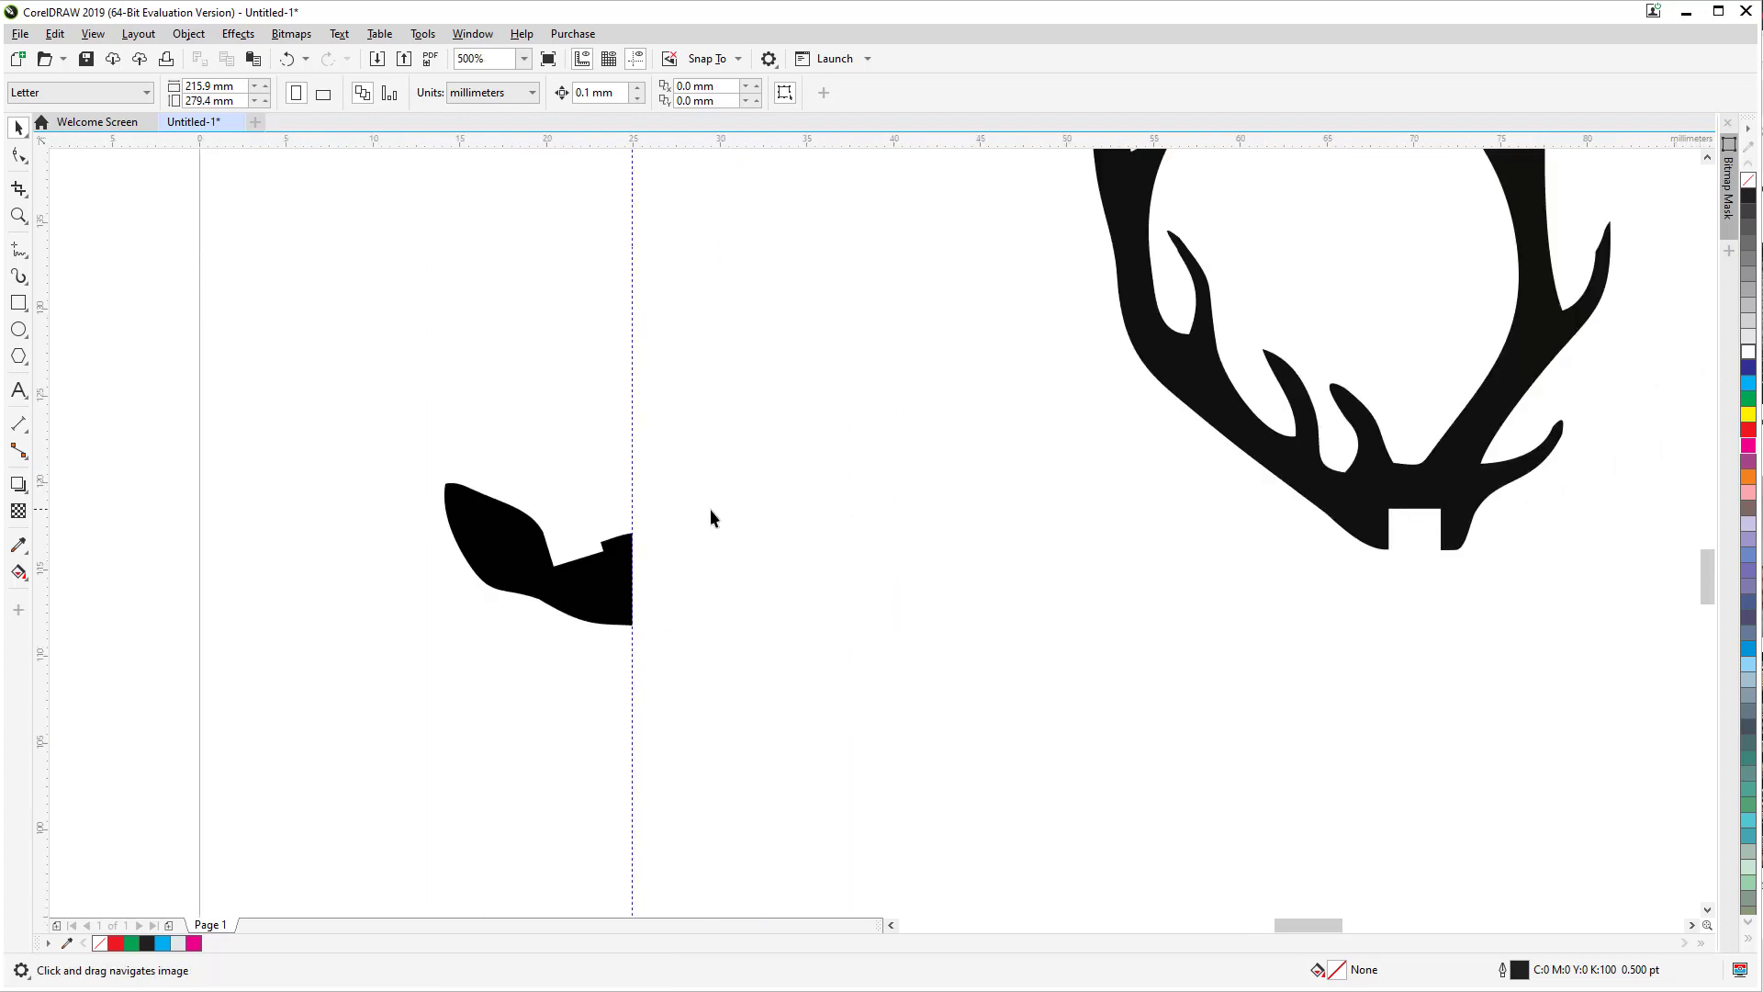
{"action": "scroll", "coordinate": [583, 549], "scroll_direction": "up", "scroll_amount": 4}
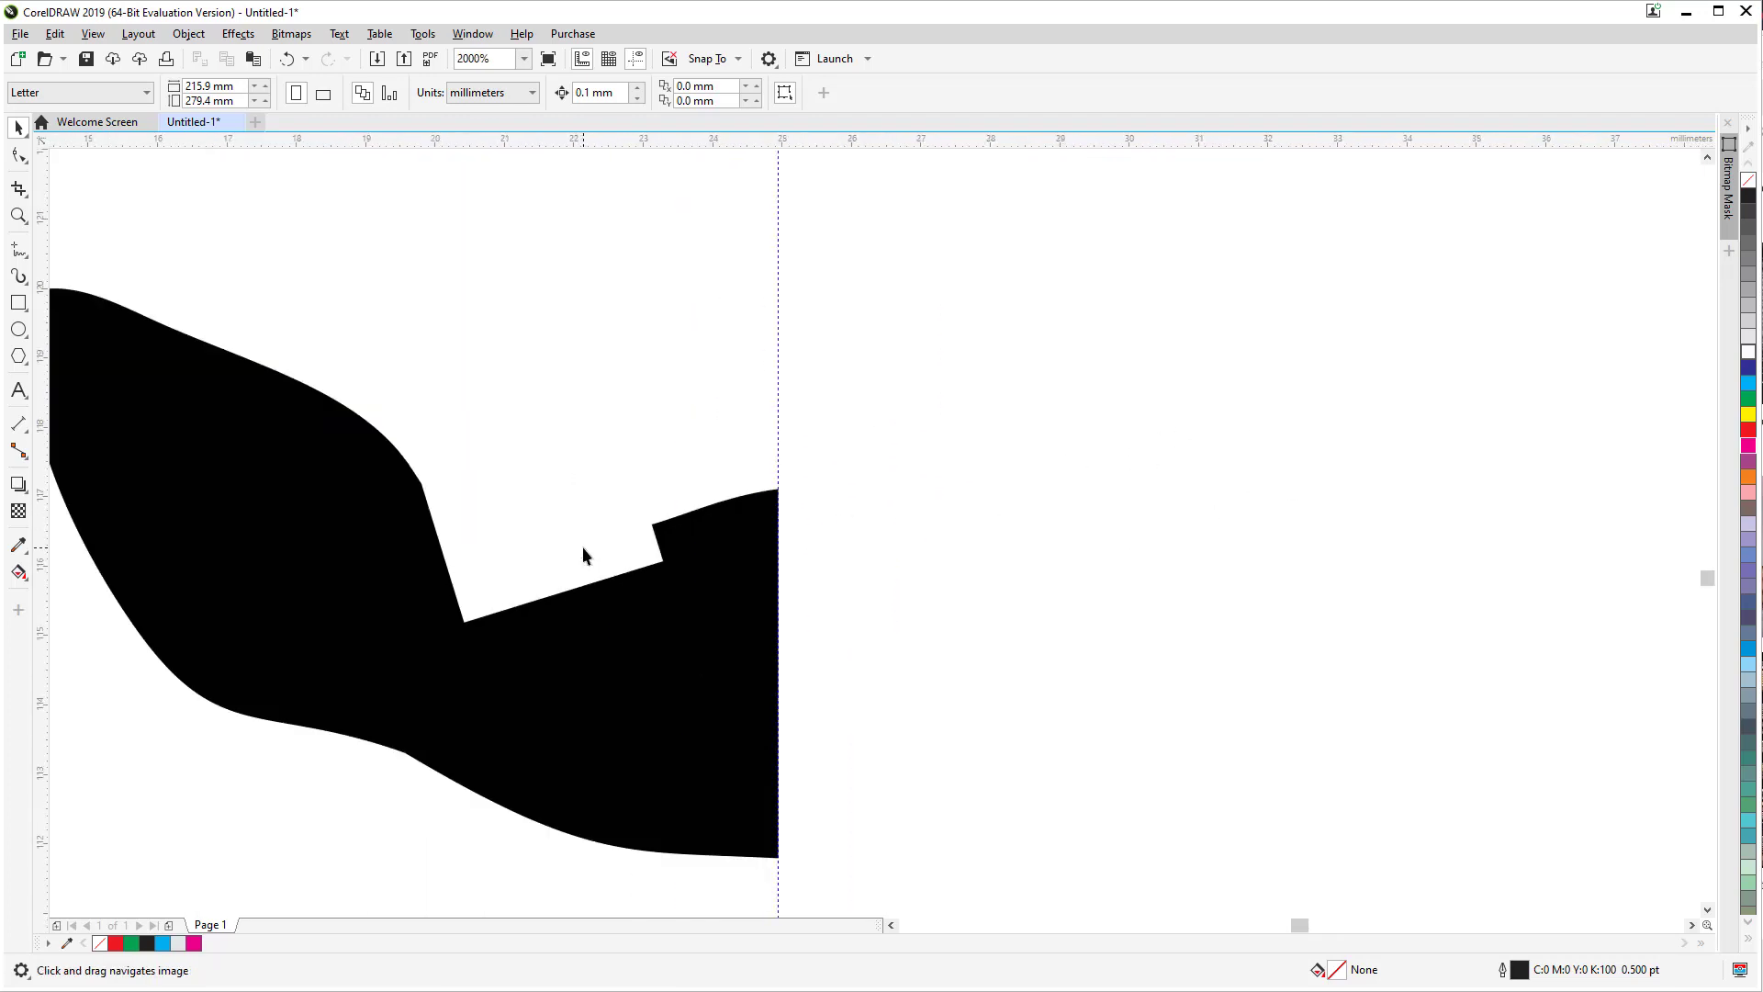
Step: Undo the rectangle deletion and slot cut, and raise the ear half's upper-edge node above the magenta rectangle to form a hump
{"action": "key", "text": "ctrl+z"}
{"action": "key", "text": "ctrl+z"}
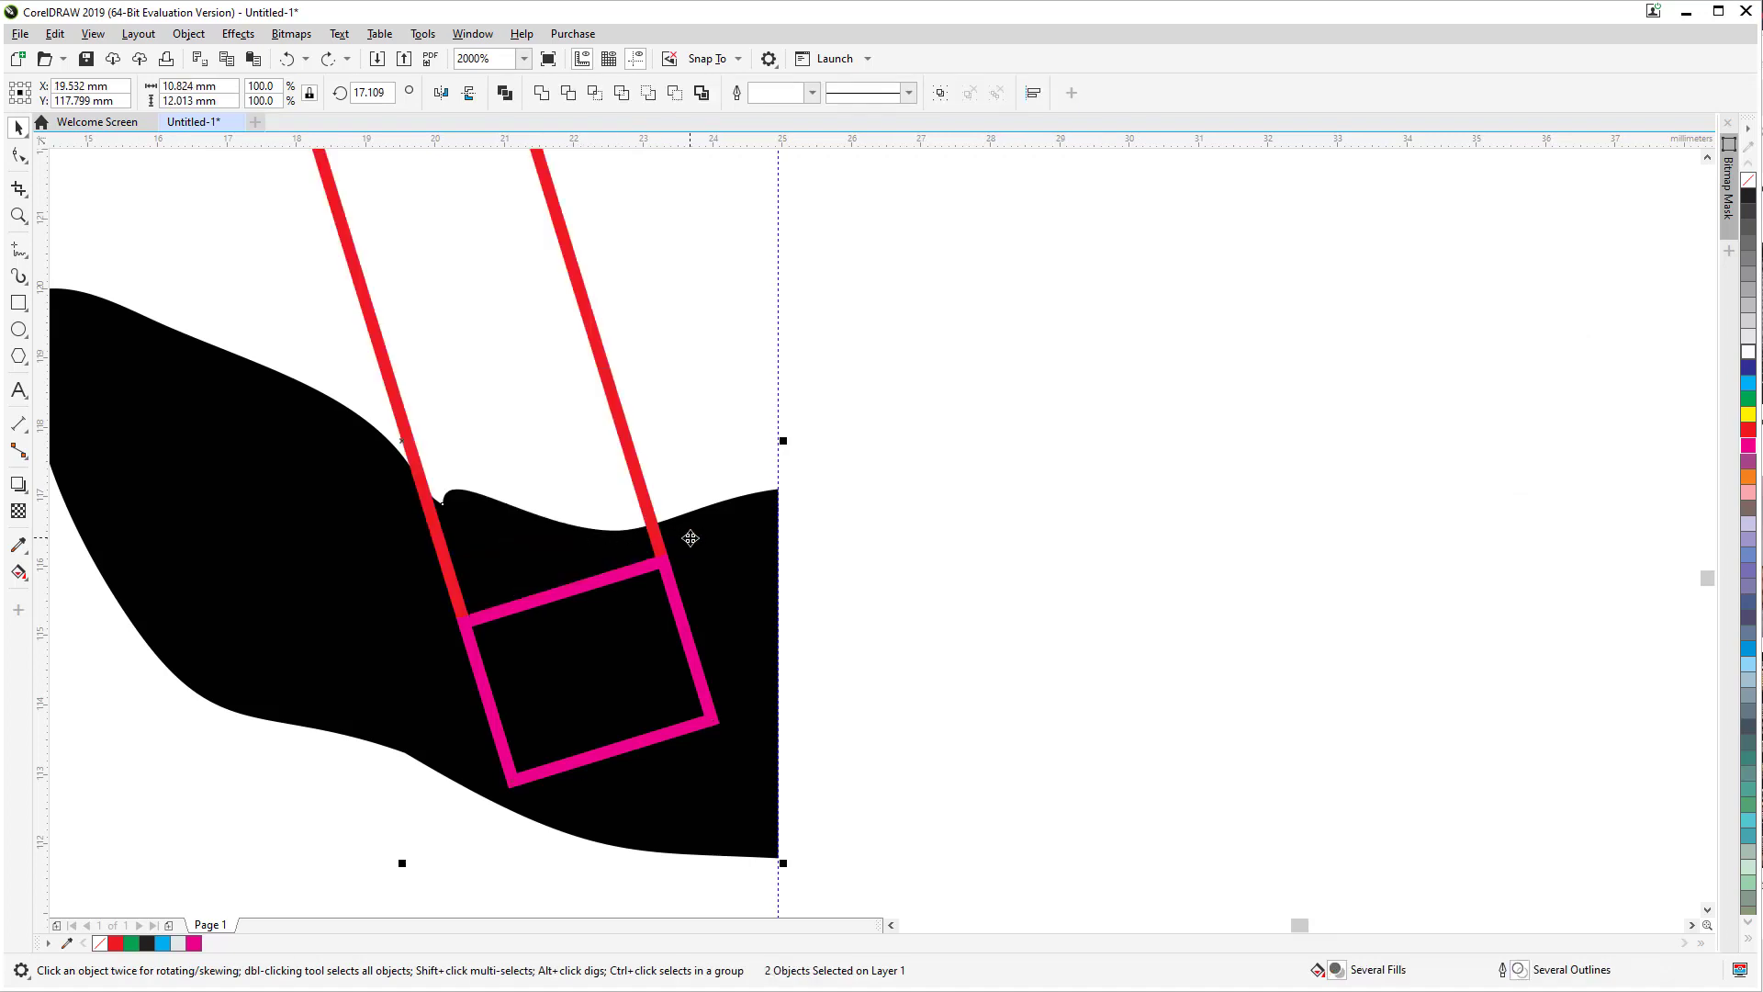
{"action": "left_click", "coordinate": [759, 523]}
{"action": "key", "text": "F10"}
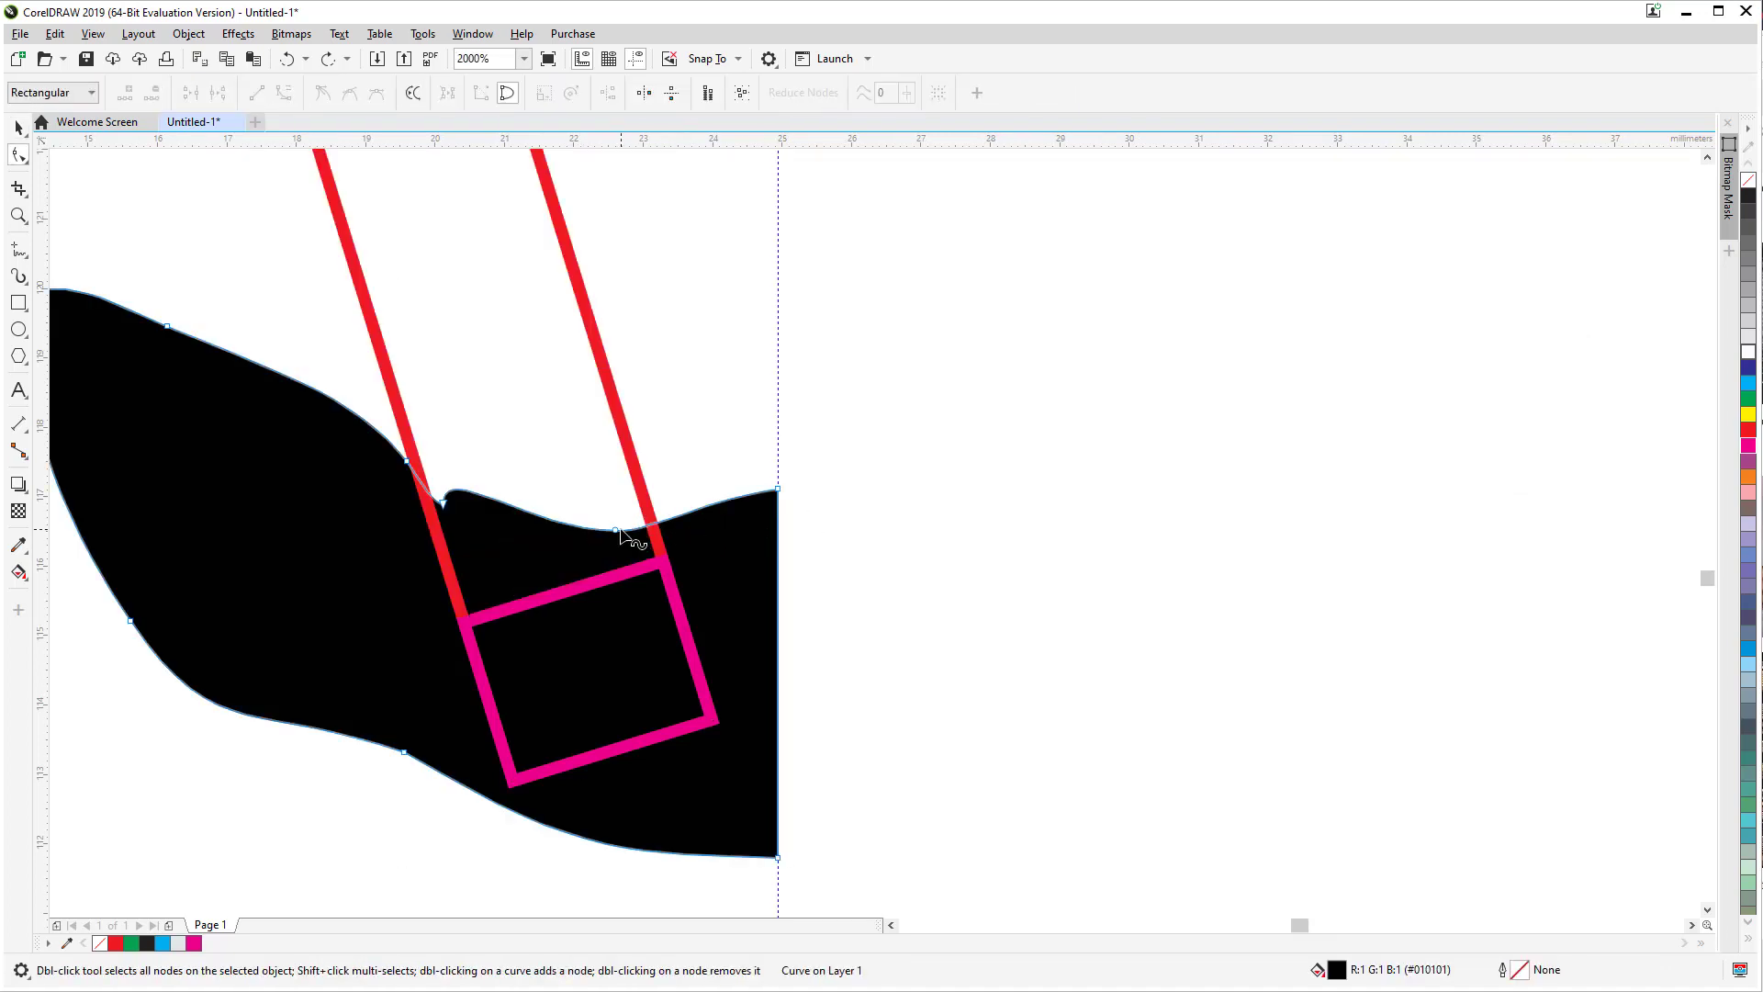
{"action": "left_click", "coordinate": [617, 530]}
{"action": "left_click_drag", "start_coordinate": [617, 531], "coordinate": [606, 447]}
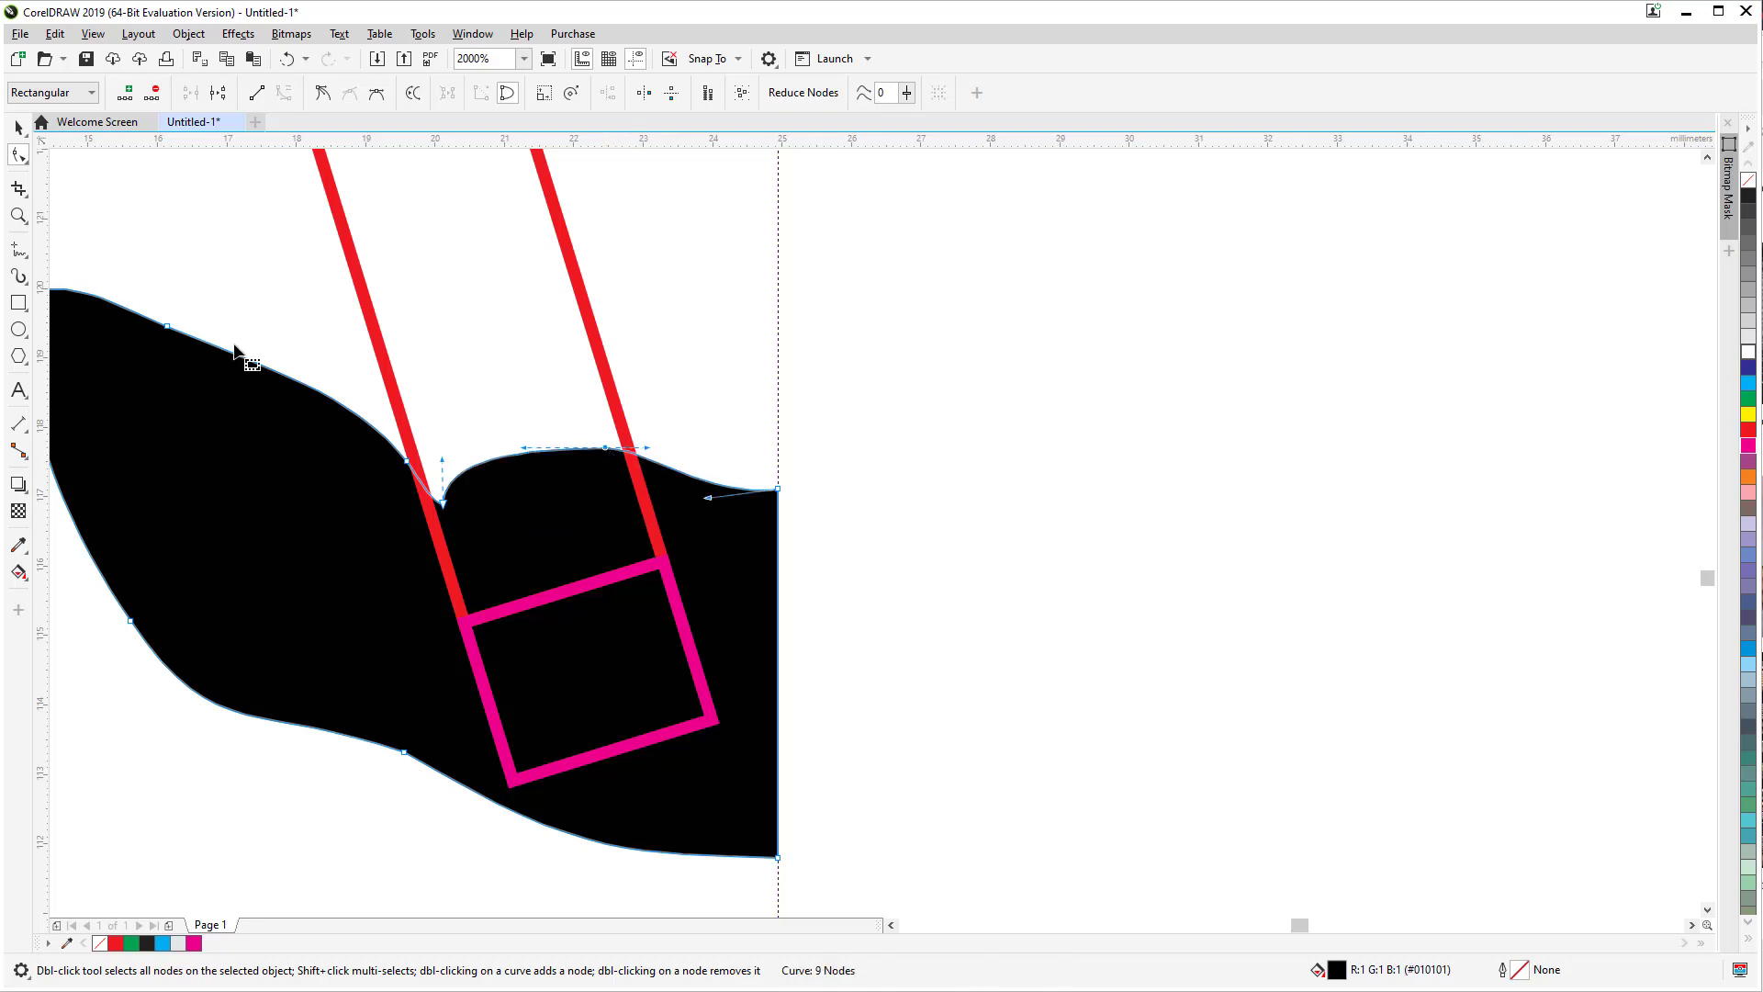
Step: Subtract the red rectangle from the reshaped ear half with Back Minus Front, and delete the magenta rectangle
{"action": "left_click", "coordinate": [18, 126]}
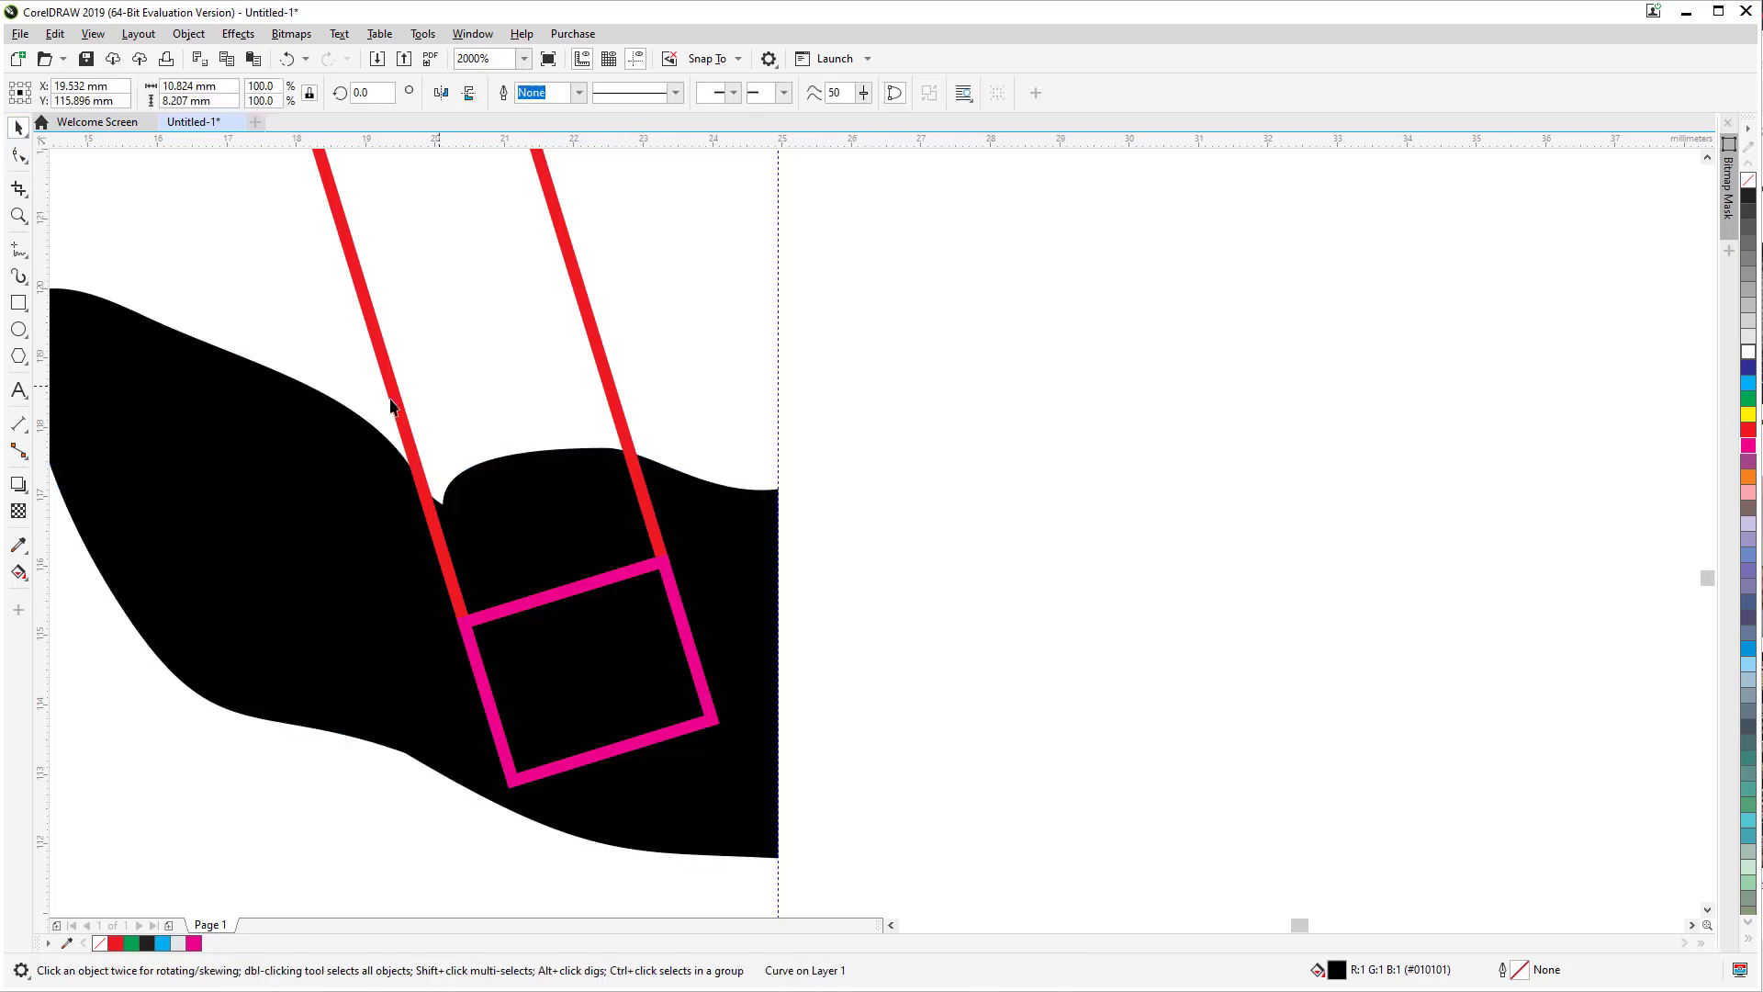
{"action": "left_click", "coordinate": [354, 258], "text": "shift"}
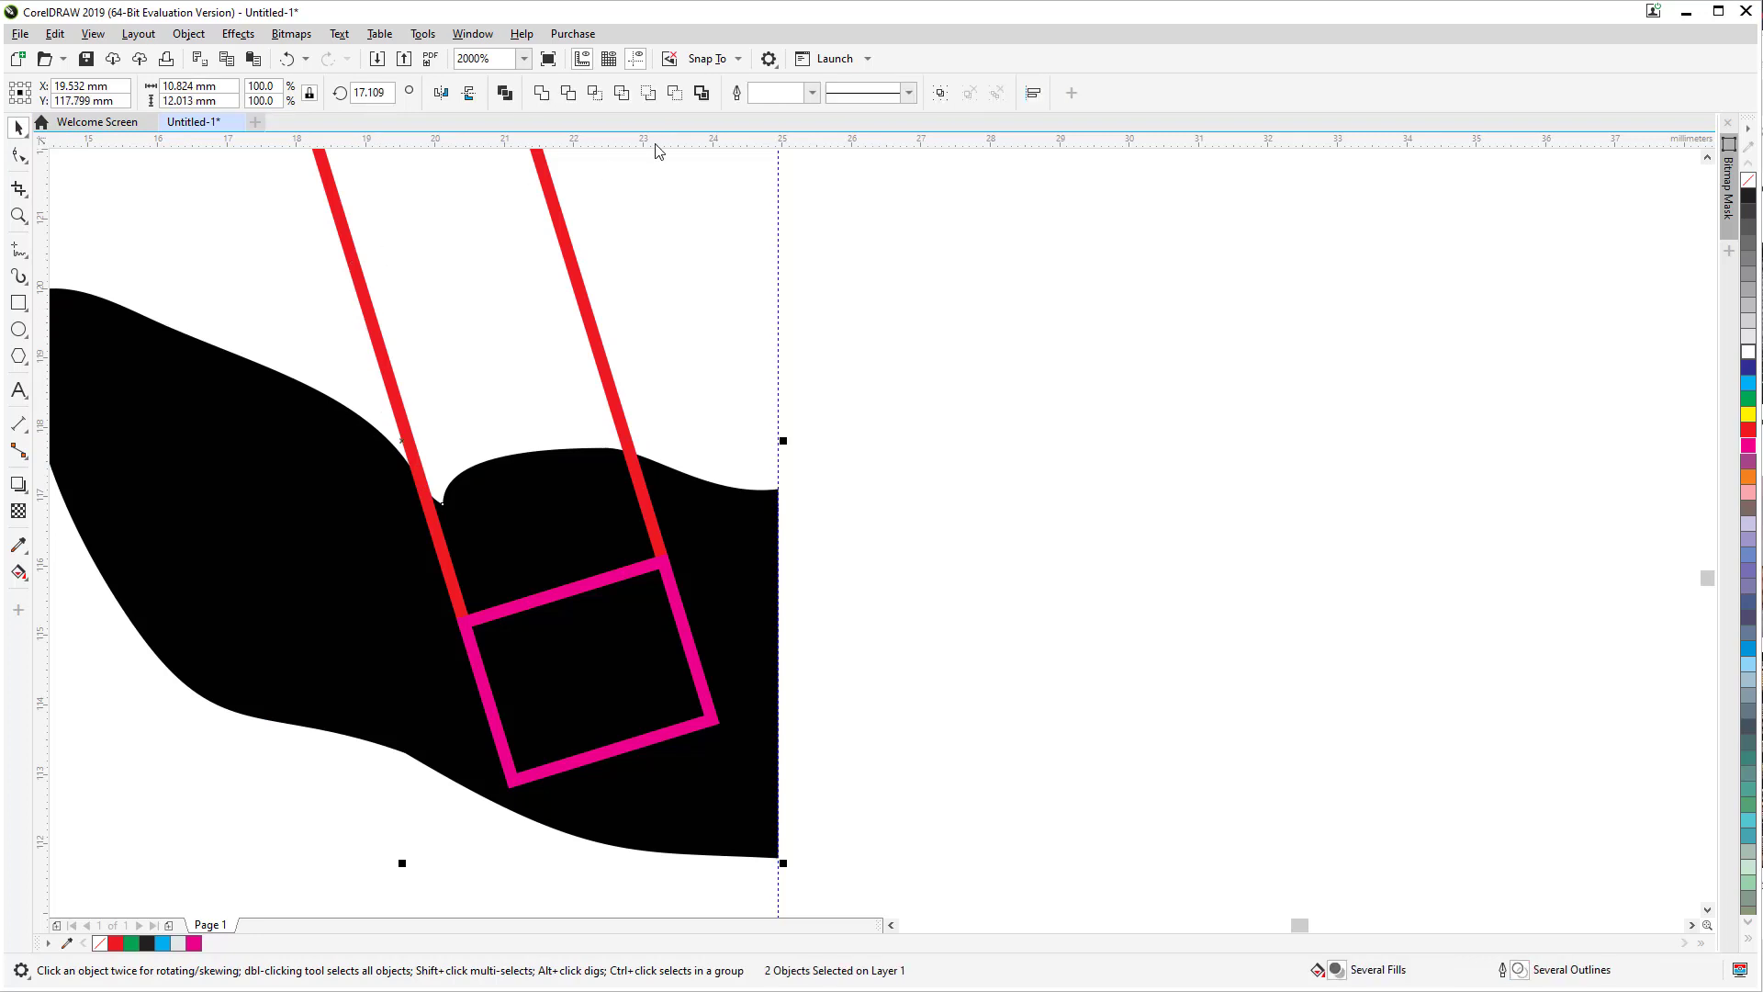
{"action": "left_click", "coordinate": [675, 92]}
{"action": "left_click", "coordinate": [847, 537]}
{"action": "left_click", "coordinate": [662, 661]}
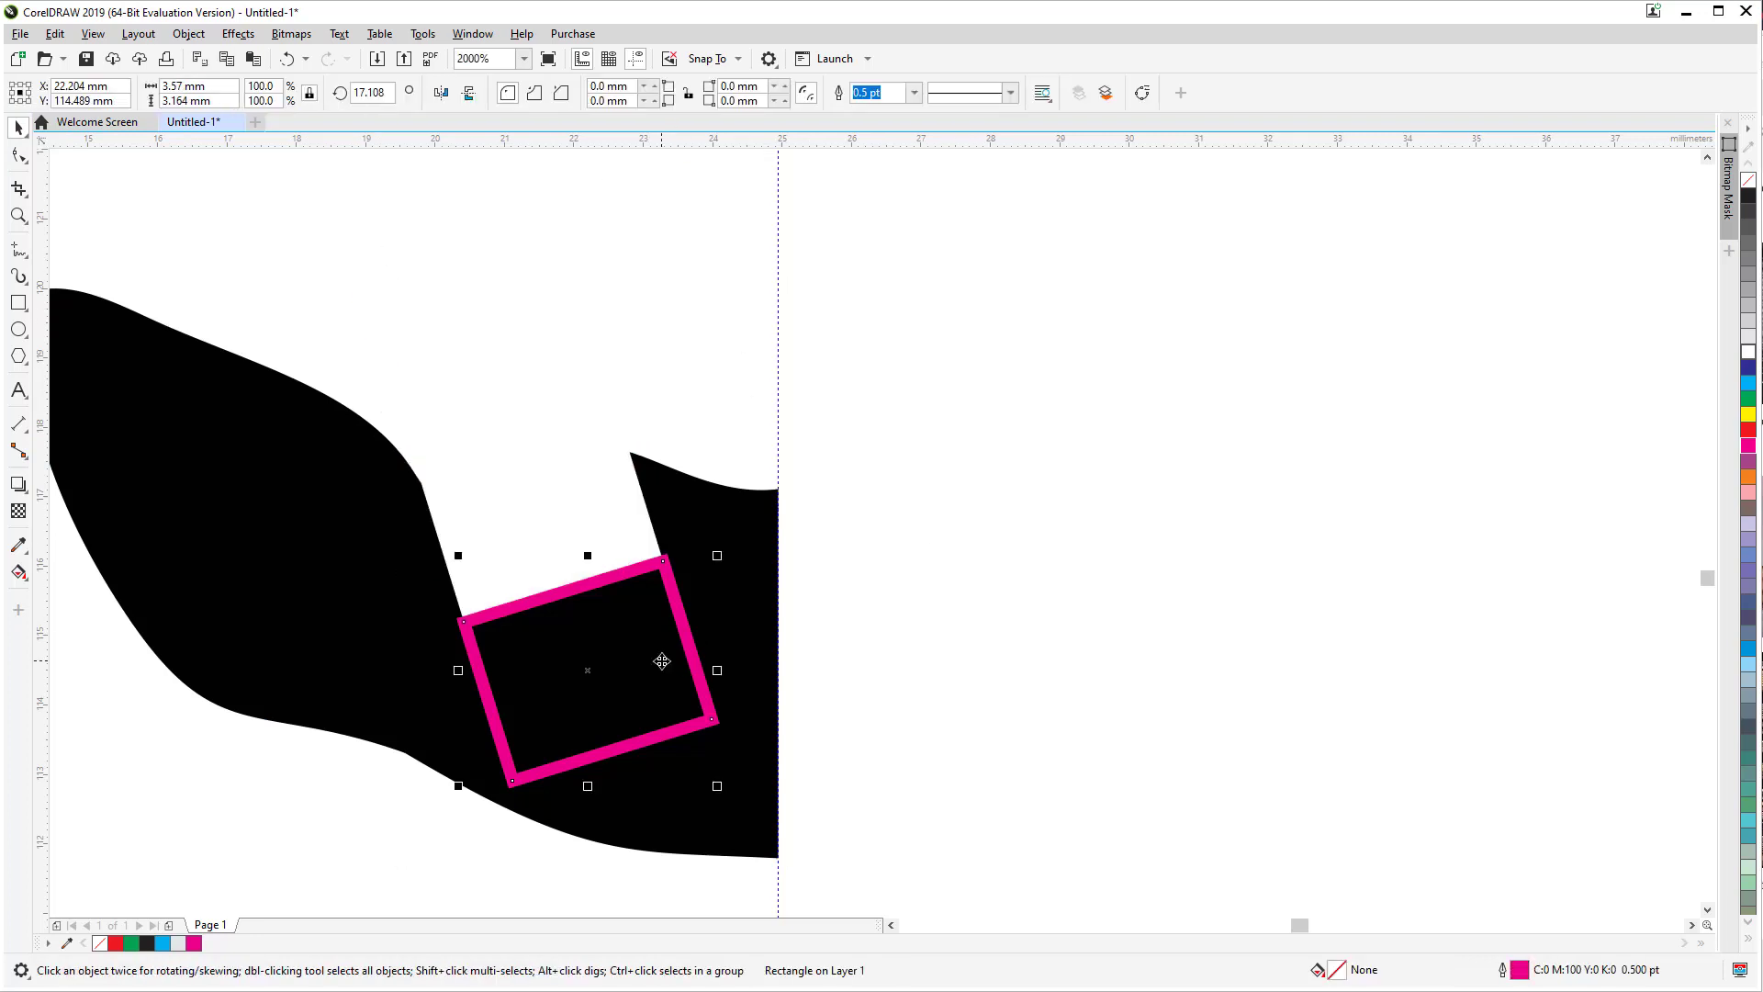
{"action": "key", "text": "Delete"}
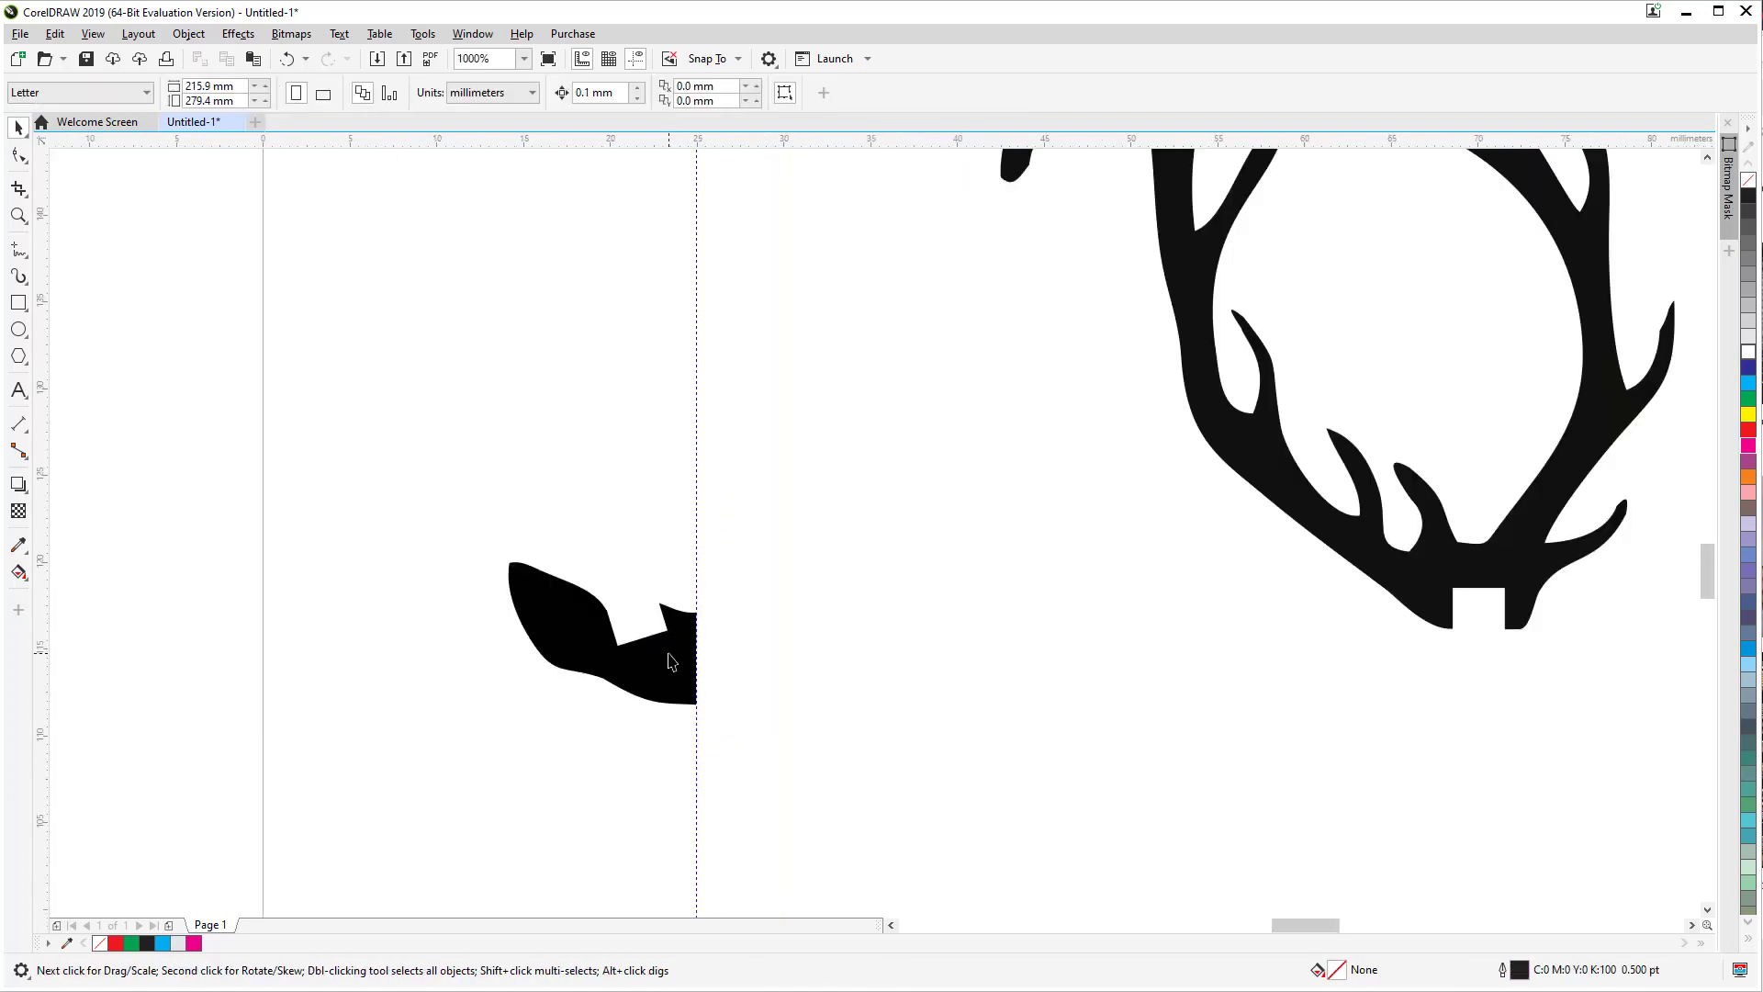
Step: Create a horizontally mirrored copy of the ear half and move it right to just past the vertical guideline
{"action": "scroll", "coordinate": [663, 661], "scroll_direction": "down", "scroll_amount": 2}
{"action": "left_click", "coordinate": [644, 684]}
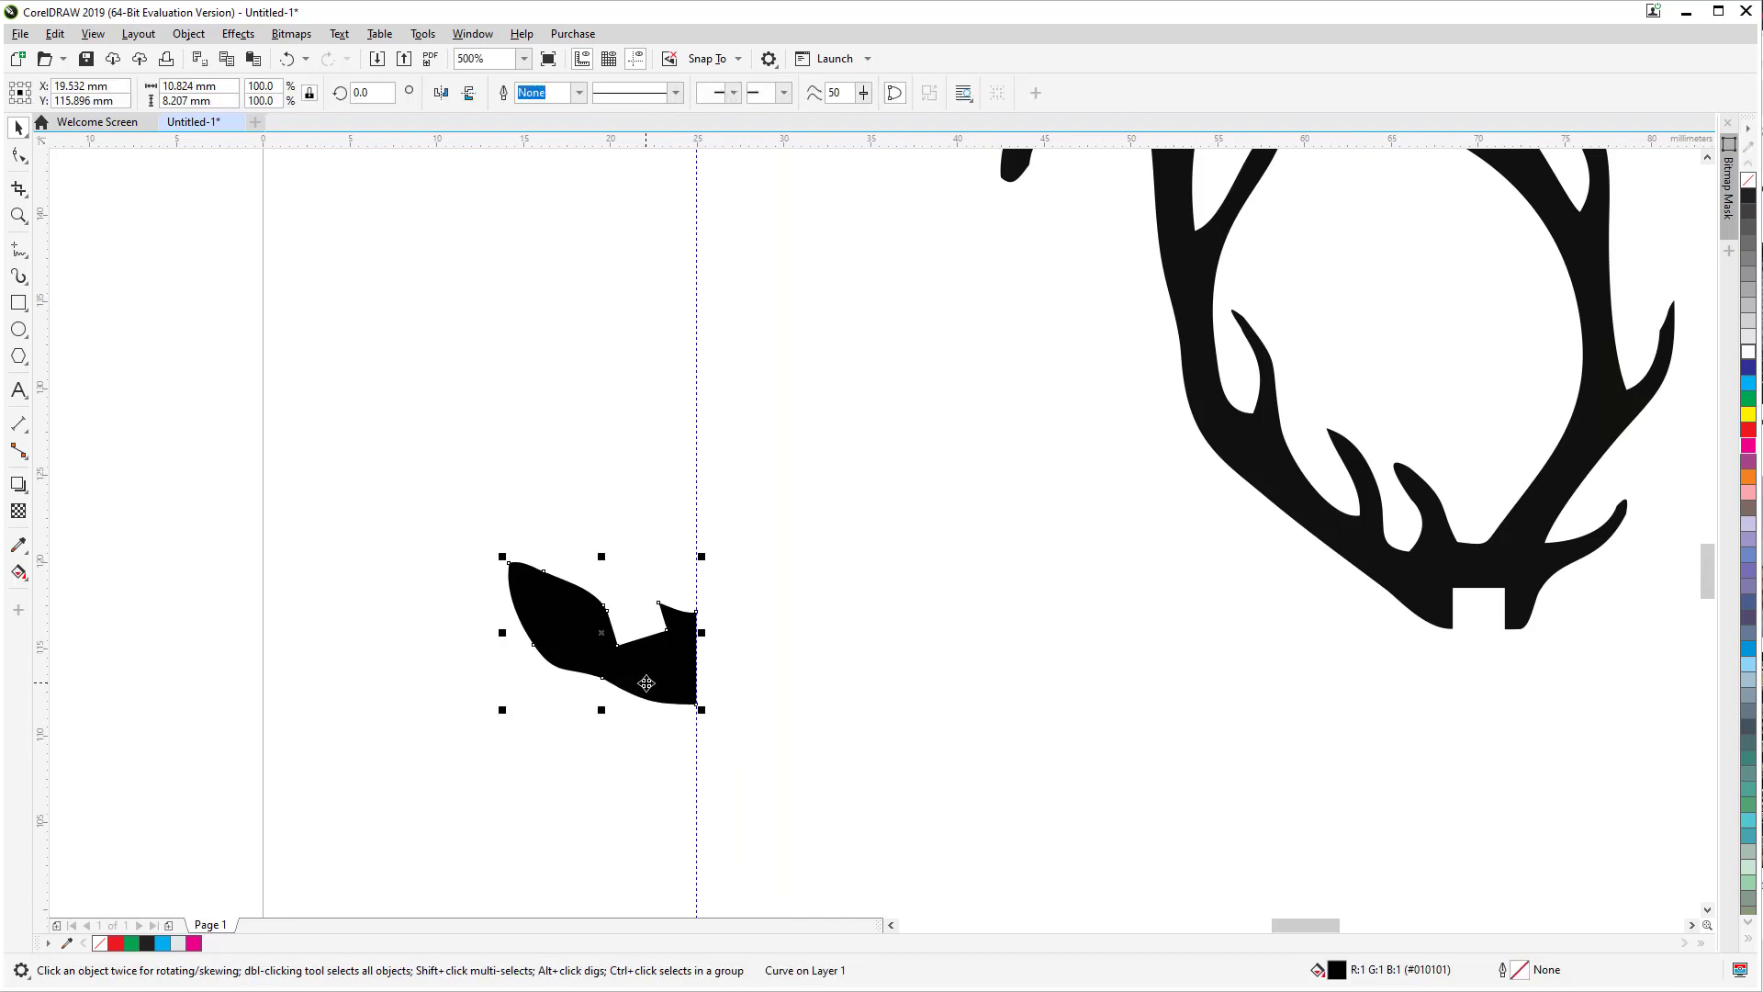
{"action": "left_click", "coordinate": [468, 92]}
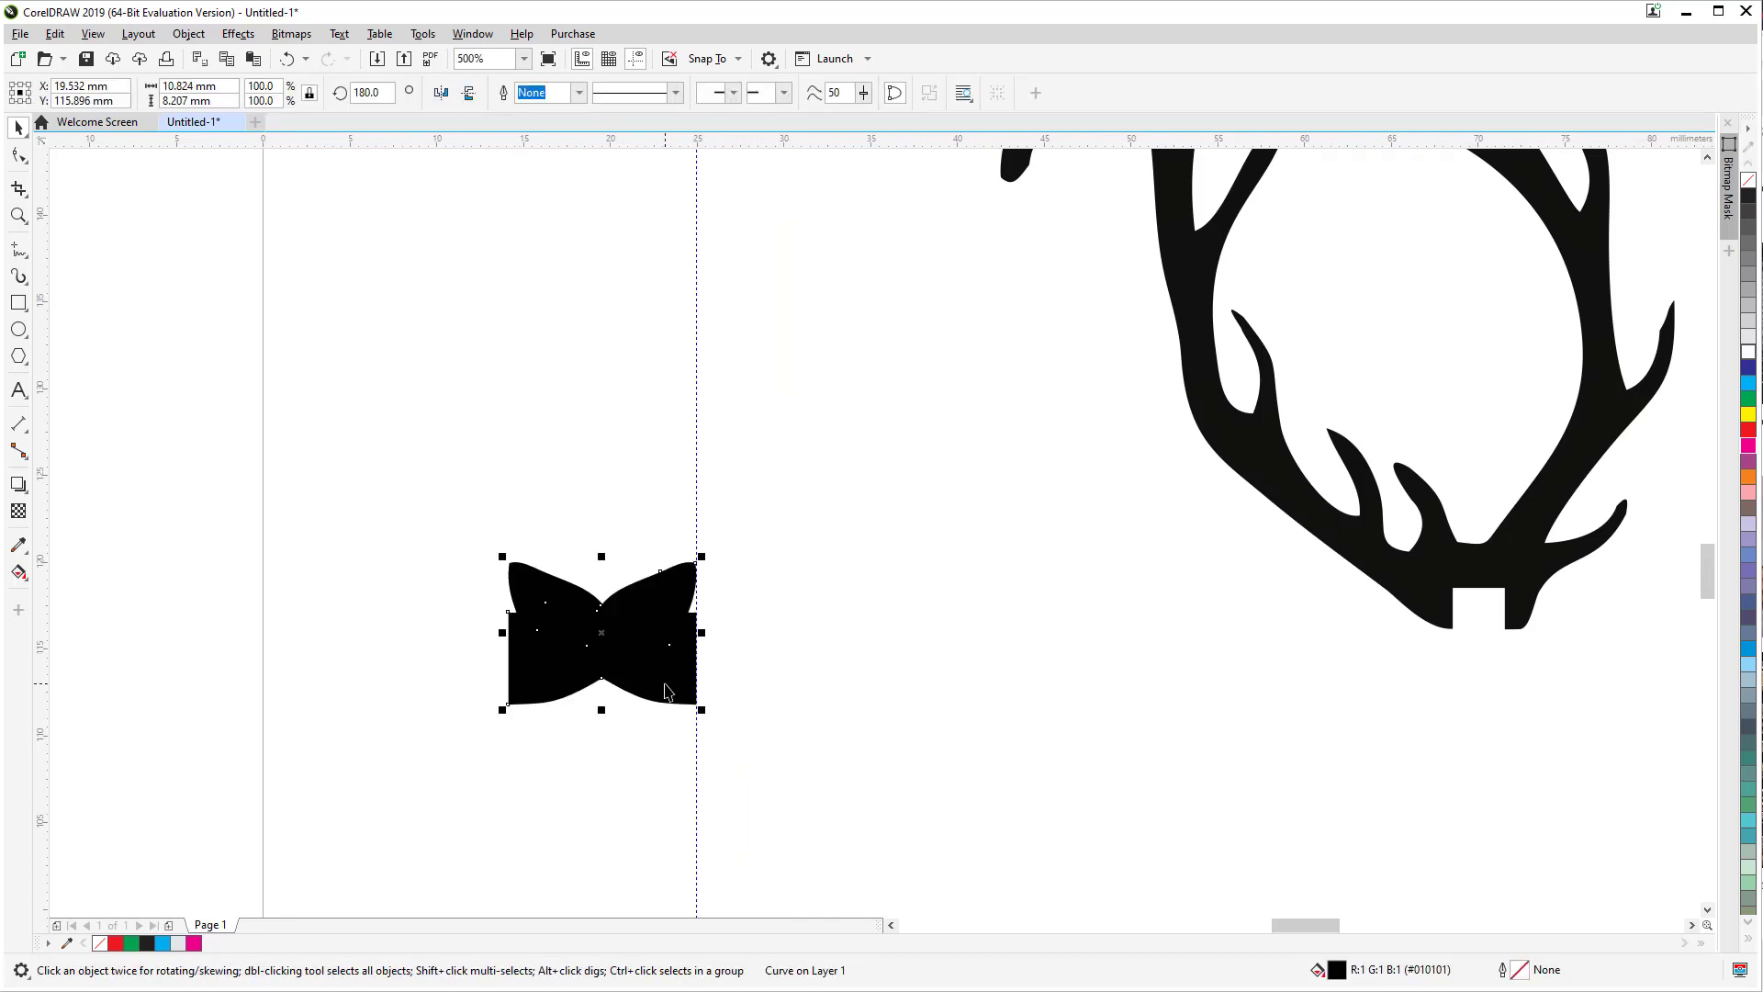
{"action": "key", "text": "Right"}
{"action": "key", "text": "Right"}
{"action": "key", "text": "Right"}
{"action": "key", "text": "Right"}
{"action": "key", "text": "Right"}
{"action": "key", "text": "Right"}
{"action": "key", "text": "Right"}
{"action": "key", "text": "Right"}
{"action": "key", "text": "Right"}
{"action": "key", "text": "Right"}
{"action": "key", "text": "Right"}
{"action": "key", "text": "Right"}
{"action": "key", "text": "Right"}
{"action": "key", "text": "Right"}
{"action": "key", "text": "Right"}
{"action": "key", "text": "Right"}
{"action": "key", "text": "Right"}
{"action": "key", "text": "Right"}
{"action": "key", "text": "Right"}
{"action": "key", "text": "Right"}
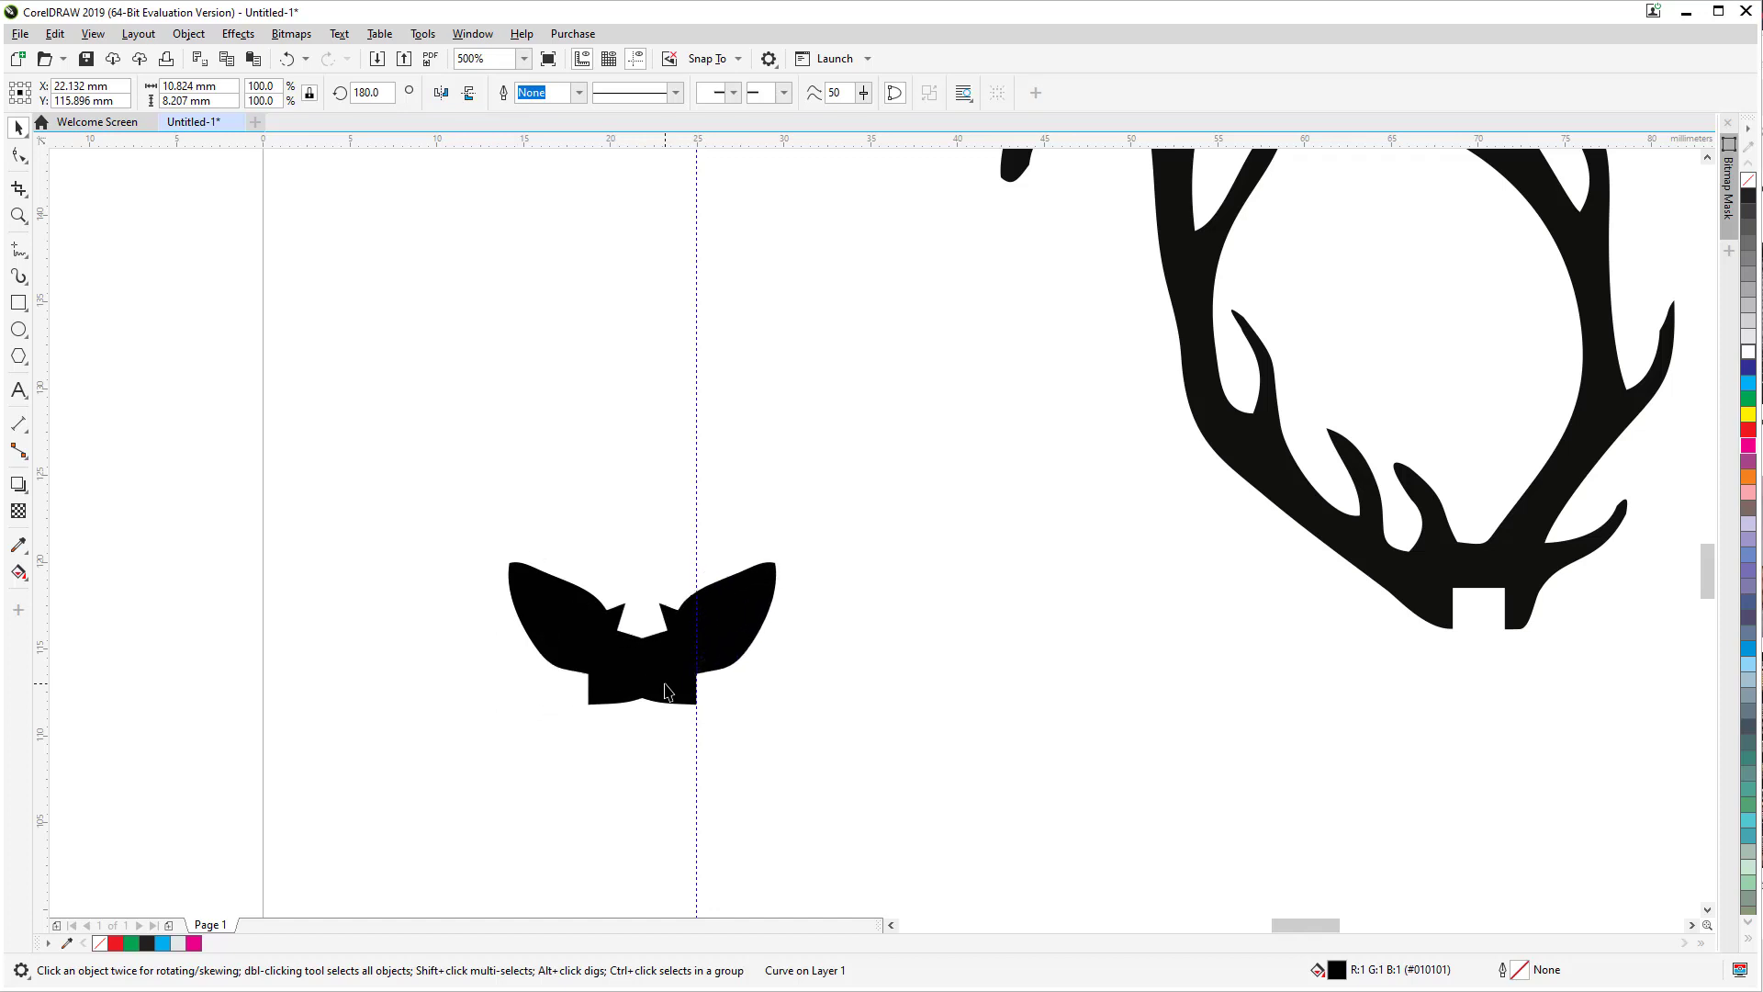
{"action": "key", "text": "Right"}
{"action": "key", "text": "Right"}
{"action": "key", "text": "Right"}
{"action": "key", "text": "Right"}
{"action": "key", "text": "Right"}
{"action": "key", "text": "Right"}
{"action": "key", "text": "Right"}
{"action": "key", "text": "Right"}
{"action": "key", "text": "Right"}
{"action": "key", "text": "Right"}
{"action": "key", "text": "Right"}
{"action": "key", "text": "Right"}
{"action": "key", "text": "Right"}
{"action": "key", "text": "Right"}
{"action": "key", "text": "Right"}
{"action": "key", "text": "Right"}
{"action": "key", "text": "Right"}
{"action": "key", "text": "Right"}
{"action": "key", "text": "Right"}
{"action": "key", "text": "Right"}
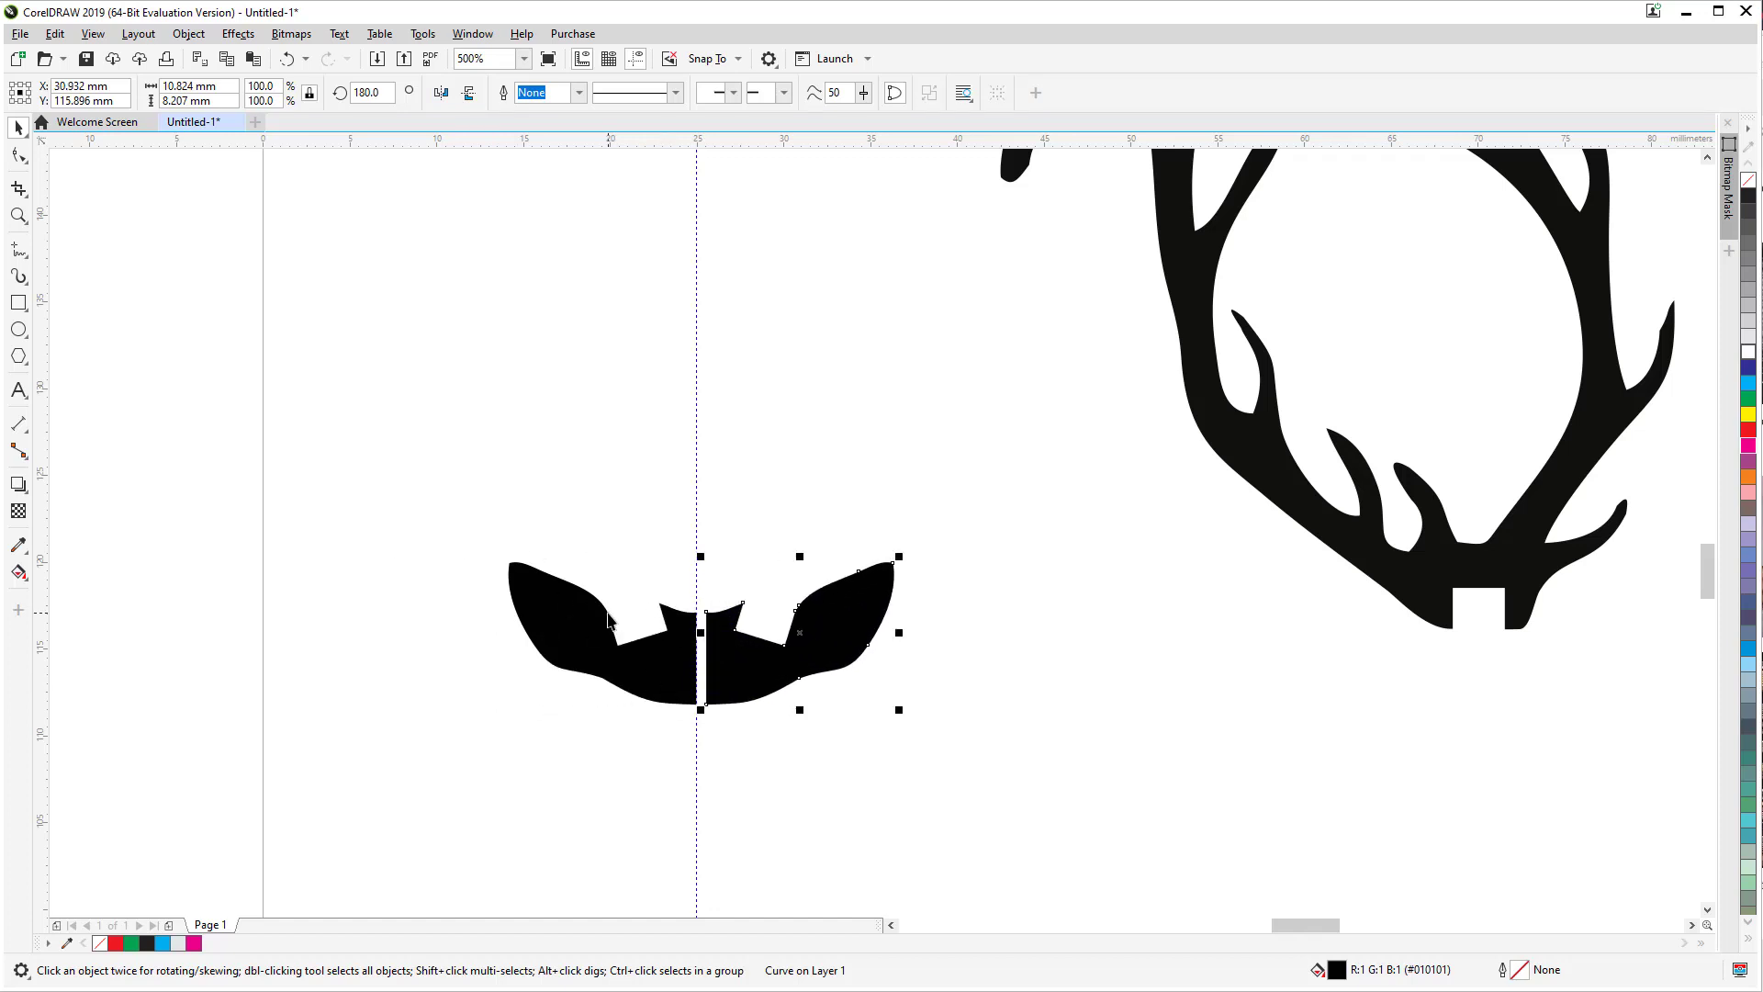
Step: Nudge the mirrored ear half left until it meets the original at the guideline, and weld both halves into one curve
{"action": "scroll", "coordinate": [609, 620], "scroll_direction": "up", "scroll_amount": 4}
{"action": "key", "text": "Left"}
{"action": "key", "text": "Left"}
{"action": "key", "text": "Left"}
{"action": "key", "text": "Left"}
{"action": "key", "text": "Left"}
{"action": "key", "text": "Left"}
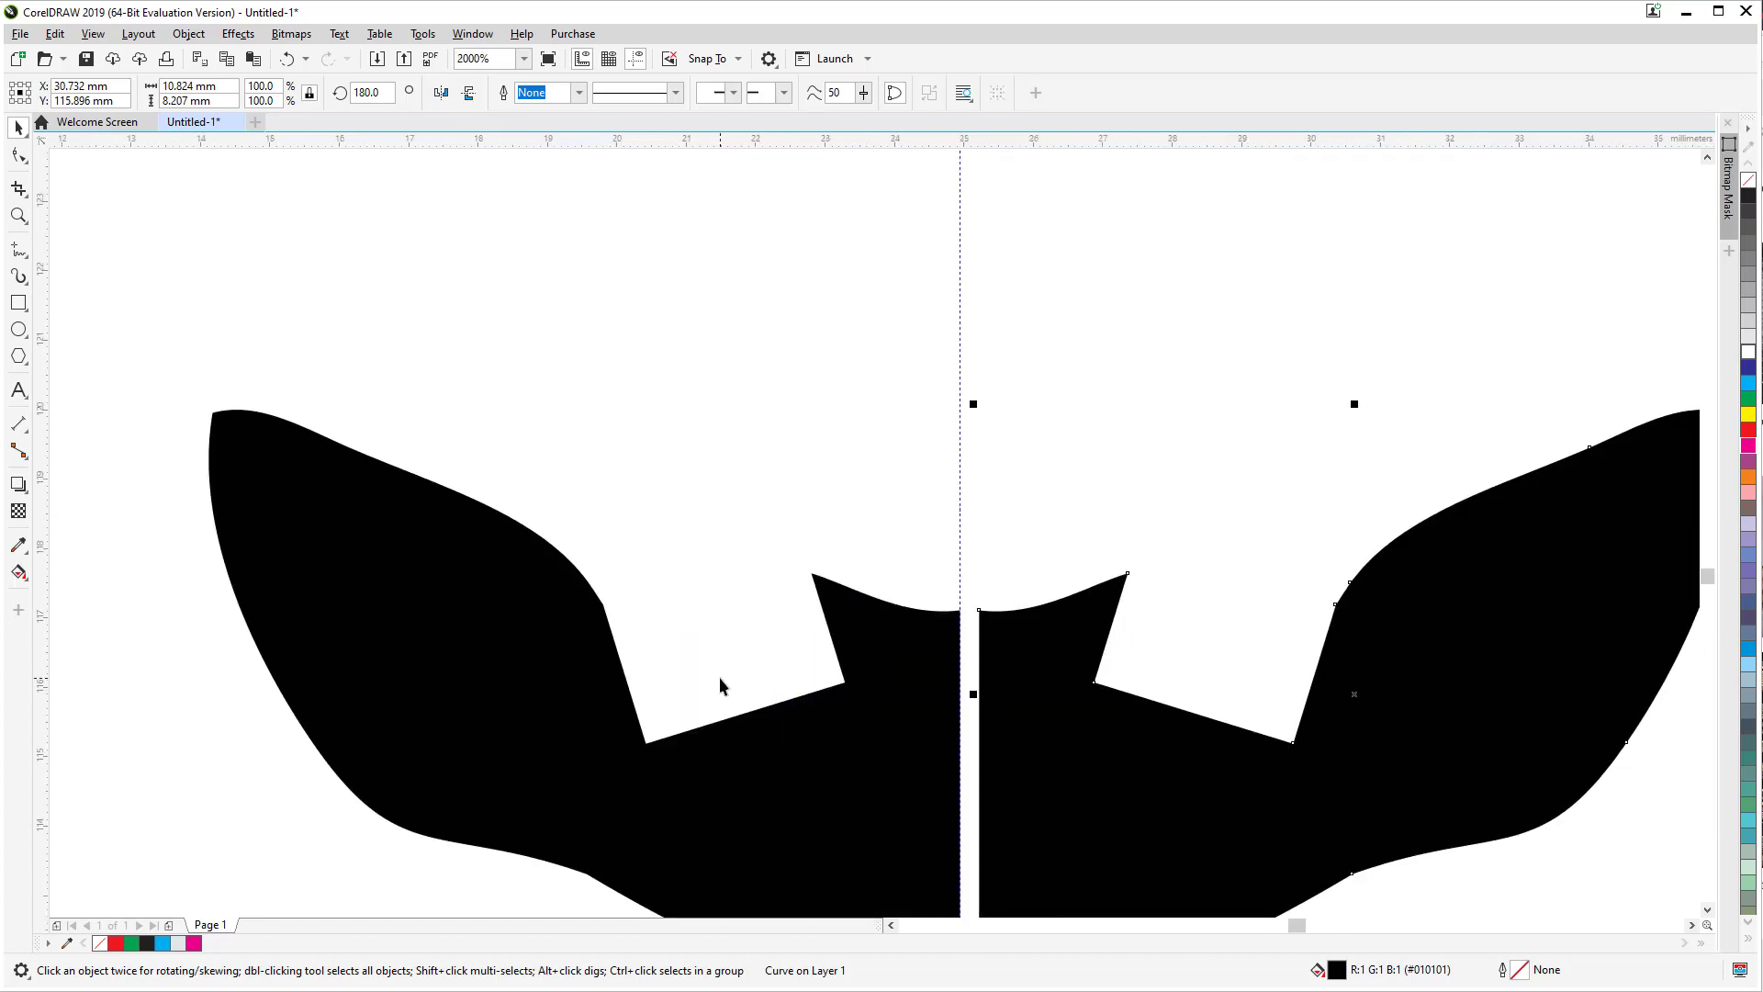
{"action": "left_click", "coordinate": [803, 779], "text": "shift"}
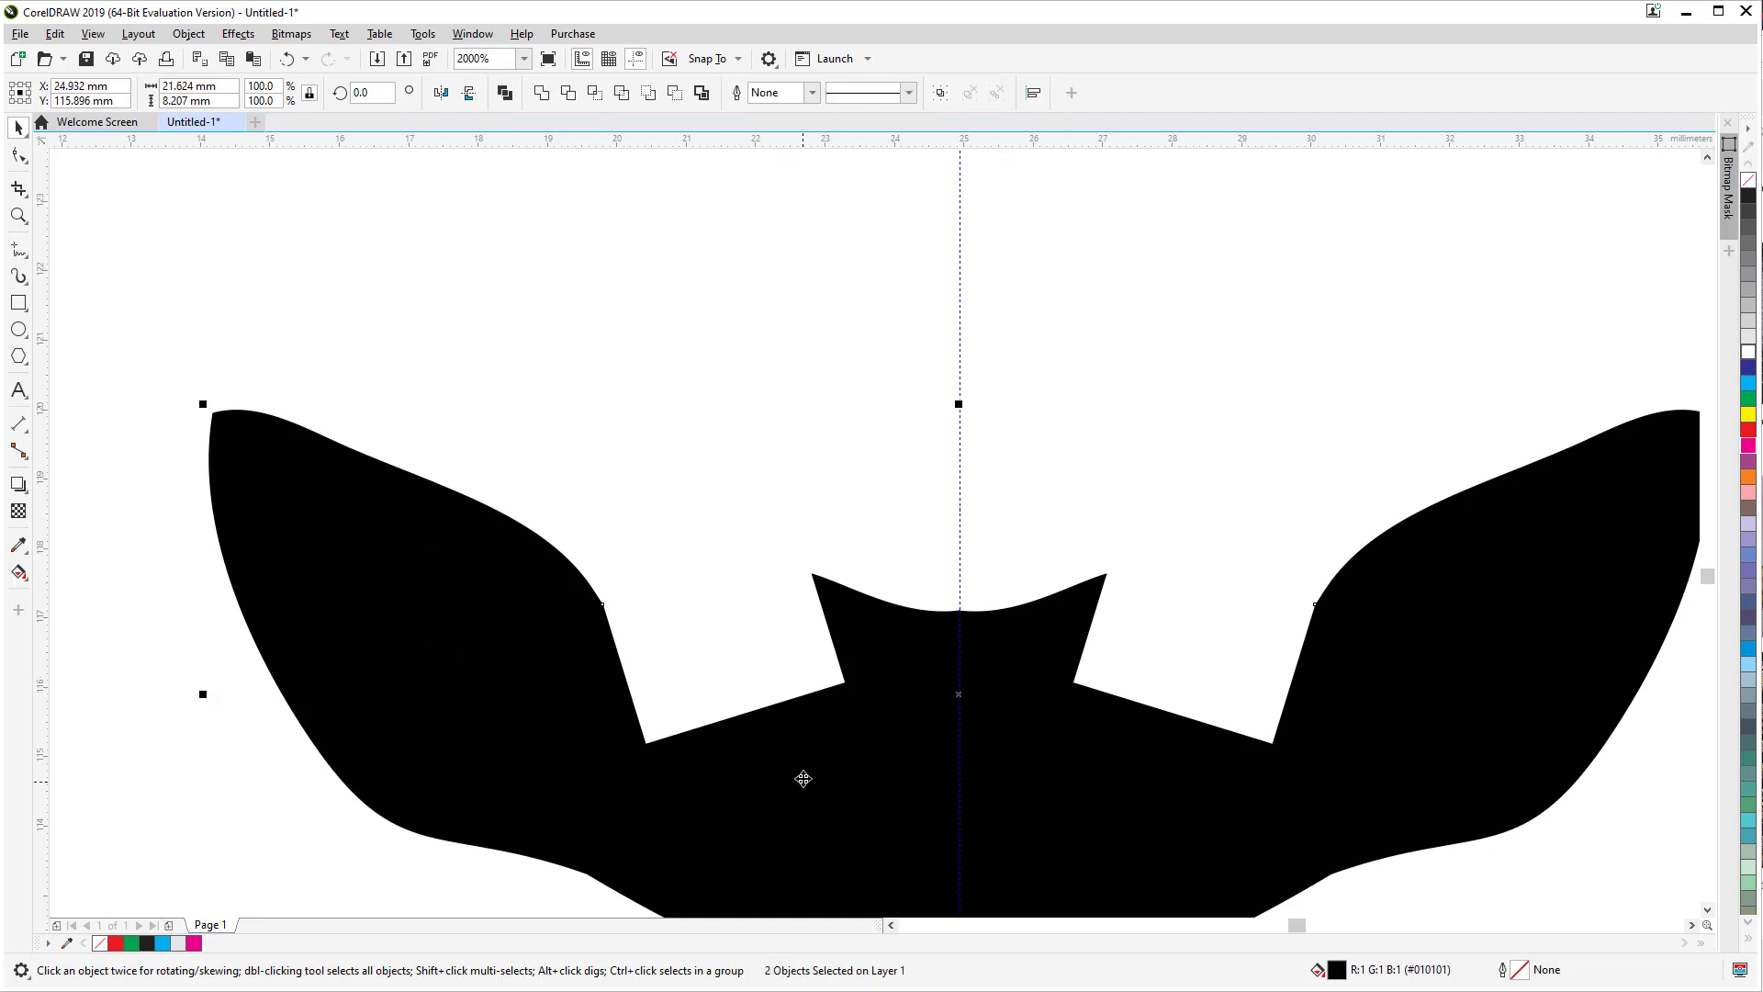
{"action": "left_click", "coordinate": [1110, 417]}
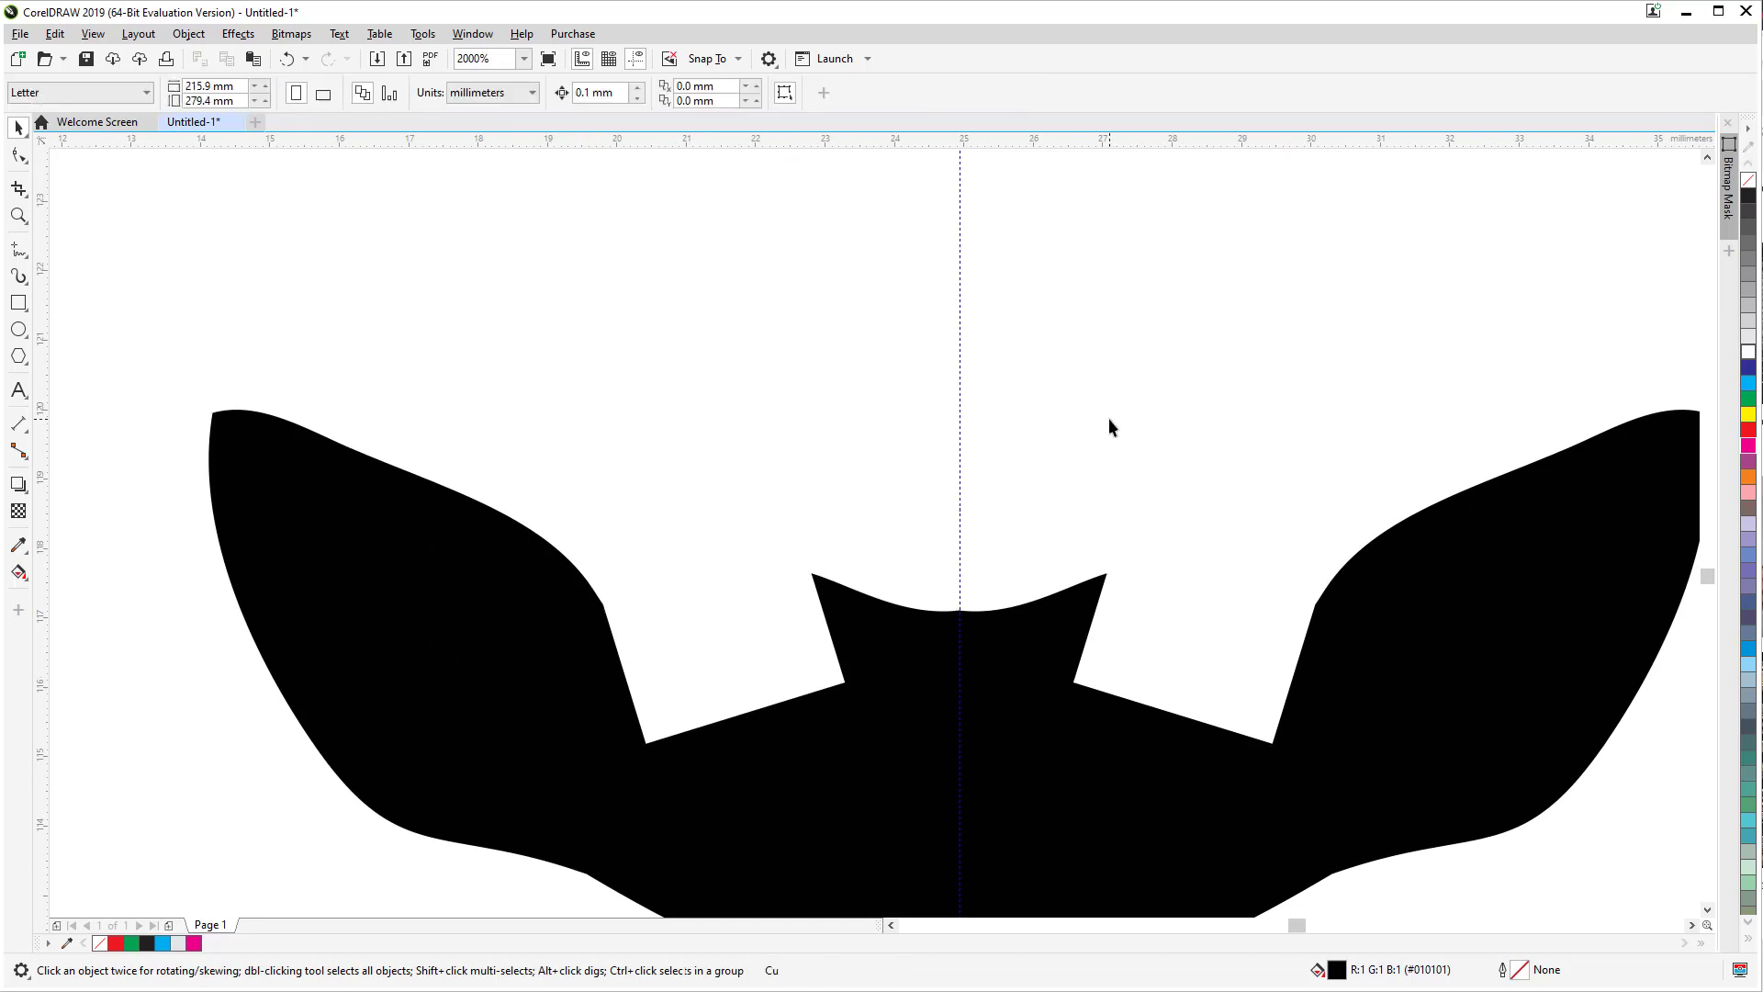
Step: Give the welded ear piece a magenta outline of Hairline width
{"action": "left_click", "coordinate": [1085, 637]}
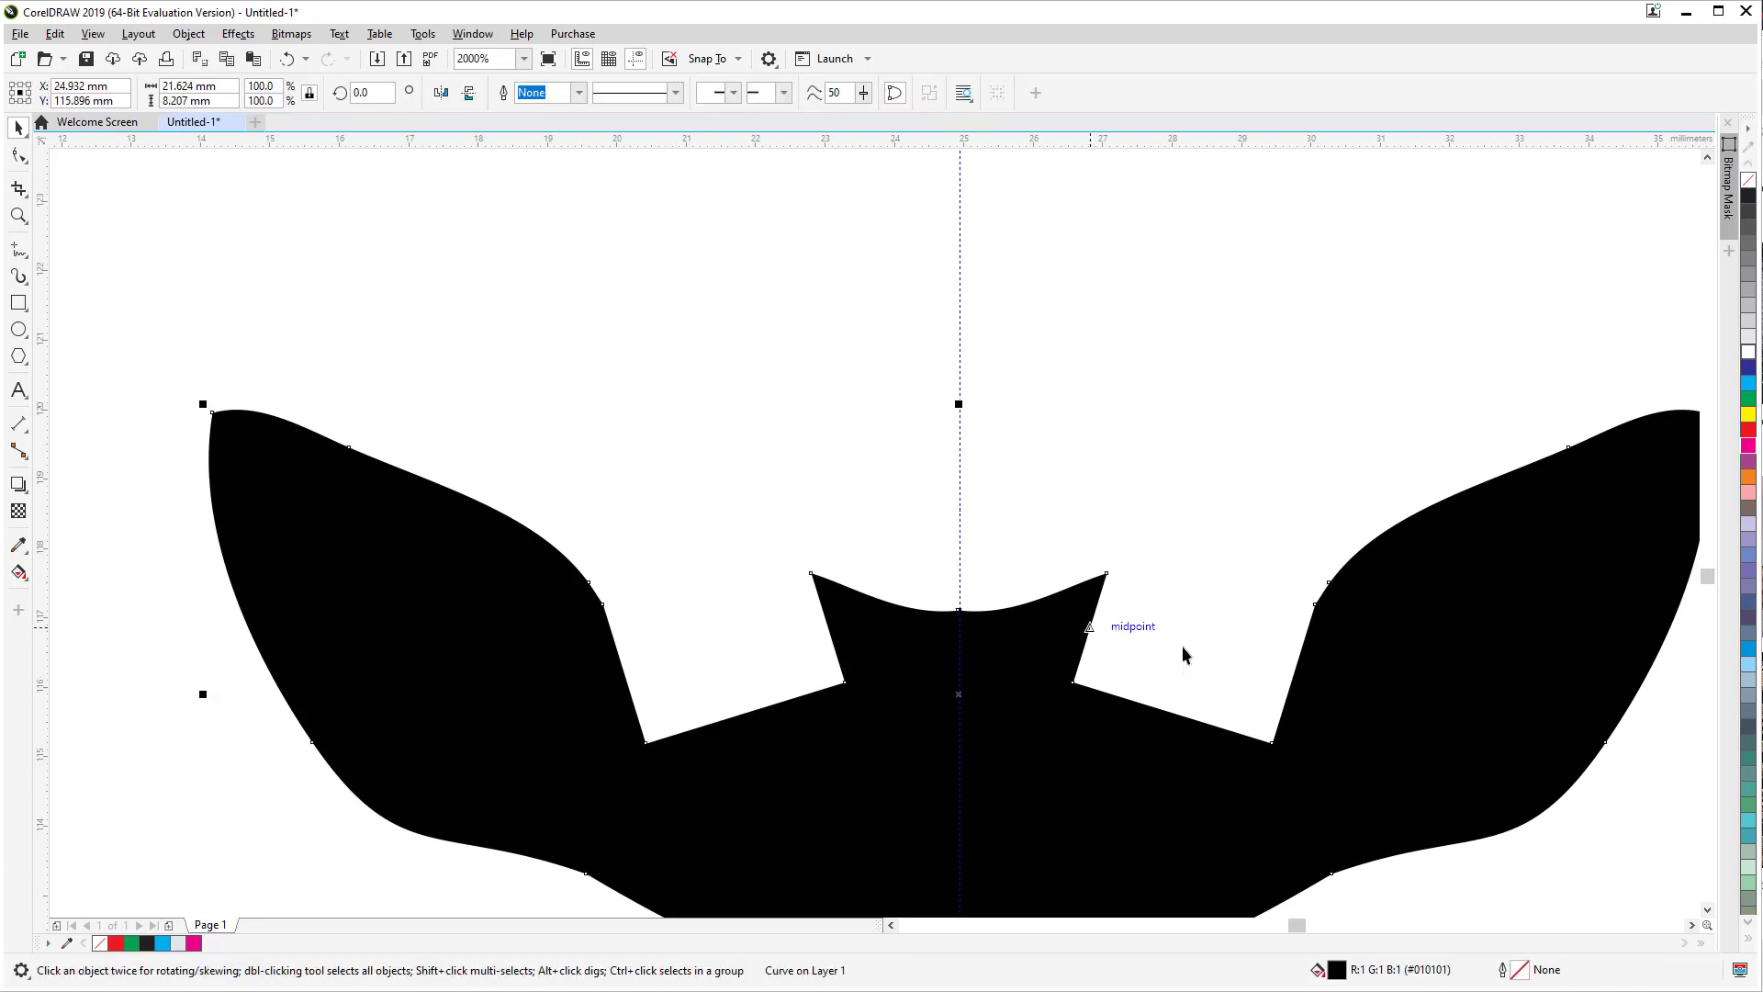
{"action": "right_click", "coordinate": [1748, 446]}
{"action": "scroll", "coordinate": [1364, 428], "scroll_direction": "down", "scroll_amount": 2}
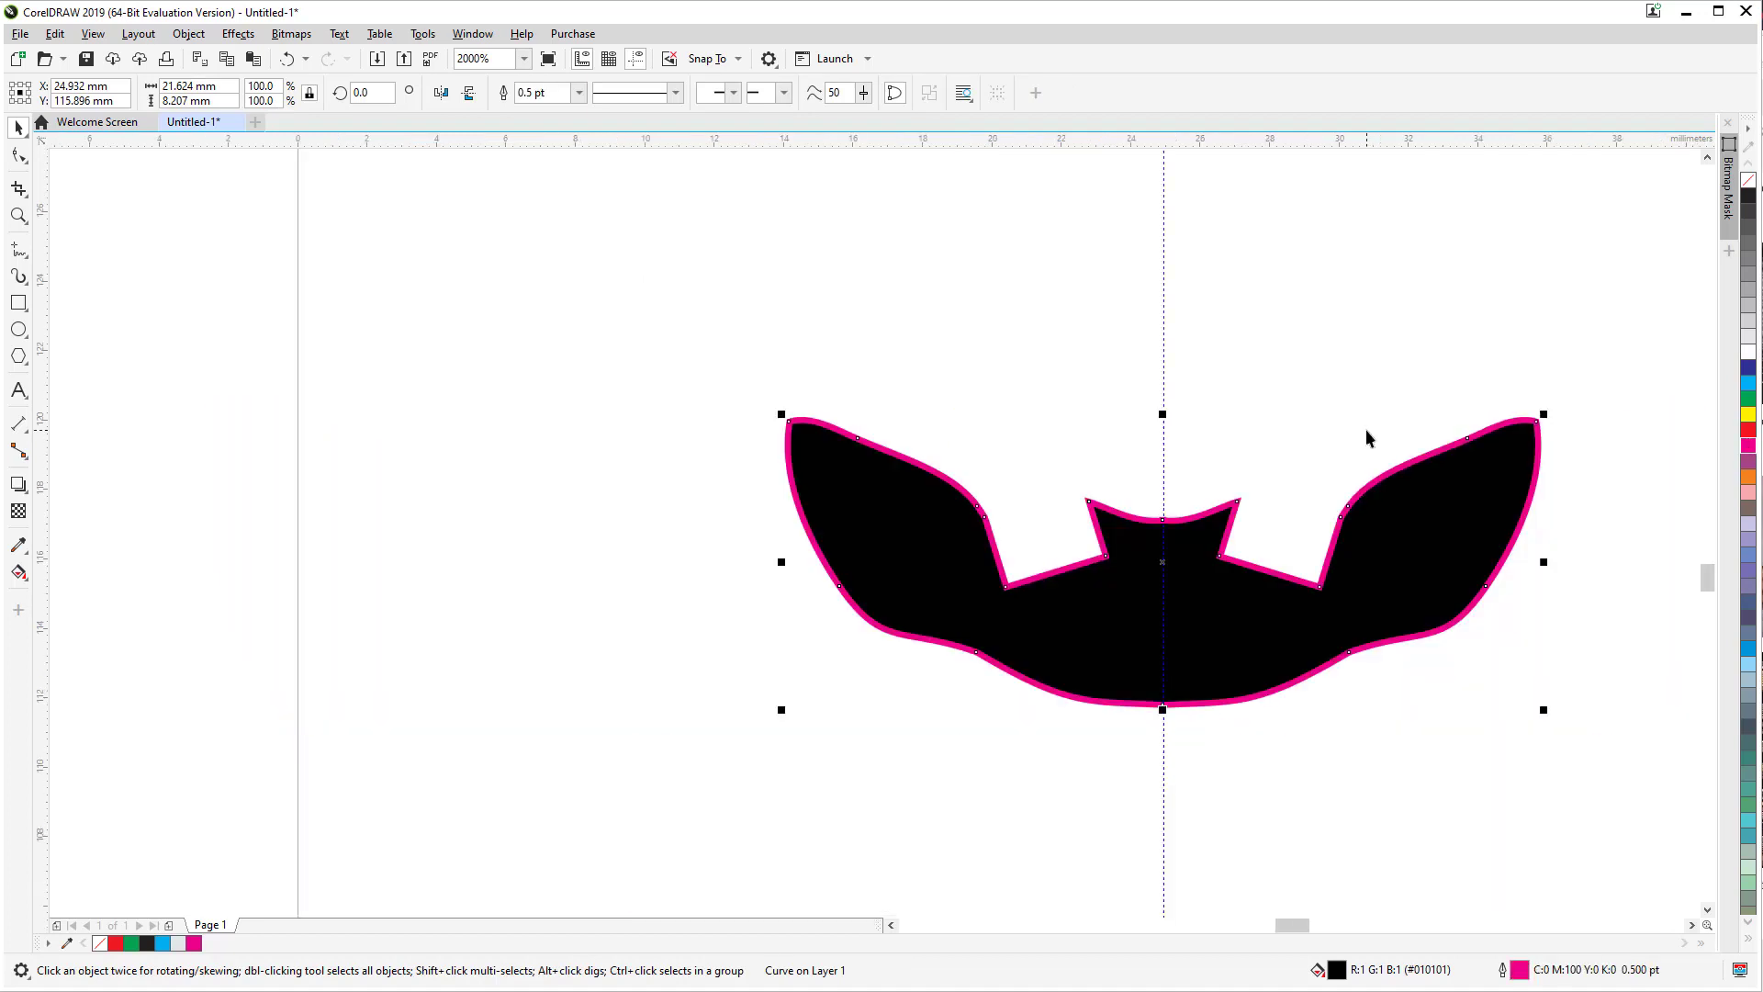
{"action": "scroll", "coordinate": [1267, 528], "scroll_direction": "up", "scroll_amount": 4}
{"action": "scroll", "coordinate": [964, 558], "scroll_direction": "up", "scroll_amount": 2}
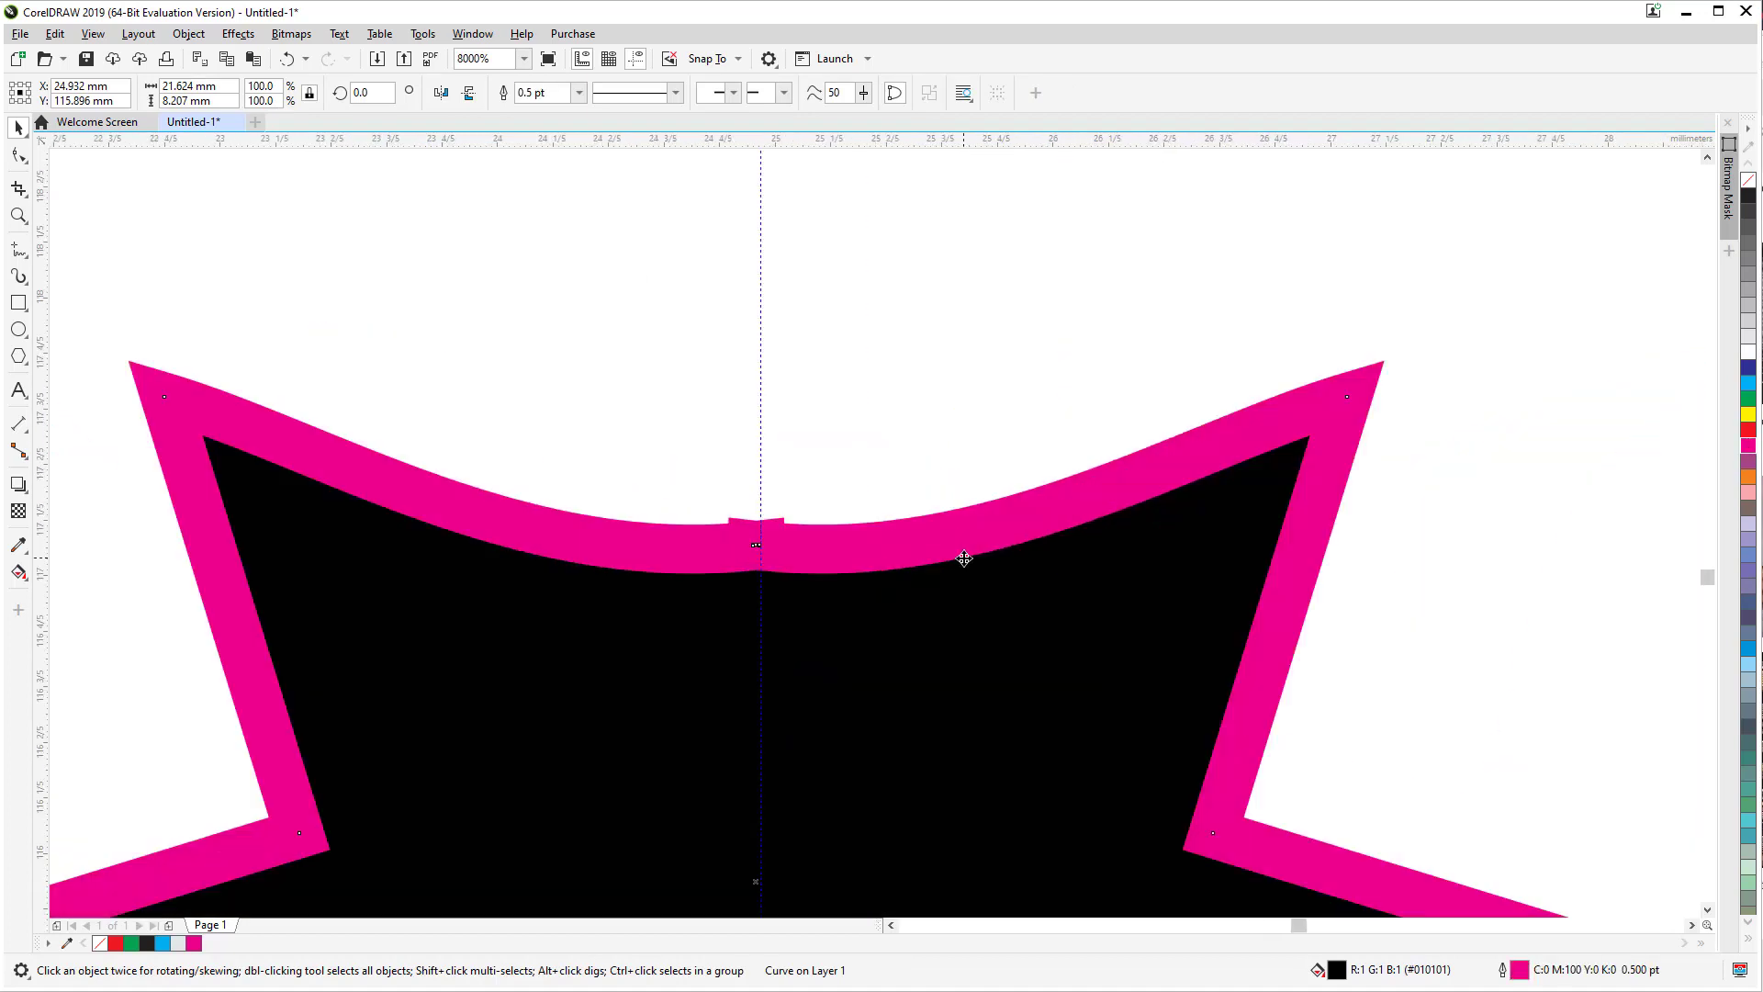
{"action": "scroll", "coordinate": [803, 517], "scroll_direction": "up", "scroll_amount": 4}
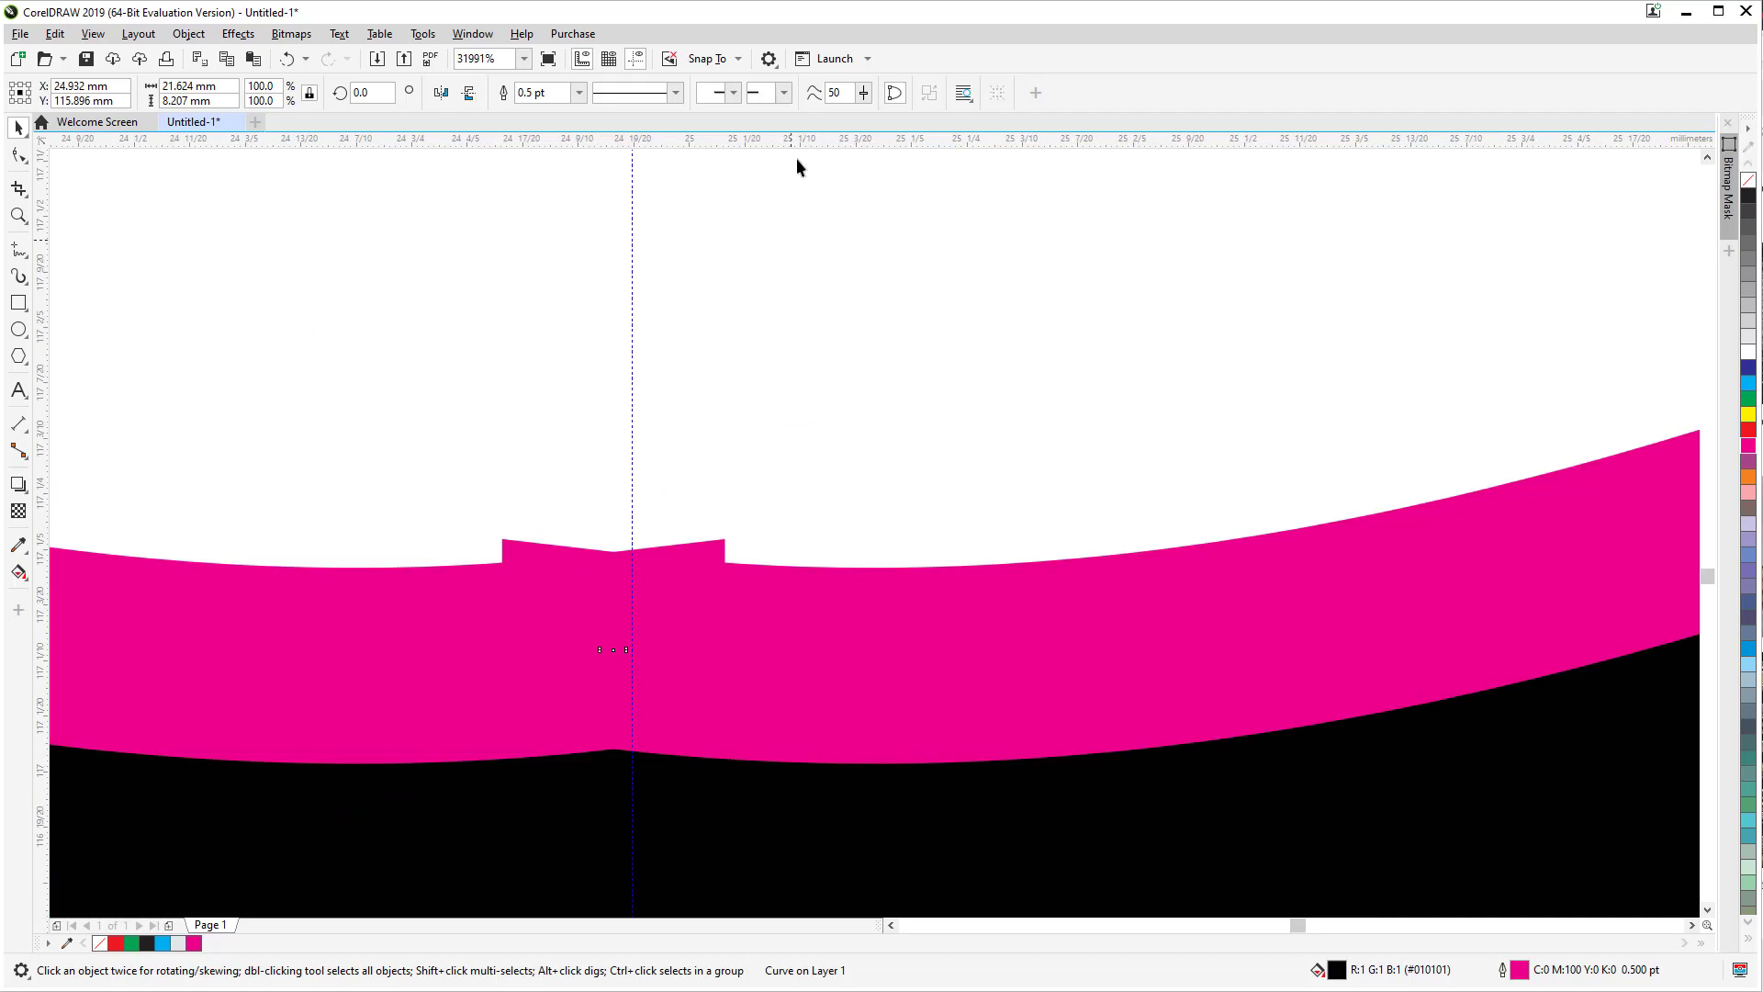
{"action": "left_click", "coordinate": [579, 92]}
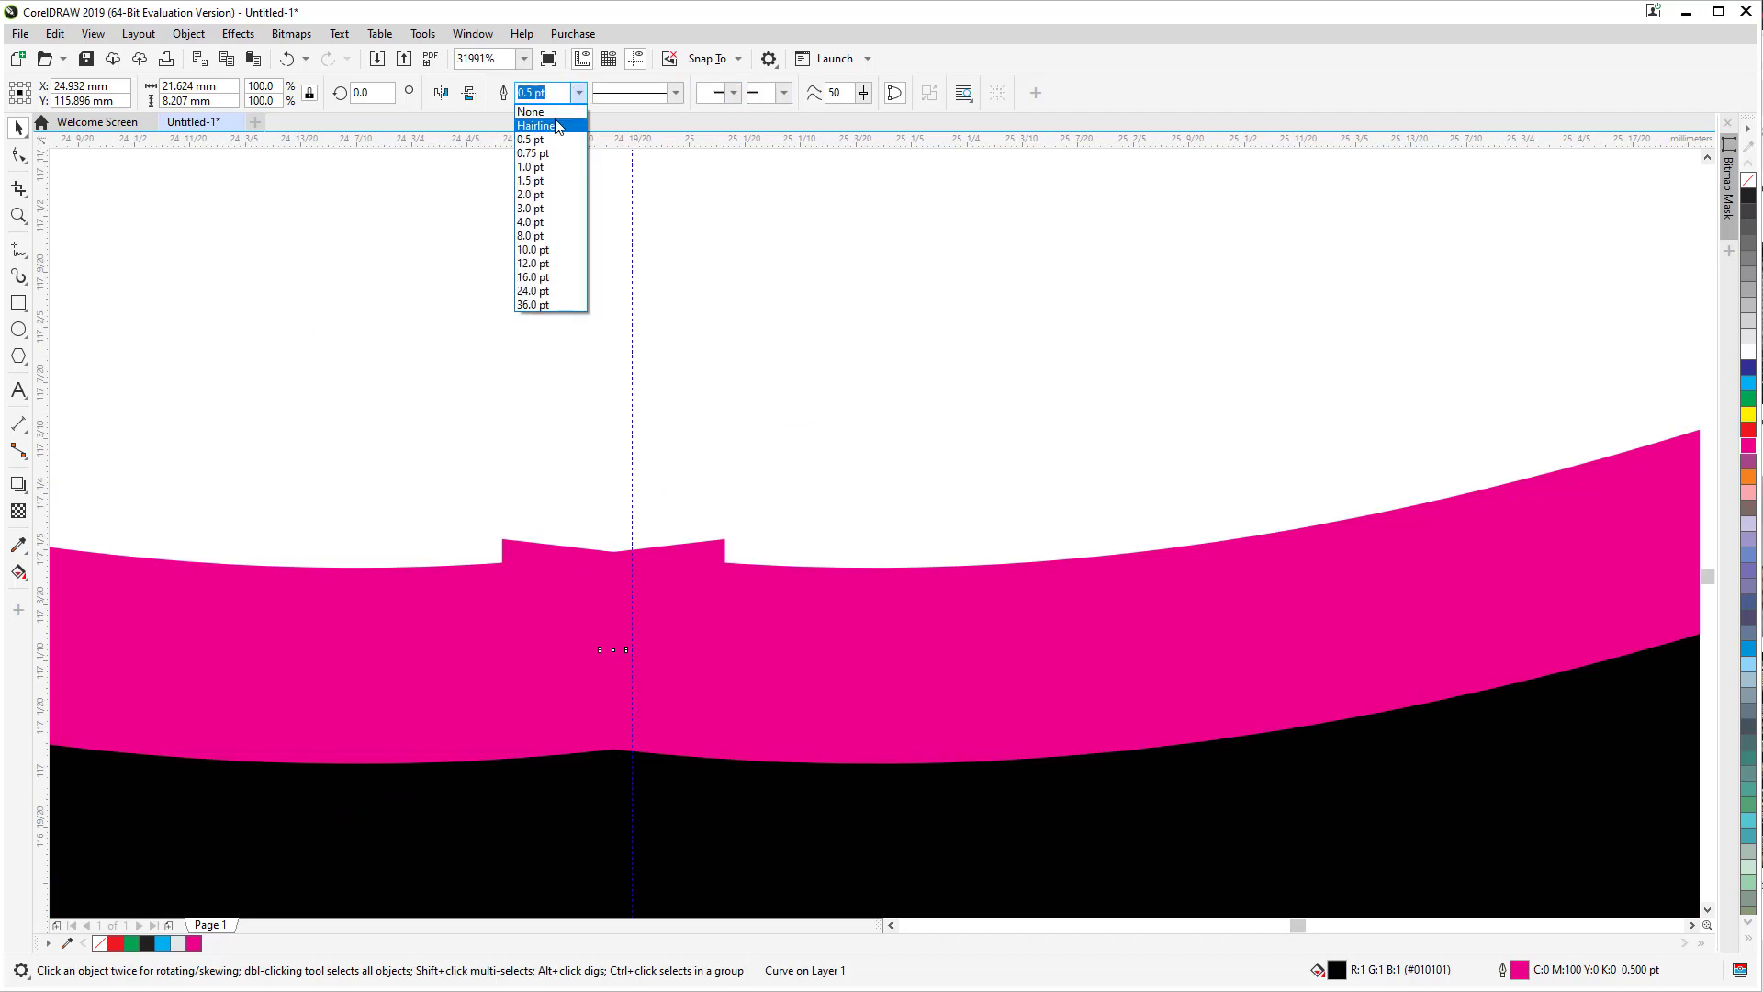
{"action": "left_click", "coordinate": [540, 119]}
Step: Remove the stray middle and raised corner nodes at the ear piece's upper centre seam, keeping one node on each side
{"action": "left_click", "coordinate": [19, 154]}
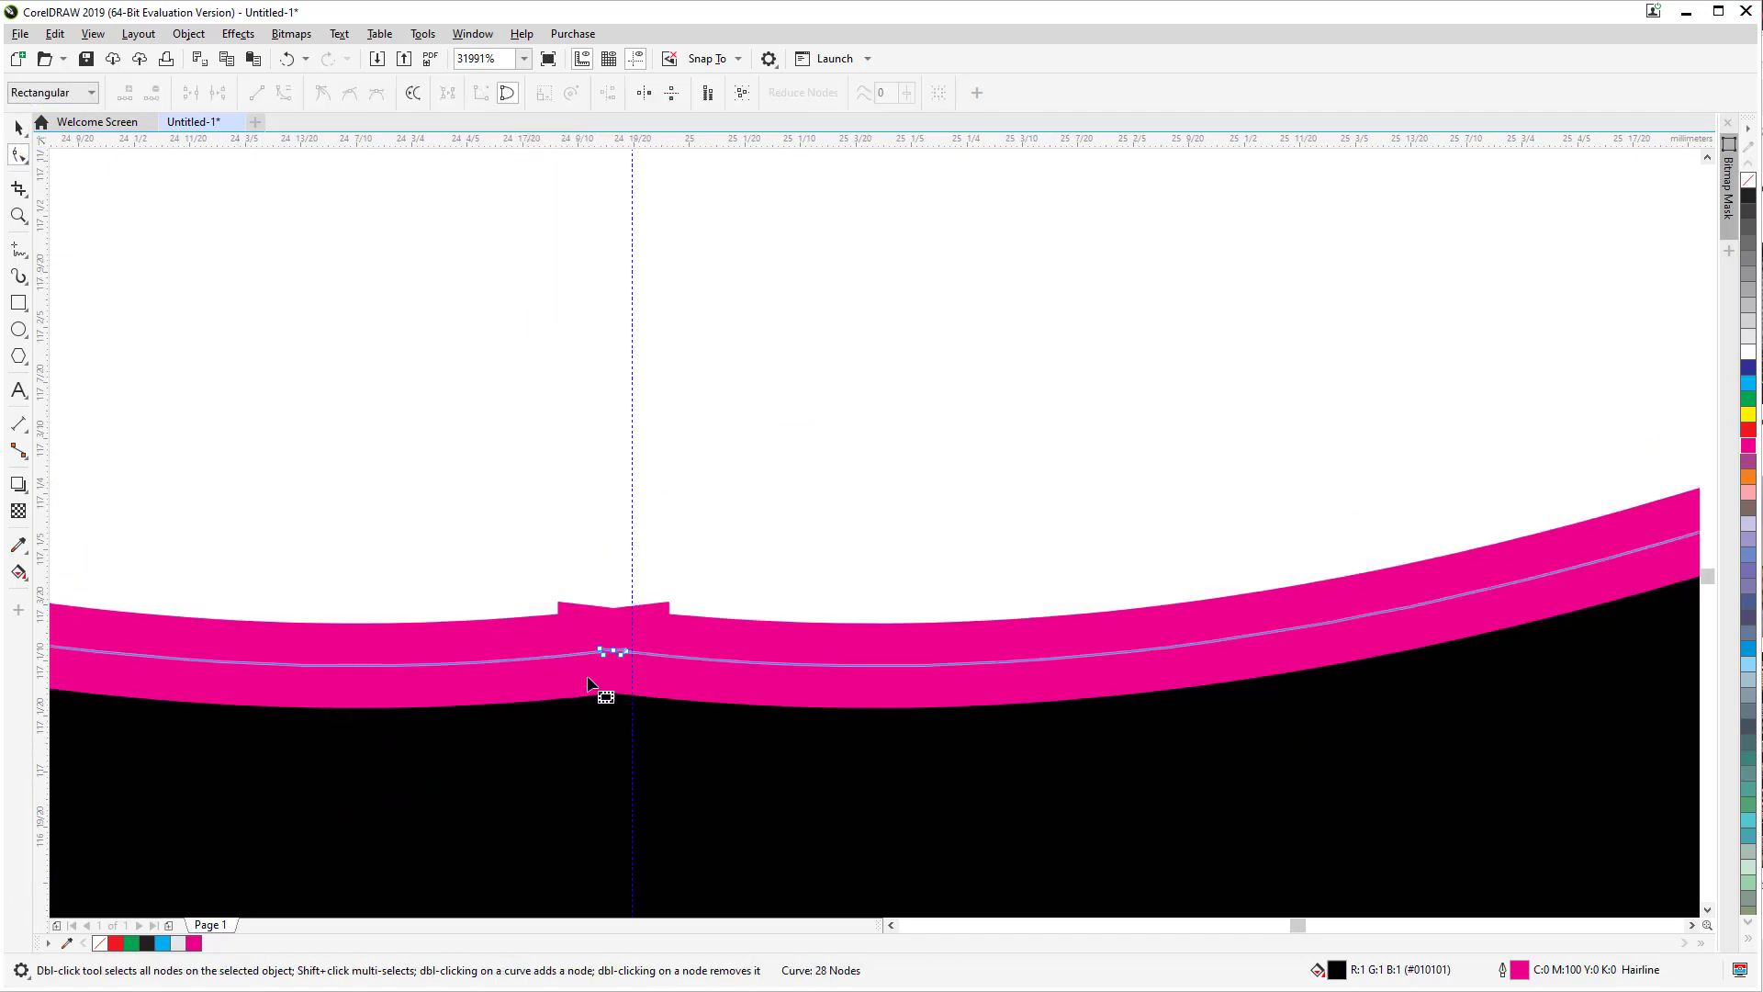
{"action": "left_click", "coordinate": [611, 652]}
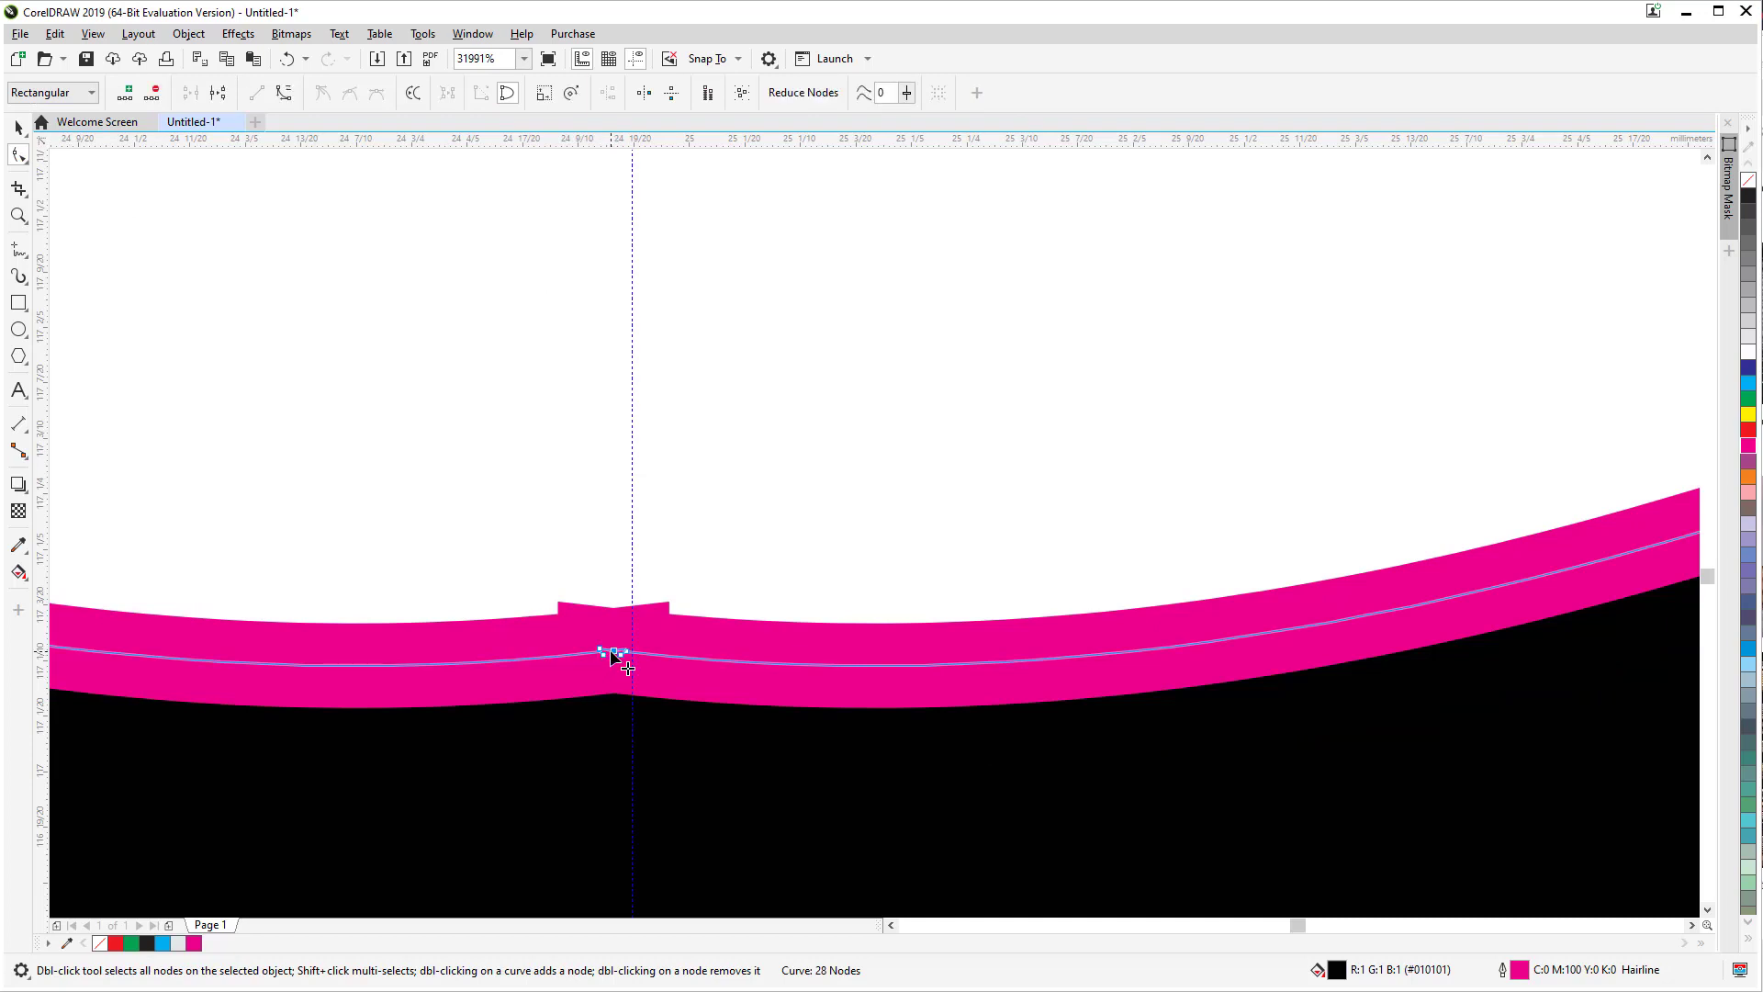
{"action": "key", "text": "Delete"}
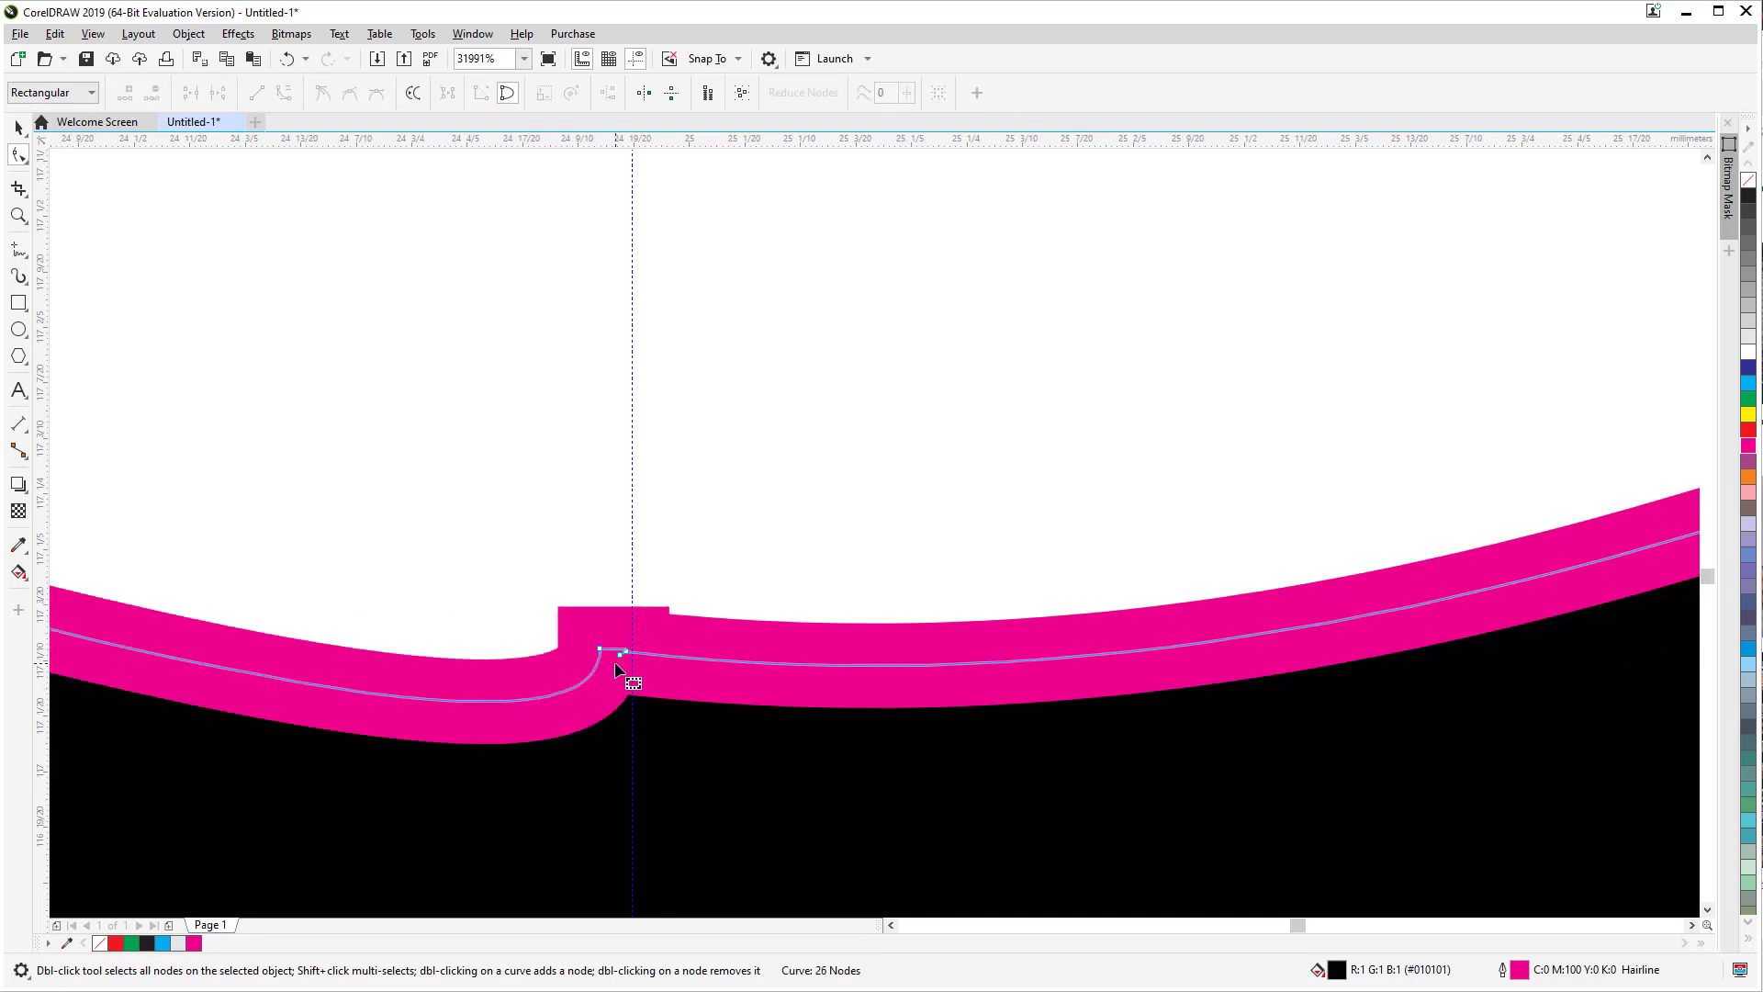
{"action": "key", "text": "ctrl+z"}
{"action": "scroll", "coordinate": [615, 661], "scroll_direction": "up", "scroll_amount": 2}
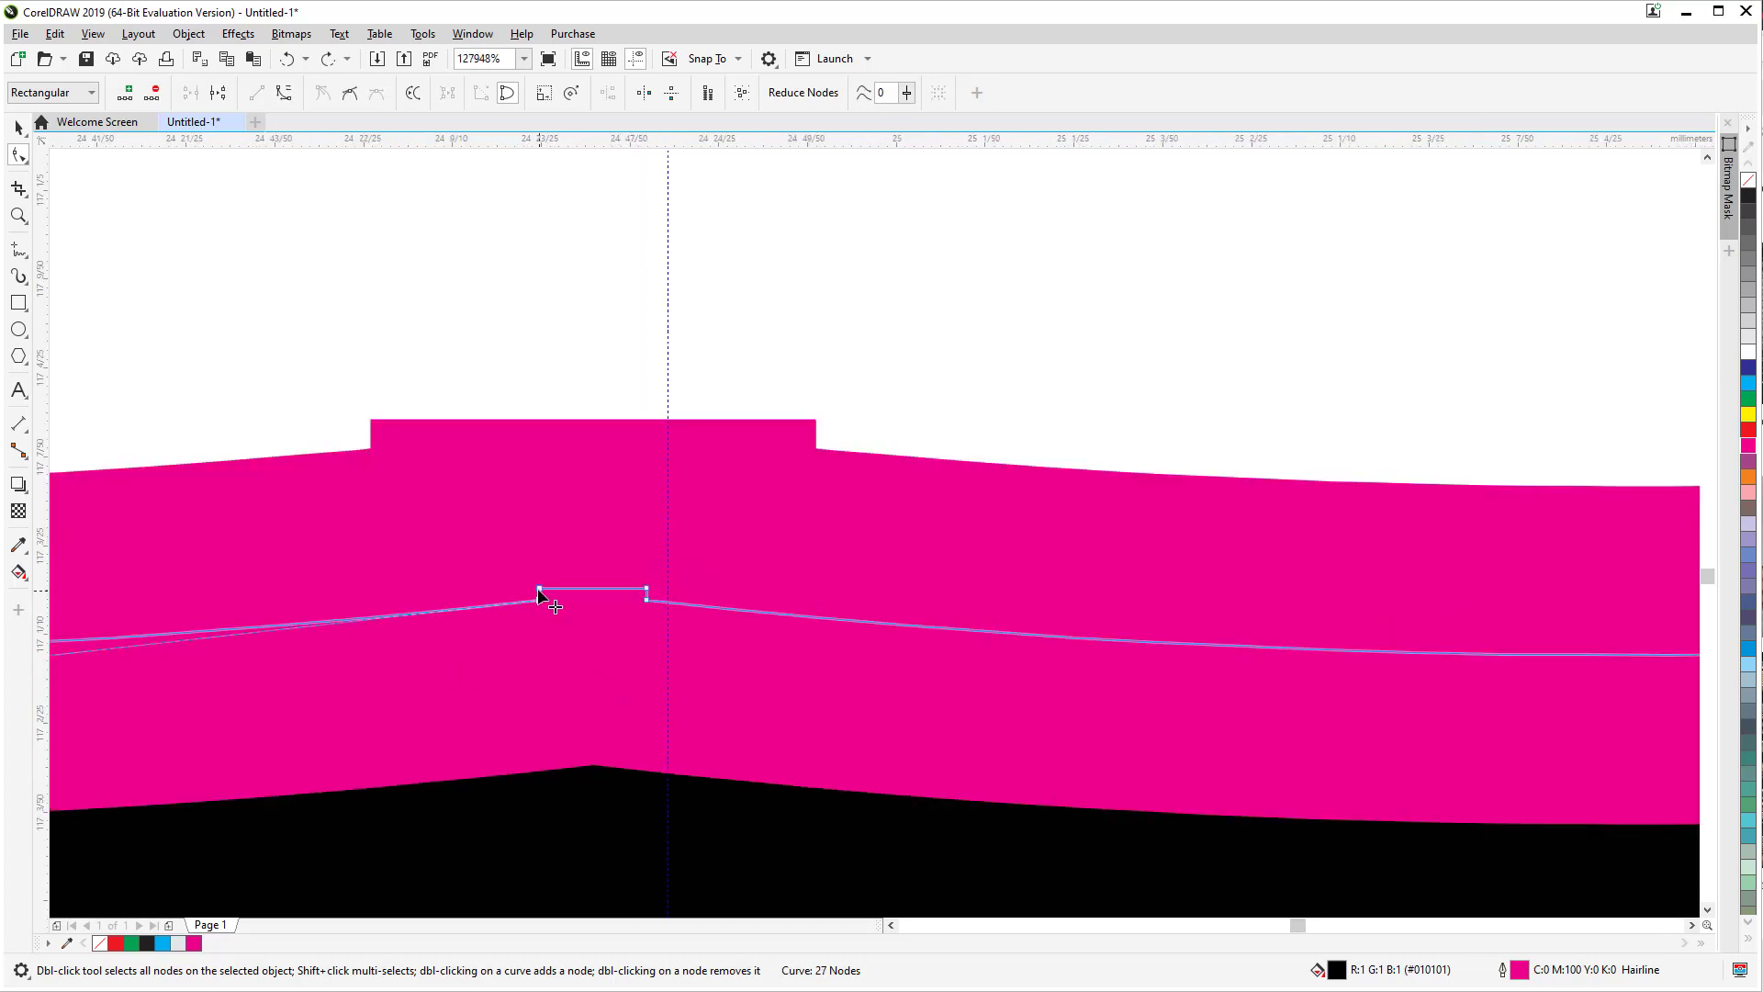
{"action": "double_click", "coordinate": [539, 590]}
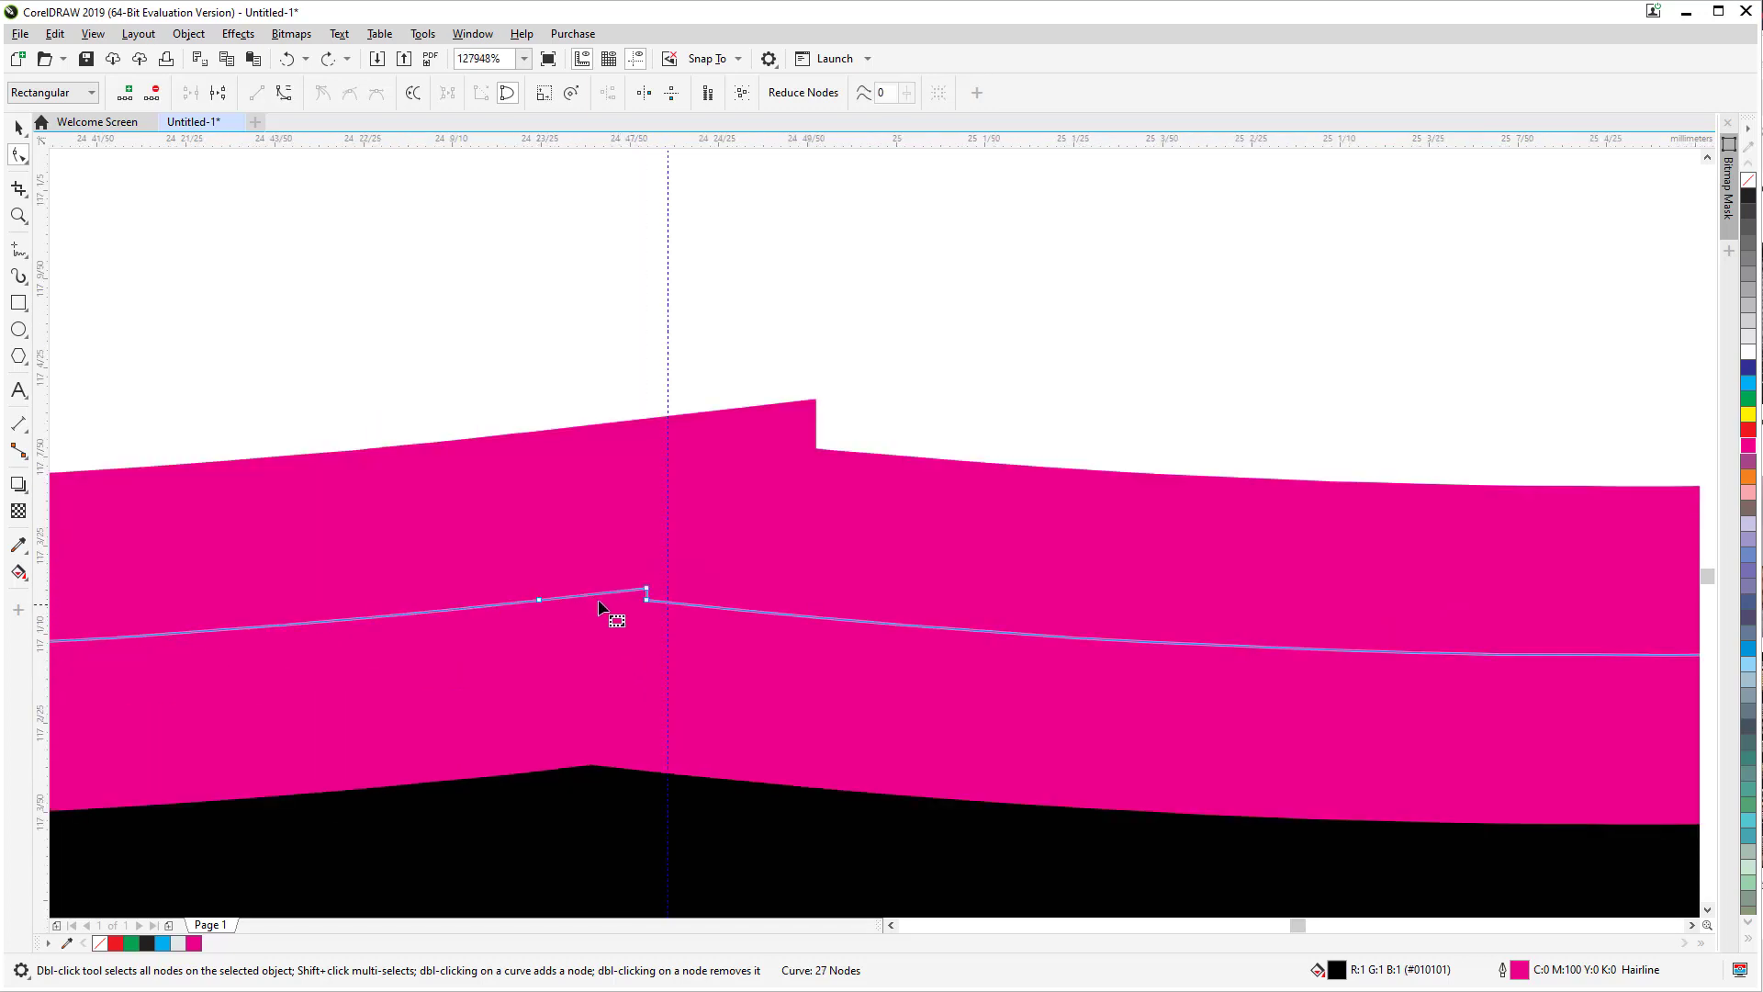
{"action": "double_click", "coordinate": [647, 590]}
{"action": "scroll", "coordinate": [663, 602], "scroll_direction": "down", "scroll_amount": 4}
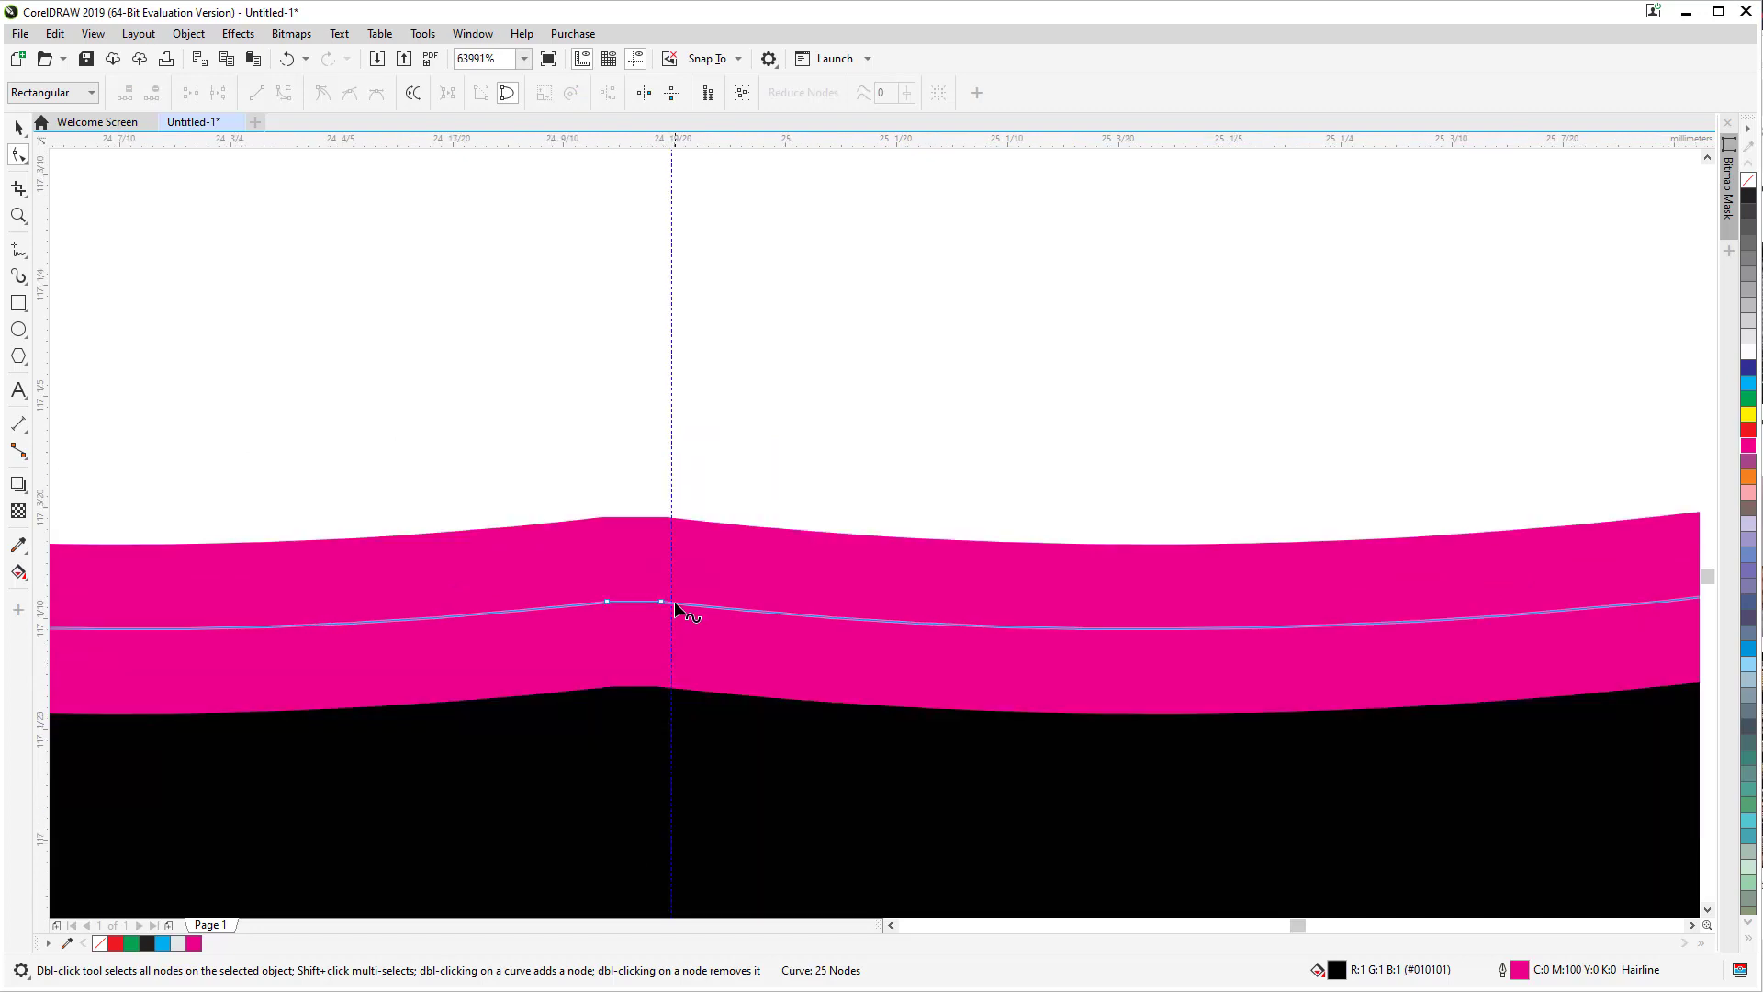
Step: Delete the stray middle and offset corner nodes at the ear piece's lower centre seam, leaving one end node on each side
{"action": "scroll", "coordinate": [670, 610], "scroll_direction": "down", "scroll_amount": 3}
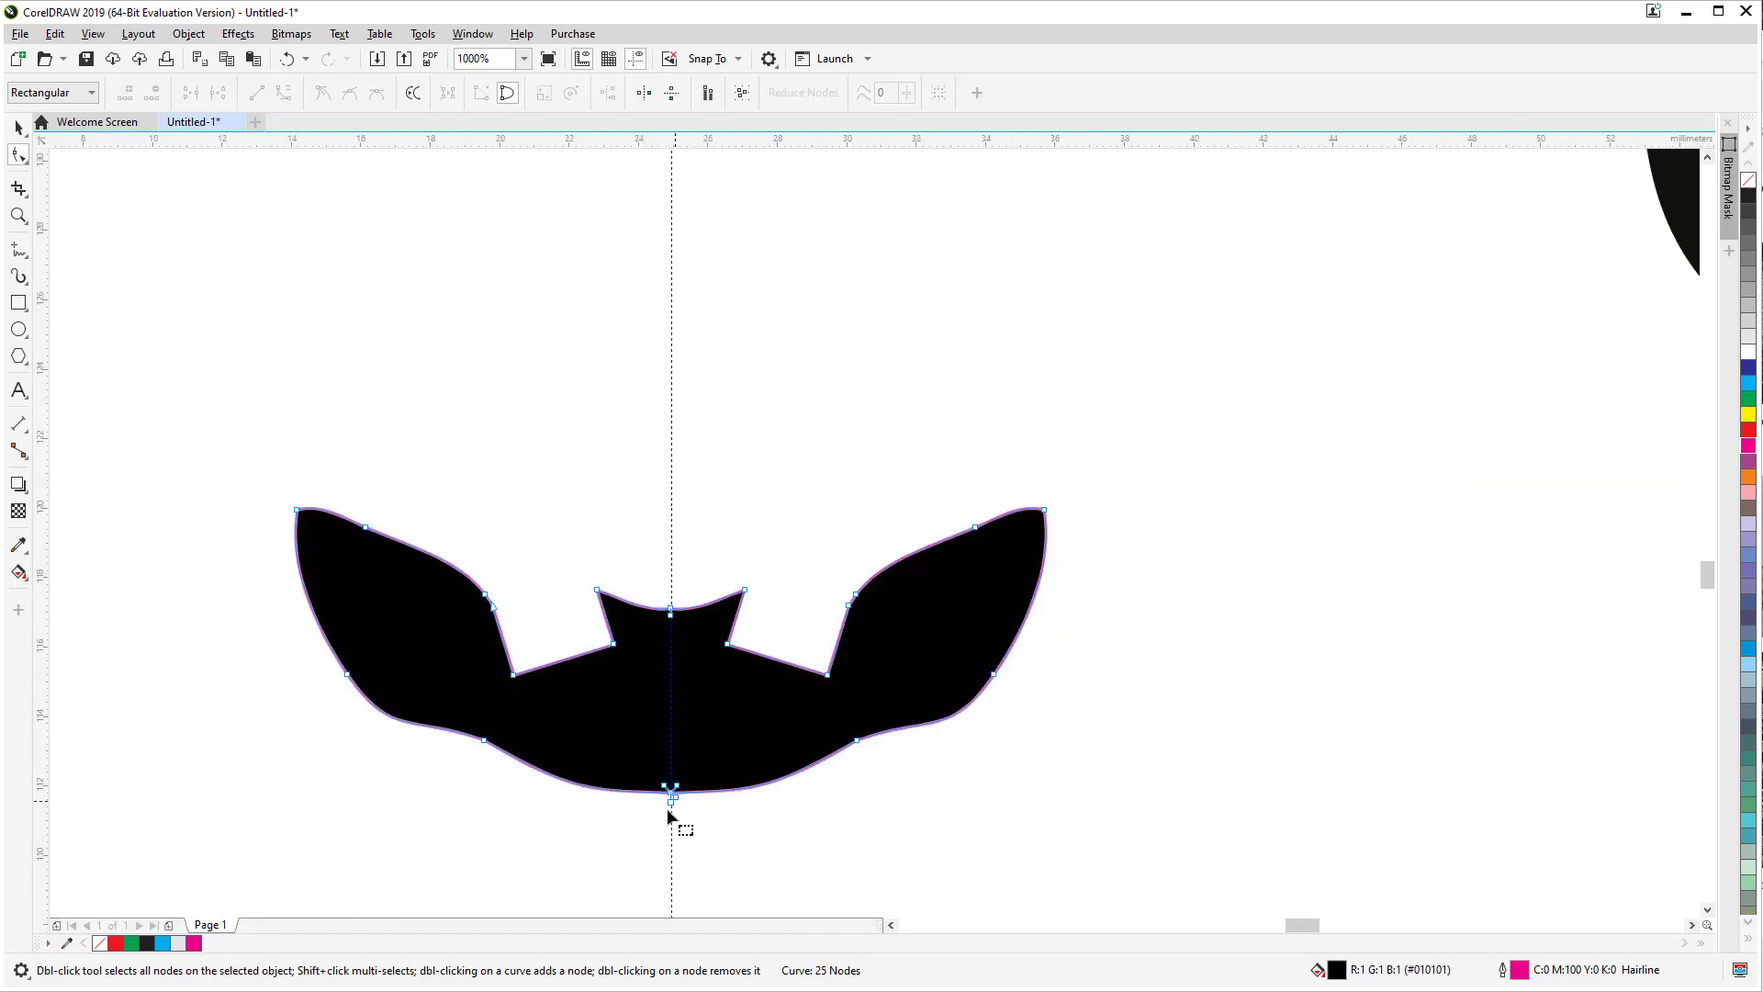
{"action": "scroll", "coordinate": [670, 806], "scroll_direction": "up", "scroll_amount": 4}
{"action": "scroll", "coordinate": [709, 523], "scroll_direction": "up", "scroll_amount": 8}
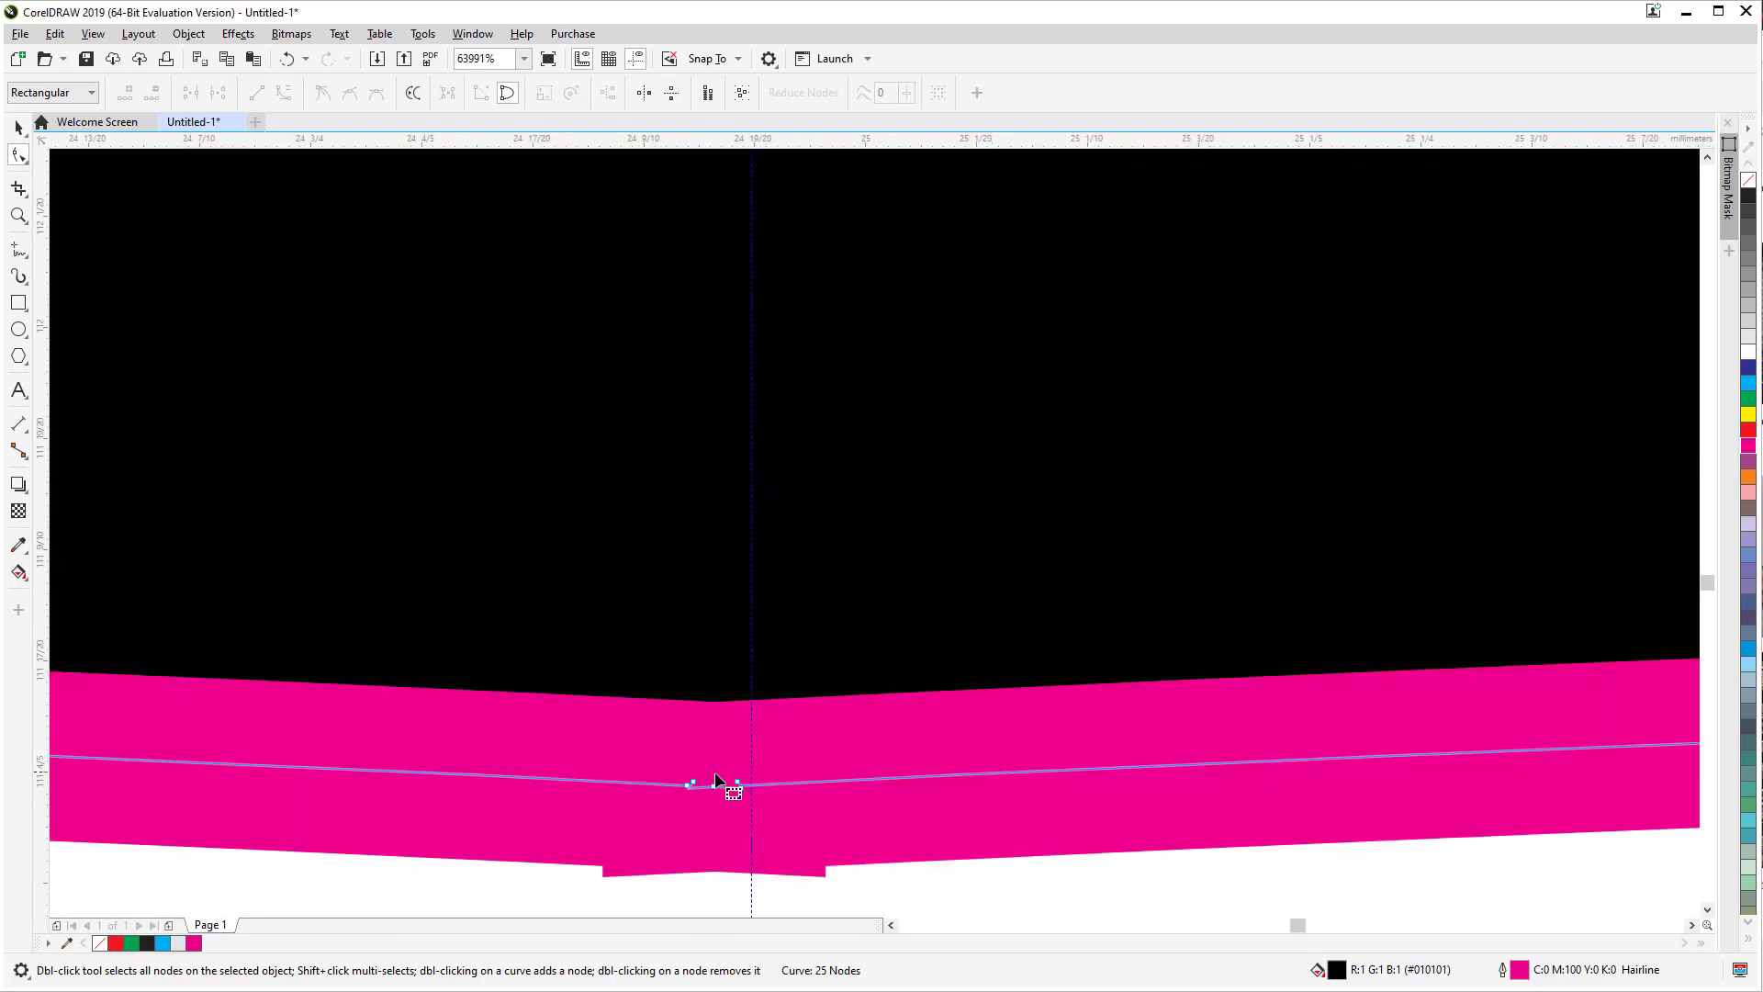
{"action": "scroll", "coordinate": [698, 799], "scroll_direction": "up", "scroll_amount": 3}
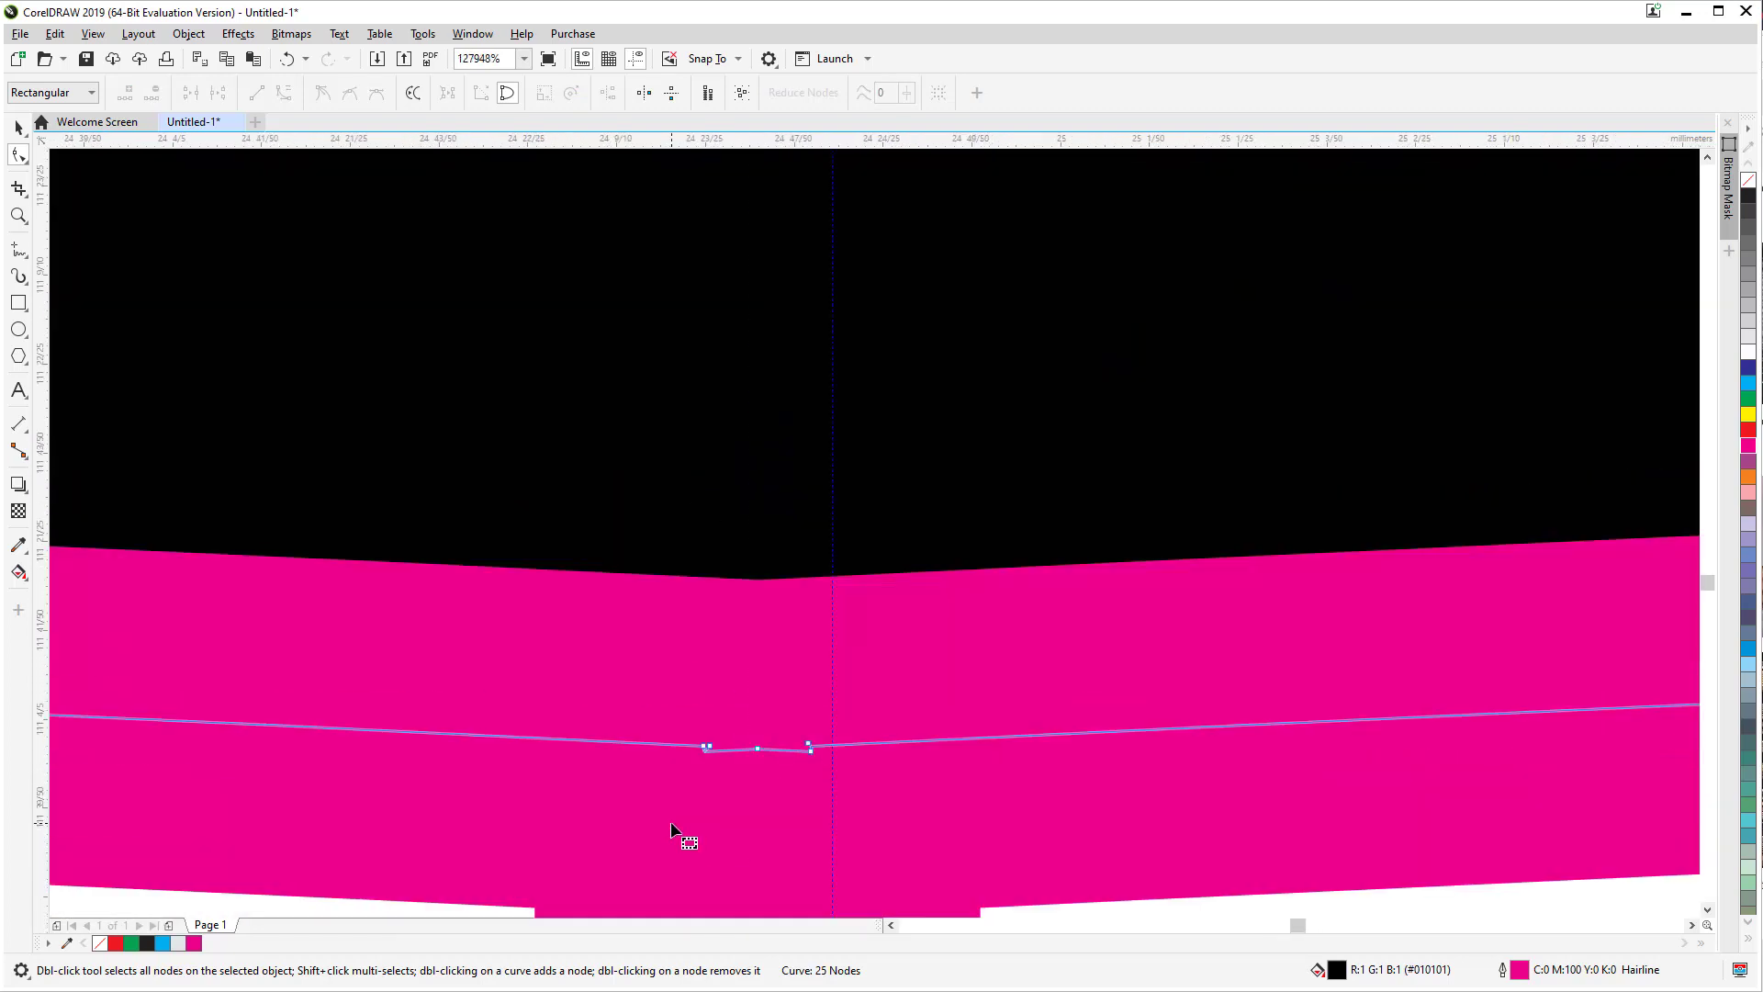
{"action": "double_click", "coordinate": [755, 749]}
{"action": "left_click", "coordinate": [704, 749]}
{"action": "key", "text": "Delete"}
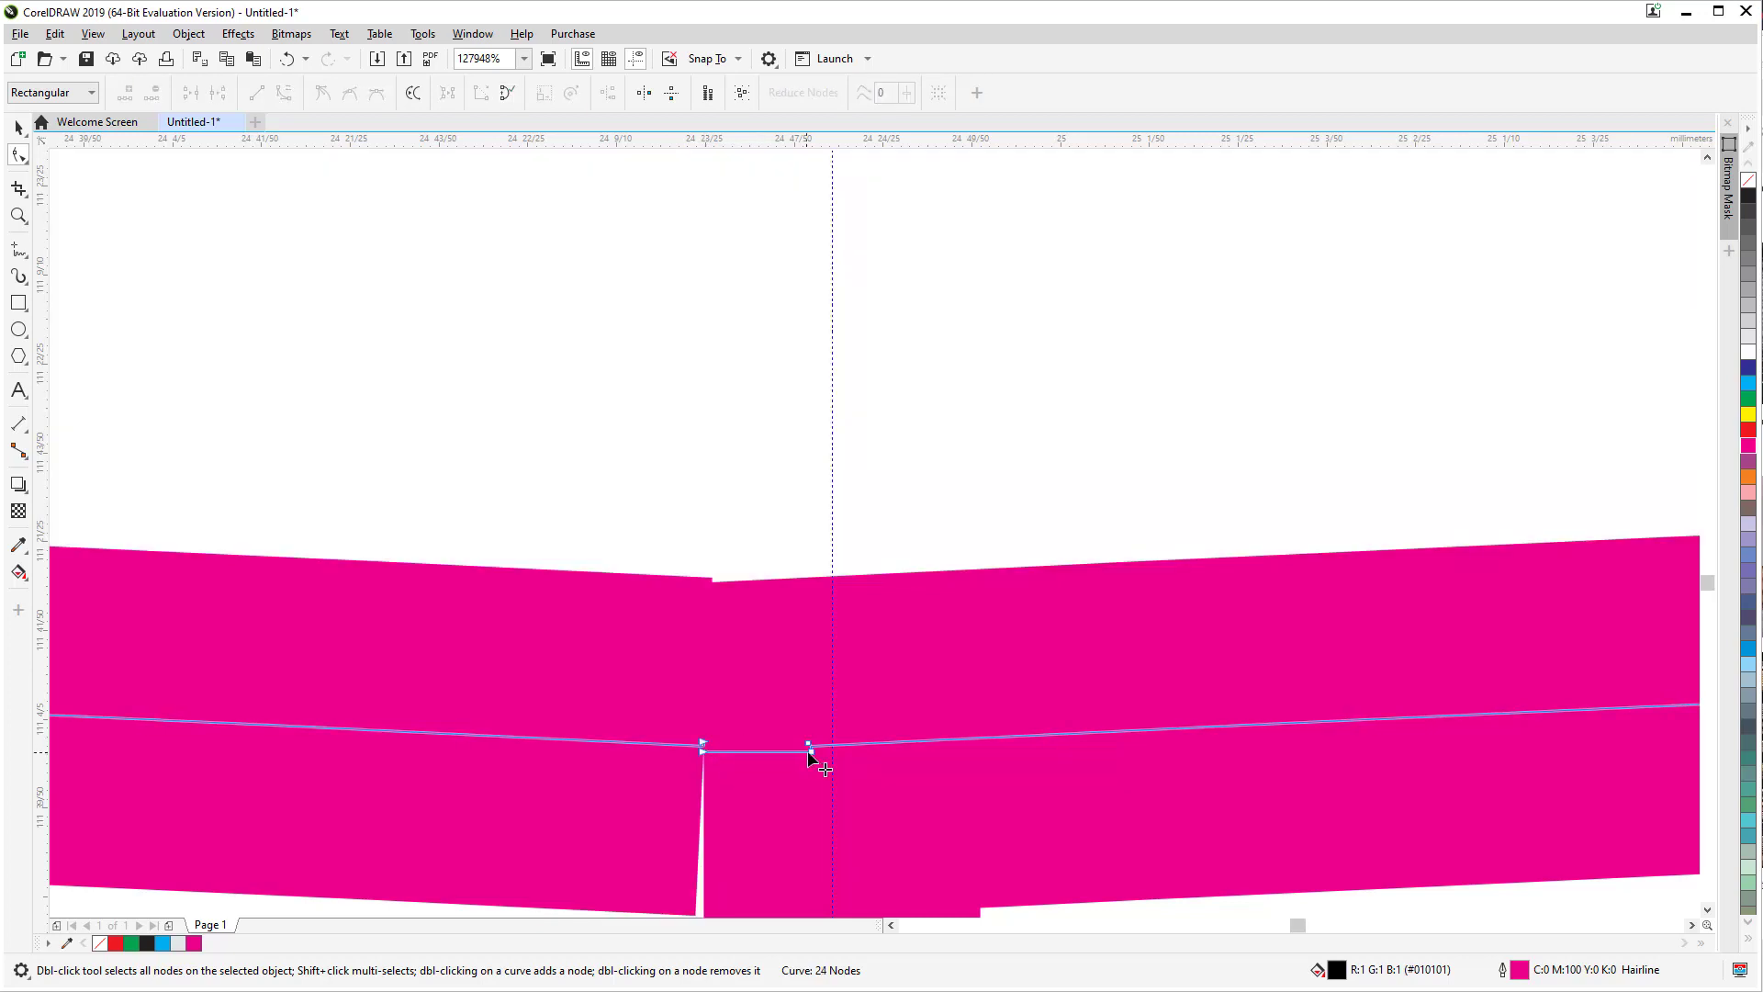
{"action": "double_click", "coordinate": [808, 749]}
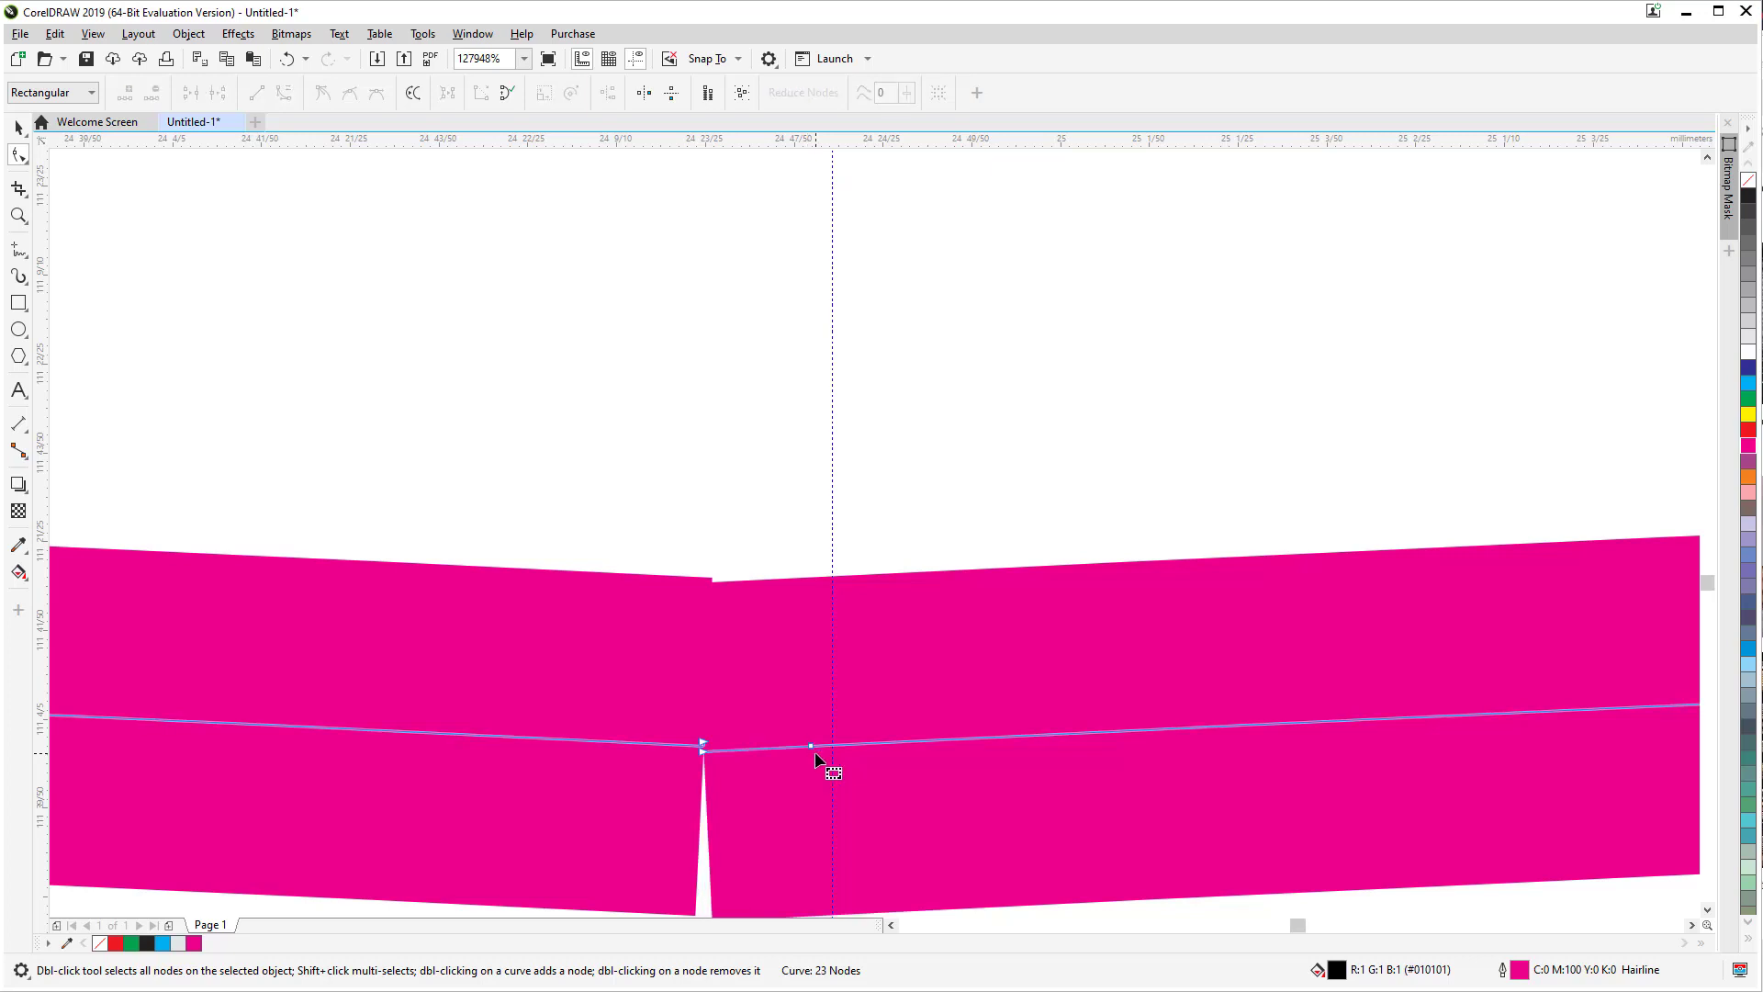
{"action": "left_click", "coordinate": [704, 748]}
{"action": "key", "text": "Delete"}
{"action": "scroll", "coordinate": [751, 761], "scroll_direction": "down", "scroll_amount": 1}
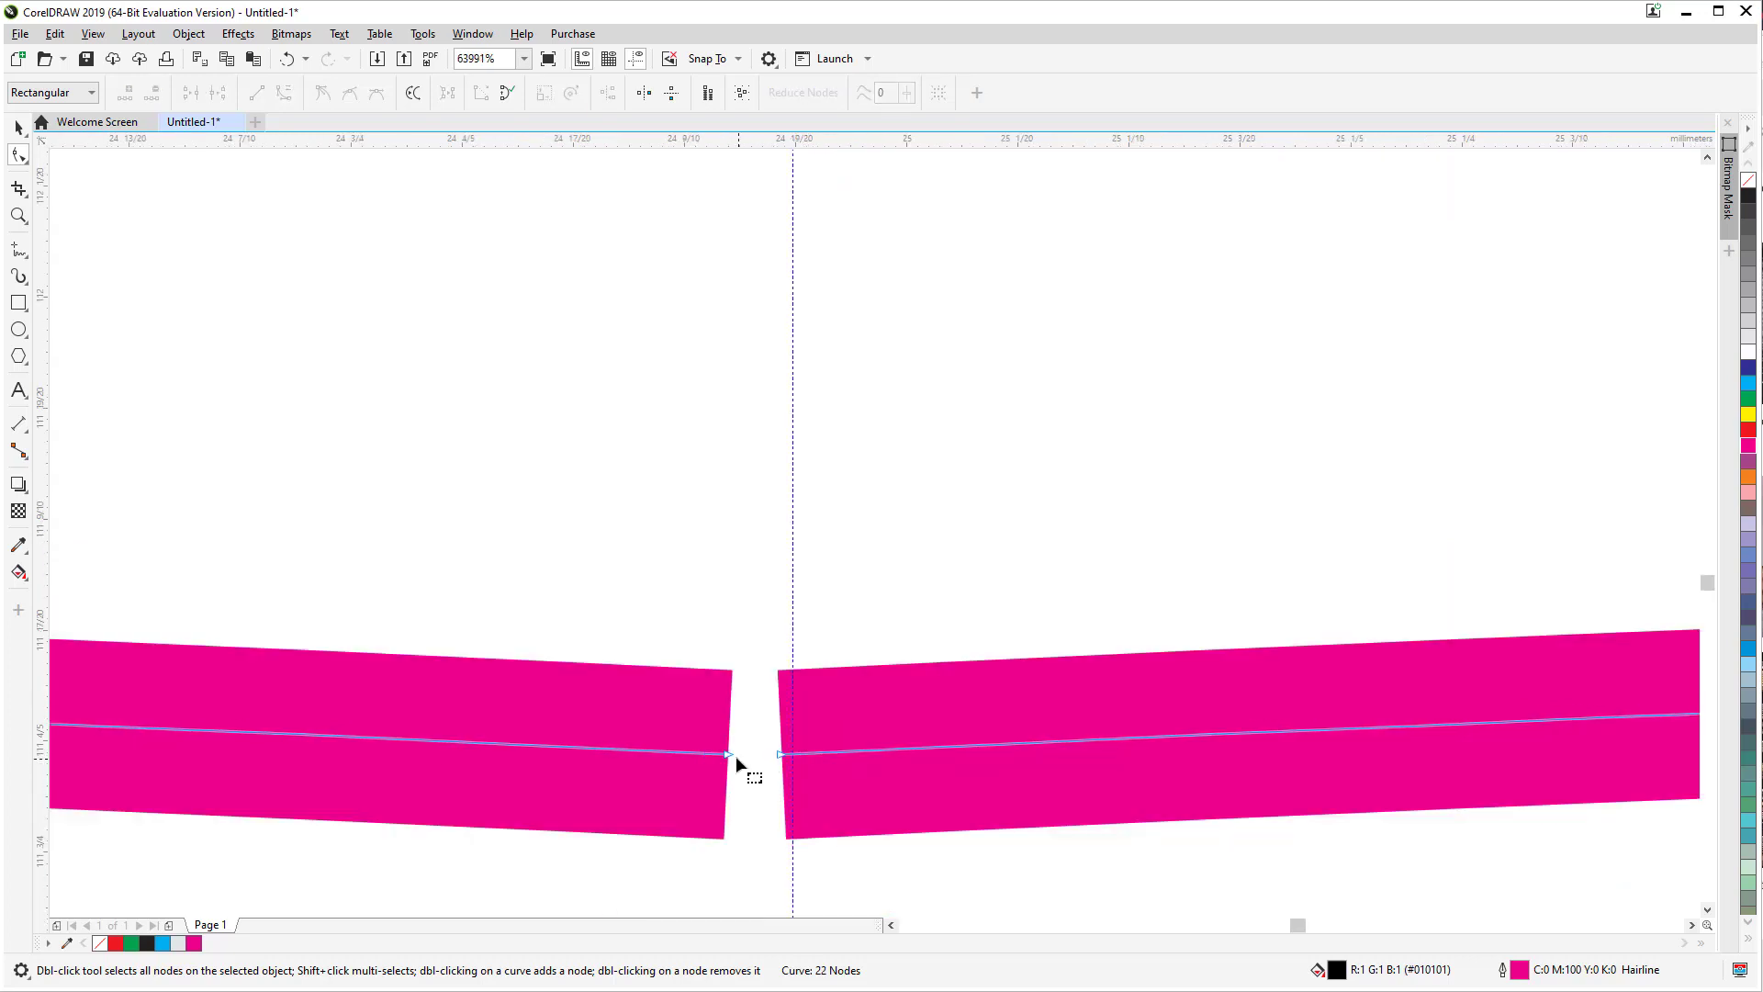
Step: Join the two open end nodes at the lower centre seam so the ear piece is a closed shape again
{"action": "left_click_drag", "start_coordinate": [727, 762], "coordinate": [783, 762]}
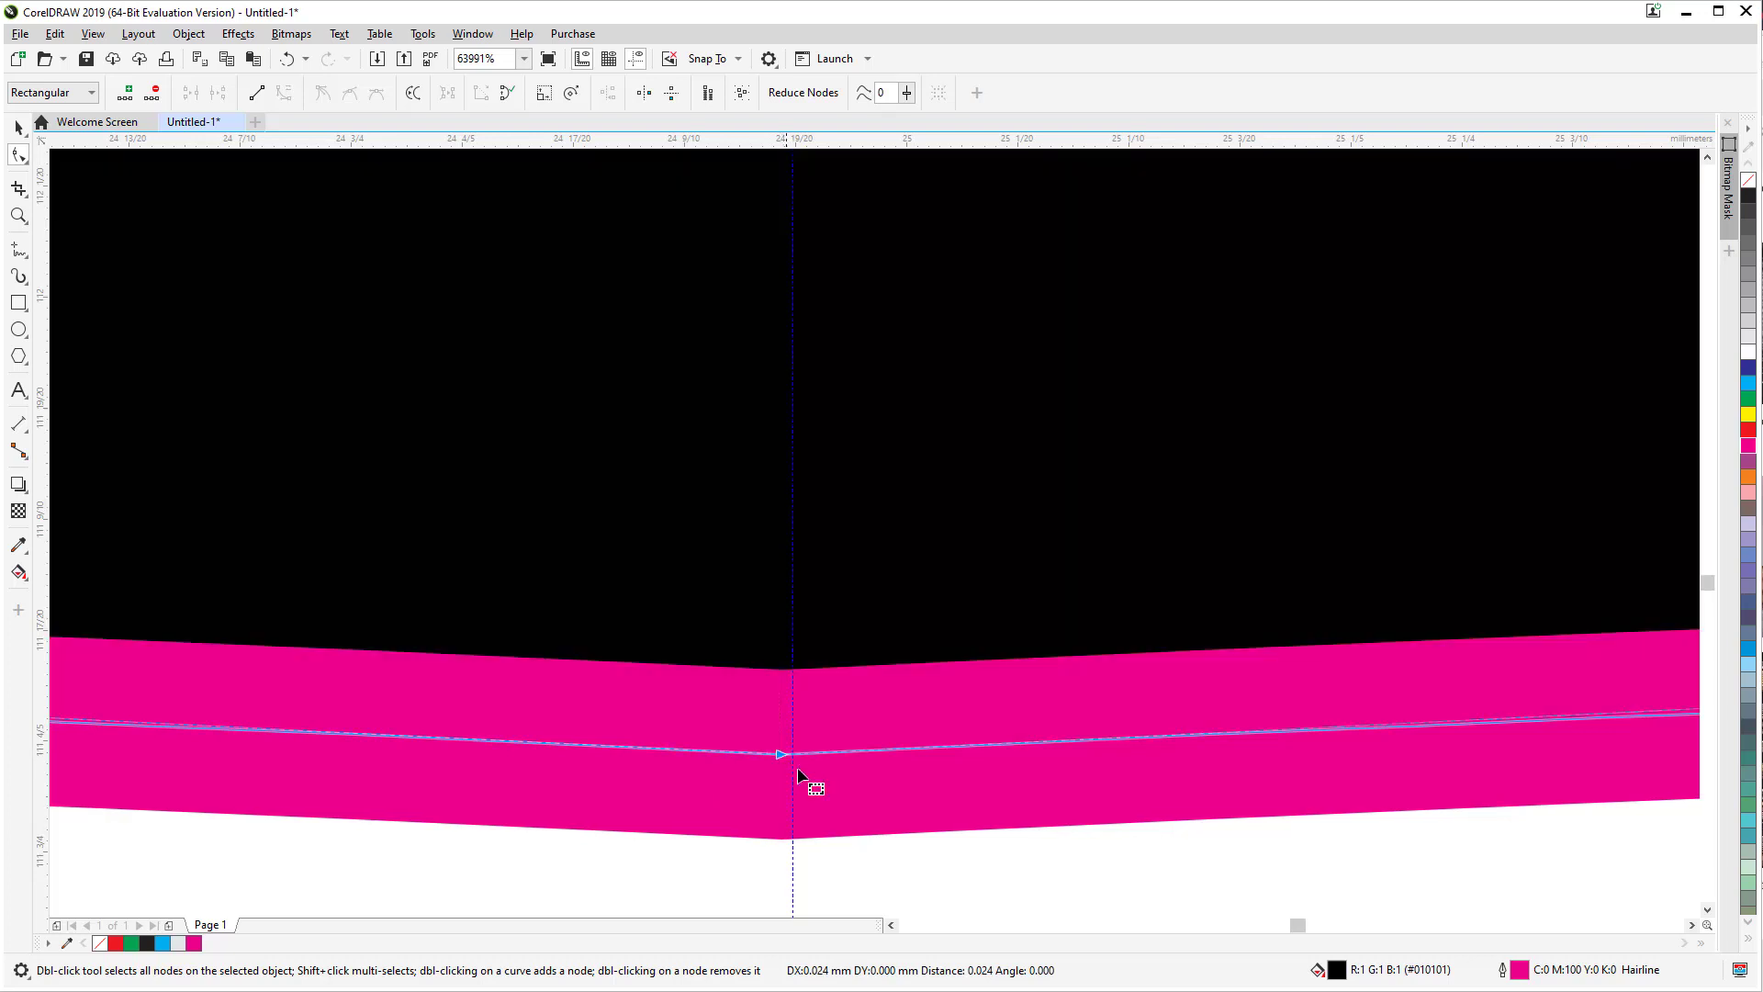
{"action": "scroll", "coordinate": [808, 762], "scroll_direction": "down", "scroll_amount": 5}
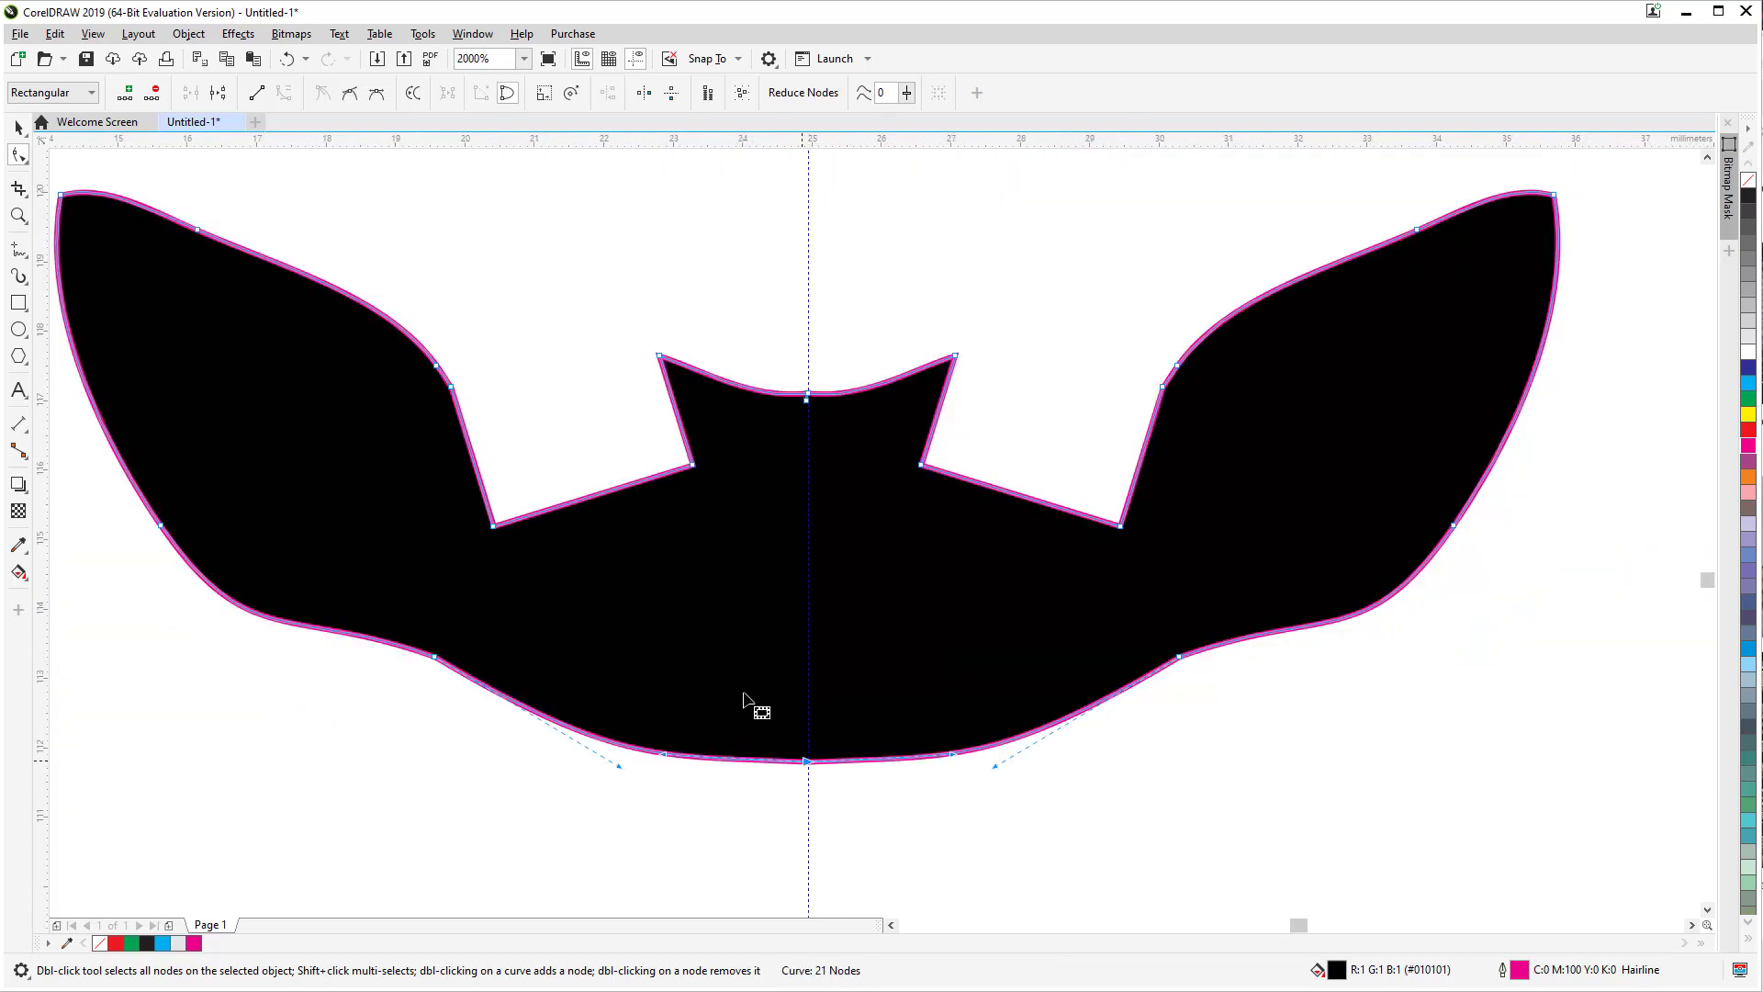
{"action": "left_click", "coordinate": [19, 127]}
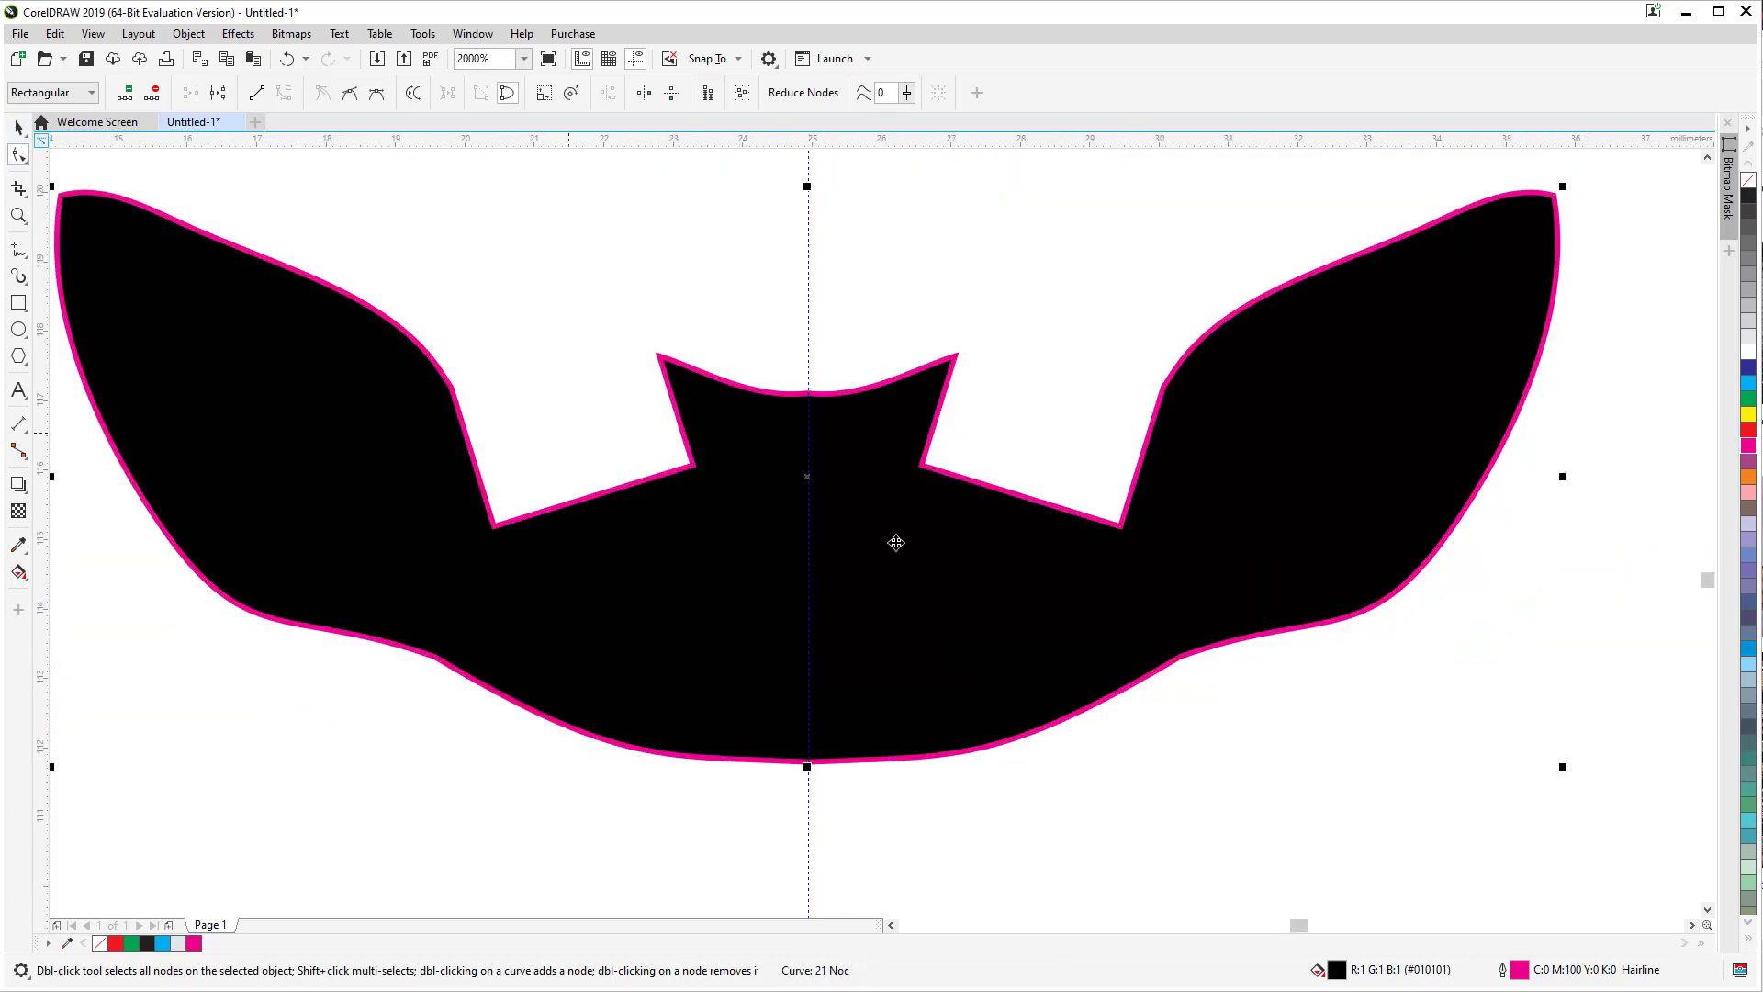
{"action": "left_click", "coordinate": [1229, 693]}
Step: Place a copy of the antlers with the bird to the left of the original, up and left of the ear piece
{"action": "scroll", "coordinate": [1228, 690], "scroll_direction": "down", "scroll_amount": 3}
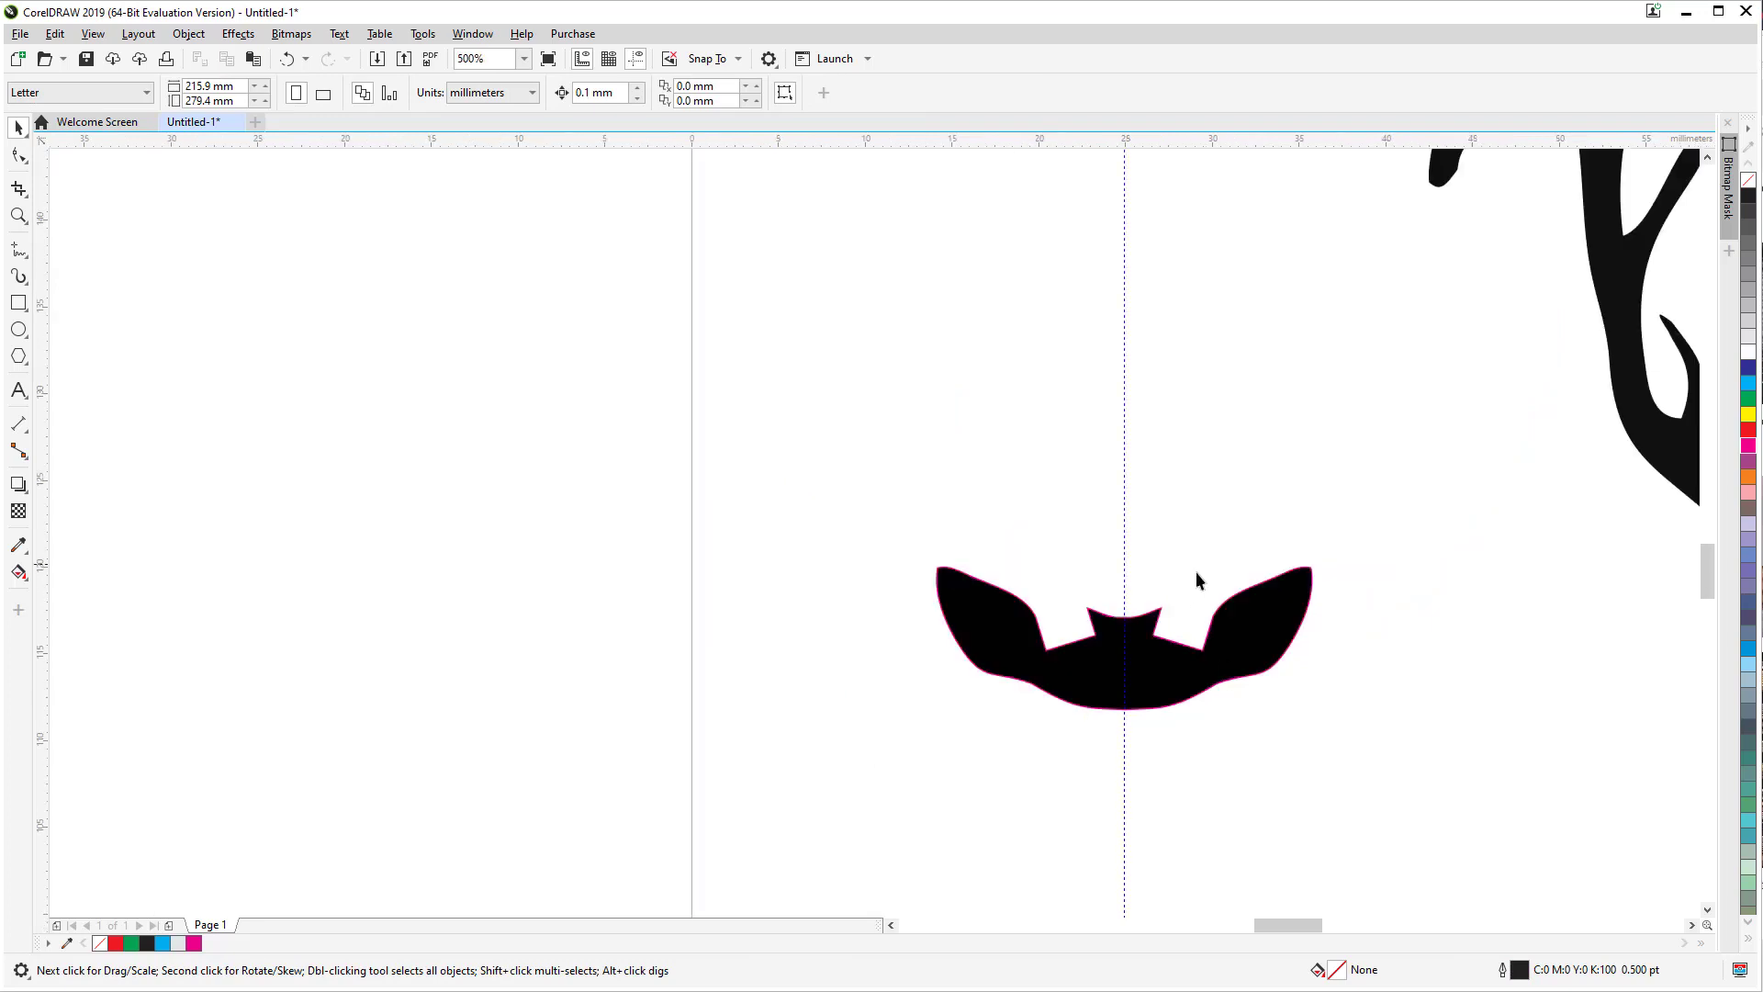
{"action": "scroll", "coordinate": [1413, 499], "scroll_direction": "down", "scroll_amount": 2}
{"action": "left_click_drag", "start_coordinate": [1418, 494], "coordinate": [1252, 516]}
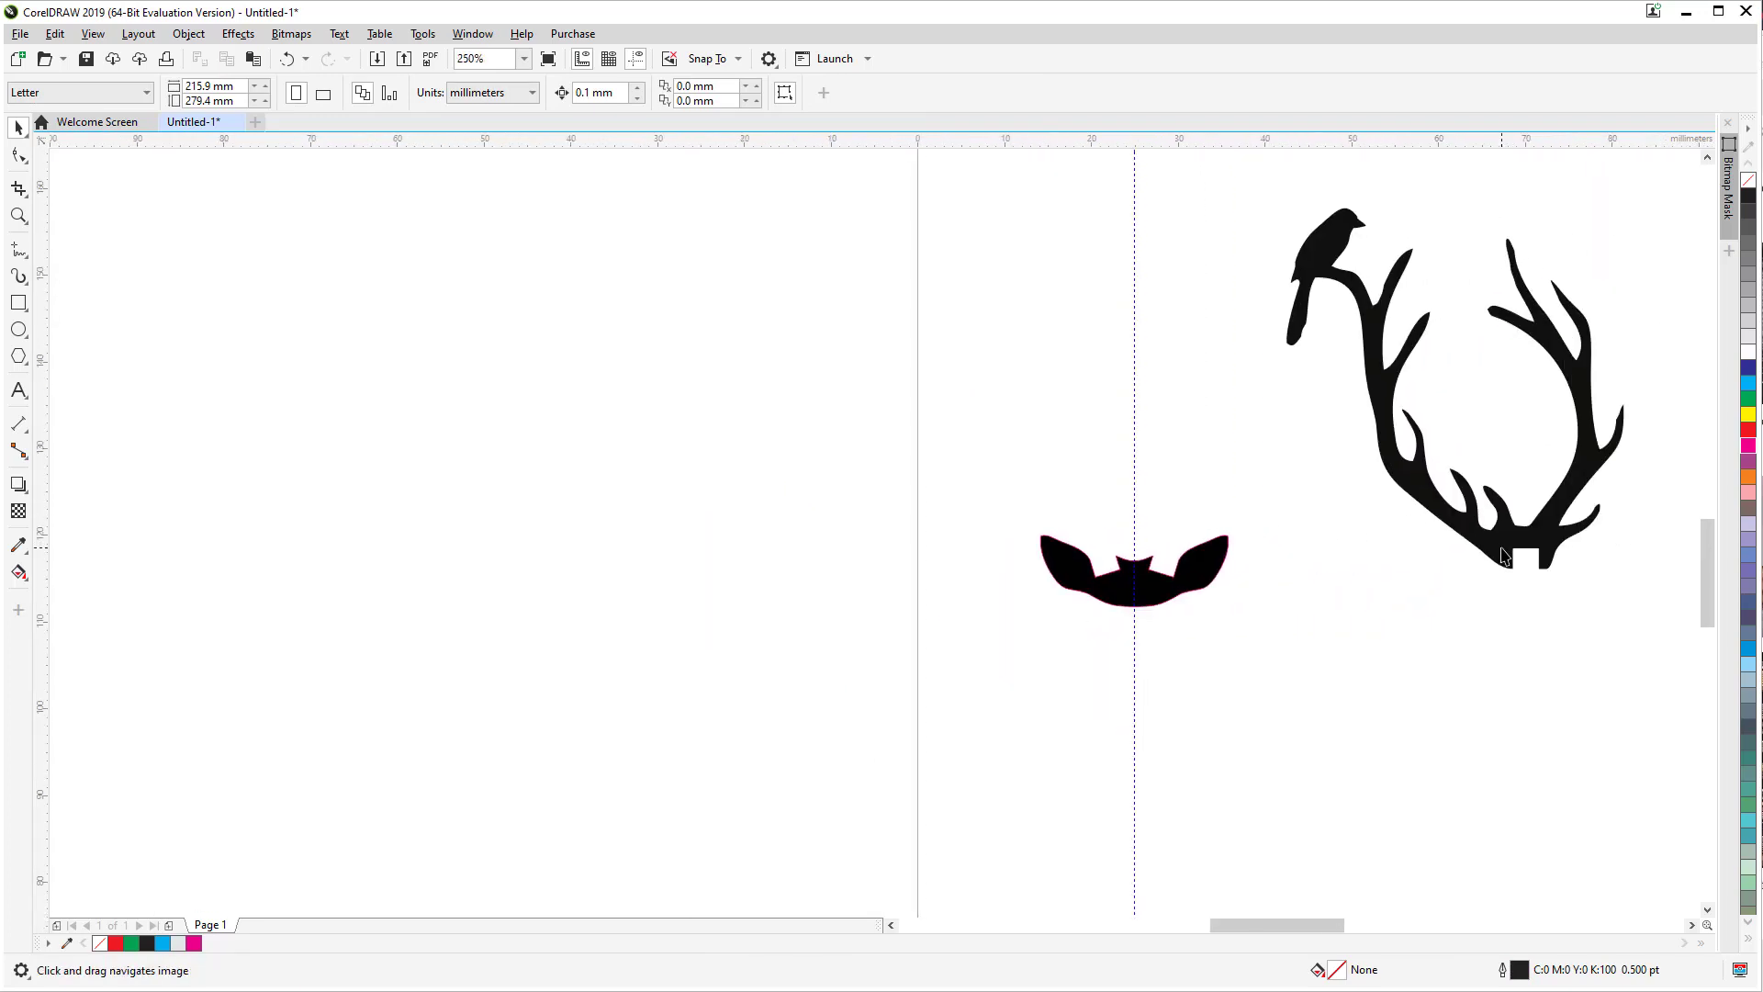
{"action": "scroll", "coordinate": [1404, 498], "scroll_direction": "down", "scroll_amount": 2}
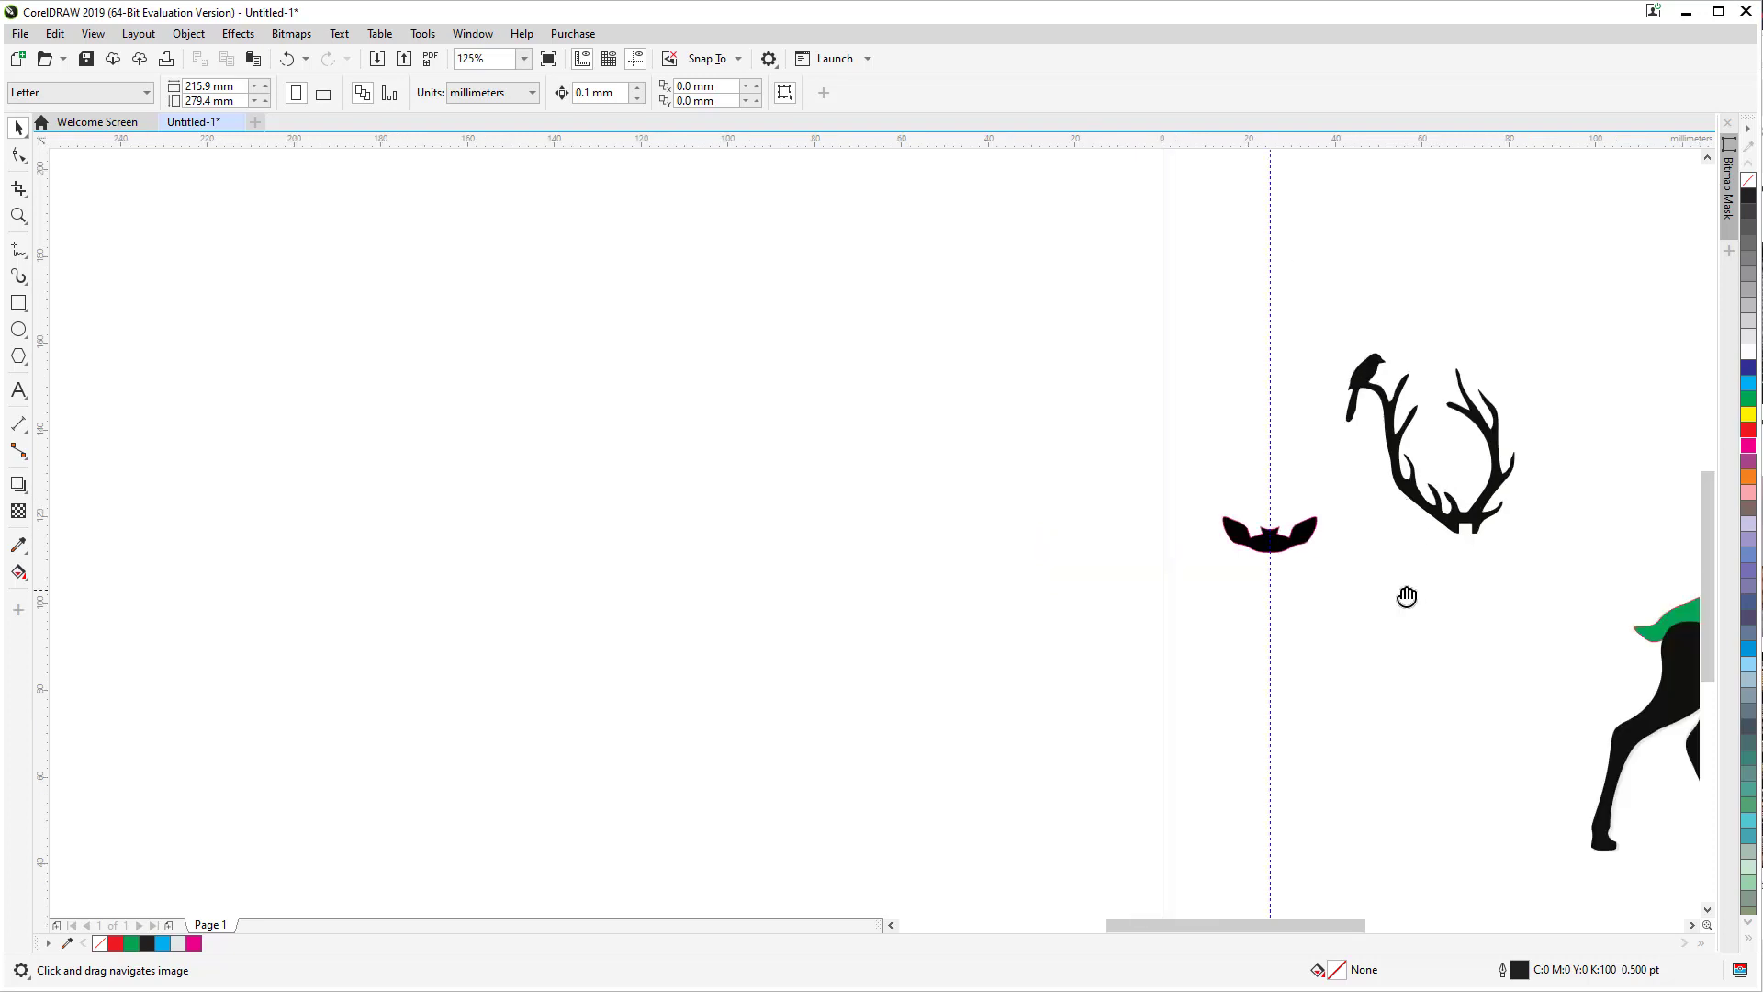
{"action": "left_click_drag", "start_coordinate": [1406, 596], "coordinate": [692, 499]}
{"action": "left_click", "coordinate": [1047, 535]}
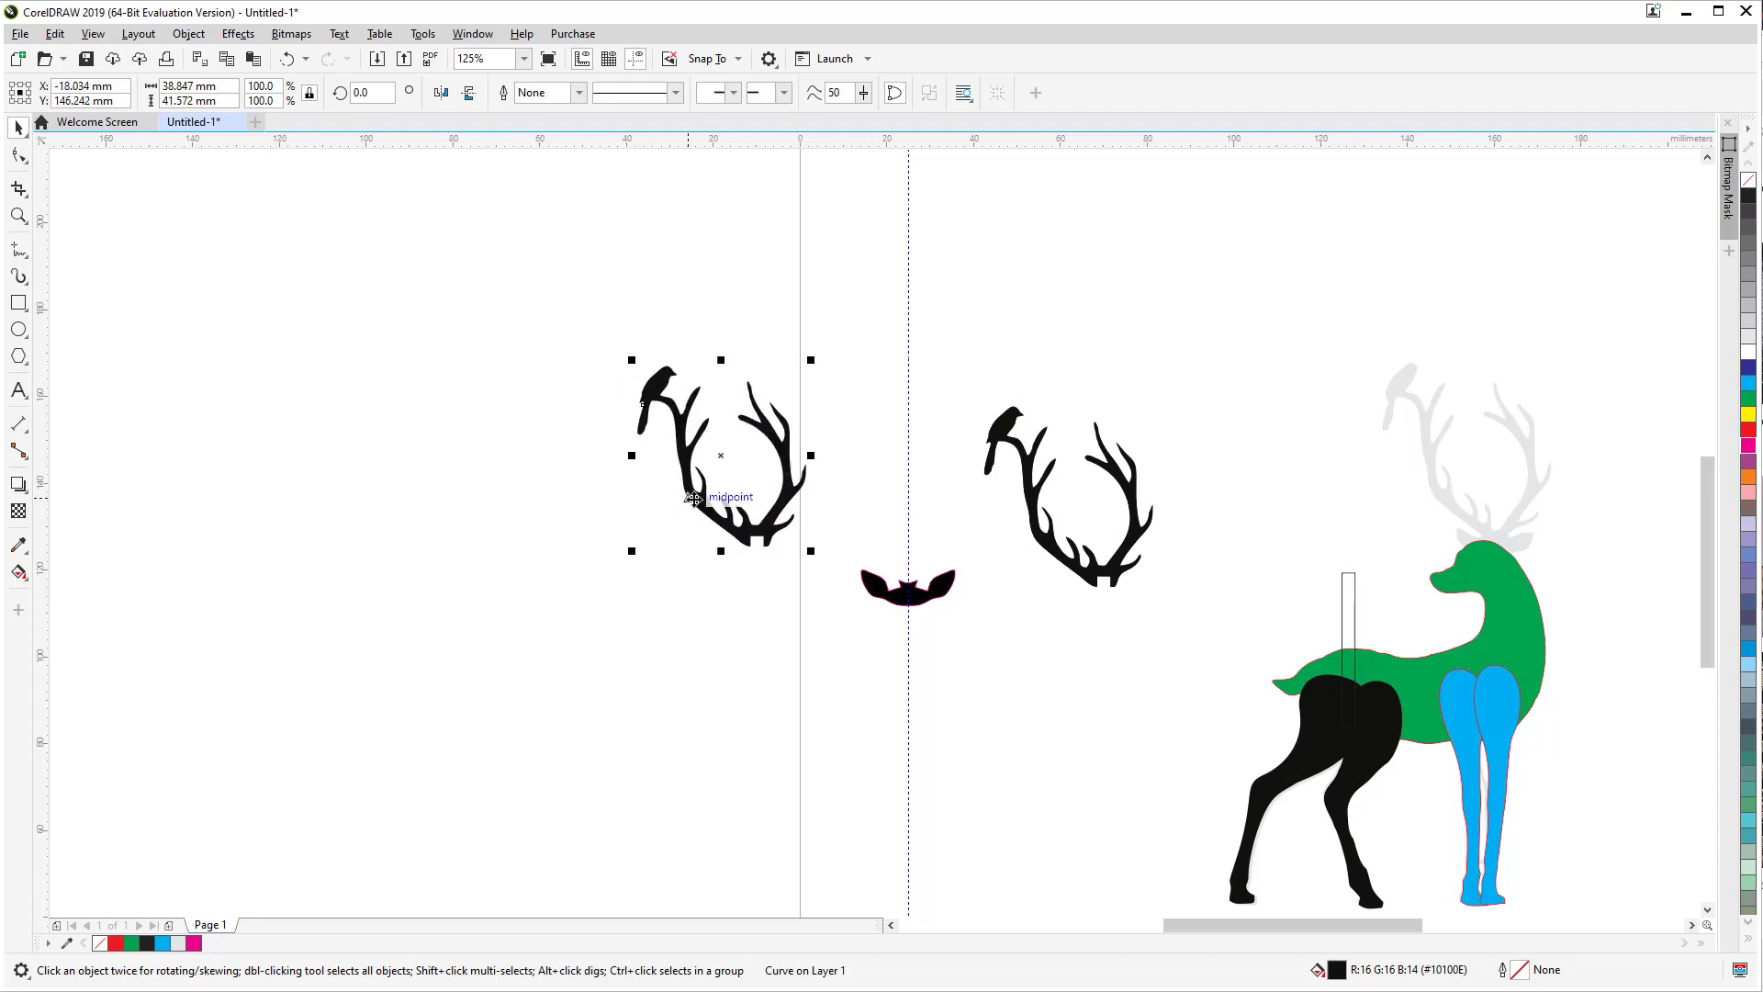
Step: Draw a closed freehand outline around the bird on the copied antlers and trim the bird off the branch with it
{"action": "scroll", "coordinate": [643, 404], "scroll_direction": "up", "scroll_amount": 4}
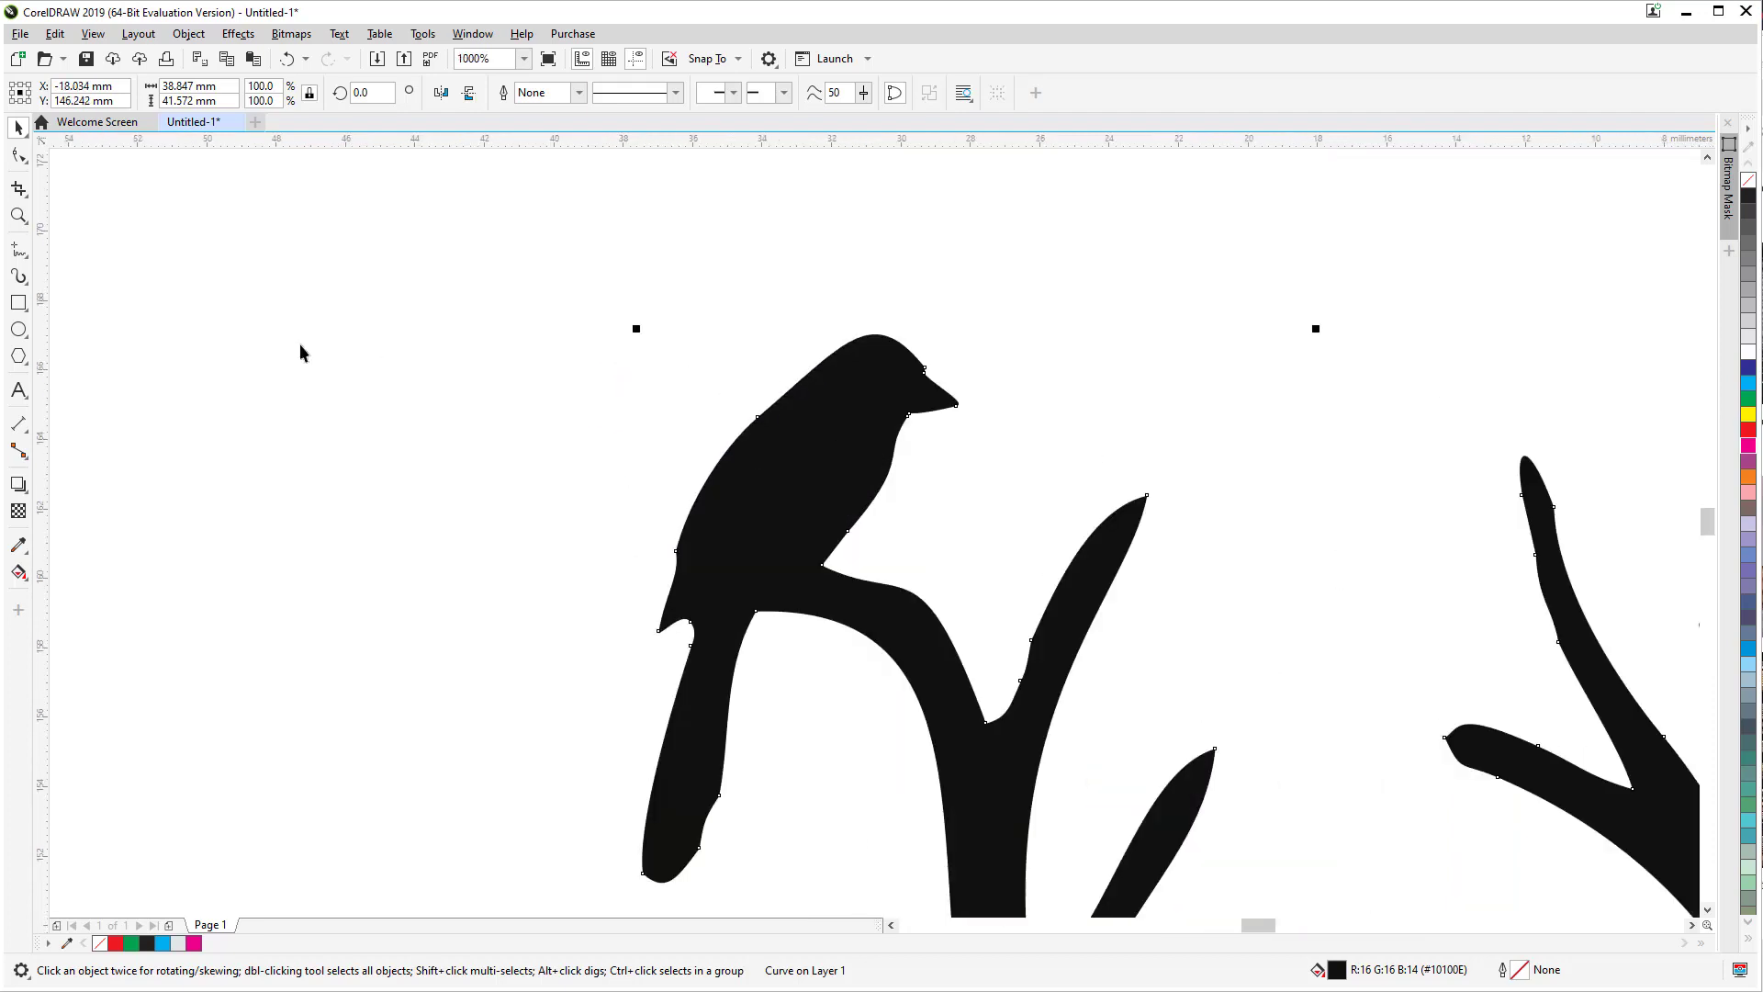
{"action": "left_click", "coordinate": [20, 251]}
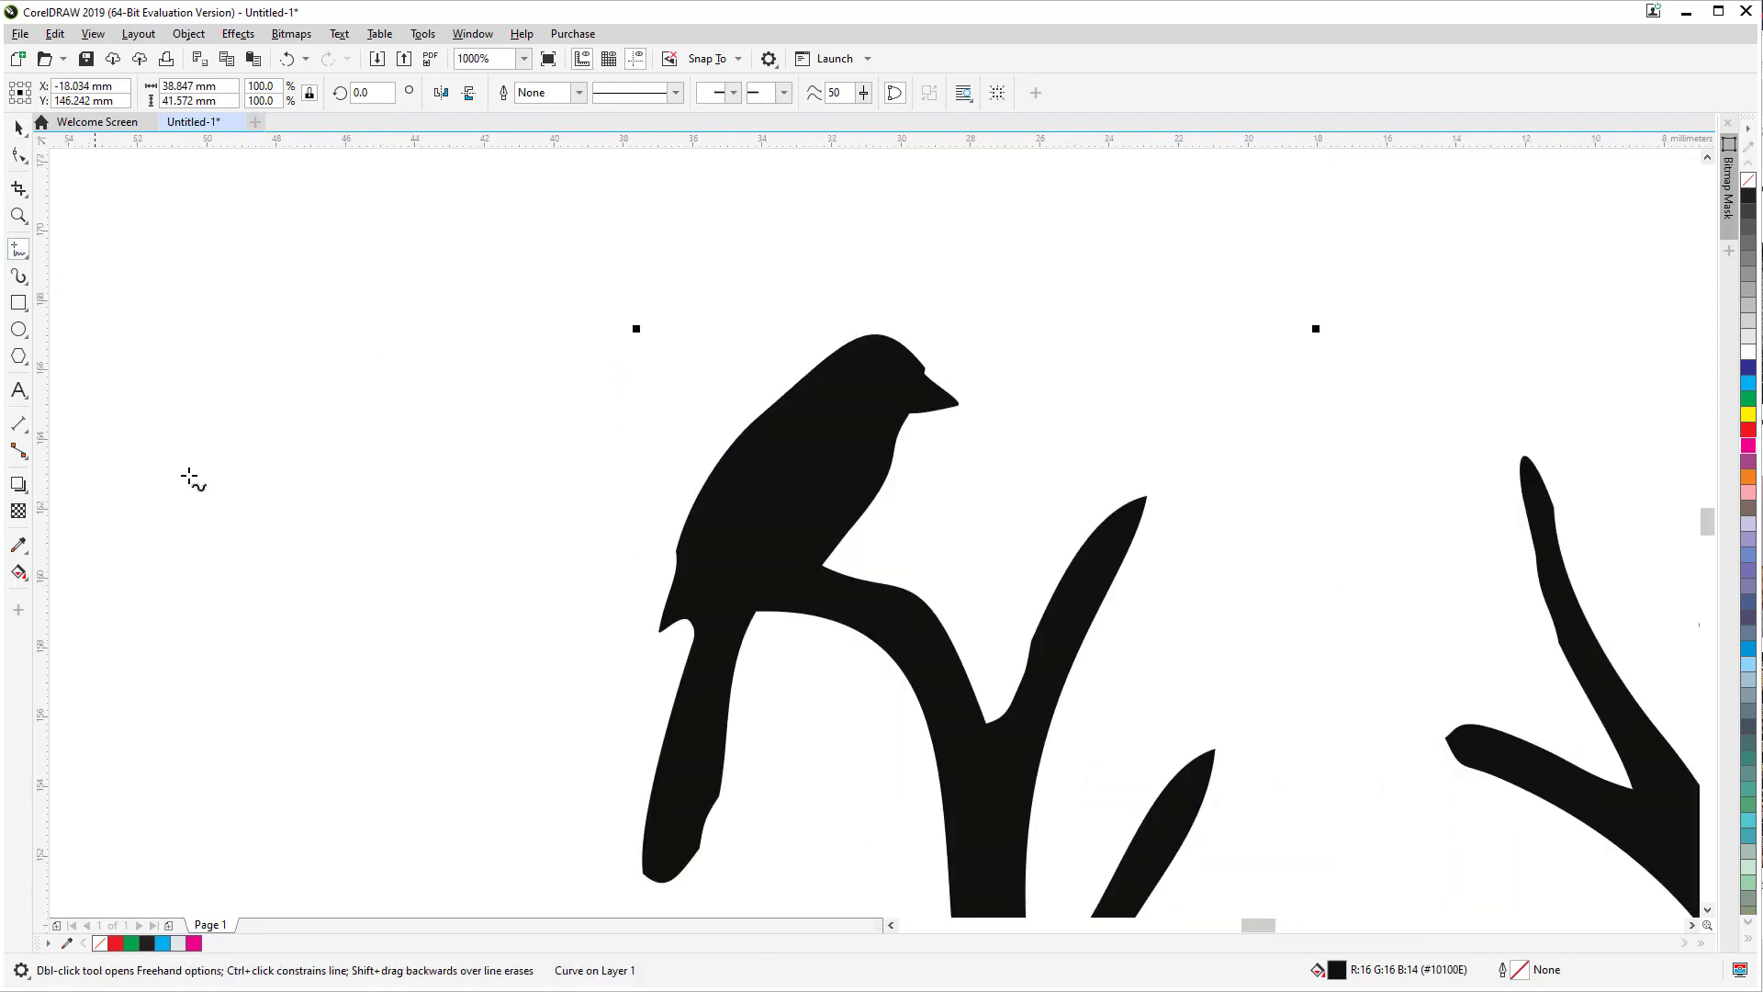
{"action": "mouse_move", "coordinate": [421, 725]}
{"action": "left_mouse_down"}
{"action": "mouse_move", "coordinate": [459, 858]}
{"action": "mouse_move", "coordinate": [514, 901]}
{"action": "mouse_move", "coordinate": [727, 911]}
{"action": "mouse_move", "coordinate": [777, 794]}
{"action": "mouse_move", "coordinate": [782, 637]}
{"action": "mouse_move", "coordinate": [701, 598]}
{"action": "mouse_move", "coordinate": [698, 572]}
{"action": "mouse_move", "coordinate": [860, 554]}
{"action": "mouse_move", "coordinate": [915, 524]}
{"action": "mouse_move", "coordinate": [1014, 395]}
{"action": "mouse_move", "coordinate": [918, 241]}
{"action": "mouse_move", "coordinate": [598, 308]}
{"action": "mouse_move", "coordinate": [426, 526]}
{"action": "mouse_move", "coordinate": [423, 726]}
{"action": "left_mouse_up"}
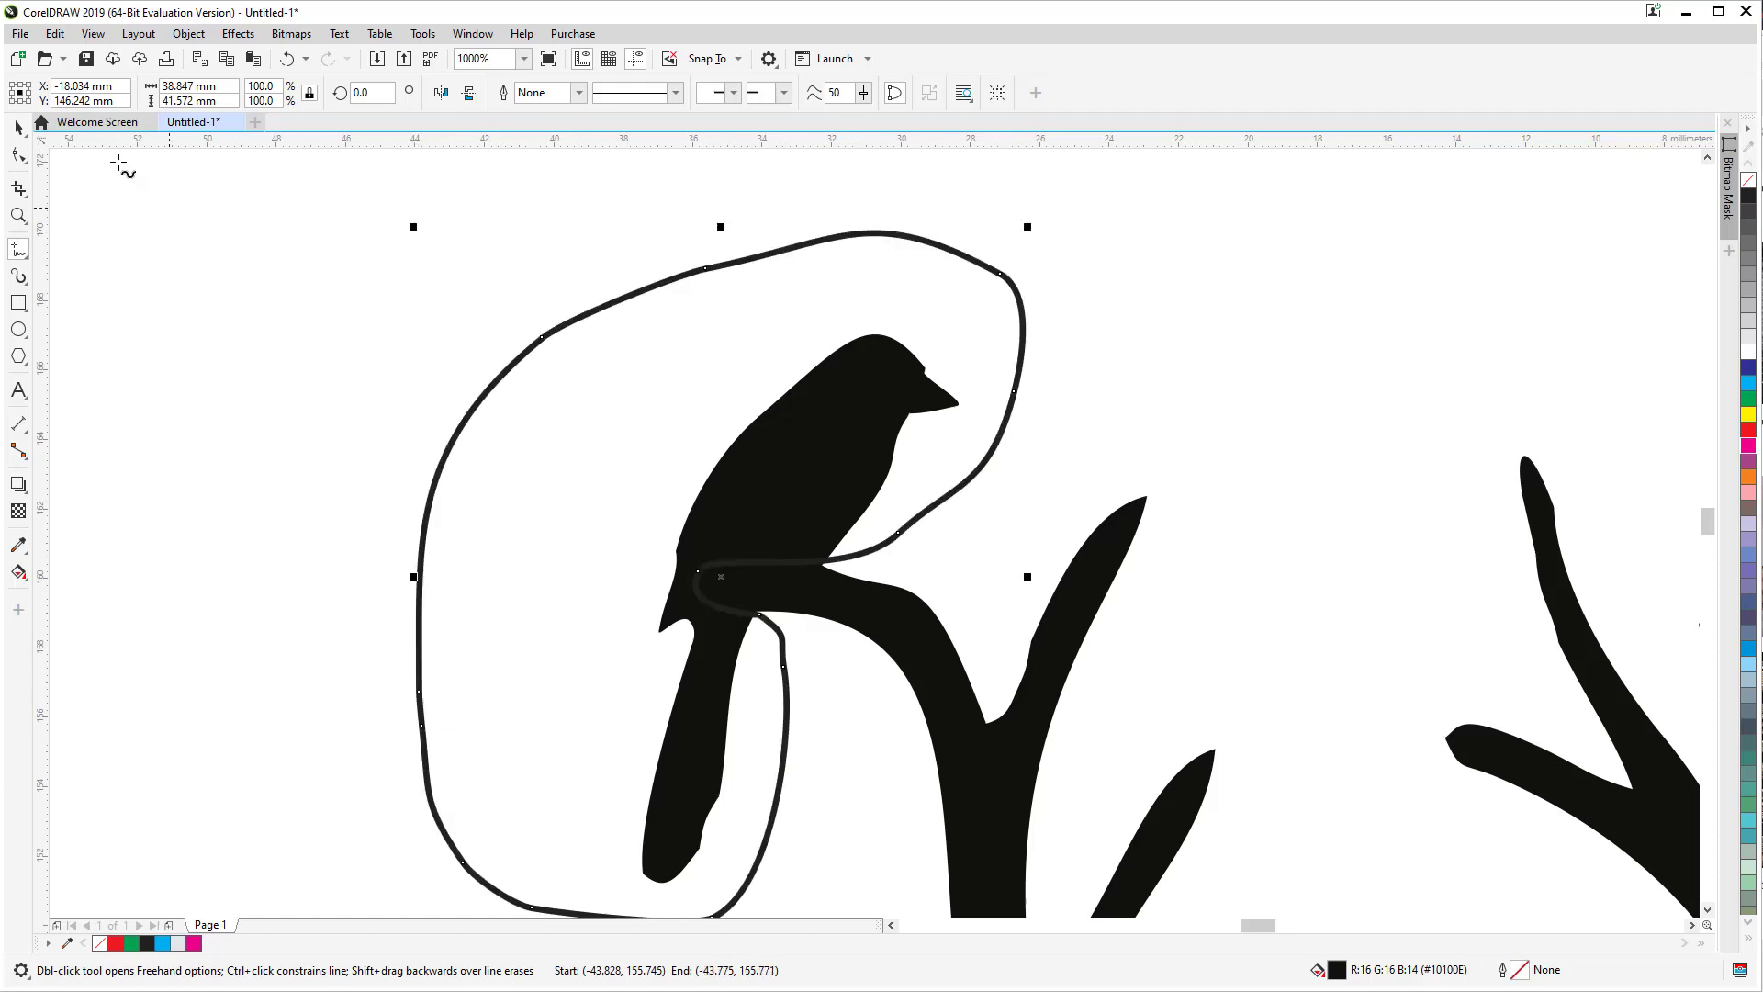
{"action": "left_click", "coordinate": [18, 127]}
{"action": "left_click", "coordinate": [1099, 559], "text": "shift"}
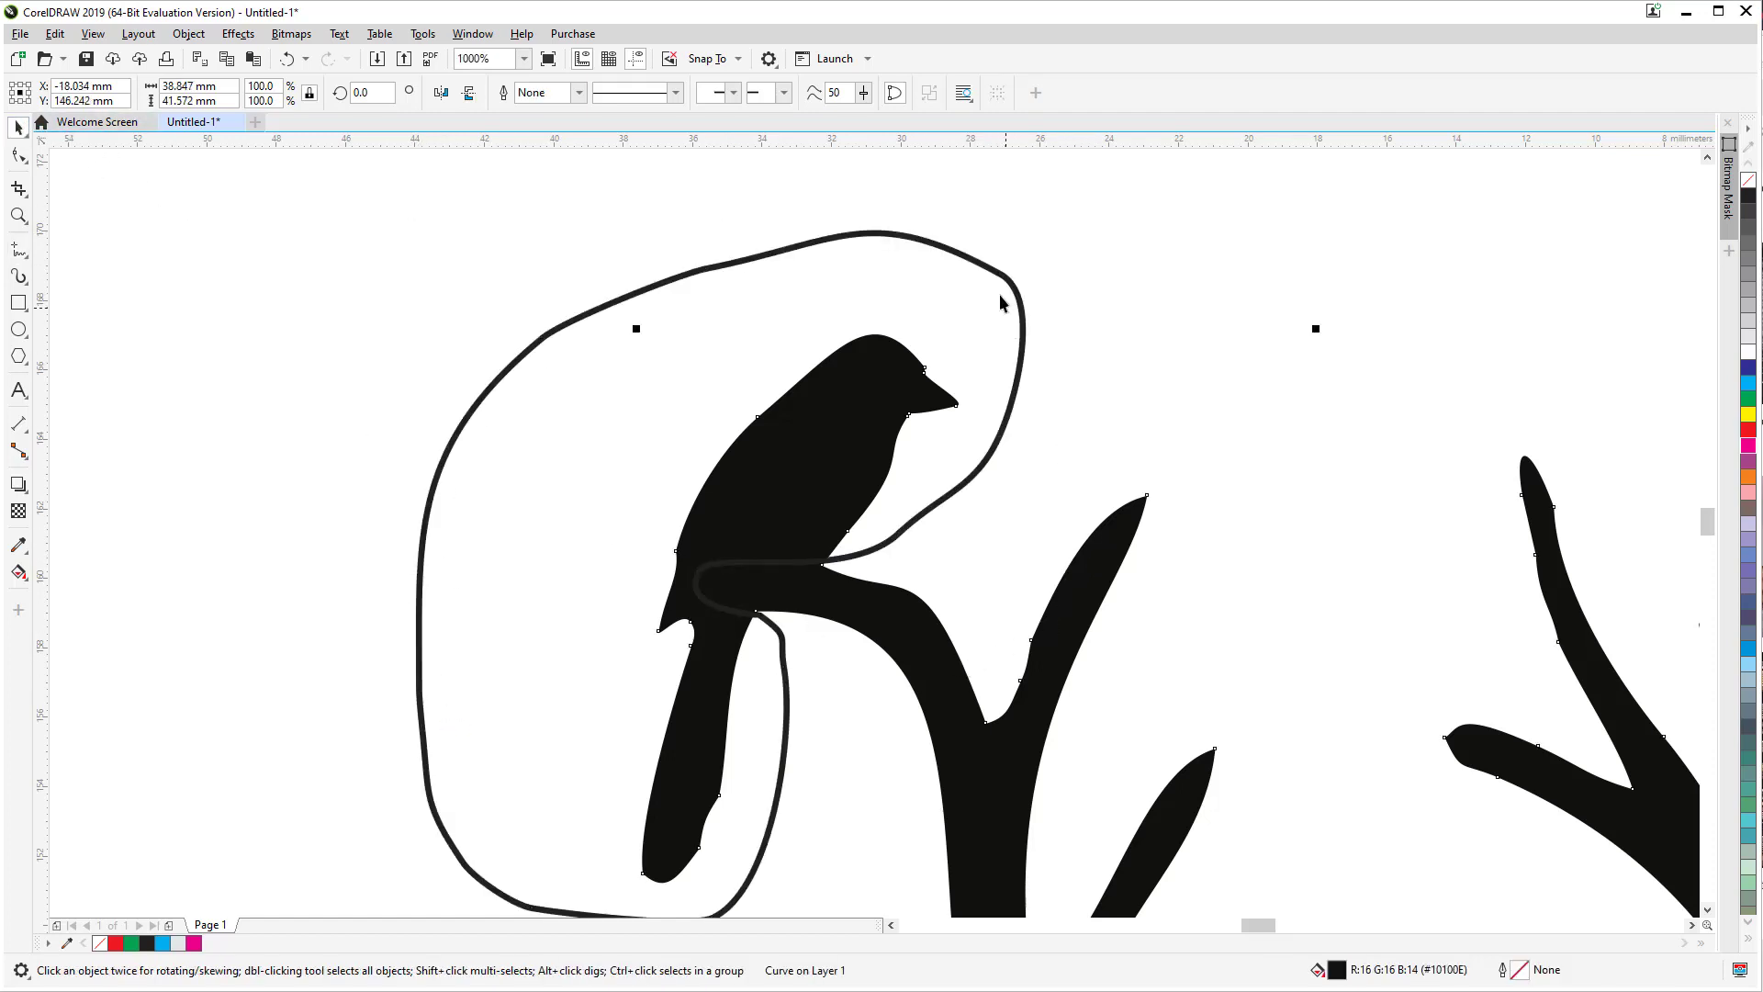
{"action": "left_click", "coordinate": [674, 94]}
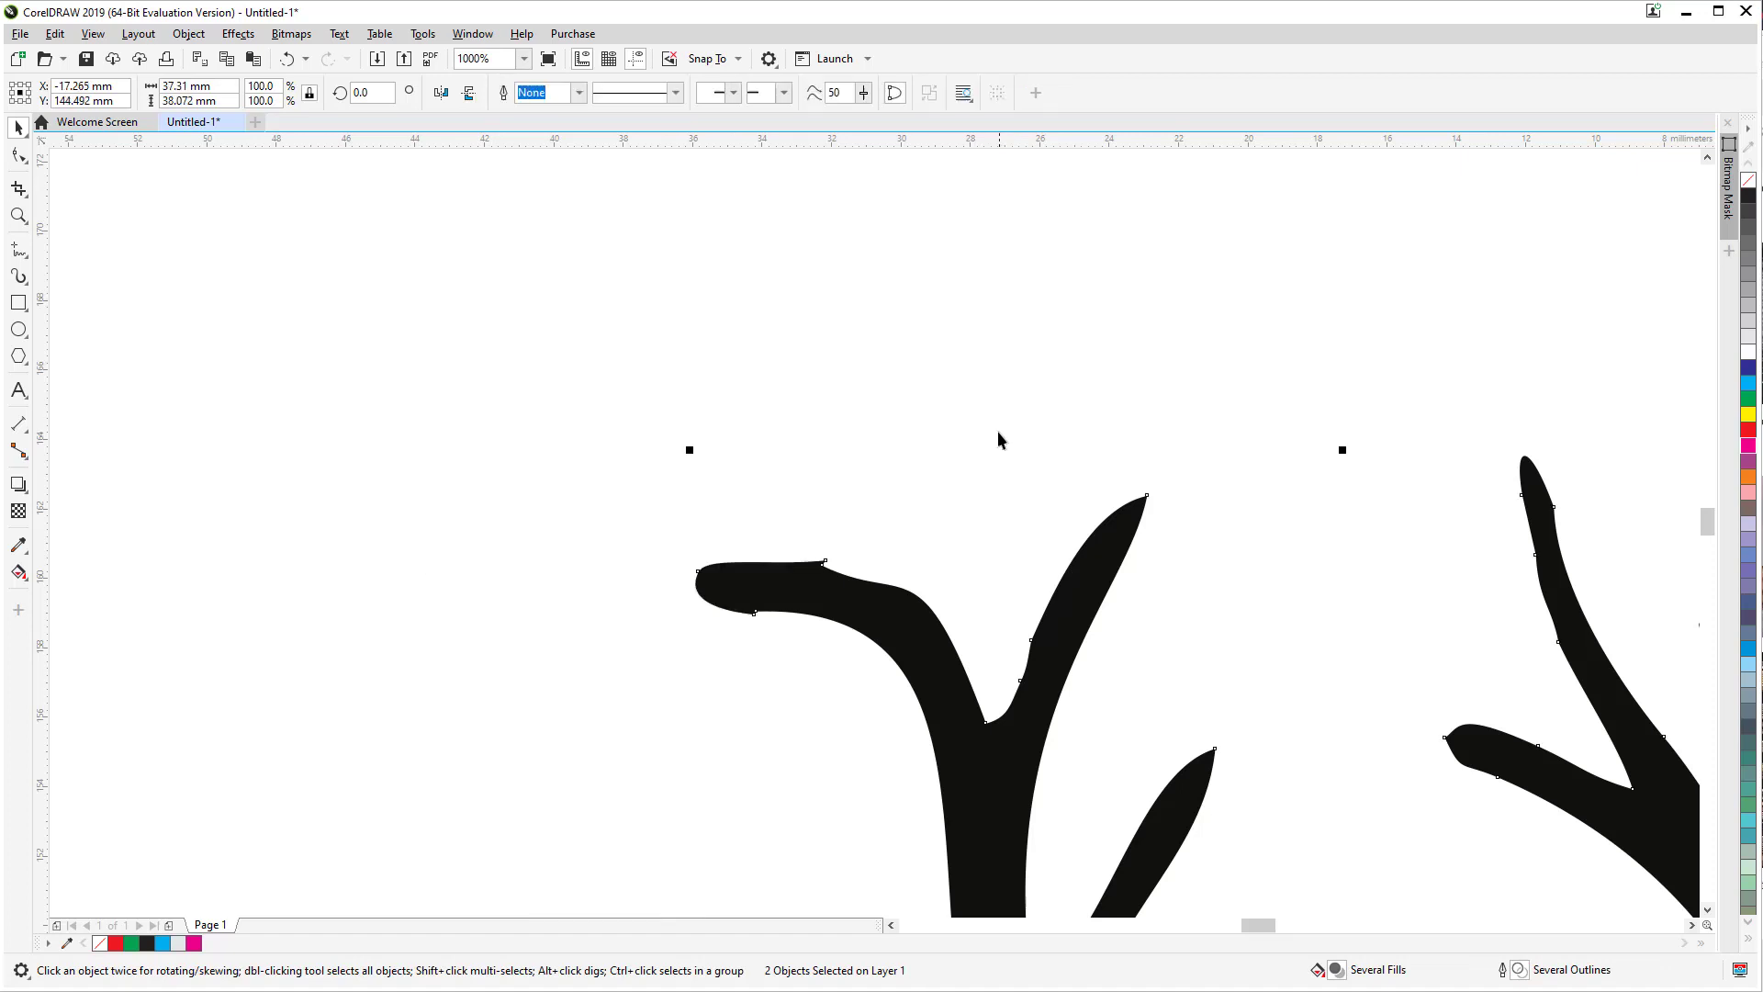
Step: Reshape the cut branch end of the copied antlers into a longer, smoothly tapered tip by moving its nodes and handles
{"action": "key", "text": "F10"}
{"action": "scroll", "coordinate": [669, 633], "scroll_direction": "up", "scroll_amount": 2}
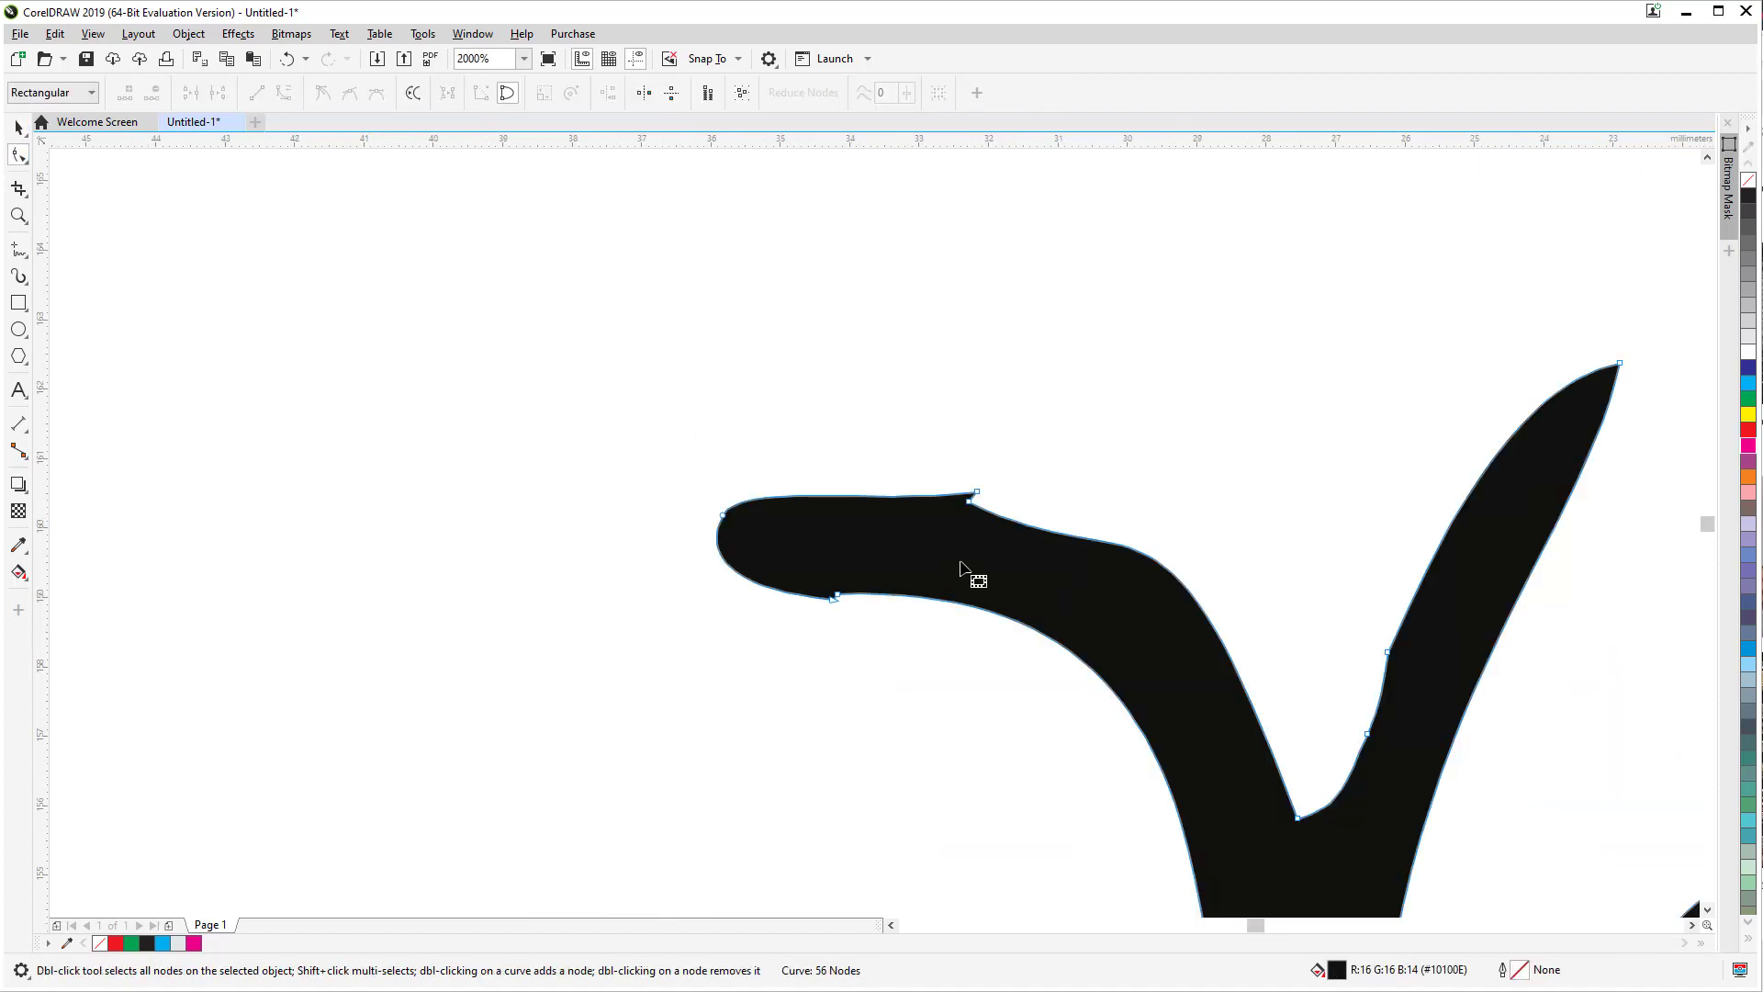
{"action": "left_click_drag", "start_coordinate": [971, 500], "coordinate": [833, 496]}
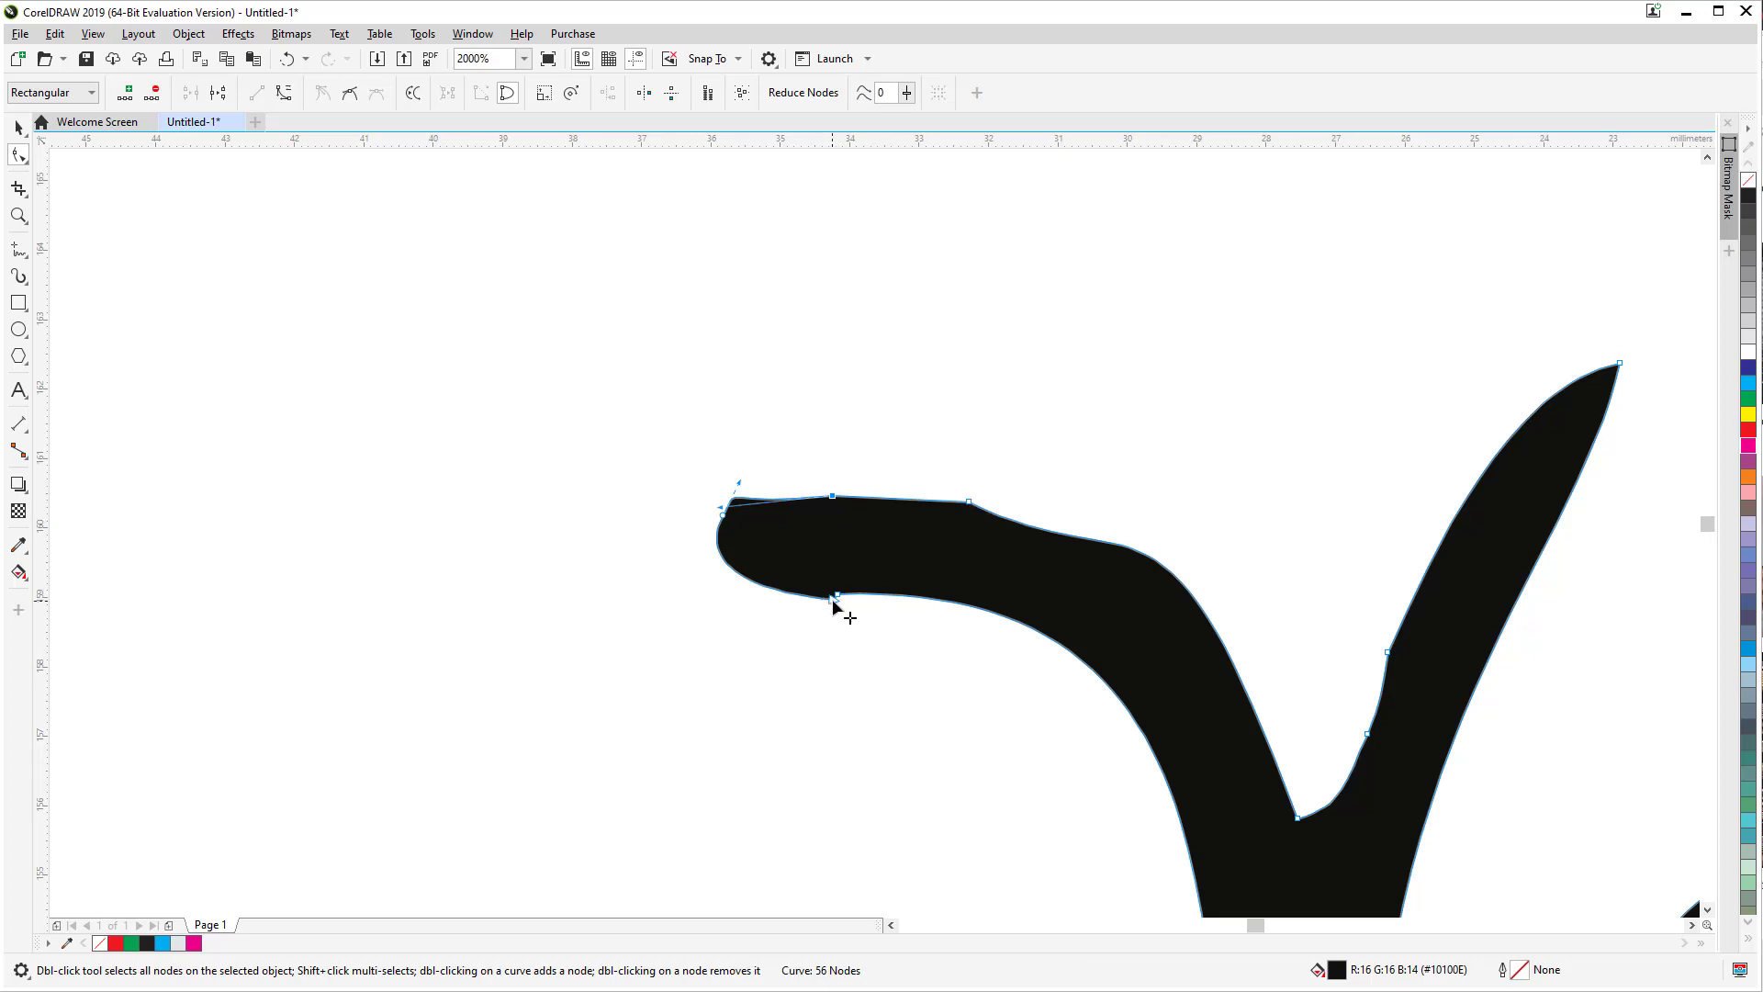
{"action": "left_click_drag", "start_coordinate": [830, 602], "coordinate": [730, 586]}
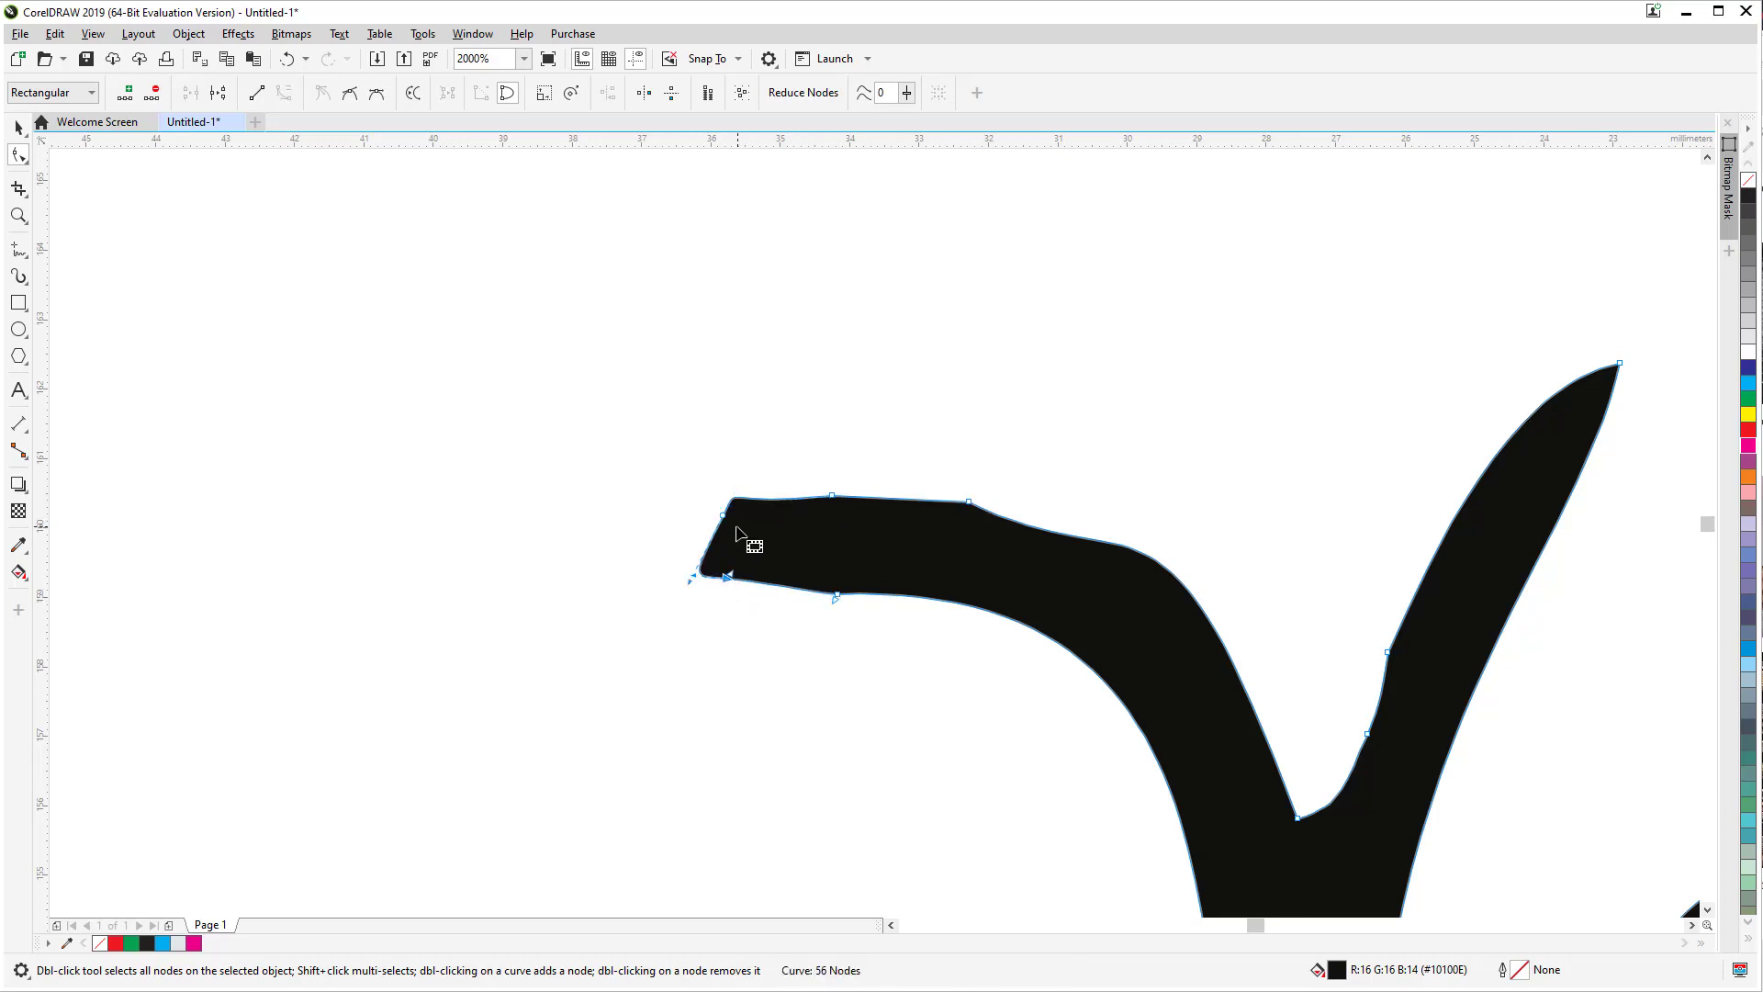
{"action": "mouse_move", "coordinate": [724, 522]}
{"action": "left_mouse_down"}
{"action": "mouse_move", "coordinate": [665, 528]}
{"action": "mouse_move", "coordinate": [732, 517]}
{"action": "left_mouse_up"}
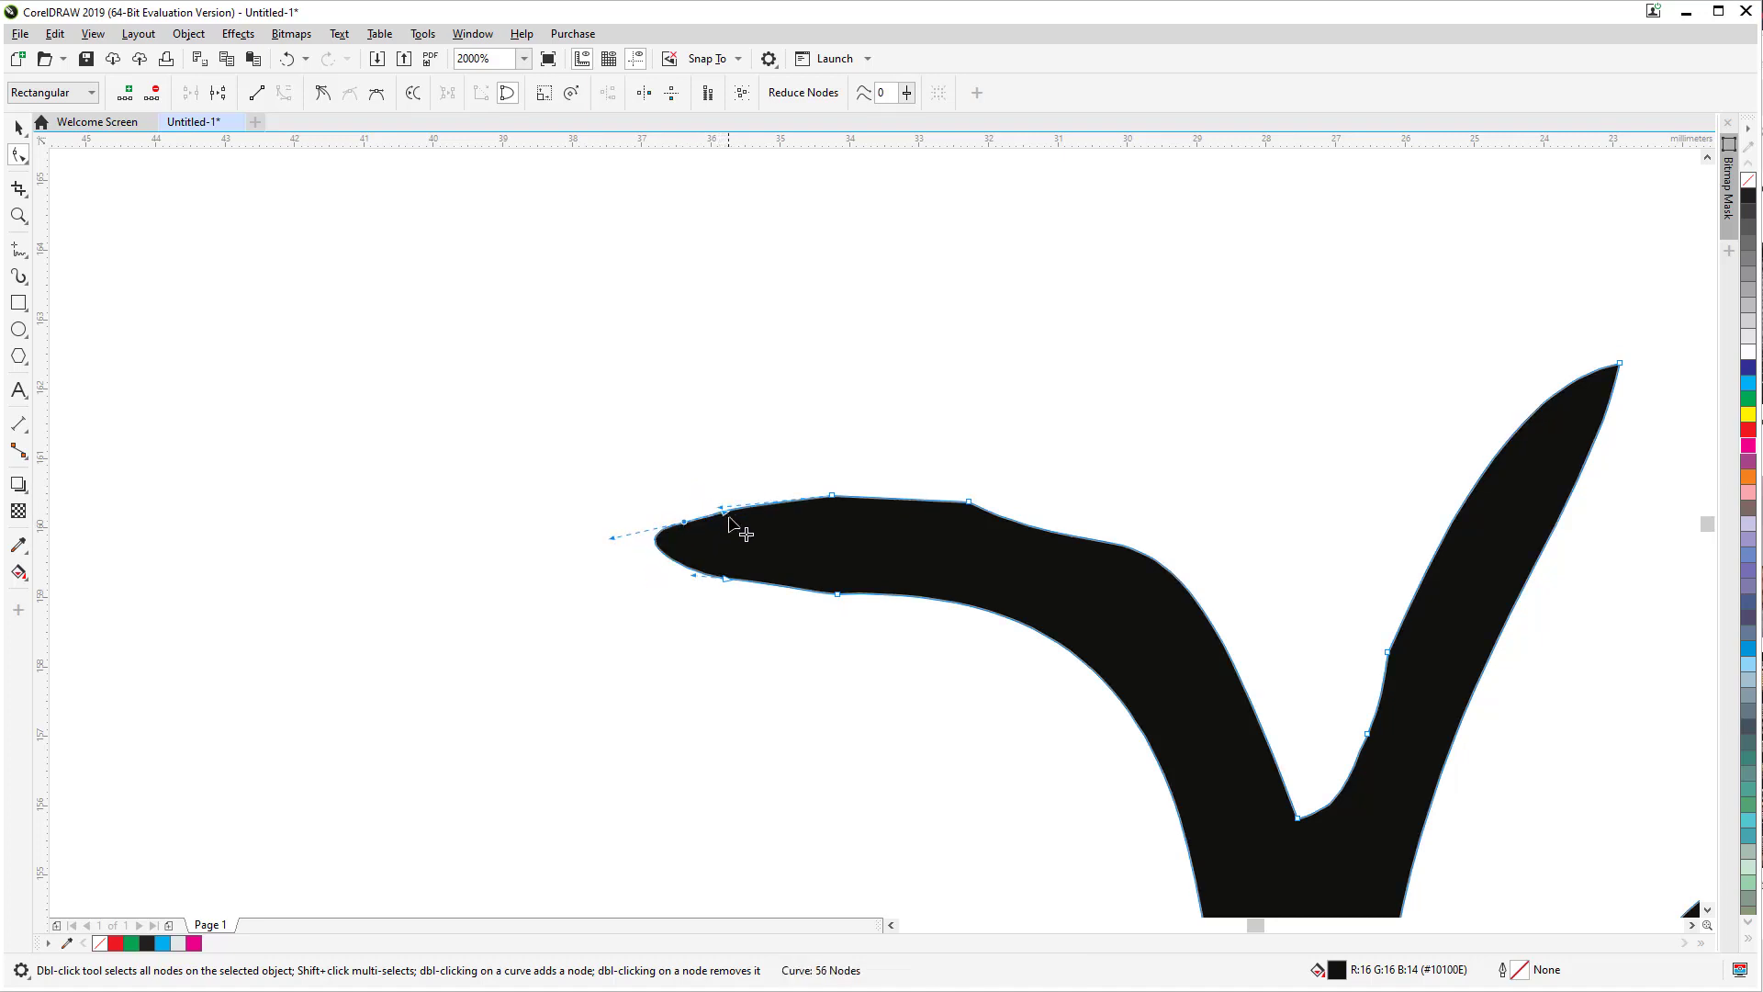
{"action": "scroll", "coordinate": [781, 433], "scroll_direction": "down", "scroll_amount": 5}
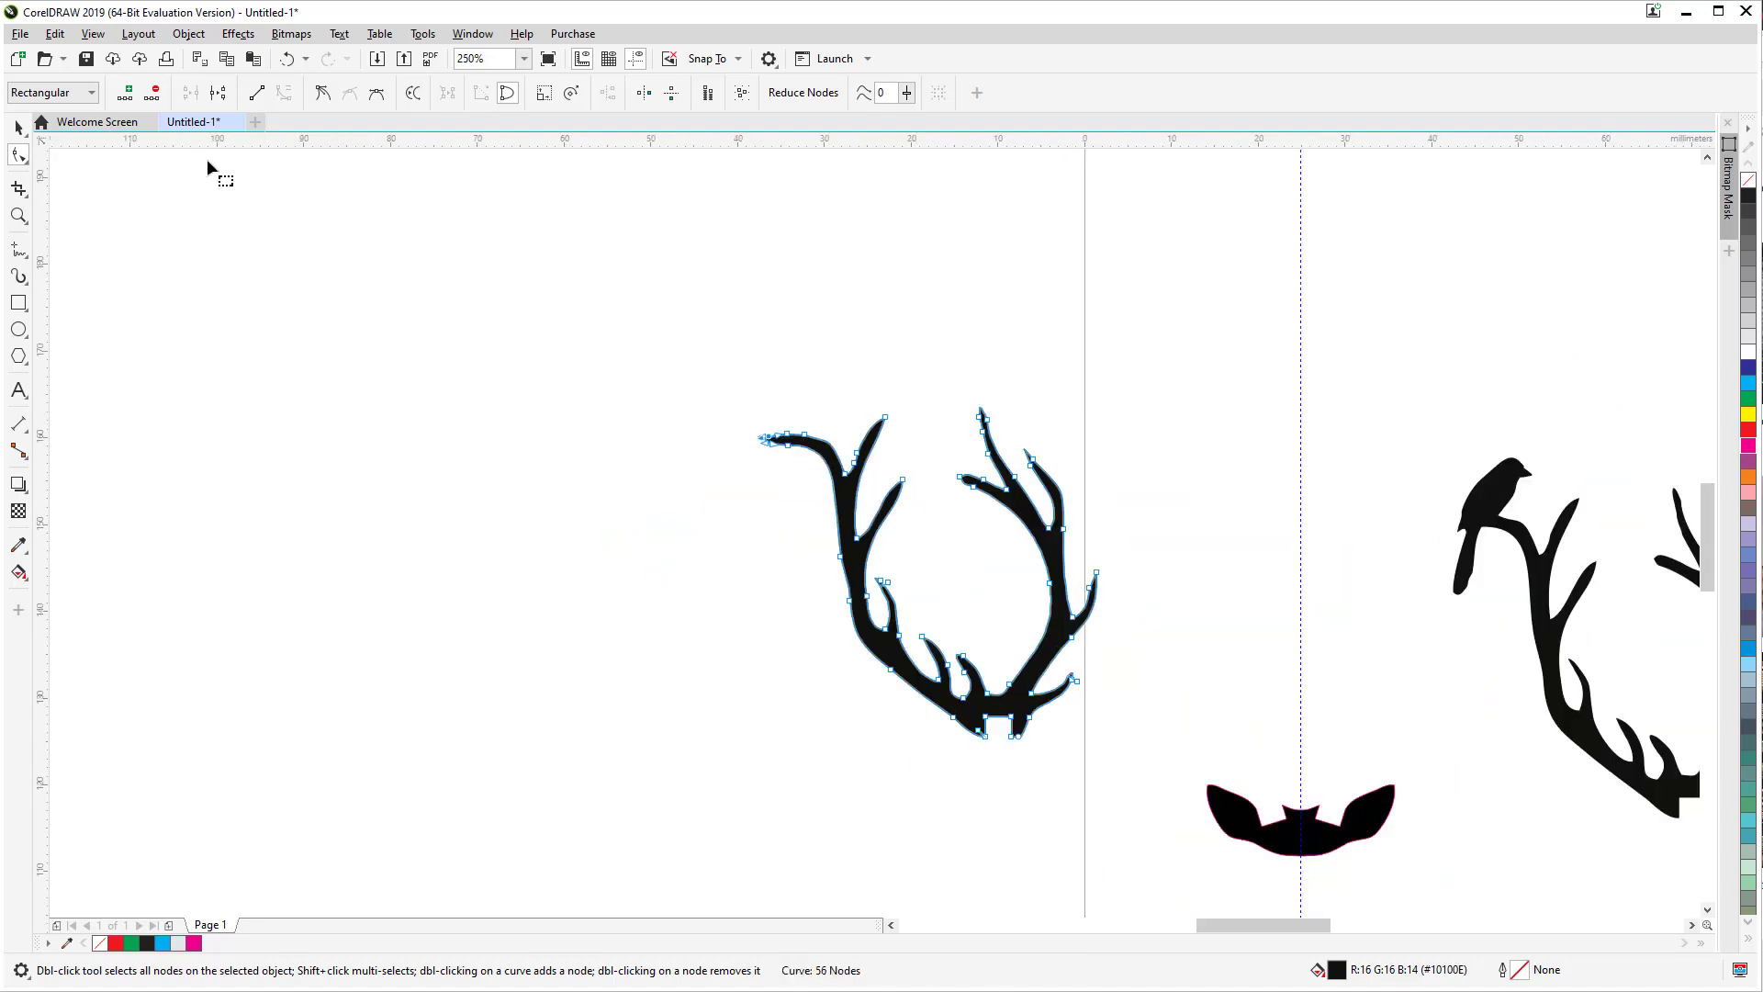
{"action": "left_click", "coordinate": [18, 127]}
Step: Mirror the birdless antlers horizontally
{"action": "scroll", "coordinate": [979, 589], "scroll_direction": "down", "scroll_amount": 2}
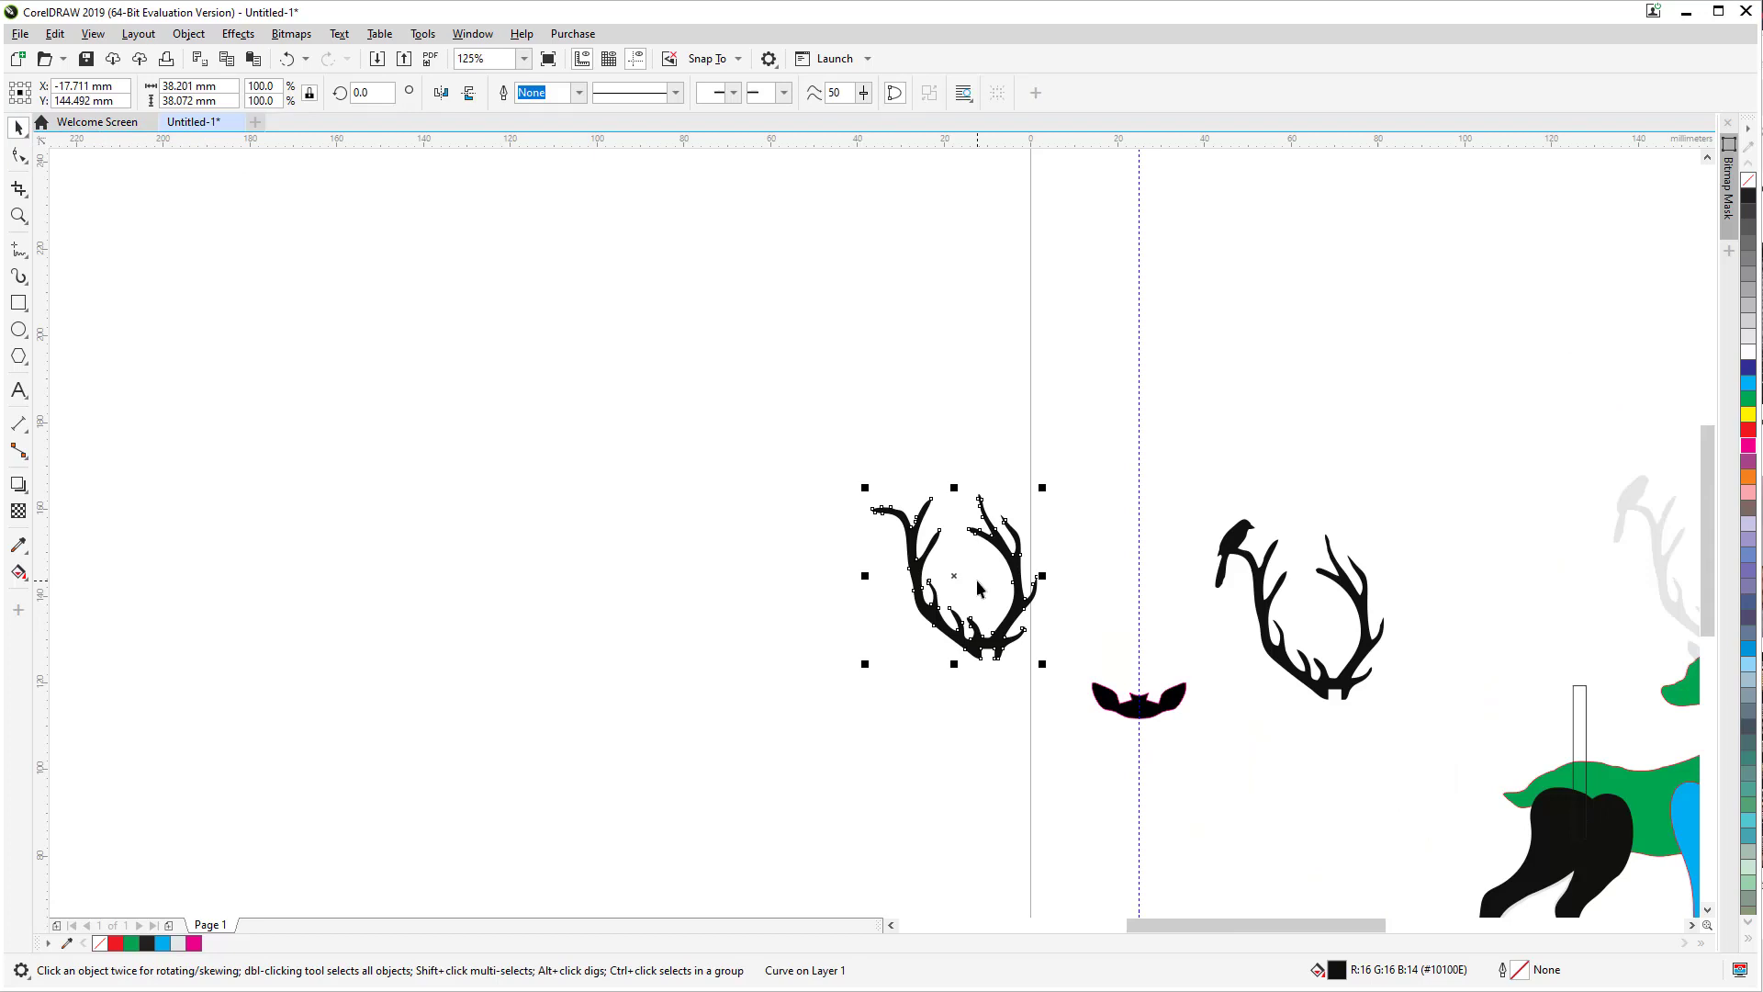
{"action": "left_click", "coordinate": [1145, 621]}
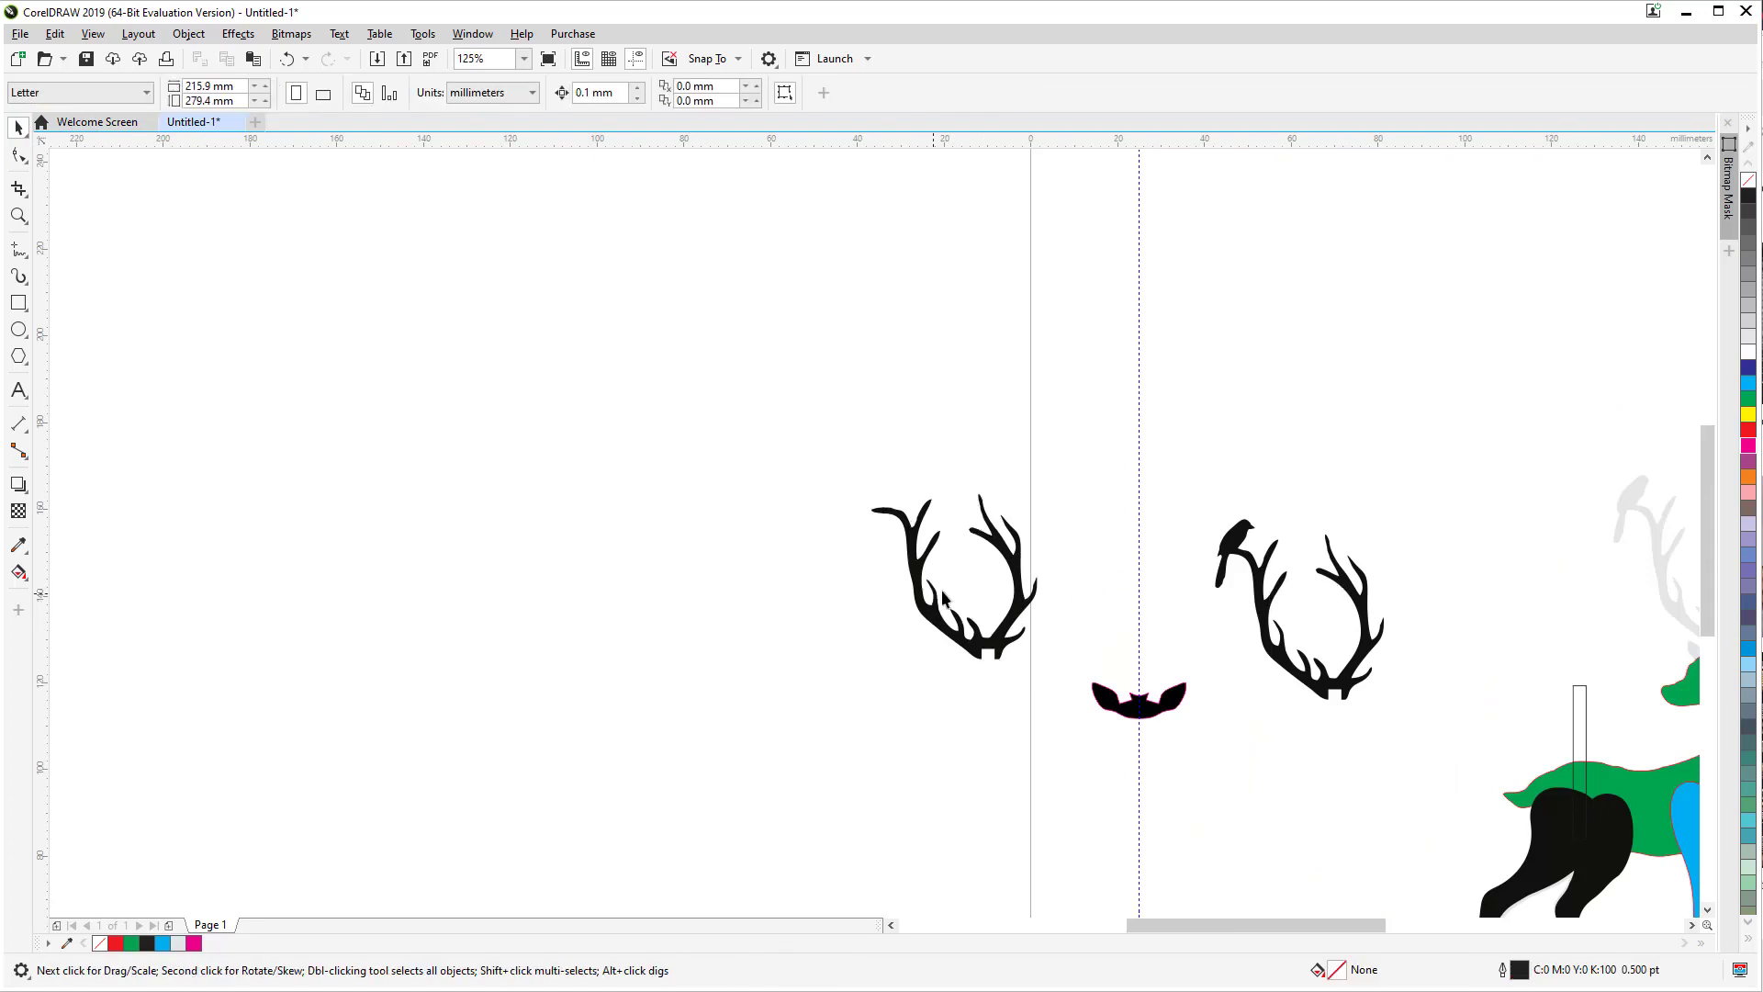
{"action": "left_click", "coordinate": [992, 653]}
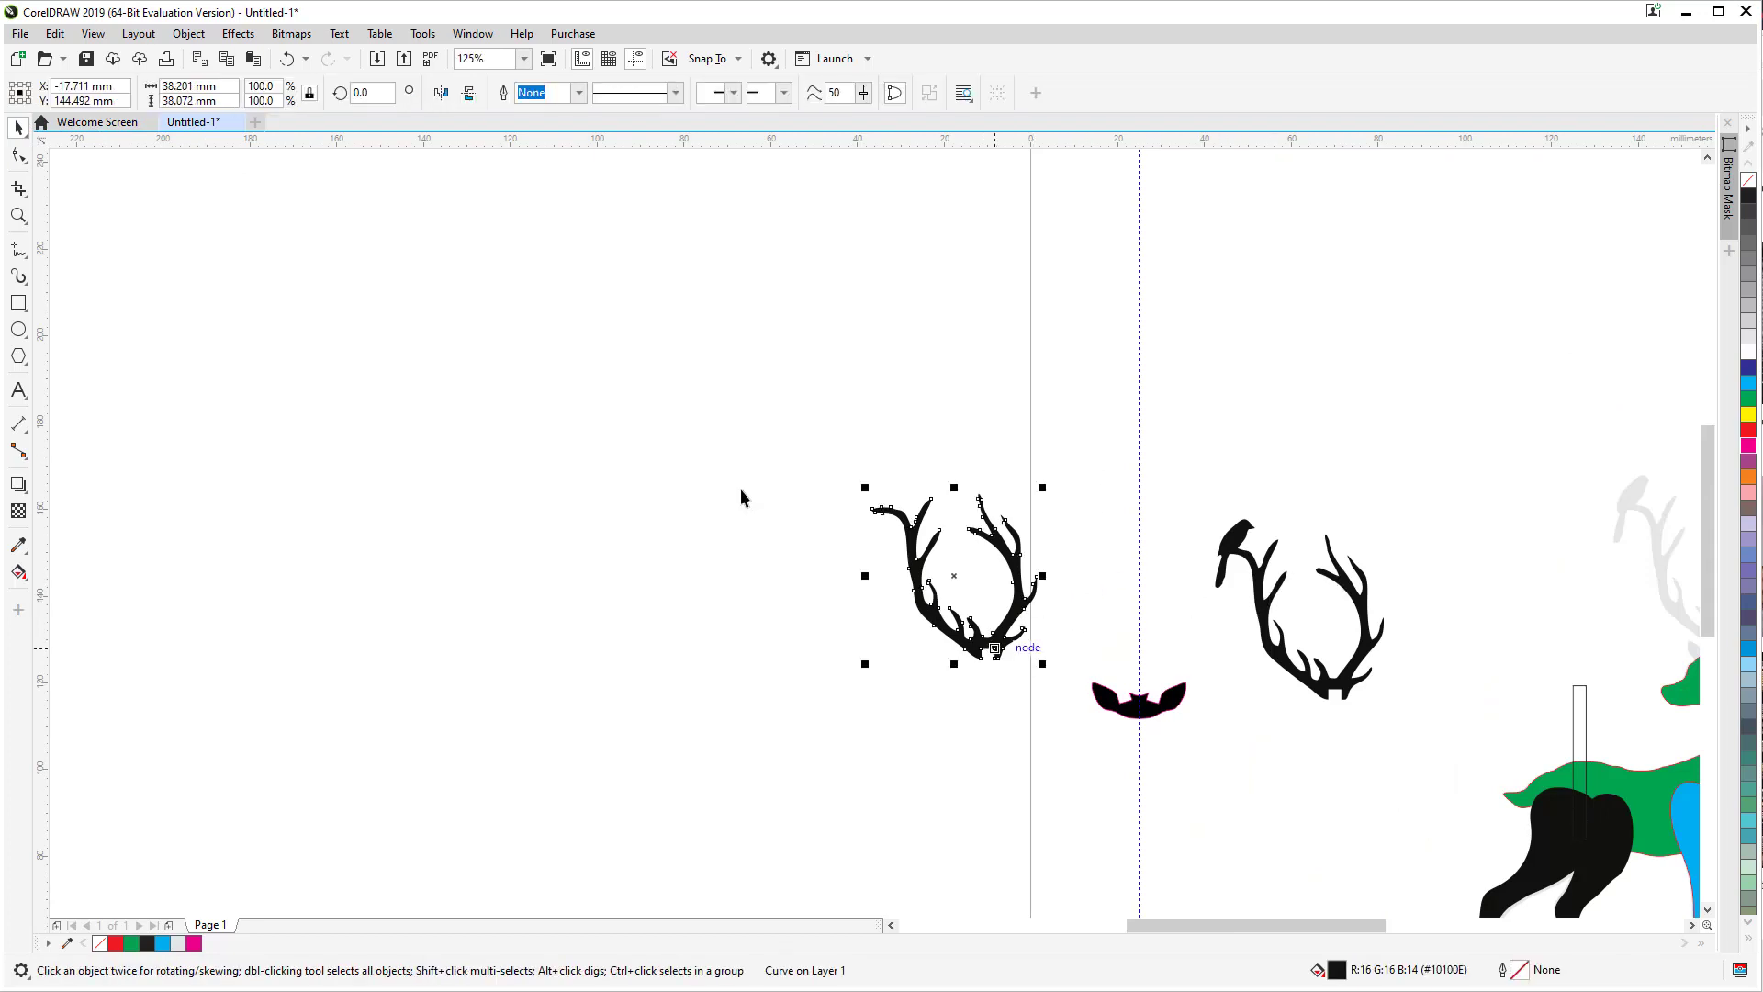
{"action": "left_click", "coordinate": [450, 99]}
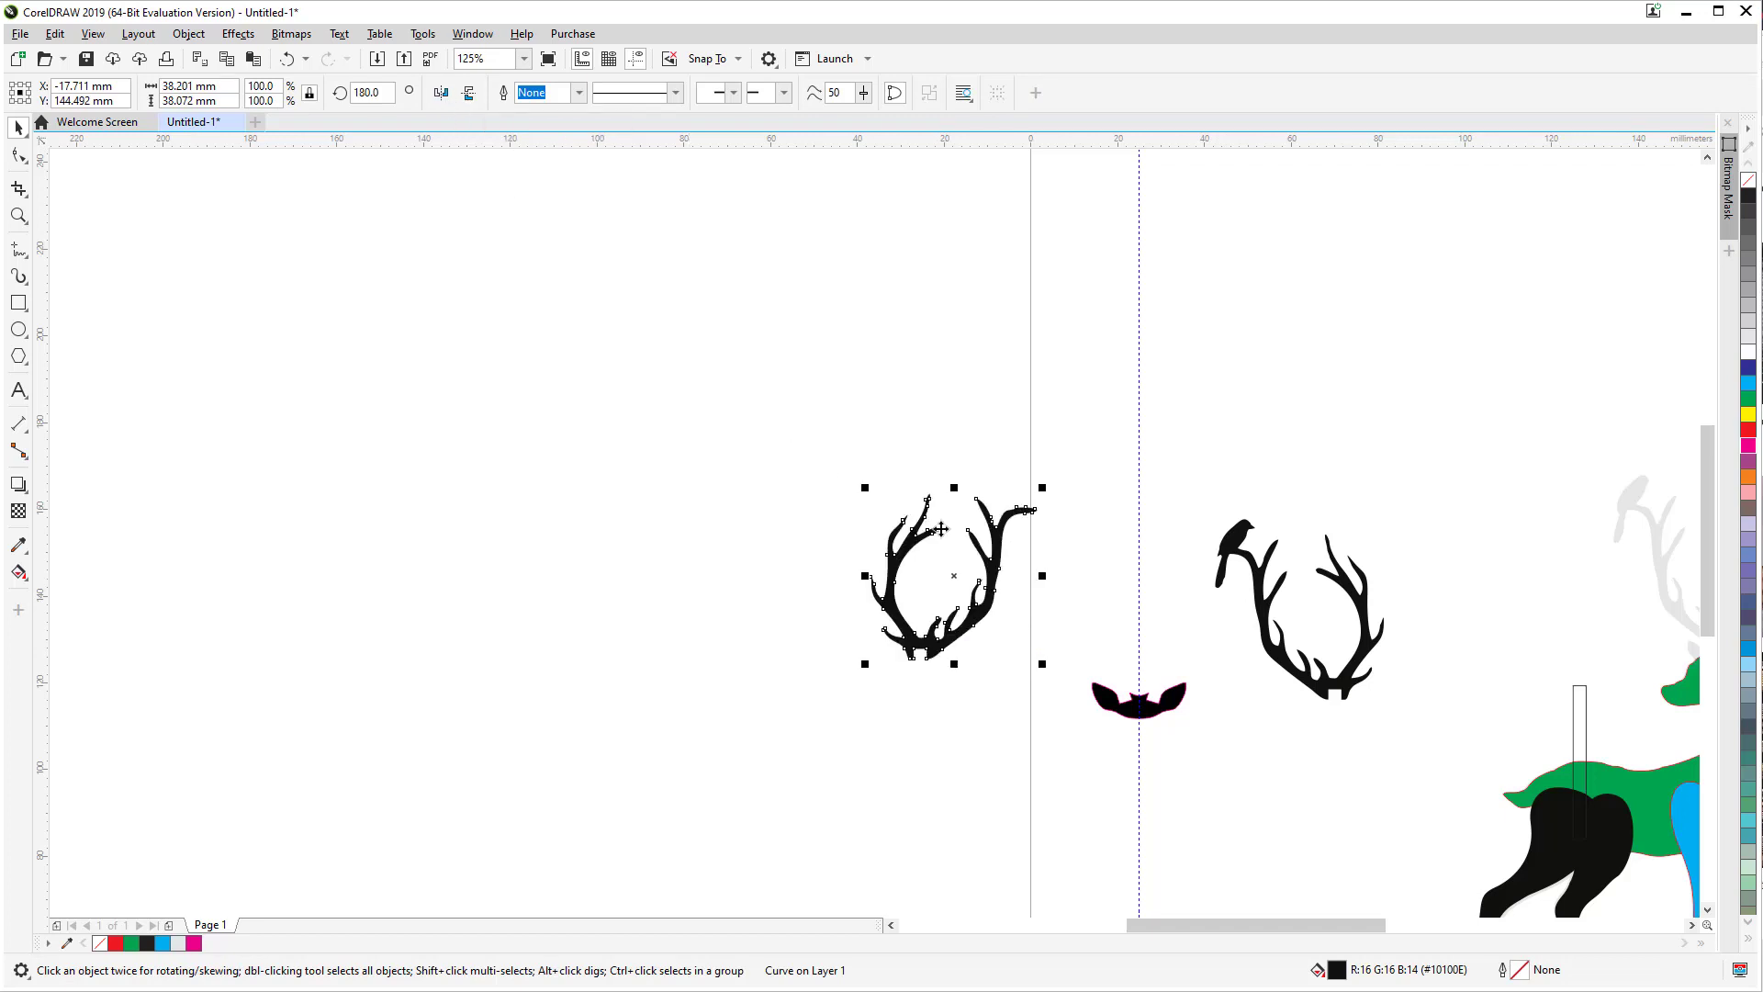
Step: Move both antler pieces off the page's left edge, birdless one leftmost, and put the ear piece below and between them
{"action": "left_click_drag", "start_coordinate": [997, 617], "coordinate": [761, 599]}
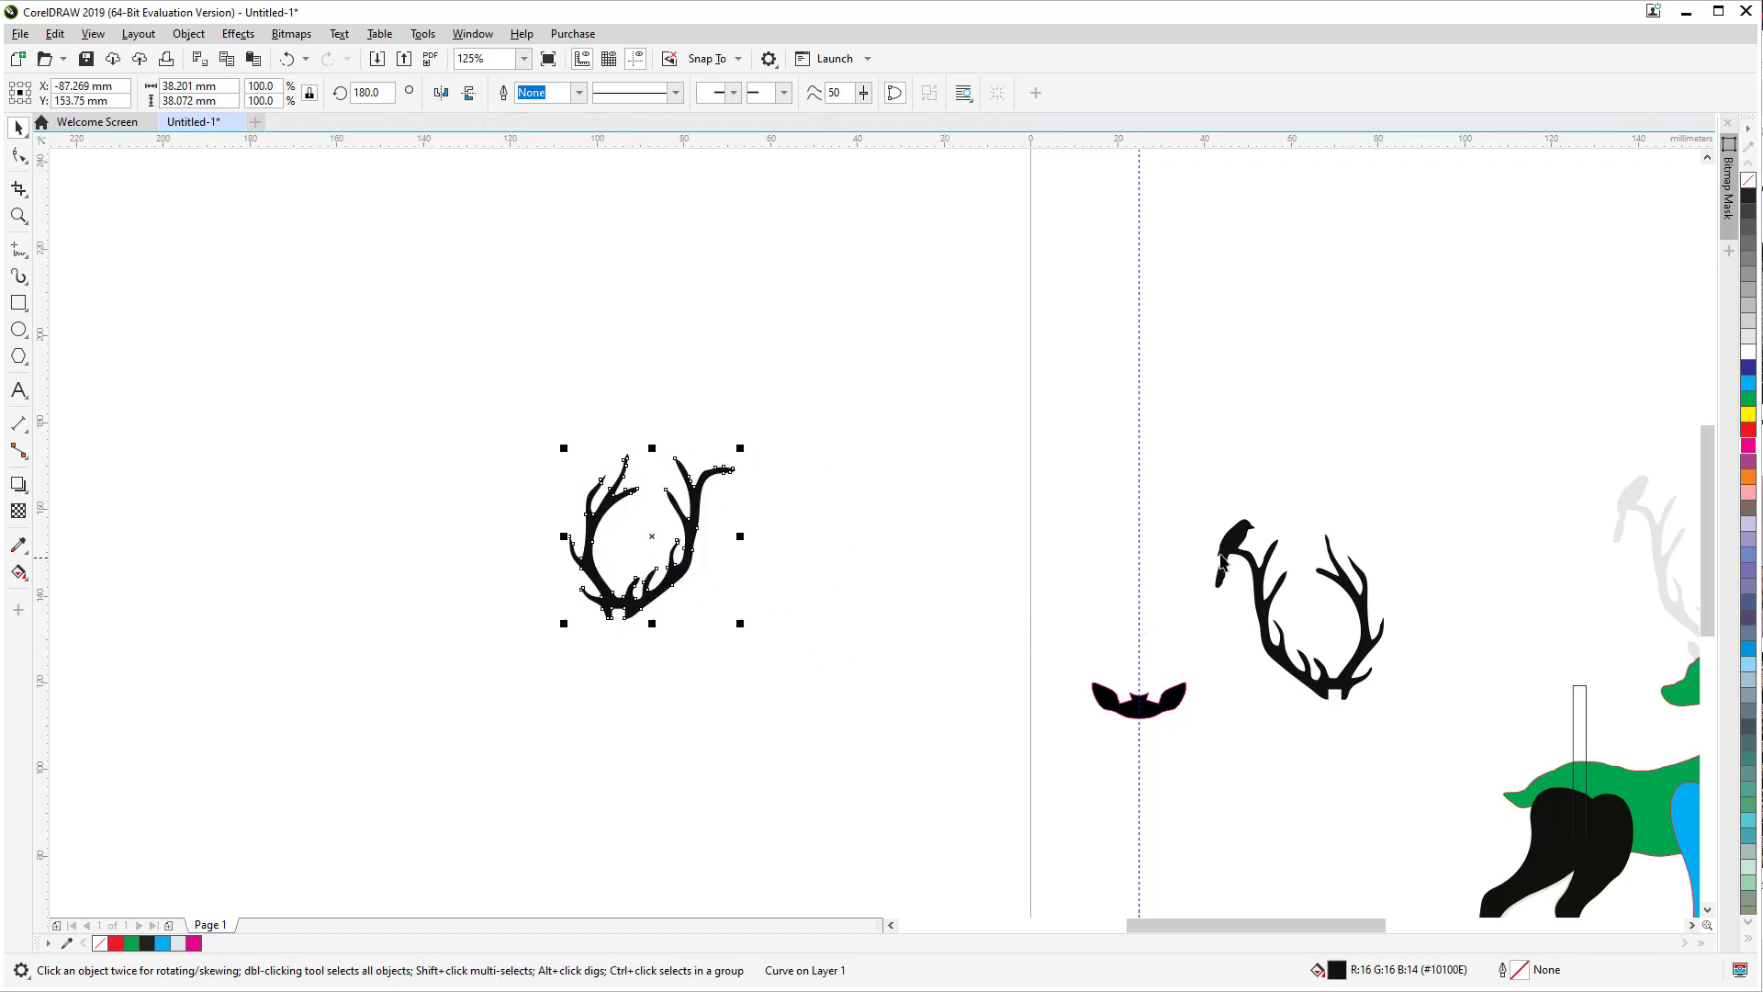
{"action": "left_click_drag", "start_coordinate": [1221, 558], "coordinate": [759, 473]}
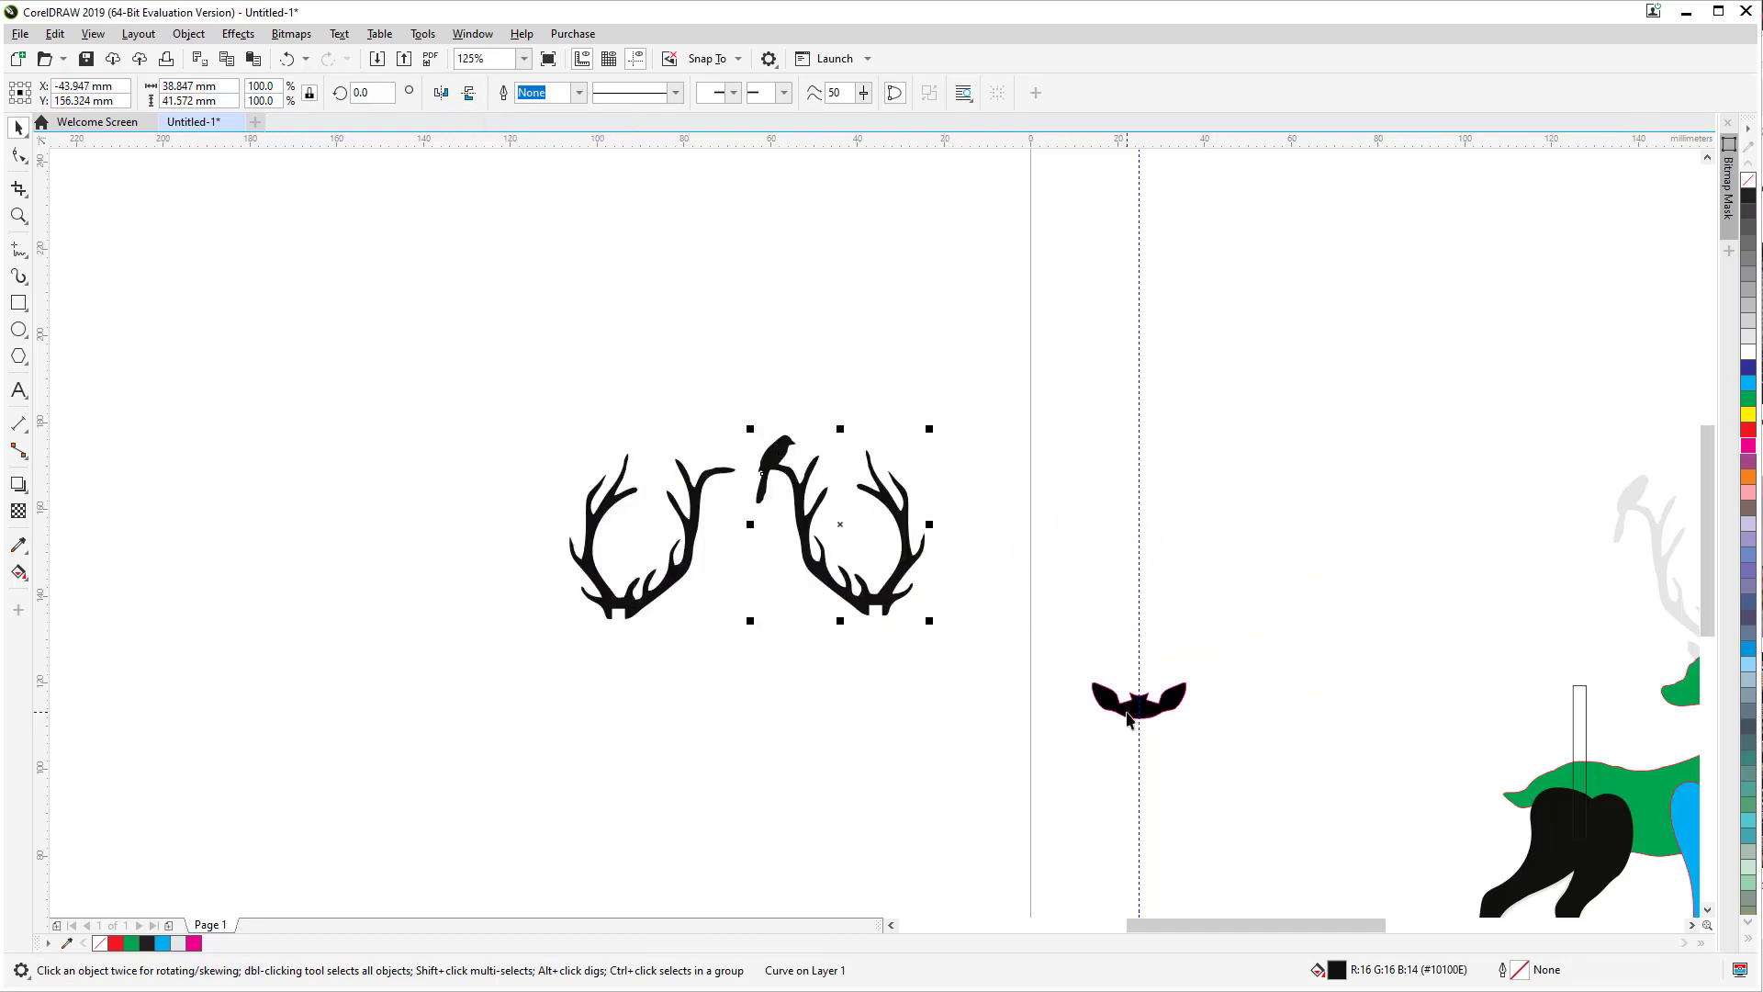
{"action": "left_click_drag", "start_coordinate": [1129, 719], "coordinate": [751, 644]}
{"action": "left_click", "coordinate": [838, 709]}
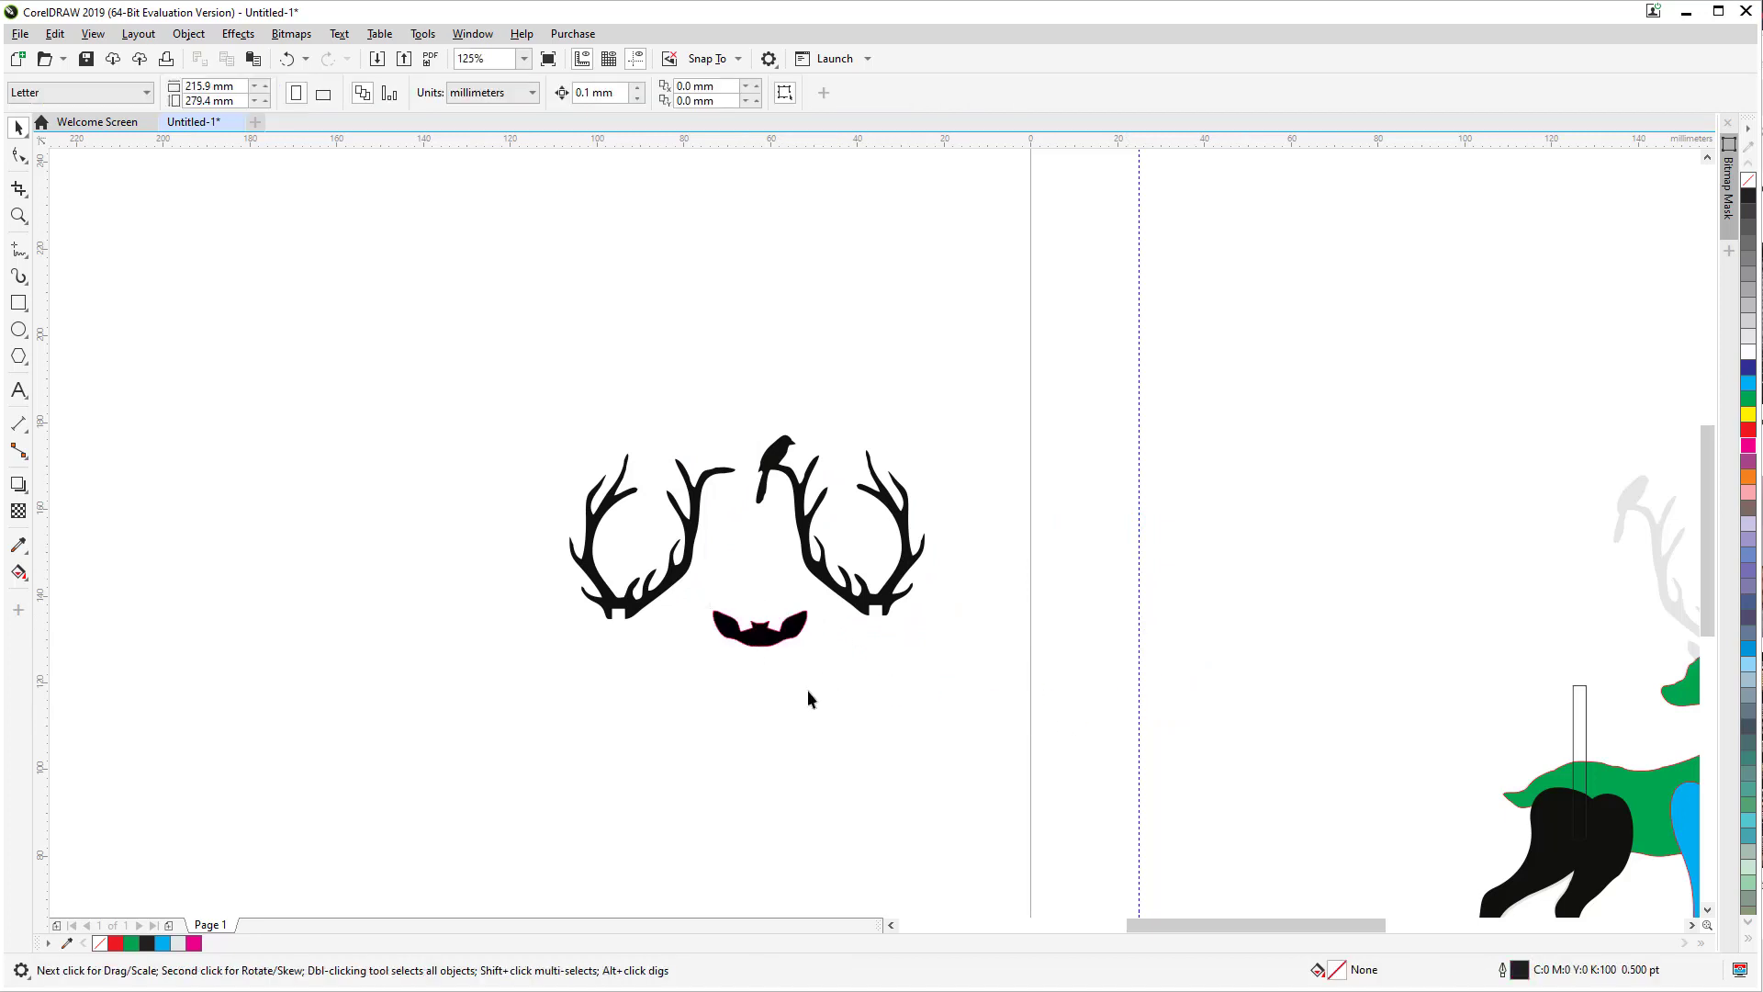
{"action": "left_click_drag", "start_coordinate": [886, 665], "coordinate": [749, 571]}
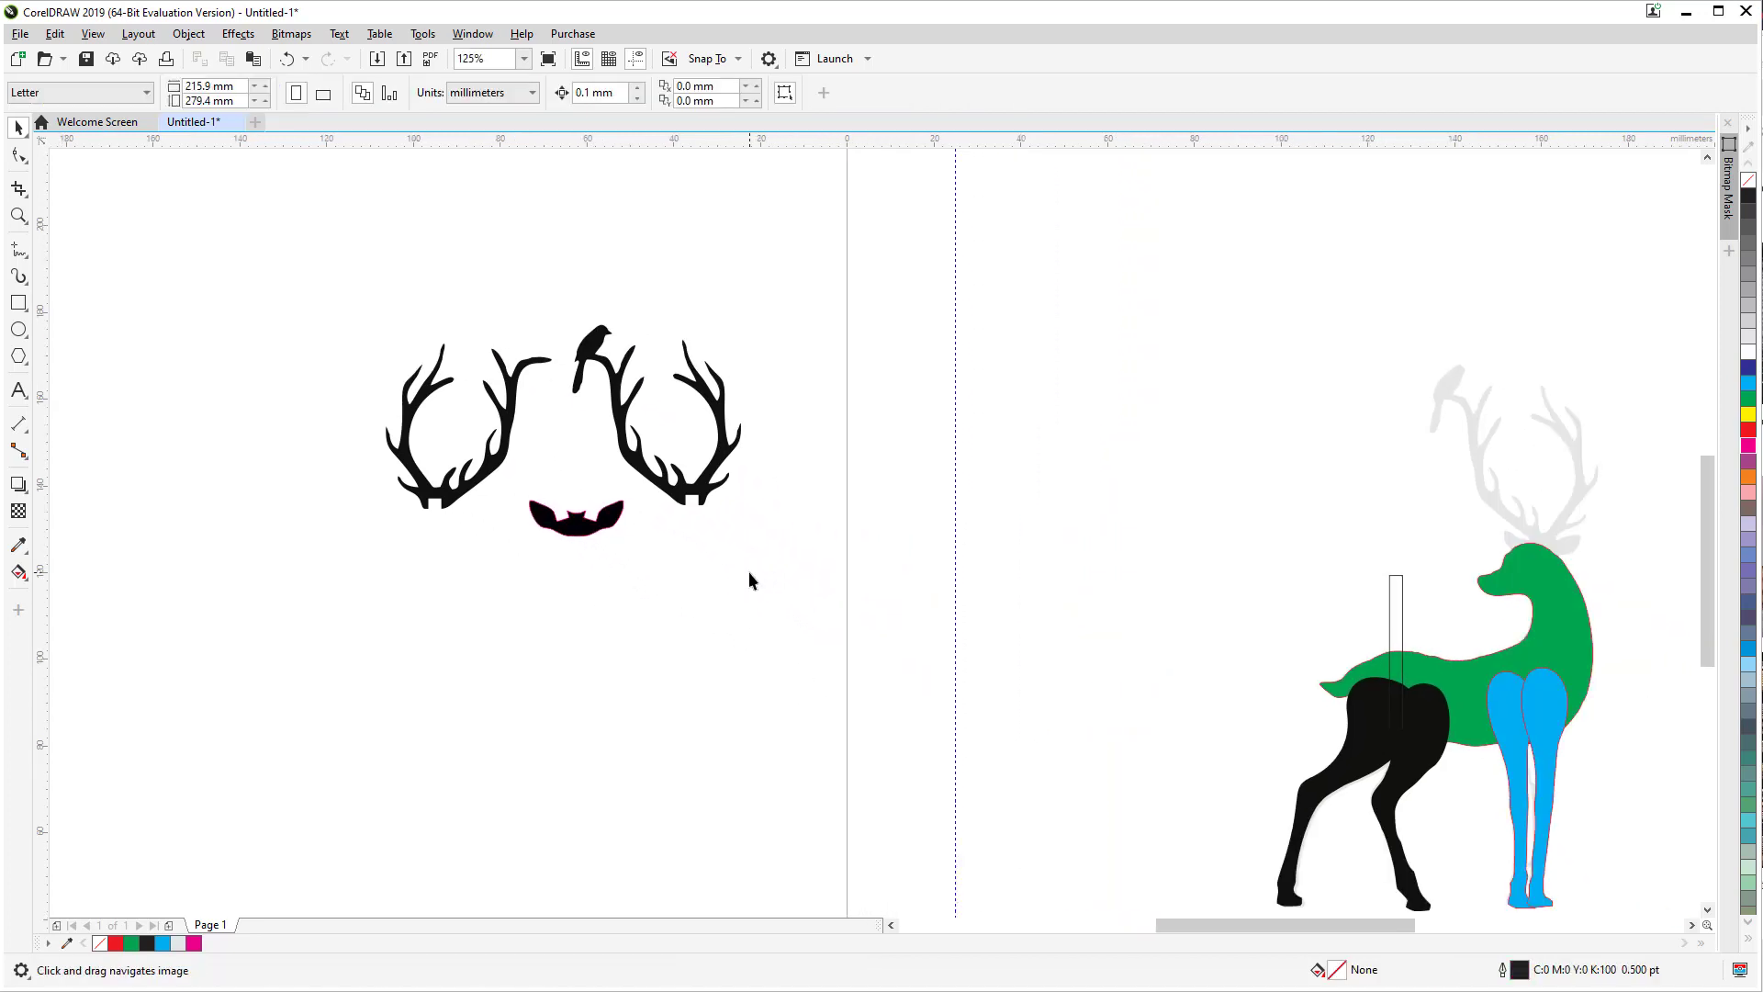
Step: Save the drawing as deer2 in the animals folder in CDR format
{"action": "key", "text": "ctrl+s"}
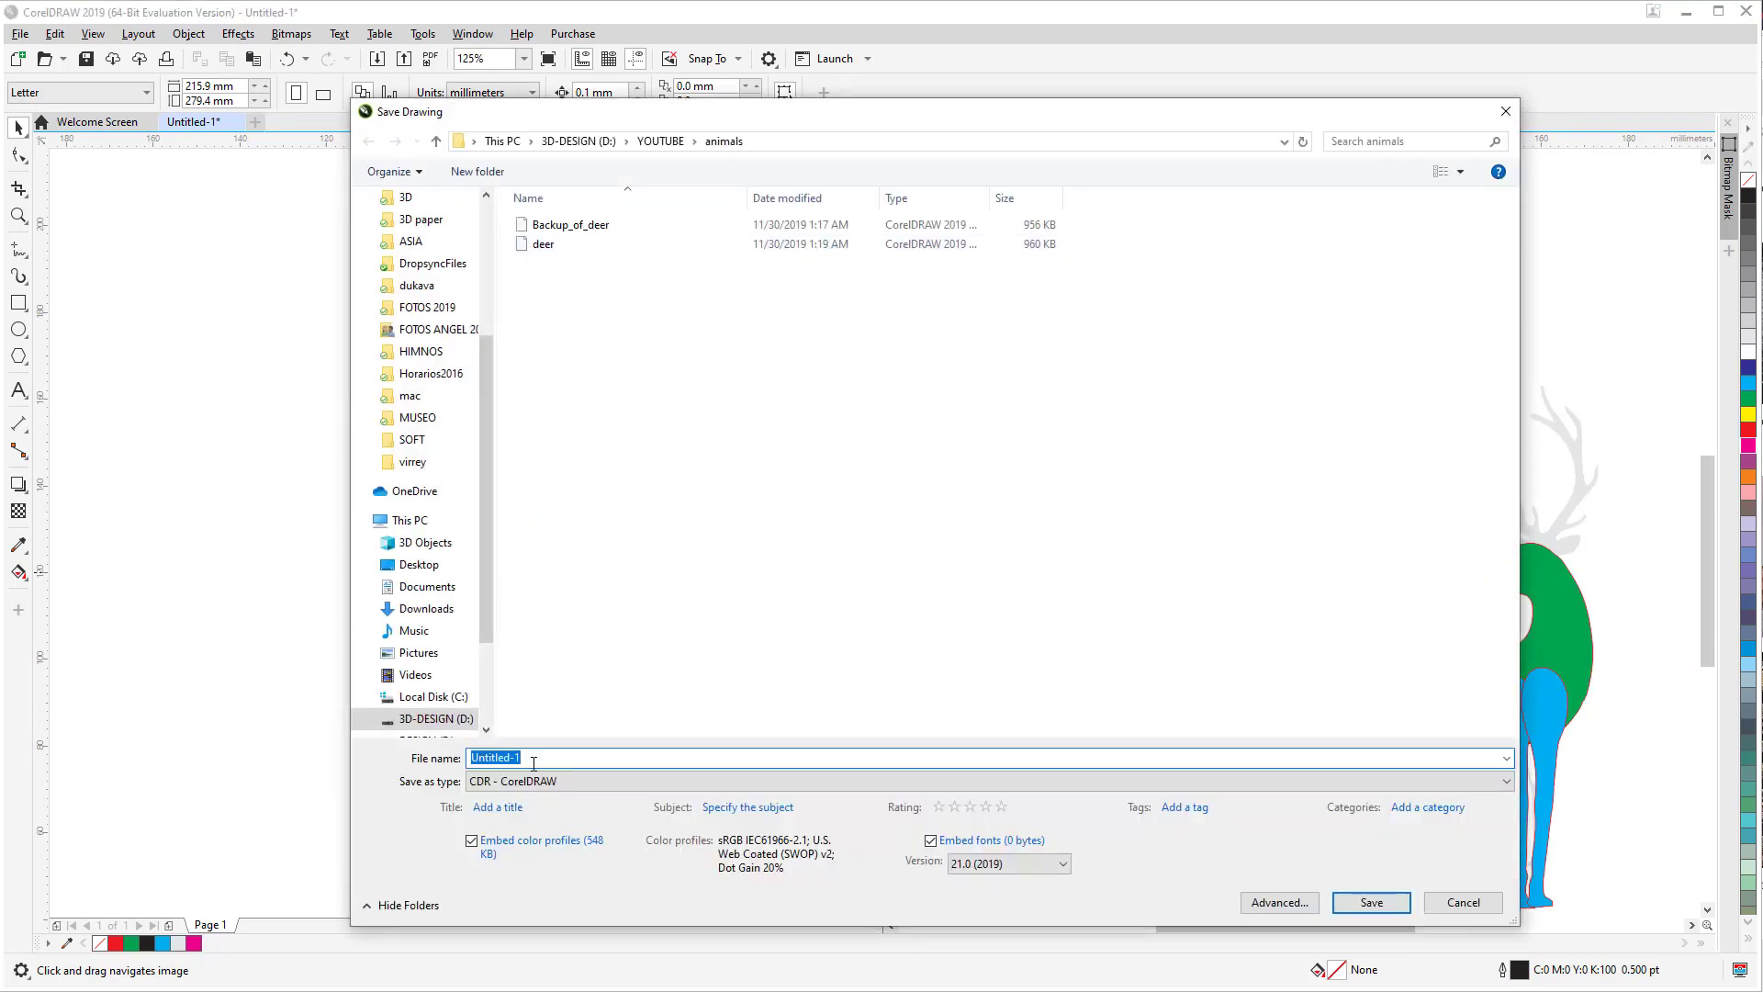
{"action": "type", "text": "deer2"}
{"action": "left_click", "coordinate": [1341, 904]}
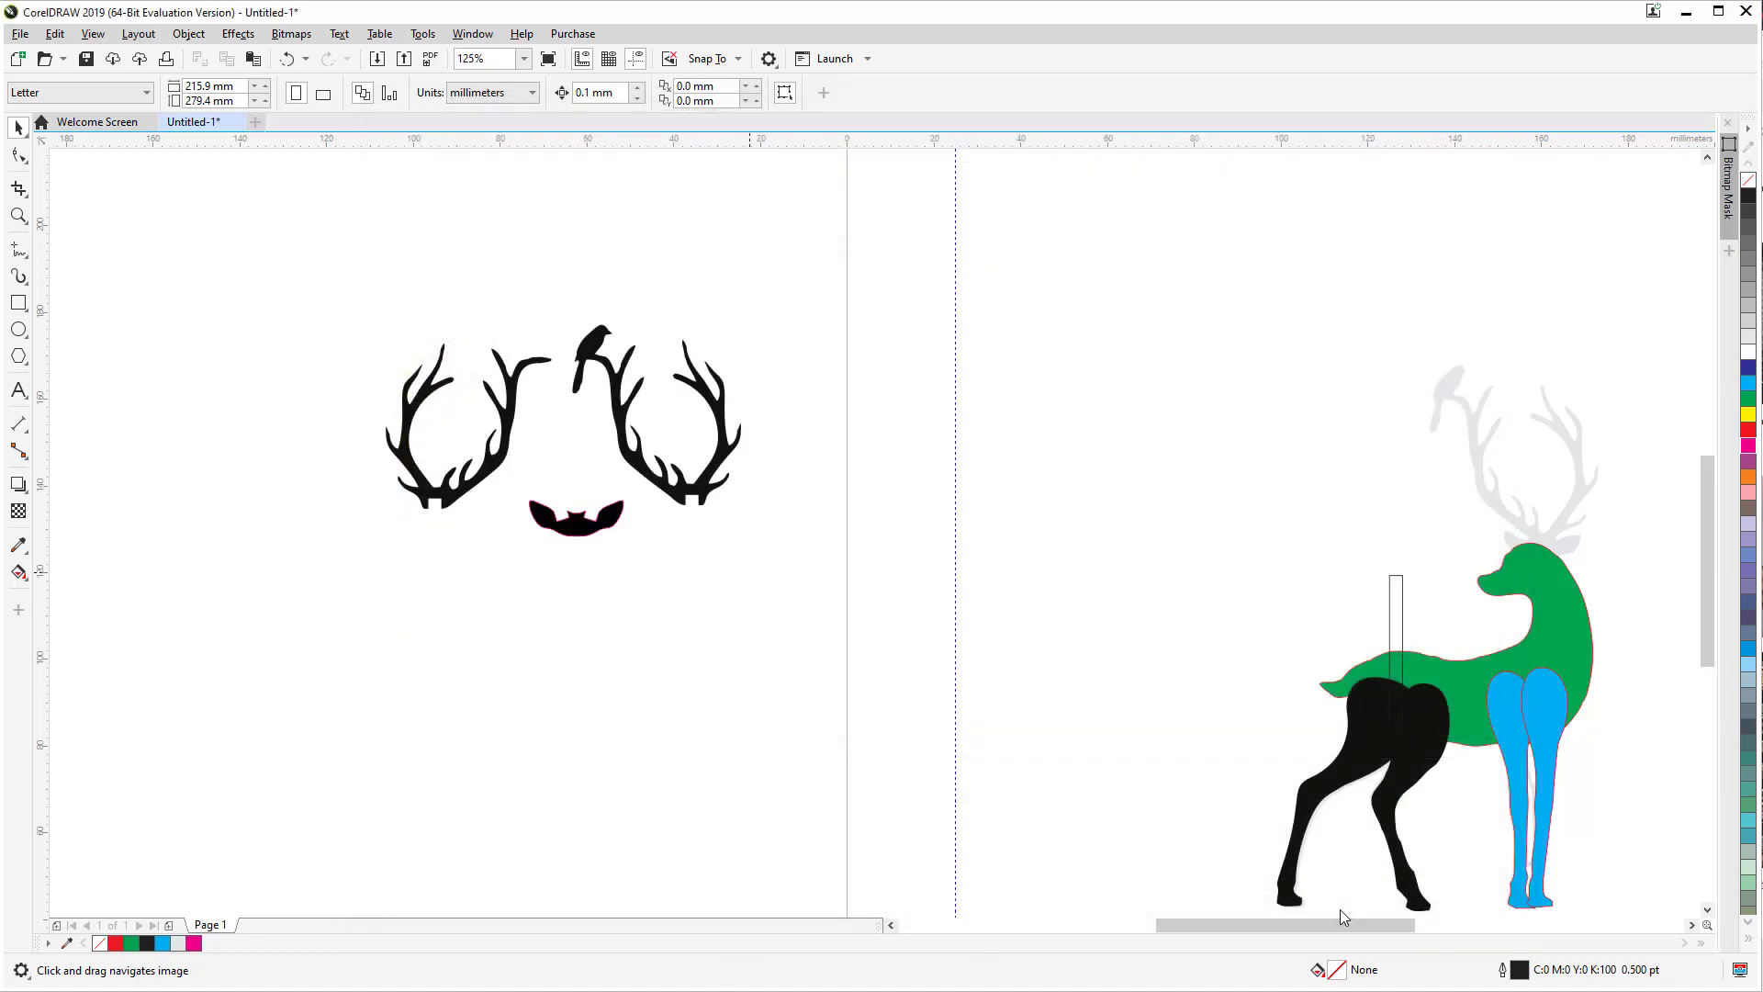
Step: Delete the narrow slot rectangle standing over the deer's back and hind leg piece
{"action": "scroll", "coordinate": [1100, 443], "scroll_direction": "down", "scroll_amount": 2}
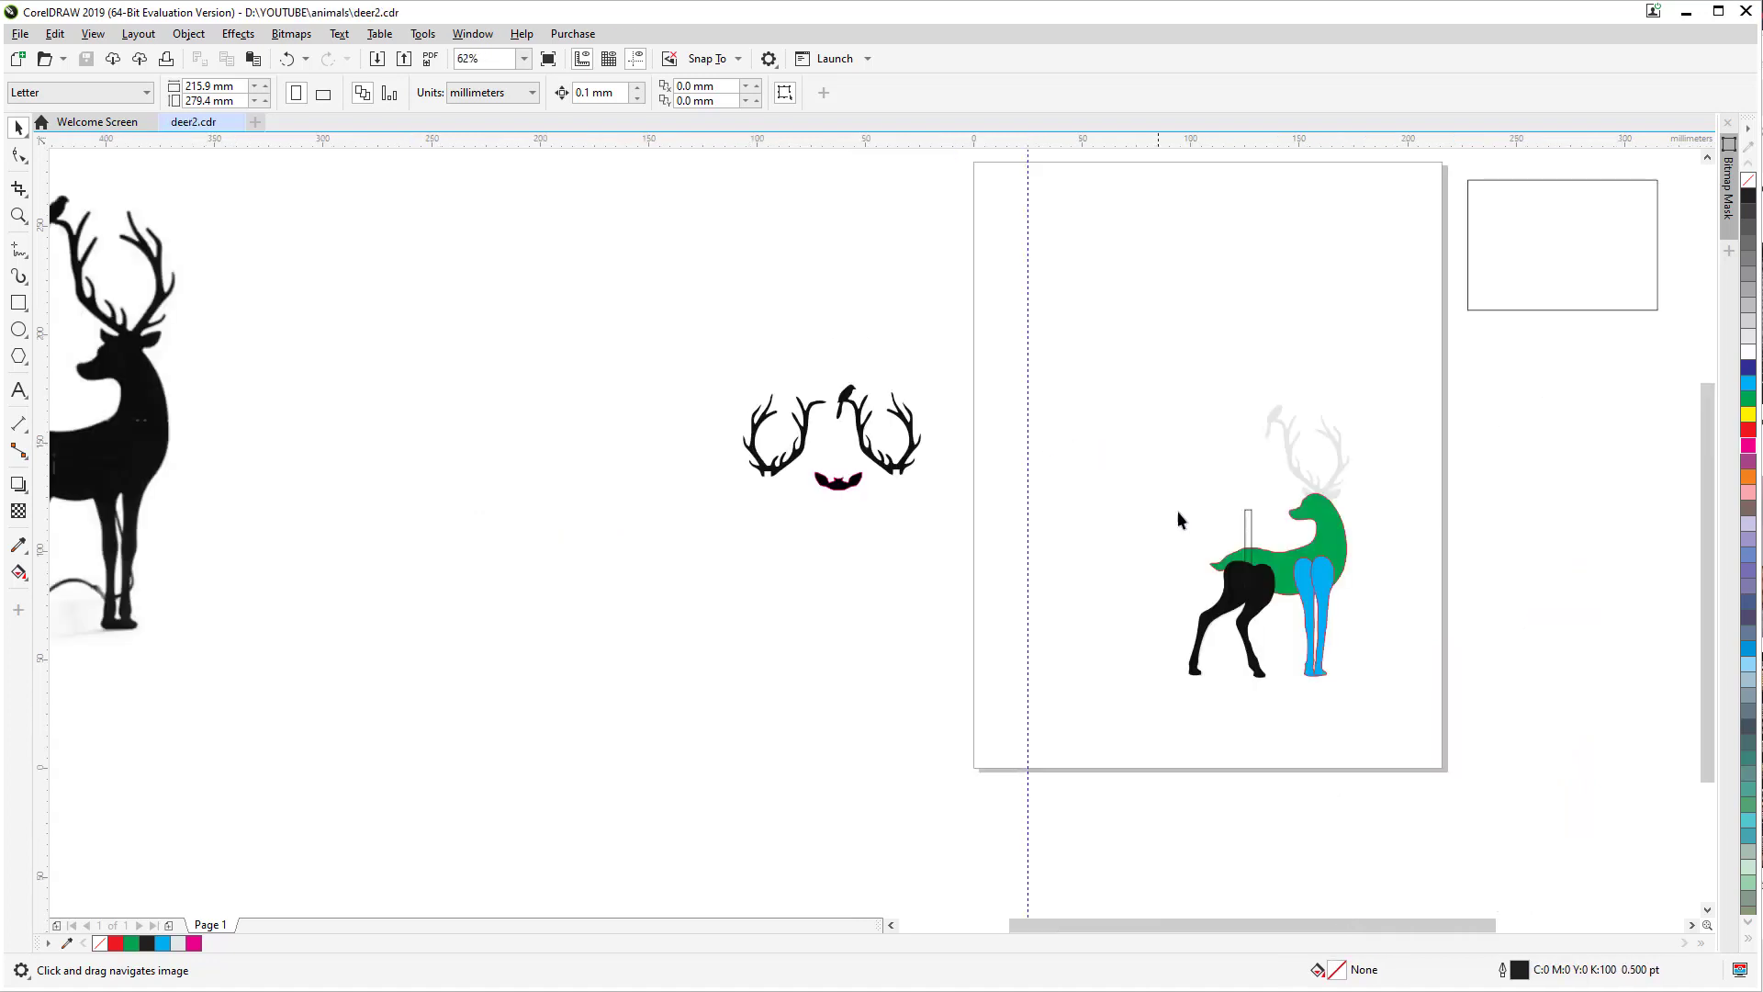
{"action": "scroll", "coordinate": [1180, 520], "scroll_direction": "up", "scroll_amount": 4}
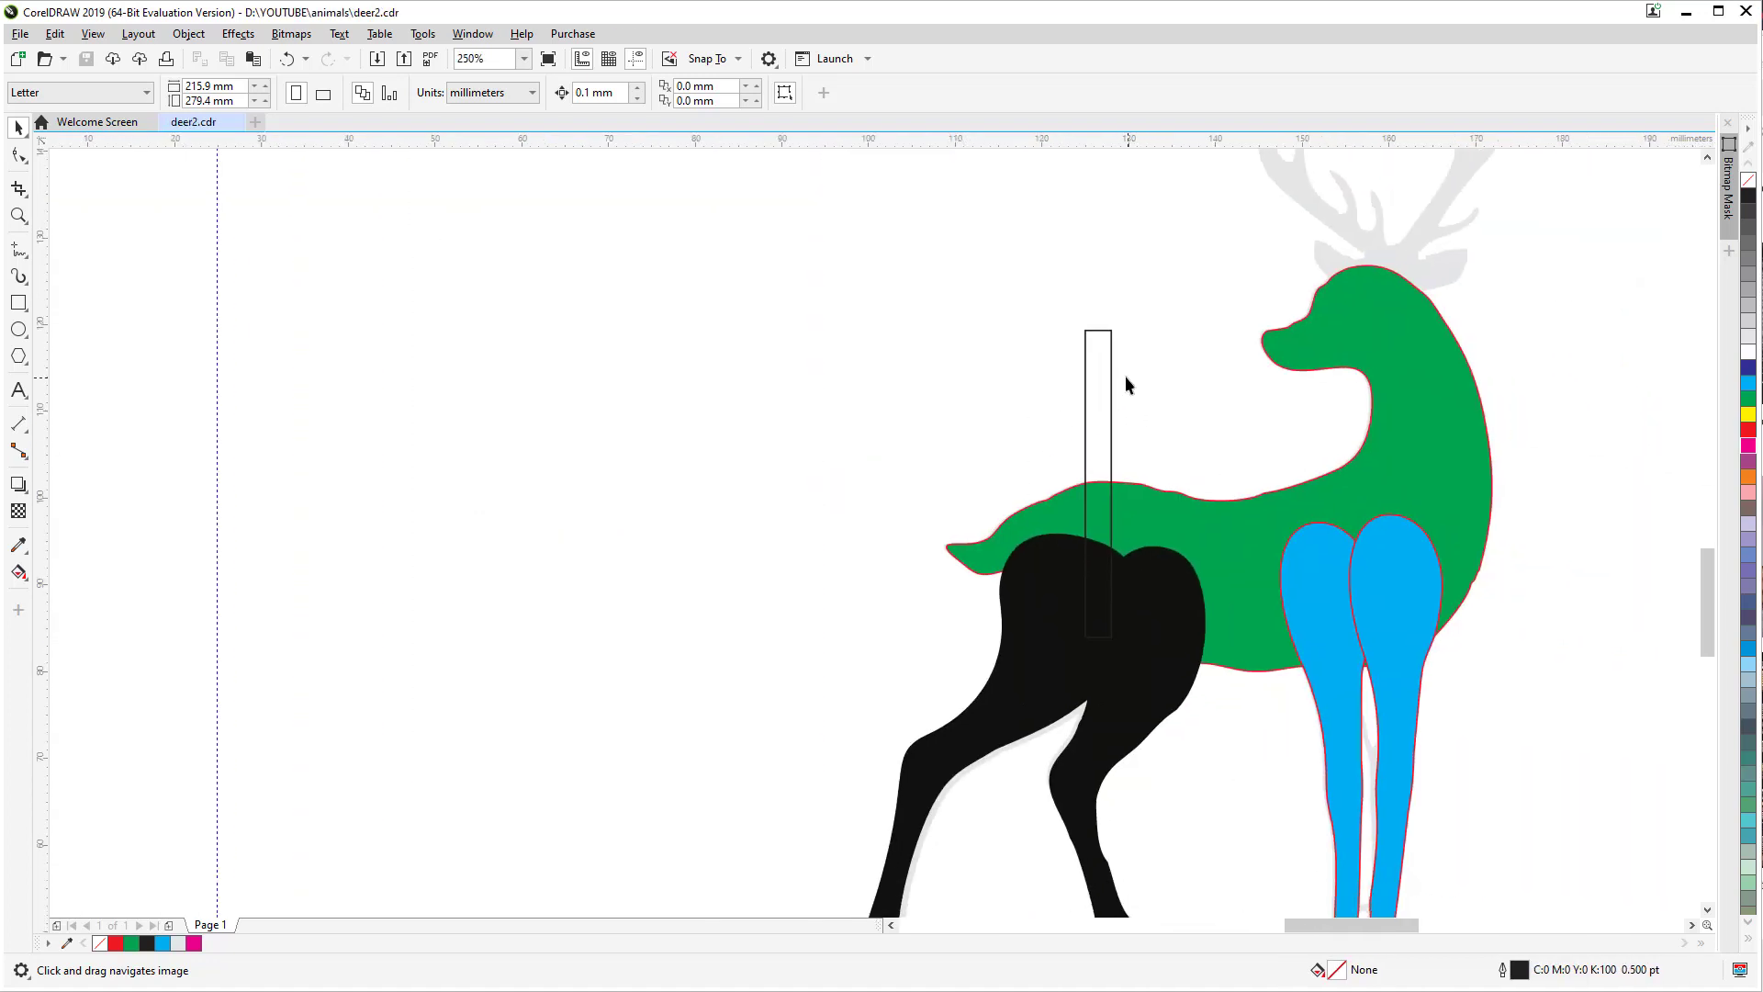
{"action": "left_click", "coordinate": [1126, 377]}
{"action": "key", "text": "Delete"}
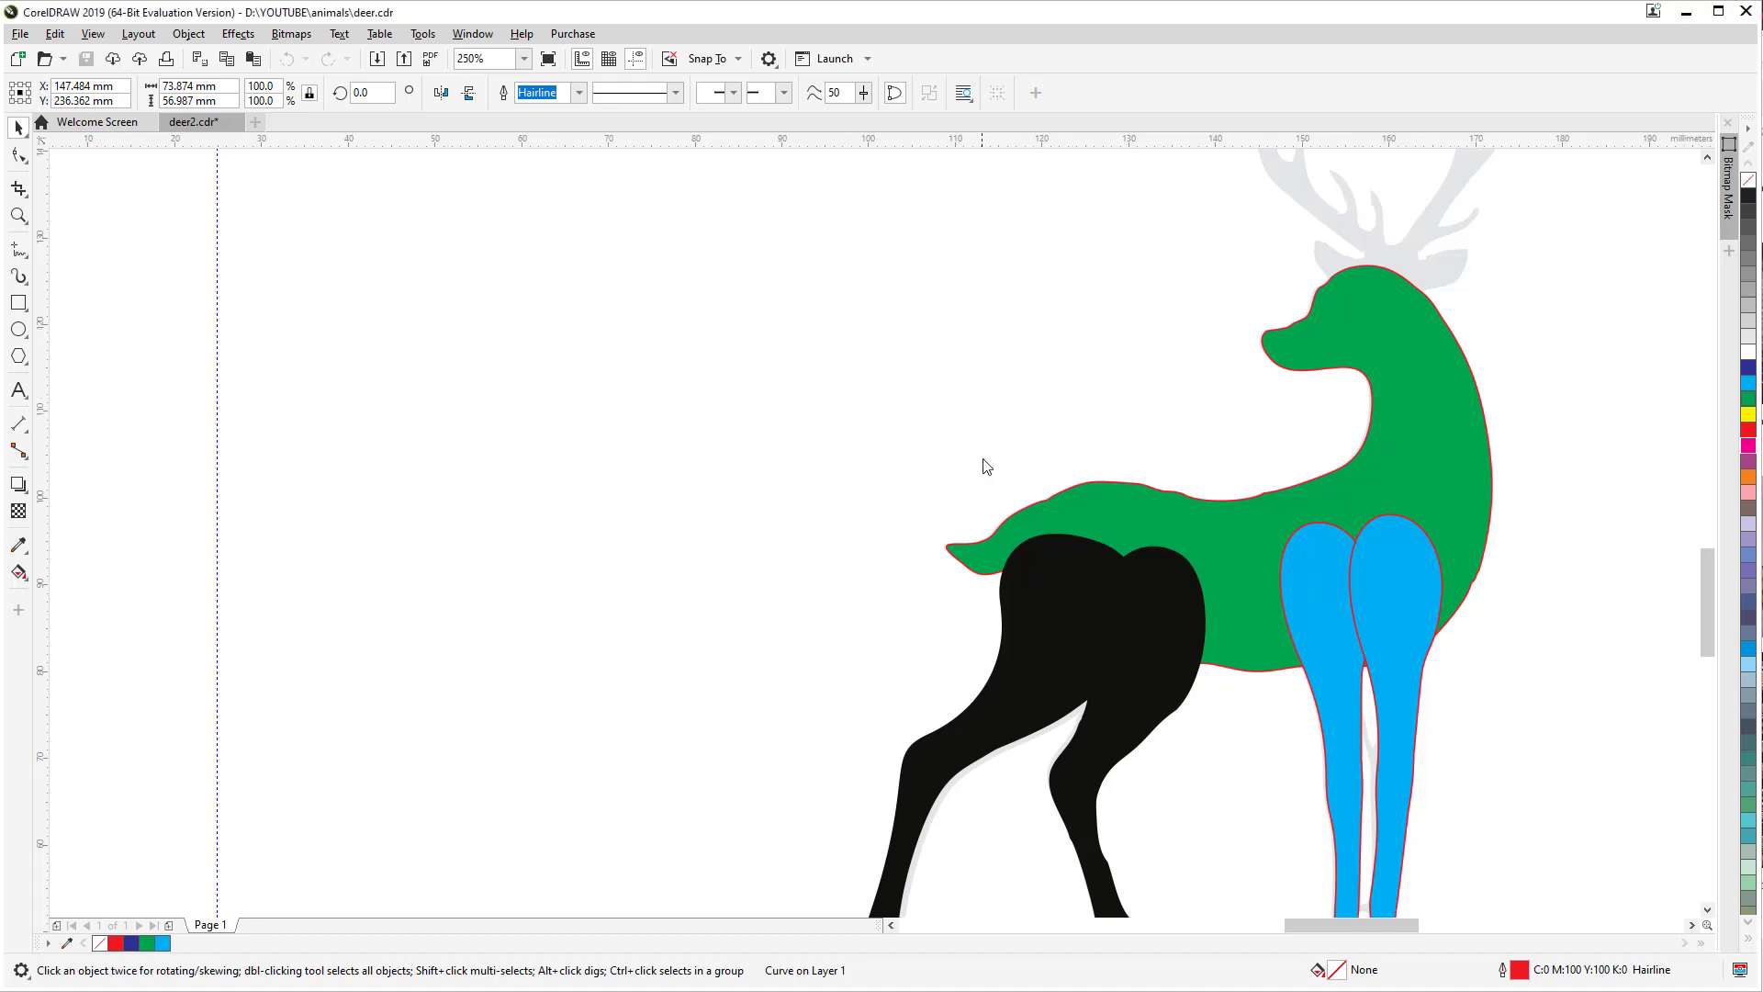
Step: Bring the green body to the front so that it overlaps the black and blue leg pieces
{"action": "left_click", "coordinate": [1041, 634]}
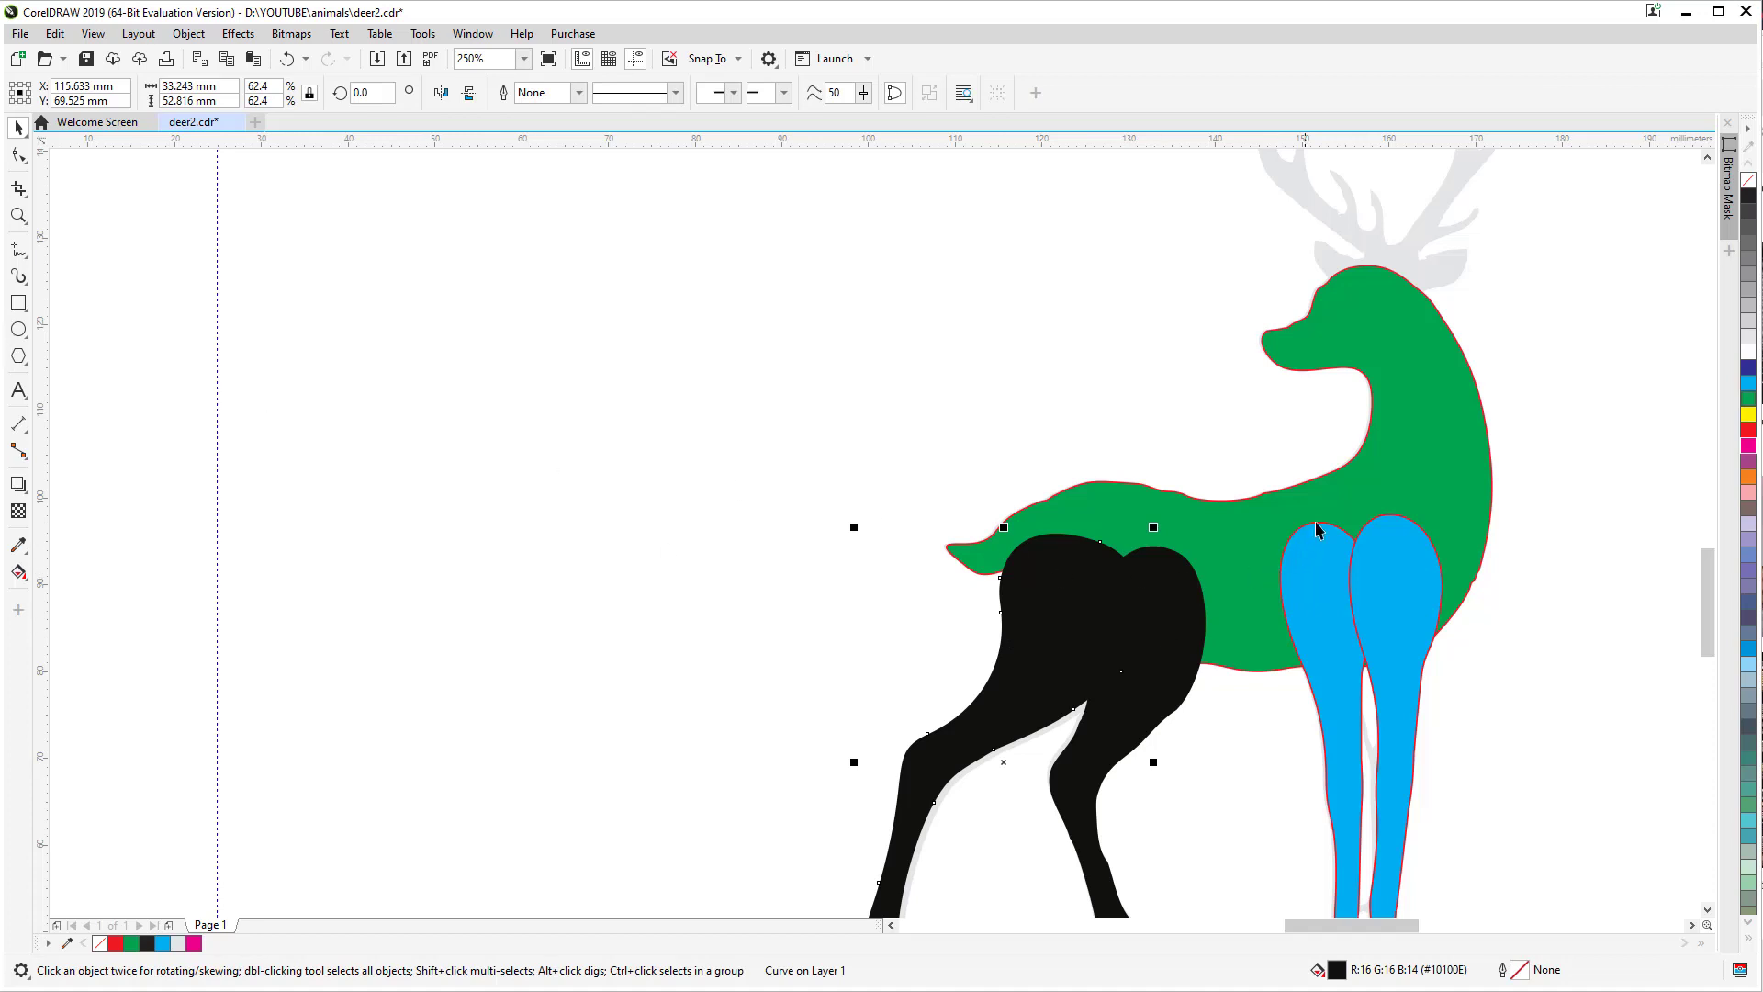
{"action": "left_click", "coordinate": [1392, 497]}
{"action": "key", "text": "shift+Page_Up"}
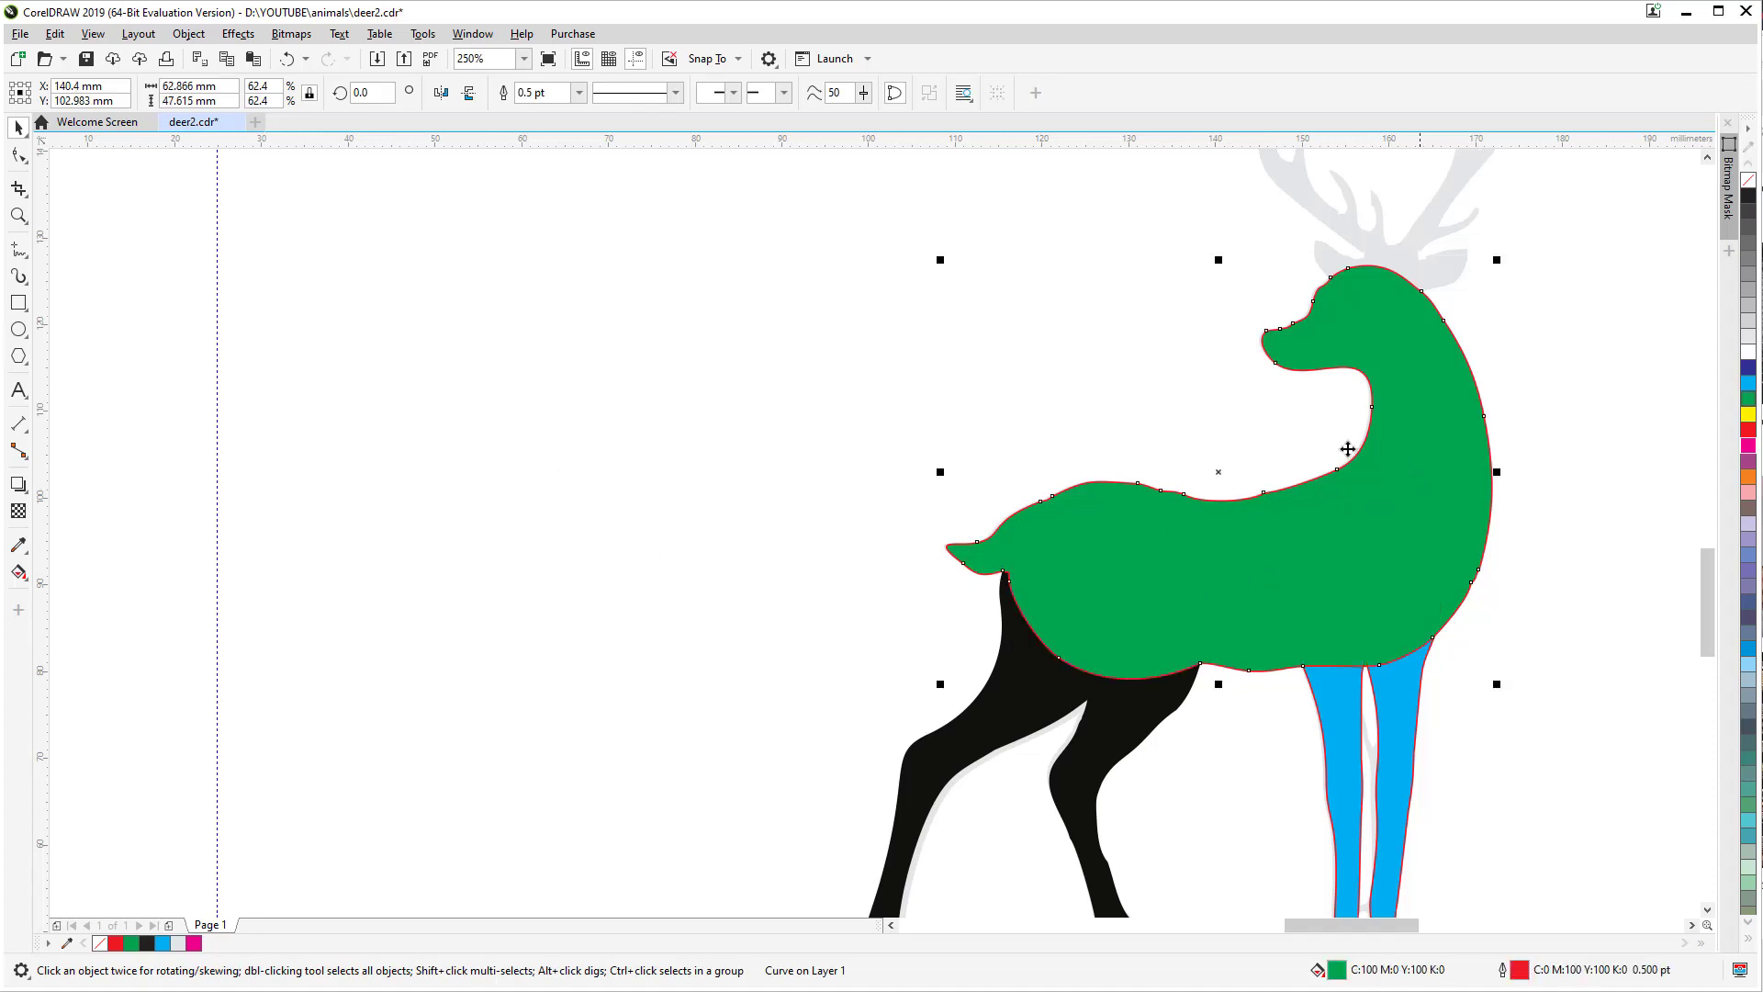
{"action": "left_click", "coordinate": [1043, 301]}
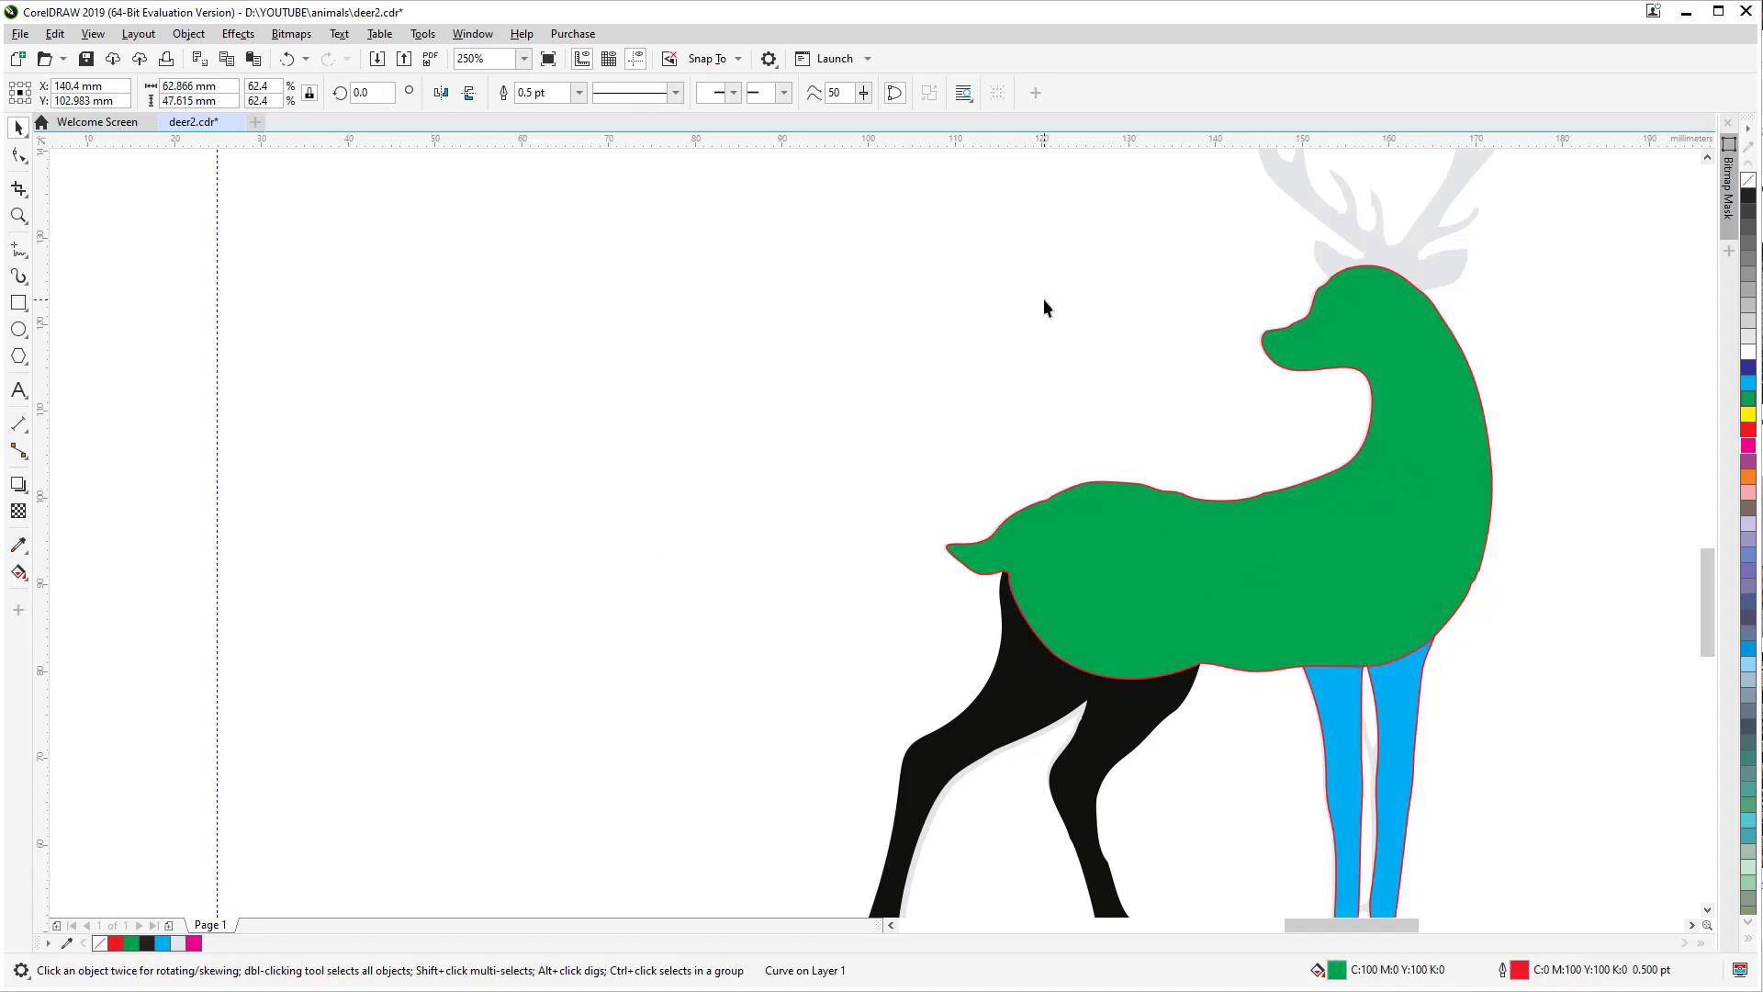
Step: Draw a circle about 18 mm across over the body's hindquarters
{"action": "left_click", "coordinate": [19, 329]}
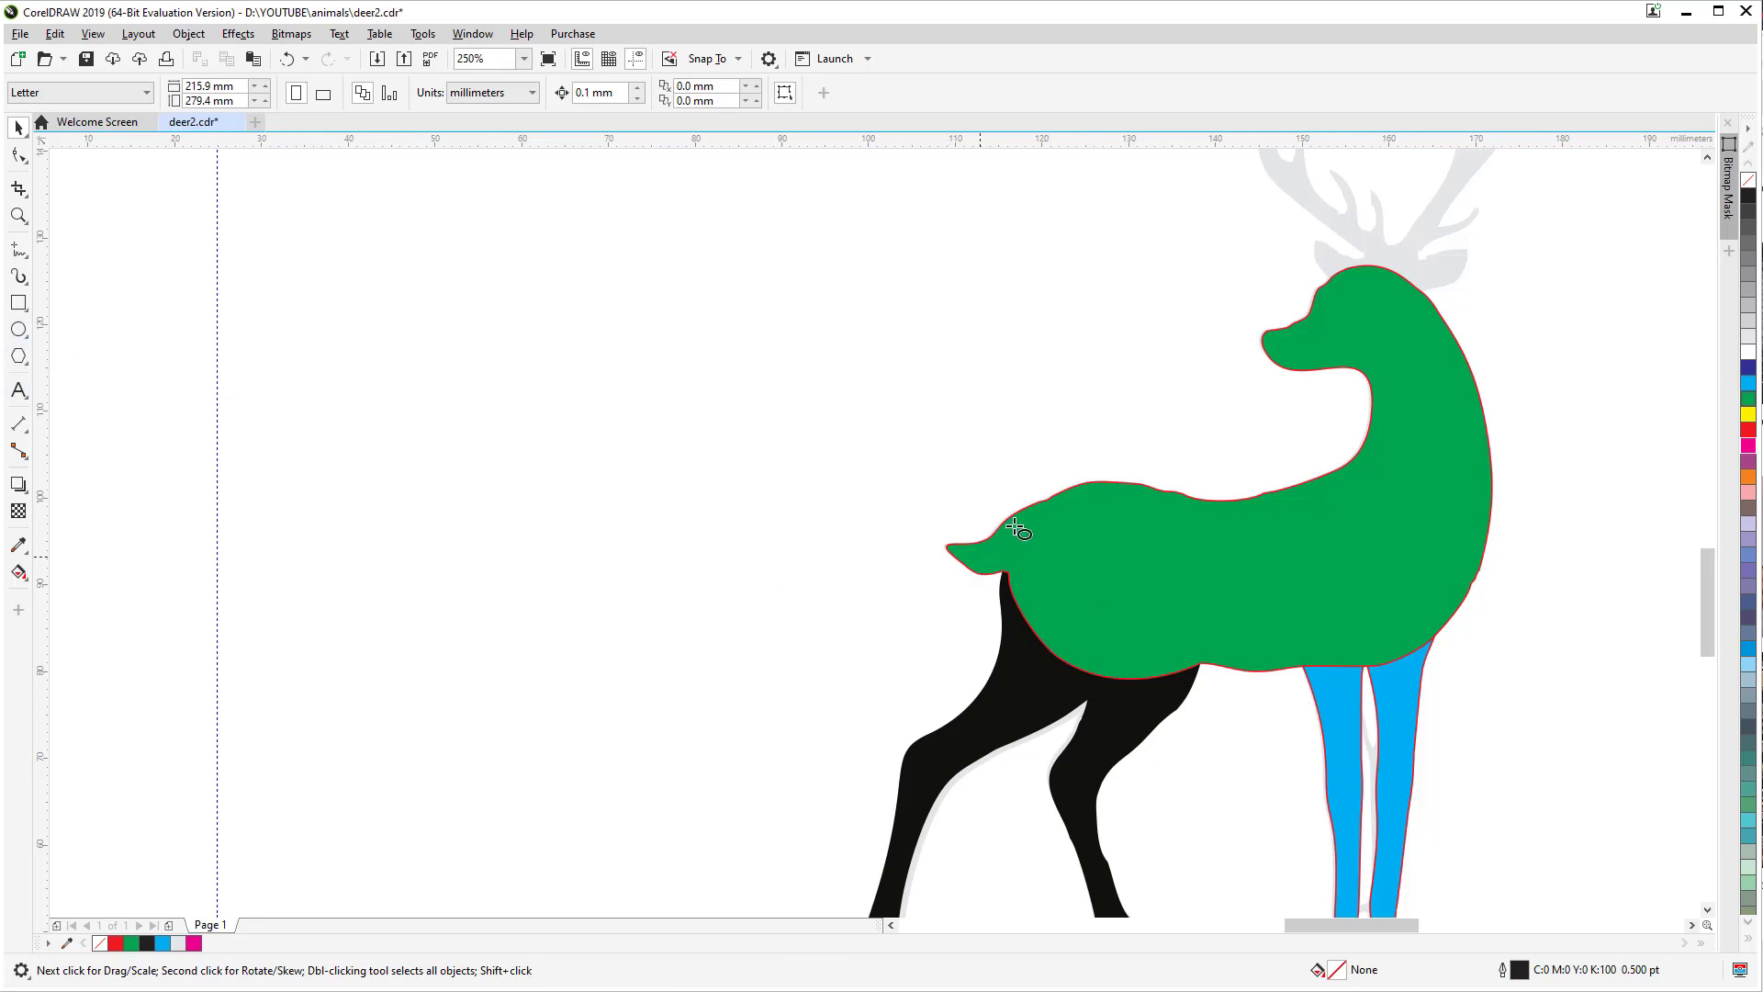
{"action": "left_click_drag", "start_coordinate": [1056, 505], "coordinate": [1203, 657]}
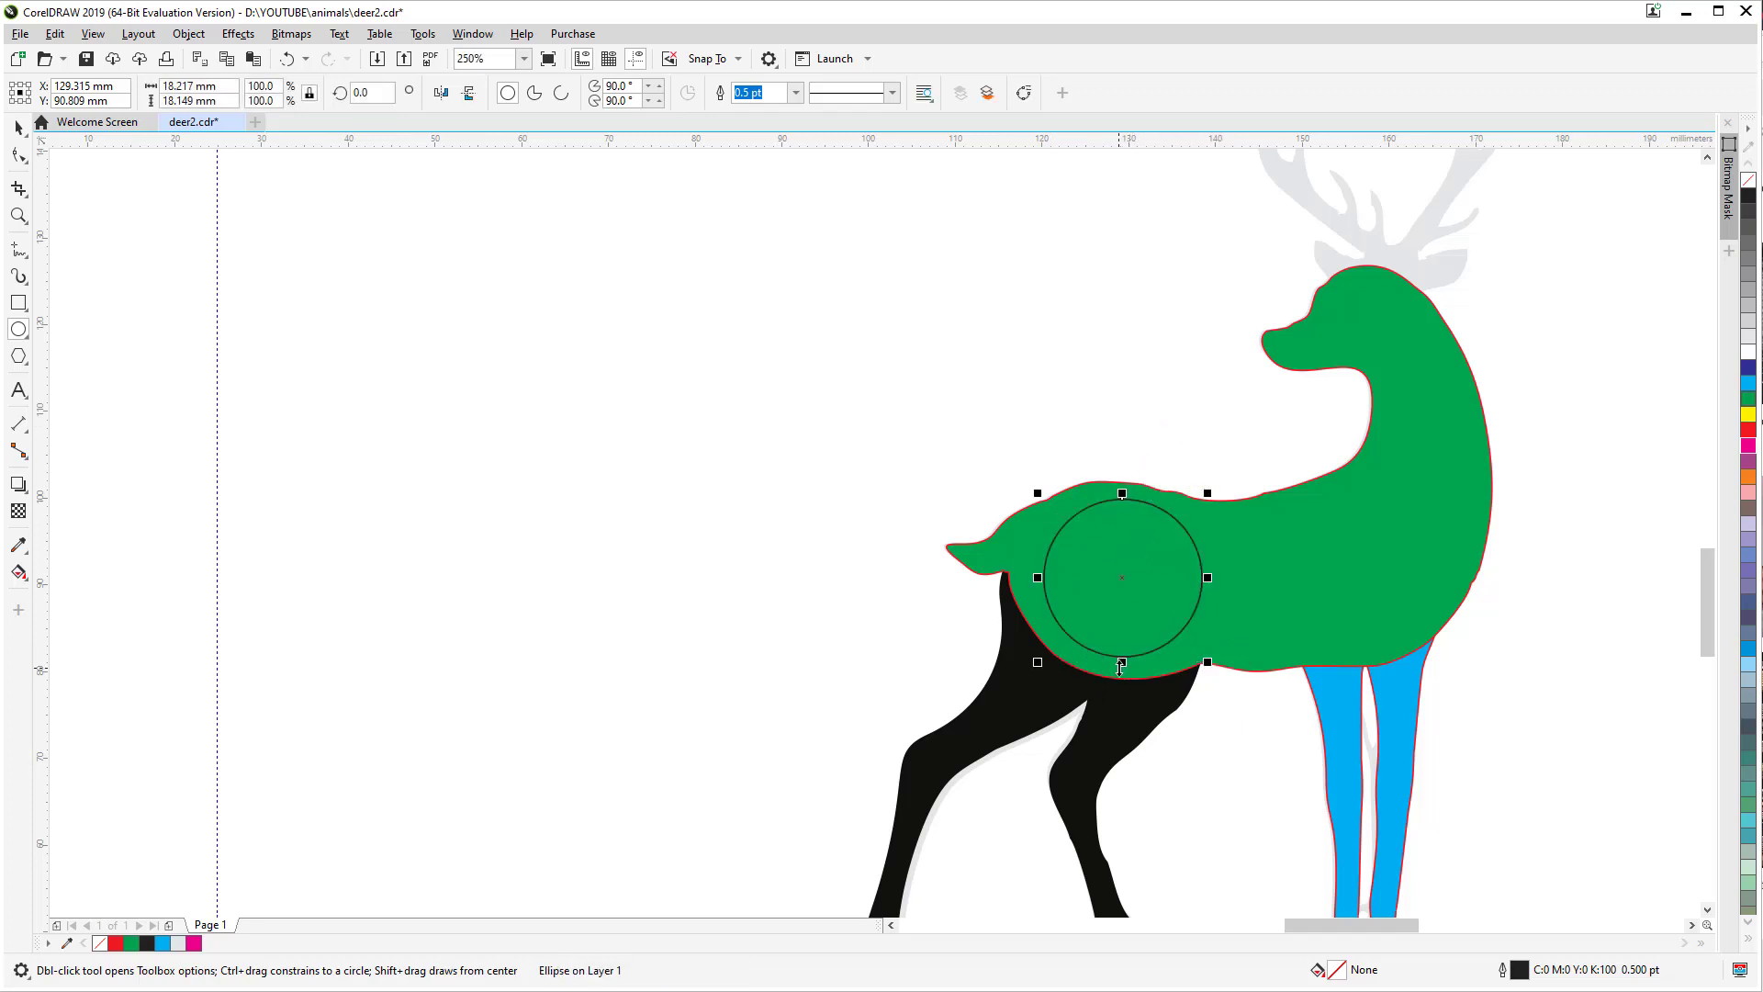
{"action": "key", "text": "Delete"}
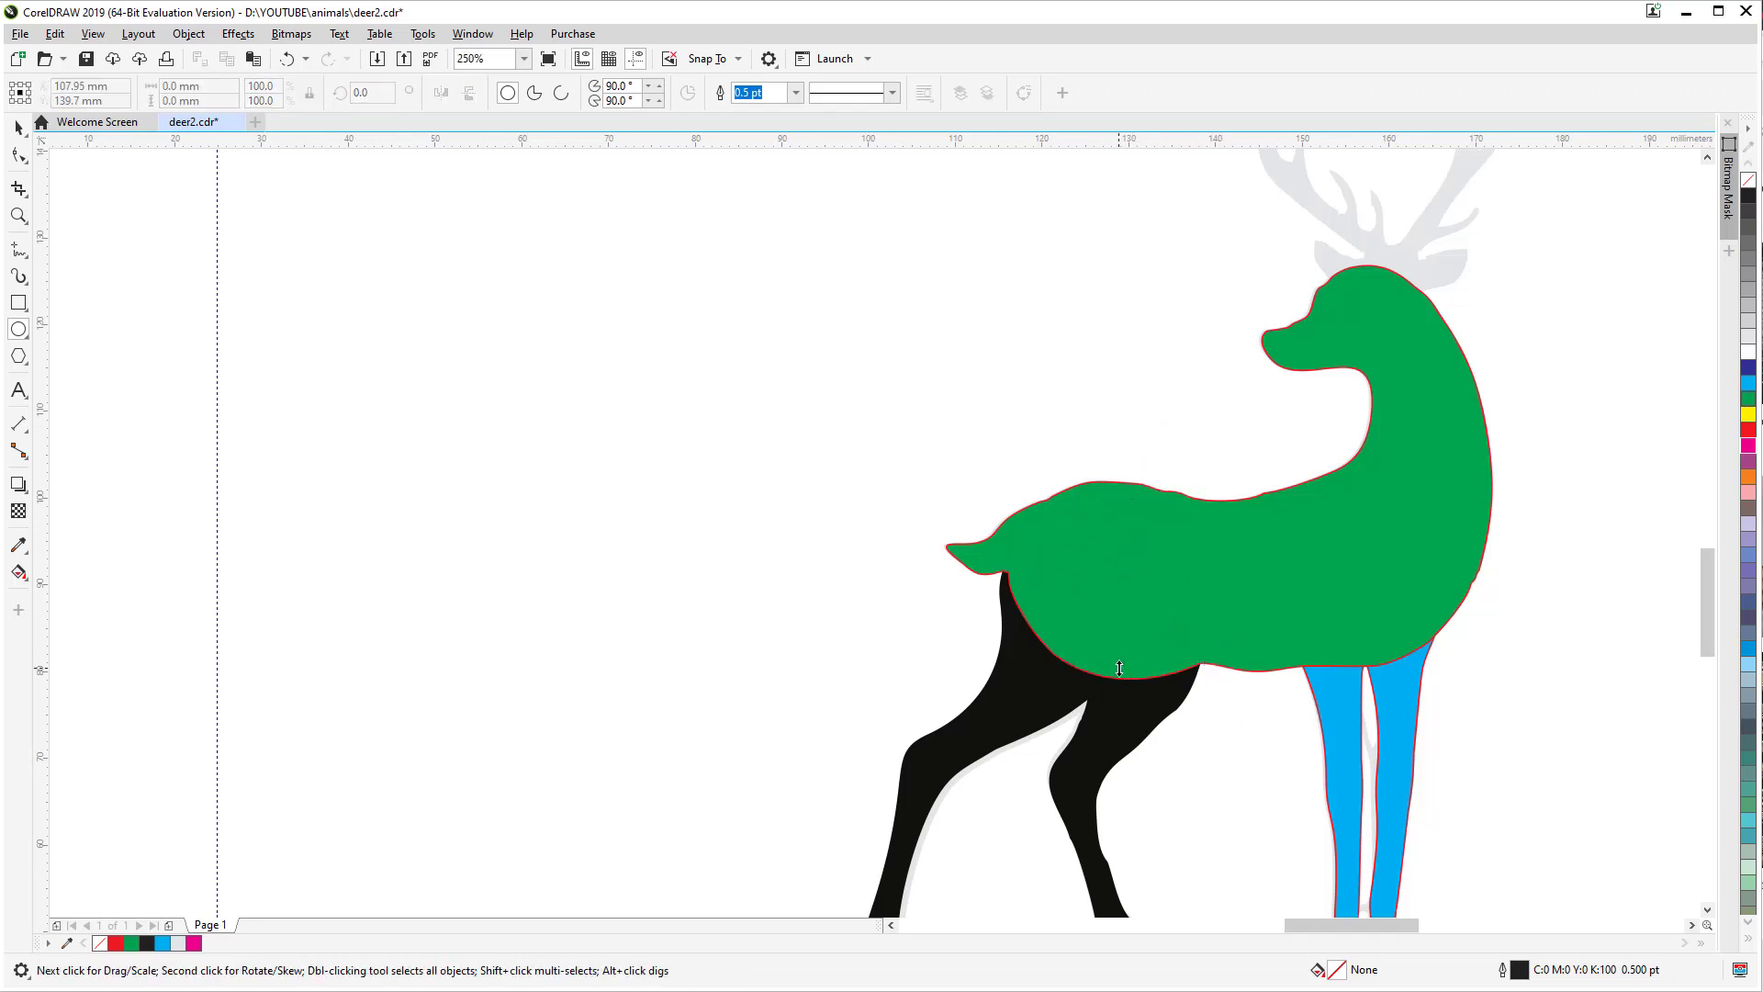
{"action": "key", "text": "ctrl+z"}
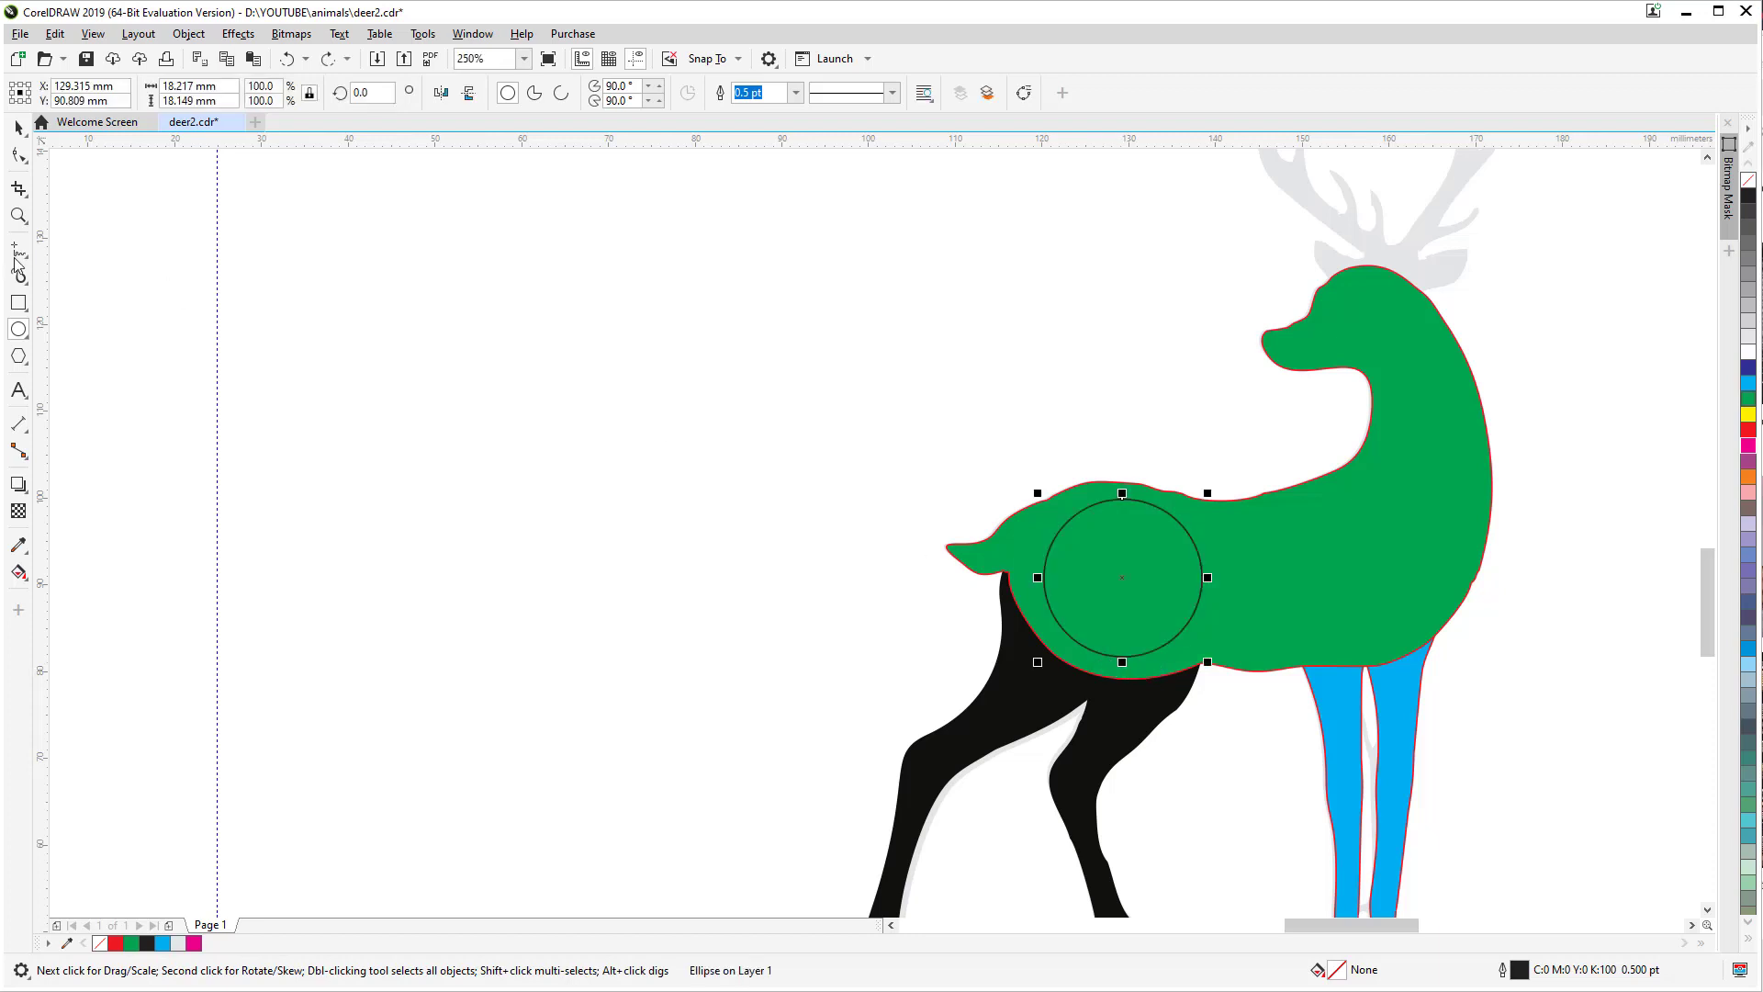
Step: Move the circle onto the empty area behind the deer's tail and enlarge it to about 22 mm
{"action": "key", "text": "space"}
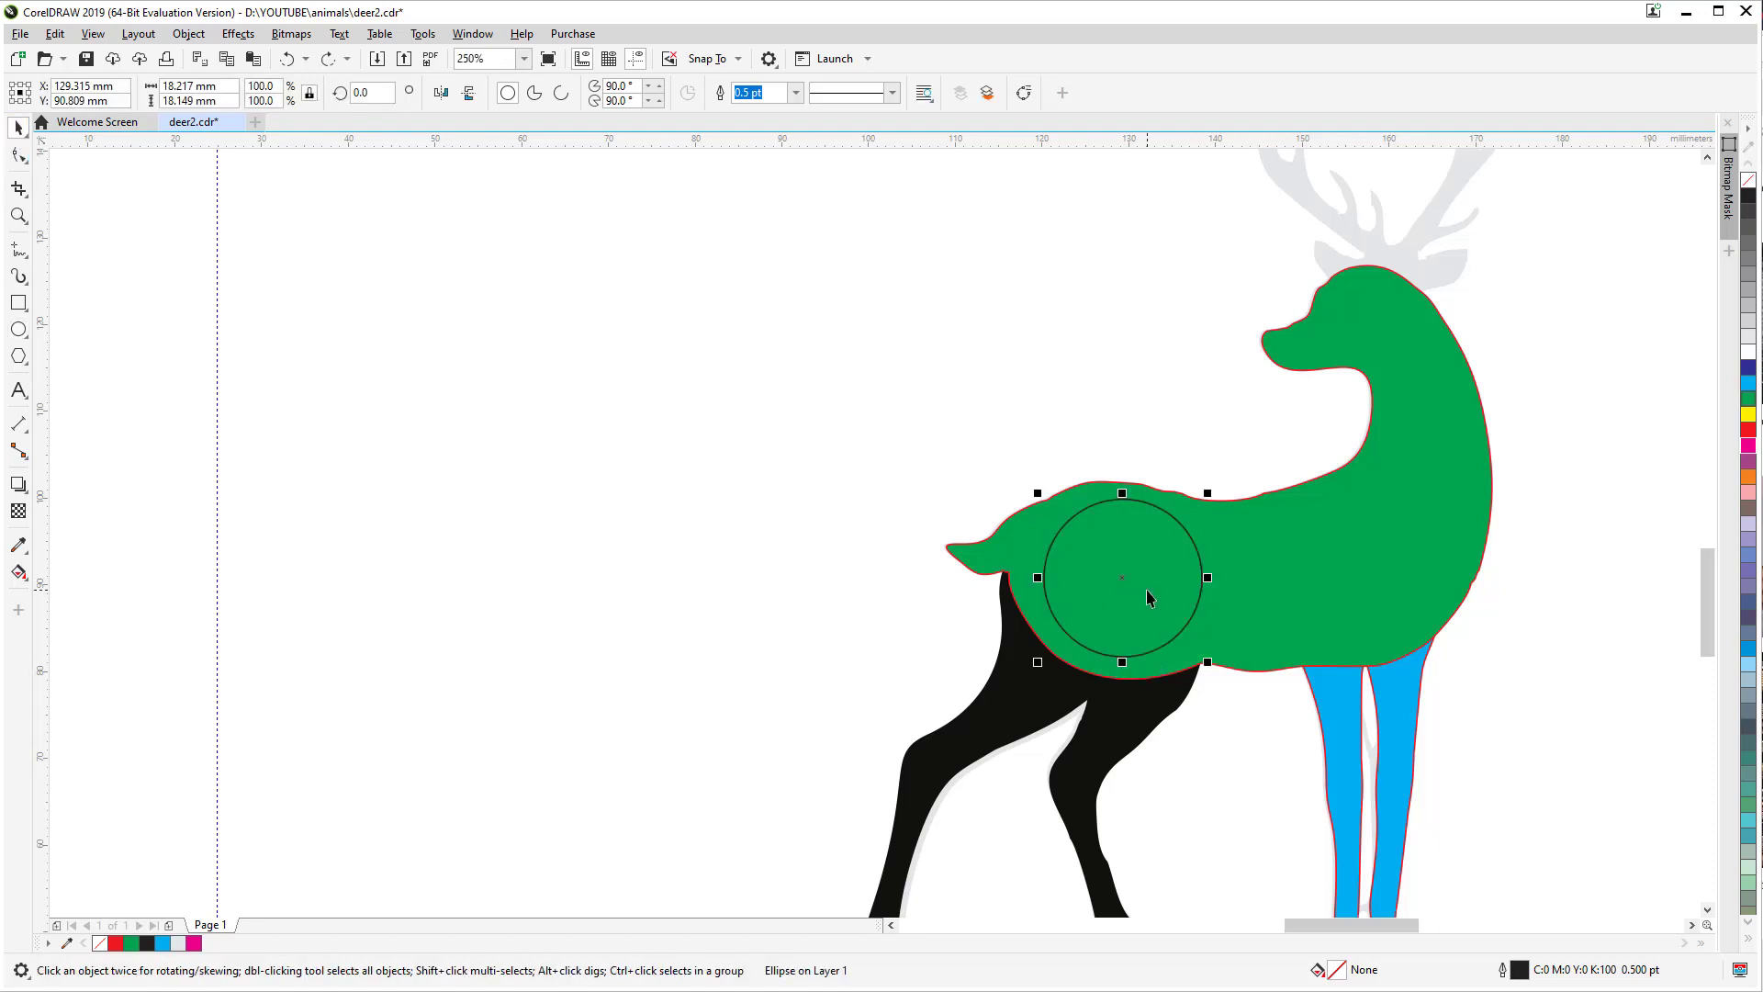
{"action": "left_click_drag", "start_coordinate": [1162, 594], "coordinate": [813, 593]}
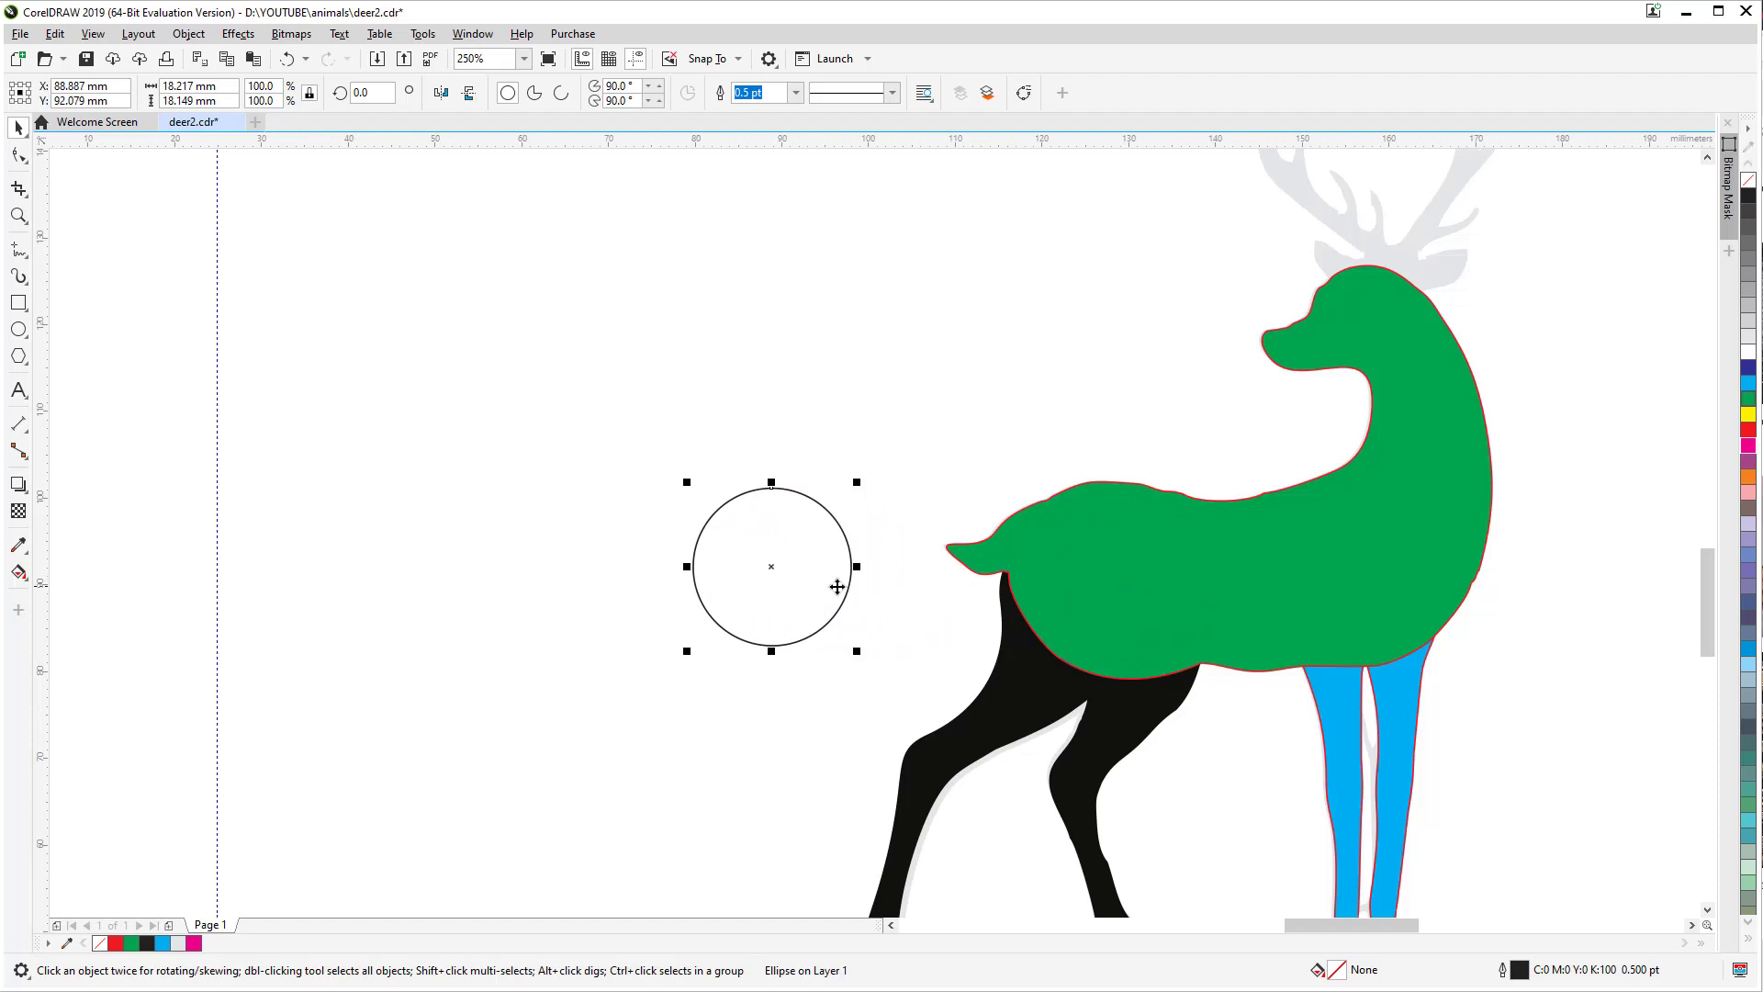
{"action": "left_click_drag", "start_coordinate": [857, 653], "coordinate": [890, 685]}
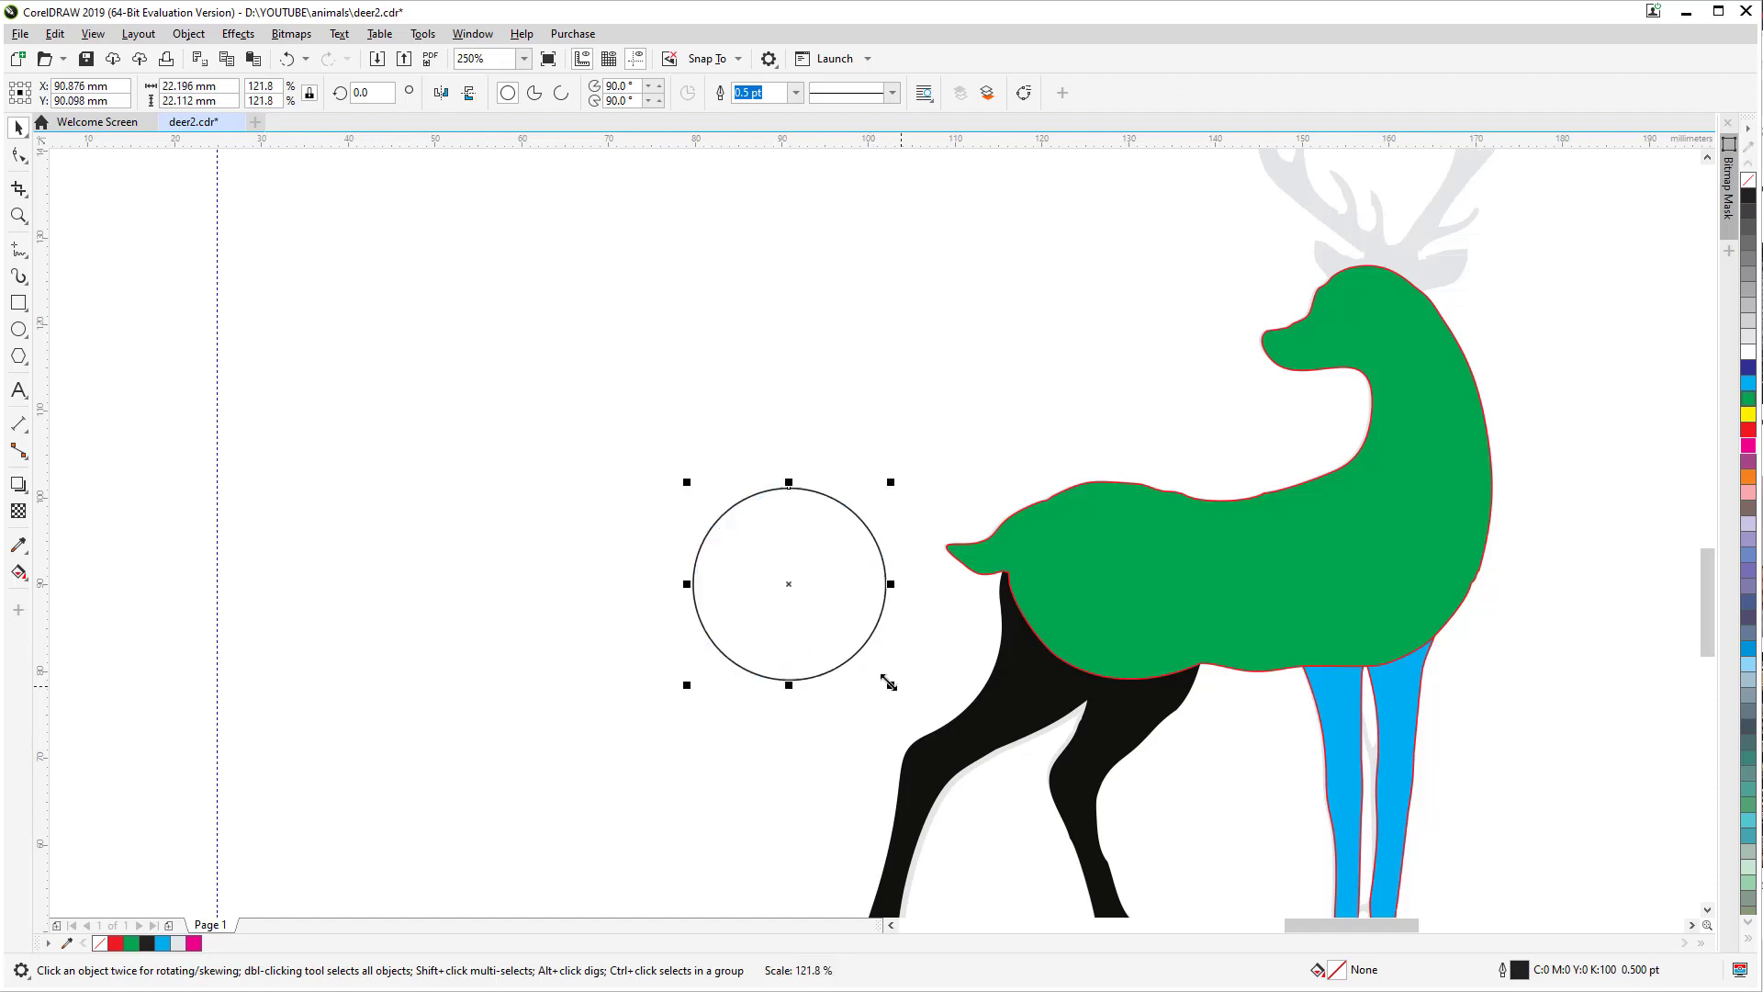
{"action": "left_click_drag", "start_coordinate": [792, 597], "coordinate": [710, 575]}
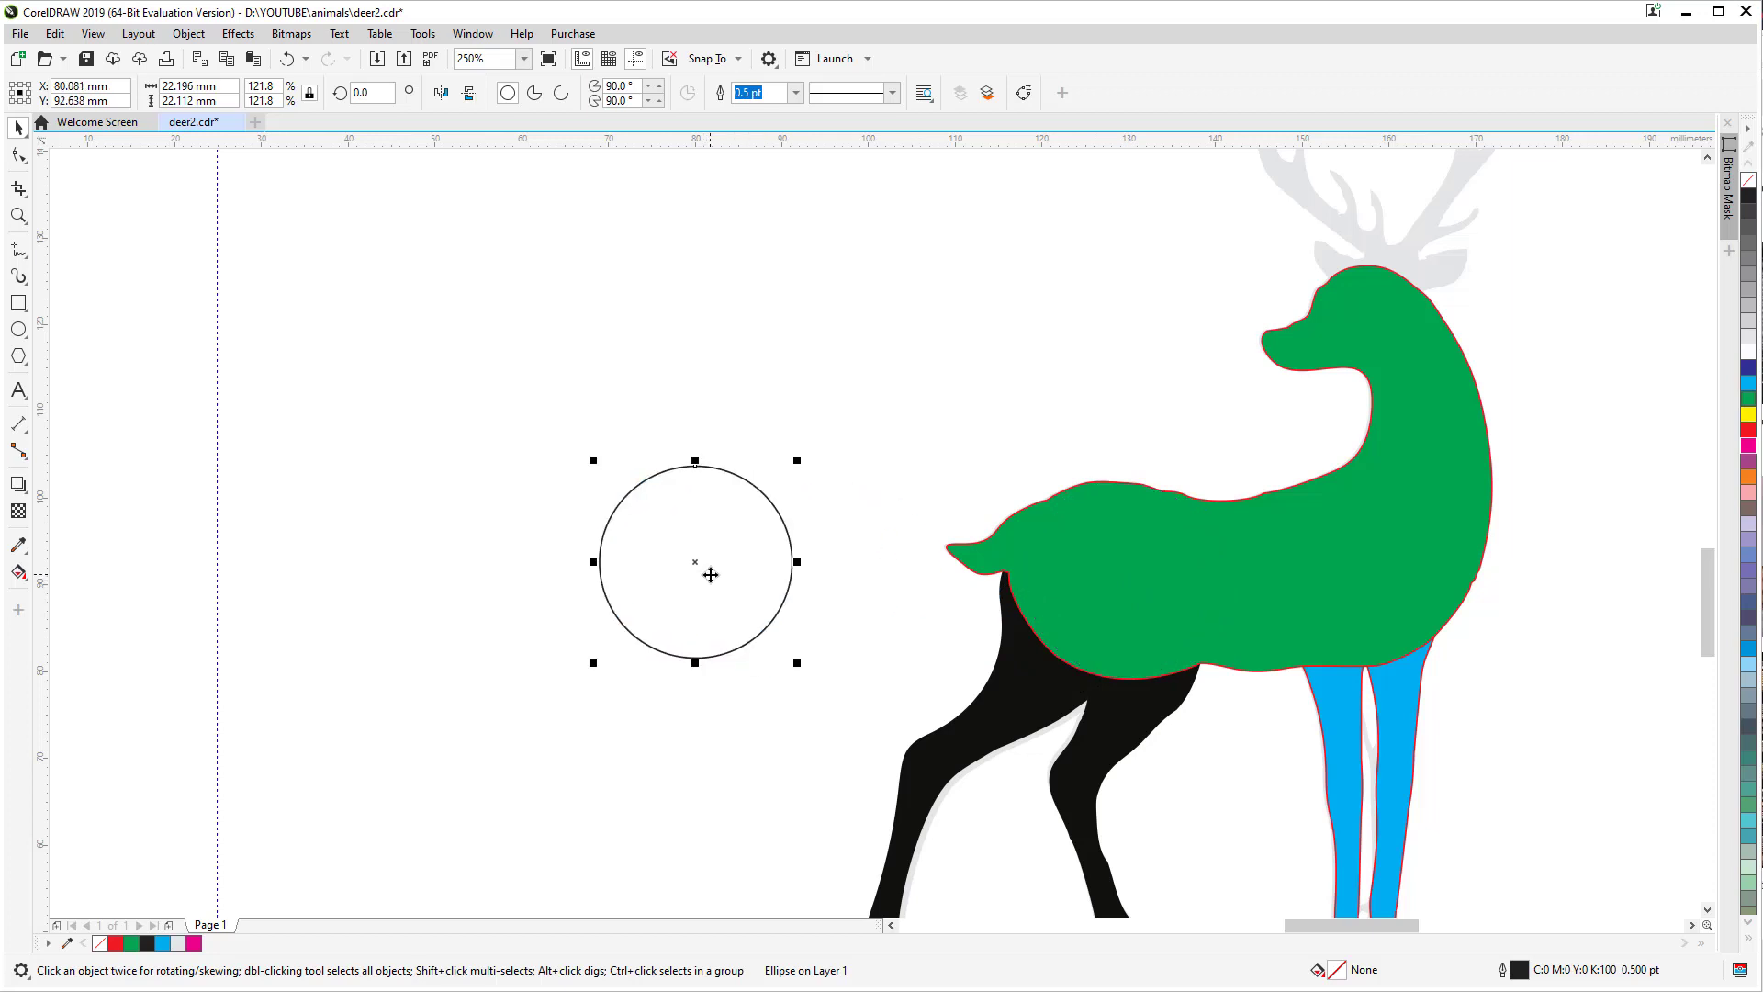
Step: Convert the circle to curves and pull its two side nodes outward and down to form a symmetrical dome
{"action": "key", "text": "ctrl+q"}
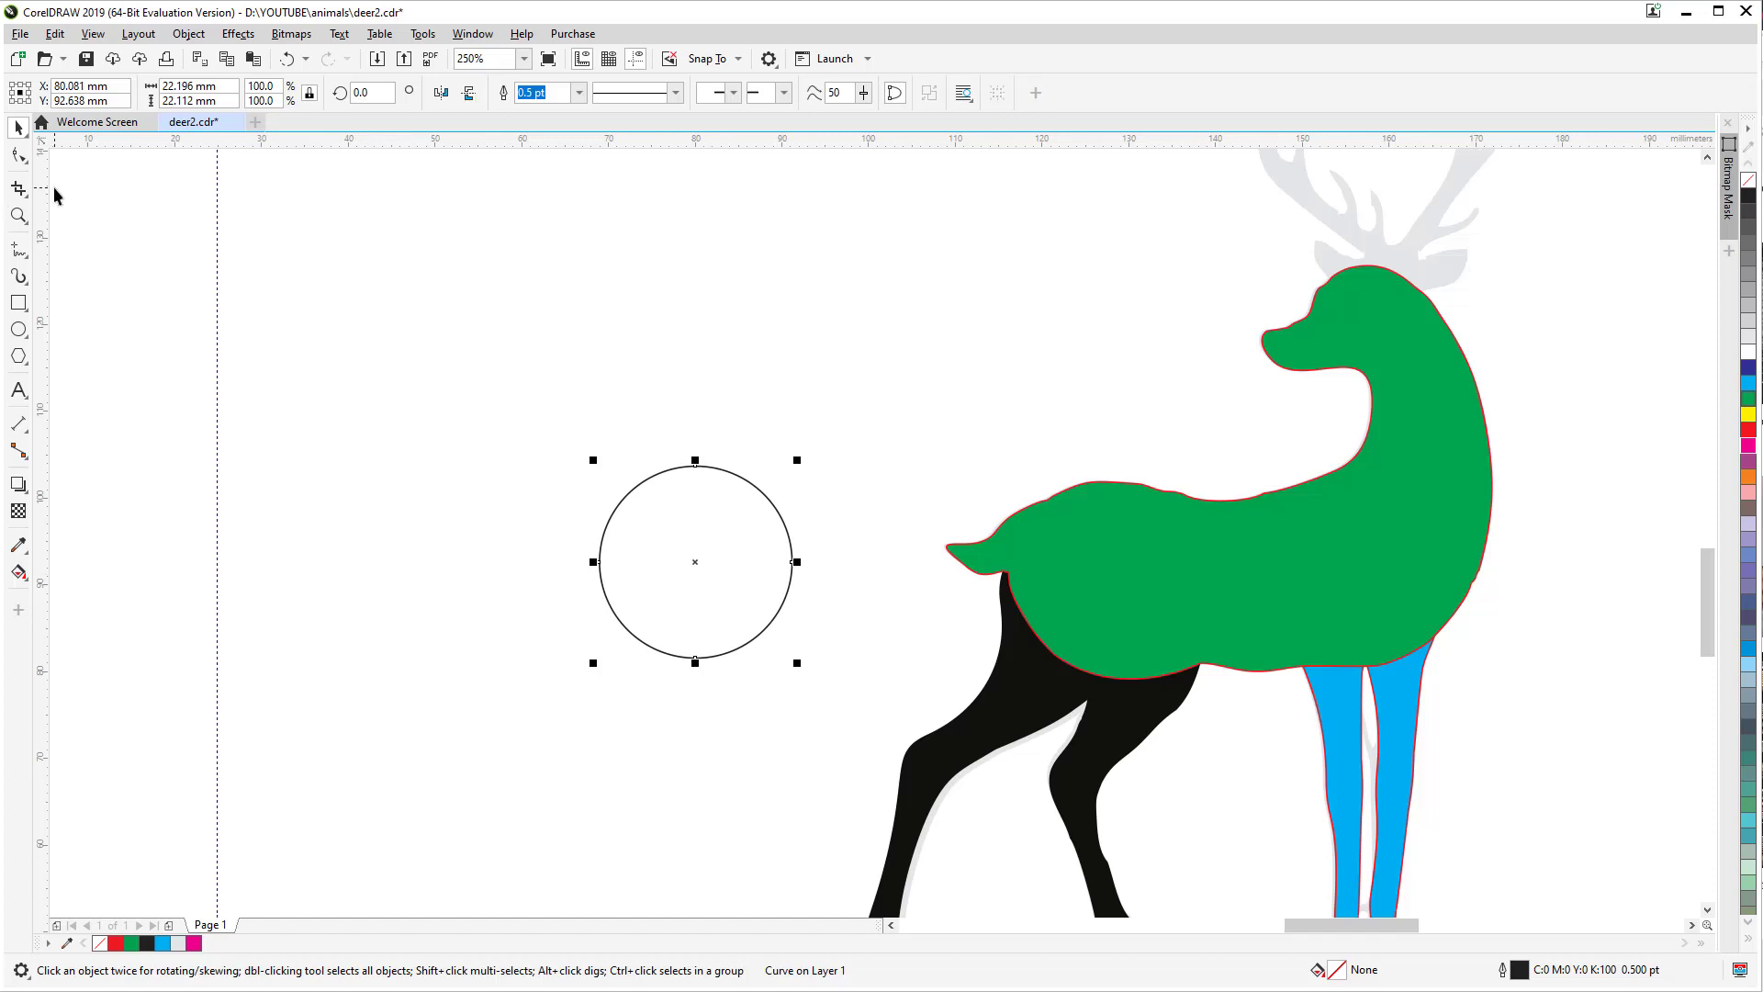
{"action": "left_click", "coordinate": [19, 154]}
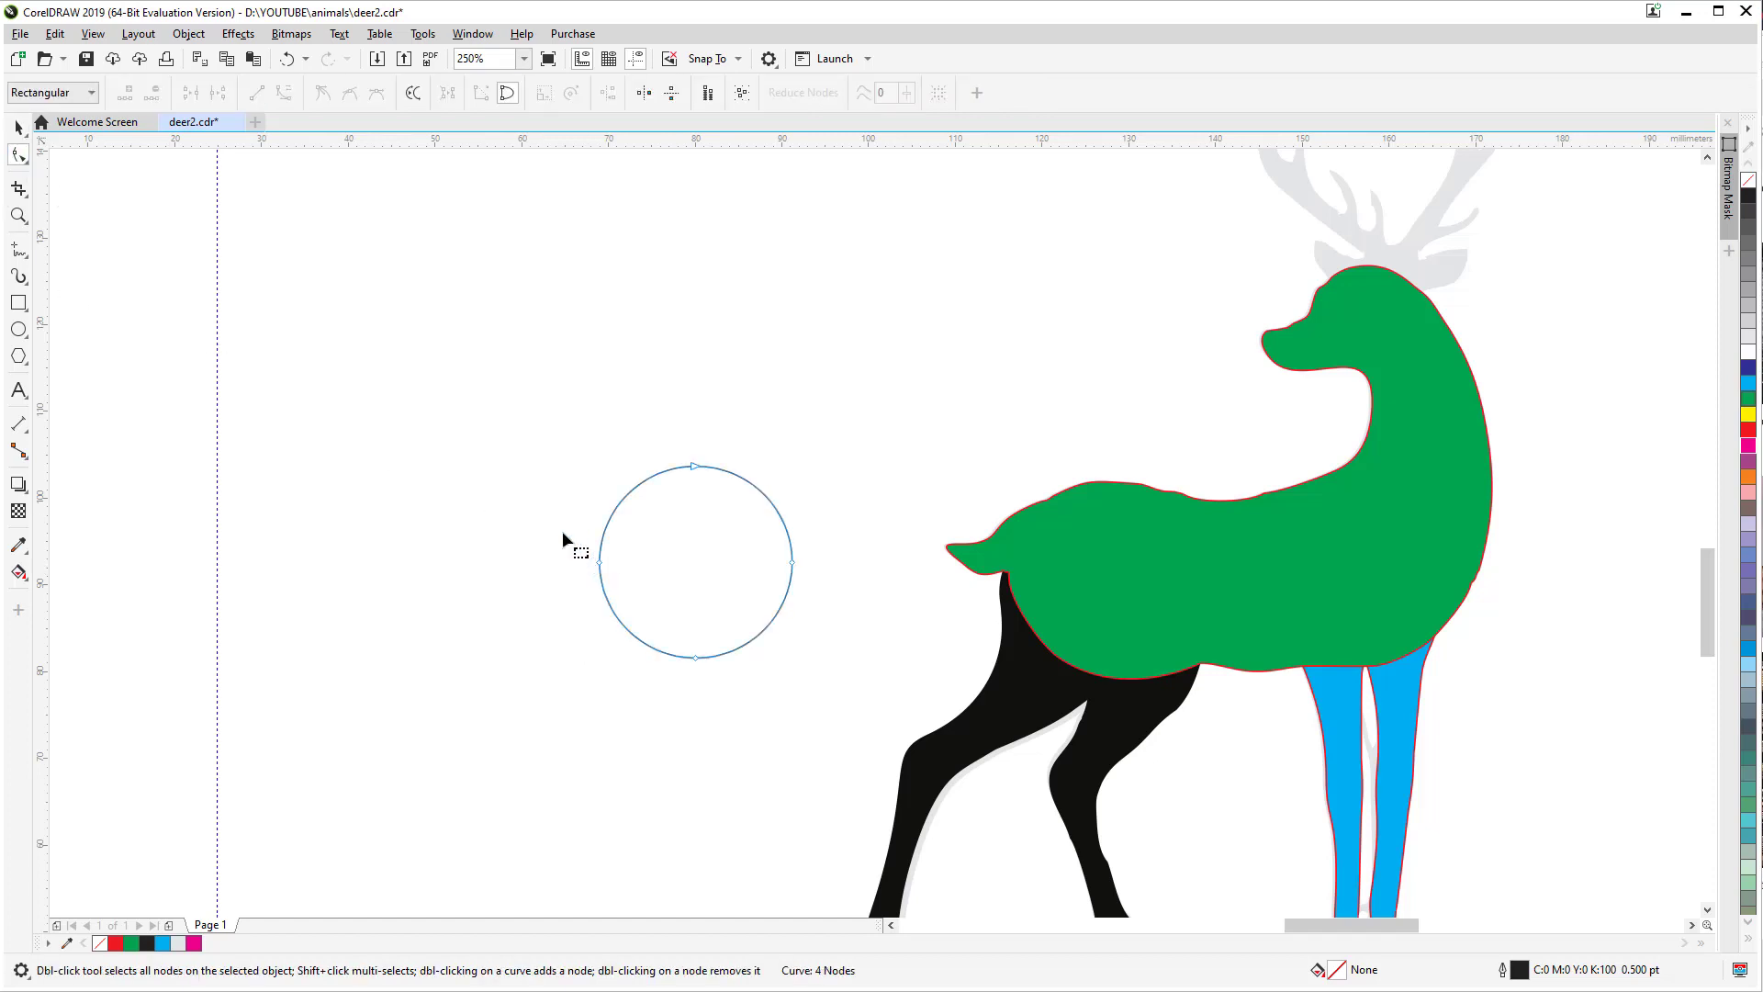
{"action": "left_click_drag", "start_coordinate": [563, 535], "coordinate": [845, 619]}
{"action": "left_click", "coordinate": [702, 560]}
{"action": "left_click", "coordinate": [695, 658]}
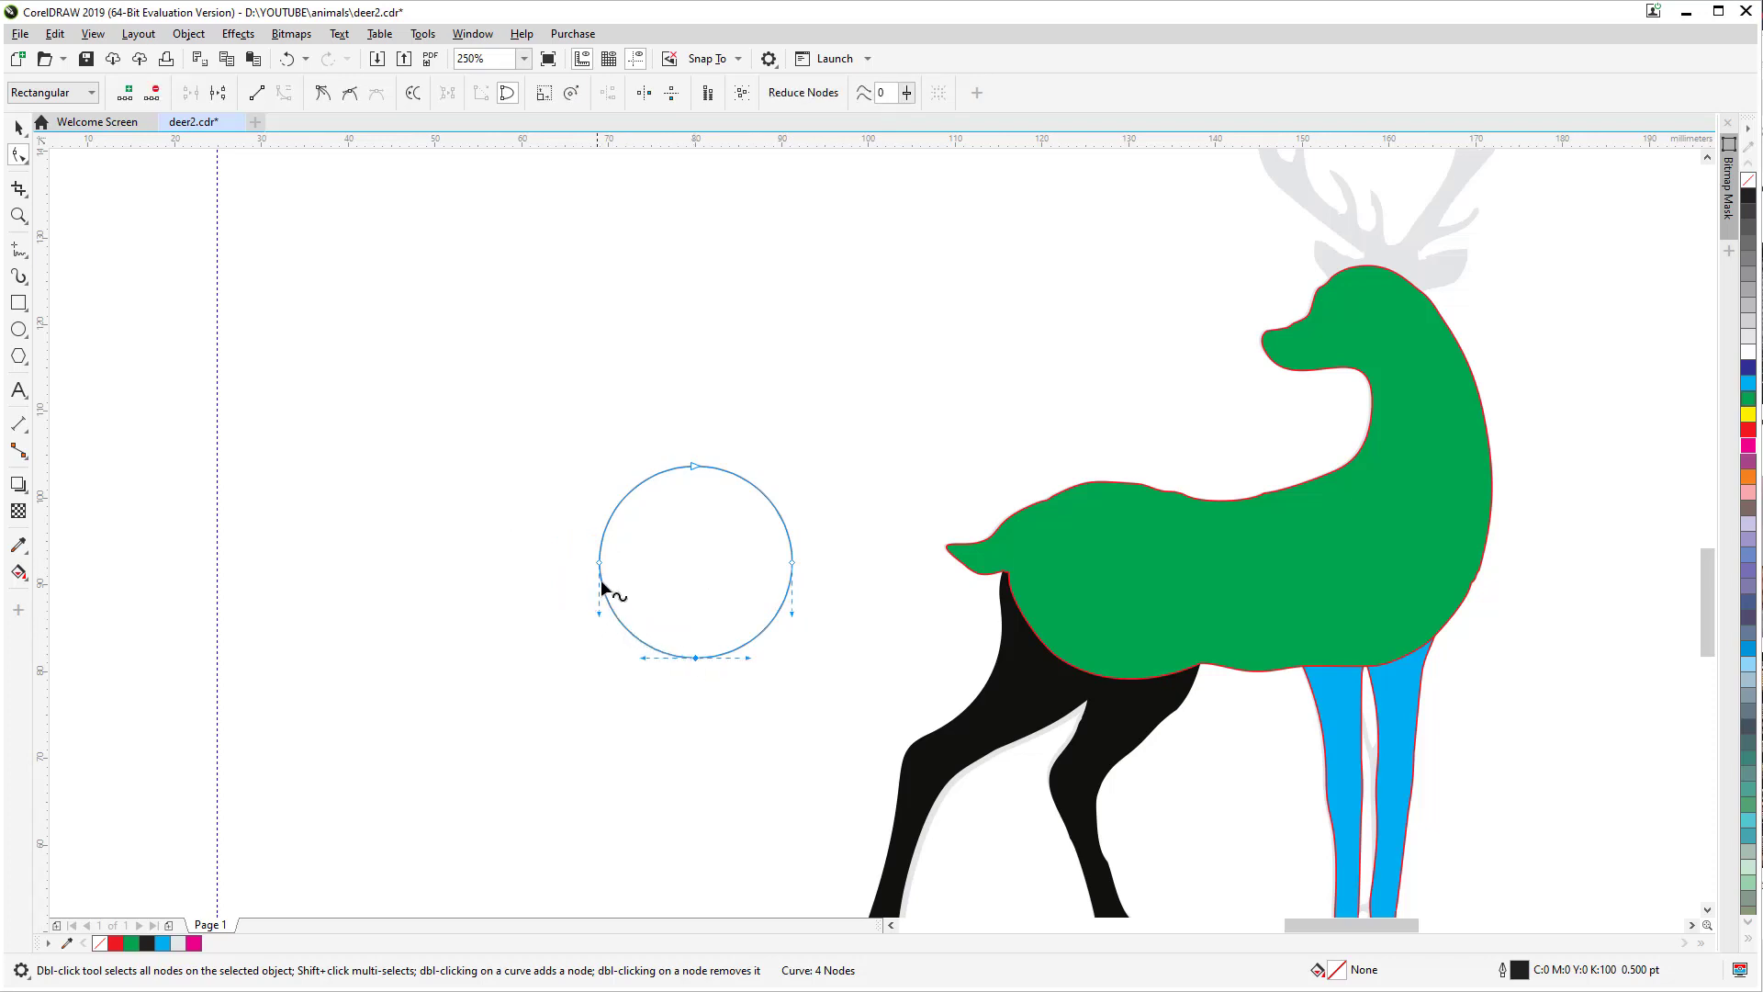
{"action": "left_click_drag", "start_coordinate": [598, 564], "coordinate": [585, 591]}
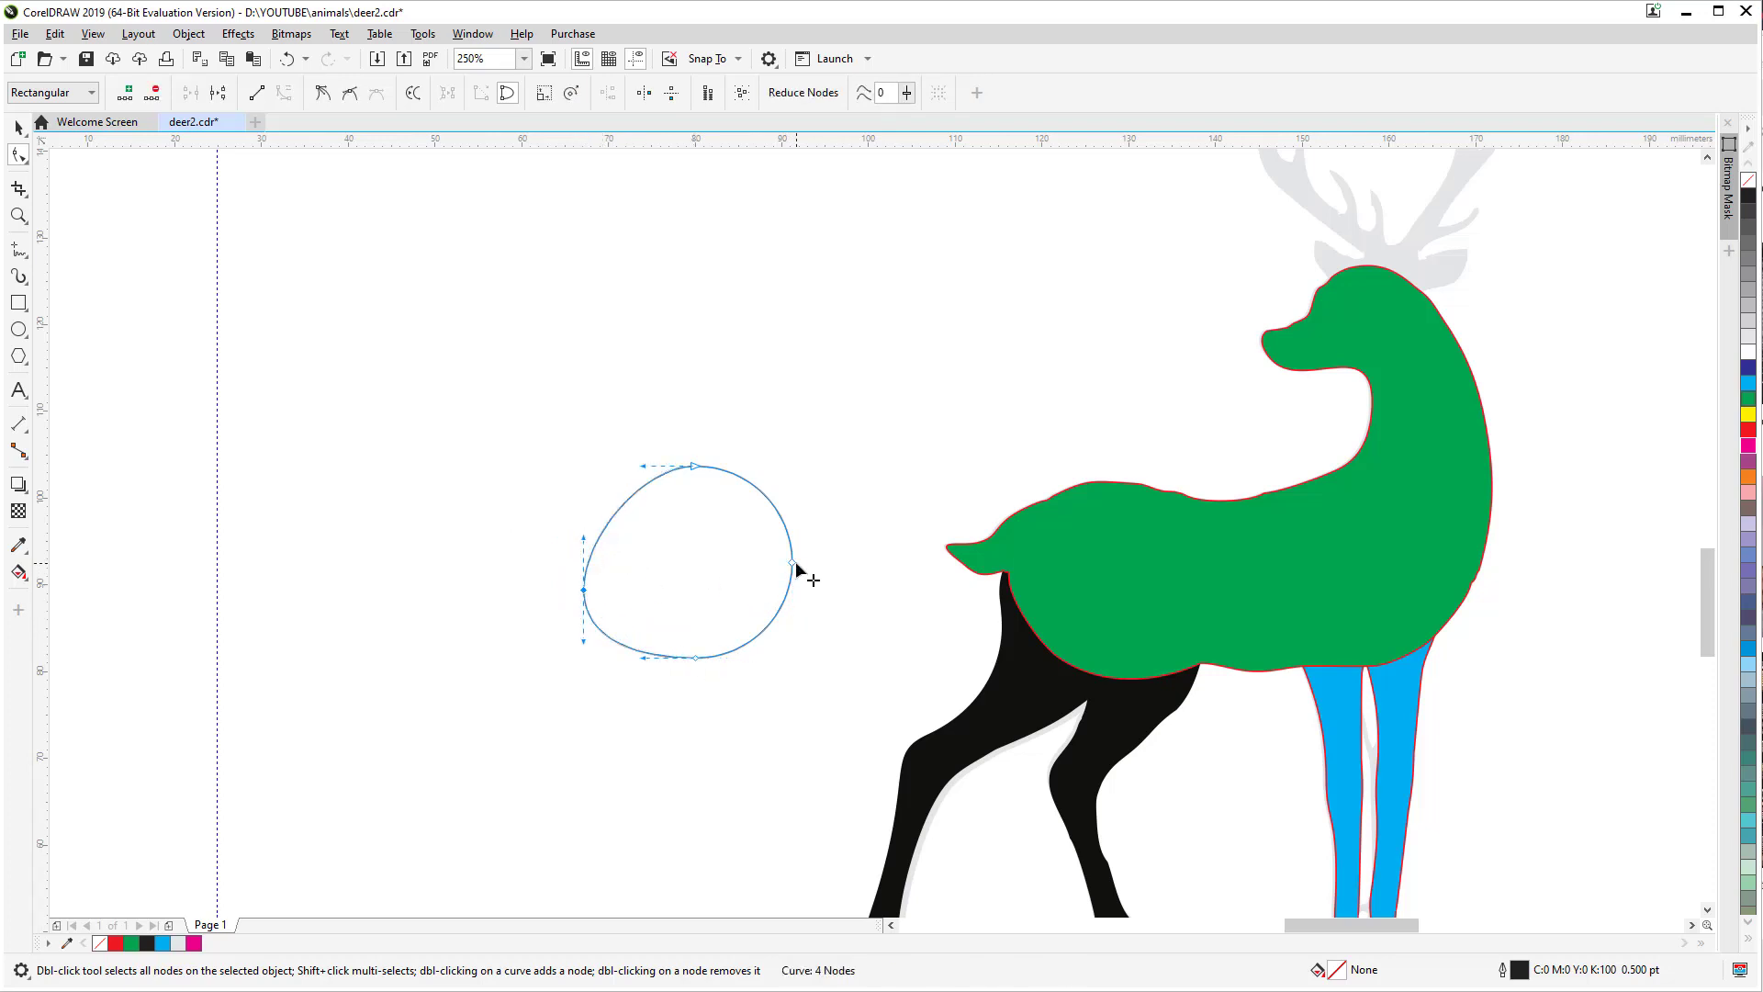
{"action": "key", "text": "ctrl+z"}
{"action": "left_click", "coordinate": [597, 565]}
{"action": "left_click_drag", "start_coordinate": [598, 564], "coordinate": [578, 596]}
{"action": "left_click_drag", "start_coordinate": [792, 564], "coordinate": [807, 603]}
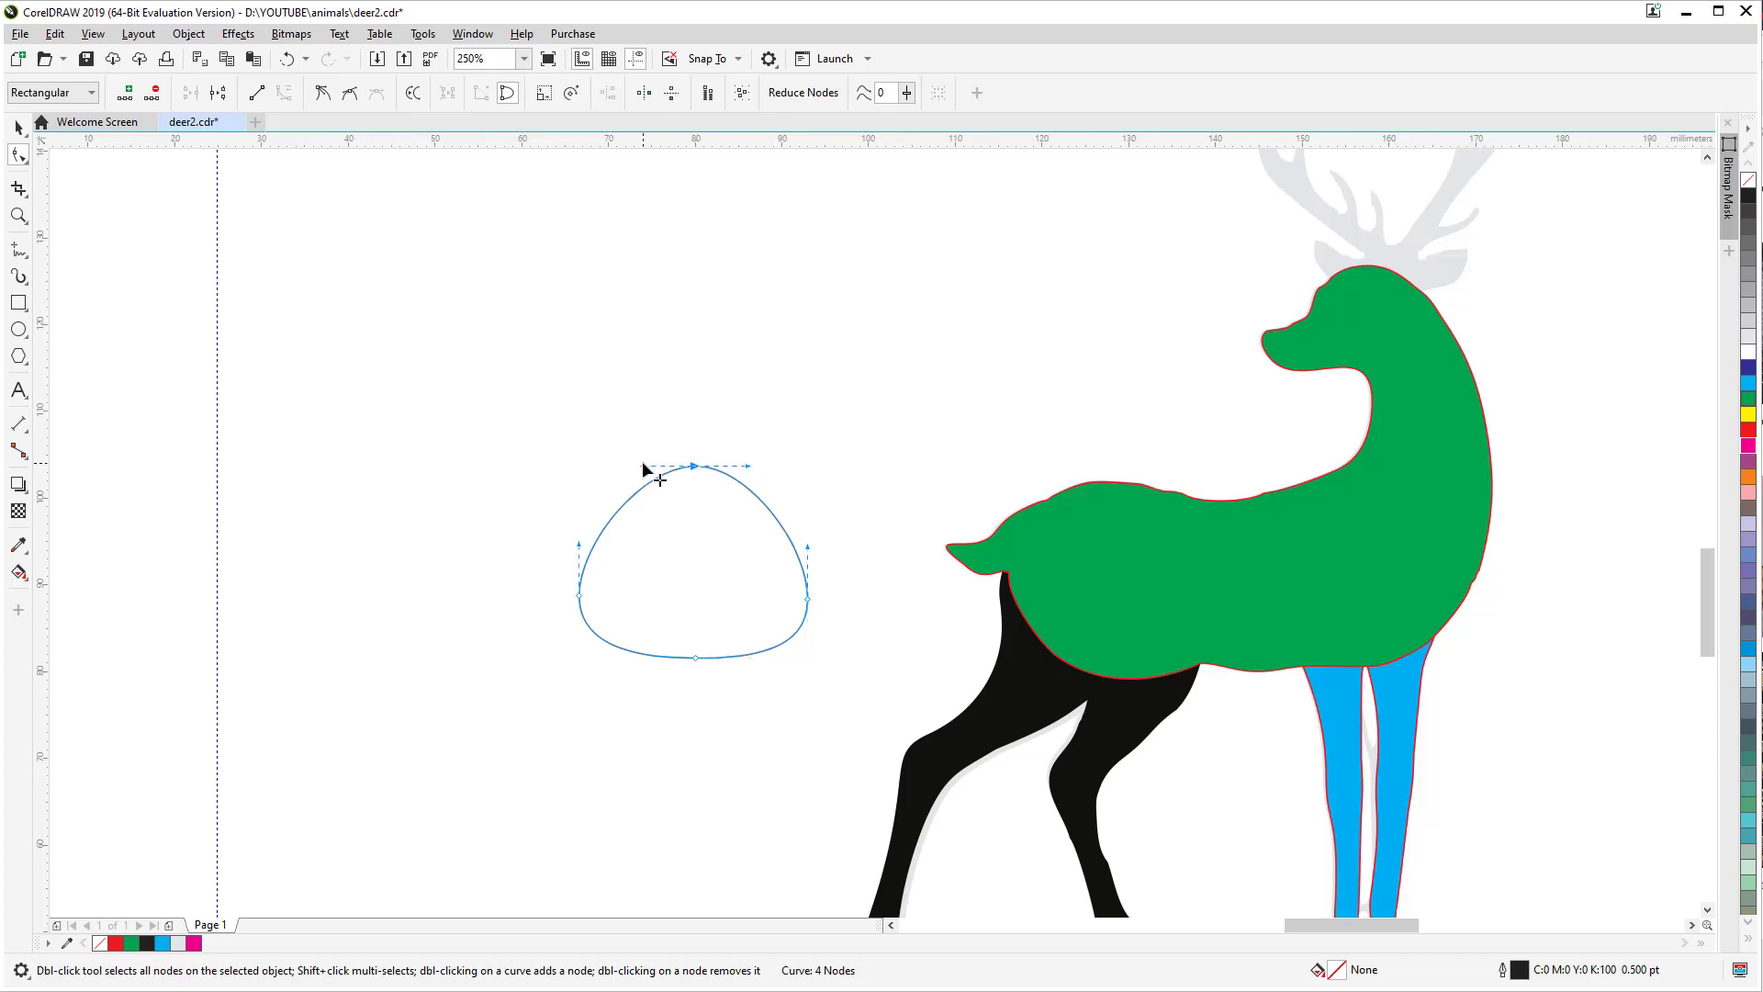
Step: Broaden the dome's top curve, then make its lowest node a cusp with both handles angled down to form a shallow notch
{"action": "left_click_drag", "start_coordinate": [644, 465], "coordinate": [593, 465]}
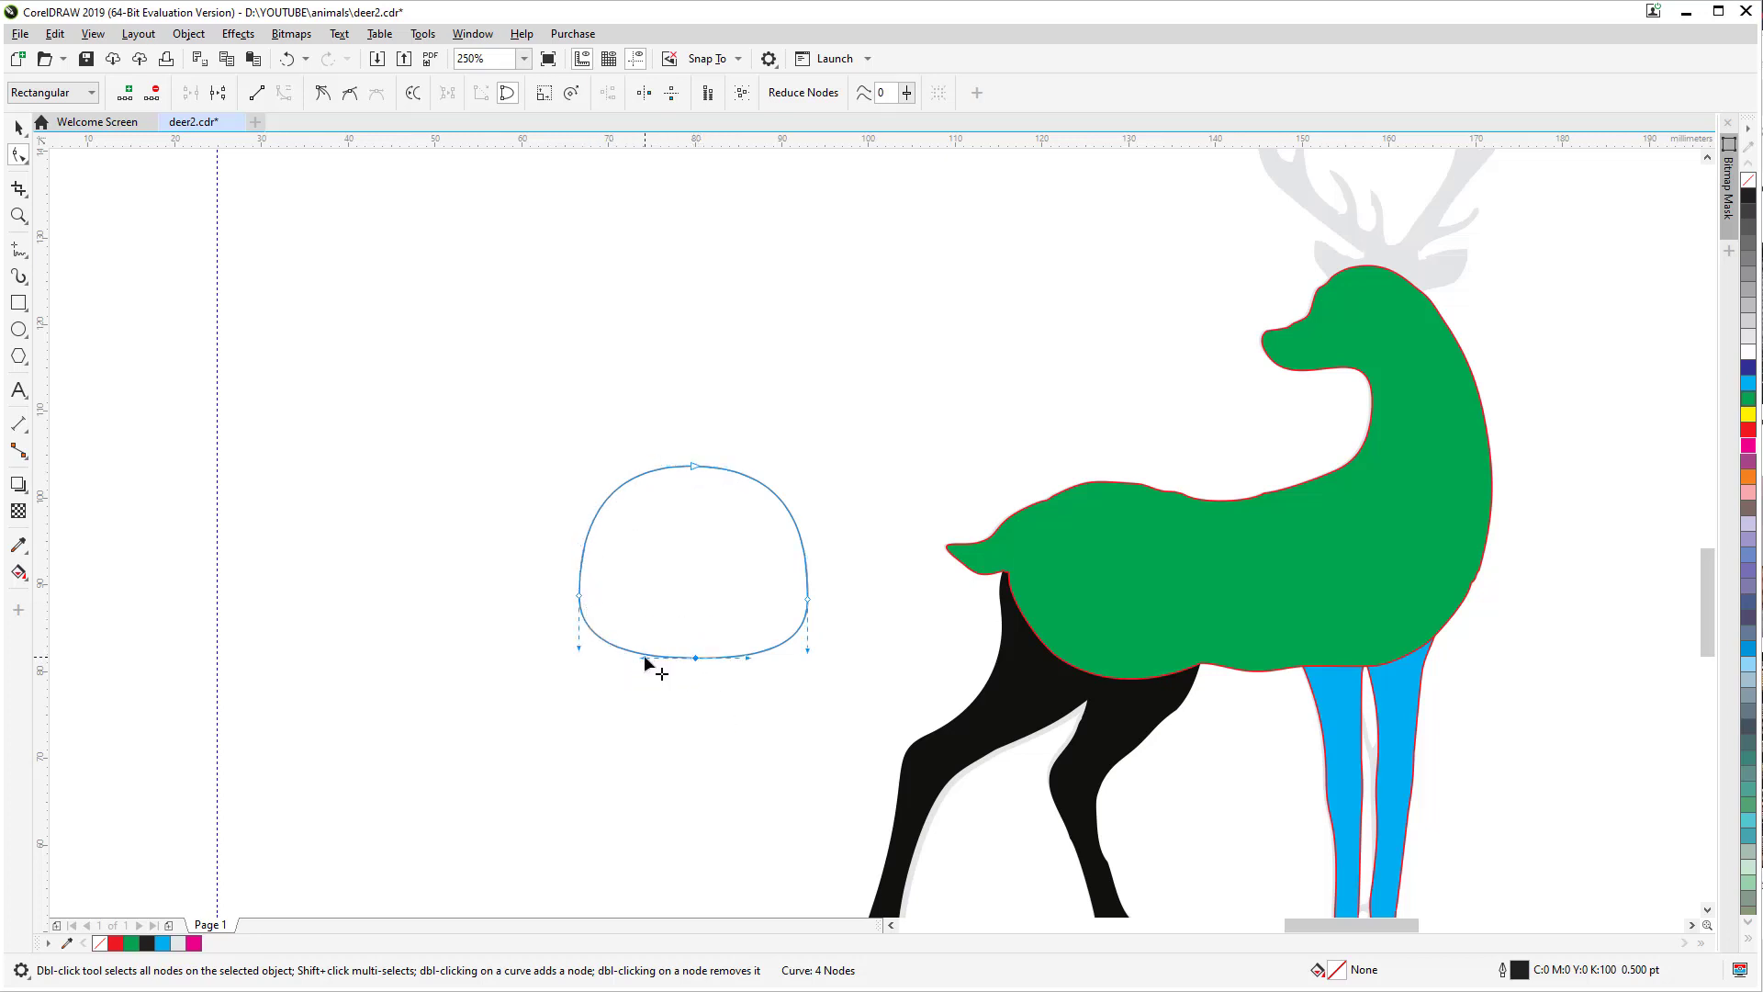
{"action": "left_click_drag", "start_coordinate": [645, 658], "coordinate": [603, 680]}
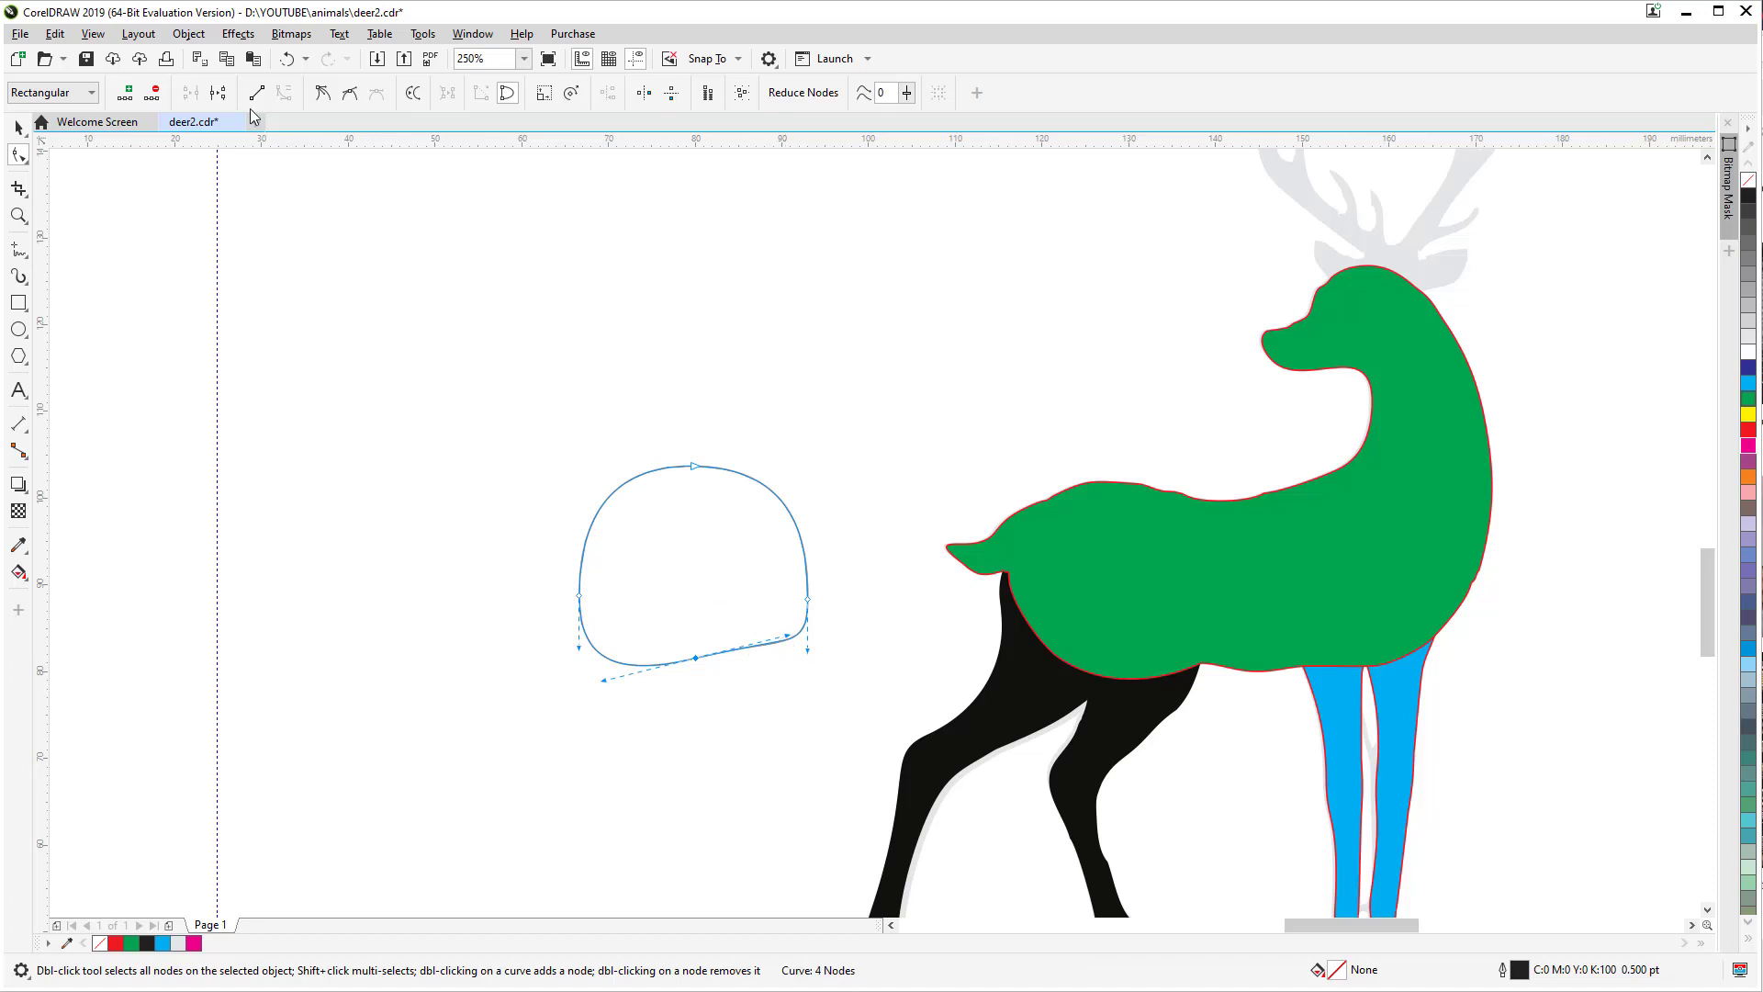
{"action": "left_click", "coordinate": [322, 93]}
{"action": "left_click_drag", "start_coordinate": [788, 631], "coordinate": [777, 676]}
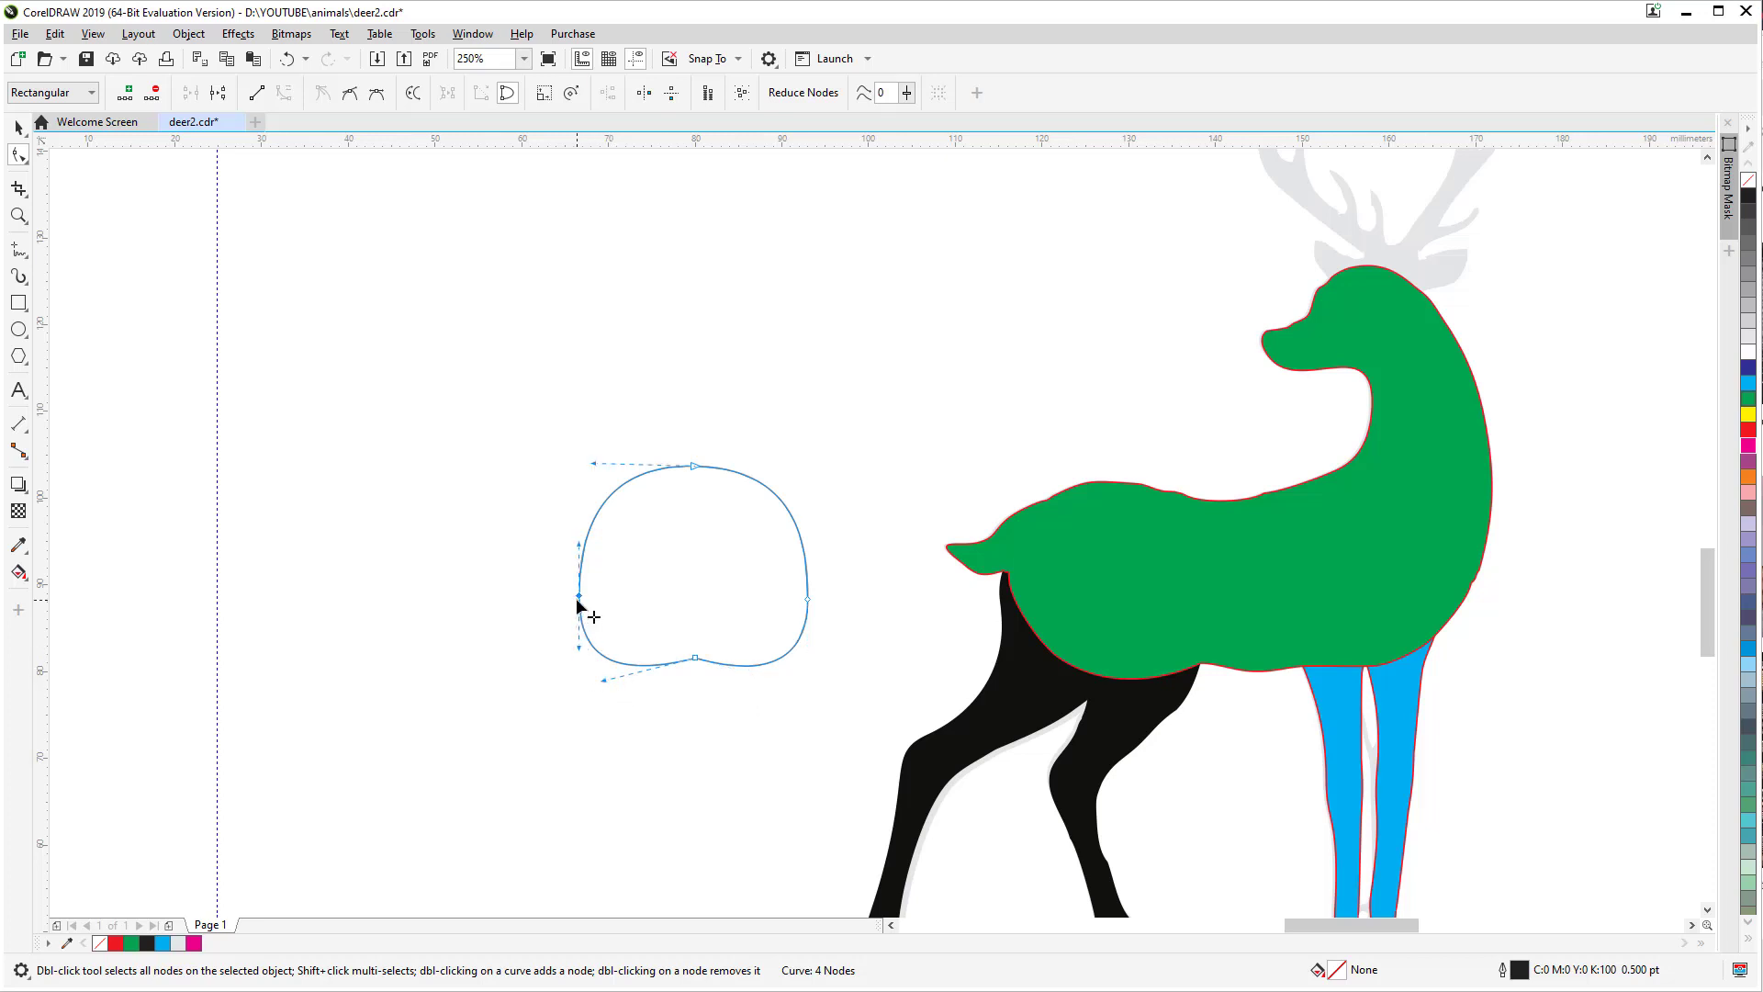
Step: Widen the dome to about 30 mm by moving its side nodes further out, and fine-tune the top node's curve
{"action": "left_click_drag", "start_coordinate": [577, 599], "coordinate": [563, 610]}
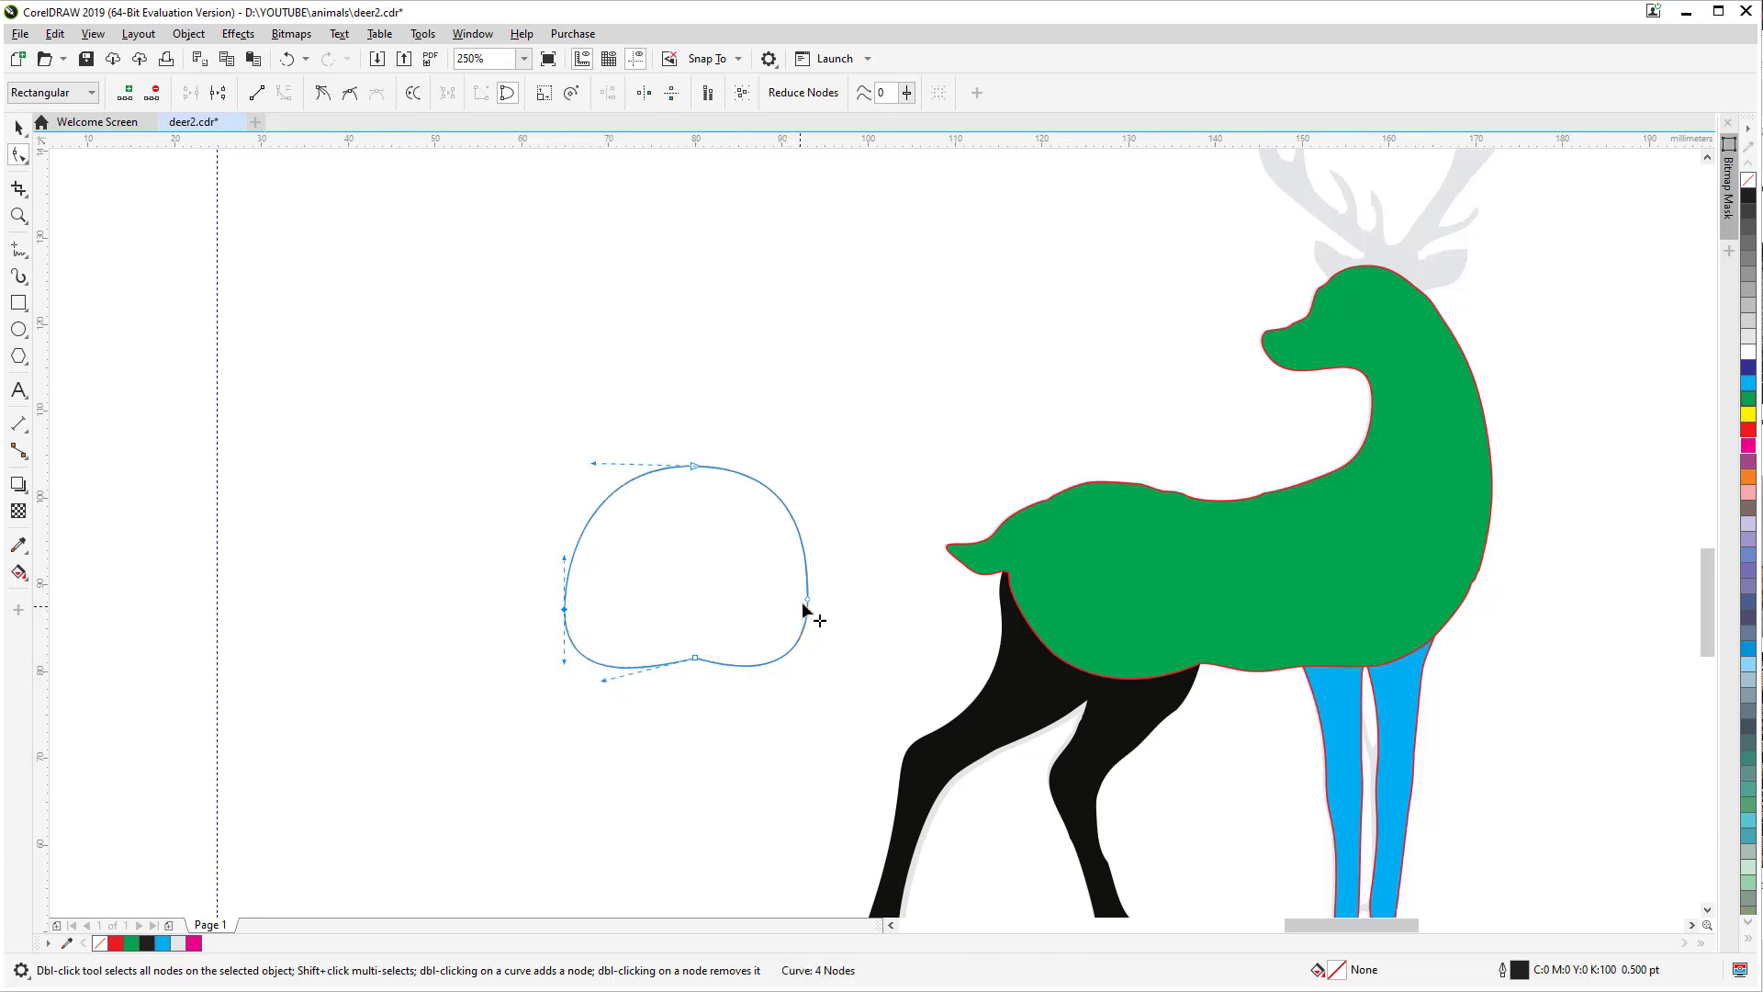
{"action": "left_click_drag", "start_coordinate": [808, 605], "coordinate": [824, 610]}
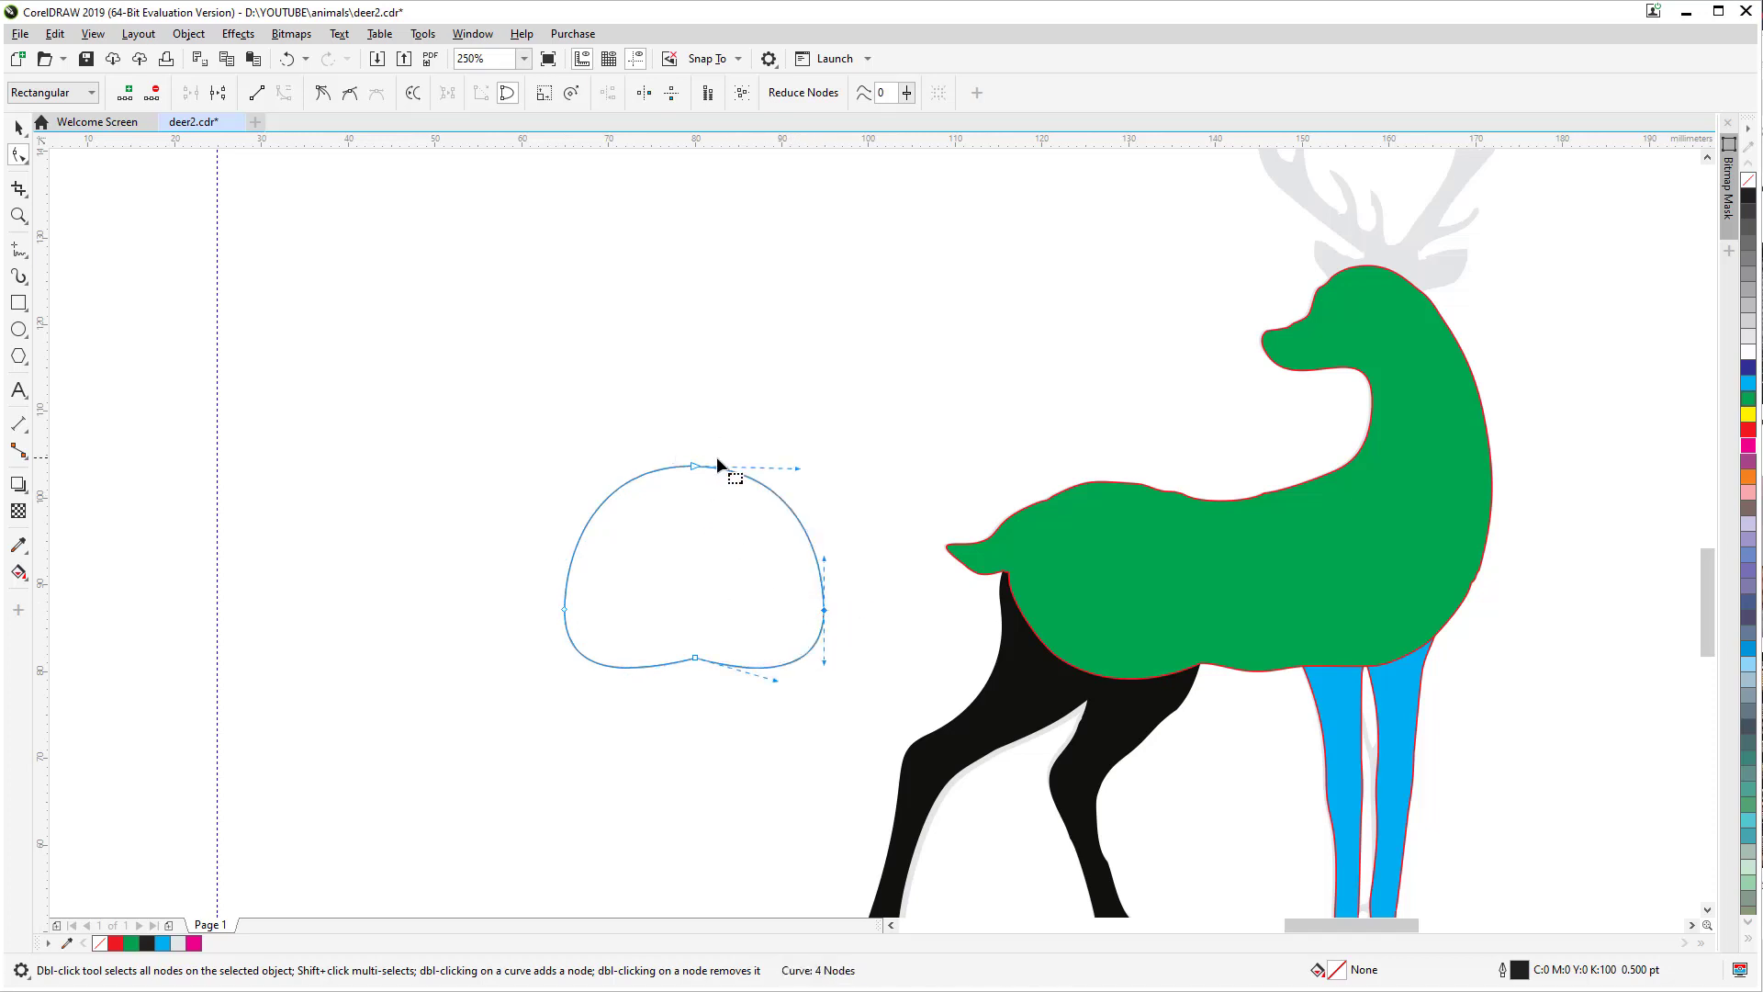
{"action": "left_click", "coordinate": [691, 466]}
{"action": "left_click_drag", "start_coordinate": [589, 459], "coordinate": [603, 463]}
{"action": "left_click", "coordinate": [300, 361]}
{"action": "left_click", "coordinate": [20, 127]}
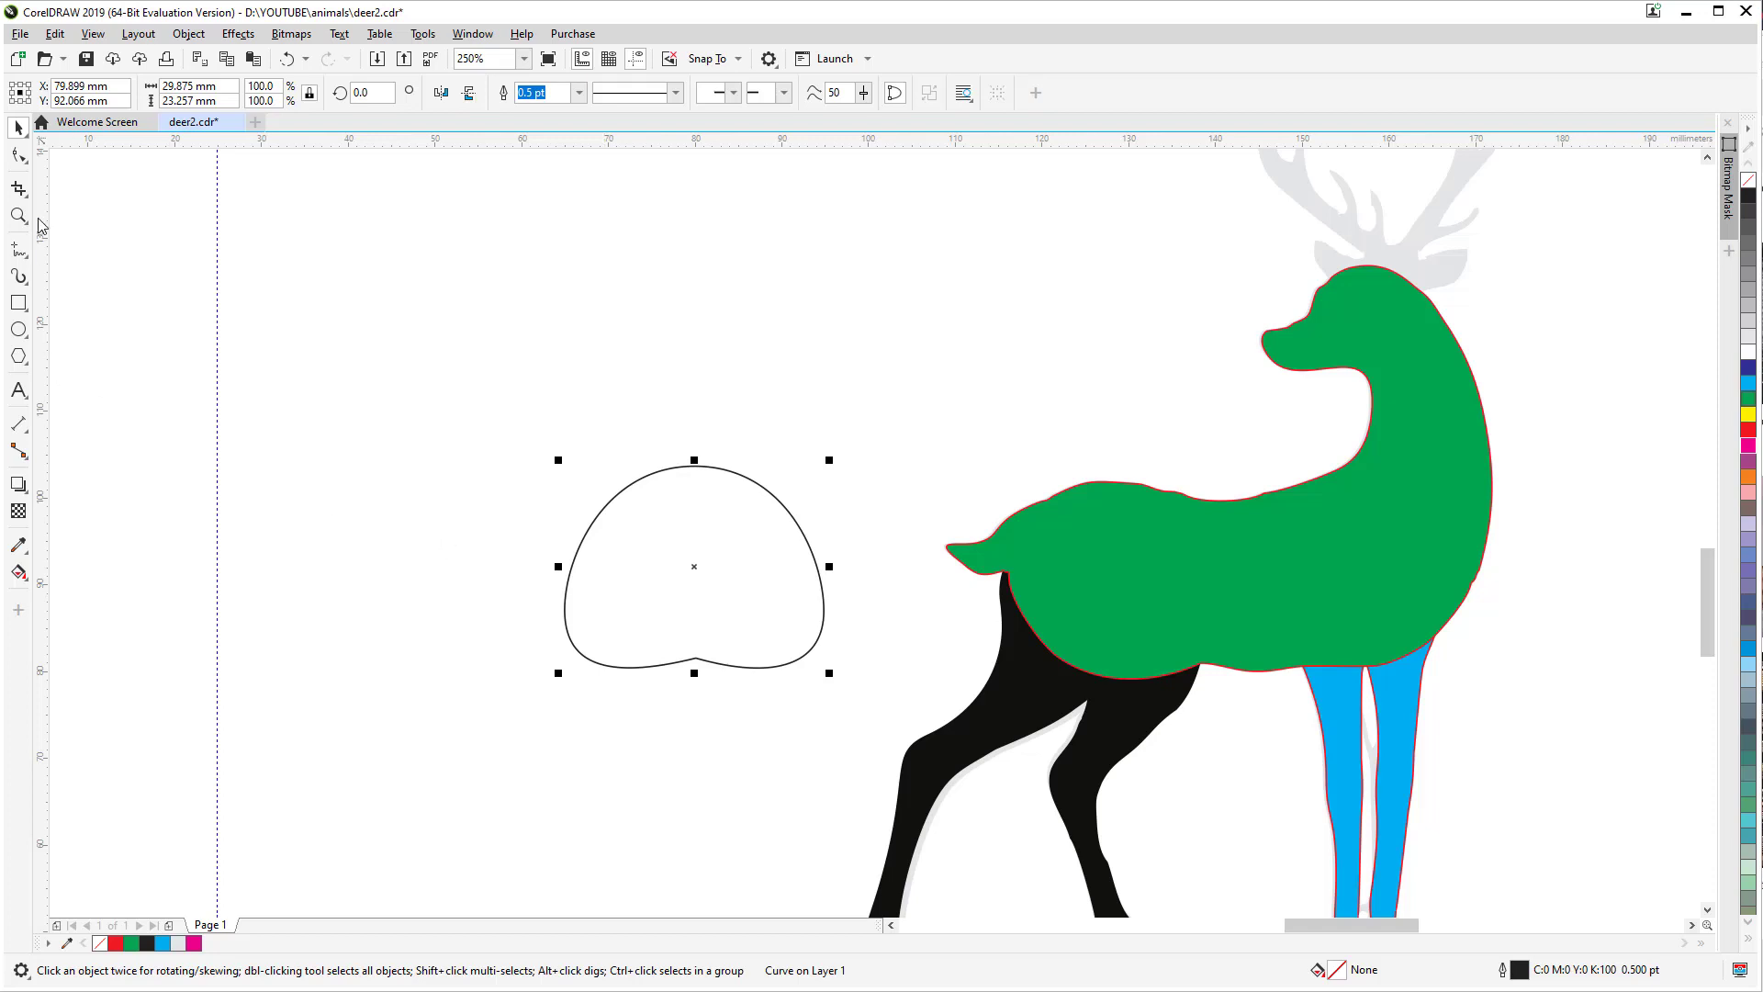
{"action": "left_click", "coordinate": [20, 154]}
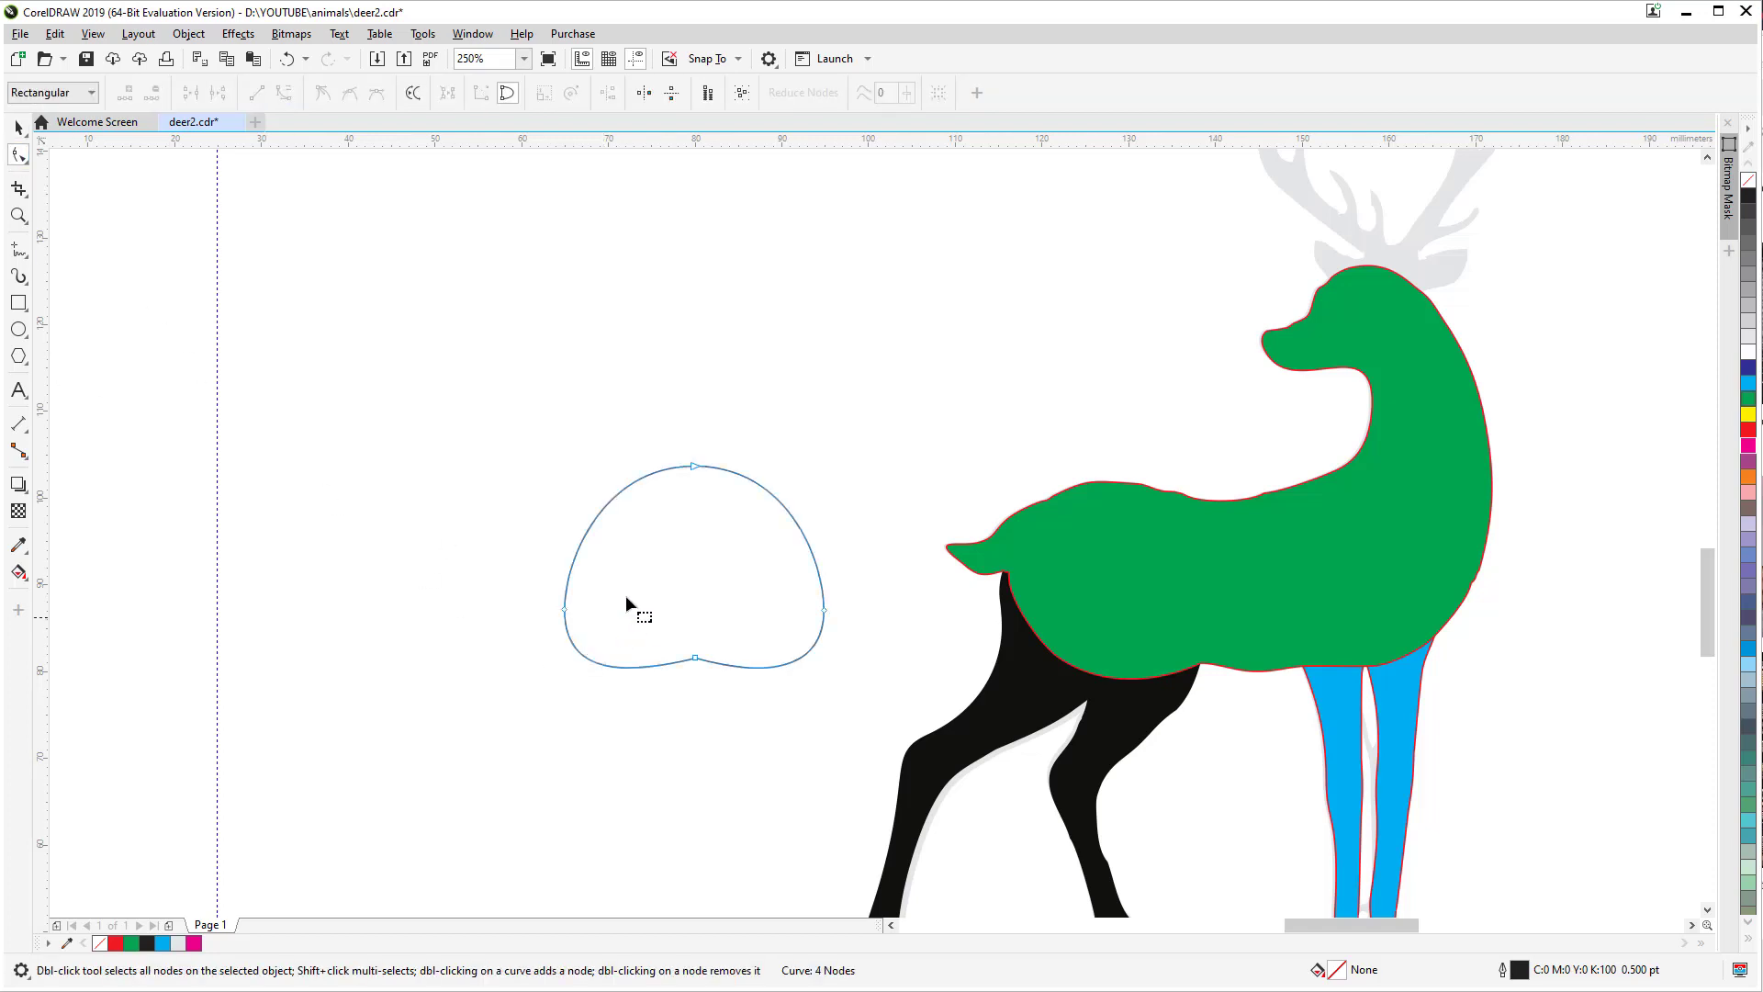
{"action": "key", "text": "space"}
{"action": "left_click", "coordinate": [664, 406]}
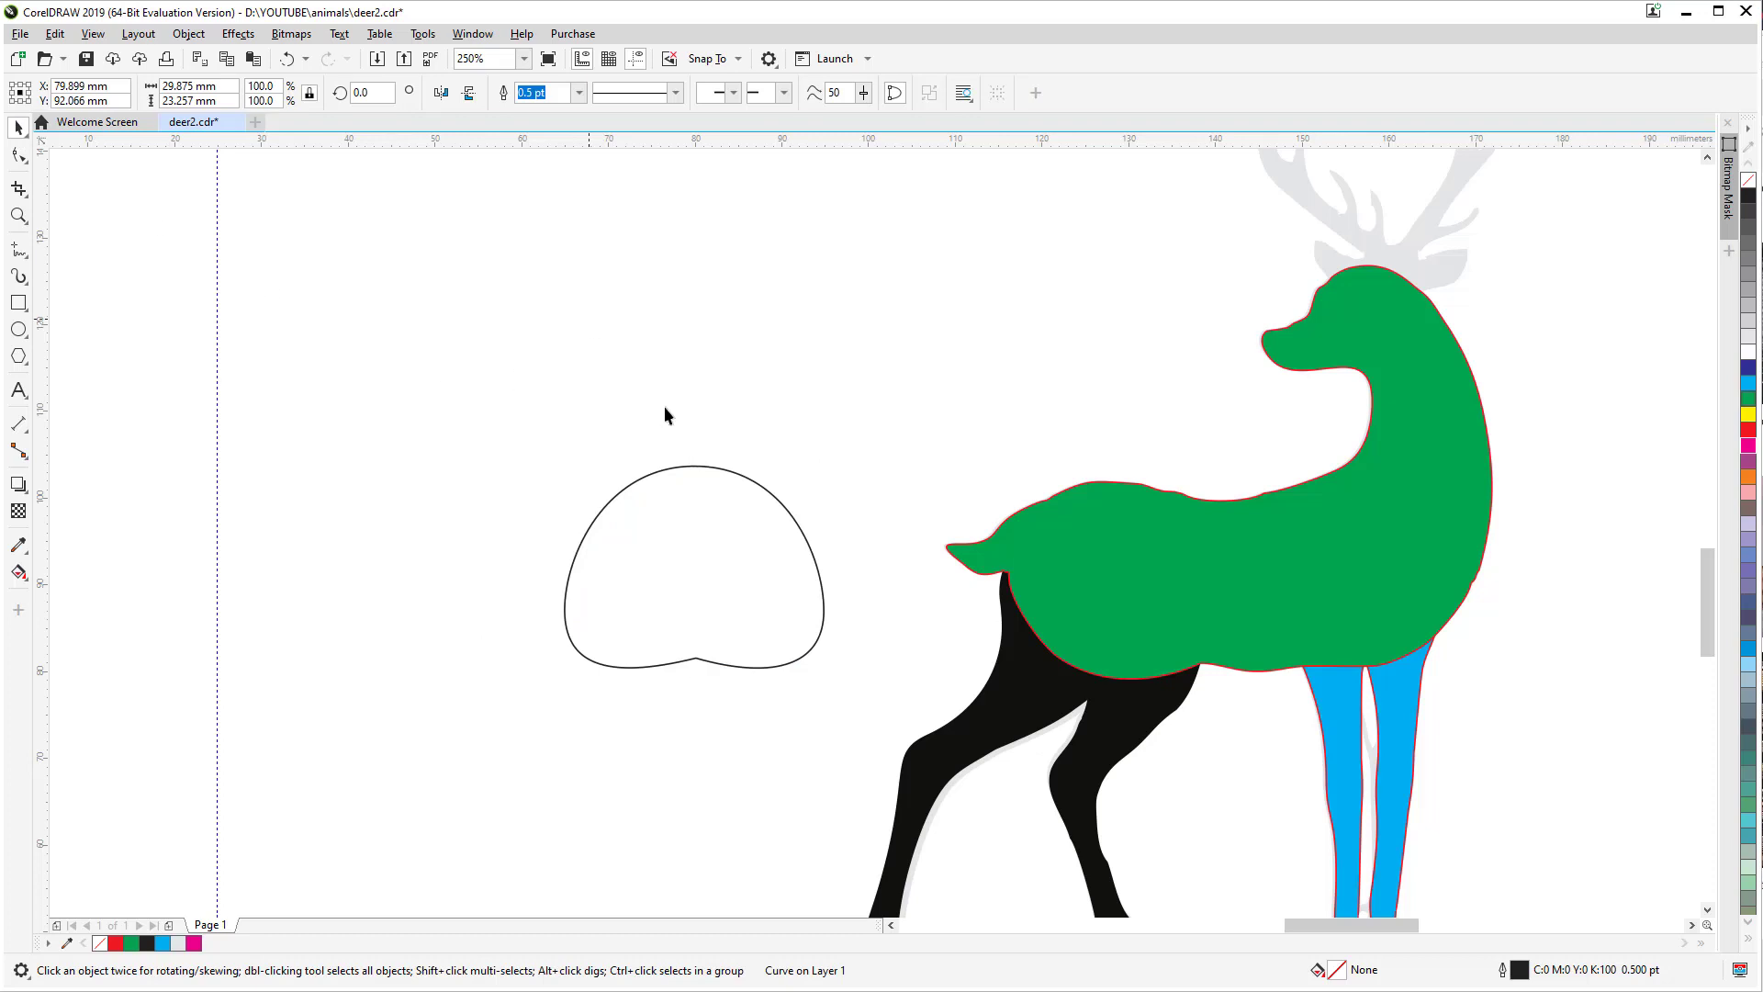
Step: Fit the dome against the body's hindquarters by scaling it to about 26 × 20 mm, then return it to the empty area
{"action": "left_click_drag", "start_coordinate": [824, 579], "coordinate": [1129, 620]}
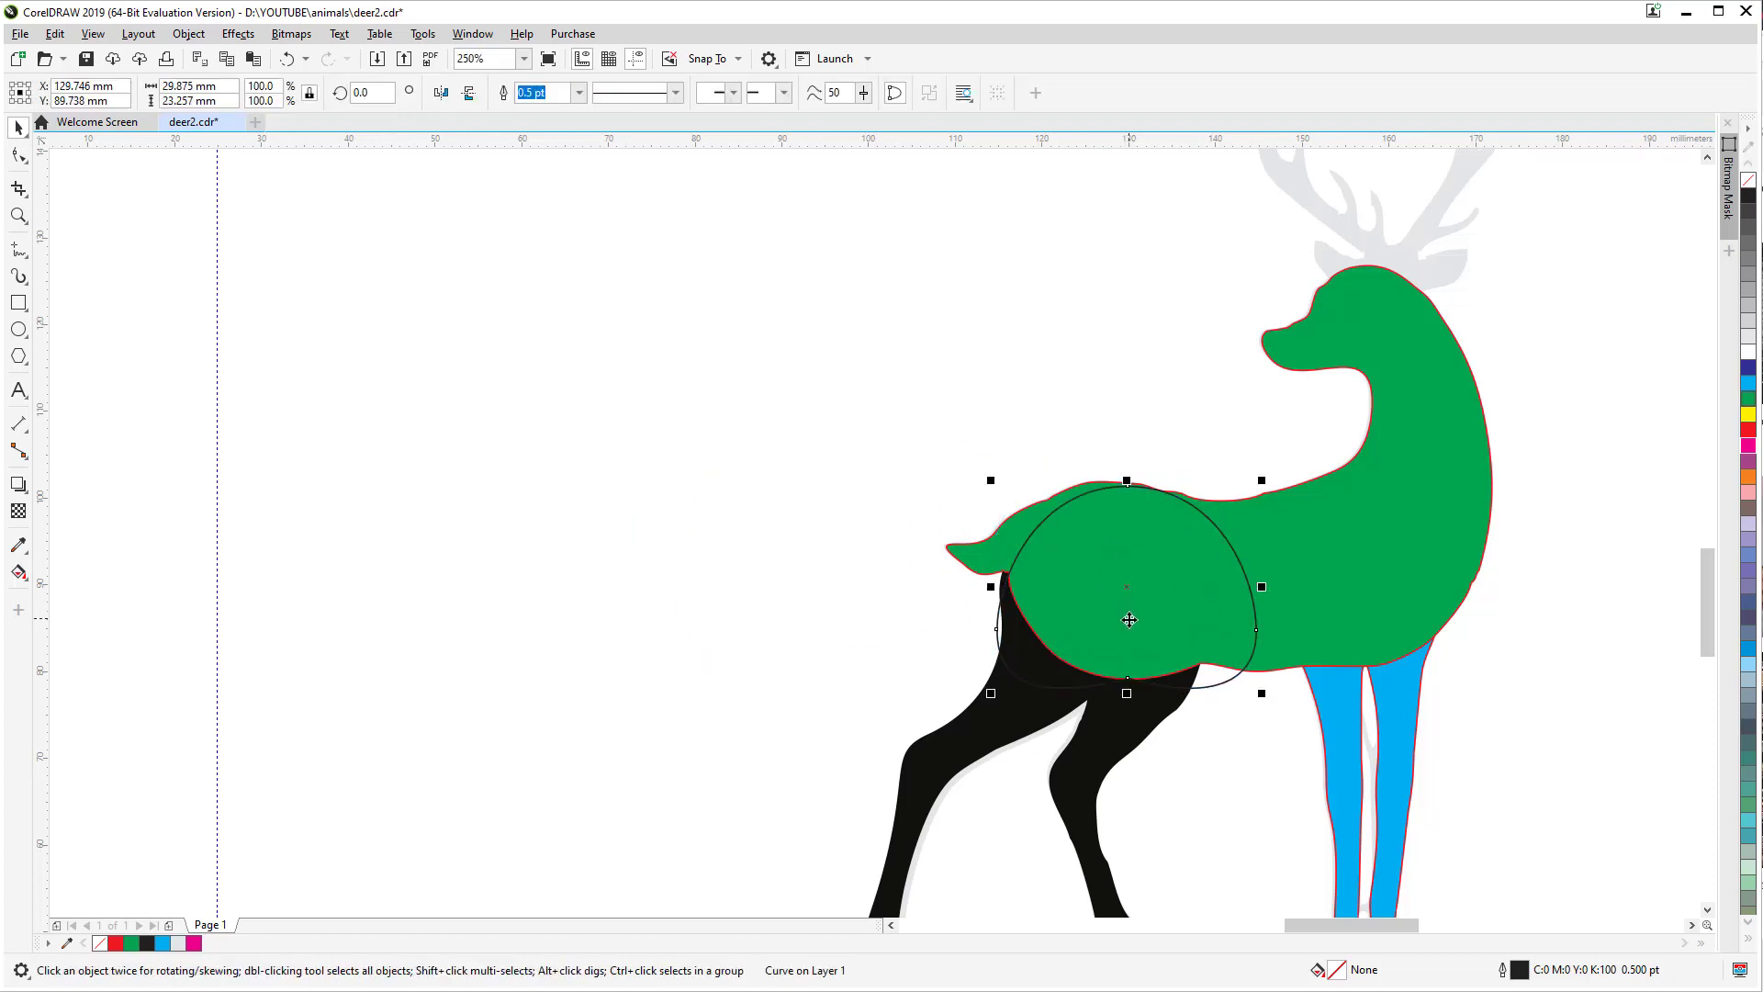
{"action": "left_click_drag", "start_coordinate": [1262, 480], "coordinate": [1225, 507]}
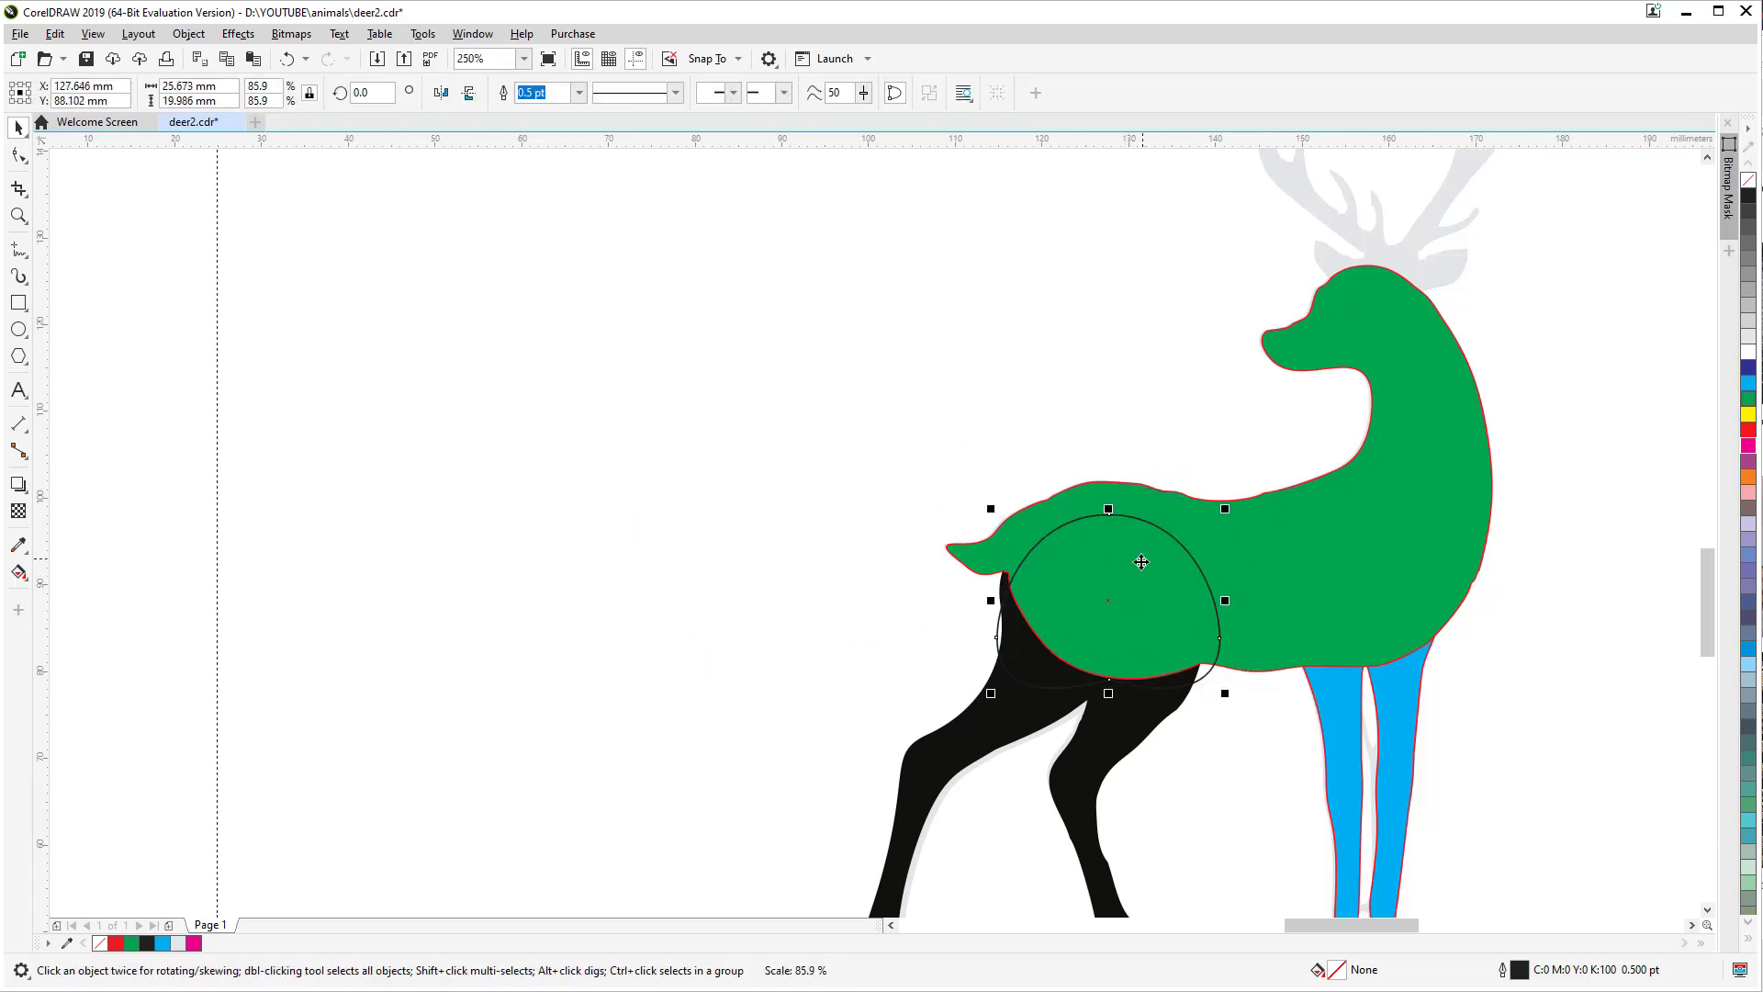
{"action": "mouse_move", "coordinate": [1143, 561]}
{"action": "left_mouse_down"}
{"action": "mouse_move", "coordinate": [1154, 536]}
{"action": "mouse_move", "coordinate": [1158, 575]}
{"action": "left_mouse_up"}
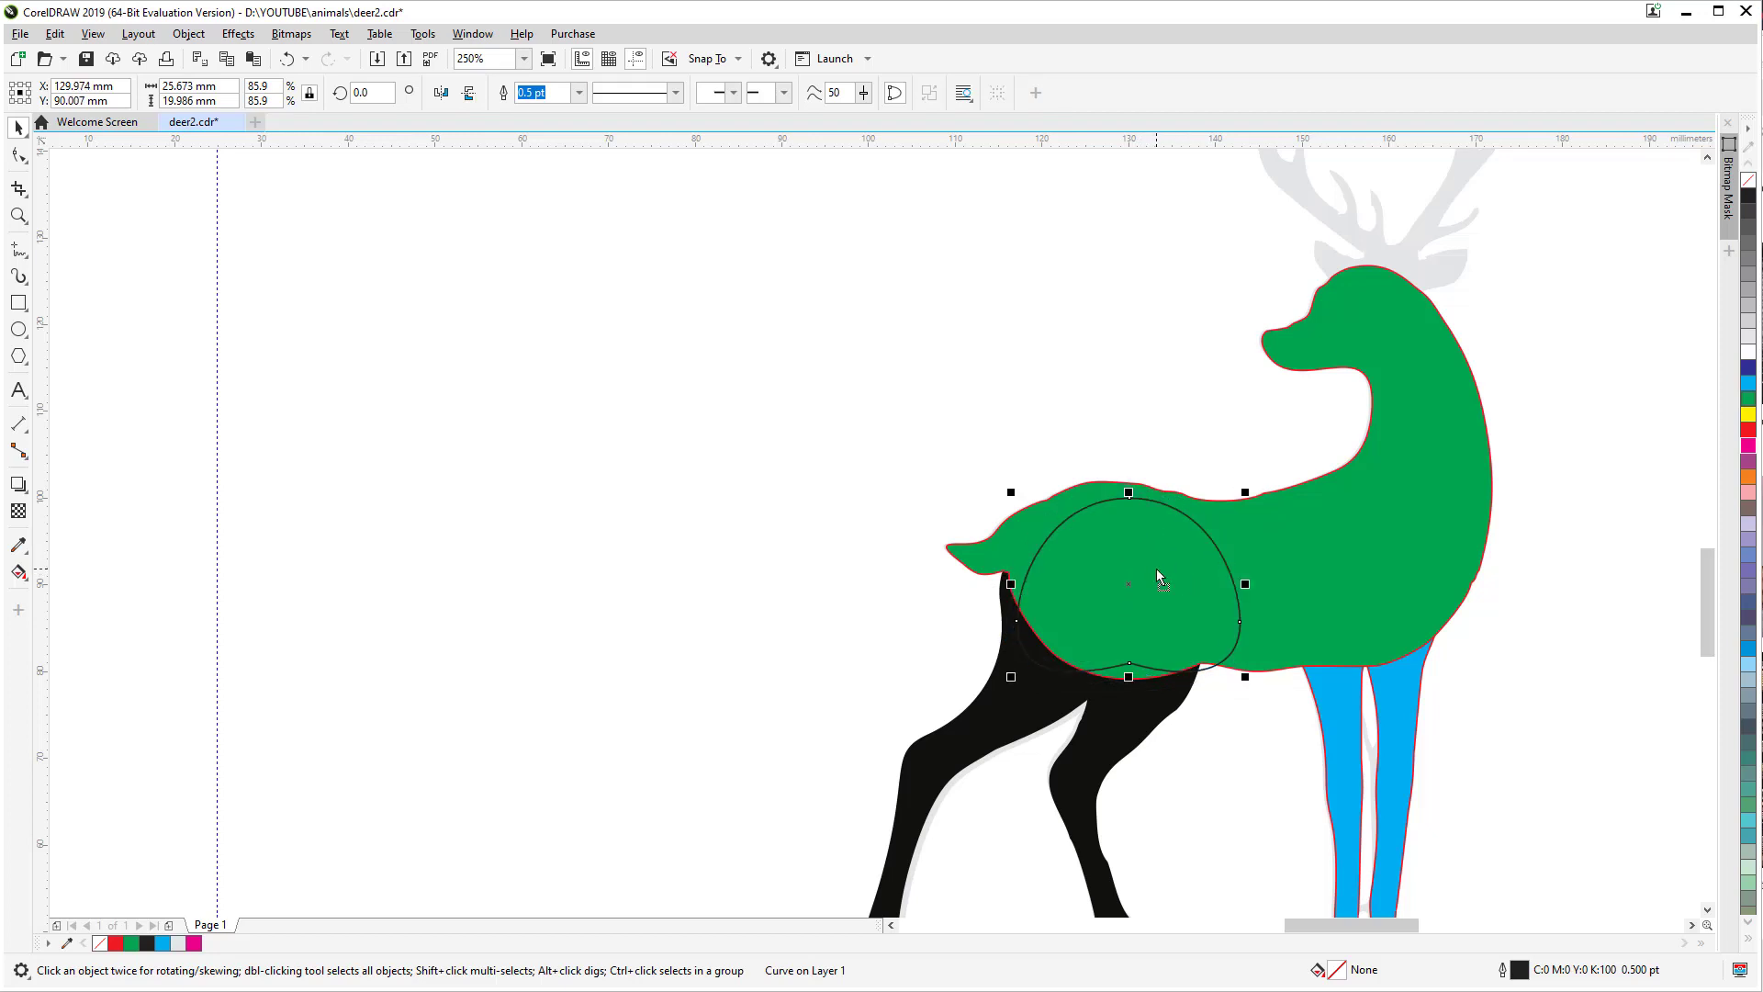
{"action": "left_click_drag", "start_coordinate": [1153, 560], "coordinate": [645, 544]}
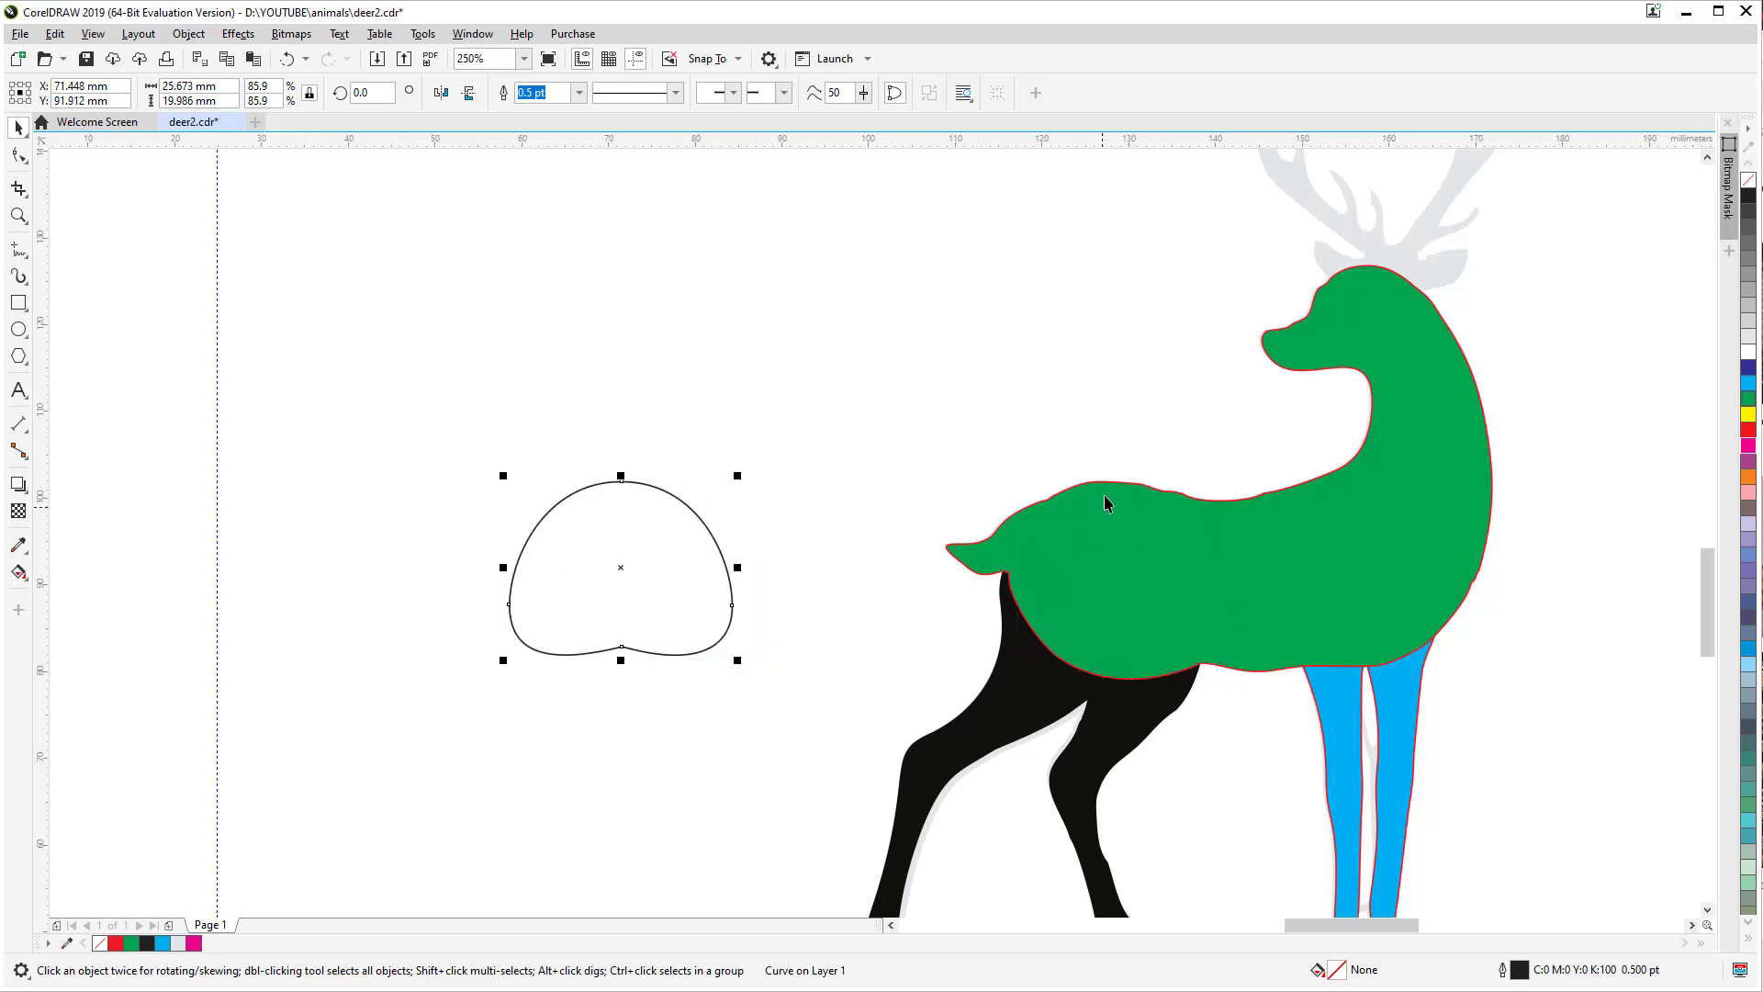
{"action": "left_click", "coordinate": [645, 401]}
{"action": "key", "text": "ctrl+z"}
{"action": "key", "text": "ctrl+z"}
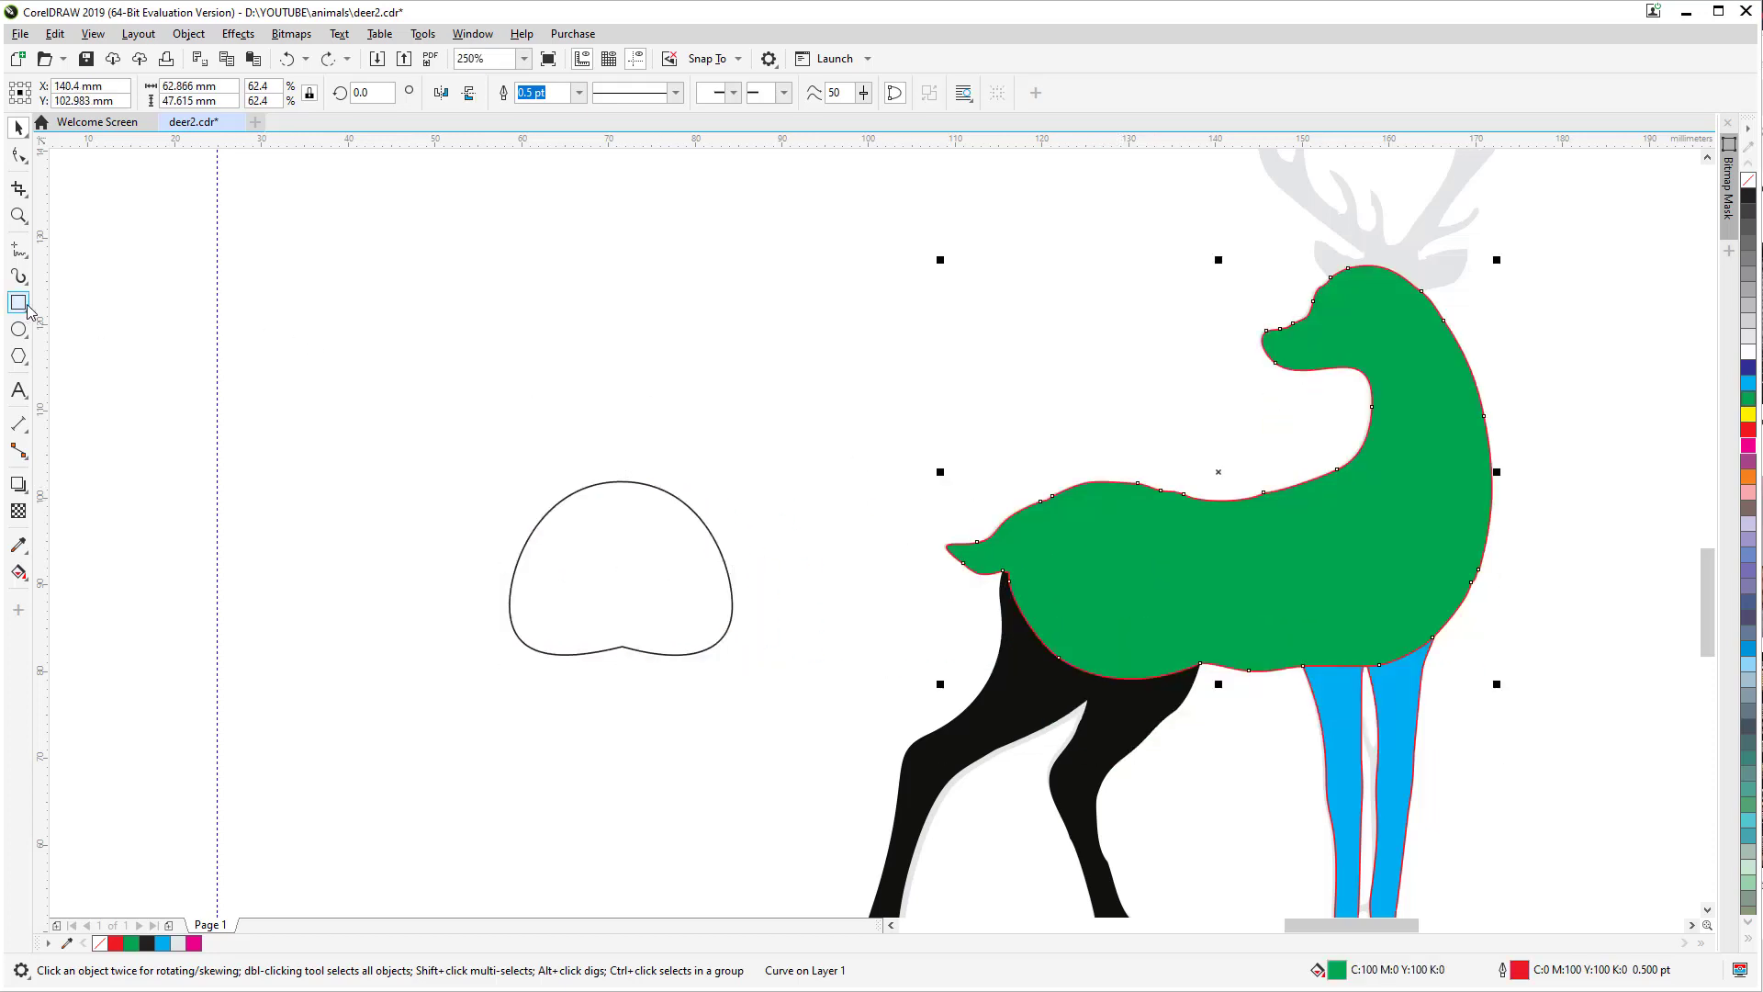
Step: Draw an upright rectangle about 4 mm wide and 25 mm tall across the body's back near the tail, and select the dome
{"action": "left_click", "coordinate": [18, 302]}
{"action": "left_click_drag", "start_coordinate": [1062, 357], "coordinate": [1099, 574]}
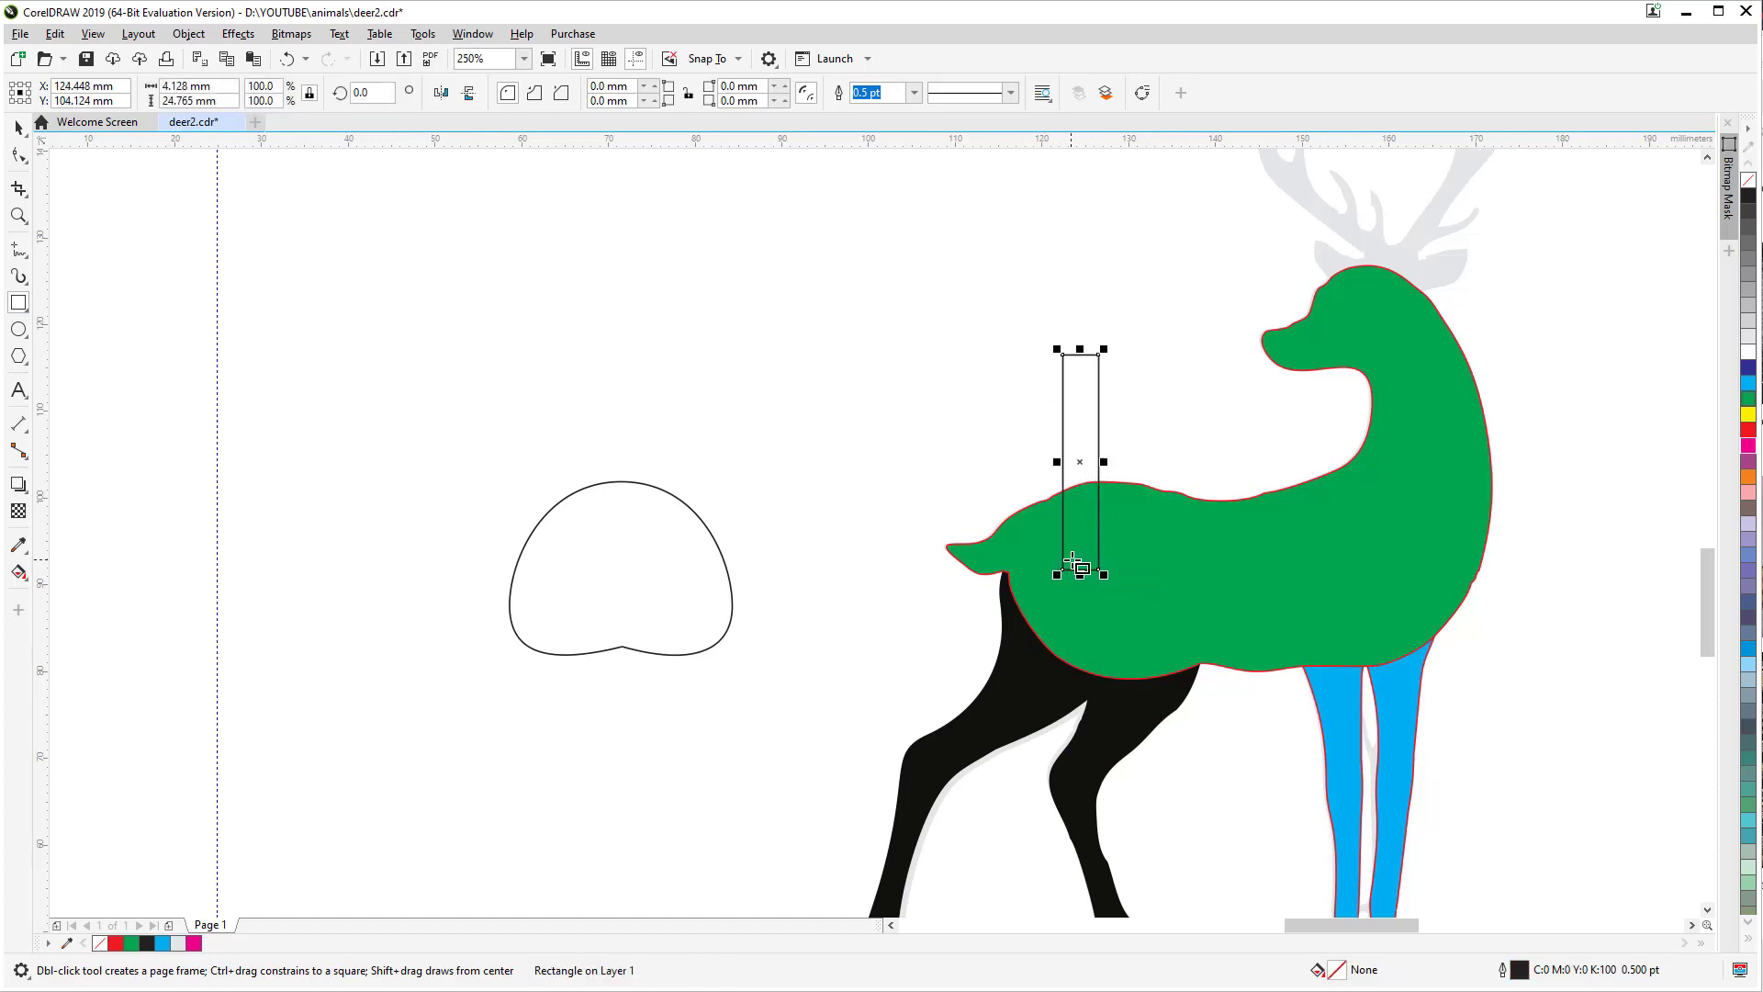
{"action": "left_click", "coordinate": [18, 127]}
{"action": "left_click", "coordinate": [674, 577]}
{"action": "key", "text": "F10"}
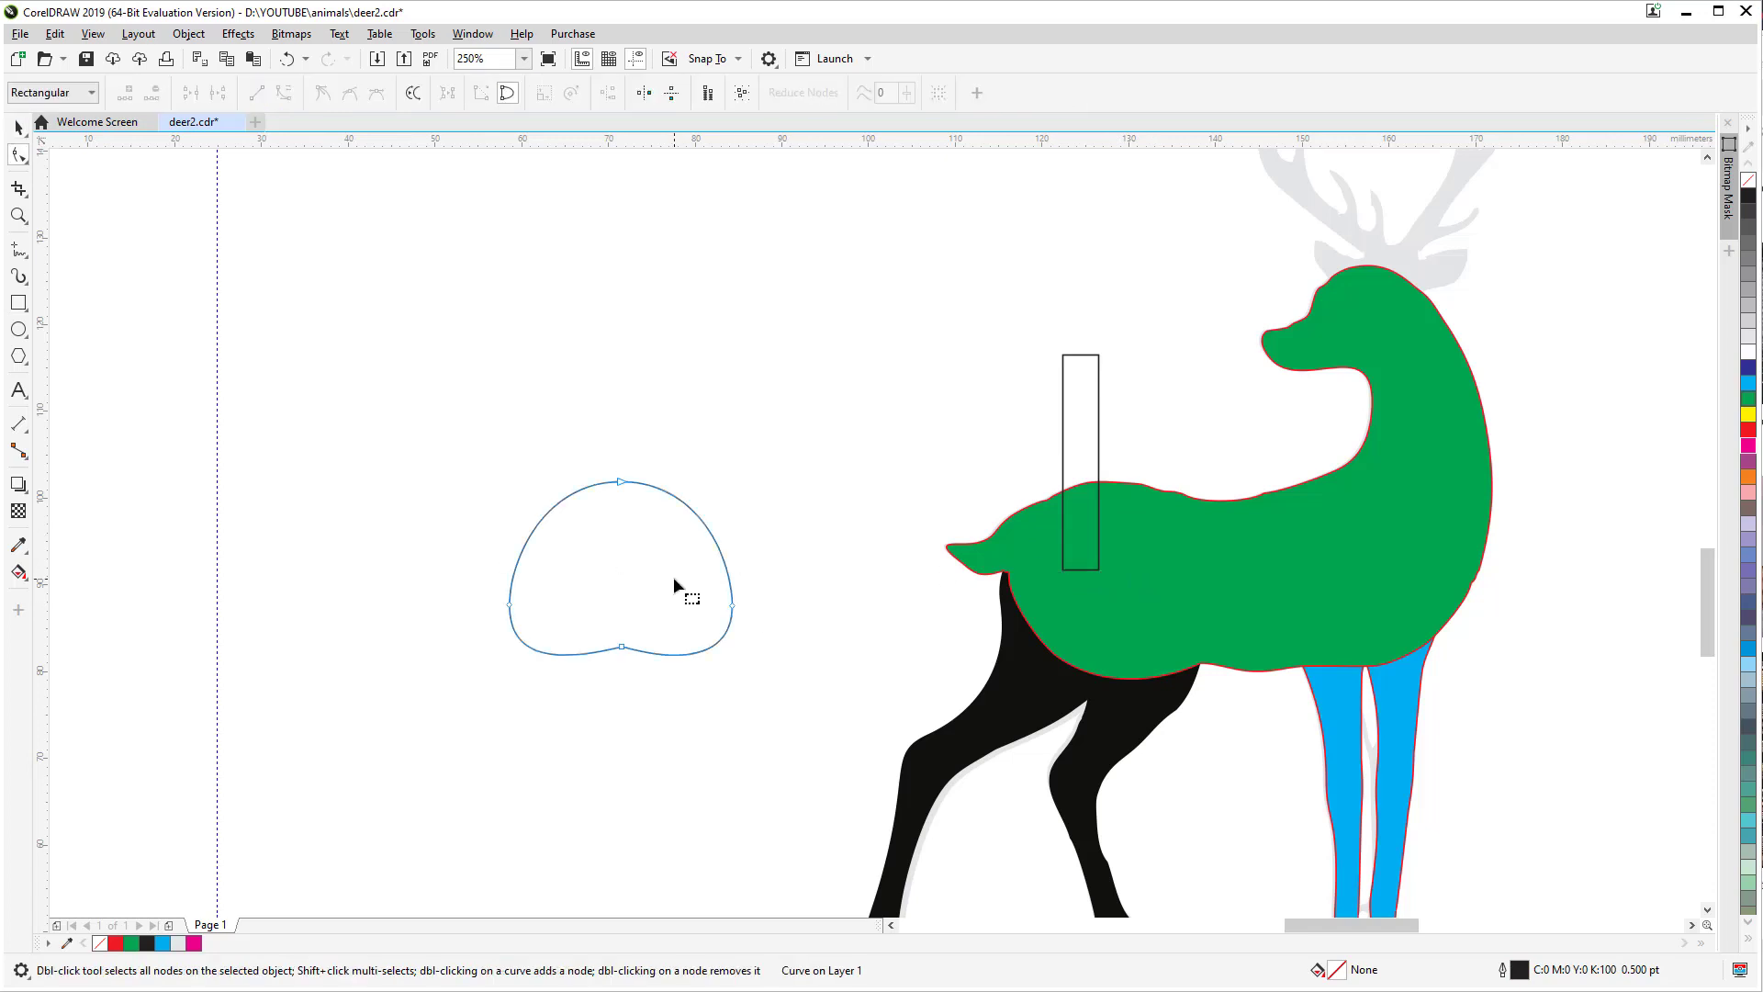
{"action": "key", "text": "space"}
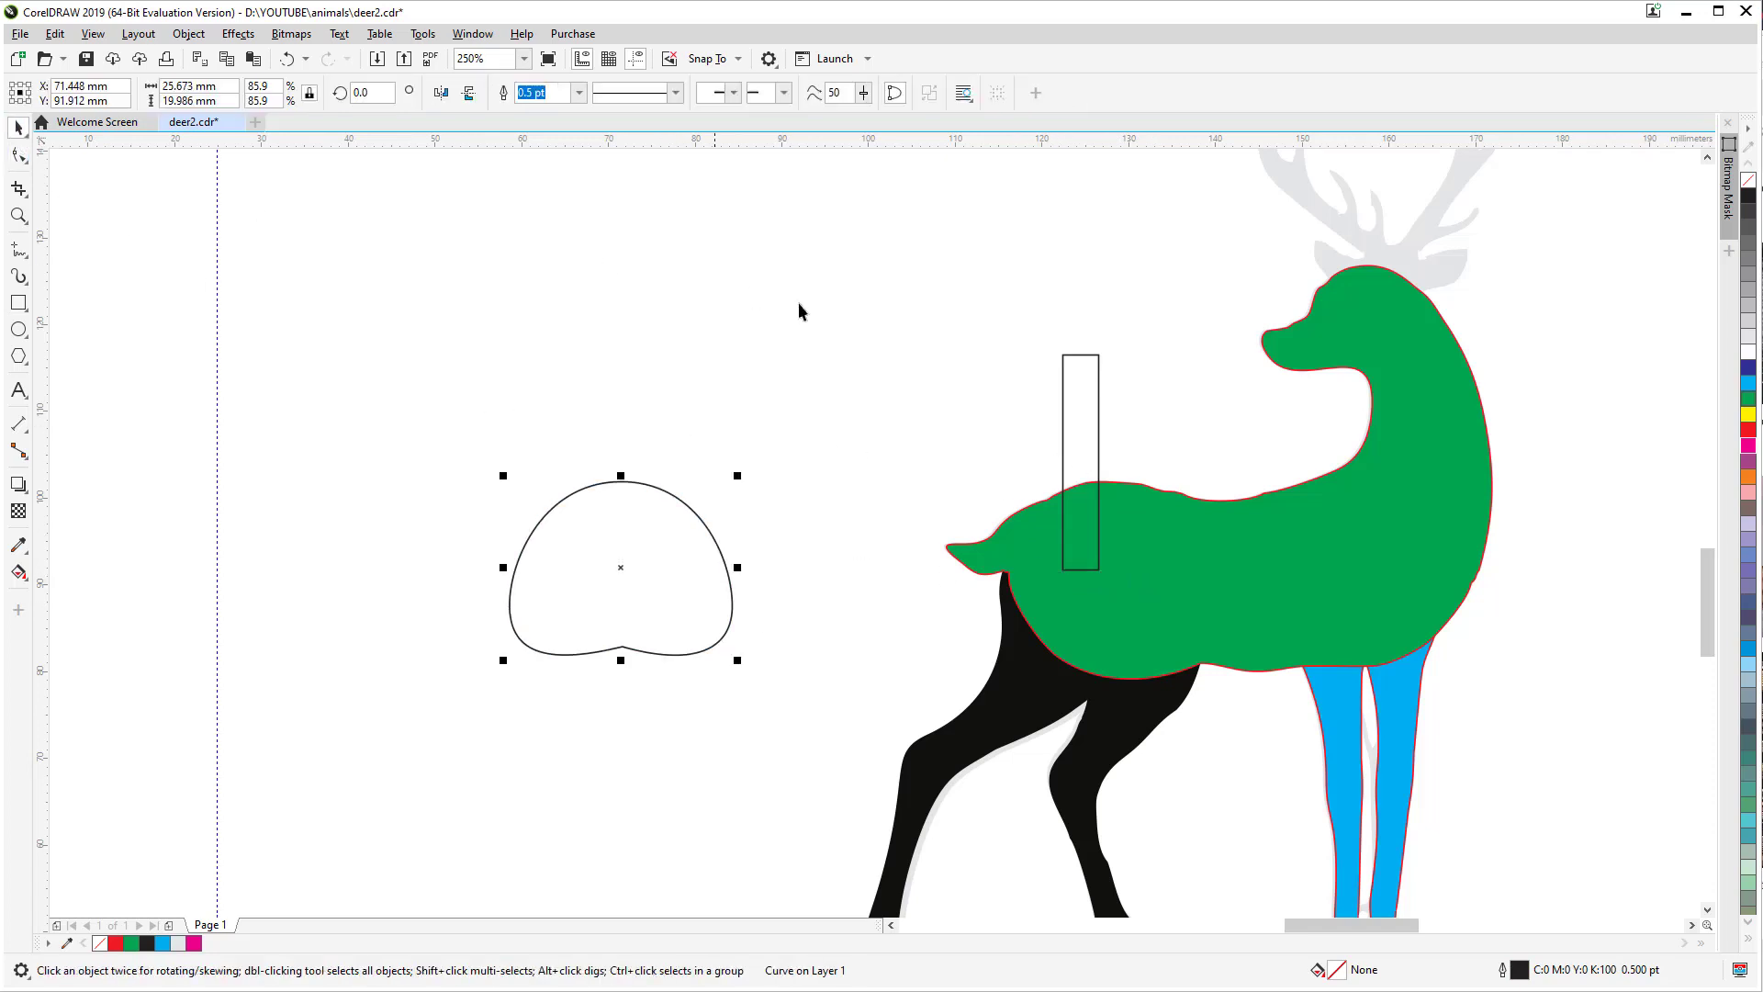
Step: Delete the upright rectangle across the body's back, and move the dome higher in the empty area
{"action": "left_click", "coordinate": [1091, 367]}
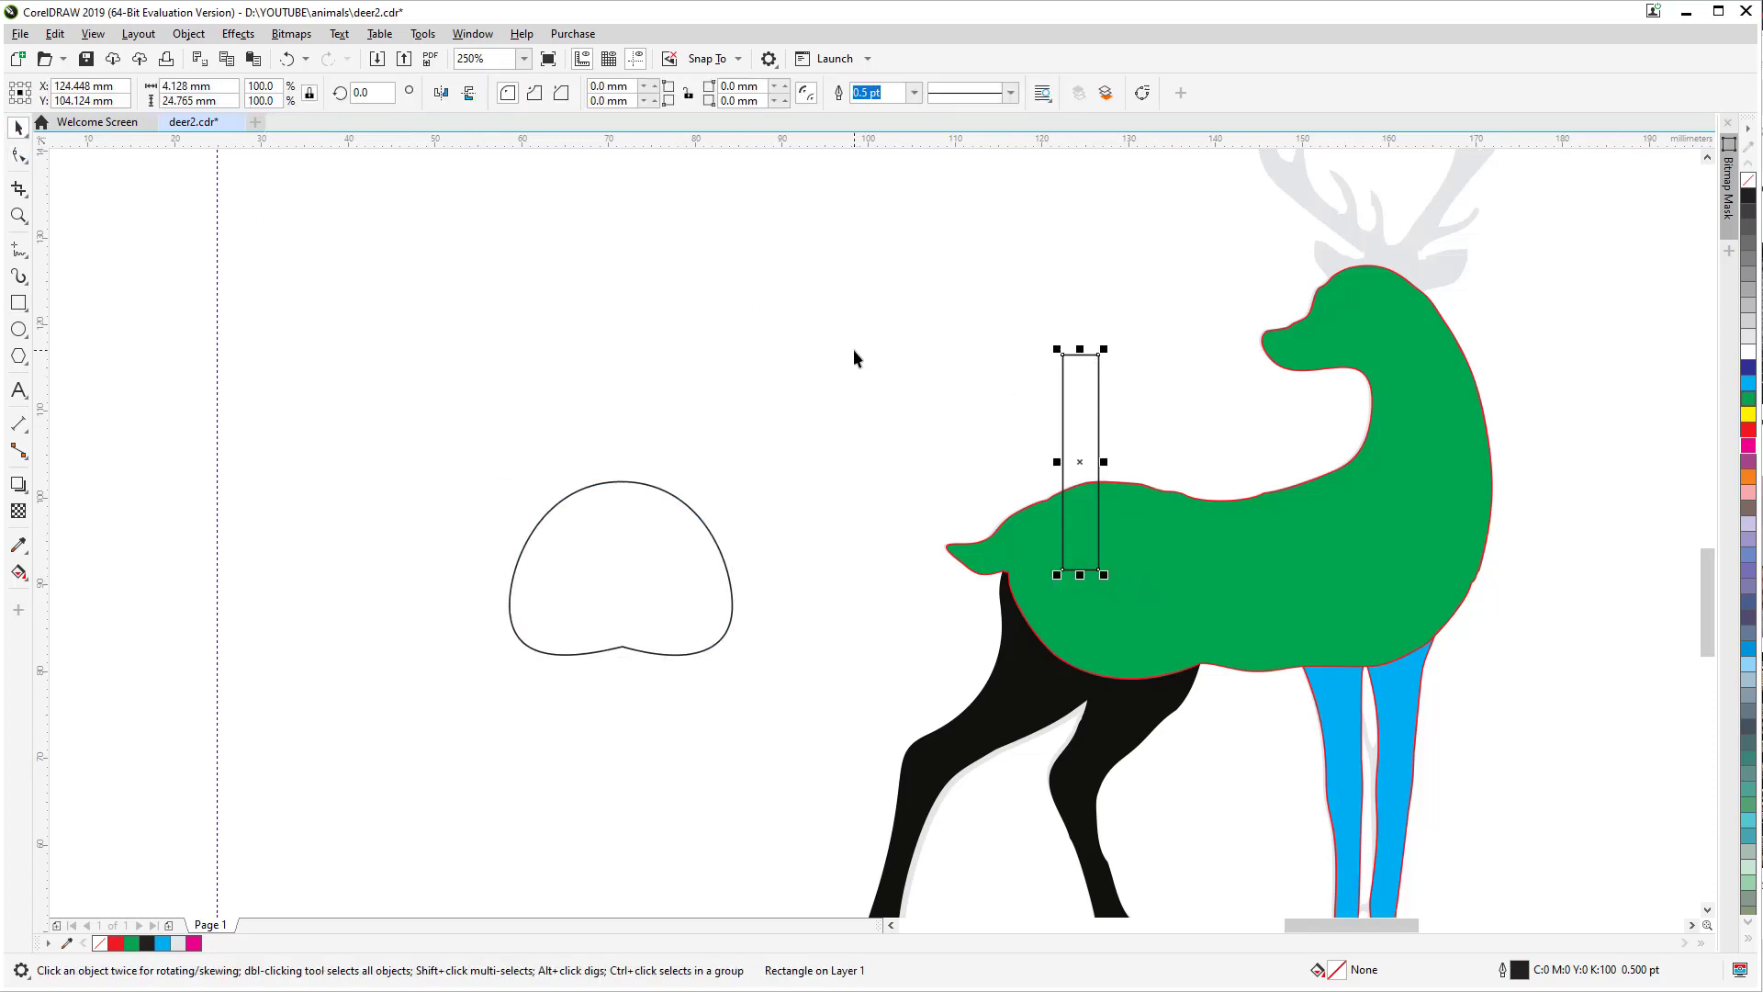
{"action": "key", "text": "Delete"}
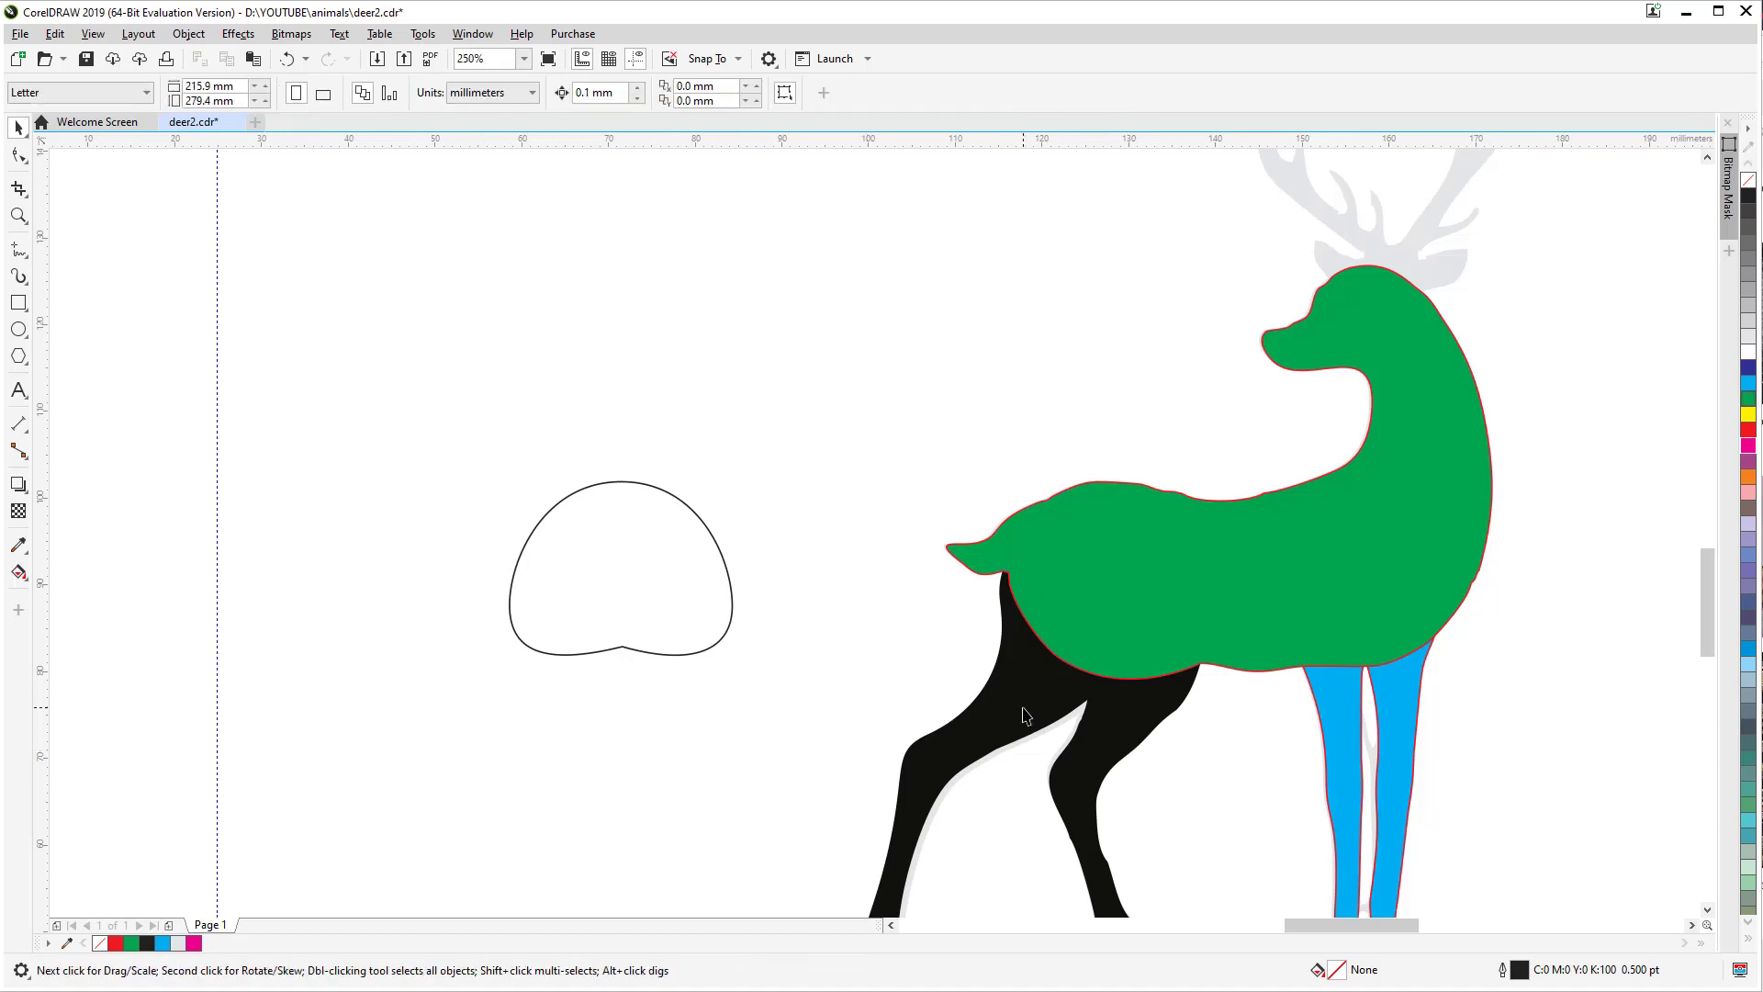
{"action": "left_click_drag", "start_coordinate": [701, 582], "coordinate": [744, 448]}
{"action": "left_click", "coordinate": [872, 582]}
Step: Round out the rear underside of the body by moving its lower node outward and bulging the curve below the tail
{"action": "scroll", "coordinate": [950, 670], "scroll_direction": "up", "scroll_amount": 2}
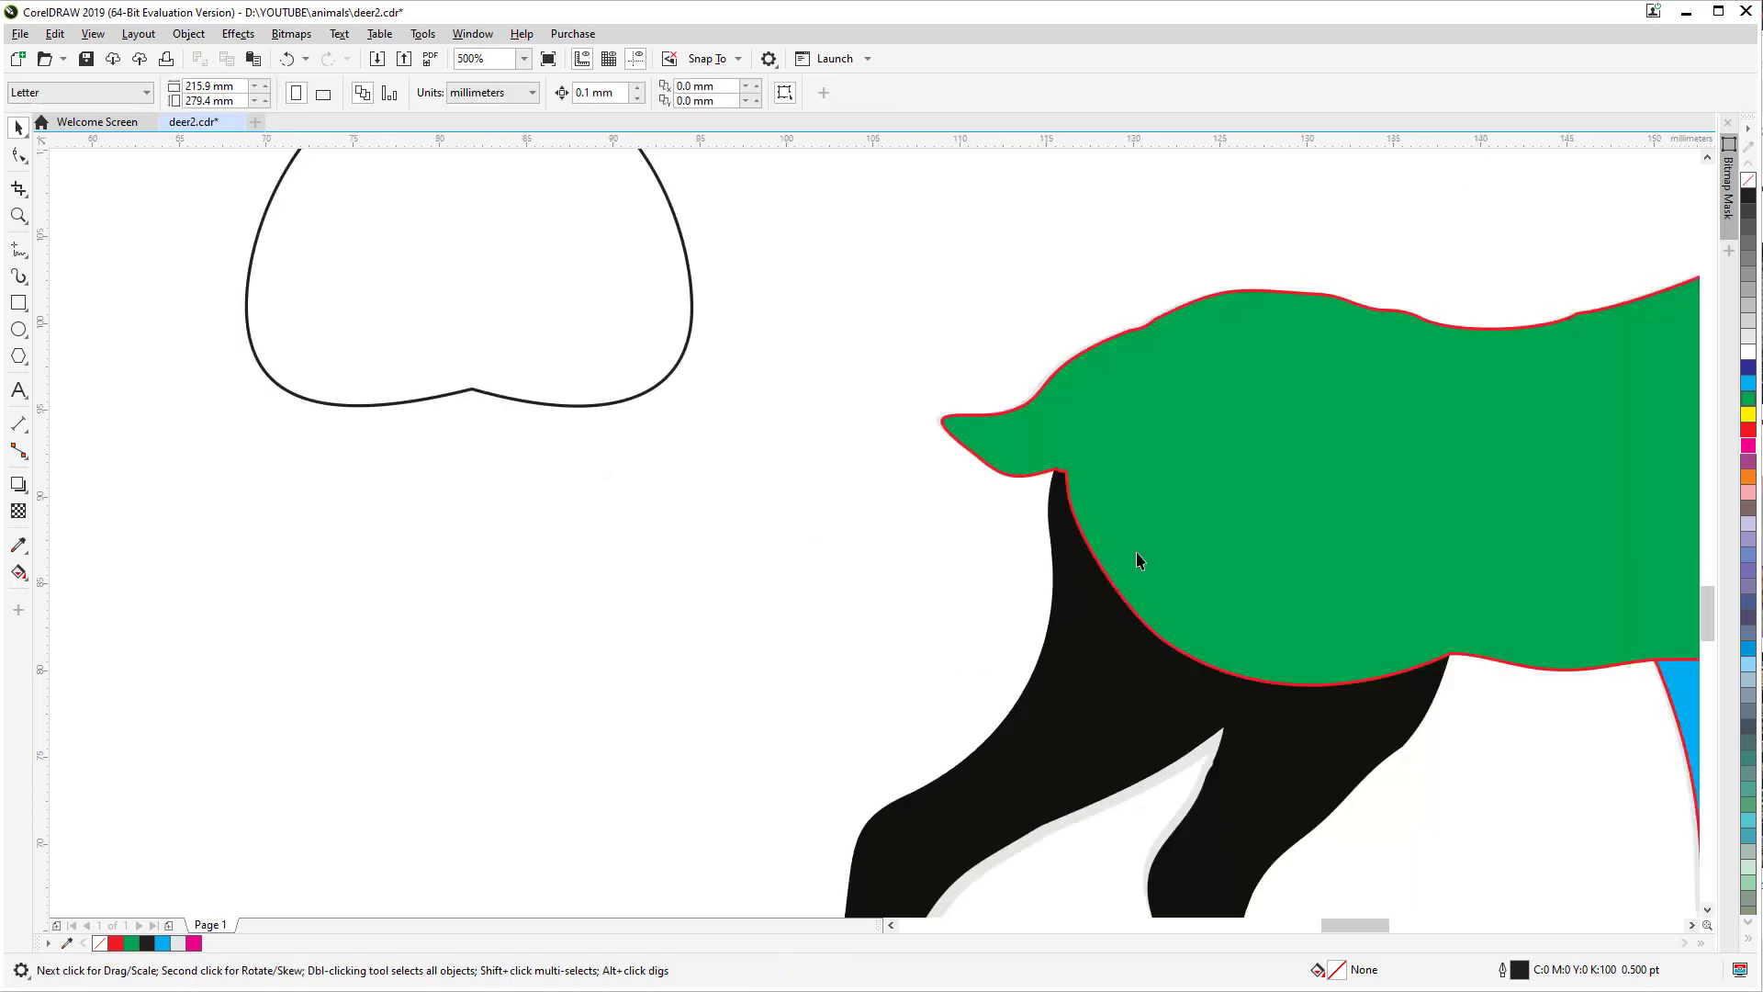
{"action": "left_click", "coordinate": [1148, 551]}
{"action": "left_click", "coordinate": [19, 154]}
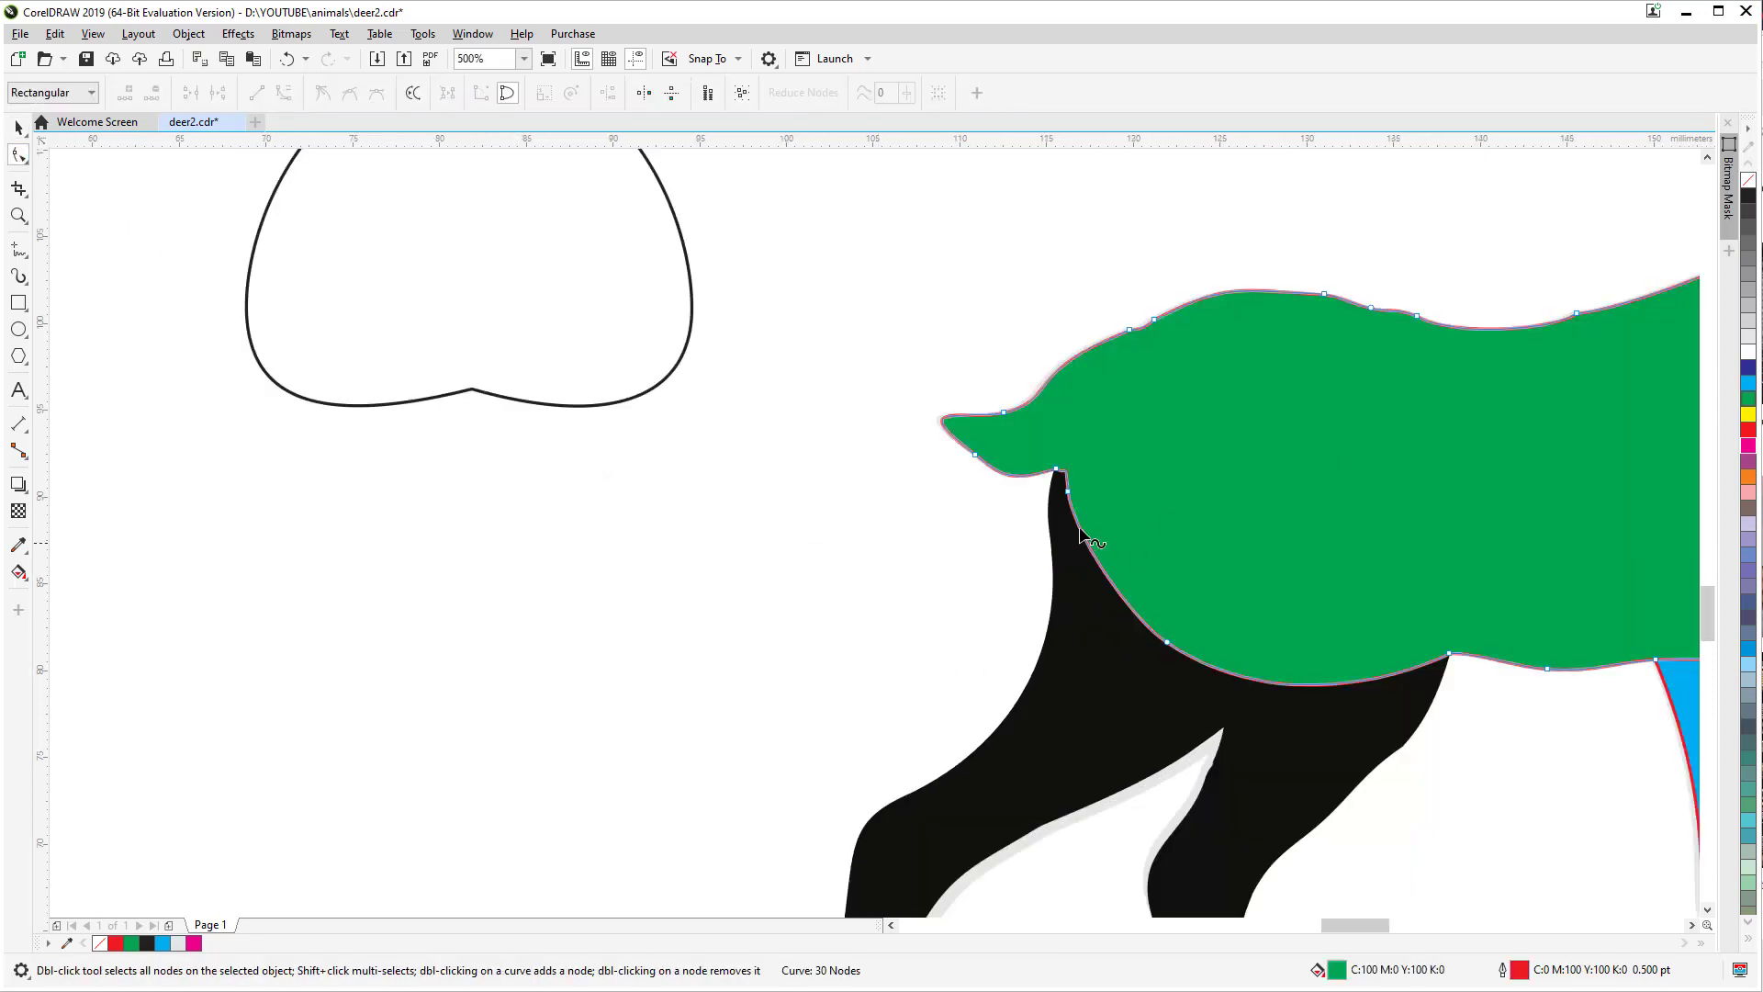
{"action": "left_click", "coordinate": [1068, 491]}
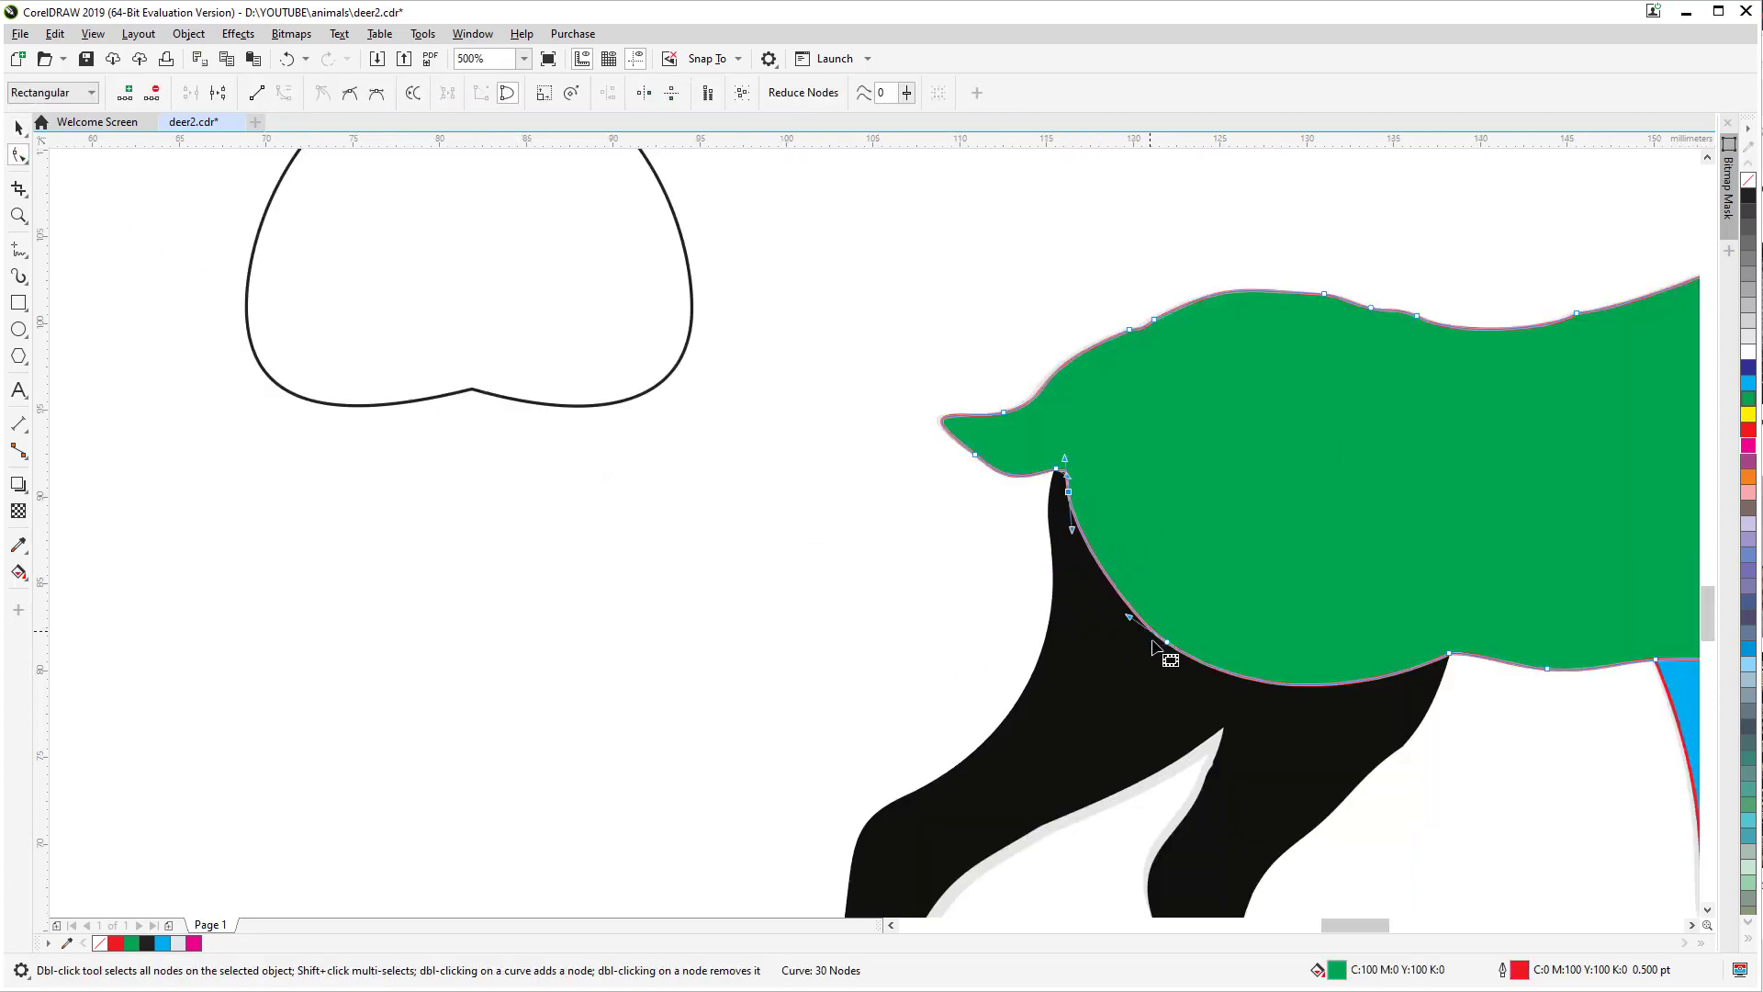
{"action": "left_click_drag", "start_coordinate": [1155, 643], "coordinate": [1143, 662]}
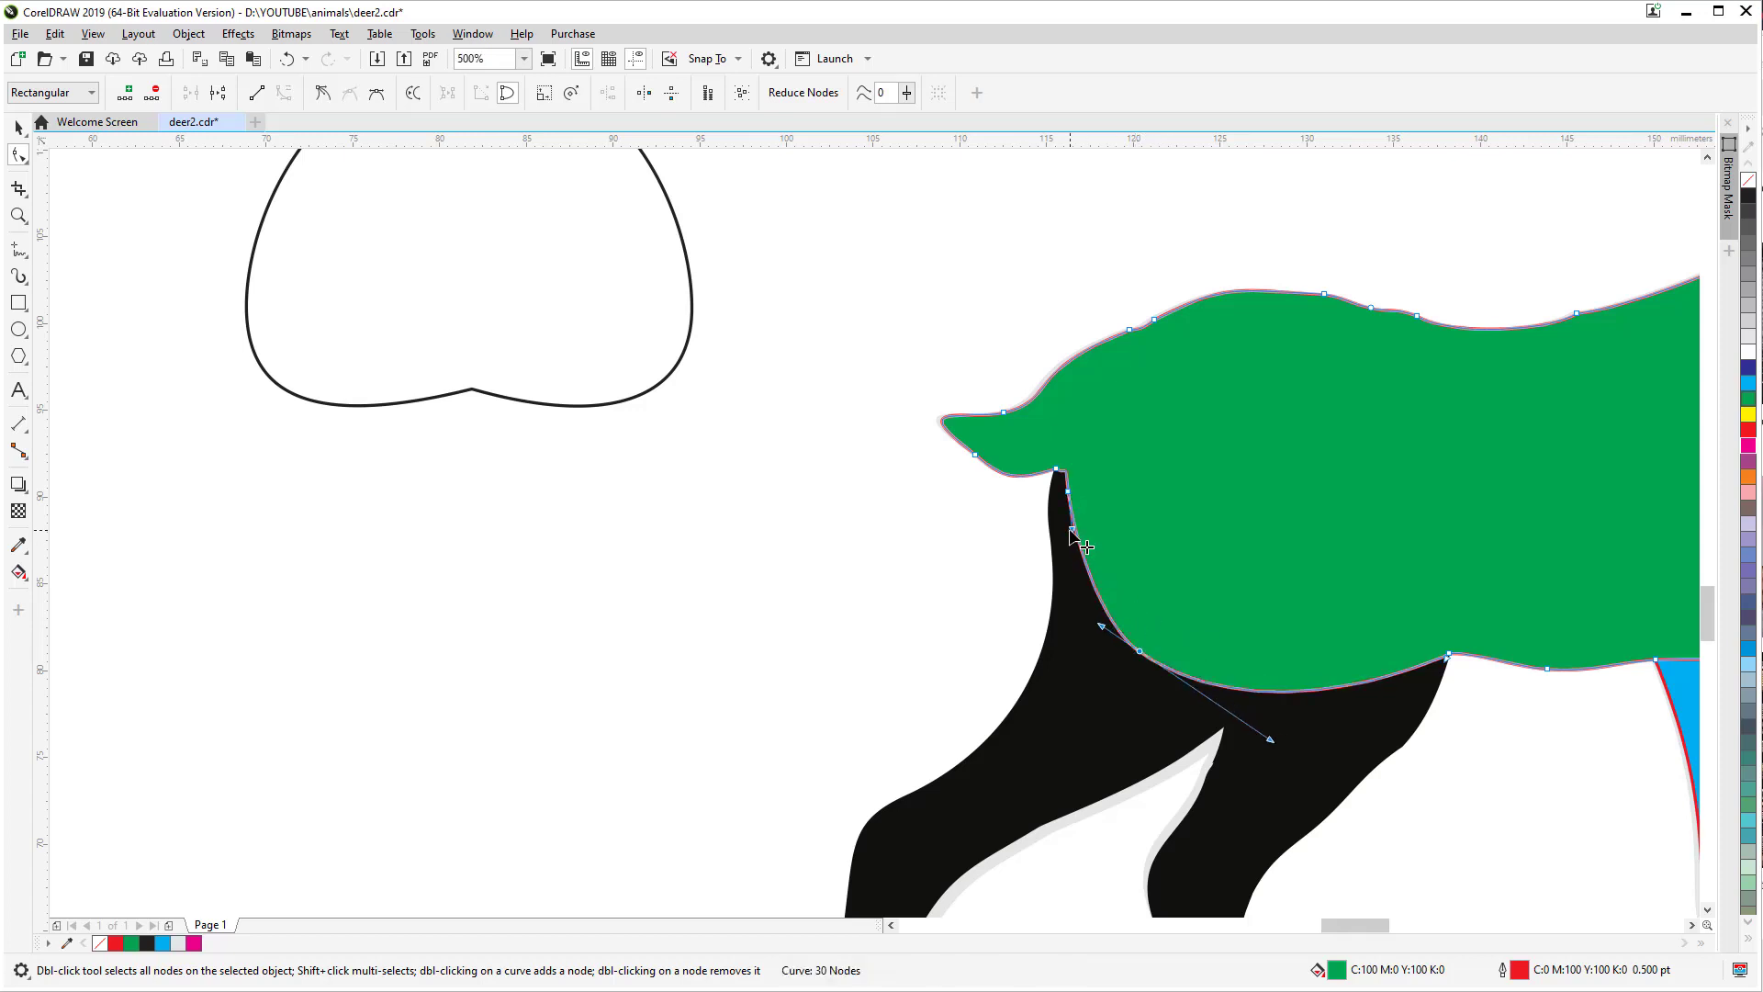
{"action": "left_click_drag", "start_coordinate": [1091, 551], "coordinate": [1054, 571]}
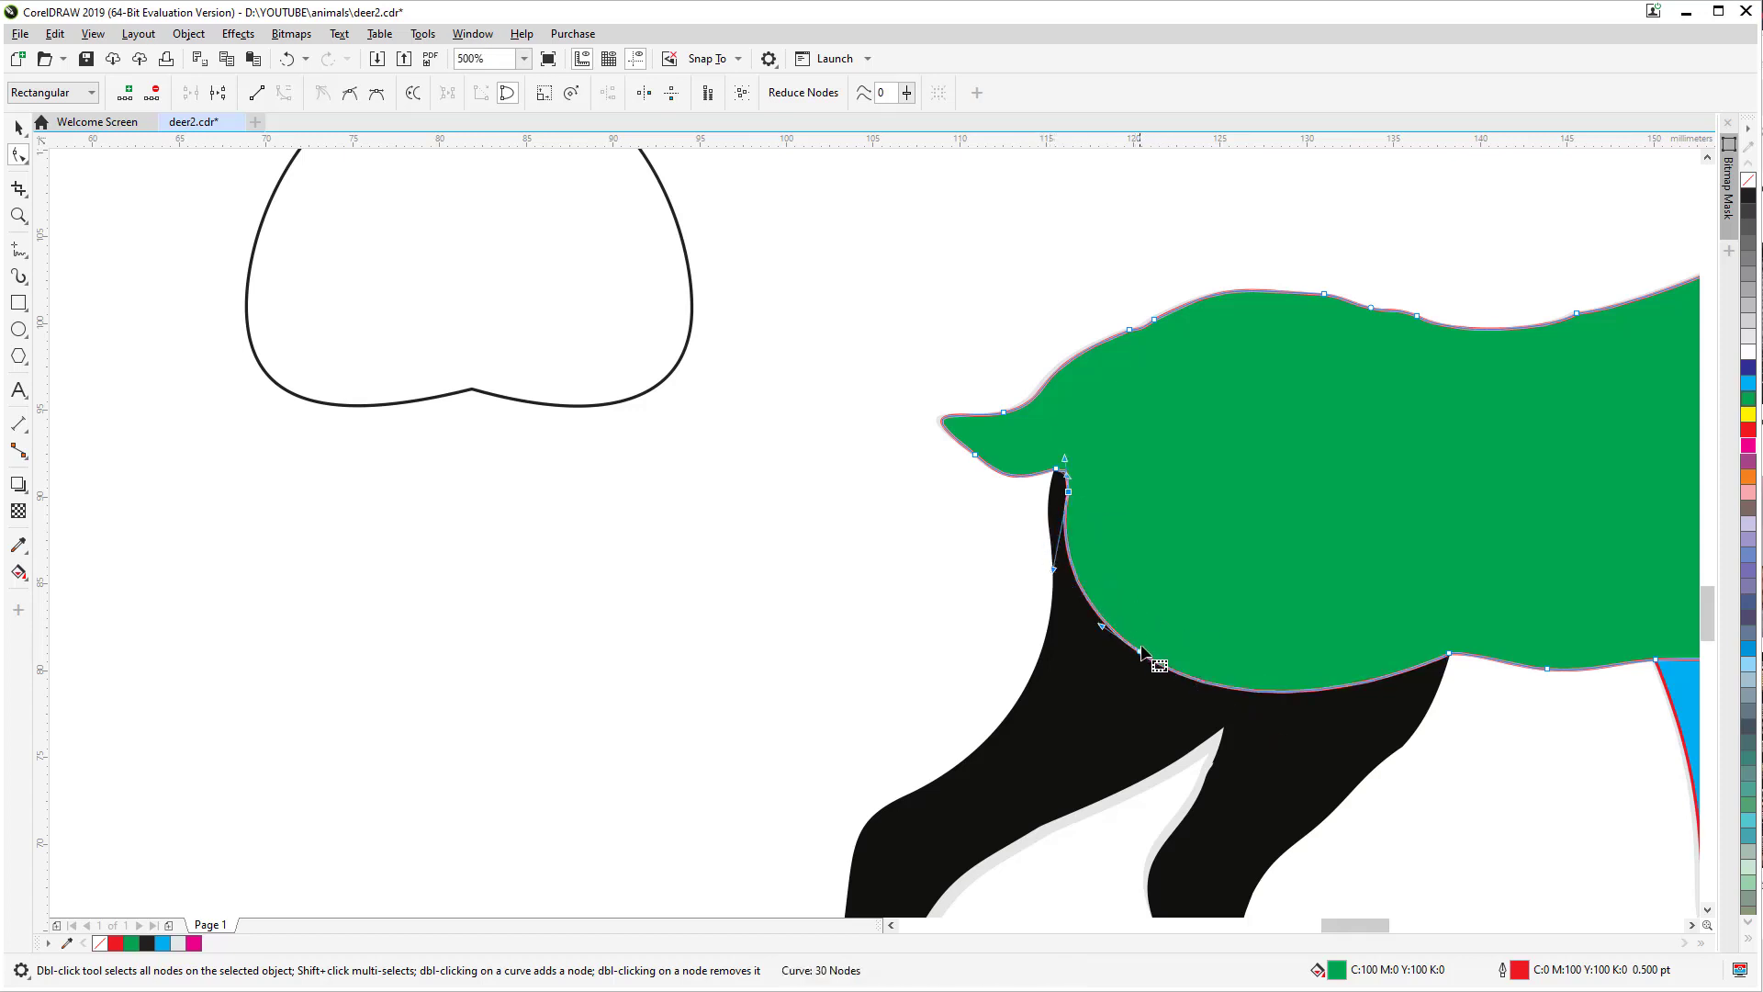
{"action": "left_click", "coordinate": [1193, 274]}
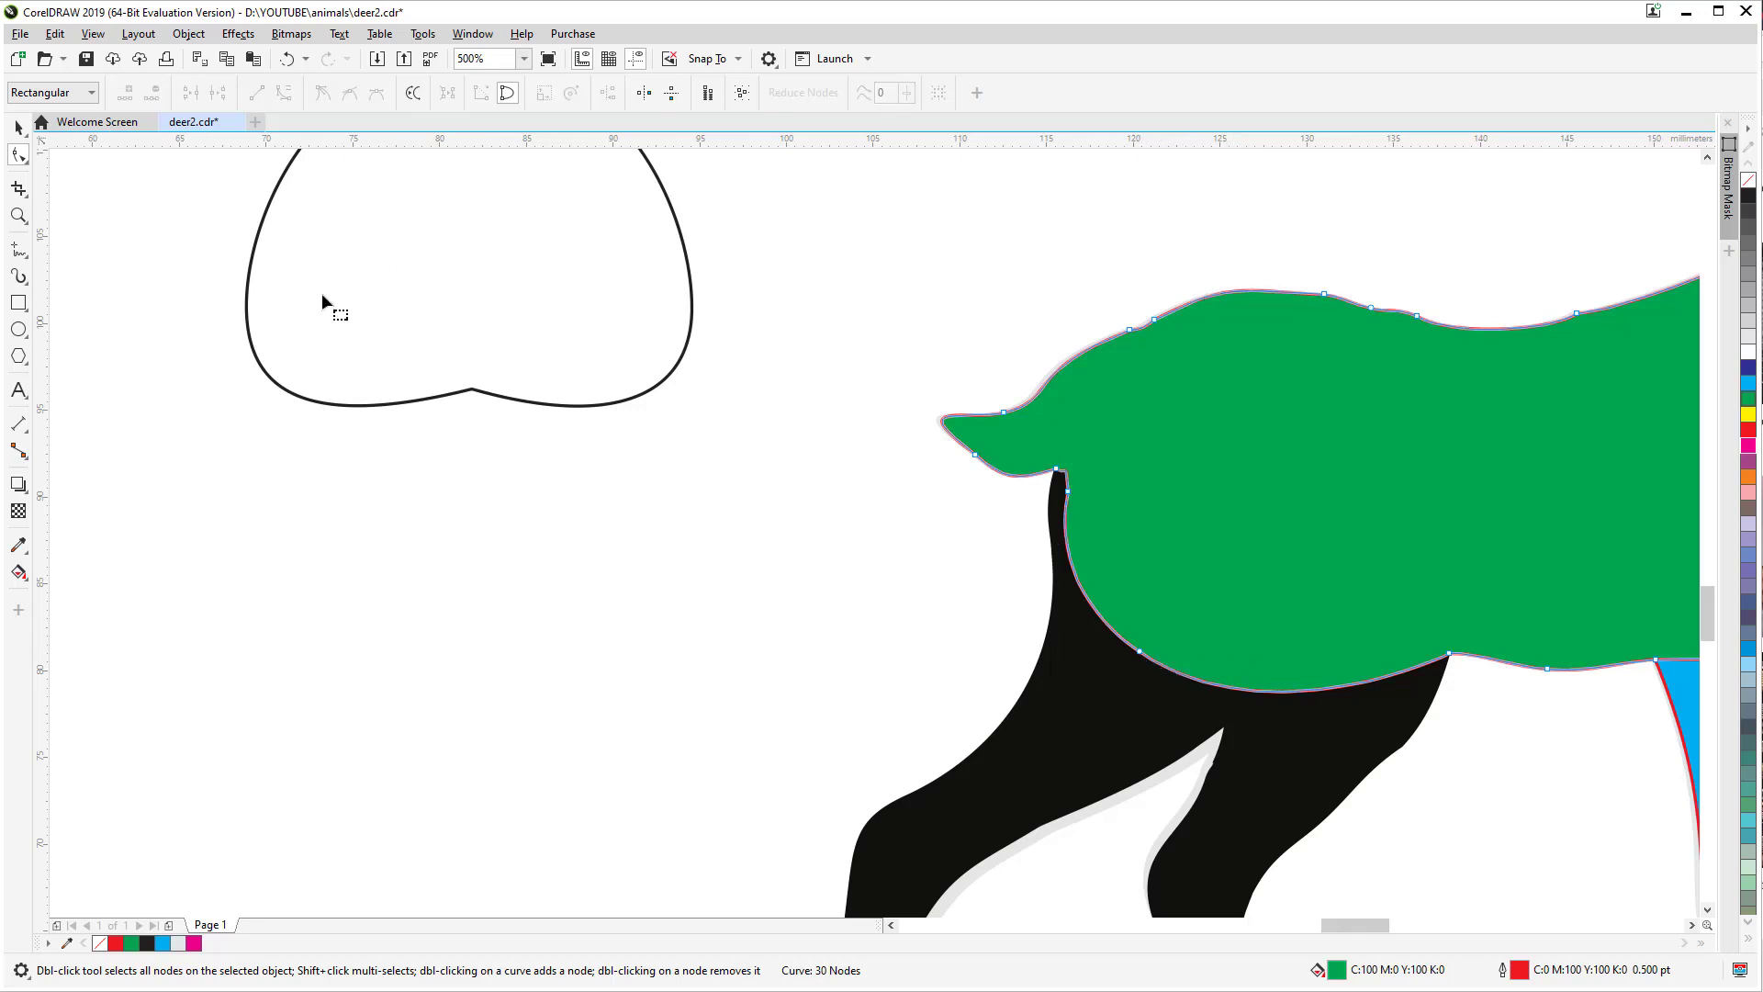
{"action": "left_click", "coordinate": [19, 129]}
Step: Bring the rearmost hind leg in front of the body
{"action": "scroll", "coordinate": [553, 544], "scroll_direction": "down", "scroll_amount": 2}
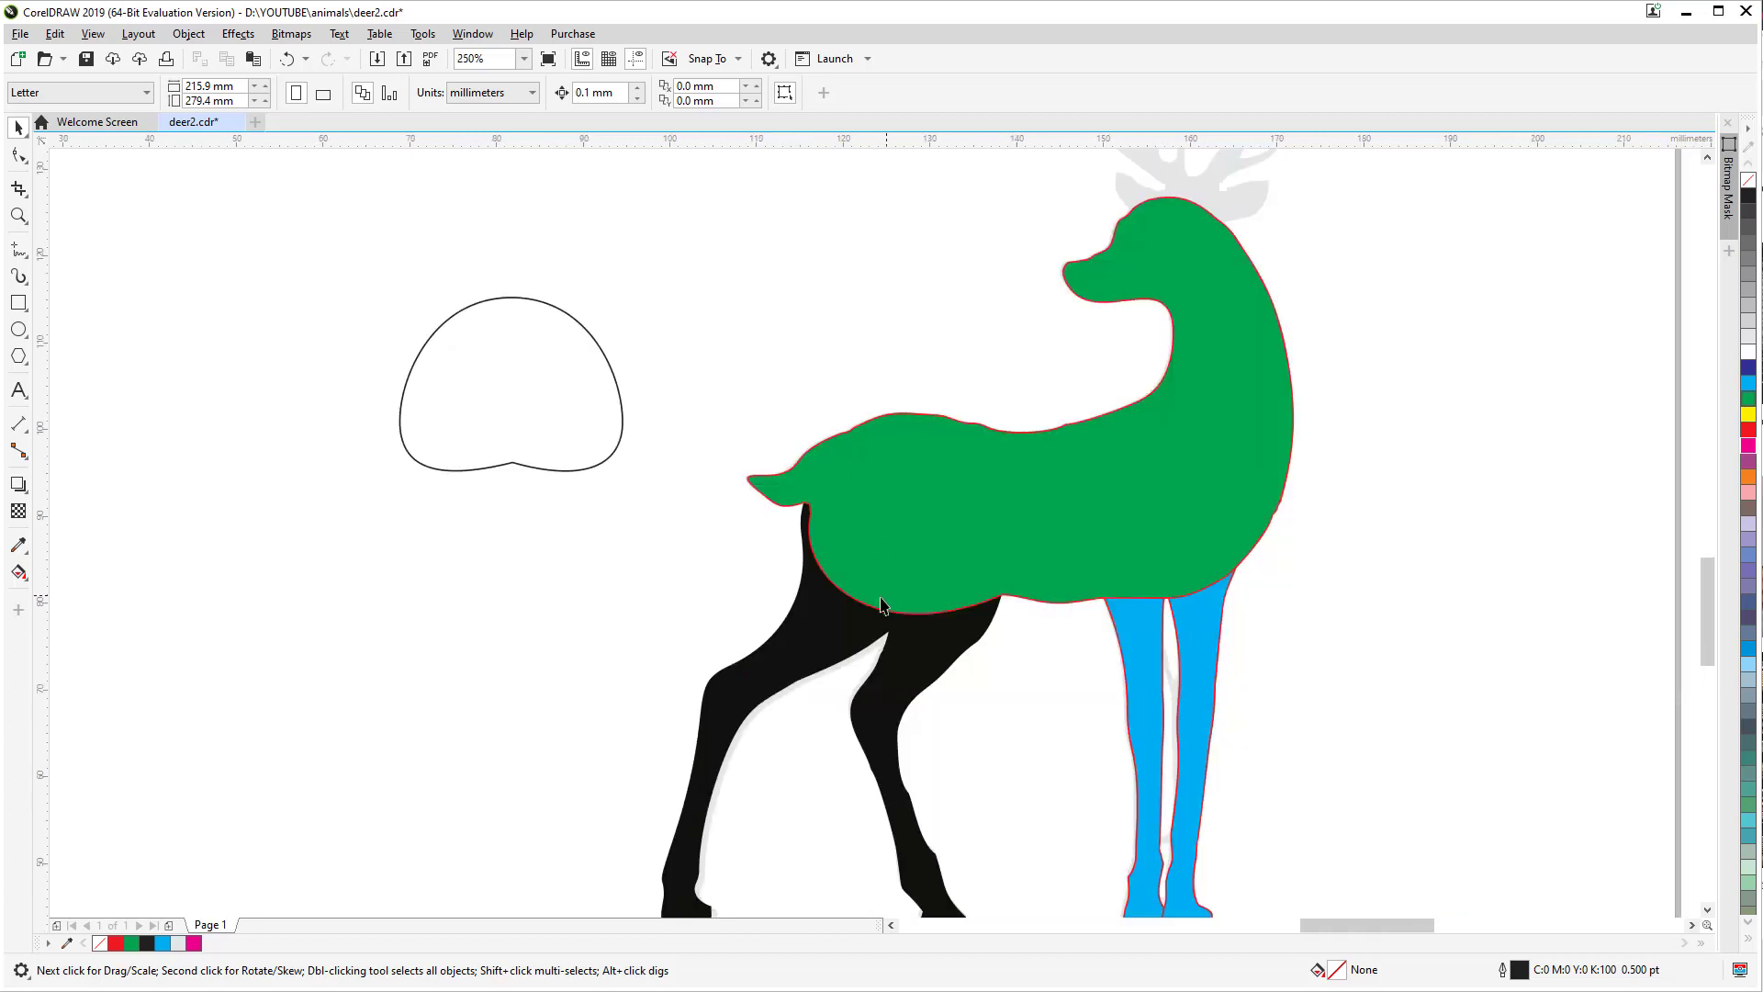
{"action": "left_click", "coordinate": [829, 615]}
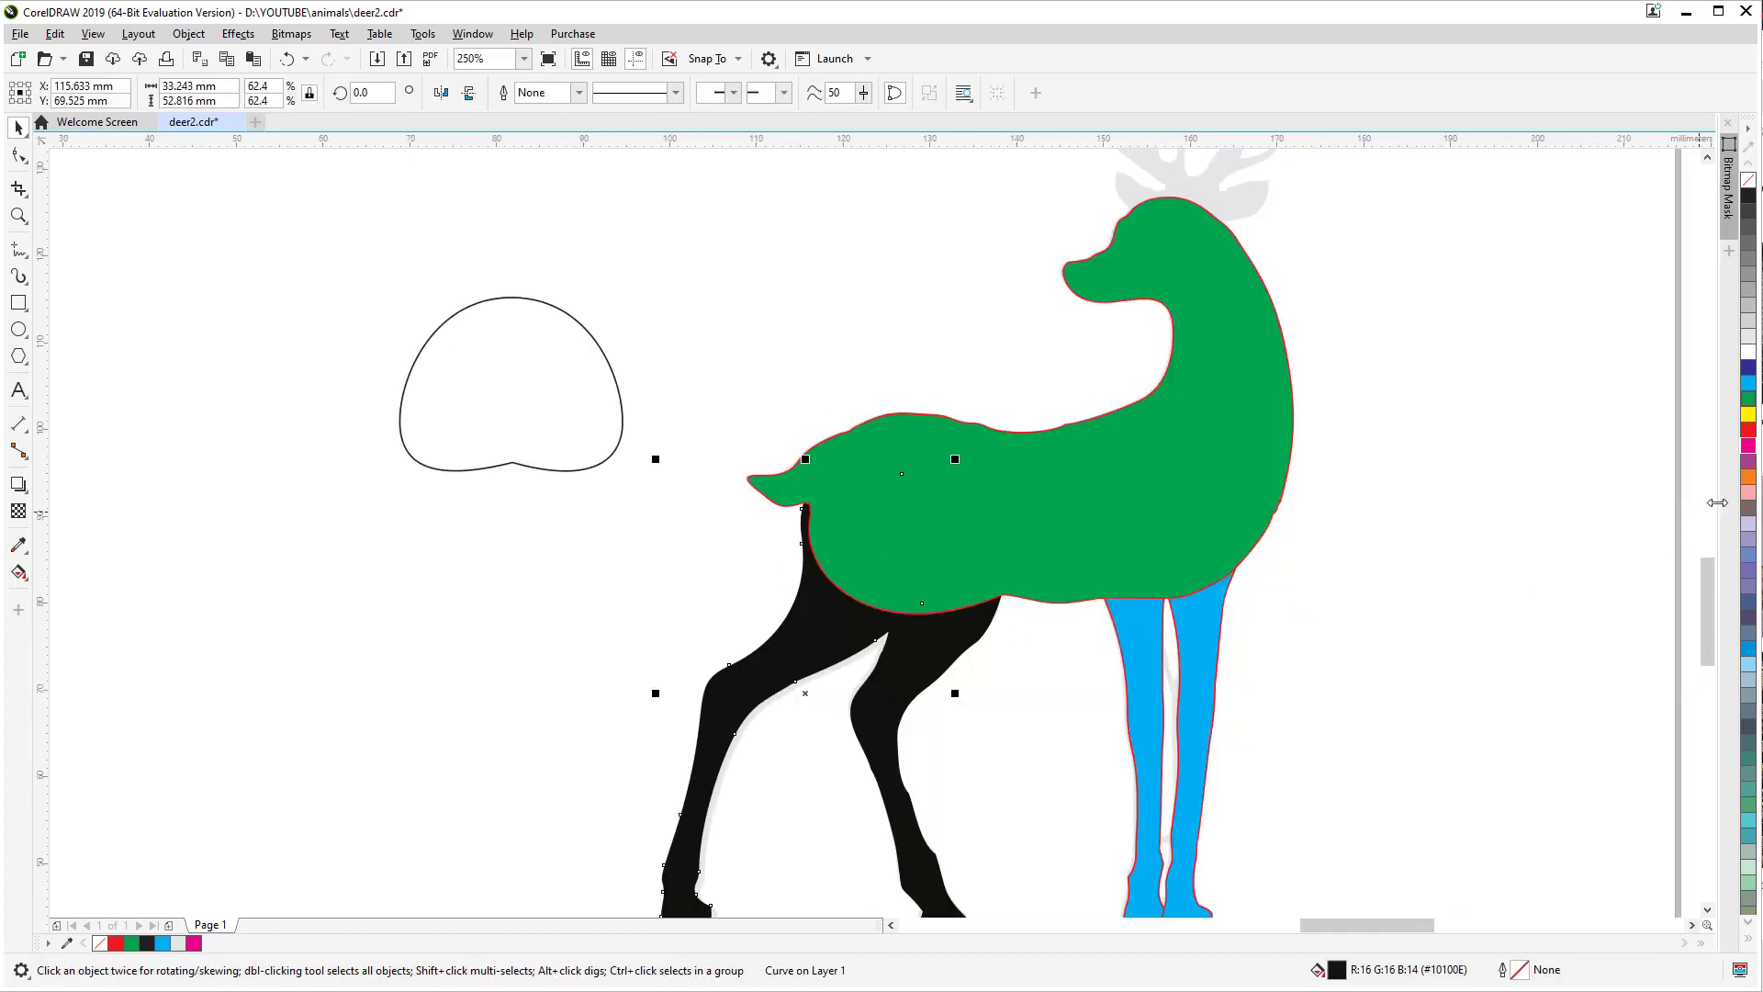
{"action": "key", "text": "shift+Page_Up"}
Step: Fill the dome shape with orange
{"action": "left_click", "coordinate": [604, 432]}
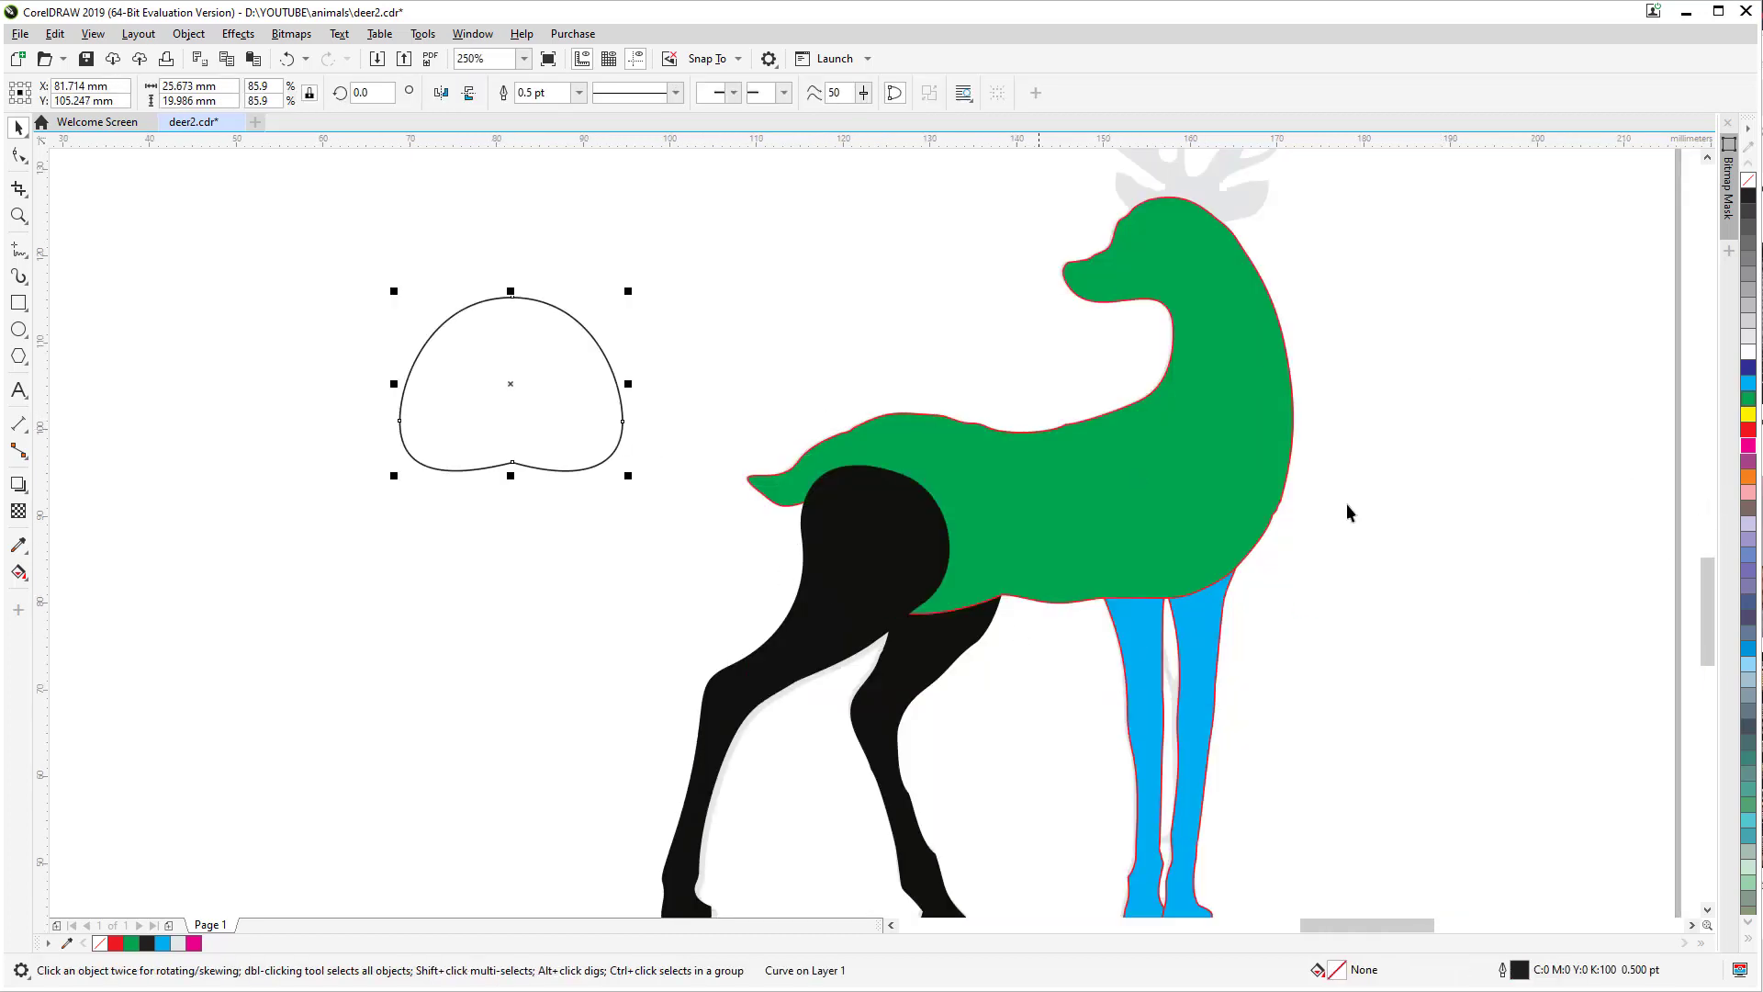
{"action": "left_click", "coordinate": [1748, 431]}
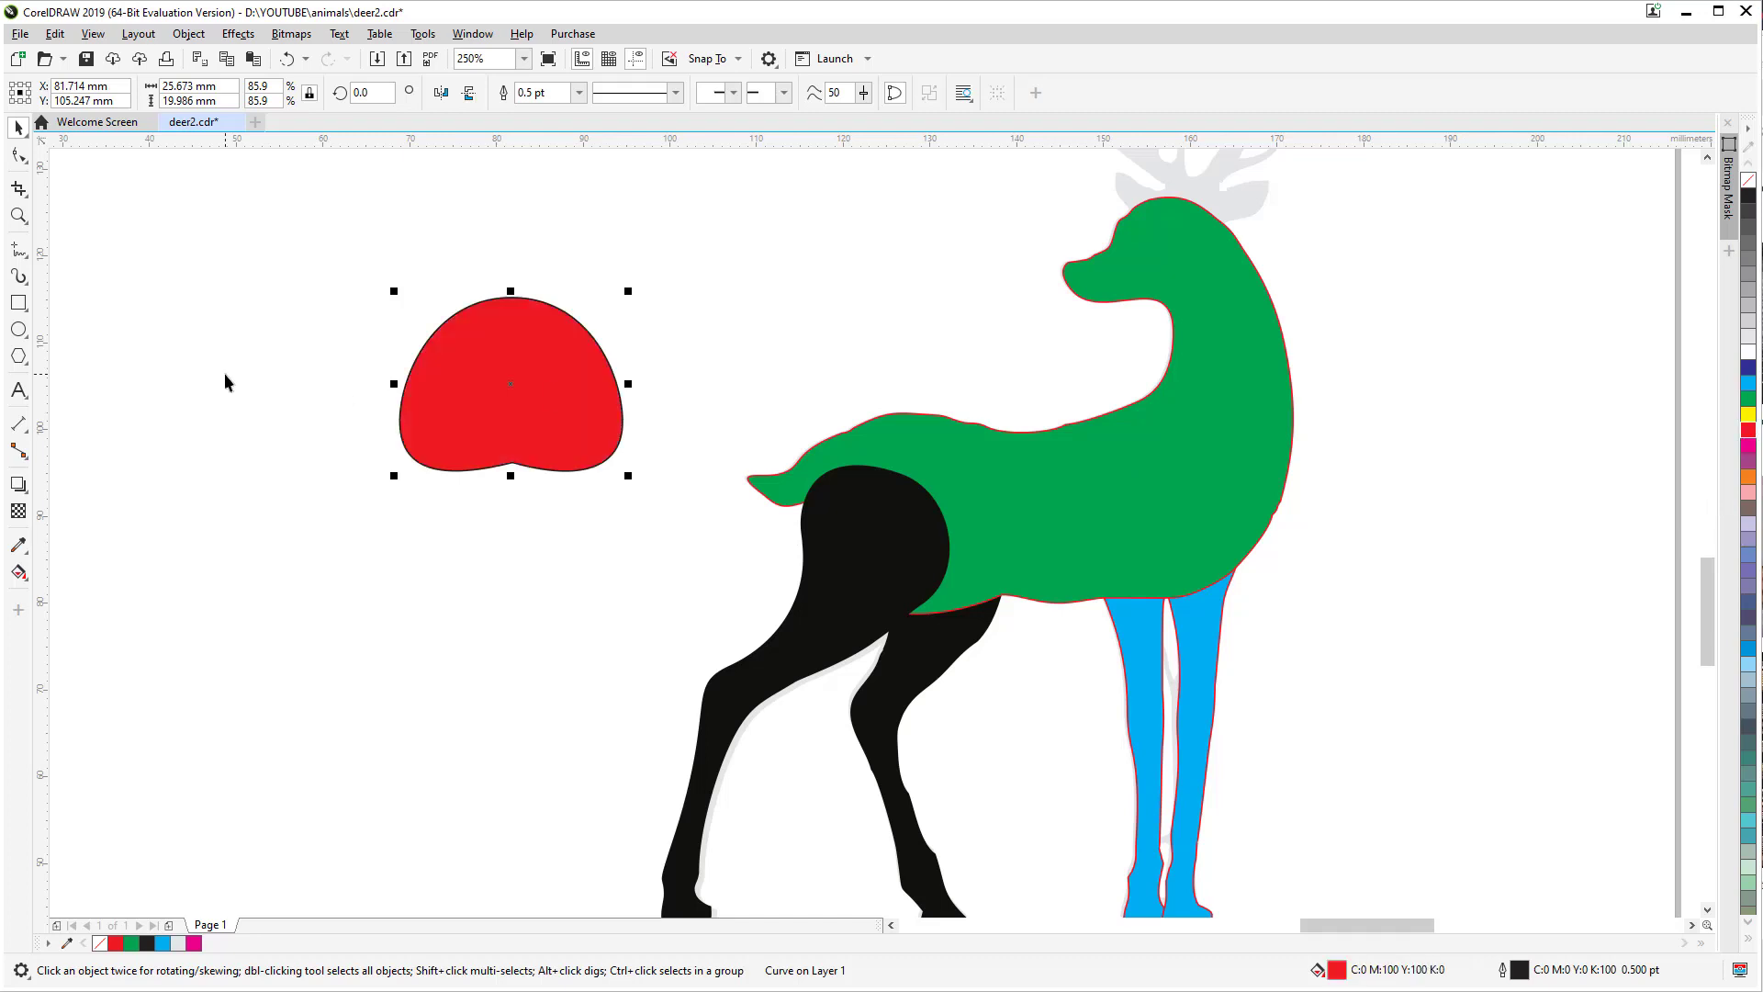
{"action": "left_click", "coordinate": [1748, 476]}
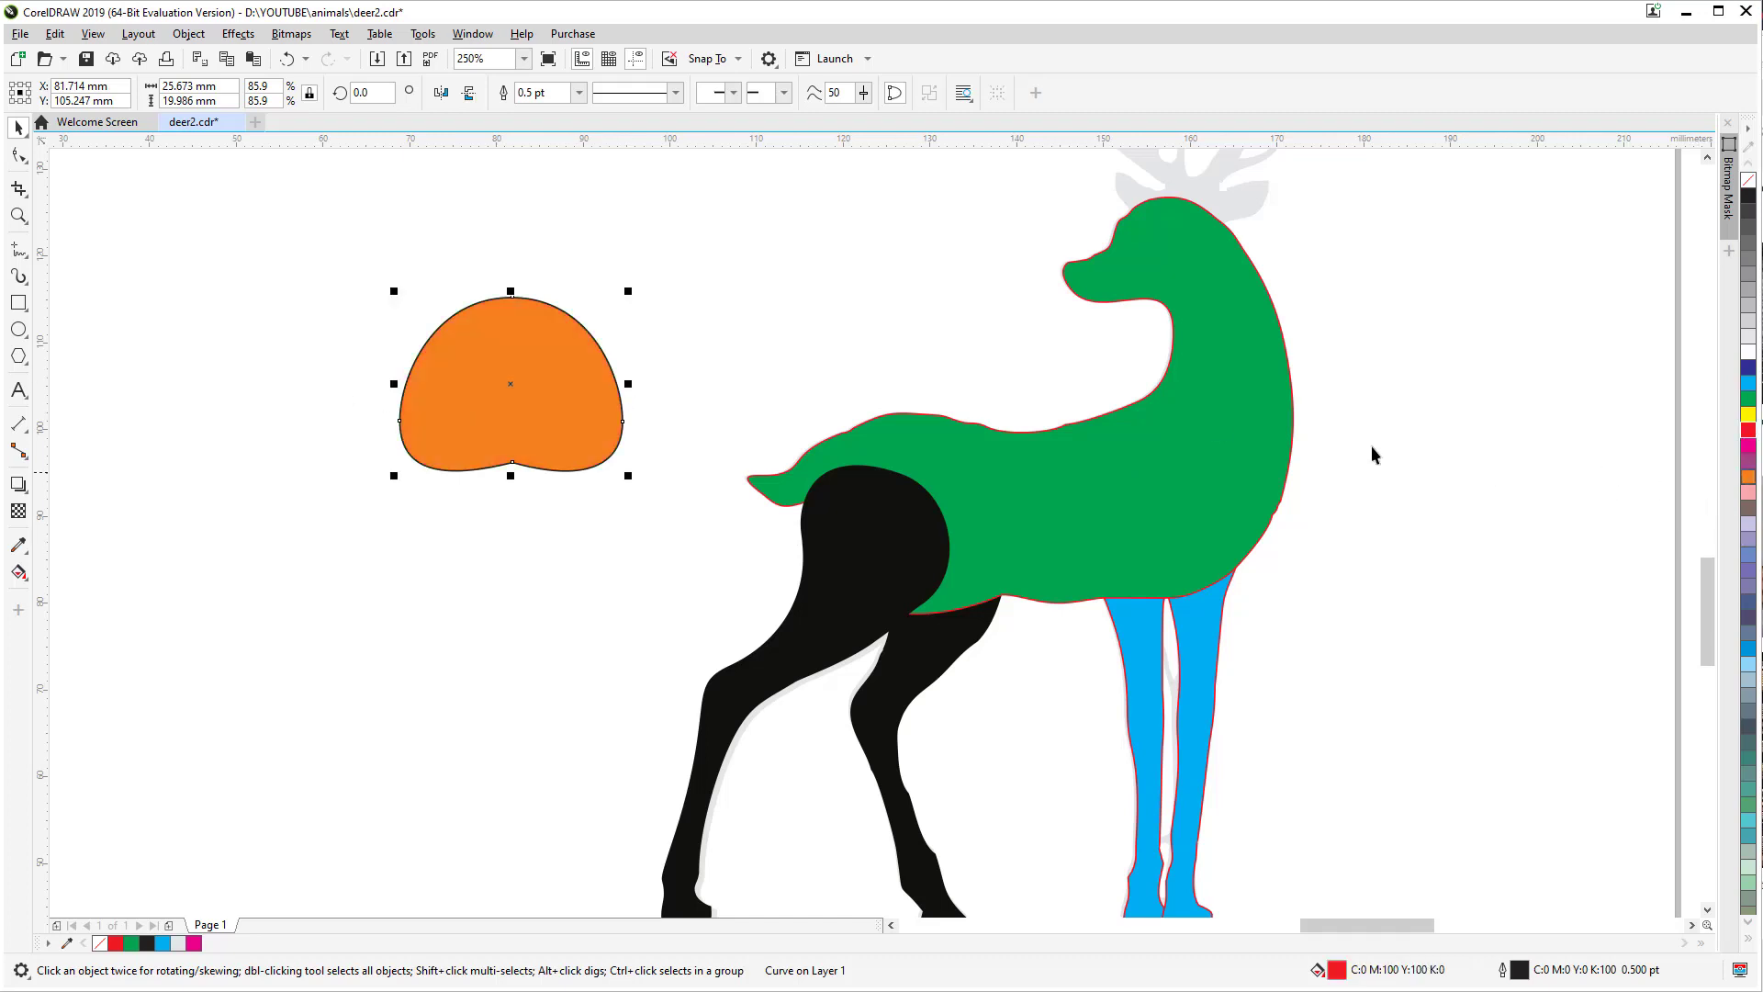
{"action": "left_click", "coordinate": [698, 406]}
Step: Try the dome behind the hind leg on the hindquarters, then behind a copy of the leg in the empty area
{"action": "left_click_drag", "start_coordinate": [534, 380], "coordinate": [489, 441]}
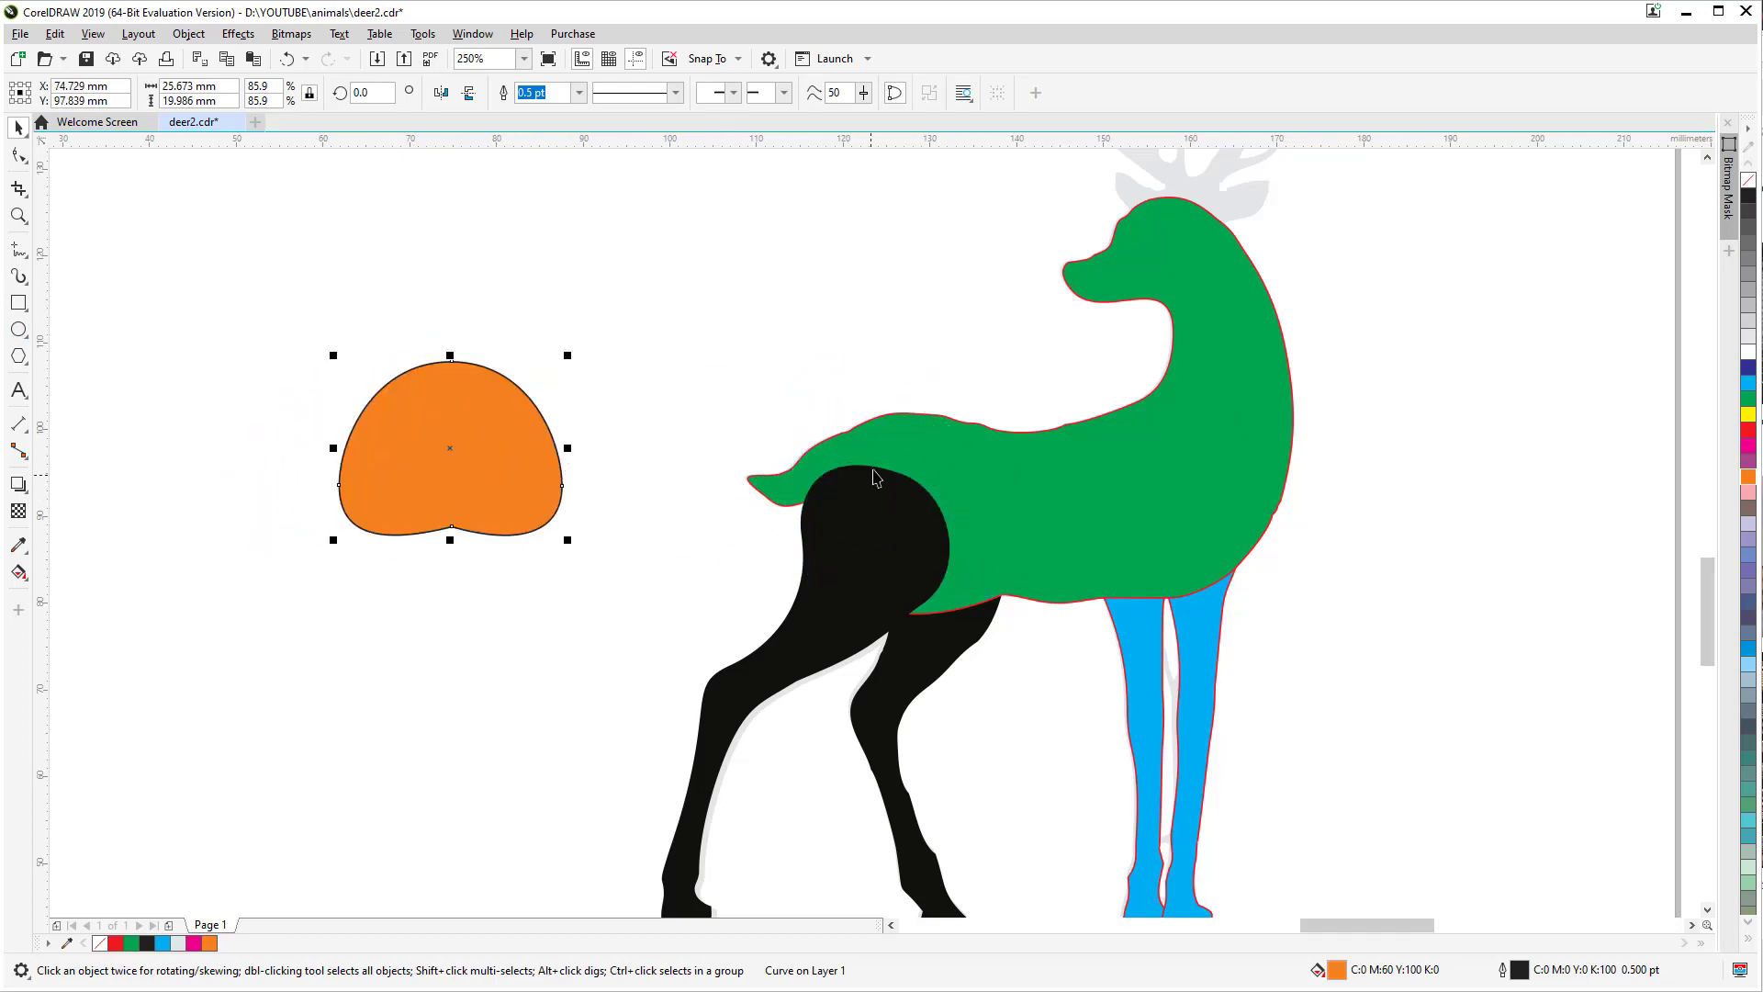
{"action": "left_click_drag", "start_coordinate": [488, 442], "coordinate": [972, 509]}
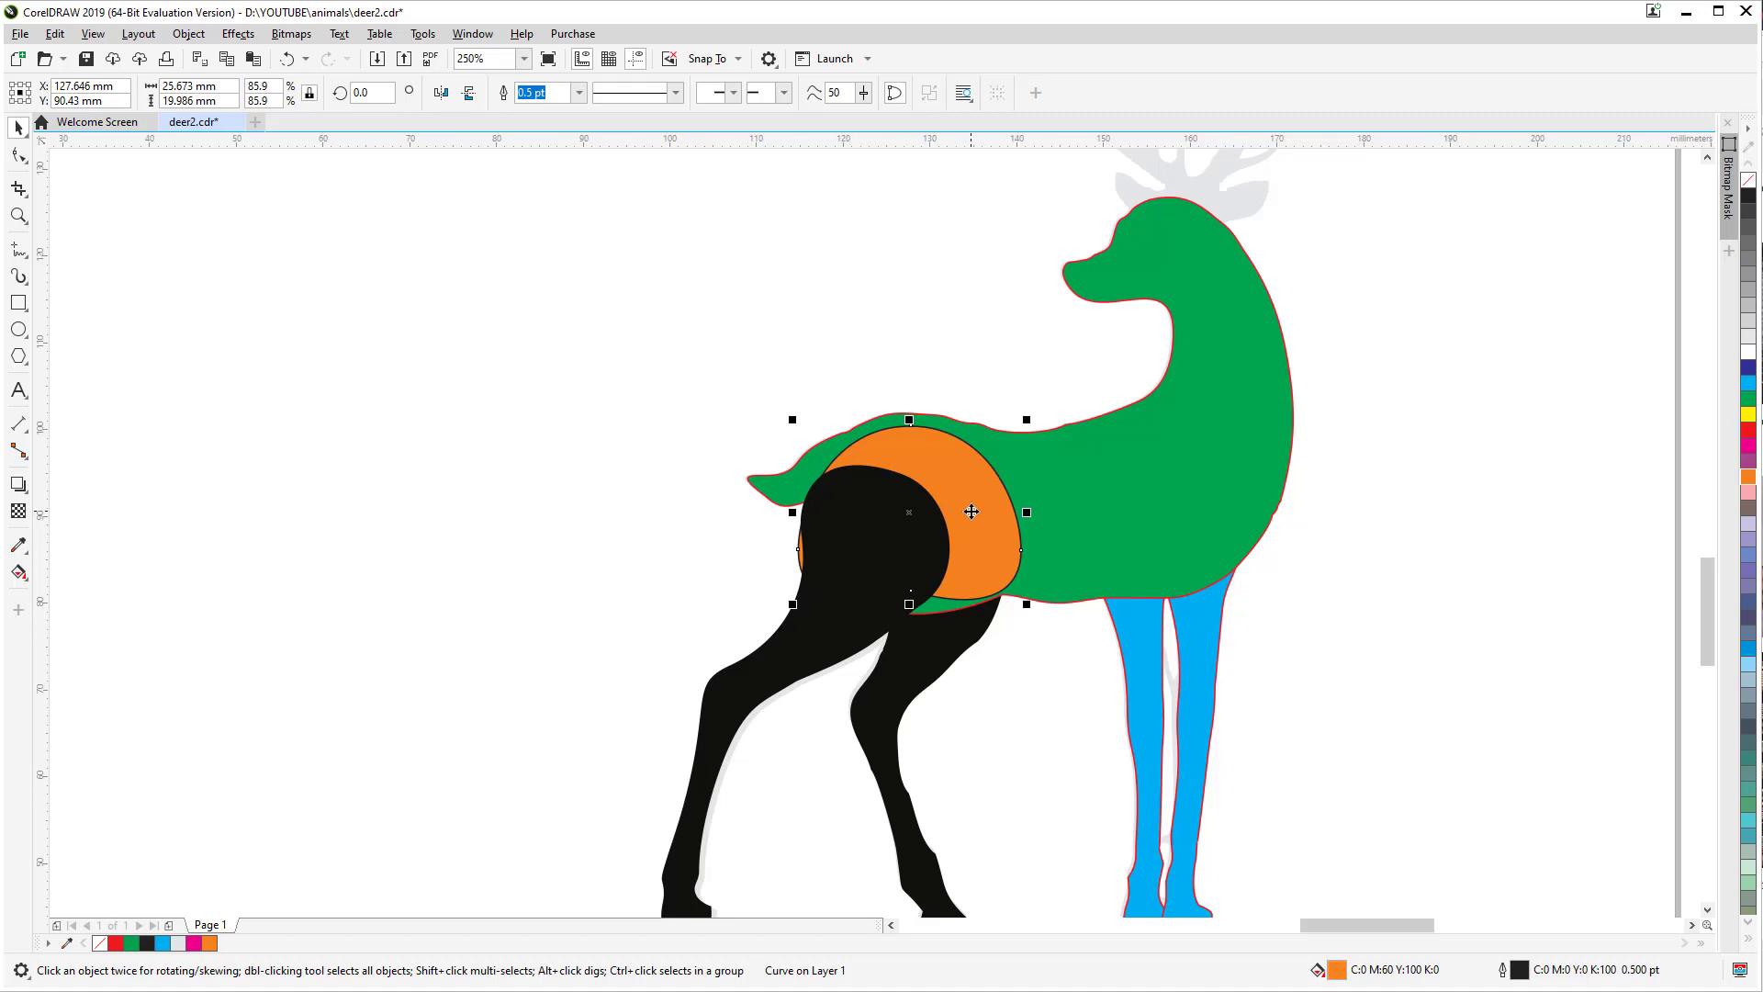
{"action": "left_click_drag", "start_coordinate": [971, 511], "coordinate": [535, 507]}
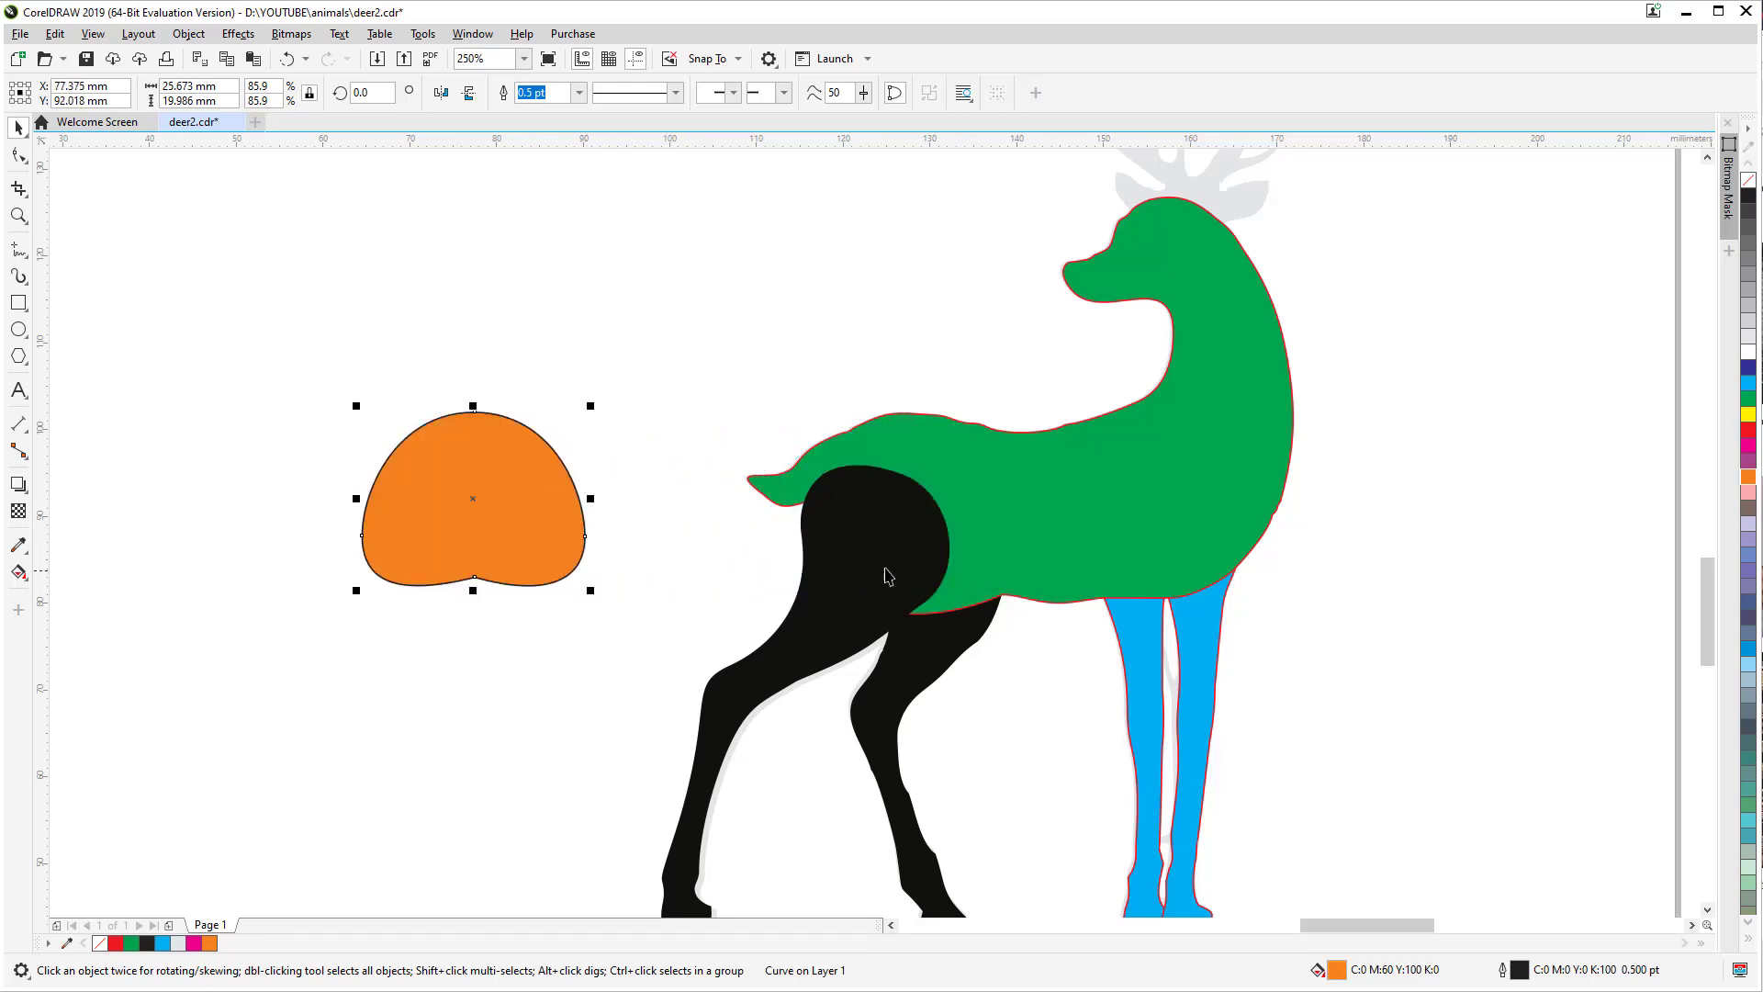
{"action": "left_click", "coordinate": [887, 576]}
{"action": "left_click_drag", "start_coordinate": [875, 563], "coordinate": [465, 598]}
Step: Place a copy of the dome on the hindquarters behind the hind leg, and delete the spare dome and leg in the empty area
{"action": "left_click", "coordinate": [514, 501]}
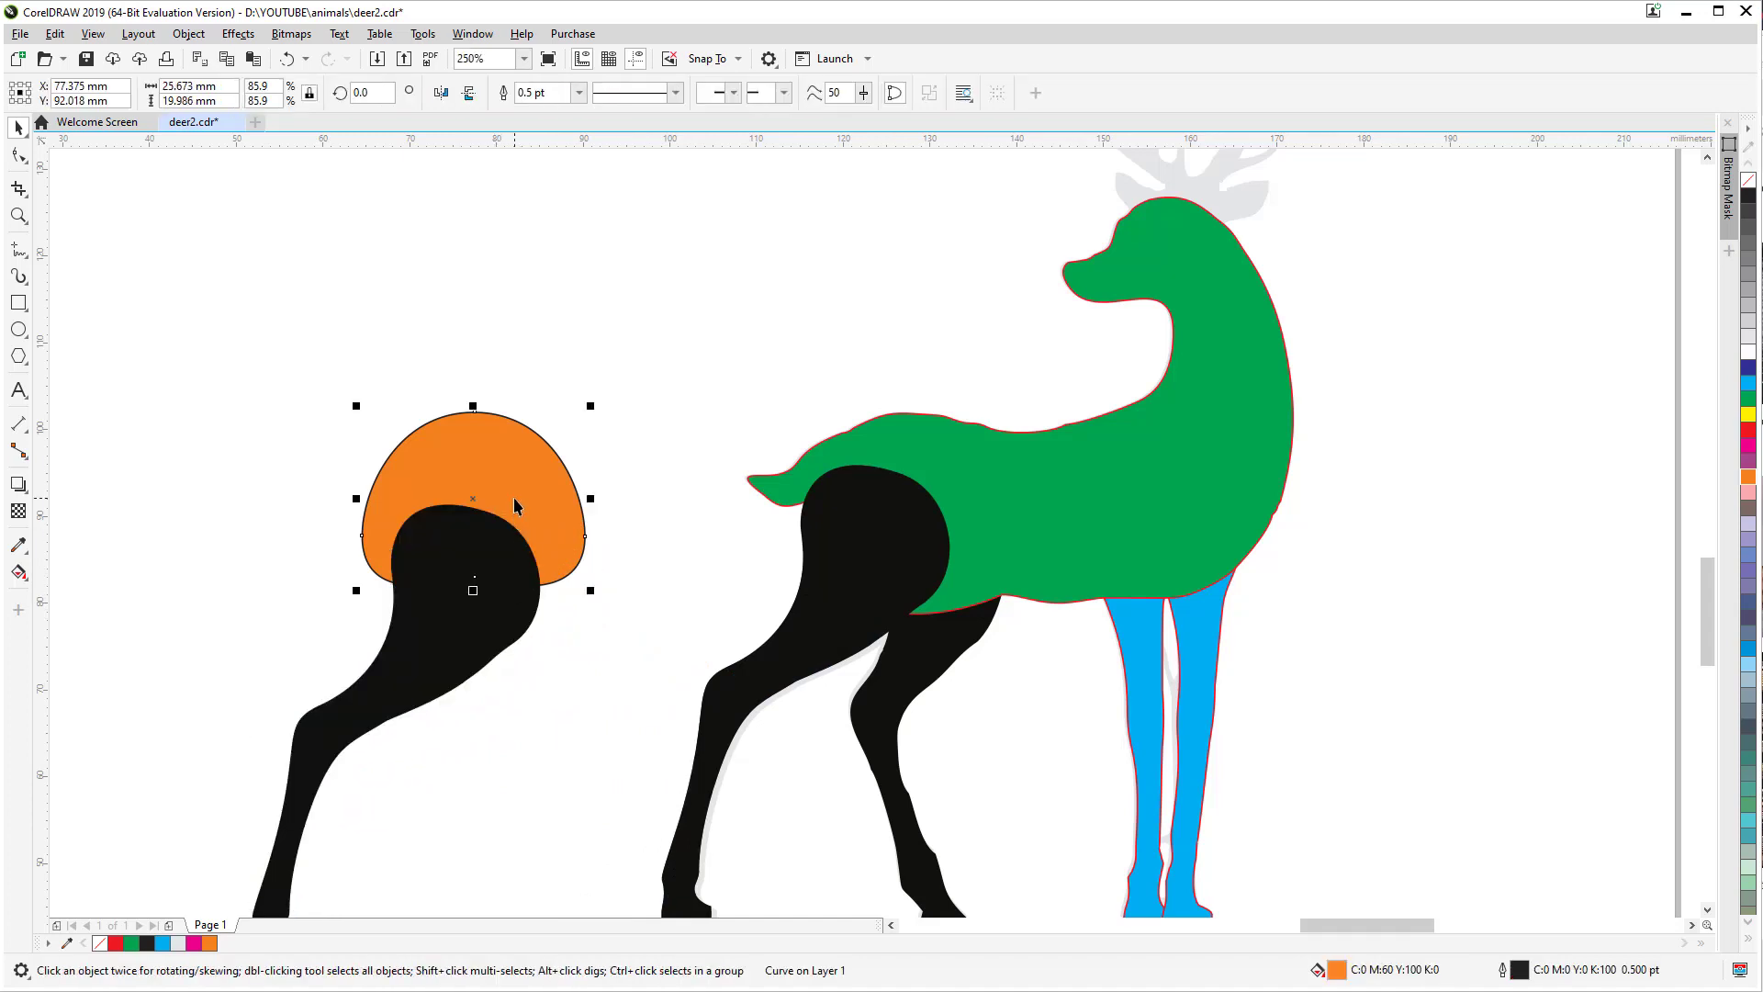
{"action": "left_click_drag", "start_coordinate": [534, 456], "coordinate": [943, 472]}
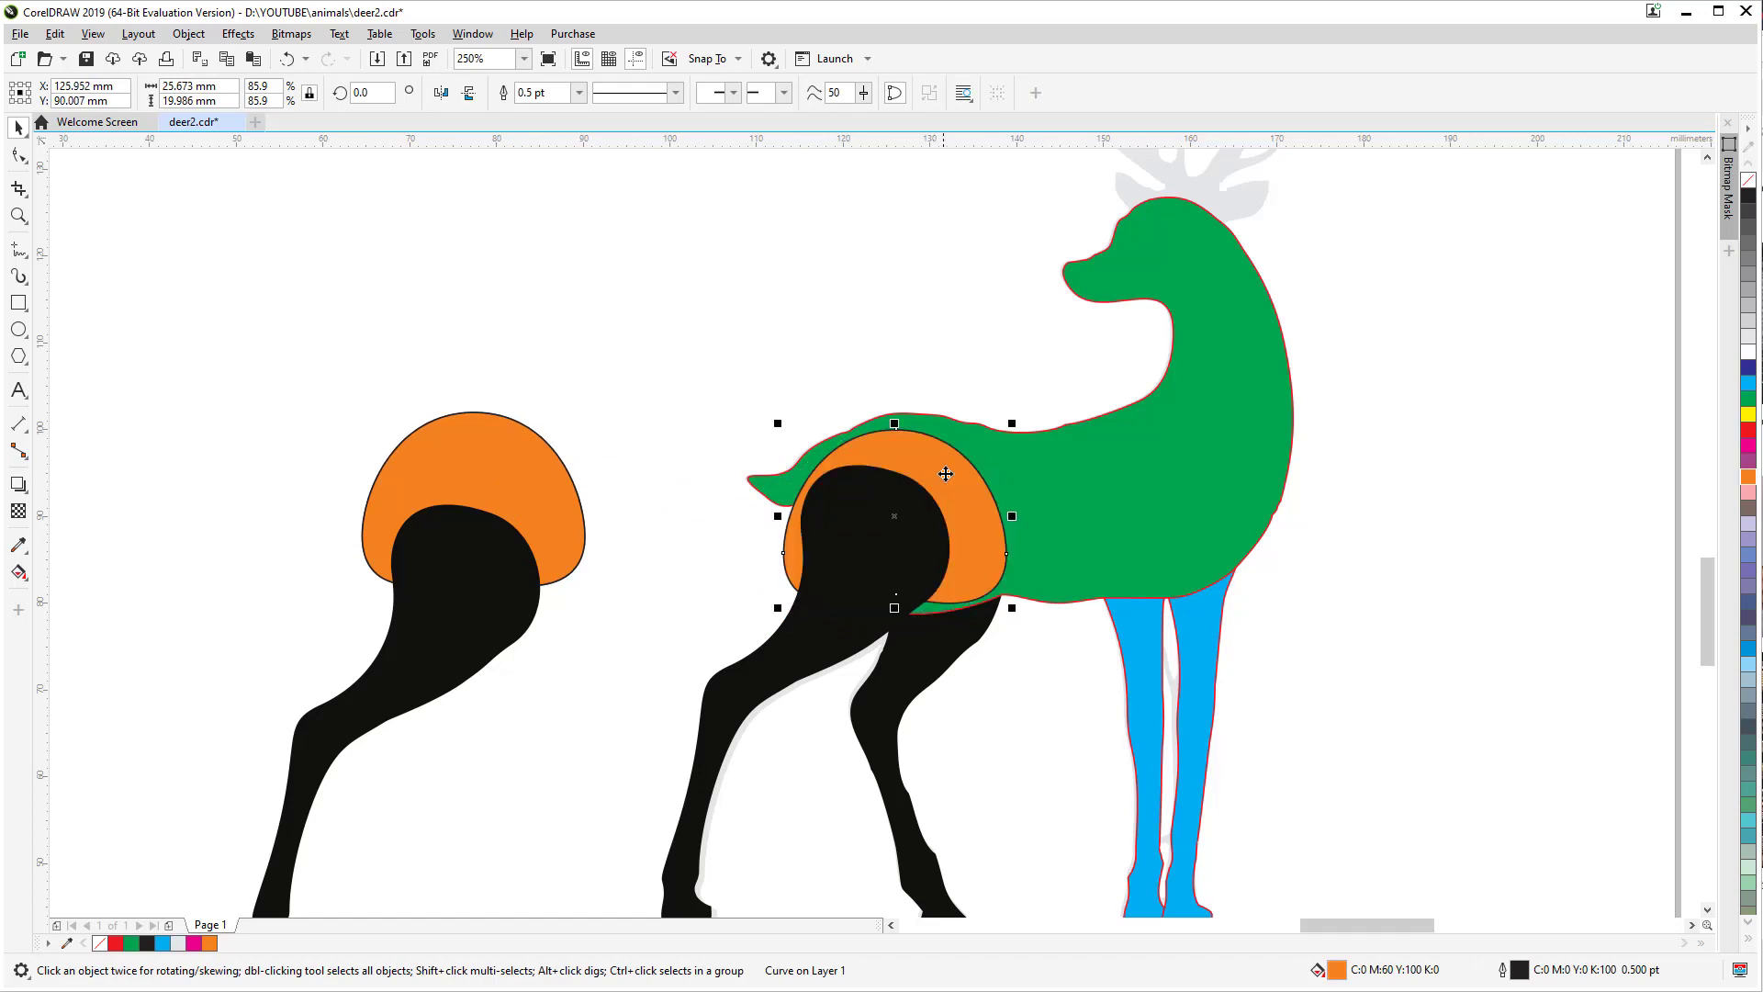
{"action": "left_click", "coordinate": [459, 482]}
{"action": "key", "text": "Delete"}
{"action": "left_click", "coordinate": [456, 579]}
{"action": "key", "text": "Delete"}
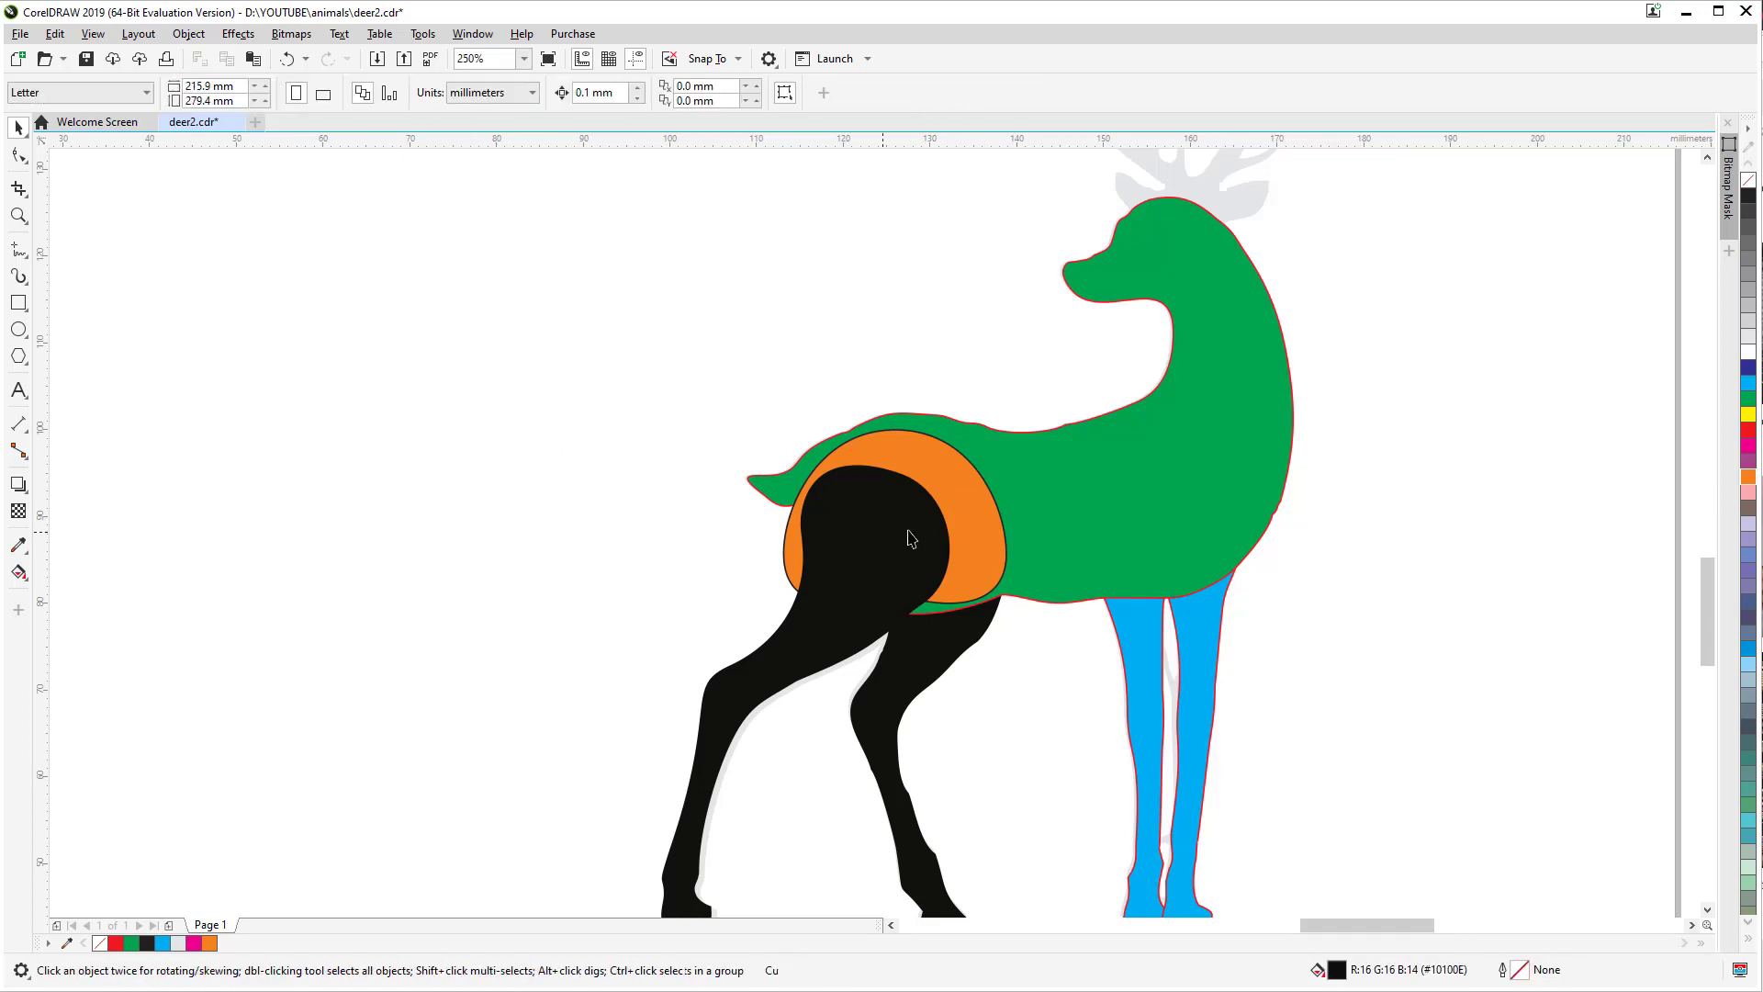
Step: Nudge the dome slightly forward on the hindquarters, and place a copy of the dome and hind leg together in the empty area
{"action": "left_click", "coordinate": [976, 512]}
{"action": "left_click_drag", "start_coordinate": [975, 506], "coordinate": [982, 507]}
{"action": "left_click", "coordinate": [785, 638], "text": "shift"}
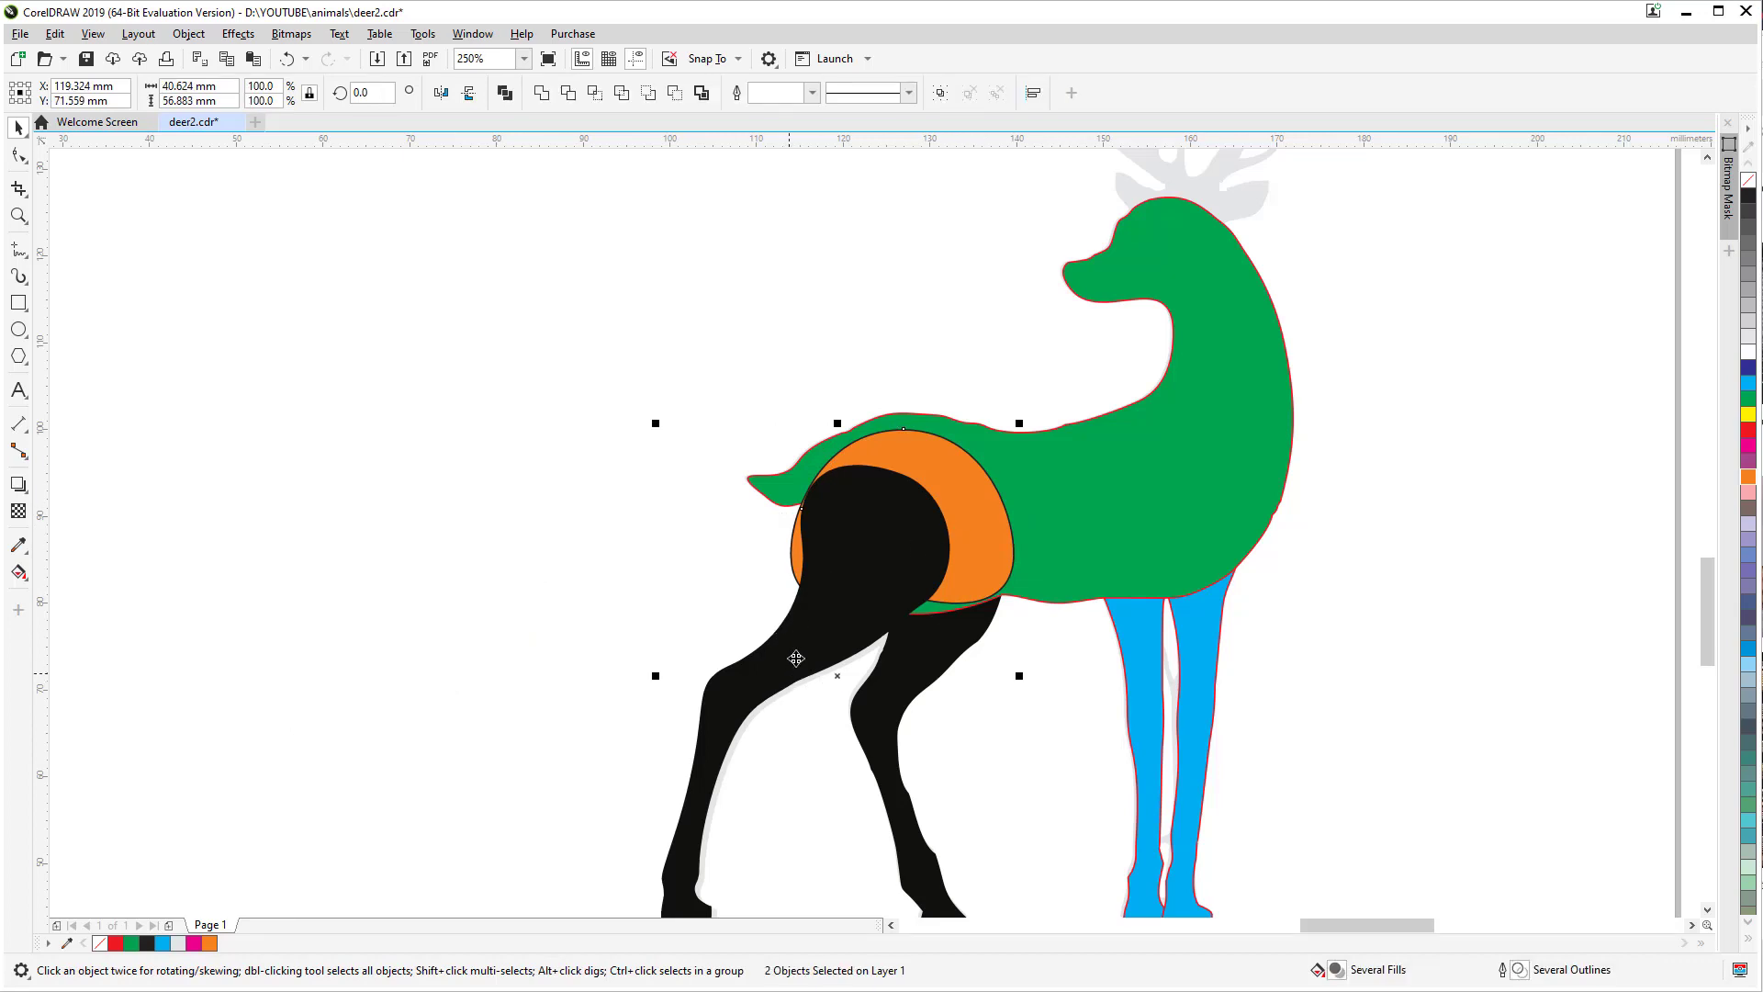
{"action": "left_click_drag", "start_coordinate": [796, 658], "coordinate": [514, 478]}
{"action": "left_click", "coordinate": [614, 441]}
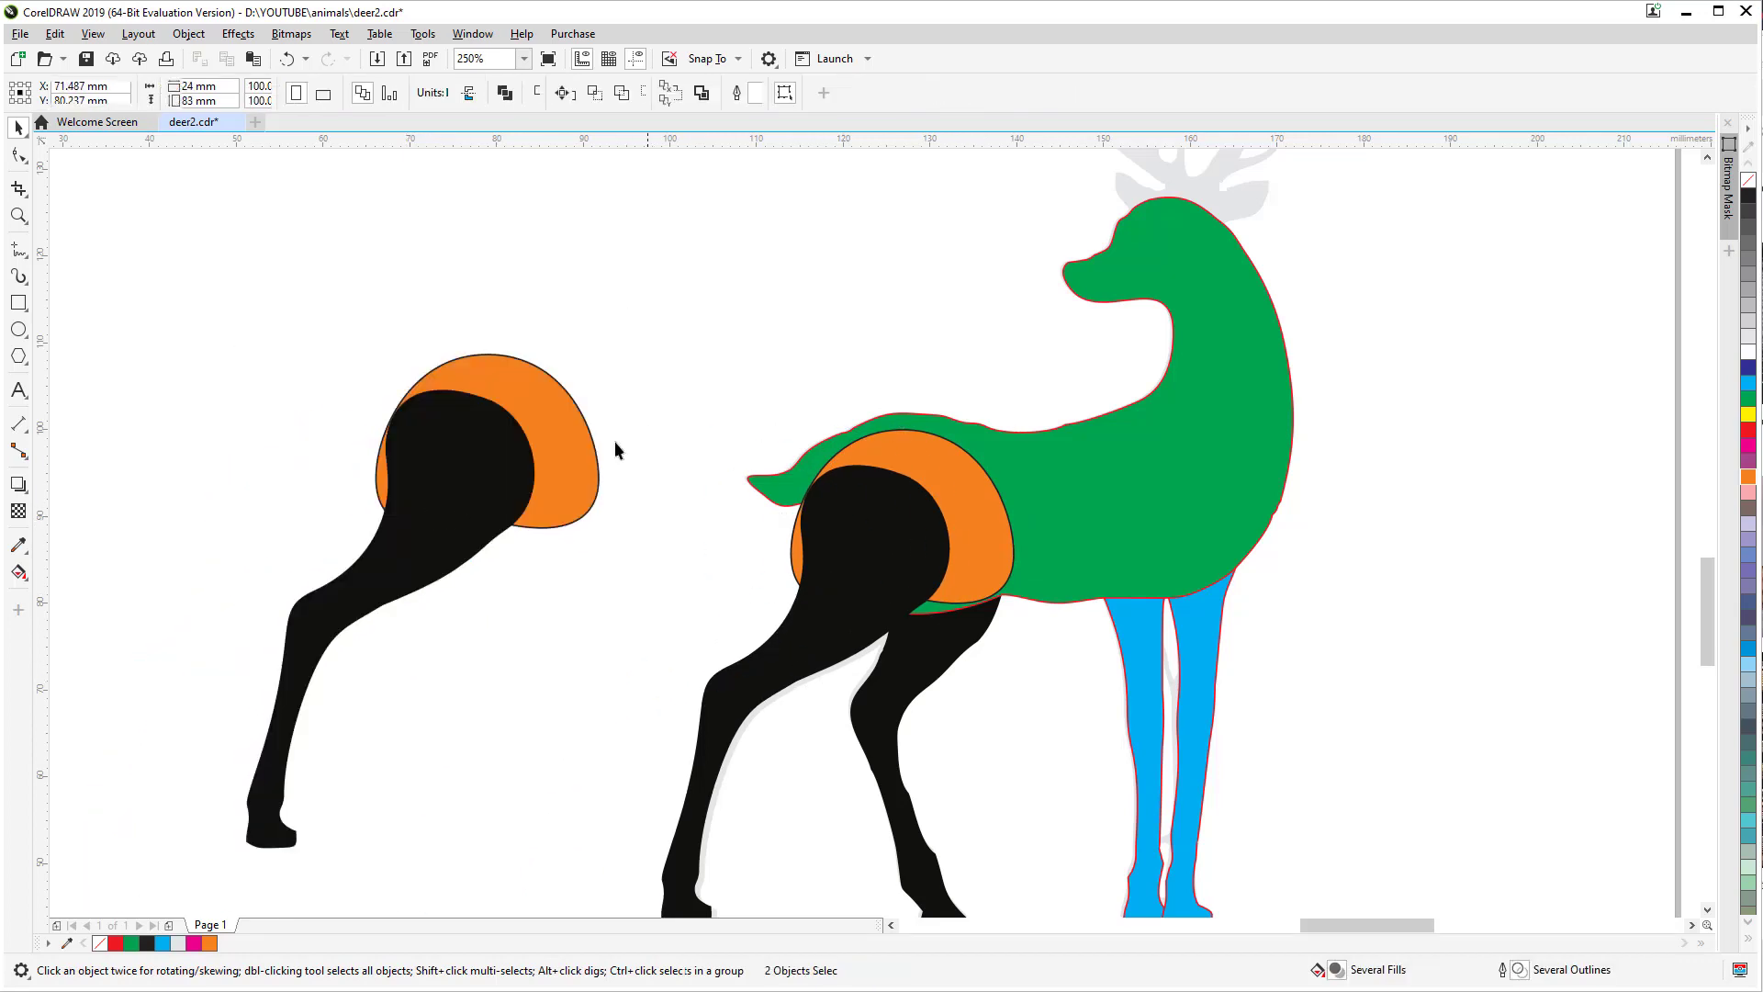
{"action": "left_click", "coordinate": [535, 443]}
{"action": "left_click", "coordinate": [664, 382]}
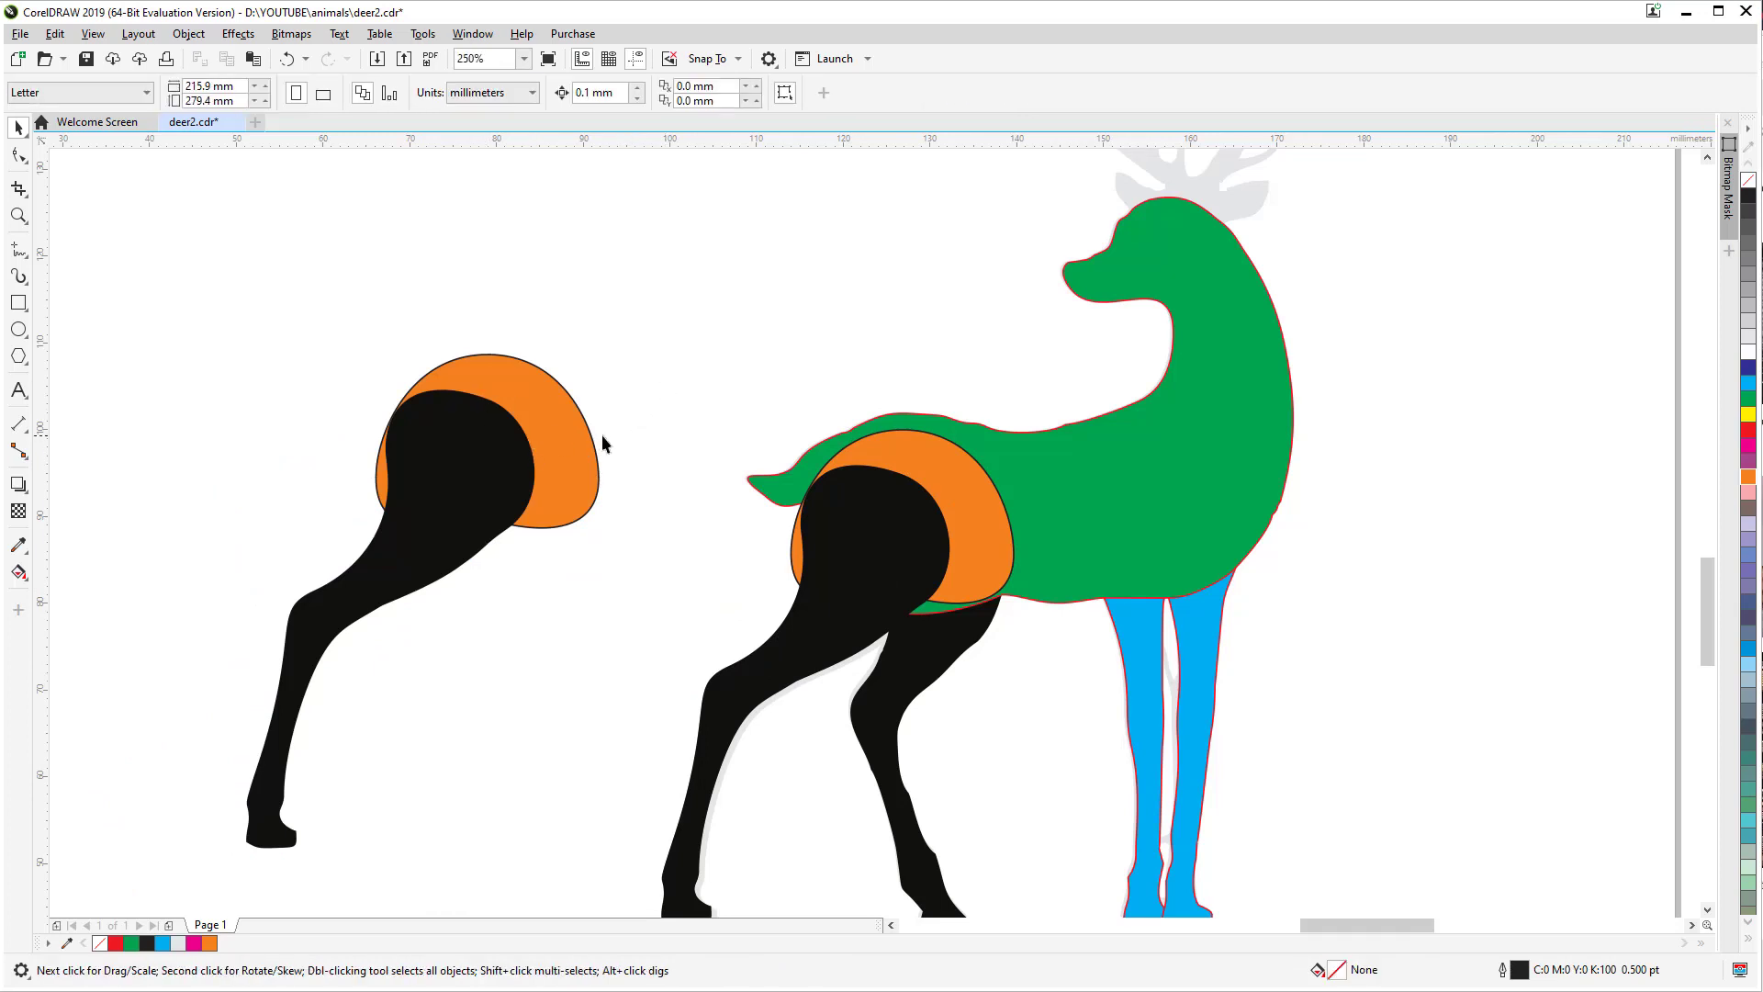
Step: Draw an upright rectangle across the upper part of the copied dome and leg, and set its width to 3 mm
{"action": "left_click", "coordinate": [455, 418]}
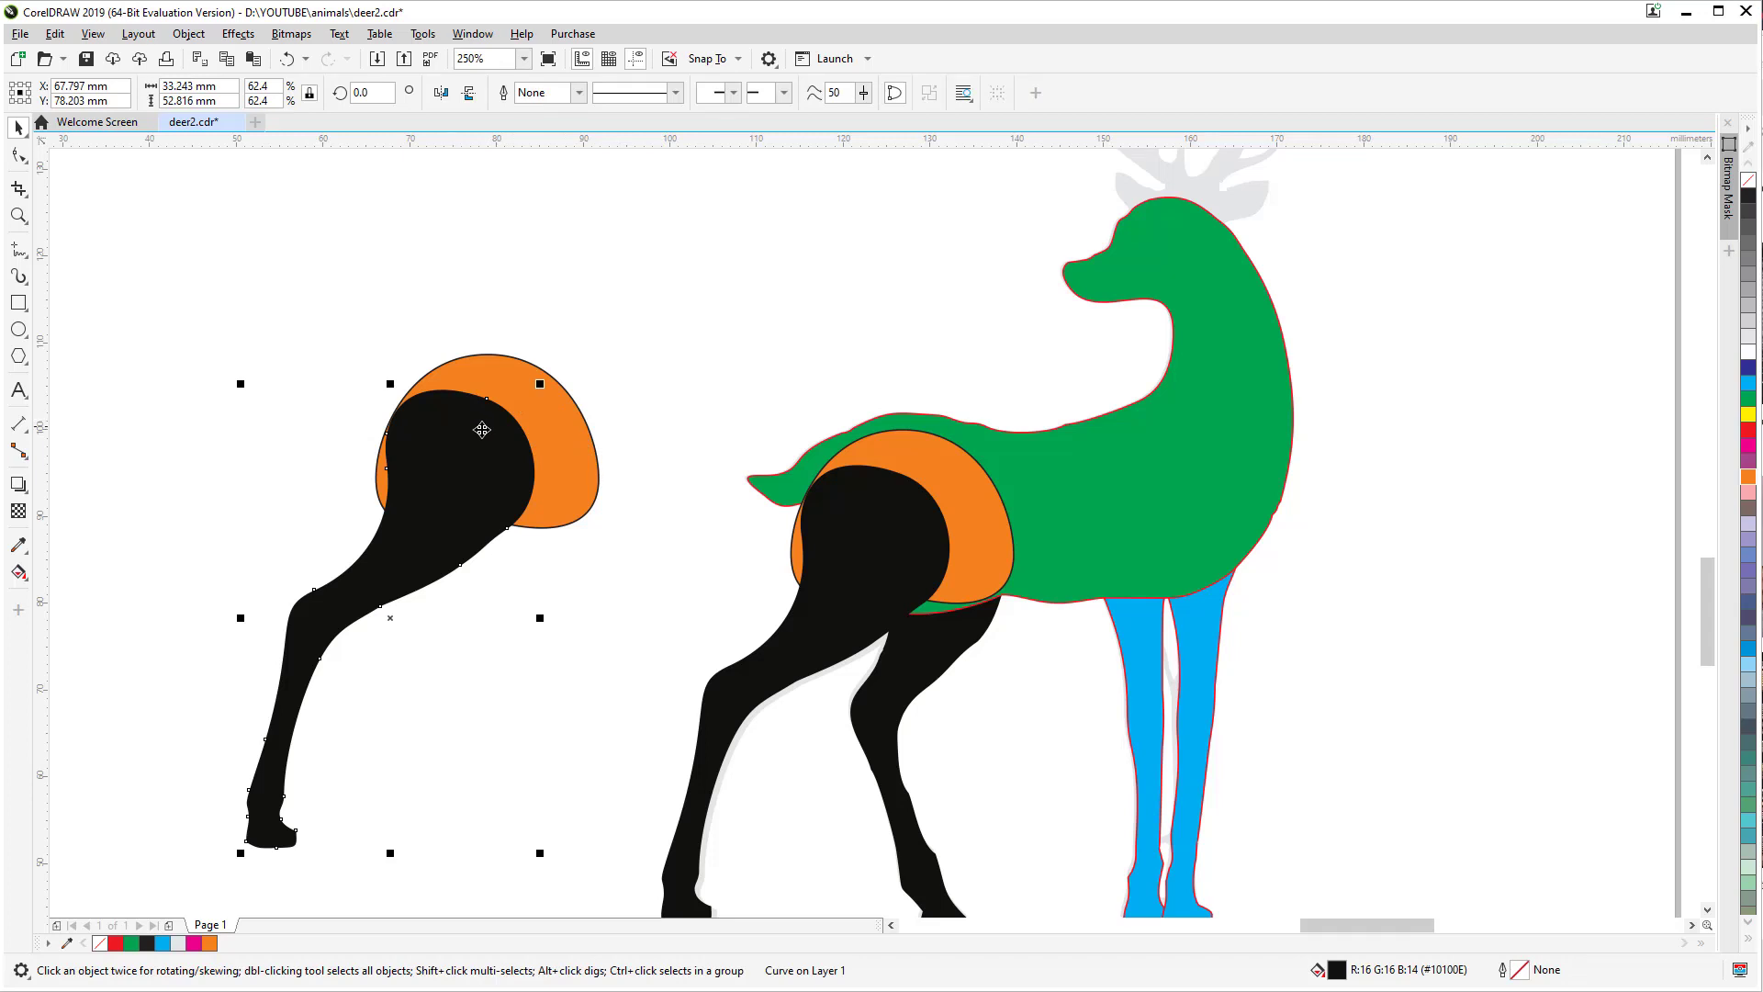
{"action": "left_click", "coordinate": [569, 450]}
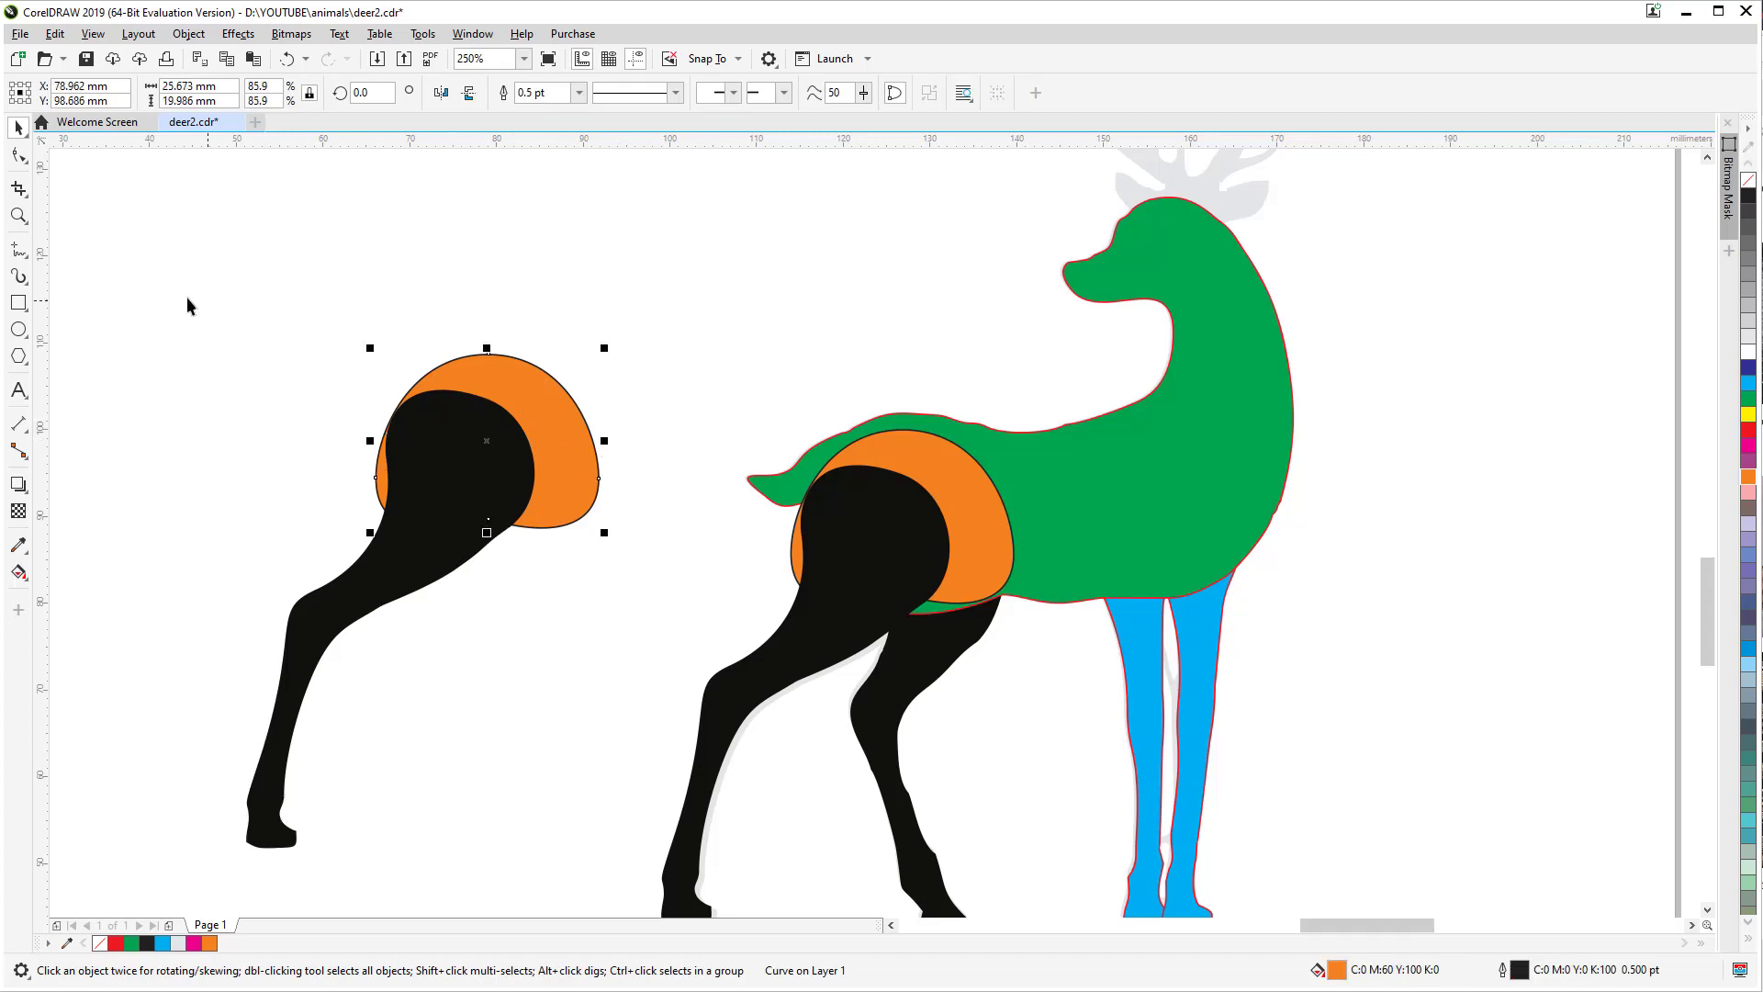
{"action": "left_click", "coordinate": [22, 311]}
{"action": "left_click_drag", "start_coordinate": [430, 234], "coordinate": [468, 446]}
{"action": "left_click", "coordinate": [188, 86]}
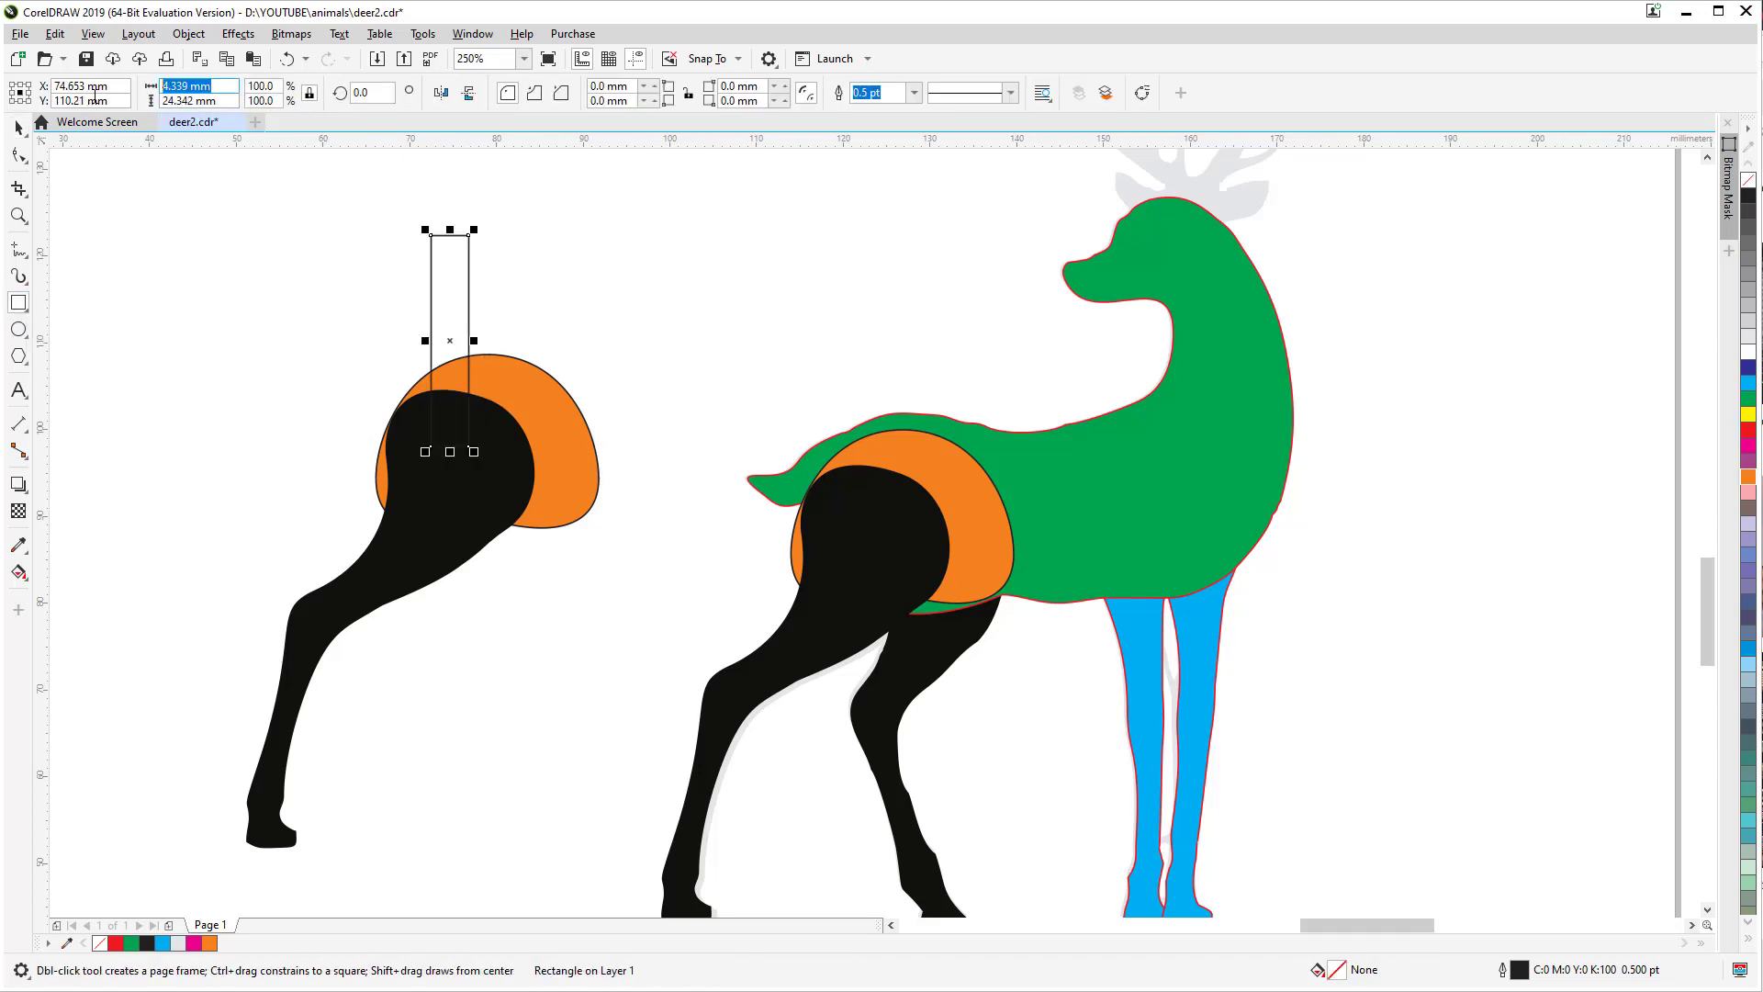
{"action": "type", "text": "3"}
{"action": "key", "text": "Return"}
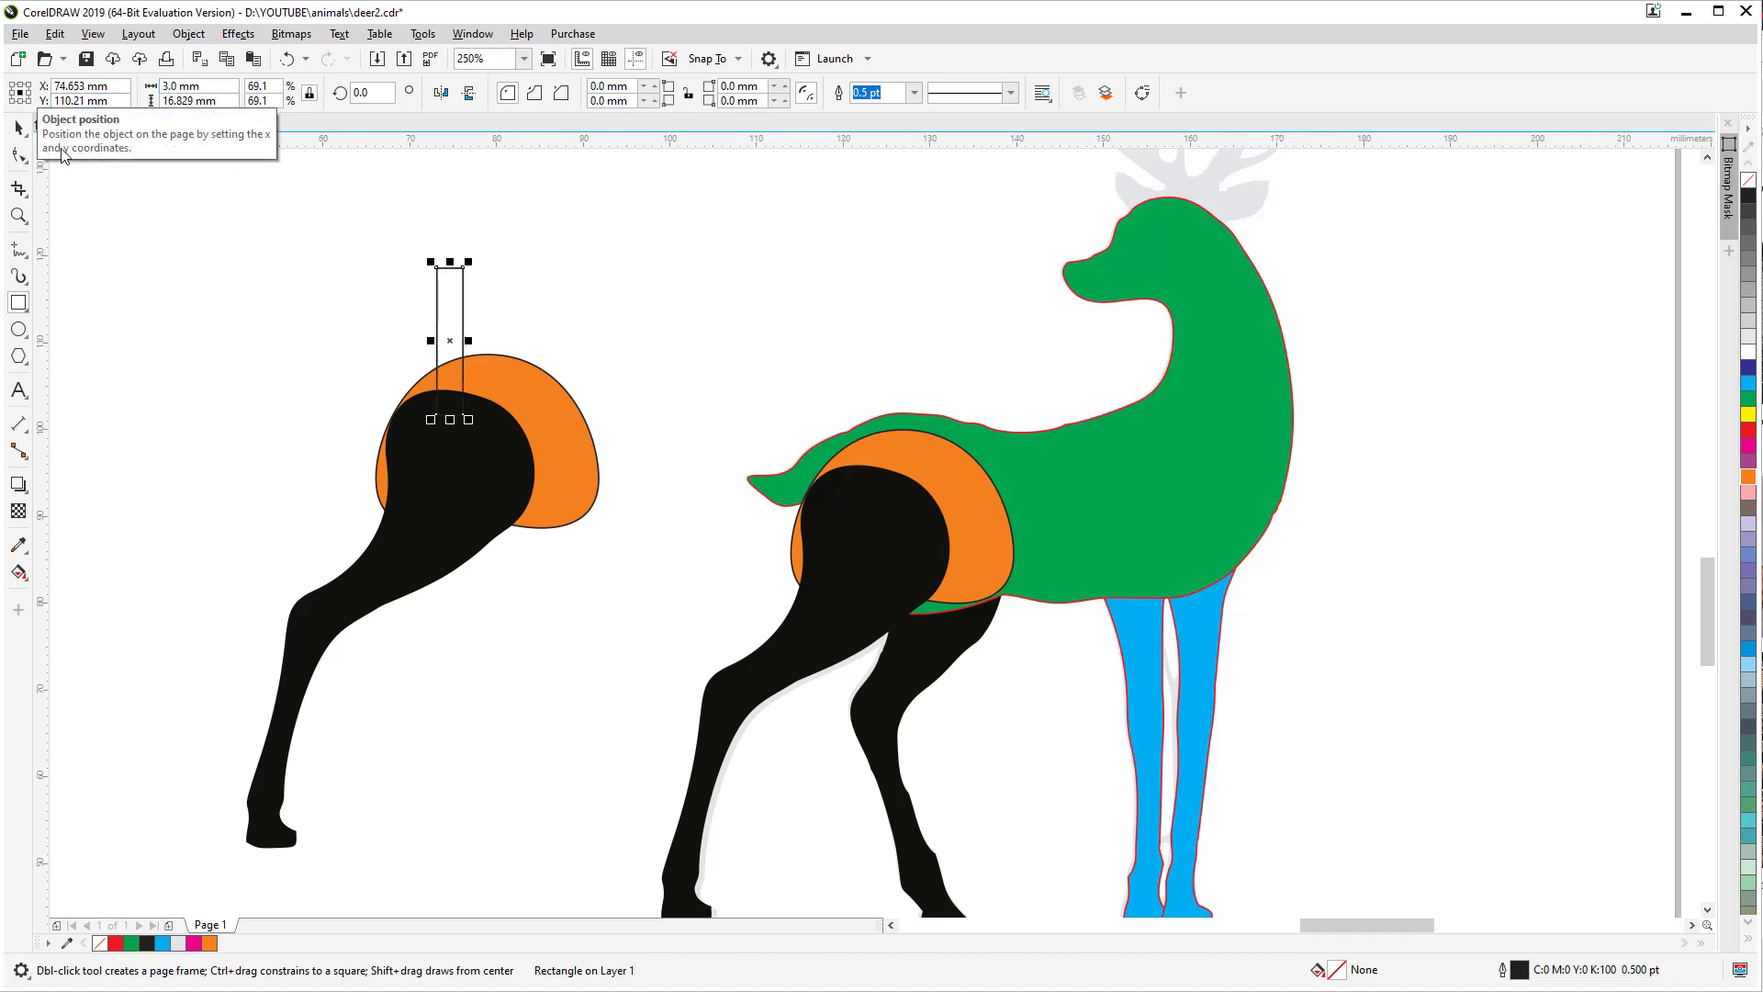
Step: Outline the 3 mm rectangle in red, lower it onto the copied leg's upper end, and tilt it about 18° counterclockwise
{"action": "left_click", "coordinate": [20, 127]}
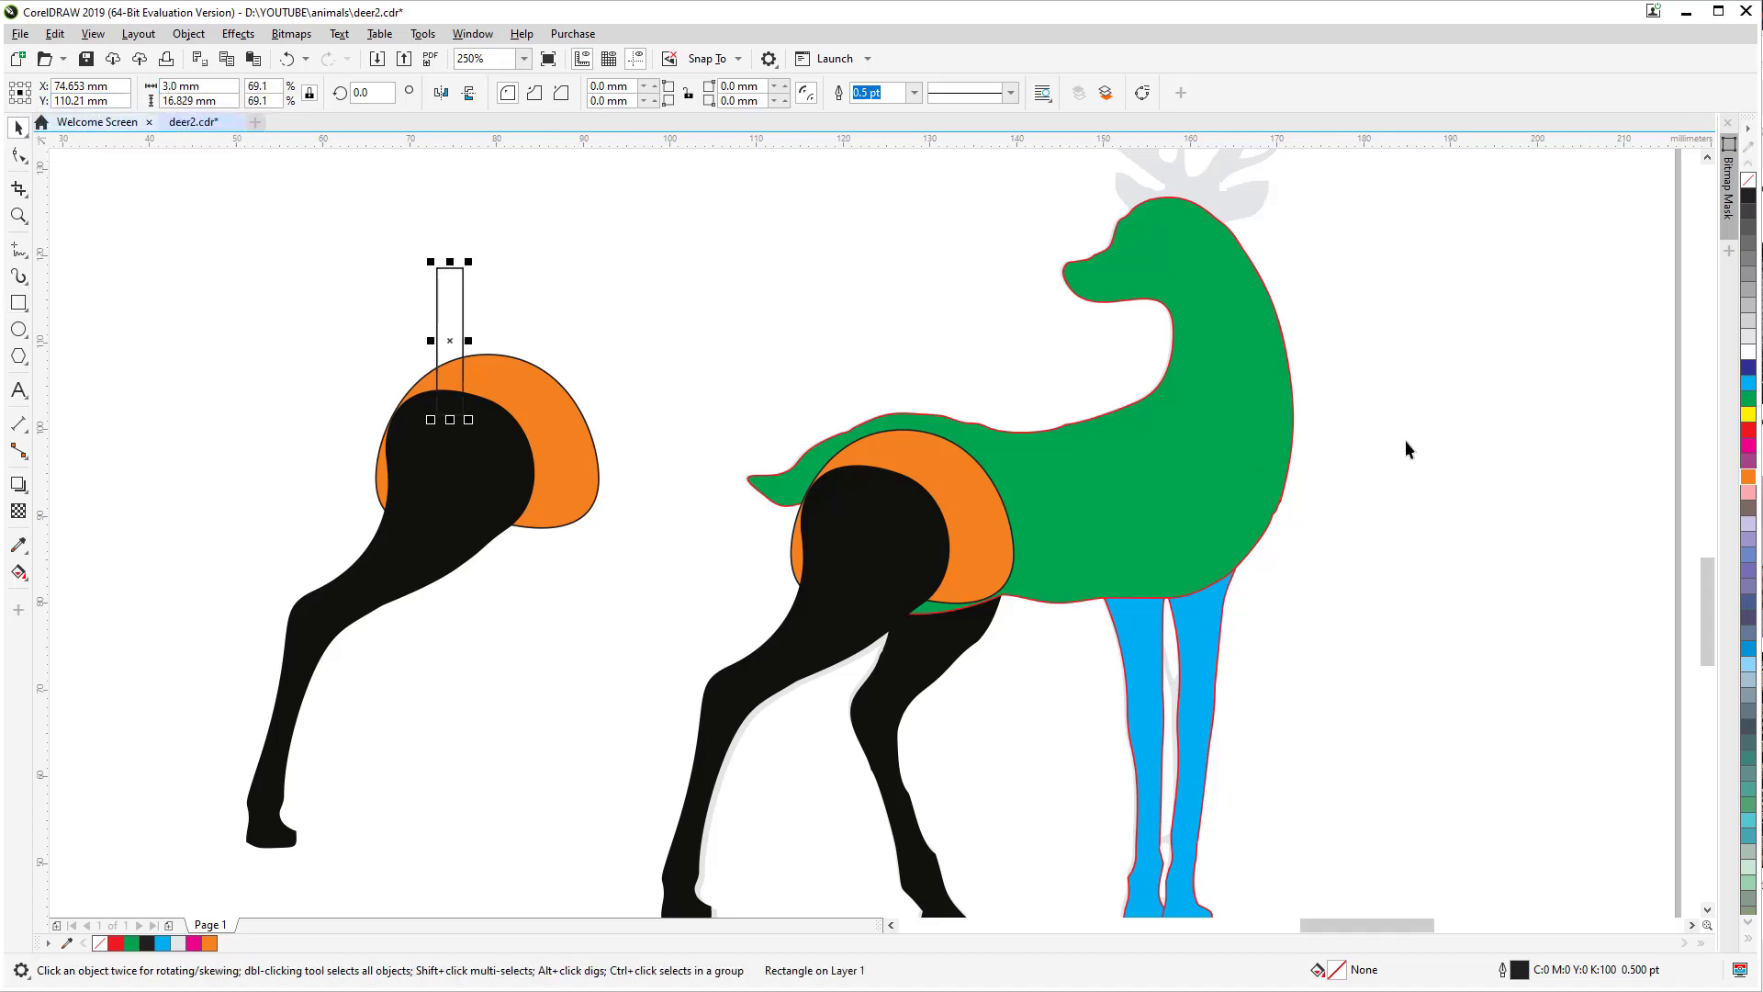
{"action": "right_click", "coordinate": [1748, 431]}
{"action": "left_click_drag", "start_coordinate": [449, 306], "coordinate": [456, 371]}
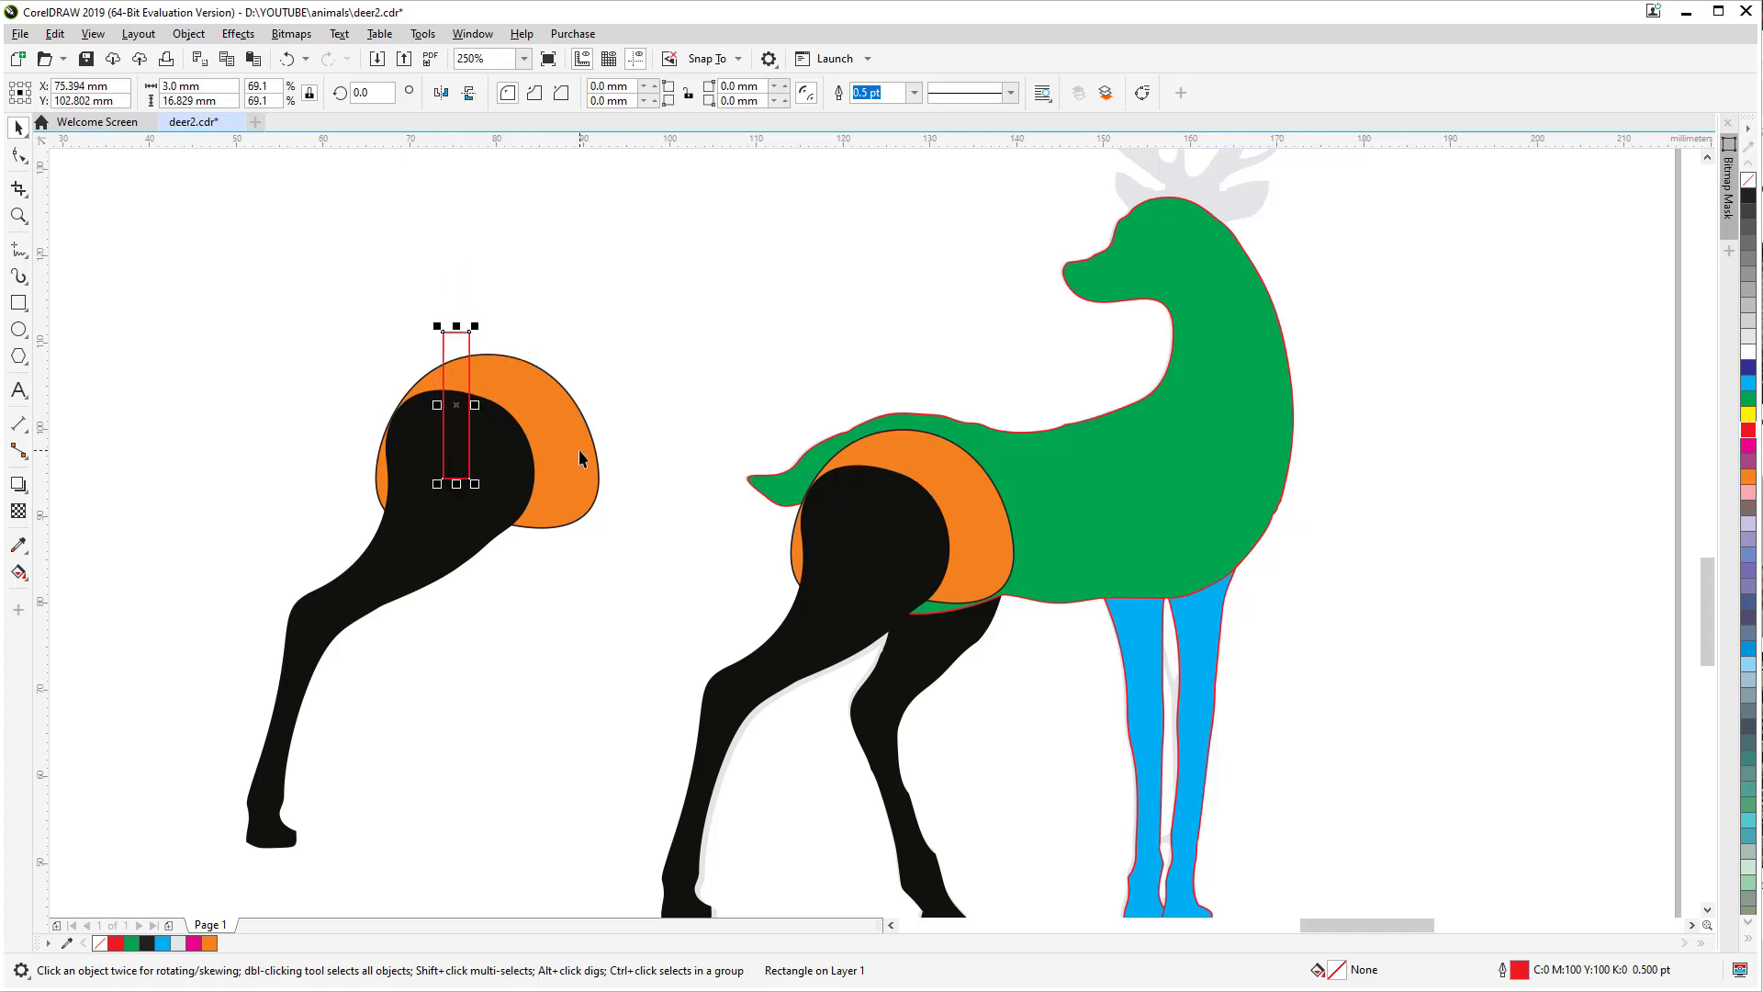
{"action": "left_click", "coordinate": [471, 340]}
{"action": "left_click_drag", "start_coordinate": [481, 323], "coordinate": [455, 320]}
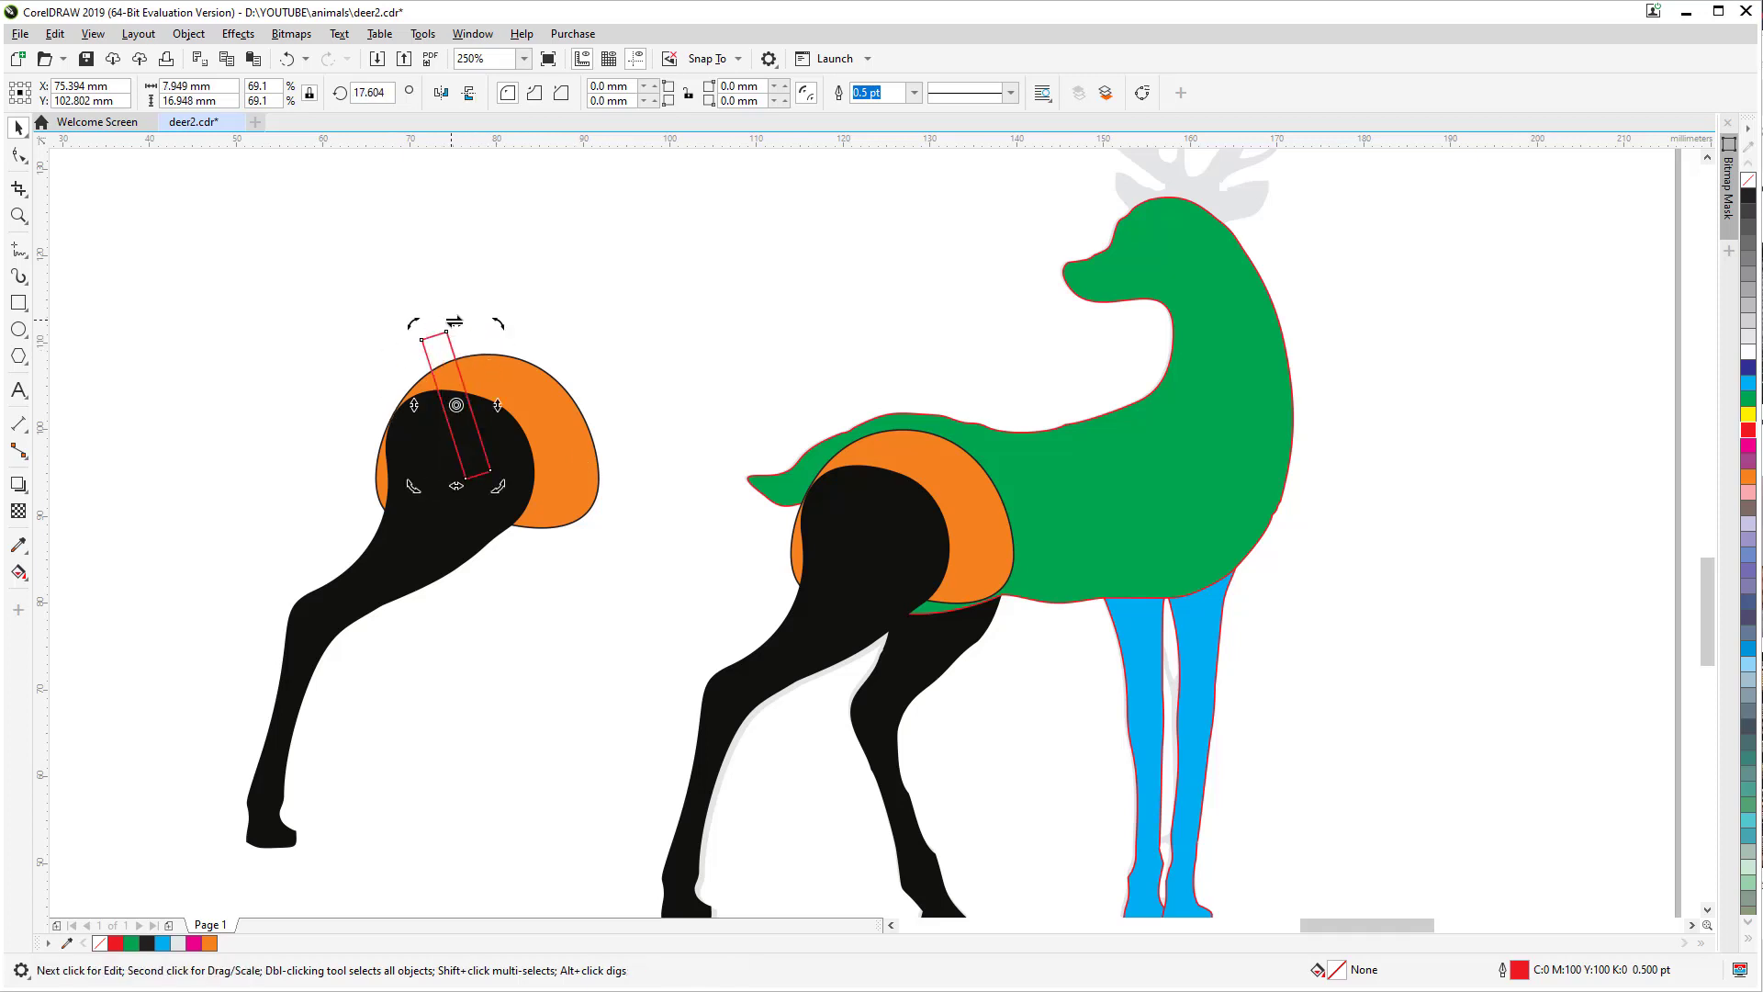
{"action": "left_click", "coordinate": [654, 318]}
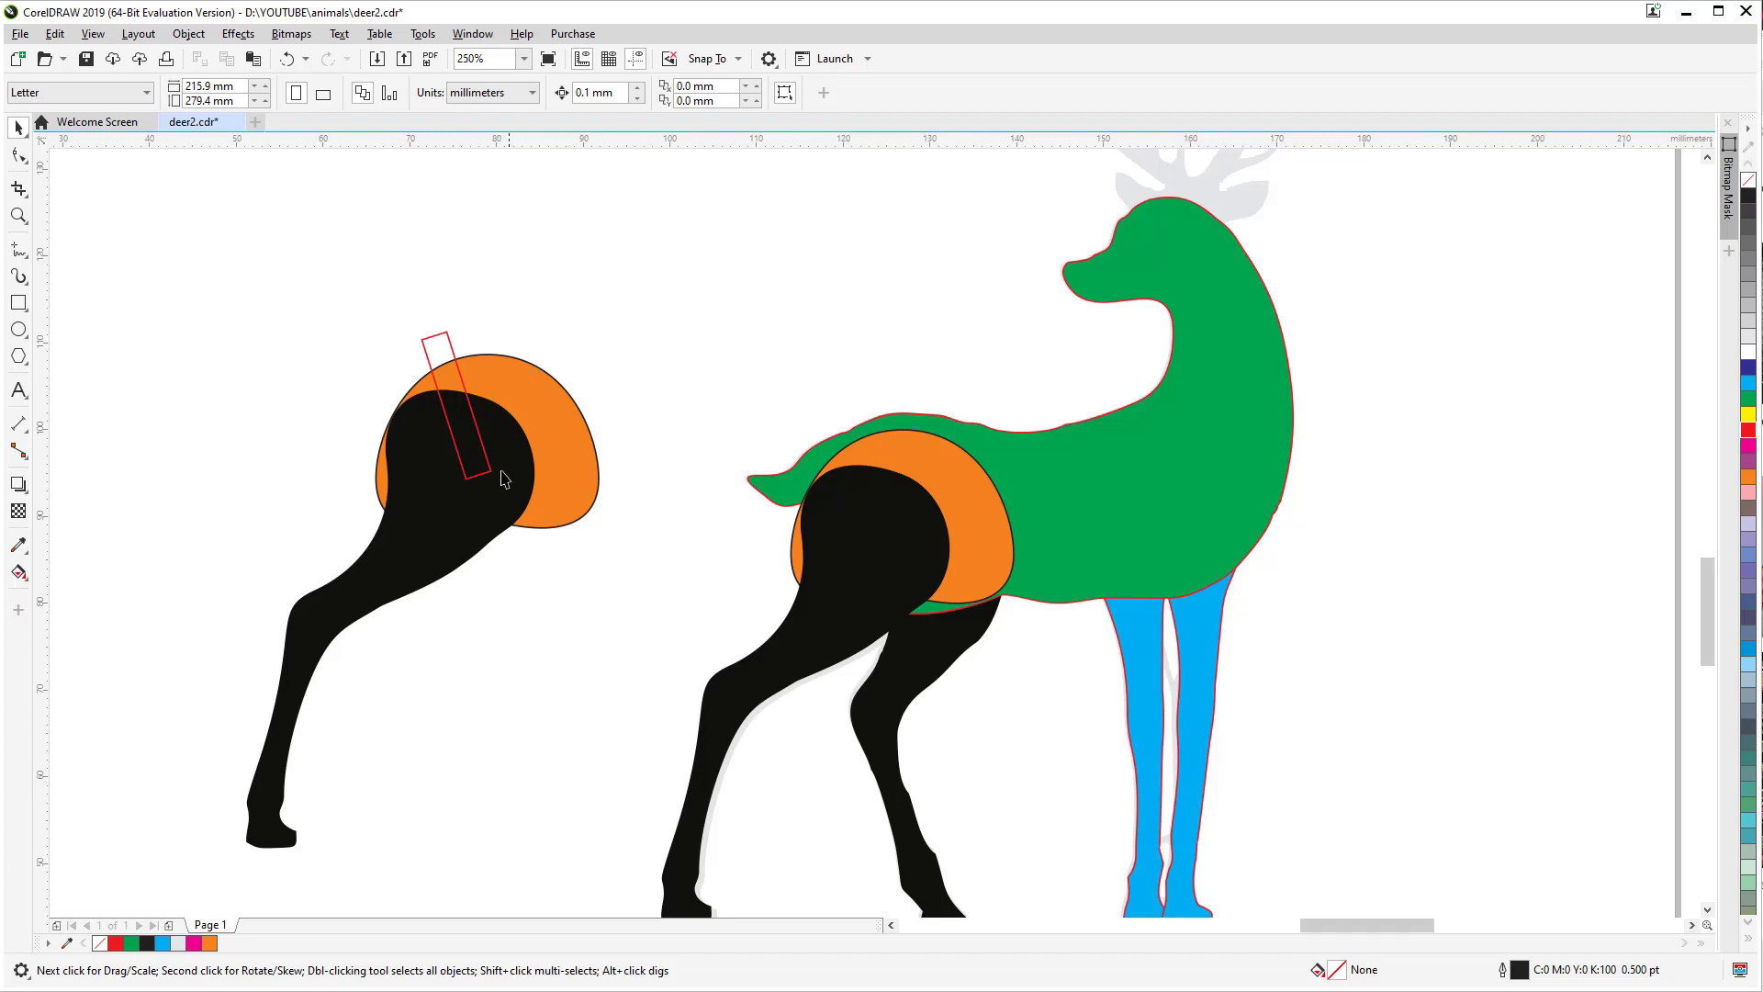
Step: Move the copied dome off the leg to the empty space above the deer's tail
{"action": "left_click", "coordinate": [556, 422]}
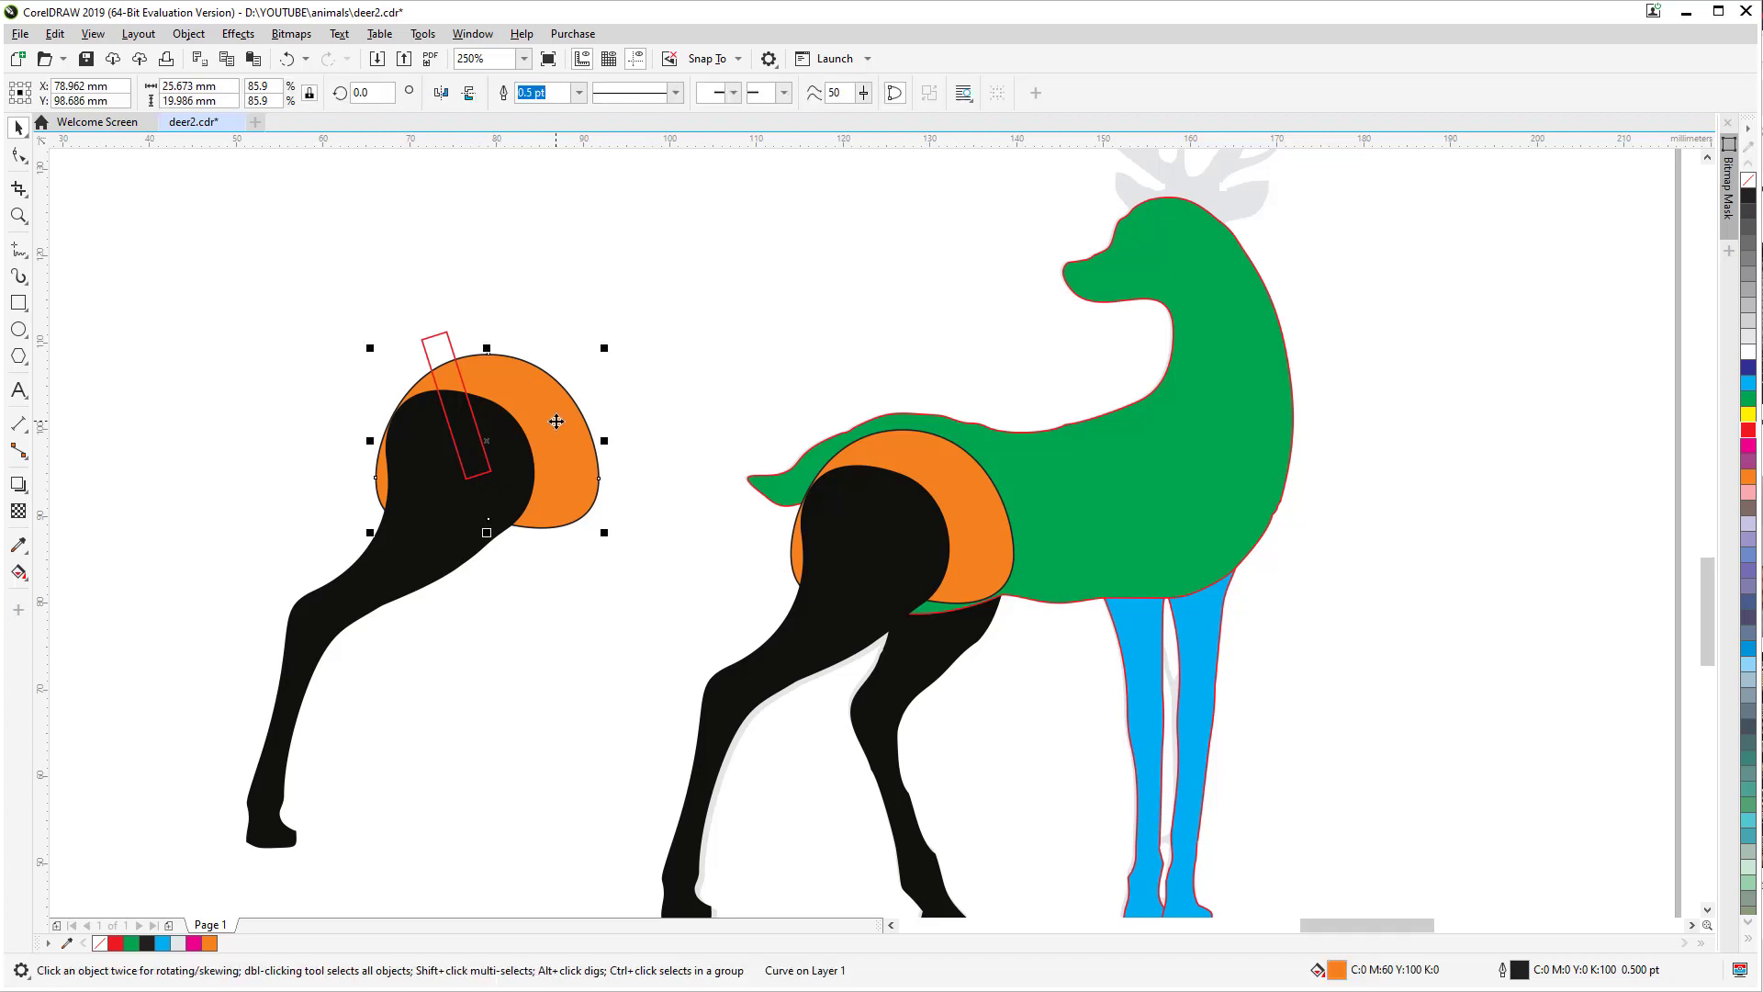
{"action": "left_click_drag", "start_coordinate": [556, 421], "coordinate": [768, 293]}
{"action": "key", "text": "ctrl+z"}
{"action": "left_click_drag", "start_coordinate": [544, 395], "coordinate": [746, 297]}
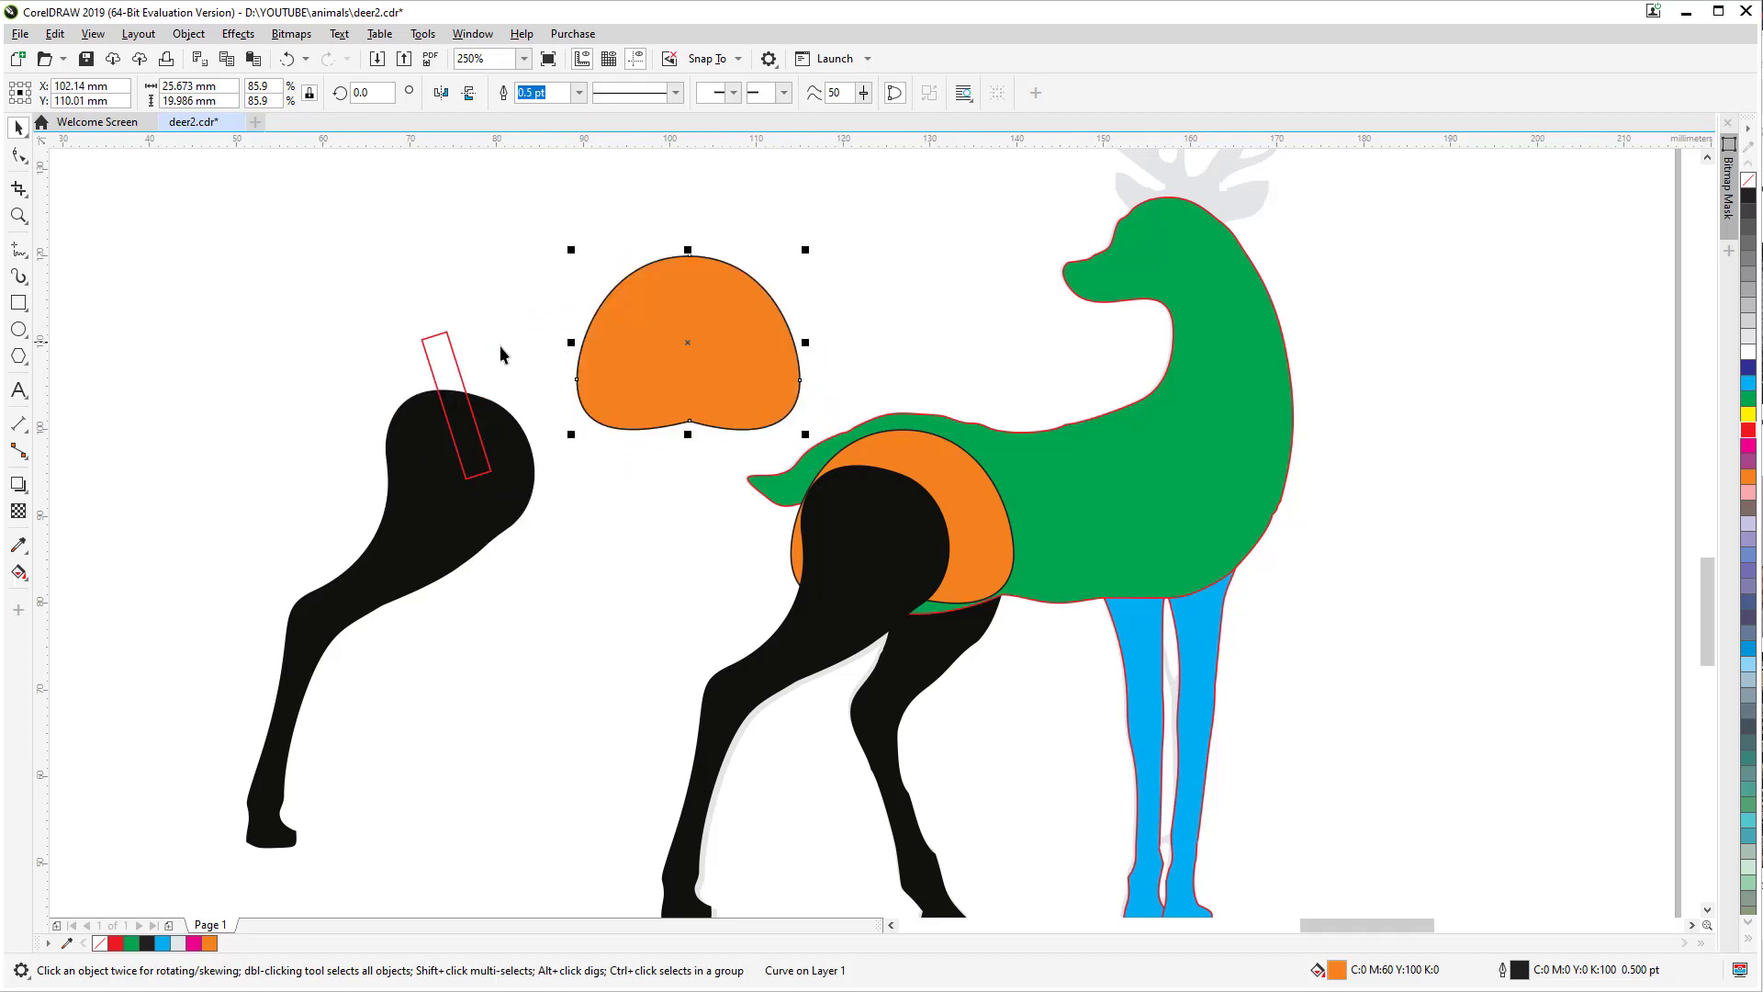
Step: Place a copy of the red slot rectangle across the separate dome's lower edge beside the notch, rotated to about 354°
{"action": "left_click", "coordinate": [447, 364]}
{"action": "left_click_drag", "start_coordinate": [447, 364], "coordinate": [690, 358]}
{"action": "left_click", "coordinate": [615, 372]}
{"action": "key", "text": "Escape"}
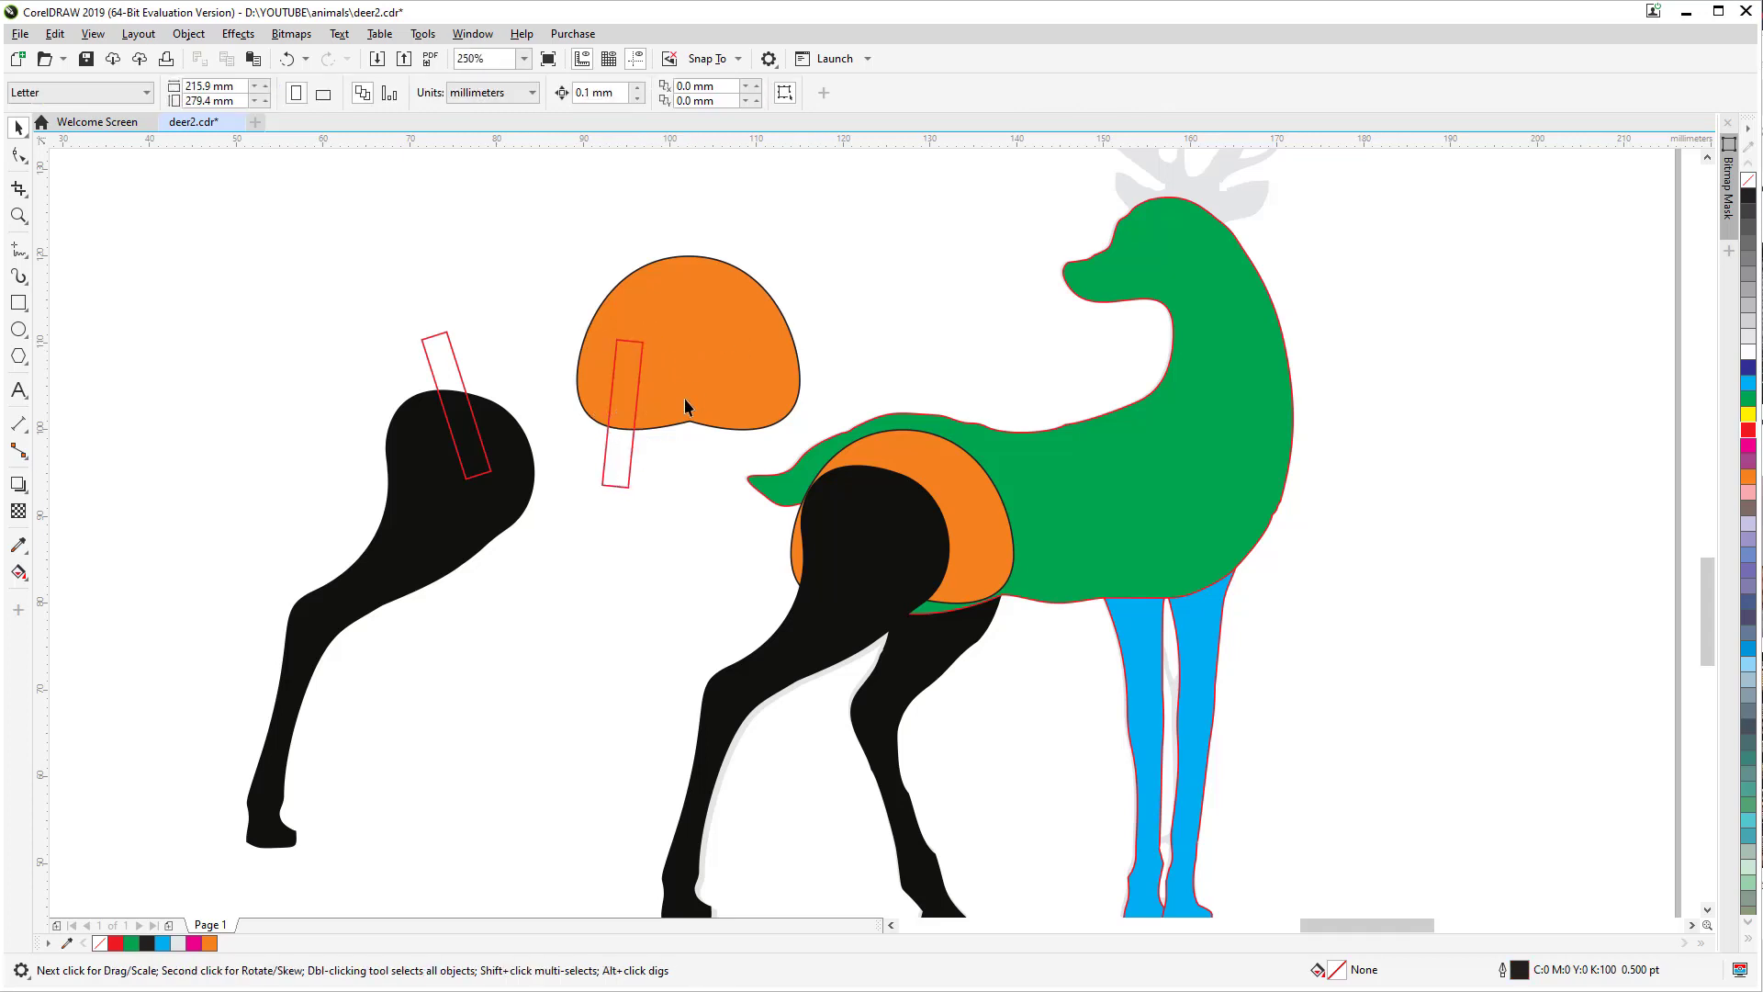
{"action": "left_click", "coordinate": [634, 374]}
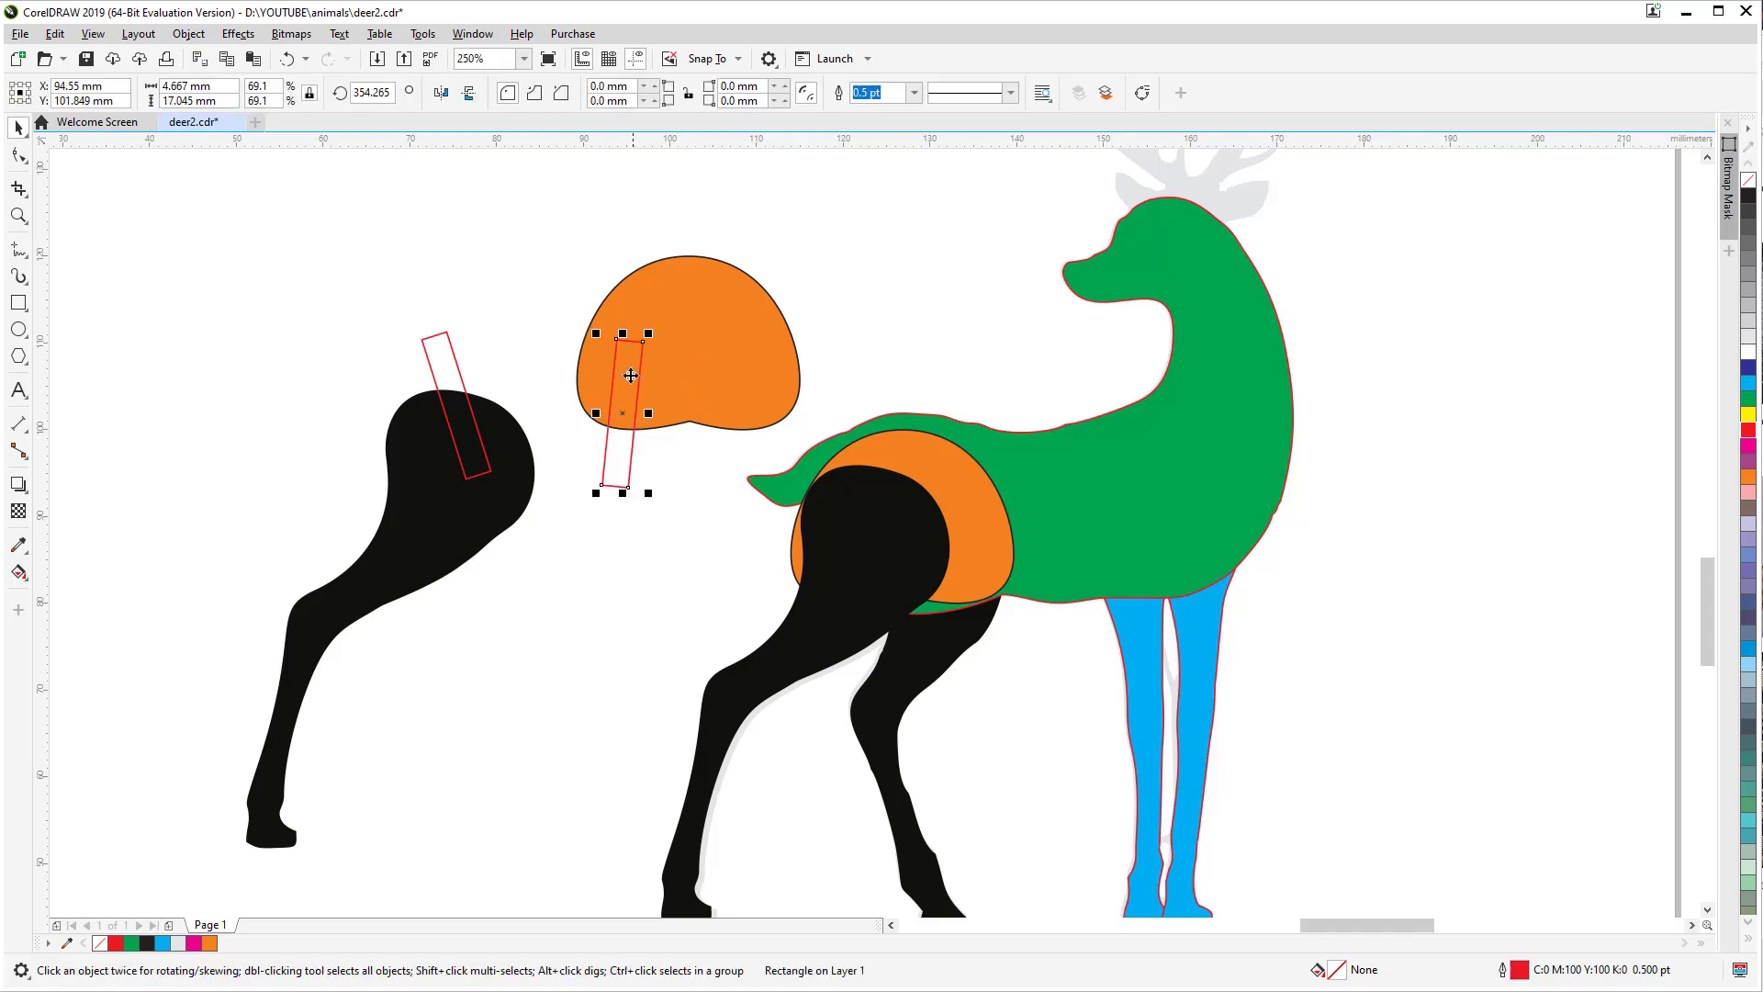
{"action": "left_click_drag", "start_coordinate": [634, 373], "coordinate": [627, 389]}
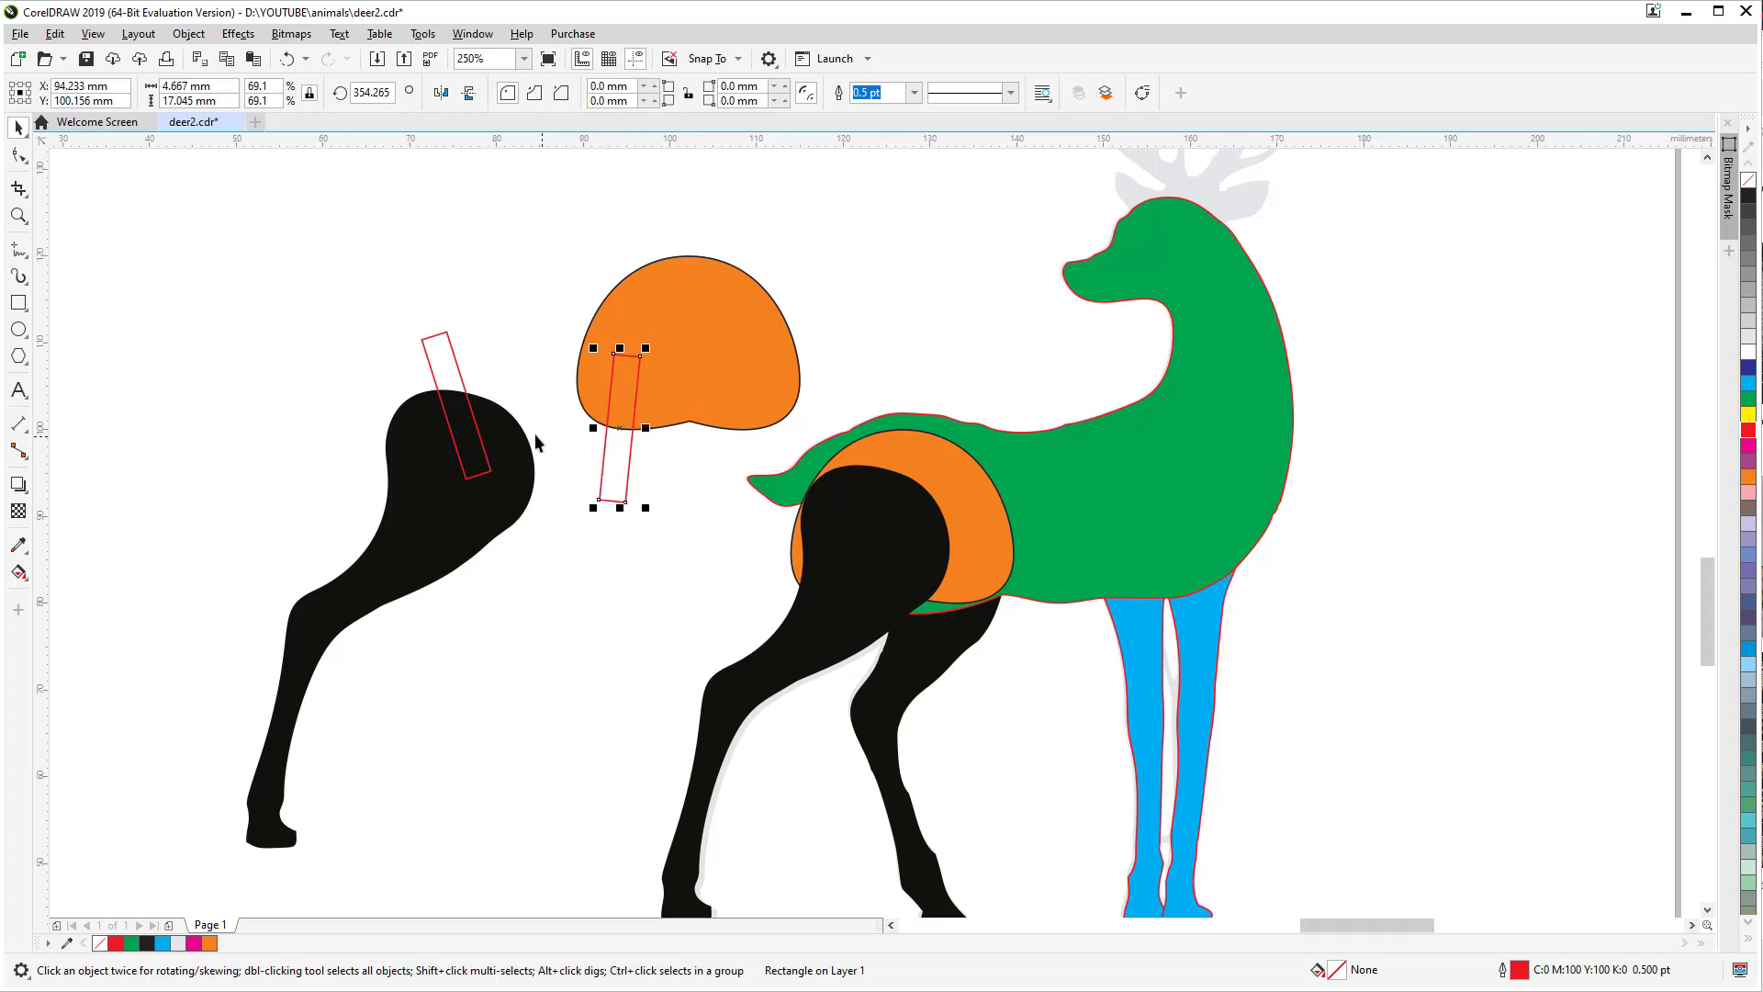
Step: Raise the tilted red slot rectangle on the separate leg by about 3 mm so it cuts less deeply into the thigh
{"action": "left_click", "coordinate": [458, 367]}
{"action": "left_click_drag", "start_coordinate": [458, 367], "coordinate": [450, 341]}
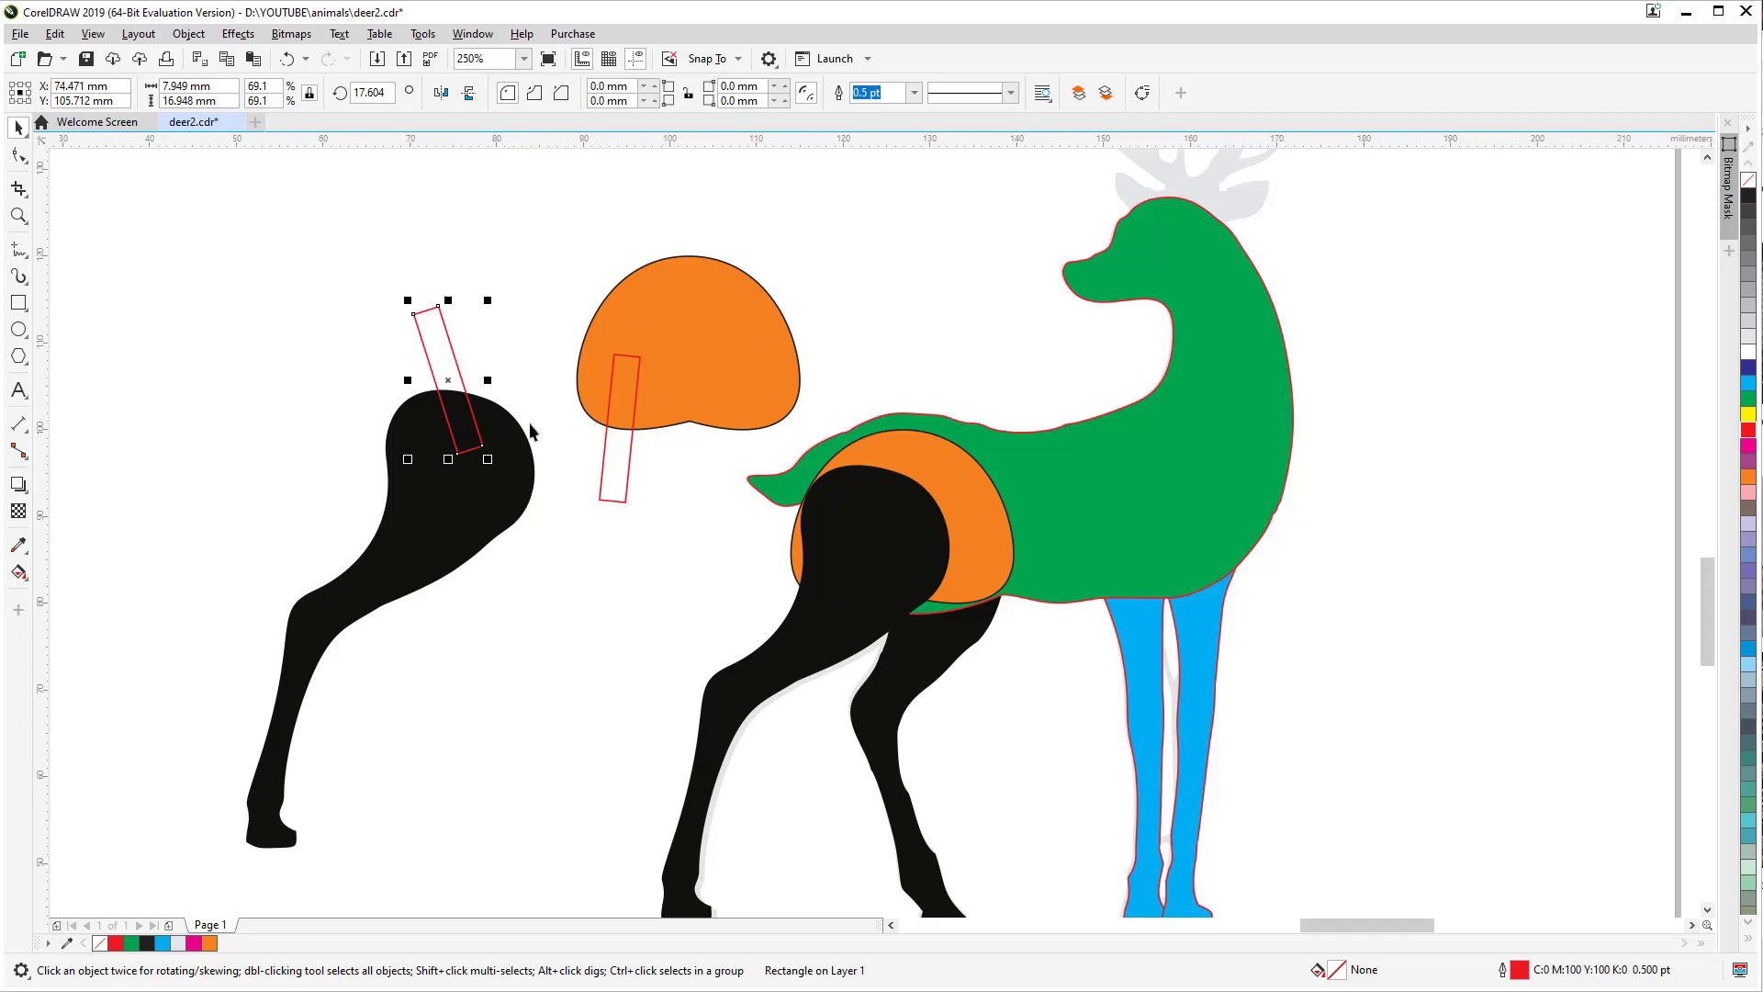
Step: Test the slot alignment by moving the dome and its red rectangle over the leg, tilting them about 23.5°, and moving them away
{"action": "left_click", "coordinate": [638, 376]}
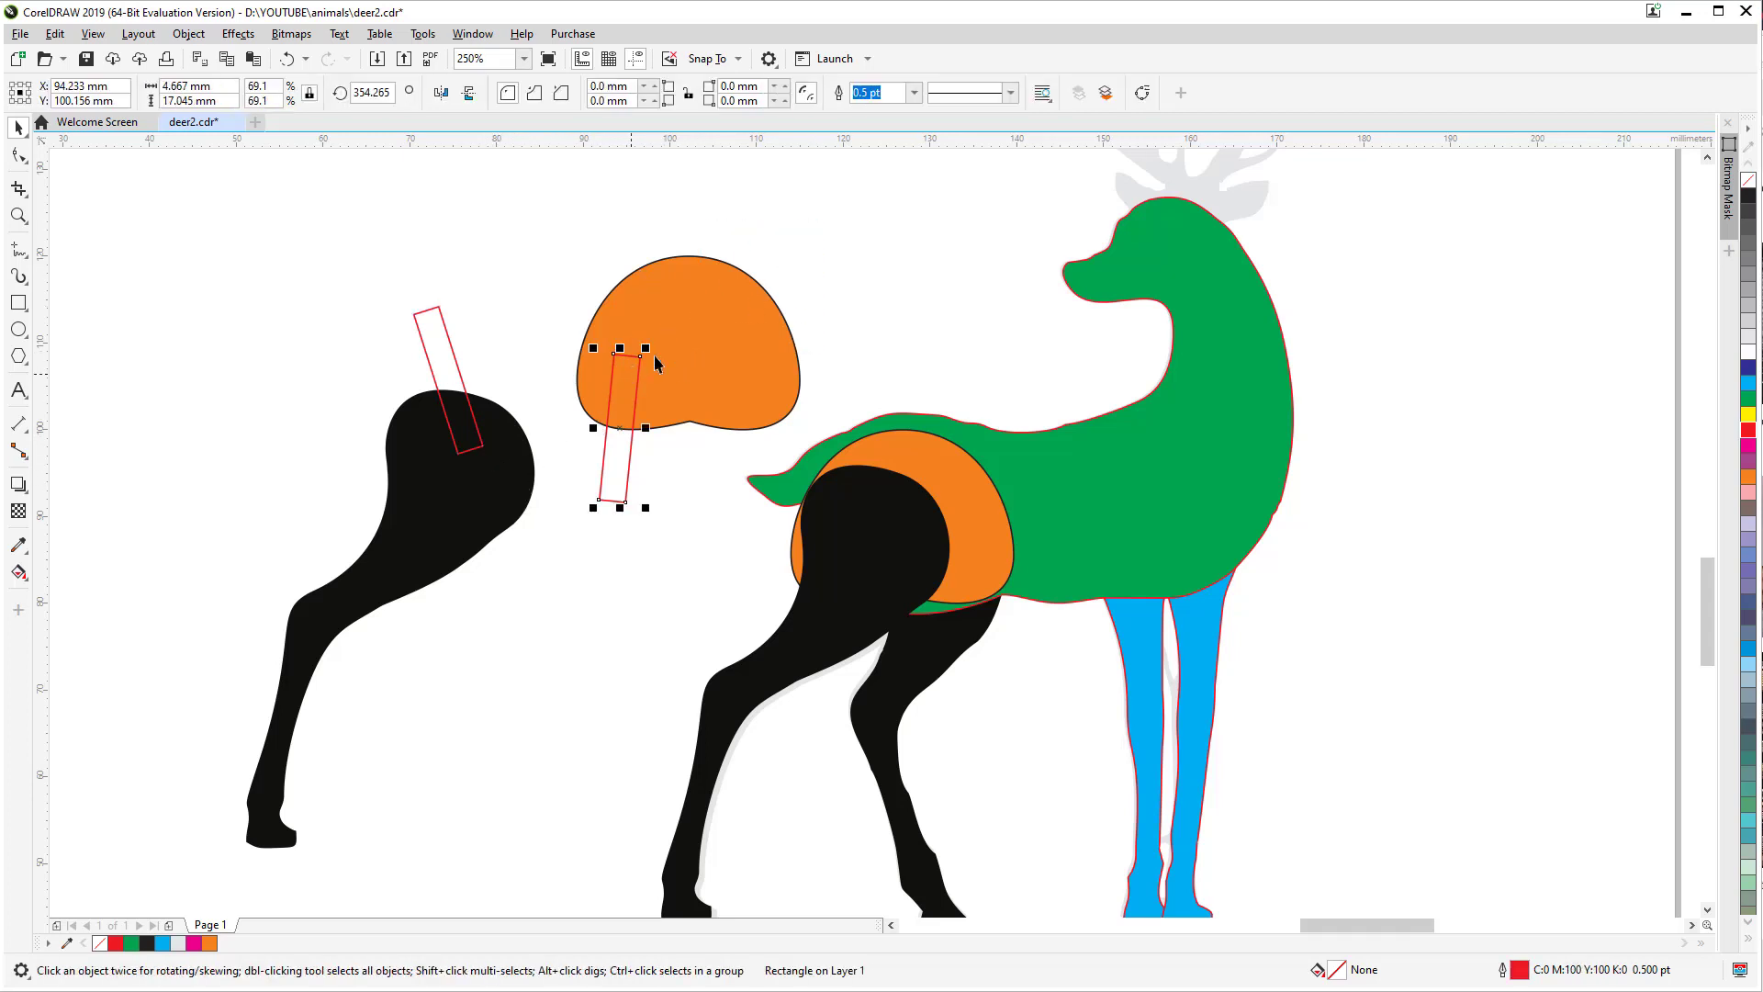
{"action": "left_click", "coordinate": [701, 320]}
{"action": "left_click_drag", "start_coordinate": [701, 321], "coordinate": [553, 421]}
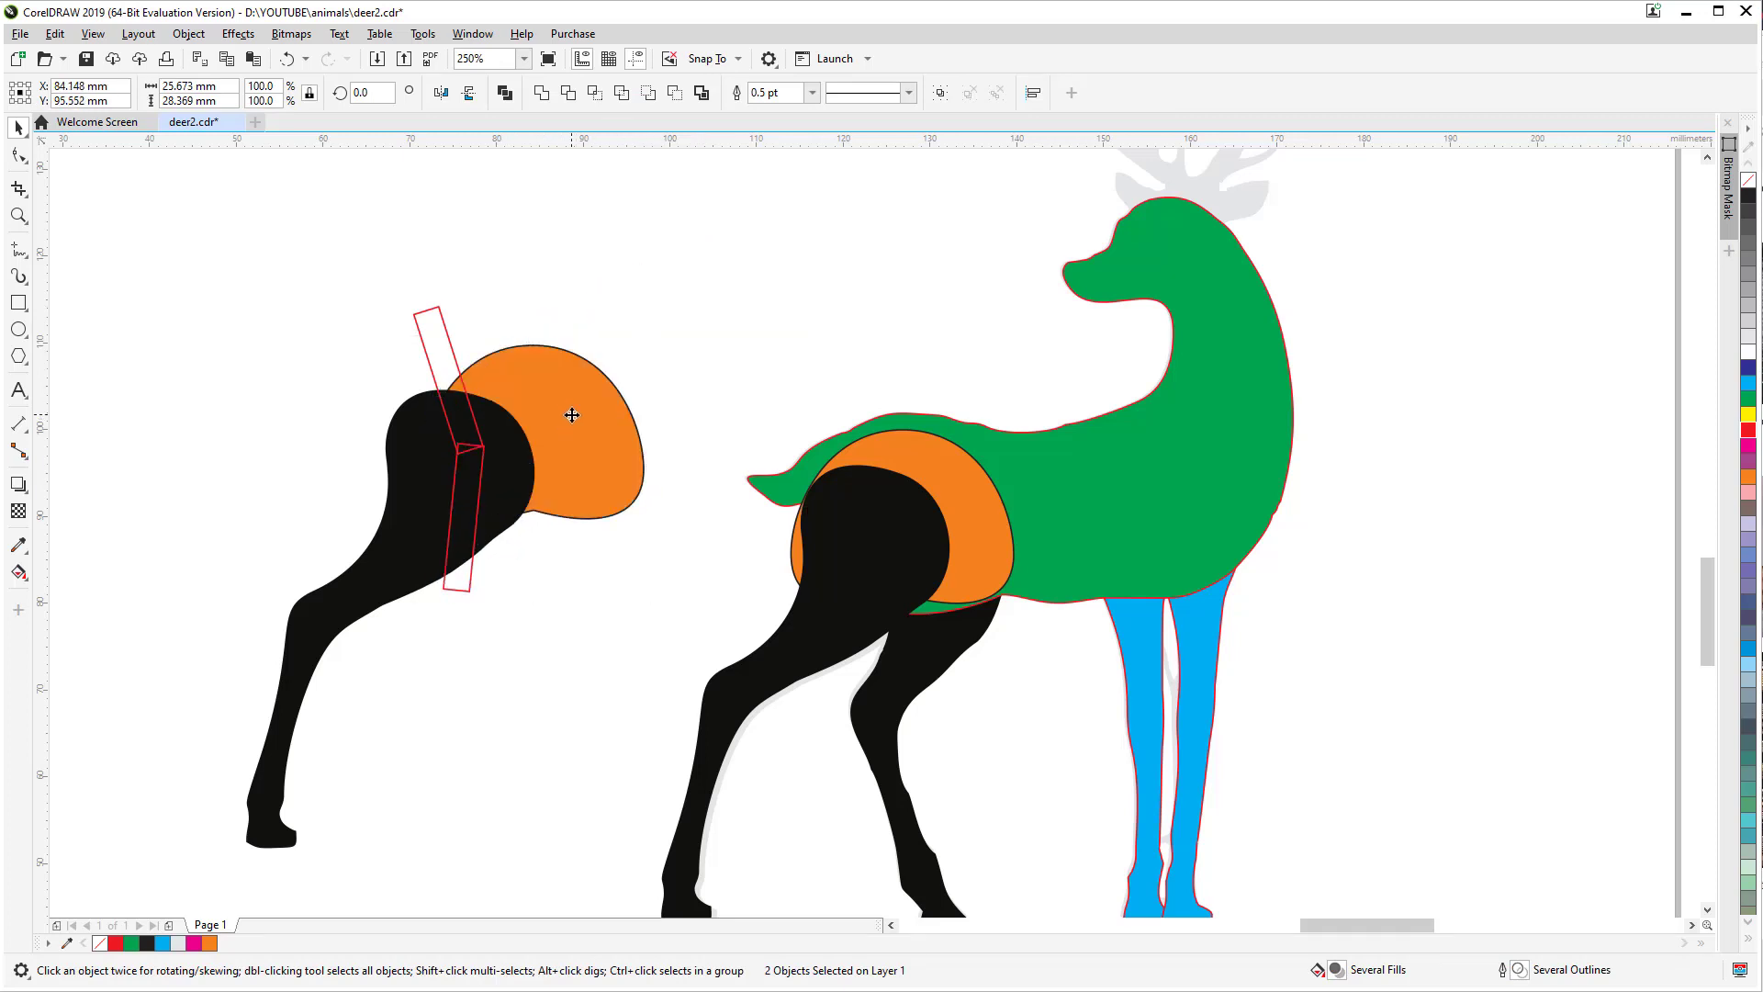
{"action": "left_click", "coordinate": [574, 410]}
{"action": "left_click_drag", "start_coordinate": [649, 351], "coordinate": [769, 322]}
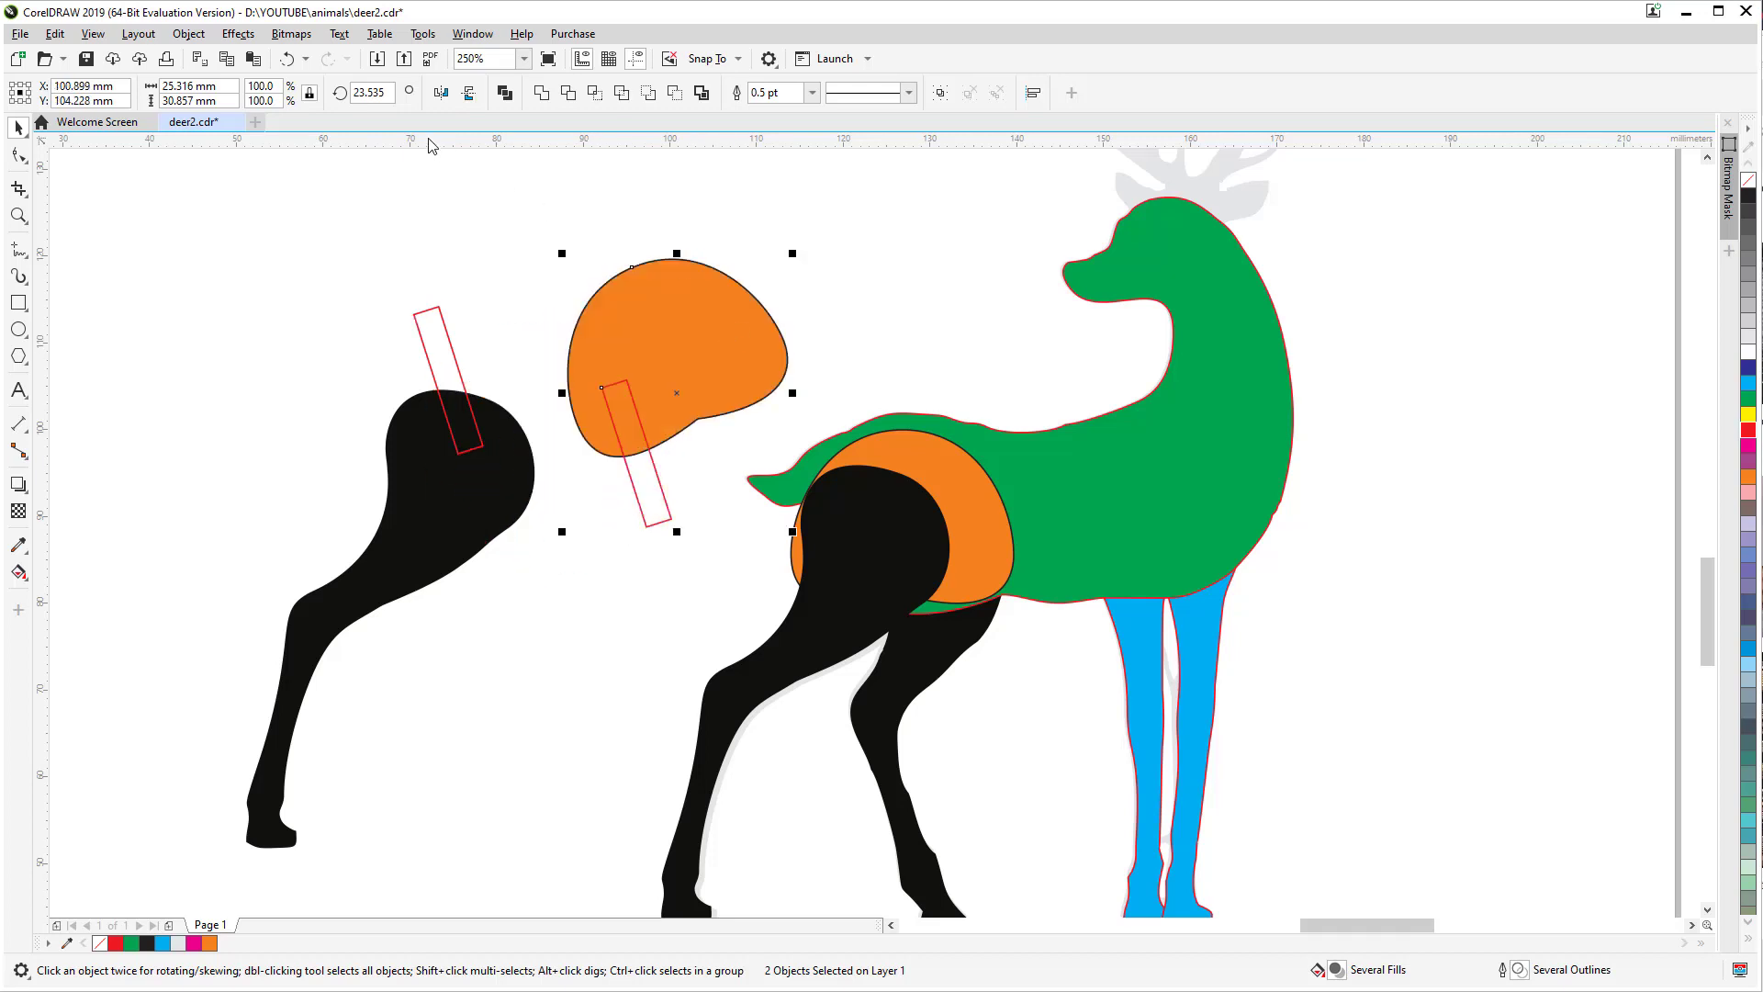
Step: Reset the rotation of the separate dome and its red slot rectangle to 0°
{"action": "left_click_drag", "start_coordinate": [368, 93], "coordinate": [309, 99]}
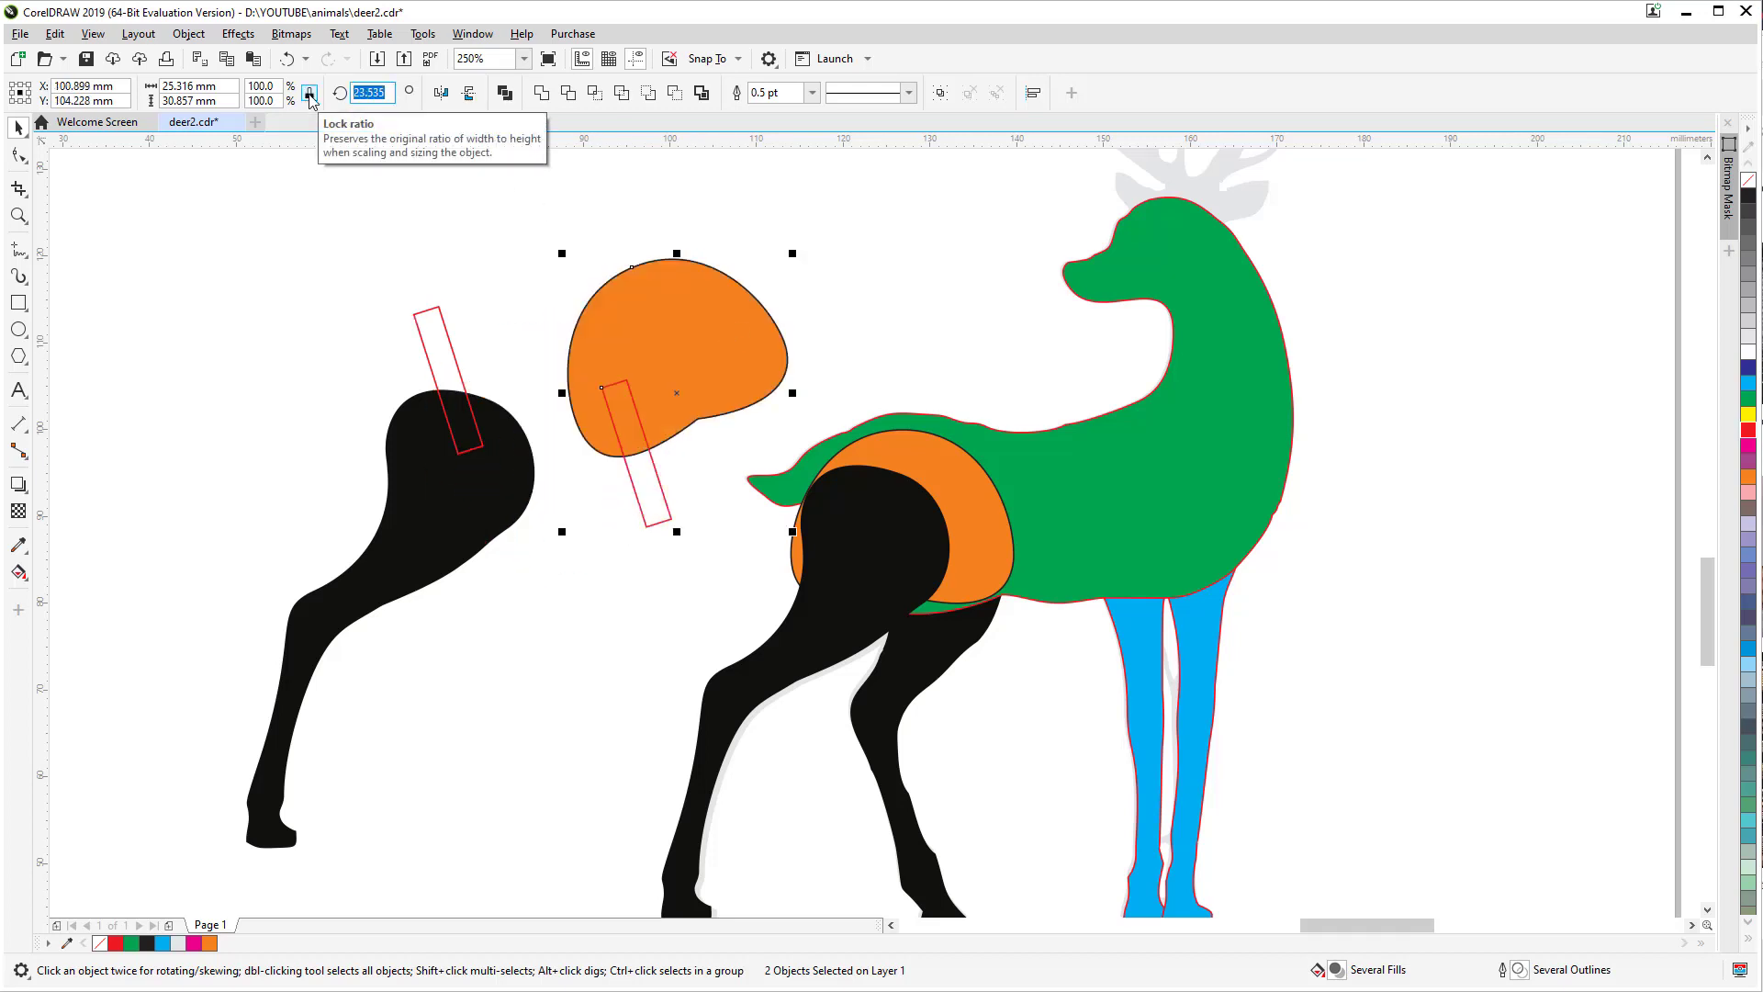
{"action": "type", "text": "0"}
{"action": "key", "text": "Return"}
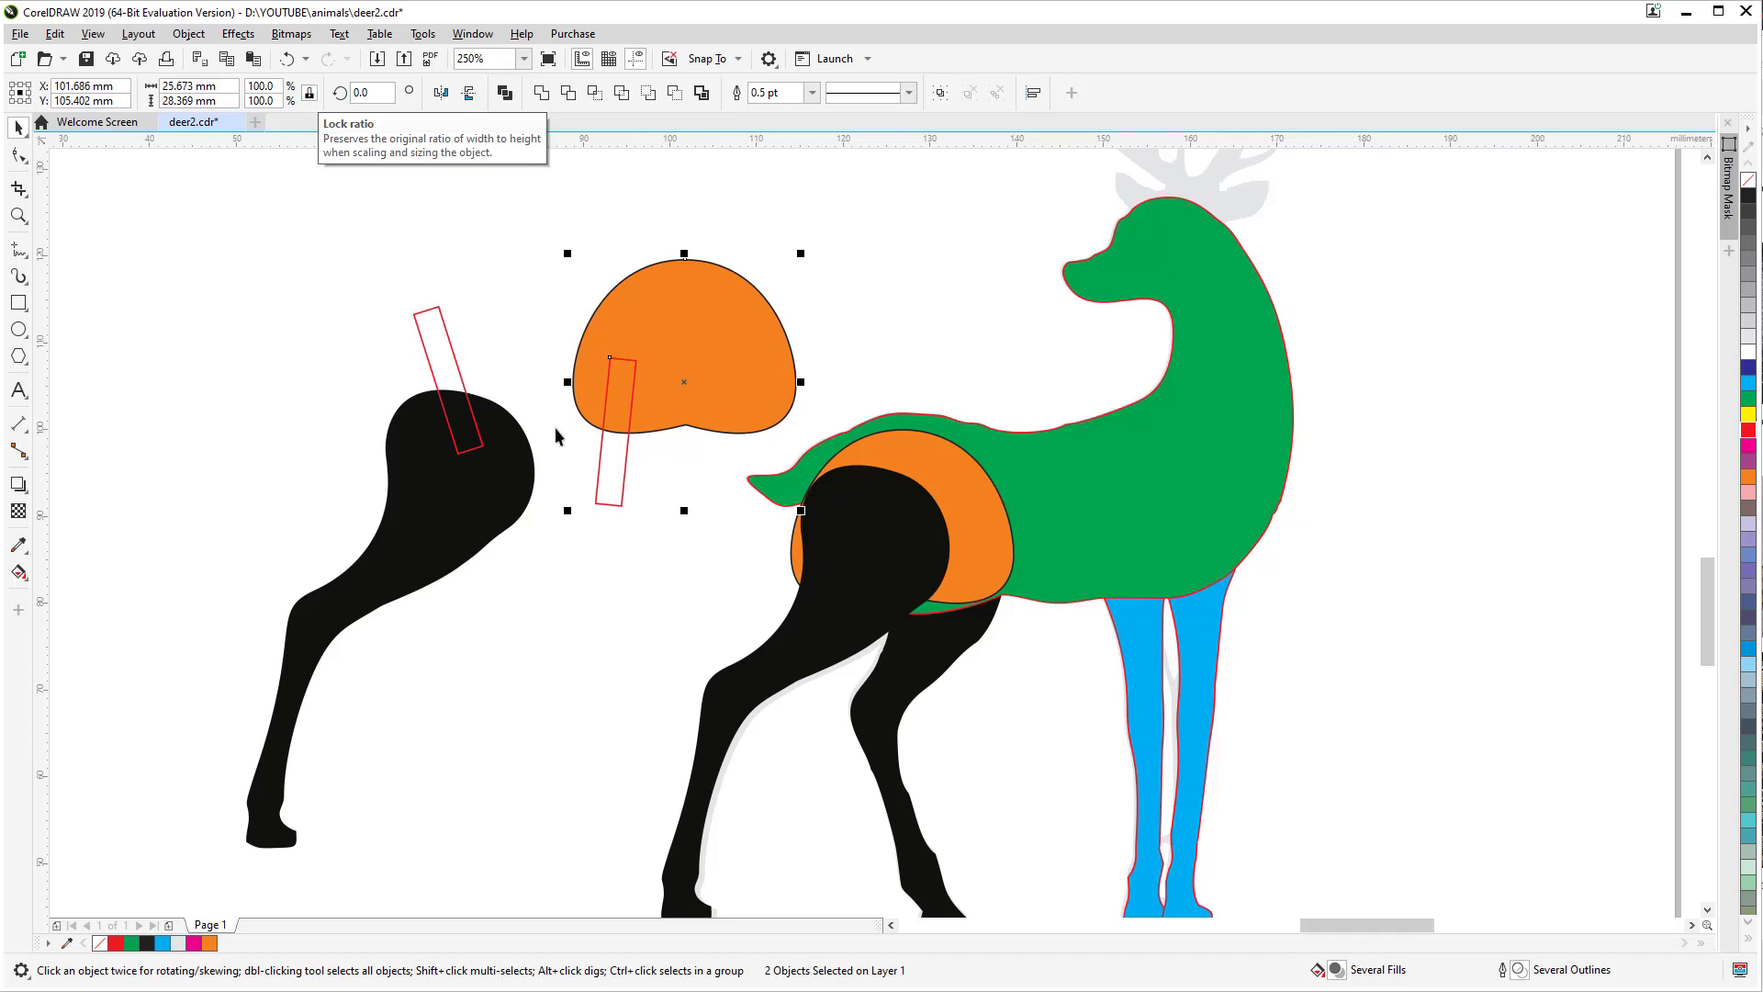
{"action": "left_click", "coordinate": [863, 294]}
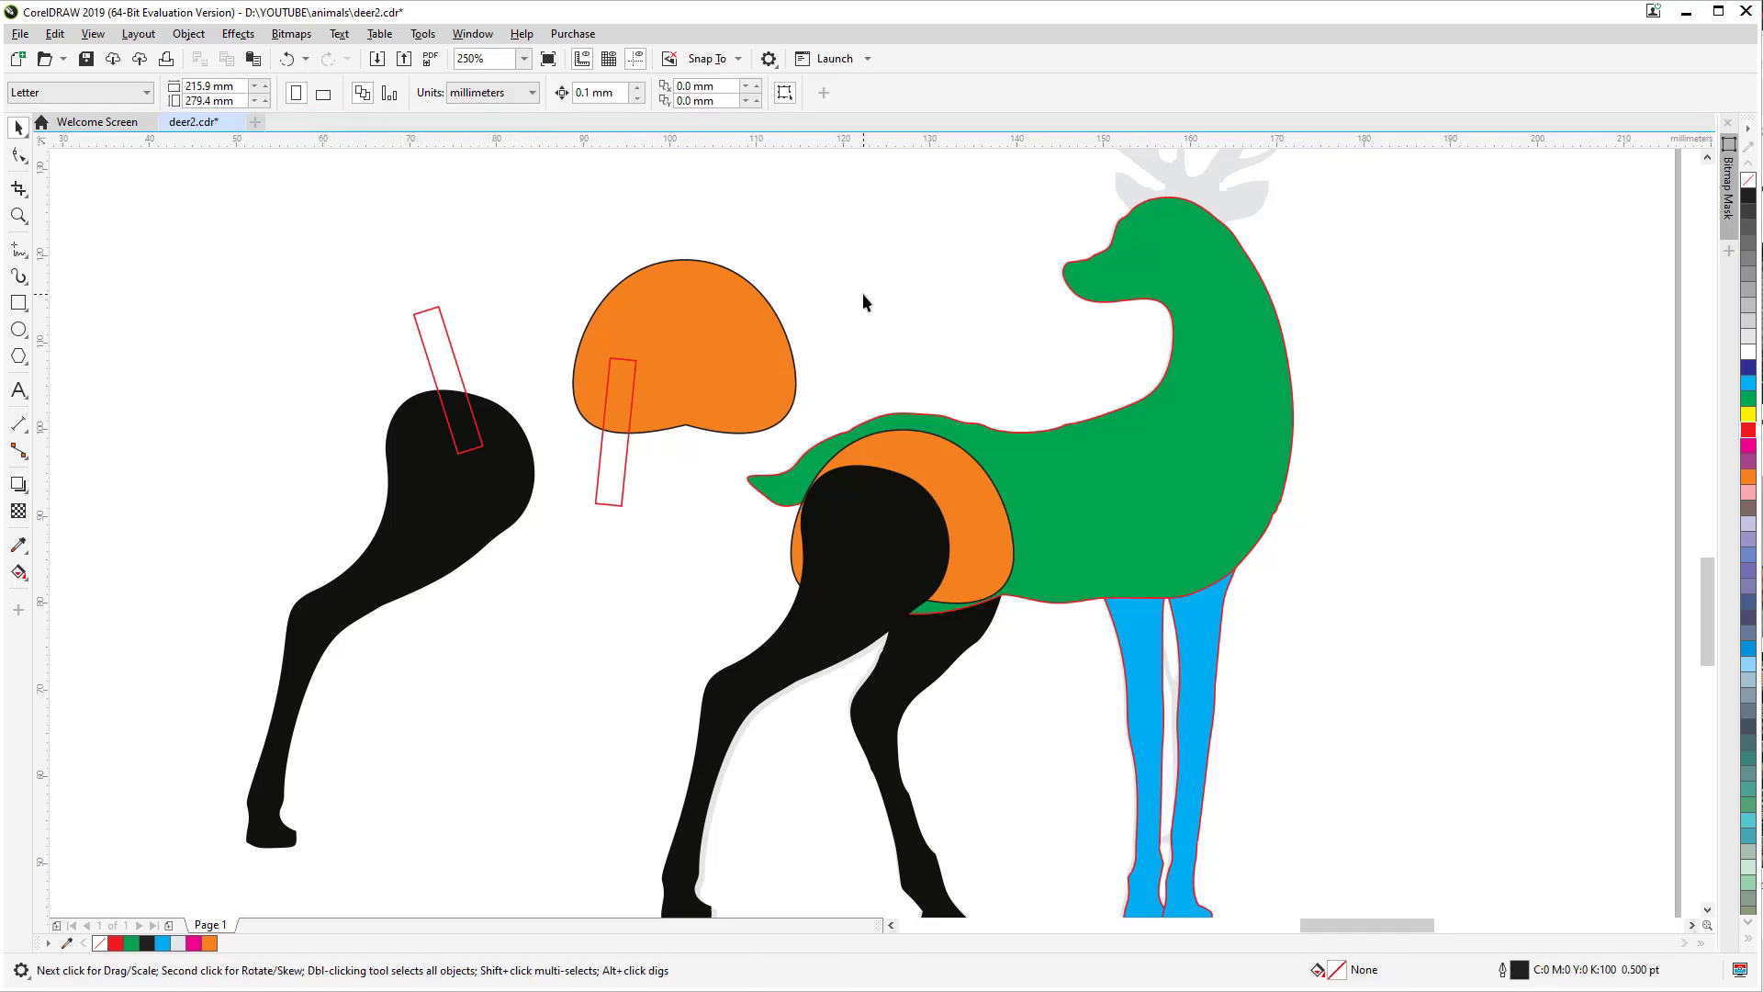
Step: Cut the slot into the separate orange dome's lower edge by subtracting the red rectangle from it
{"action": "left_click", "coordinate": [615, 450]}
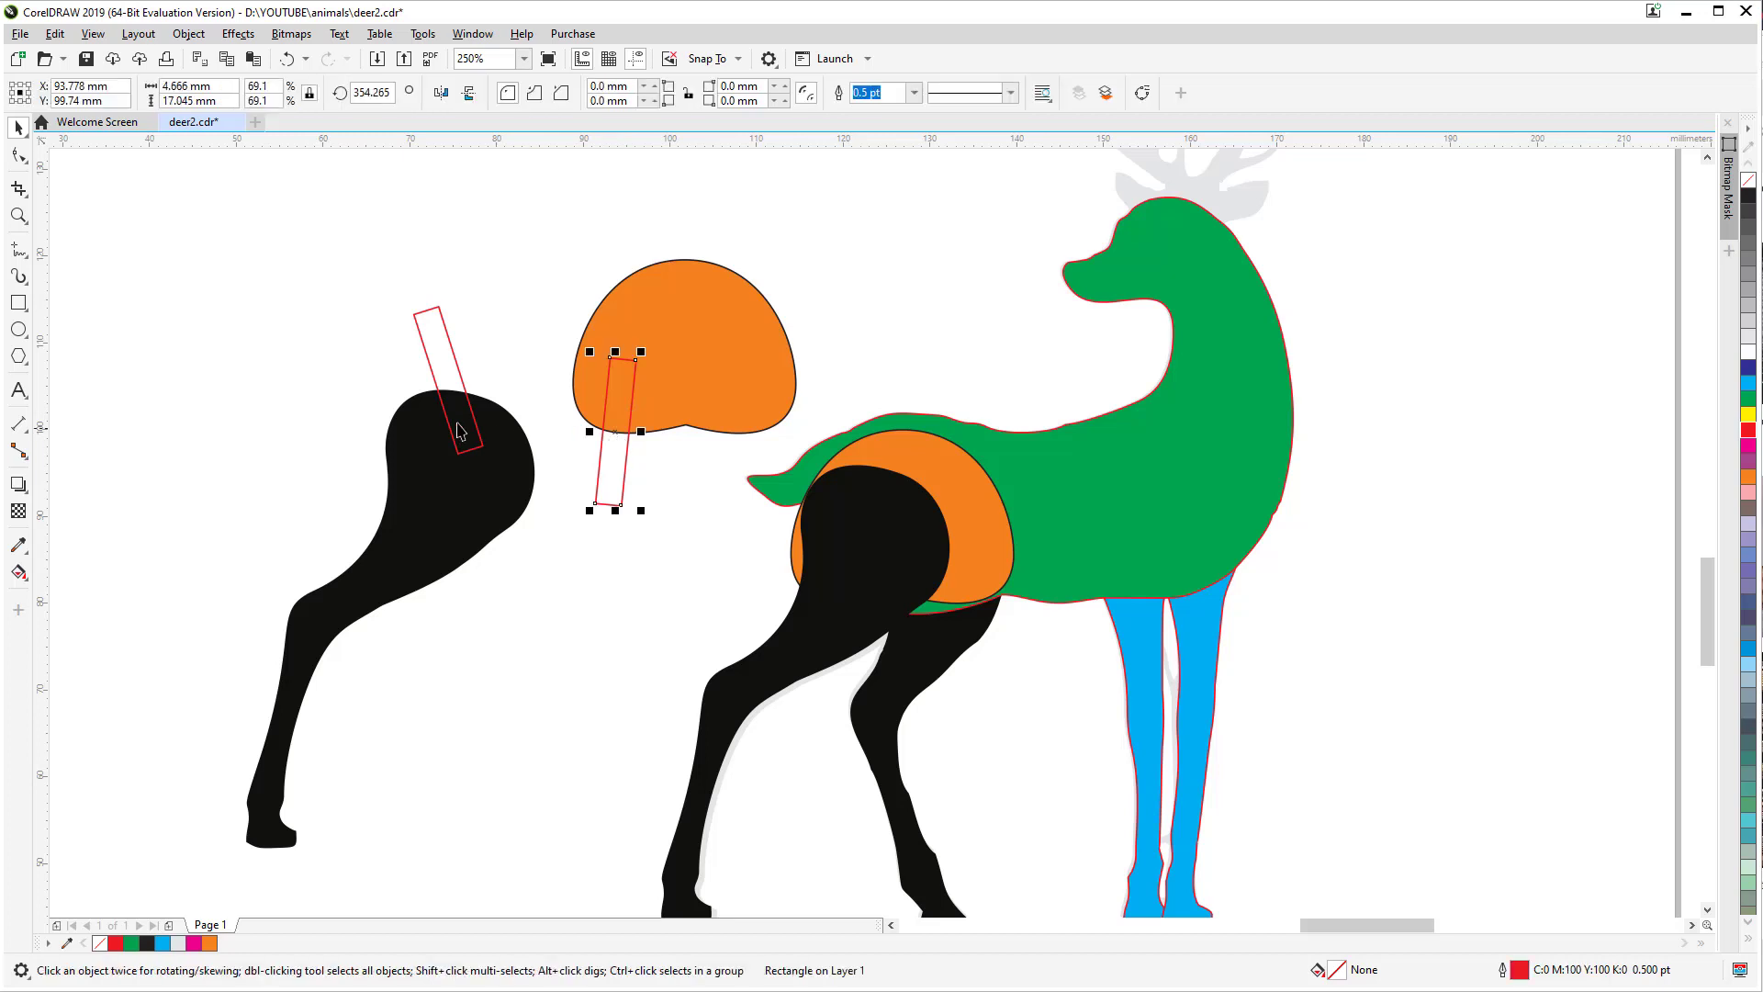
{"action": "left_click", "coordinate": [671, 350]}
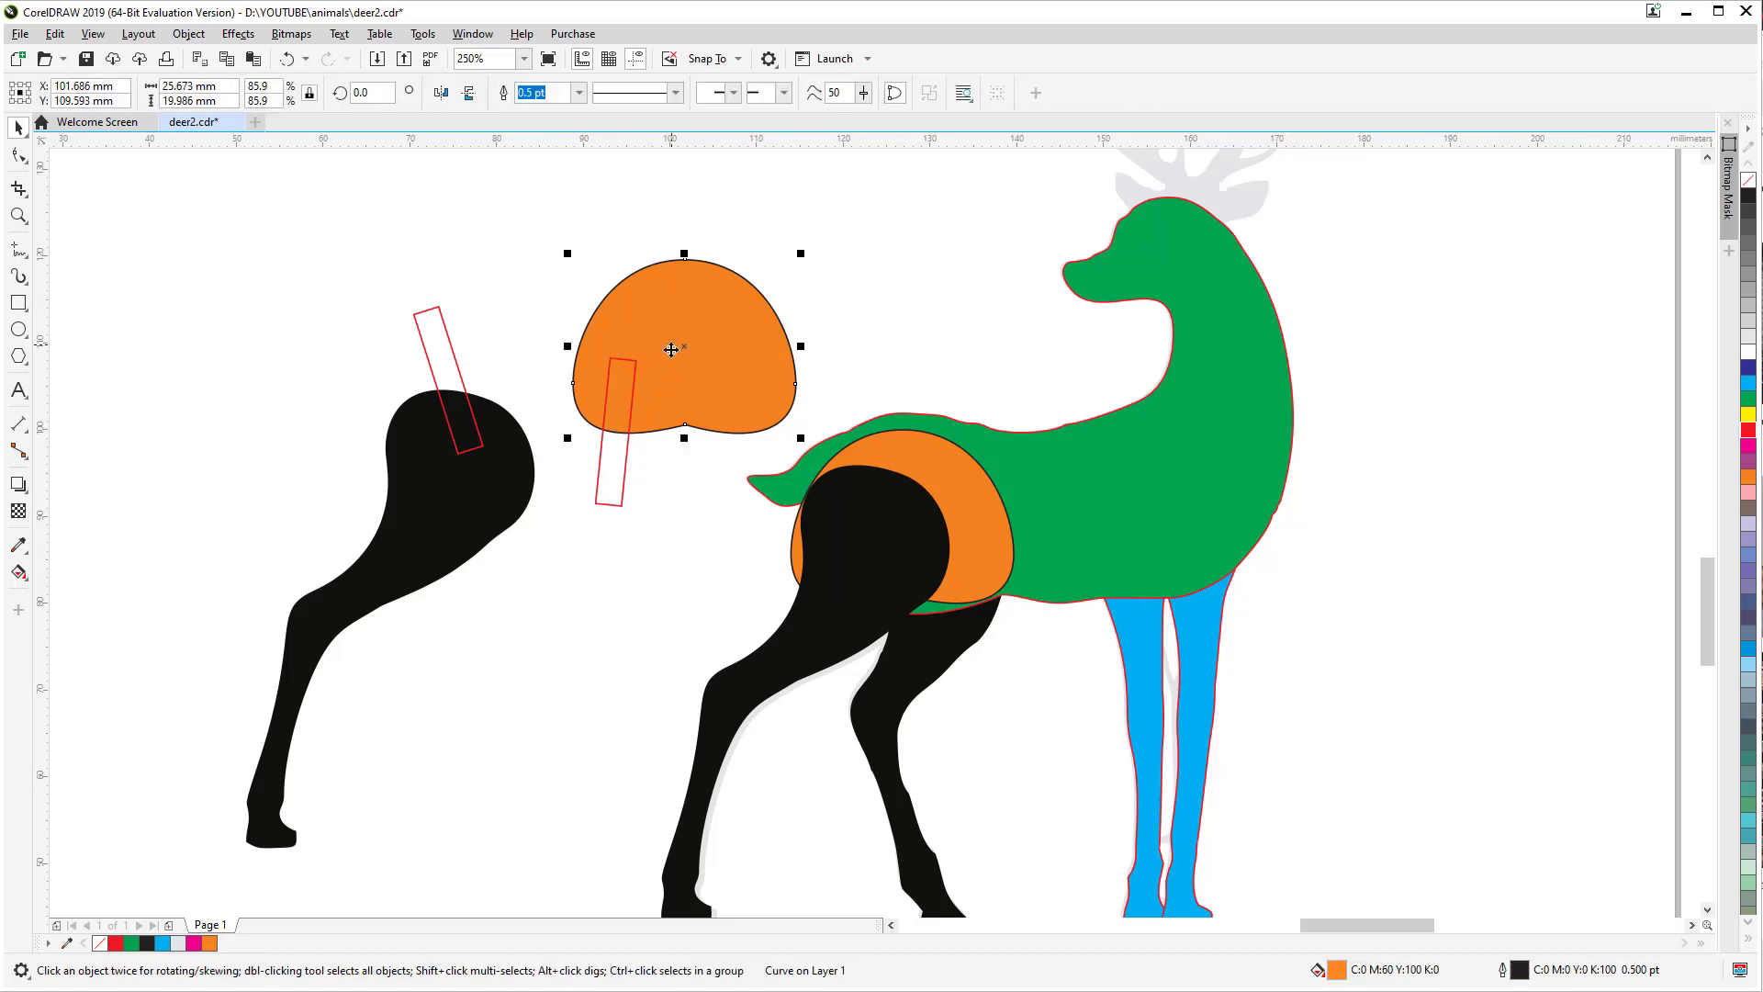
{"action": "left_click", "coordinate": [618, 494], "text": "shift"}
{"action": "left_click", "coordinate": [676, 93]}
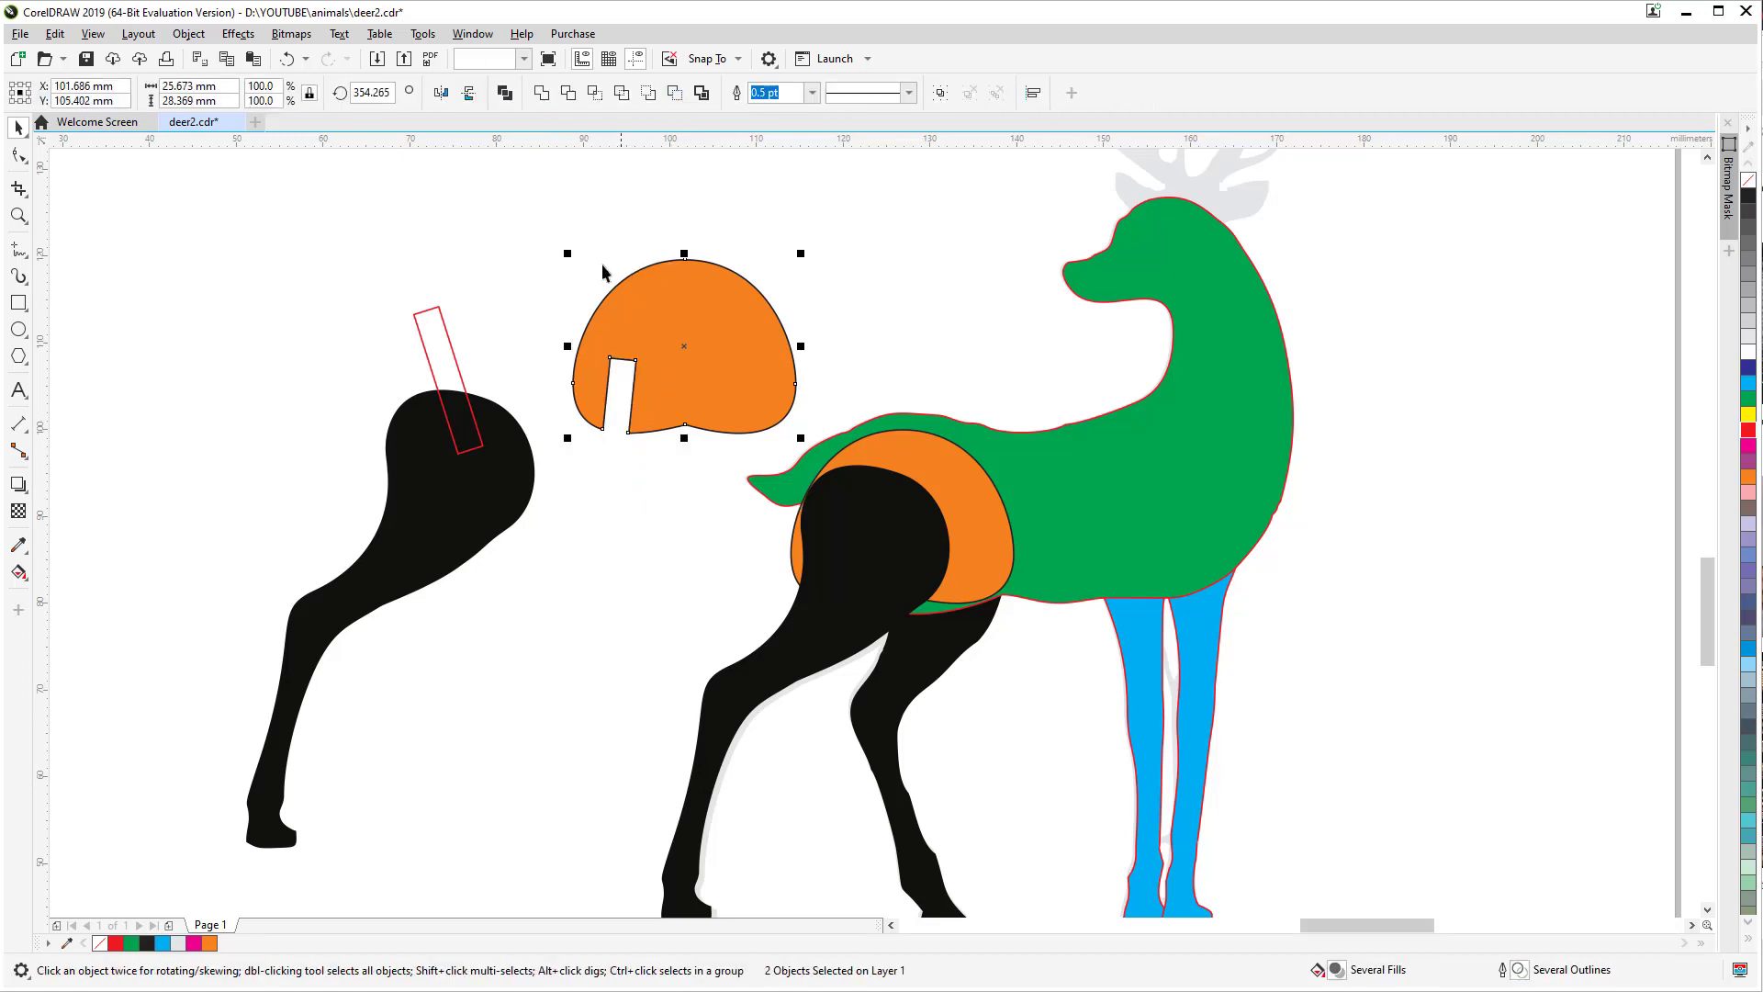
Step: Cut the matching slot into the separate leg's upper end by subtracting its red rectangle
{"action": "left_click", "coordinate": [459, 515]}
{"action": "left_click", "coordinate": [430, 353], "text": "shift"}
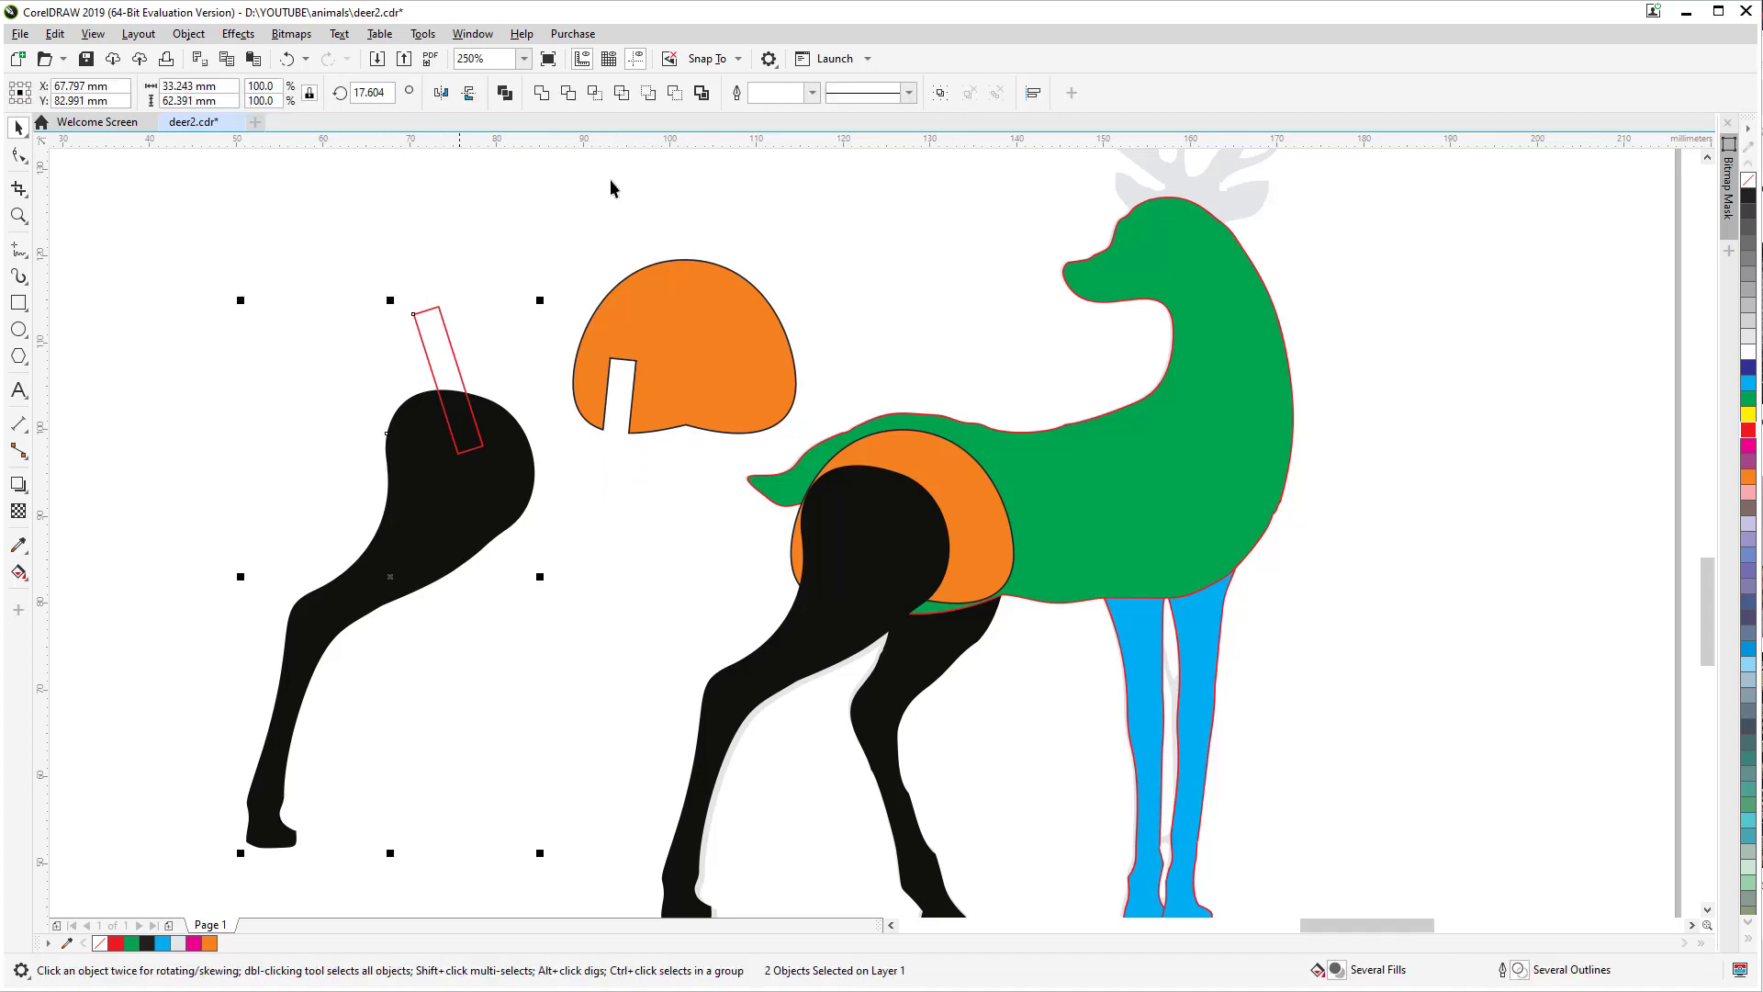
{"action": "left_click", "coordinate": [675, 93]}
Step: Test-fit the slotted dome on the separate leg, rotating it about 26° and shifting it until the two slots interlock
{"action": "left_click", "coordinate": [708, 323]}
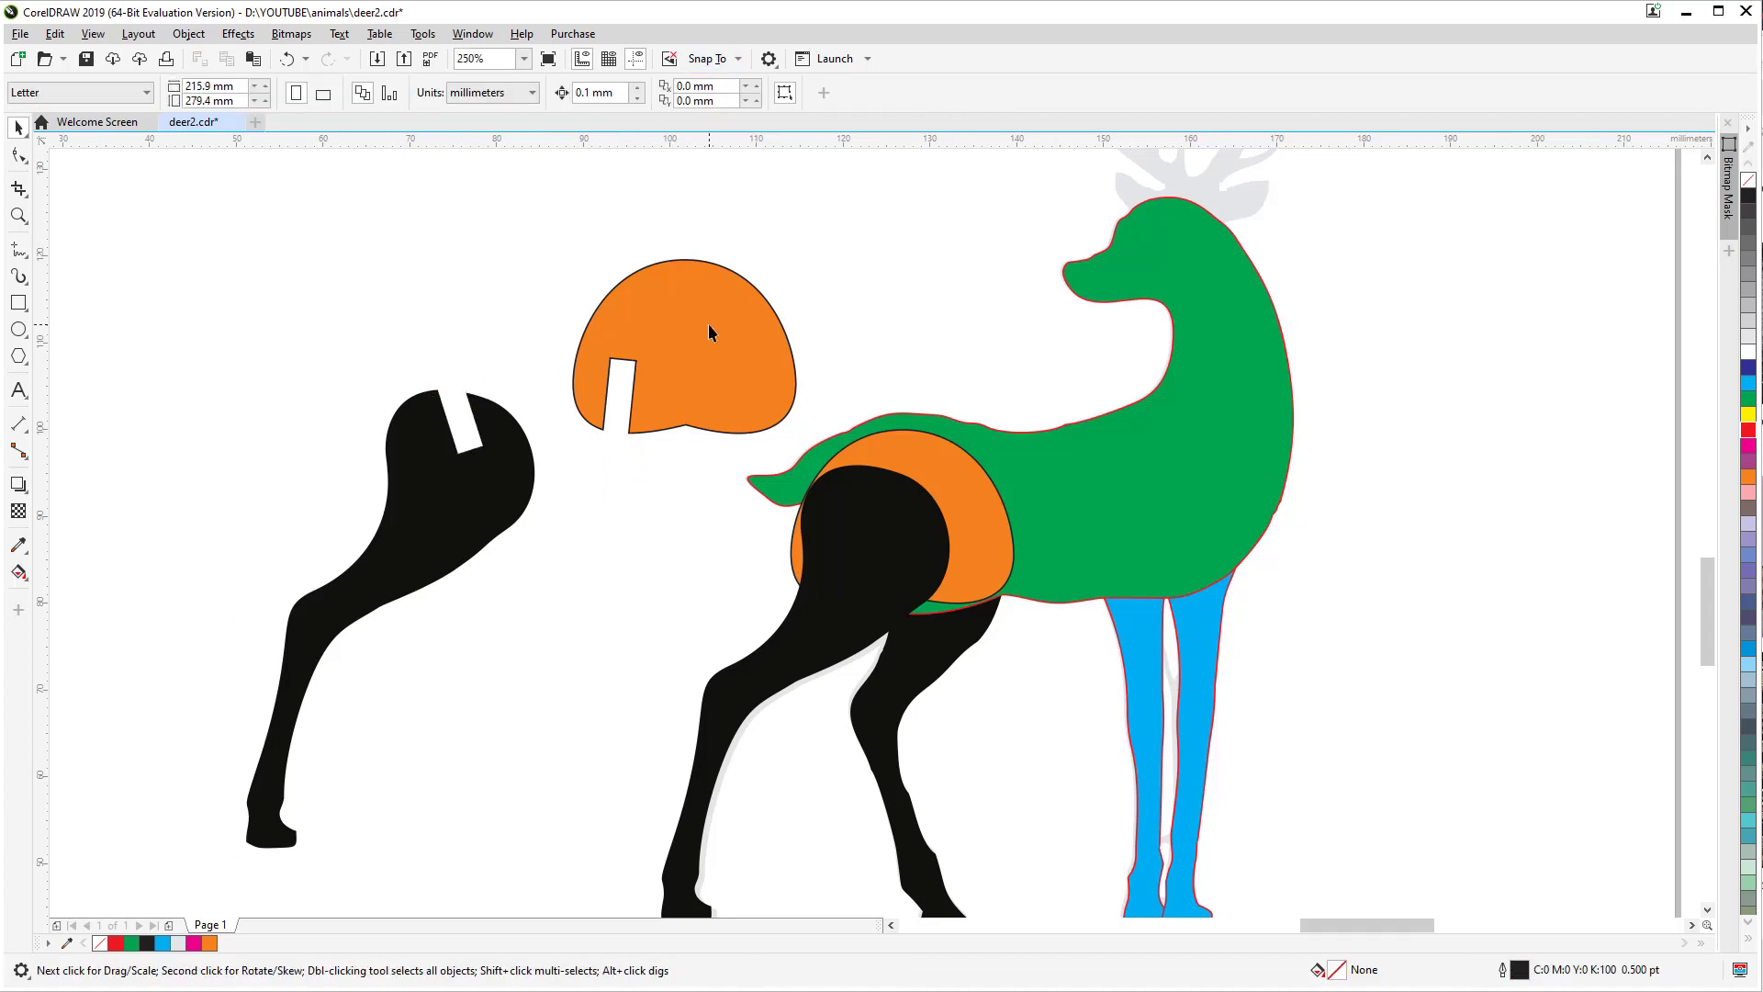
{"action": "left_click_drag", "start_coordinate": [708, 324], "coordinate": [555, 370]}
{"action": "left_click", "coordinate": [555, 370]}
{"action": "left_click_drag", "start_coordinate": [647, 300], "coordinate": [594, 252]}
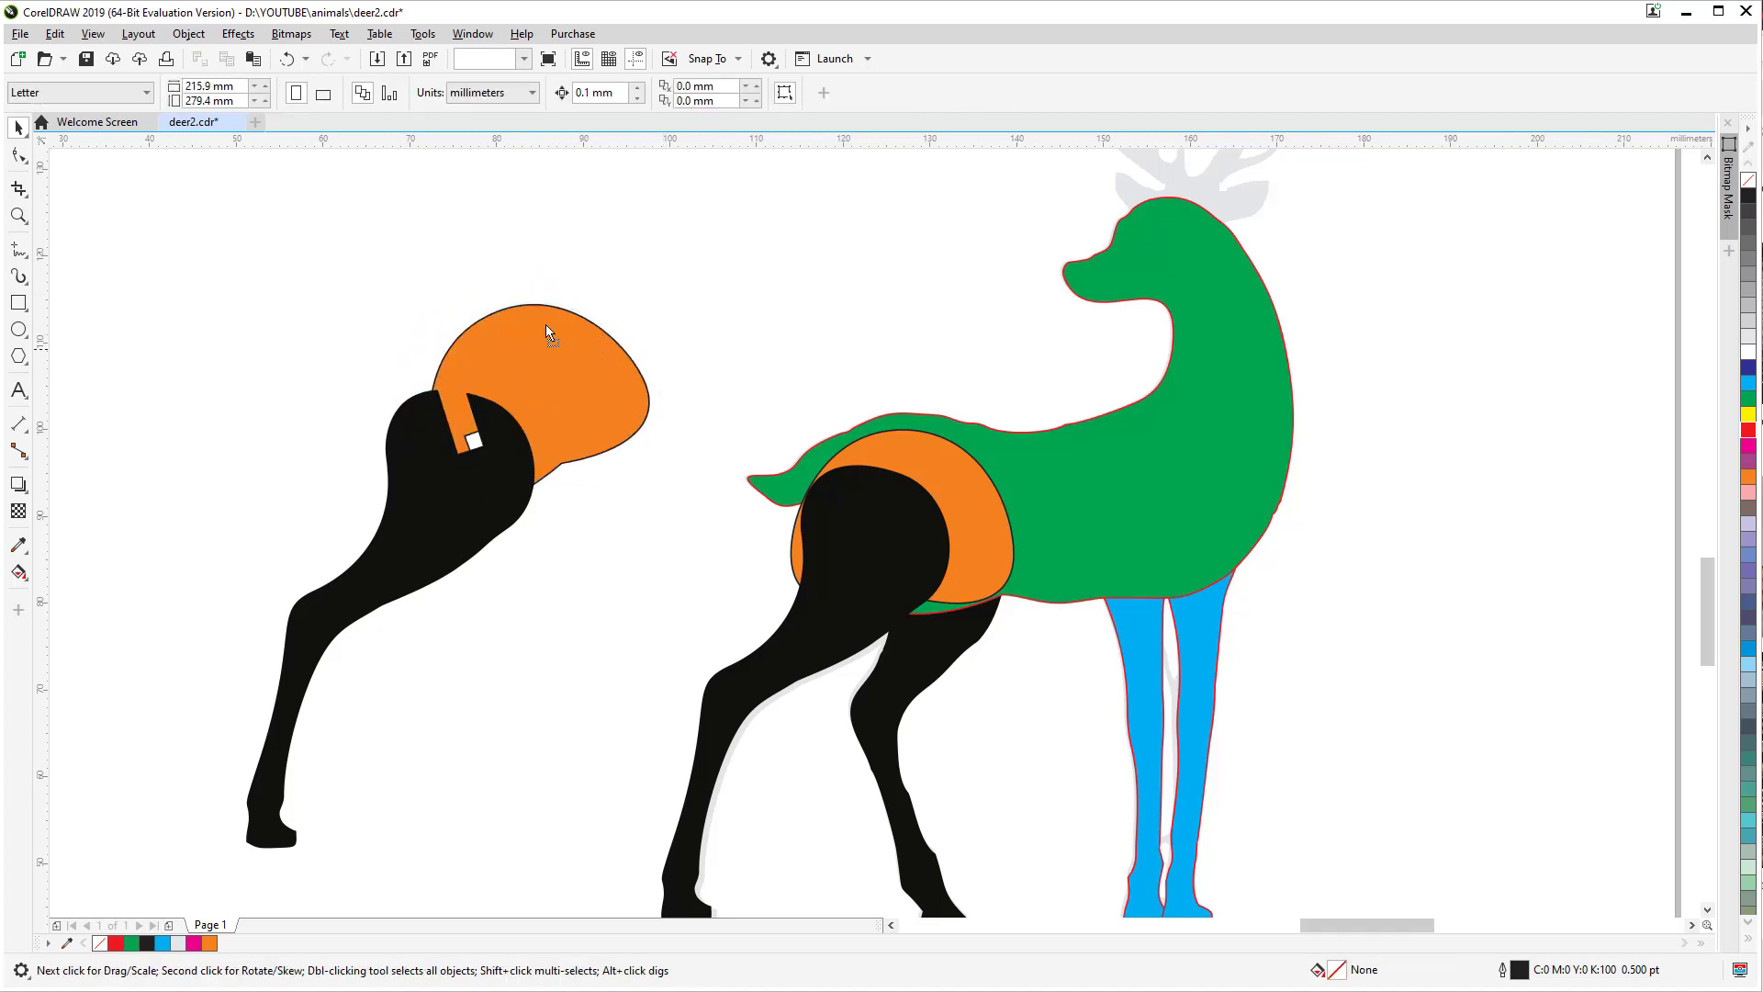
{"action": "left_click_drag", "start_coordinate": [546, 323], "coordinate": [592, 350]}
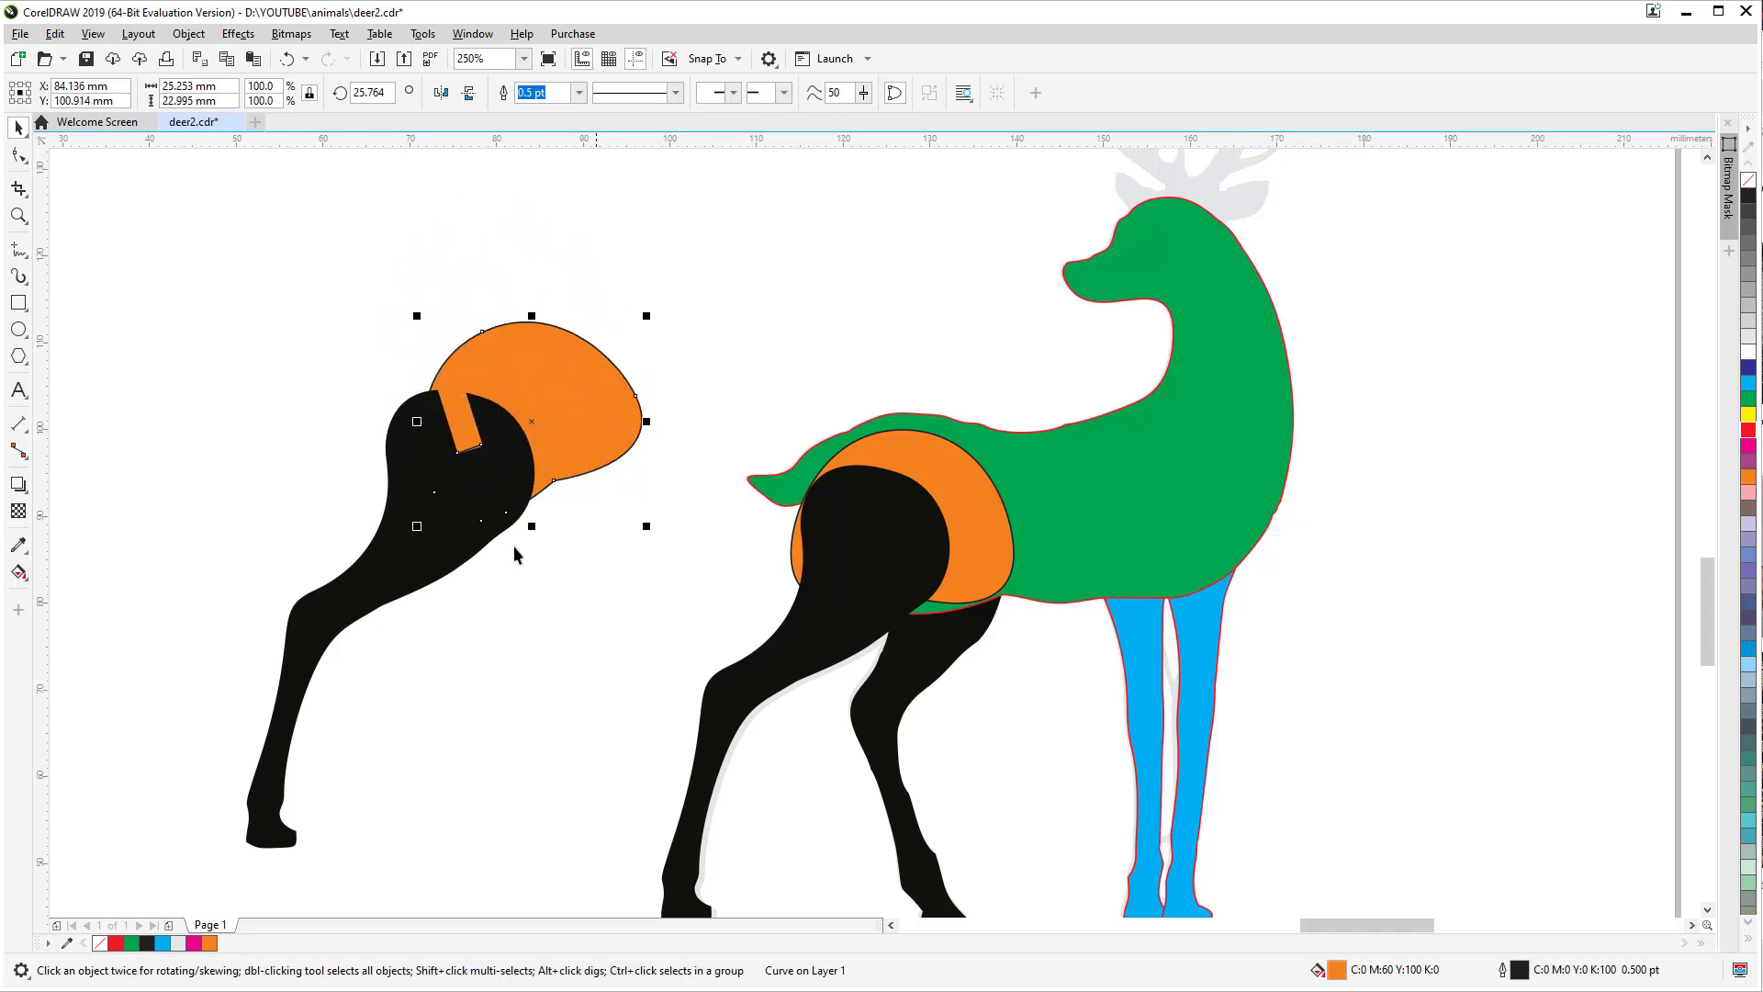
Step: Undo the dome's test-fit rotation and move the dome to the clear space between the leg and the deer's tail
{"action": "key", "text": "ctrl+z"}
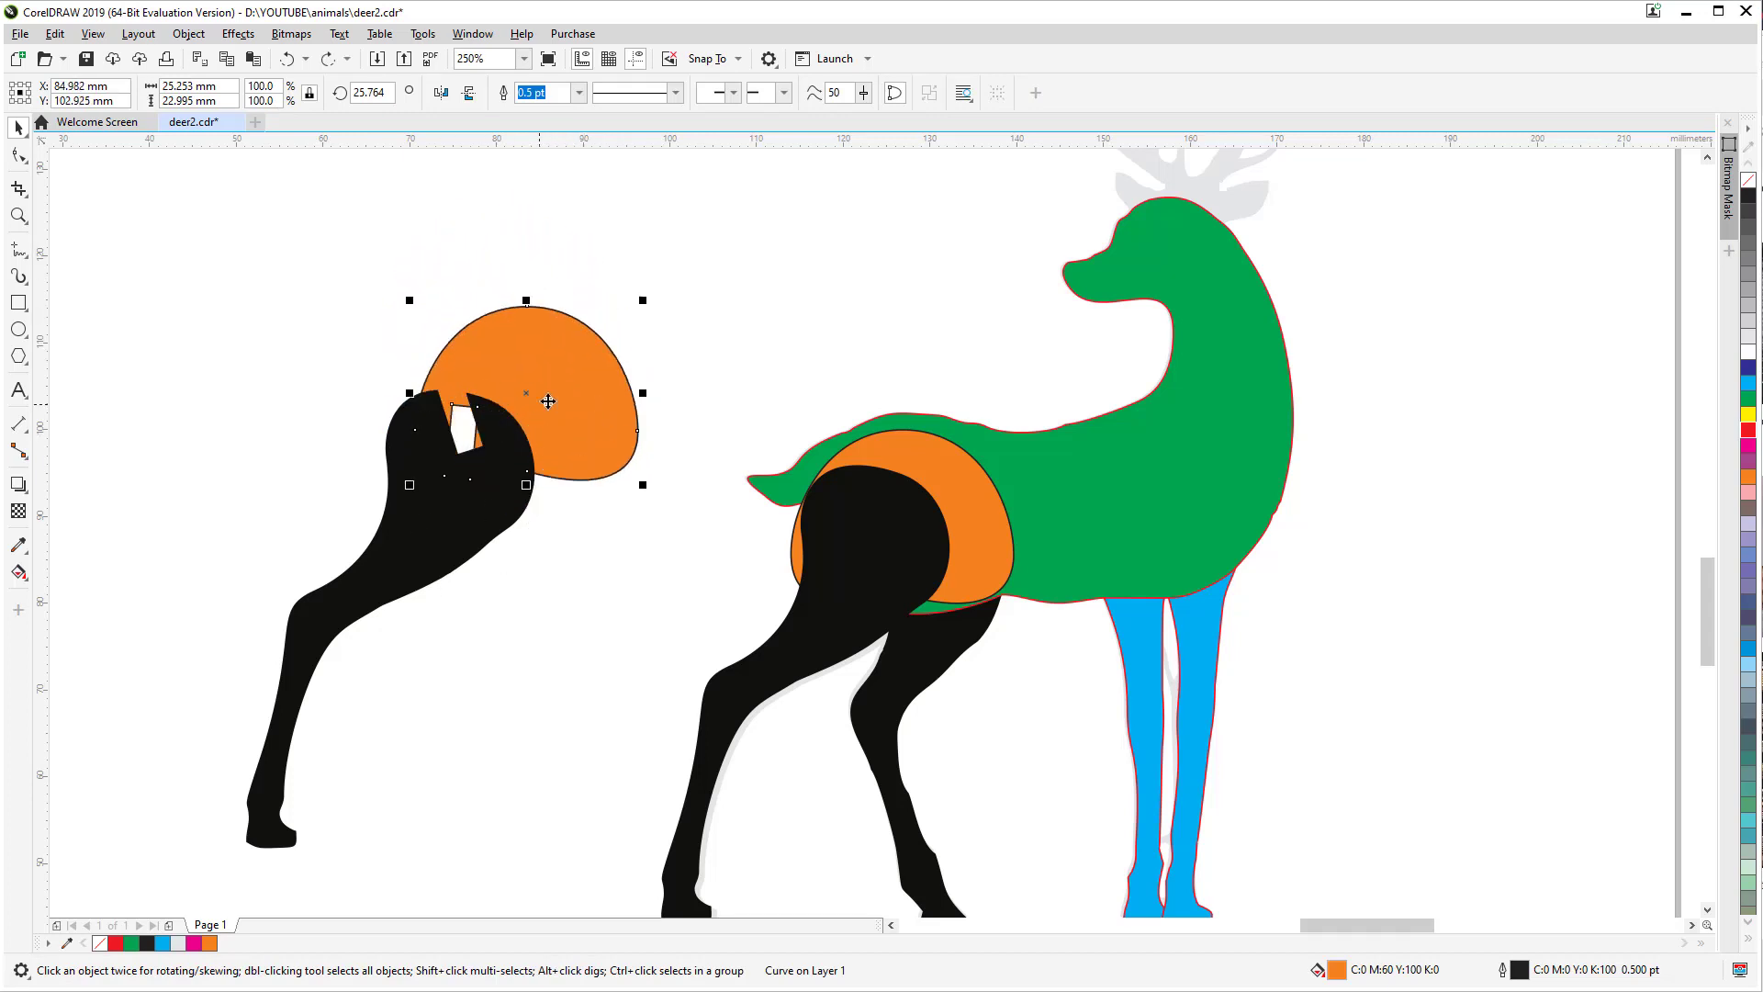
{"action": "left_click_drag", "start_coordinate": [547, 402], "coordinate": [663, 278]}
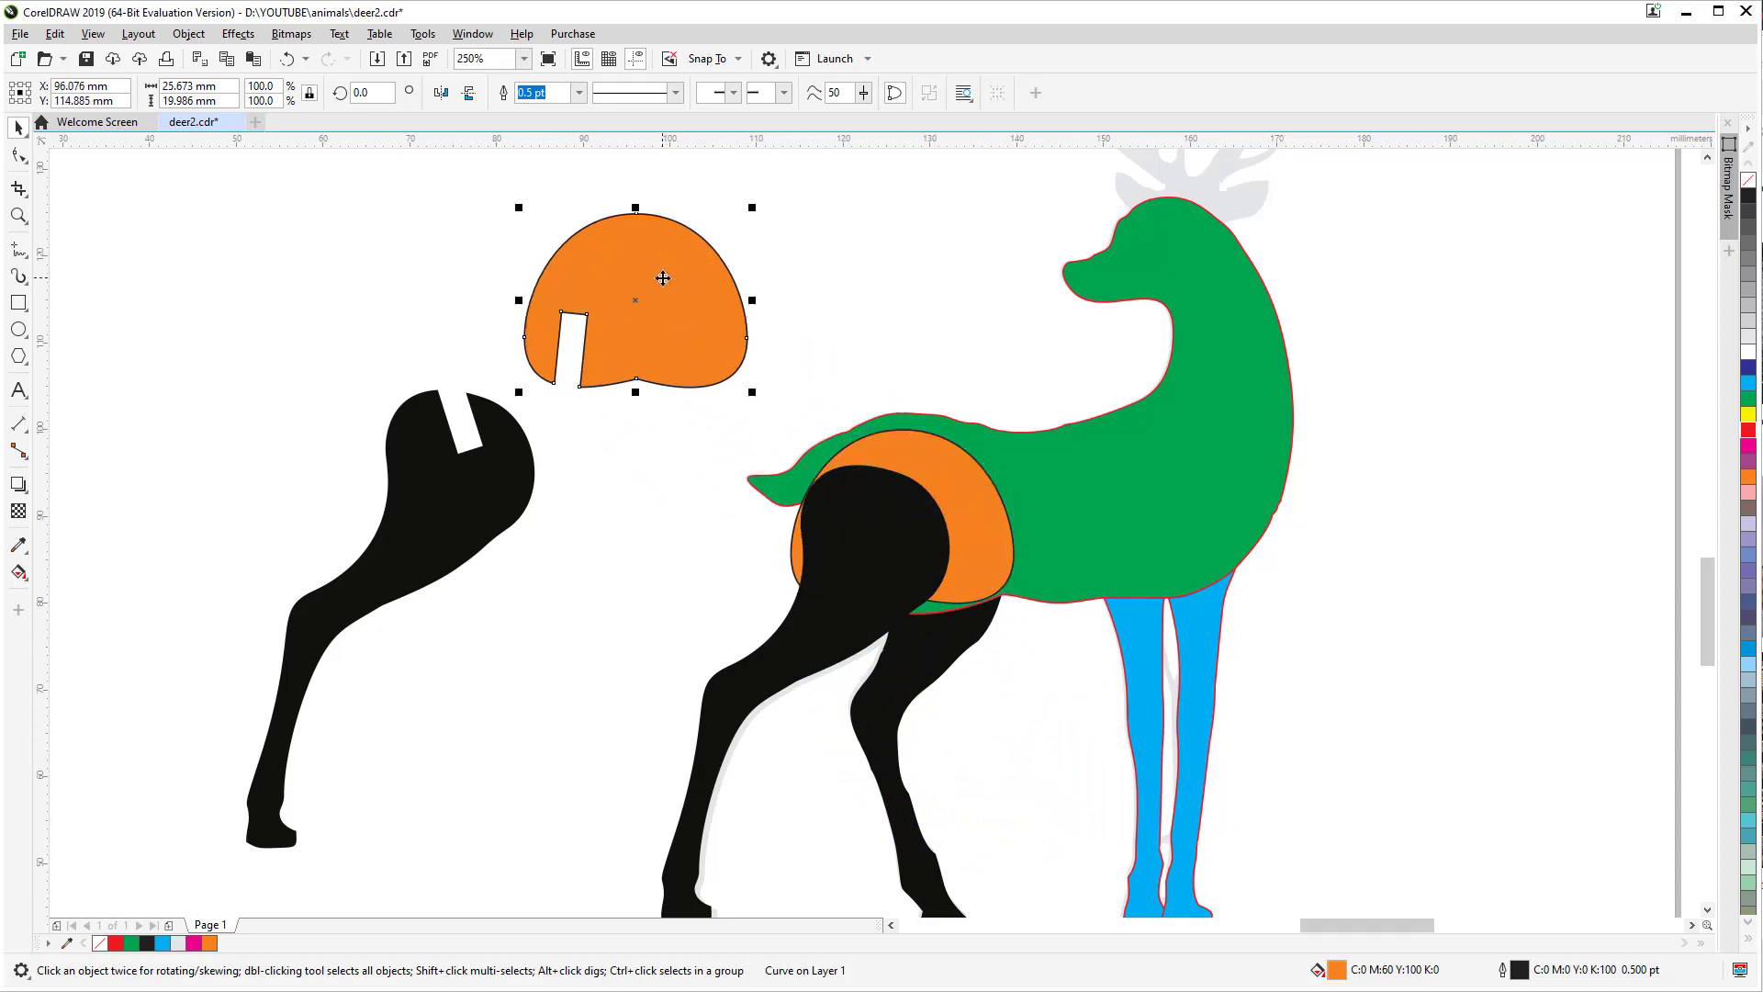
Step: Draw an upright rectangle about 3.4 mm wide and 23.5 mm high in the empty space above the separate leg
{"action": "left_click", "coordinate": [18, 303]}
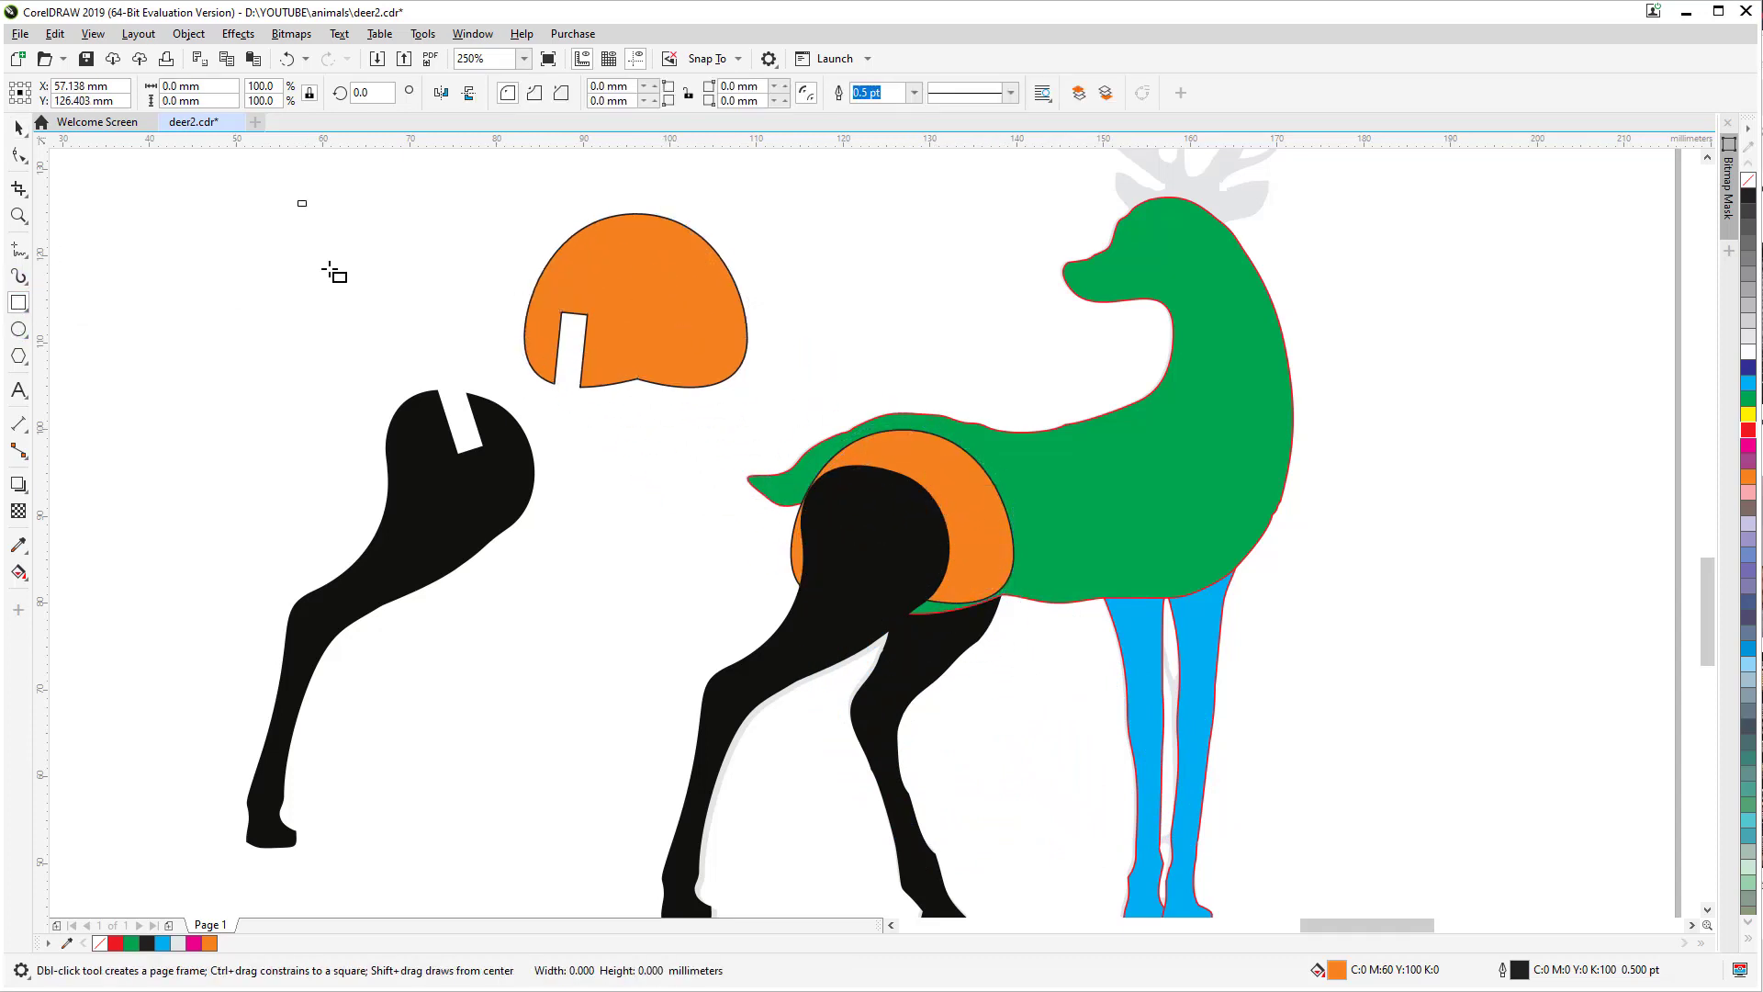
{"action": "left_click_drag", "start_coordinate": [297, 199], "coordinate": [328, 405]}
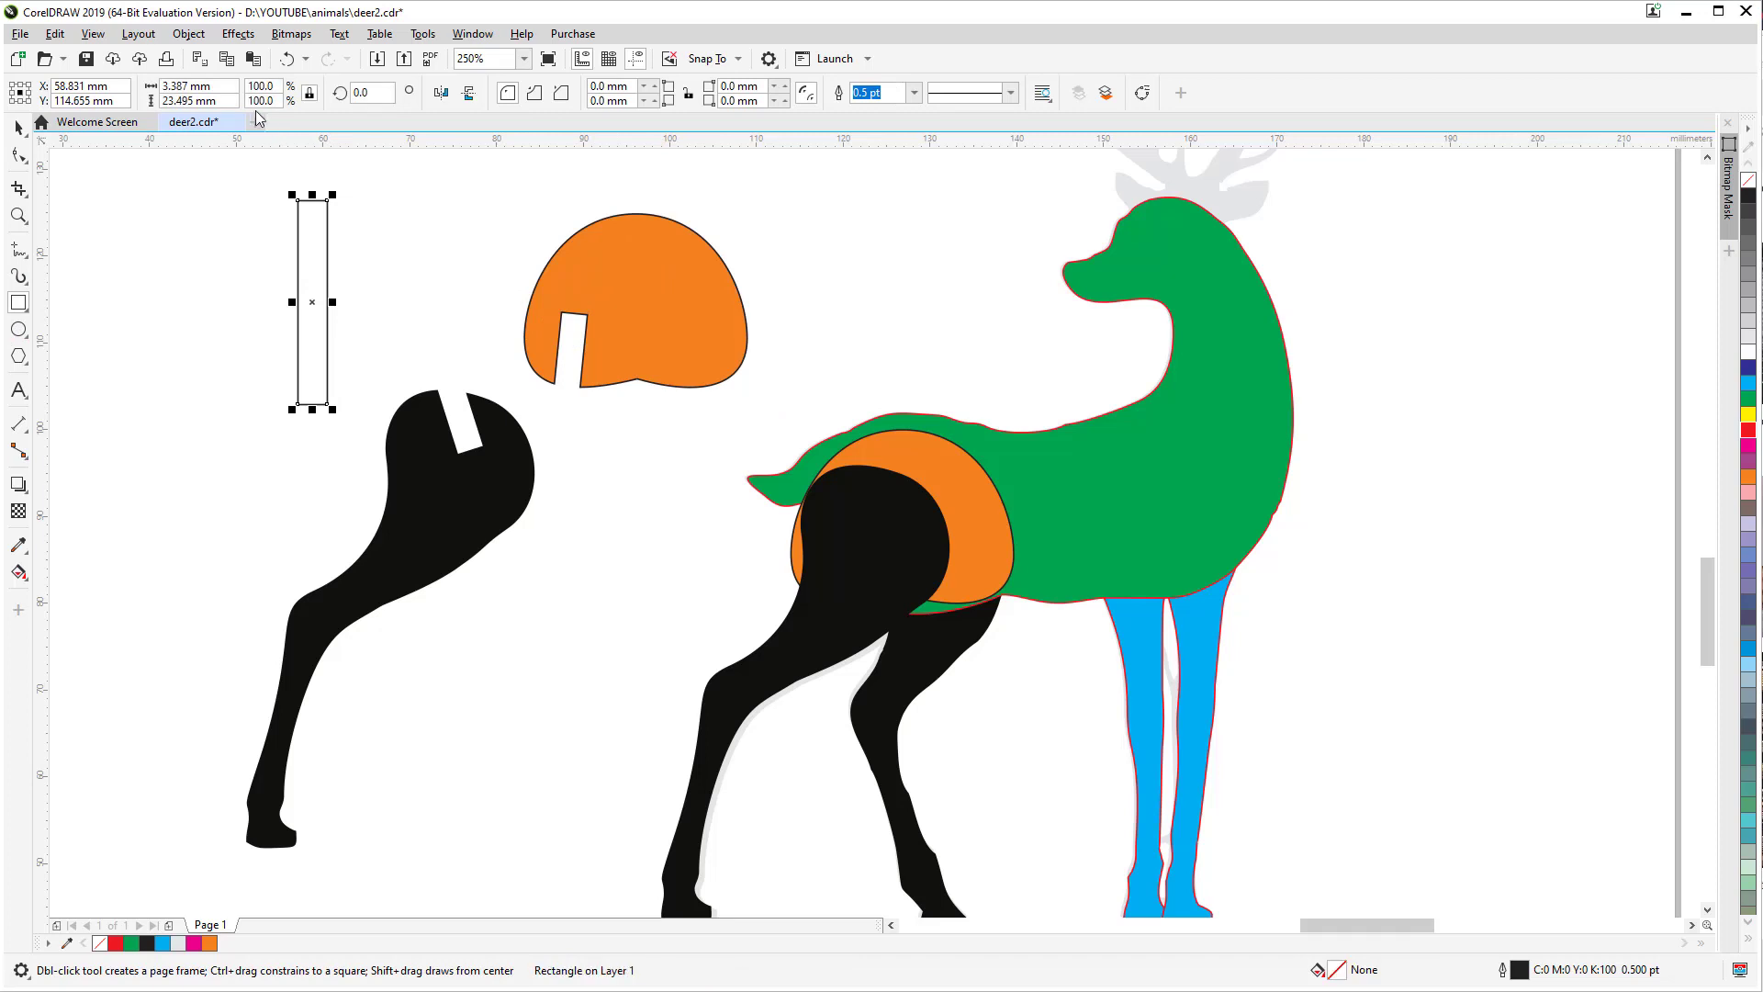
Step: Set the selected rectangle's width to 3 mm with proportional scaling
{"action": "double_click", "coordinate": [165, 85]}
{"action": "type", "text": "3"}
{"action": "key", "text": "Return"}
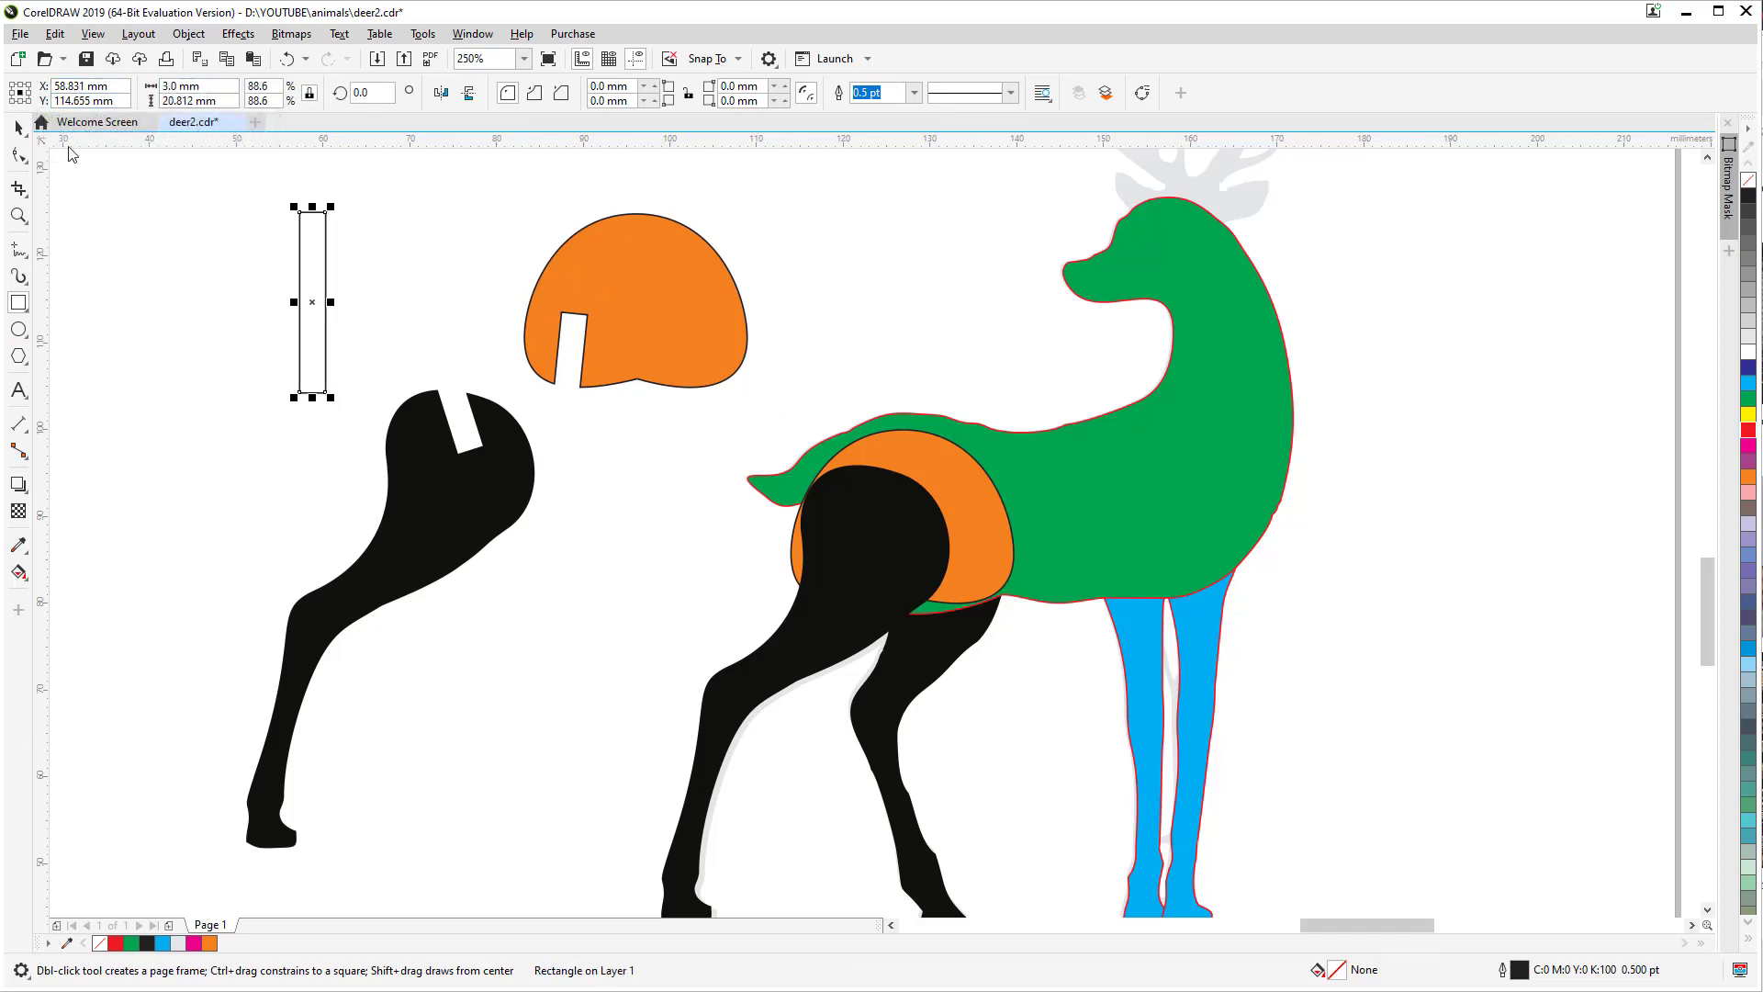
Step: Place the 3 mm rectangle over the top centre of the orange piece so that its lower part overlaps the shape
{"action": "key", "text": "Escape"}
{"action": "key", "text": "space"}
{"action": "left_click_drag", "start_coordinate": [326, 280], "coordinate": [653, 184]}
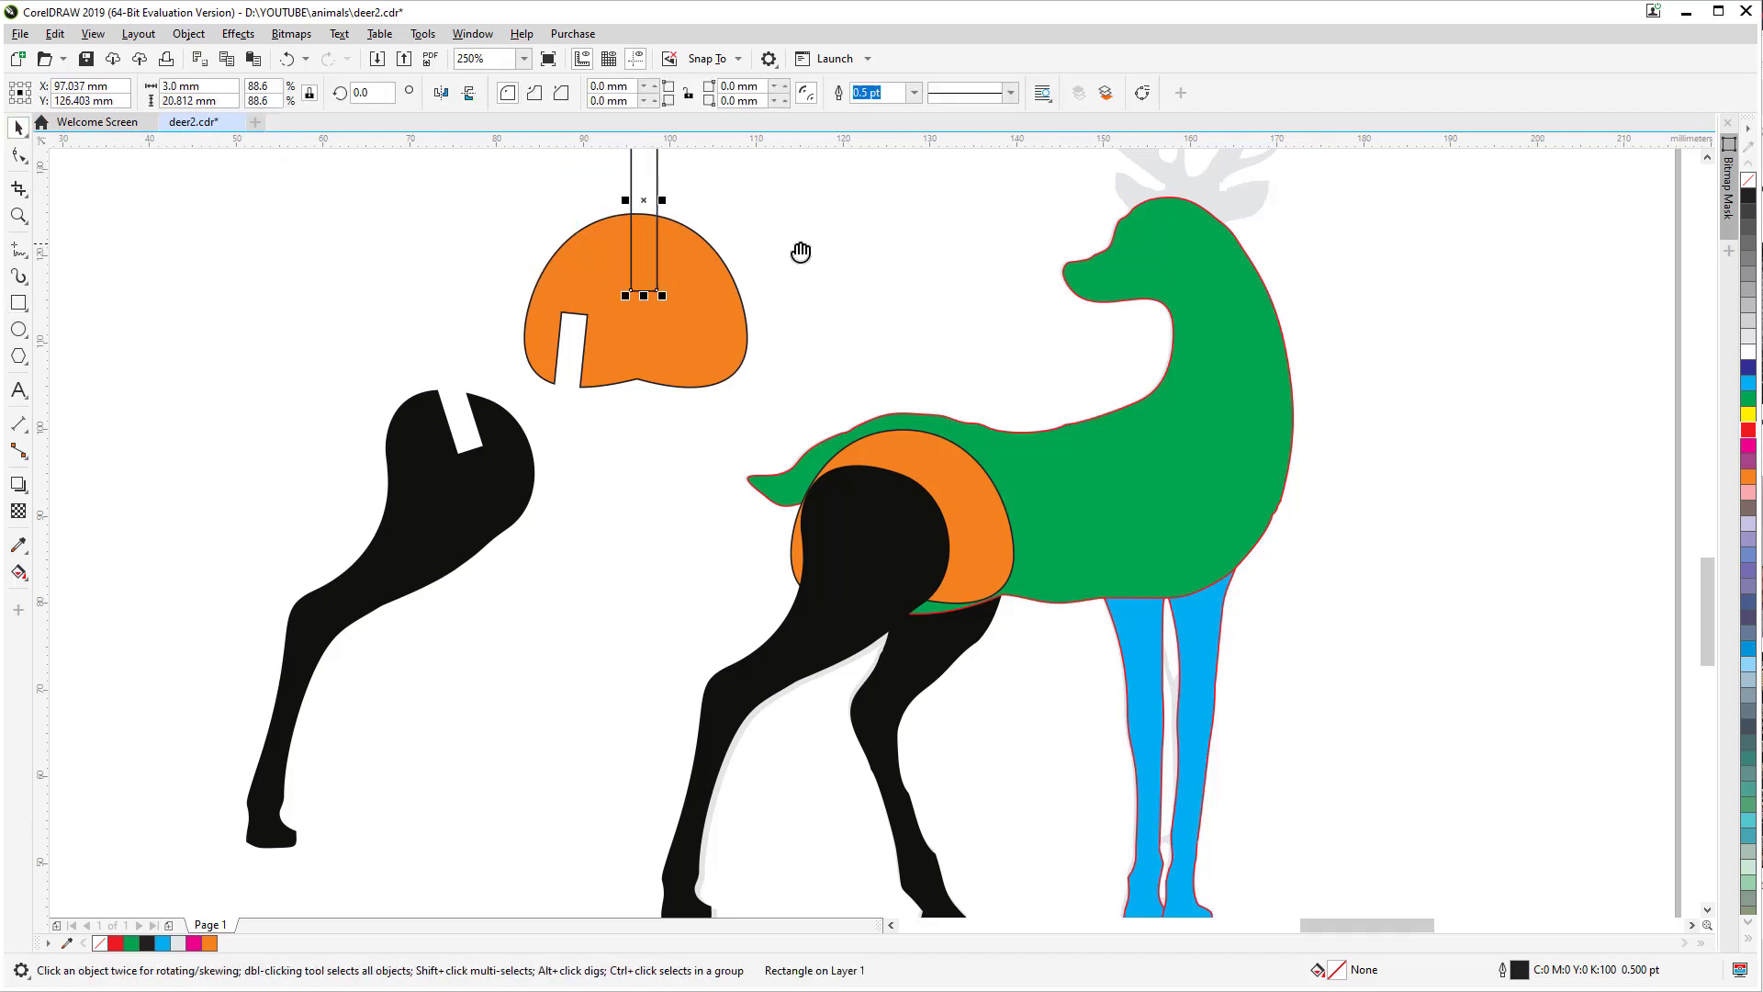
{"action": "left_click_drag", "start_coordinate": [800, 251], "coordinate": [792, 375]}
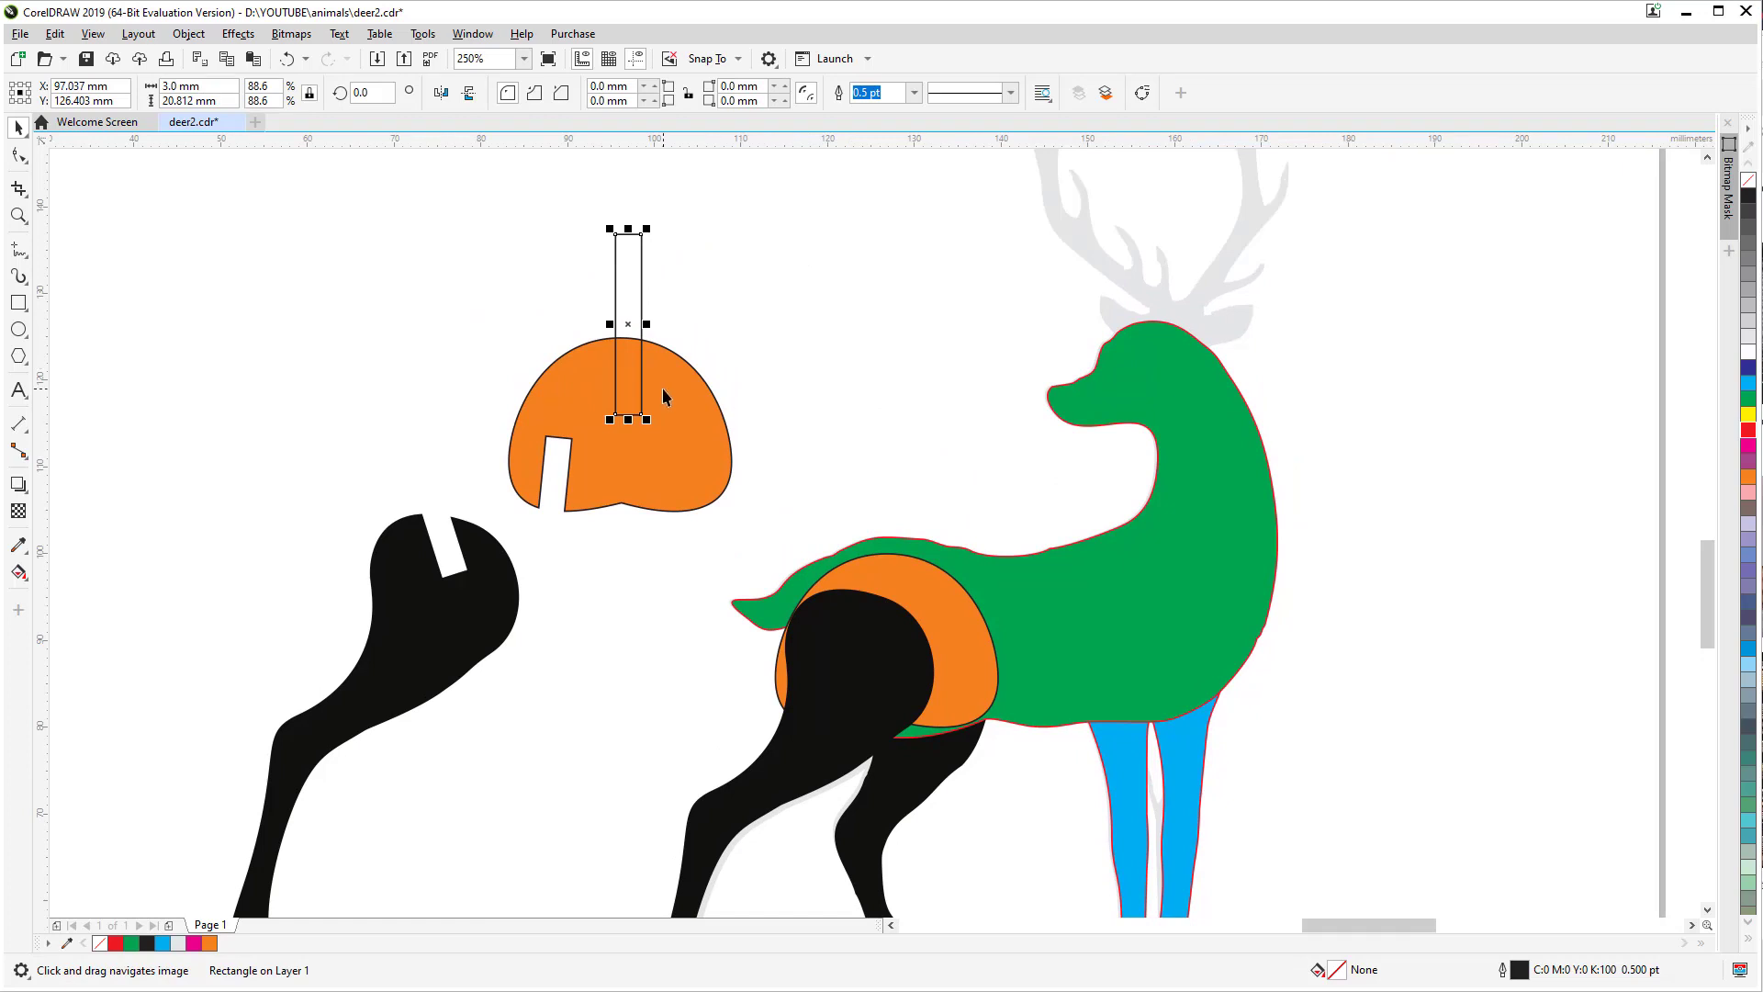
{"action": "left_click_drag", "start_coordinate": [622, 309], "coordinate": [614, 310]}
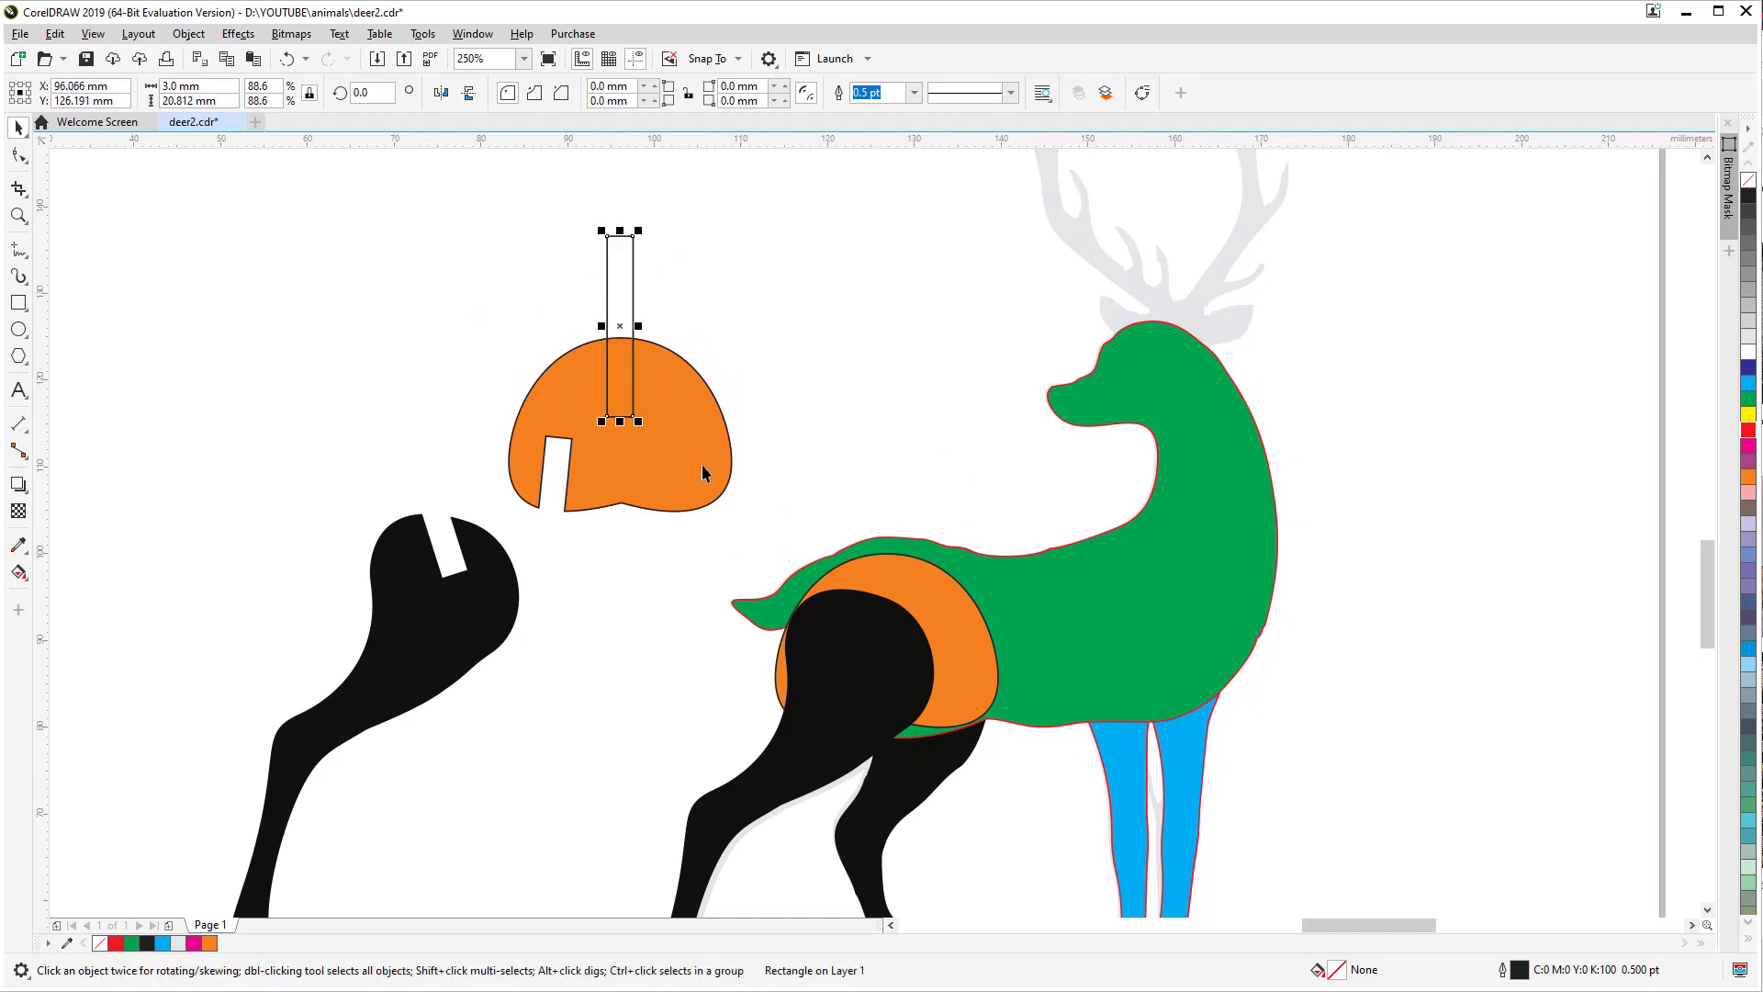
{"action": "left_click", "coordinate": [702, 465]}
{"action": "scroll", "coordinate": [646, 343], "scroll_direction": "up", "scroll_amount": 2}
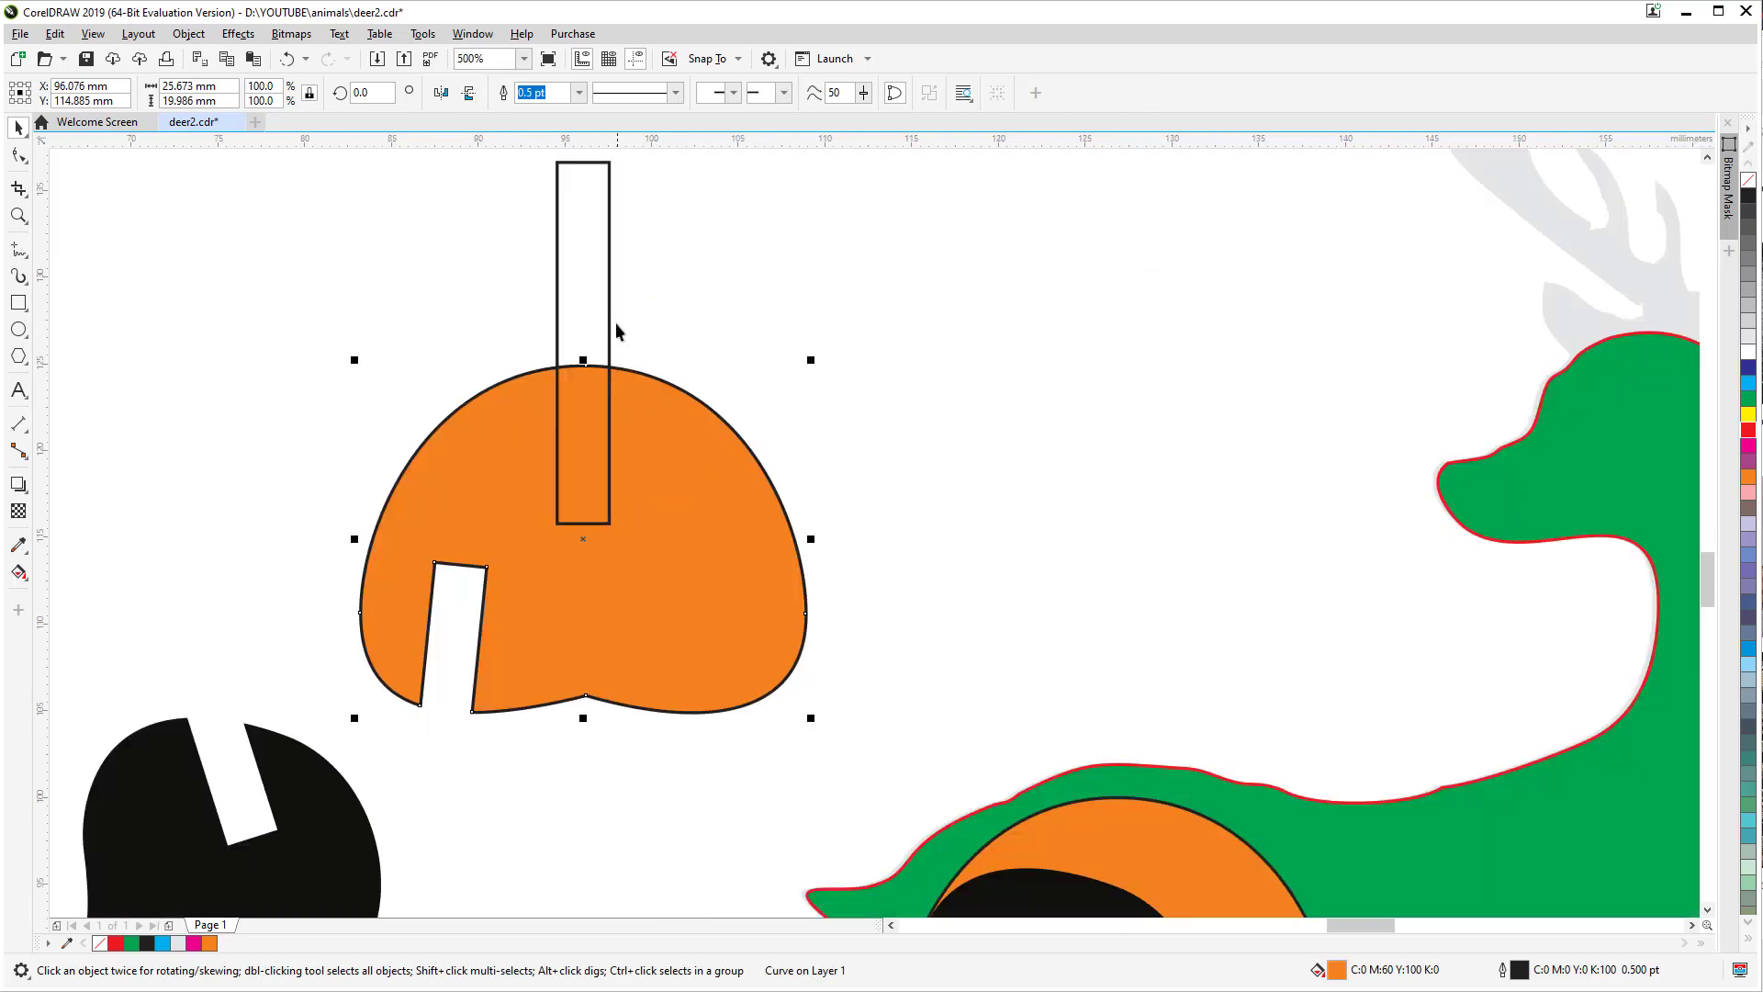
{"action": "scroll", "coordinate": [615, 322], "scroll_direction": "down", "scroll_amount": 2}
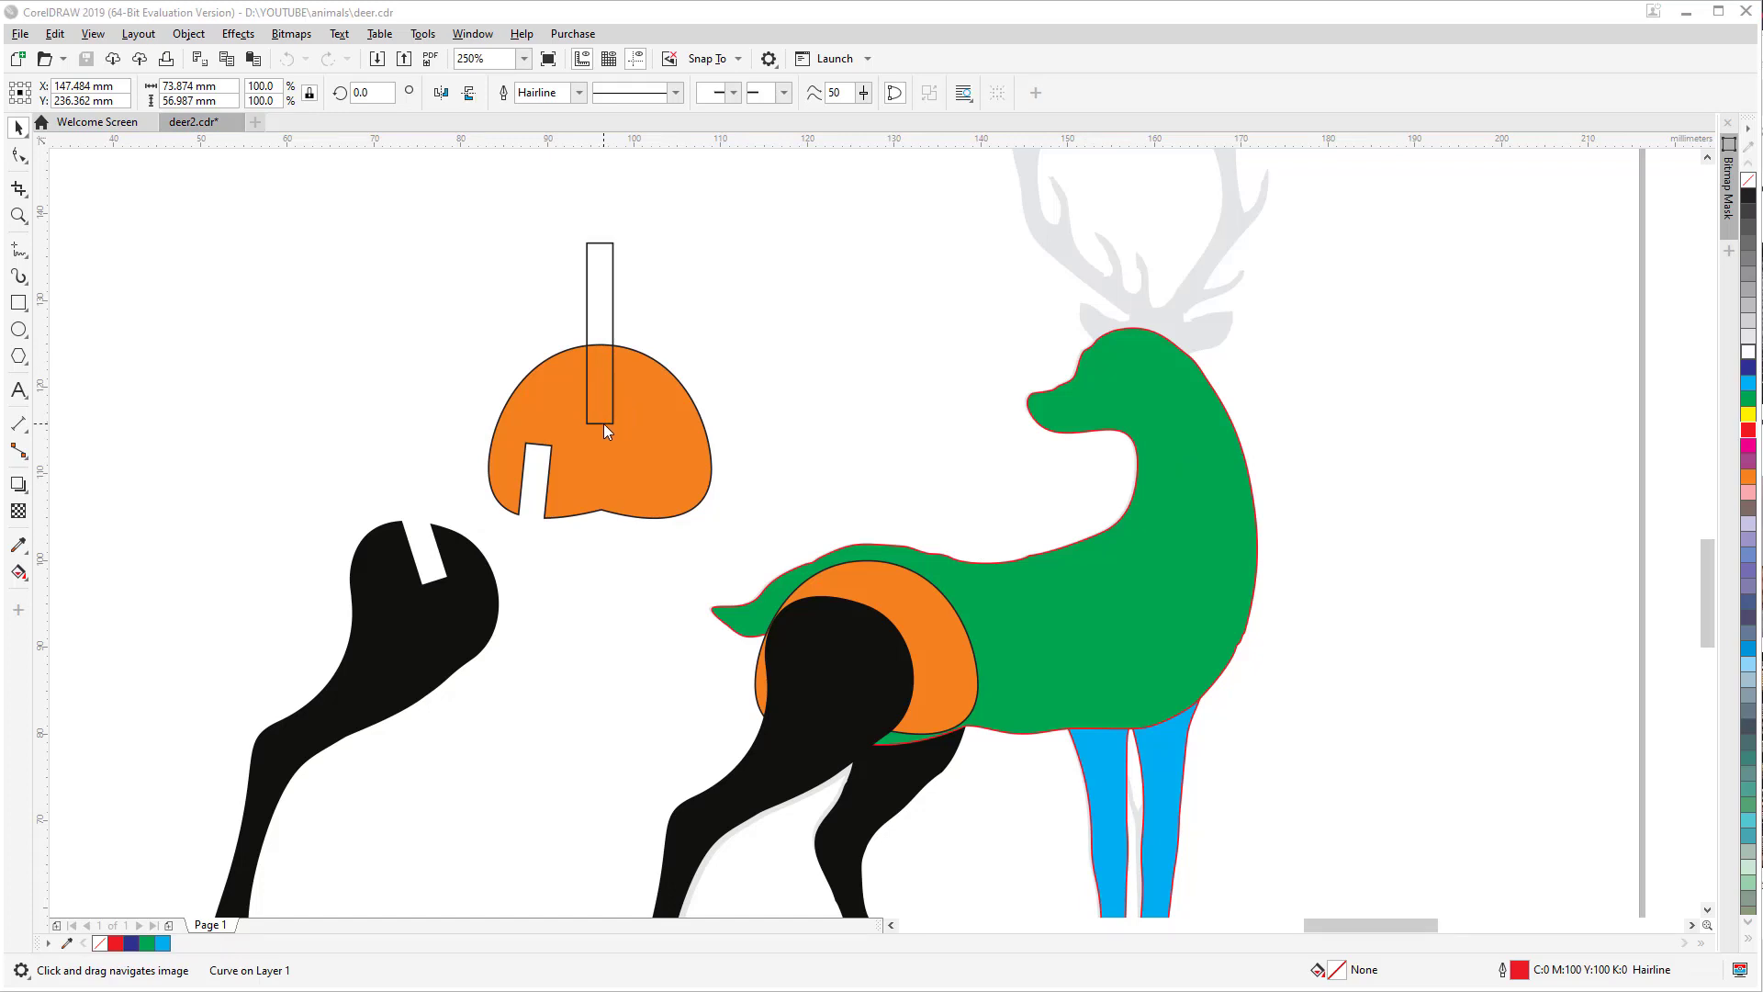
Step: Copy the slot rectangle to the empty area beside the deer's chest and move the green body up off the legs
{"action": "left_click", "coordinate": [612, 284]}
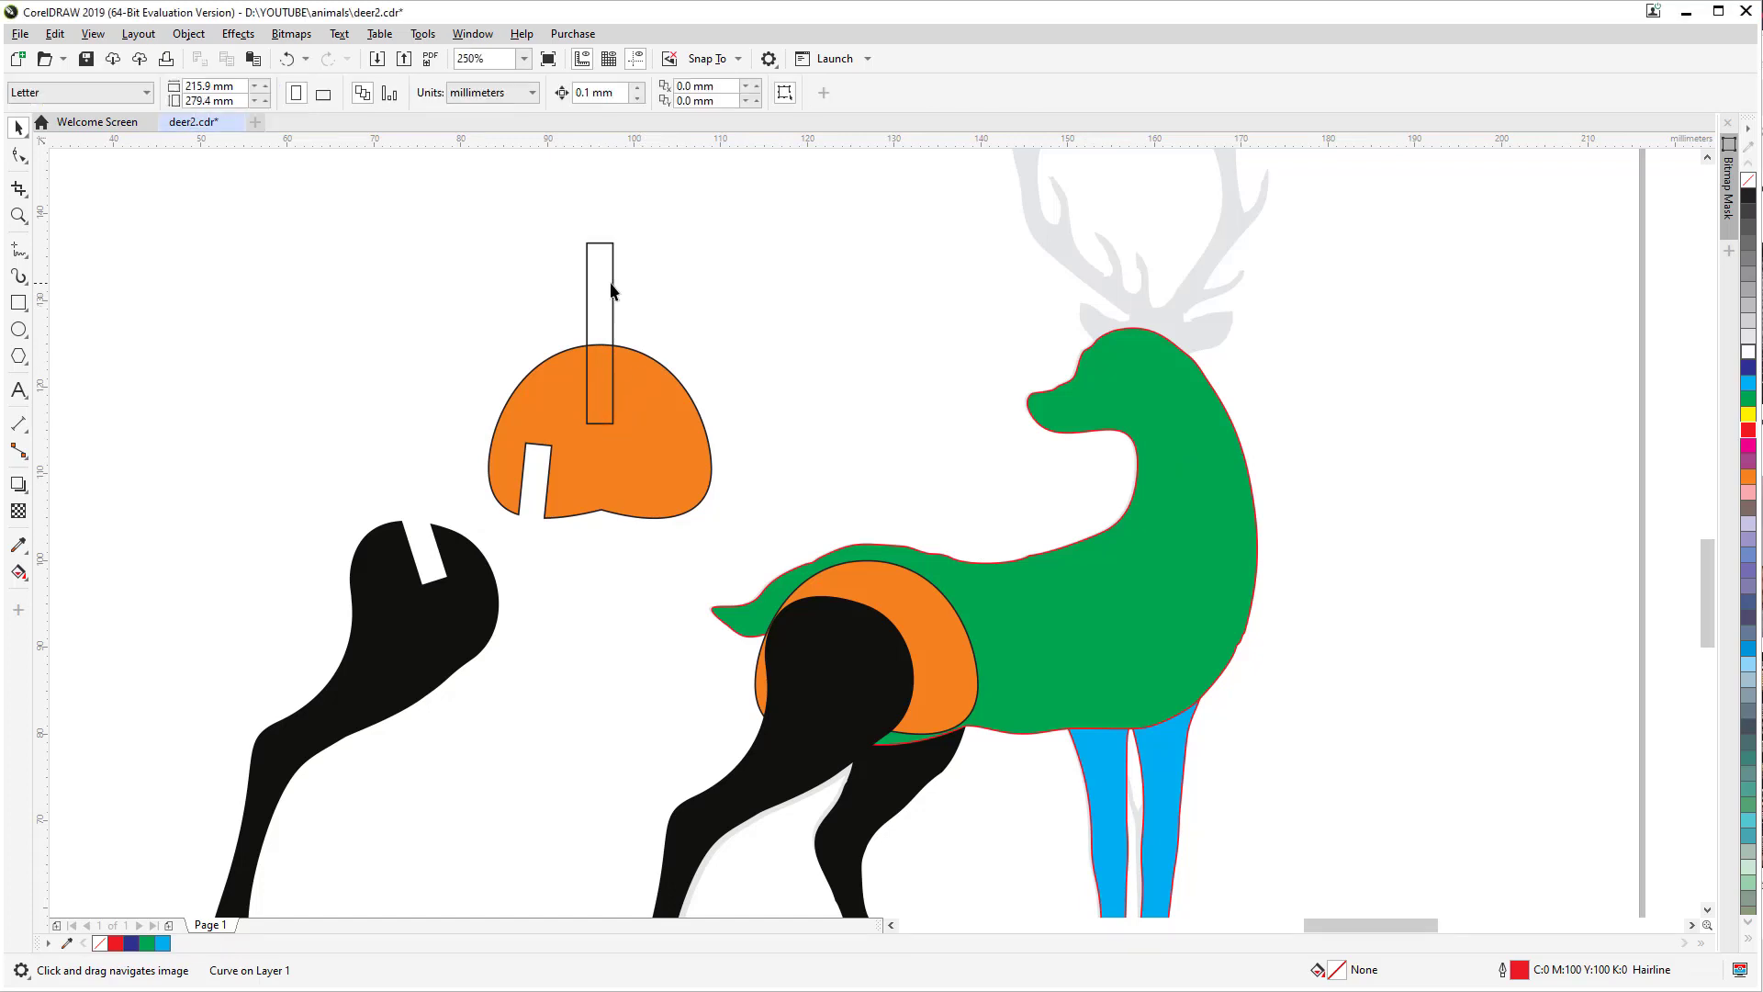
{"action": "left_click_drag", "start_coordinate": [611, 283], "coordinate": [1362, 322]}
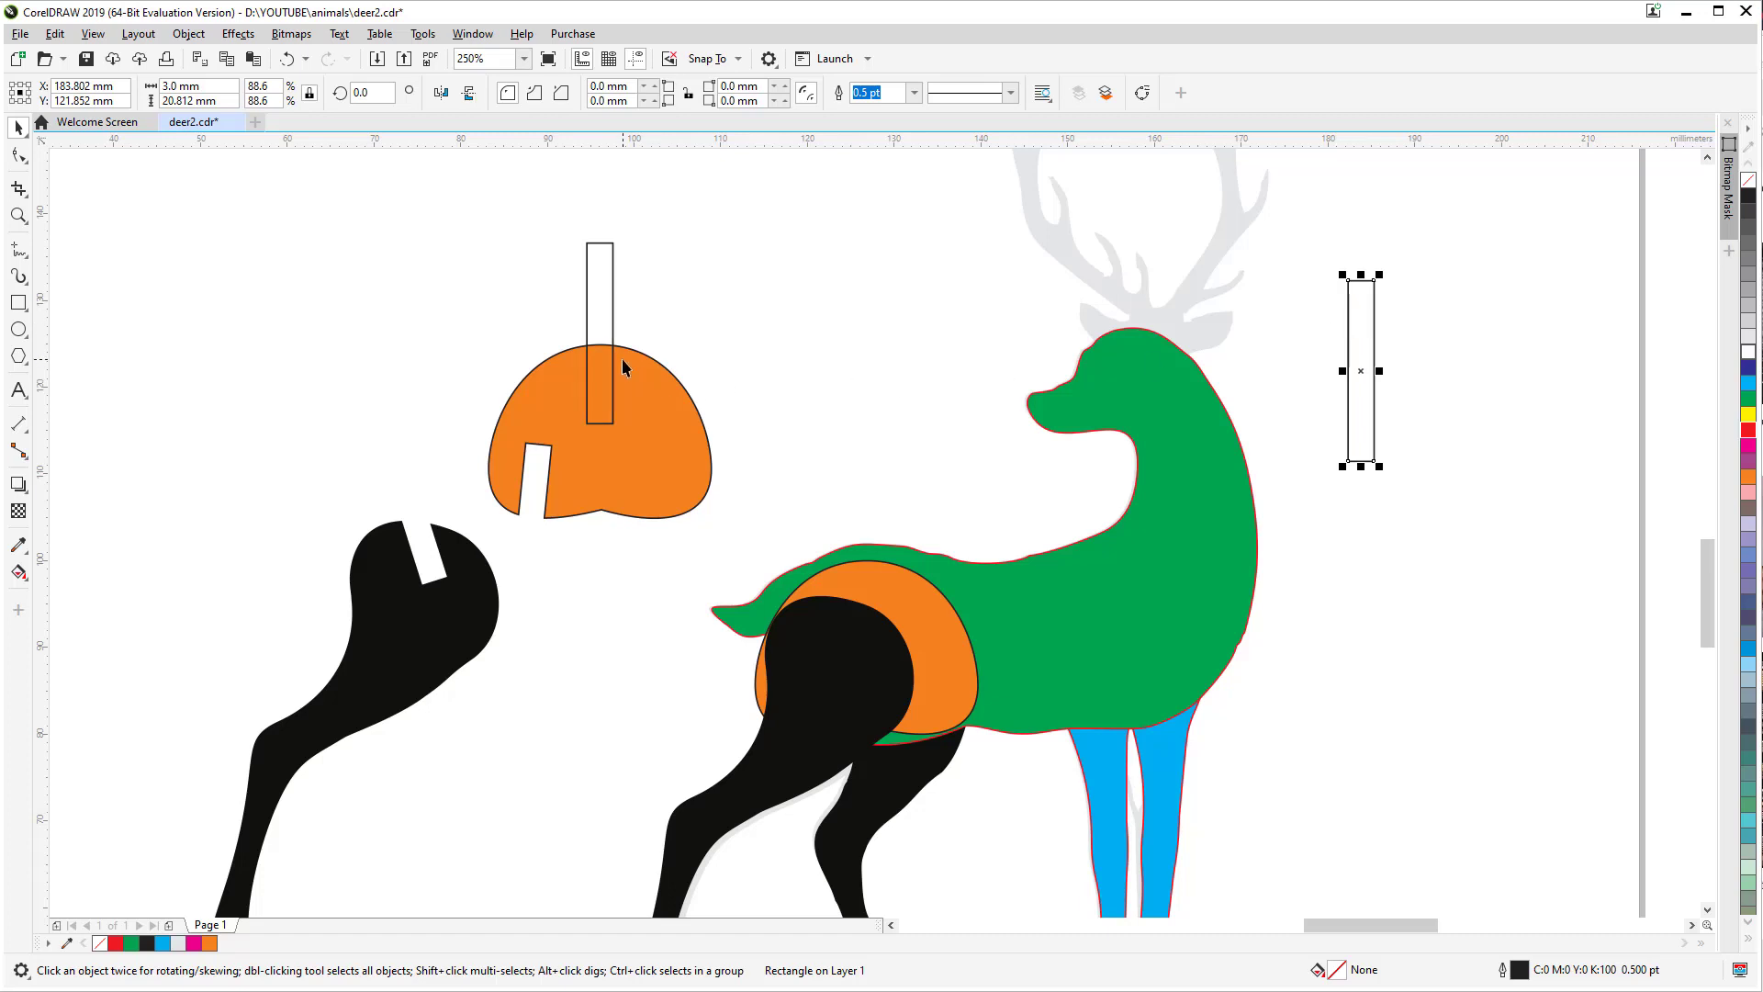
{"action": "left_click", "coordinate": [990, 600]}
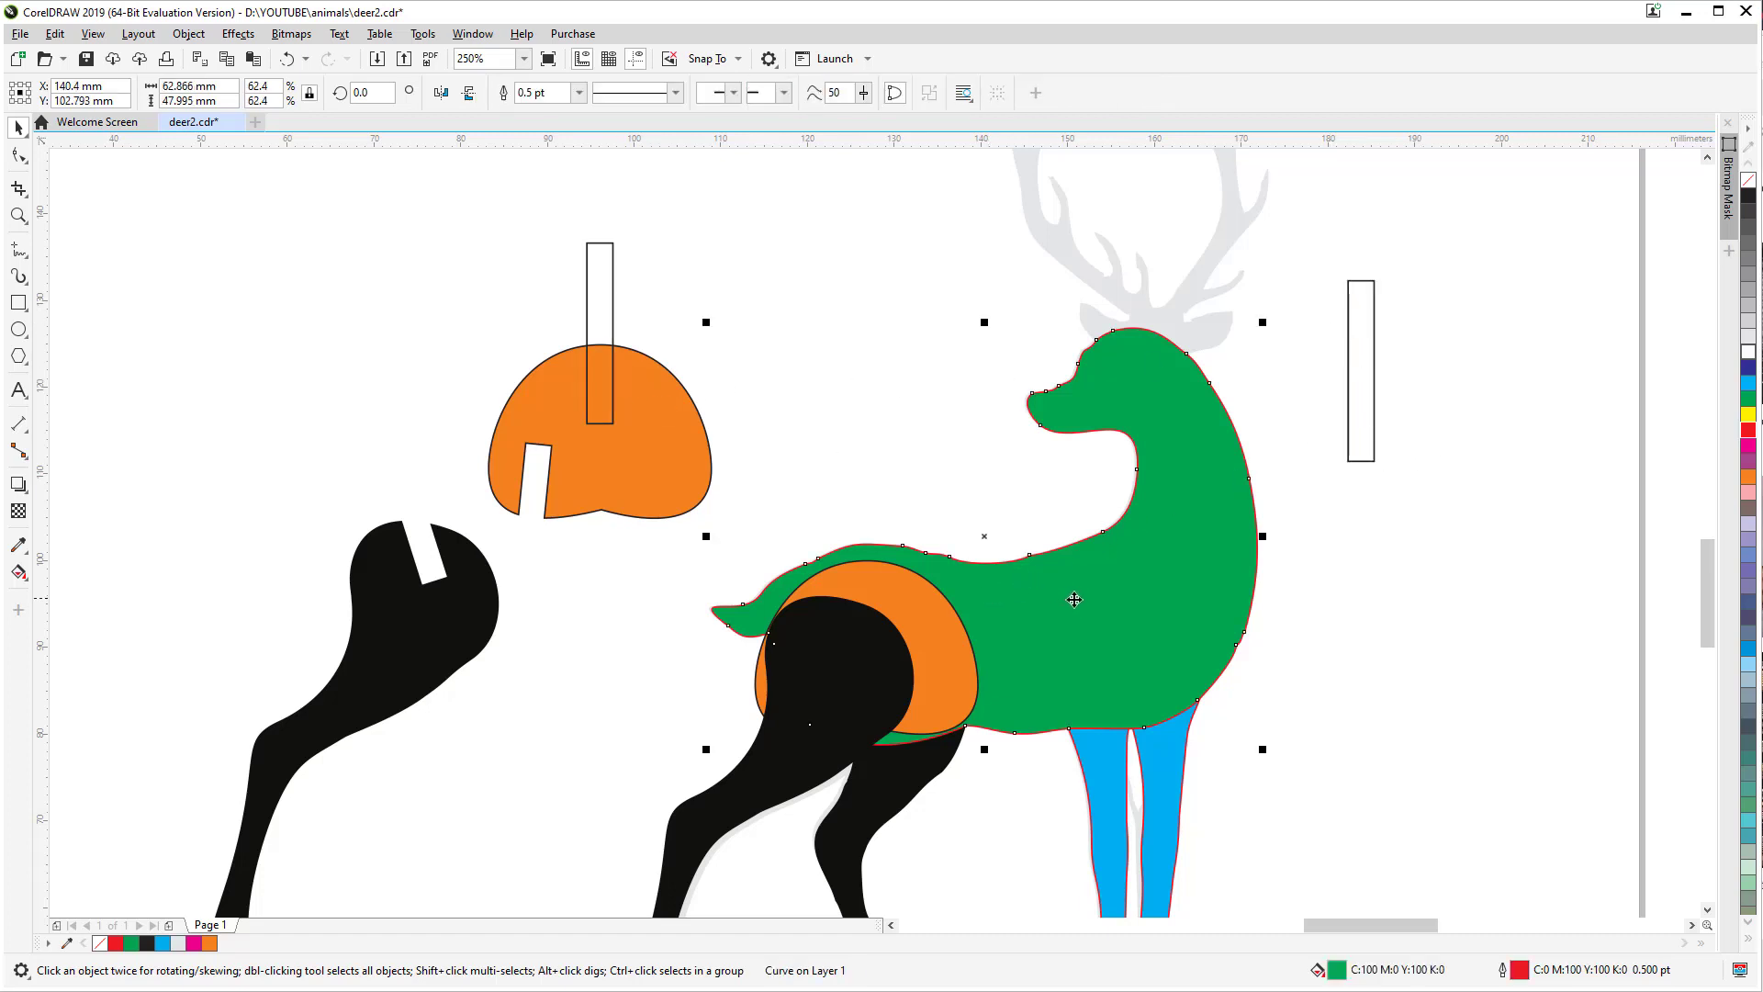
{"action": "left_click_drag", "start_coordinate": [1096, 632], "coordinate": [1149, 393]}
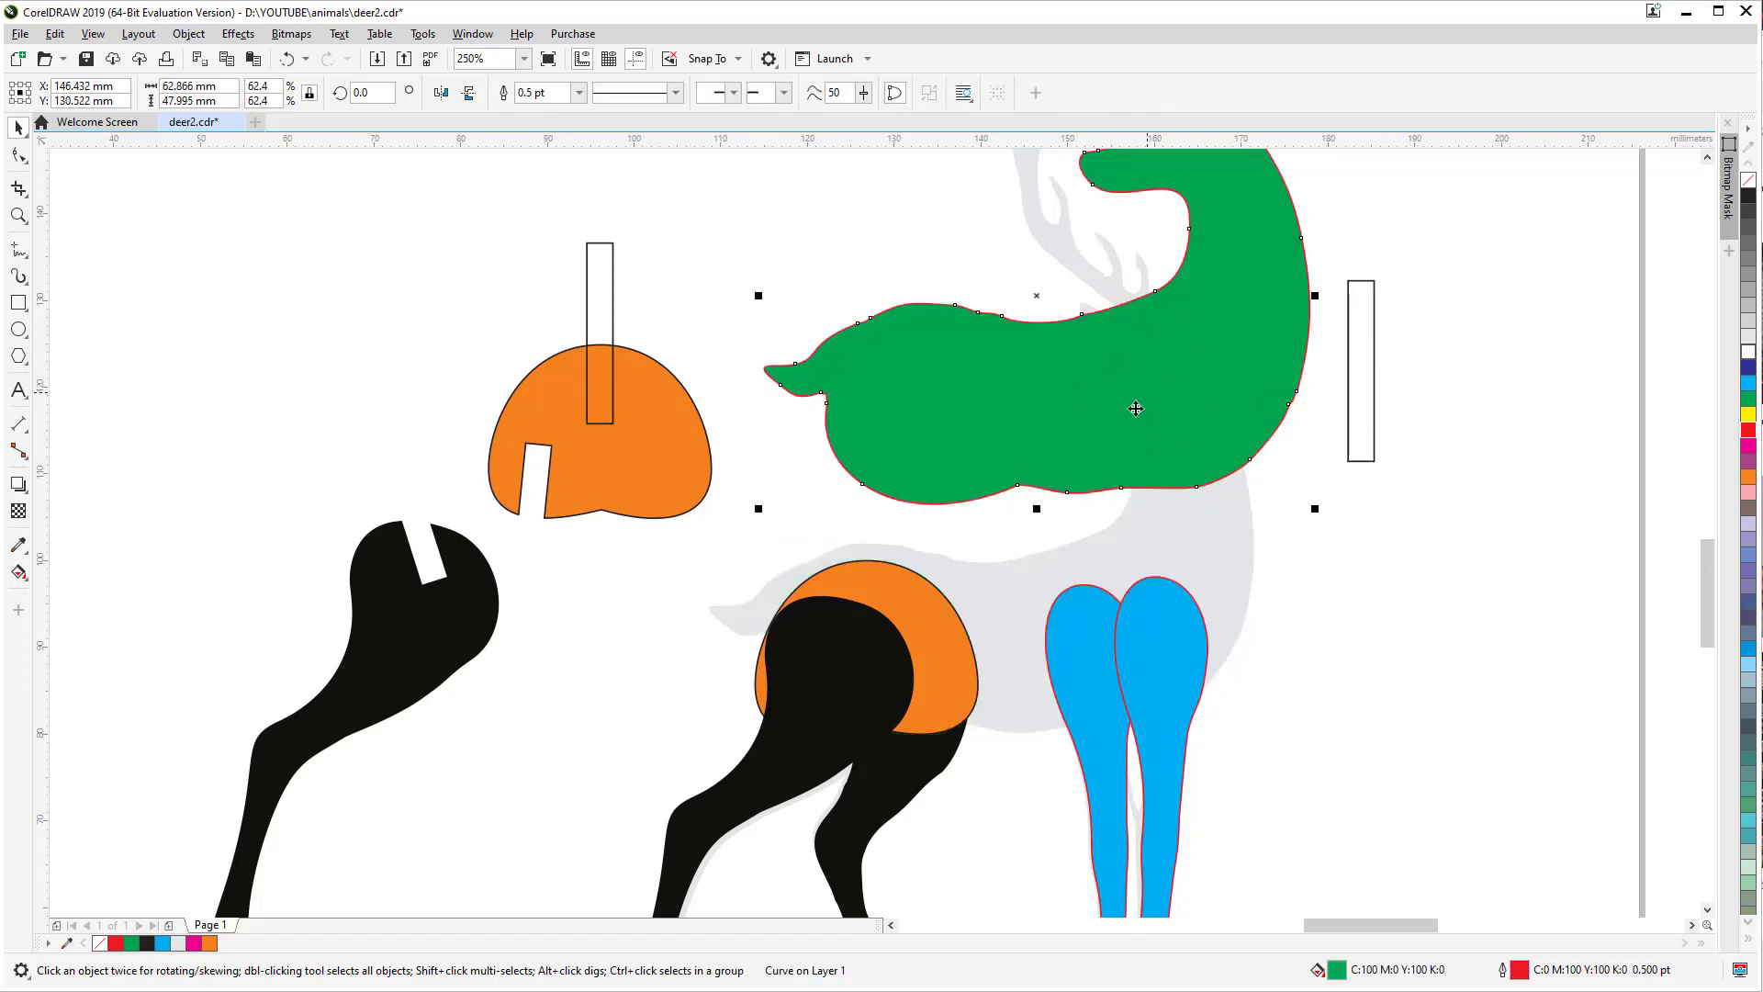
Step: Delete the orange shape on the hind legs and shift the green body closer to the slotted orange piece
{"action": "left_click", "coordinate": [950, 606]}
{"action": "key", "text": "Delete"}
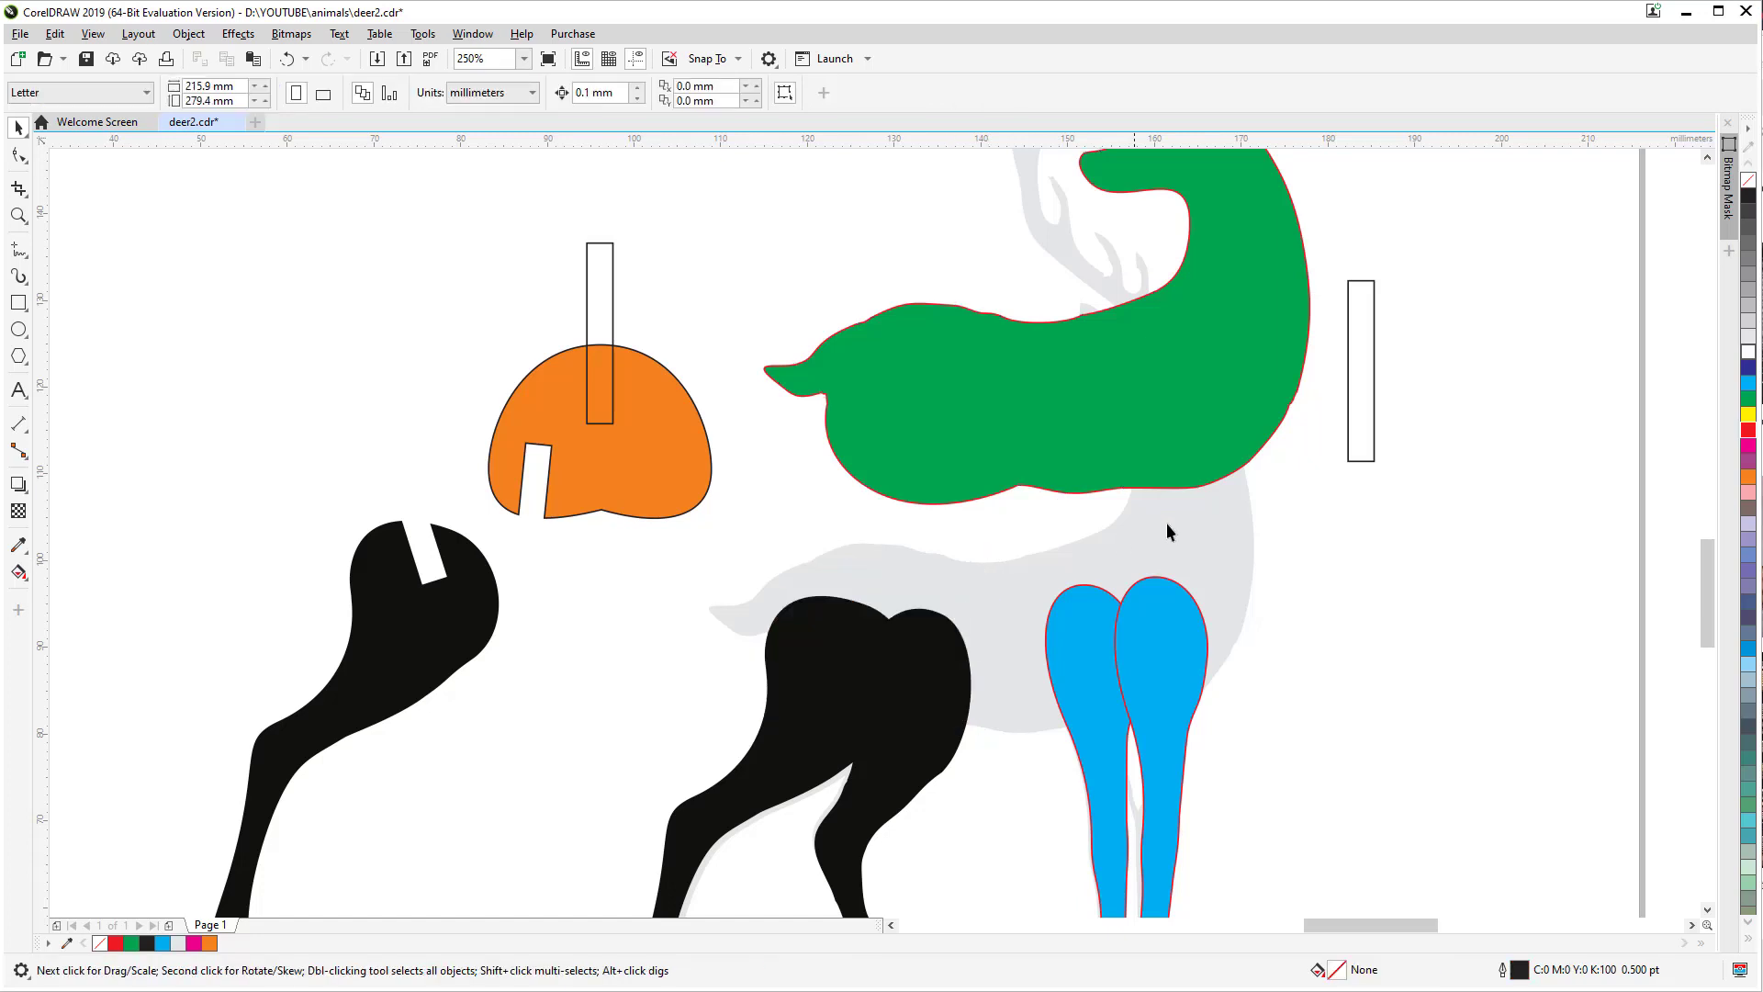
{"action": "left_click_drag", "start_coordinate": [1212, 372], "coordinate": [1126, 346]}
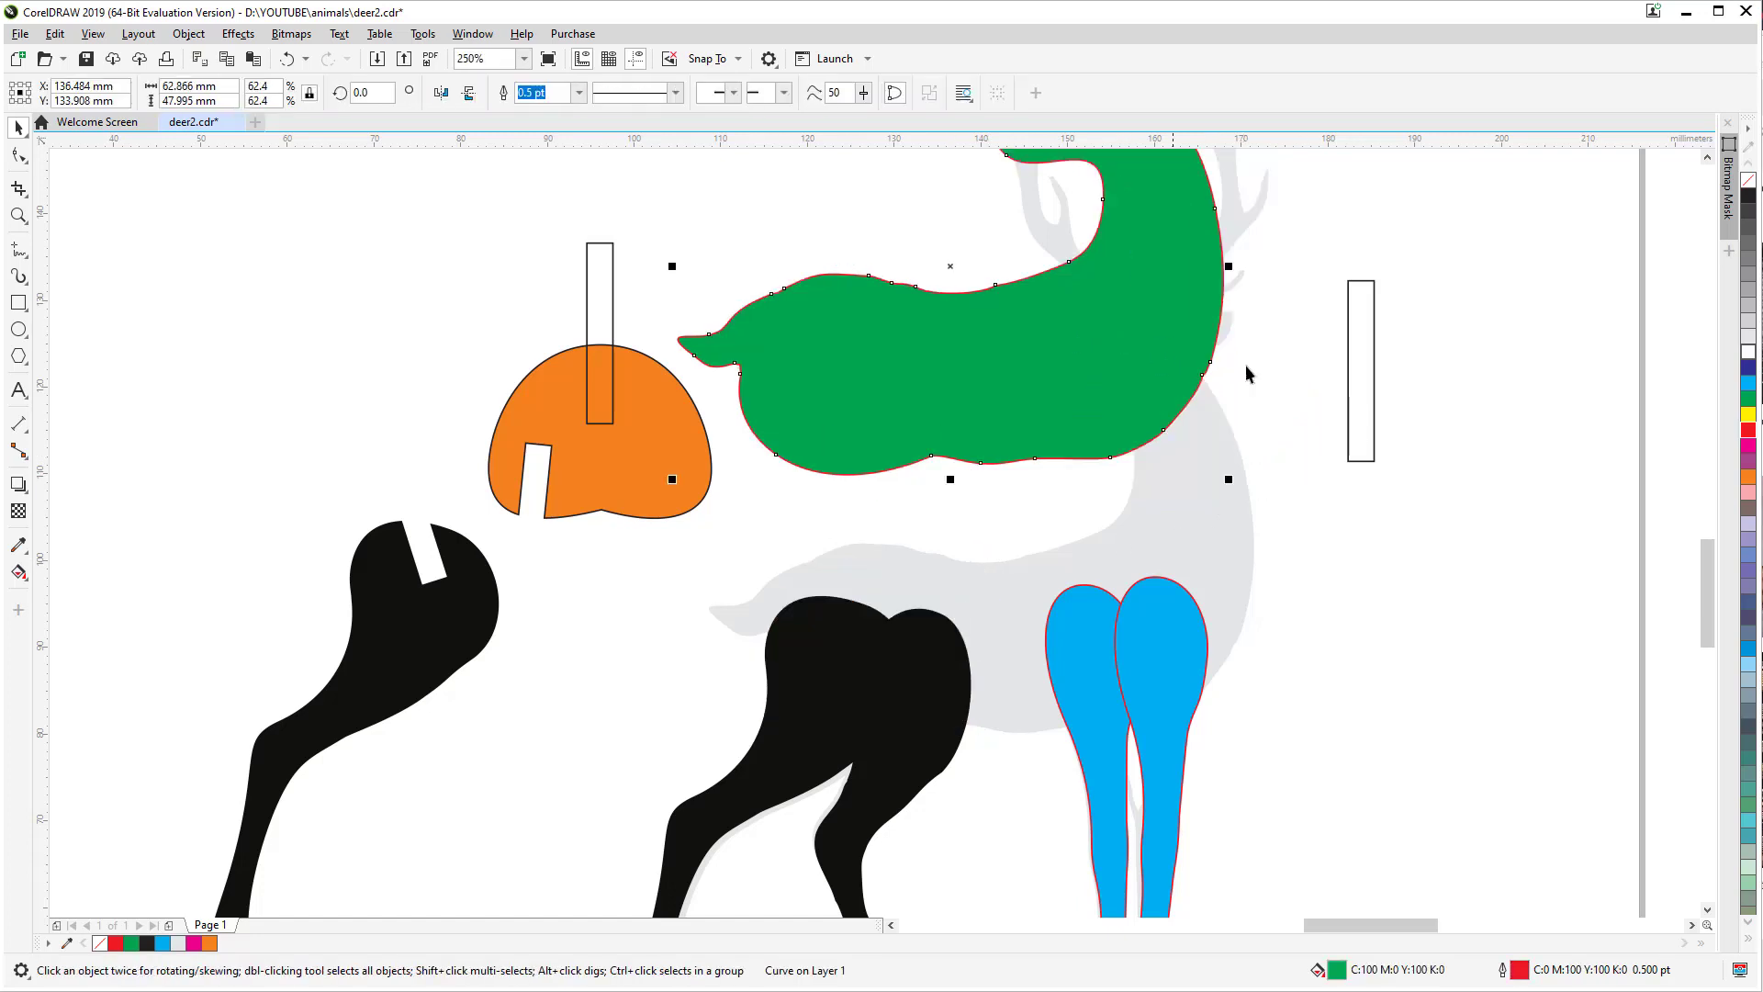
Step: Place the copied rectangle across the lower edge of the green body's rump and rotate it to about 342.5°
{"action": "left_click_drag", "start_coordinate": [1368, 344], "coordinate": [836, 435]}
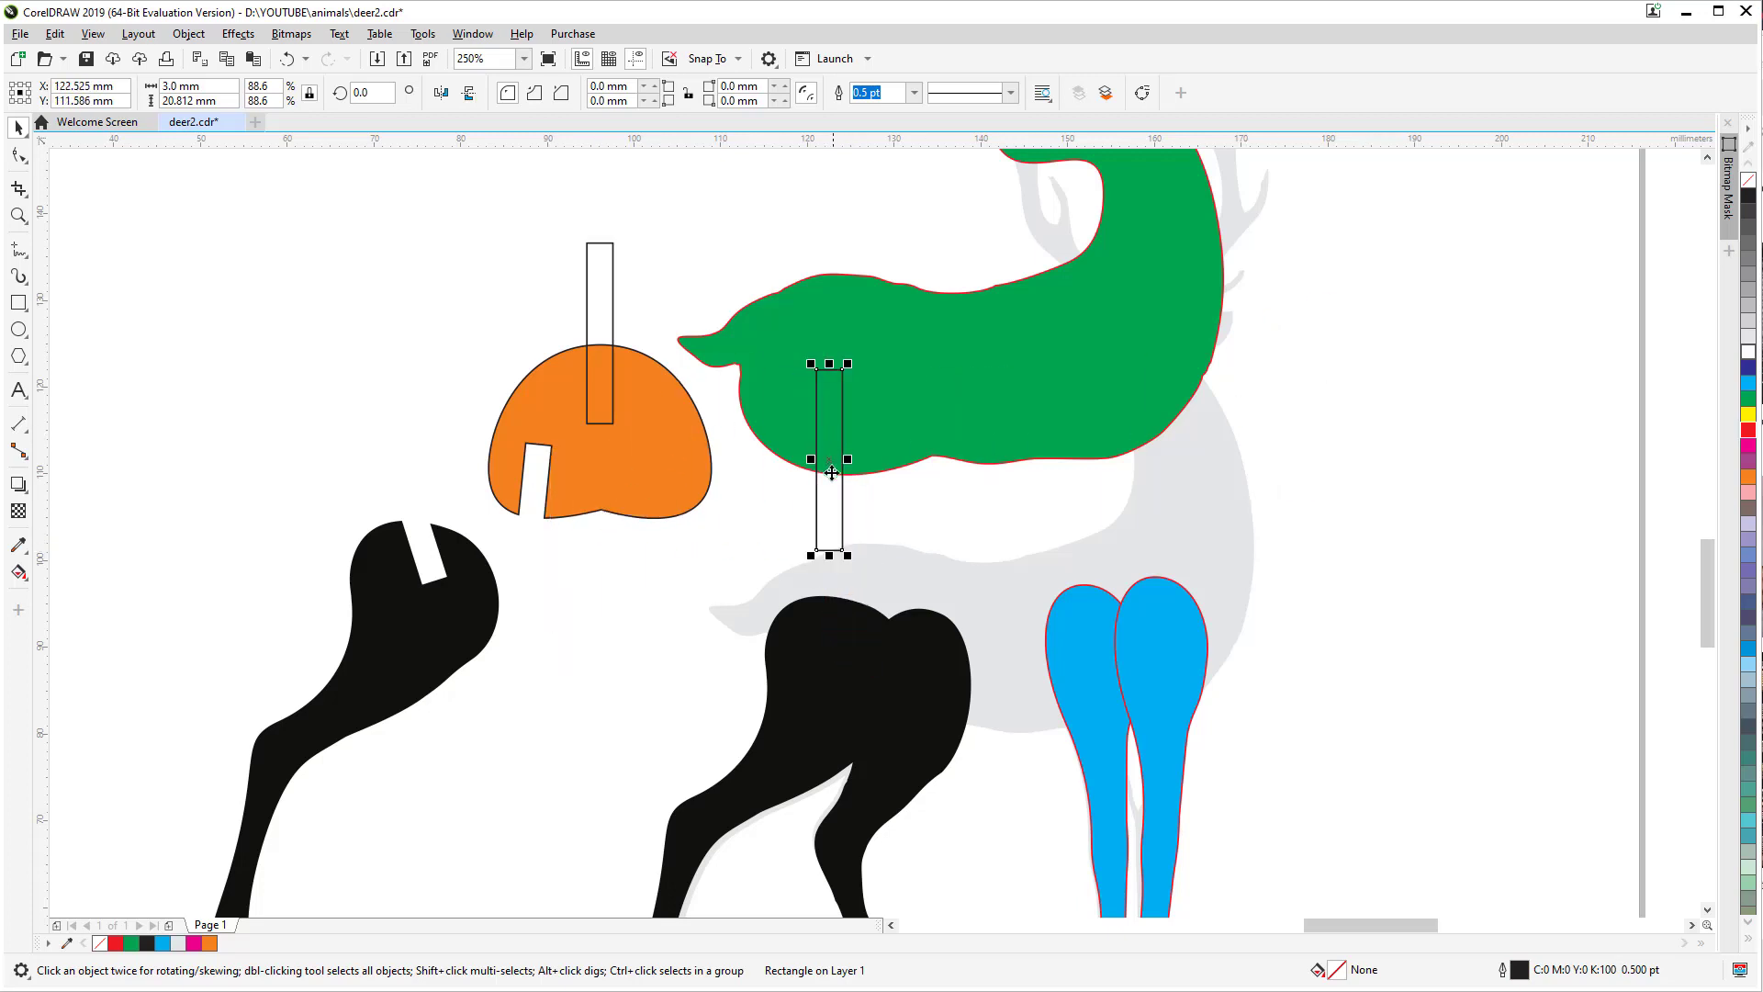
{"action": "left_click", "coordinate": [827, 499]}
{"action": "left_click_drag", "start_coordinate": [857, 356], "coordinate": [893, 377]}
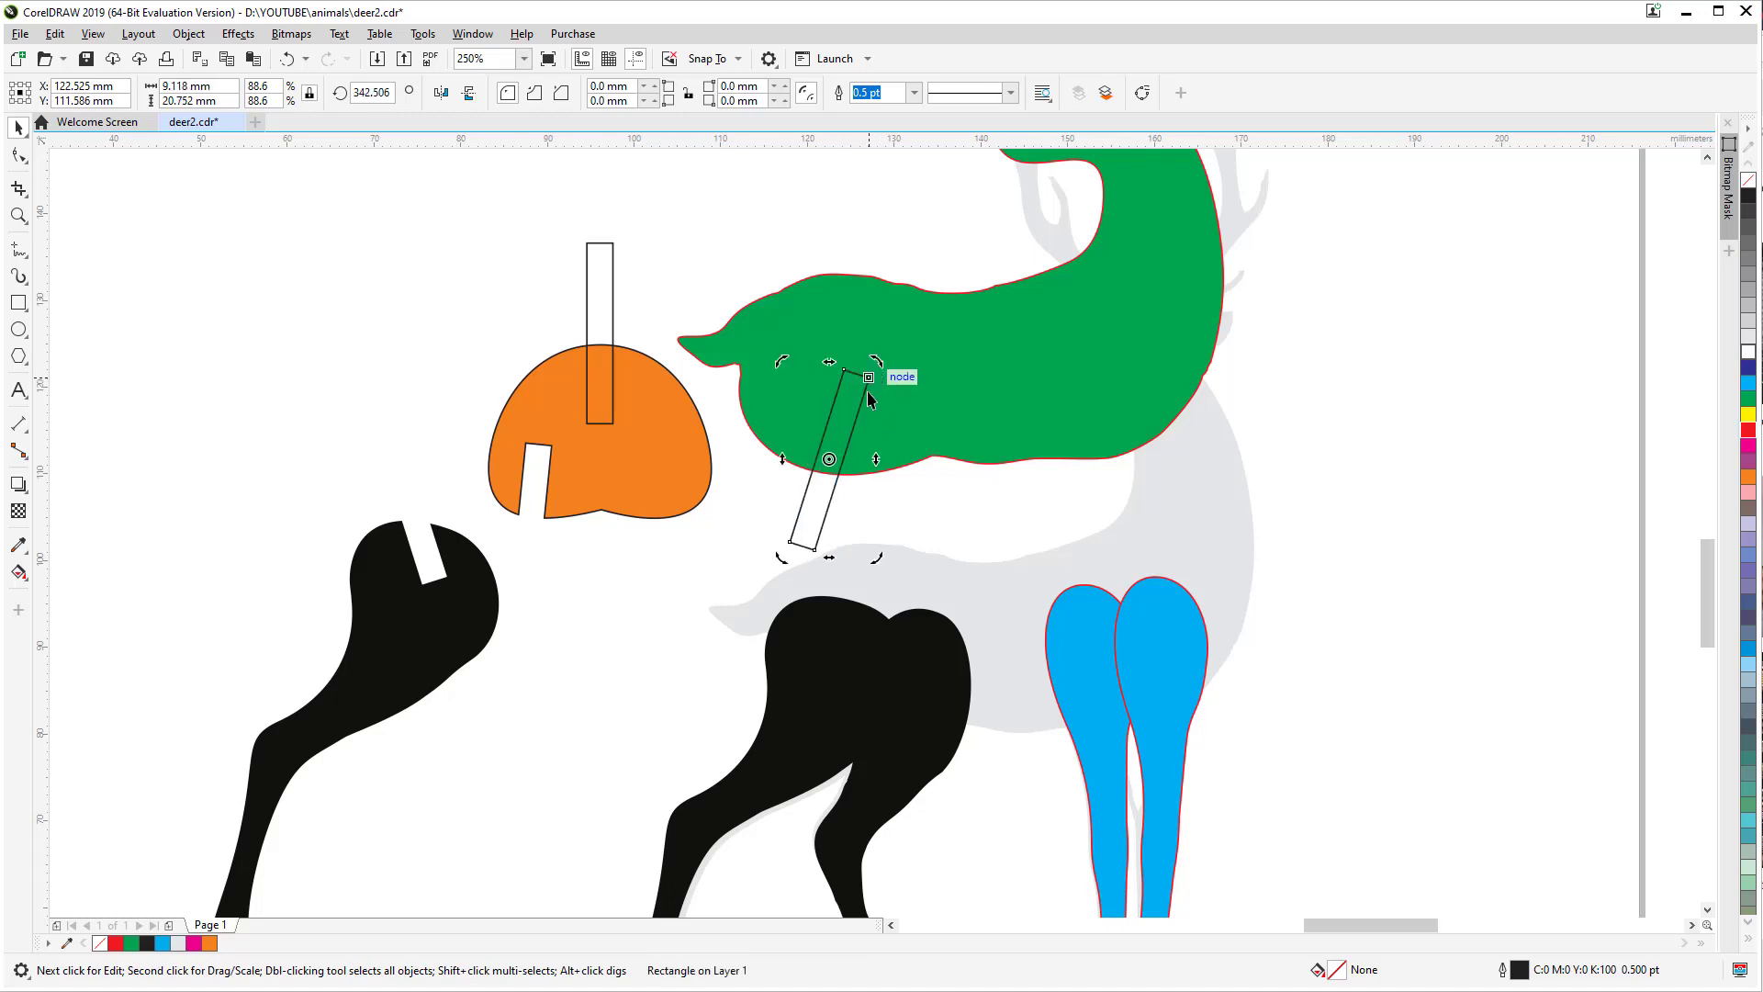
{"action": "left_click", "coordinate": [1310, 307]}
{"action": "mouse_move", "coordinate": [839, 418]}
{"action": "left_mouse_down"}
{"action": "mouse_move", "coordinate": [793, 505]}
{"action": "mouse_move", "coordinate": [845, 433]}
{"action": "mouse_move", "coordinate": [834, 414]}
{"action": "left_mouse_up"}
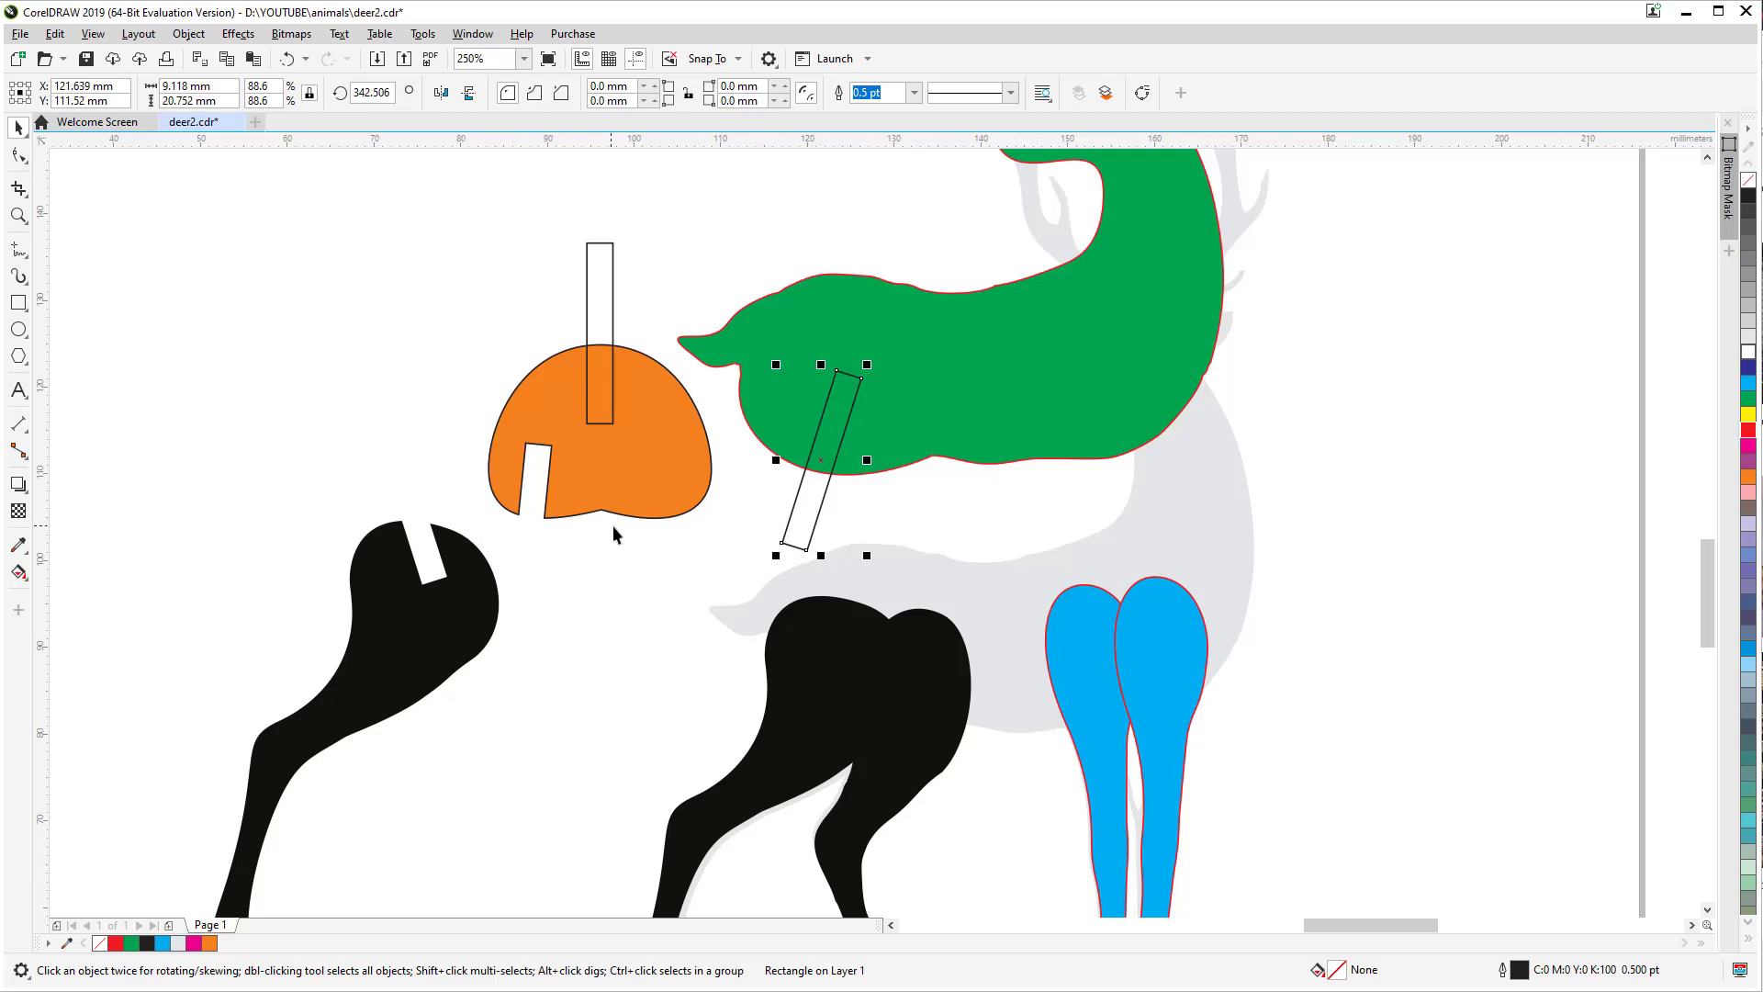
{"action": "left_click", "coordinate": [19, 302]}
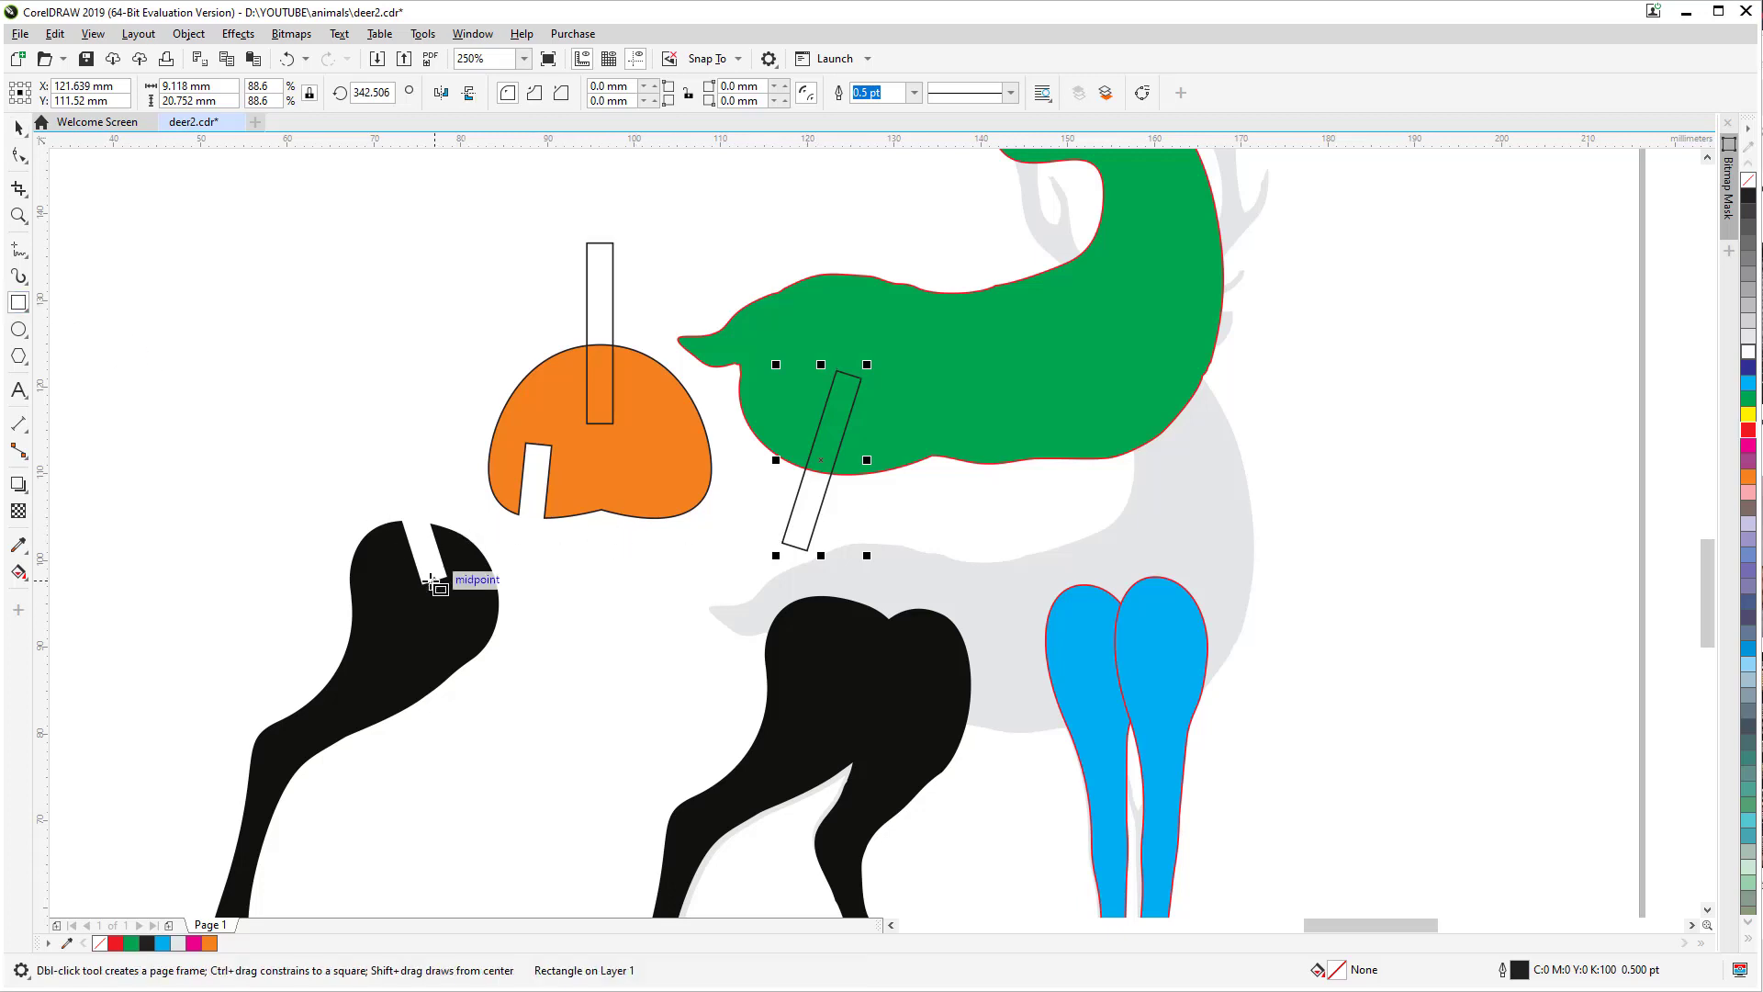
{"action": "left_click_drag", "start_coordinate": [447, 577], "coordinate": [447, 369]}
{"action": "key", "text": "ctrl+z"}
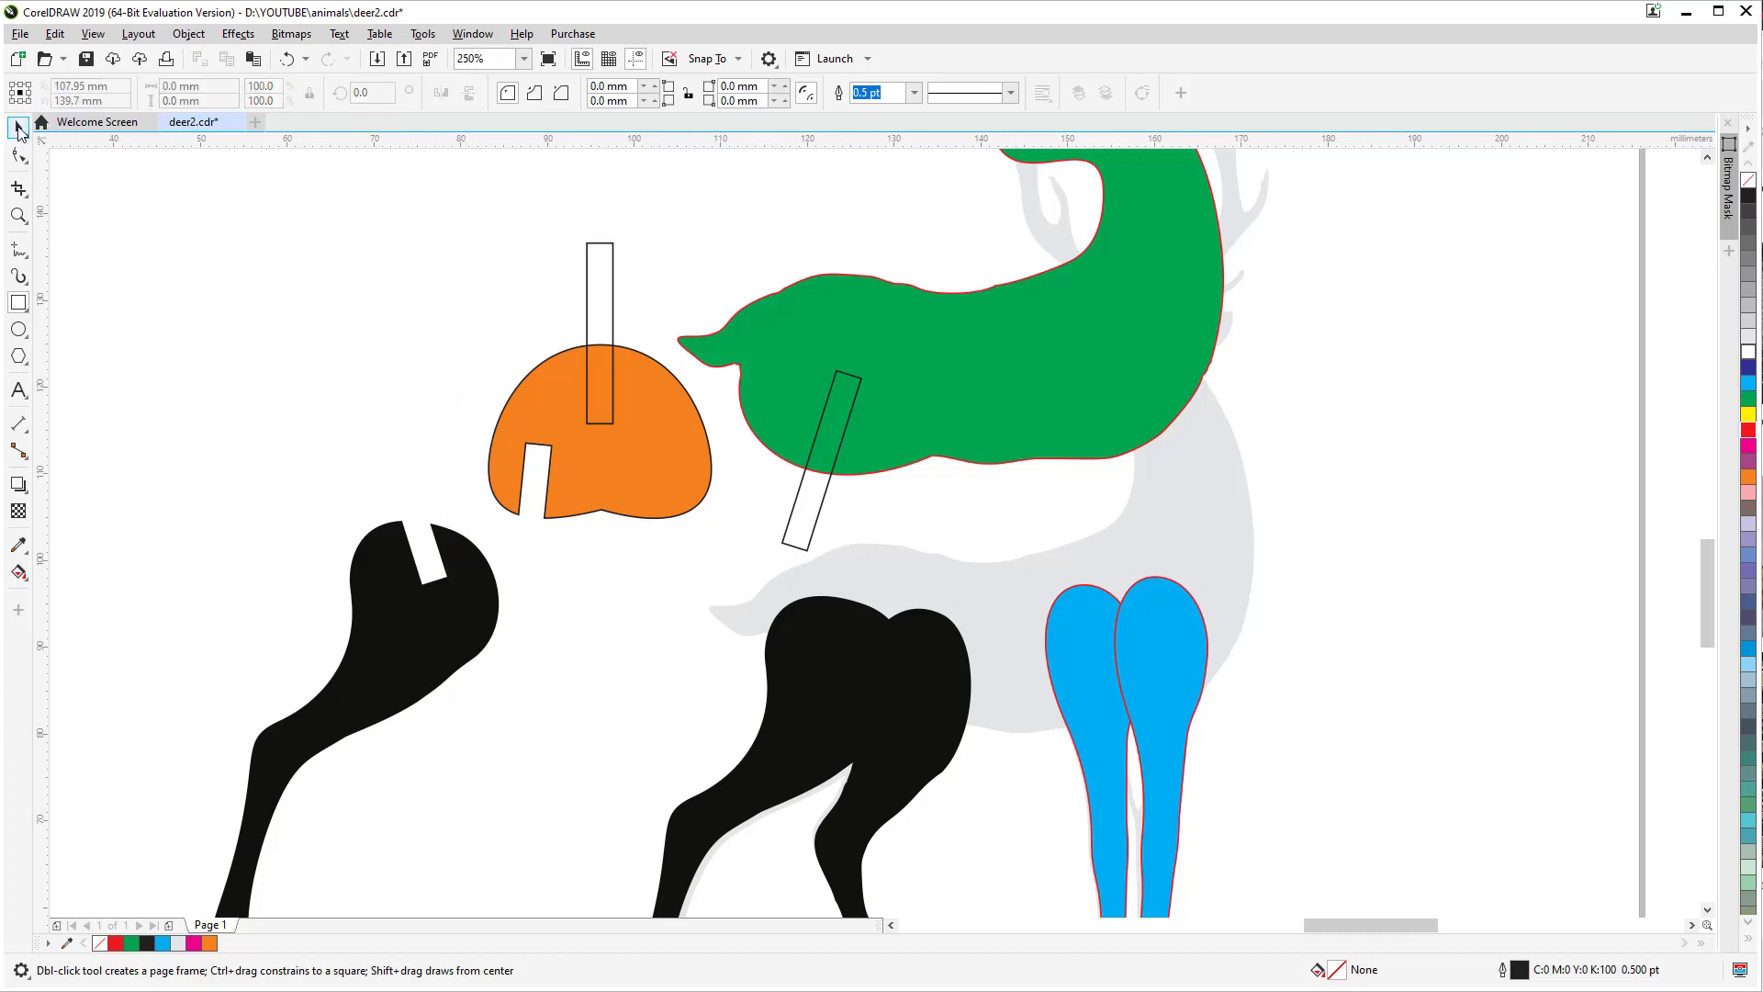
Step: Copy the tilted rectangle from the body to the loose black leg and snap its lower corner to the leg slot's inner corner
{"action": "left_click", "coordinate": [18, 128]}
{"action": "left_click", "coordinate": [815, 503]}
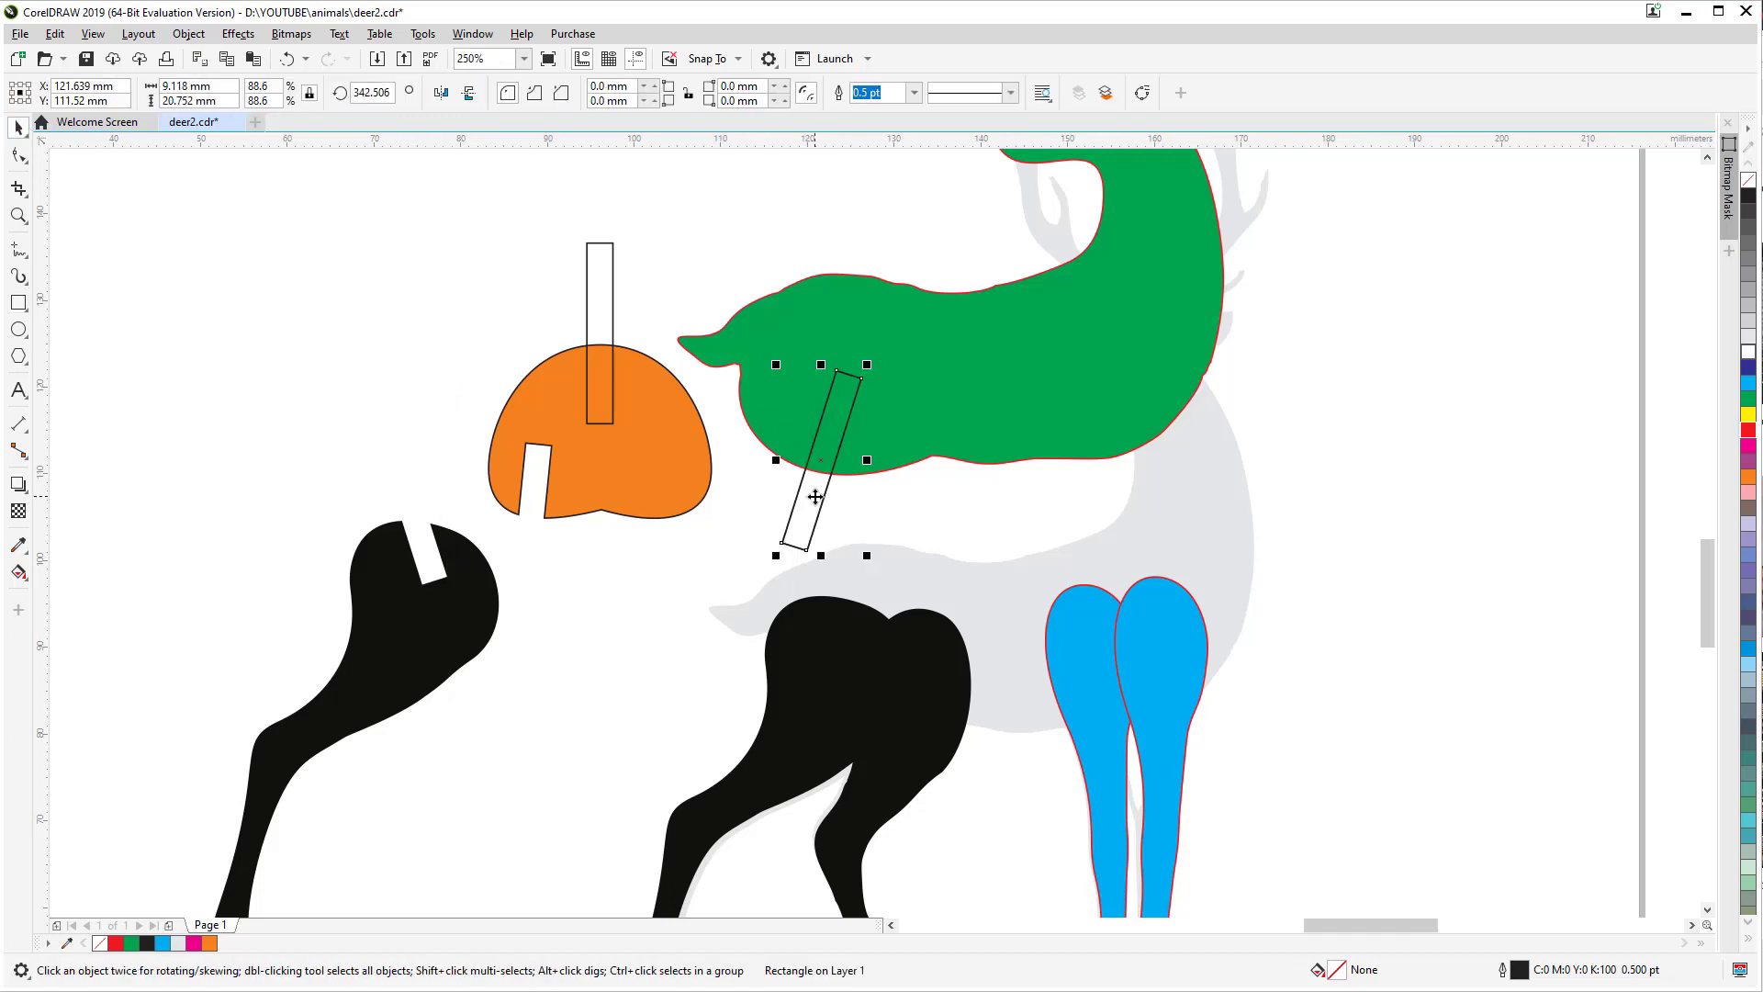
{"action": "left_click_drag", "start_coordinate": [848, 414], "coordinate": [449, 419]}
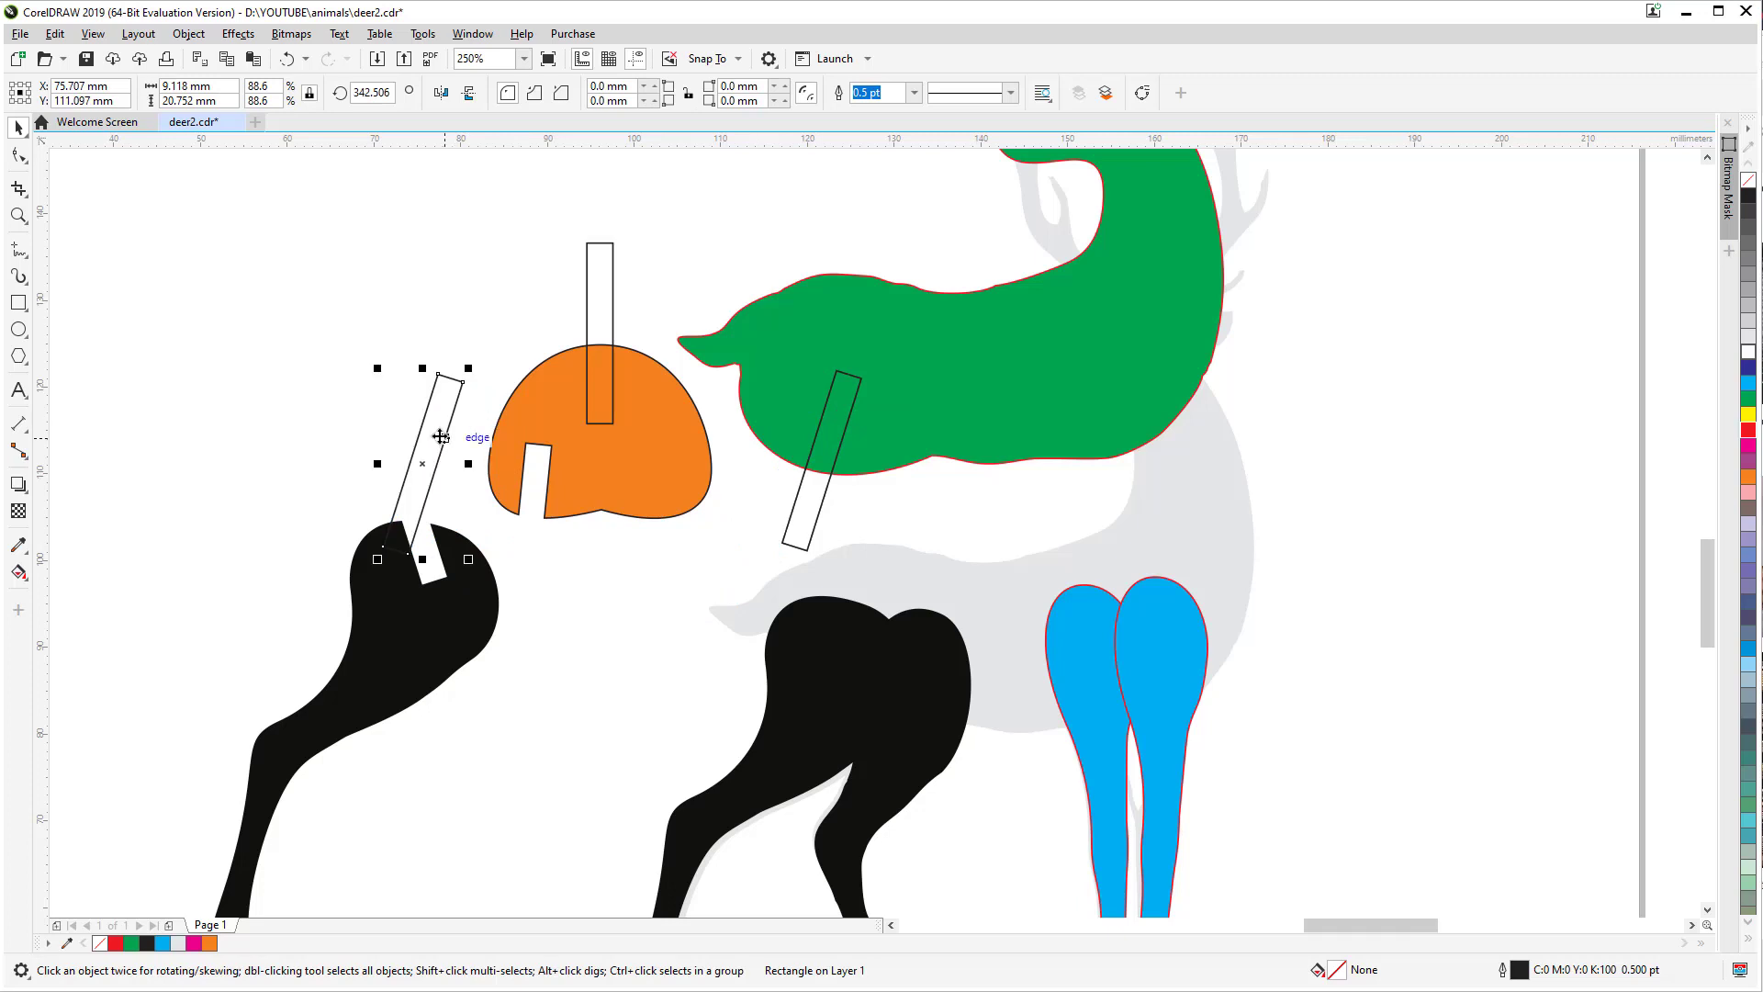
{"action": "left_click", "coordinate": [432, 434]}
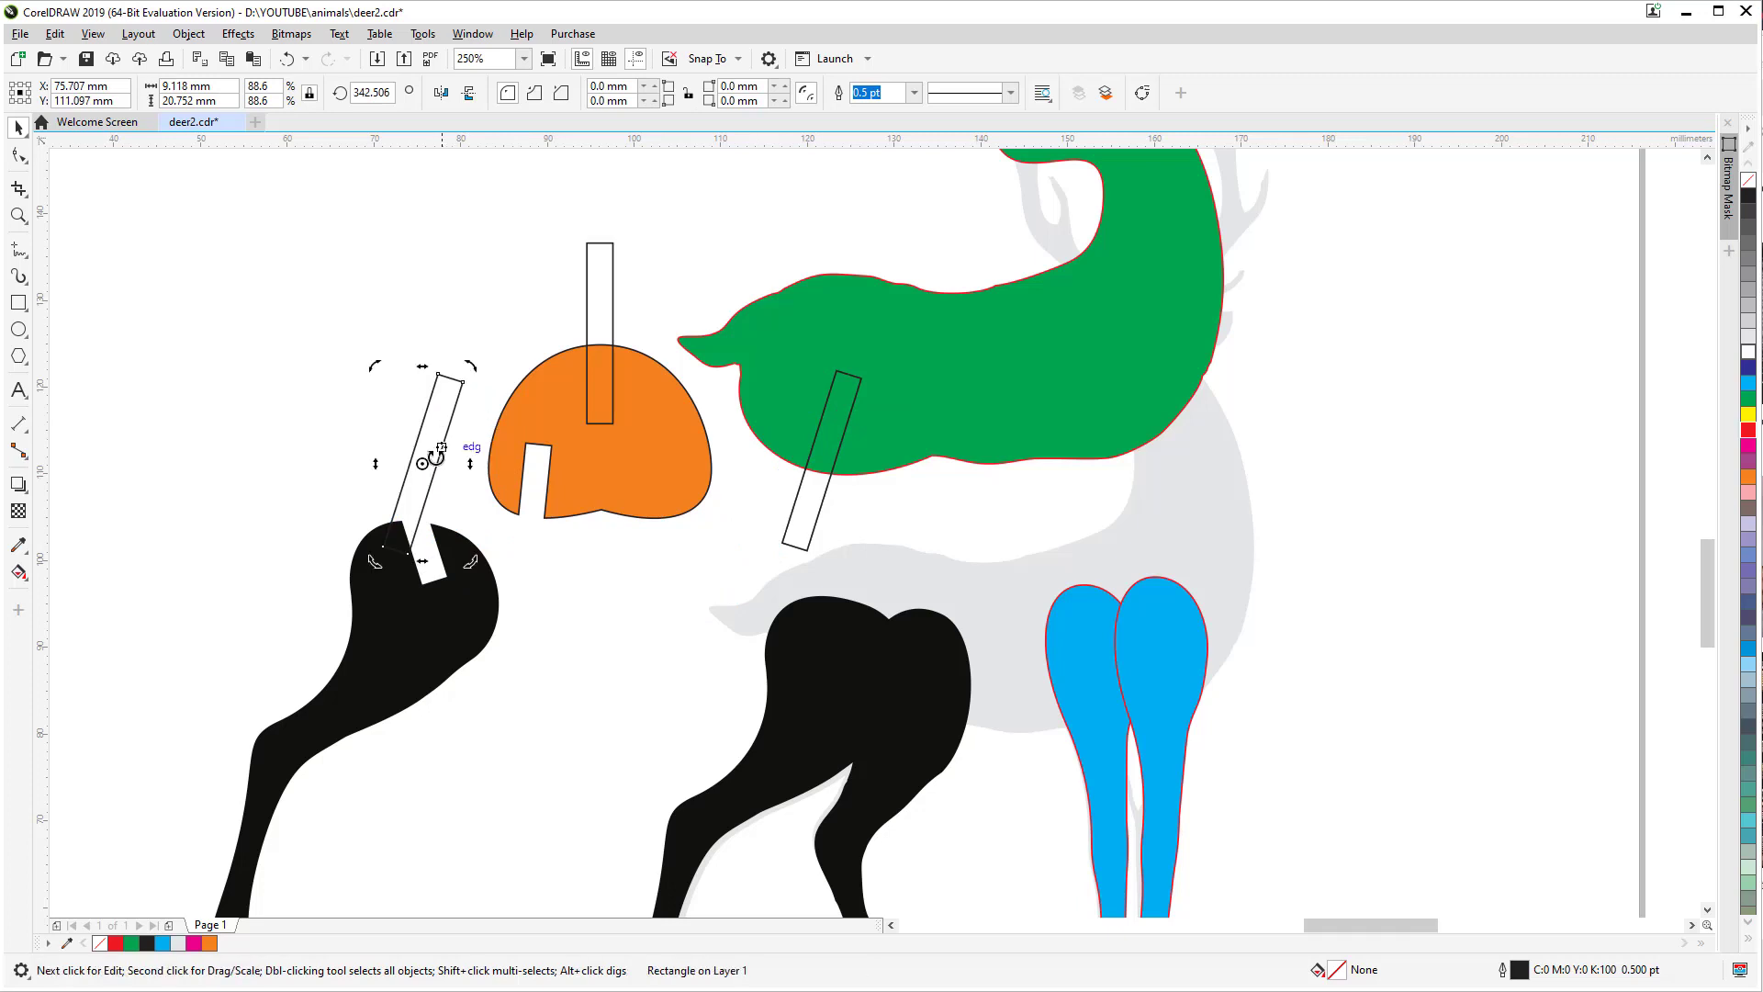
{"action": "left_click", "coordinate": [410, 553]}
{"action": "left_click_drag", "start_coordinate": [409, 553], "coordinate": [448, 575]}
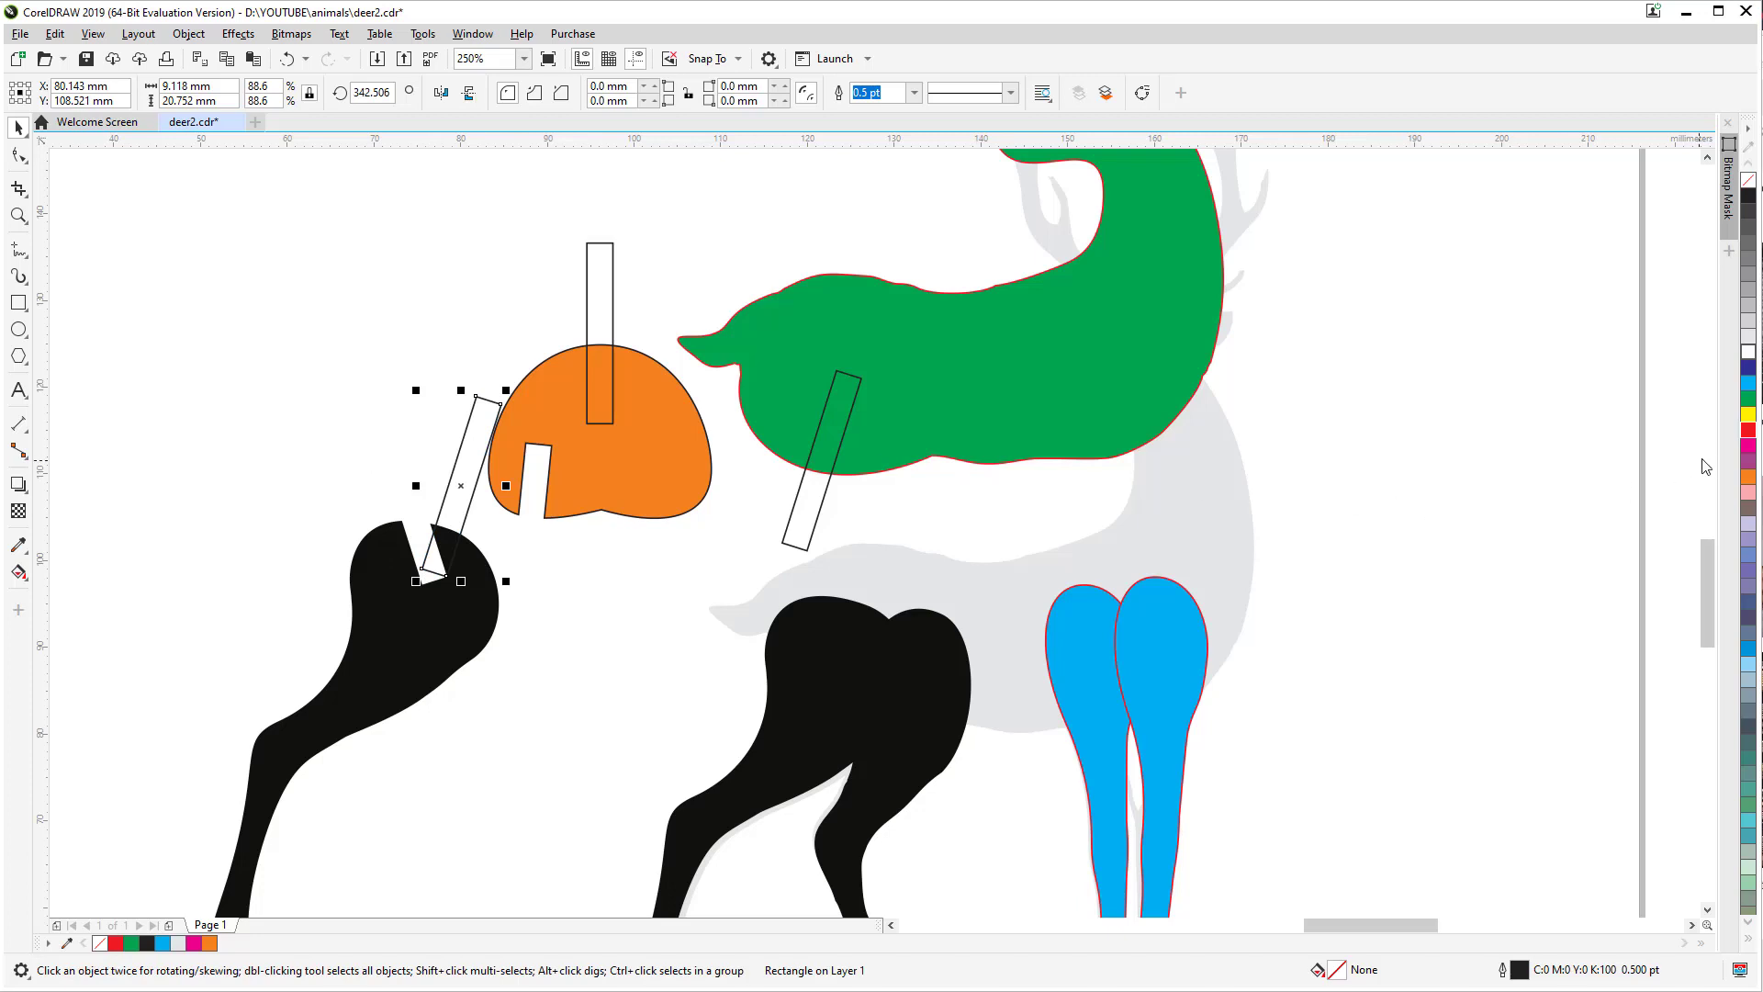
Step: Give the leg's rectangle a red outline and rotate it to about 16.9° so it lines up with the leg's slot
{"action": "right_click", "coordinate": [1748, 429]}
{"action": "left_click", "coordinate": [457, 488]}
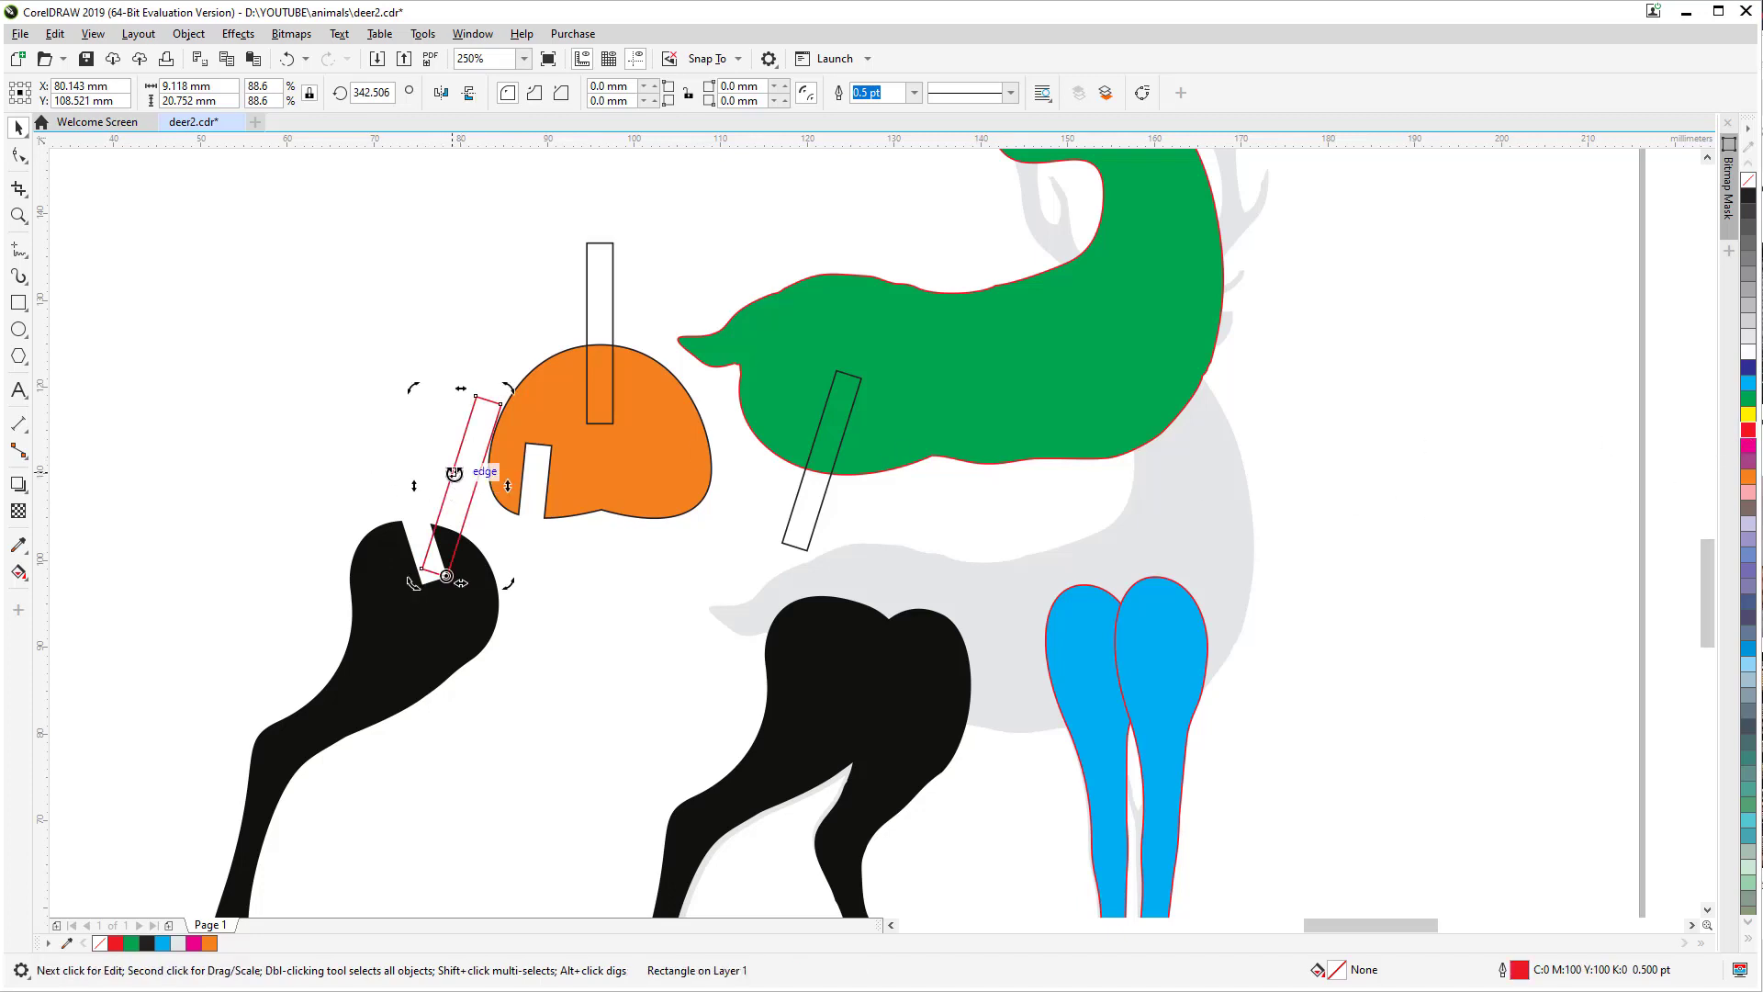
{"action": "left_click_drag", "start_coordinate": [414, 388], "coordinate": [421, 522]}
{"action": "left_click", "coordinate": [414, 270]}
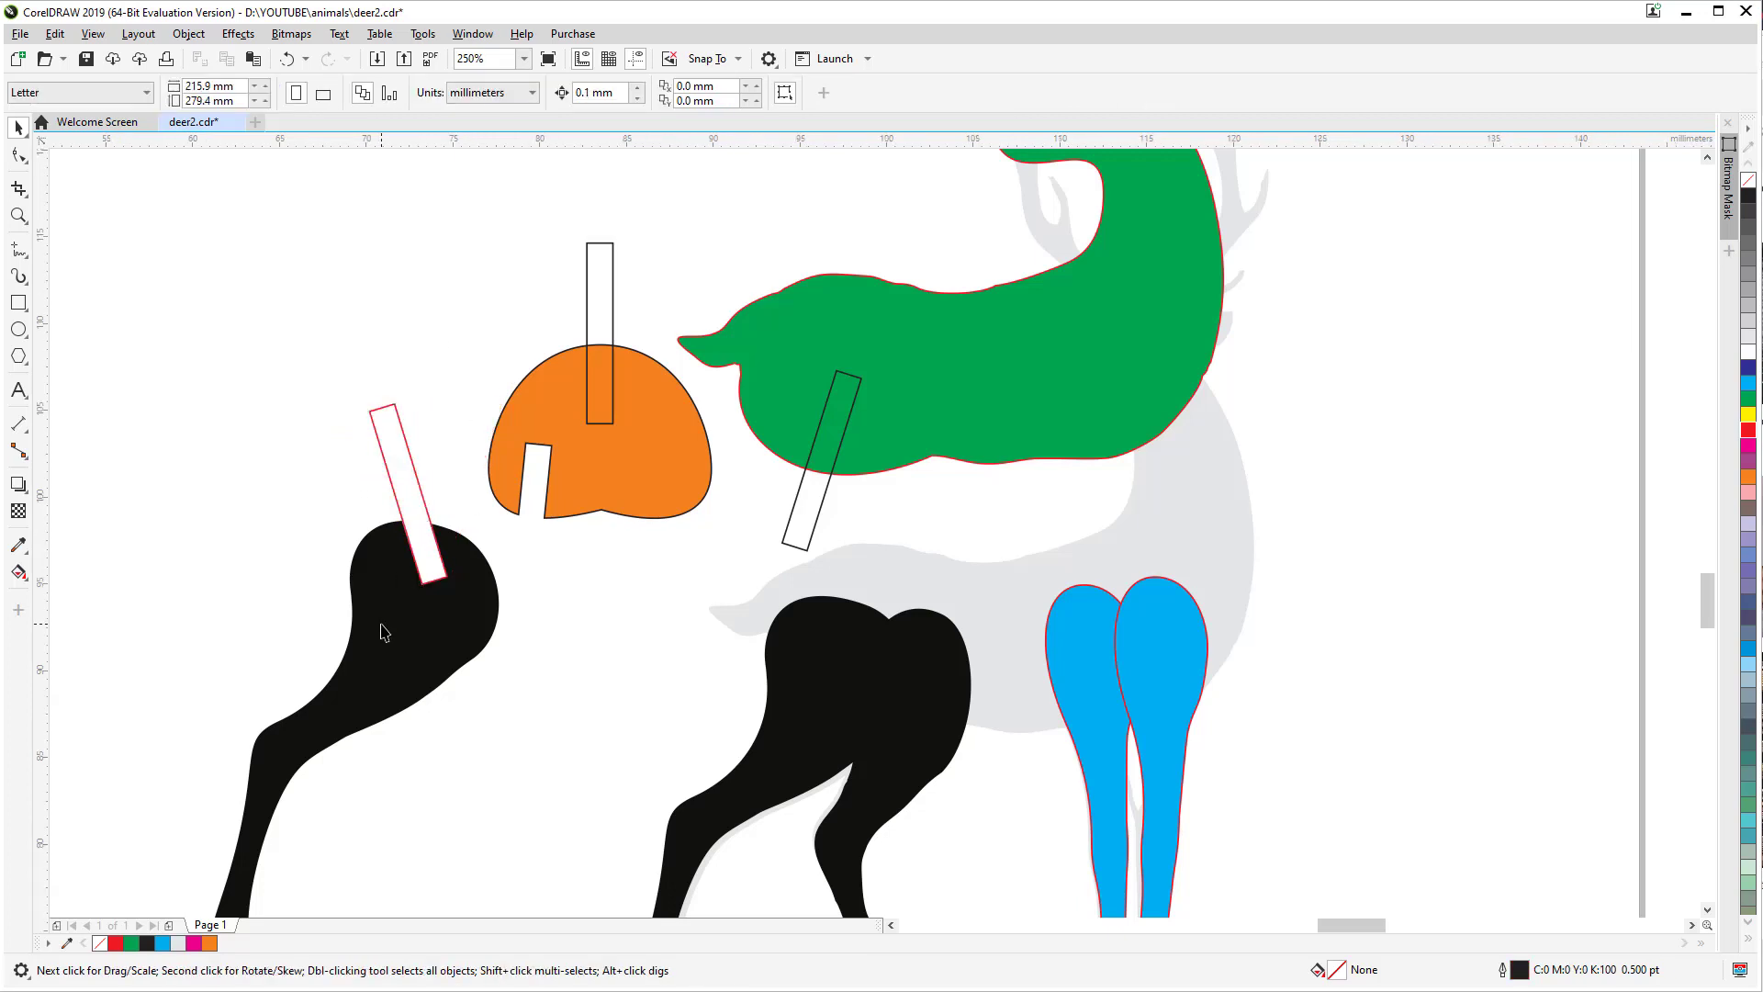
Step: Copy the red rectangle from the leg to the body's rump and delete the black-outlined tilted rectangle there
{"action": "scroll", "coordinate": [381, 621], "scroll_direction": "up", "scroll_amount": 2}
{"action": "left_click", "coordinate": [471, 410]}
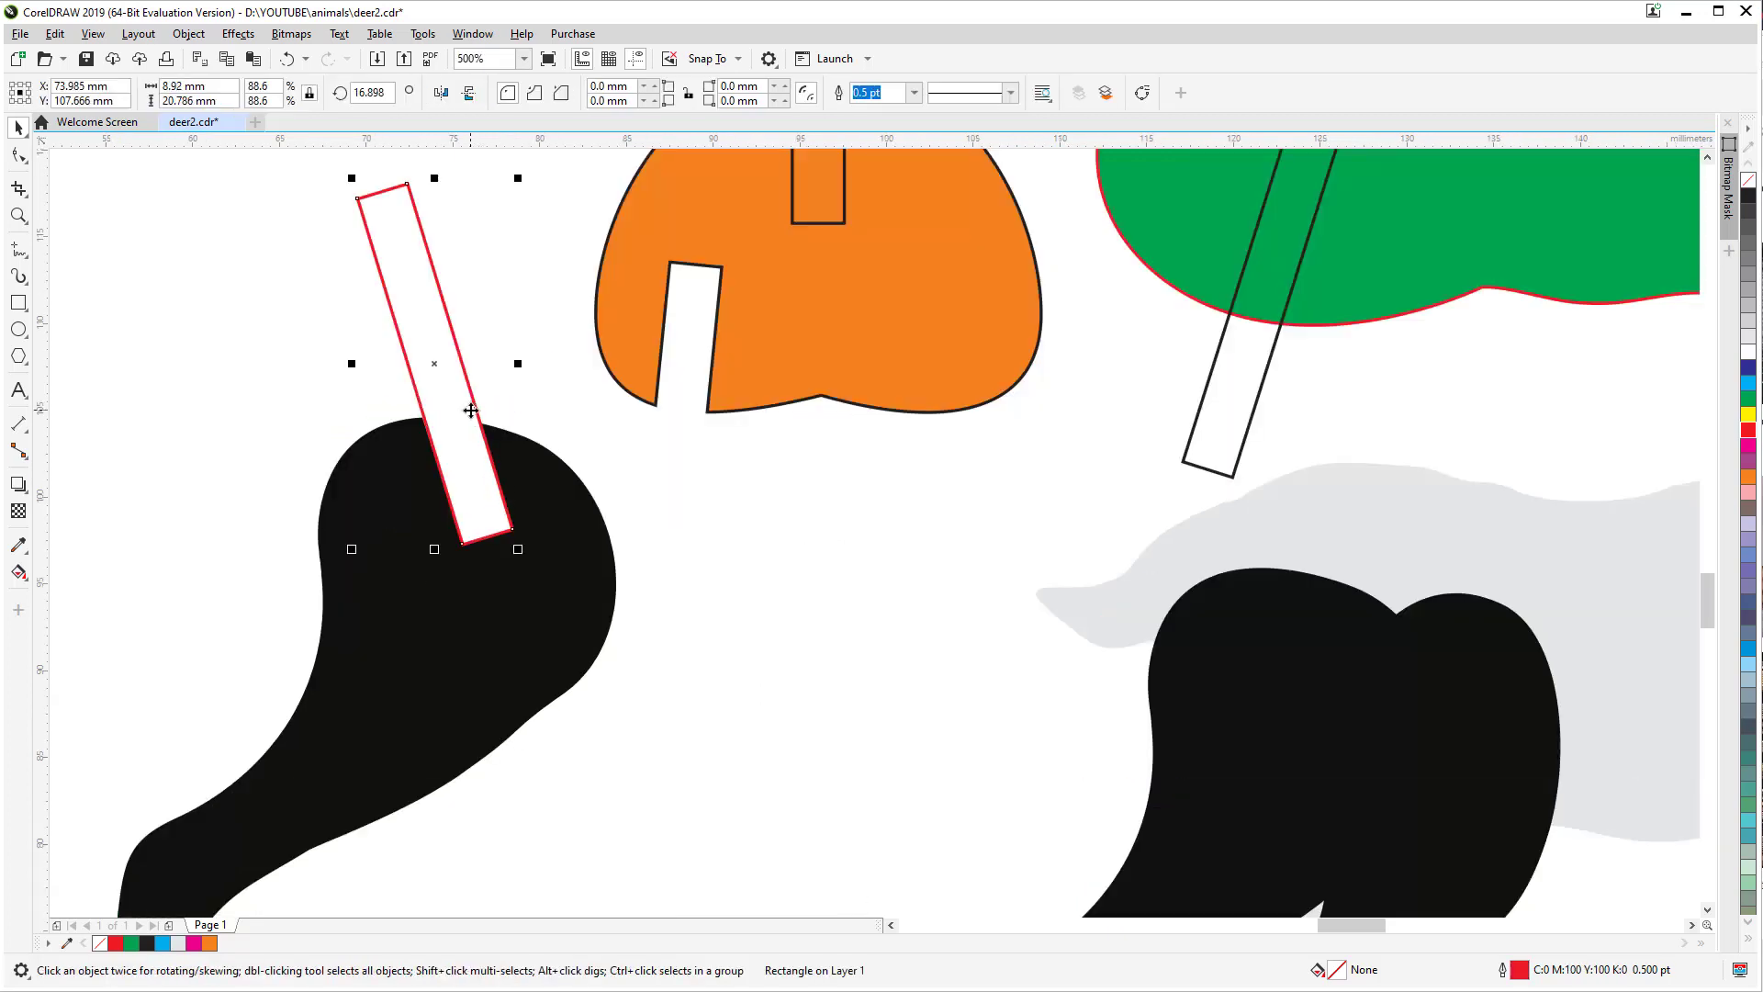
{"action": "left_click_drag", "start_coordinate": [471, 411], "coordinate": [1151, 451]}
{"action": "scroll", "coordinate": [1234, 390], "scroll_direction": "down", "scroll_amount": 2}
{"action": "left_click", "coordinate": [1238, 391]}
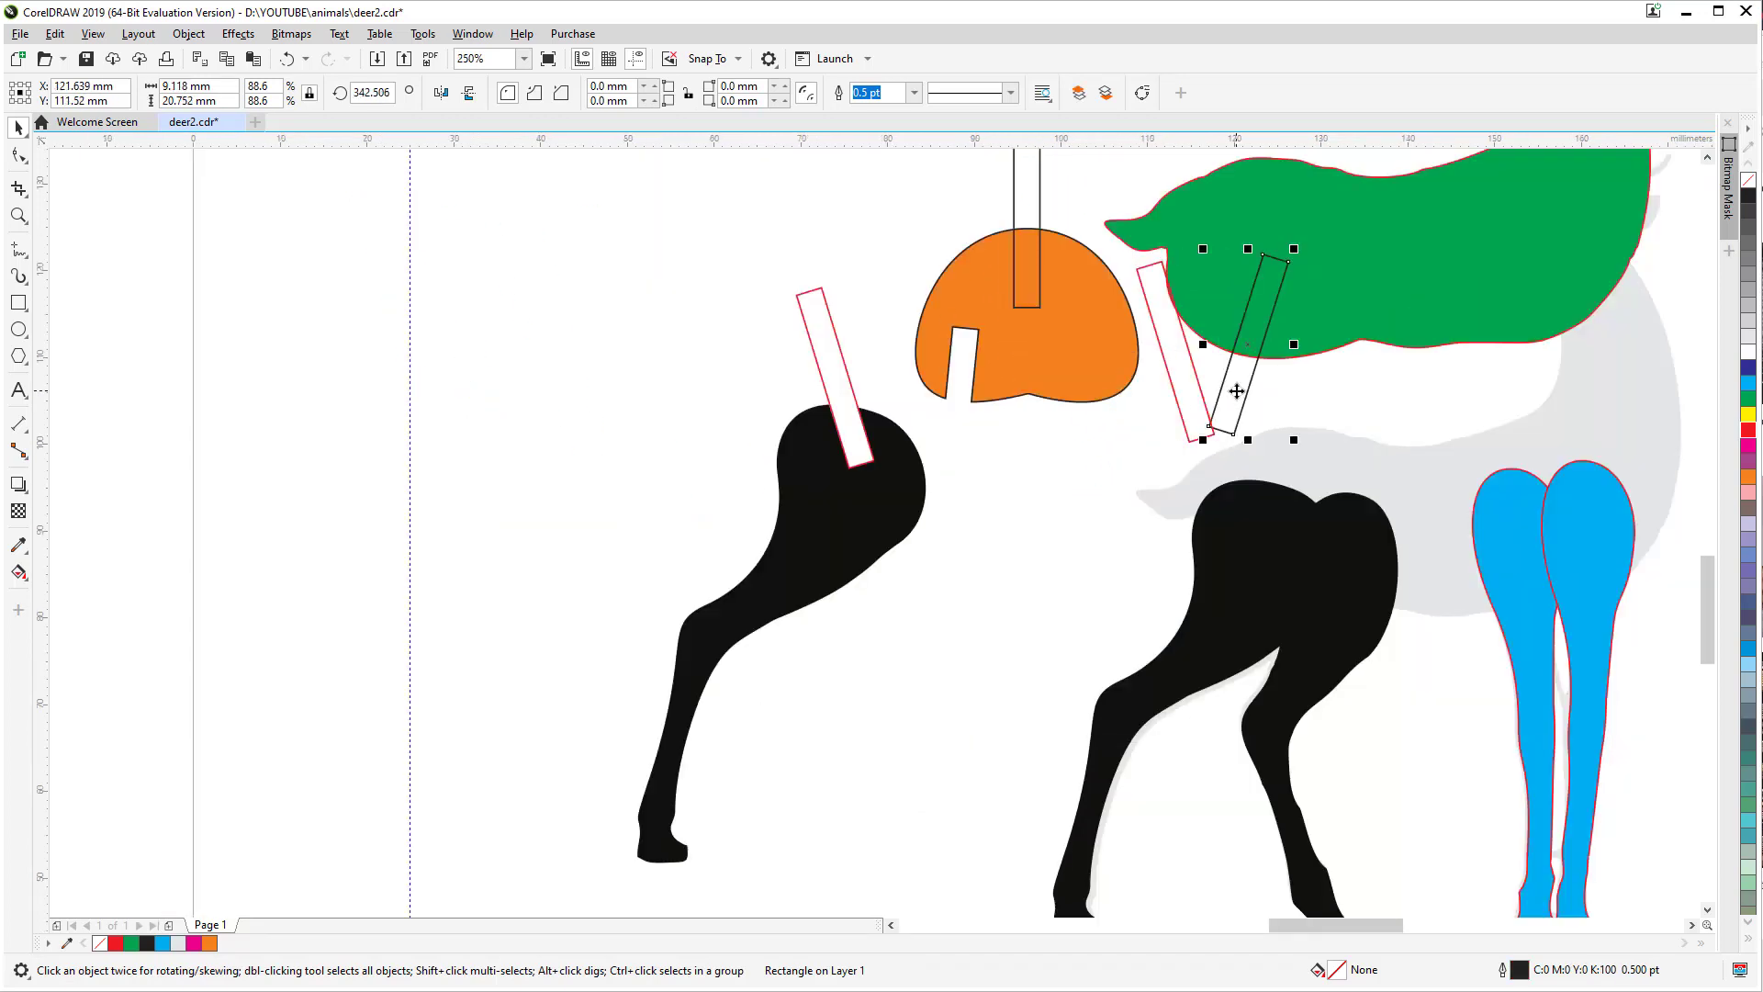
{"action": "key", "text": "Delete"}
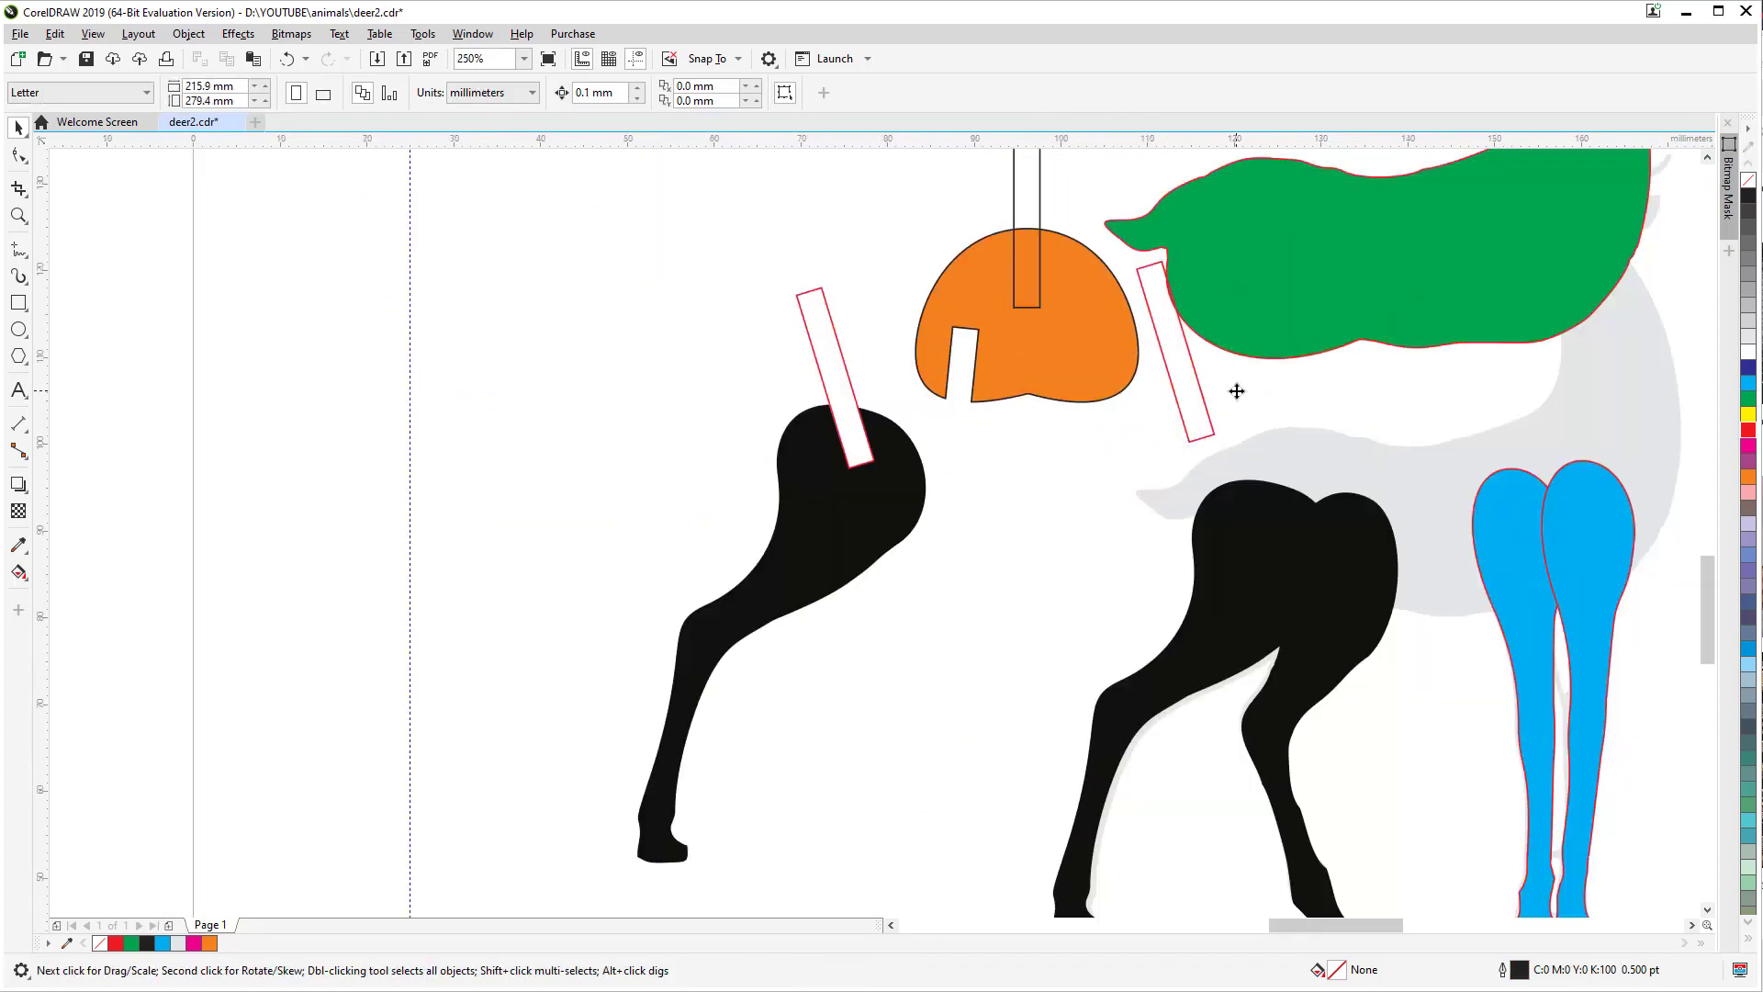
Step: Mirror the copied red rectangle vertically and position it across the lower edge of the green body's rump
{"action": "left_click", "coordinate": [1184, 393]}
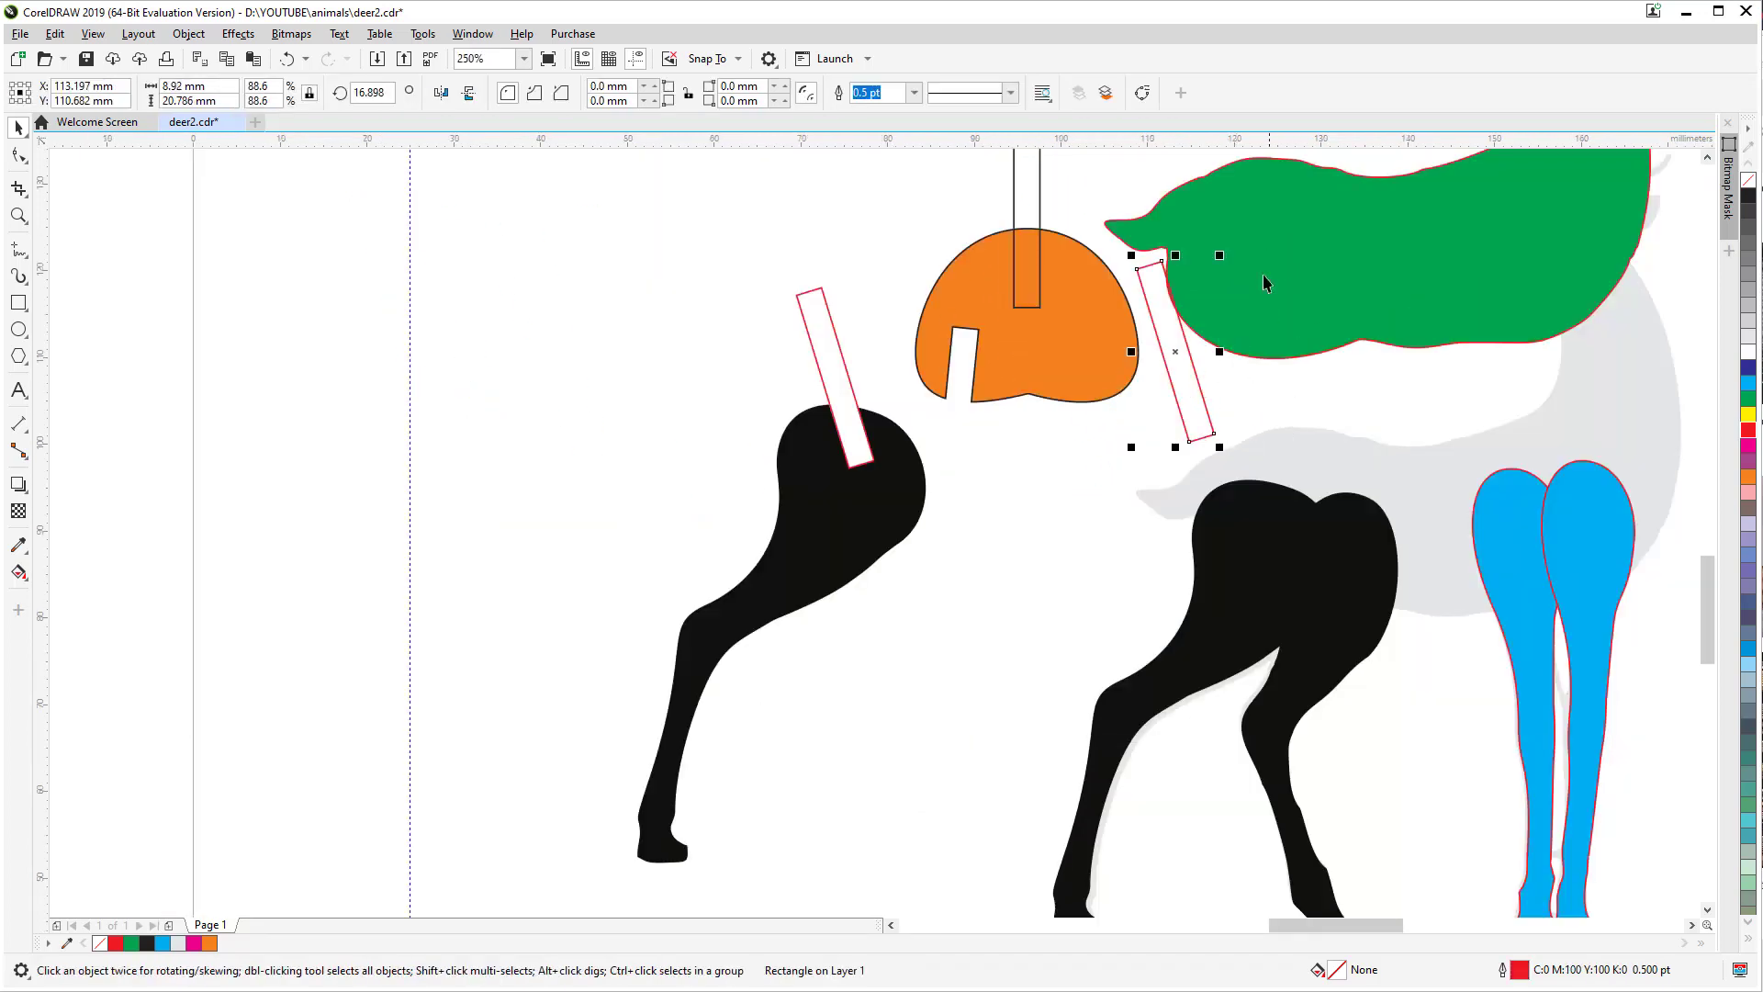
{"action": "left_click", "coordinate": [469, 96]}
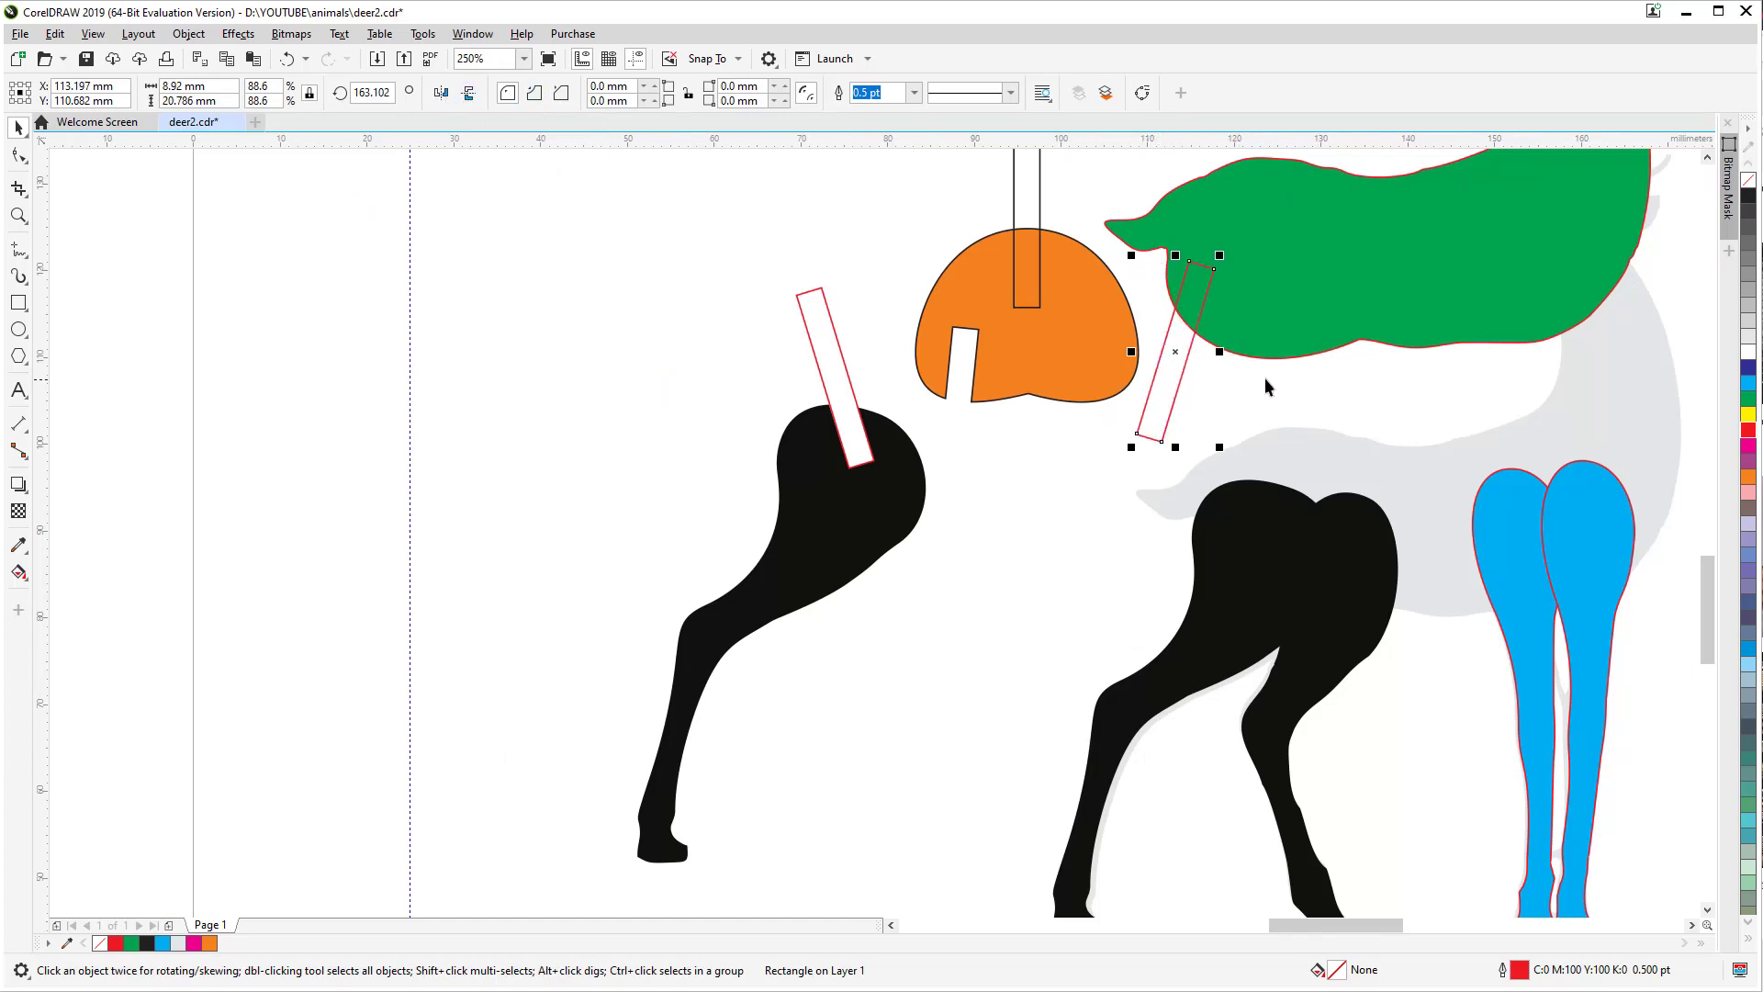
{"action": "left_click_drag", "start_coordinate": [1266, 386], "coordinate": [1086, 499]}
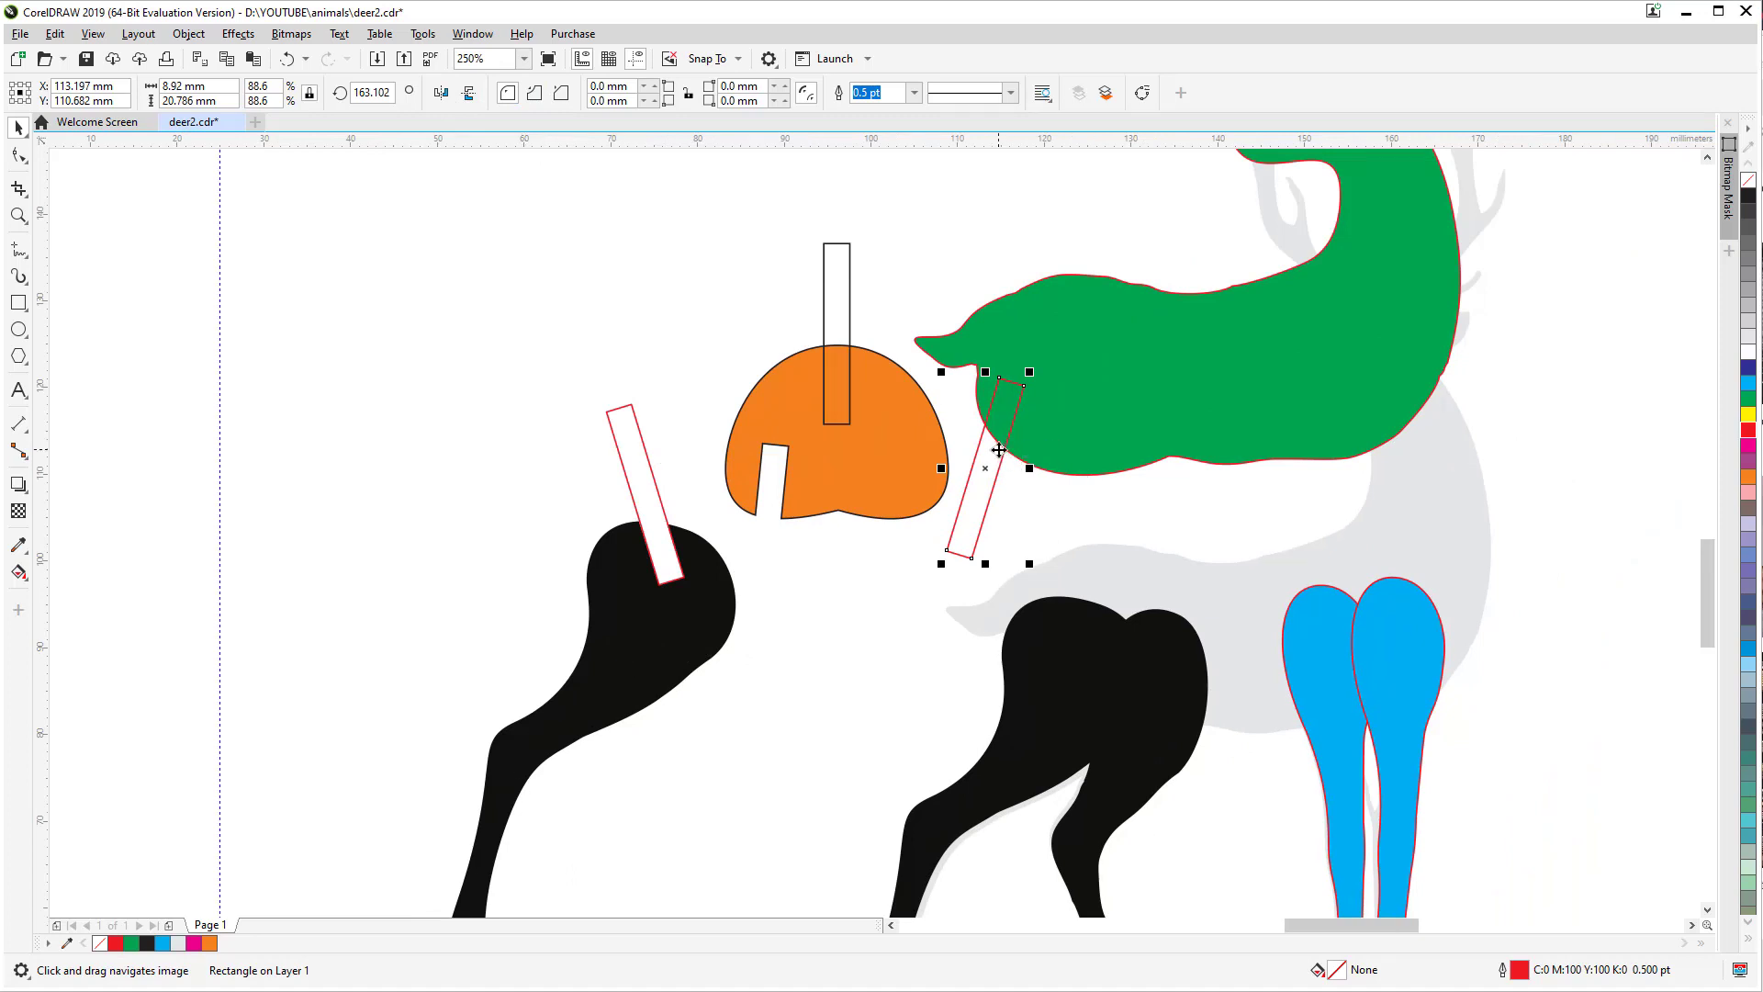
{"action": "left_click_drag", "start_coordinate": [1001, 454], "coordinate": [1038, 485]}
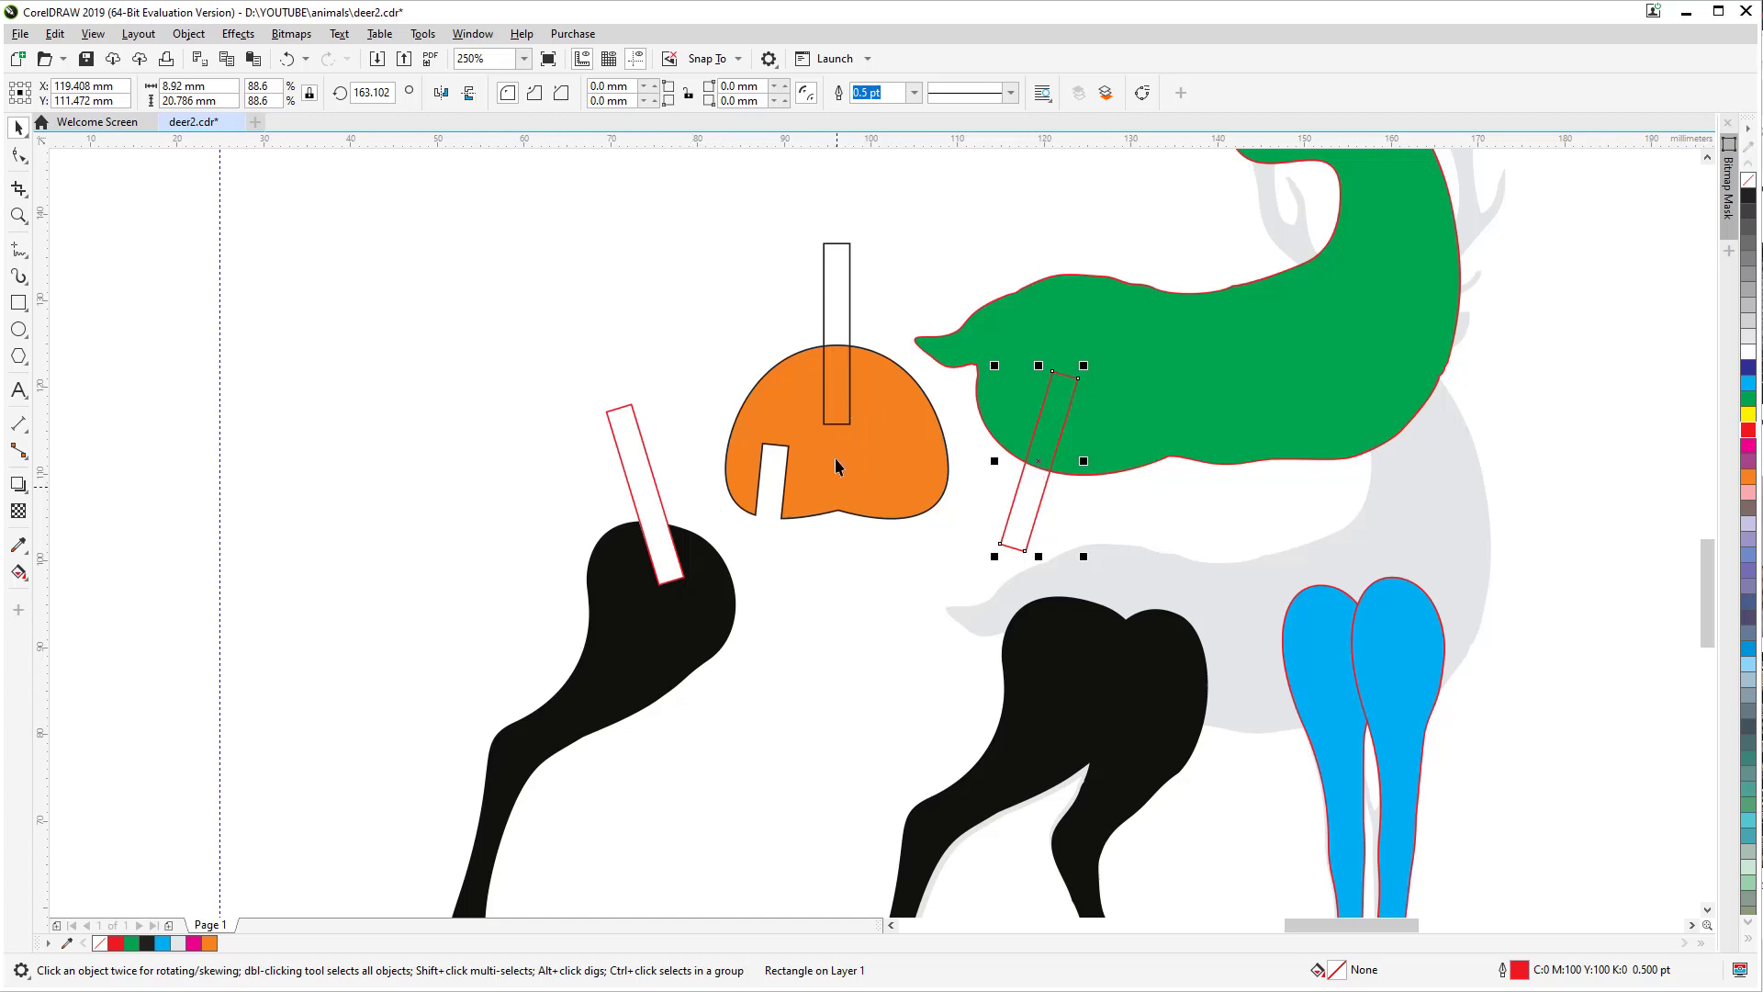
Step: Cut the upright rectangle out of the top of the orange piece with Back Minus Front
{"action": "left_click", "coordinate": [811, 373]}
{"action": "left_click", "coordinate": [850, 321], "text": "shift"}
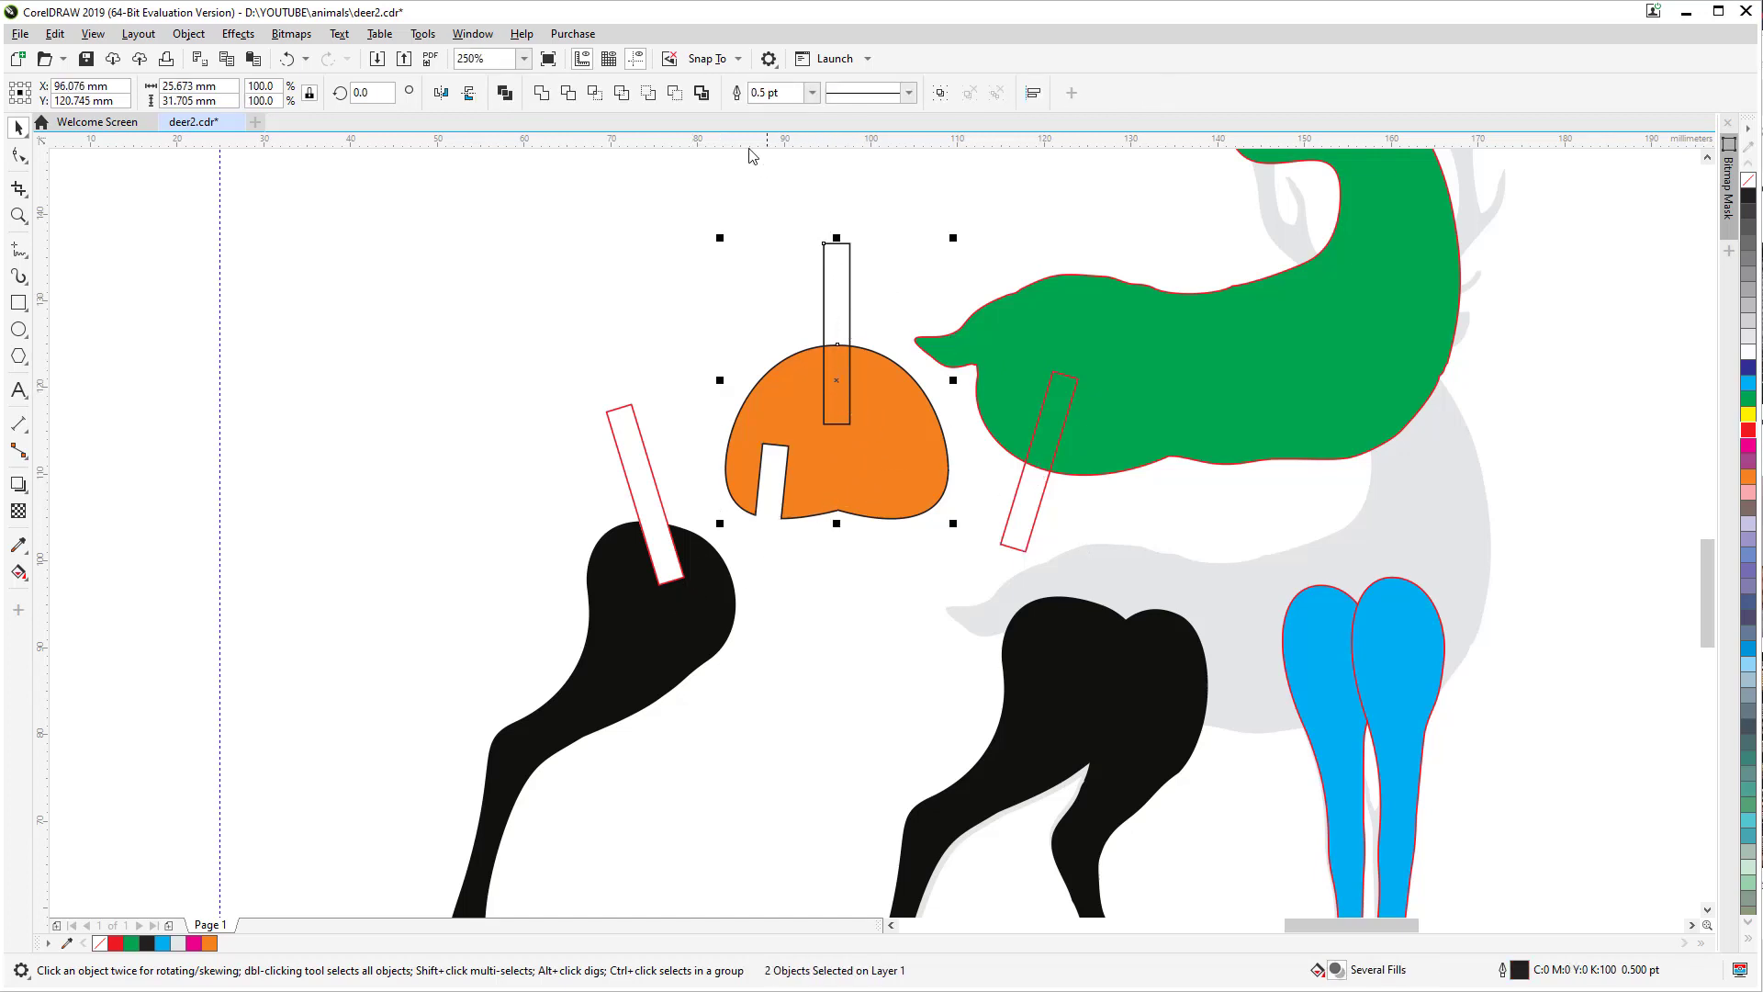
{"action": "left_click", "coordinate": [680, 96]}
Step: Try fitting the orange piece over the body's red rectangle, rotated to about 344.8°, and undo the placement
{"action": "left_click_drag", "start_coordinate": [842, 481], "coordinate": [1079, 393]}
{"action": "left_click", "coordinate": [1115, 373]}
{"action": "left_click_drag", "start_coordinate": [1180, 290], "coordinate": [1198, 333]}
{"action": "left_click", "coordinate": [1116, 417]}
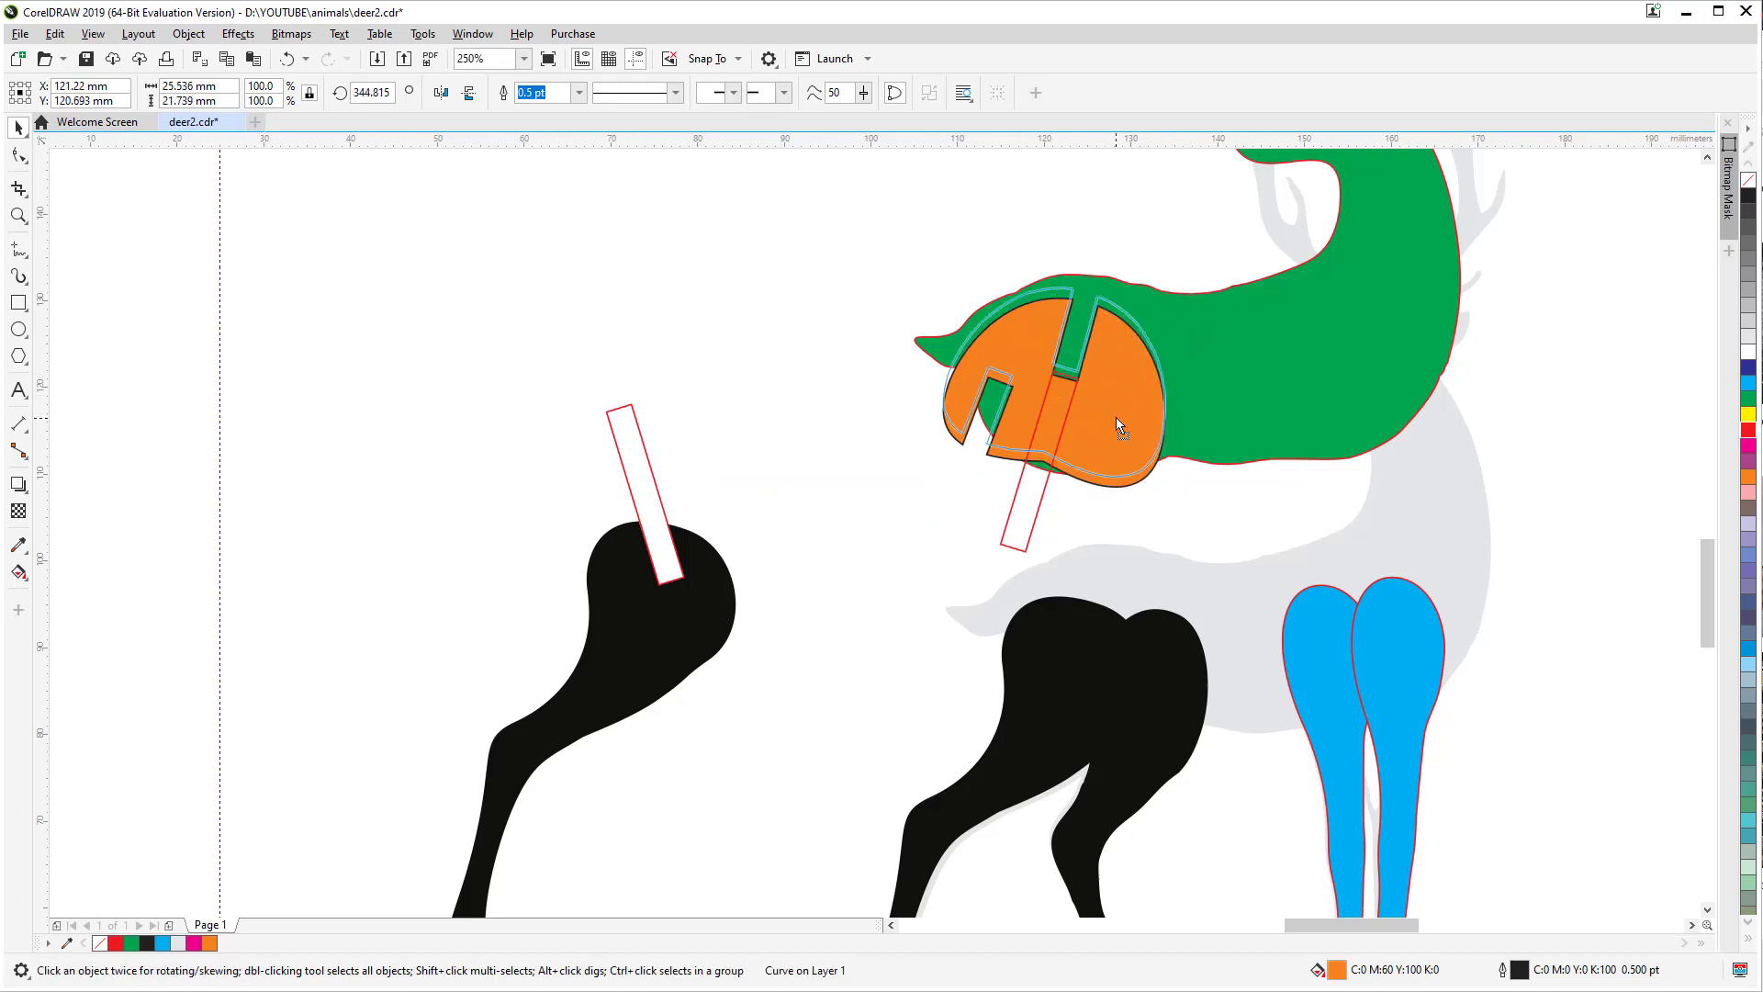
{"action": "left_click_drag", "start_coordinate": [1116, 417], "coordinate": [1116, 429]}
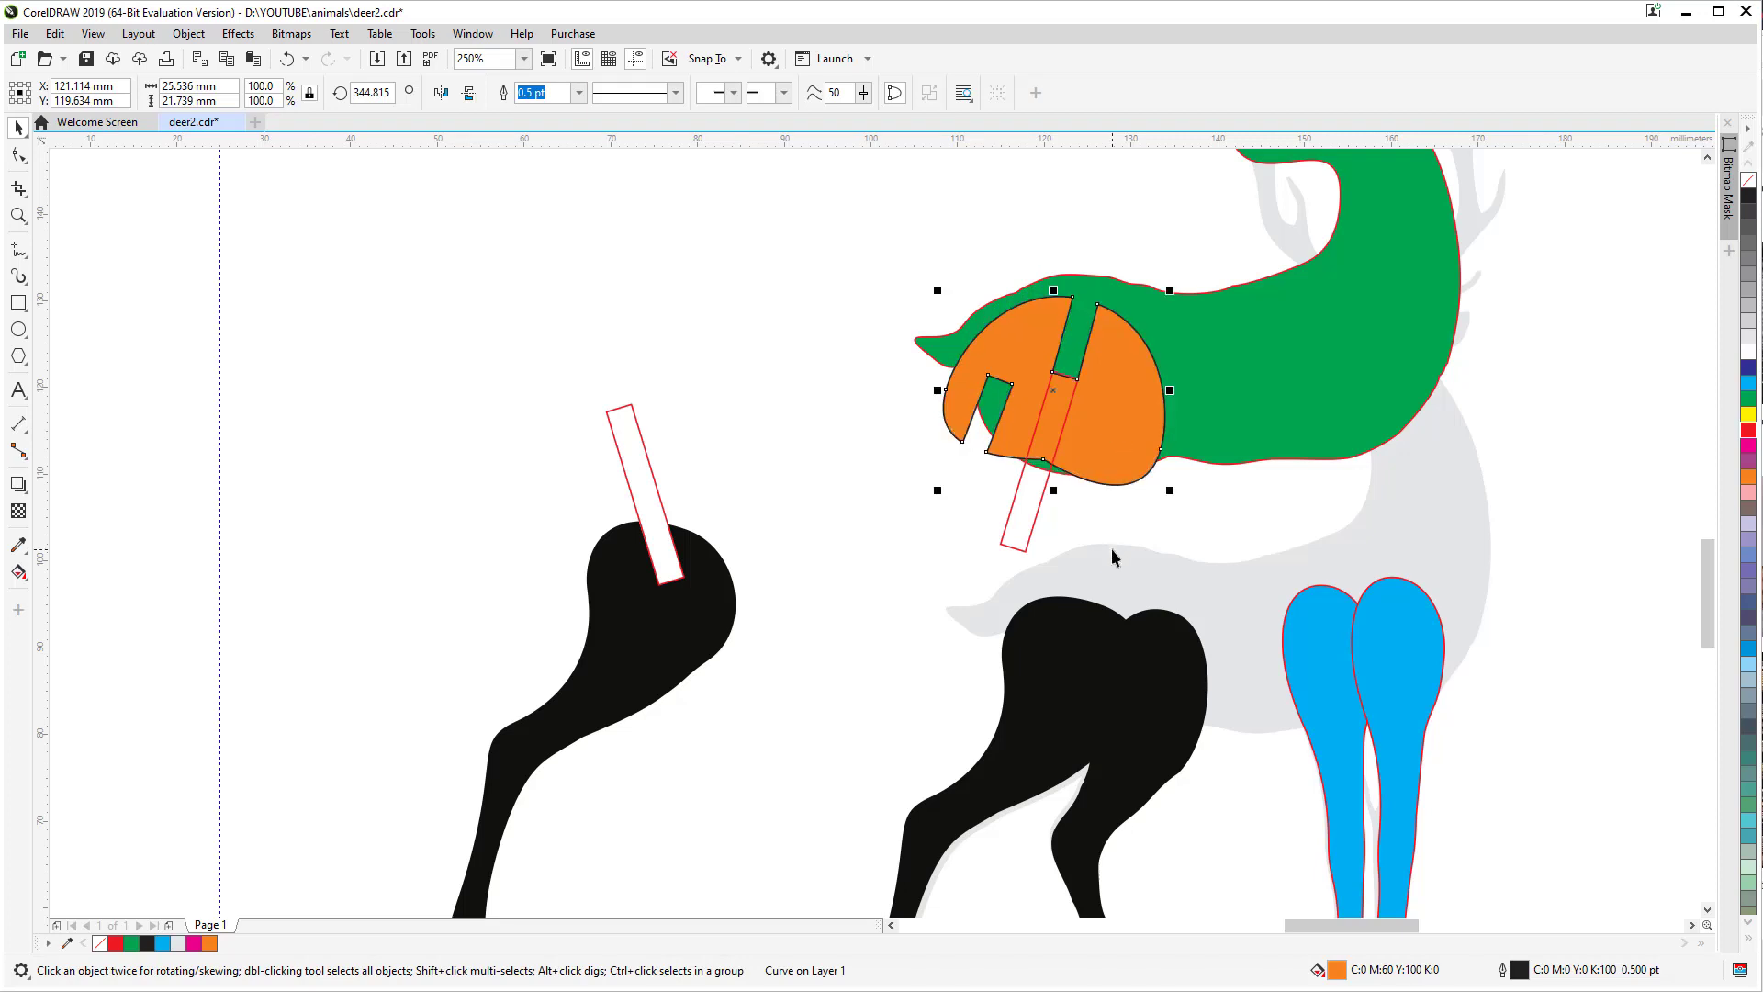
{"action": "key", "text": "ctrl+z"}
{"action": "key", "text": "ctrl+z"}
{"action": "key", "text": "ctrl+z"}
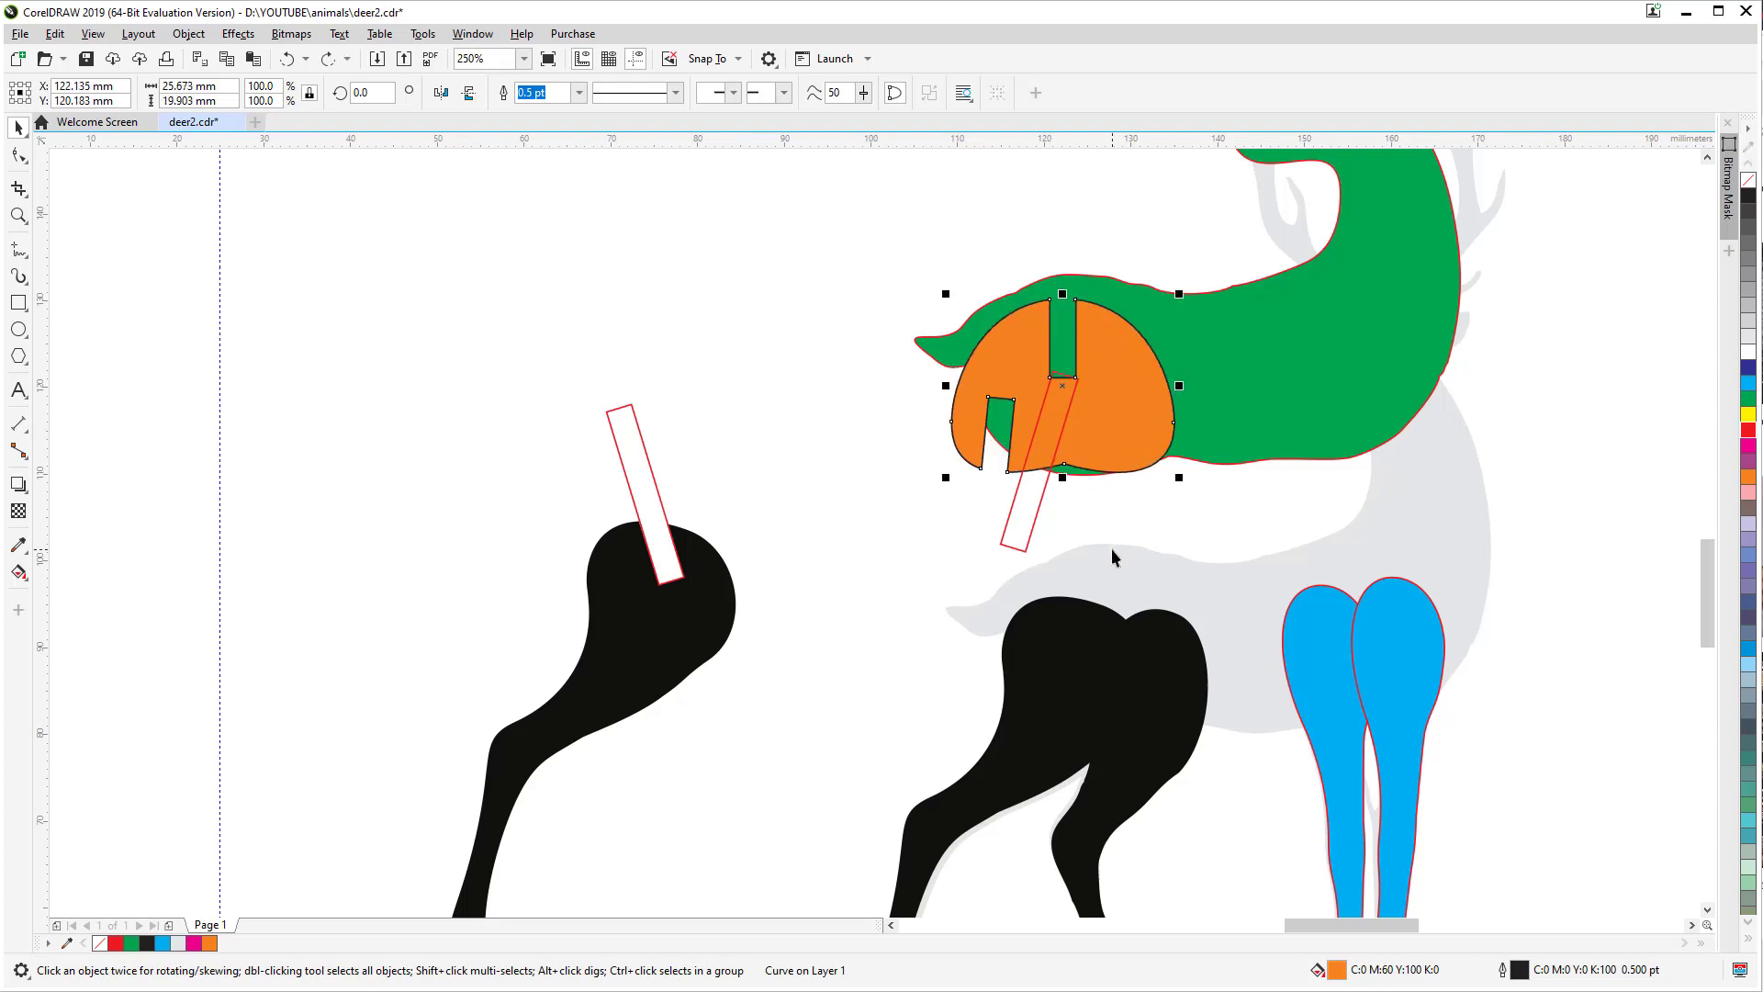
Step: Cut the tilted red rectangle out of the green body's rump with Back Minus Front
{"action": "left_click", "coordinate": [1093, 412]}
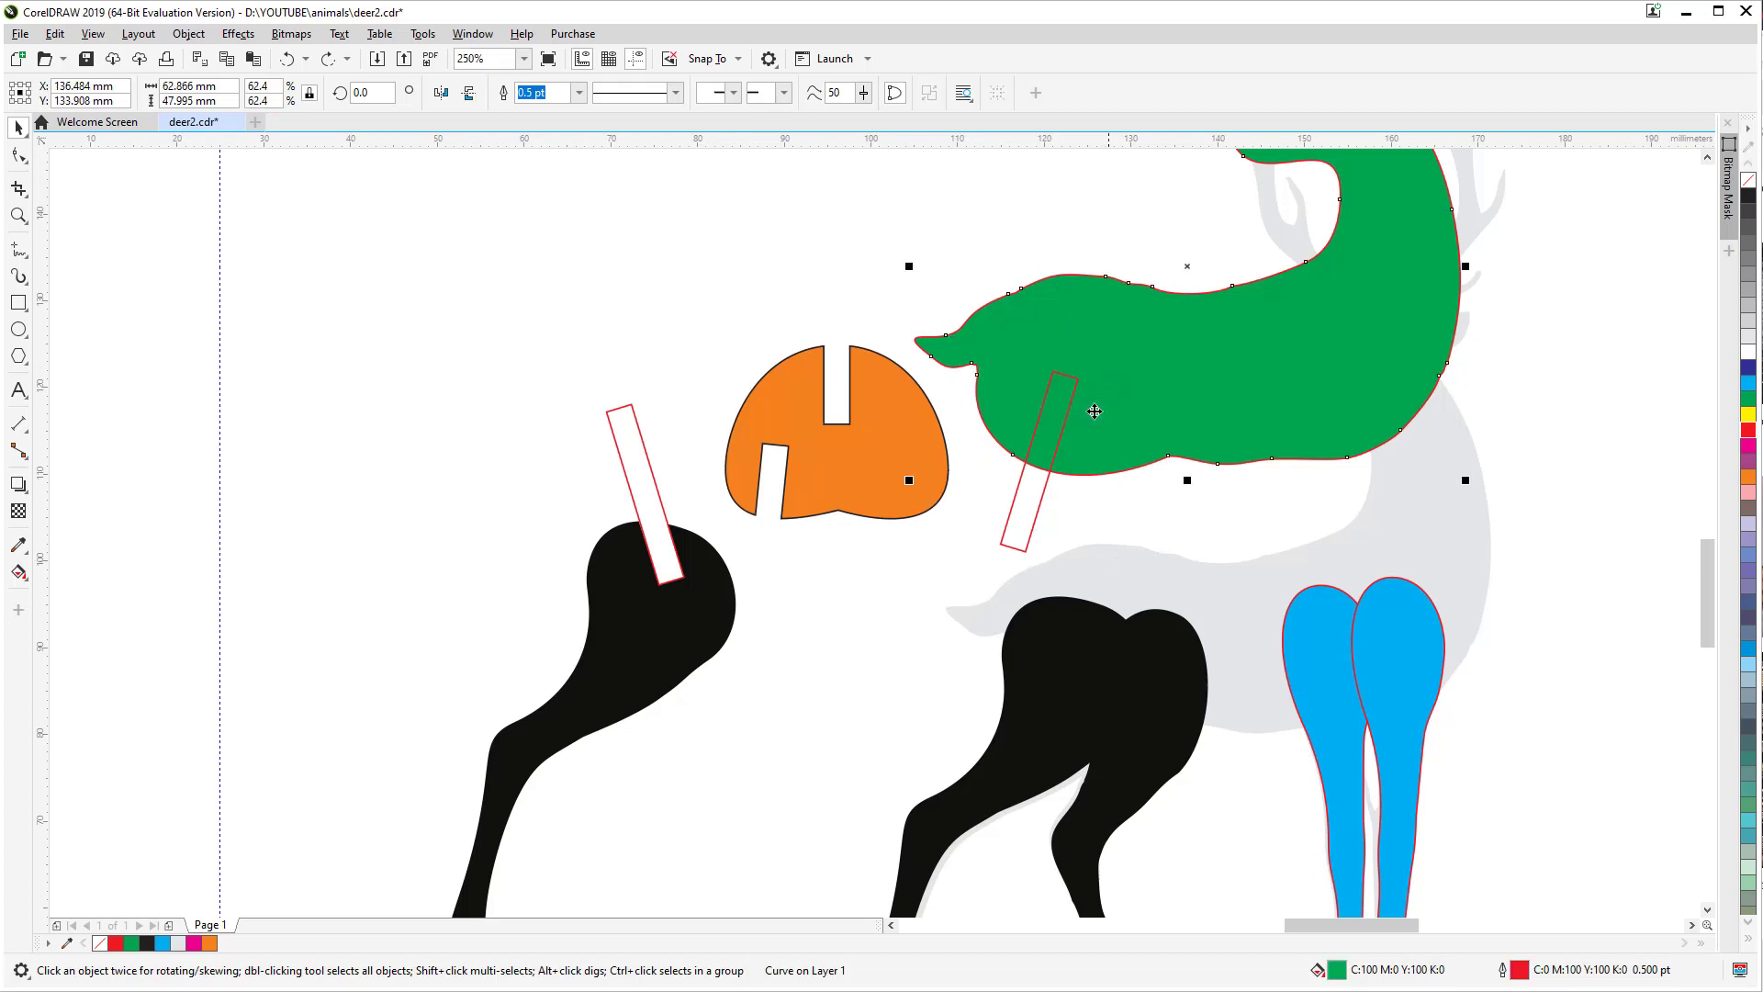
{"action": "left_click", "coordinate": [1042, 501], "text": "shift"}
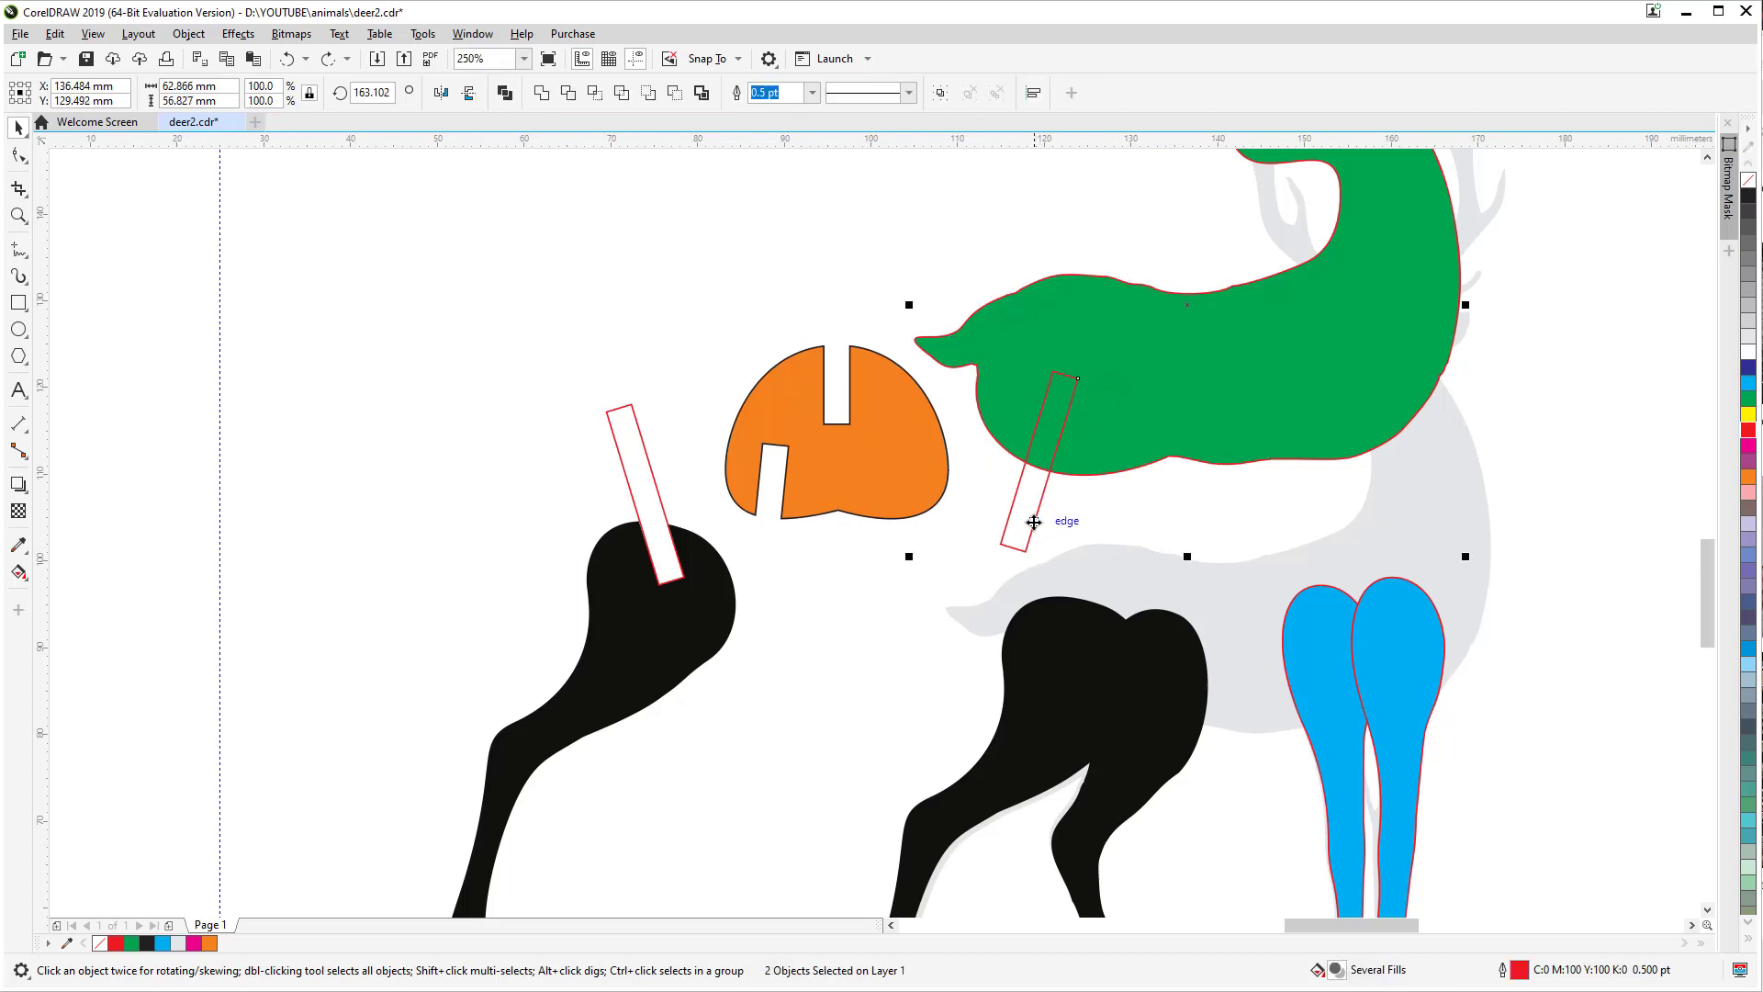
{"action": "left_click", "coordinate": [1036, 243]}
{"action": "left_click", "coordinate": [1051, 306]}
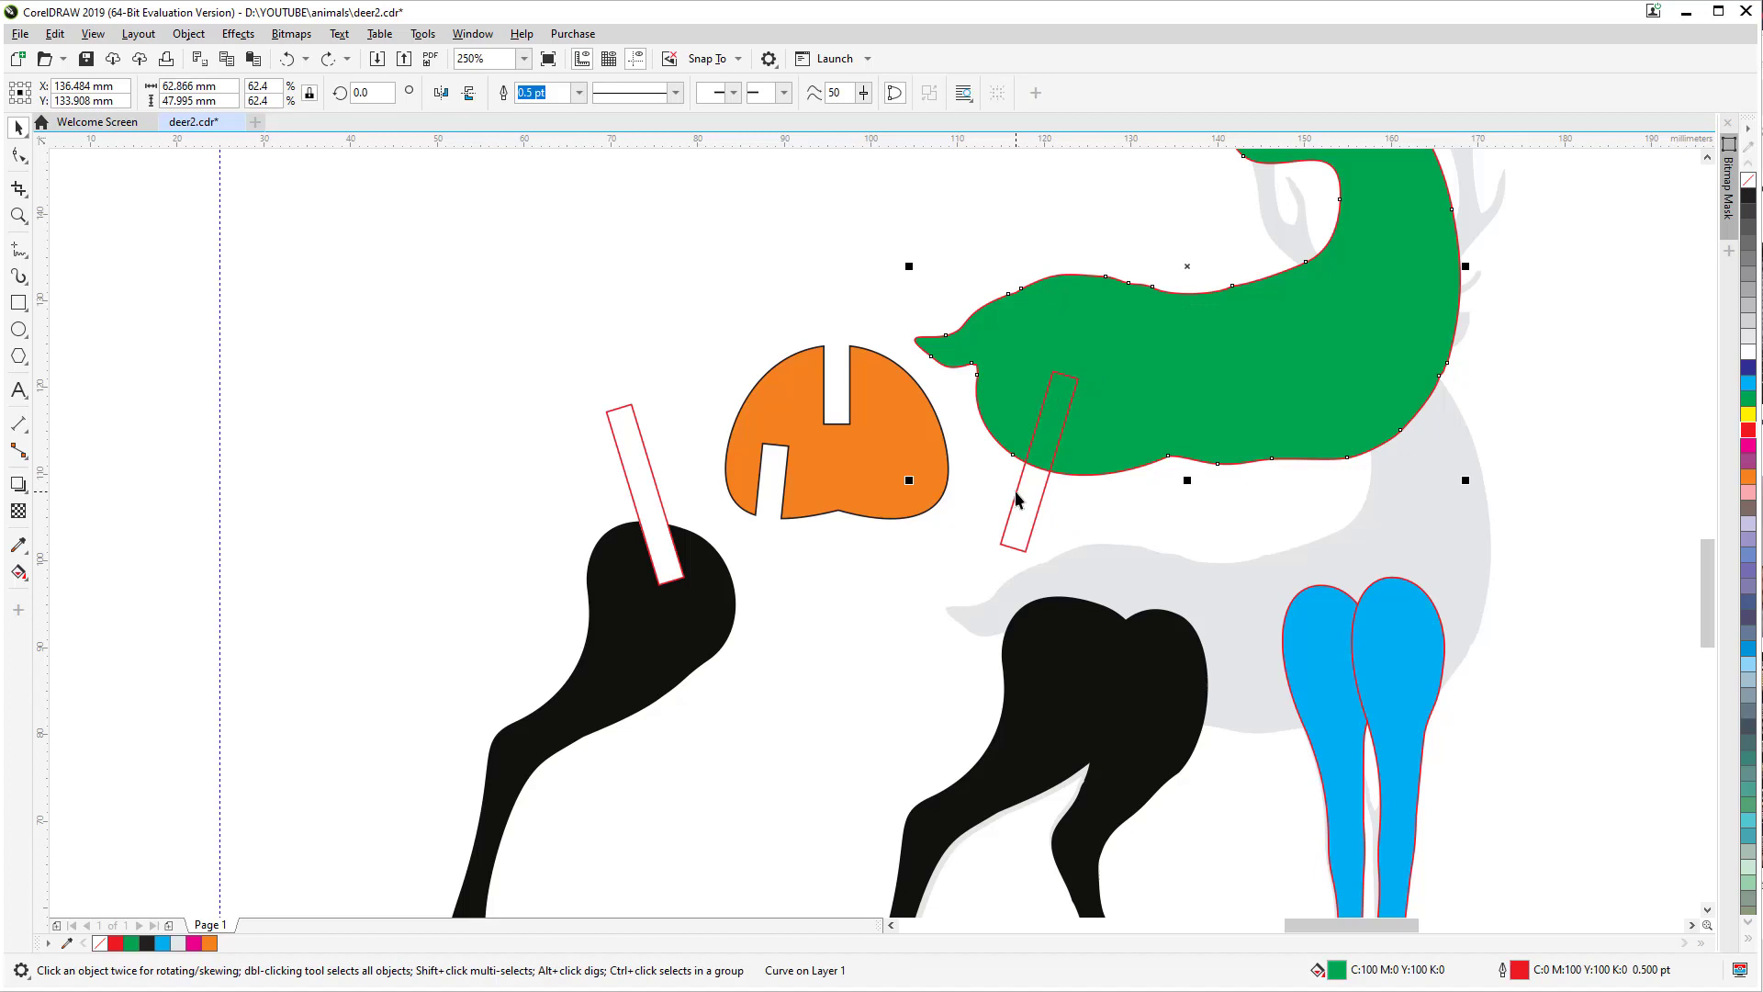
{"action": "left_click", "coordinate": [1015, 501], "text": "shift"}
{"action": "left_click", "coordinate": [675, 93]}
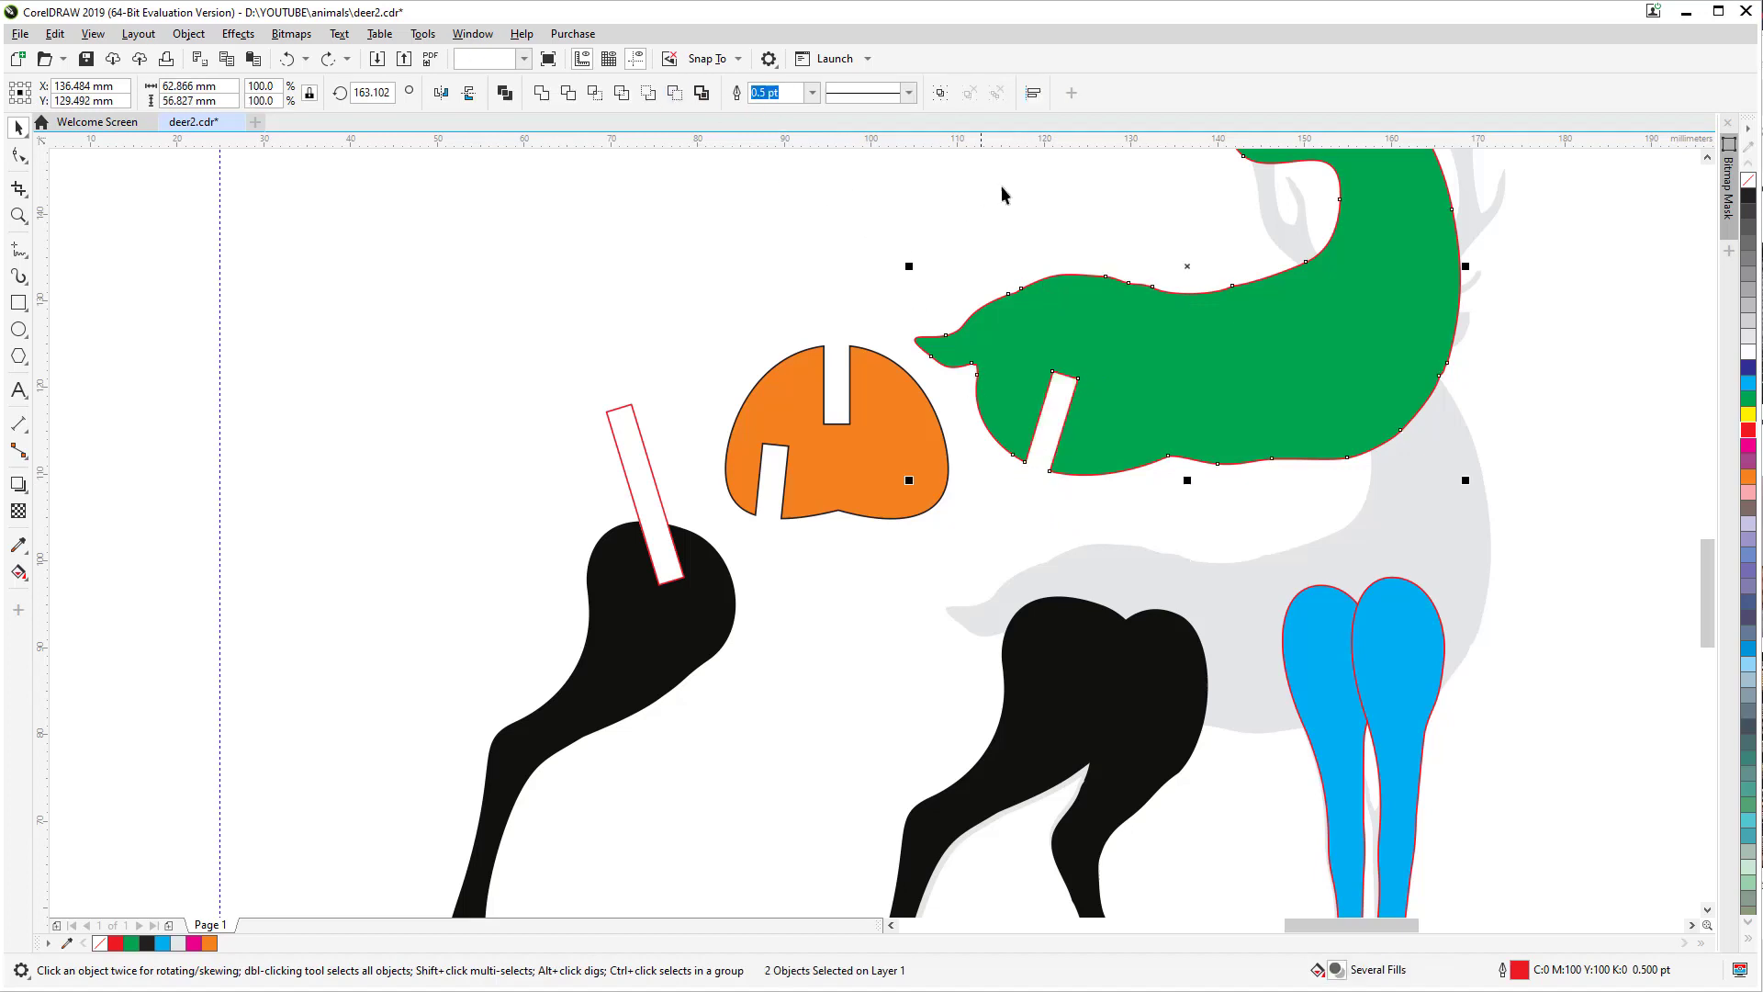
{"action": "left_click", "coordinate": [950, 356]}
{"action": "scroll", "coordinate": [871, 448], "scroll_direction": "up", "scroll_amount": 1}
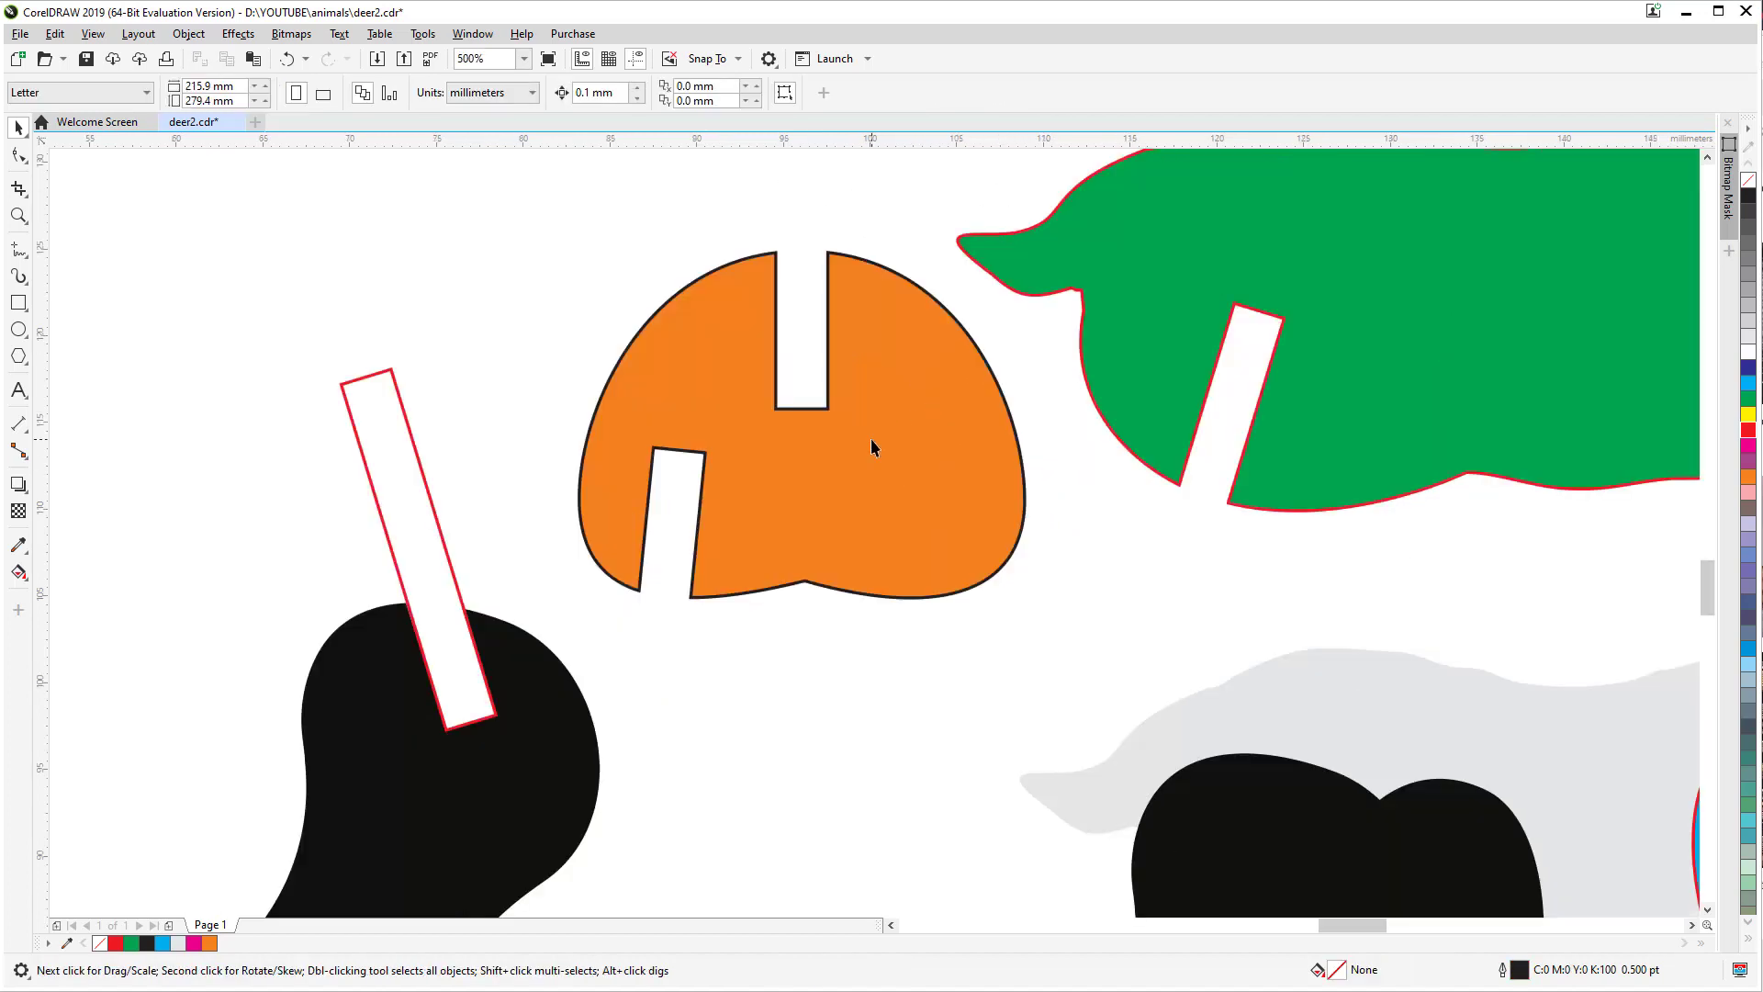
Step: Add a node on the orange piece's upper curve left of the top slot and move it slightly outward
{"action": "left_click", "coordinate": [781, 456]}
{"action": "scroll", "coordinate": [681, 310], "scroll_direction": "up", "scroll_amount": 1}
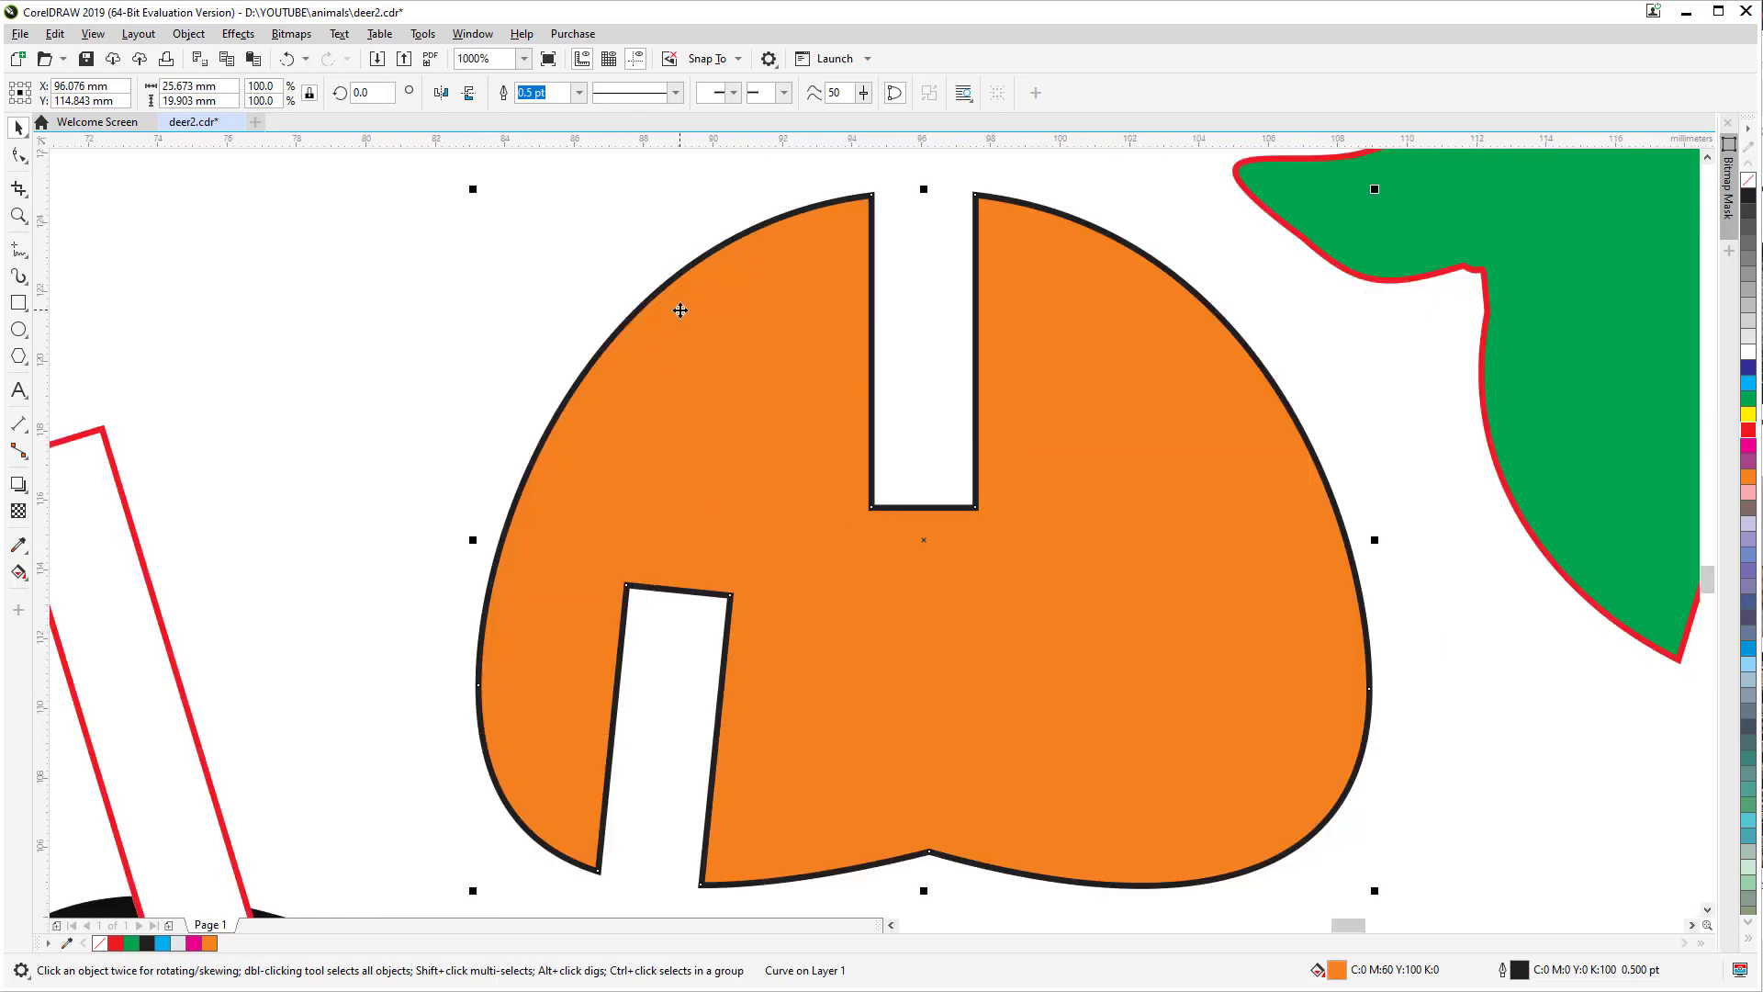
{"action": "left_click", "coordinate": [18, 155]}
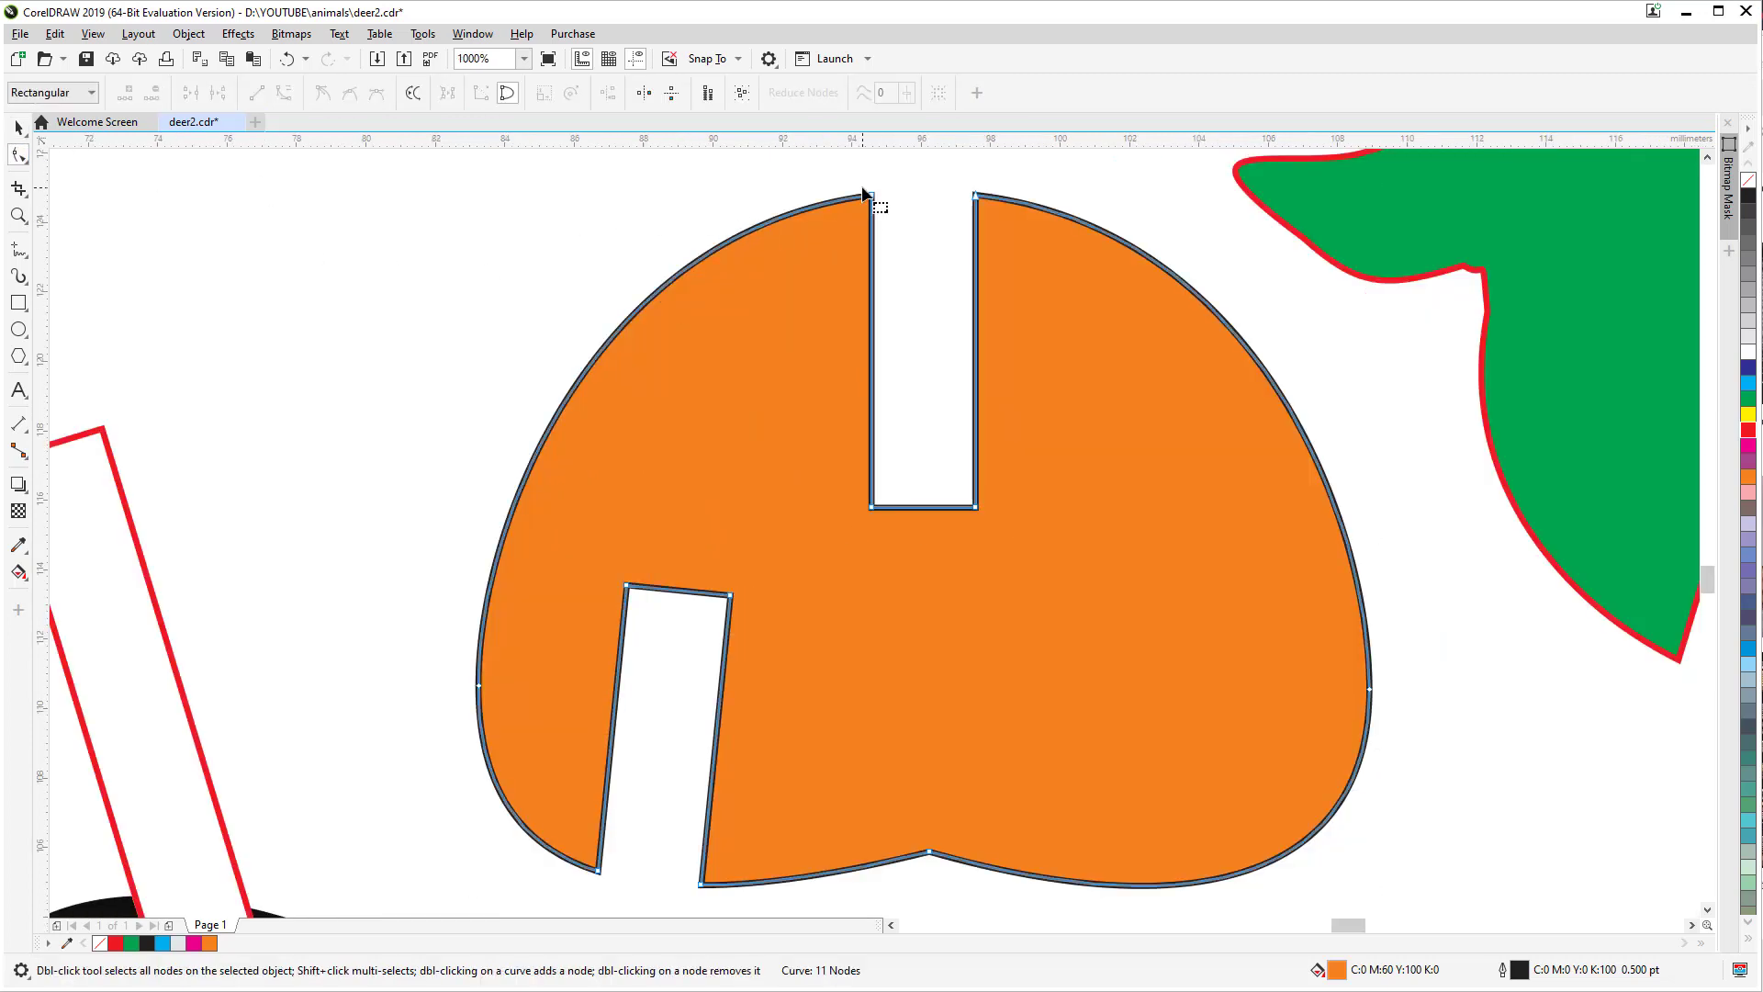
{"action": "left_click", "coordinate": [749, 234]}
{"action": "key", "text": "plus"}
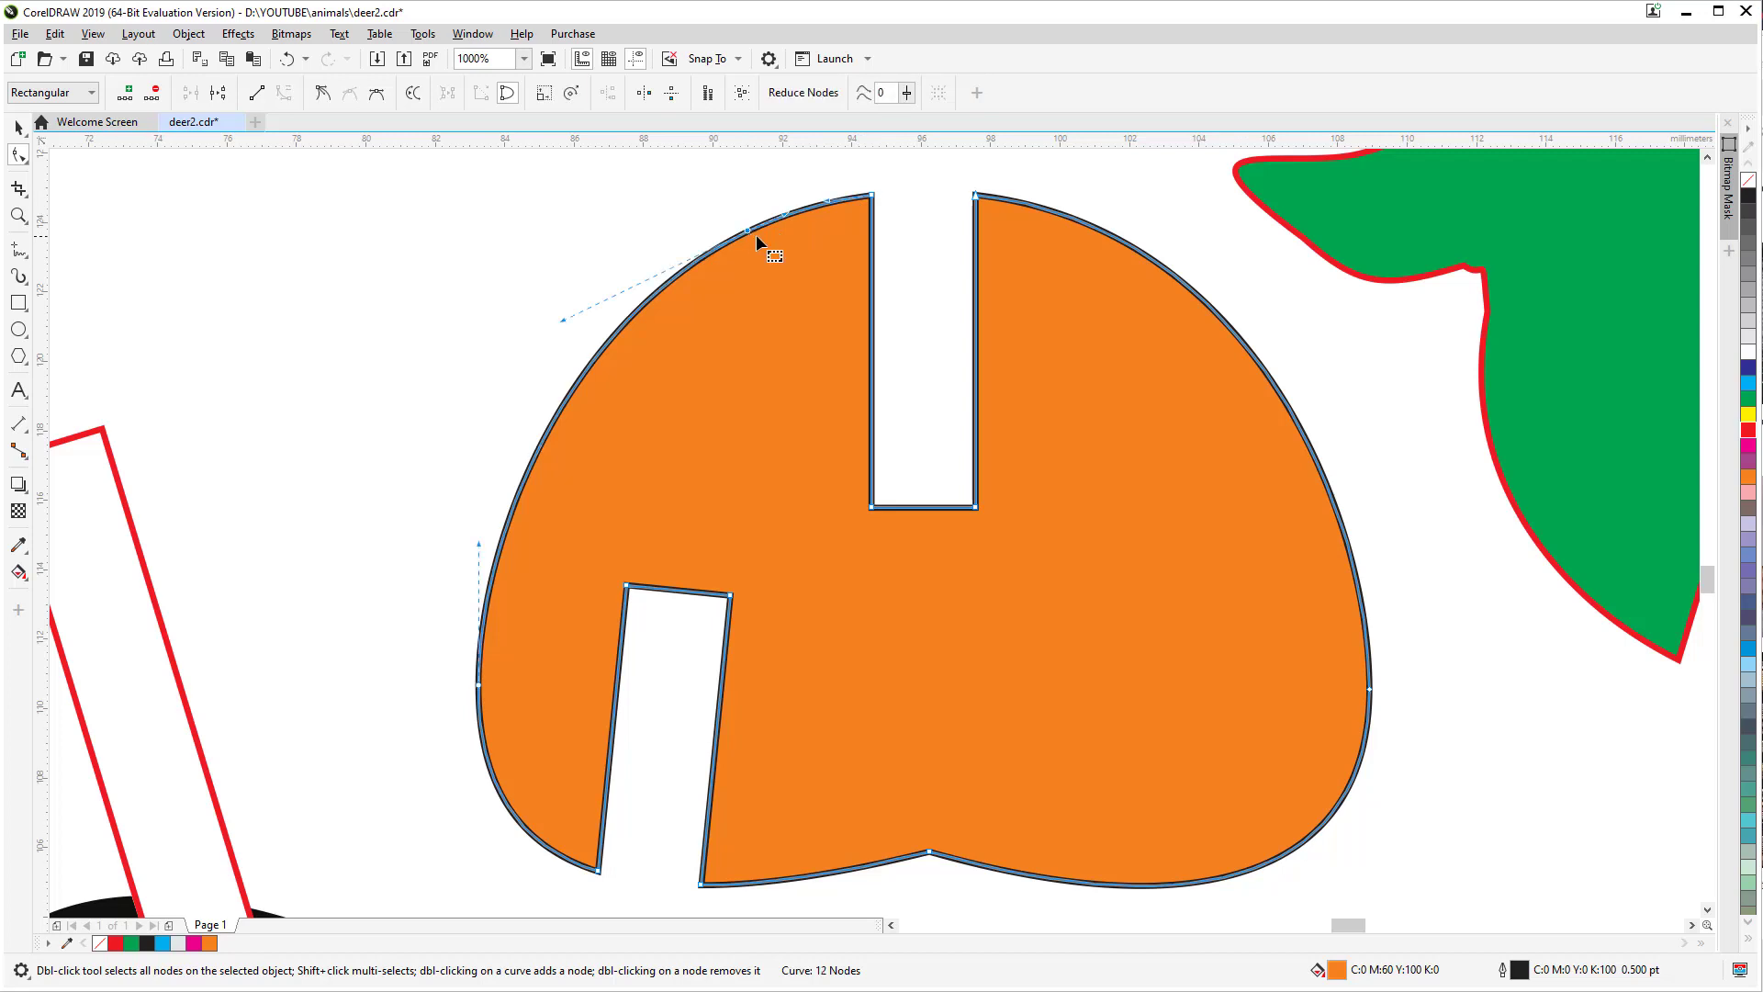
{"action": "left_click_drag", "start_coordinate": [753, 235], "coordinate": [724, 217]}
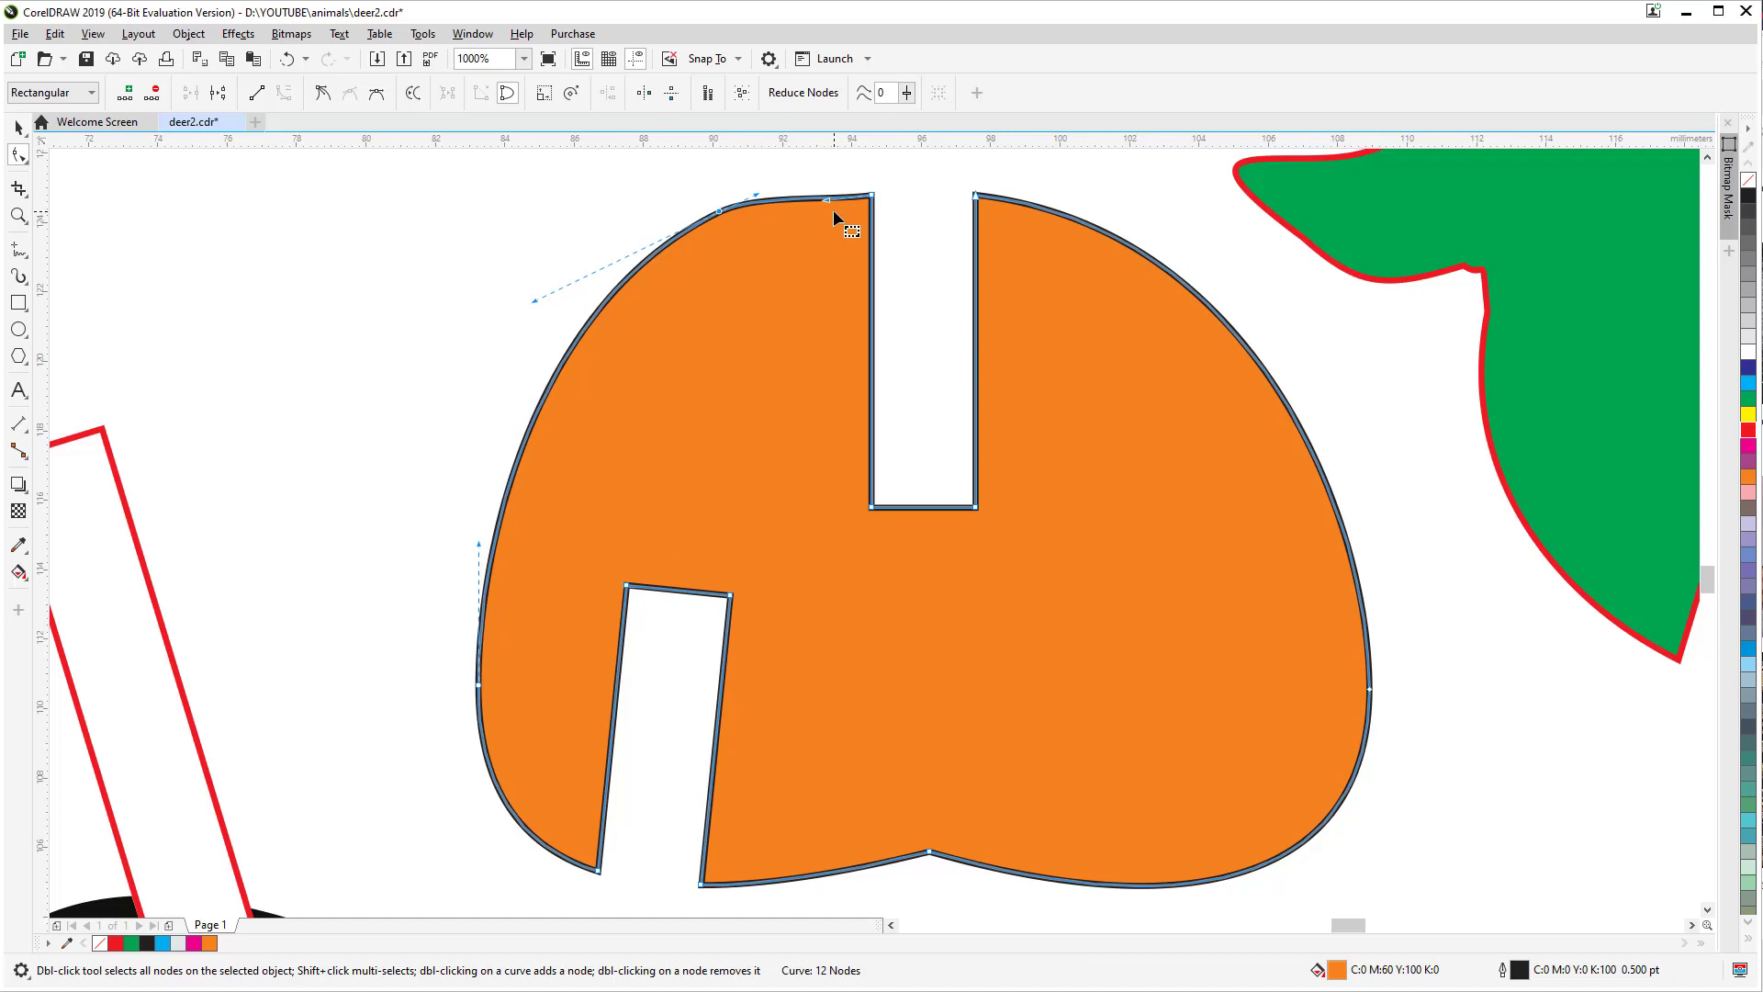
Step: Add a node on the top slot's left edge and pull the corner node down and inward to form a rounded, stepped shoulder
{"action": "left_click", "coordinate": [870, 253]}
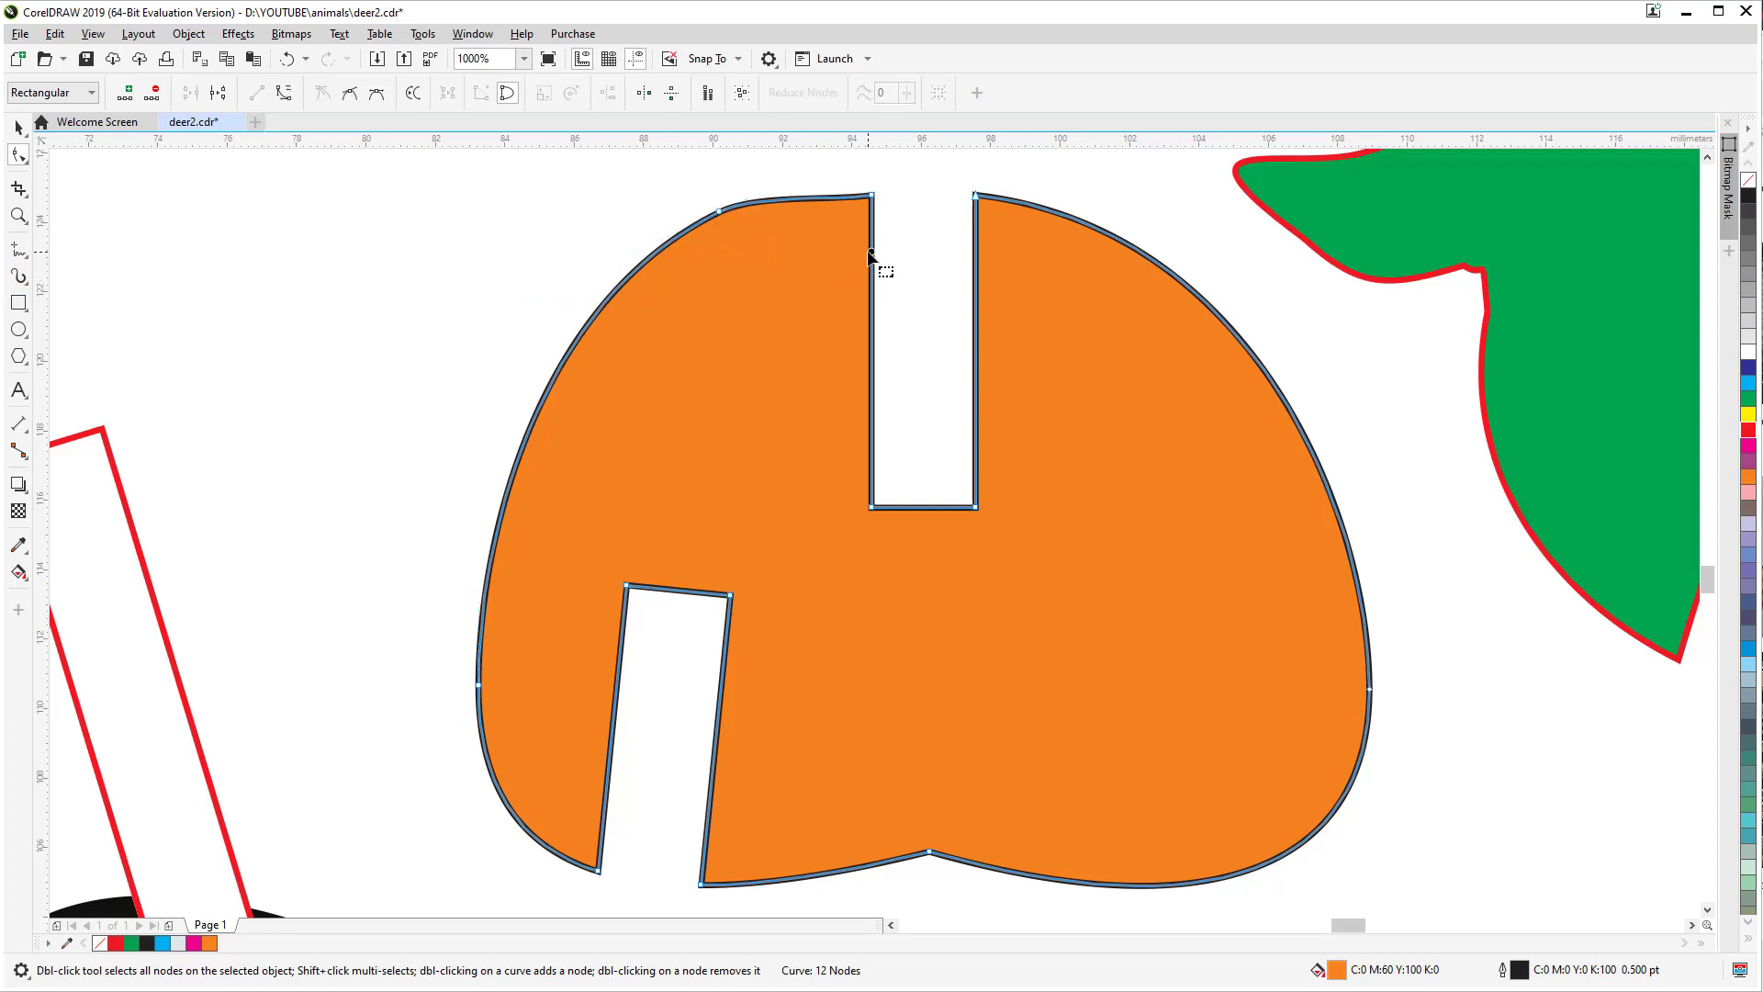
{"action": "double_click", "coordinate": [871, 253]}
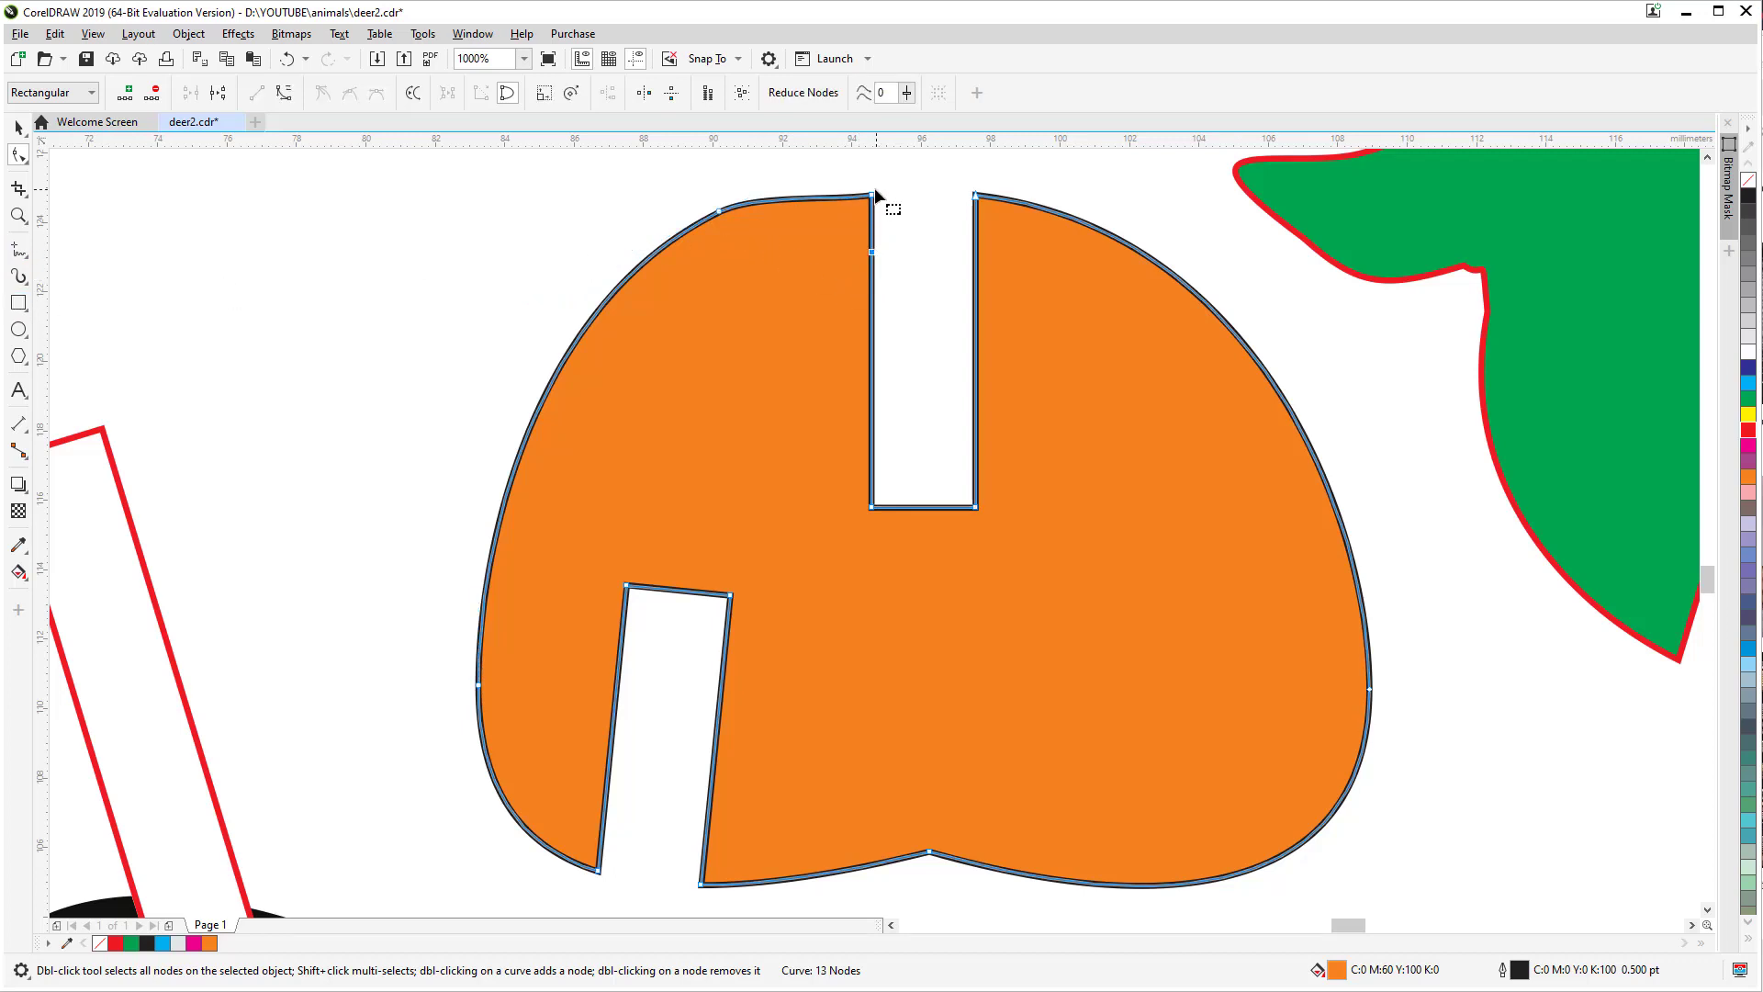
{"action": "left_click_drag", "start_coordinate": [873, 195], "coordinate": [819, 248]}
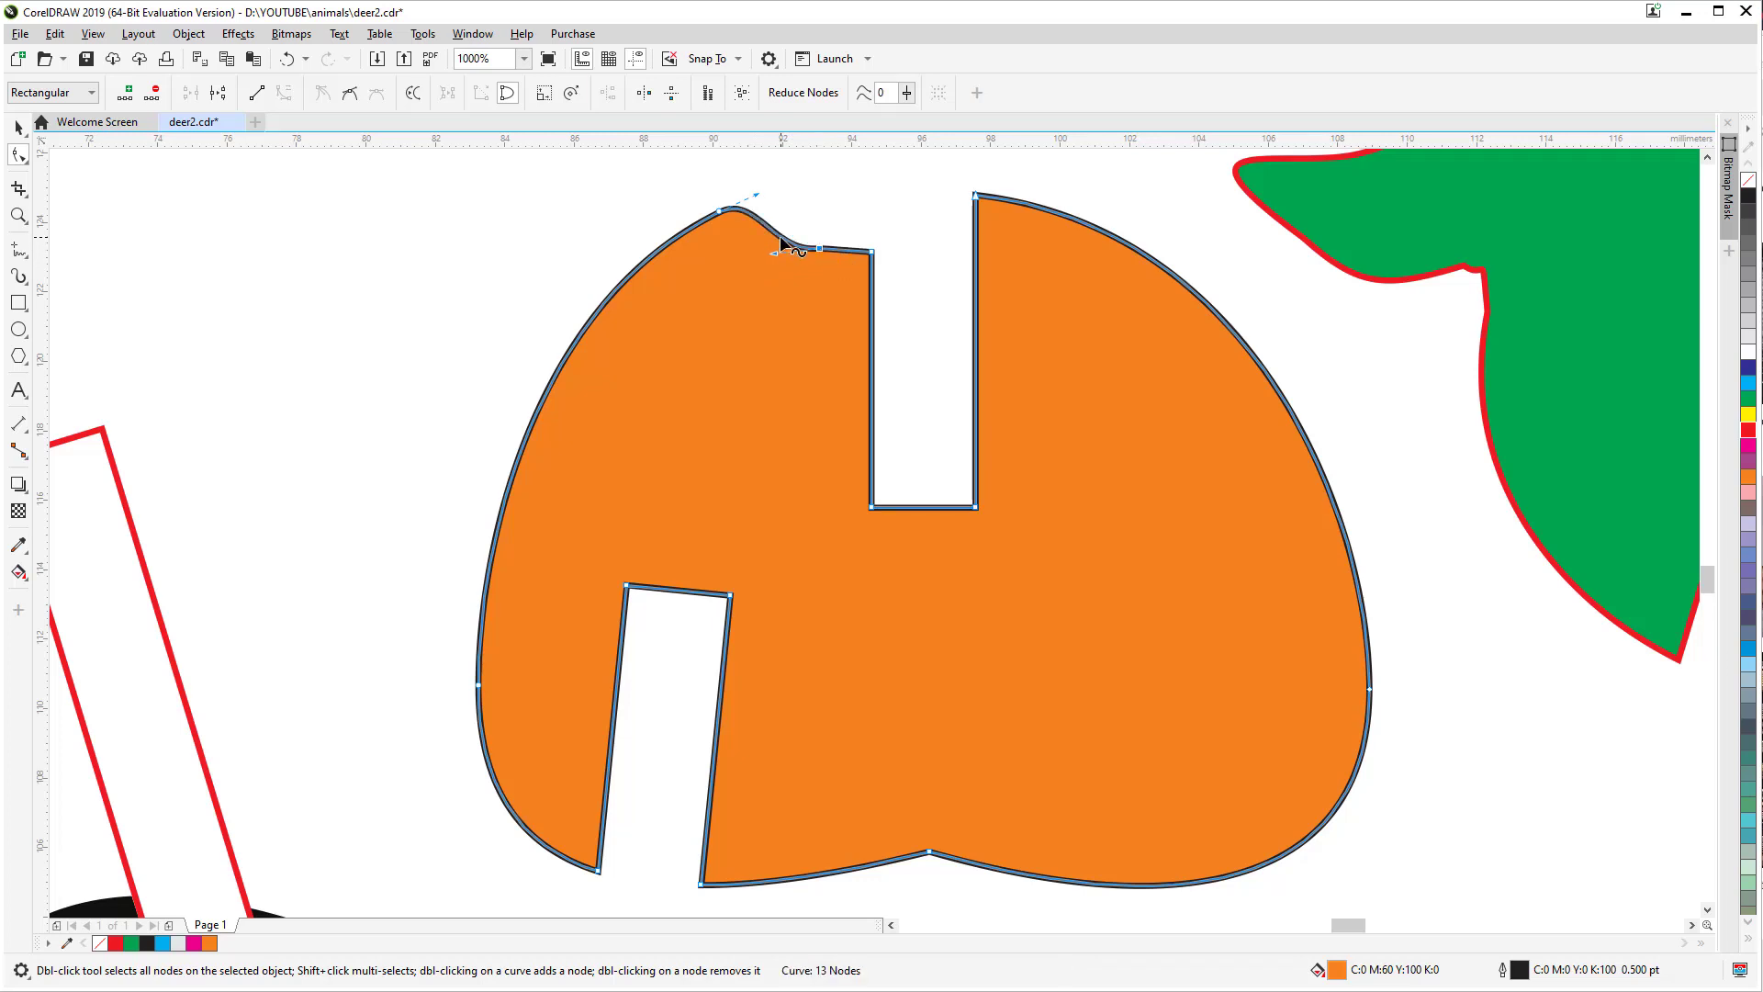
{"action": "left_click_drag", "start_coordinate": [758, 194], "coordinate": [787, 175]}
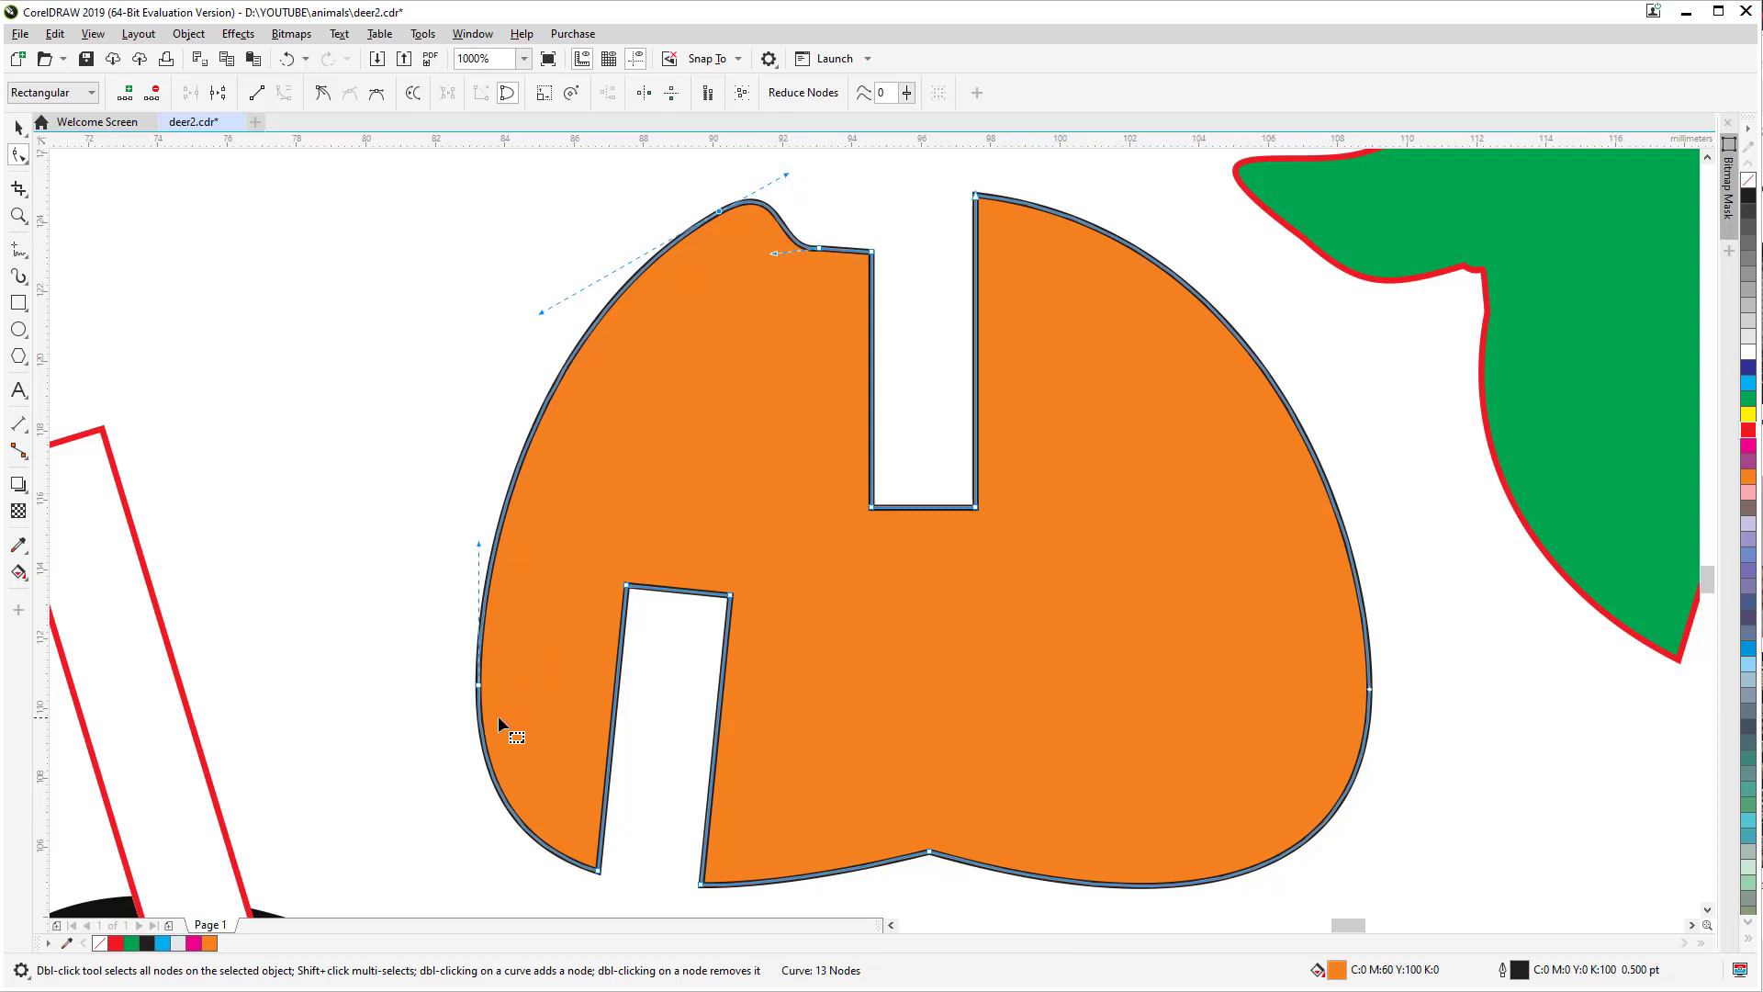
Step: Reshape the orange piece's outer left curve by moving its side node inward and adjusting its handles for a smooth contour
{"action": "left_click", "coordinate": [481, 748]}
{"action": "left_click_drag", "start_coordinate": [477, 779], "coordinate": [494, 772]}
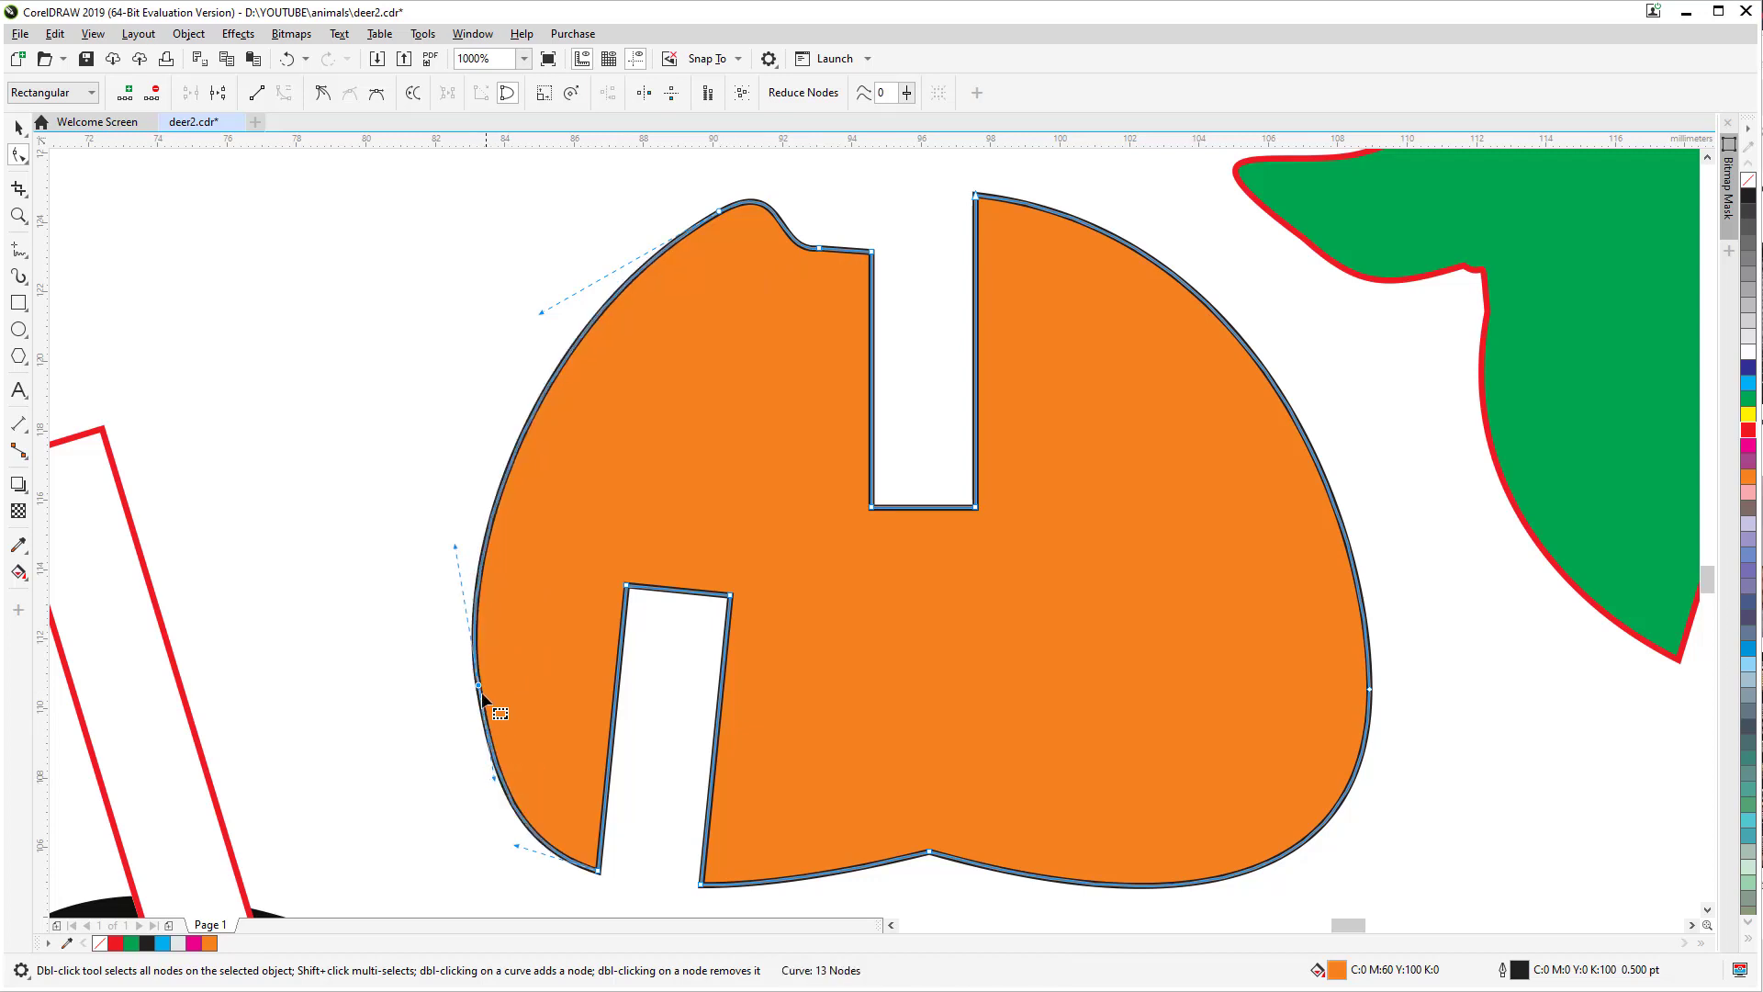
{"action": "left_click_drag", "start_coordinate": [481, 694], "coordinate": [509, 700]}
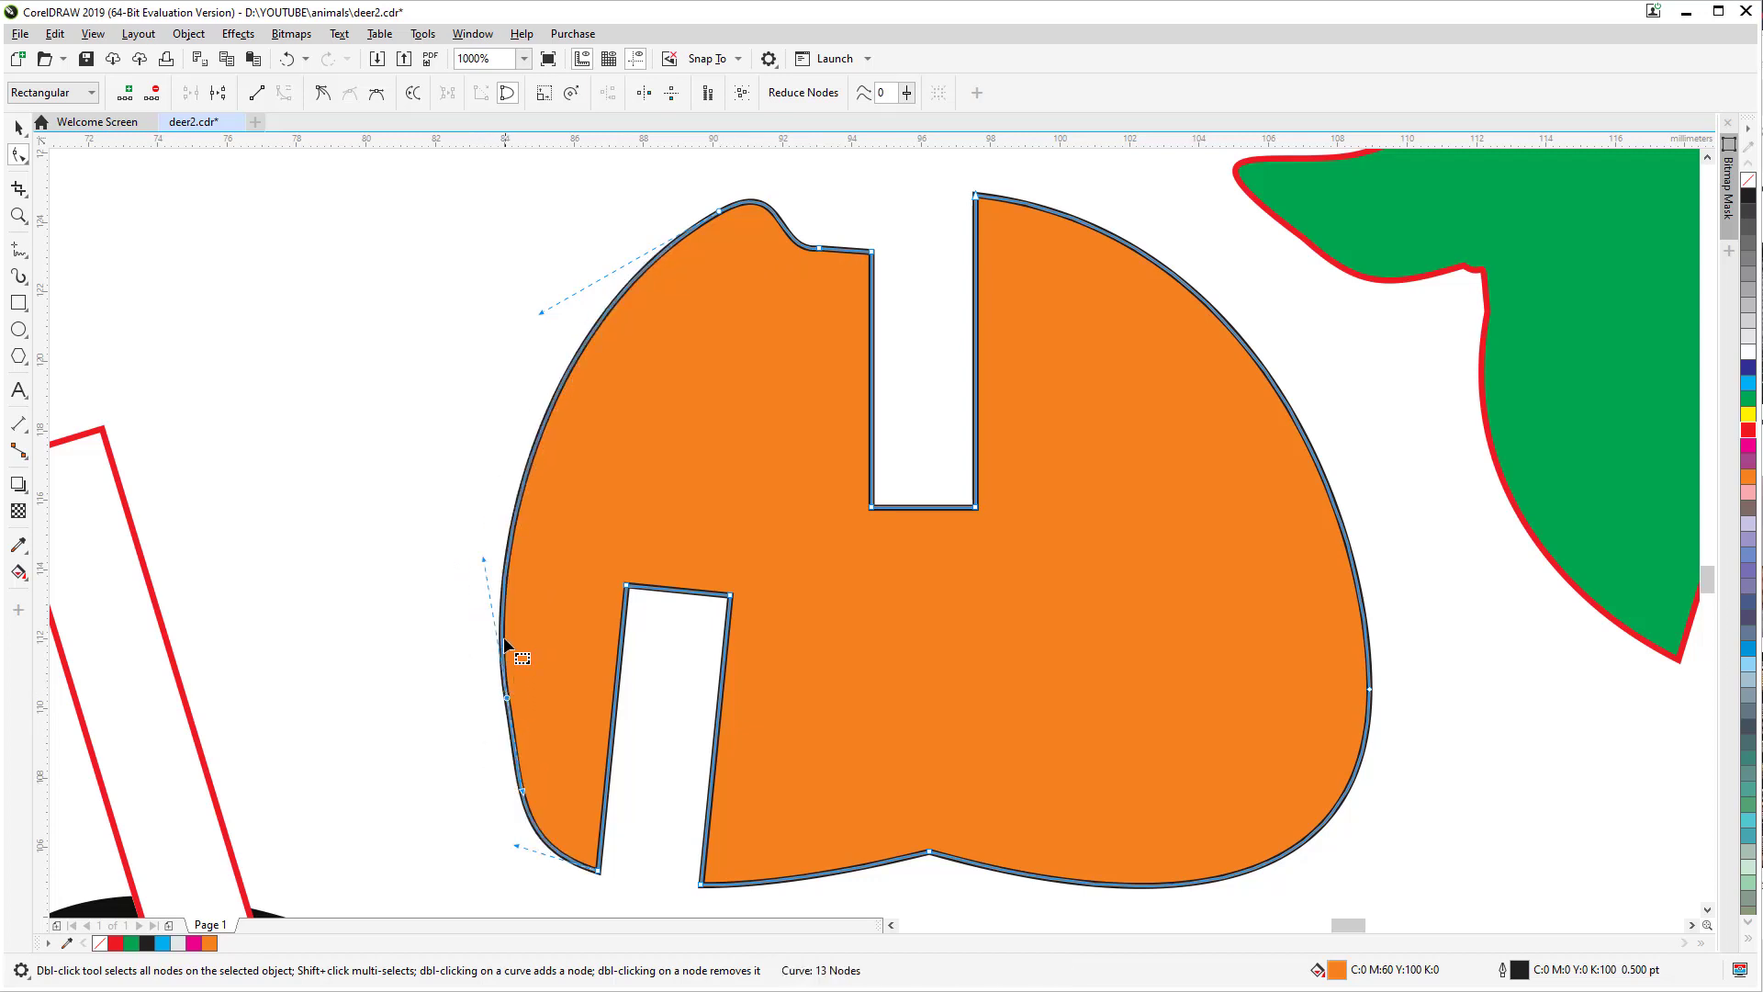
{"action": "left_click_drag", "start_coordinate": [483, 560], "coordinate": [498, 561]}
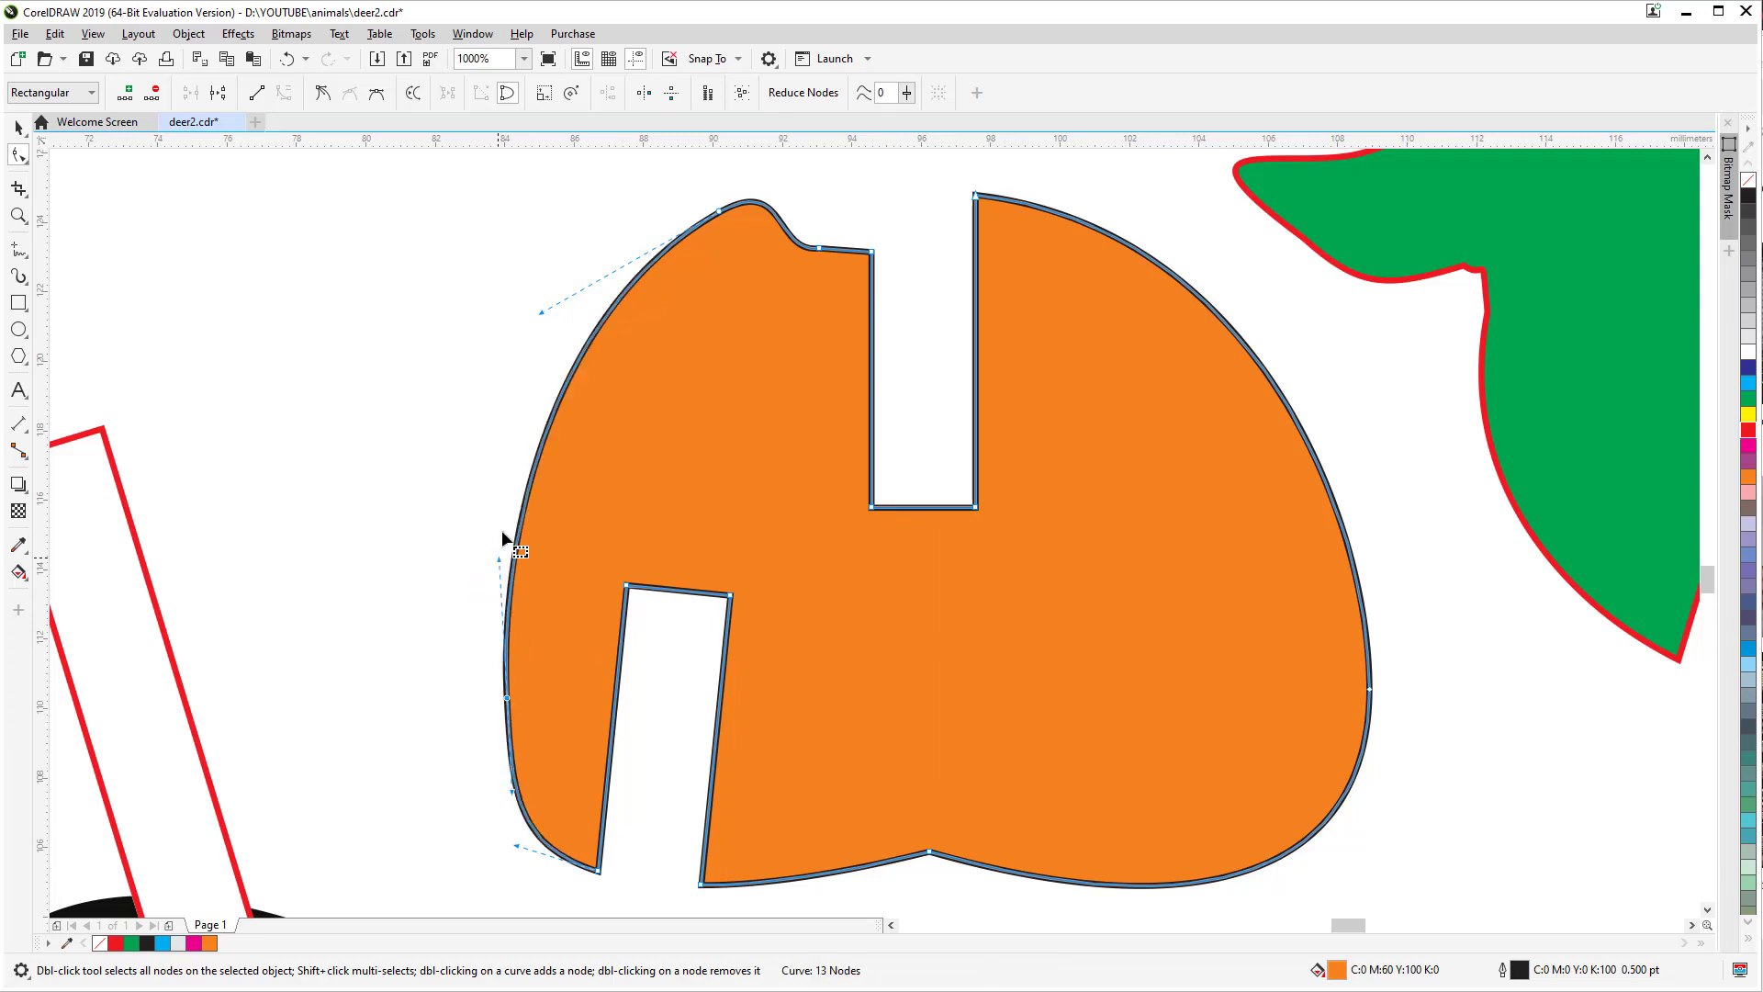
Step: Lower the shoulder nodes beside the top slot so the step is deeper and slopes down slightly toward the slot
{"action": "left_click", "coordinate": [819, 250]}
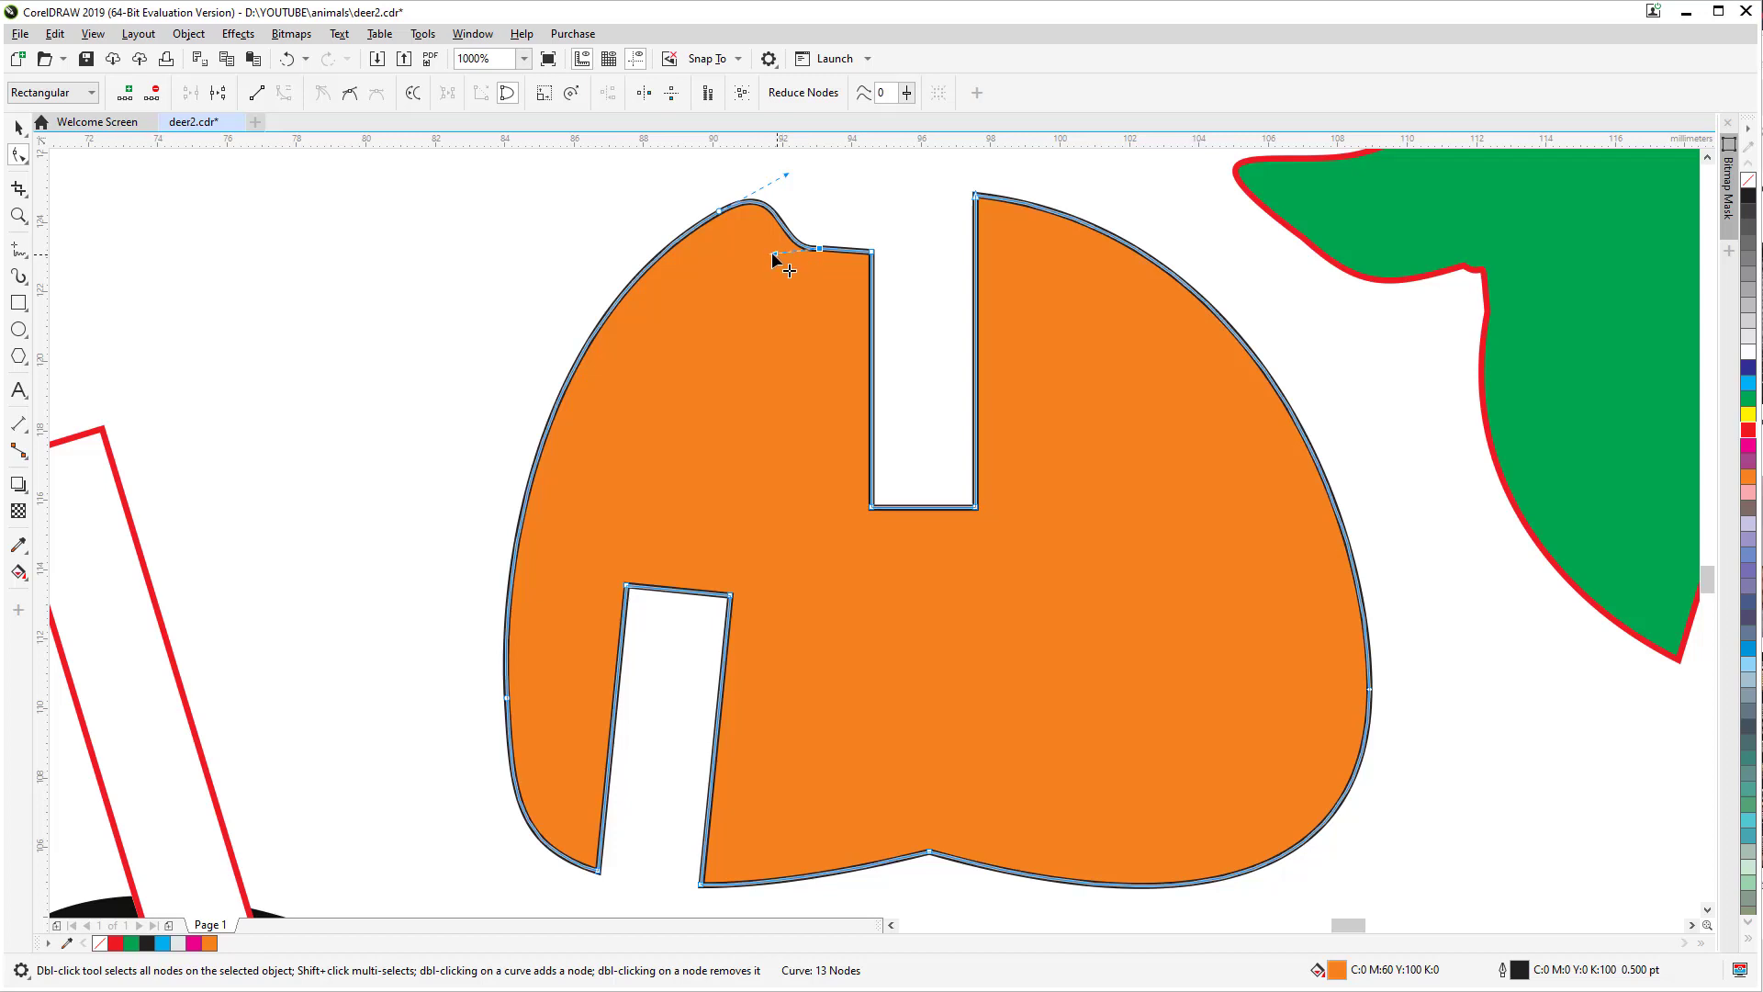
{"action": "left_click_drag", "start_coordinate": [818, 249], "coordinate": [866, 272]}
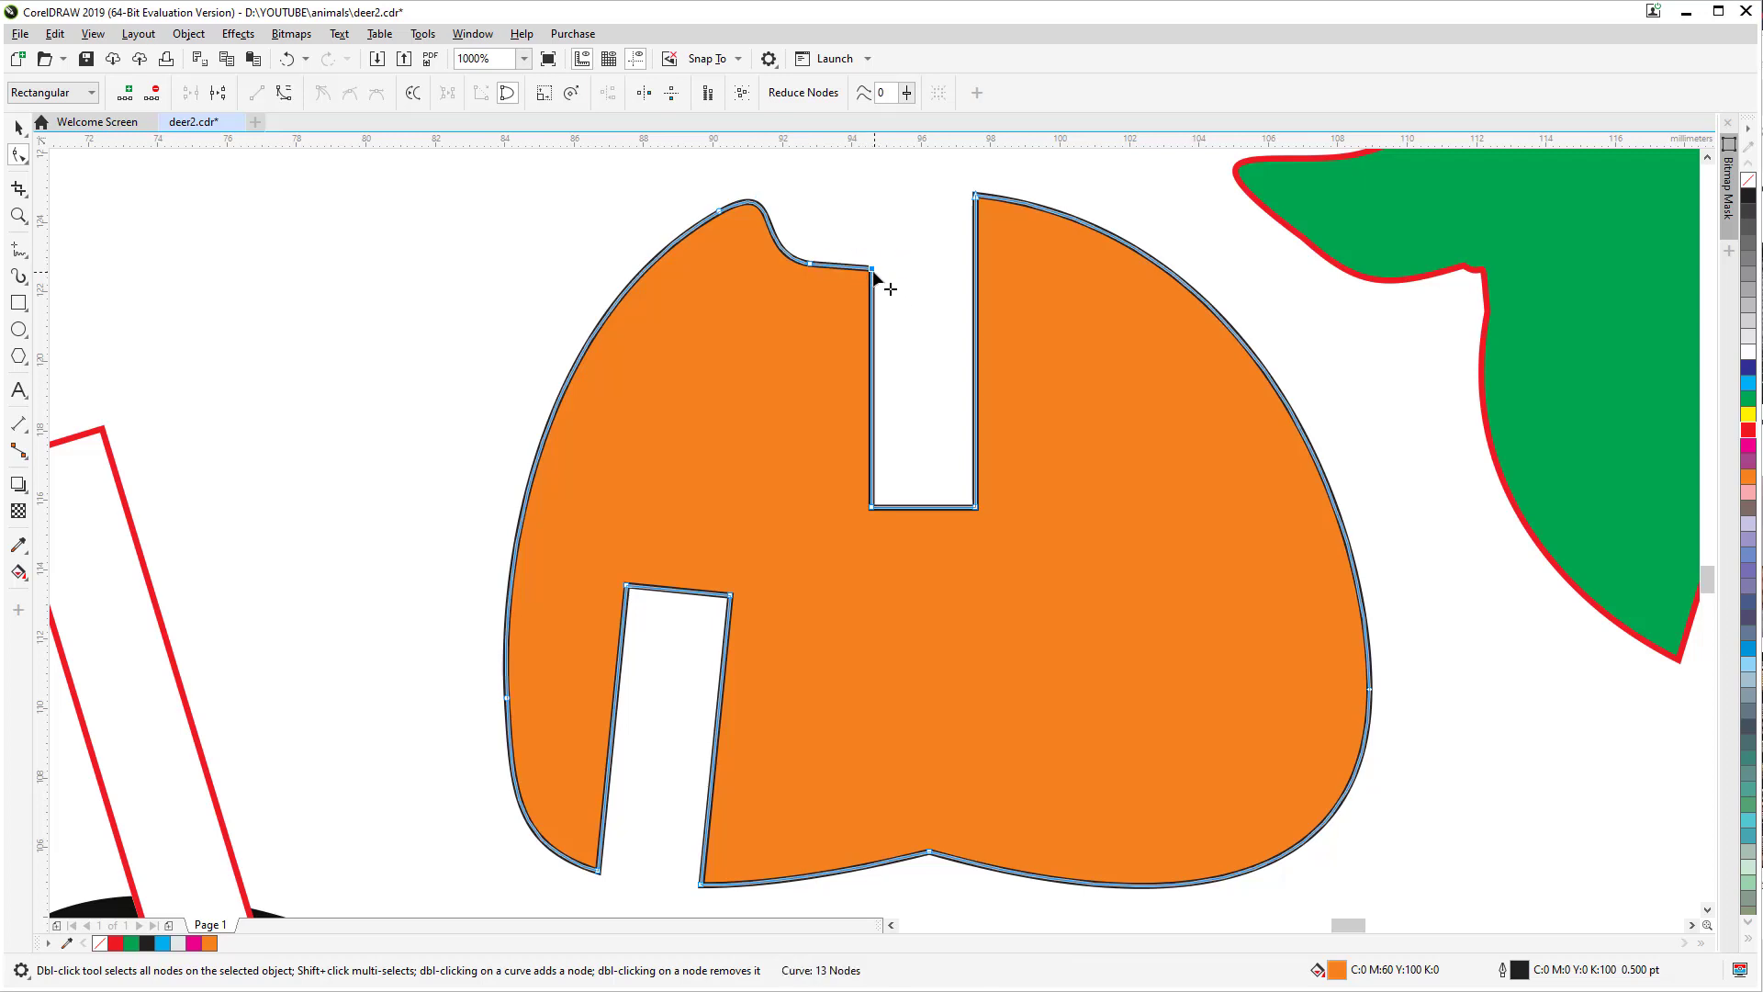
{"action": "left_click_drag", "start_coordinate": [873, 274], "coordinate": [882, 283]}
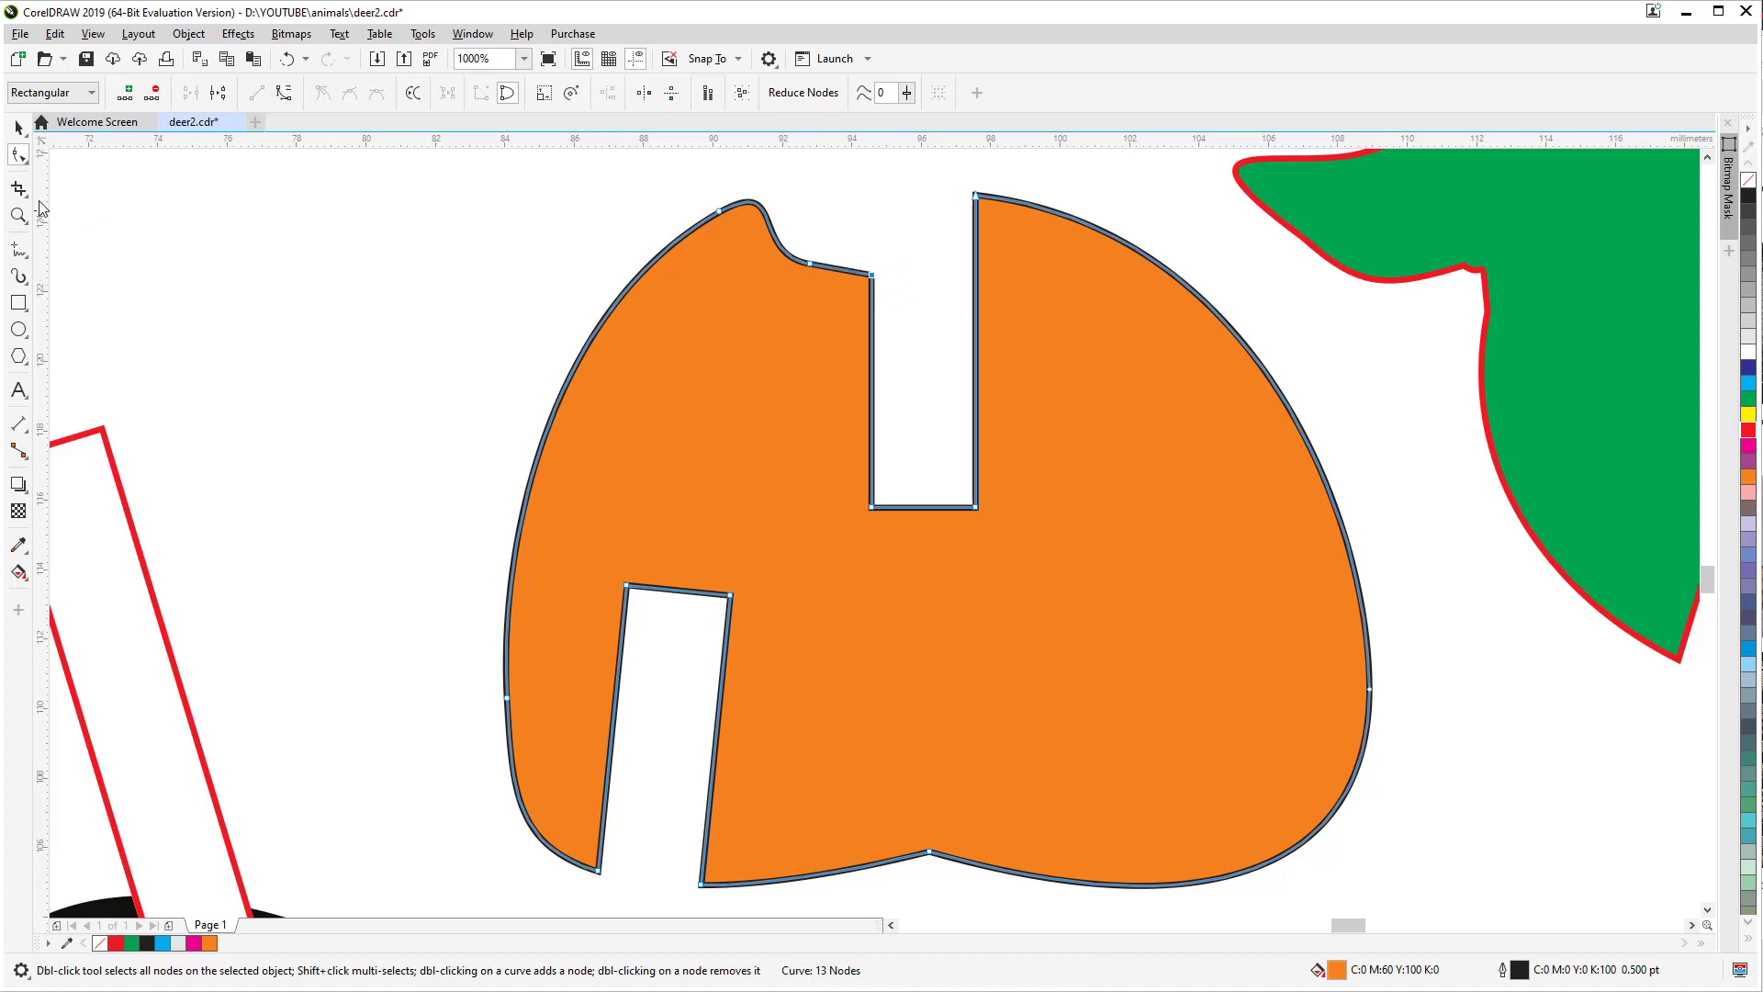
{"action": "left_click", "coordinate": [19, 127]}
{"action": "left_click", "coordinate": [478, 246]}
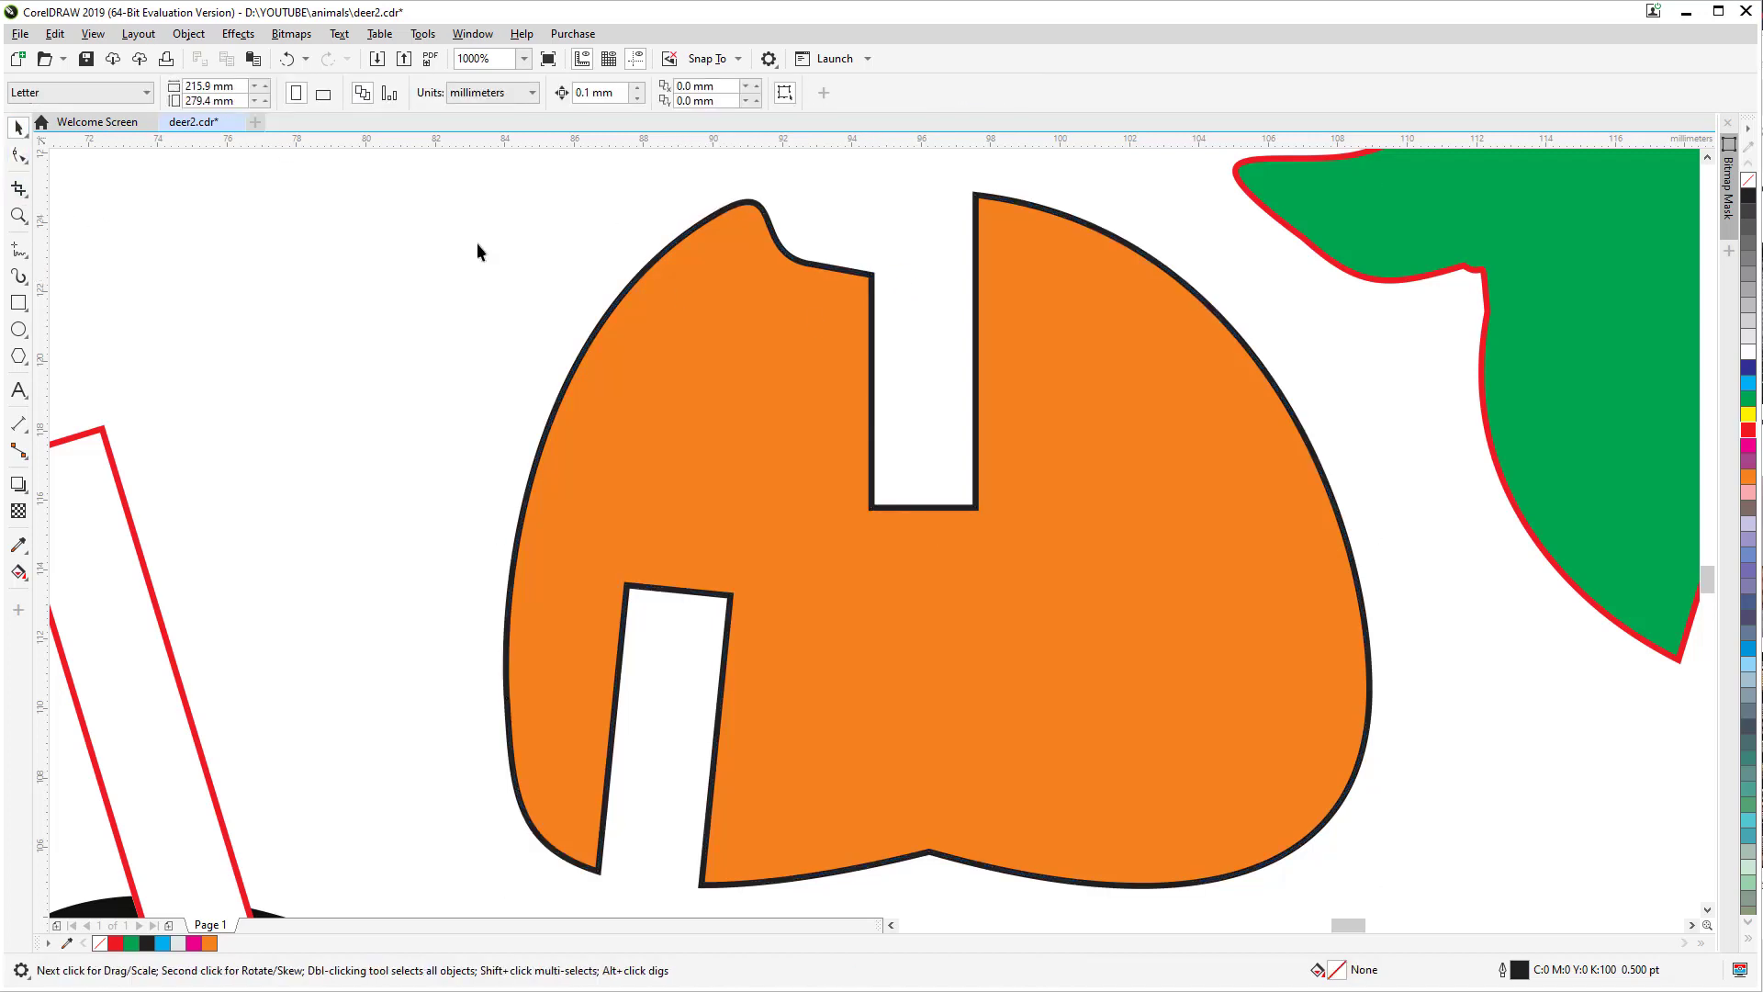
Step: Draw a rectangle about 14 by 21 mm over the orange piece's right half and cut that half away
{"action": "left_click", "coordinate": [18, 303]}
{"action": "left_click_drag", "start_coordinate": [1184, 250], "coordinate": [930, 892]}
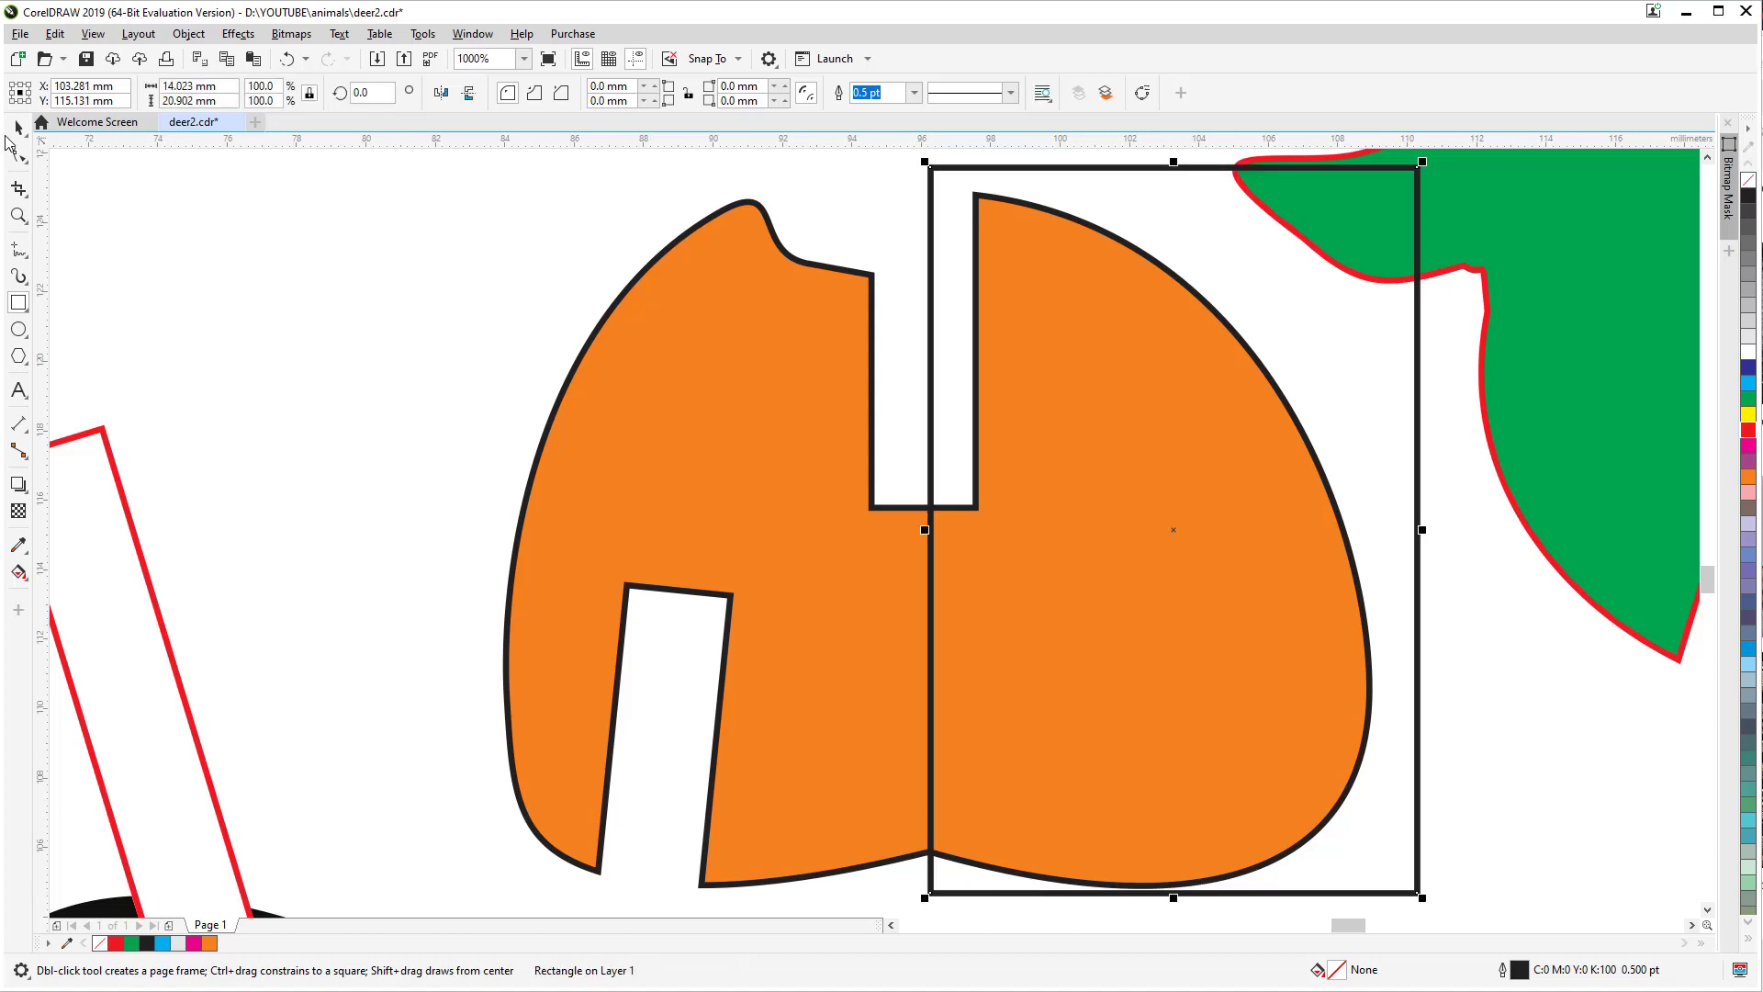
{"action": "left_click", "coordinate": [18, 128]}
{"action": "left_click", "coordinate": [641, 377], "text": "shift"}
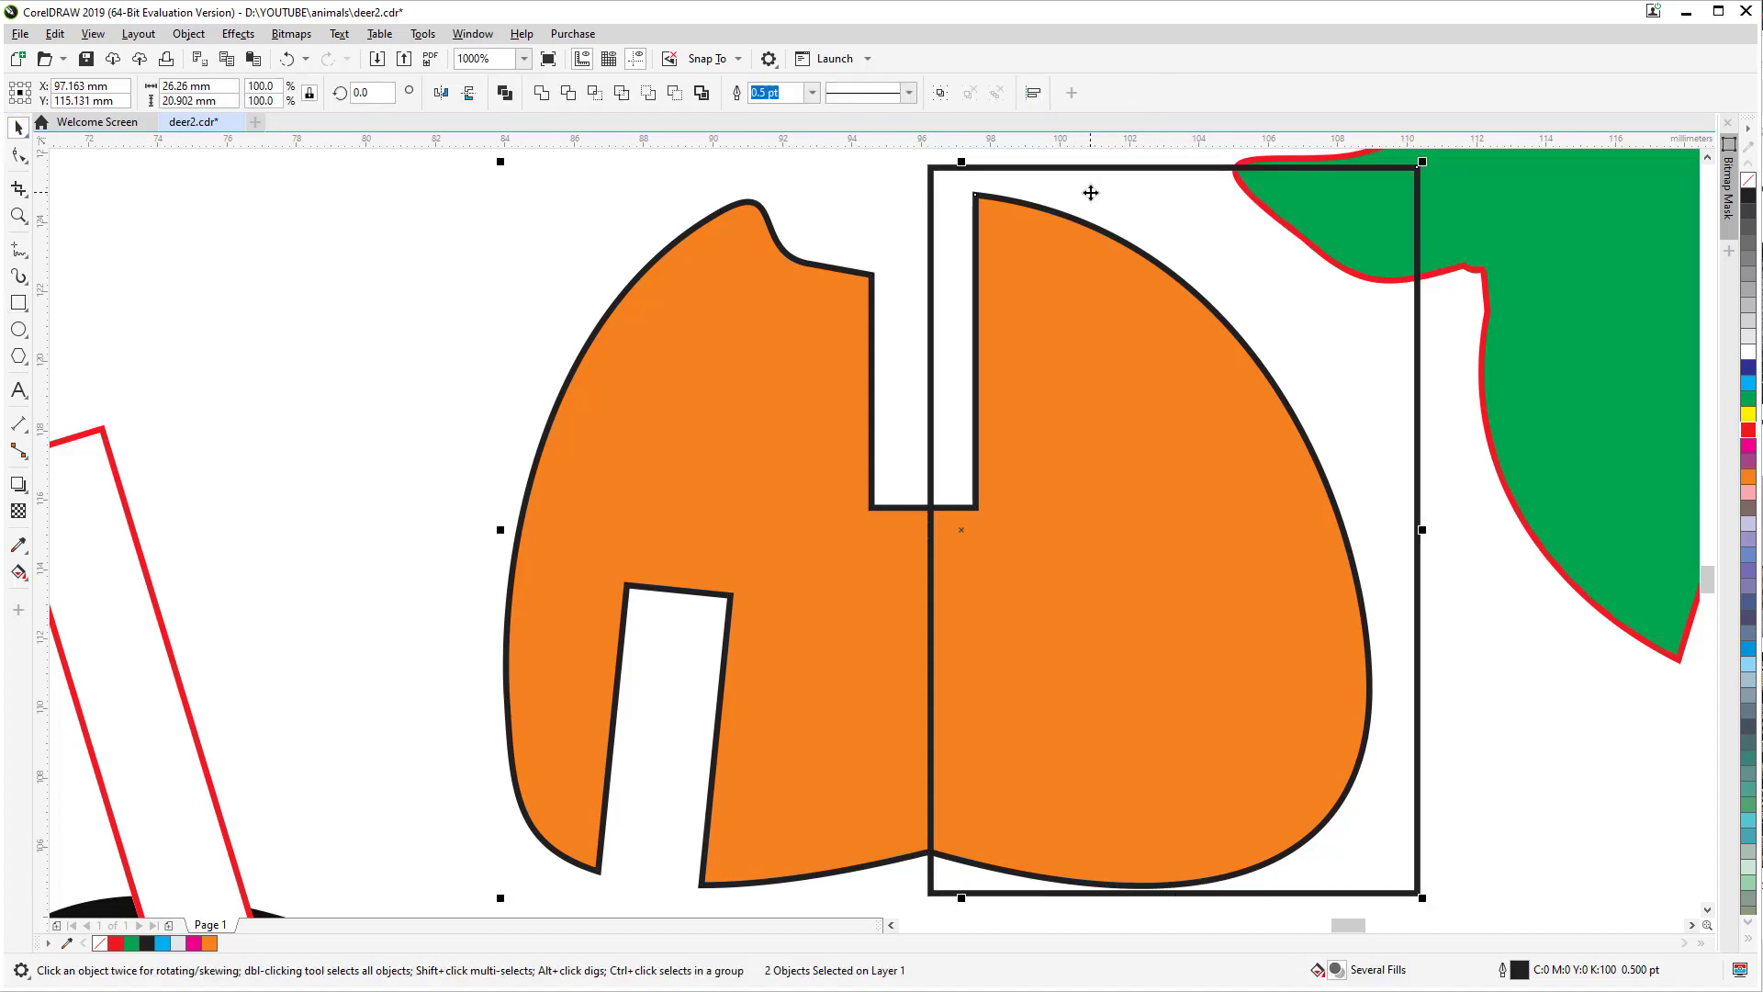
{"action": "left_click", "coordinate": [696, 100]}
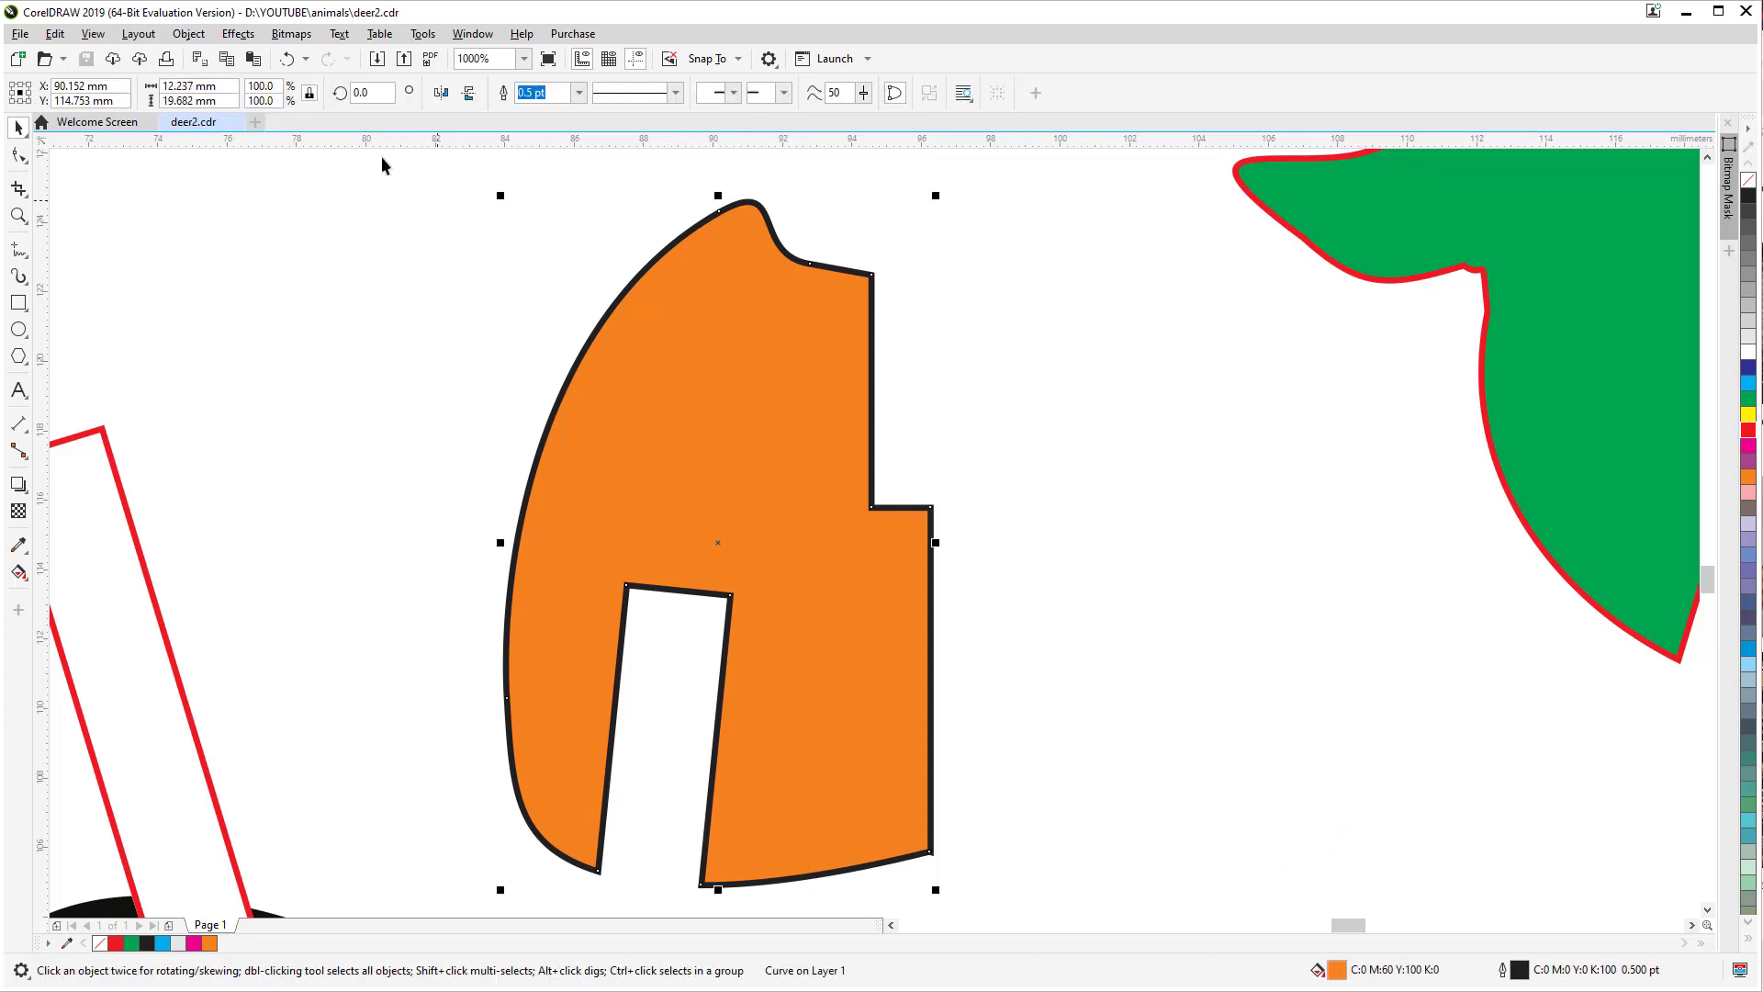
Step: Create a horizontally mirrored copy of the orange half and nudge it right until both halves meet along the centre line
{"action": "left_click", "coordinate": [441, 93]}
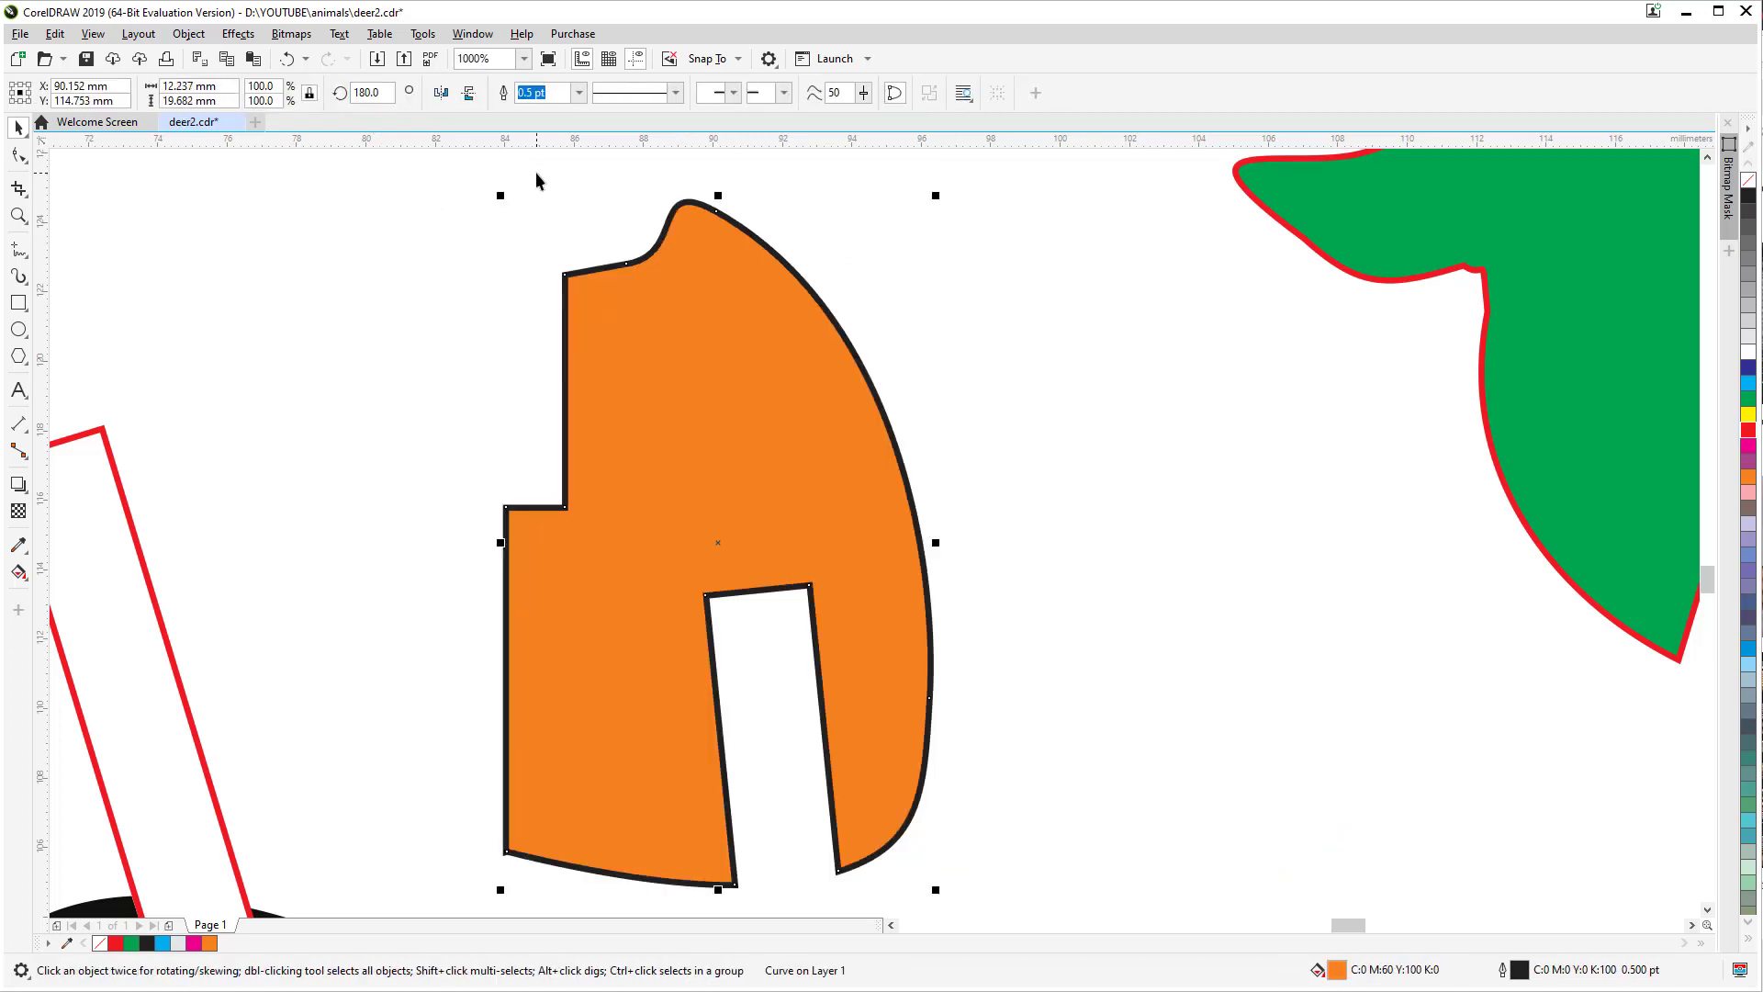
{"action": "key", "text": "ctrl+z"}
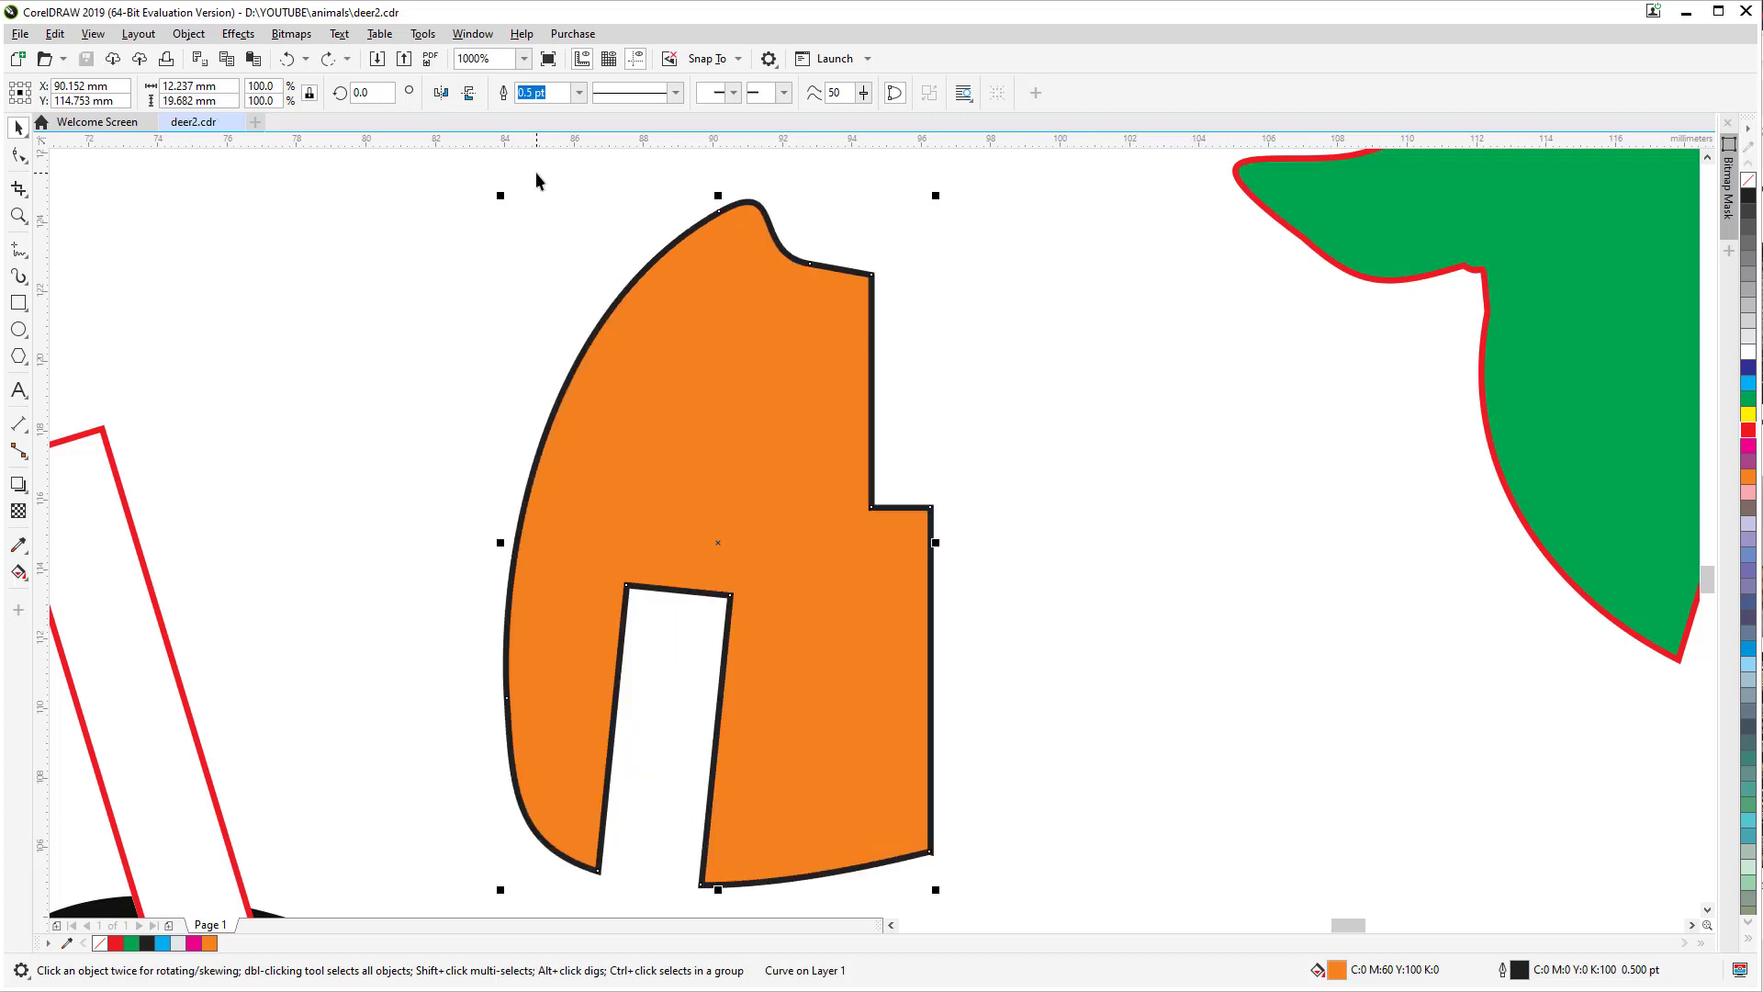
{"action": "left_click", "coordinate": [441, 92]}
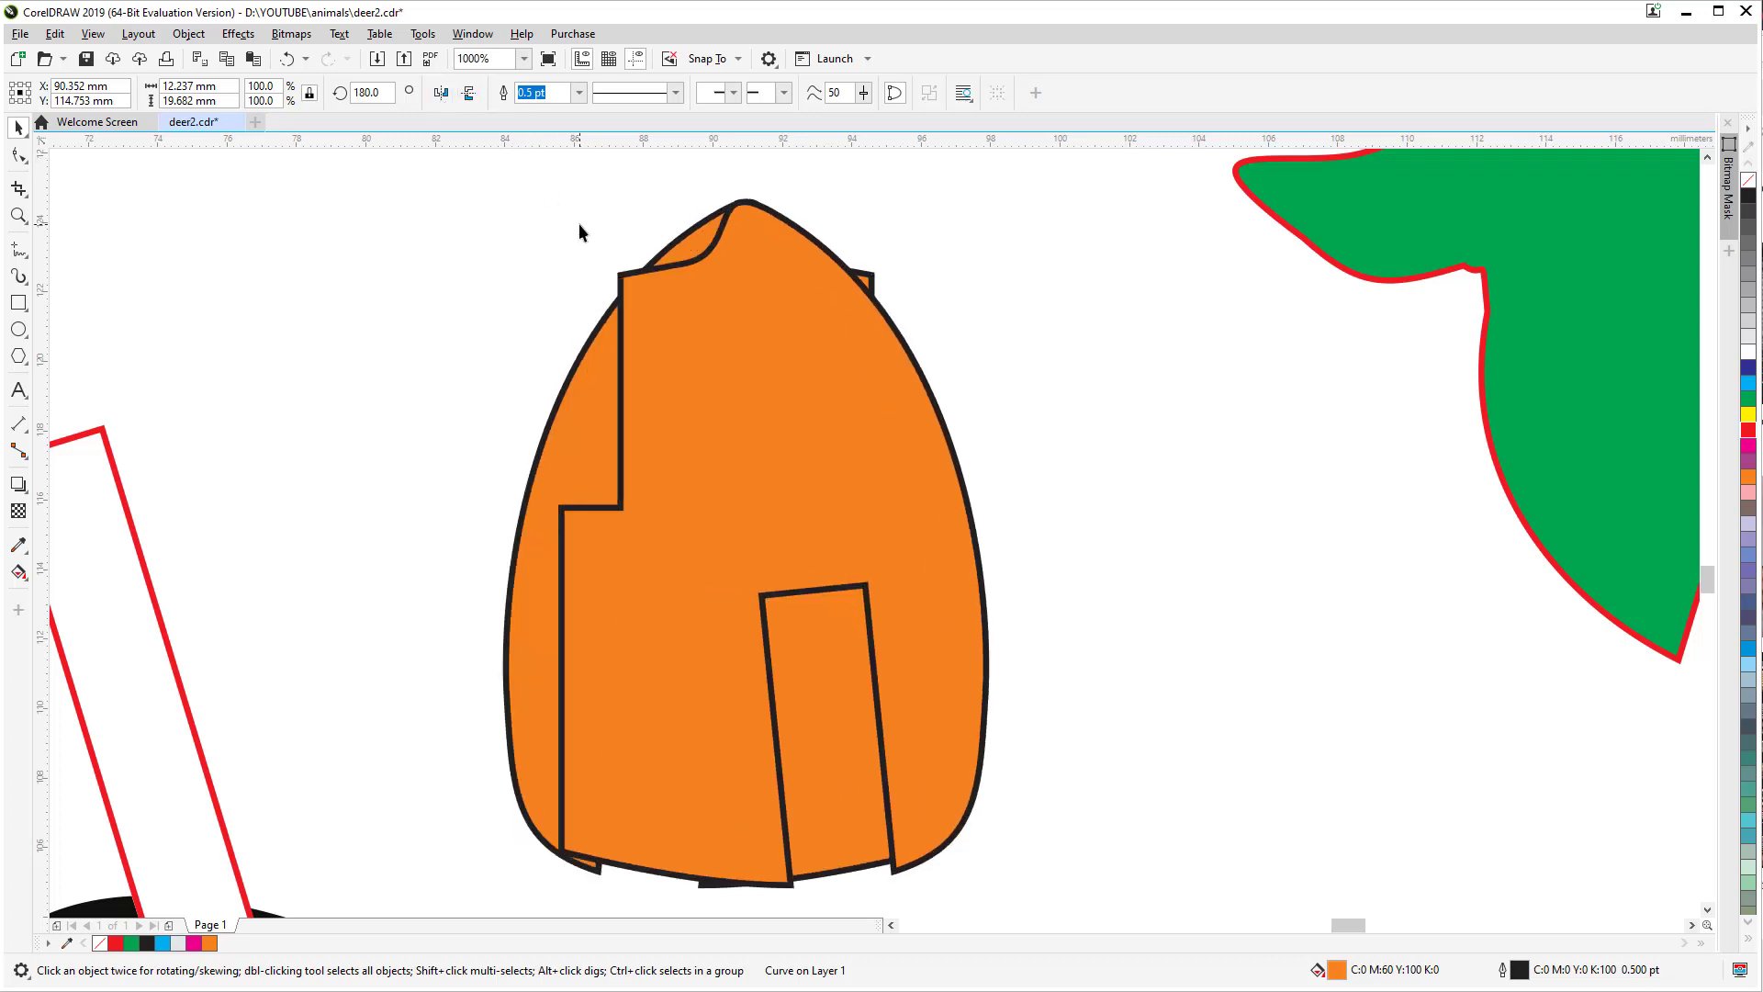
{"action": "key", "text": "Right"}
{"action": "key", "text": "Right"}
{"action": "key", "text": "Right"}
{"action": "key", "text": "Right"}
{"action": "key", "text": "Right"}
{"action": "key", "text": "Right"}
{"action": "key", "text": "Right"}
{"action": "key", "text": "Right"}
{"action": "key", "text": "Right"}
{"action": "key", "text": "Right"}
{"action": "key", "text": "Right"}
{"action": "key", "text": "Right"}
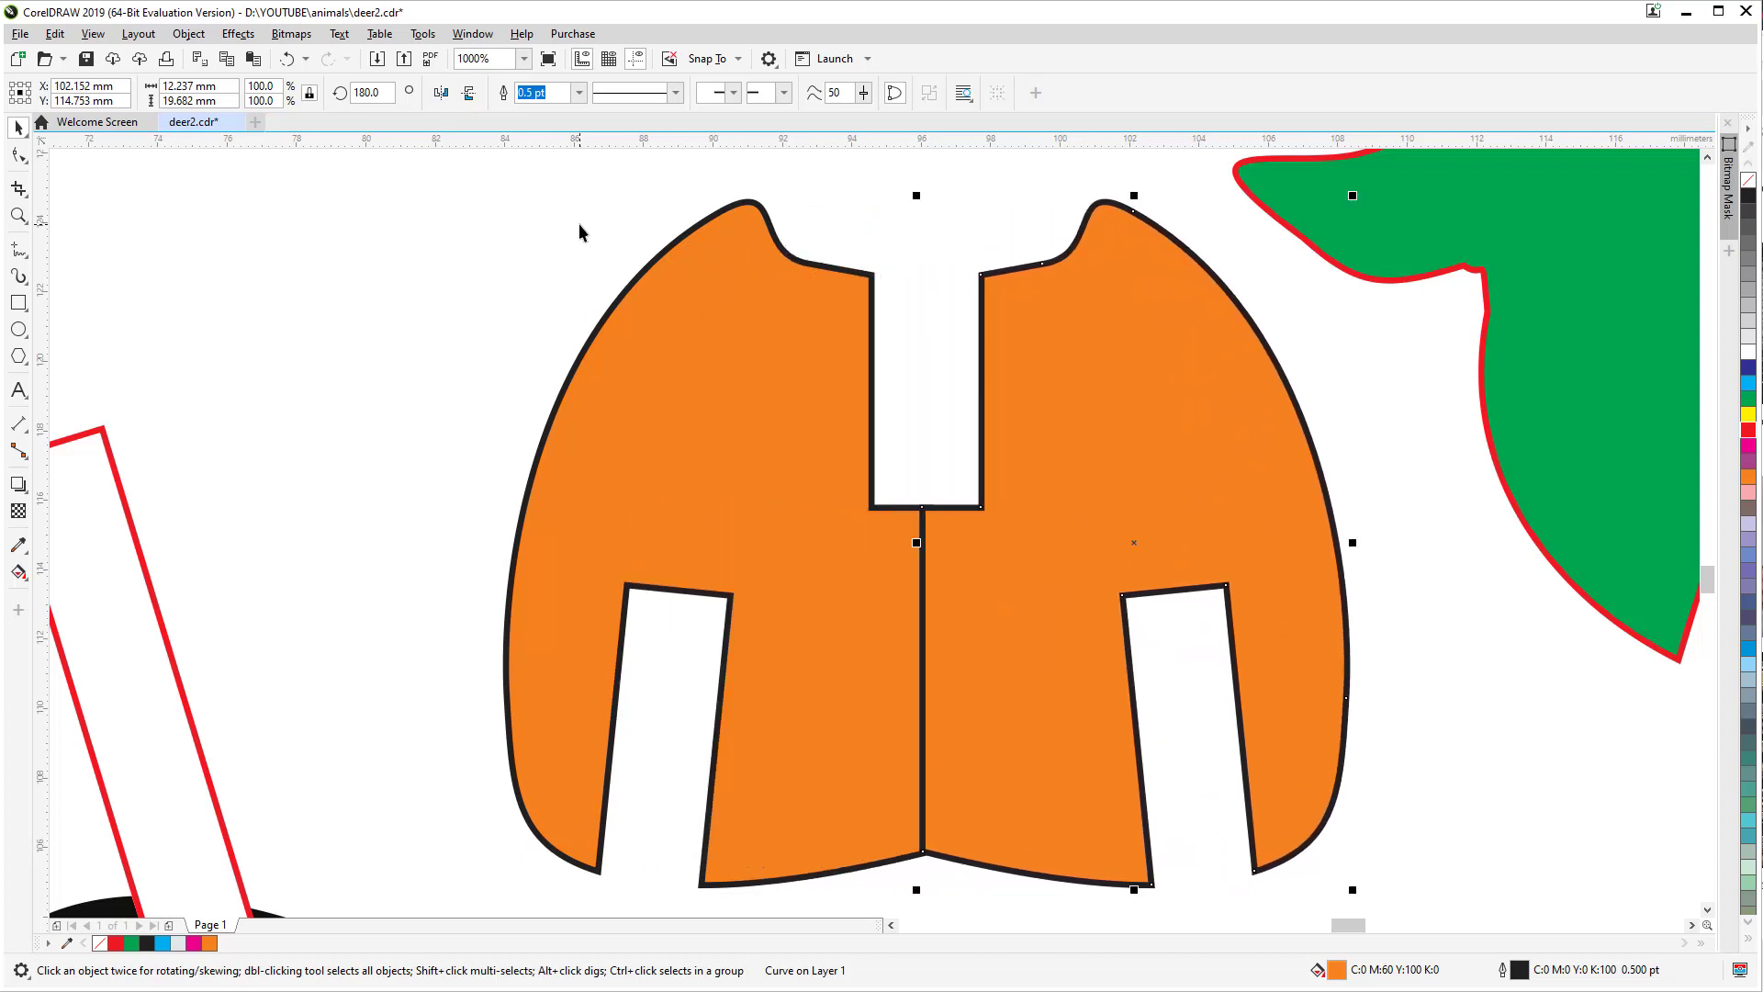
{"action": "key", "text": "Right"}
{"action": "key", "text": "Right"}
{"action": "key", "text": "Left"}
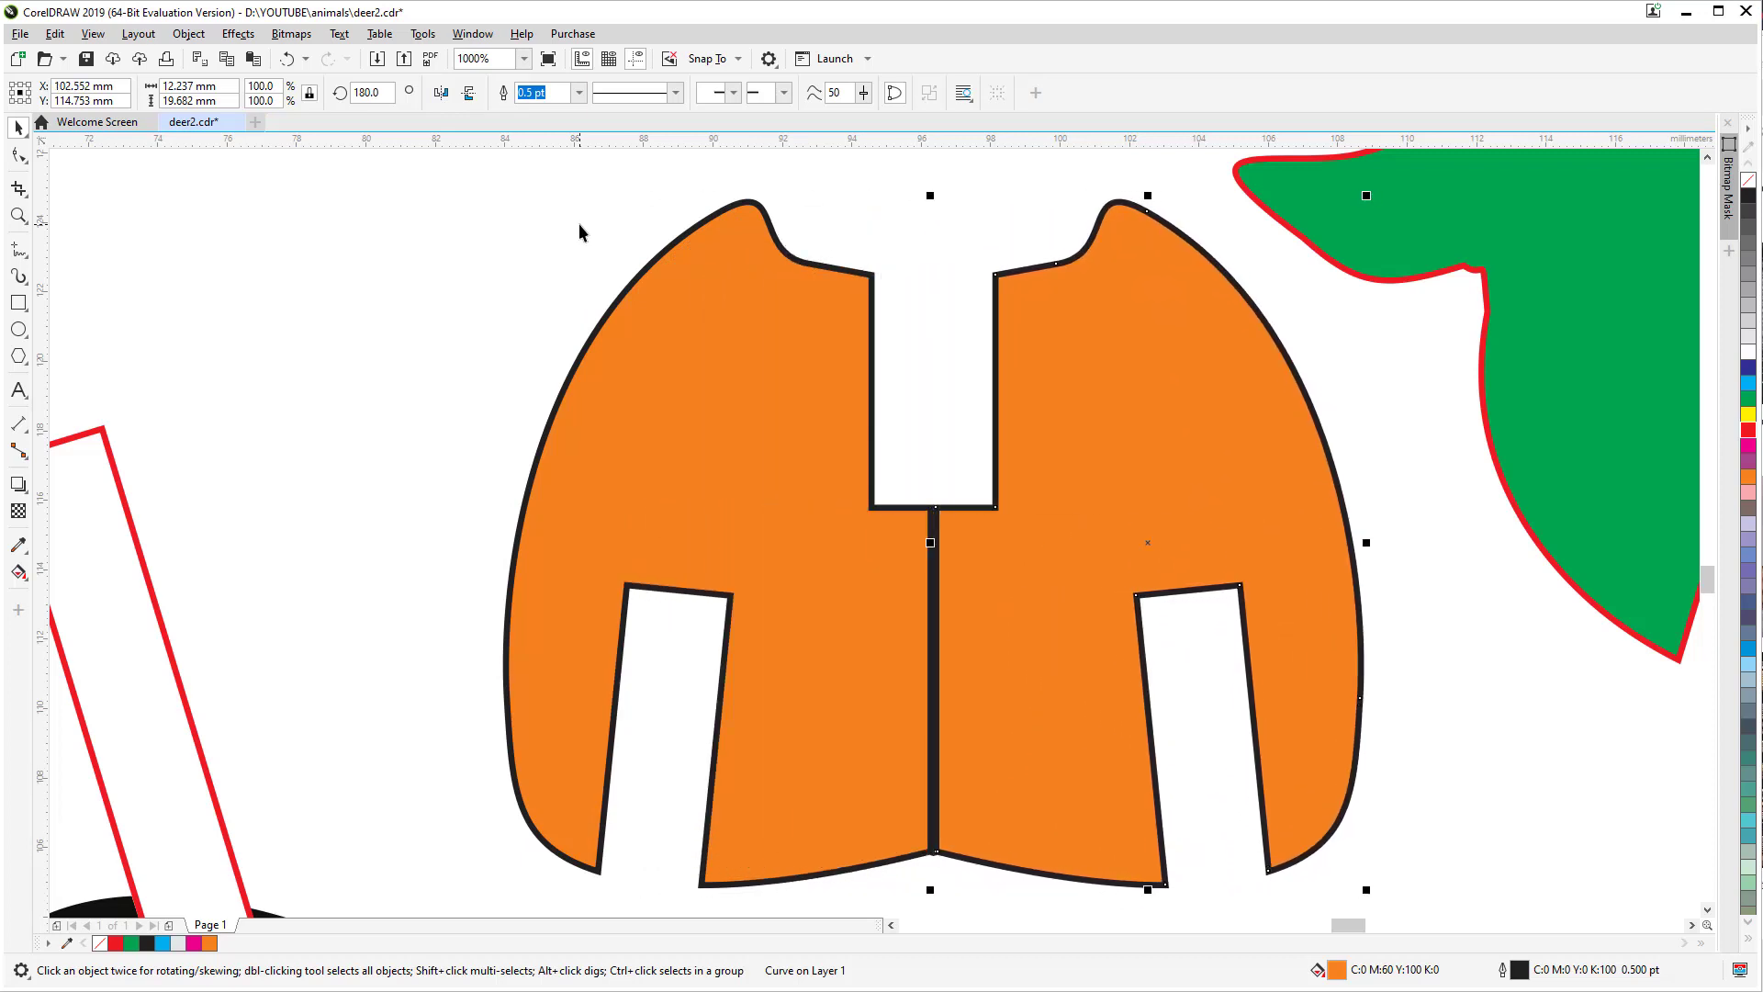
{"action": "key", "text": "Left"}
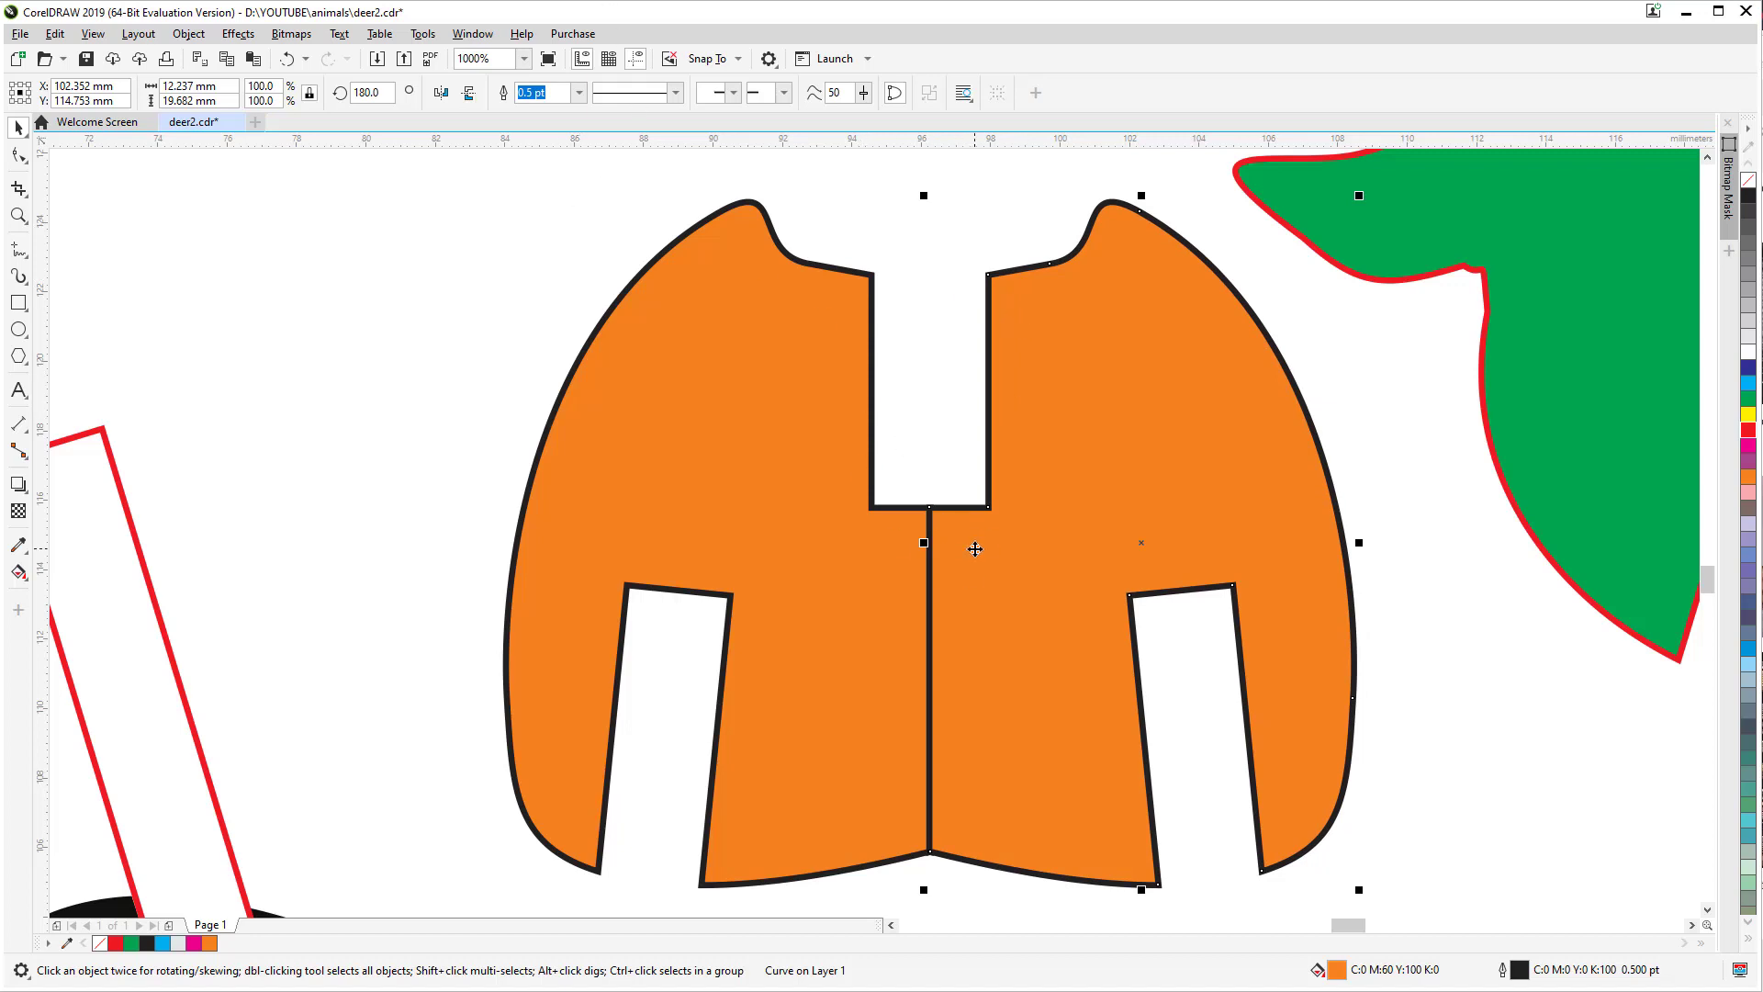
{"action": "key", "text": "Left"}
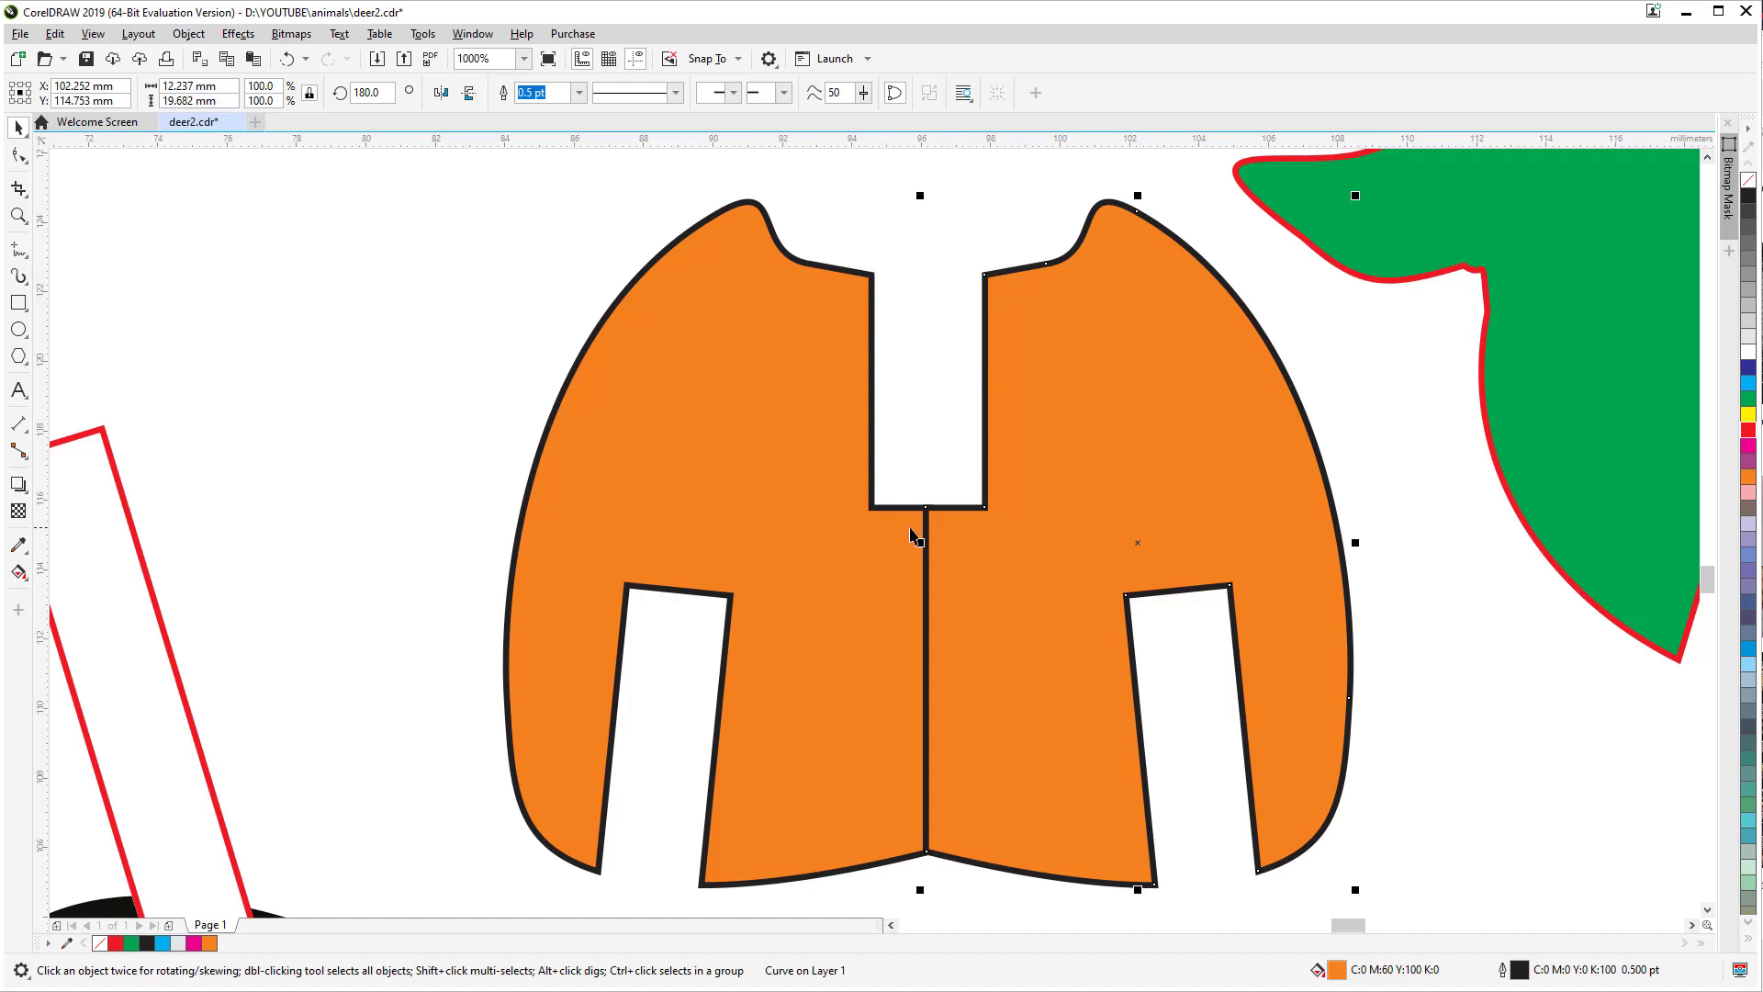
Step: Weld the two orange halves into one symmetrical connector piece
{"action": "left_click", "coordinate": [772, 376], "text": "shift"}
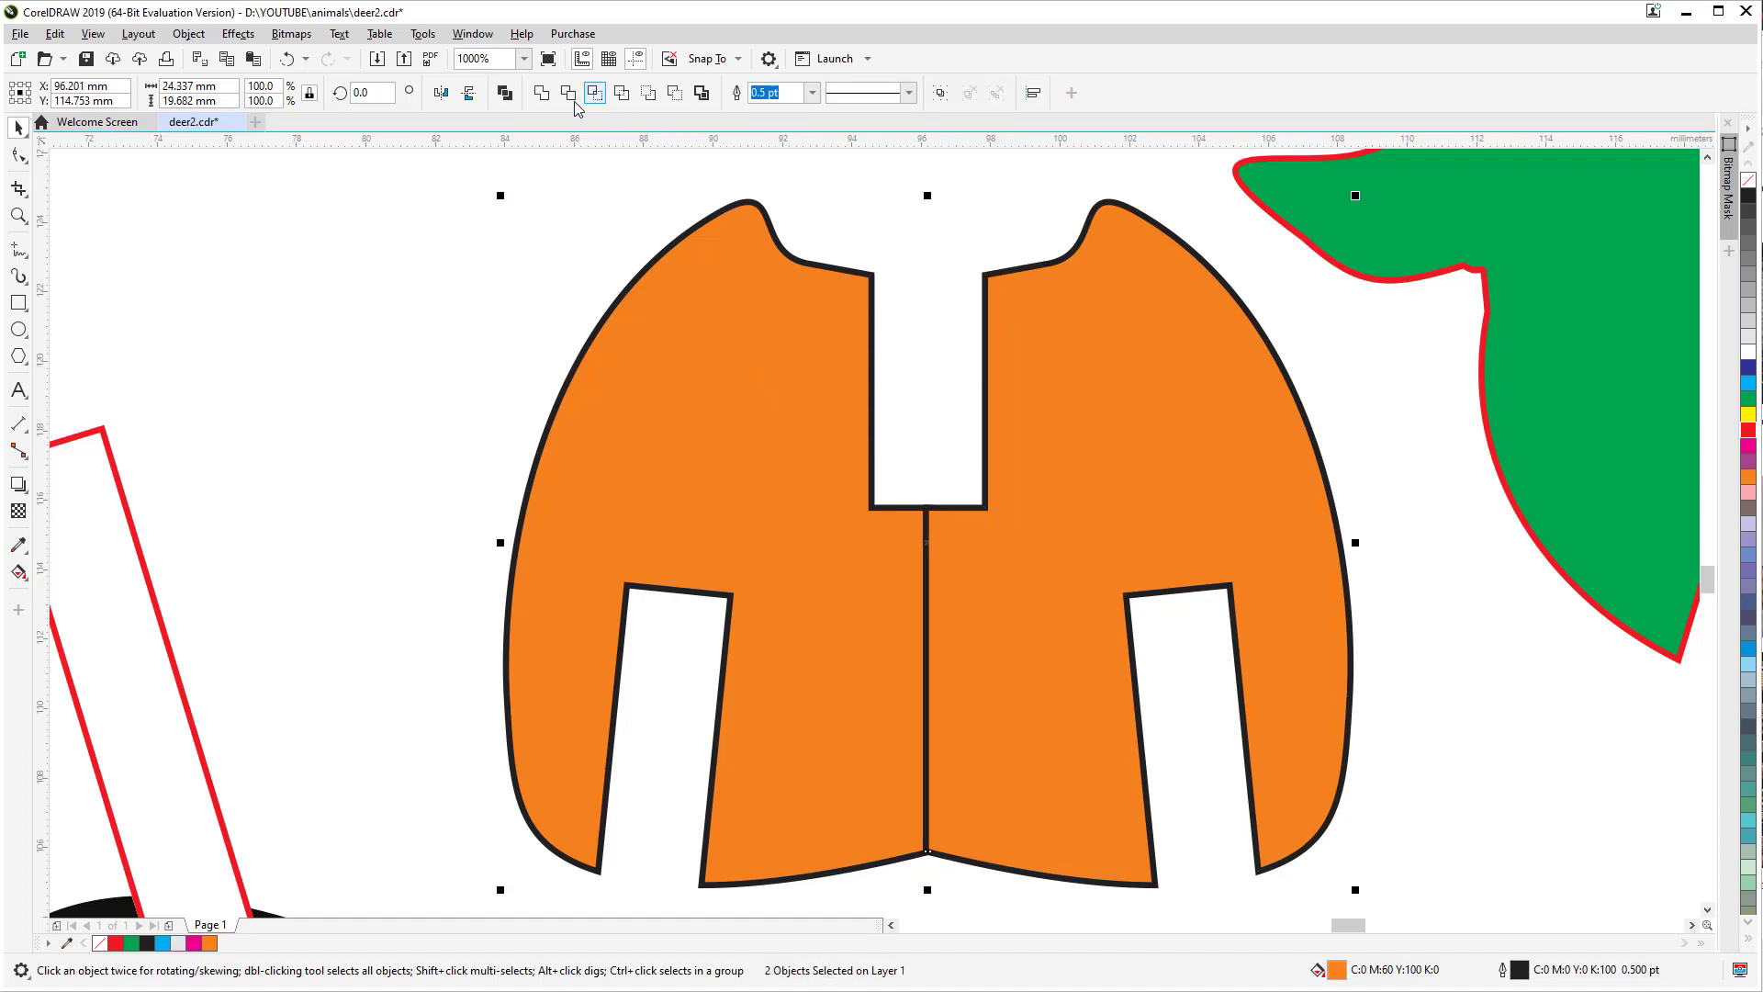
{"action": "left_click", "coordinate": [542, 93]}
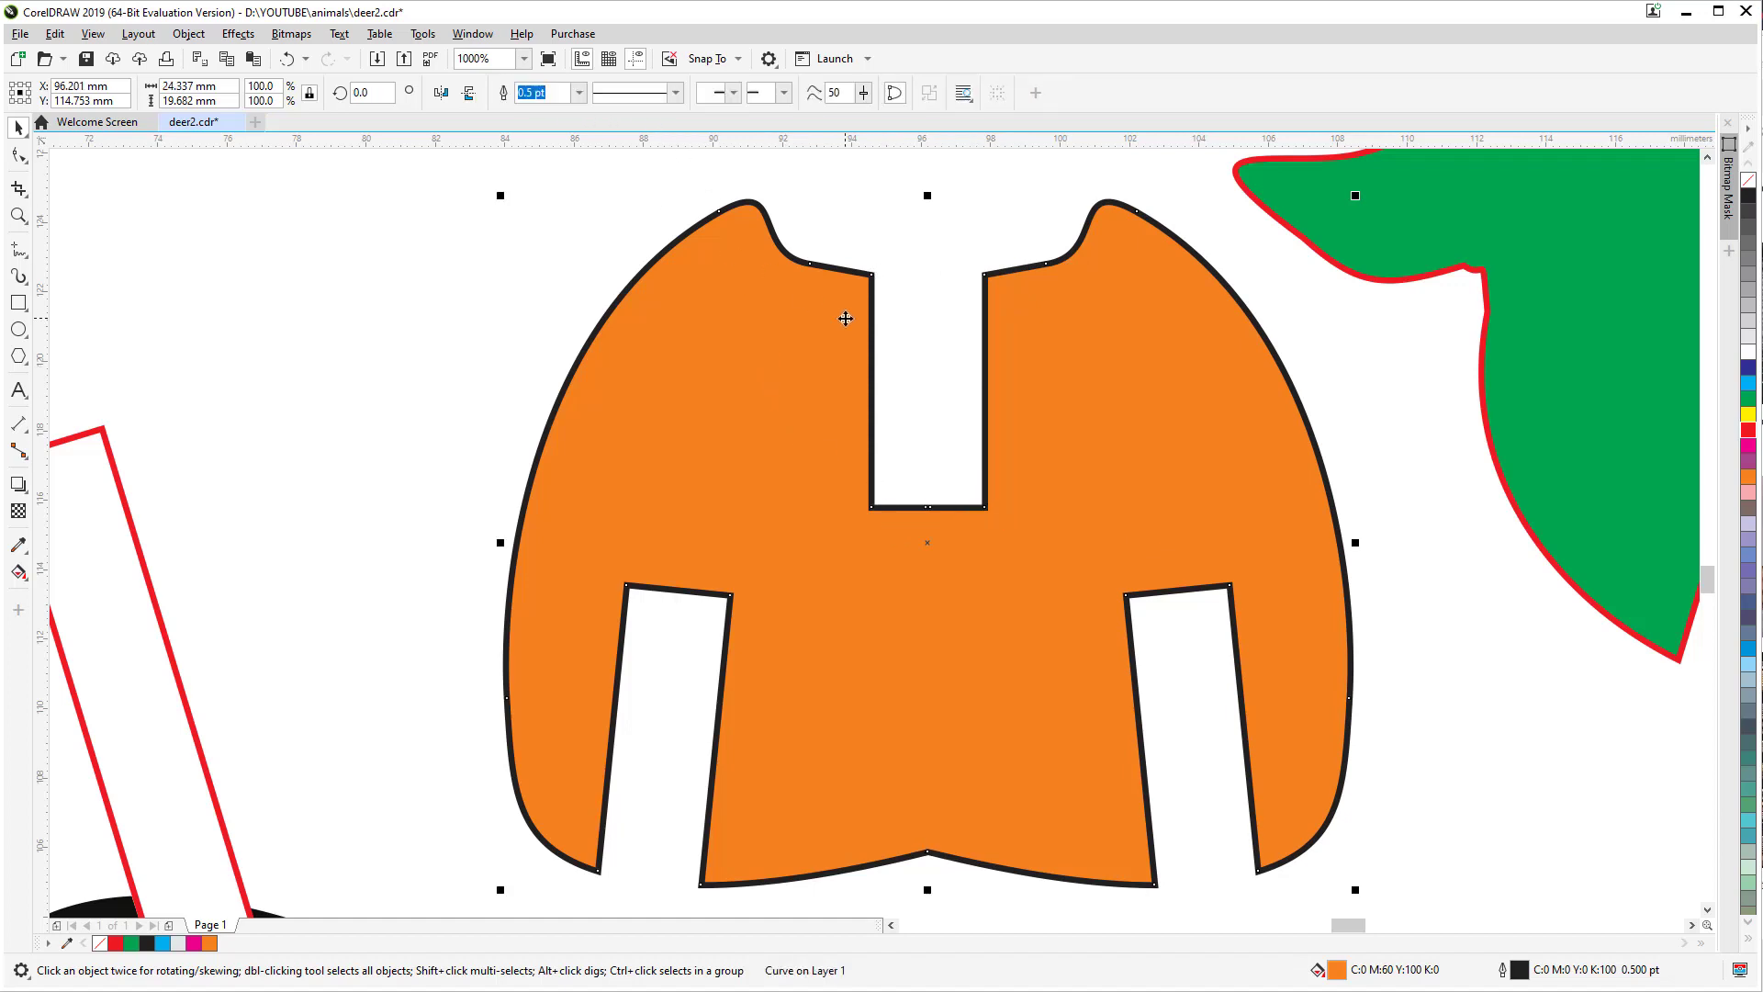
{"action": "left_click", "coordinate": [573, 216]}
Step: Draw an upright rectangle beside the orange piece's upper left edge and set its width to 3 mm with proportions locked
{"action": "left_click", "coordinate": [19, 302]}
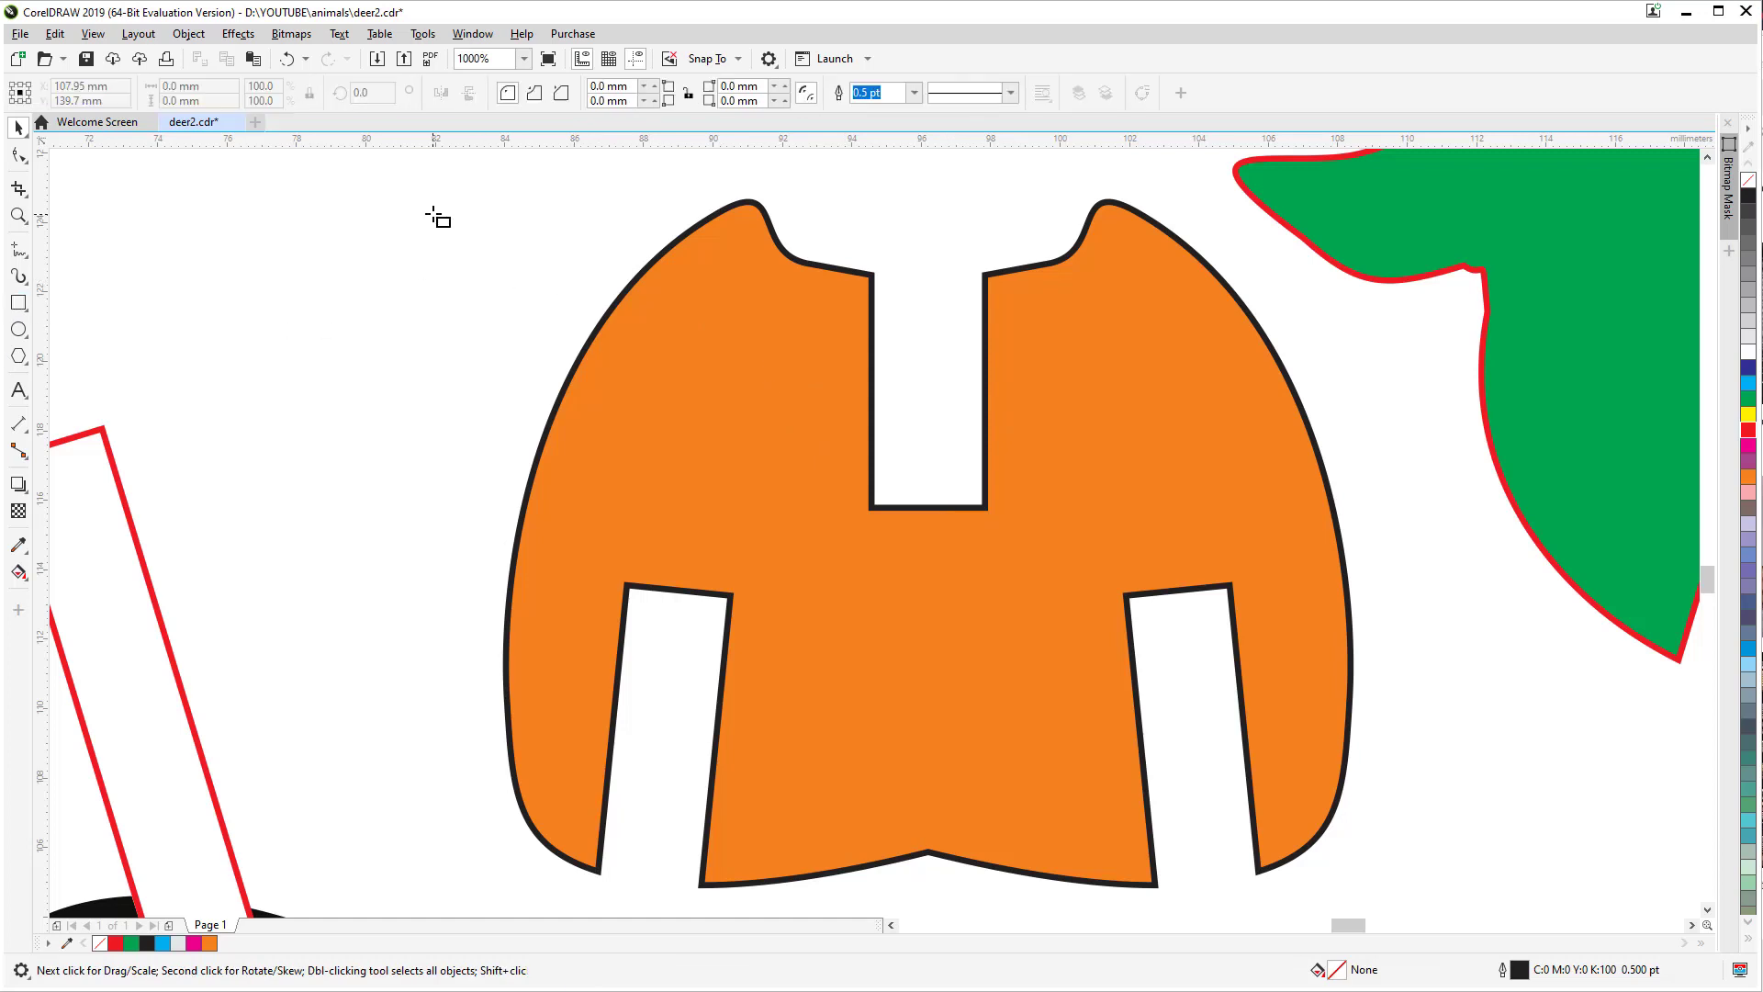
{"action": "left_click_drag", "start_coordinate": [432, 213], "coordinate": [511, 550]}
{"action": "left_click", "coordinate": [188, 86]}
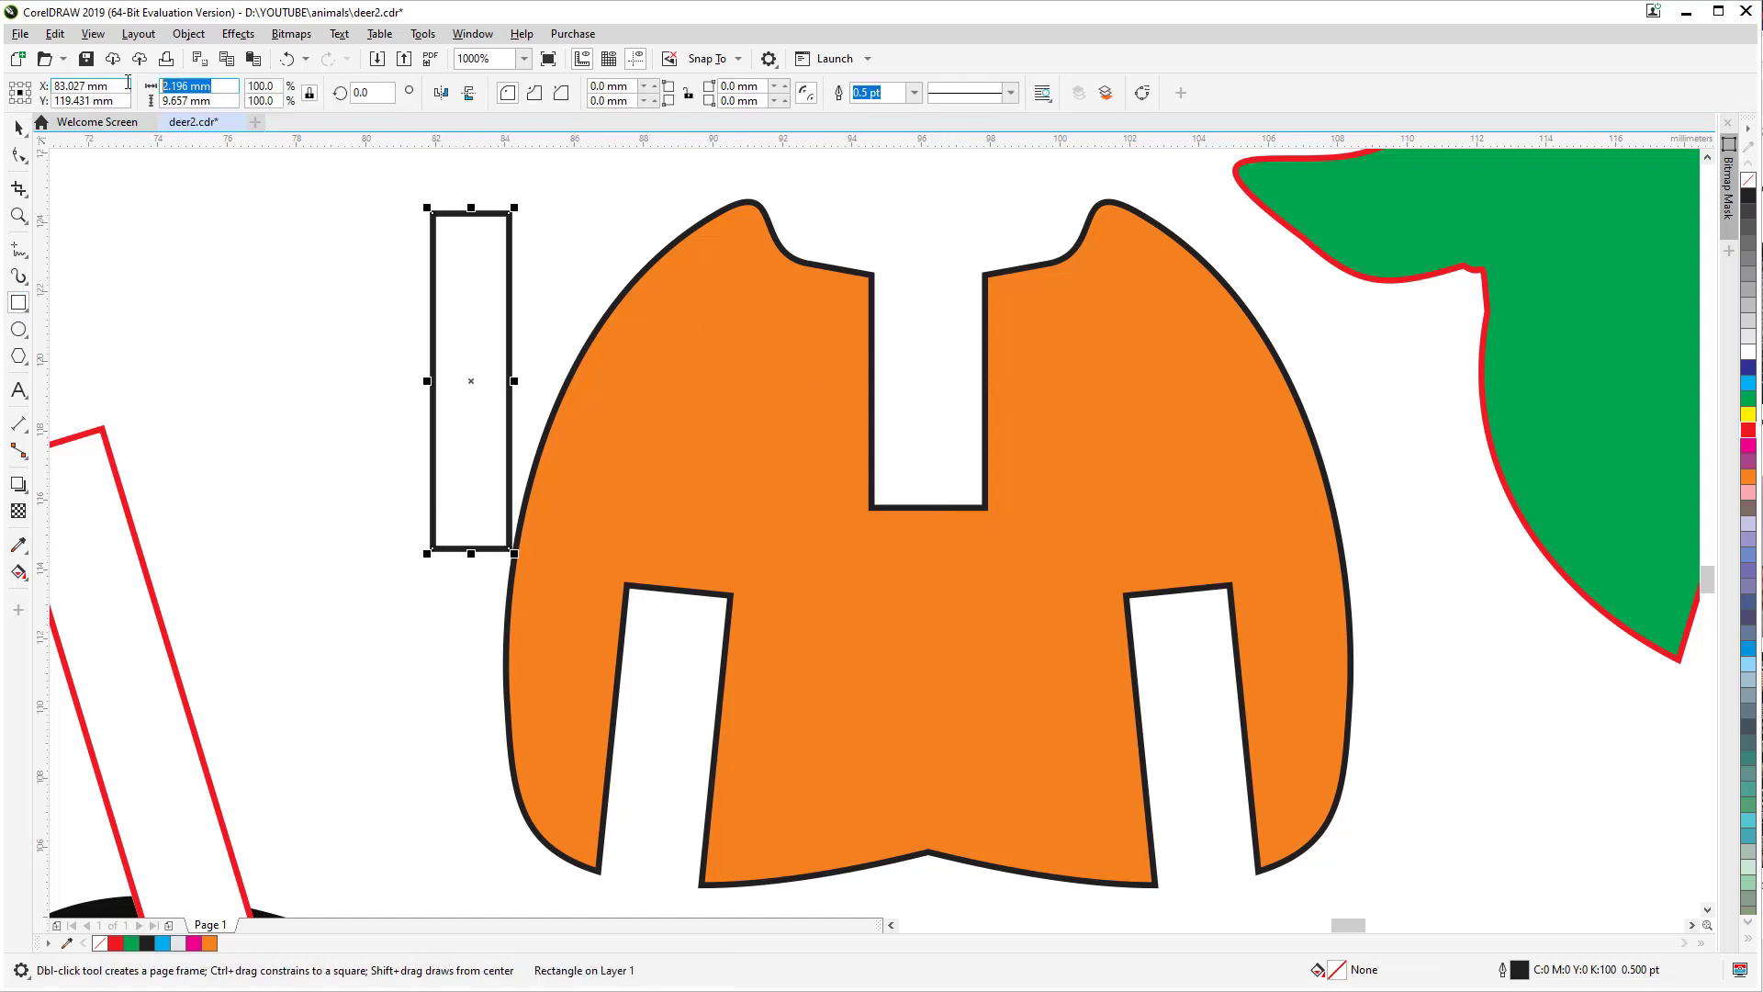
{"action": "type", "text": "3"}
{"action": "key", "text": "Return"}
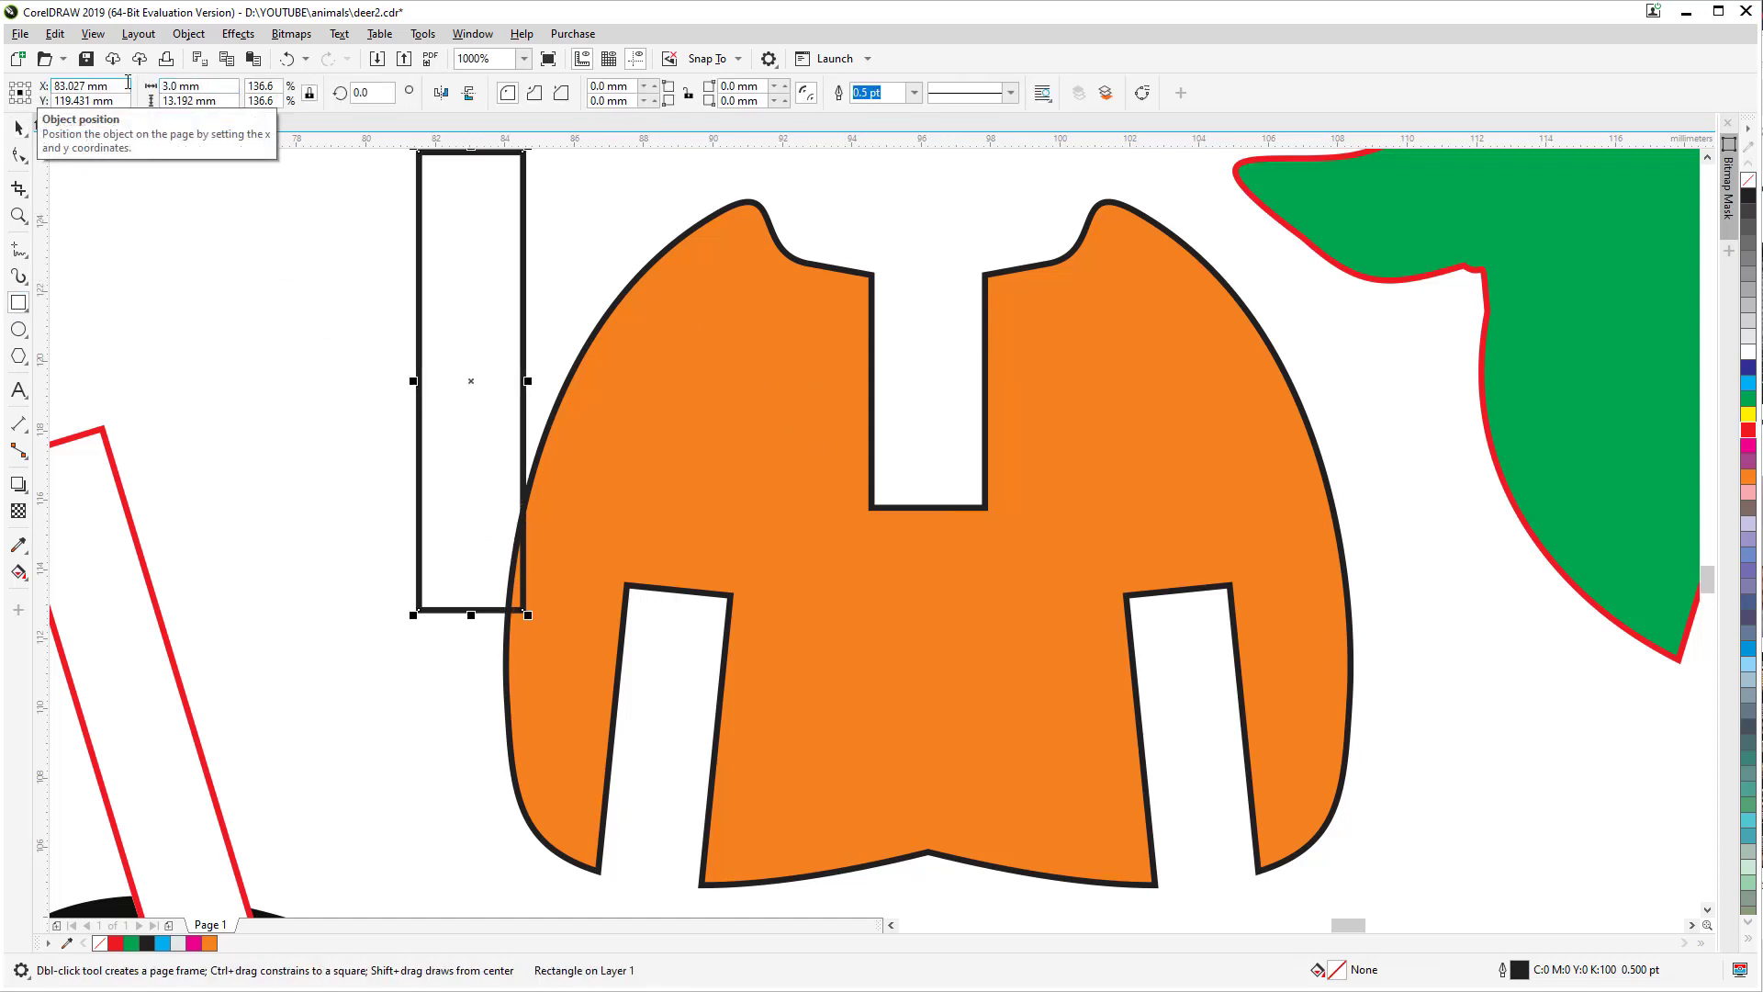
Step: Move the 3 mm rectangle into the orange piece's upper central slot and give it a red hairline outline
{"action": "left_click", "coordinate": [19, 127]}
{"action": "left_click_drag", "start_coordinate": [419, 496], "coordinate": [932, 511]}
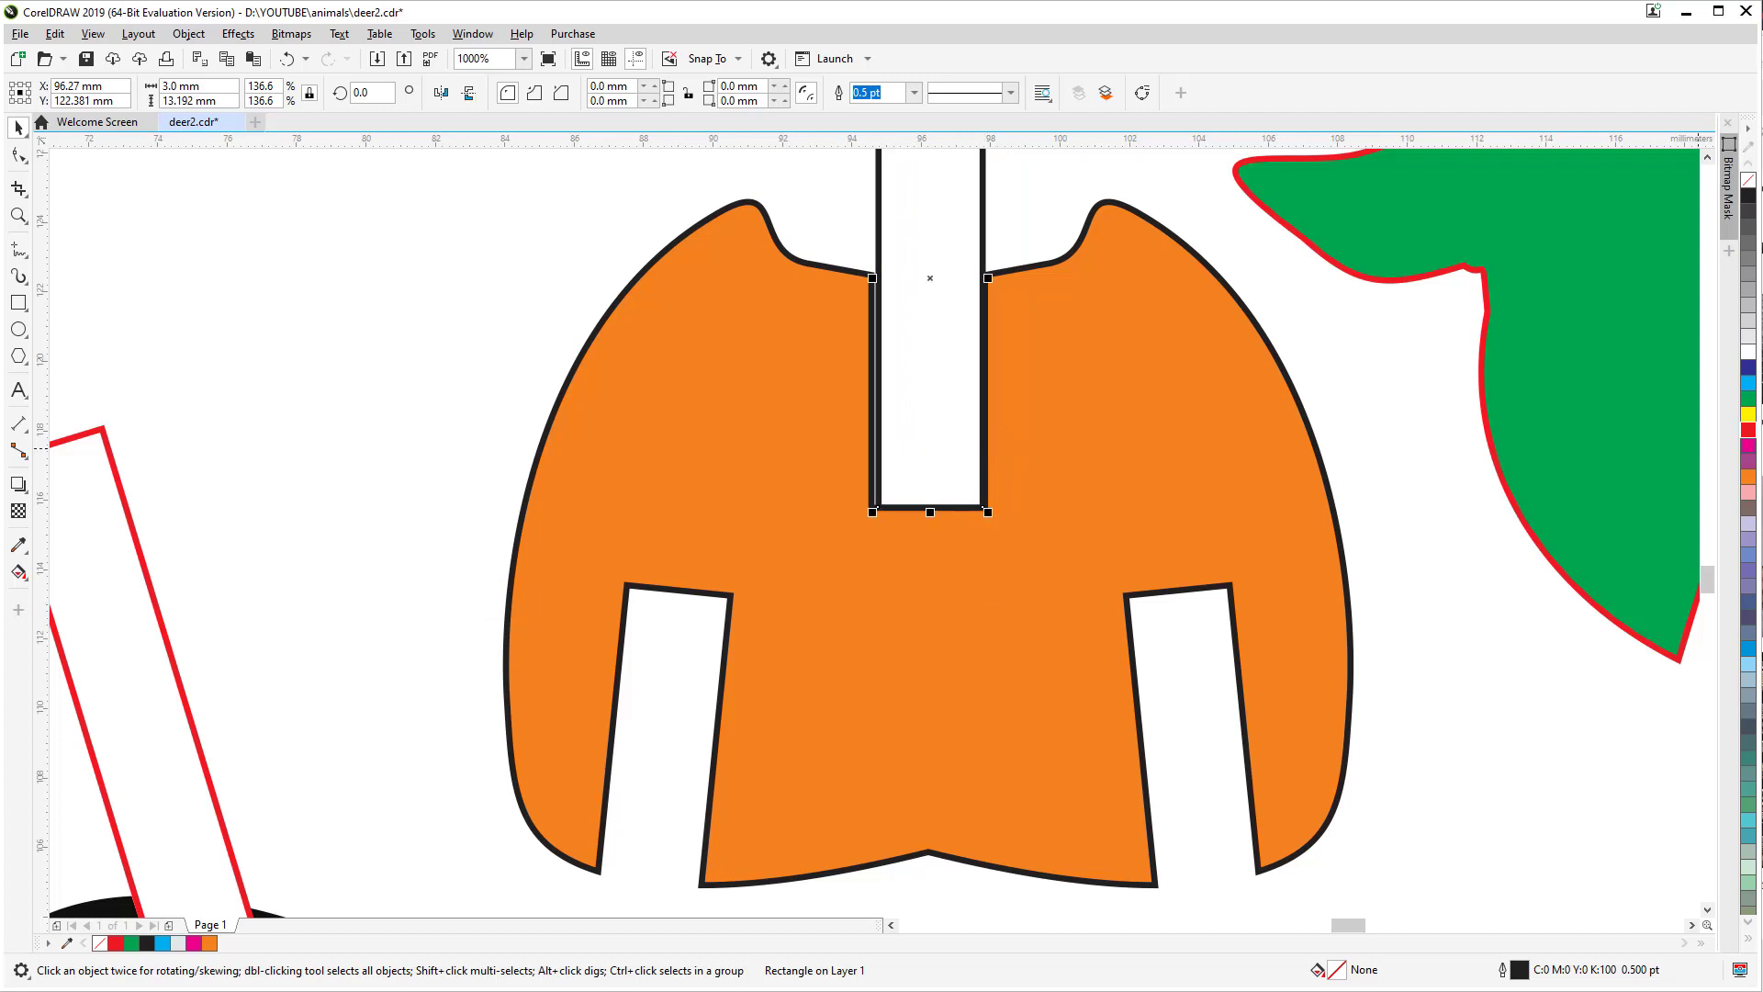
{"action": "right_click", "coordinate": [1751, 430]}
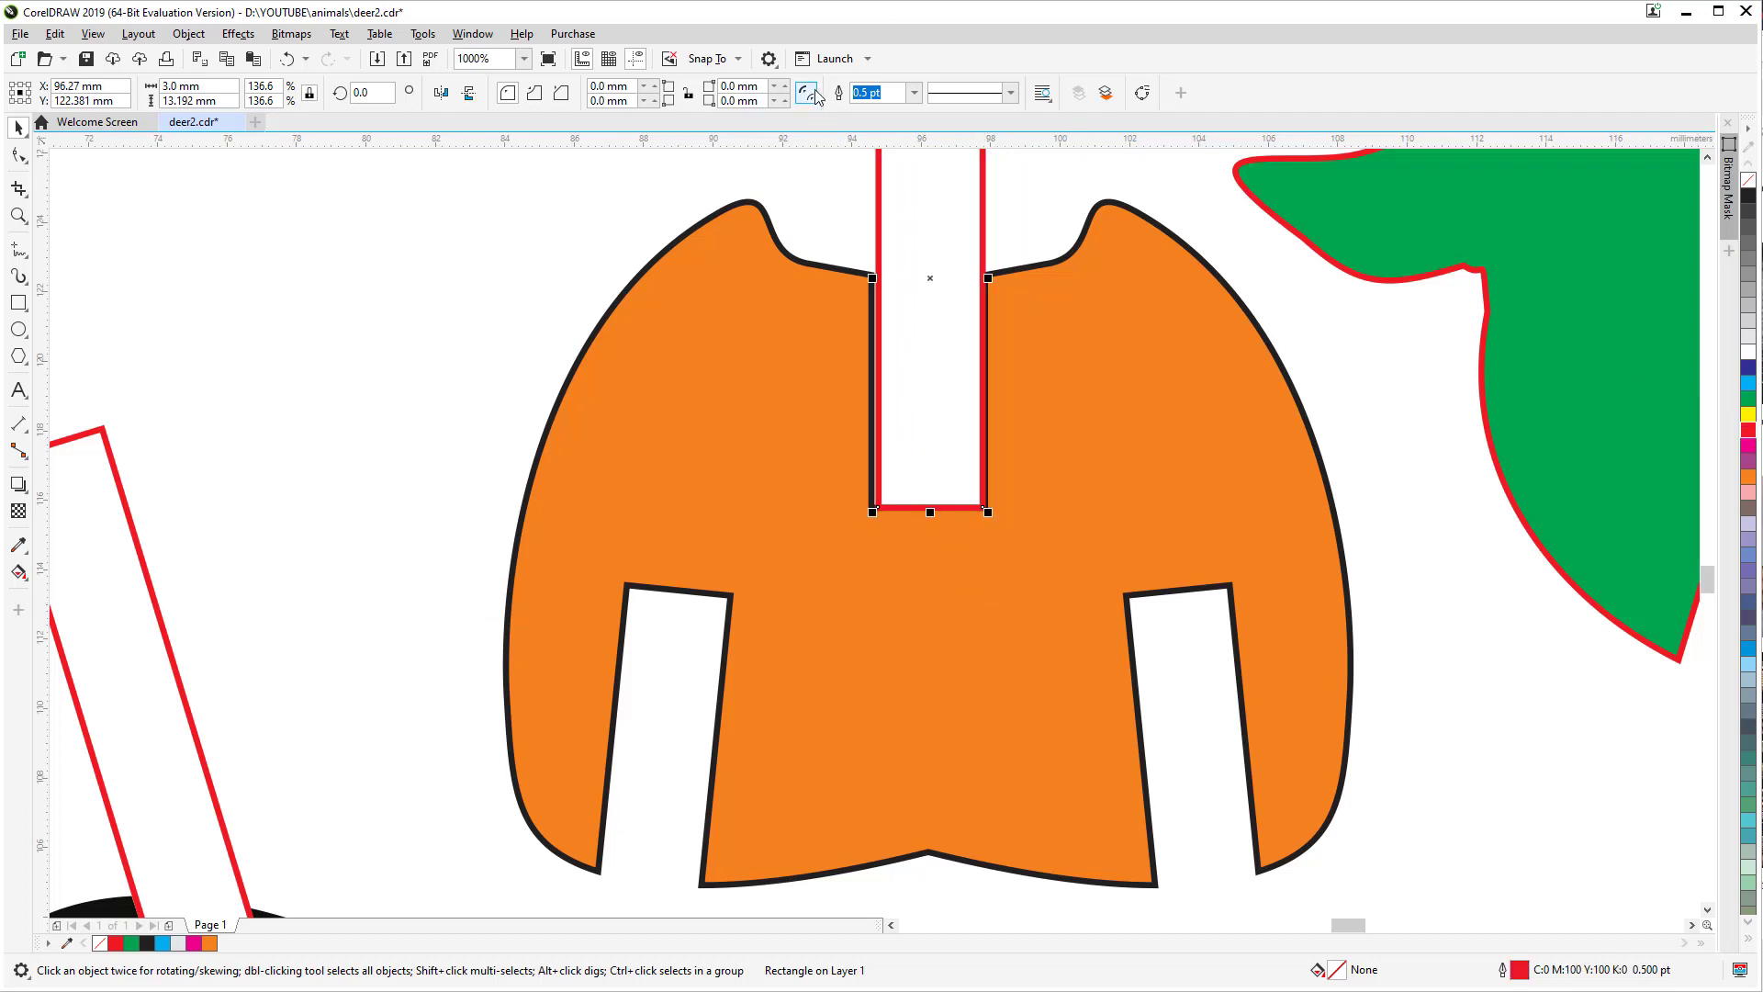
{"action": "left_click", "coordinate": [914, 92]}
{"action": "left_click", "coordinate": [877, 110]}
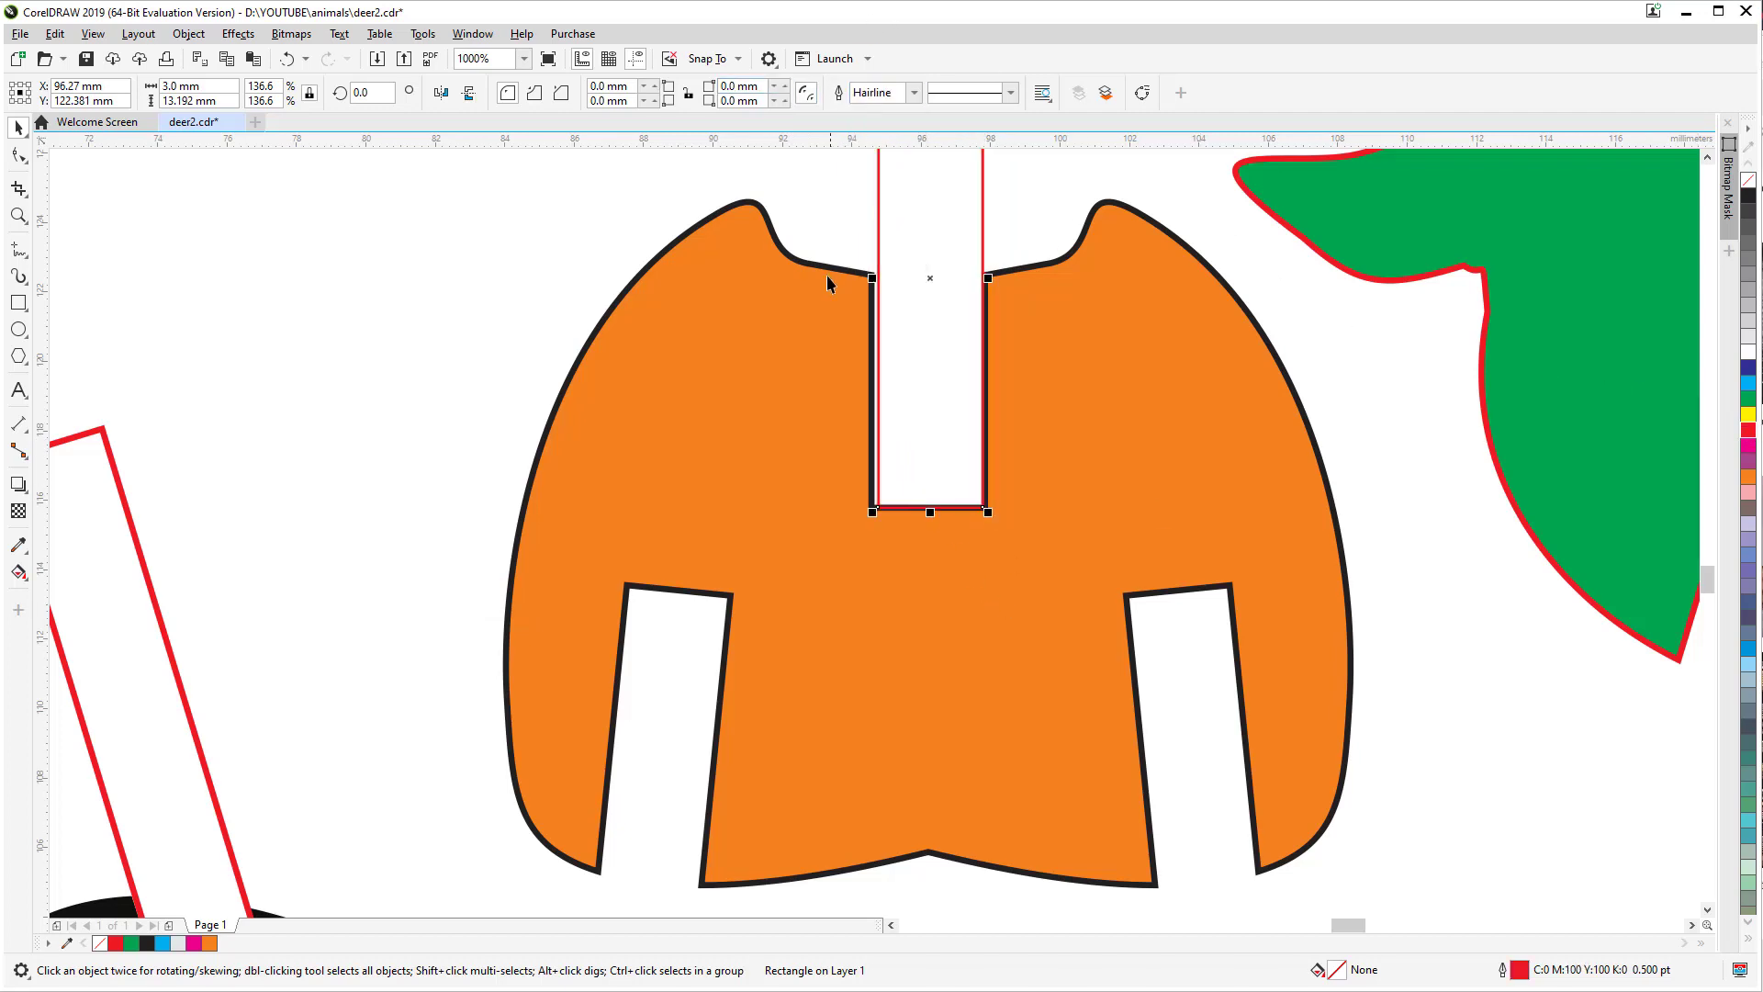
Step: Set the orange piece's outline width to hairline
{"action": "left_click", "coordinate": [828, 283]}
{"action": "left_click", "coordinate": [579, 93]}
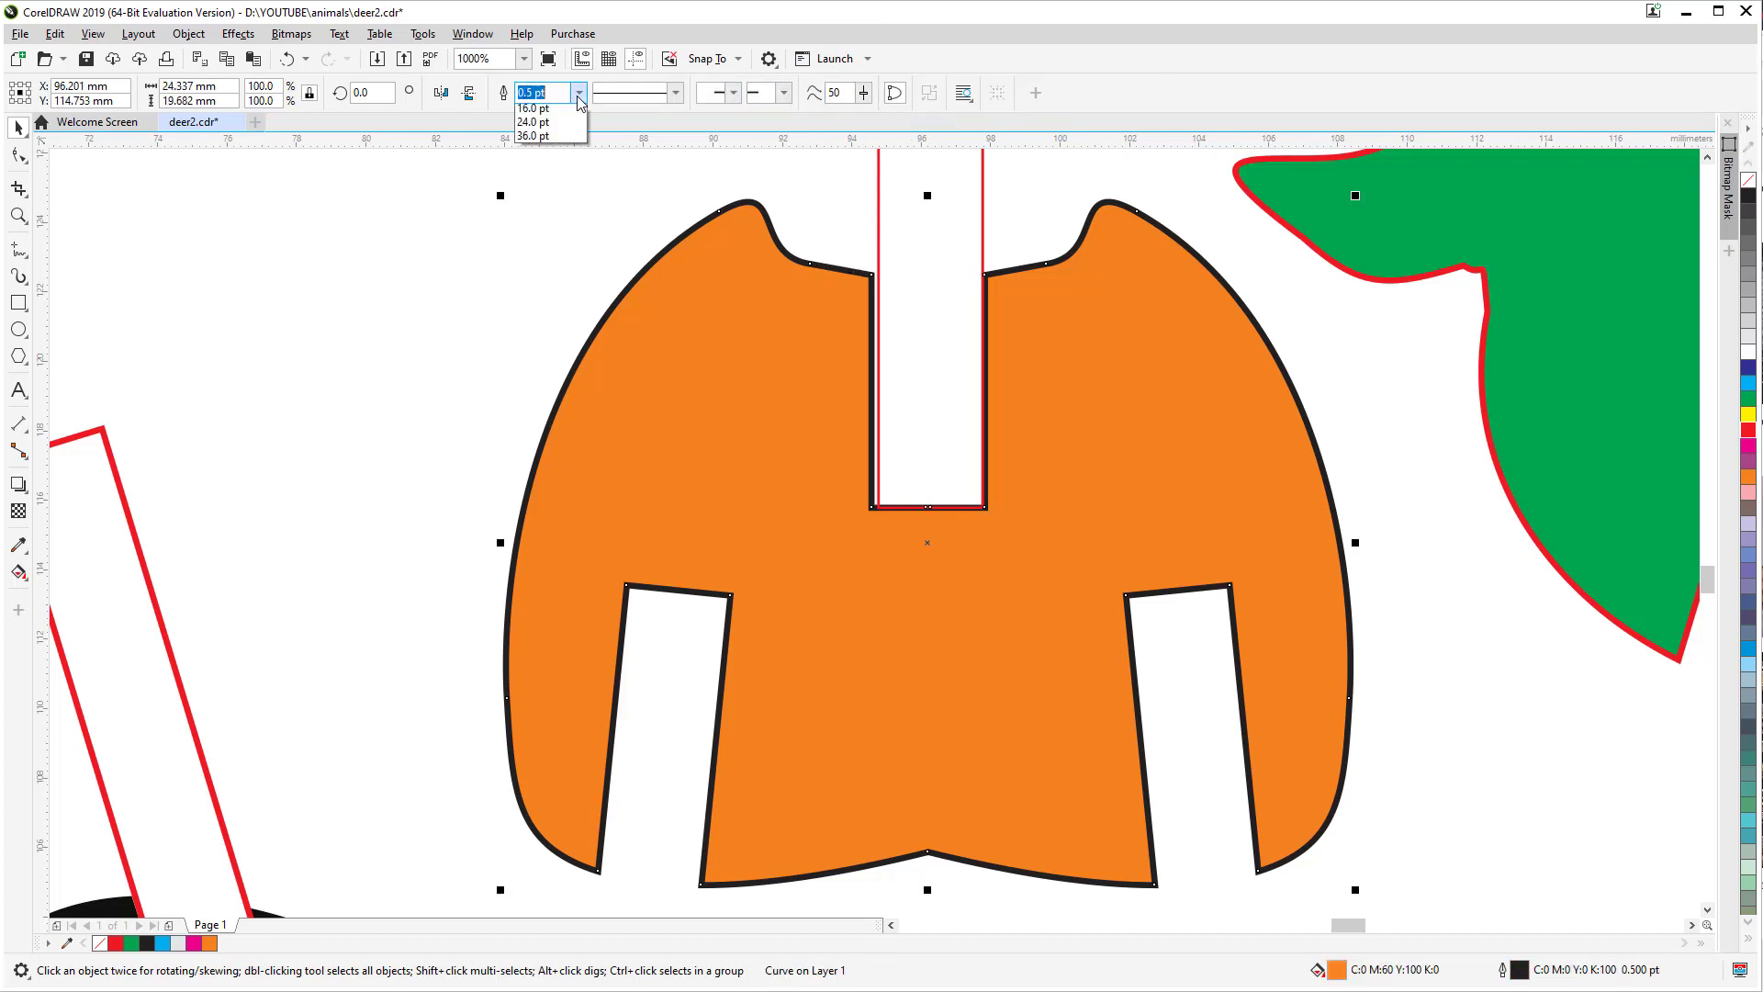
{"action": "left_click", "coordinate": [537, 108]}
Step: Nudge the red rectangle 0.1 mm left within the orange piece's central slot
{"action": "scroll", "coordinate": [799, 315], "scroll_direction": "up", "scroll_amount": 1}
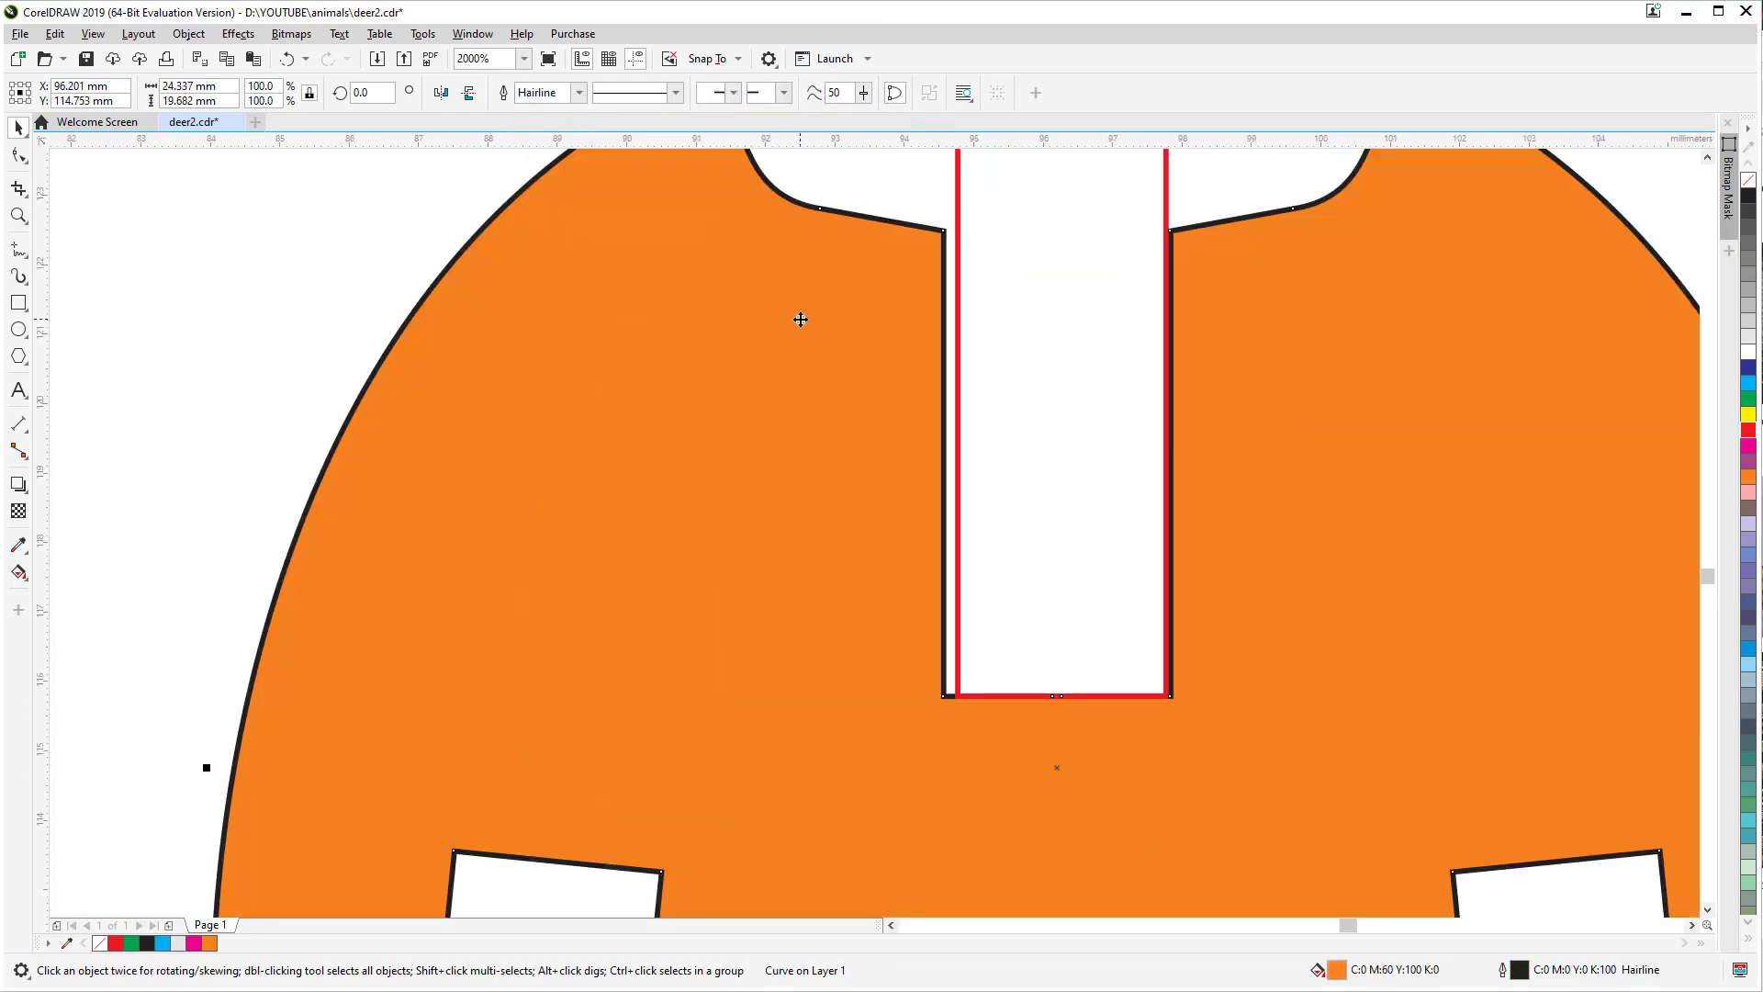
{"action": "left_click", "coordinate": [1013, 463]}
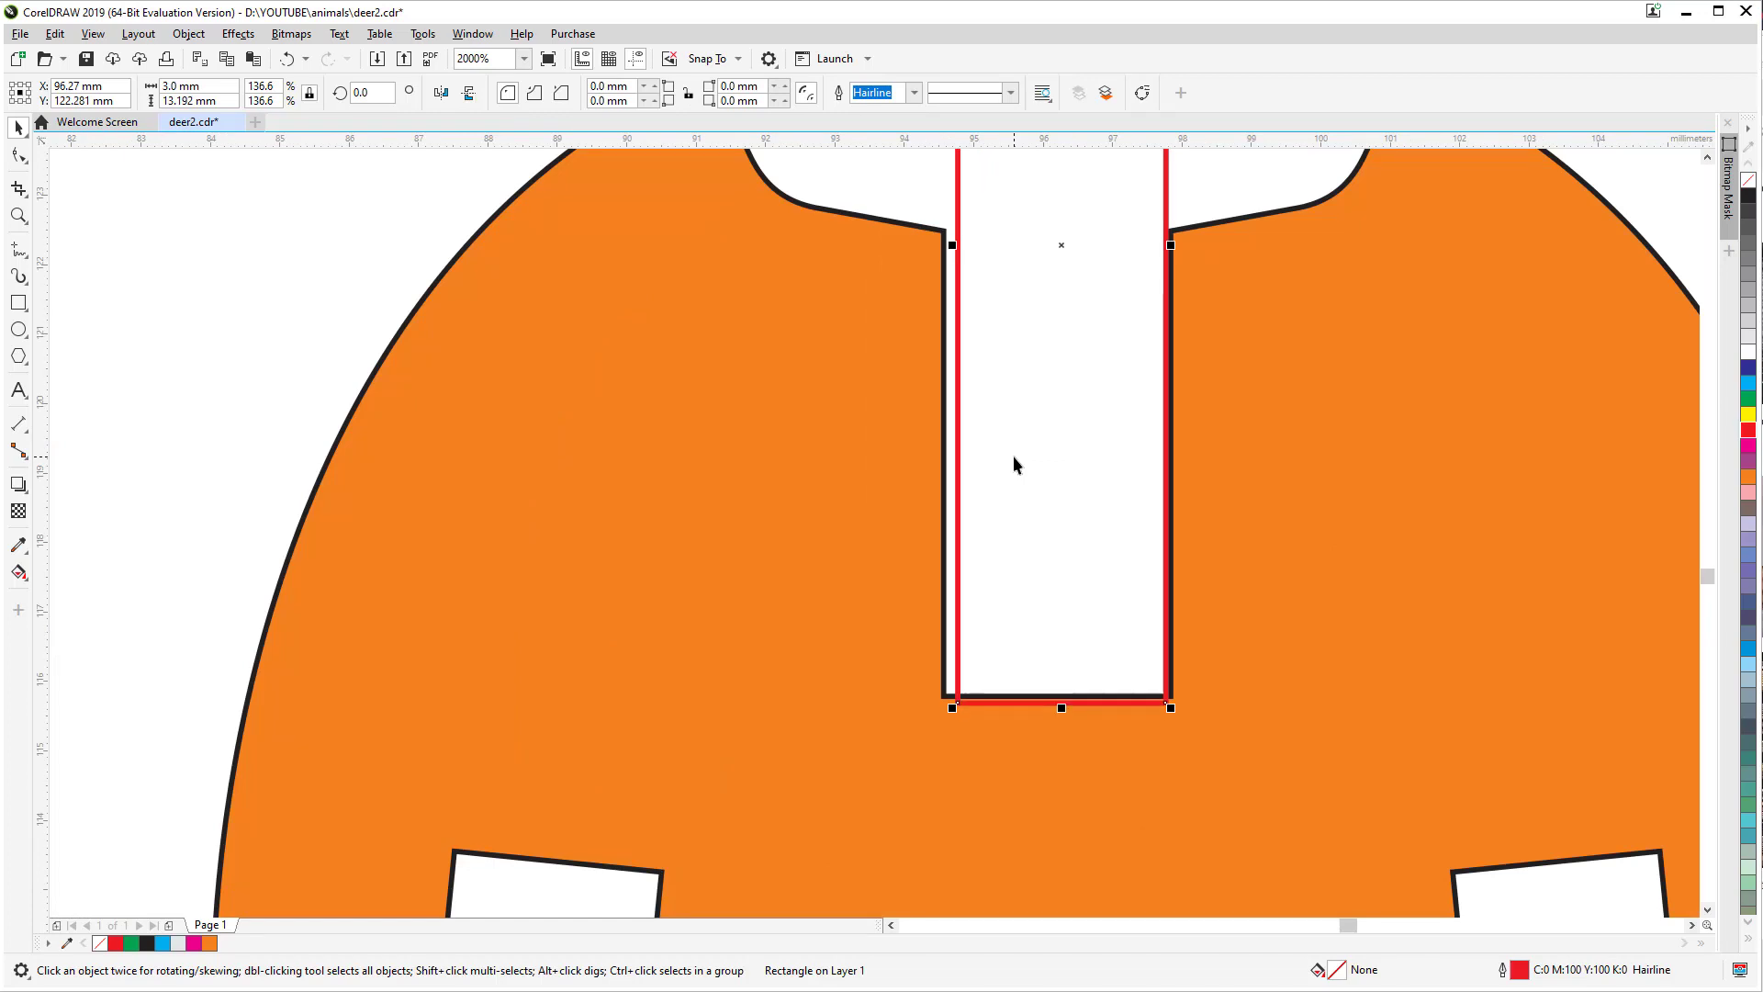
{"action": "key", "text": "Left"}
{"action": "key", "text": "Right"}
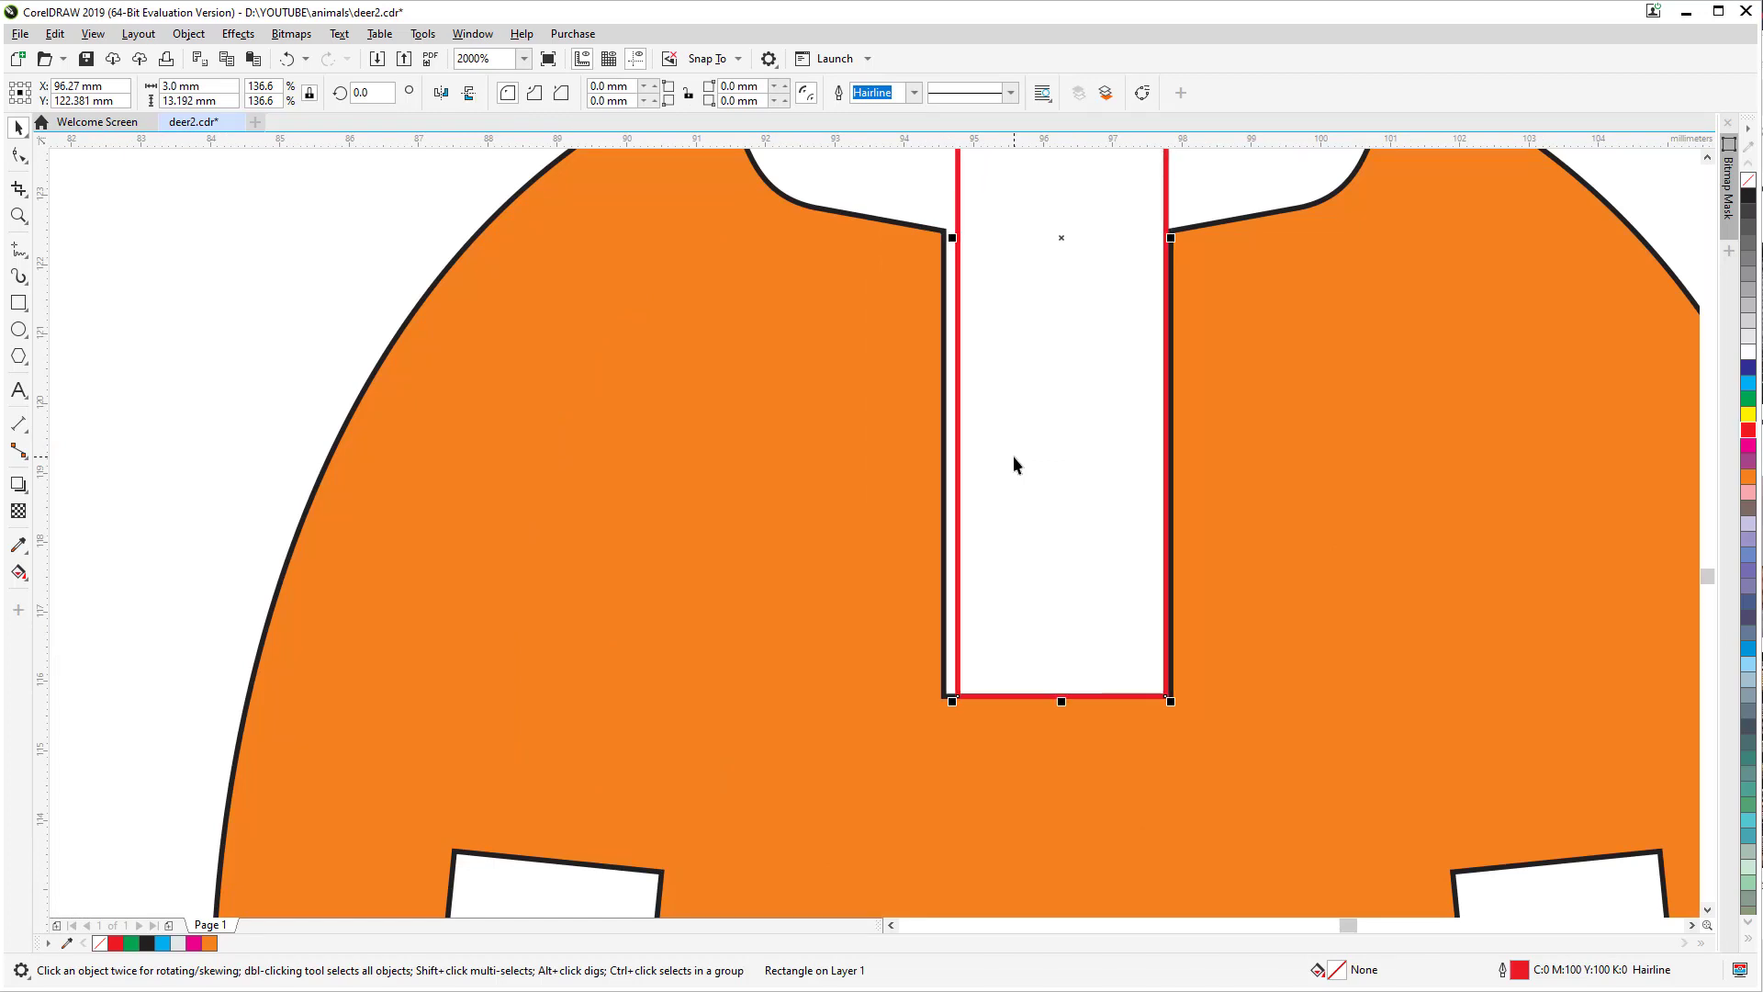
{"action": "key", "text": "Left"}
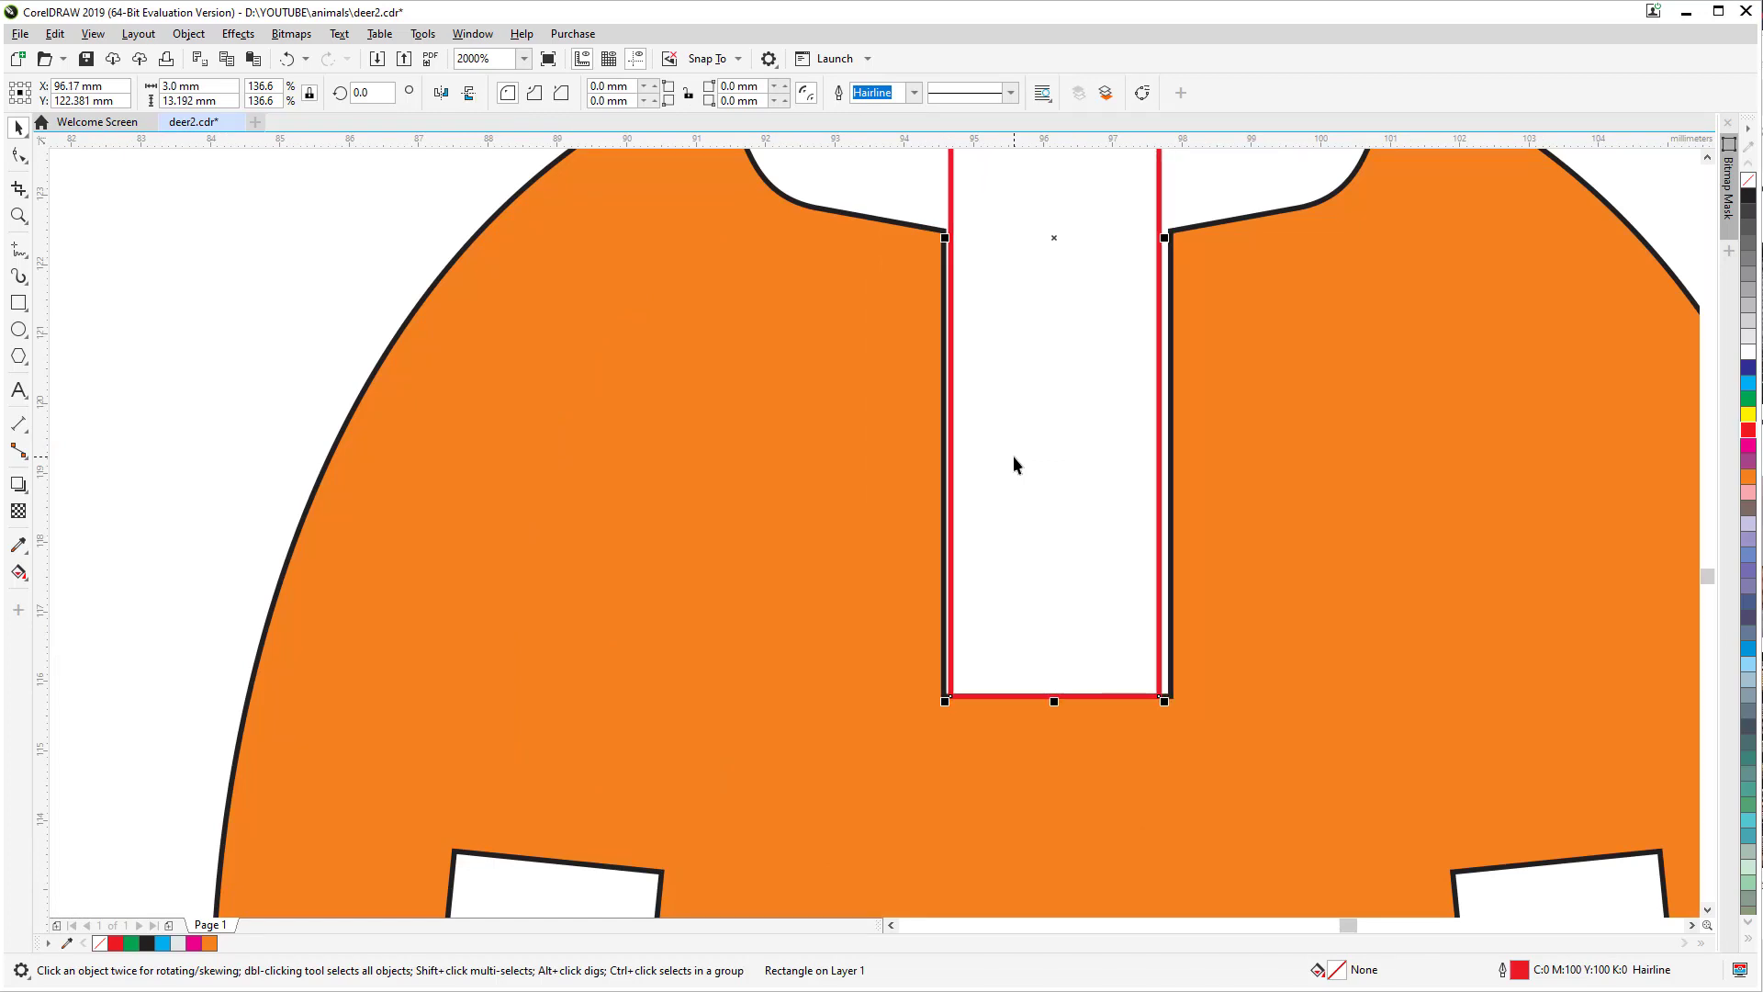
Step: Move the two nodes on the left side of the orange piece's central slot 0.3 mm to the right
{"action": "left_click", "coordinate": [874, 377]}
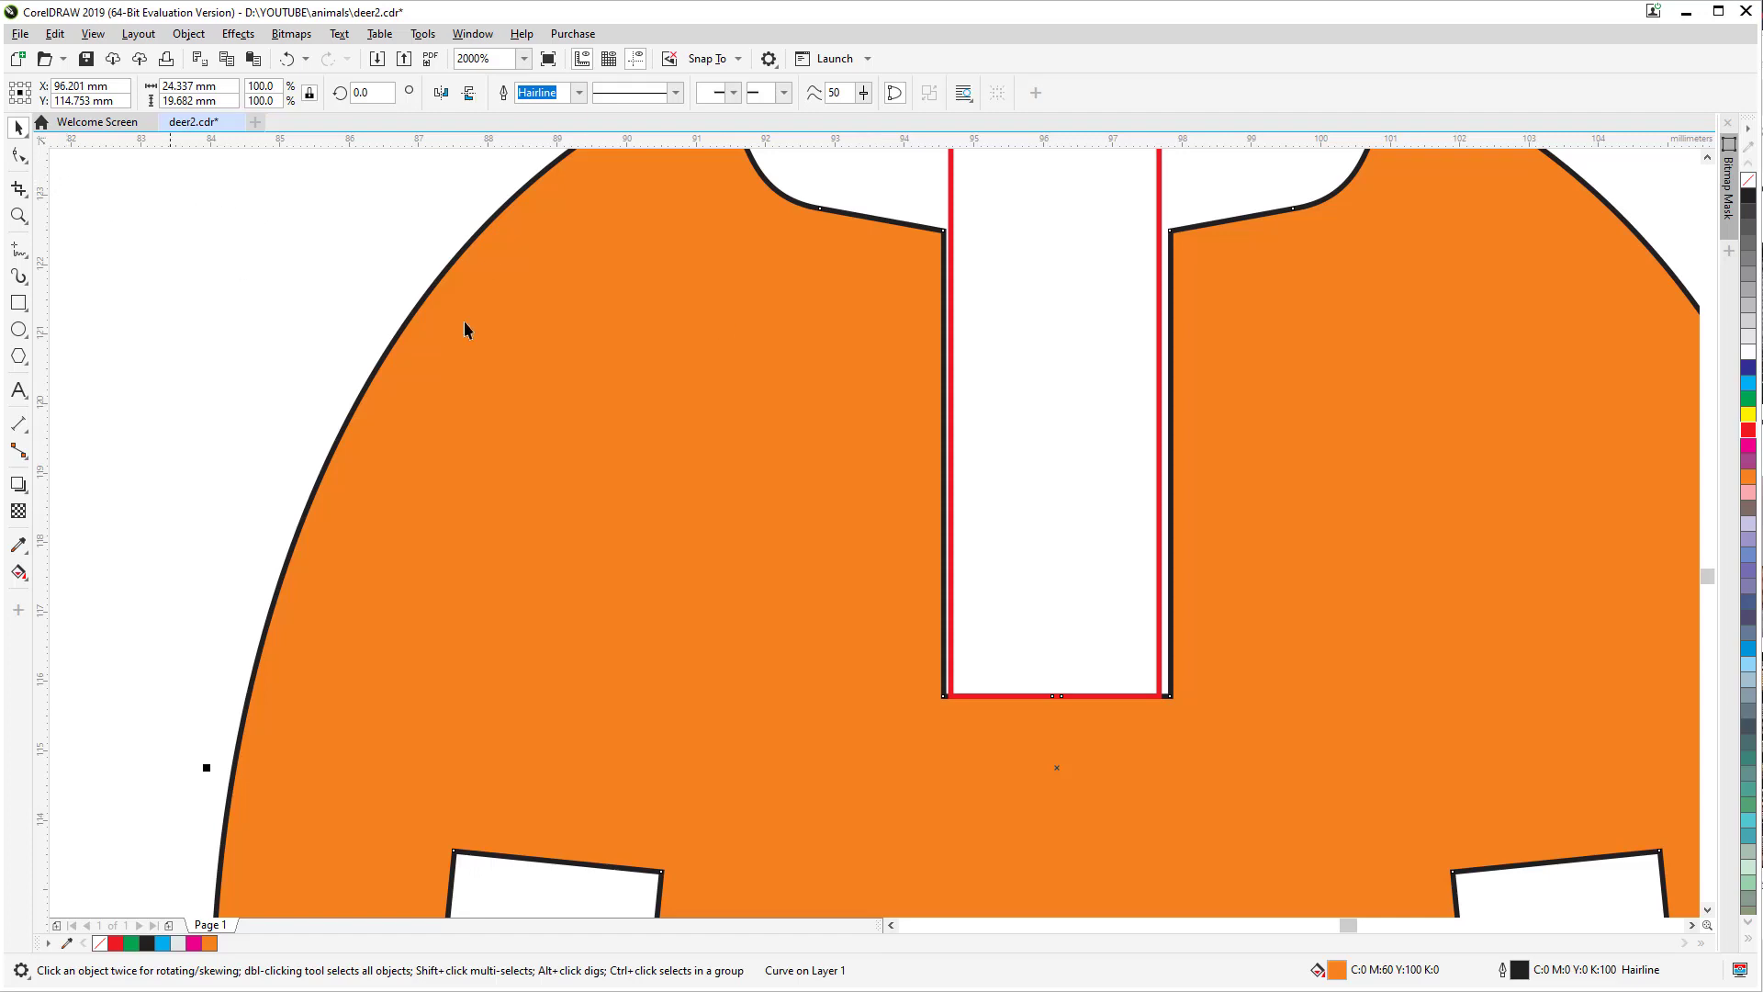
{"action": "left_click_drag", "start_coordinate": [894, 196], "coordinate": [972, 437]}
{"action": "left_click_drag", "start_coordinate": [964, 687], "coordinate": [965, 687]}
{"action": "key", "text": "F10"}
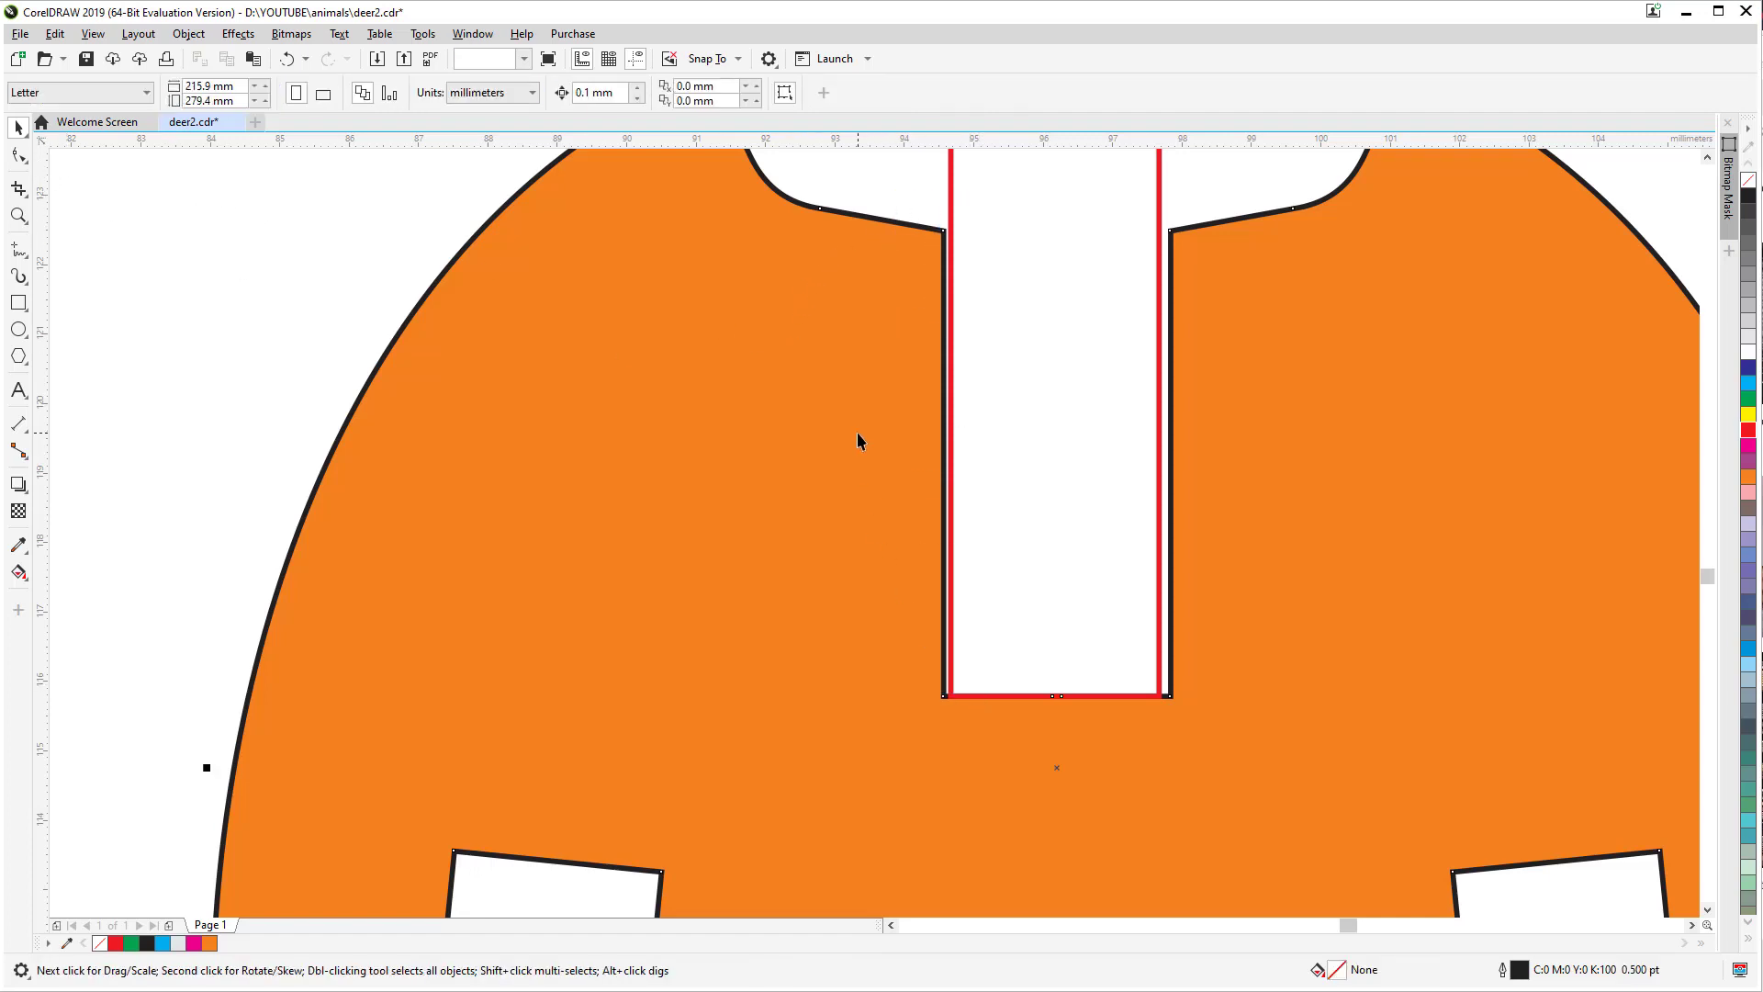
{"action": "key", "text": "ctrl+a"}
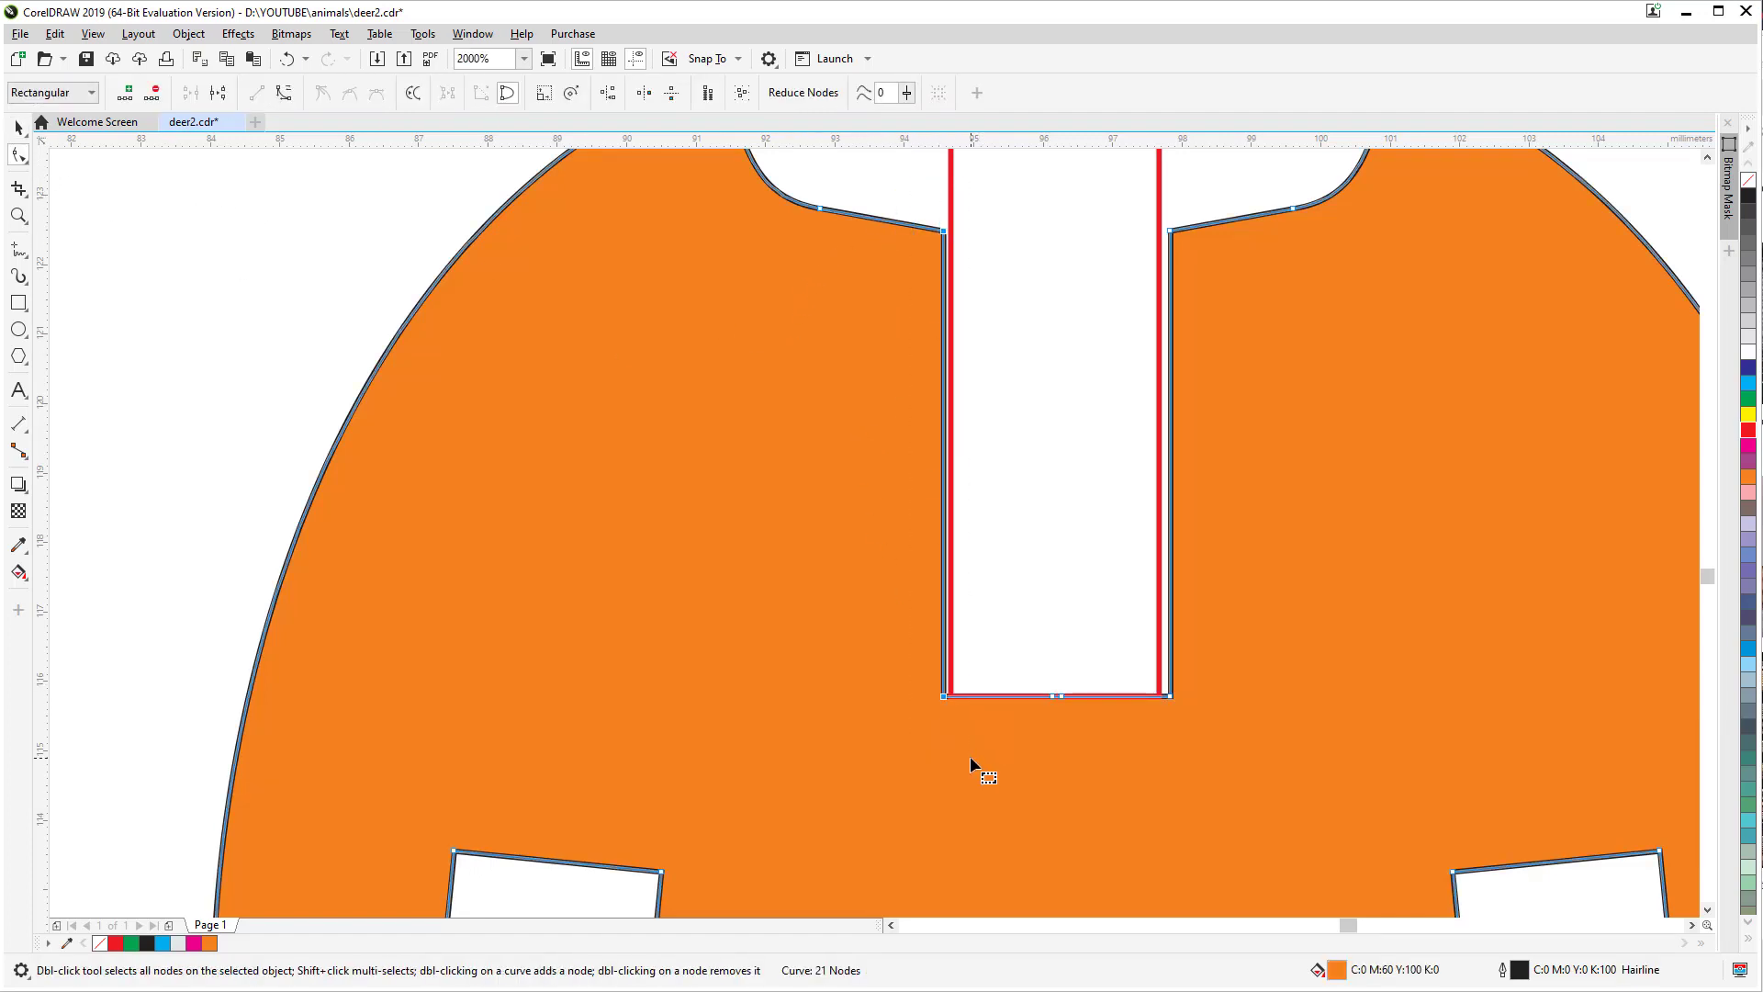
{"action": "key", "text": "Right"}
{"action": "key", "text": "Right"}
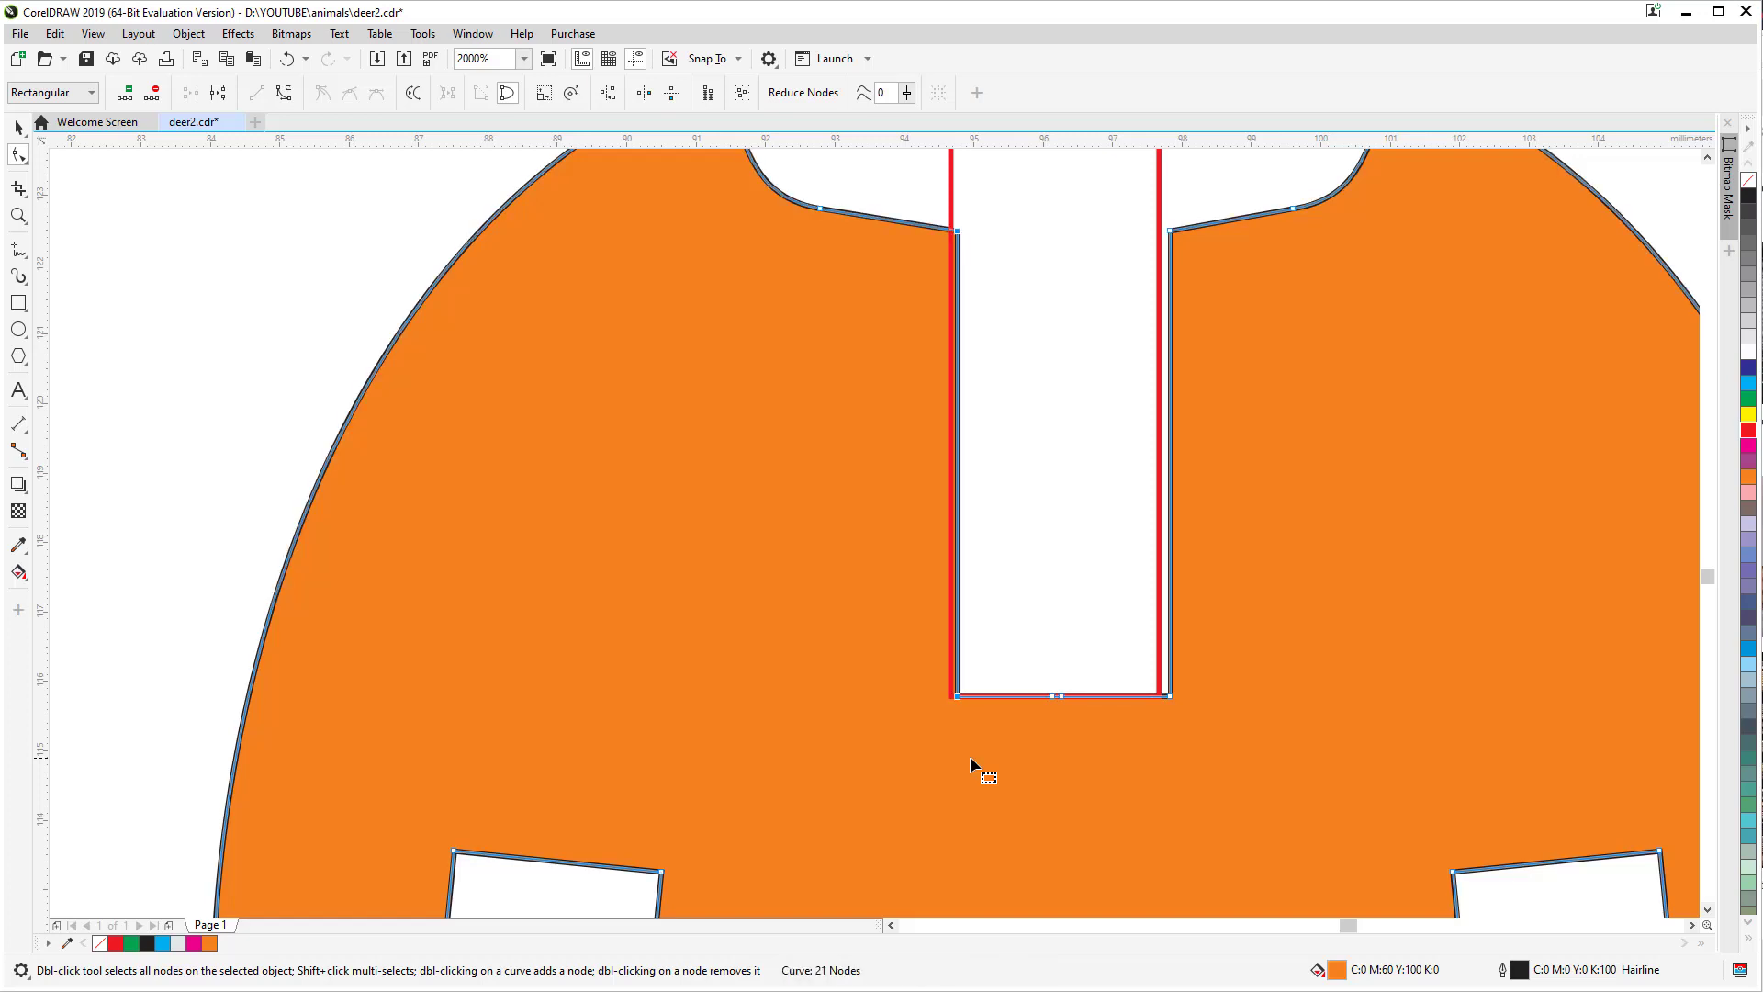
{"action": "key", "text": "Right"}
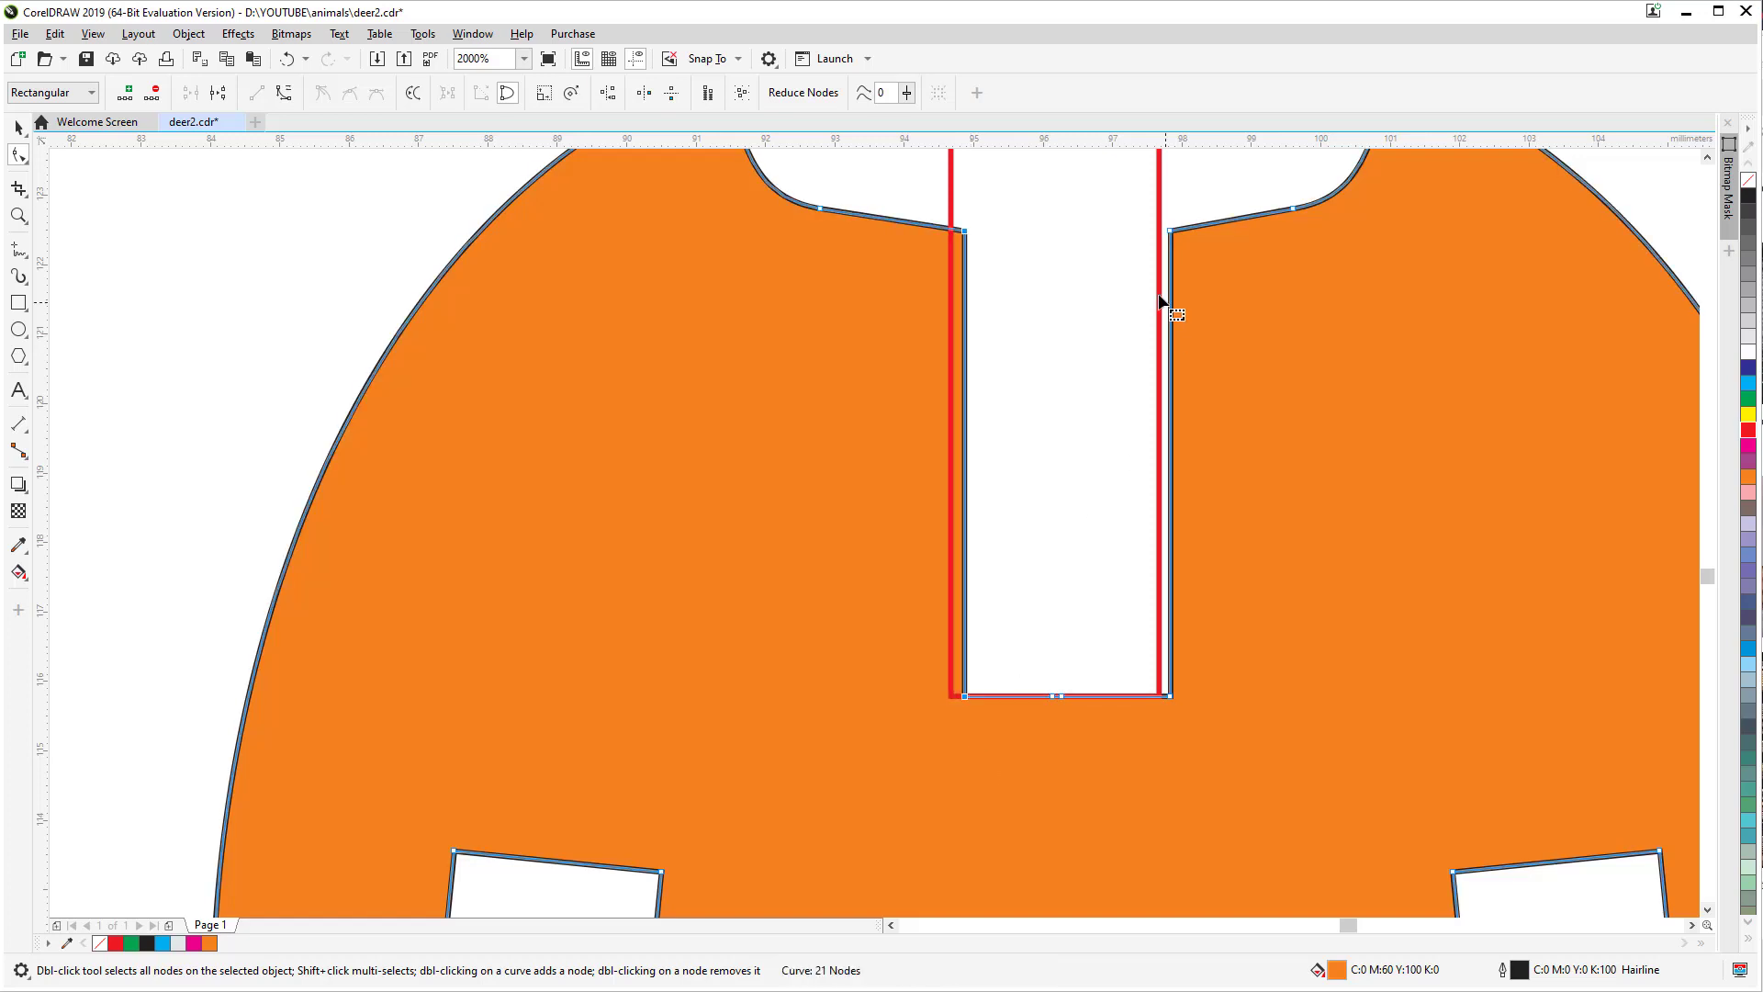
Step: Move the two nodes on the right side of the central slot 0.3 mm to the left
{"action": "left_click_drag", "start_coordinate": [1129, 205], "coordinate": [1210, 732]}
{"action": "key", "text": "Left"}
{"action": "key", "text": "Left"}
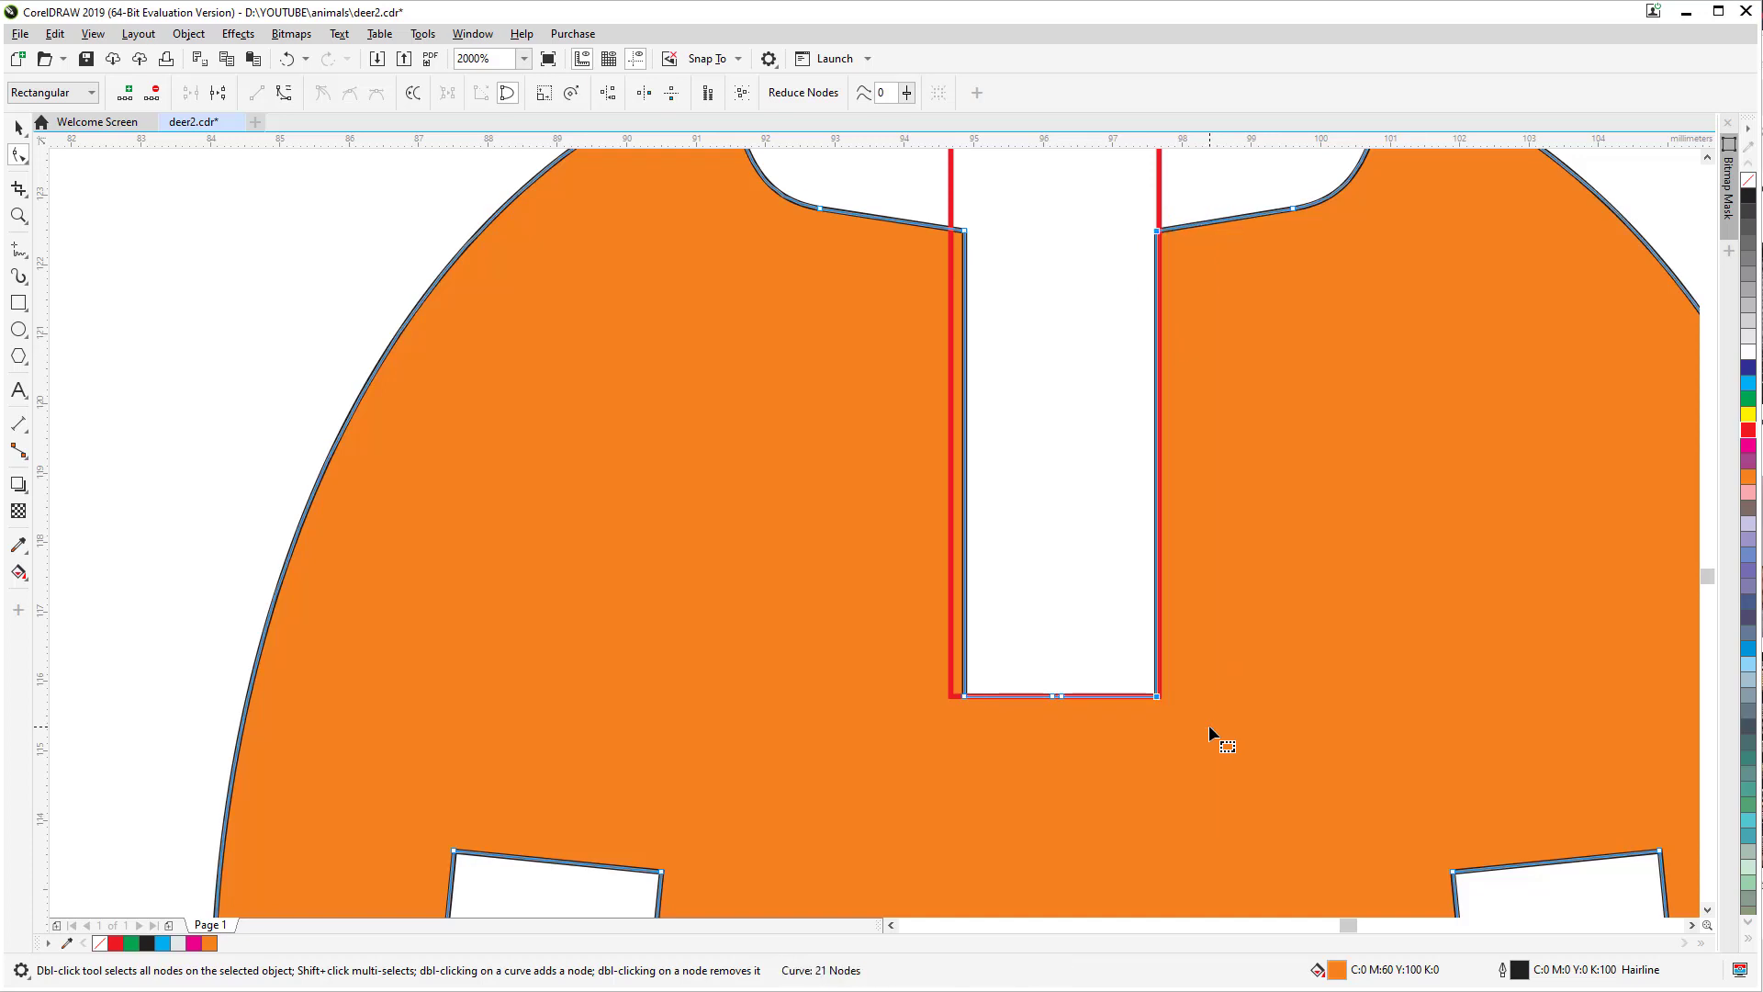
{"action": "key", "text": "Left"}
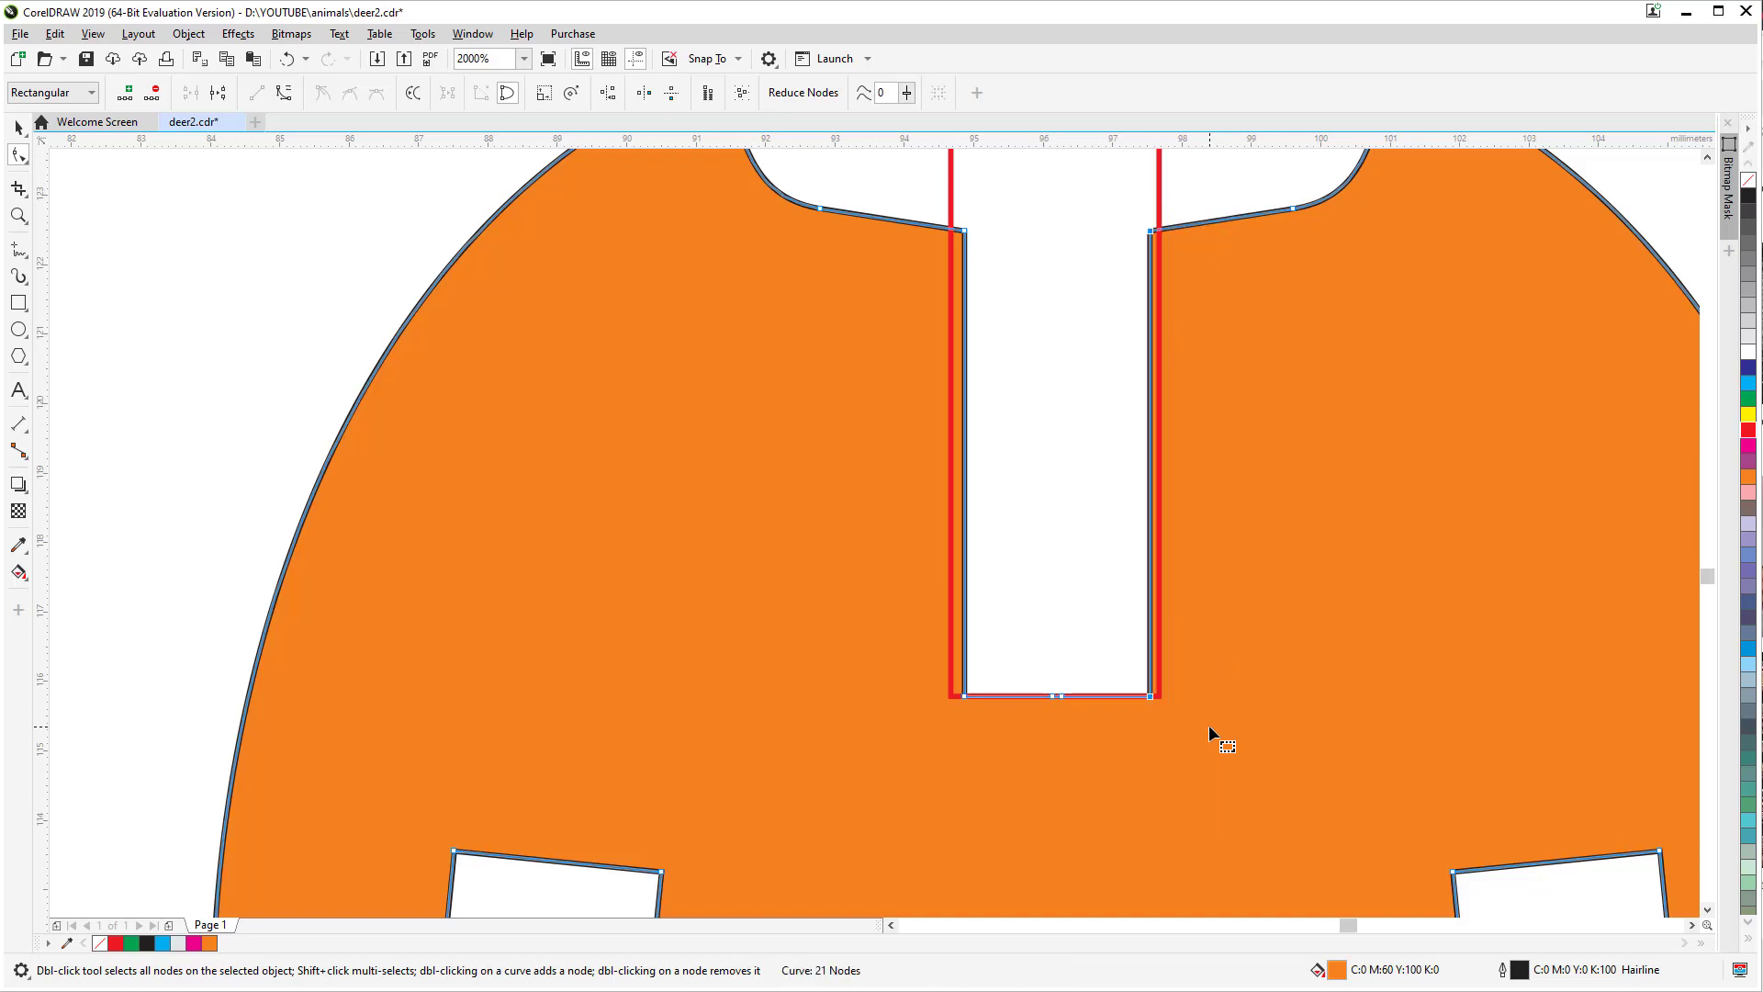
{"action": "left_click", "coordinate": [19, 127]}
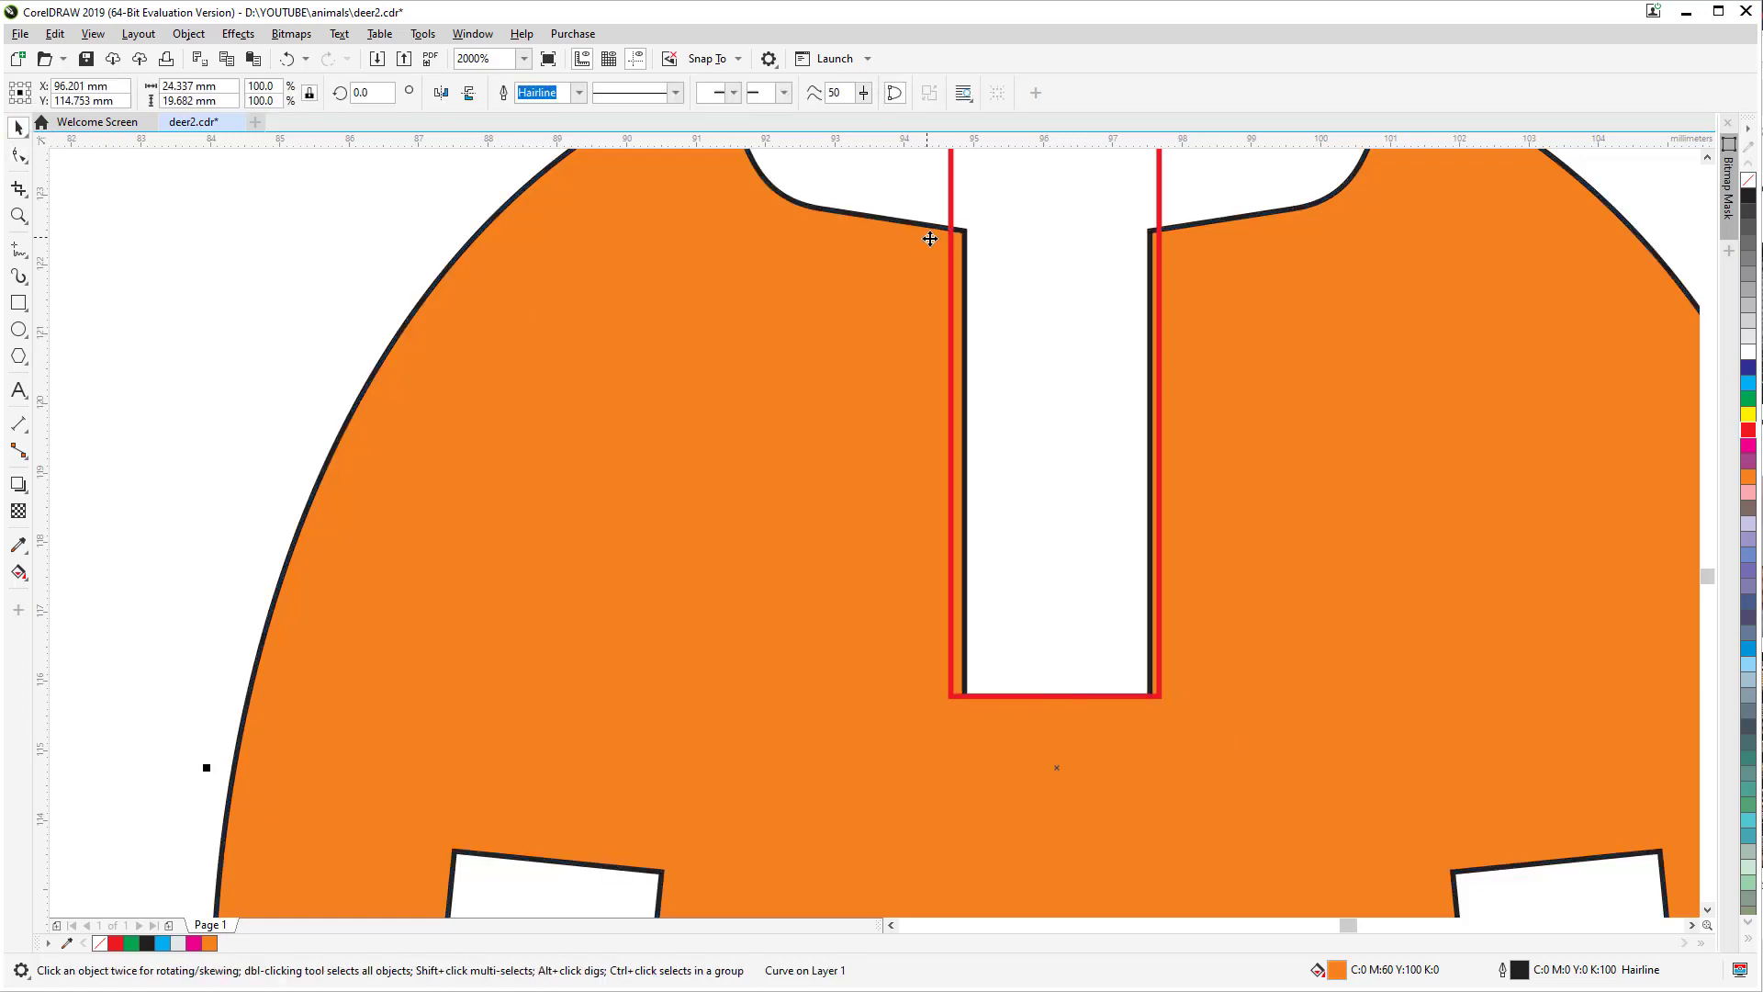
{"action": "left_click", "coordinate": [383, 221]}
Step: Snap the bottom midpoint of the red 3 mm rectangle to the midpoint of the central slot's bottom edge
{"action": "left_click", "coordinate": [950, 229]}
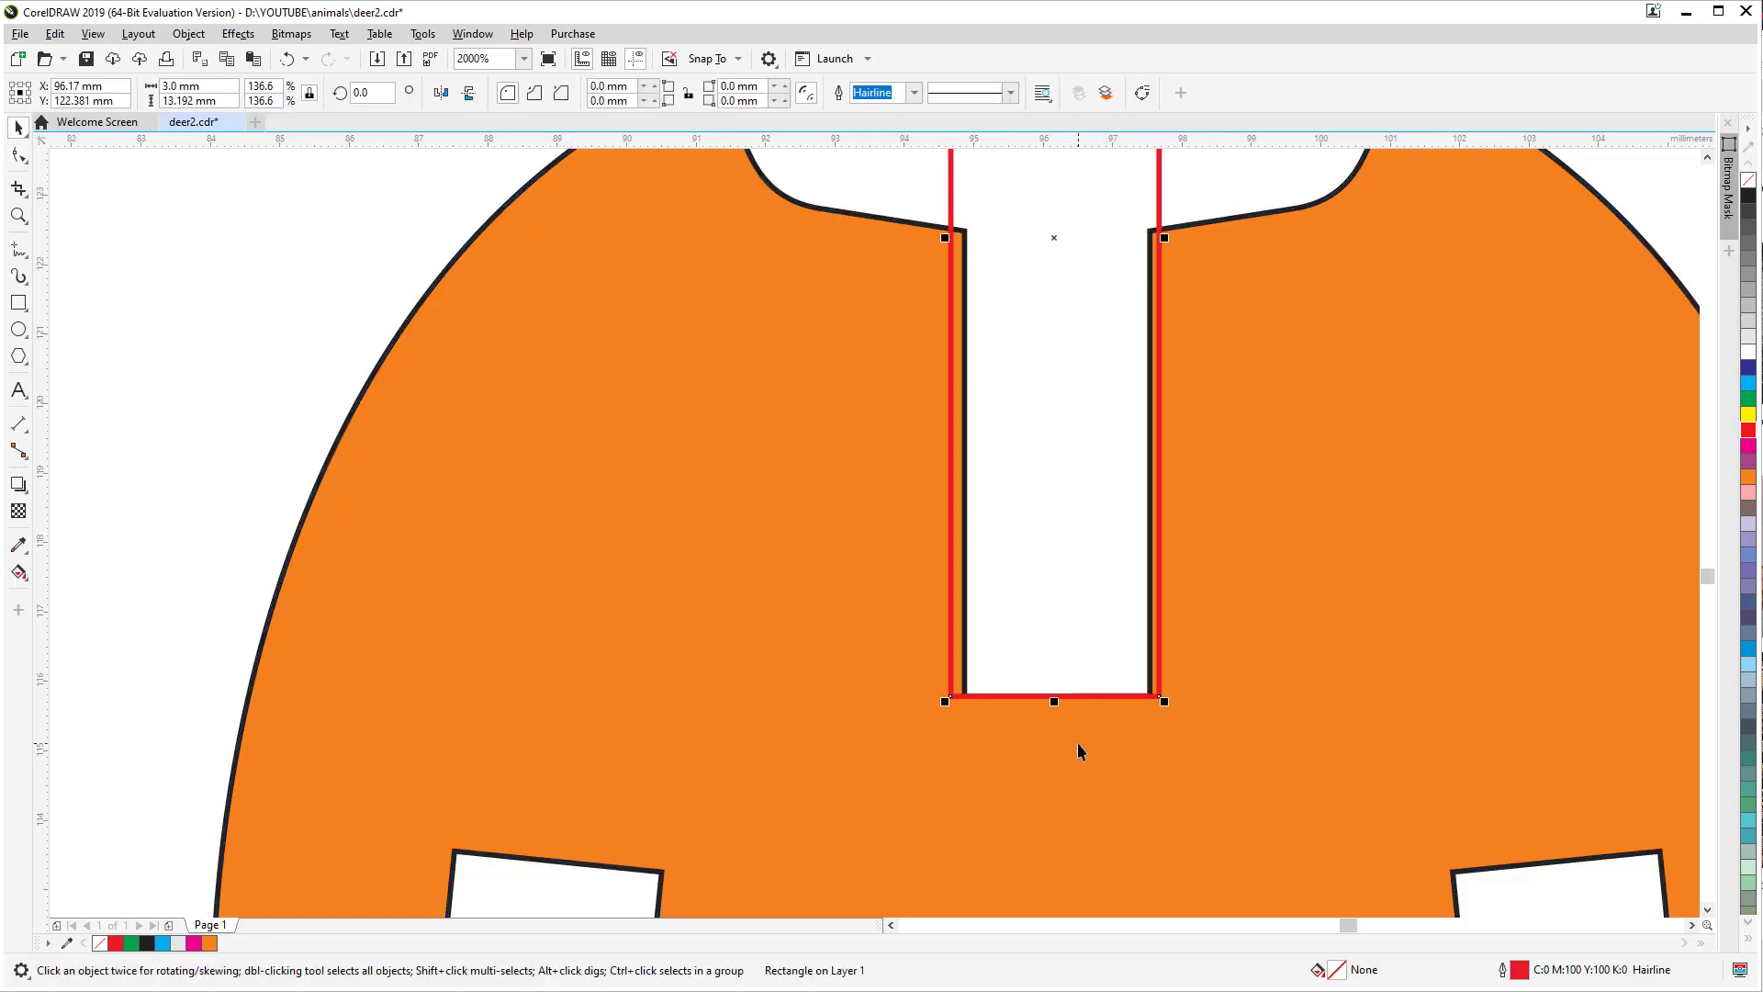
{"action": "scroll", "coordinate": [1078, 744], "scroll_direction": "up", "scroll_amount": 1}
{"action": "left_click_drag", "start_coordinate": [1044, 650], "coordinate": [1051, 753]}
{"action": "left_click", "coordinate": [1034, 667]}
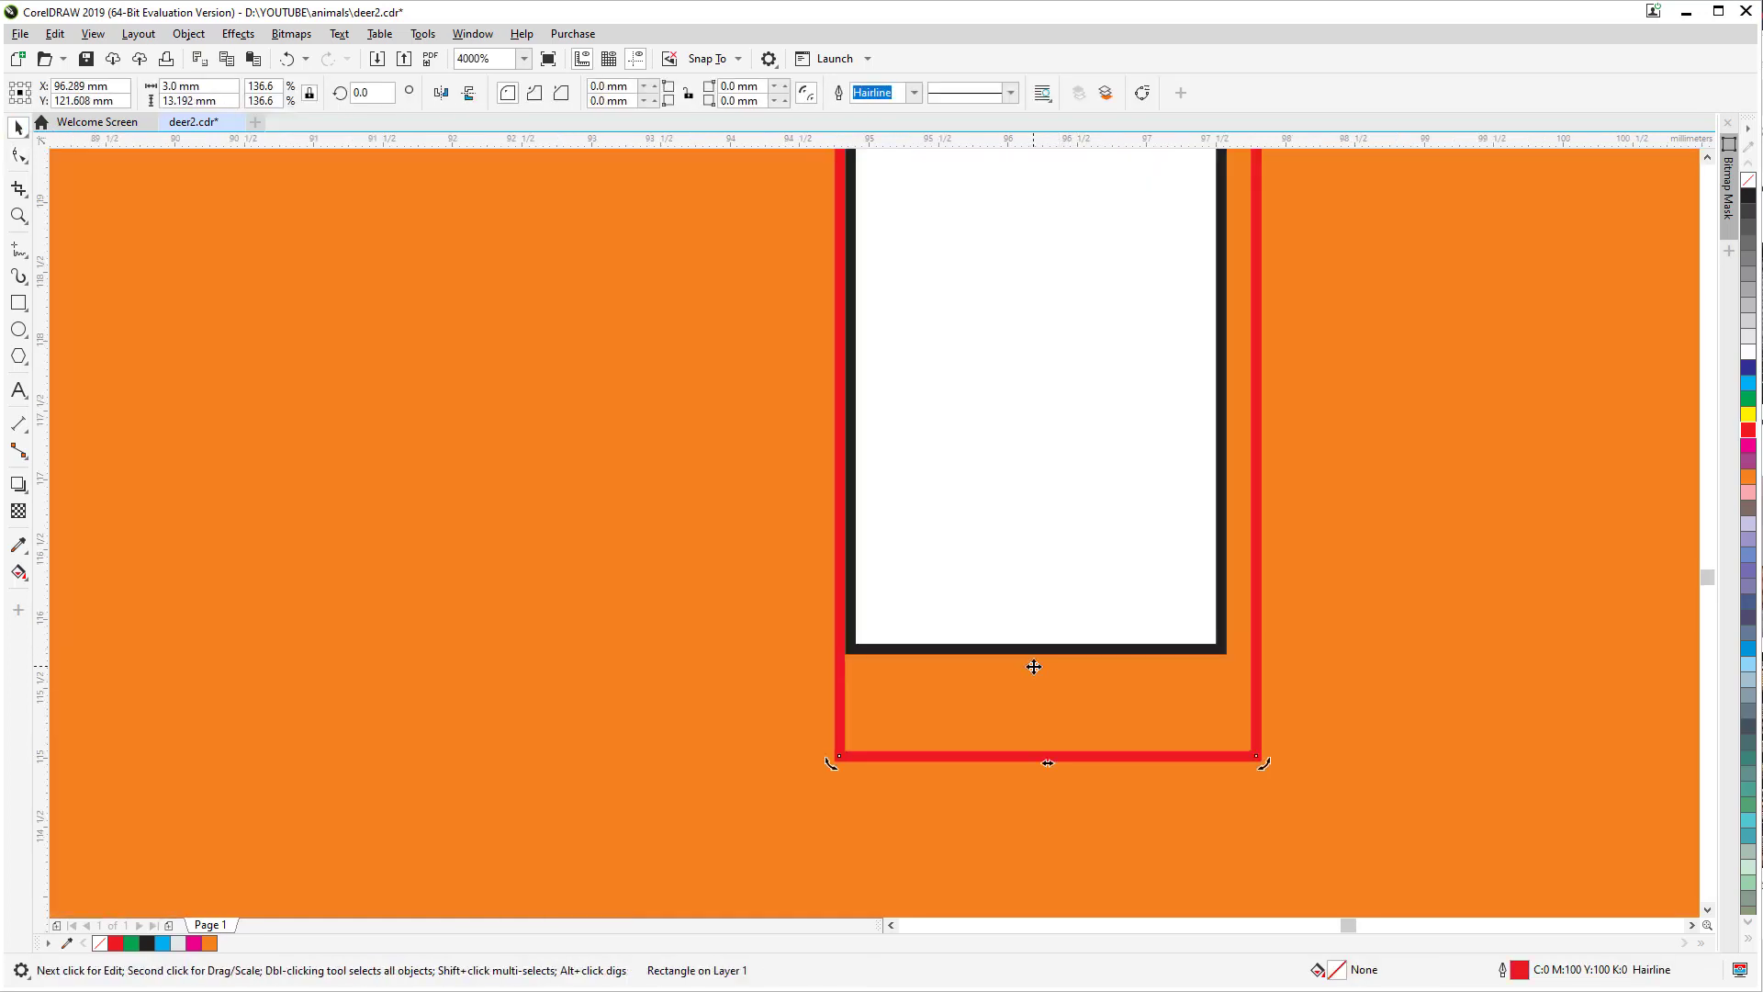
{"action": "left_click", "coordinate": [1048, 758]}
{"action": "left_click_drag", "start_coordinate": [1048, 755], "coordinate": [1035, 647]}
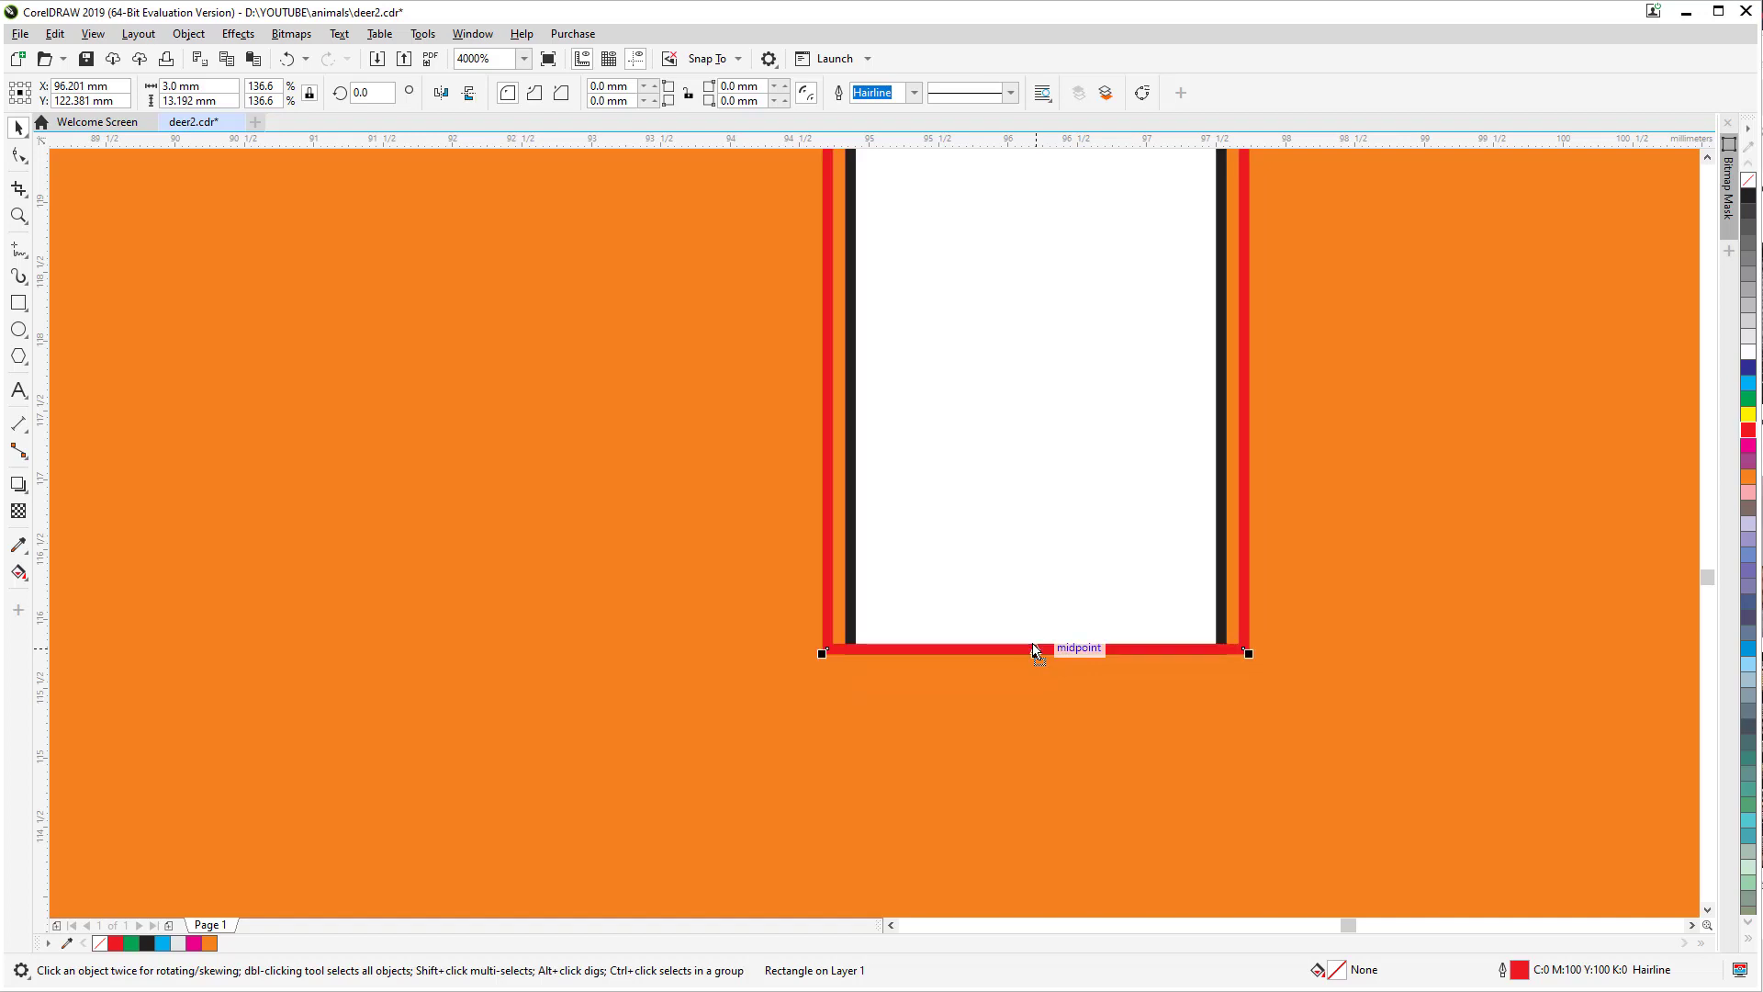
Step: Cut the red rectangle out of the orange piece so that its central slot is 3 mm wide
{"action": "scroll", "coordinate": [1139, 648], "scroll_direction": "down", "scroll_amount": 2}
{"action": "left_click", "coordinate": [980, 226]}
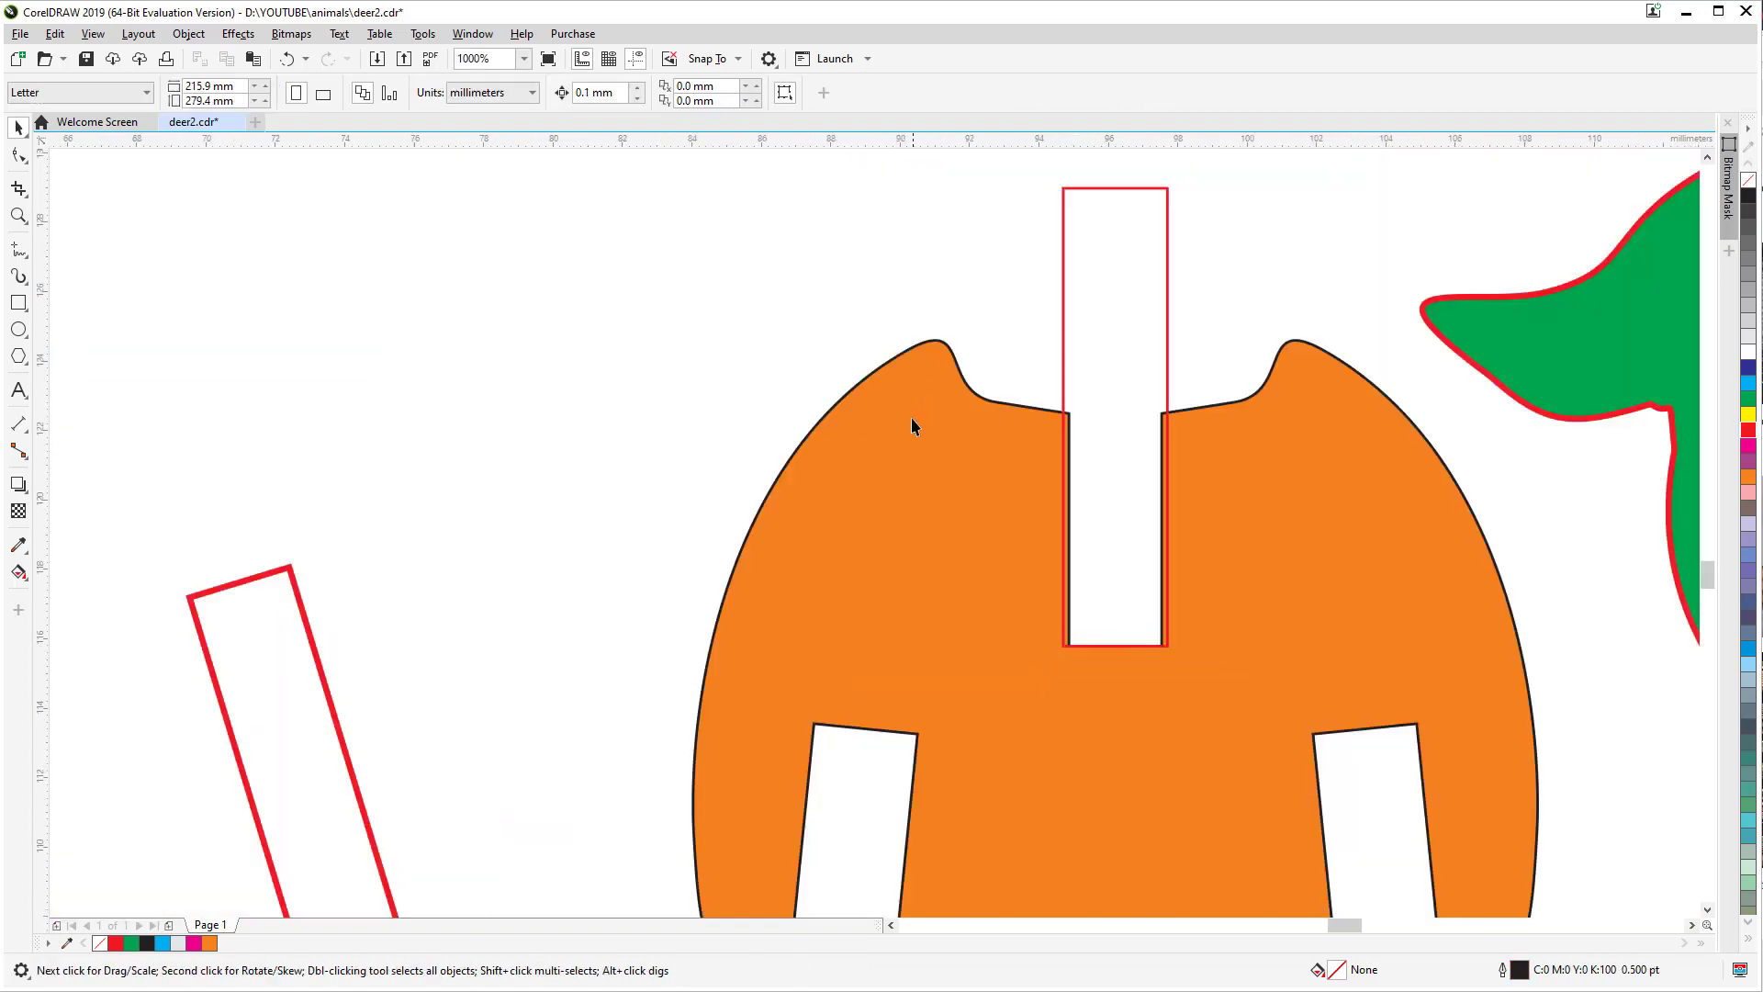
{"action": "left_click", "coordinate": [913, 421]}
{"action": "left_click", "coordinate": [1093, 308], "text": "shift"}
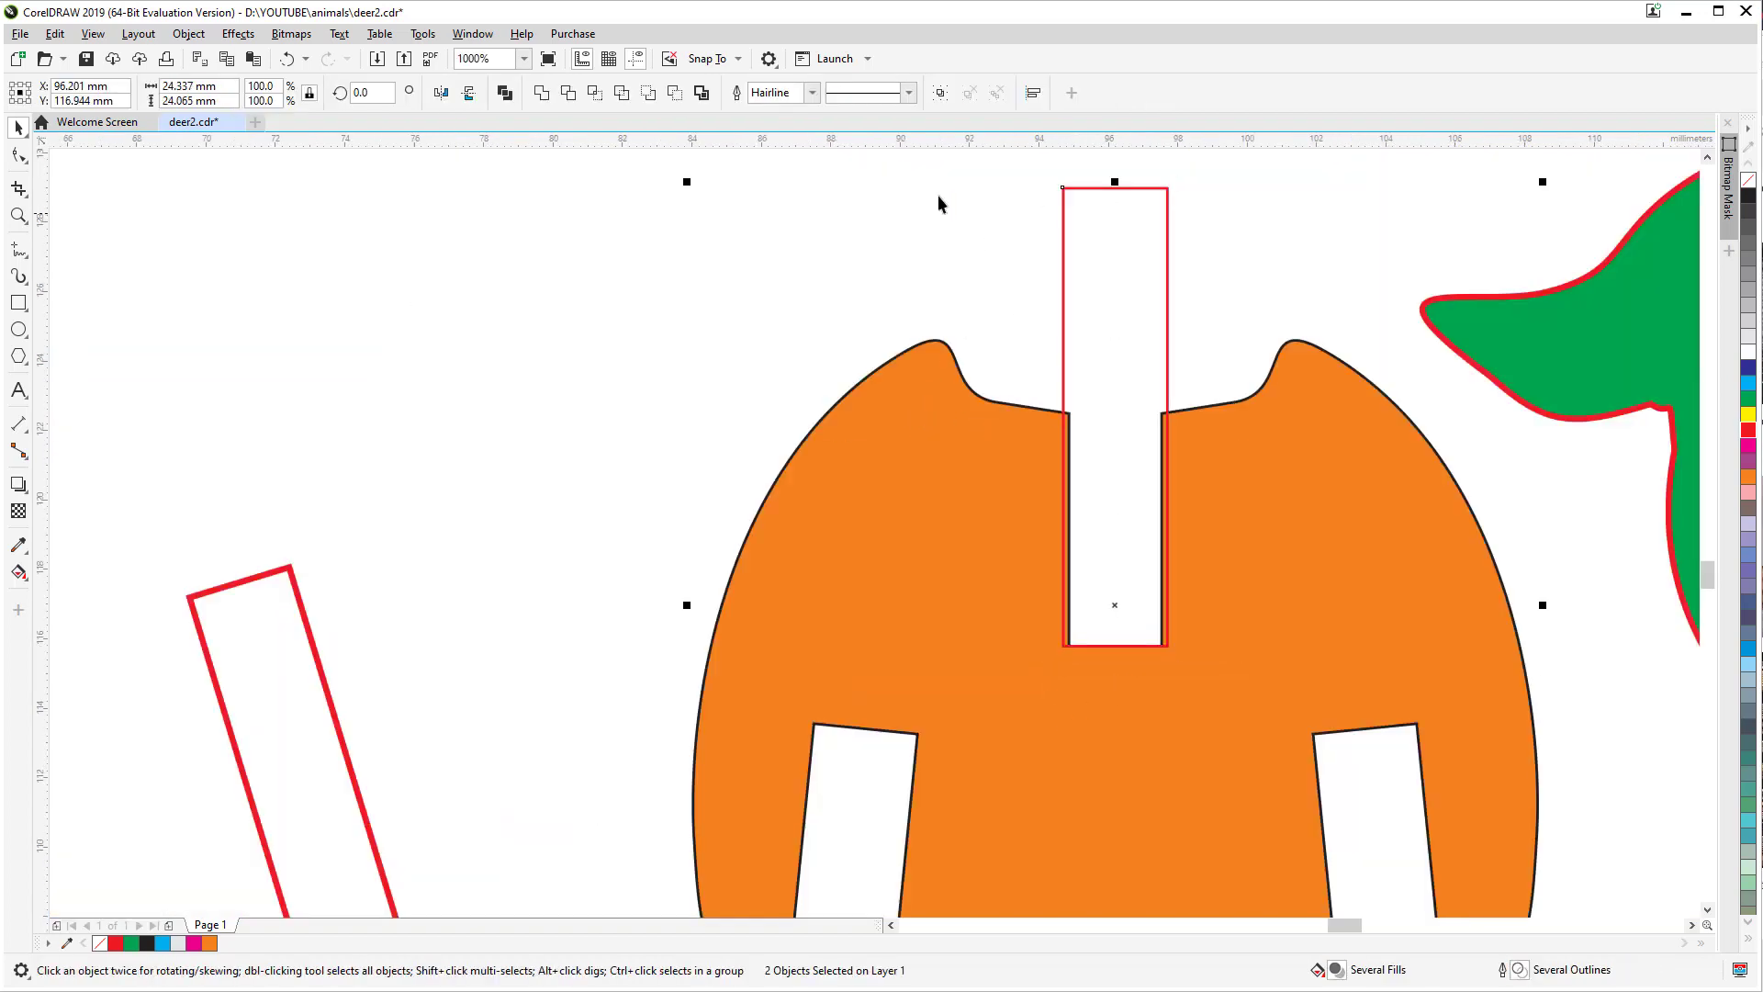
{"action": "left_click", "coordinate": [673, 93]}
{"action": "left_click", "coordinate": [784, 251]}
{"action": "scroll", "coordinate": [1035, 378], "scroll_direction": "down", "scroll_amount": 2}
{"action": "scroll", "coordinate": [1061, 546], "scroll_direction": "up", "scroll_amount": 1}
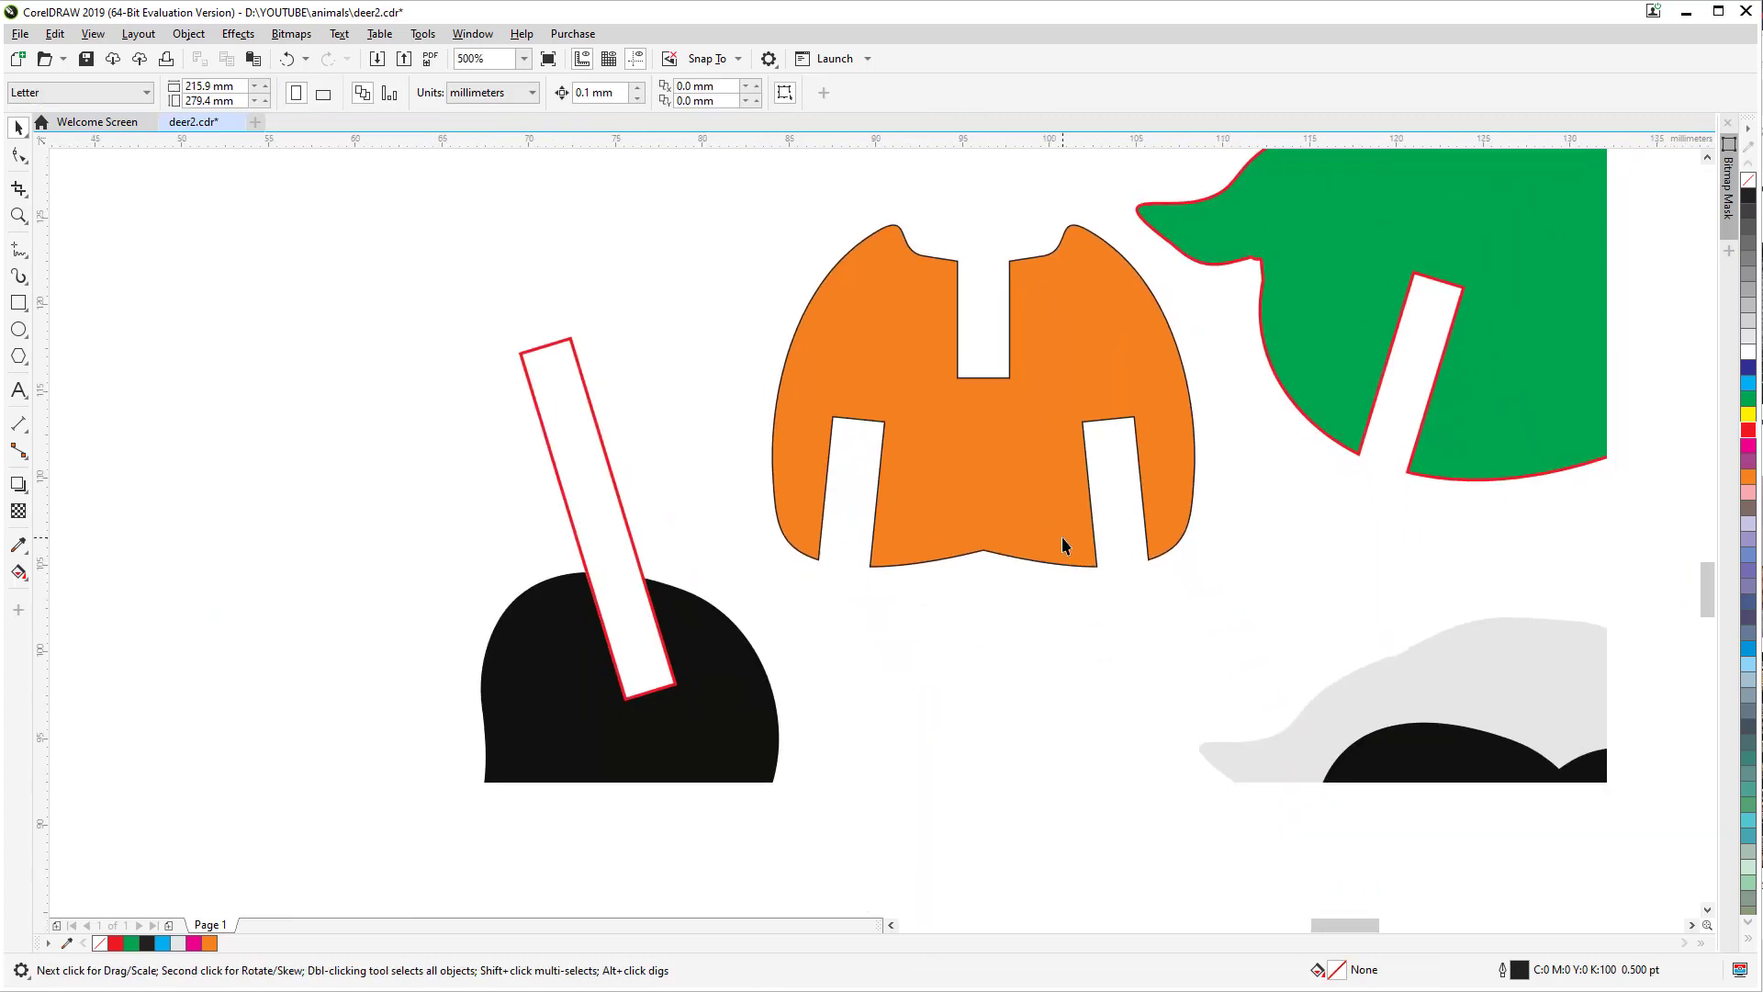
{"action": "scroll", "coordinate": [1062, 546], "scroll_direction": "down", "scroll_amount": 1}
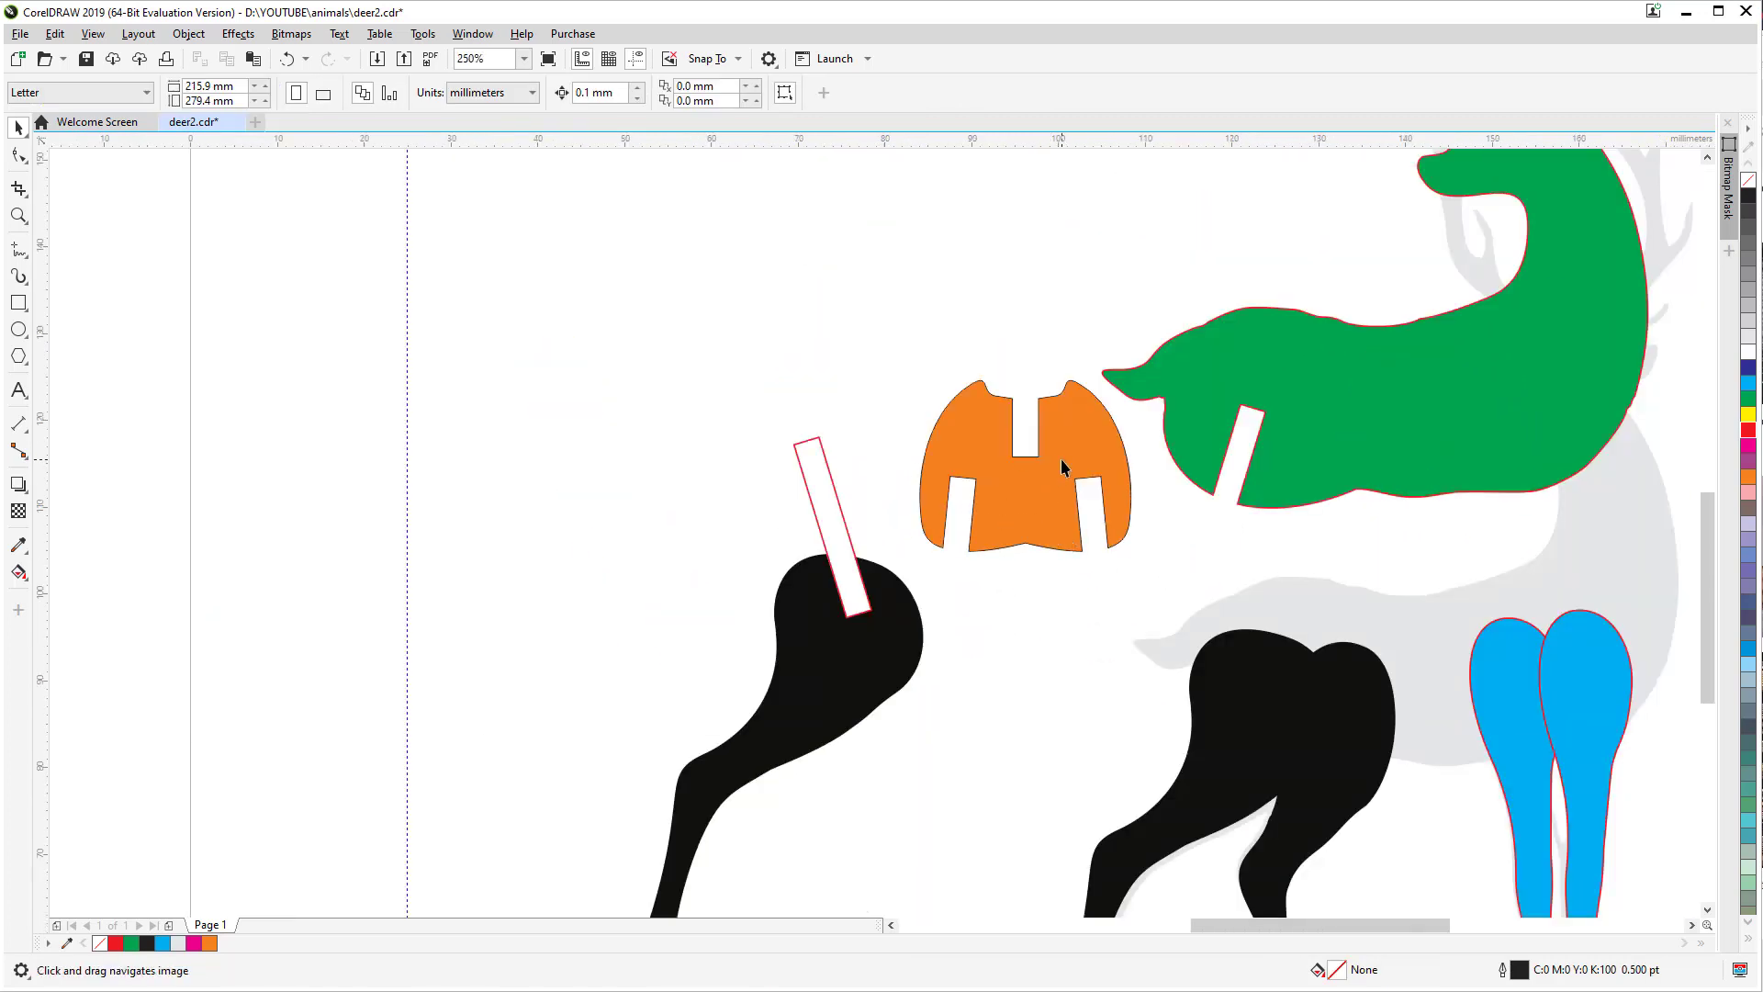
{"action": "scroll", "coordinate": [1061, 459], "scroll_direction": "down", "scroll_amount": 1}
{"action": "left_click_drag", "start_coordinate": [1079, 514], "coordinate": [1043, 523]}
{"action": "left_click", "coordinate": [912, 501]}
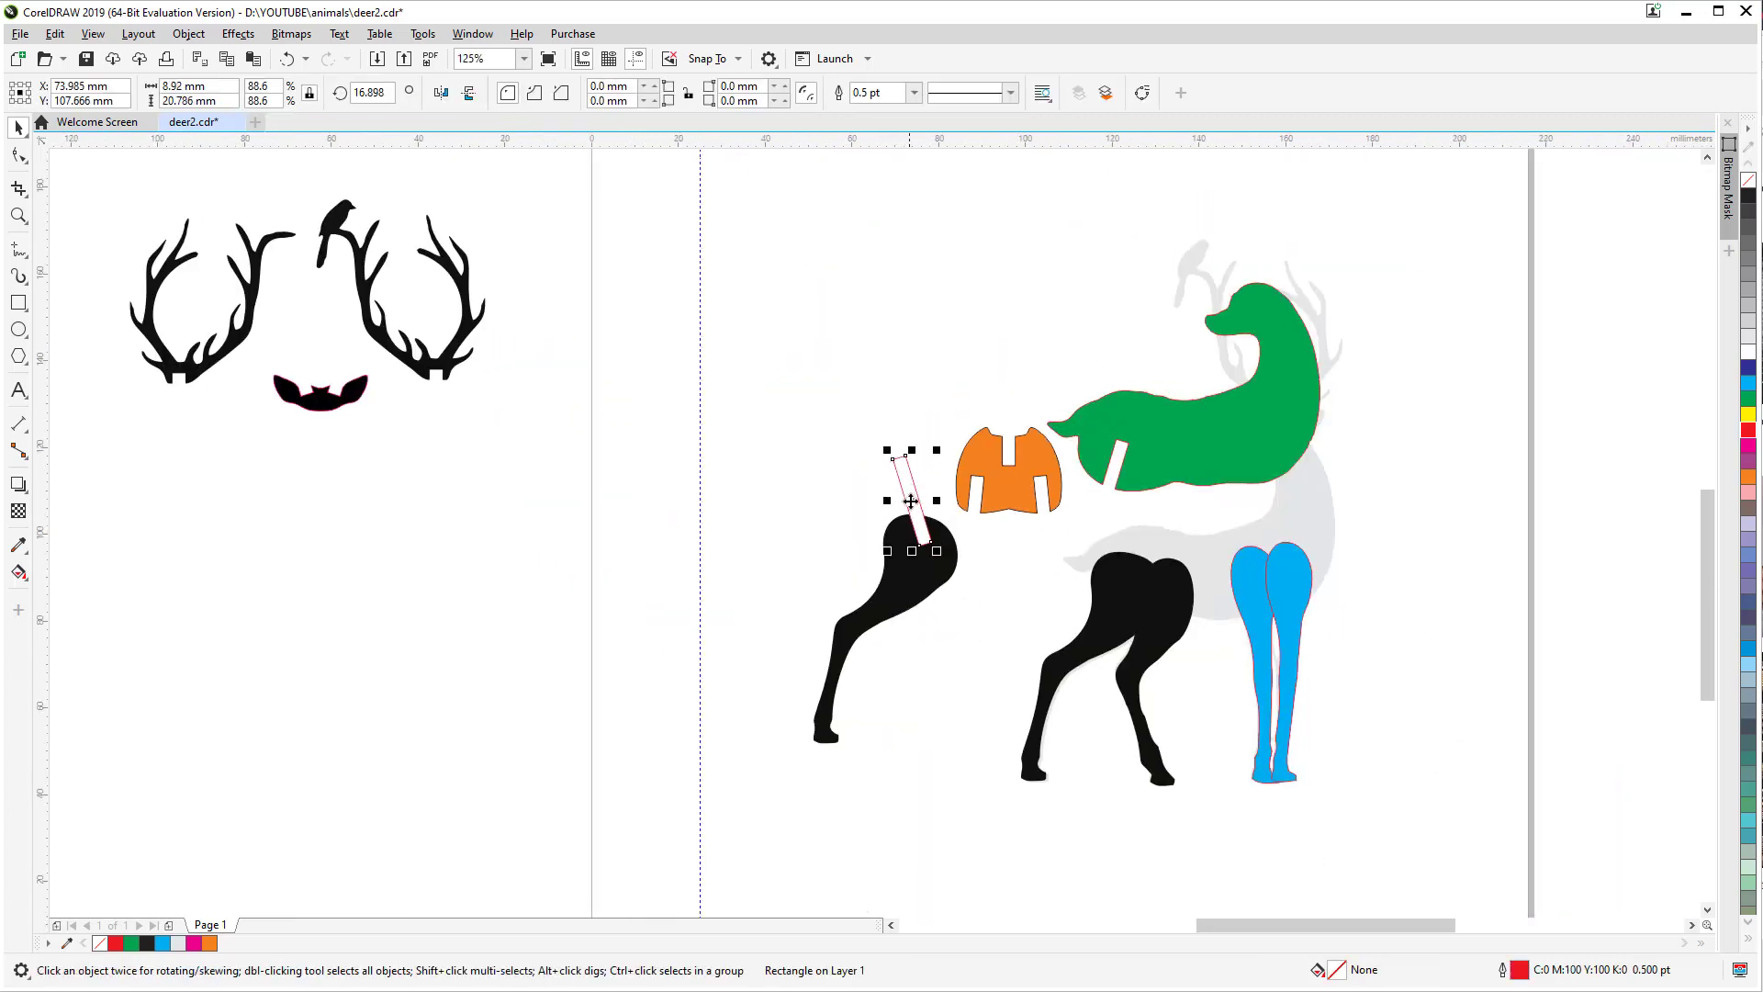
{"action": "left_click", "coordinate": [914, 502]}
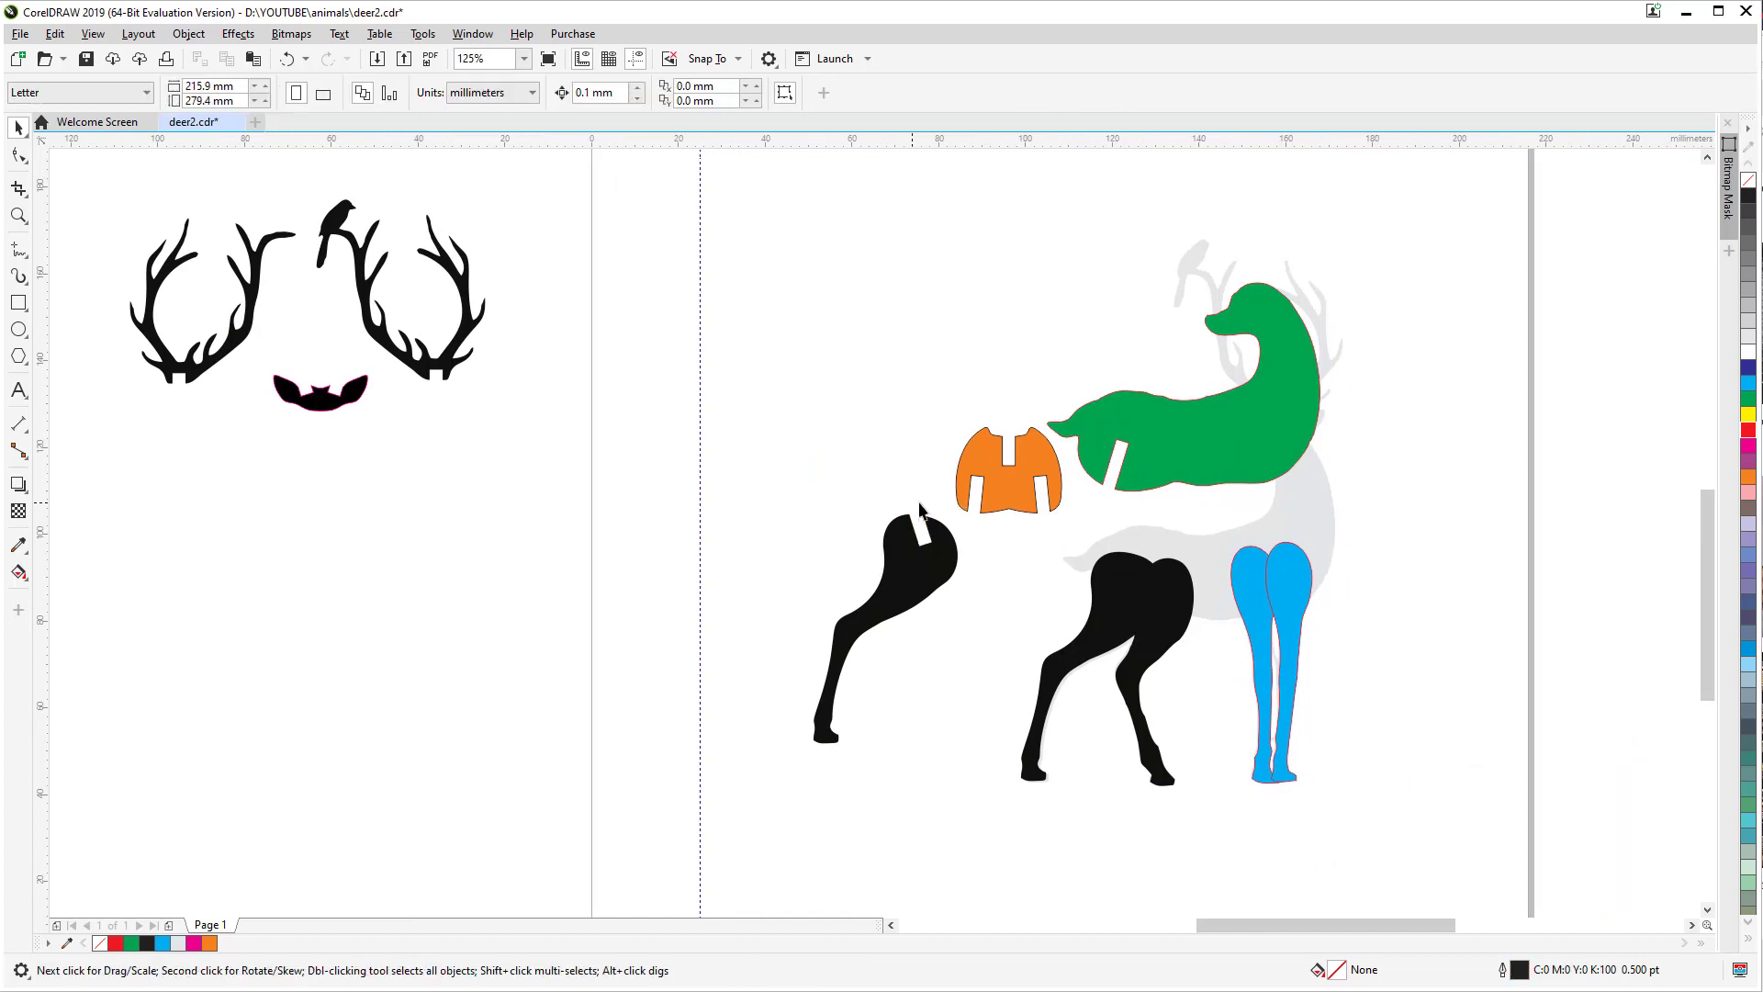
{"action": "left_click_drag", "start_coordinate": [1137, 685], "coordinate": [910, 652]}
{"action": "key", "text": "ctrl+z"}
{"action": "key", "text": "ctrl+z"}
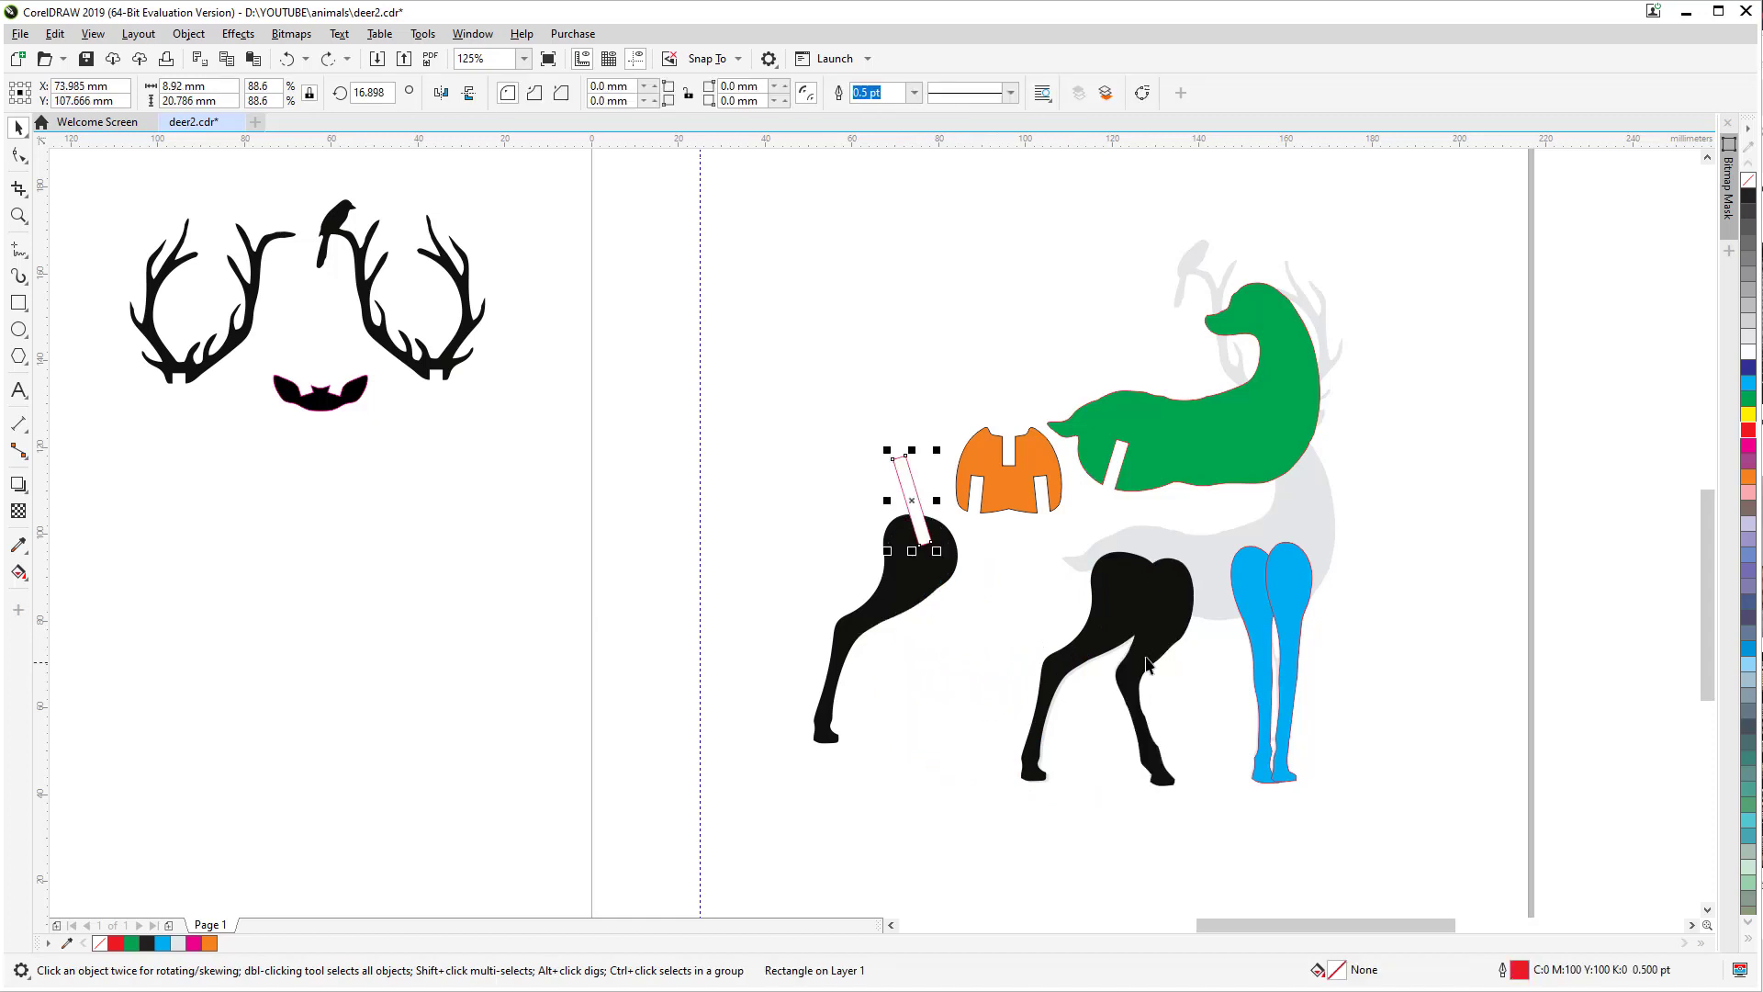
Step: Move the second black hind leg onto the slotted hind leg with thighs overlapping, and place a horizontal guideline at the slotted leg's hoof
{"action": "left_click_drag", "start_coordinate": [1150, 667], "coordinate": [941, 652]}
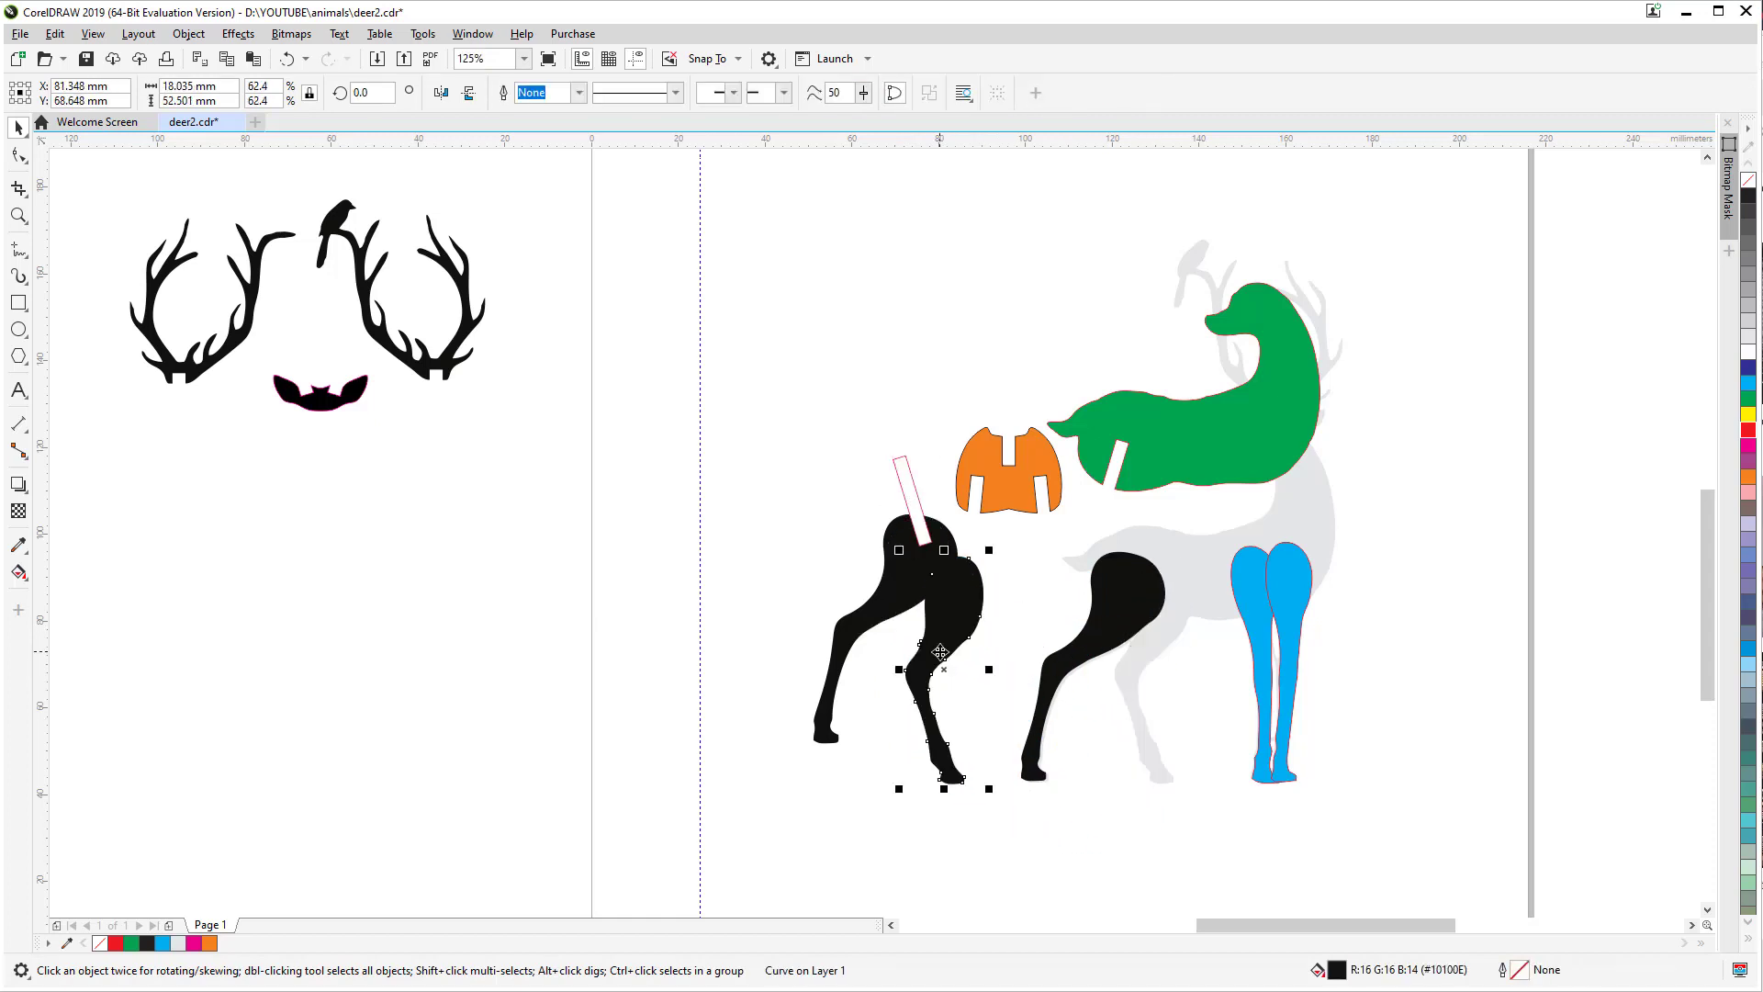
{"action": "scroll", "coordinate": [987, 666], "scroll_direction": "up", "scroll_amount": 2}
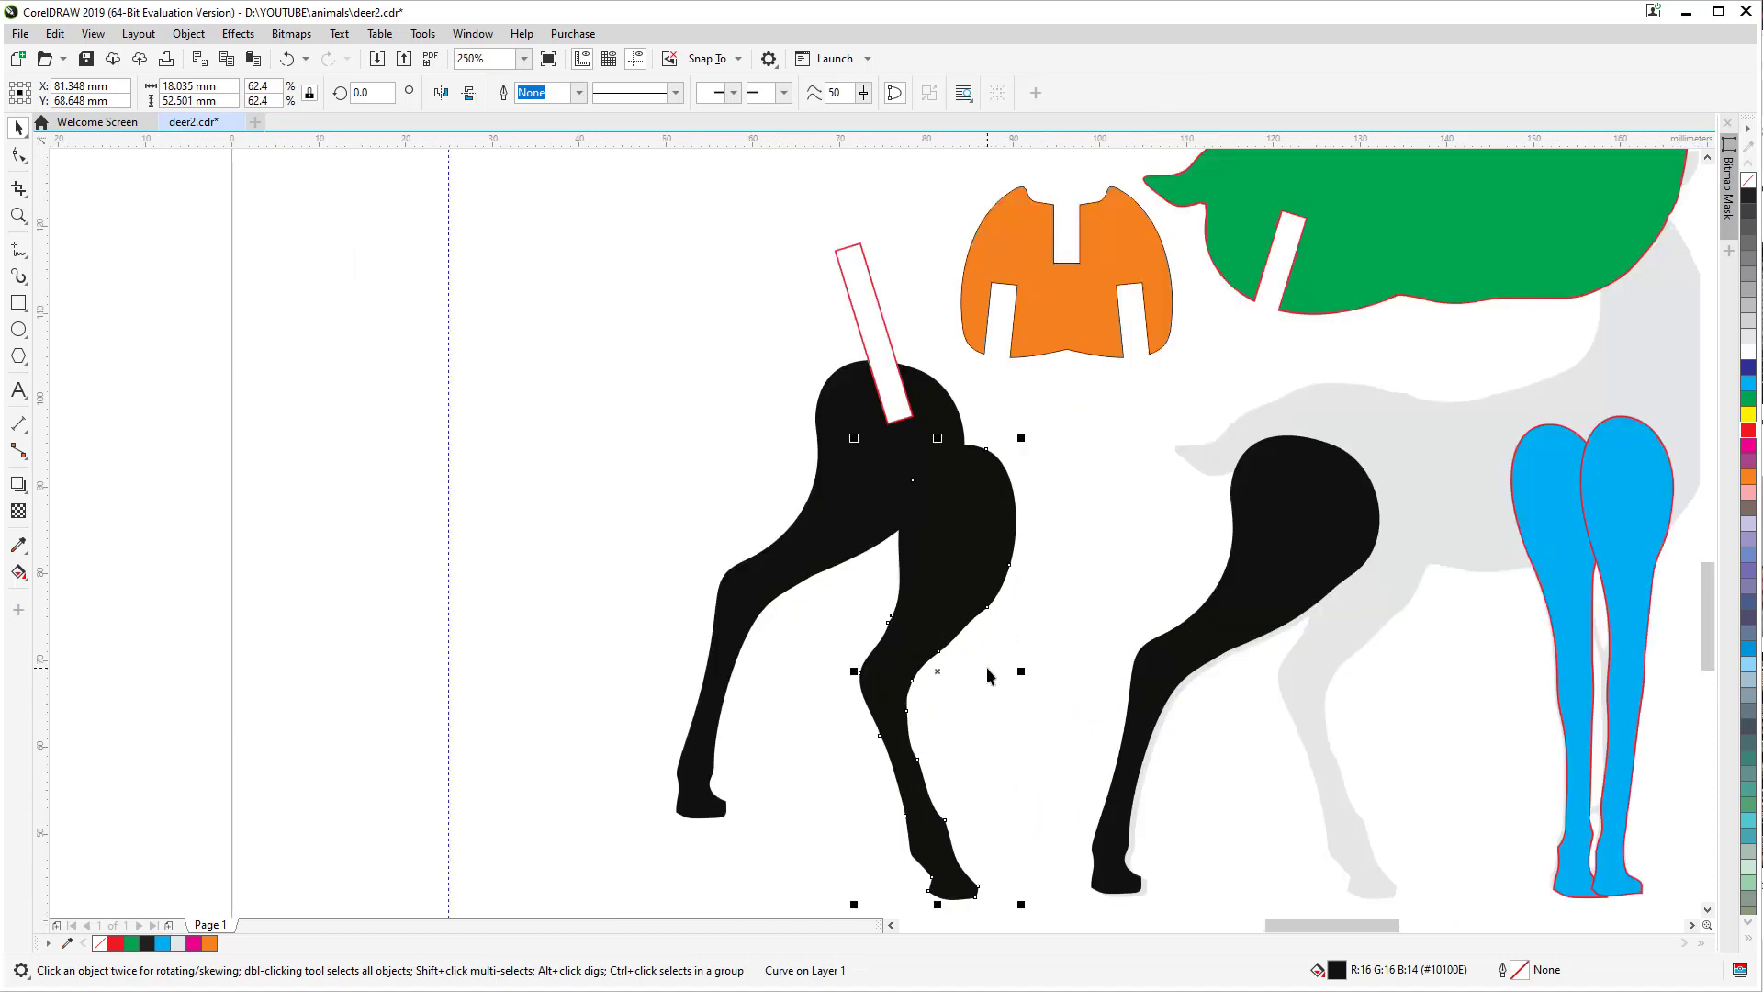
{"action": "left_click_drag", "start_coordinate": [921, 617], "coordinate": [846, 536]}
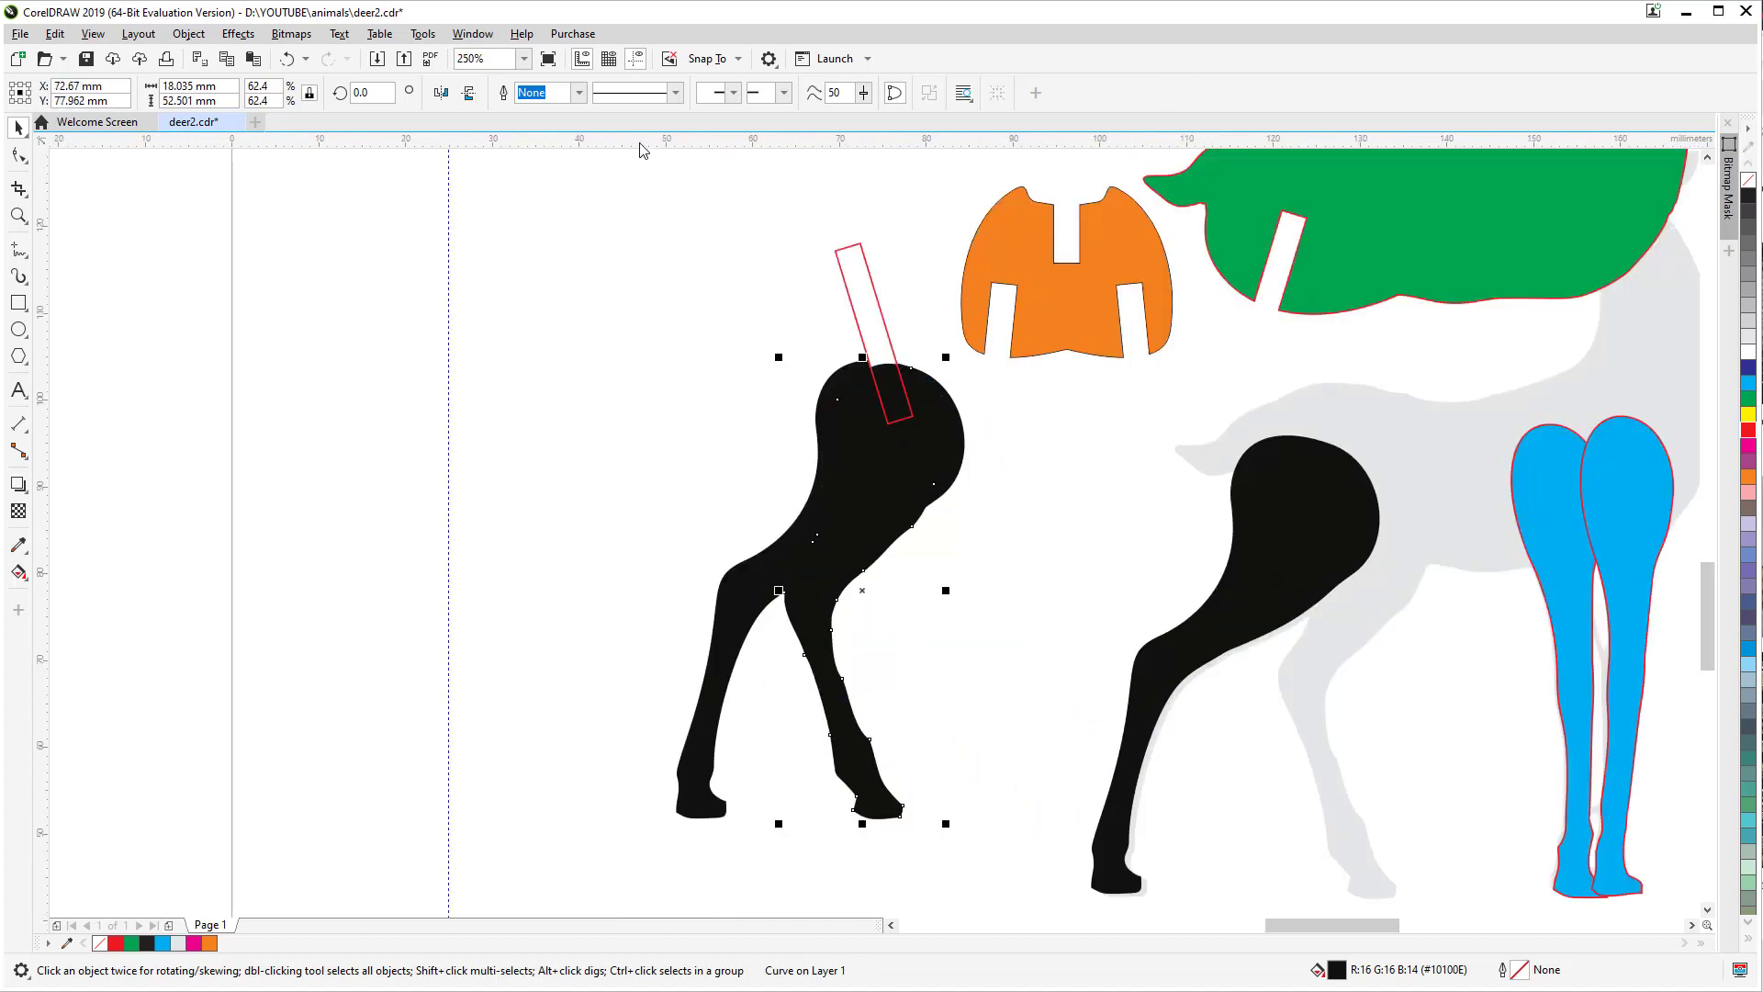
{"action": "left_click_drag", "start_coordinate": [641, 139], "coordinate": [851, 845]}
Step: Nudge the second hind leg about 2.5 mm right to line its thigh up with the slotted leg's thigh
{"action": "scroll", "coordinate": [896, 510], "scroll_direction": "up", "scroll_amount": 2}
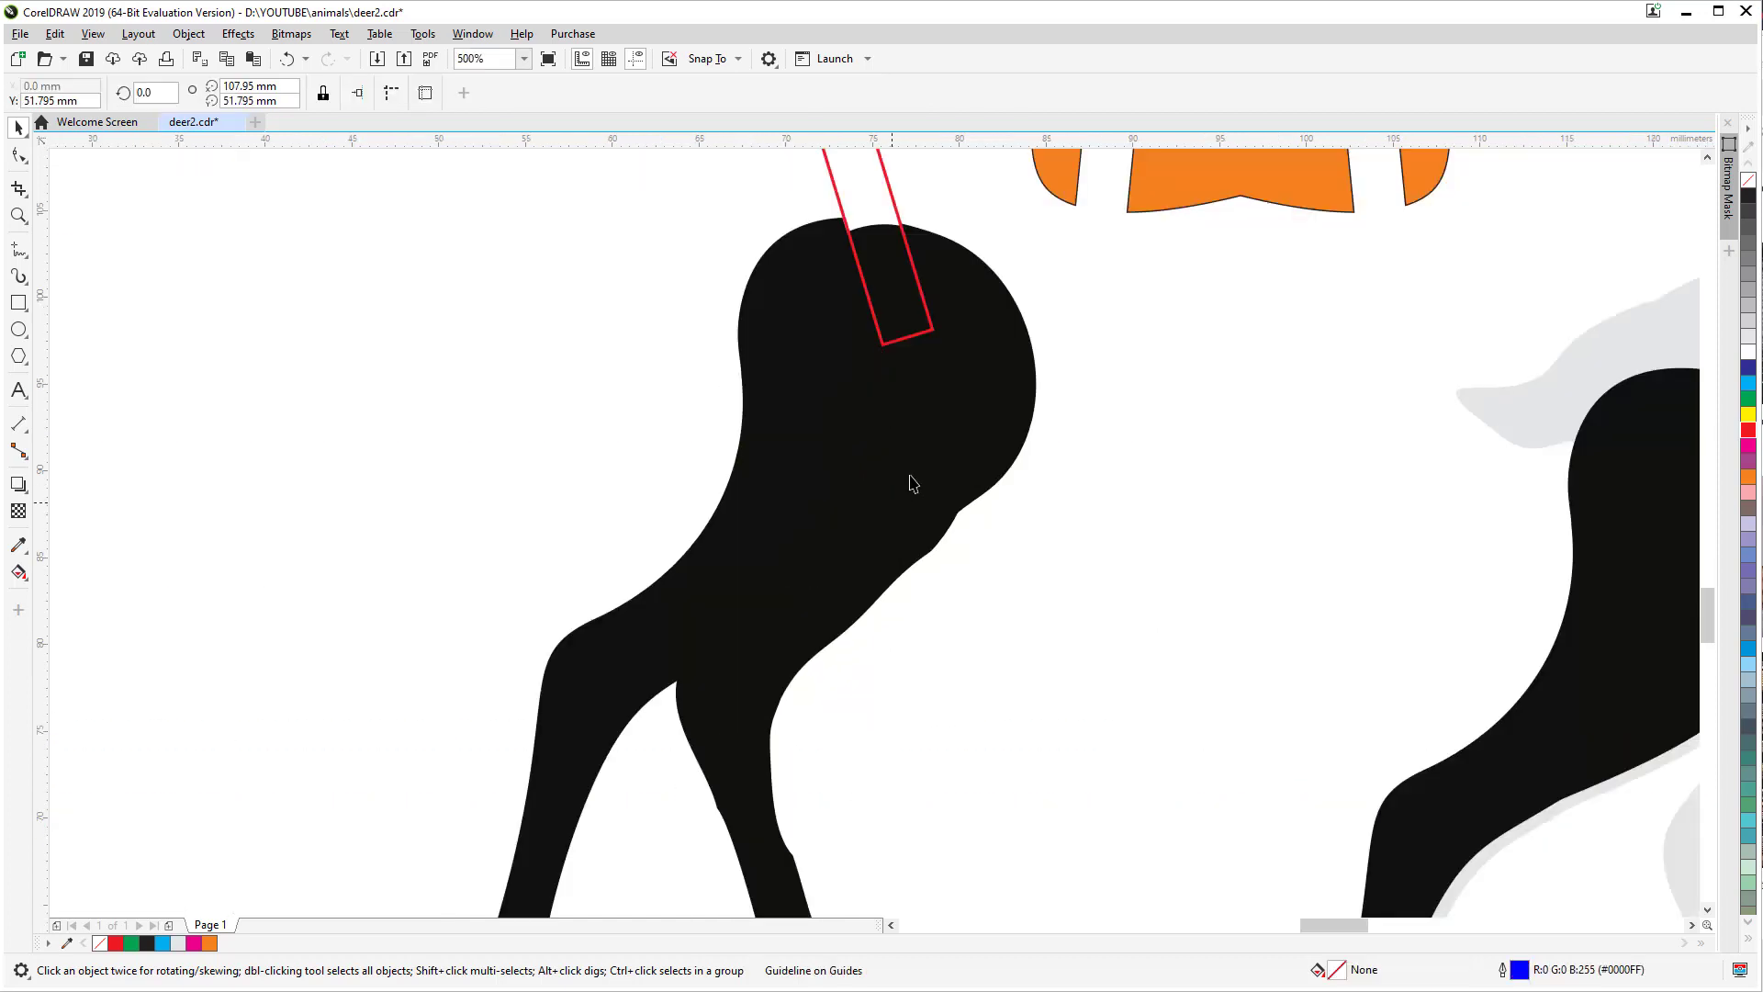
{"action": "left_click", "coordinate": [923, 466]}
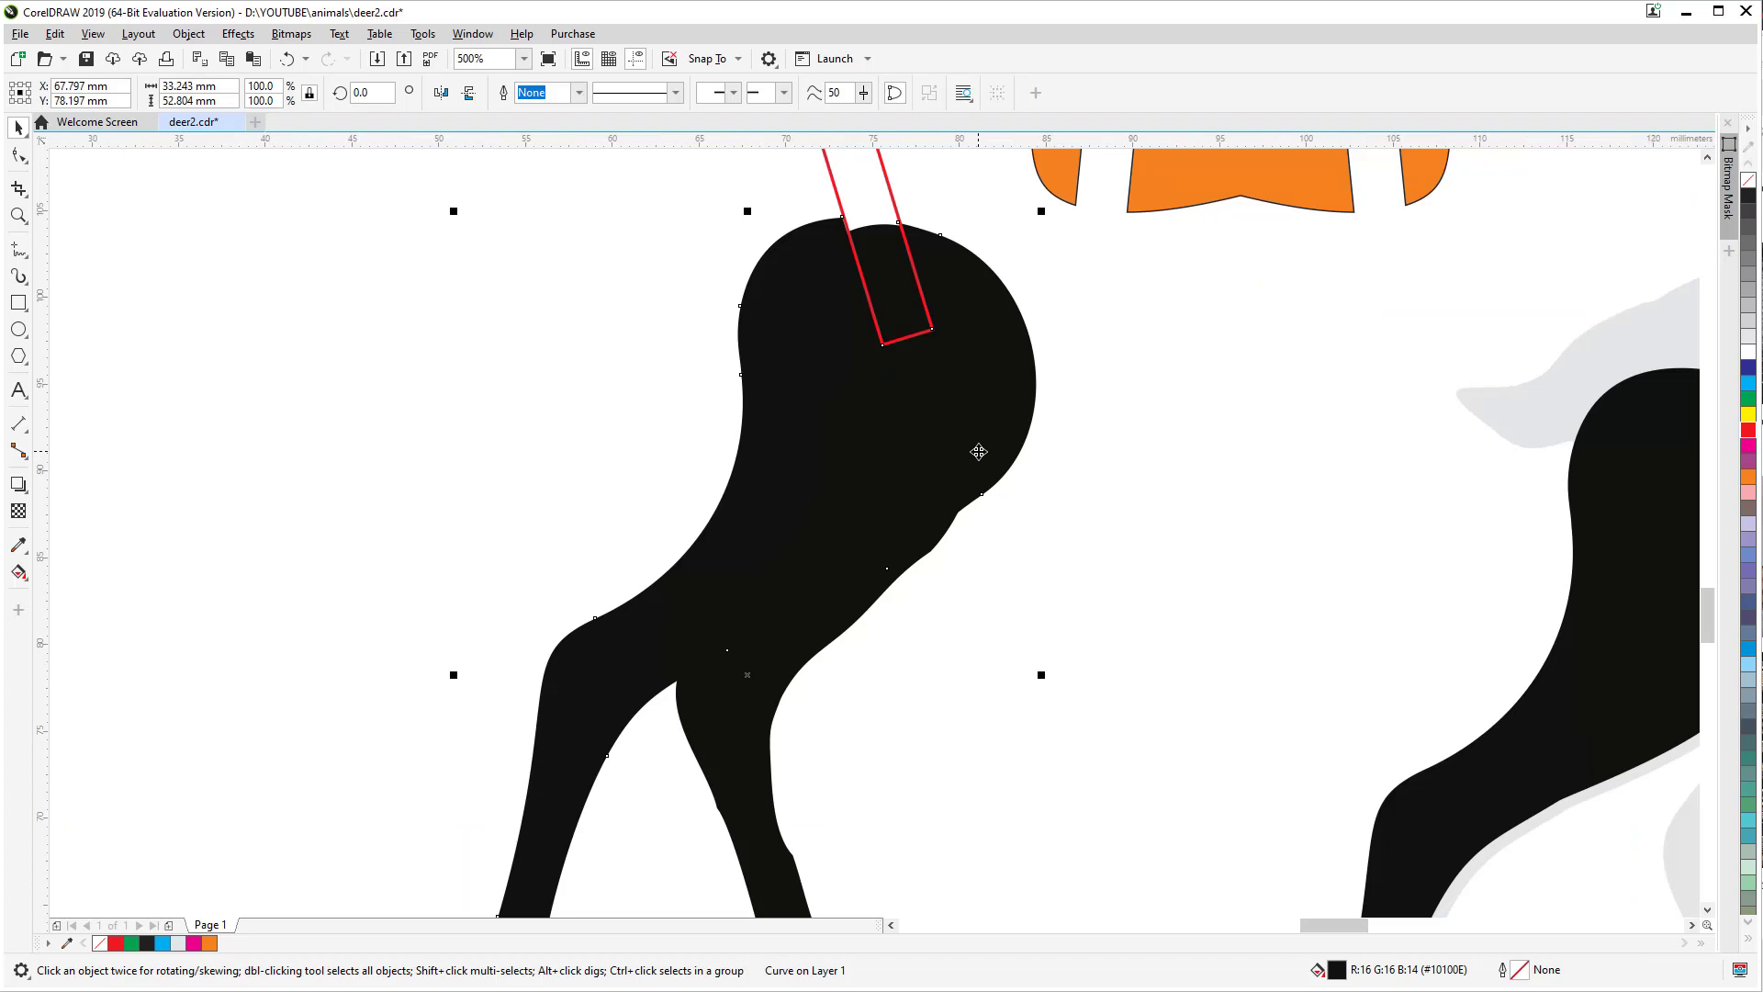
{"action": "key", "text": "Right"}
{"action": "key", "text": "Left"}
{"action": "left_click", "coordinate": [729, 768]}
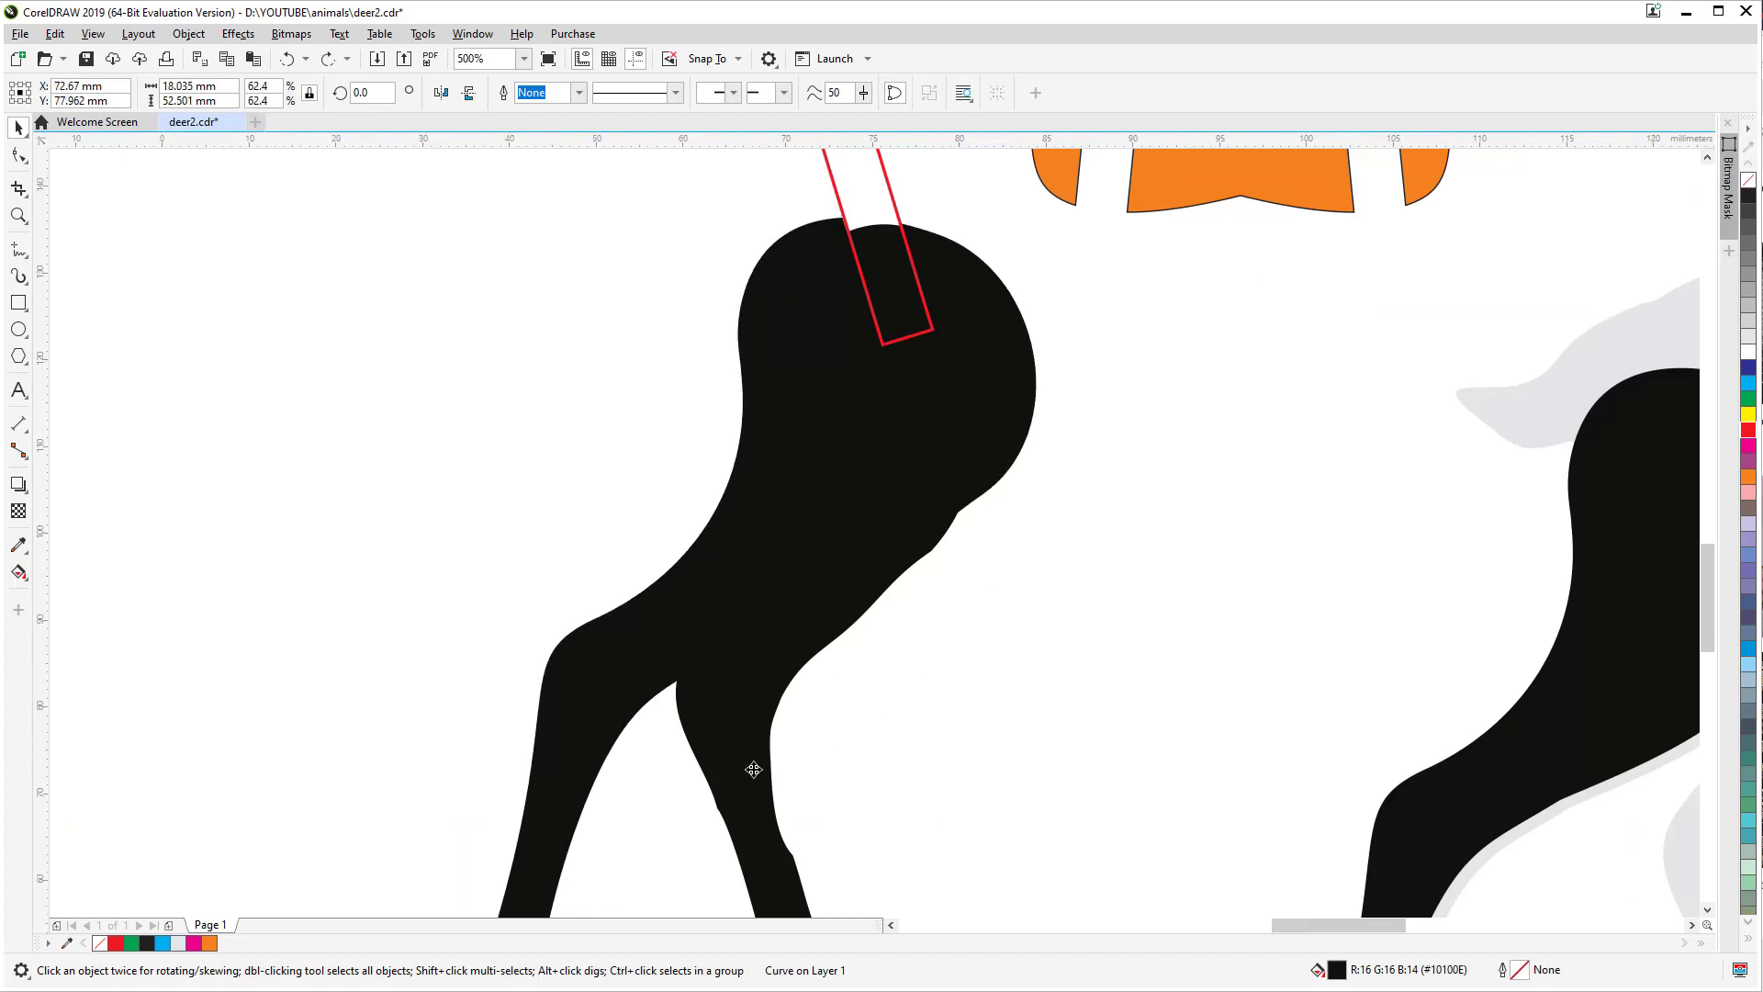
{"action": "scroll", "coordinate": [752, 768], "scroll_direction": "down", "scroll_amount": 2}
{"action": "key", "text": "Right"}
{"action": "key", "text": "Right"}
{"action": "key", "text": "Right"}
{"action": "key", "text": "Right"}
{"action": "key", "text": "Right"}
{"action": "key", "text": "Right"}
{"action": "key", "text": "Right"}
{"action": "key", "text": "Right"}
{"action": "key", "text": "Right"}
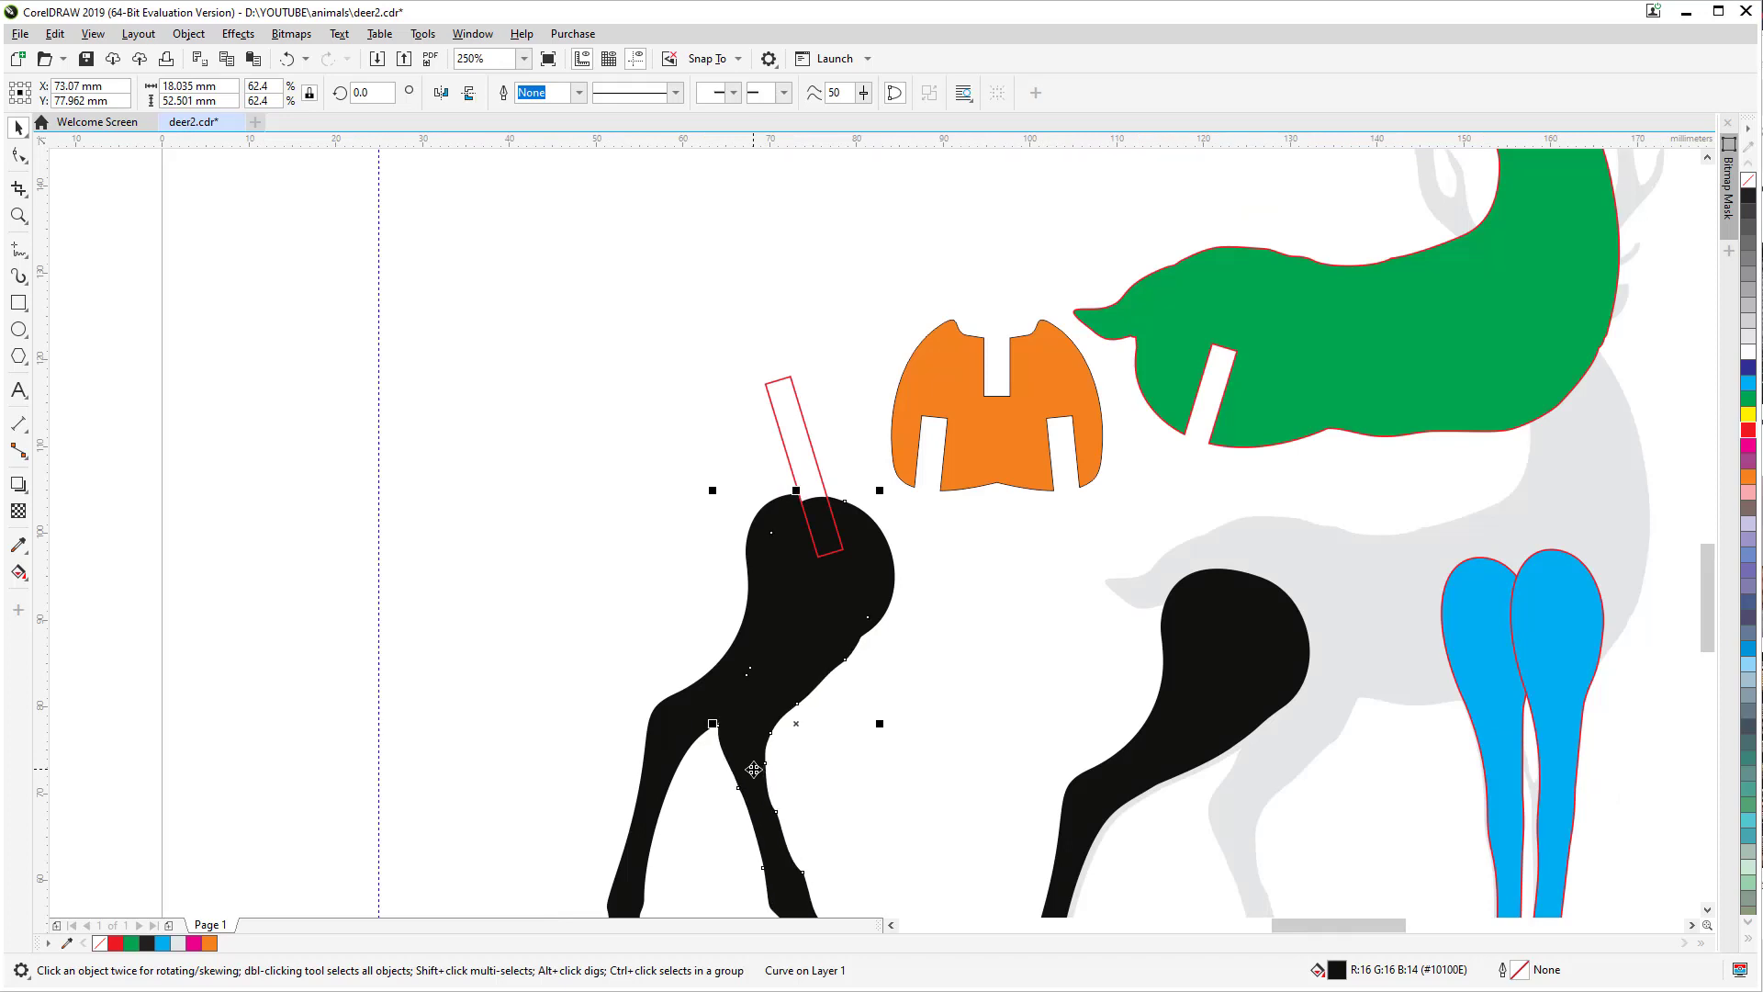
{"action": "key", "text": "Right"}
{"action": "key", "text": "Right"}
{"action": "key", "text": "Right"}
{"action": "key", "text": "Right"}
{"action": "key", "text": "Right"}
{"action": "key", "text": "Right"}
{"action": "key", "text": "Right"}
{"action": "key", "text": "Right"}
{"action": "key", "text": "Right"}
{"action": "key", "text": "Right"}
{"action": "key", "text": "Right"}
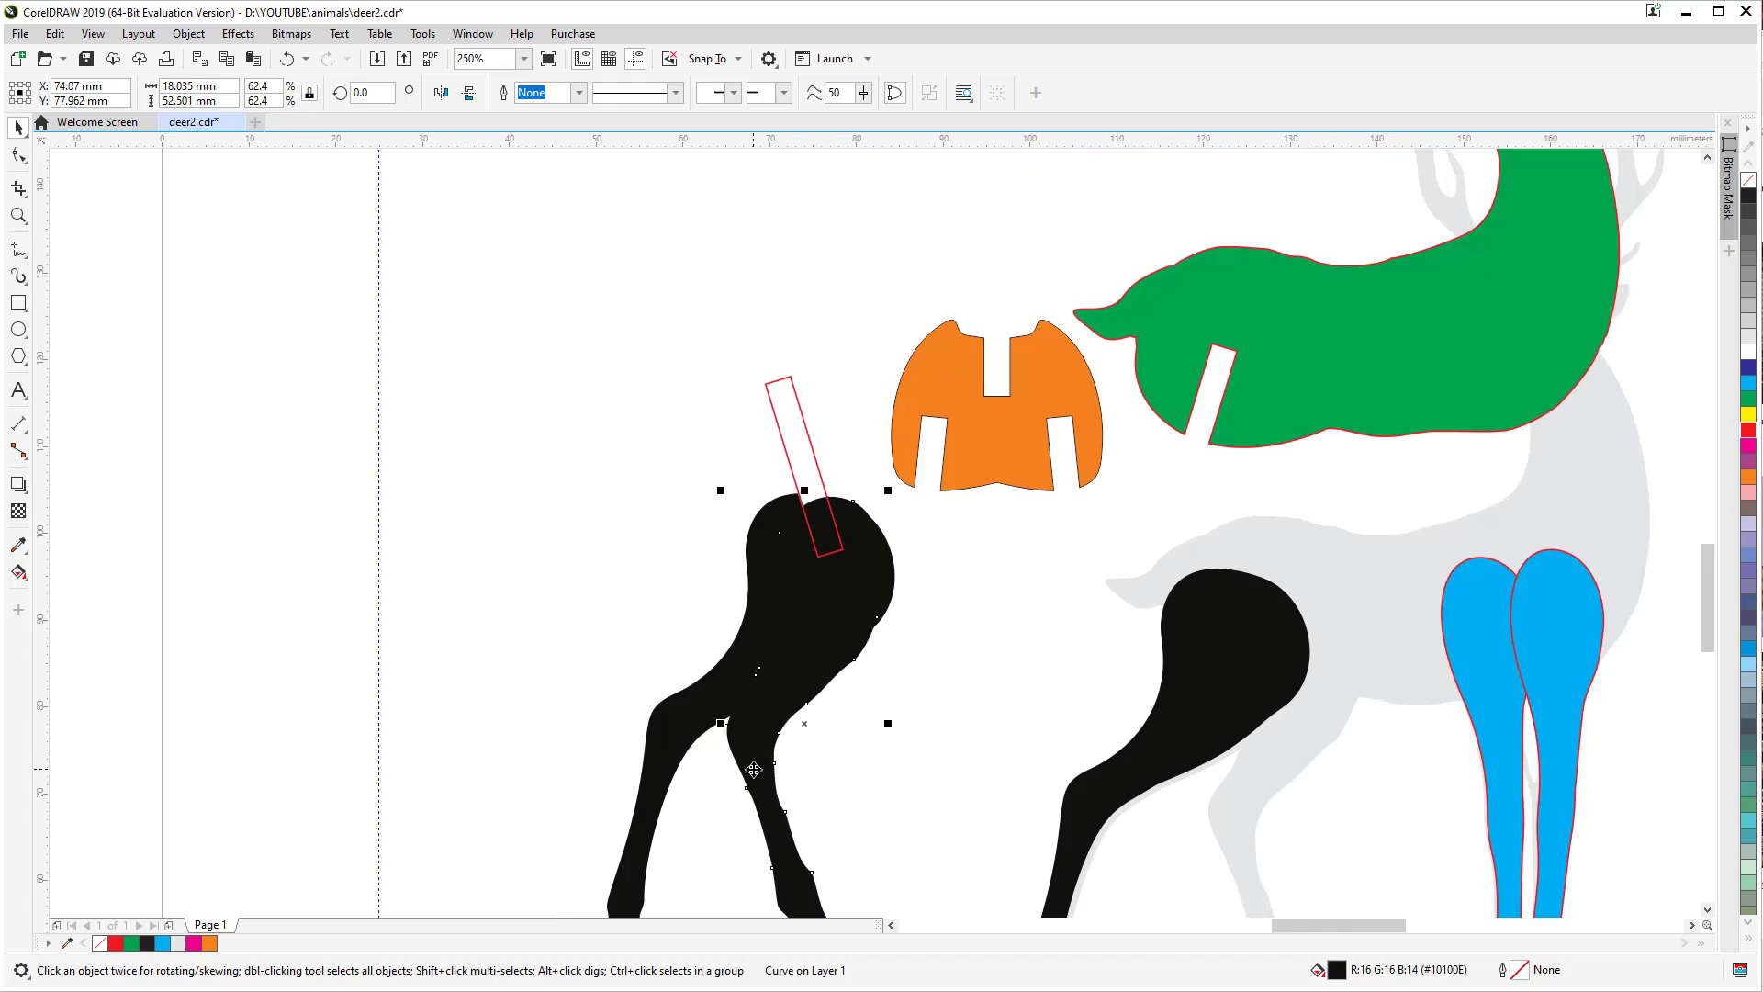
{"action": "key", "text": "Right"}
{"action": "key", "text": "Right"}
{"action": "key", "text": "Right"}
{"action": "key", "text": "Right"}
{"action": "key", "text": "Right"}
{"action": "key", "text": "Right"}
{"action": "key", "text": "Right"}
{"action": "key", "text": "Right"}
{"action": "key", "text": "Right"}
{"action": "key", "text": "Right"}
{"action": "key", "text": "Right"}
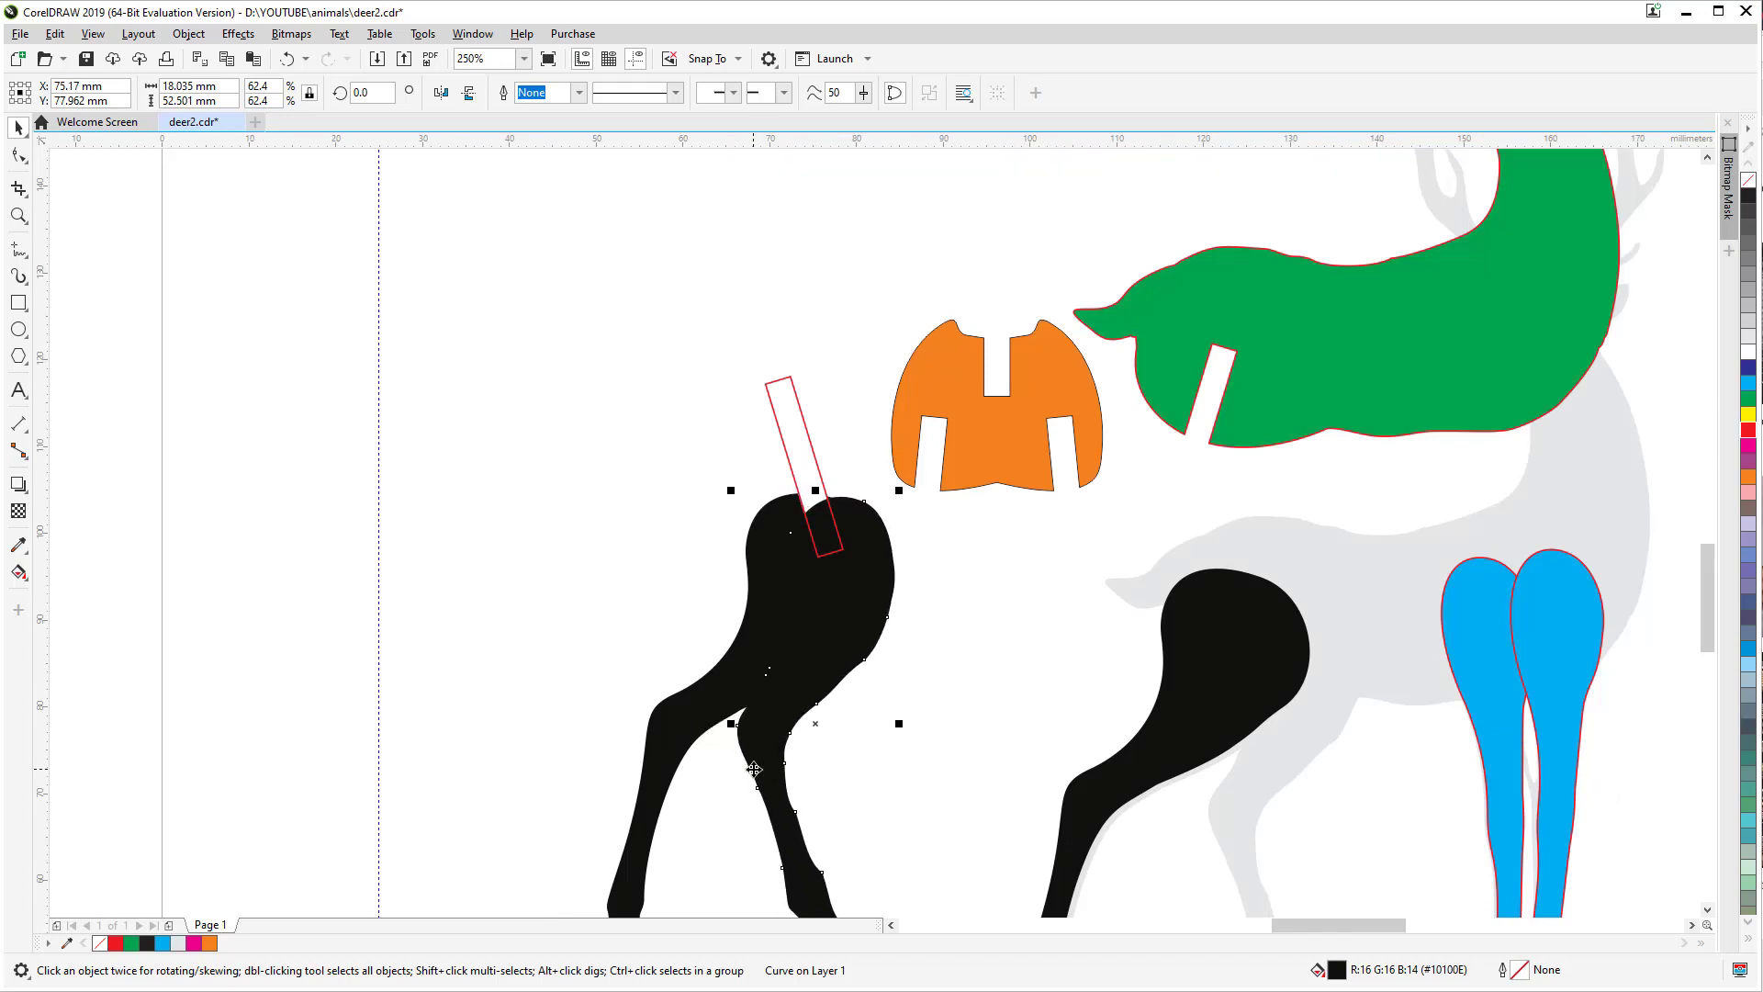
Step: Nudge the second hind leg a further 4.3 mm or so right, keeping its thigh partly over the slotted leg
{"action": "key", "text": "Right"}
{"action": "key", "text": "Right"}
{"action": "key", "text": "Right"}
{"action": "key", "text": "Right"}
{"action": "key", "text": "Right"}
{"action": "key", "text": "Right"}
{"action": "key", "text": "Right"}
{"action": "key", "text": "Right"}
{"action": "key", "text": "Right"}
{"action": "key", "text": "Right"}
{"action": "key", "text": "Right"}
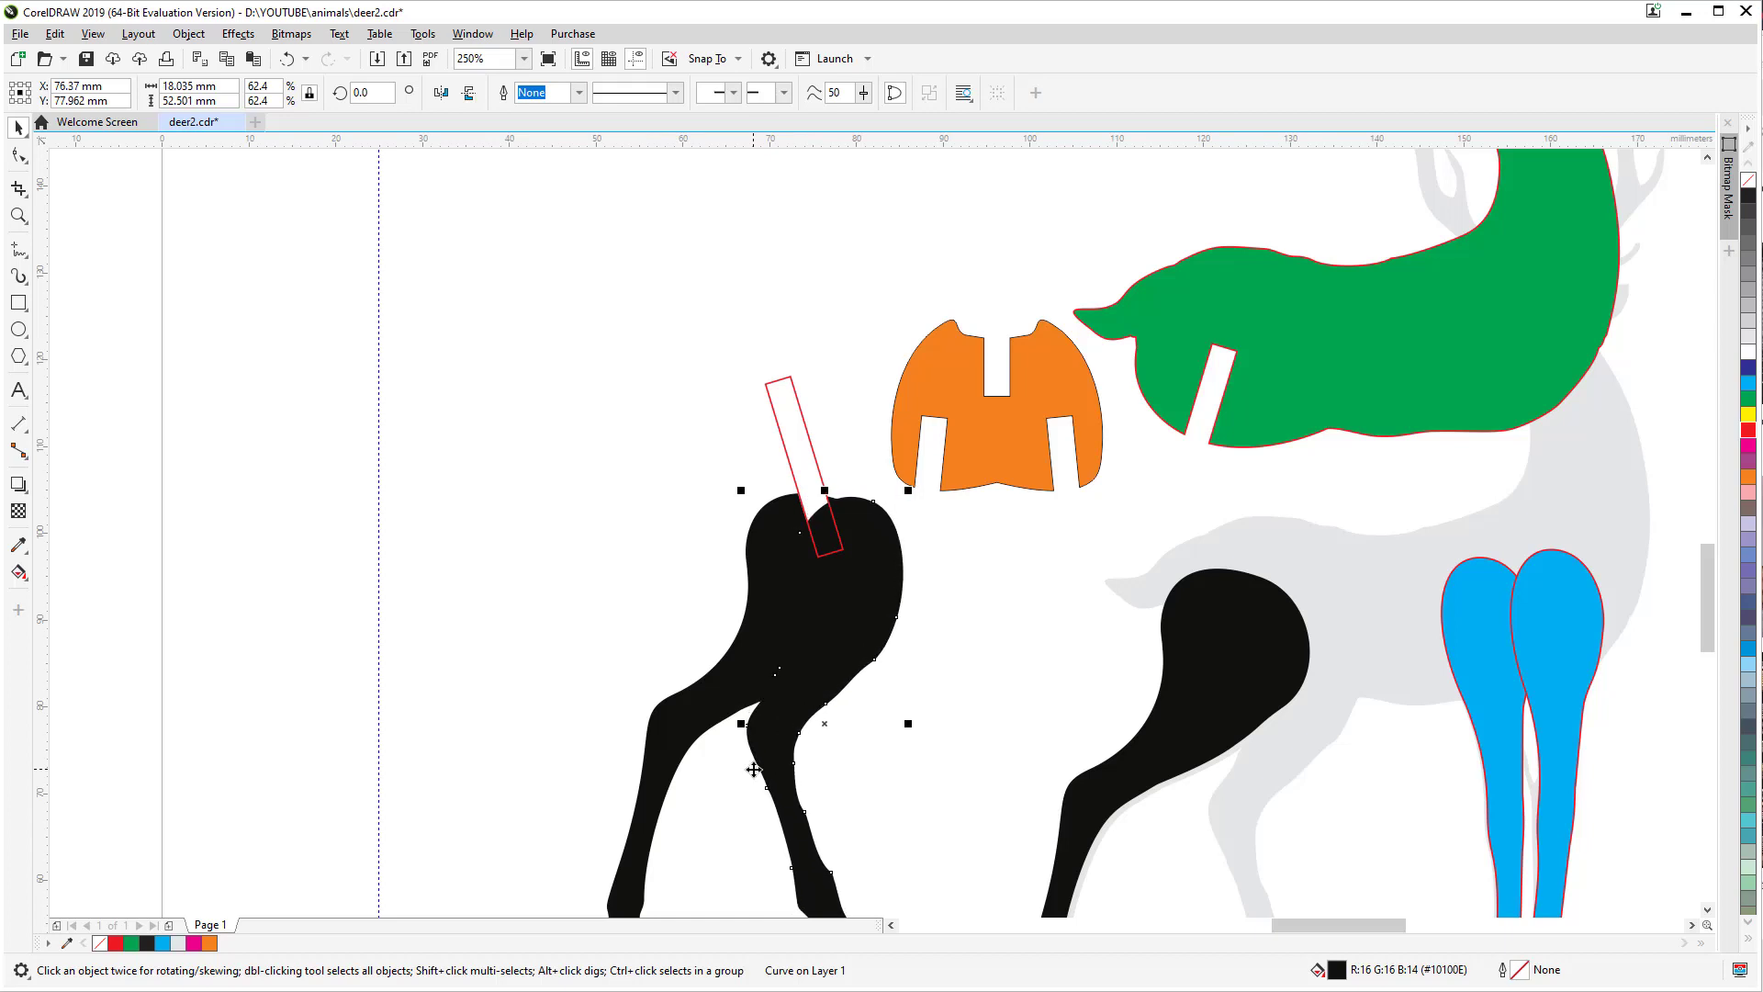
{"action": "key", "text": "Right"}
{"action": "key", "text": "Right"}
{"action": "key", "text": "Right"}
{"action": "key", "text": "Right"}
{"action": "key", "text": "Right"}
{"action": "key", "text": "Right"}
{"action": "key", "text": "Right"}
{"action": "key", "text": "Right"}
{"action": "key", "text": "Right"}
{"action": "key", "text": "Right"}
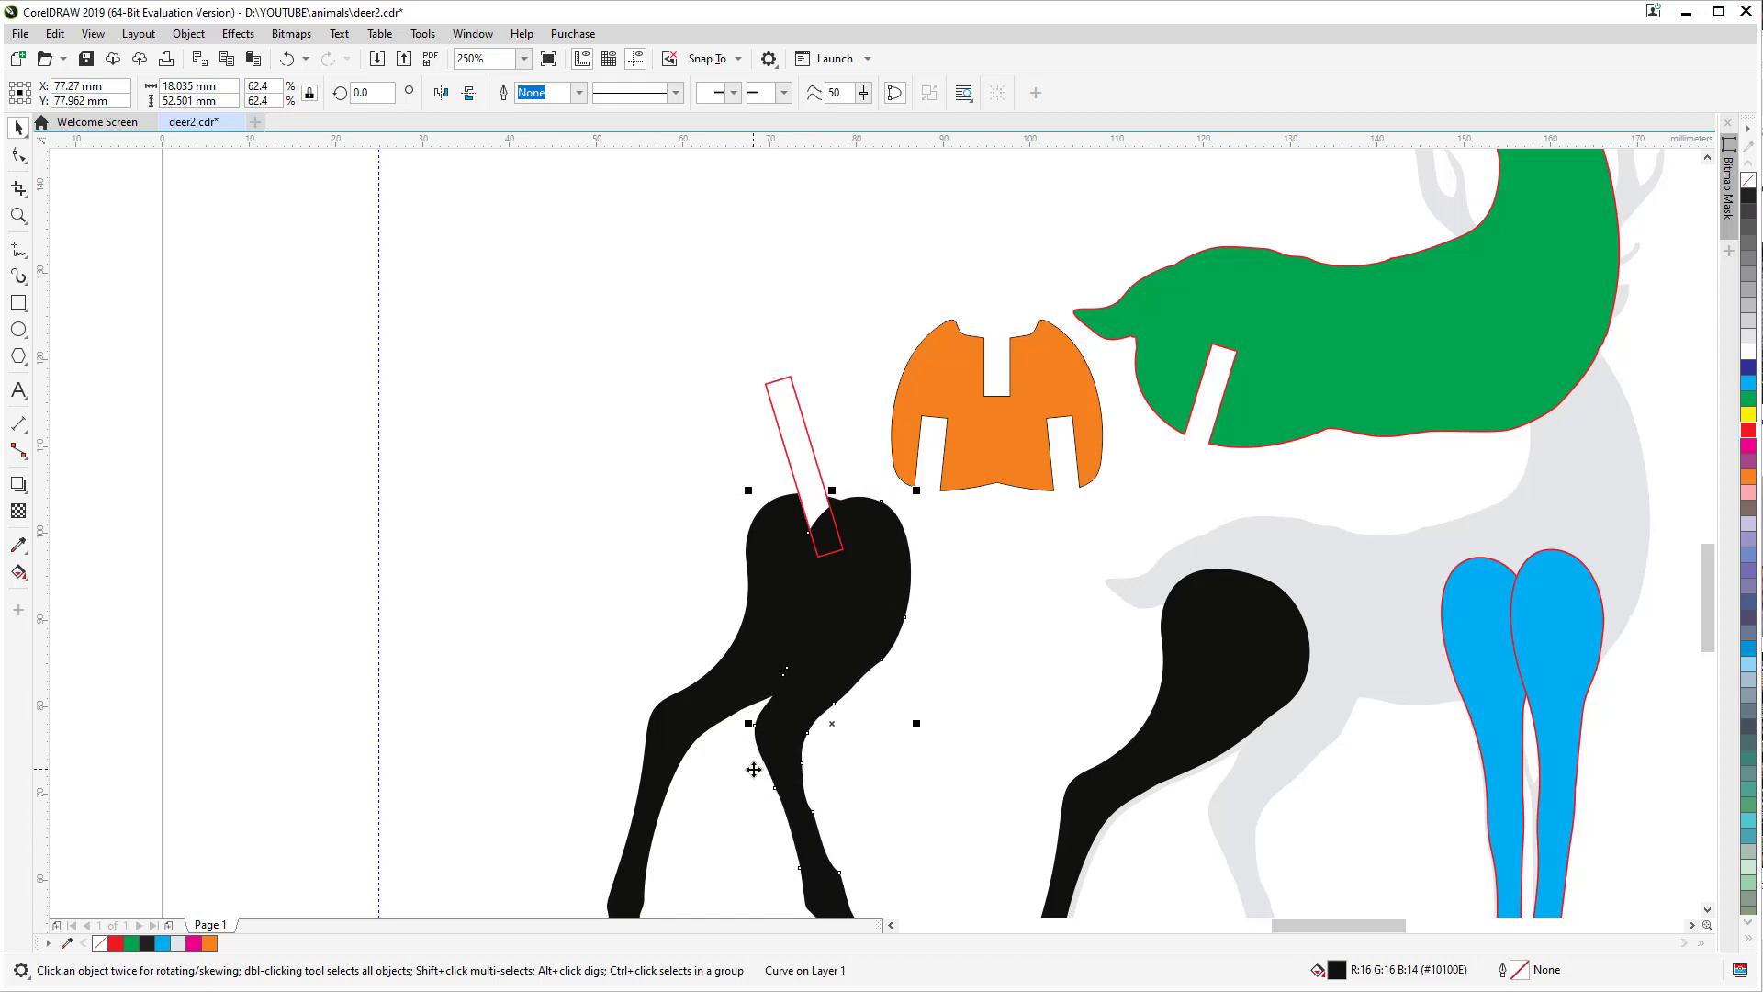
{"action": "key", "text": "Right"}
{"action": "key", "text": "Right"}
{"action": "key", "text": "Right"}
{"action": "key", "text": "Right"}
{"action": "key", "text": "Right"}
{"action": "key", "text": "Right"}
{"action": "key", "text": "Right"}
{"action": "key", "text": "Right"}
{"action": "key", "text": "Right"}
{"action": "key", "text": "Right"}
{"action": "key", "text": "Right"}
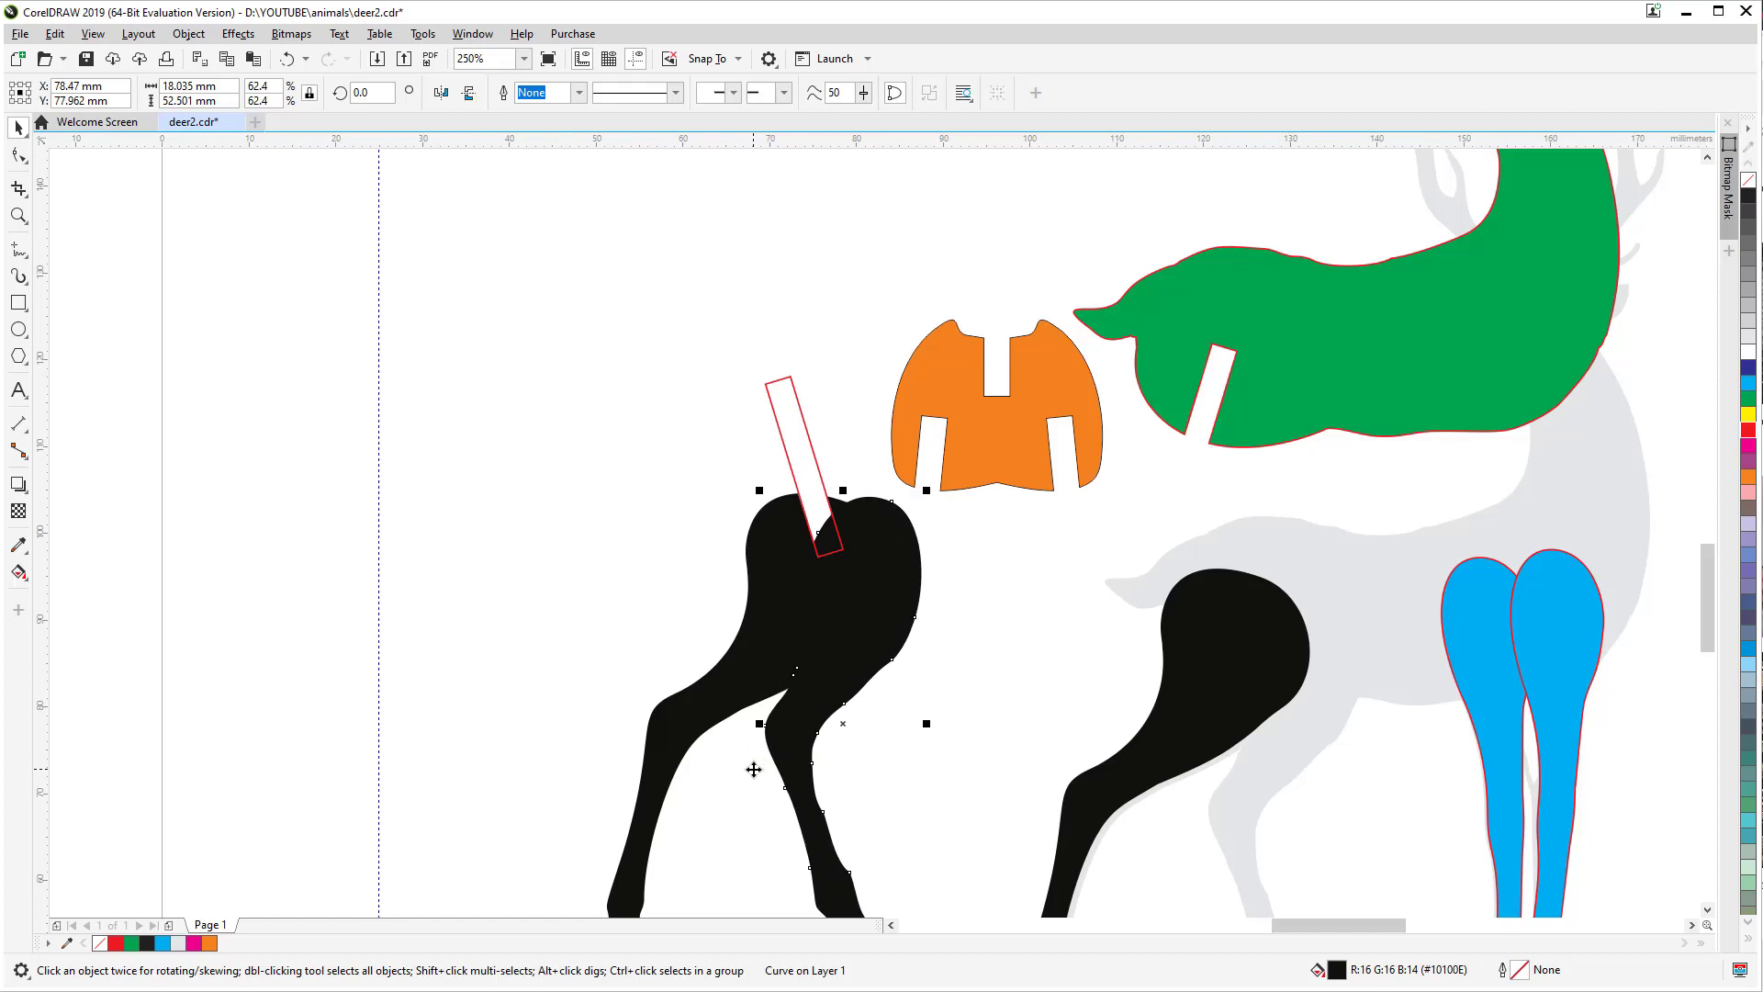
{"action": "key", "text": "Right"}
{"action": "key", "text": "Right"}
{"action": "key", "text": "Right"}
{"action": "key", "text": "Right"}
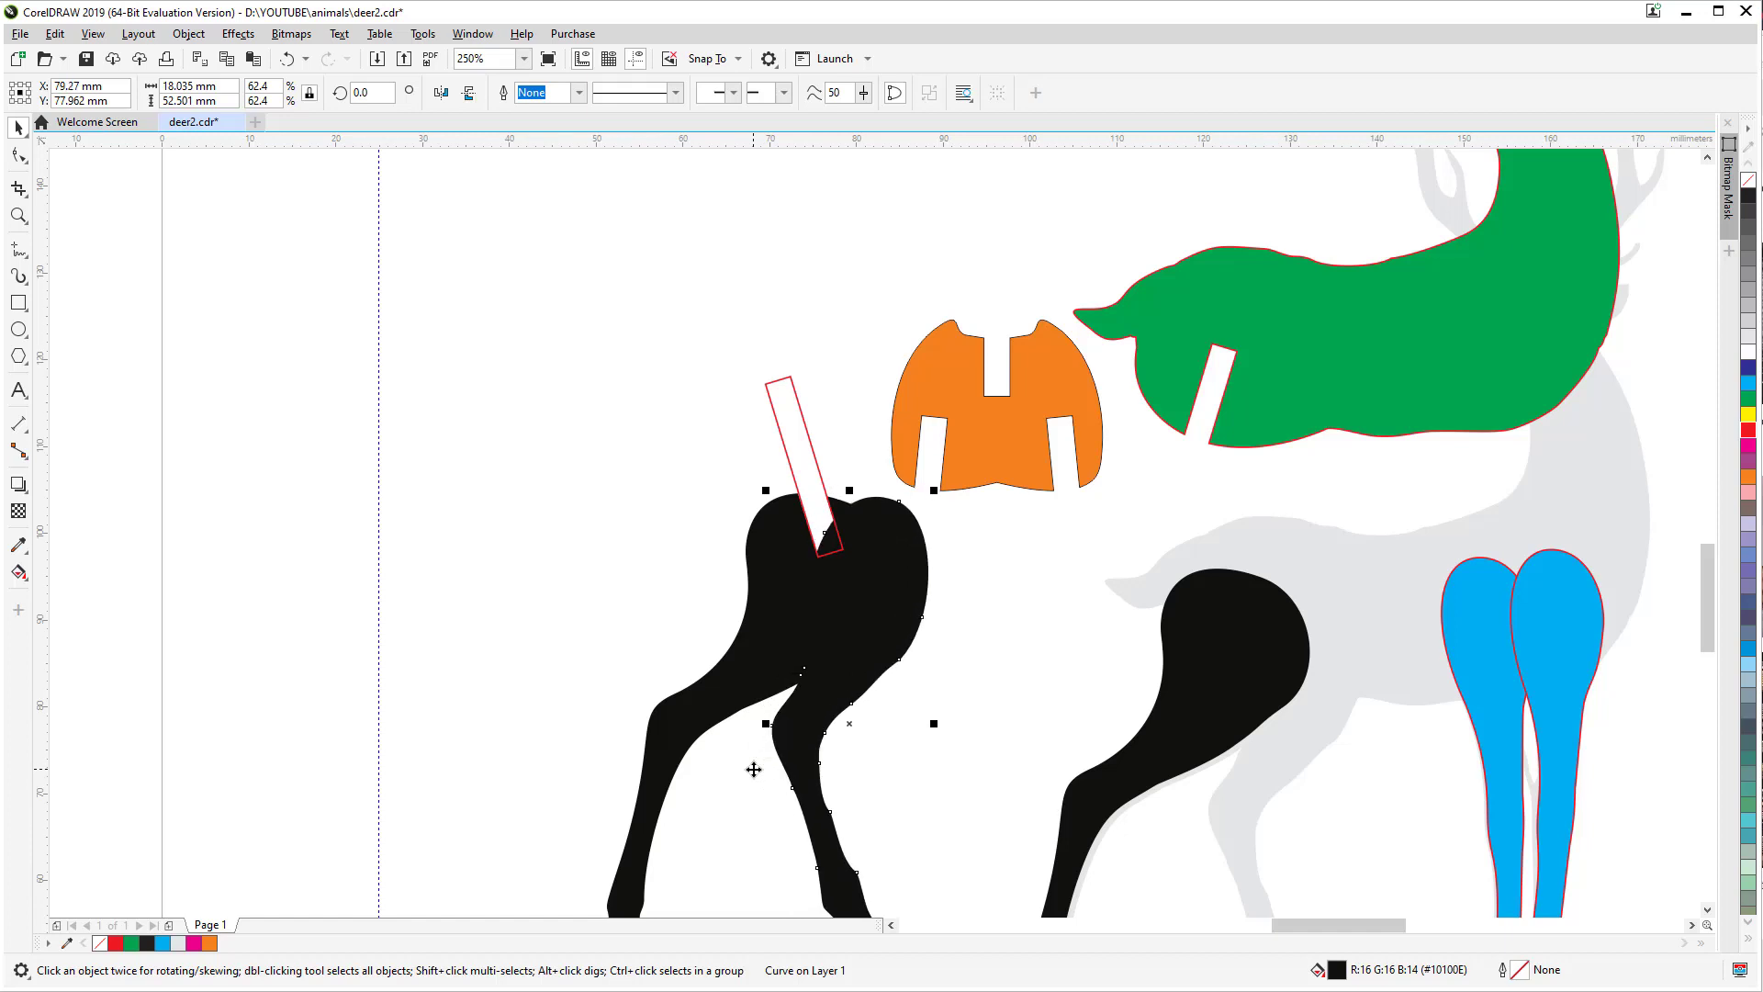
{"action": "key", "text": "Right"}
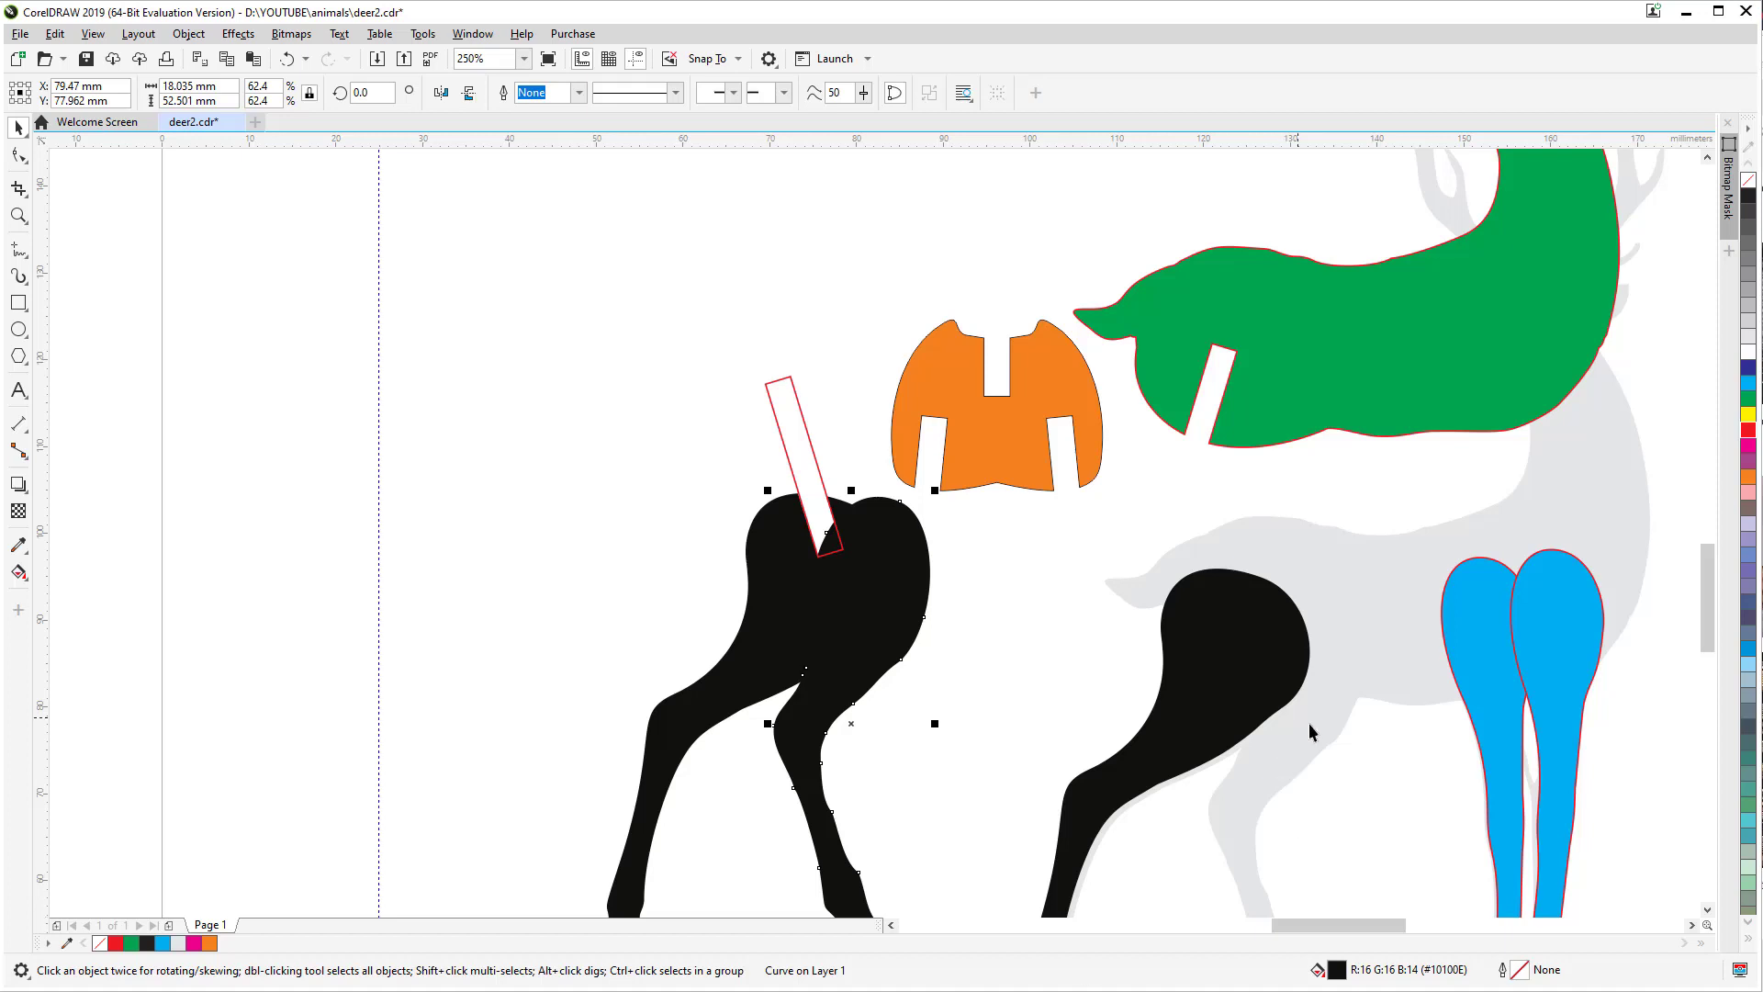
Step: Reshape the second hind leg's thigh by selecting its two uppermost nodes and shifting them about 3.6 mm left
{"action": "scroll", "coordinate": [817, 552], "scroll_direction": "up", "scroll_amount": 2}
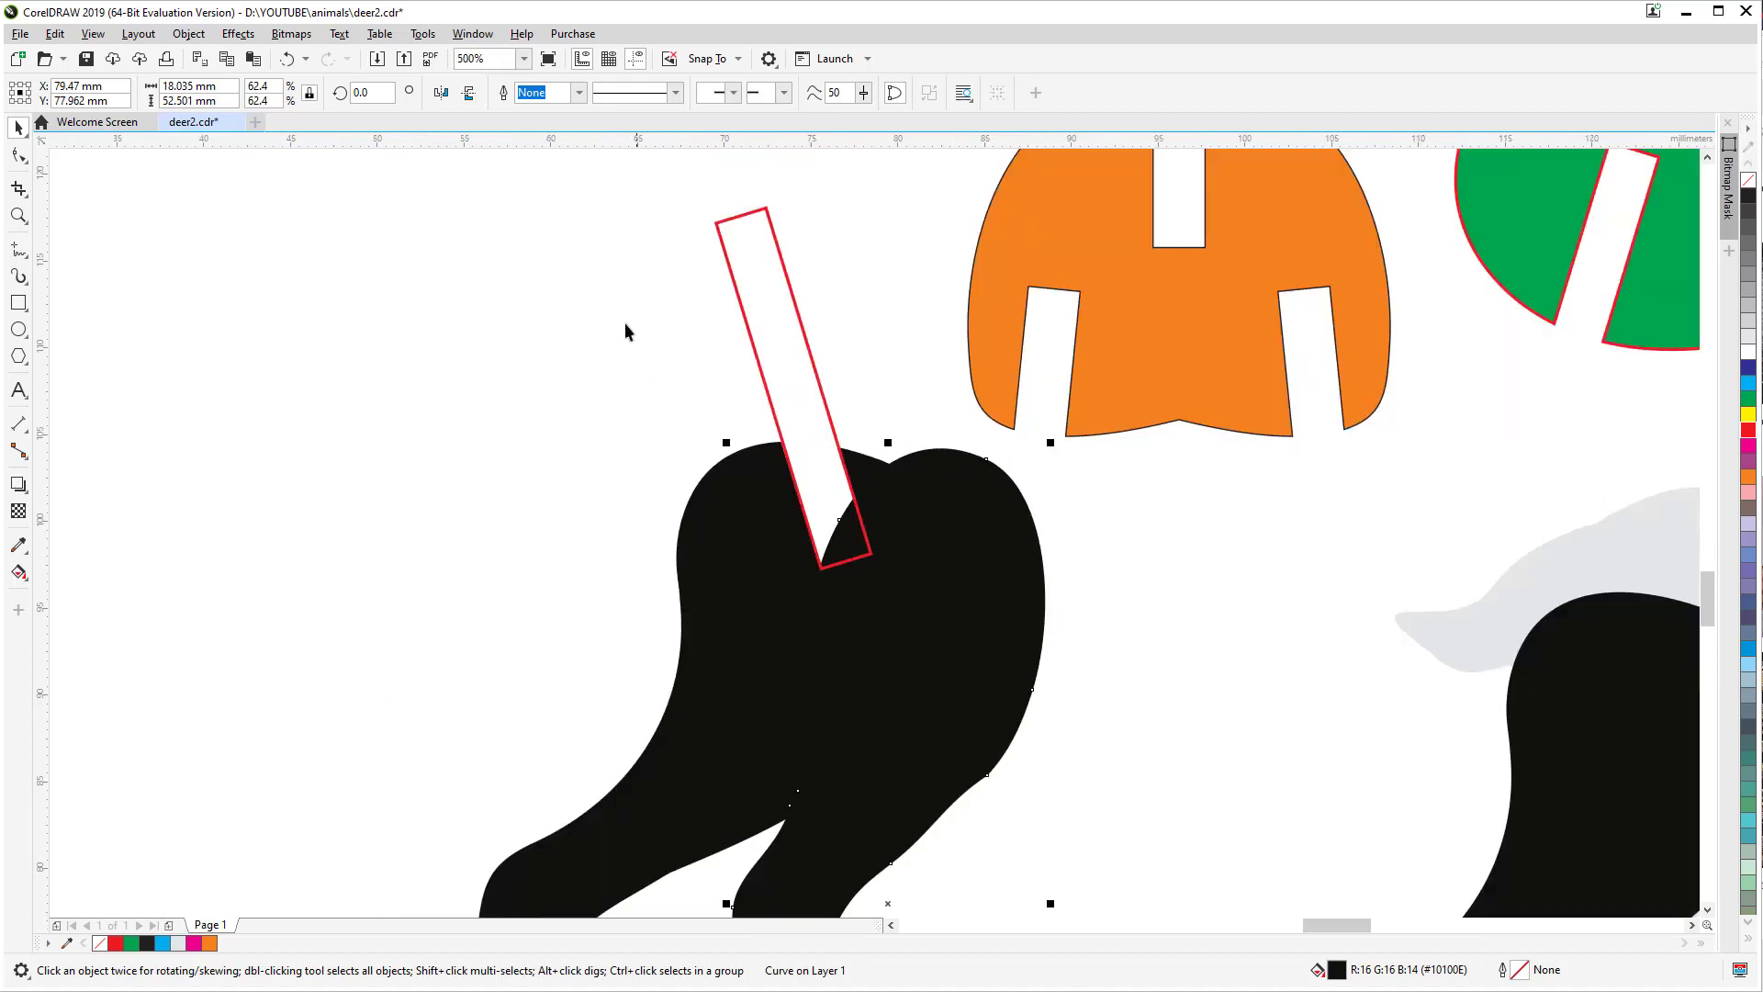
{"action": "key", "text": "h"}
{"action": "left_click_drag", "start_coordinate": [894, 708], "coordinate": [896, 616]}
{"action": "key", "text": "space"}
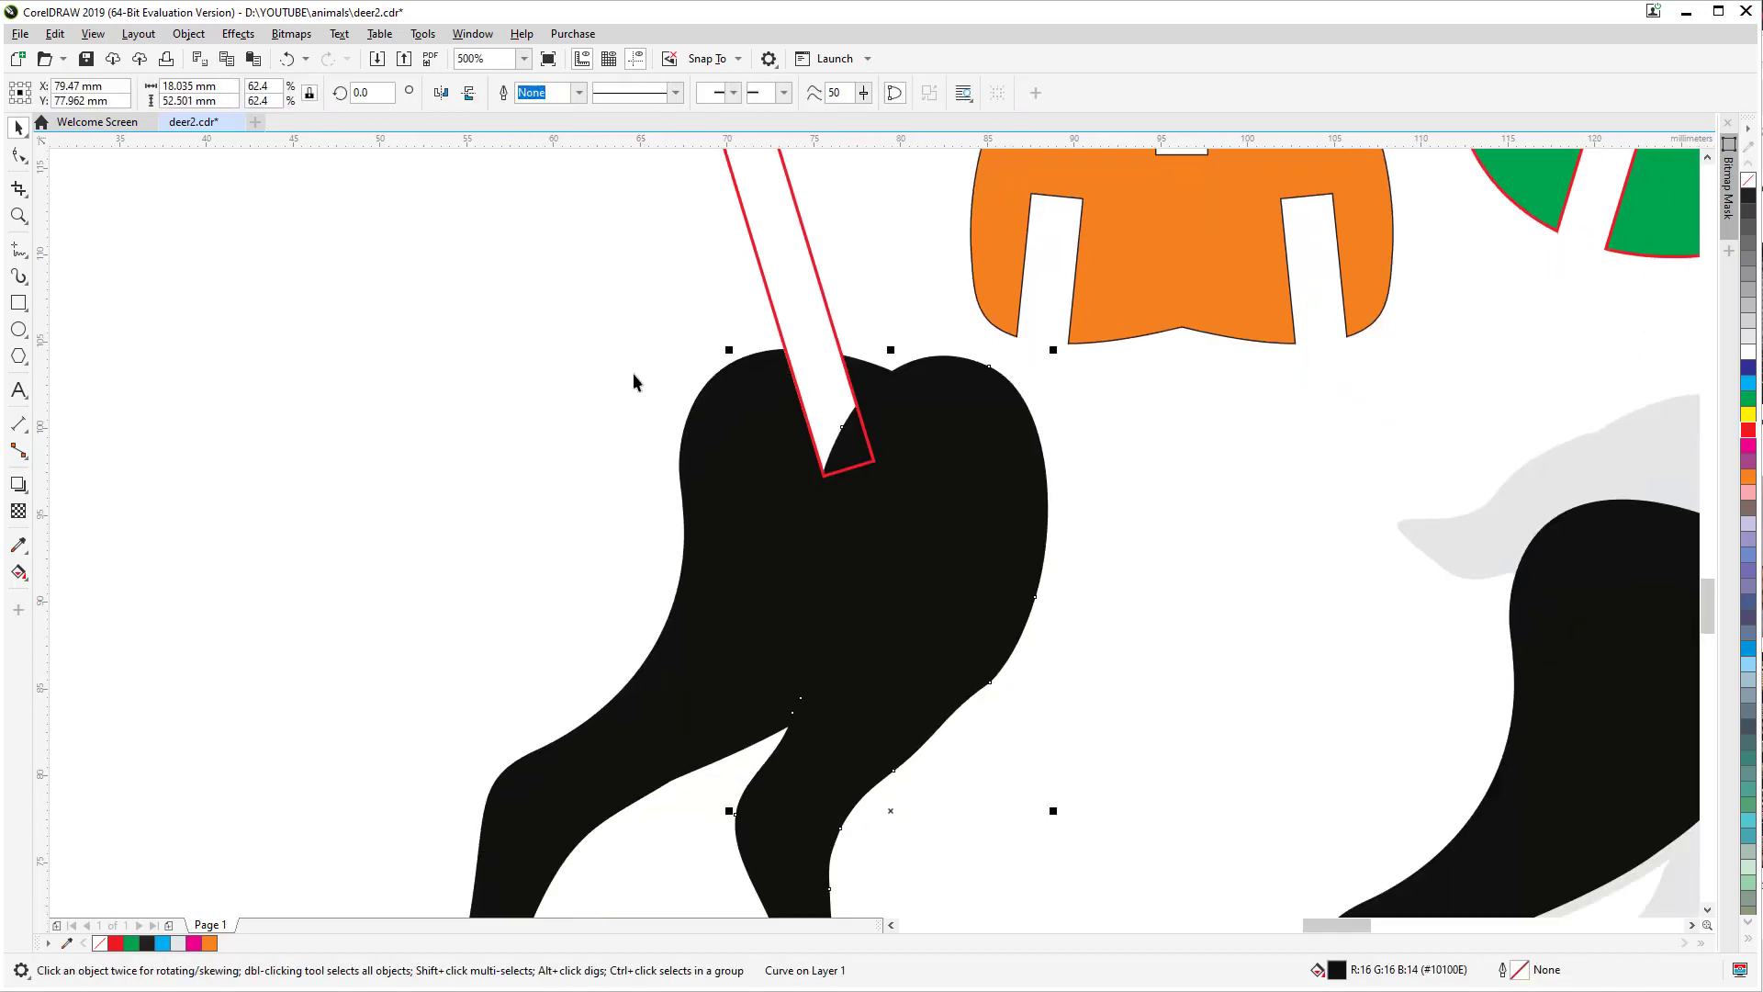
{"action": "left_click", "coordinate": [19, 155]}
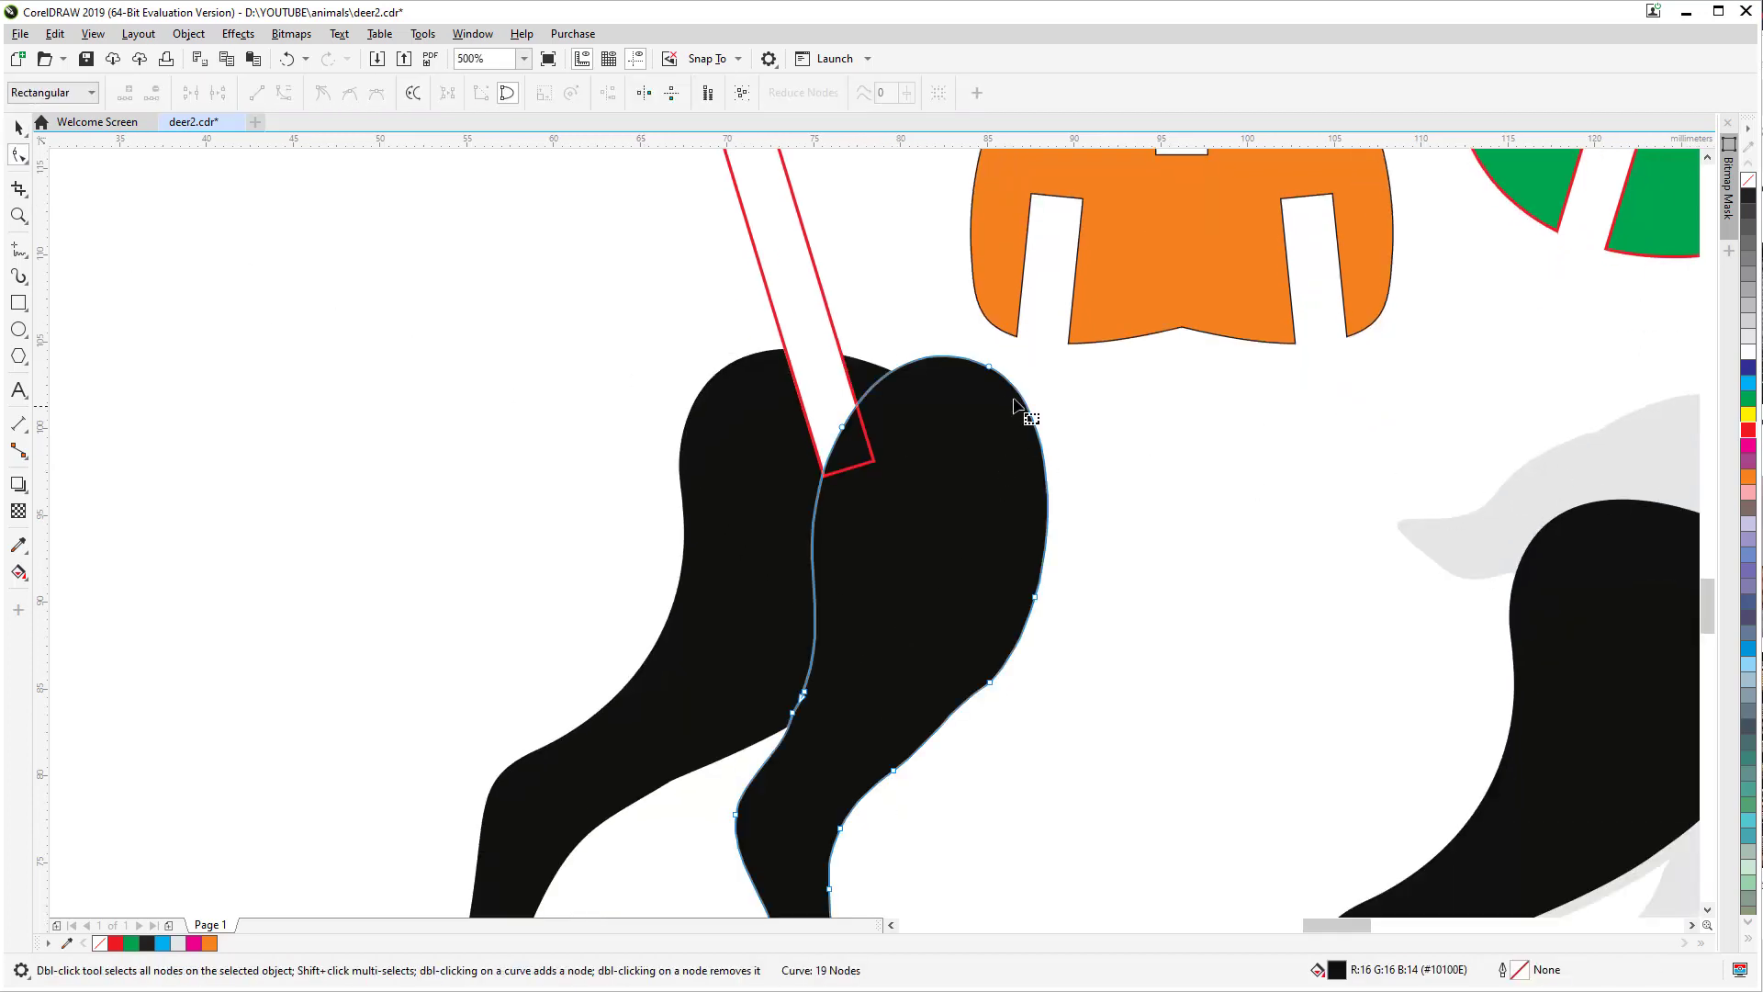
{"action": "left_click_drag", "start_coordinate": [1008, 347], "coordinate": [782, 505]}
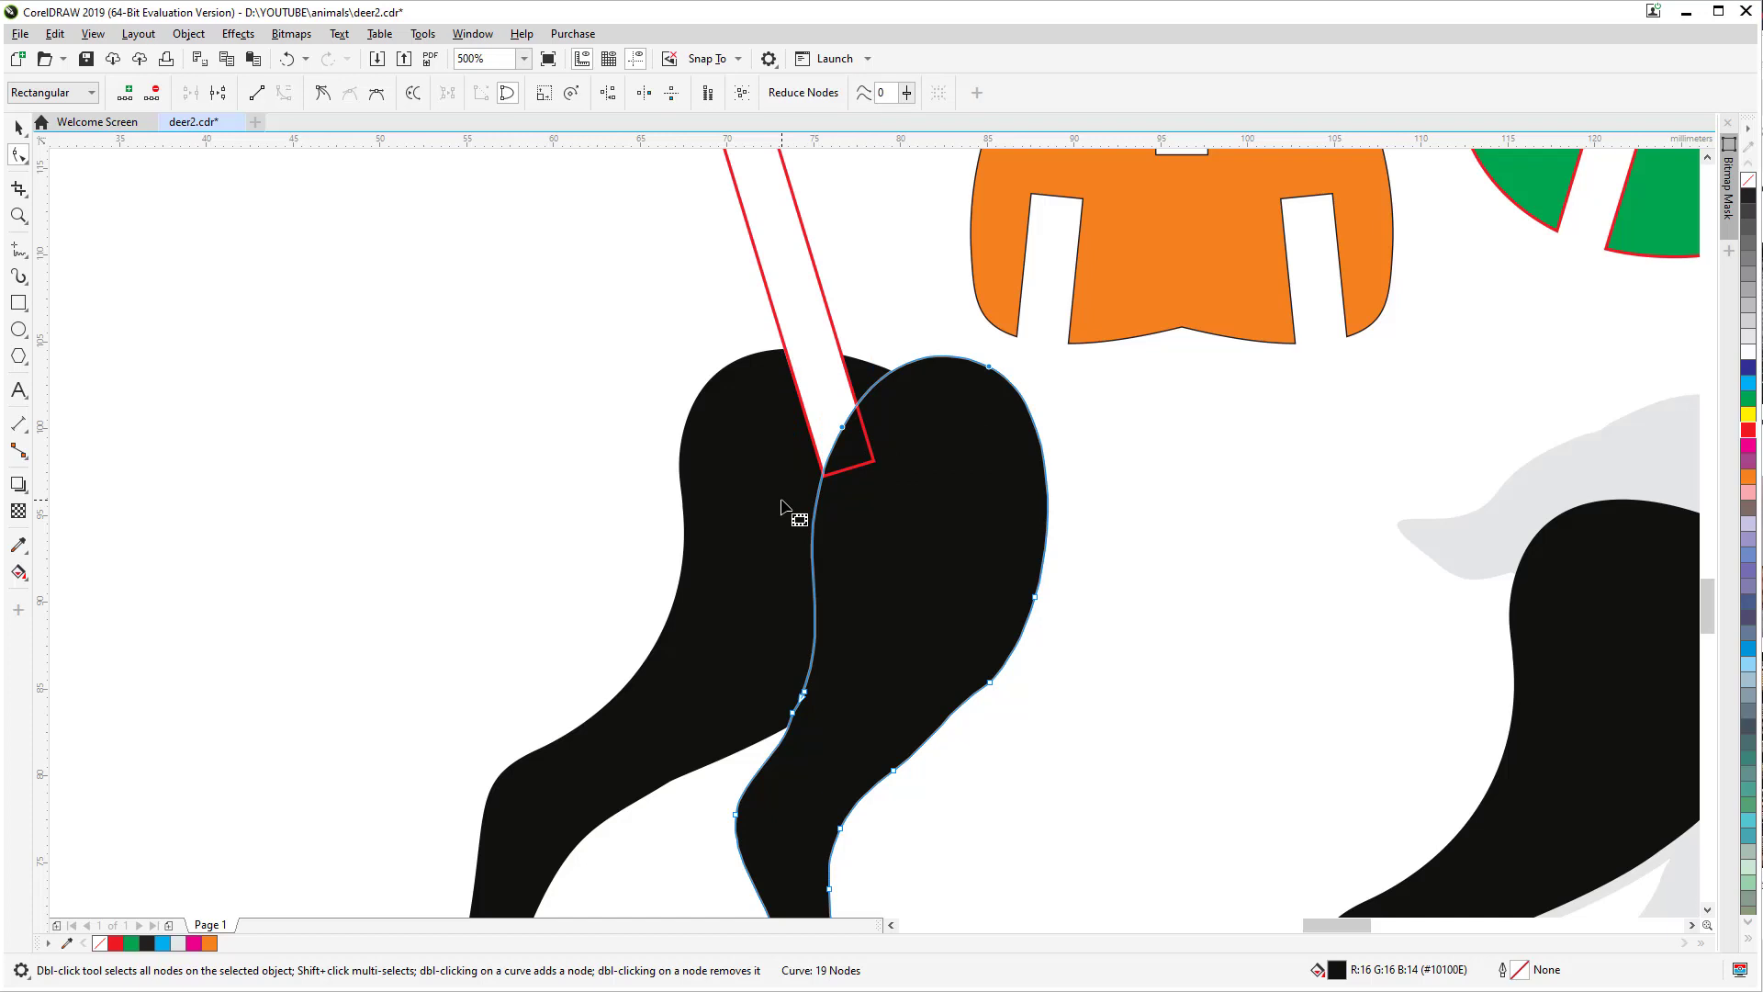
{"action": "key", "text": "Left"}
{"action": "key", "text": "Left"}
{"action": "key", "text": "Left"}
{"action": "key", "text": "Left"}
{"action": "key", "text": "Left"}
{"action": "key", "text": "Left"}
{"action": "key", "text": "Left"}
{"action": "key", "text": "Left"}
{"action": "key", "text": "Left"}
{"action": "key", "text": "Left"}
{"action": "key", "text": "Left"}
{"action": "key", "text": "Left"}
{"action": "key", "text": "Left"}
{"action": "key", "text": "Left"}
{"action": "key", "text": "Left"}
{"action": "key", "text": "Left"}
{"action": "key", "text": "Left"}
{"action": "key", "text": "Left"}
{"action": "key", "text": "Left"}
{"action": "key", "text": "Left"}
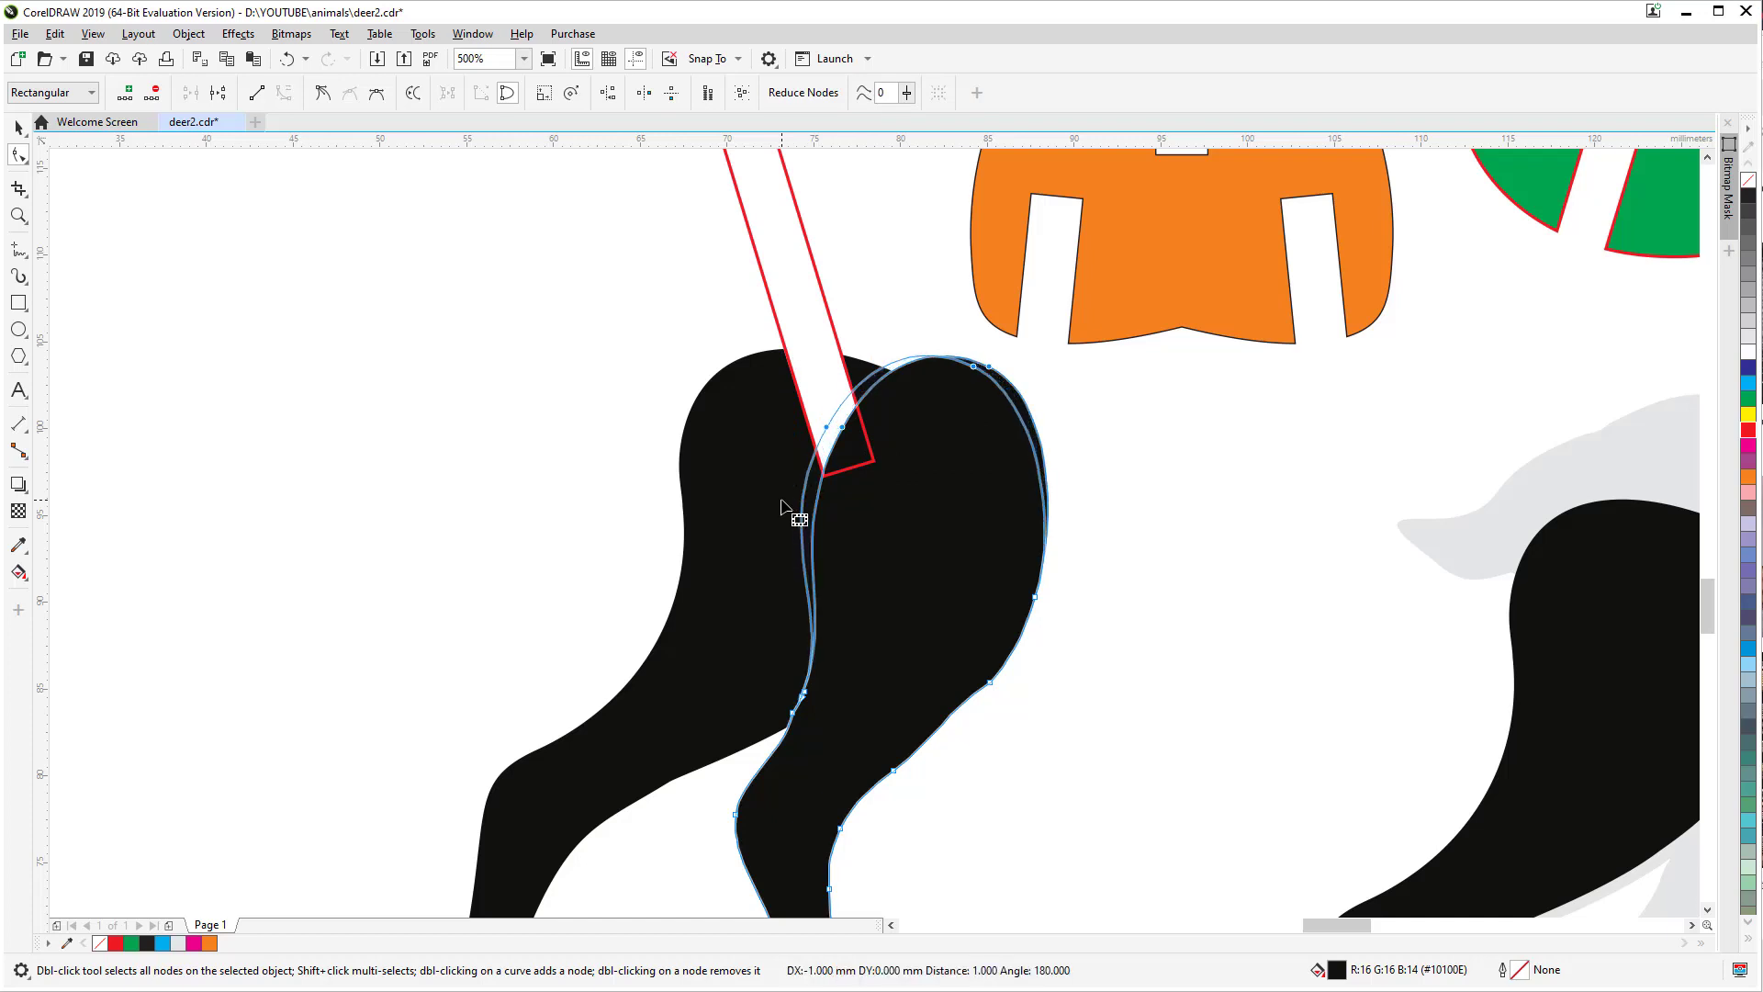
{"action": "key", "text": "Left"}
{"action": "key", "text": "Left"}
{"action": "key", "text": "Left"}
{"action": "key", "text": "Left"}
{"action": "key", "text": "Left"}
{"action": "key", "text": "Left"}
{"action": "key", "text": "Left"}
{"action": "key", "text": "Left"}
{"action": "key", "text": "Left"}
{"action": "key", "text": "Left"}
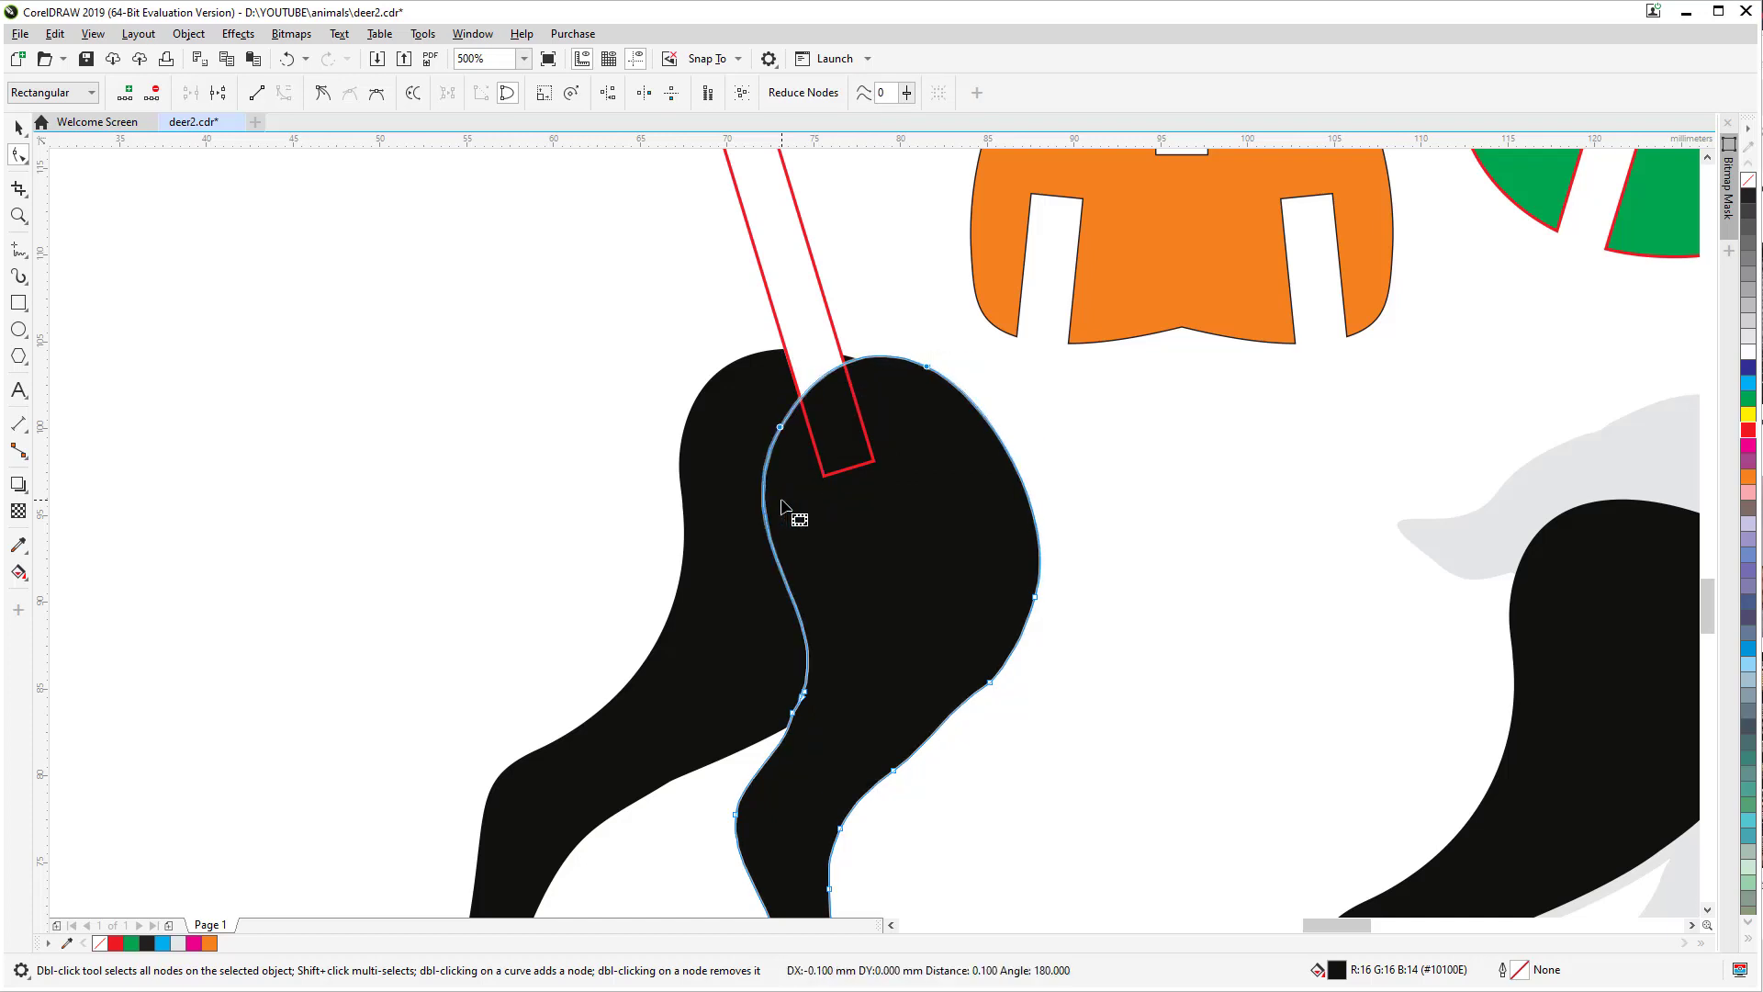
{"action": "key", "text": "Left"}
{"action": "key", "text": "Left"}
{"action": "key", "text": "Left"}
{"action": "key", "text": "Left"}
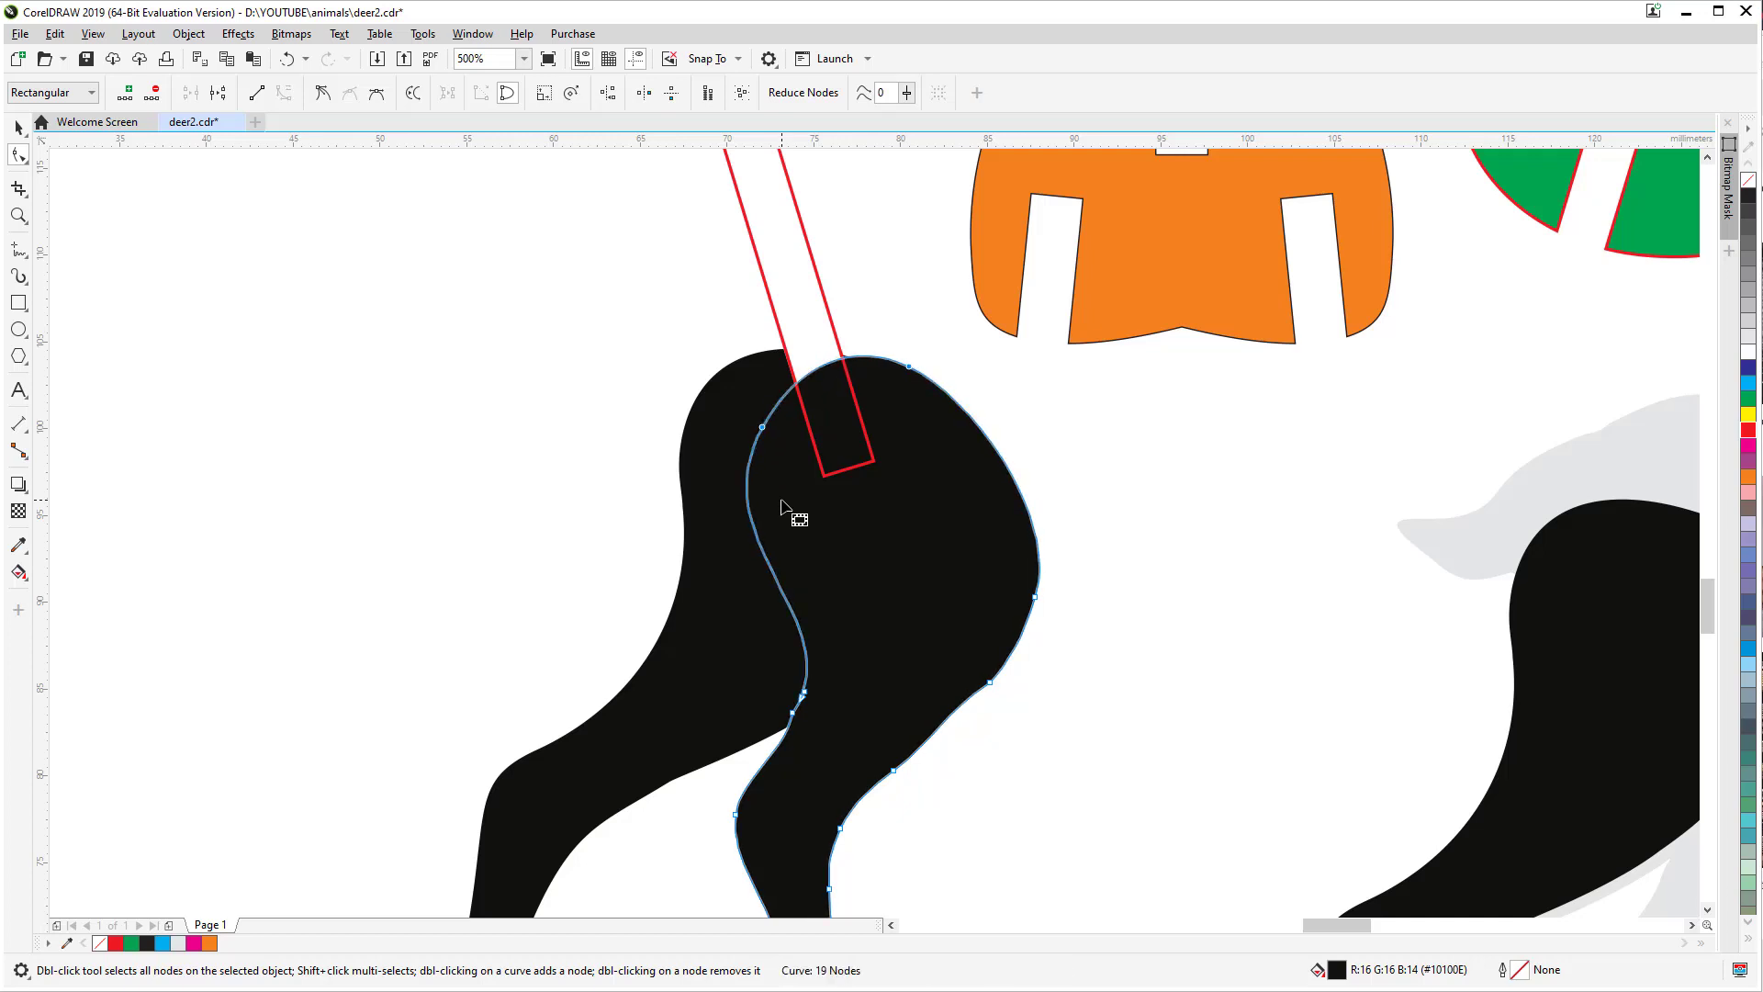
{"action": "key", "text": "ctrl+z"}
{"action": "key", "text": "ctrl+z"}
{"action": "key", "text": "ctrl+z"}
{"action": "key", "text": "ctrl+z"}
{"action": "key", "text": "ctrl+z"}
{"action": "key", "text": "ctrl+z"}
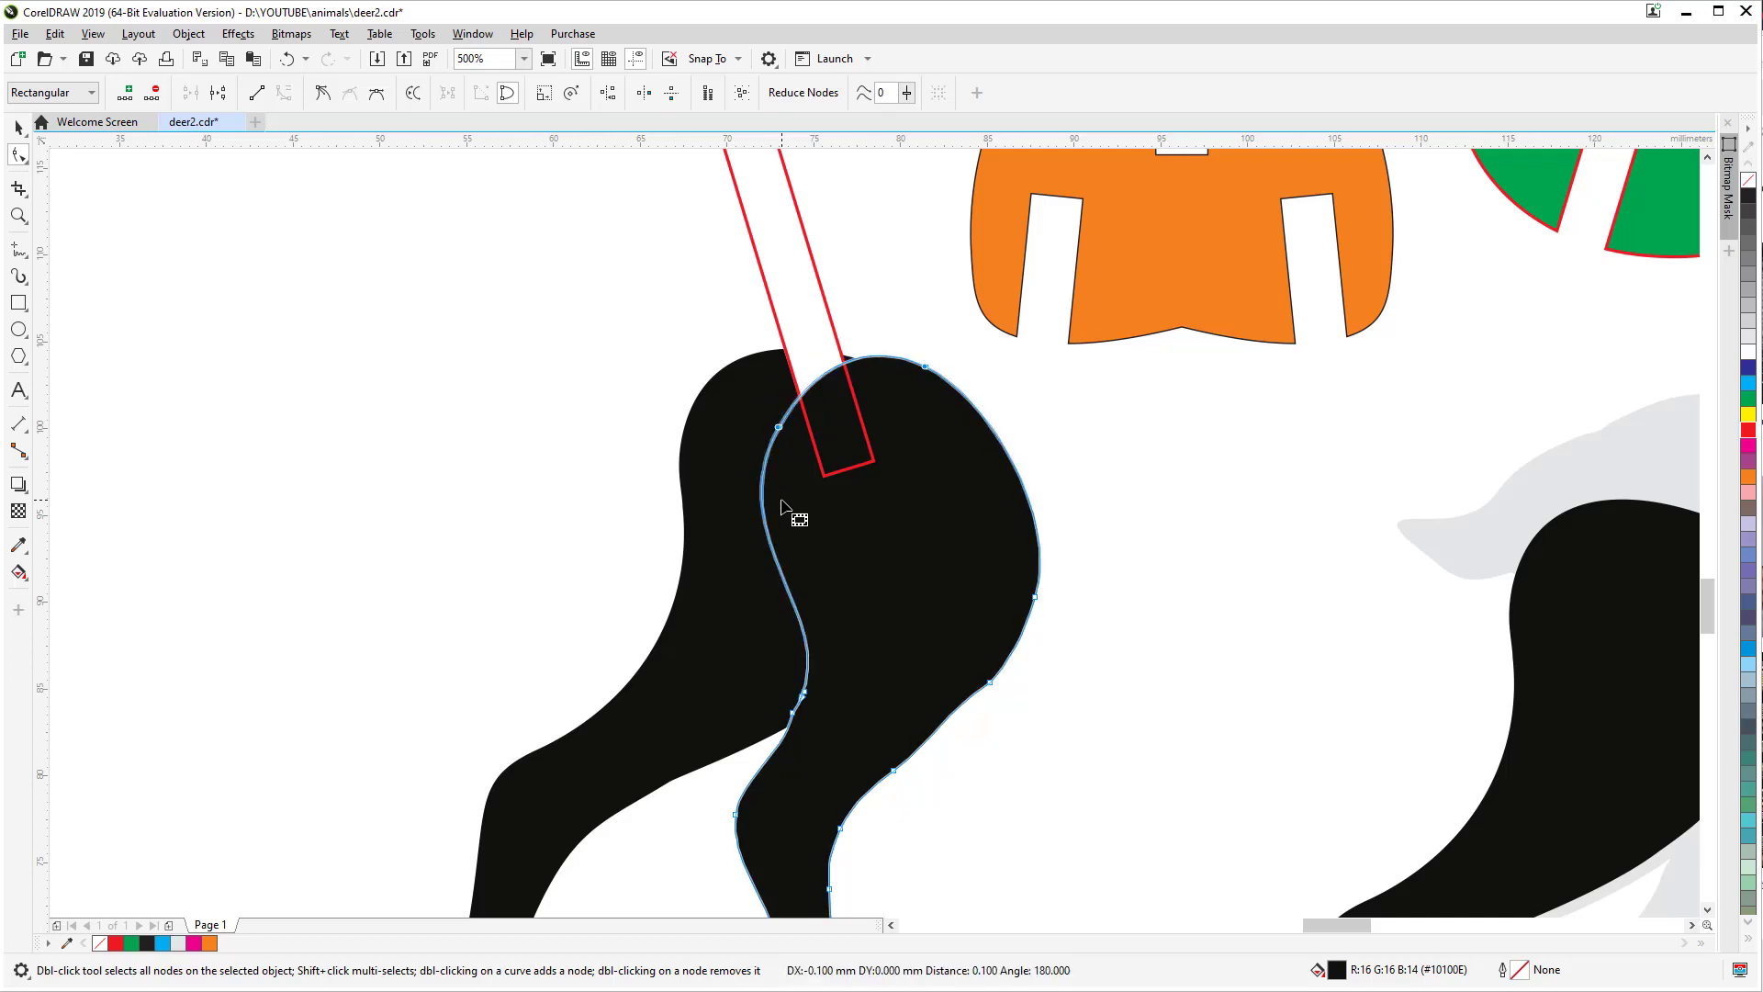
Step: Nudge the two upper thigh nodes slightly further left, finish node editing and deselect the leg
{"action": "key", "text": "Left"}
{"action": "scroll", "coordinate": [835, 508], "scroll_direction": "down", "scroll_amount": 3}
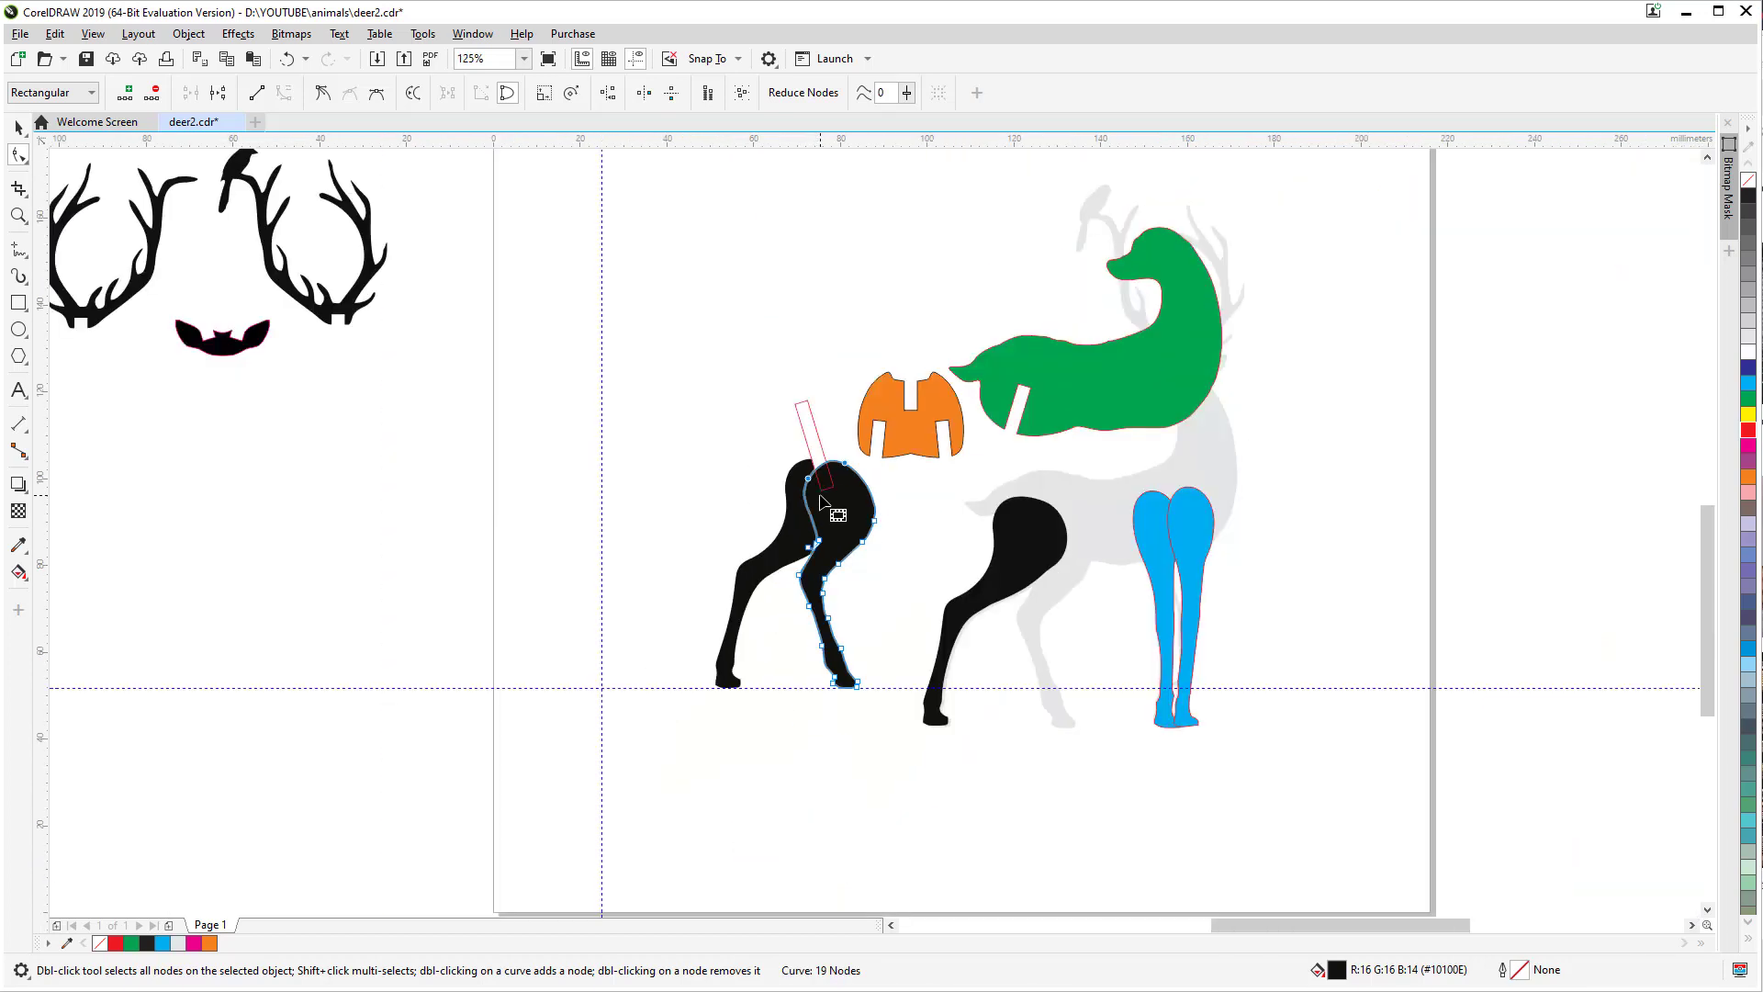
{"action": "scroll", "coordinate": [900, 557], "scroll_direction": "up", "scroll_amount": 1}
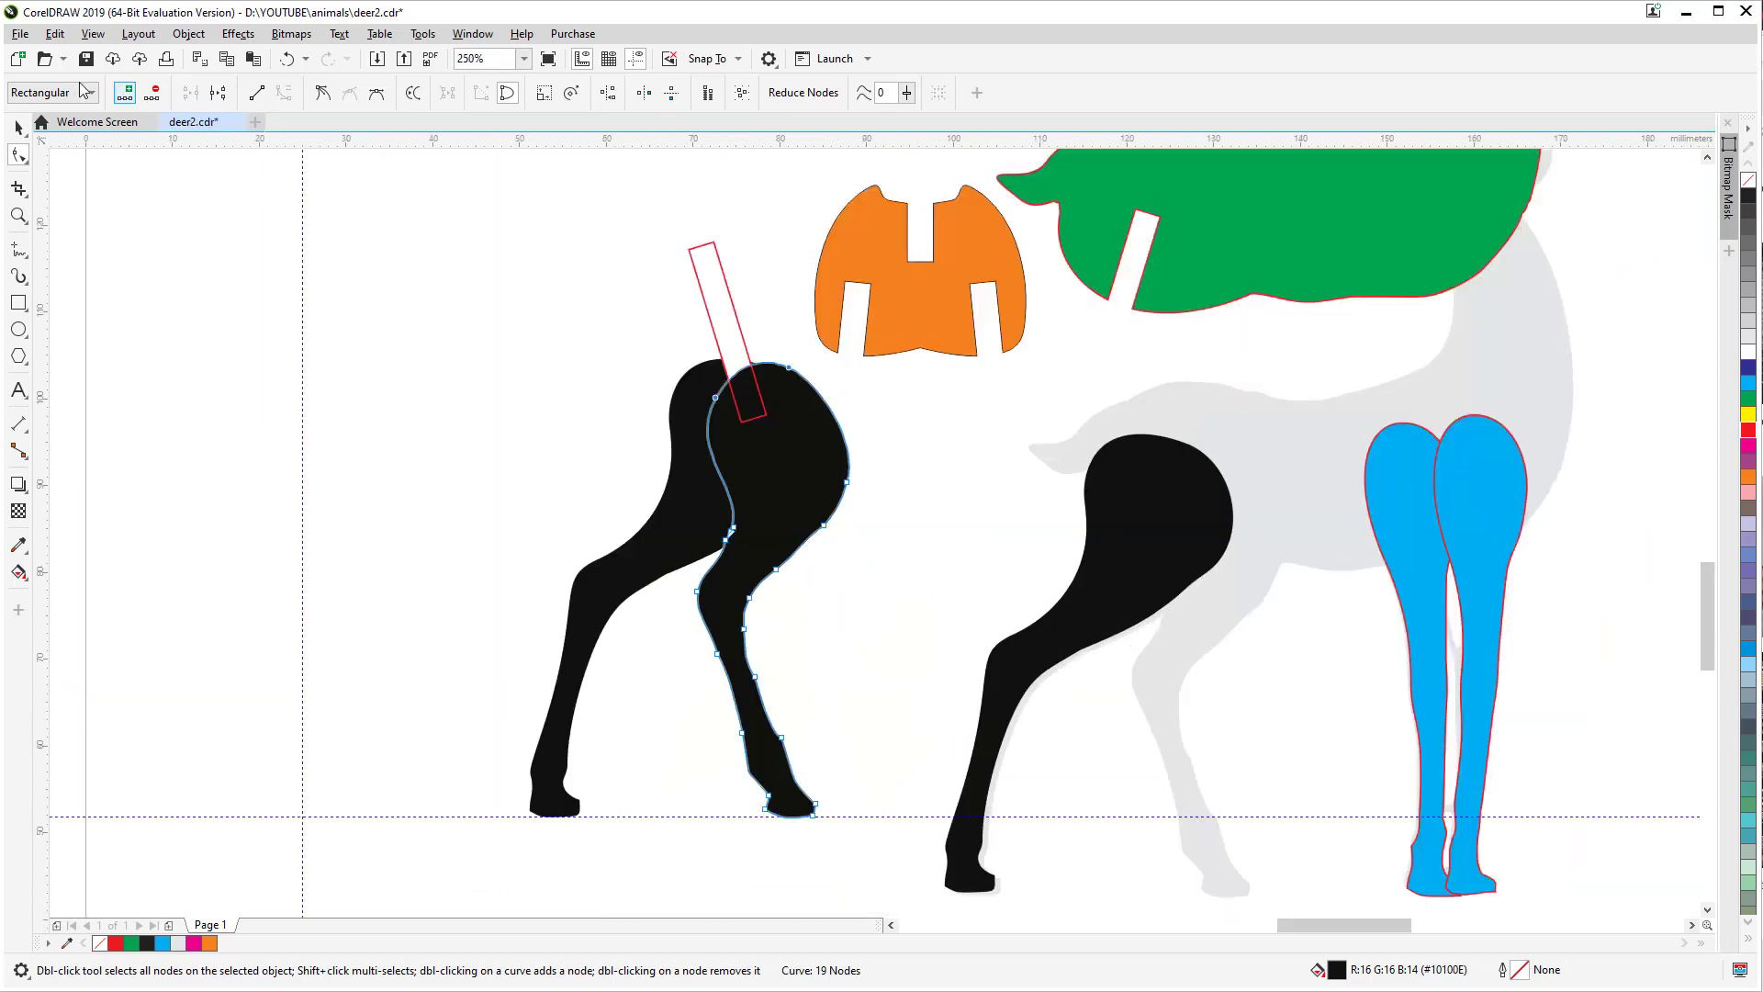
{"action": "left_click", "coordinate": [21, 126]}
{"action": "left_click", "coordinate": [441, 307]}
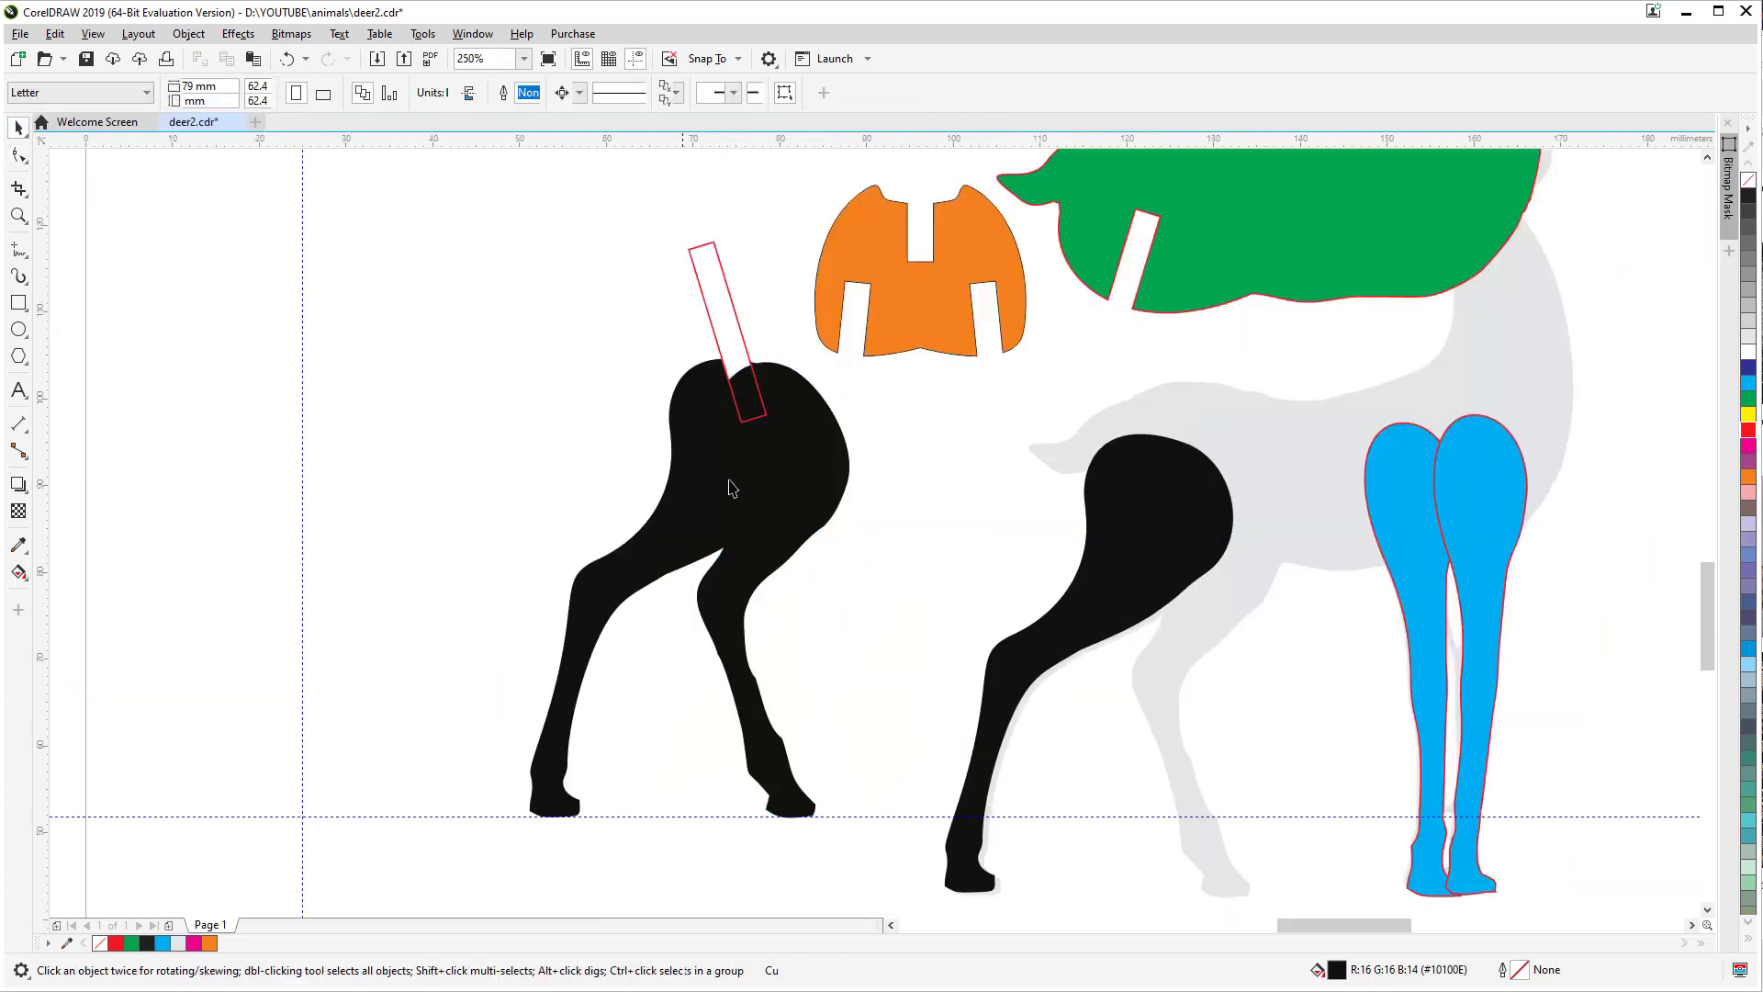
Step: Cut the tilted red rectangle out of the slotted black hind leg
{"action": "left_click", "coordinate": [815, 465]}
{"action": "left_click", "coordinate": [710, 292], "text": "shift"}
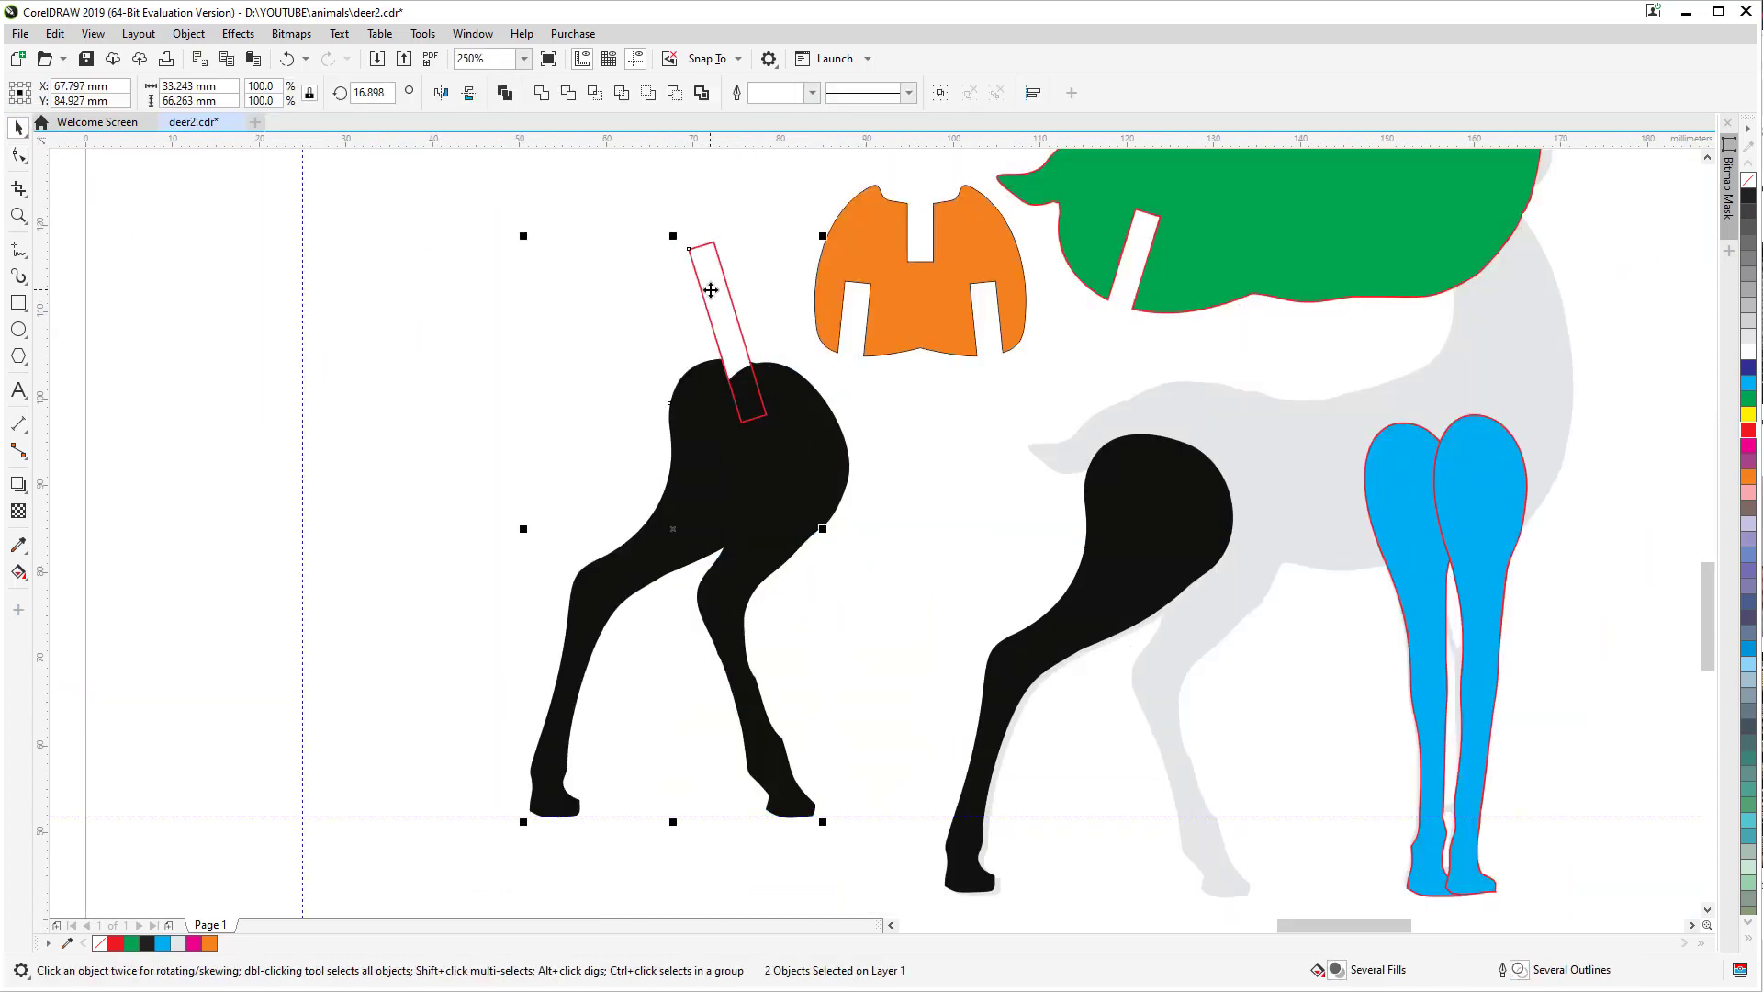
{"action": "left_click", "coordinate": [682, 95]}
Step: Slide the second hind leg about 10.6 mm right, off the slotted leg, and bring it back over it
{"action": "left_click", "coordinate": [825, 481]}
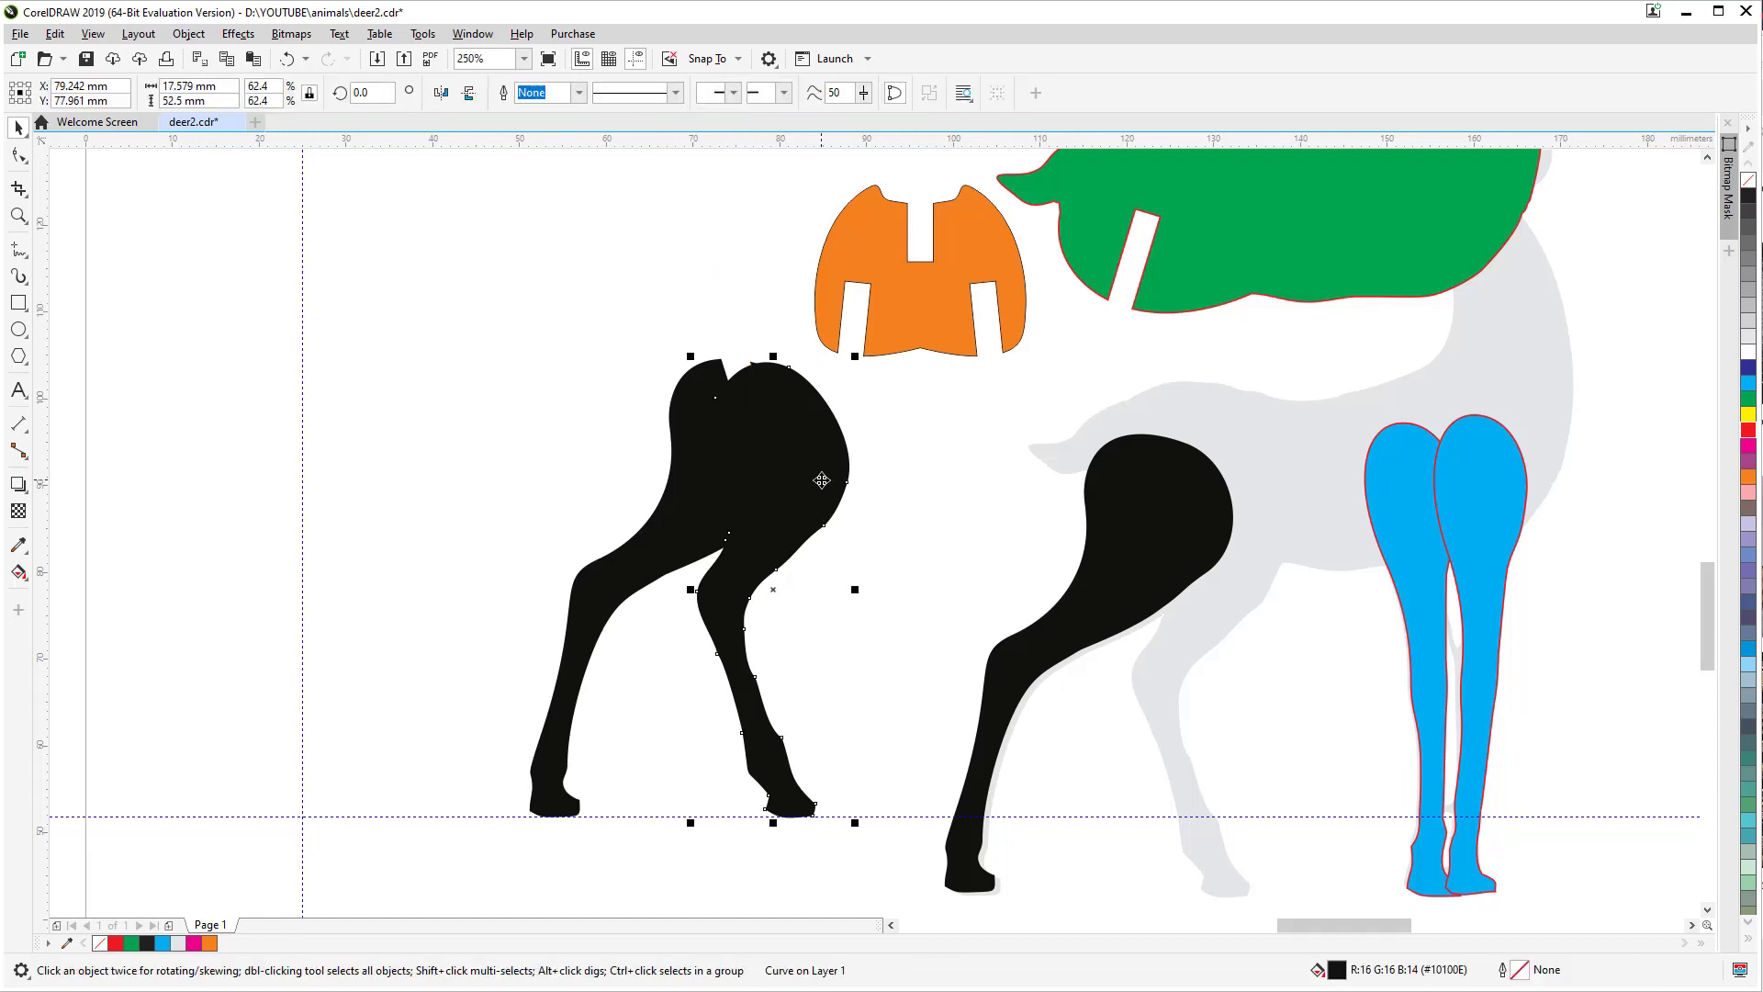
{"action": "key", "text": "Right"}
{"action": "key", "text": "Right"}
{"action": "key", "text": "Right"}
{"action": "key", "text": "Right"}
{"action": "key", "text": "Right"}
{"action": "key", "text": "Right"}
{"action": "key", "text": "Right"}
{"action": "key", "text": "Right"}
{"action": "key", "text": "Right"}
{"action": "key", "text": "Right"}
{"action": "key", "text": "Right"}
{"action": "key", "text": "Right"}
{"action": "key", "text": "Right"}
{"action": "key", "text": "Right"}
{"action": "key", "text": "Right"}
{"action": "key", "text": "Right"}
{"action": "key", "text": "Right"}
{"action": "key", "text": "Right"}
{"action": "key", "text": "Right"}
{"action": "key", "text": "Right"}
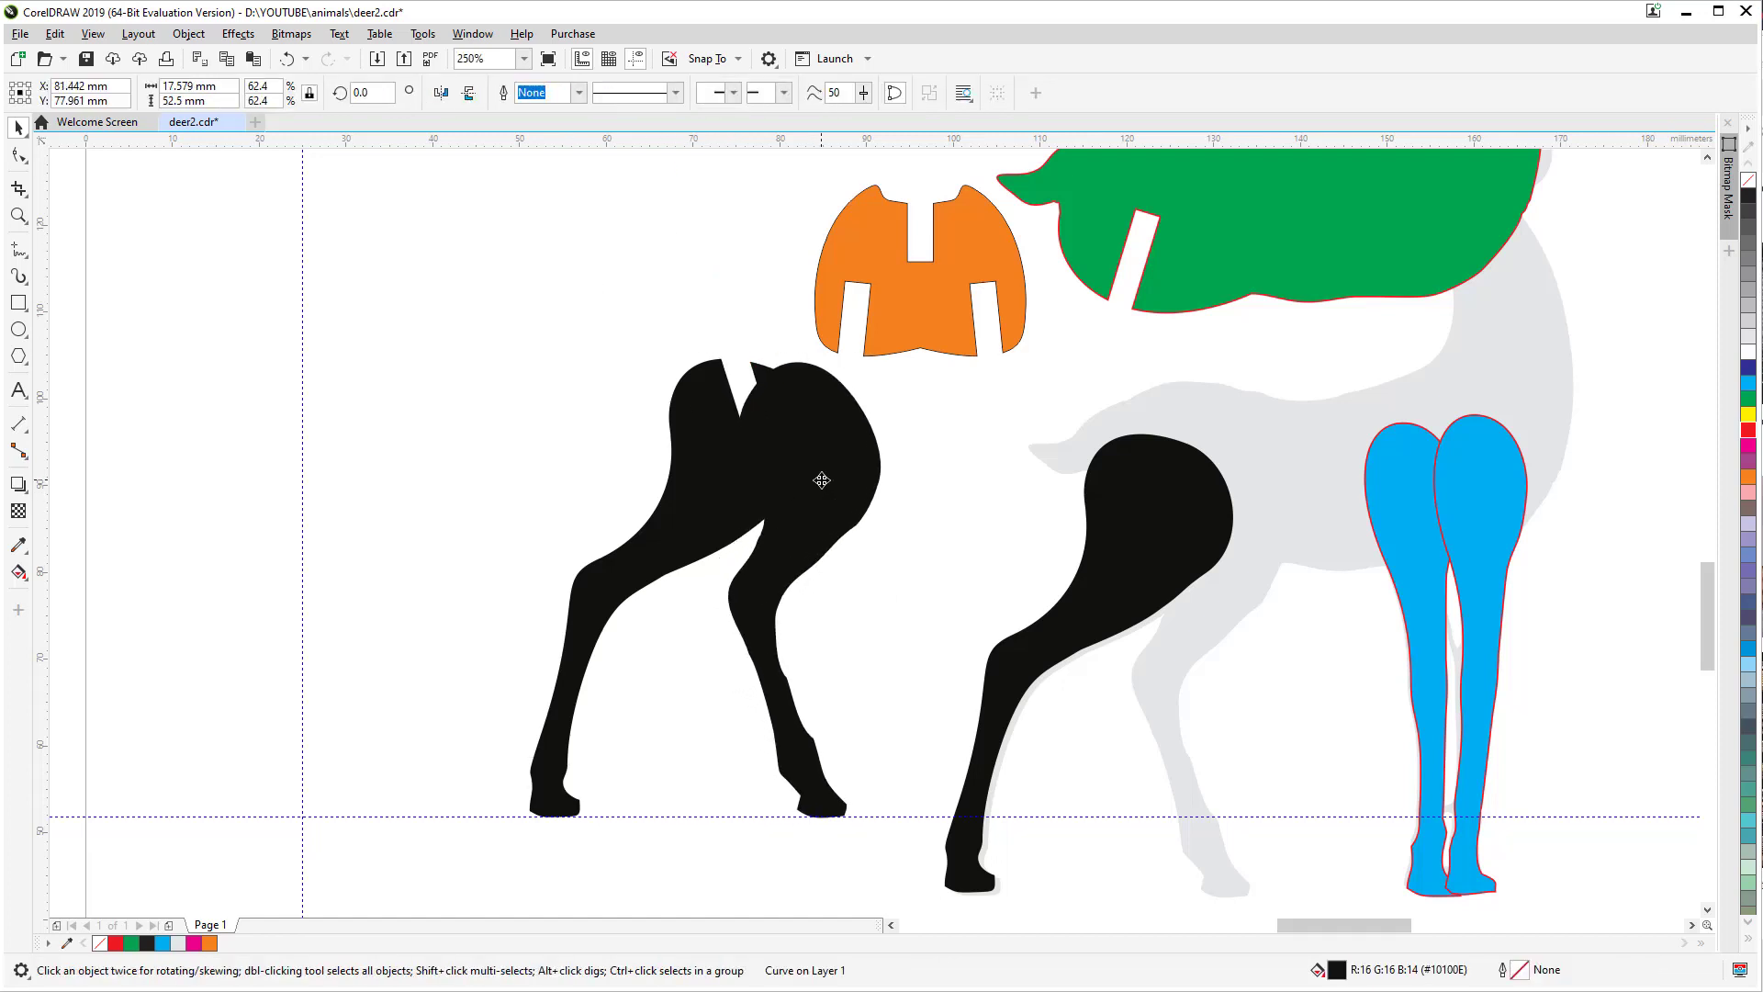
{"action": "key", "text": "Right"}
{"action": "key", "text": "Right"}
{"action": "key", "text": "Right"}
{"action": "key", "text": "Right"}
{"action": "key", "text": "Right"}
{"action": "key", "text": "Right"}
{"action": "key", "text": "Right"}
{"action": "key", "text": "Right"}
{"action": "key", "text": "Right"}
{"action": "key", "text": "Right"}
{"action": "key", "text": "Right"}
{"action": "key", "text": "Right"}
{"action": "key", "text": "Right"}
{"action": "key", "text": "Right"}
{"action": "key", "text": "Right"}
{"action": "key", "text": "Right"}
{"action": "key", "text": "Right"}
{"action": "key", "text": "Right"}
{"action": "key", "text": "Right"}
{"action": "key", "text": "Right"}
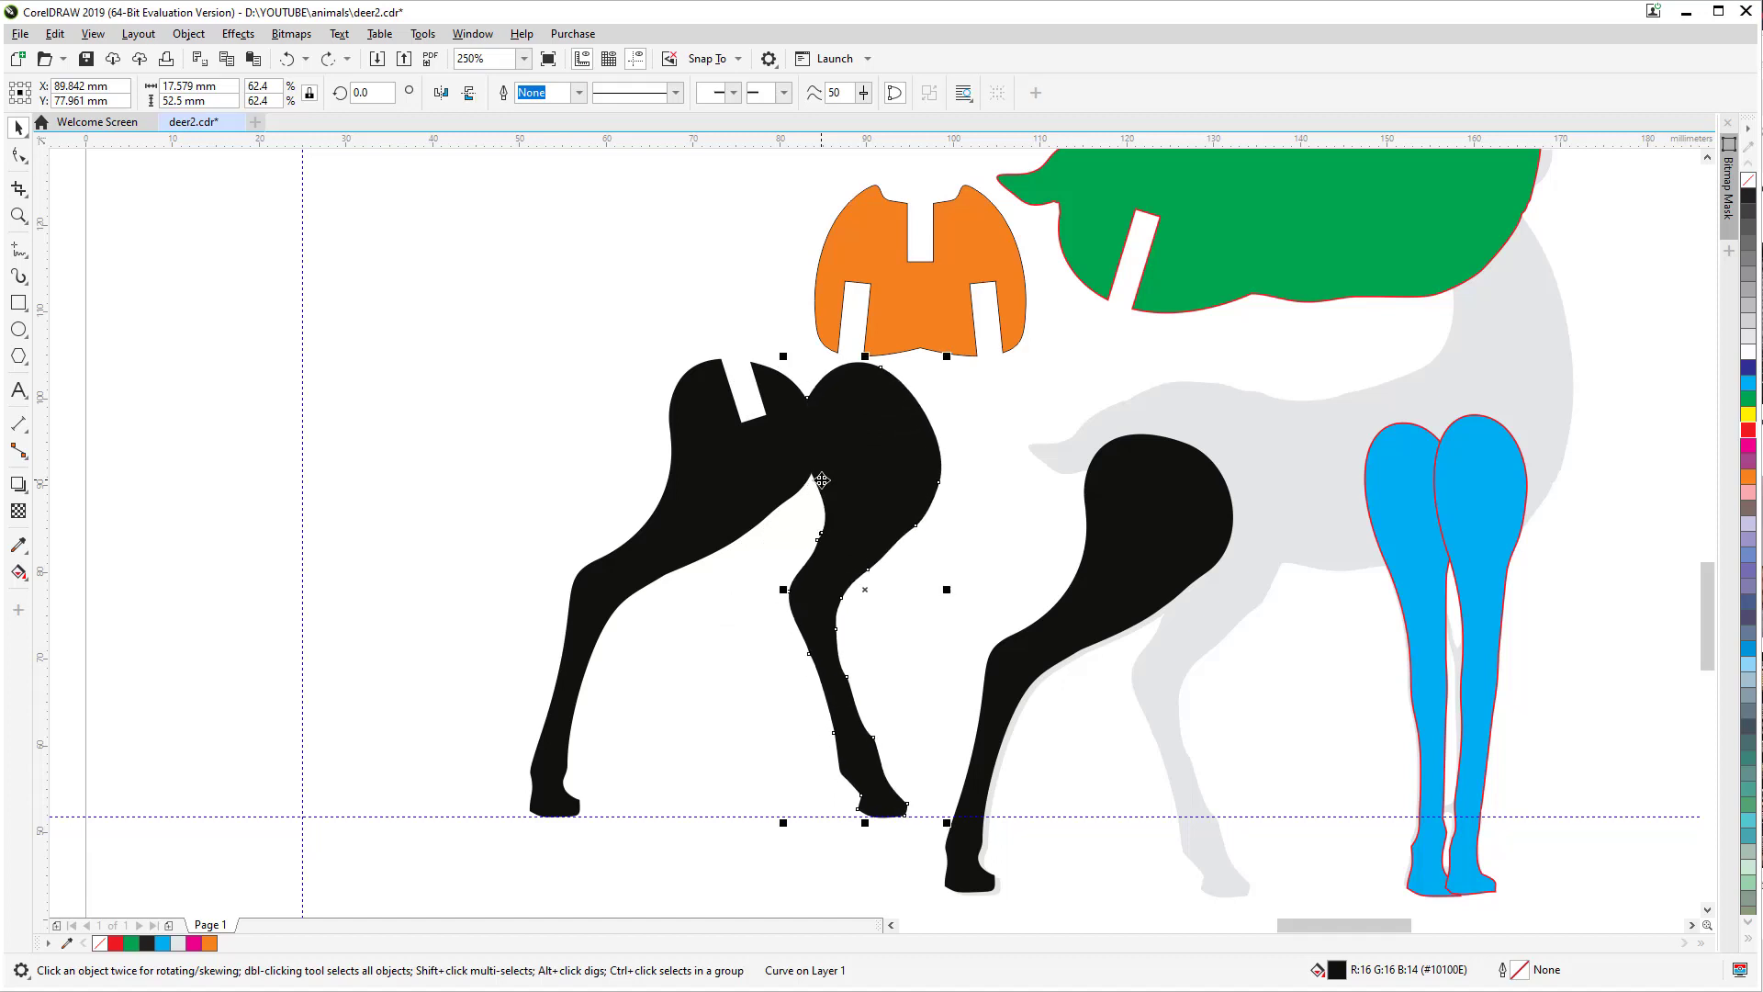
{"action": "key", "text": "Left"}
{"action": "key", "text": "Left"}
{"action": "key", "text": "Left"}
{"action": "key", "text": "Left"}
{"action": "key", "text": "Left"}
{"action": "key", "text": "Left"}
{"action": "key", "text": "Left"}
{"action": "key", "text": "Left"}
{"action": "key", "text": "Left"}
{"action": "key", "text": "Left"}
{"action": "key", "text": "Left"}
{"action": "key", "text": "Left"}
{"action": "key", "text": "Left"}
{"action": "key", "text": "Left"}
{"action": "key", "text": "Left"}
{"action": "key", "text": "Left"}
{"action": "key", "text": "Left"}
{"action": "key", "text": "Left"}
{"action": "key", "text": "Left"}
{"action": "key", "text": "Left"}
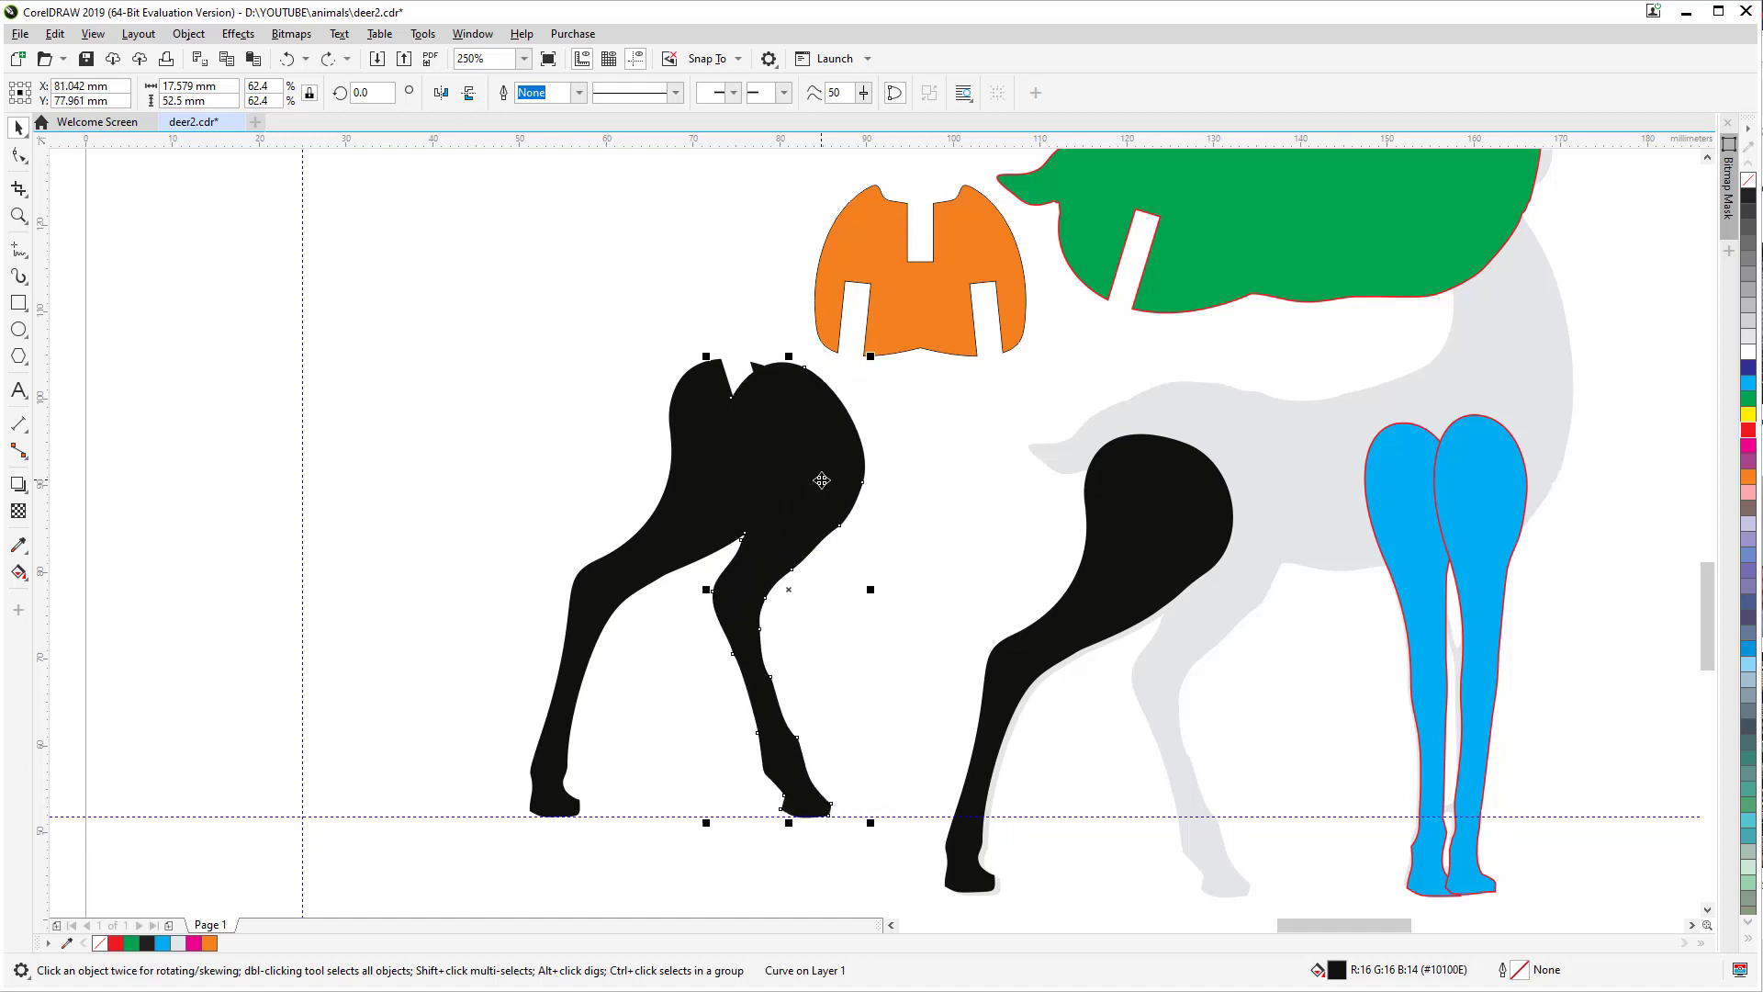
{"action": "key", "text": "Left"}
{"action": "key", "text": "Left"}
{"action": "key", "text": "Left"}
{"action": "key", "text": "Left"}
{"action": "key", "text": "Left"}
{"action": "key", "text": "Left"}
{"action": "key", "text": "Left"}
{"action": "key", "text": "Left"}
{"action": "key", "text": "Left"}
{"action": "key", "text": "Left"}
{"action": "key", "text": "Left"}
{"action": "key", "text": "Left"}
{"action": "key", "text": "Left"}
{"action": "key", "text": "Left"}
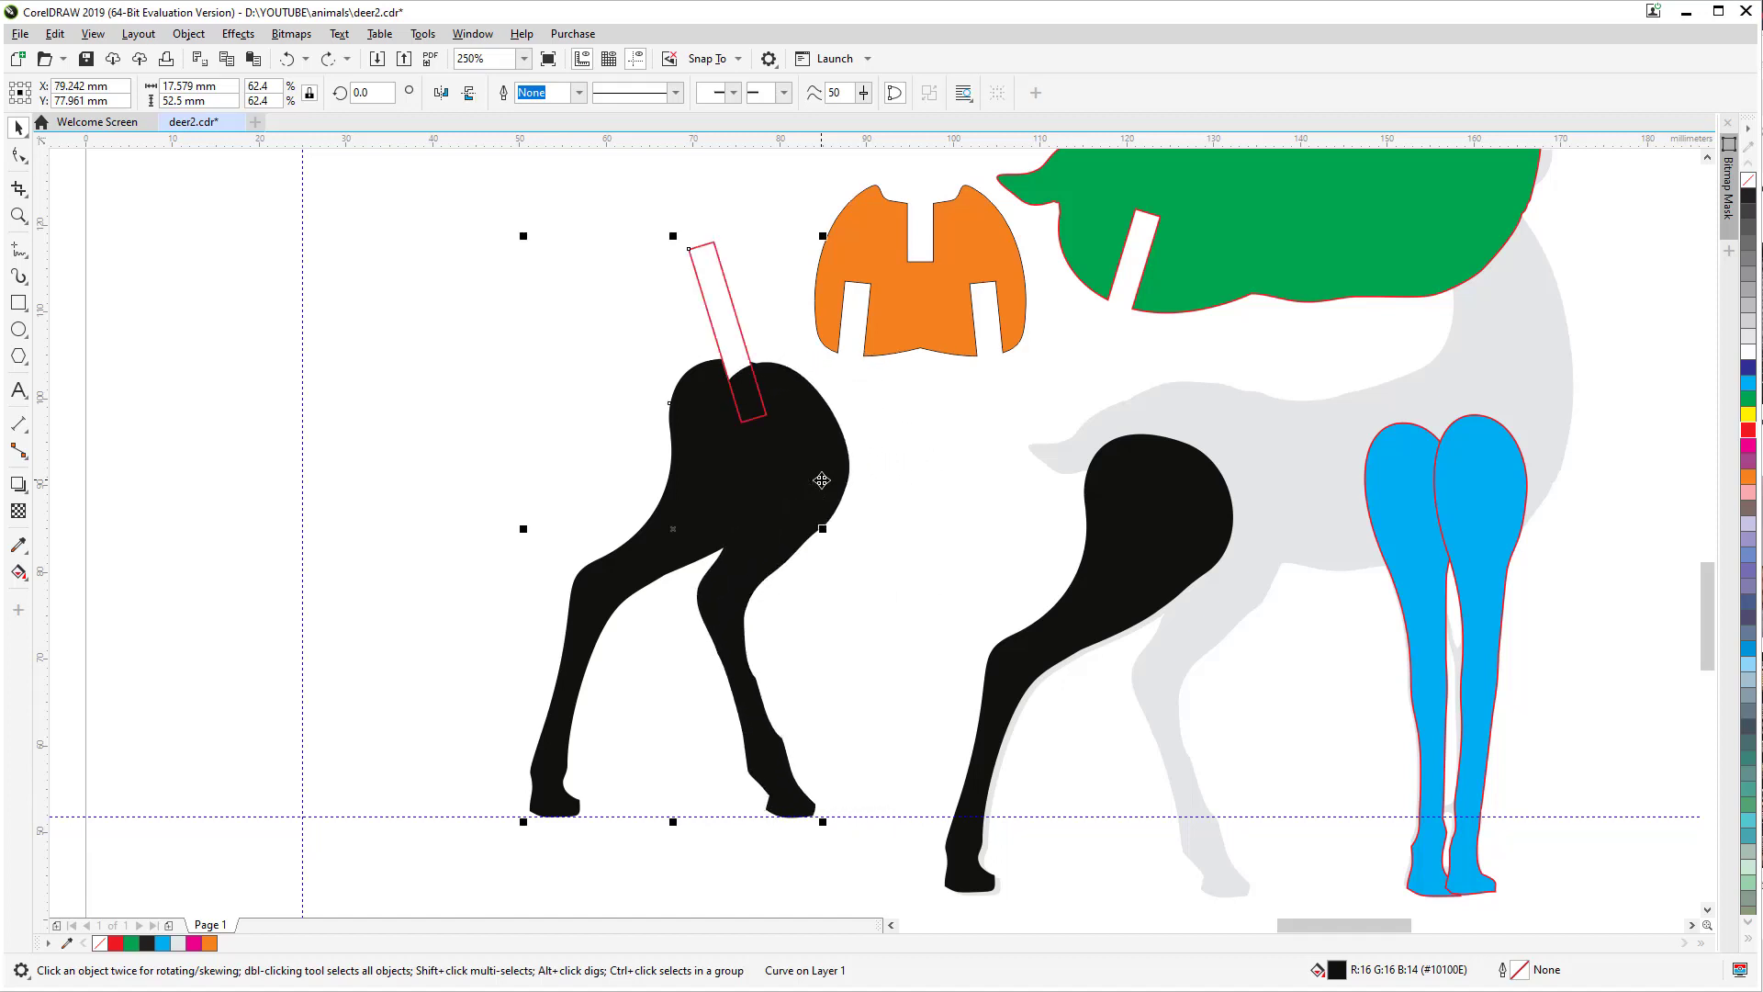
Step: Cut the tilted red rectangle out of the second hind leg so both overlapping legs have the slot
{"action": "left_click", "coordinate": [924, 491]}
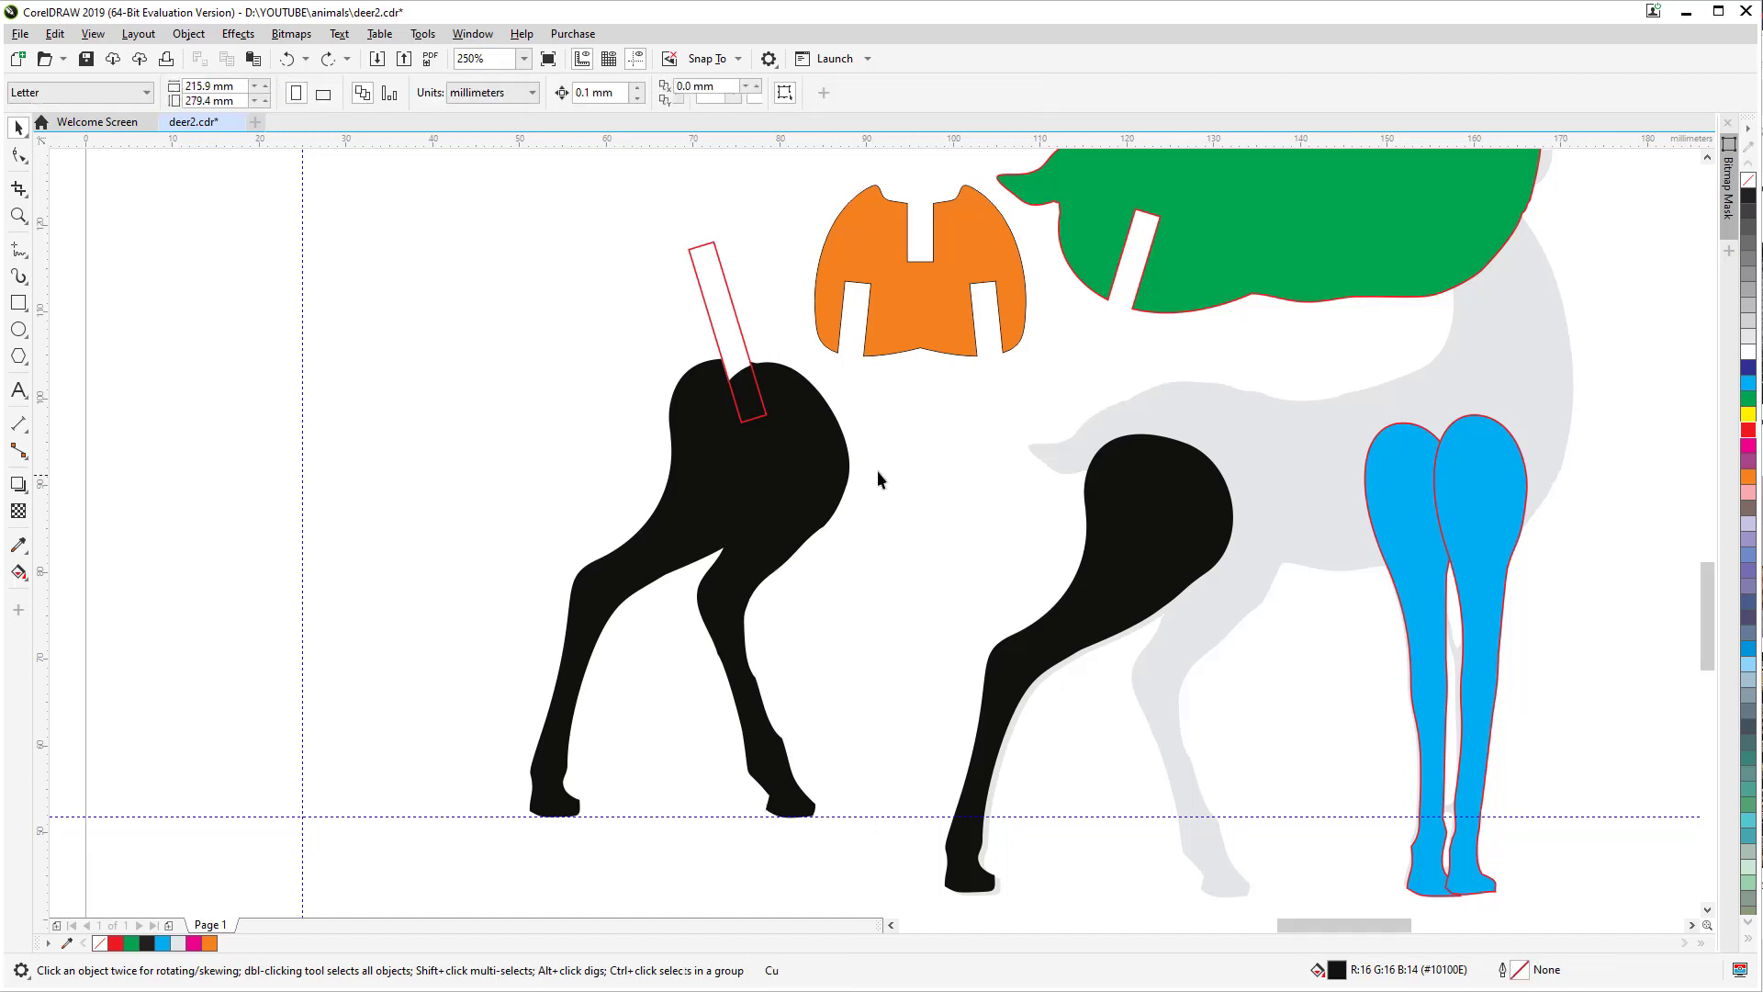
{"action": "left_click", "coordinate": [726, 625]}
{"action": "left_click", "coordinate": [726, 319], "text": "shift"}
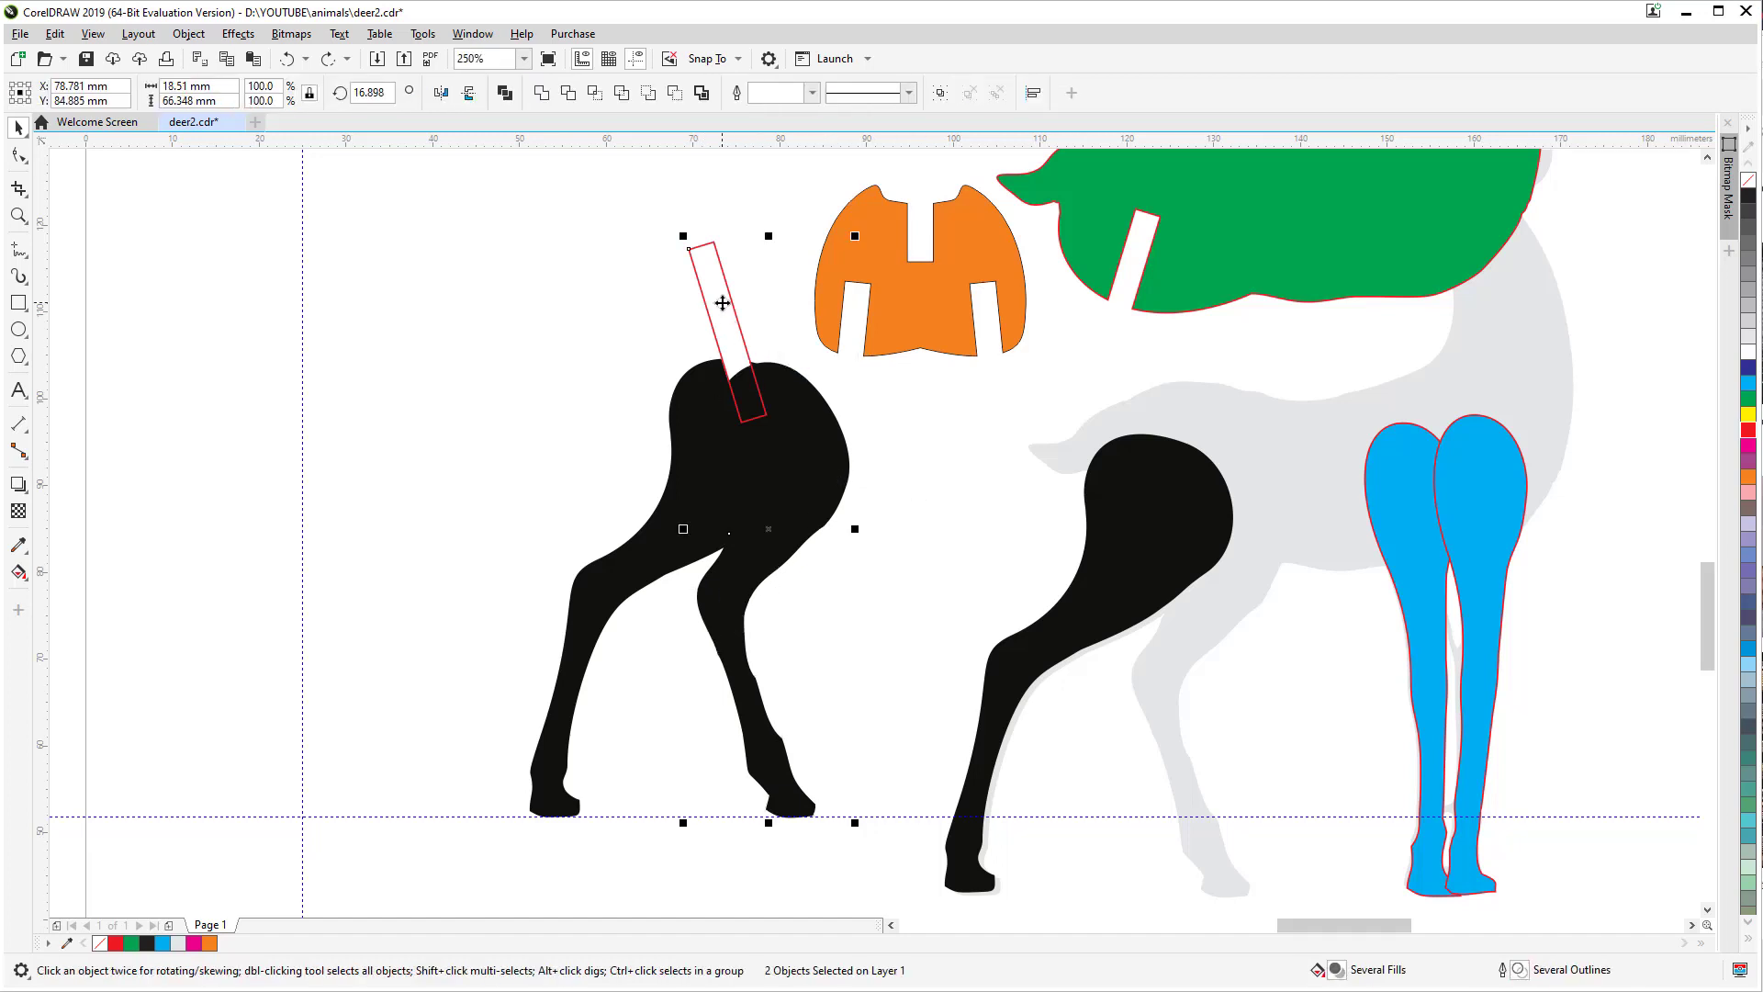
{"action": "left_click", "coordinate": [681, 98]}
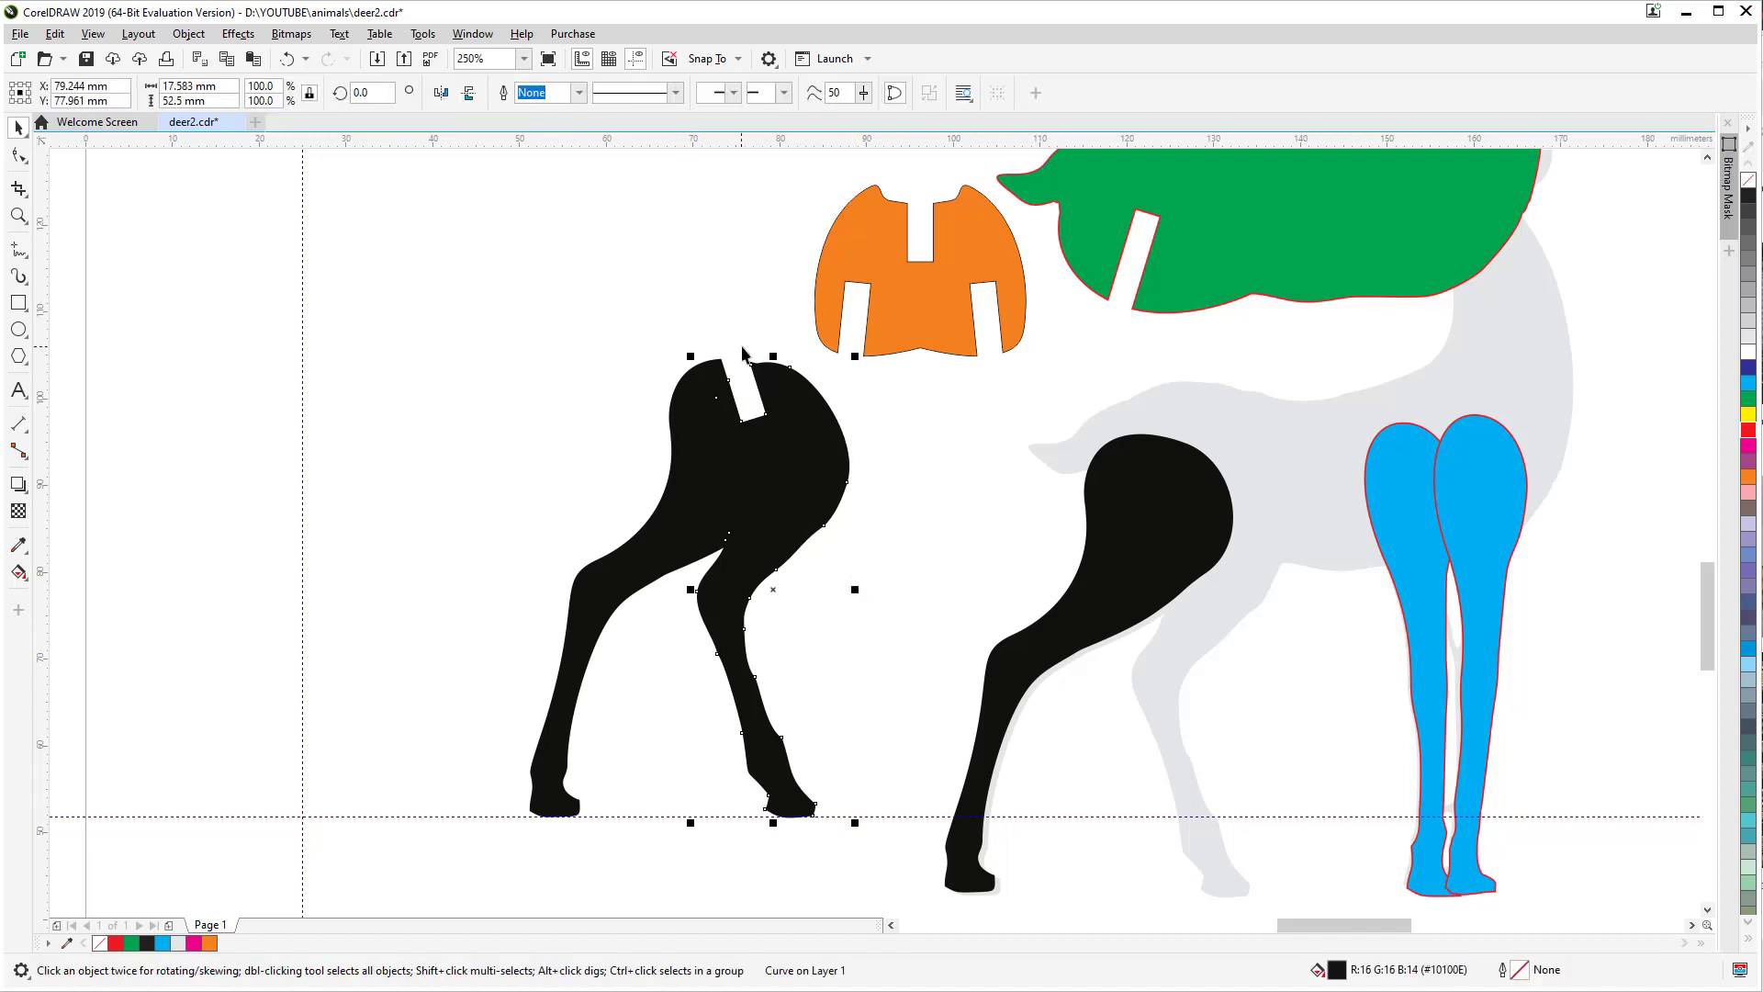
Step: Move the slotted second hind leg about 37 mm left, clear of the other slotted leg, and deselect it
{"action": "left_click", "coordinate": [771, 559]}
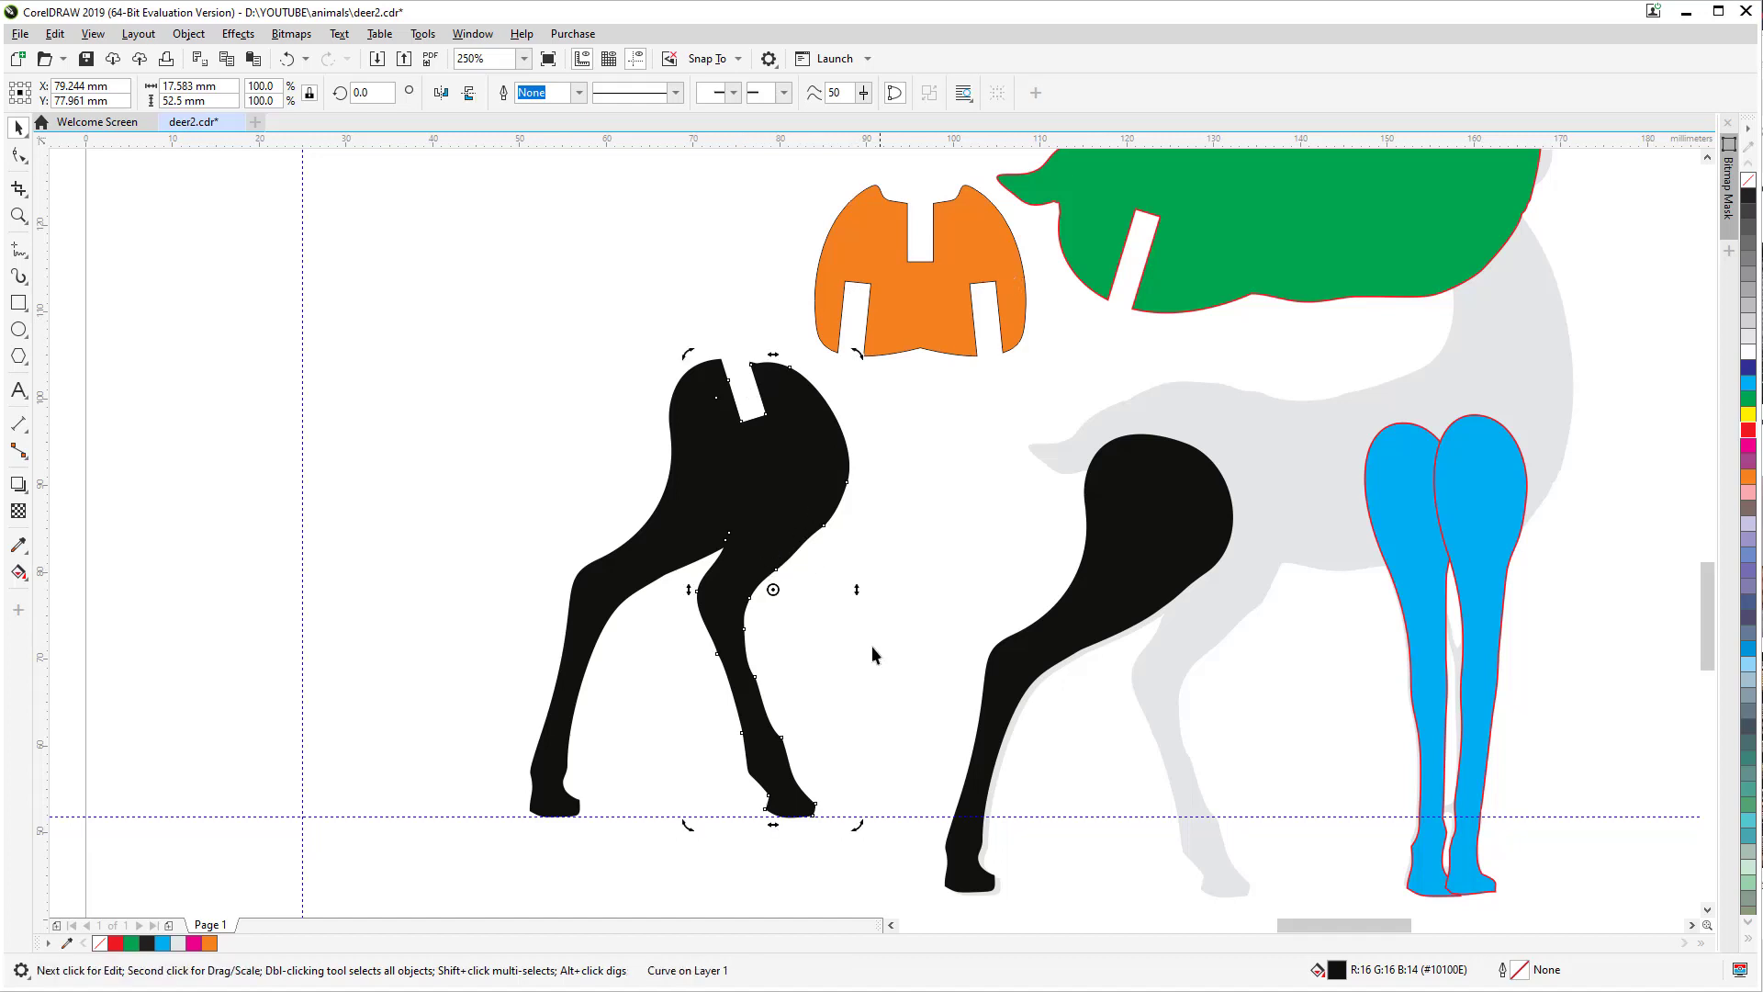
{"action": "left_click", "coordinate": [595, 439]}
{"action": "left_click_drag", "start_coordinate": [742, 588], "coordinate": [420, 588]}
{"action": "left_click", "coordinate": [734, 675]}
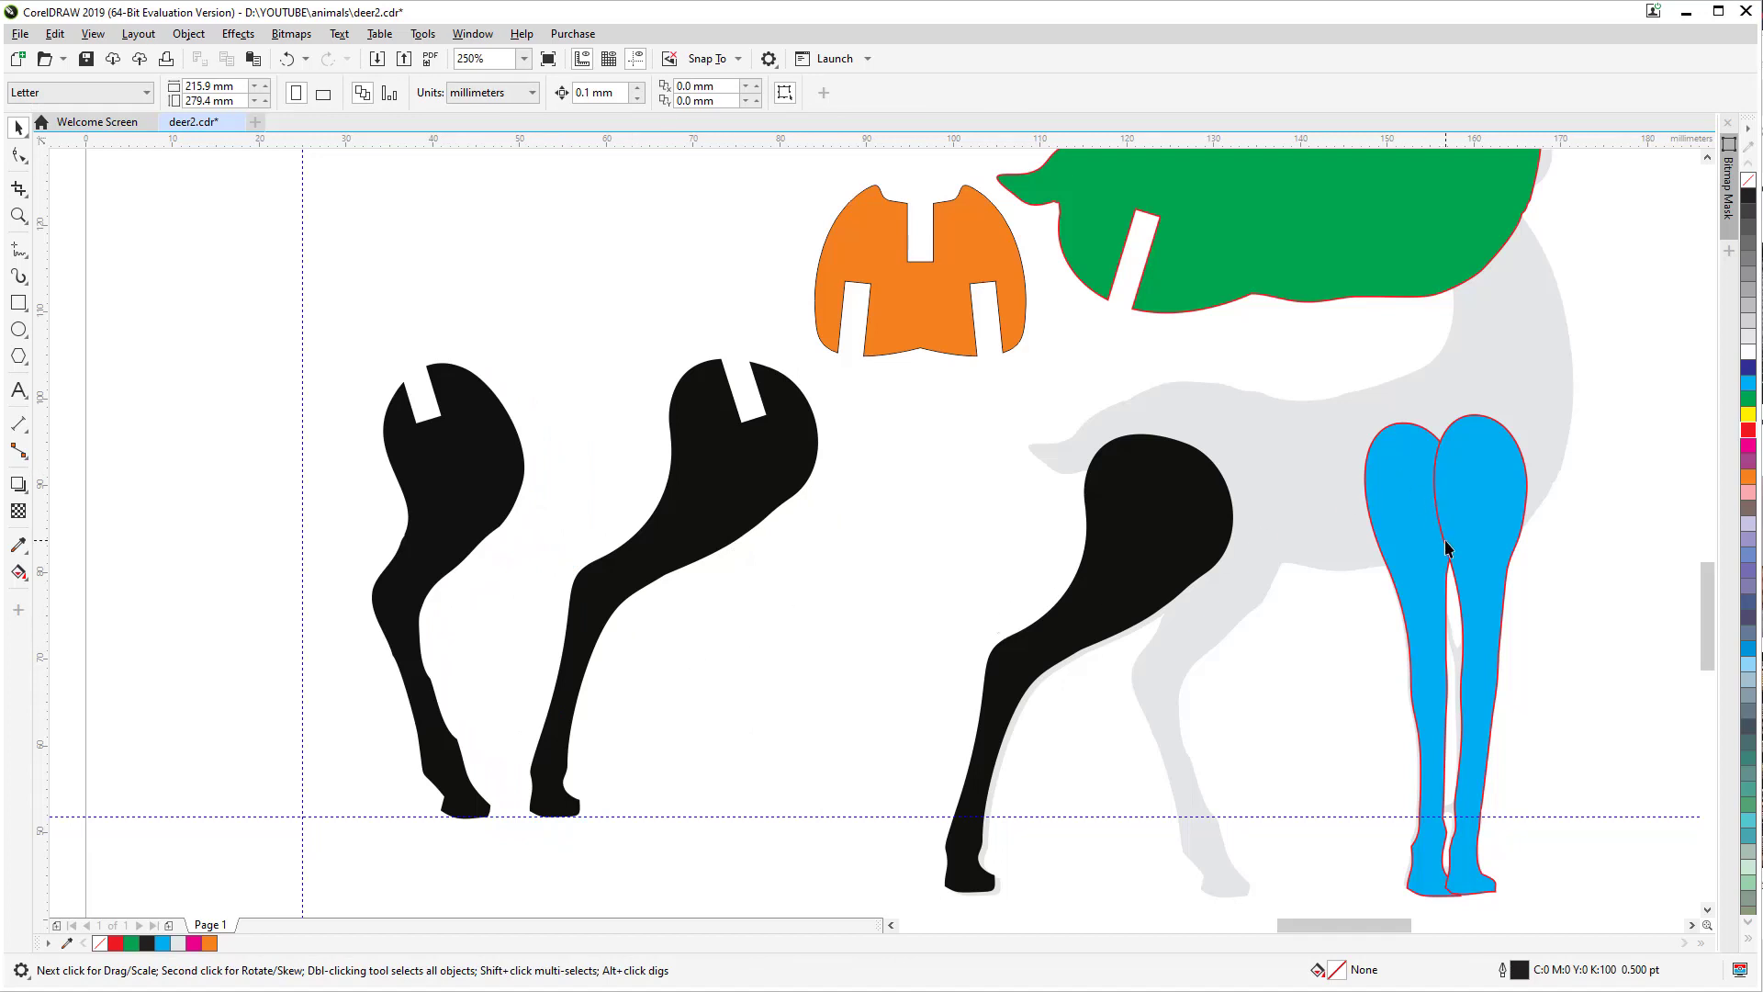
Step: Place a copy of the orange connector to the right of the deer, beside the green body's chest
{"action": "scroll", "coordinate": [1445, 547], "scroll_direction": "down", "scroll_amount": 2}
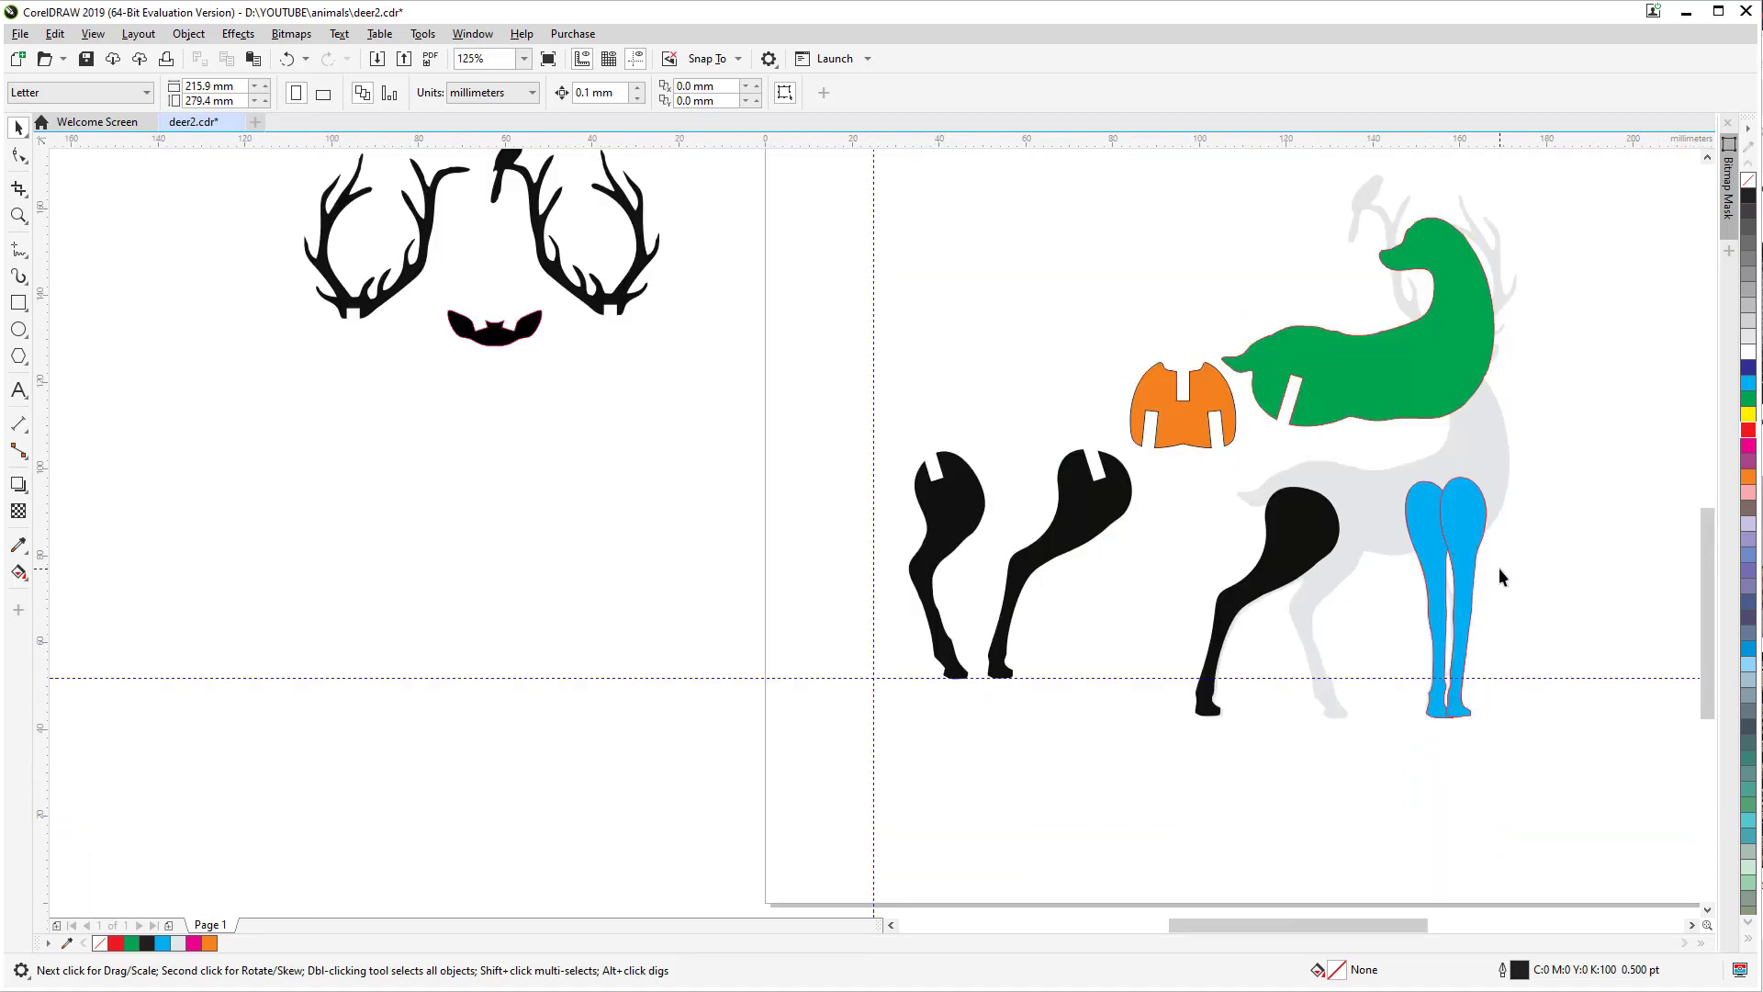
{"action": "scroll", "coordinate": [1501, 576], "scroll_direction": "up", "scroll_amount": 2}
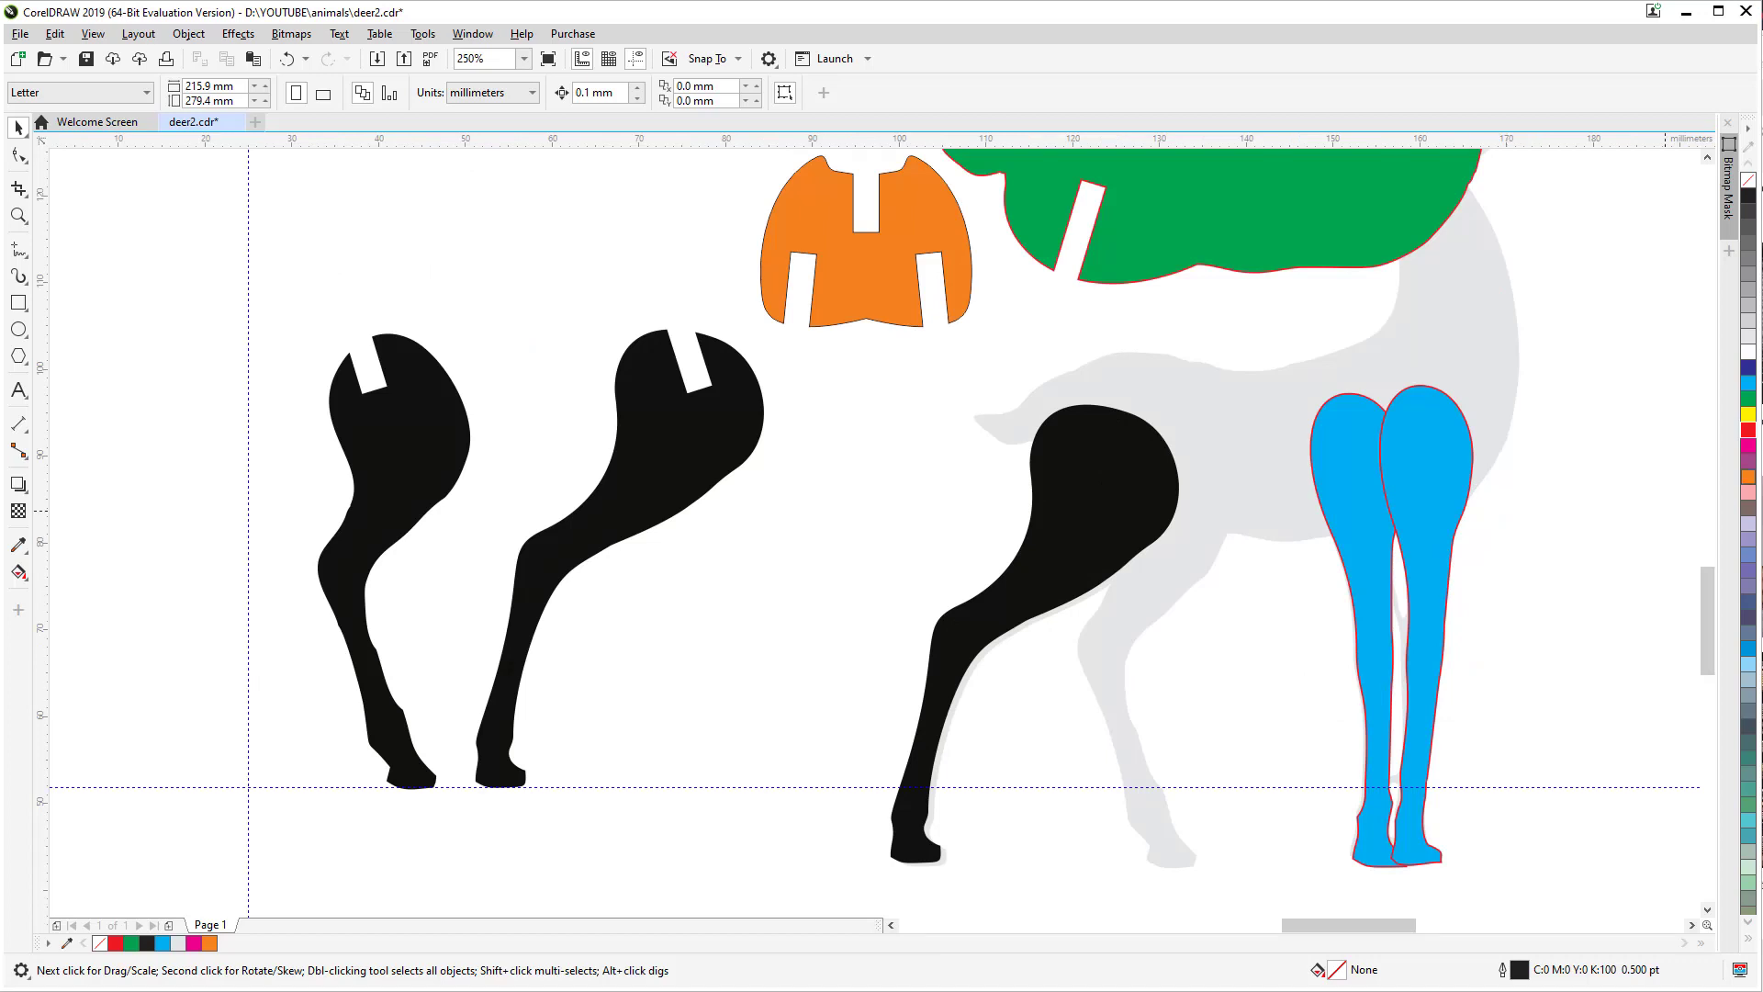
{"action": "key", "text": "F3"}
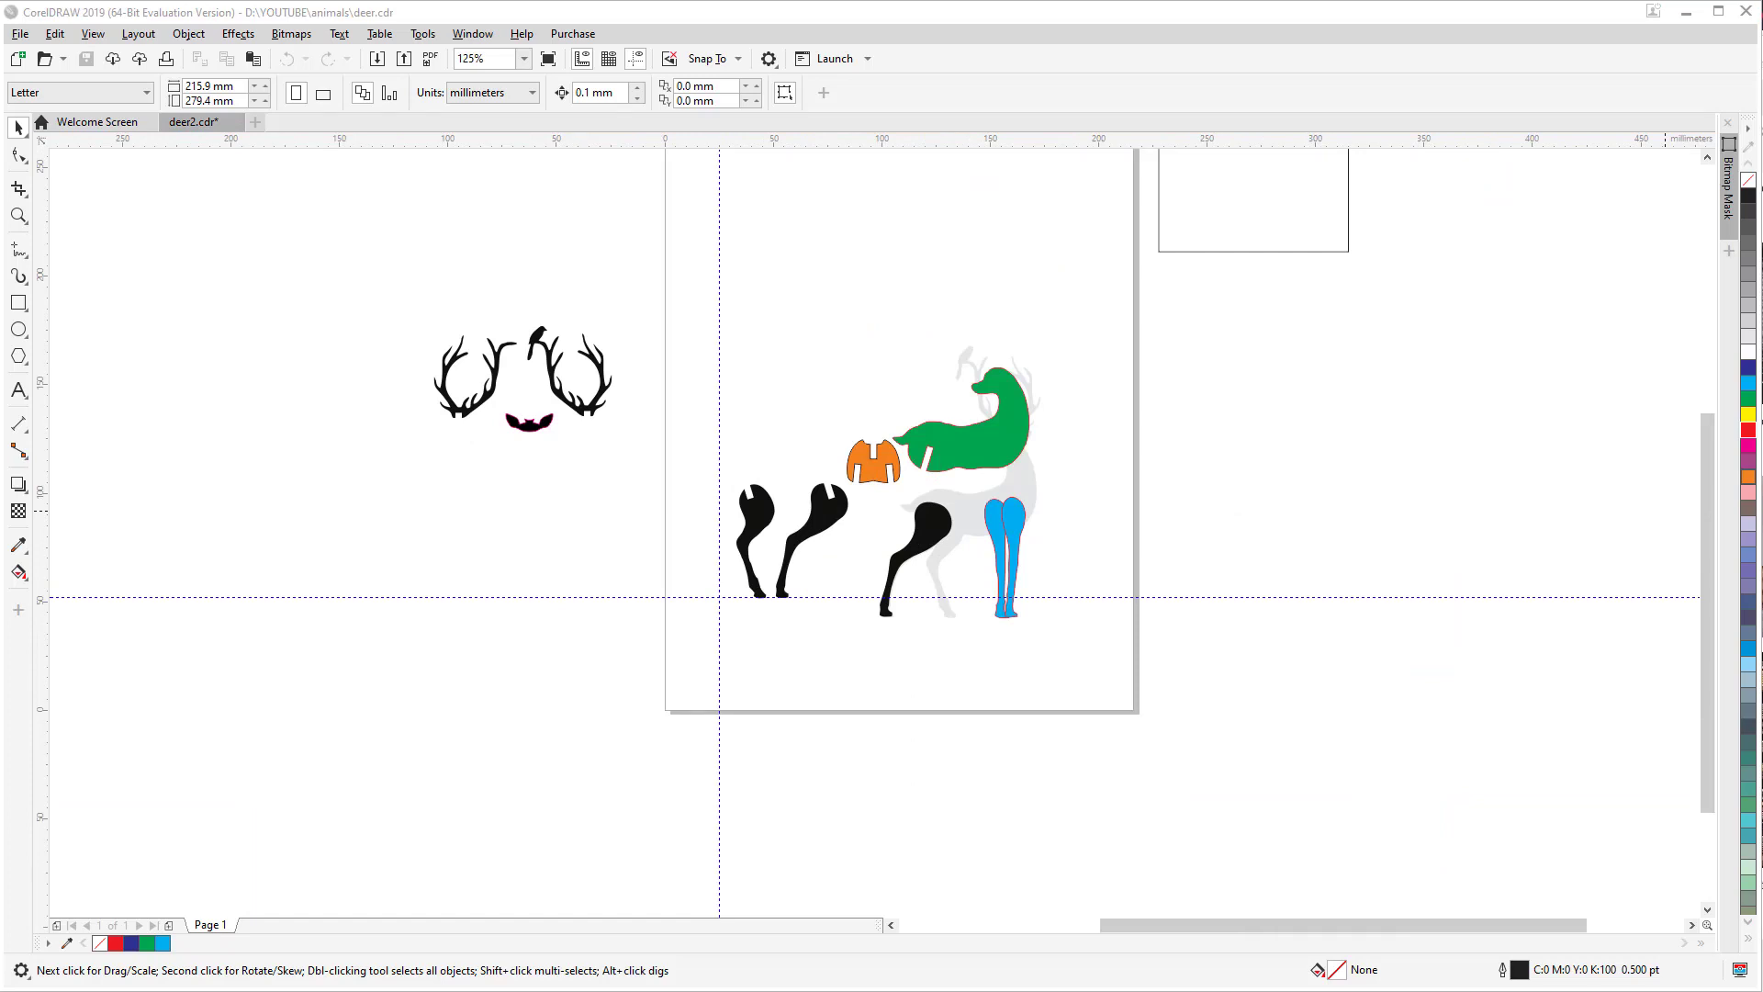
{"action": "left_click", "coordinate": [878, 454]}
{"action": "scroll", "coordinate": [909, 509], "scroll_direction": "up", "scroll_amount": 1}
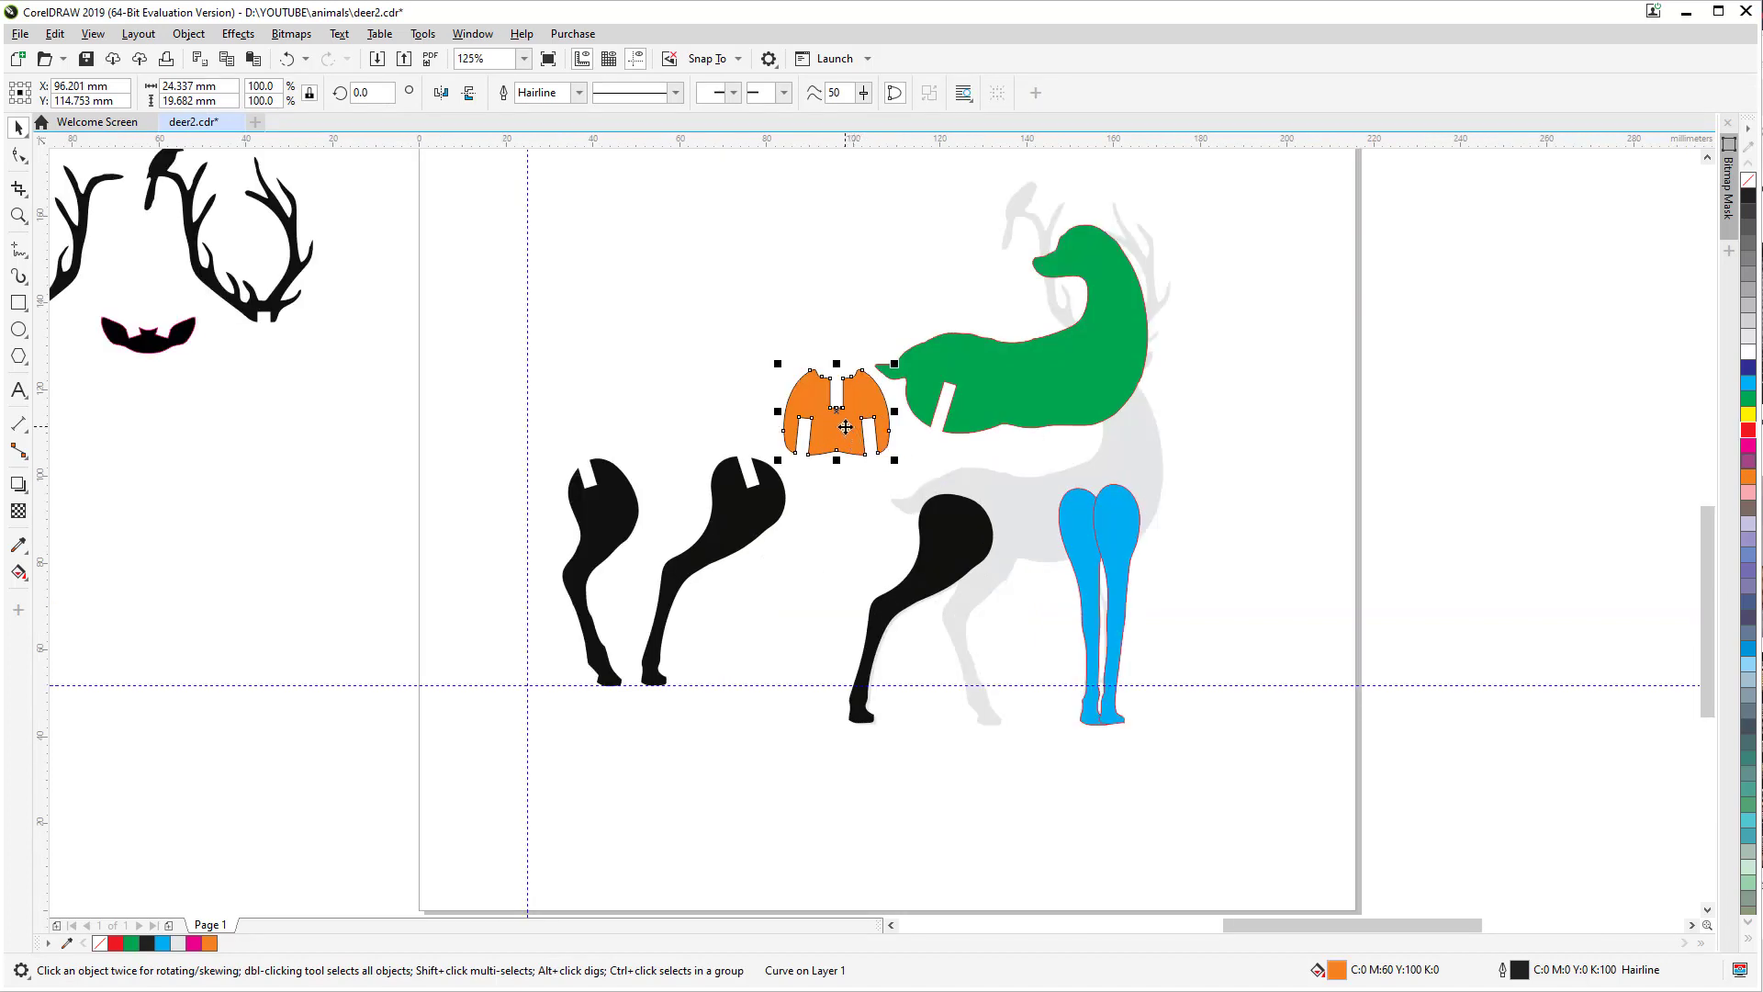
{"action": "left_click_drag", "start_coordinate": [830, 420], "coordinate": [1065, 380]}
{"action": "scroll", "coordinate": [1128, 426], "scroll_direction": "up", "scroll_amount": 1}
{"action": "scroll", "coordinate": [1128, 426], "scroll_direction": "up", "scroll_amount": 1}
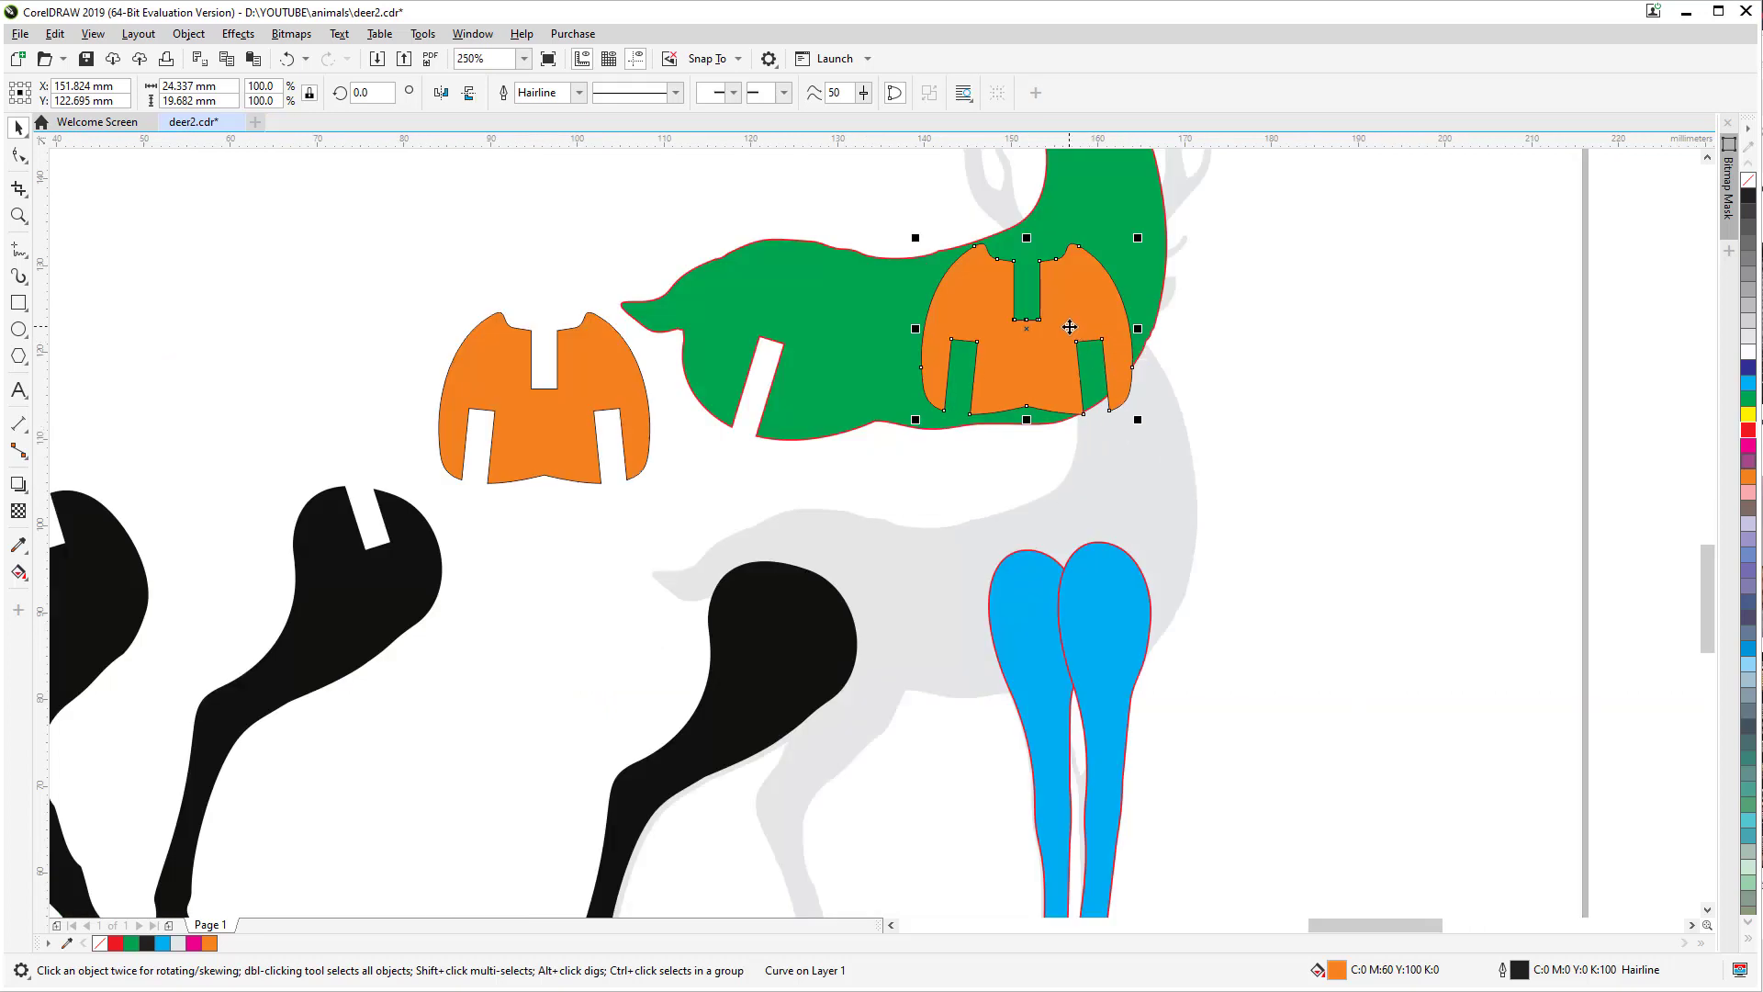
{"action": "left_click_drag", "start_coordinate": [1045, 315], "coordinate": [1324, 329]}
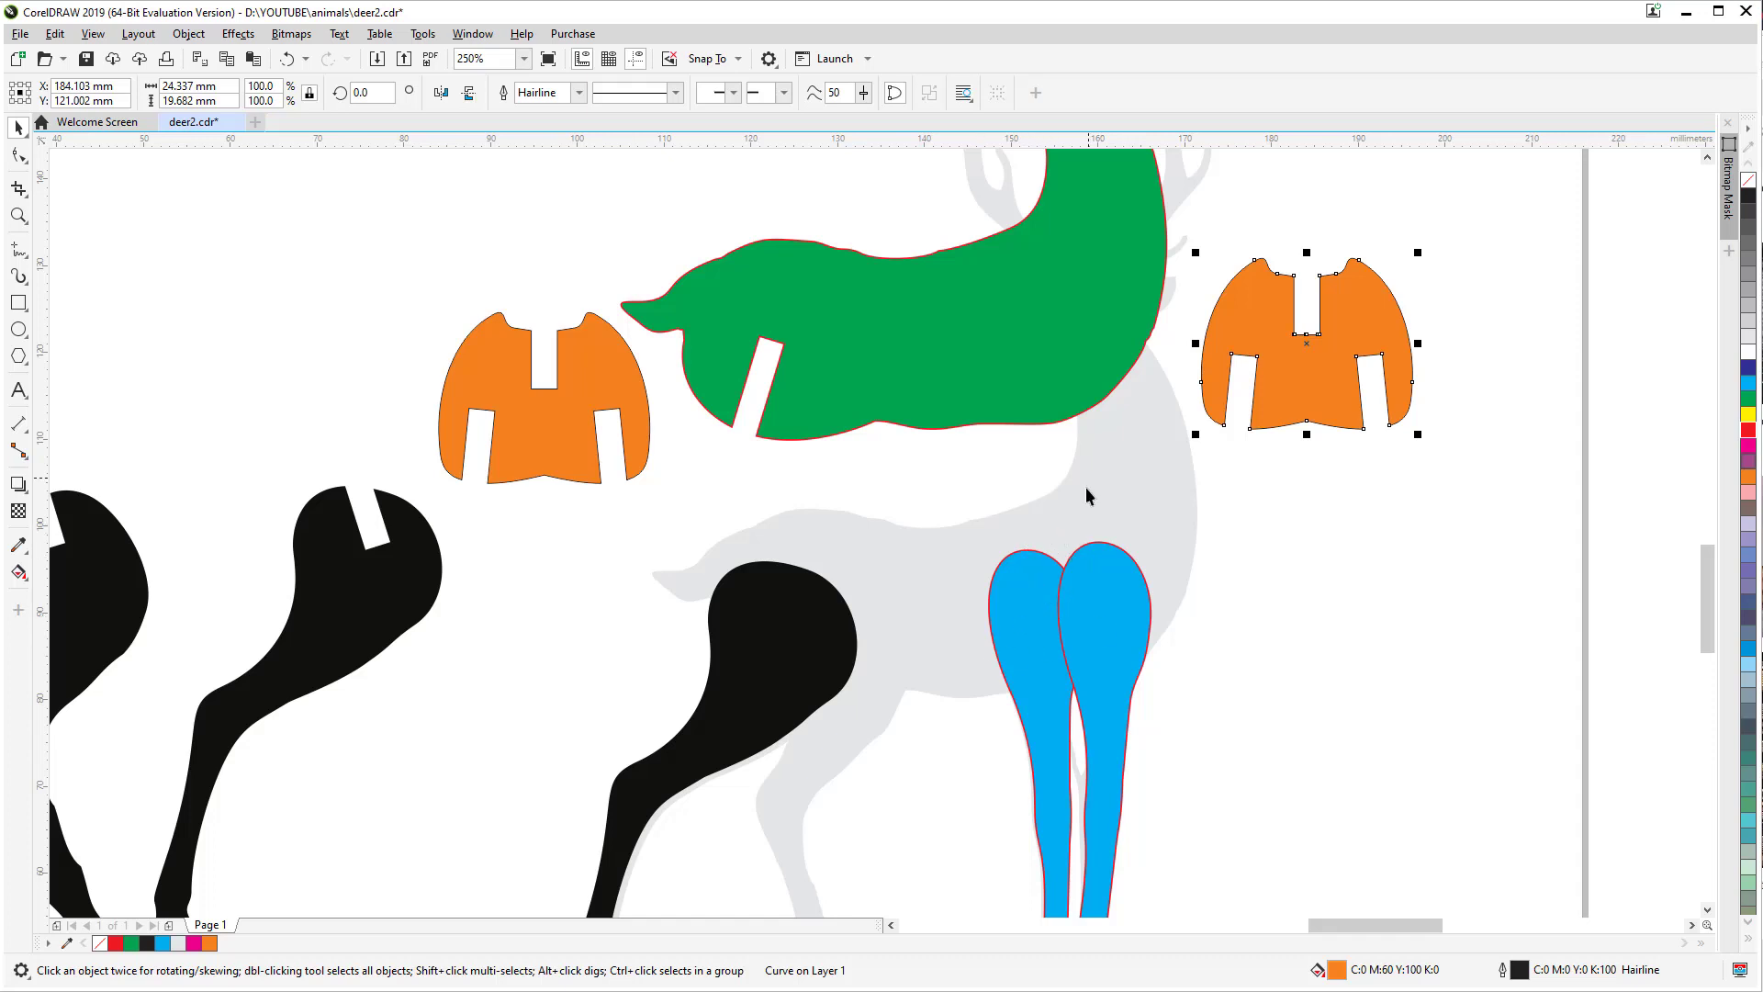
Step: Draw a narrow vertical rectangle about 1 mm by 24 mm between the black hind leg and the blue front legs
{"action": "scroll", "coordinate": [1170, 520], "scroll_direction": "down", "scroll_amount": 2}
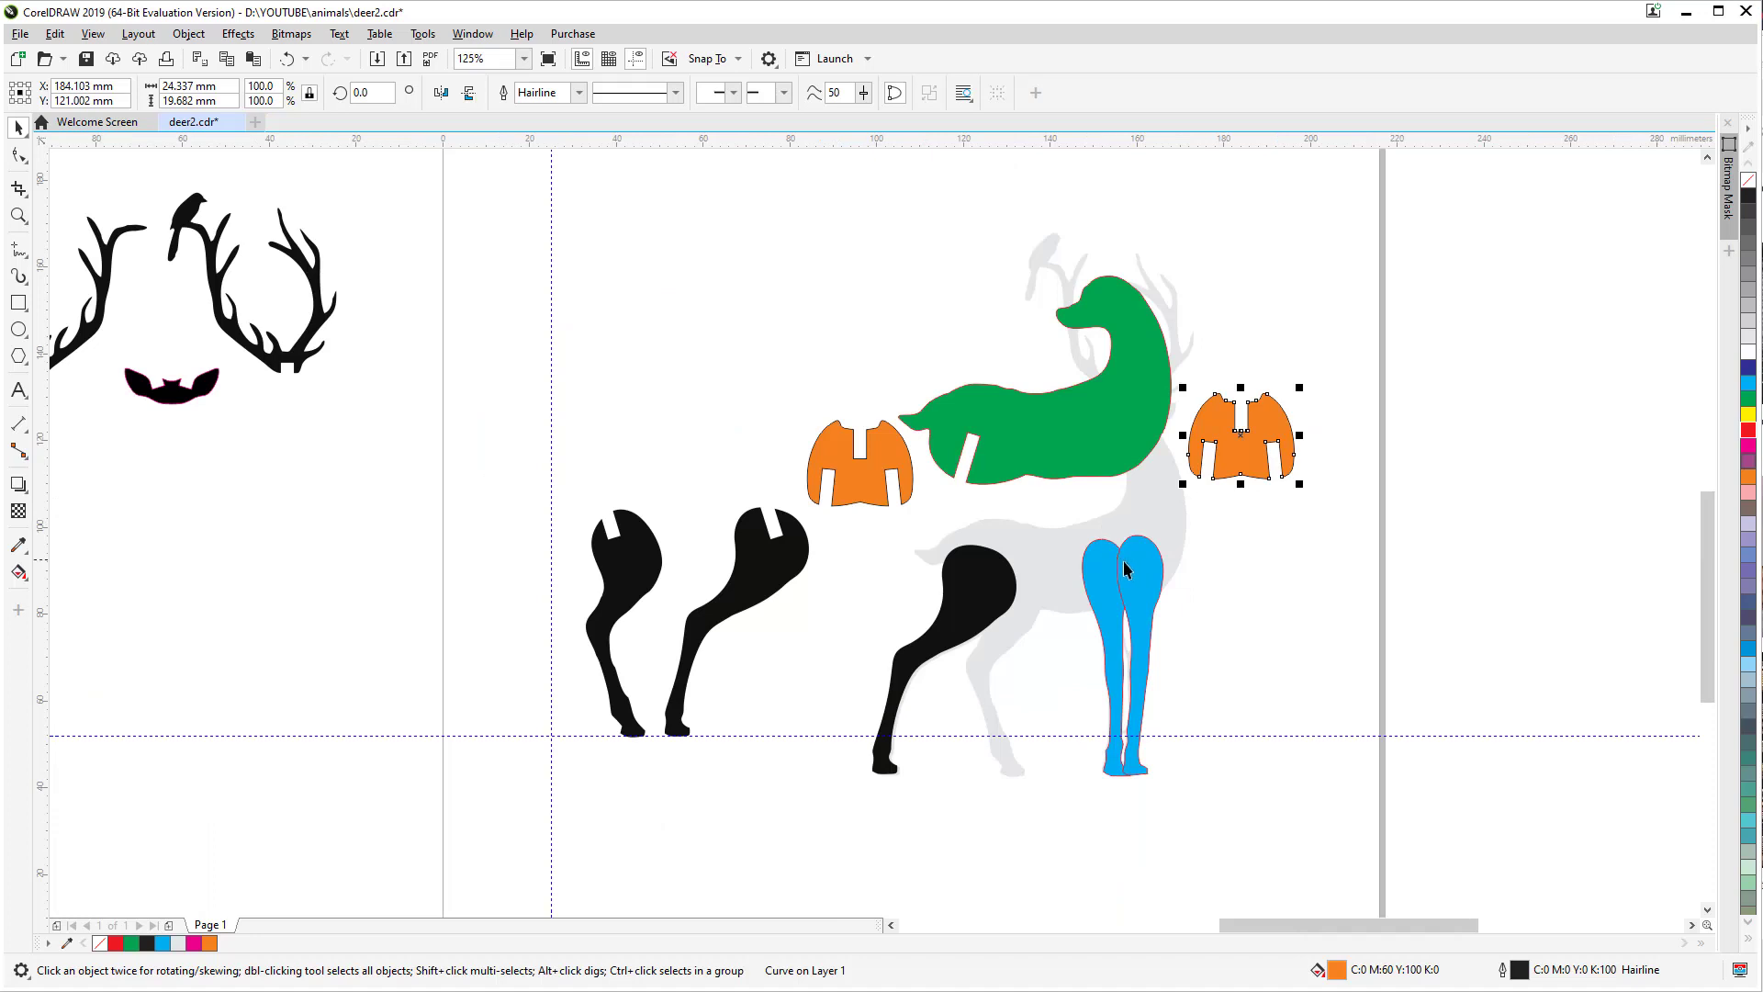
{"action": "scroll", "coordinate": [1139, 597], "scroll_direction": "up", "scroll_amount": 2}
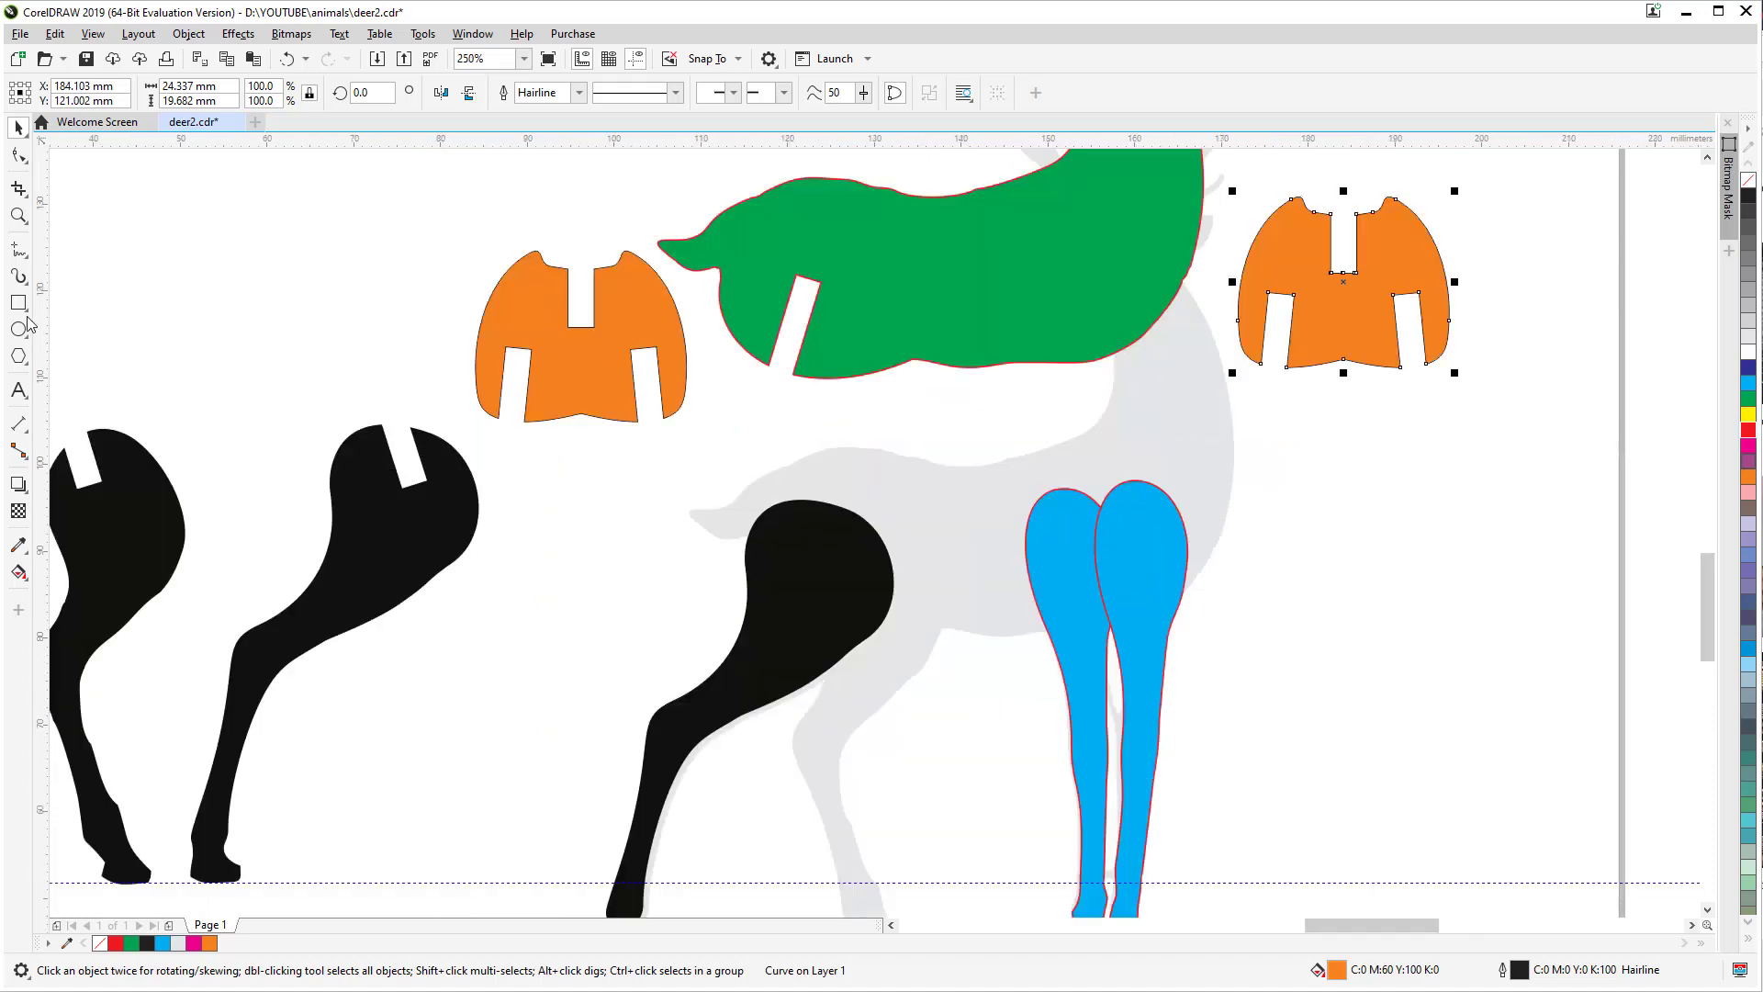
{"action": "left_click", "coordinate": [19, 302]}
{"action": "left_click_drag", "start_coordinate": [966, 400], "coordinate": [973, 606]}
{"action": "left_click", "coordinate": [18, 127]}
{"action": "left_click", "coordinate": [904, 489]}
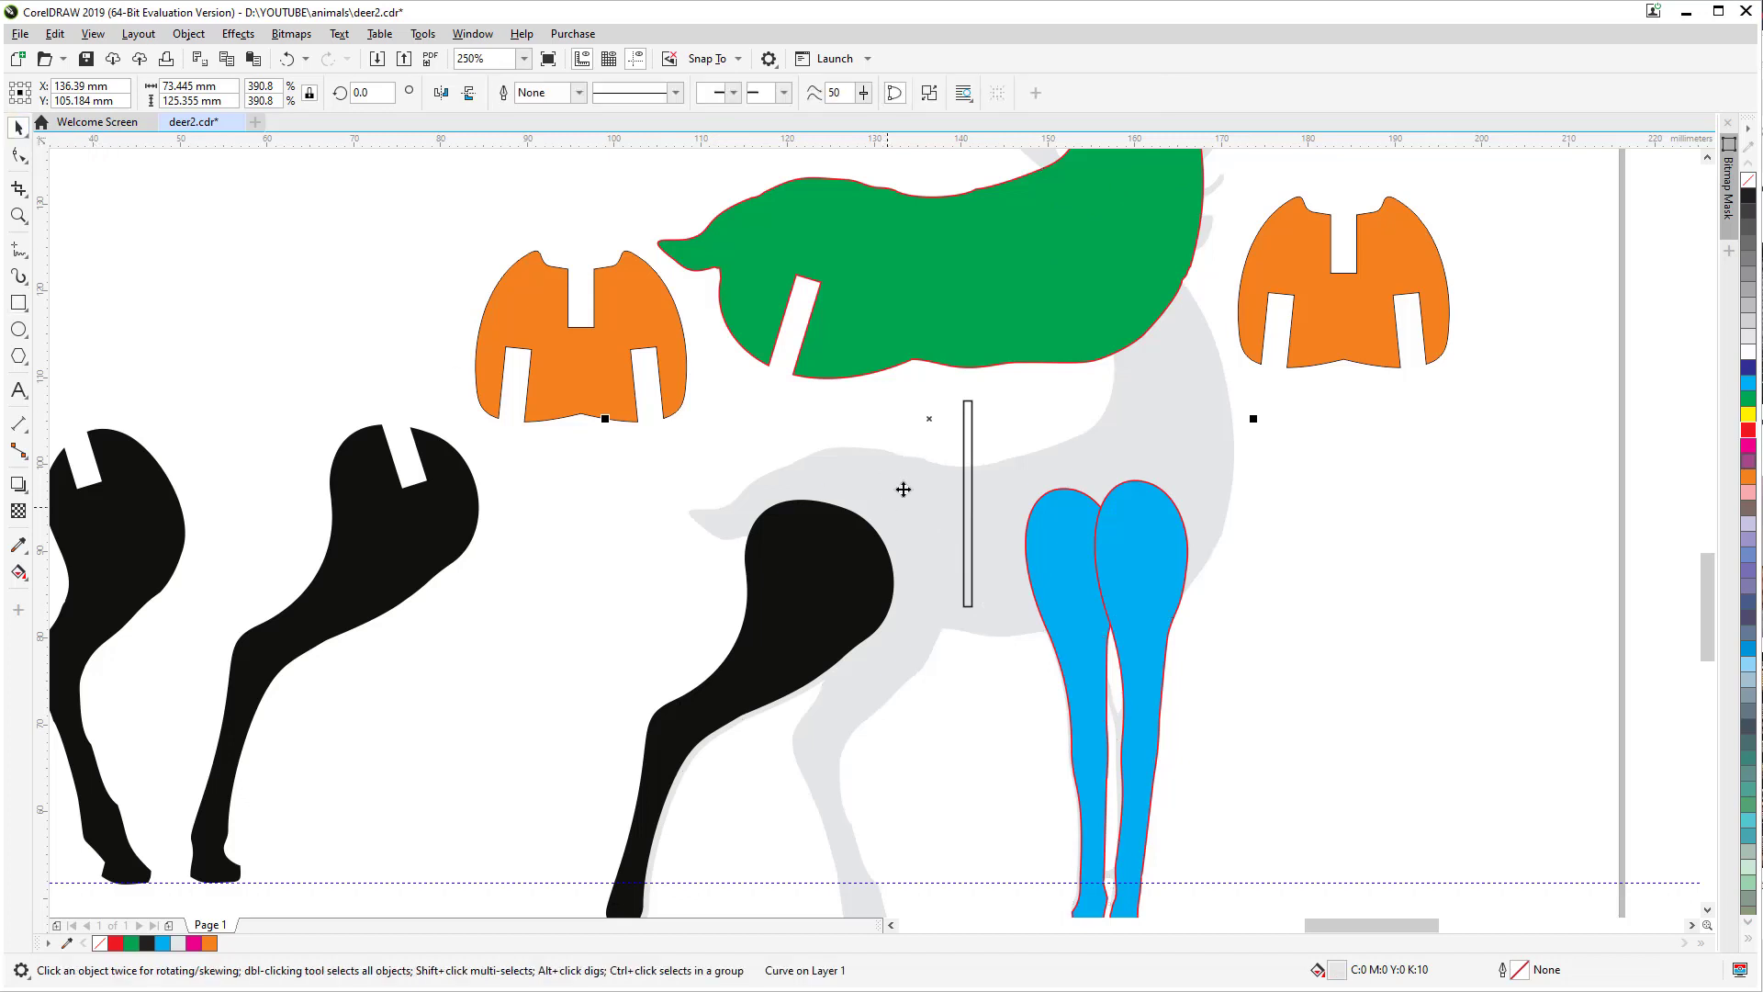
{"action": "left_click", "coordinate": [966, 428]}
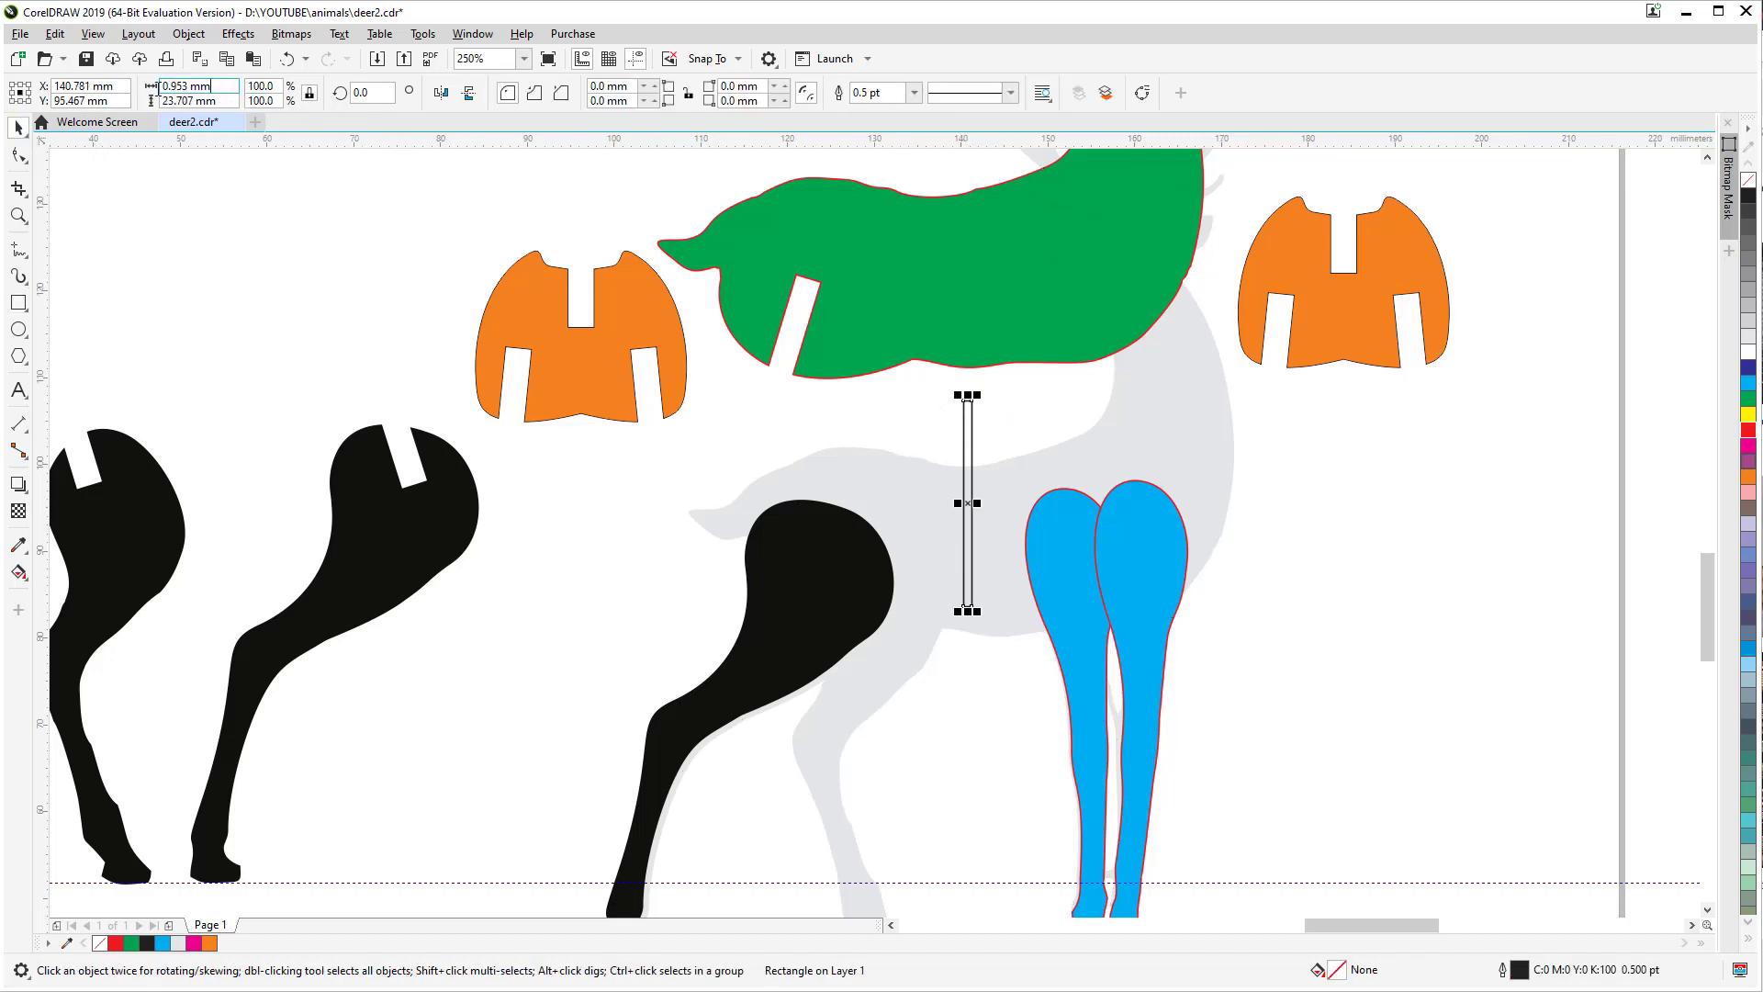
Step: Set the rectangle's width to 3 mm, then shorten it to about 42.5 mm and place it over the left blue leg
{"action": "left_click", "coordinate": [189, 85]}
{"action": "type", "text": "3"}
{"action": "key", "text": "Return"}
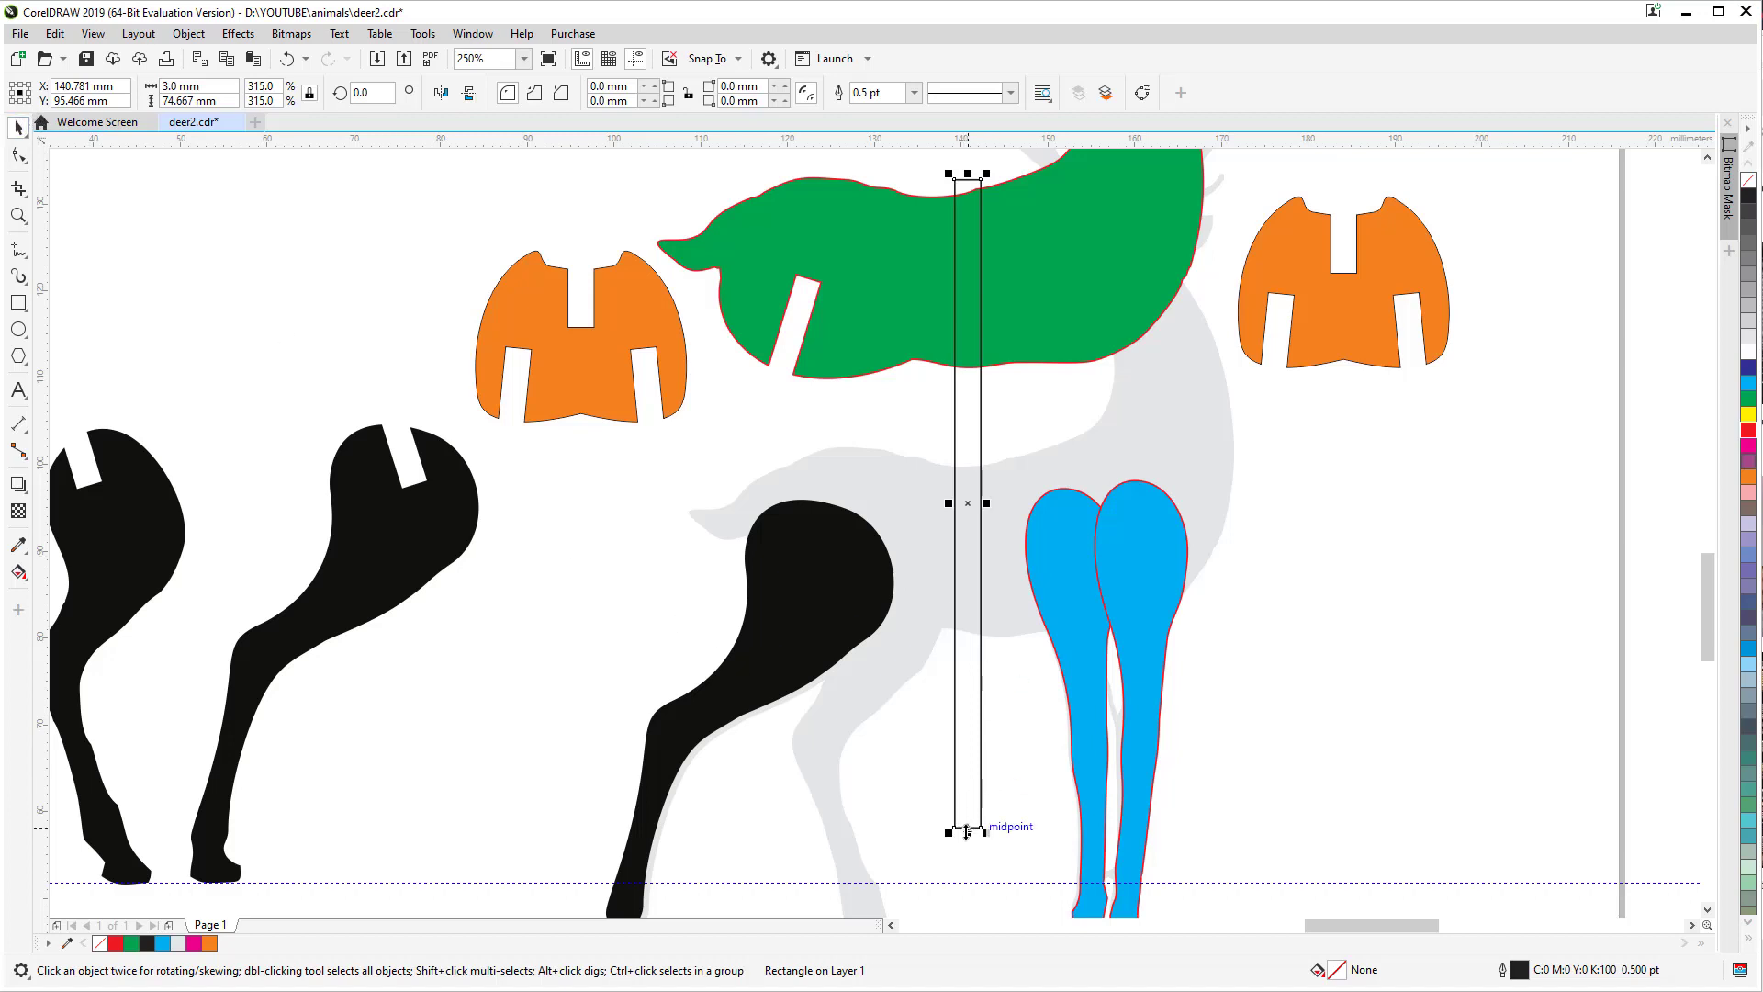
{"action": "left_click_drag", "start_coordinate": [968, 832], "coordinate": [964, 553]}
{"action": "left_click_drag", "start_coordinate": [968, 484], "coordinate": [1064, 493]}
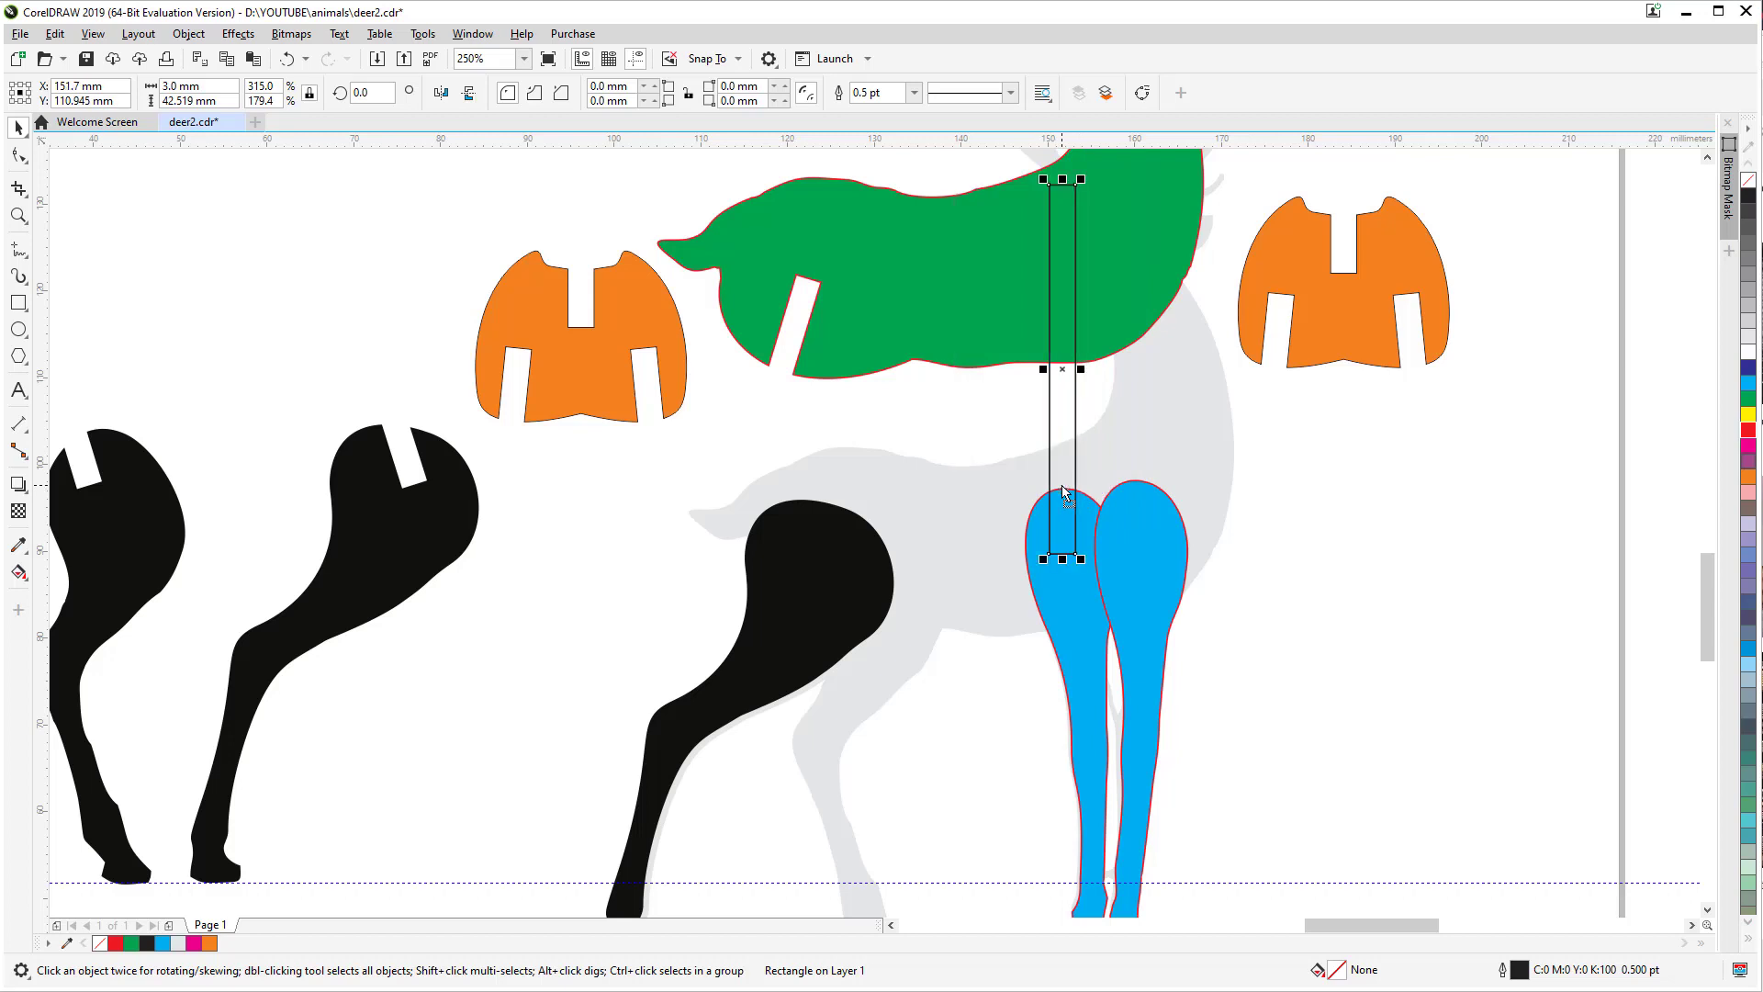
Step: Rotate the 3 mm rectangle about 13.5° counterclockwise and position its lower end in the top of the left blue leg
{"action": "left_click", "coordinate": [1063, 409]}
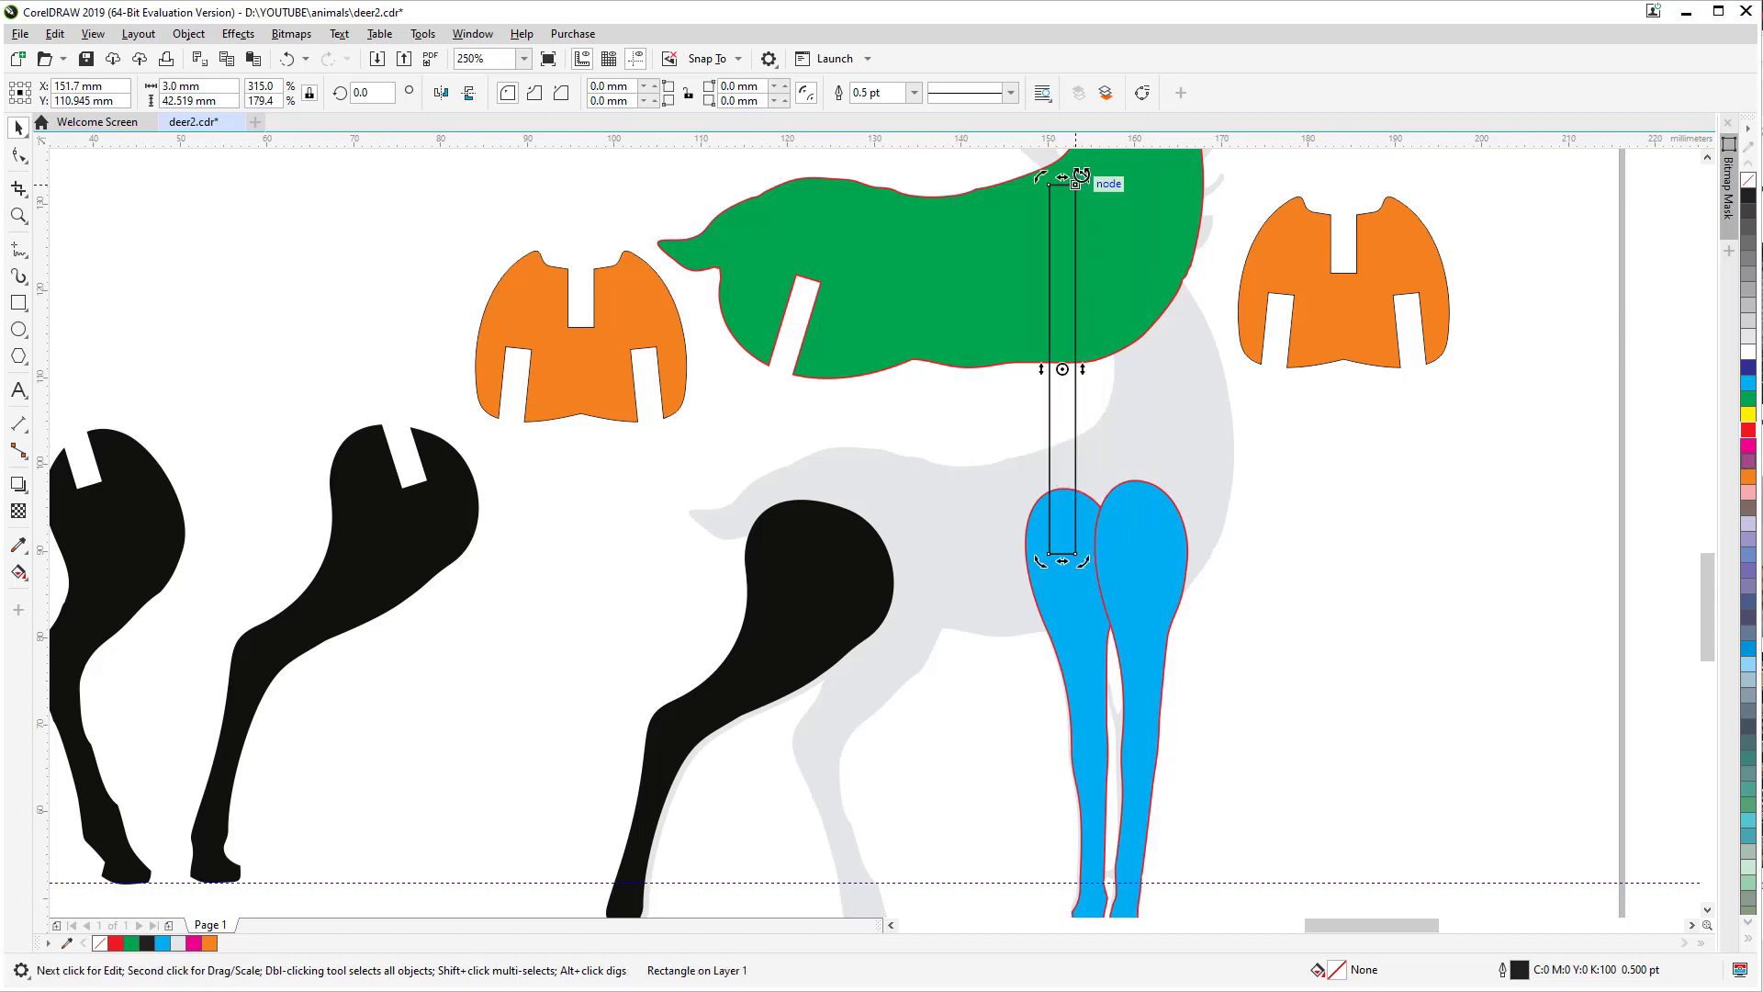
{"action": "left_click_drag", "start_coordinate": [1080, 179], "coordinate": [1039, 173]}
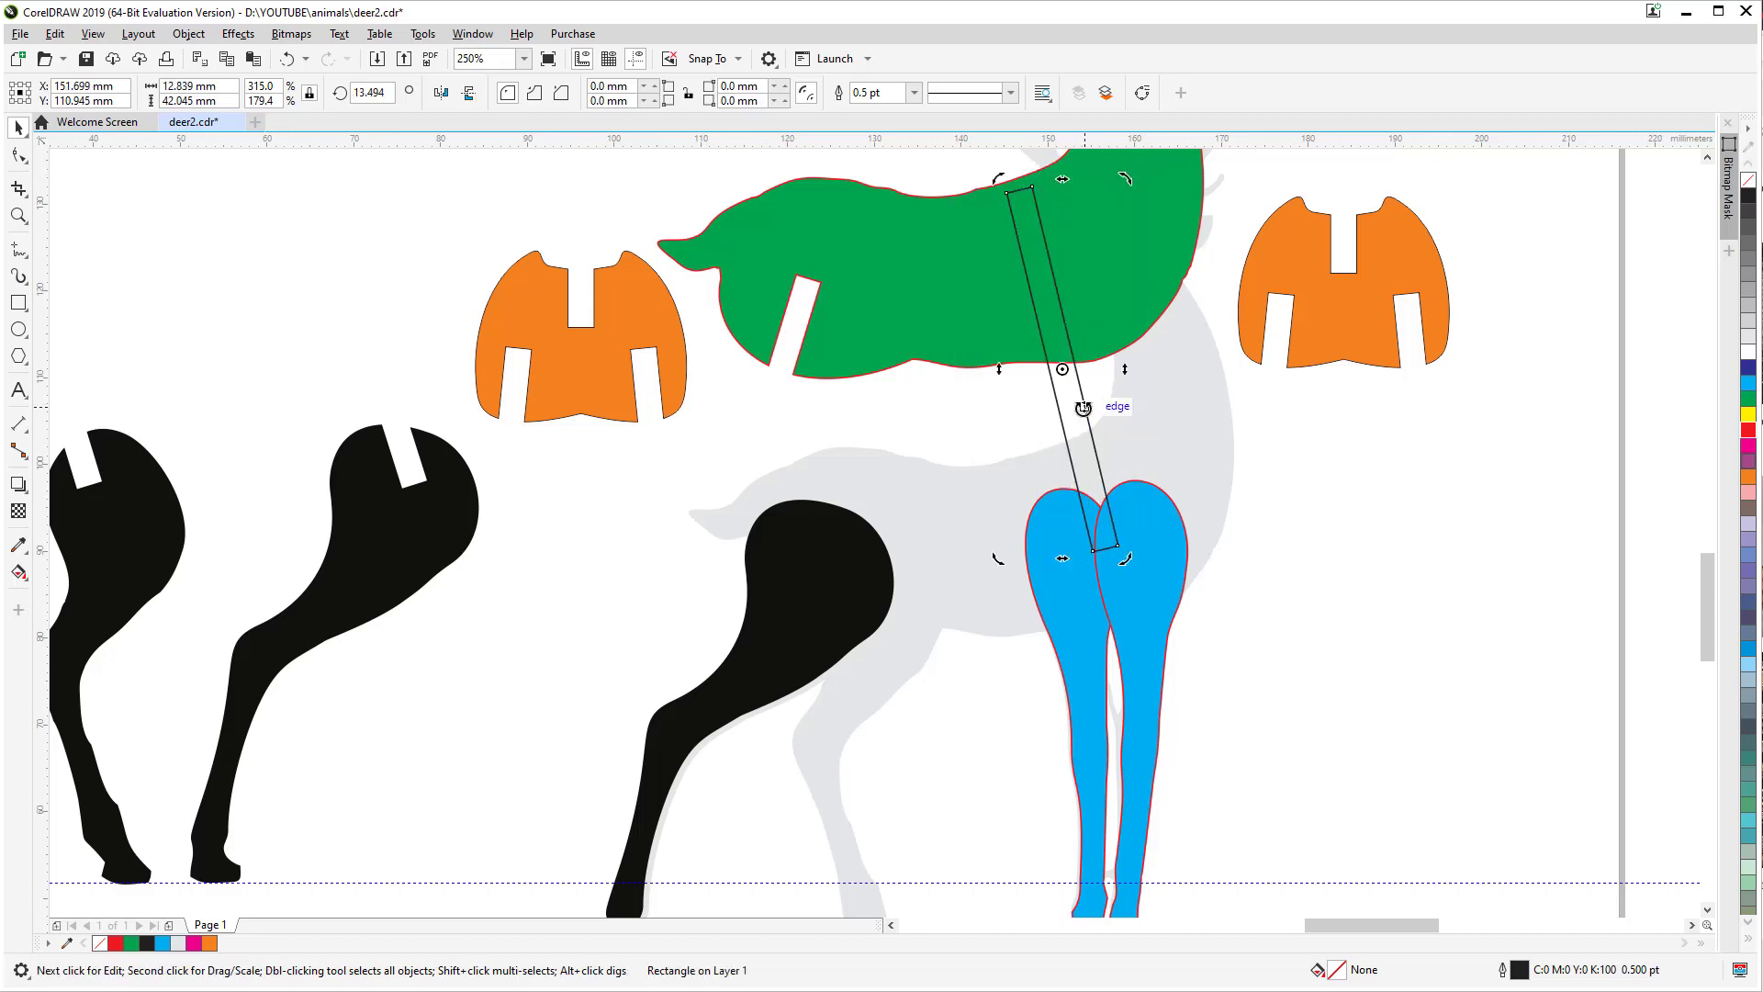
{"action": "left_click_drag", "start_coordinate": [1084, 408], "coordinate": [1050, 424]}
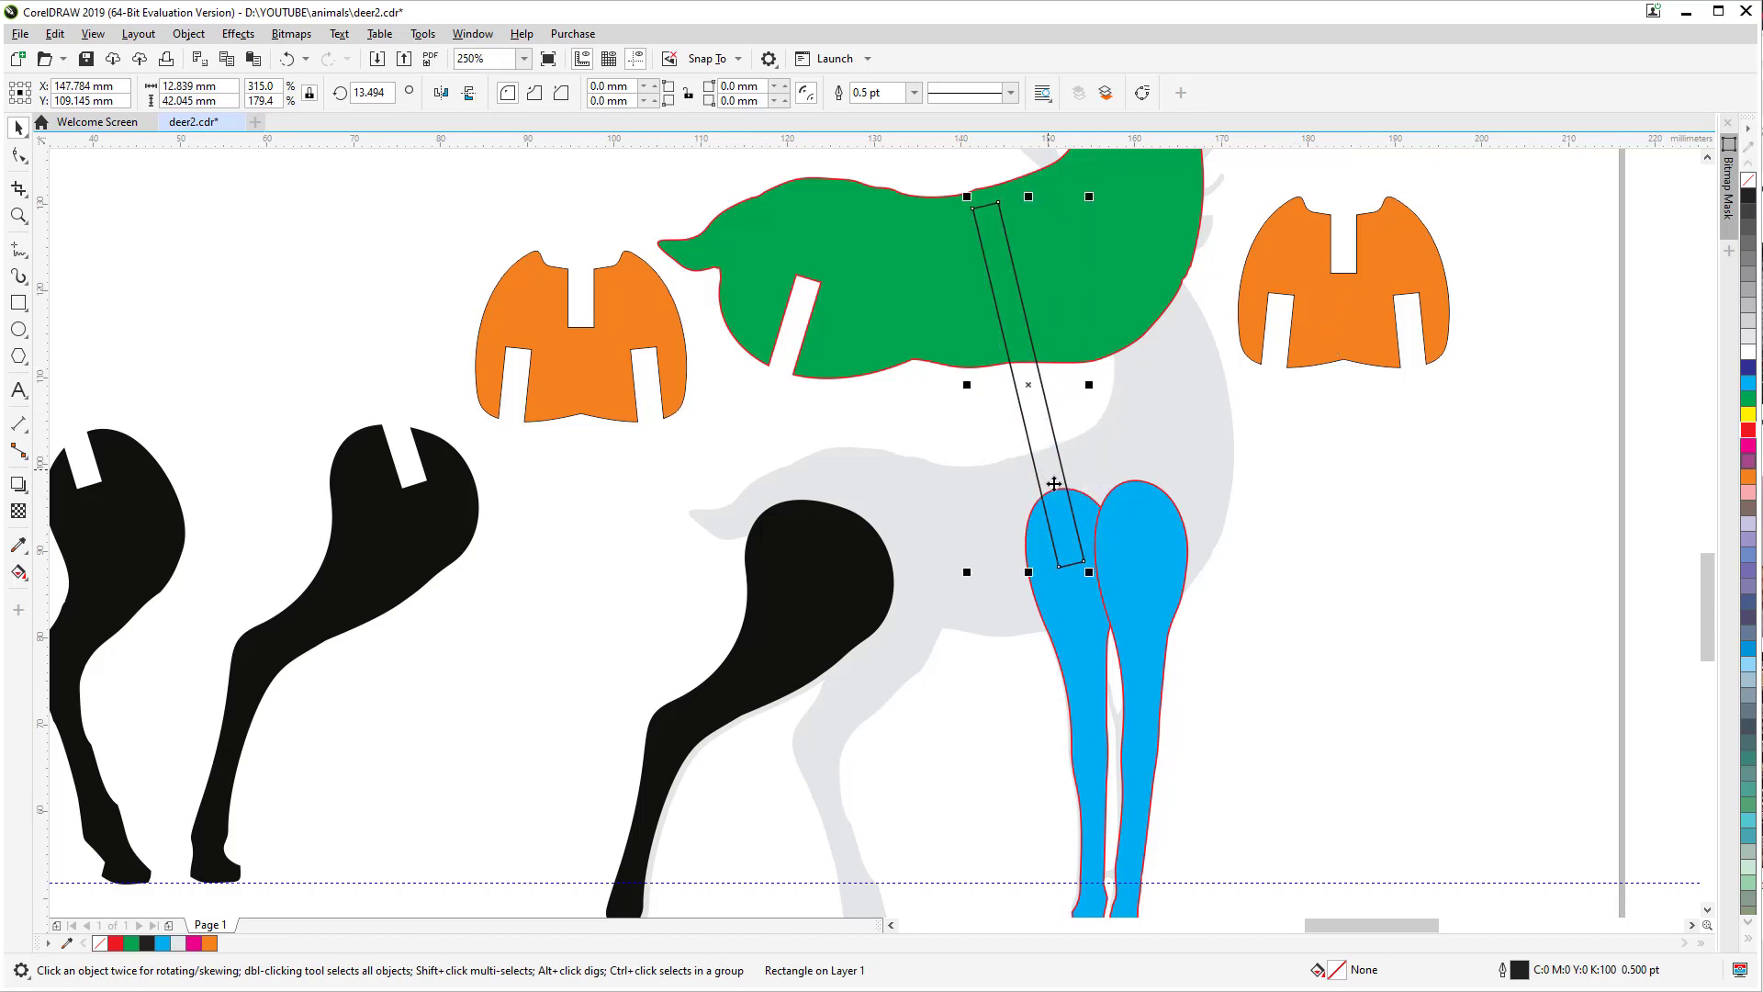
Step: Move the right blue front leg about 25 mm right, clear of the grey deer silhouette
{"action": "scroll", "coordinate": [1063, 484], "scroll_direction": "up", "scroll_amount": 2}
{"action": "scroll", "coordinate": [1134, 472], "scroll_direction": "down", "scroll_amount": 2}
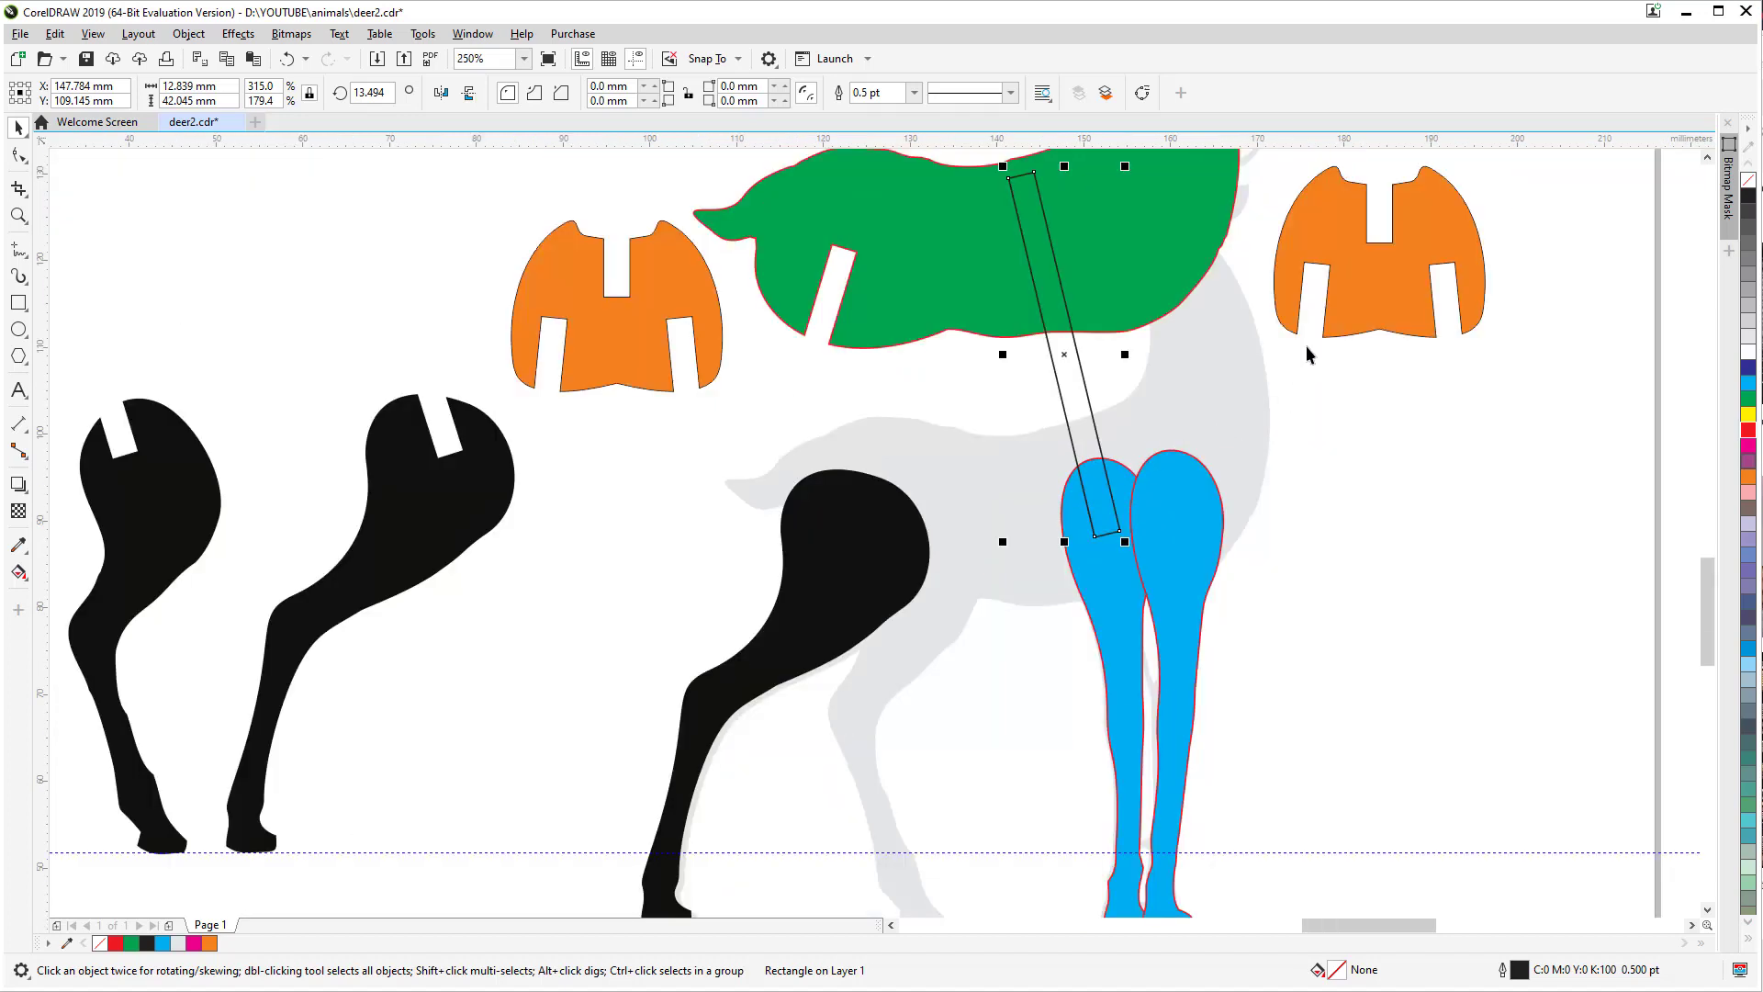
{"action": "left_click", "coordinate": [1218, 531]}
{"action": "left_click_drag", "start_coordinate": [1208, 540], "coordinate": [1430, 532]}
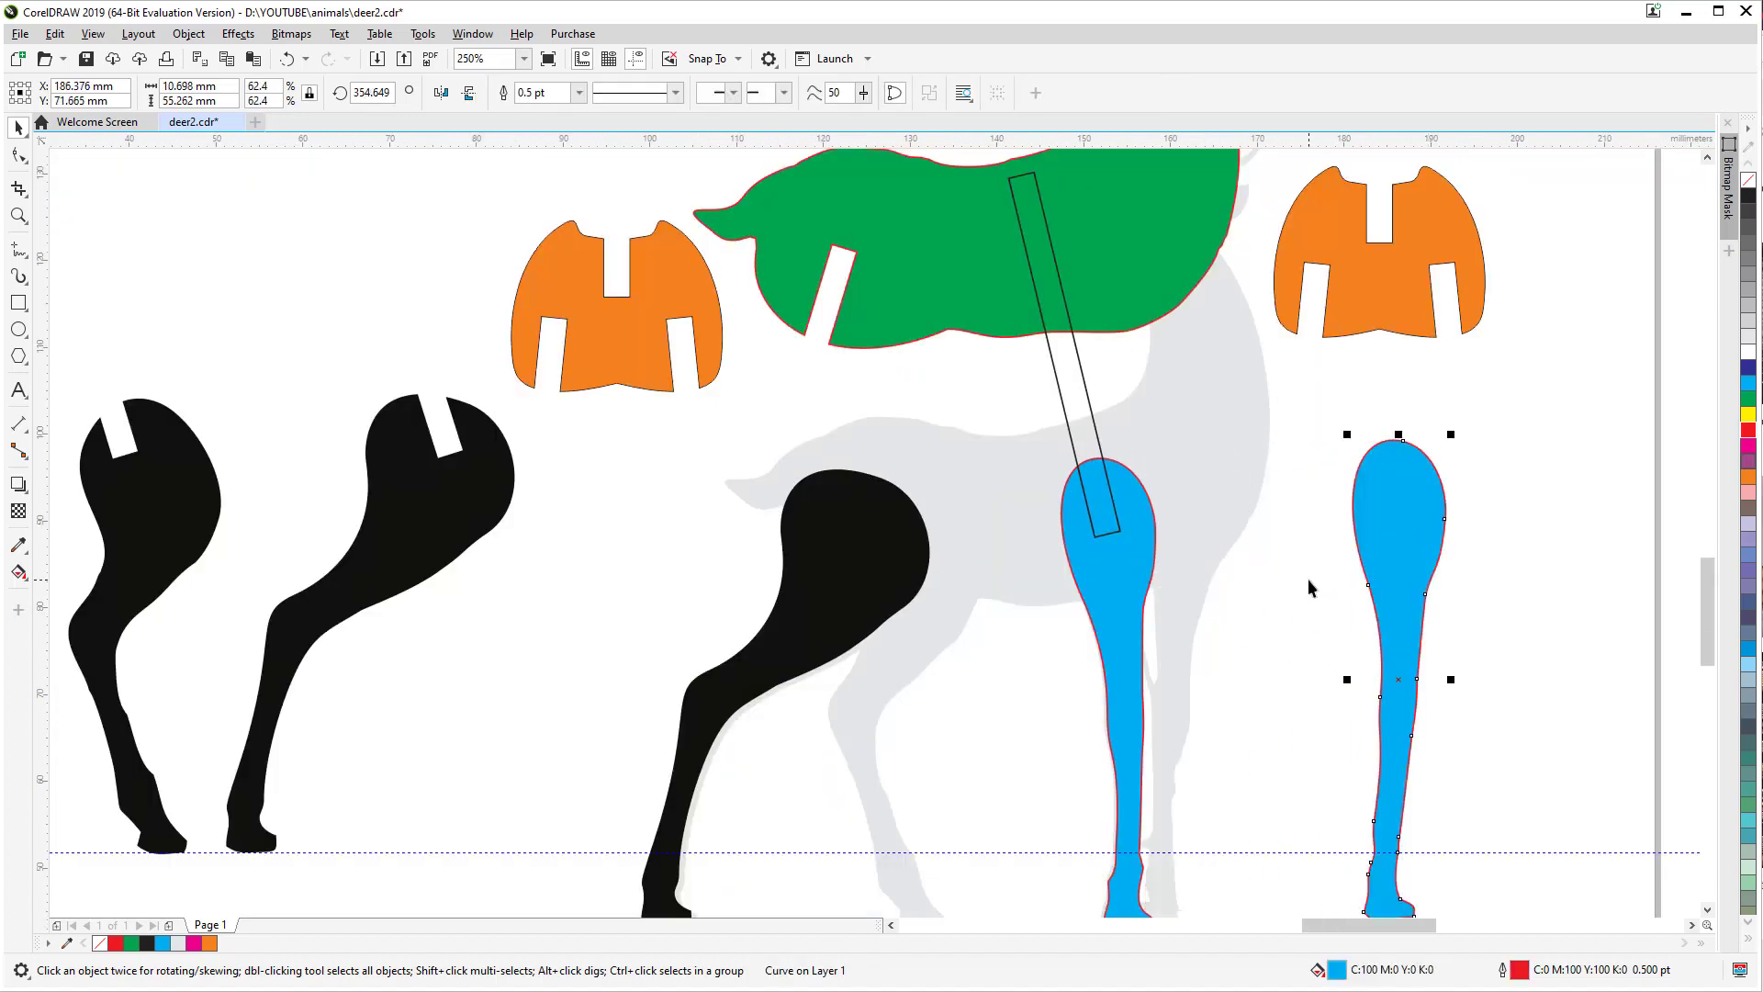
Step: Move the copied orange connector onto the top of the remaining blue leg and scale it to 86.8%
{"action": "left_click_drag", "start_coordinate": [1386, 317], "coordinate": [1156, 519]}
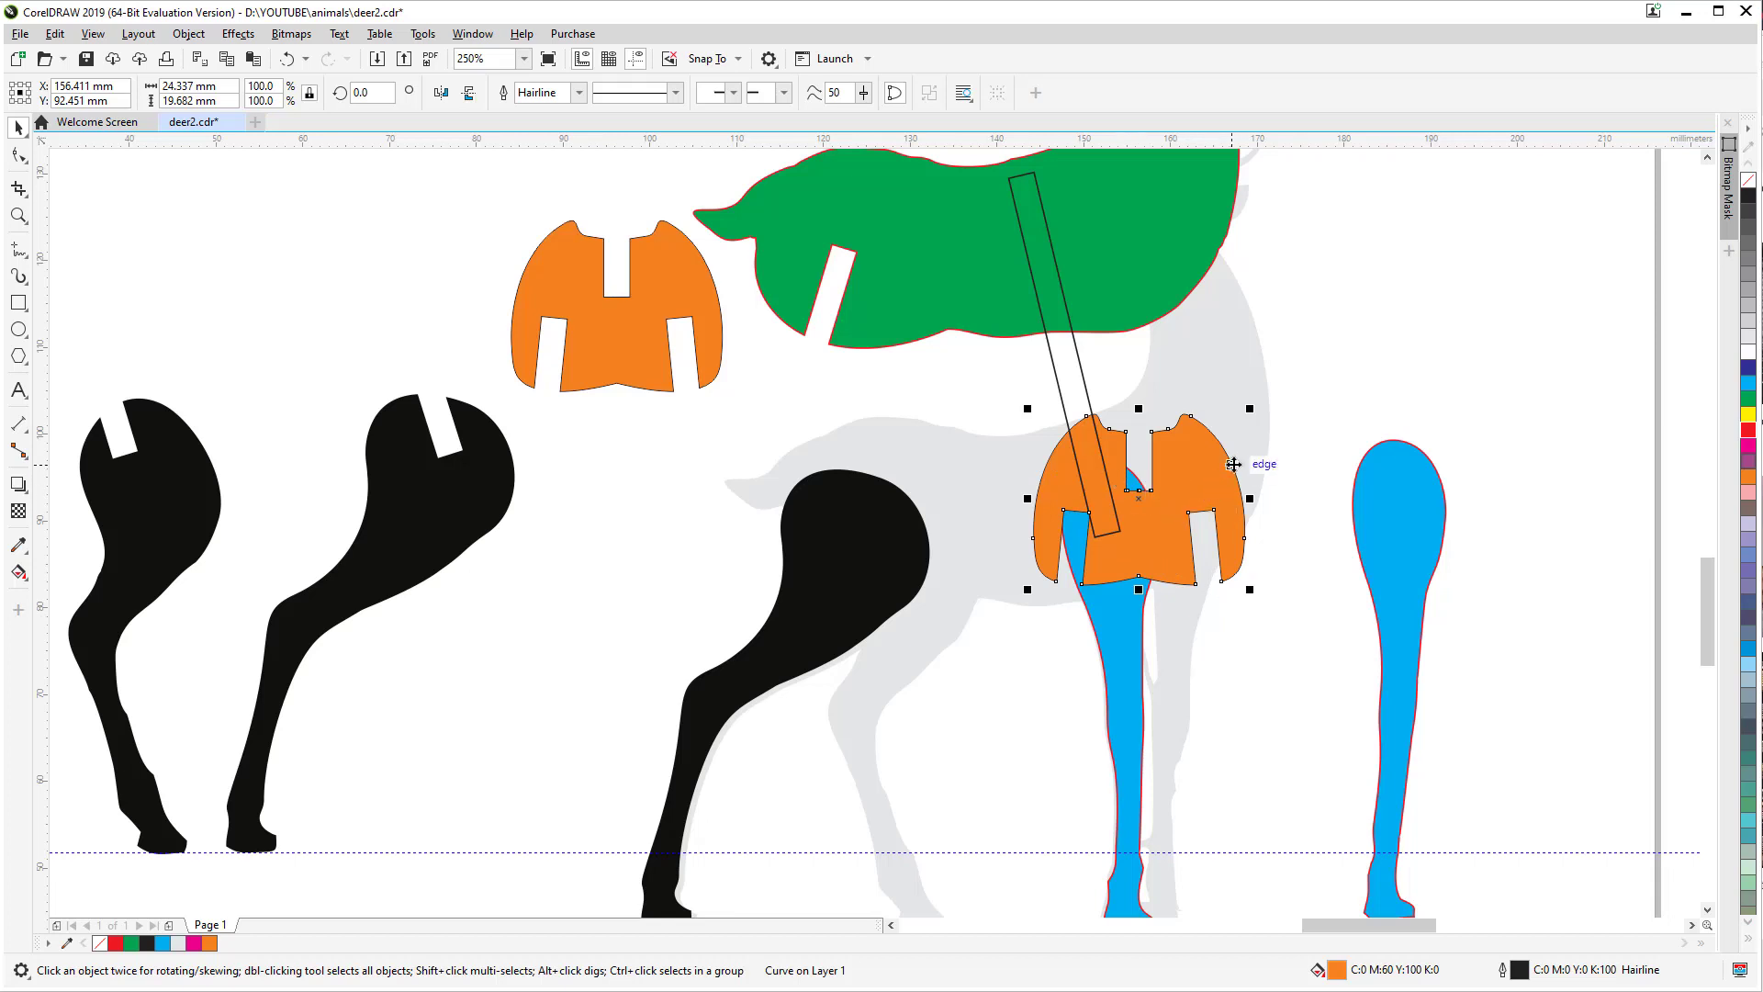
{"action": "left_click_drag", "start_coordinate": [1250, 408], "coordinate": [1236, 415]}
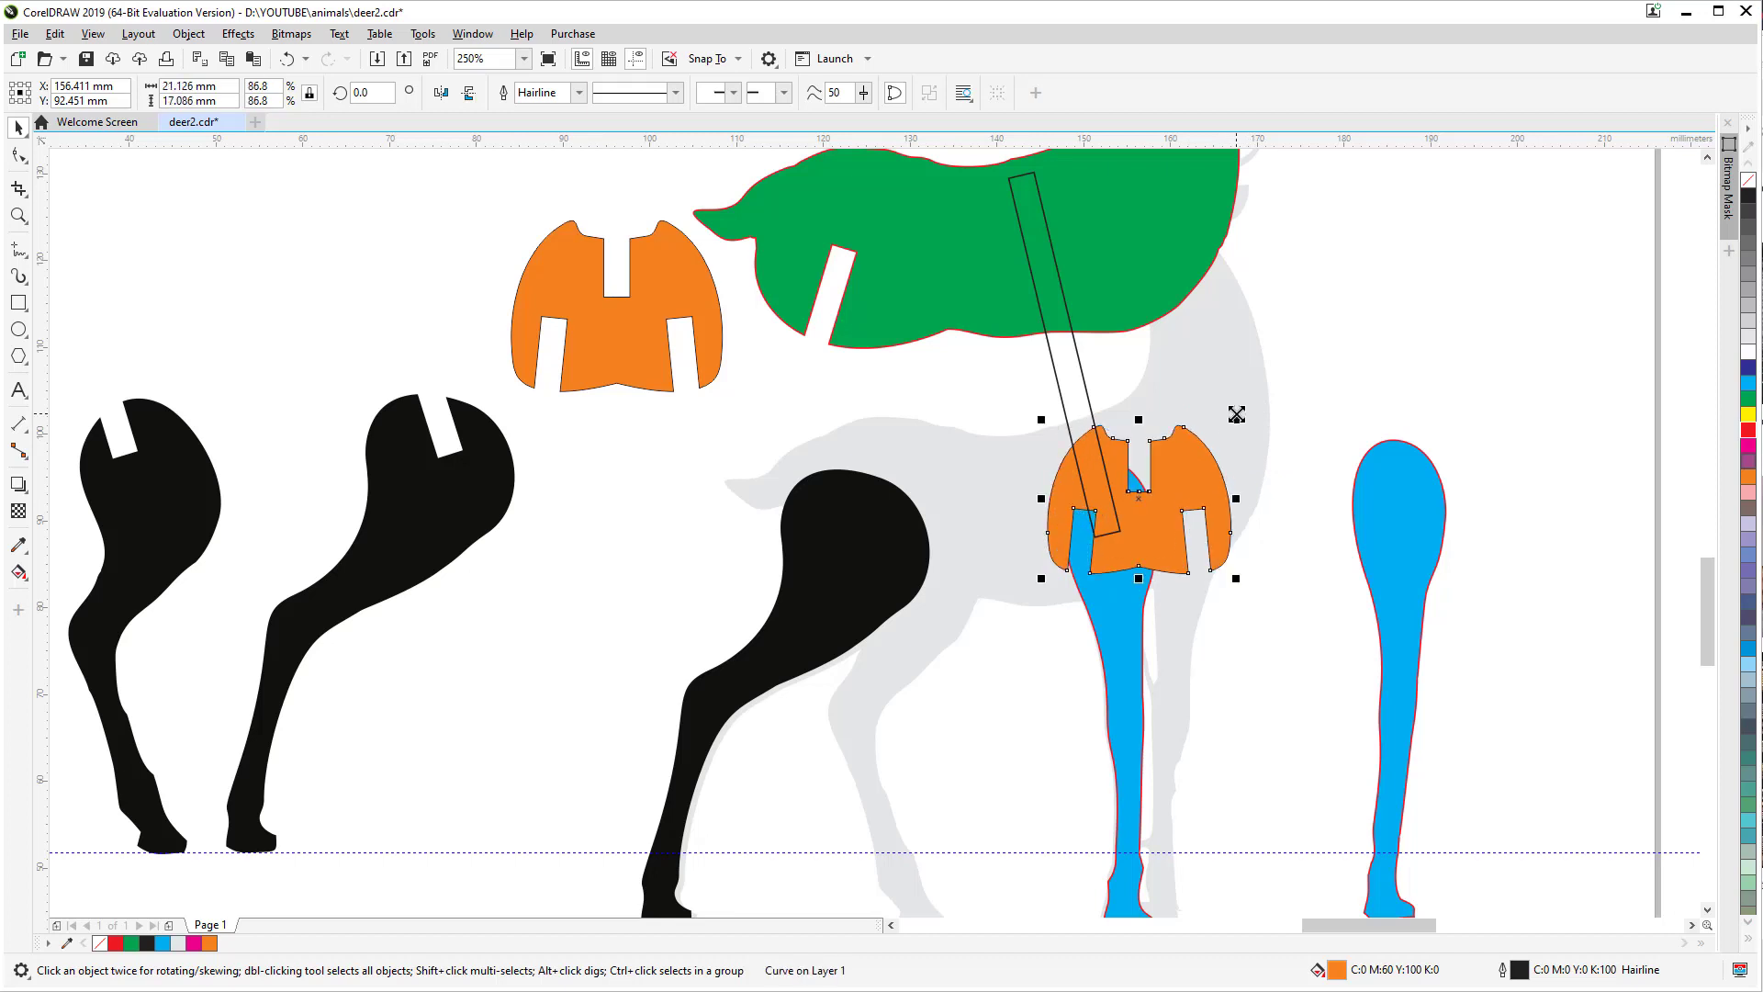
{"action": "left_click", "coordinate": [1331, 386]}
Step: Draw a rectangle over the scaled connector's upper slot, set its width to 3 mm and extend it upward to about 13.7 mm tall
{"action": "scroll", "coordinate": [1170, 476], "scroll_direction": "up", "scroll_amount": 2}
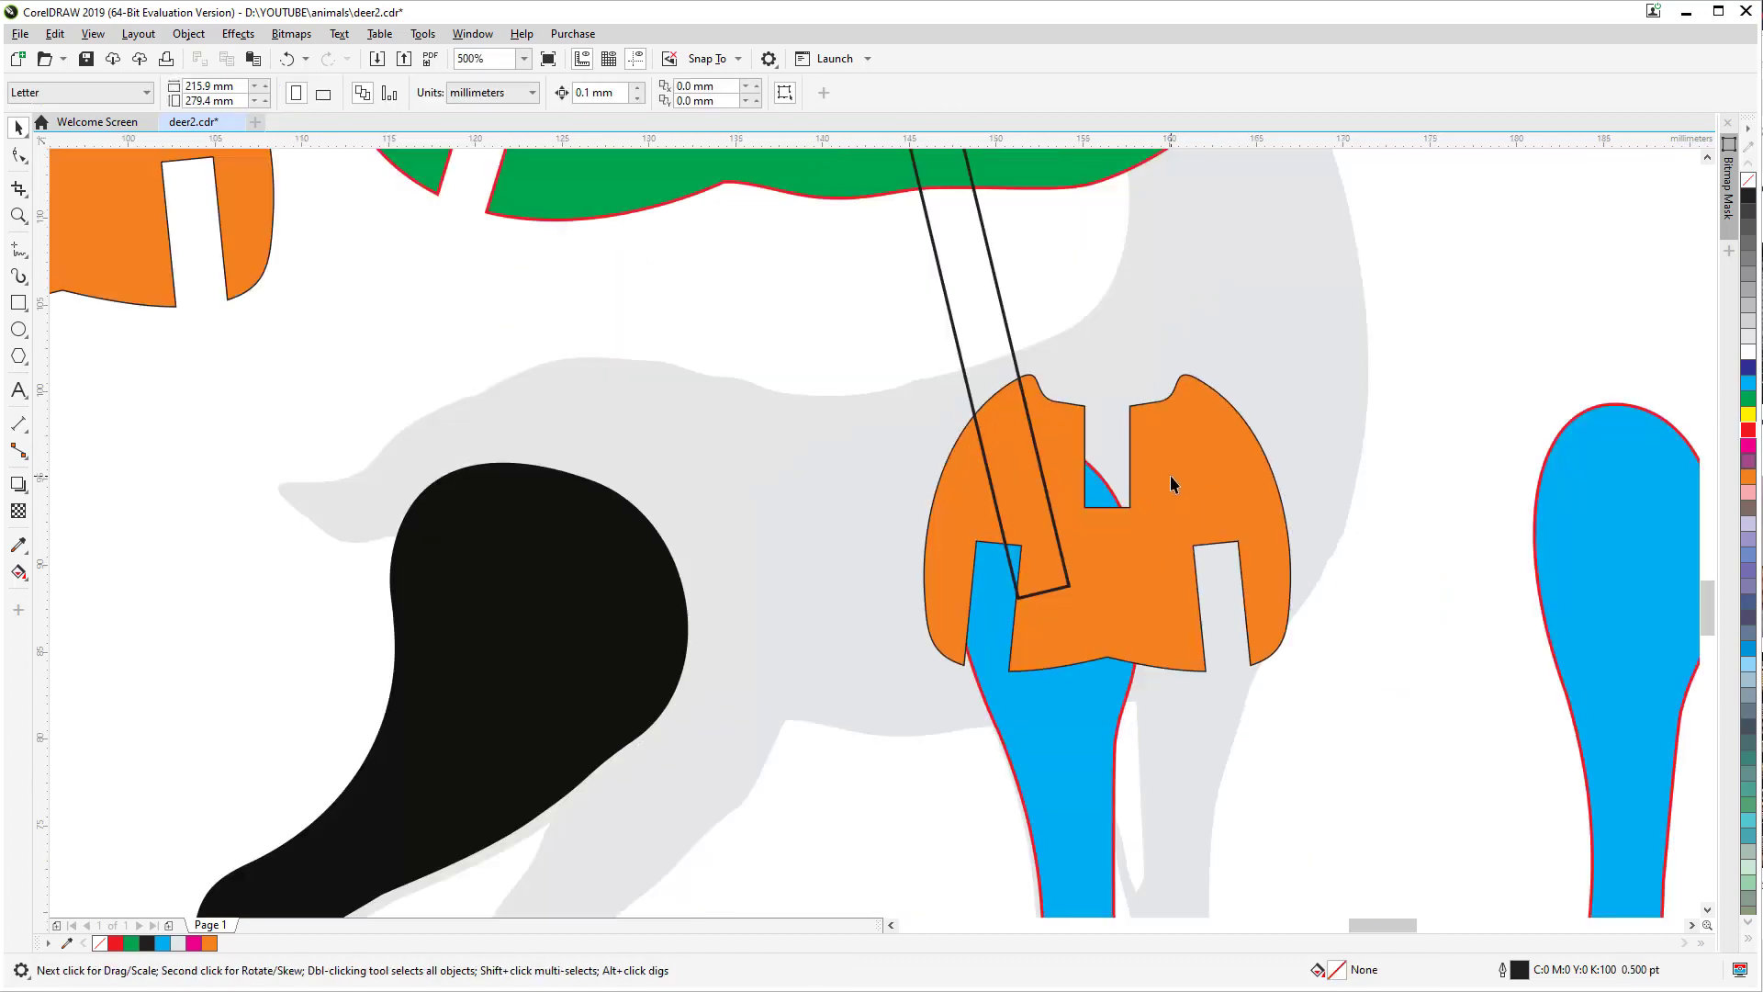
{"action": "left_click", "coordinate": [22, 305]}
{"action": "left_click_drag", "start_coordinate": [1065, 324], "coordinate": [1144, 516]}
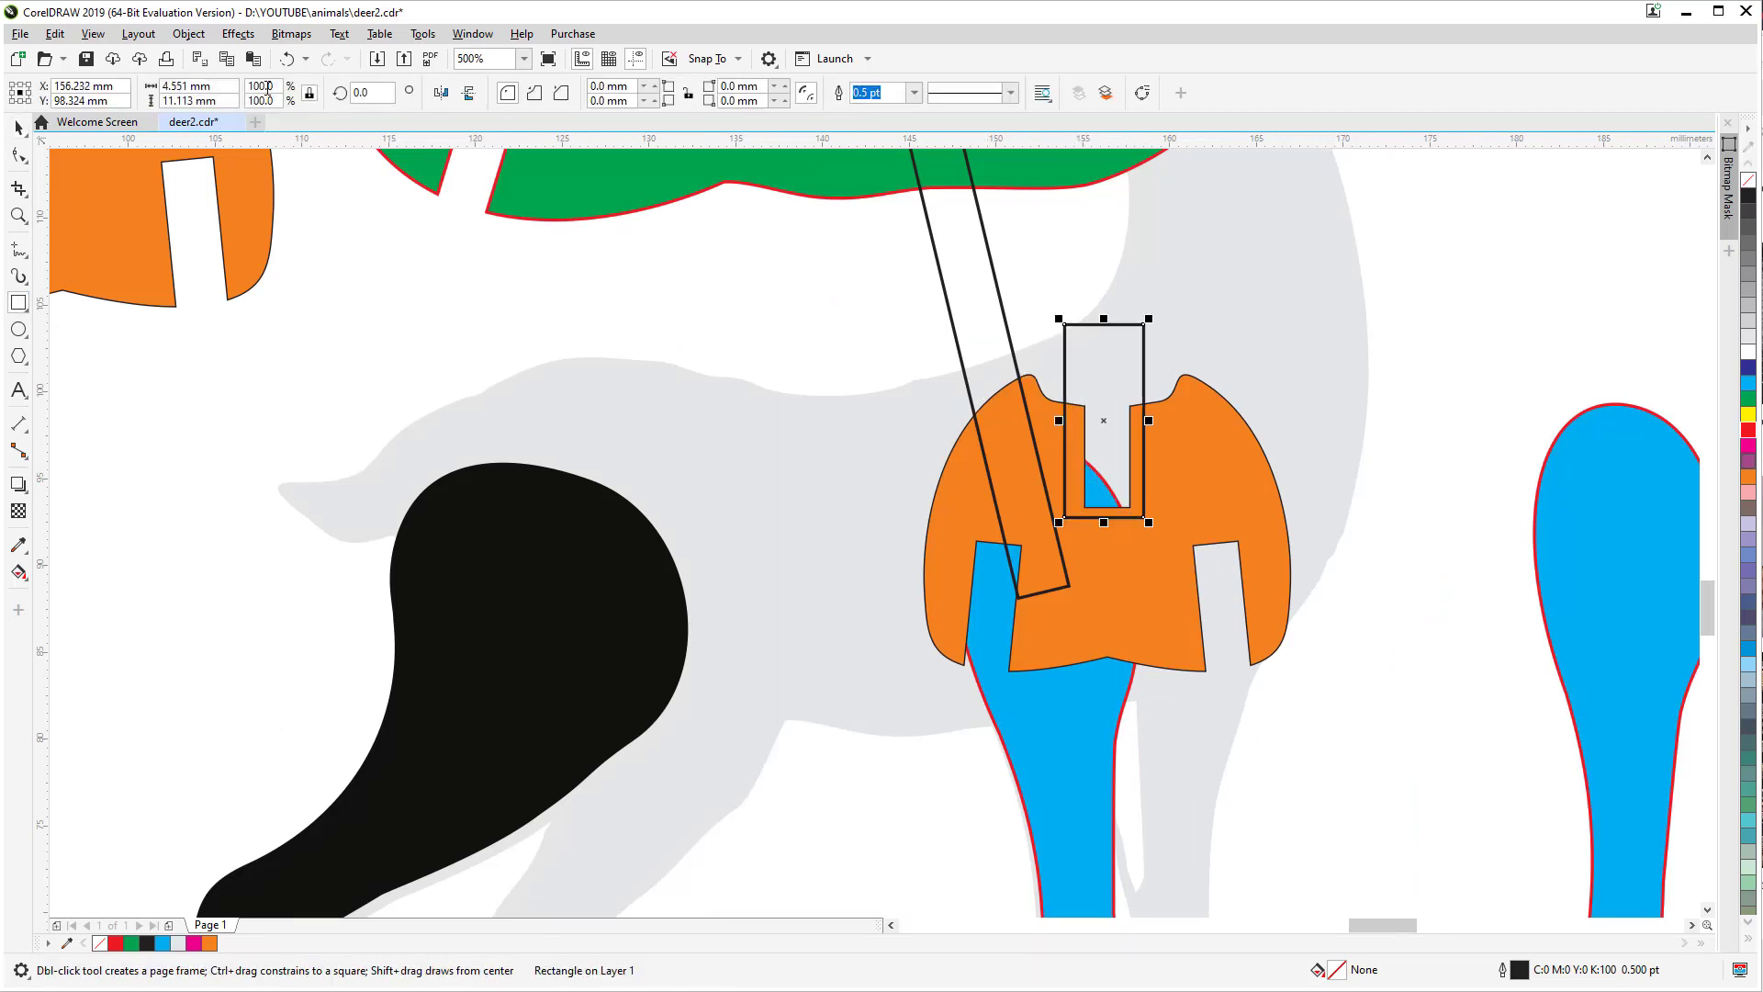
{"action": "double_click", "coordinate": [236, 87]}
{"action": "type", "text": "3"}
{"action": "key", "text": "Return"}
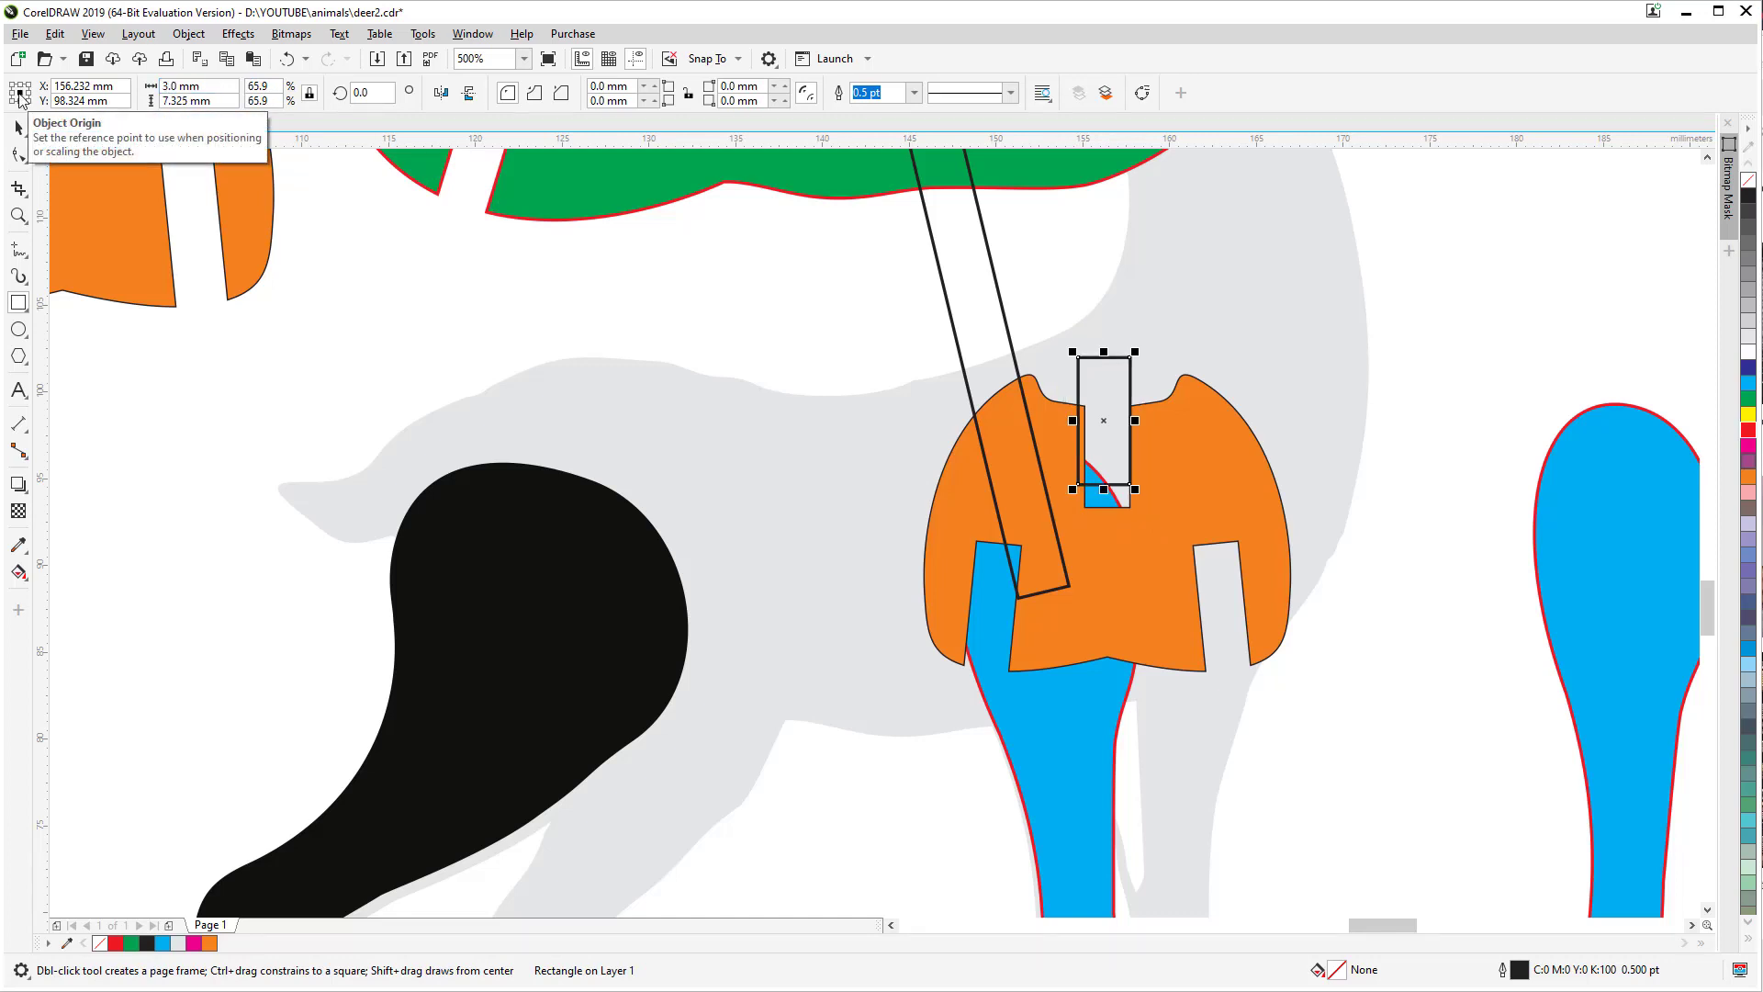
{"action": "left_click_drag", "start_coordinate": [1104, 350], "coordinate": [1104, 242]}
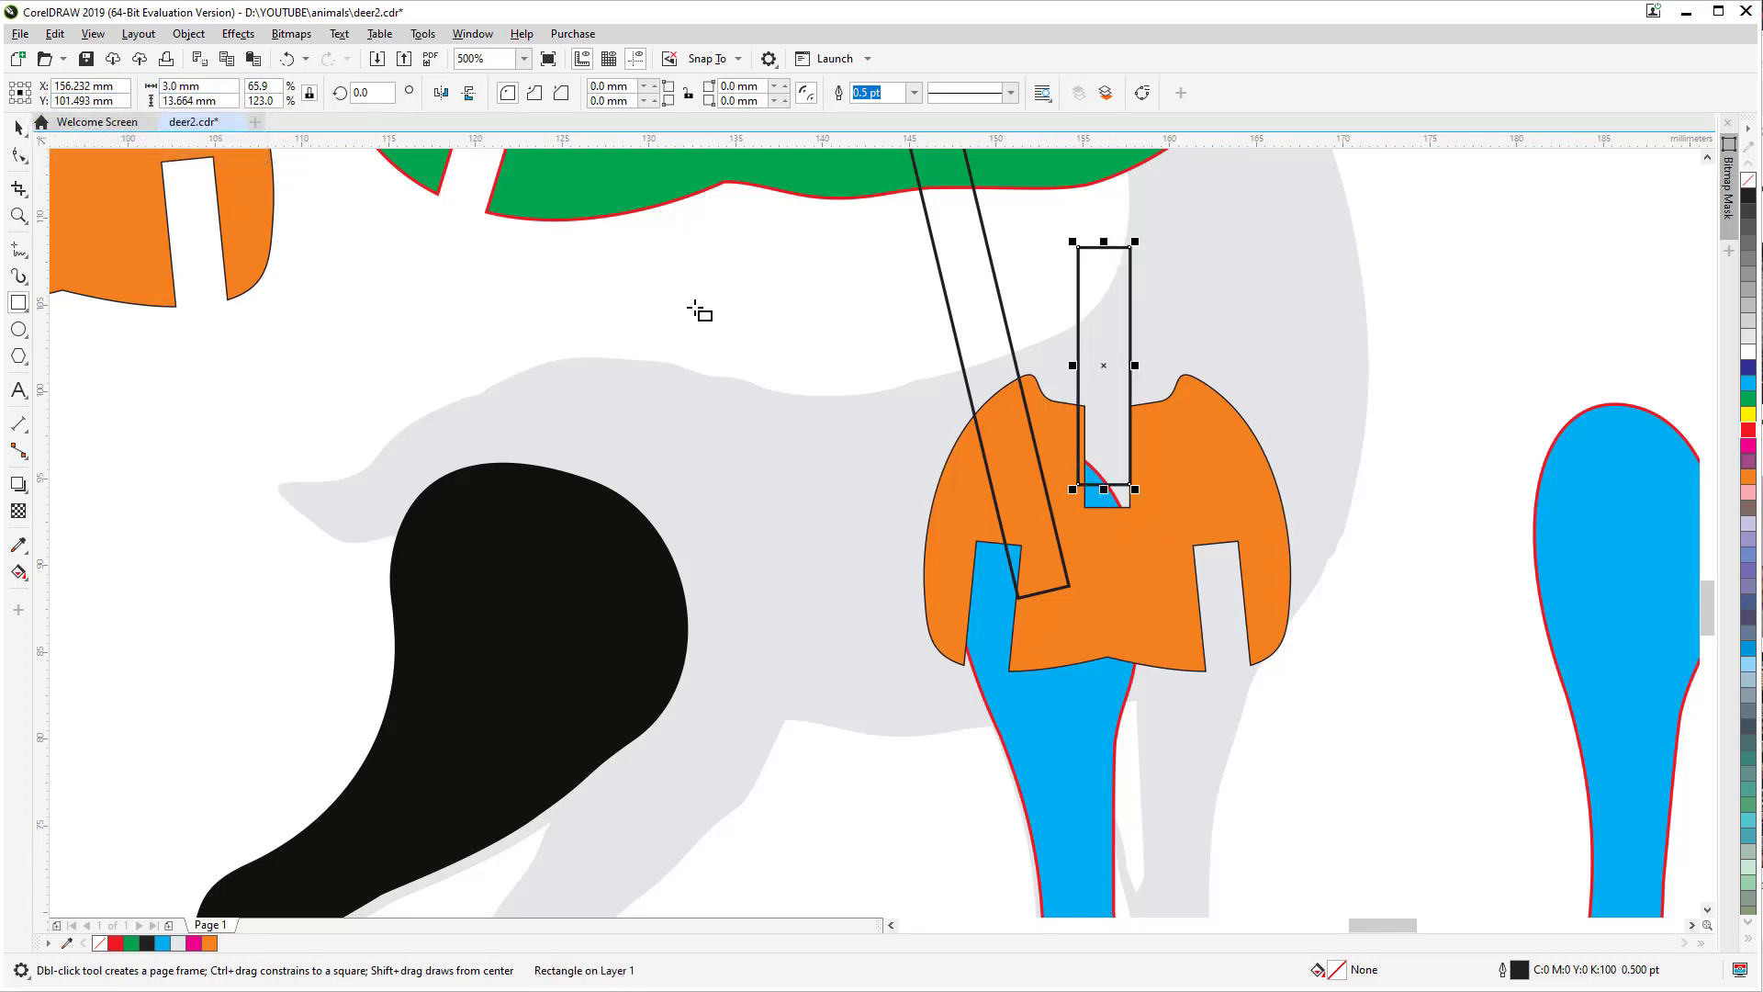
Step: Align the 3 mm rectangle with the bottom of the connector's upper slot and cut it out of the orange shape
{"action": "left_click", "coordinate": [19, 127]}
{"action": "scroll", "coordinate": [755, 428], "scroll_direction": "up", "scroll_amount": 1}
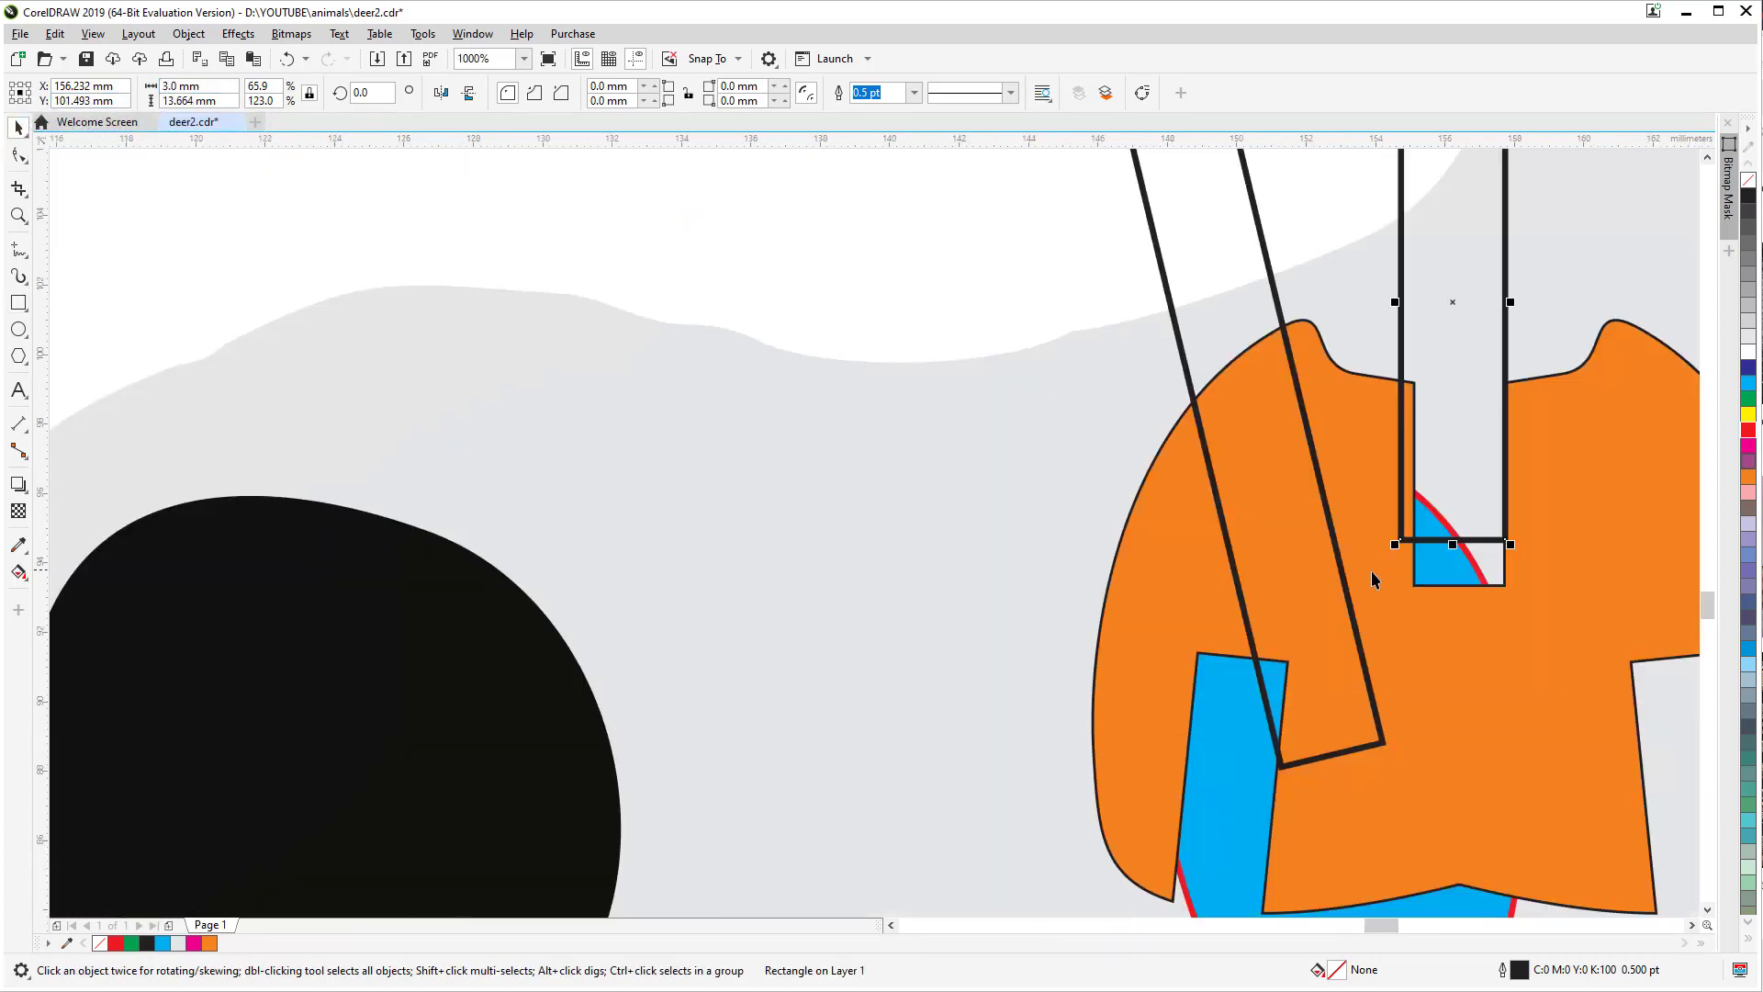
{"action": "left_click_drag", "start_coordinate": [1476, 539], "coordinate": [1458, 587]}
{"action": "left_click", "coordinate": [1352, 361], "text": "shift"}
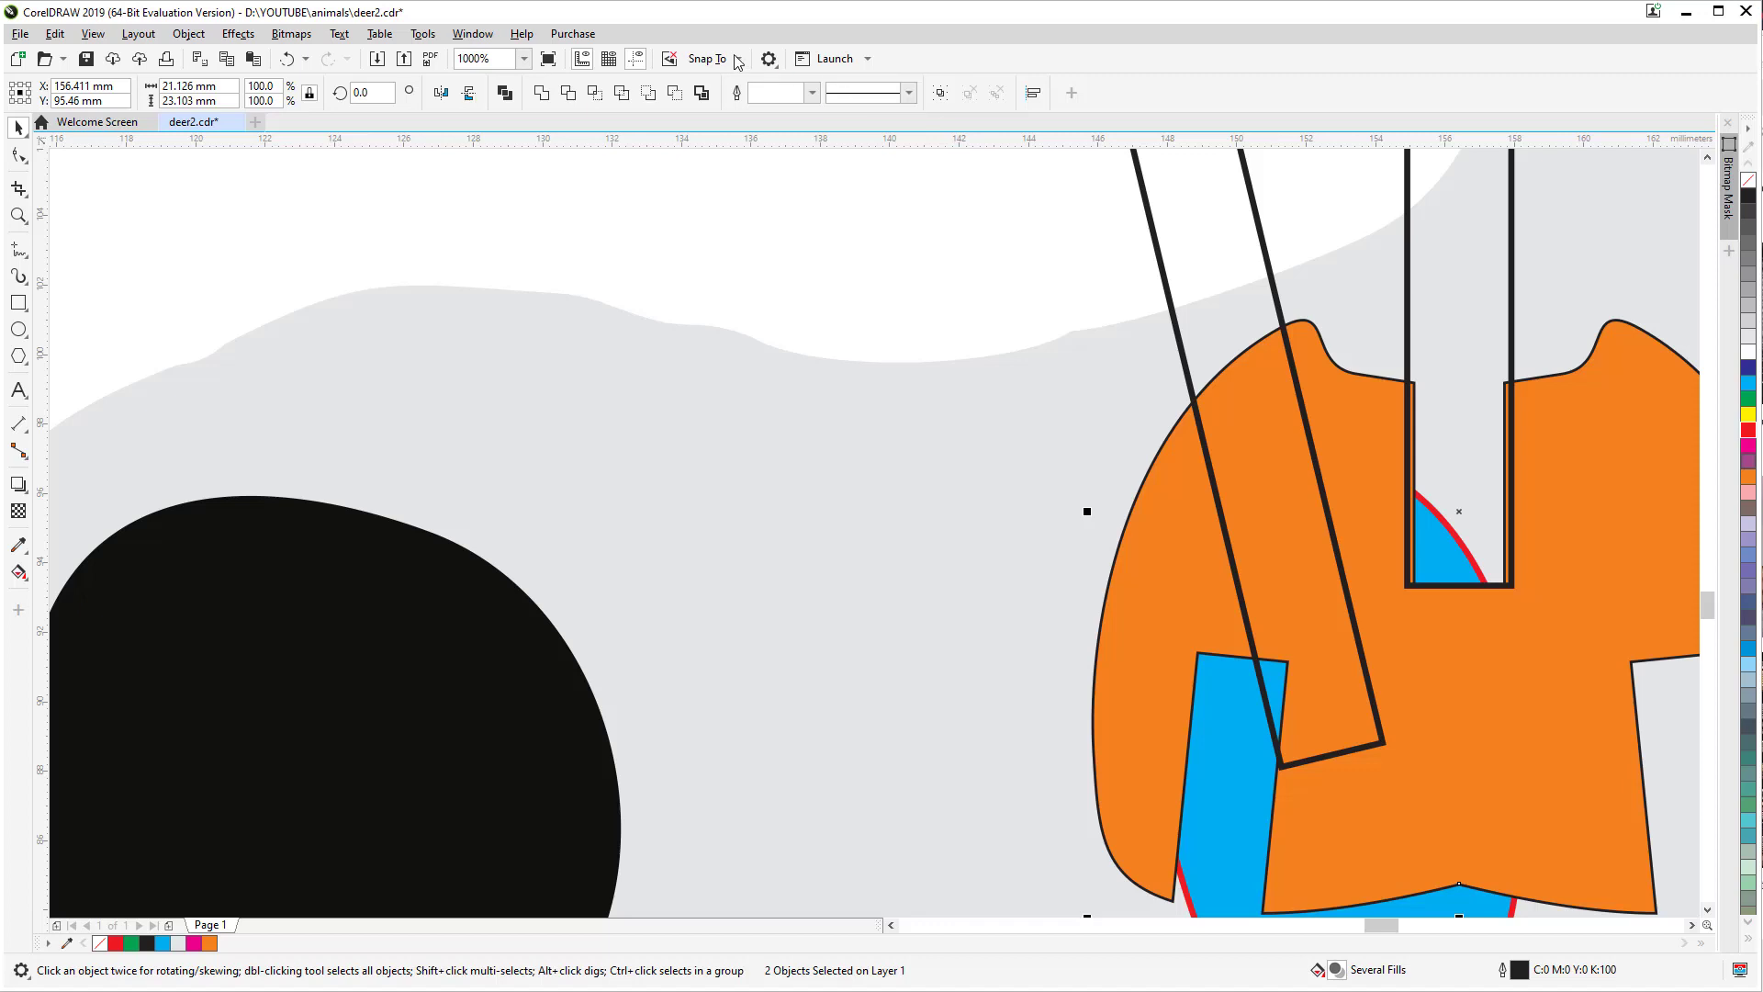
{"action": "left_click", "coordinate": [674, 93]}
{"action": "scroll", "coordinate": [894, 410], "scroll_direction": "down", "scroll_amount": 3}
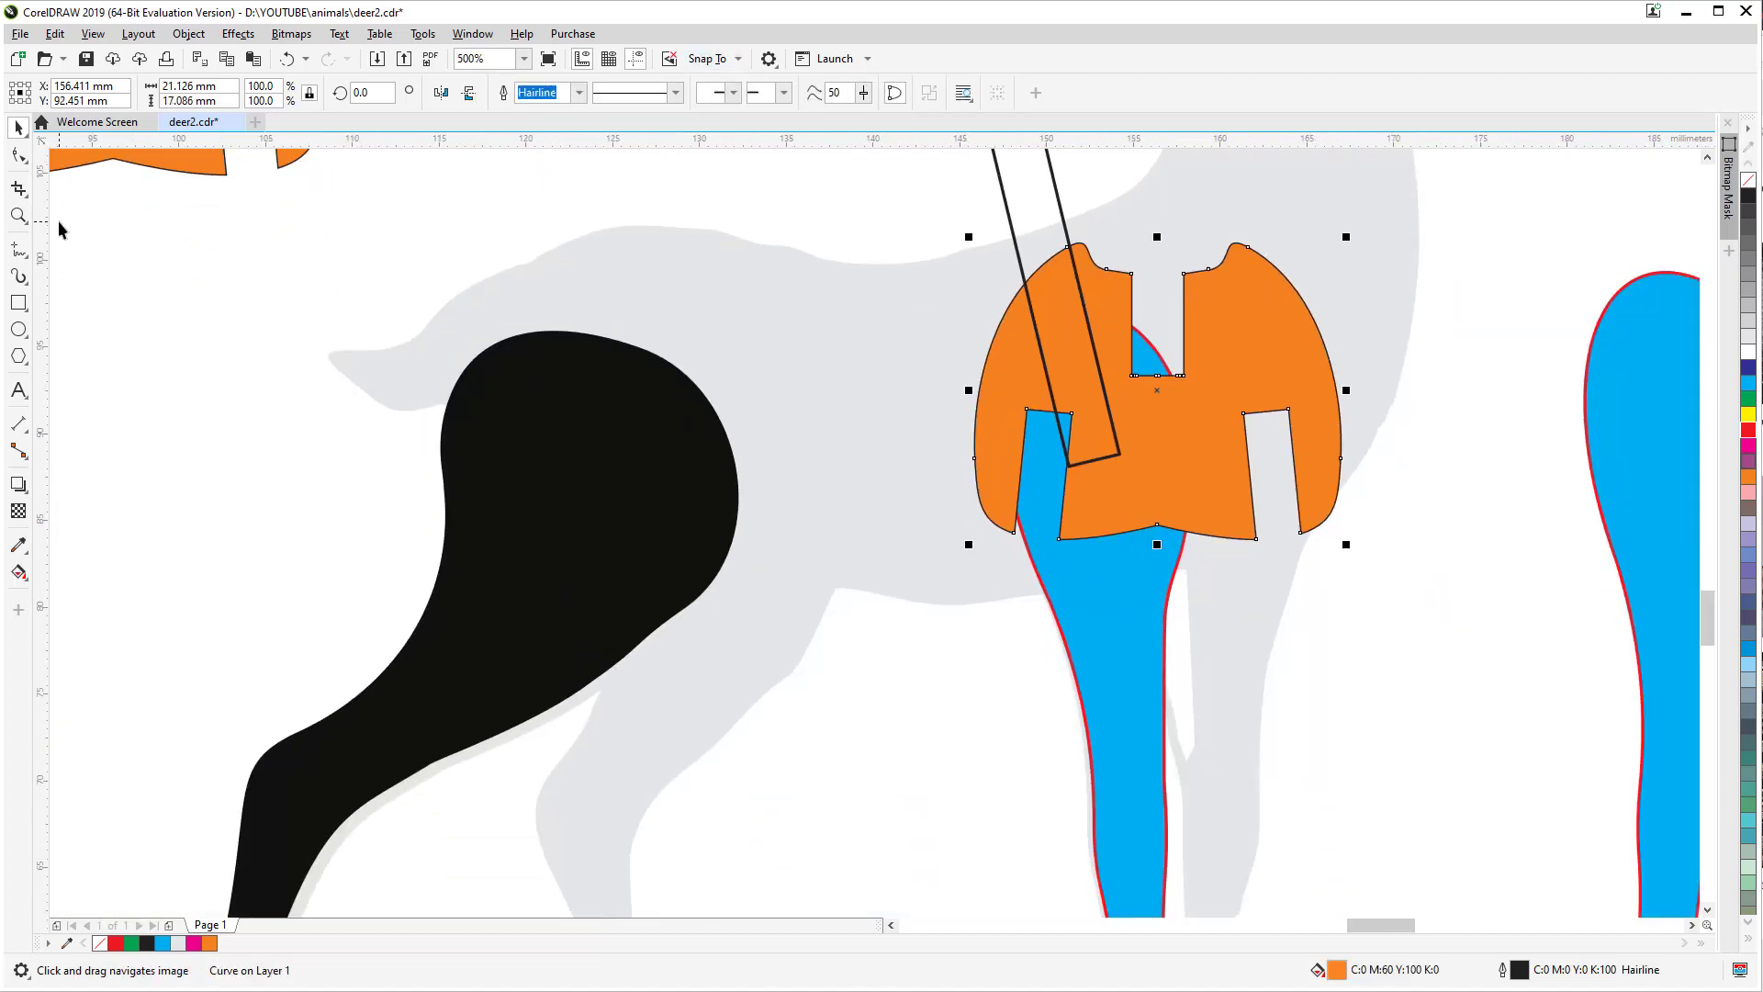
Step: Draw a rectangle 3 mm wide and about 18.5 mm tall and place it over the connector's lower-left slot
{"action": "left_click", "coordinate": [18, 303]}
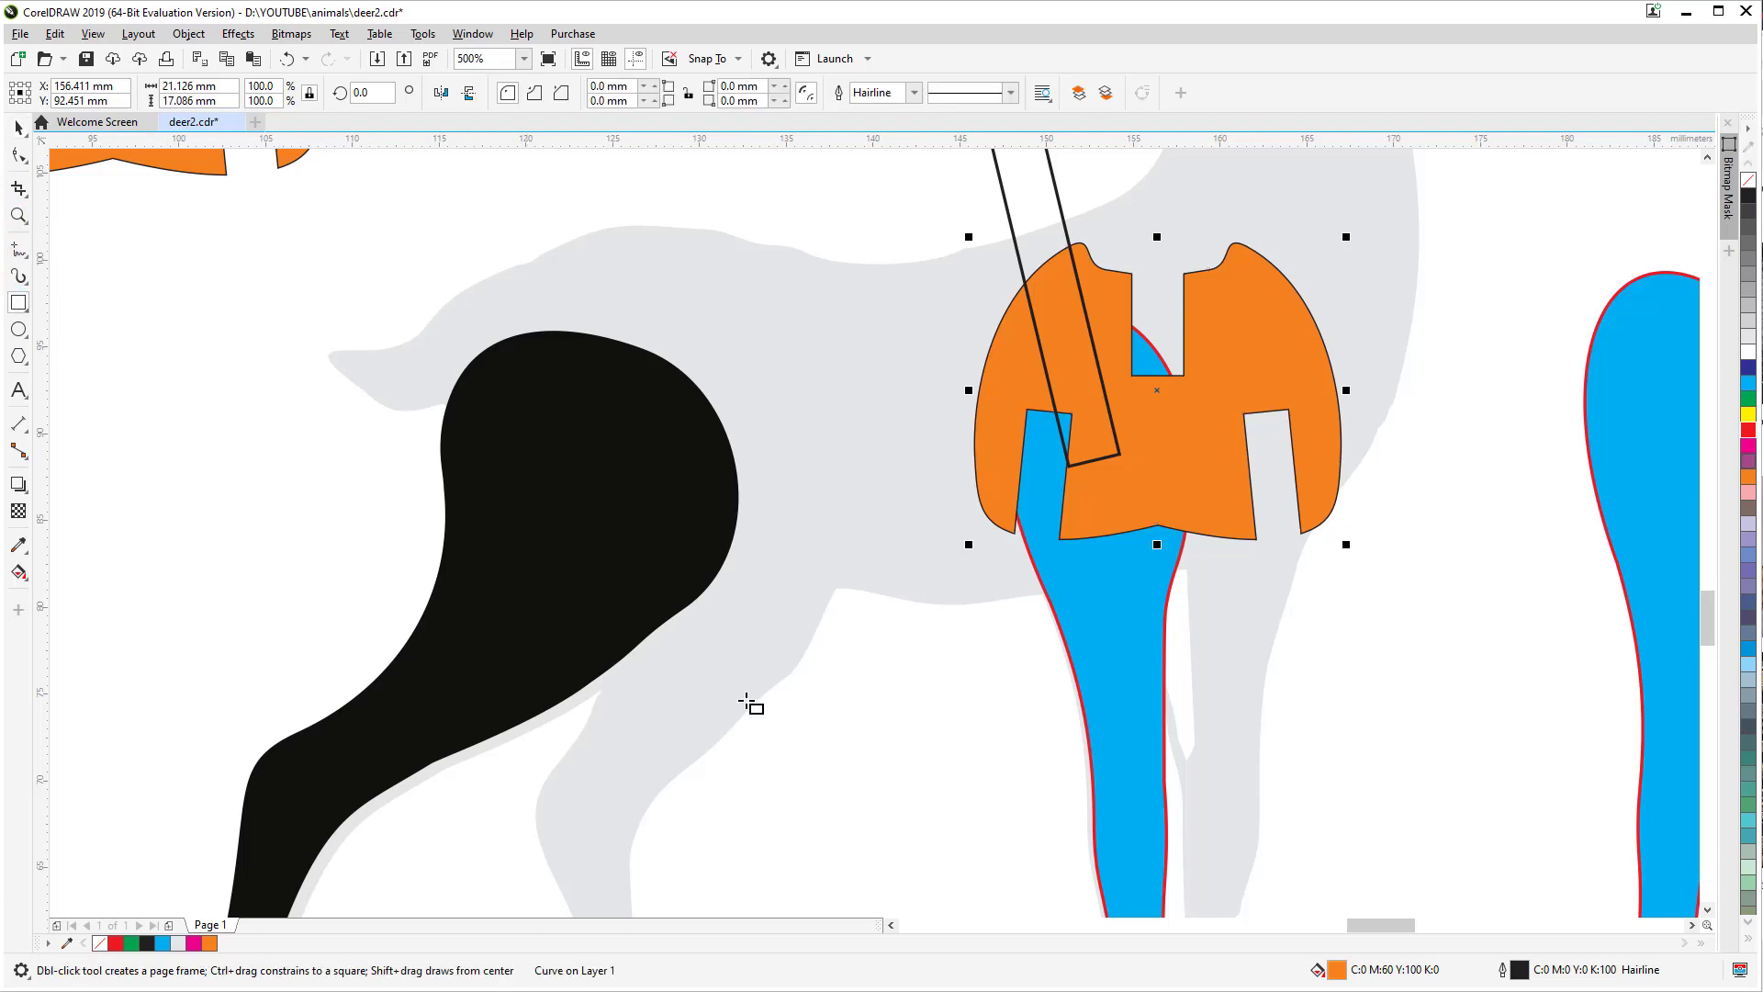
{"action": "left_click_drag", "start_coordinate": [833, 623], "coordinate": [821, 447]}
{"action": "left_click", "coordinate": [187, 86]}
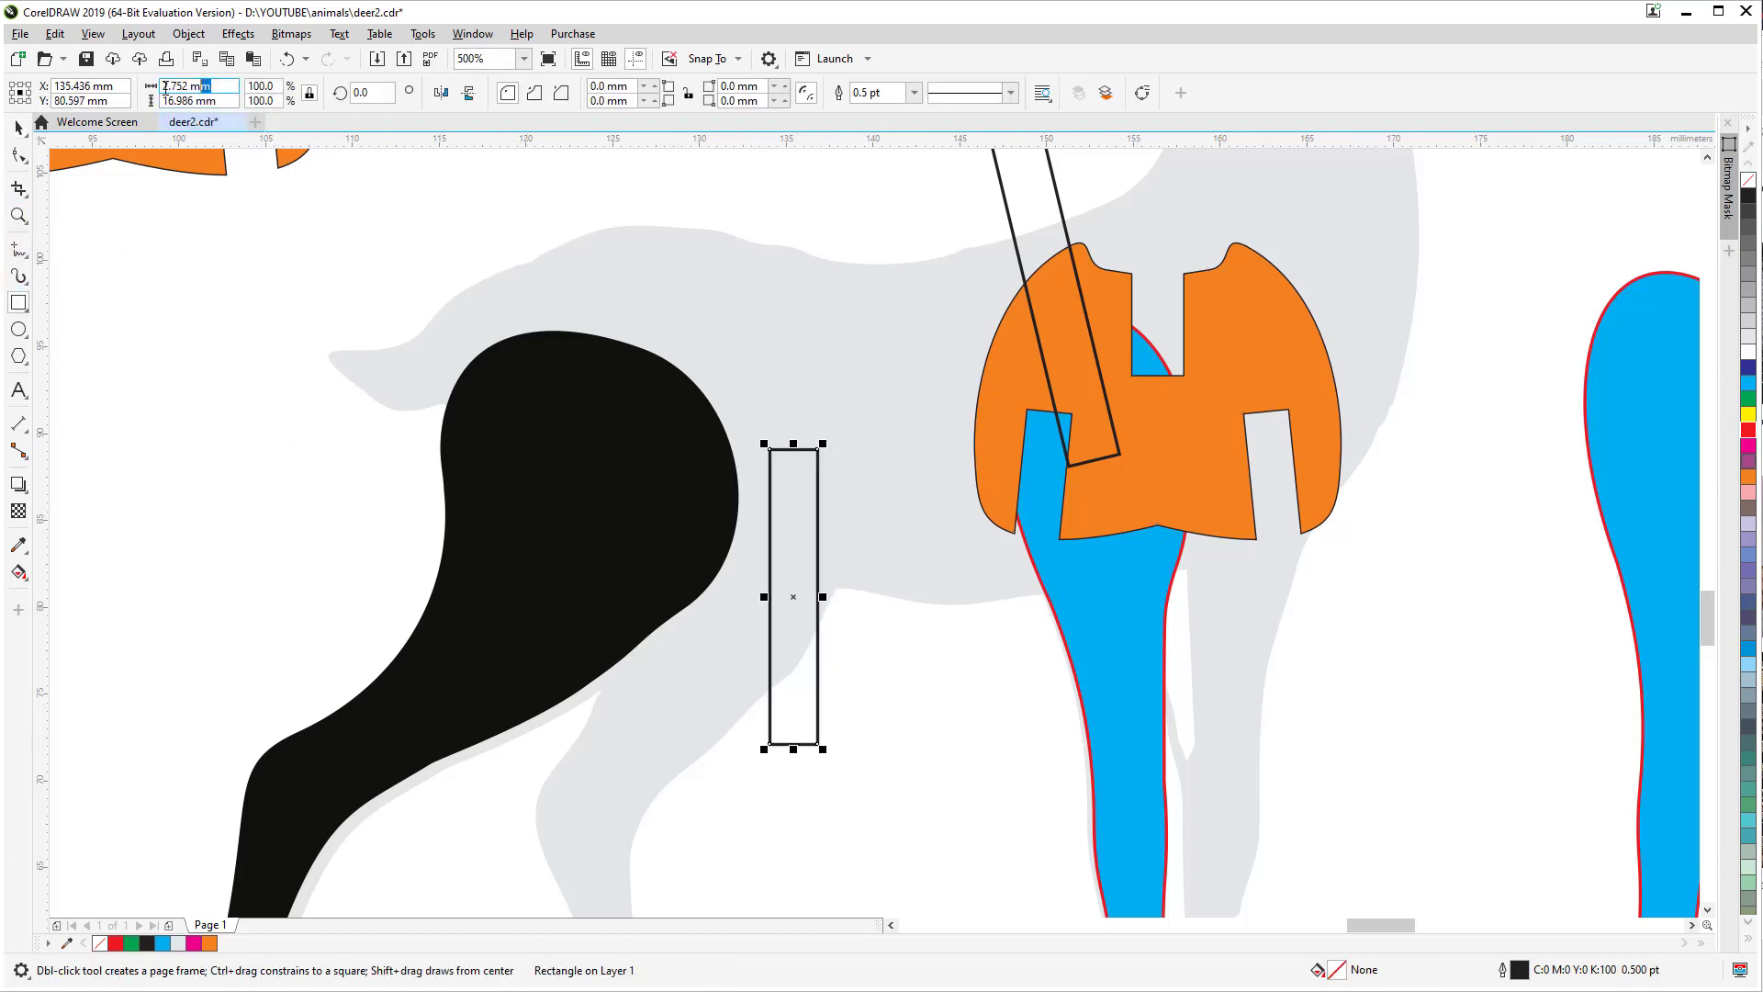
{"action": "type", "text": "3"}
{"action": "key", "text": "Return"}
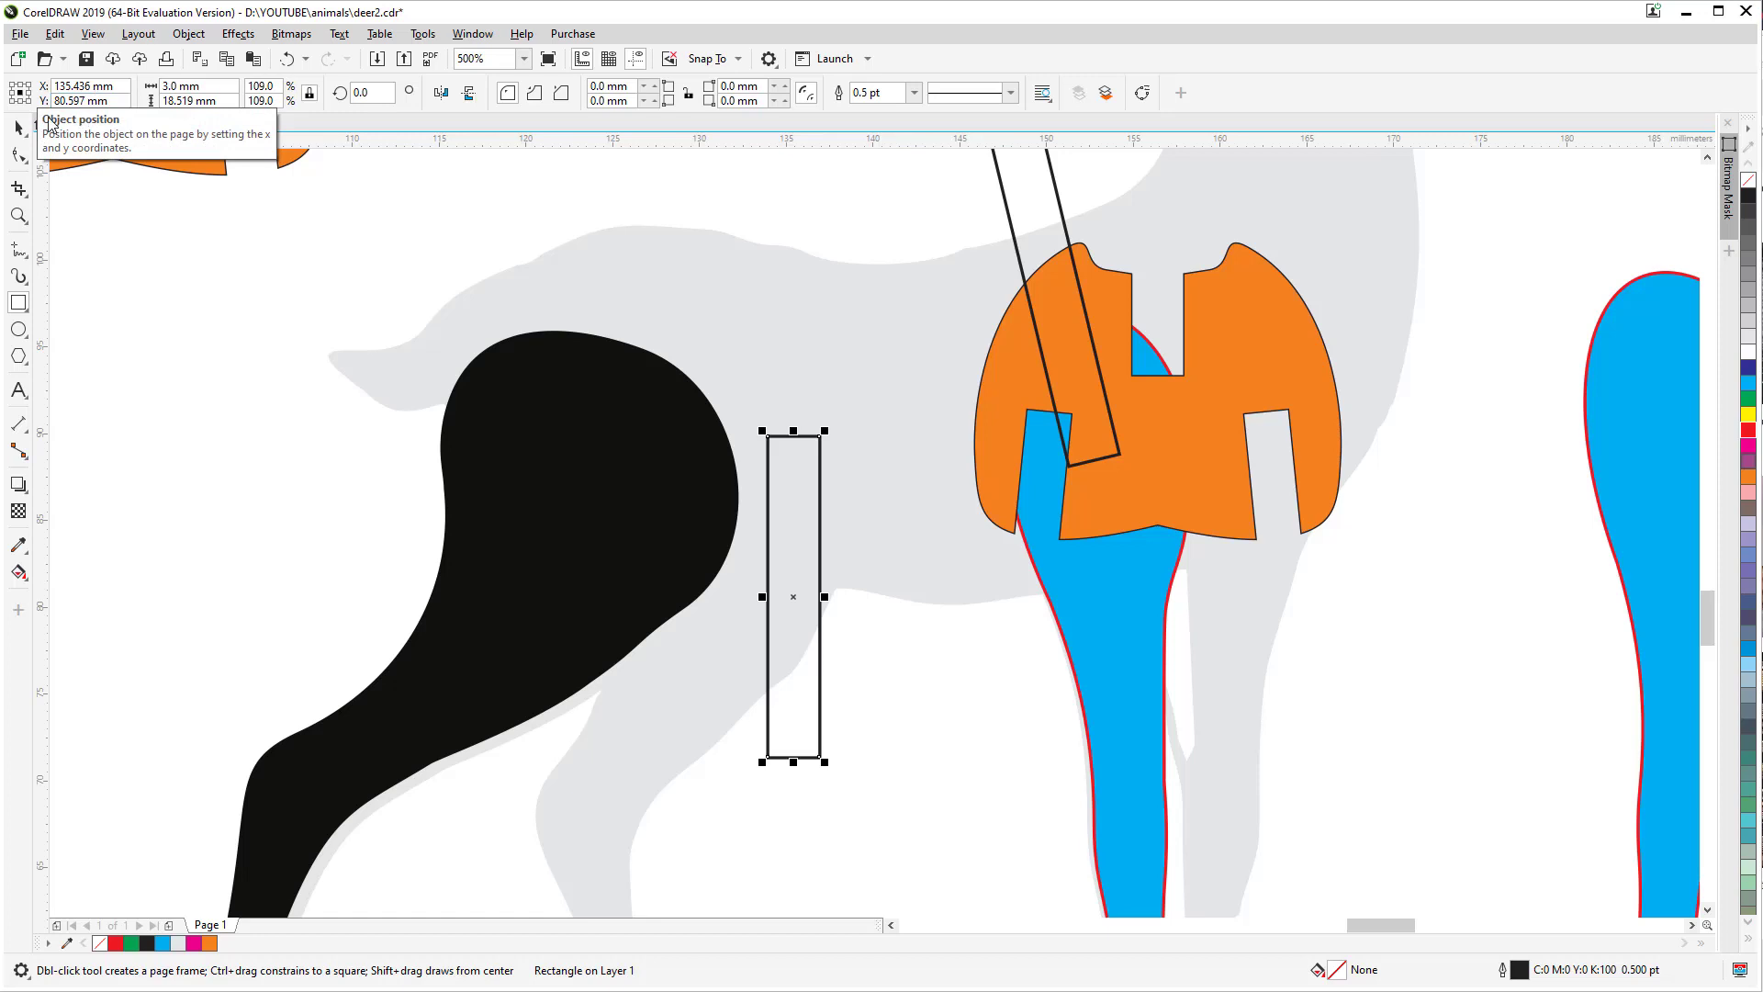
{"action": "left_click", "coordinate": [18, 129]}
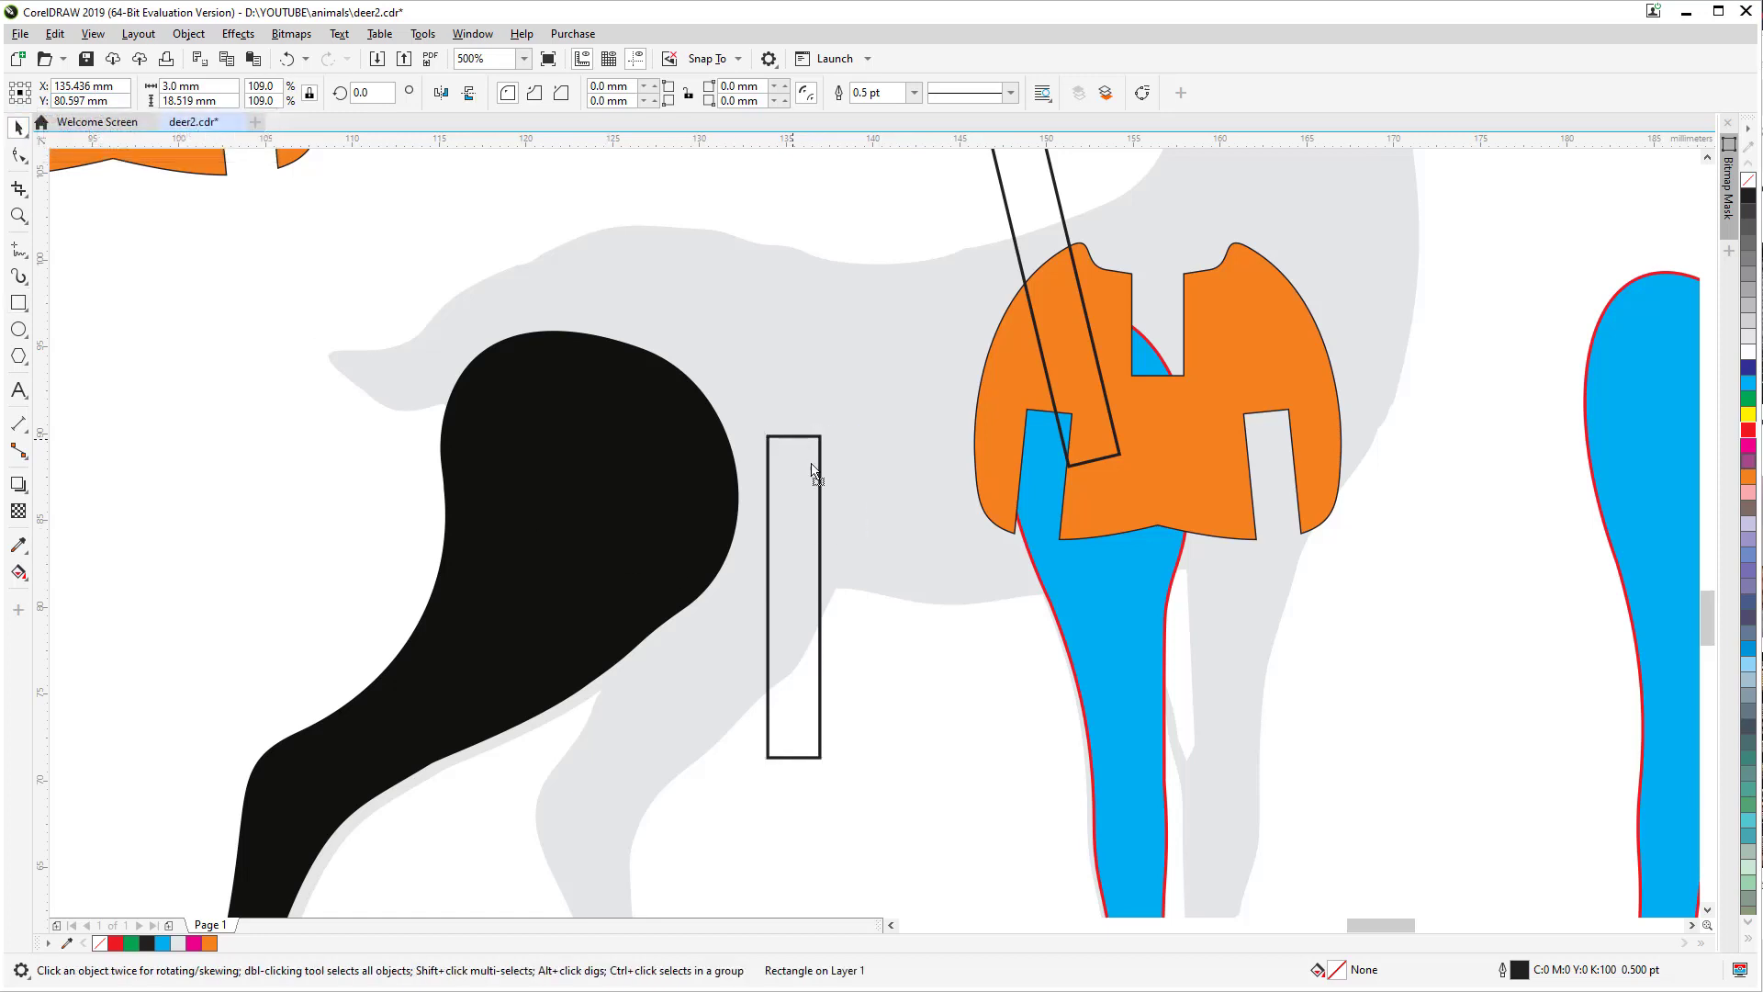
{"action": "left_click_drag", "start_coordinate": [815, 465], "coordinate": [1049, 415]}
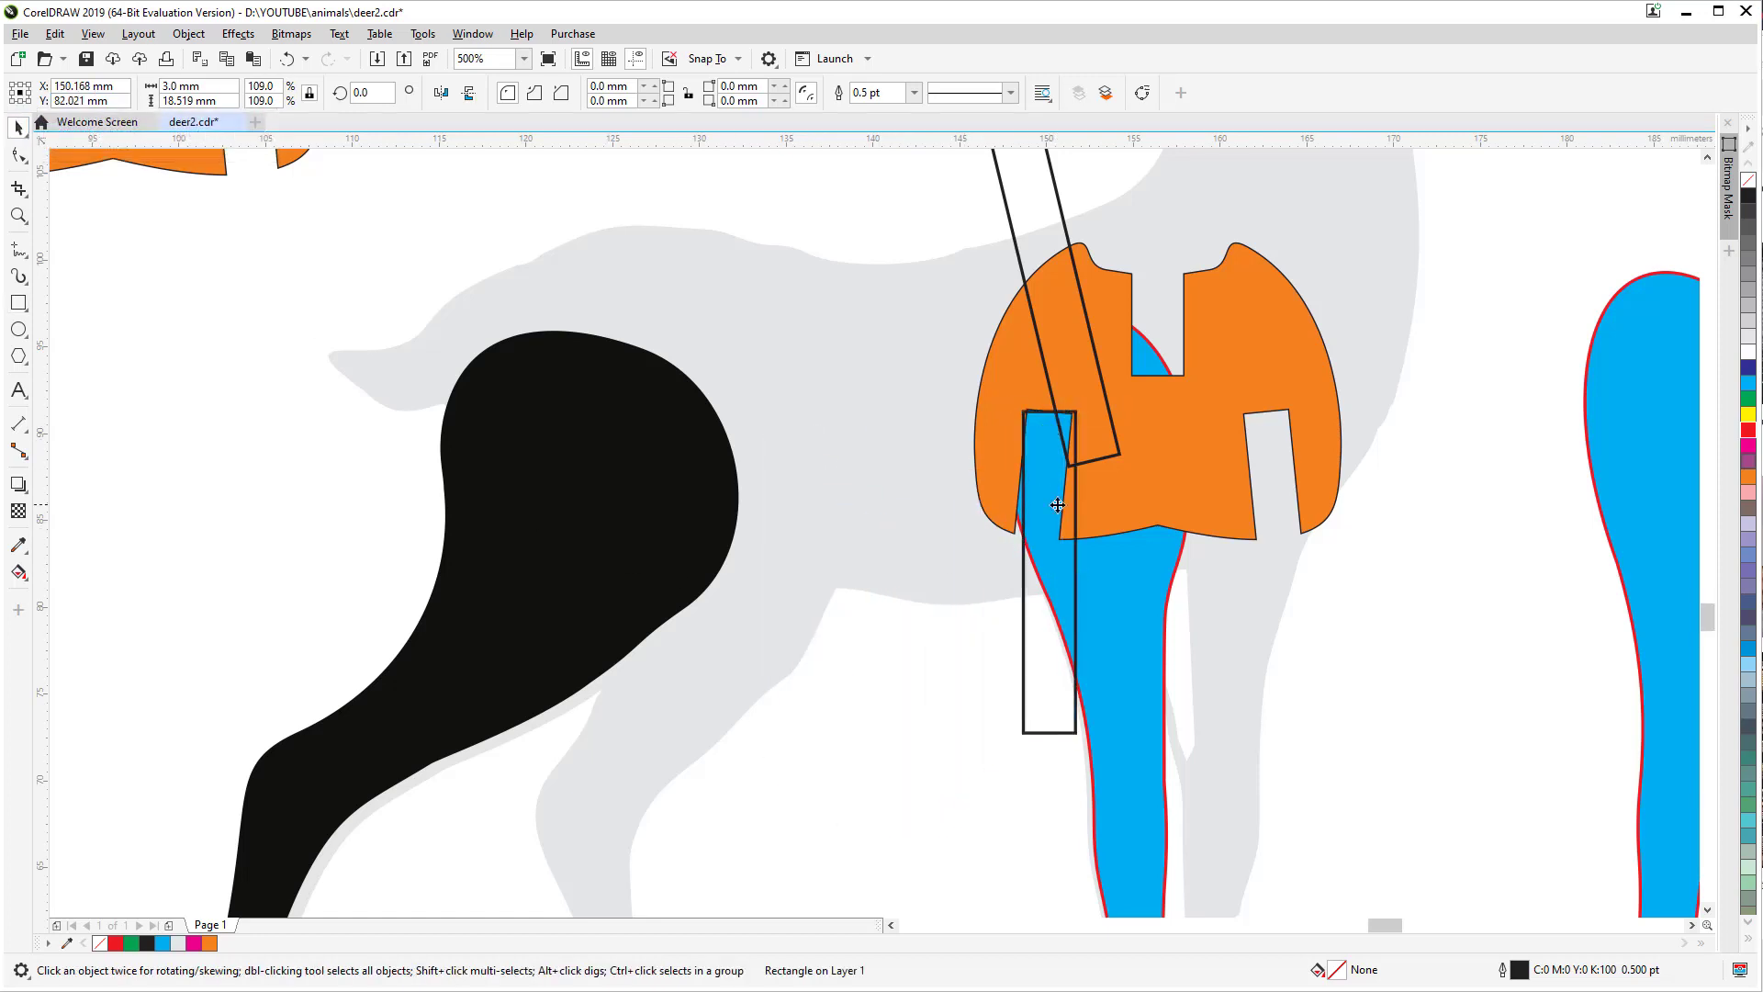
Step: Rotate the 3 mm rectangle about 5.7° clockwise to match the lower-left slot, with its upper-right corner on the slot's corner
{"action": "scroll", "coordinate": [1052, 431], "scroll_direction": "up", "scroll_amount": 2}
{"action": "left_click", "coordinate": [1046, 389]}
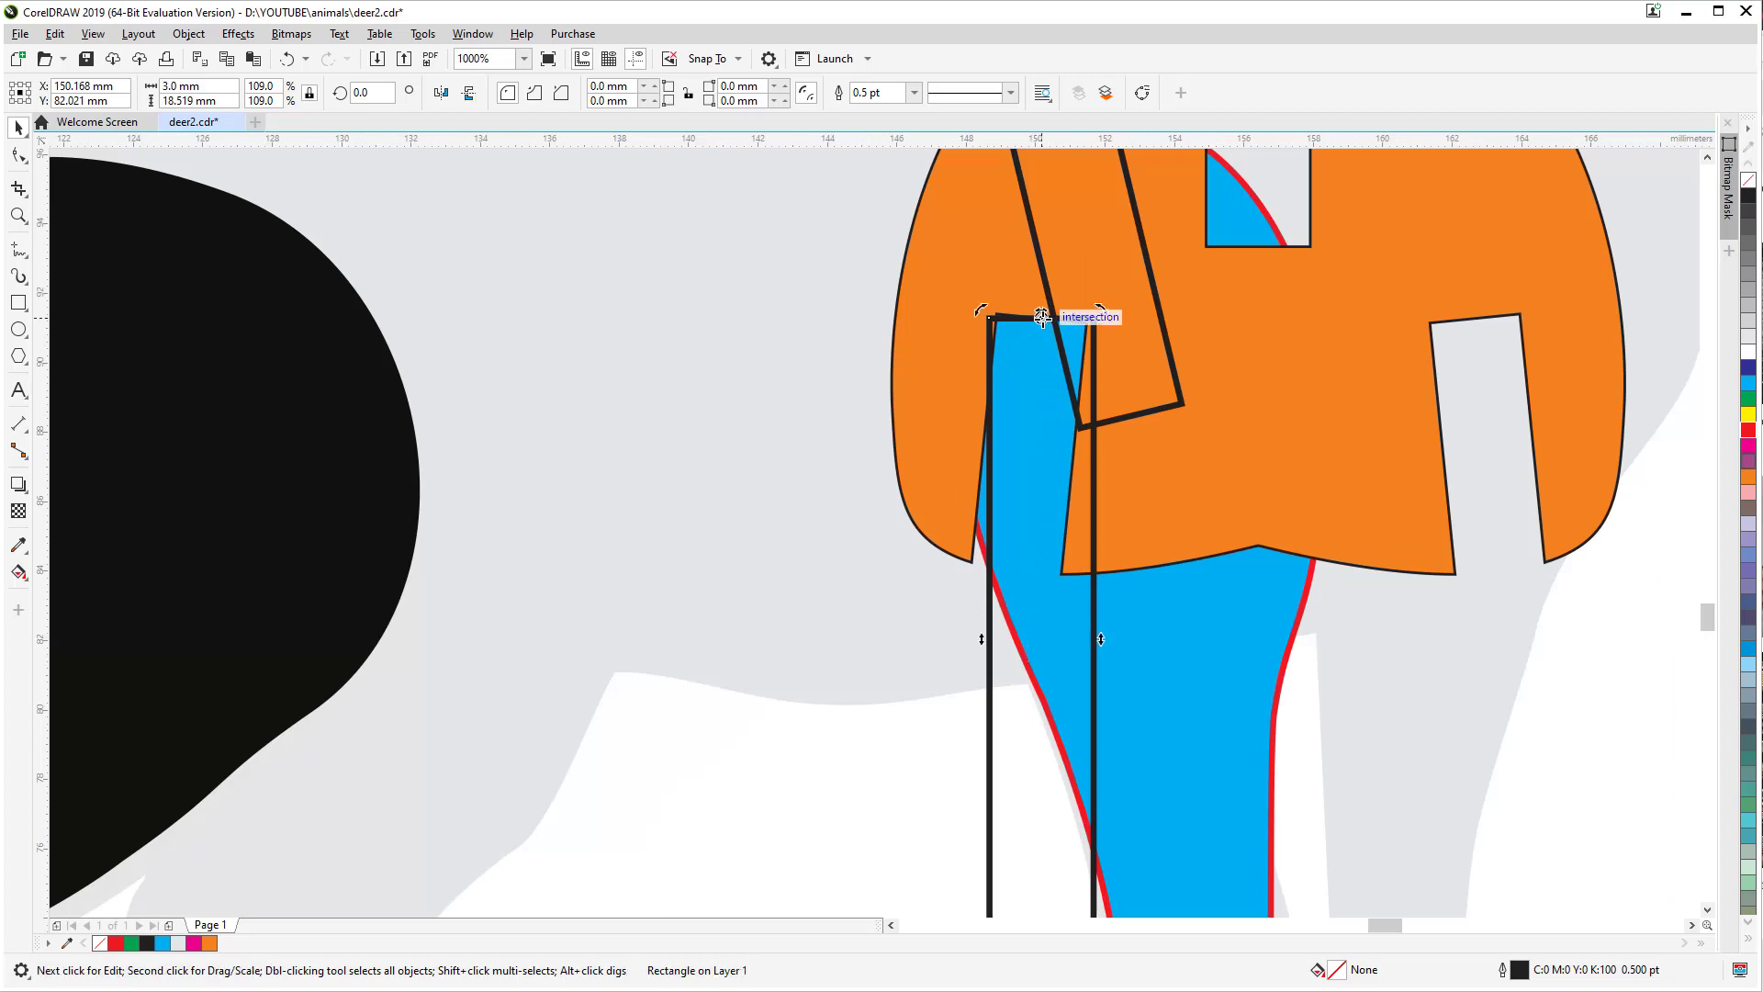
{"action": "left_click", "coordinate": [1052, 427]}
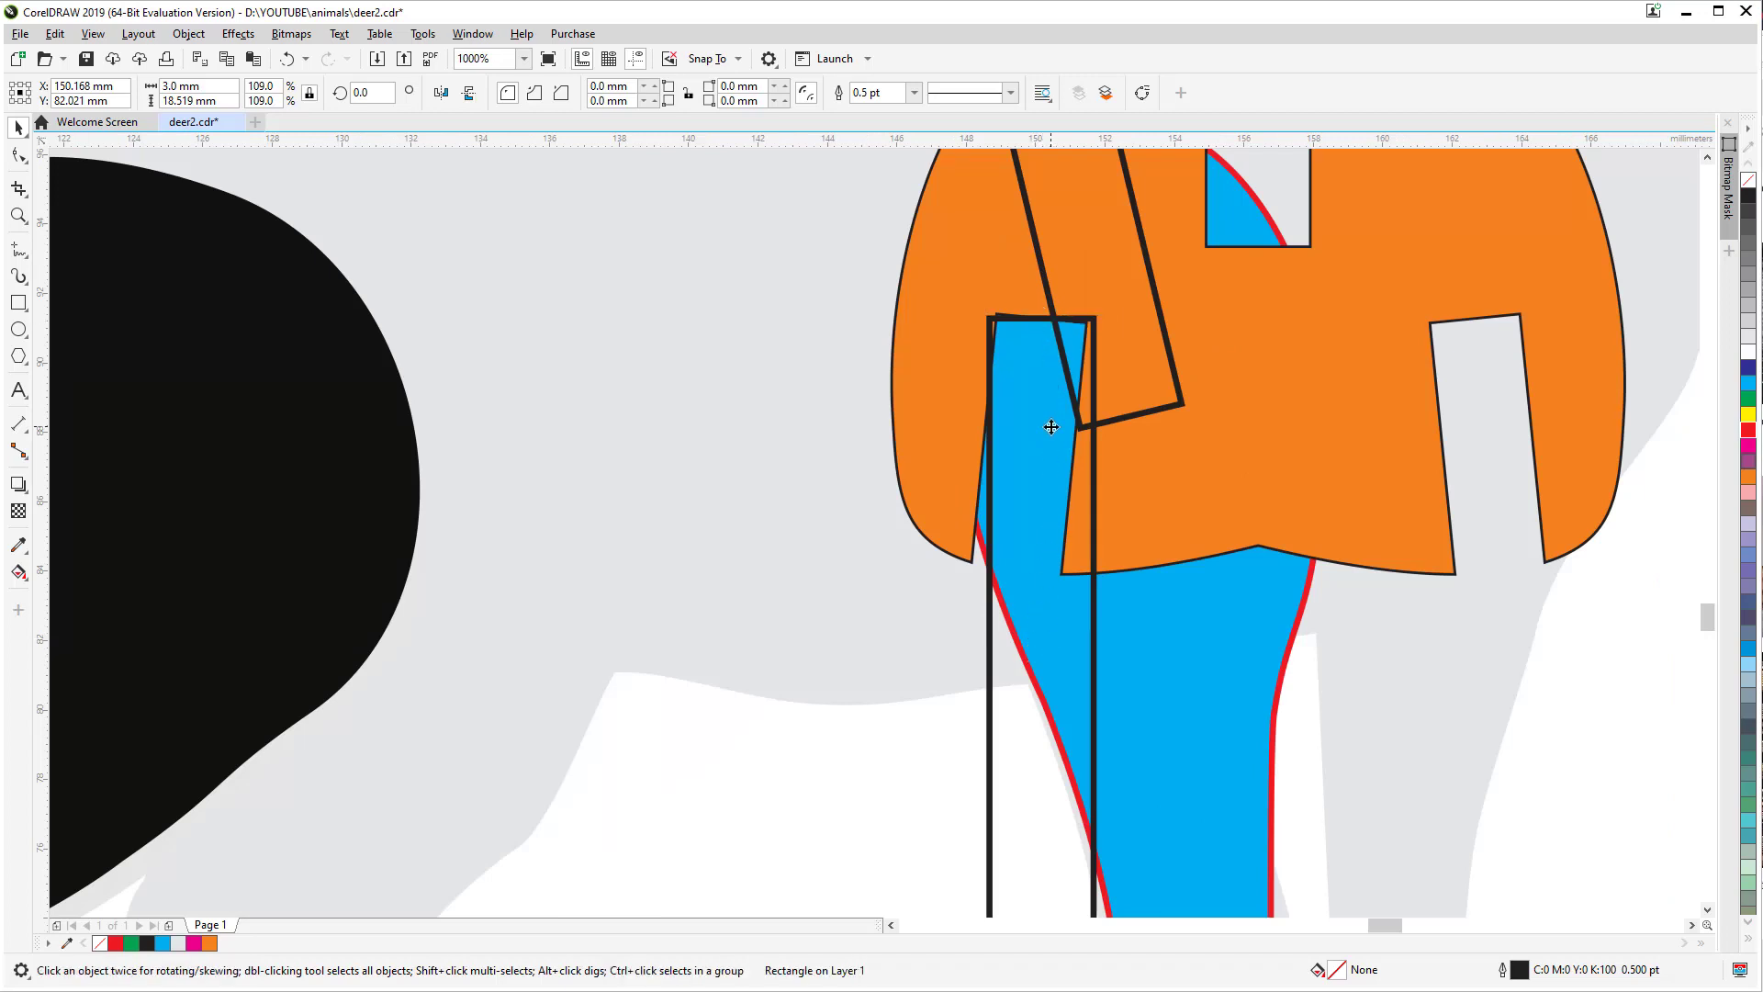
{"action": "left_click", "coordinate": [1094, 567]}
{"action": "left_click", "coordinate": [1093, 564]}
{"action": "left_click", "coordinate": [1094, 568]}
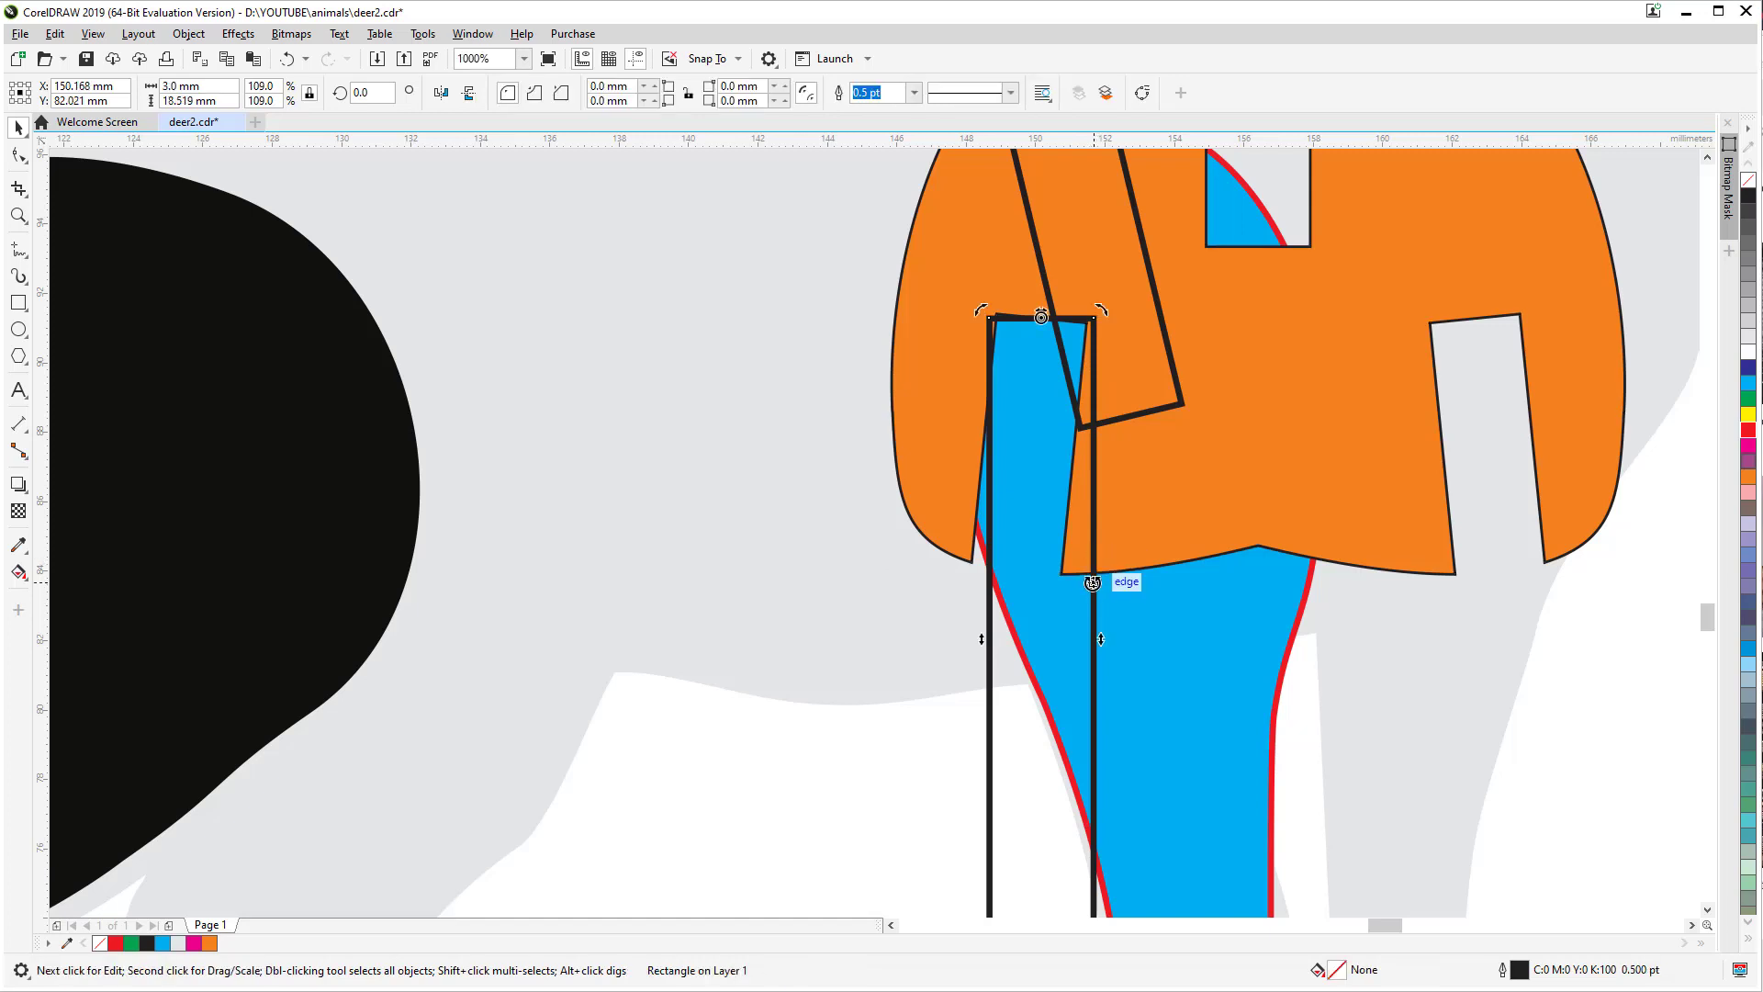
{"action": "left_click_drag", "start_coordinate": [1094, 538], "coordinate": [1067, 540]}
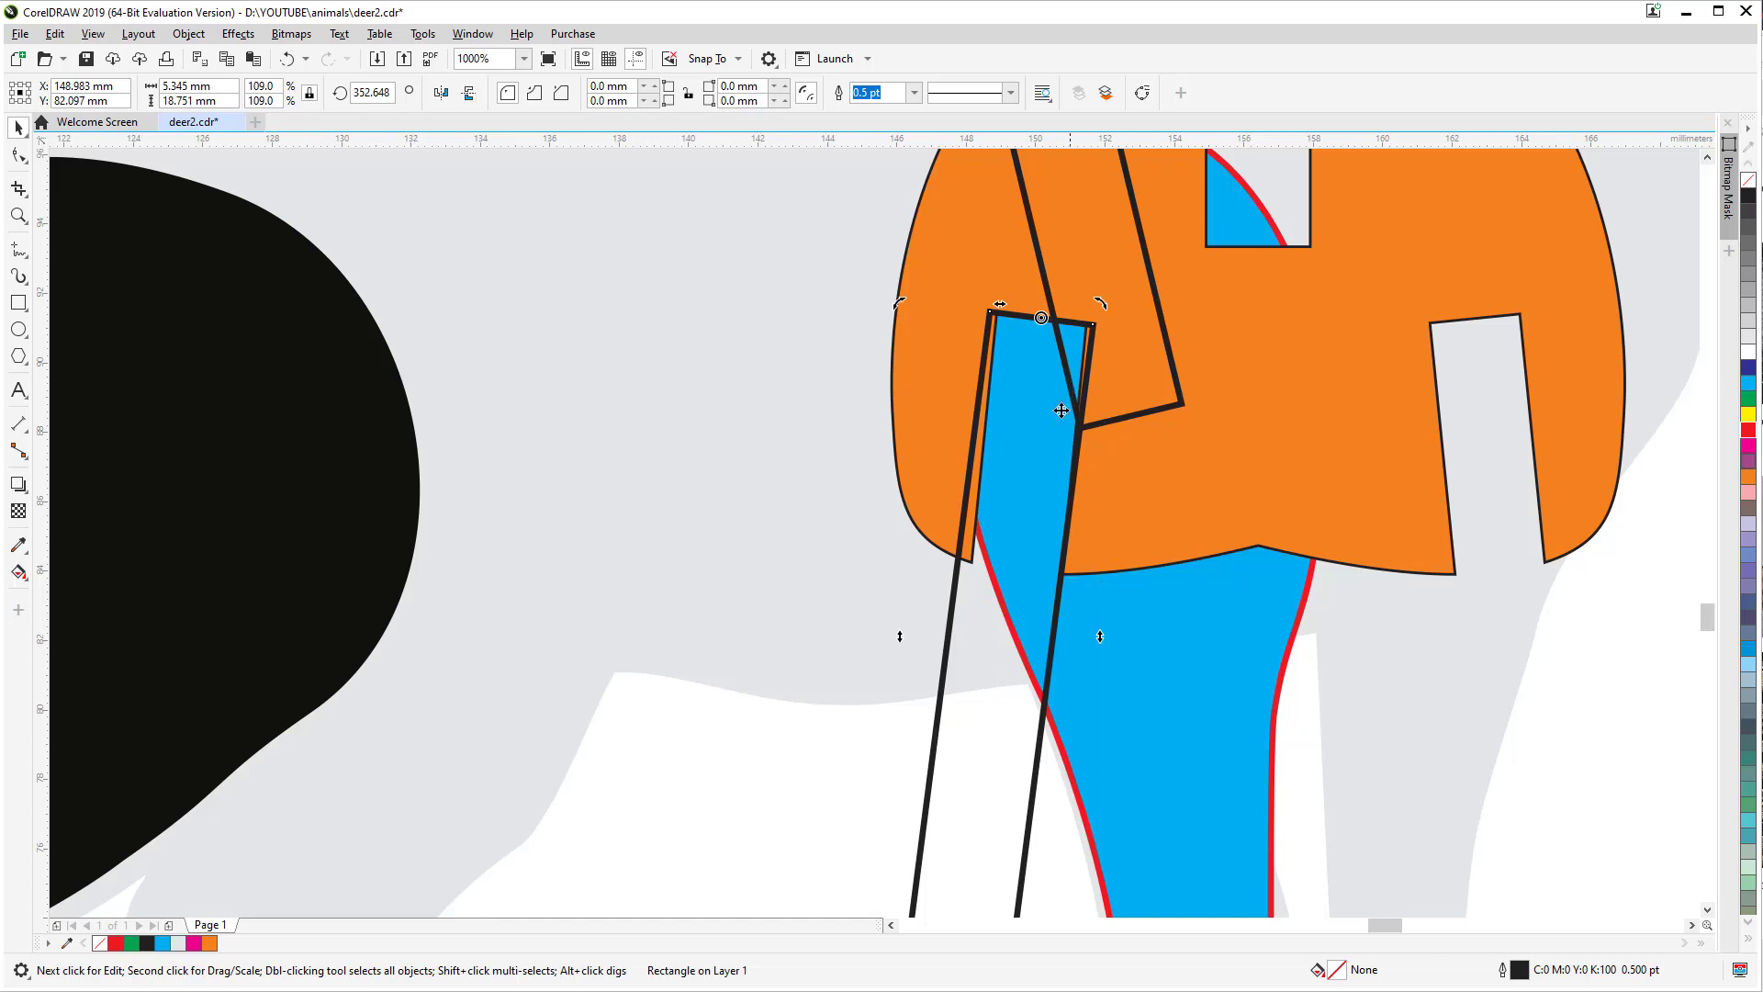
{"action": "left_click_drag", "start_coordinate": [1040, 314], "coordinate": [1085, 322]}
{"action": "left_click", "coordinate": [1034, 452]}
{"action": "left_click", "coordinate": [1076, 608]}
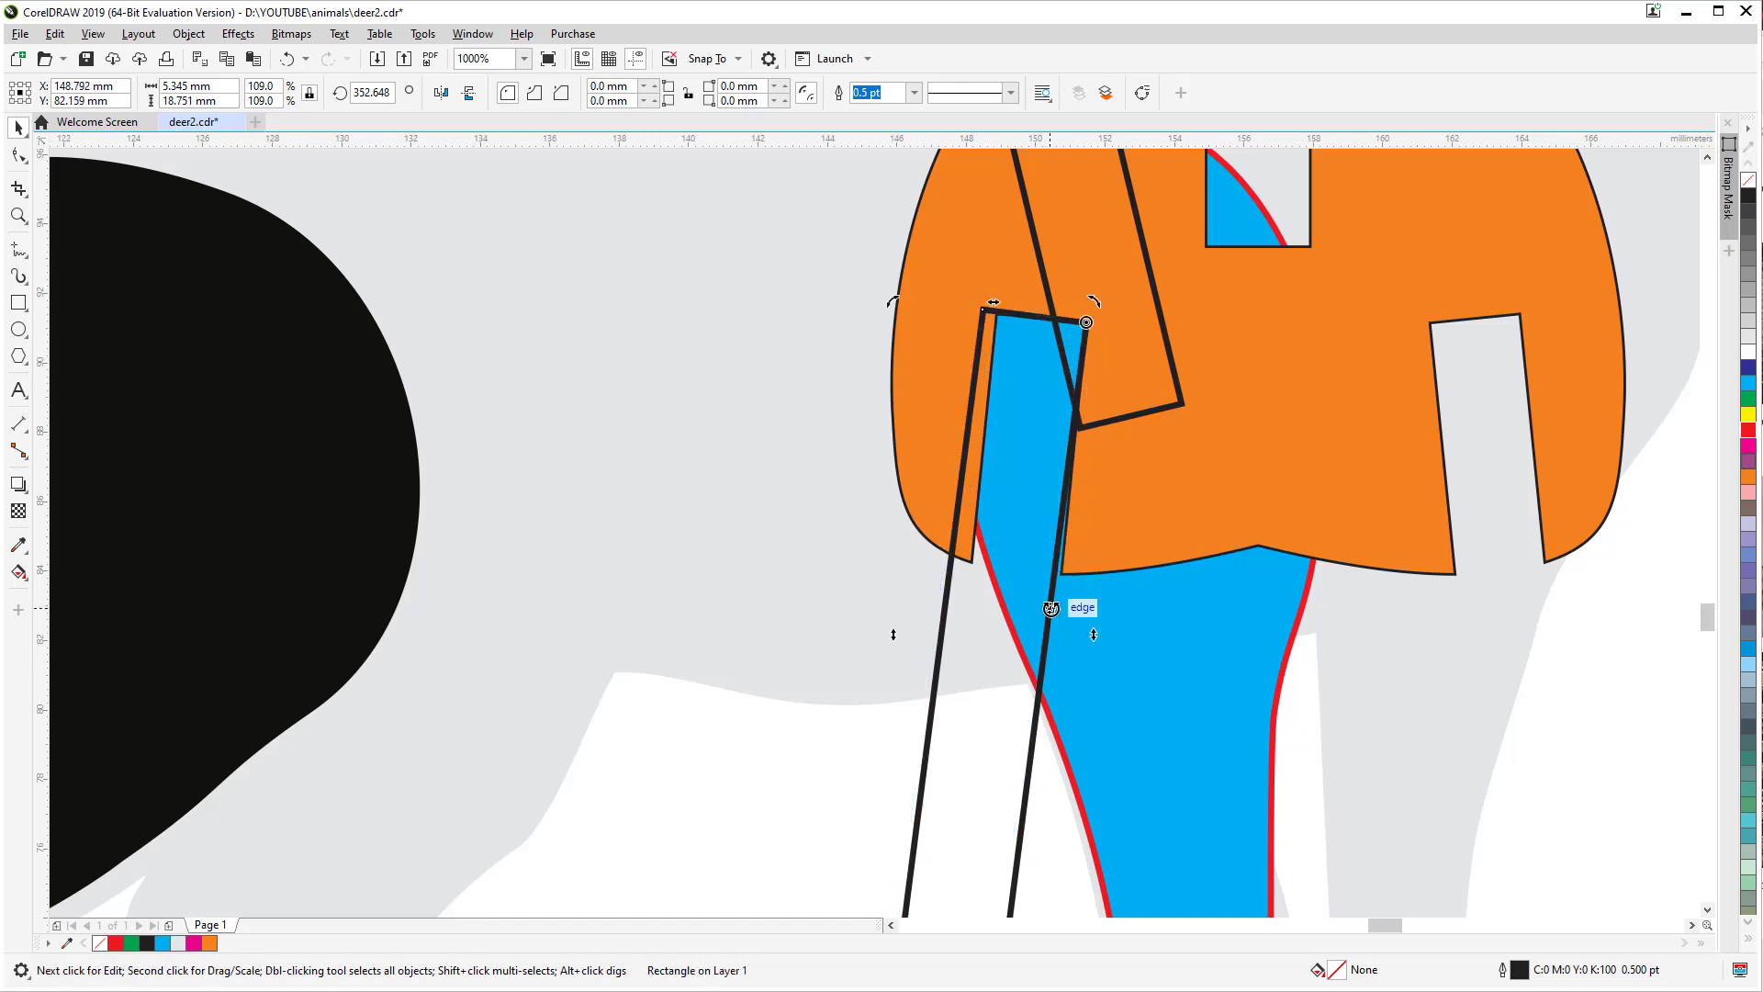
{"action": "left_click_drag", "start_coordinate": [1056, 525], "coordinate": [1079, 546]}
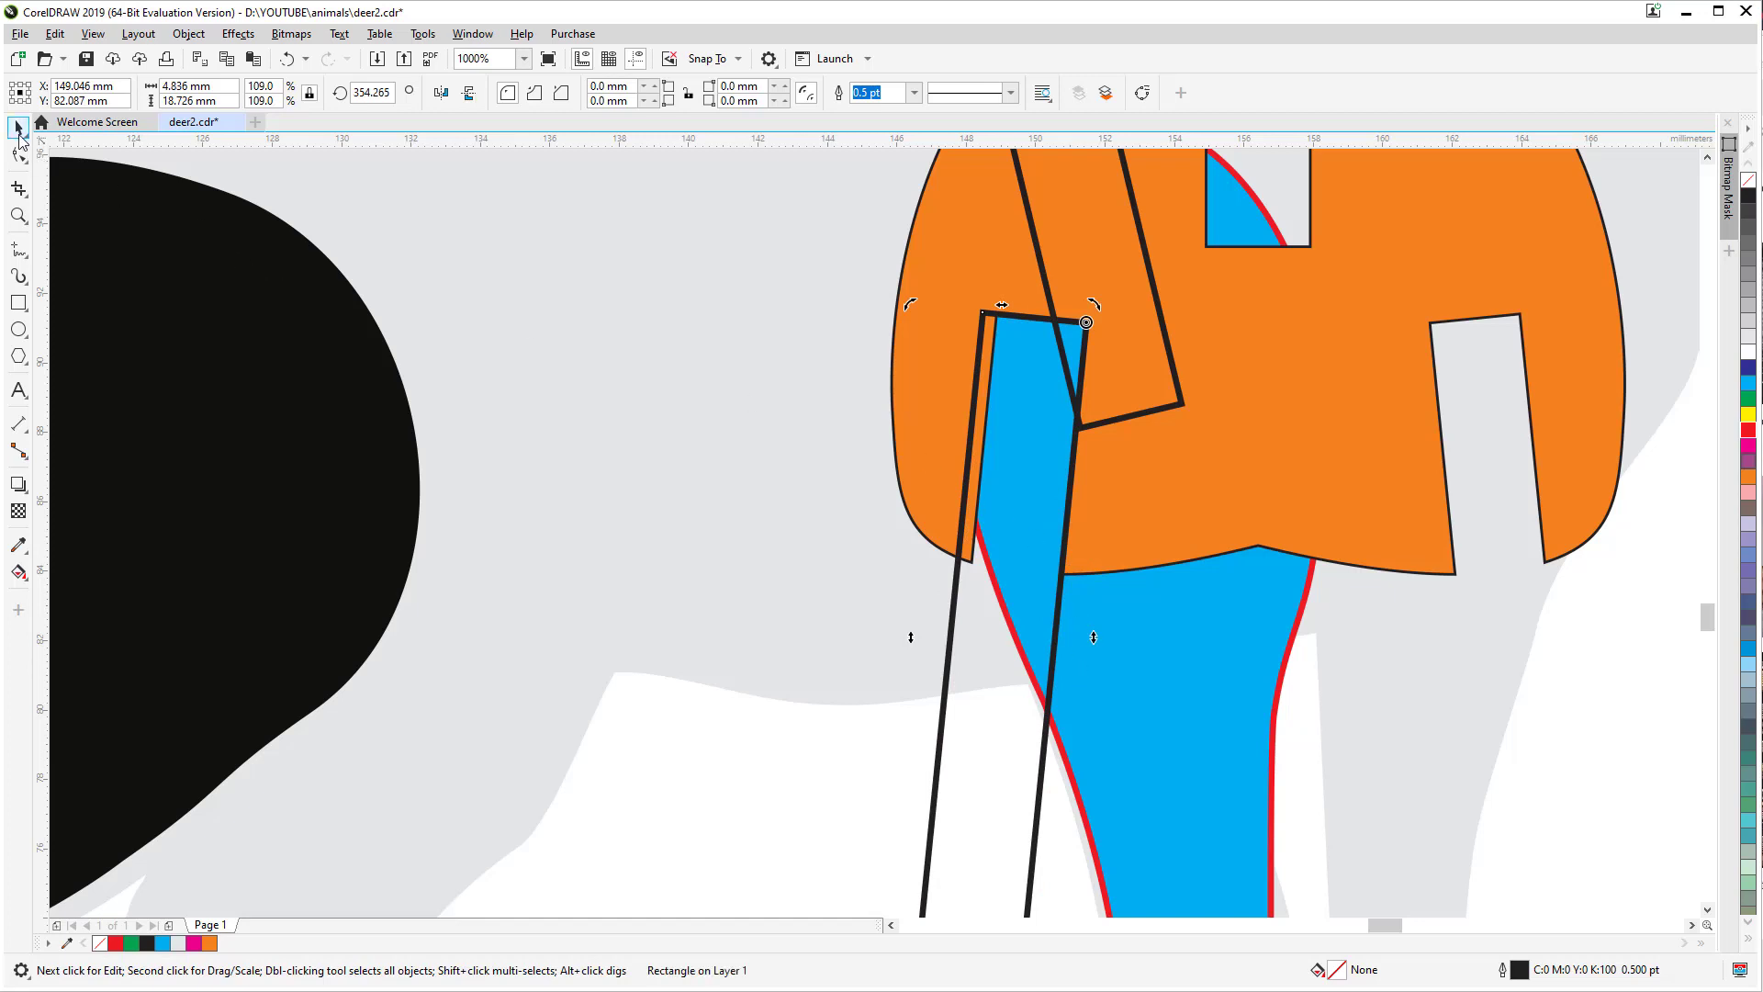
{"action": "scroll", "coordinate": [566, 491], "scroll_direction": "down", "scroll_amount": 1}
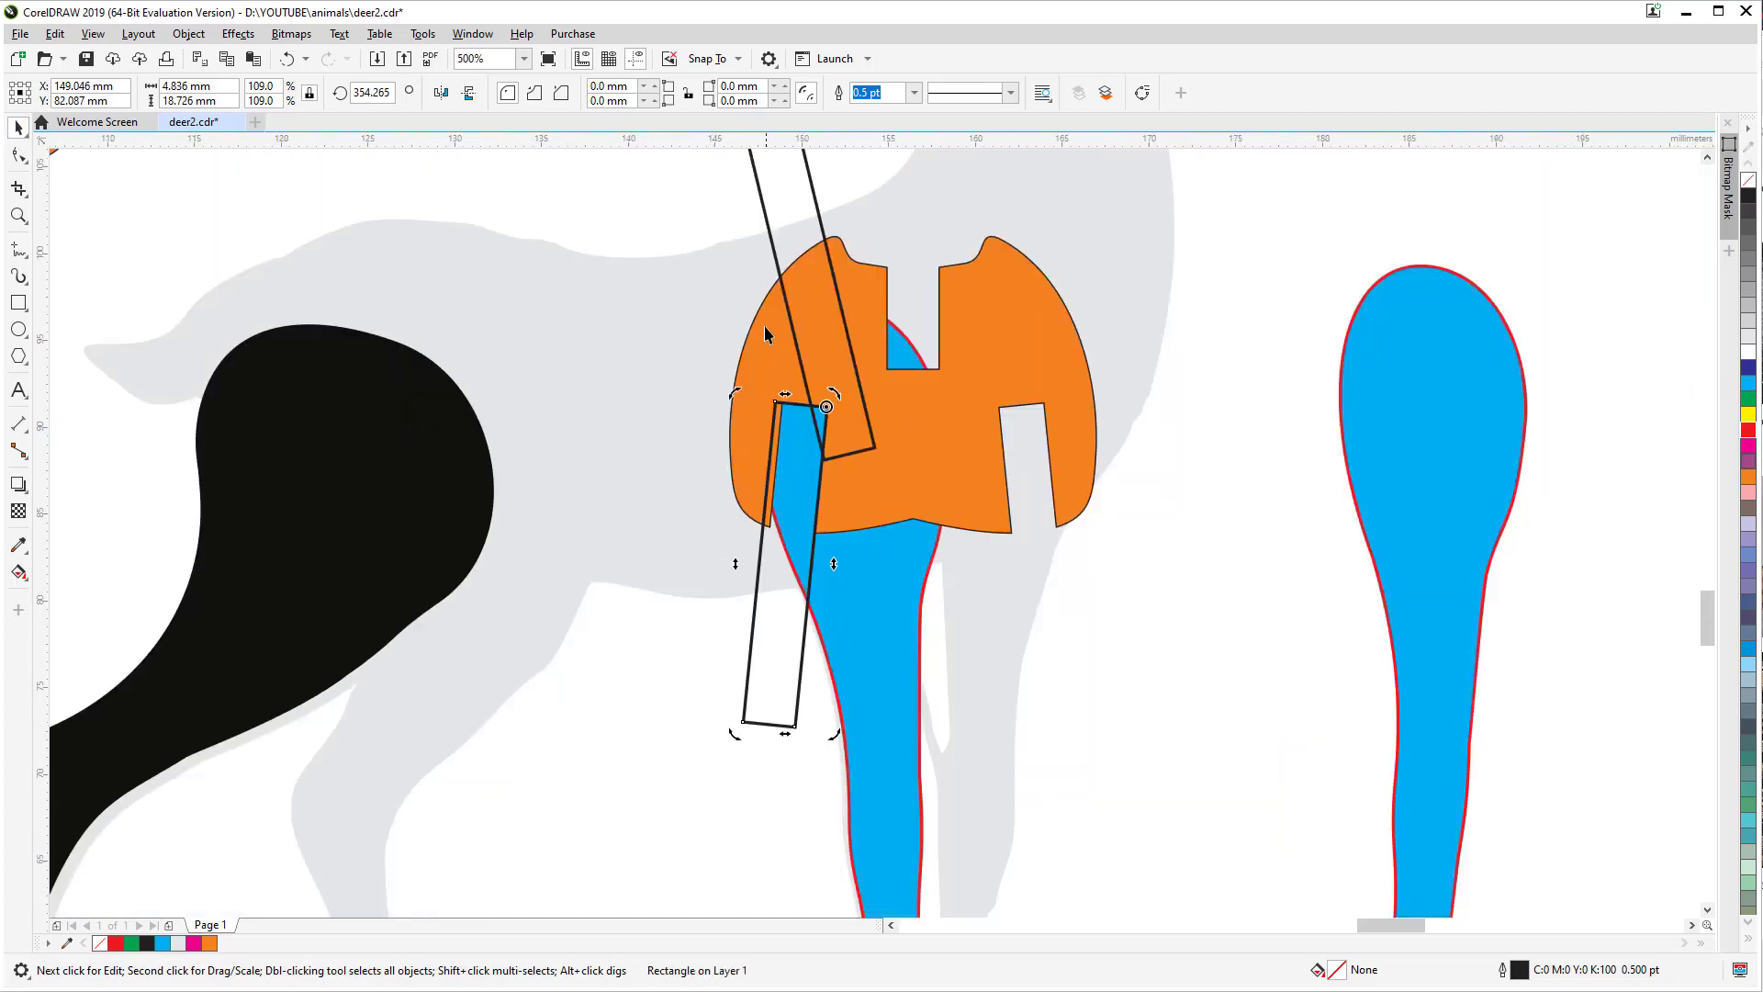
Step: Make a horizontally mirrored copy of the tilted rectangle and place it over the connector's lower-right slot
{"action": "left_click", "coordinate": [1144, 621]}
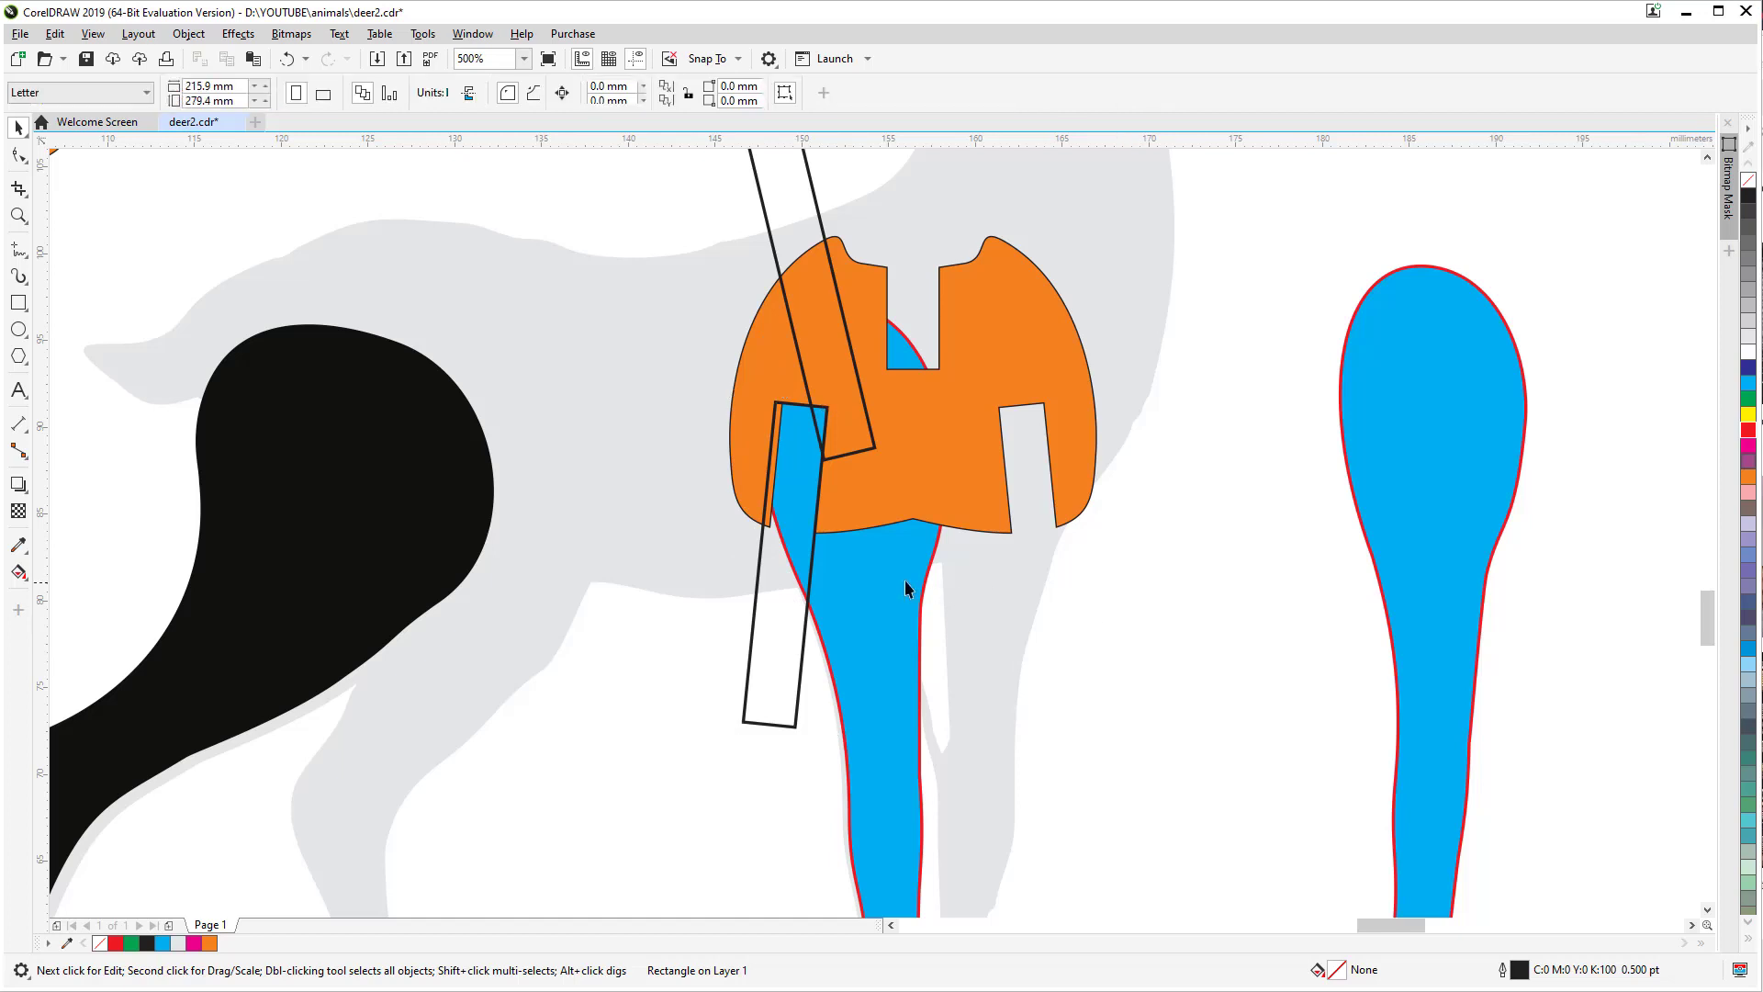
{"action": "left_click", "coordinate": [804, 588]}
{"action": "left_click", "coordinate": [777, 724]}
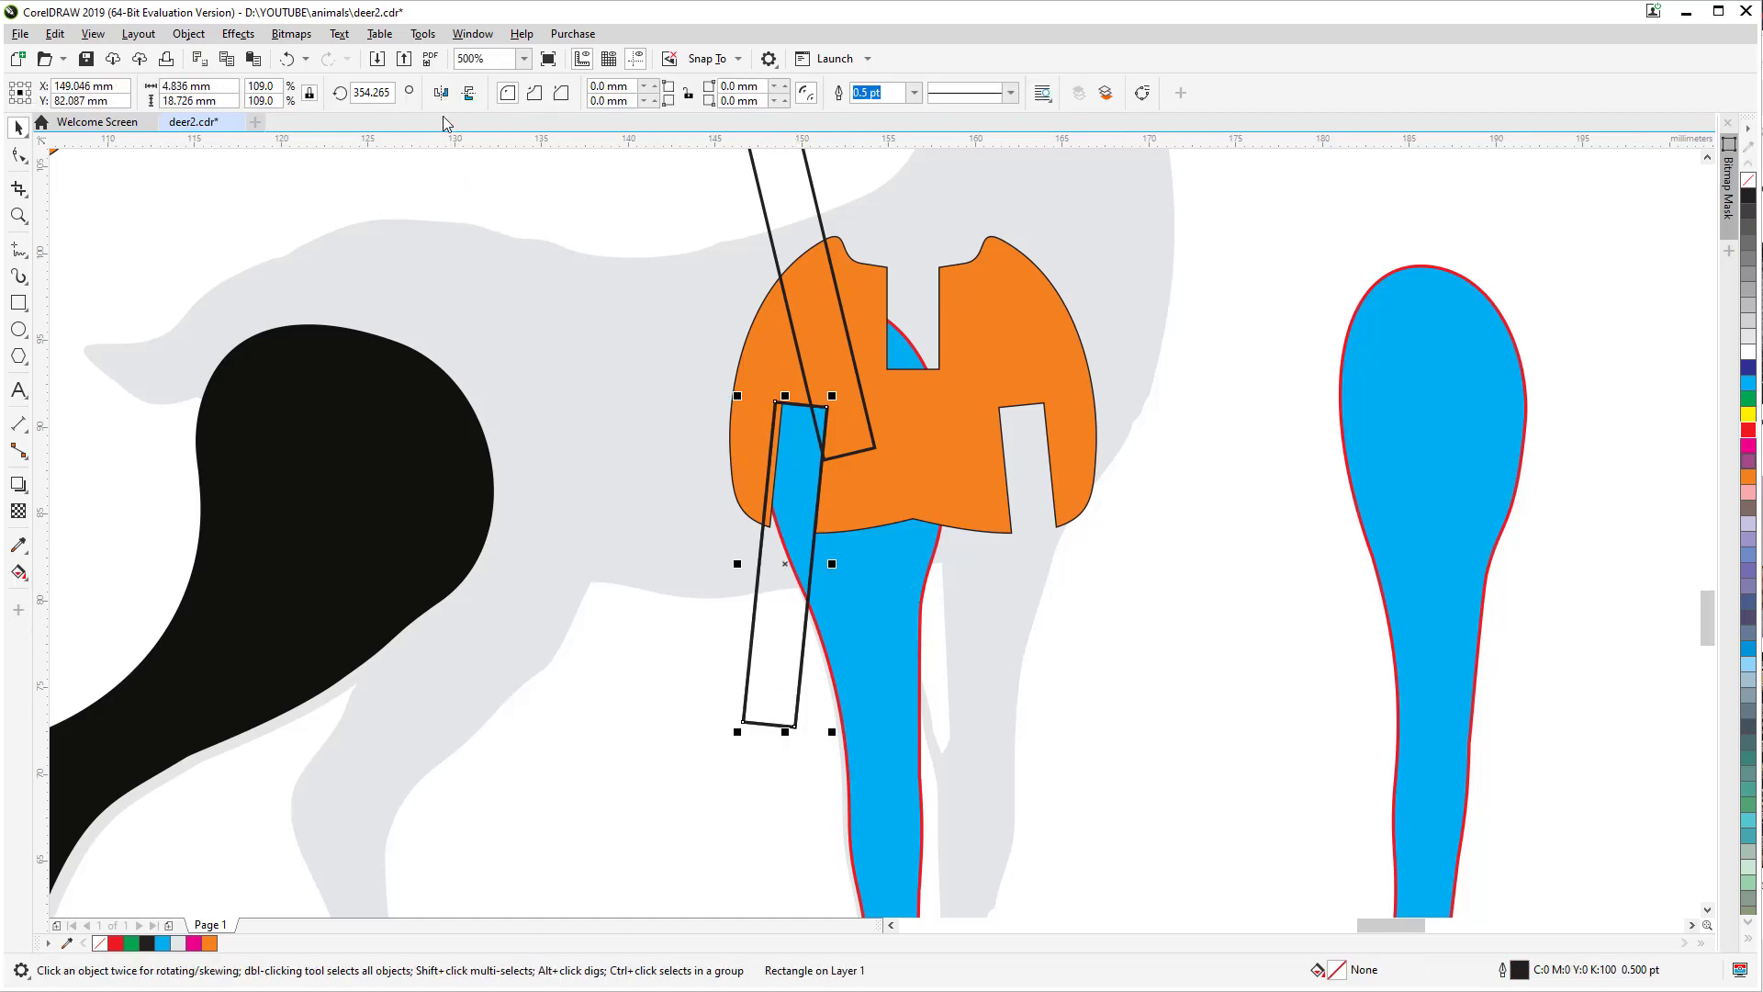
{"action": "left_click", "coordinate": [441, 93]}
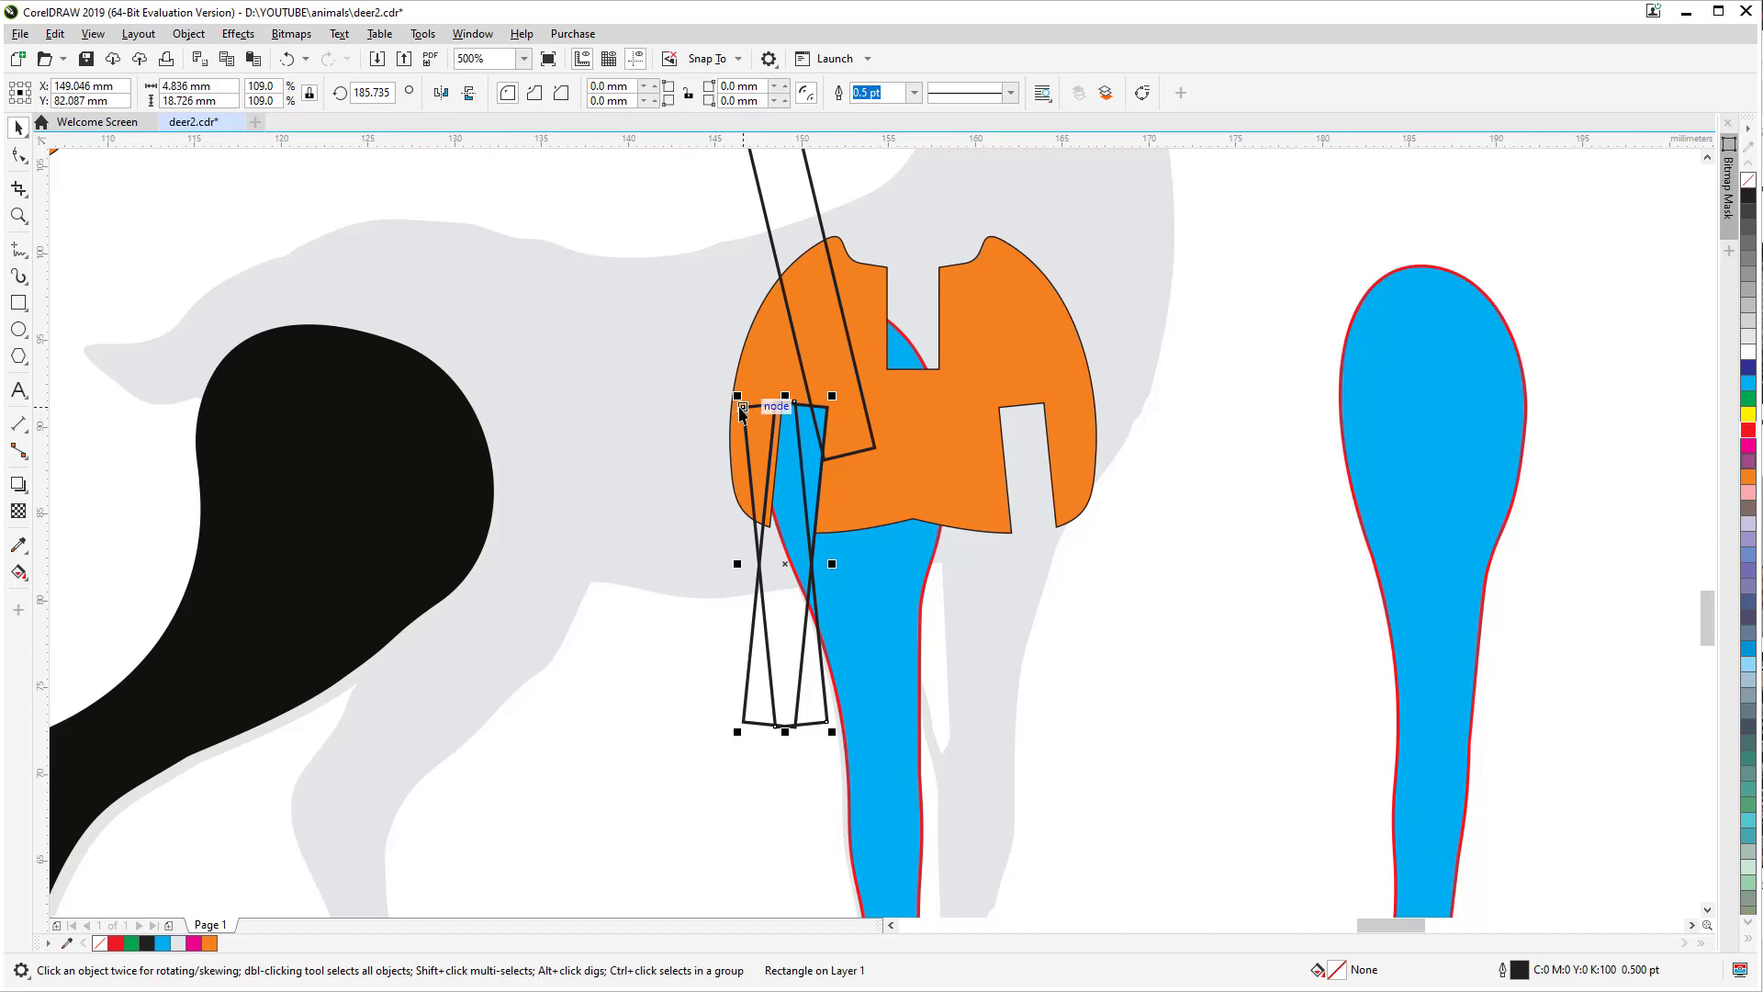
{"action": "left_click_drag", "start_coordinate": [744, 406], "coordinate": [999, 406]}
Step: Cut the left and right tilted rectangles out of the orange connector to make its lower slots 3 mm wide
{"action": "left_click", "coordinate": [762, 360]}
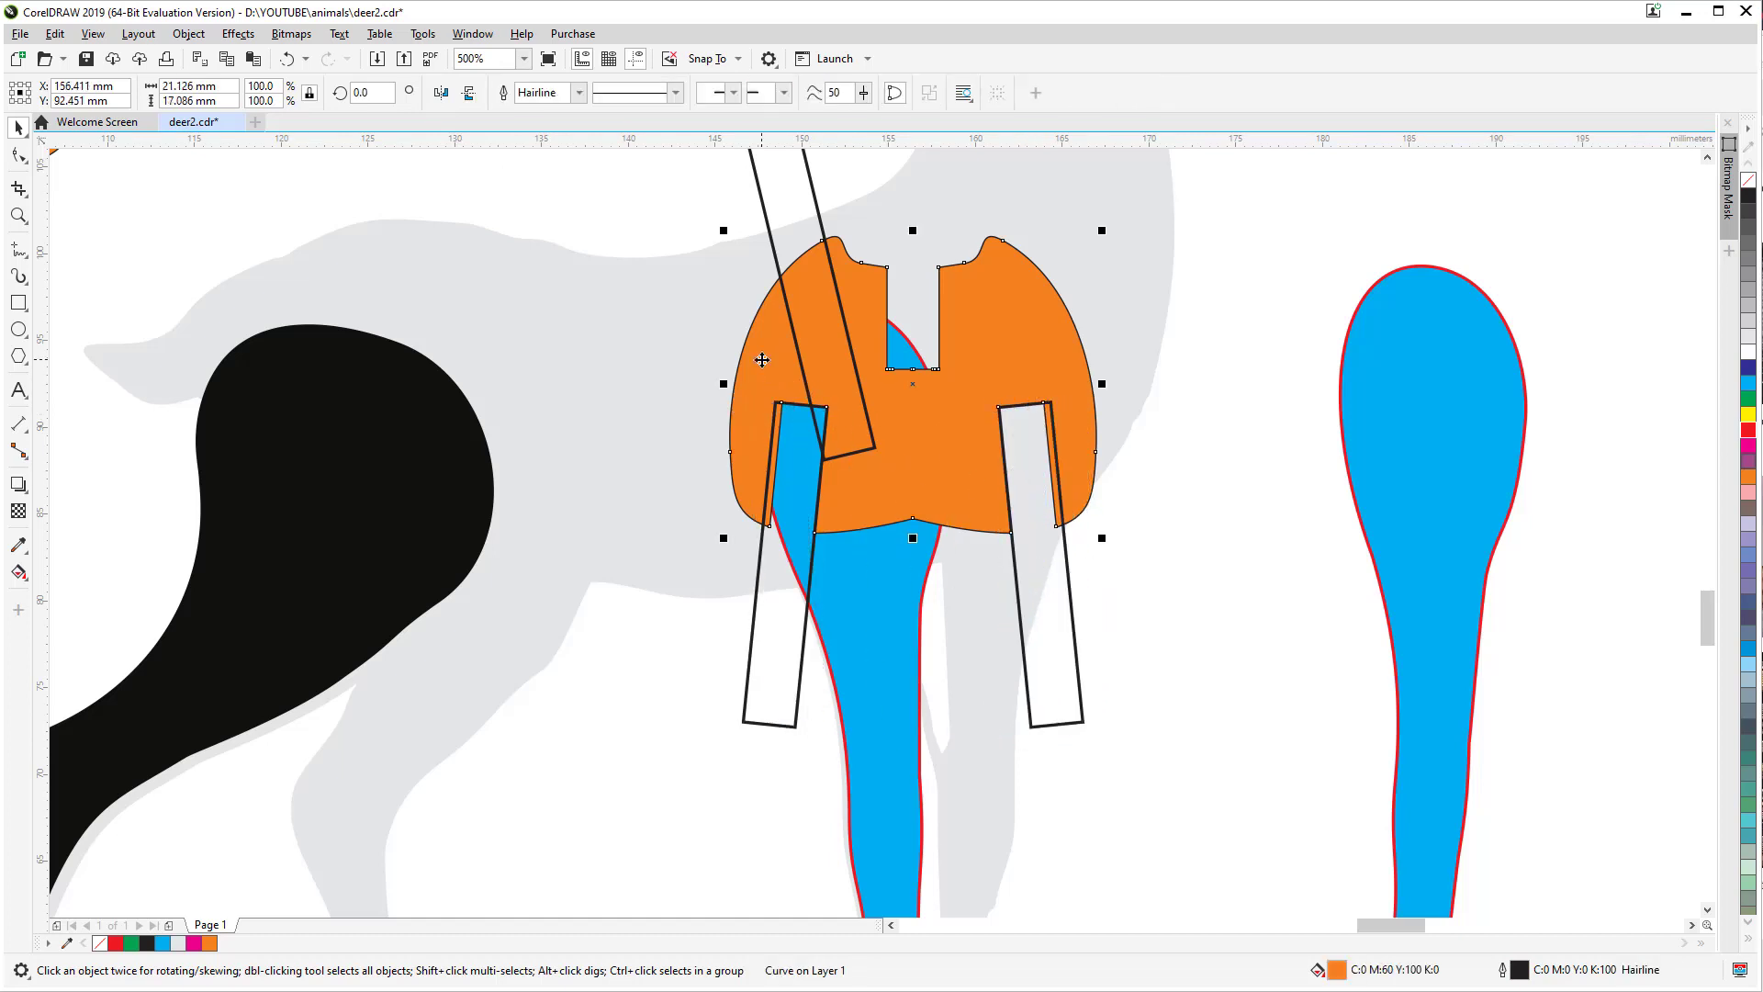
{"action": "left_click", "coordinate": [770, 659], "text": "shift"}
{"action": "left_click", "coordinate": [675, 92]}
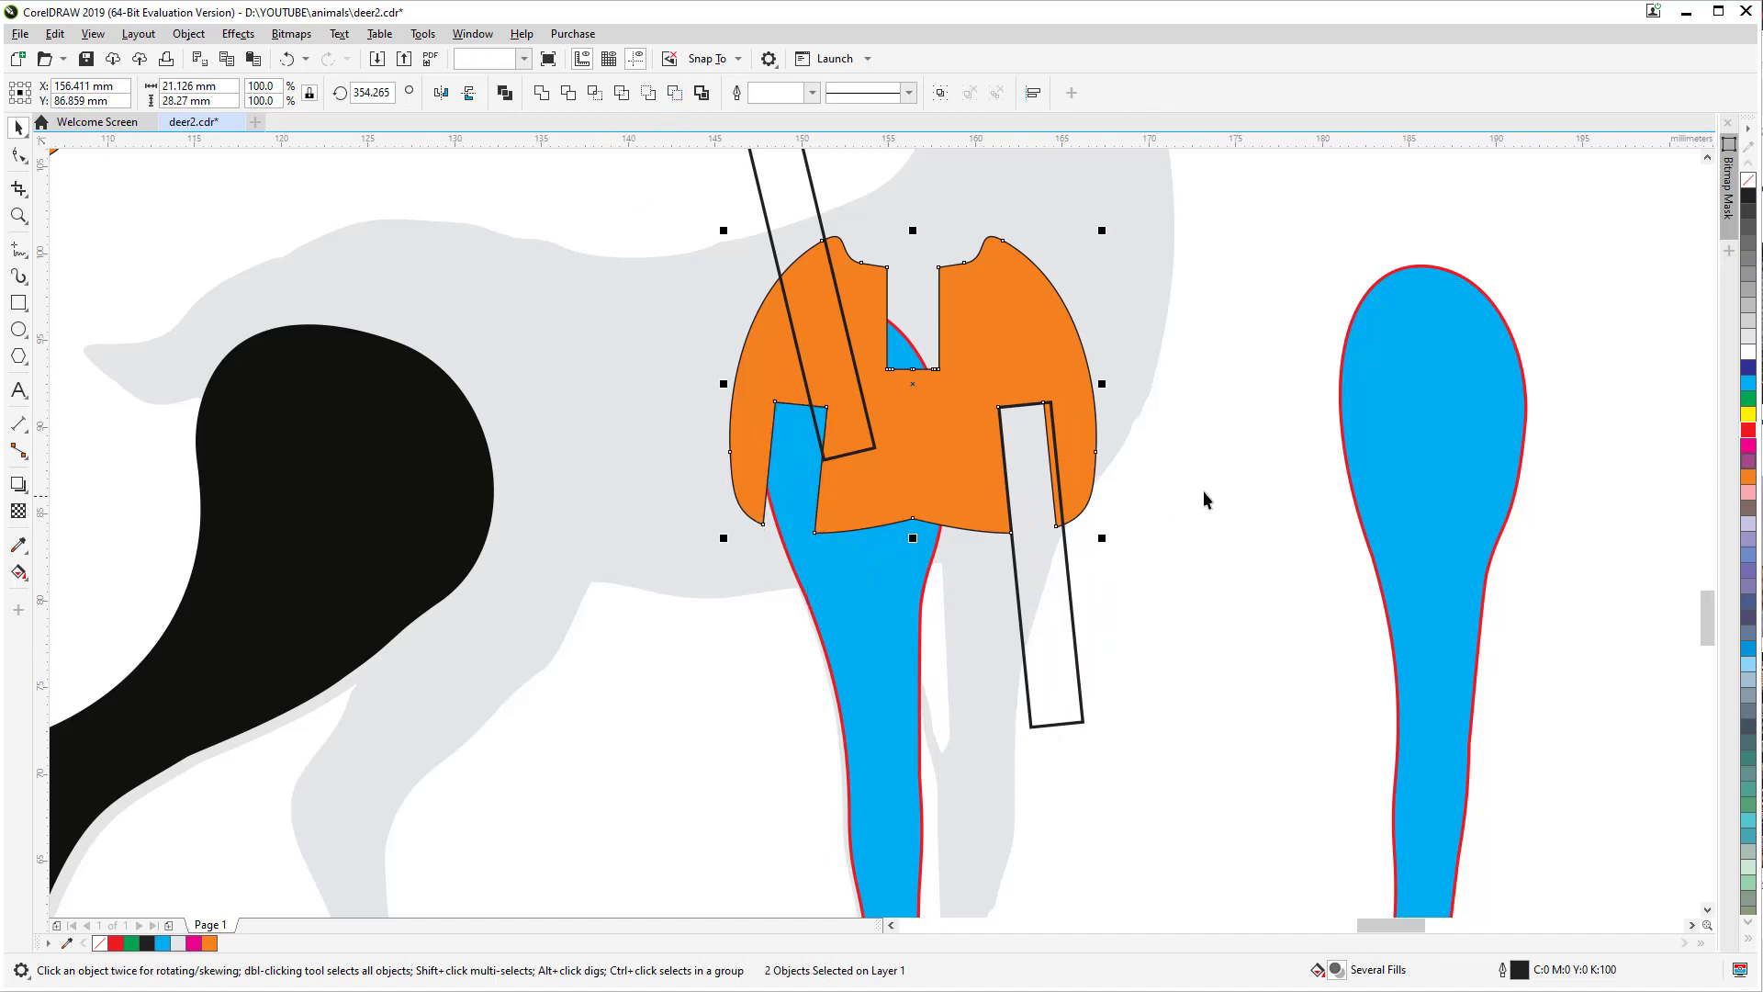
{"action": "left_click", "coordinate": [1058, 636], "text": "shift"}
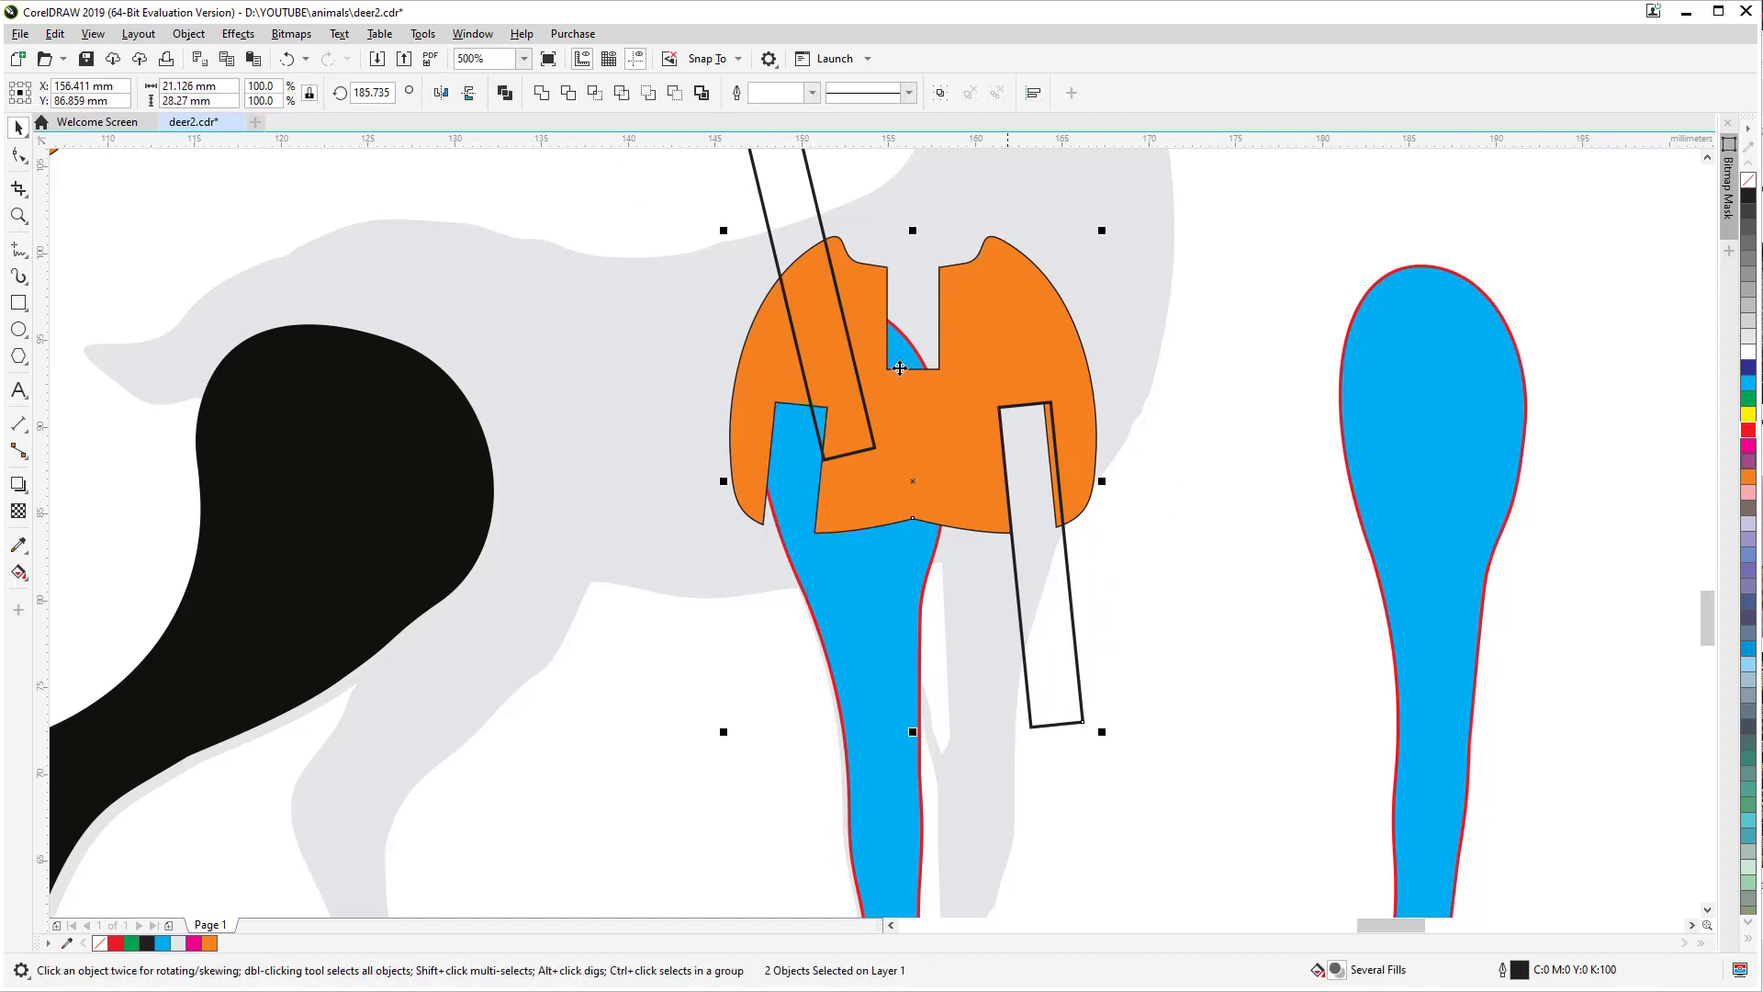
{"action": "left_click", "coordinate": [675, 93]}
{"action": "left_click", "coordinate": [1165, 547]}
{"action": "scroll", "coordinate": [1077, 501], "scroll_direction": "down", "scroll_amount": 3}
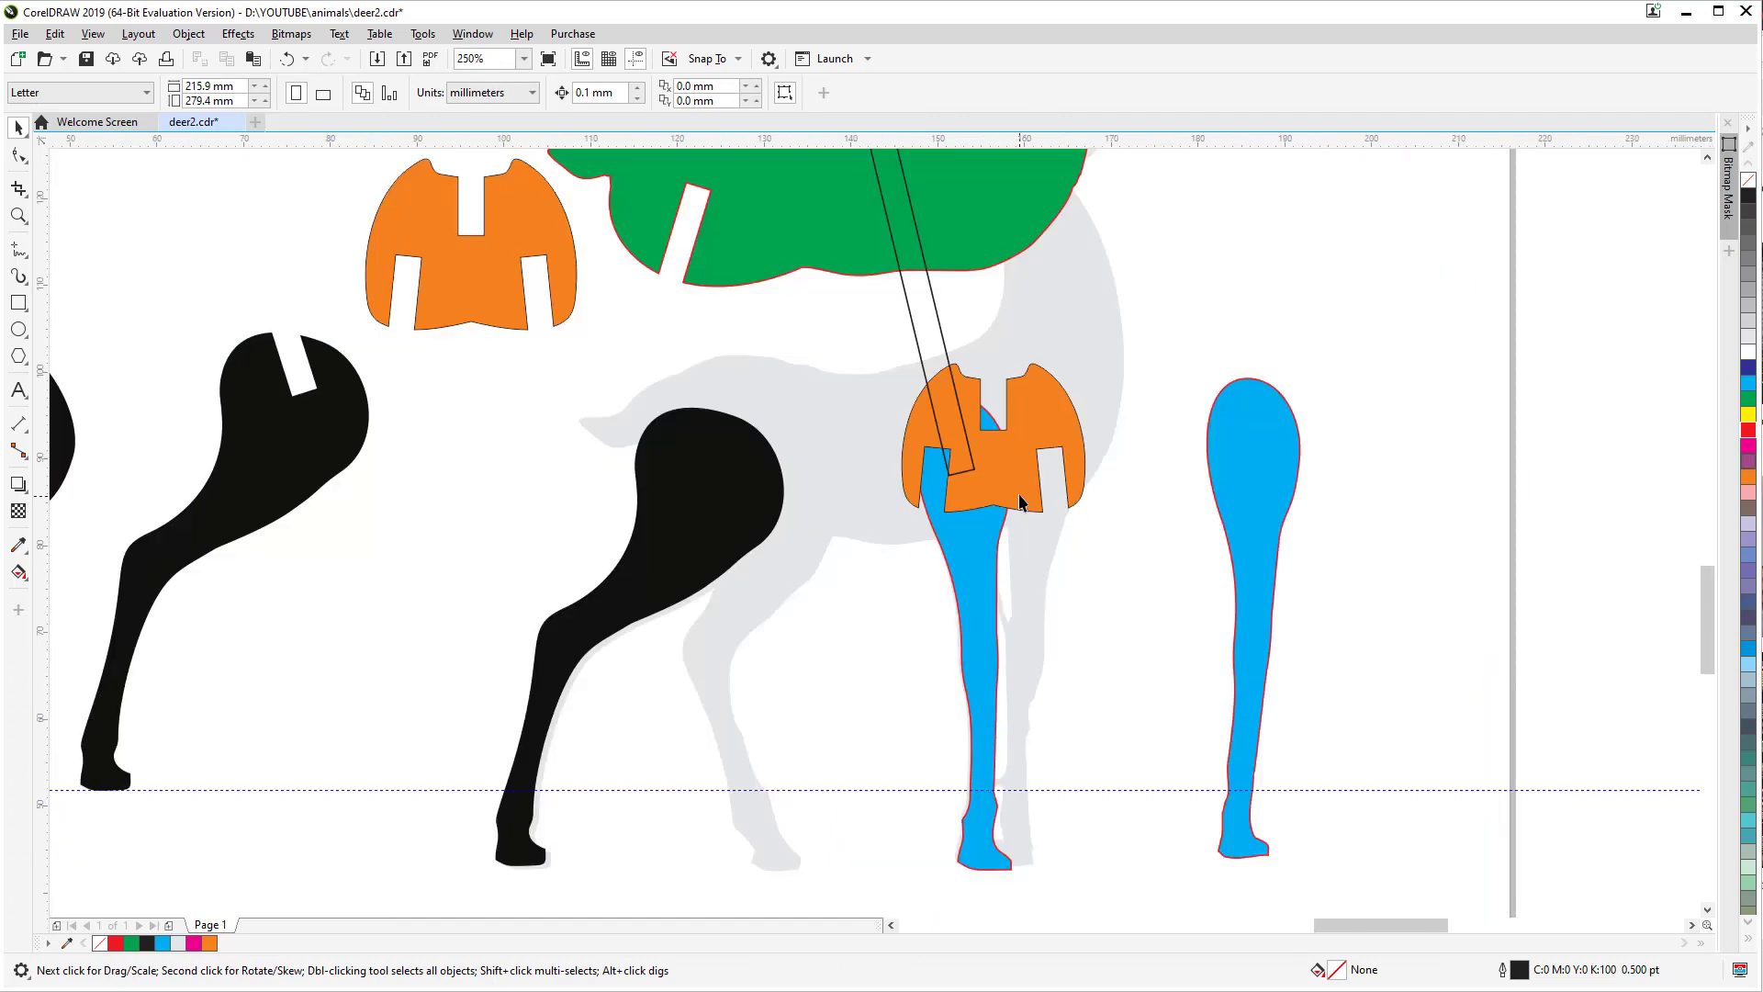
Step: Move the small orange connector off the front leg to the empty area above the right blue leg
{"action": "left_click", "coordinate": [1035, 447]}
{"action": "left_click_drag", "start_coordinate": [1034, 447], "coordinate": [1304, 272]}
{"action": "left_click", "coordinate": [929, 312]}
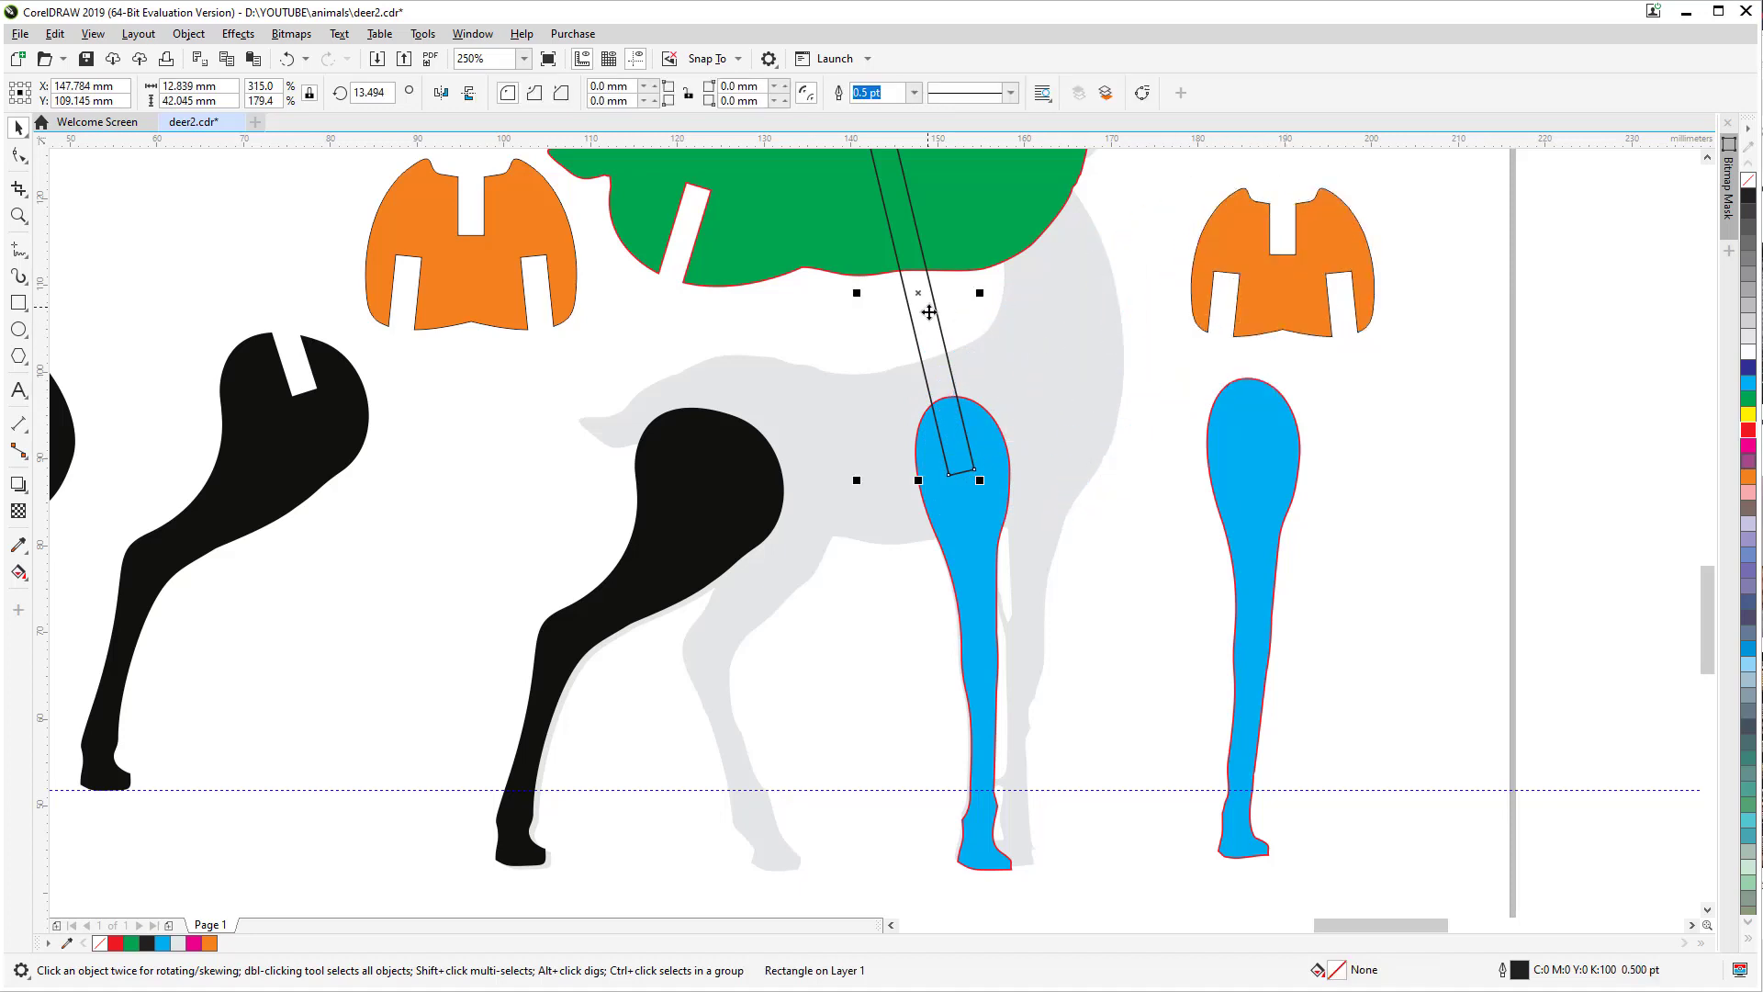
{"action": "left_click_drag", "start_coordinate": [929, 312], "coordinate": [929, 316]}
{"action": "left_click_drag", "start_coordinate": [1202, 314], "coordinate": [1272, 345]}
Step: Rotate the long slot rectangle to about 16.2° and reposition its lower end in the top of the left blue leg
{"action": "left_click", "coordinate": [937, 303]}
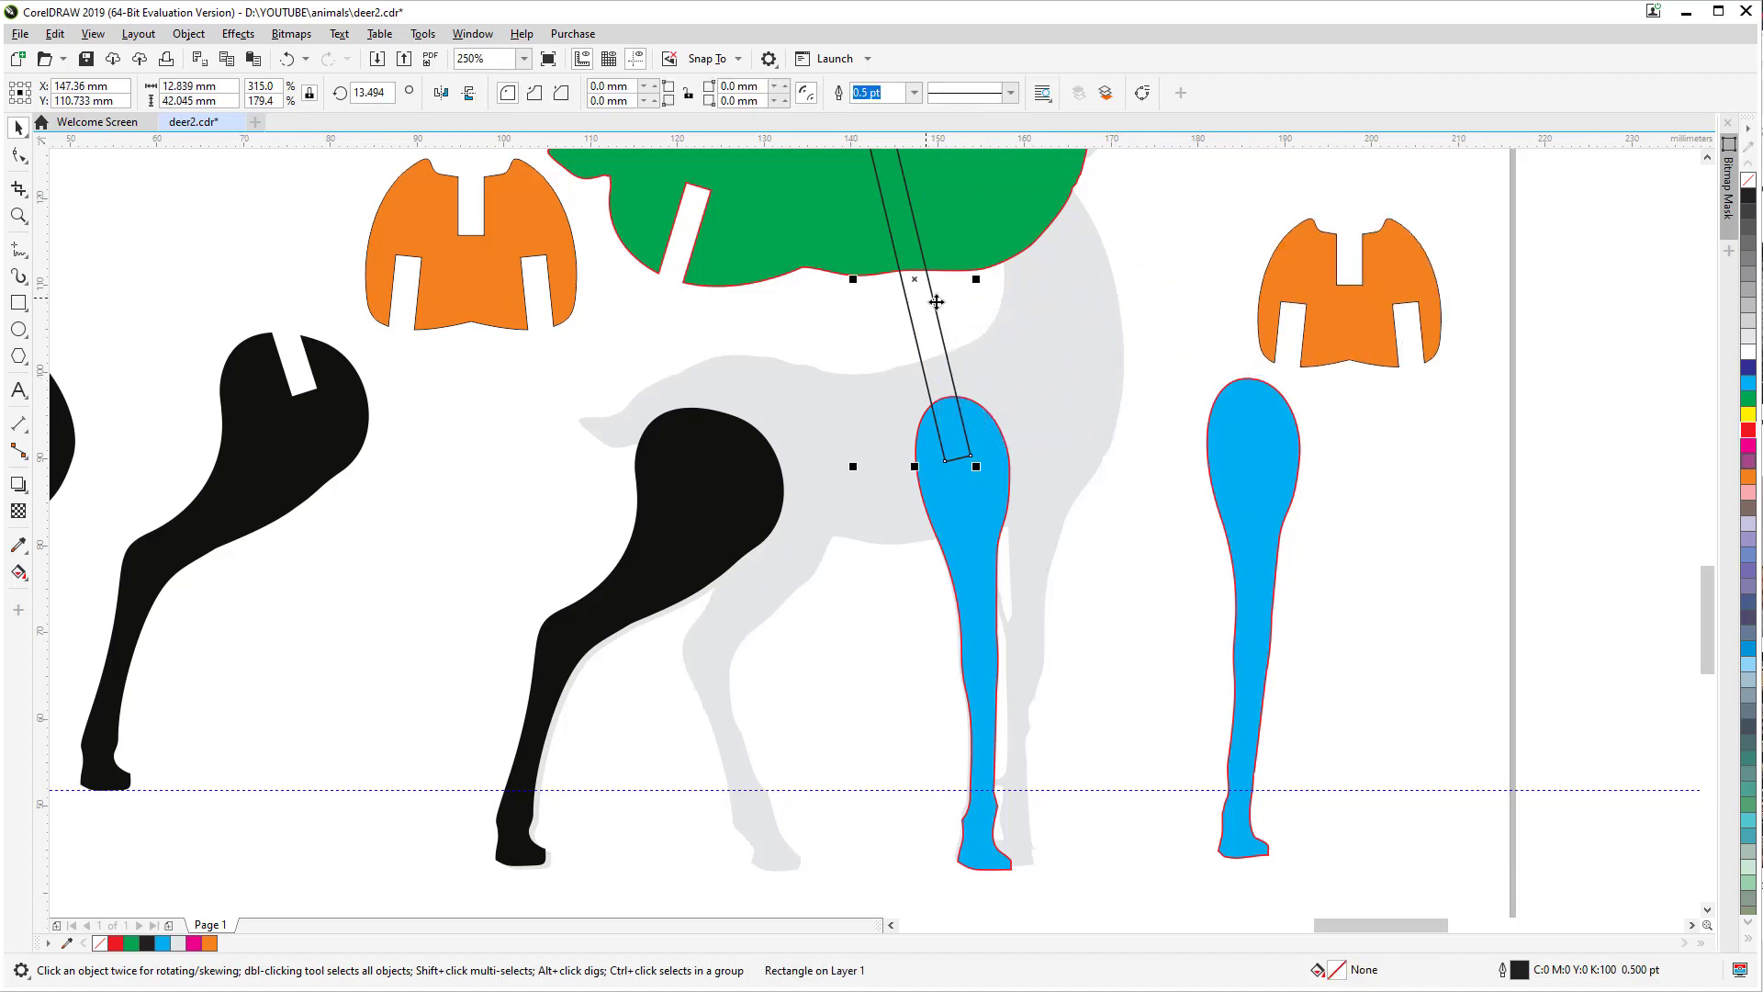
{"action": "left_click", "coordinate": [936, 300]}
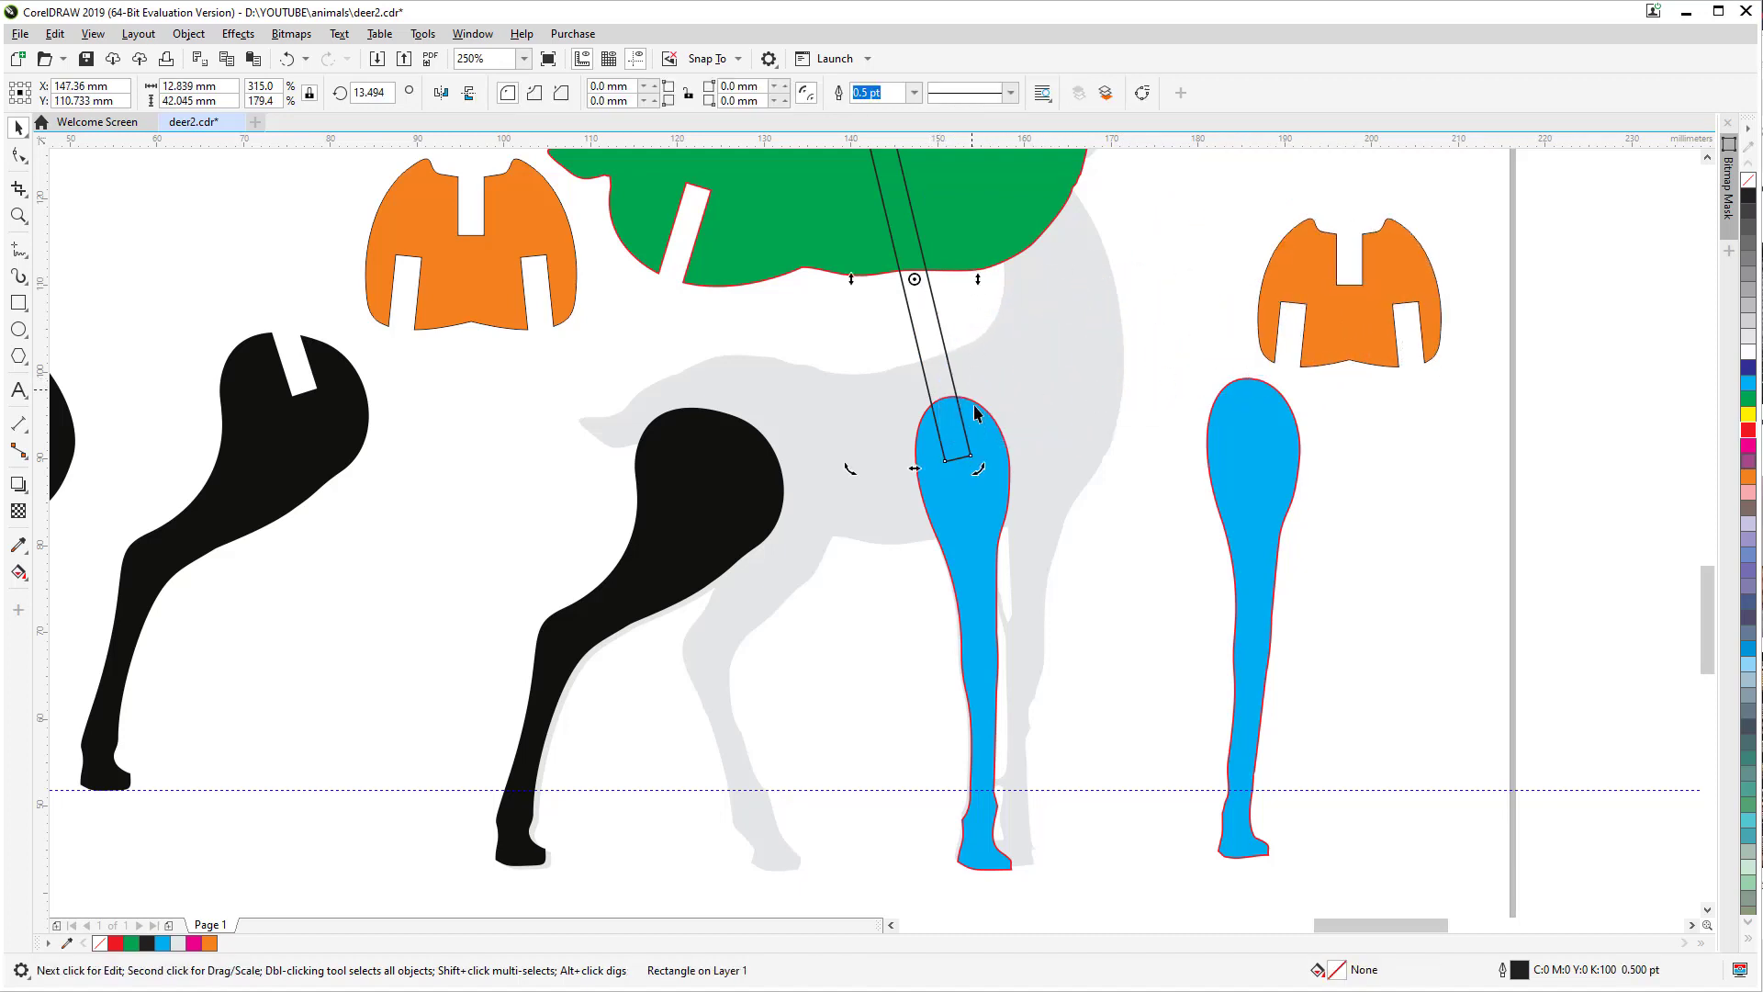
{"action": "left_click_drag", "start_coordinate": [981, 466], "coordinate": [984, 456]}
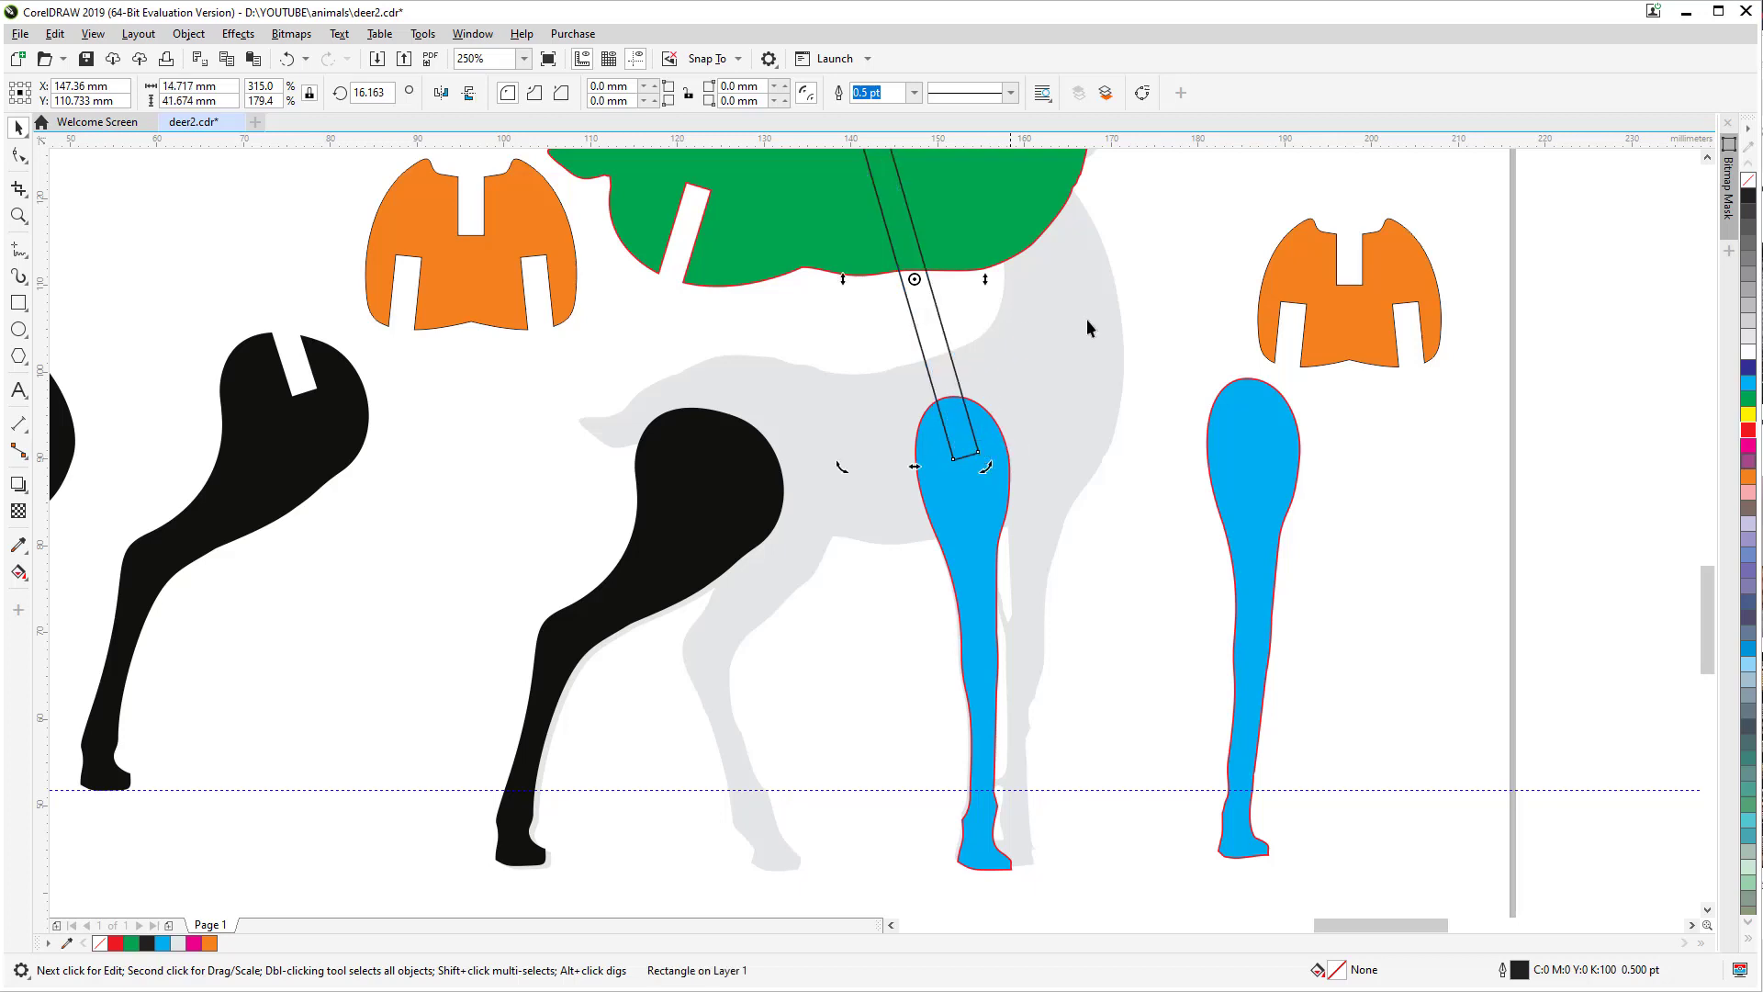
{"action": "left_click", "coordinate": [923, 330]}
{"action": "left_click_drag", "start_coordinate": [926, 311], "coordinate": [920, 320]}
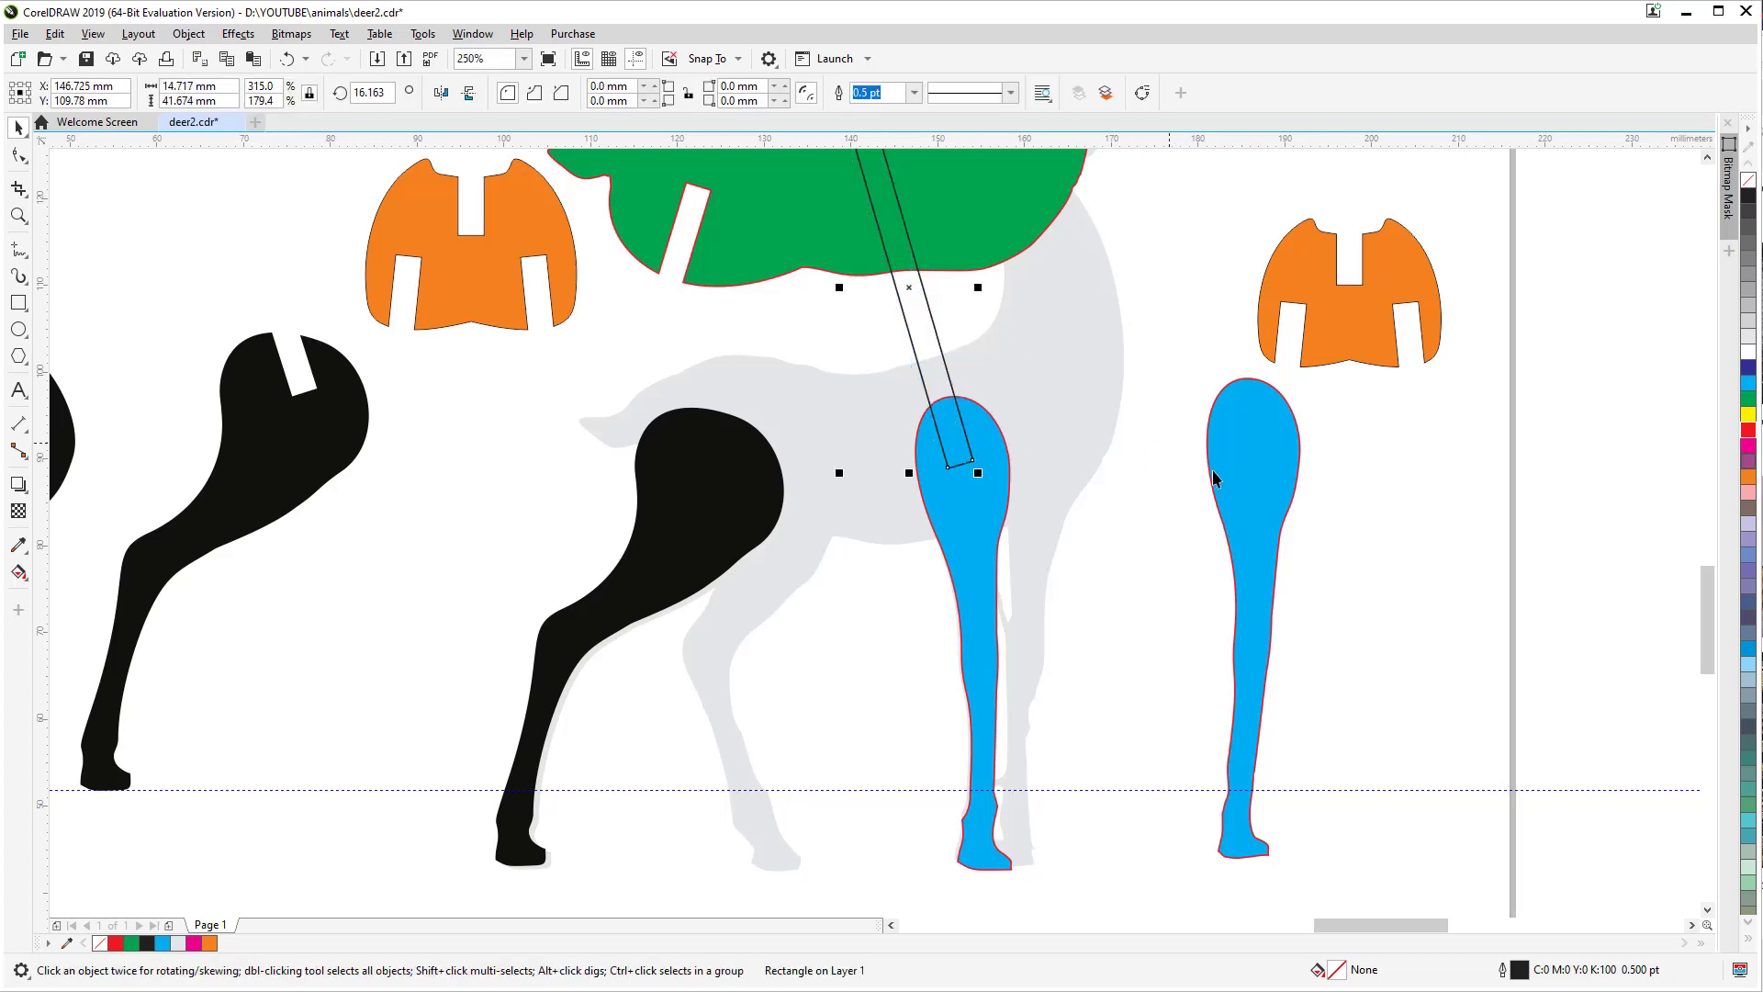
Step: Try the small connector against the left blue leg, rotated about 20.8° counterclockwise, and move it aside
{"action": "left_click_drag", "start_coordinate": [1353, 330], "coordinate": [1034, 486]}
{"action": "left_click_drag", "start_coordinate": [1120, 363], "coordinate": [1087, 330]}
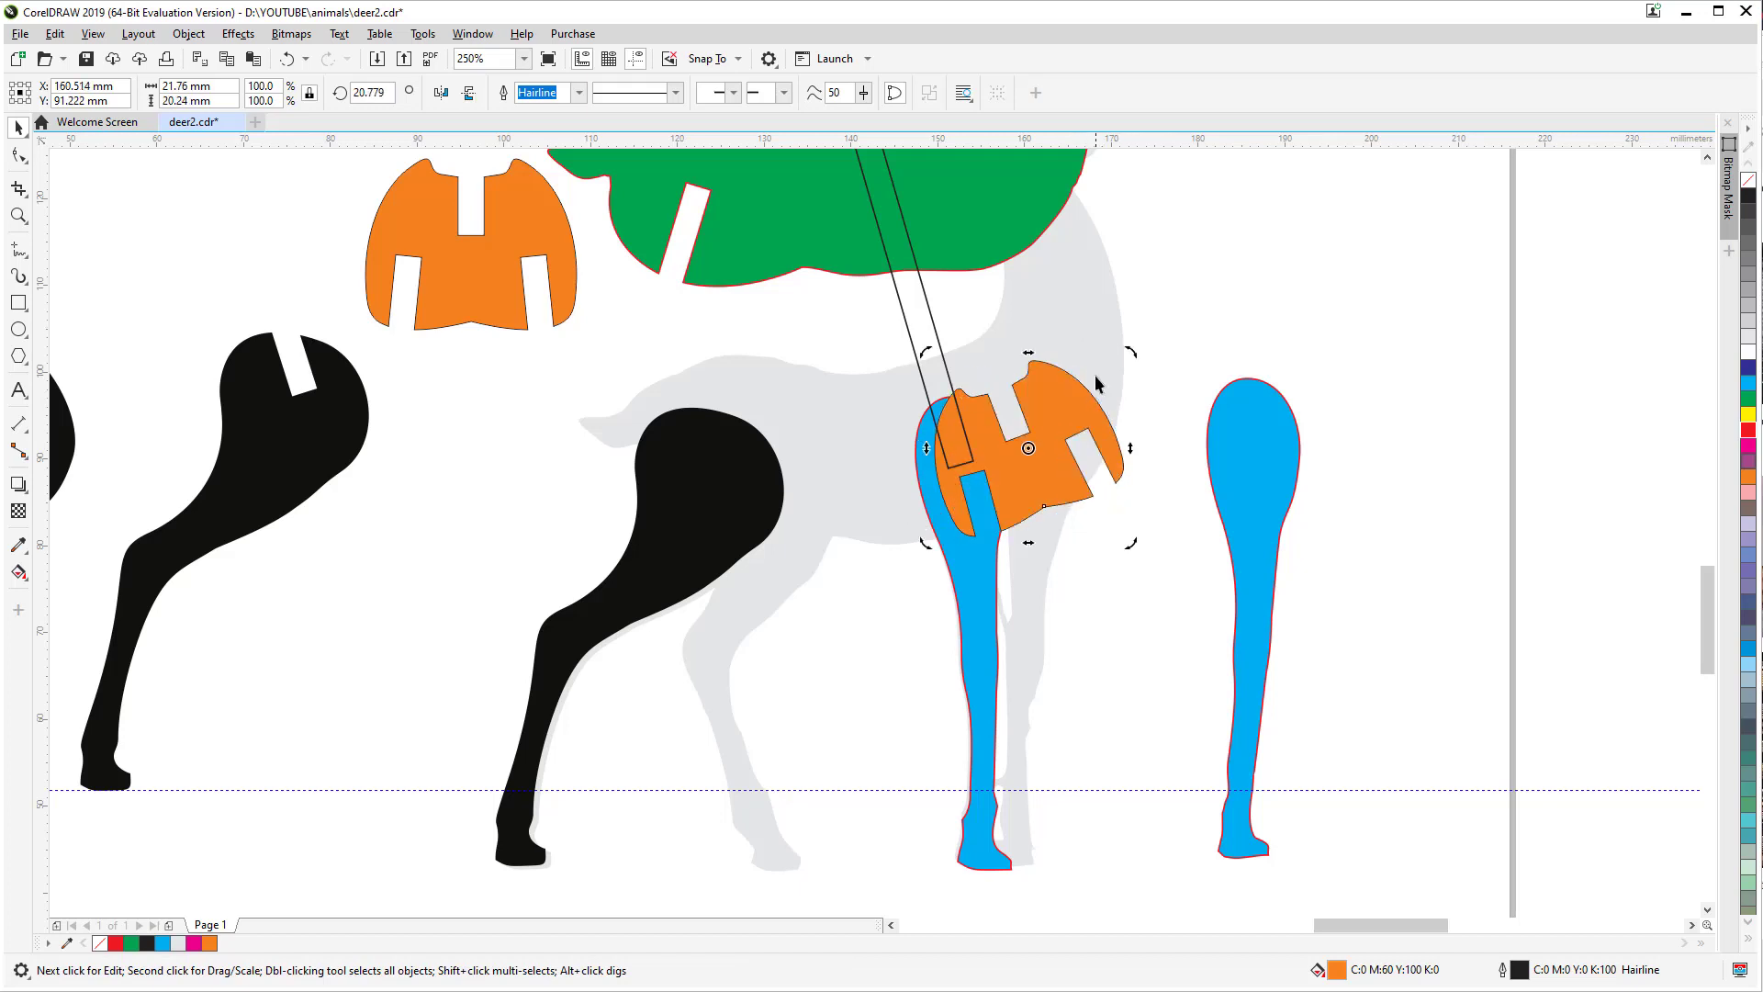
{"action": "left_click_drag", "start_coordinate": [1062, 397], "coordinate": [1241, 338]}
Step: Raise the tilted slot rectangle slightly in the left blue leg and place a copy of it beyond the right blue leg
{"action": "left_click", "coordinate": [941, 342]}
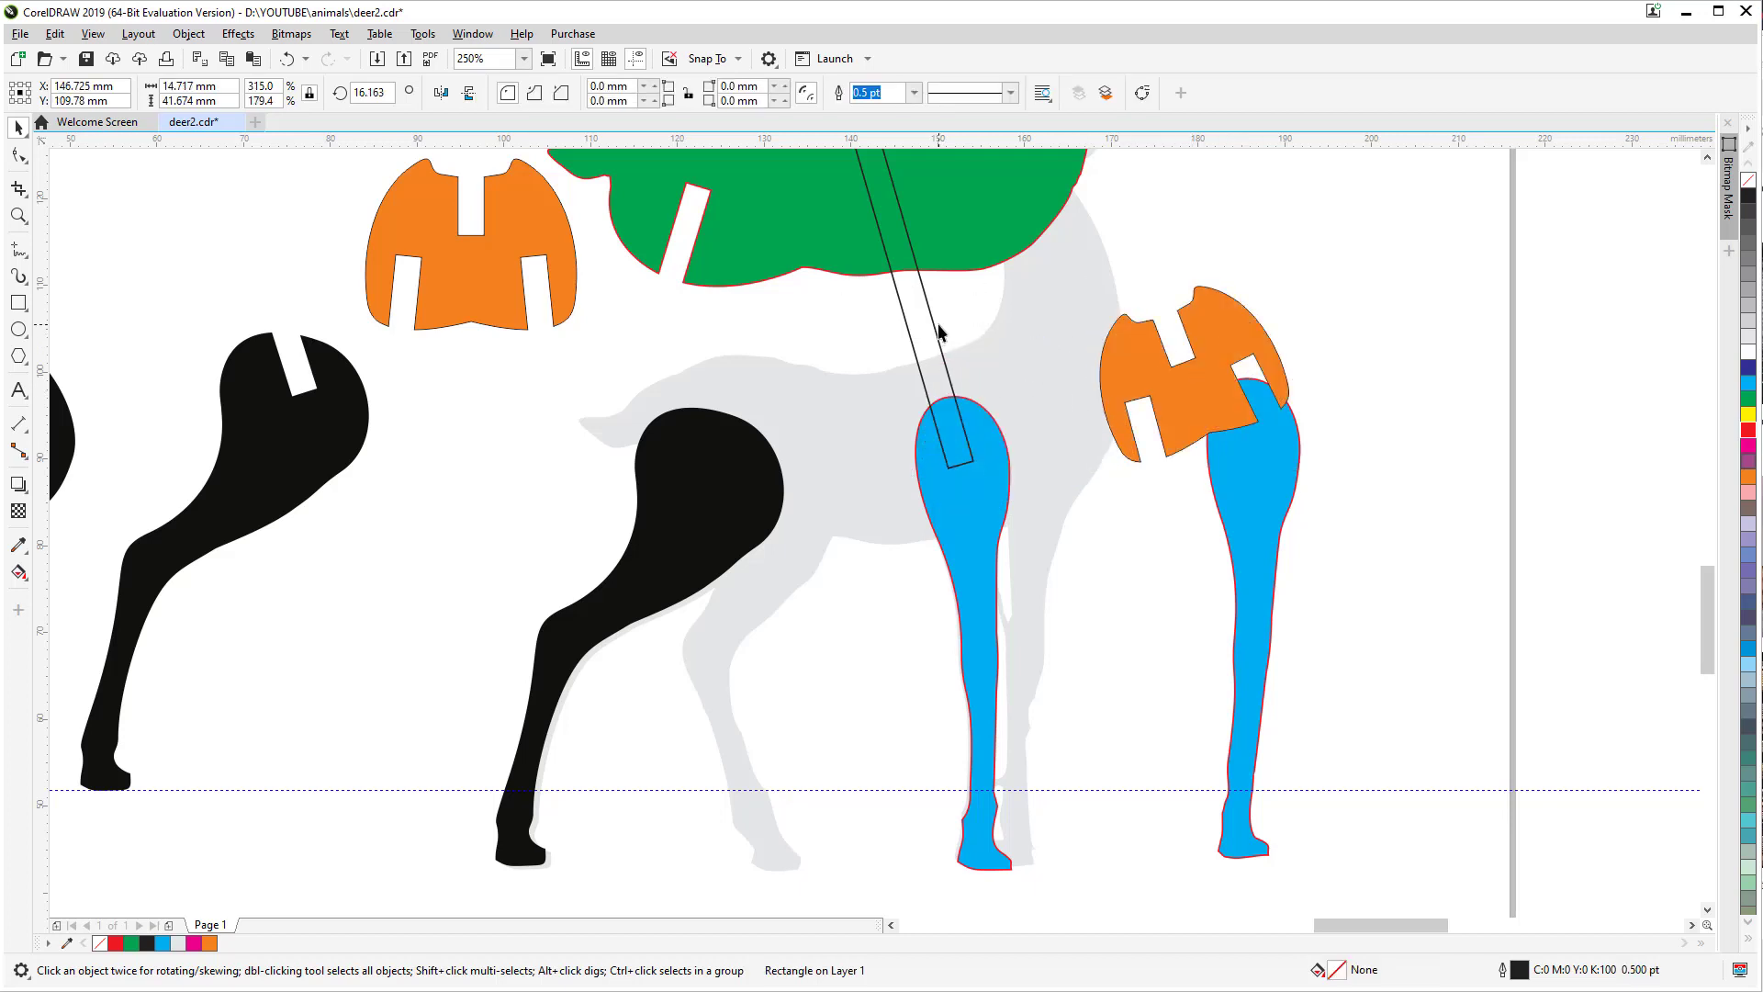
{"action": "left_click_drag", "start_coordinate": [941, 332], "coordinate": [930, 306]}
{"action": "left_click", "coordinate": [992, 511]}
{"action": "left_click", "coordinate": [929, 346]}
{"action": "left_click_drag", "start_coordinate": [928, 320], "coordinate": [1485, 397]}
Step: Cut the tilted rectangle out of the top of the left blue leg to form its slot
{"action": "left_click", "coordinate": [974, 505]}
{"action": "left_click", "coordinate": [917, 320], "text": "shift"}
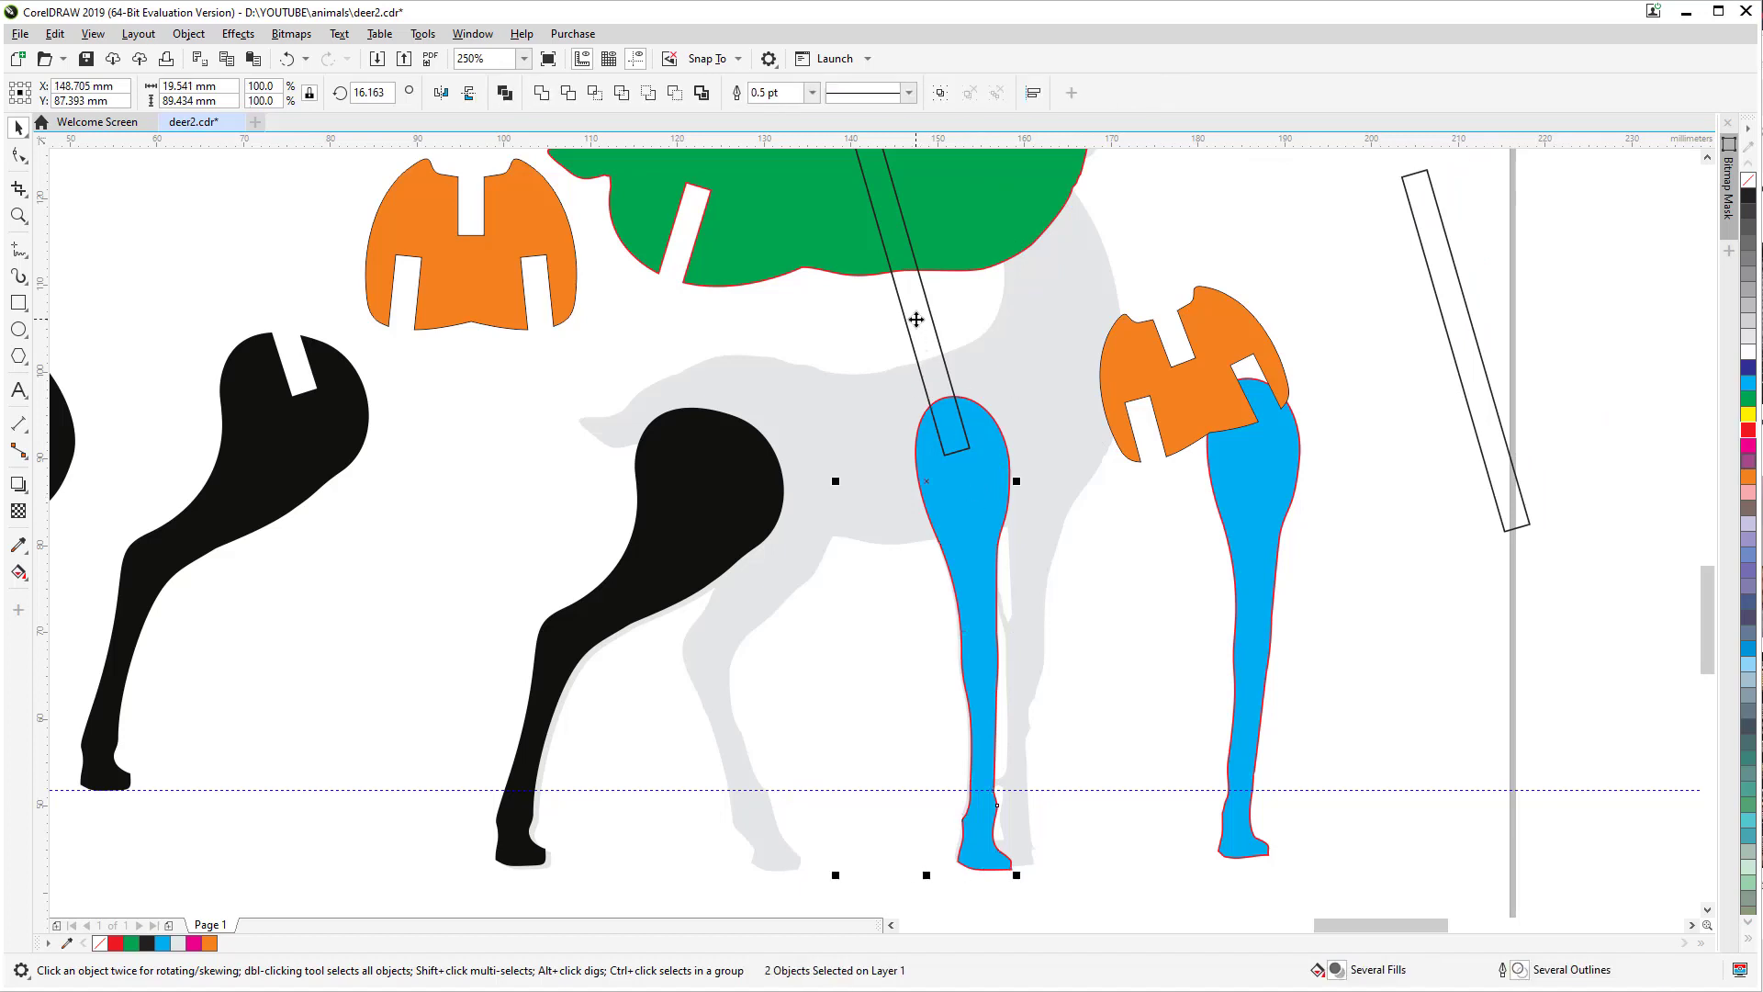
{"action": "left_click", "coordinate": [703, 93]}
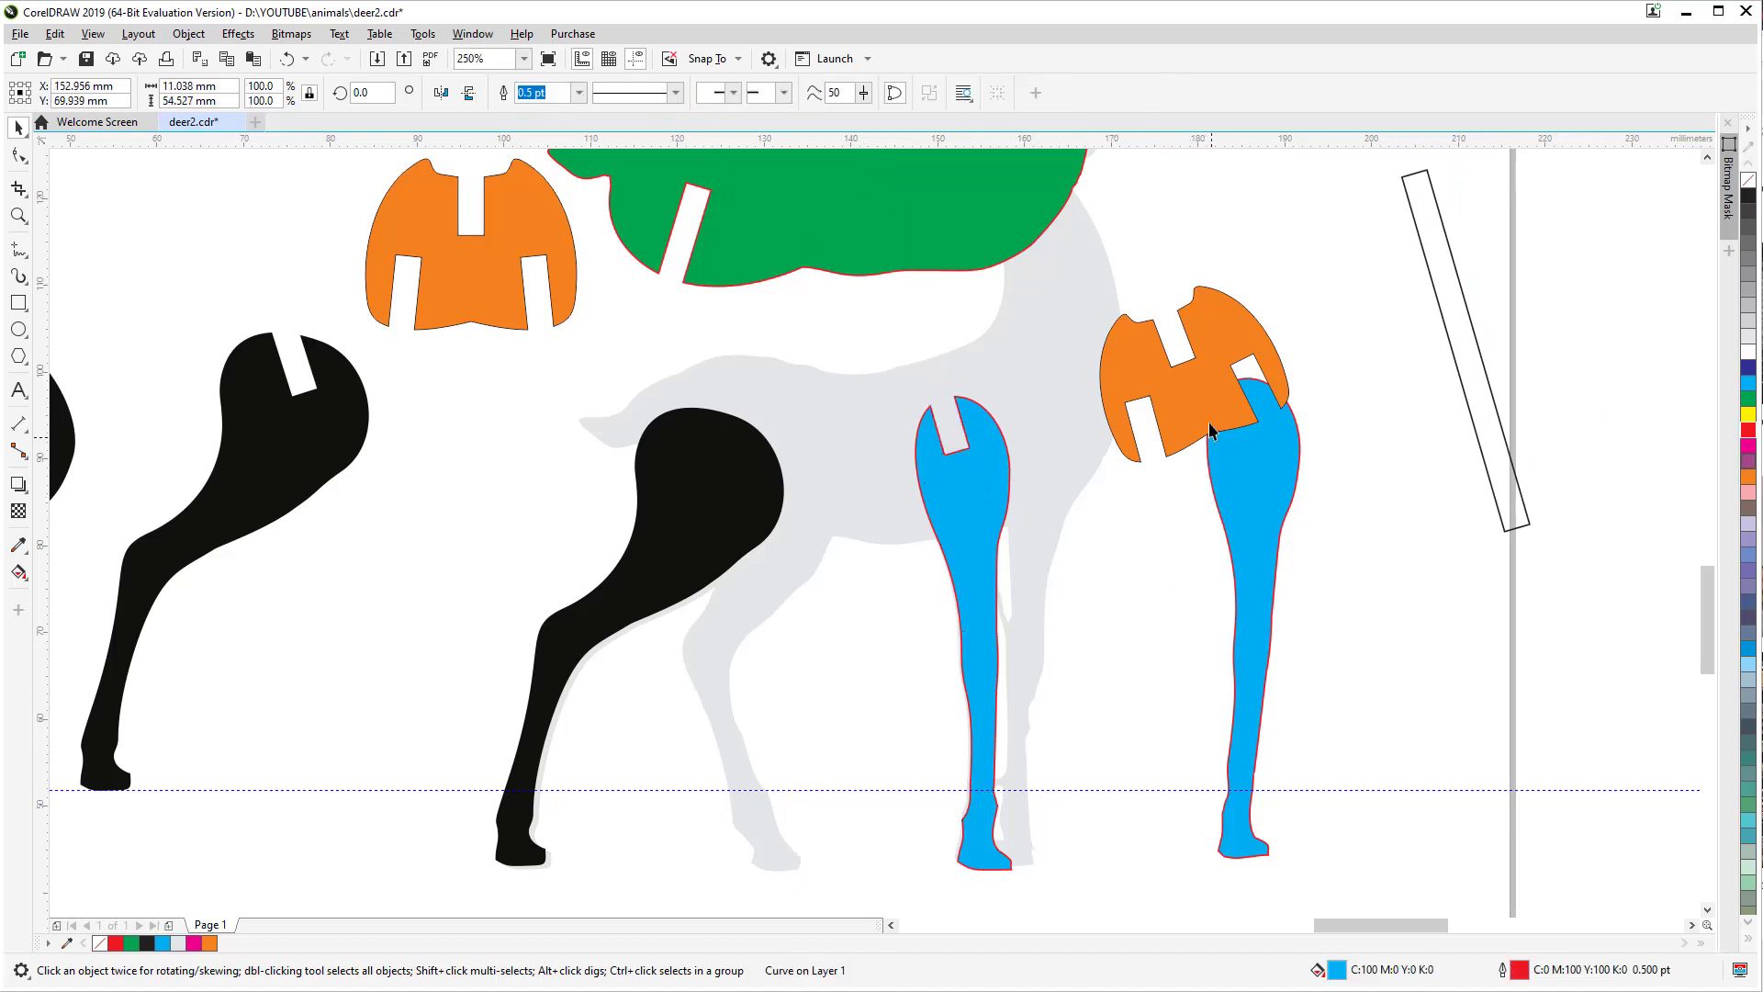
Step: Move the small orange connector above the right blue leg and reset its rotation to 0°
{"action": "left_click", "coordinate": [1205, 371]}
{"action": "left_click_drag", "start_coordinate": [1205, 371], "coordinate": [1266, 280]}
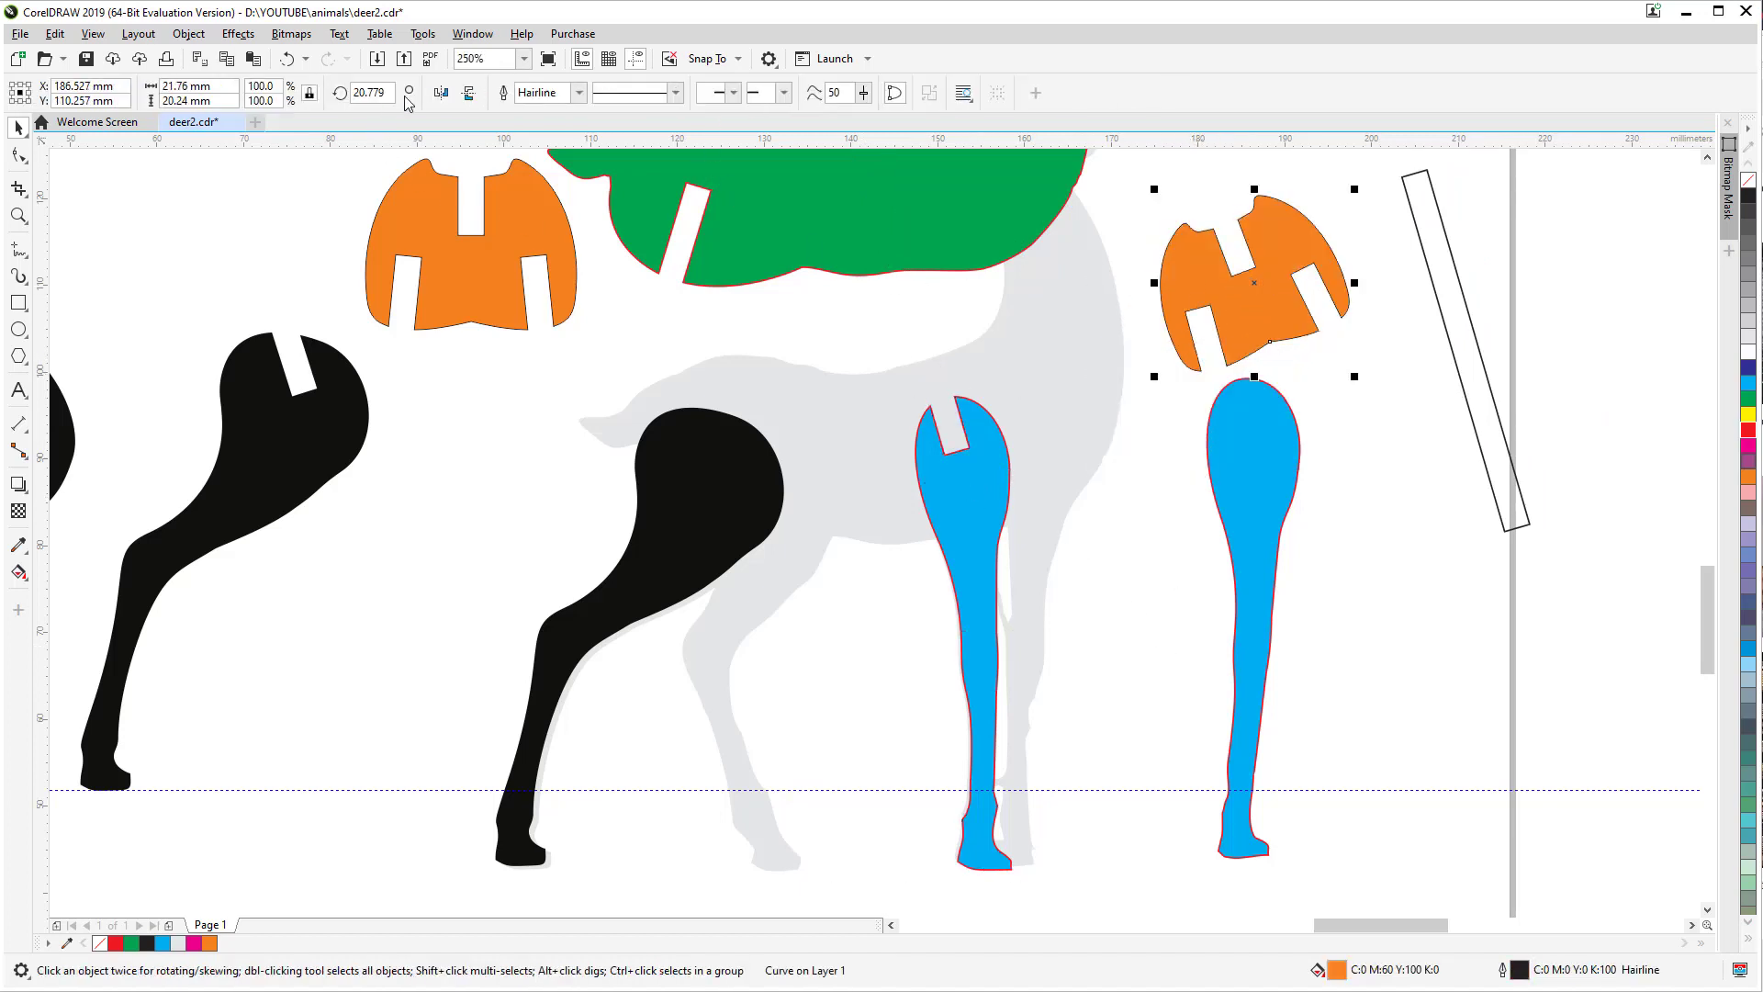
{"action": "type", "text": "0"}
{"action": "key", "text": "Return"}
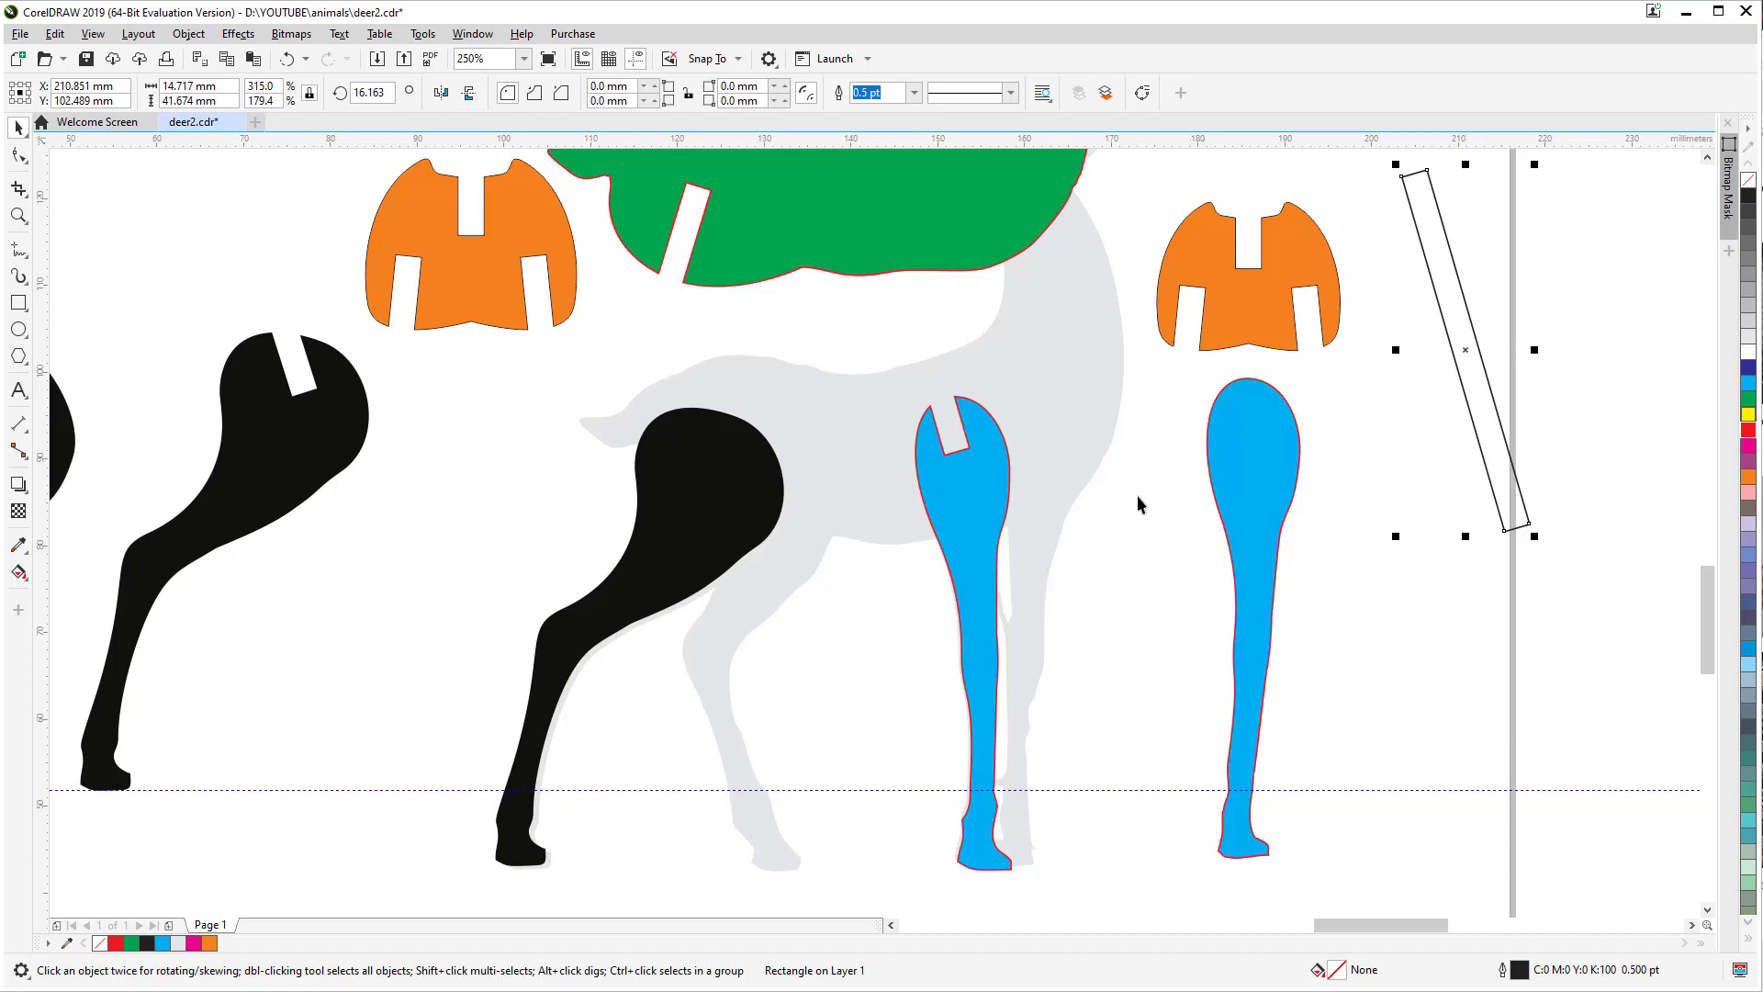
Step: Move the spare slot rectangle about 29 mm down and place the green body back over the grey deer silhouette
{"action": "left_click_drag", "start_coordinate": [1458, 319], "coordinate": [1453, 575]}
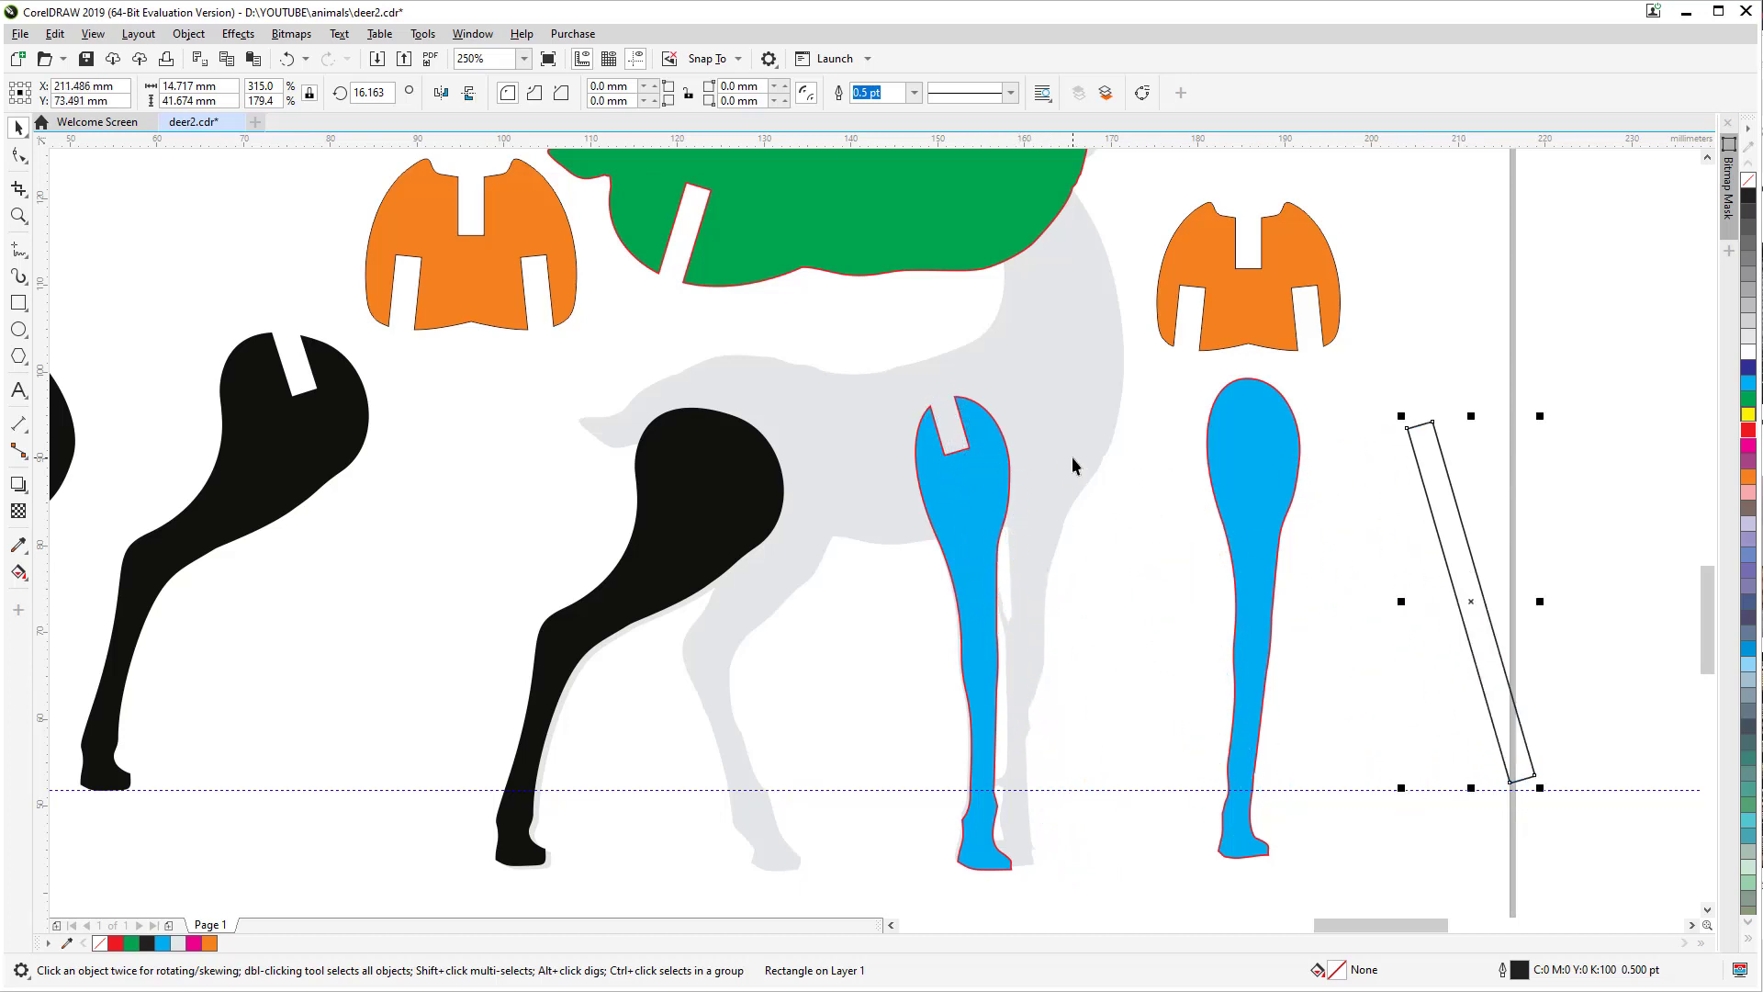
{"action": "left_click_drag", "start_coordinate": [905, 263], "coordinate": [888, 505]}
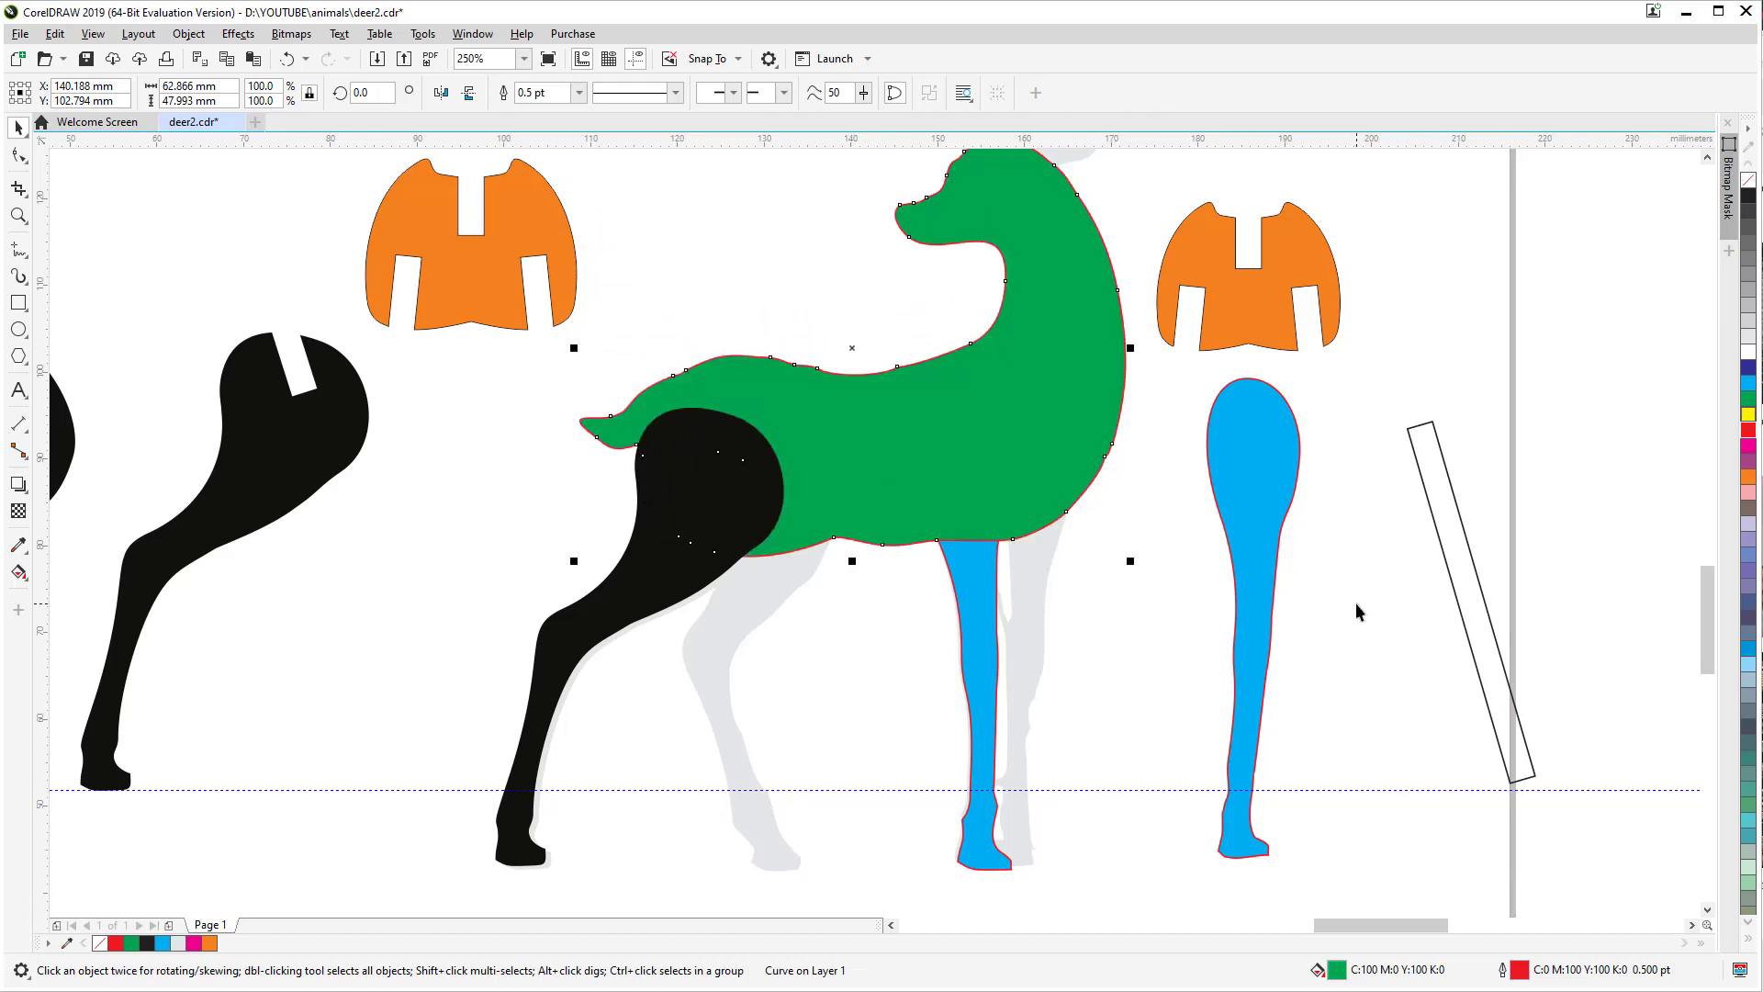
Step: Send the green body behind the legs, then send the grey deer silhouette behind the green body
{"action": "key", "text": "shift+Page_Down"}
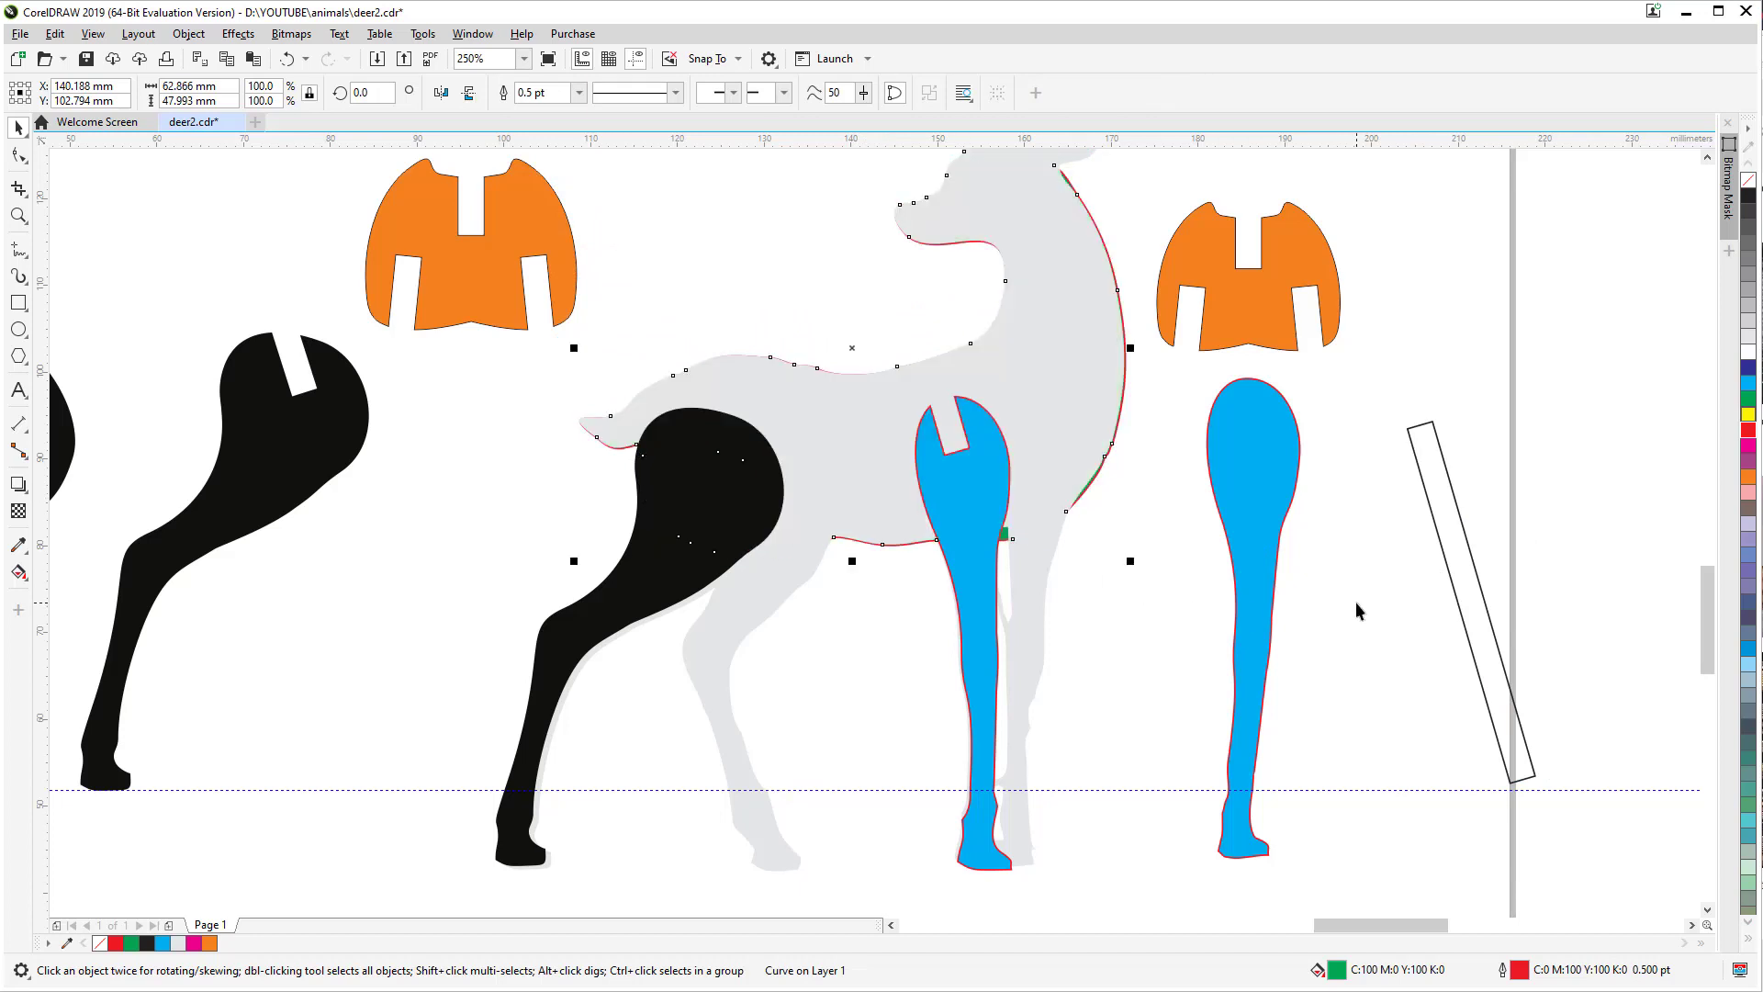
{"action": "left_click", "coordinate": [1014, 675]}
{"action": "key", "text": "shift+Page_Down"}
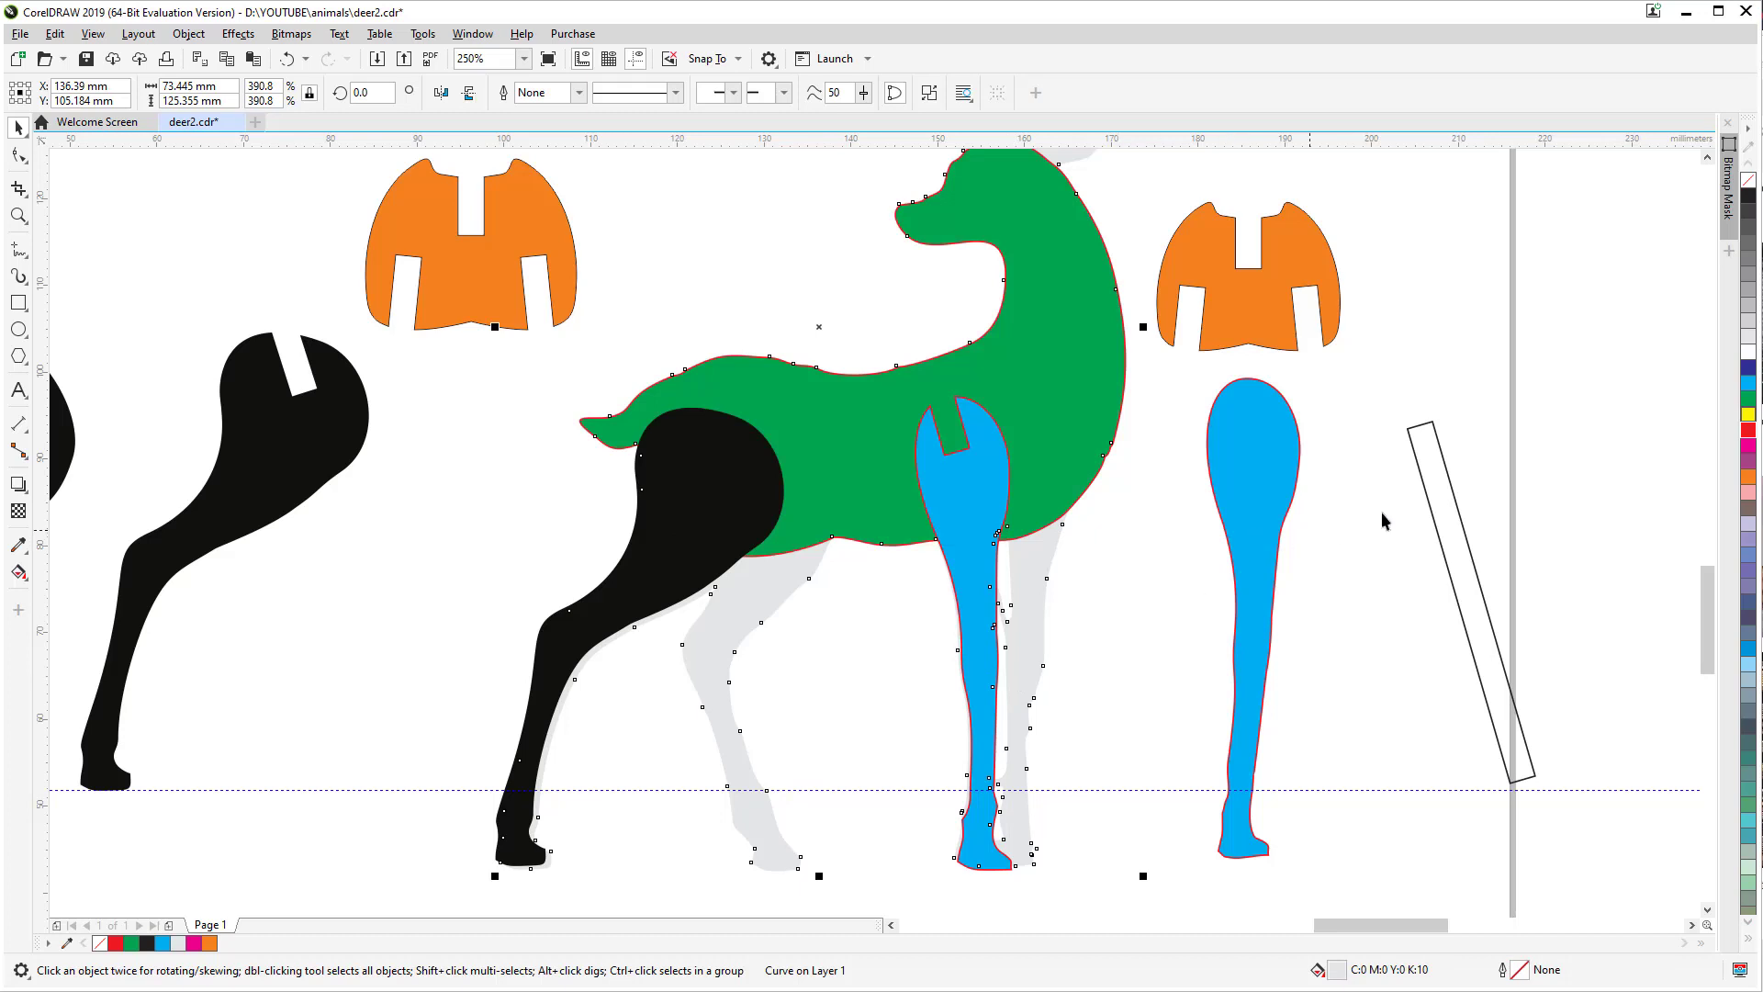
Step: Move the spare tilted slot rectangle under the slot in the blue leg on the body, aligning its upper corner with the slot's inner corner
{"action": "left_click_drag", "start_coordinate": [1442, 507], "coordinate": [975, 545]}
{"action": "scroll", "coordinate": [976, 548], "scroll_direction": "up", "scroll_amount": 3}
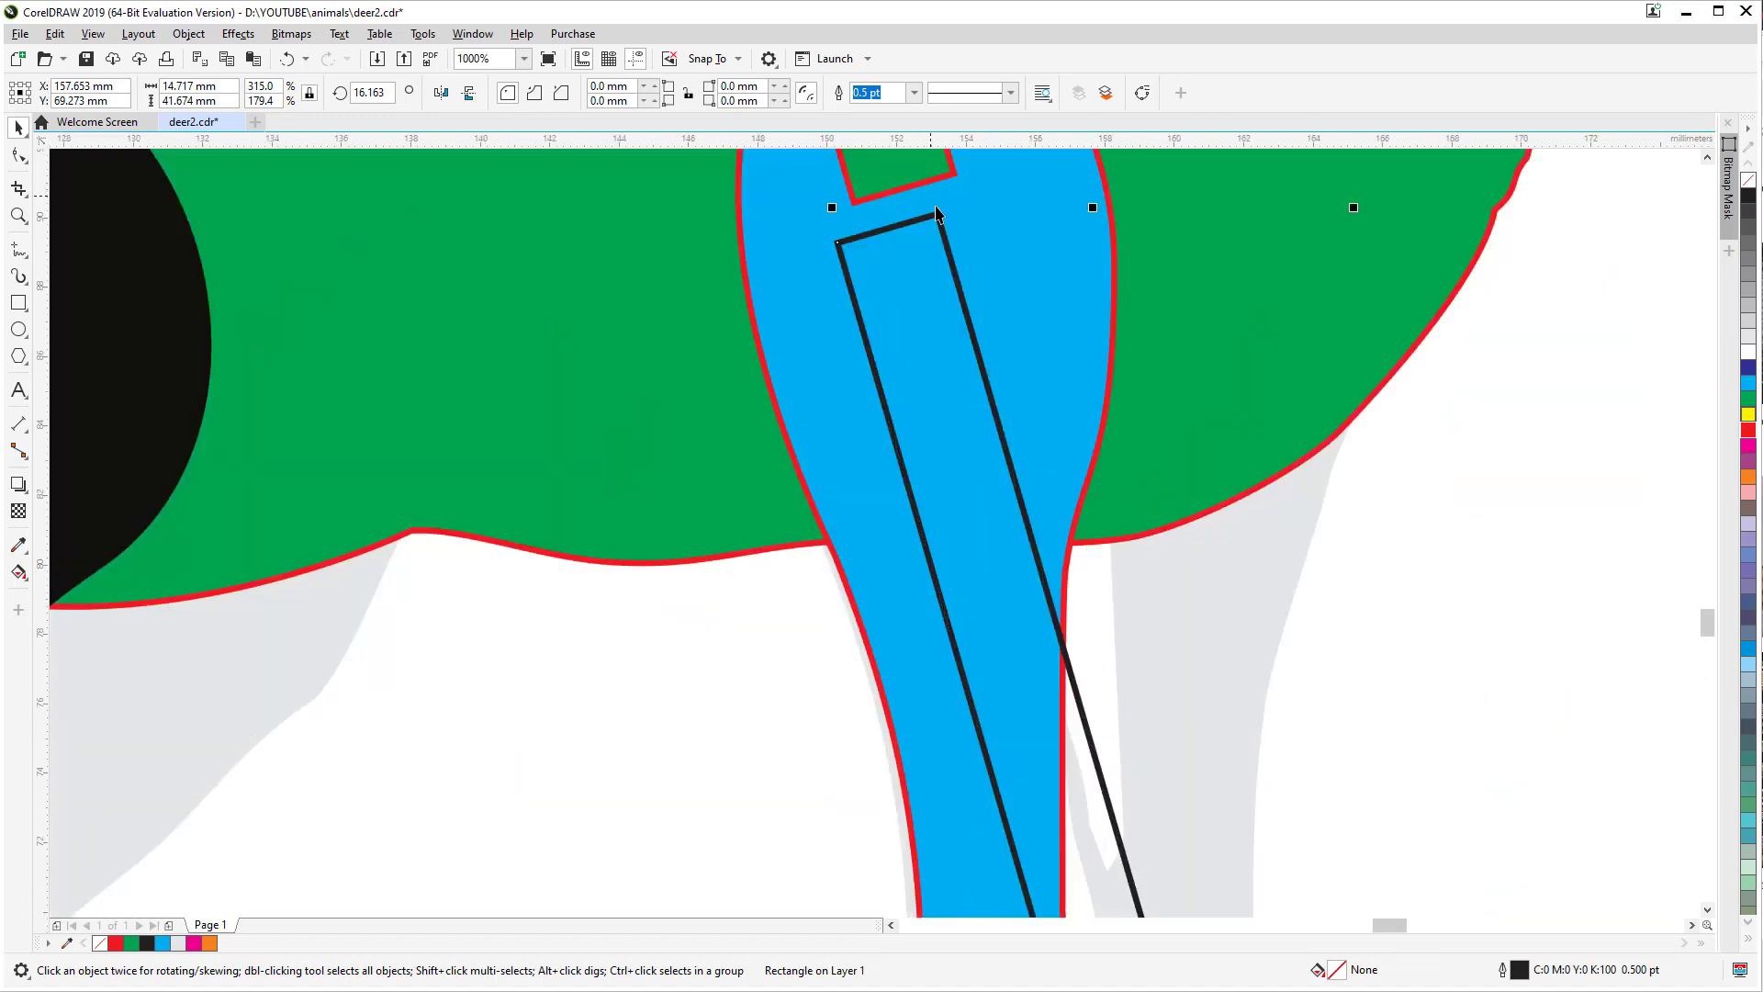
{"action": "left_click_drag", "start_coordinate": [936, 213], "coordinate": [953, 172]}
{"action": "scroll", "coordinate": [961, 327], "scroll_direction": "down", "scroll_amount": 3}
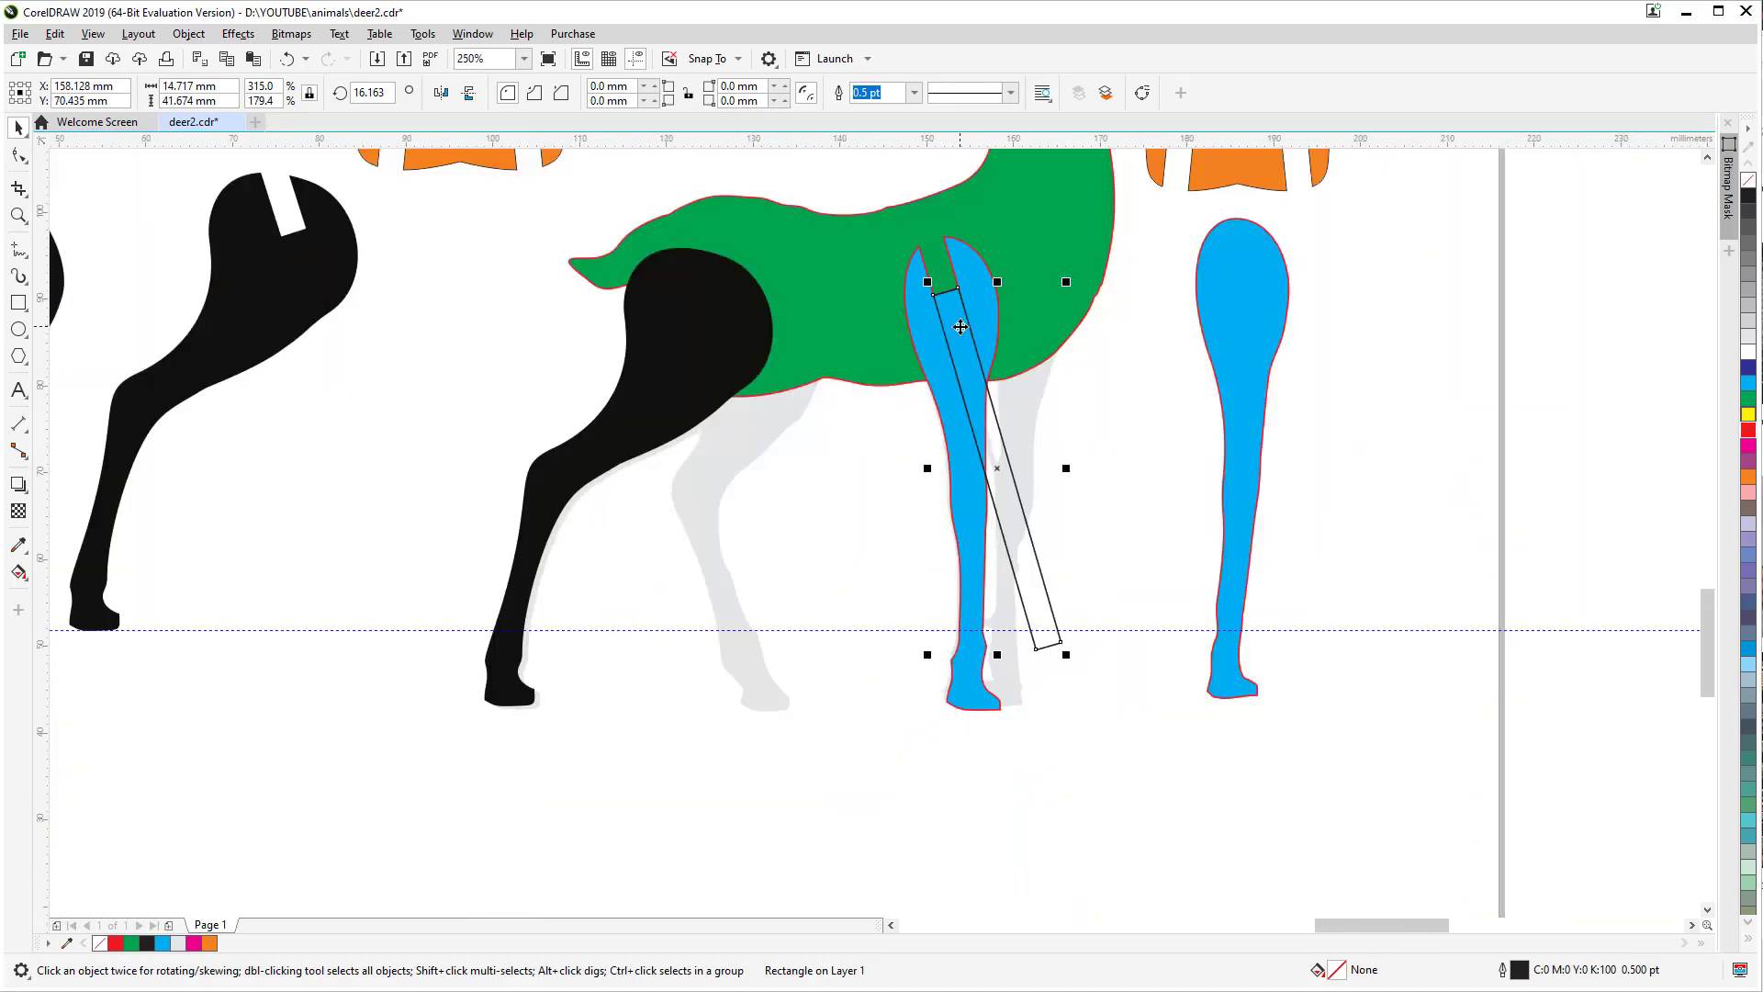
{"action": "scroll", "coordinate": [960, 327], "scroll_direction": "down", "scroll_amount": 2}
Step: Try to cut the tilted slot rectangle out of the green body, undoing the first attempt and repeating the cut
{"action": "left_click", "coordinate": [1013, 235]}
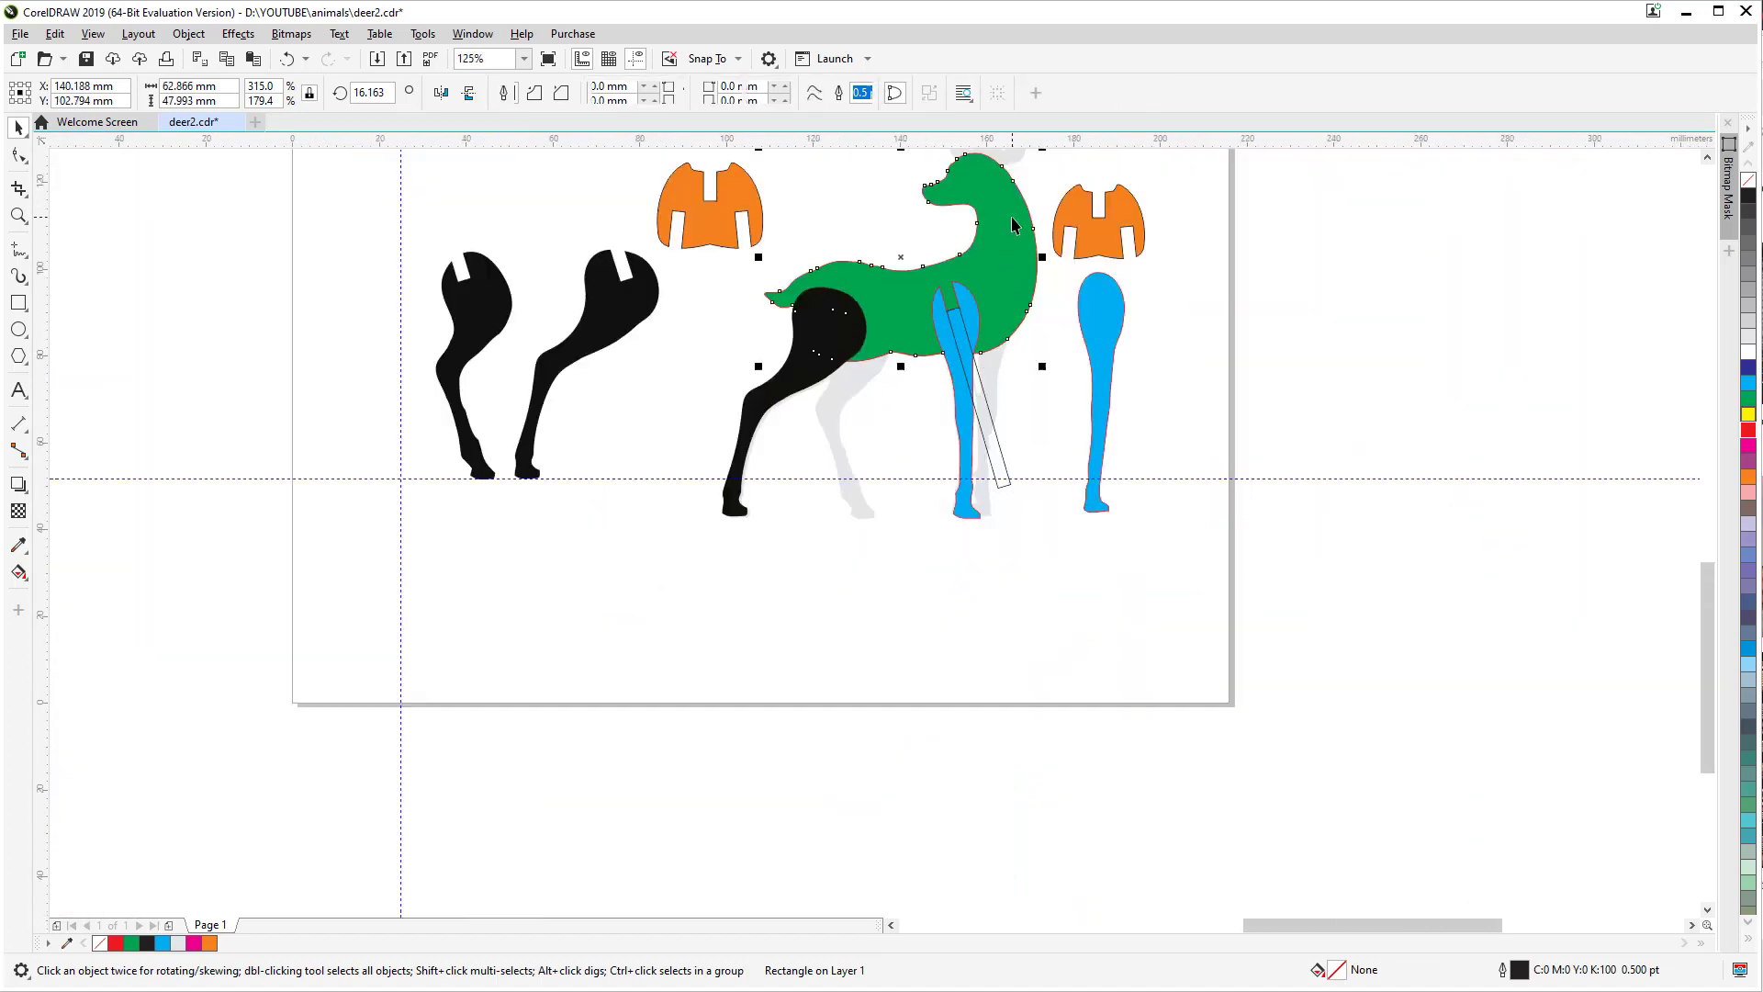
{"action": "left_click", "coordinate": [992, 446], "text": "shift"}
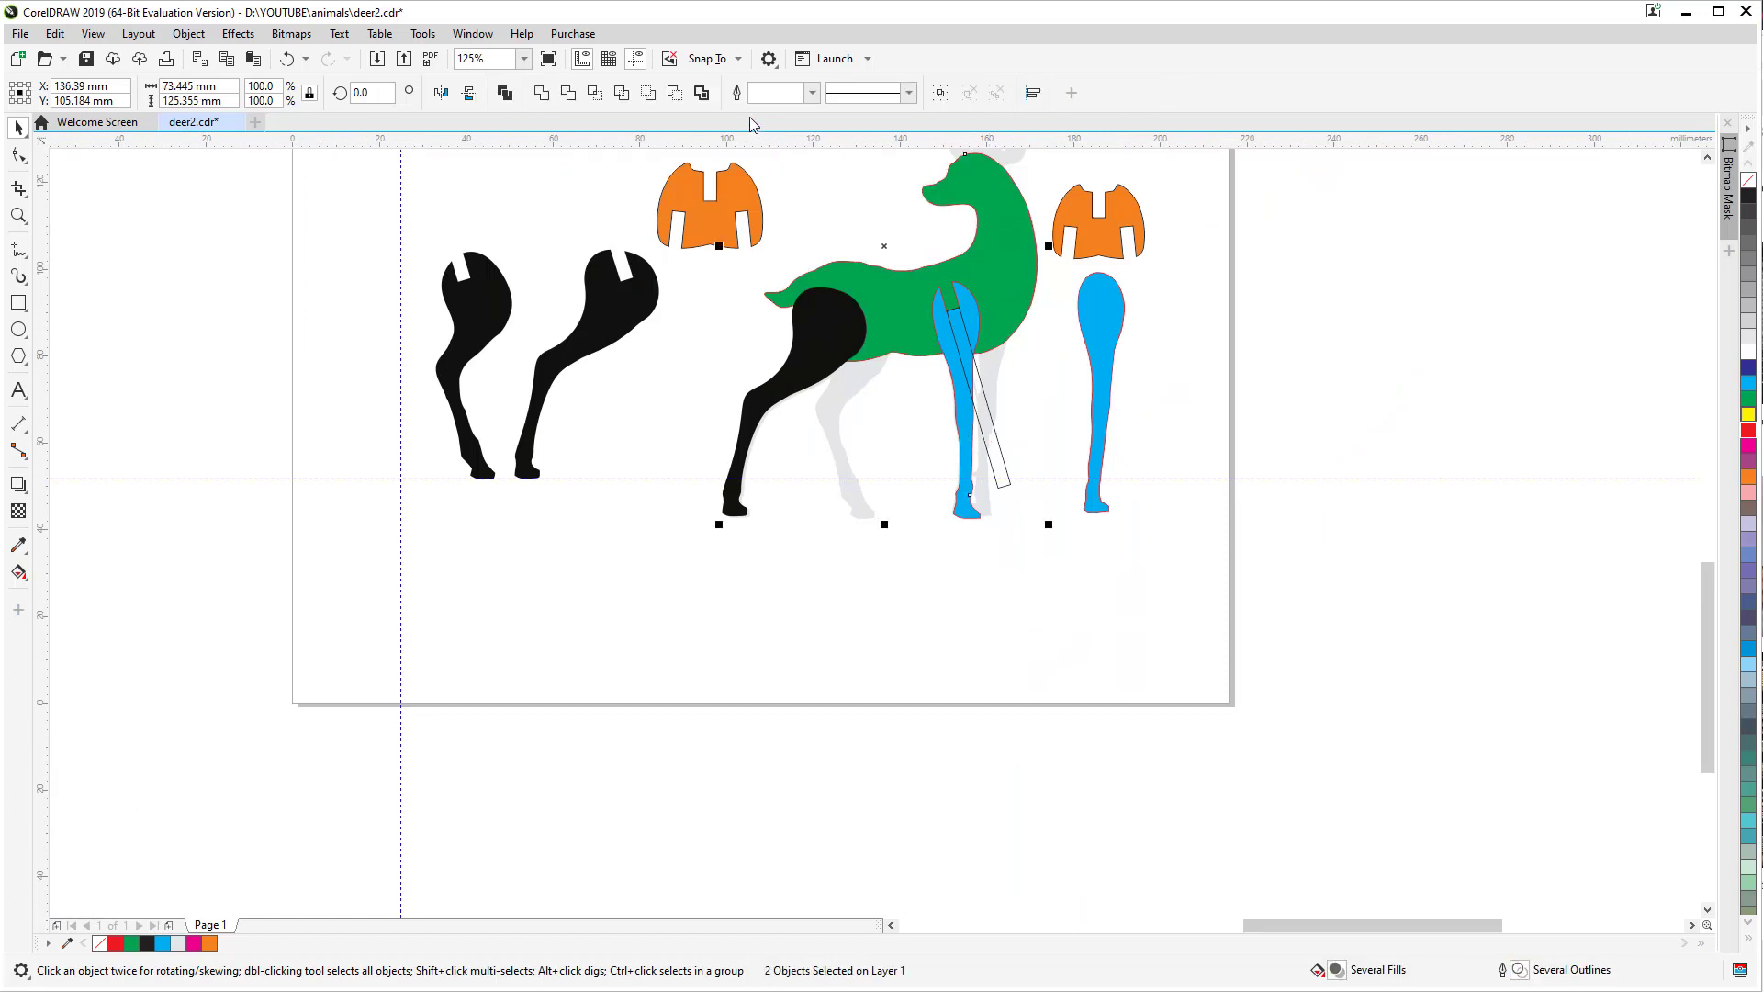
{"action": "left_click", "coordinate": [675, 93]}
{"action": "key", "text": "ctrl+z"}
{"action": "left_click", "coordinate": [1030, 254]}
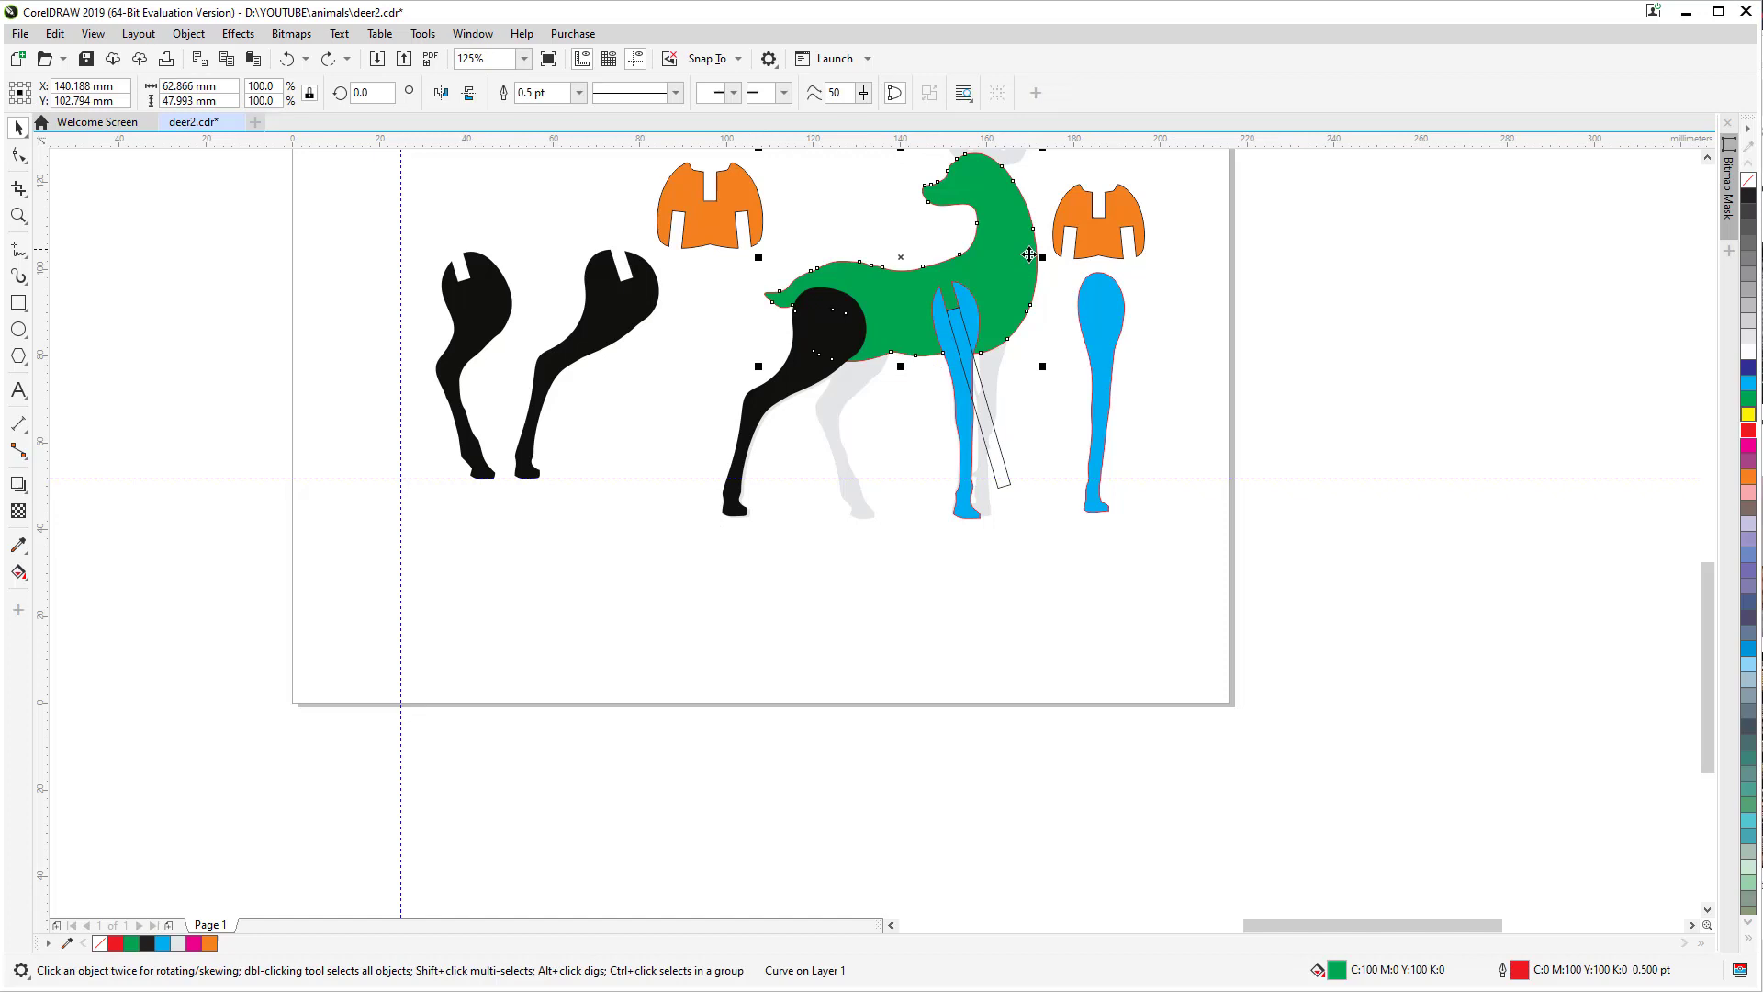
{"action": "left_click", "coordinate": [1007, 487], "text": "shift"}
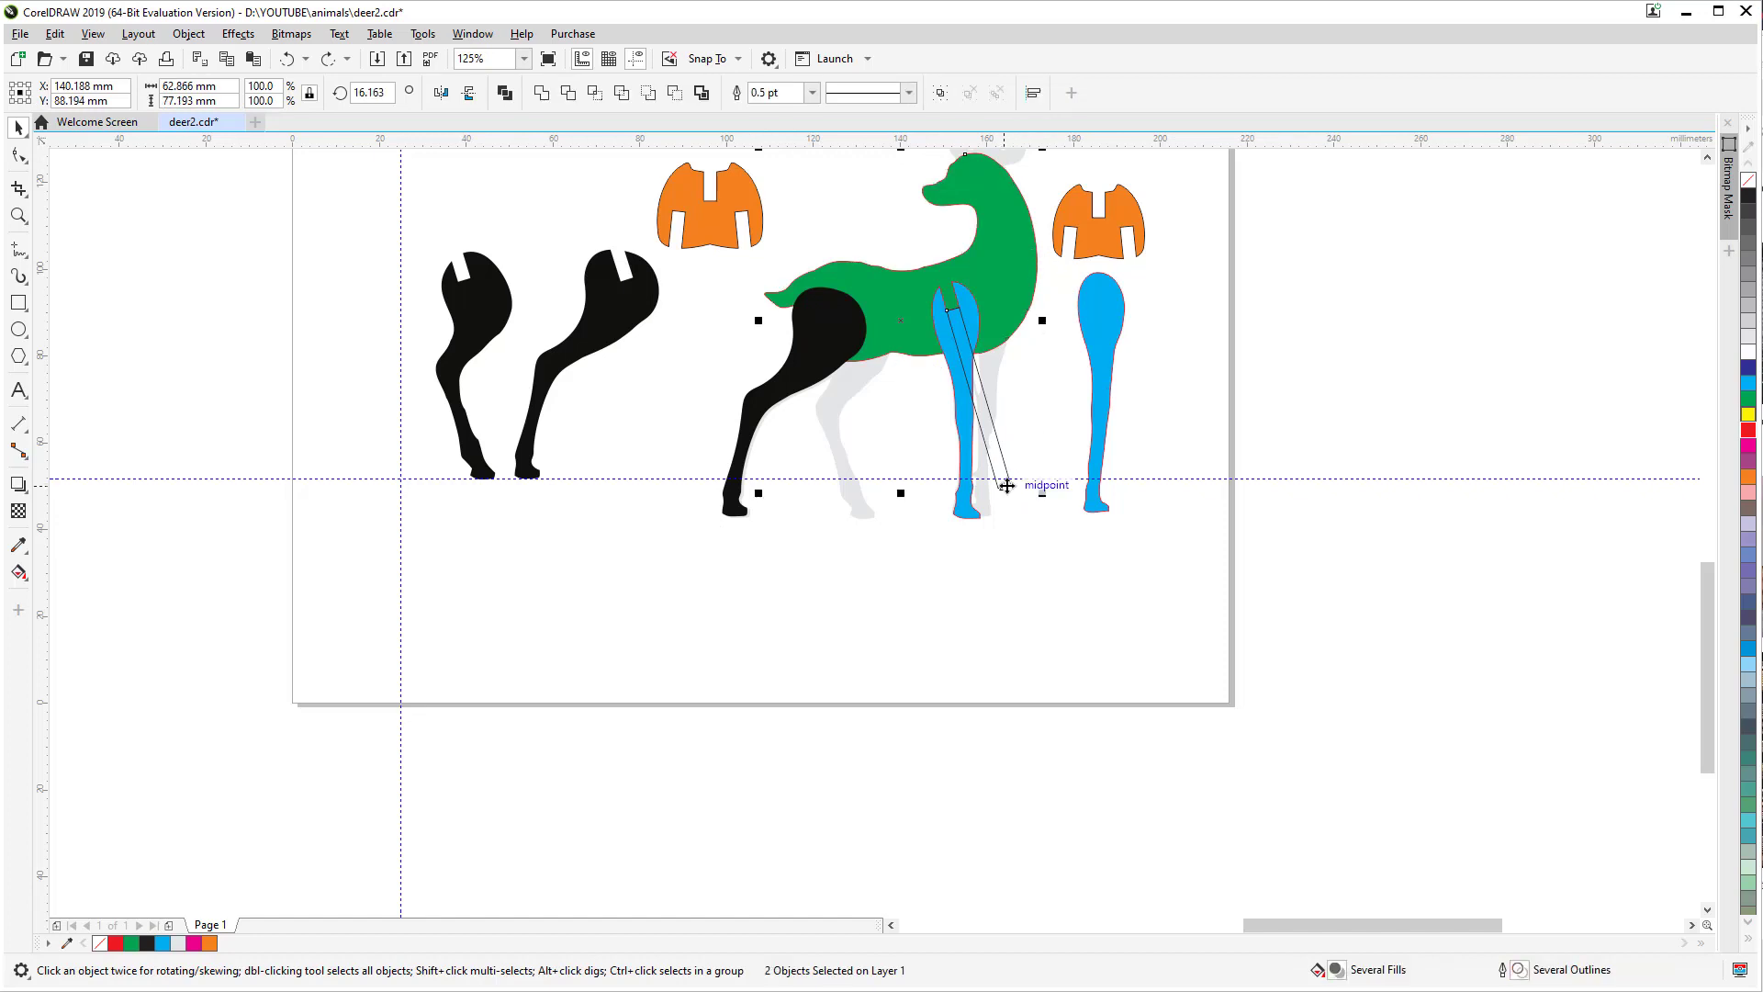
{"action": "left_click", "coordinate": [675, 92]}
{"action": "left_click", "coordinate": [1271, 288]}
Step: Test the slotted blue leg's fit against the body's front slot, then undo the leg moves and the body cut
{"action": "left_click", "coordinate": [966, 377]}
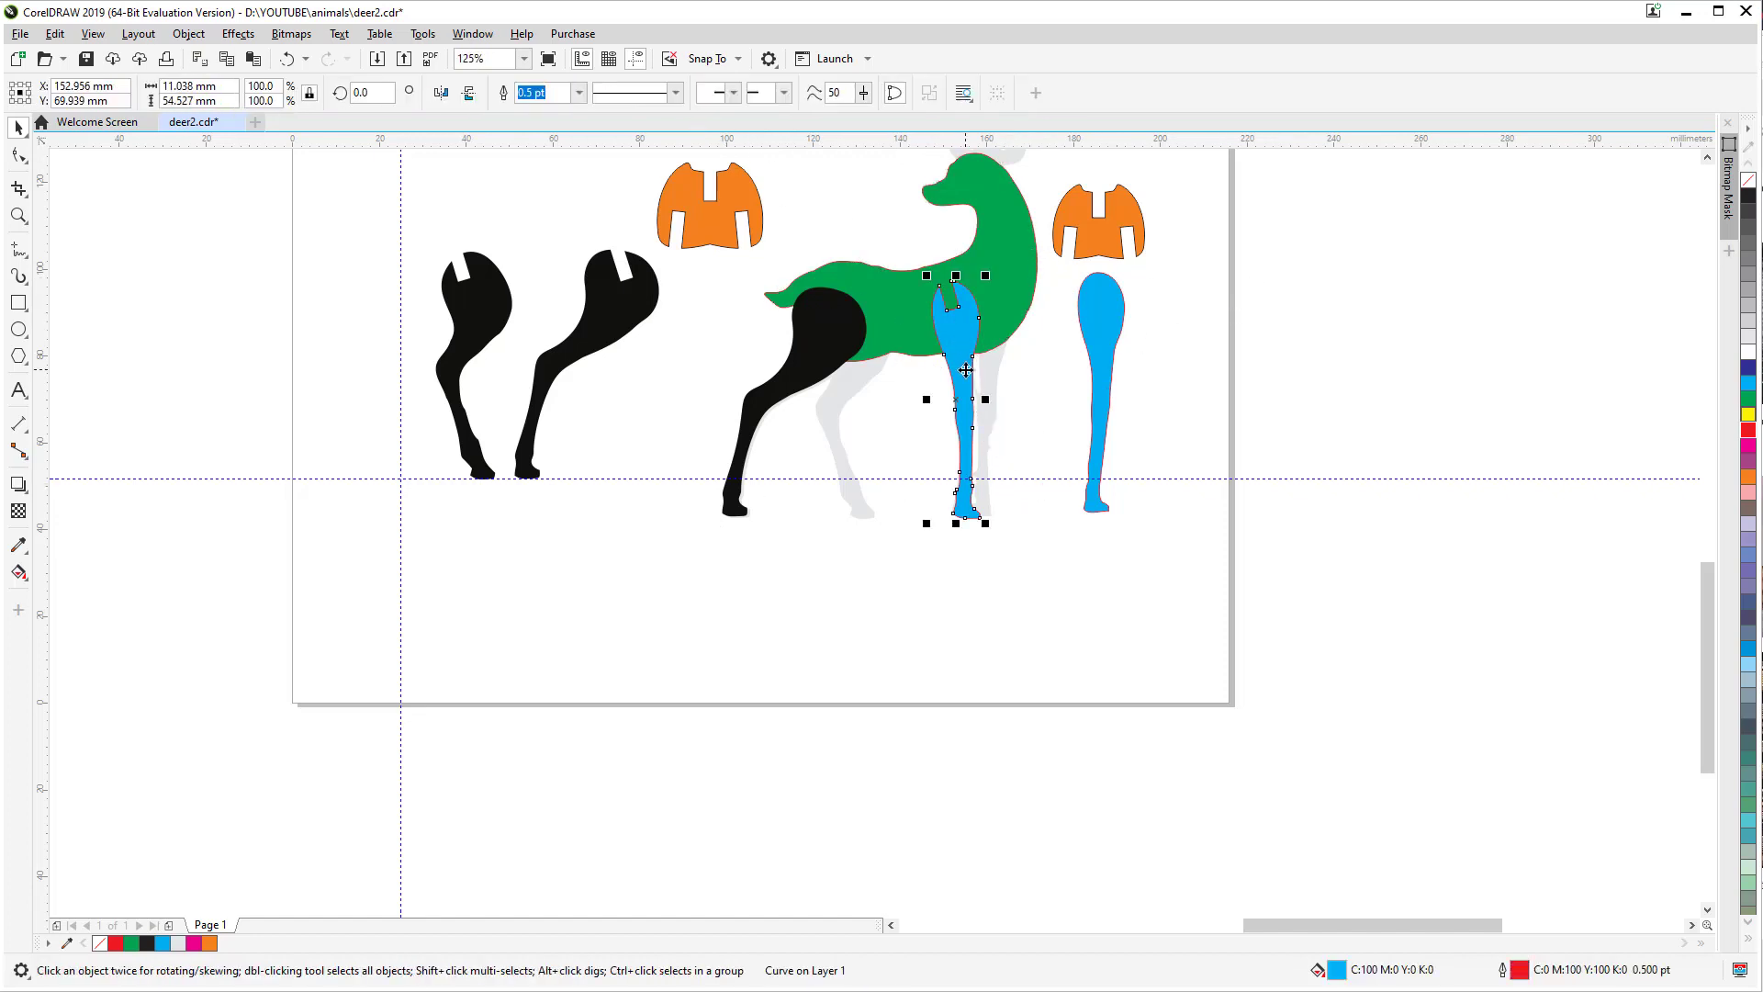
{"action": "left_click_drag", "start_coordinate": [966, 376], "coordinate": [1217, 398]}
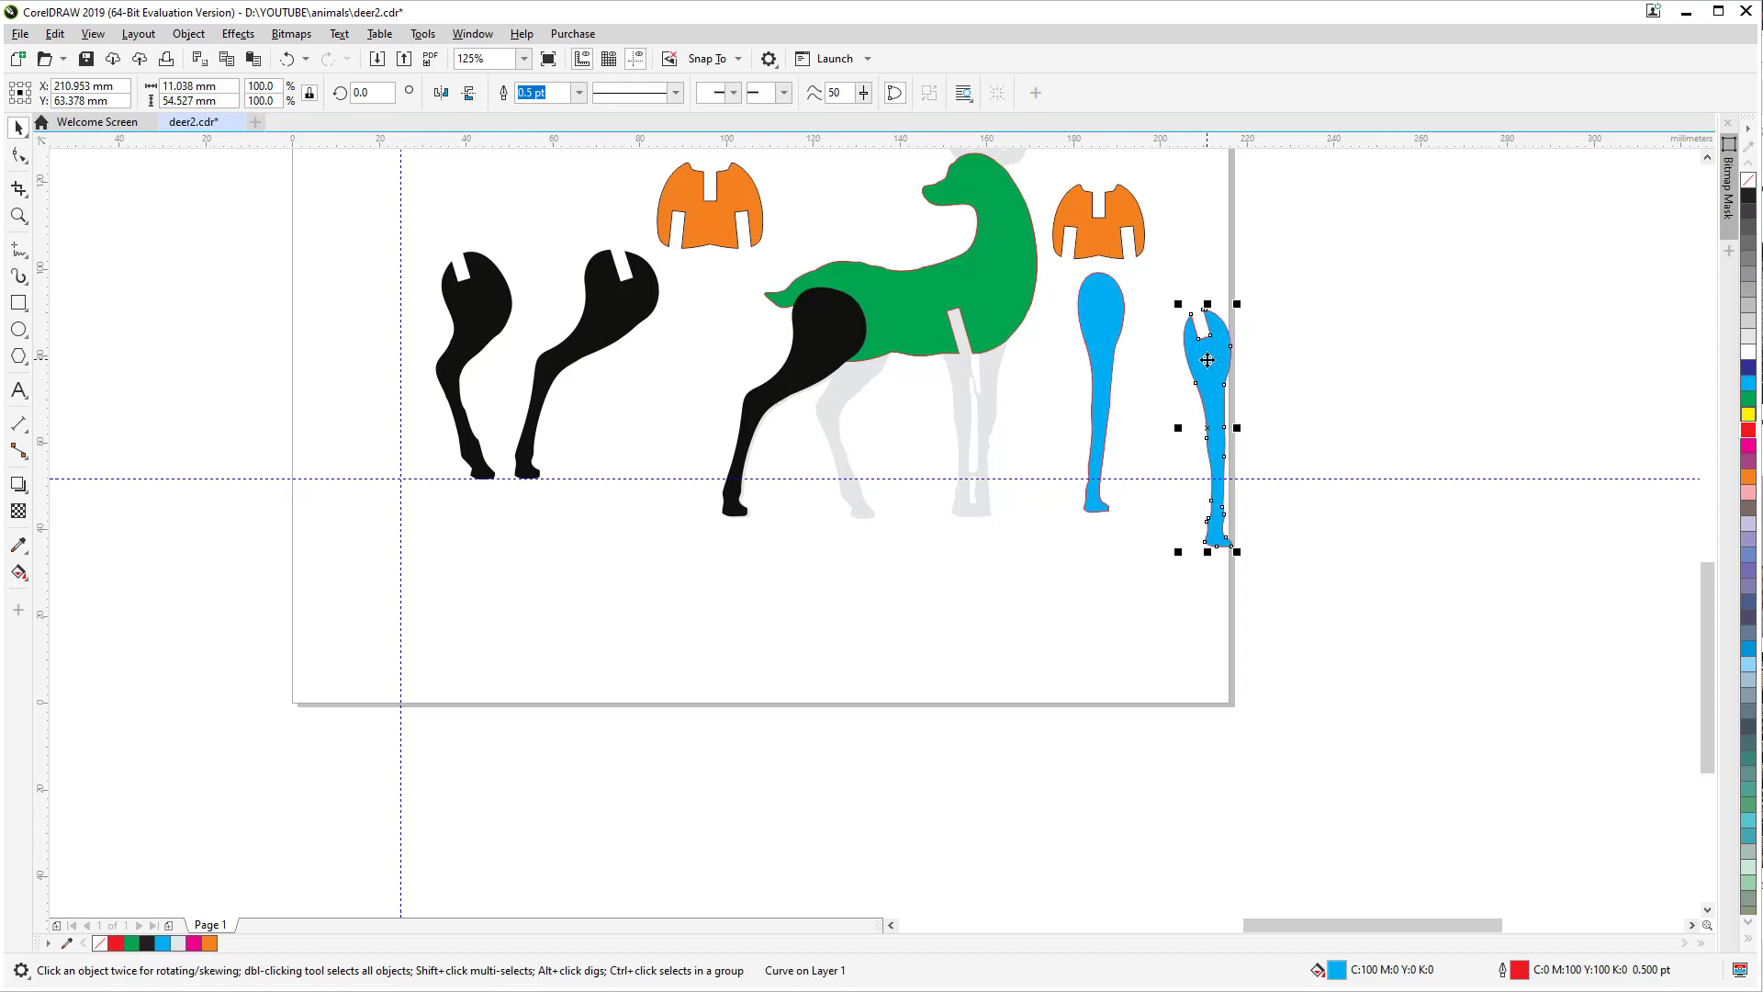
{"action": "left_click_drag", "start_coordinate": [1205, 338], "coordinate": [956, 351]}
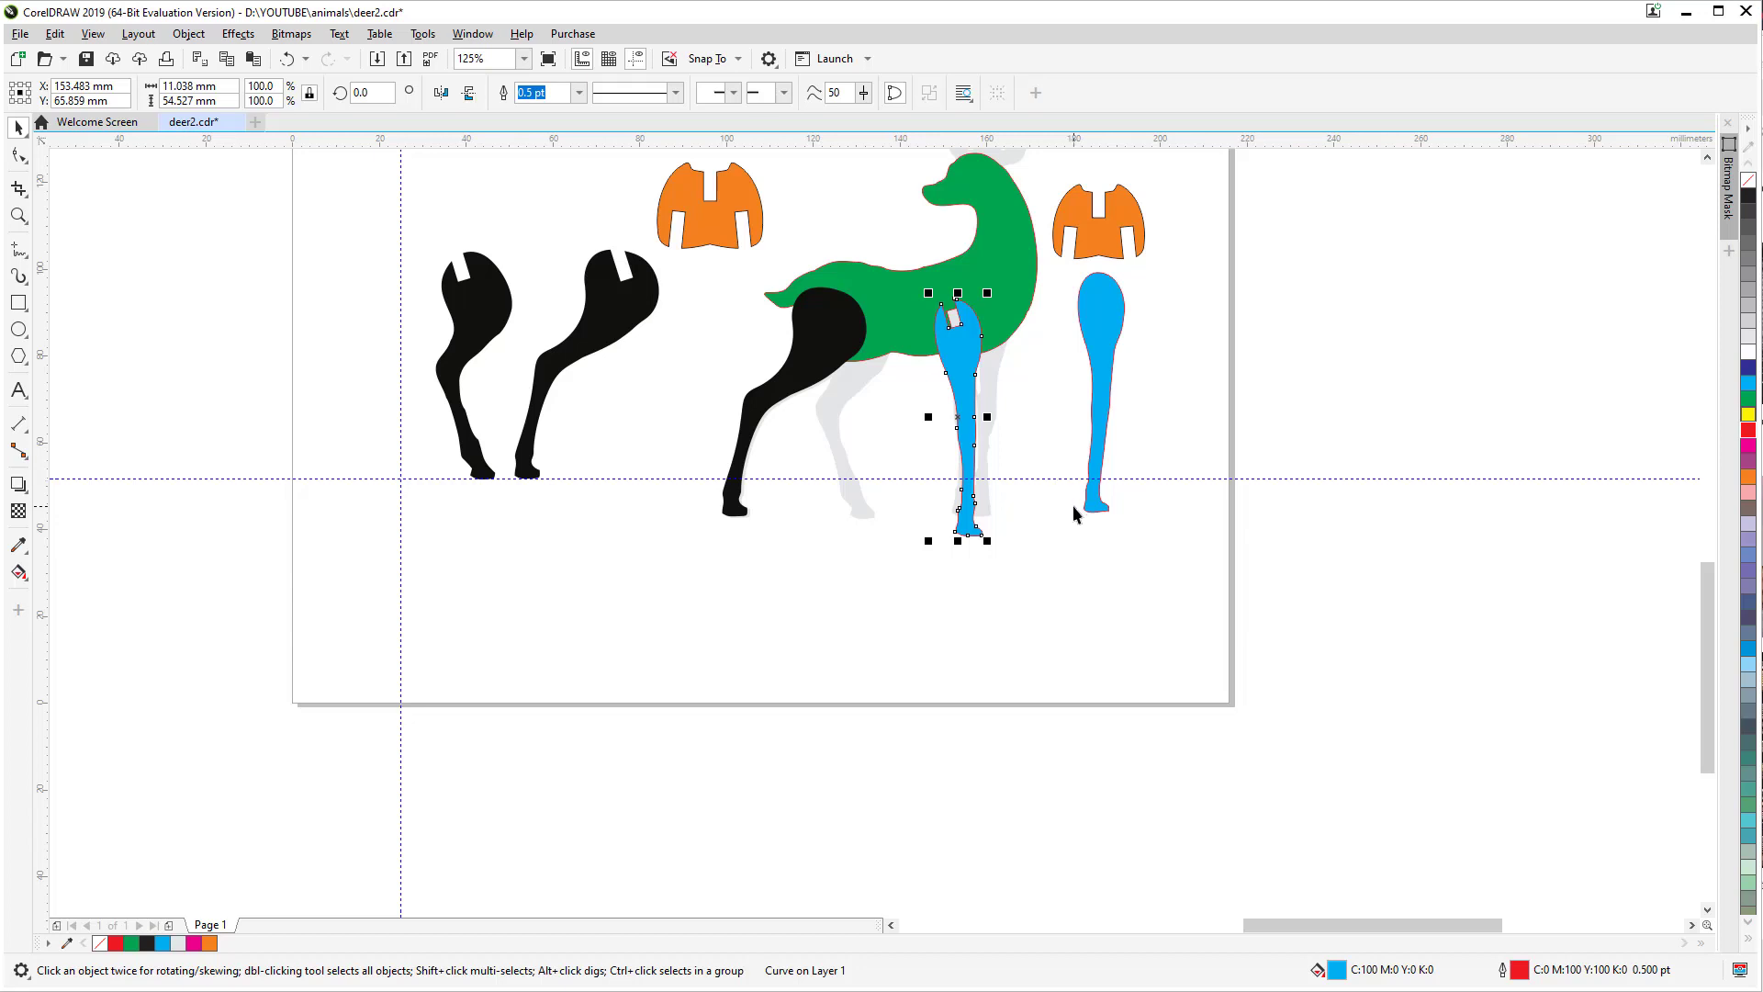
{"action": "mouse_move", "coordinate": [959, 364]}
{"action": "left_mouse_down"}
{"action": "mouse_move", "coordinate": [981, 365]}
{"action": "mouse_move", "coordinate": [962, 361]}
{"action": "left_mouse_up"}
{"action": "key", "text": "ctrl+z"}
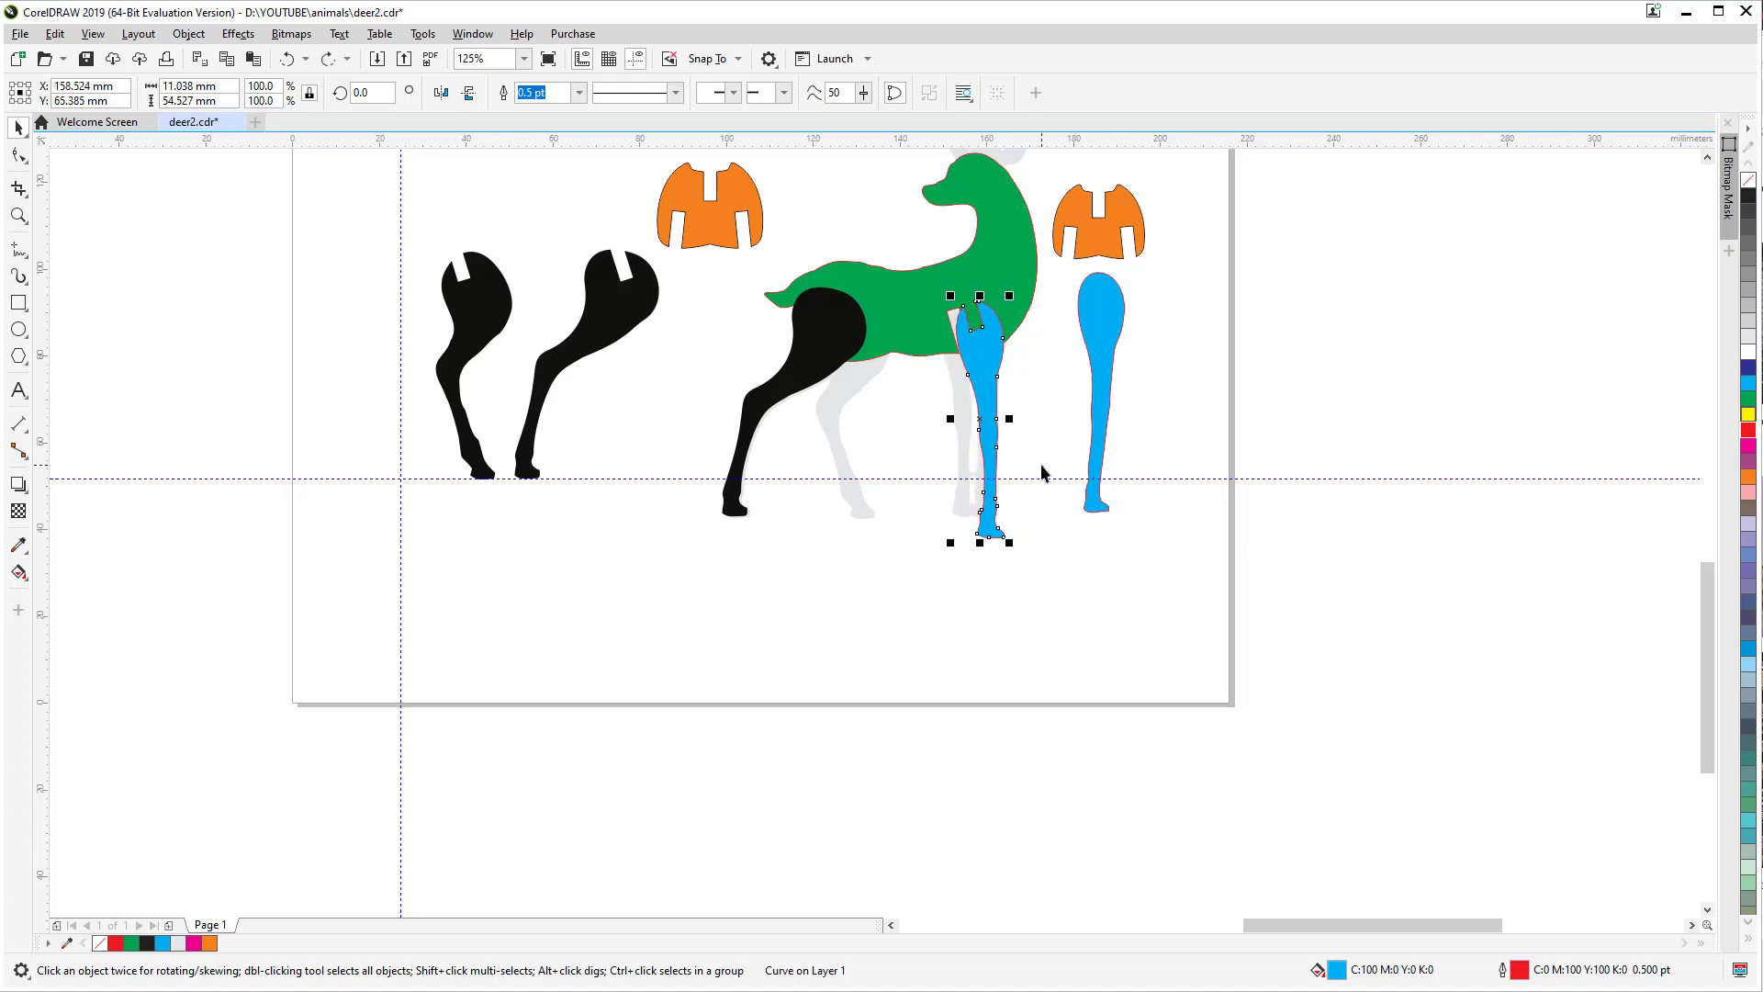
{"action": "key", "text": "ctrl+z"}
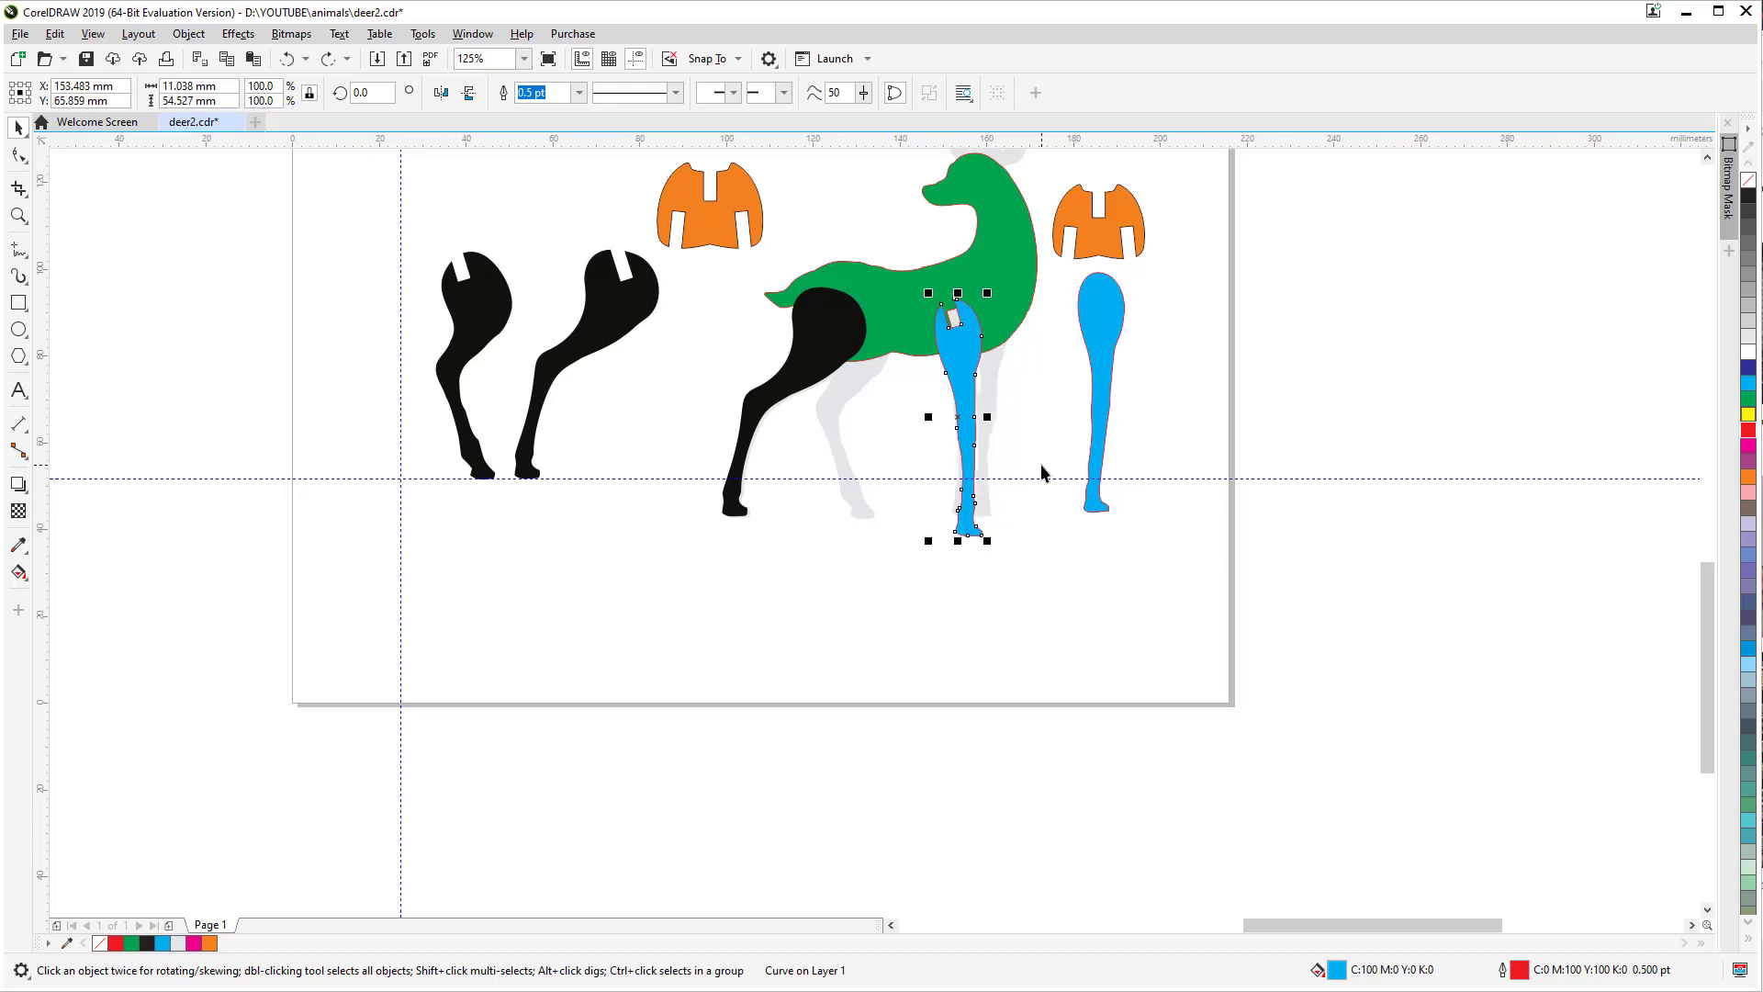
{"action": "left_click", "coordinate": [983, 404]}
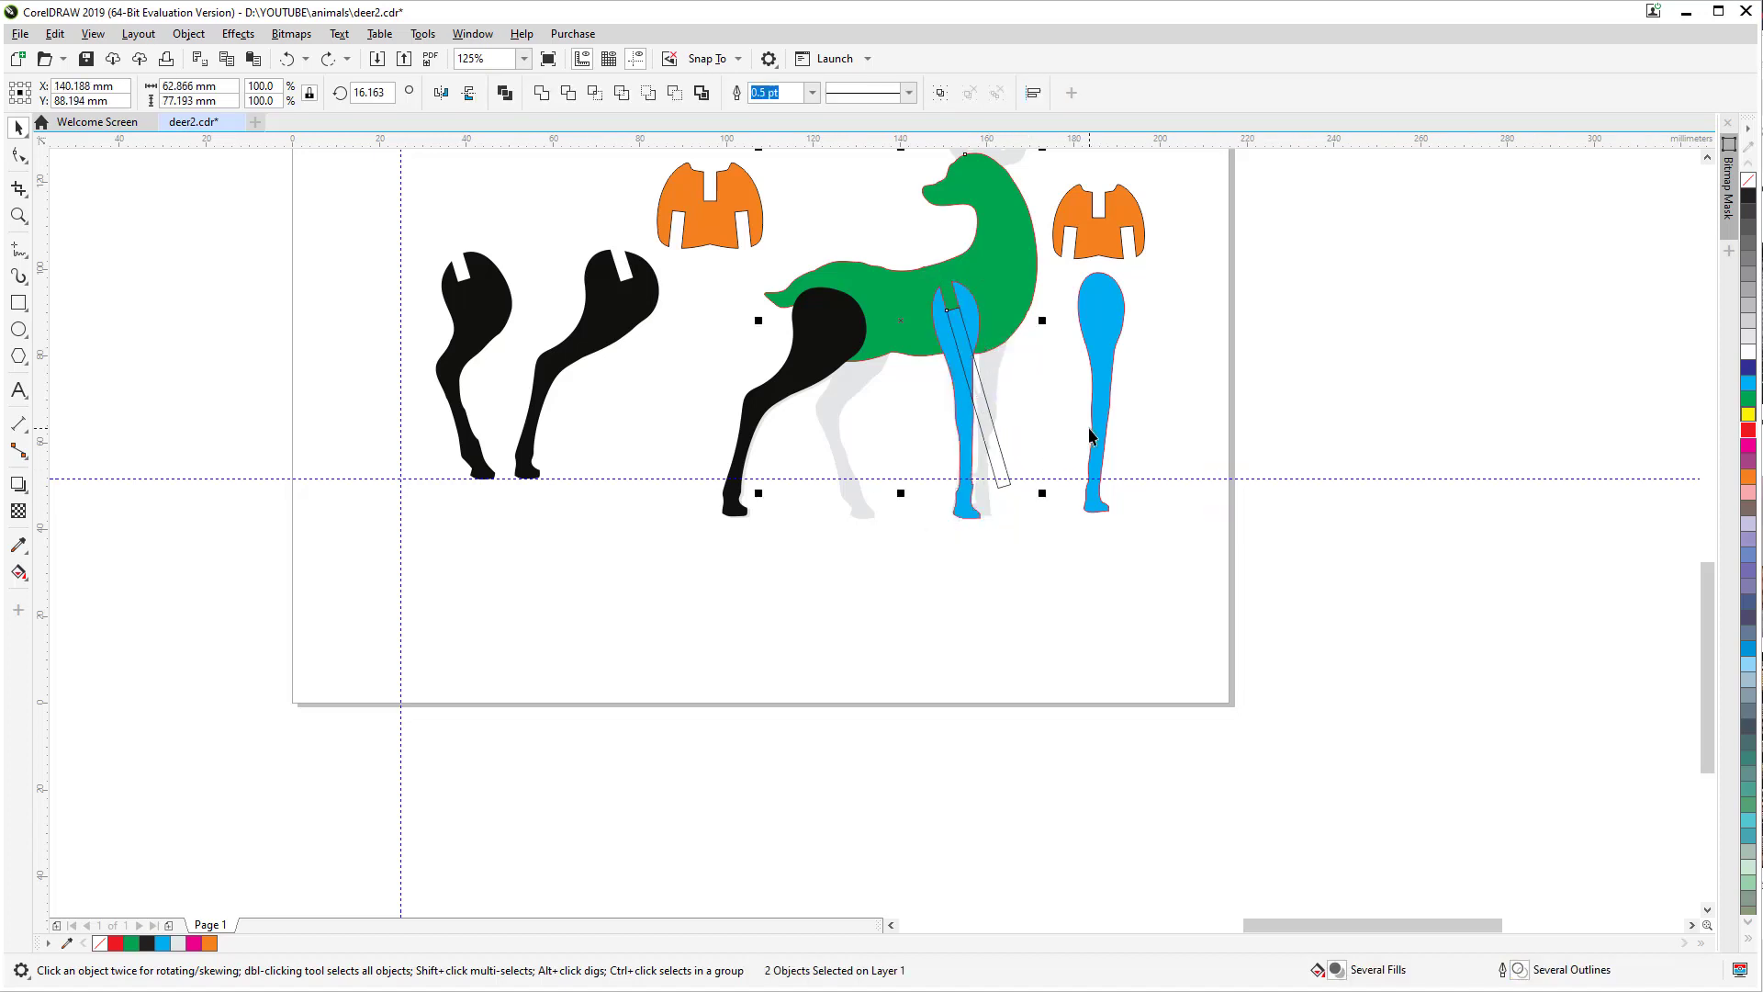
Step: Move the slotted blue leg and the tilted rectangle together about 5 mm right and 1 mm up on the green body
{"action": "scroll", "coordinate": [1091, 435], "scroll_direction": "up", "scroll_amount": 2}
{"action": "left_click_drag", "start_coordinate": [983, 357], "coordinate": [1091, 542]}
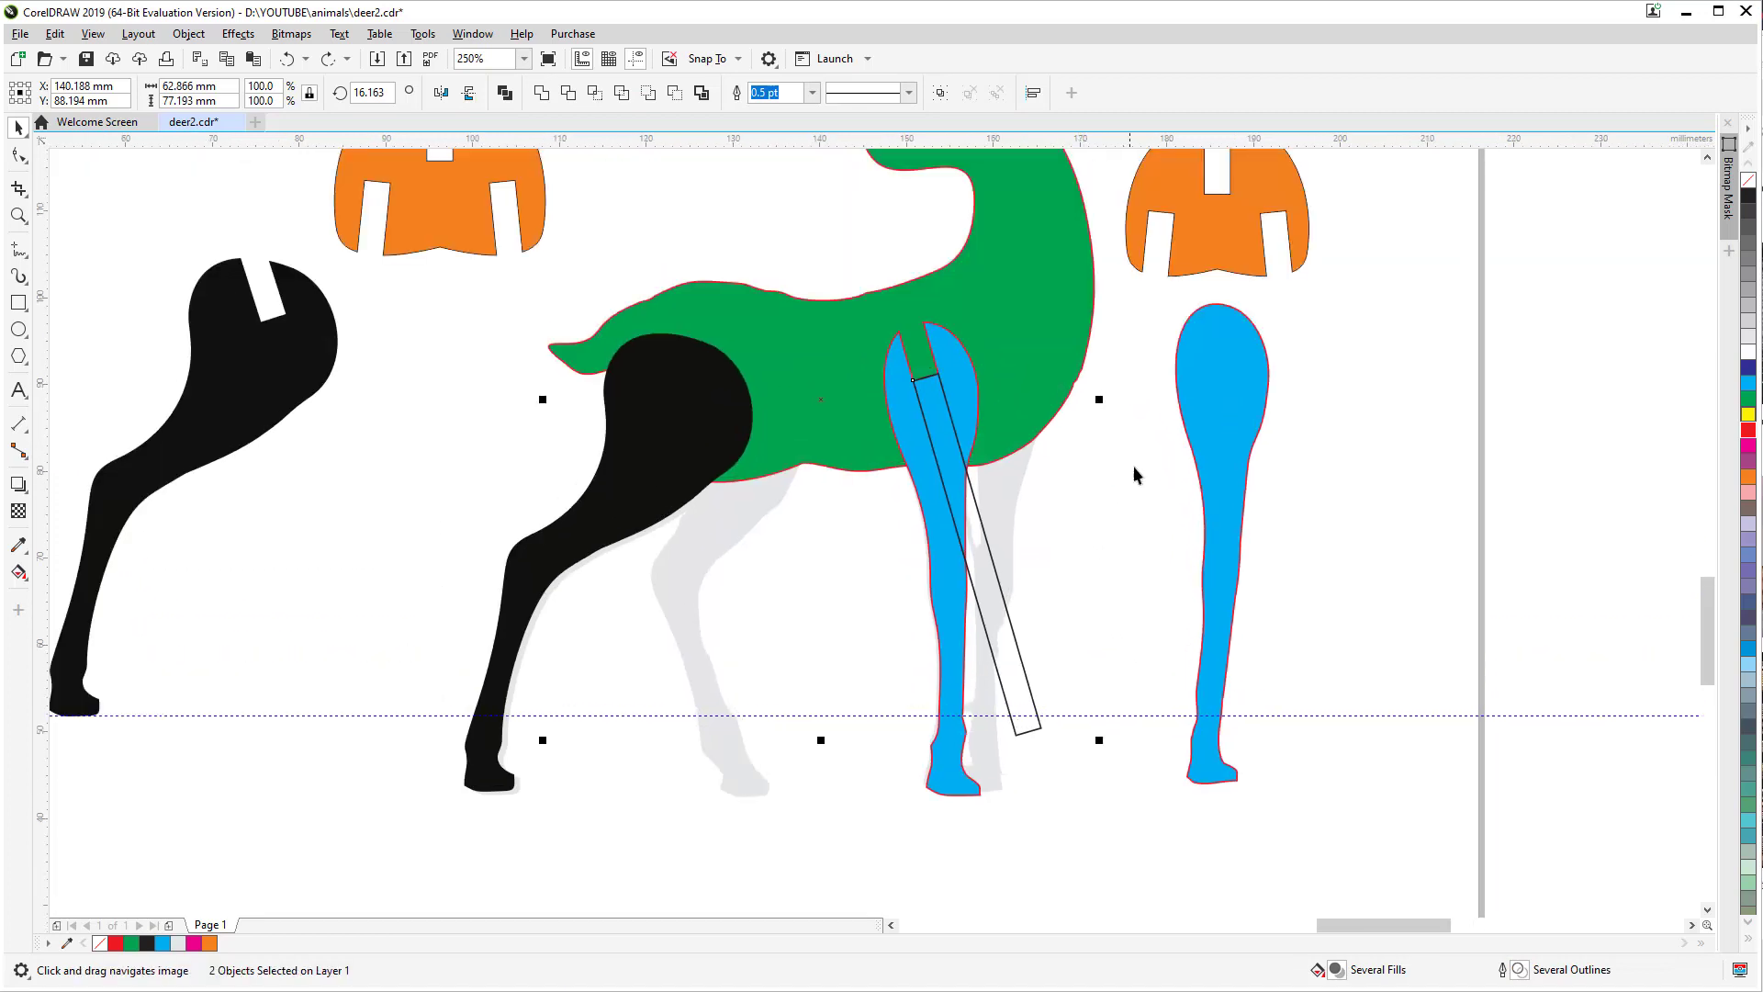
{"action": "key", "text": "Escape"}
{"action": "left_click_drag", "start_coordinate": [976, 523], "coordinate": [996, 467]}
{"action": "key", "text": "Escape"}
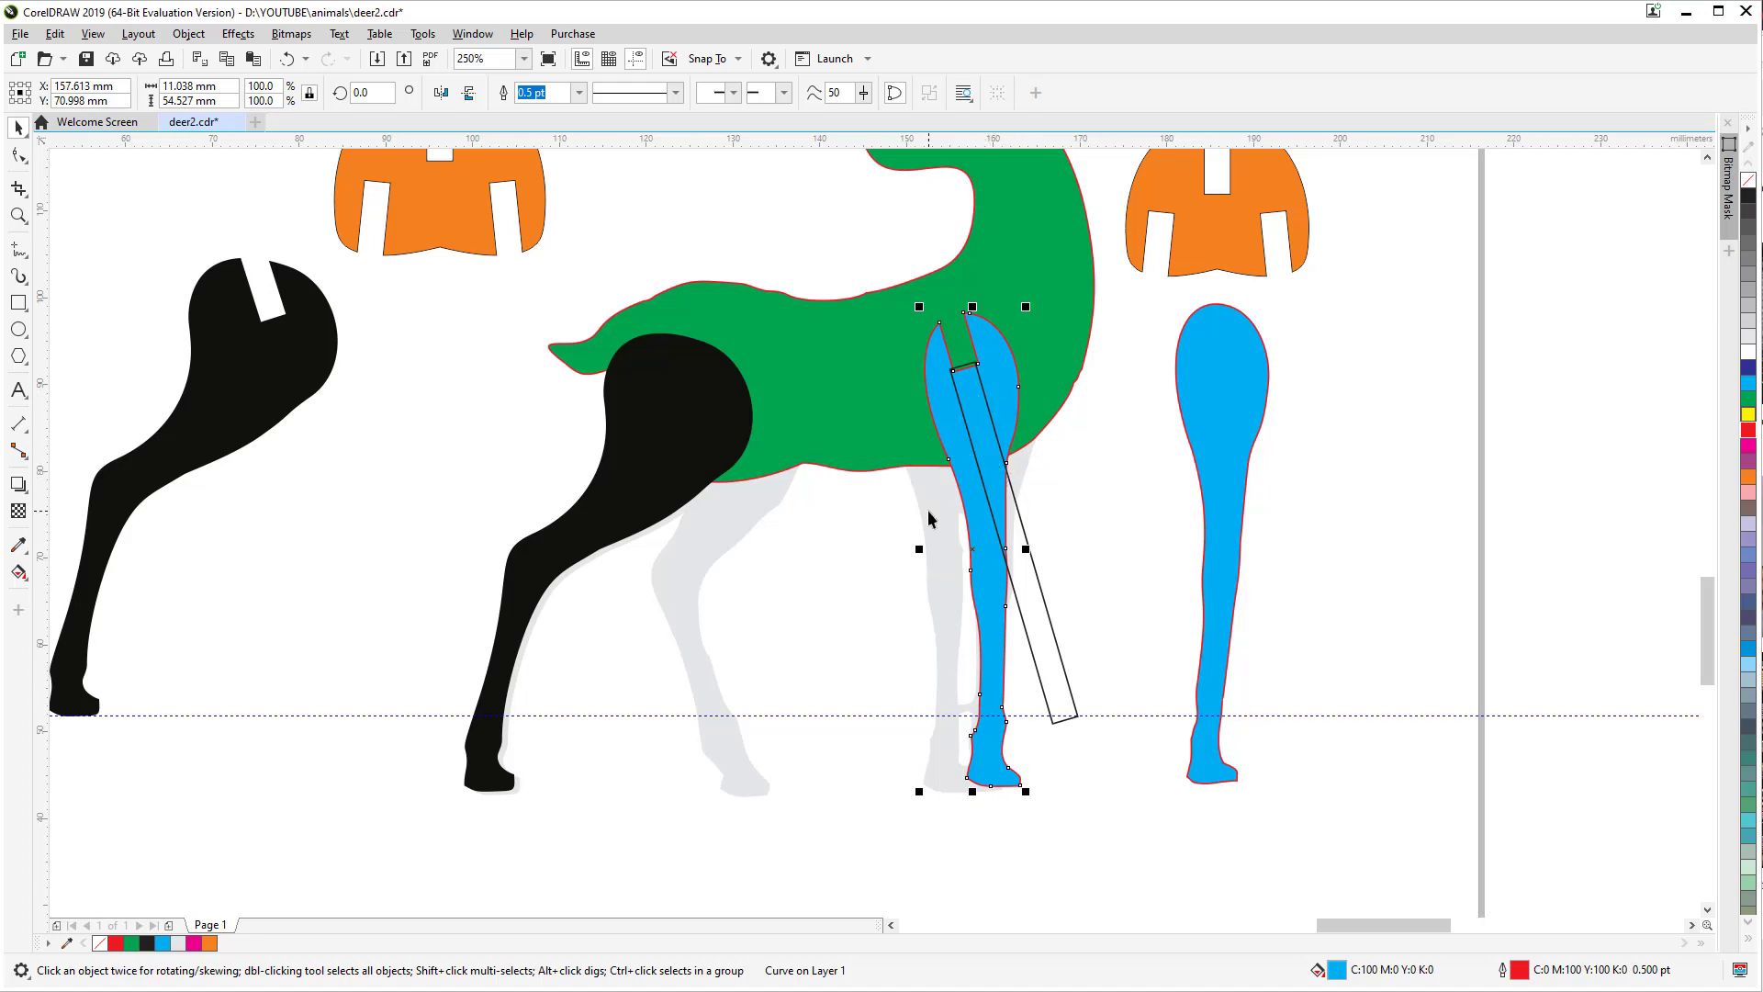
Step: Cut the tilted rectangle out of the green body to form its front slot
{"action": "left_click", "coordinate": [1137, 404]}
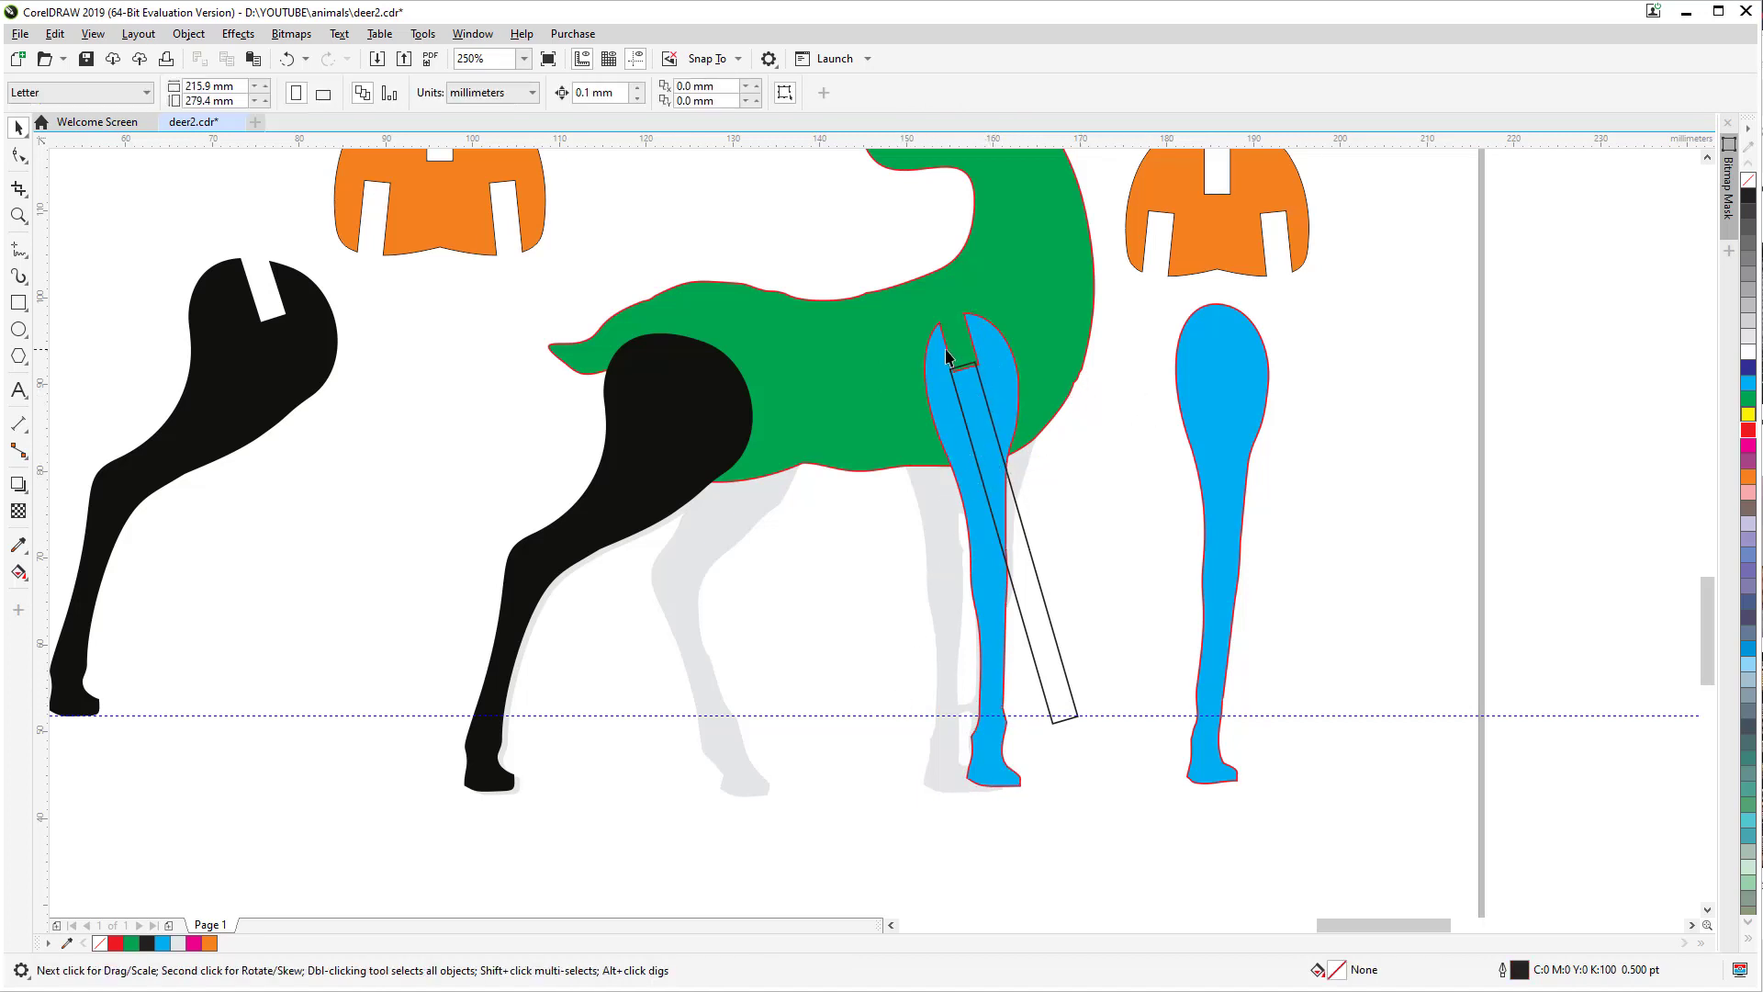
{"action": "left_click", "coordinate": [904, 344]}
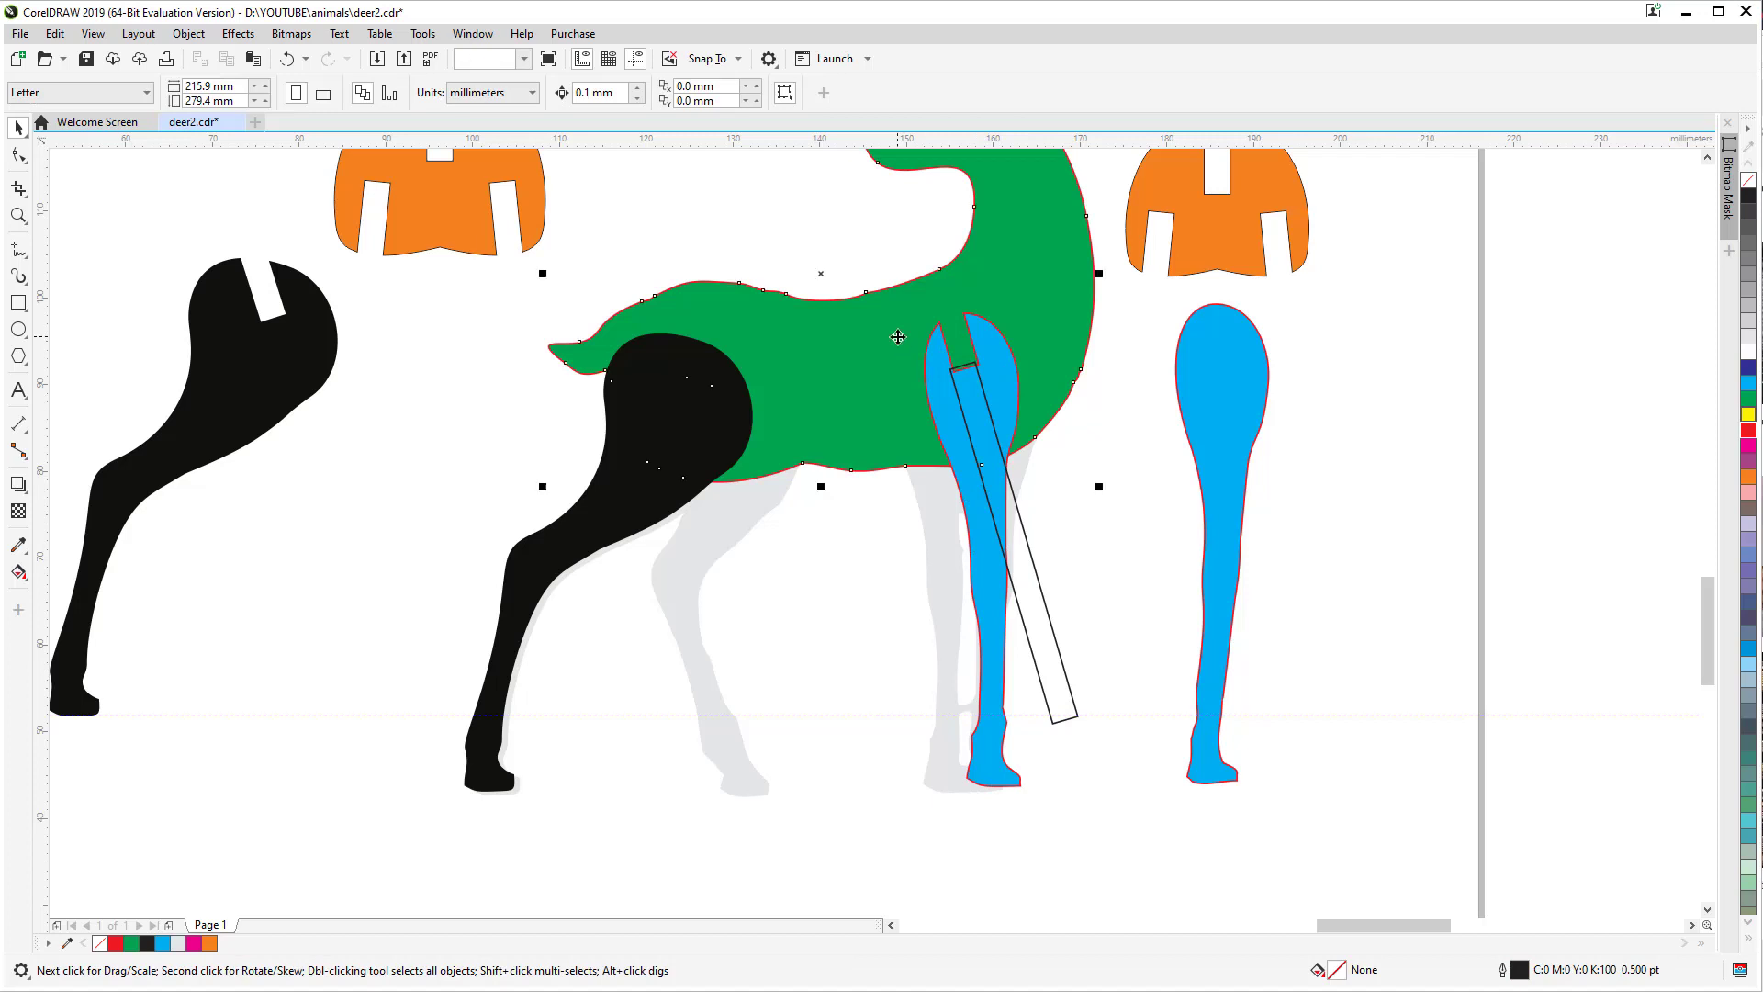
{"action": "left_click", "coordinate": [1045, 595], "text": "shift"}
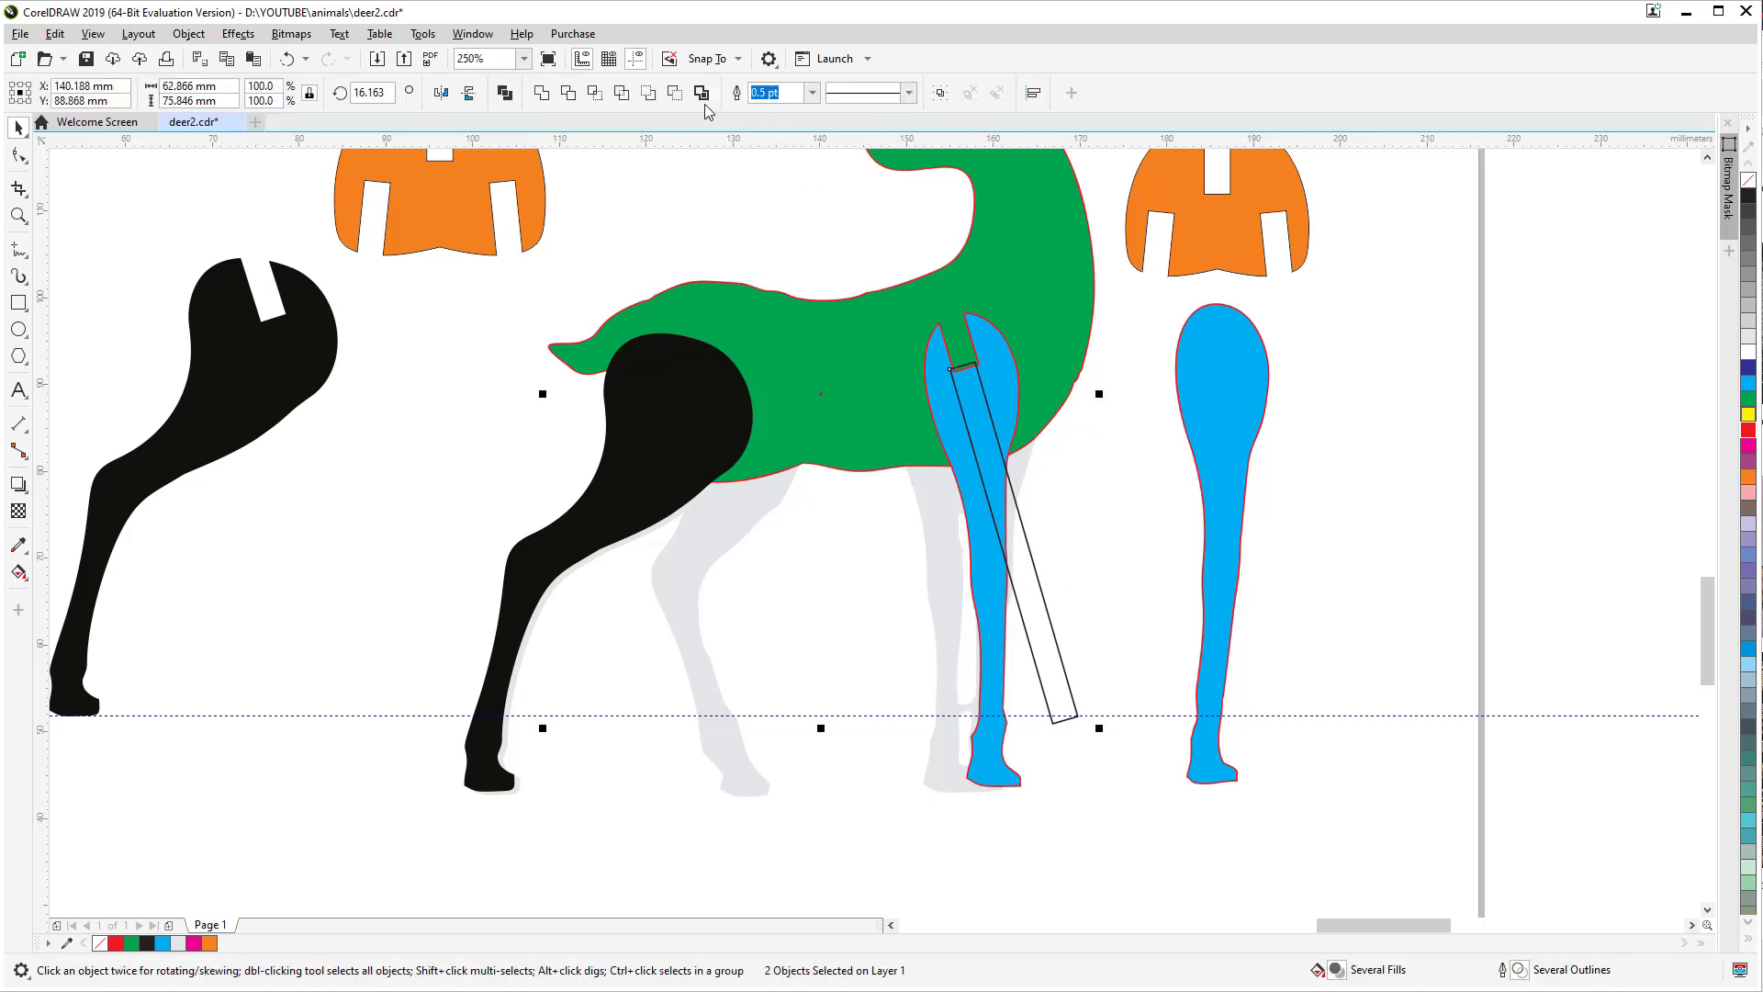
{"action": "left_click", "coordinate": [677, 95]}
{"action": "left_click", "coordinate": [1392, 514]}
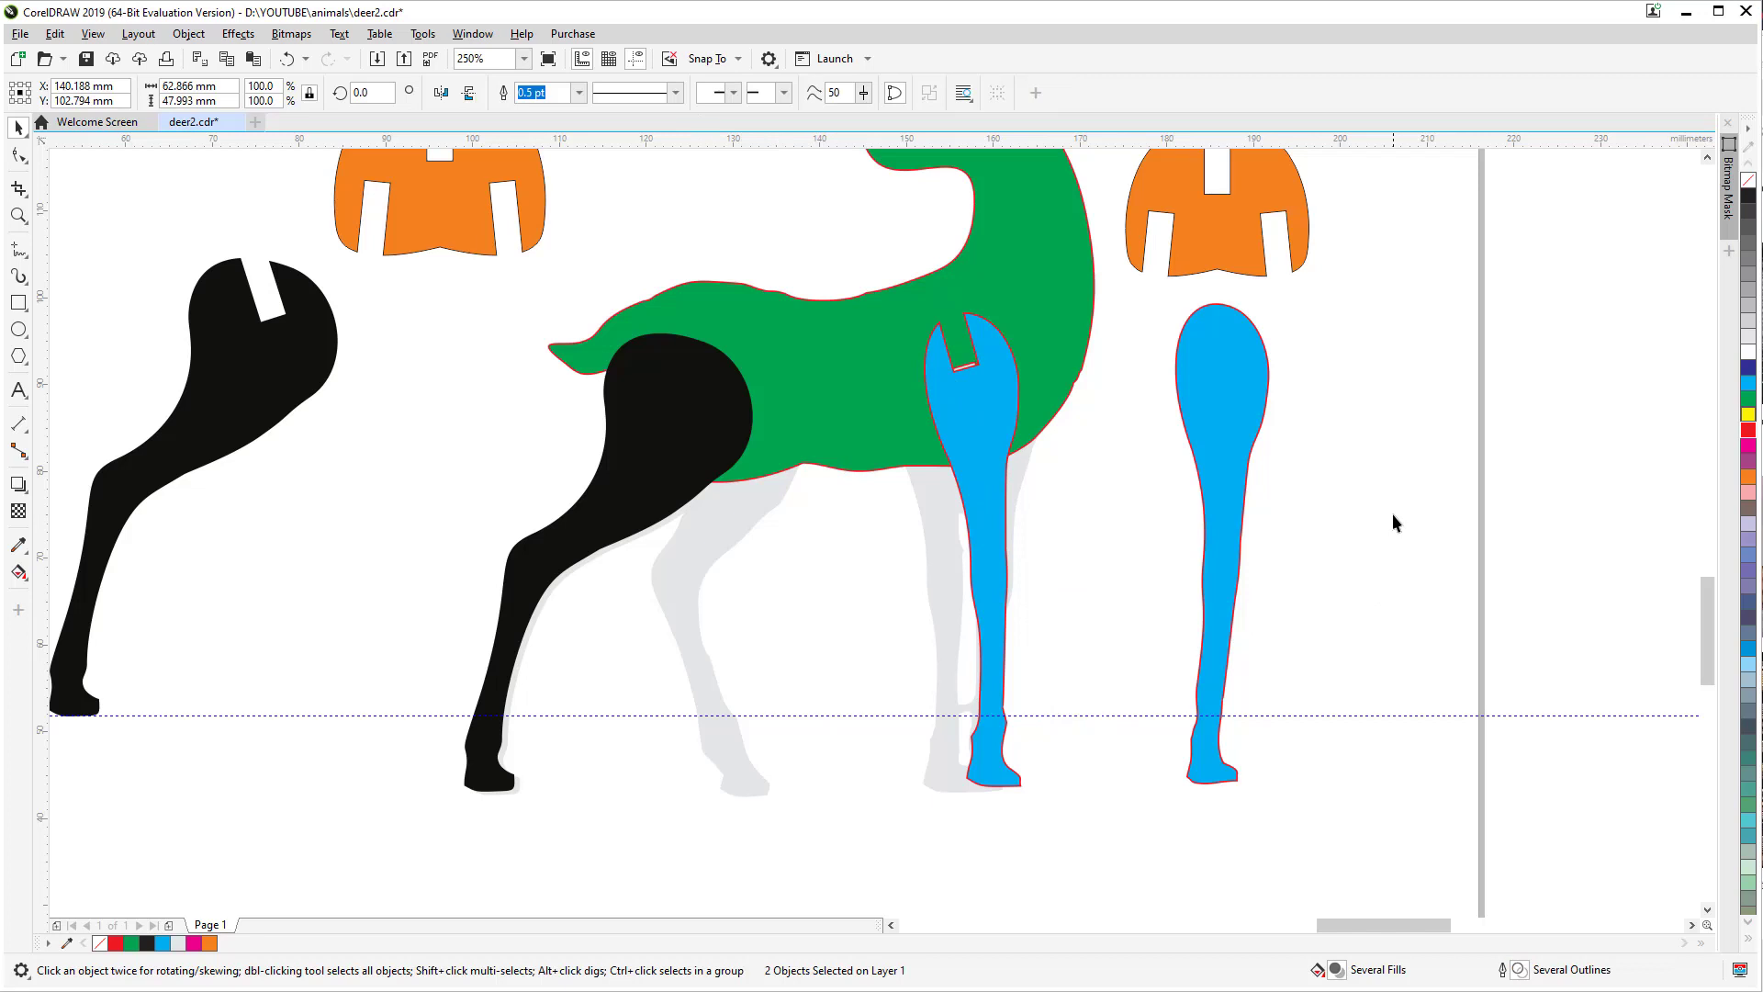
Step: Move the slotted blue leg about 48 mm right, off the body, and delete the unslotted blue leg
{"action": "left_click", "coordinate": [988, 421]}
{"action": "left_click_drag", "start_coordinate": [988, 421], "coordinate": [1465, 440]}
{"action": "left_click", "coordinate": [1257, 423]}
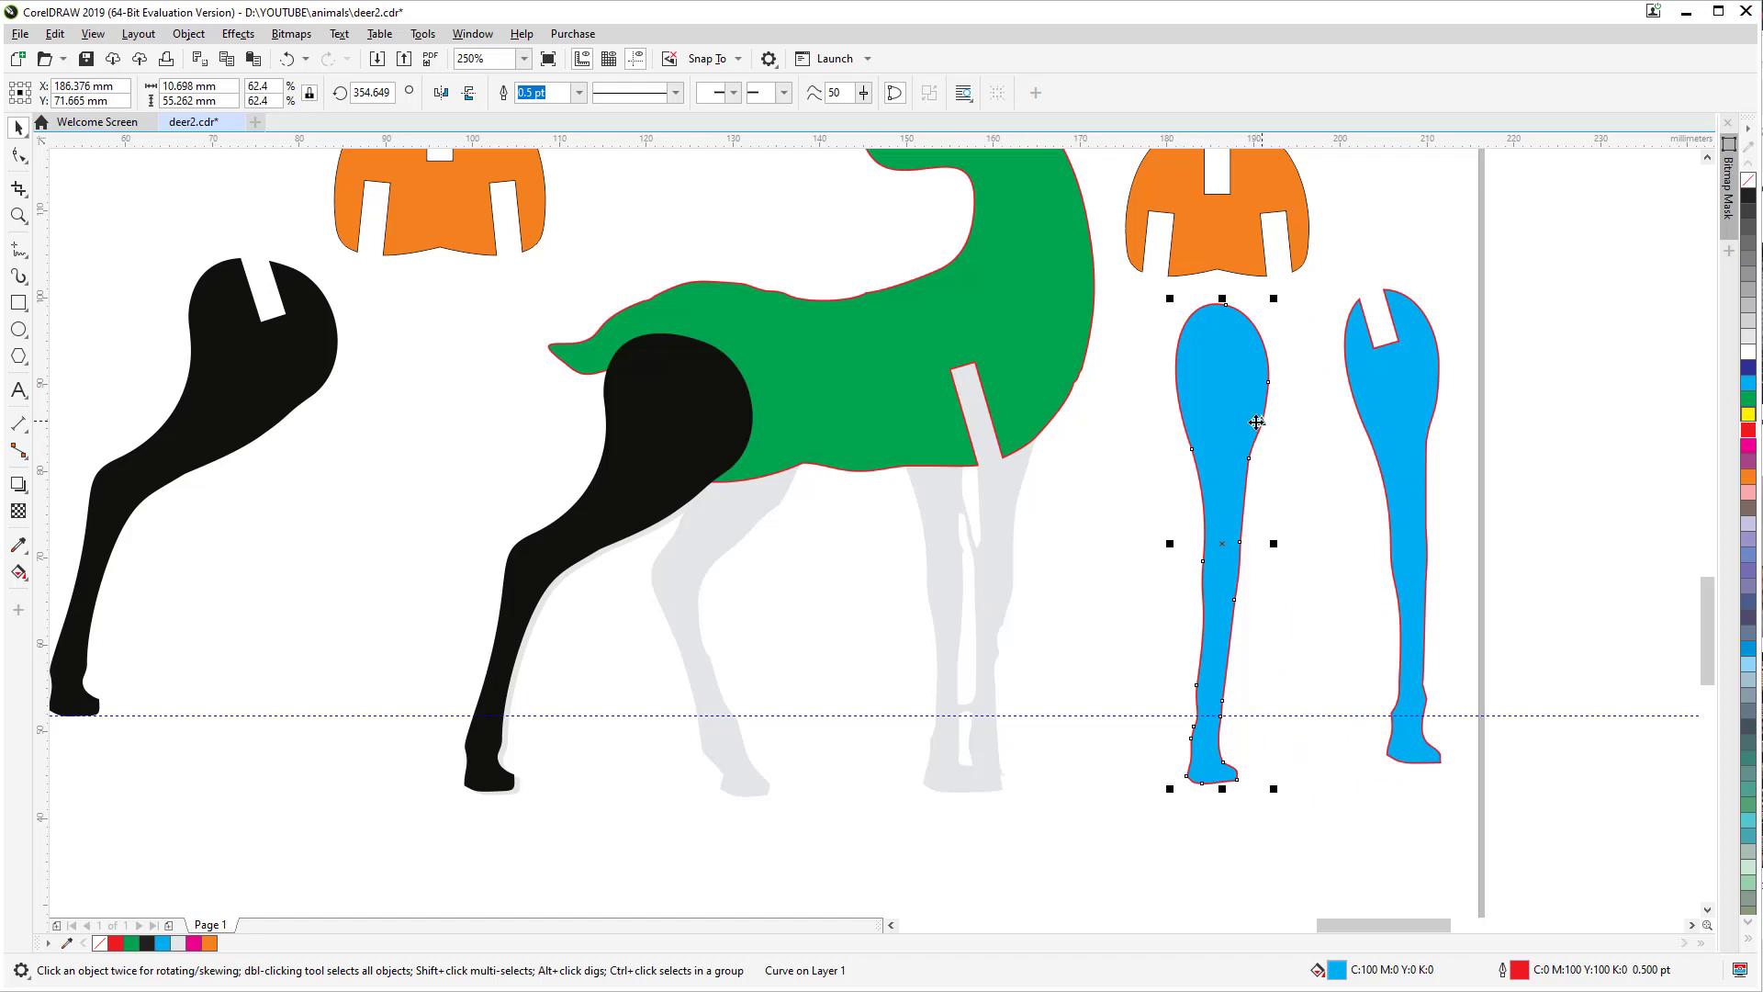
{"action": "key", "text": "Delete"}
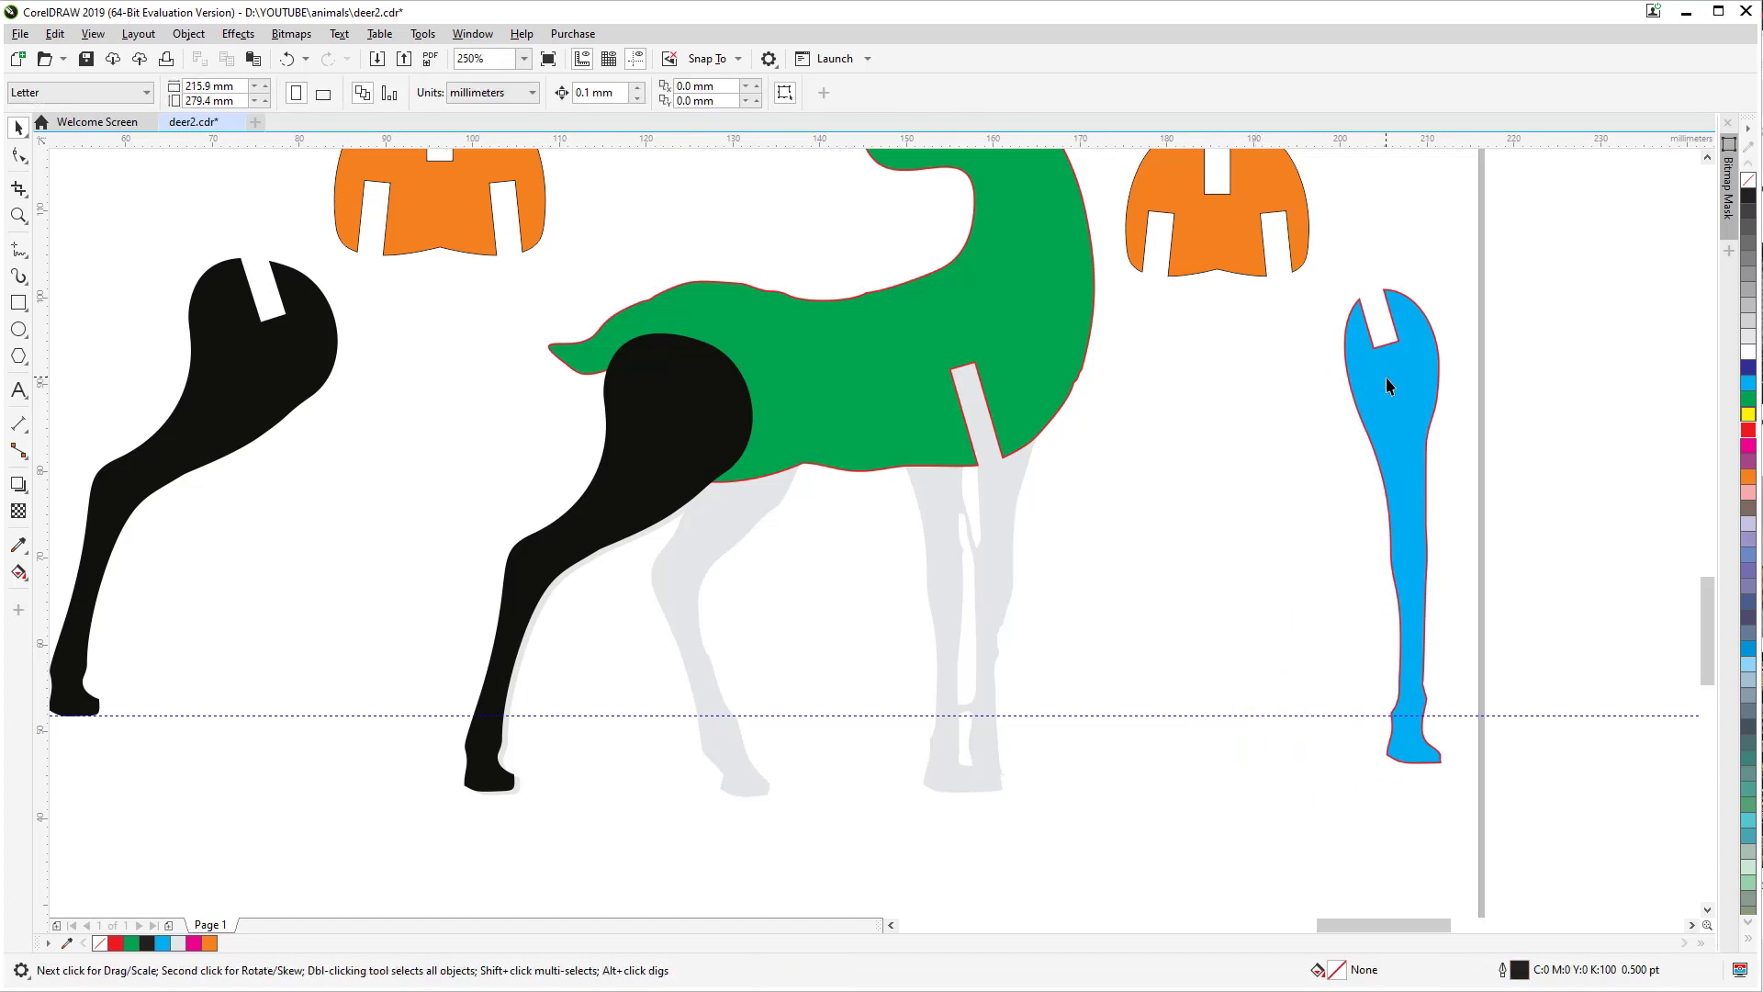
Step: Delete the unslotted black hind leg that covers the rear of the green body
{"action": "left_click", "coordinate": [1389, 385]}
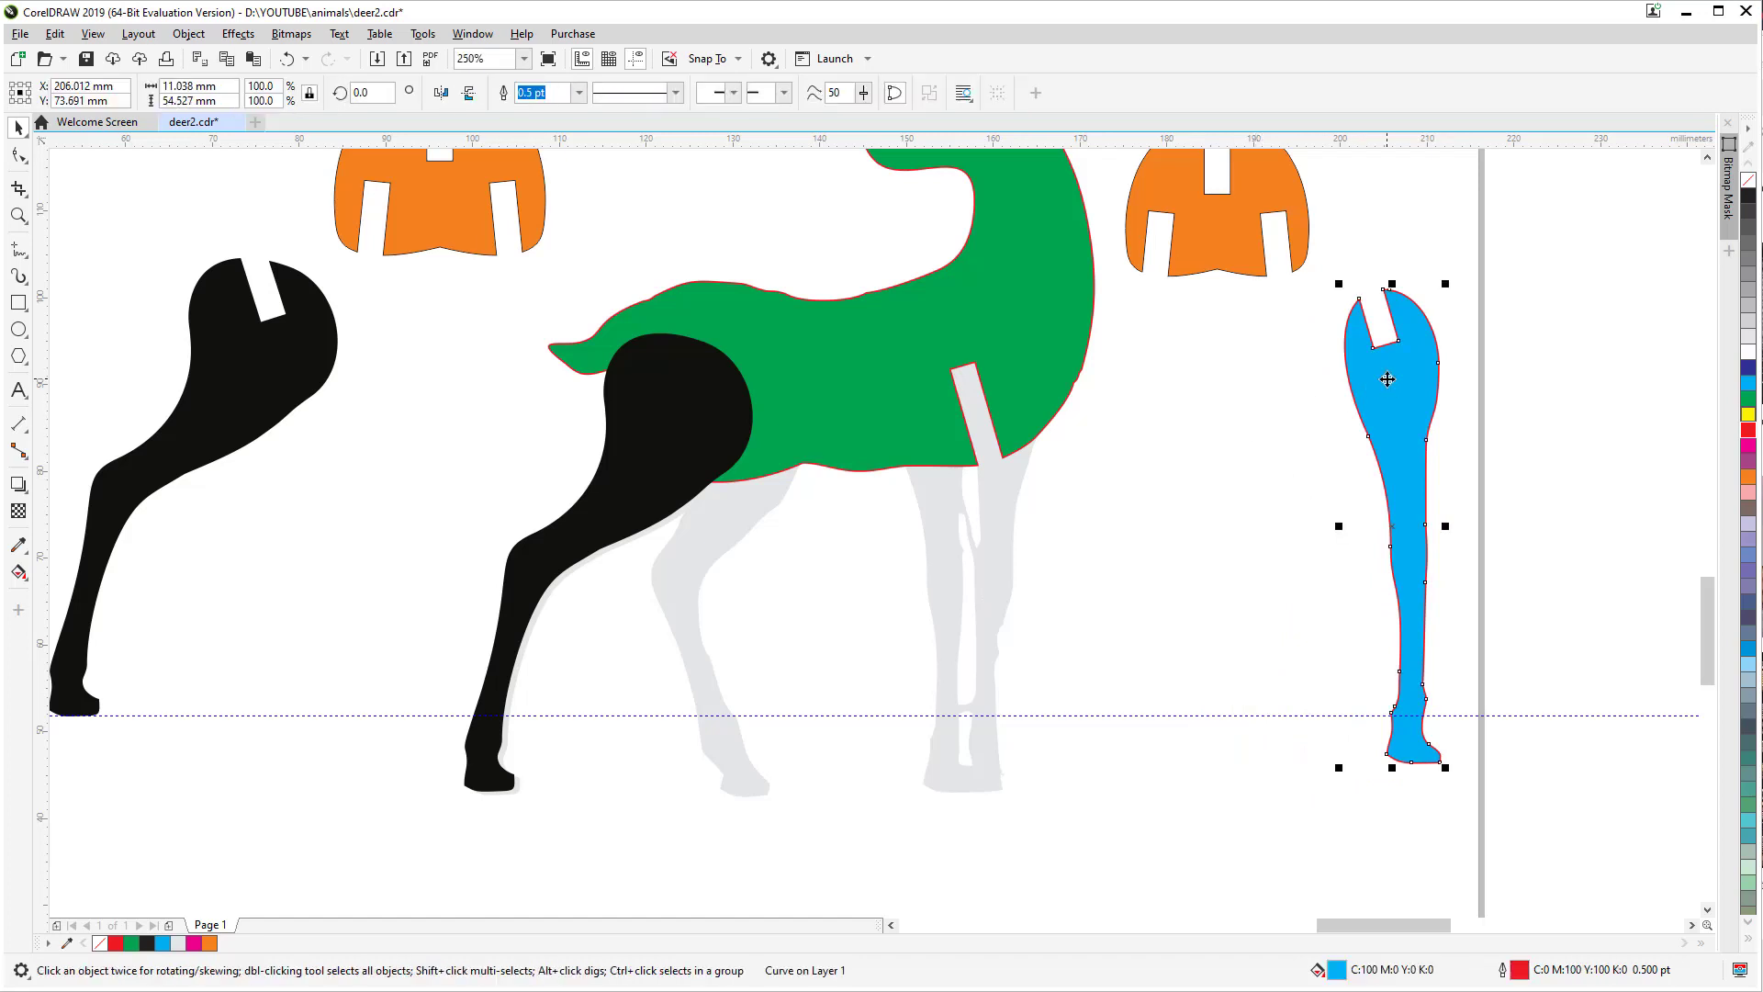
{"action": "left_click", "coordinate": [769, 358]}
{"action": "left_click", "coordinate": [598, 536]}
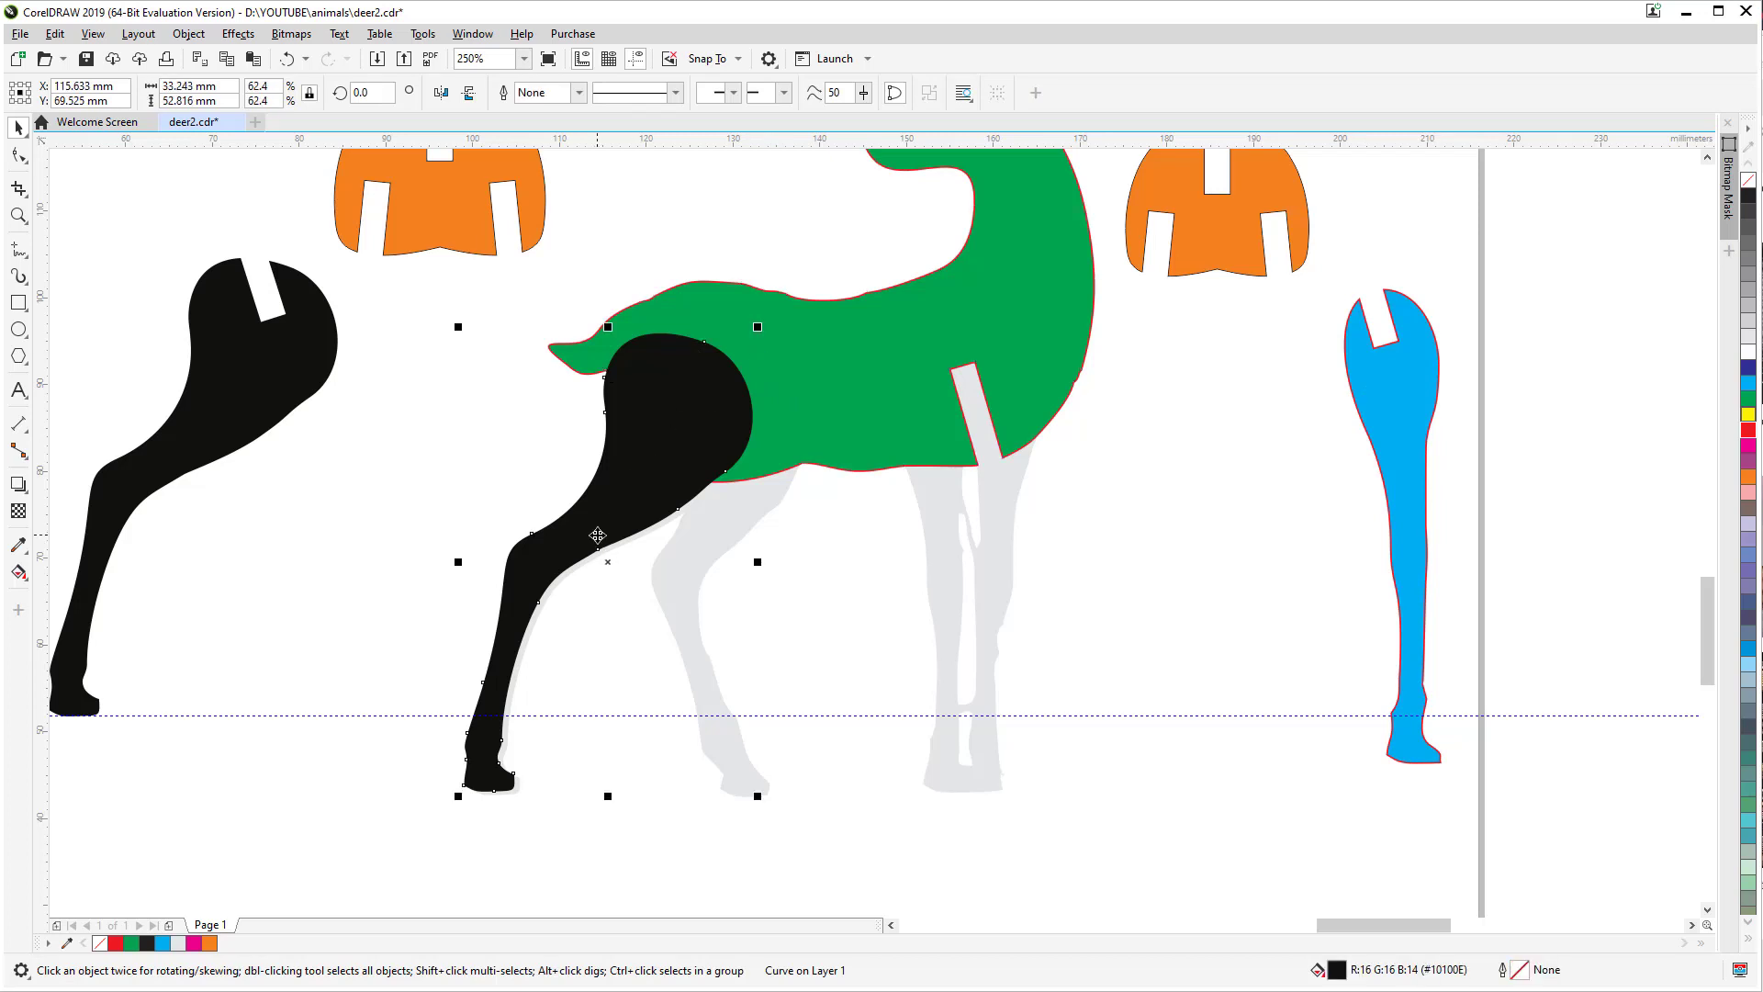
{"action": "key", "text": "Delete"}
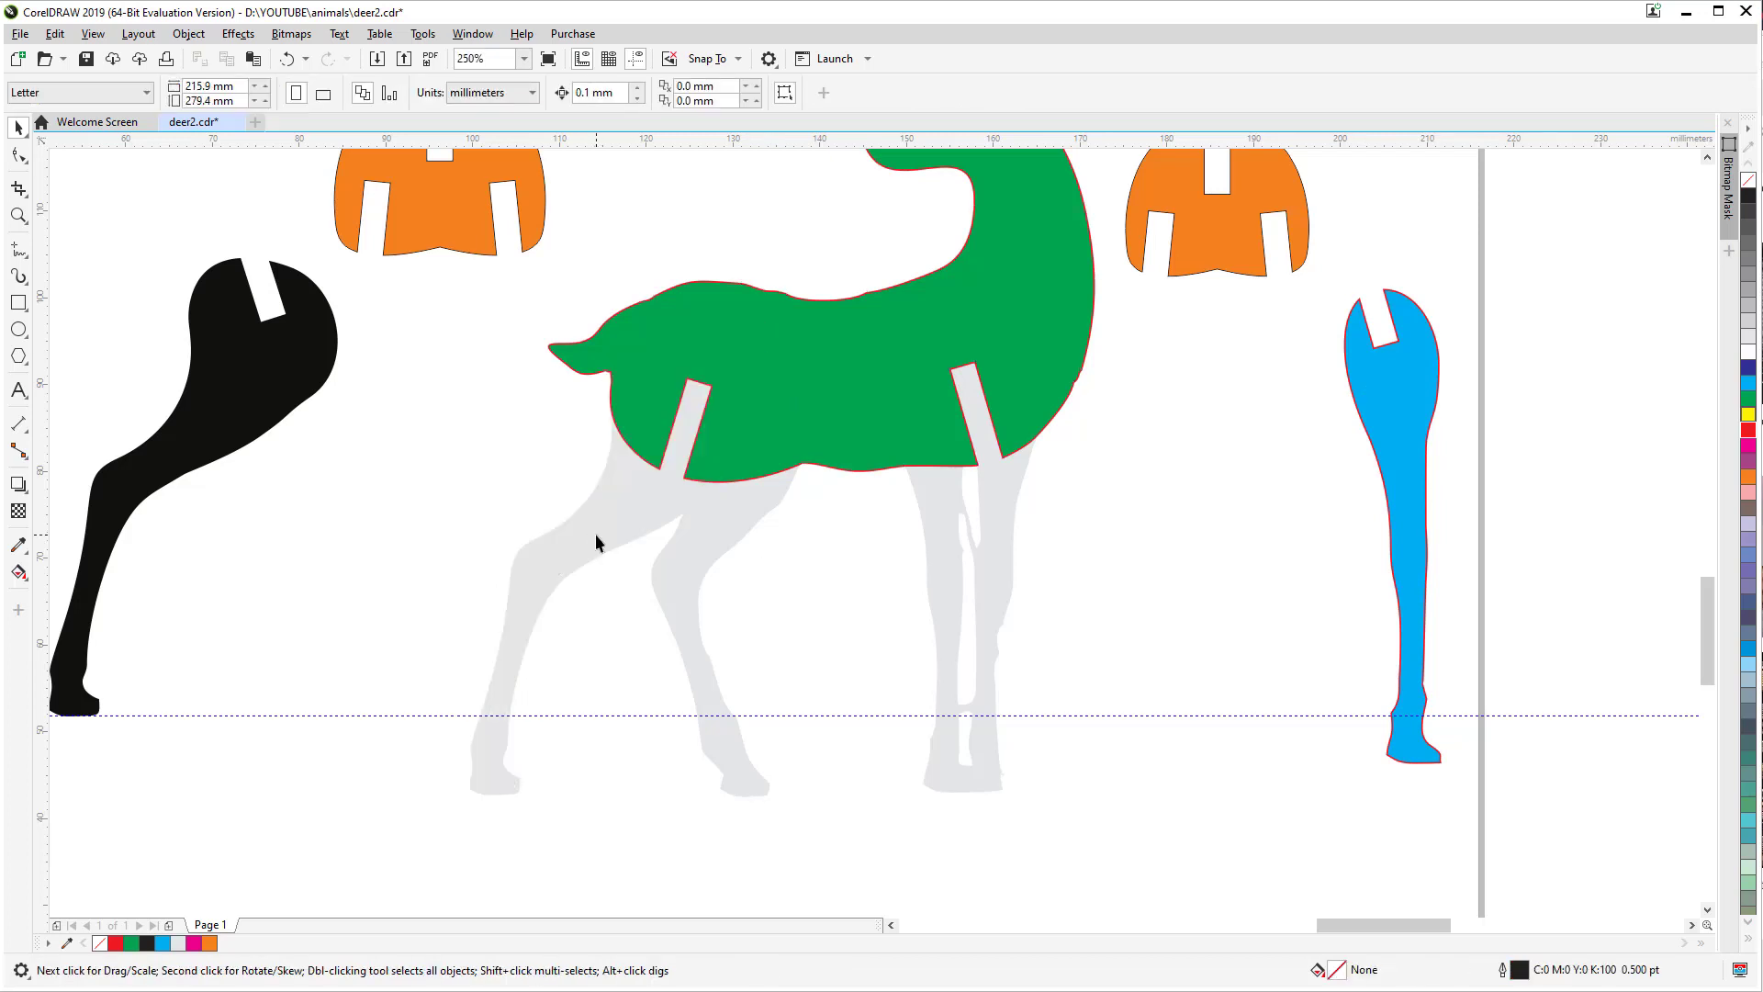
Step: Test the slotted black hind leg over the body's rear slot, then undo its move and the unslotted leg's deletion
{"action": "left_click_drag", "start_coordinate": [286, 373], "coordinate": [693, 524]}
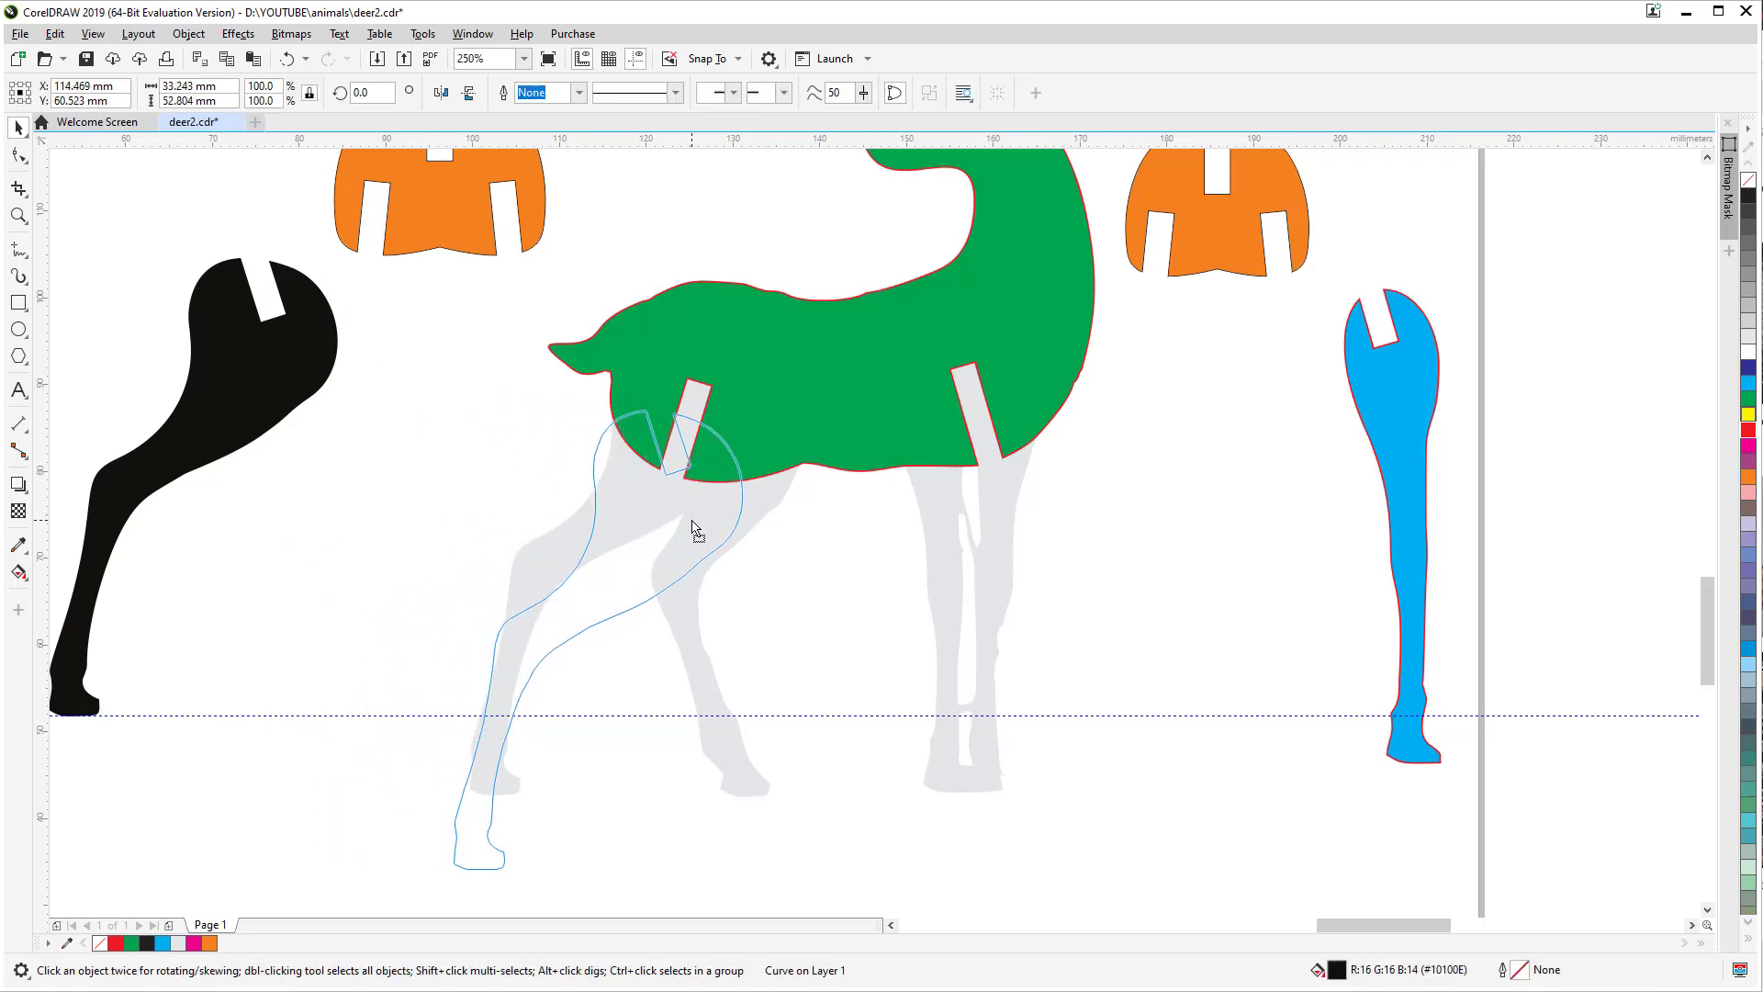
{"action": "left_click_drag", "start_coordinate": [693, 525], "coordinate": [693, 526]}
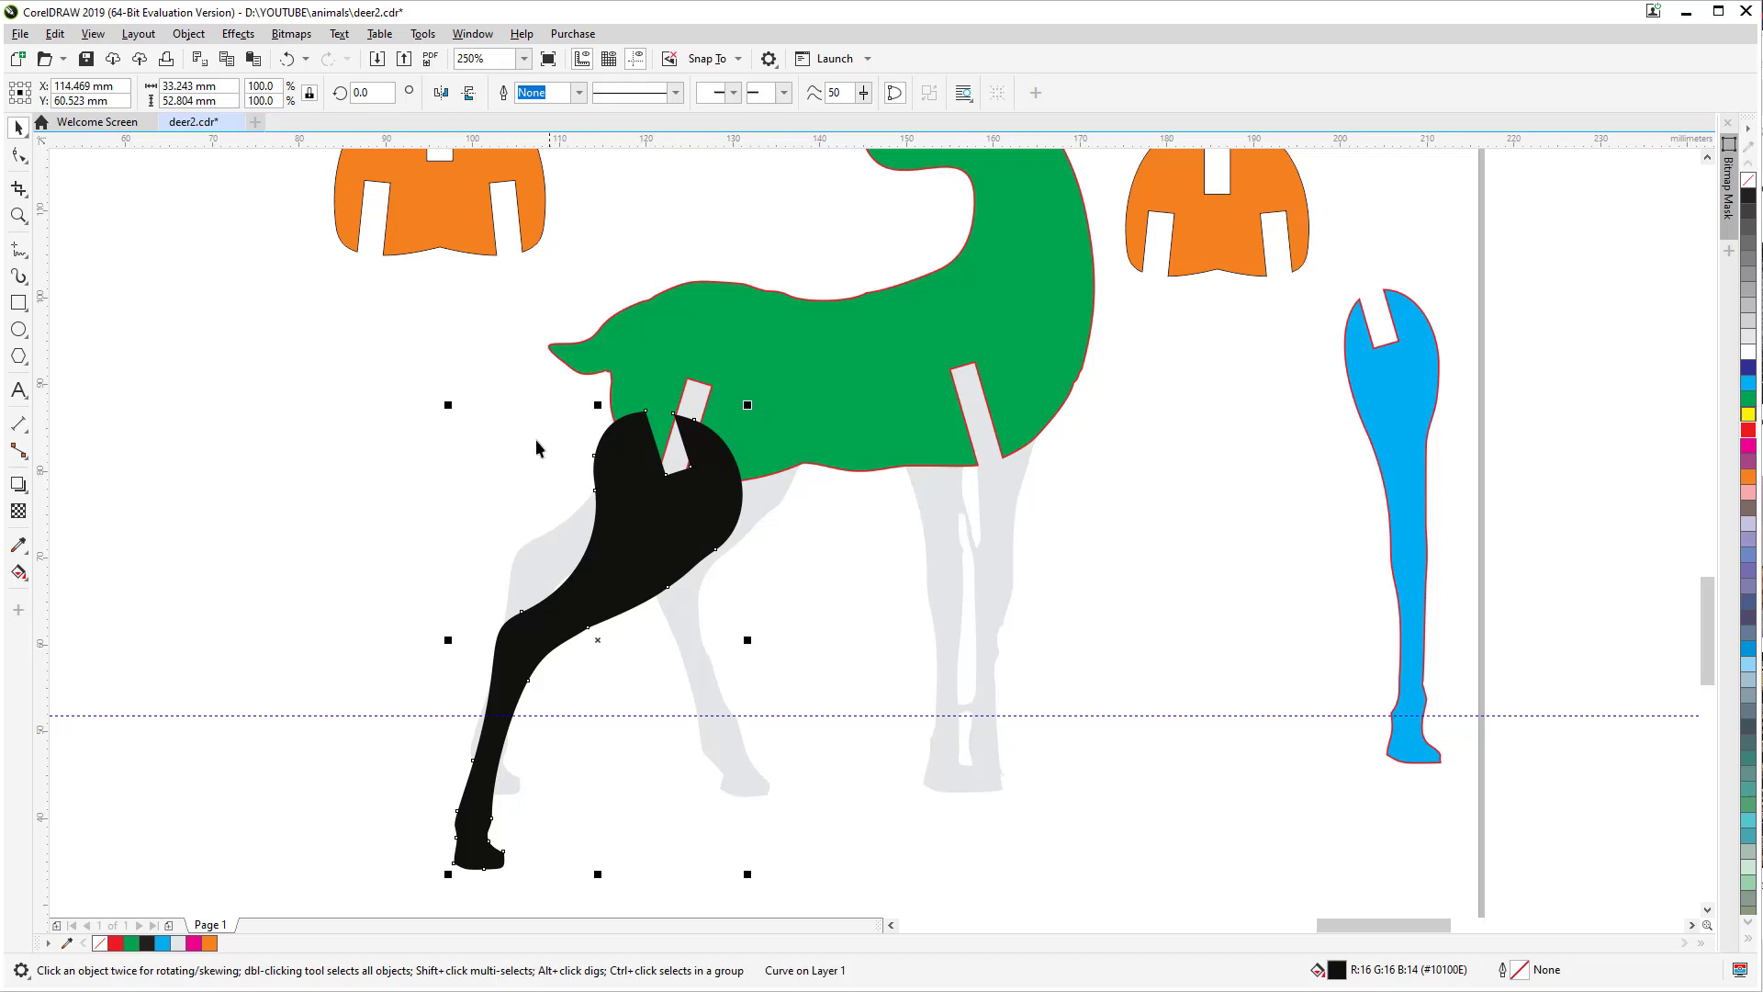
{"action": "scroll", "coordinate": [526, 423], "scroll_direction": "down", "scroll_amount": 2}
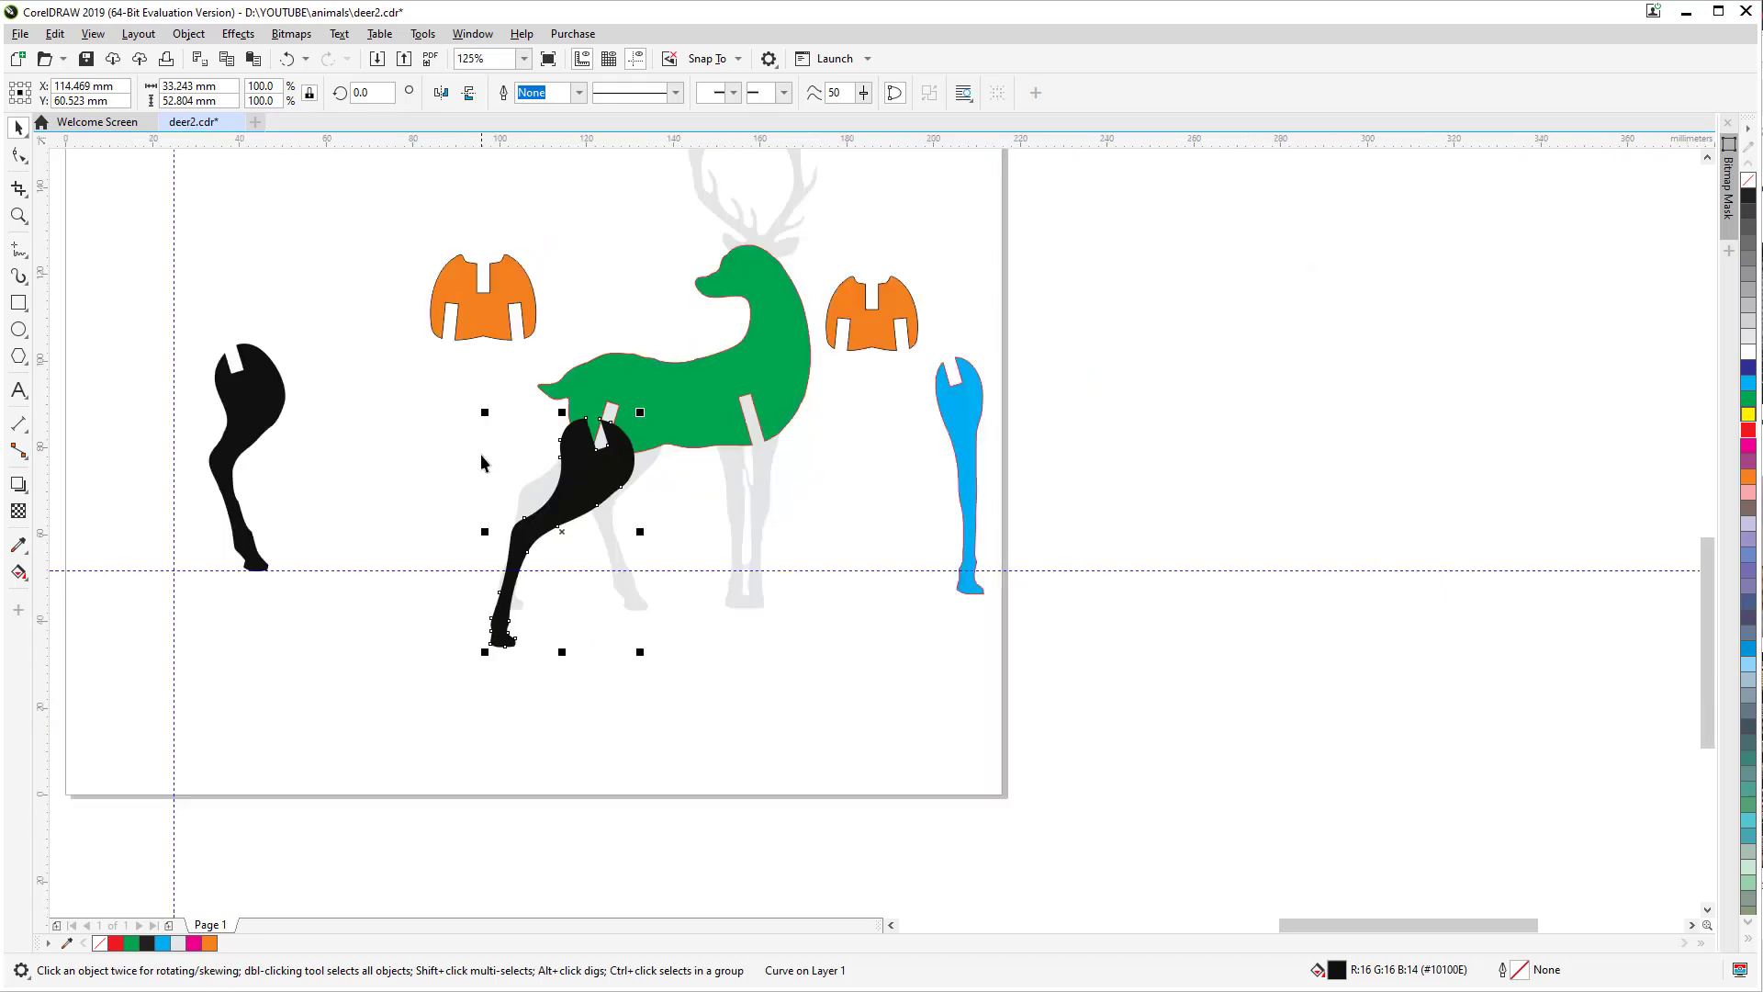
{"action": "key", "text": "ctrl+z"}
{"action": "key", "text": "ctrl+z"}
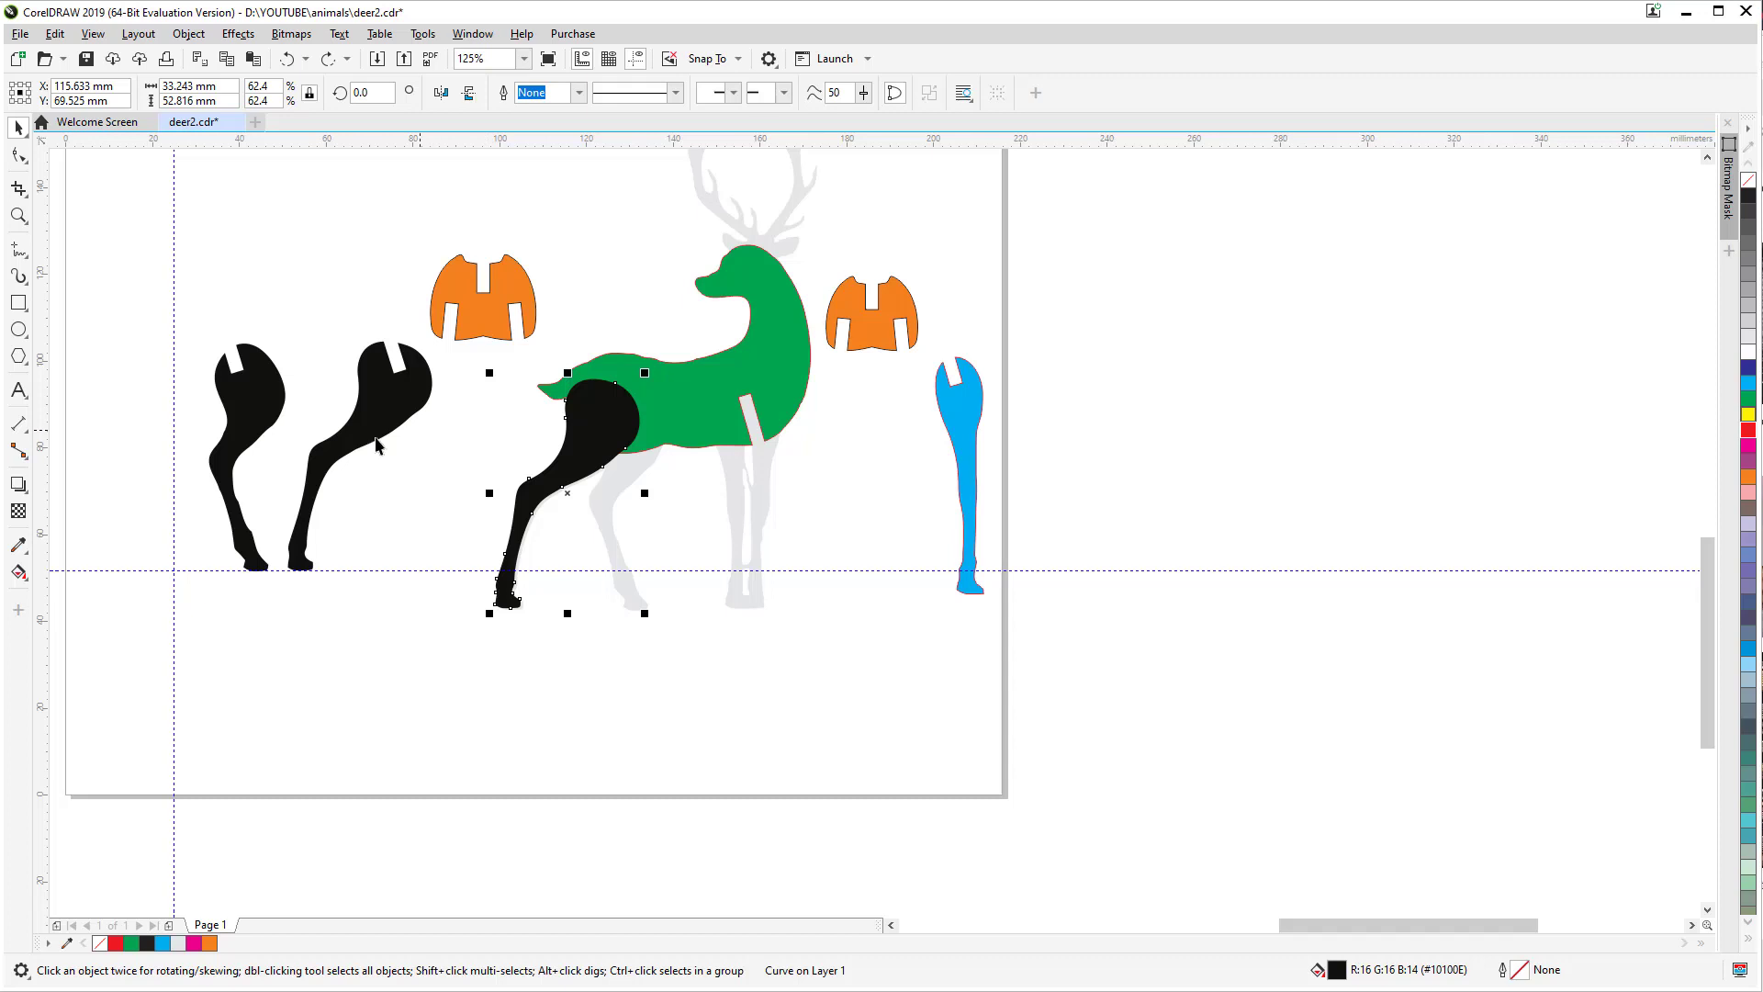
Step: Move the wider slotted black hind leg beyond the page's right edge and the narrower one beside the slotted blue leg
{"action": "left_click_drag", "start_coordinate": [381, 418], "coordinate": [1193, 449]}
{"action": "left_click_drag", "start_coordinate": [246, 455], "coordinate": [841, 499]}
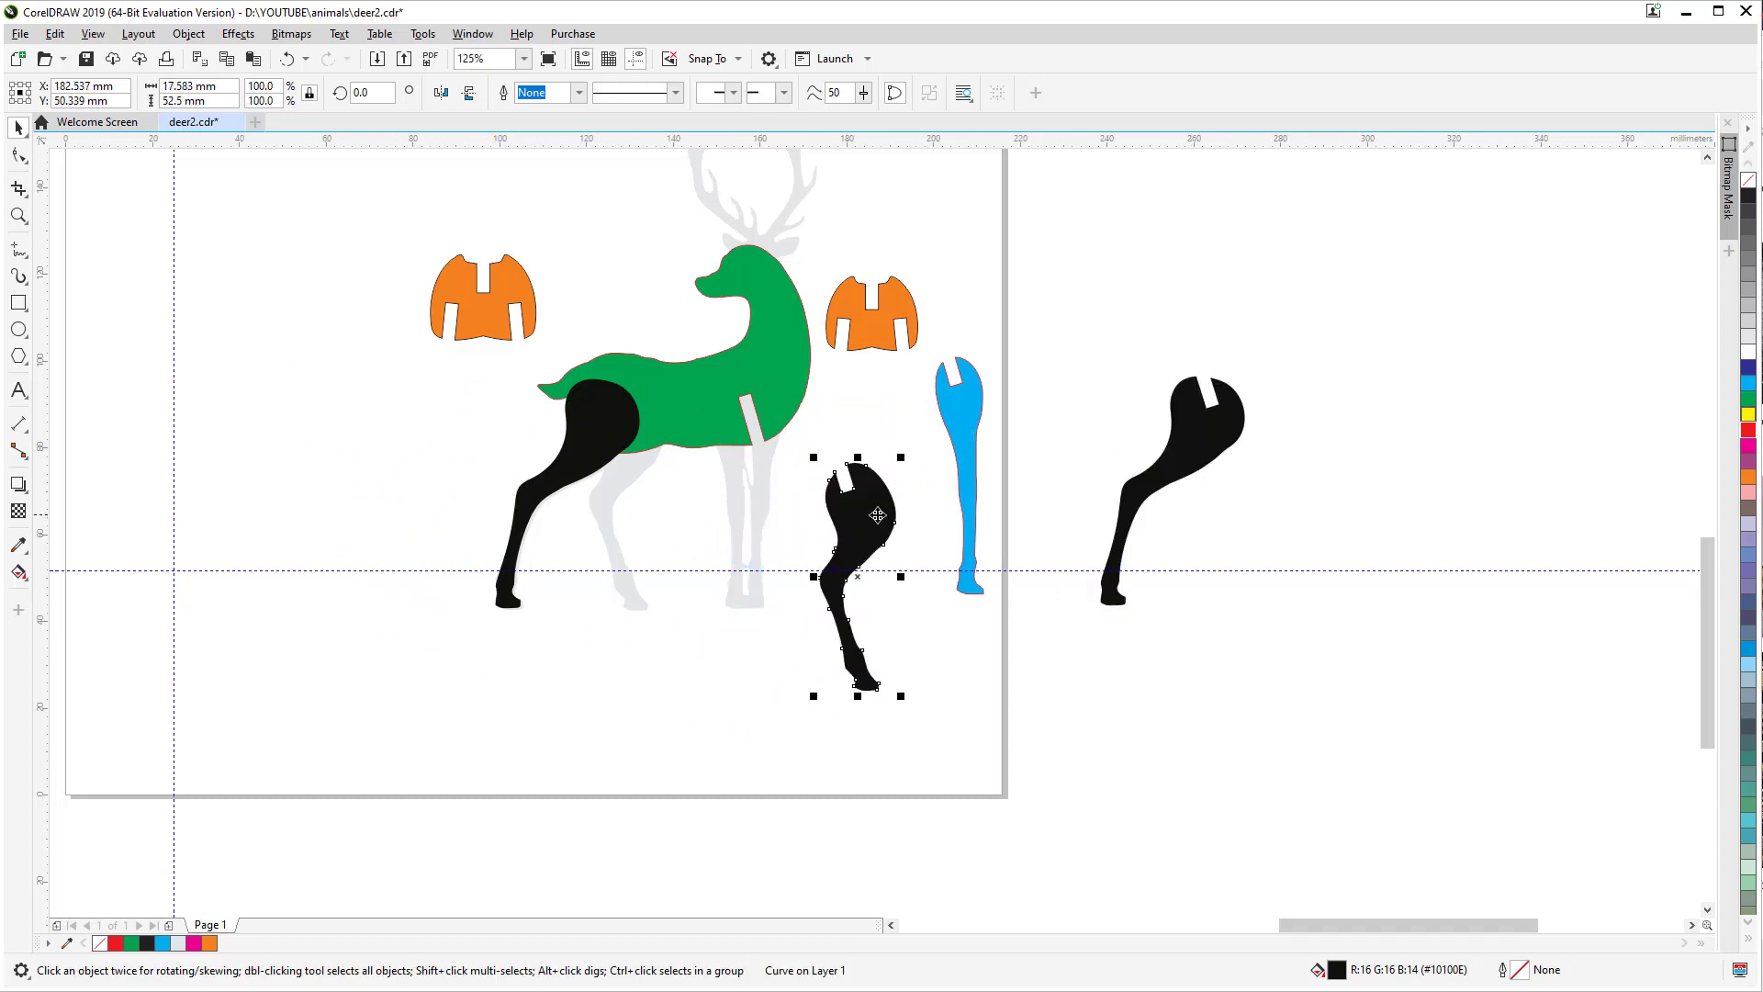
{"action": "scroll", "coordinate": [841, 499], "scroll_direction": "up", "scroll_amount": 2}
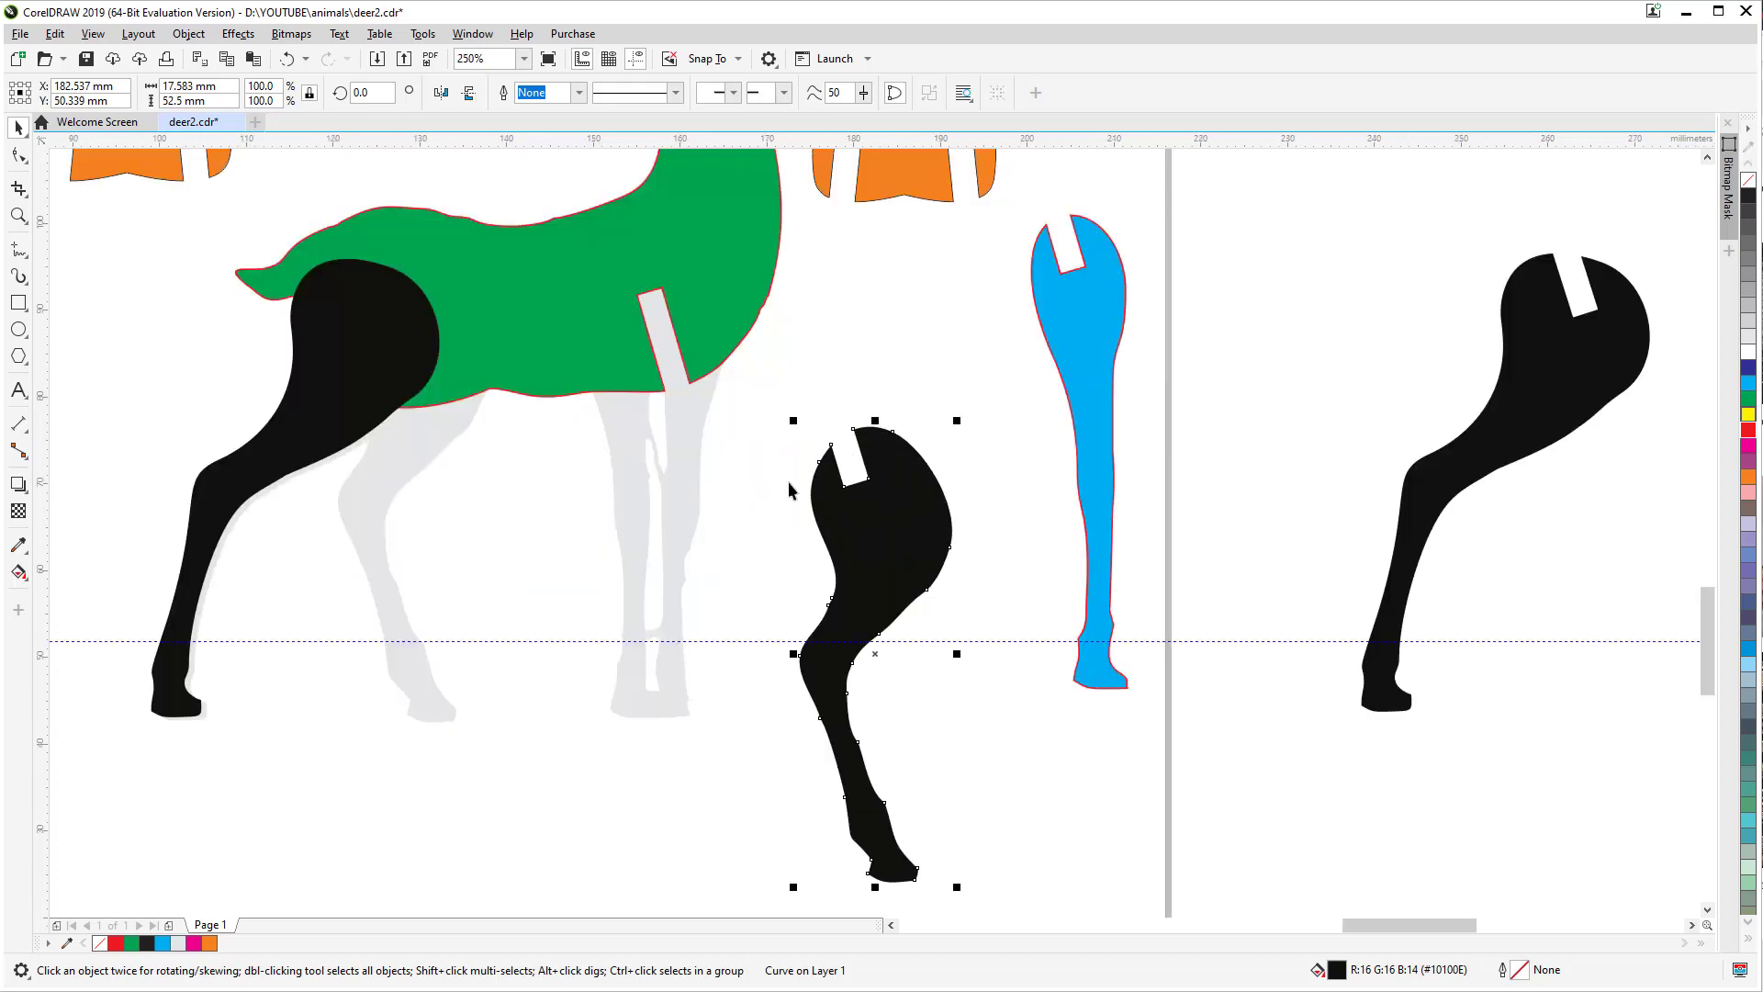
{"action": "left_click", "coordinate": [19, 155]}
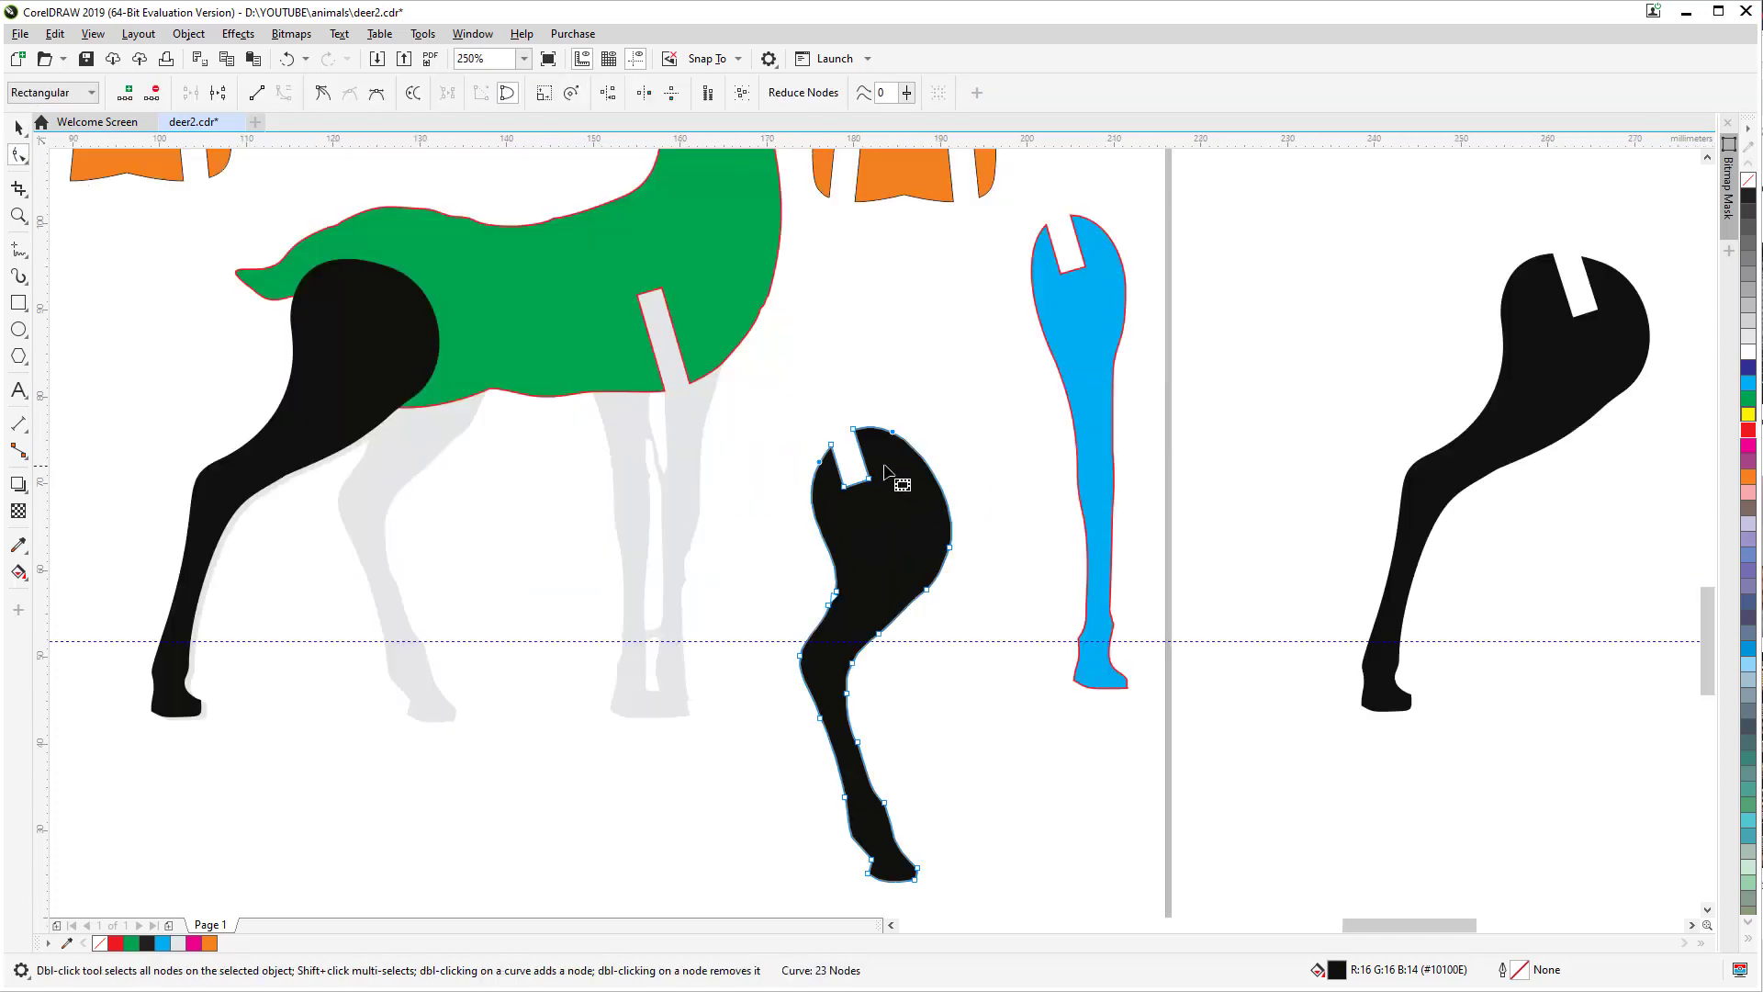
{"action": "scroll", "coordinate": [882, 450], "scroll_direction": "down", "scroll_amount": 2}
{"action": "scroll", "coordinate": [879, 444], "scroll_direction": "down", "scroll_amount": 2}
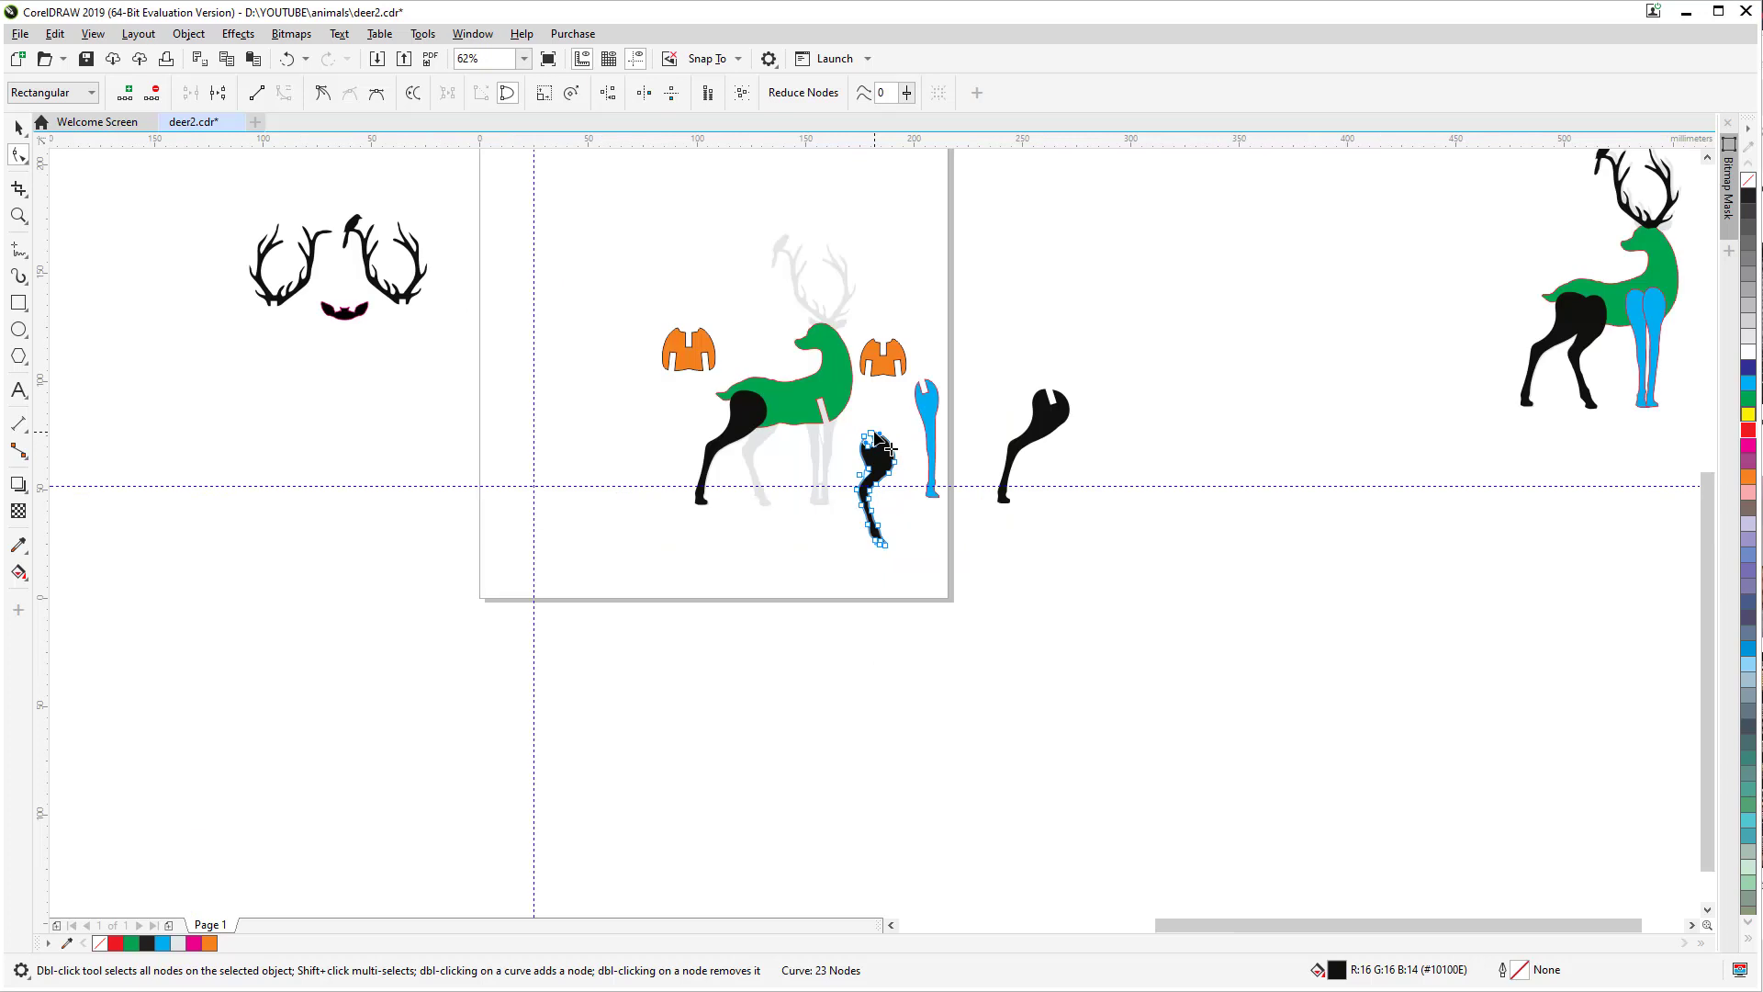
Step: Delete both slotted black hind legs
{"action": "left_click", "coordinate": [24, 133]}
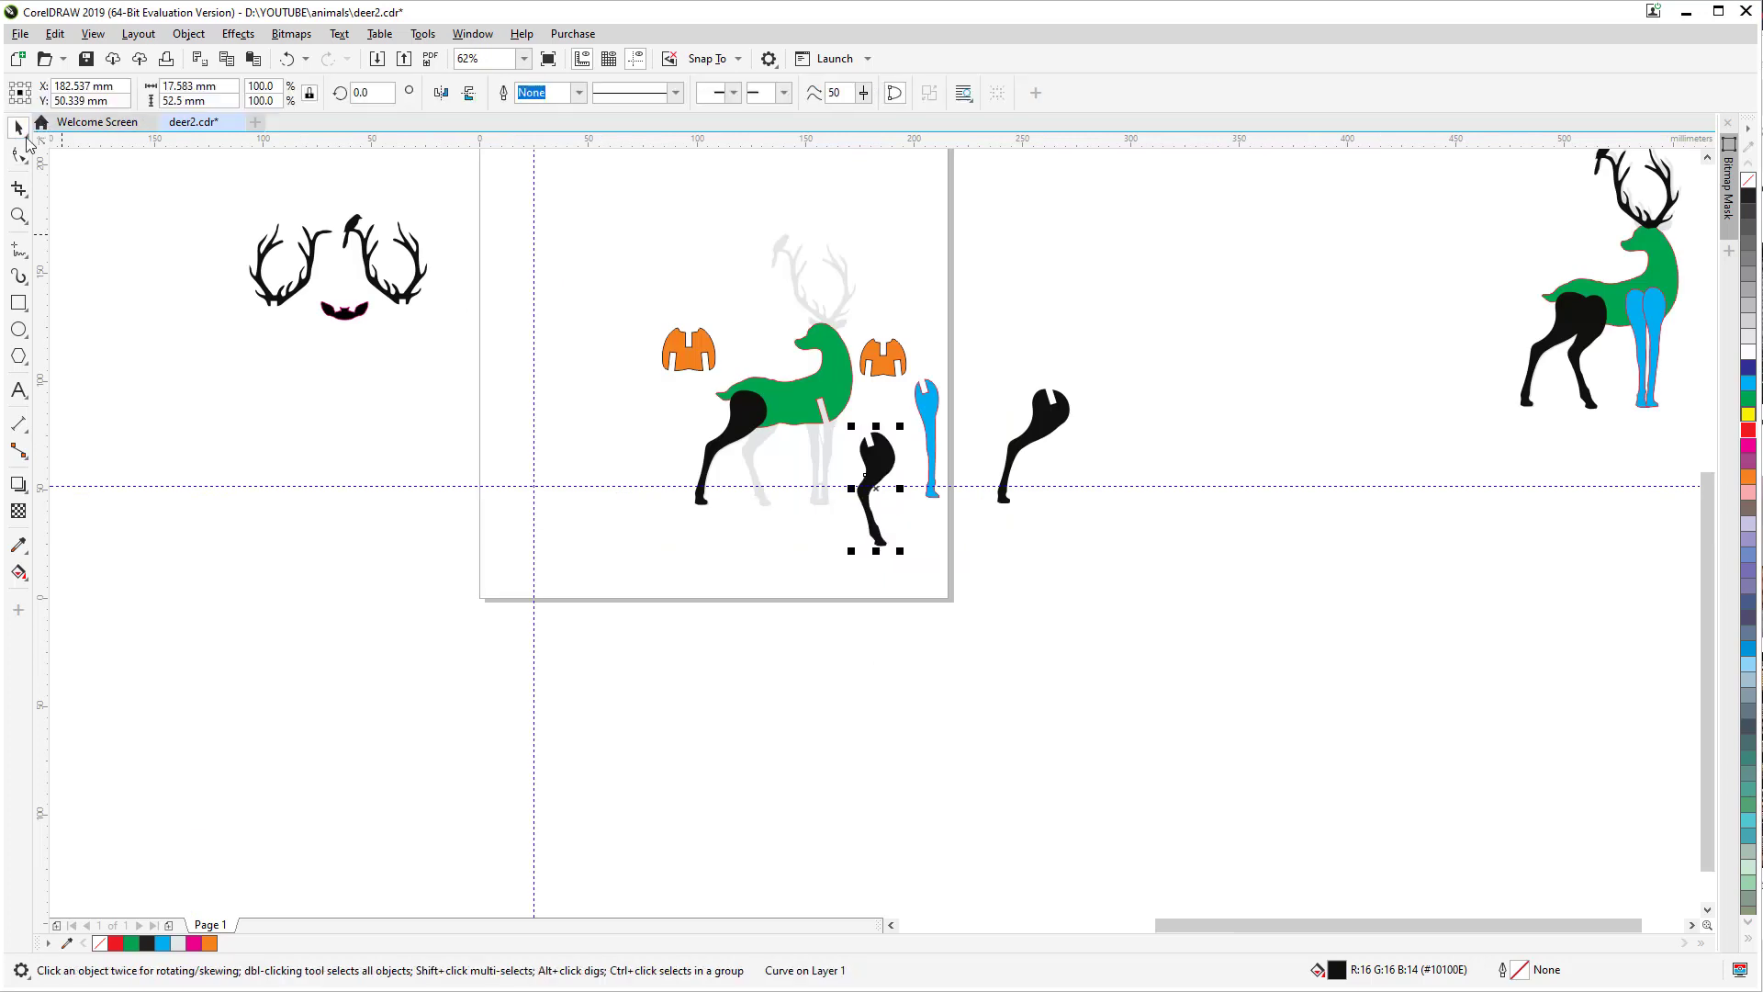
{"action": "left_click", "coordinate": [1052, 427], "text": "shift"}
{"action": "key", "text": "Delete"}
Step: Copy both black hind legs from the complete reference deer to the space behind the green body, and delete the unslotted leg covering its rear
{"action": "left_click", "coordinate": [1568, 347]}
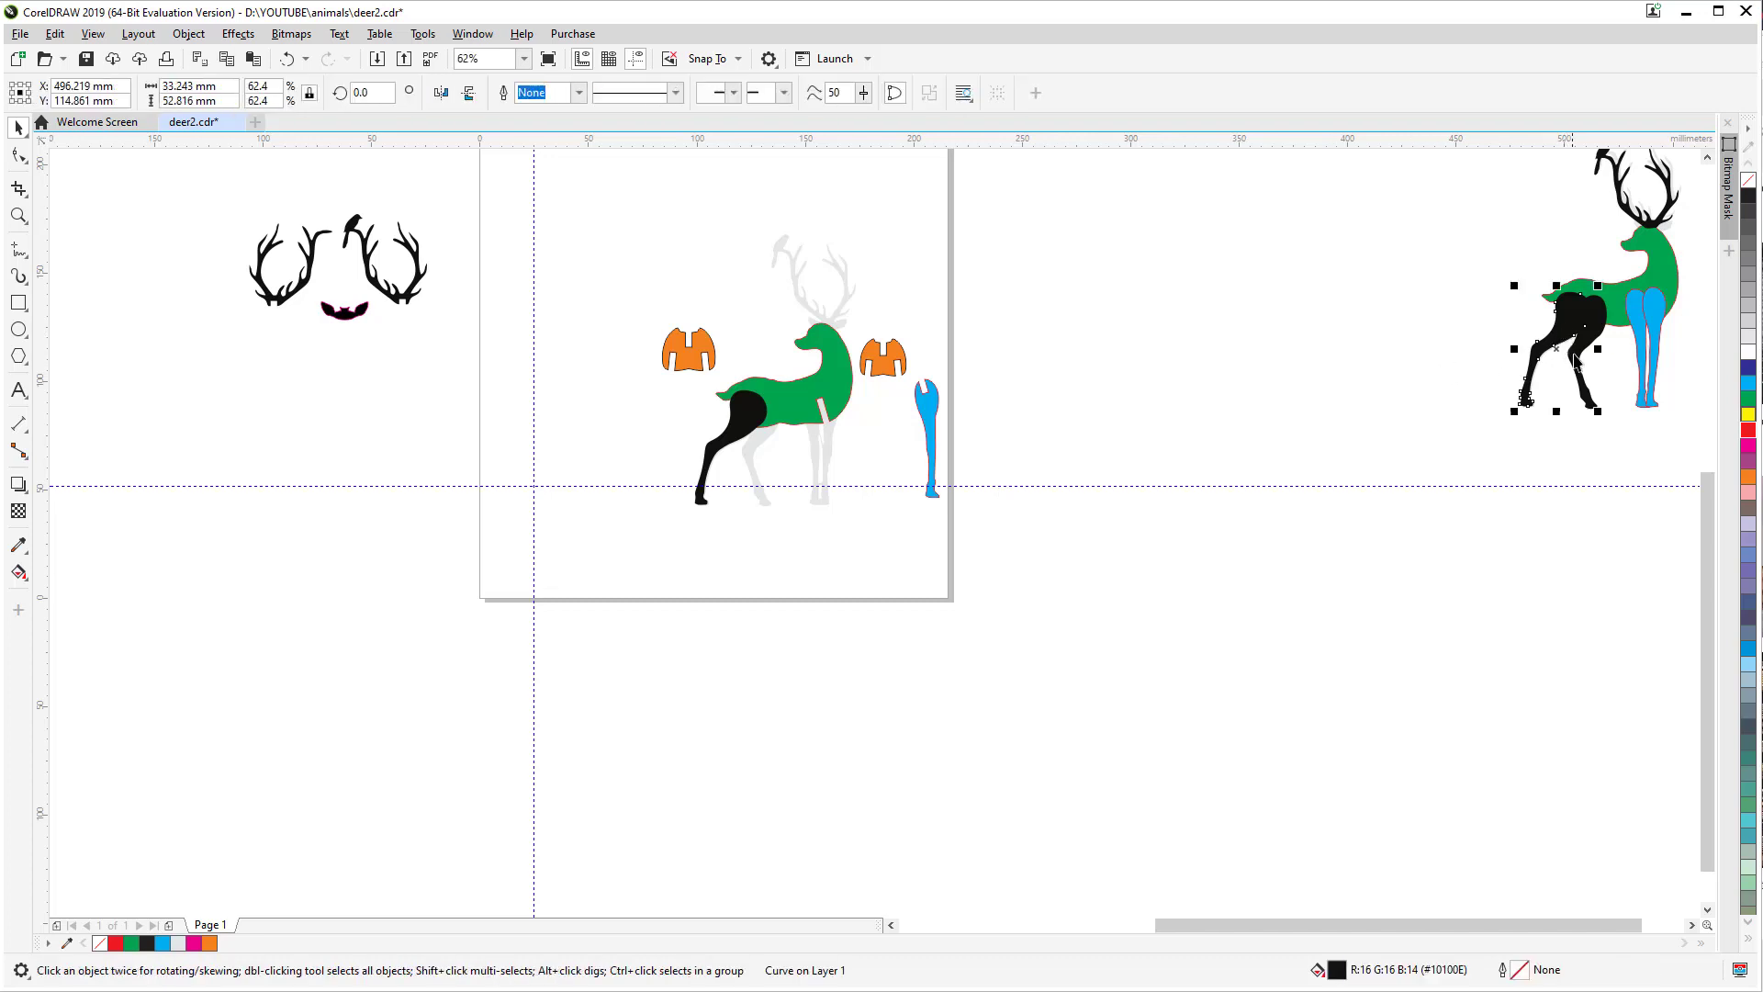
{"action": "left_click", "coordinate": [1580, 377], "text": "shift"}
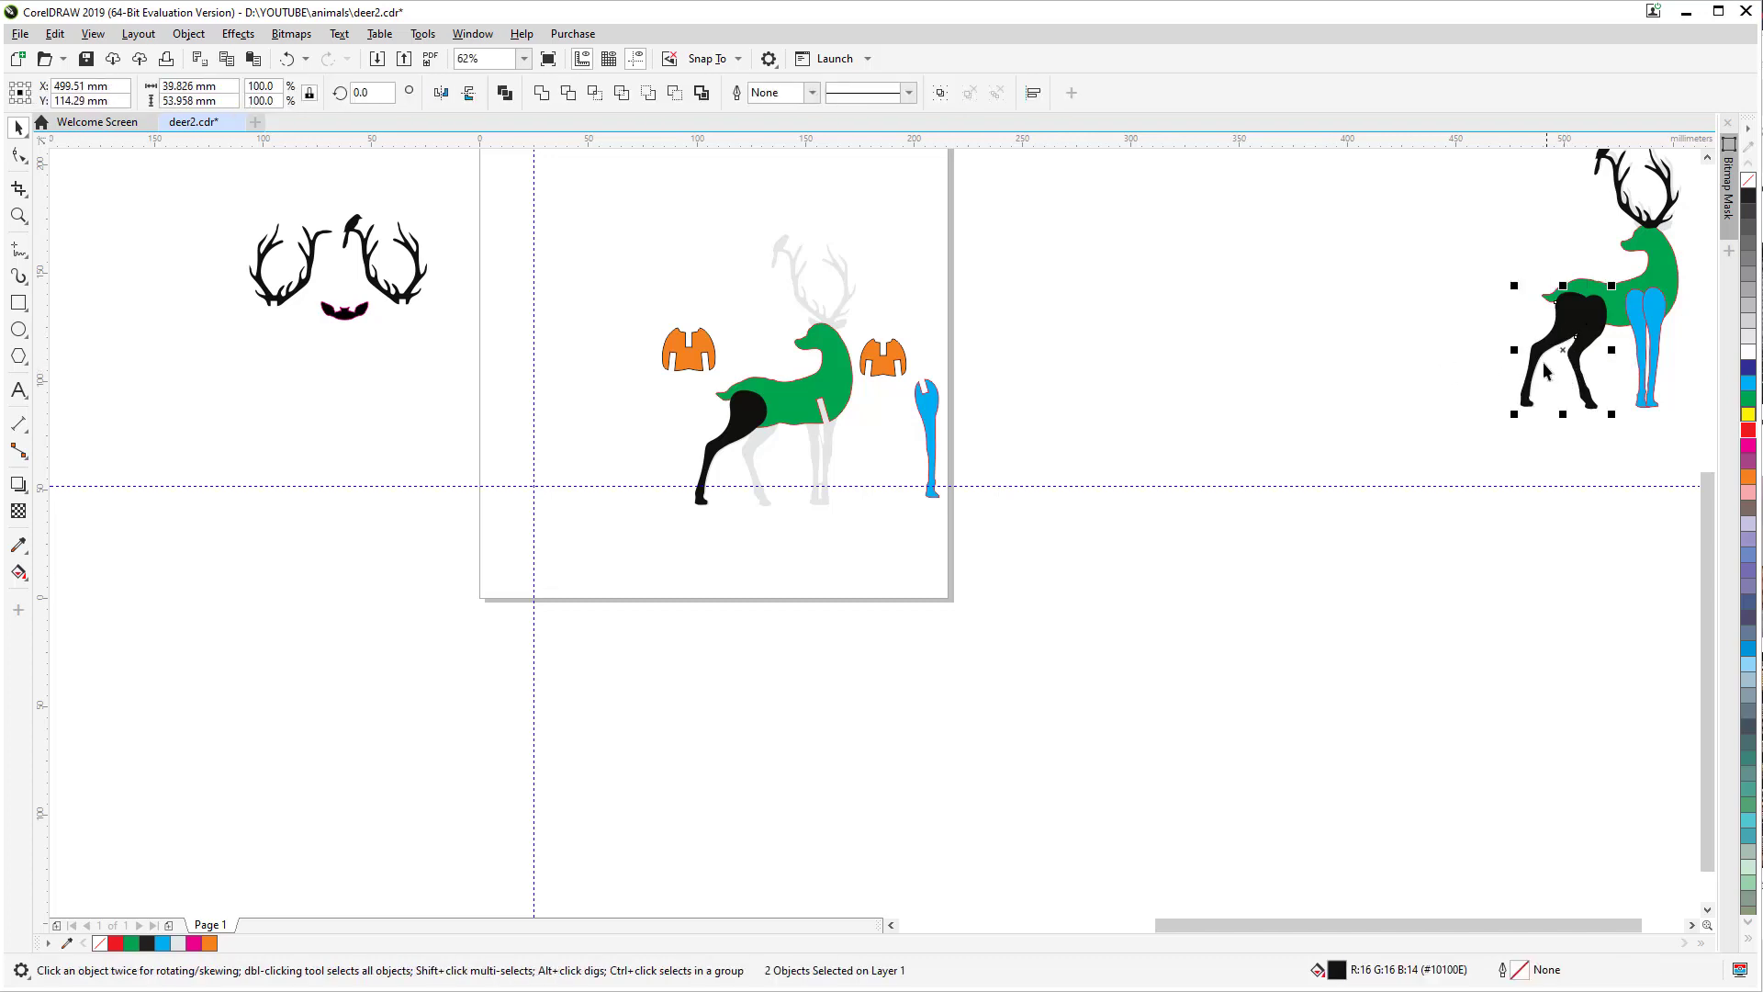
{"action": "left_click_drag", "start_coordinate": [1564, 338], "coordinate": [607, 436]}
{"action": "left_click", "coordinate": [732, 444]}
{"action": "key", "text": "Delete"}
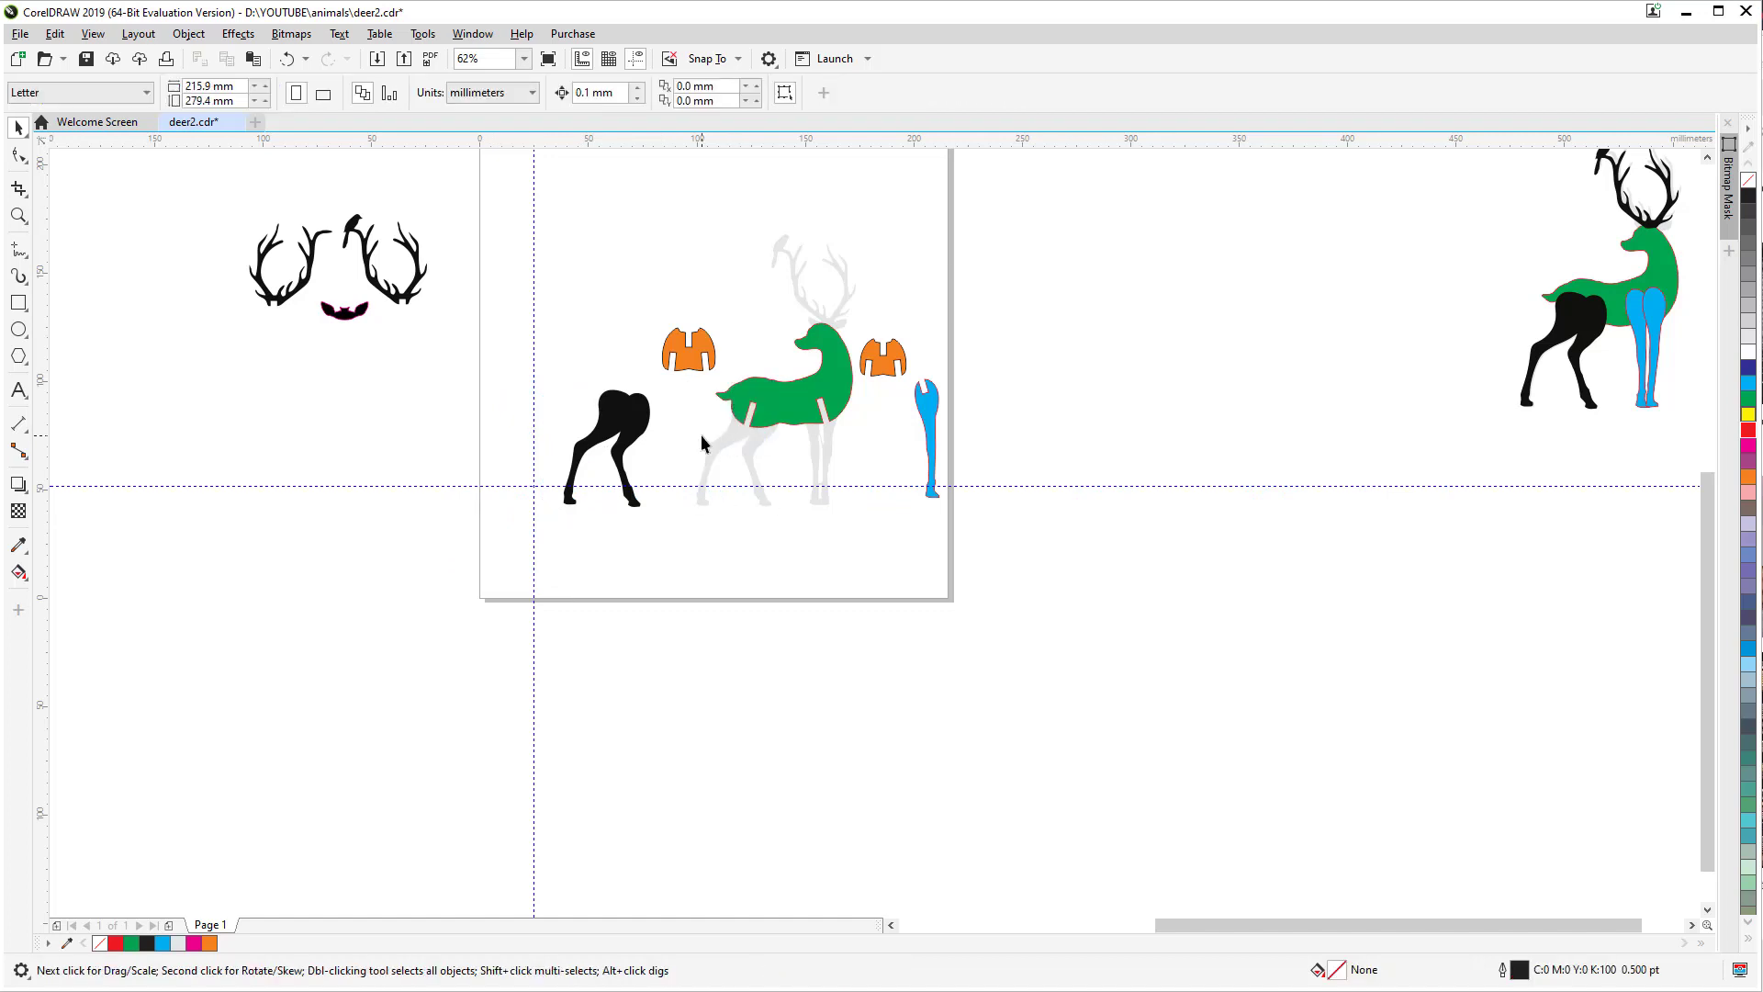
Step: Move the pair of black hind legs onto the rear of the green body, over the grey deer's hind legs
{"action": "scroll", "coordinate": [702, 434], "scroll_direction": "up", "scroll_amount": 2}
{"action": "left_click_drag", "start_coordinate": [533, 392], "coordinate": [787, 397]}
{"action": "key", "text": "ctrl+z"}
{"action": "left_click", "coordinate": [570, 417]}
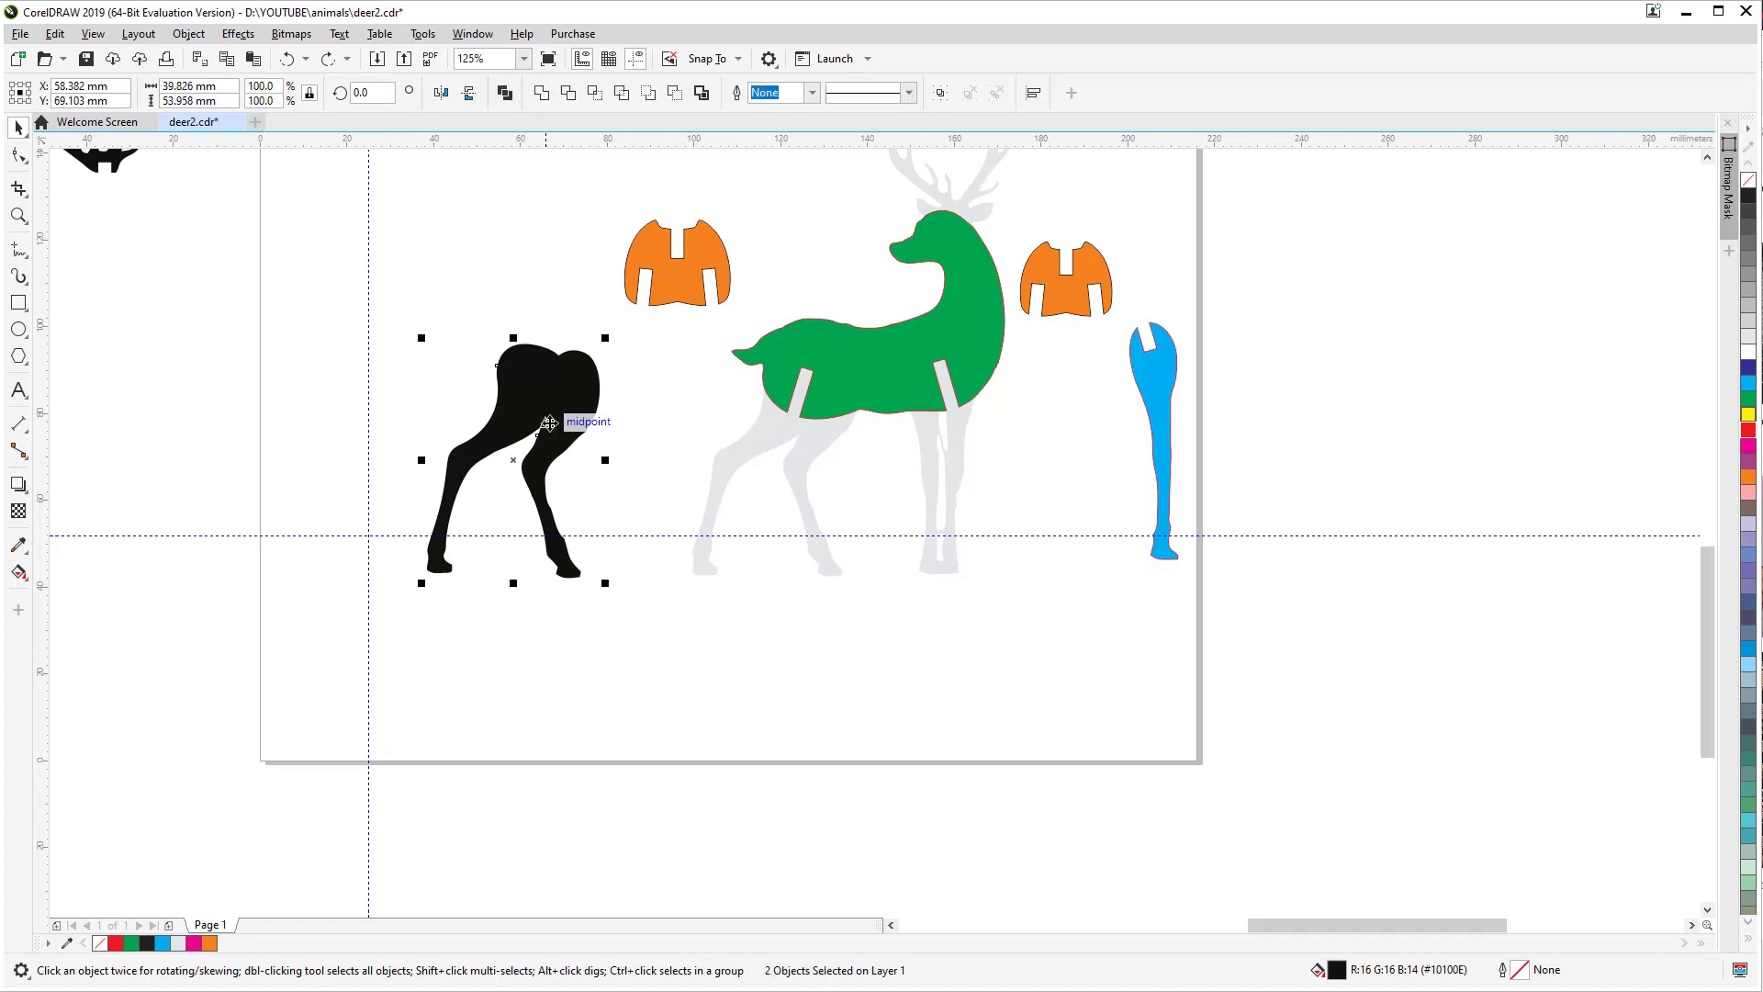
{"action": "left_click_drag", "start_coordinate": [571, 417], "coordinate": [810, 410]}
{"action": "left_click", "coordinate": [1097, 408]}
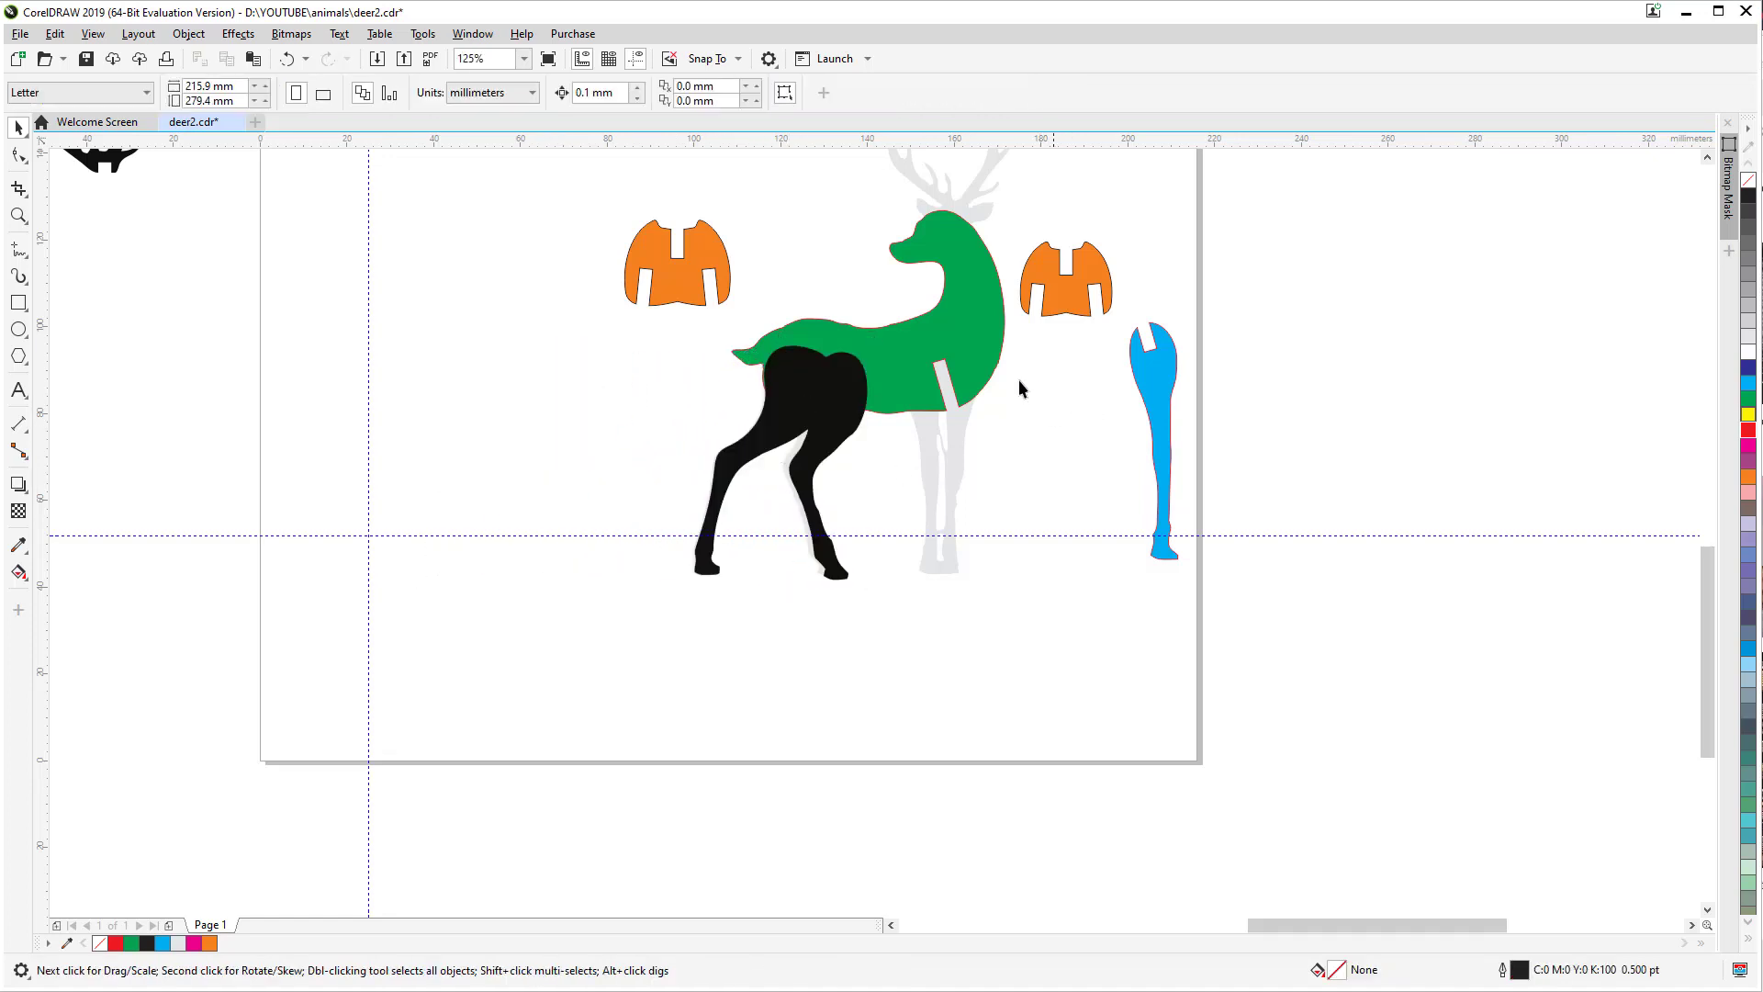
Step: Remove the fill from the green body and both black hind legs, and set their outlines to red
{"action": "left_click", "coordinate": [937, 353]}
{"action": "left_click", "coordinate": [740, 468], "text": "shift"}
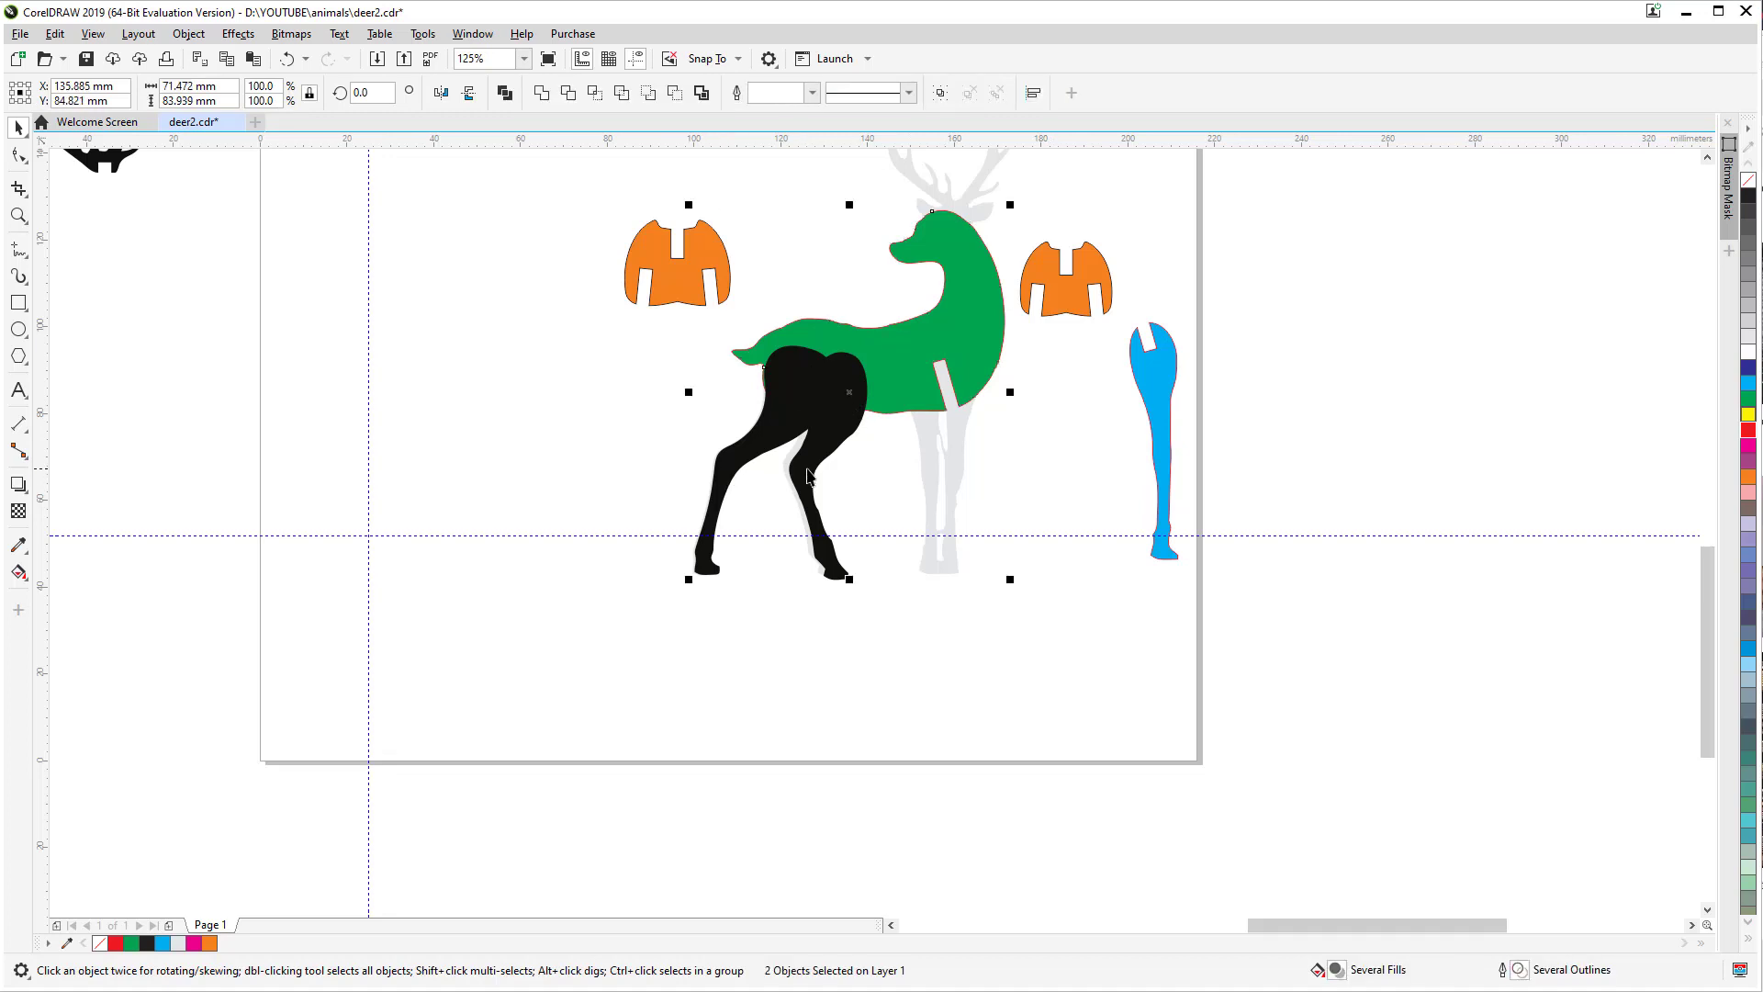
{"action": "left_click", "coordinate": [834, 466], "text": "shift"}
{"action": "left_click", "coordinate": [1748, 181]}
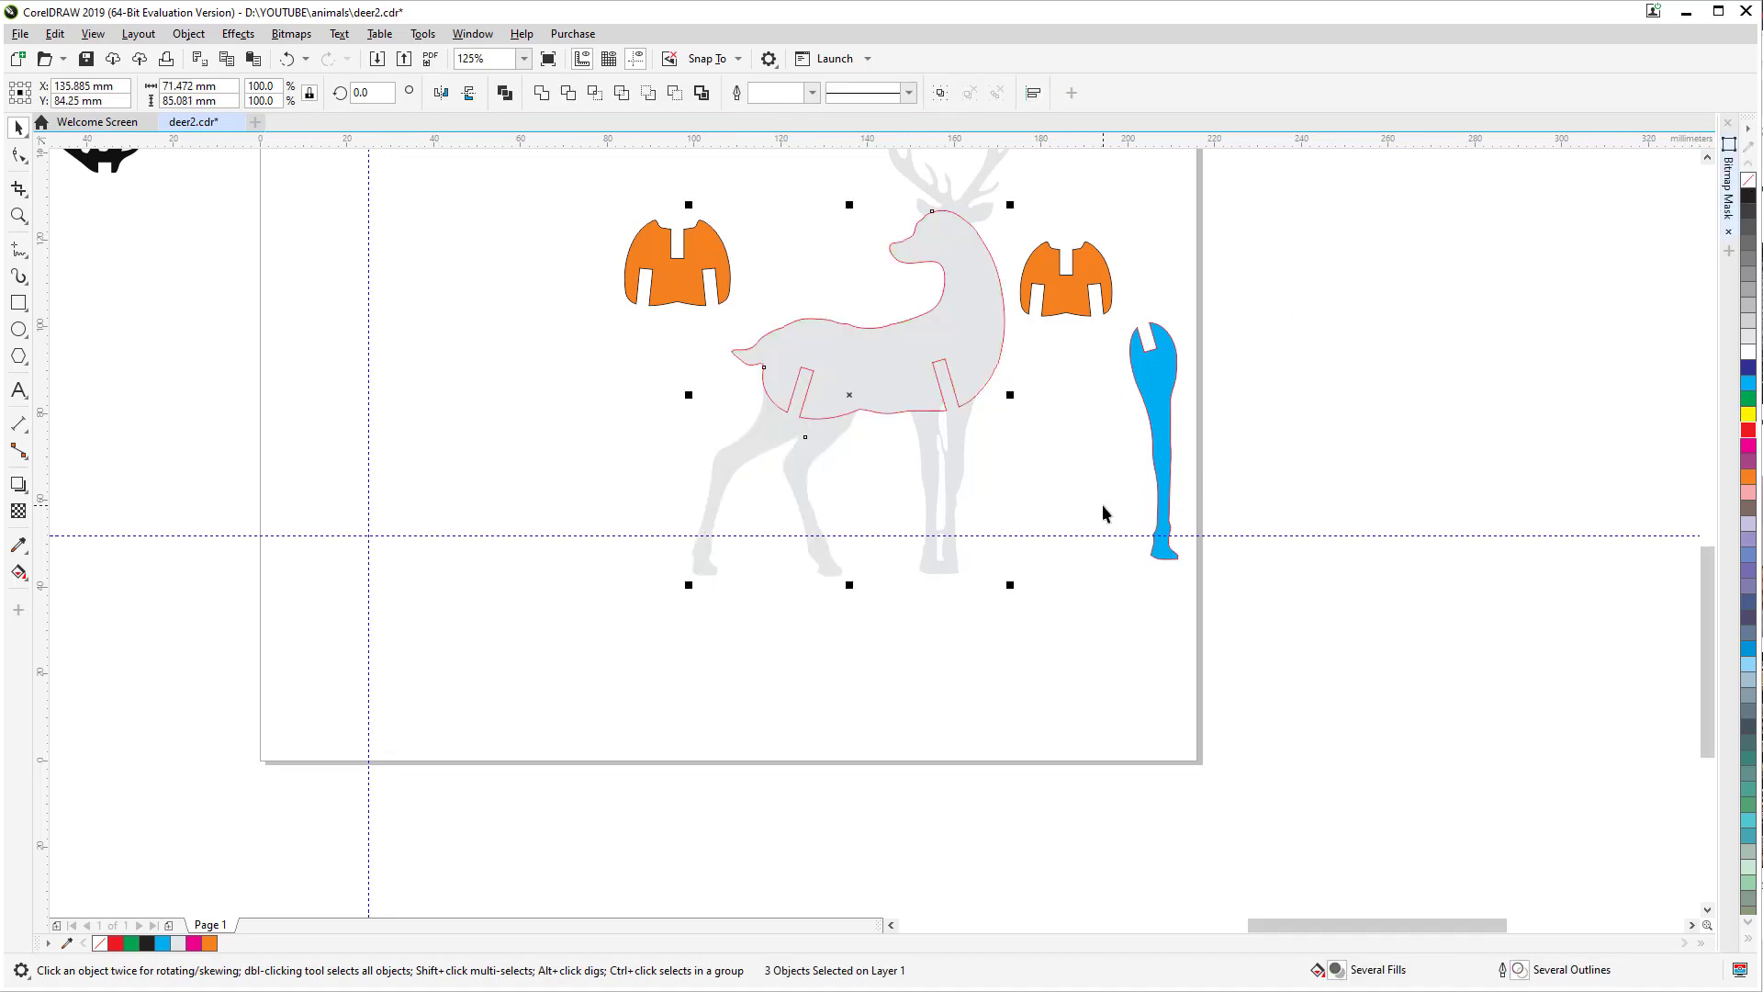
{"action": "right_click", "coordinate": [1749, 196]}
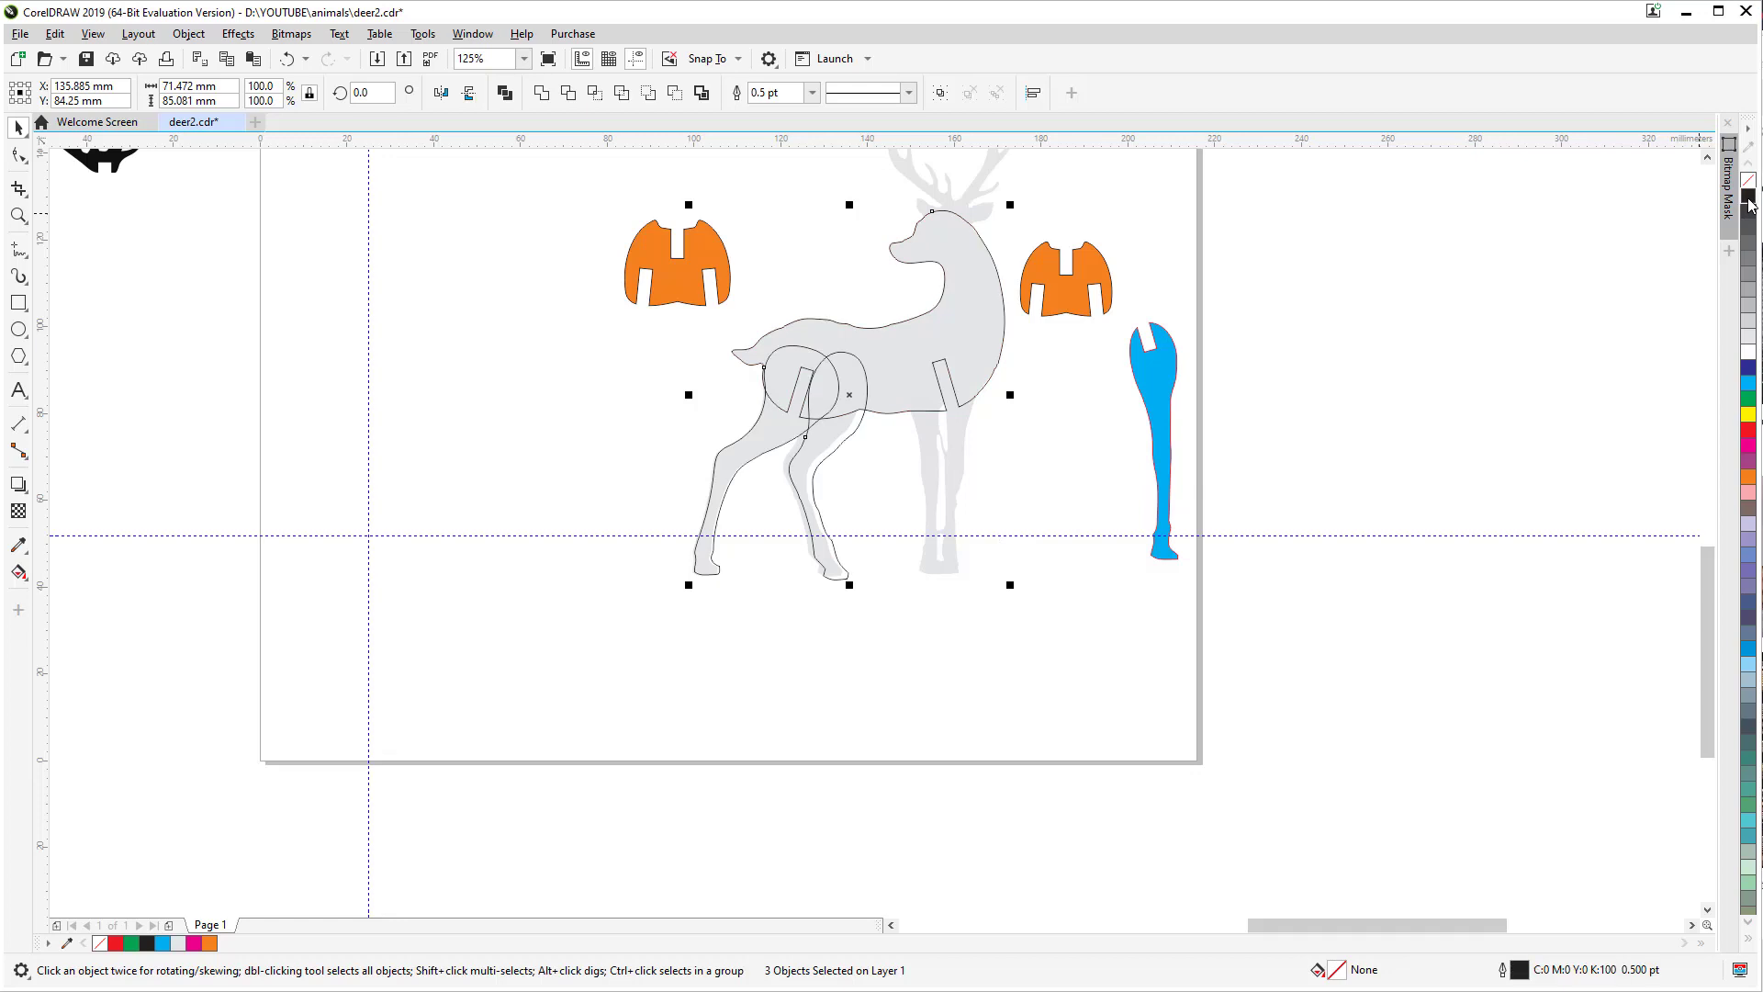
{"action": "right_click", "coordinate": [1746, 432]}
{"action": "left_click", "coordinate": [713, 661]}
Step: Place the blue slotted leg over the grey deer's front legs and lower the horizontal guideline to the base of its hoof
{"action": "scroll", "coordinate": [714, 662], "scroll_direction": "up", "scroll_amount": 2}
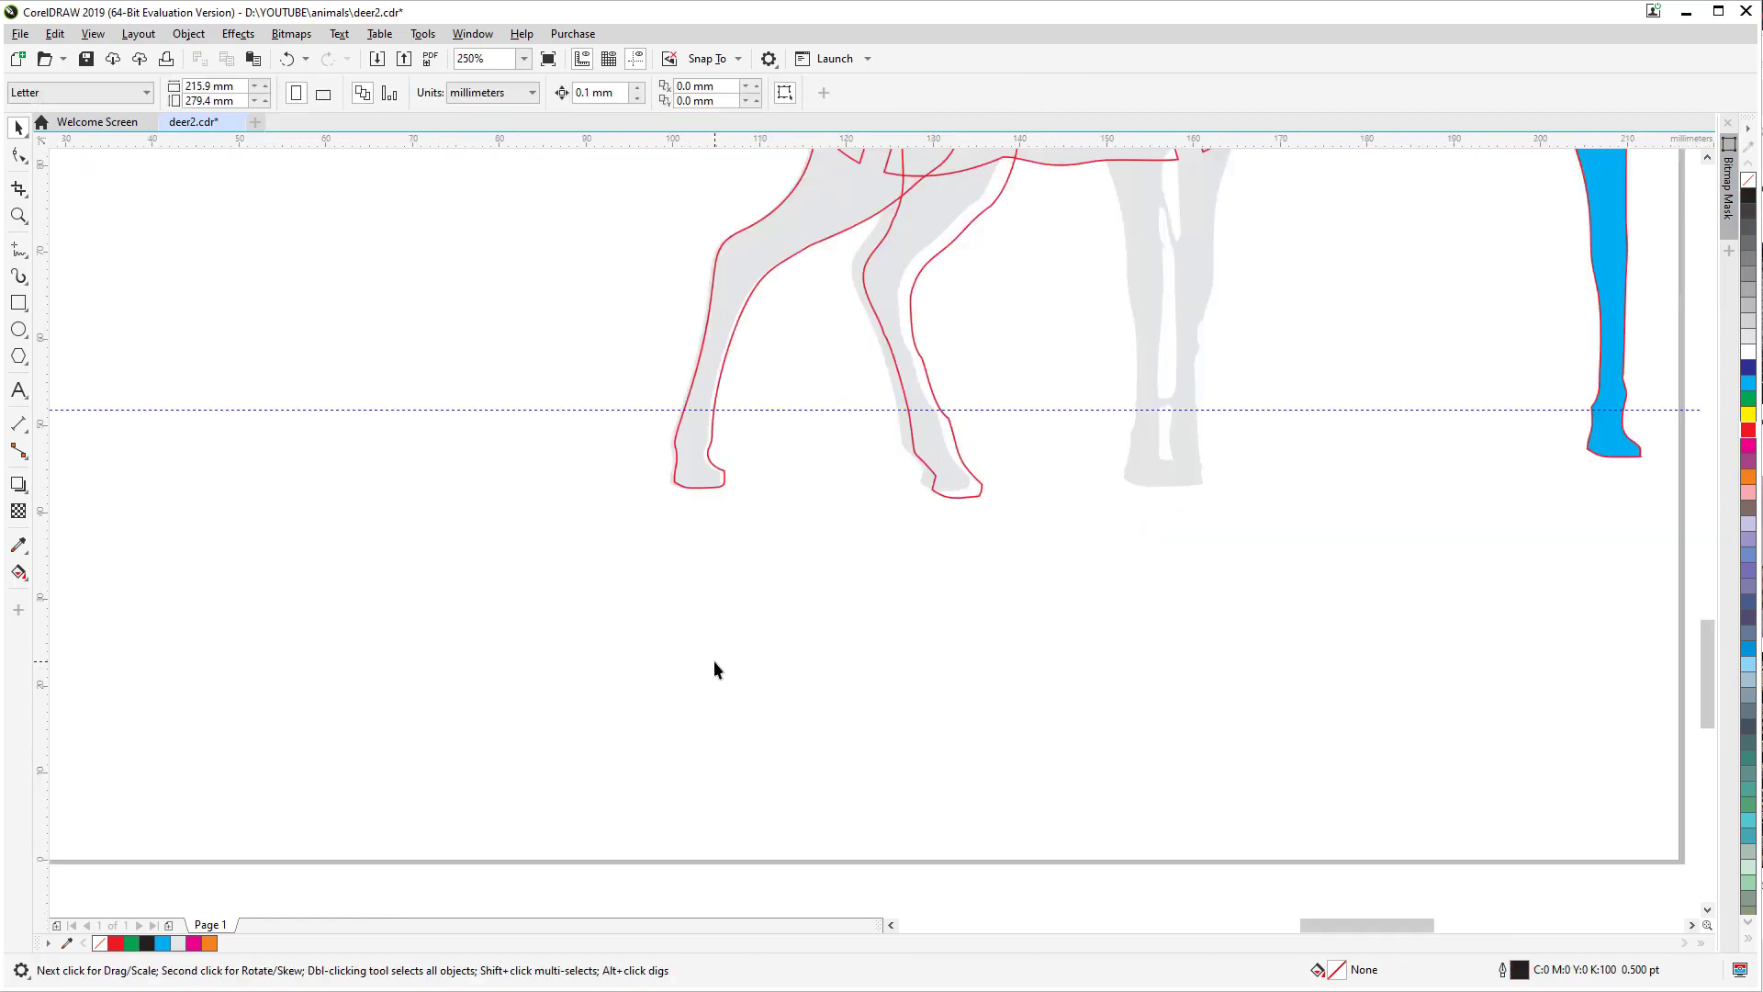
{"action": "left_click_drag", "start_coordinate": [772, 542], "coordinate": [715, 858]}
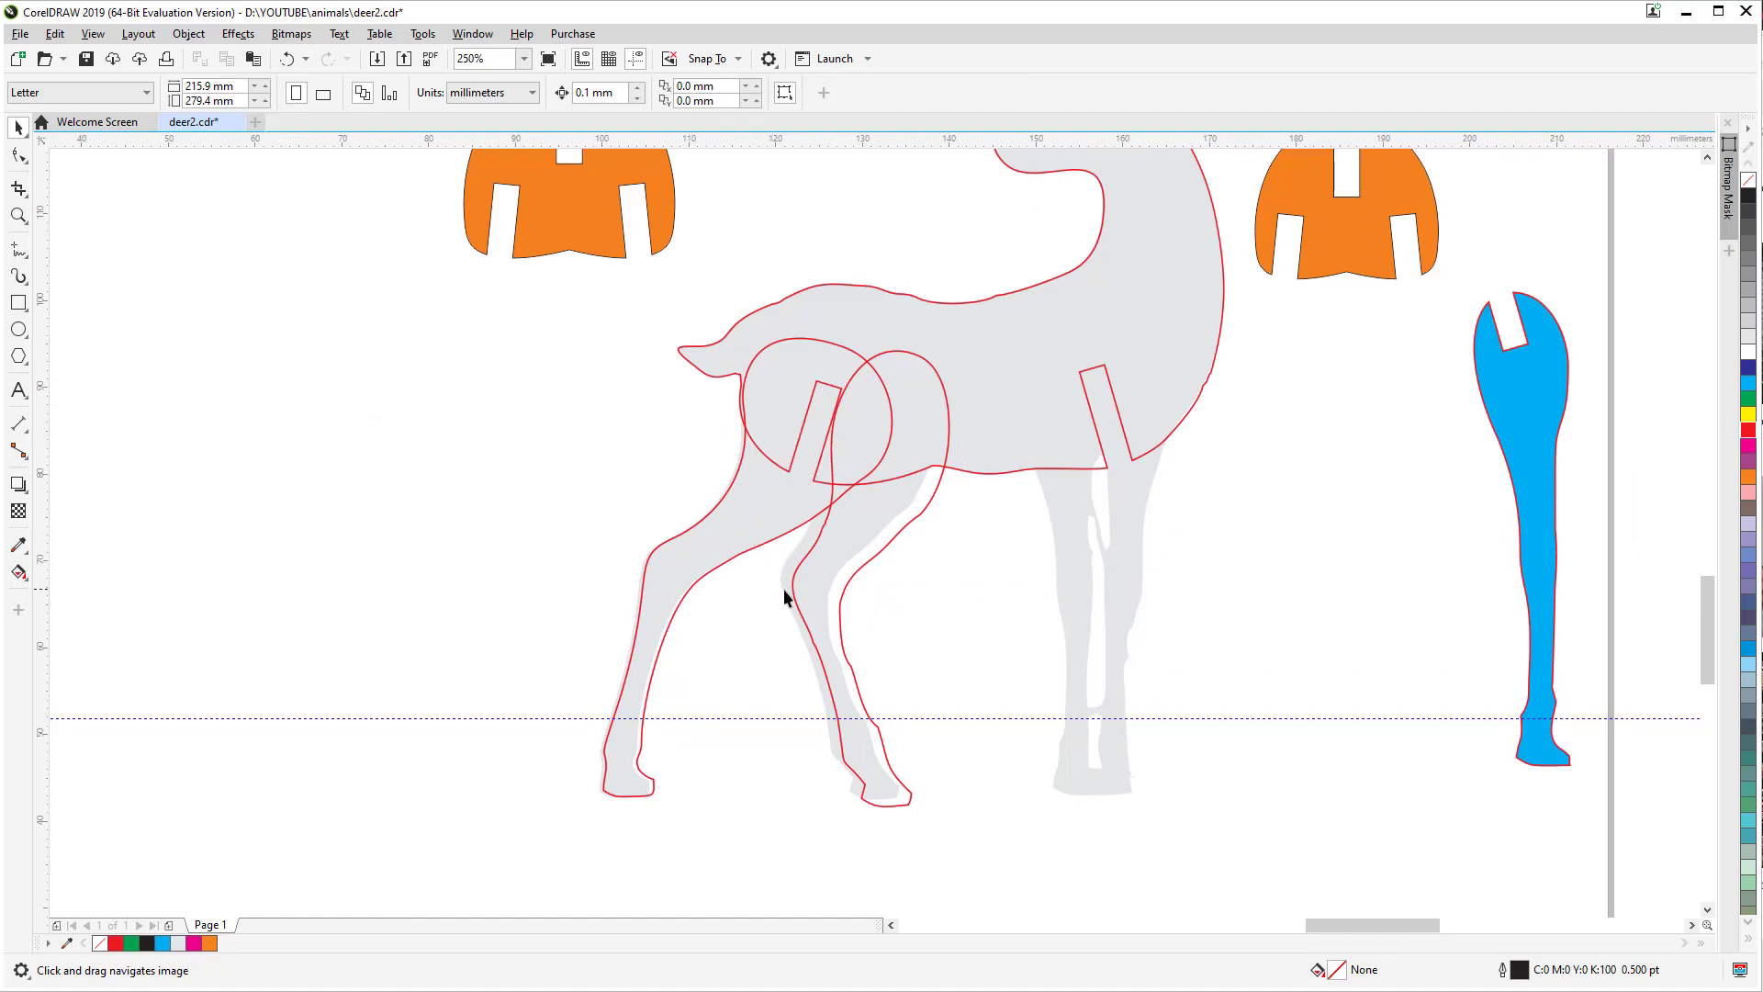
{"action": "left_click", "coordinate": [777, 500]}
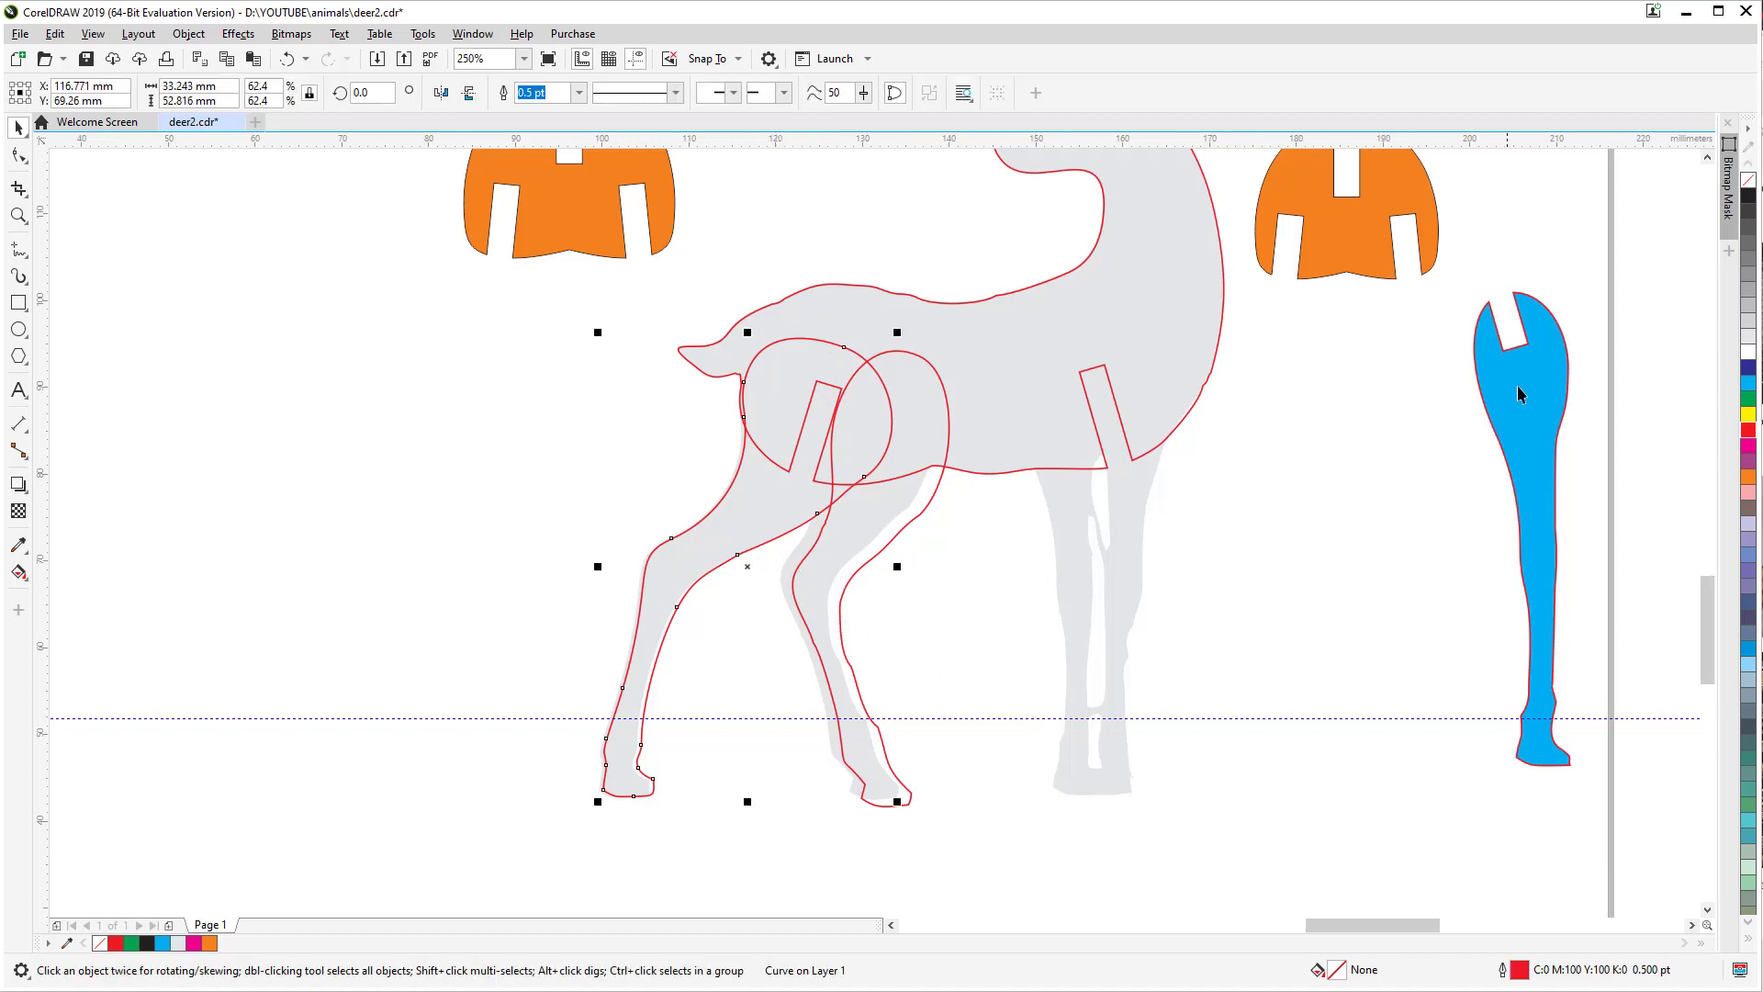
{"action": "left_click_drag", "start_coordinate": [1524, 386], "coordinate": [1106, 363]}
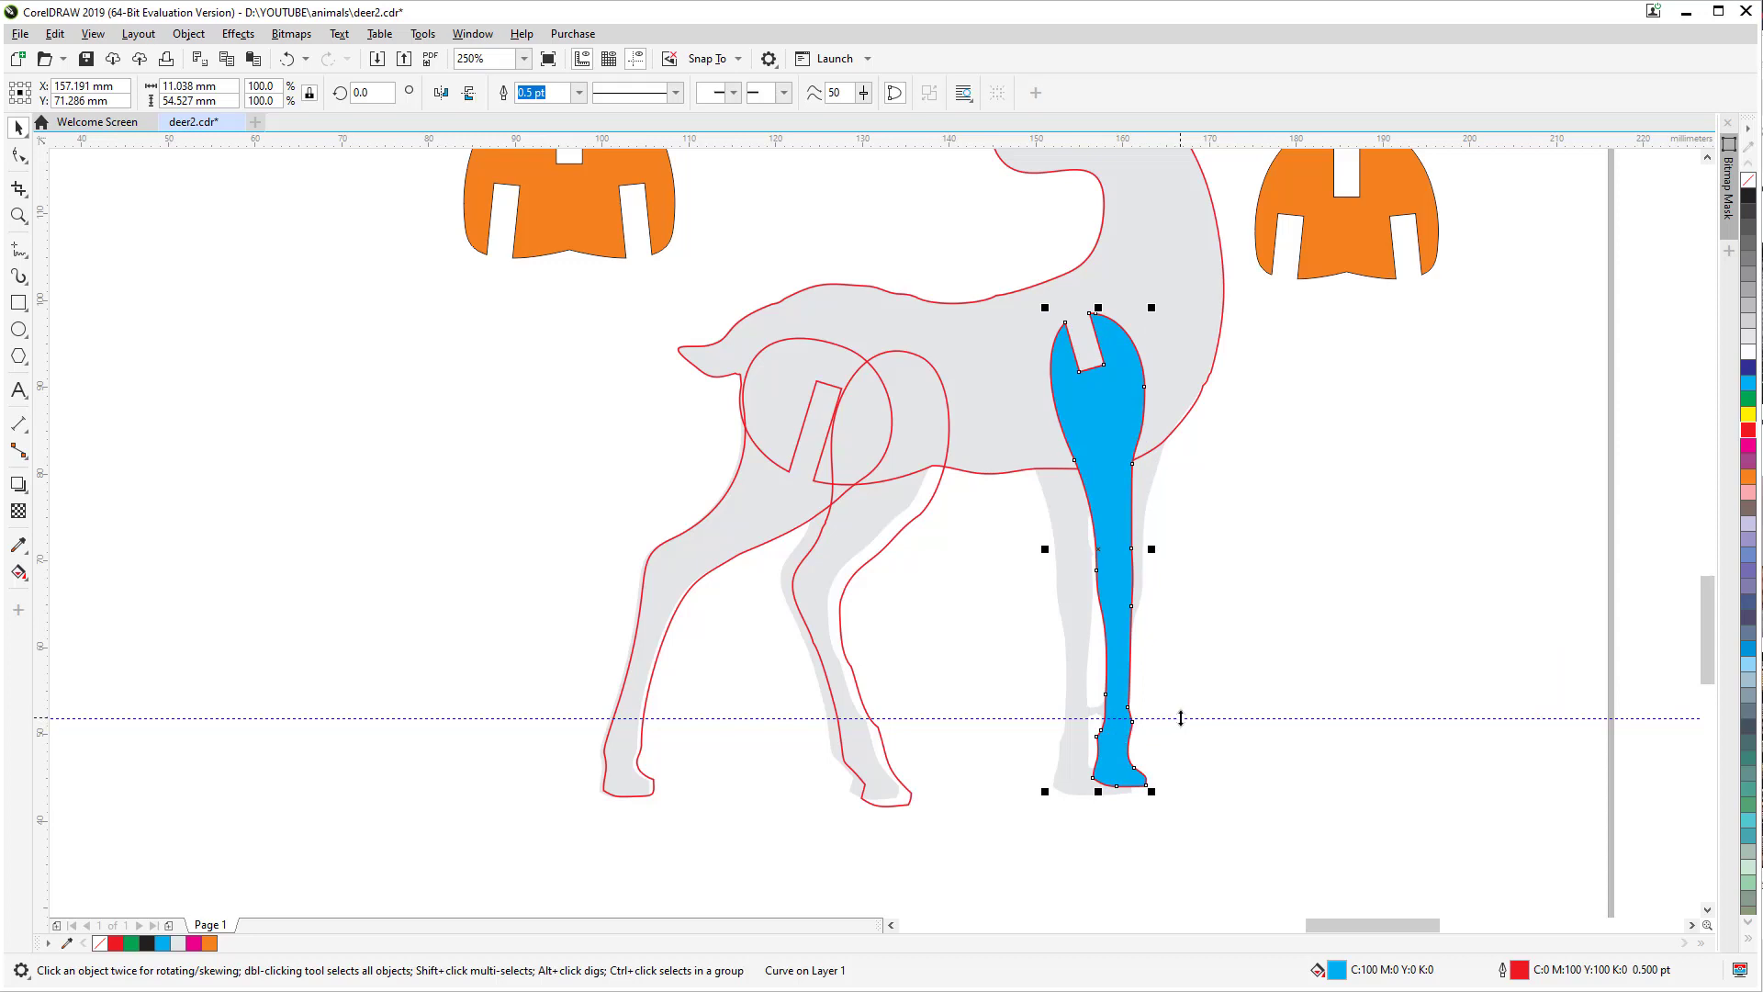
{"action": "left_click_drag", "start_coordinate": [1181, 719], "coordinate": [1173, 787]}
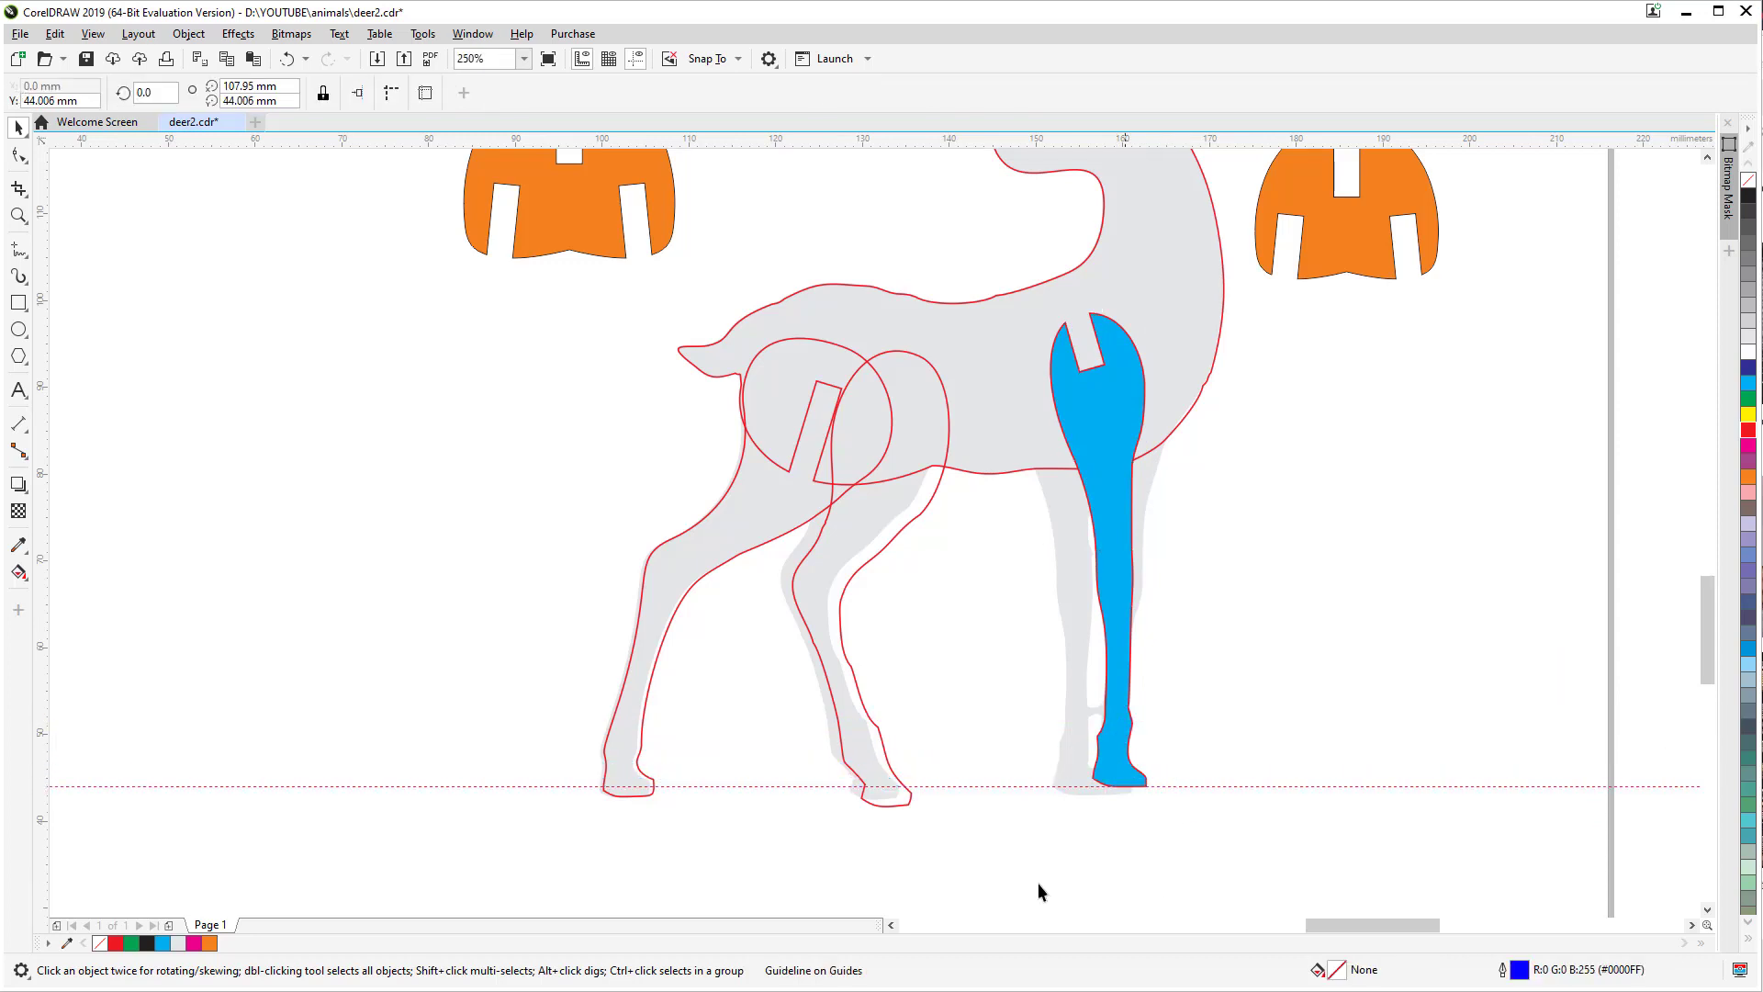
Step: Raise both hind legs together until the hoof nearer the front legs rests on the horizontal guideline
{"action": "left_click", "coordinate": [850, 576]}
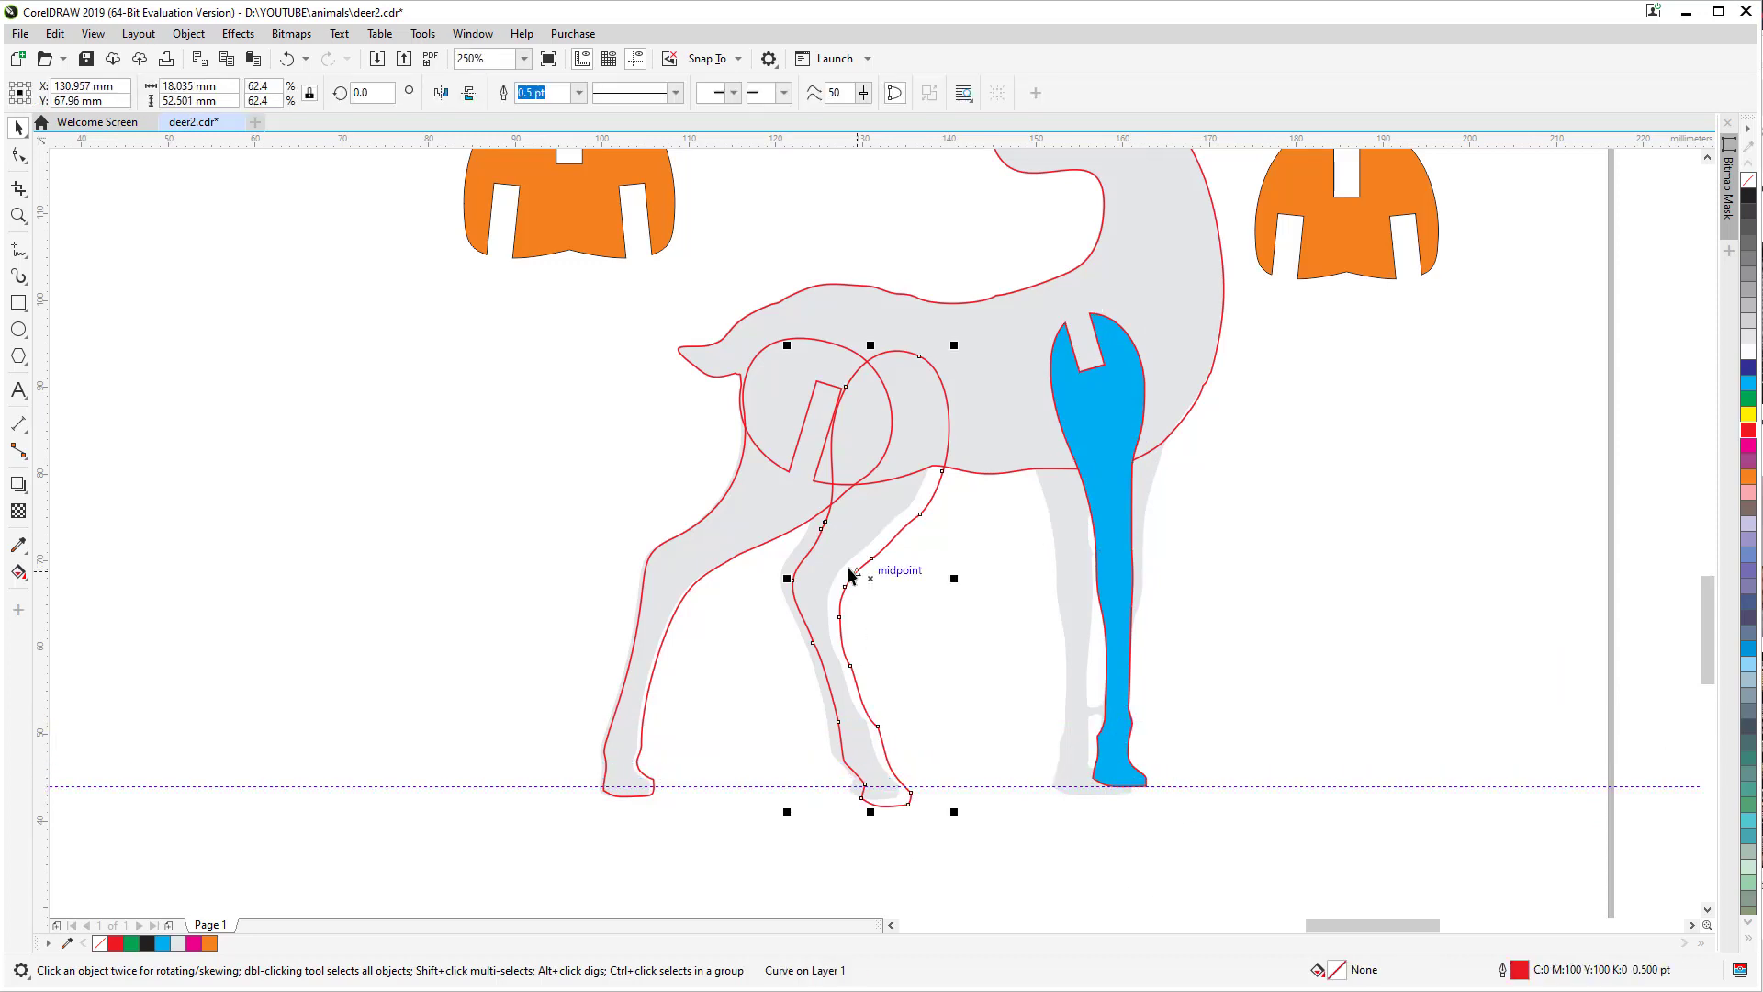
{"action": "left_click", "coordinate": [671, 604], "text": "shift"}
{"action": "key", "text": "Up"}
{"action": "key", "text": "Up"}
{"action": "key", "text": "Up"}
{"action": "key", "text": "Up"}
{"action": "key", "text": "Up"}
{"action": "key", "text": "Up"}
{"action": "key", "text": "Up"}
{"action": "key", "text": "Up"}
{"action": "key", "text": "Up"}
{"action": "key", "text": "Up"}
{"action": "key", "text": "Up"}
{"action": "key", "text": "Up"}
{"action": "key", "text": "Up"}
{"action": "key", "text": "Up"}
{"action": "key", "text": "Up"}
{"action": "key", "text": "Up"}
{"action": "key", "text": "Up"}
{"action": "key", "text": "Up"}
{"action": "key", "text": "Up"}
{"action": "key", "text": "Up"}
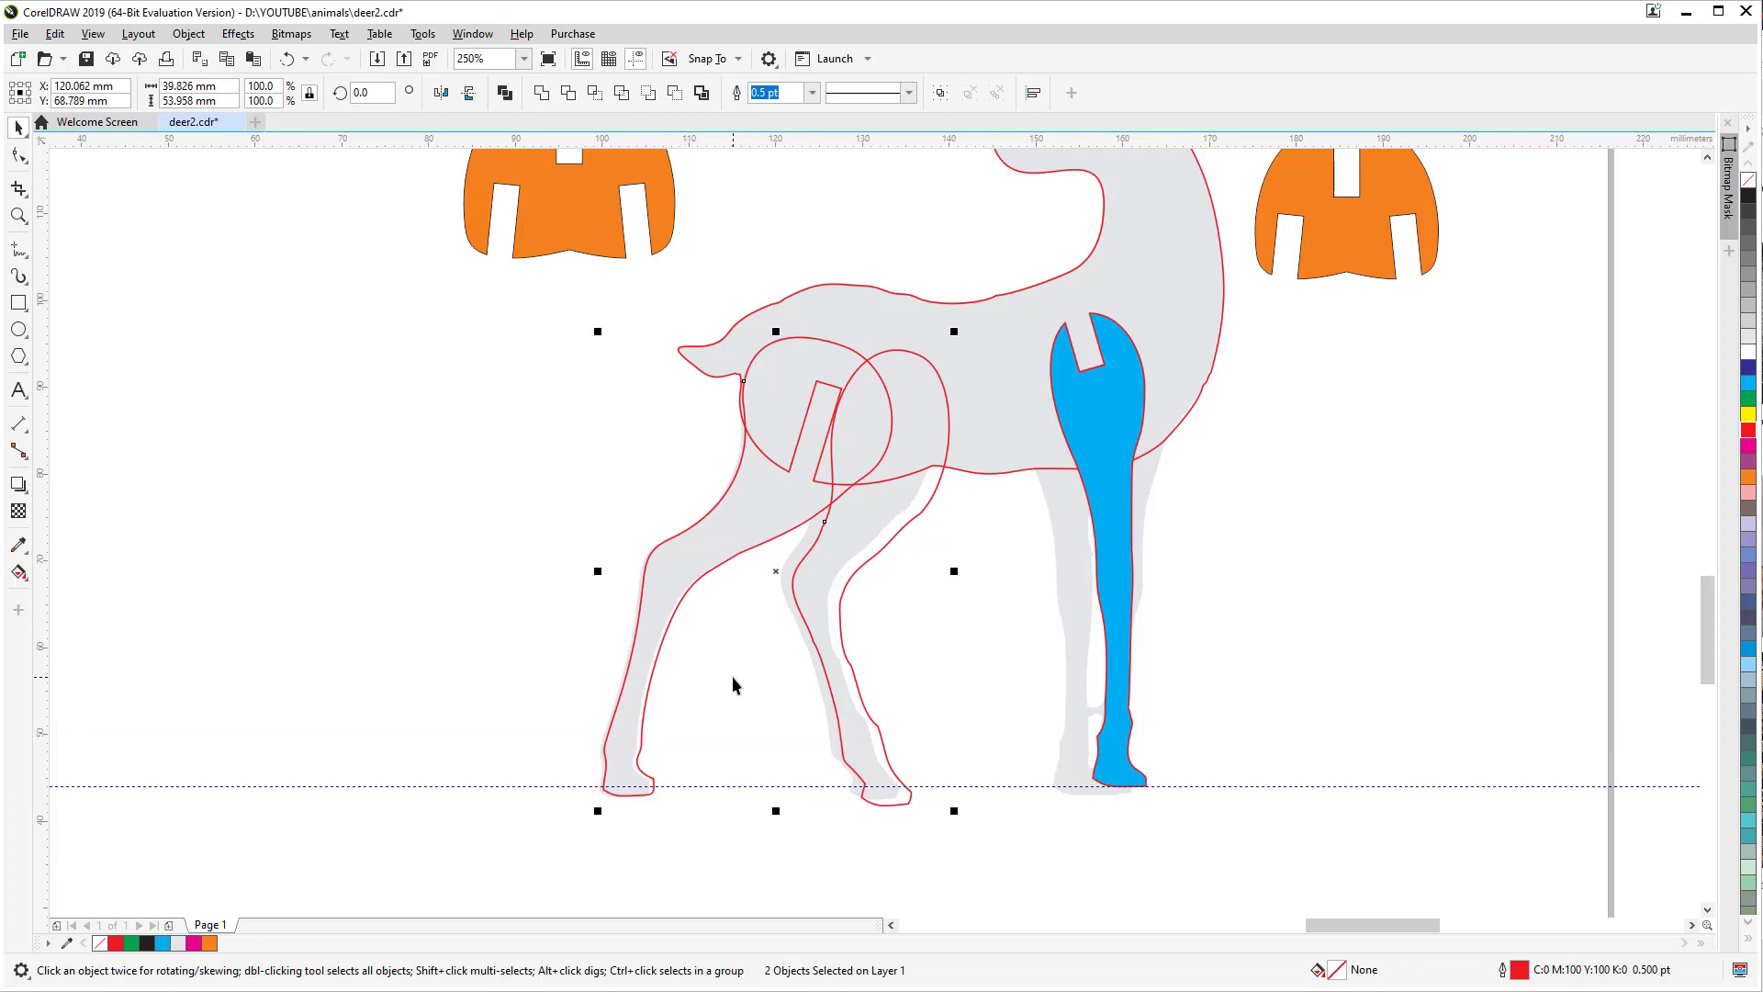
{"action": "key", "text": "Up"}
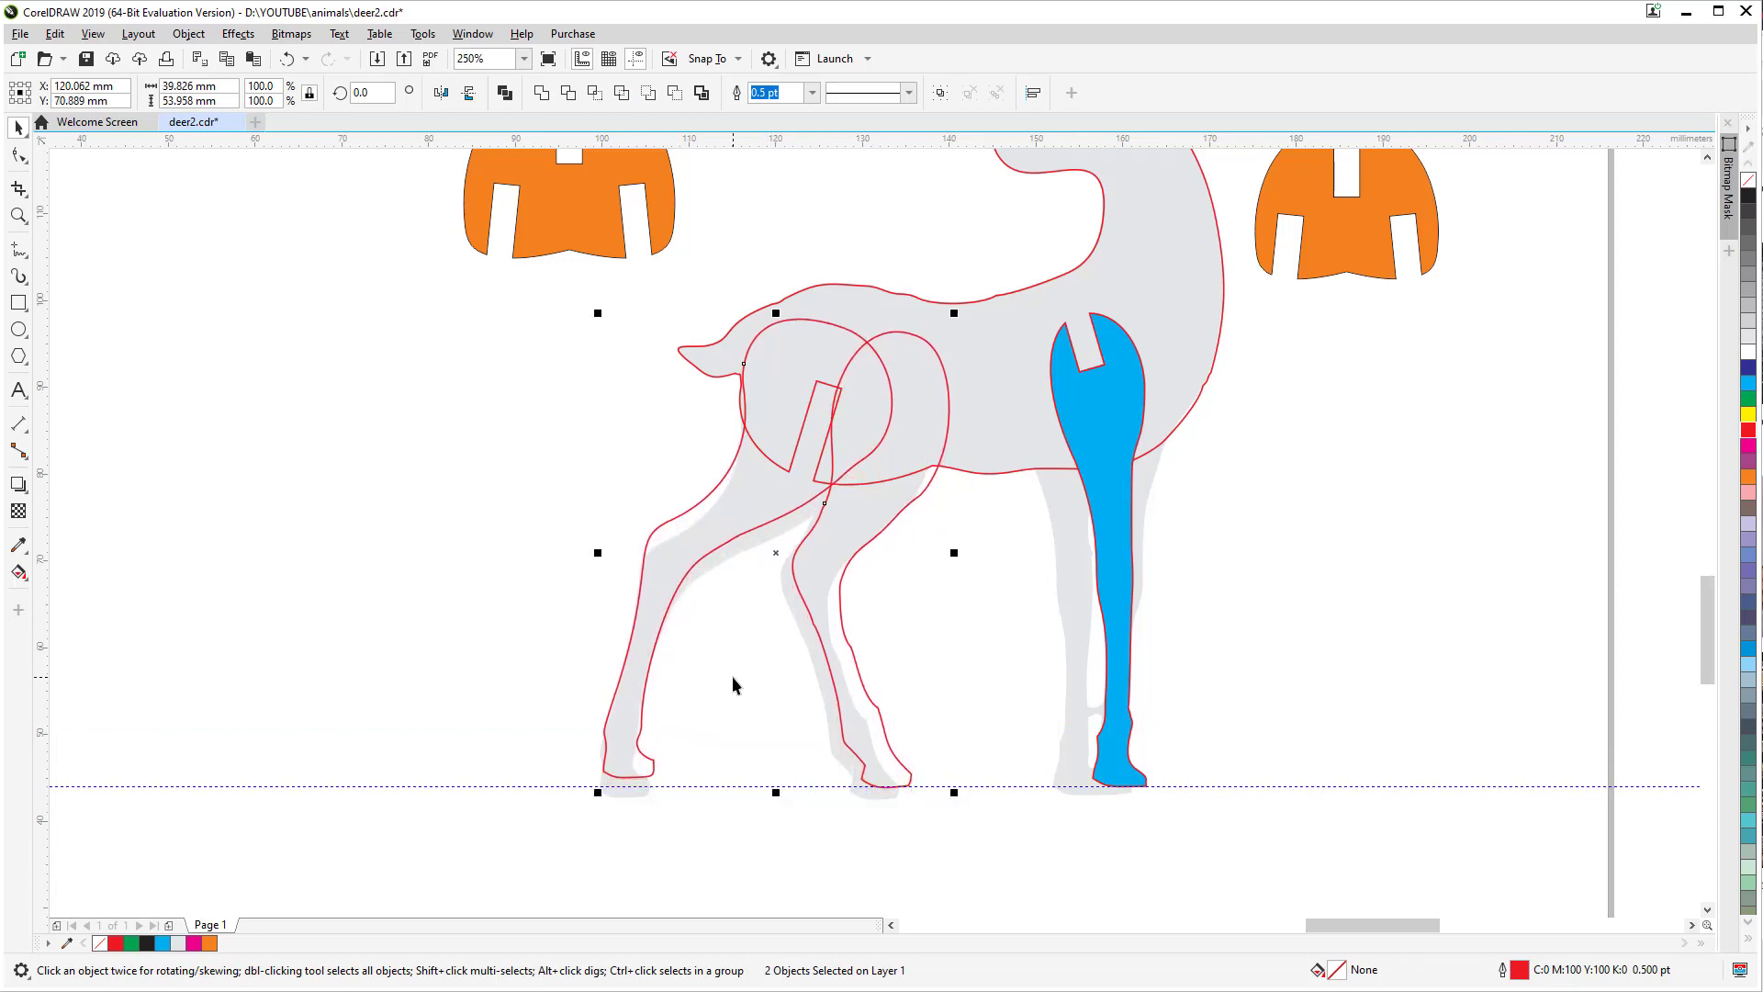
{"action": "left_click", "coordinate": [731, 676]}
Step: Lower the rearmost hind leg until its hoof rests on the horizontal guideline
{"action": "left_click", "coordinate": [638, 698]}
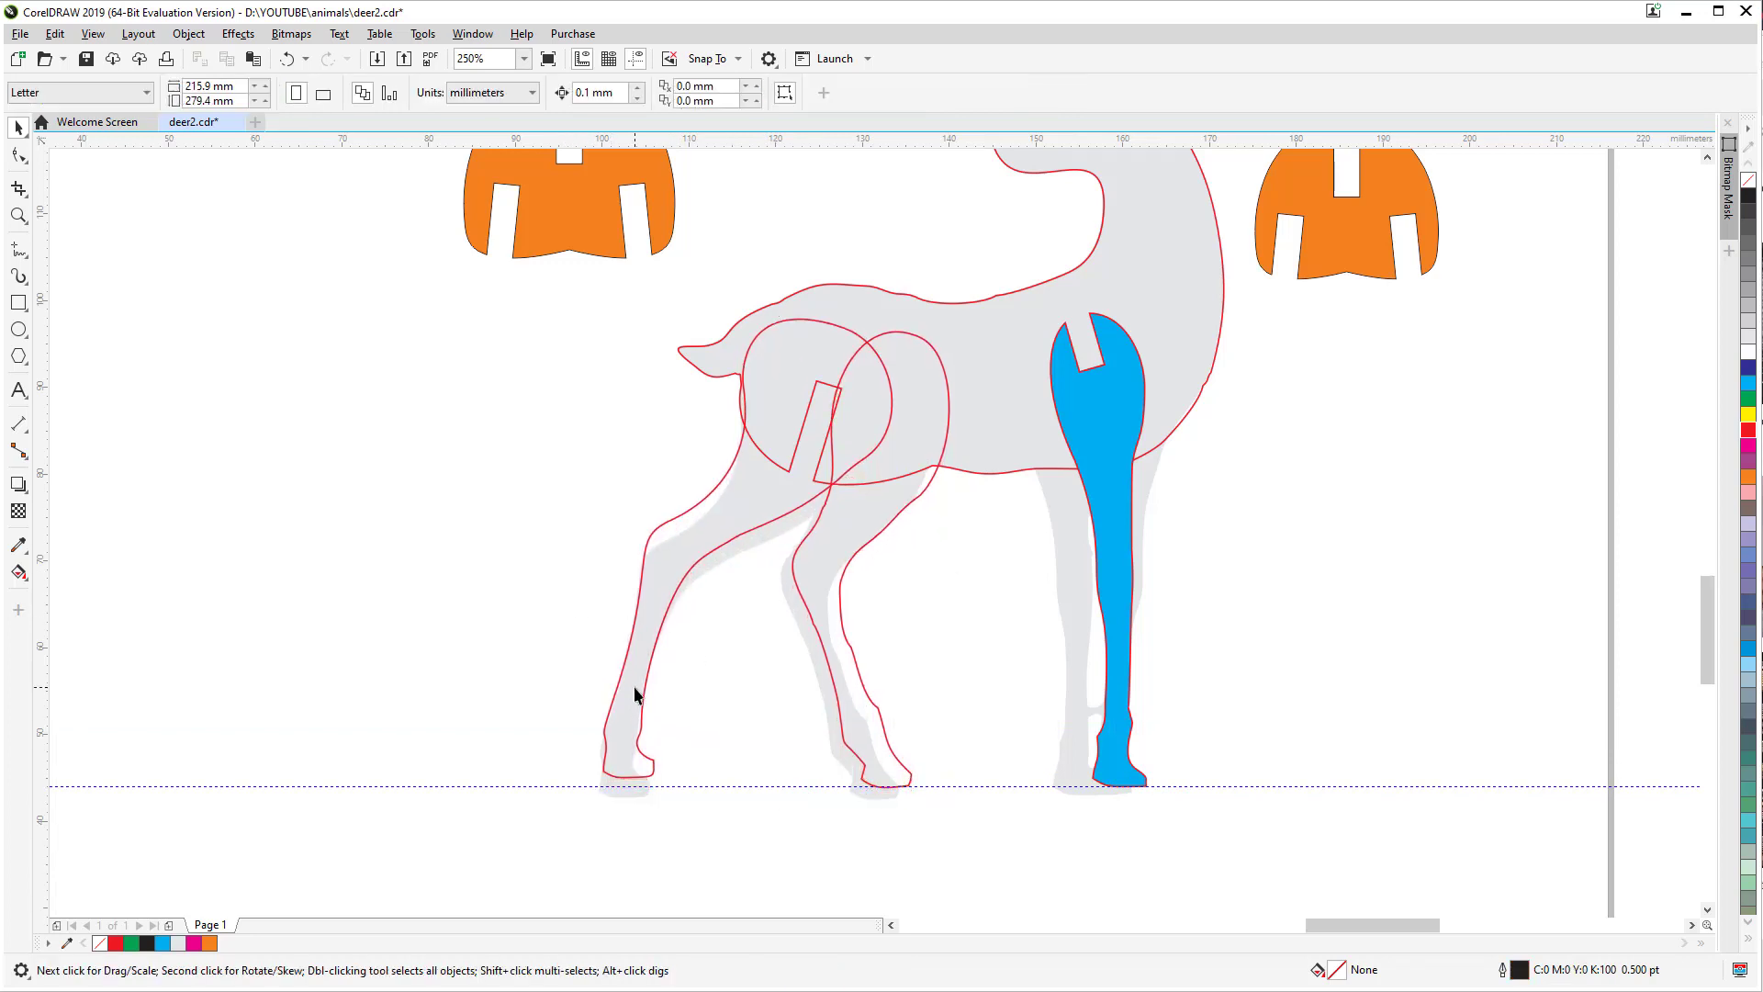
{"action": "key", "text": "Down"}
{"action": "key", "text": "Down"}
{"action": "key", "text": "Down"}
{"action": "key", "text": "Down"}
{"action": "key", "text": "Down"}
{"action": "key", "text": "Down"}
{"action": "key", "text": "Down"}
{"action": "key", "text": "Down"}
{"action": "key", "text": "Down"}
{"action": "key", "text": "Down"}
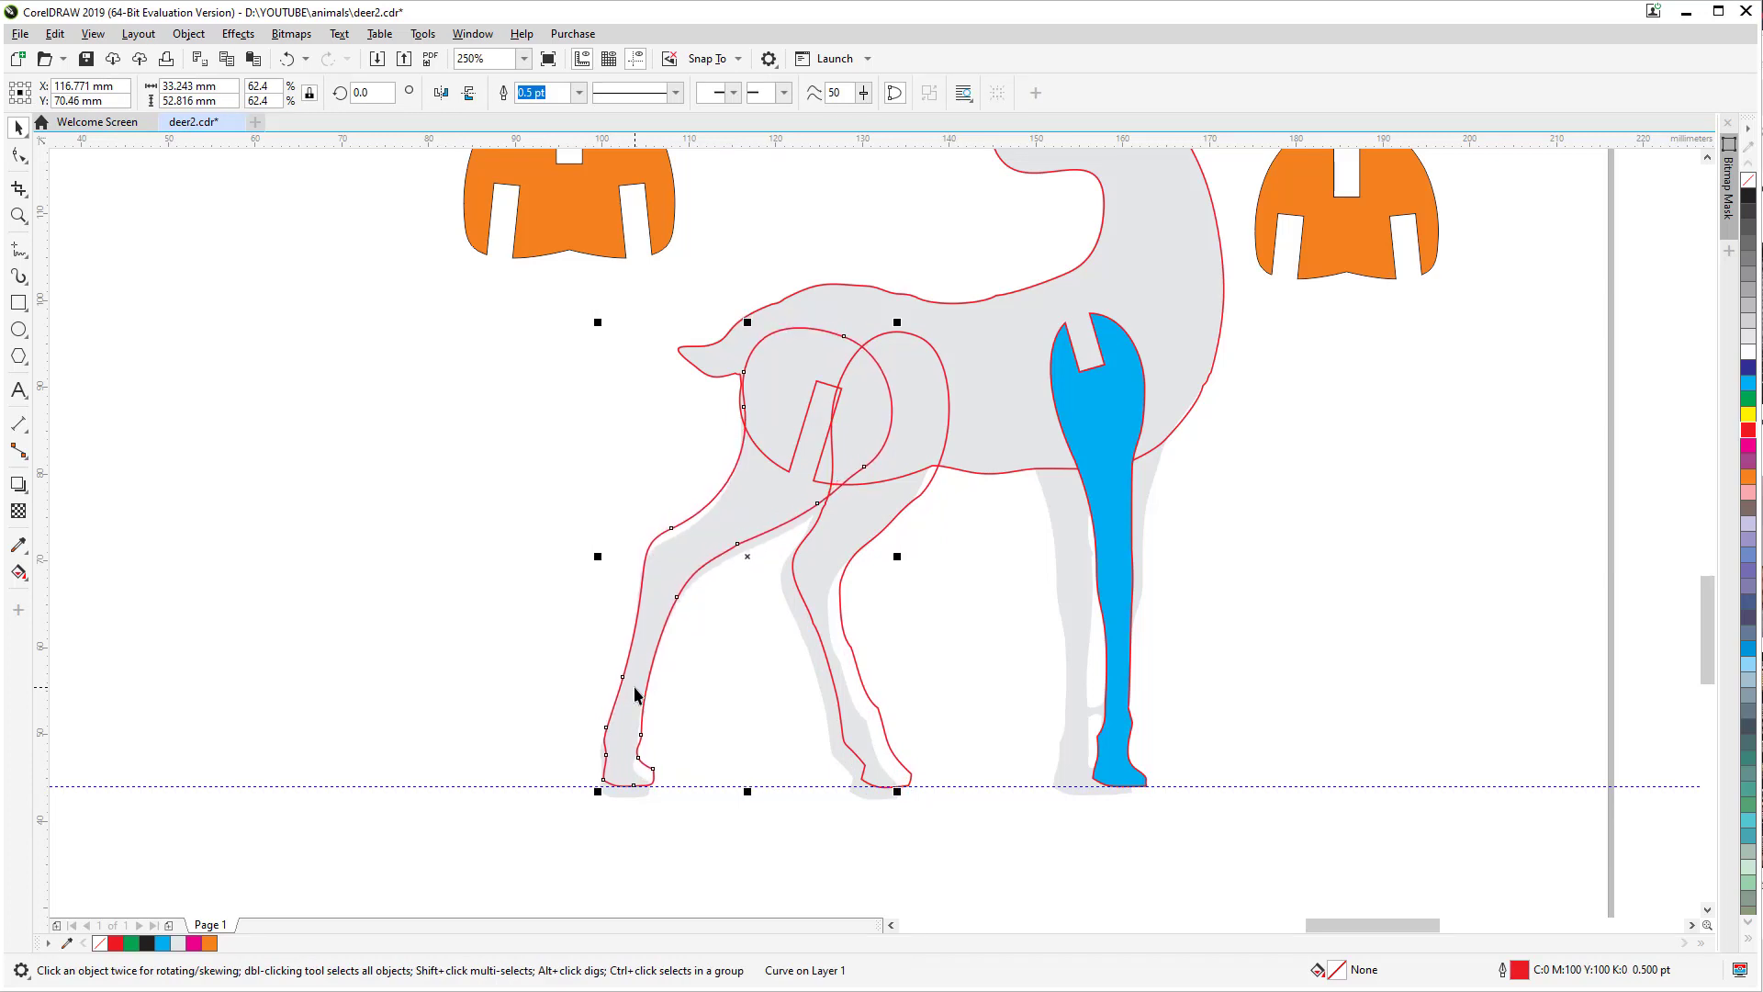
Step: Raise the hind leg nearer the front legs by 0.1 mm to align its hoof with the guideline, and compare all three hooves
{"action": "scroll", "coordinate": [610, 827], "scroll_direction": "up", "scroll_amount": 2}
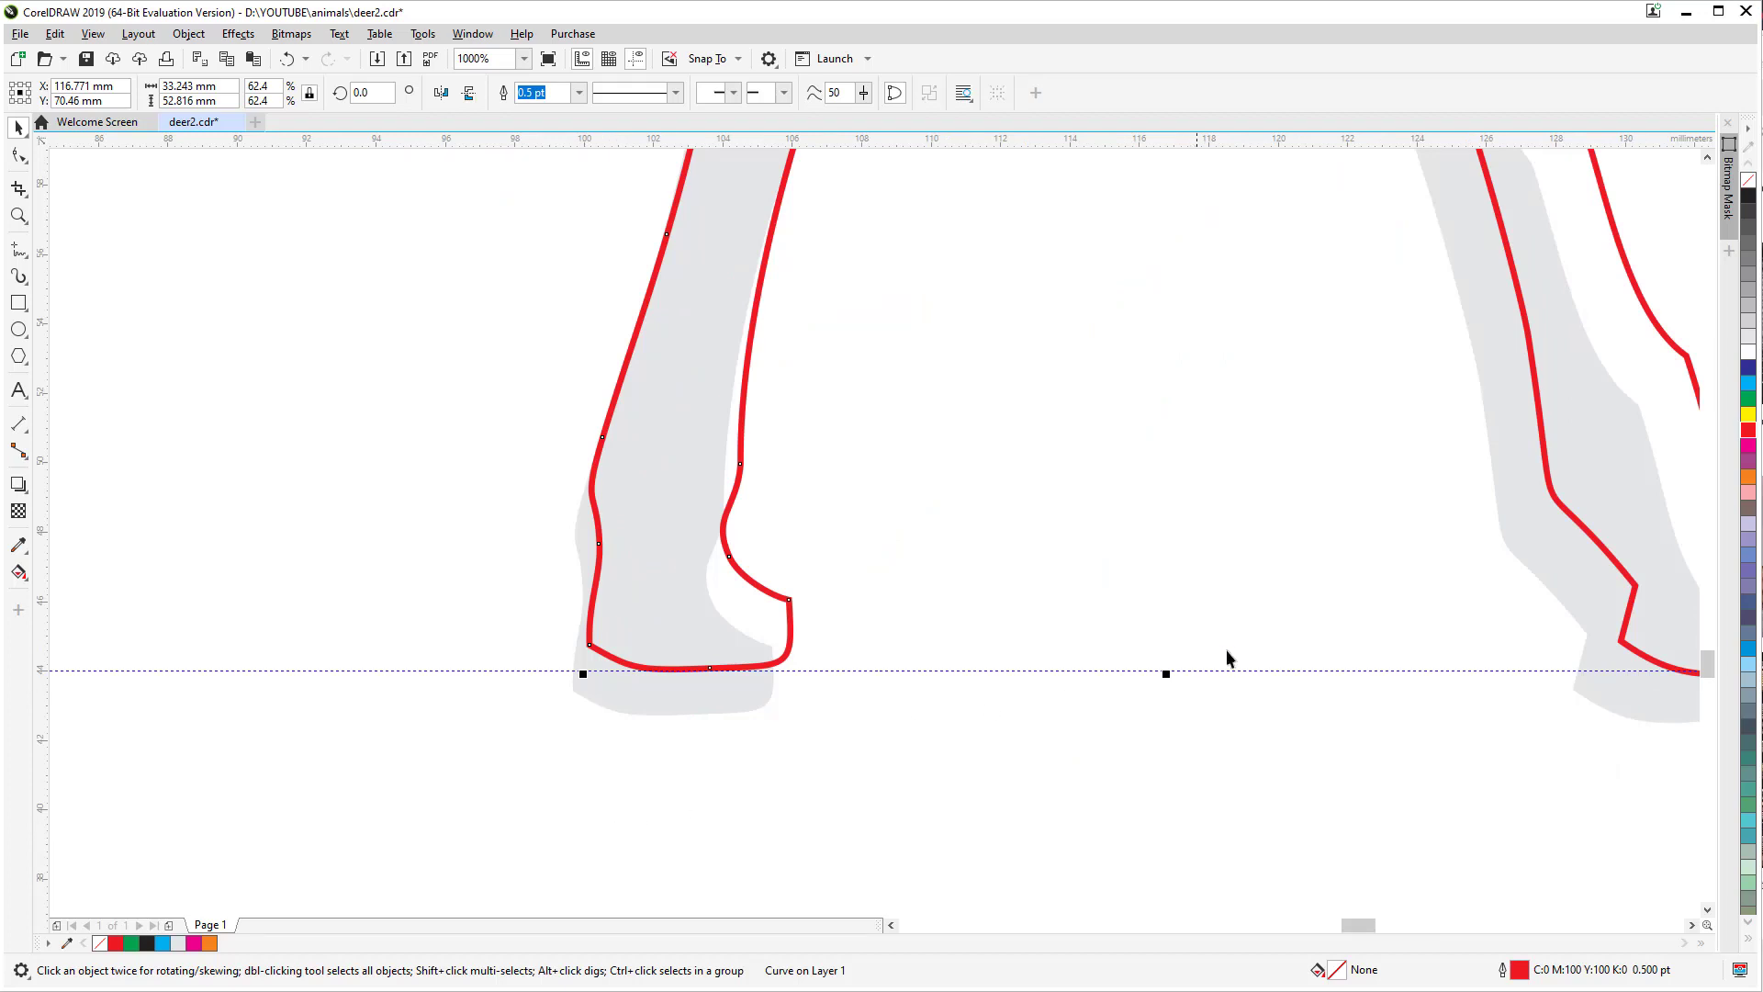
{"action": "left_click_drag", "start_coordinate": [1231, 658], "coordinate": [443, 563]}
{"action": "left_click", "coordinate": [1129, 618]}
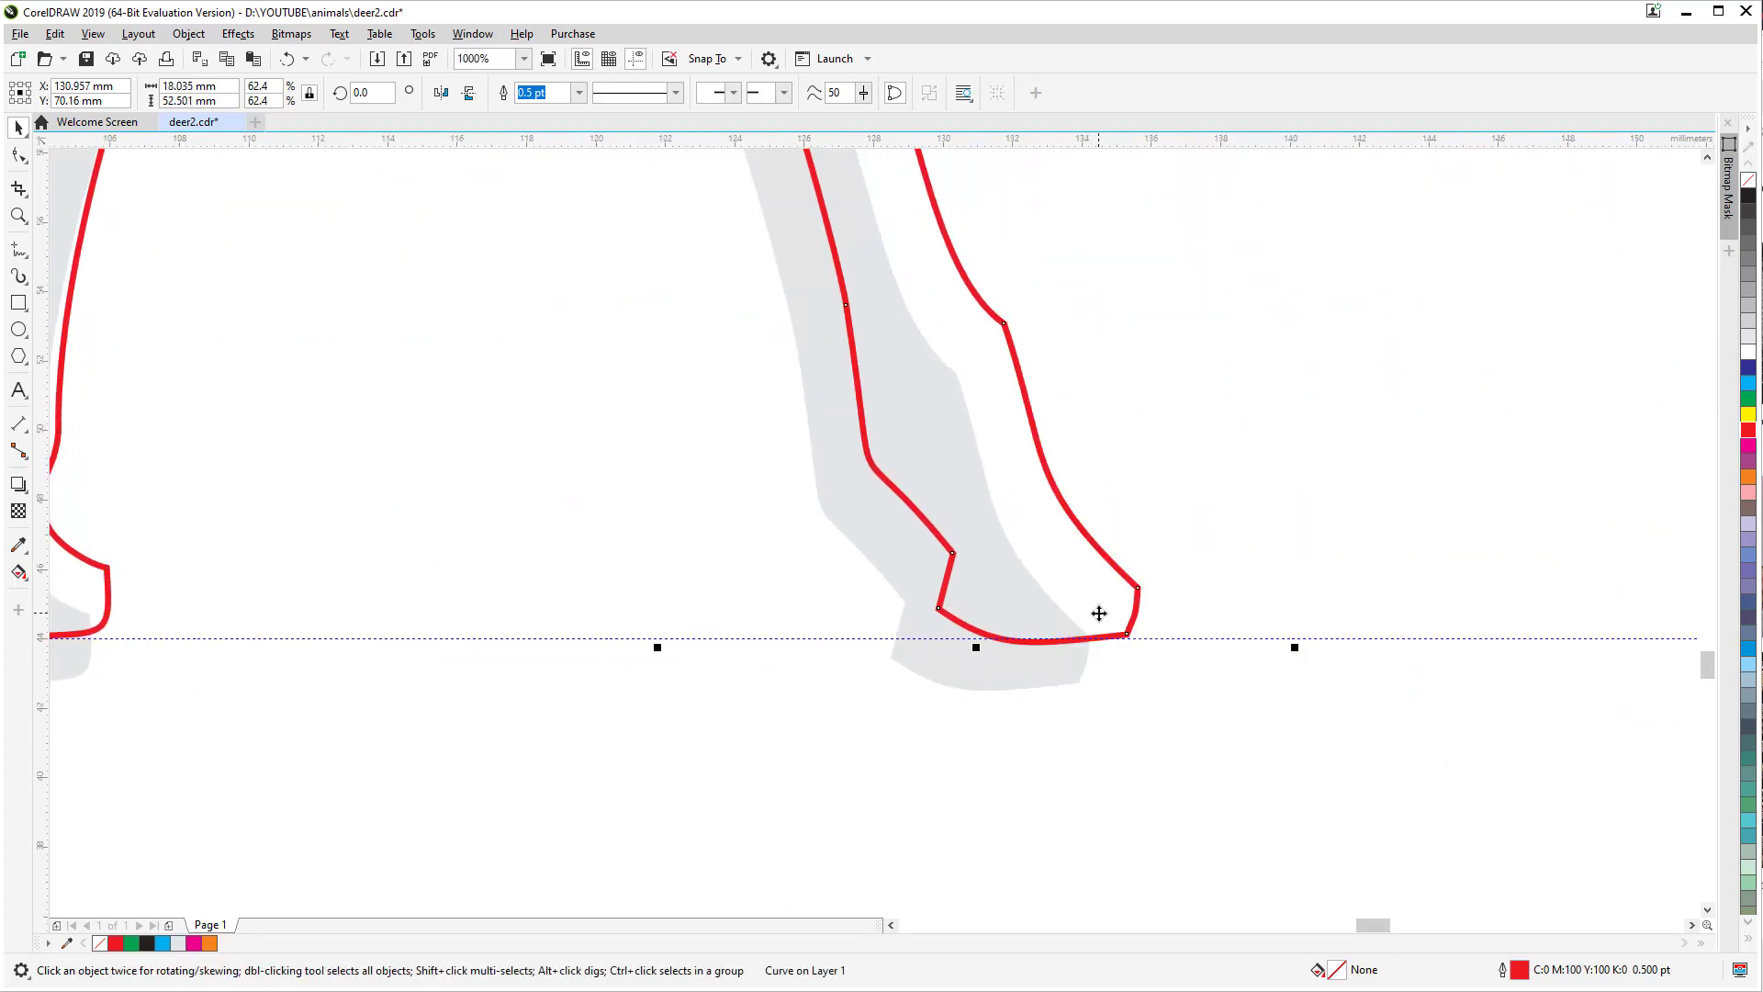
{"action": "key", "text": "Up"}
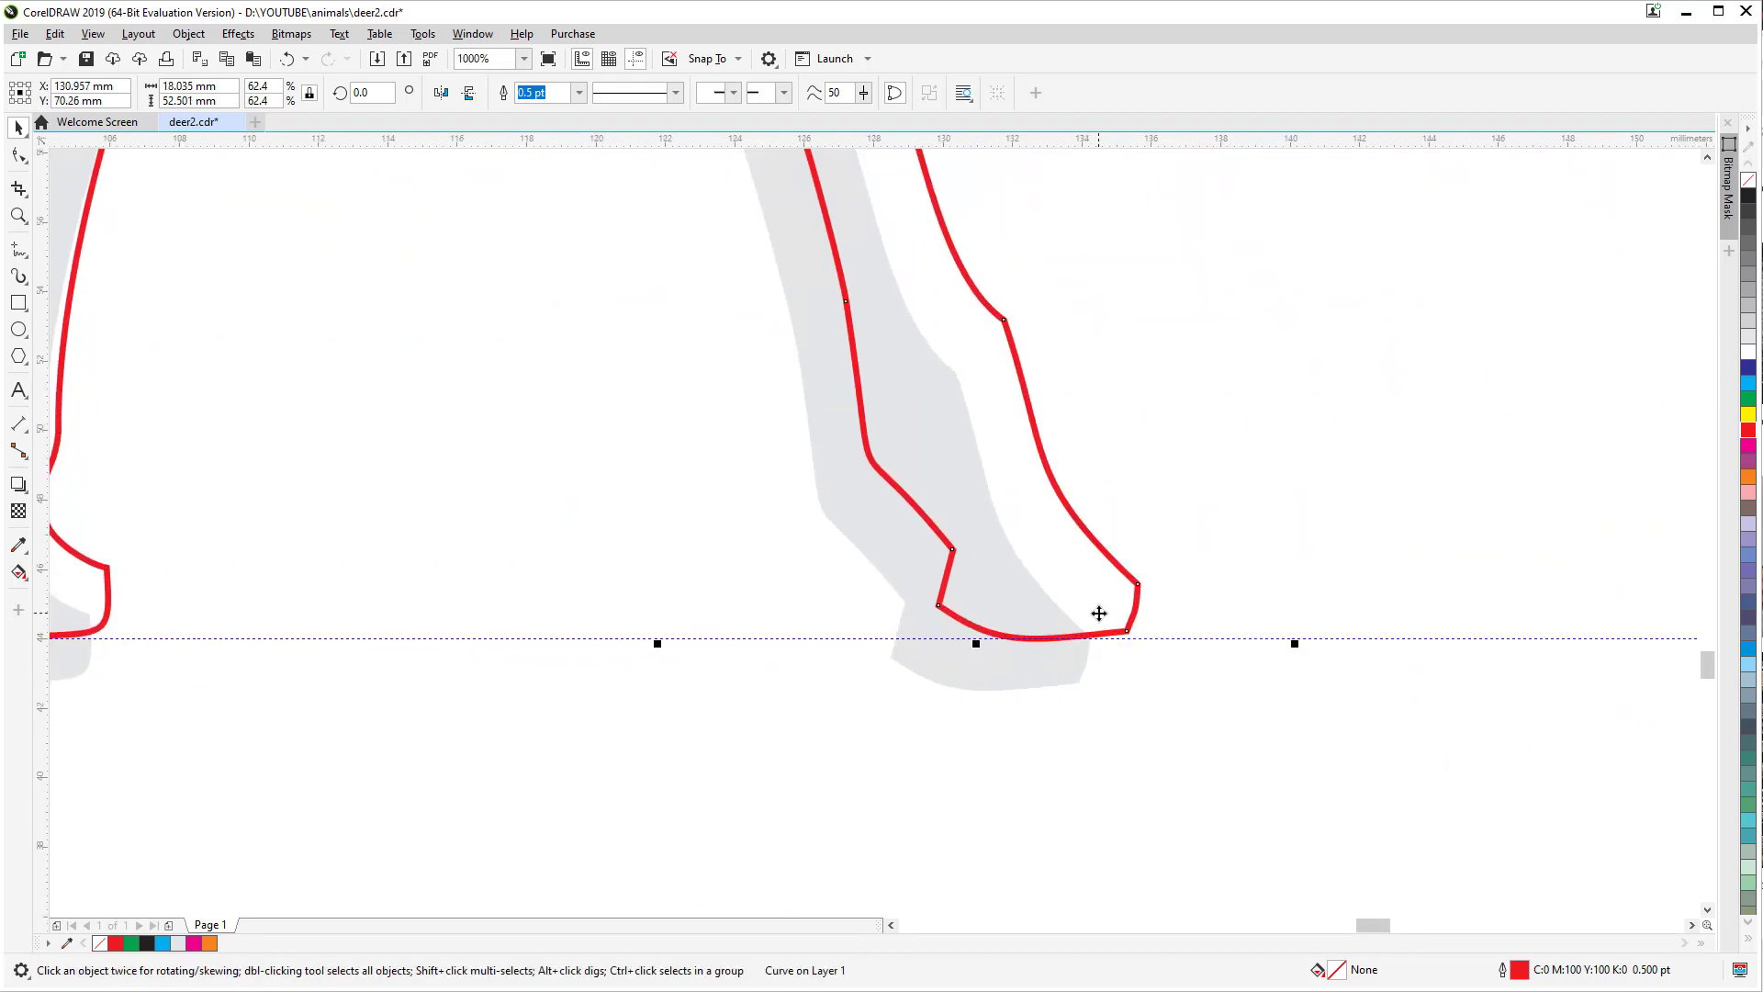
{"action": "scroll", "coordinate": [1099, 613], "scroll_direction": "down", "scroll_amount": 4}
{"action": "scroll", "coordinate": [1320, 619], "scroll_direction": "up", "scroll_amount": 3}
{"action": "scroll", "coordinate": [1321, 620], "scroll_direction": "down", "scroll_amount": 1}
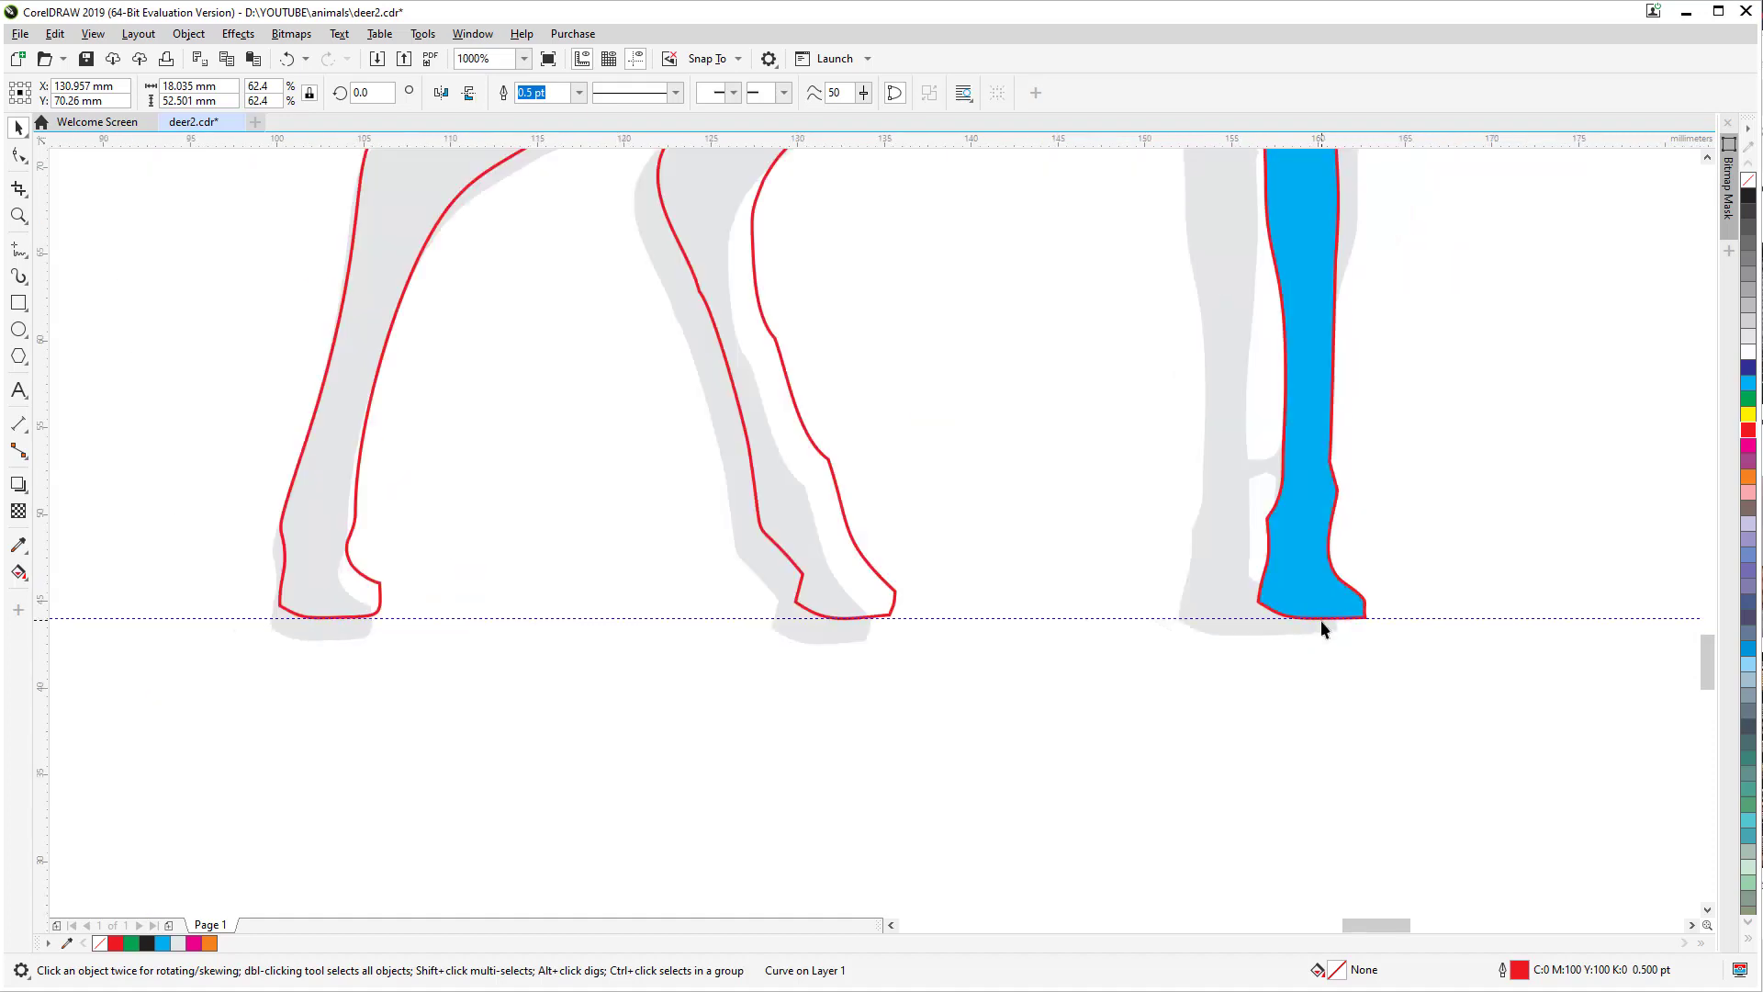
{"action": "scroll", "coordinate": [1320, 620], "scroll_direction": "down", "scroll_amount": 3}
{"action": "left_click_drag", "start_coordinate": [1240, 532], "coordinate": [1182, 576]}
{"action": "left_click", "coordinate": [1400, 512]}
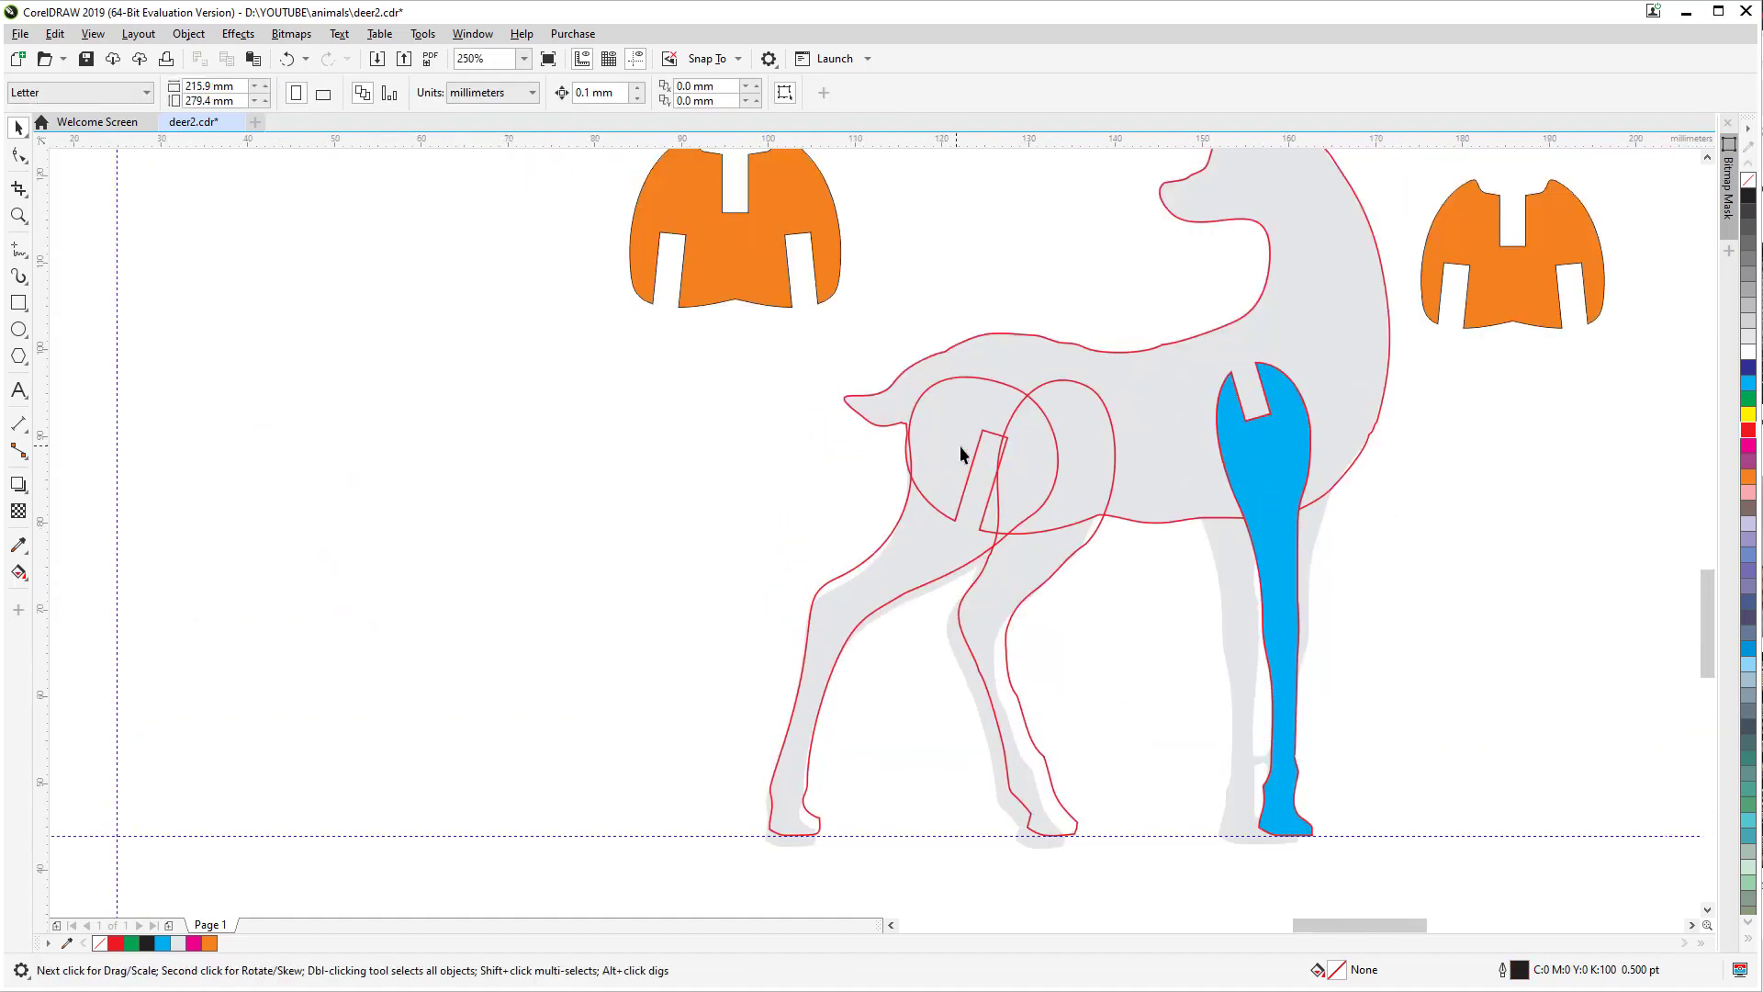
Step: Draw a tall rectangle down from the top of the body's rear slot and set its width to 3 mm
{"action": "left_click", "coordinate": [911, 548]}
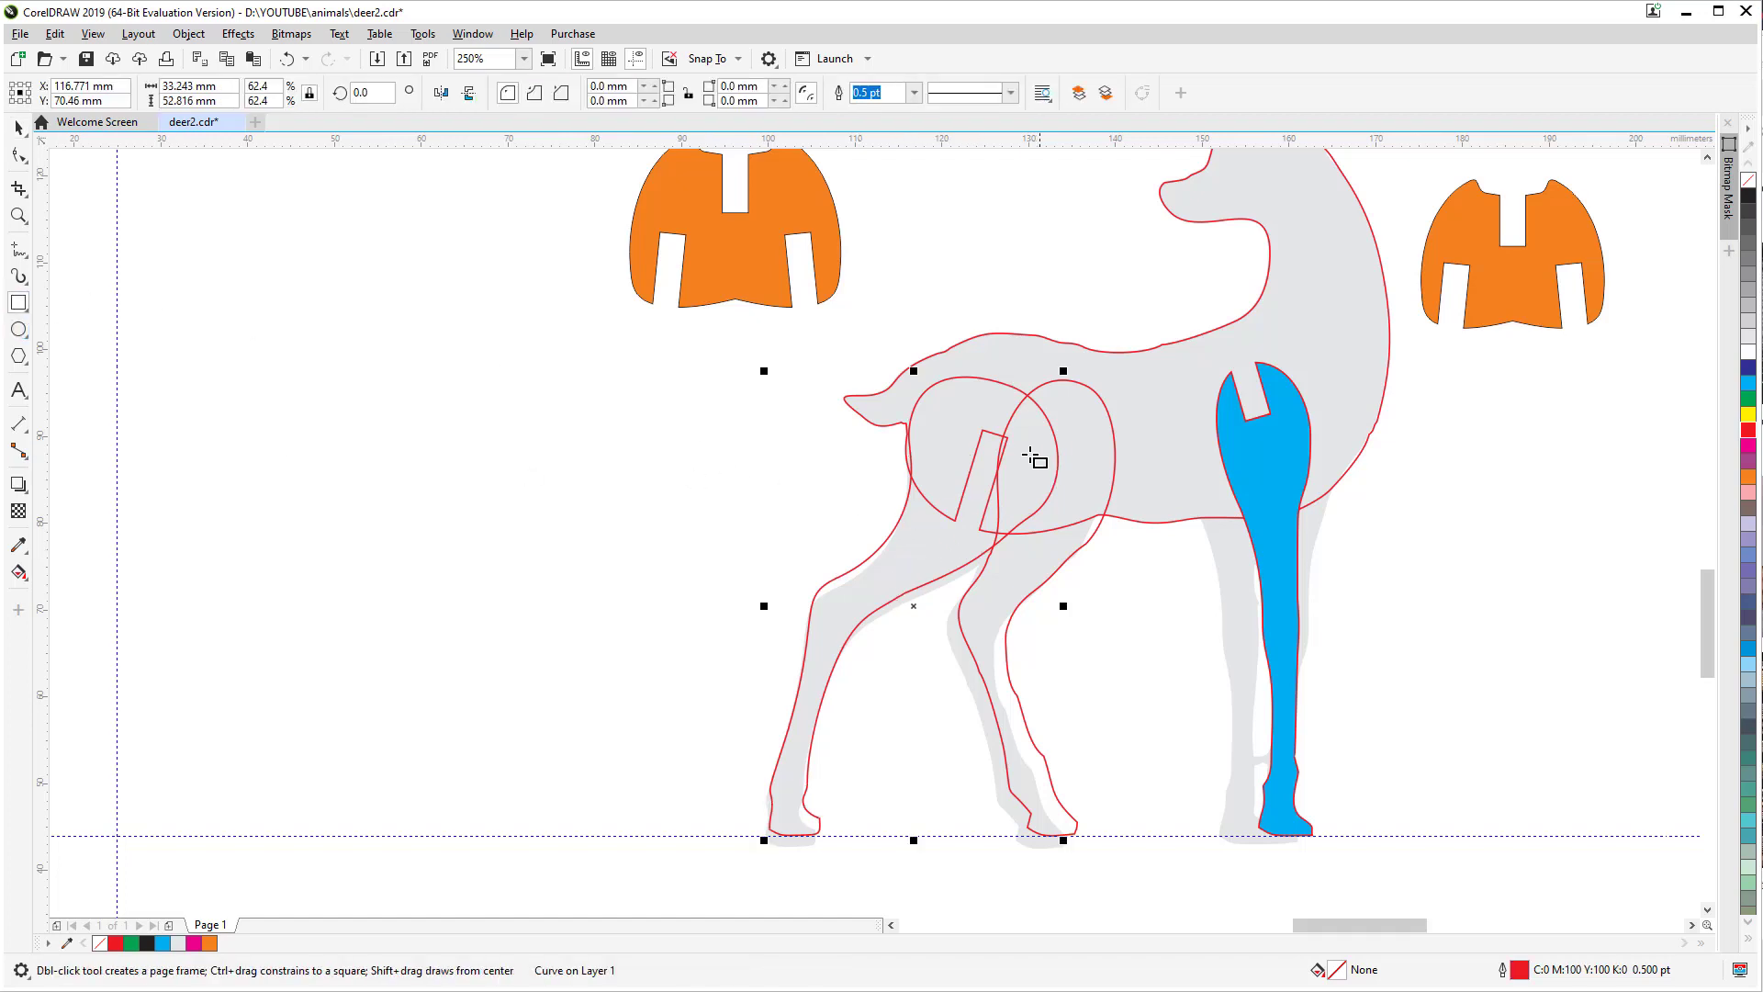
{"action": "left_click_drag", "start_coordinate": [983, 431], "coordinate": [1027, 727]}
{"action": "left_click_drag", "start_coordinate": [216, 85], "coordinate": [106, 89]}
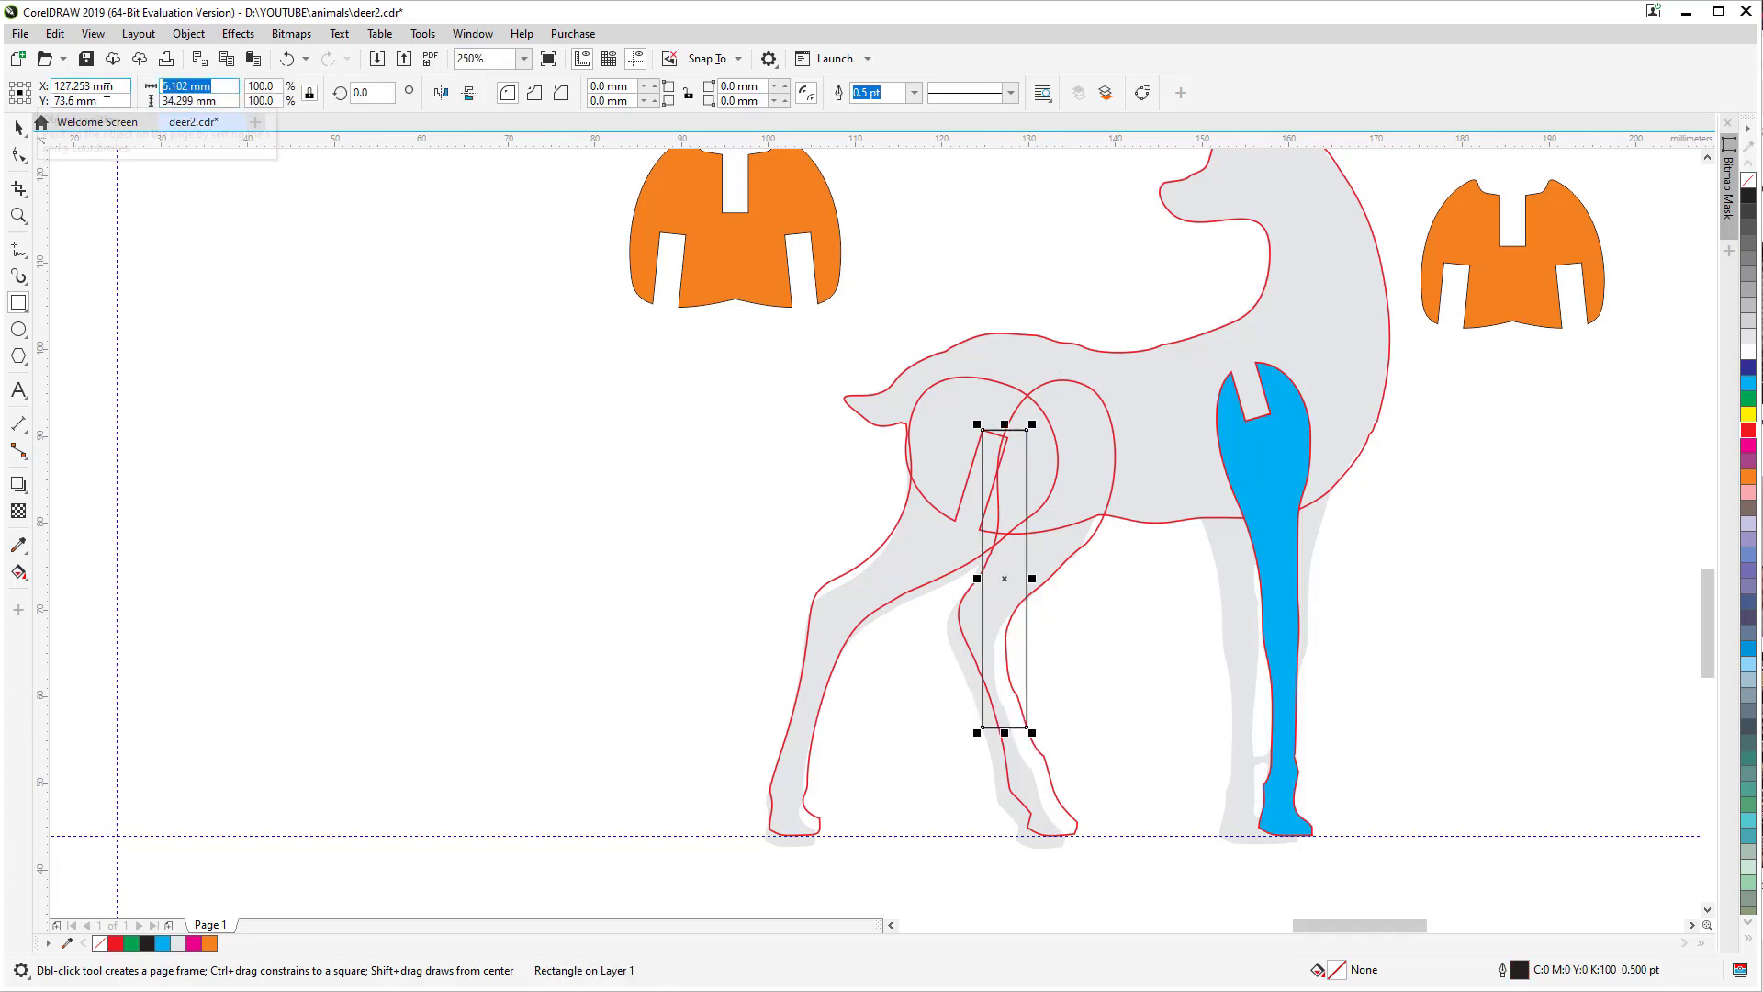
{"action": "type", "text": "3"}
{"action": "key", "text": "Return"}
{"action": "left_click", "coordinate": [19, 127]}
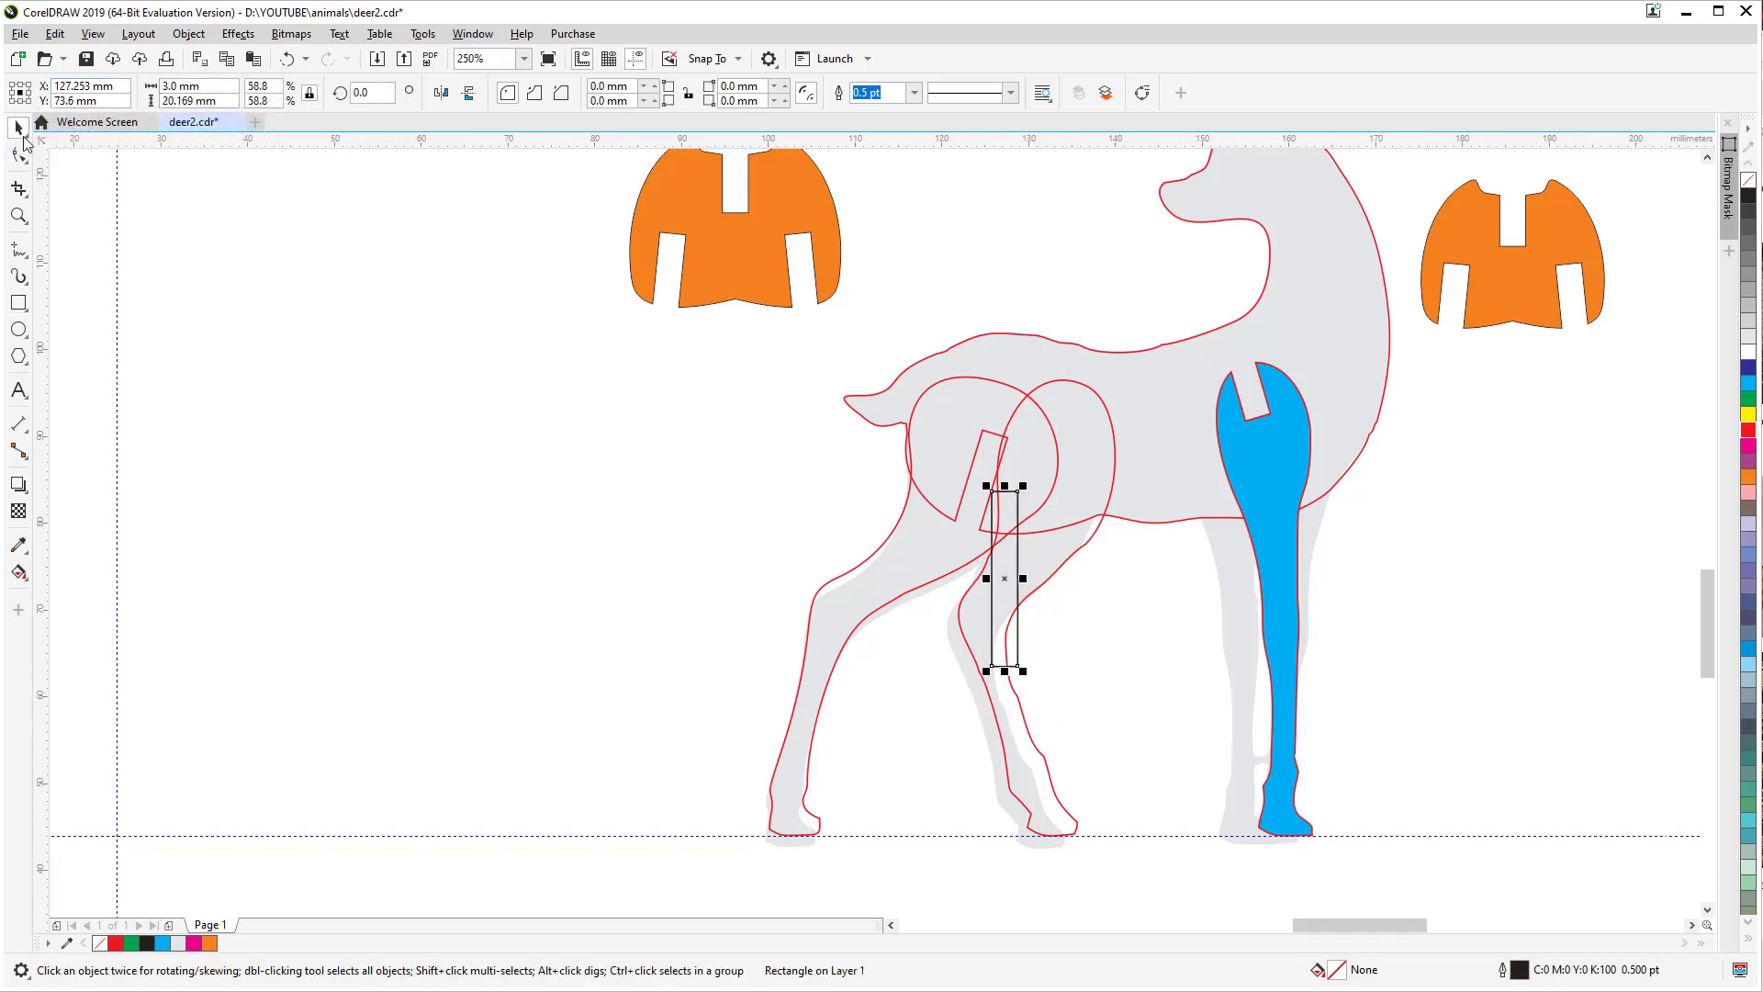
Step: Snap the 3 mm rectangle's corner to the rear slot's upper corner and rotate it about that corner to 343.1° along the slot
{"action": "scroll", "coordinate": [643, 594], "scroll_direction": "up", "scroll_amount": 2}
{"action": "left_click_drag", "start_coordinate": [1332, 395], "coordinate": [1315, 275]}
{"action": "left_click", "coordinate": [1324, 354]}
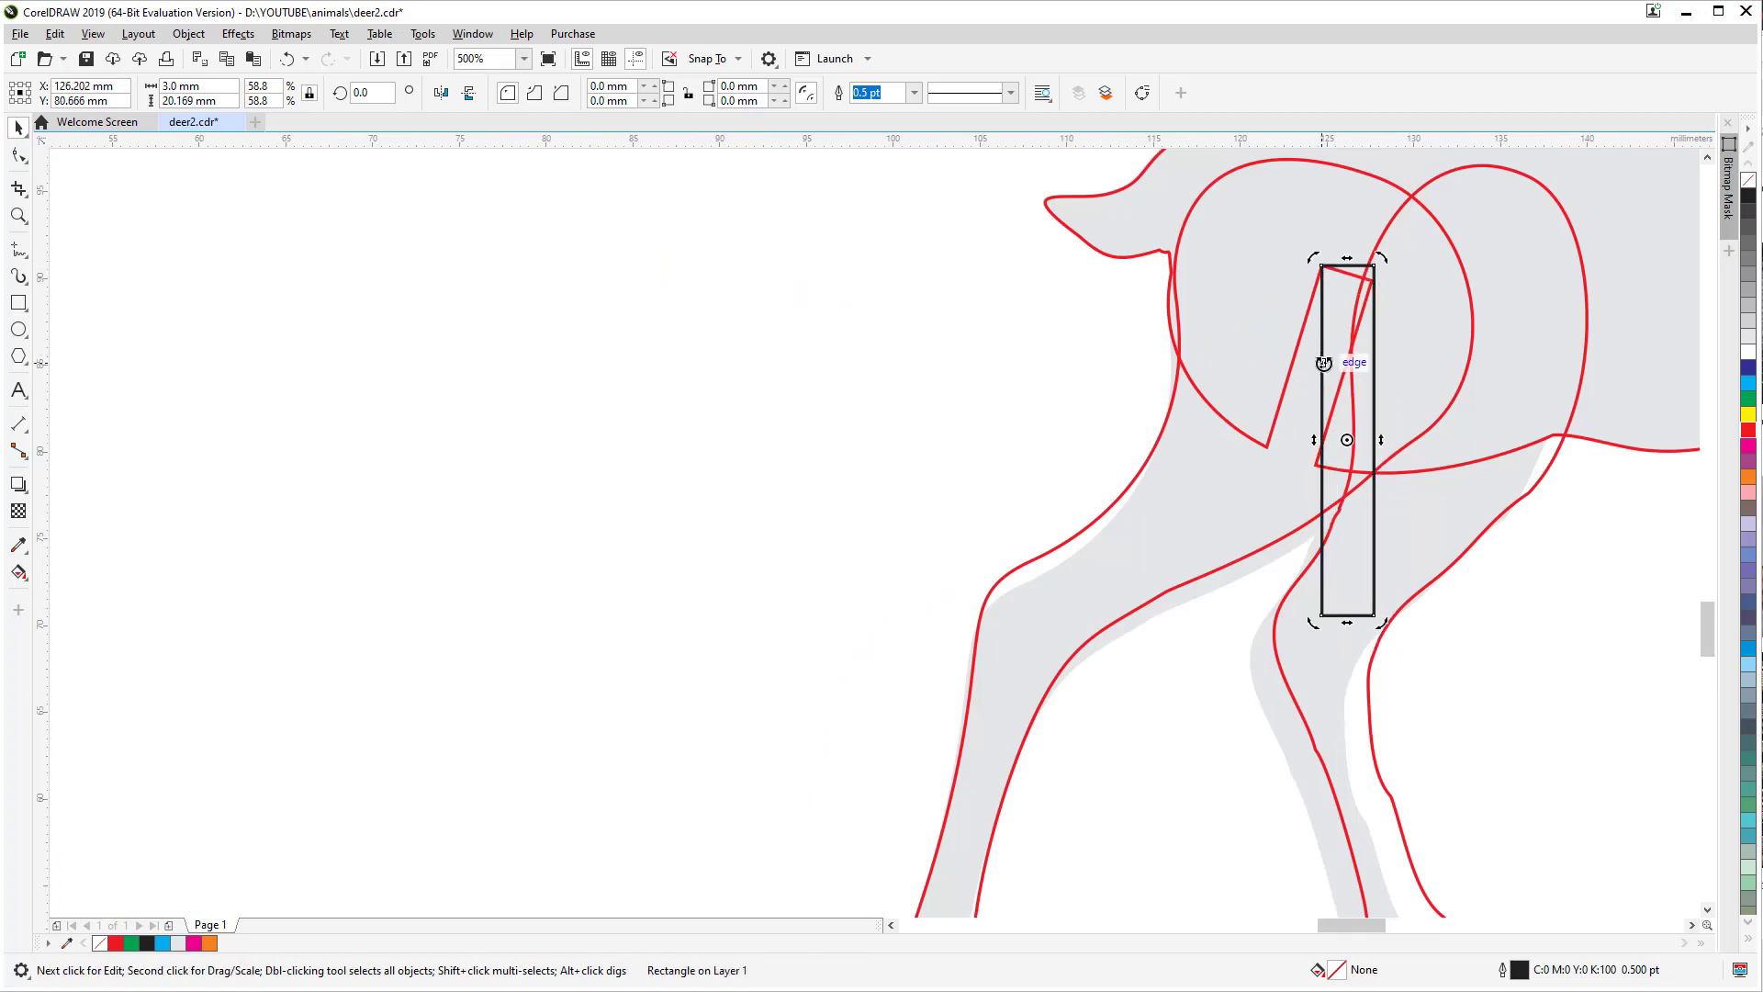
{"action": "mouse_move", "coordinate": [1345, 440]}
{"action": "left_mouse_down"}
{"action": "mouse_move", "coordinate": [1319, 310]}
{"action": "mouse_move", "coordinate": [1350, 267]}
{"action": "mouse_move", "coordinate": [1321, 265]}
{"action": "left_mouse_up"}
{"action": "left_click_drag", "start_coordinate": [1323, 334], "coordinate": [1298, 465]}
{"action": "scroll", "coordinate": [1322, 485], "scroll_direction": "down", "scroll_amount": 1}
{"action": "scroll", "coordinate": [1372, 595], "scroll_direction": "up", "scroll_amount": 2}
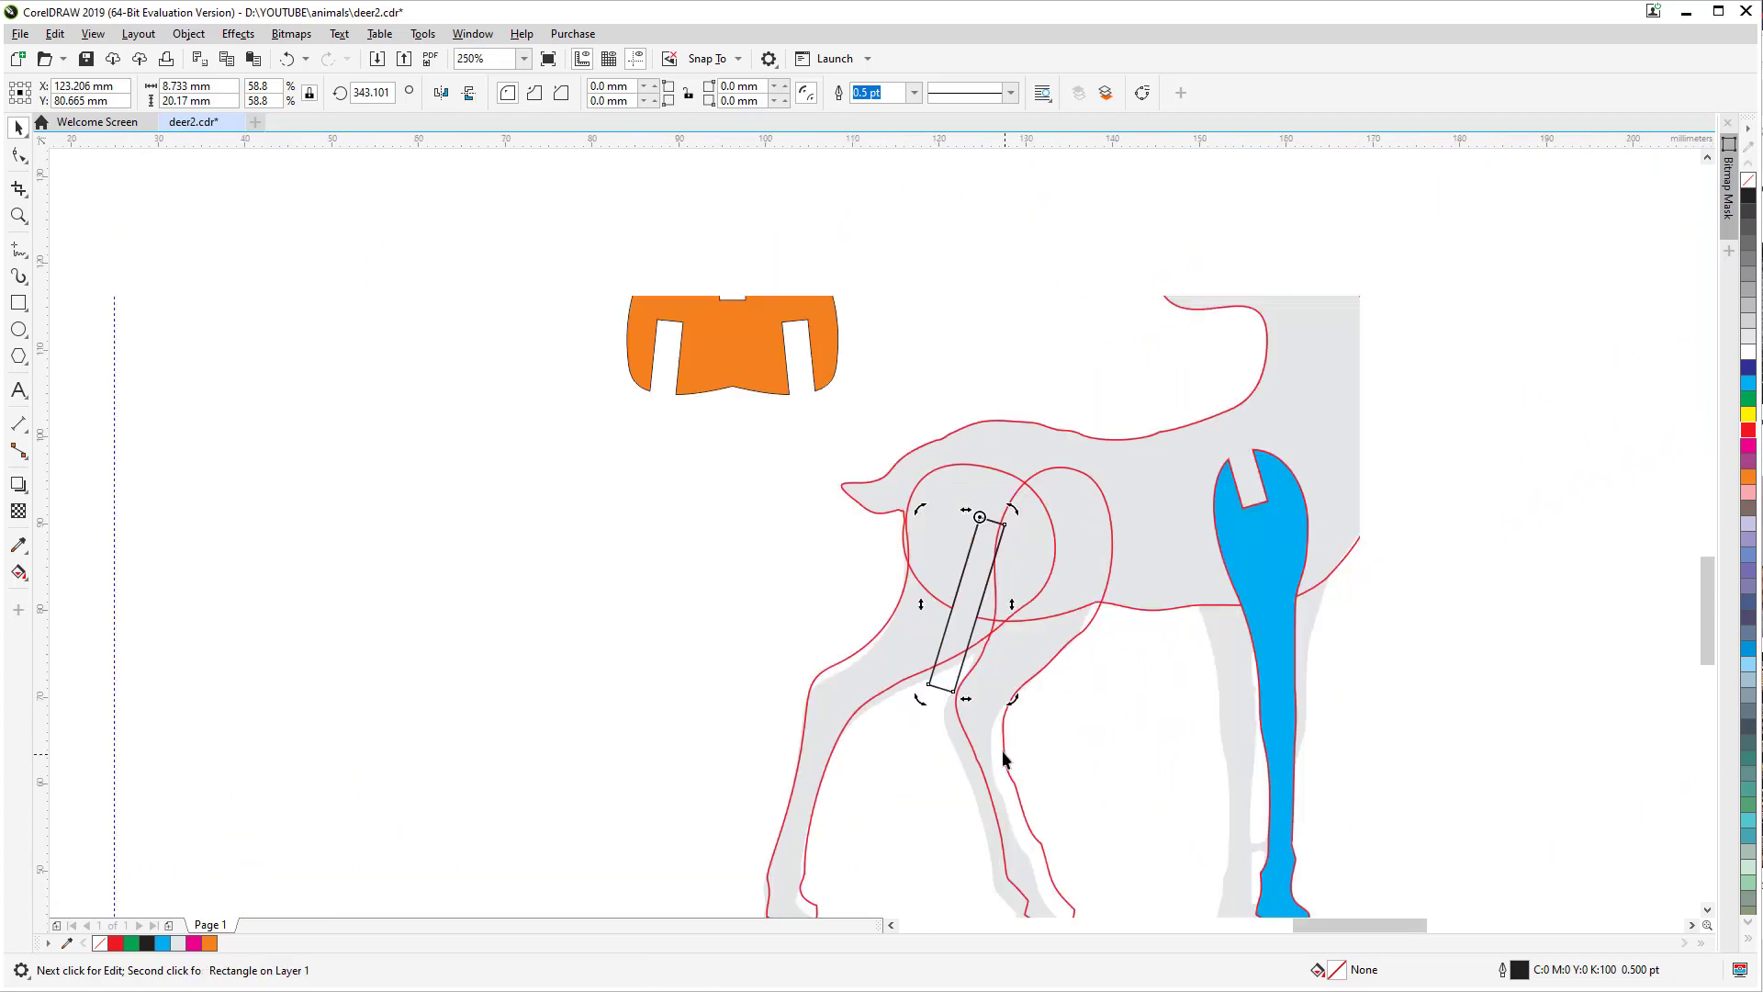
Step: Copy the tilted rectangle to the empty area behind the deer, and move the original up so its lower end meets the rear slot's upper end
{"action": "left_click", "coordinate": [15, 130]}
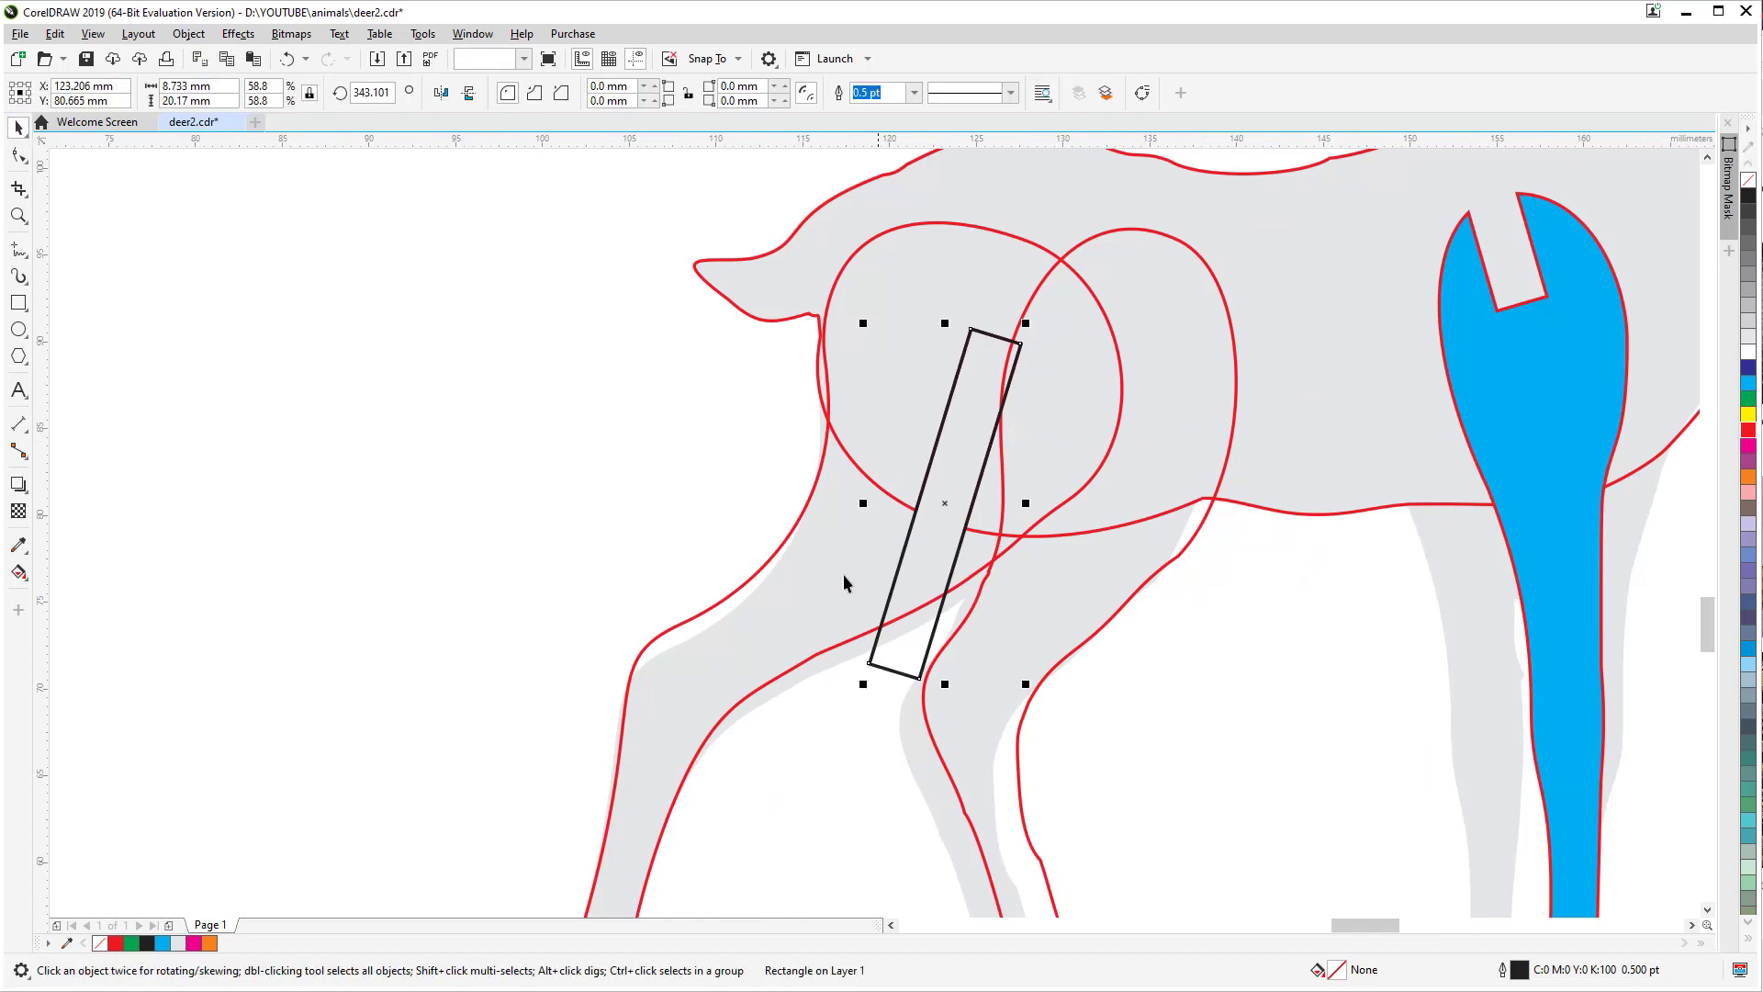
{"action": "left_click_drag", "start_coordinate": [869, 661], "coordinate": [209, 573]}
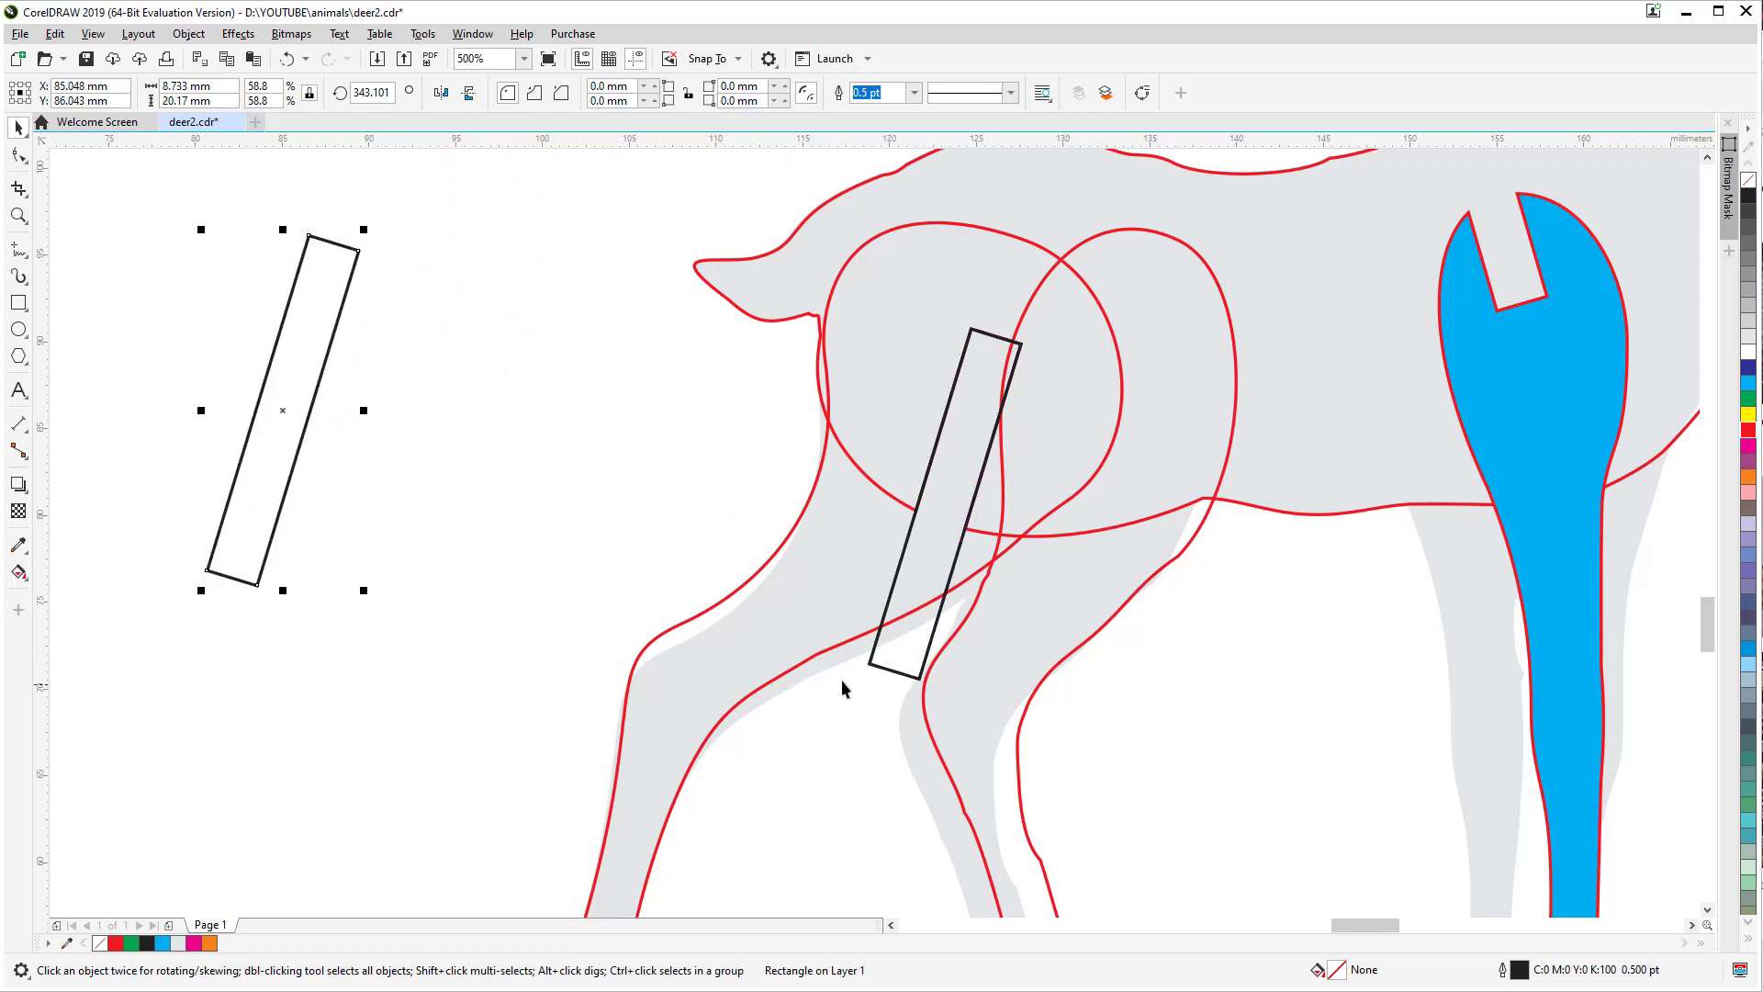
{"action": "left_click_drag", "start_coordinate": [869, 666], "coordinate": [971, 331]}
{"action": "scroll", "coordinate": [1016, 393], "scroll_direction": "down", "scroll_amount": 2}
{"action": "left_click_drag", "start_coordinate": [1017, 421], "coordinate": [912, 526]}
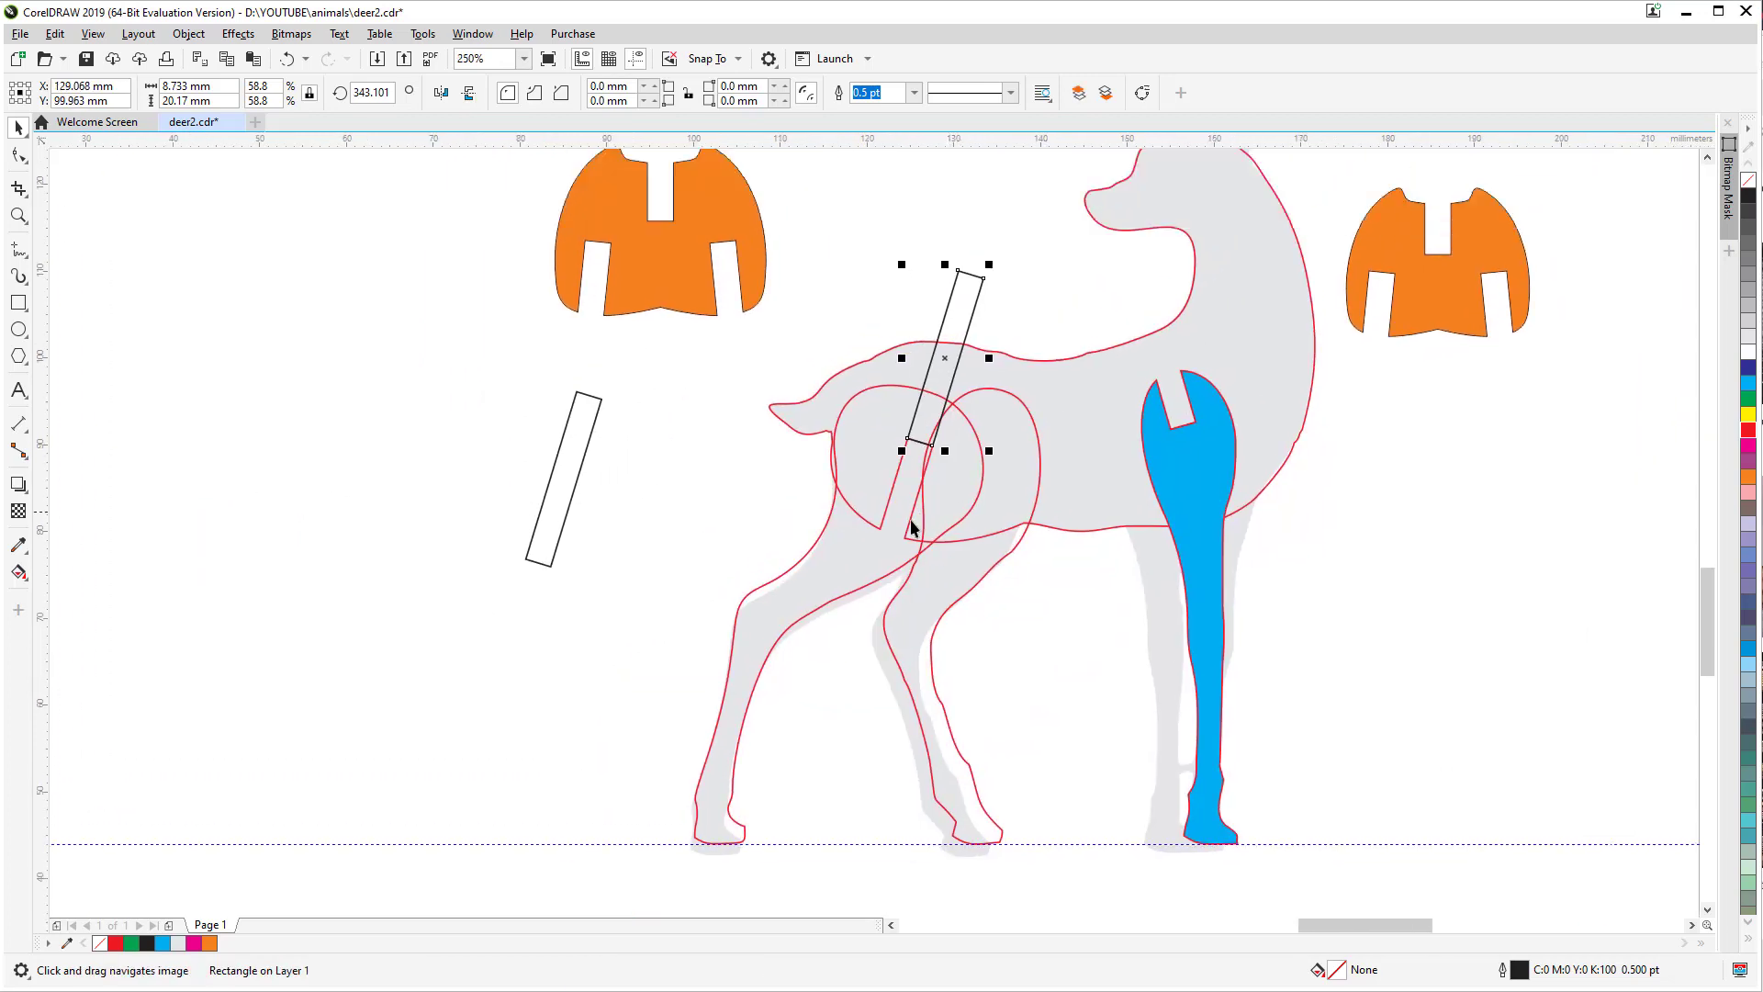
Step: Cut the tilted rectangle out of the rearmost hind leg, then check the slot by moving the leg away and undoing that move
{"action": "left_click", "coordinate": [840, 561]}
{"action": "left_click", "coordinate": [971, 310], "text": "shift"}
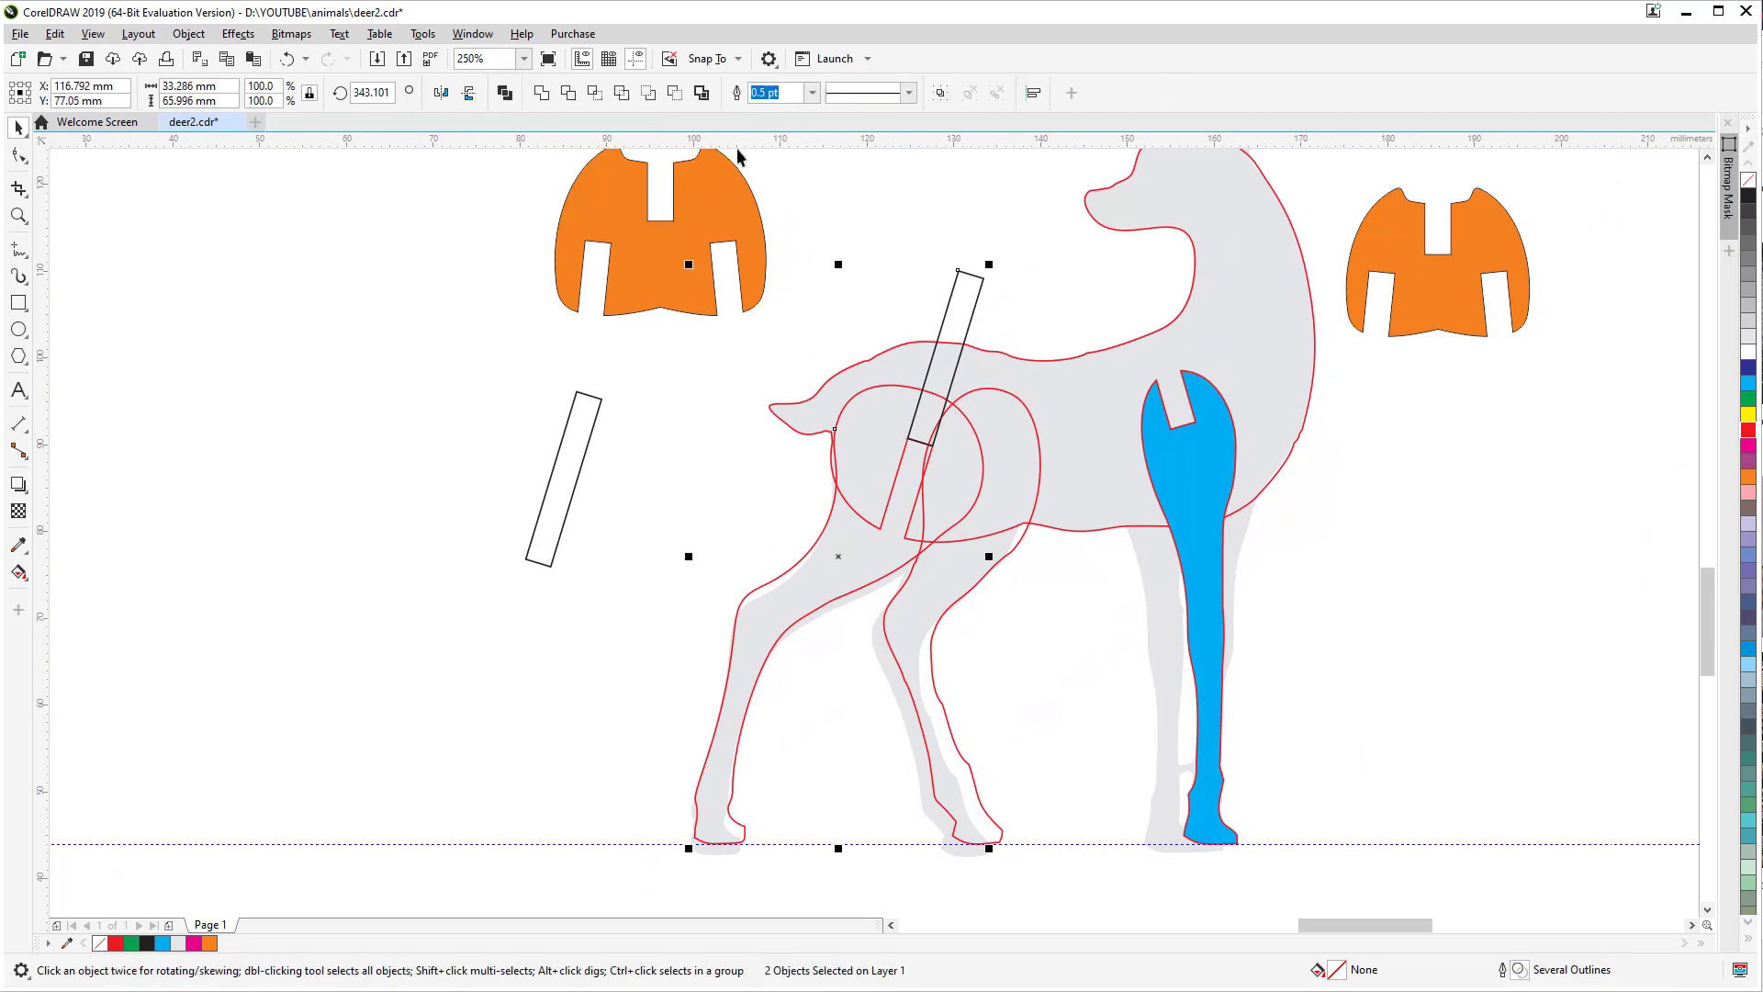
{"action": "left_click", "coordinate": [673, 96]}
{"action": "left_click", "coordinate": [827, 224]}
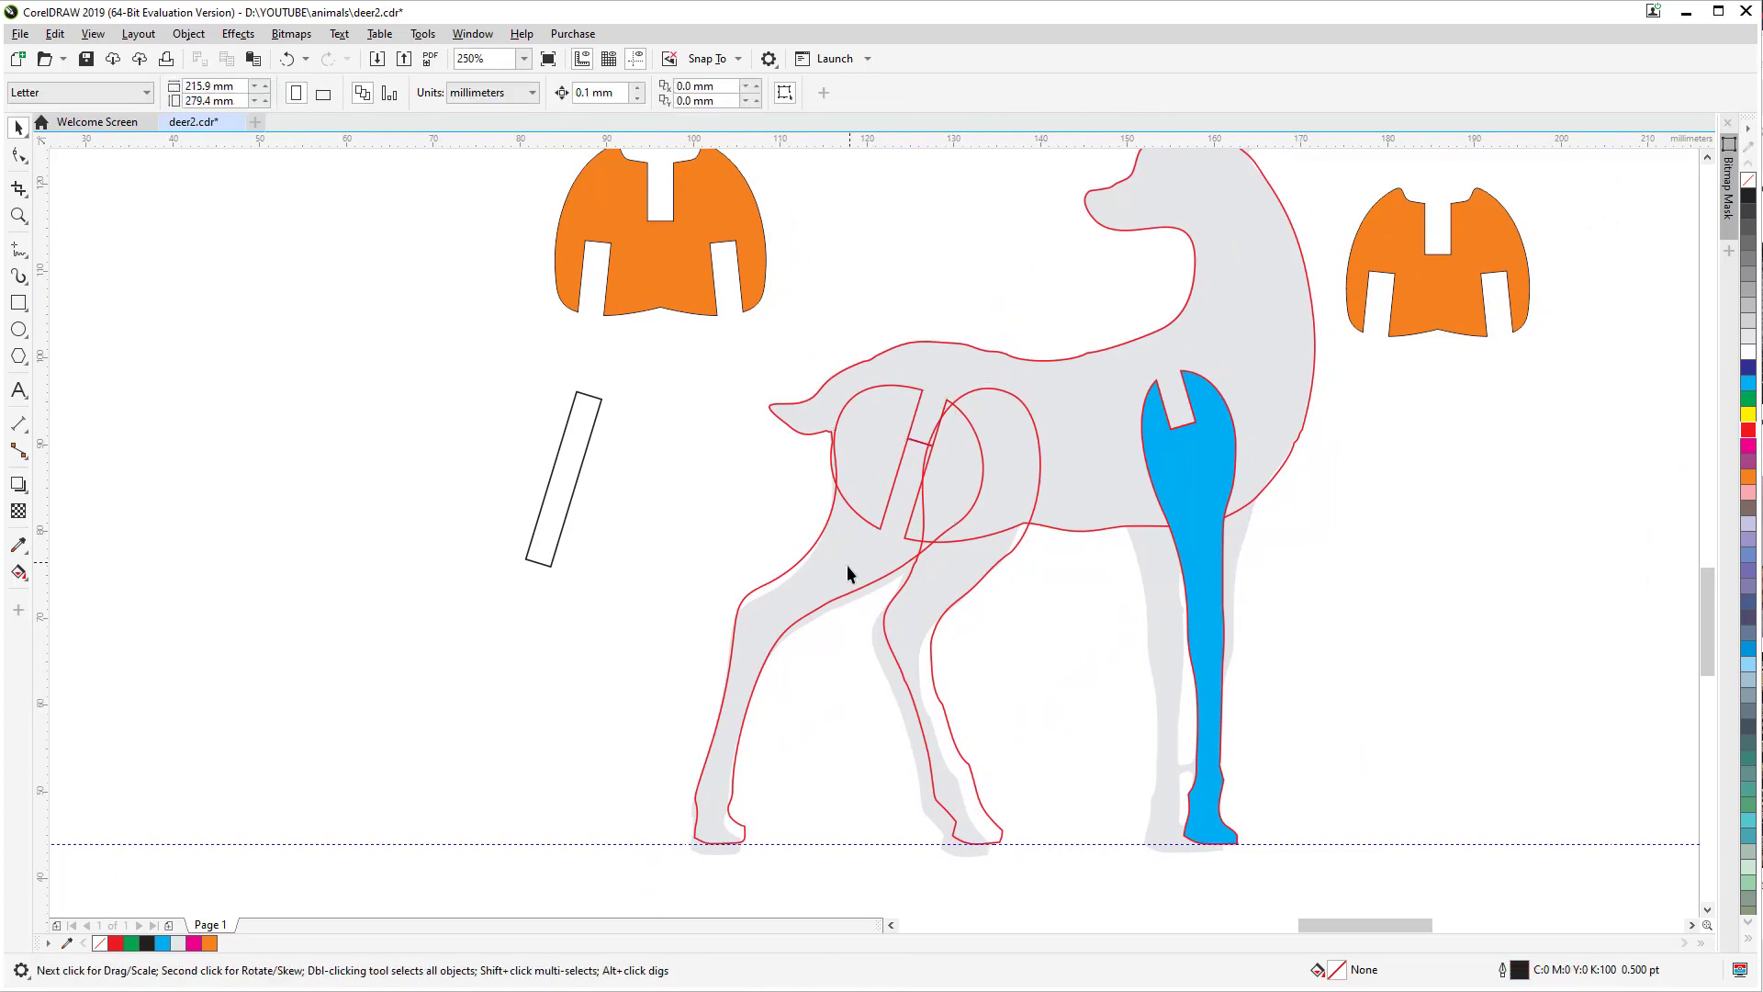
{"action": "left_click_drag", "start_coordinate": [841, 595], "coordinate": [779, 737]}
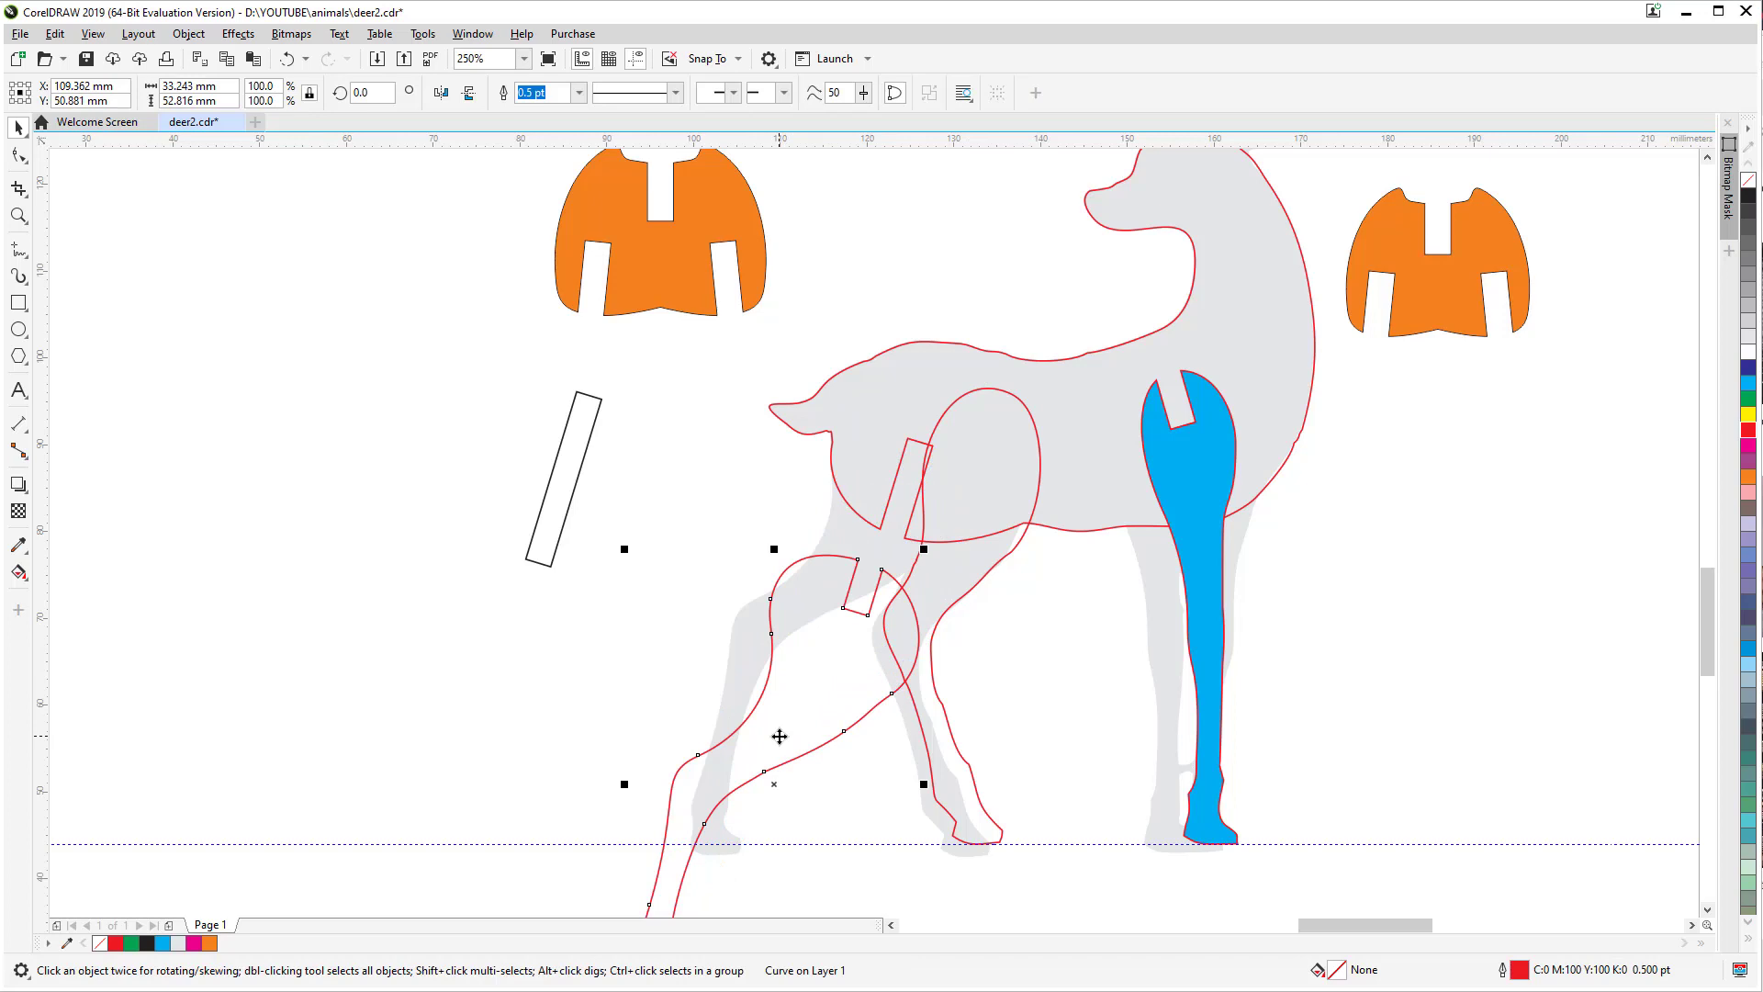
{"action": "key", "text": "ctrl+z"}
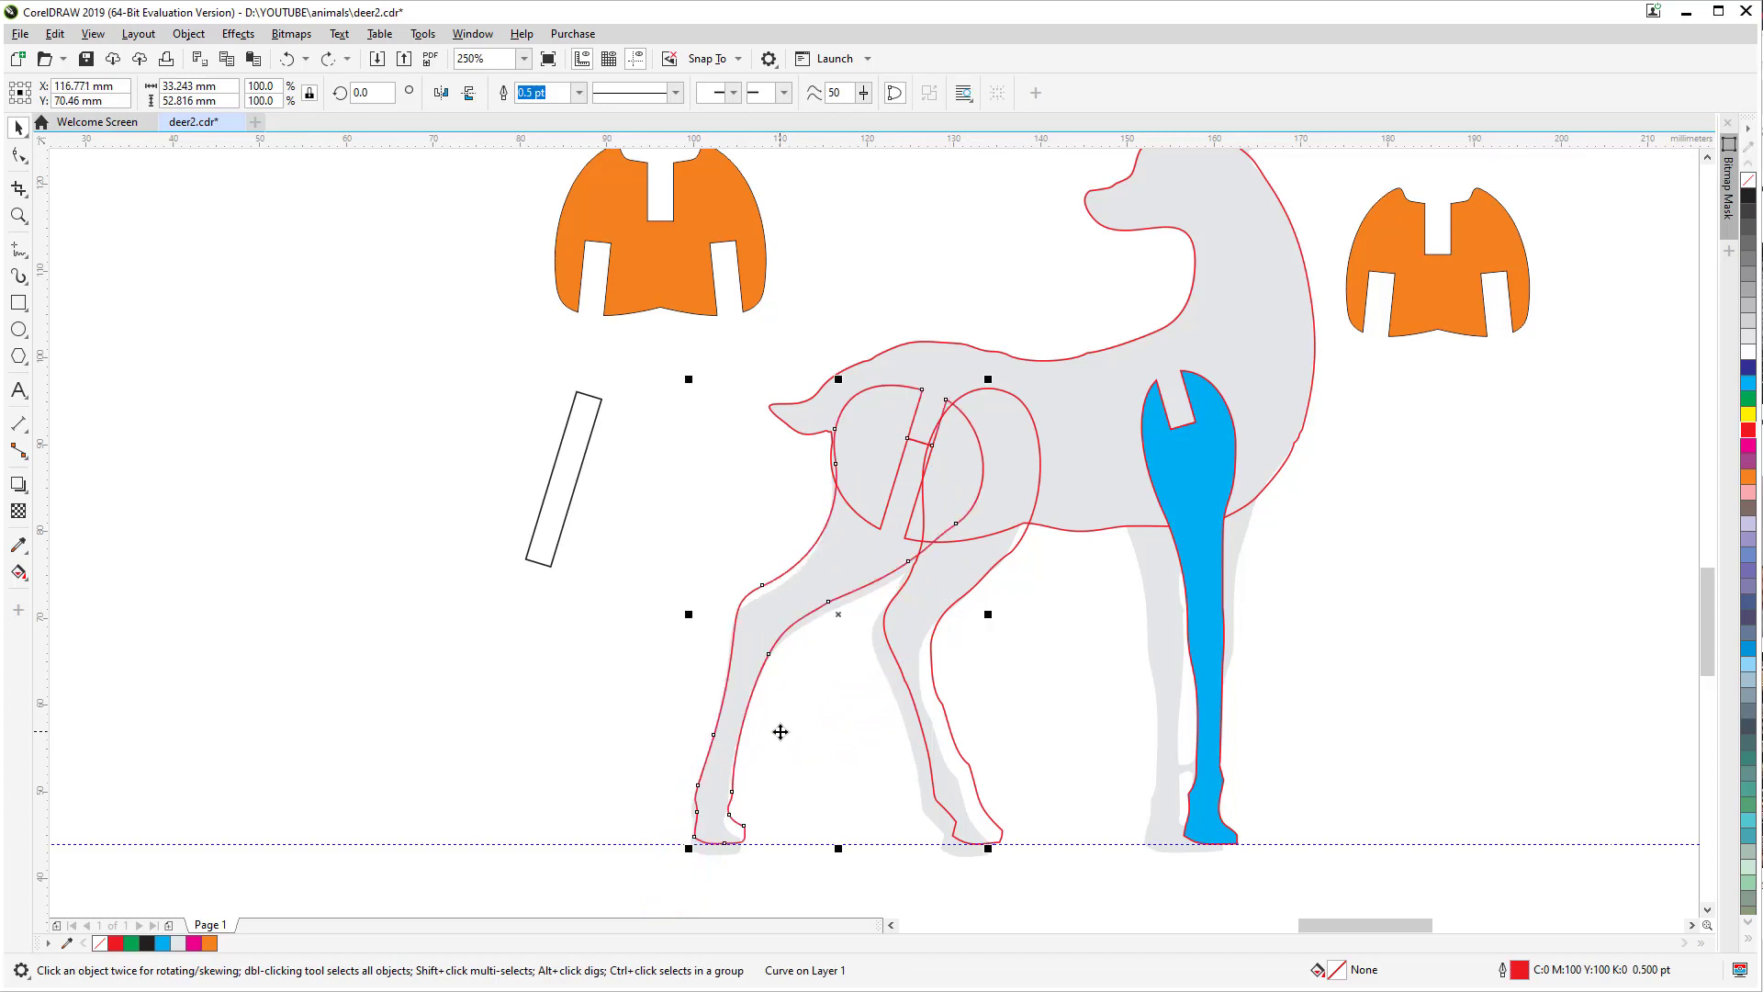
Step: Move the smaller orange connector beside the tilted rectangle and draw horizontal guide lines outward from its upper slot's base and left lower slot's top
{"action": "left_click_drag", "start_coordinate": [1420, 290], "coordinate": [373, 399]}
{"action": "left_click", "coordinate": [428, 514]}
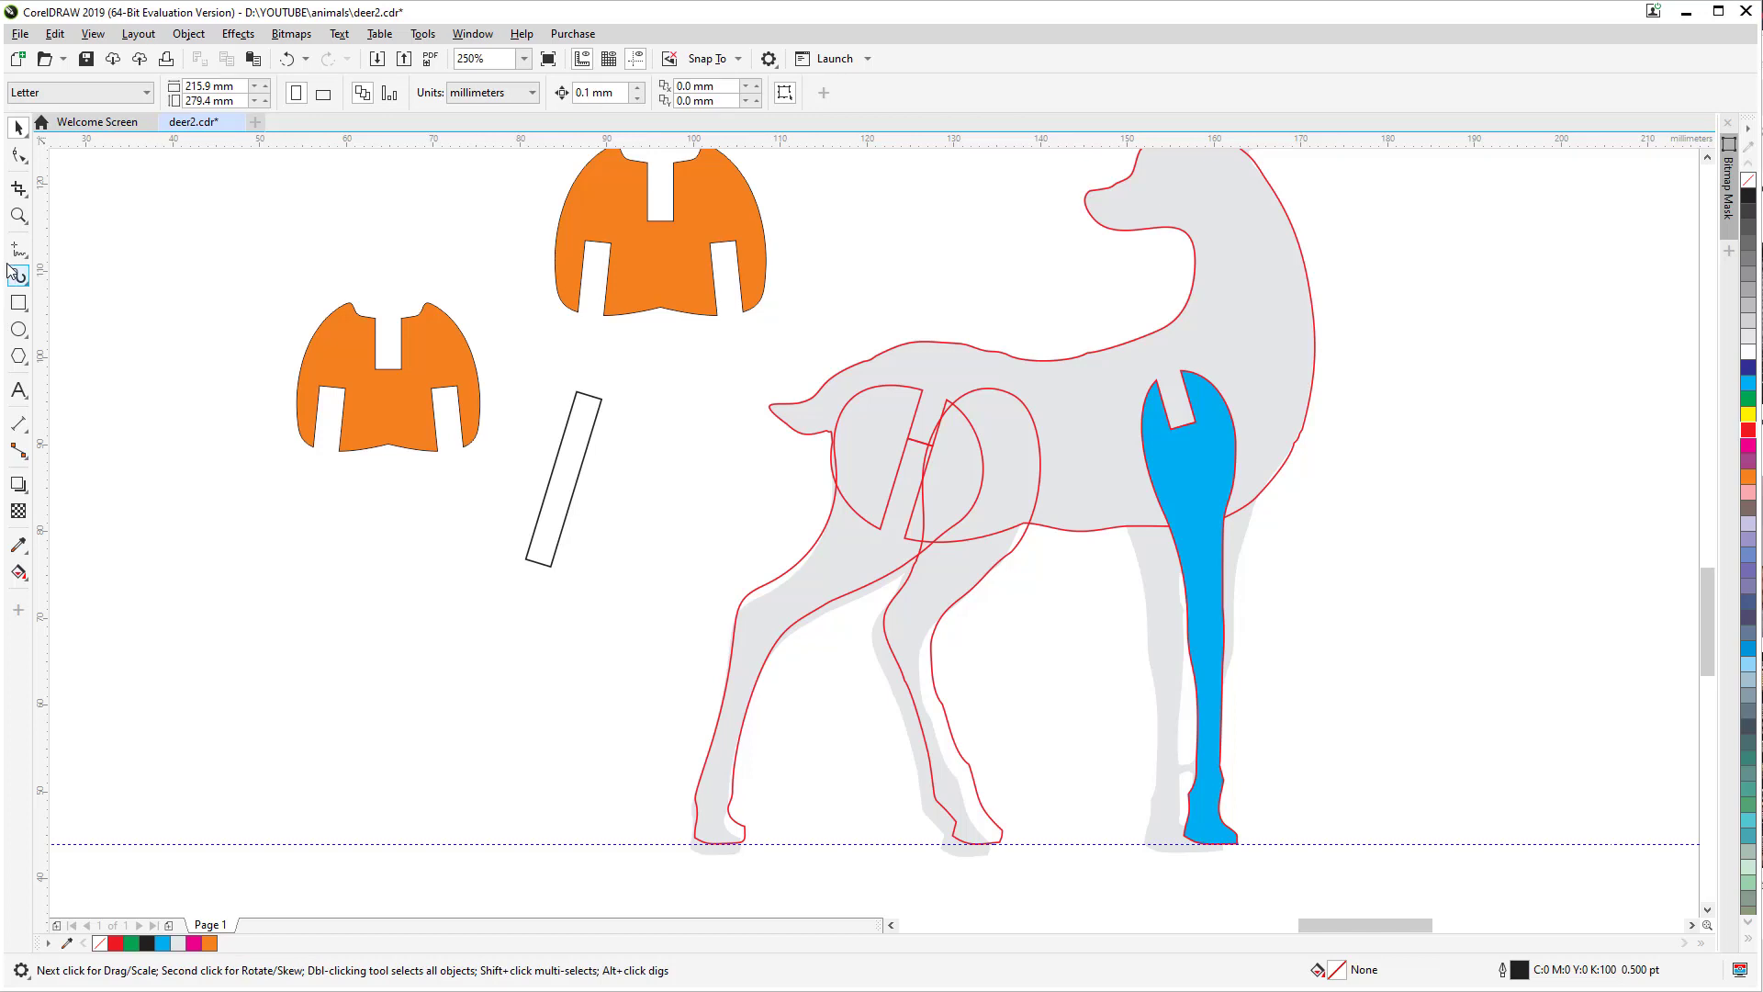
{"action": "key", "text": "F5"}
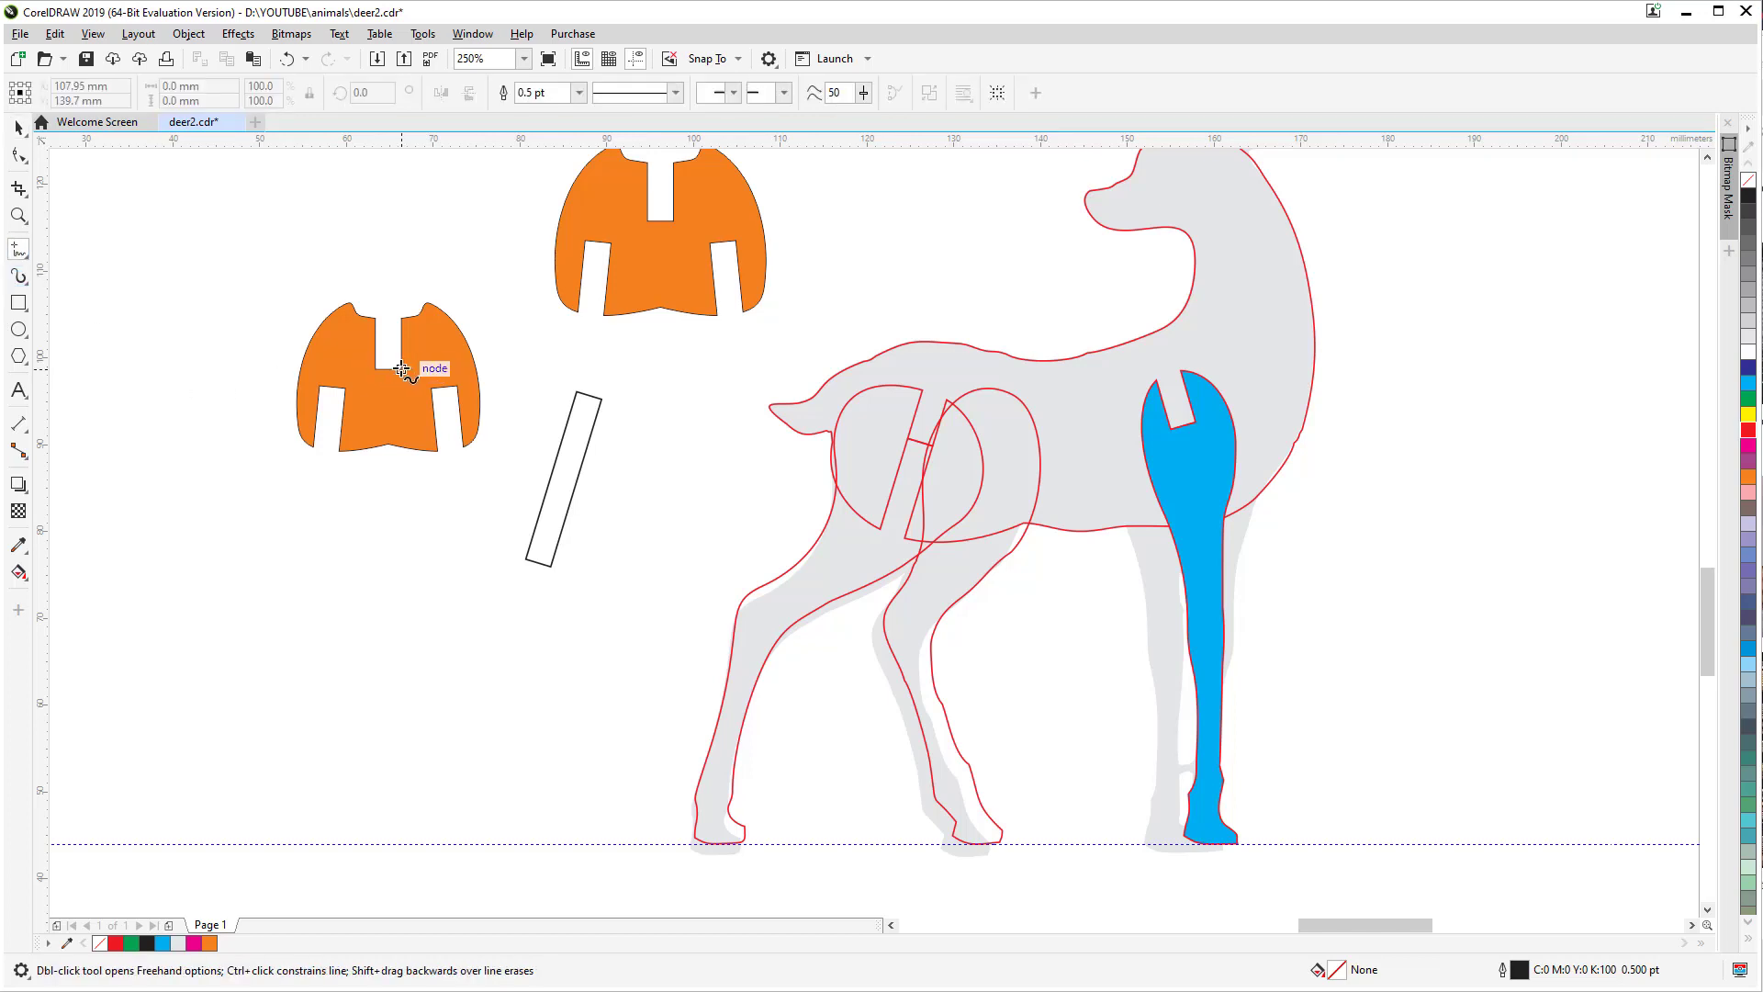
{"action": "left_click", "coordinate": [401, 370]}
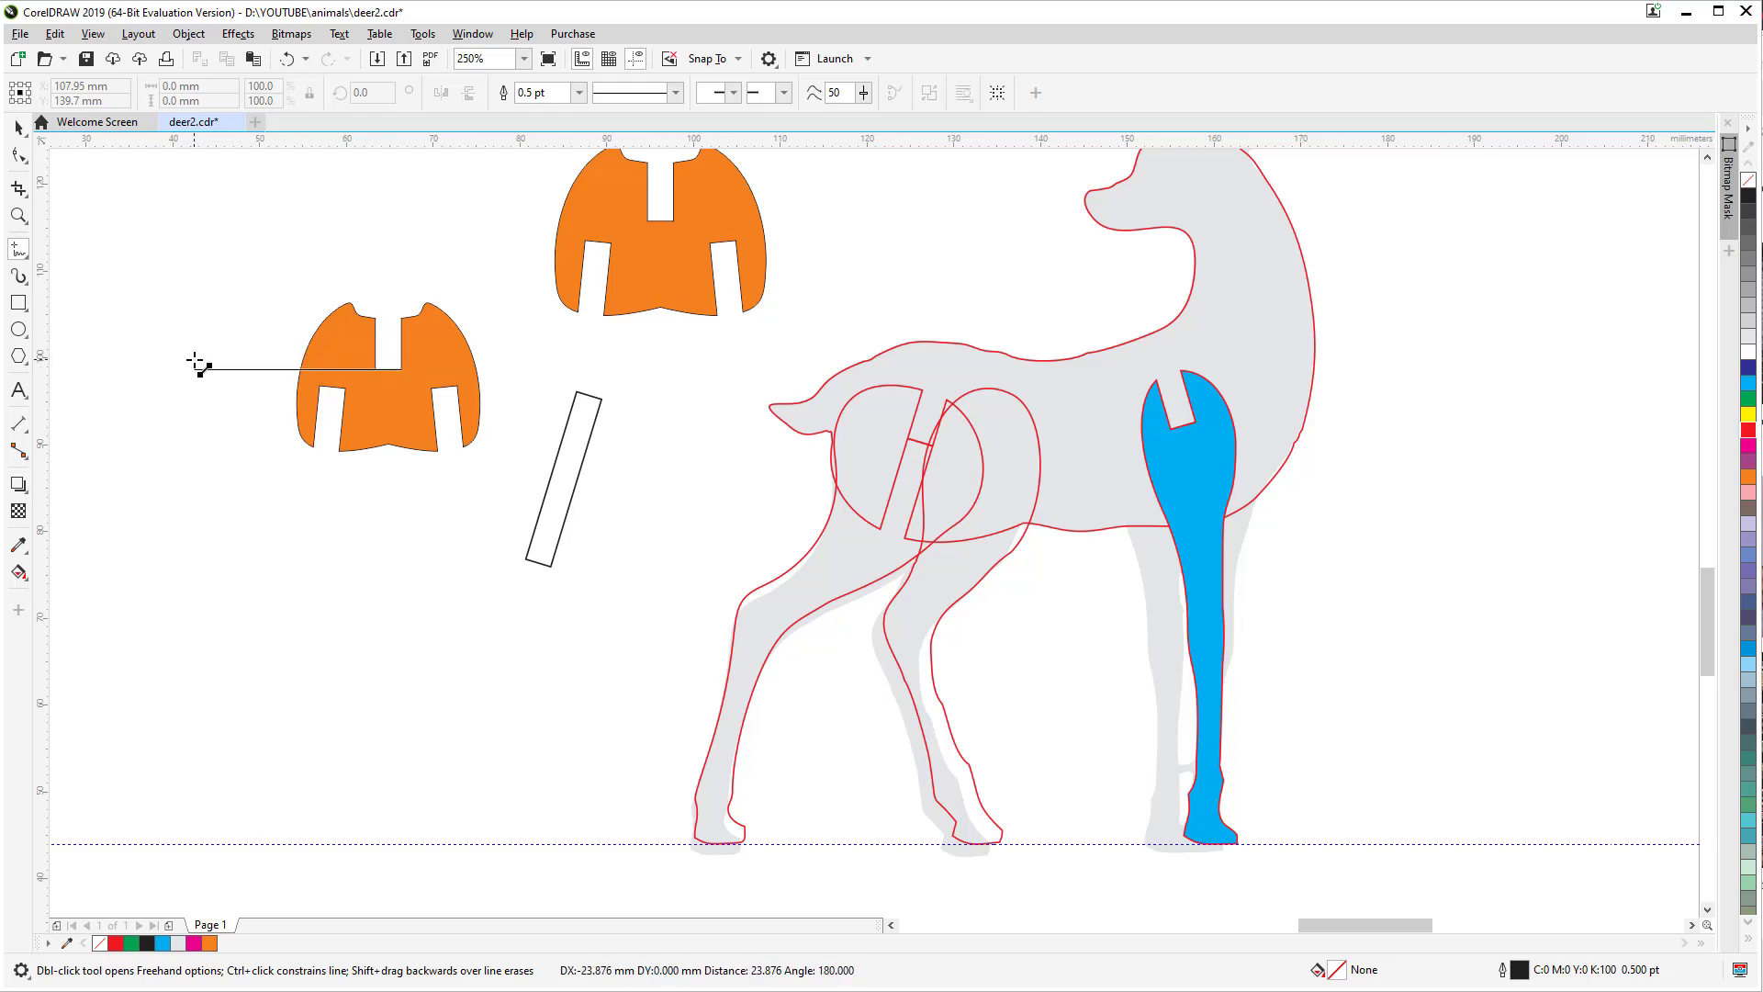
{"action": "left_click", "coordinate": [195, 367]}
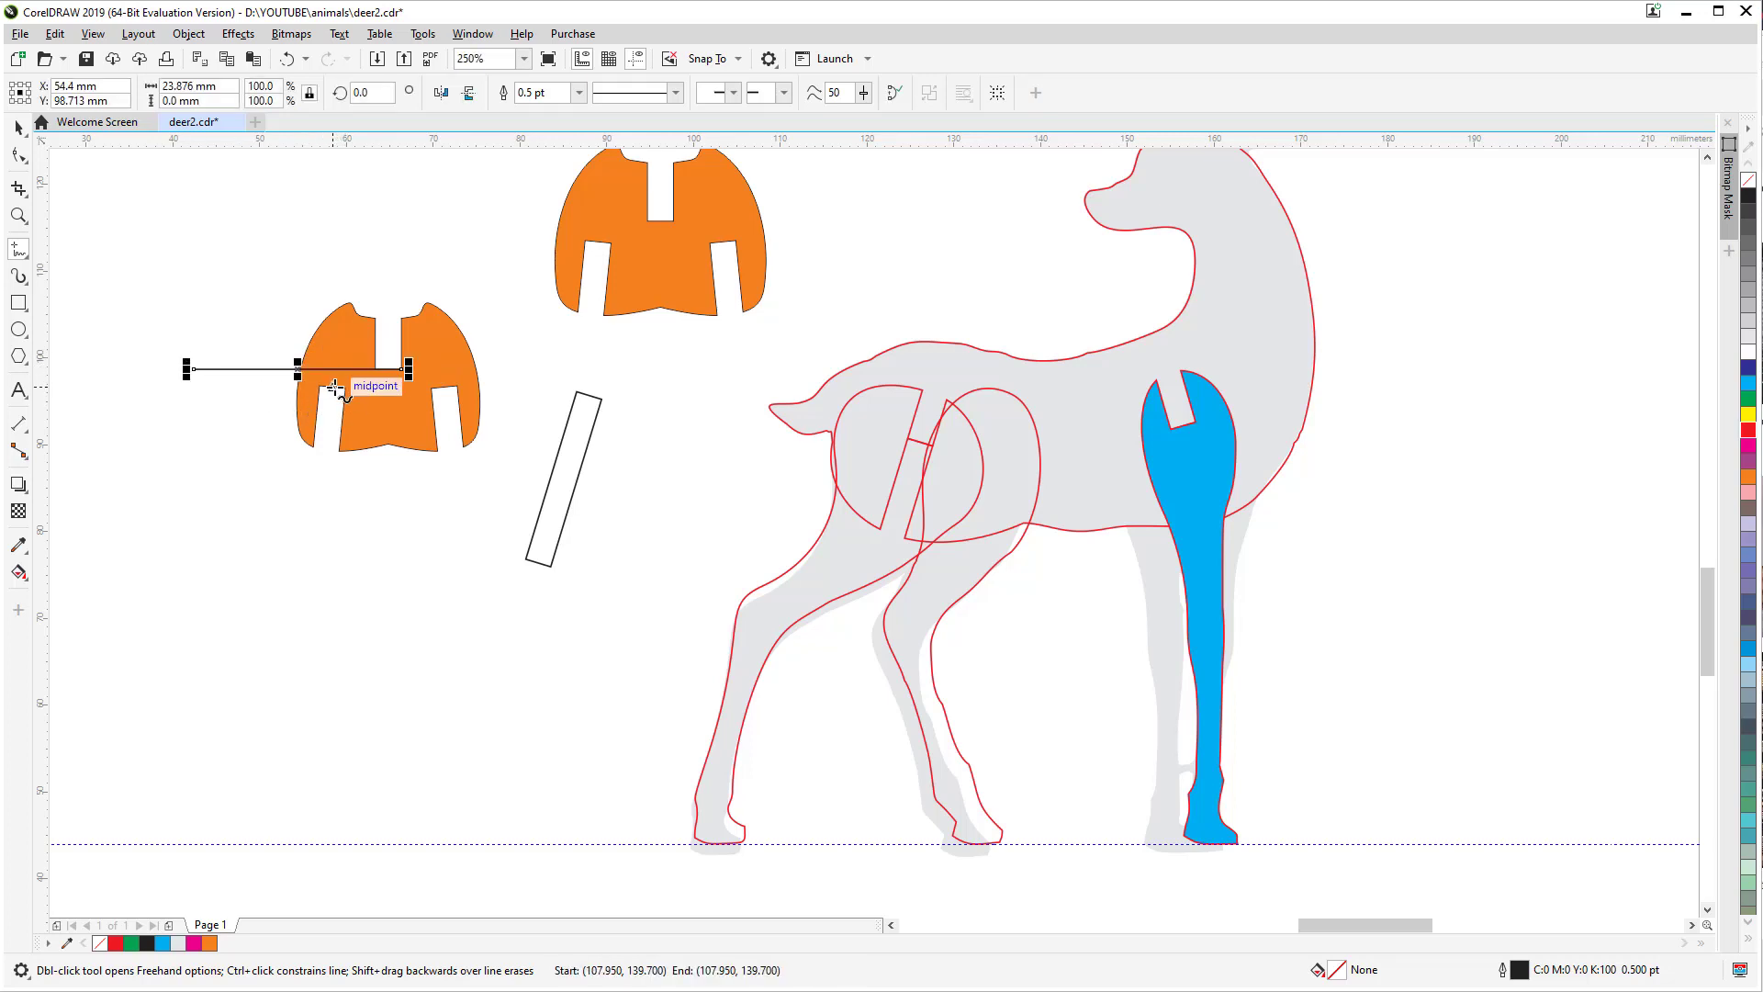
{"action": "left_click", "coordinate": [335, 387]}
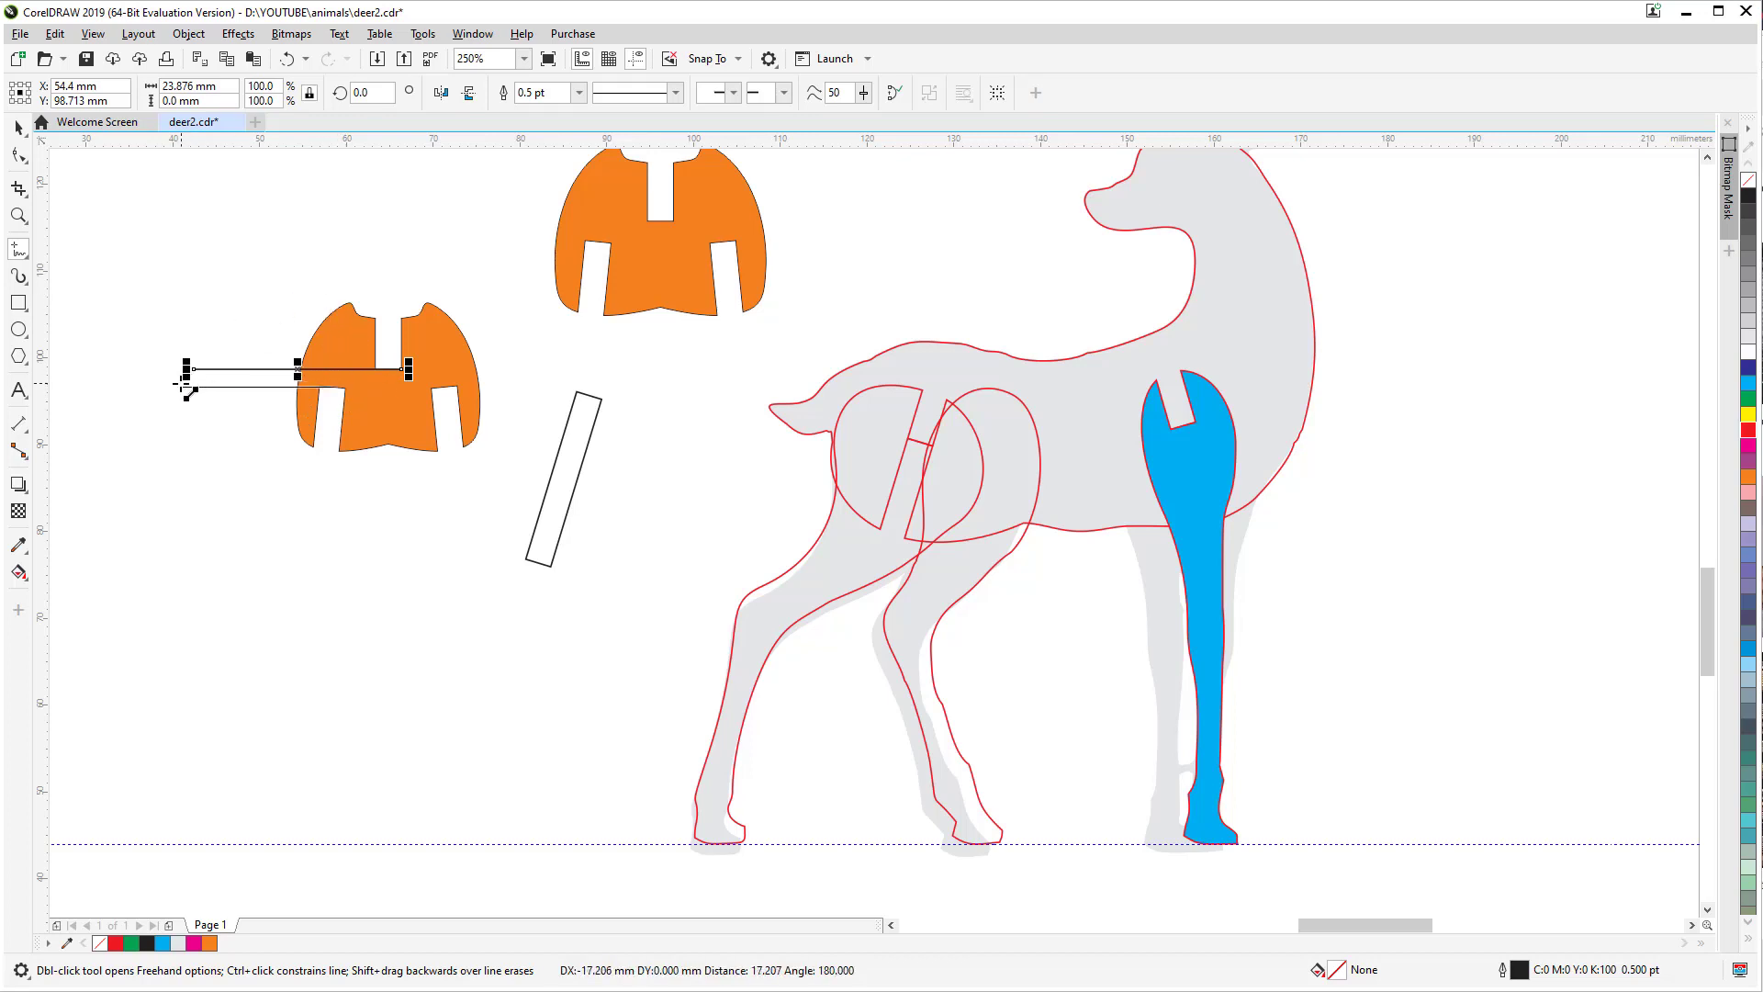
{"action": "left_click", "coordinate": [192, 386]}
{"action": "left_click", "coordinate": [19, 127]}
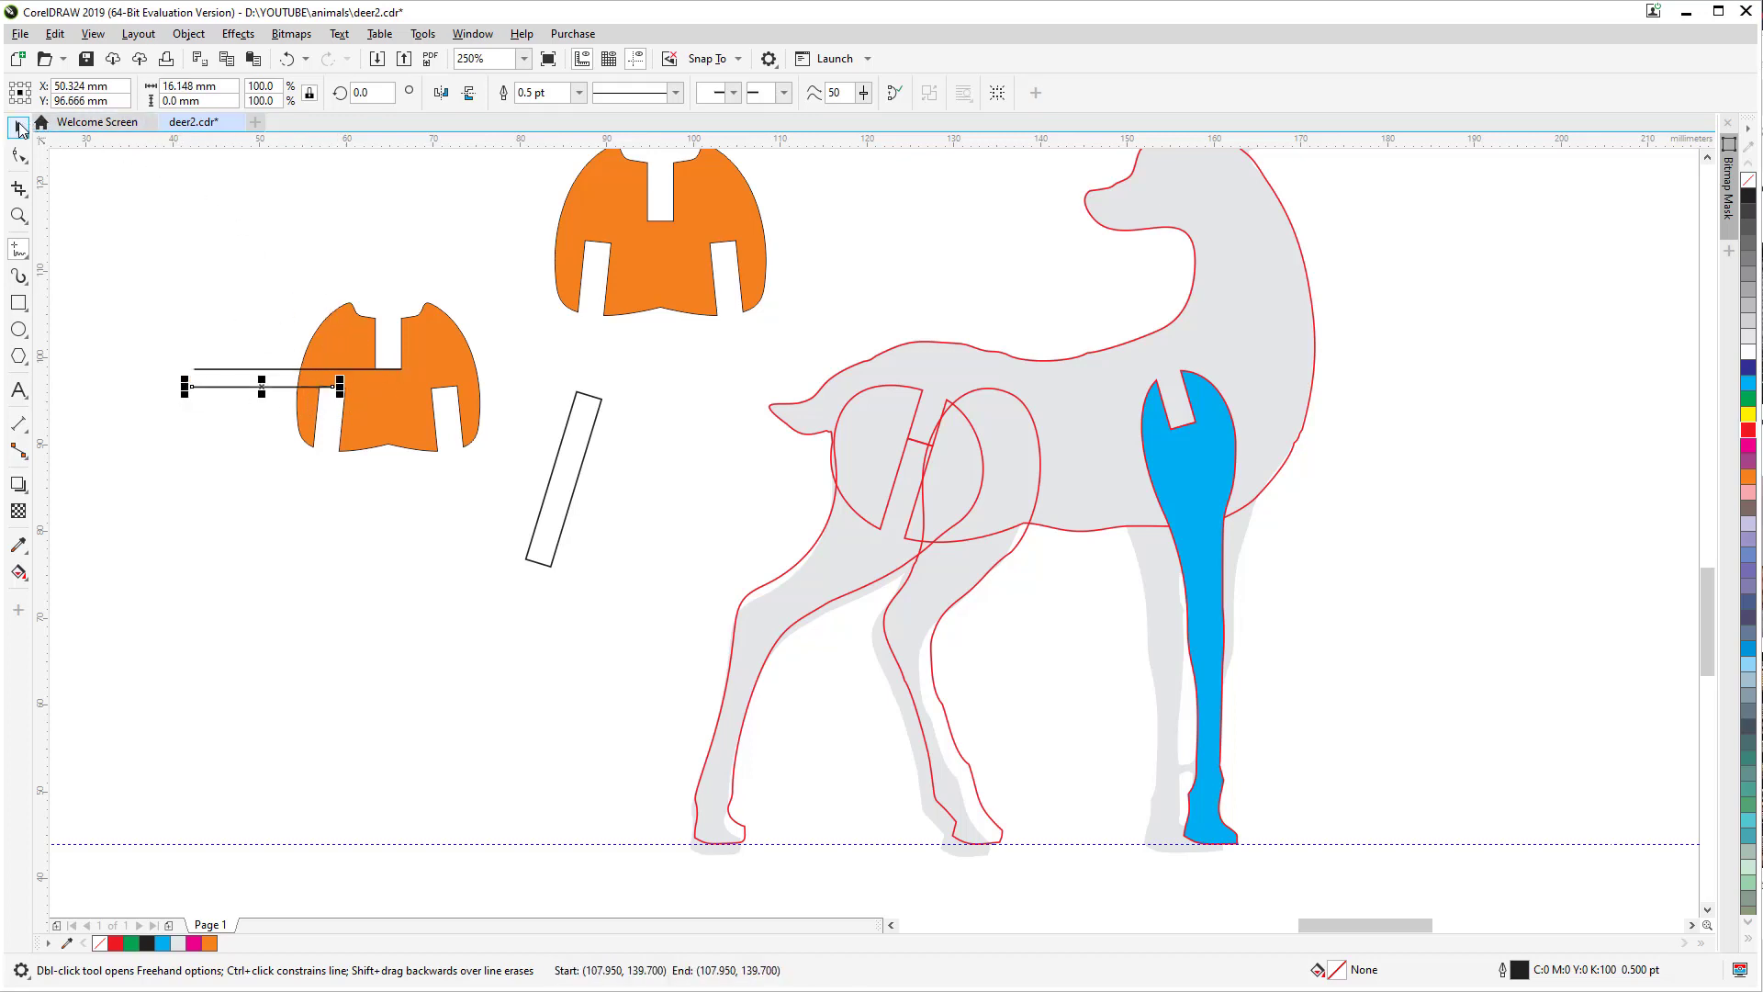
Step: Draw two closed straight-sided outlines extending outward from the smaller connector's upper slot and left lower slot, one against each guide line
{"action": "left_click", "coordinate": [20, 249]}
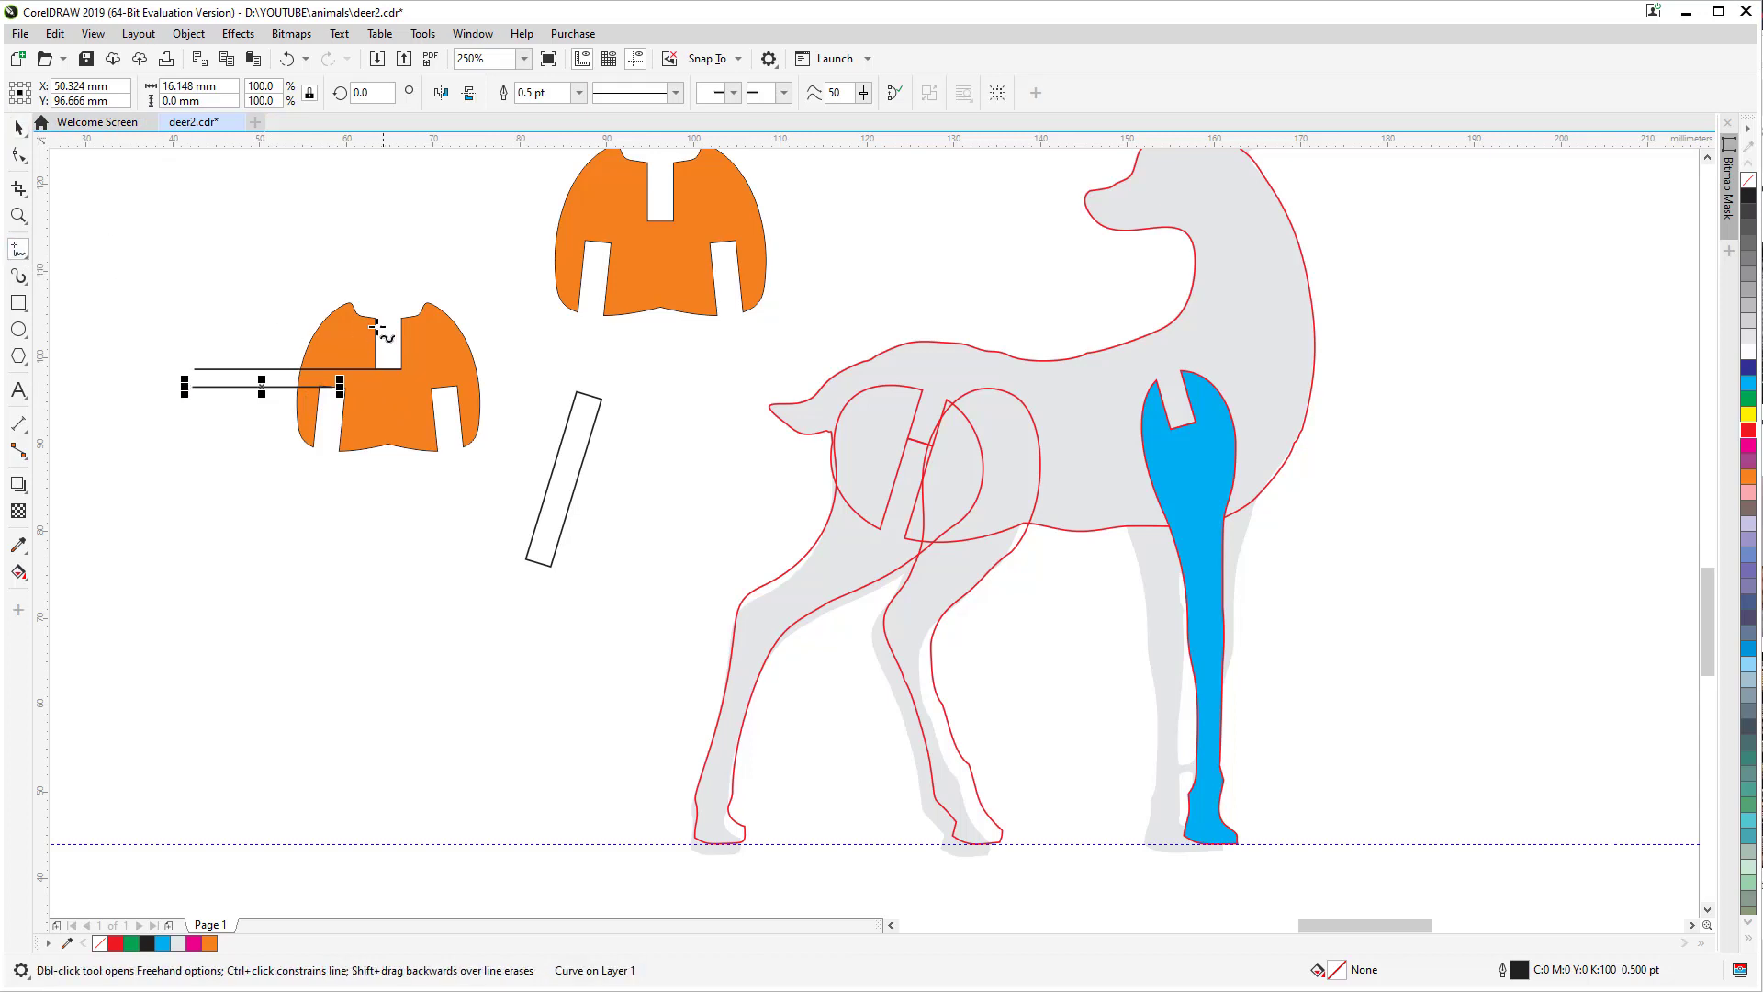
{"action": "left_click", "coordinate": [404, 366]}
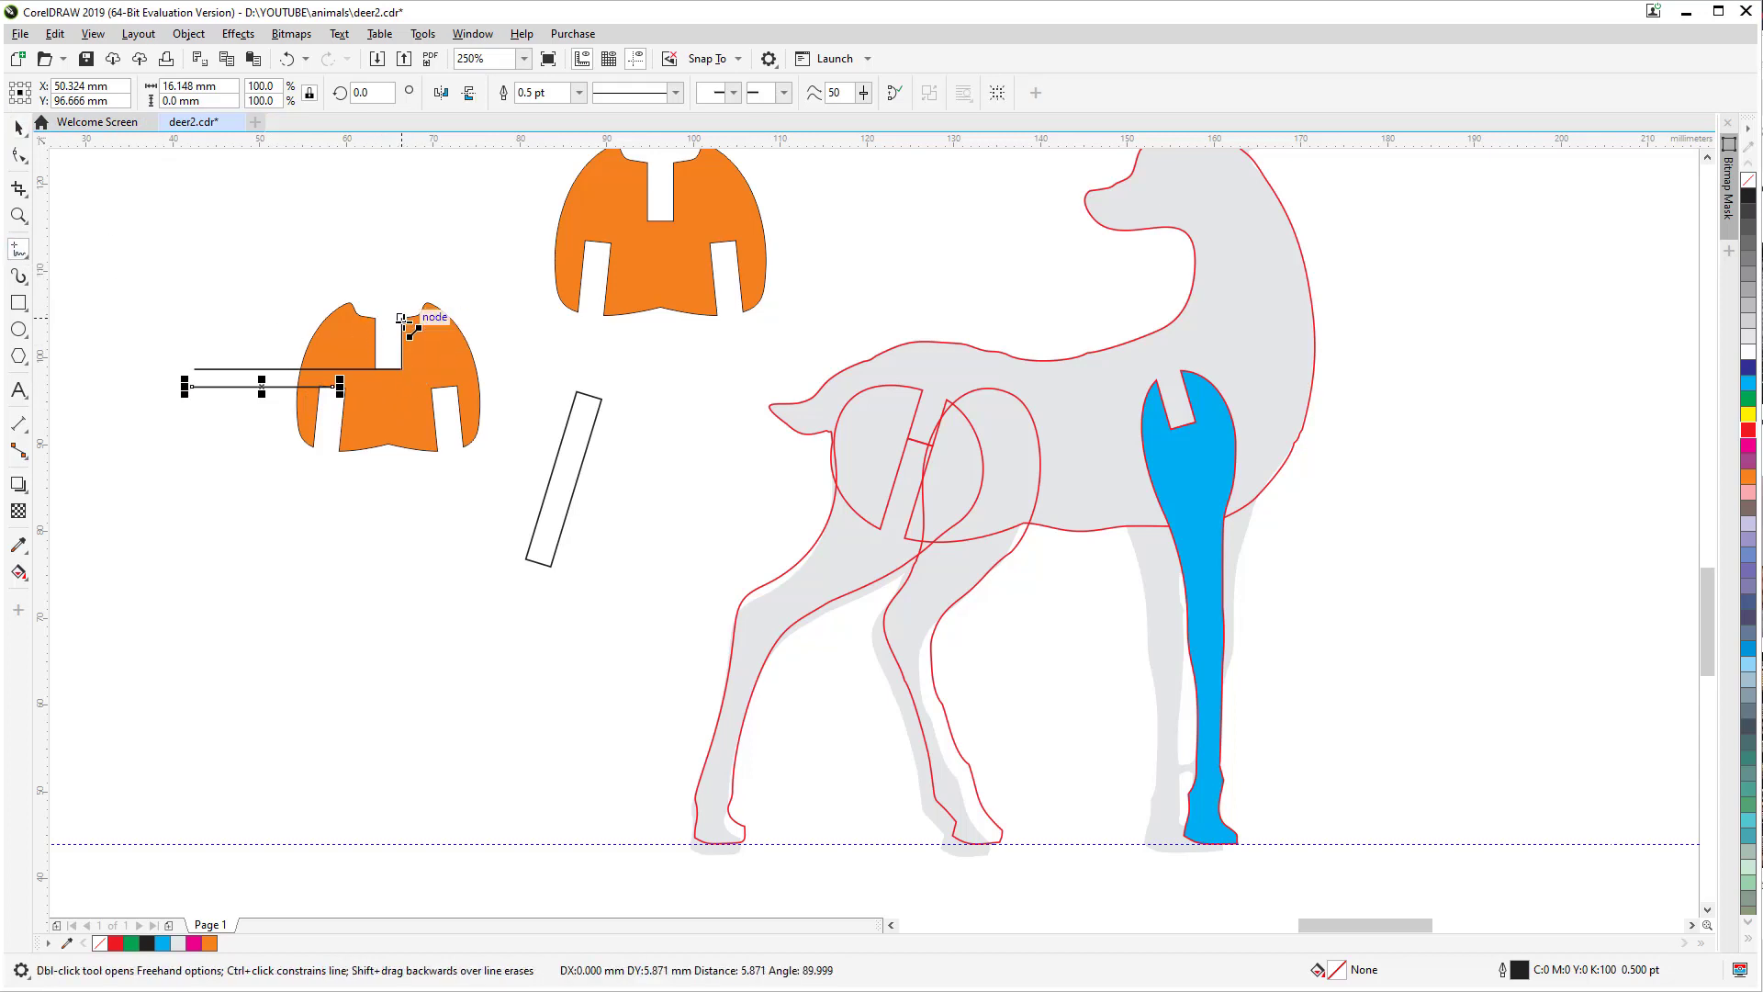
{"action": "double_click", "coordinate": [404, 320]}
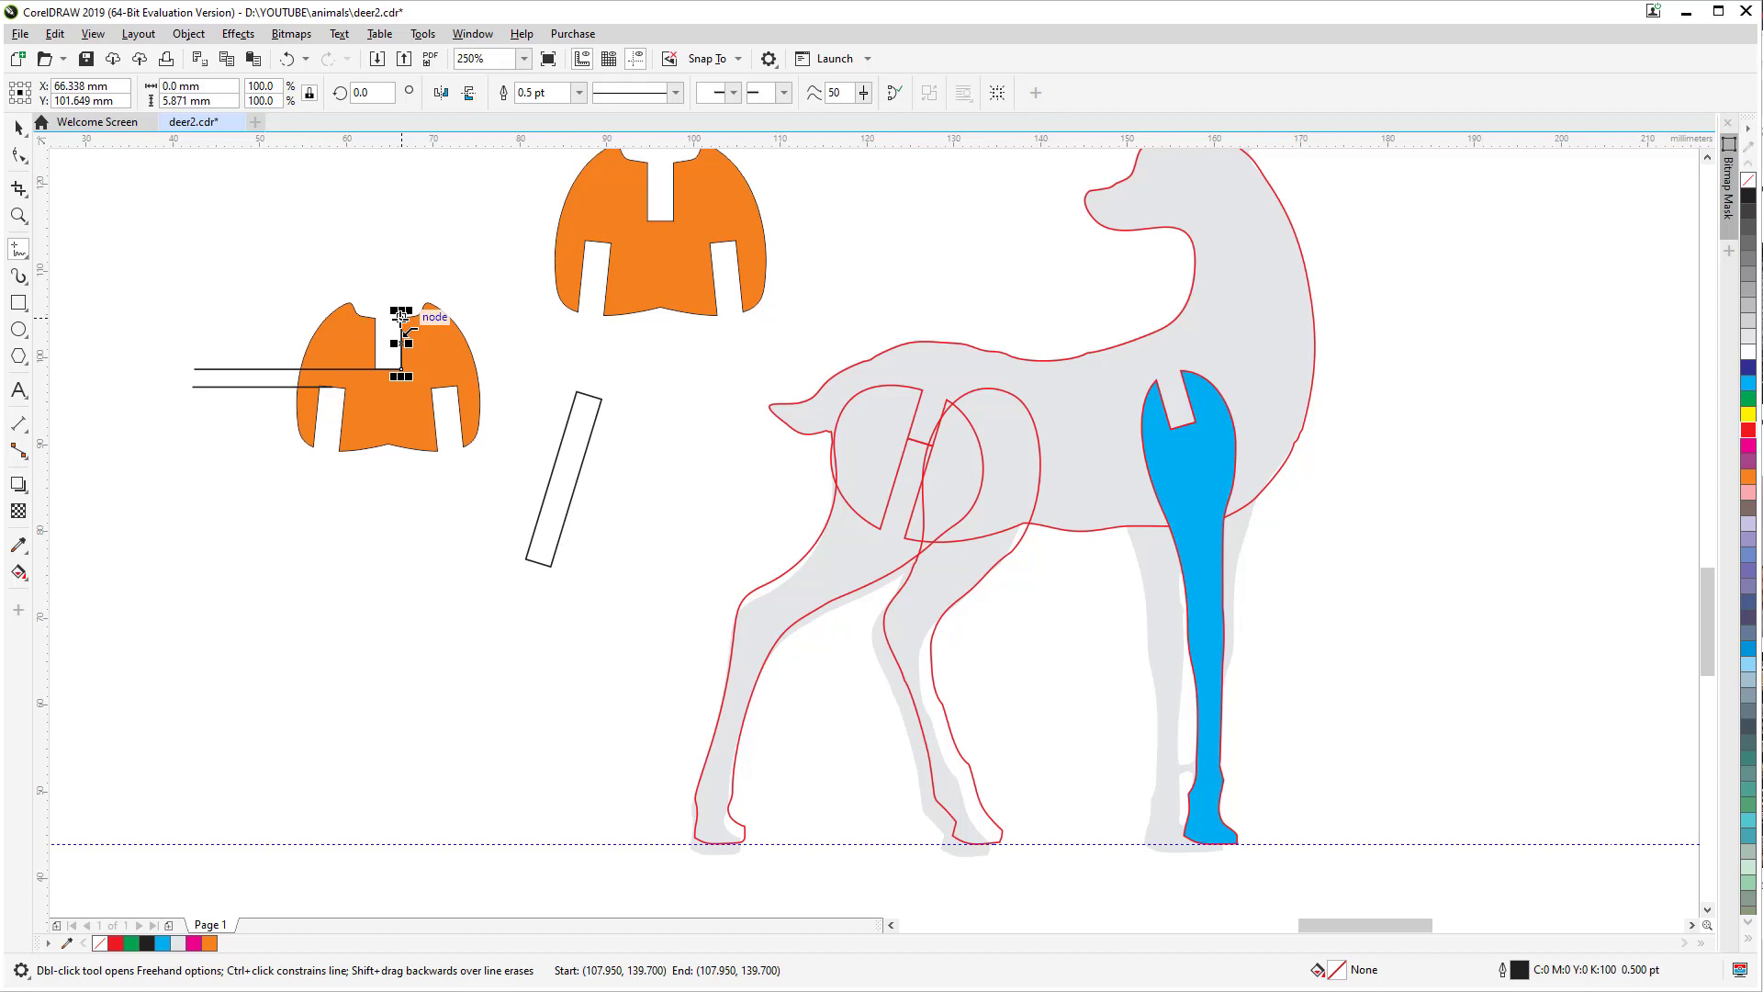
{"action": "left_click", "coordinate": [350, 303]}
{"action": "left_click", "coordinate": [195, 306]}
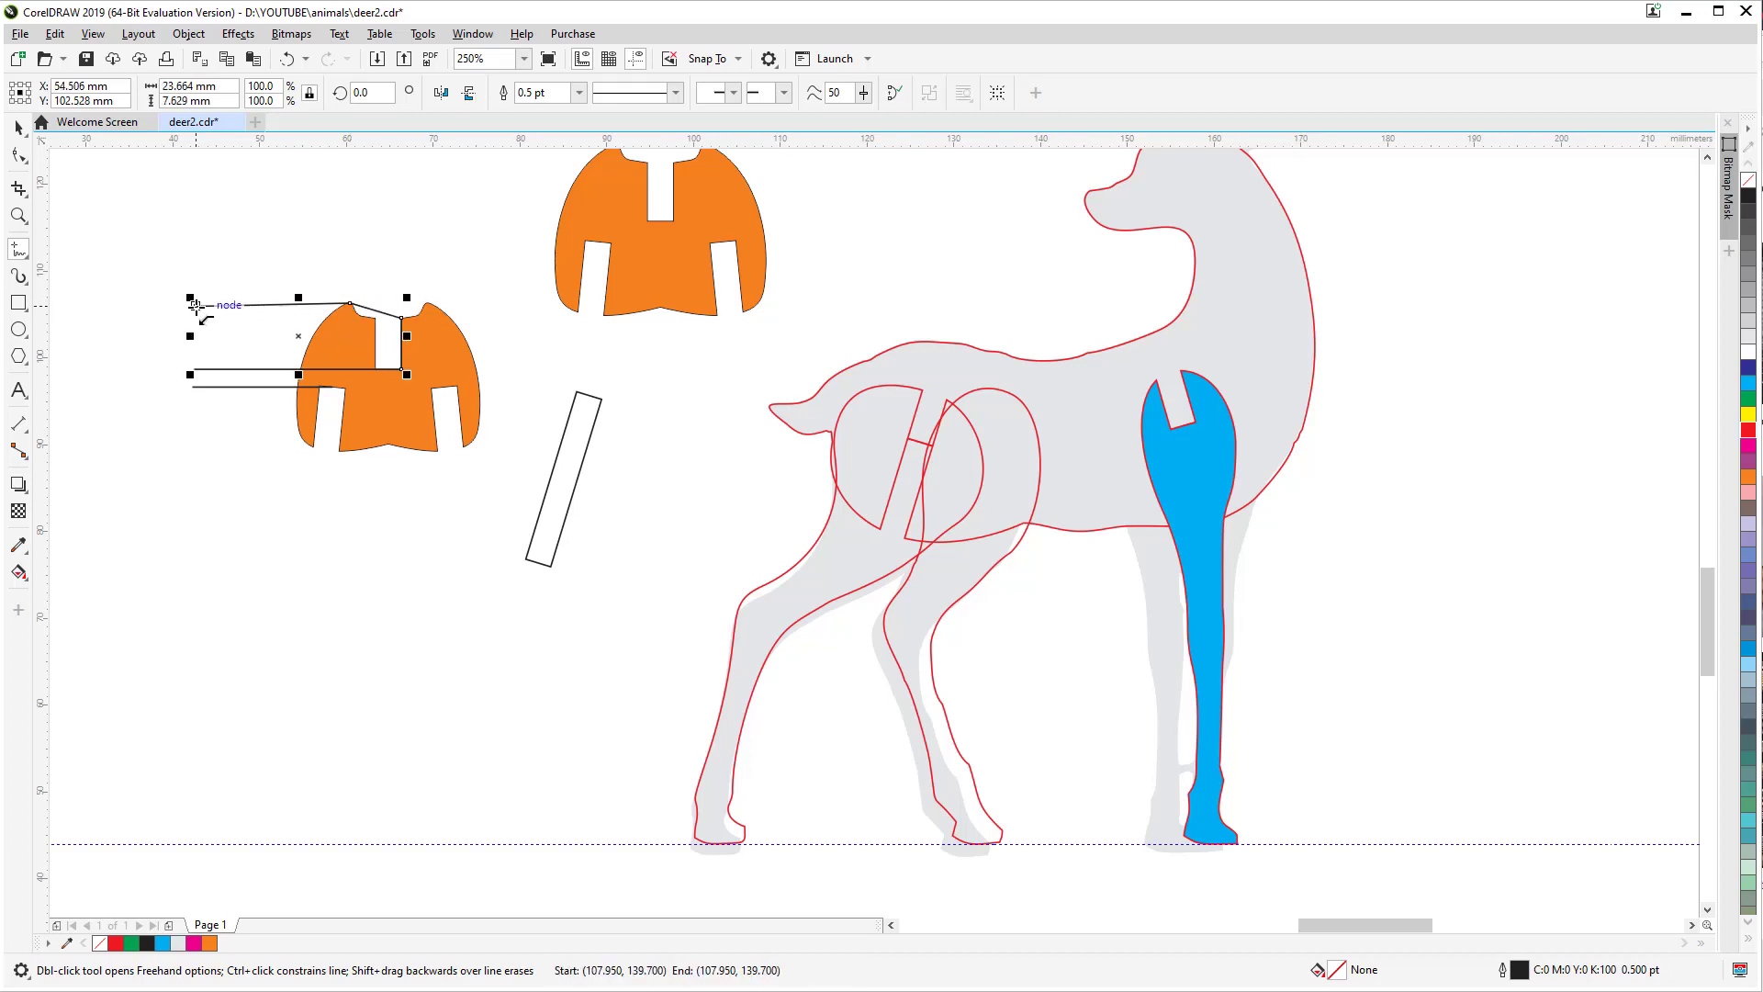
{"action": "left_click", "coordinate": [195, 369]}
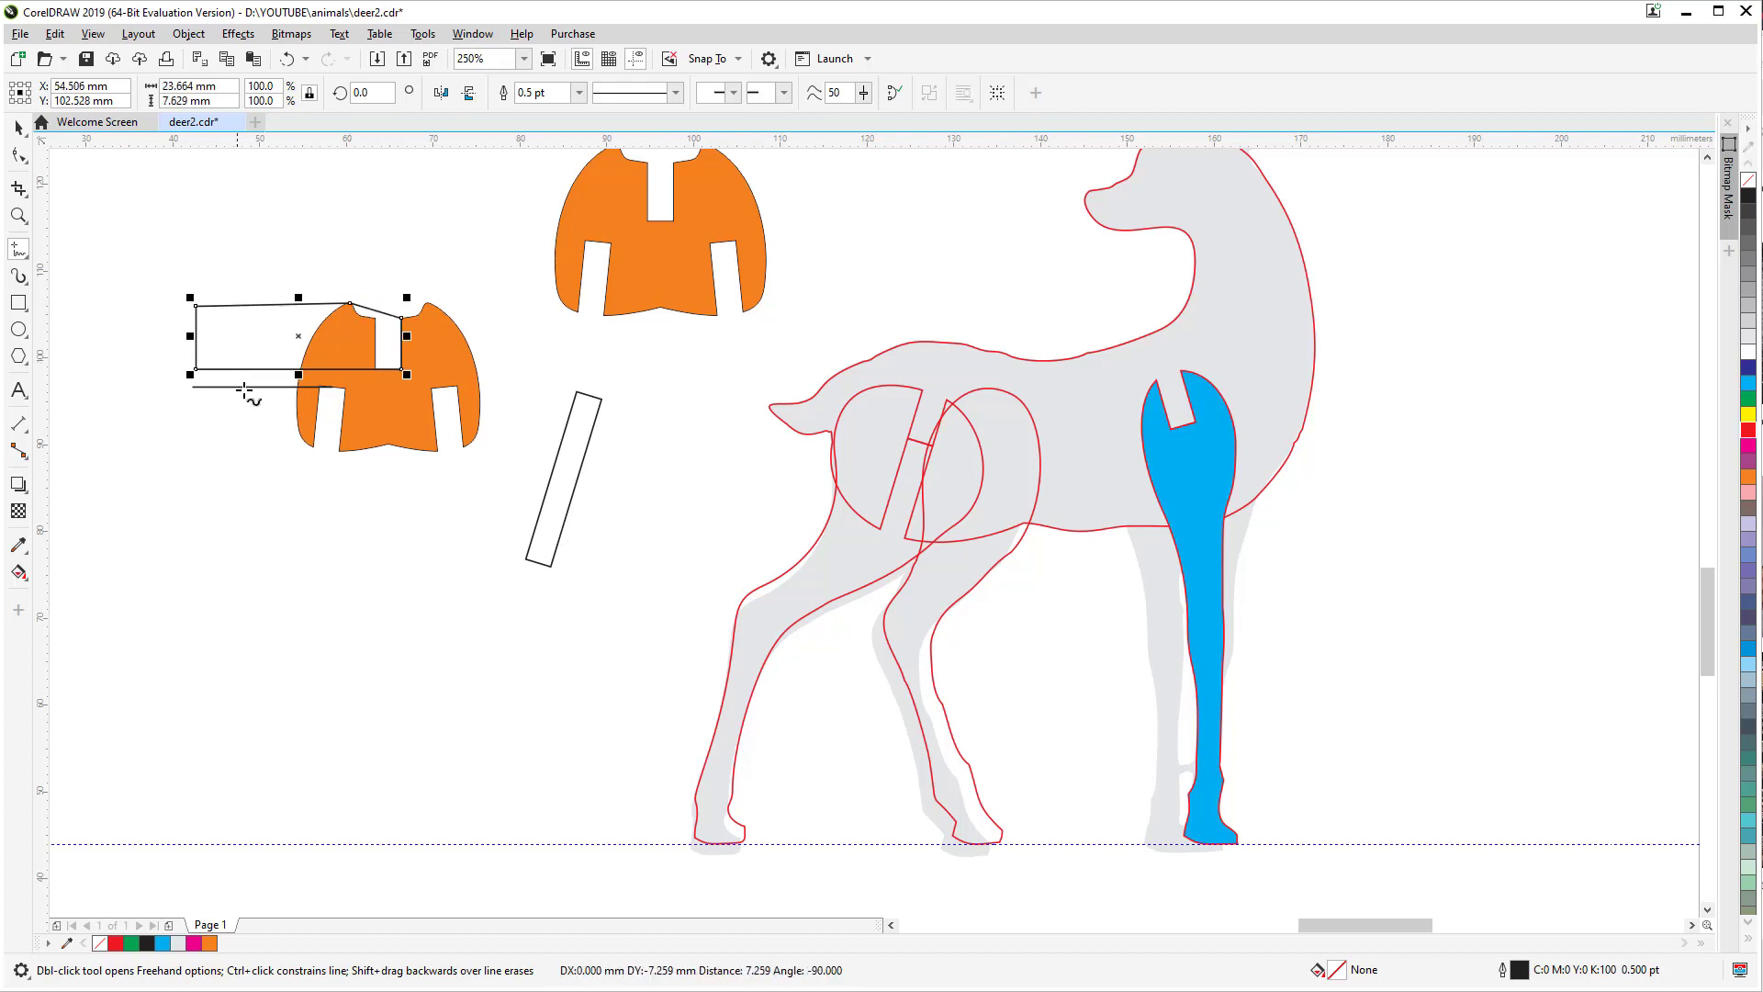
{"action": "left_click", "coordinate": [333, 387]}
{"action": "left_click", "coordinate": [340, 452]}
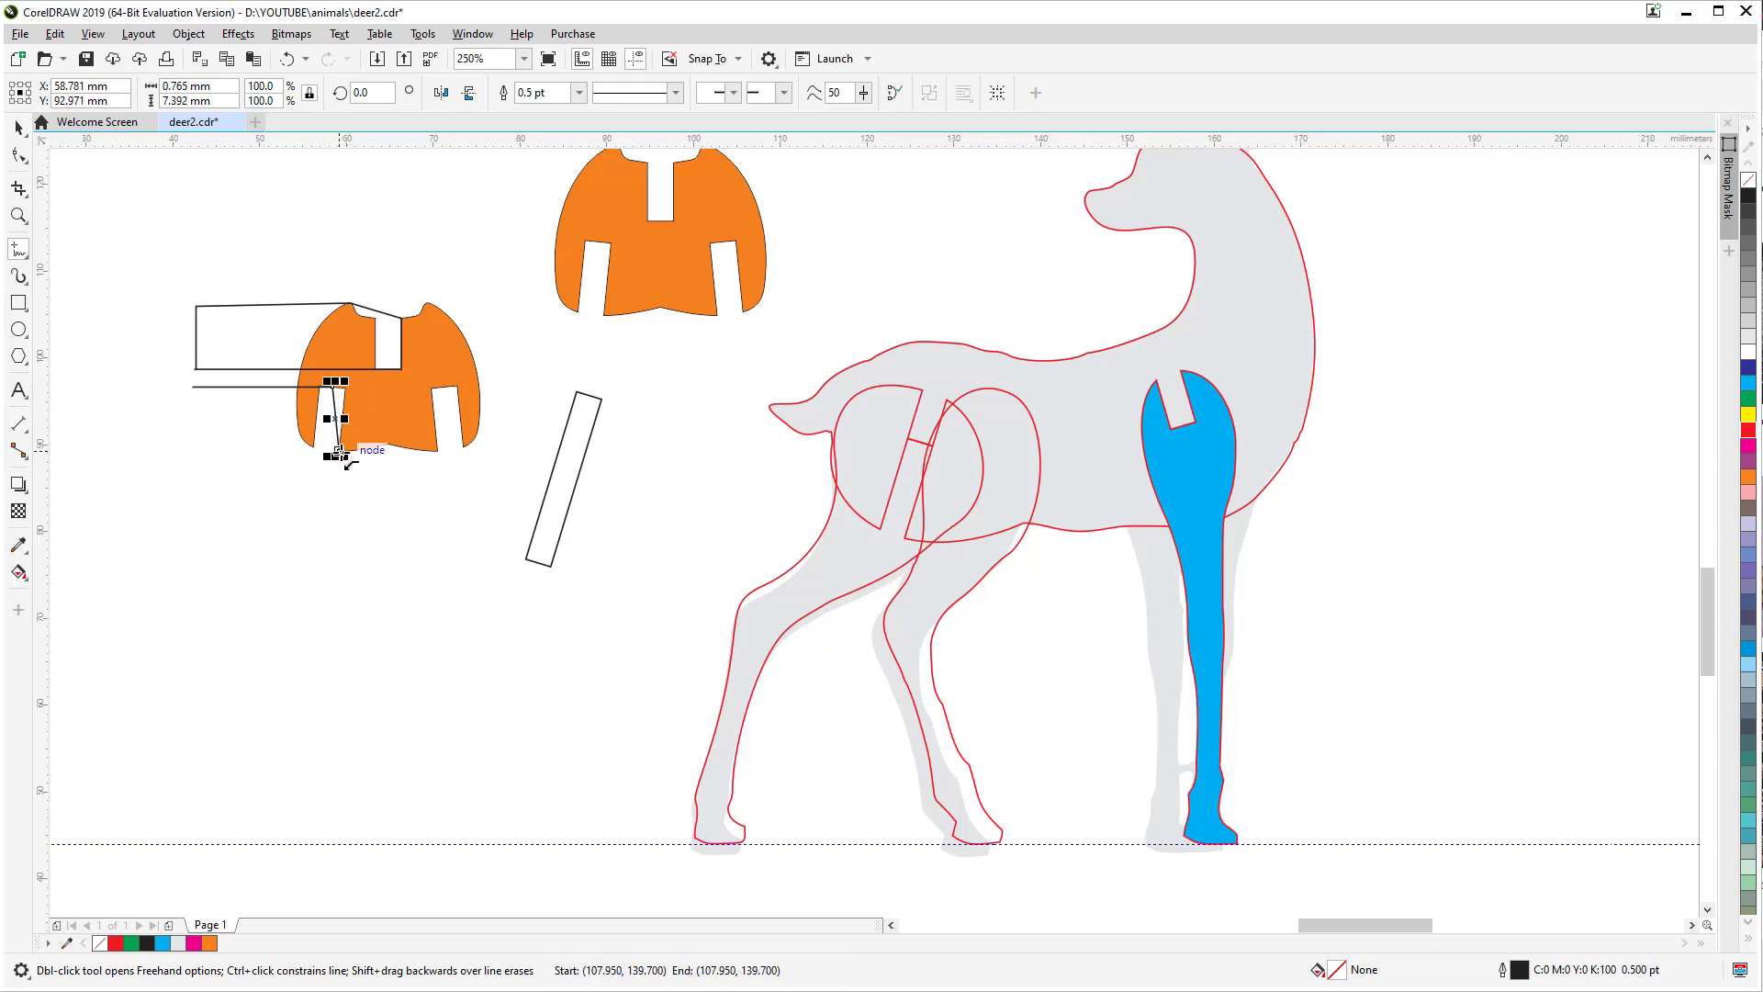
{"action": "left_click", "coordinate": [204, 452]}
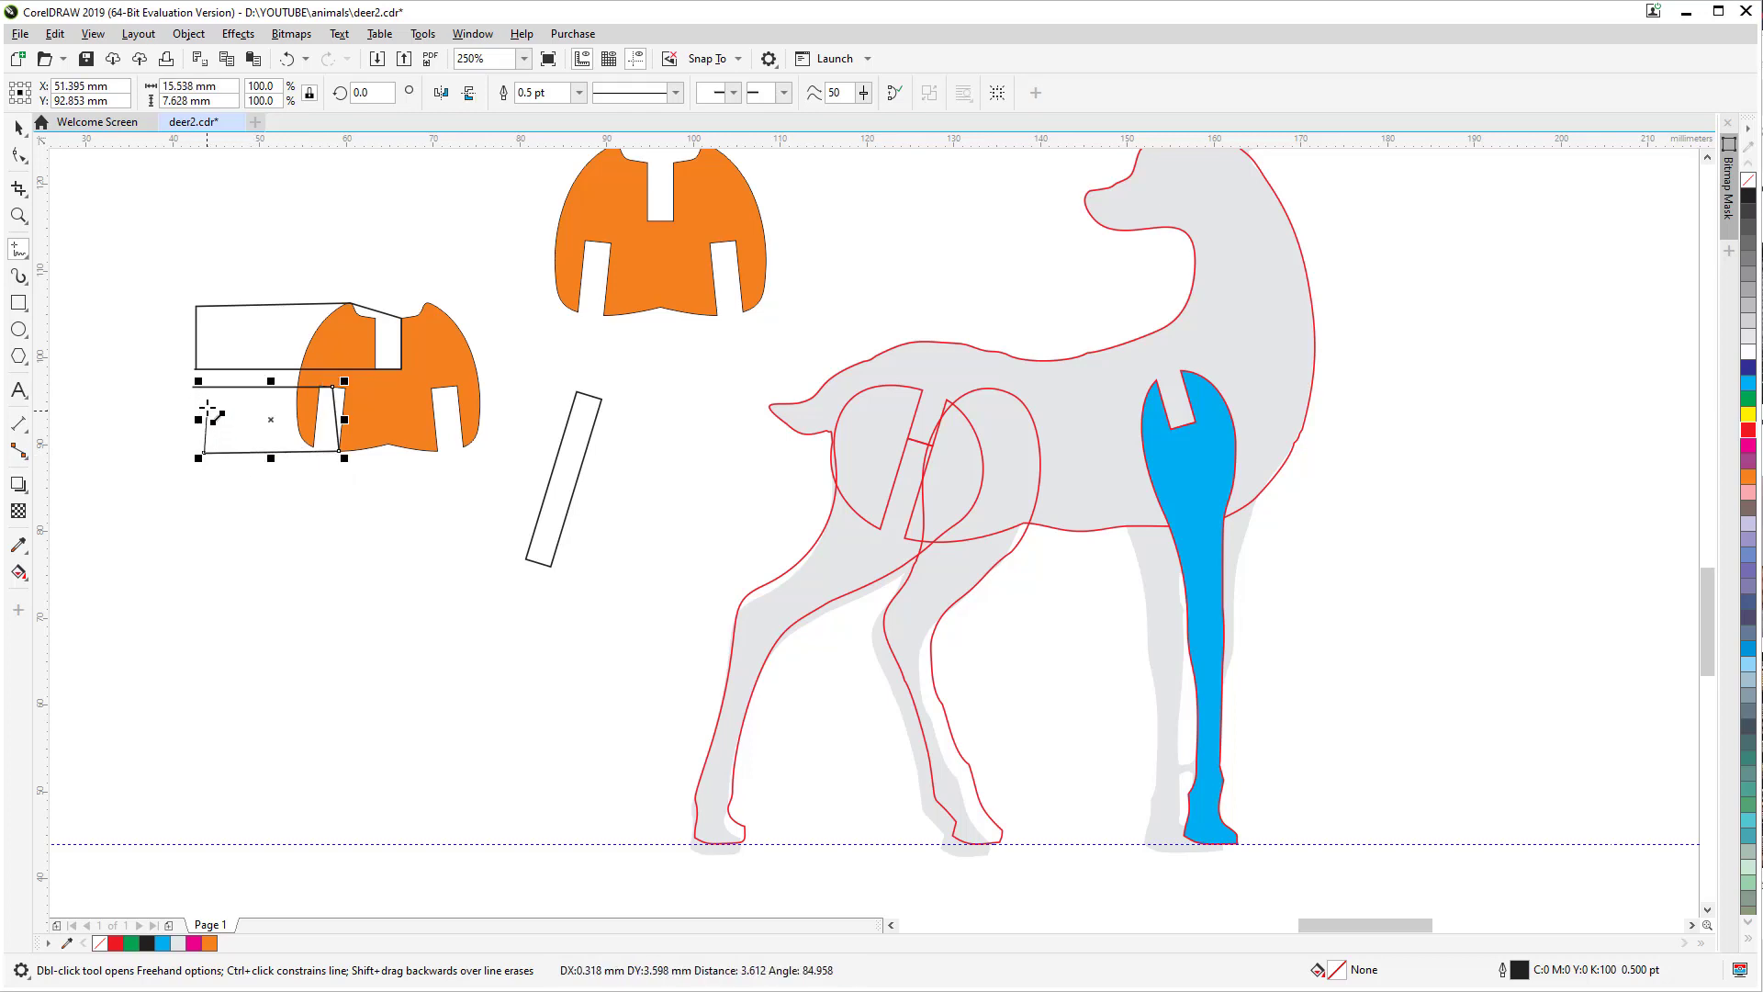
{"action": "left_click", "coordinate": [198, 385]}
{"action": "key", "text": "space"}
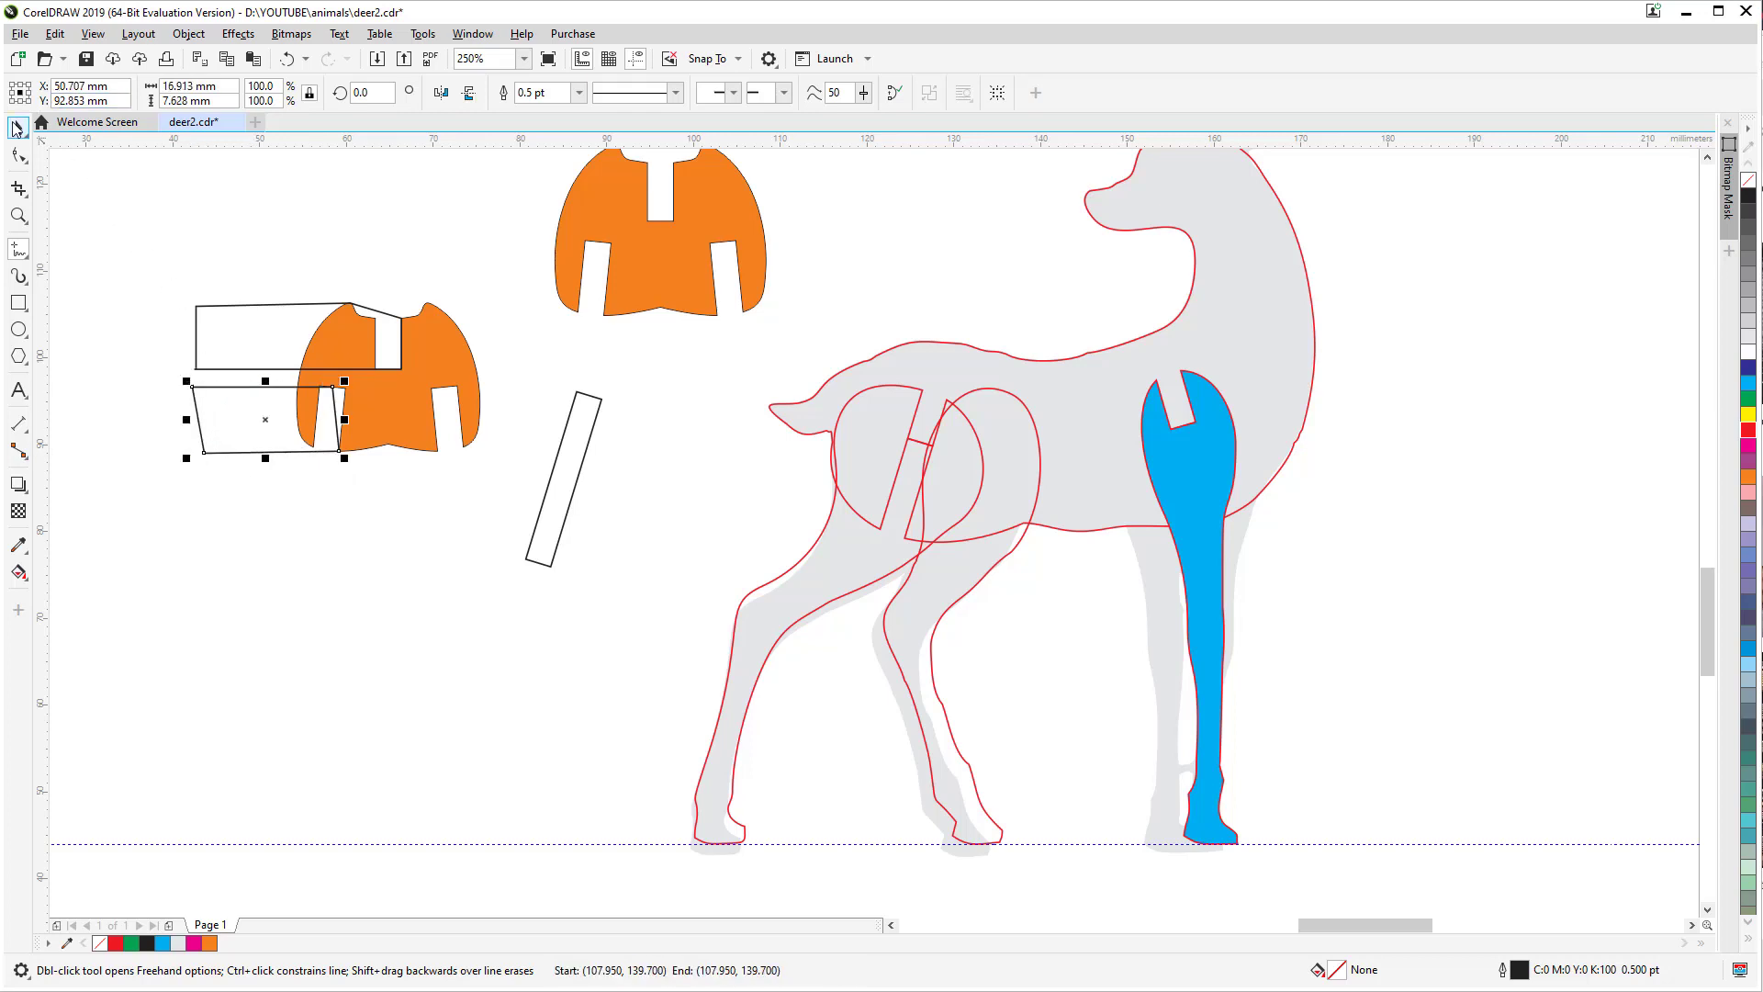
Step: Move the smaller orange connector back in front of the deer and put the larger connector next to the guide lines
{"action": "left_click", "coordinate": [452, 369]}
{"action": "left_click_drag", "start_coordinate": [452, 369], "coordinate": [1532, 249]}
{"action": "left_click_drag", "start_coordinate": [694, 270], "coordinate": [432, 380]}
Step: Snap both guide lines and outlines to the larger connector's upper and lower slot corners, and undo moving that connector away
{"action": "left_click", "coordinate": [401, 372]}
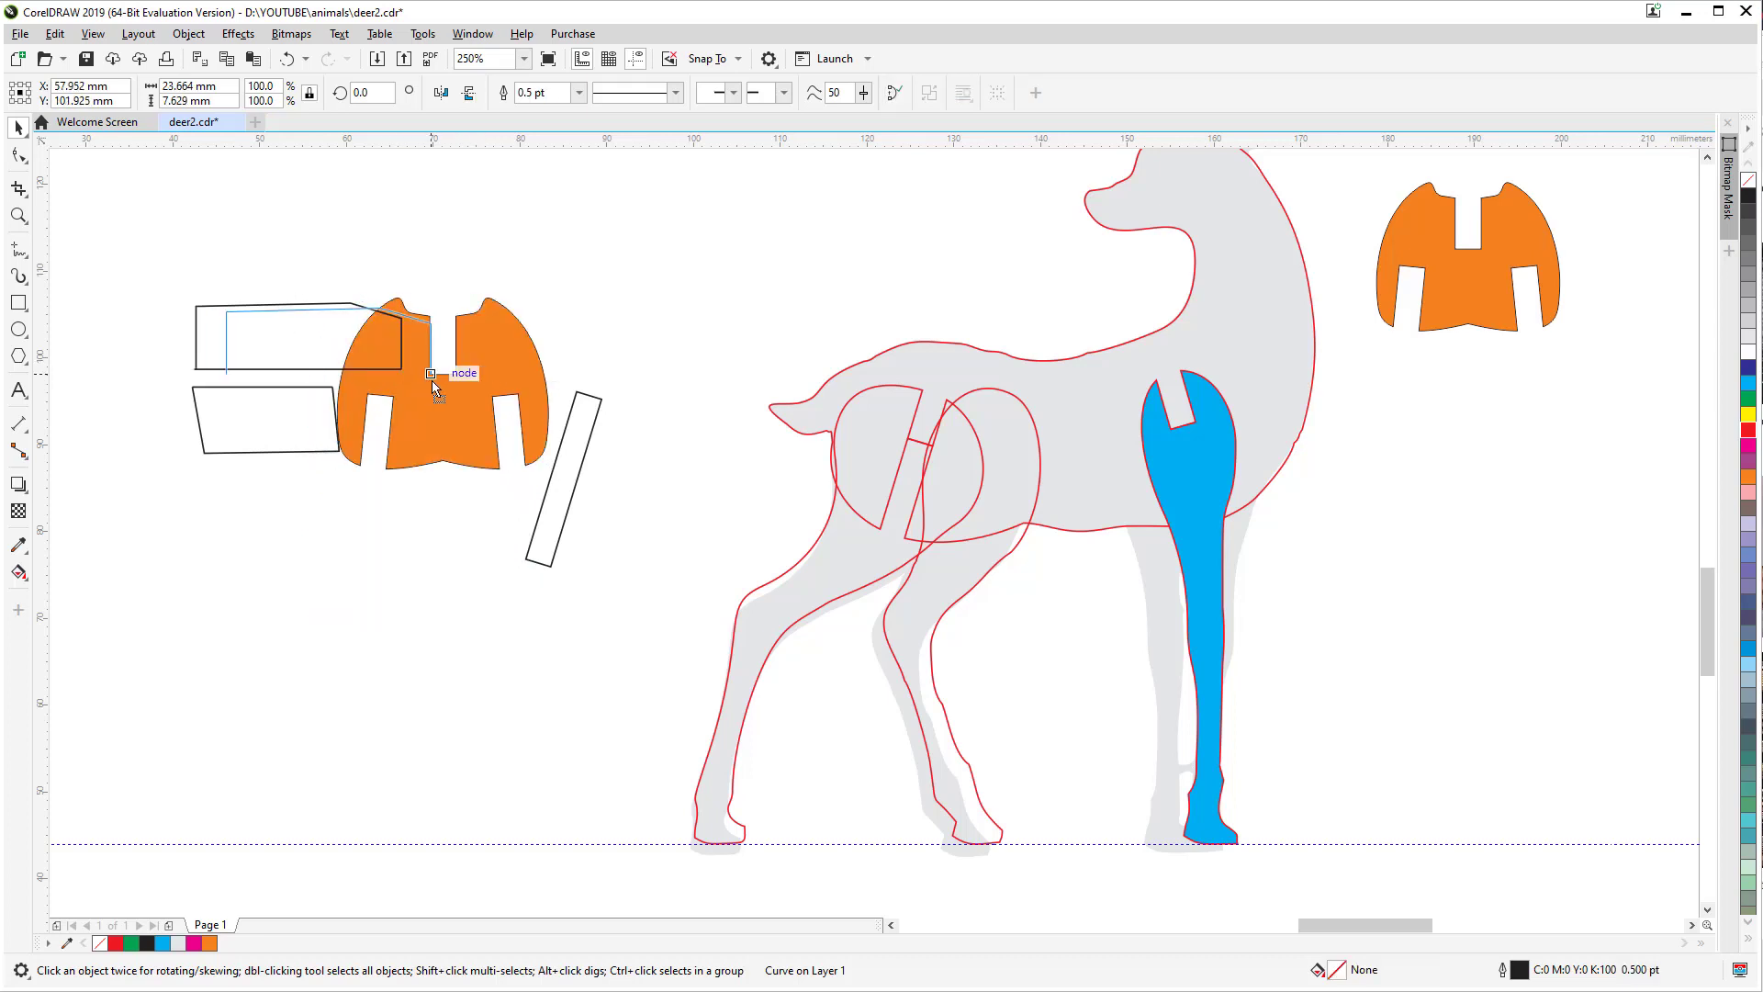
{"action": "left_click", "coordinate": [399, 367]}
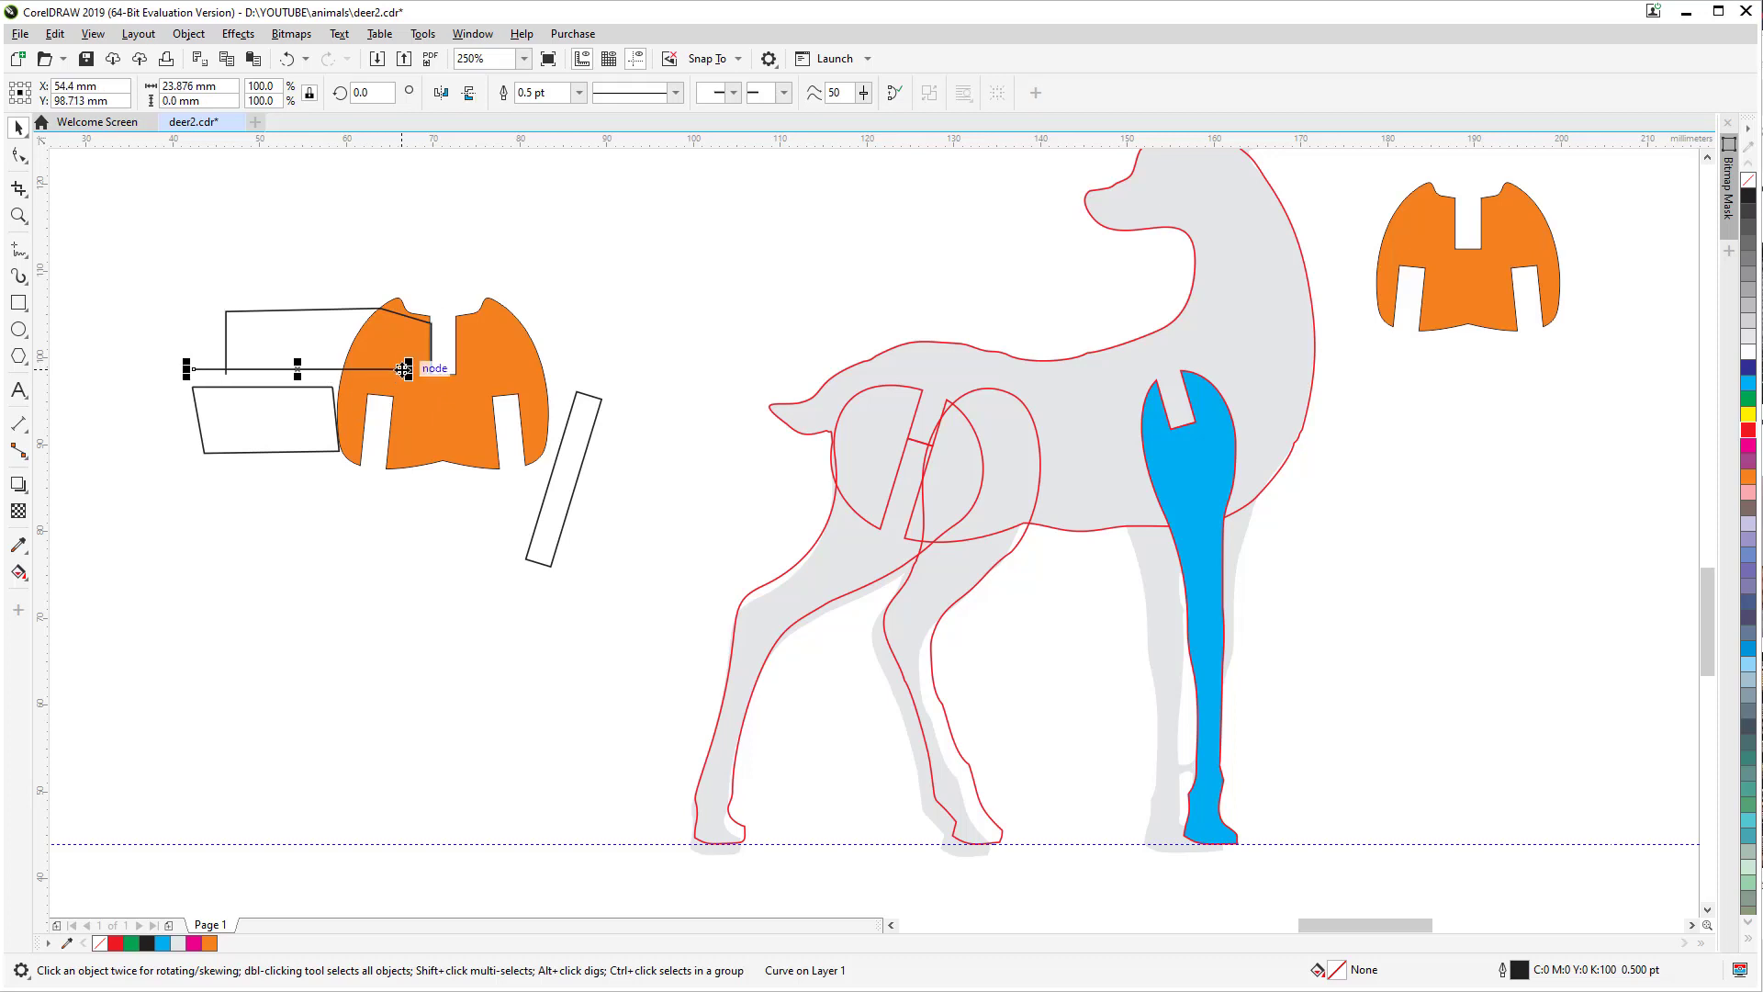
{"action": "left_click_drag", "start_coordinate": [404, 369], "coordinate": [367, 399]}
{"action": "left_click", "coordinate": [255, 388]}
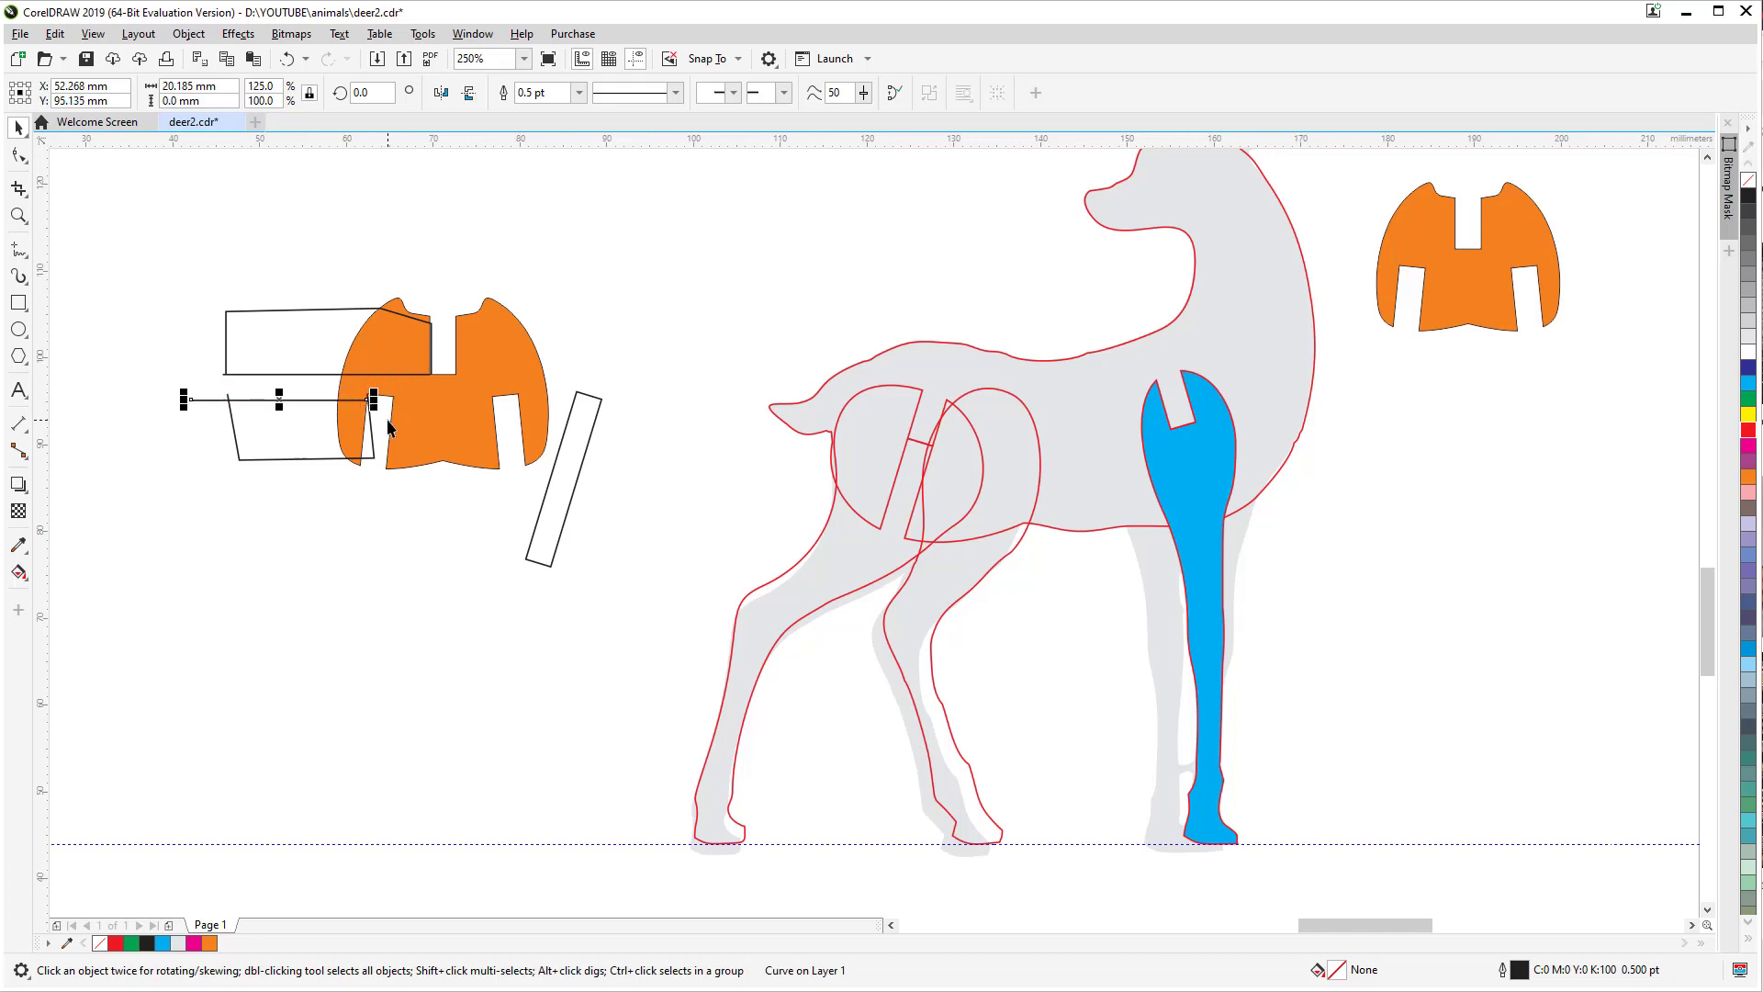
{"action": "scroll", "coordinate": [285, 465], "scroll_direction": "up", "scroll_amount": 2}
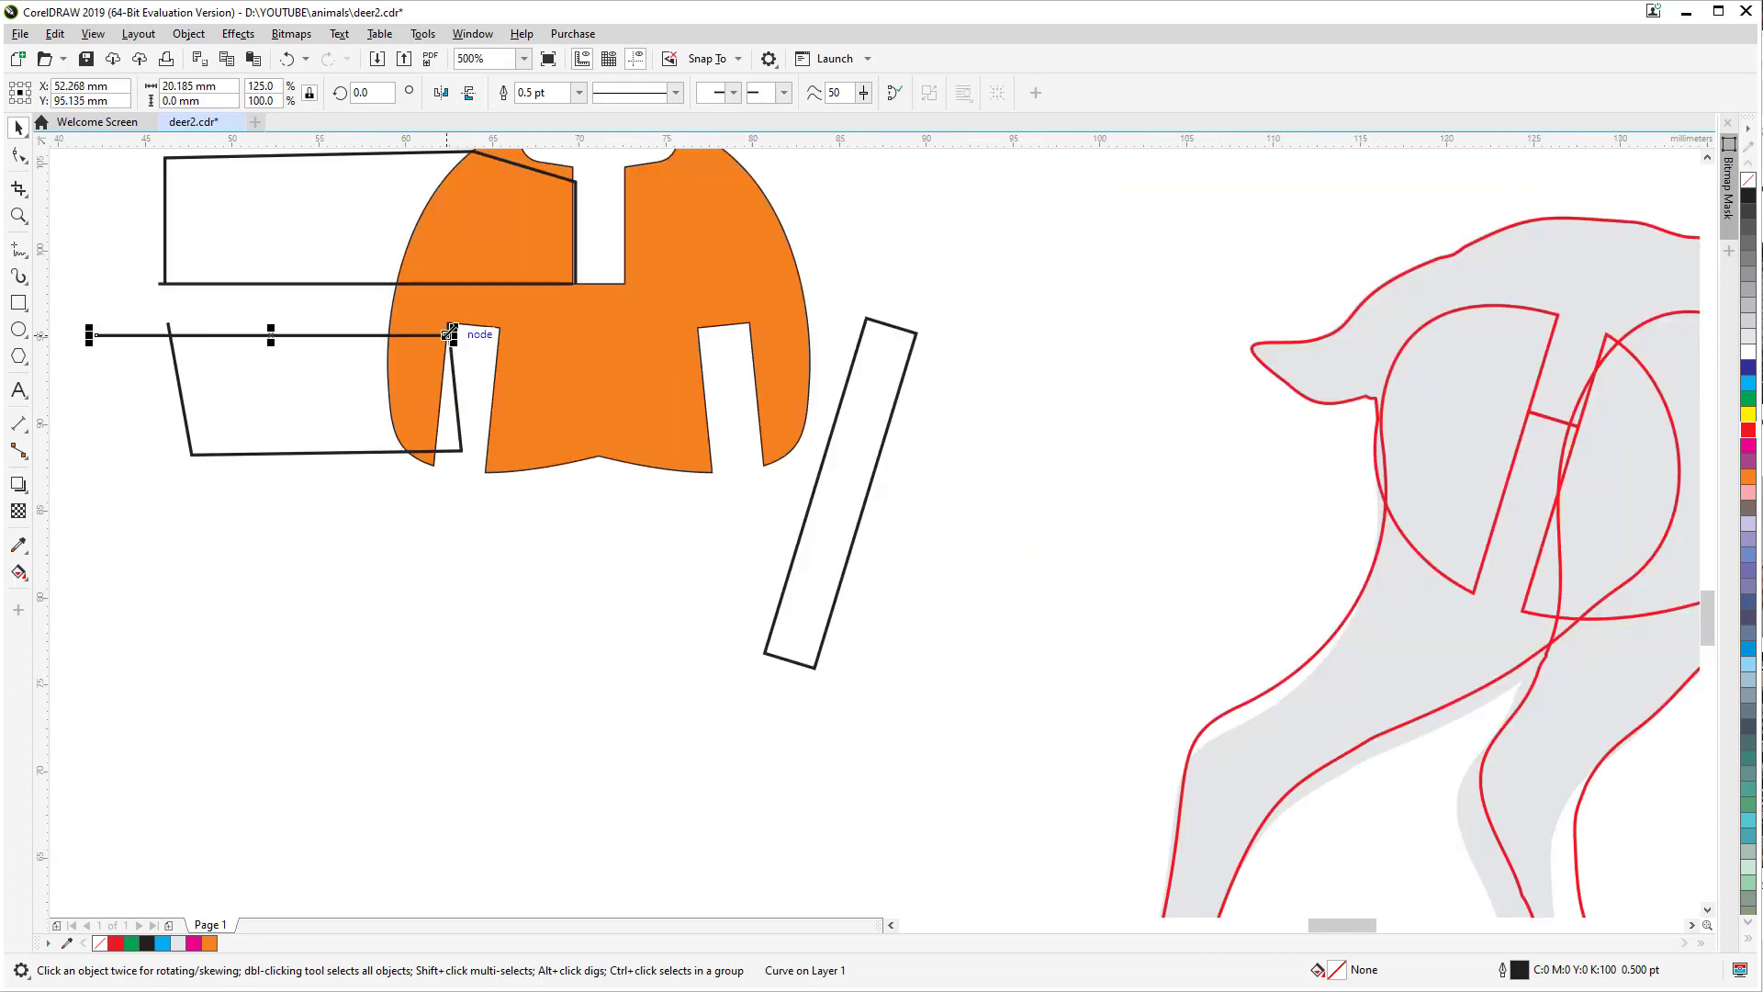
{"action": "left_click_drag", "start_coordinate": [448, 337], "coordinate": [819, 231]}
{"action": "scroll", "coordinate": [427, 393], "scroll_direction": "down", "scroll_amount": 2}
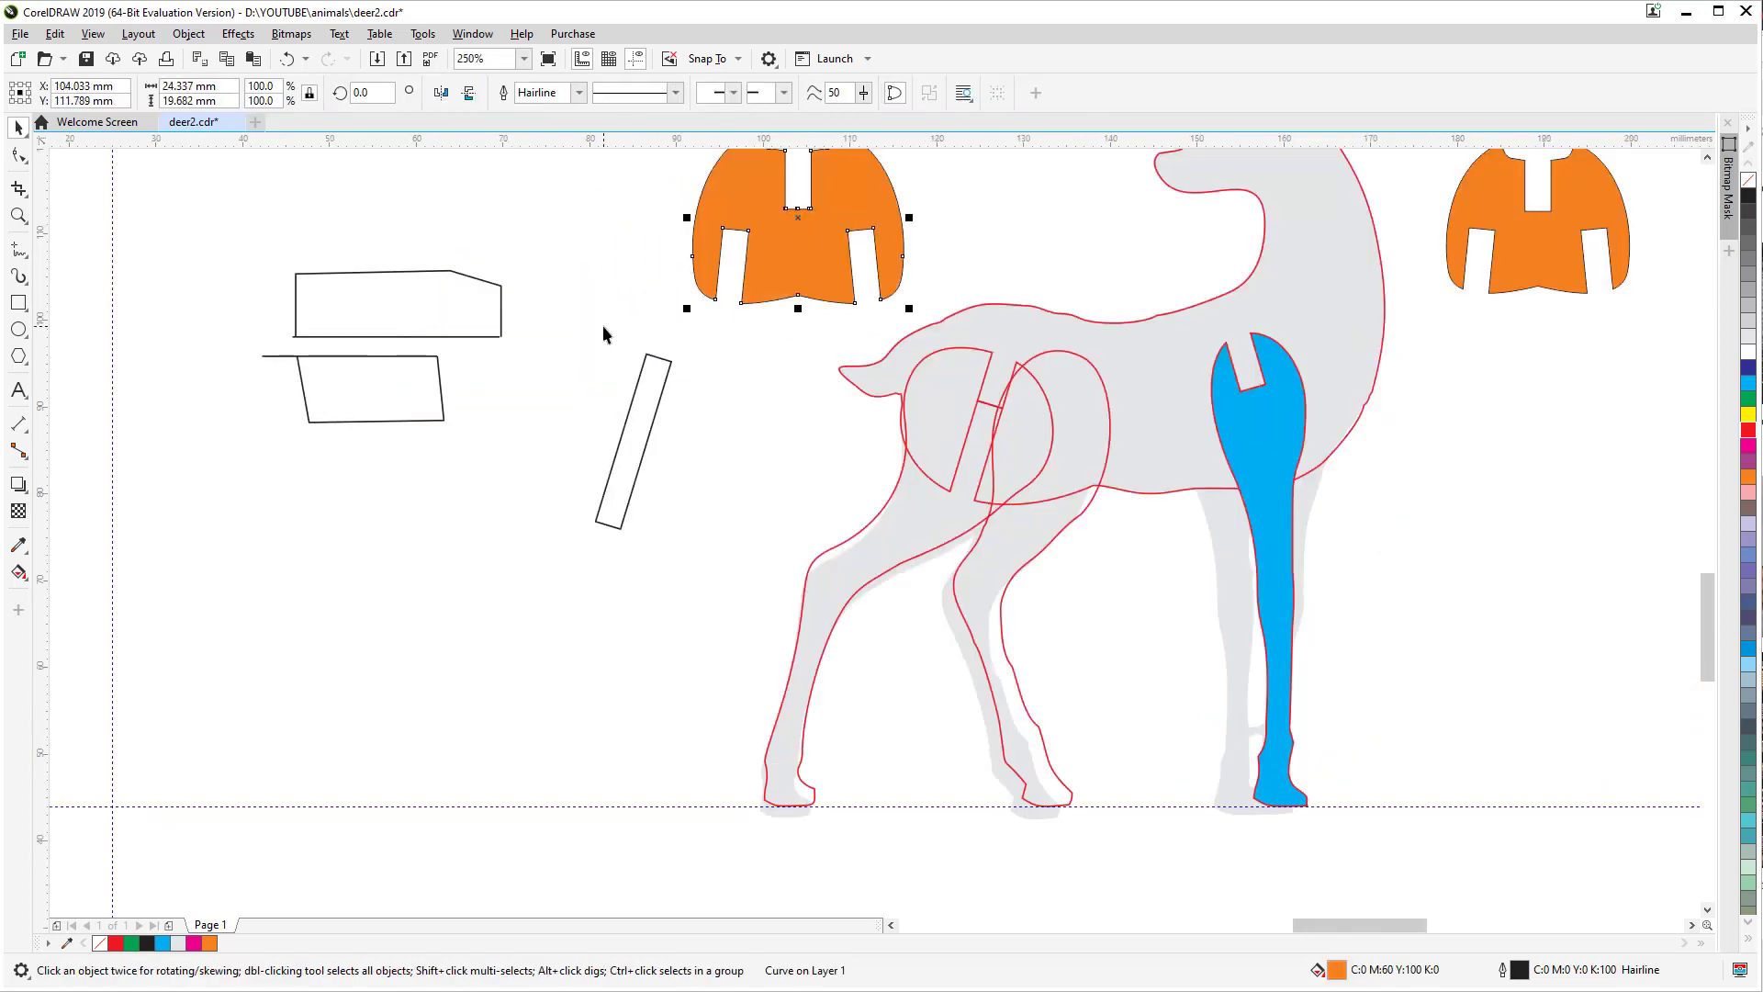
{"action": "key", "text": "ctrl+z"}
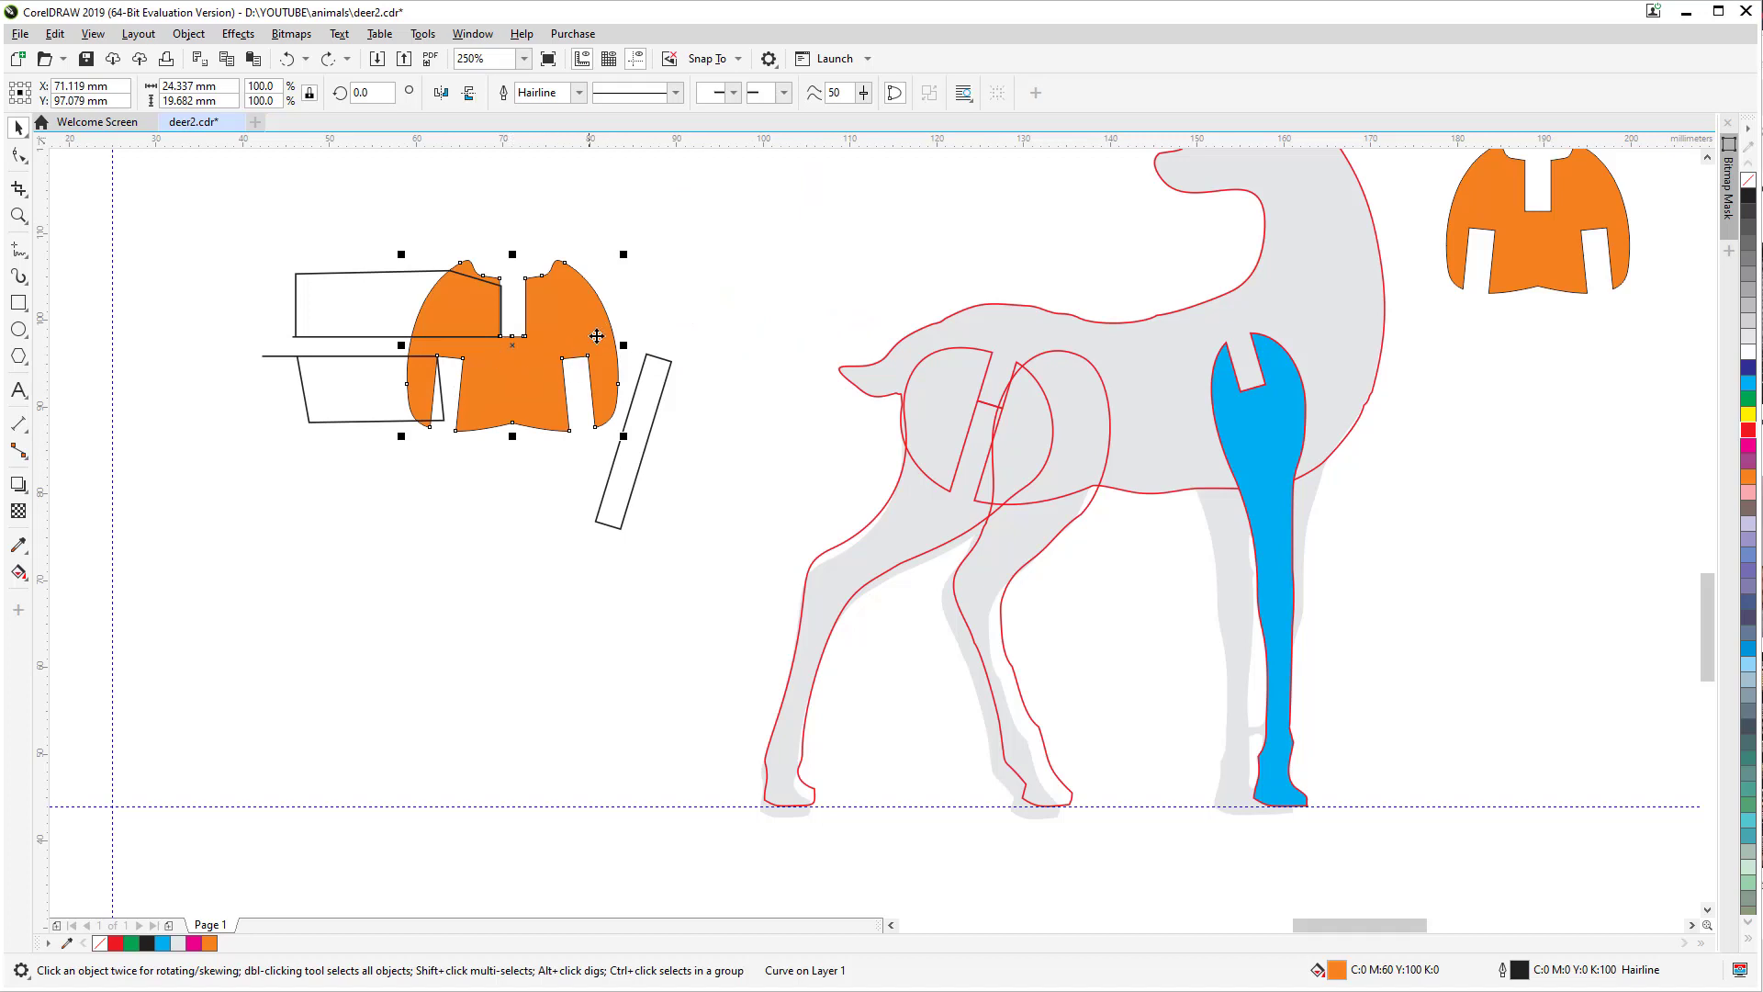
{"action": "left_click", "coordinate": [666, 278]}
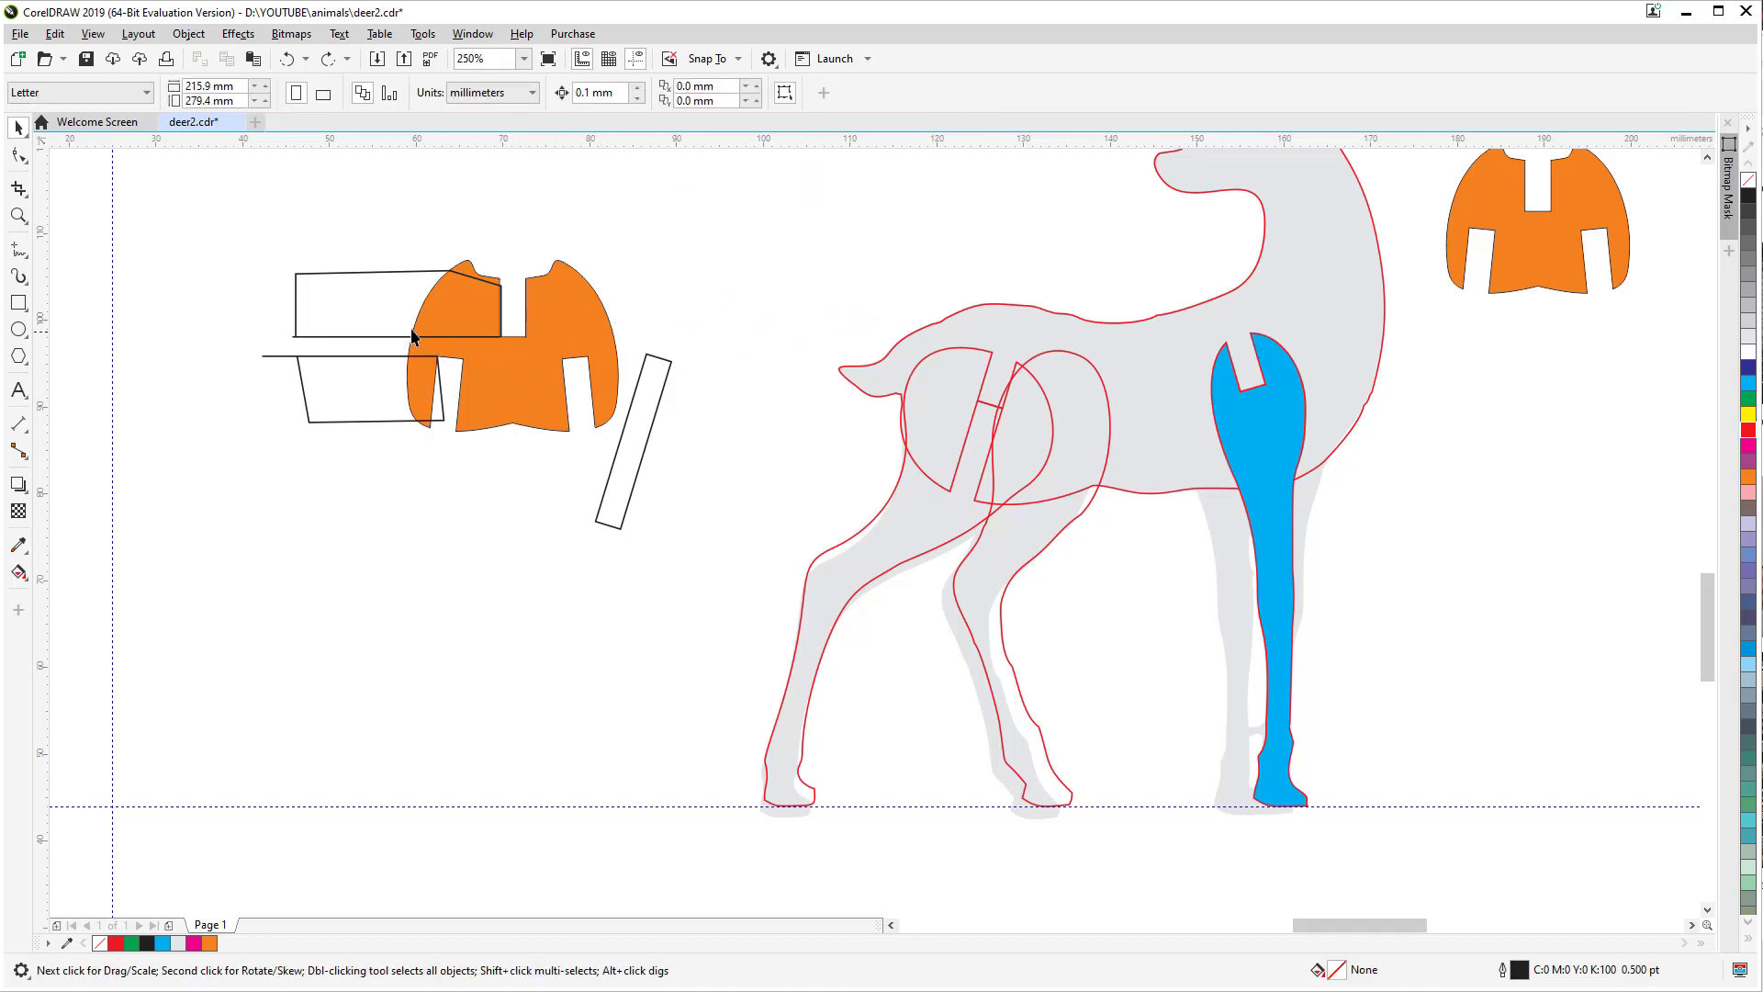
Step: Draw an upright rectangle about 4.3 by 20.4 mm crossing both guide lines, just beside the larger connector
{"action": "left_click", "coordinate": [18, 302]}
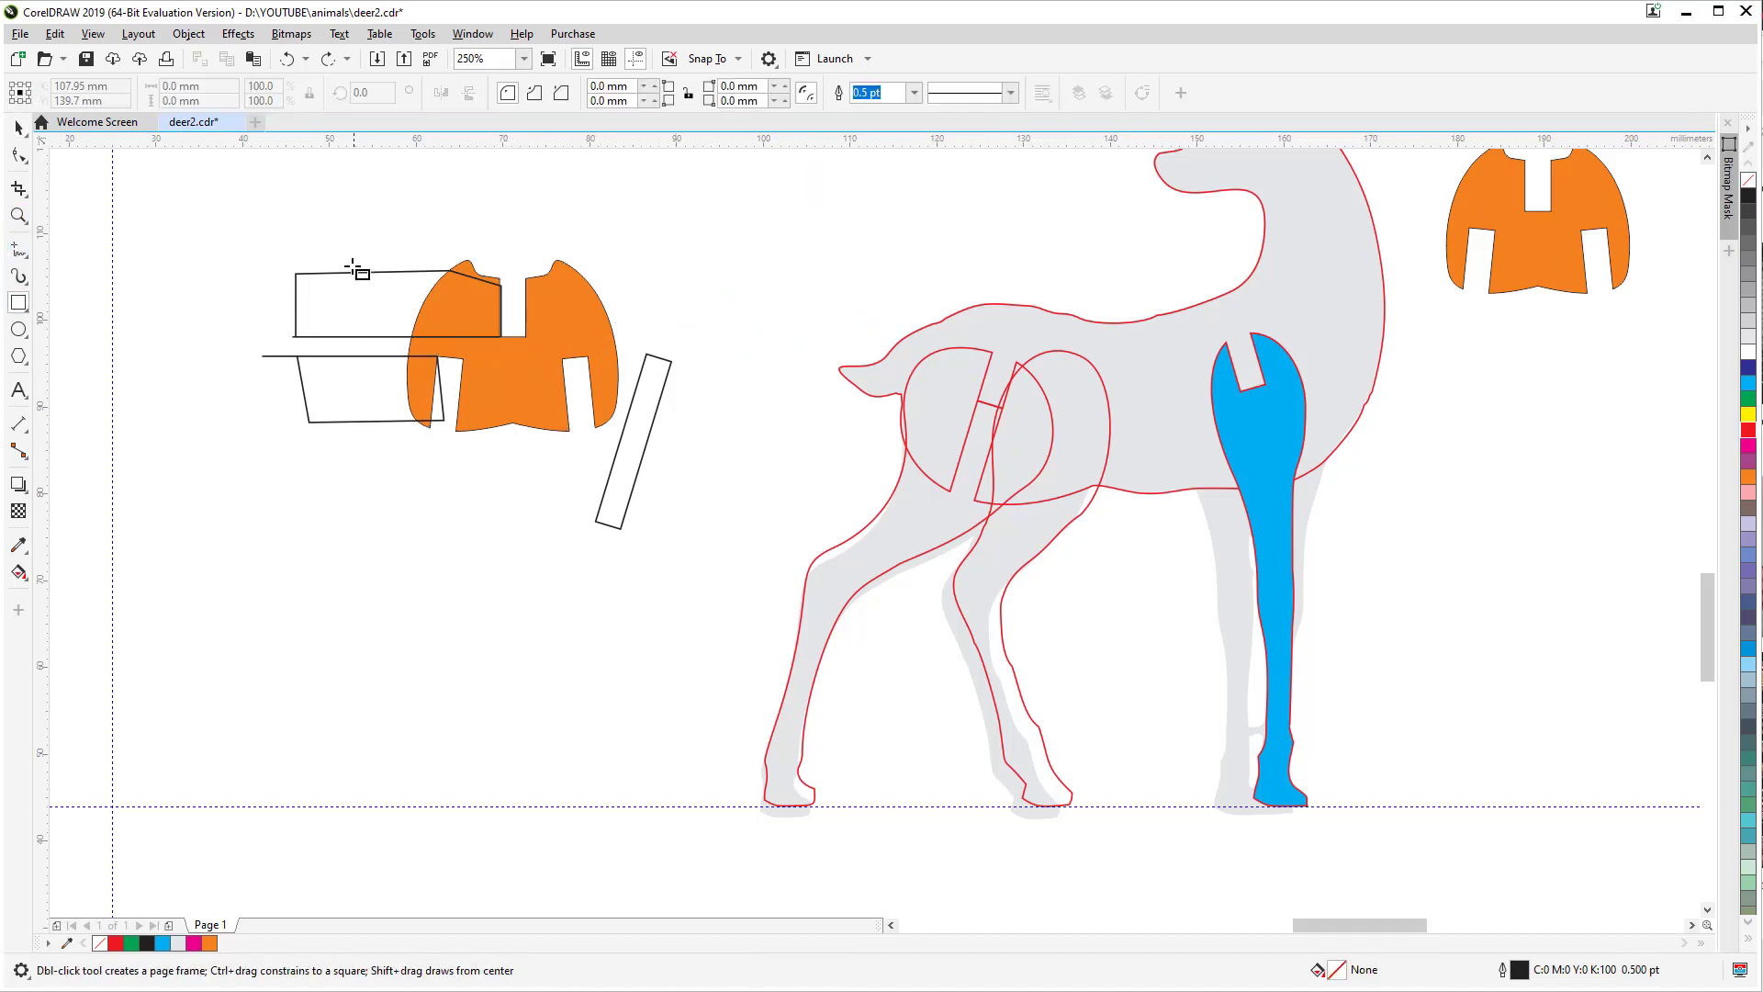
{"action": "left_click_drag", "start_coordinate": [342, 237], "coordinate": [379, 432]}
{"action": "left_click_drag", "start_coordinate": [360, 230], "coordinate": [360, 251]}
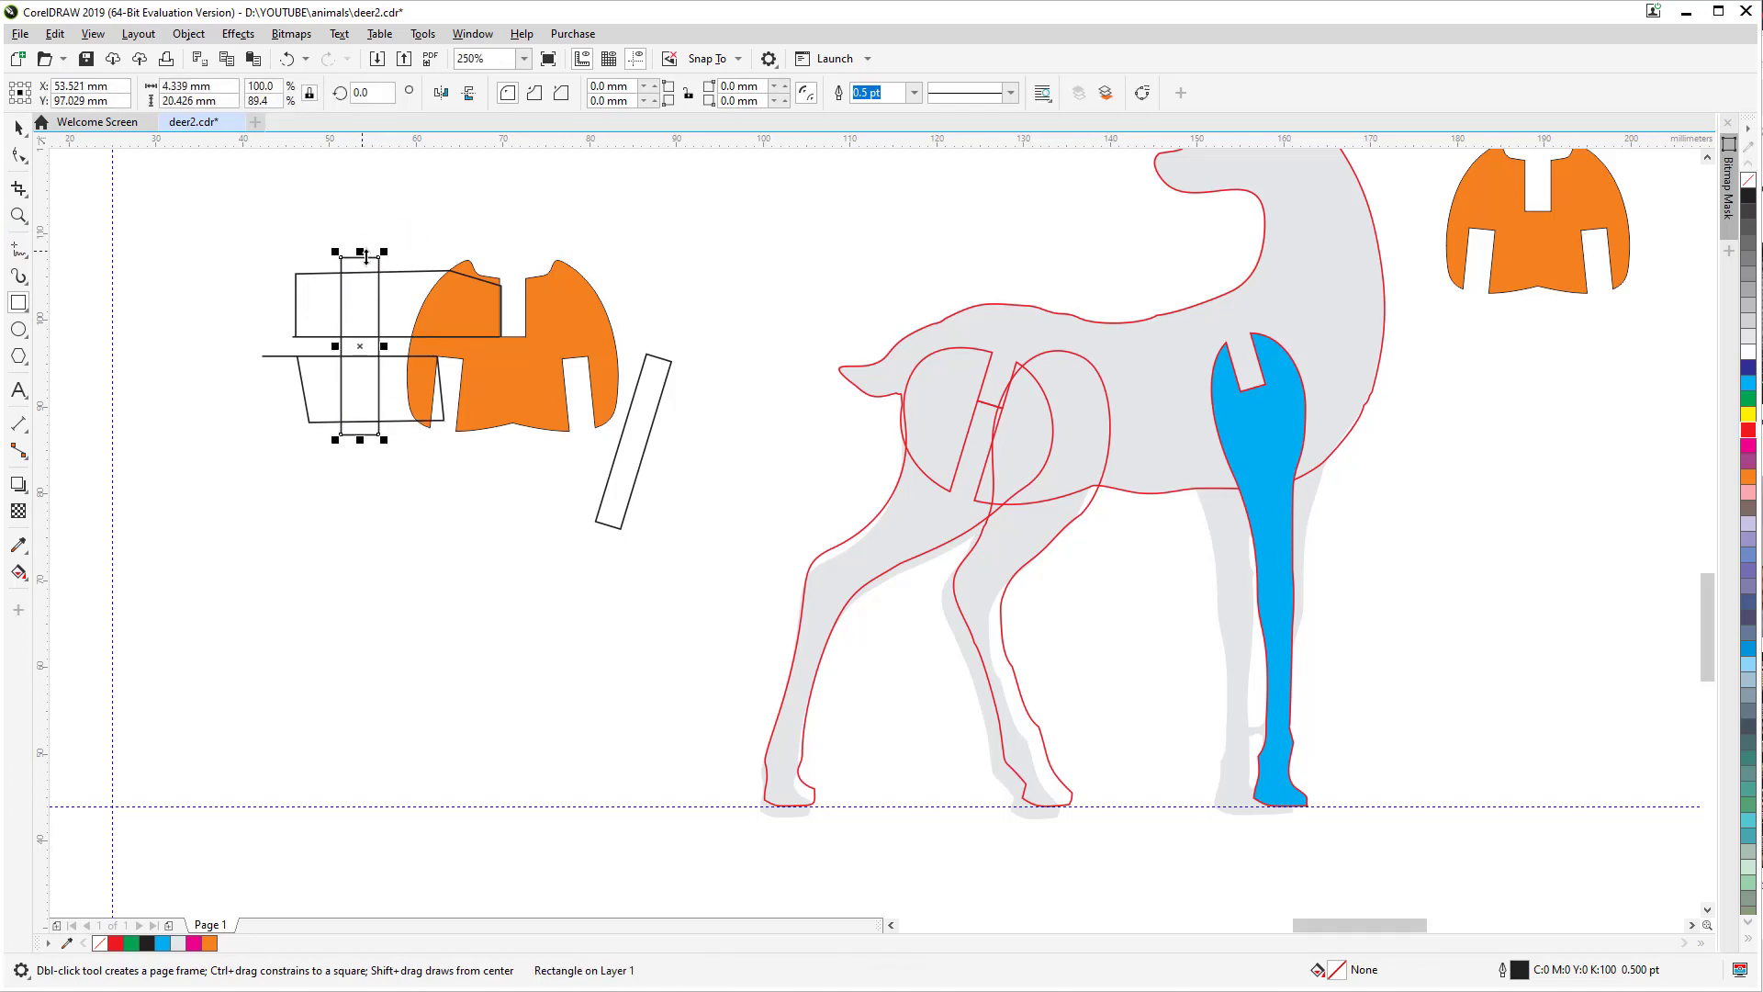
Step: Draw two short horizontal lines across the upright rectangle where the two guide lines cross its sides
{"action": "scroll", "coordinate": [92, 262], "scroll_direction": "up", "scroll_amount": 2}
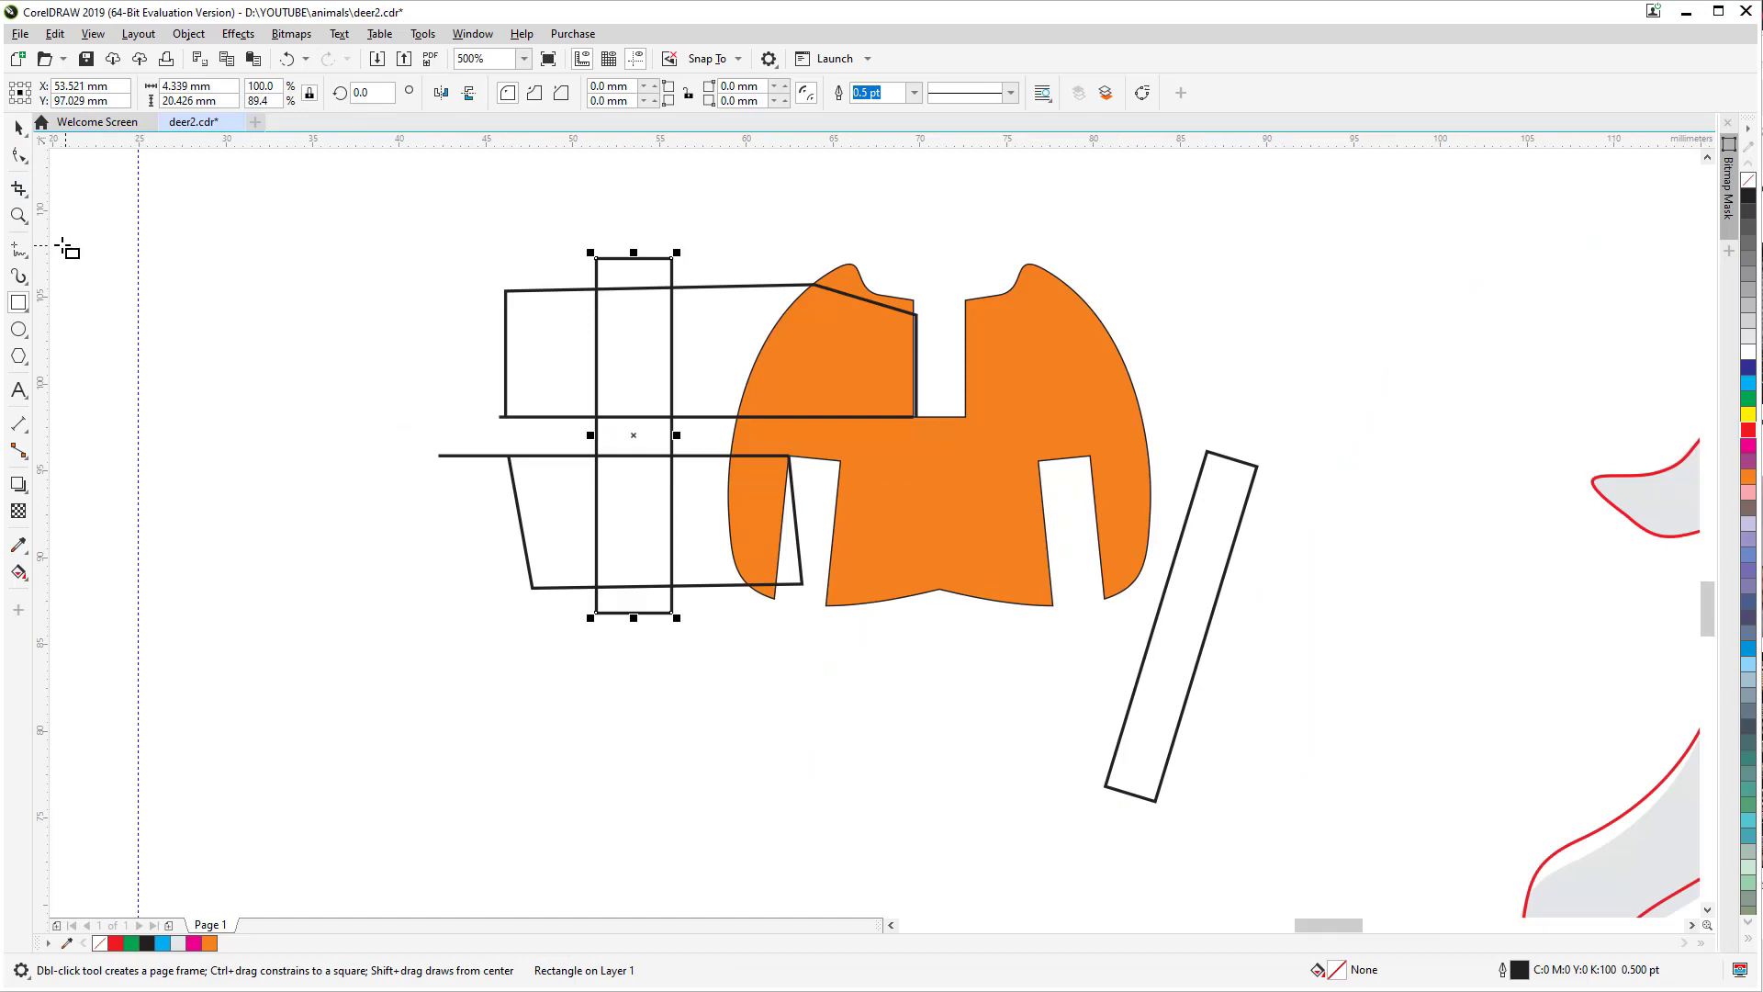
{"action": "left_click", "coordinate": [22, 251]}
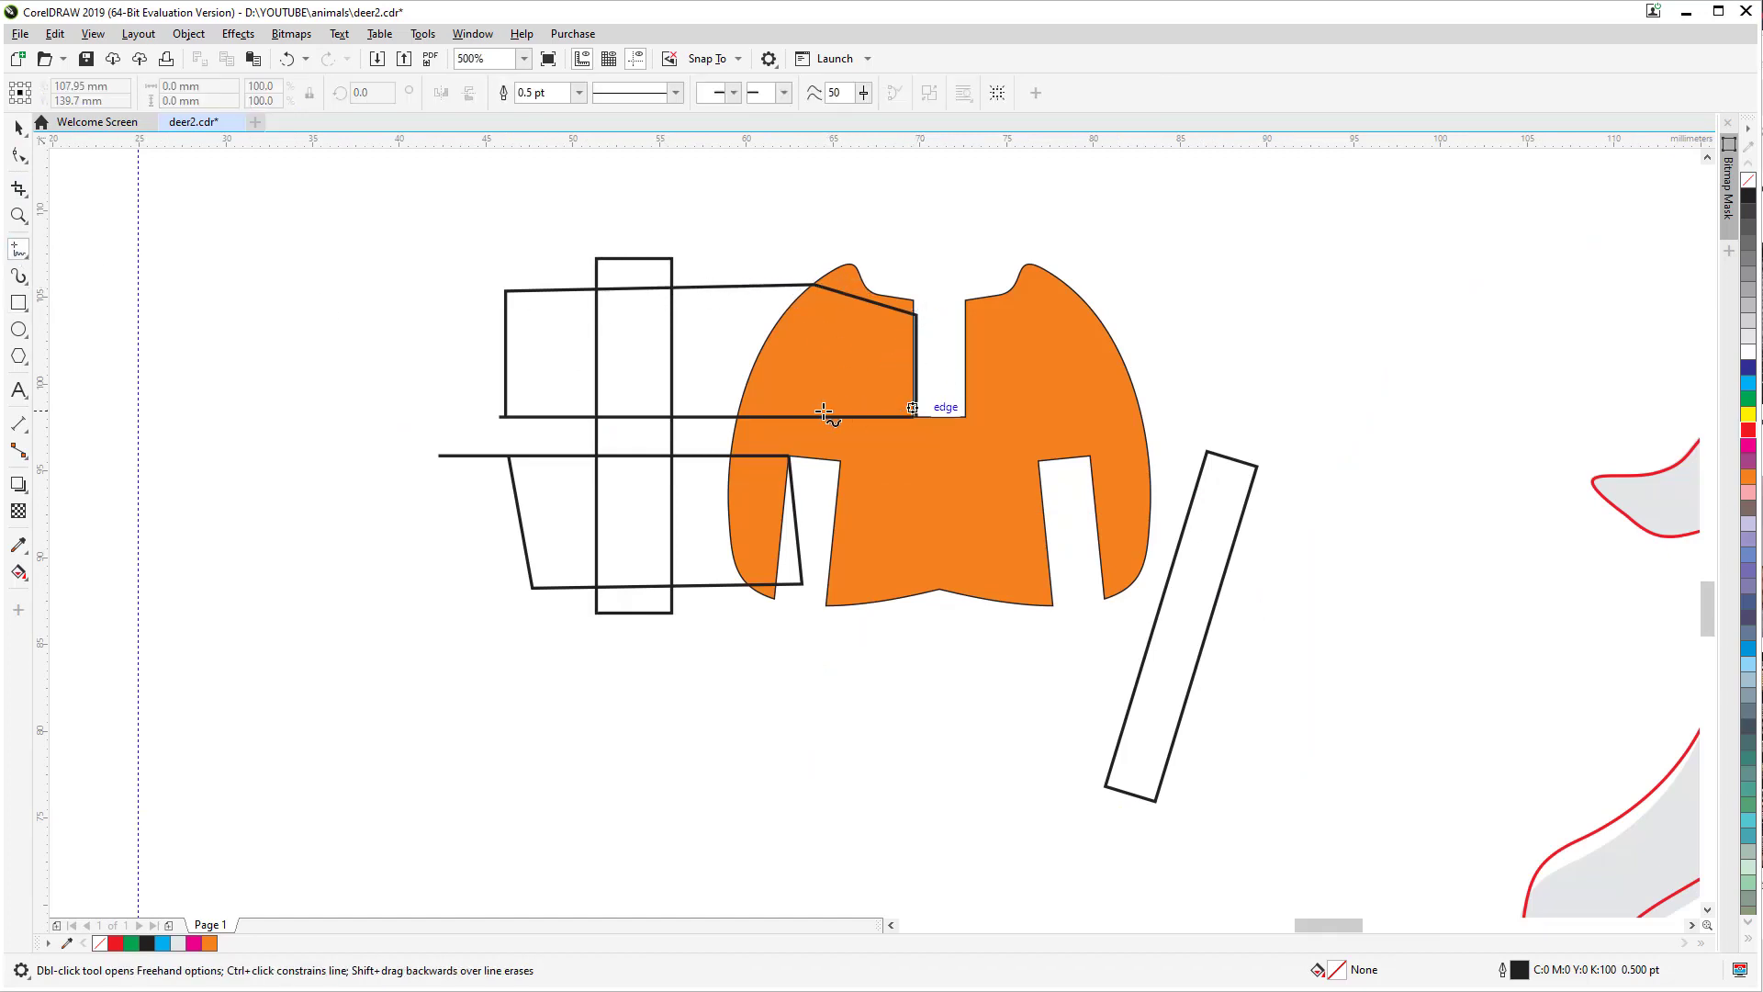
{"action": "left_click", "coordinate": [675, 416]}
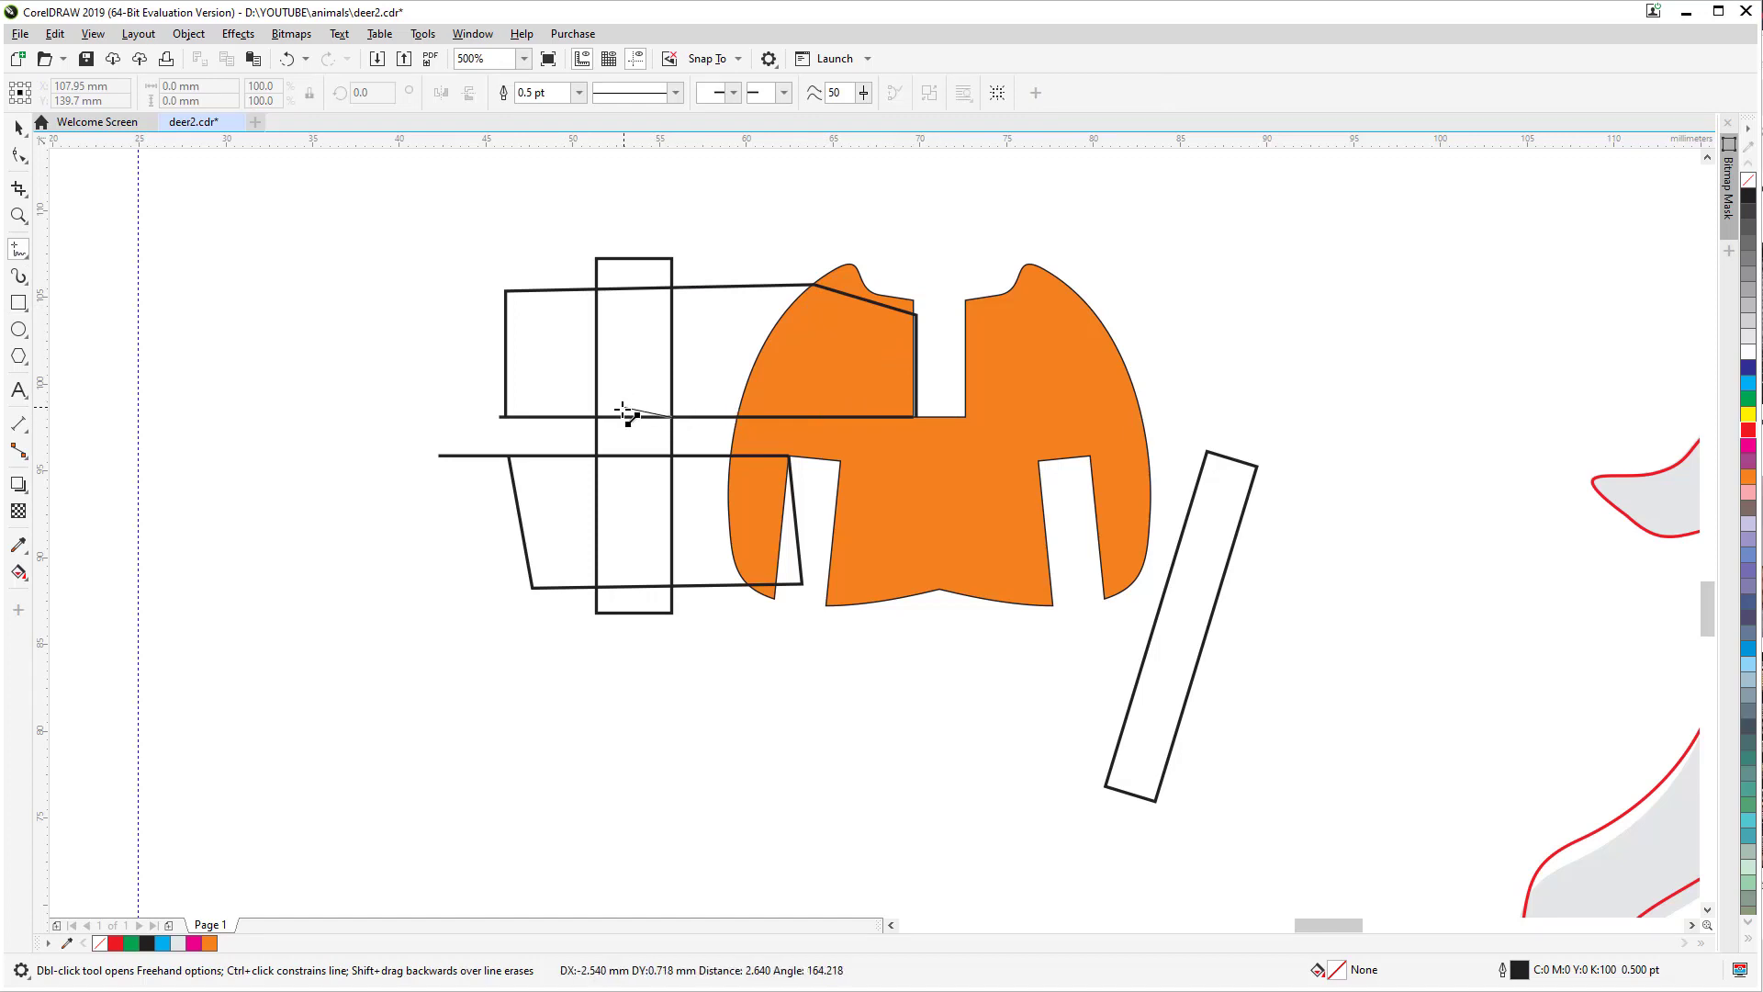
{"action": "left_click", "coordinate": [597, 418]}
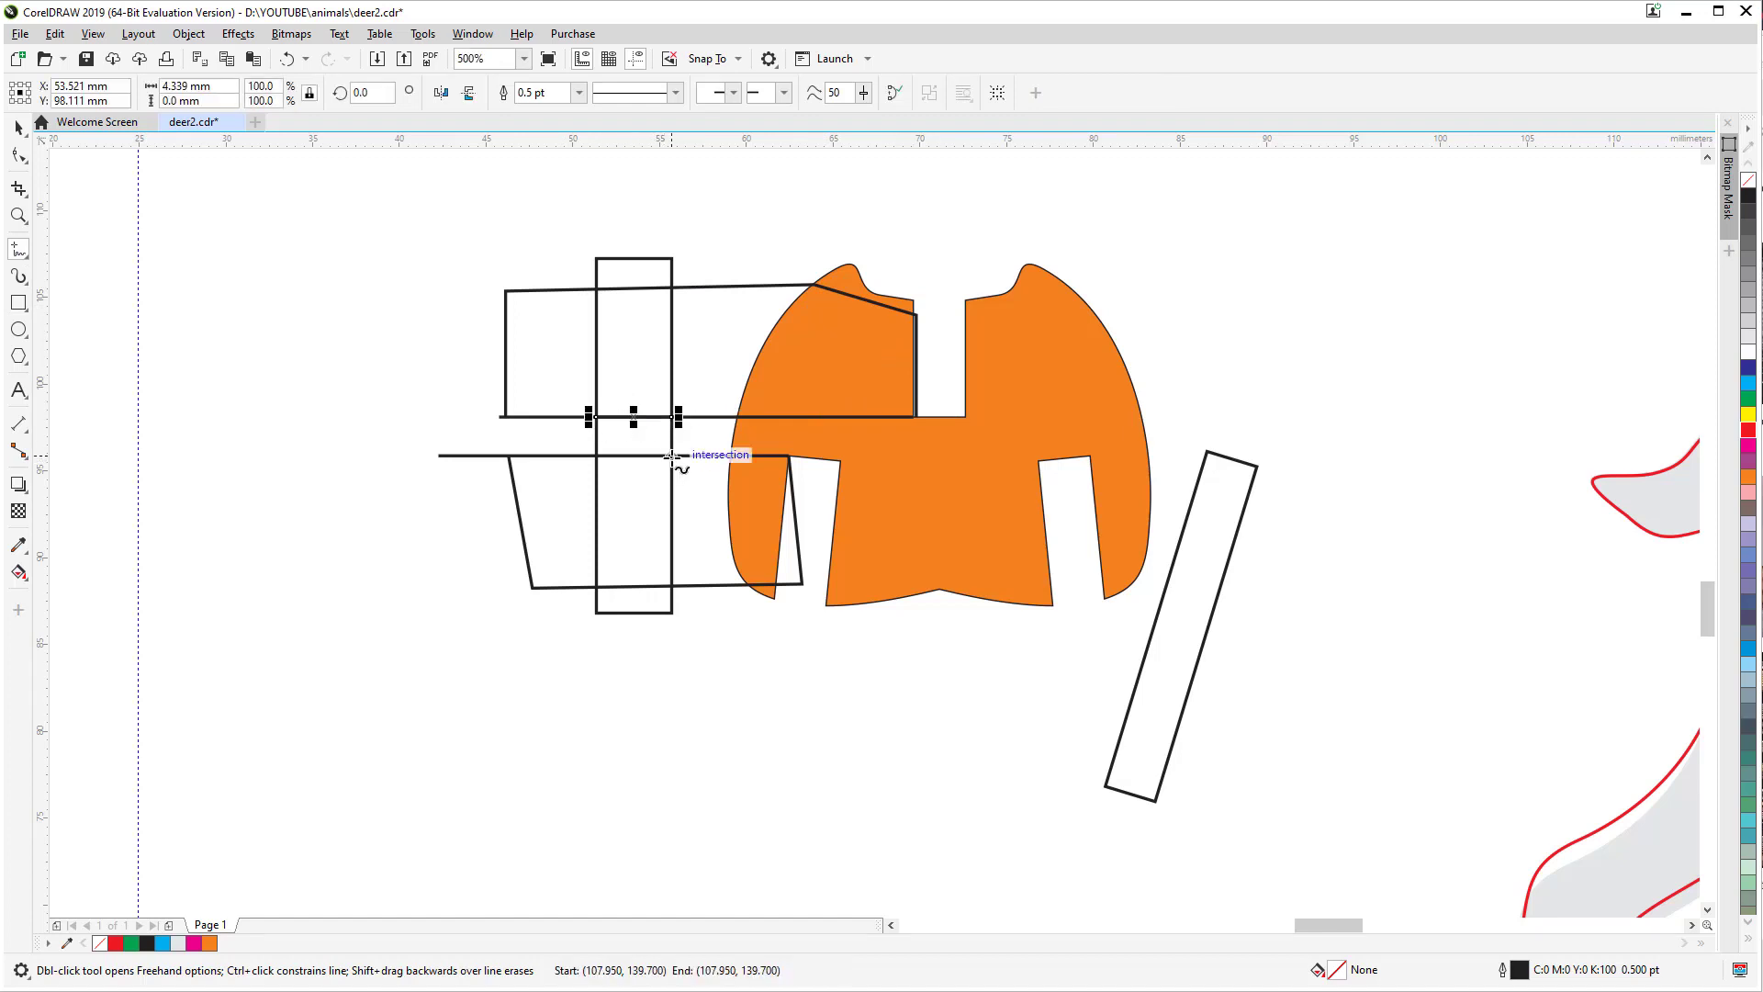
{"action": "left_click", "coordinate": [589, 456]}
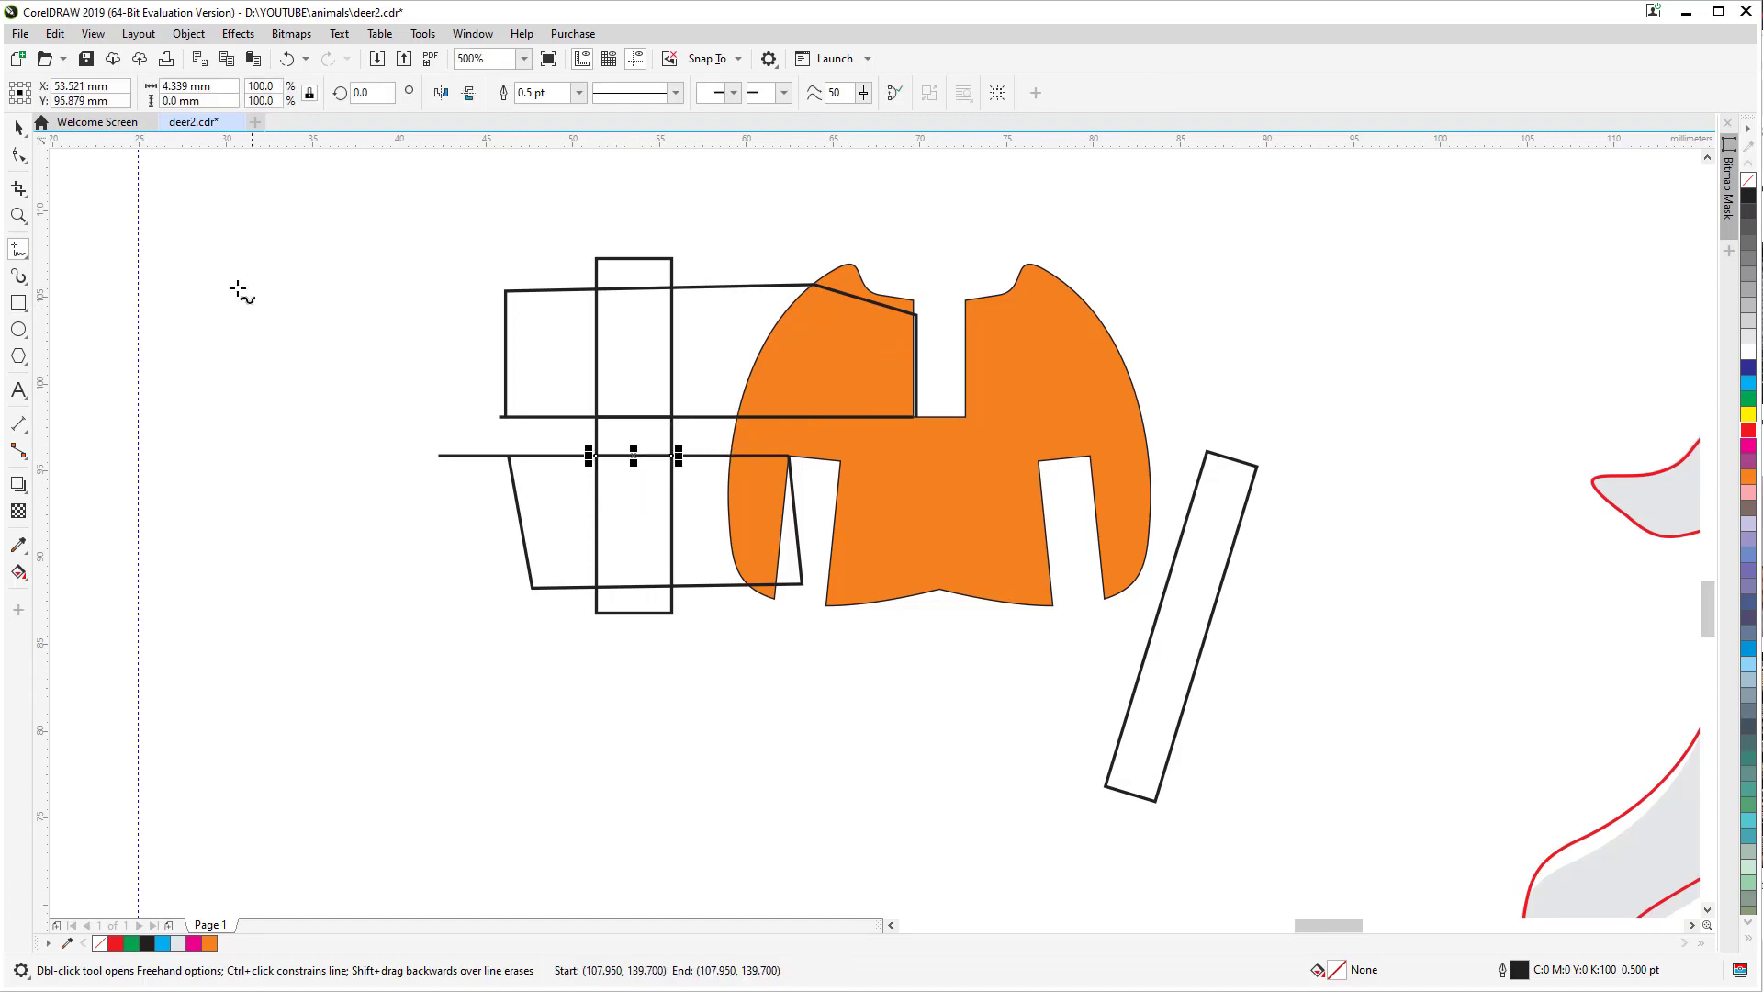
{"action": "key", "text": "space"}
Step: Delete both closed outlines and both long guide lines, keeping the upright rectangle and its two short cross lines
{"action": "left_click", "coordinate": [543, 540]}
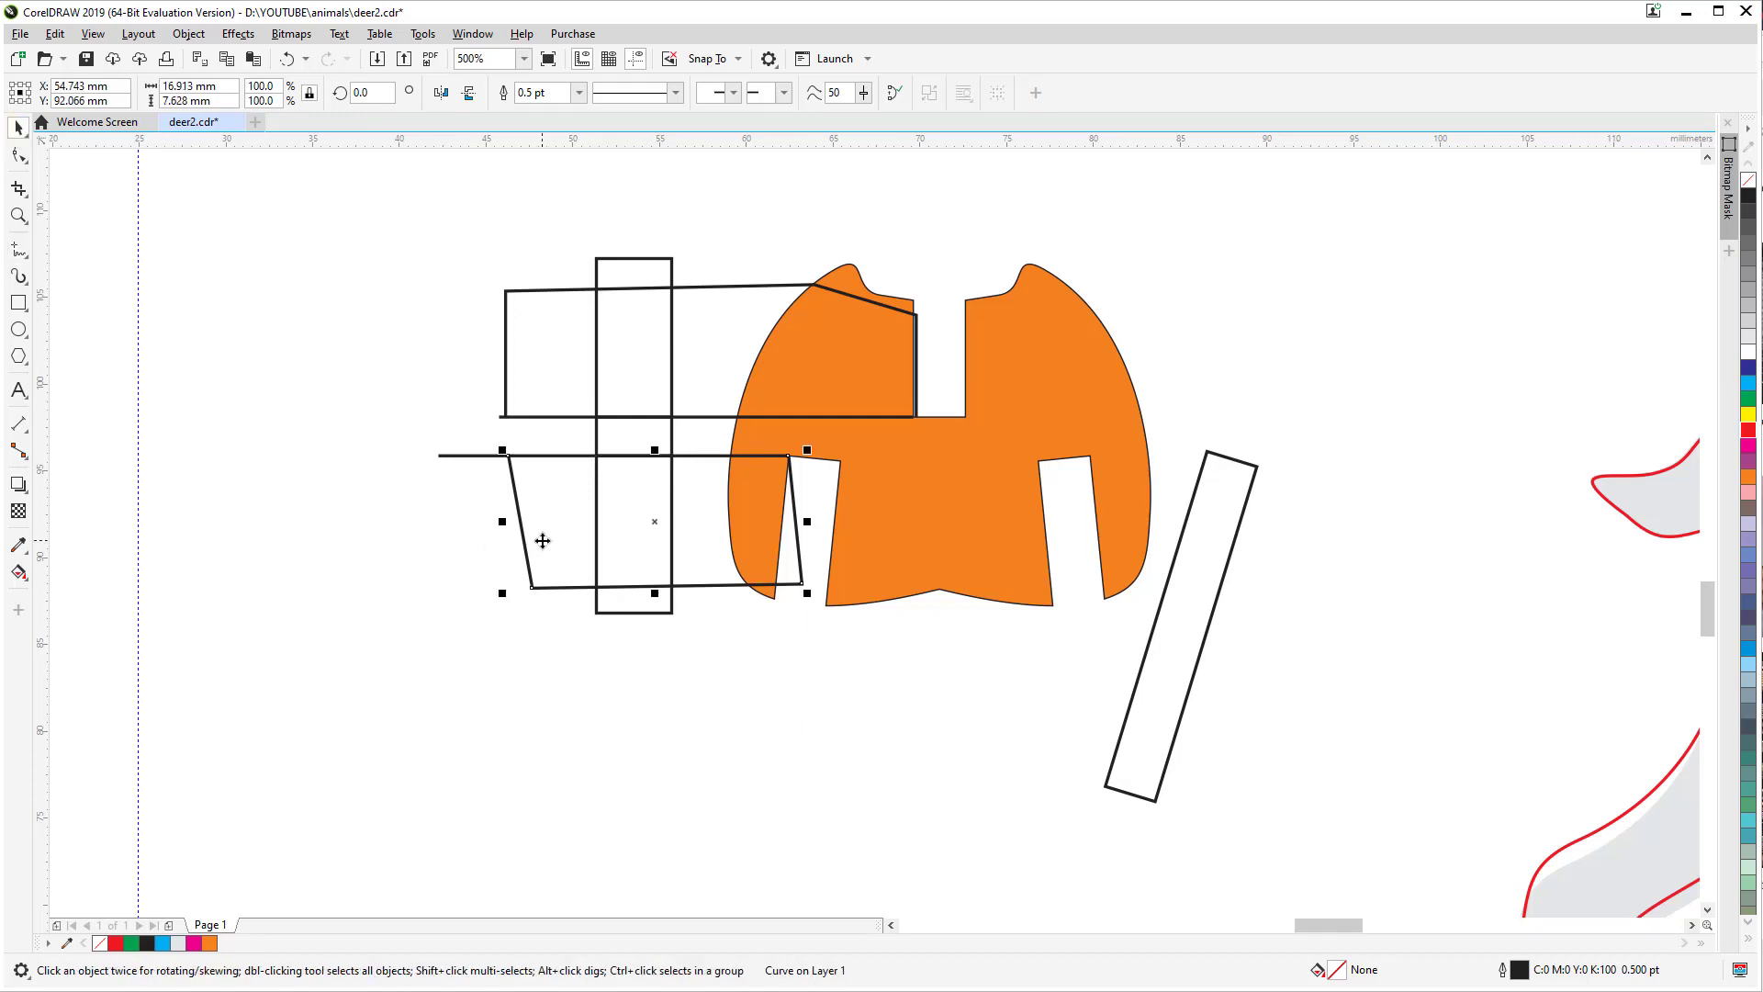
{"action": "key", "text": "Delete"}
{"action": "left_click", "coordinate": [555, 417]}
{"action": "key", "text": "Delete"}
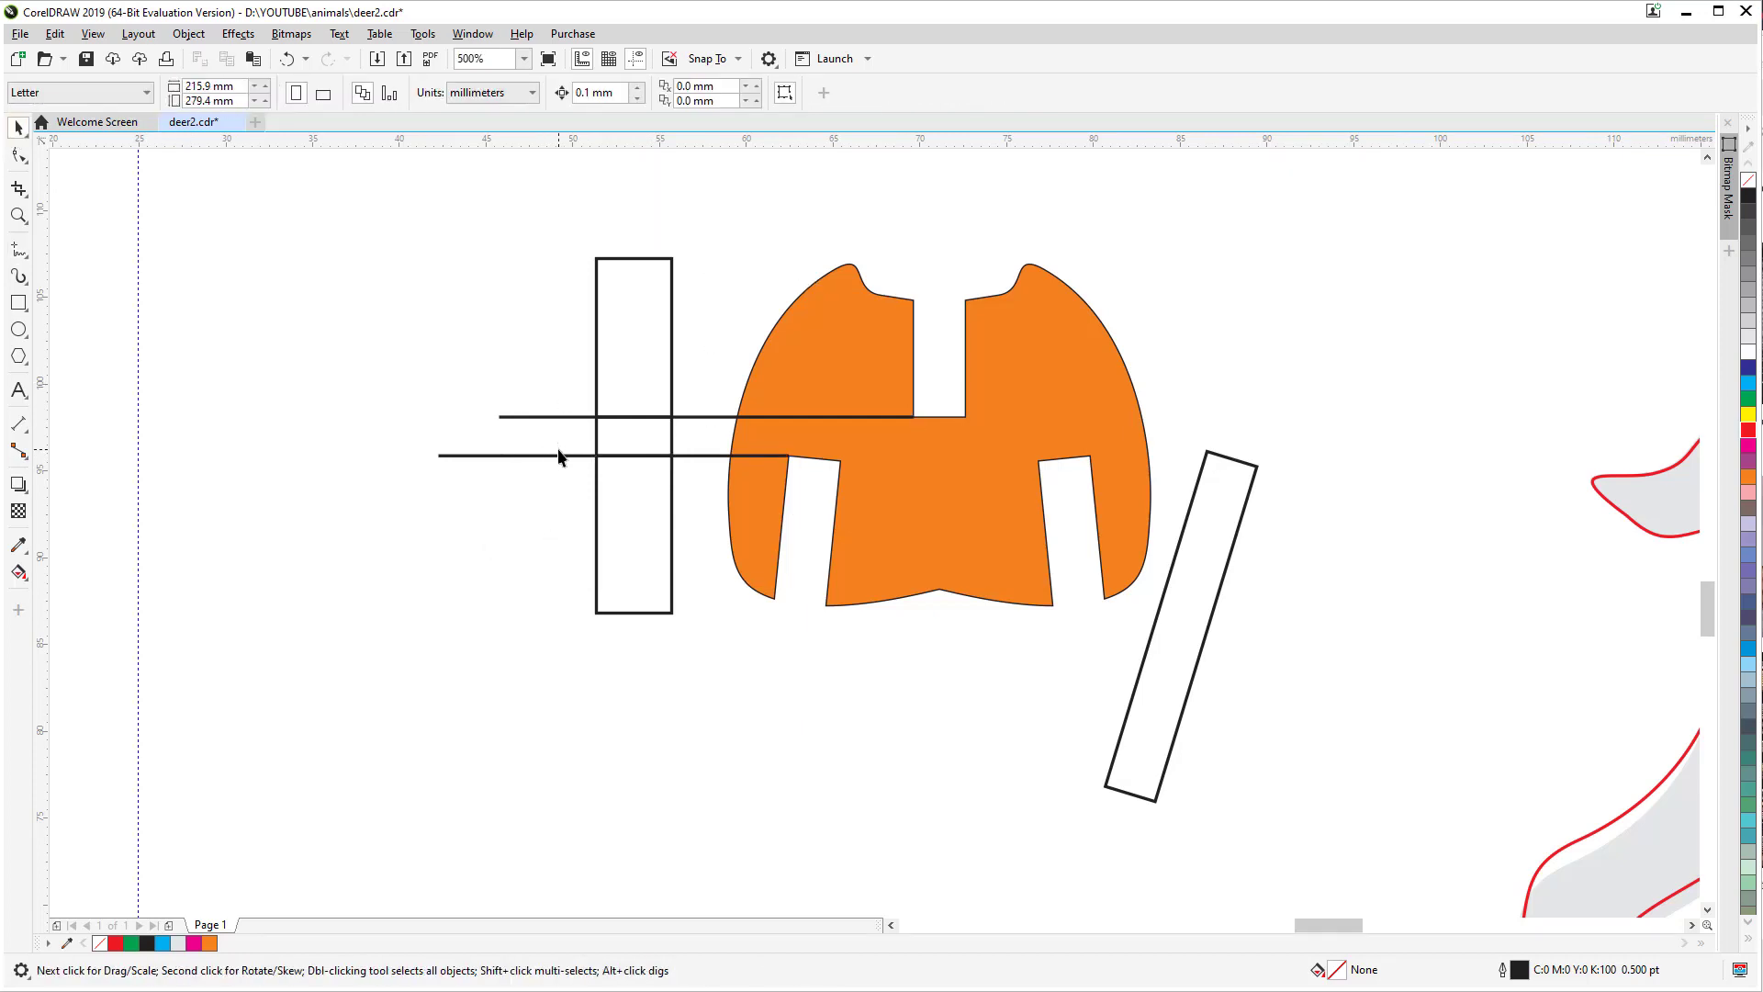
{"action": "left_click", "coordinate": [559, 455]}
{"action": "key", "text": "Delete"}
{"action": "left_click", "coordinate": [551, 417]}
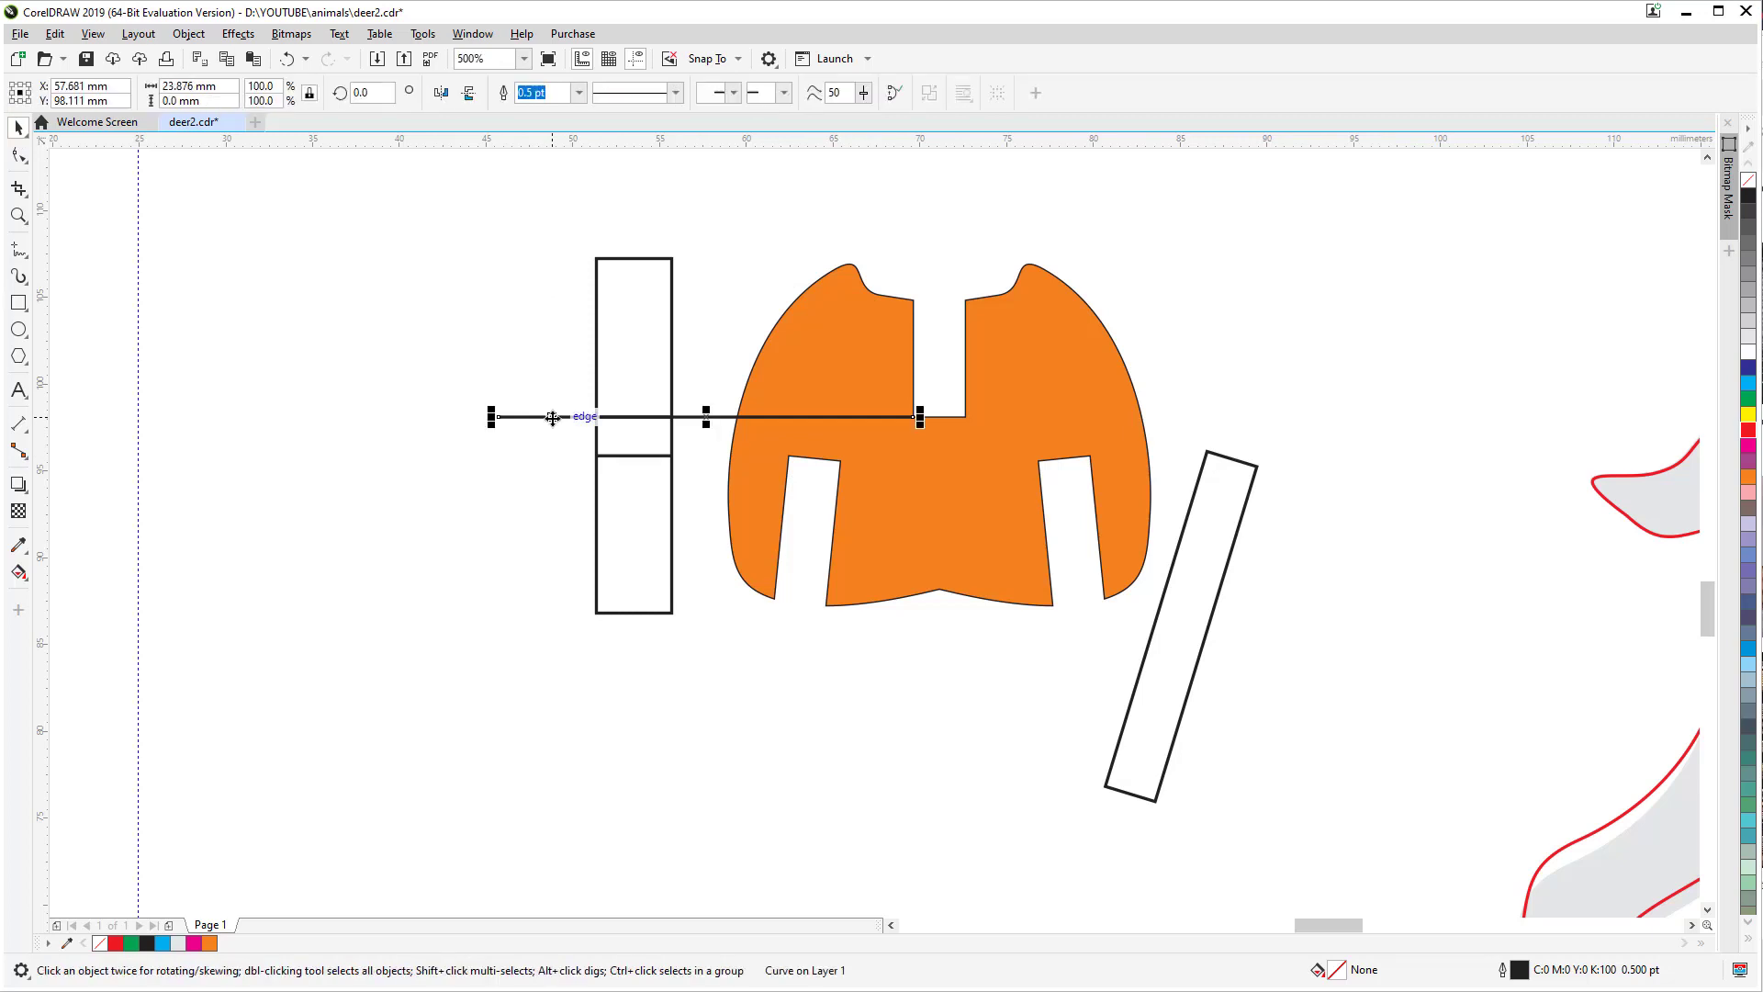
{"action": "key", "text": "Delete"}
Step: Group the rectangle with its two cross lines and move the group onto the body's rear slot, with the upper cross line at the slot's end
{"action": "scroll", "coordinate": [656, 415], "scroll_direction": "down", "scroll_amount": 2}
{"action": "left_click_drag", "start_coordinate": [690, 514], "coordinate": [691, 557]}
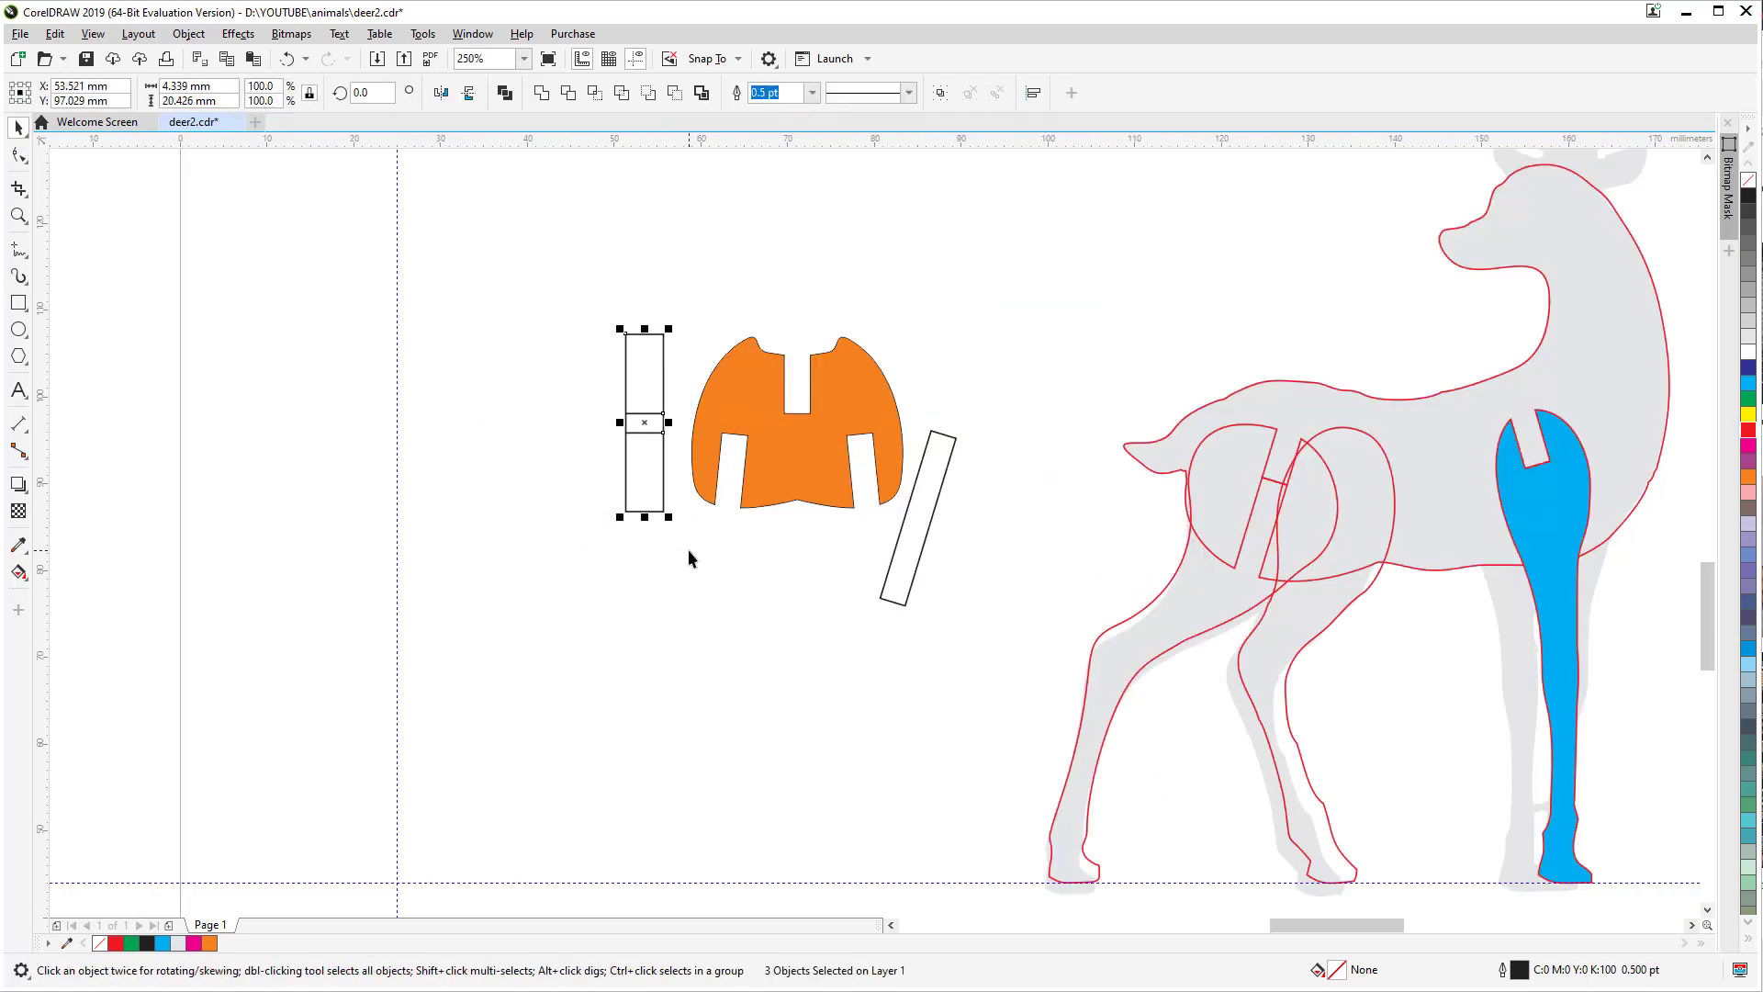
{"action": "key", "text": "ctrl+g"}
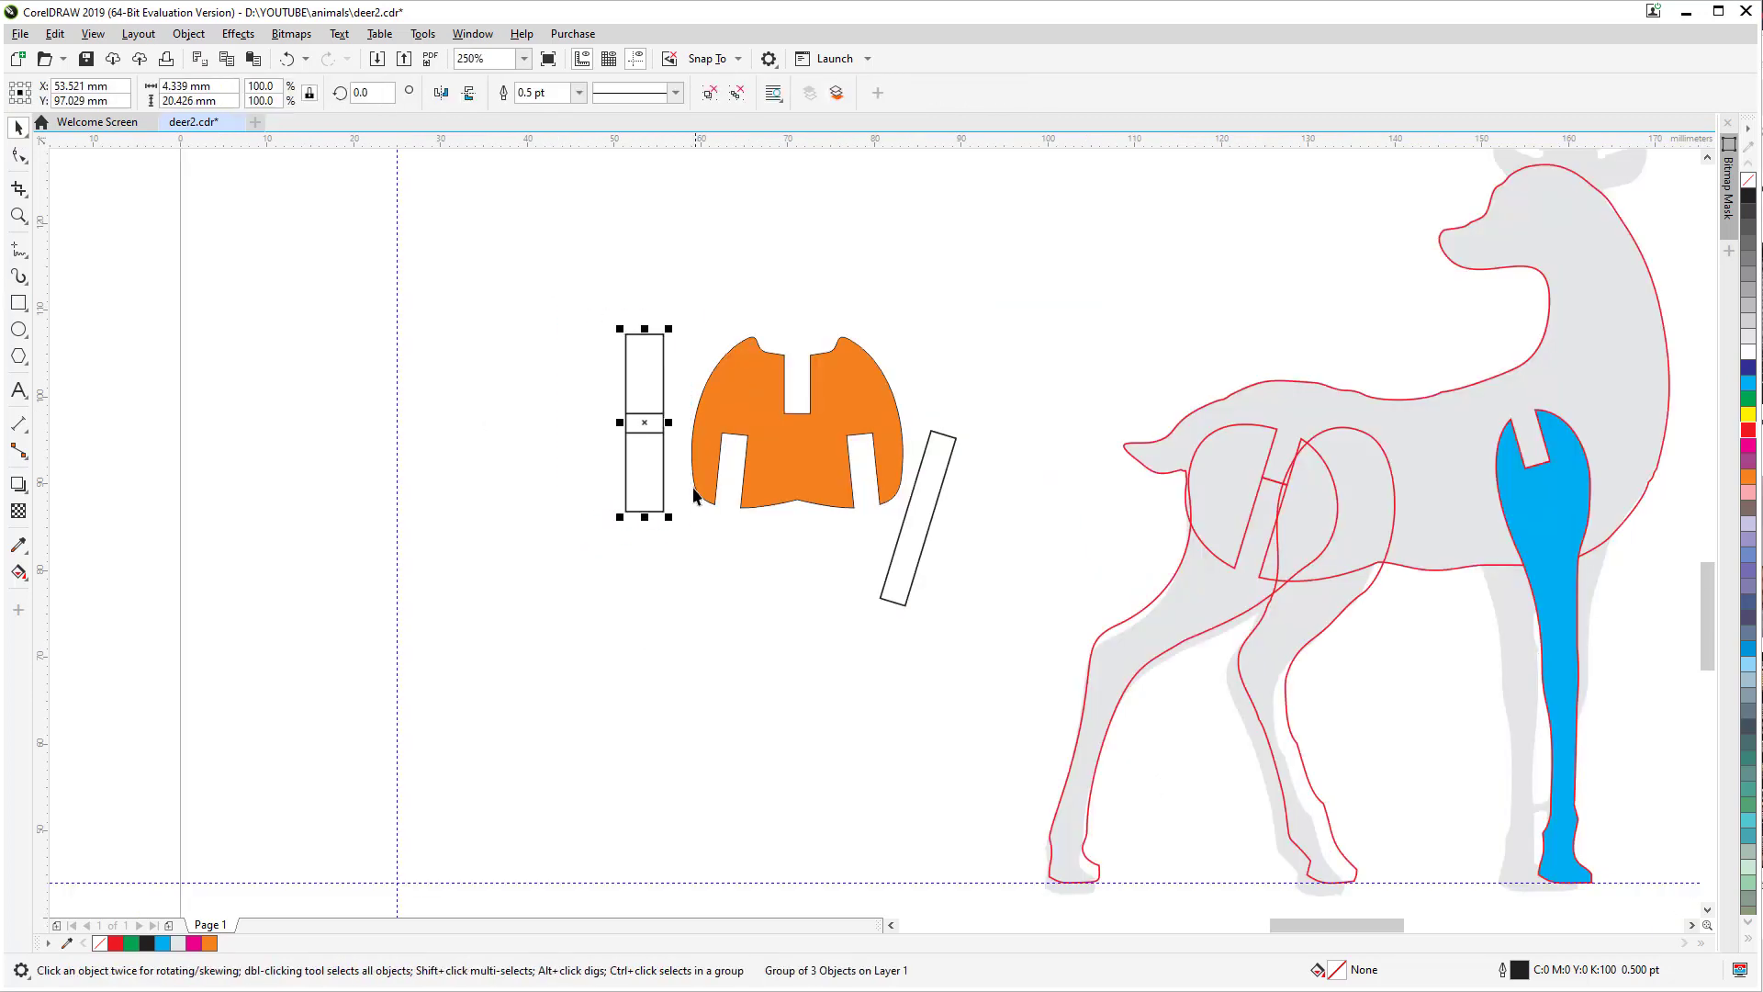
{"action": "left_click_drag", "start_coordinate": [677, 406], "coordinate": [1293, 418]}
{"action": "scroll", "coordinate": [1282, 553], "scroll_direction": "up", "scroll_amount": 2}
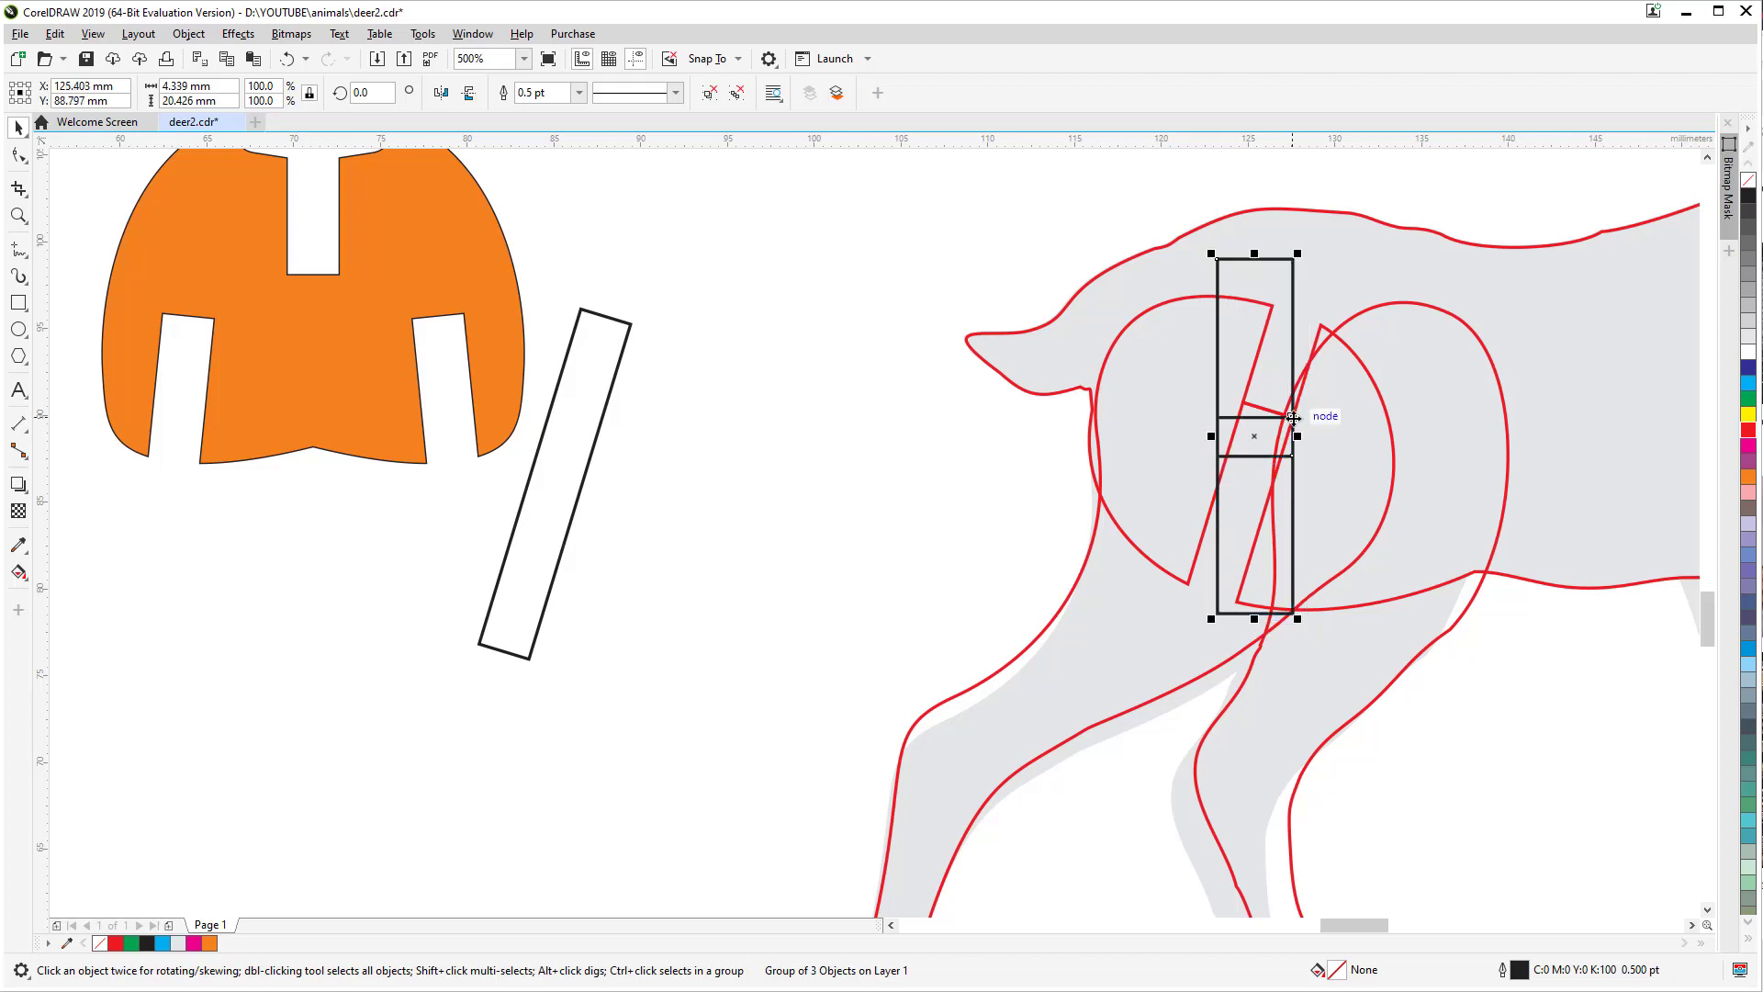
{"action": "left_click", "coordinate": [1294, 418]}
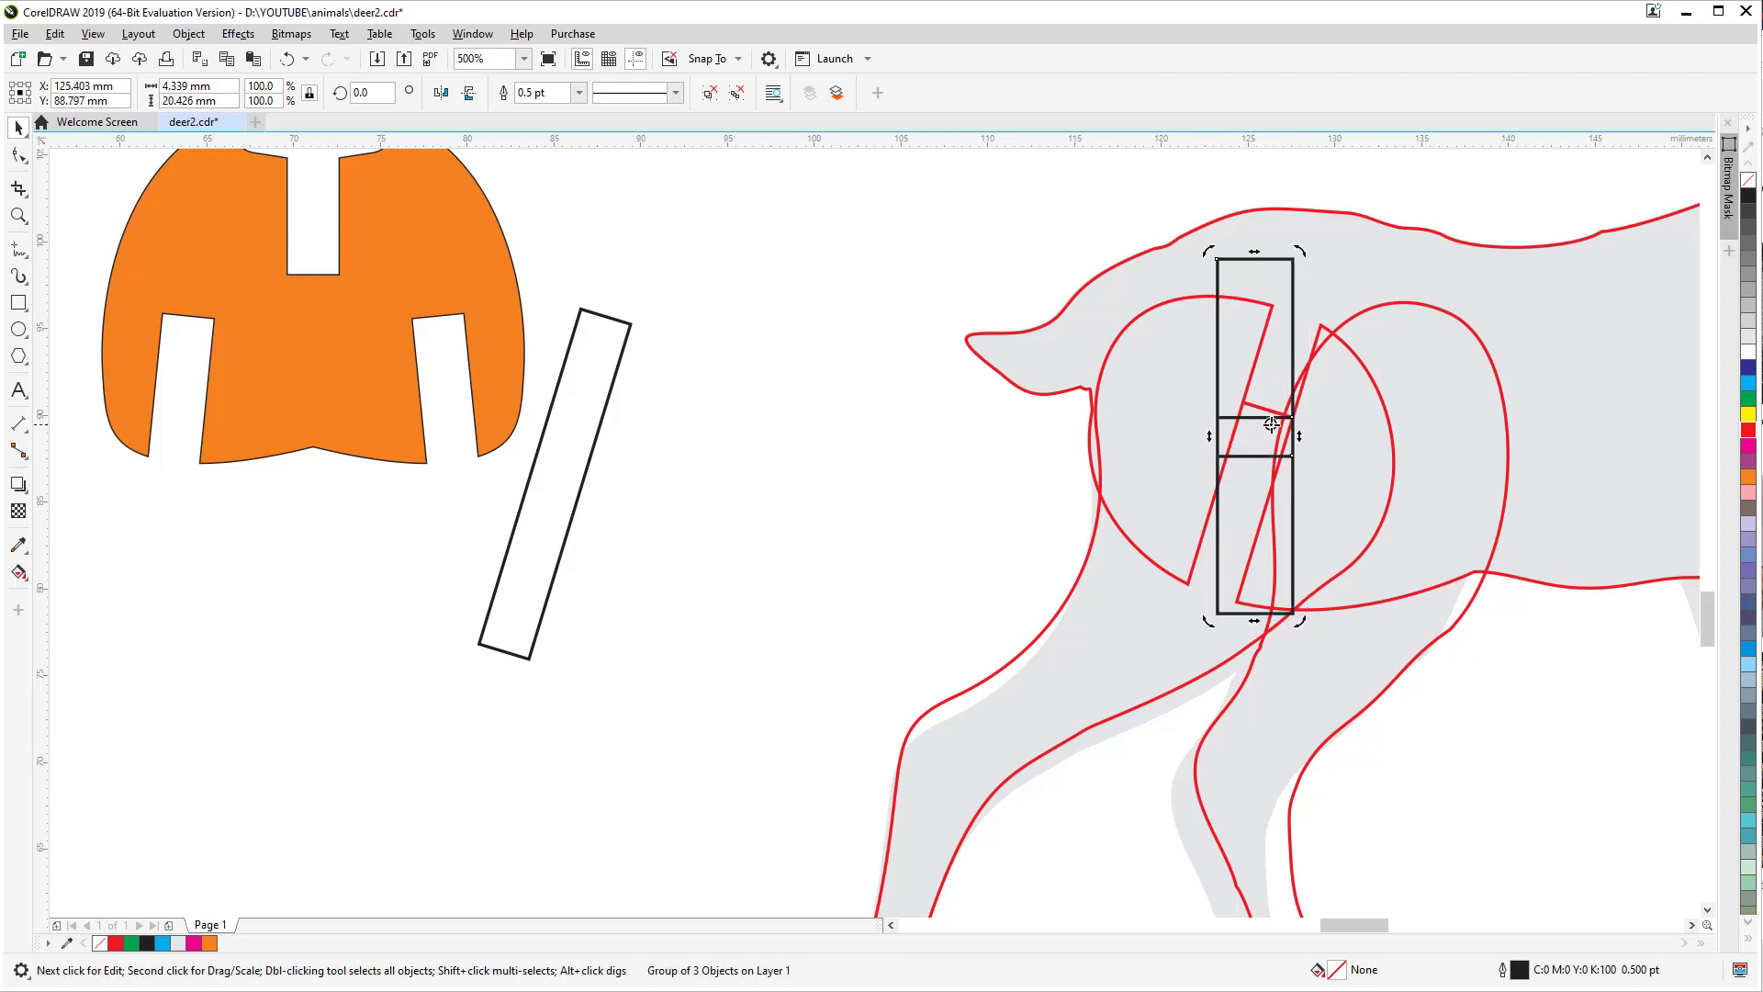
Step: Rotate the grouped rectangle about the end of the body's rear slot to 343.1°, parallel to the slot's sides
{"action": "left_click", "coordinate": [1293, 345]}
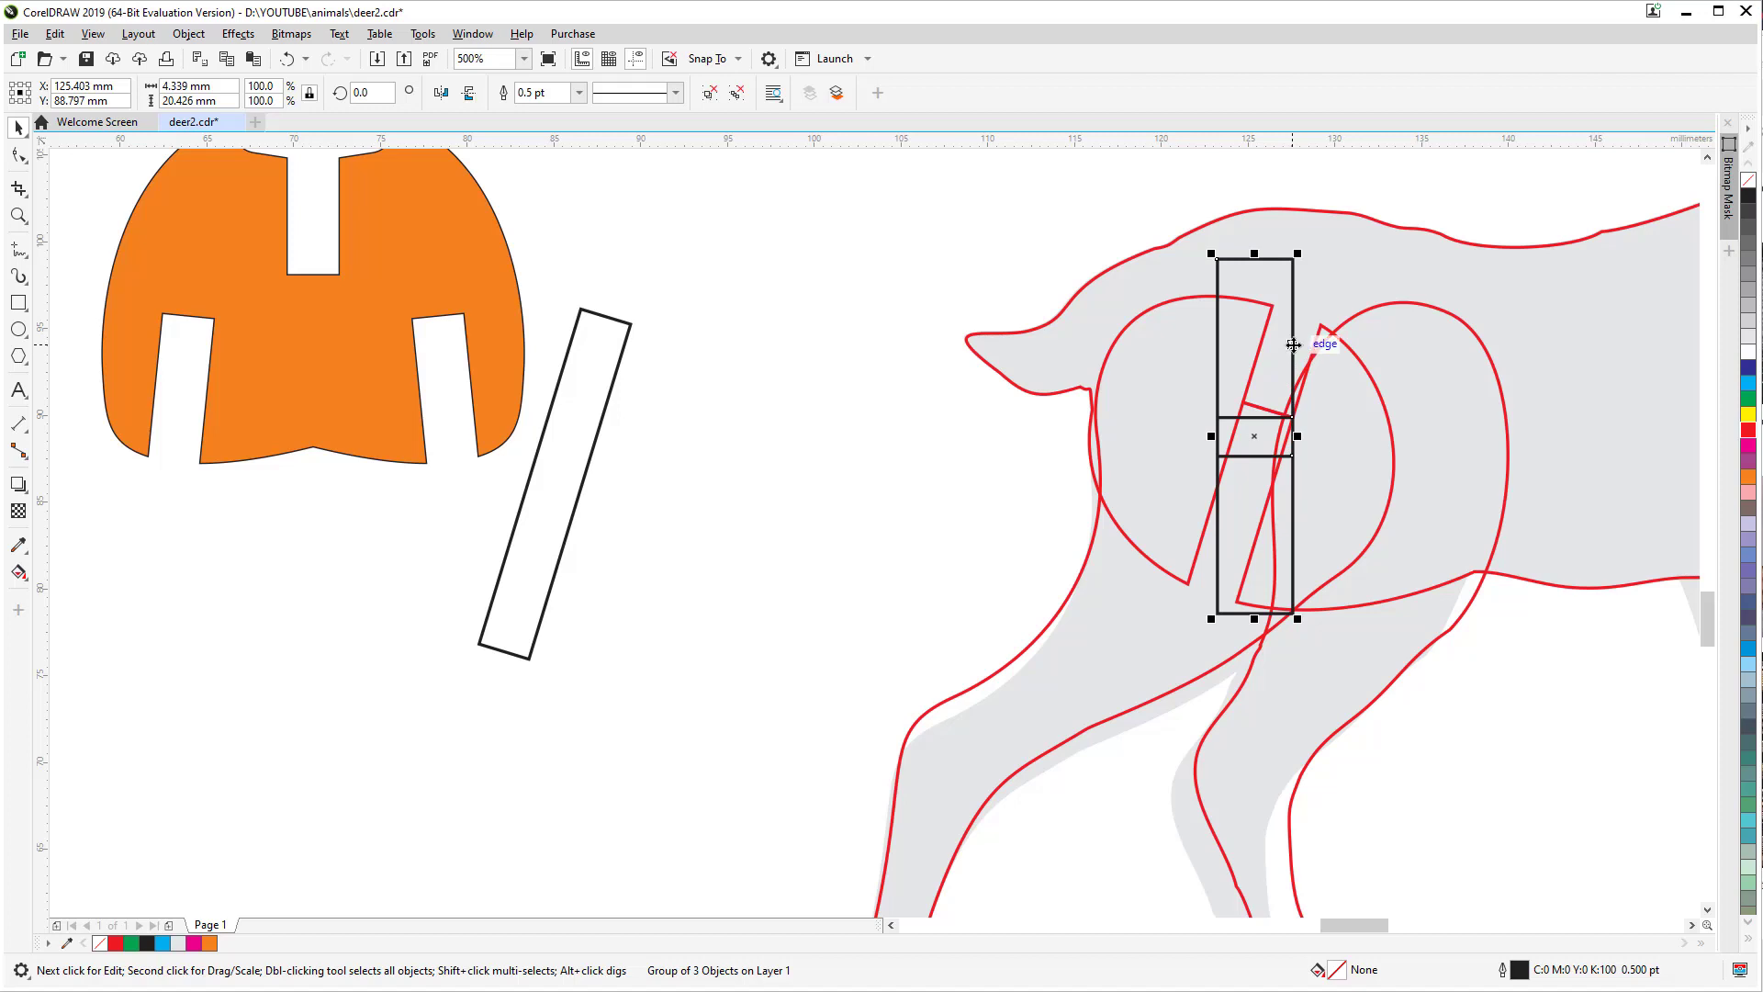
{"action": "left_click_drag", "start_coordinate": [1293, 345], "coordinate": [1291, 340]}
{"action": "key", "text": "ctrl+z"}
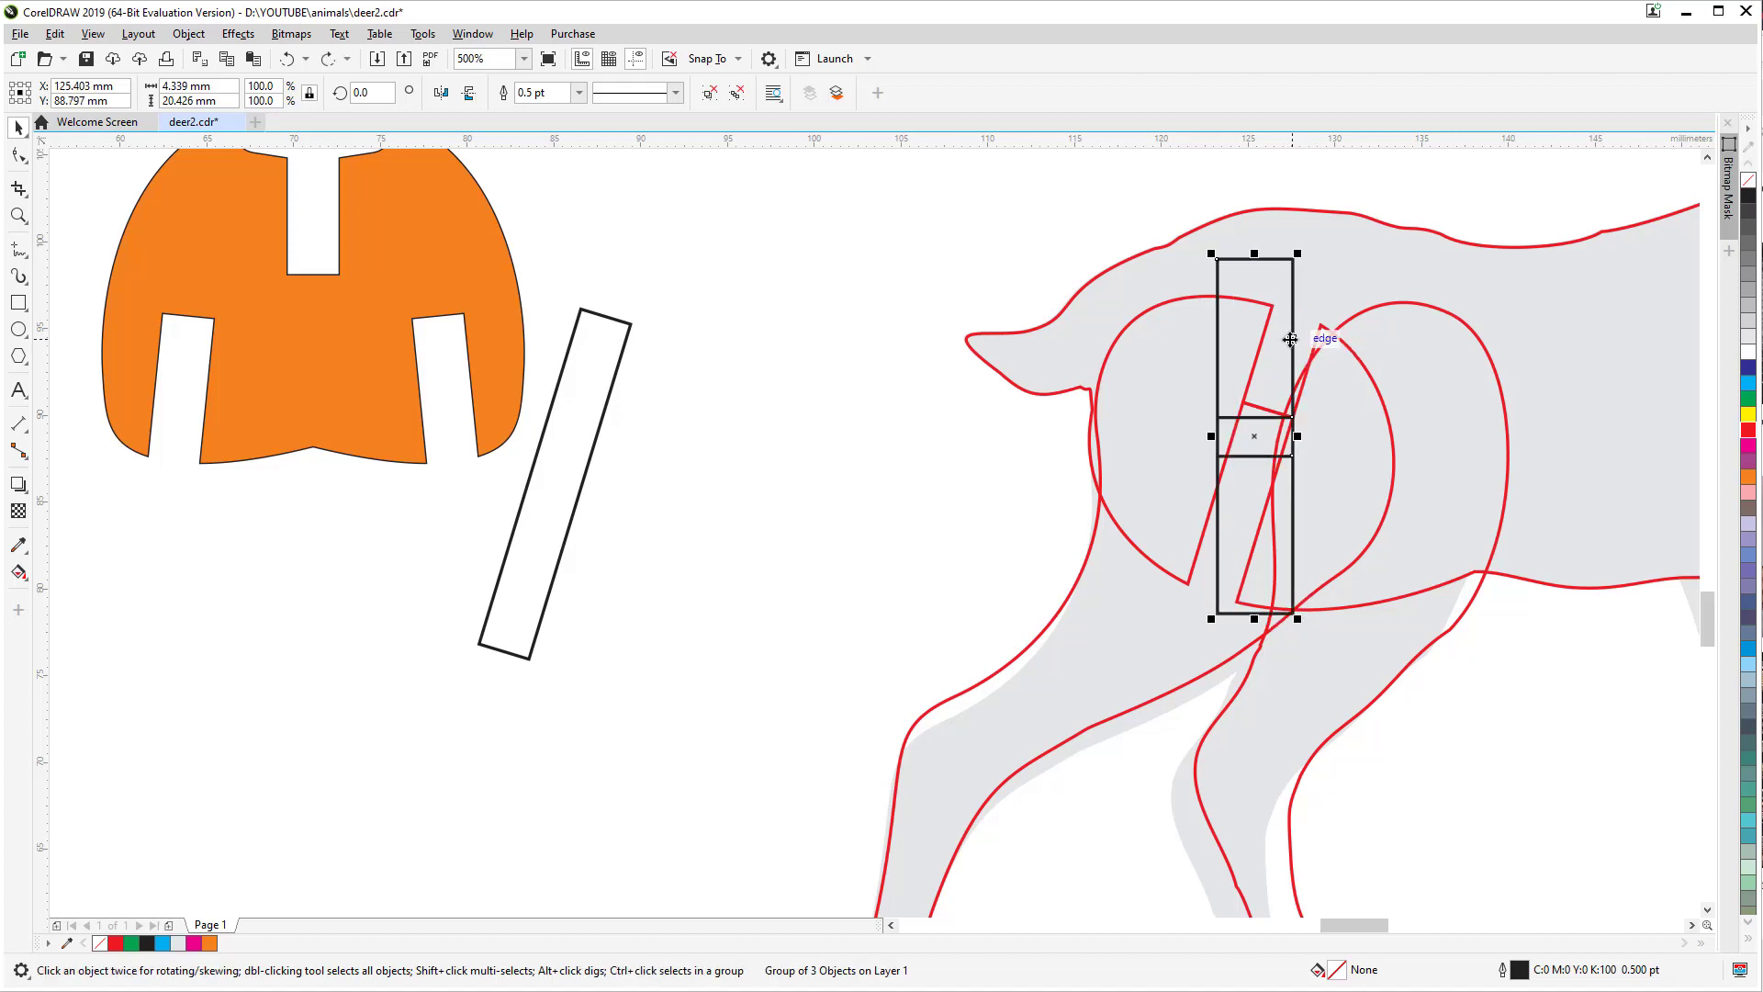
{"action": "left_click", "coordinate": [1291, 340]}
{"action": "left_click_drag", "start_coordinate": [1292, 340], "coordinate": [1312, 351]}
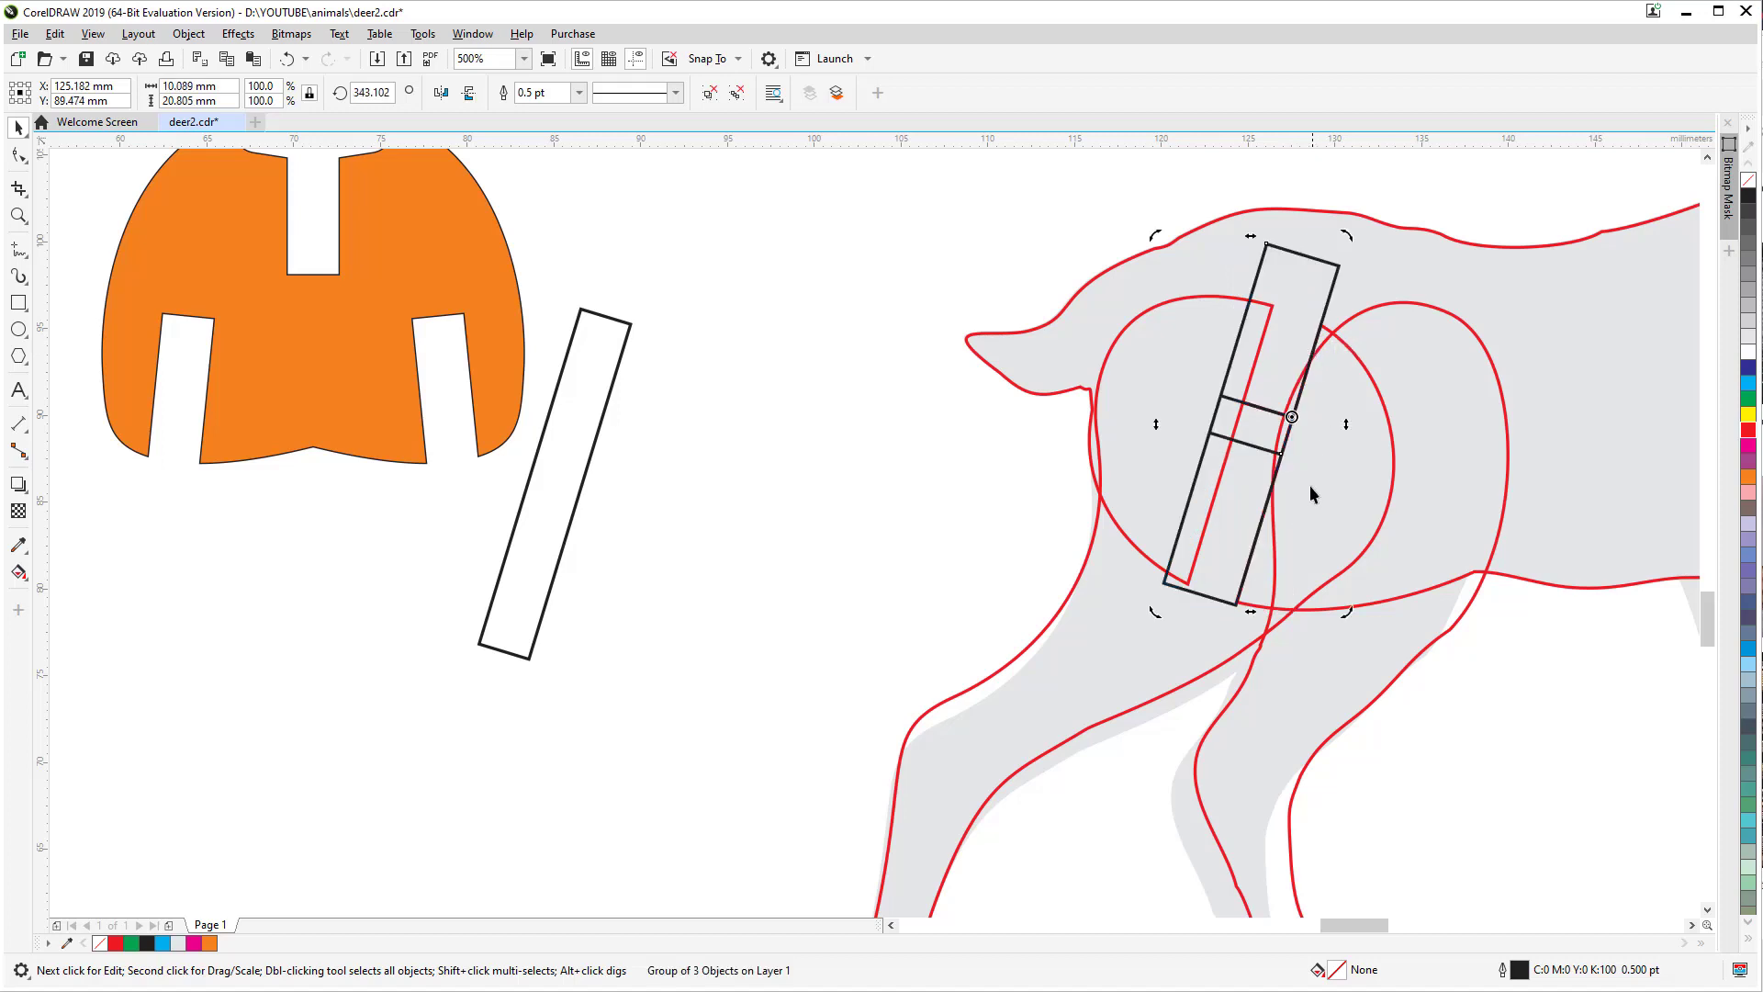
Step: Pull the rotated group clear of the deer and set it back with its side edge along the body's rear slot
{"action": "left_click", "coordinate": [1020, 229]}
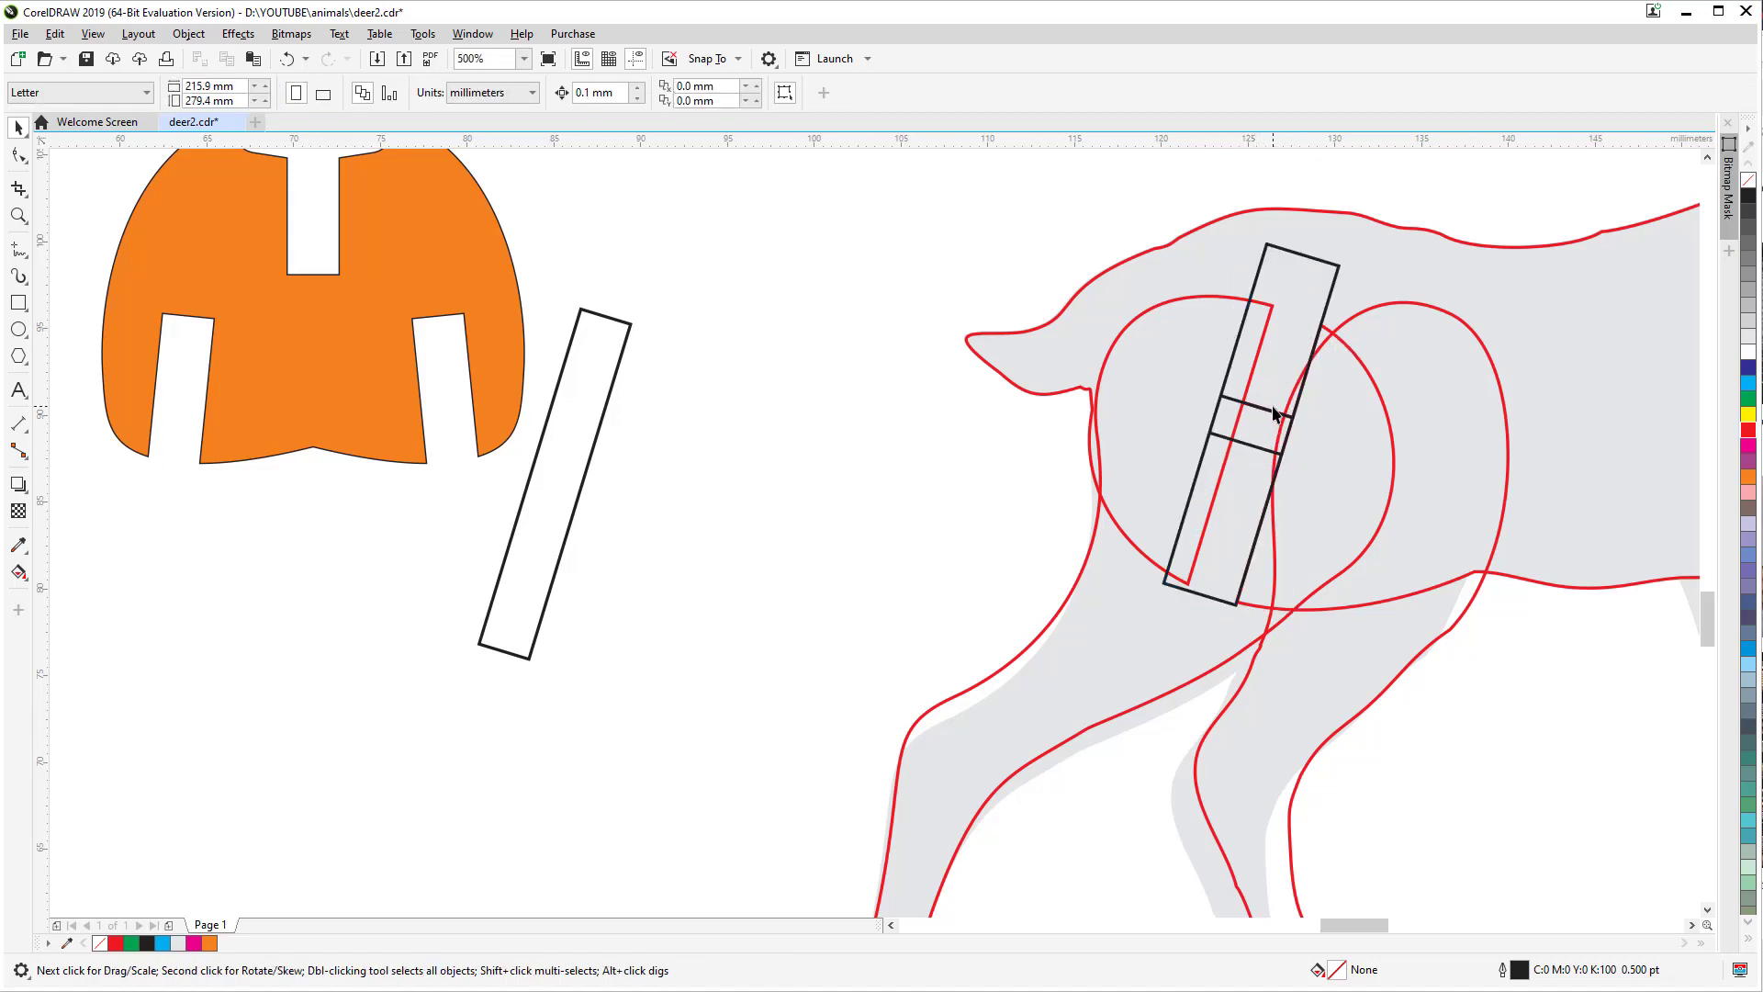
{"action": "left_click_drag", "start_coordinate": [1286, 326], "coordinate": [910, 401]}
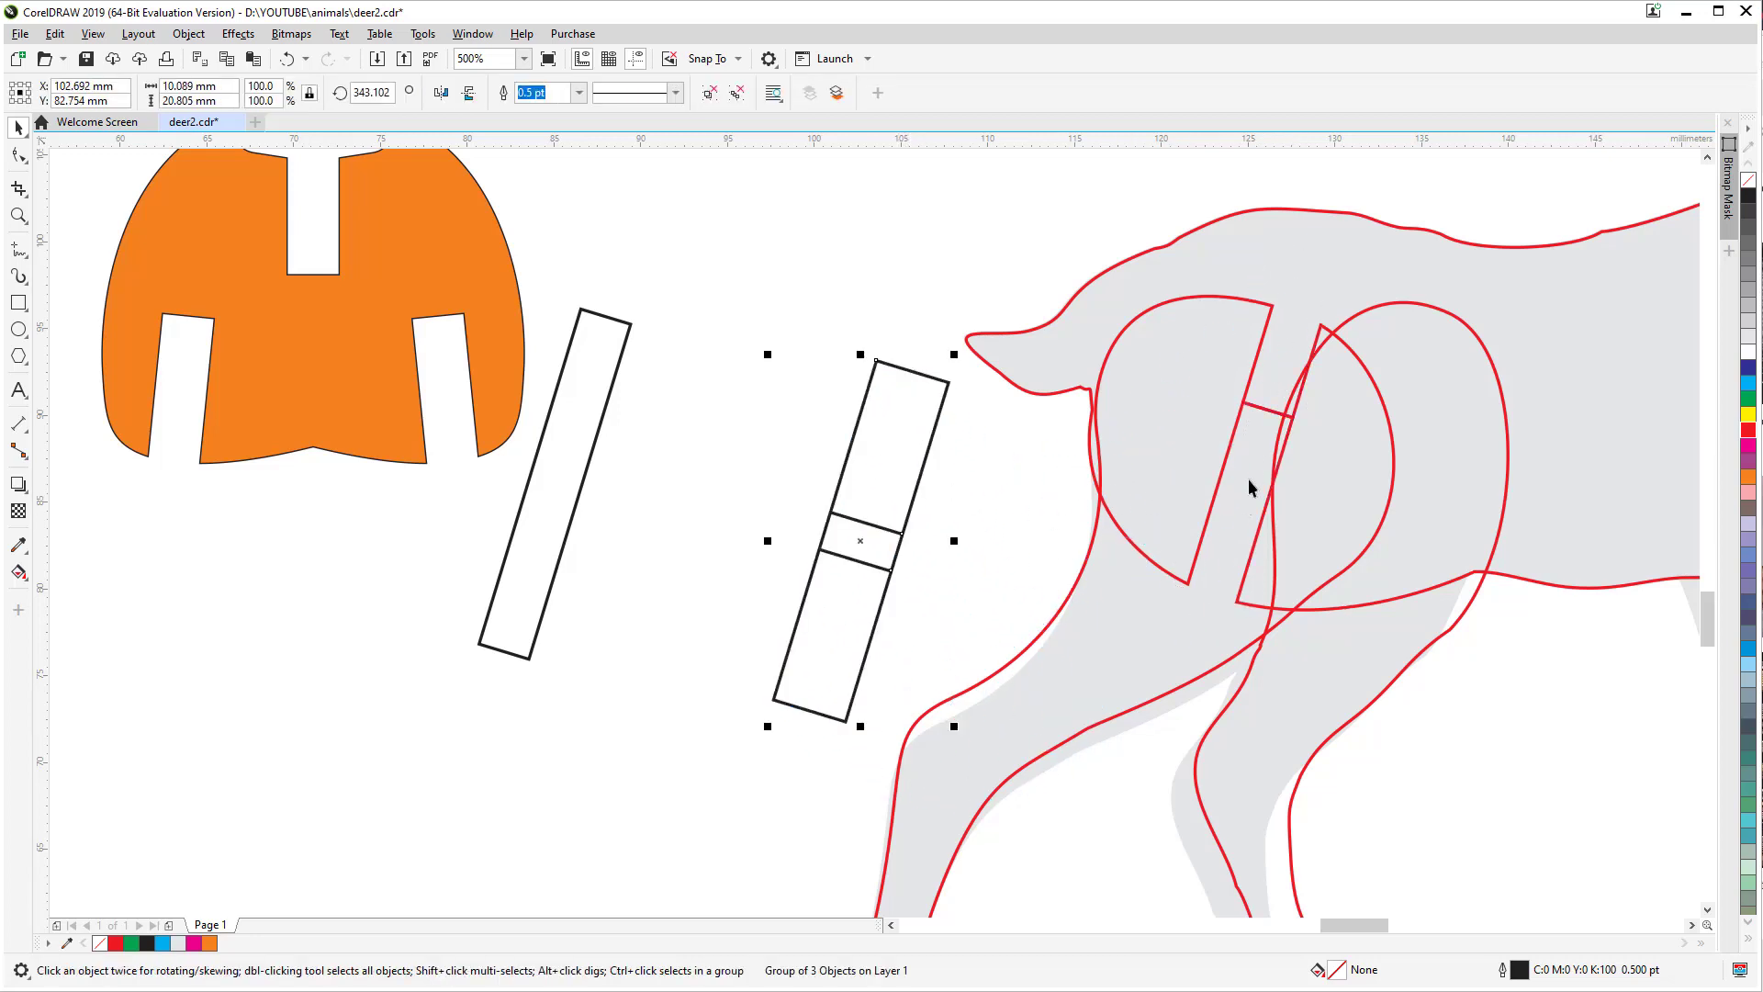
{"action": "left_click_drag", "start_coordinate": [921, 424], "coordinate": [1309, 312]}
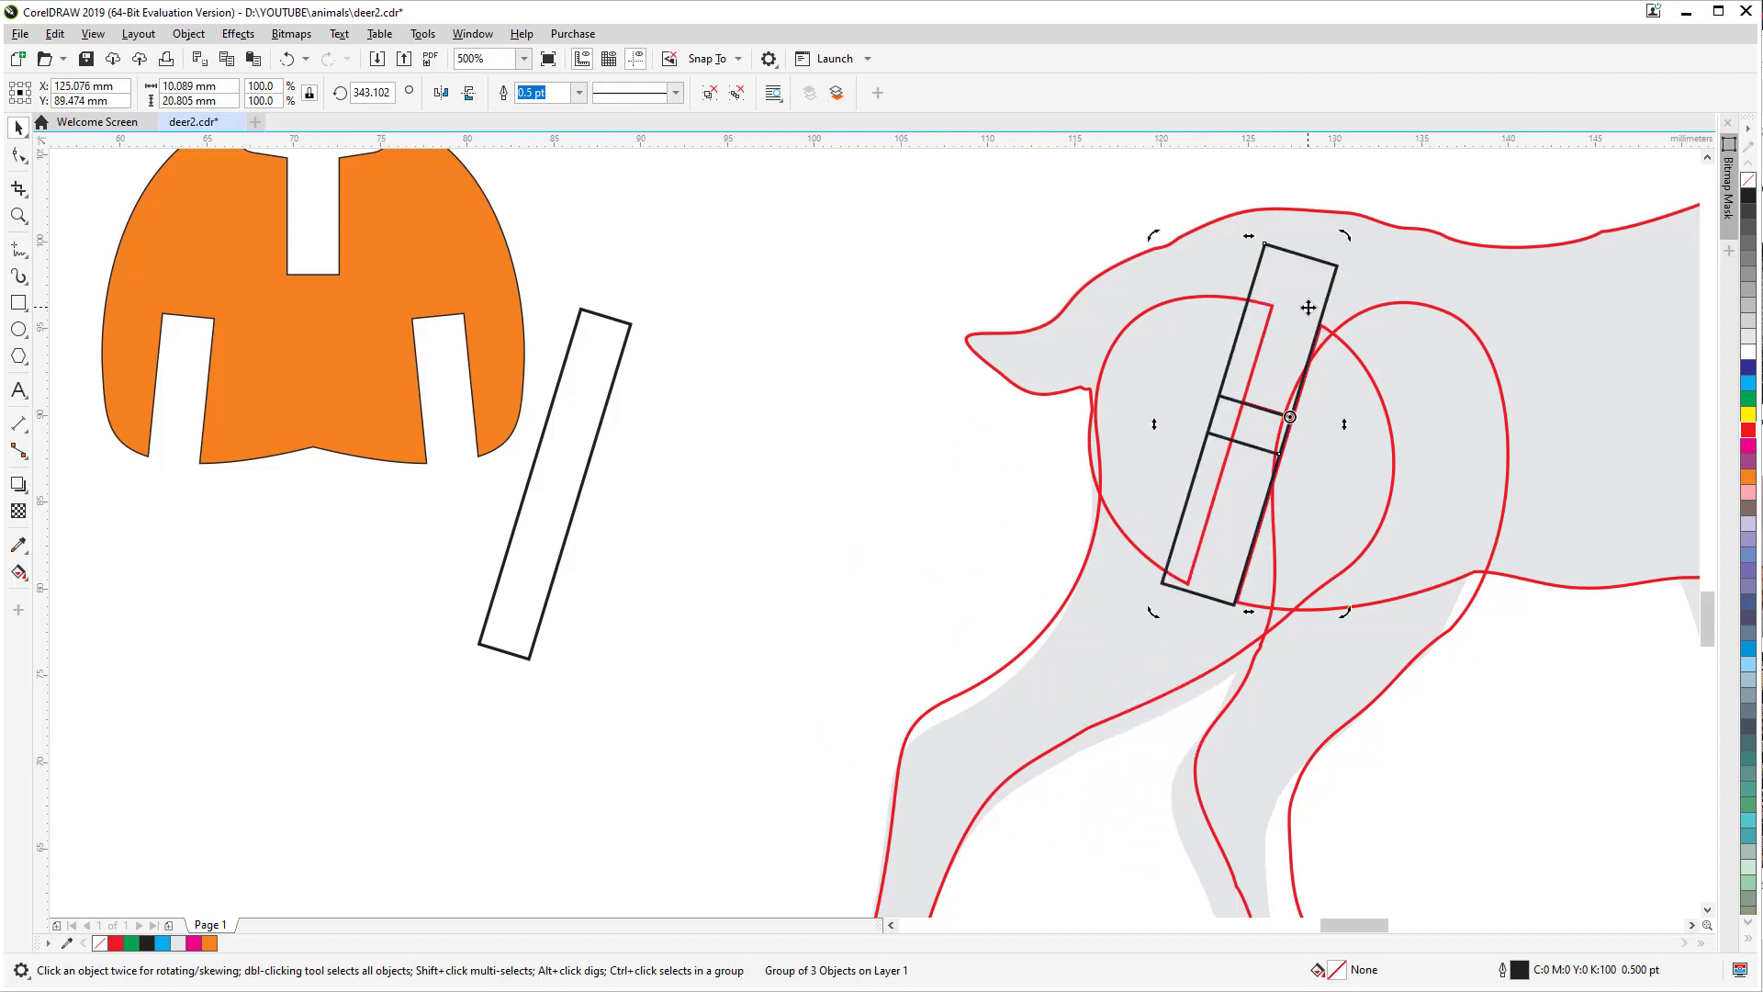
{"action": "left_click_drag", "start_coordinate": [1293, 416], "coordinate": [1291, 417]}
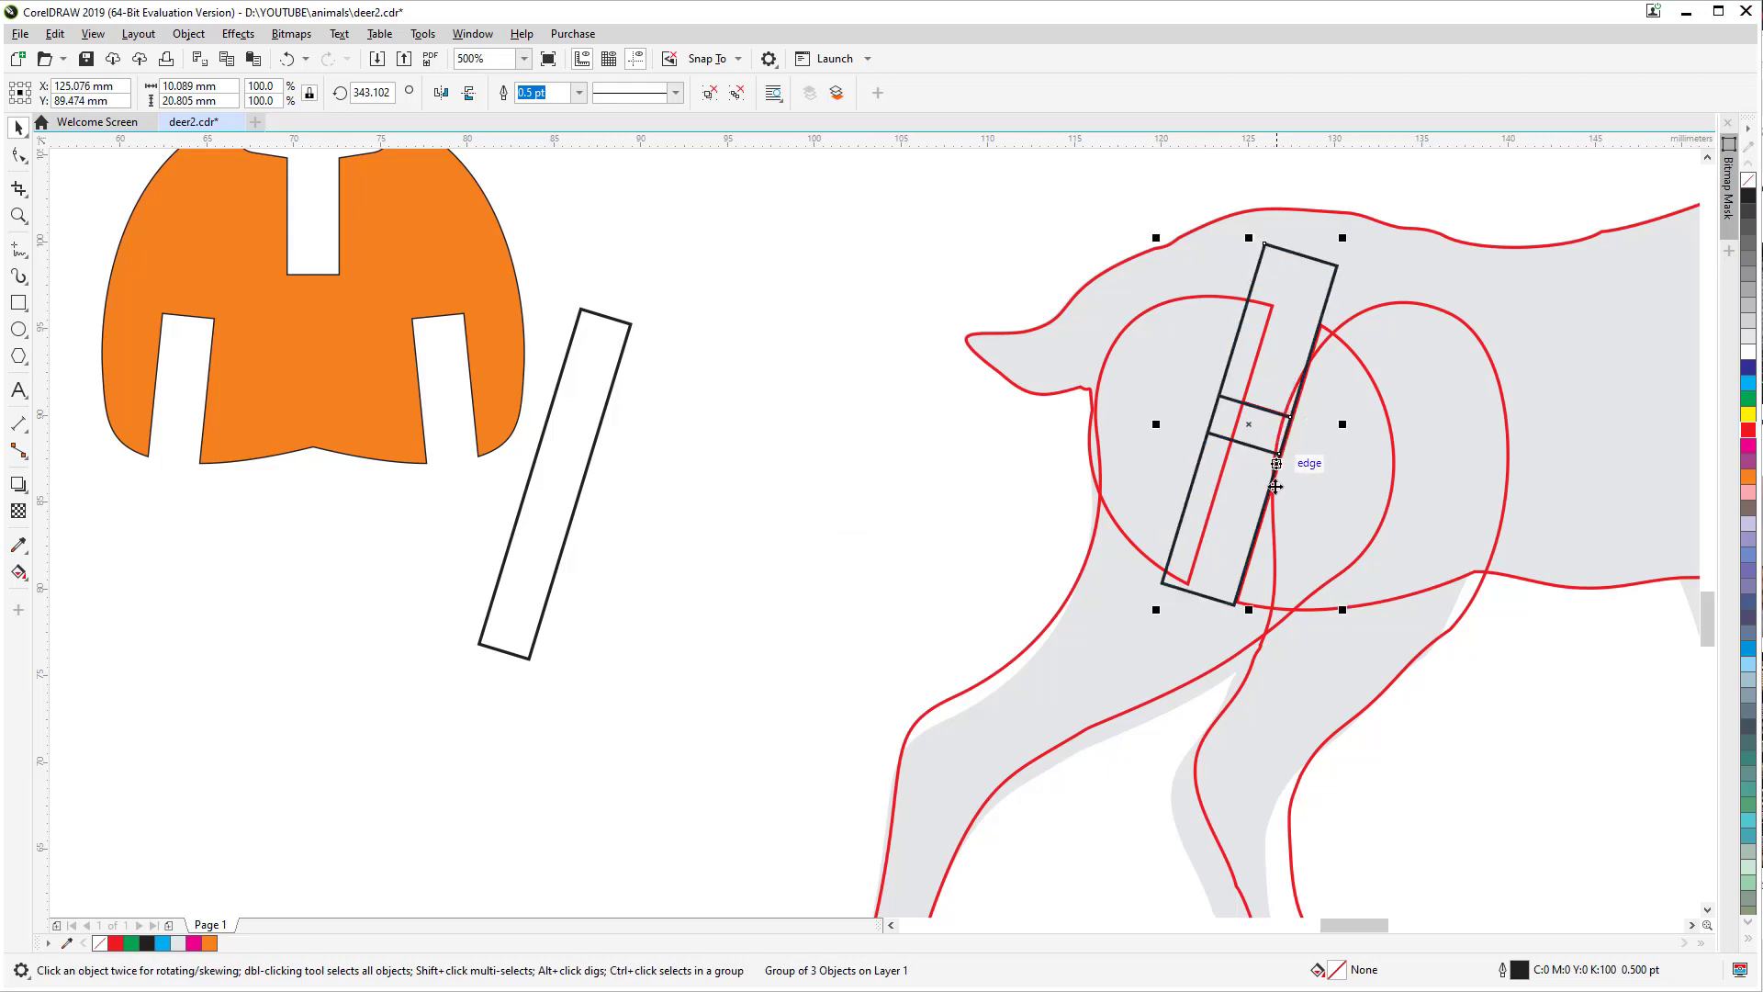
{"action": "left_click", "coordinate": [935, 459]}
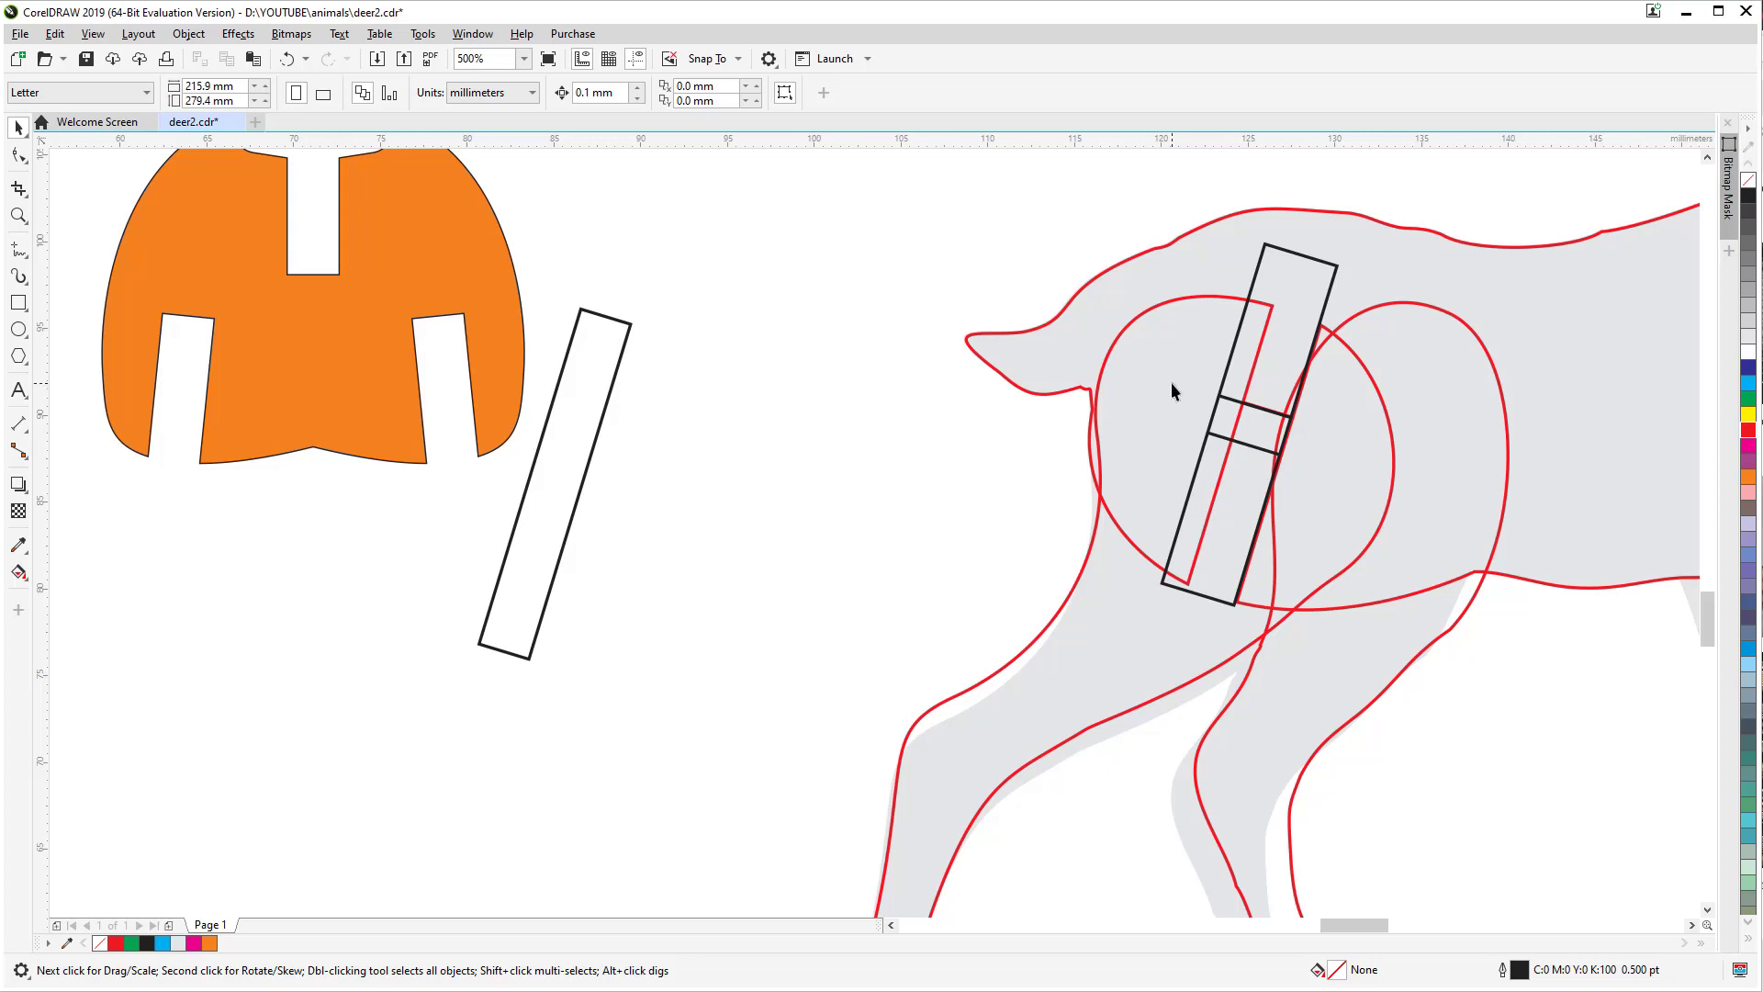
{"action": "left_click", "coordinate": [1133, 499]}
{"action": "left_click_drag", "start_coordinate": [1103, 649], "coordinate": [1040, 630]}
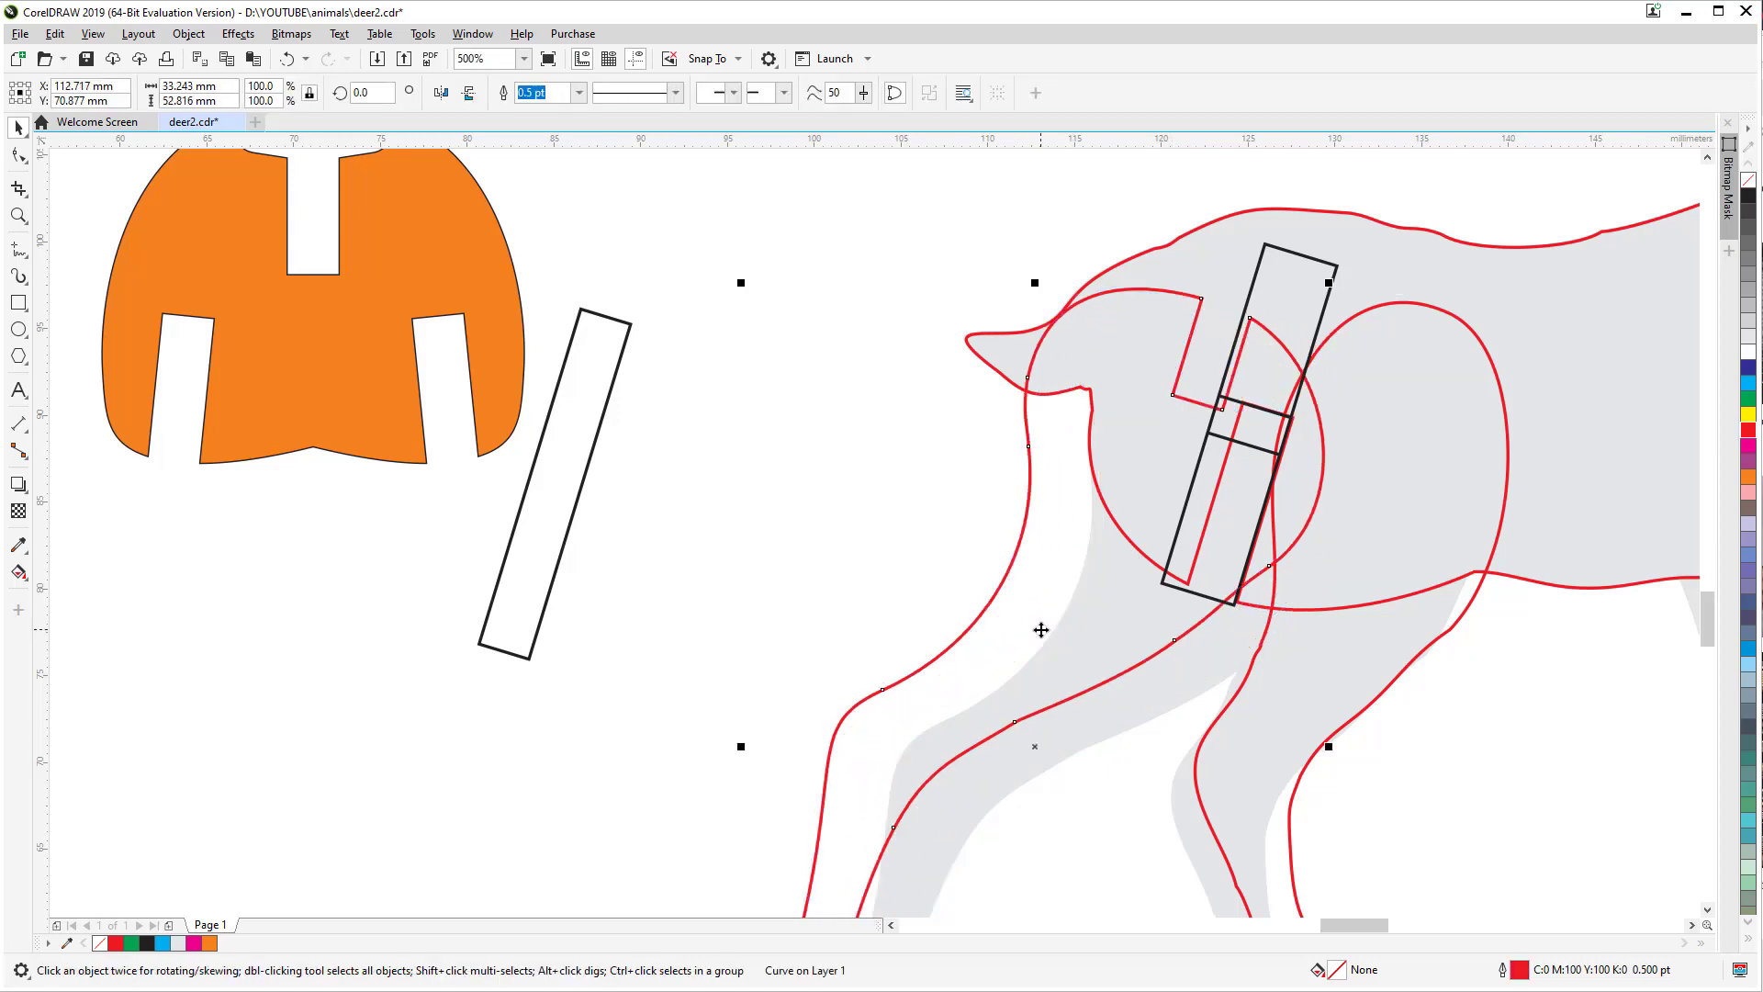
{"action": "key", "text": "ctrl+z"}
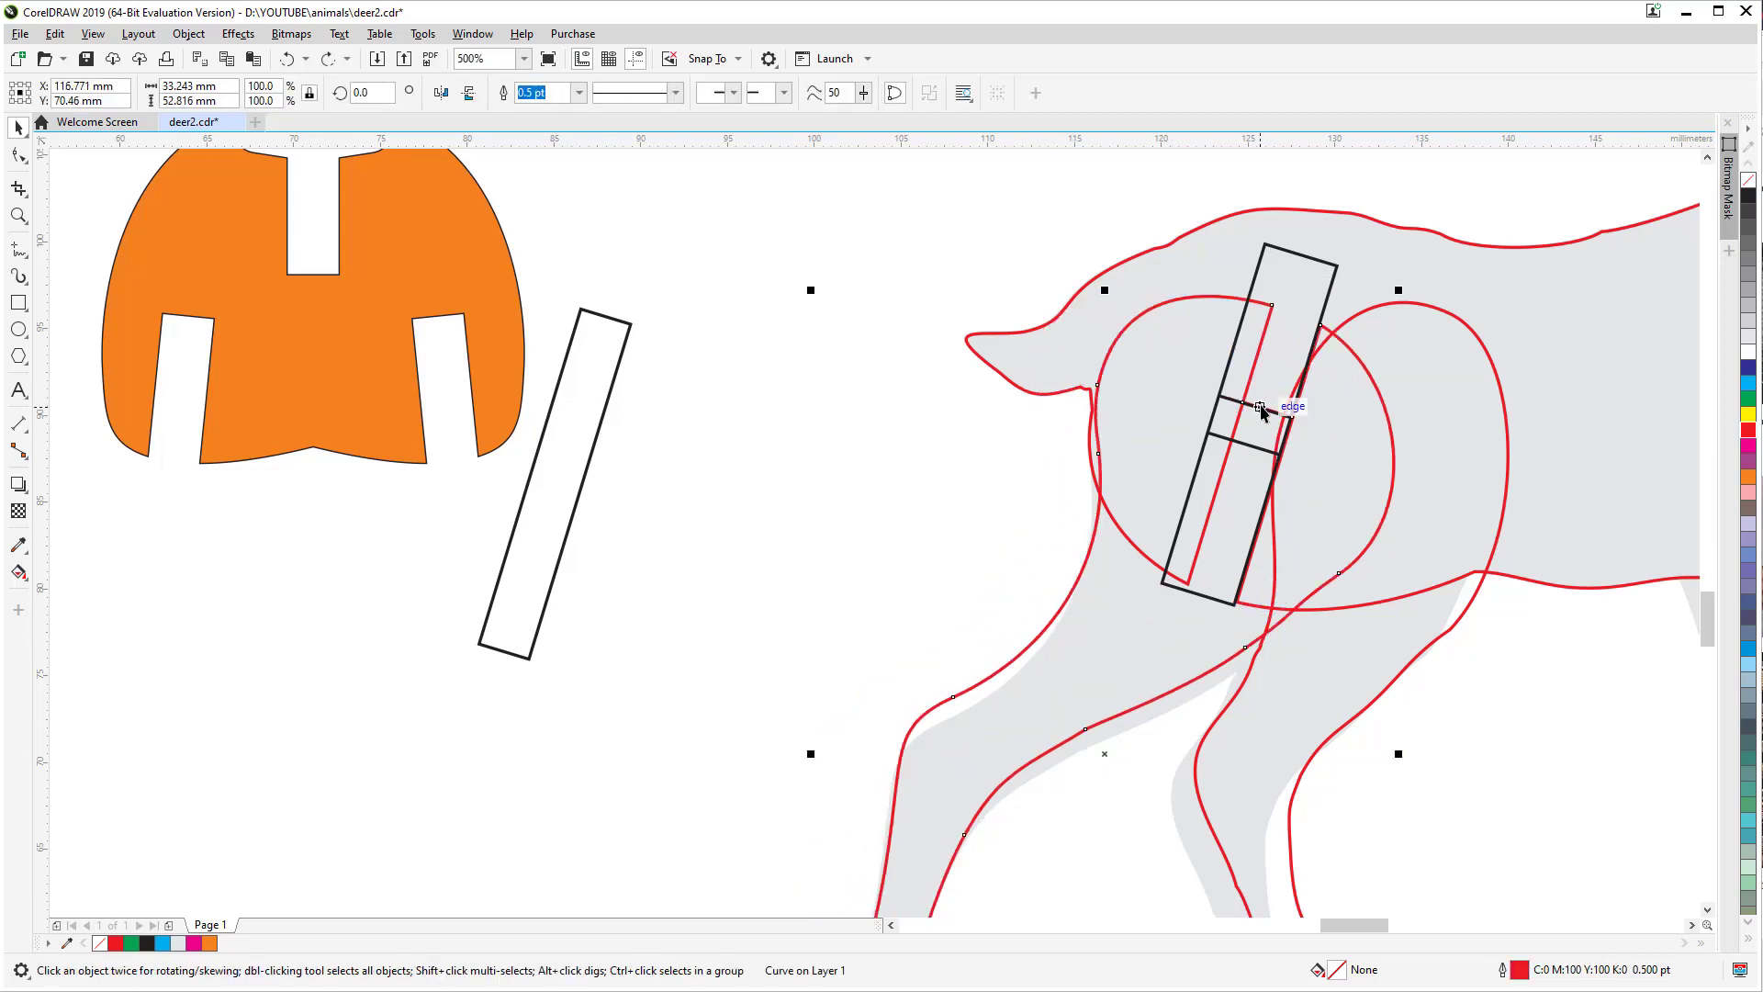
Step: Extend the first hind leg's slot by moving its two inner corner nodes down to the group's lower cross line
{"action": "scroll", "coordinate": [1267, 407], "scroll_direction": "up", "scroll_amount": 2}
{"action": "left_click", "coordinate": [1098, 326]}
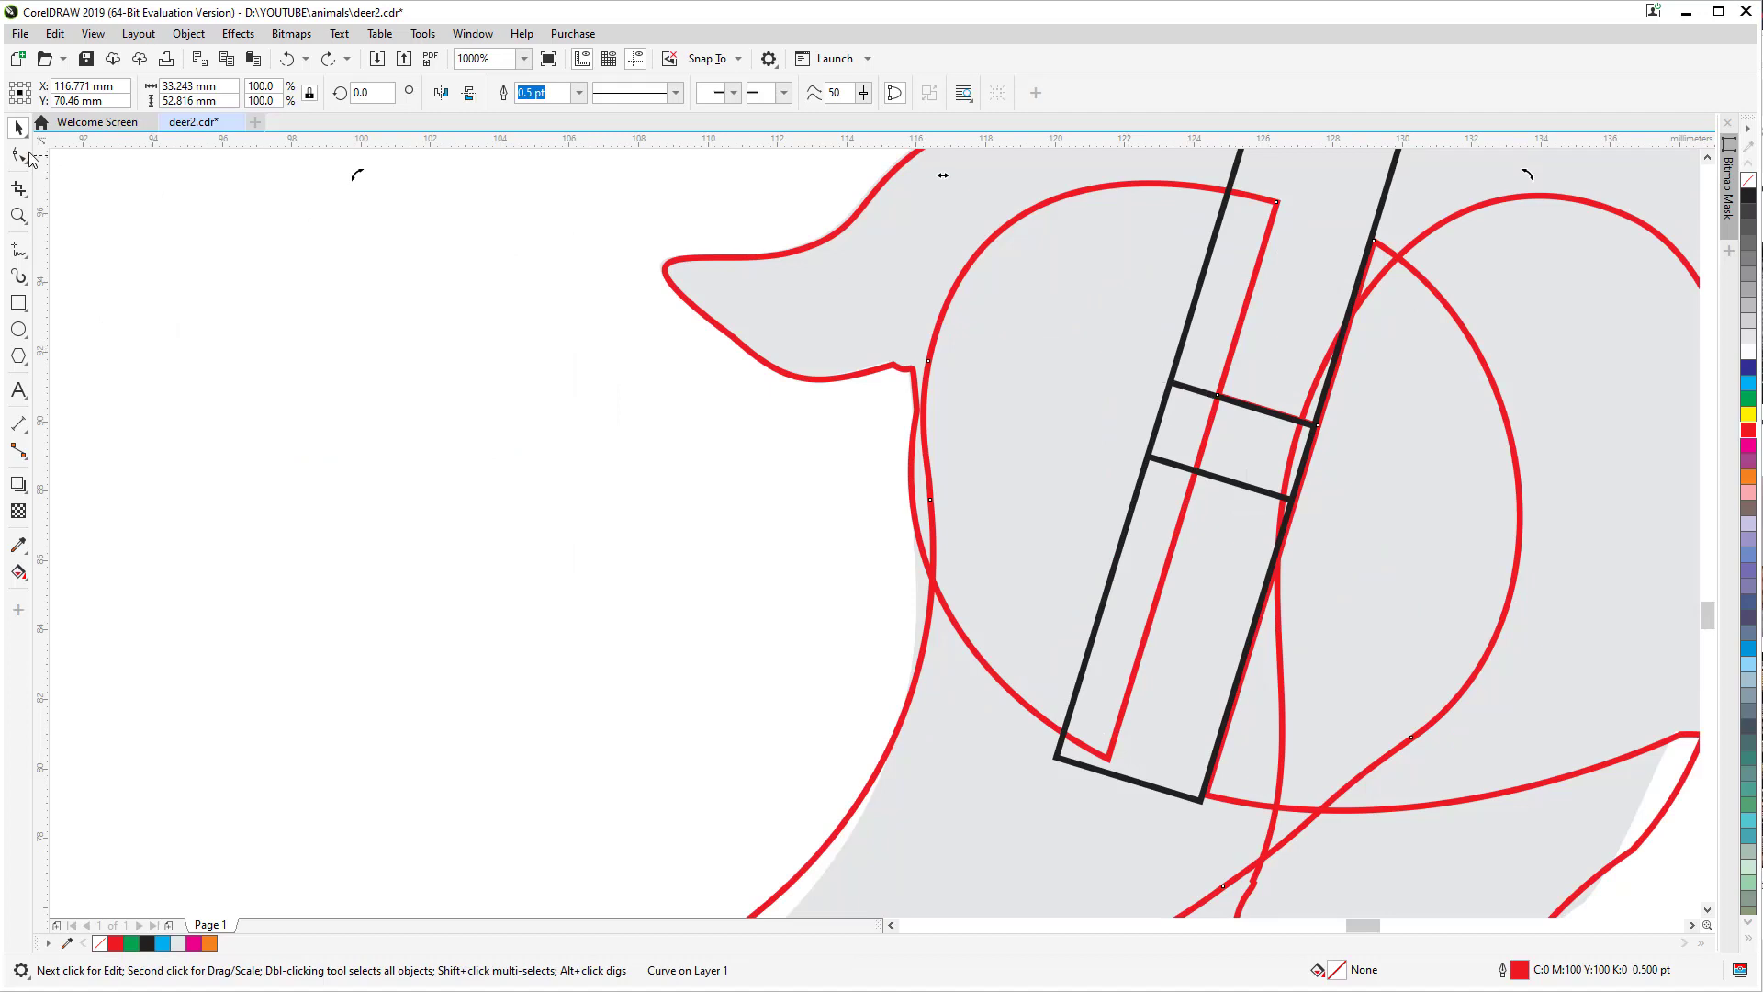
{"action": "key", "text": "F10"}
{"action": "left_click_drag", "start_coordinate": [1369, 450], "coordinate": [1320, 428]}
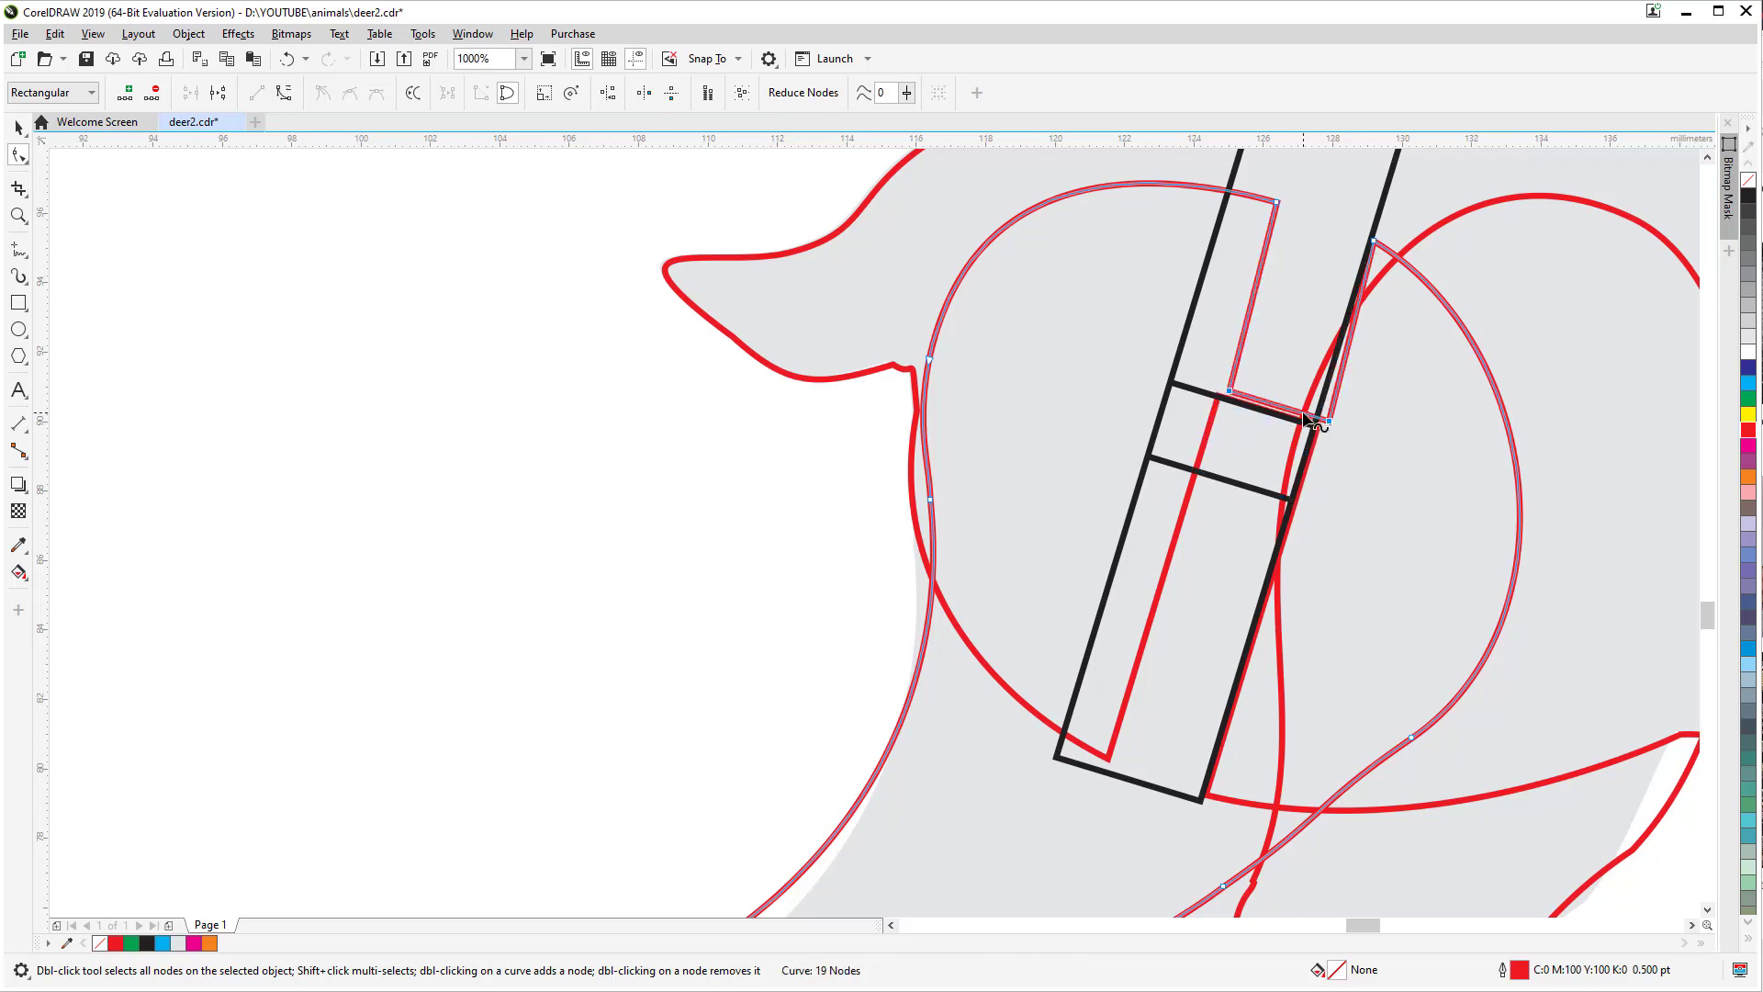
{"action": "left_click_drag", "start_coordinate": [1219, 400], "coordinate": [1195, 471]}
Step: Move the group with the two cross lines off the hind legs into the blank area above the tail
{"action": "scroll", "coordinate": [1240, 503], "scroll_direction": "down", "scroll_amount": 4}
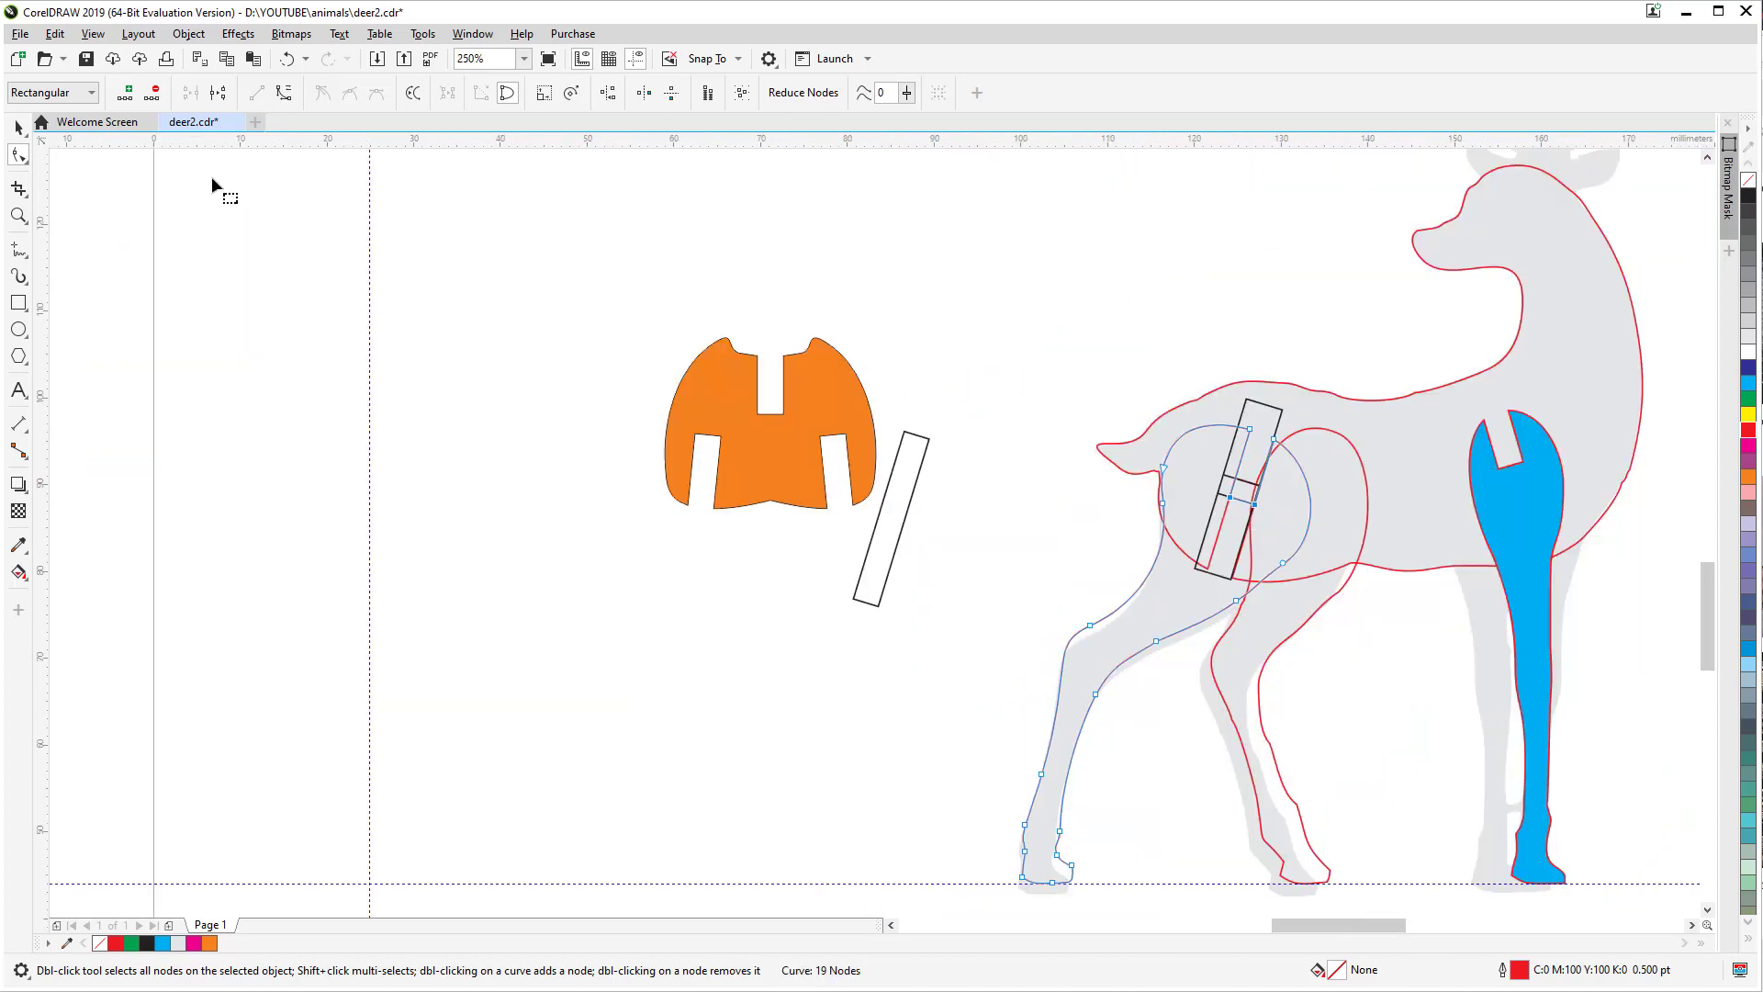
{"action": "left_click", "coordinate": [26, 128]}
{"action": "left_click", "coordinate": [1267, 404]}
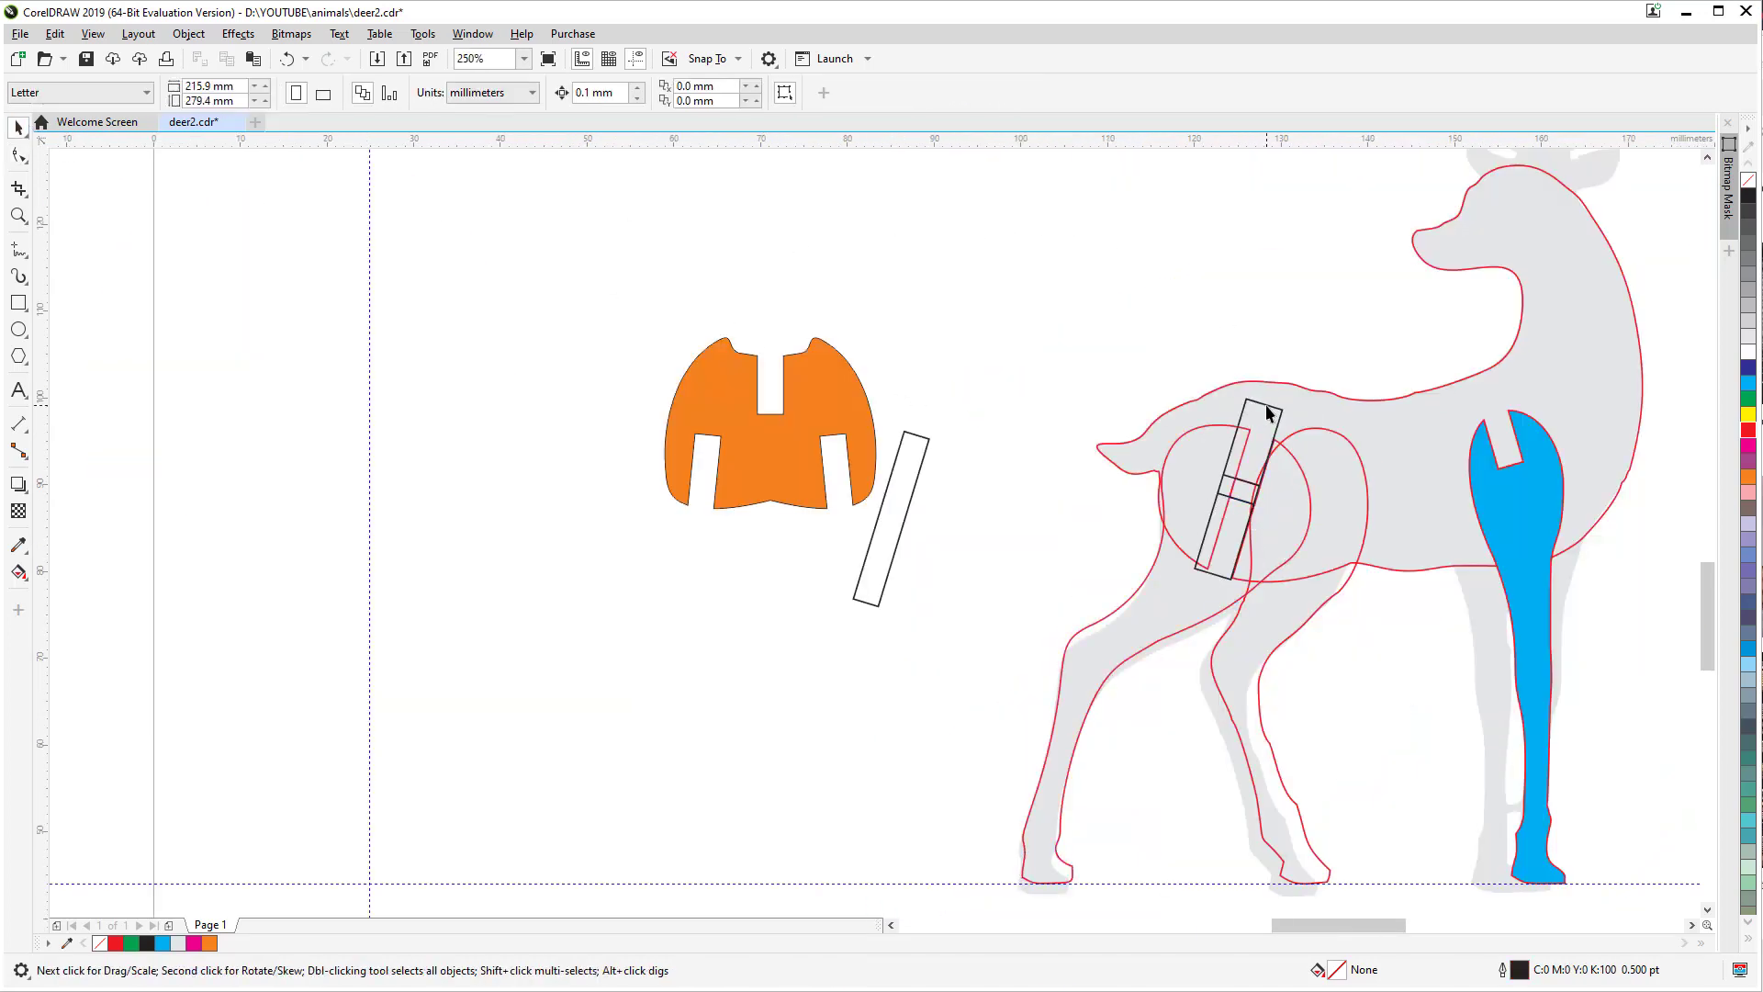
{"action": "left_click_drag", "start_coordinate": [1268, 404], "coordinate": [1051, 260]}
{"action": "key", "text": "Escape"}
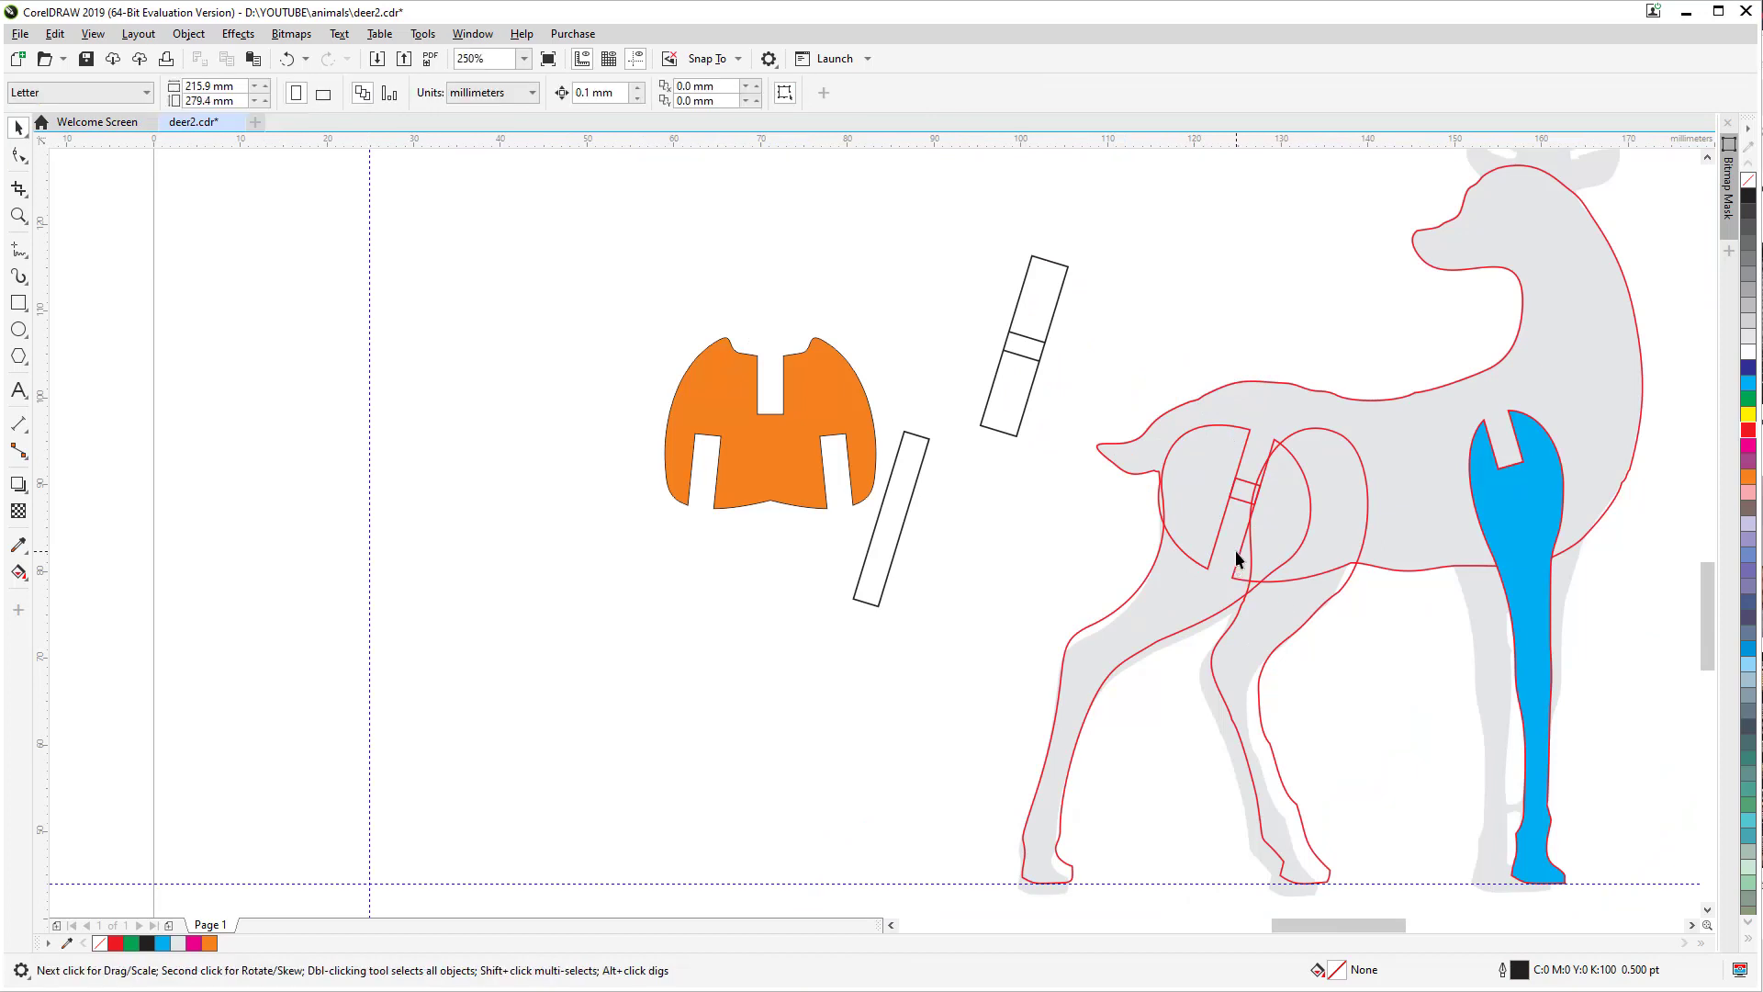
Step: Reshape the second hind leg's thigh, moving its two upper nodes toward the tail and adjusting the curve handle so it surrounds the slot
{"action": "scroll", "coordinate": [1259, 551], "scroll_direction": "up", "scroll_amount": 3}
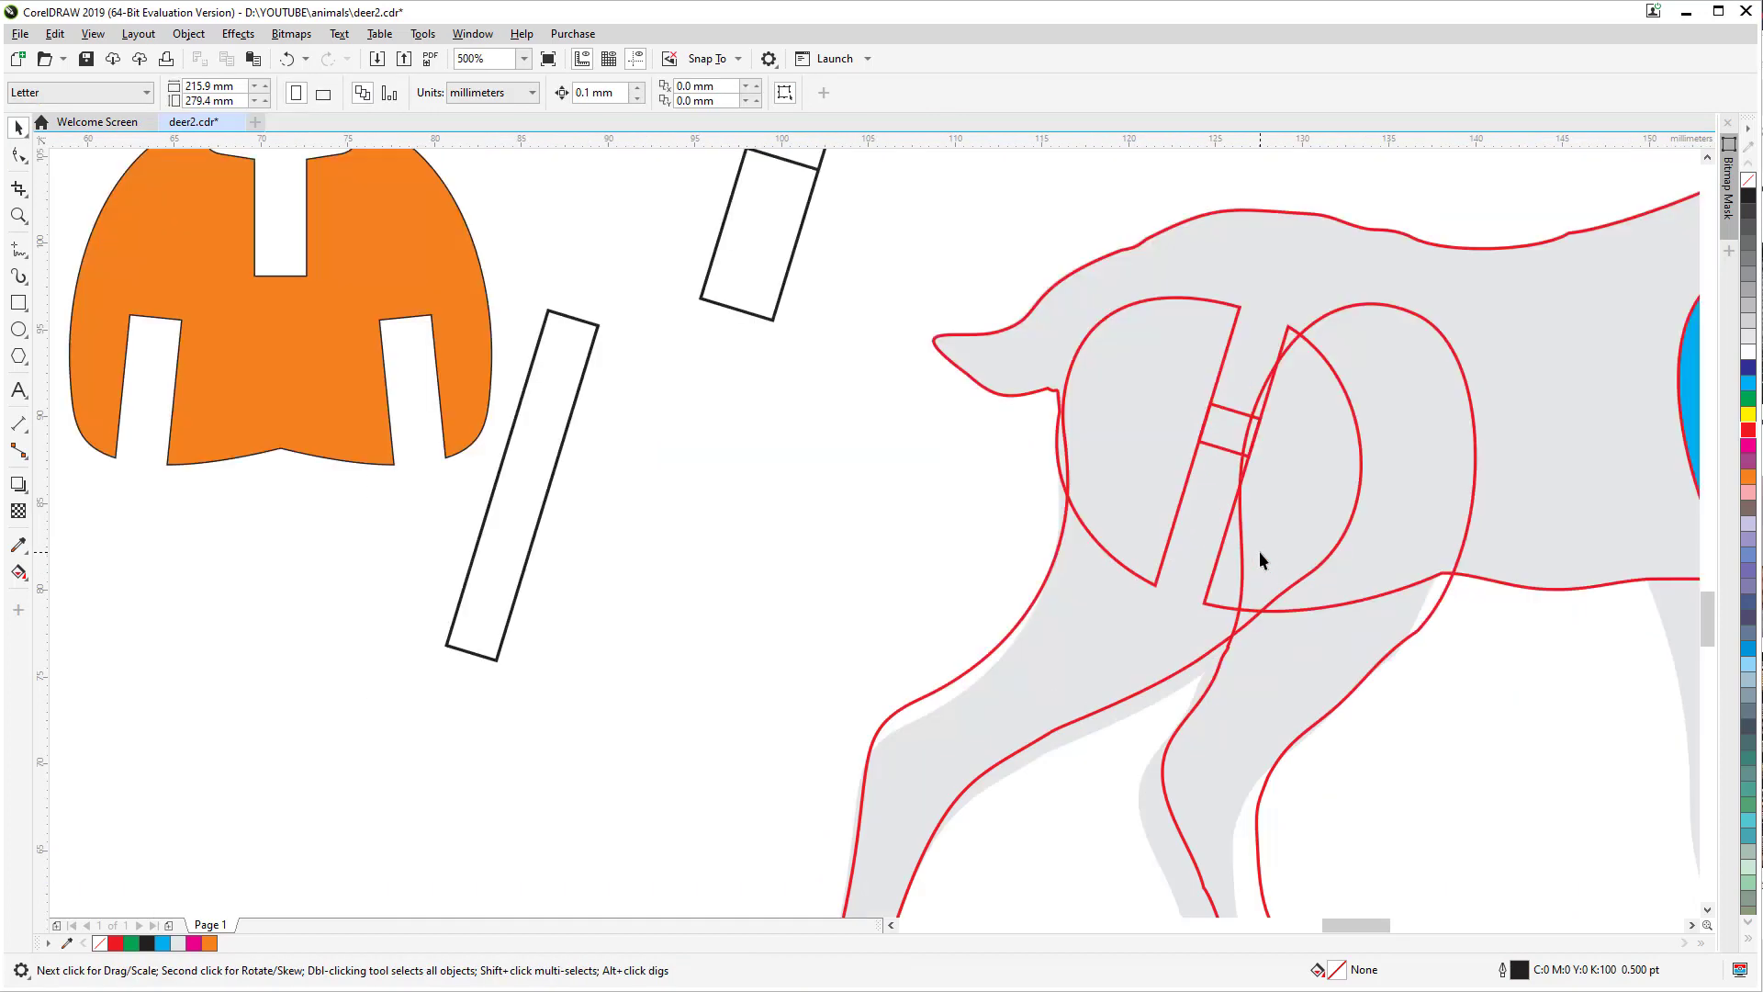
{"action": "left_click", "coordinate": [1066, 641]}
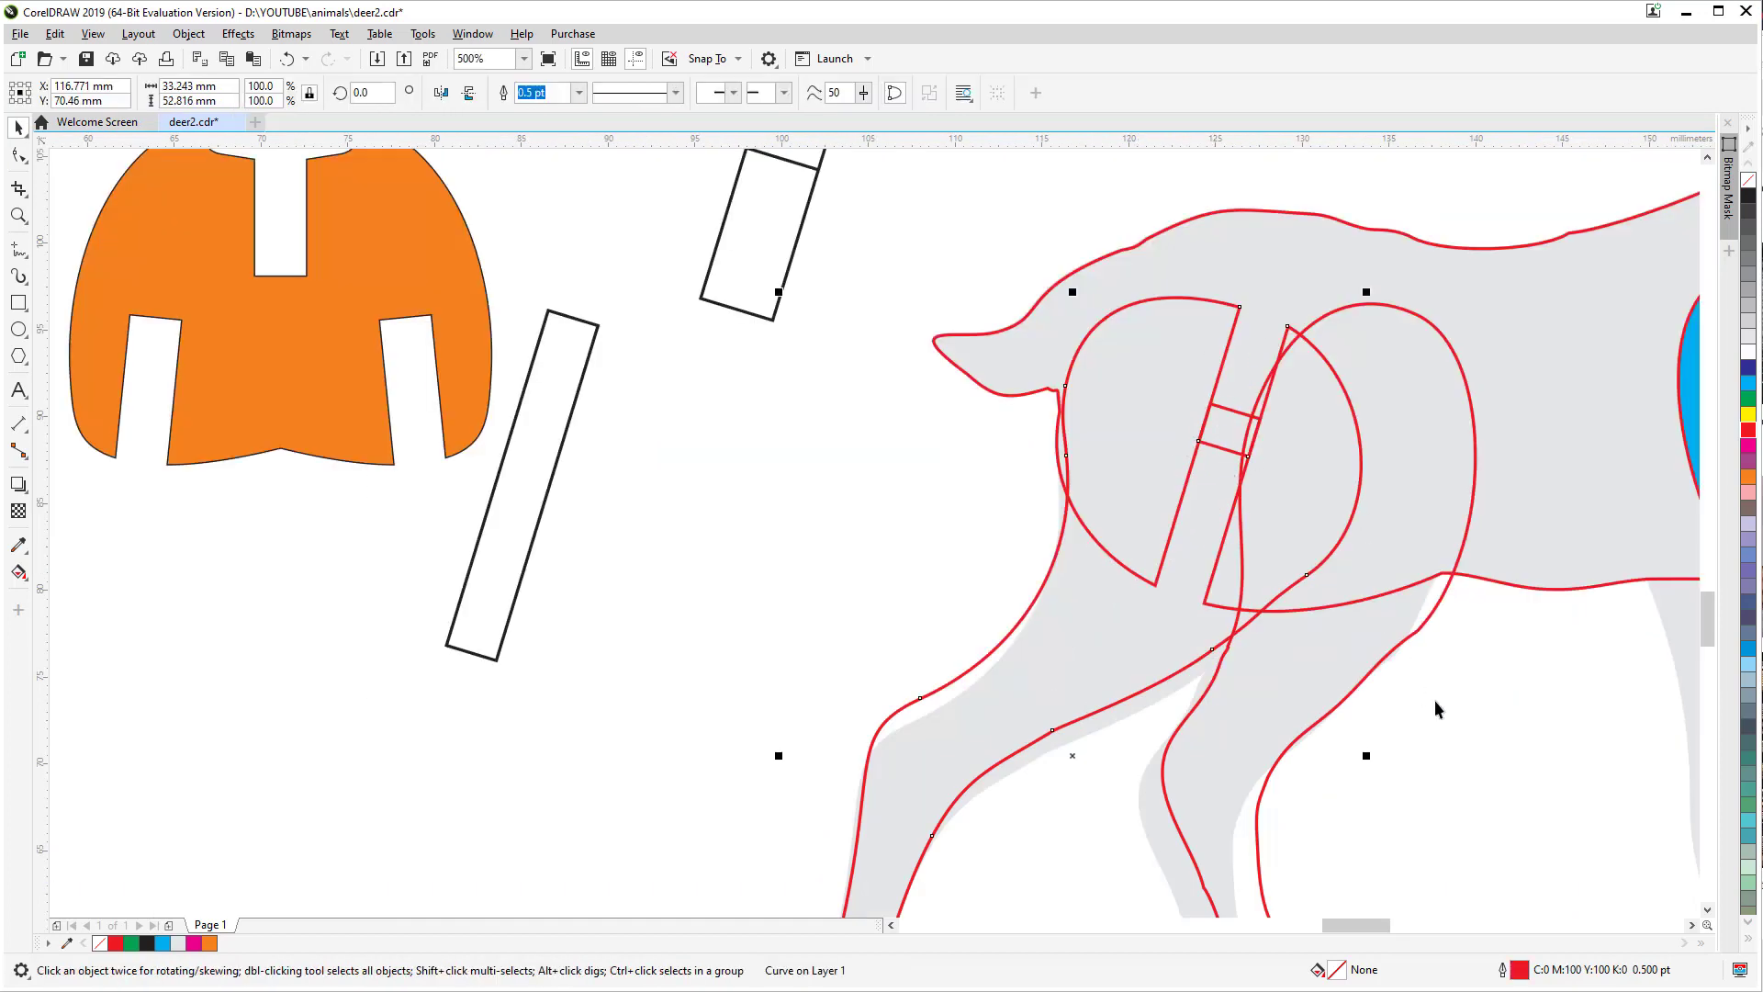
{"action": "left_click", "coordinate": [1475, 725]}
{"action": "left_click", "coordinate": [1334, 382]}
{"action": "left_click", "coordinate": [18, 155]}
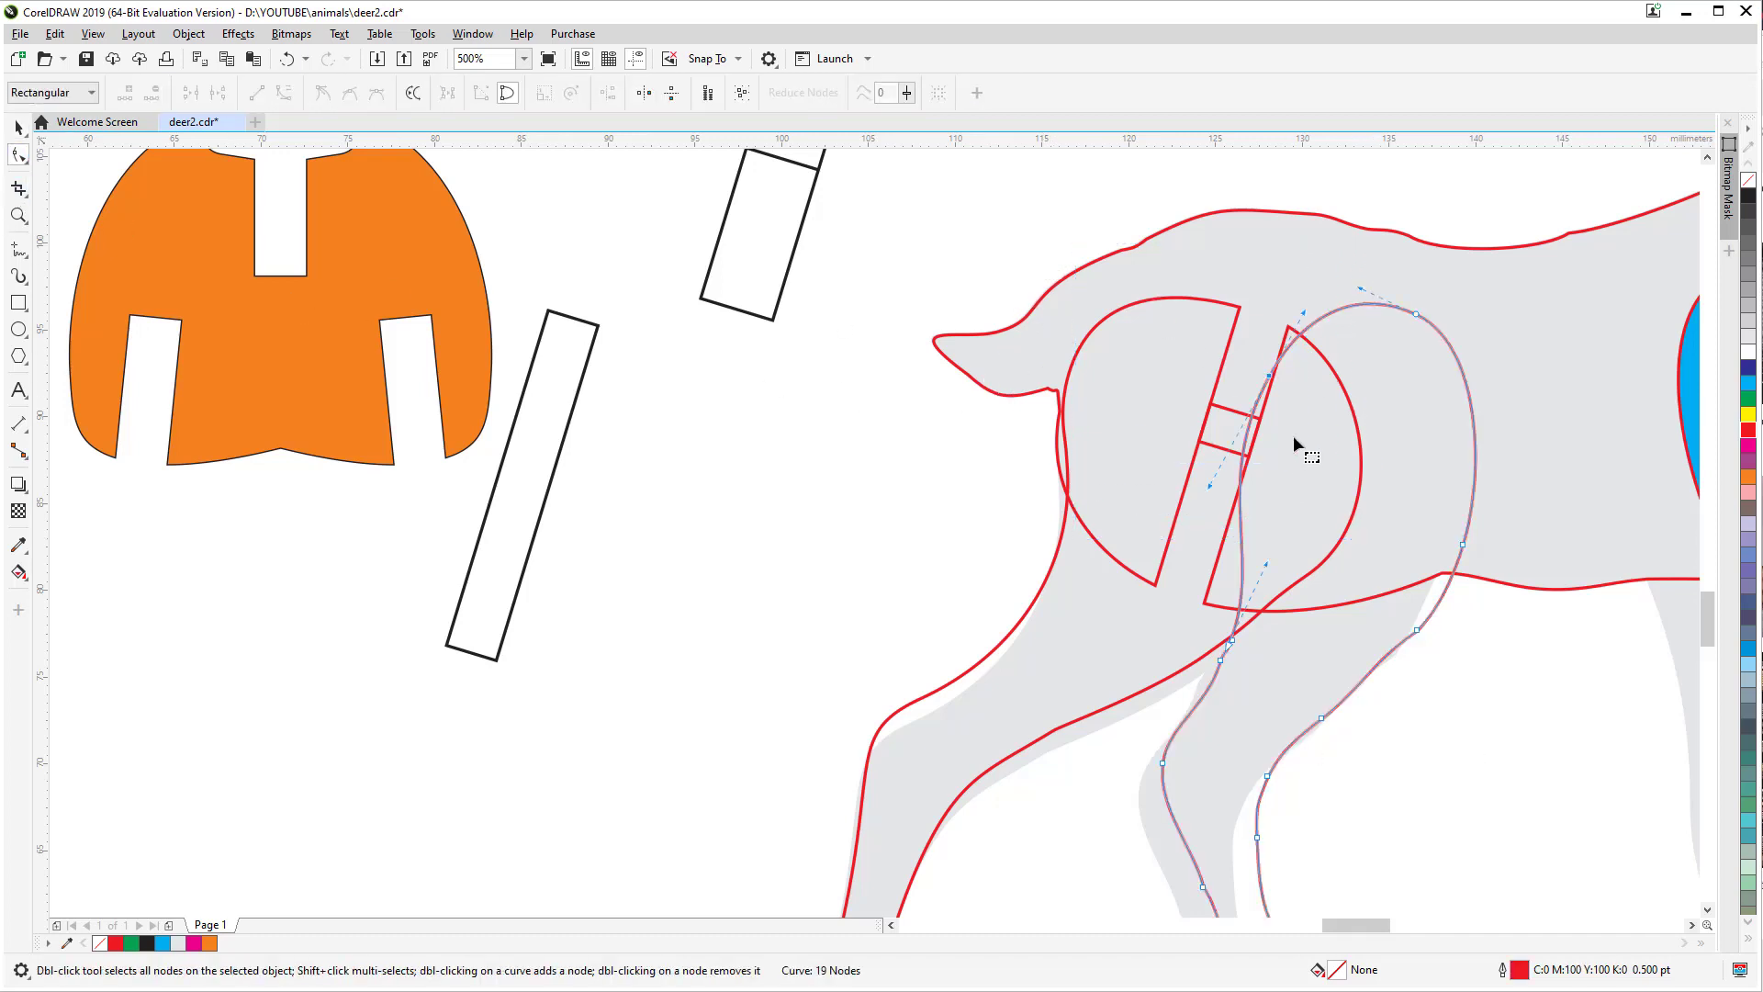
{"action": "left_click_drag", "start_coordinate": [1271, 375], "coordinate": [1215, 375]}
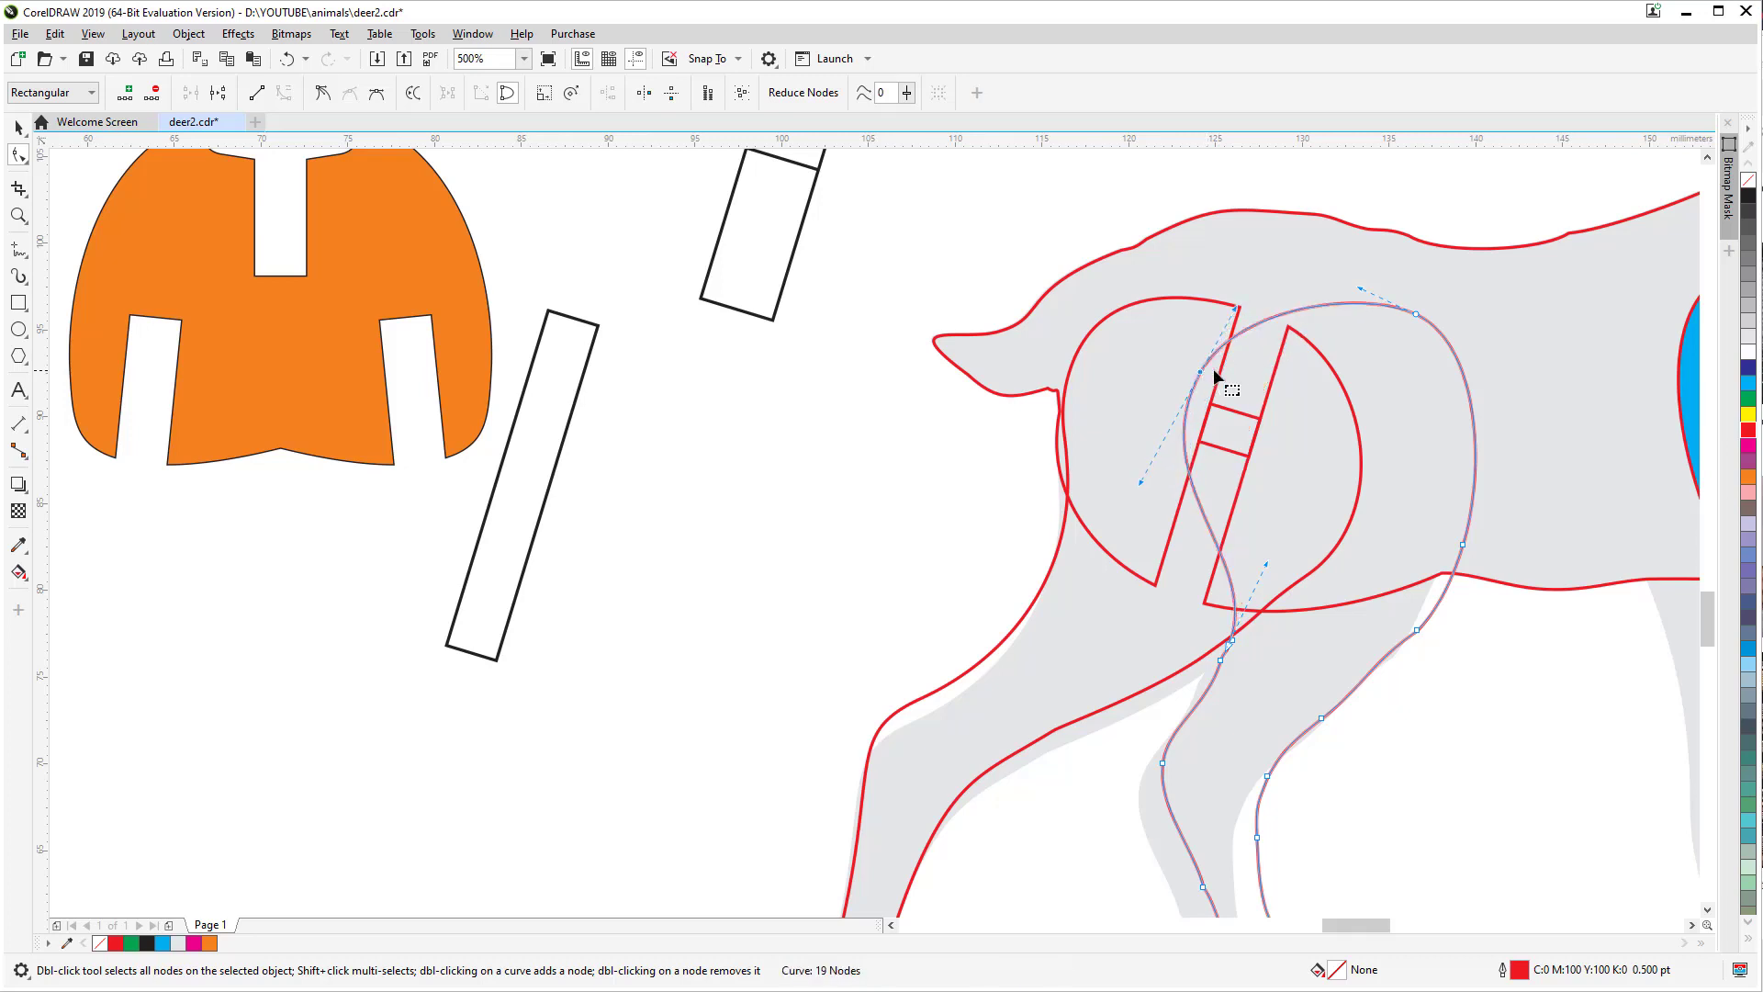
{"action": "left_click_drag", "start_coordinate": [1415, 314], "coordinate": [1374, 314]}
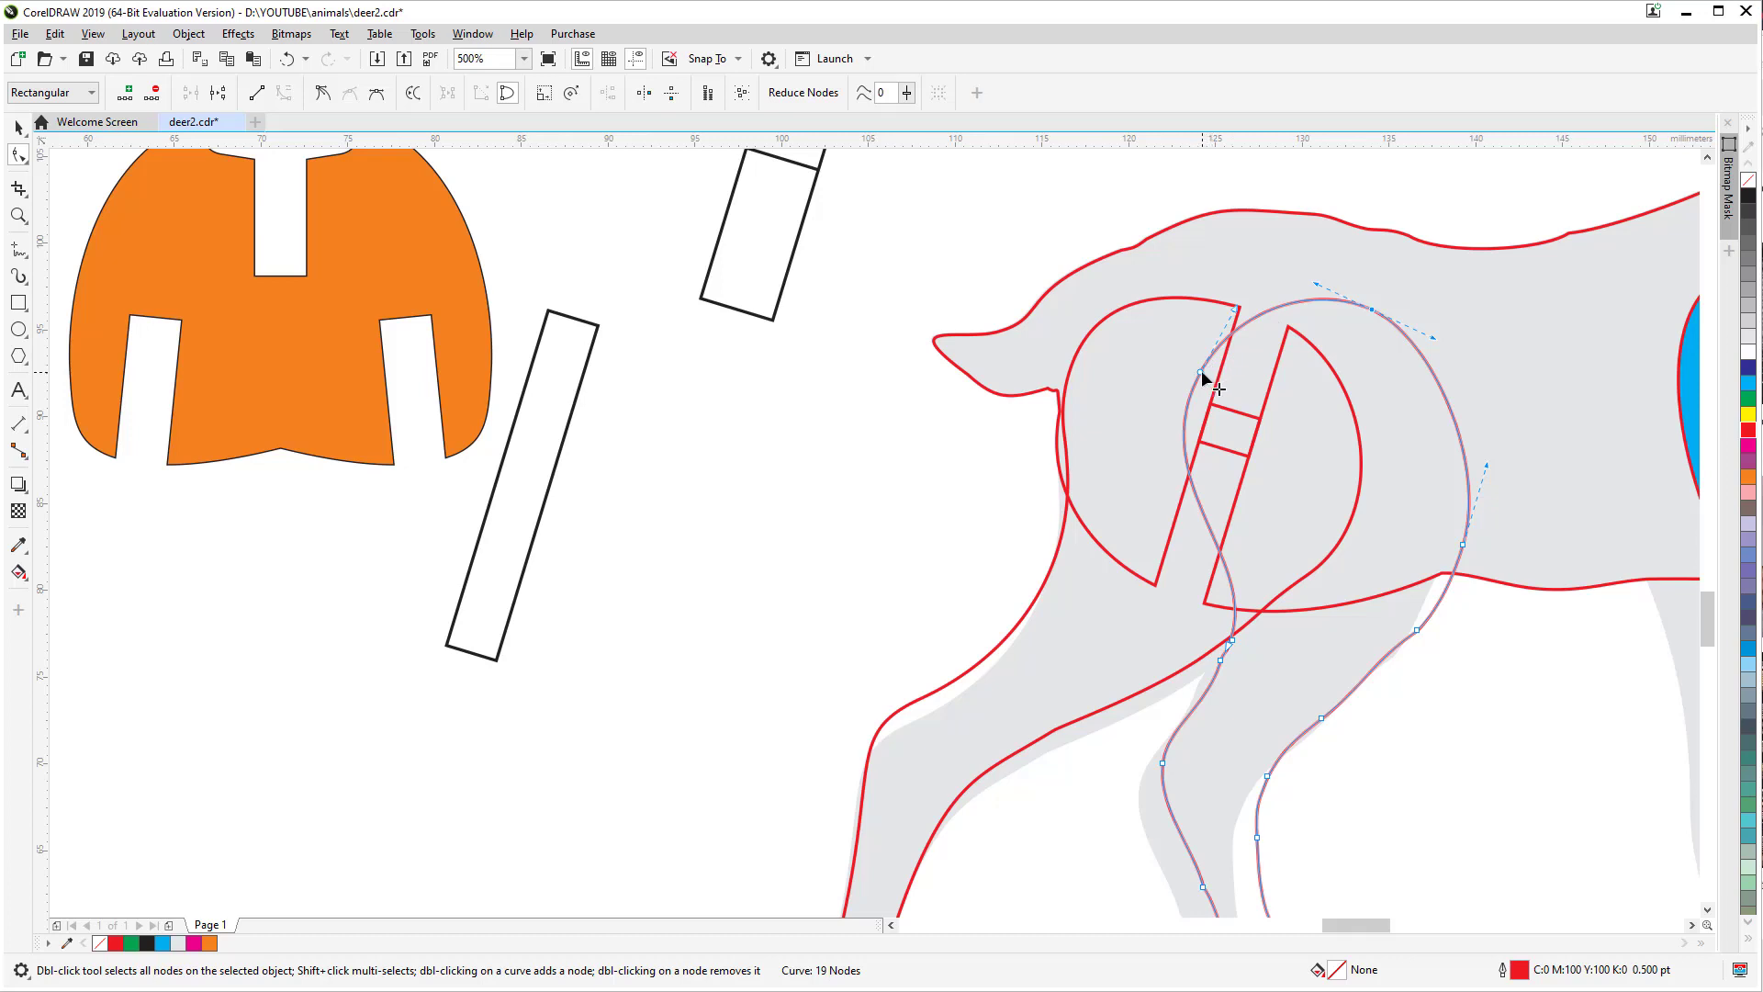
{"action": "left_click_drag", "start_coordinate": [1203, 376], "coordinate": [1194, 366]}
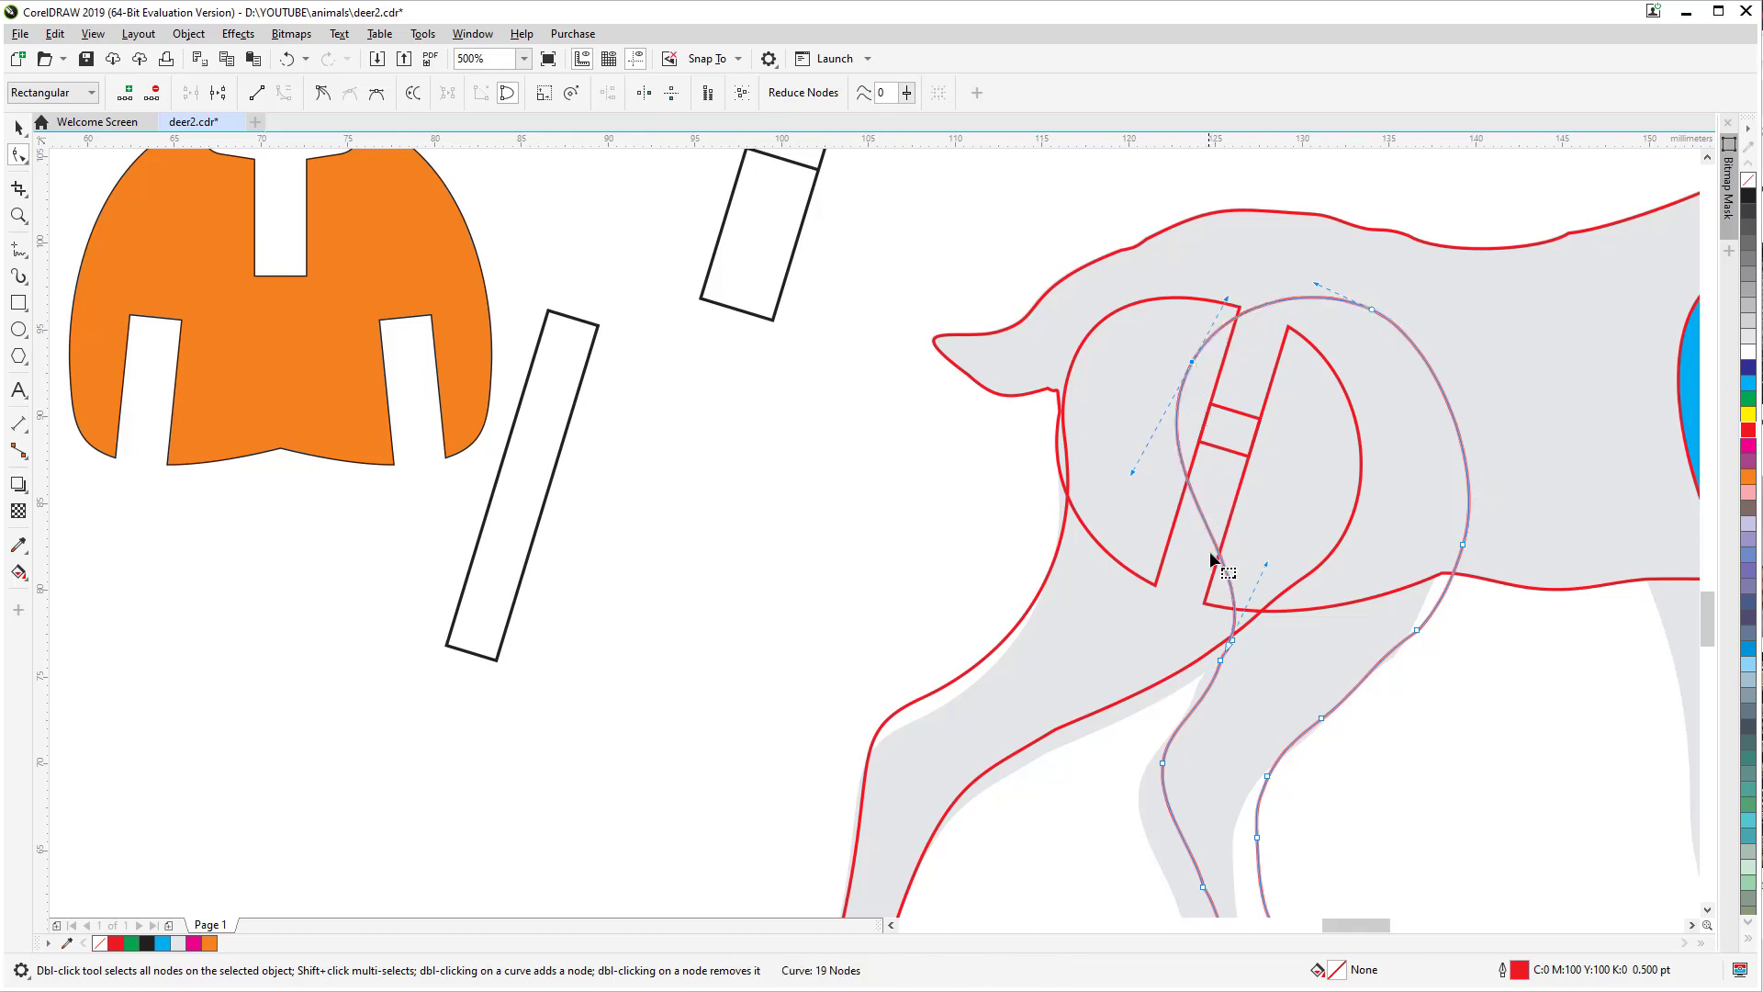
{"action": "left_click_drag", "start_coordinate": [1267, 563], "coordinate": [1256, 585]}
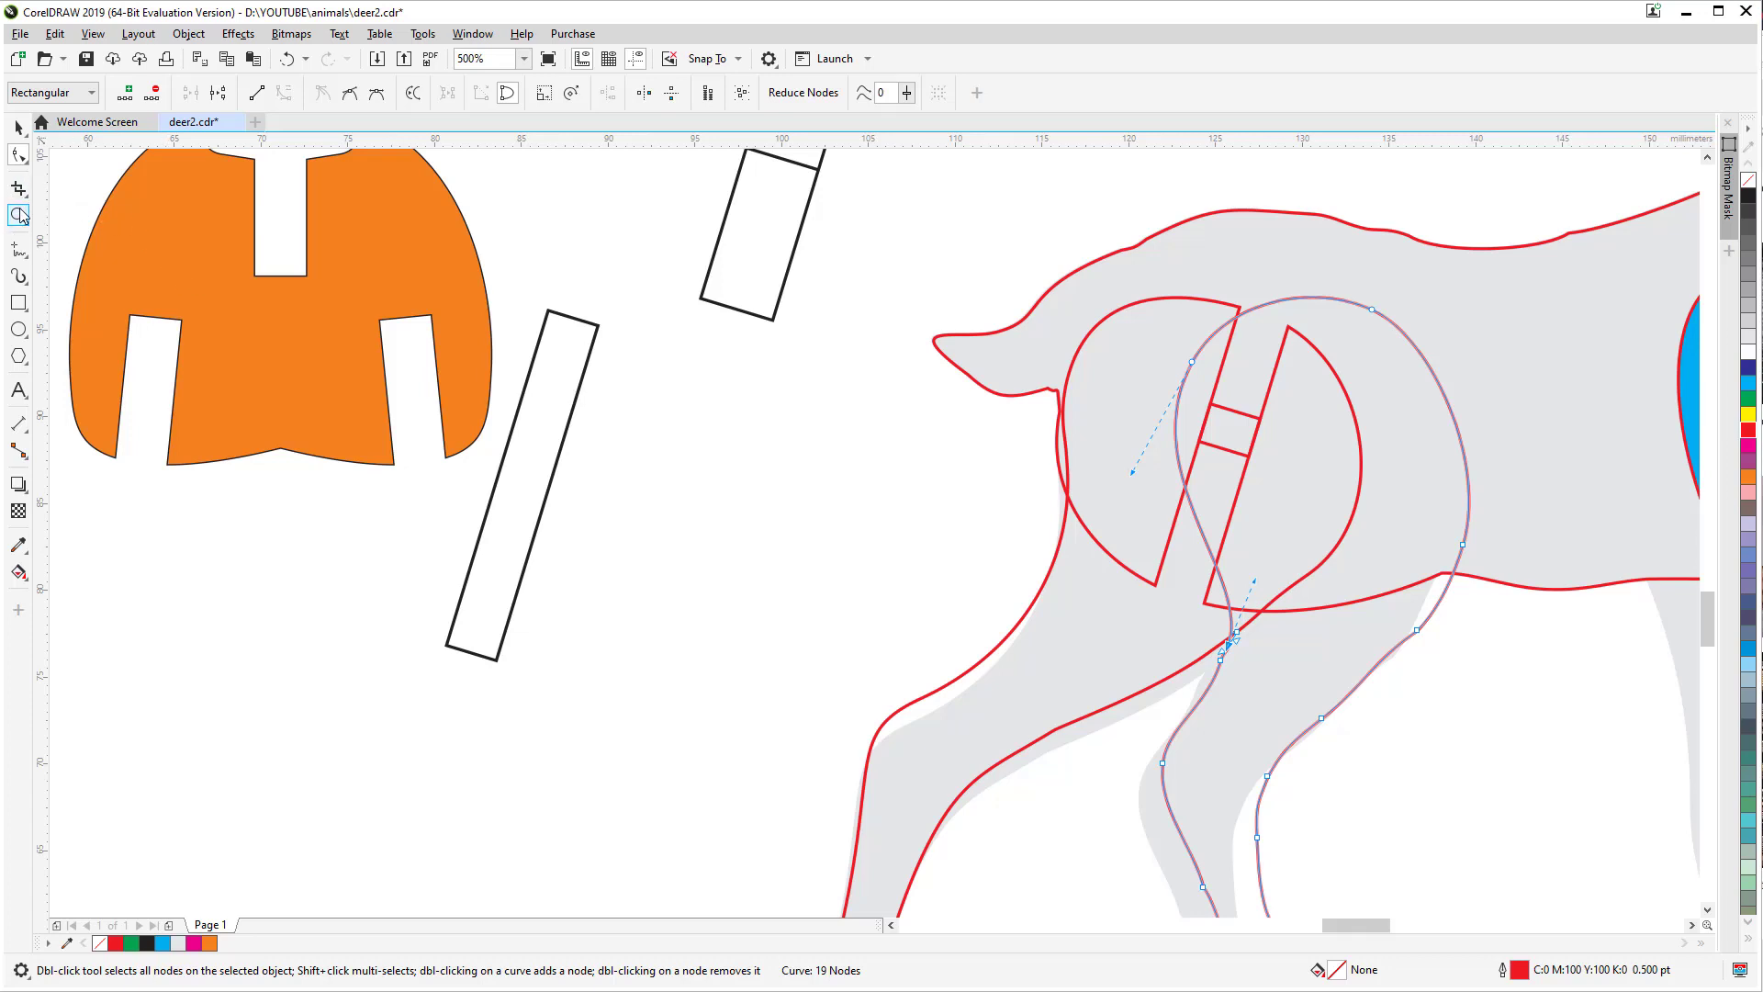
{"action": "key", "text": "Escape"}
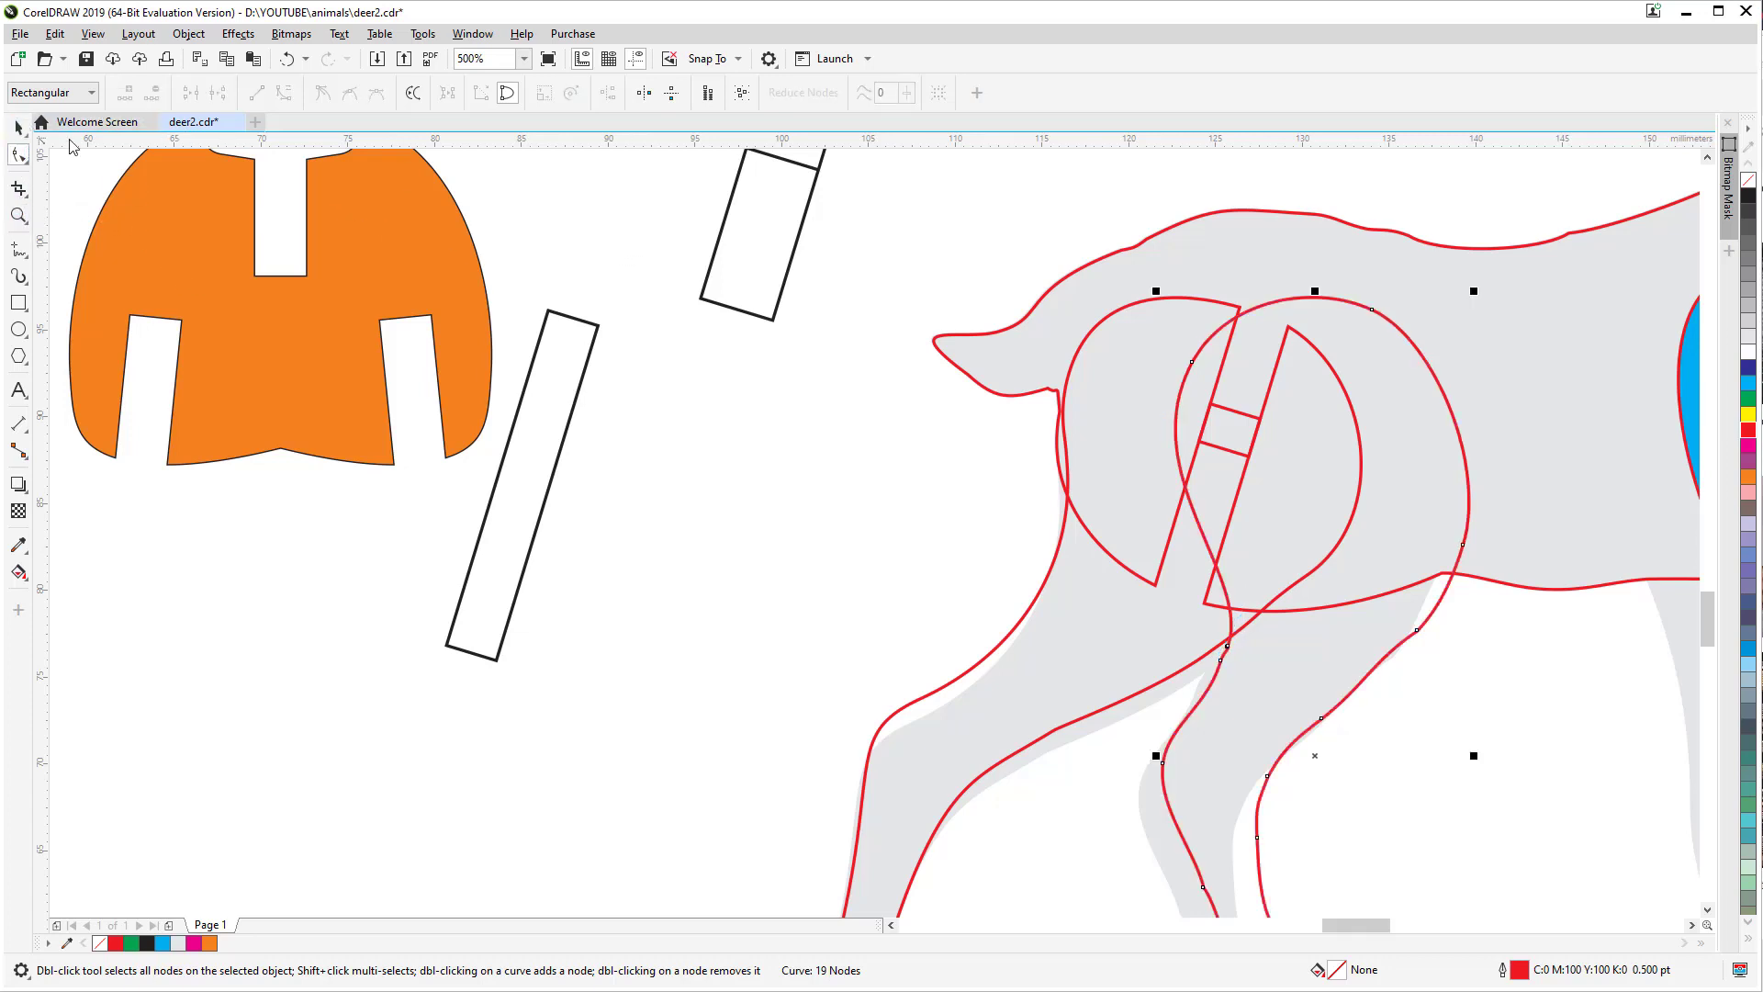
{"action": "key", "text": "space"}
{"action": "left_click", "coordinate": [666, 361]}
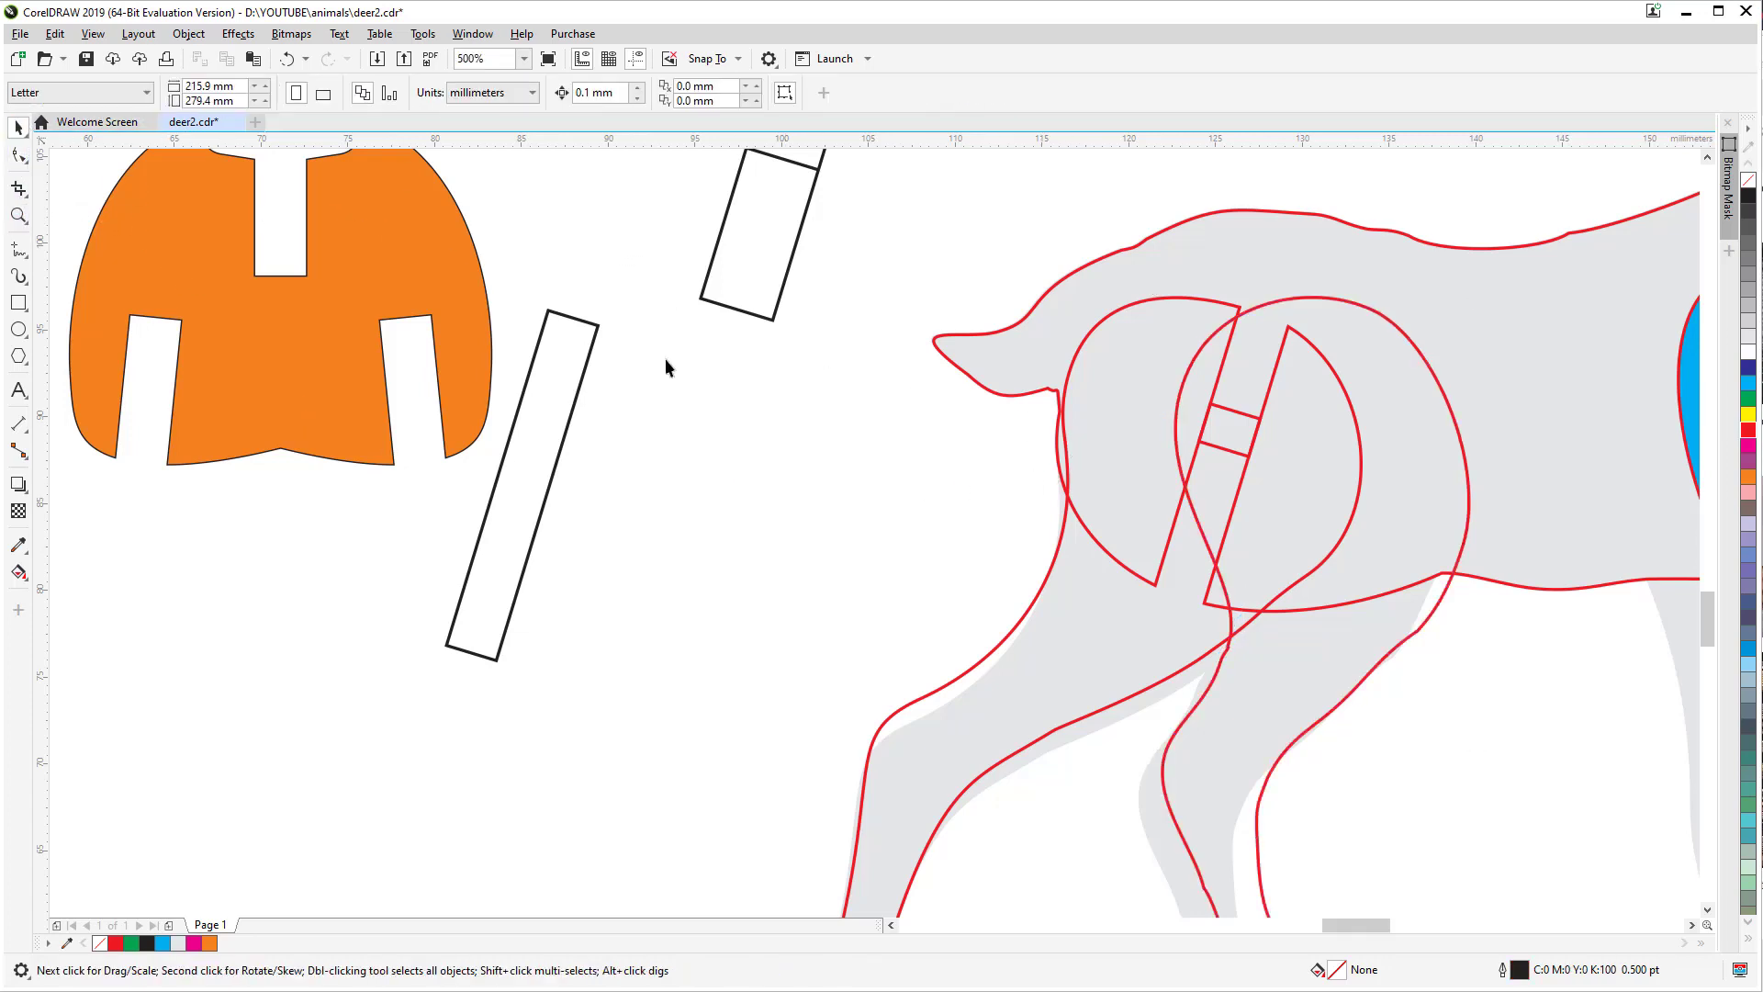
Step: Move the red body outline off the grey deer silhouette into the area around the larger orange connector
{"action": "left_click", "coordinate": [1130, 272]}
{"action": "scroll", "coordinate": [1130, 271], "scroll_direction": "down", "scroll_amount": 1}
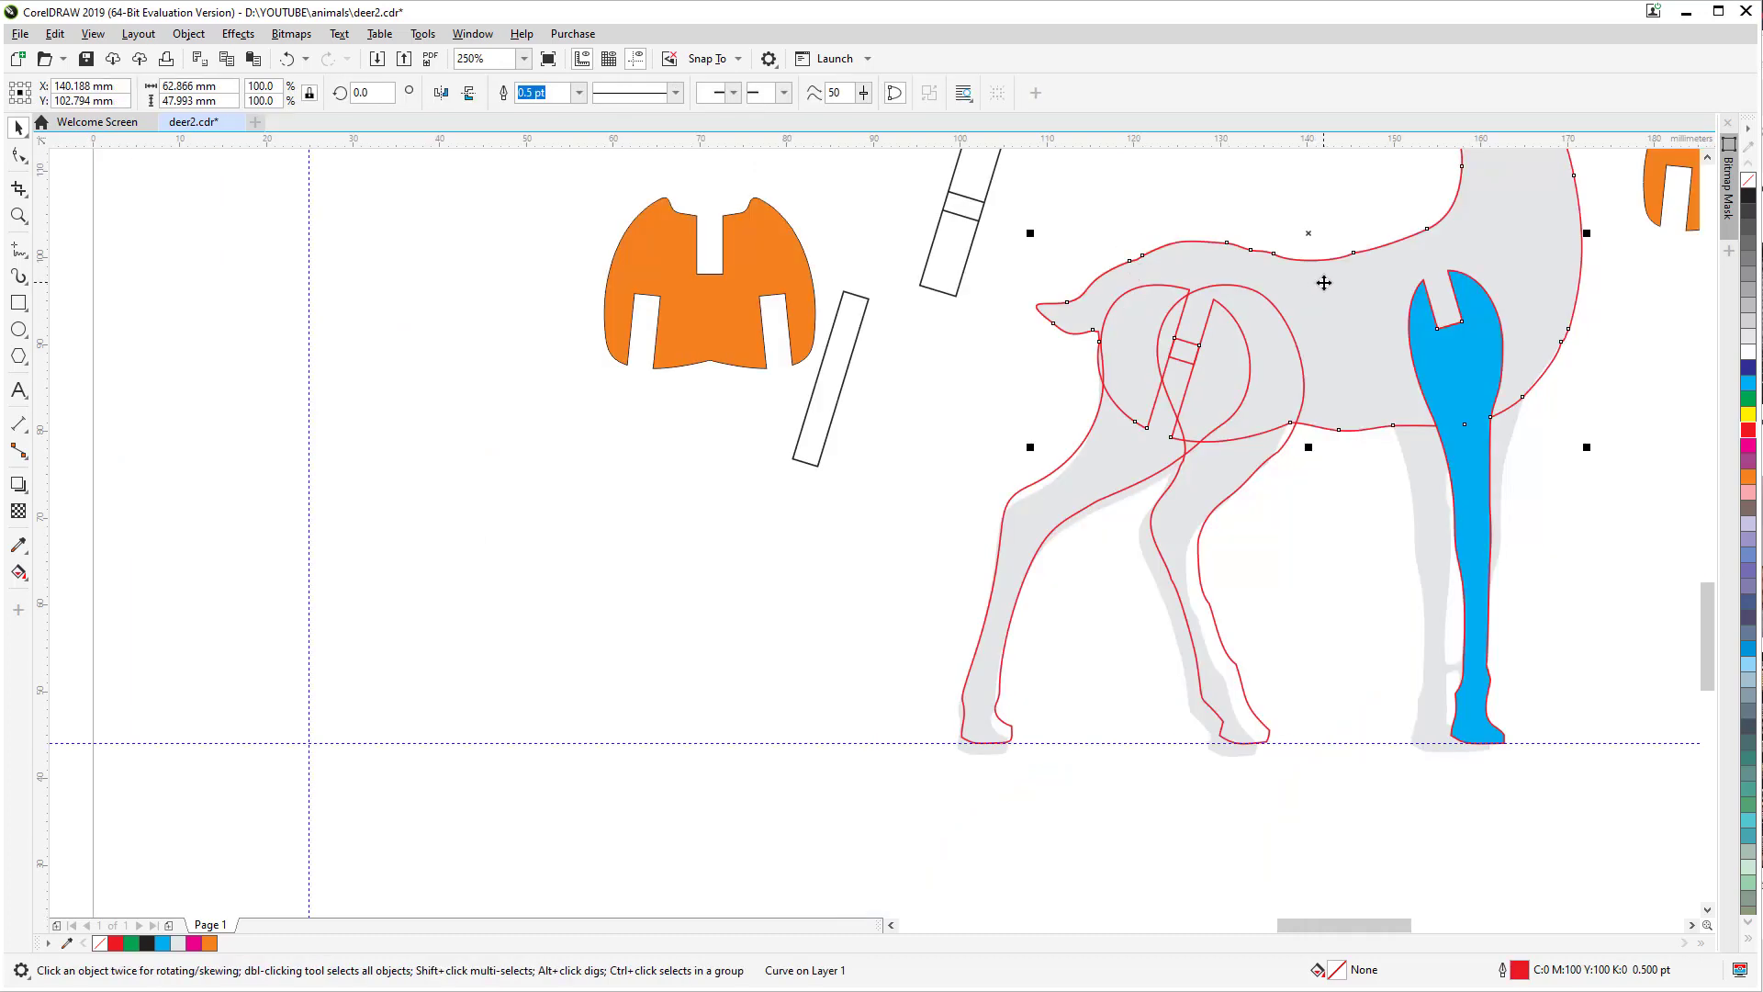
{"action": "left_click_drag", "start_coordinate": [1324, 283], "coordinate": [667, 397]}
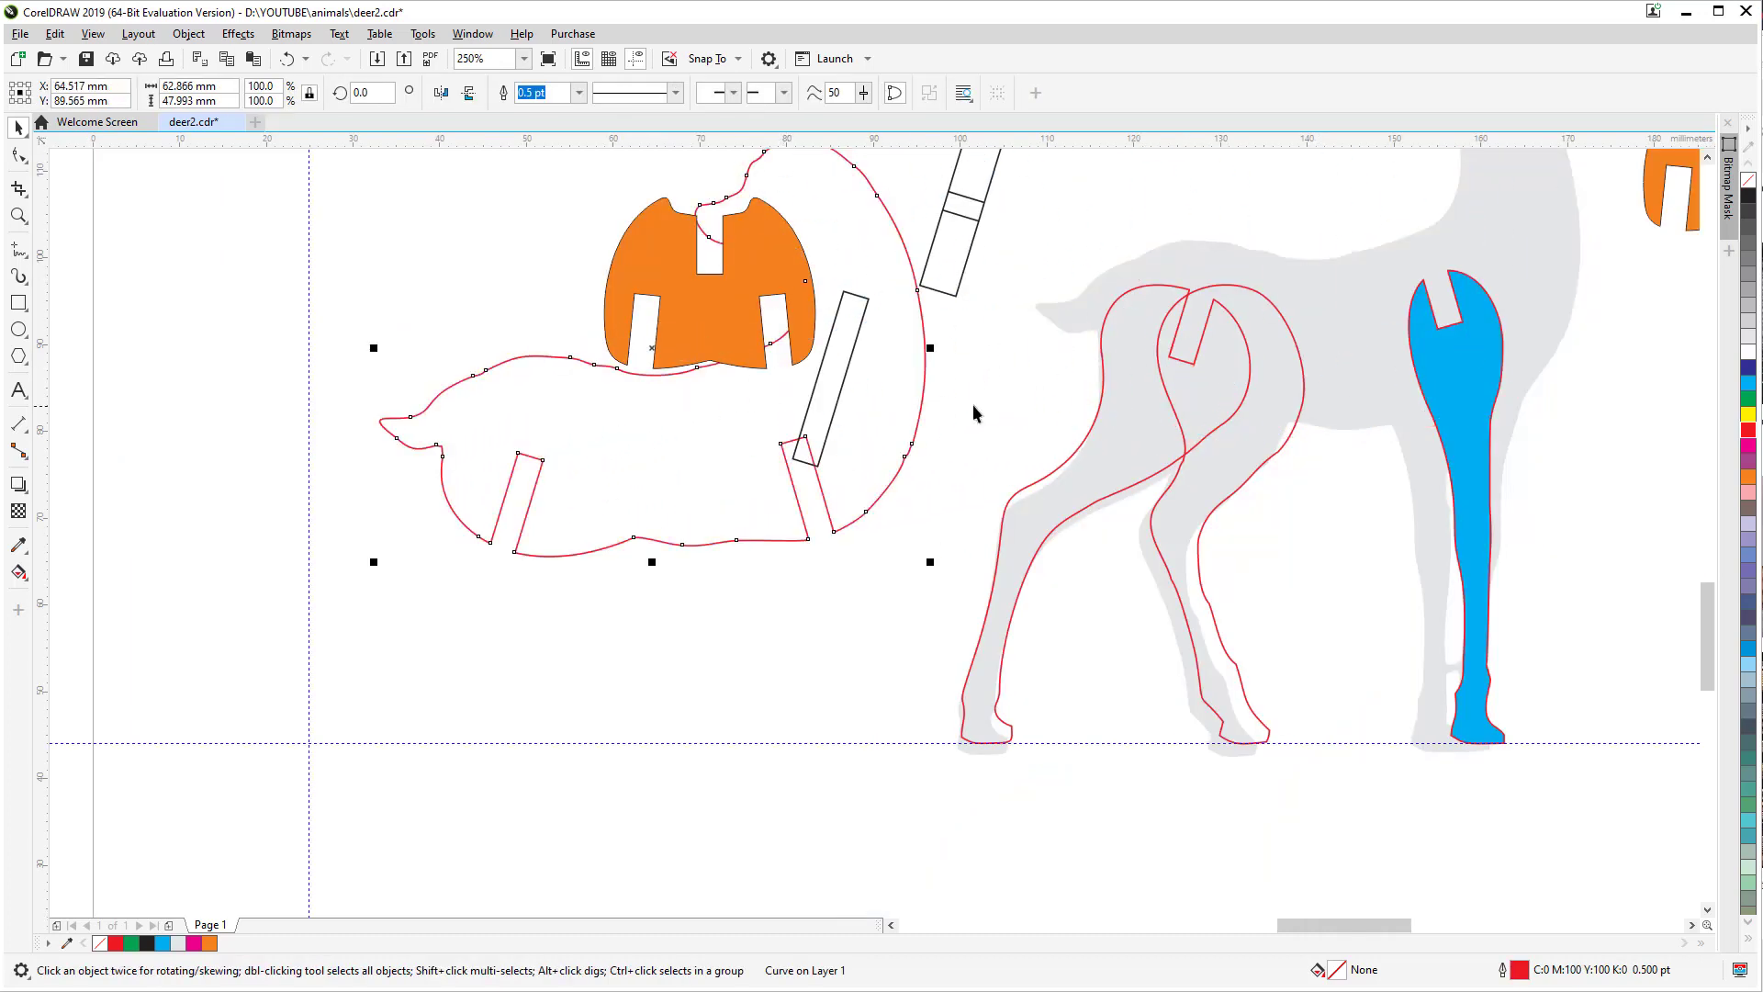
Step: Place the plain slanted rectangle on the first hind leg's slot and cut it out of the second hind leg
{"action": "left_click", "coordinate": [851, 344]}
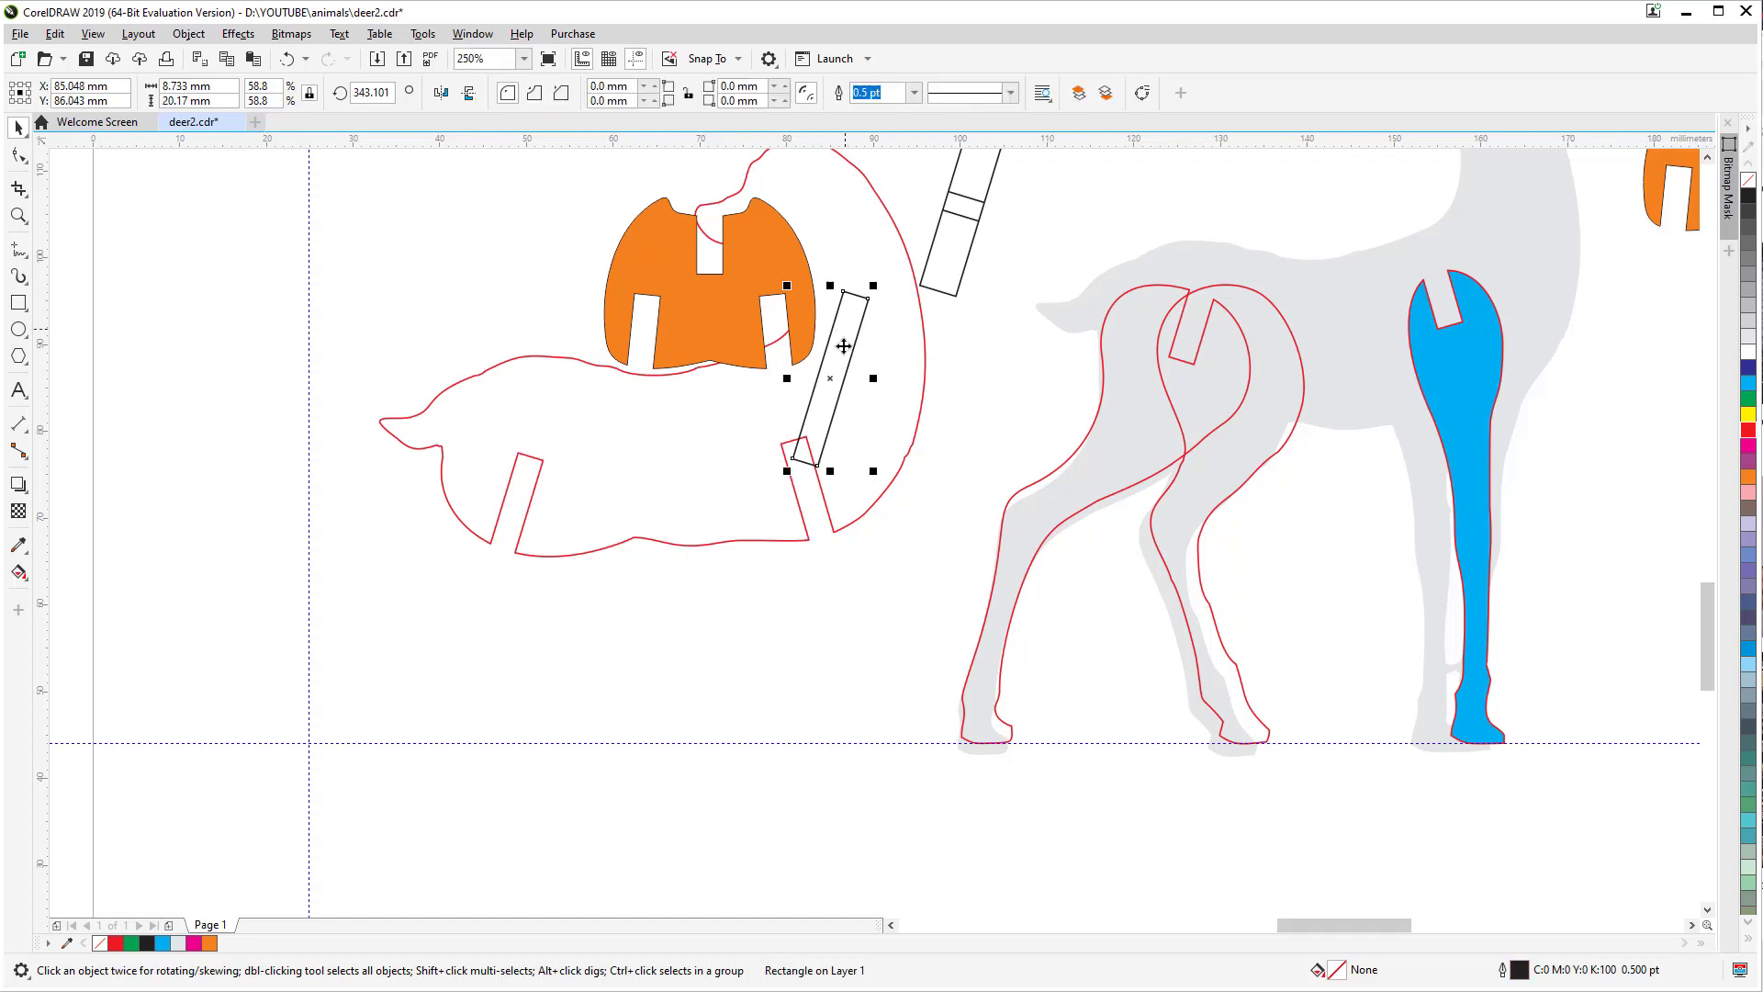
{"action": "left_click_drag", "start_coordinate": [818, 459], "coordinate": [1172, 363]}
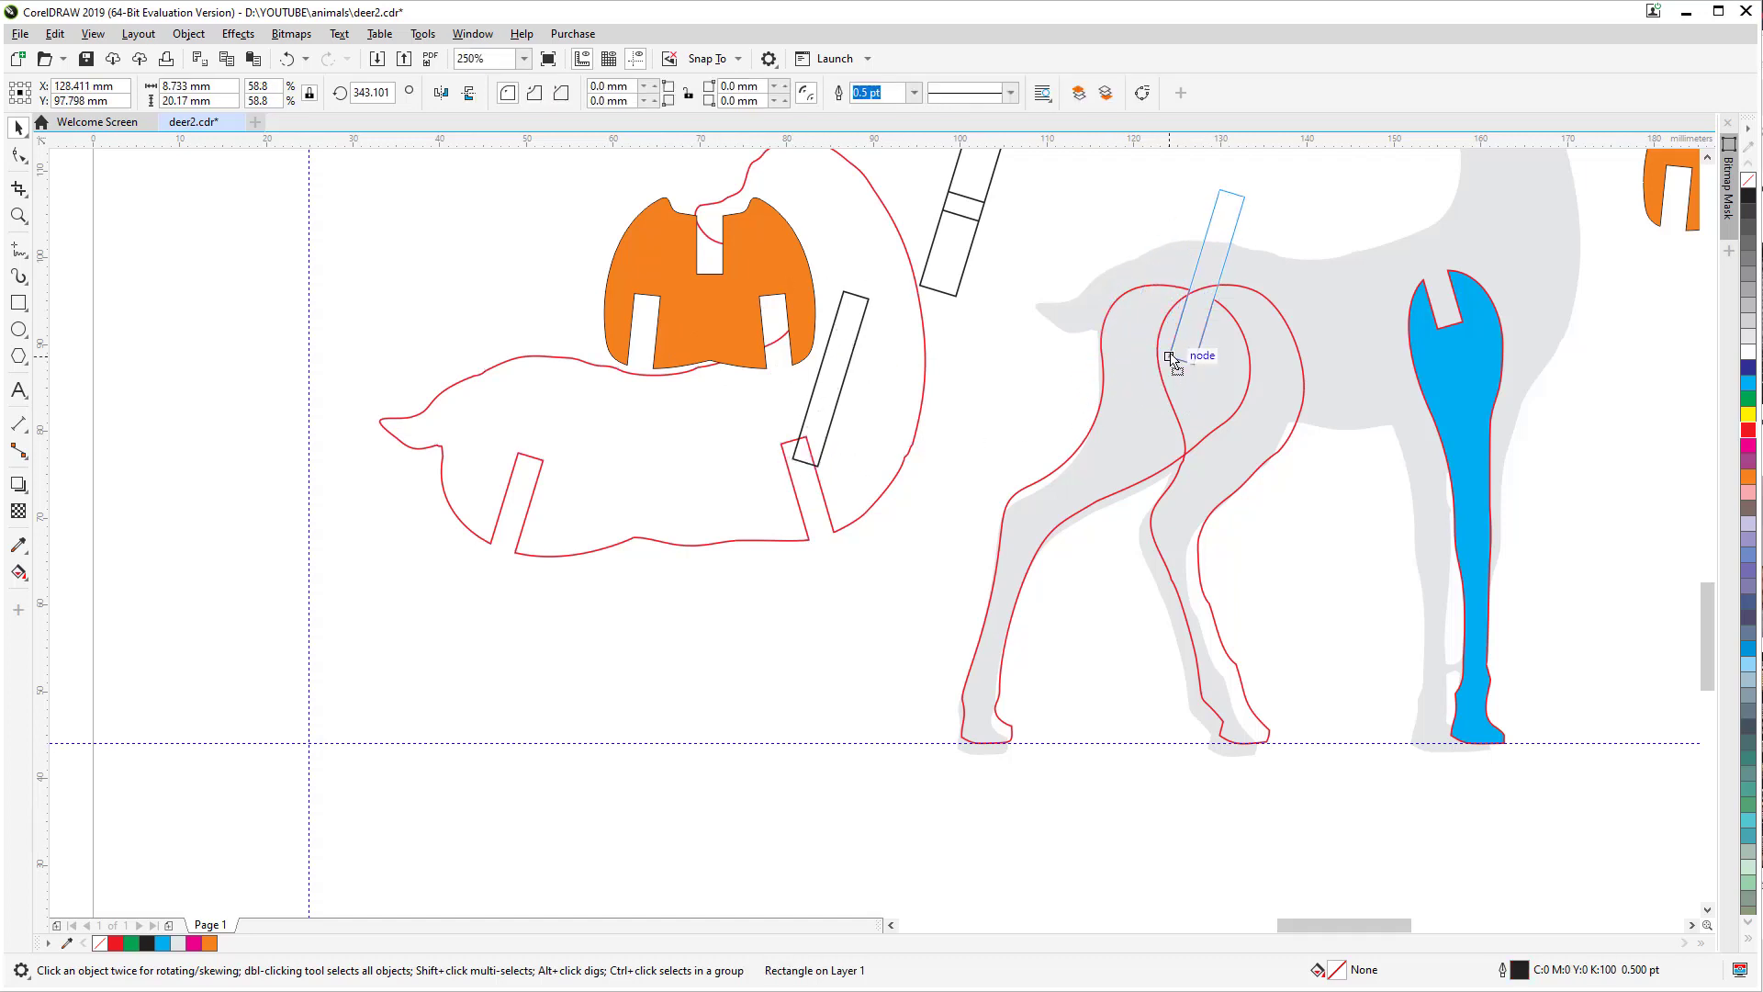
{"action": "left_click", "coordinate": [1374, 516]}
{"action": "left_click", "coordinate": [1279, 452]}
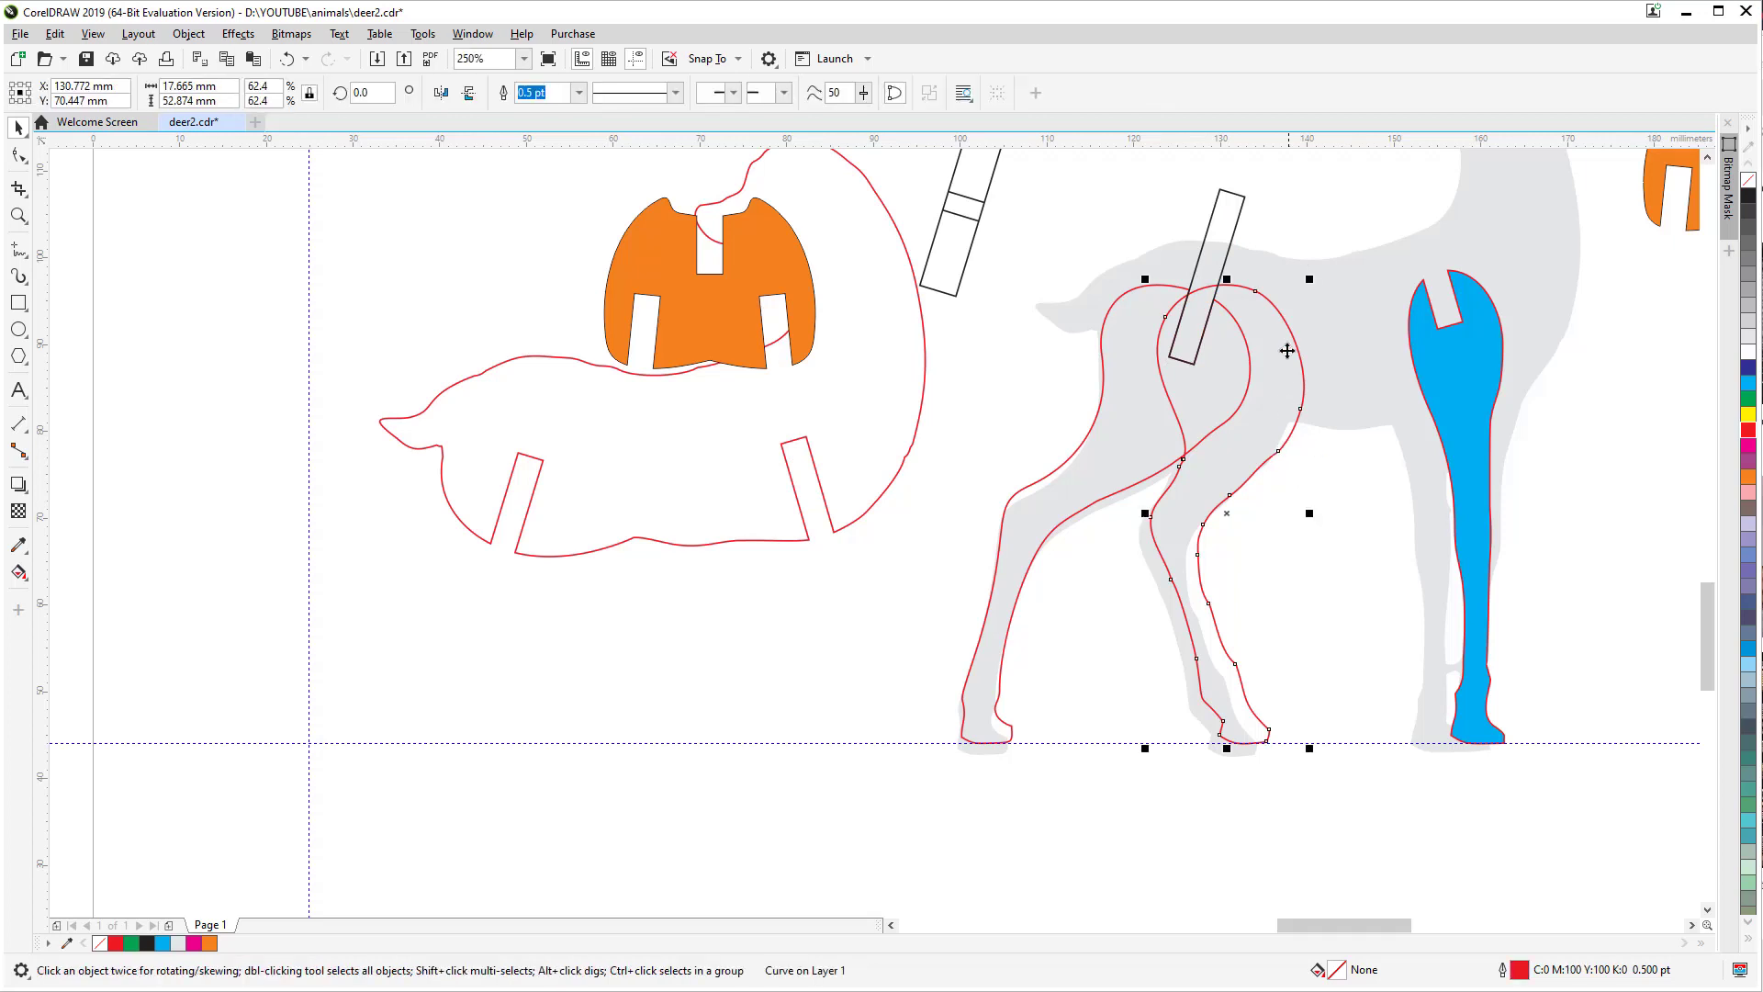
{"action": "left_click", "coordinate": [1242, 211], "text": "shift"}
{"action": "left_click", "coordinate": [680, 93]}
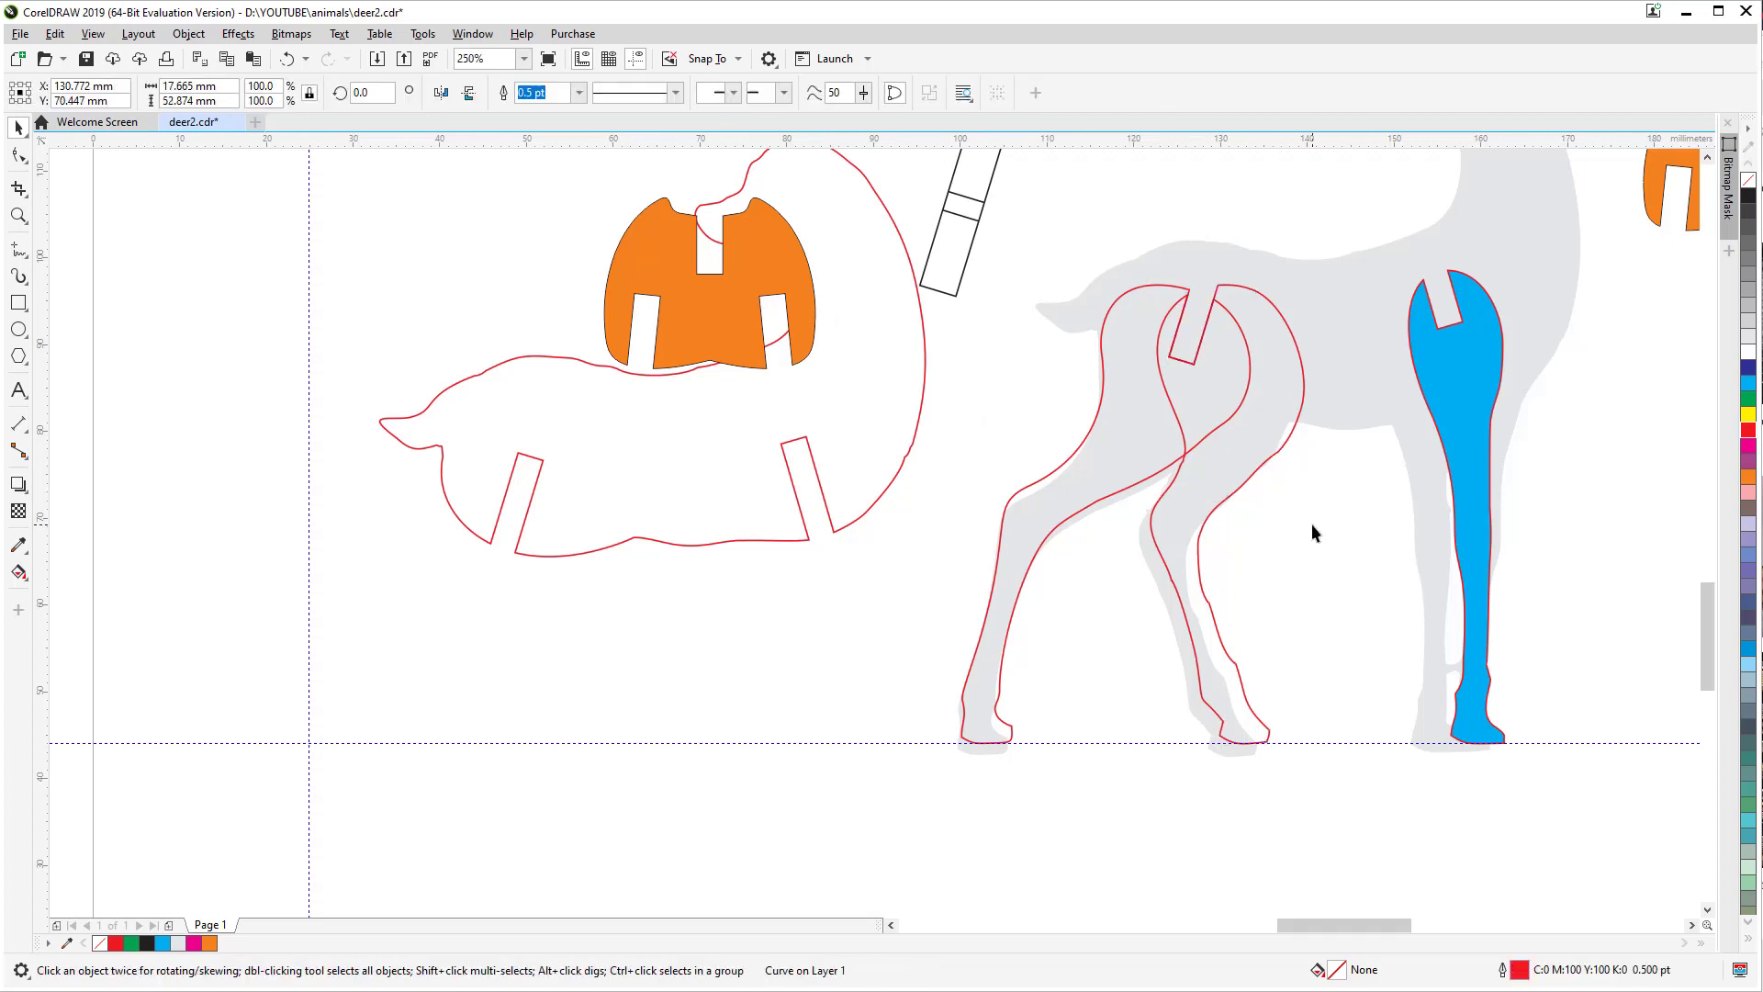
{"action": "left_click", "coordinate": [1264, 504]}
Step: Make a copy of the blue front leg rotated about 7.6° clockwise and shift it slightly toward the tail
{"action": "scroll", "coordinate": [1264, 504], "scroll_direction": "down", "scroll_amount": 2}
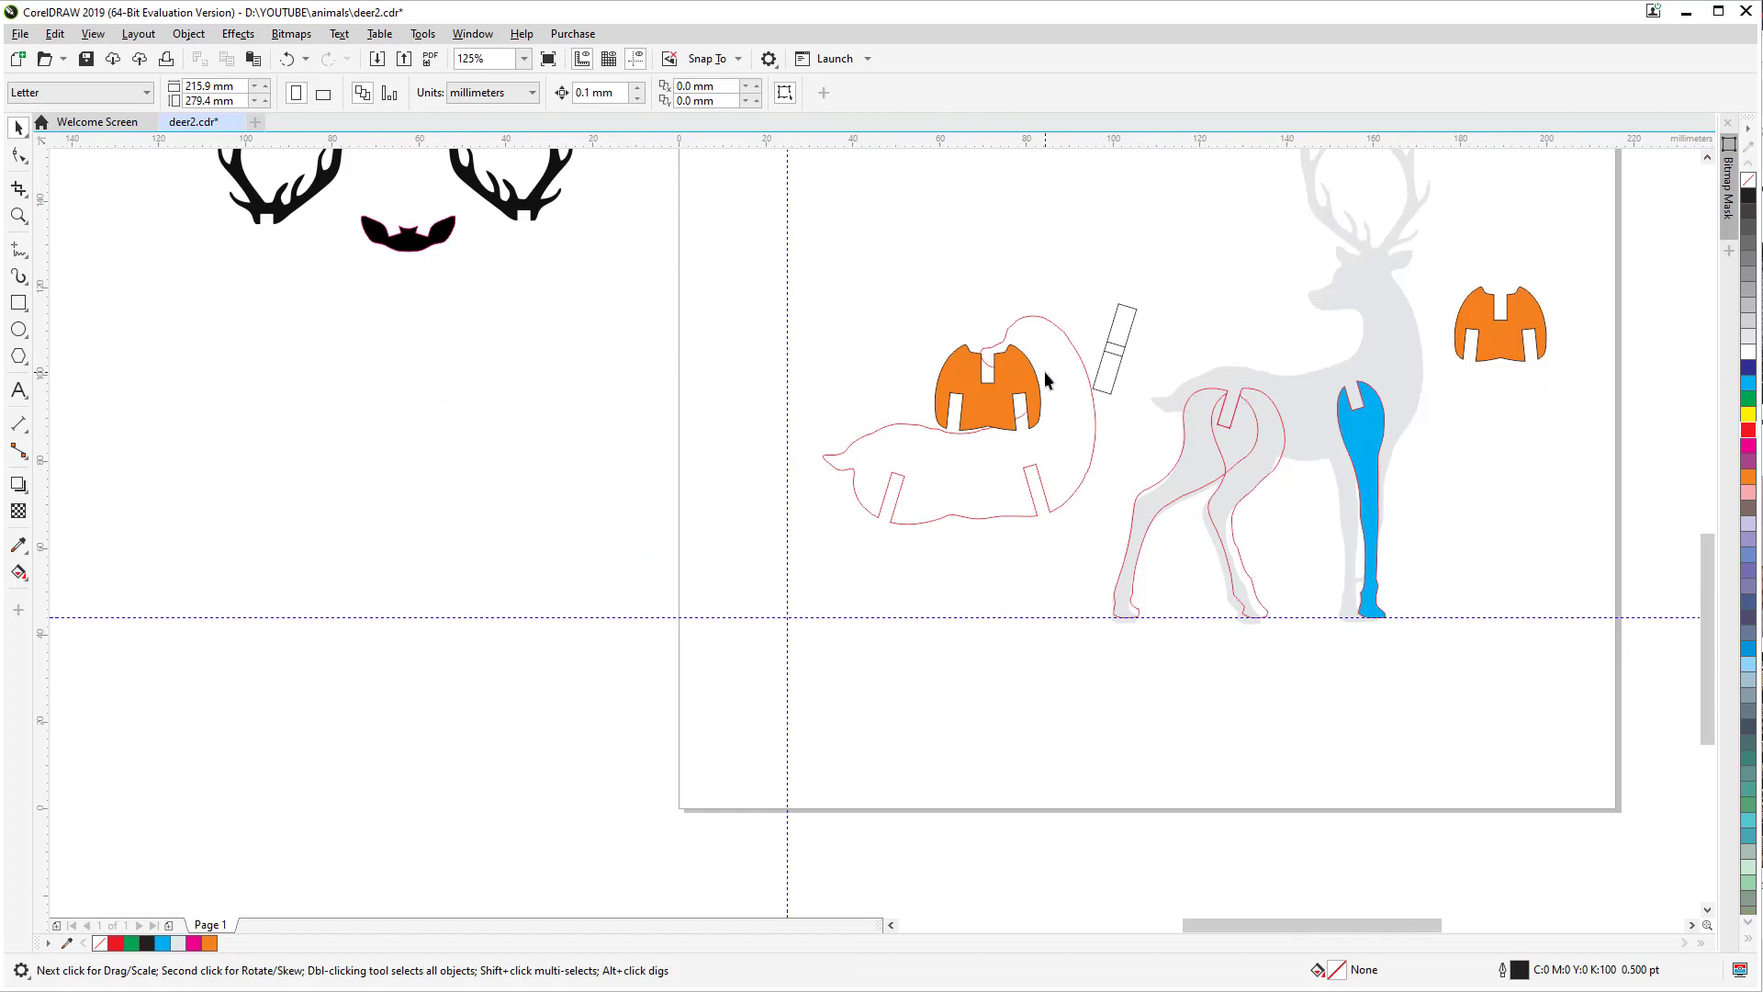
{"action": "left_click_drag", "start_coordinate": [1113, 420], "coordinate": [876, 507]}
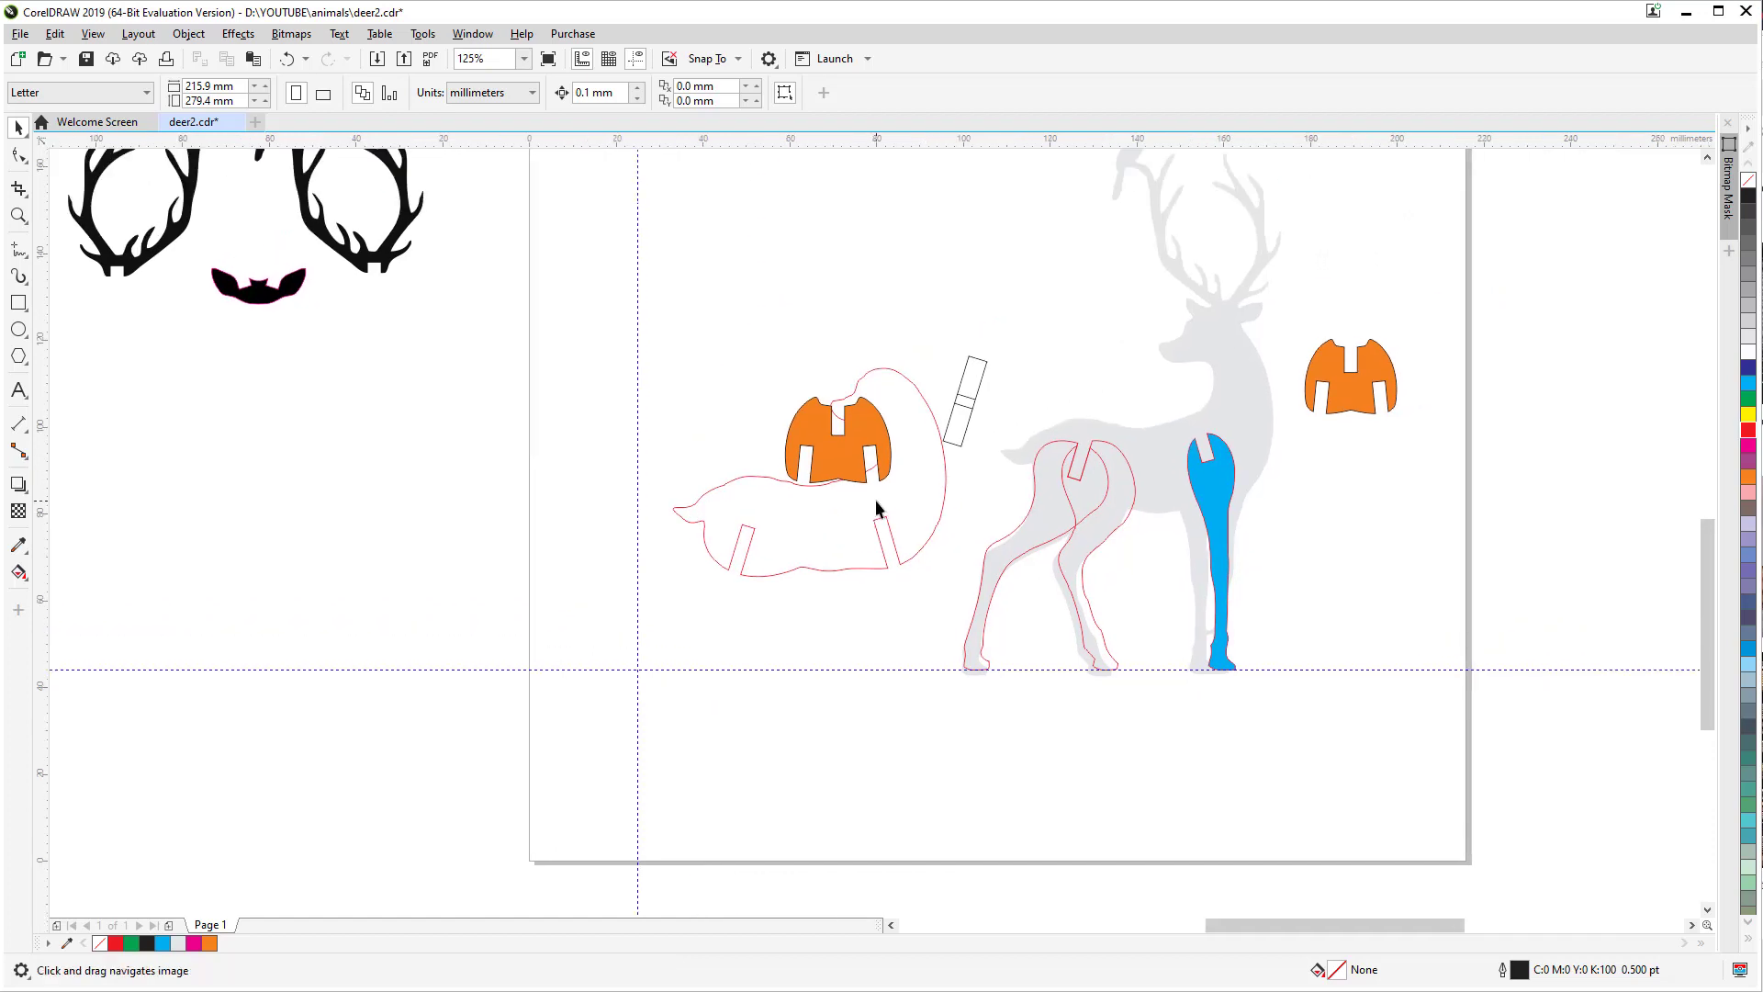
{"action": "scroll", "coordinate": [1148, 485], "scroll_direction": "up", "scroll_amount": 2}
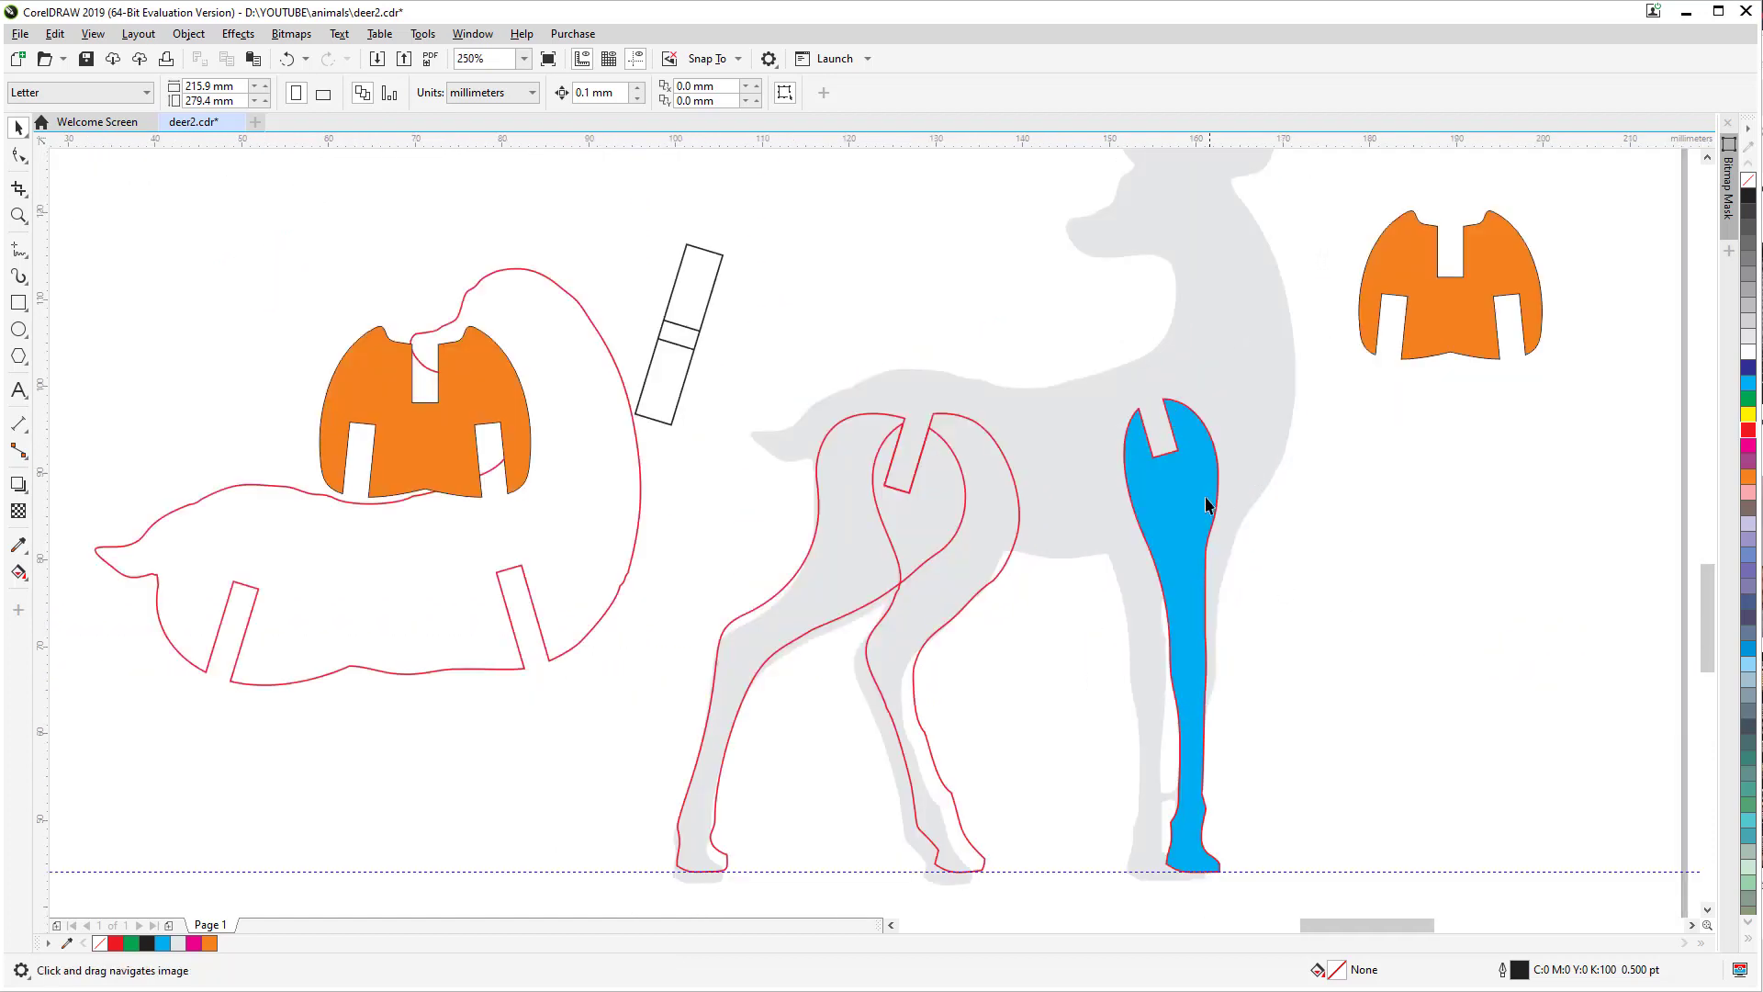
{"action": "left_click", "coordinate": [1210, 564]}
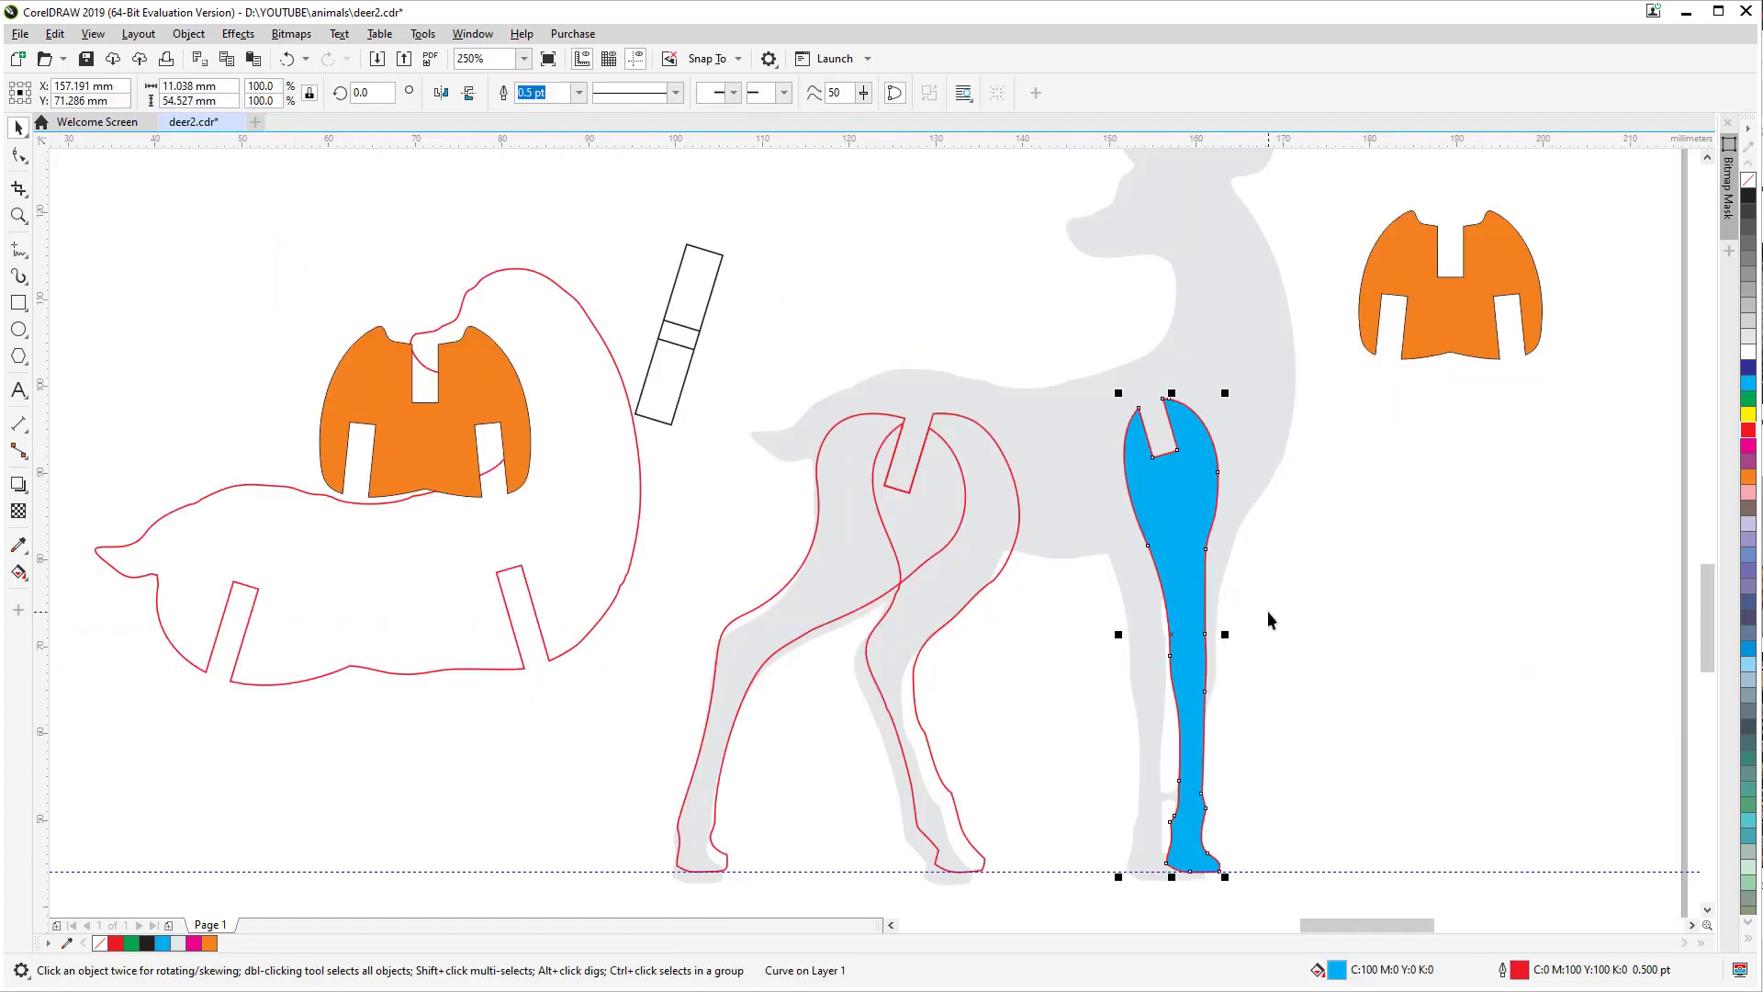
{"action": "left_click", "coordinate": [1201, 479]}
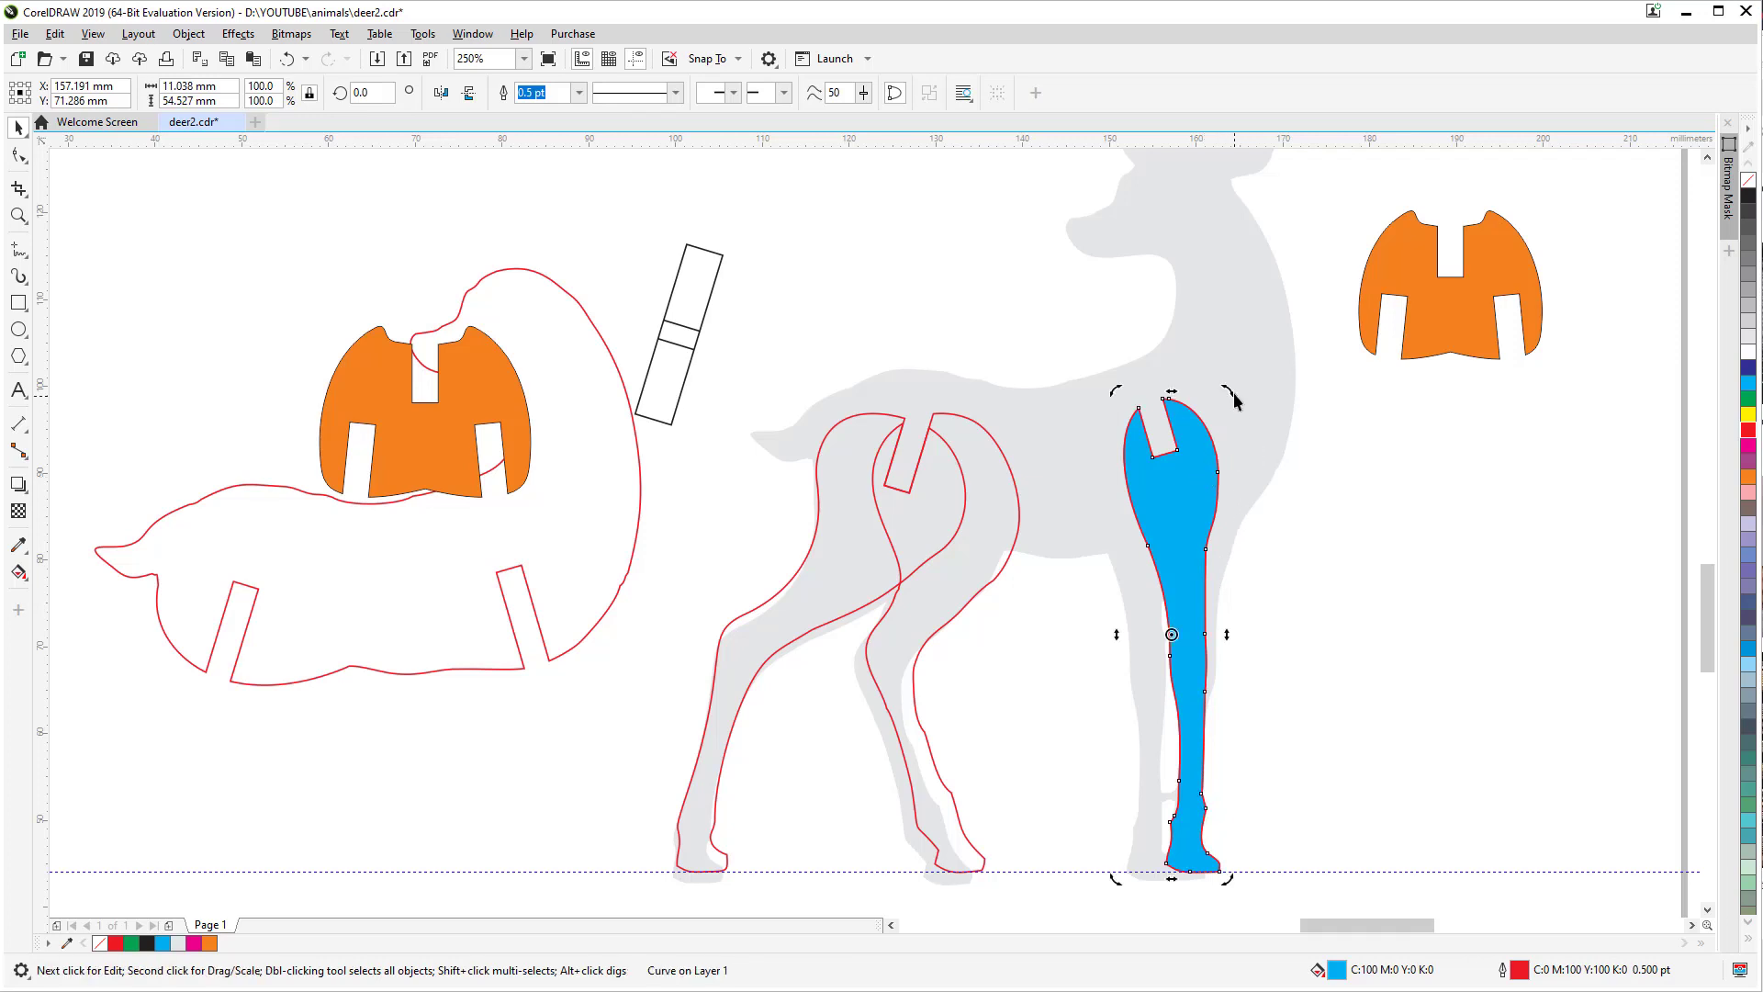
{"action": "left_click_drag", "start_coordinate": [1233, 396], "coordinate": [1199, 466]}
{"action": "left_click", "coordinate": [1203, 466]}
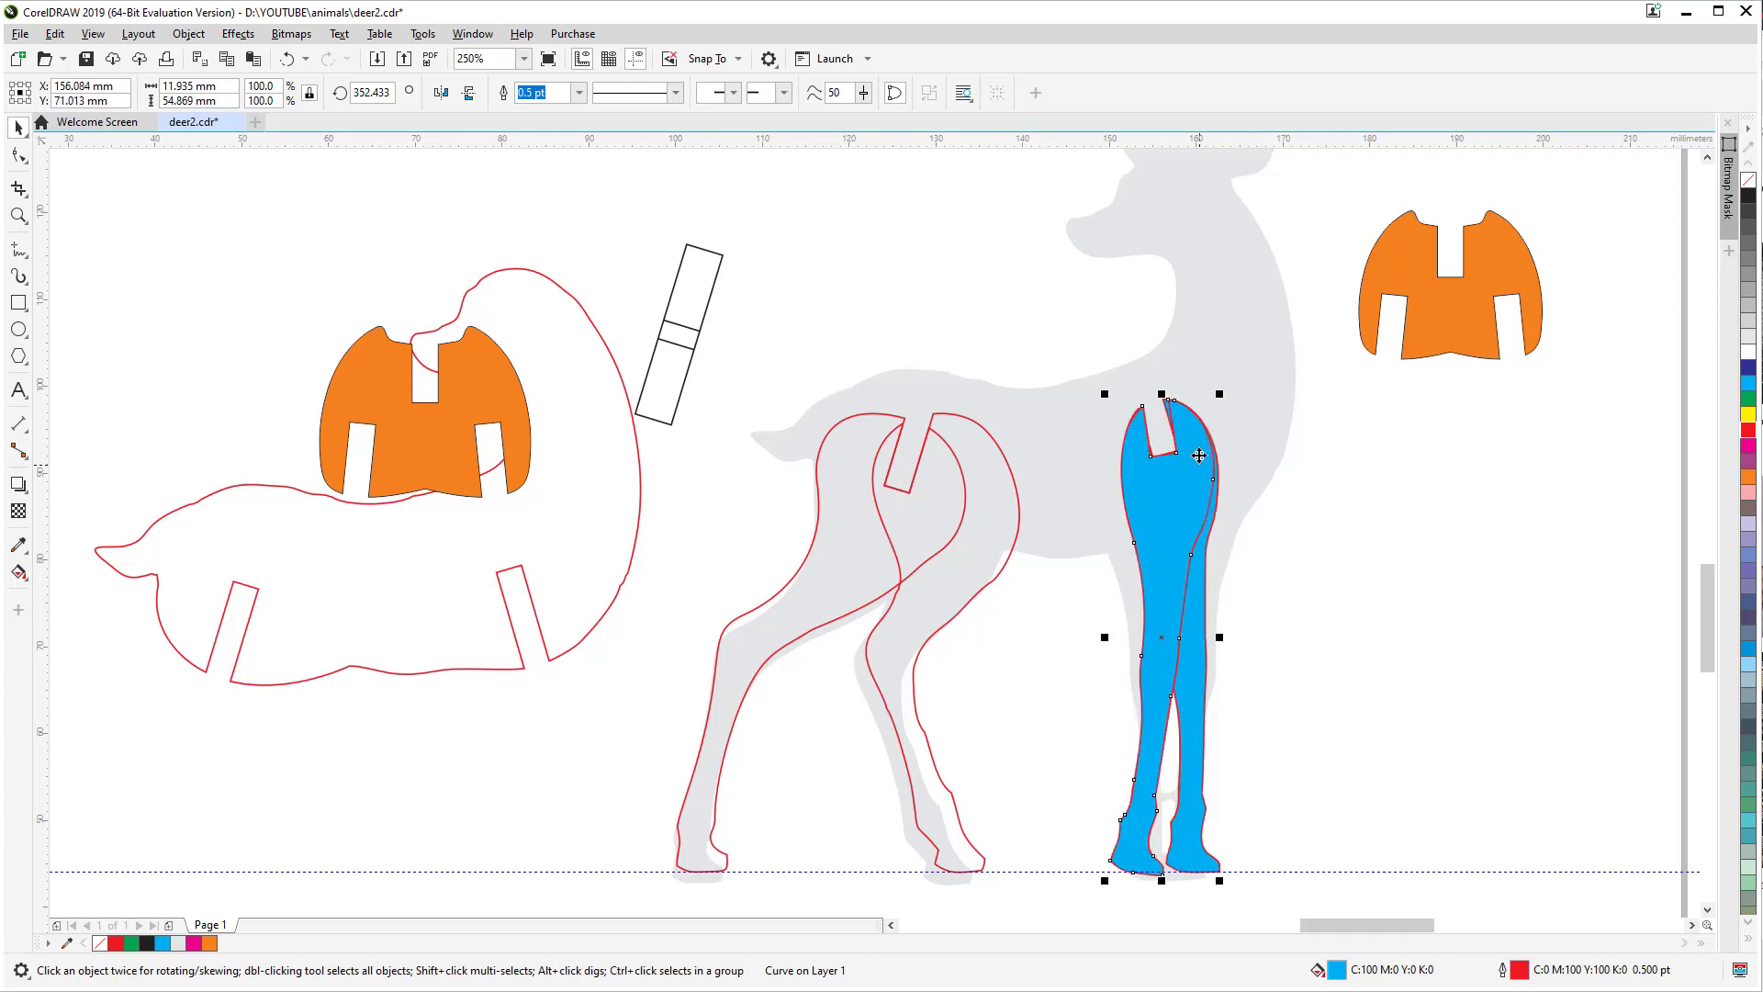
{"action": "scroll", "coordinate": [1199, 456], "scroll_direction": "up", "scroll_amount": 2}
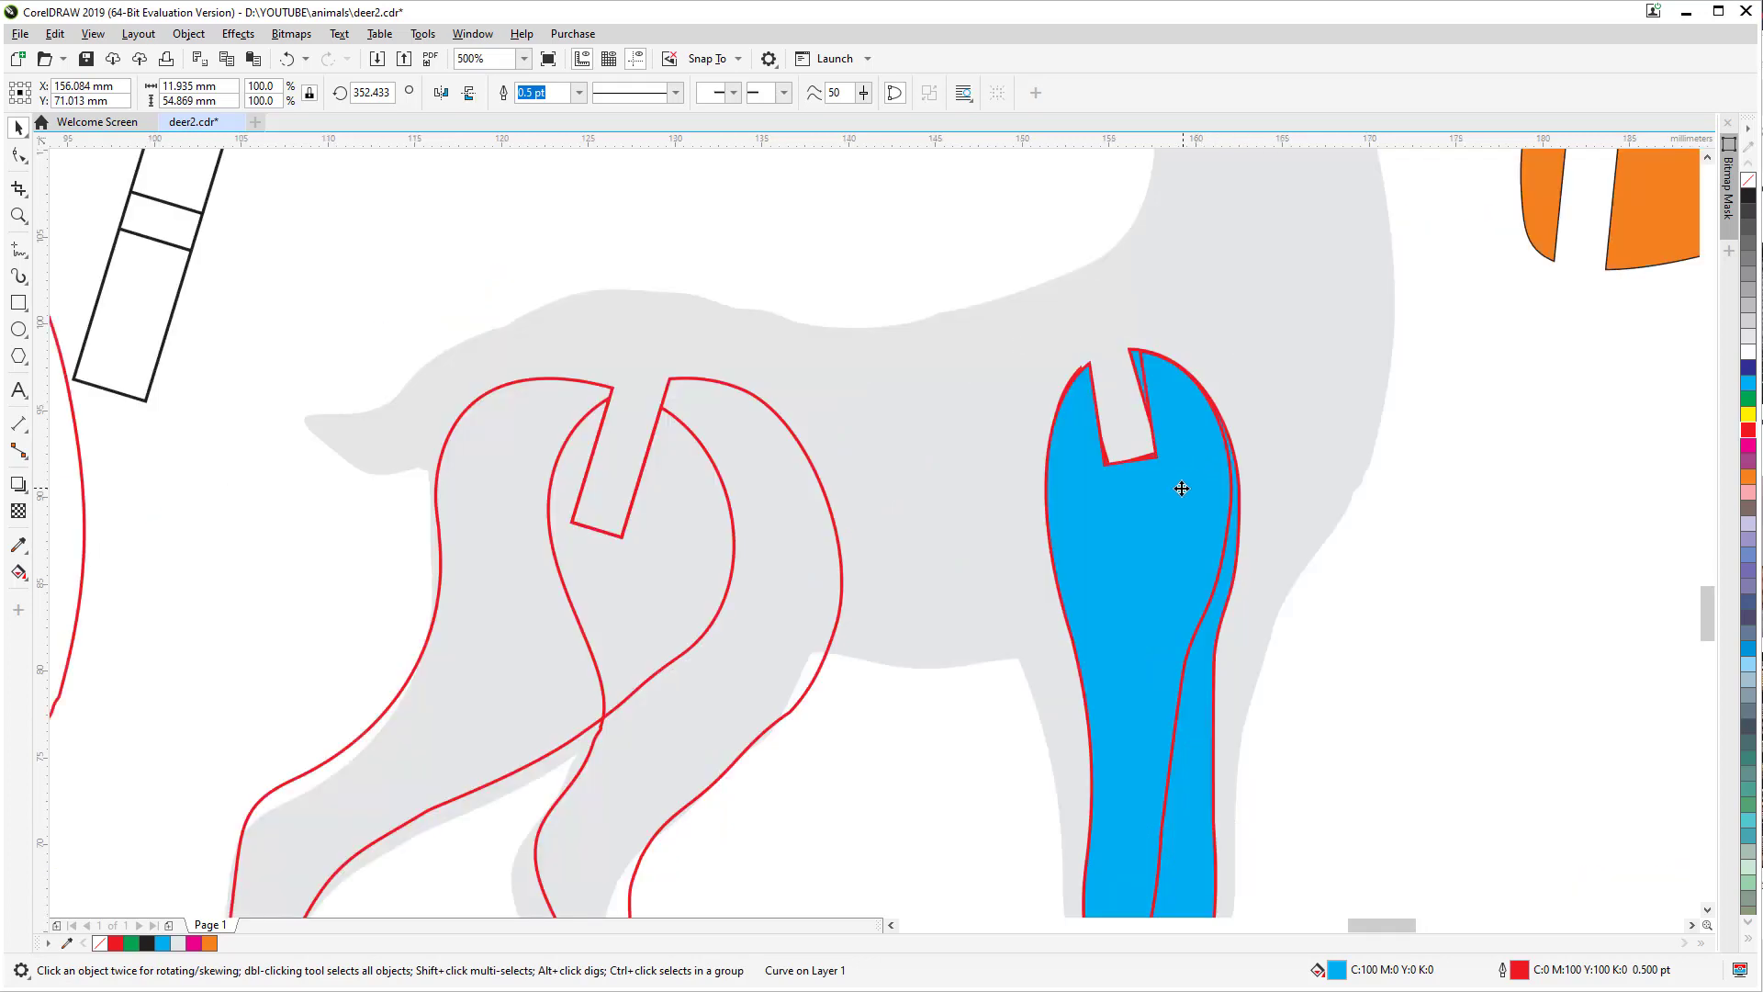
{"action": "left_click_drag", "start_coordinate": [1179, 483], "coordinate": [1160, 486]}
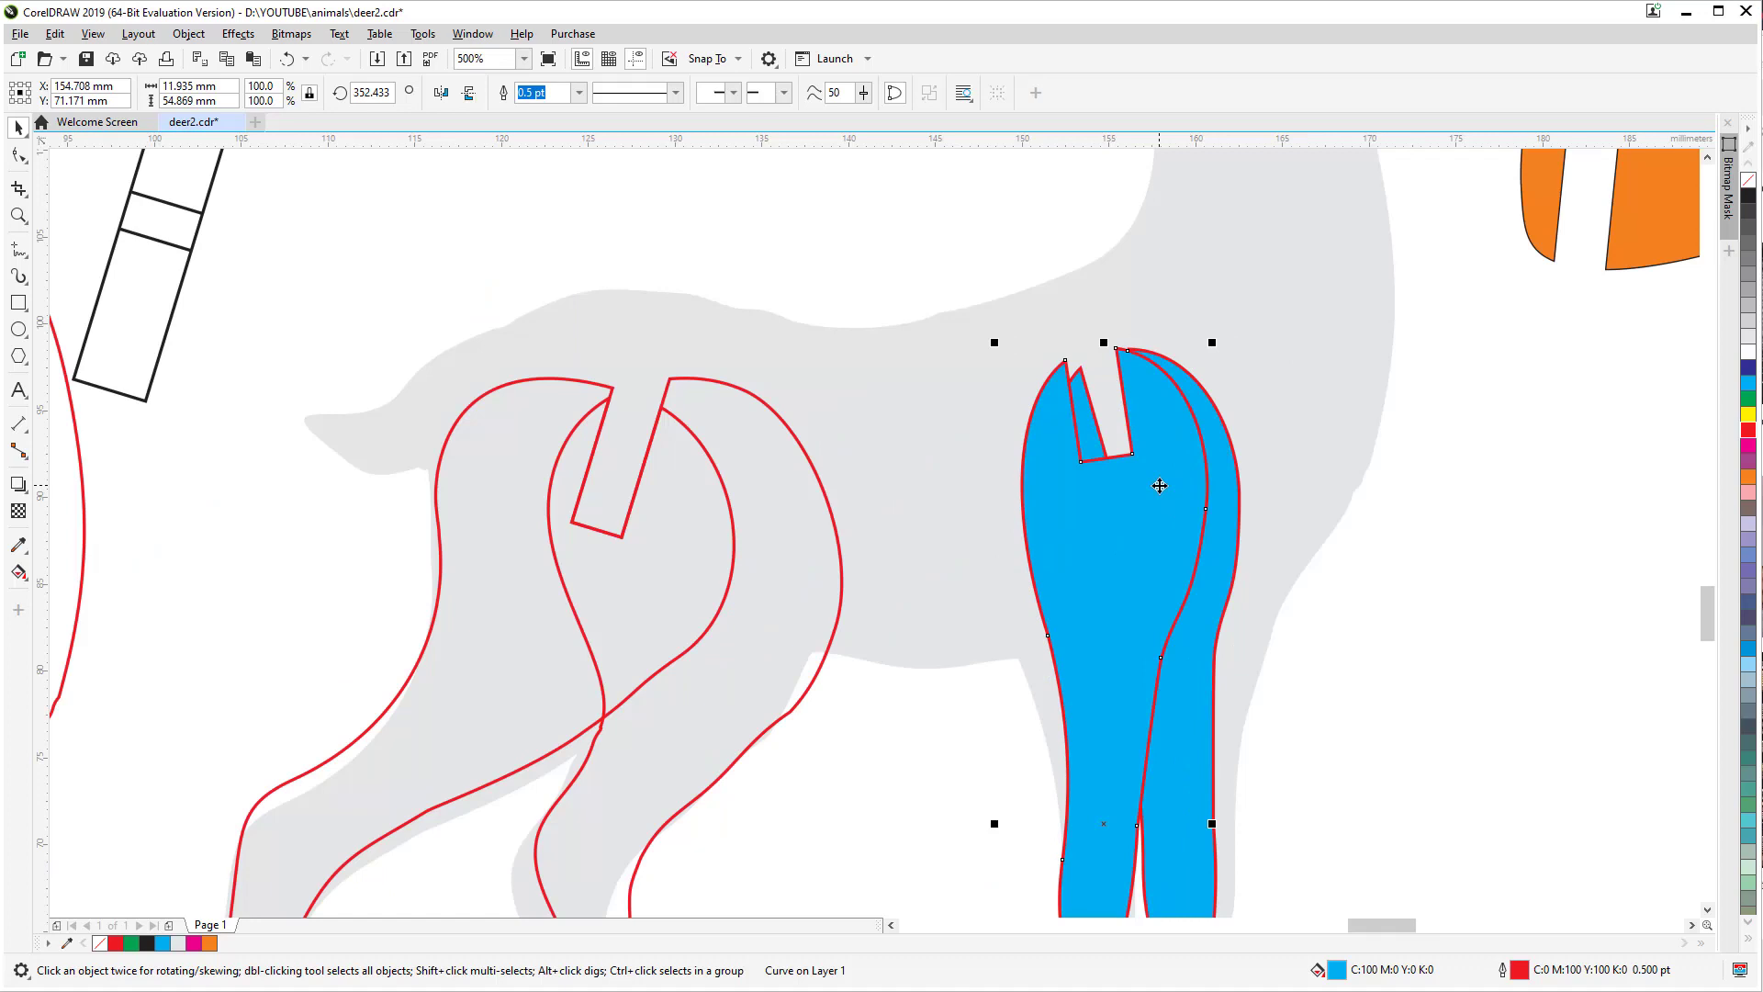
Step: Delete the slot's nodes from the copied front leg so that its upper end closes into a rounded outline
{"action": "left_click", "coordinate": [18, 154]}
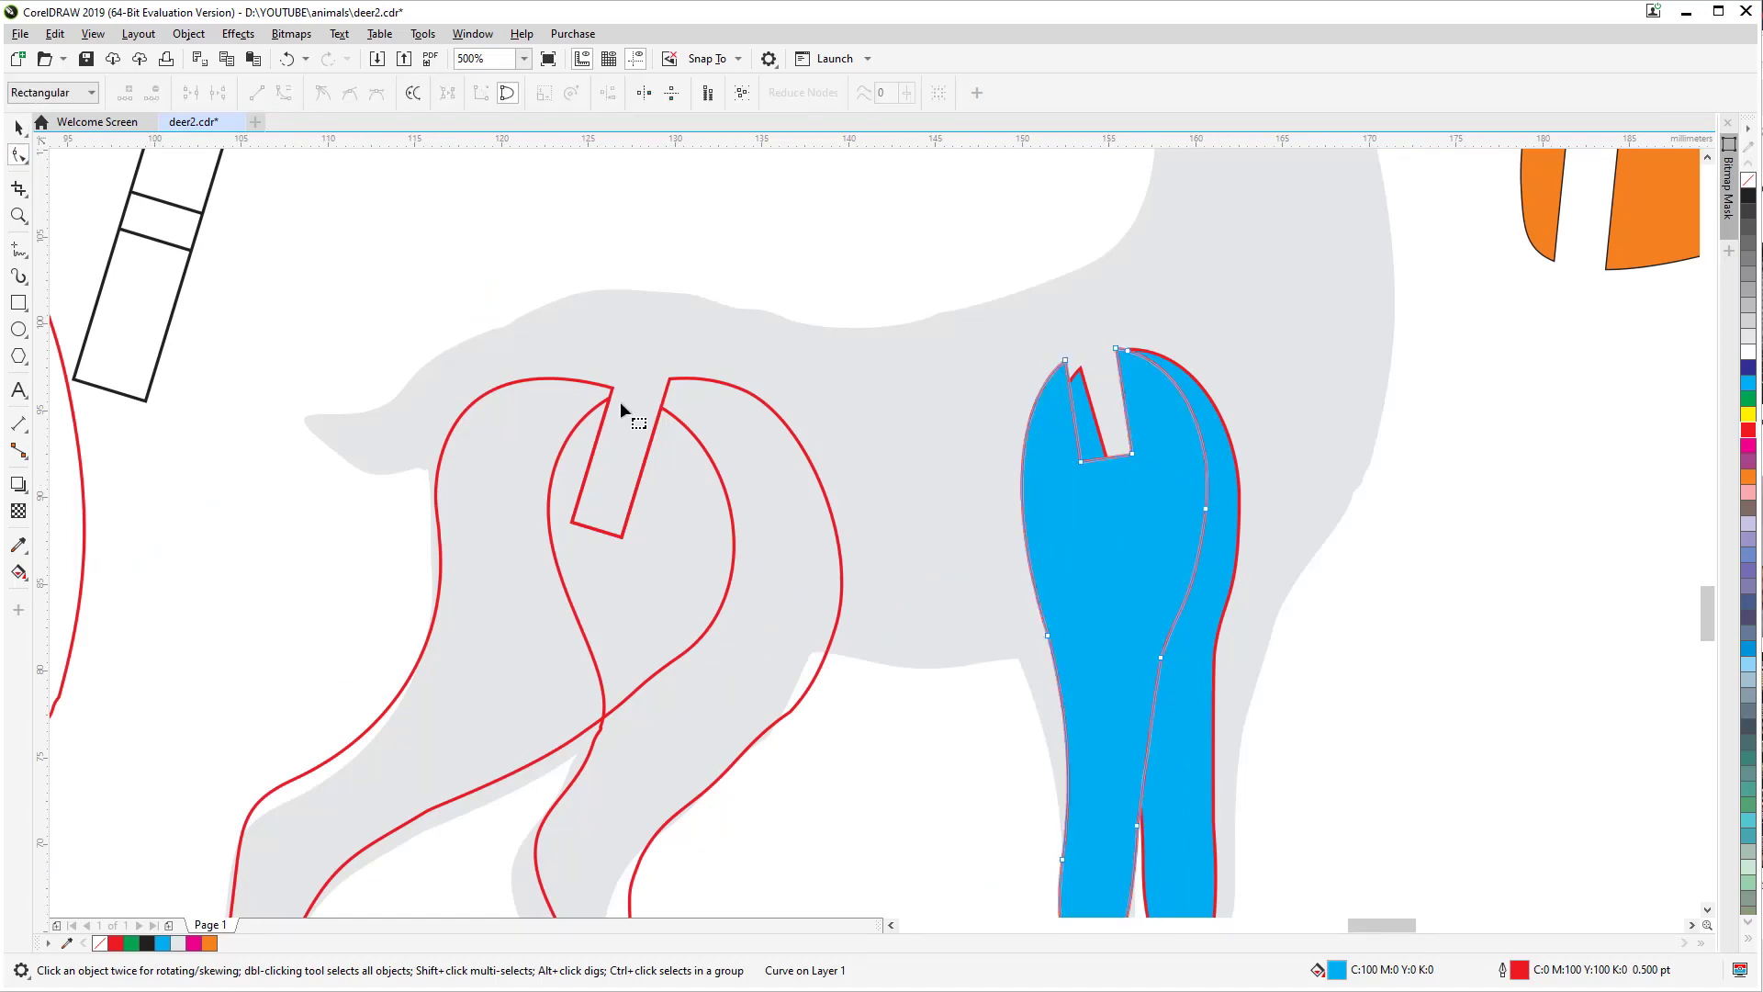
{"action": "left_click", "coordinate": [1080, 463]}
{"action": "key", "text": "Delete"}
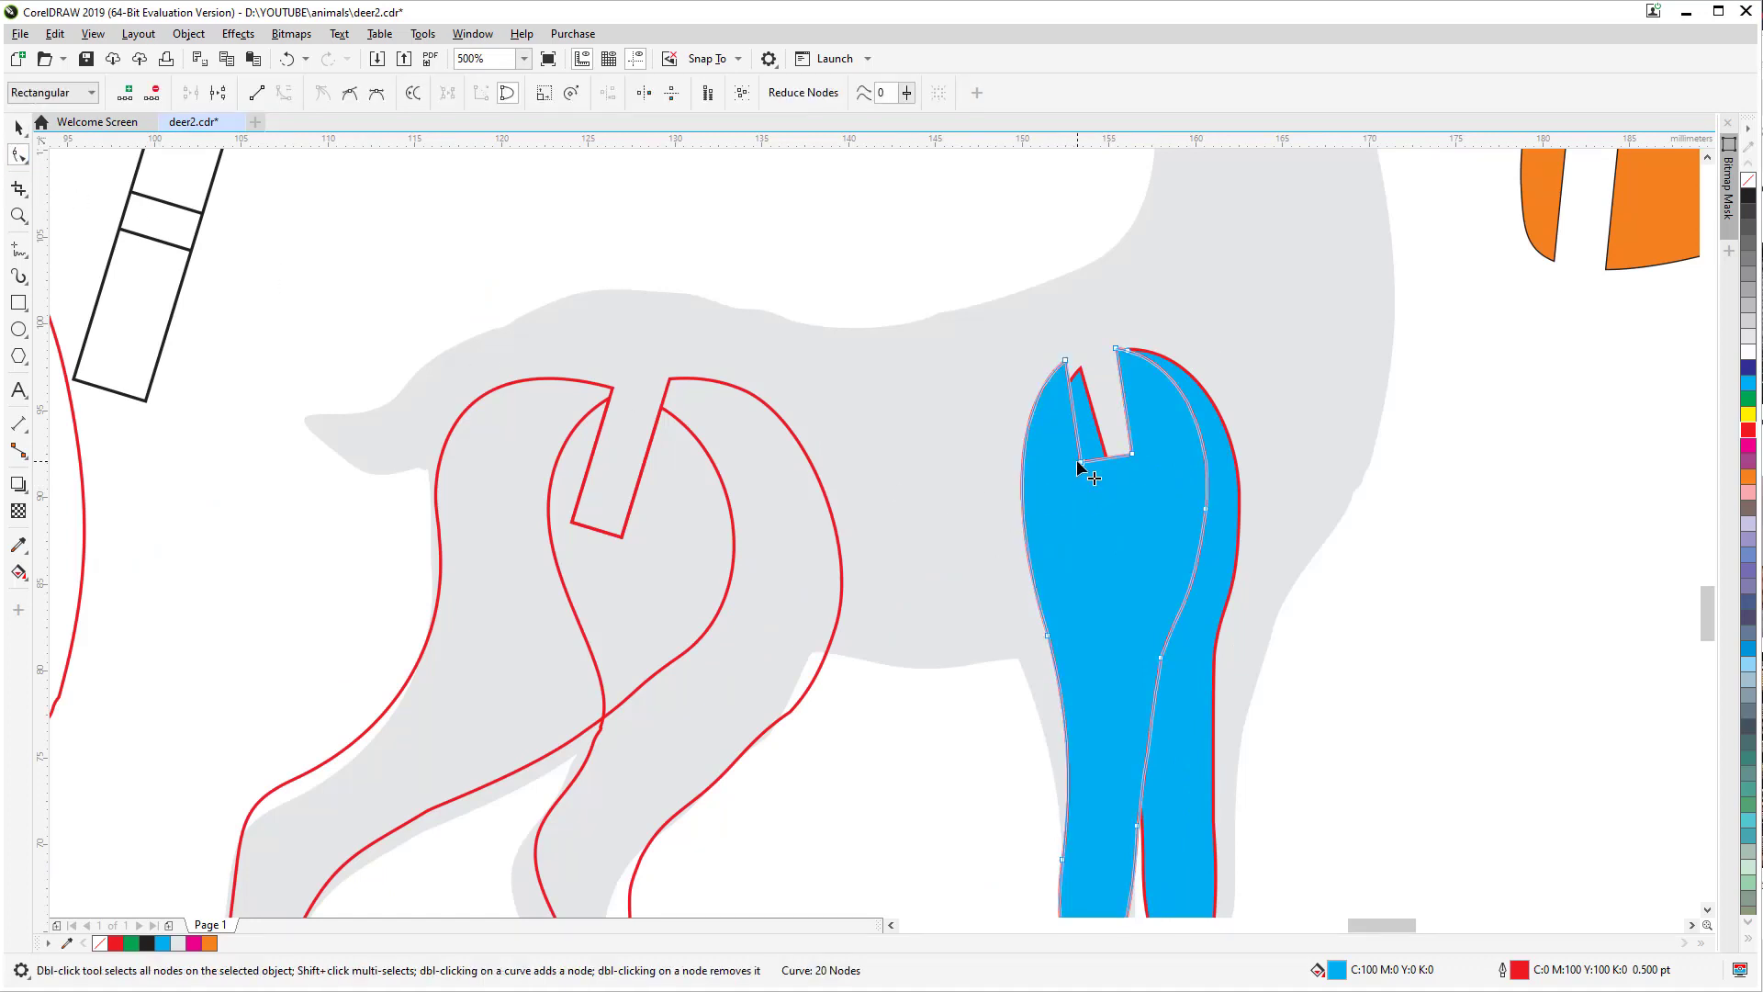
{"action": "left_click", "coordinate": [1131, 455]}
{"action": "key", "text": "Delete"}
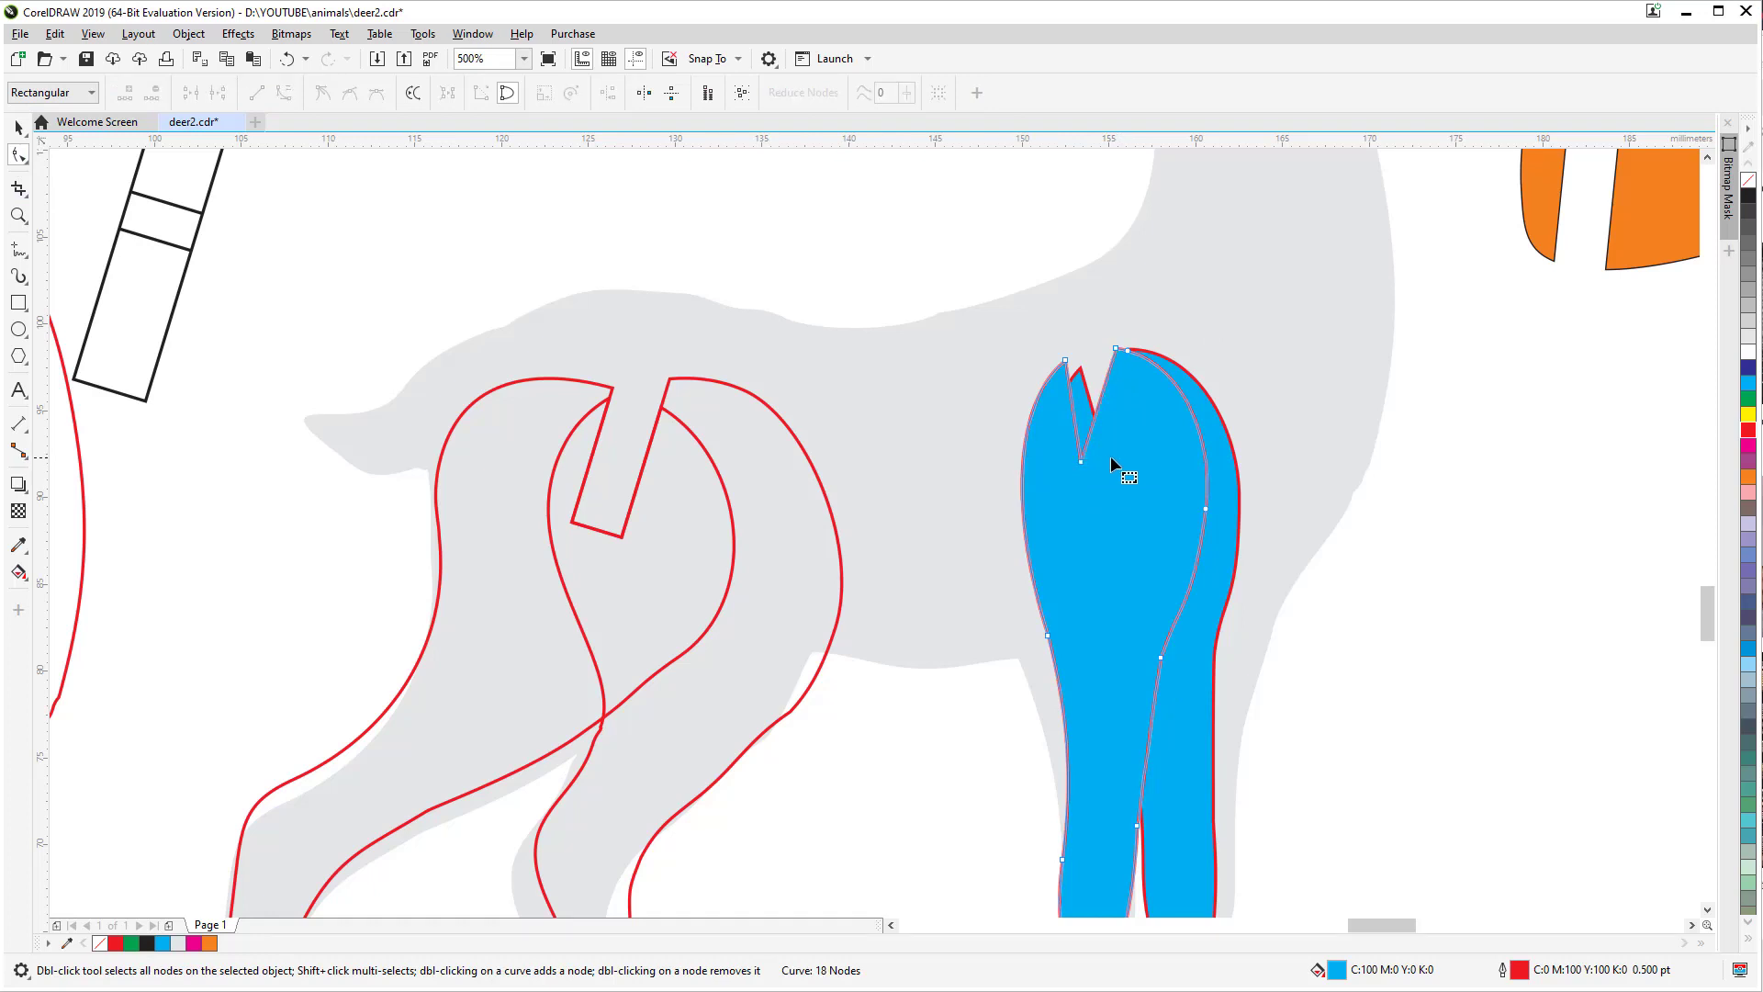
{"action": "left_click", "coordinate": [1082, 464]}
{"action": "key", "text": "Delete"}
{"action": "left_click", "coordinate": [1119, 355]}
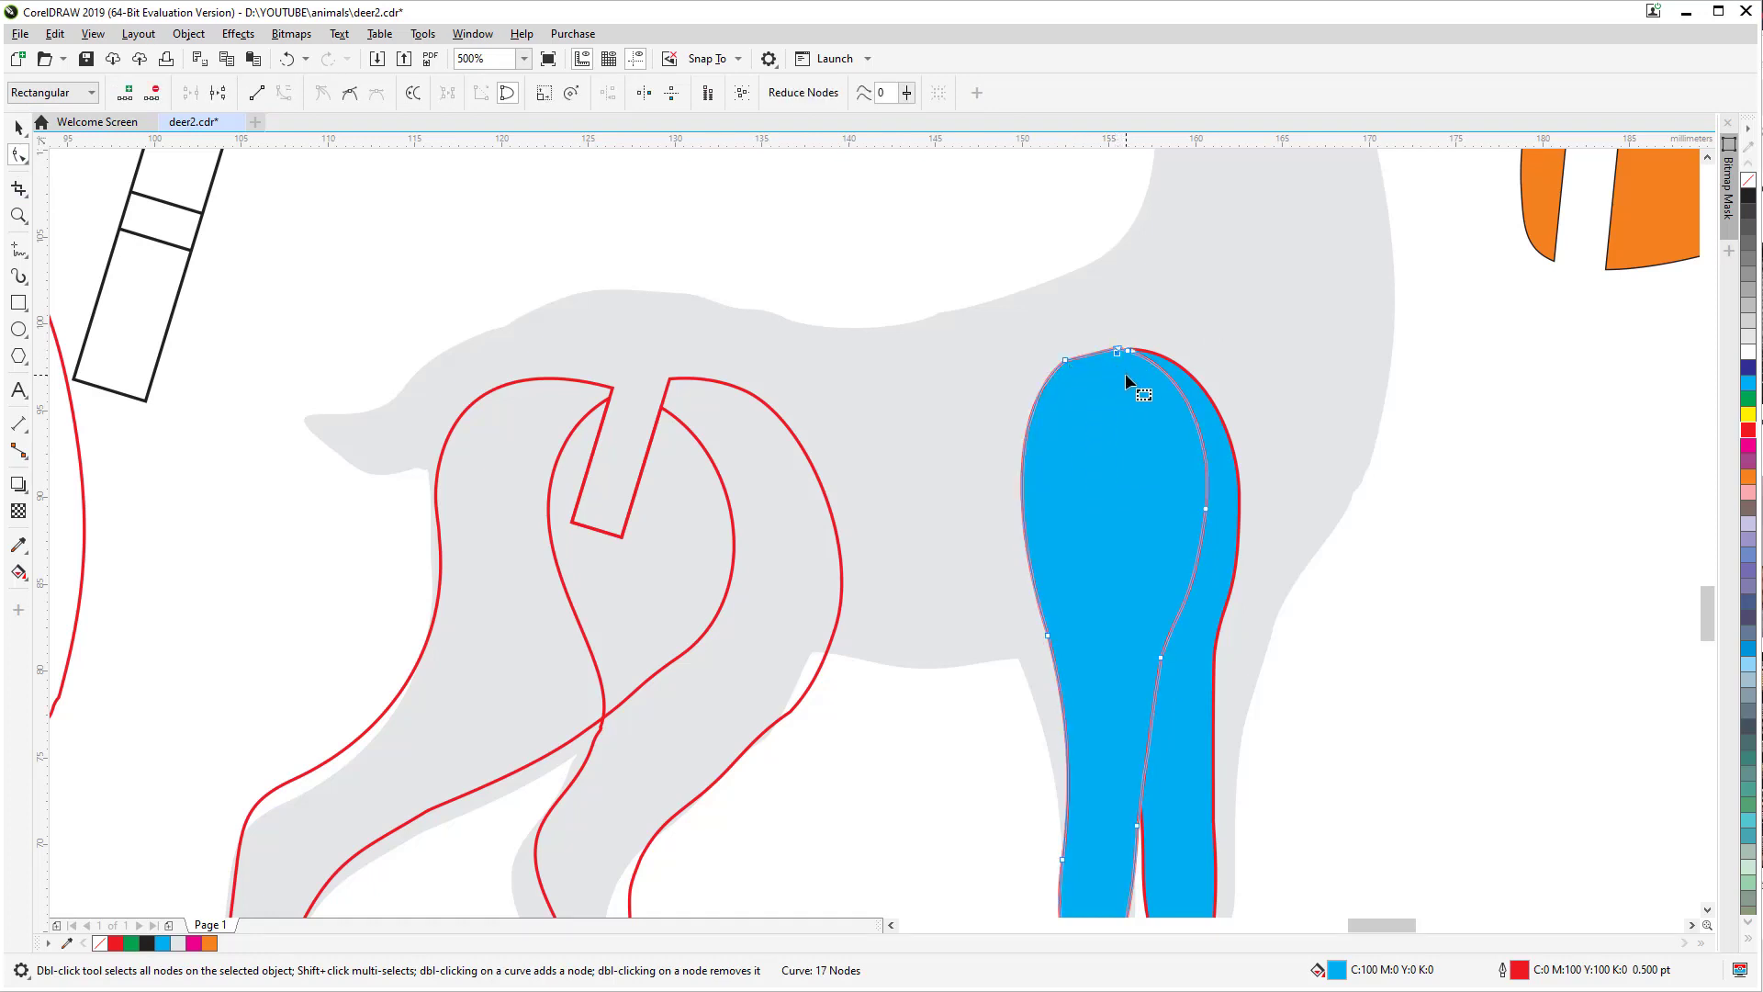
{"action": "key", "text": "Delete"}
Step: Rotate the copied front leg to about 353° and shift it a little further toward the tail
{"action": "scroll", "coordinate": [1149, 390], "scroll_direction": "down", "scroll_amount": 2}
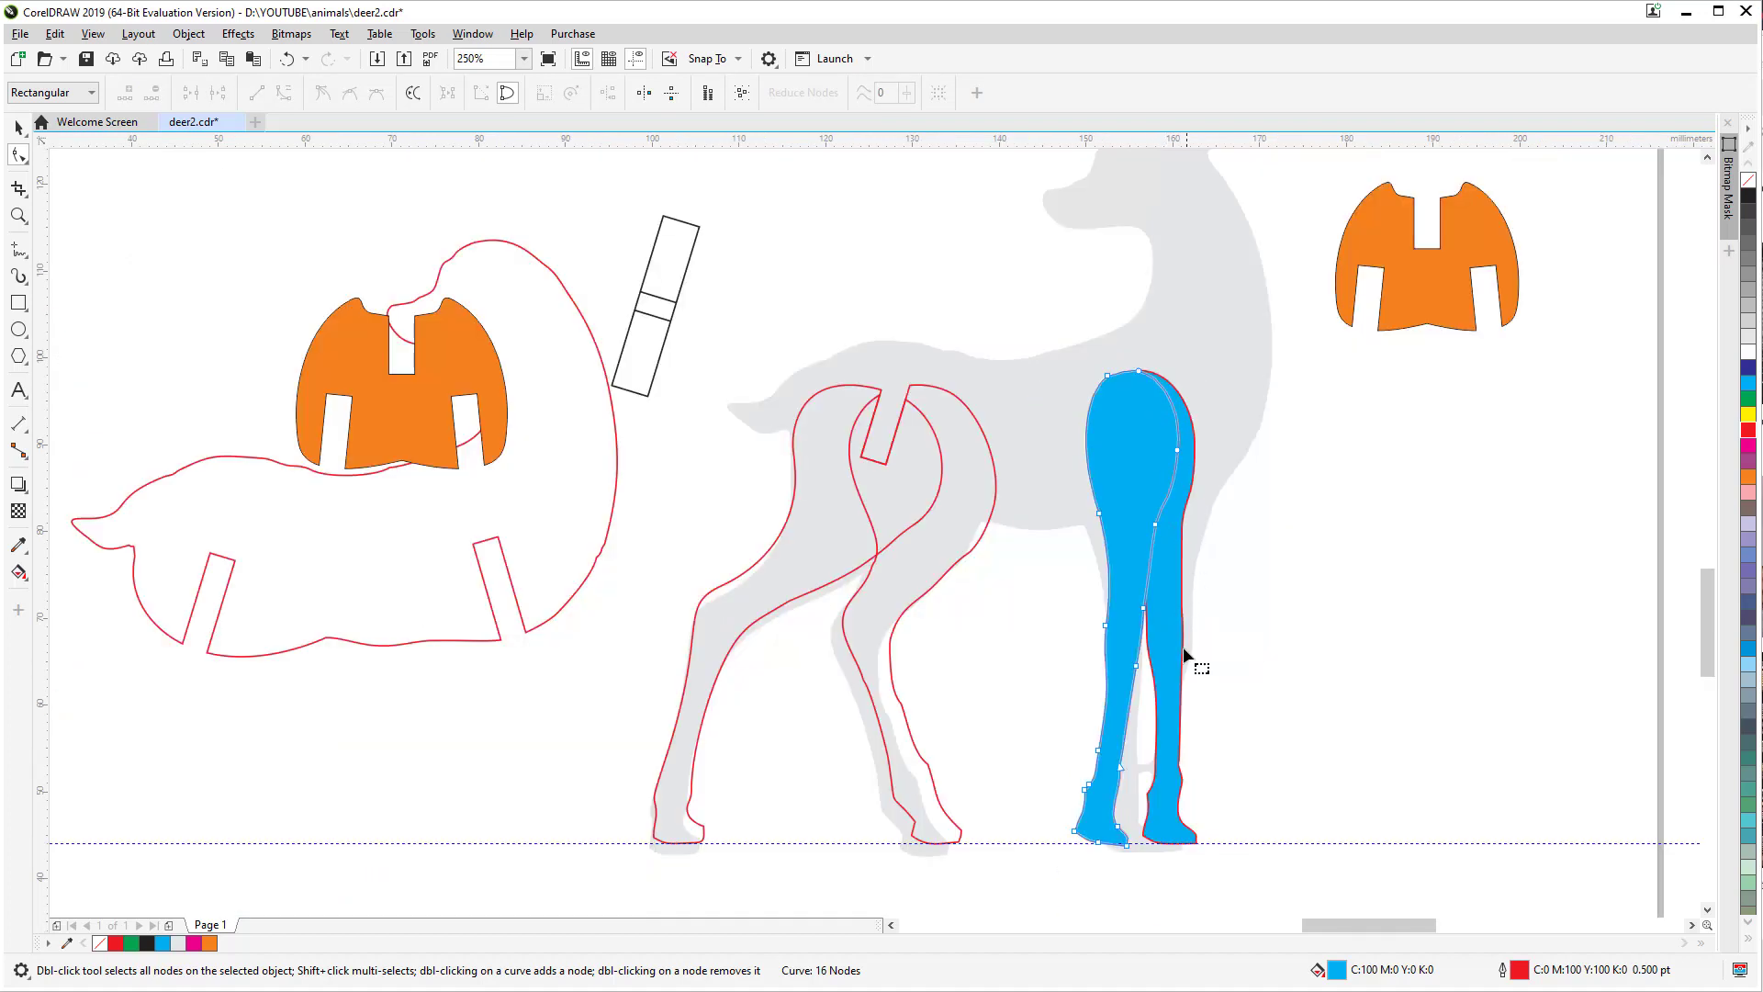
{"action": "left_click_drag", "start_coordinate": [1183, 647], "coordinate": [1172, 509]}
{"action": "left_click", "coordinate": [18, 128]}
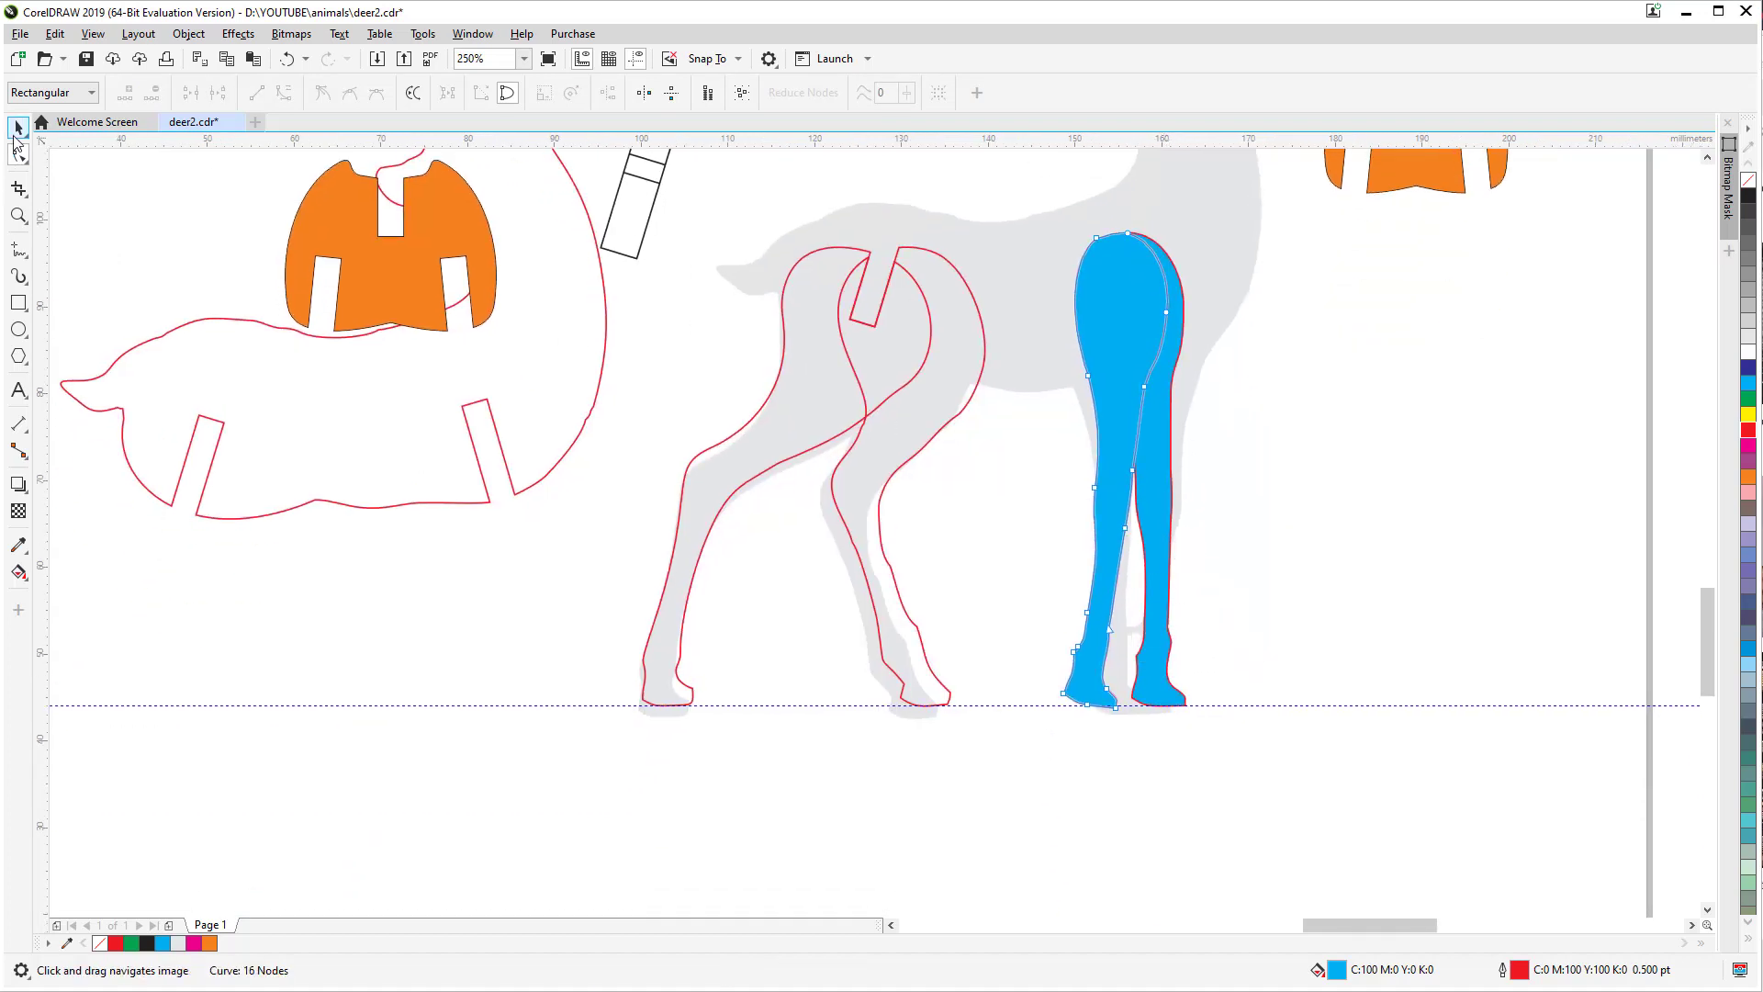
{"action": "left_click", "coordinate": [1166, 248]}
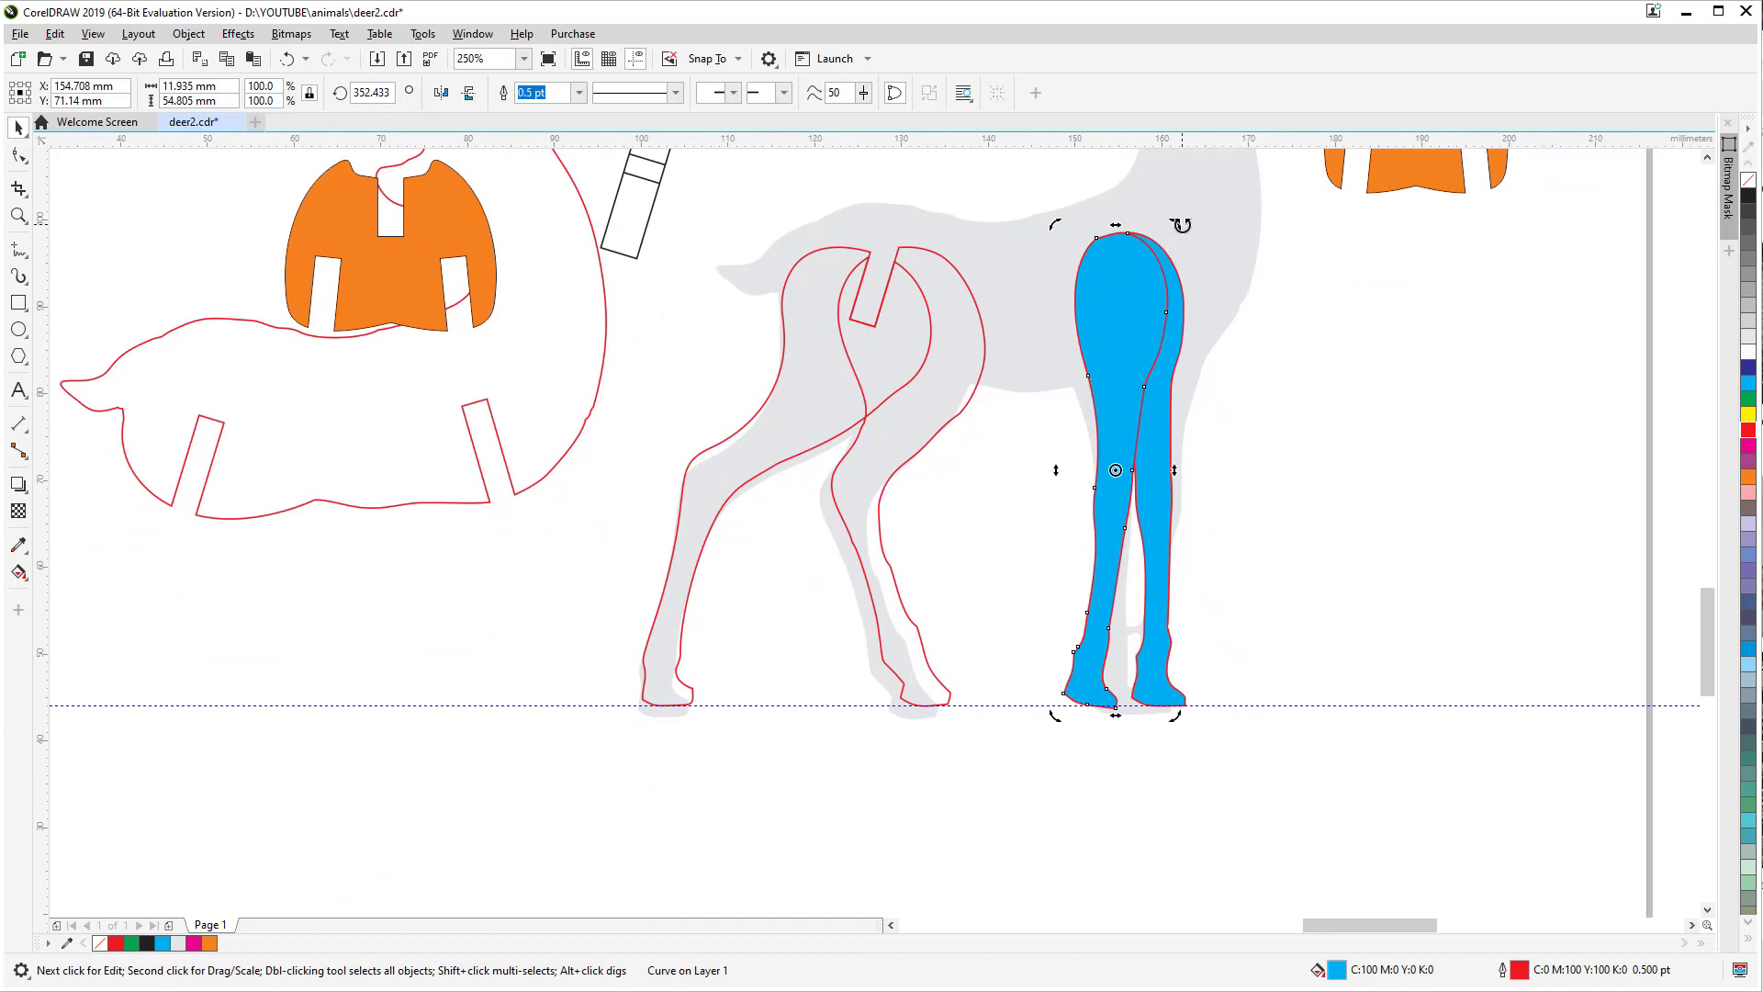
{"action": "left_click_drag", "start_coordinate": [1174, 224], "coordinate": [1172, 217]}
{"action": "left_click_drag", "start_coordinate": [1130, 300], "coordinate": [1120, 302]}
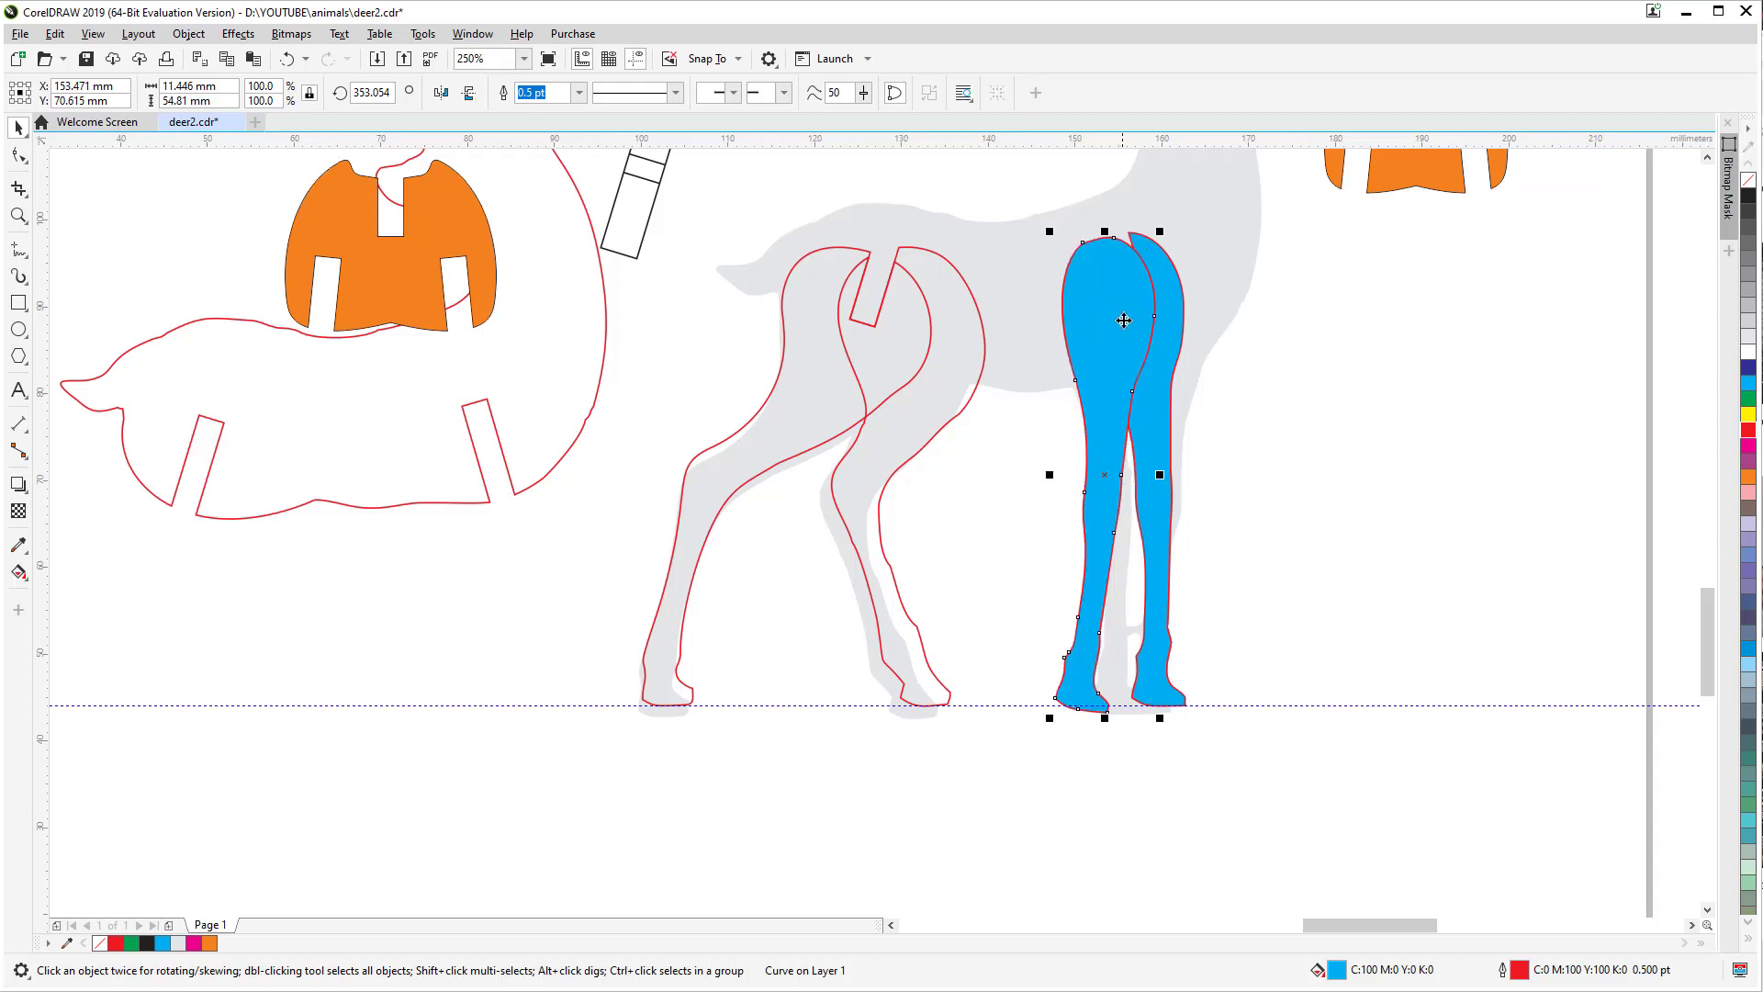
Step: Nudge the copied front leg up and toward the original so that their rounded upper ends line up
{"action": "key", "text": "Up"}
{"action": "key", "text": "Up"}
{"action": "key", "text": "Up"}
{"action": "key", "text": "Up"}
{"action": "key", "text": "Up"}
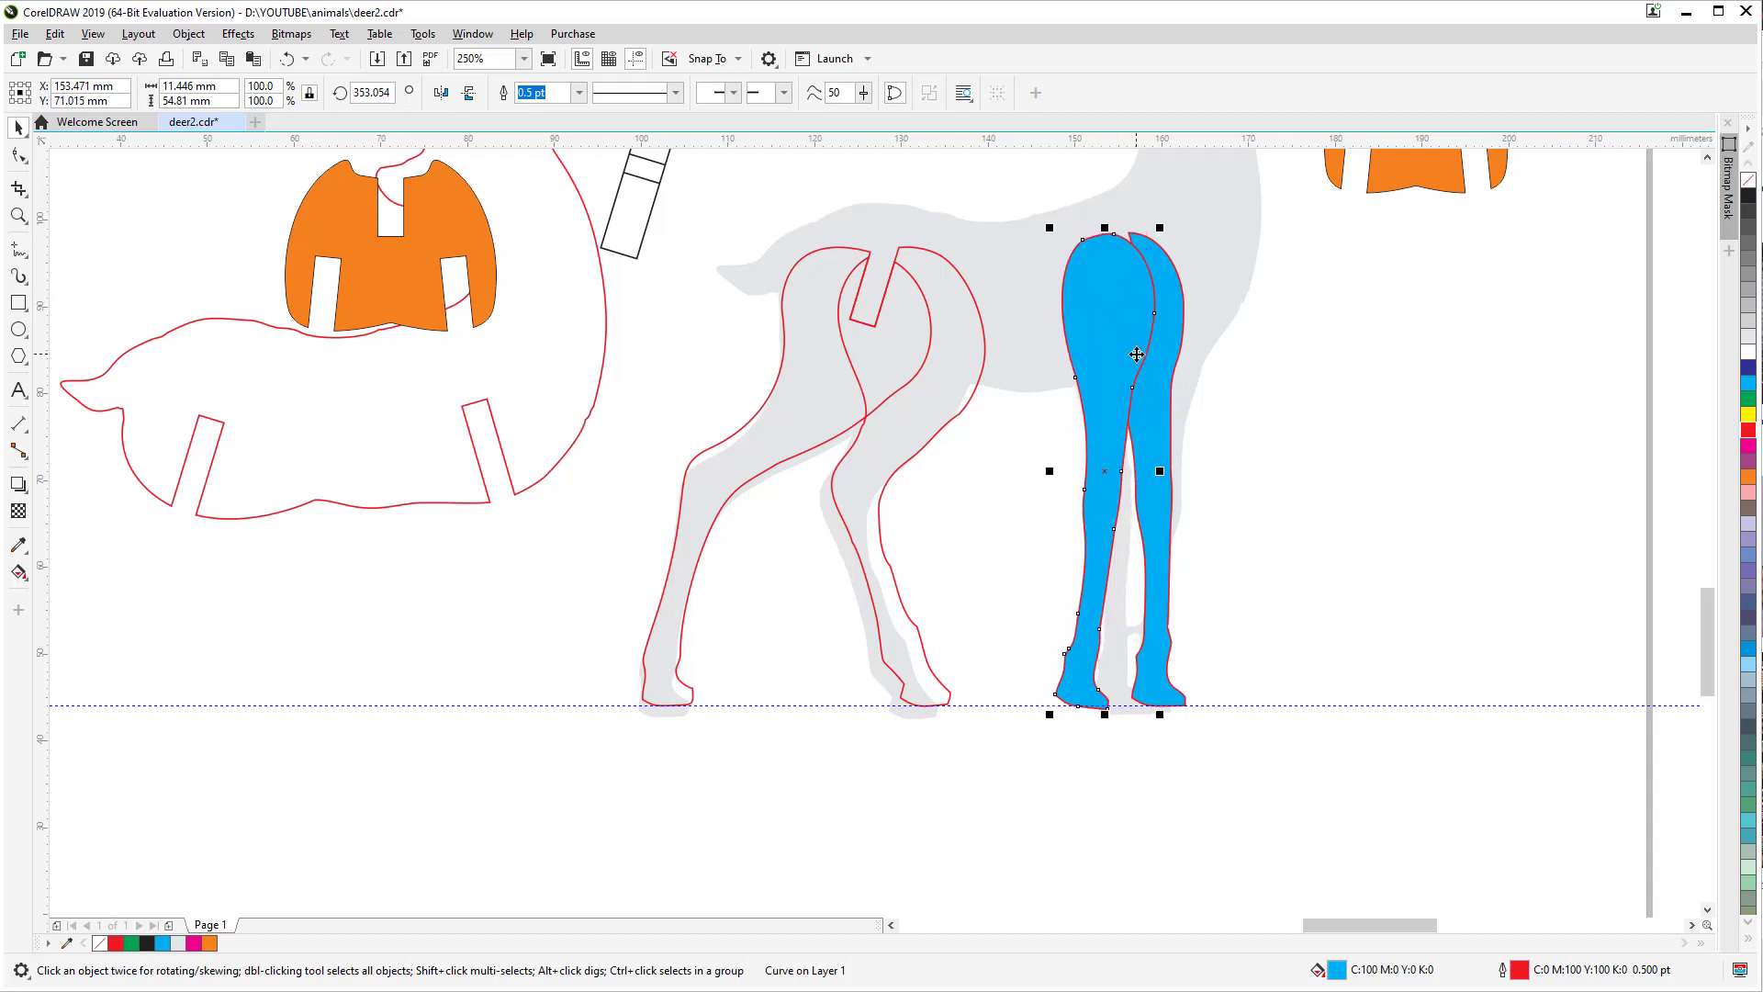
{"action": "key", "text": "Right"}
{"action": "key", "text": "Right"}
{"action": "key", "text": "Right"}
{"action": "key", "text": "Right"}
{"action": "key", "text": "Right"}
{"action": "key", "text": "Right"}
{"action": "key", "text": "Right"}
{"action": "key", "text": "Right"}
{"action": "key", "text": "Right"}
{"action": "key", "text": "Right"}
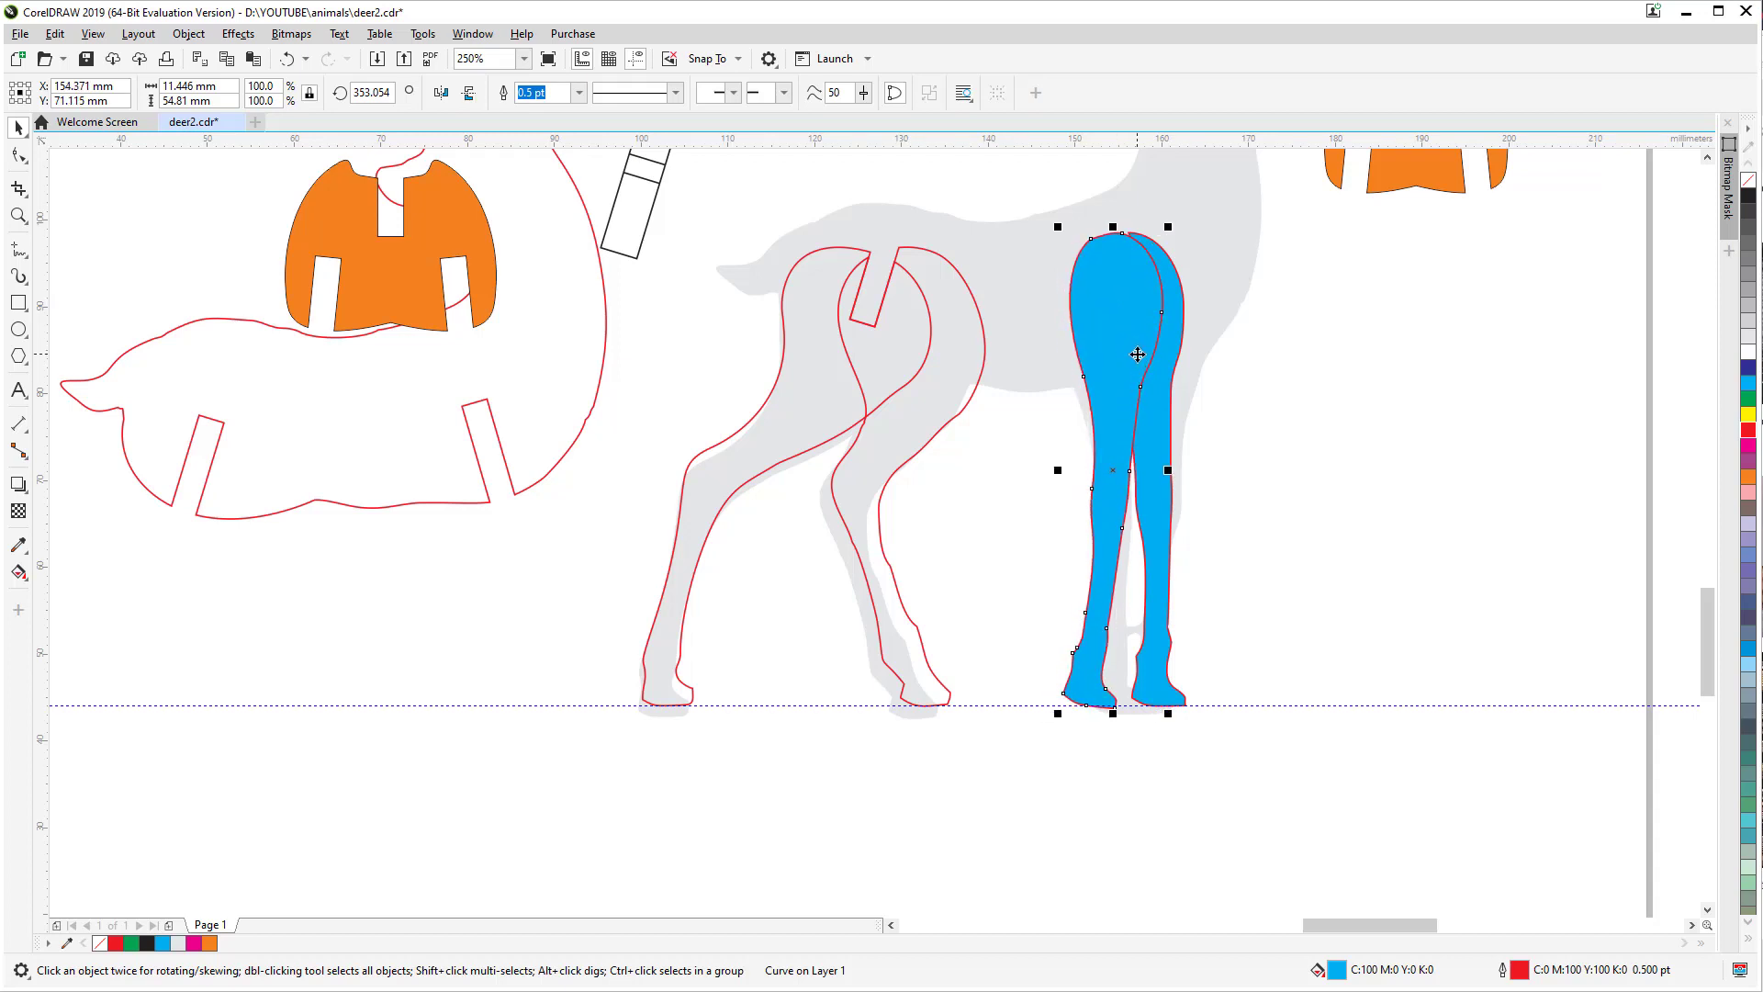
{"action": "key", "text": "Up"}
Step: Shift all the hoof nodes of the copied front leg toward the original leg's hoof and slightly down
{"action": "scroll", "coordinate": [1099, 587], "scroll_direction": "up", "scroll_amount": 2}
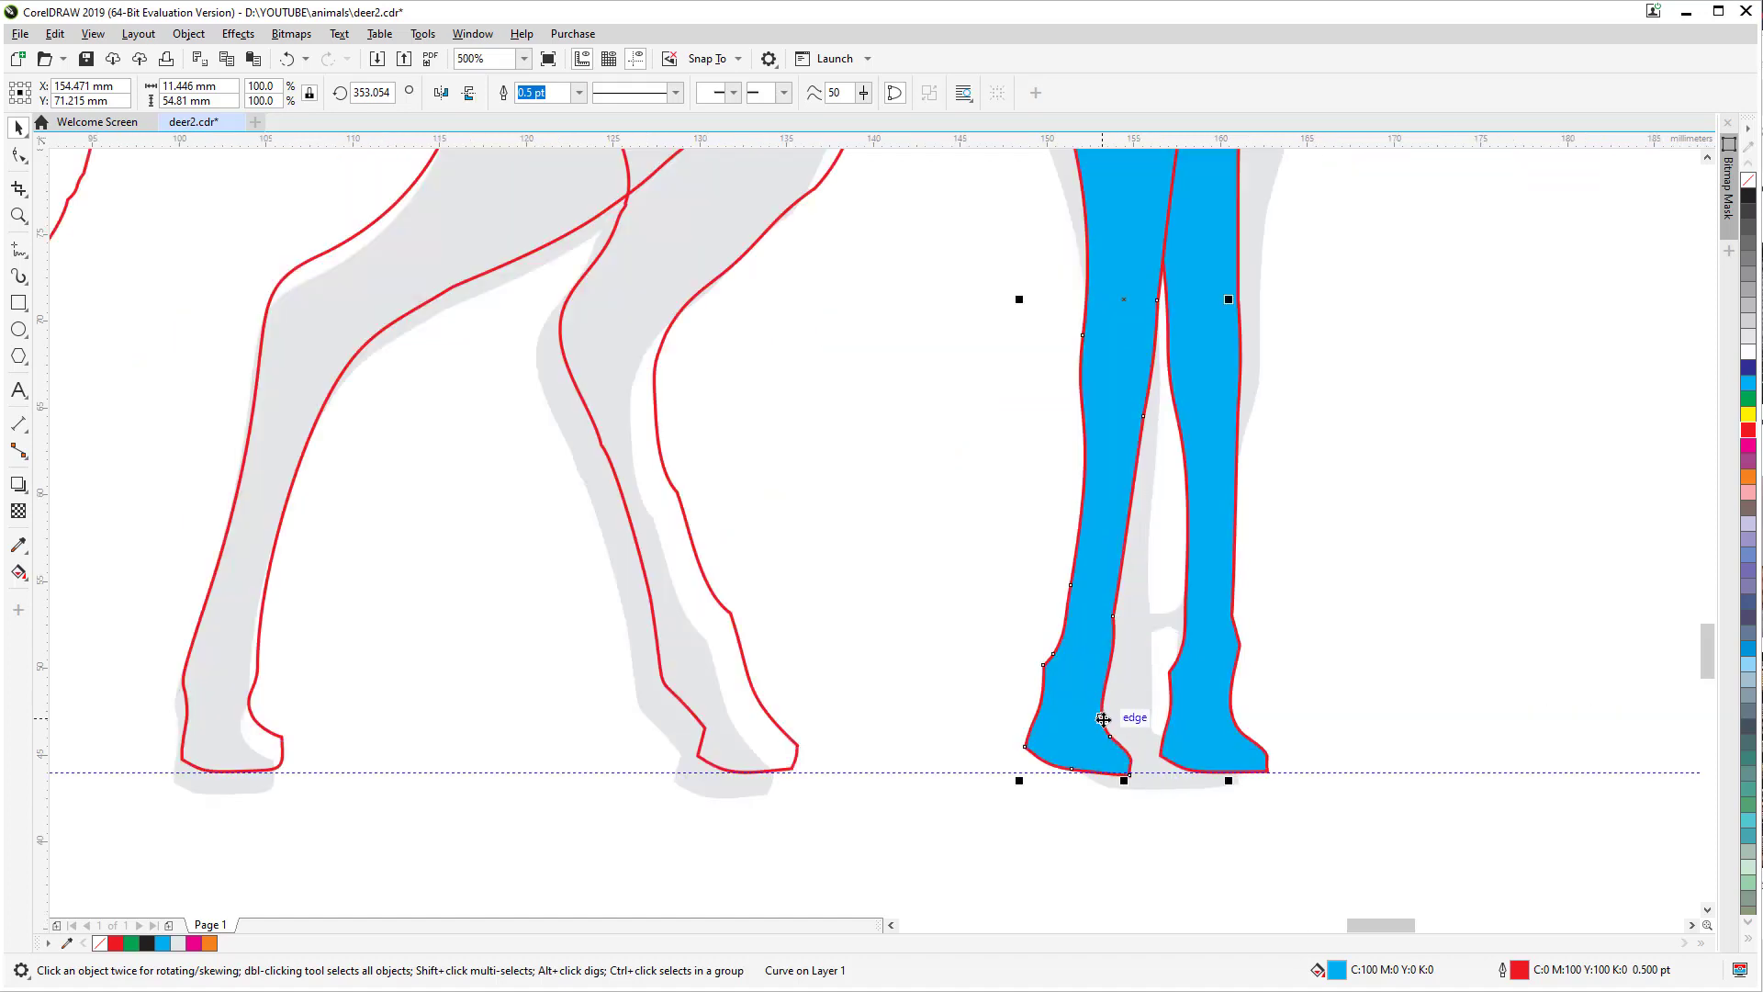
{"action": "scroll", "coordinate": [1103, 719], "scroll_direction": "up", "scroll_amount": 2}
{"action": "left_click", "coordinate": [18, 154]}
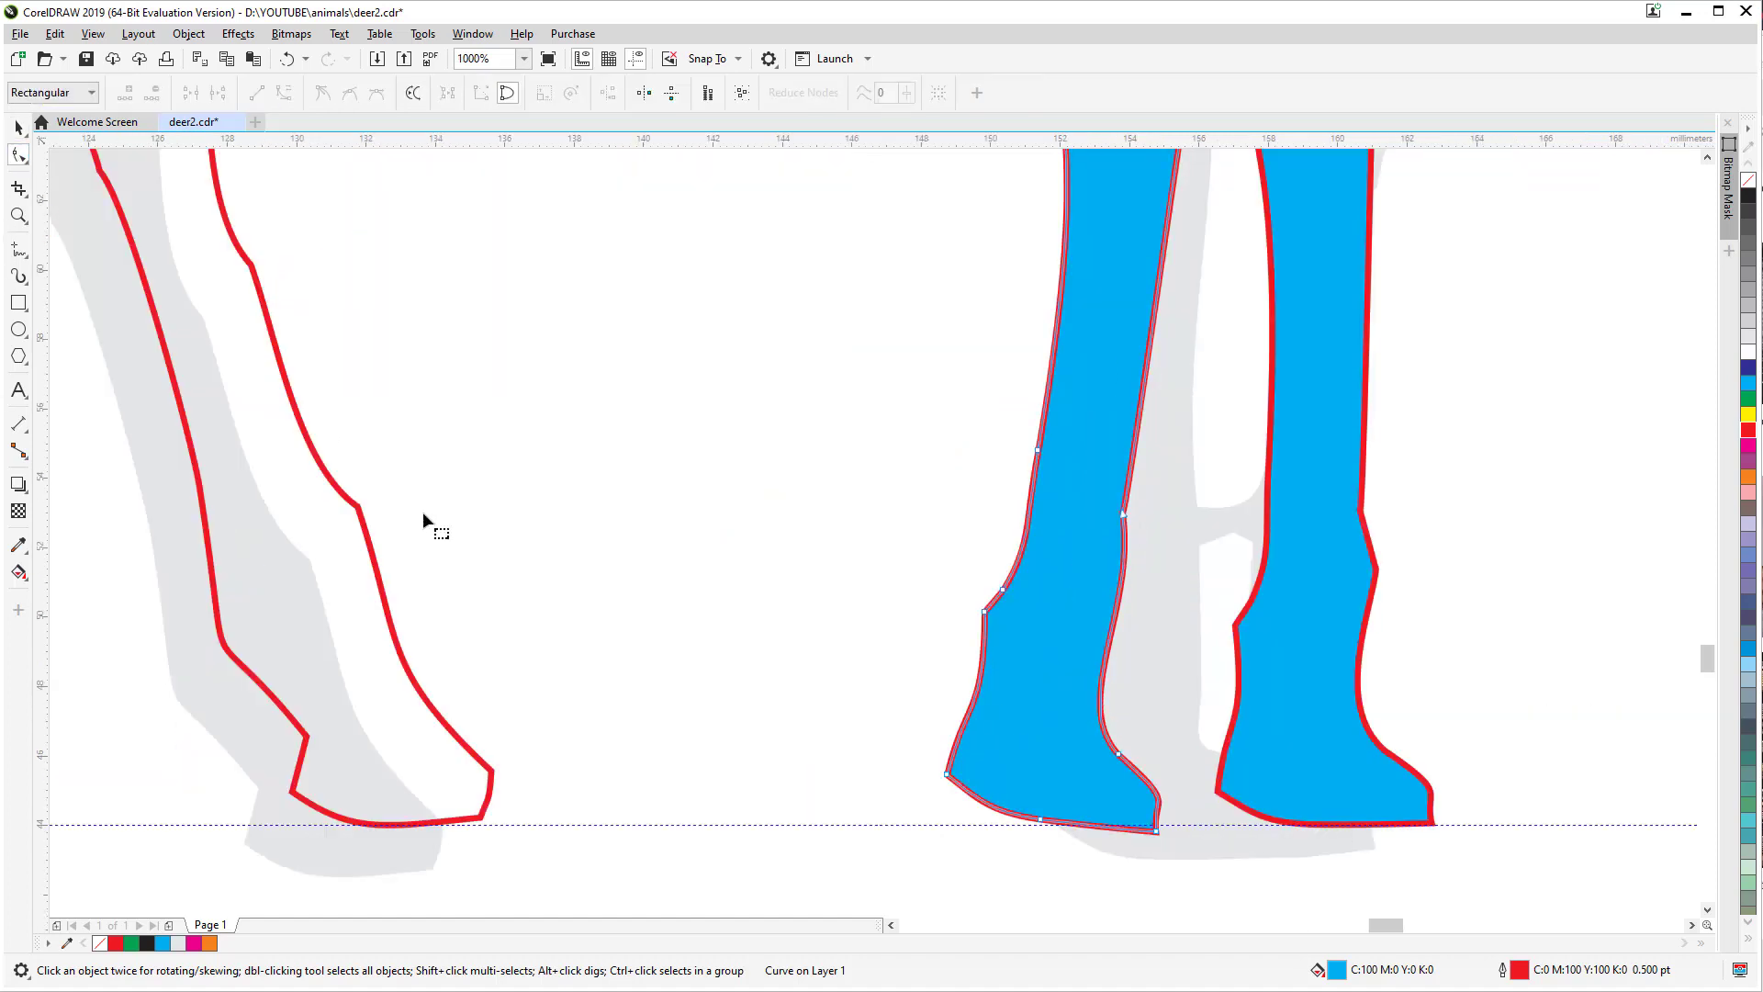
{"action": "left_click_drag", "start_coordinate": [882, 887], "coordinate": [1199, 716]}
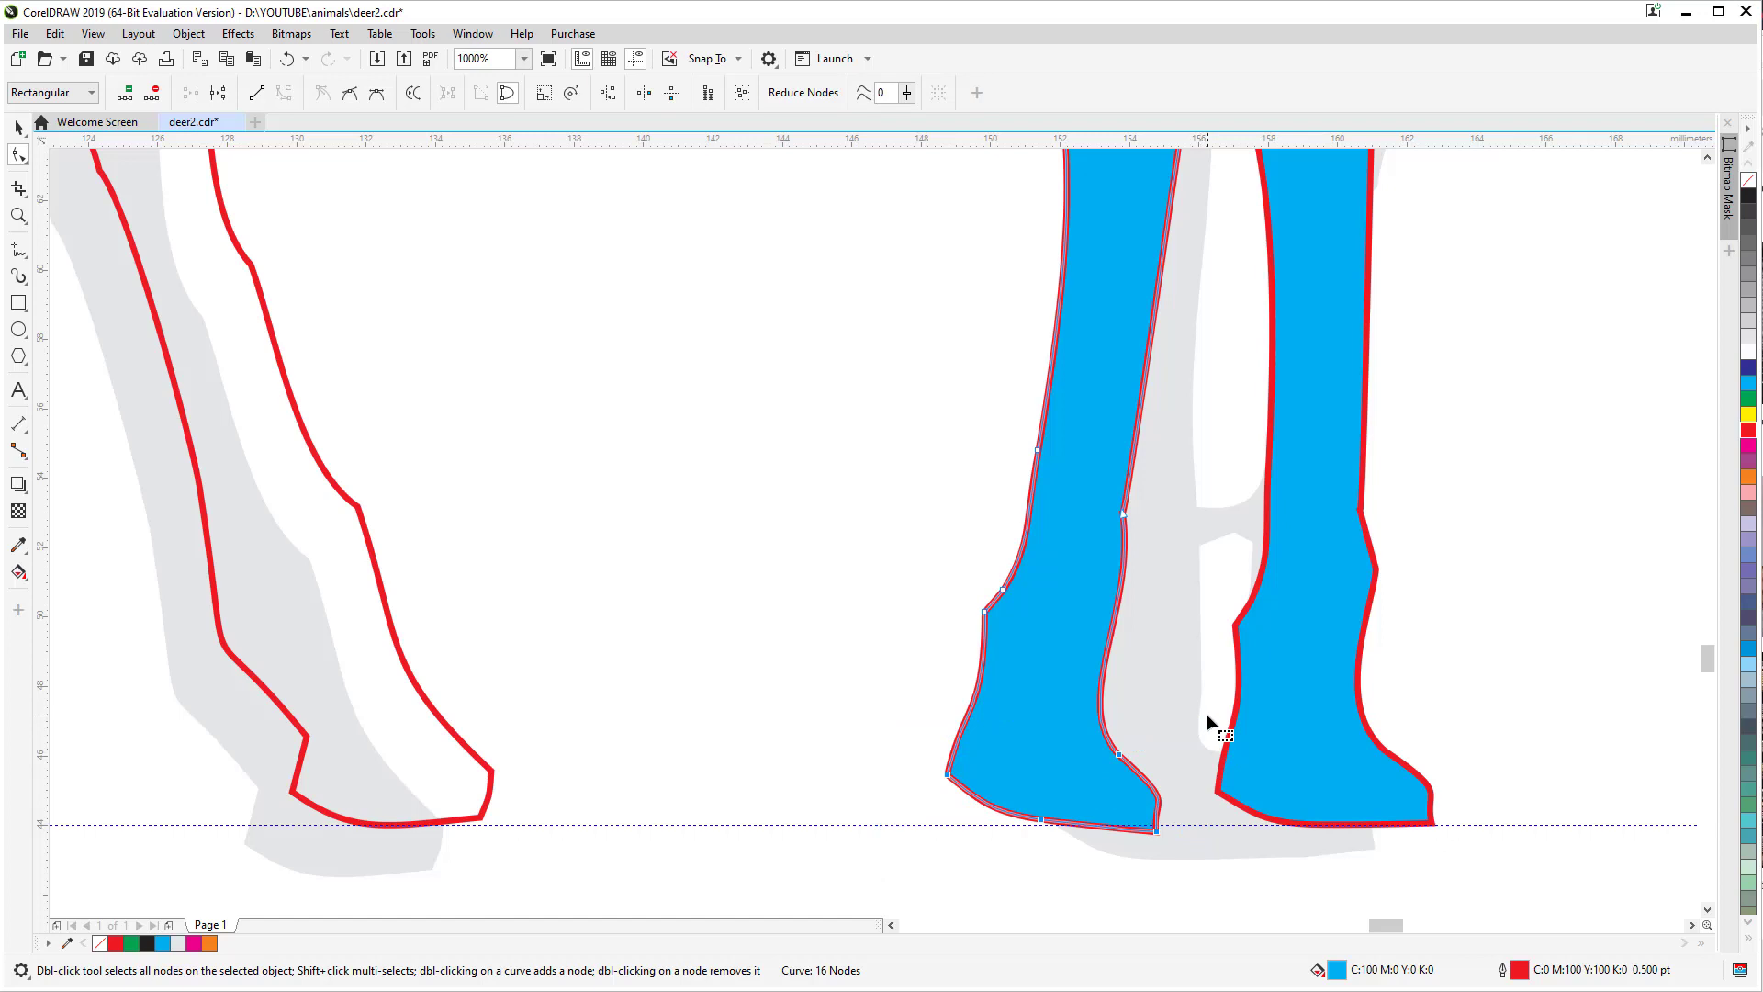
{"action": "key", "text": "Right"}
{"action": "key", "text": "Right"}
{"action": "key", "text": "Right"}
{"action": "key", "text": "Right"}
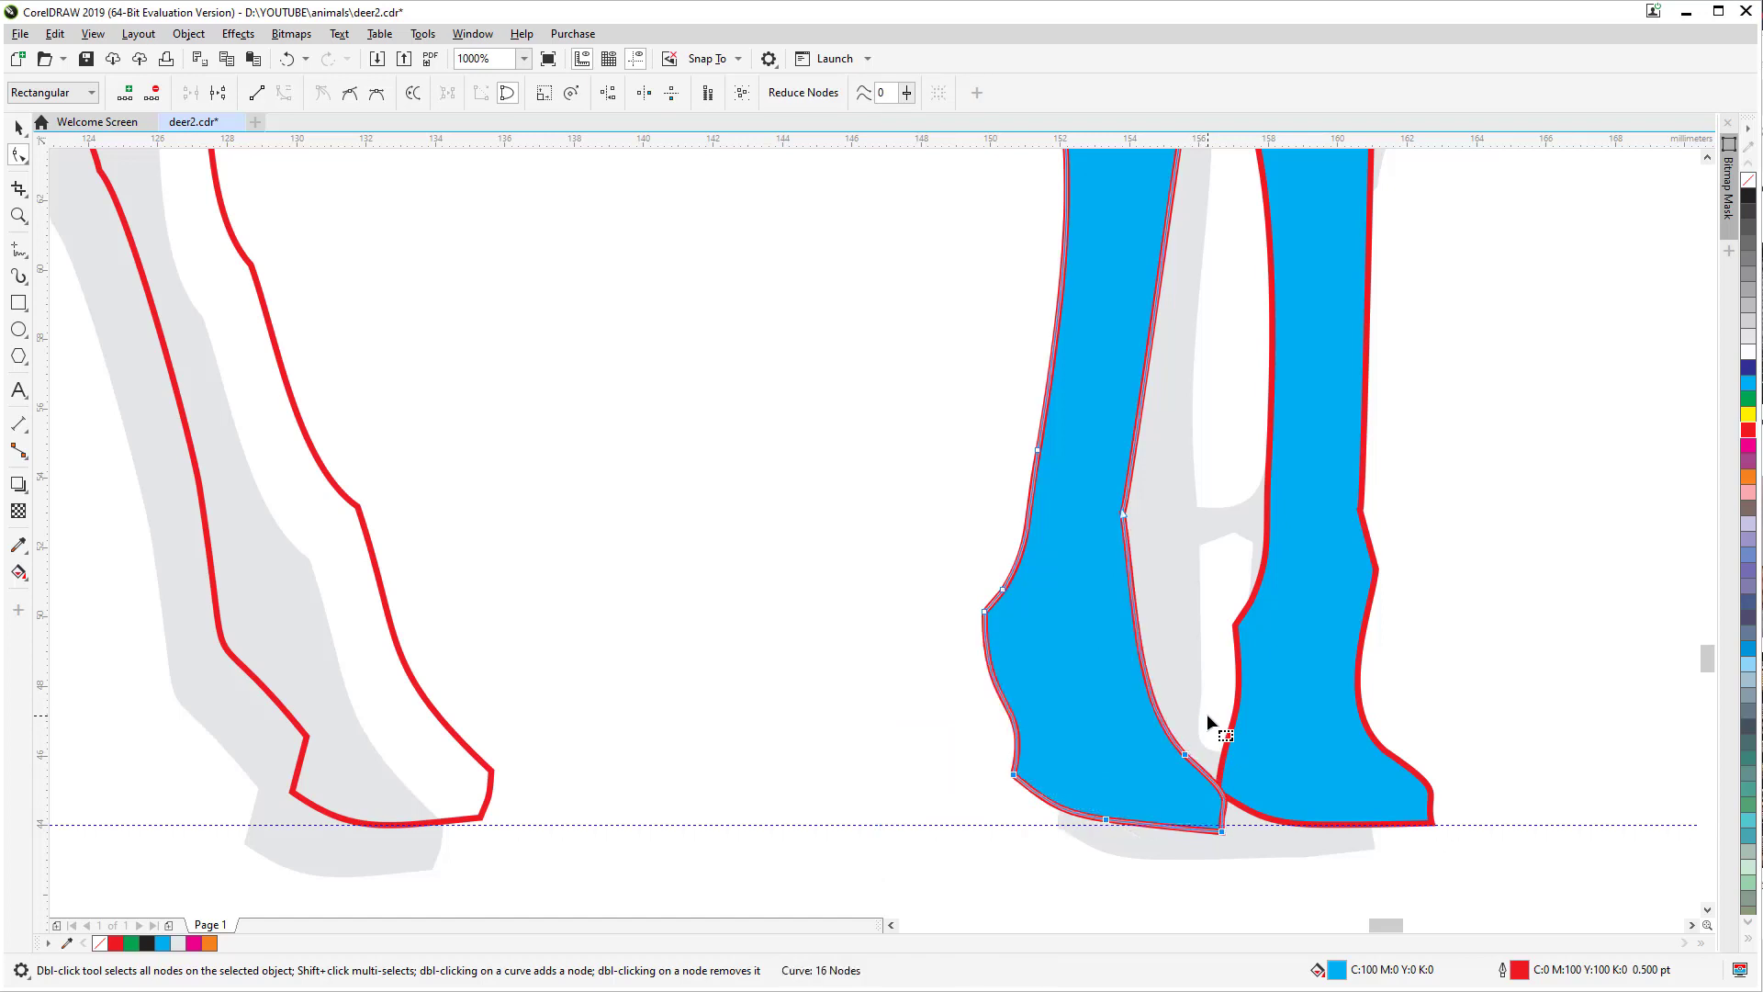
{"action": "key", "text": "Down"}
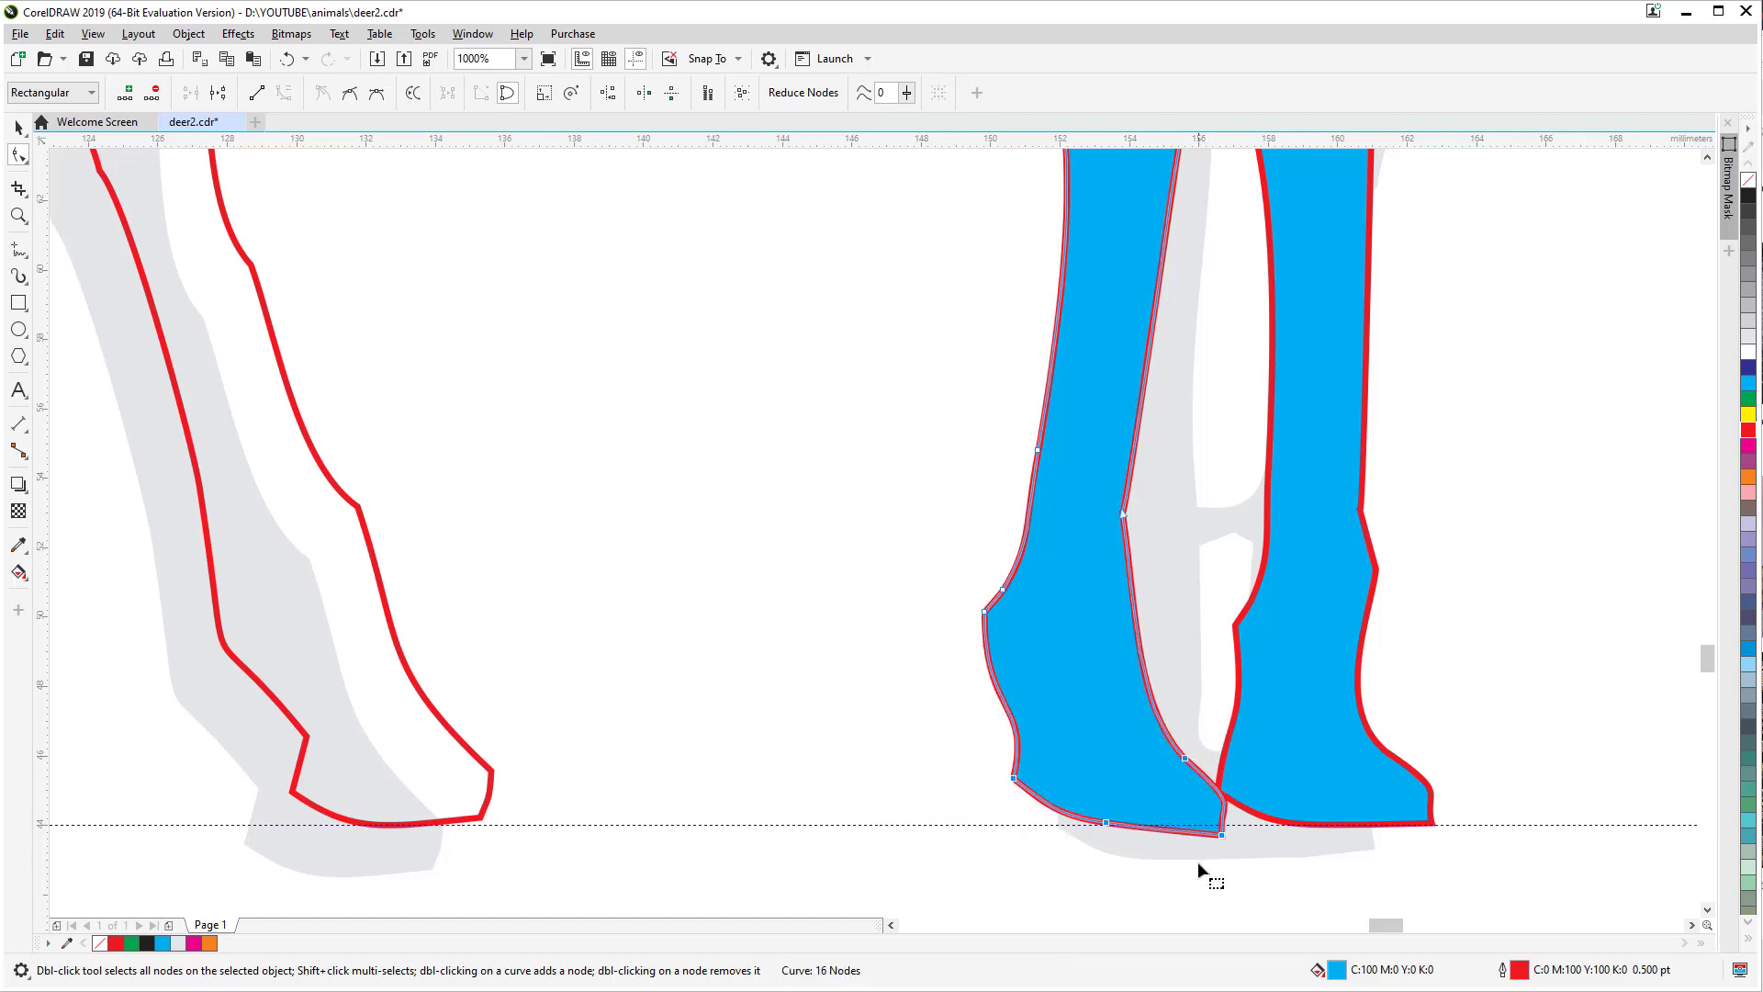
Step: Level the copied hoof's sole on the guideline, then move its heel node and rear ankle nodes inward to slim the foot
{"action": "mouse_move", "coordinate": [1218, 839]}
{"action": "left_mouse_down"}
{"action": "mouse_move", "coordinate": [1227, 828]}
{"action": "mouse_move", "coordinate": [1192, 826]}
{"action": "left_mouse_up"}
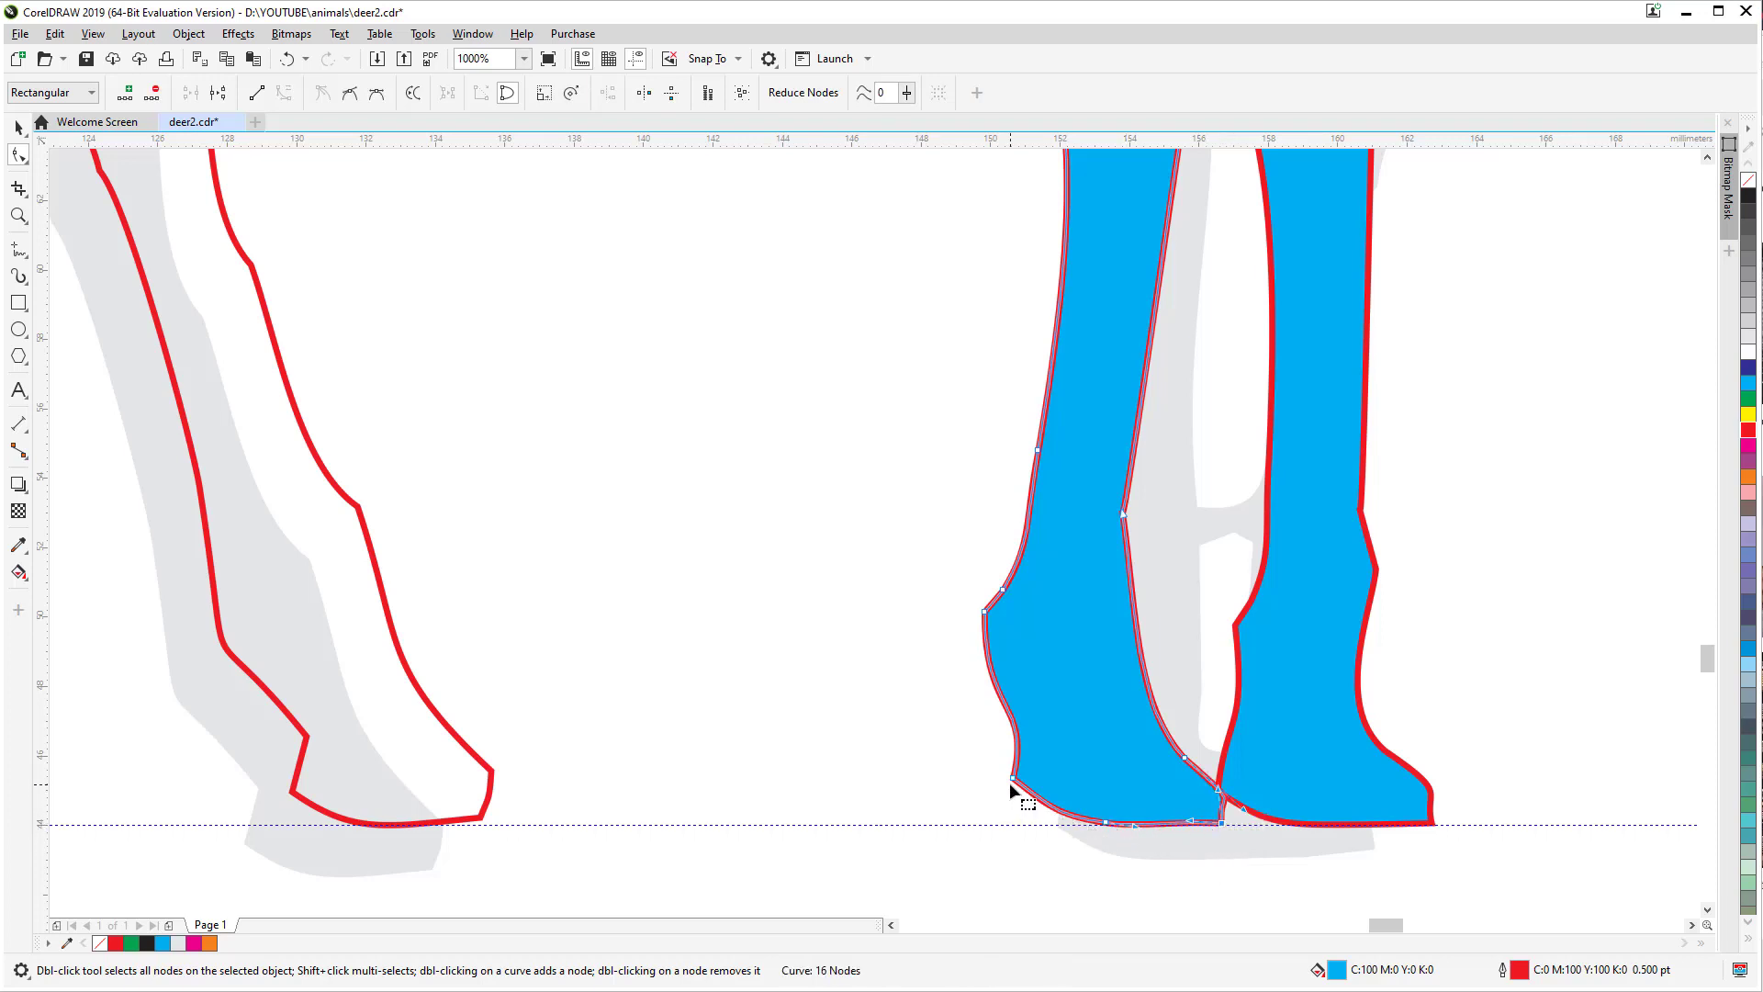
{"action": "left_click_drag", "start_coordinate": [1011, 780], "coordinate": [1014, 679]}
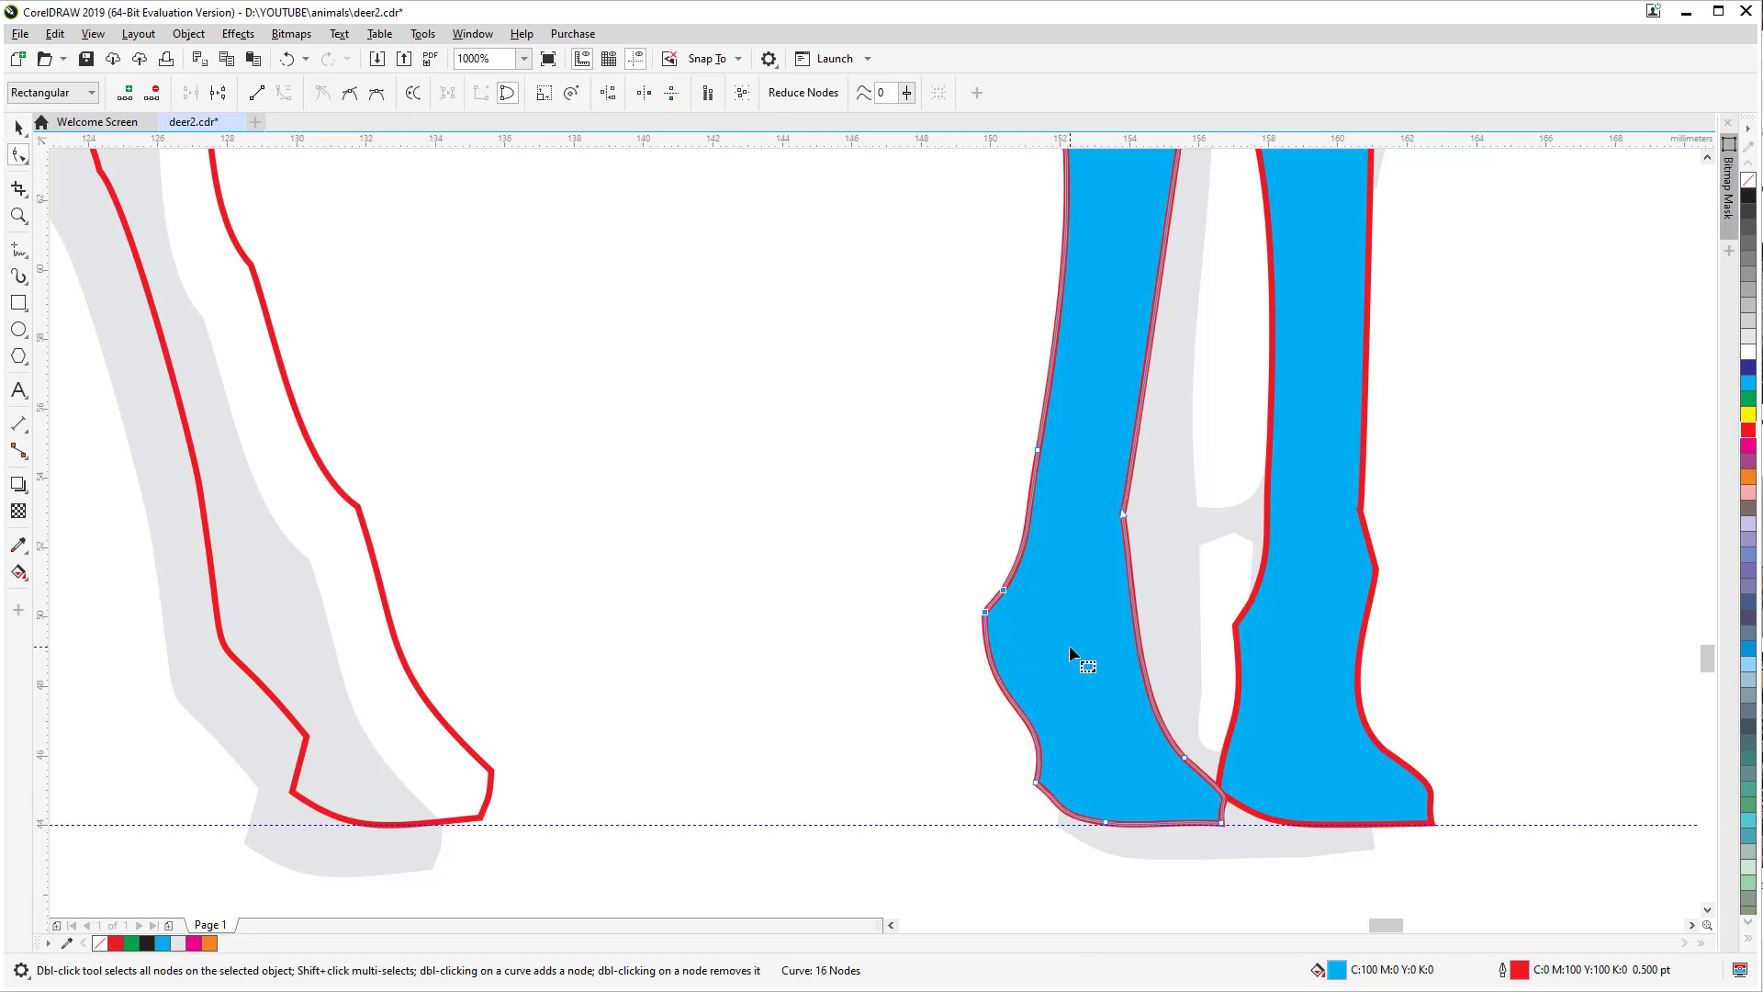
{"action": "key", "text": "Right"}
{"action": "key", "text": "Right"}
{"action": "key", "text": "Right"}
{"action": "key", "text": "Right"}
{"action": "key", "text": "Right"}
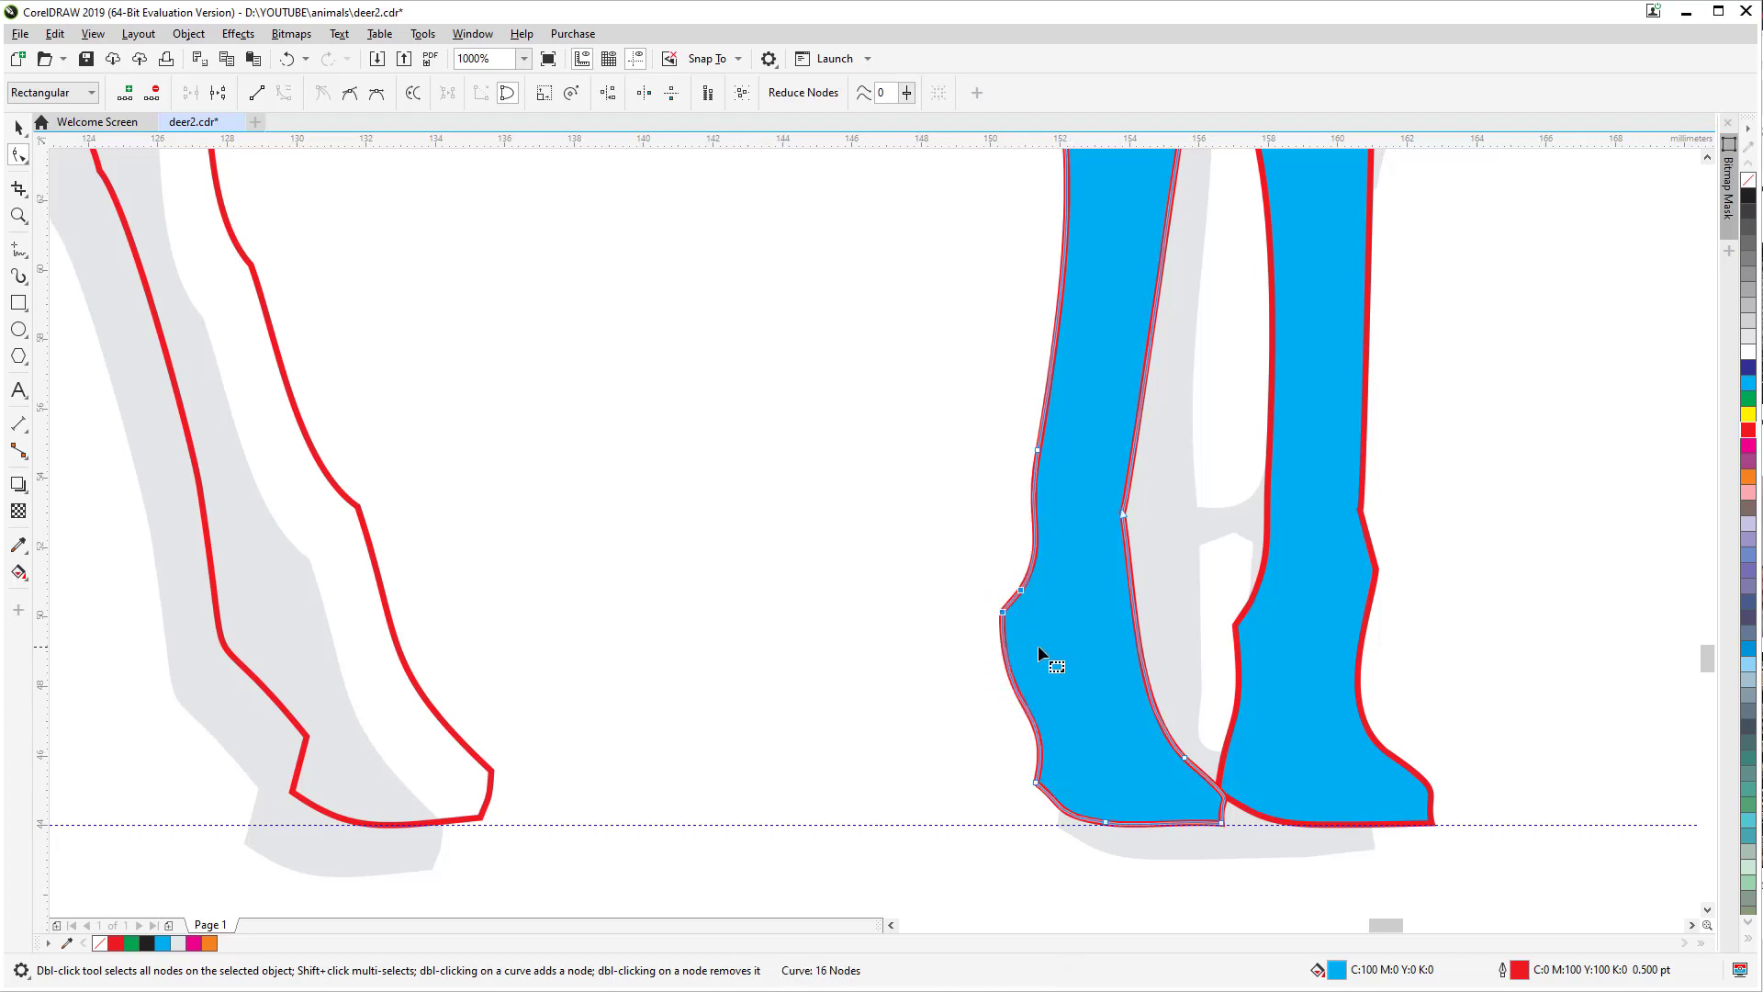
{"action": "scroll", "coordinate": [1038, 645], "scroll_direction": "down", "scroll_amount": 3}
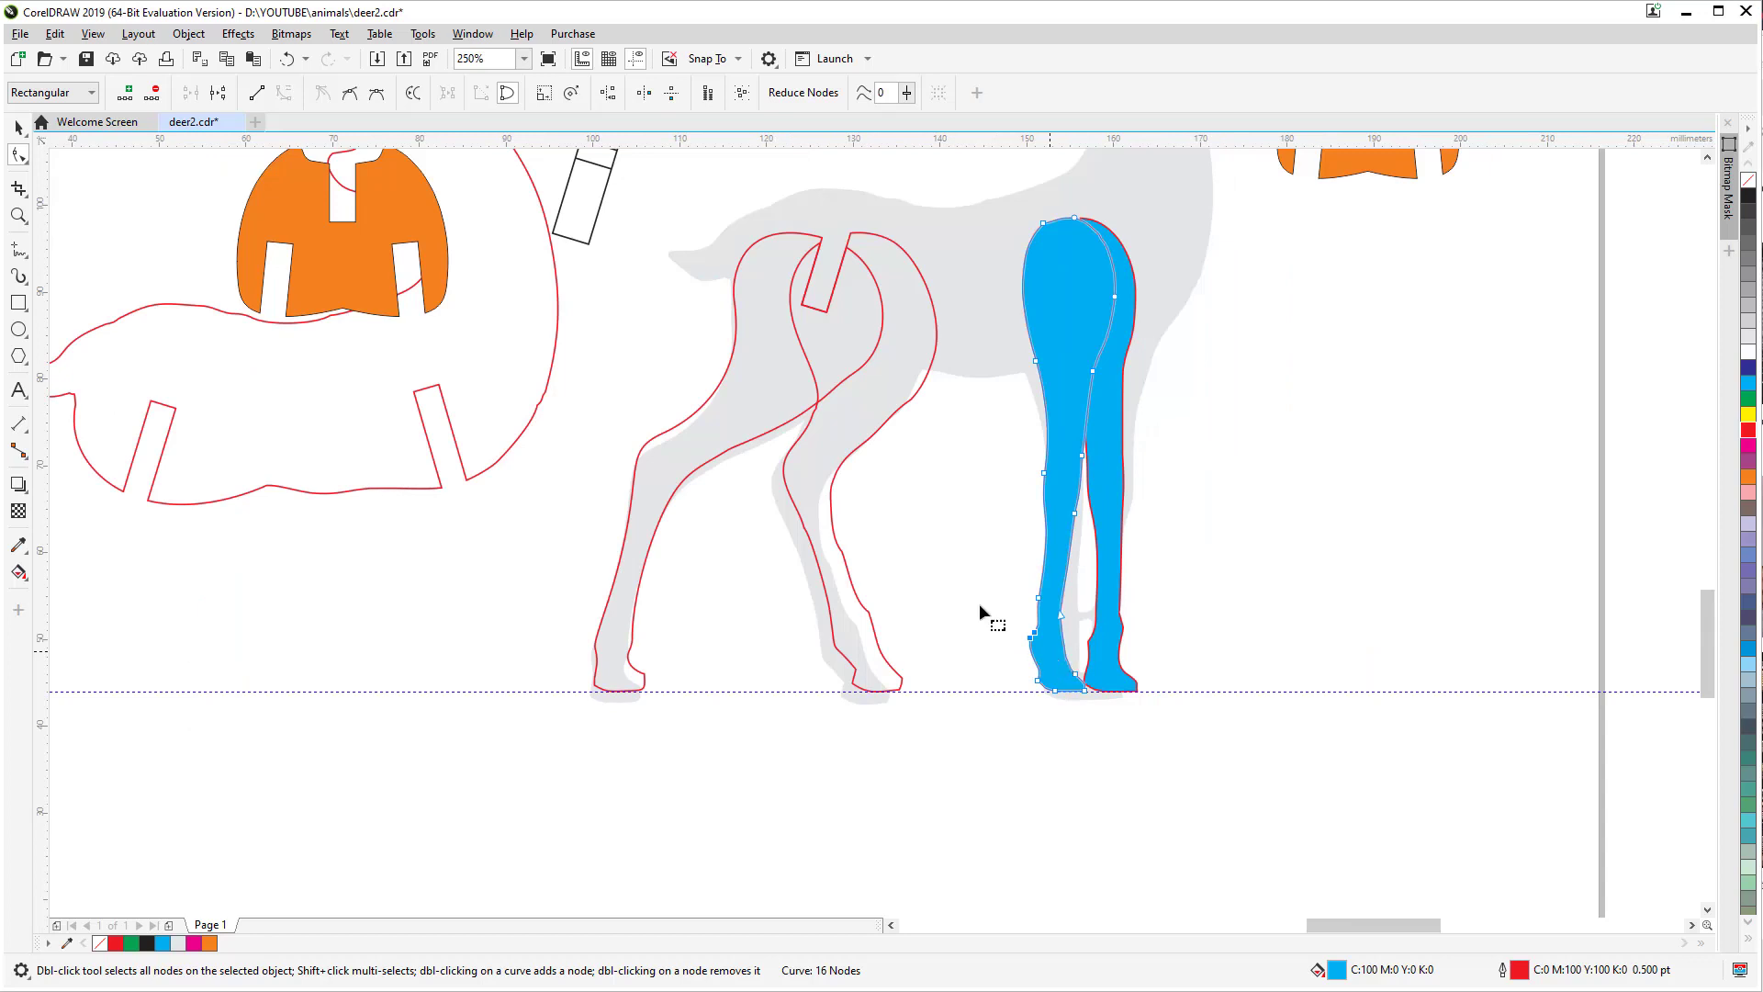
Step: Remove the blue fill from both front legs, leaving only their red outlines
{"action": "left_click", "coordinate": [19, 127]}
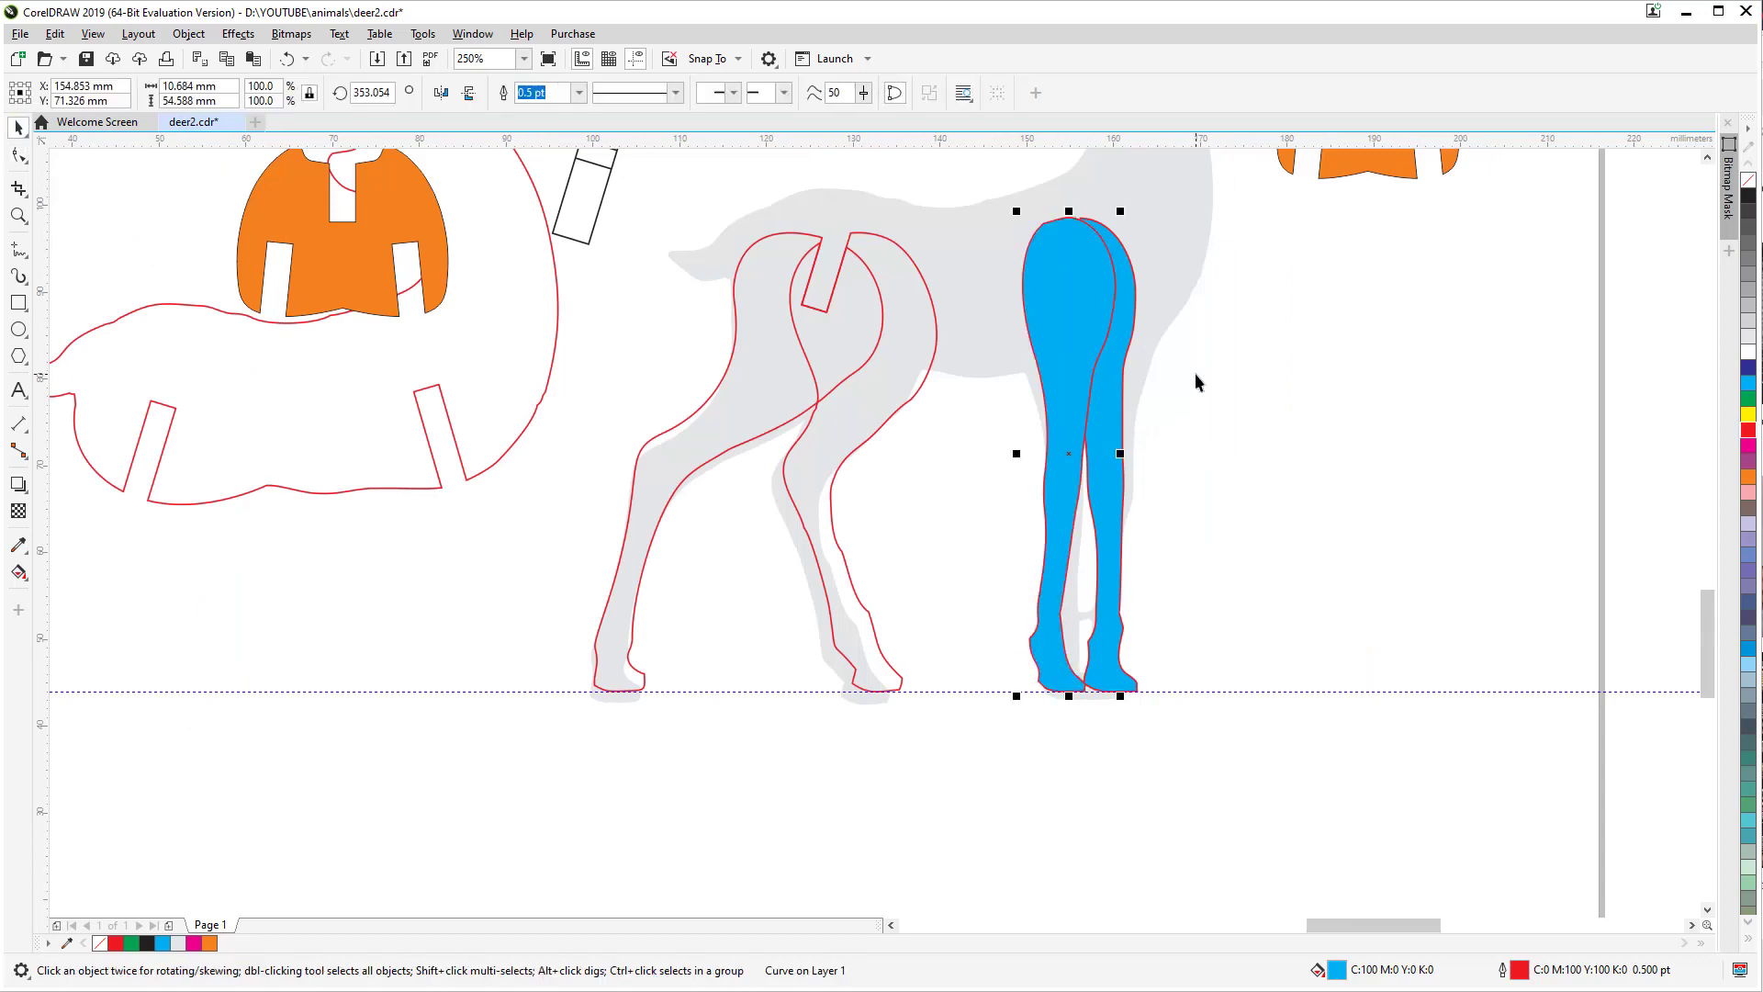
{"action": "scroll", "coordinate": [1247, 389], "scroll_direction": "up", "scroll_amount": 2}
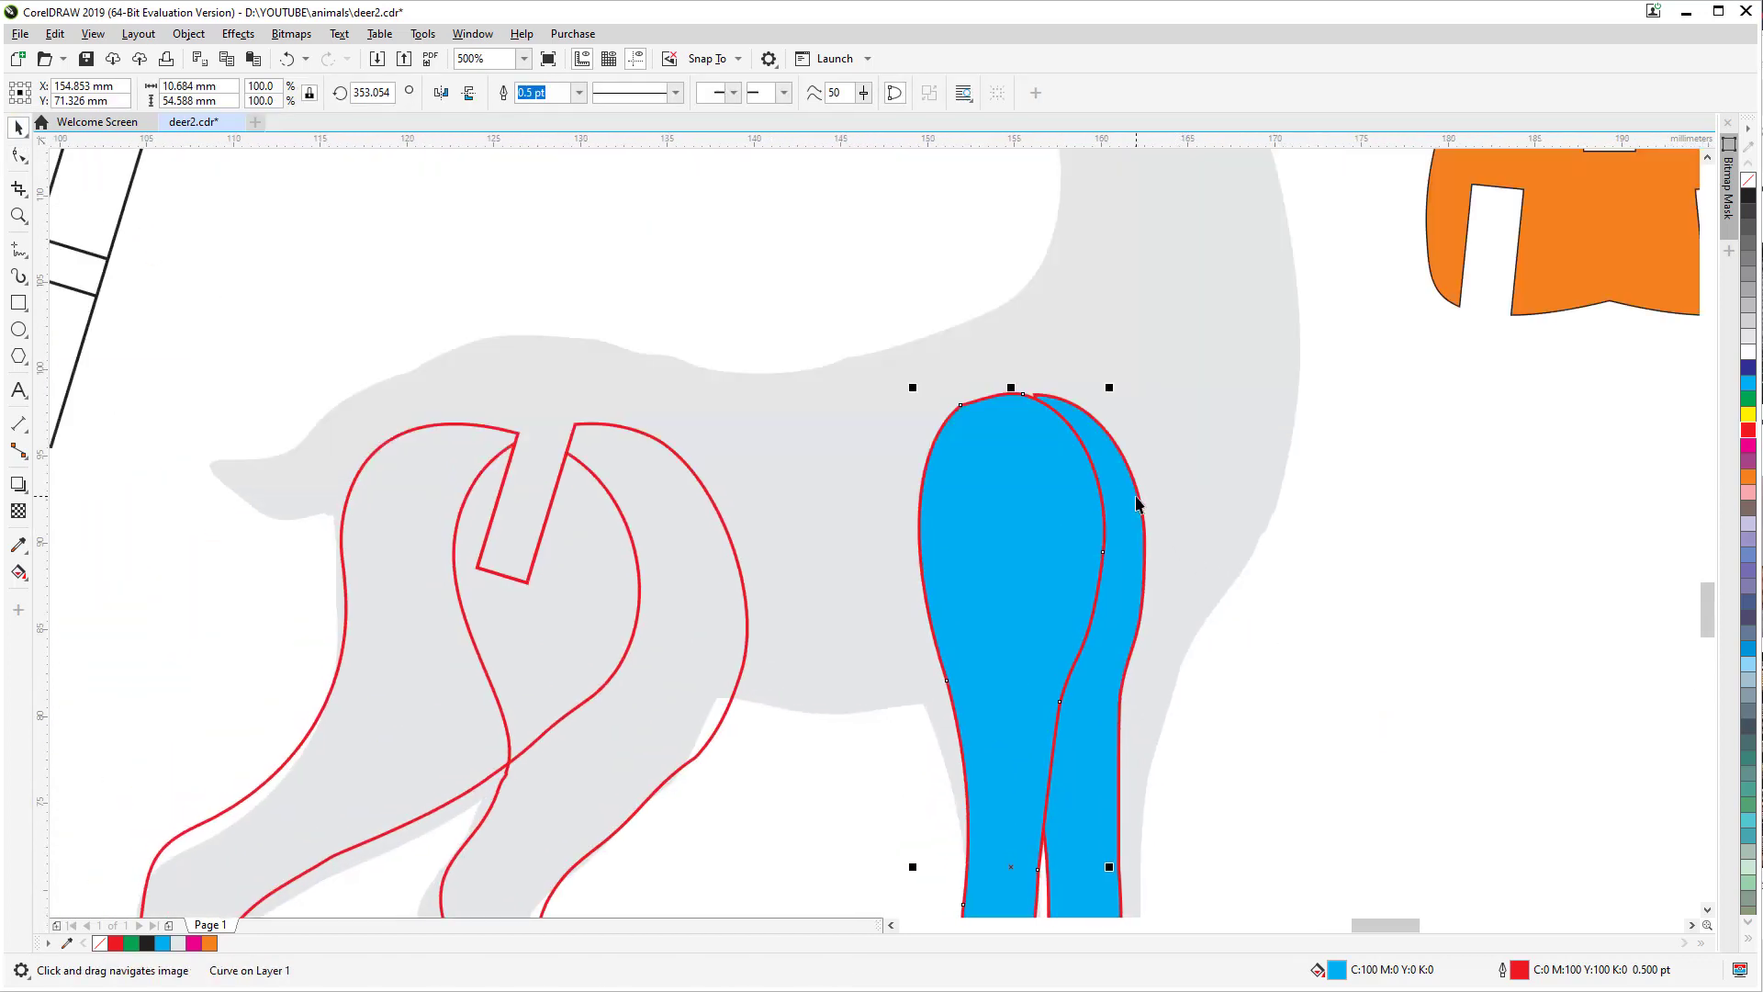
{"action": "left_click", "coordinate": [1137, 504]}
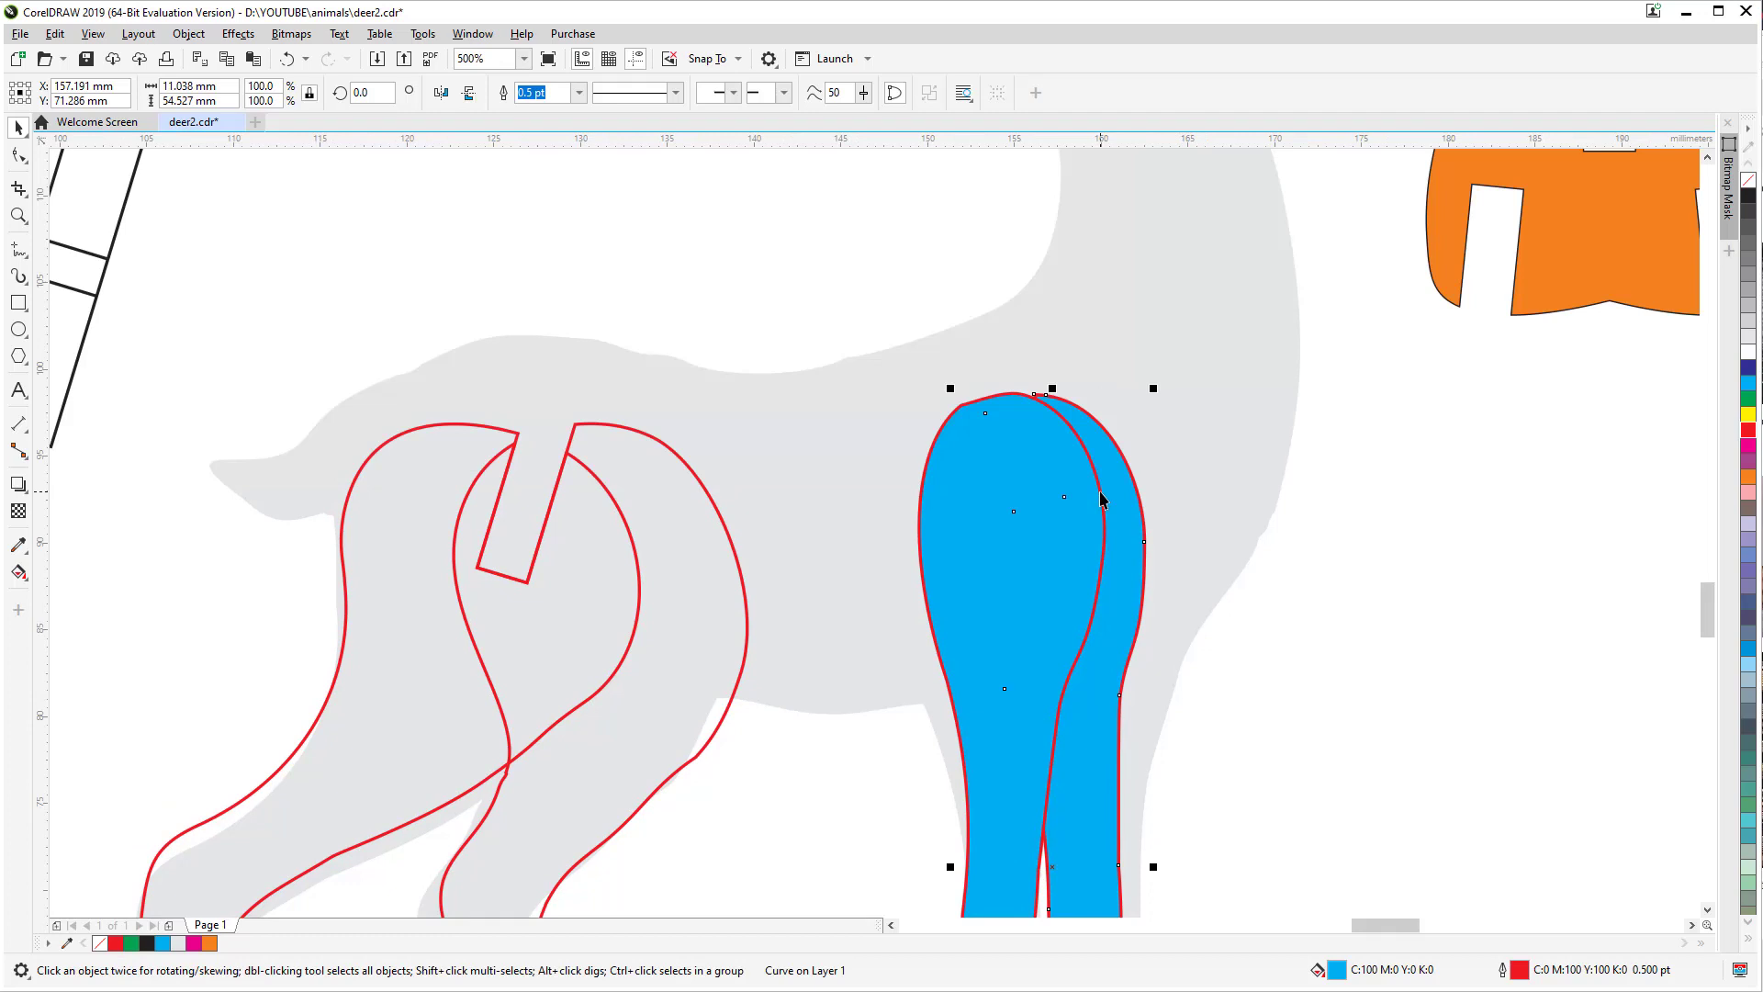
{"action": "left_click", "coordinate": [970, 689], "text": "shift"}
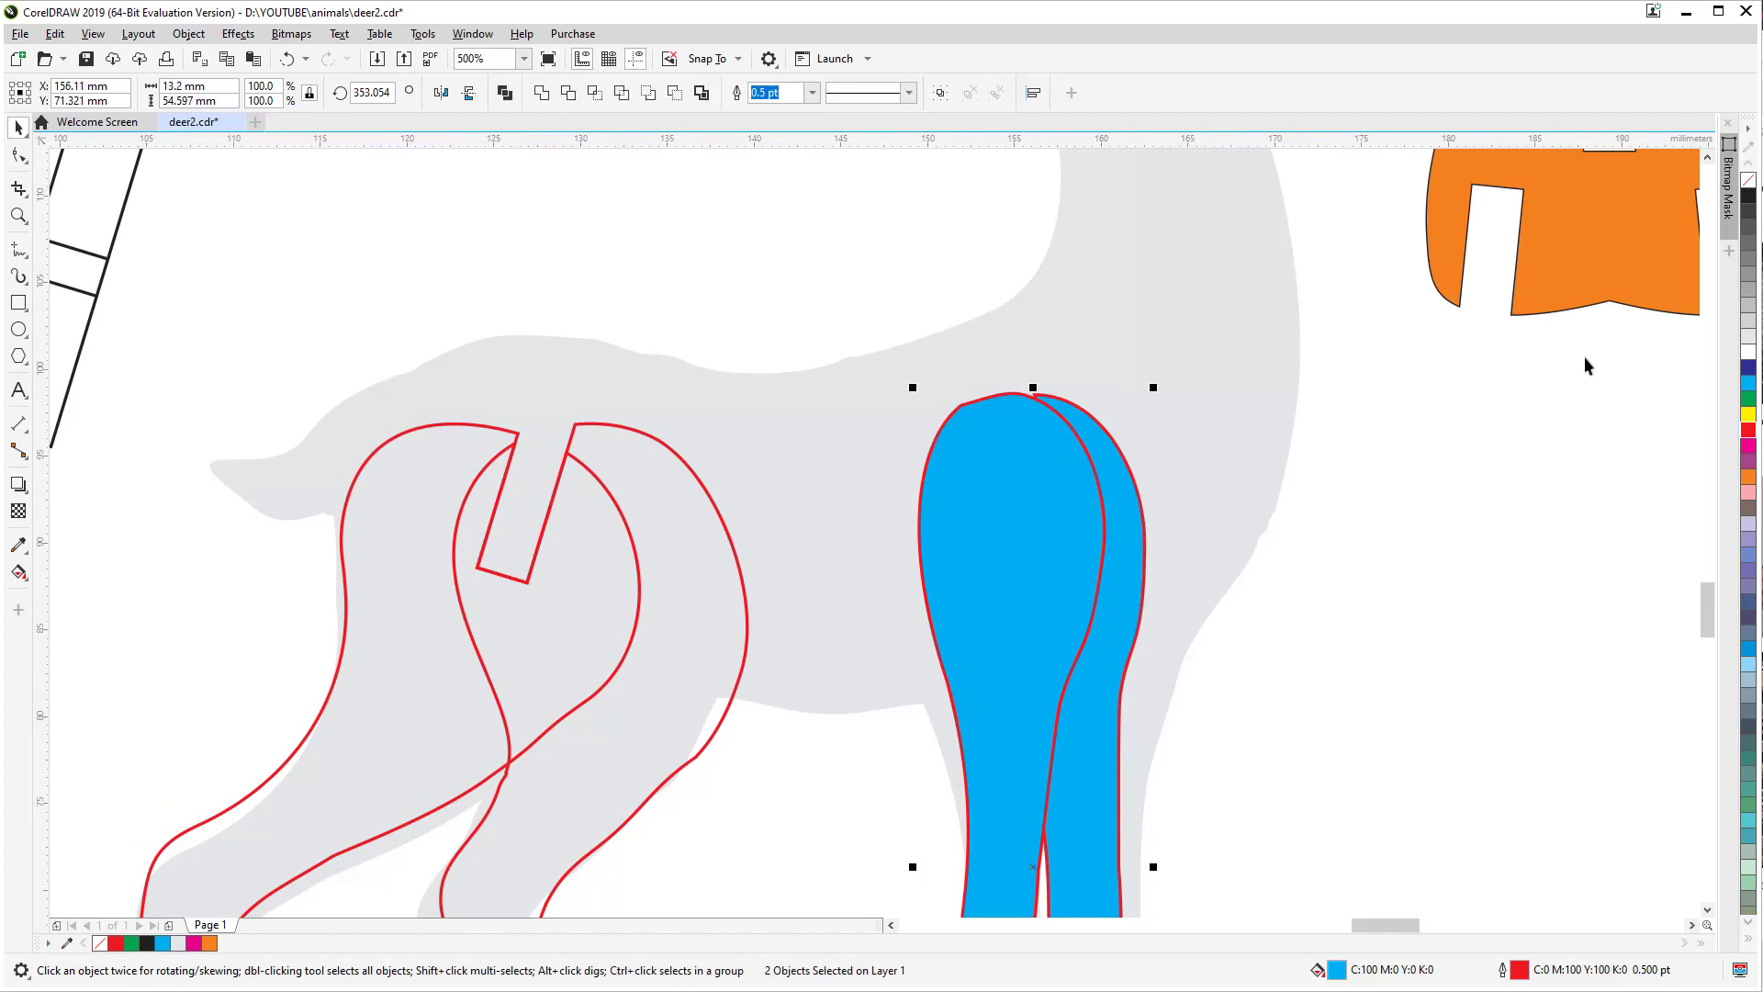
{"action": "left_click", "coordinate": [1750, 183]}
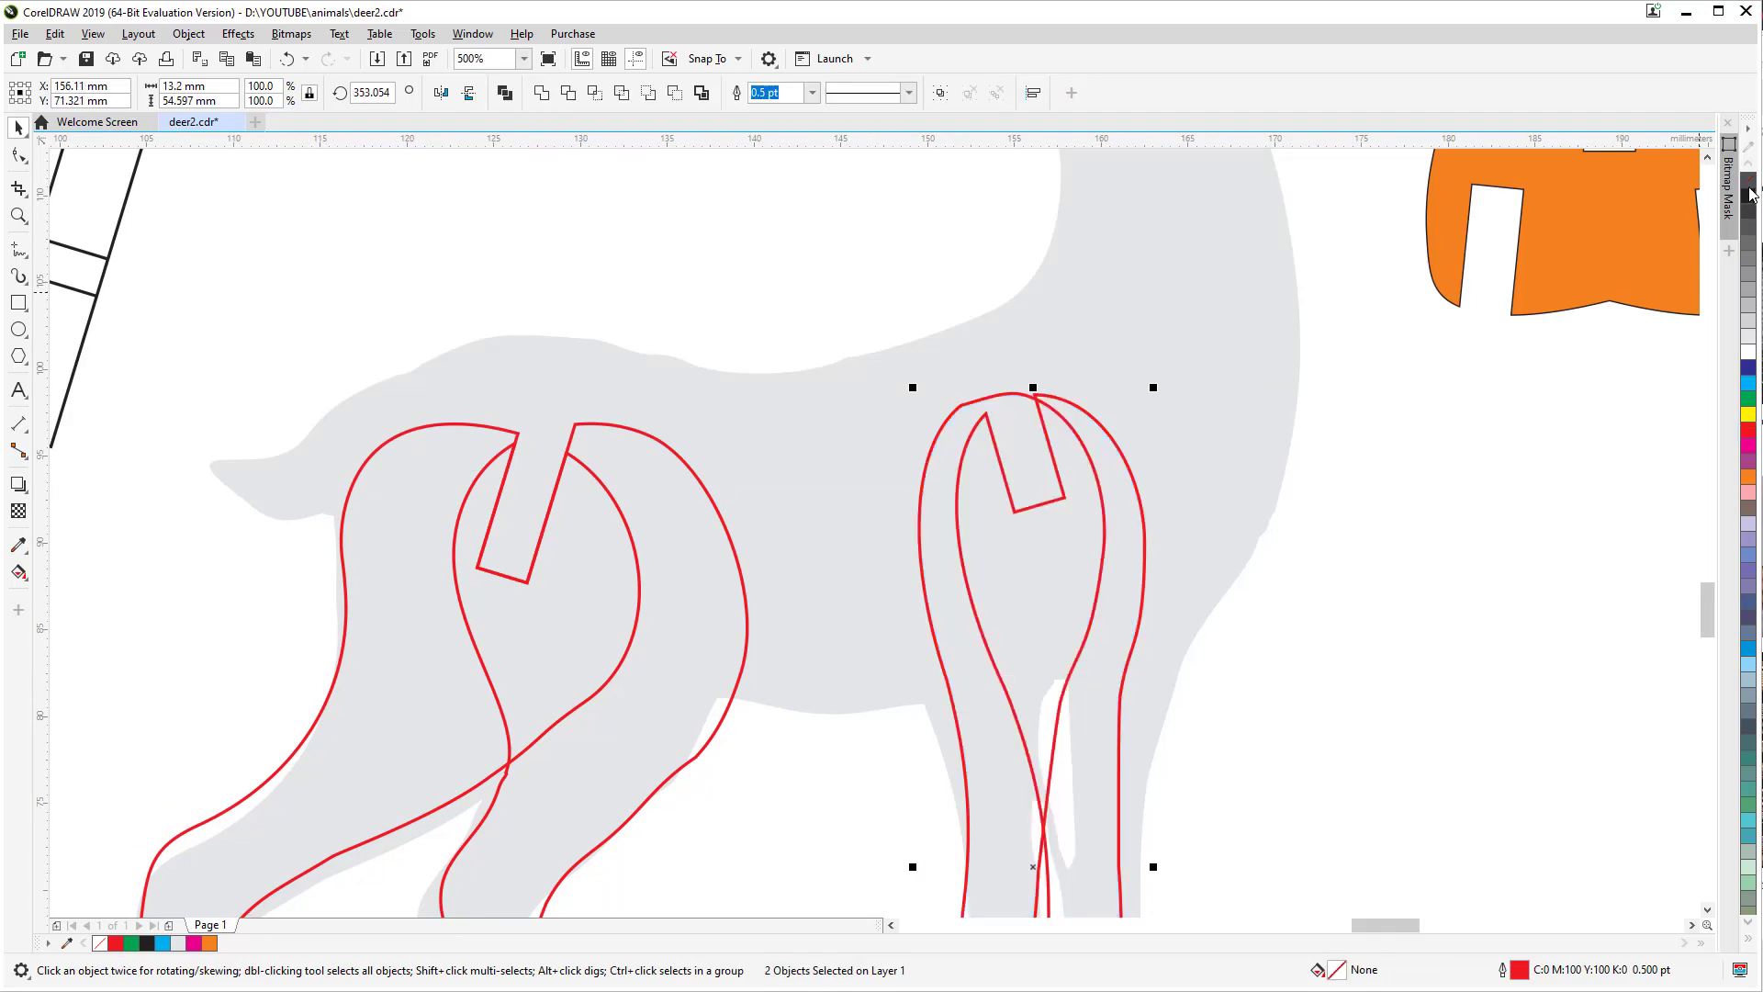
Step: Draw a 3 mm wide rectangle over the upper ends of the front legs and stretch it upward to about 12.6 mm tall
{"action": "left_click", "coordinate": [18, 302]}
{"action": "left_click_drag", "start_coordinate": [1014, 512], "coordinate": [1131, 267]}
{"action": "double_click", "coordinate": [188, 85]}
{"action": "type", "text": "3"}
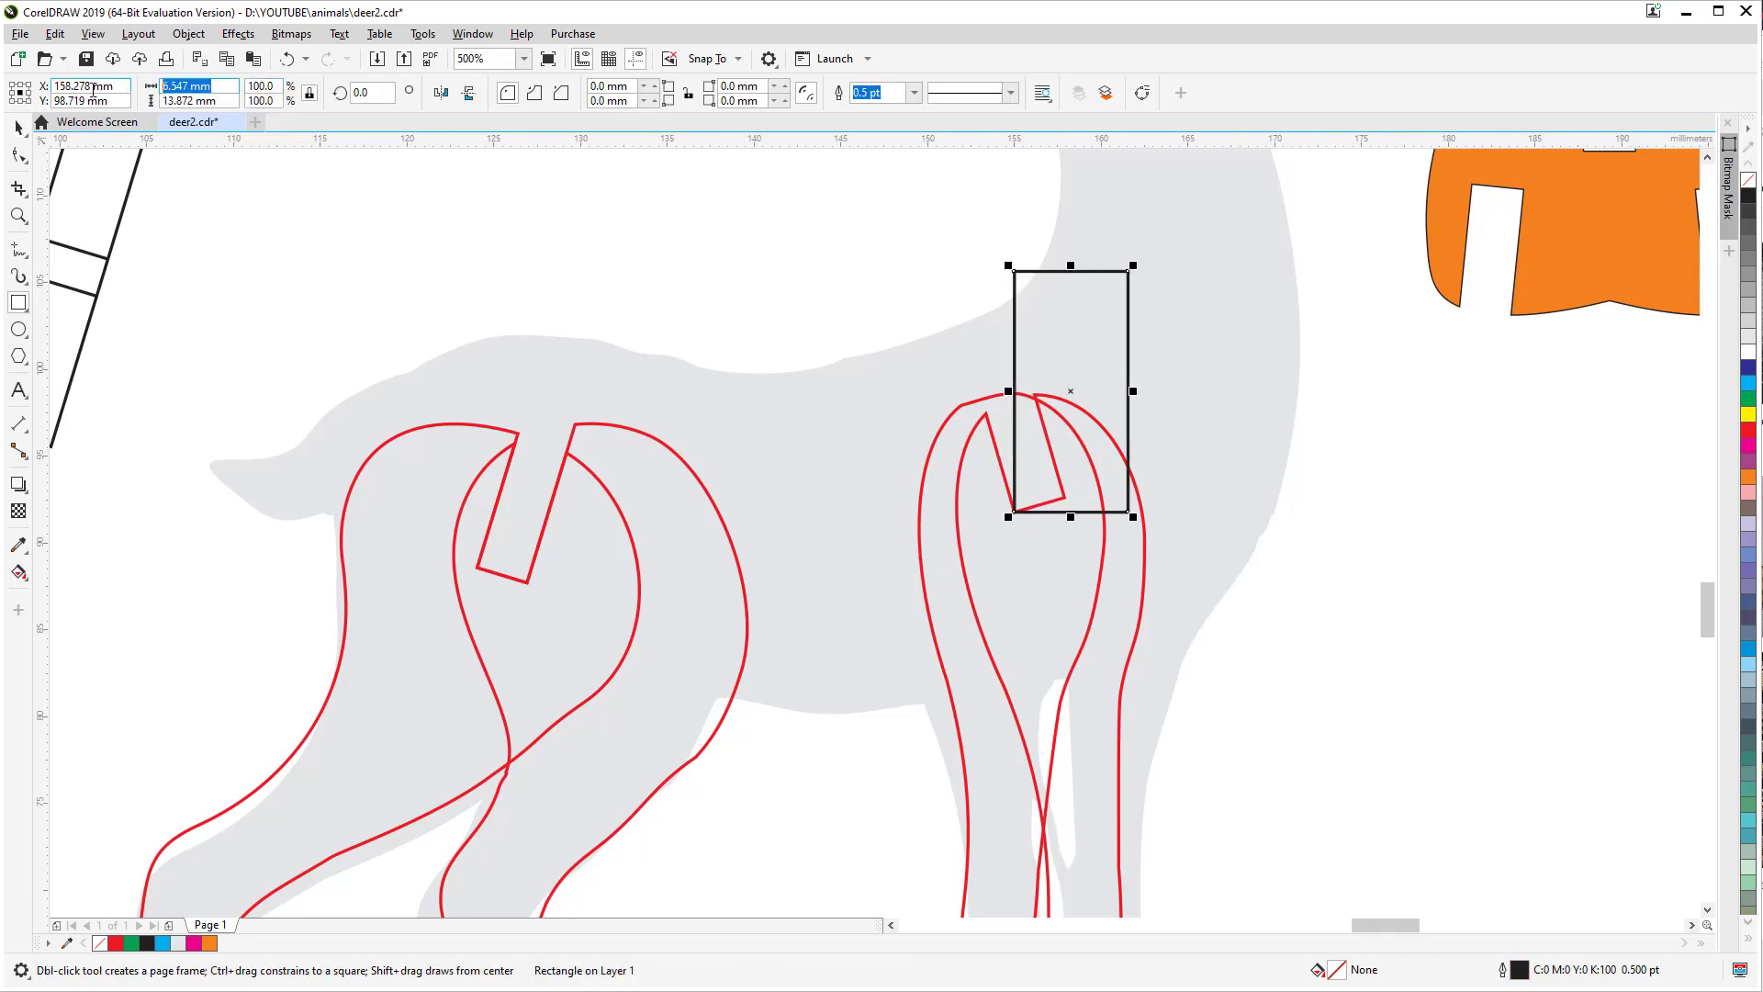
{"action": "key", "text": "Return"}
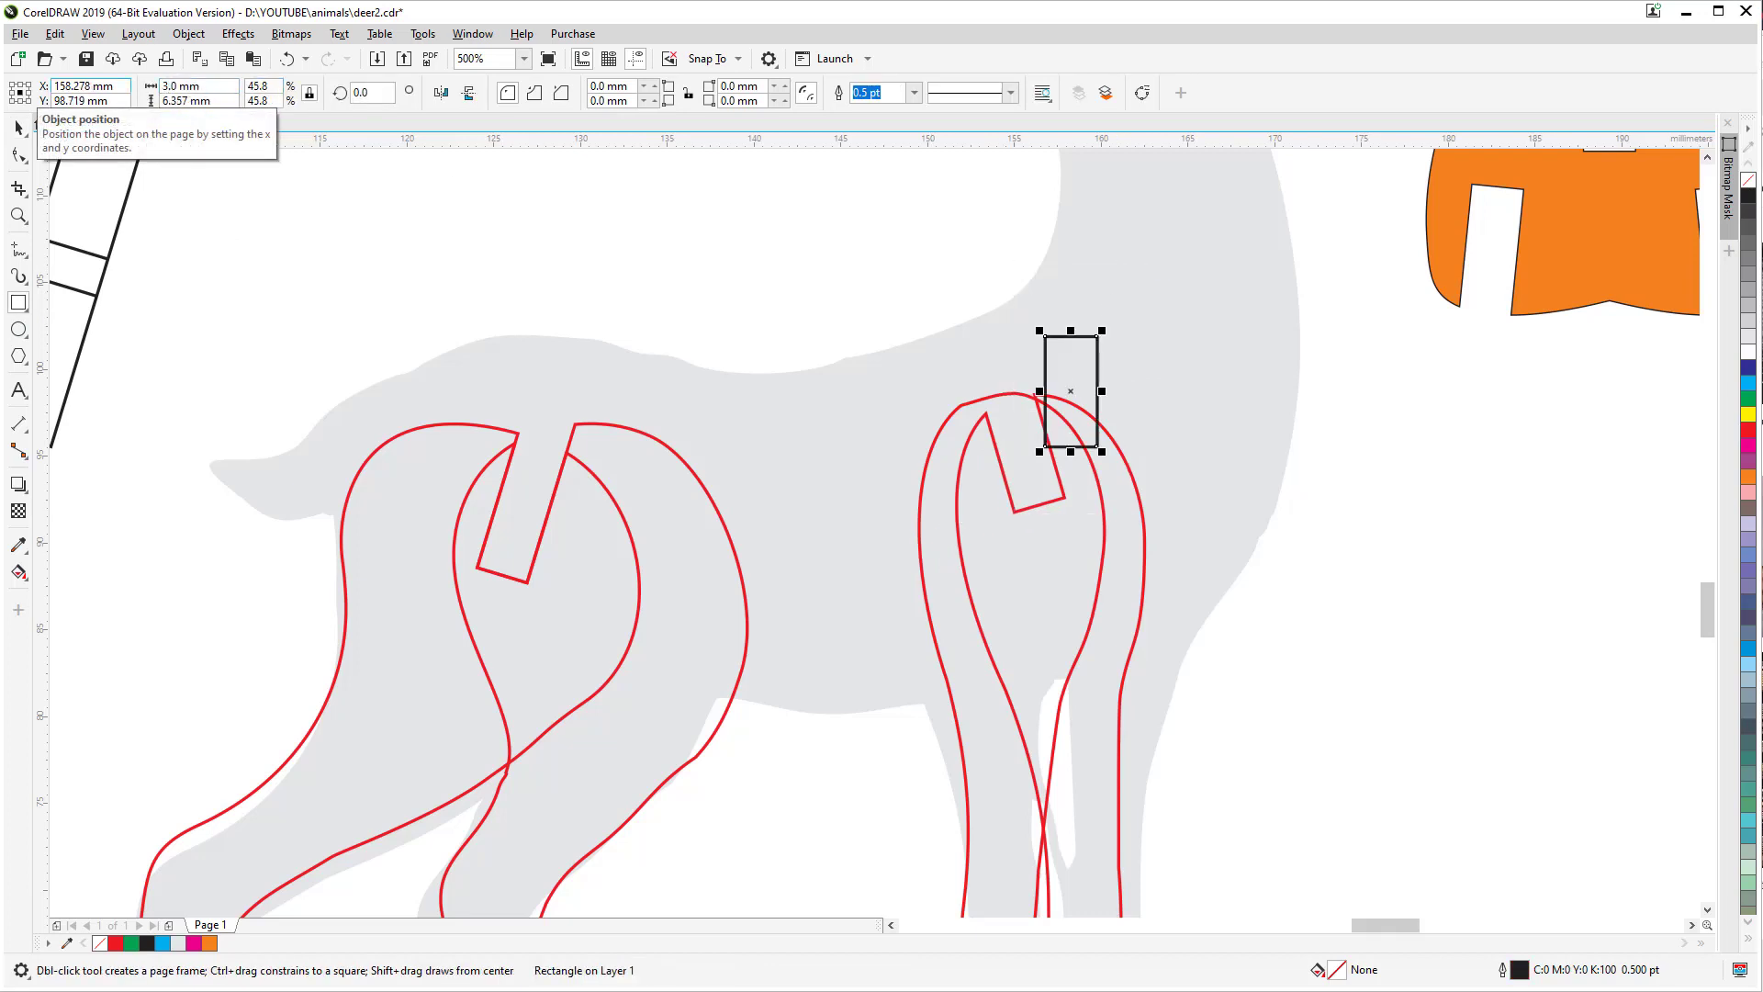
{"action": "left_click", "coordinate": [19, 127]}
{"action": "left_click_drag", "start_coordinate": [1081, 331], "coordinate": [1073, 222]}
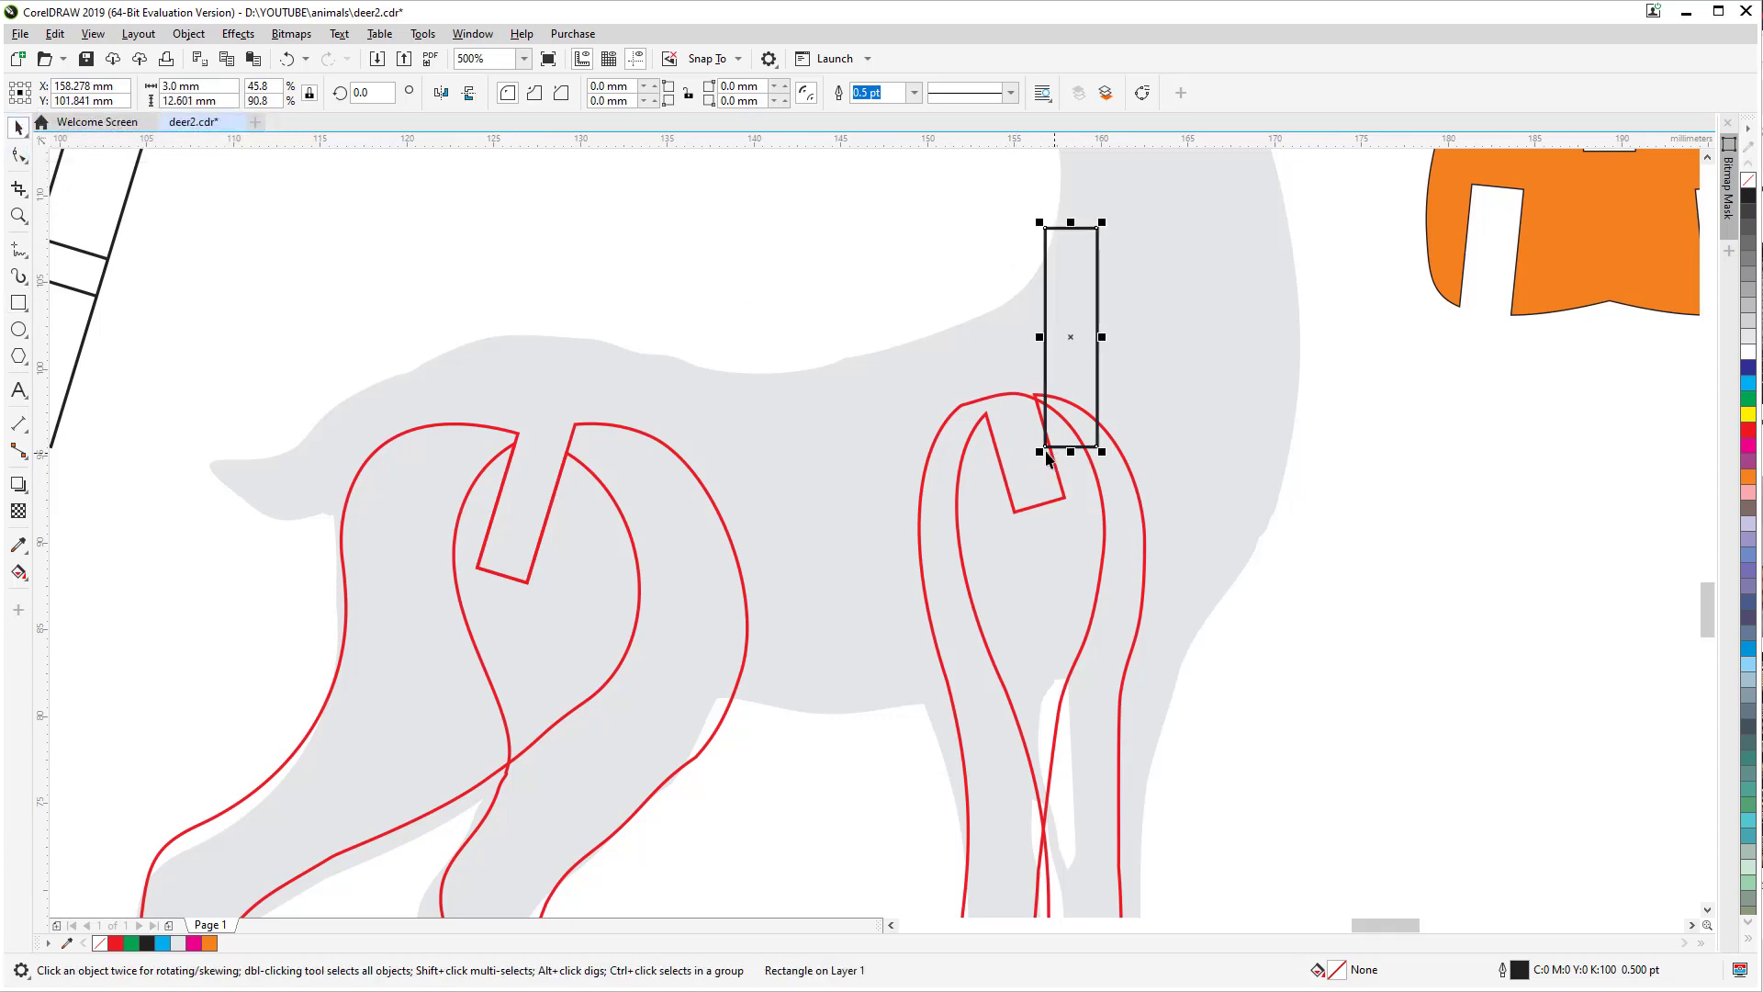
Step: Move the 3 mm rectangle onto the front leg's slot and rotate it about 15.3° to match the slot's edges
{"action": "left_click_drag", "start_coordinate": [1046, 449], "coordinate": [1014, 512]}
{"action": "left_click", "coordinate": [1013, 482]}
{"action": "left_click_drag", "start_coordinate": [1070, 431], "coordinate": [1043, 415]}
{"action": "scroll", "coordinate": [1073, 500], "scroll_direction": "up", "scroll_amount": 2}
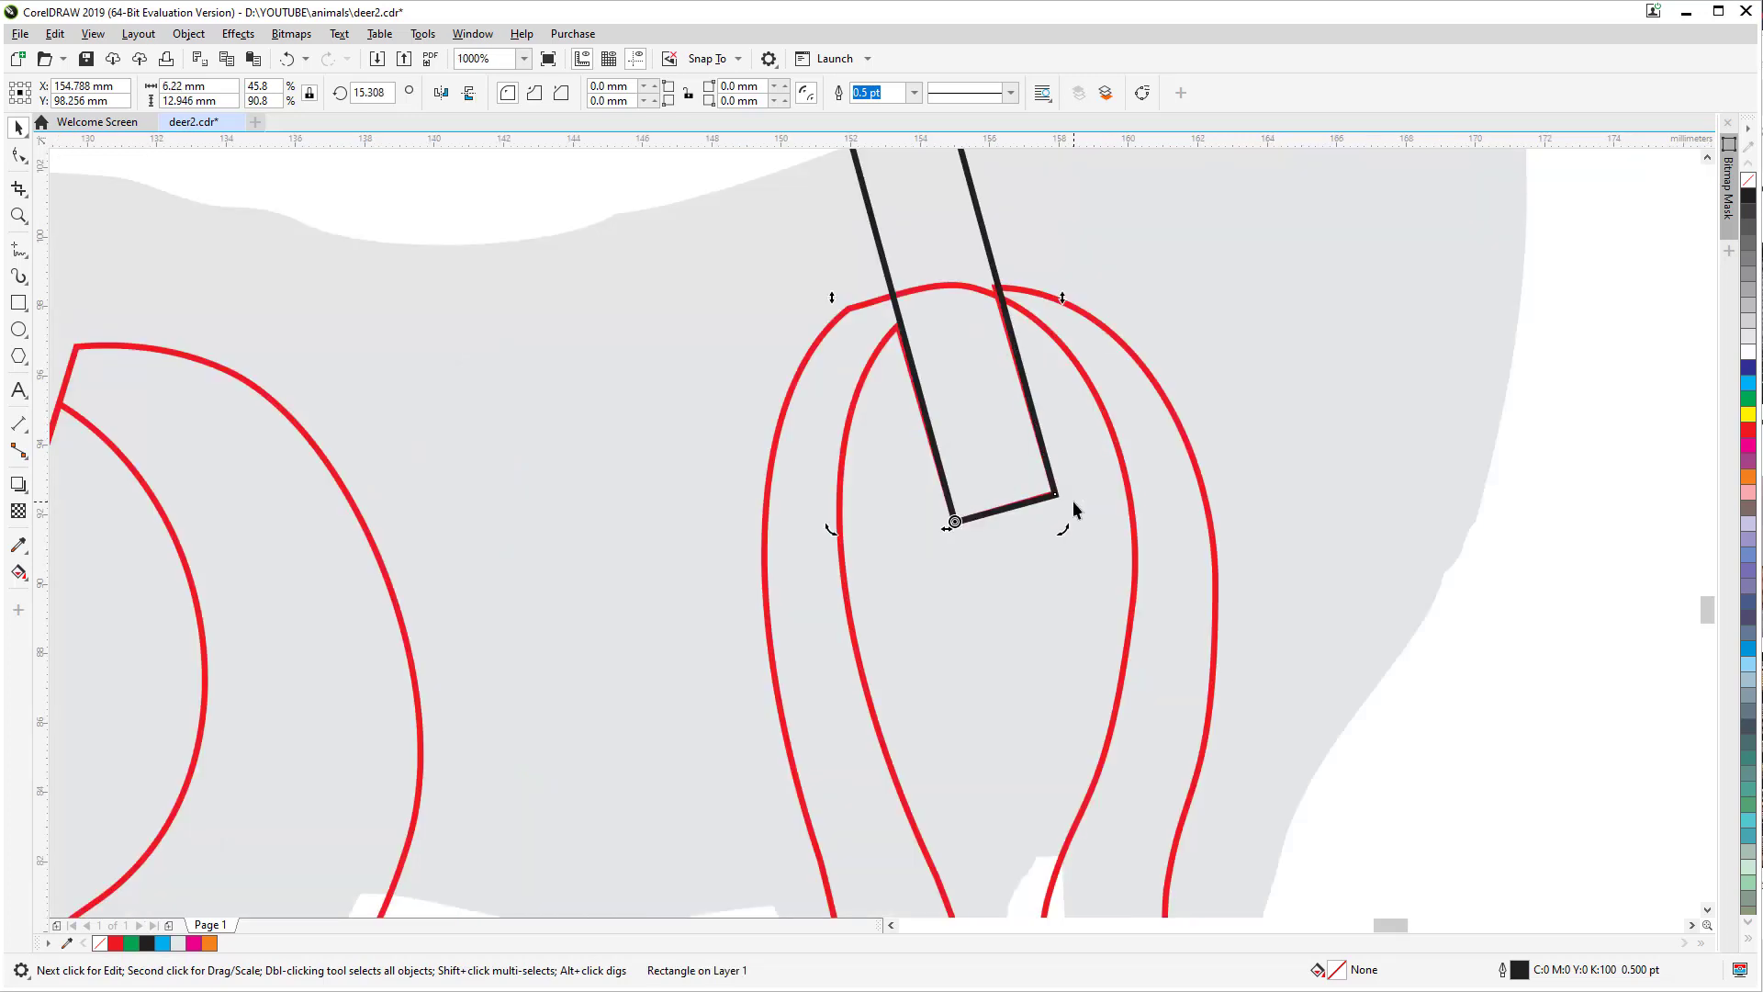
{"action": "scroll", "coordinate": [1073, 500], "scroll_direction": "down", "scroll_amount": 2}
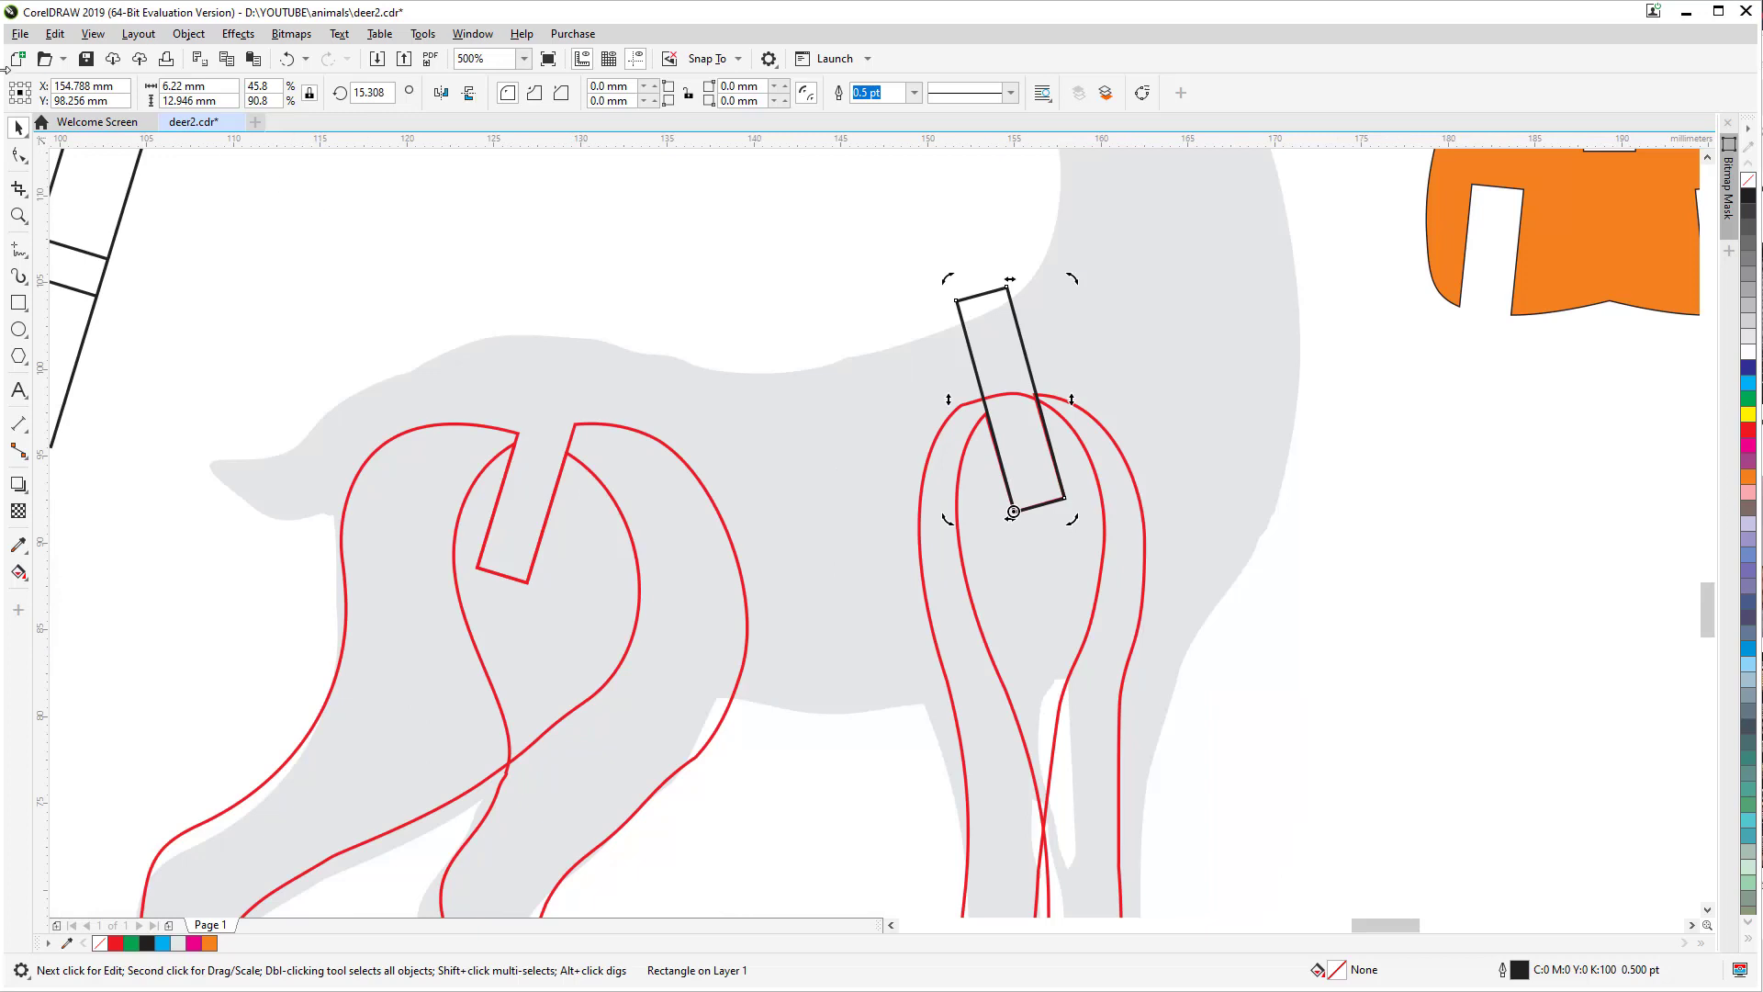
Step: Cut the tilted rectangle out of the second front leg to form its matching slot
{"action": "left_click", "coordinate": [922, 494]}
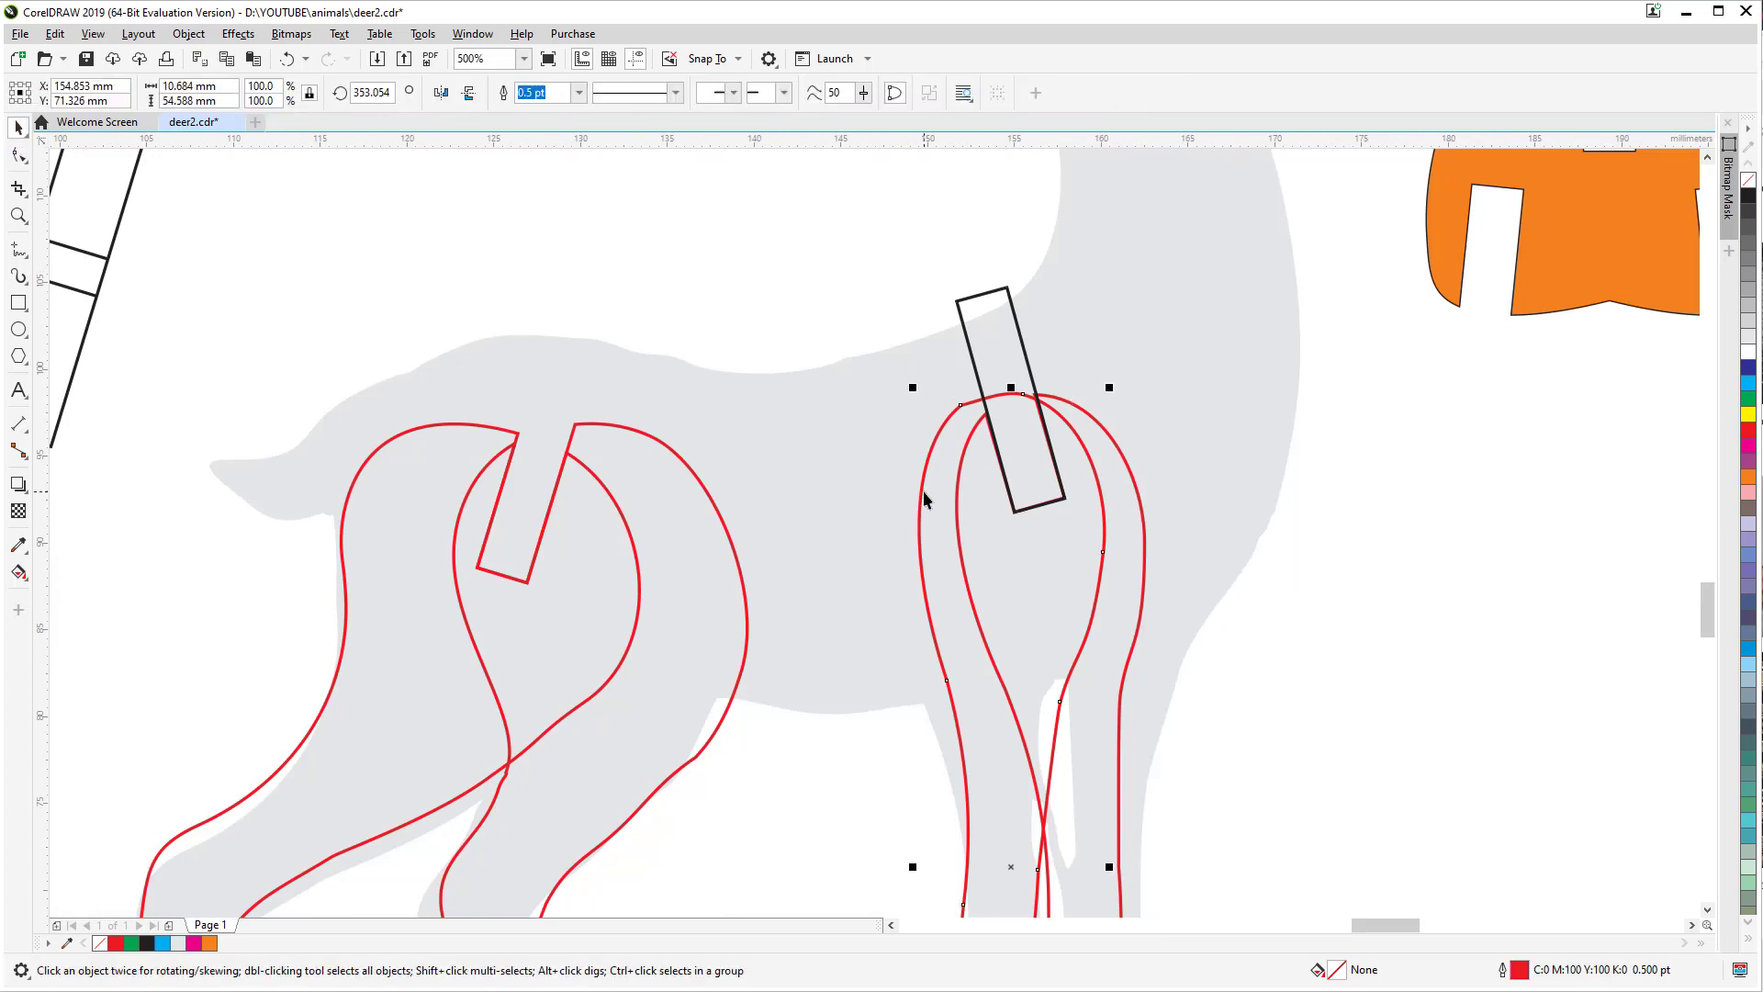
{"action": "left_click", "coordinate": [965, 316], "text": "shift"}
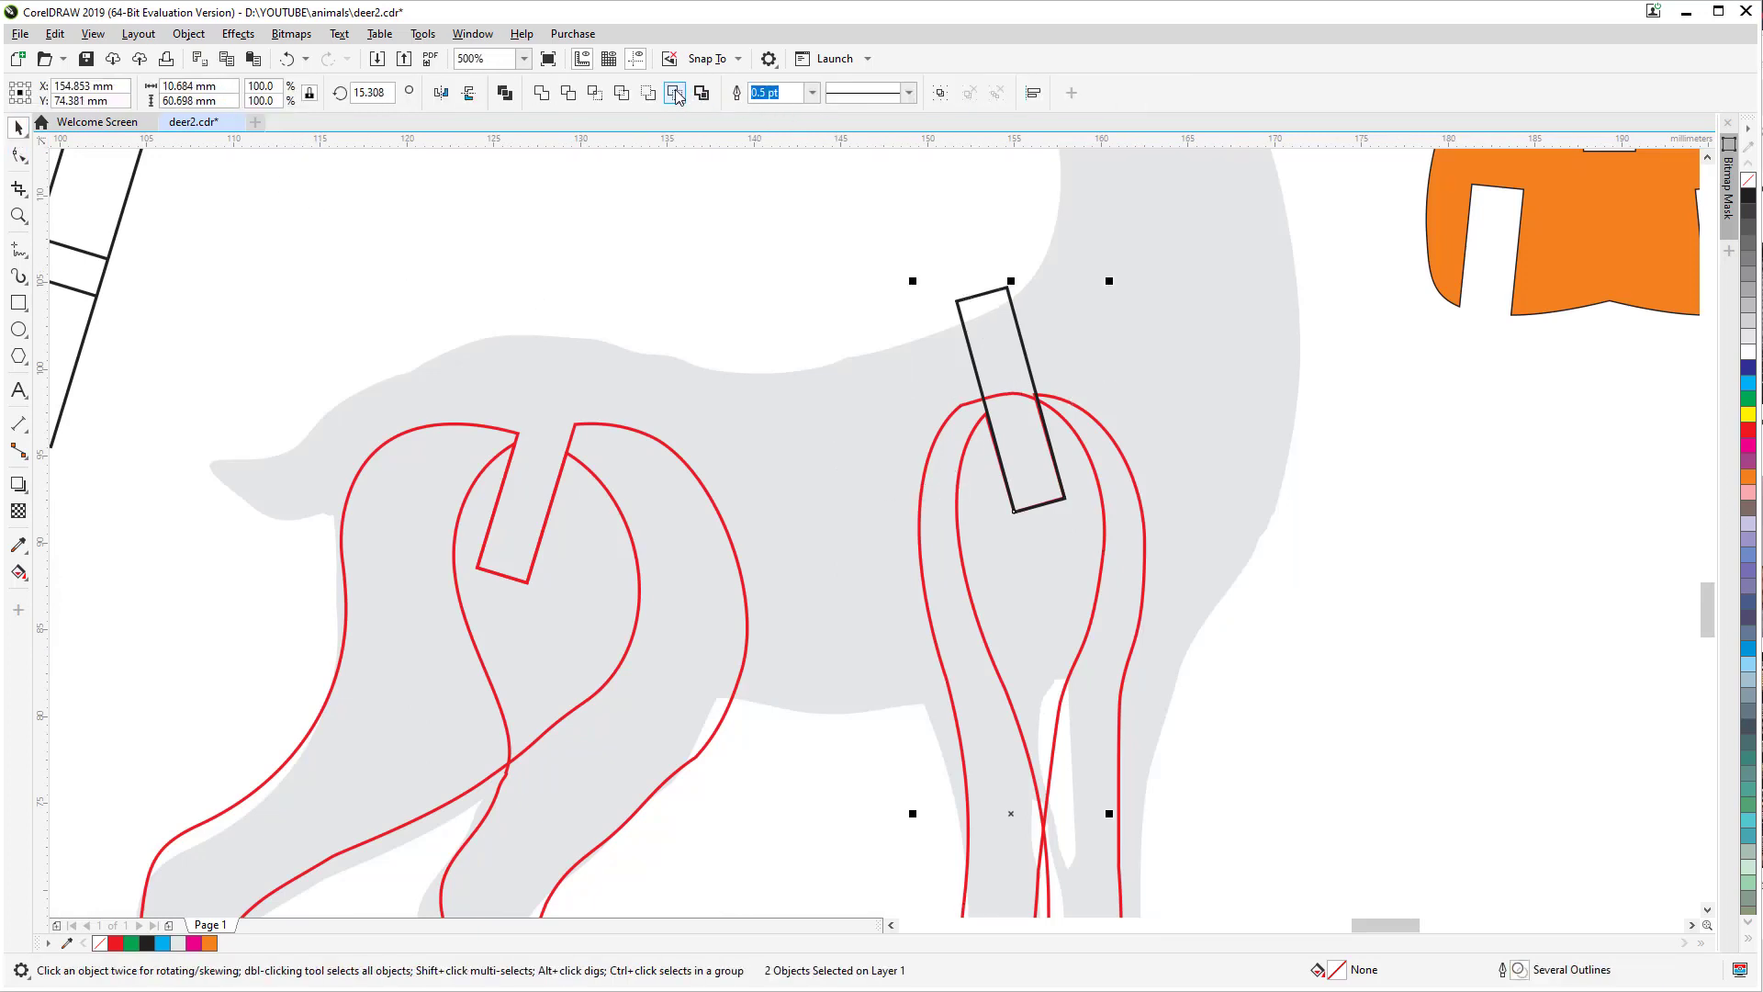
{"action": "left_click", "coordinate": [676, 93]}
{"action": "scroll", "coordinate": [1308, 619], "scroll_direction": "down", "scroll_amount": 6}
{"action": "left_click", "coordinate": [1368, 648]}
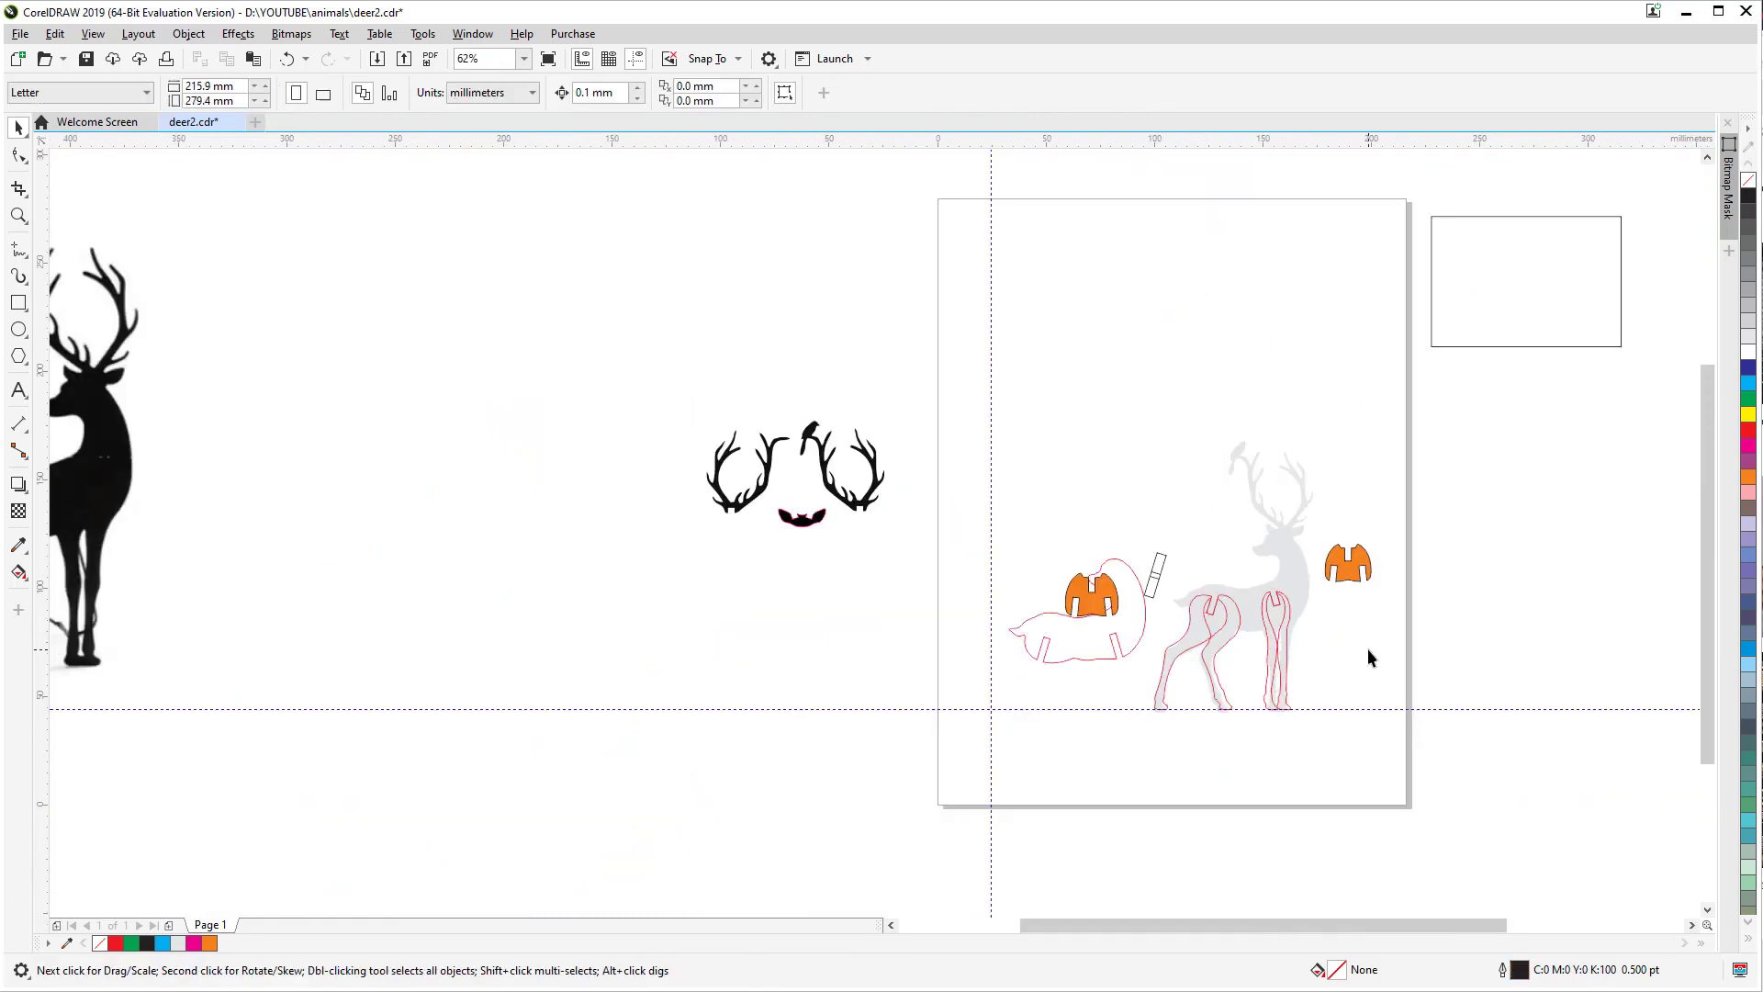
Step: Delete the grey deer silhouette, save the drawing, and delete the small slanted rectangle group beside the body
{"action": "left_click", "coordinate": [800, 522]}
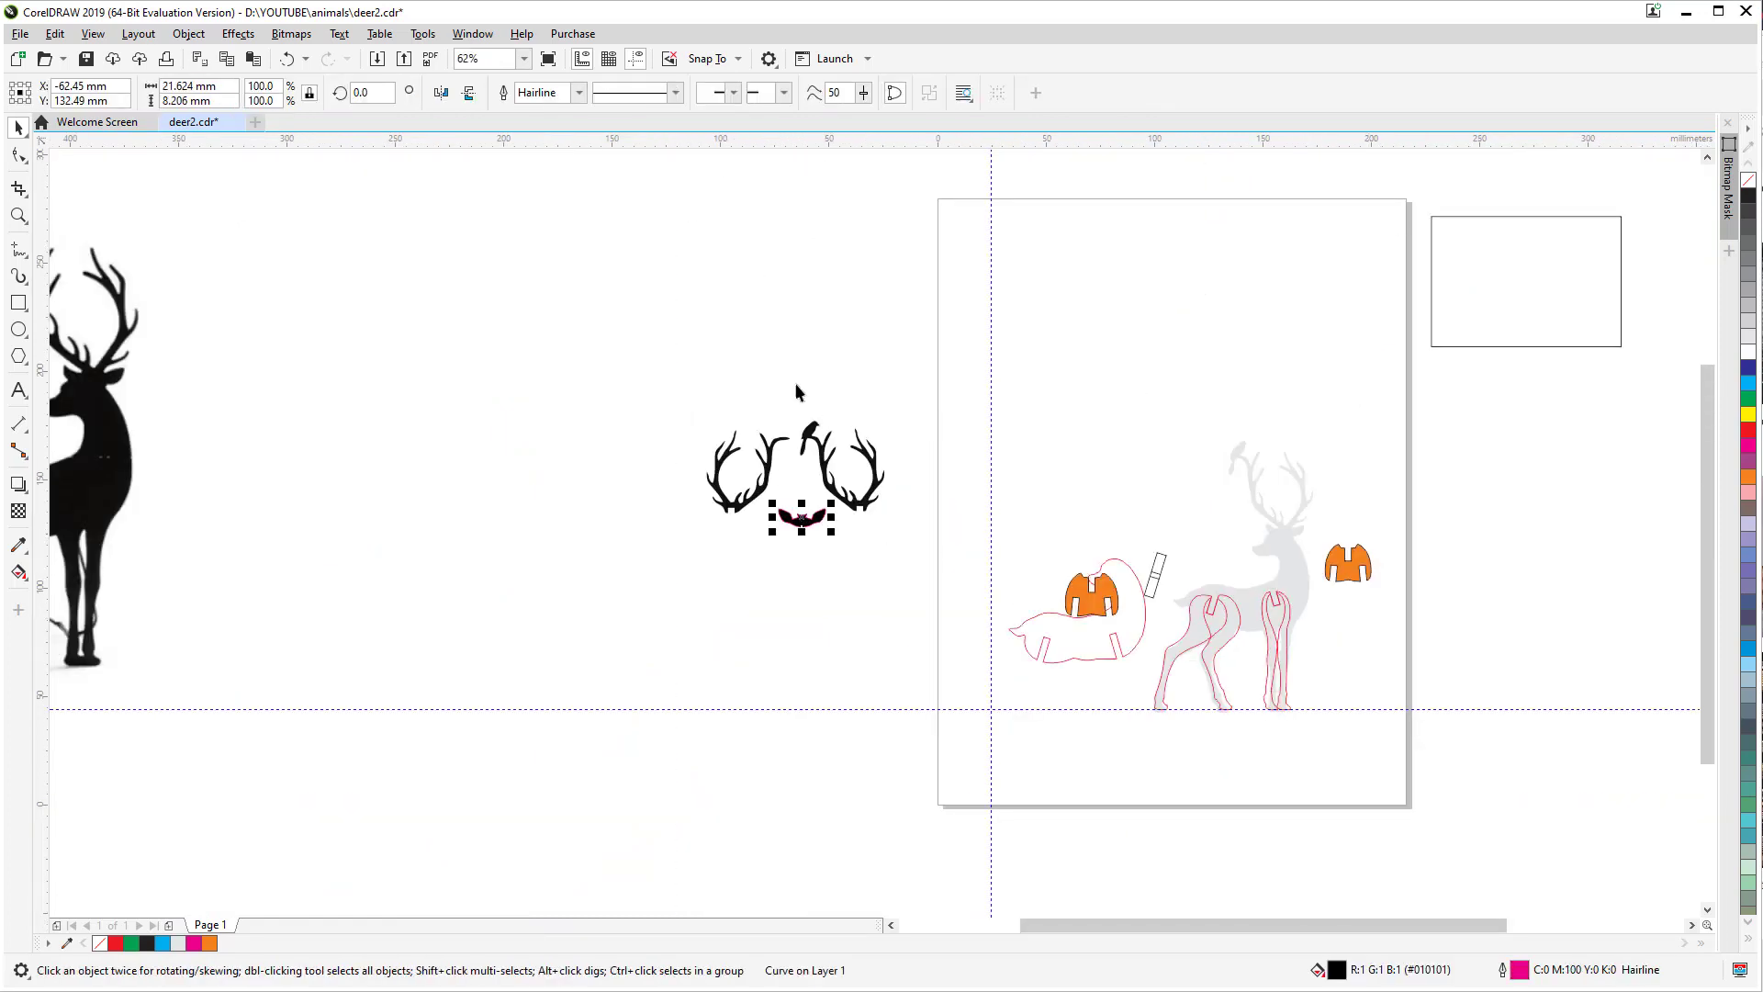
{"action": "left_click_drag", "start_coordinate": [600, 289], "coordinate": [1163, 680]}
{"action": "left_click", "coordinate": [1287, 554]}
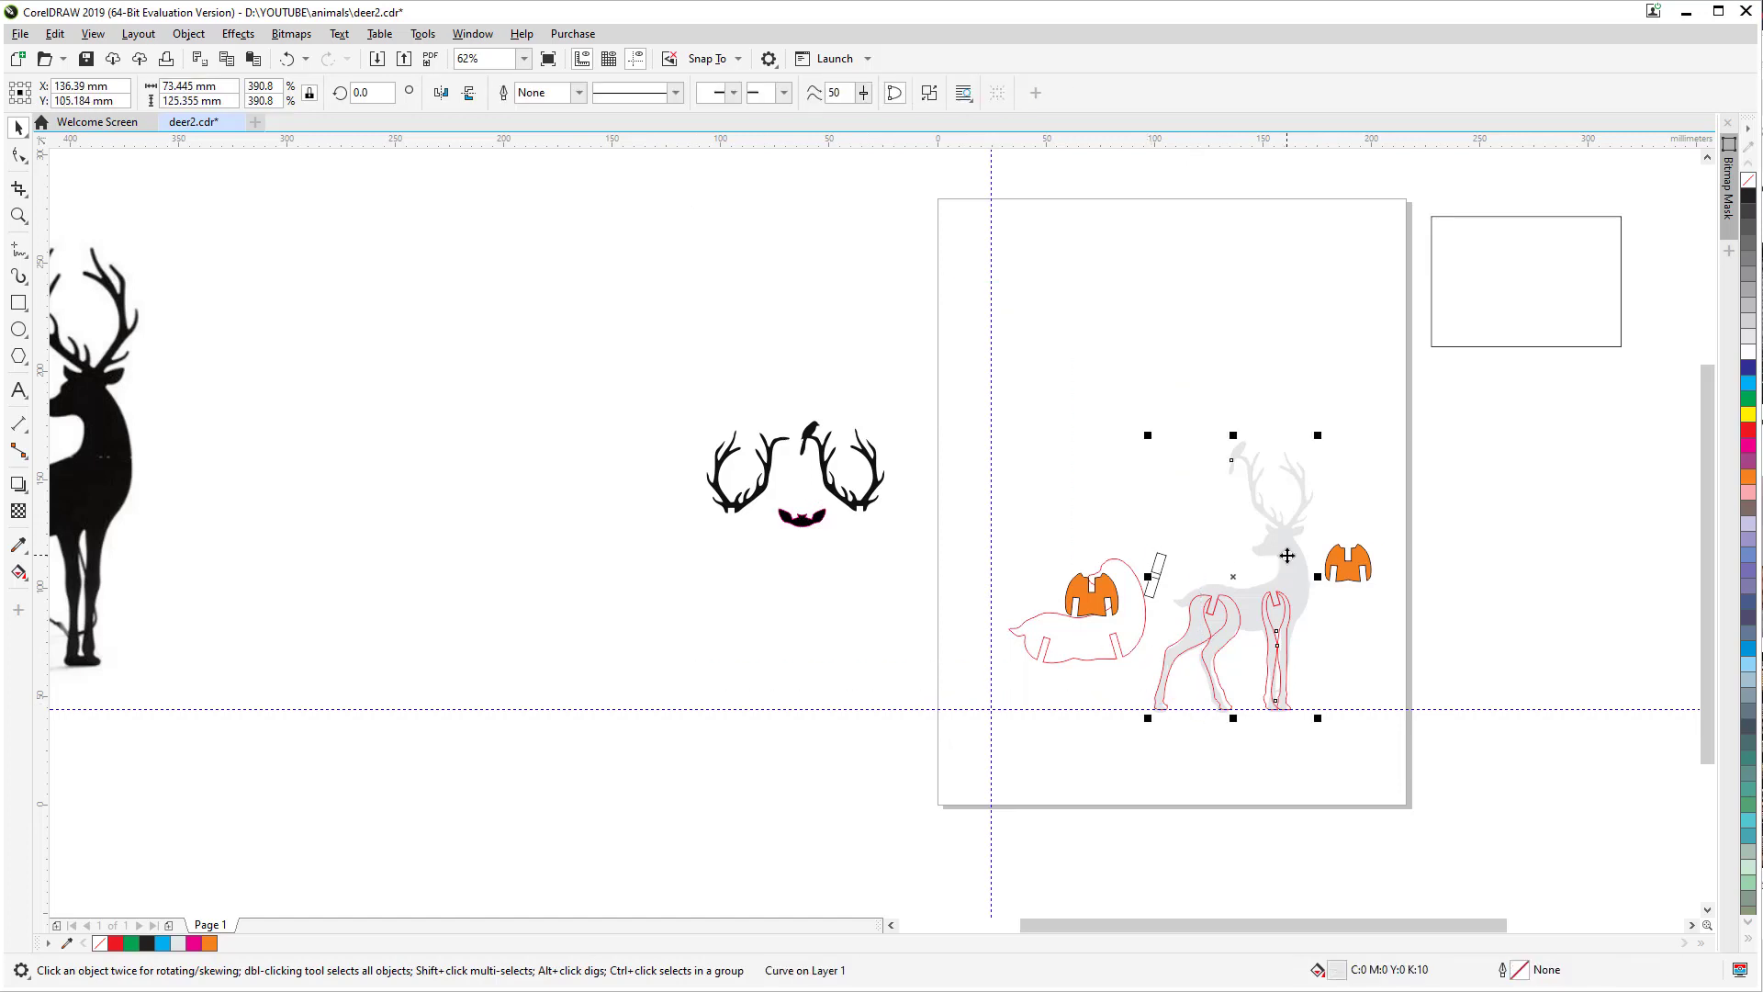
{"action": "key", "text": "Delete"}
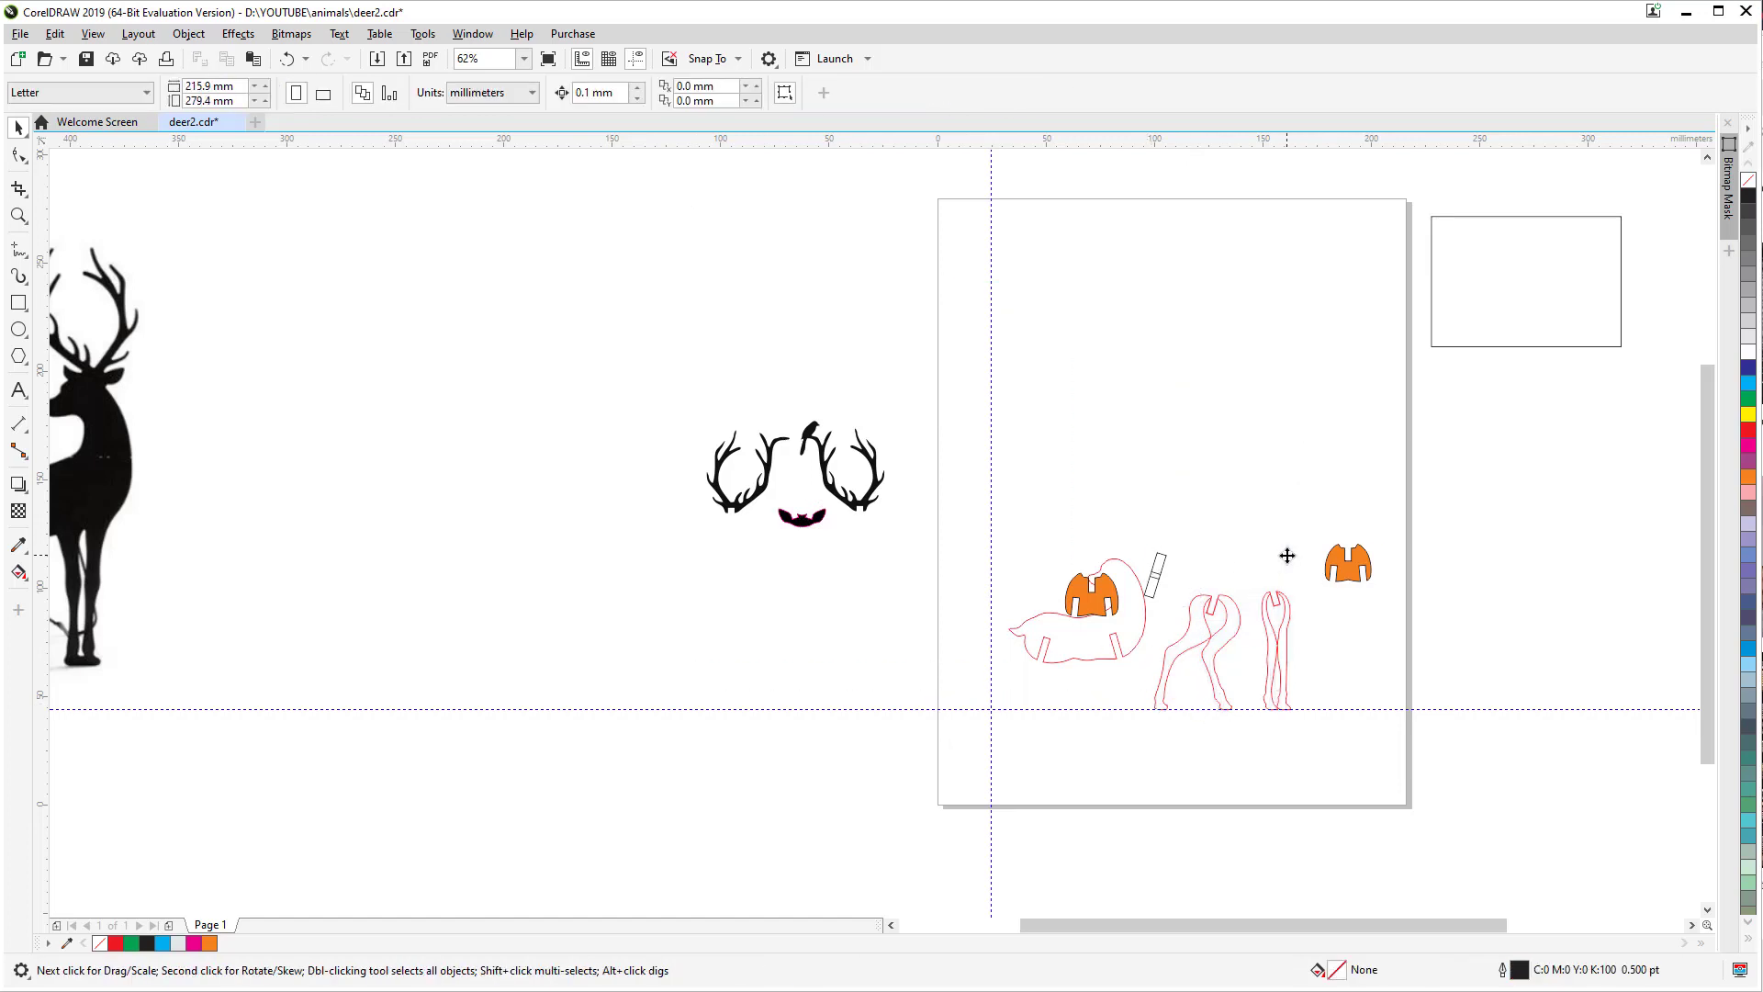
{"action": "key", "text": "ctrl+s"}
{"action": "left_click", "coordinate": [1159, 569]}
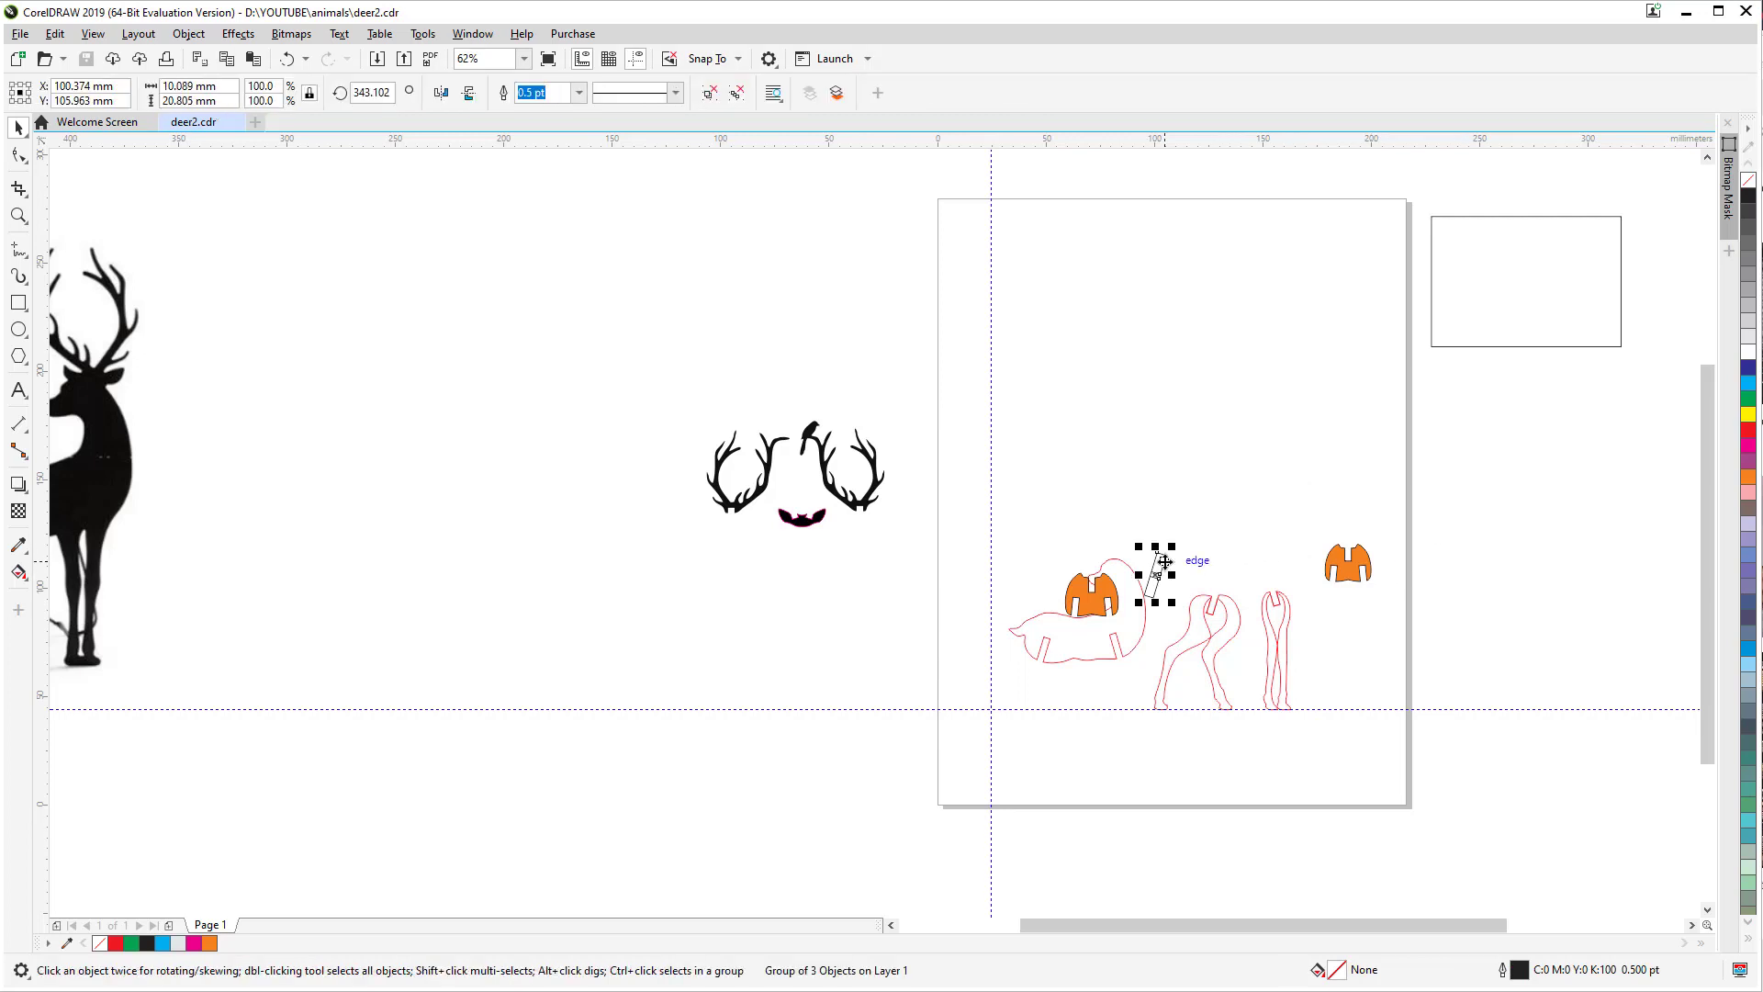
{"action": "key", "text": "Delete"}
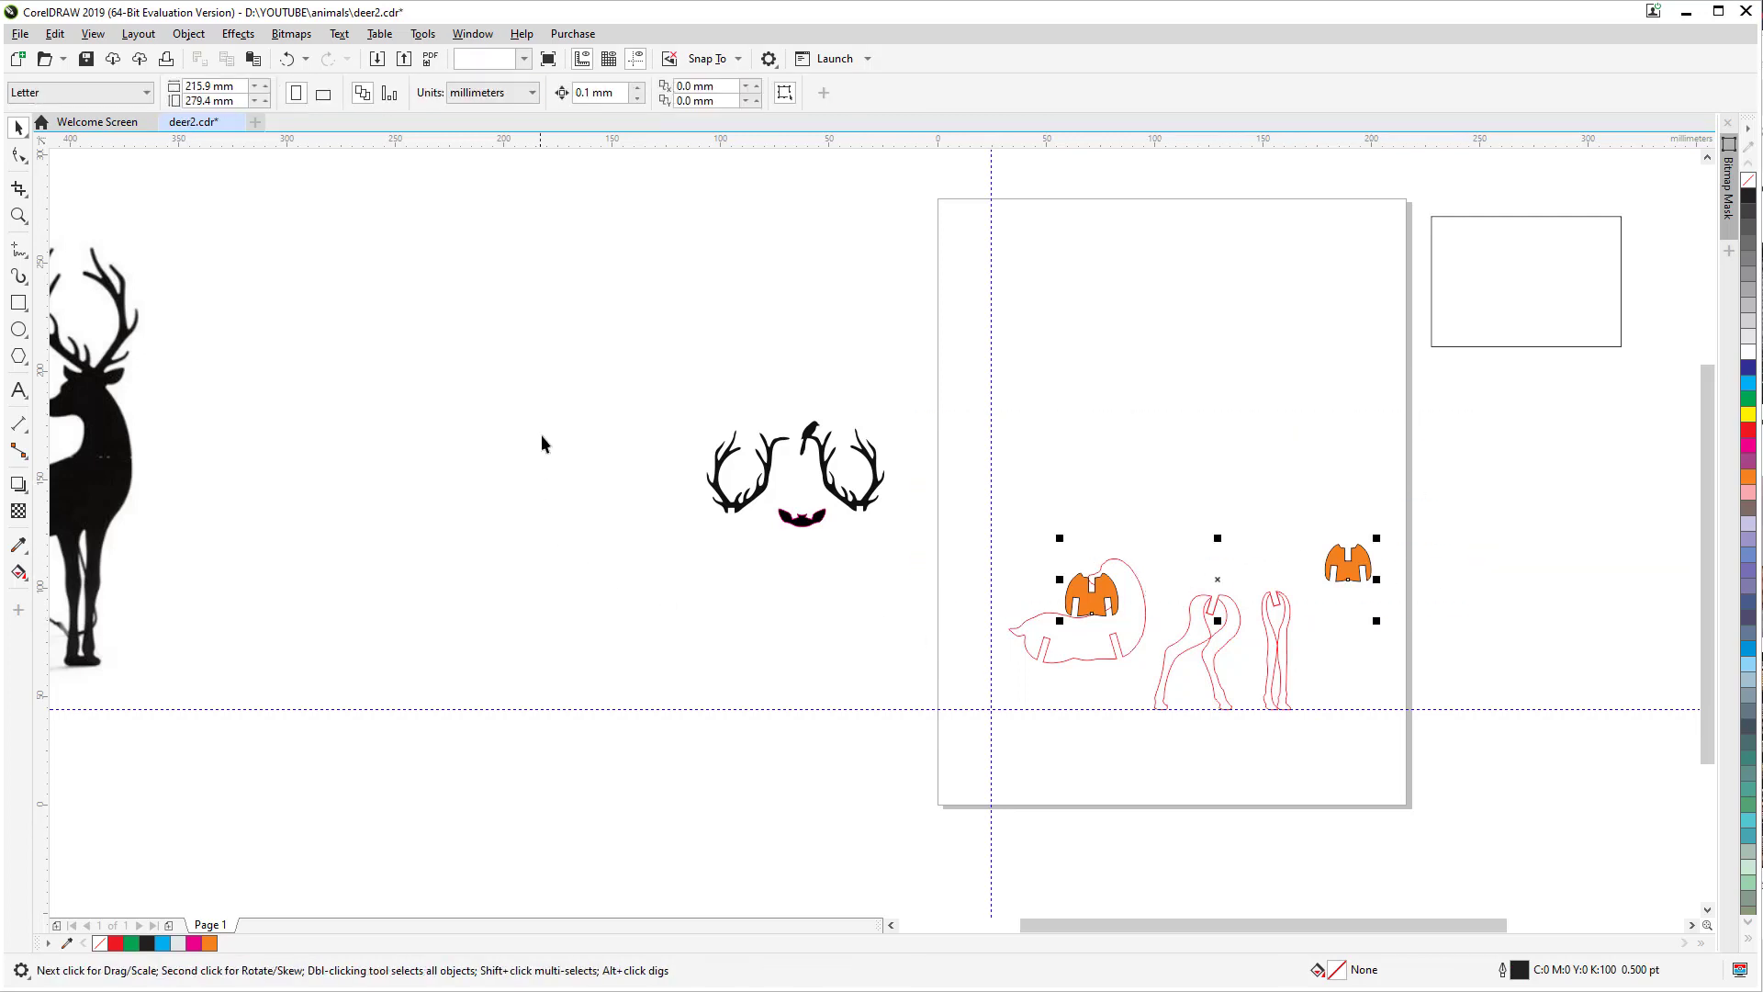
Step: Give the antlers, ears, body, legs and connectors a red Hairline outline and no fill
{"action": "left_click_drag", "start_coordinate": [594, 343], "coordinate": [1450, 869]}
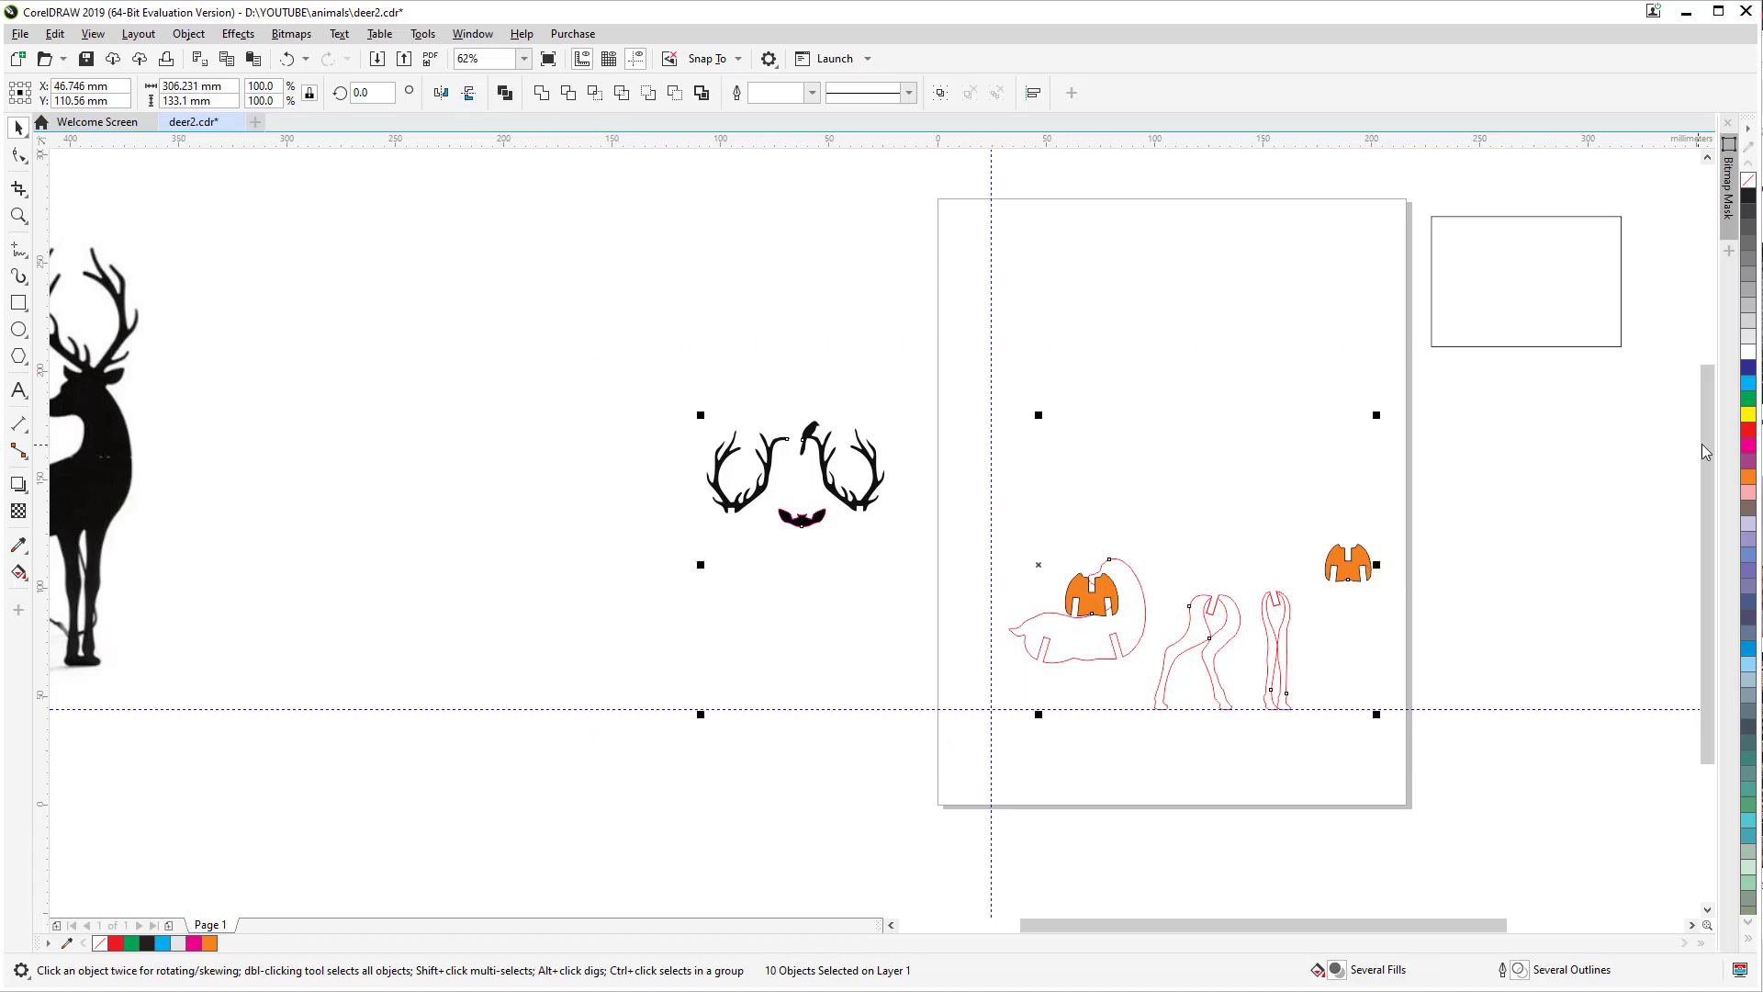
{"action": "right_click", "coordinate": [1745, 430]}
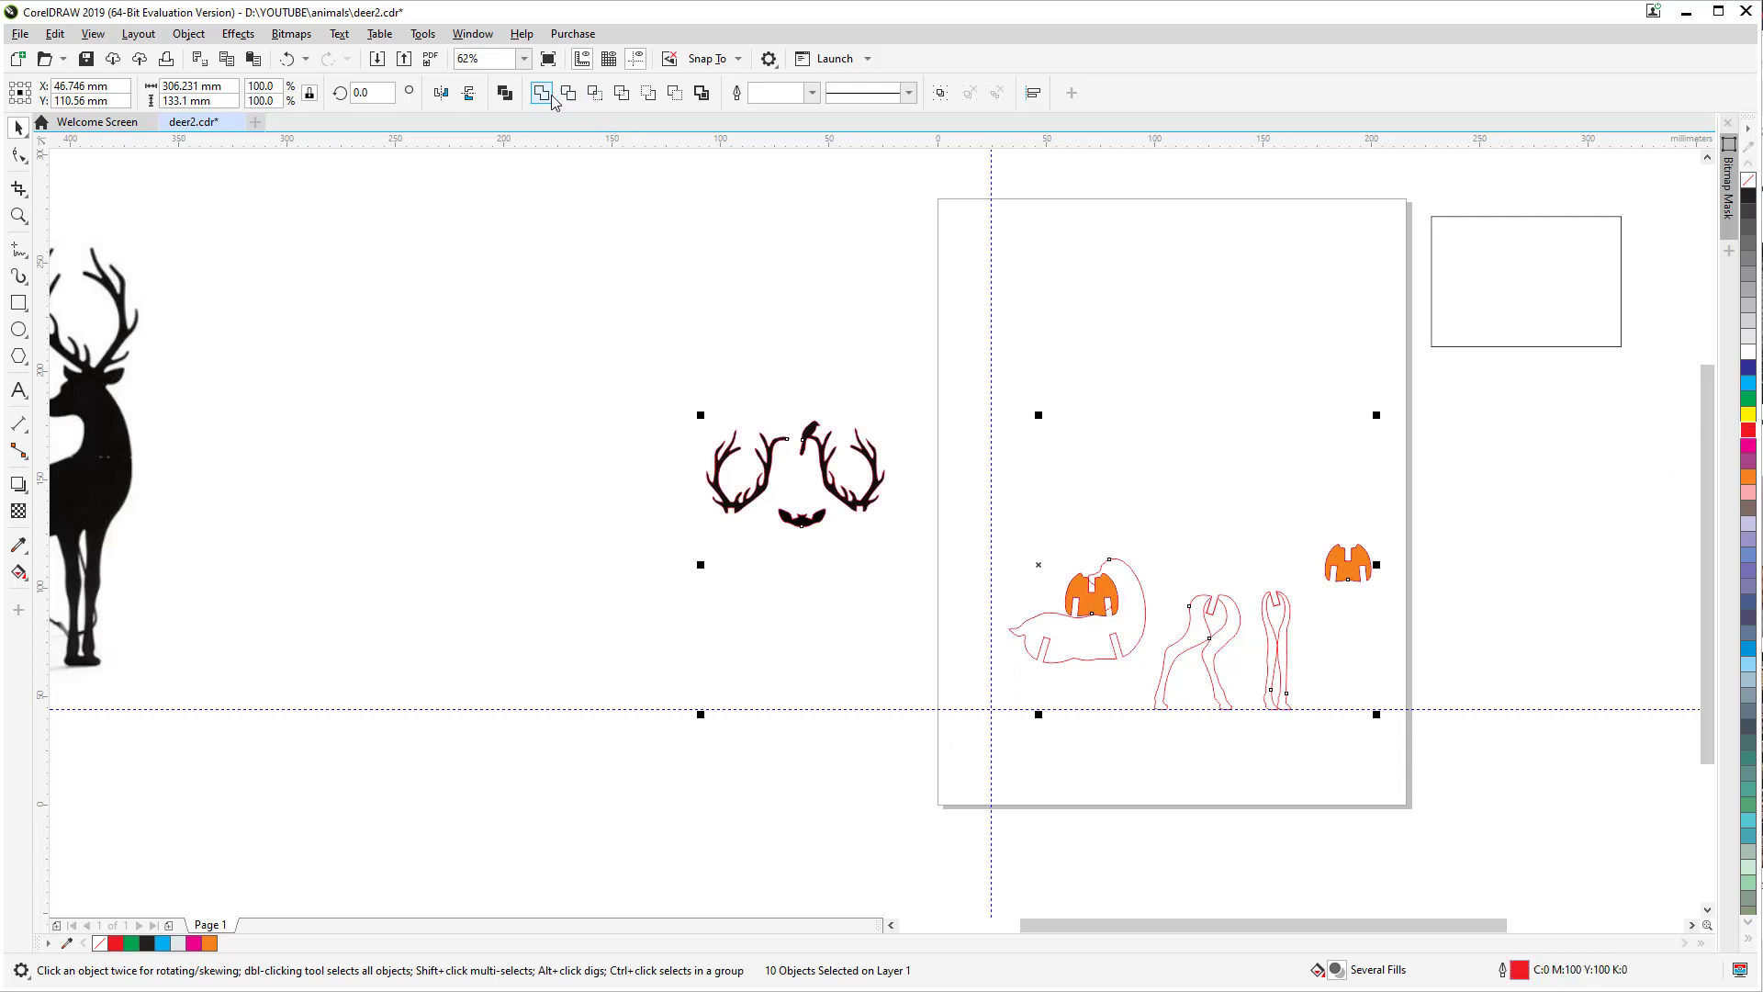
{"action": "left_click", "coordinate": [814, 92]}
{"action": "left_click", "coordinate": [807, 130]}
{"action": "left_click", "coordinate": [1748, 182]}
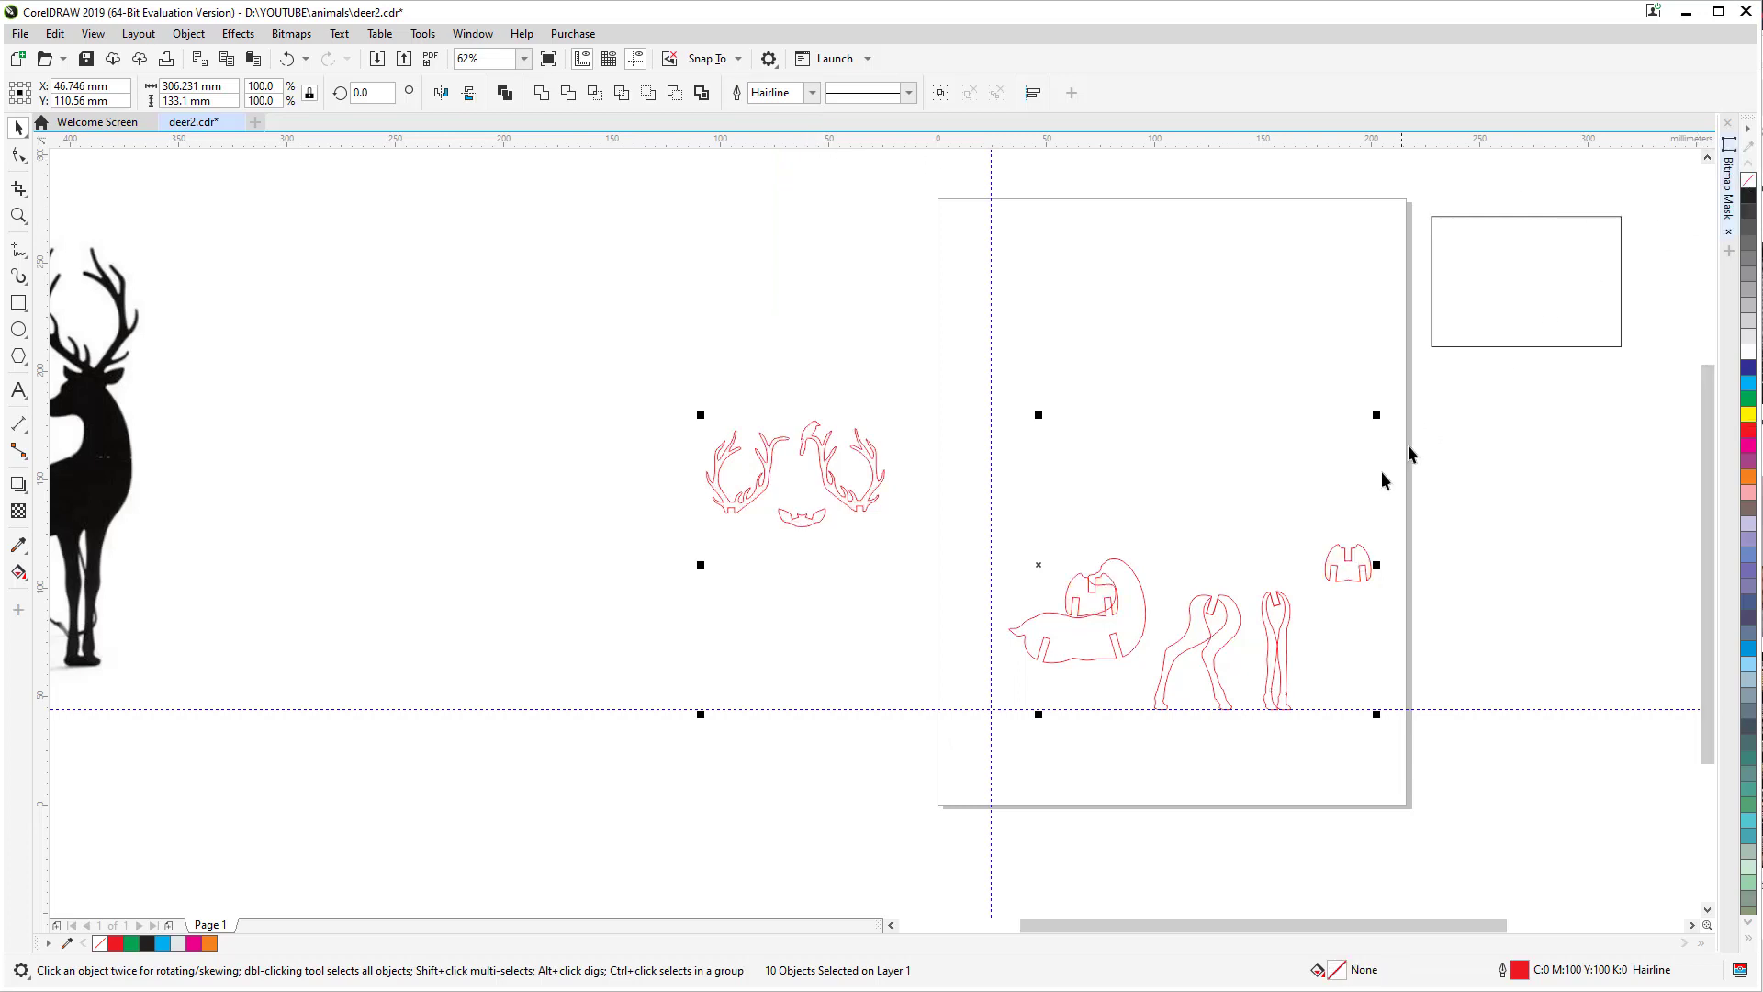
Step: Delete the leftover rectangle beside the page and the black deer silhouette
{"action": "left_click", "coordinate": [1433, 280]}
{"action": "scroll", "coordinate": [319, 405], "scroll_direction": "down", "scroll_amount": 4}
{"action": "key", "text": "Delete"}
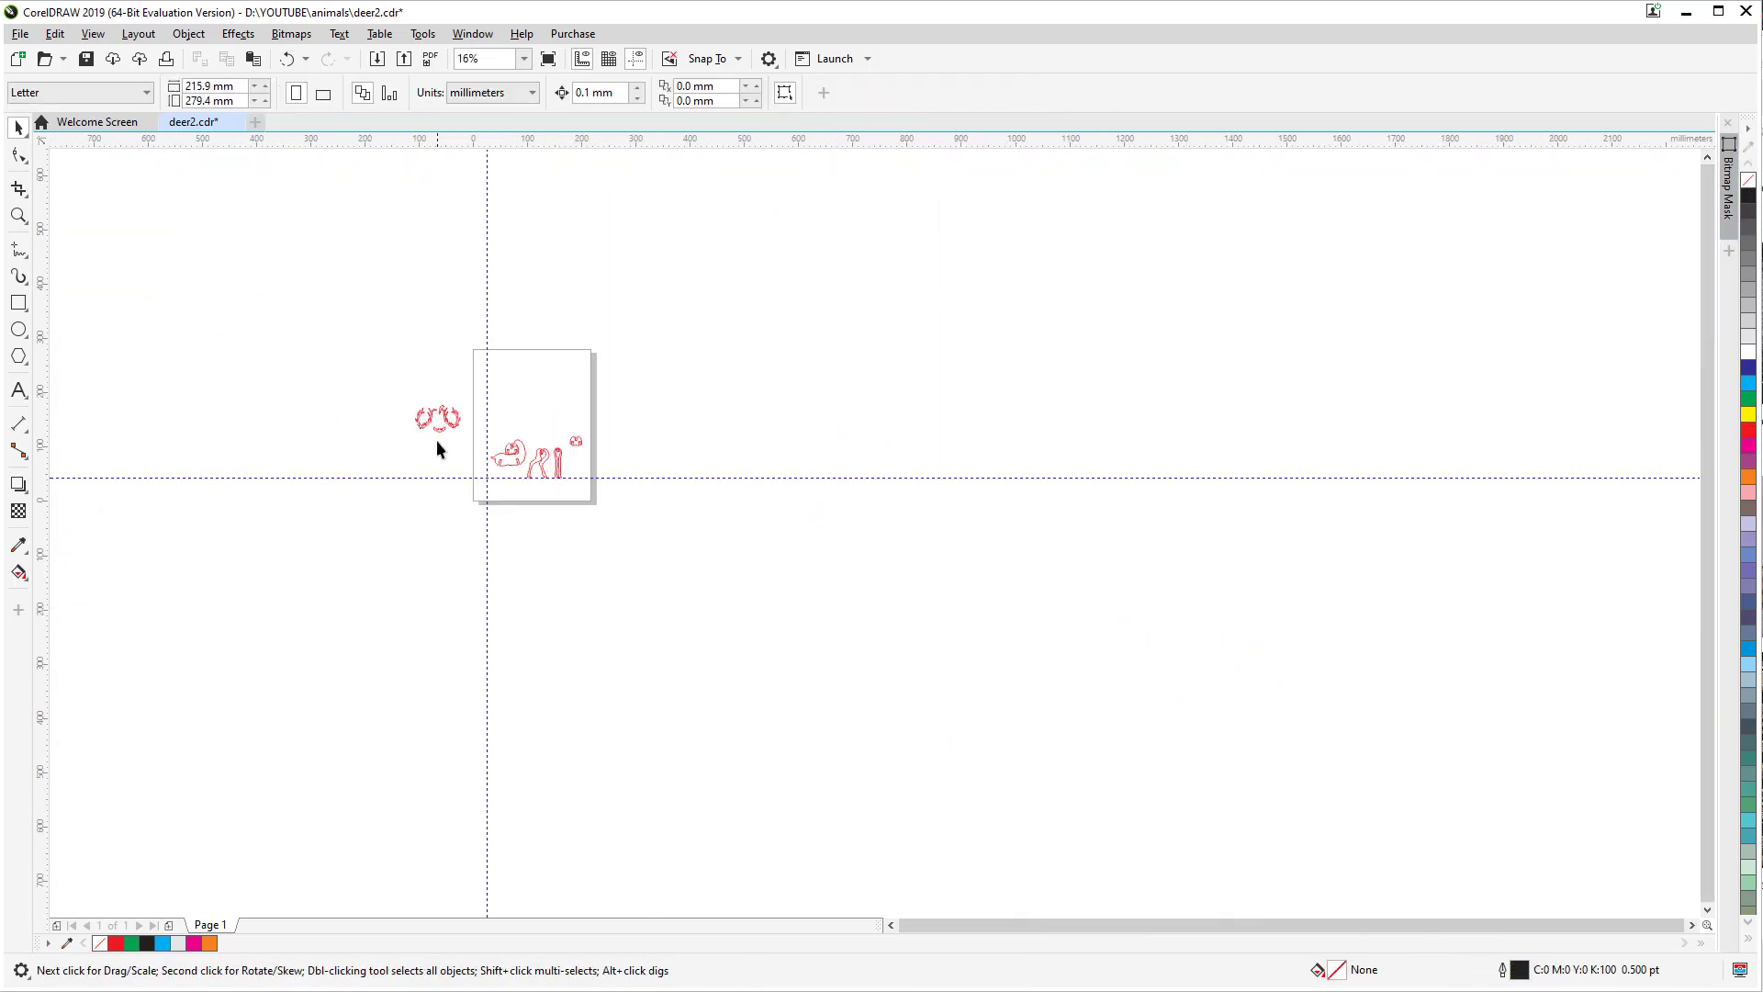
Step: Spread the body, antlers, ears, connectors and legs apart on the page, mirroring the second hind leg horizontally
{"action": "scroll", "coordinate": [437, 445], "scroll_direction": "up", "scroll_amount": 4}
{"action": "left_click_drag", "start_coordinate": [820, 533], "coordinate": [869, 244]}
{"action": "left_click_drag", "start_coordinate": [459, 478], "coordinate": [634, 624]}
{"action": "left_click_drag", "start_coordinate": [587, 551], "coordinate": [1097, 376]}
{"action": "left_click_drag", "start_coordinate": [988, 711], "coordinate": [918, 551]}
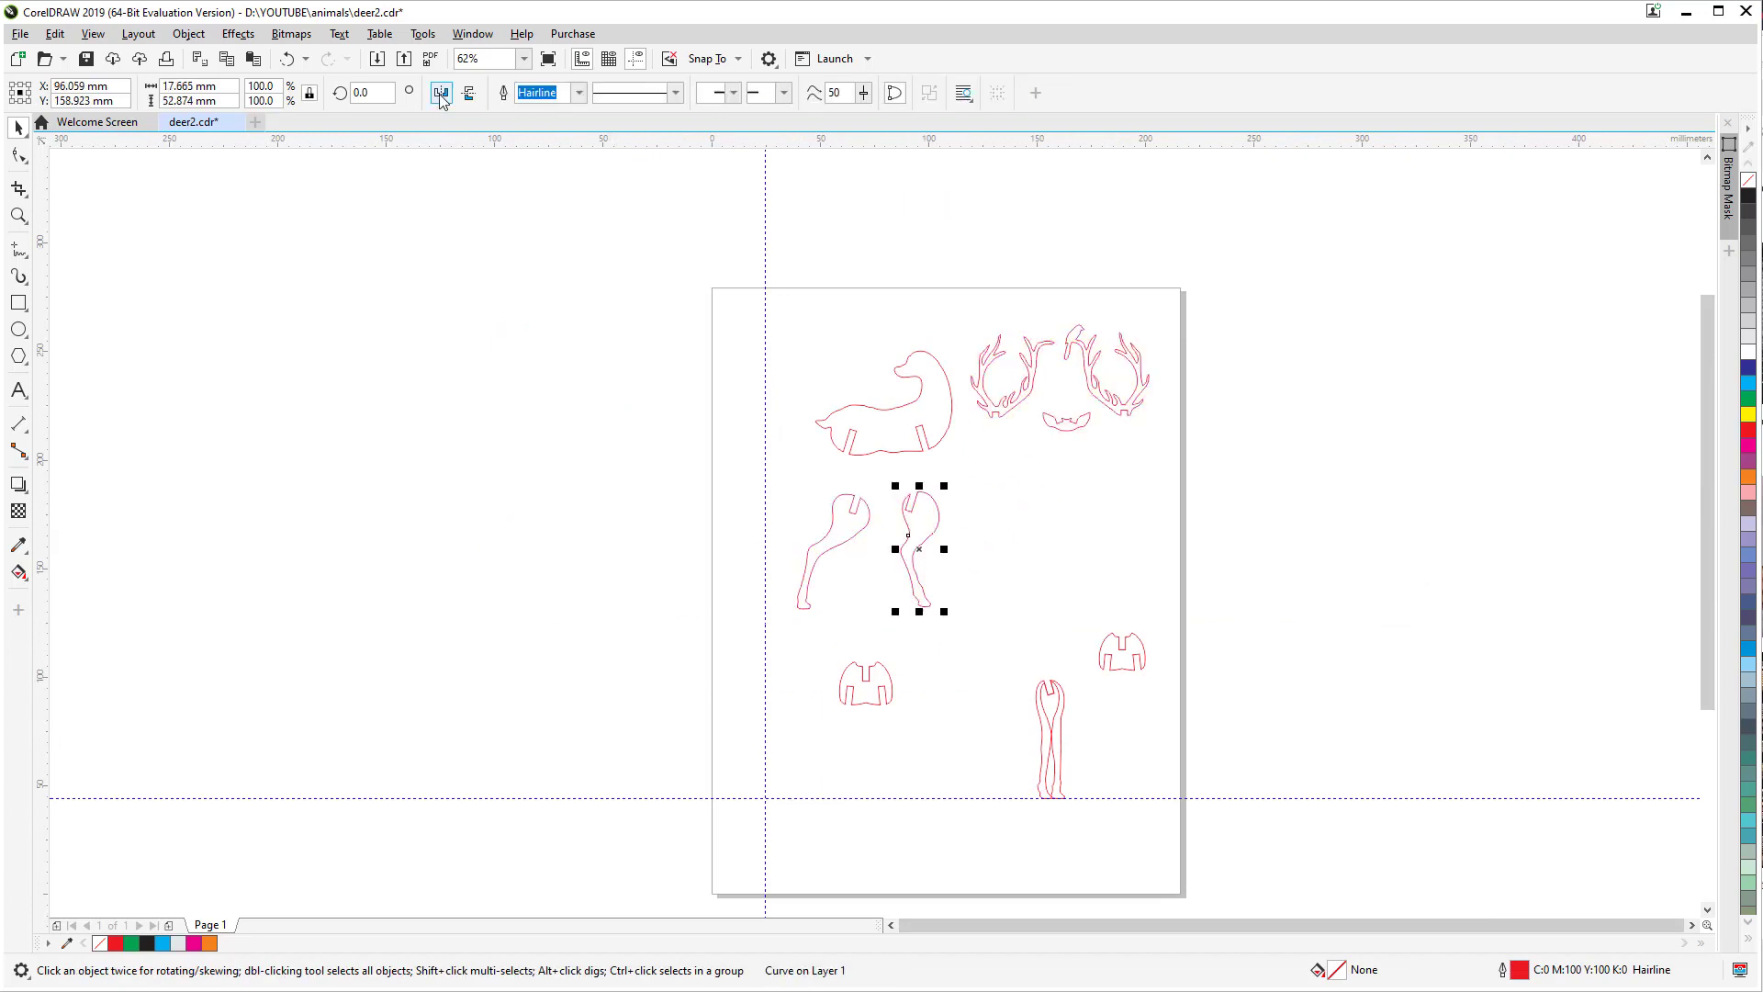
{"action": "left_click_drag", "start_coordinate": [1051, 735], "coordinate": [1033, 592]}
{"action": "scroll", "coordinate": [904, 680], "scroll_direction": "up", "scroll_amount": 2}
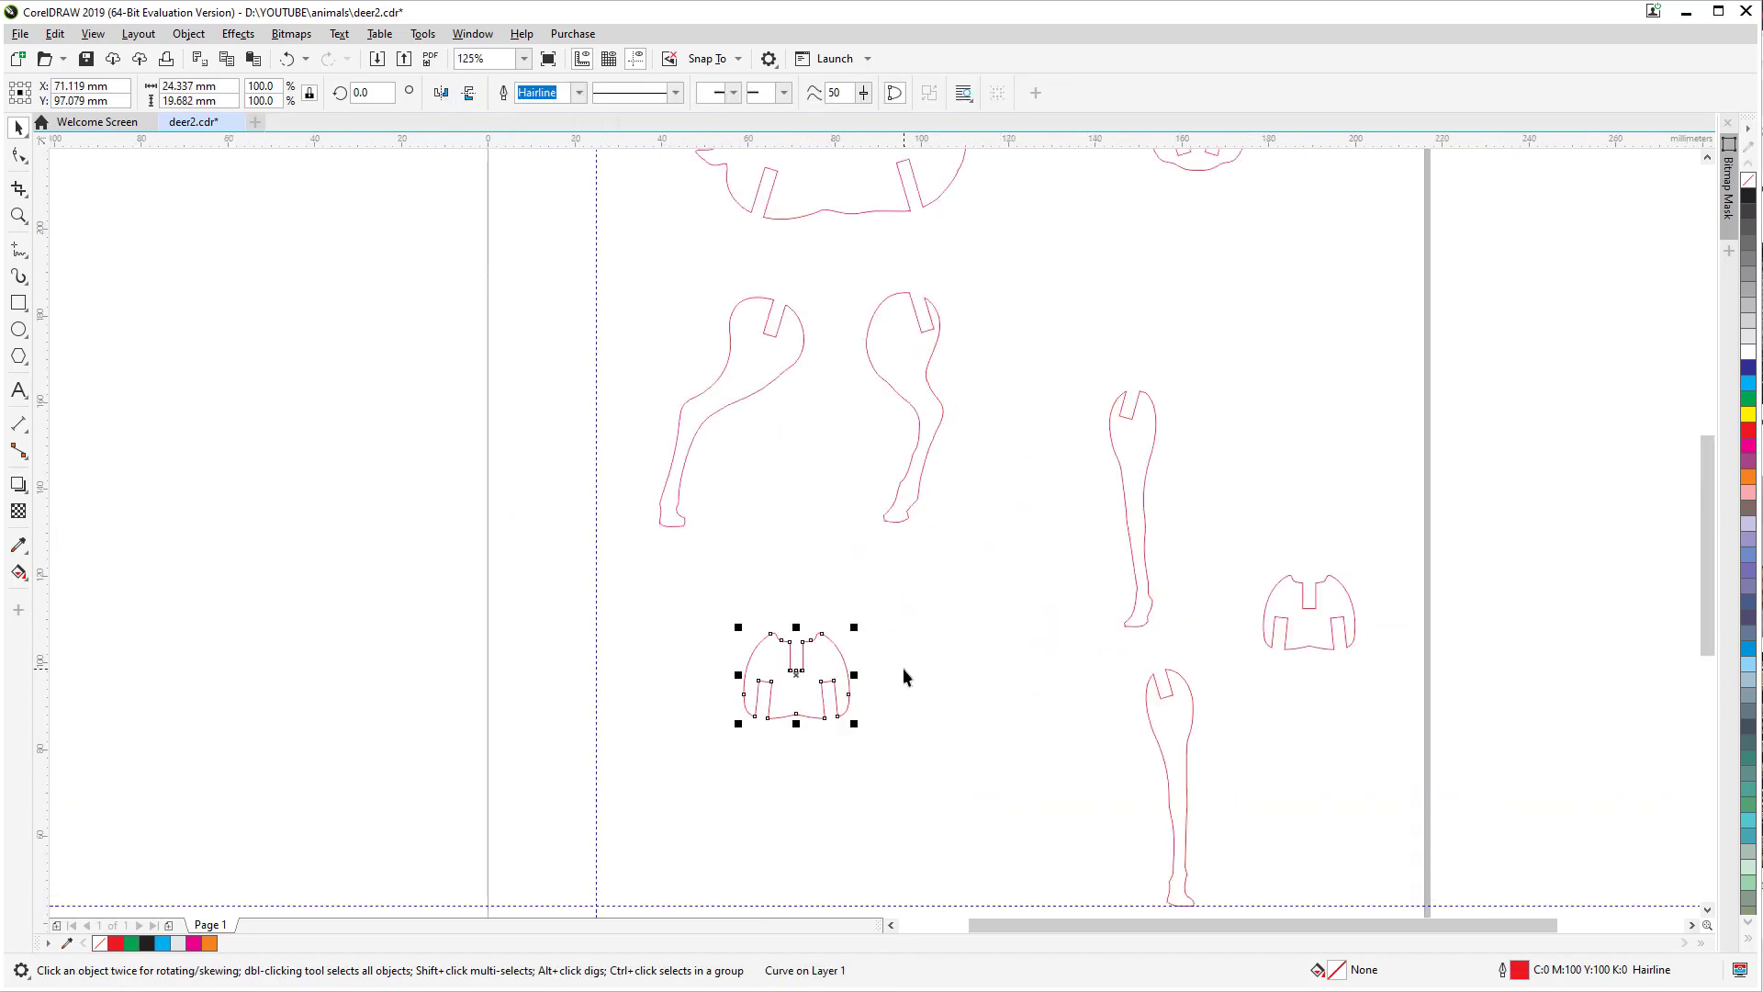
Step: Line up the legs closely with the second hind leg turned upside down, and place the larger connector beside them
{"action": "scroll", "coordinate": [990, 582], "scroll_direction": "down", "scroll_amount": 2}
{"action": "left_click_drag", "start_coordinate": [1047, 588], "coordinate": [923, 588]}
{"action": "key", "text": "ctrl+z"}
{"action": "left_click_drag", "start_coordinate": [873, 712], "coordinate": [979, 602]}
Step: Rotate the body 180° and place it against the vertical guideline above the hind legs
{"action": "left_click_drag", "start_coordinate": [891, 432], "coordinate": [863, 464]}
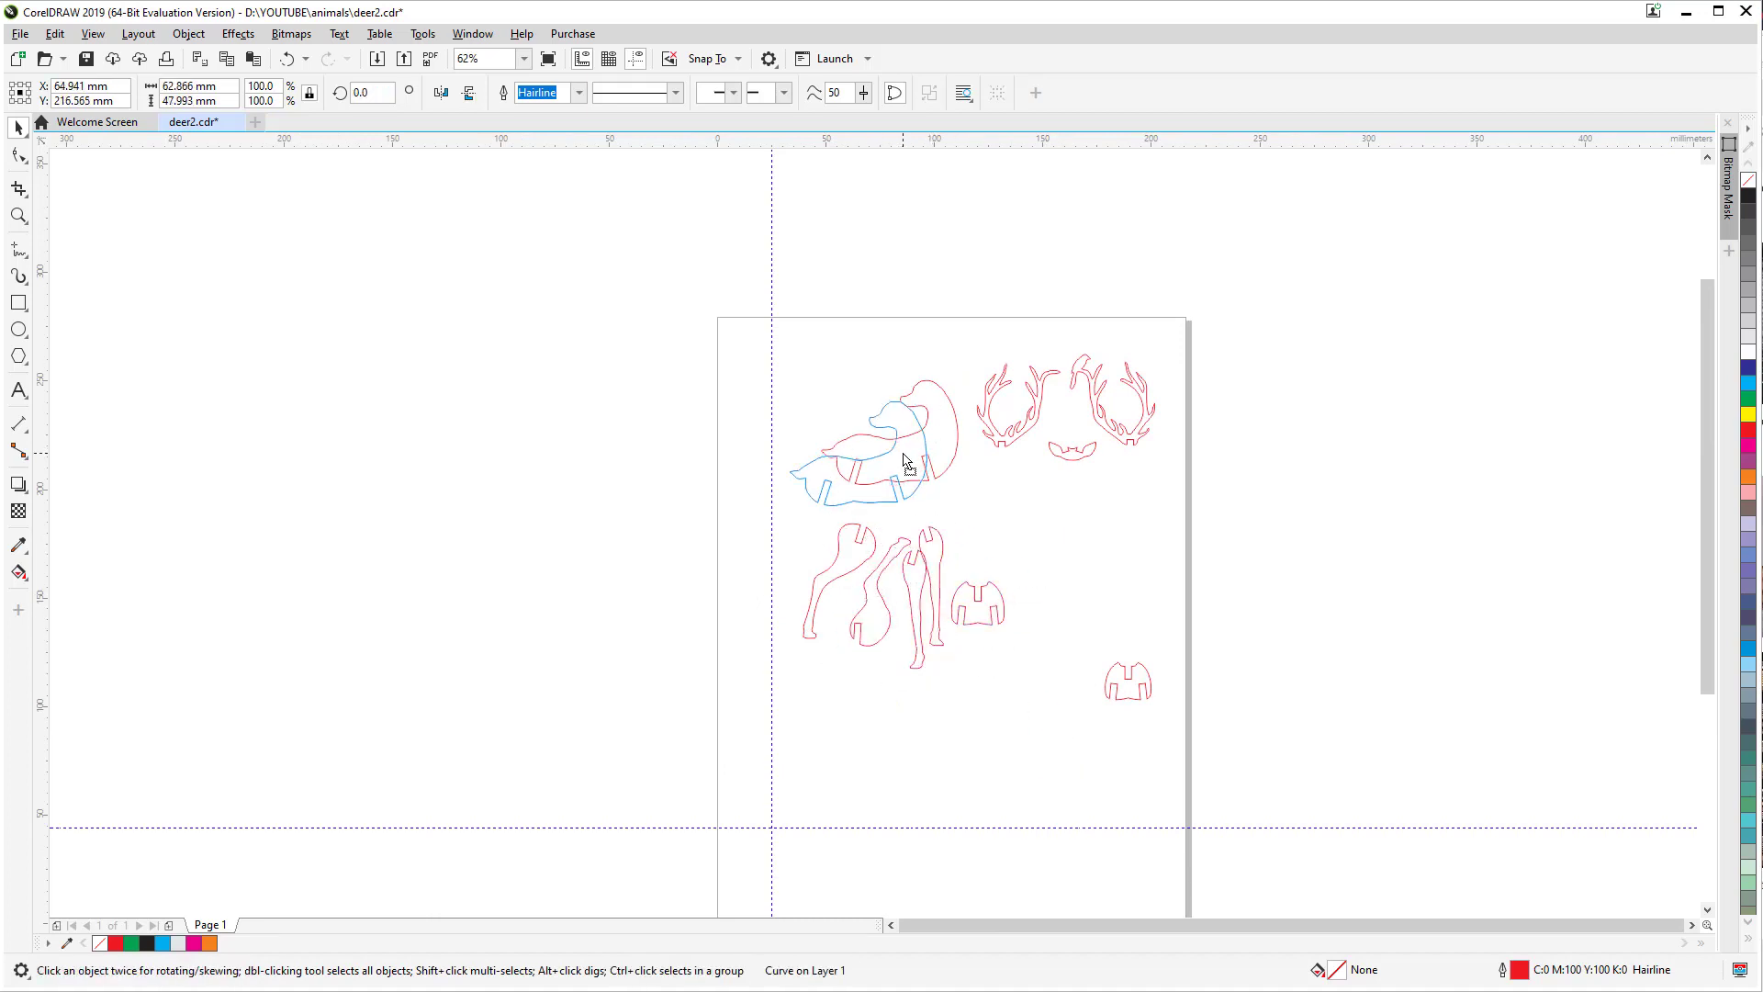
{"action": "left_click", "coordinate": [863, 464]}
{"action": "left_click_drag", "start_coordinate": [937, 514], "coordinate": [914, 541]}
Step: Arrange the antlers, ears and two connectors close around the body and legs
{"action": "left_click_drag", "start_coordinate": [1015, 404], "coordinate": [960, 482]}
{"action": "left_click_drag", "start_coordinate": [1072, 452], "coordinate": [892, 519]}
{"action": "left_click_drag", "start_coordinate": [960, 482], "coordinate": [992, 601]}
{"action": "left_click_drag", "start_coordinate": [1148, 698], "coordinate": [1038, 527]}
{"action": "scroll", "coordinate": [1056, 496], "scroll_direction": "up", "scroll_amount": 2}
Step: Nest the legs and bird antler more tightly, turning the second front leg 180° so it fits beside the first
{"action": "left_click", "coordinate": [1006, 514]}
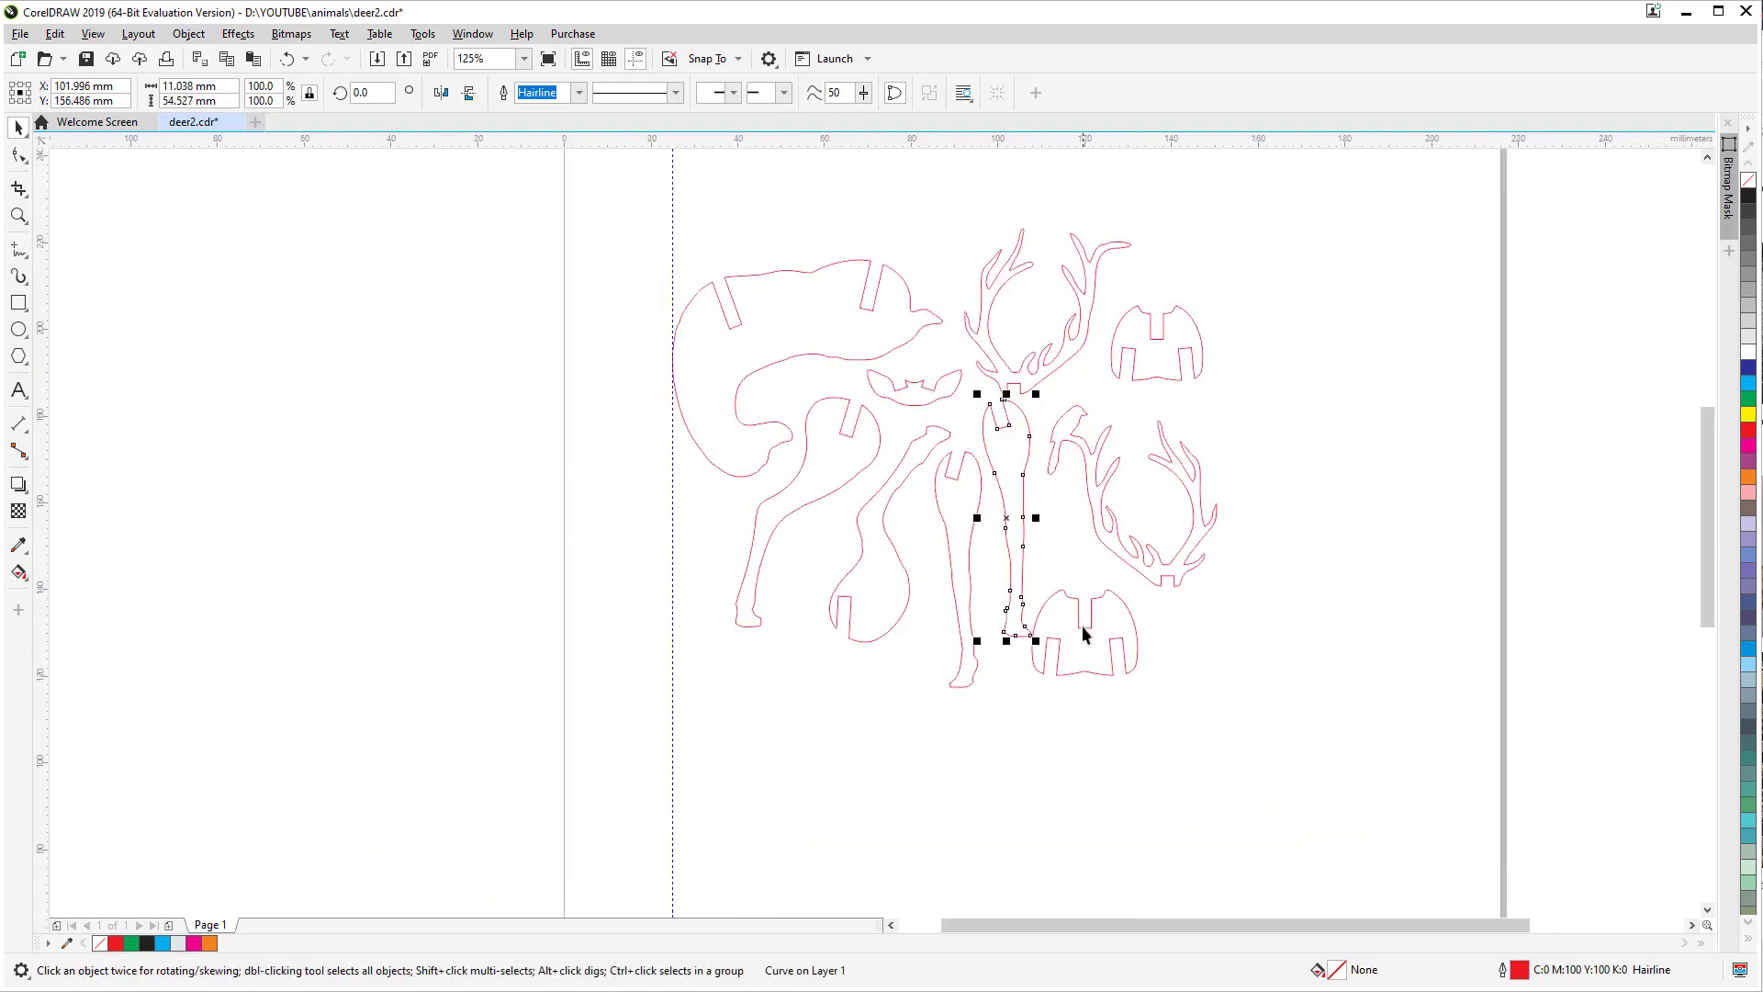
{"action": "left_click", "coordinate": [1316, 509]}
{"action": "left_click", "coordinate": [1157, 312]}
{"action": "left_click_drag", "start_coordinate": [909, 473], "coordinate": [905, 457]}
{"action": "left_click_drag", "start_coordinate": [969, 528], "coordinate": [972, 504]}
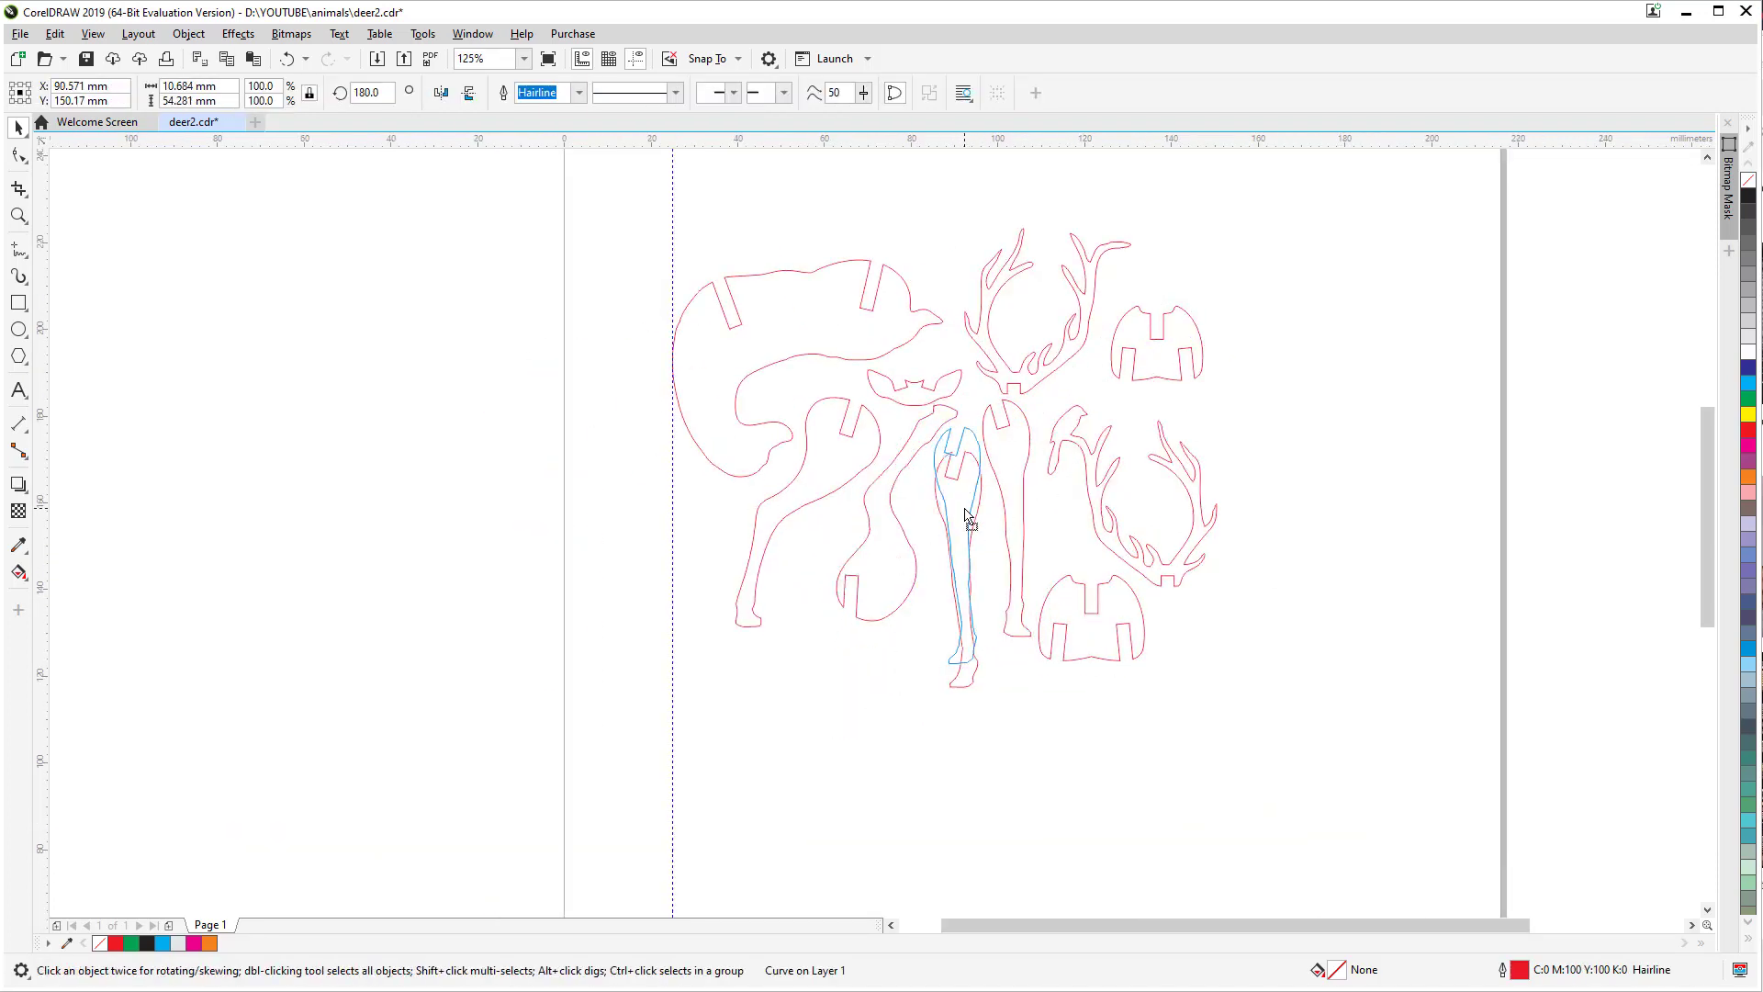
{"action": "left_click_drag", "start_coordinate": [1177, 569], "coordinate": [1162, 542]}
{"action": "left_click", "coordinate": [1010, 515]}
{"action": "left_click_drag", "start_coordinate": [1011, 514], "coordinate": [936, 645]}
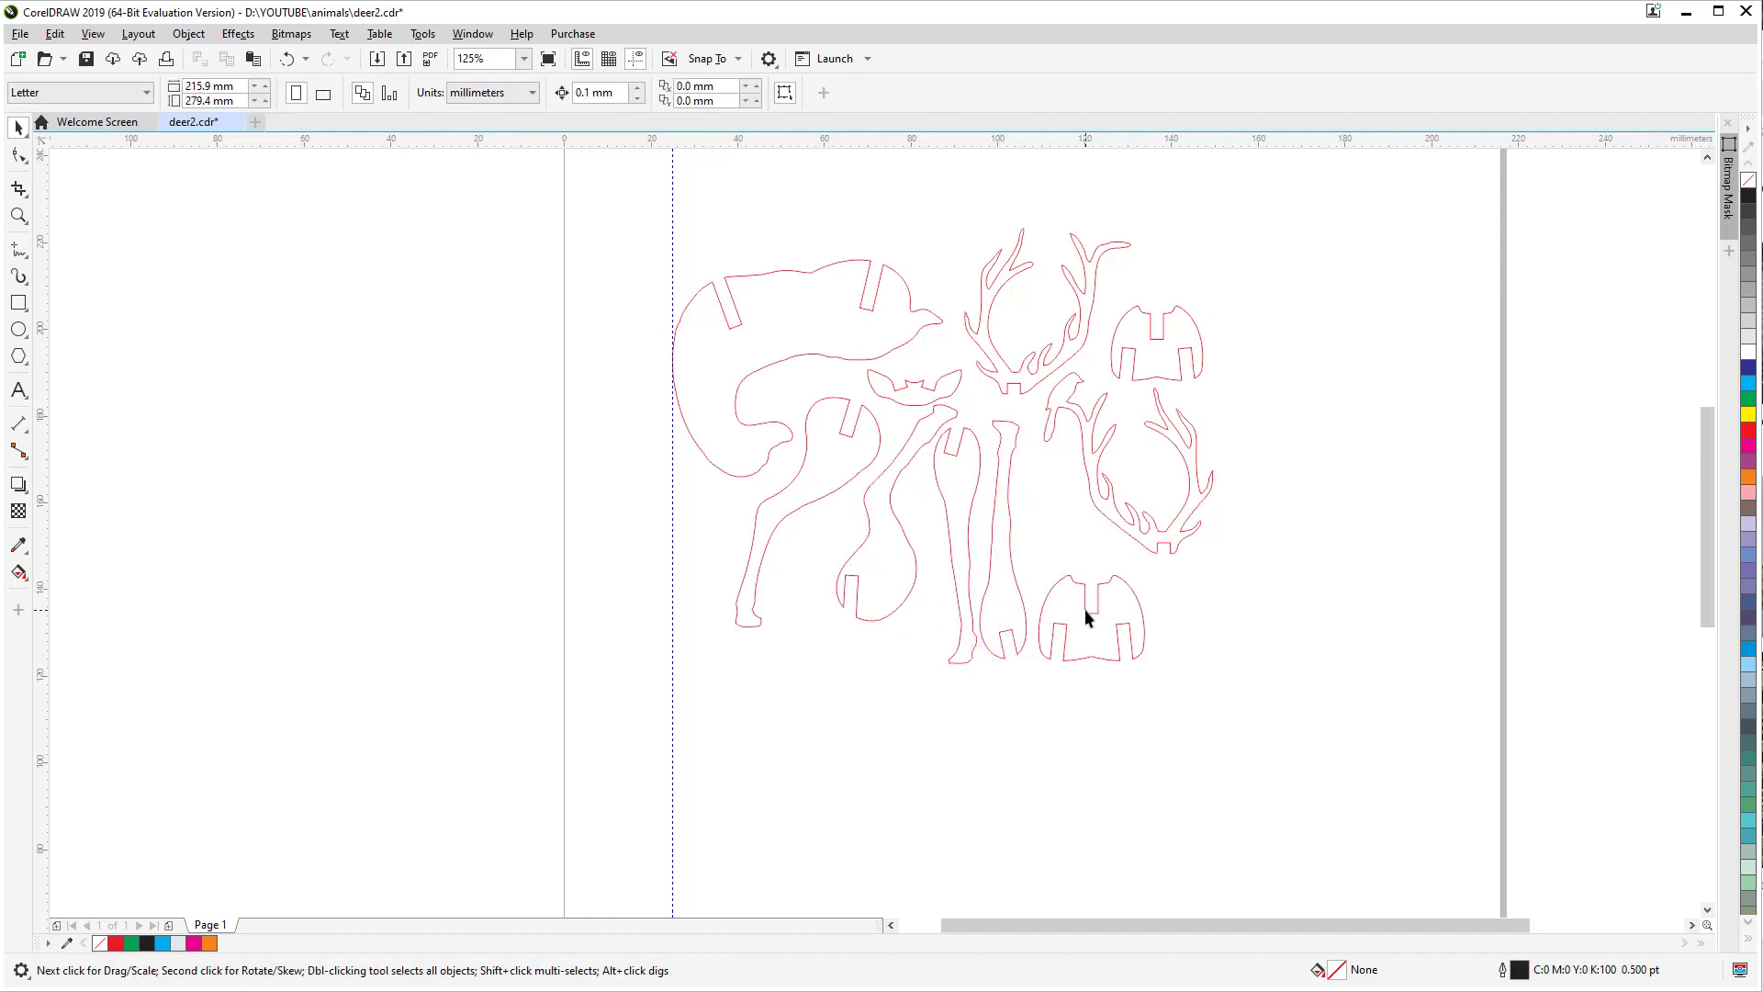
Step: Move the larger connector out of the way, then rotate the bird antler and fit it against the front legs
{"action": "left_click_drag", "start_coordinate": [1087, 615], "coordinate": [1203, 656]}
{"action": "left_click", "coordinate": [1126, 566]}
{"action": "left_click_drag", "start_coordinate": [1126, 566], "coordinate": [1097, 555]}
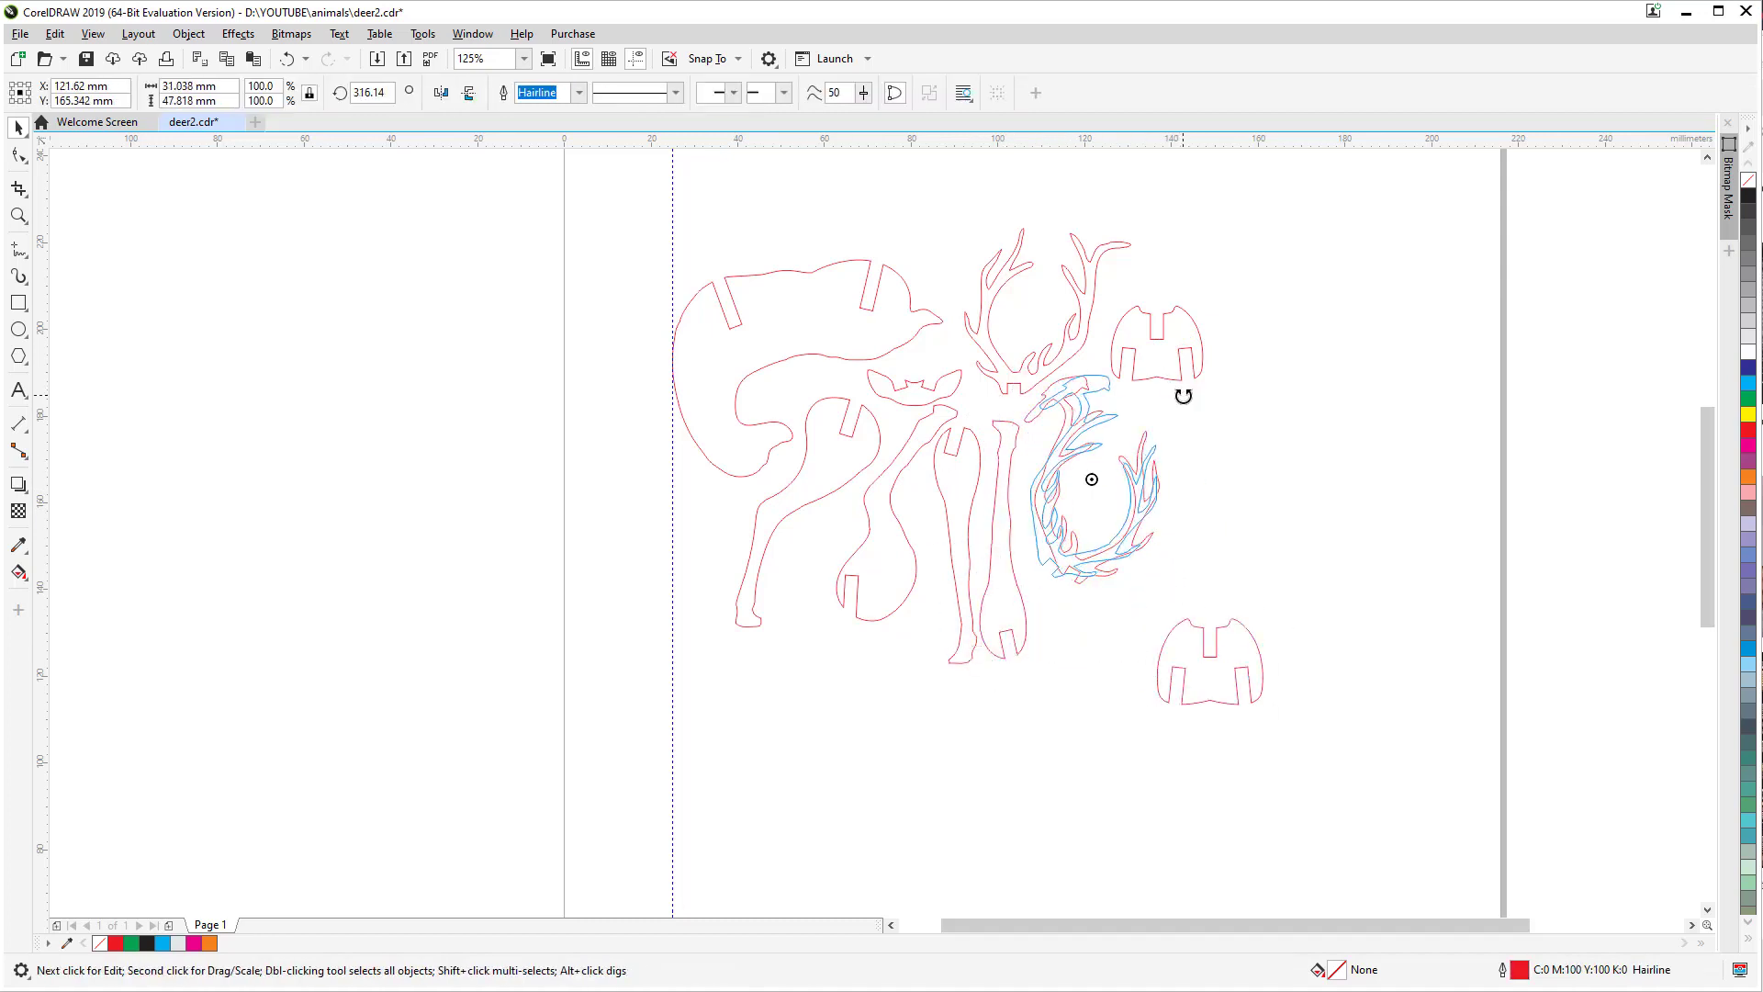
{"action": "key", "text": "F10"}
{"action": "key", "text": "space"}
Step: Shift the plain antler closer to the body and stack both connectors beside the antlers
{"action": "left_click_drag", "start_coordinate": [1034, 400], "coordinate": [997, 365]}
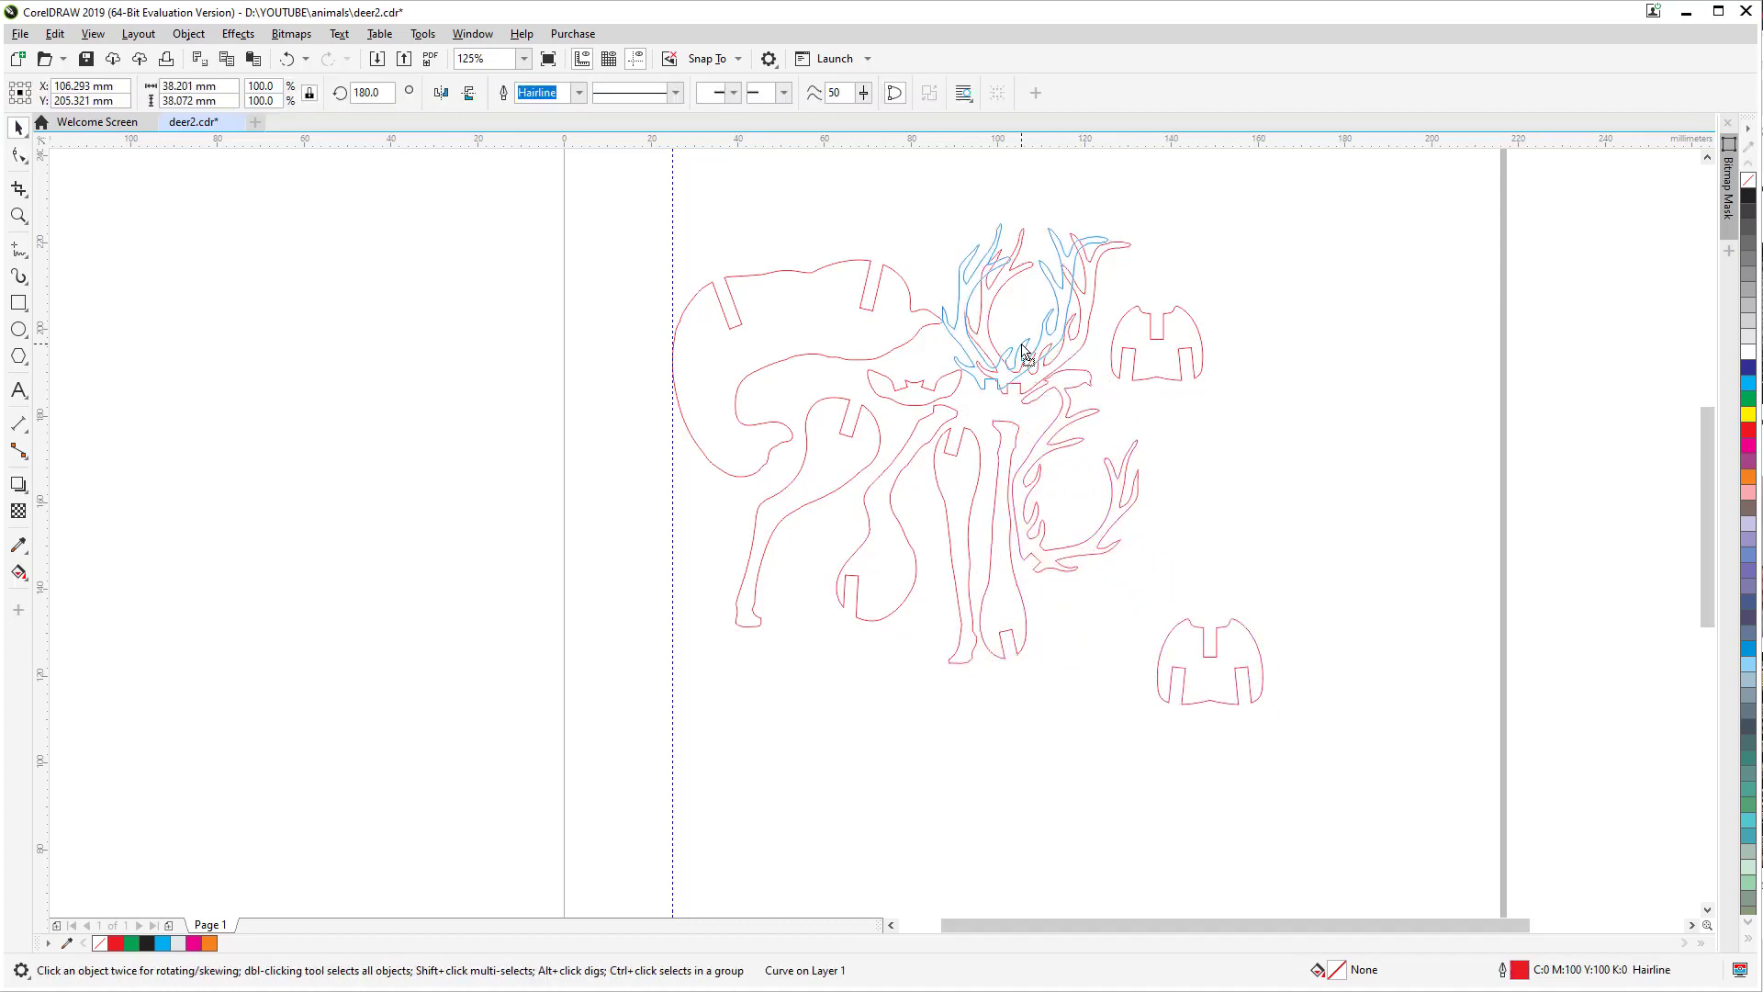
{"action": "left_click_drag", "start_coordinate": [1129, 347], "coordinate": [1105, 303]}
{"action": "left_click_drag", "start_coordinate": [1180, 411], "coordinate": [1185, 420]}
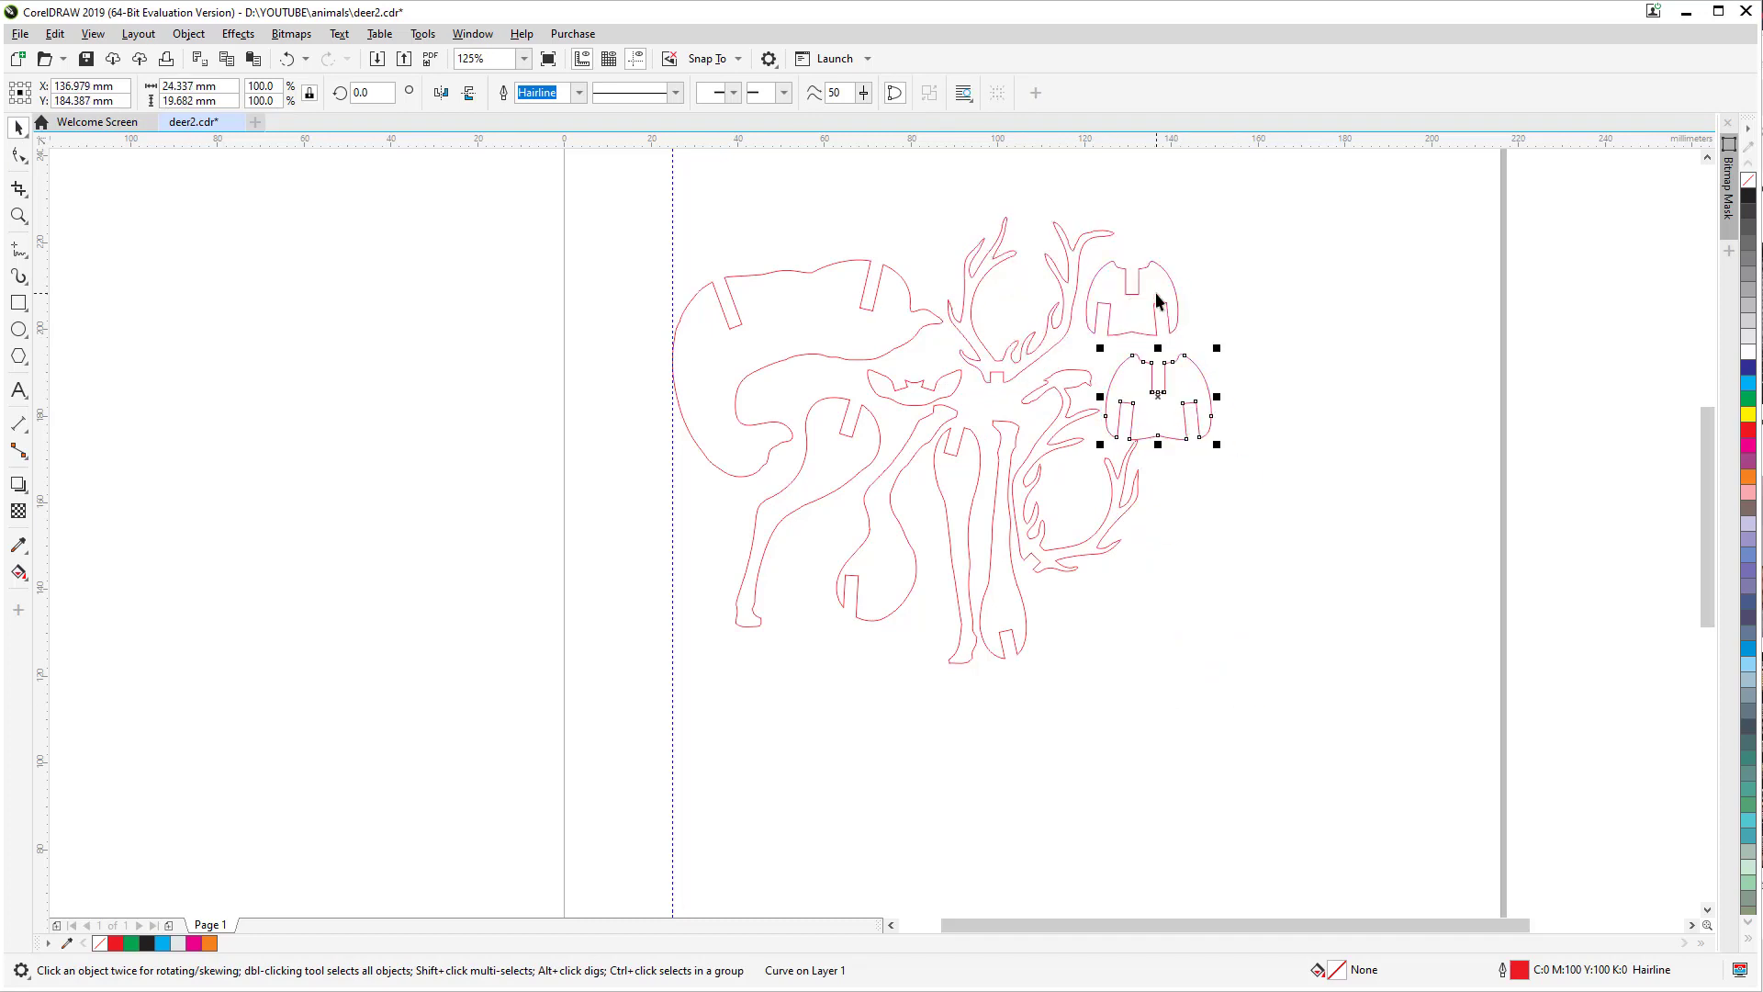
Step: Tilt the hind legs and nest them under the body, then tilt the first front leg against its neighbour
{"action": "mouse_move", "coordinate": [824, 471]}
{"action": "left_mouse_down"}
{"action": "mouse_move", "coordinate": [808, 503]}
{"action": "mouse_move", "coordinate": [829, 469]}
{"action": "left_mouse_up"}
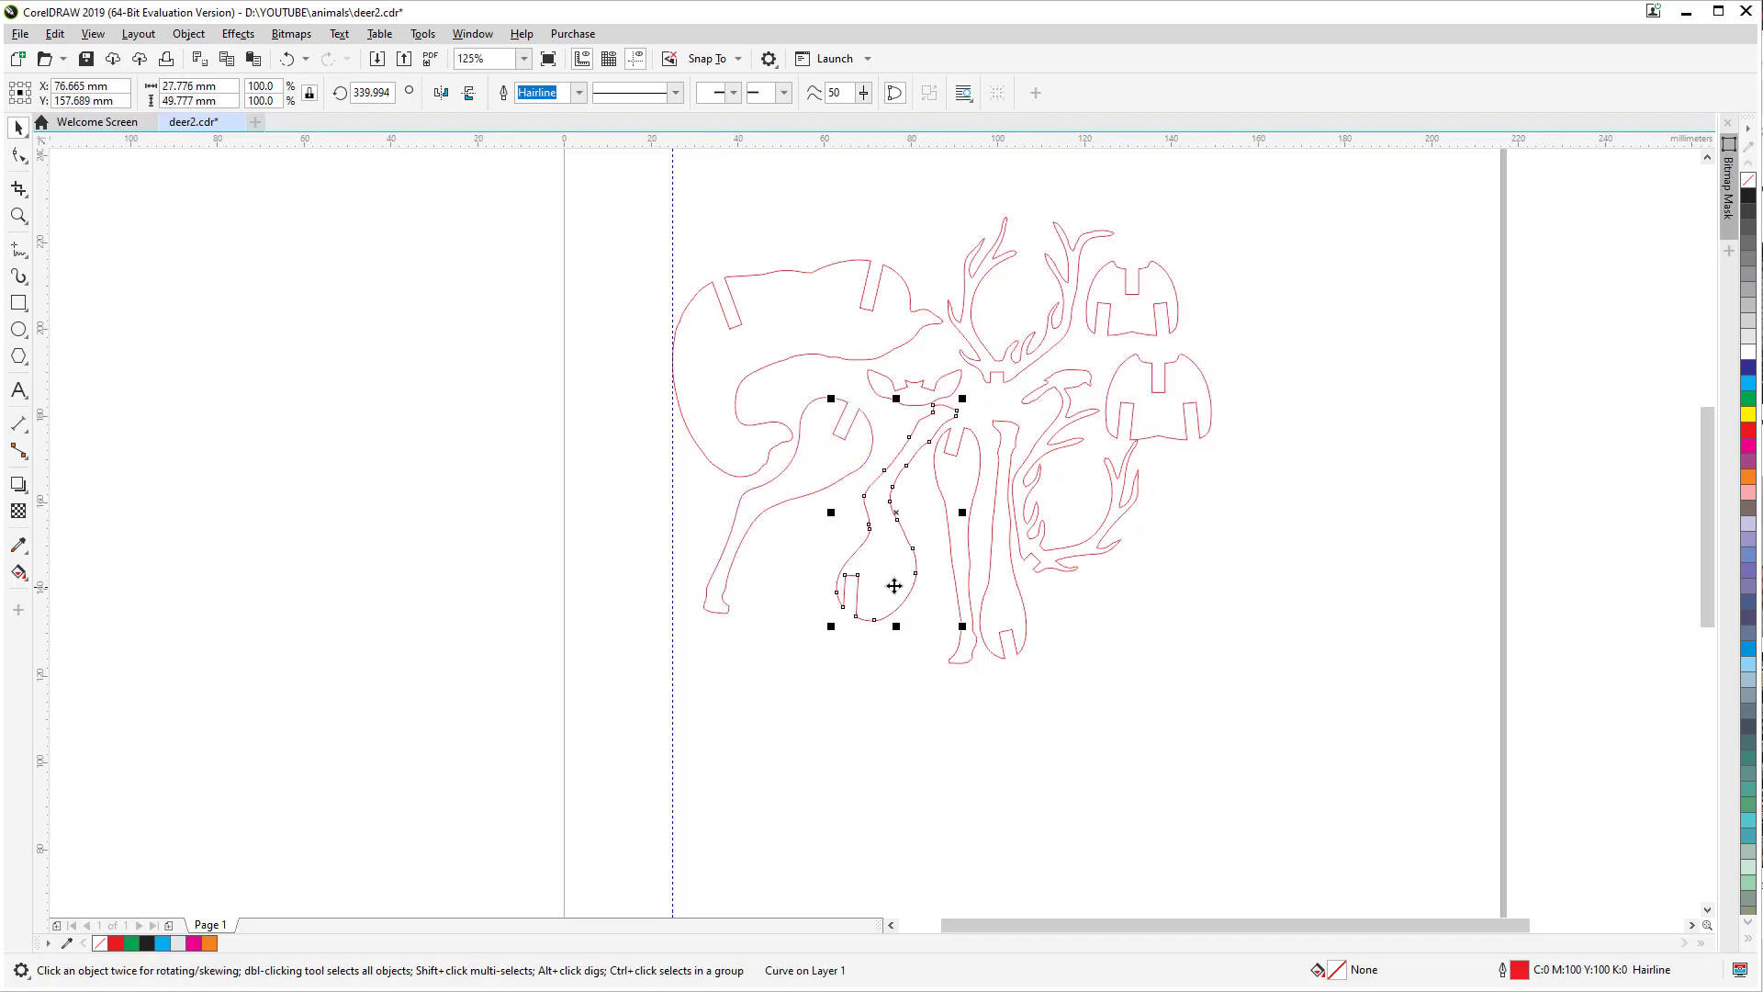
{"action": "left_click_drag", "start_coordinate": [894, 586], "coordinate": [831, 529]}
{"action": "left_click_drag", "start_coordinate": [965, 492], "coordinate": [975, 479]}
{"action": "left_click", "coordinate": [985, 441]}
{"action": "left_click_drag", "start_coordinate": [999, 404], "coordinate": [1001, 402]}
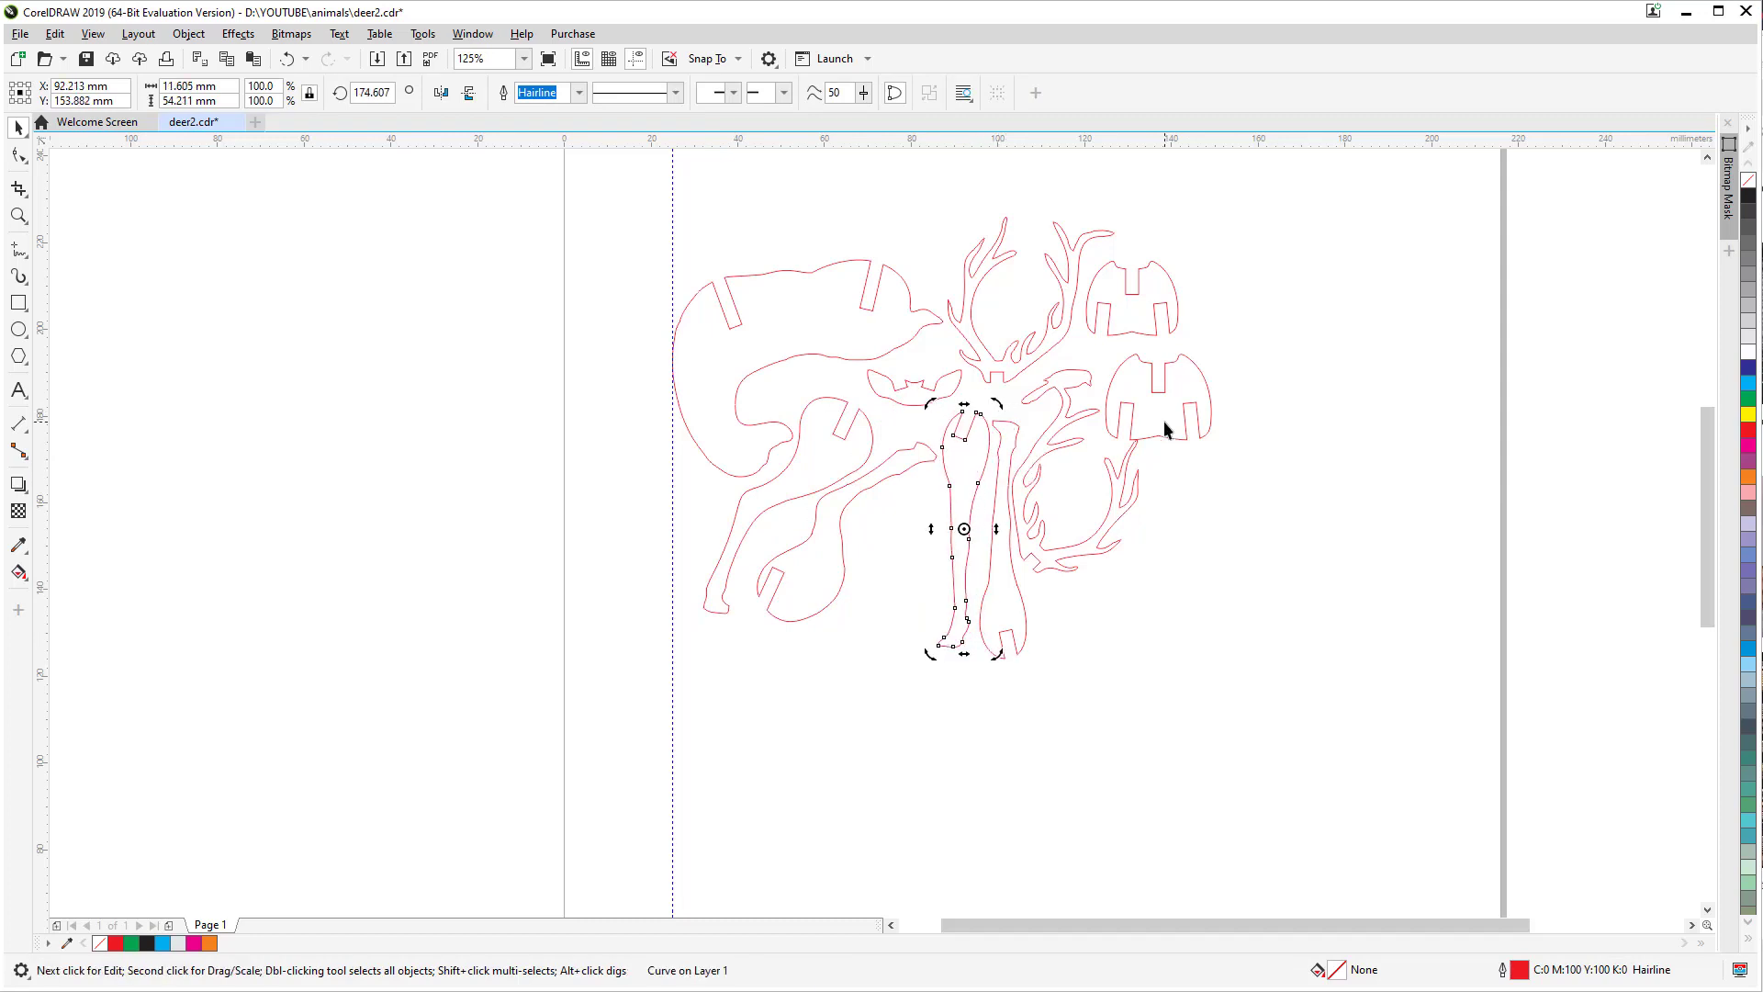
Step: Turn the larger connector on its side and fit it into the gap between the hind leg and front leg
{"action": "left_click_drag", "start_coordinate": [1164, 429], "coordinate": [913, 563]}
{"action": "left_click", "coordinate": [895, 583]}
{"action": "left_click", "coordinate": [1137, 313]}
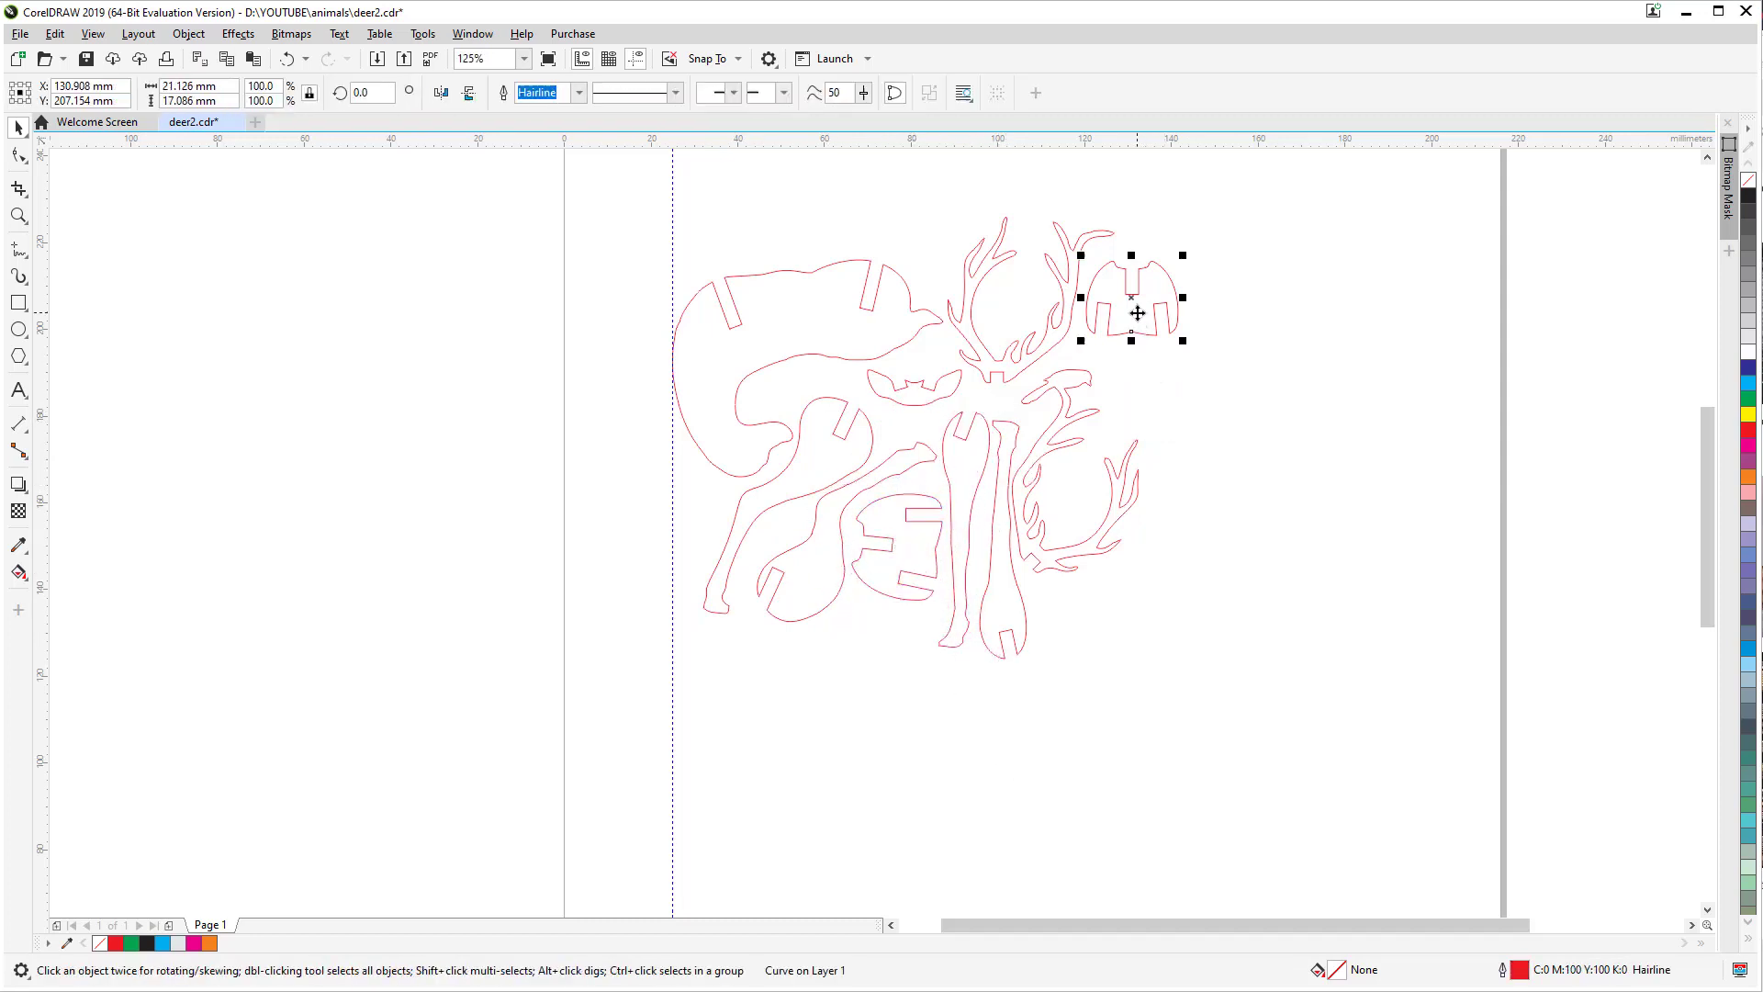
{"action": "left_click", "coordinate": [1194, 469]}
Step: Add the text label "3.0 mm" below the nested parts
{"action": "key", "text": "F8"}
{"action": "left_click", "coordinate": [863, 710]}
{"action": "type", "text": "3"}
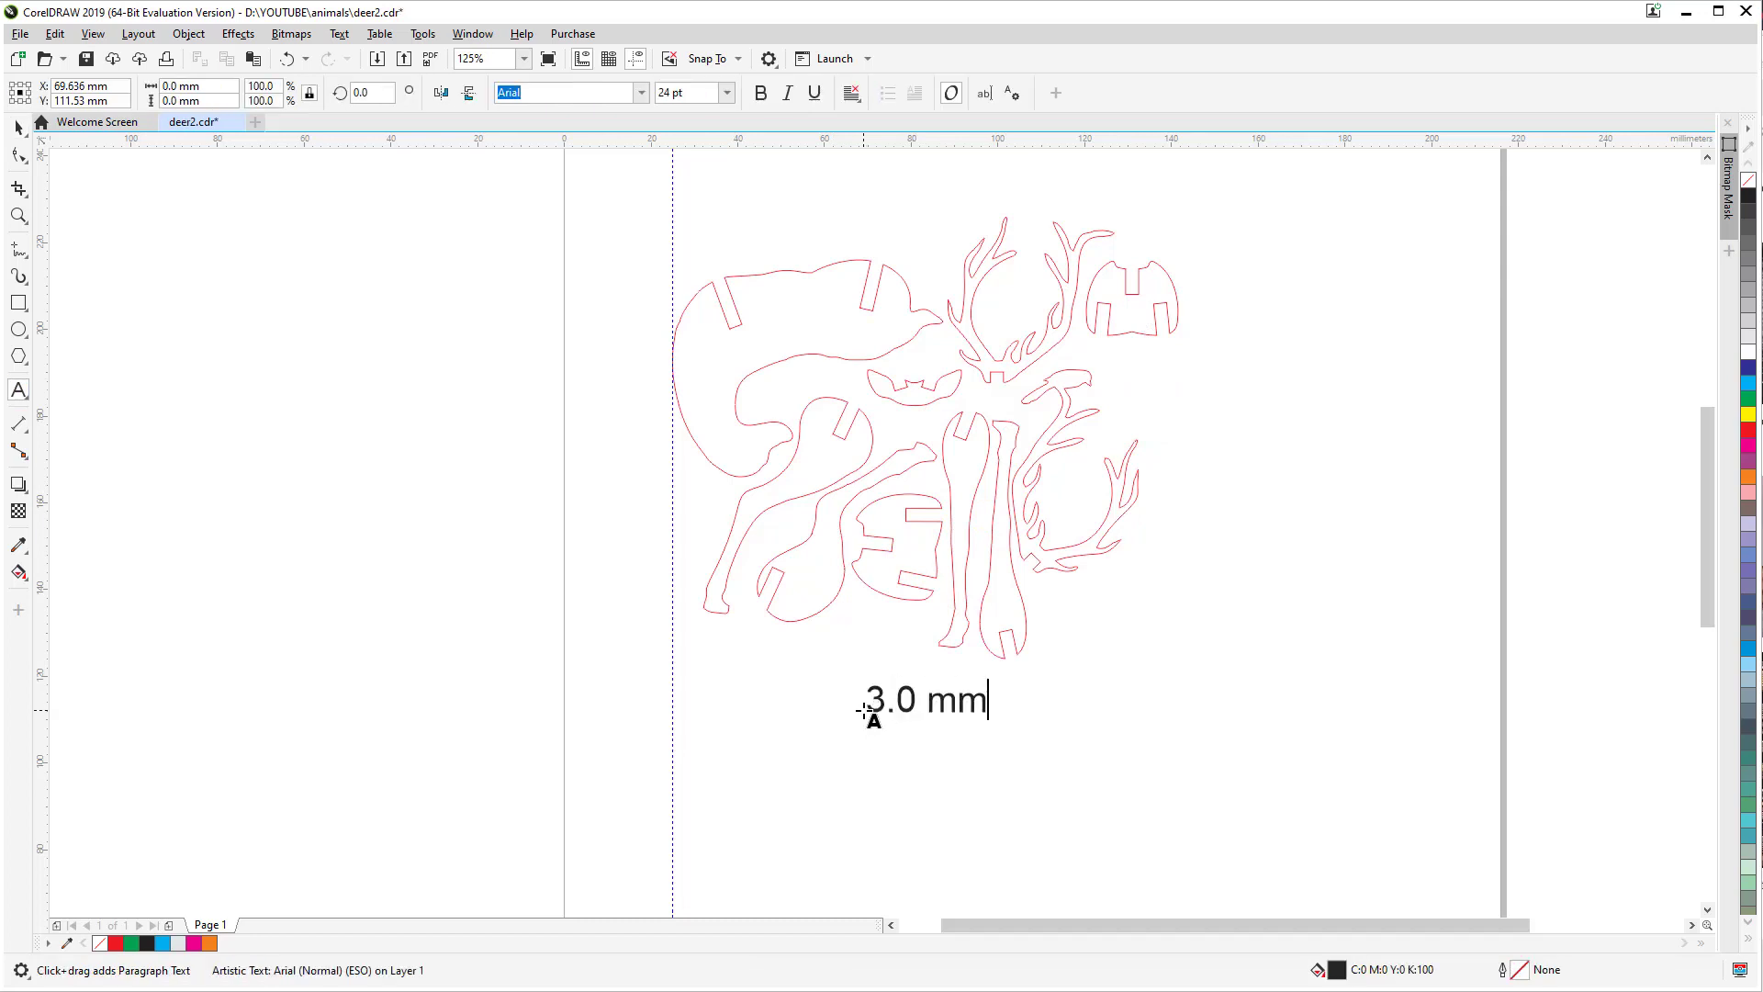